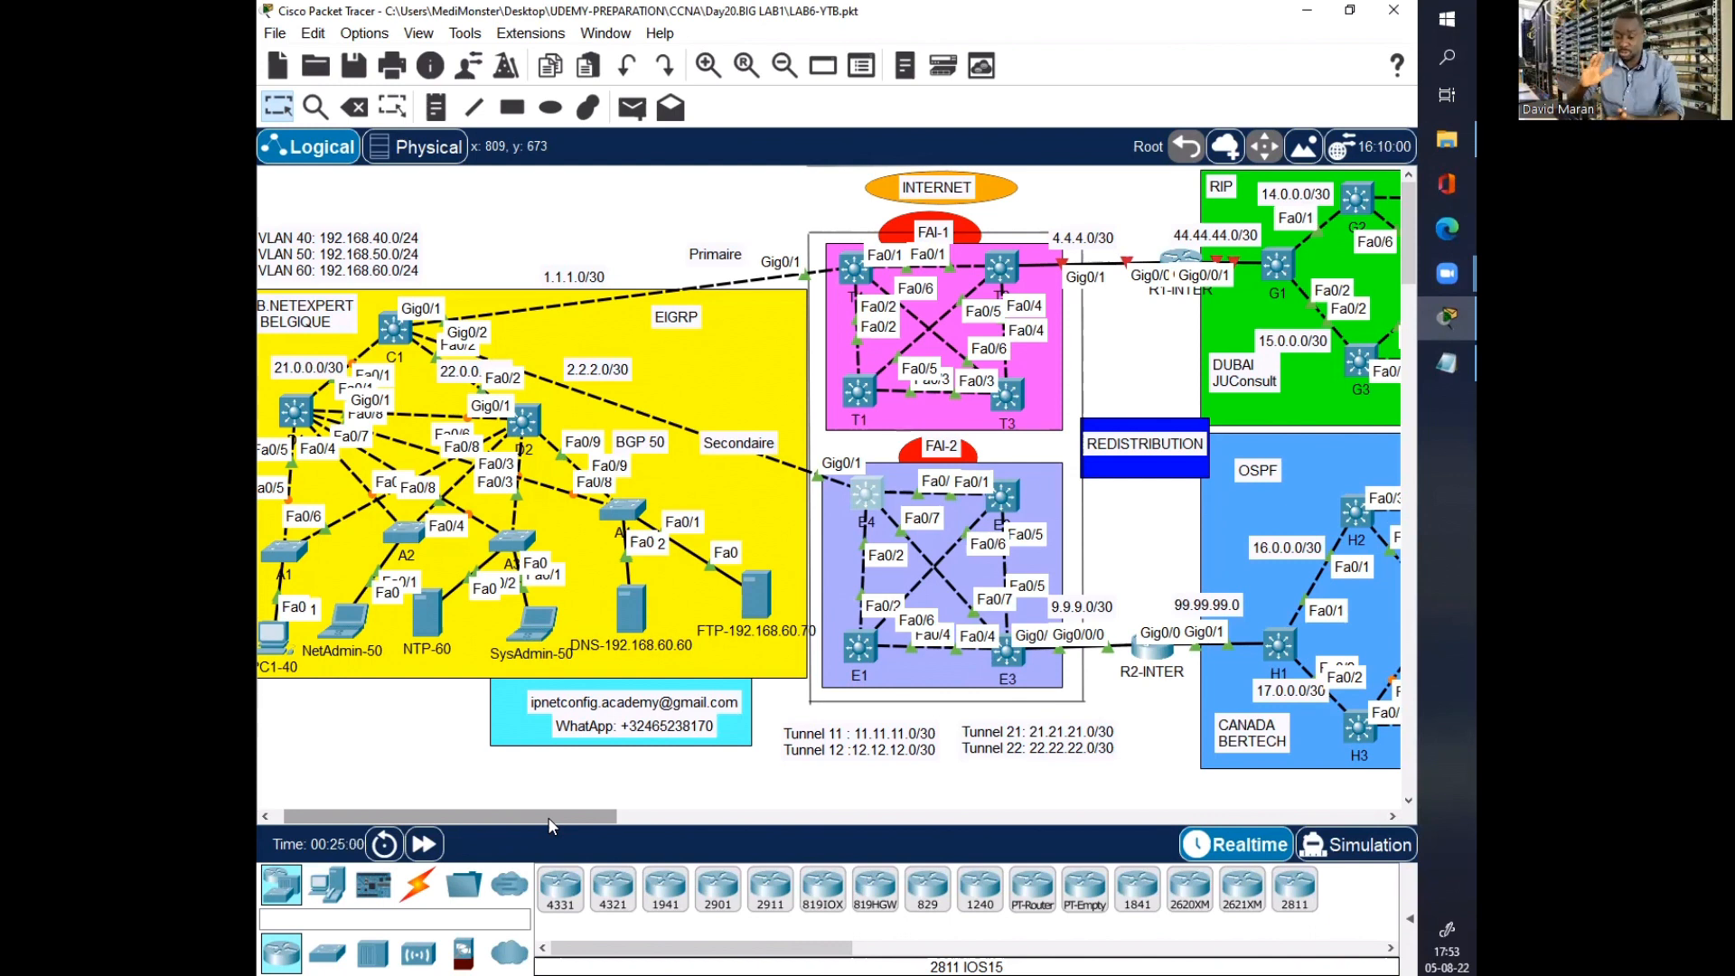
# Step: Review the topology from the Belgique site across both FAI networks to the Dubai and Canada sites, and bring up a blank whiteboard
pyautogui.moveTo(548, 817); pyautogui.dragTo(514, 815)
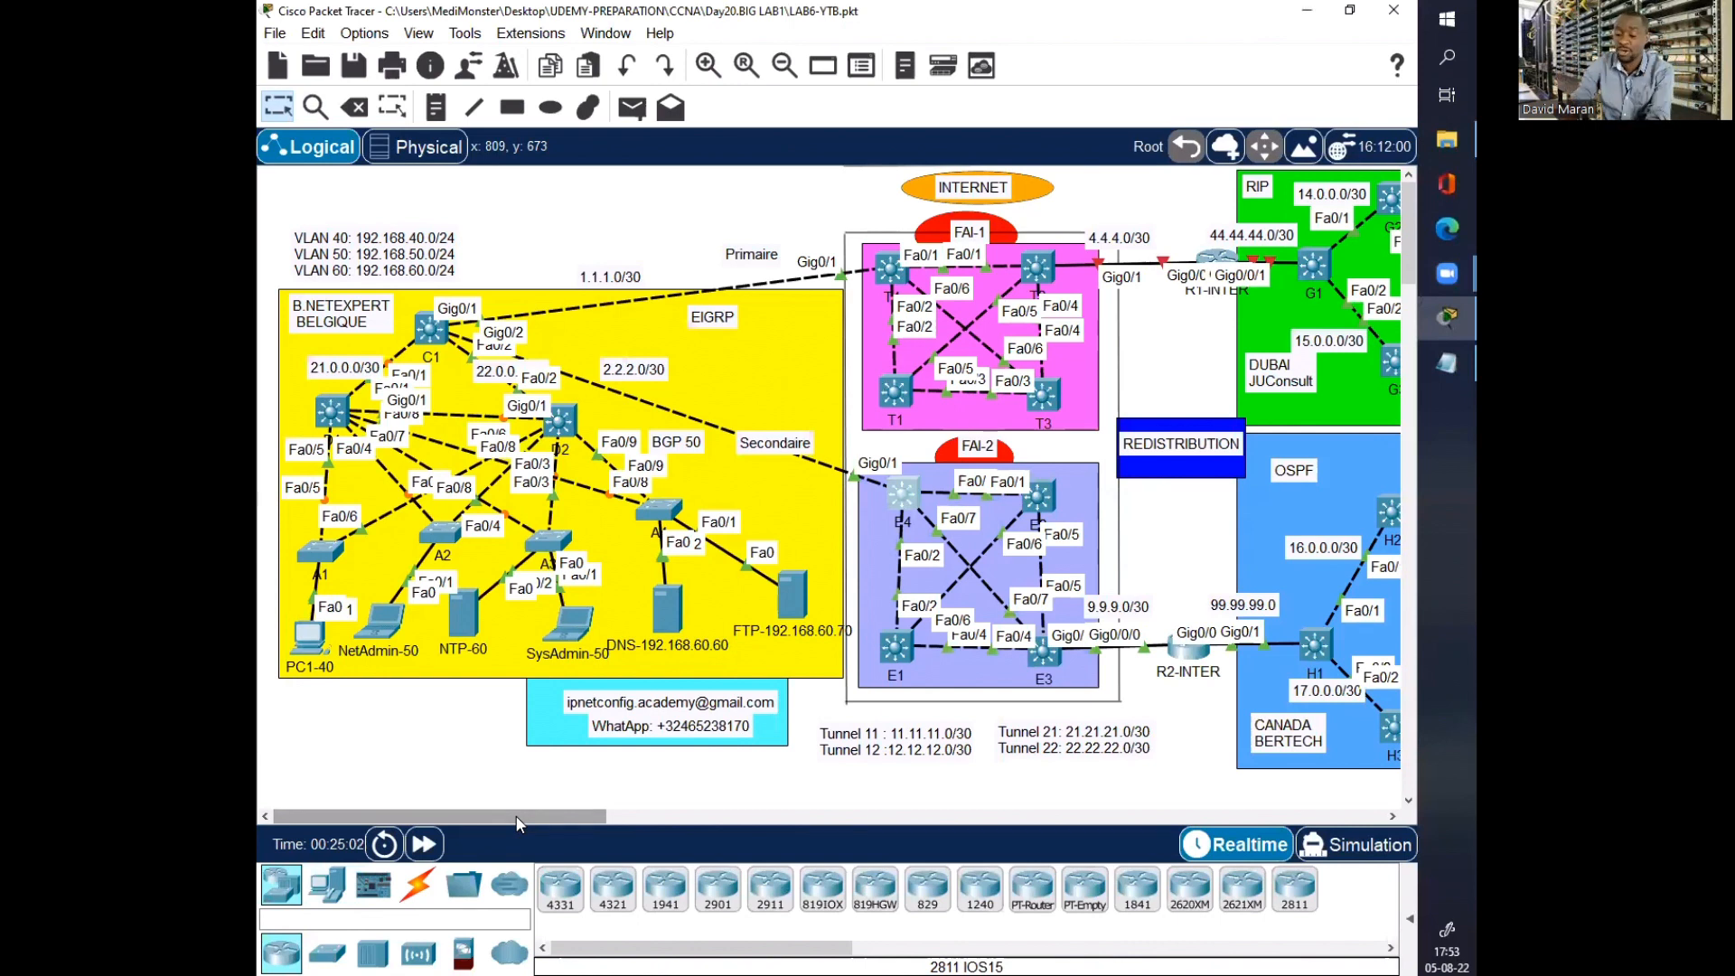
pyautogui.moveTo(517, 818); pyautogui.dragTo(754, 817)
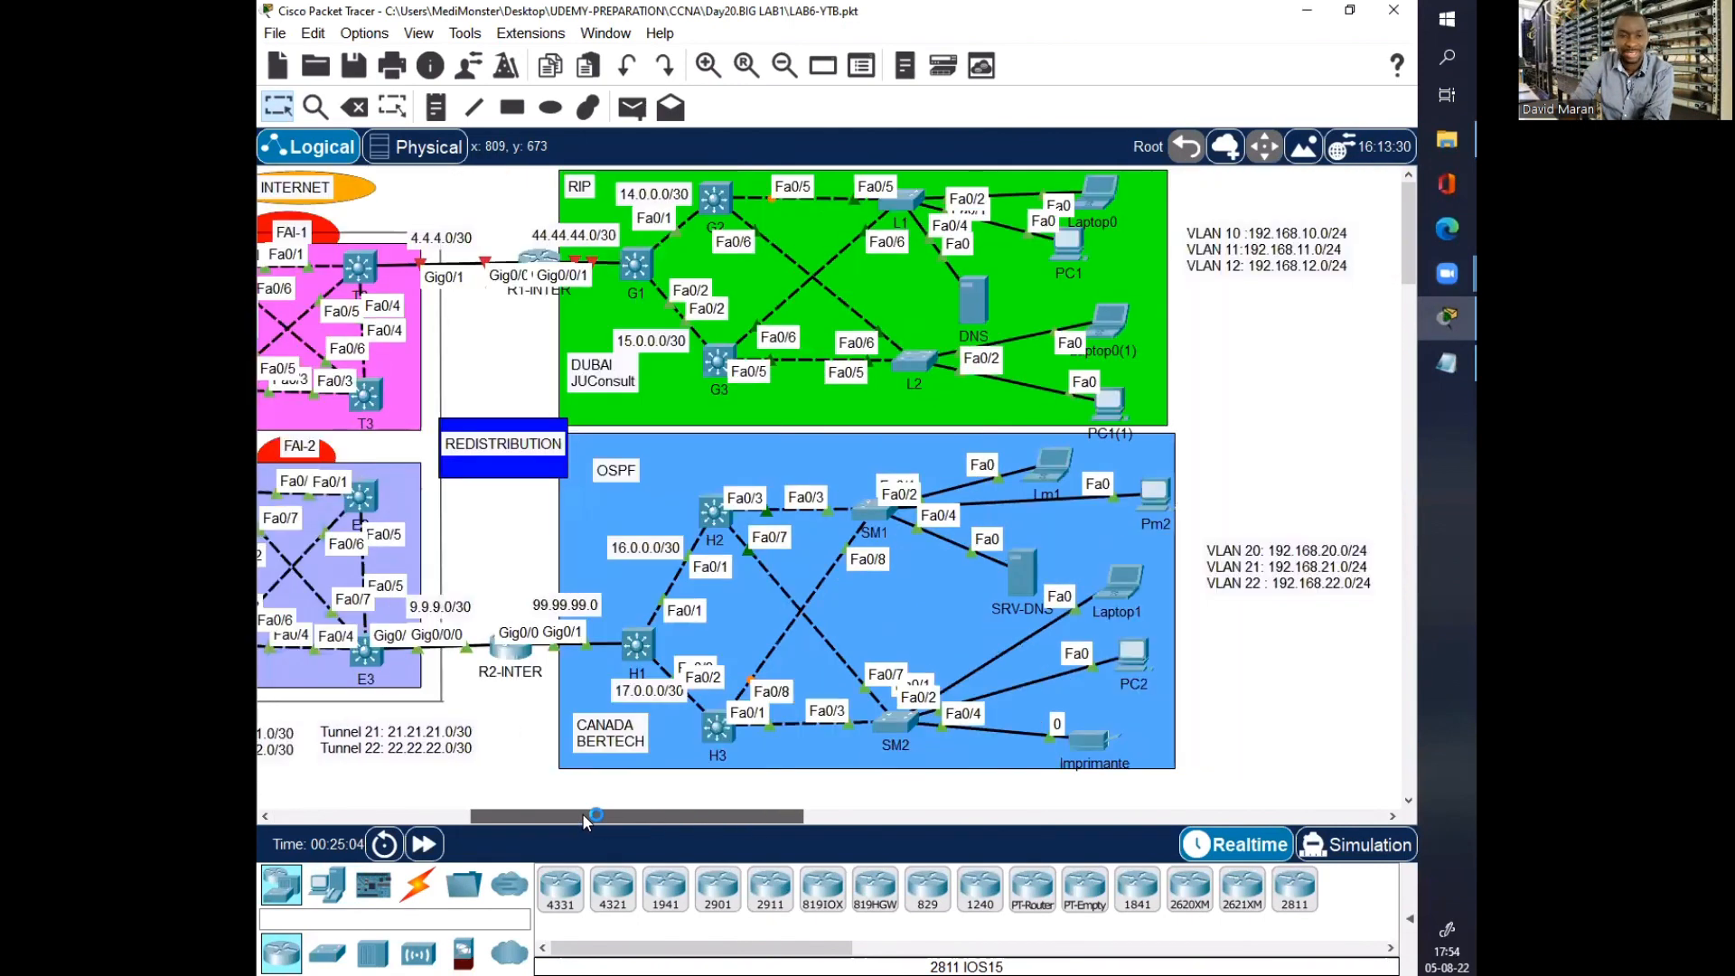
pyautogui.moveTo(582, 813); pyautogui.dragTo(450, 815)
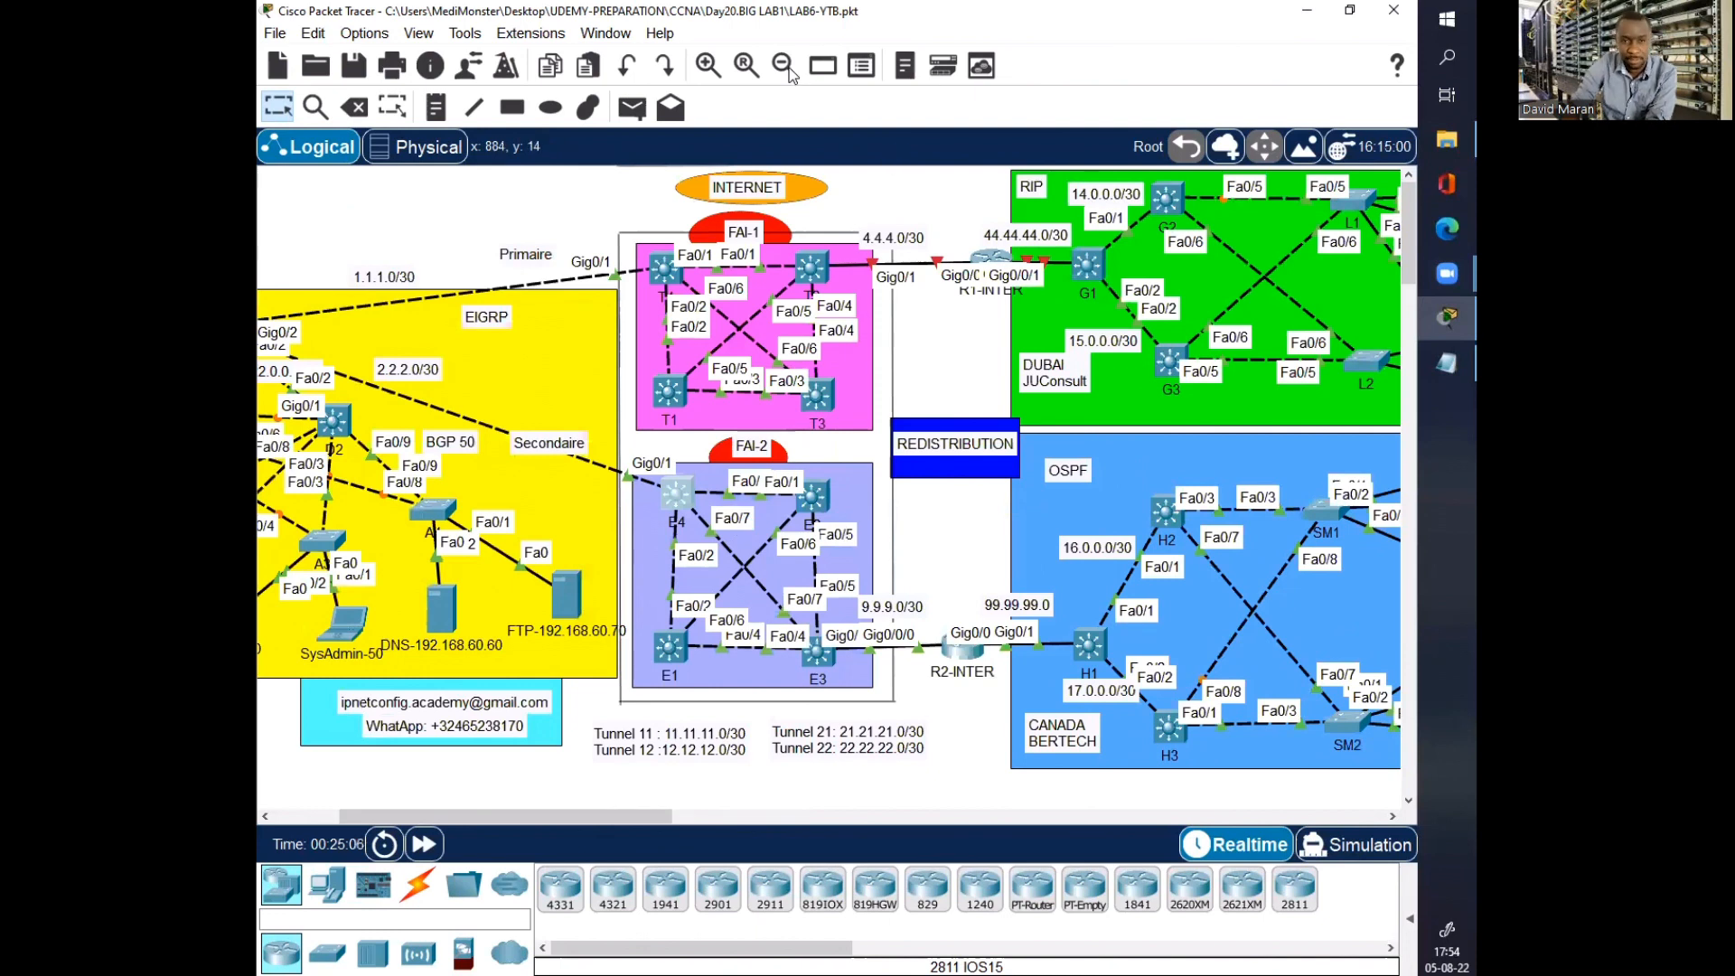
pyautogui.click(932, 431)
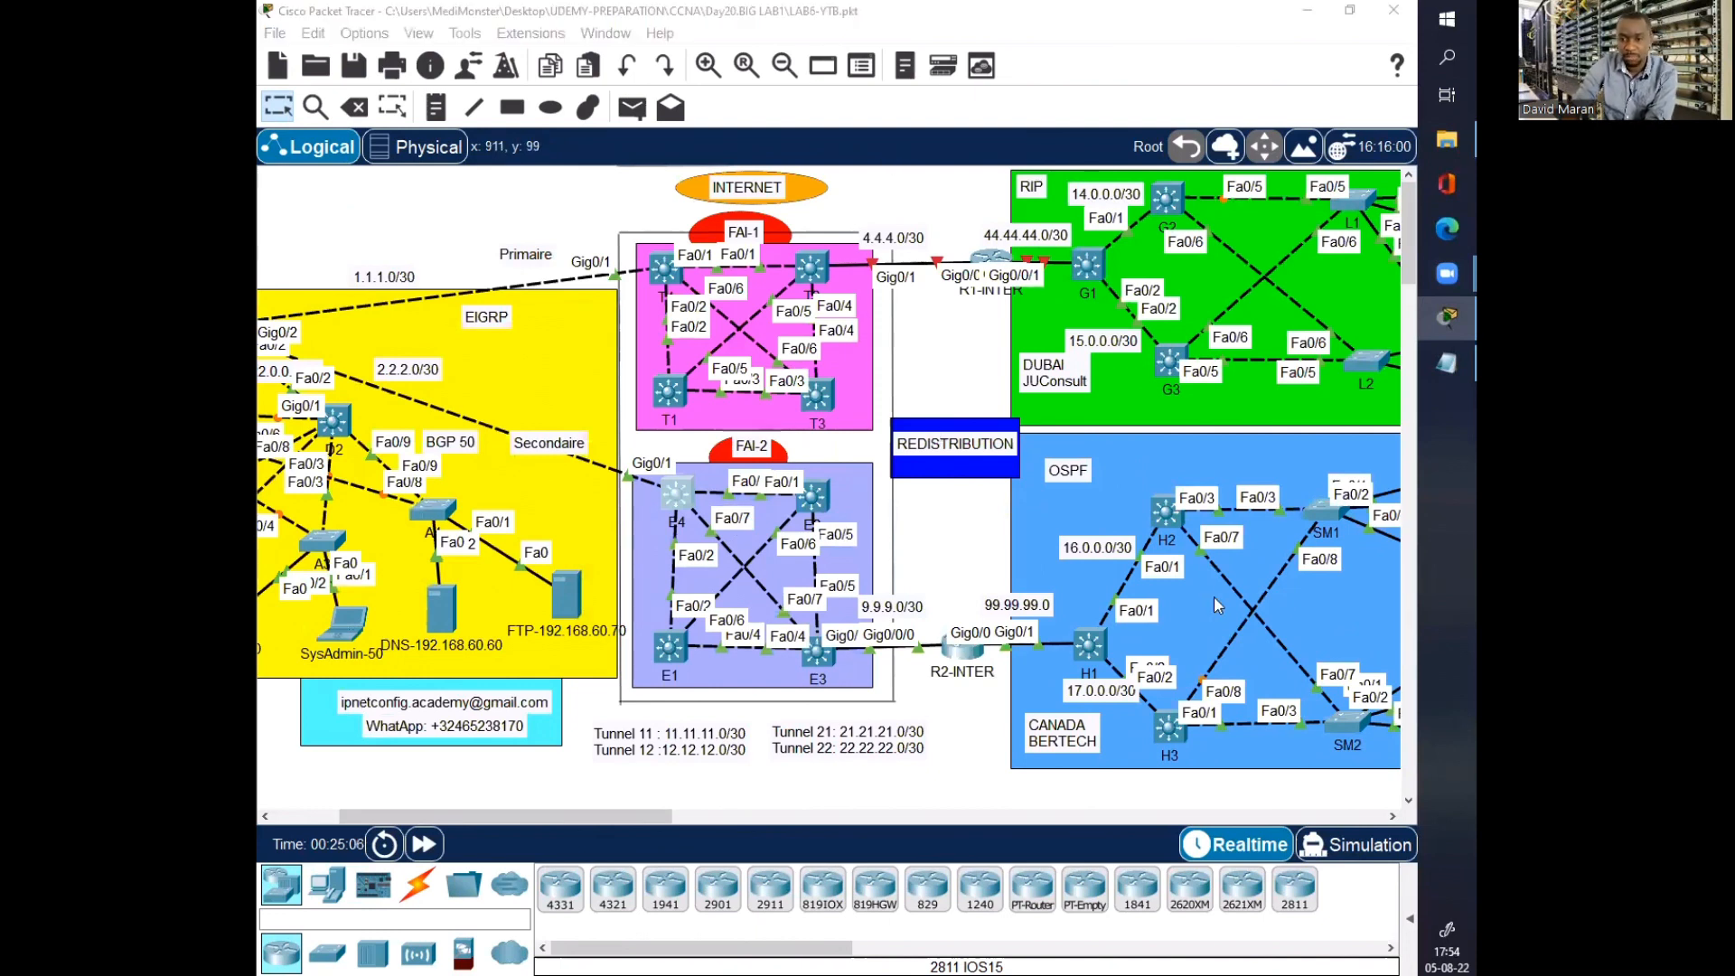
pyautogui.click(1229, 679)
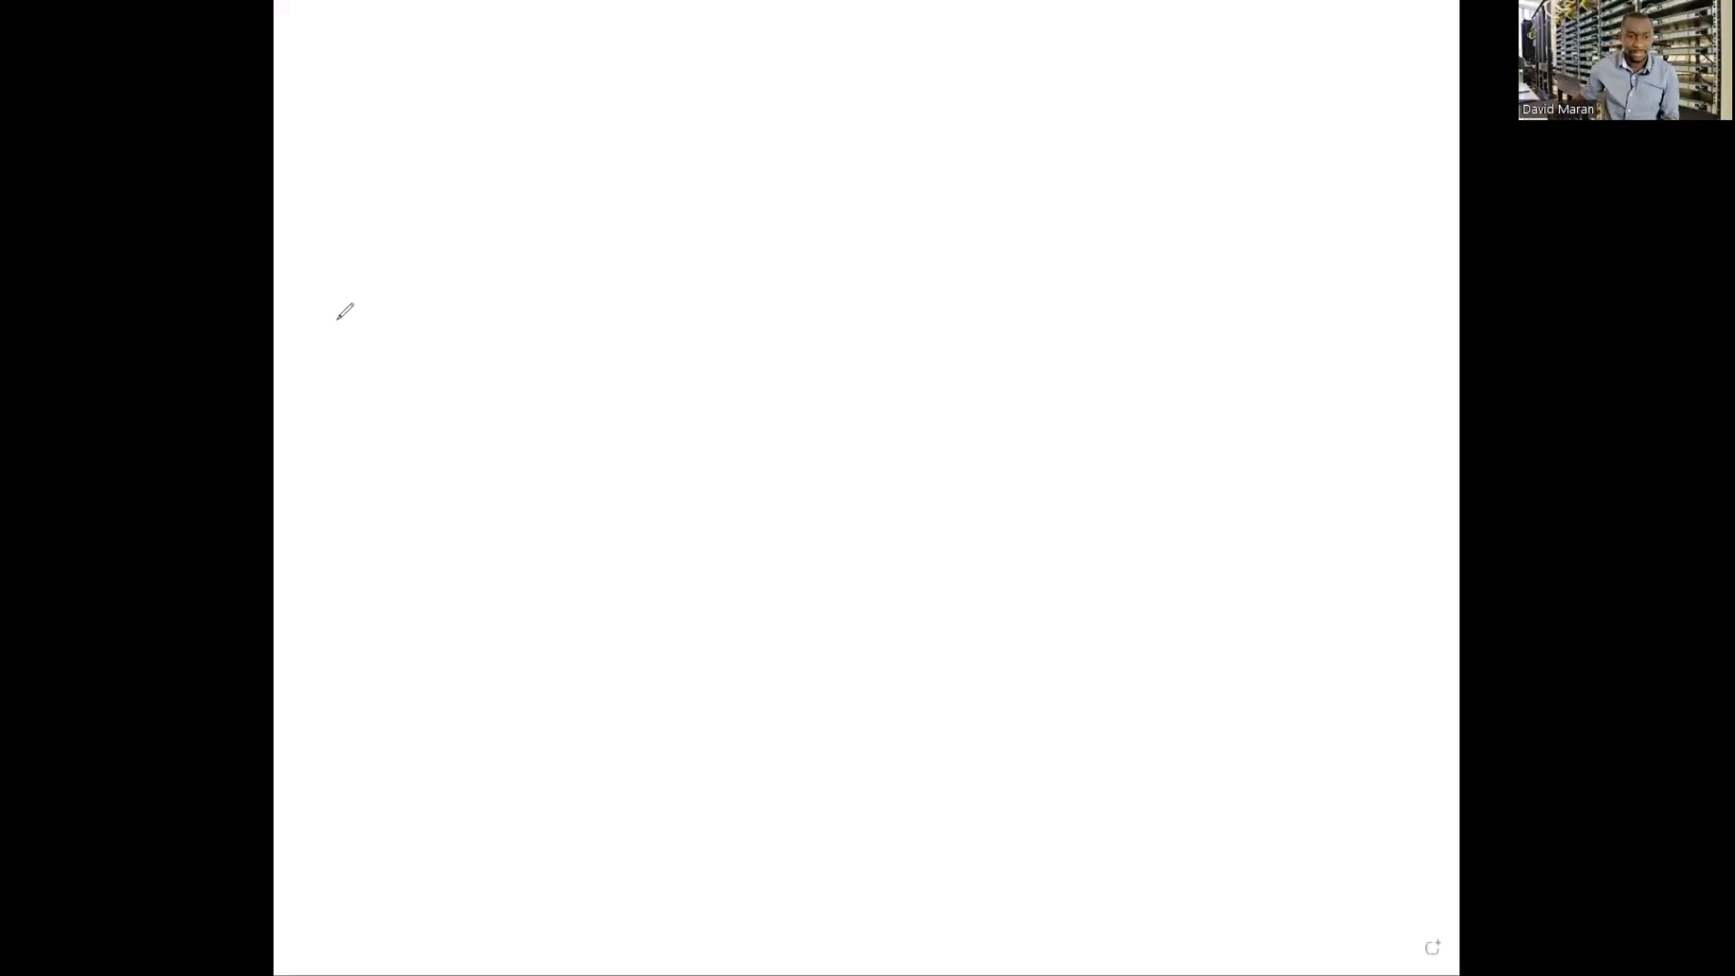
# Step: Draw a large rounded box for the first site and label it "Belgique" inside
pyautogui.moveTo(331, 263)
pyautogui.mouseDown()
pyautogui.moveTo(550, 243)
pyautogui.moveTo(525, 495)
pyautogui.moveTo(302, 377)
pyautogui.moveTo(310, 256)
pyautogui.mouseUp()
pyautogui.moveTo(358, 346)
pyautogui.mouseDown()
pyautogui.moveTo(354, 315)
pyautogui.moveTo(387, 333)
pyautogui.moveTo(441, 312)
pyautogui.moveTo(479, 343)
pyautogui.moveTo(502, 295)
pyautogui.mouseUp()
pyautogui.moveTo(459, 283); pyautogui.dragTo(468, 284)
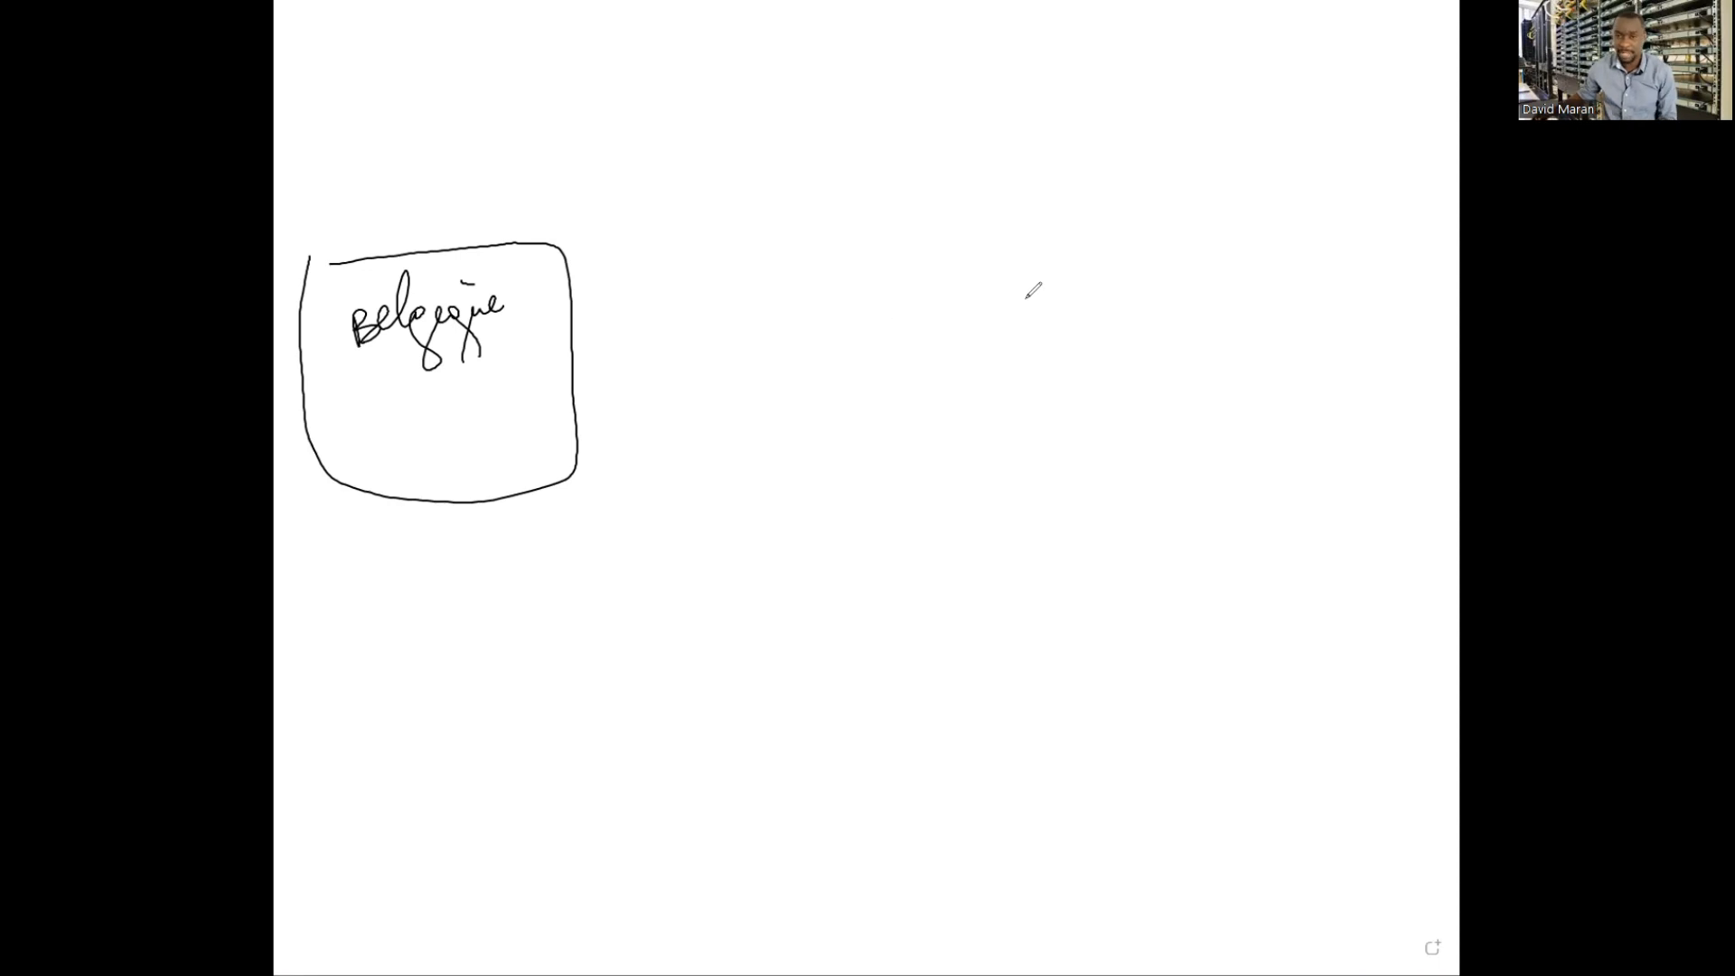
# Step: Draw two boxes opposite Belgique, the upper one labelled "Dubai" and underlined, the lower one labelled "Canada"
pyautogui.moveTo(1107, 148)
pyautogui.mouseDown()
pyautogui.moveTo(1113, 267)
pyautogui.moveTo(1316, 312)
pyautogui.moveTo(1125, 288)
pyautogui.mouseUp()
pyautogui.moveTo(1123, 193)
pyautogui.mouseDown()
pyautogui.moveTo(1146, 215)
pyautogui.moveTo(1229, 222)
pyautogui.mouseUp()
pyautogui.moveTo(1231, 185); pyautogui.dragTo(1238, 191)
pyautogui.moveTo(1117, 716); pyautogui.dragTo(1120, 858)
pyautogui.moveTo(1129, 694)
pyautogui.mouseDown()
pyautogui.moveTo(1412, 773)
pyautogui.moveTo(1129, 854)
pyautogui.mouseUp()
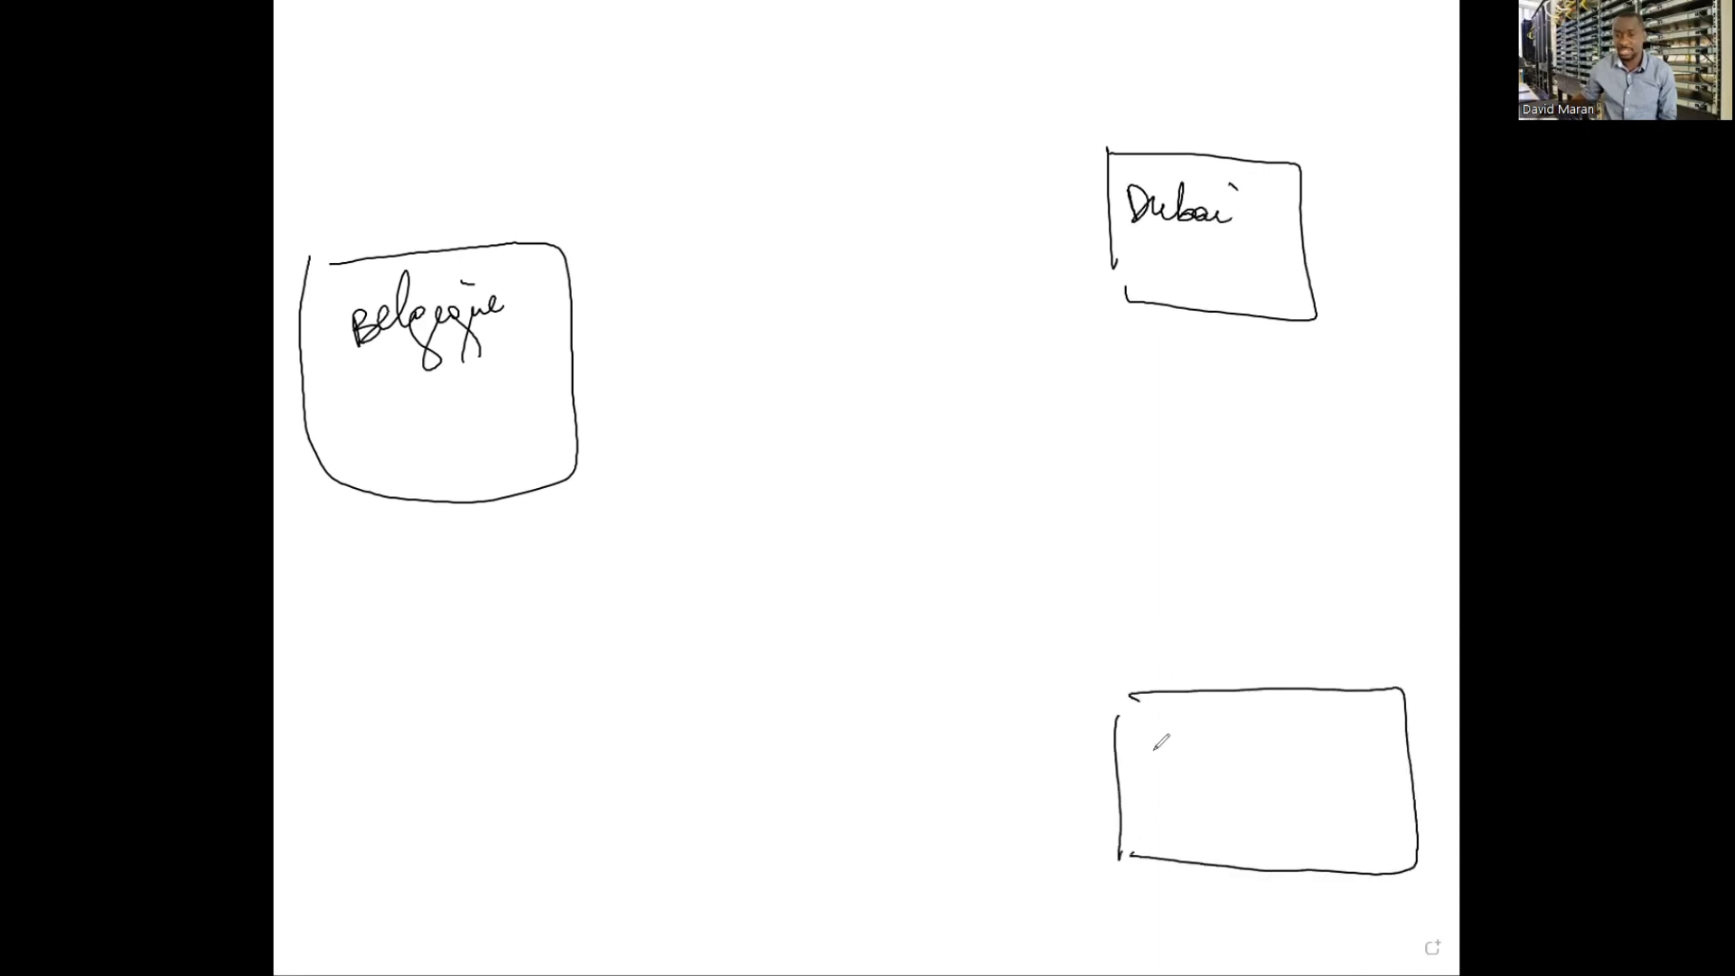
pyautogui.moveTo(1160, 747)
pyautogui.mouseDown()
pyautogui.moveTo(1204, 759)
pyautogui.moveTo(1272, 709)
pyautogui.moveTo(1325, 760)
pyautogui.mouseUp()
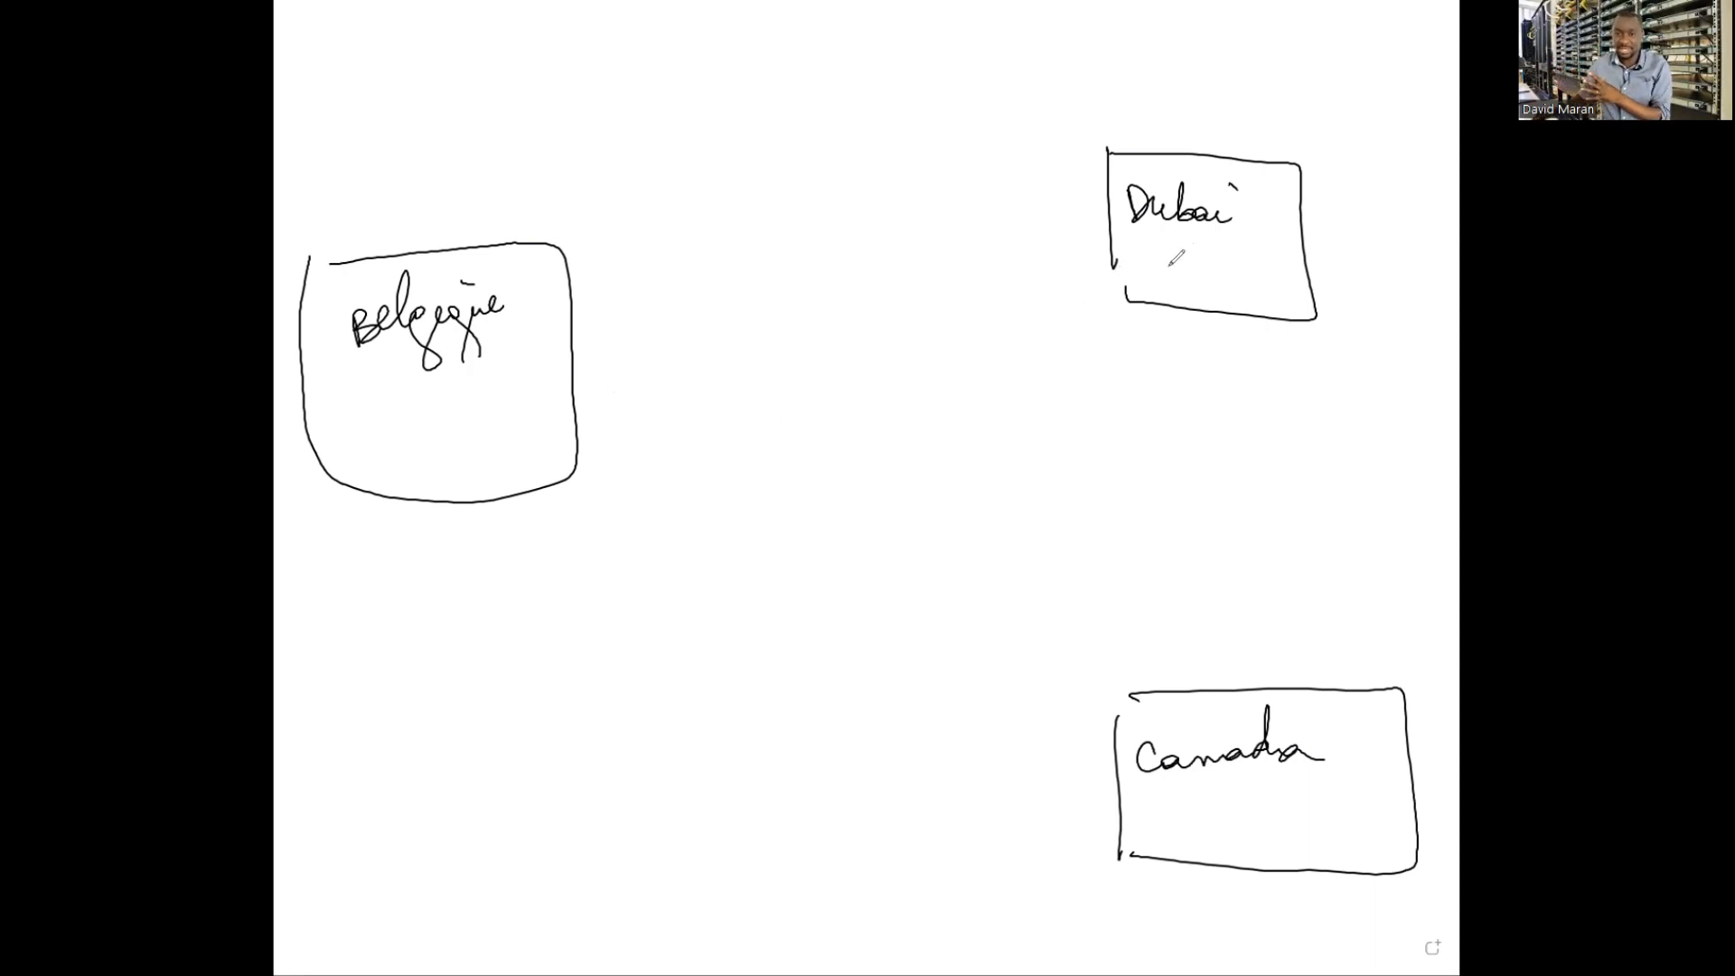
pyautogui.moveTo(1137, 246); pyautogui.dragTo(1189, 237)
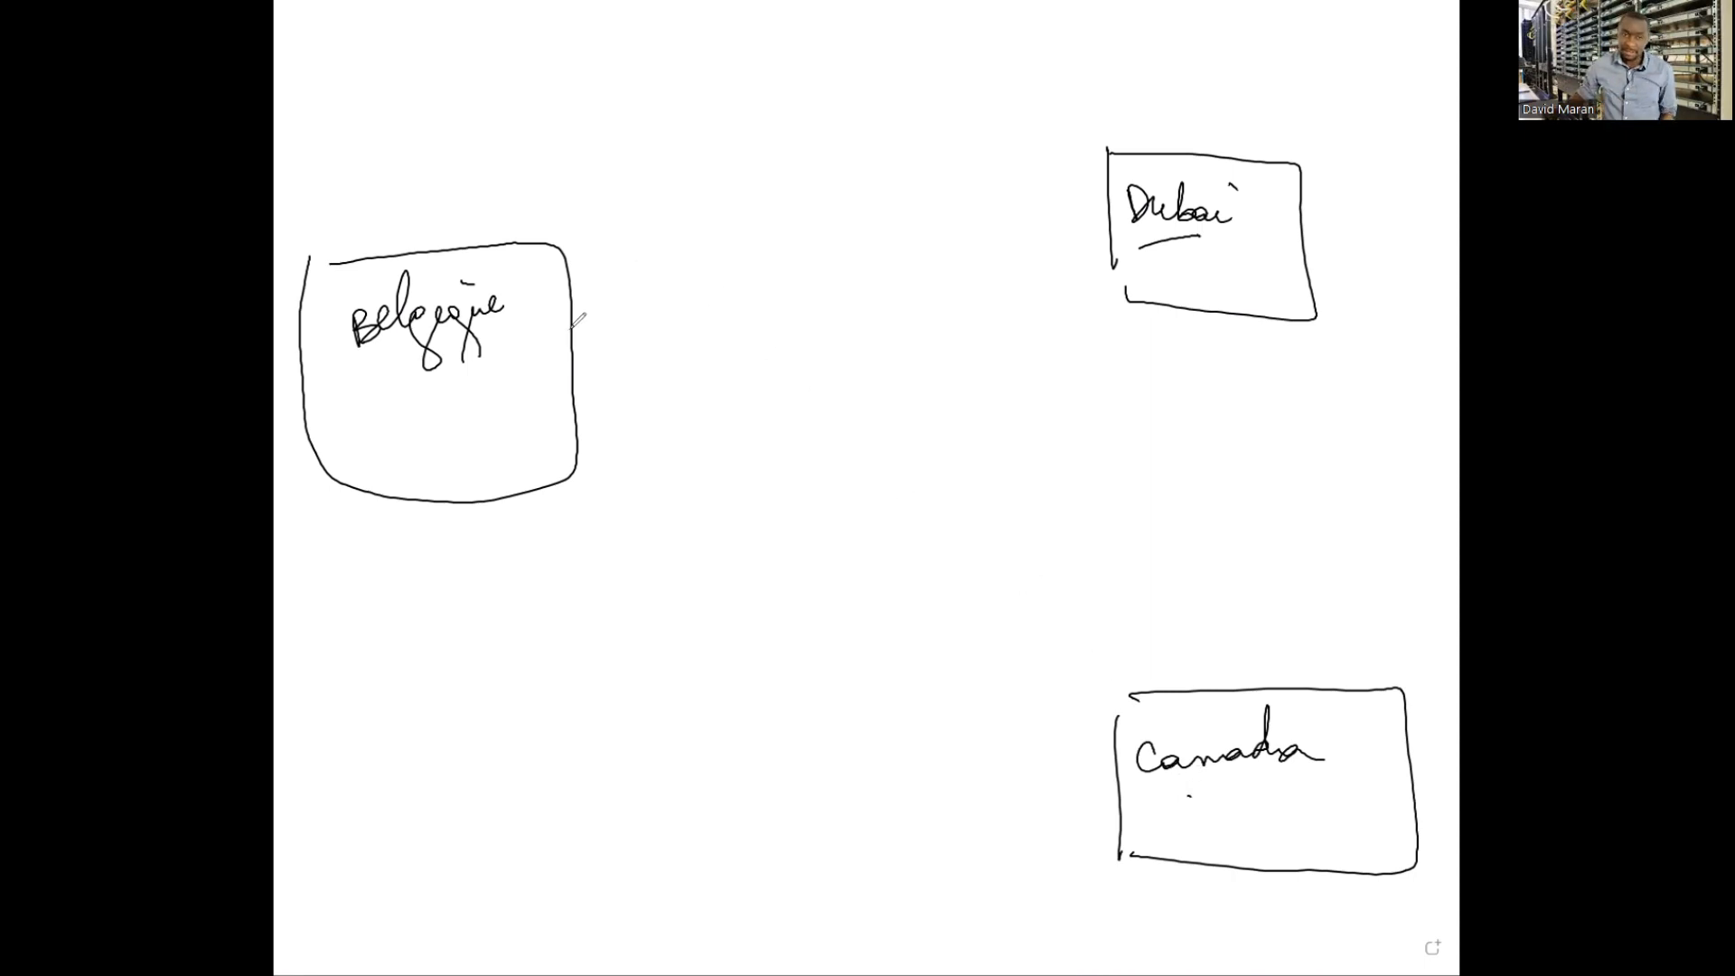
# Step: Draw a link from the Belgique box to an upper provider cloud and label the cloud "FAI"
pyautogui.moveTo(581, 311)
pyautogui.mouseDown()
pyautogui.moveTo(573, 336)
pyautogui.moveTo(863, 213)
pyautogui.mouseUp()
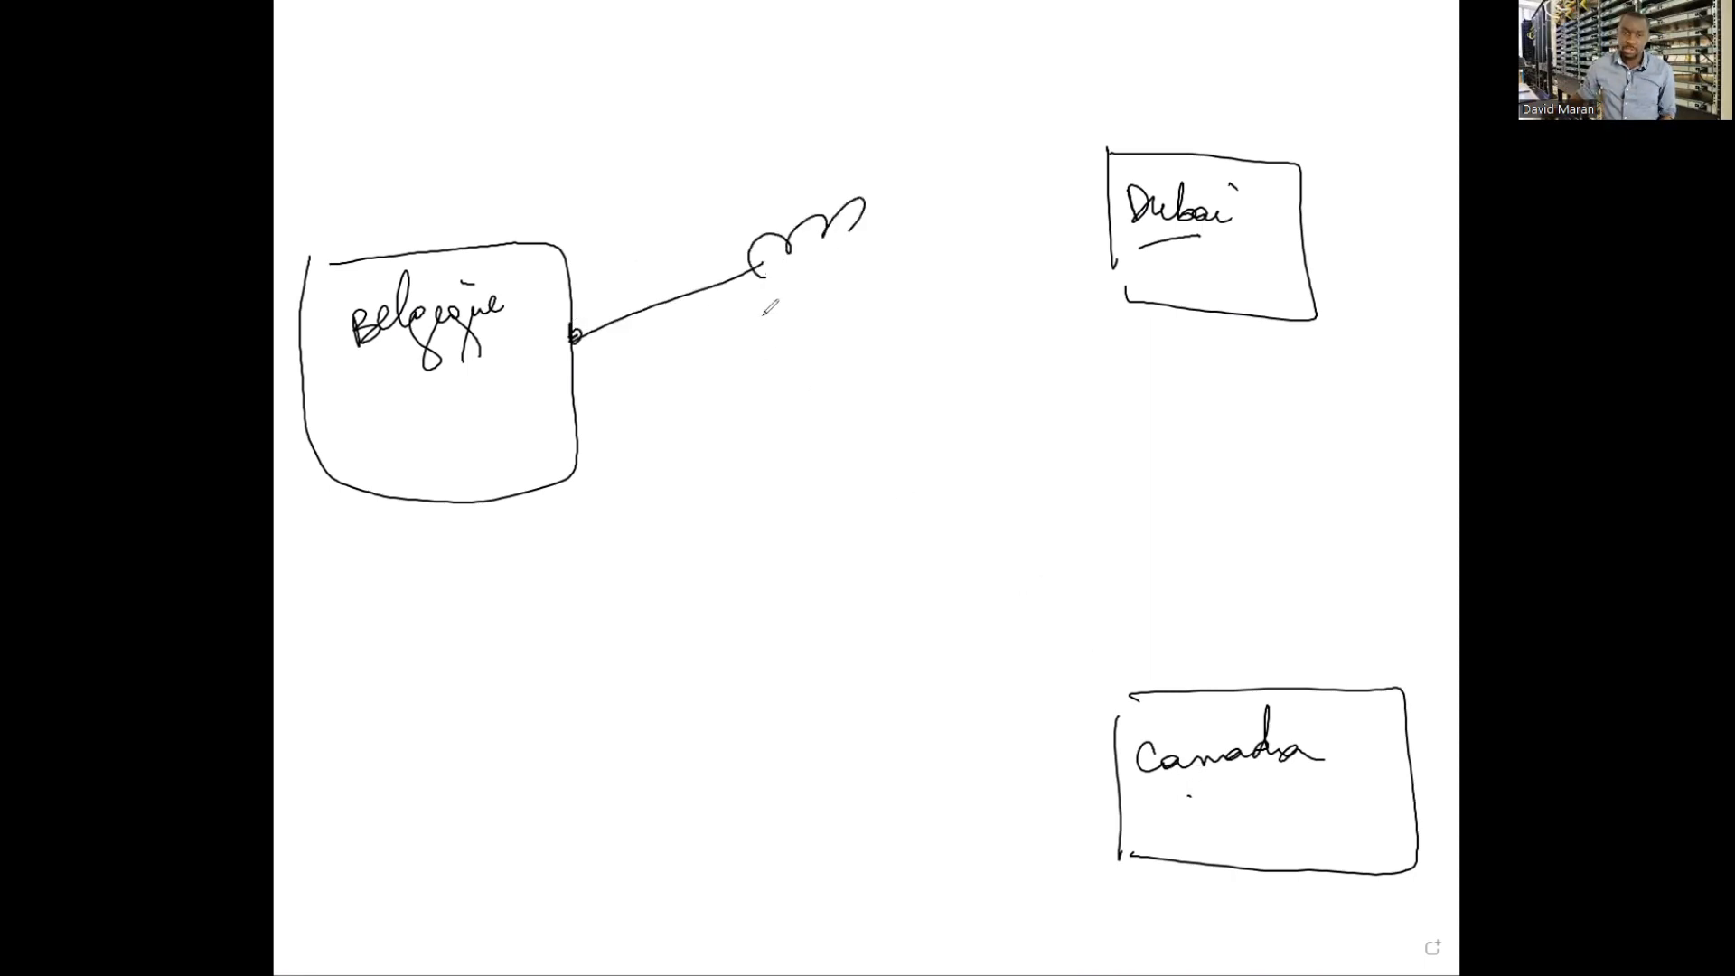
pyautogui.moveTo(759, 309); pyautogui.dragTo(869, 314)
pyautogui.moveTo(862, 250)
pyautogui.mouseDown()
pyautogui.moveTo(868, 313)
pyautogui.moveTo(798, 301)
pyautogui.moveTo(807, 272)
pyautogui.moveTo(795, 283)
pyautogui.moveTo(817, 277)
pyautogui.moveTo(818, 307)
pyautogui.moveTo(845, 306)
pyautogui.mouseUp()
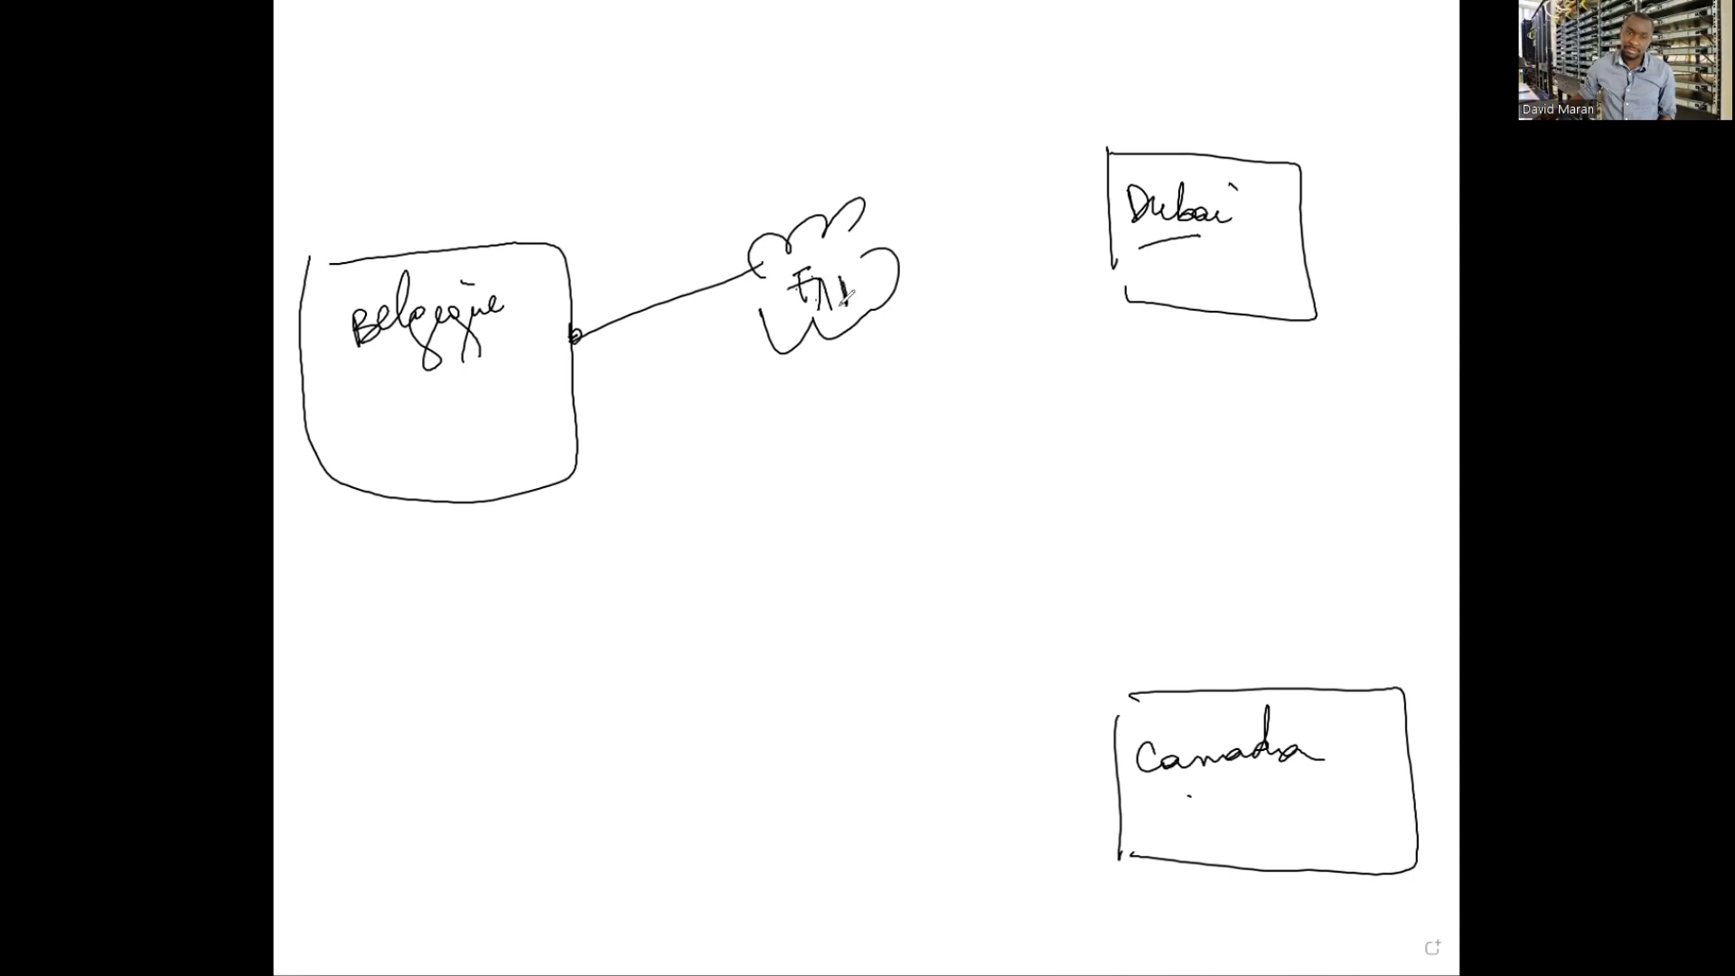
# Step: Draw a second link from the Belgique box down to a lower provider cloud labelled "FA2"
pyautogui.moveTo(565, 404); pyautogui.dragTo(706, 554)
pyautogui.moveTo(763, 554)
pyautogui.mouseDown()
pyautogui.moveTo(736, 617)
pyautogui.moveTo(877, 575)
pyautogui.moveTo(832, 698)
pyautogui.mouseUp()
pyautogui.moveTo(748, 657)
pyautogui.mouseDown()
pyautogui.moveTo(780, 694)
pyautogui.moveTo(830, 680)
pyautogui.moveTo(780, 661)
pyautogui.mouseUp()
pyautogui.moveTo(772, 631)
pyautogui.mouseDown()
pyautogui.moveTo(792, 621)
pyautogui.moveTo(786, 644)
pyautogui.moveTo(840, 659)
pyautogui.mouseUp()
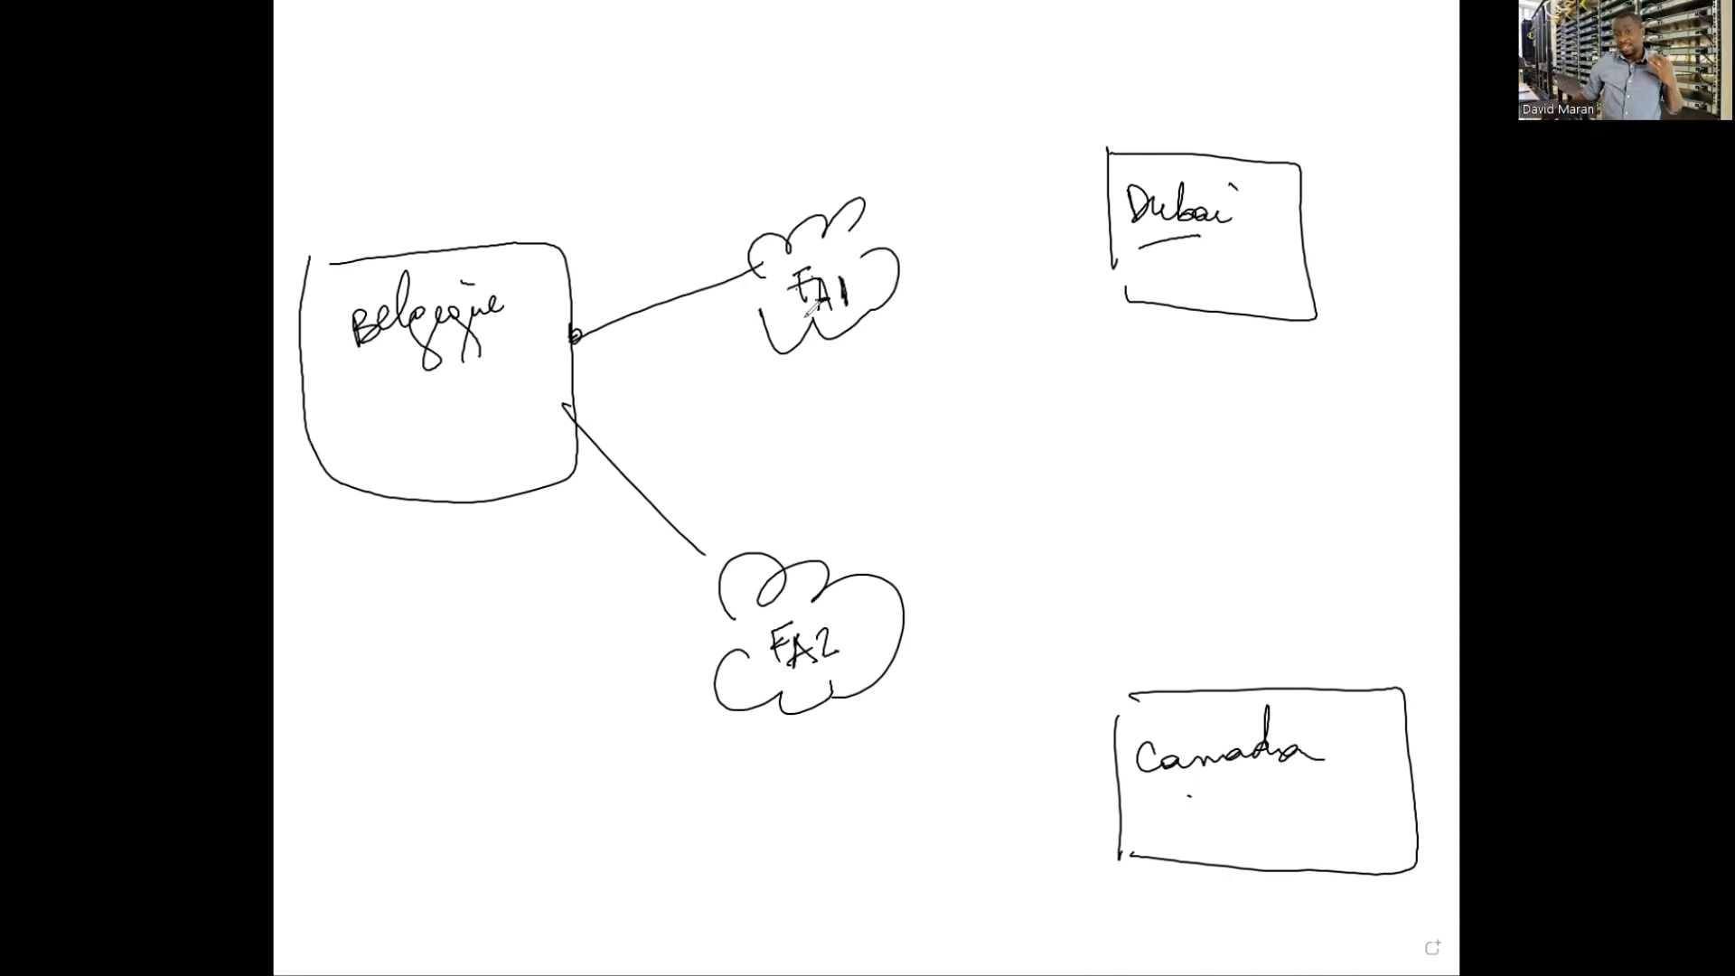
# Step: Connect the upper cloud to Dubai and the lower cloud to Canada, numbering the upper cloud's FAI label 1
pyautogui.moveTo(875, 245); pyautogui.dragTo(1120, 247)
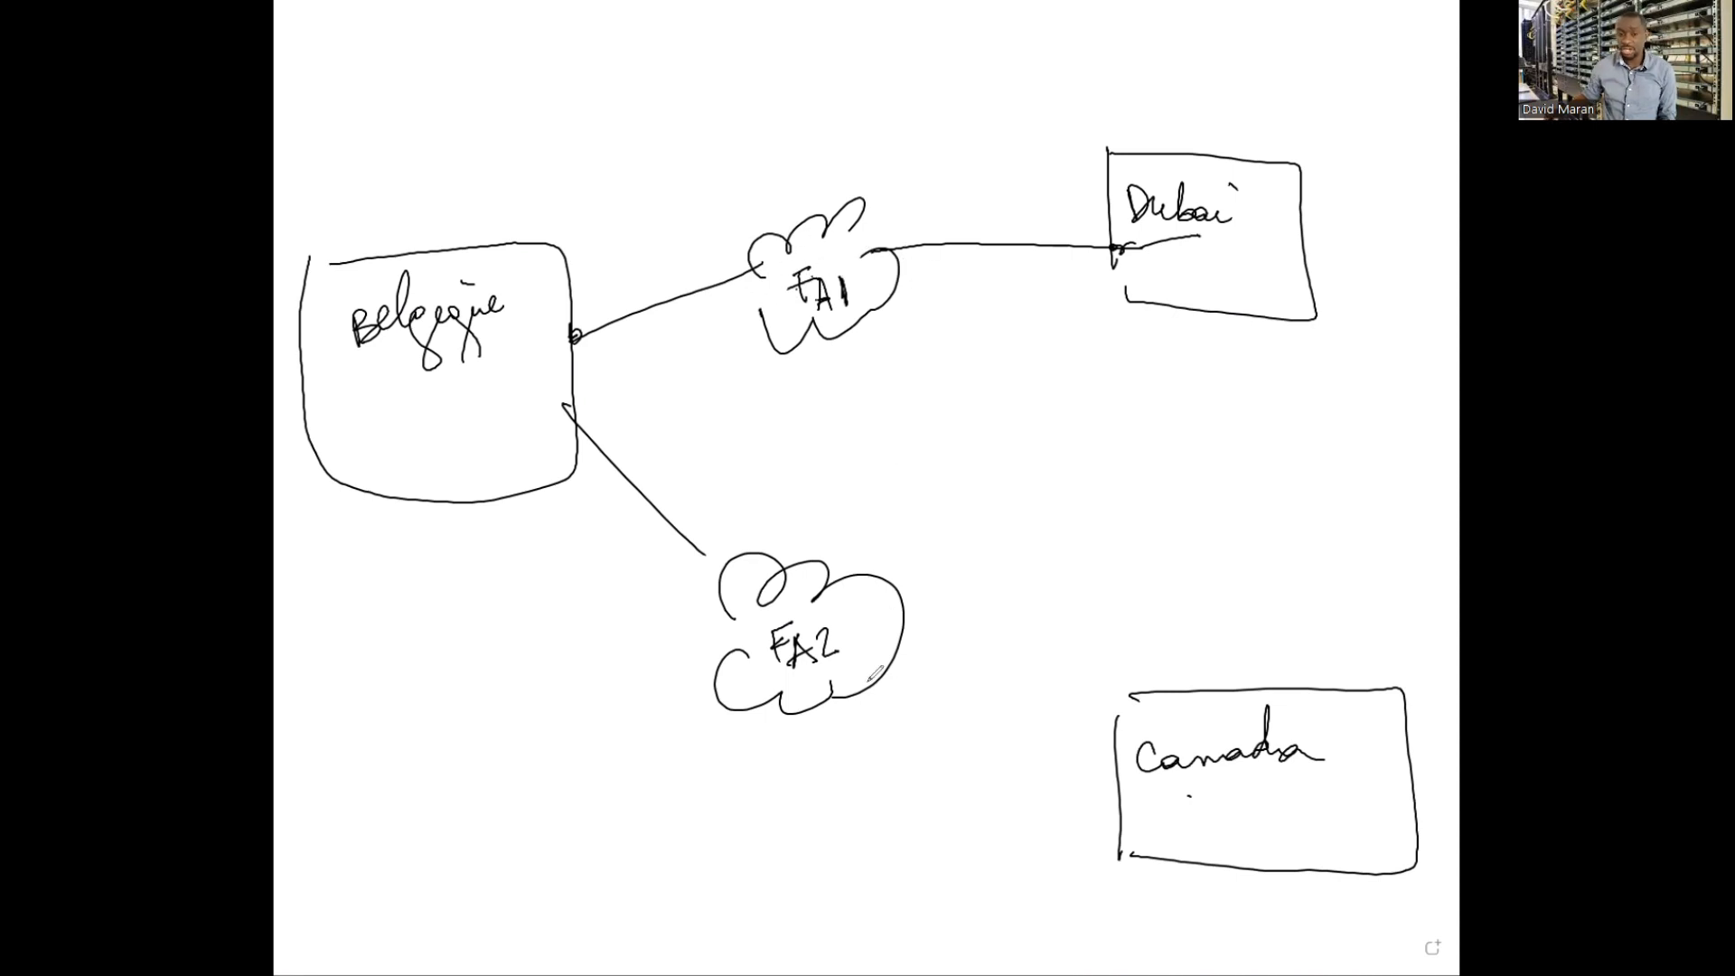
pyautogui.moveTo(873, 262); pyautogui.dragTo(873, 295)
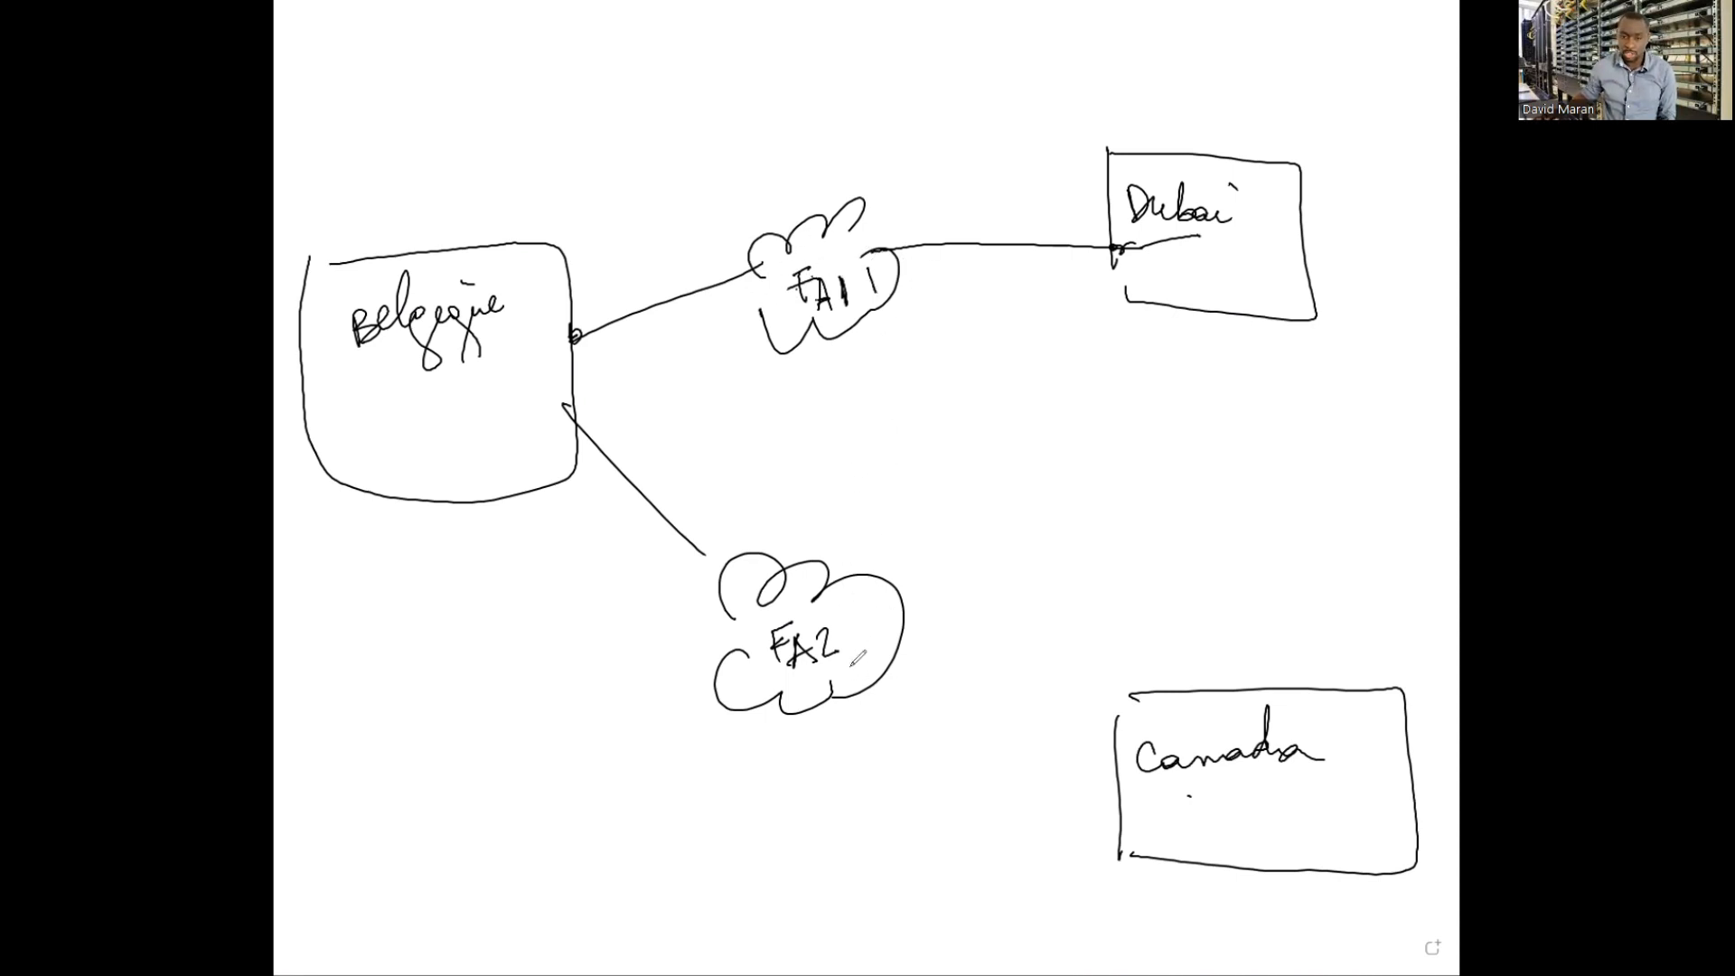
pyautogui.moveTo(895, 666); pyautogui.dragTo(1116, 797)
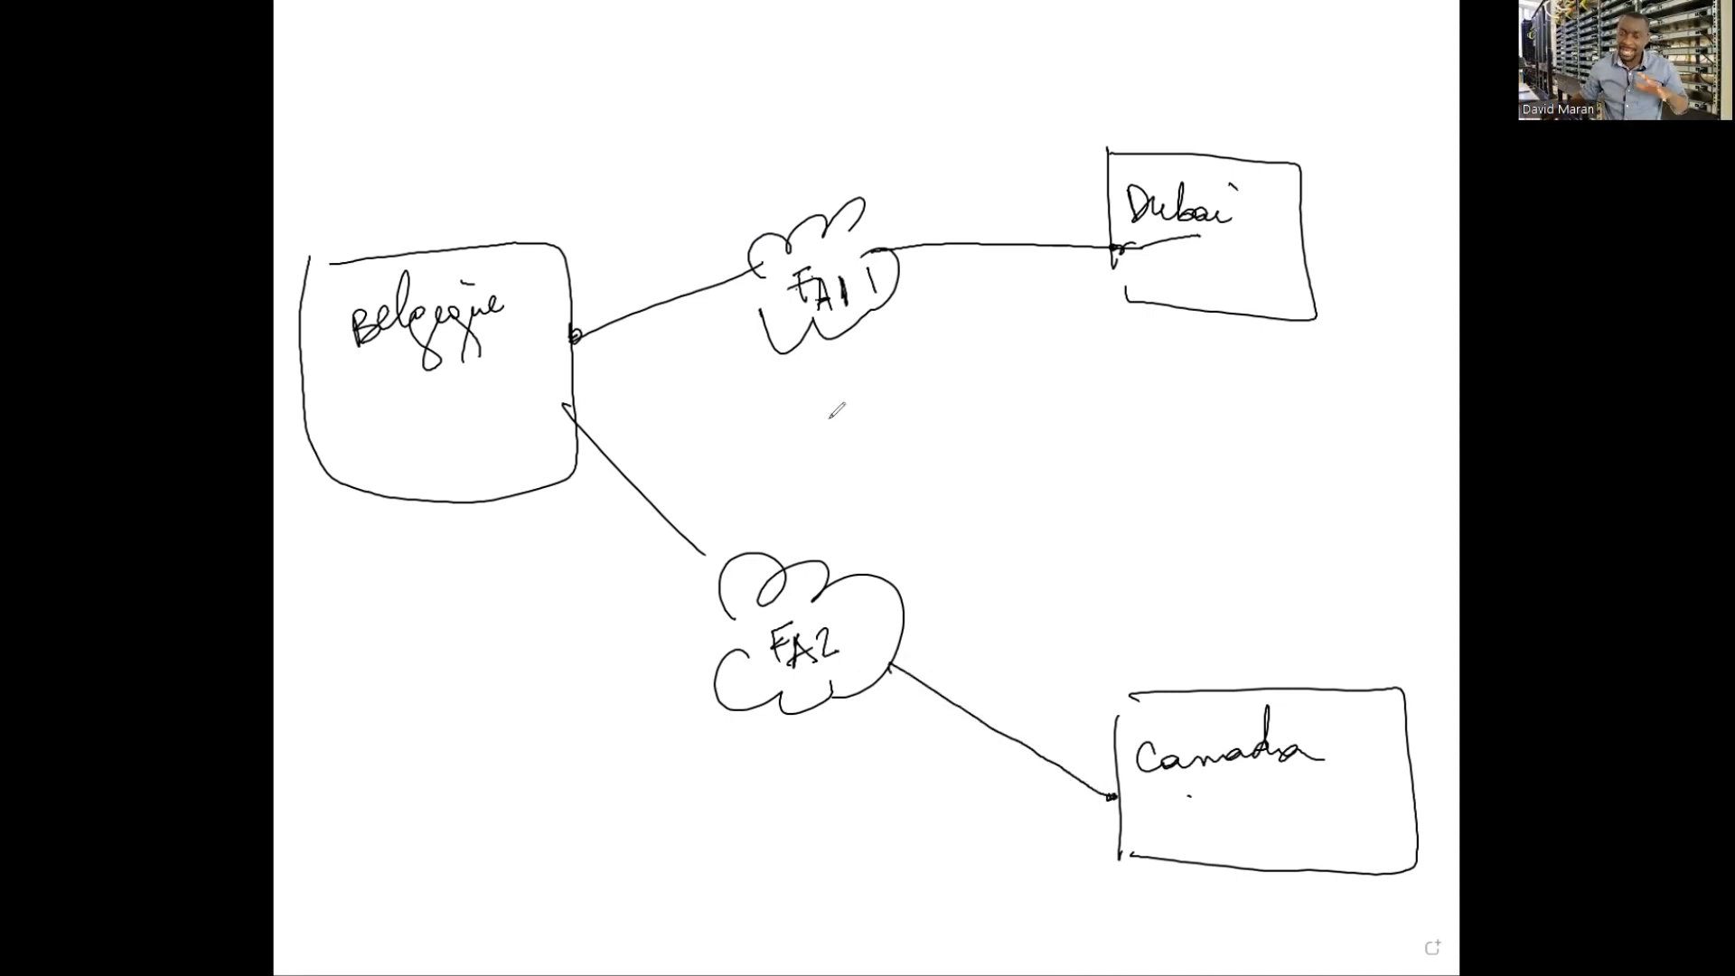
# Step: Circle both provider clouds, labelling the upper one "OSP" and the lower one "BGP" as their routing protocols
pyautogui.moveTo(739, 217)
pyautogui.mouseDown()
pyautogui.moveTo(903, 380)
pyautogui.moveTo(736, 210)
pyautogui.mouseUp()
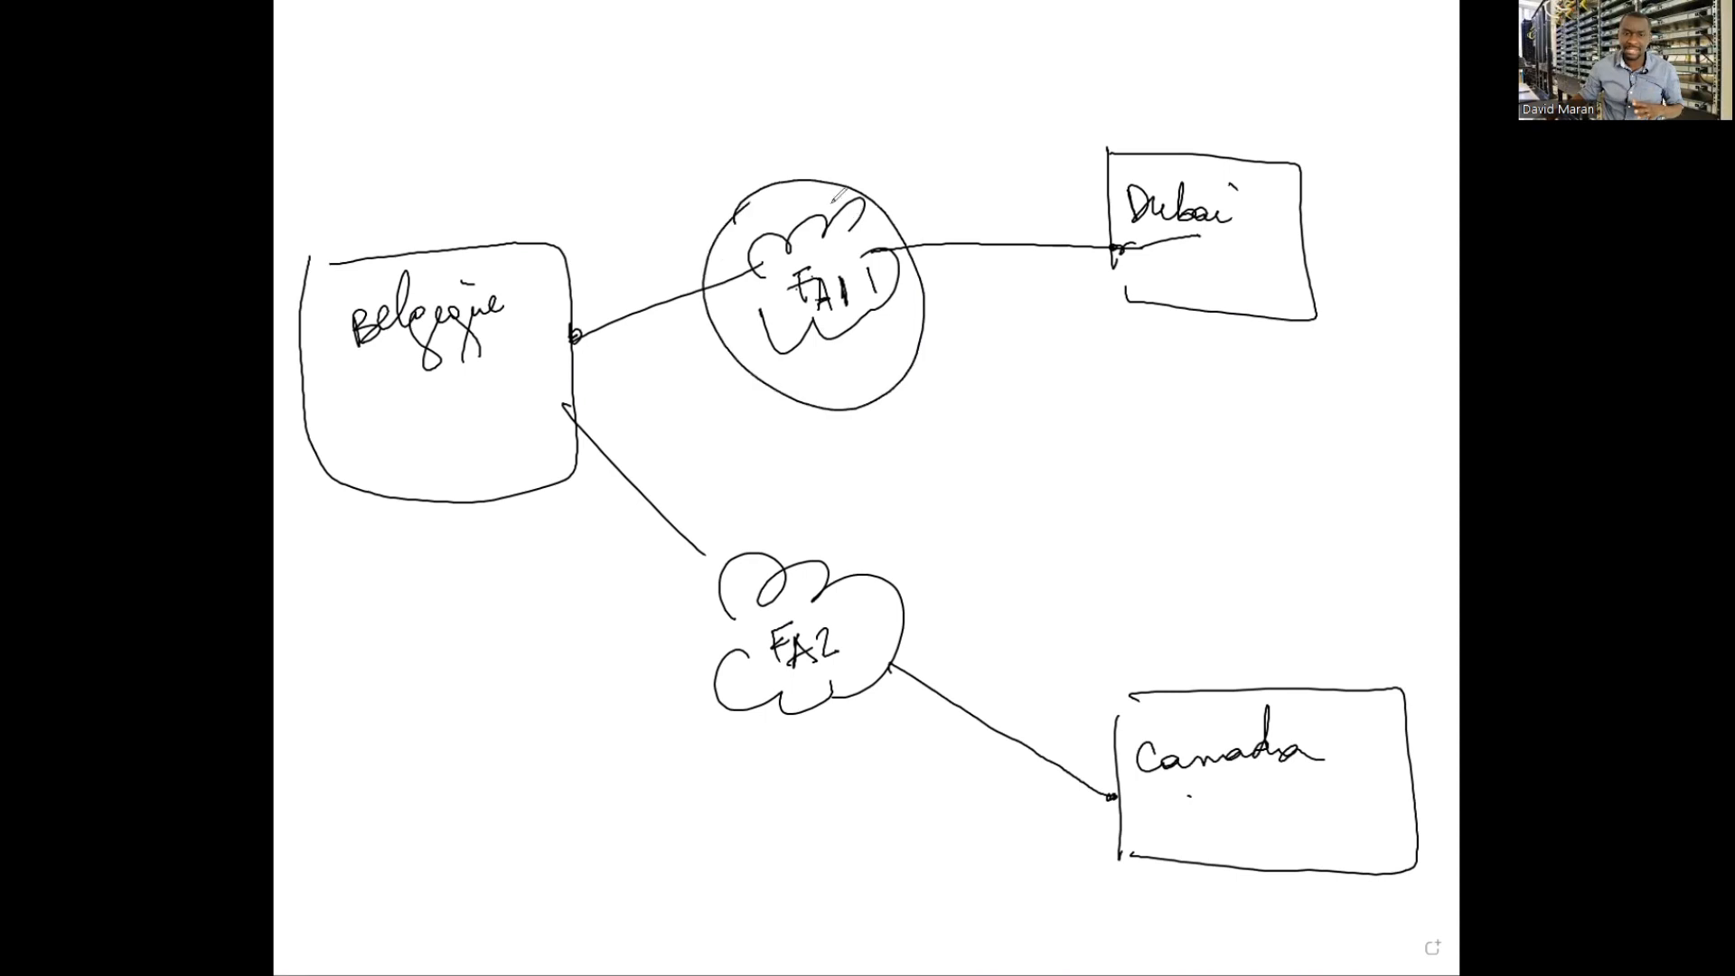
pyautogui.moveTo(824, 161)
pyautogui.mouseDown()
pyautogui.moveTo(832, 180)
pyautogui.moveTo(865, 173)
pyautogui.mouseUp()
pyautogui.click(847, 168)
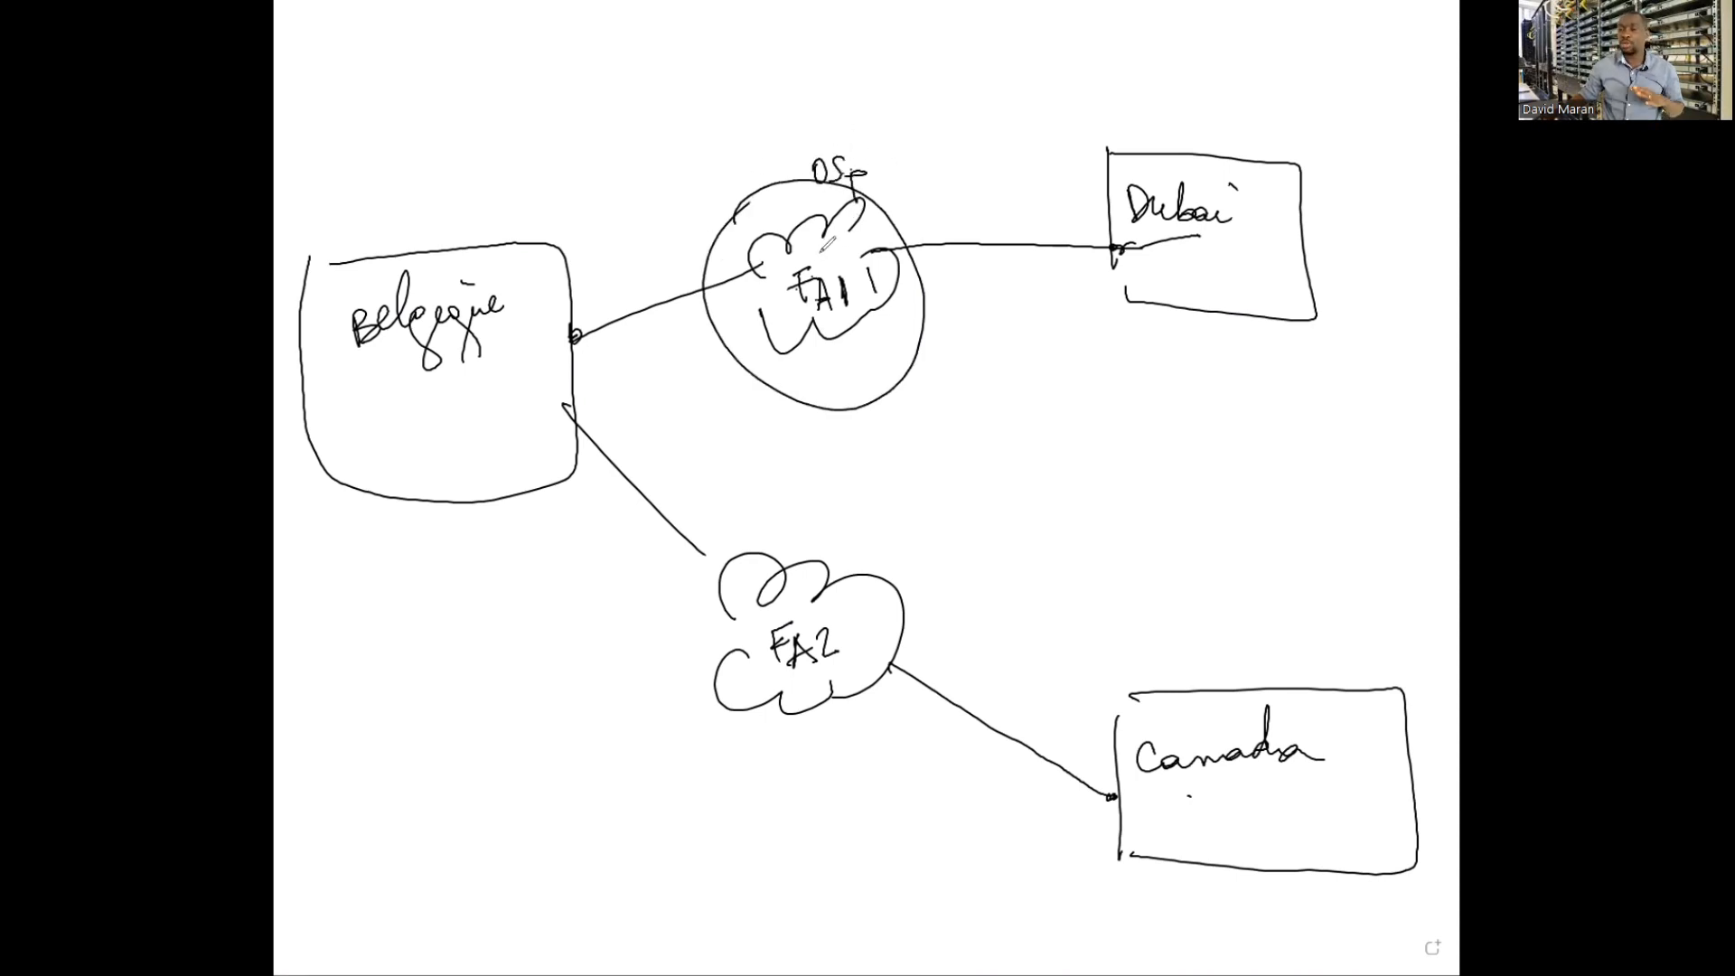
pyautogui.moveTo(777, 532)
pyautogui.mouseDown()
pyautogui.moveTo(723, 710)
pyautogui.moveTo(835, 513)
pyautogui.moveTo(853, 564)
pyautogui.moveTo(899, 542)
pyautogui.mouseUp()
pyautogui.click(920, 563)
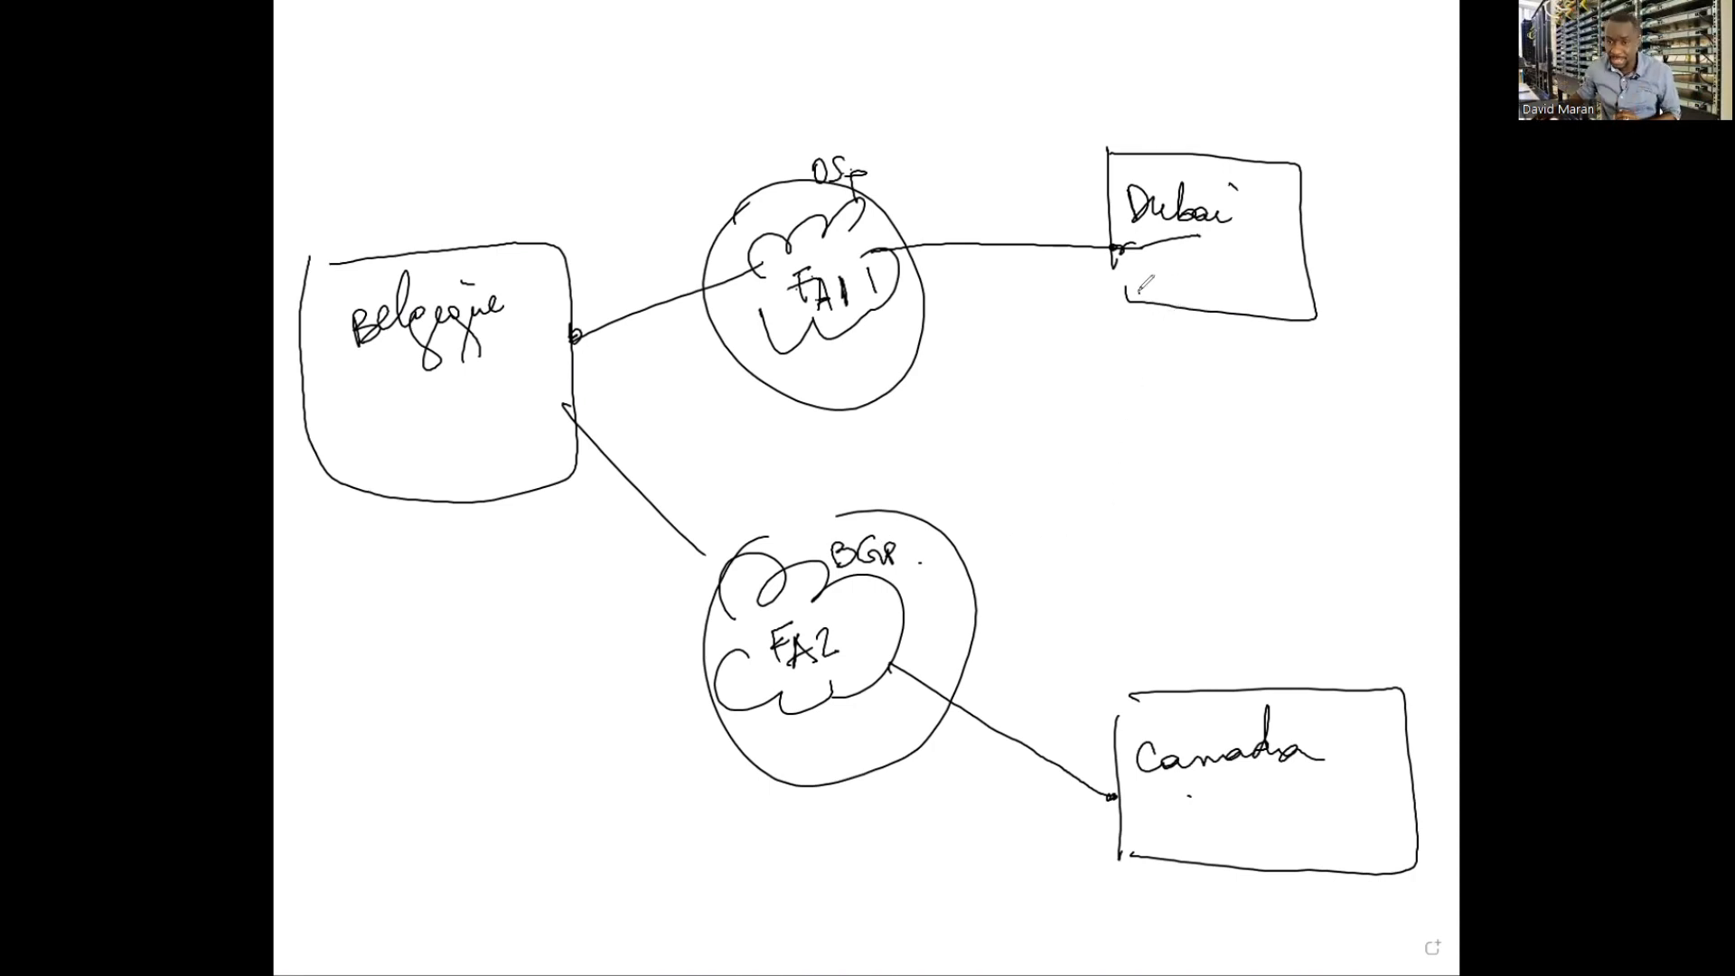
# Step: Write each site's routing protocol in its box: RIP for Dubai, OSPF for Canada and EIGRP for Belgique
pyautogui.moveTo(1144, 274); pyautogui.dragTo(1175, 287)
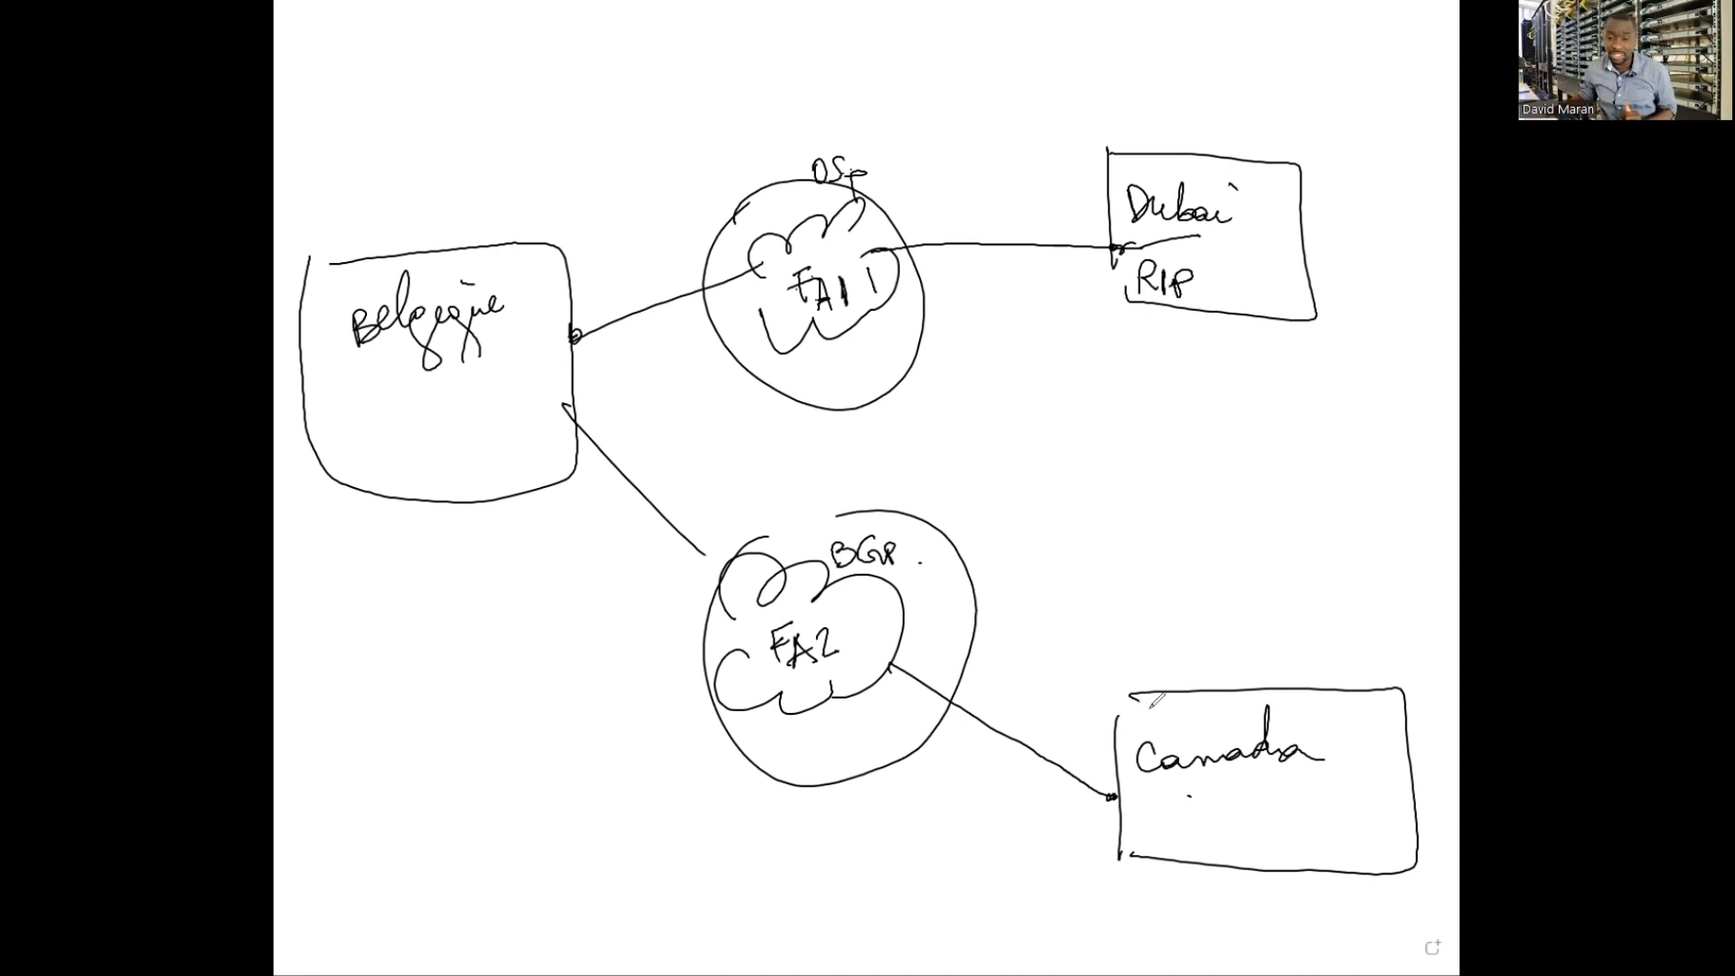
pyautogui.moveTo(1147, 709); pyautogui.dragTo(1205, 710)
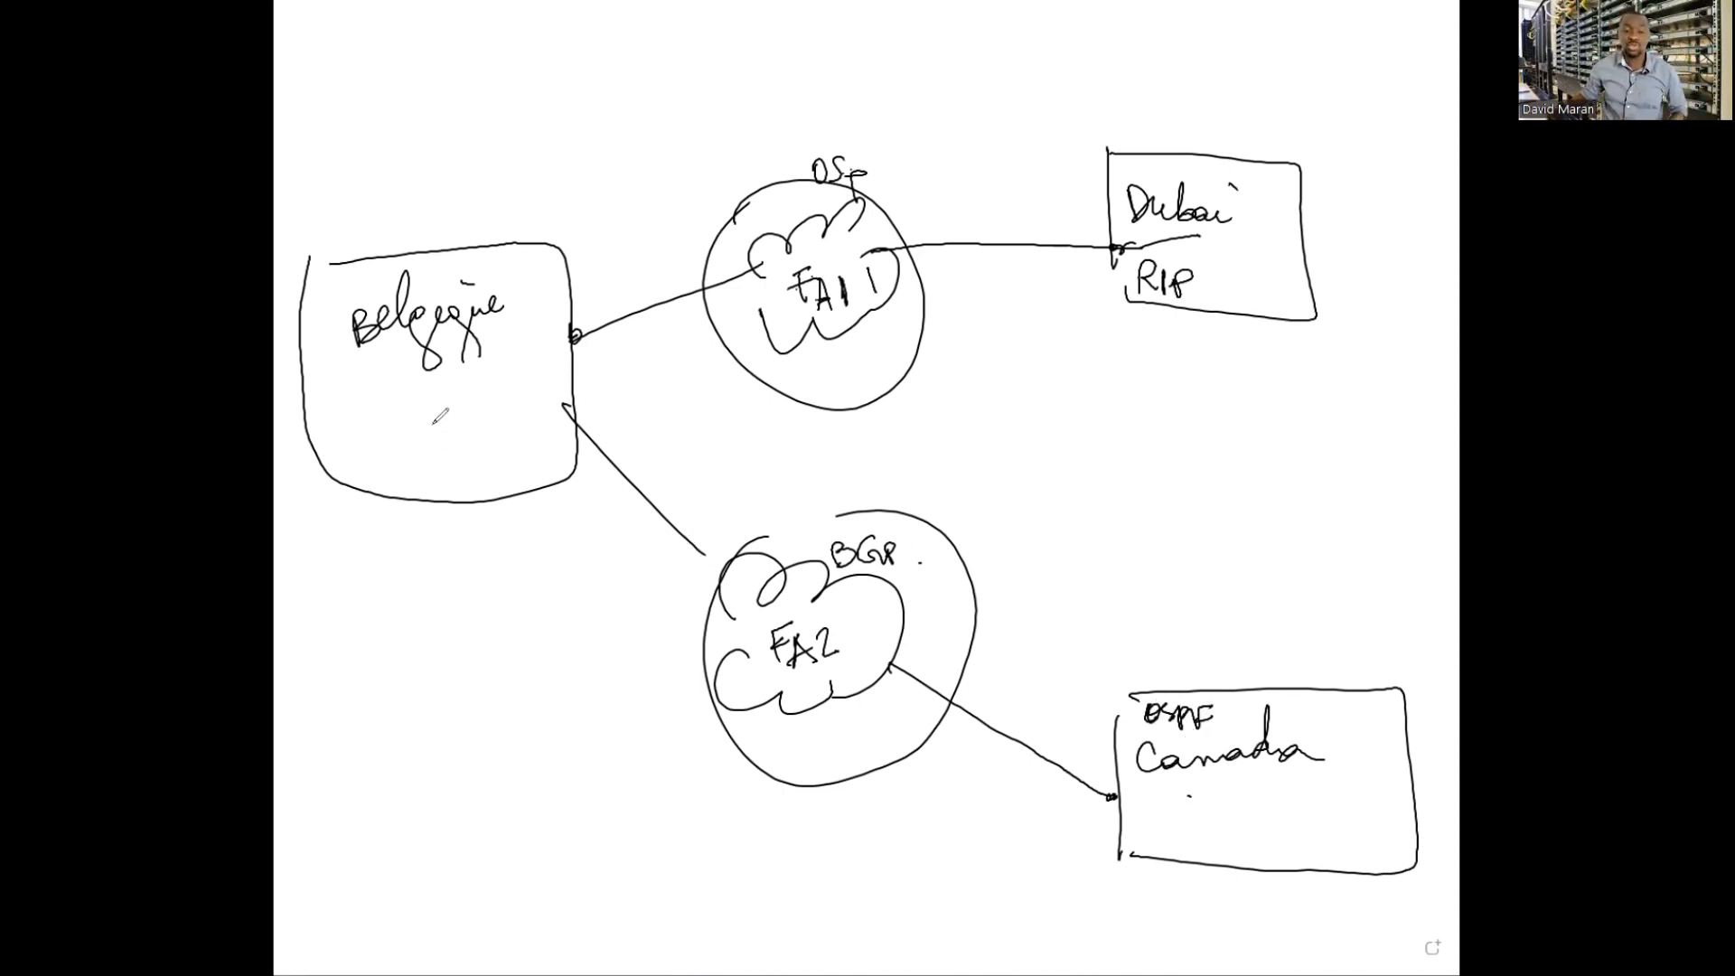
pyautogui.moveTo(435, 423)
pyautogui.mouseDown()
pyautogui.moveTo(467, 440)
pyautogui.moveTo(458, 413)
pyautogui.mouseUp()
pyautogui.moveTo(428, 437); pyautogui.dragTo(473, 446)
pyautogui.moveTo(502, 401)
pyautogui.mouseDown()
pyautogui.moveTo(506, 427)
pyautogui.moveTo(531, 421)
pyautogui.mouseUp()
pyautogui.click(543, 431)
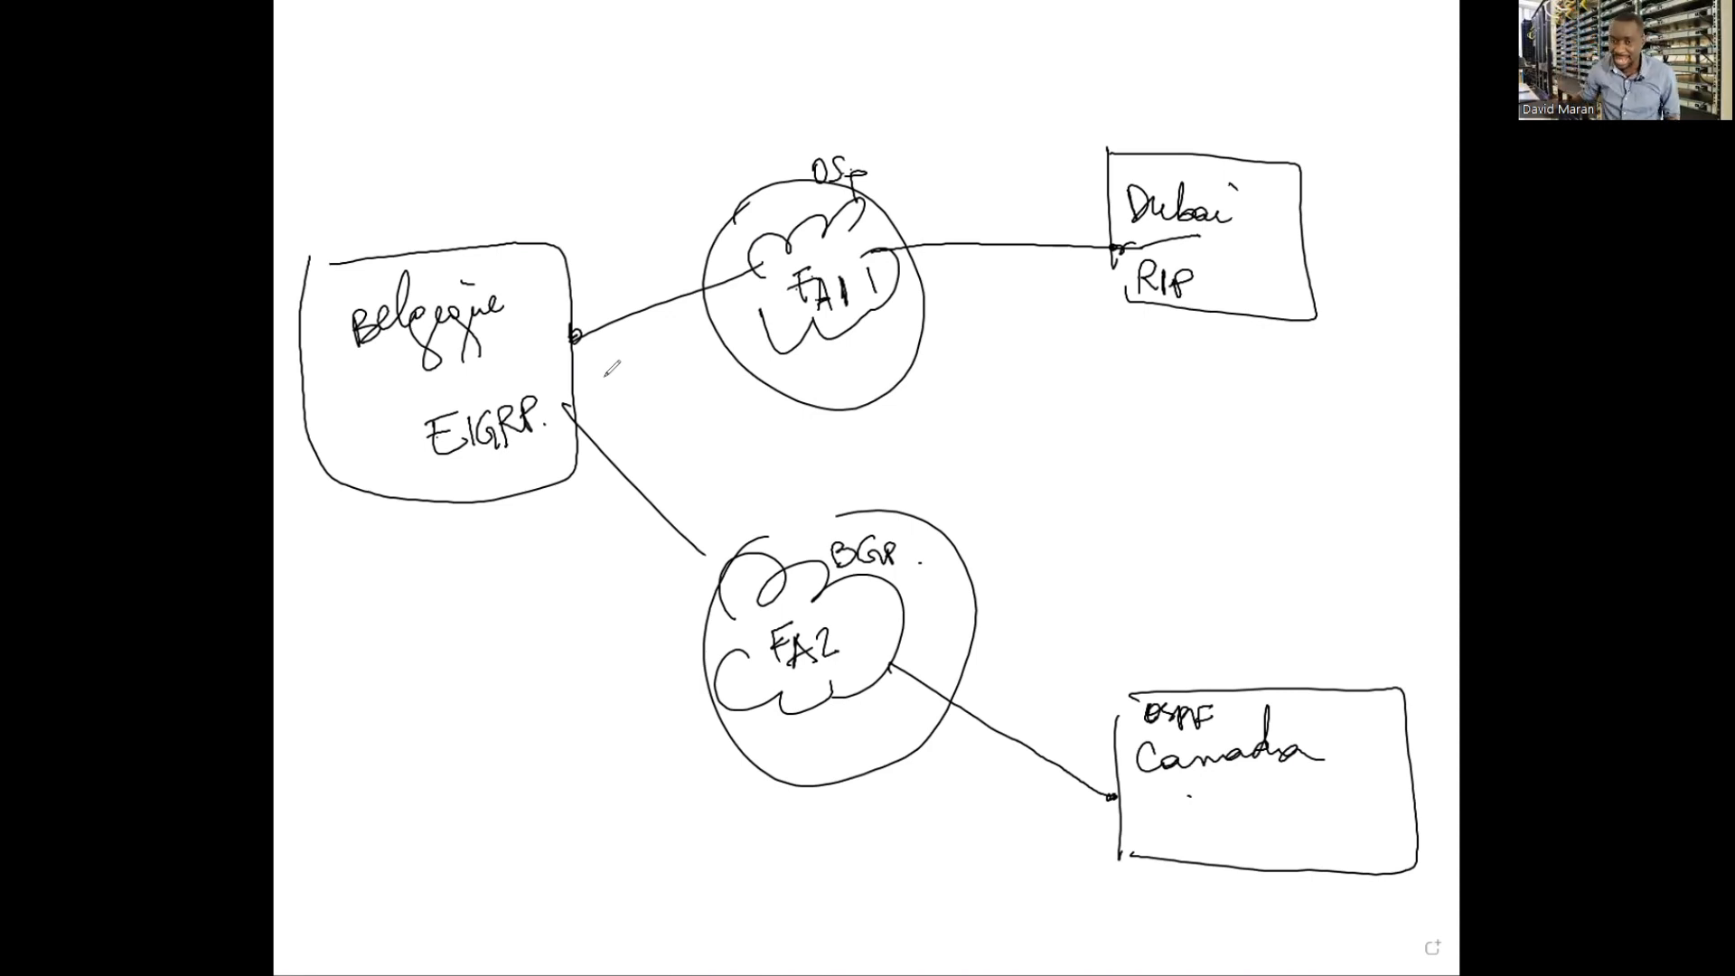
# Step: Write "Redistribution" between the Dubai and Canada boxes and draw a downward arrow pointing at the Belgique box
pyautogui.moveTo(955, 417)
pyautogui.mouseDown()
pyautogui.moveTo(968, 465)
pyautogui.moveTo(1201, 418)
pyautogui.moveTo(1158, 404)
pyautogui.mouseUp()
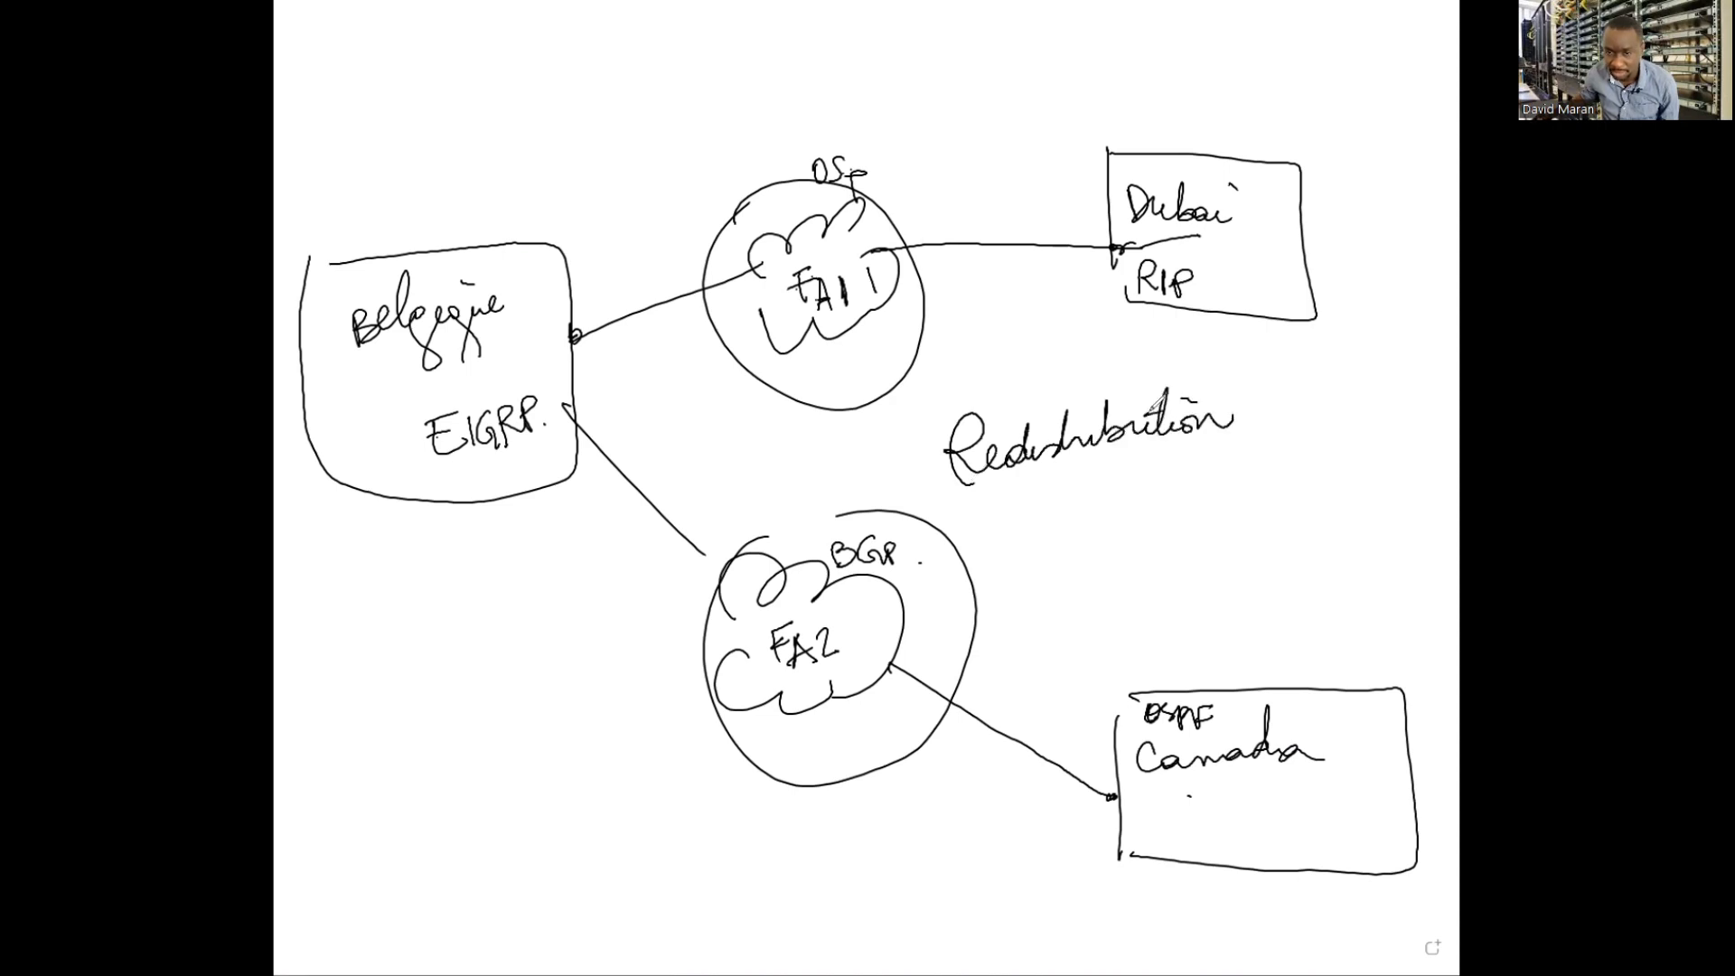
pyautogui.moveTo(1057, 425); pyautogui.dragTo(1084, 418)
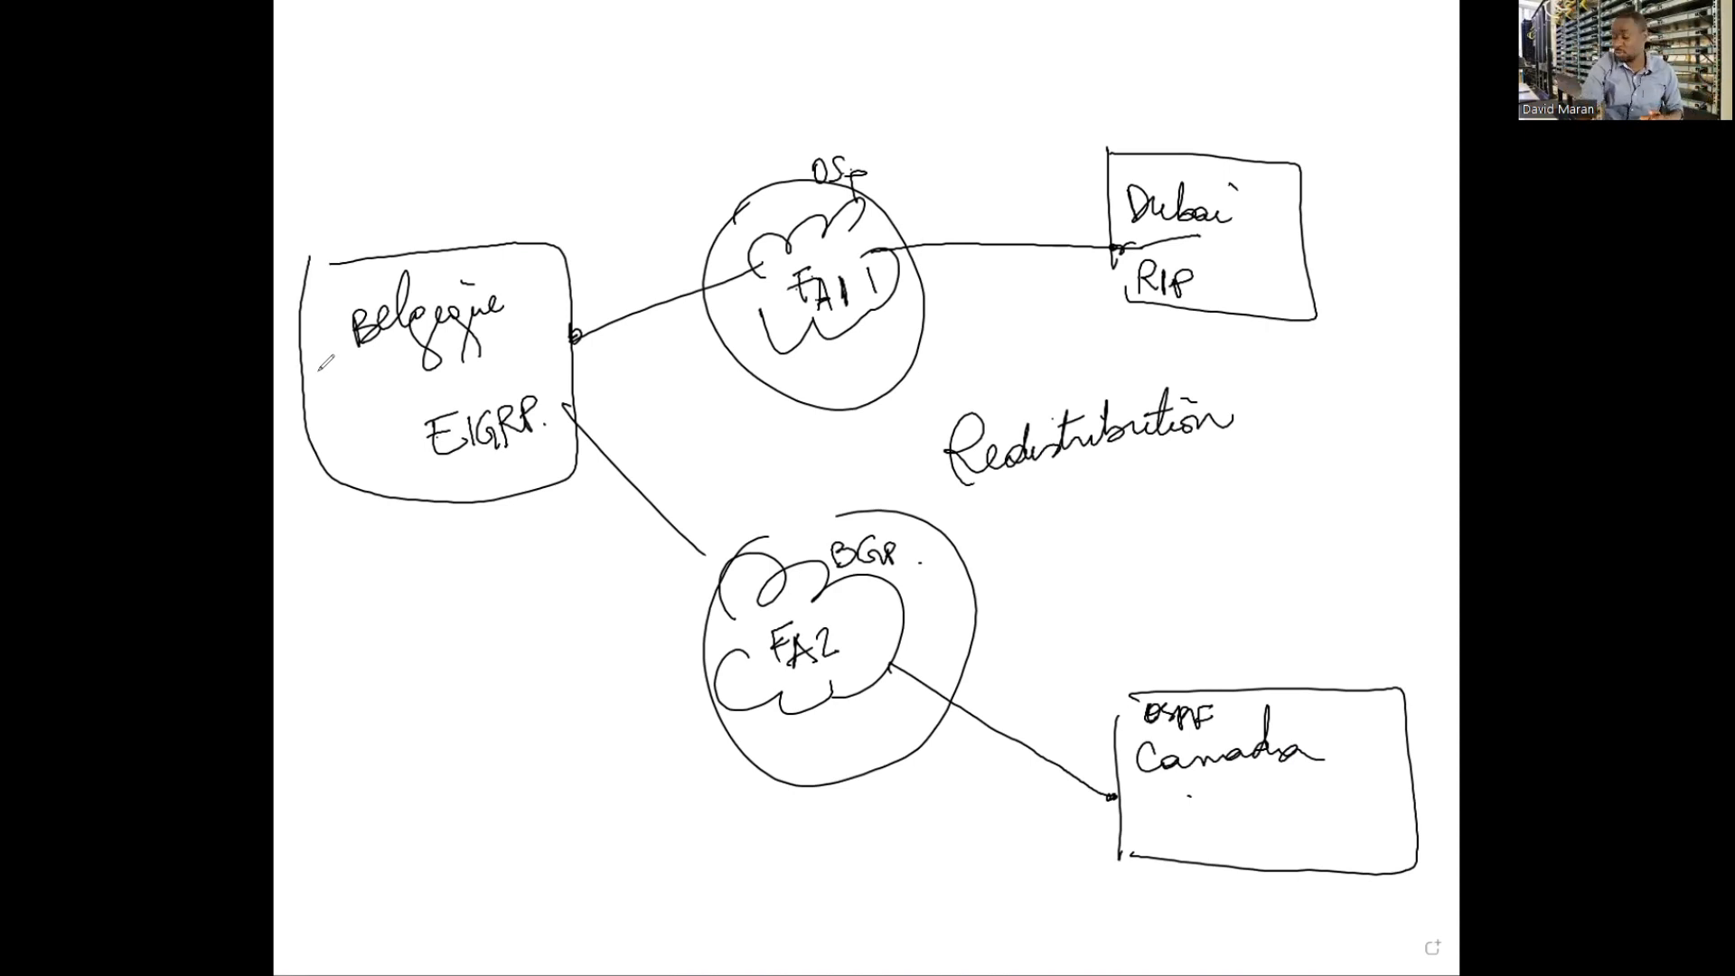
pyautogui.moveTo(427, 155)
pyautogui.mouseDown()
pyautogui.moveTo(443, 237)
pyautogui.moveTo(470, 233)
pyautogui.mouseUp()
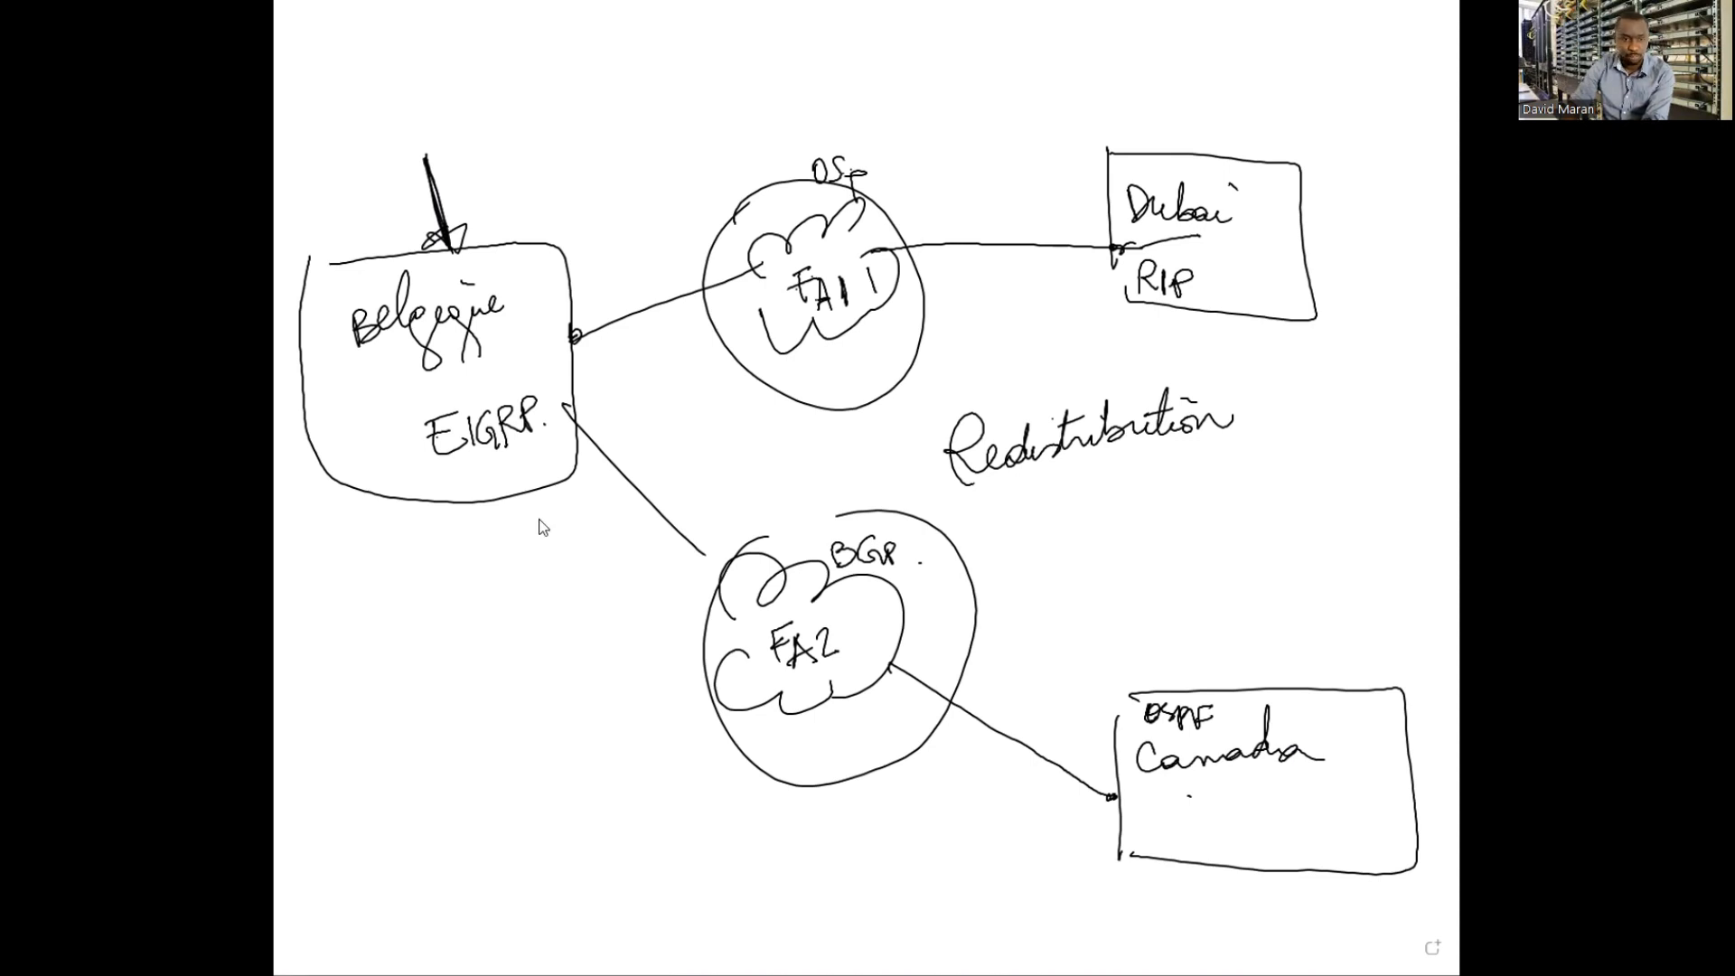
# Step: Switch back to Packet Tracer and examine the Belgique, FAI-1, FAI-2, Dubai and Canada areas of the topology
pyautogui.hotkey('alt', 'Tab')
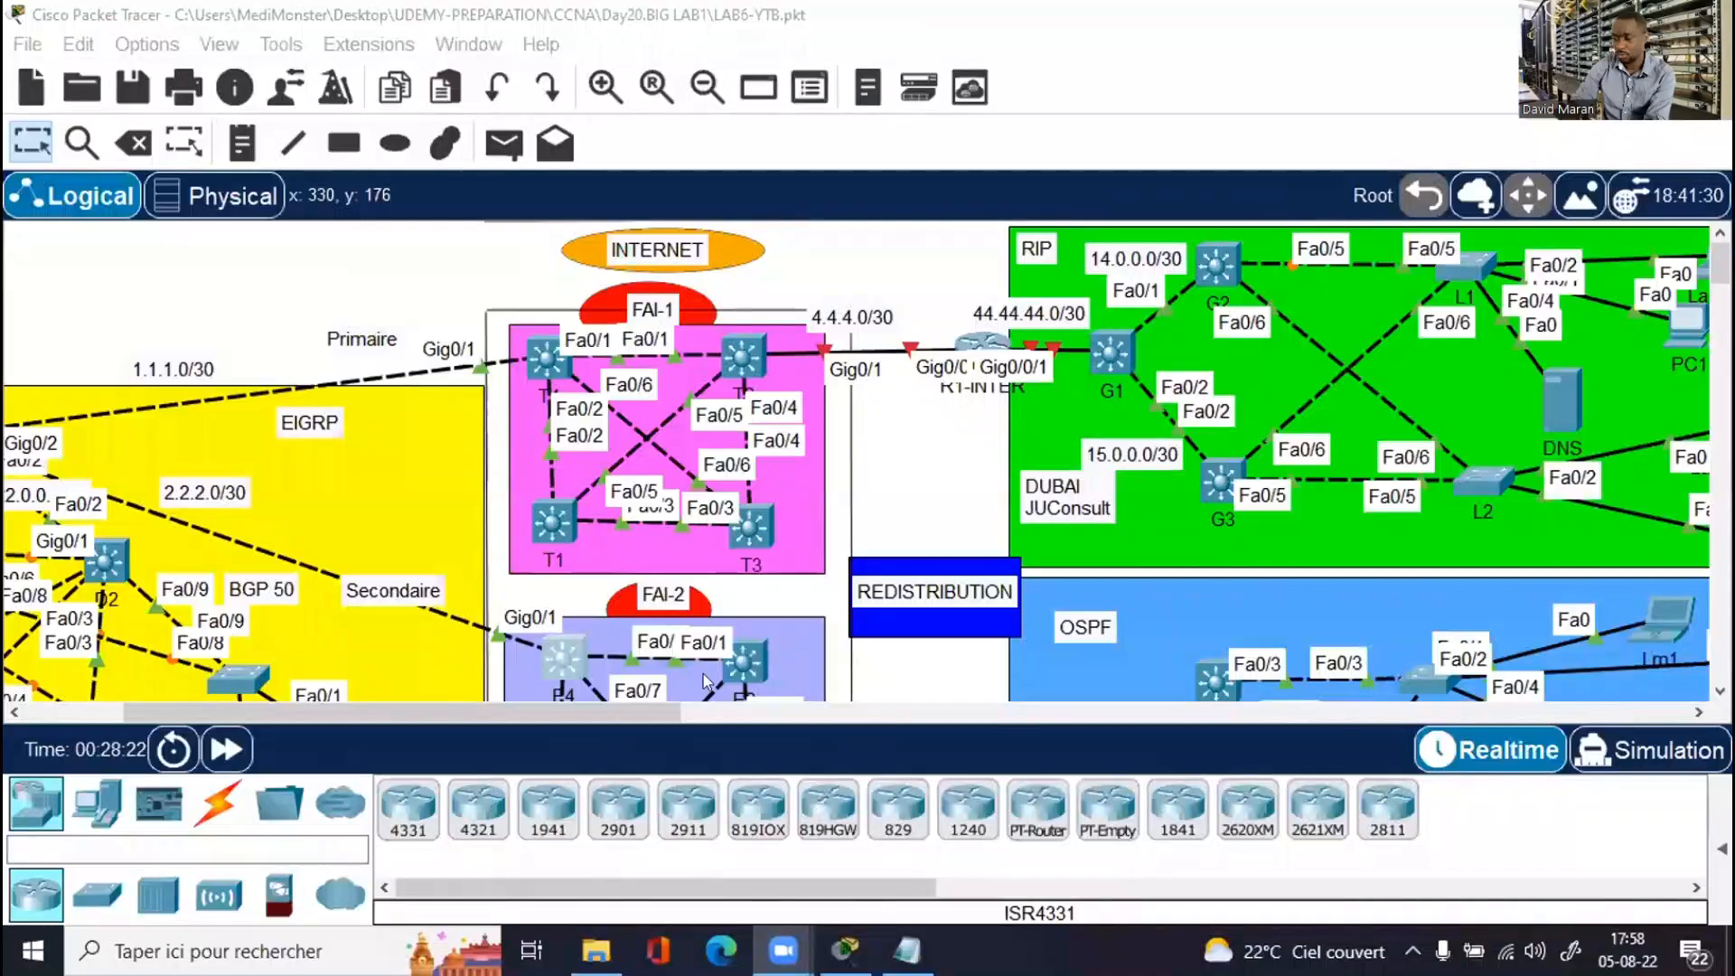
pyautogui.click(621, 726)
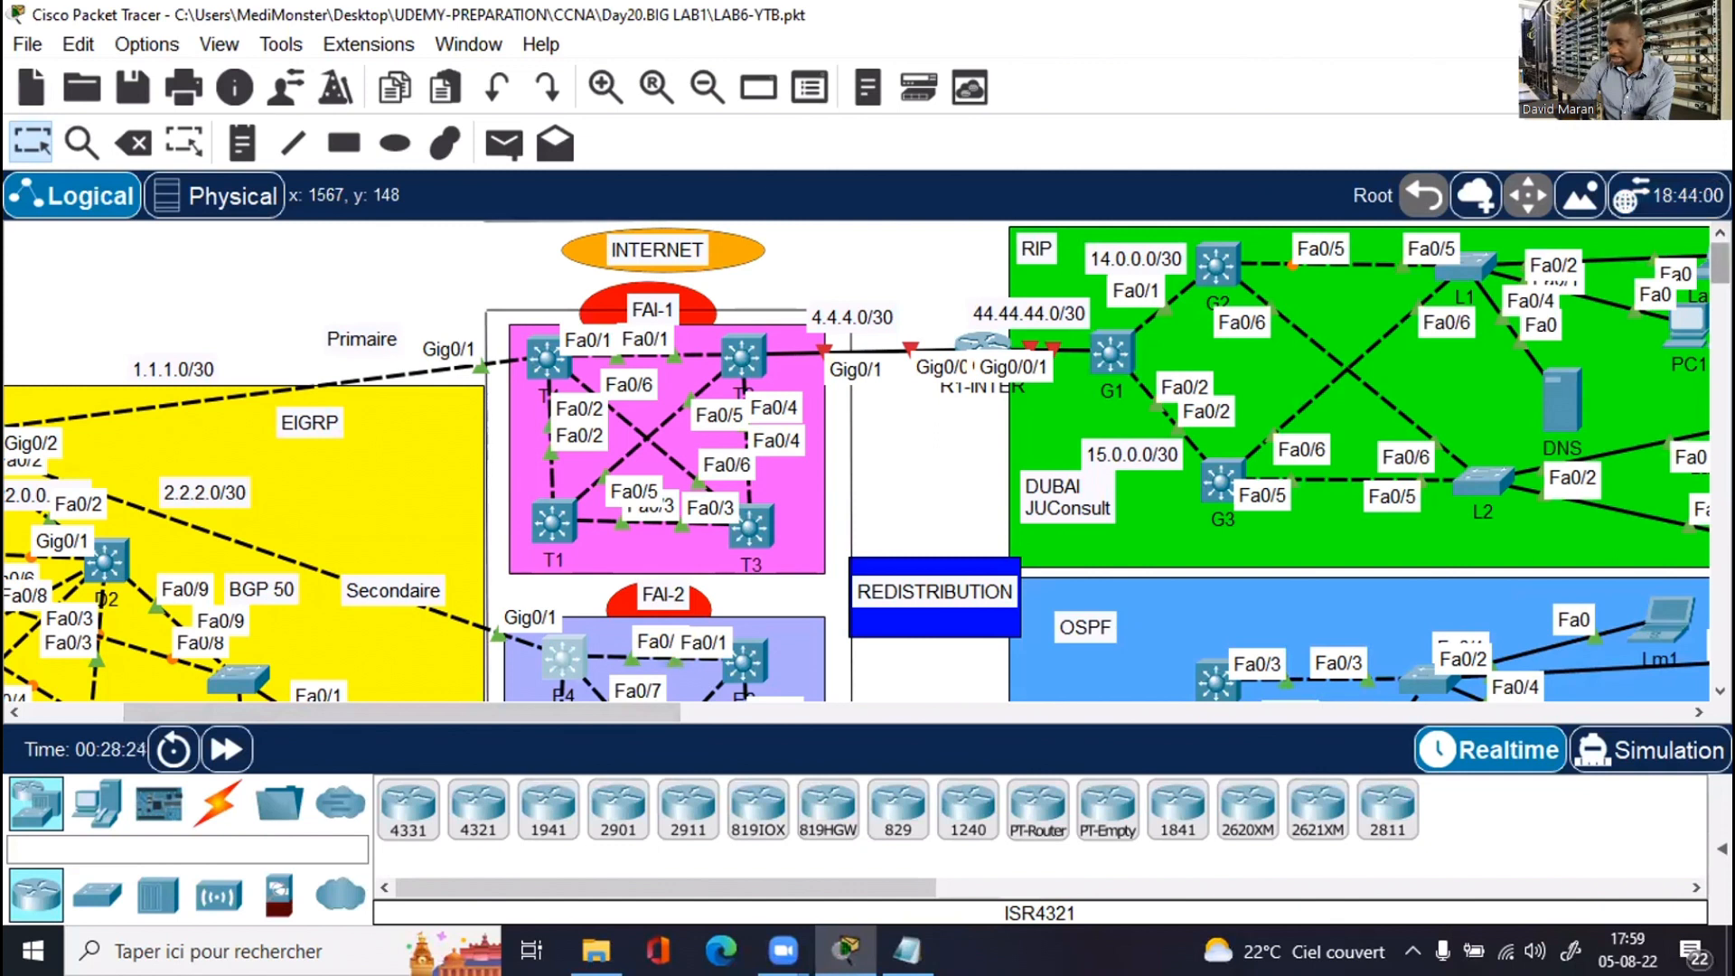
pyautogui.scroll(-2, 856, 460)
pyautogui.scroll(2, 730, 480)
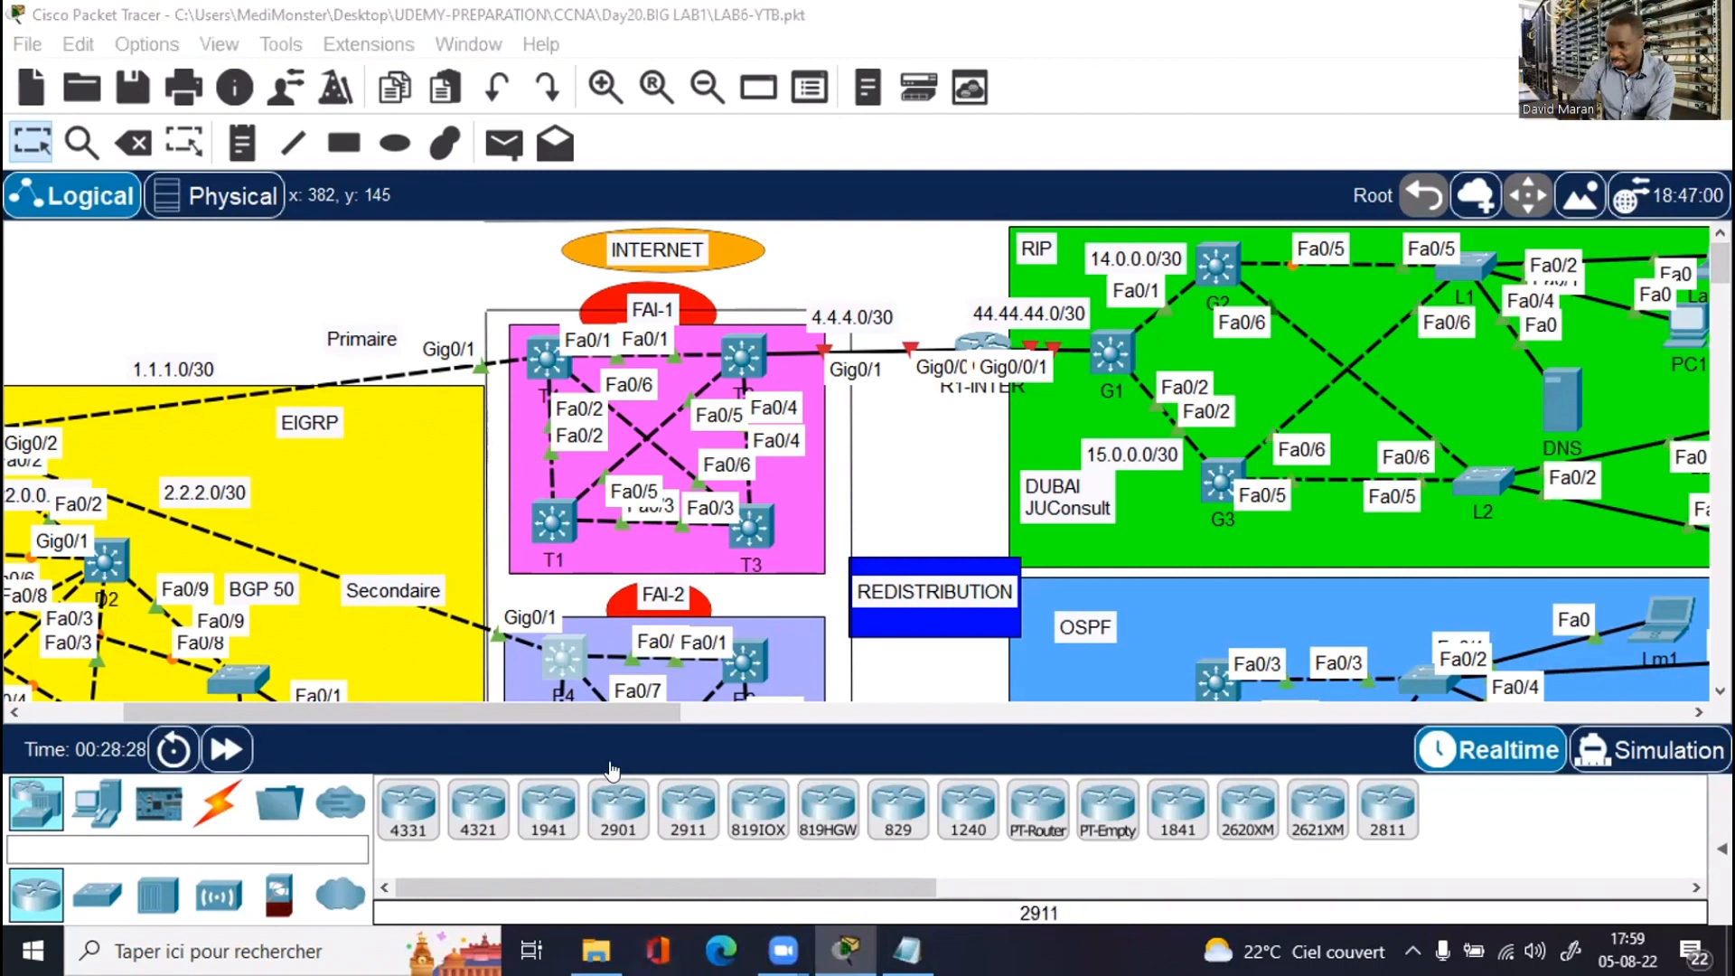
pyautogui.moveTo(573, 711); pyautogui.dragTo(473, 710)
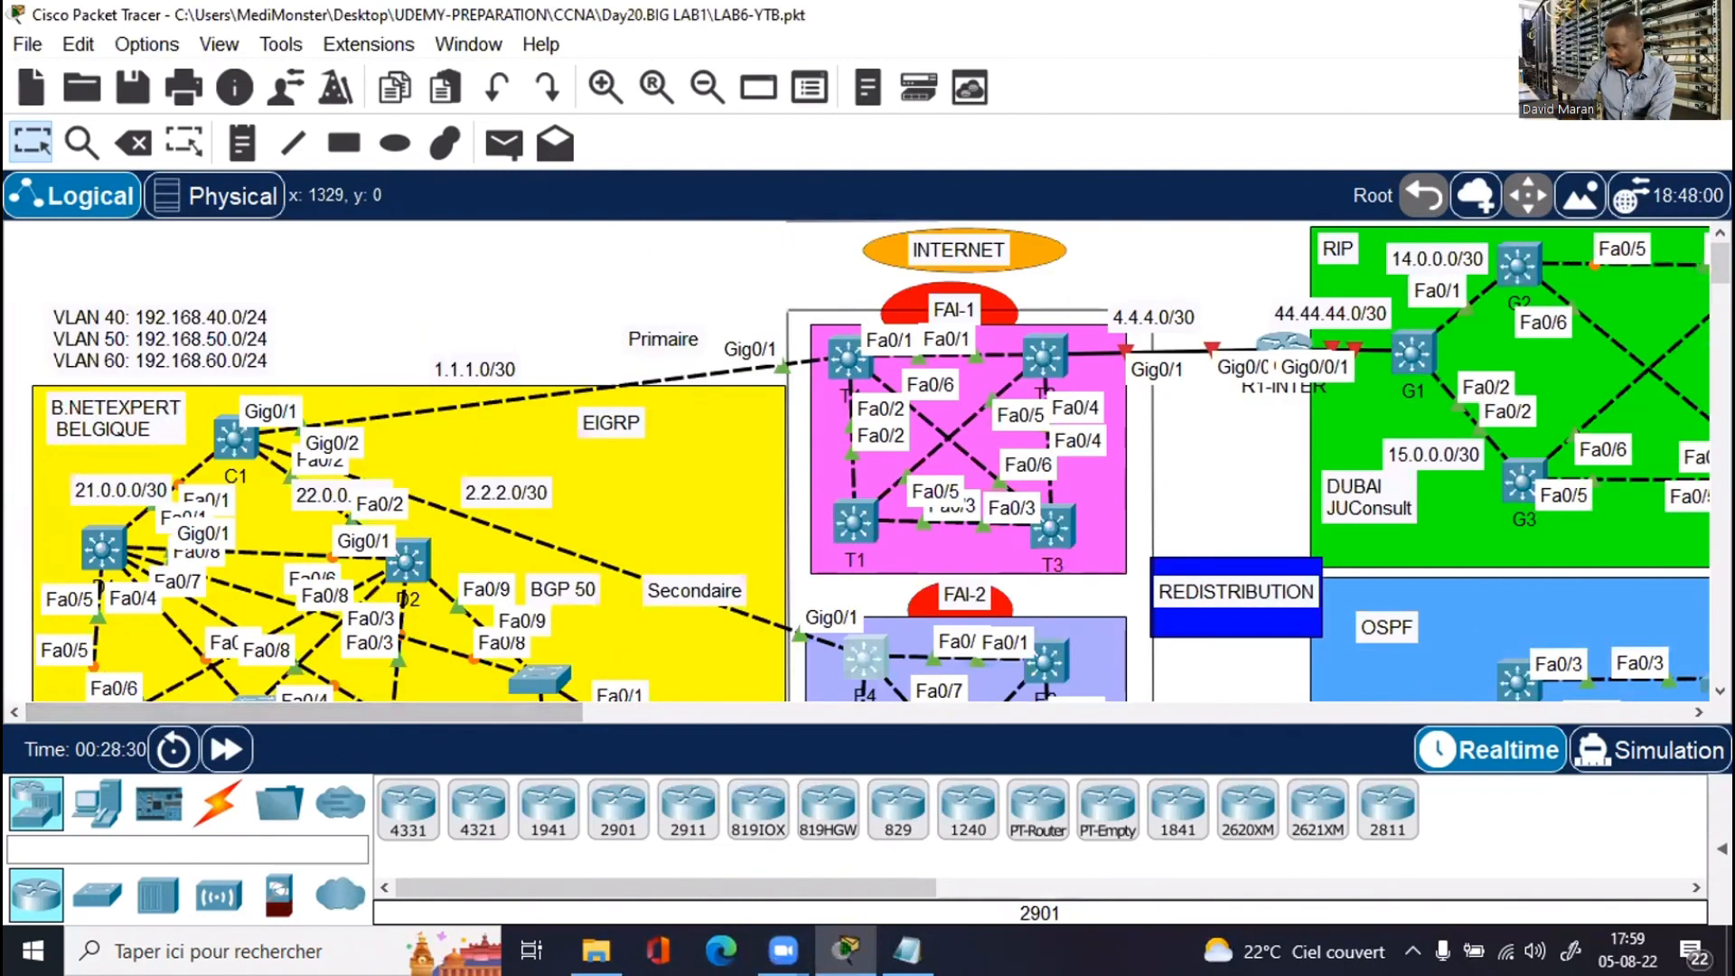
pyautogui.moveTo(1719, 262); pyautogui.dragTo(1719, 273)
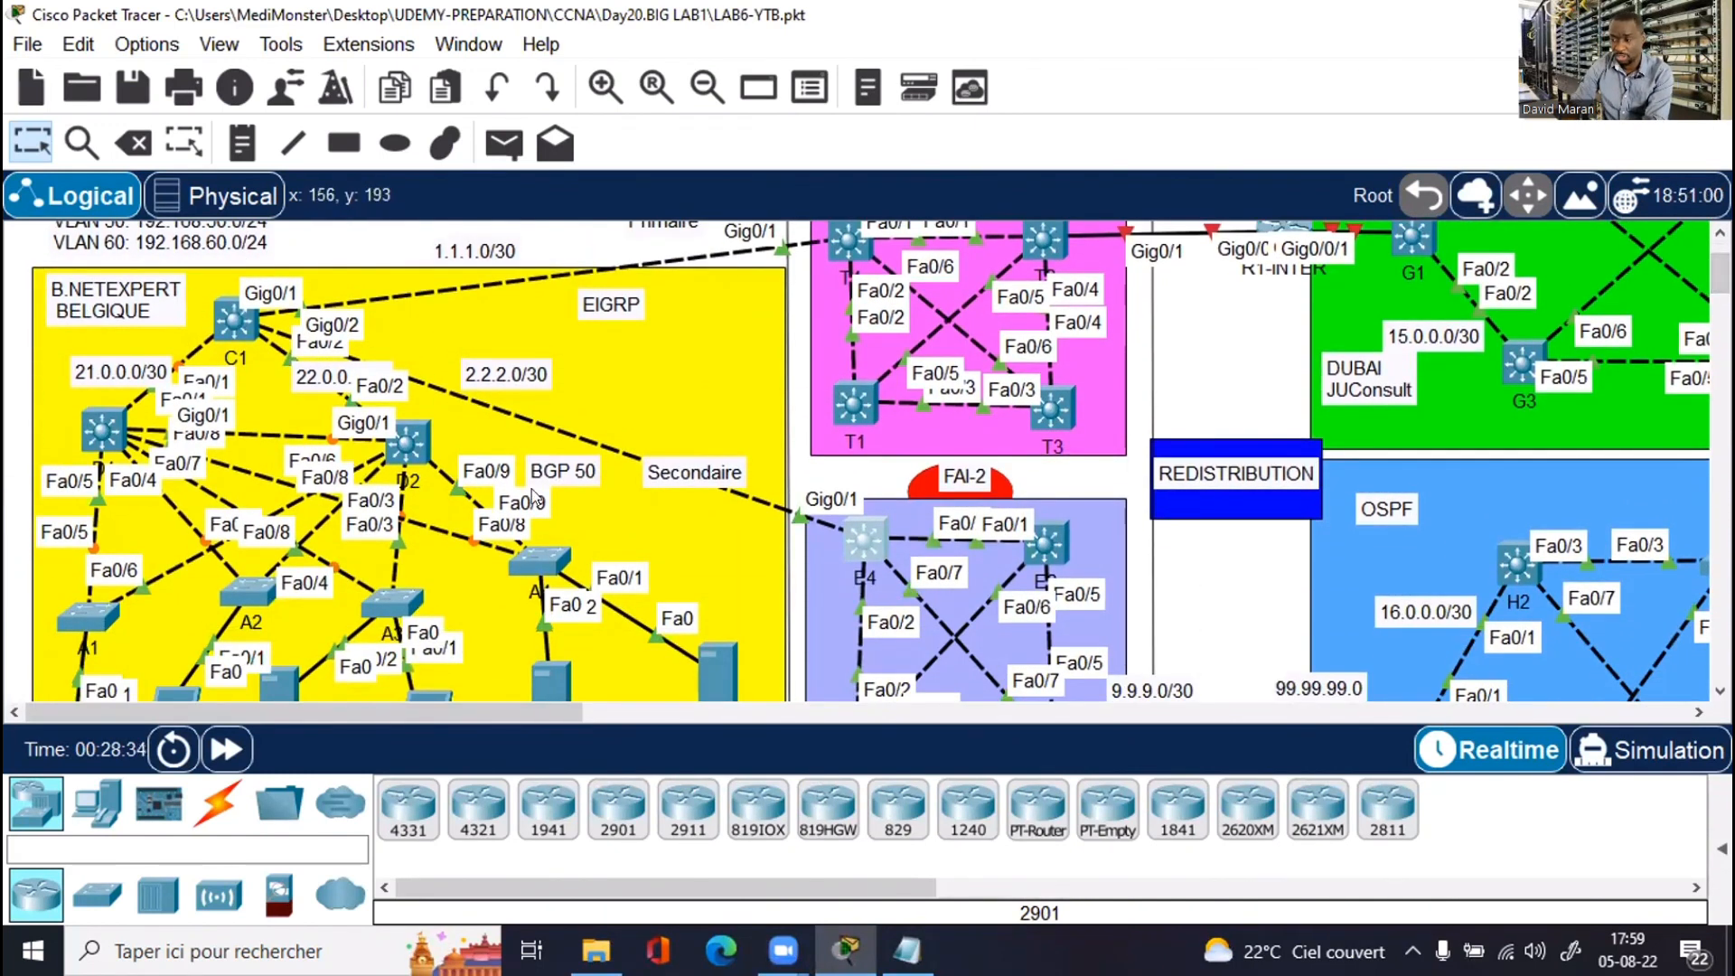
pyautogui.moveTo(434, 712); pyautogui.dragTo(533, 714)
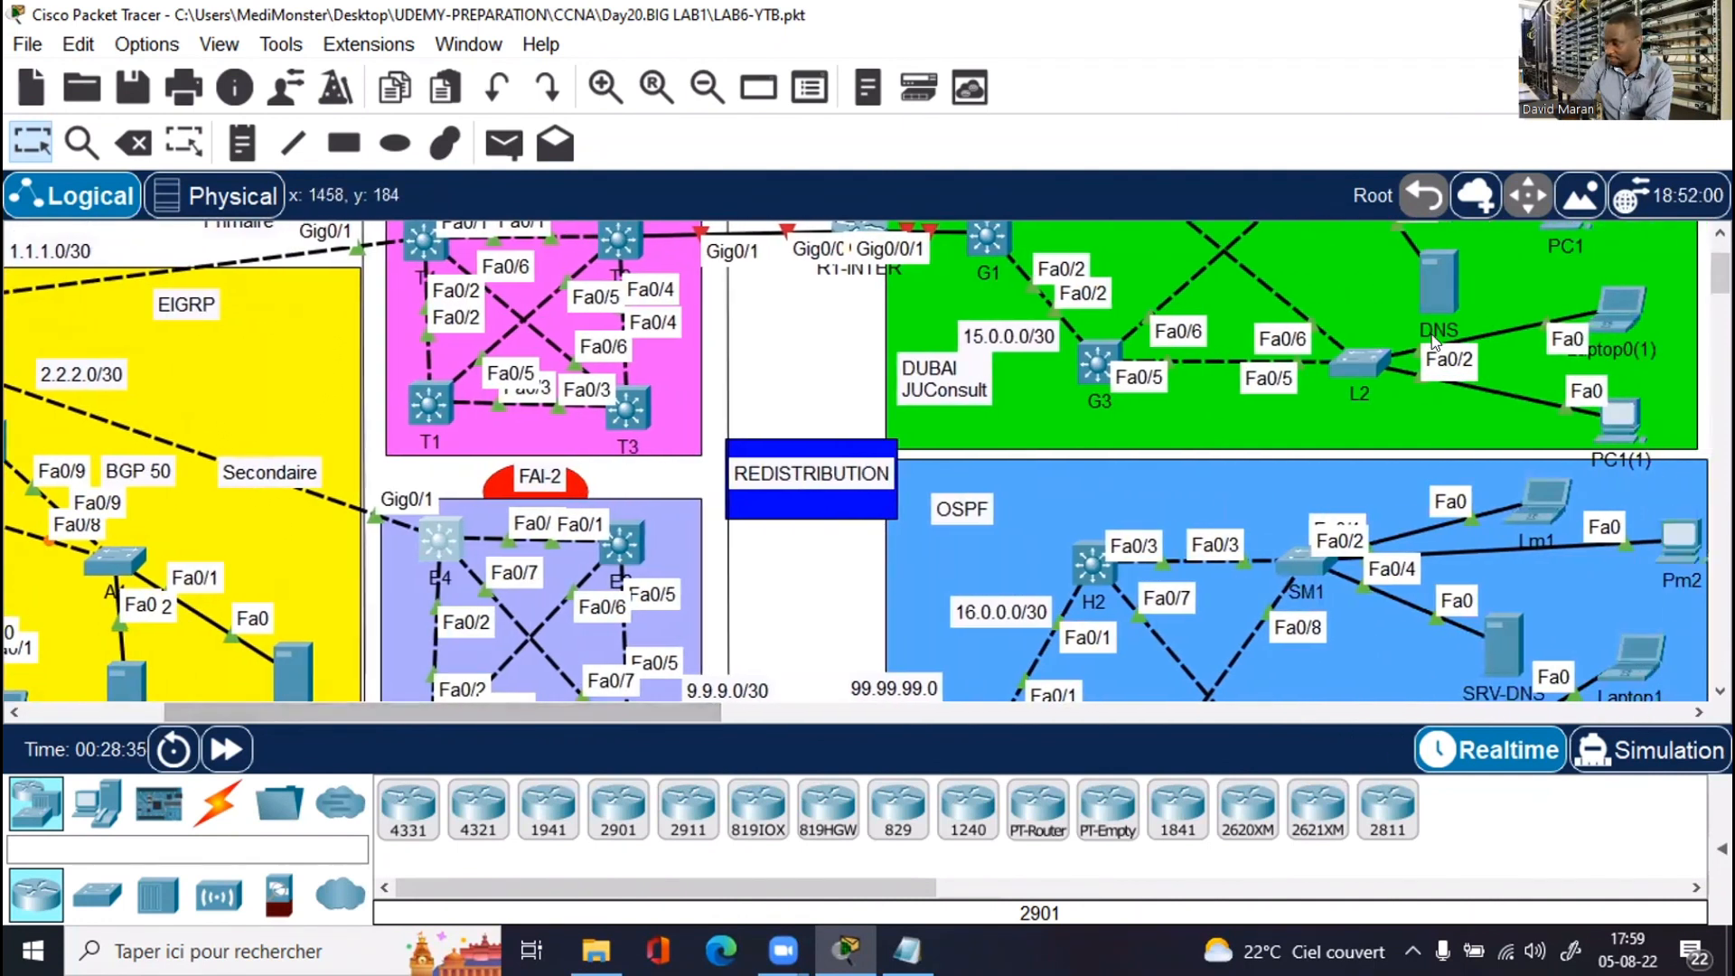
pyautogui.moveTo(1720, 274); pyautogui.dragTo(1720, 264)
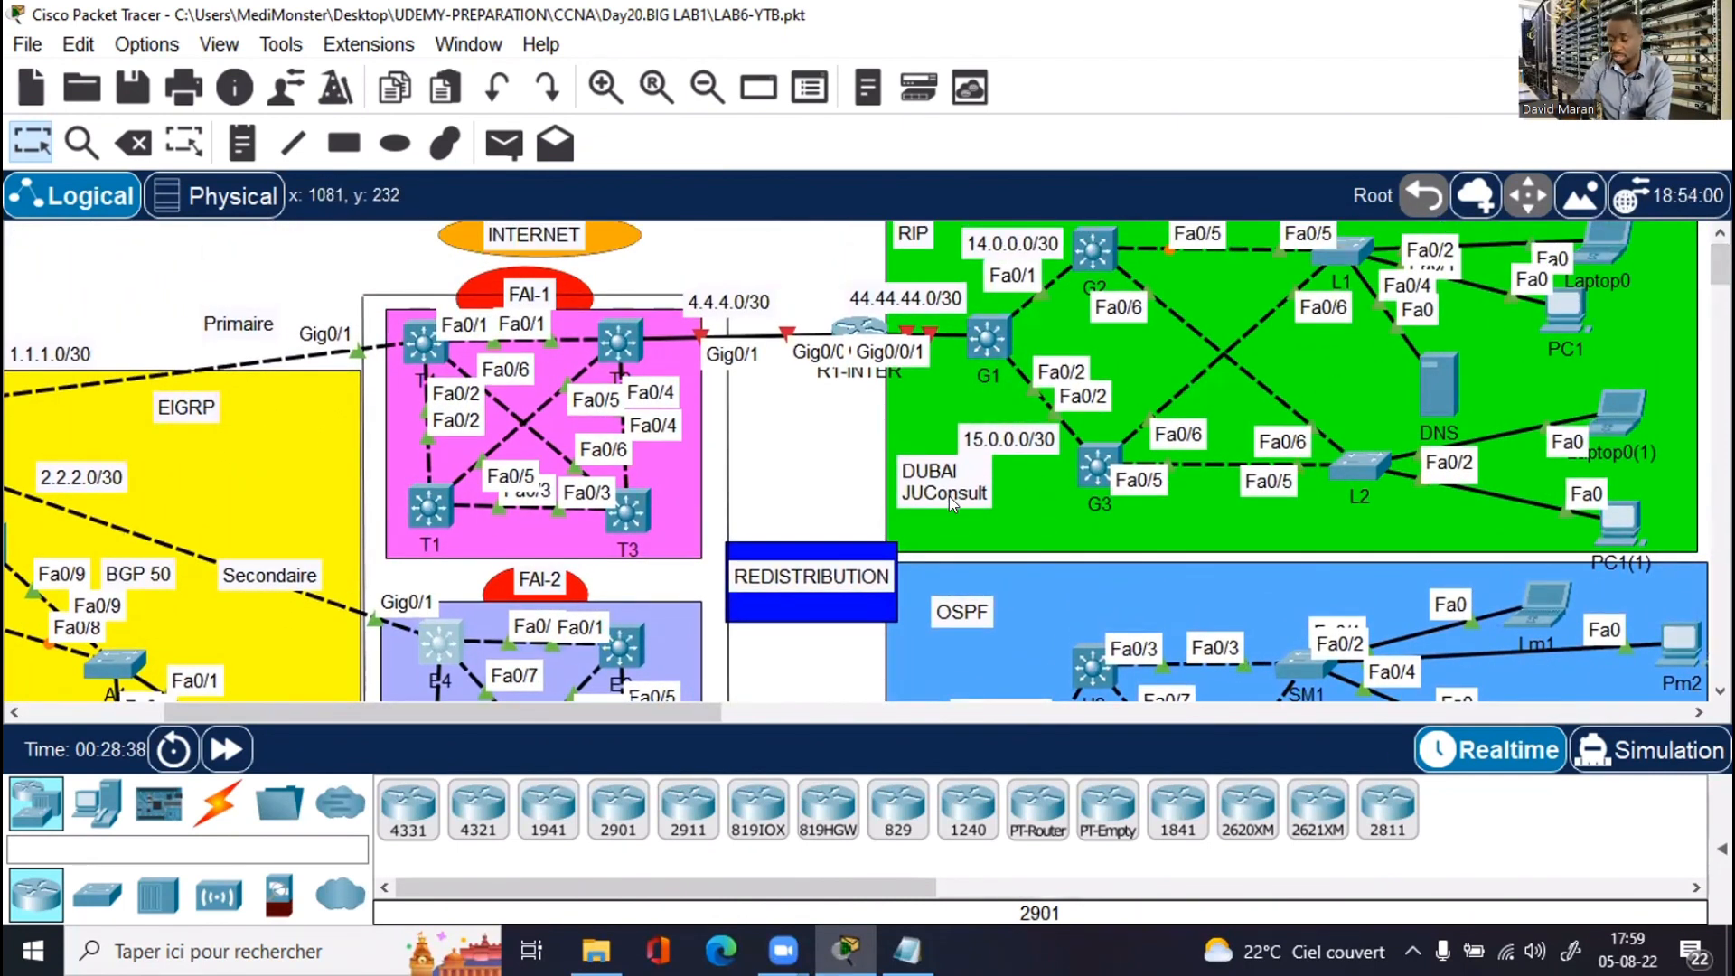
pyautogui.moveTo(1719, 265)
pyautogui.mouseDown()
pyautogui.moveTo(1720, 306)
pyautogui.moveTo(1719, 264)
pyautogui.mouseUp()
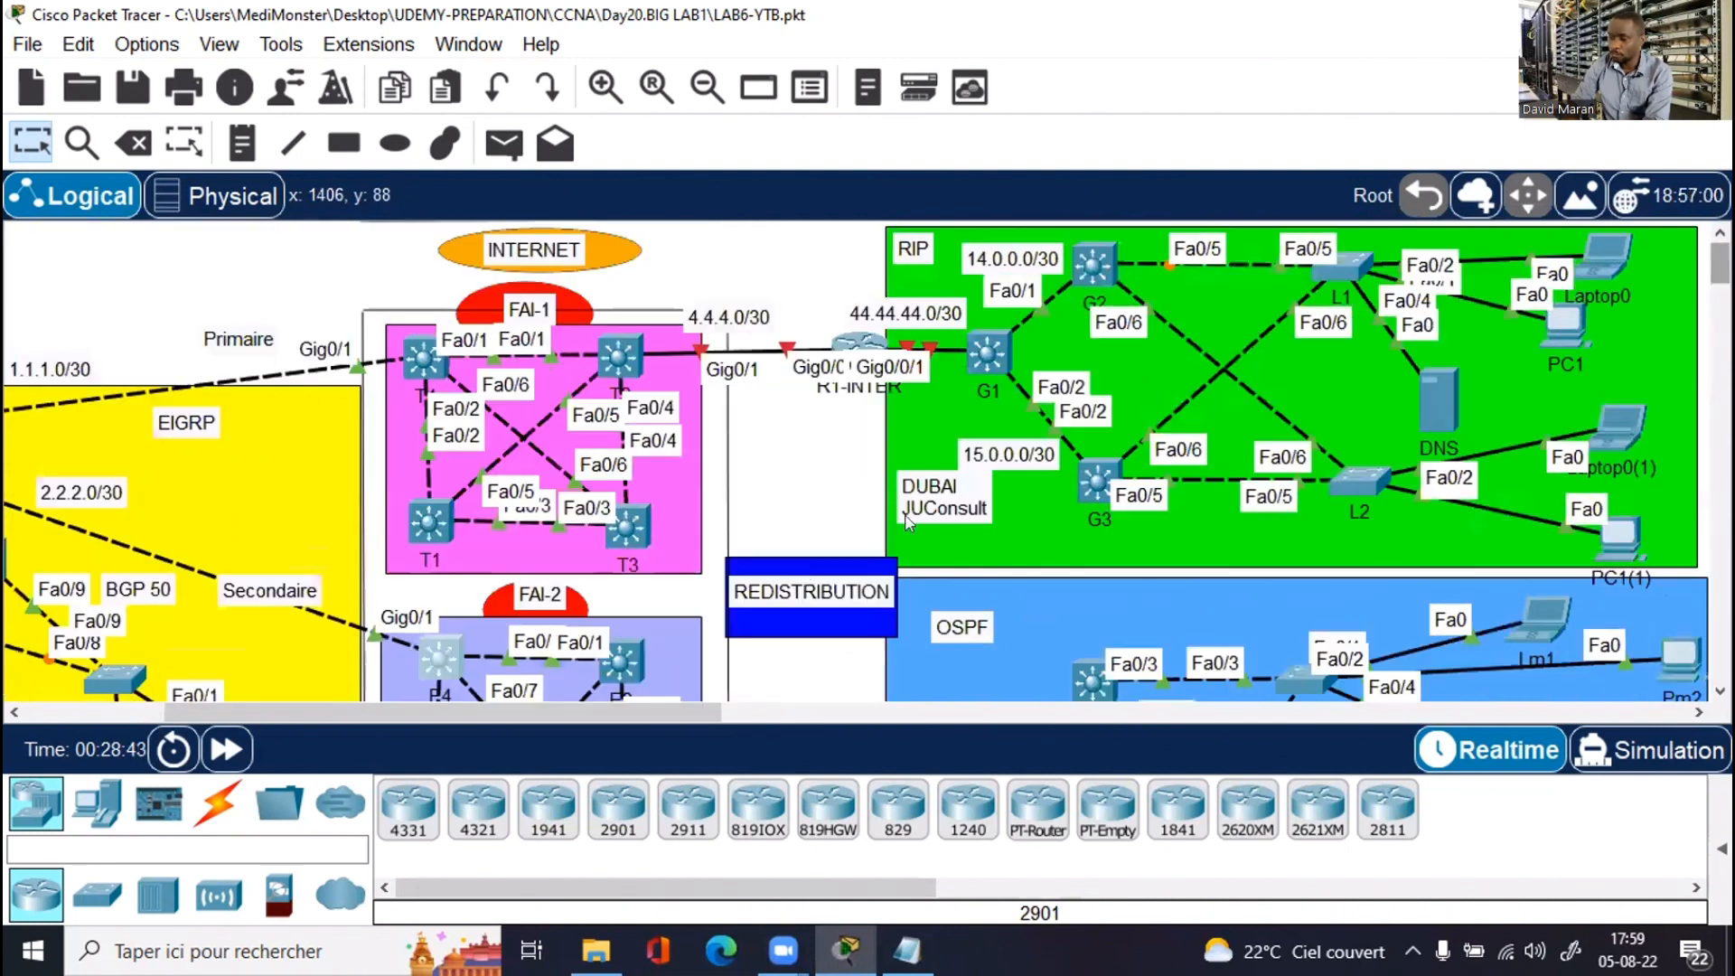
pyautogui.moveTo(653, 711); pyautogui.dragTo(515, 711)
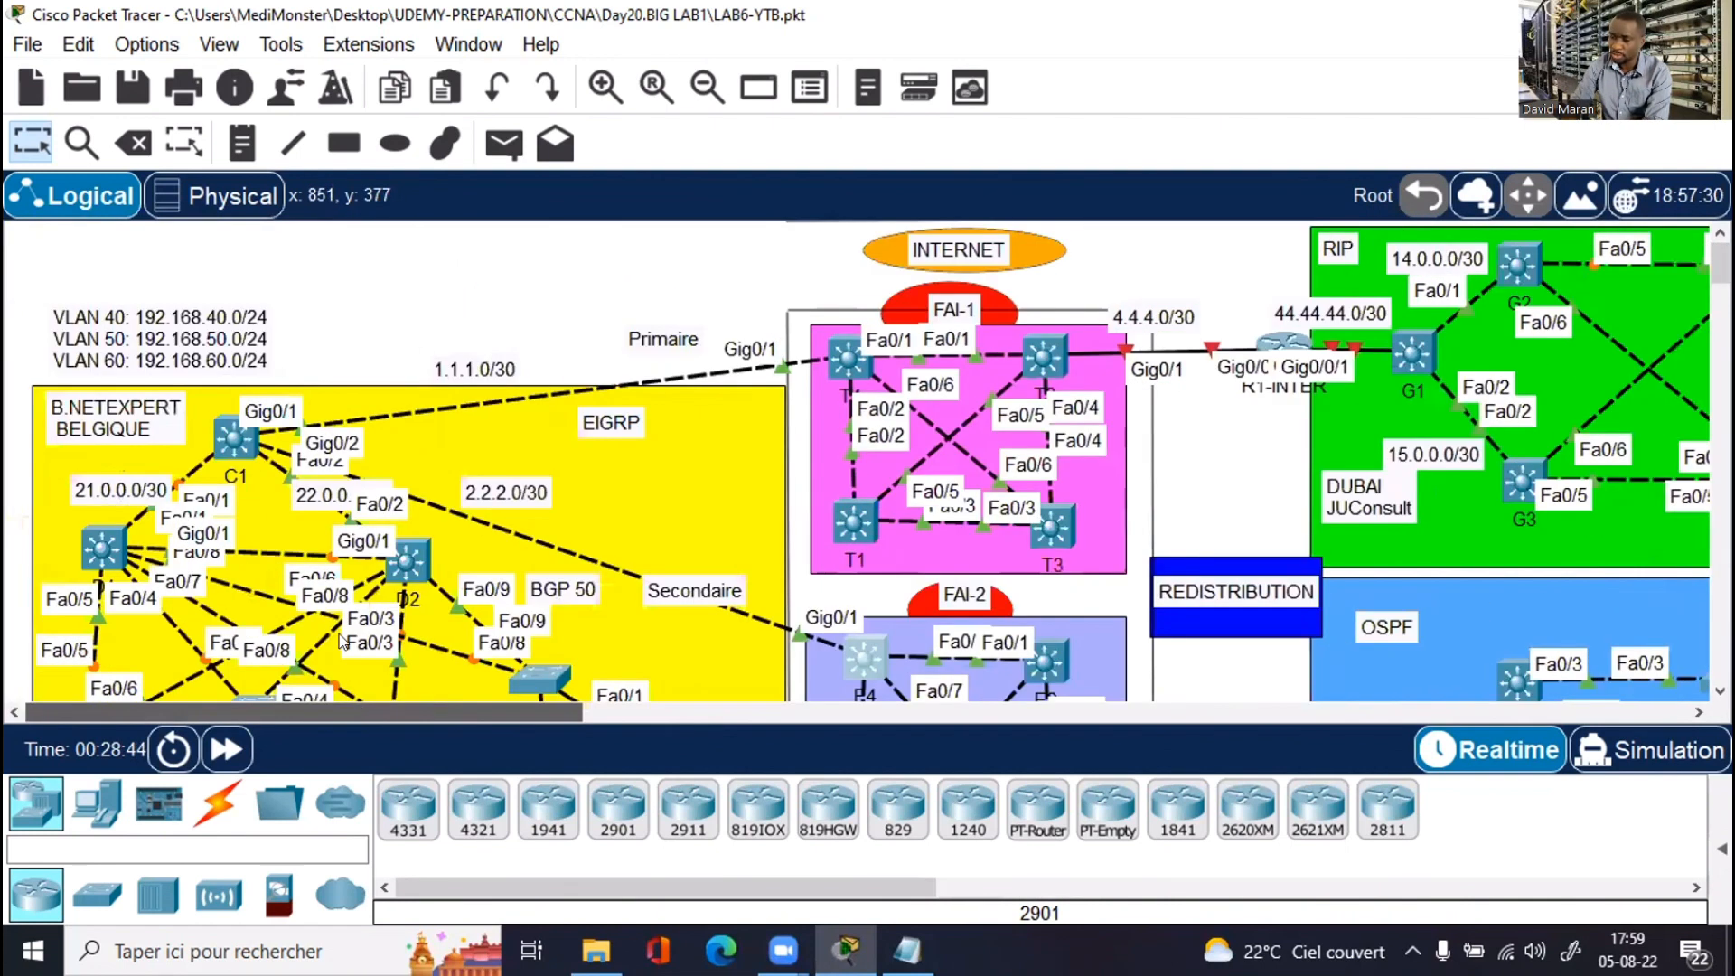
# Step: Open the console of access switch A1 in the Belgique site, minimise it and re-maximise the topology window
pyautogui.scroll(-3, 1471, 440)
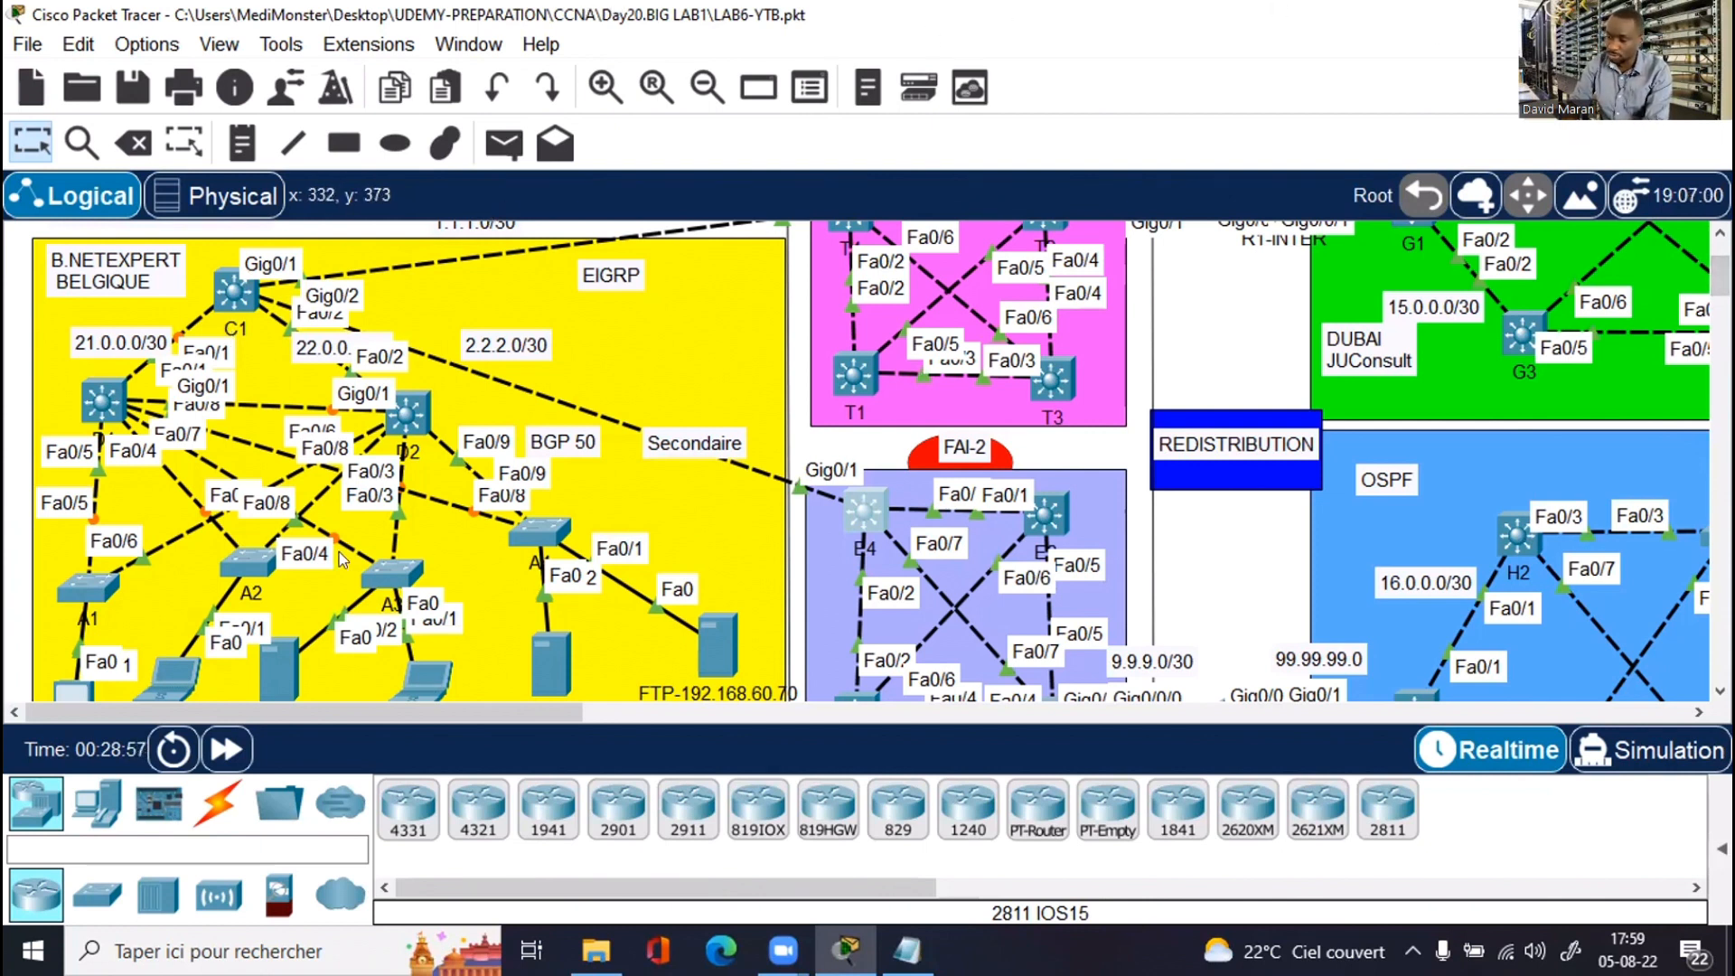
pyautogui.click(94, 587)
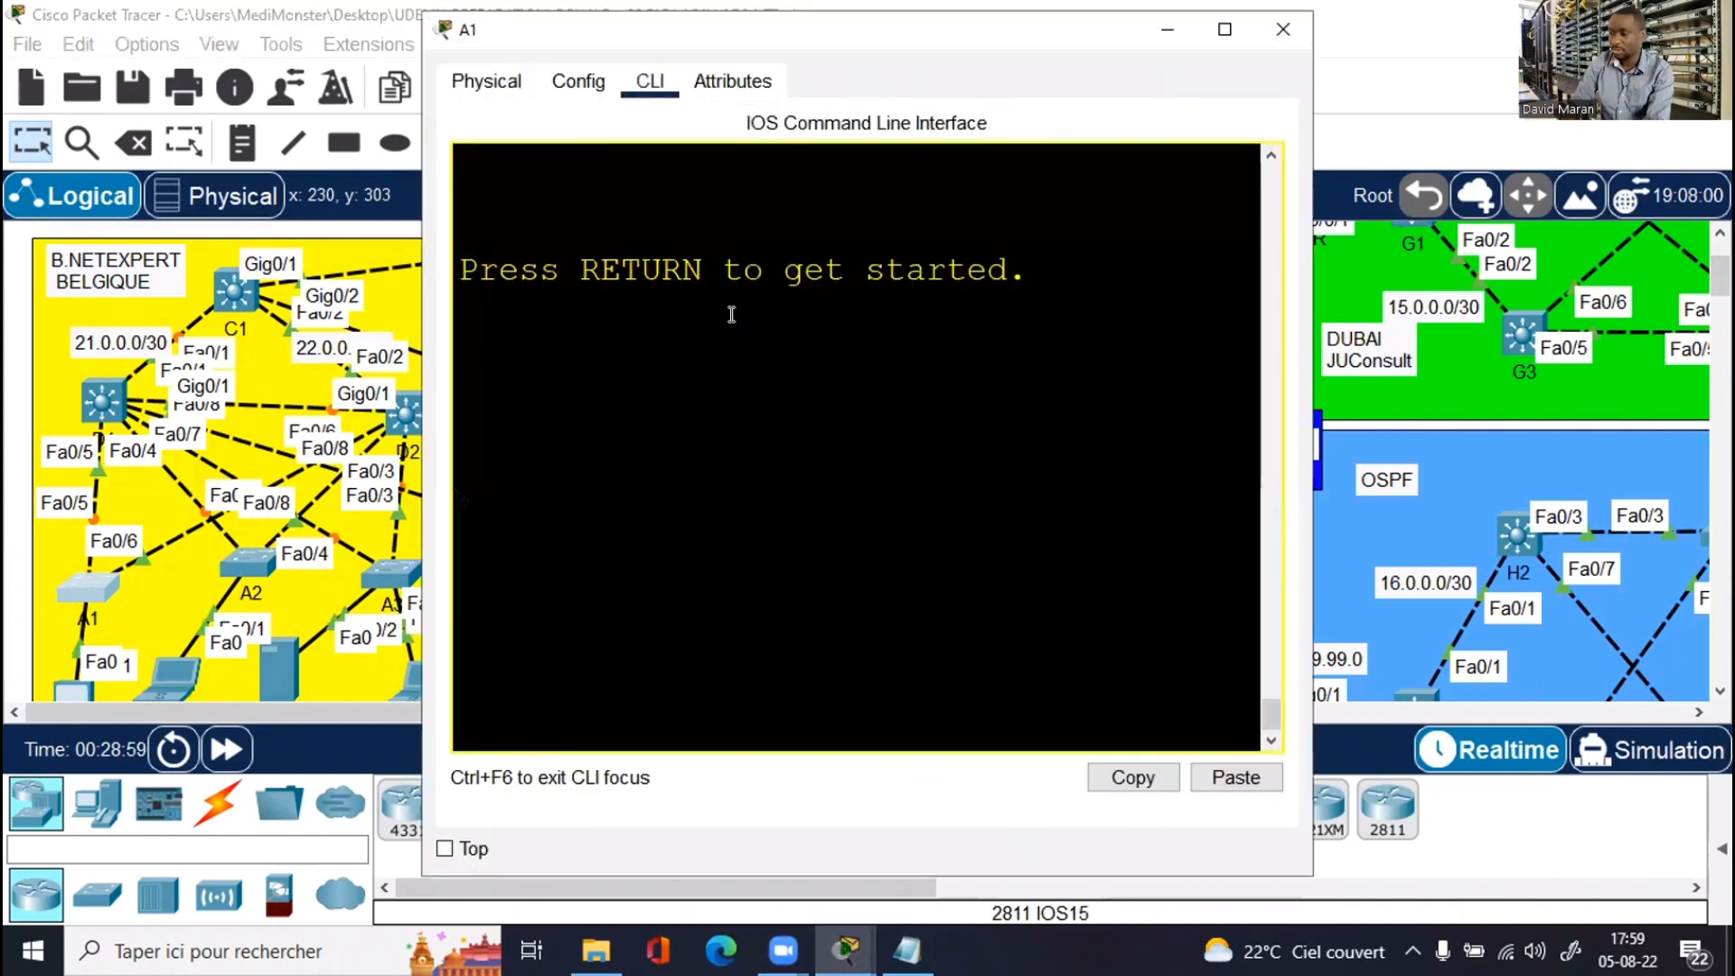
pyautogui.click(1167, 30)
pyautogui.doubleClick(1278, 11)
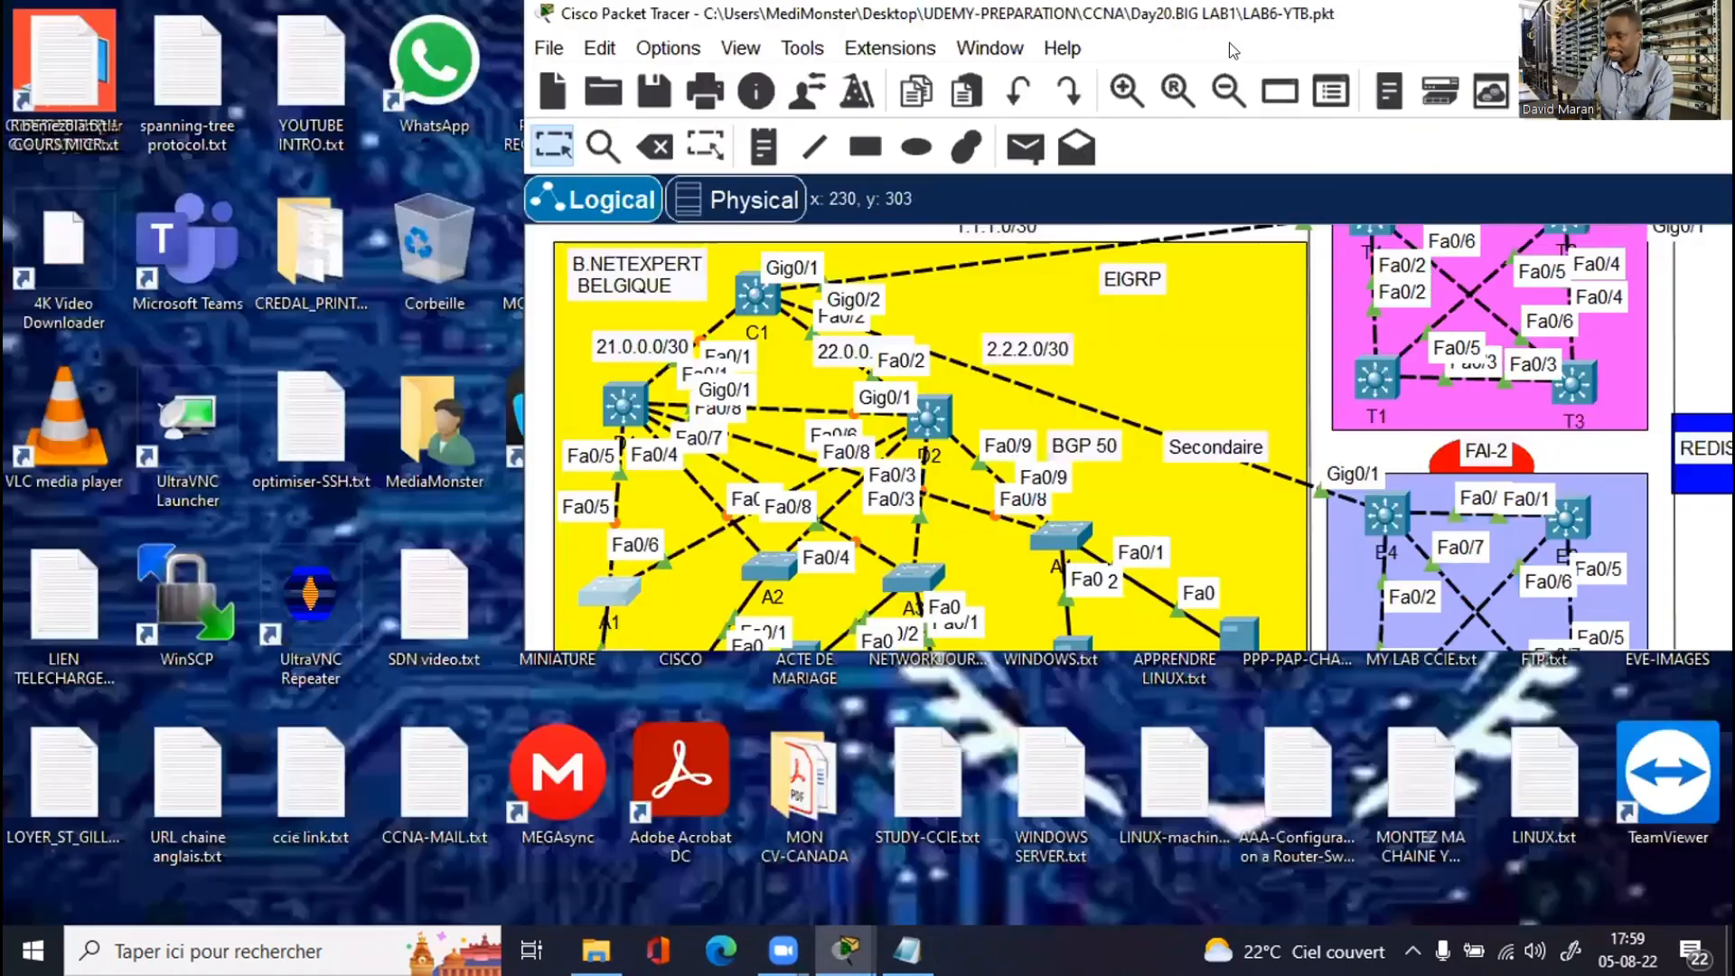
pyautogui.moveTo(1233, 51); pyautogui.dragTo(1236, 0)
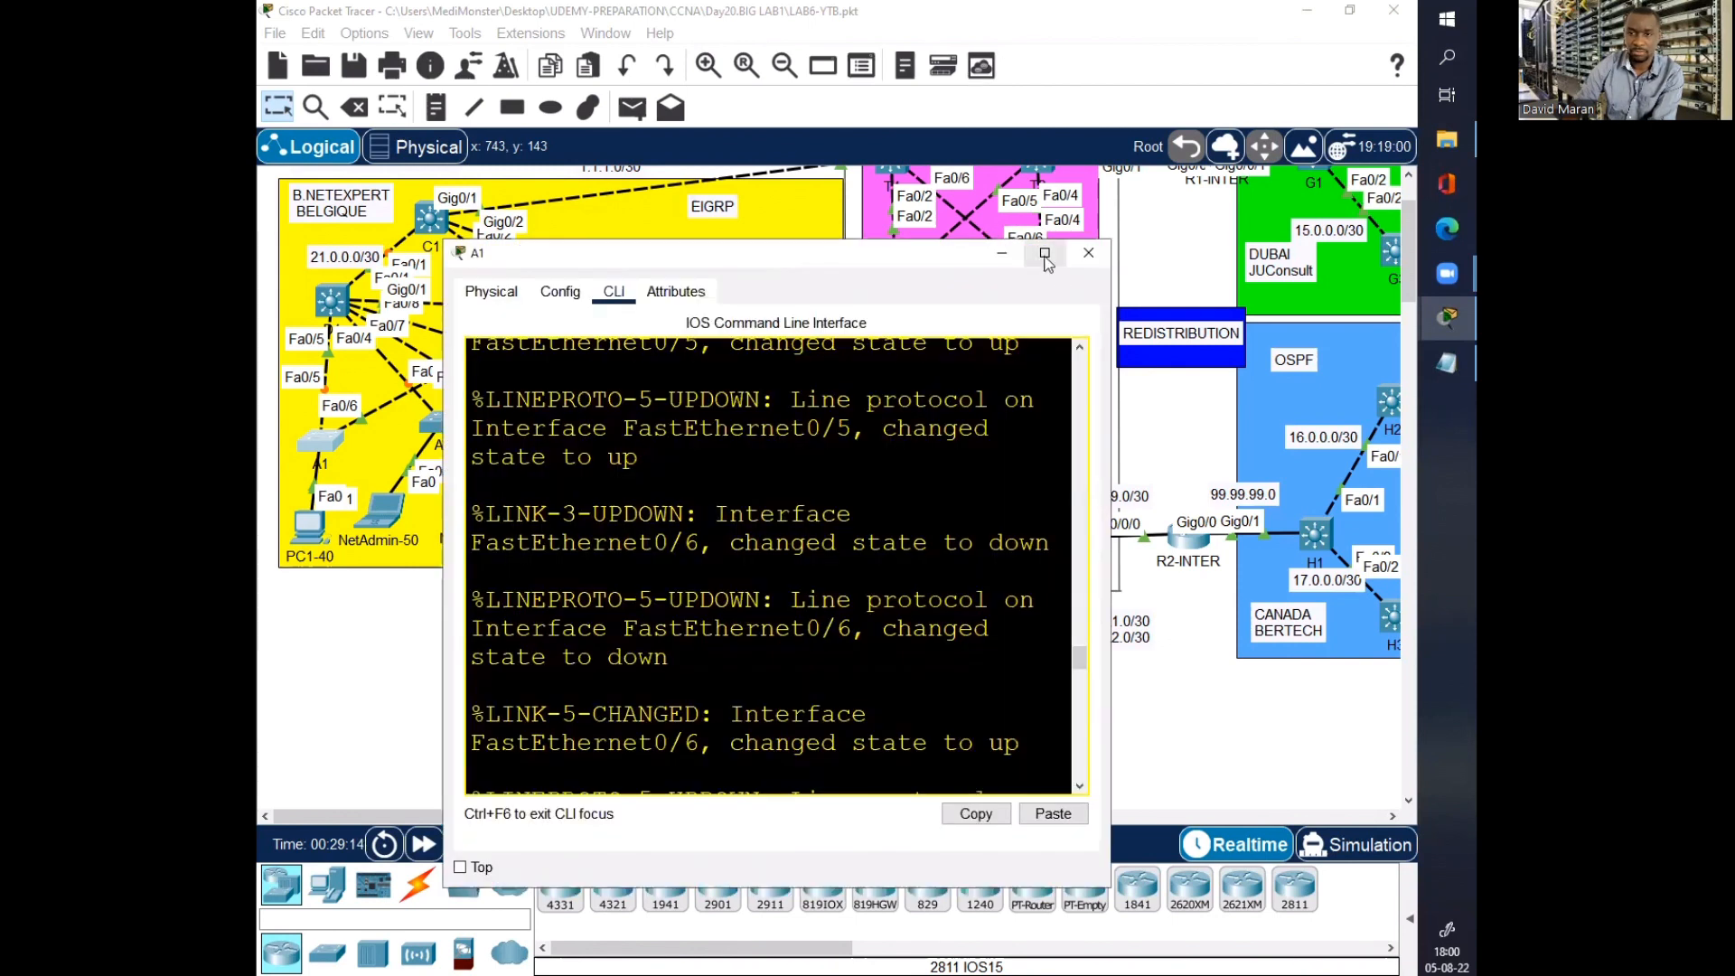
# Step: Enlarge A1's console window and enter privileged EXEC mode with "en"
pyautogui.click(1045, 254)
pyautogui.click(918, 366)
pyautogui.press('Return')
pyautogui.press('Return')
pyautogui.press('Return')
pyautogui.press('Return')
pyautogui.press('Return')
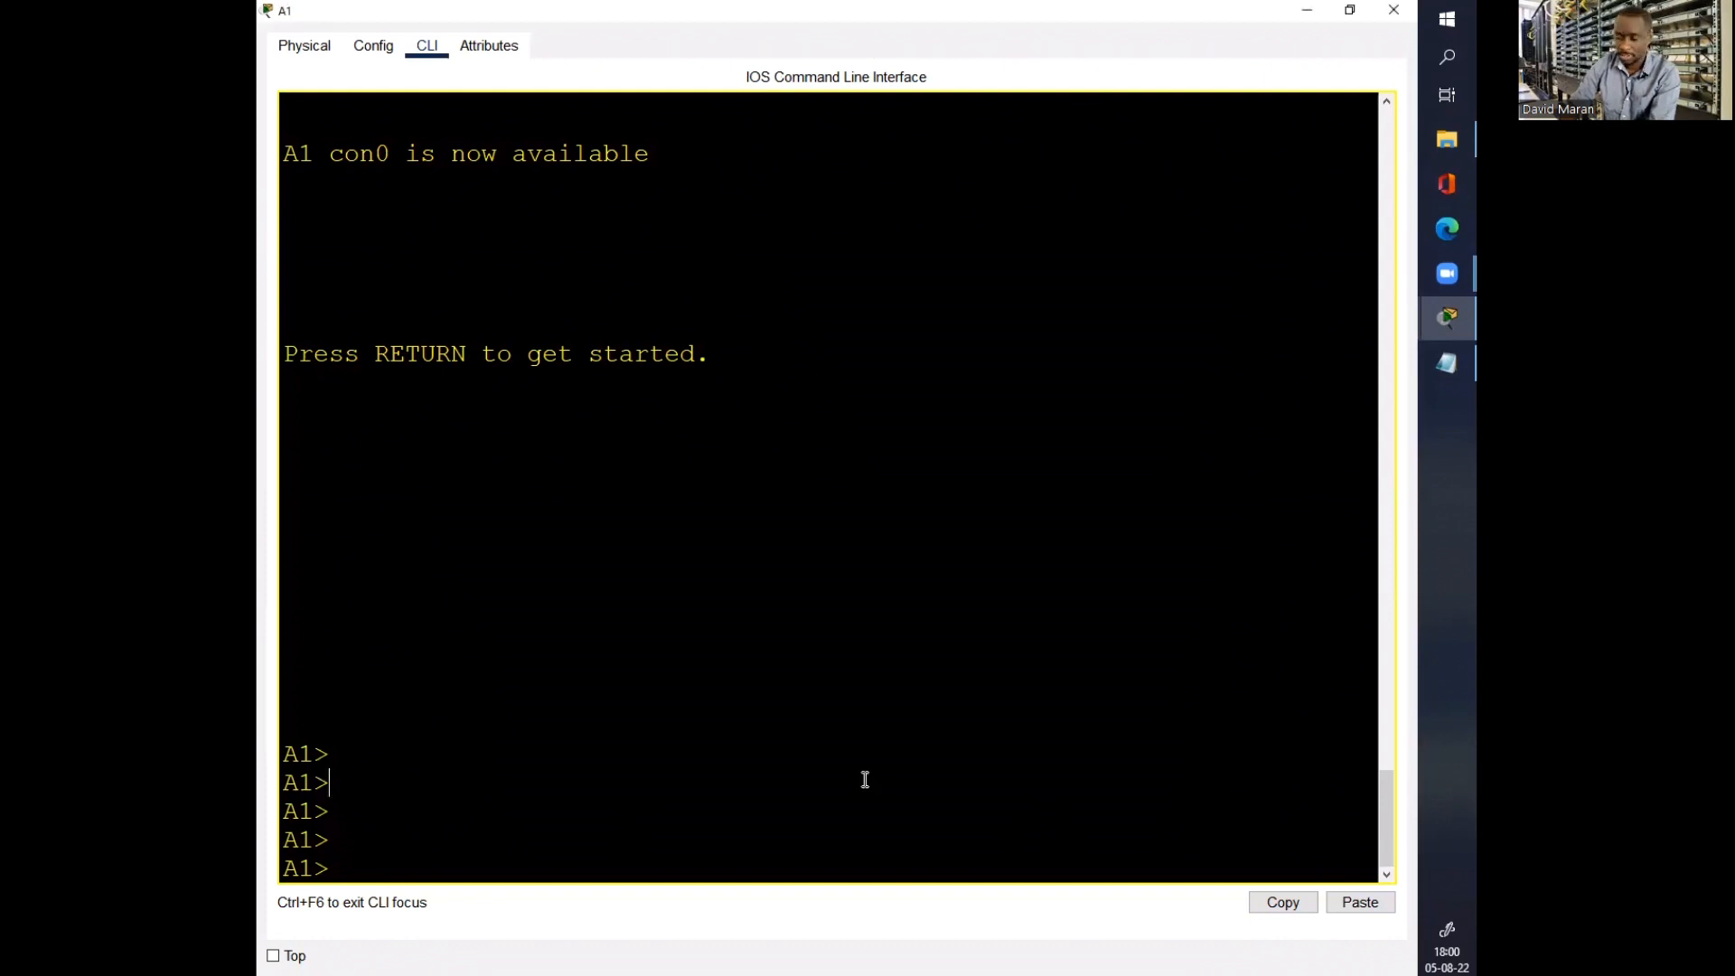
pyautogui.write('en')
pyautogui.press('Return')
pyautogui.press('Return')
pyautogui.press('Return')
pyautogui.press('Return')
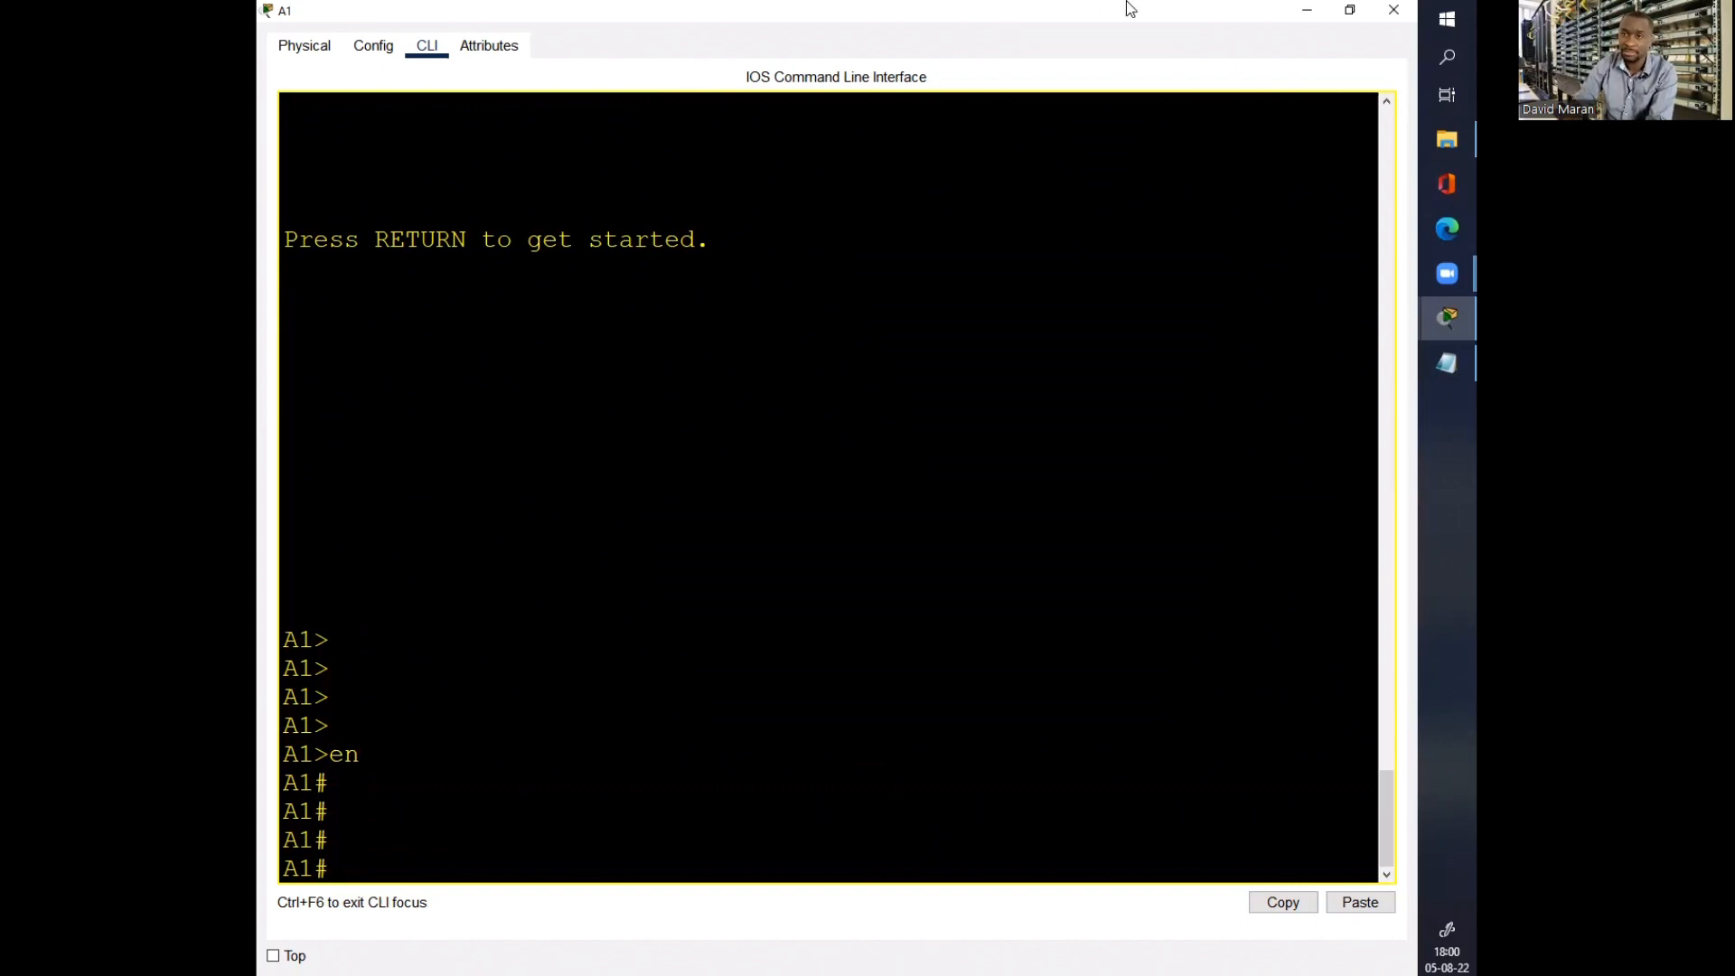
# Step: Restore A1's console to a smaller window and place it beside the Belgique switches in the topology
pyautogui.click(1346, 11)
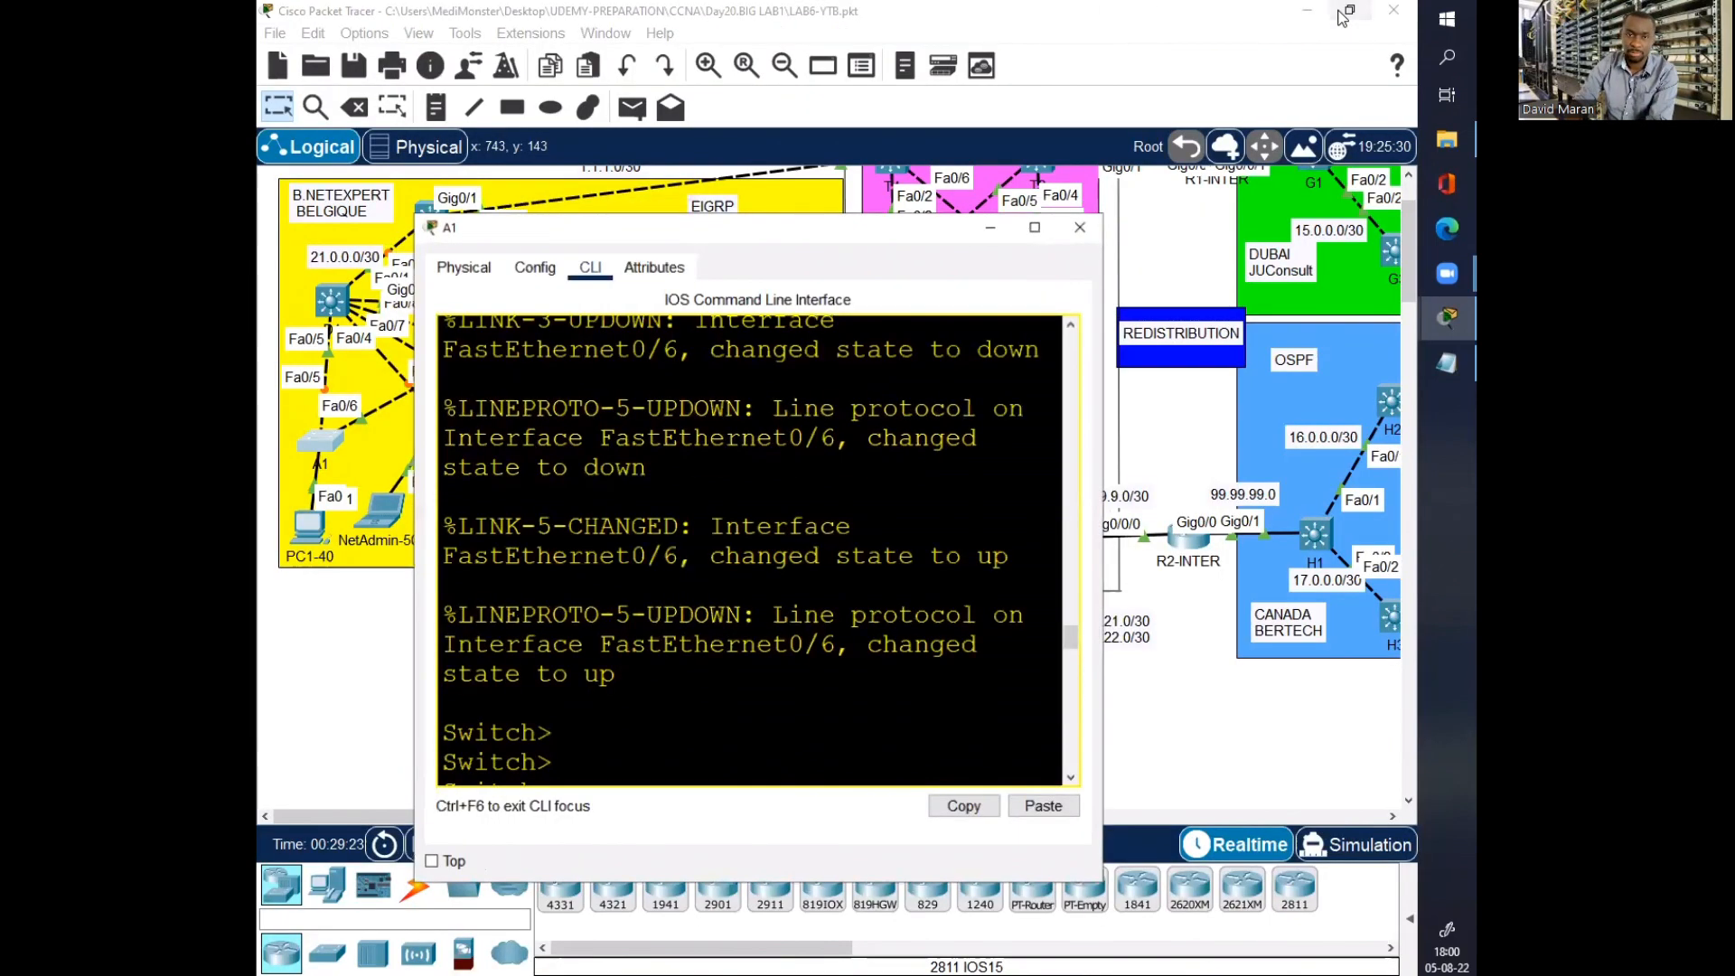
pyautogui.moveTo(838, 238); pyautogui.dragTo(1176, 247)
pyautogui.press('Return')
pyautogui.press('Return')
pyautogui.press('Return')
pyautogui.press('Return')
pyautogui.press('Return')
pyautogui.press('Return')
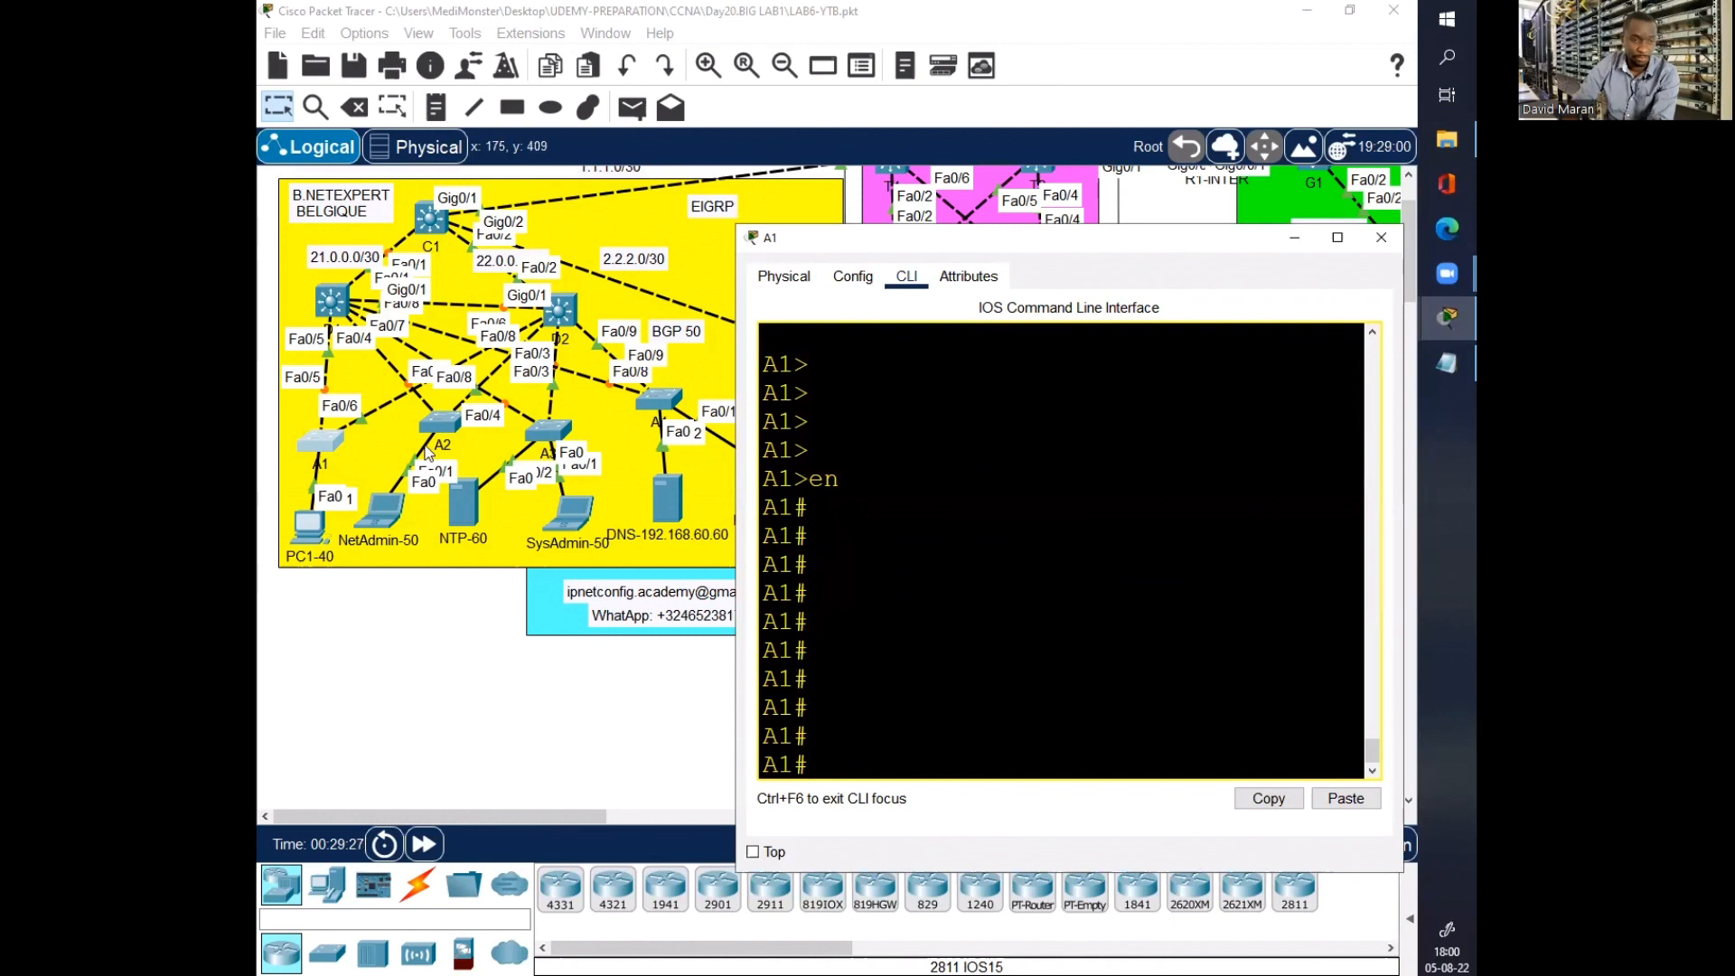
# Step: Enter global configuration mode on A1 with "conf t"
pyautogui.click(926, 648)
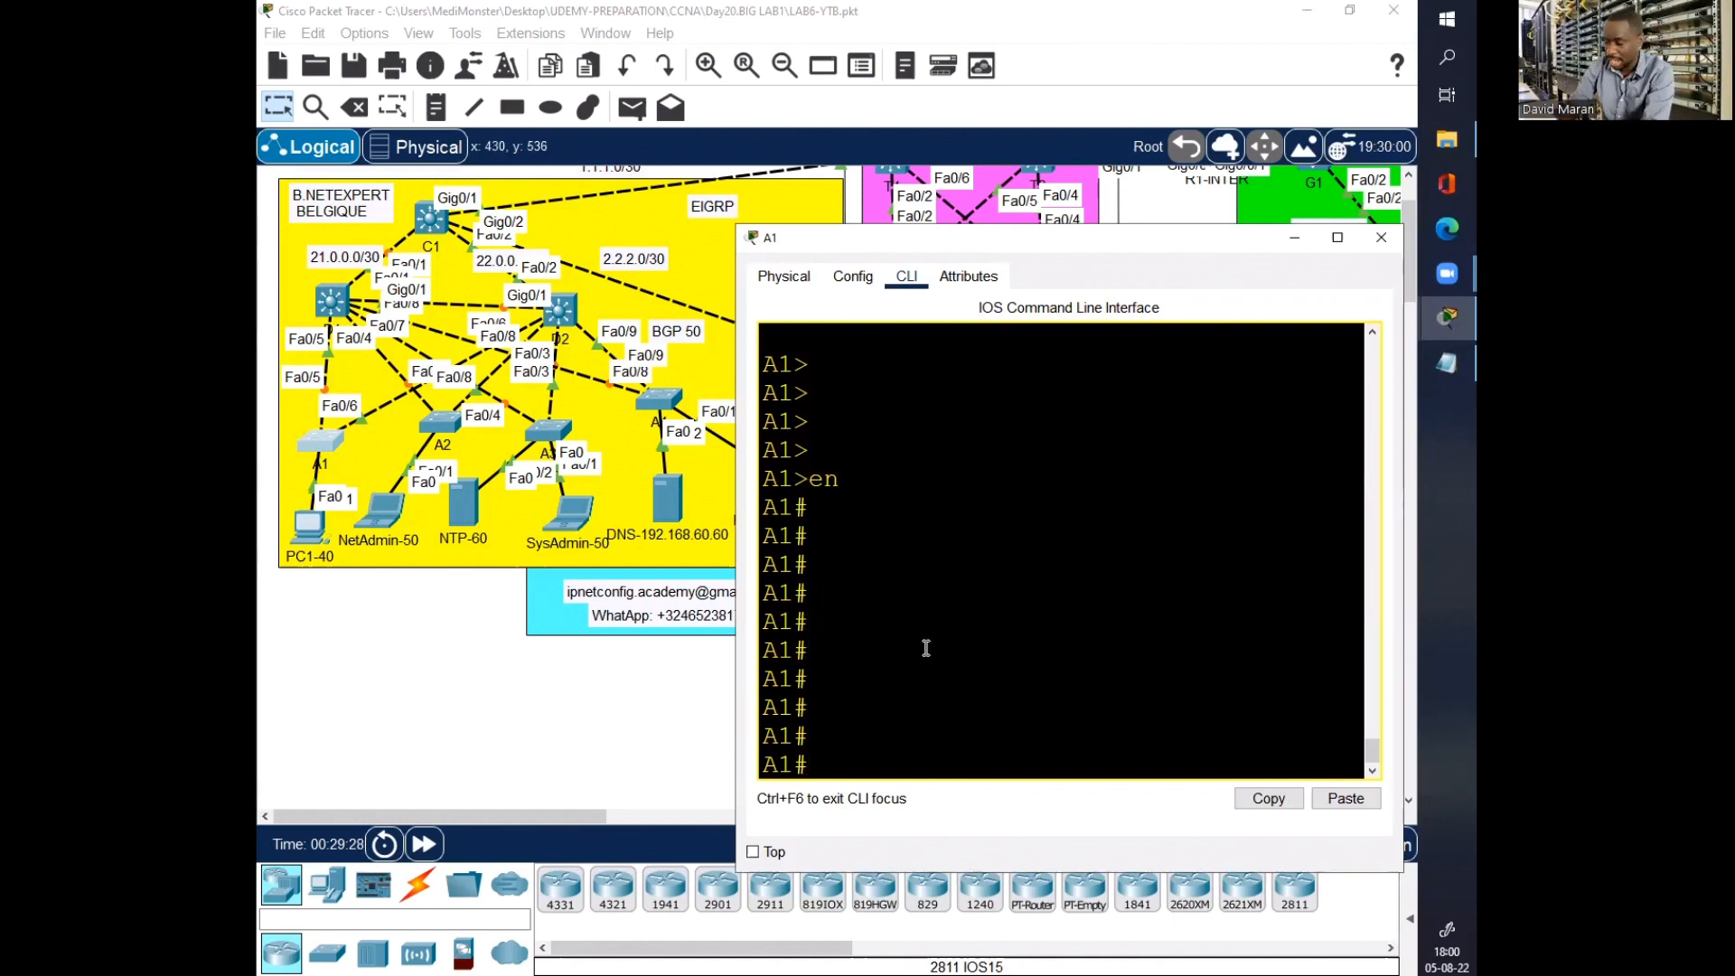
pyautogui.write('conf t')
pyautogui.press('Return')
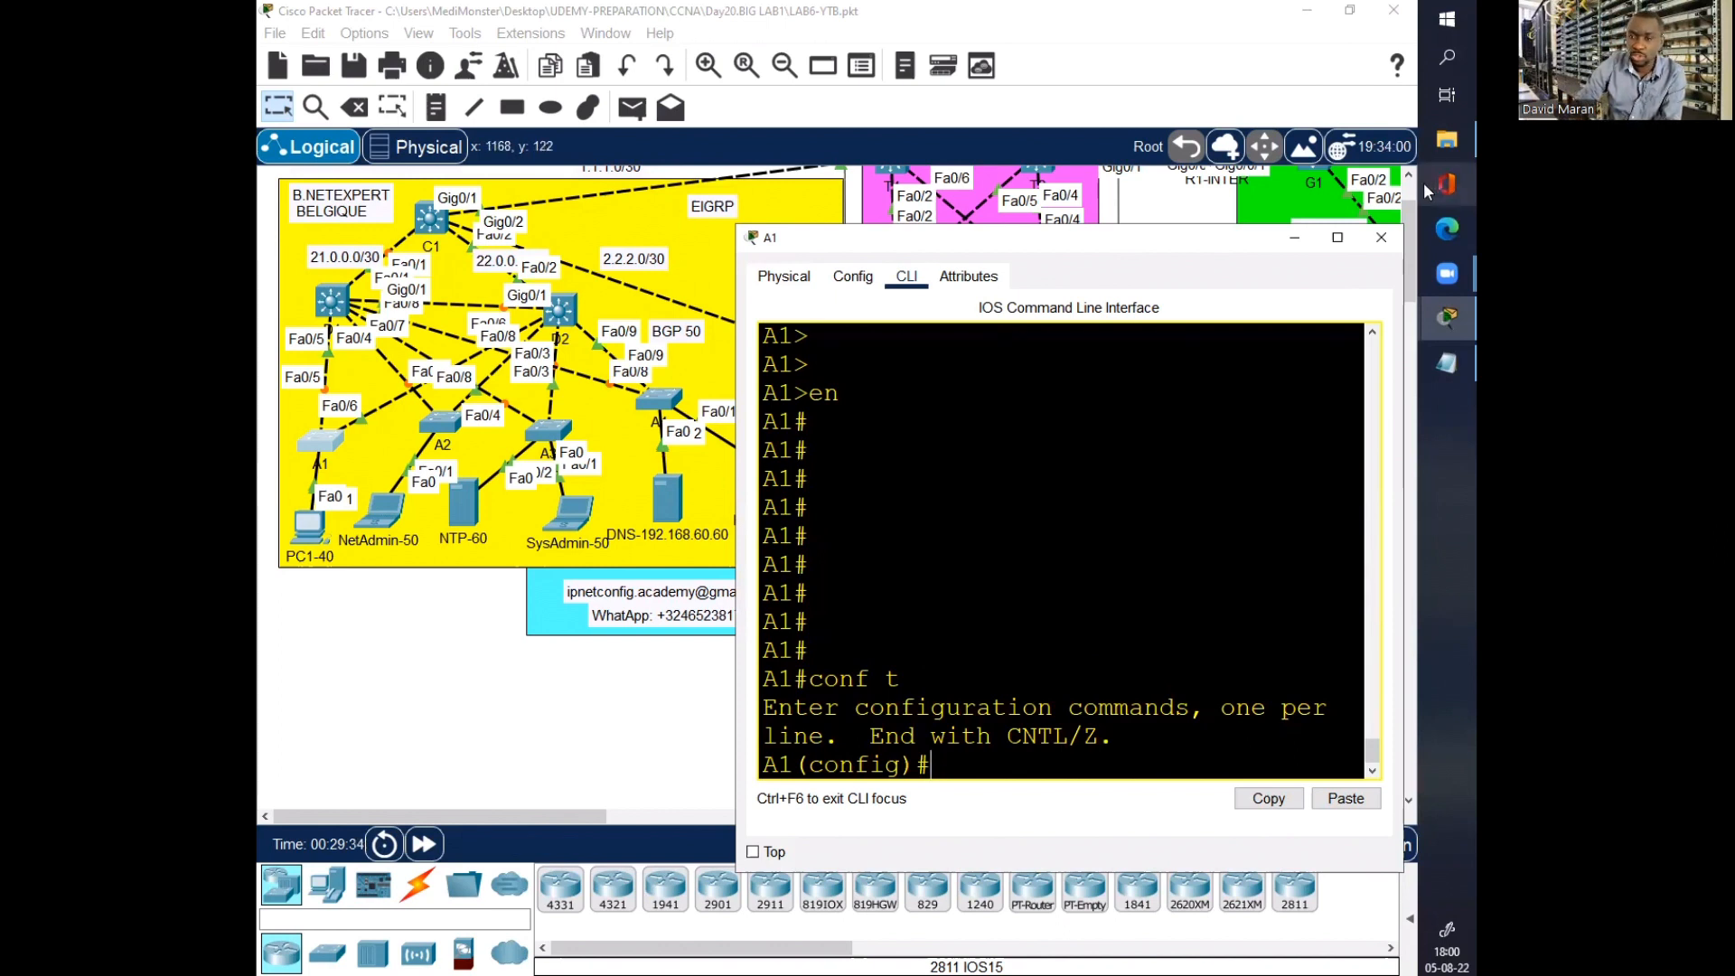
# Step: Reopen A1's console with the Belgique site's VLAN list in view and create VLAN 40
pyautogui.click(1381, 237)
pyautogui.scroll(2, 357, 248)
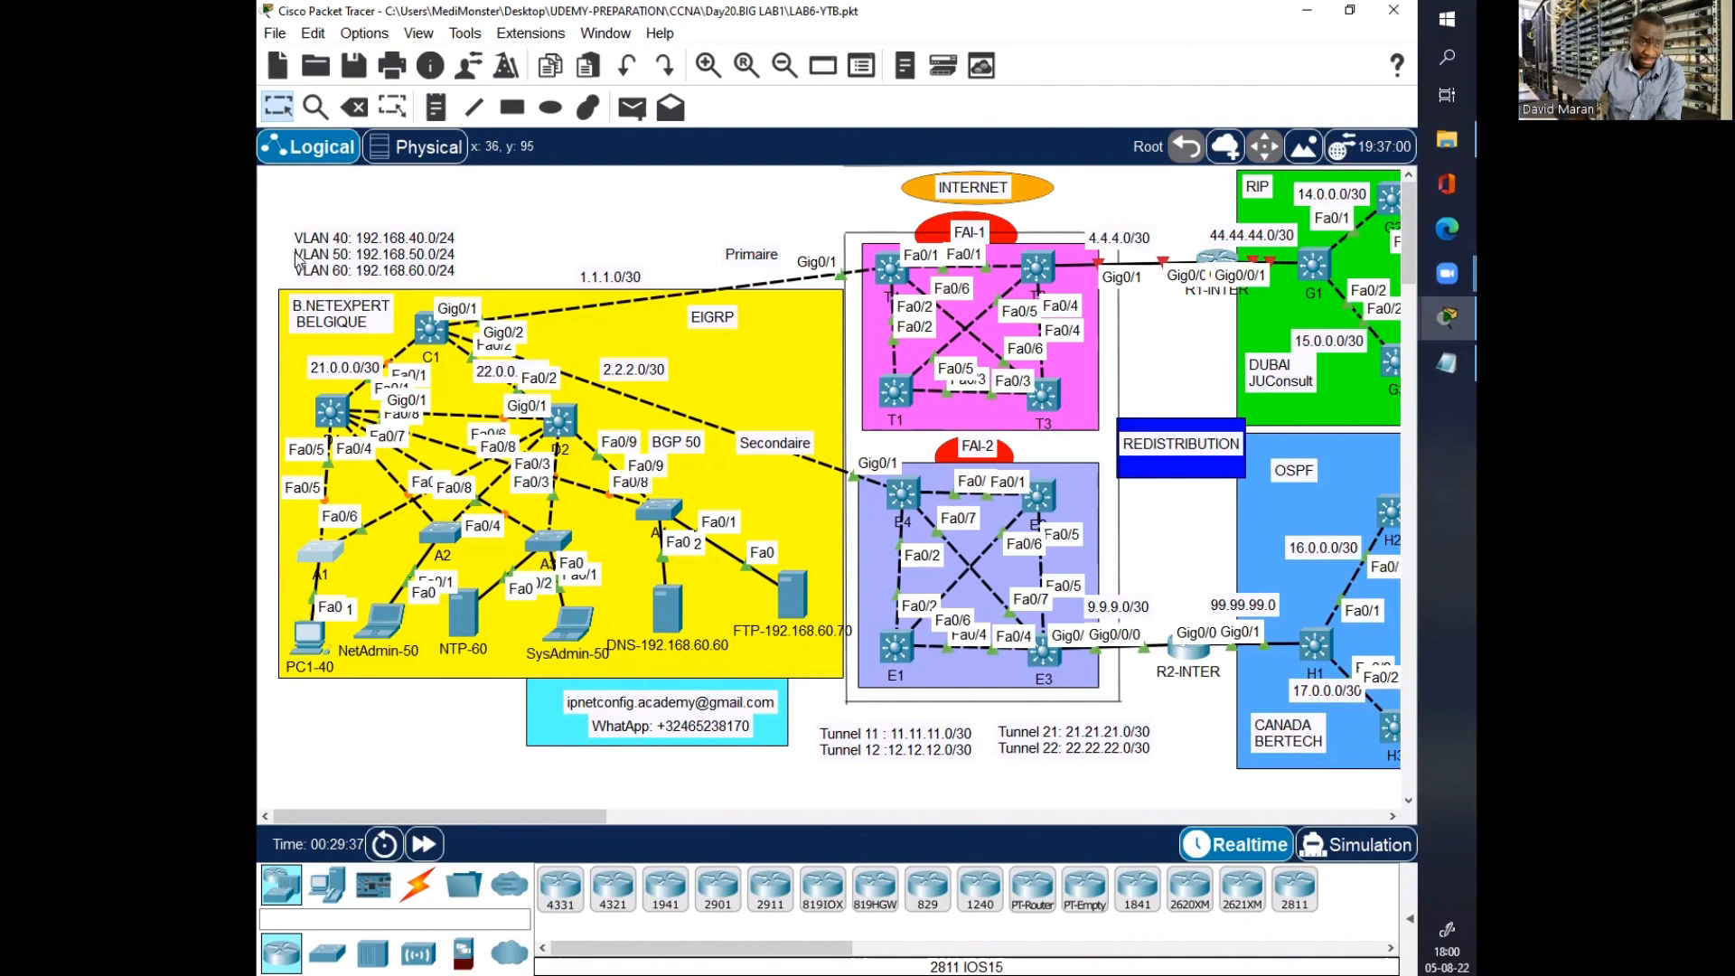
pyautogui.click(321, 555)
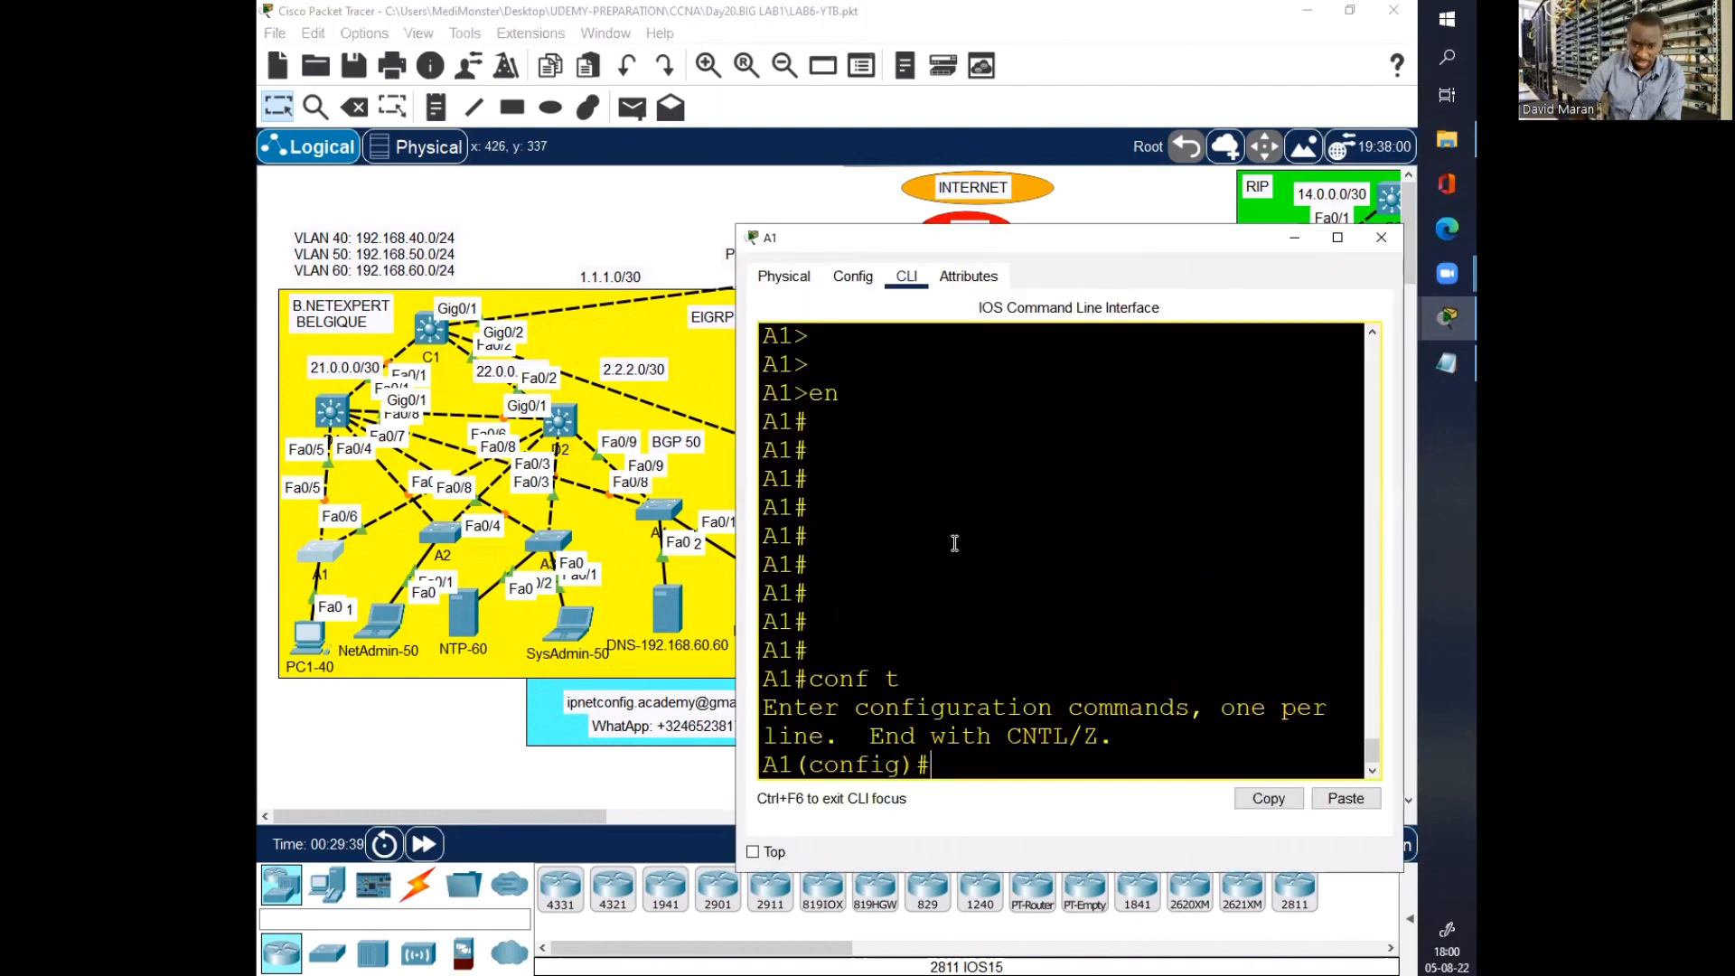
pyautogui.write('vlan')
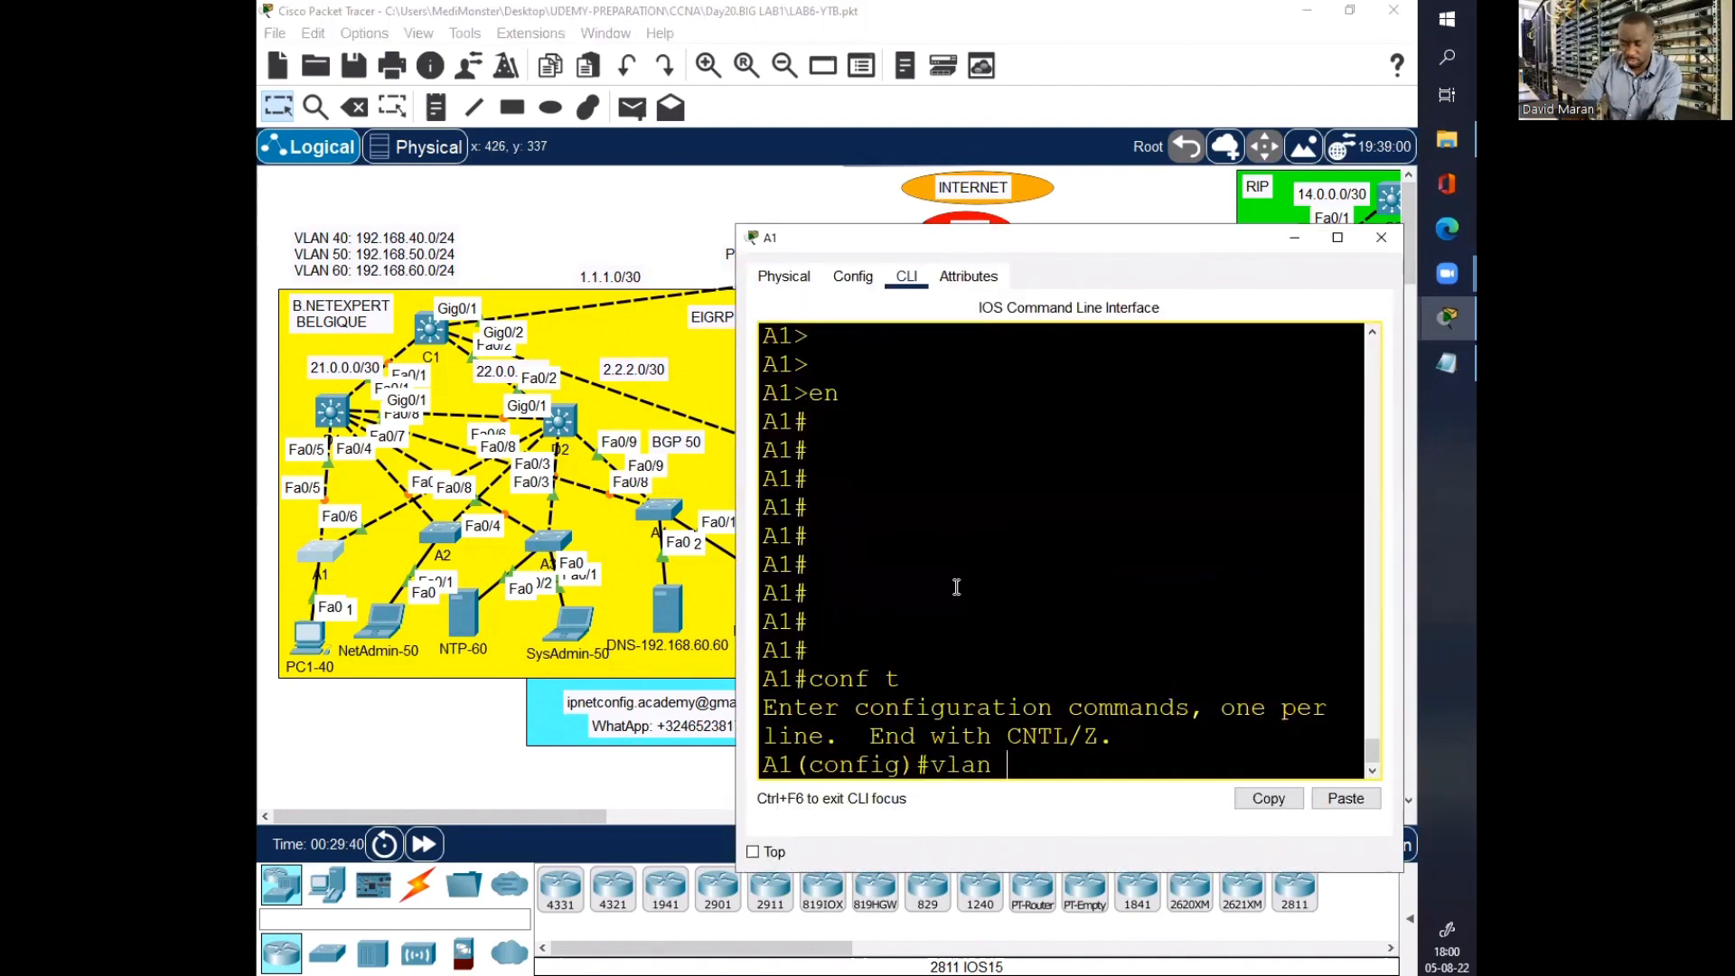
pyautogui.write(' 50')
pyautogui.press('BackSpace')
pyautogui.press('BackSpace')
pyautogui.press('BackSpace')
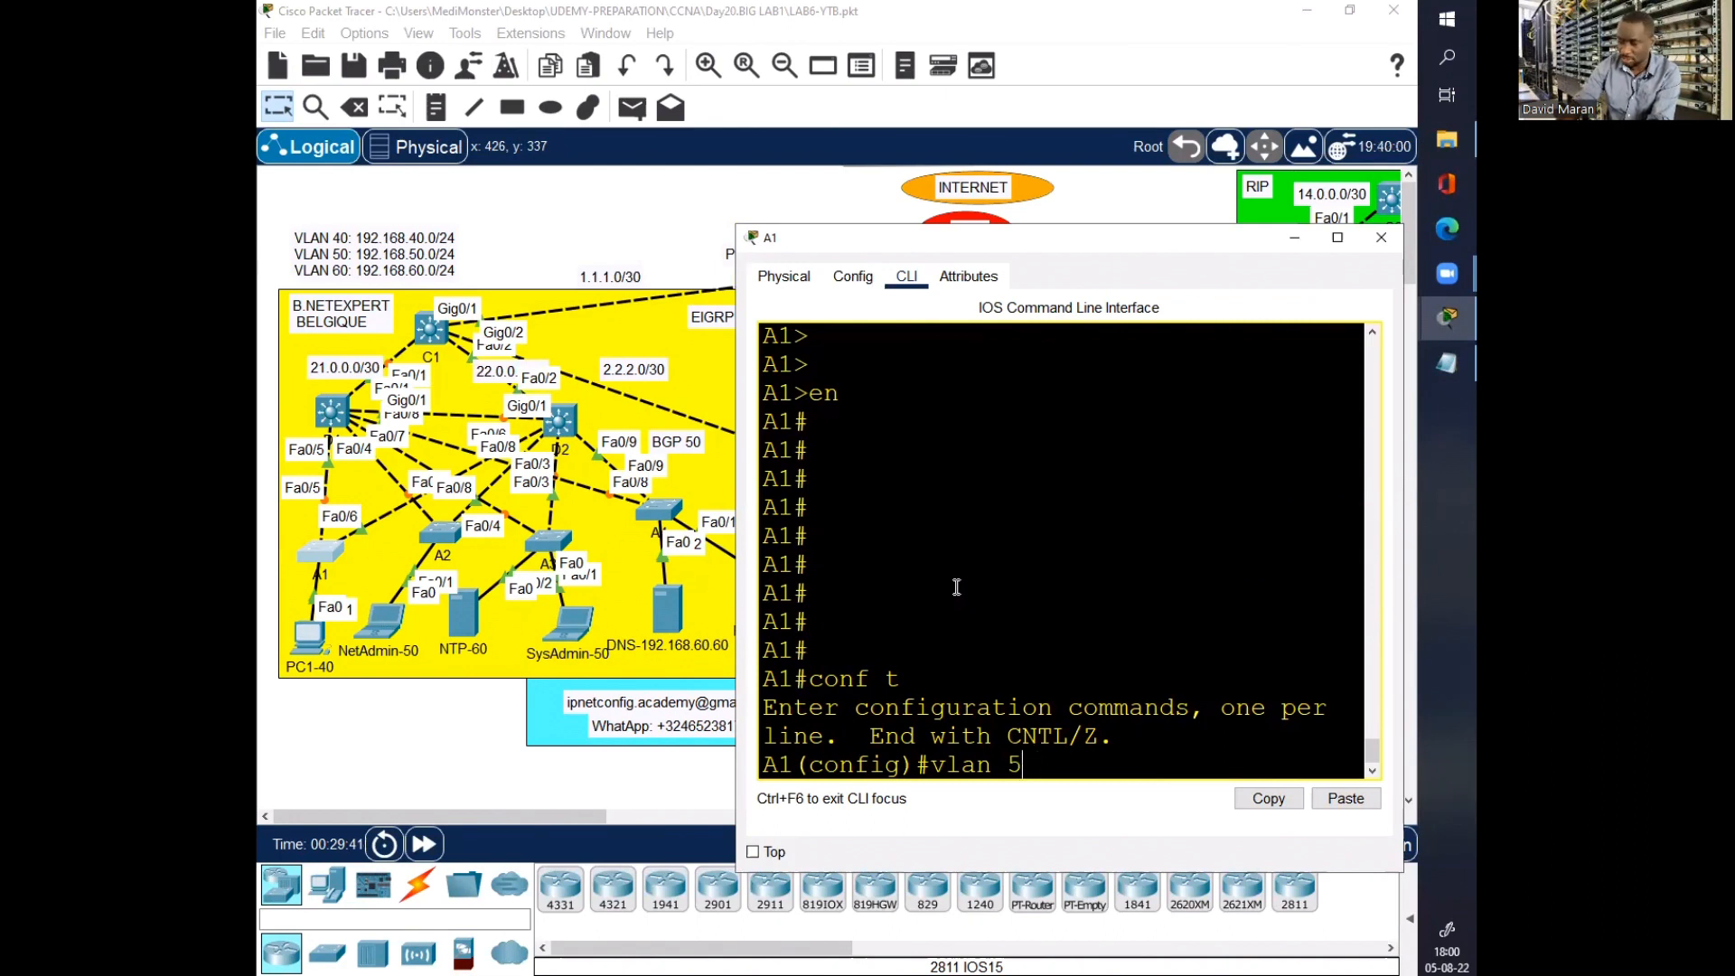
pyautogui.write('40')
pyautogui.press('Return')
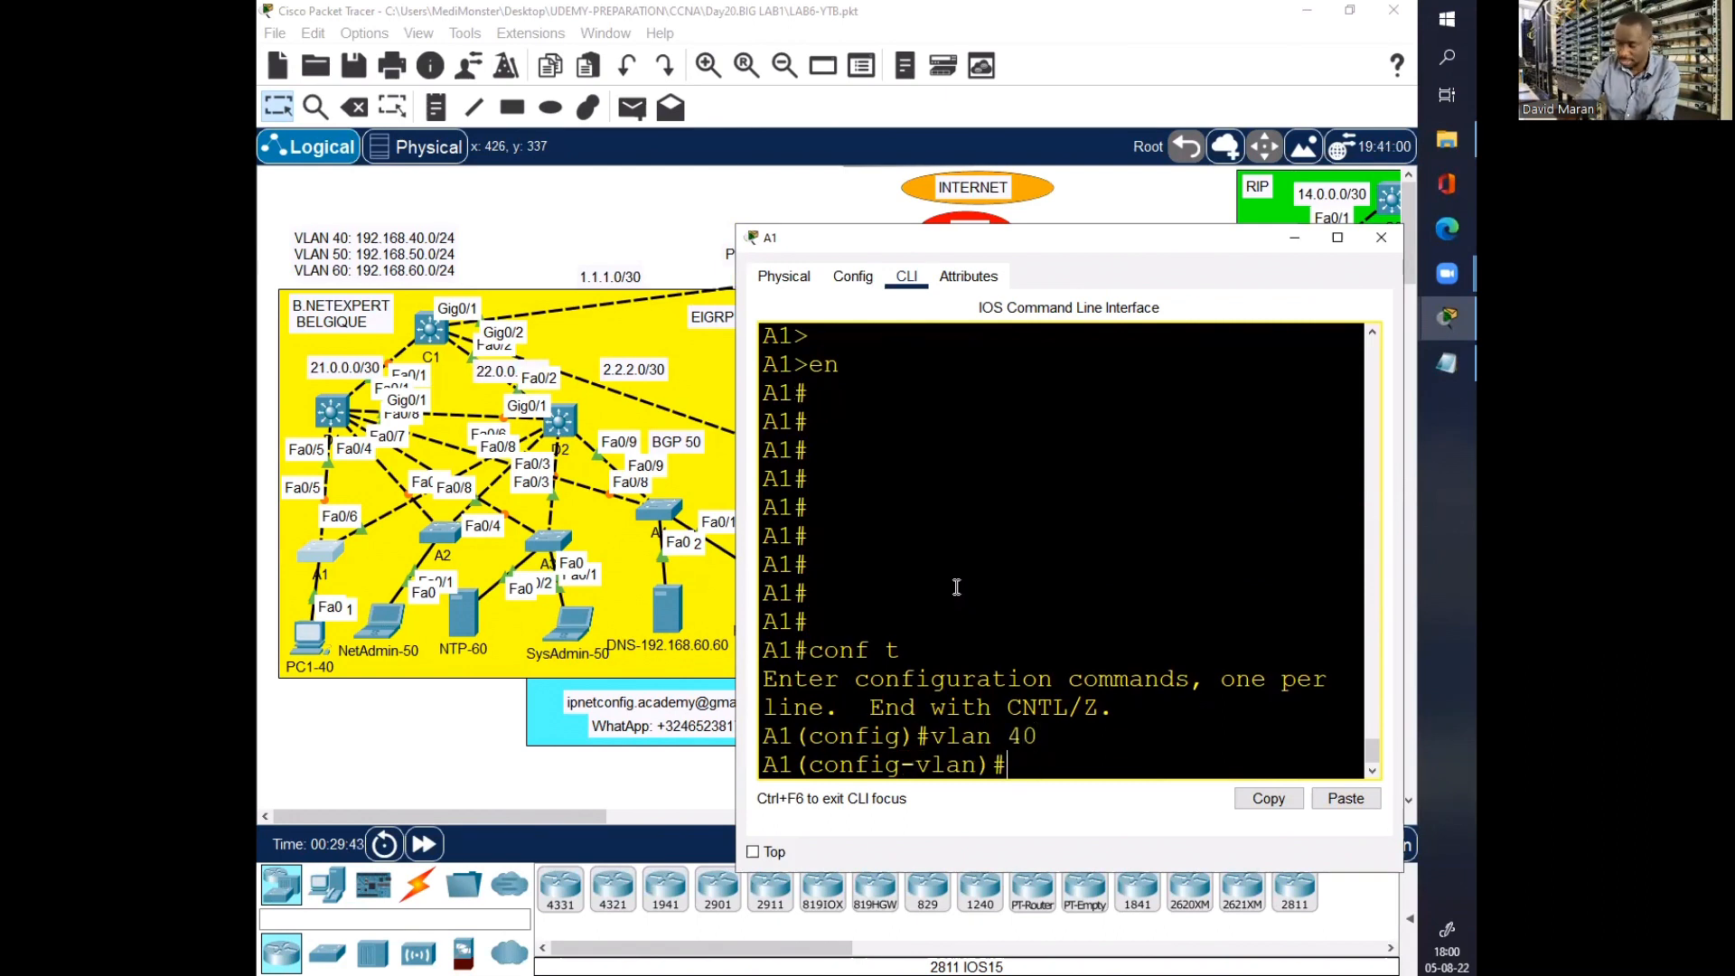
# Step: Create VLANs 50 and 60 on A1
pyautogui.write('vlan 4 5')
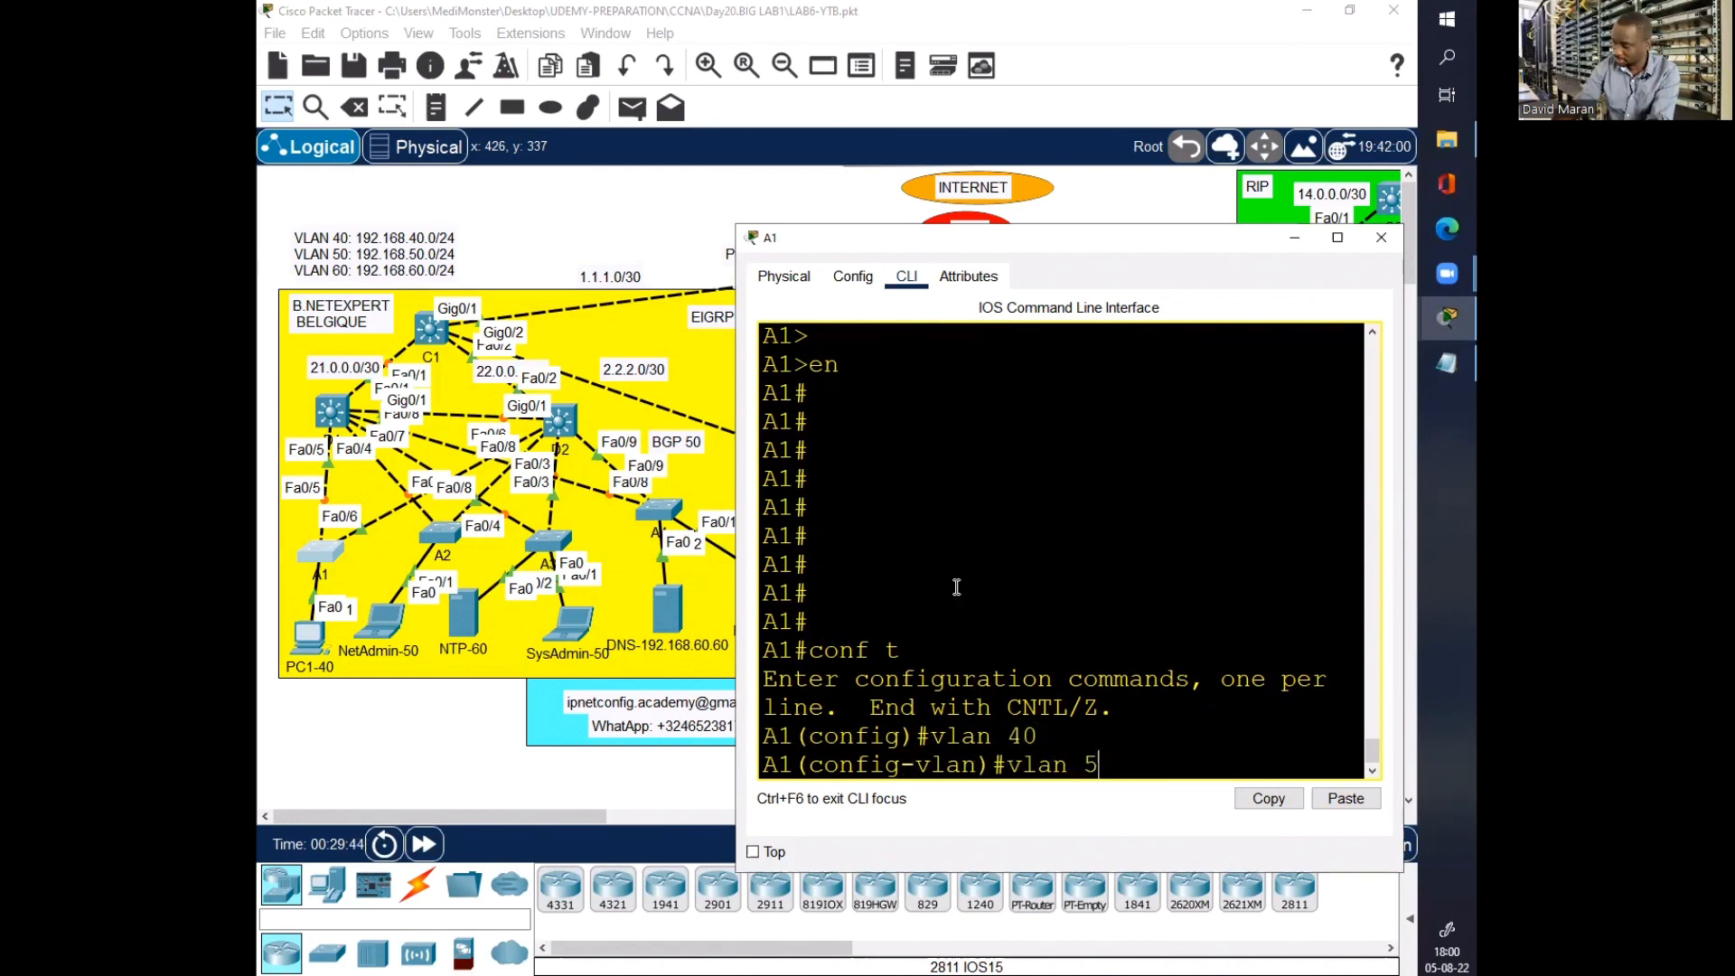
pyautogui.write('0')
pyautogui.press('Return')
pyautogui.press('Up')
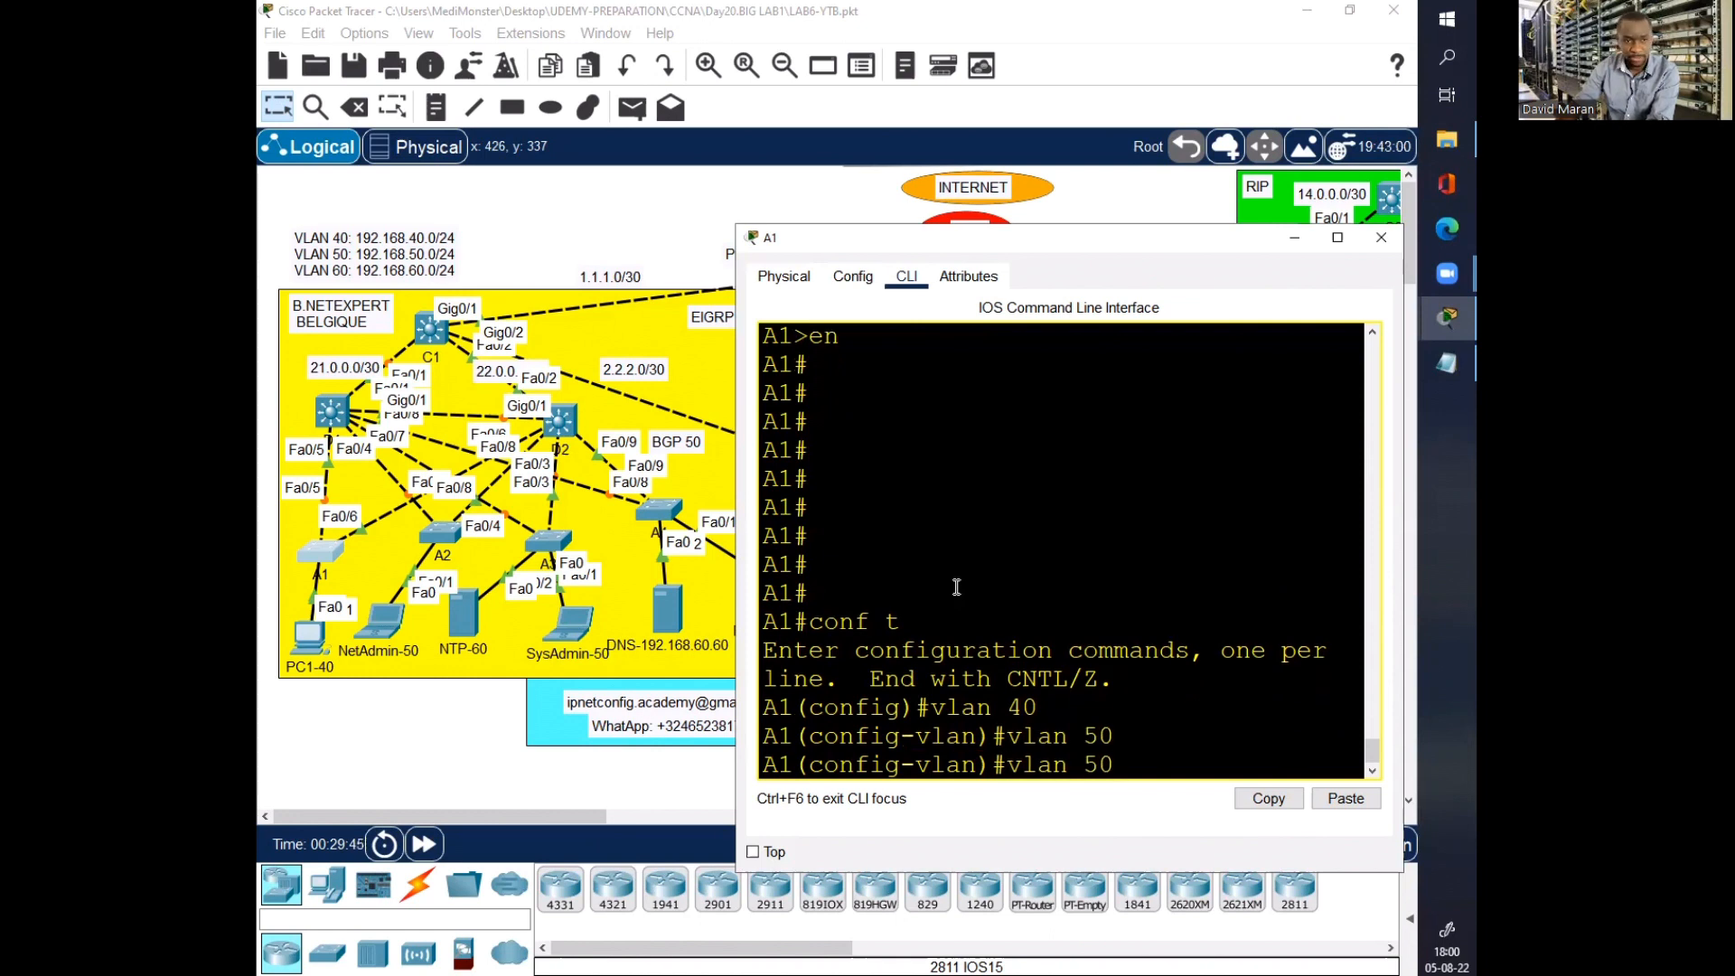
pyautogui.press('BackSpace')
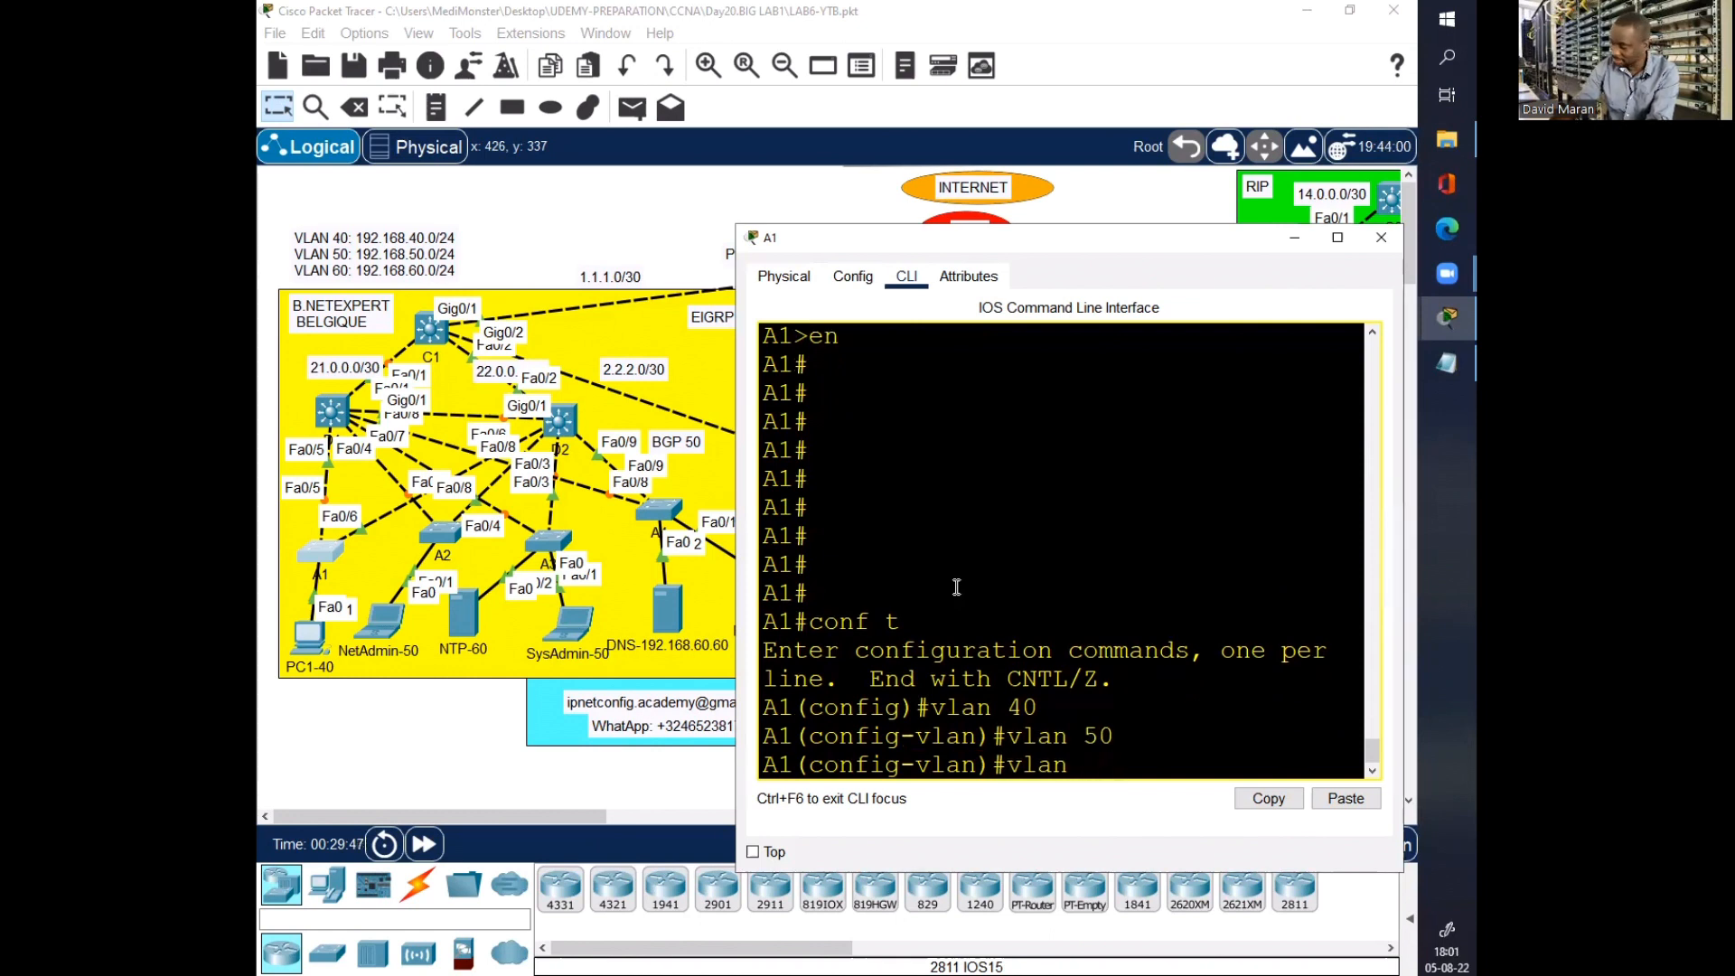
pyautogui.press('Return')
pyautogui.press('Return')
pyautogui.press('Return')
pyautogui.press('Return')
# Step: Display A1's command history with "do sh his" and copy its vlan 40, vlan 50 and vlan 60 lines
pyautogui.write('do s')
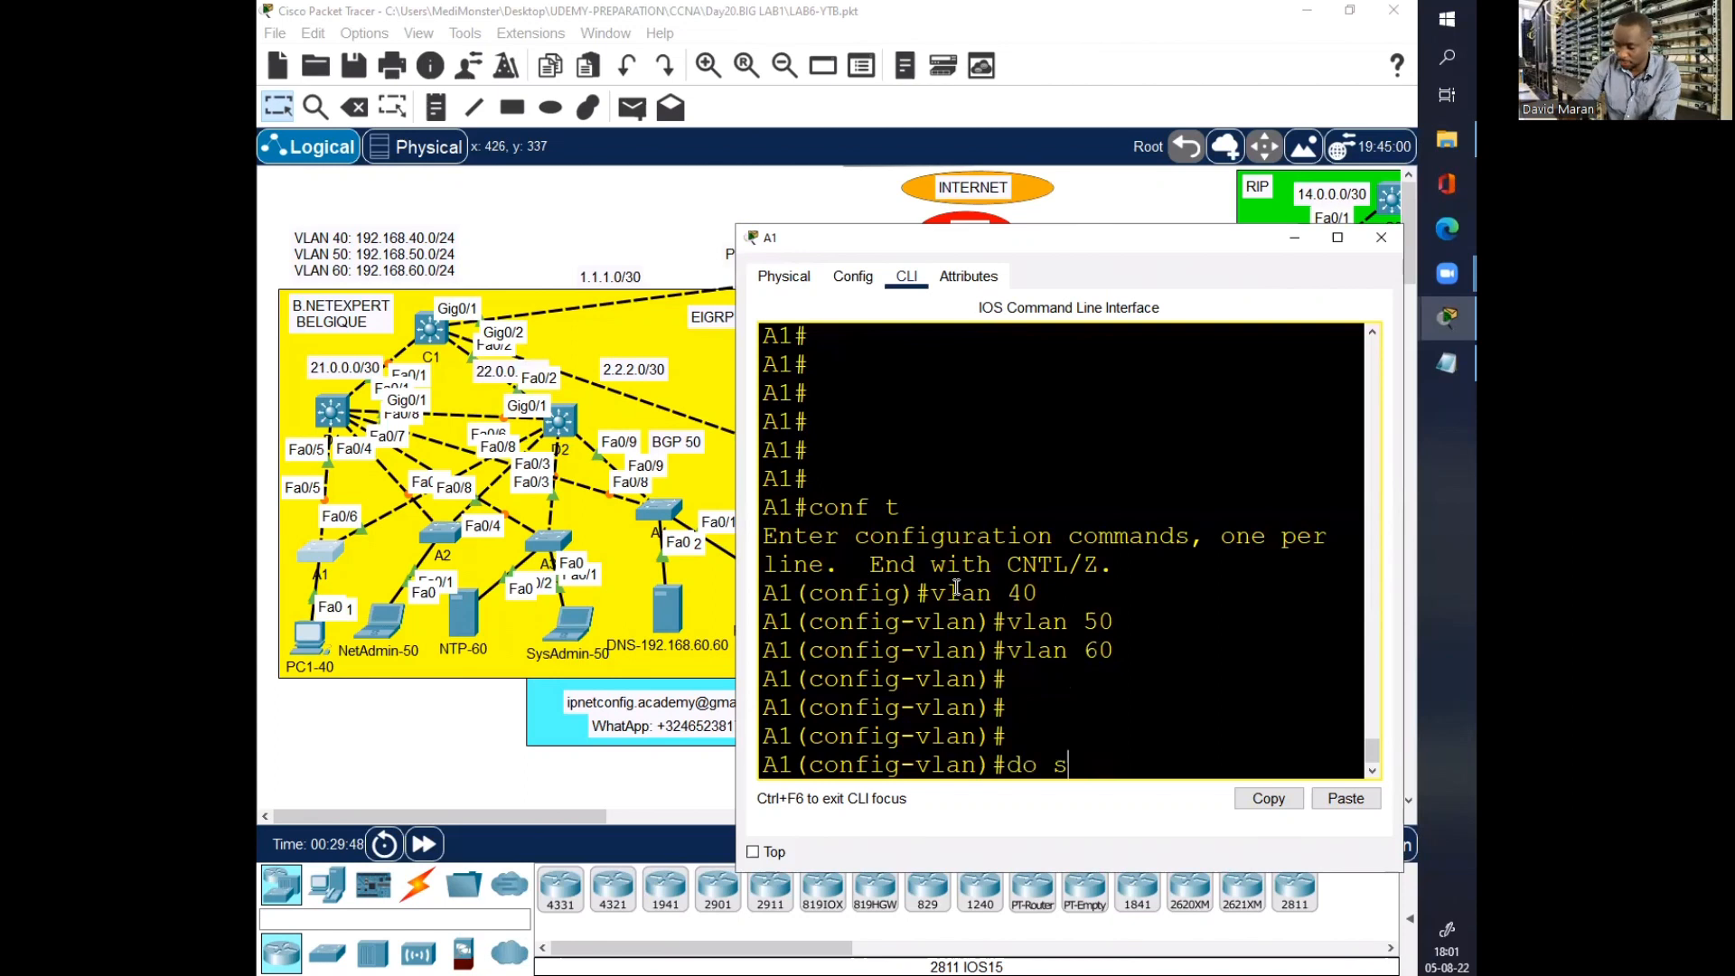
pyautogui.write('h his')
pyautogui.press('Return')
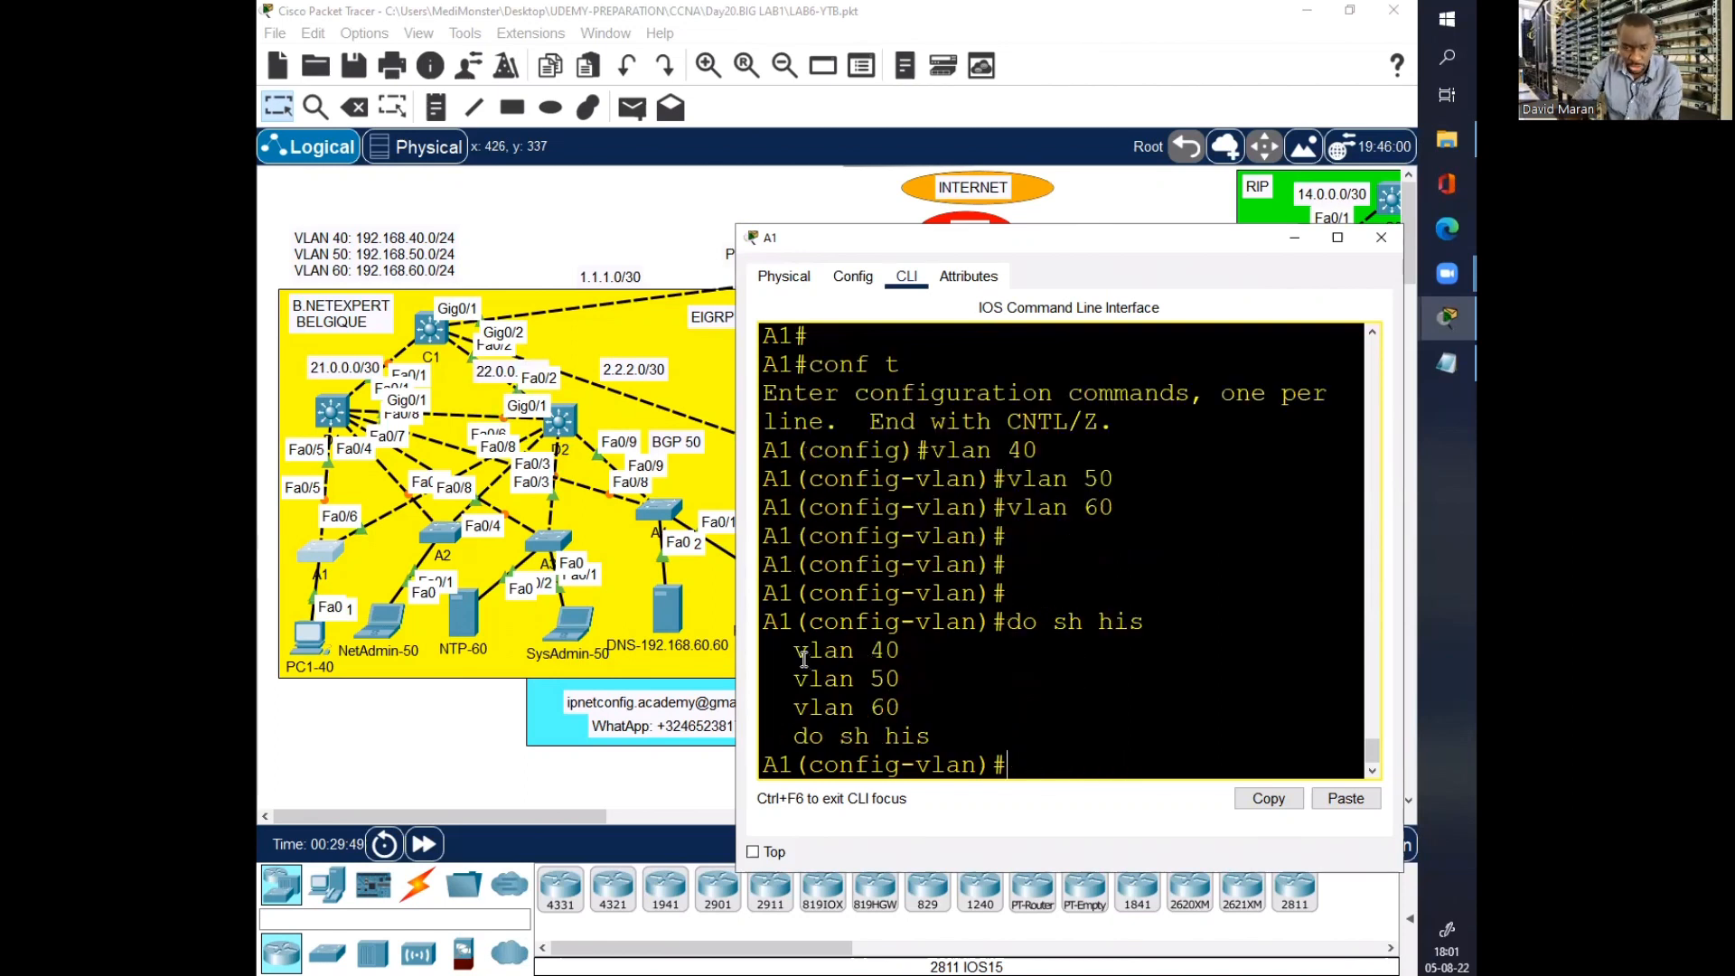
pyautogui.moveTo(795, 646); pyautogui.dragTo(908, 707)
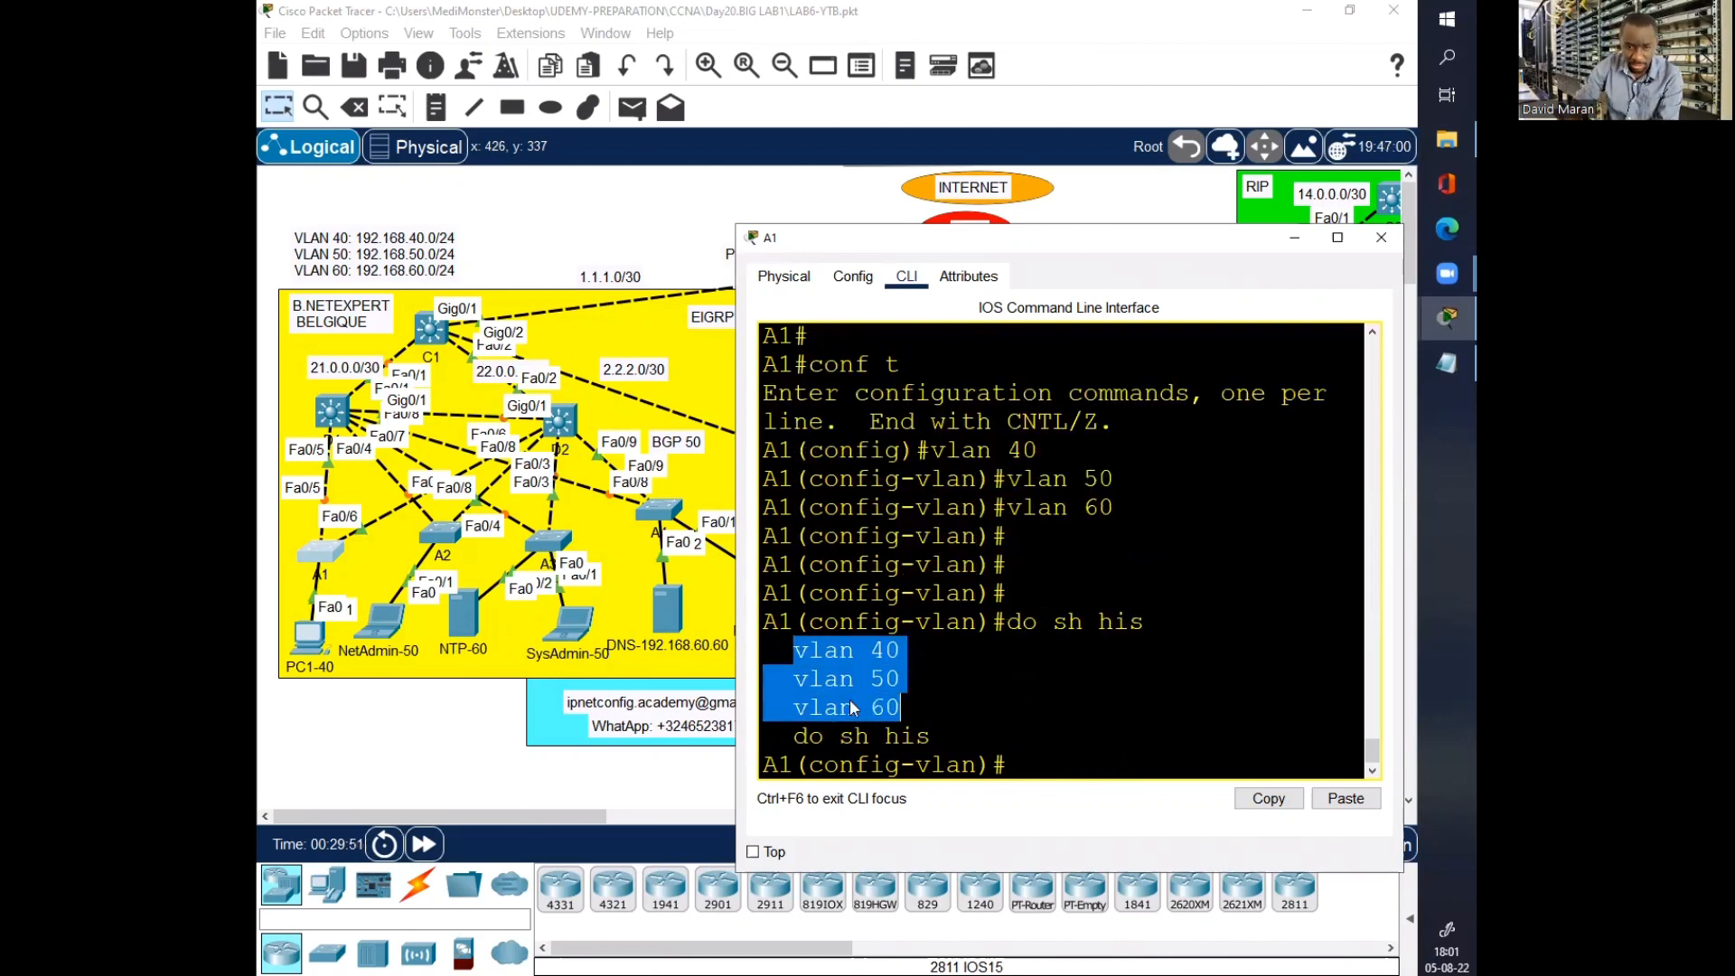
pyautogui.rightClick(854, 704)
pyautogui.click(894, 714)
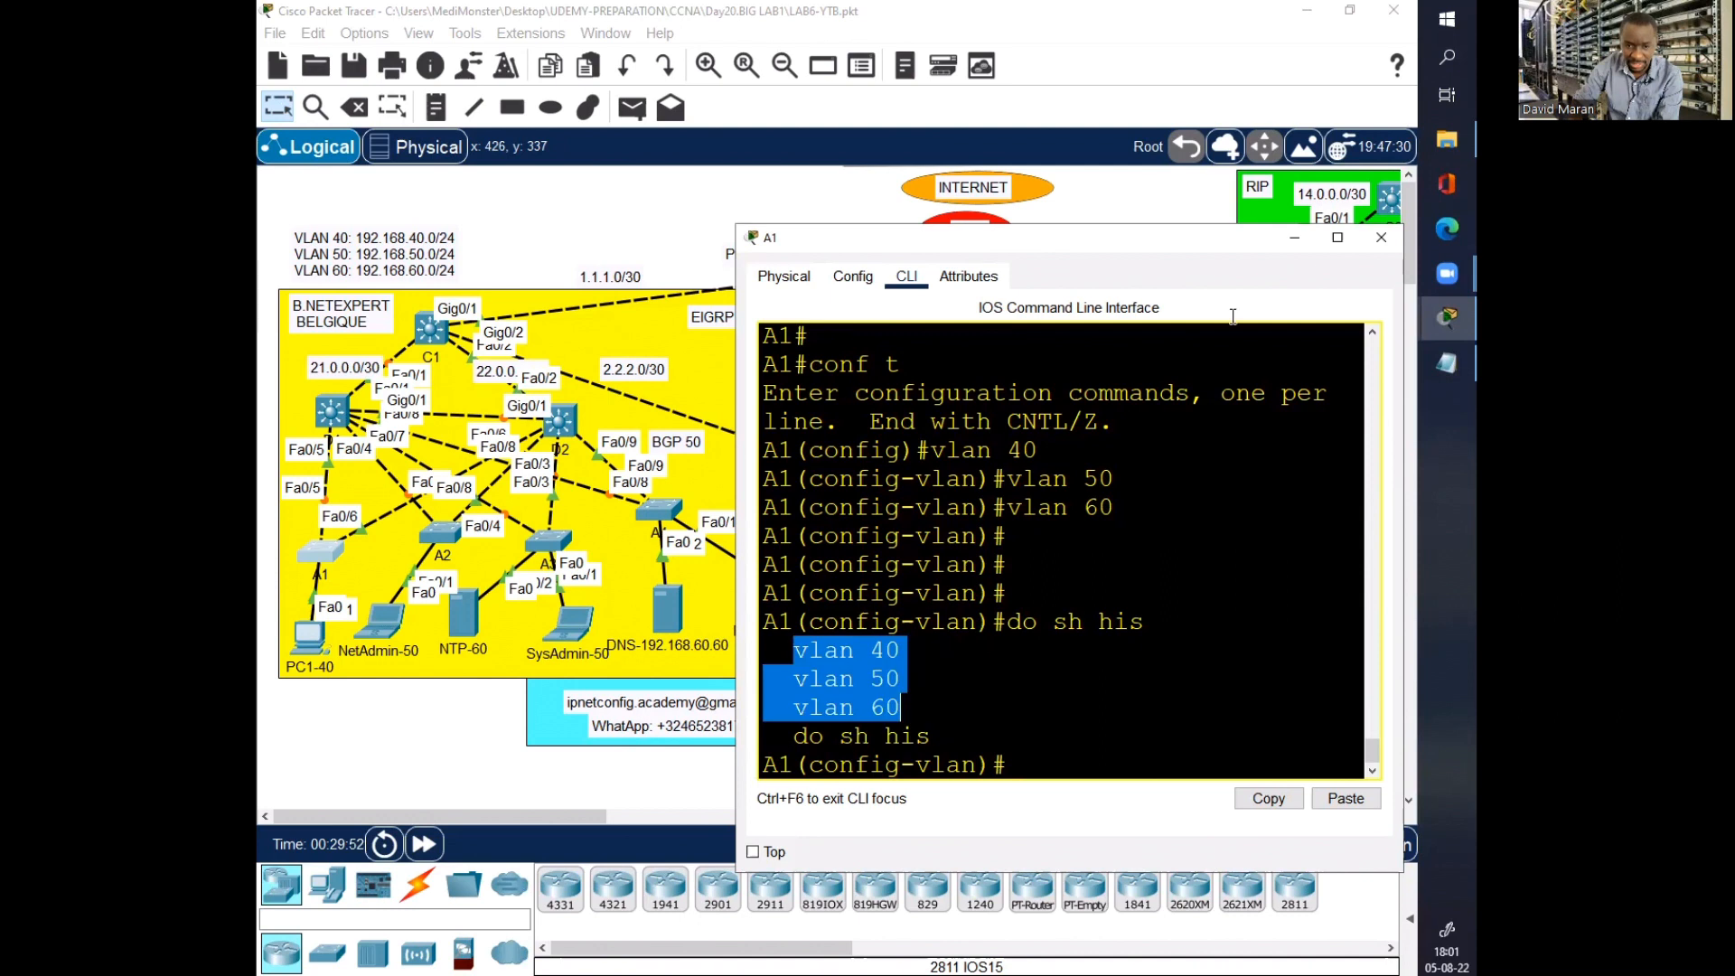
# Step: Close A1's console, open switch A2's console enlarged and enter global configuration mode with "en" and "conf t"
pyautogui.click(1379, 242)
pyautogui.click(440, 533)
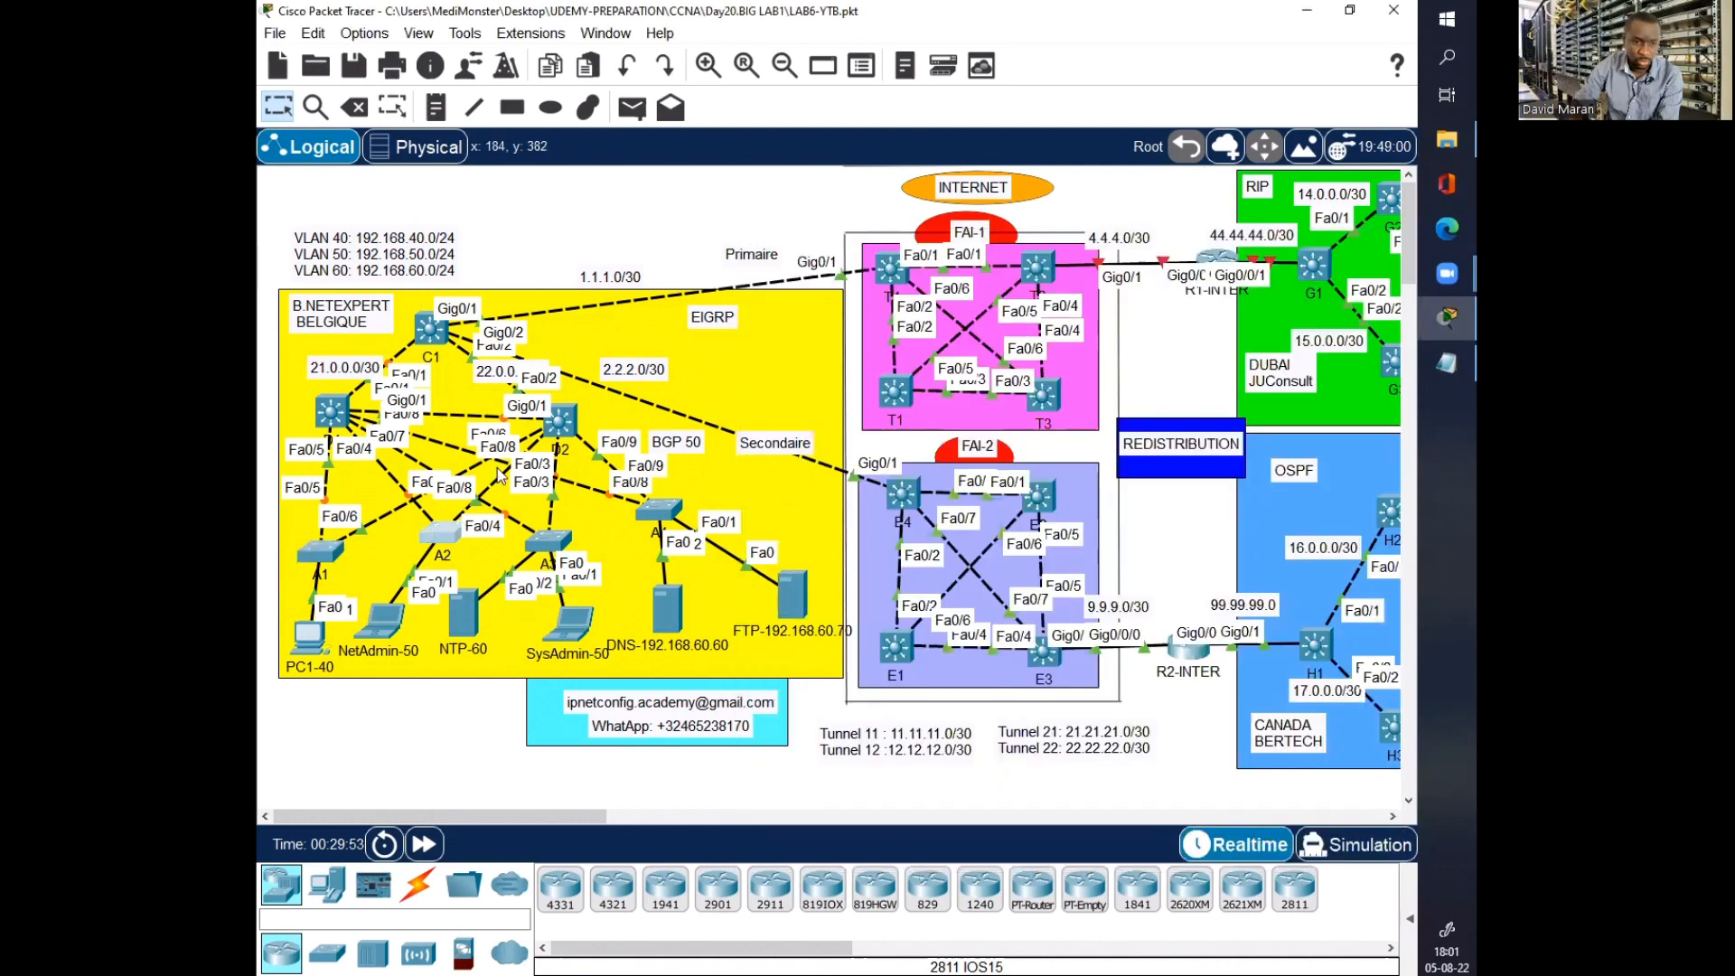
pyautogui.doubleClick(973, 176)
pyautogui.press('Return')
pyautogui.press('Return')
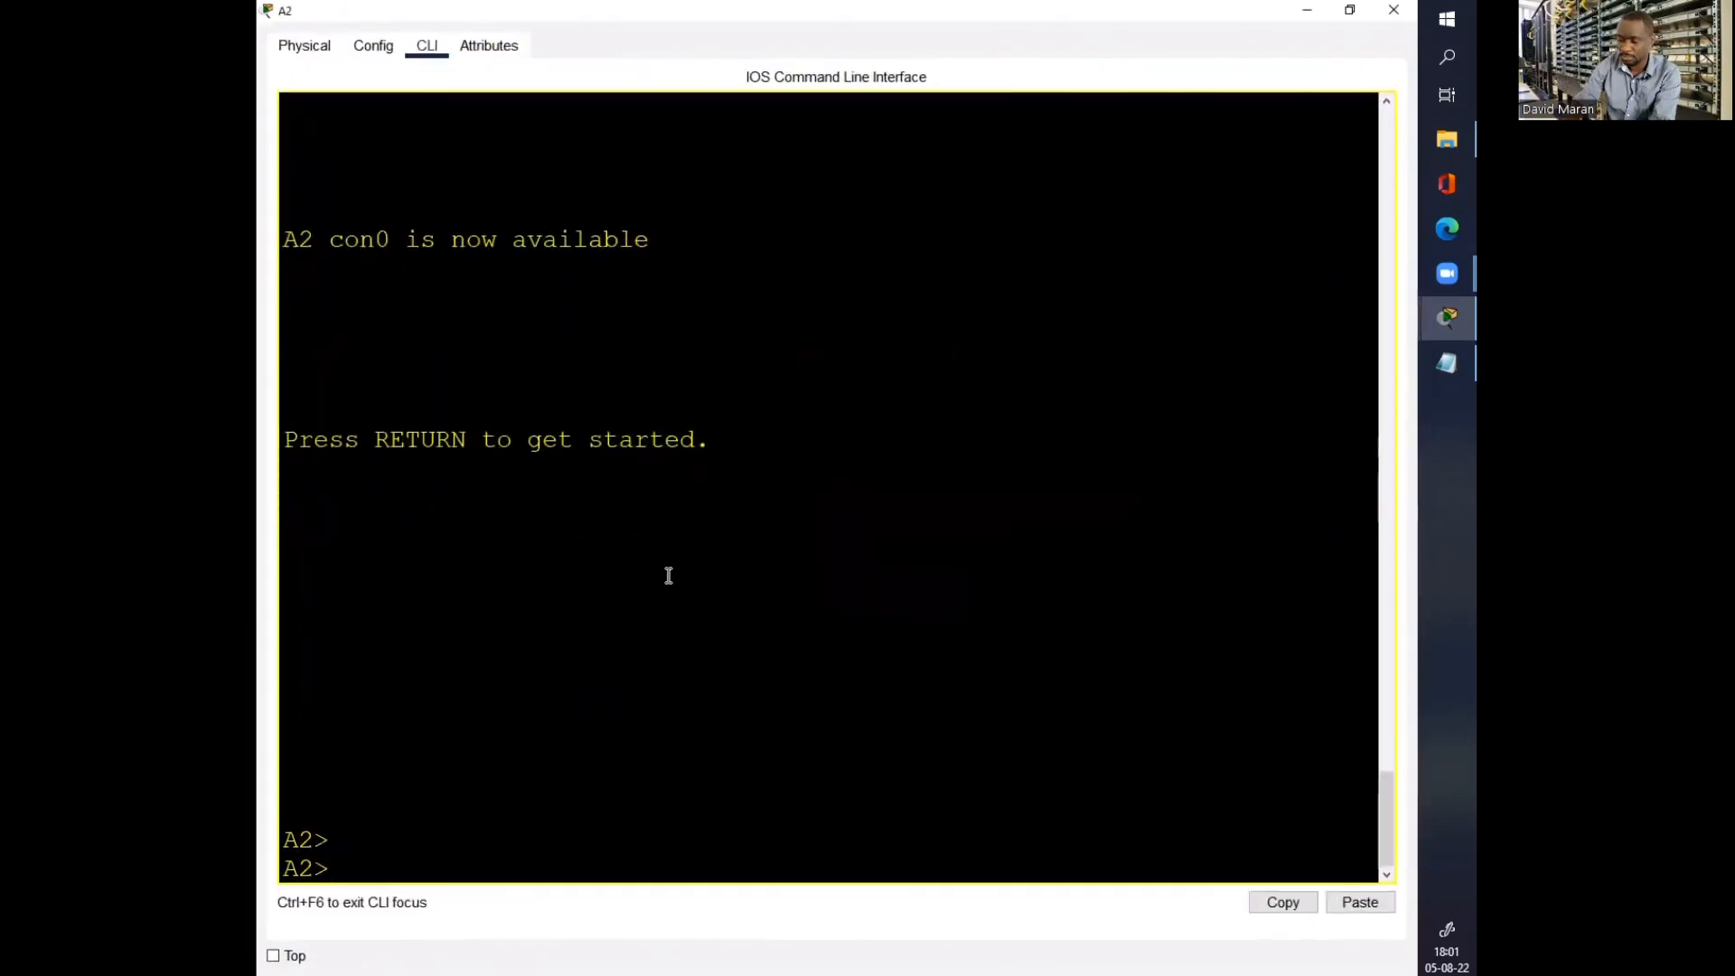
pyautogui.write('e,n')
pyautogui.write('n')
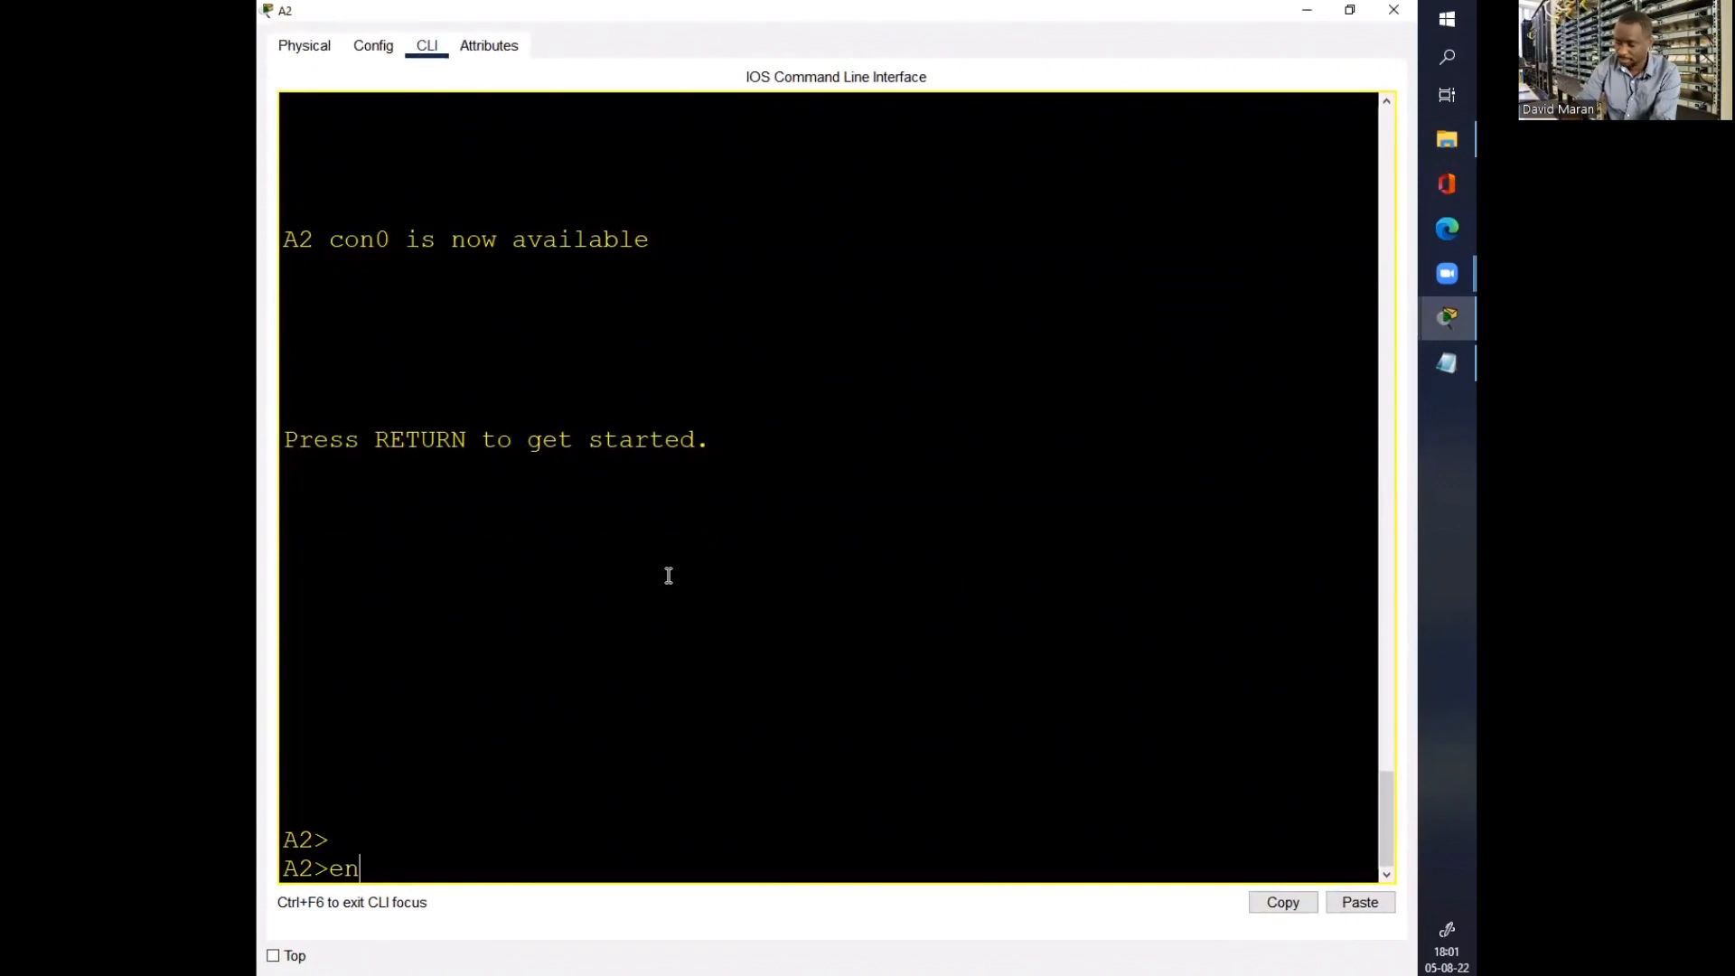
pyautogui.press('Return')
pyautogui.write('conf t')
pyautogui.press('Return')
pyautogui.press('Return')
pyautogui.press('Return')
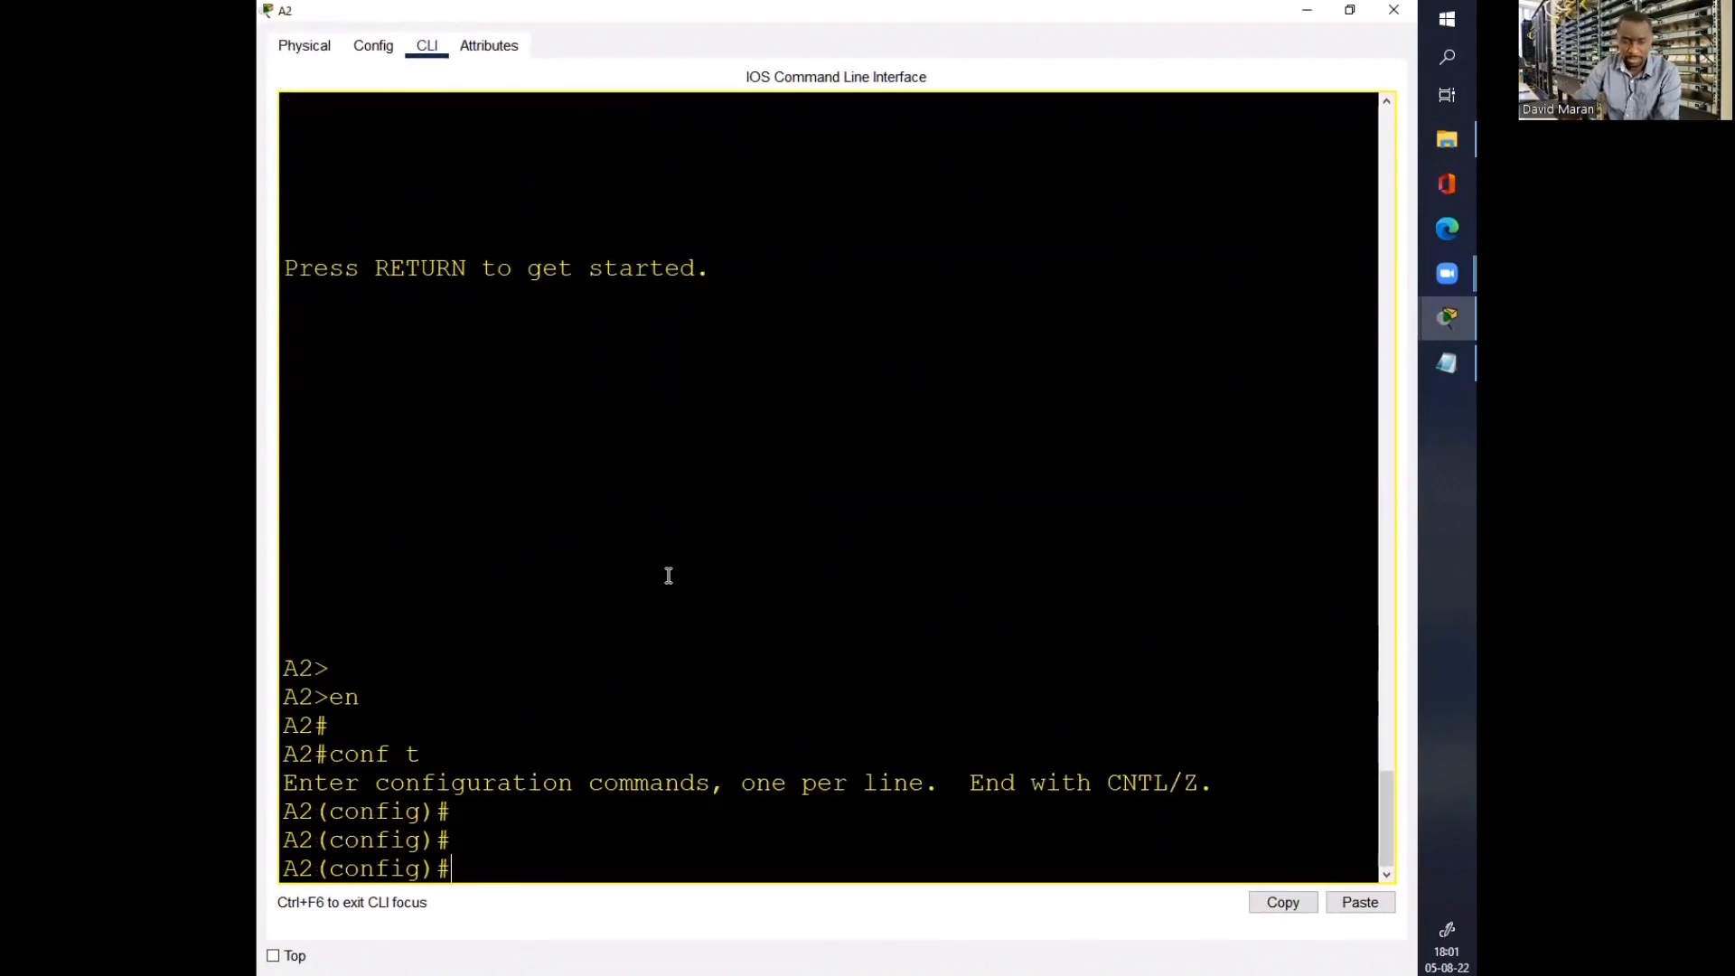
# Step: Paste the copied commands into A2 to create VLANs 40, 50 and 60, and close its console
pyautogui.rightClick(668, 575)
pyautogui.click(708, 610)
pyautogui.press('Return')
pyautogui.press('Return')
pyautogui.press('Return')
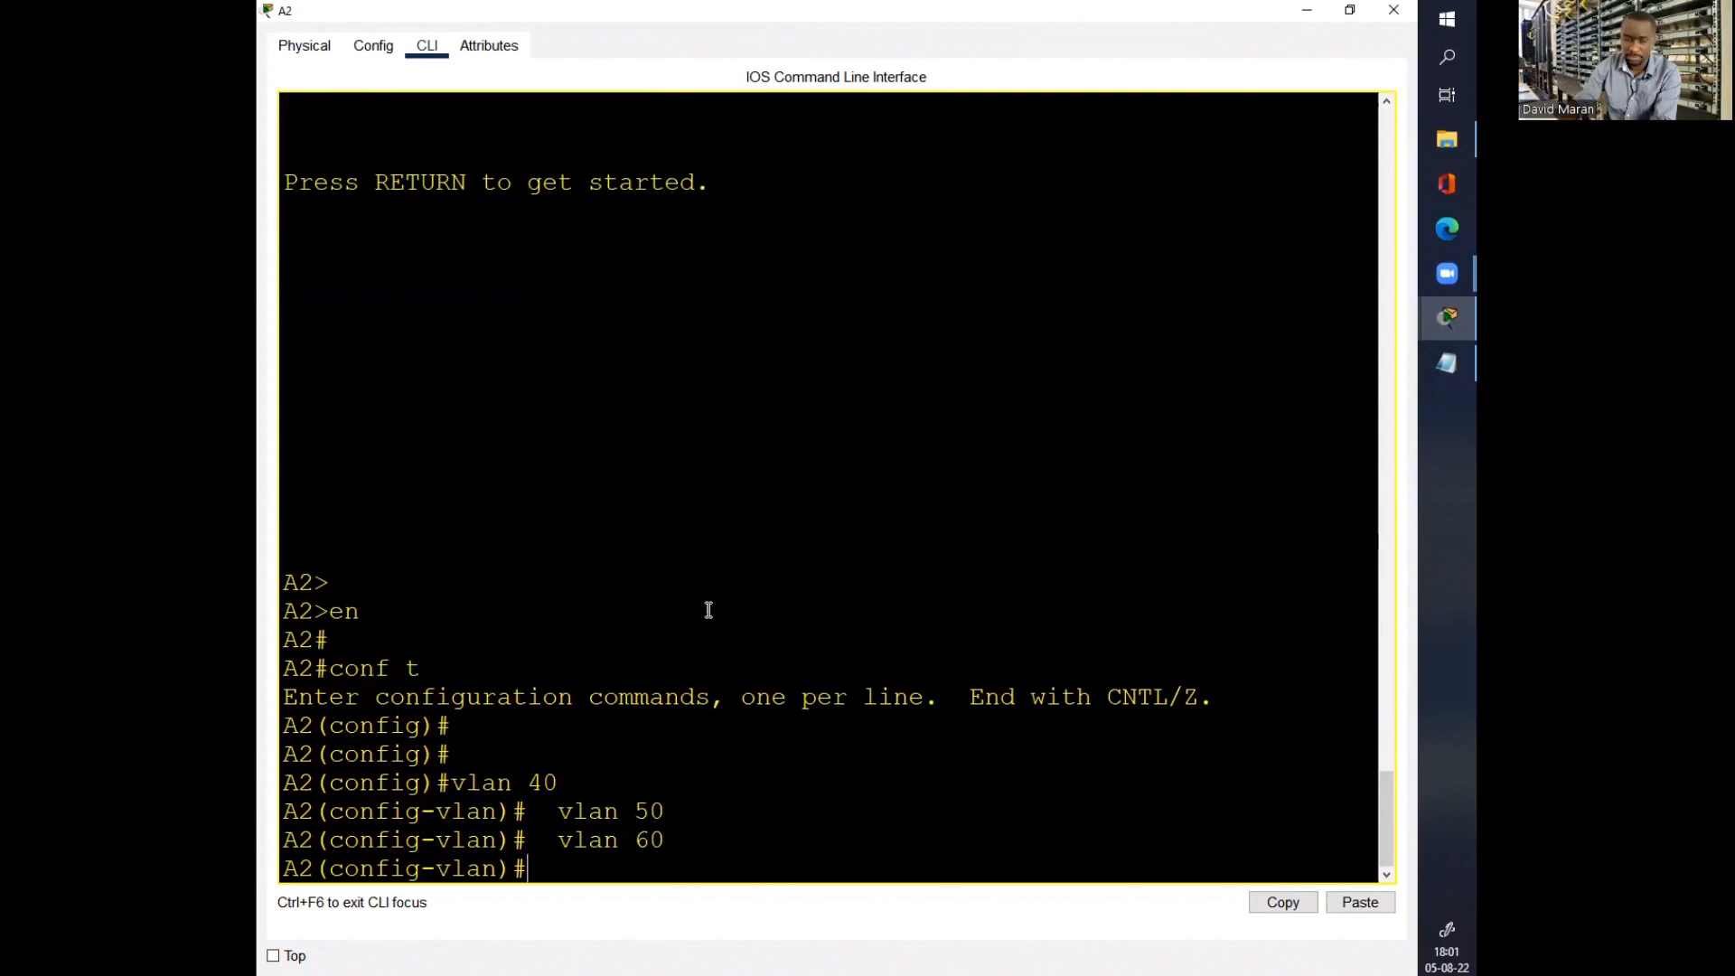
pyautogui.click(1386, 11)
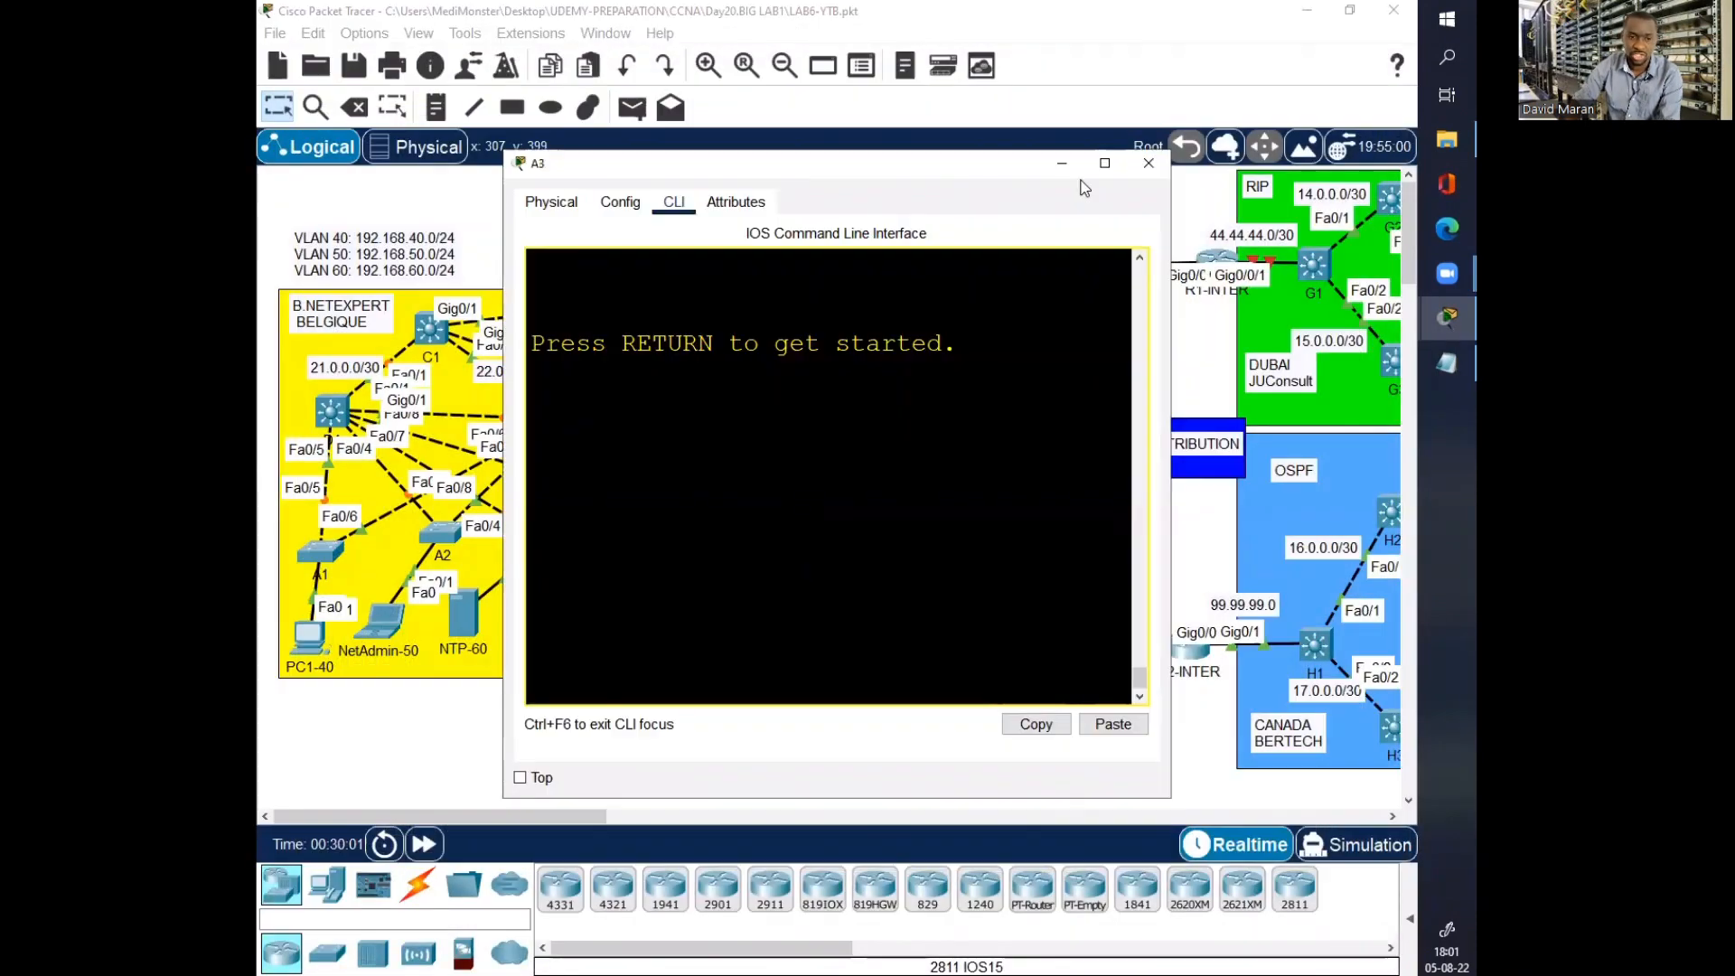
# Step: Open switch A3's console enlarged and enter global configuration mode with "en" and "conf t"
pyautogui.click(1104, 164)
pyautogui.click(839, 395)
pyautogui.press('Return')
pyautogui.press('Return')
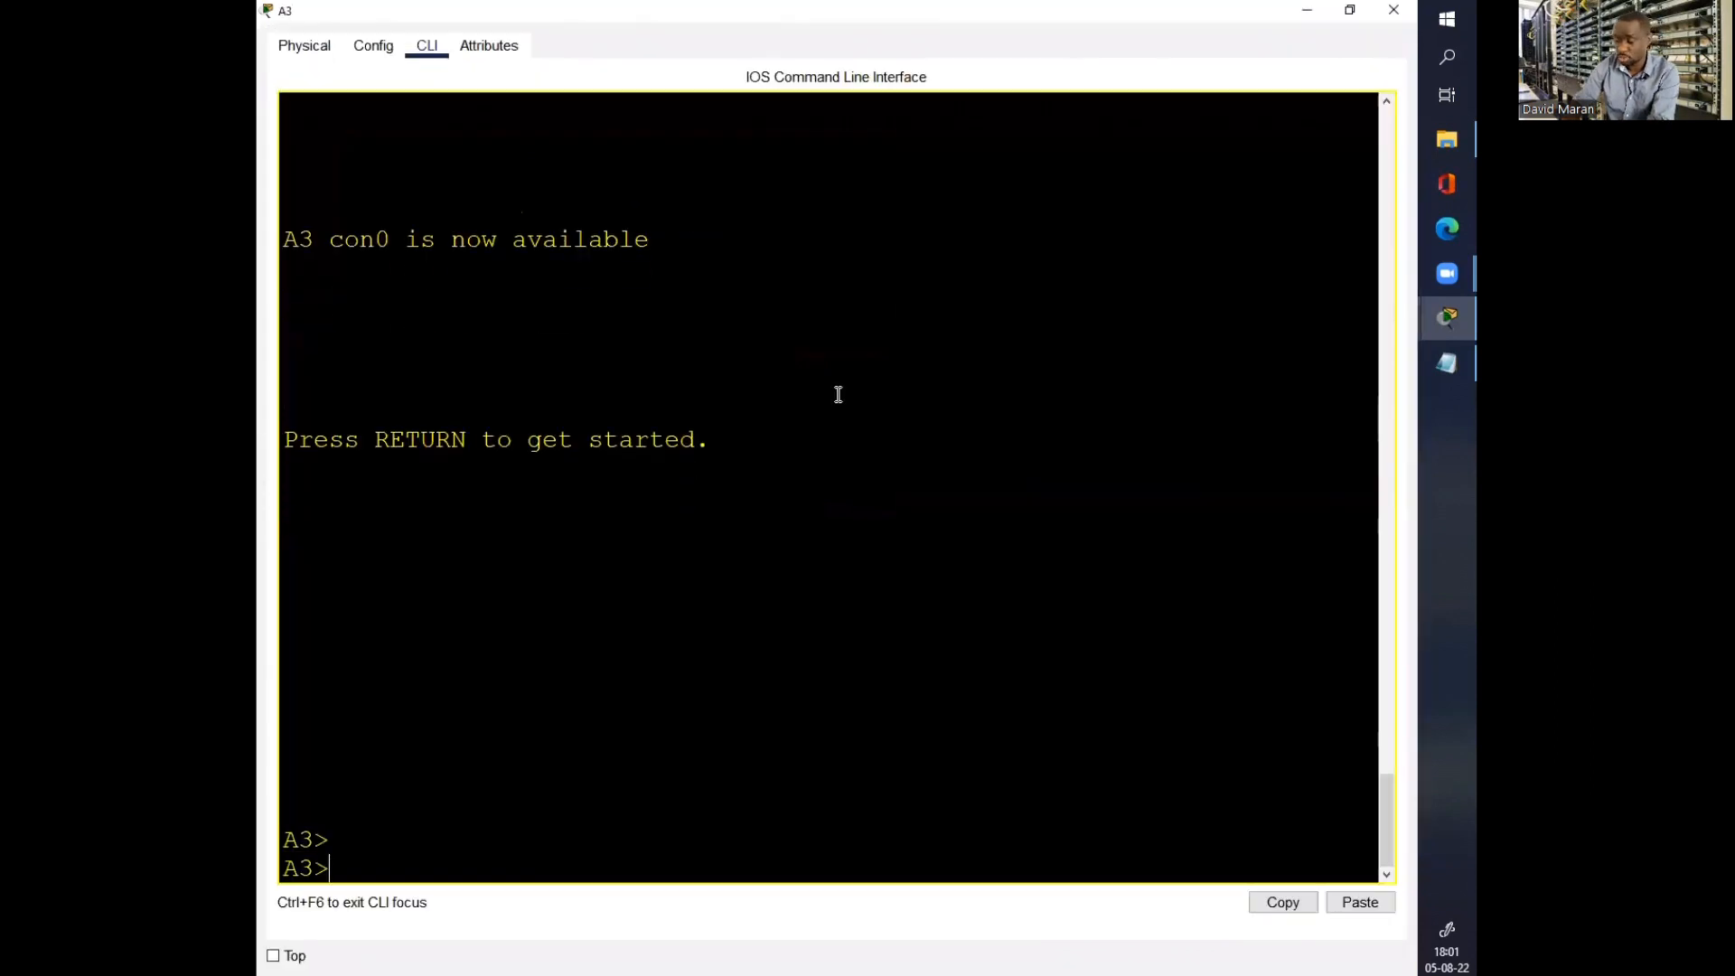
pyautogui.write('en')
pyautogui.press('Return')
pyautogui.write('conf t')
pyautogui.press('Return')
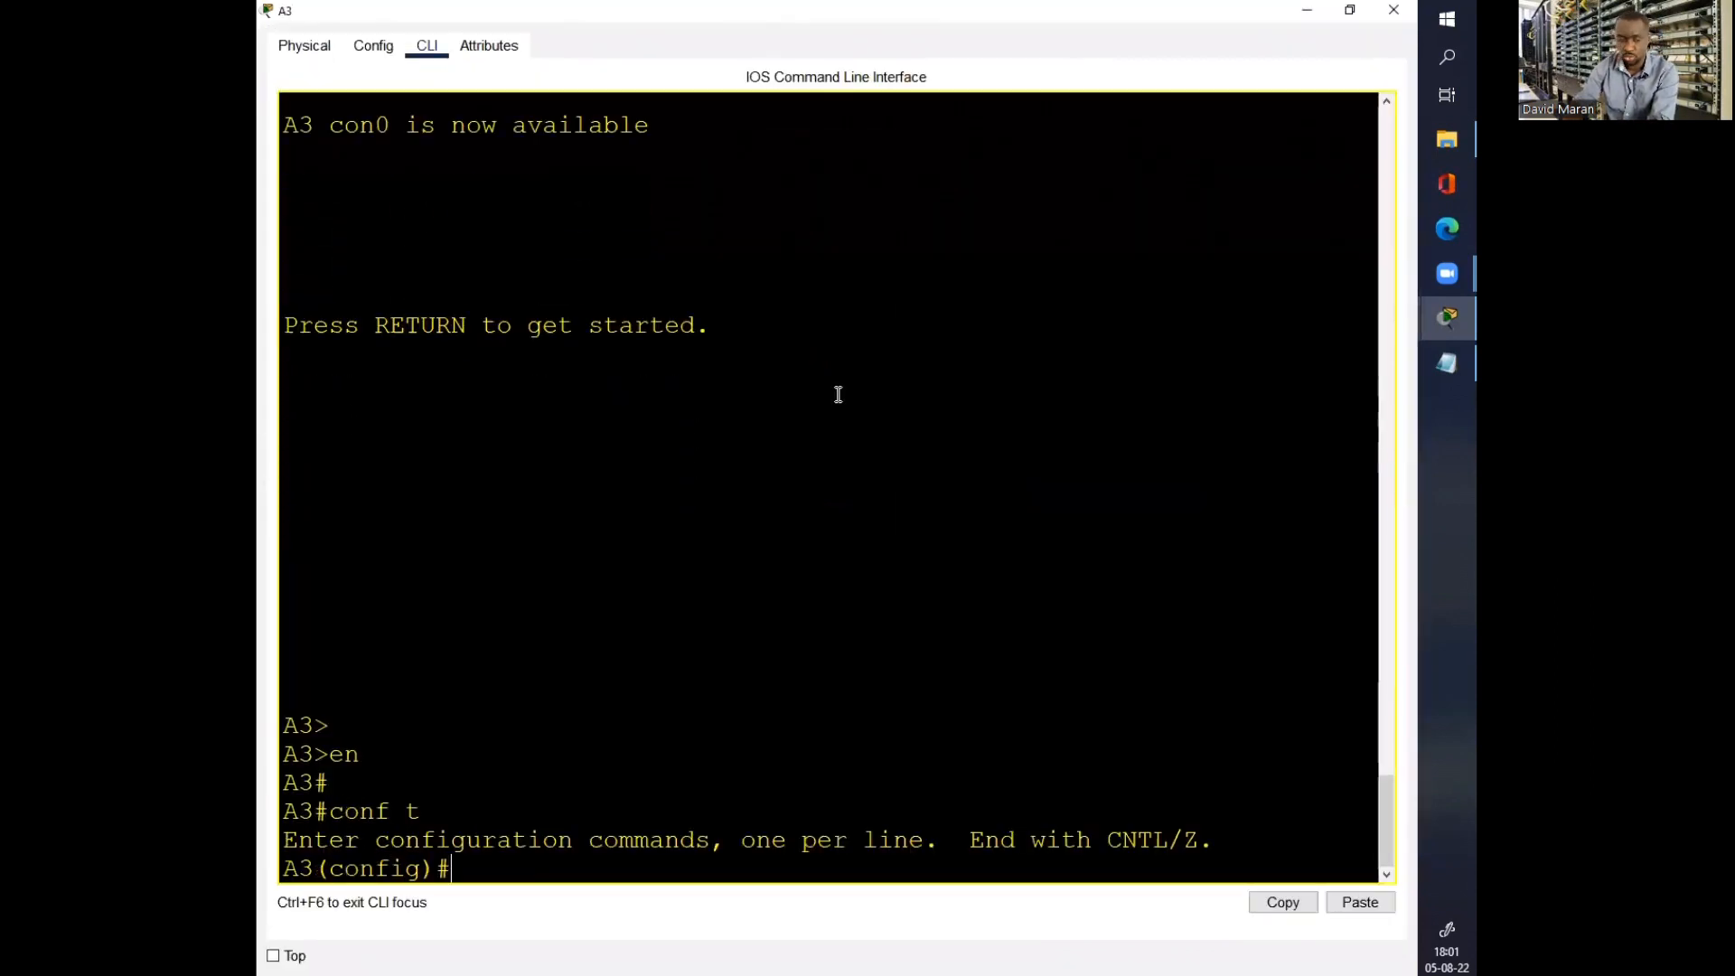
pyautogui.press('Return')
pyautogui.press('Return')
pyautogui.press('Return')
# Step: Paste the copied commands into A3 to create VLANs 40, 50 and 60, and close its console
pyautogui.rightClick(838, 395)
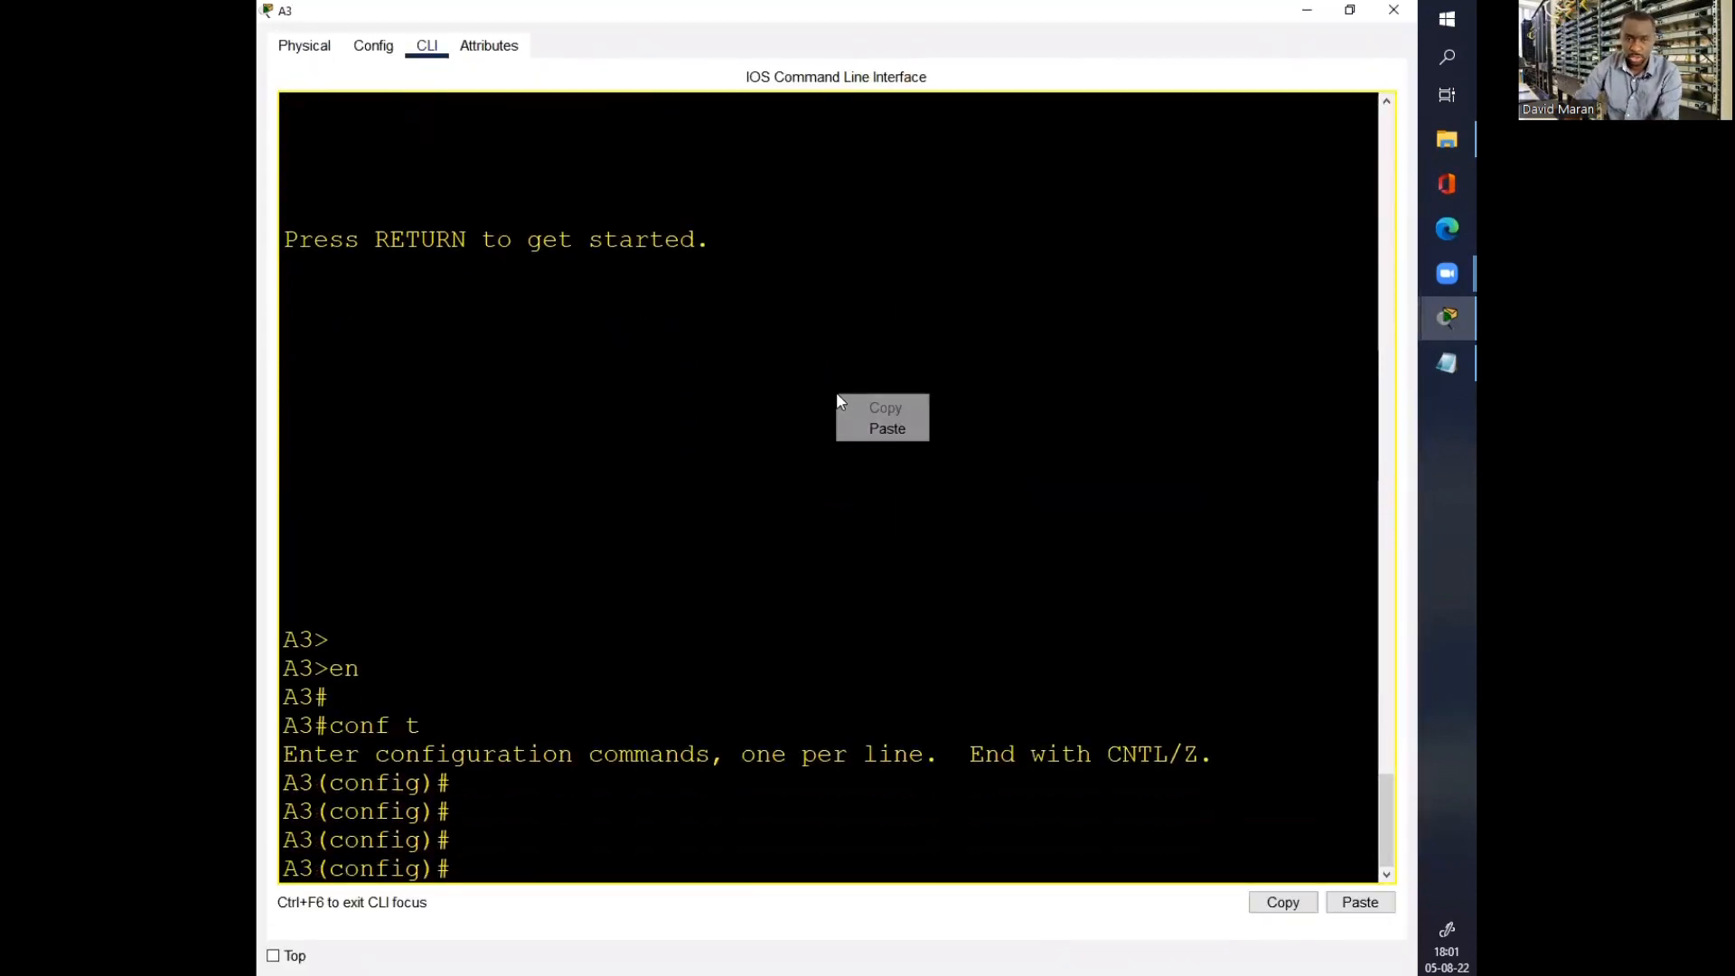
pyautogui.click(875, 430)
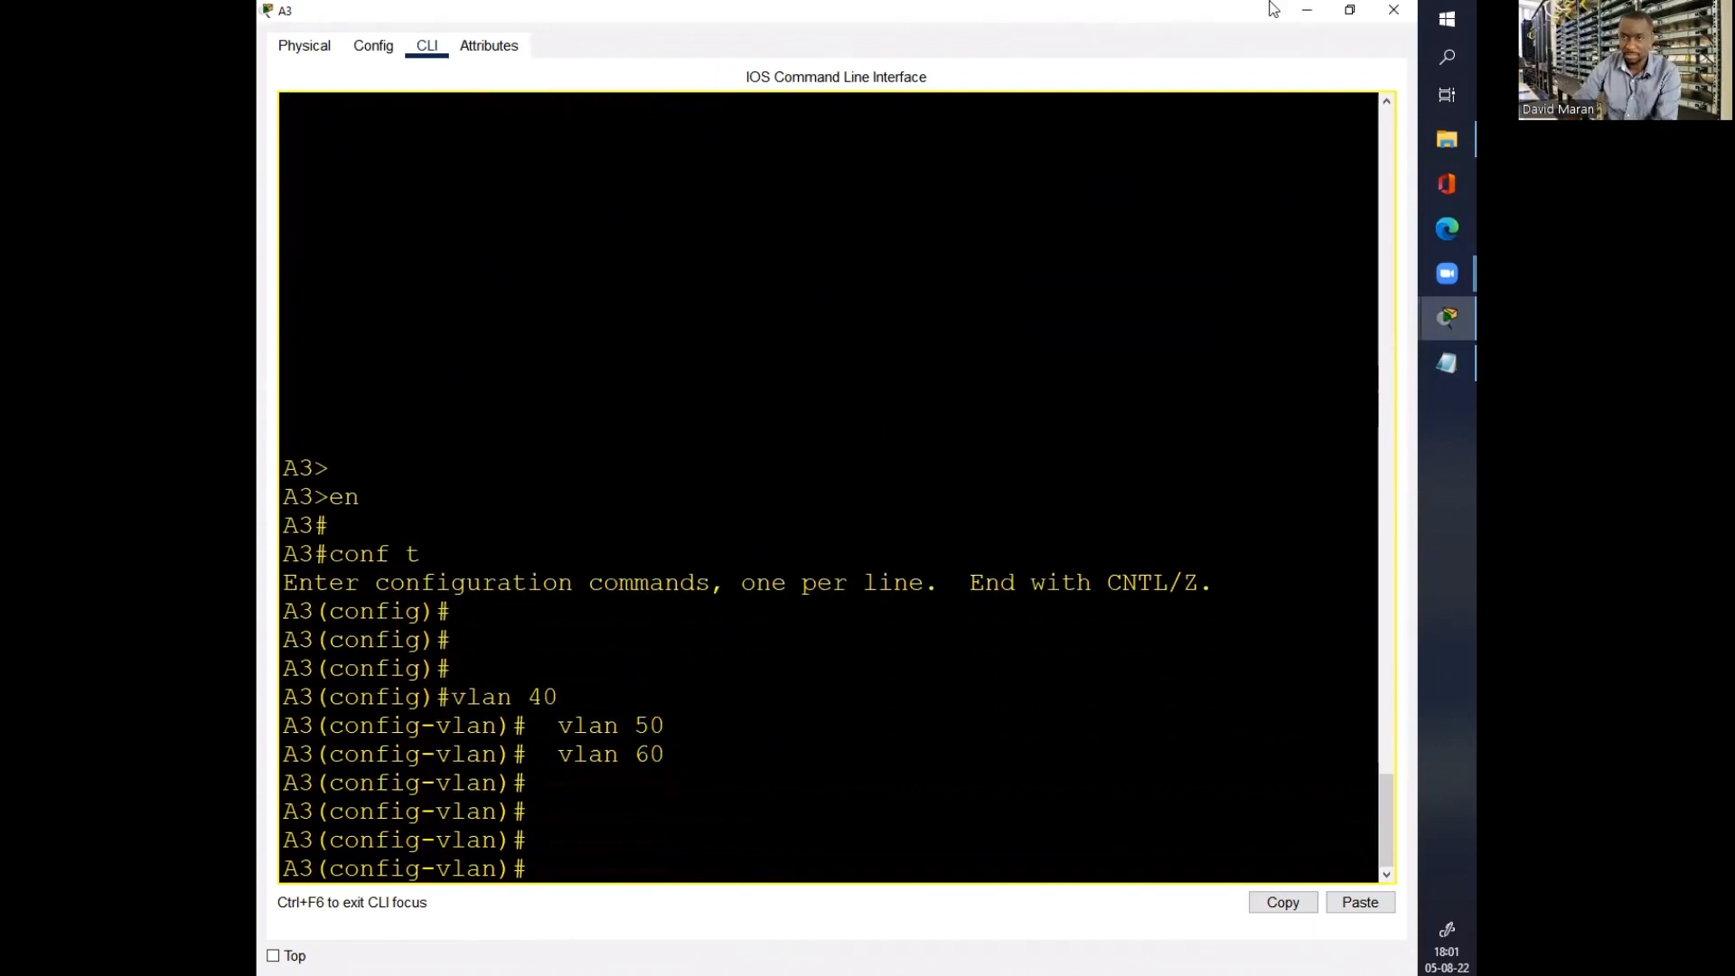
pyautogui.click(1393, 10)
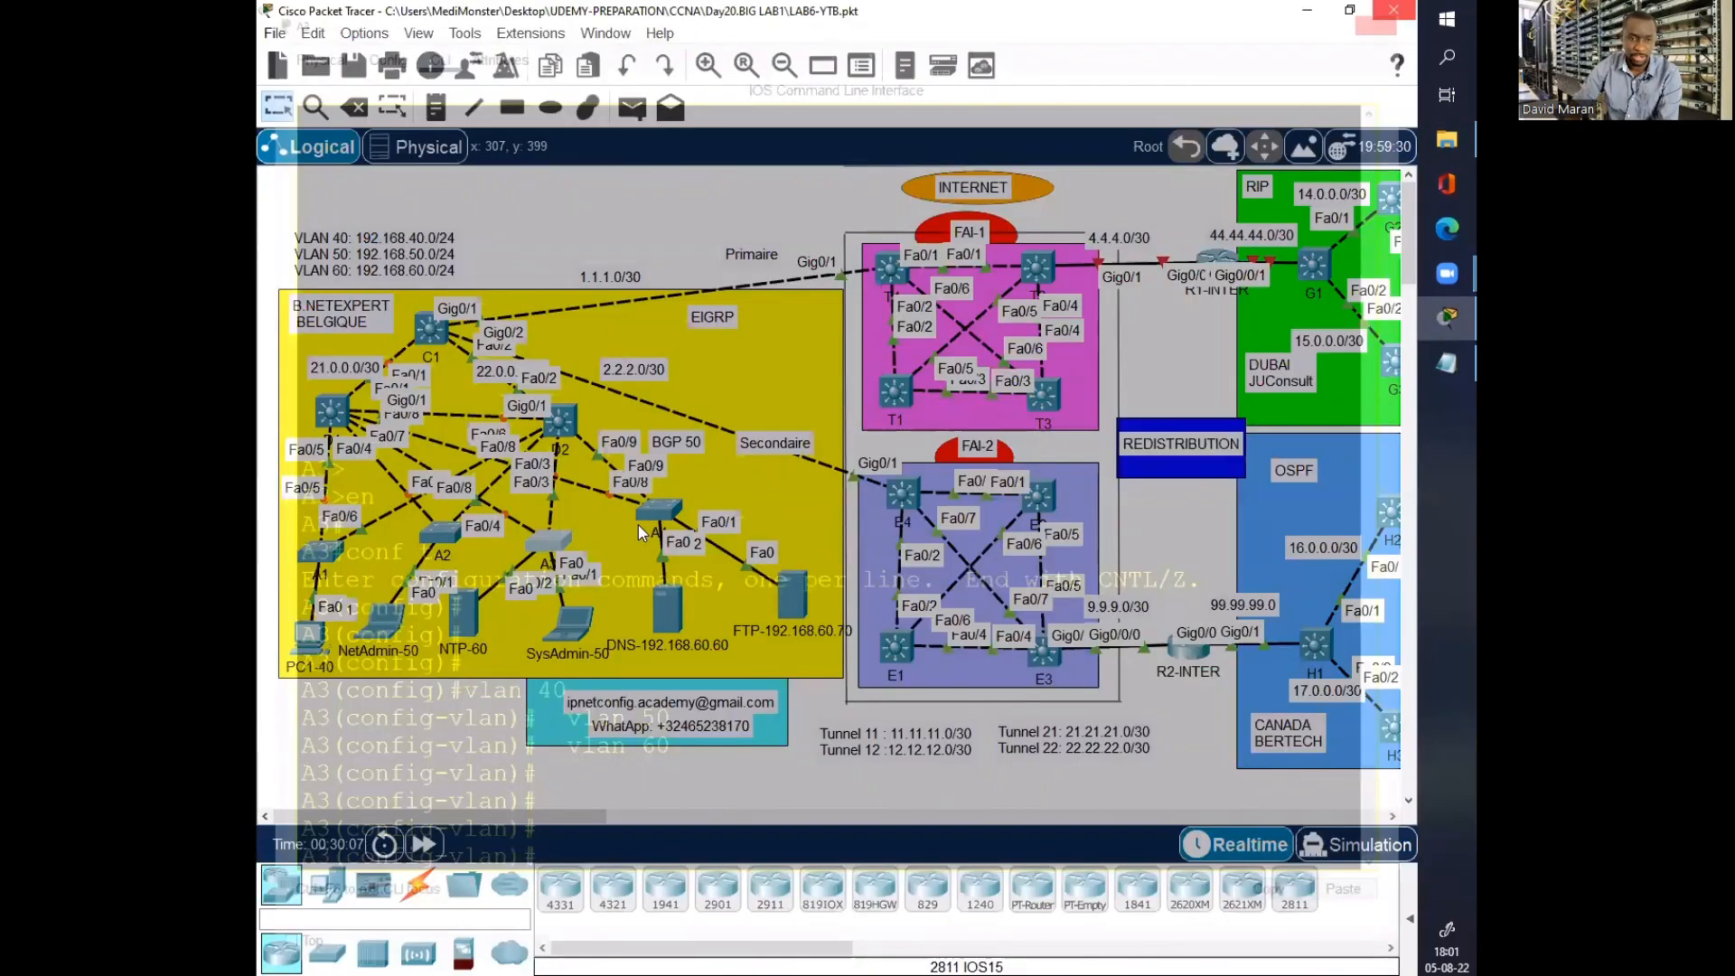
# Step: Open switch A4's console enlarged and enter privileged mode with "en"
pyautogui.click(652, 512)
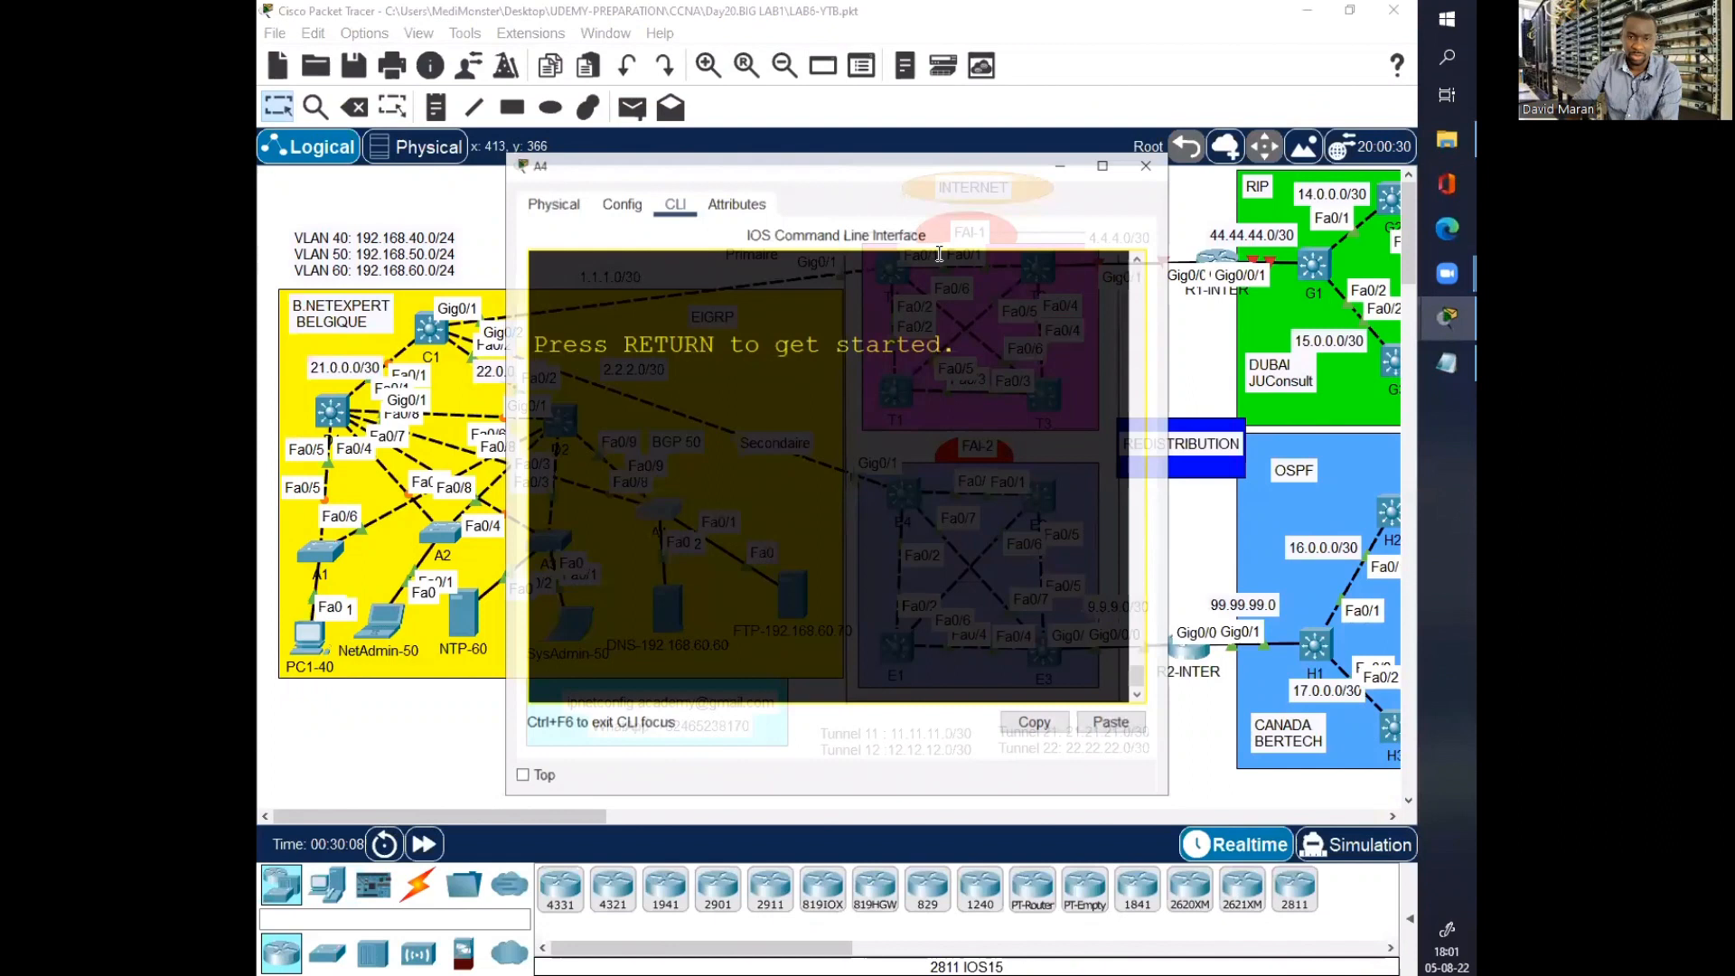
pyautogui.click(1102, 166)
pyautogui.press('Return')
pyautogui.press('Return')
pyautogui.write('en')
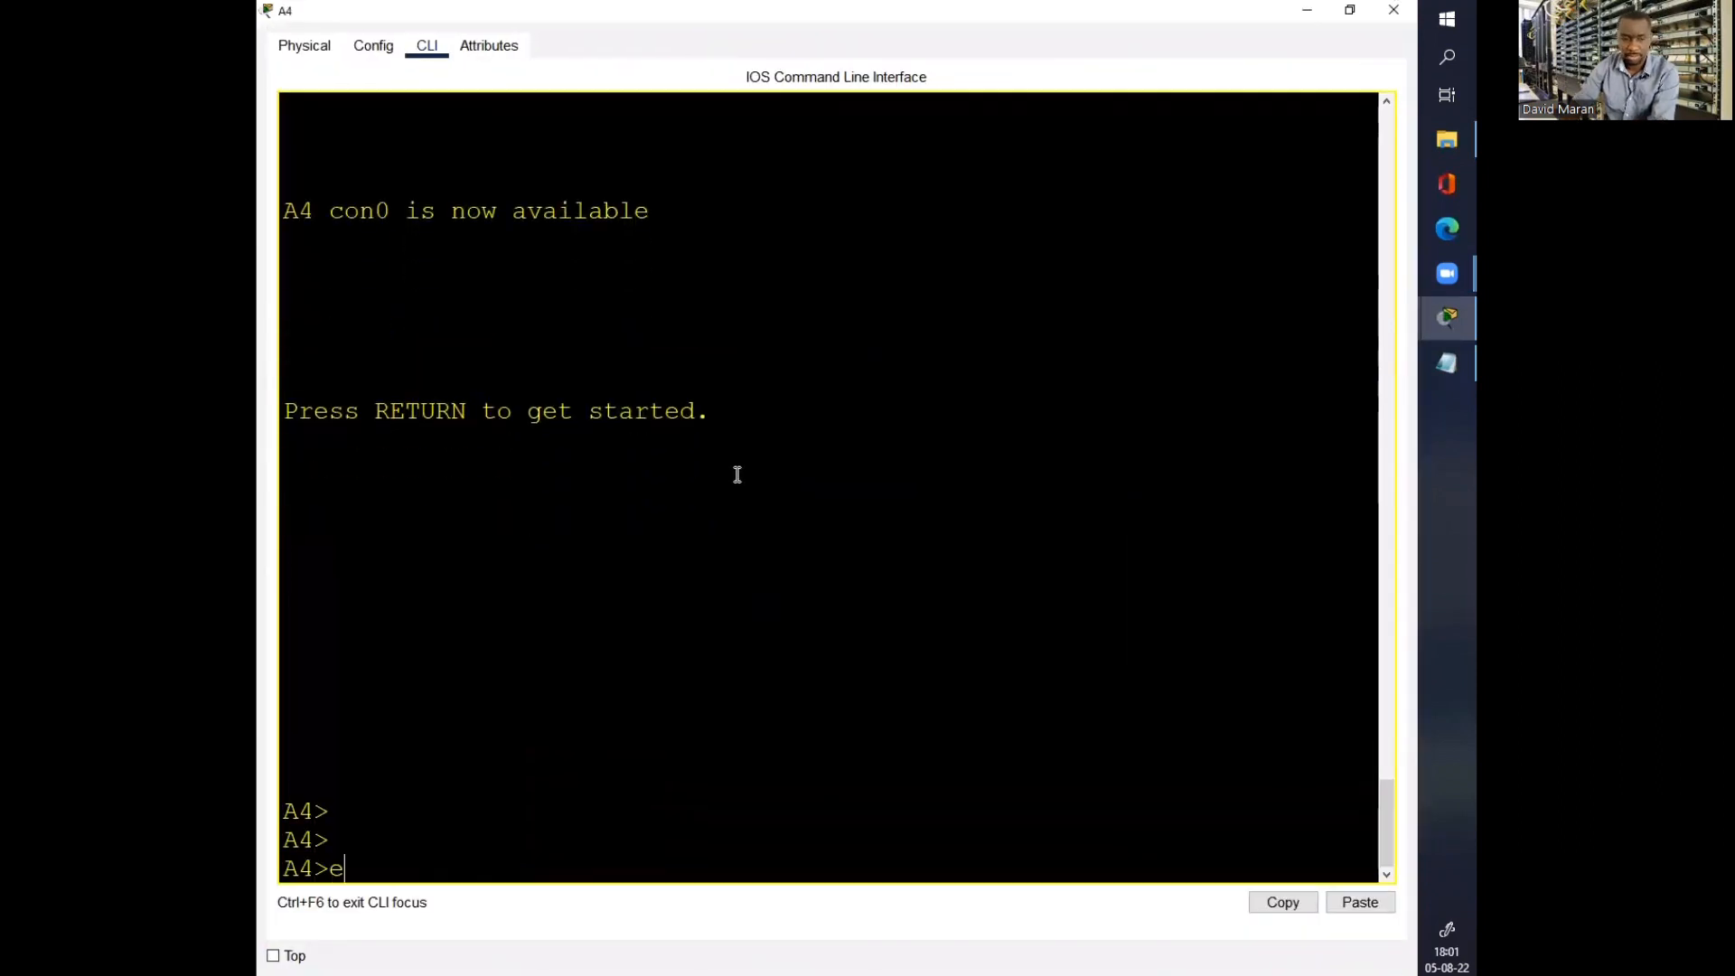
pyautogui.press('Return')
pyautogui.press('Return')
pyautogui.write('conf tr')
pyautogui.press('Return')
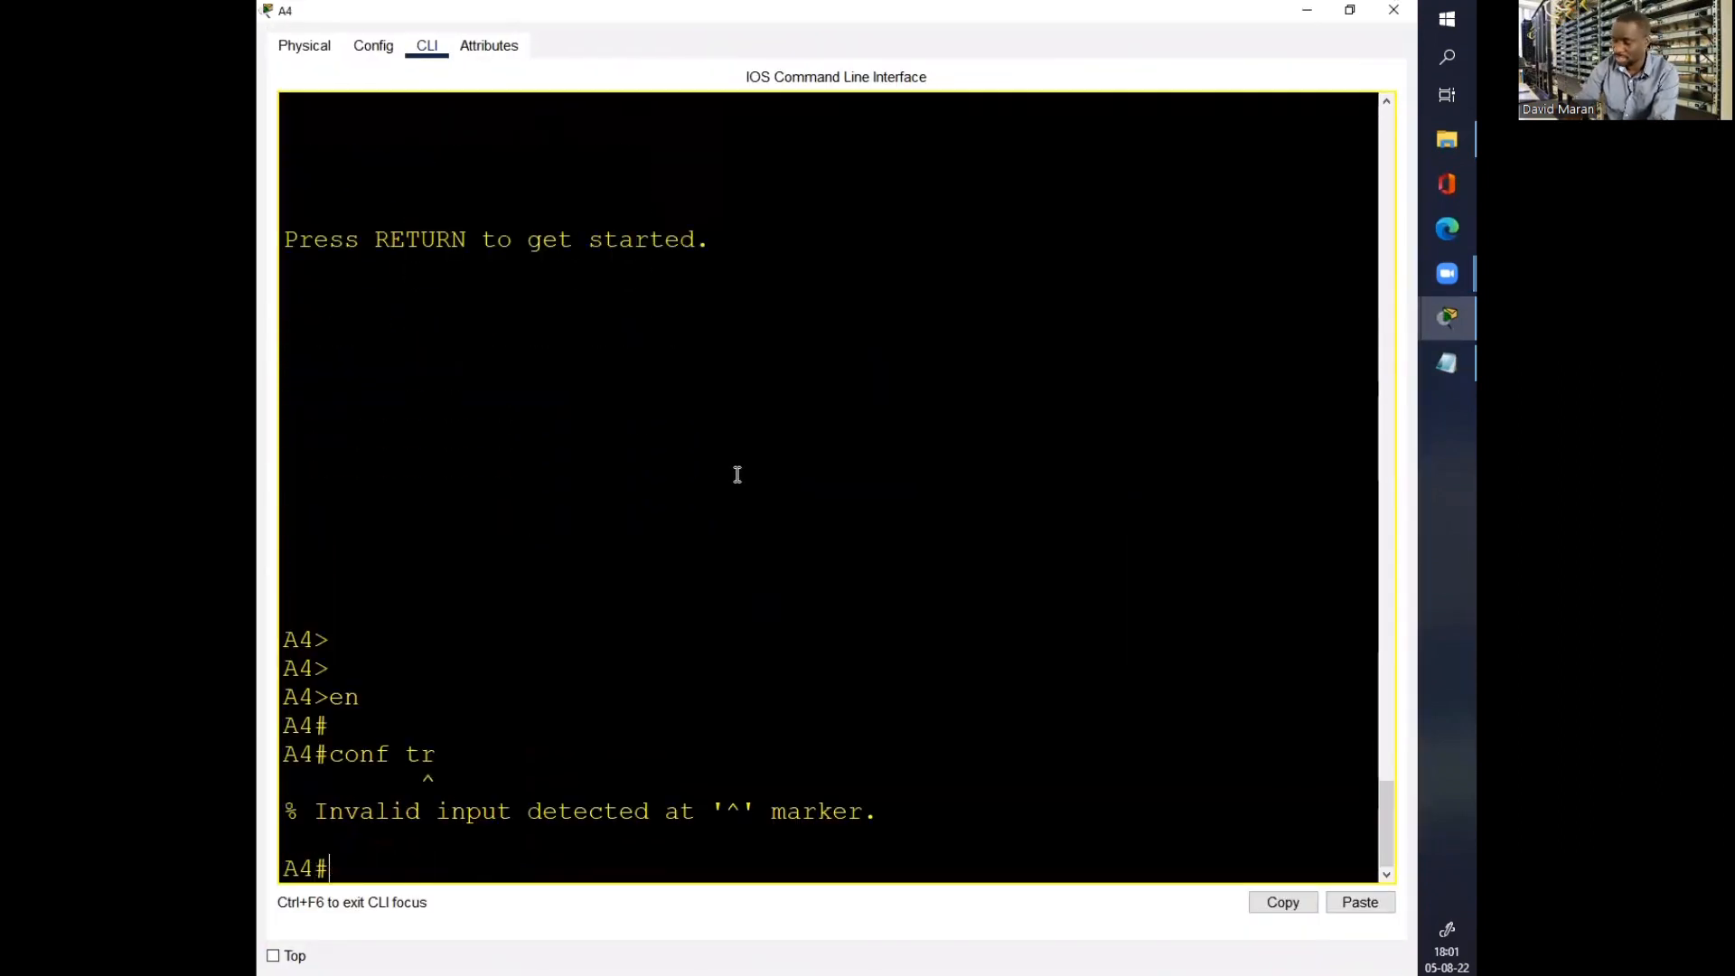
pyautogui.press('Return')
pyautogui.write('conf tr')
pyautogui.press('Return')
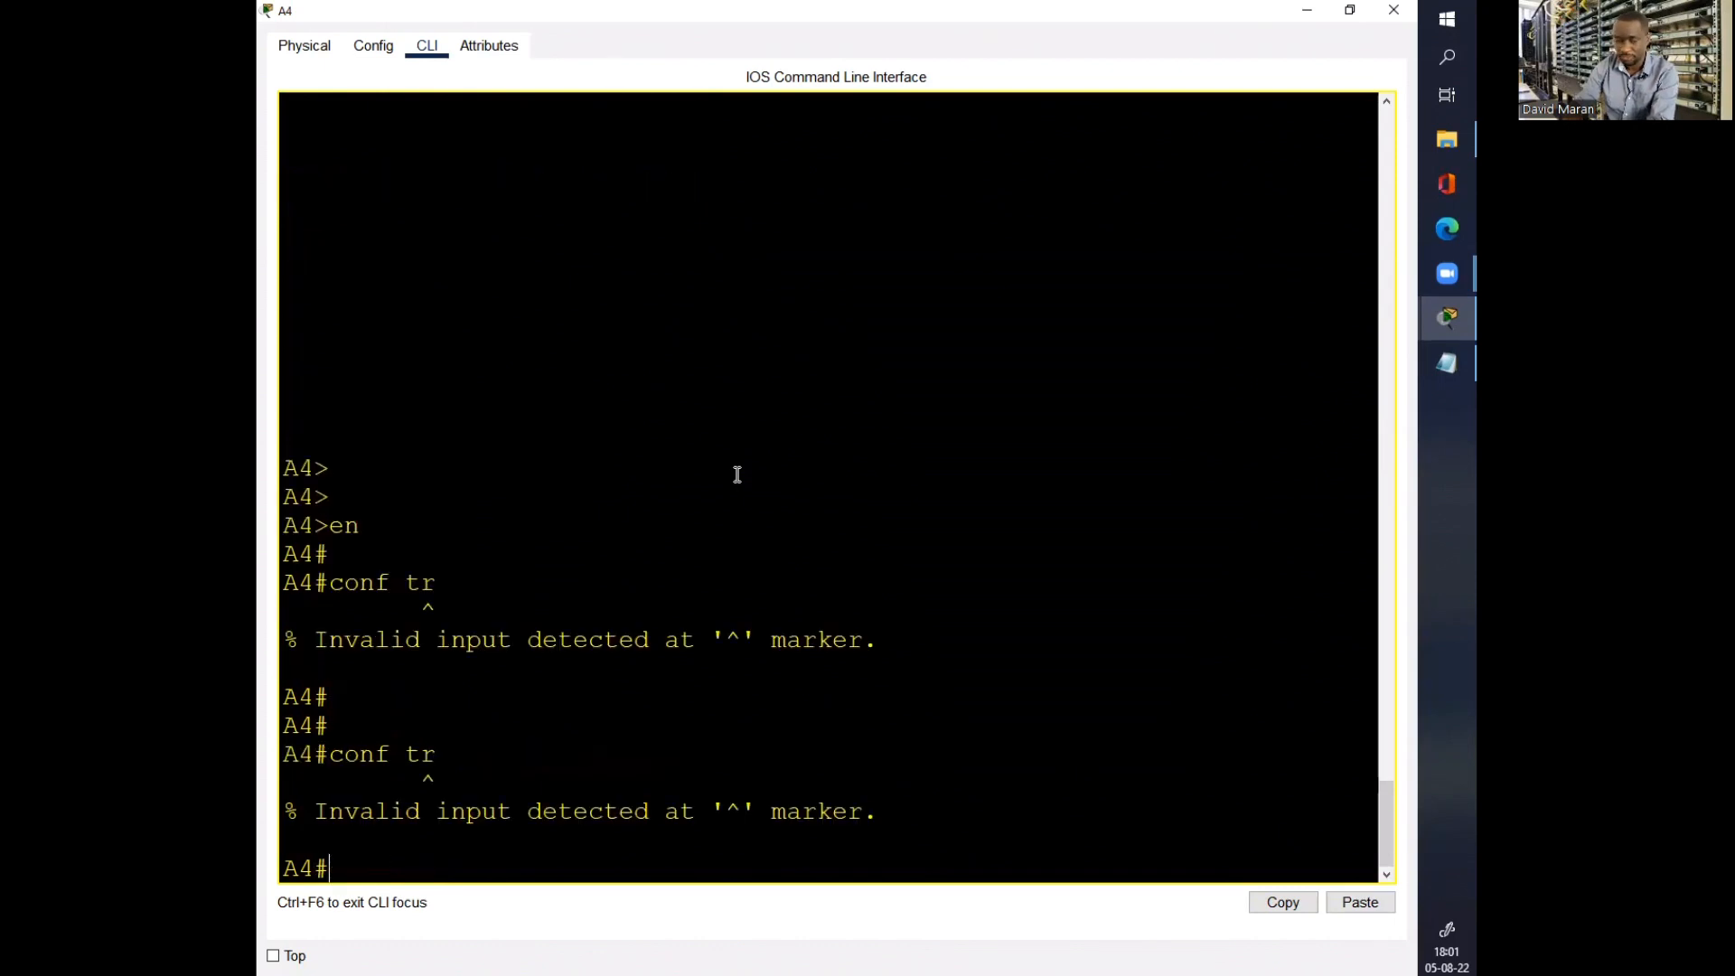
# Step: Enter global configuration mode on A4 with "conf t"
pyautogui.press('Return')
pyautogui.press('Return')
pyautogui.write('conf ft')
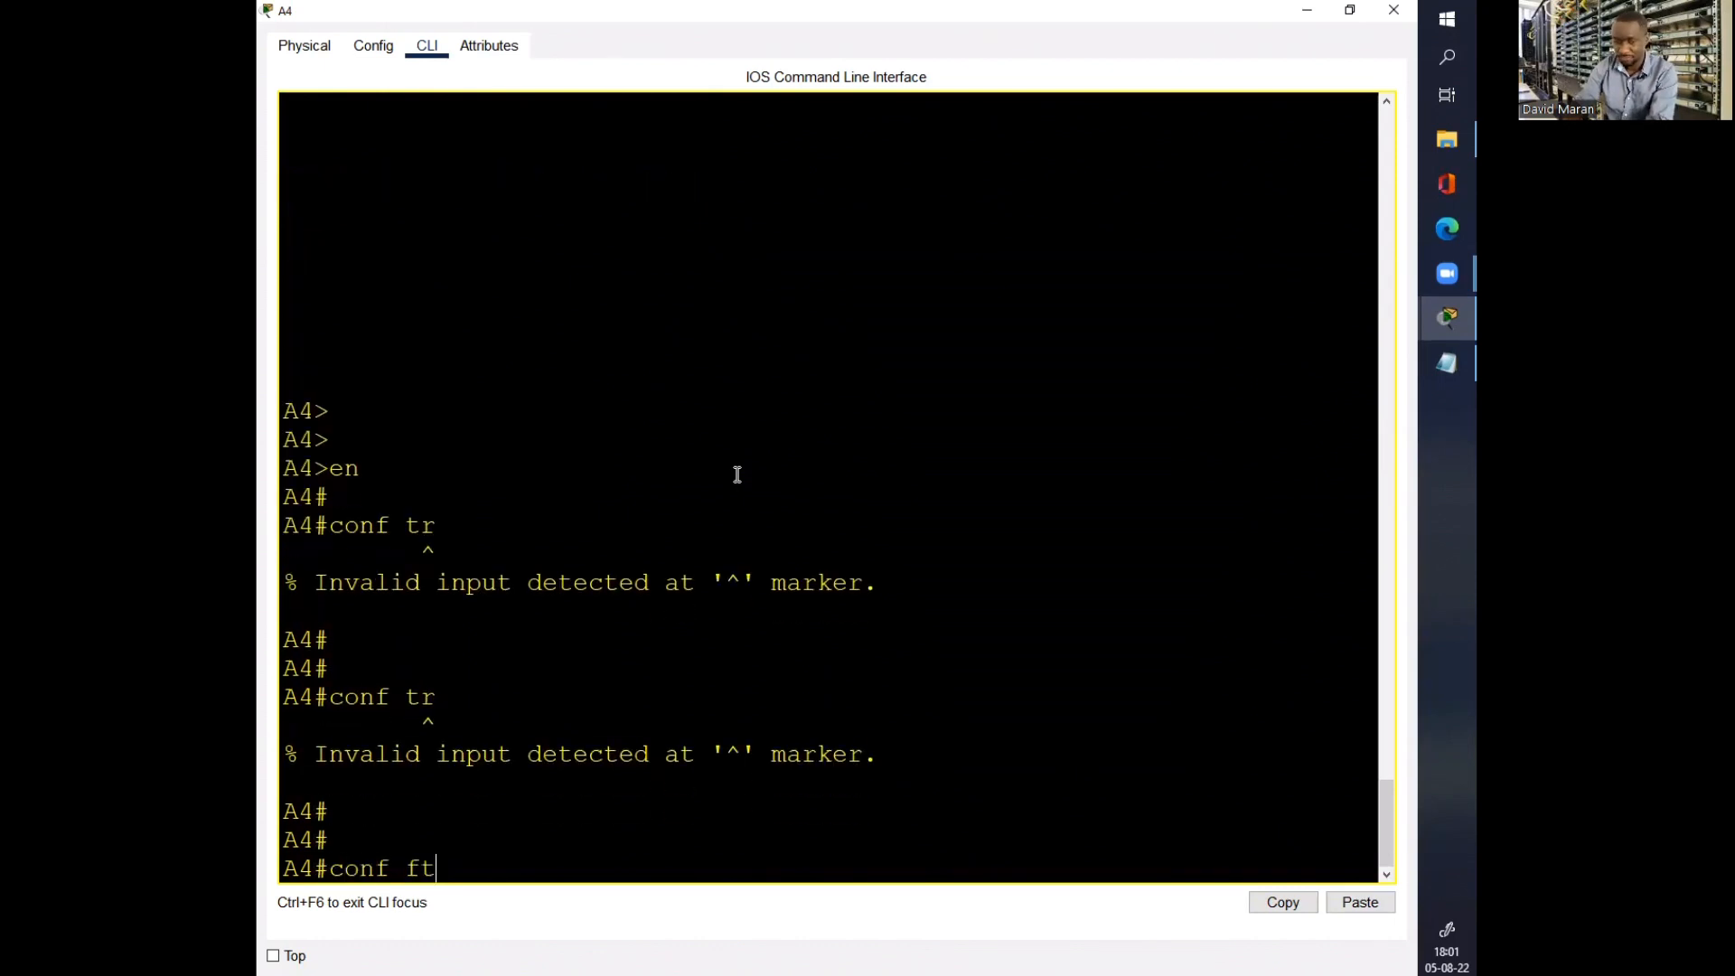
pyautogui.press('Return')
pyautogui.press('Return')
pyautogui.press('Return')
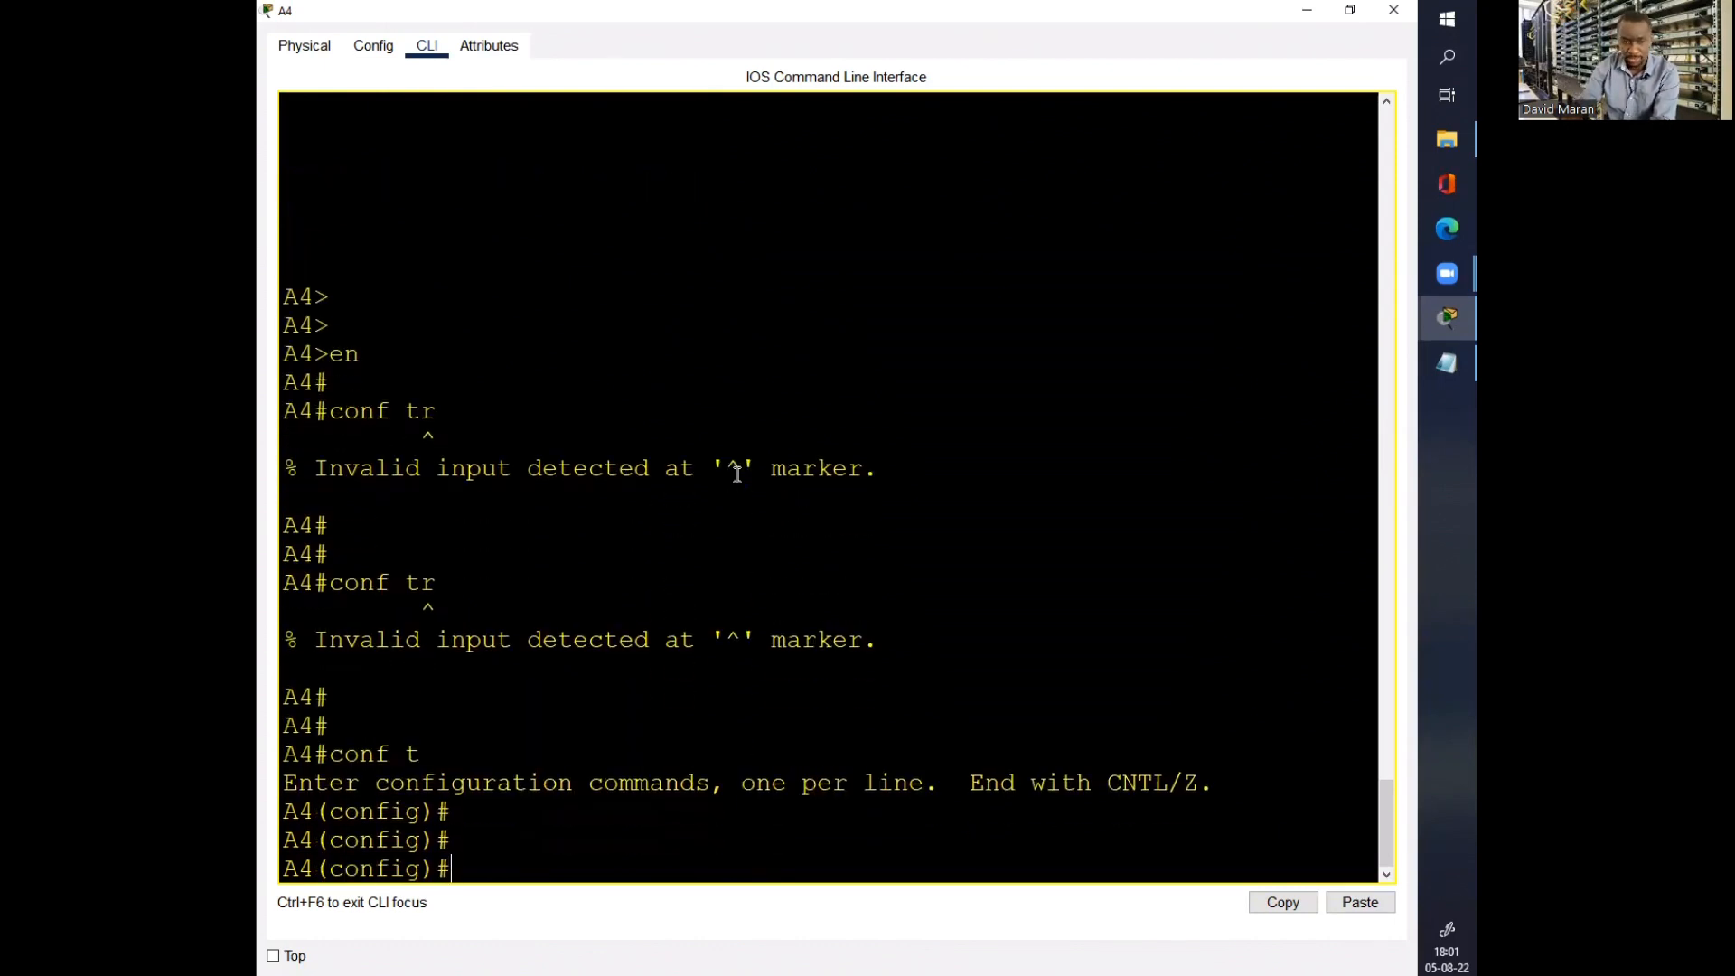
# Step: Paste the copied commands into A4 to create VLANs 40, 50 and 60, and close its console
pyautogui.rightClick(737, 473)
pyautogui.click(775, 502)
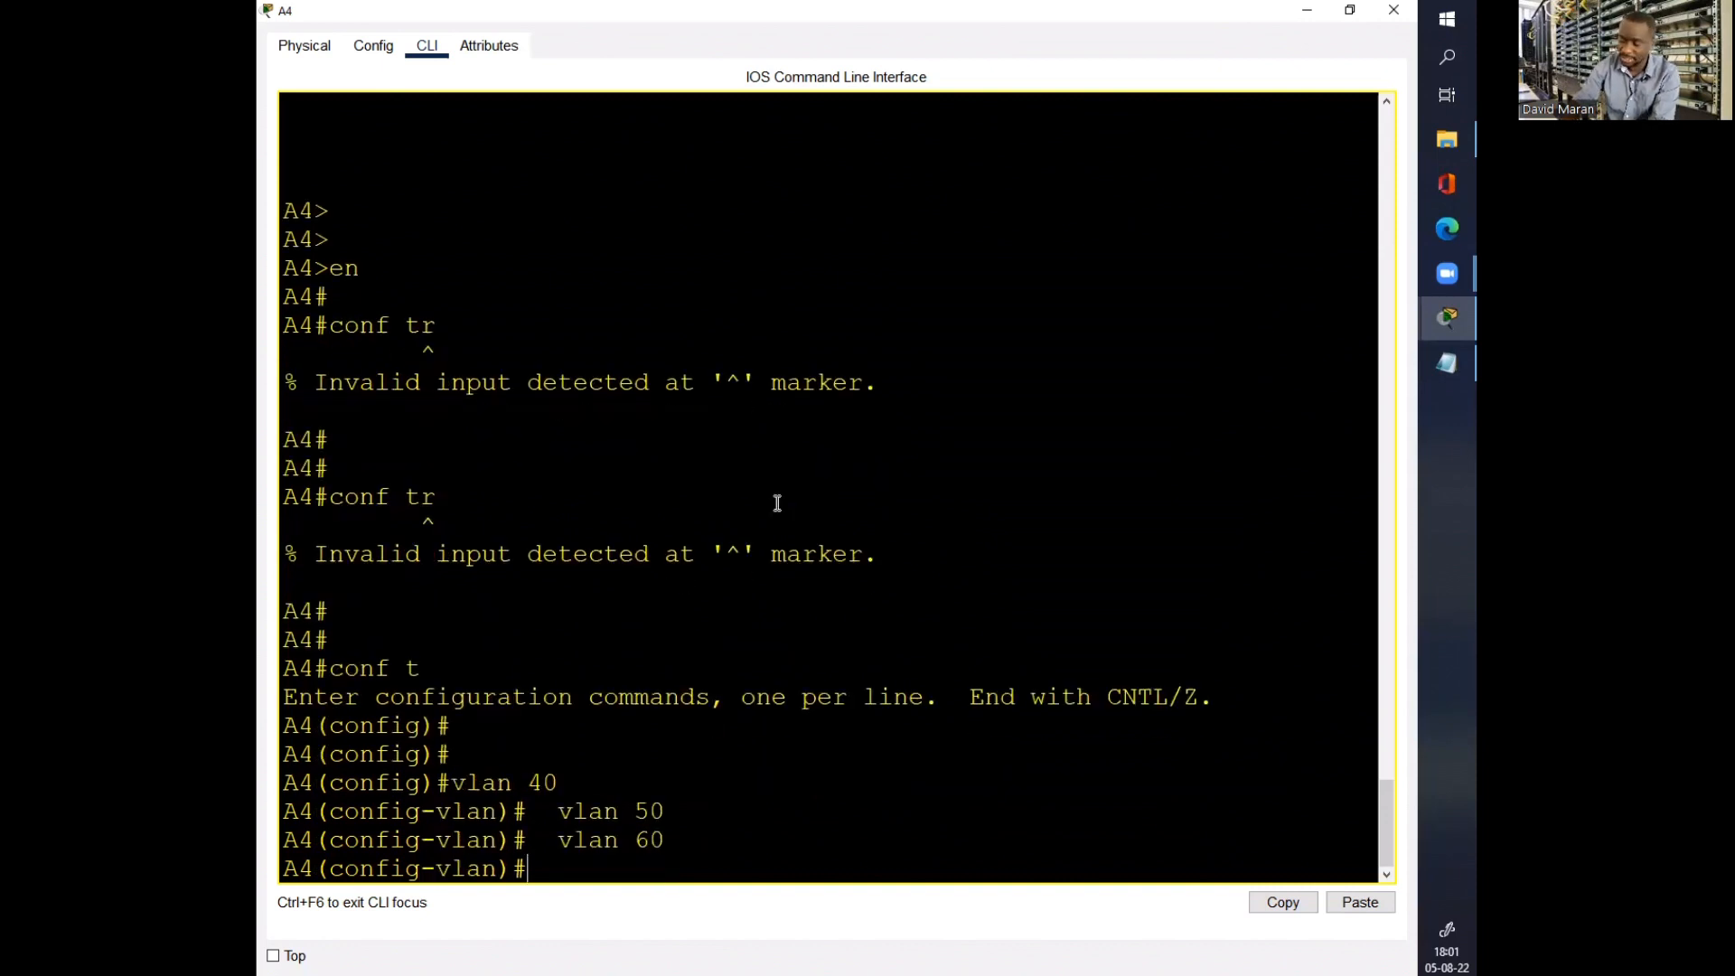
pyautogui.press('Return')
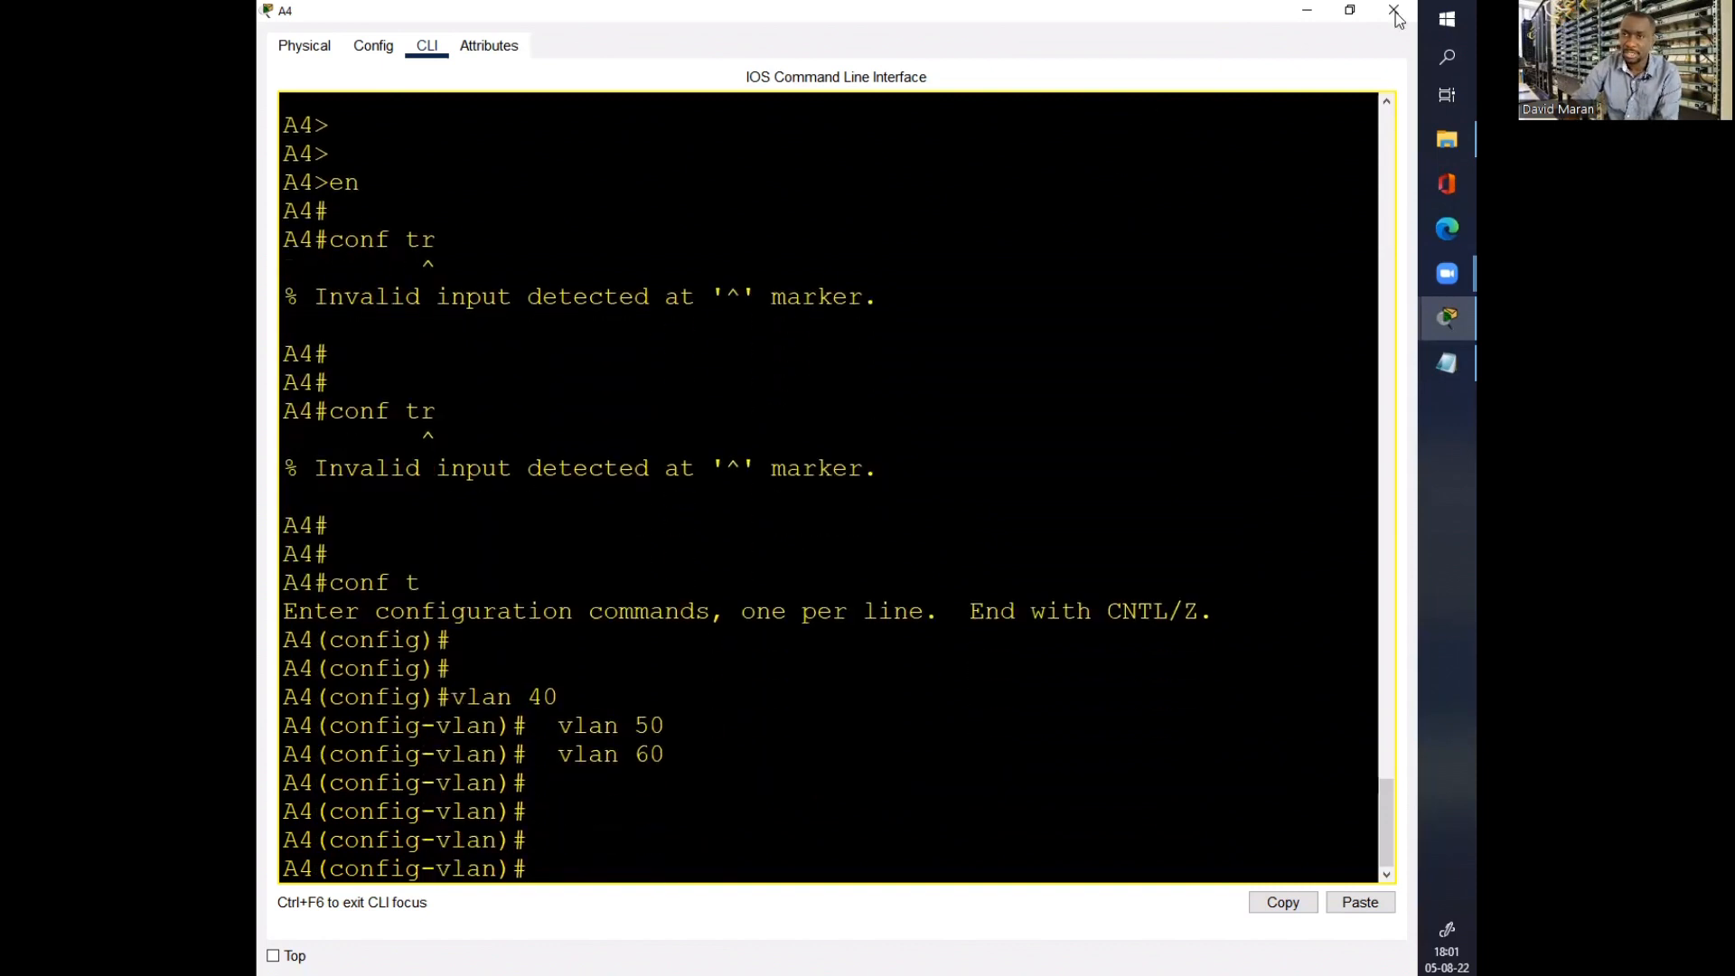
pyautogui.hotkey('alt', 'Tab')
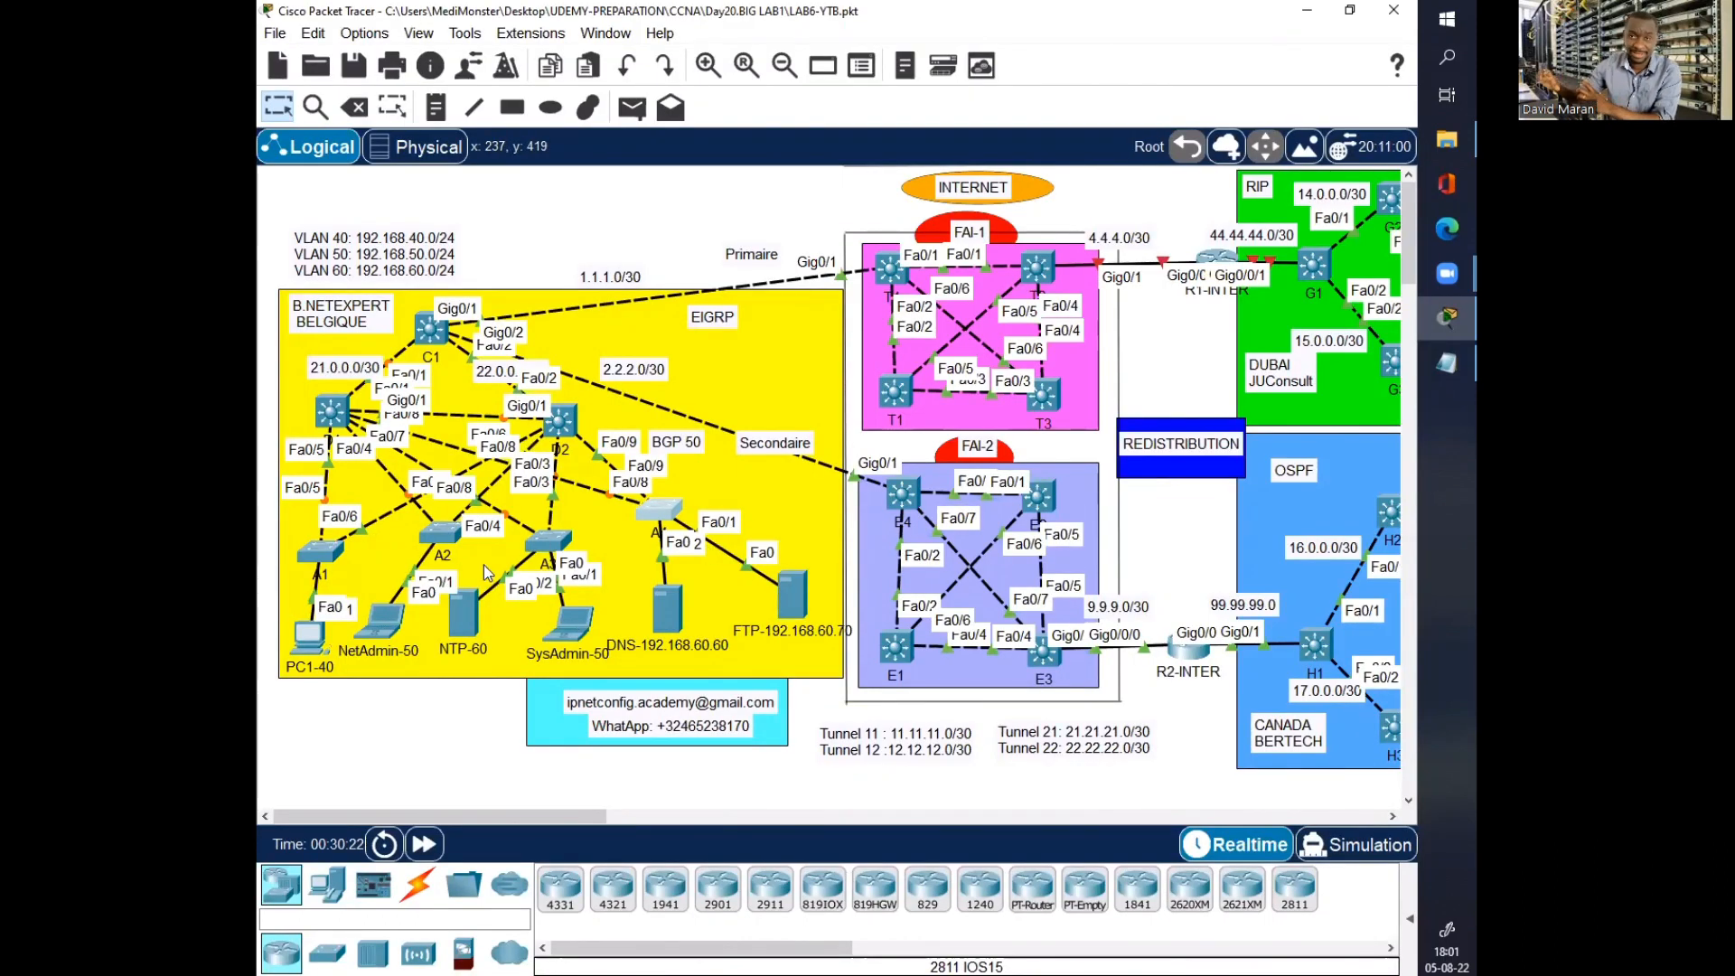
# Step: Open multilayer switch D1's console enlarged and enter global configuration mode with "en" and "conf t"
pyautogui.click(330, 415)
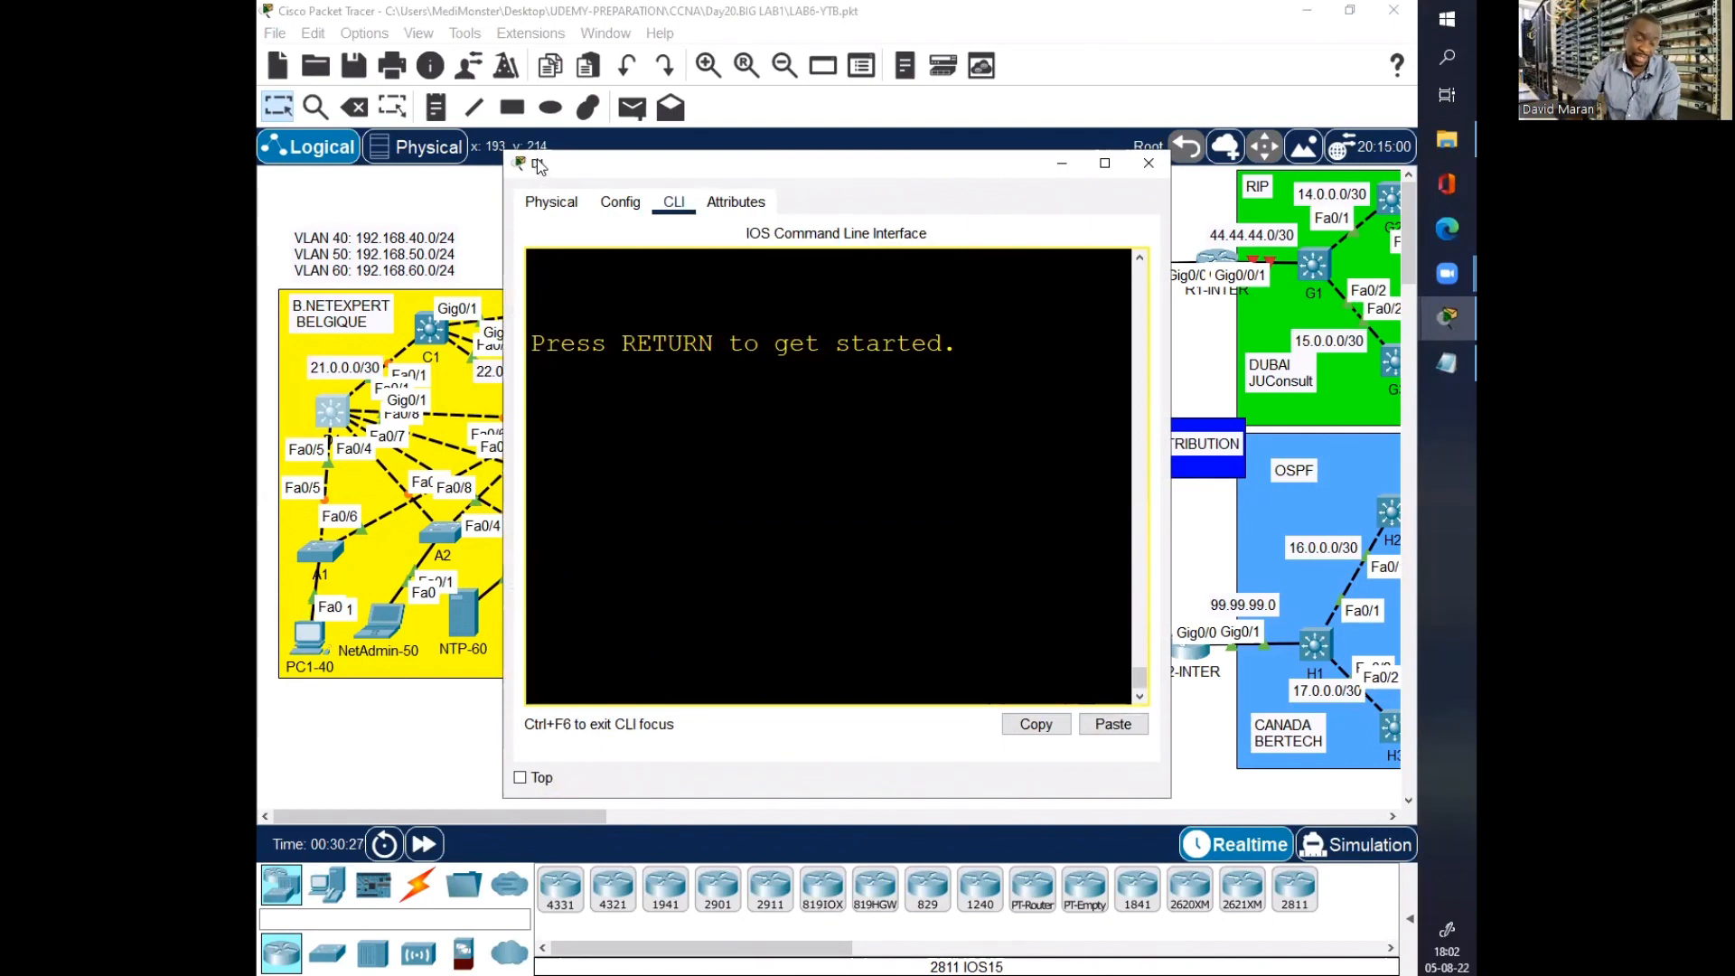
pyautogui.click(1121, 173)
pyautogui.press('Return')
pyautogui.press('Return')
pyautogui.press('Return')
pyautogui.press('Return')
pyautogui.write('en')
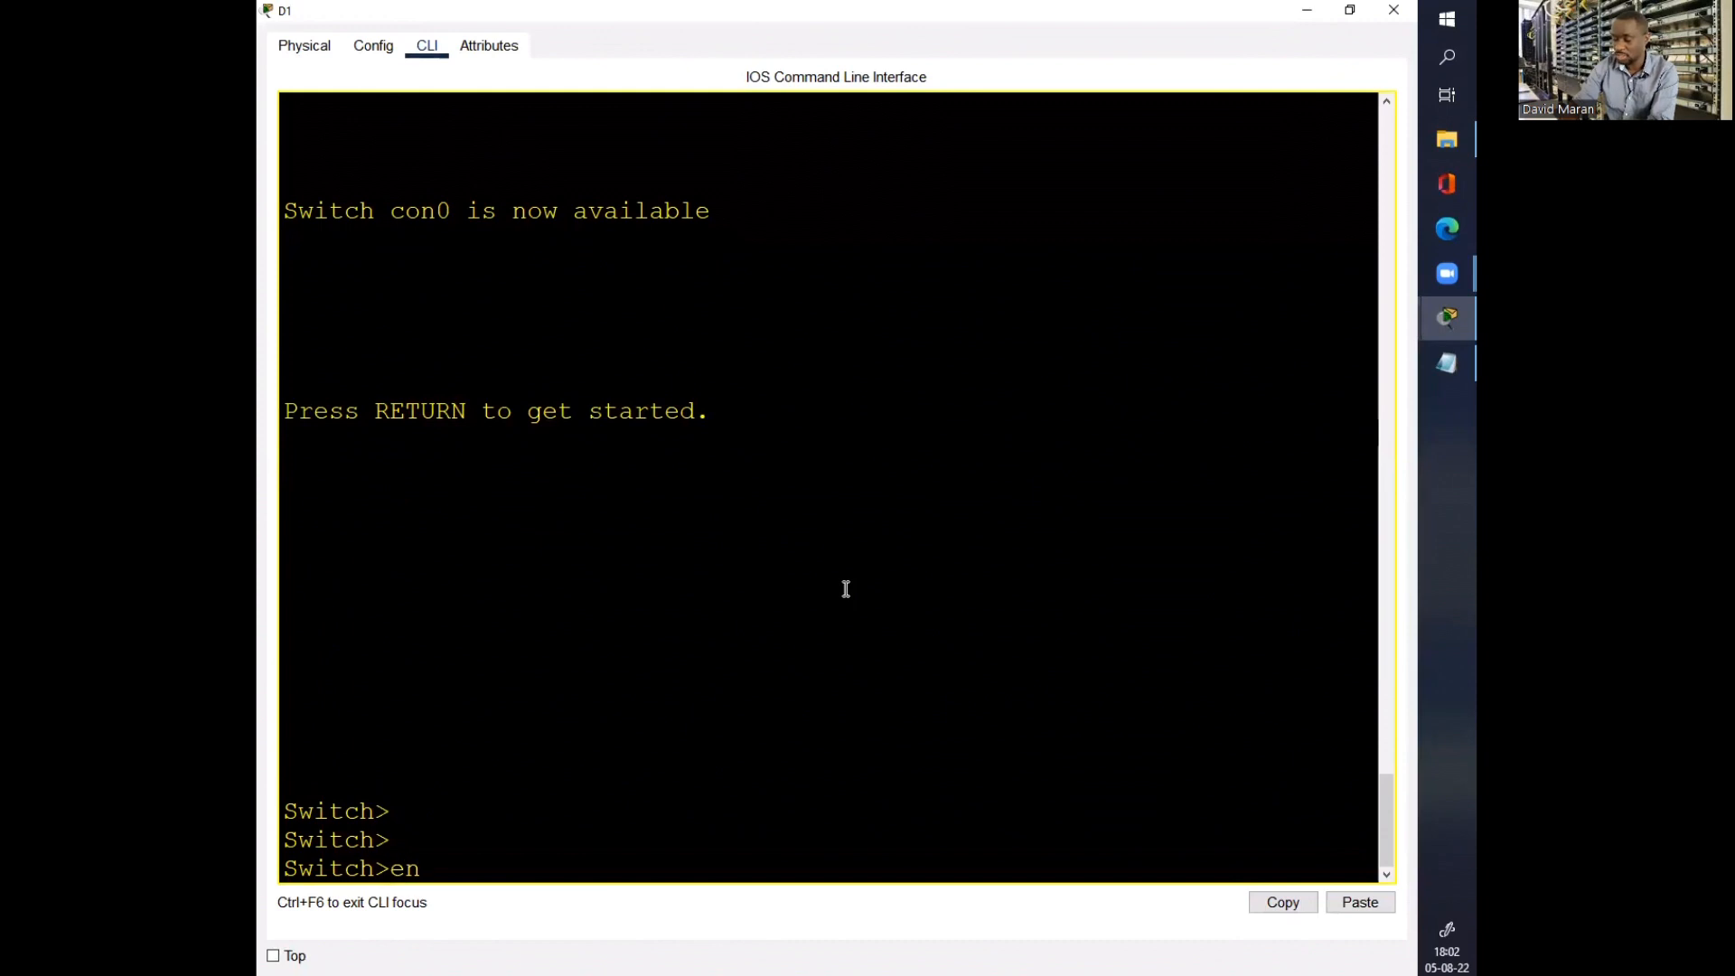
pyautogui.press('Return')
pyautogui.write('conf t')
pyautogui.press('Return')
pyautogui.press('Return')
pyautogui.press('Return')
# Step: Paste the copied commands into D1 to create VLANs 40, 50 and 60, and minimize its console
pyautogui.rightClick(843, 587)
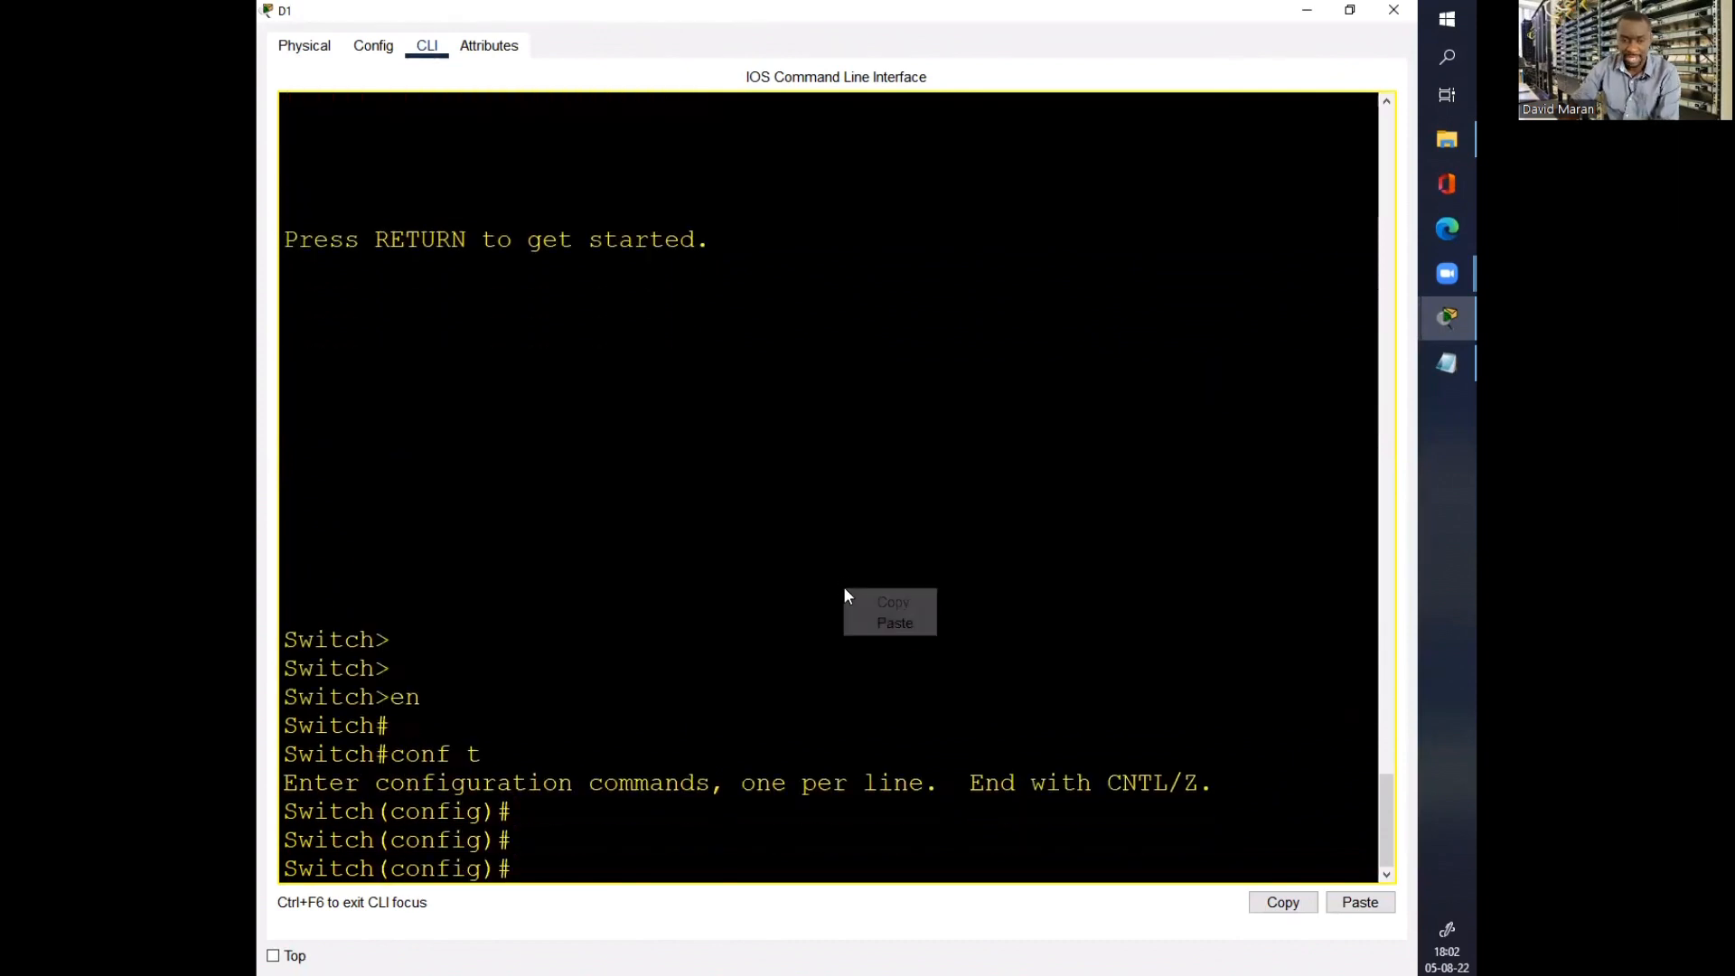
pyautogui.click(870, 624)
pyautogui.press('Return')
pyautogui.press('Return')
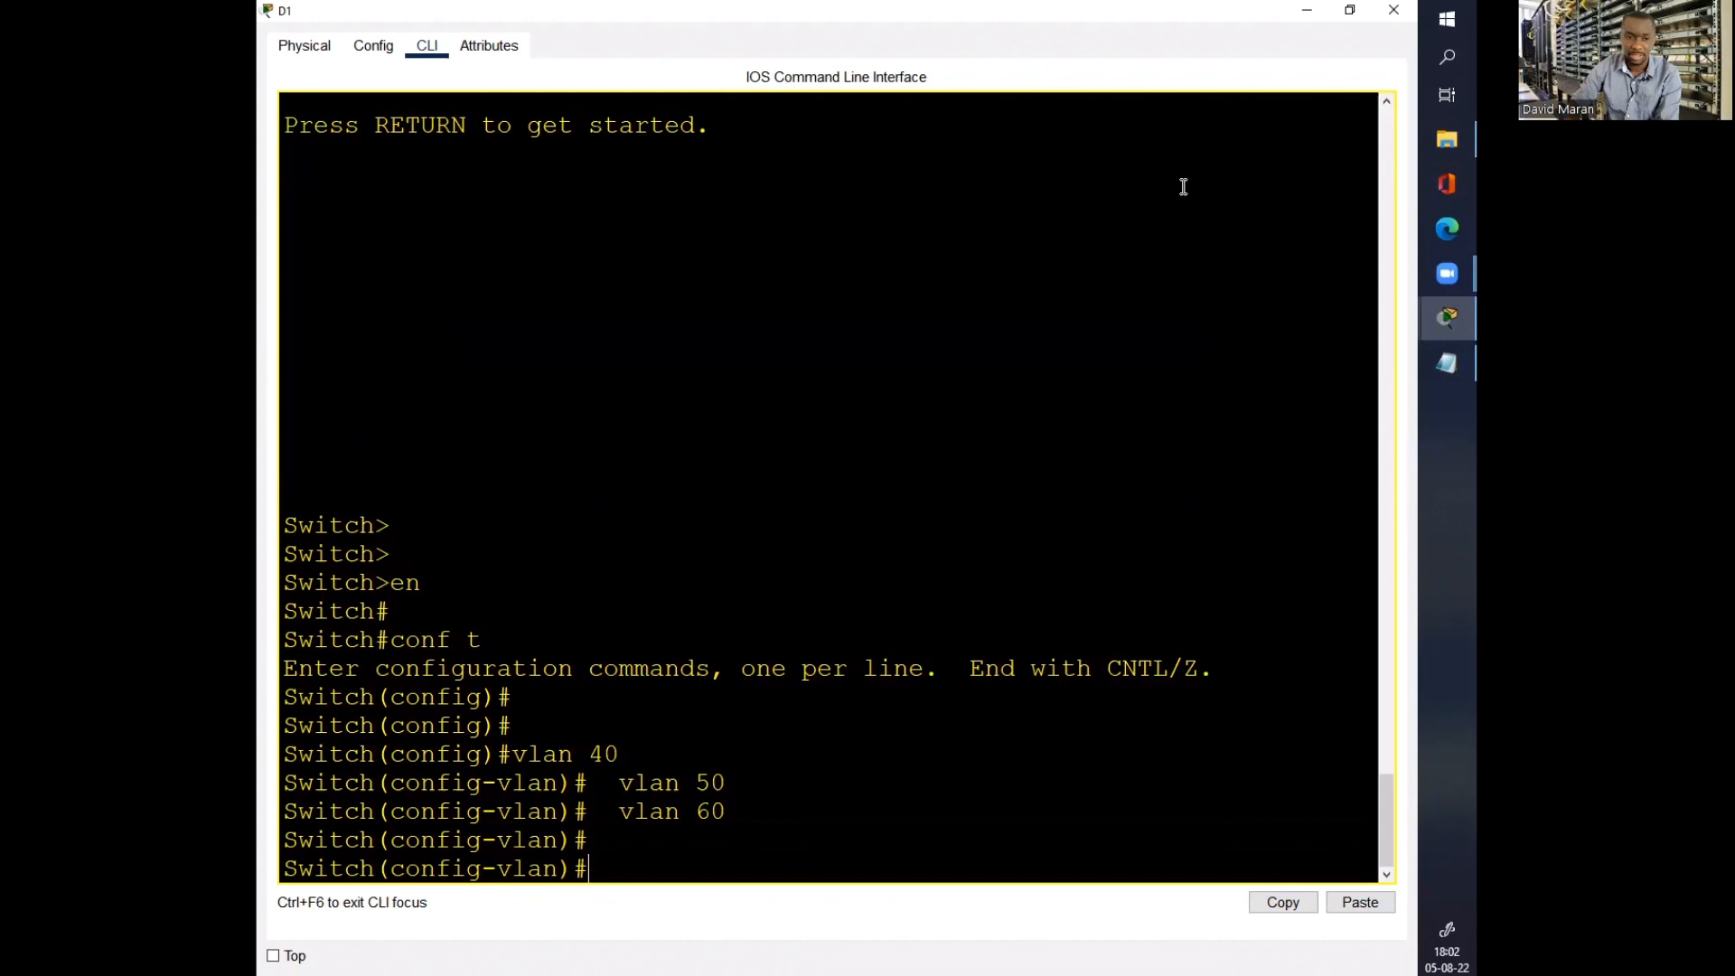
pyautogui.click(1307, 10)
# Step: Open multilayer switch D2's console enlarged and enter global configuration mode with "en" and "conf t"
pyautogui.click(569, 416)
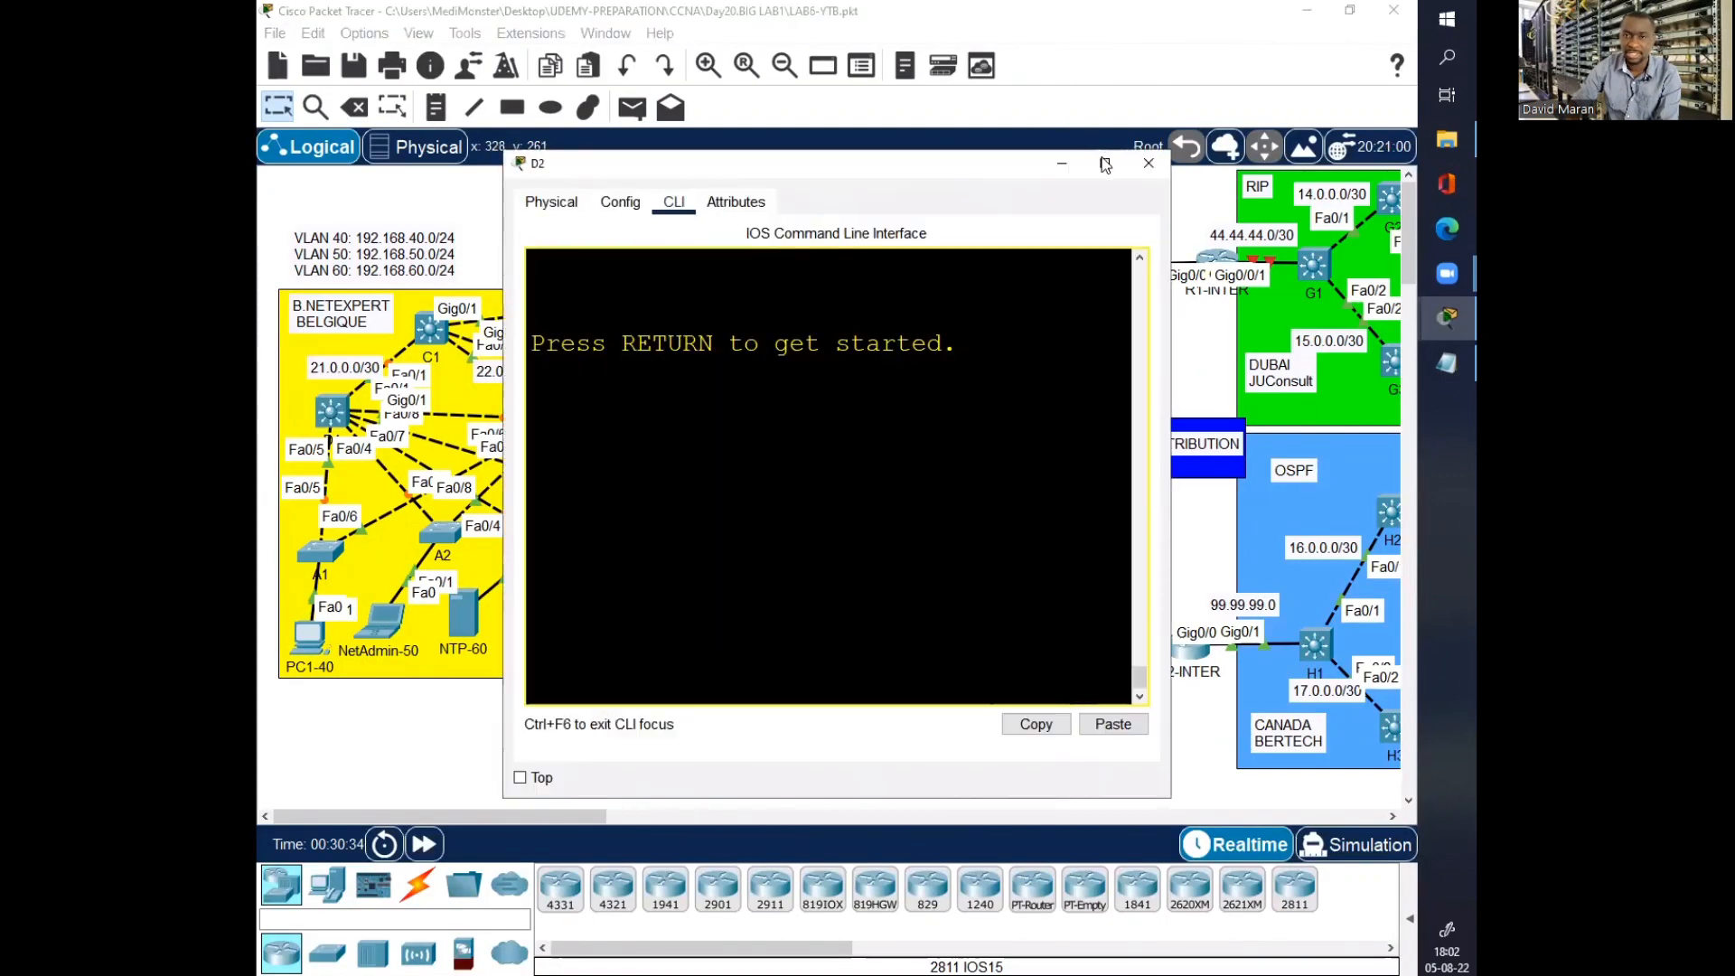
pyautogui.click(1104, 164)
pyautogui.press('Return')
pyautogui.press('Return')
pyautogui.write('en')
pyautogui.press('Return')
pyautogui.press('Return')
pyautogui.write('ch#c')
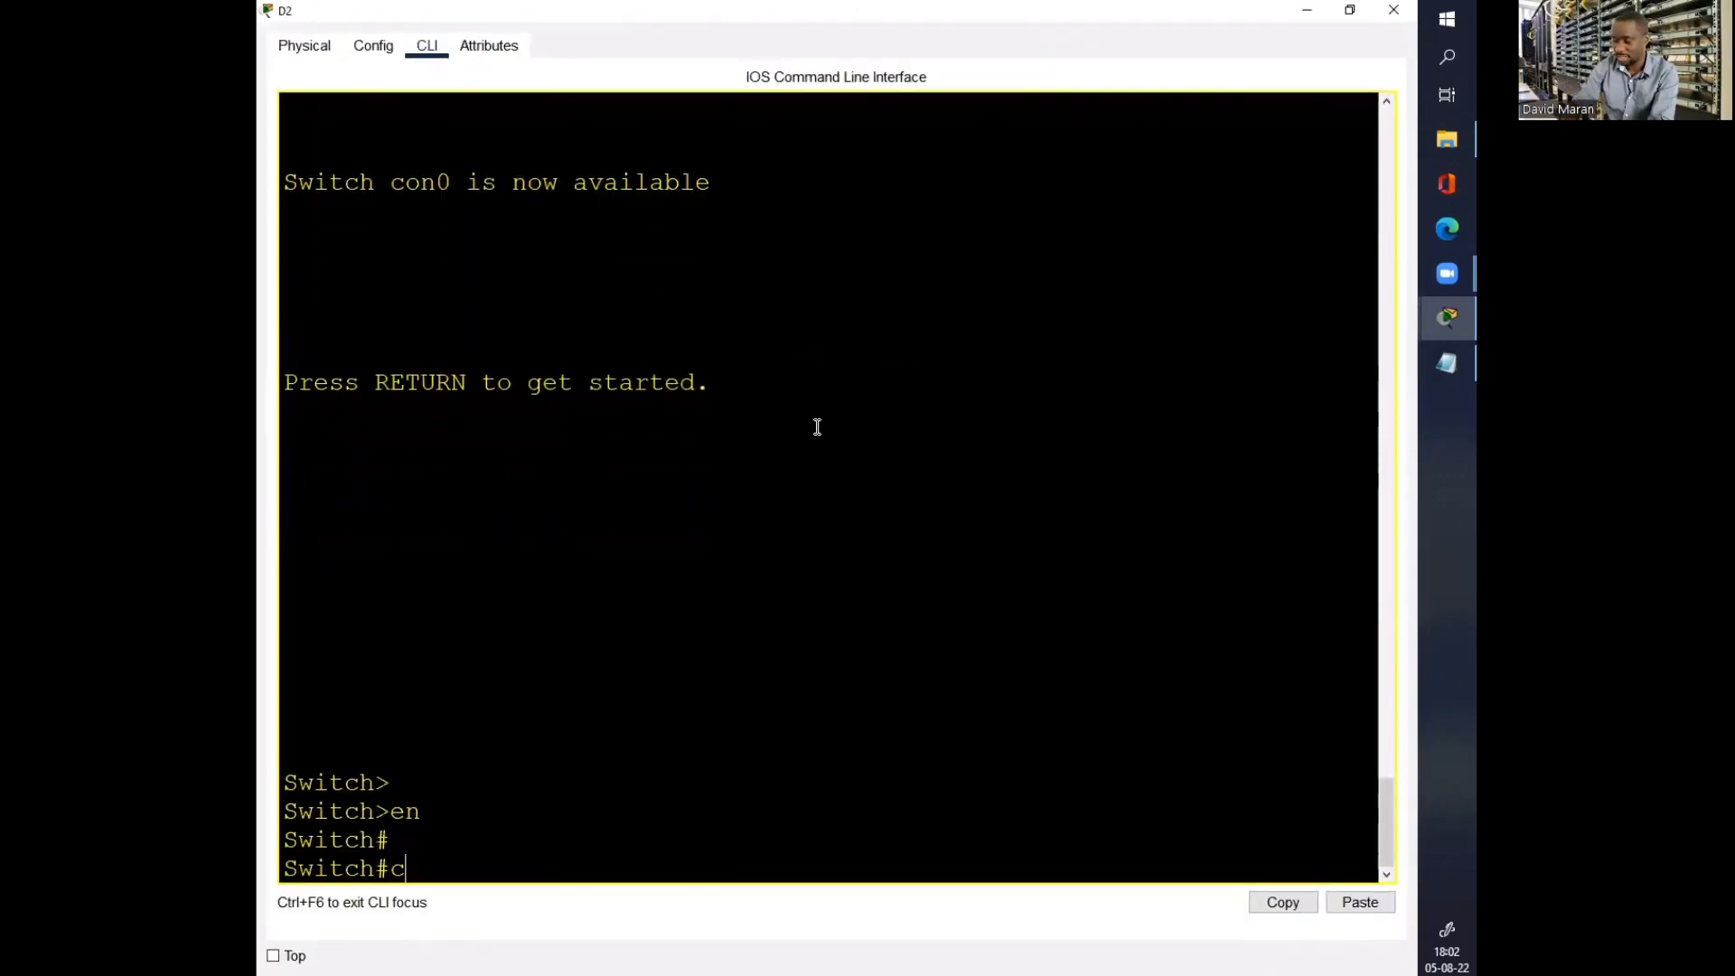
pyautogui.write('onf t')
pyautogui.press('Return')
pyautogui.press('Return')
pyautogui.press('Return')
# Step: Paste the copied commands into D2 to create VLANs 40, 50 and 60
pyautogui.rightClick(817, 428)
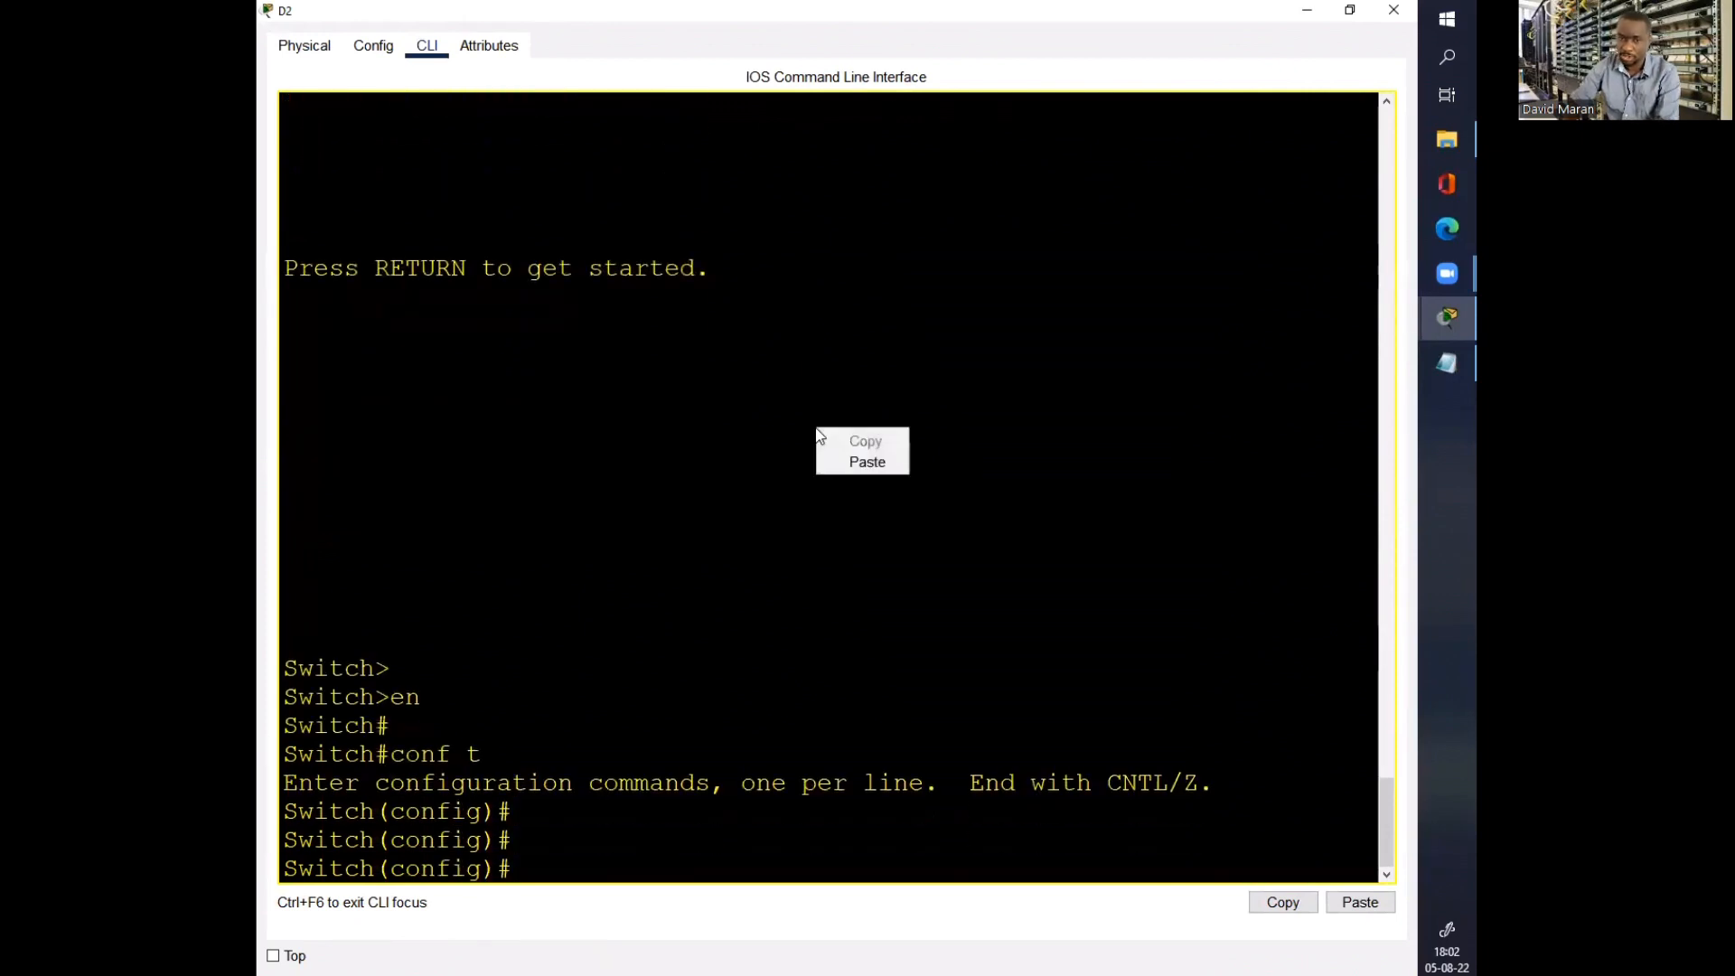
pyautogui.click(865, 462)
pyautogui.press('Return')
pyautogui.press('Return')
pyautogui.press('Return')
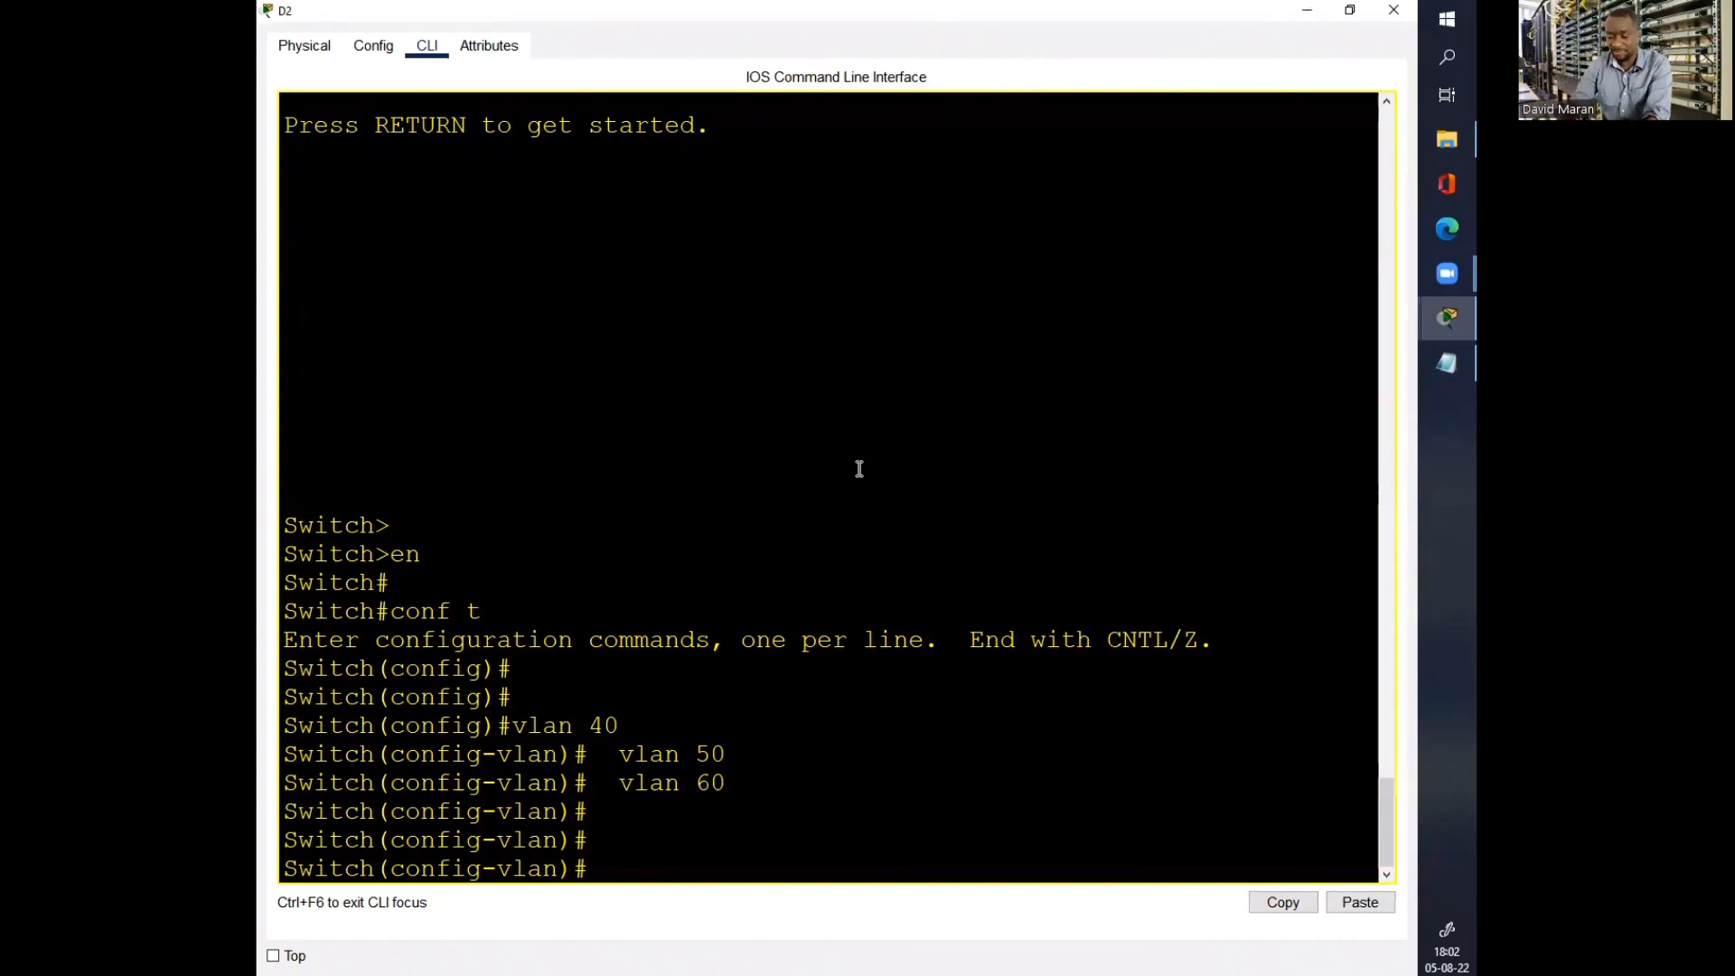
# Step: Leave VLAN configuration mode on D2 with "exi"
pyautogui.write('i')
pyautogui.press('Return')
pyautogui.press('Return')
pyautogui.press('Return')
pyautogui.press('Return')
pyautogui.press('Return')
pyautogui.write('d')
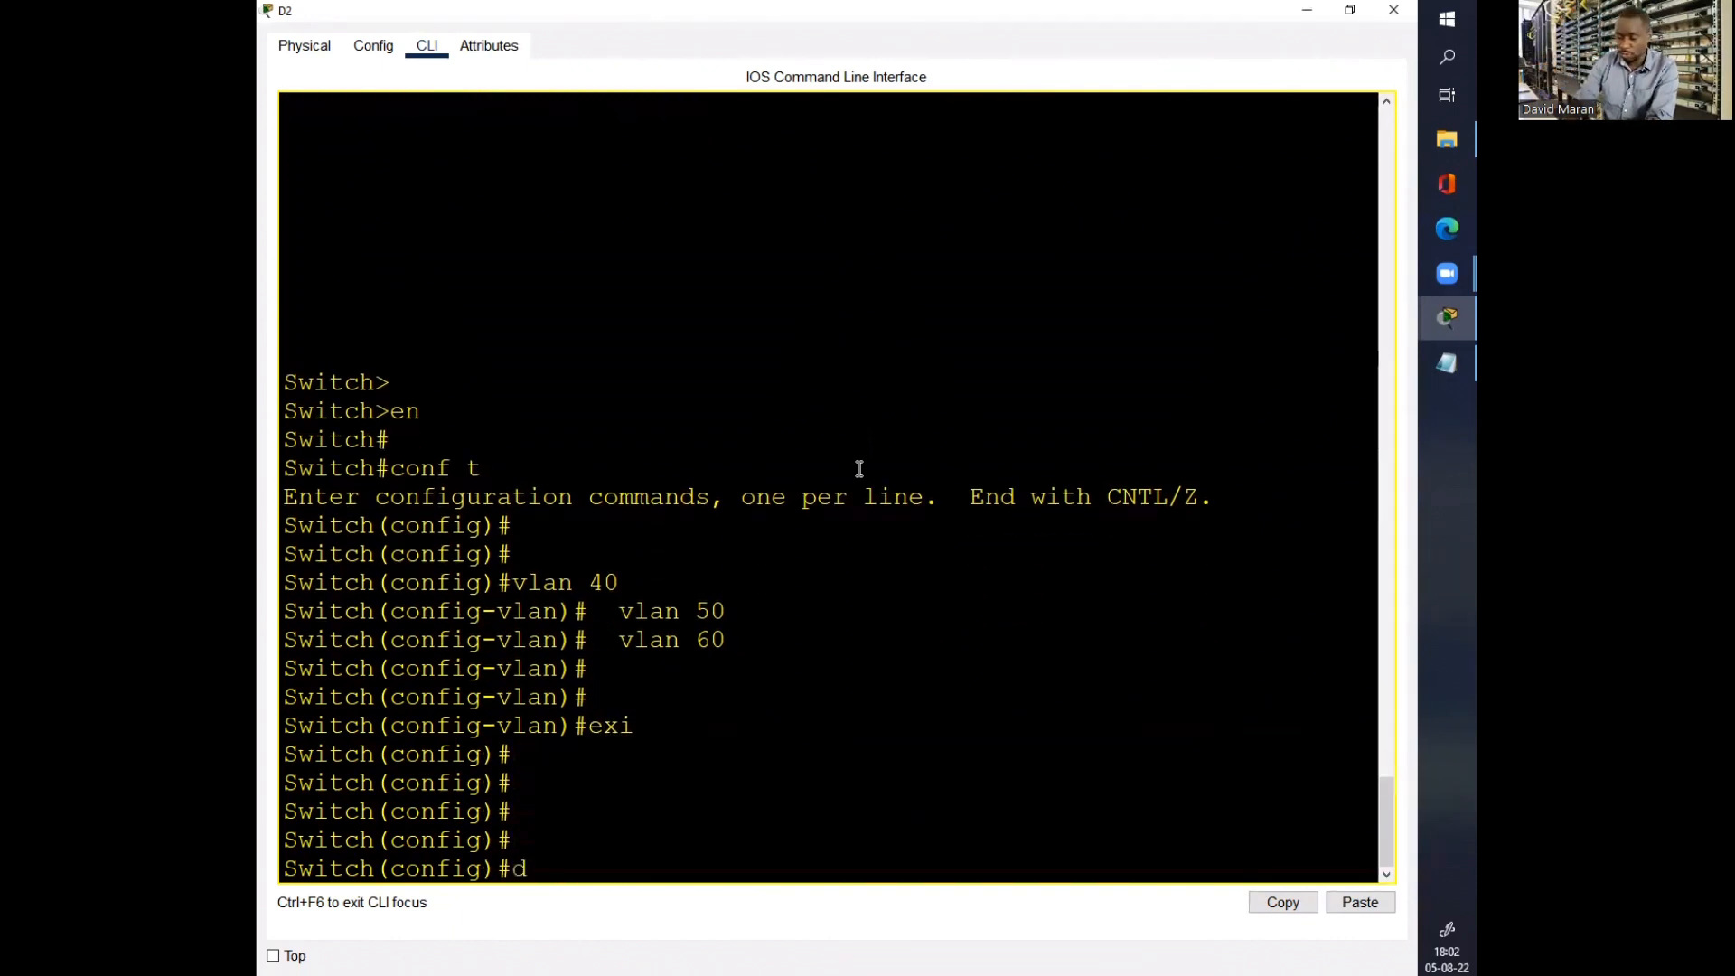
pyautogui.write('o sh')
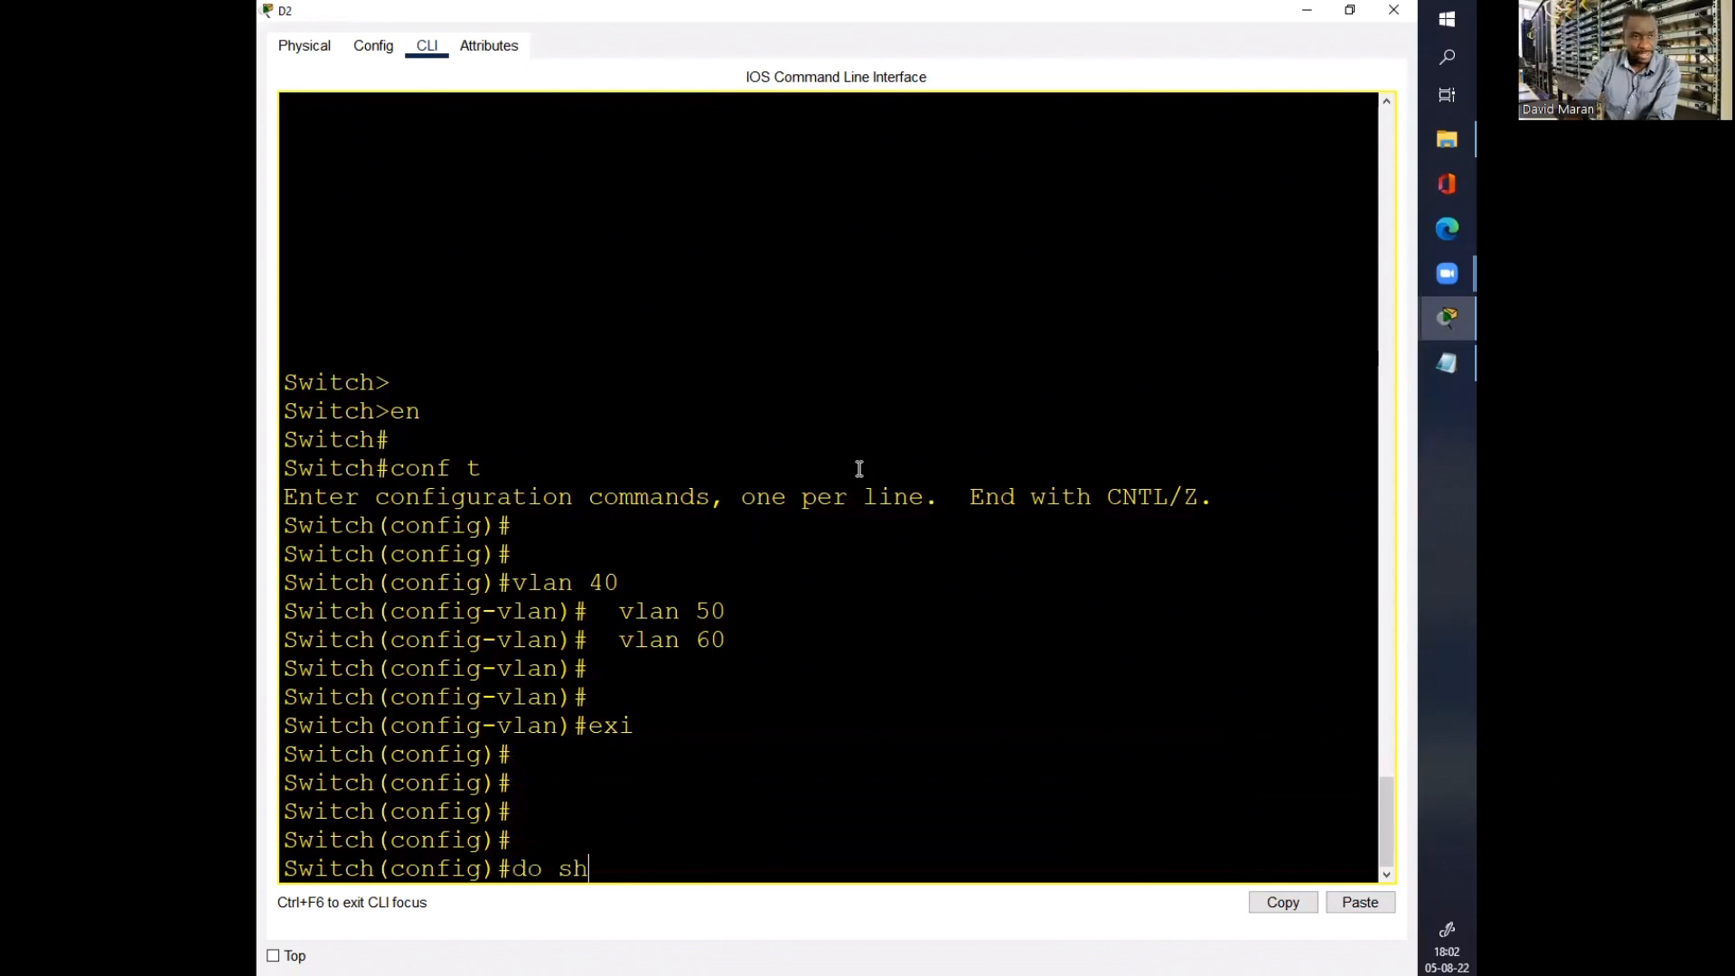
pyautogui.press('BackSpace')
pyautogui.press('BackSpace')
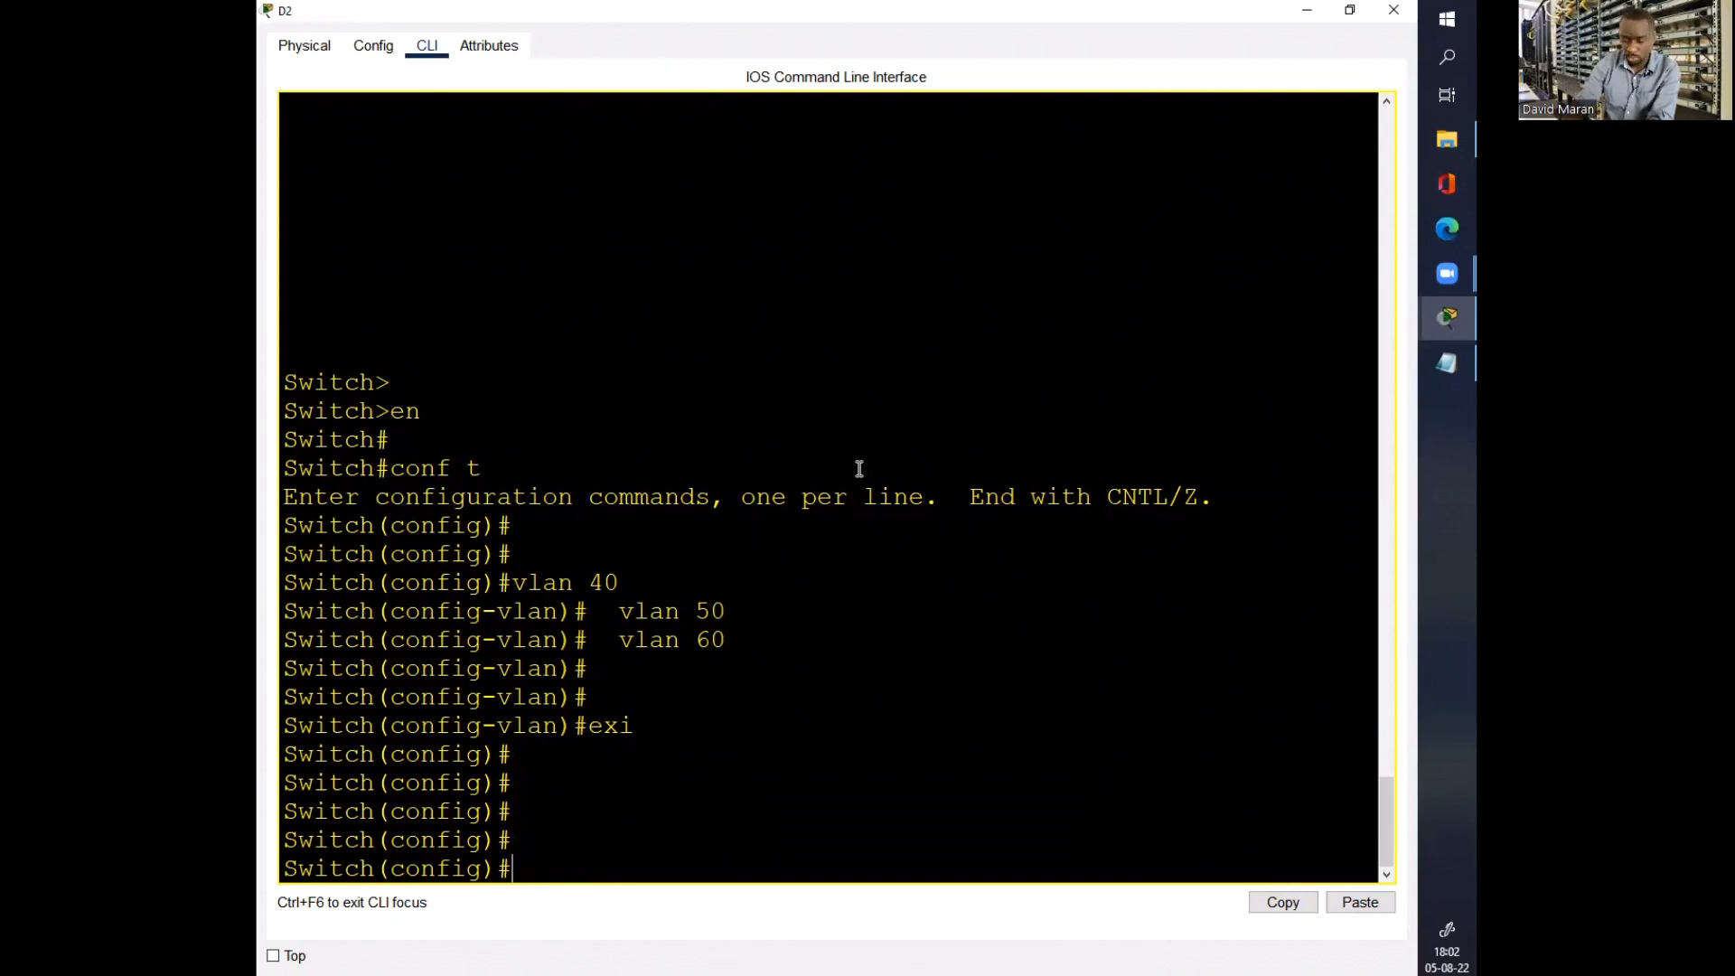
# Step: Set the switch's hostname to D2
pyautogui.write('ho')
pyautogui.press('Tab')
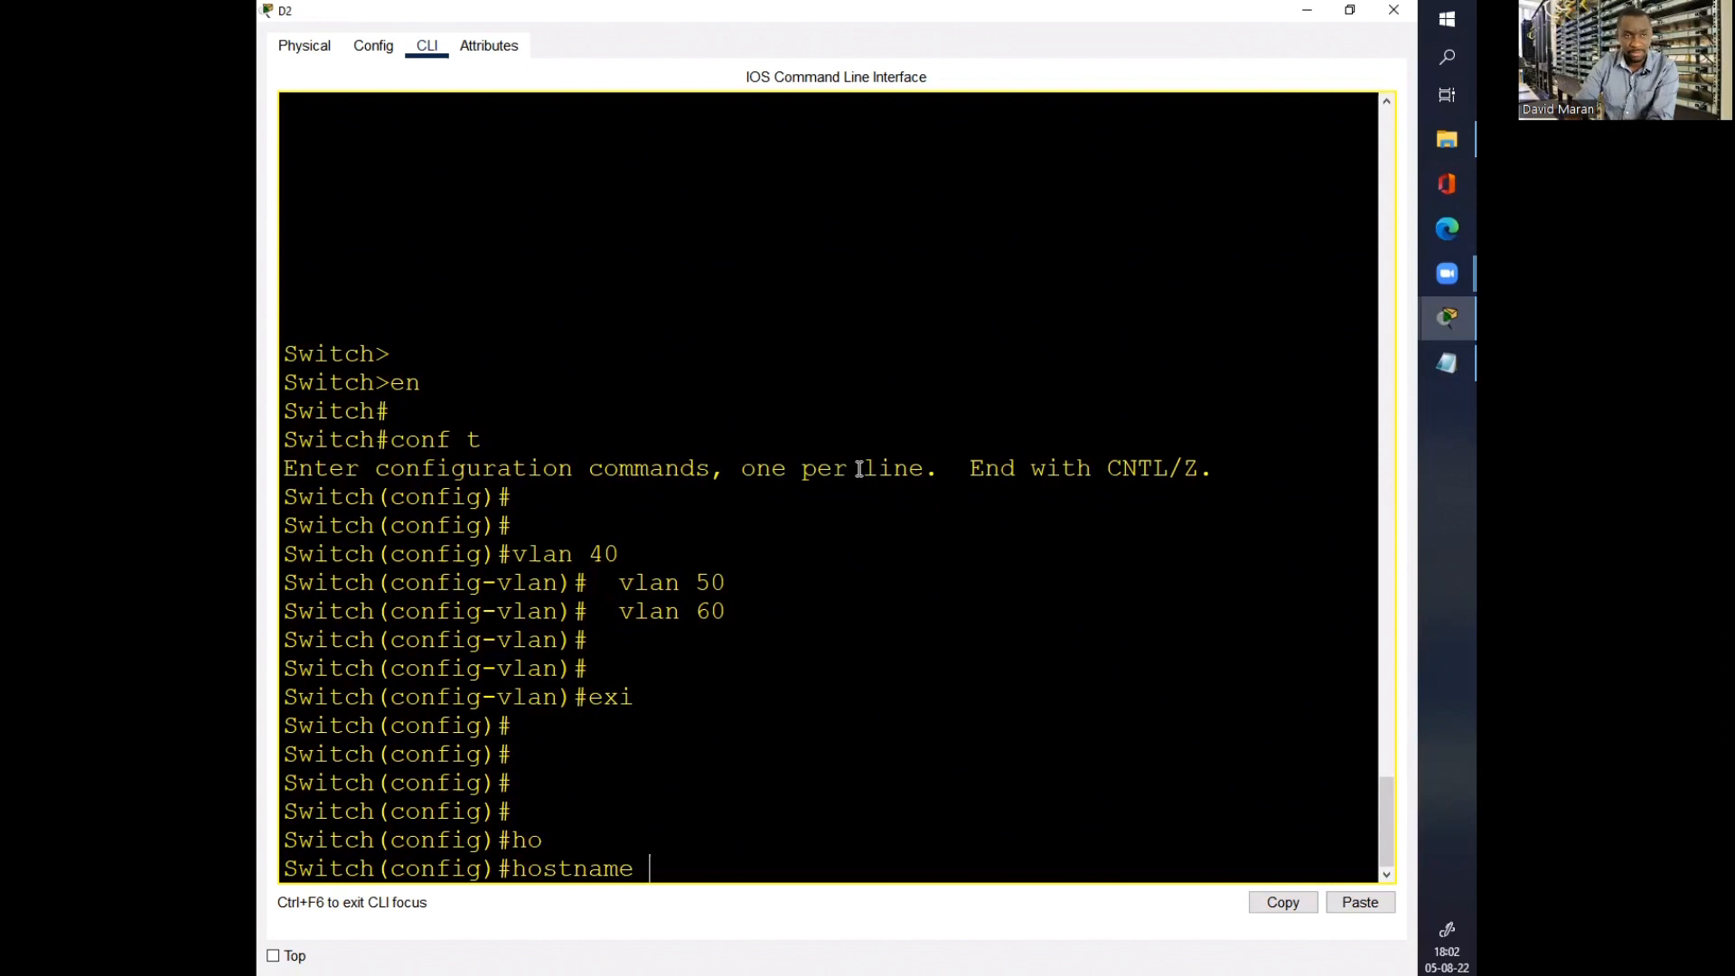
pyautogui.write('D2')
pyautogui.press('Return')
pyautogui.press('Return')
pyautogui.press('Return')
pyautogui.press('Return')
pyautogui.press('Return')
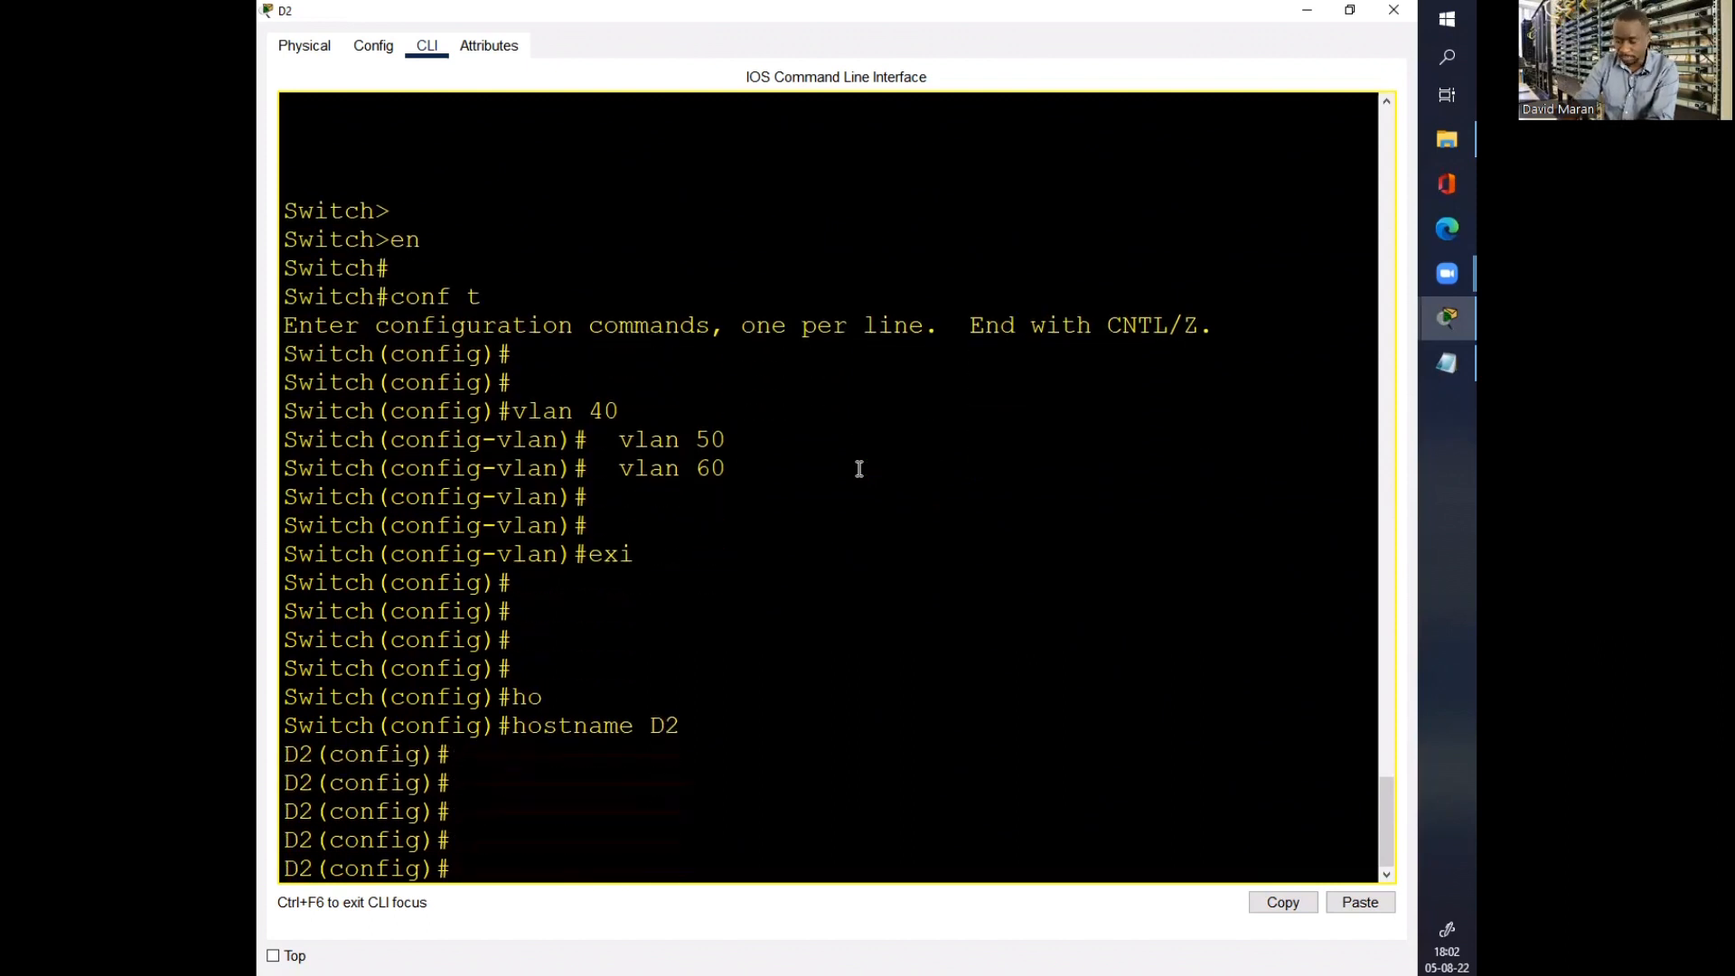
# Step: Run "do sh vlan b" on D2, check the entries for VLANs 40, 50 and 60, and return to the topology
pyautogui.write('do sh vlan b')
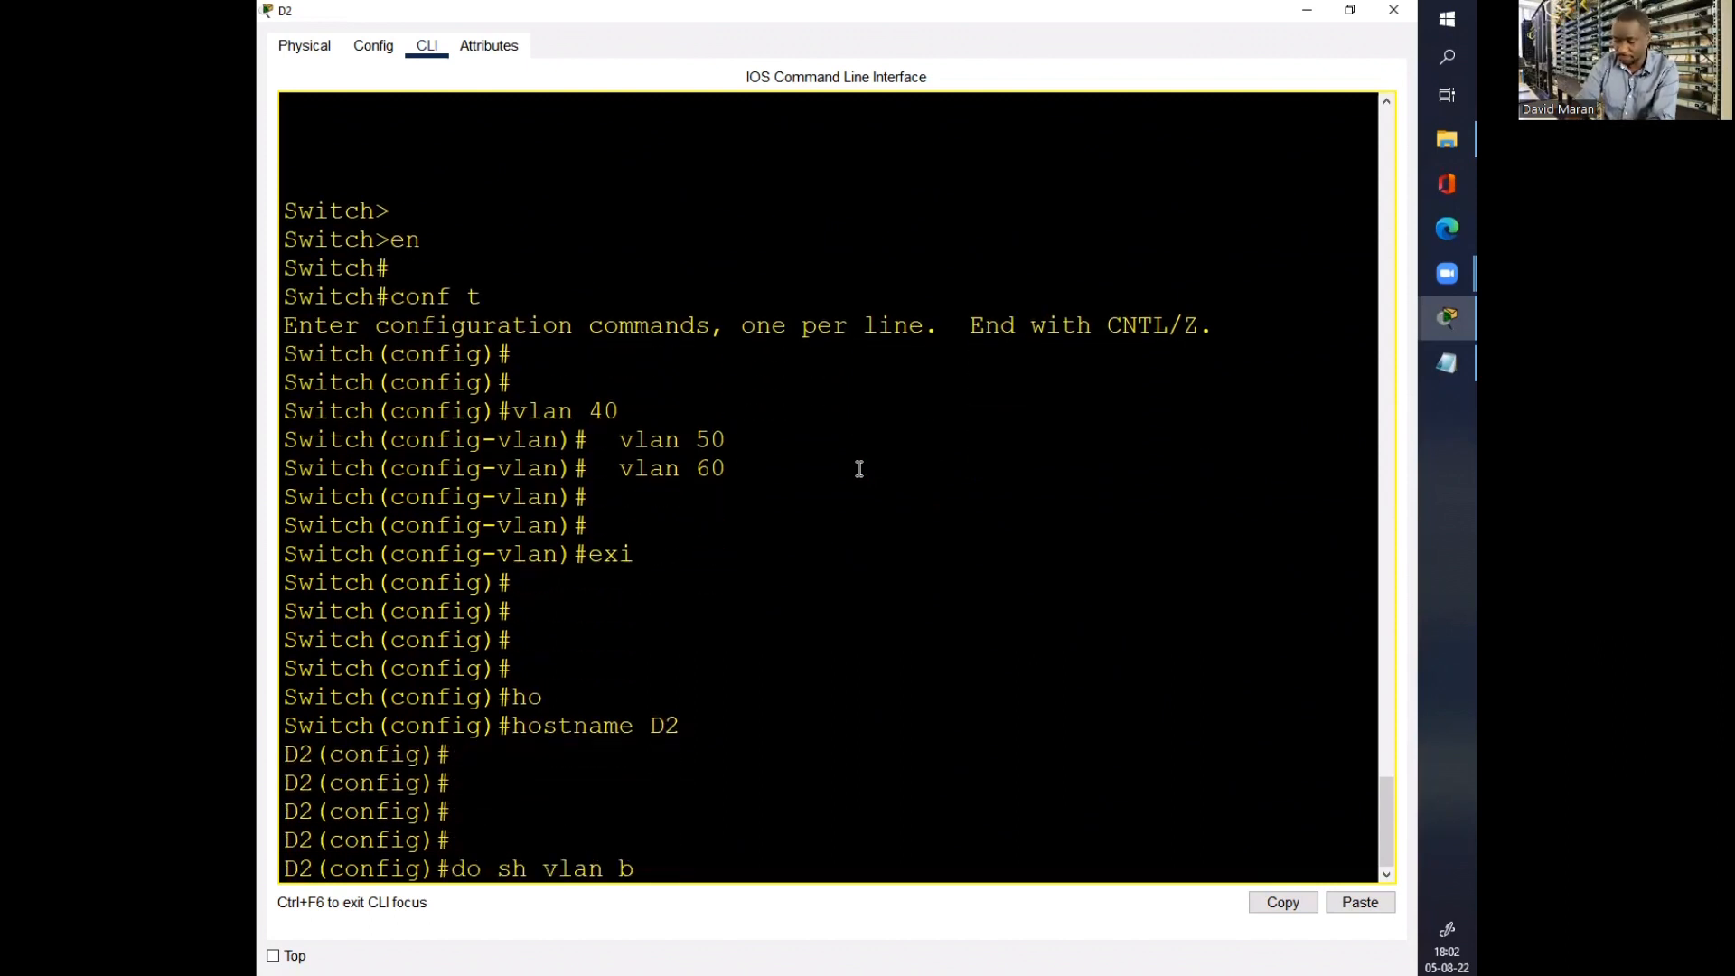
pyautogui.press('Return')
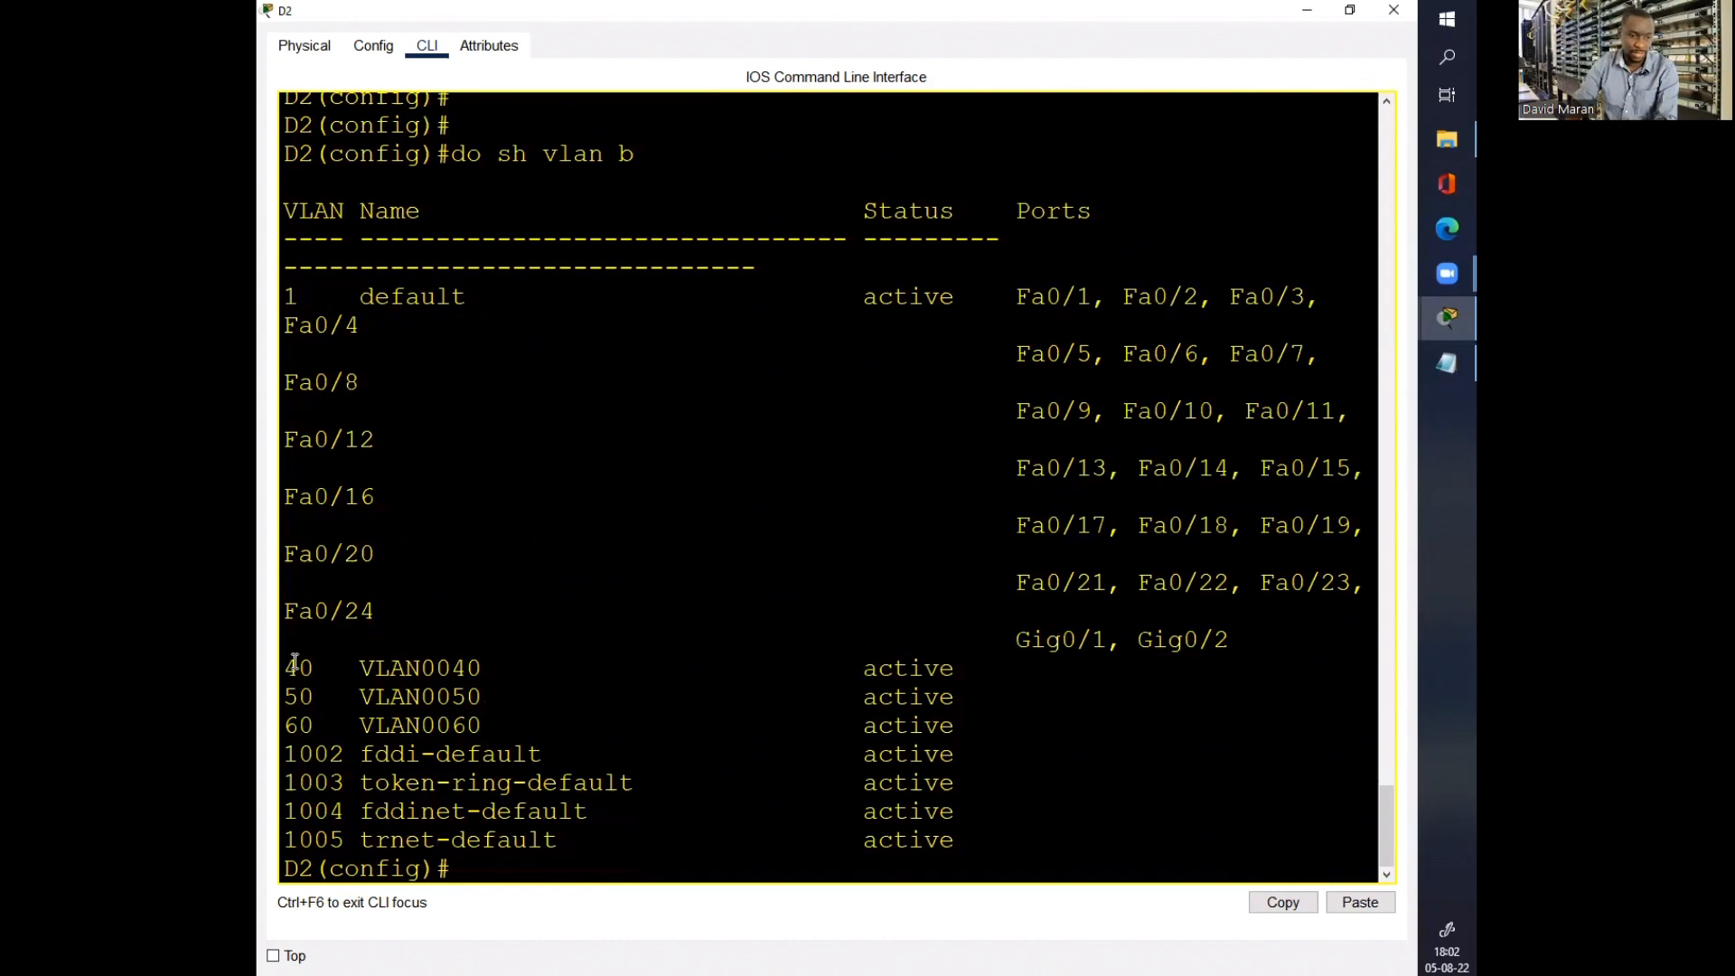
pyautogui.moveTo(289, 662); pyautogui.dragTo(629, 714)
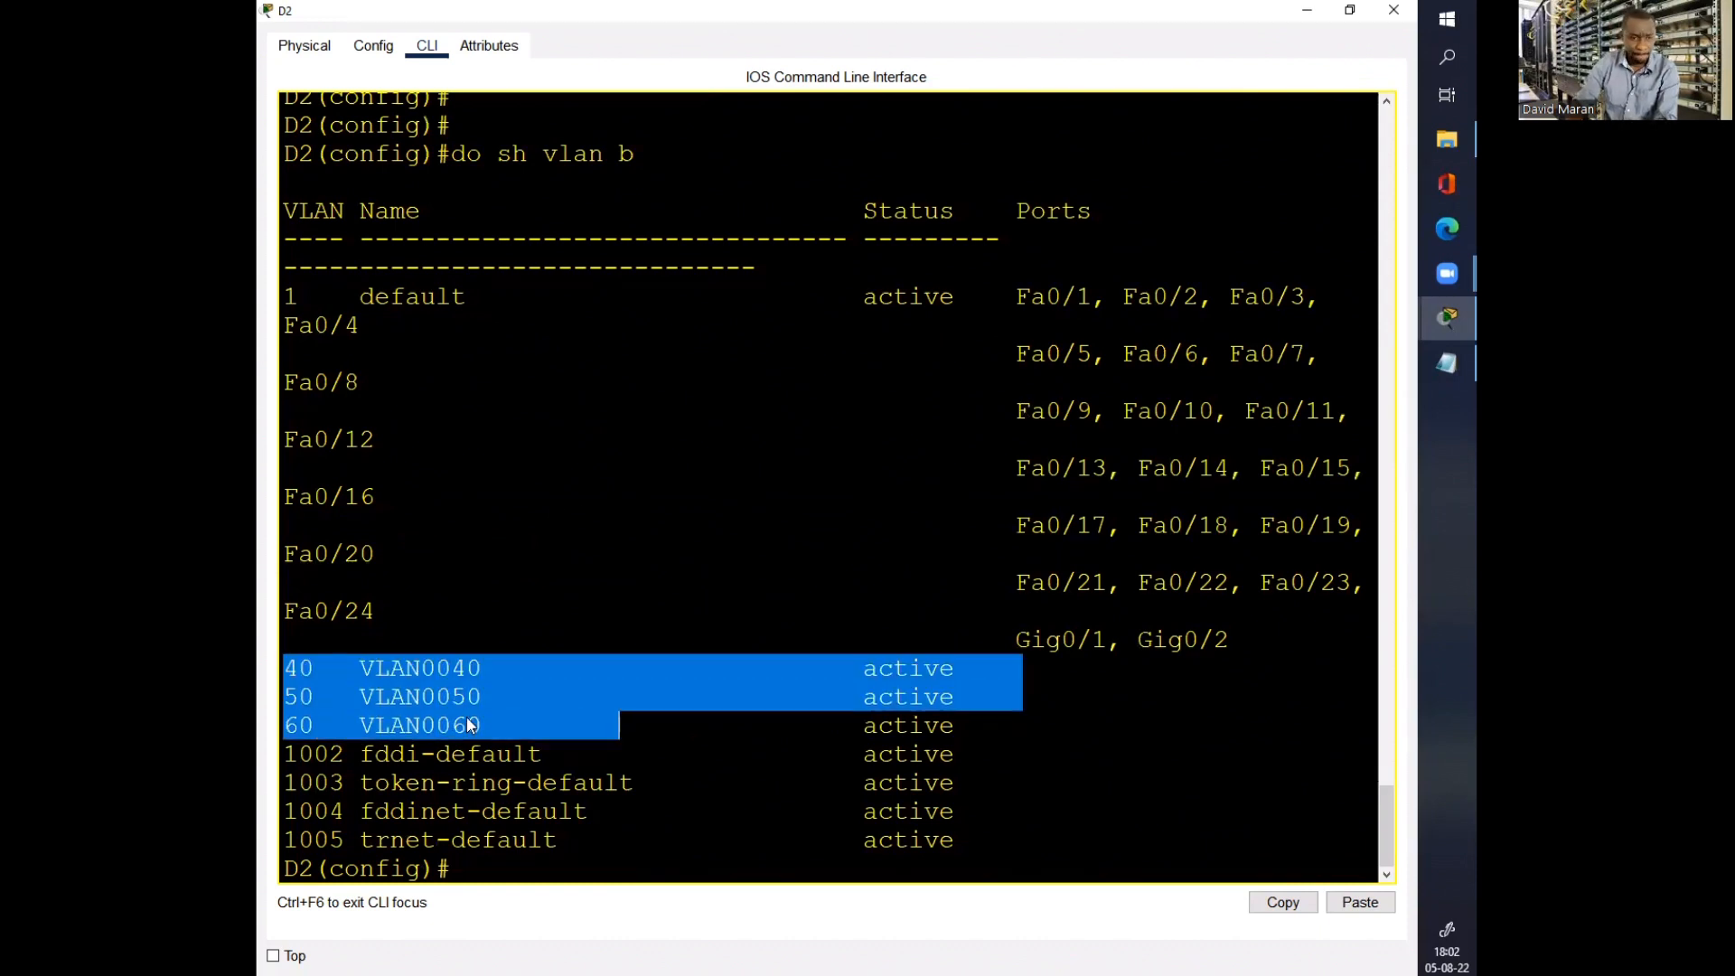
pyautogui.hotkey('alt', 'Tab')
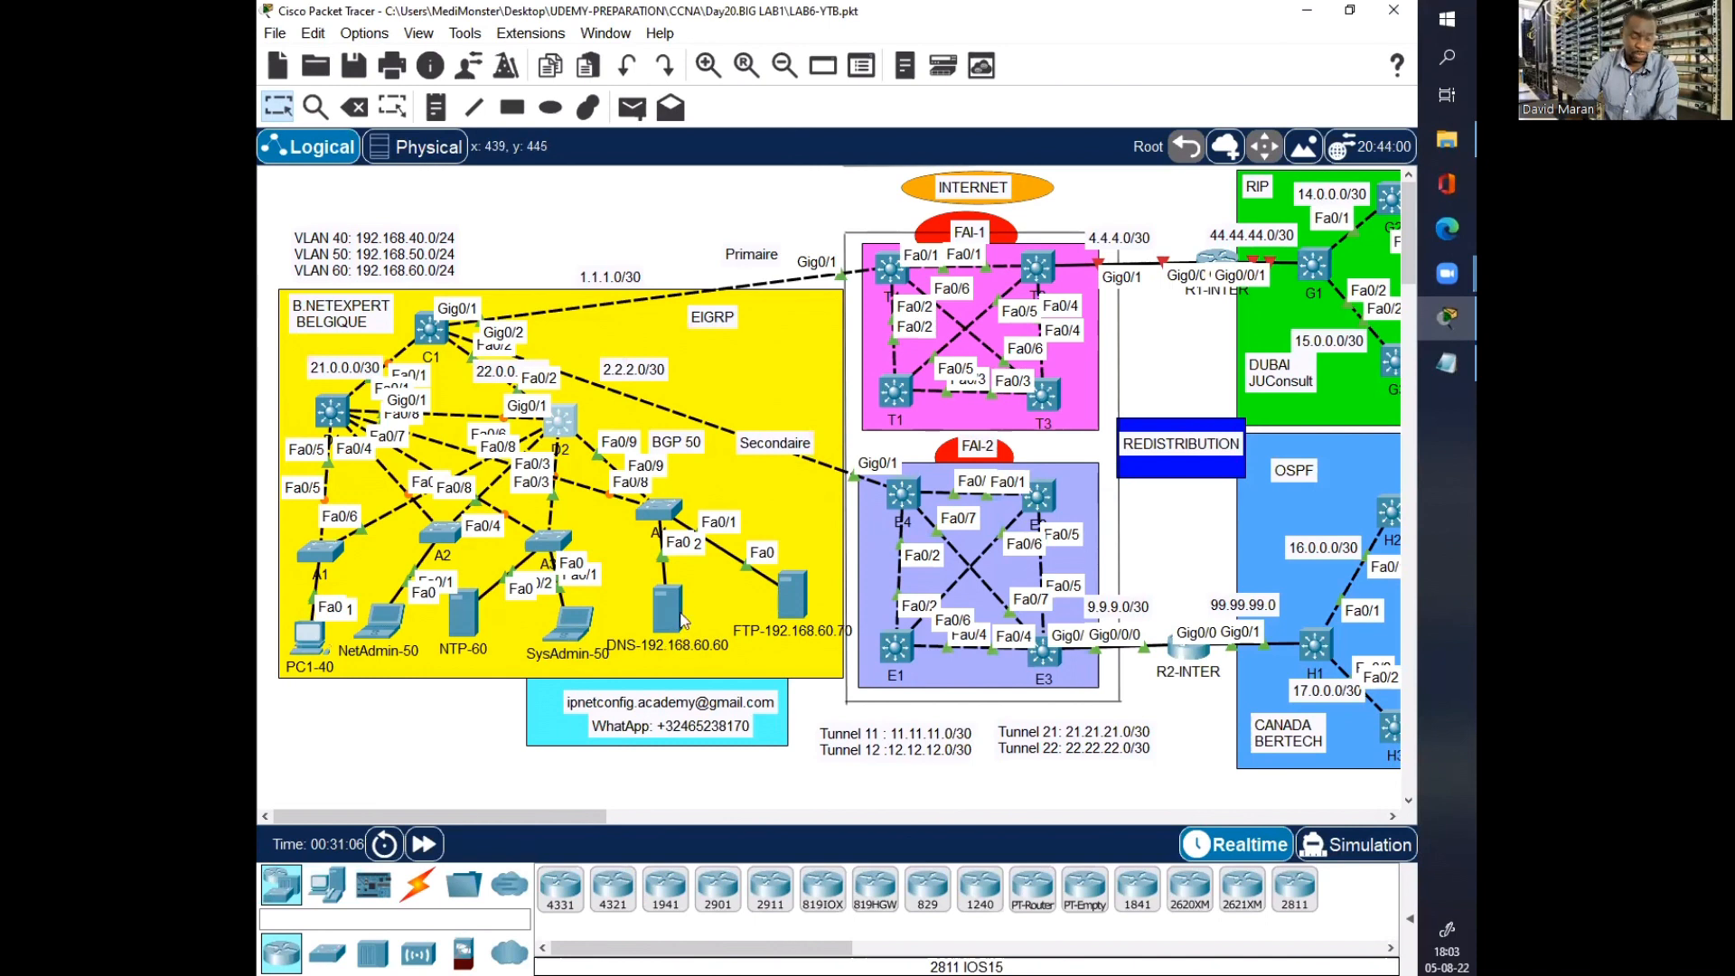
# Step: Open switch A1's console beside the topology and leave VLAN configuration mode with "exi"
pyautogui.click(328, 558)
pyautogui.moveTo(712, 176); pyautogui.dragTo(911, 176)
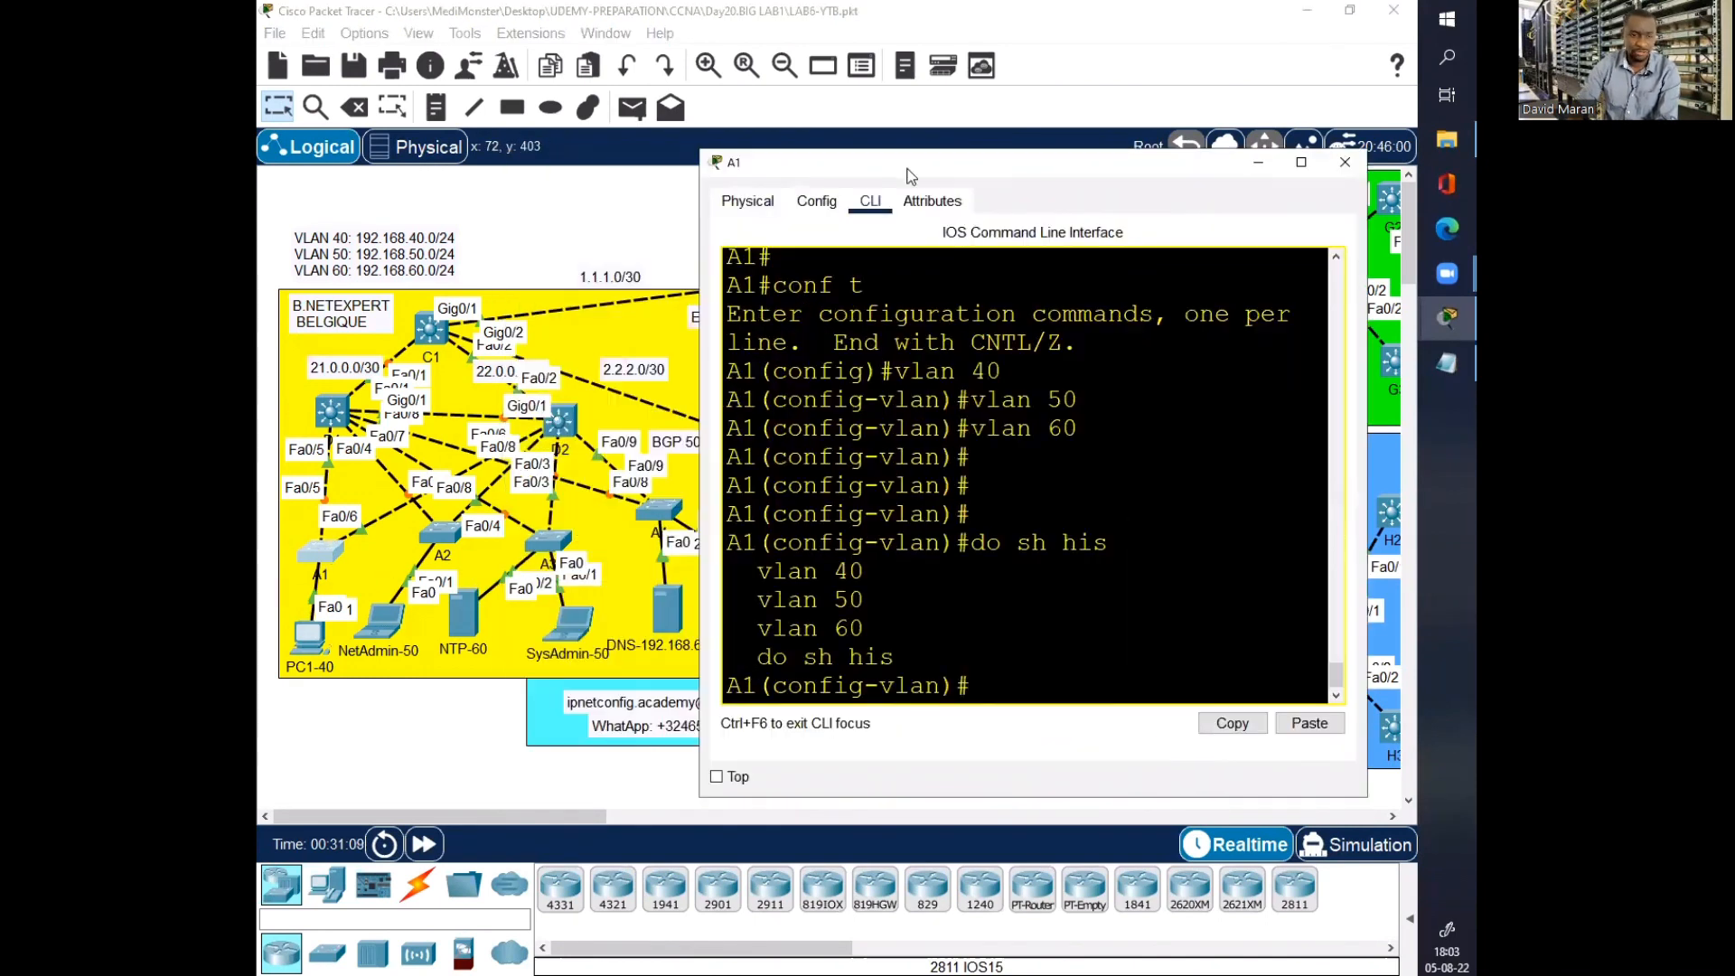
pyautogui.click(306, 637)
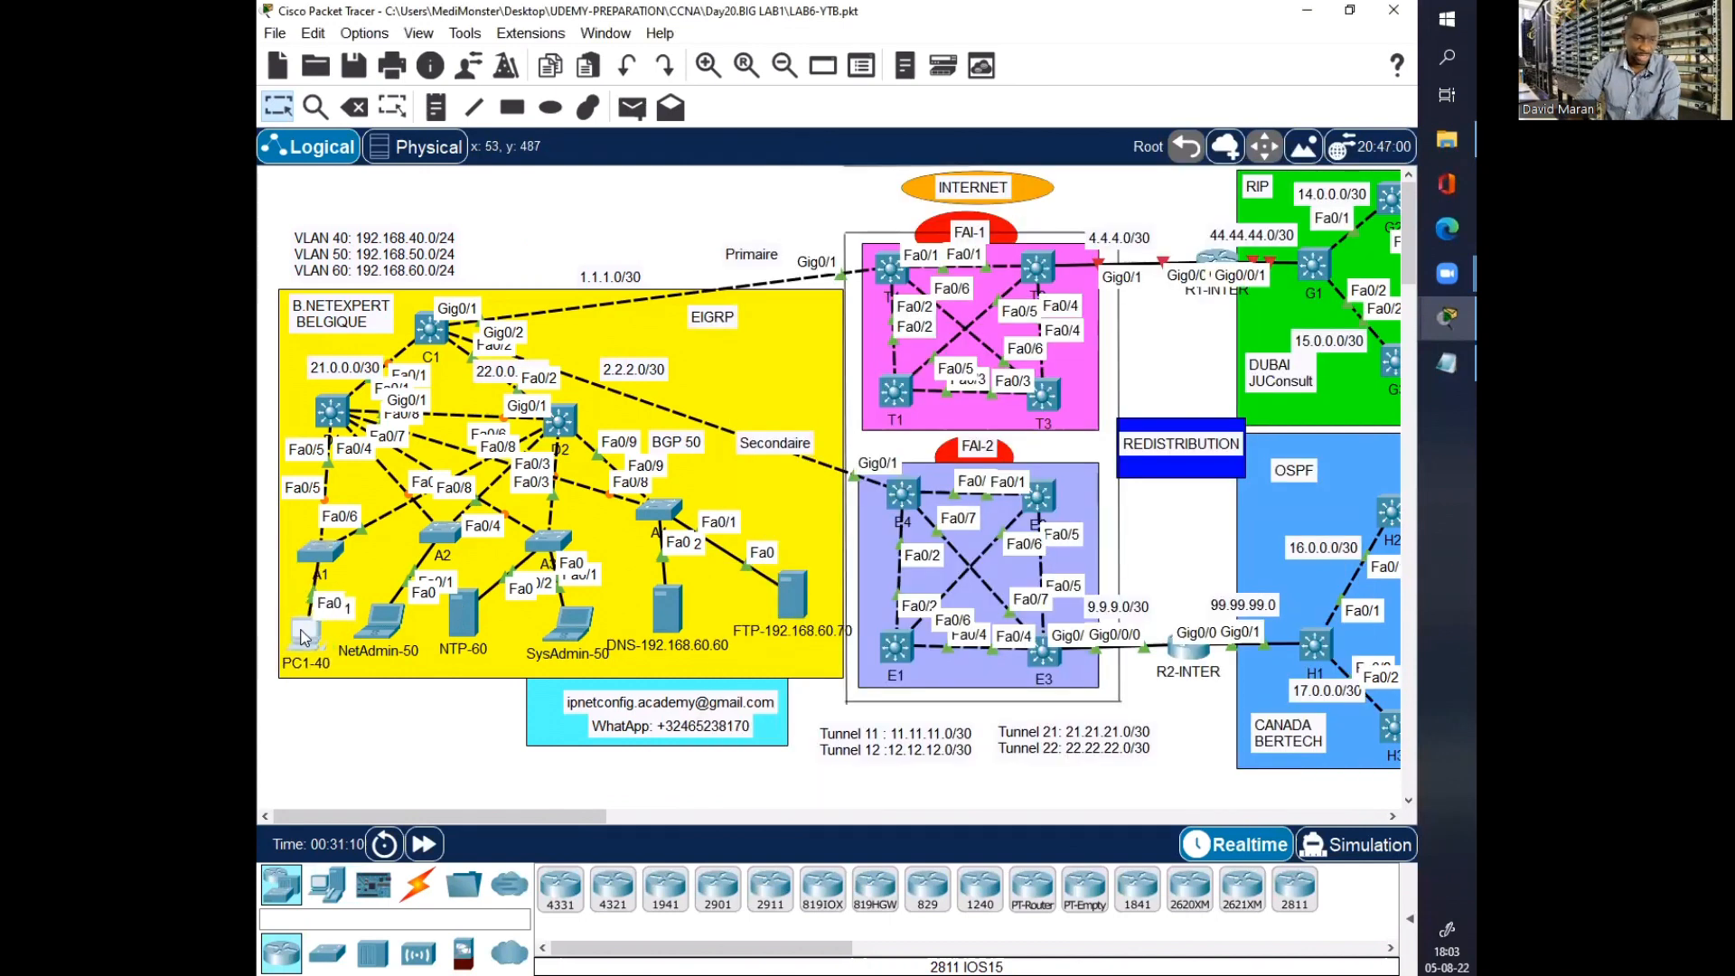
pyautogui.click(326, 553)
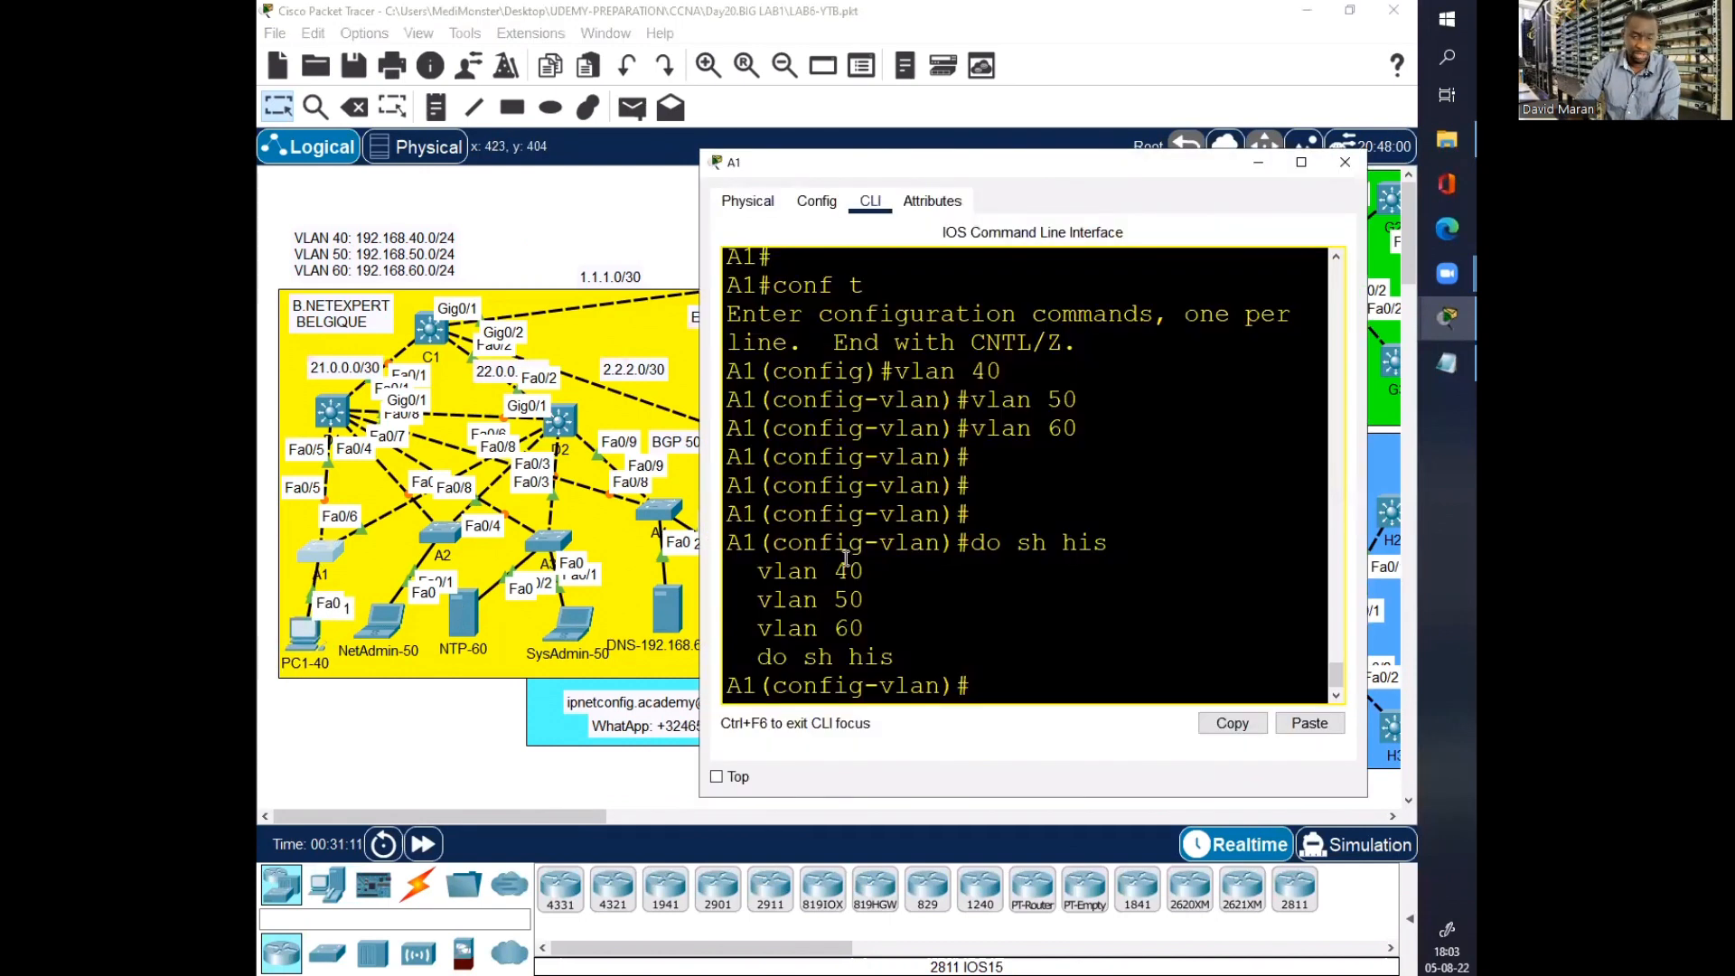
pyautogui.press('Return')
pyautogui.press('Return')
pyautogui.write('exi')
pyautogui.press('Return')
pyautogui.press('Return')
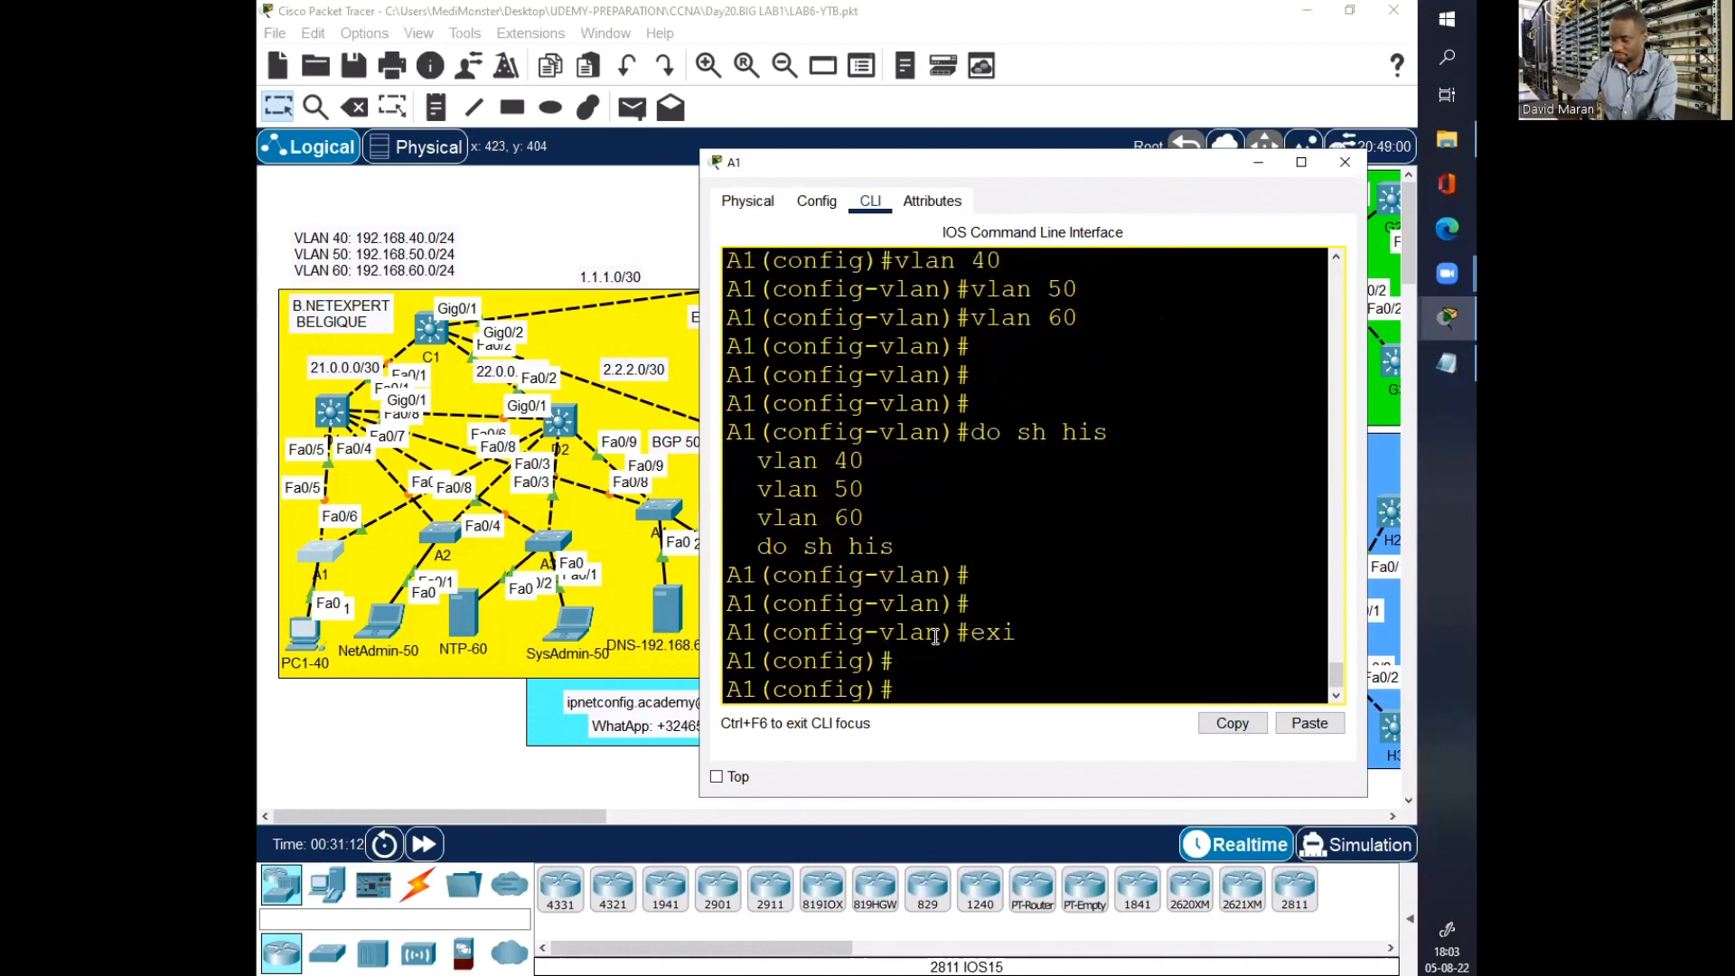
# Step: Enter interface fa0/1 on A1 and set it to access mode with "switchport mode access"
pyautogui.write('int fa0/1')
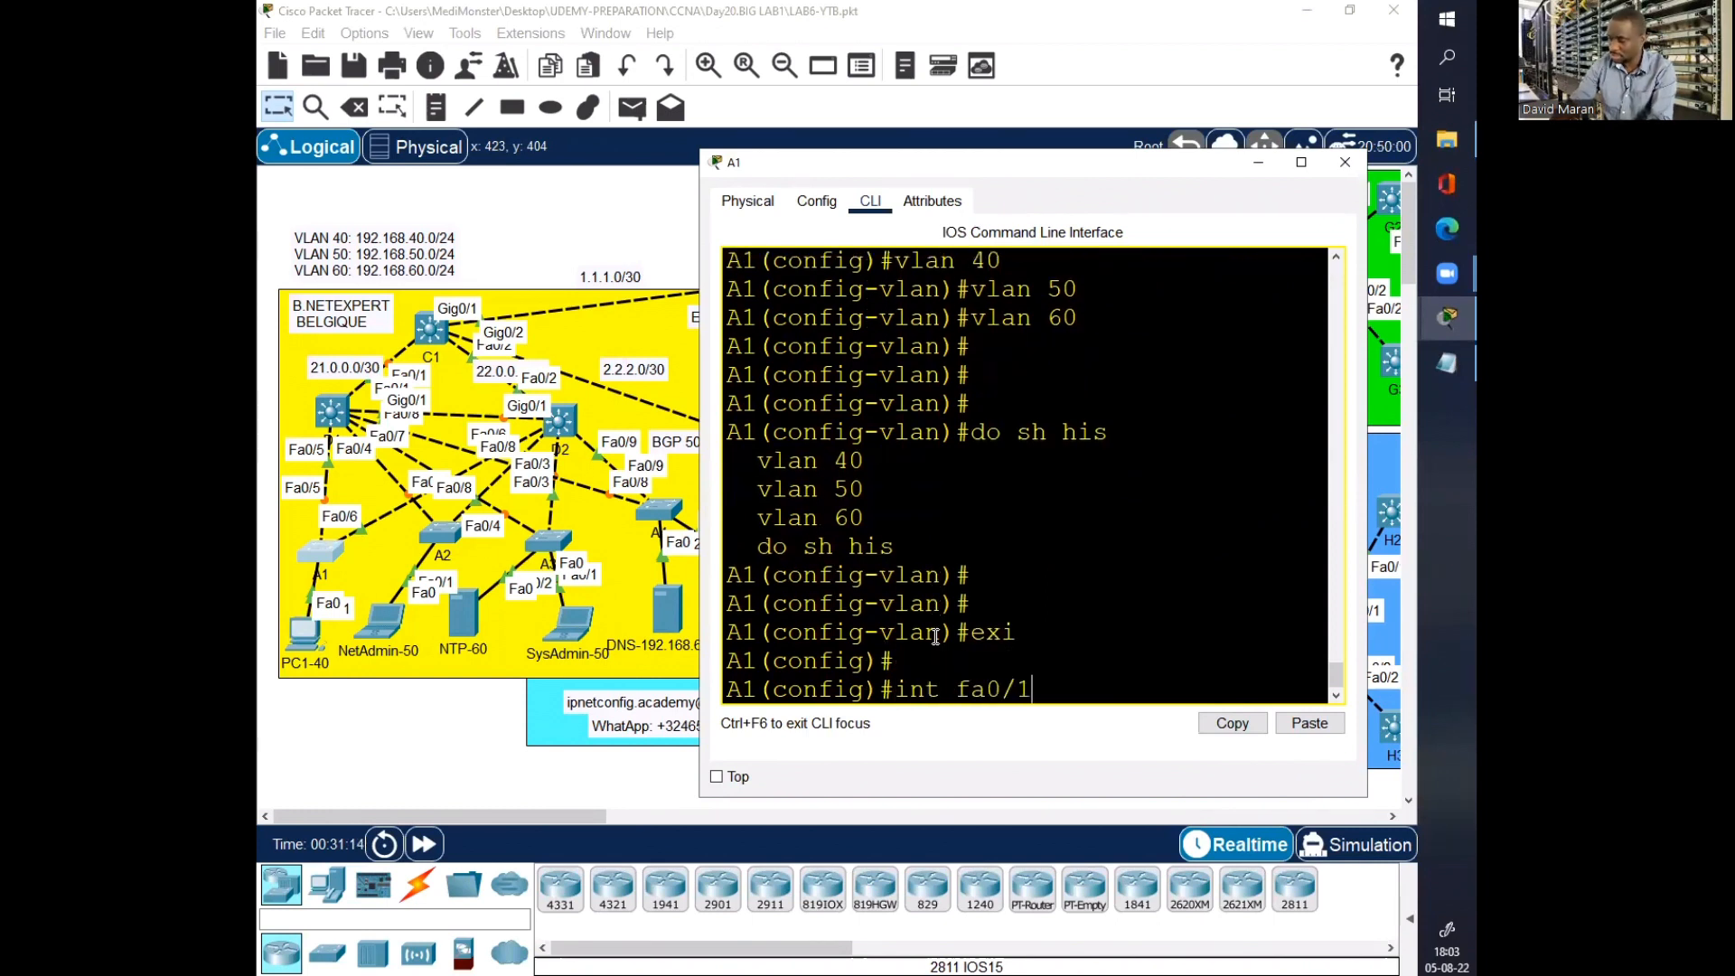
pyautogui.press('Return')
pyautogui.write('swi')
pyautogui.press('Tab')
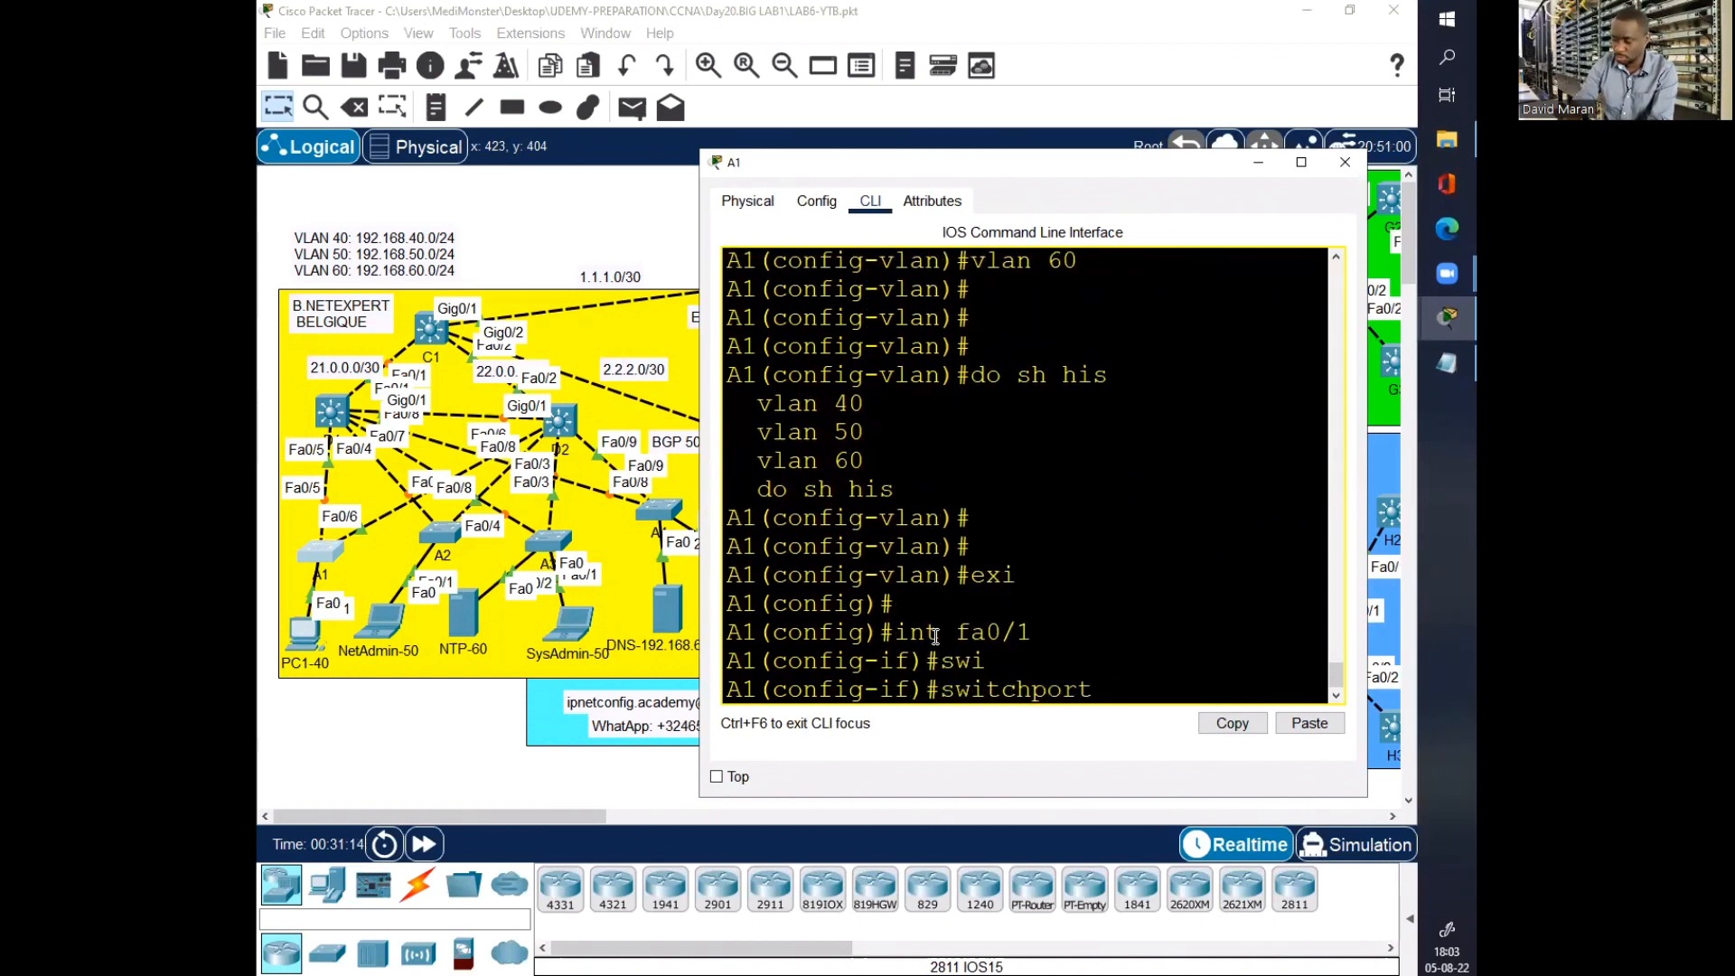
pyautogui.write('mo')
pyautogui.press('Tab')
pyautogui.write('ac')
pyautogui.press('Tab')
pyautogui.press('Return')
pyautogui.press('Return')
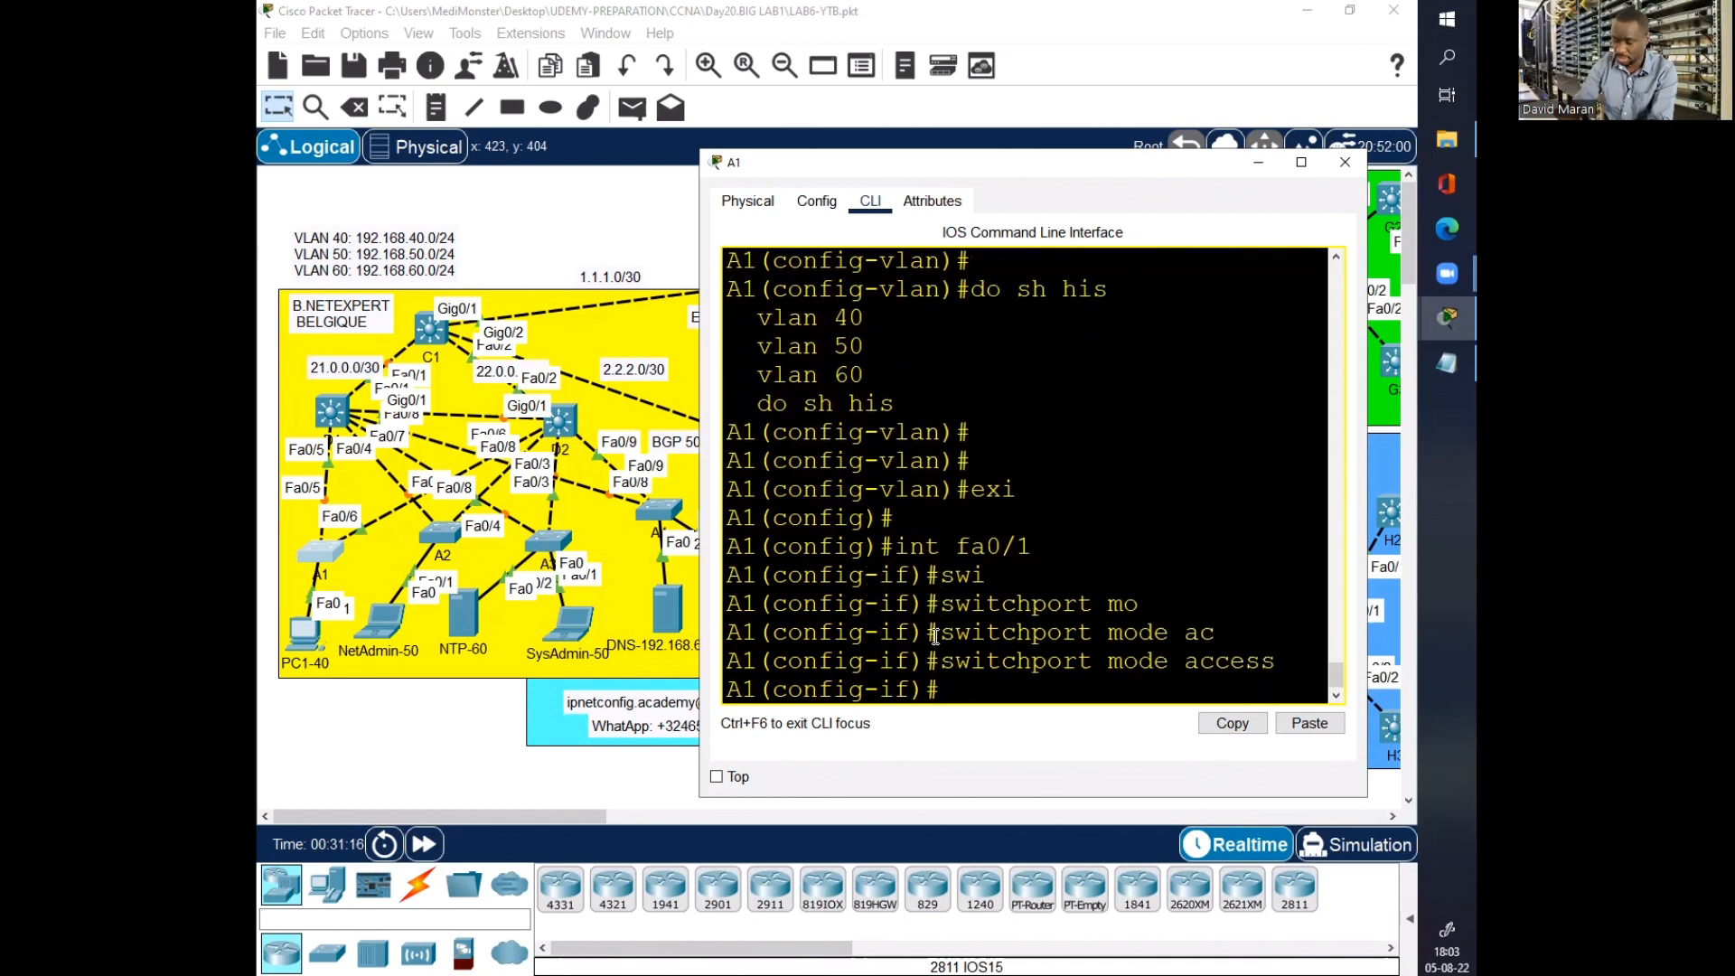
# Step: Assign A1's fa0/1 port to VLAN 40 with "switchport access vlan 40"
pyautogui.write('swi')
pyautogui.press('Tab')
pyautogui.write('ac')
pyautogui.press('Tab')
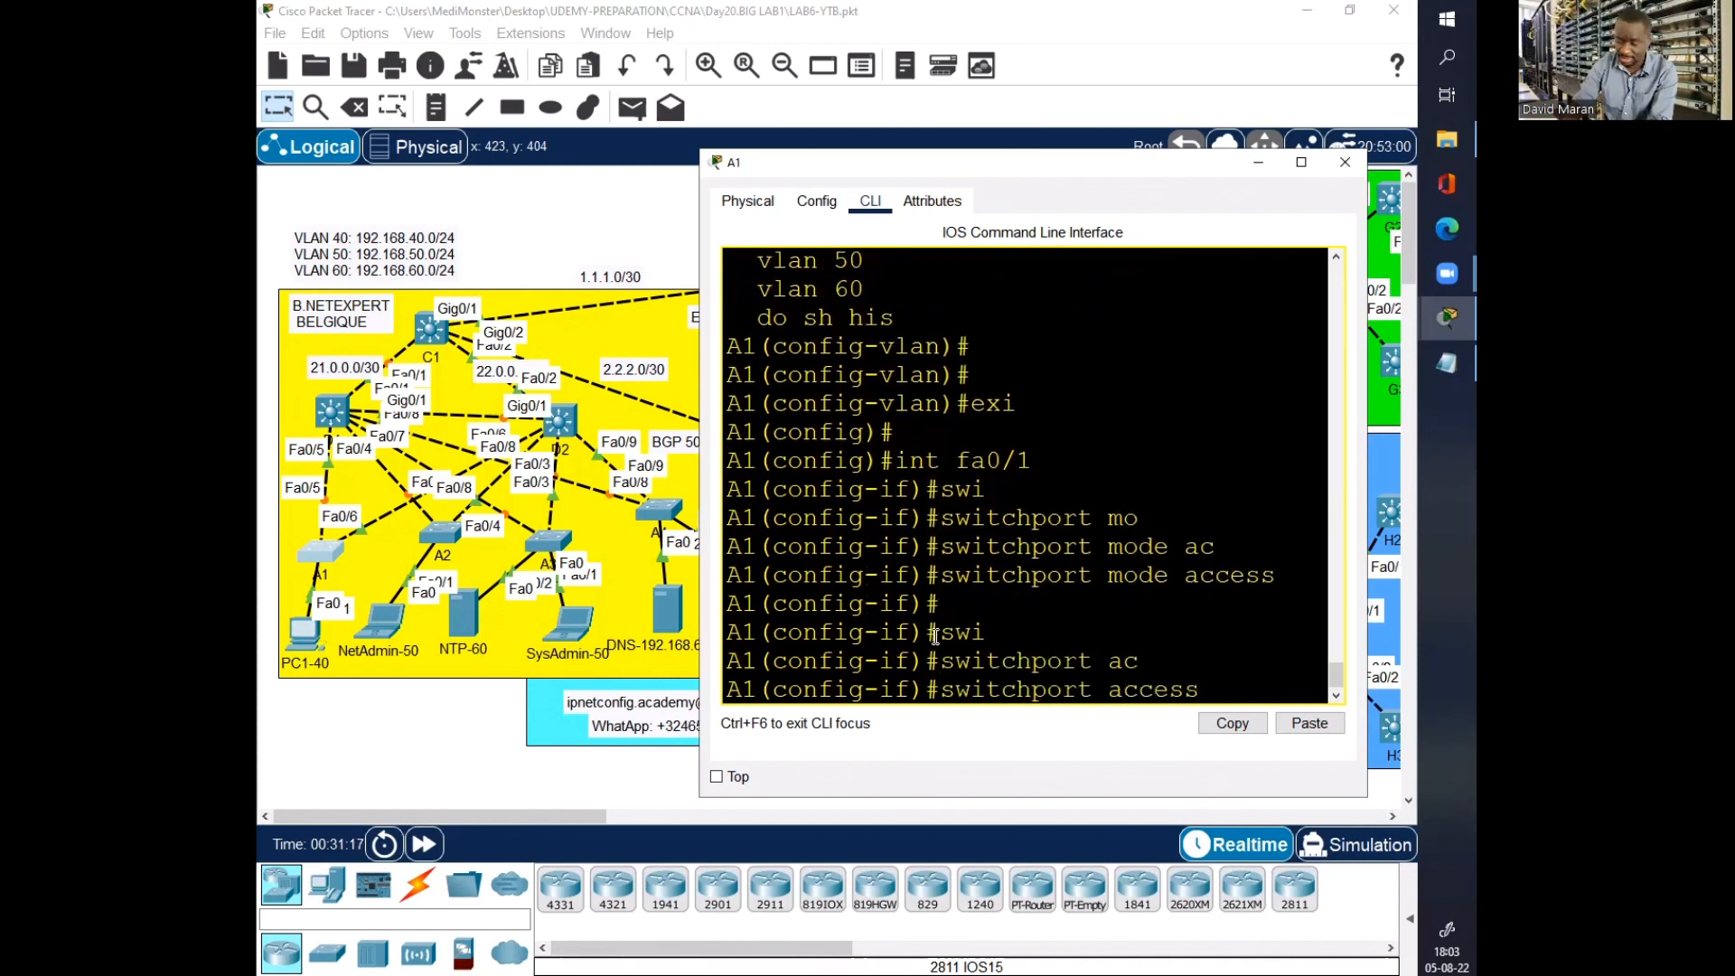
pyautogui.write('v')
pyautogui.press('Tab')
pyautogui.write('40')
pyautogui.press('Return')
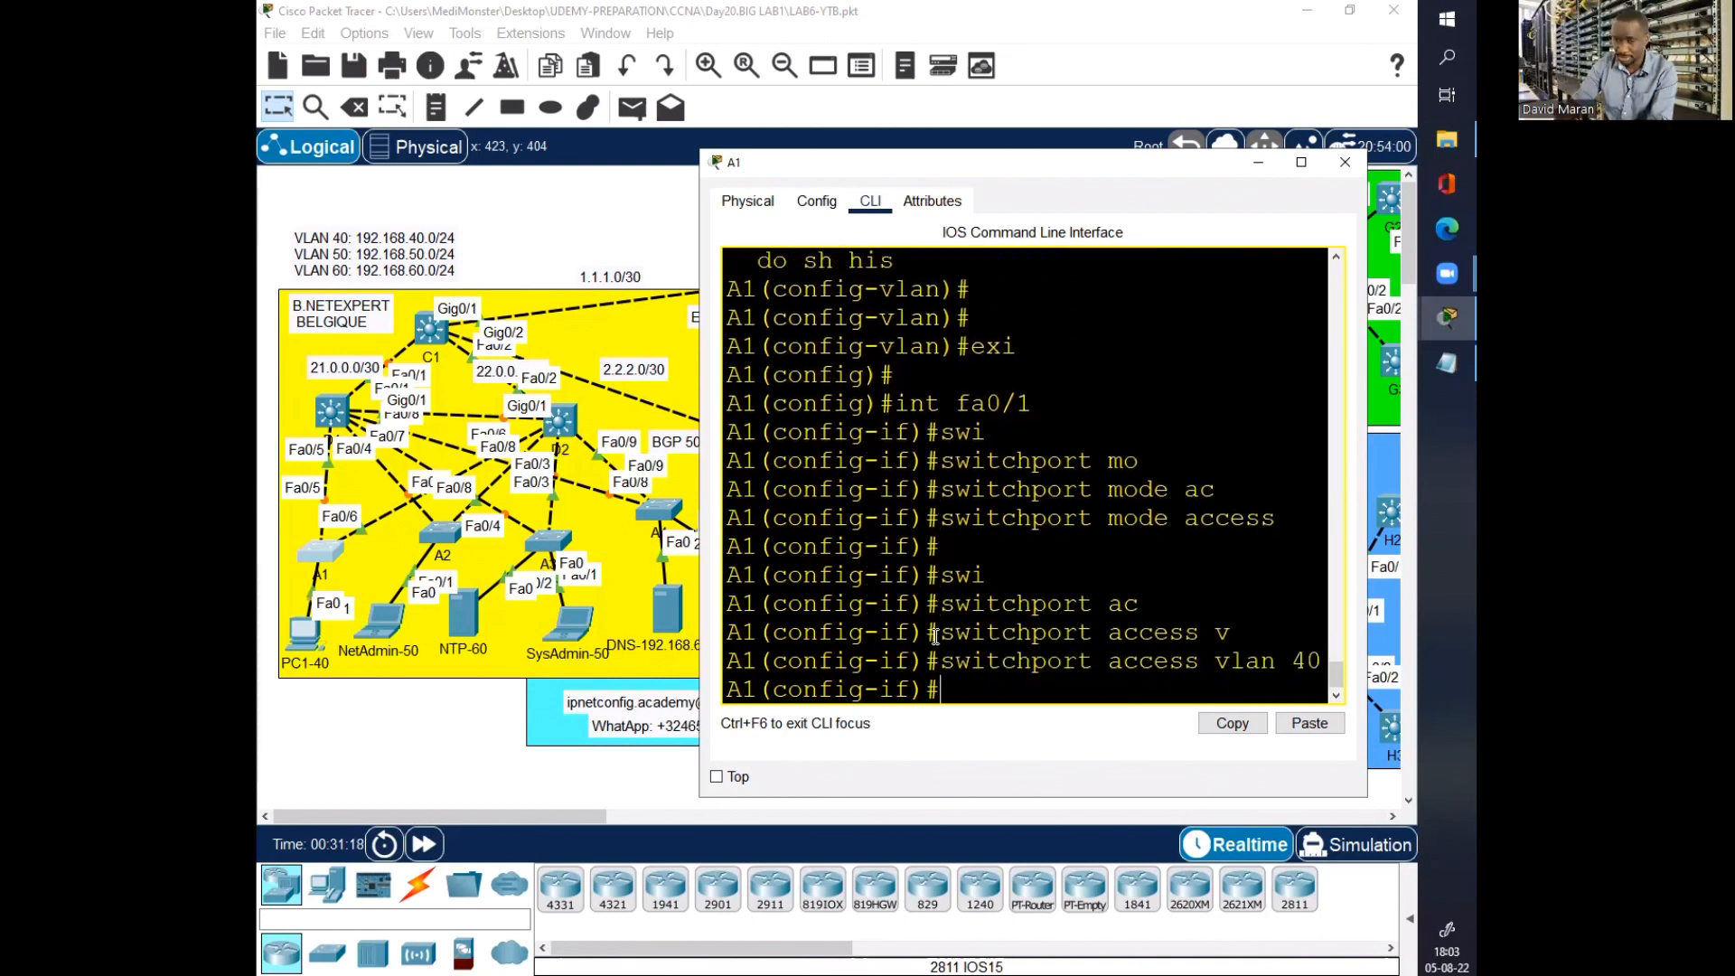
# Step: Enable PortFast on A1's fa0/1 port with "spanning-tree portfast"
pyautogui.press('Return')
pyautogui.press('Return')
pyautogui.write('span')
pyautogui.press('Tab')
pyautogui.write('po')
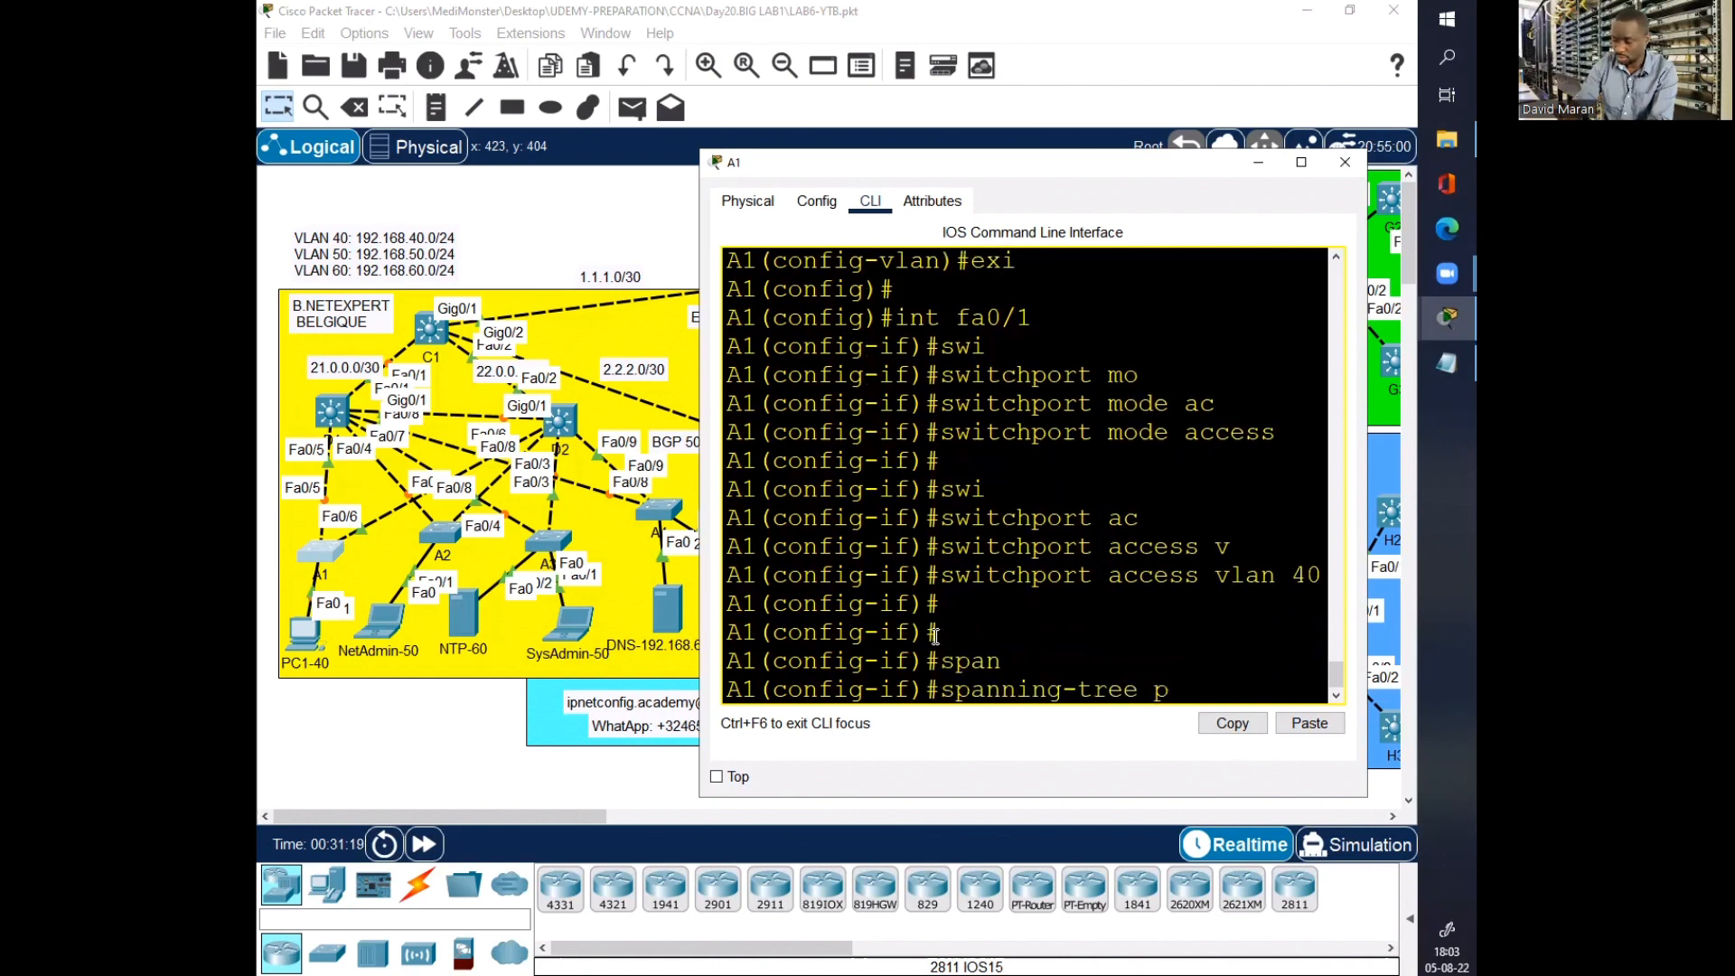
pyautogui.press('Tab')
pyautogui.press('Return')
pyautogui.press('Return')
pyautogui.press('Return')
pyautogui.press('Return')
# Step: Save A1's configuration with "do wr" and close its console to return to the topology
pyautogui.write('do')
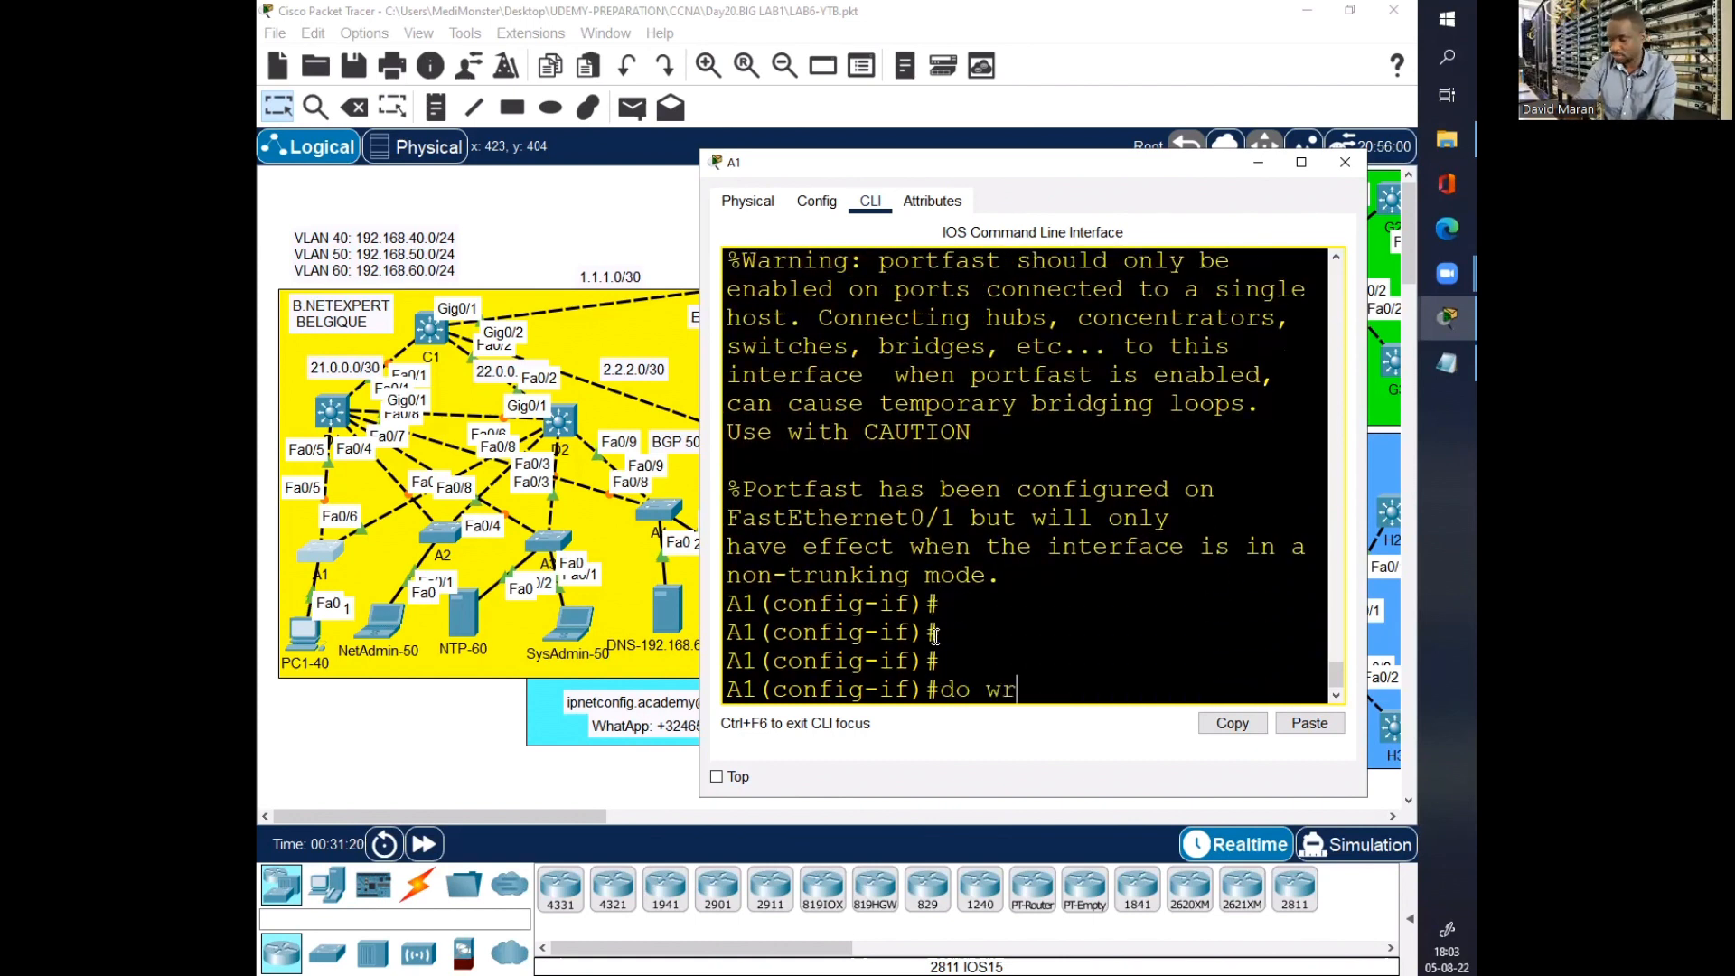
pyautogui.write(' wr')
pyautogui.press('Return')
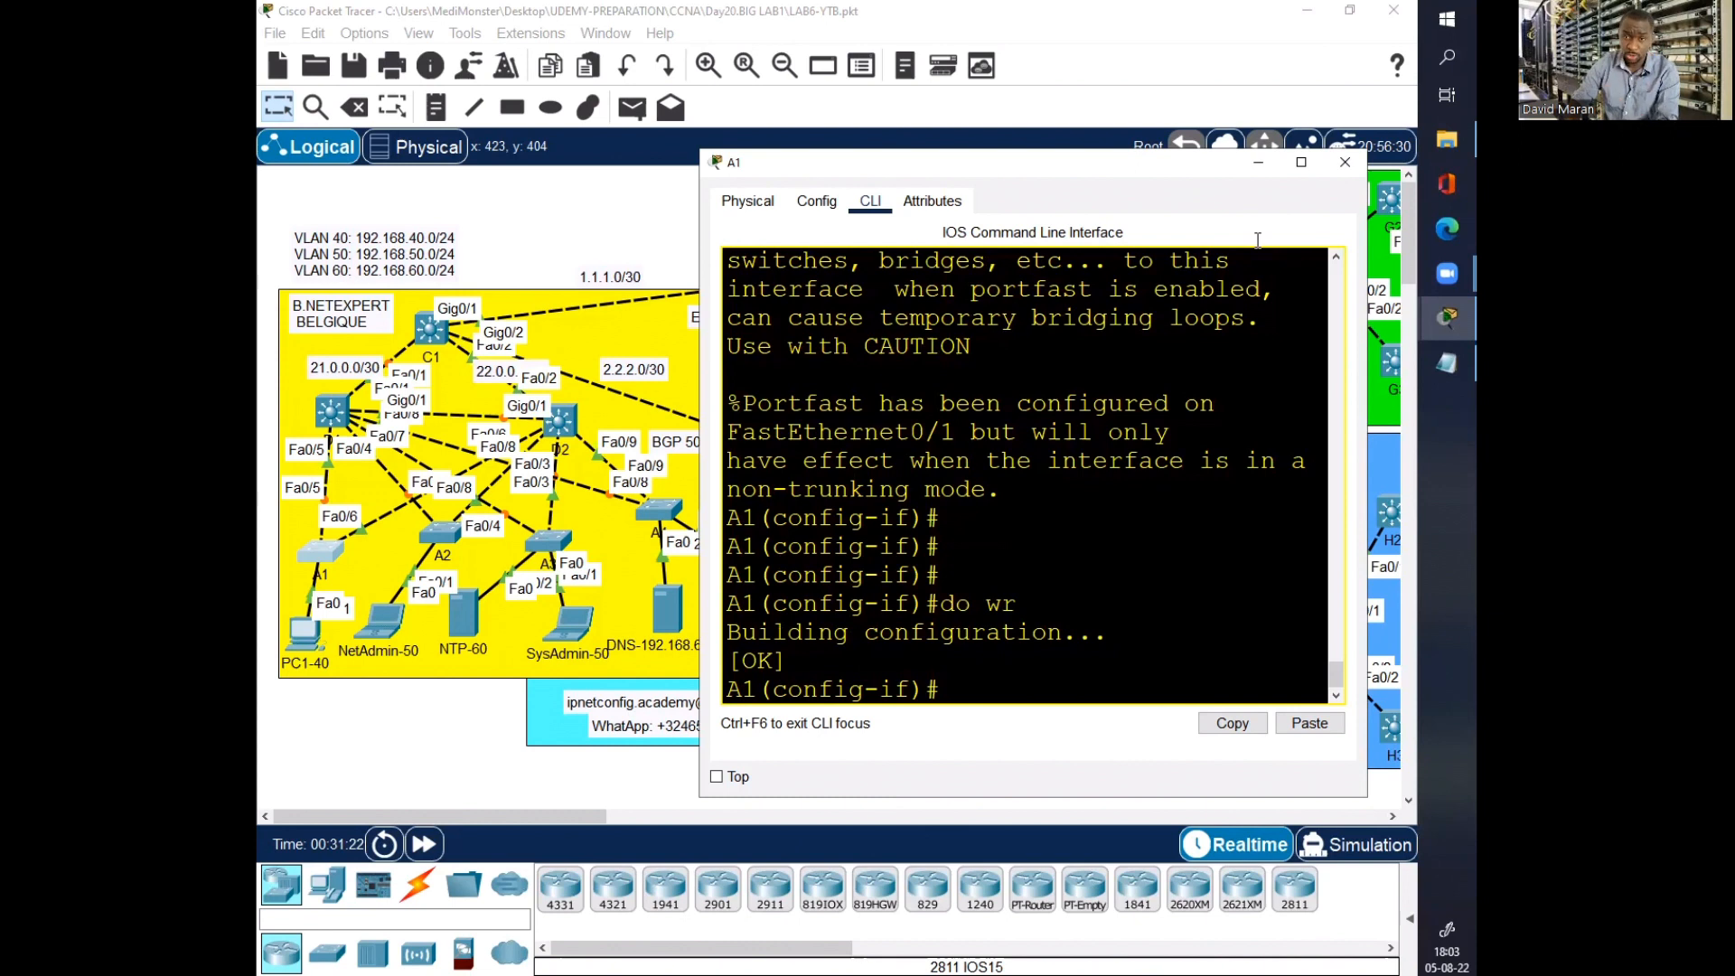
pyautogui.moveTo(1138, 163); pyautogui.dragTo(980, 197)
pyautogui.click(1188, 196)
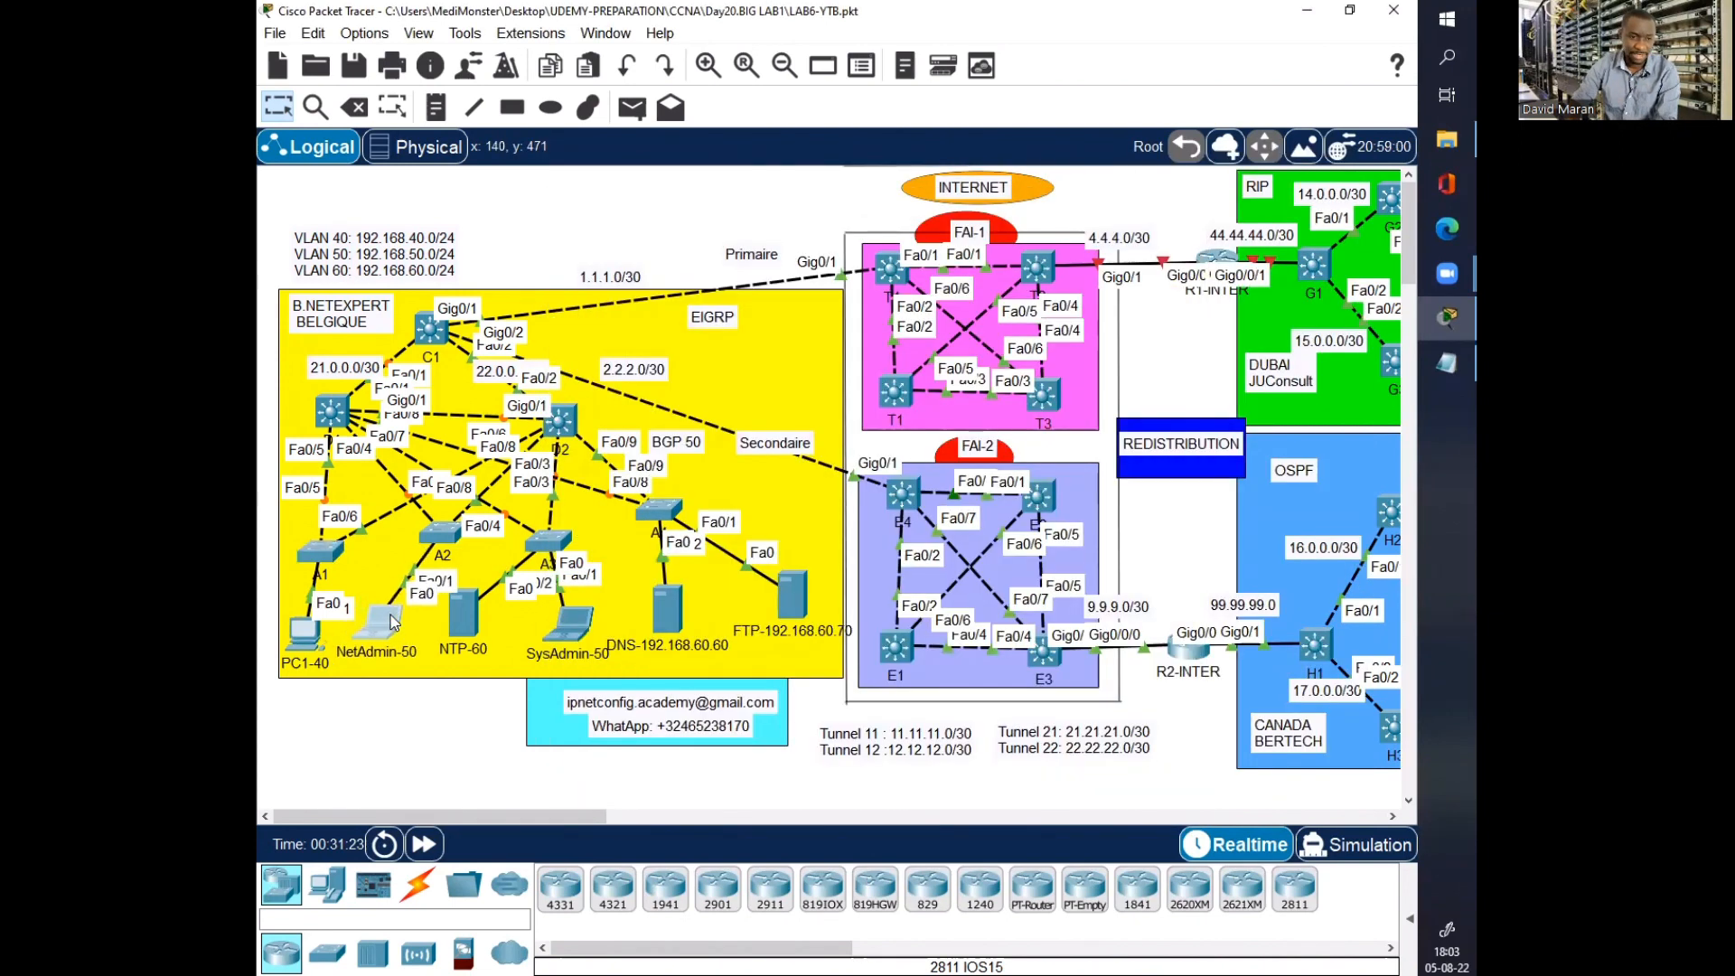
# Step: Open switch A2's console, widen its window and leave VLAN configuration mode with "exi"
pyautogui.click(428, 540)
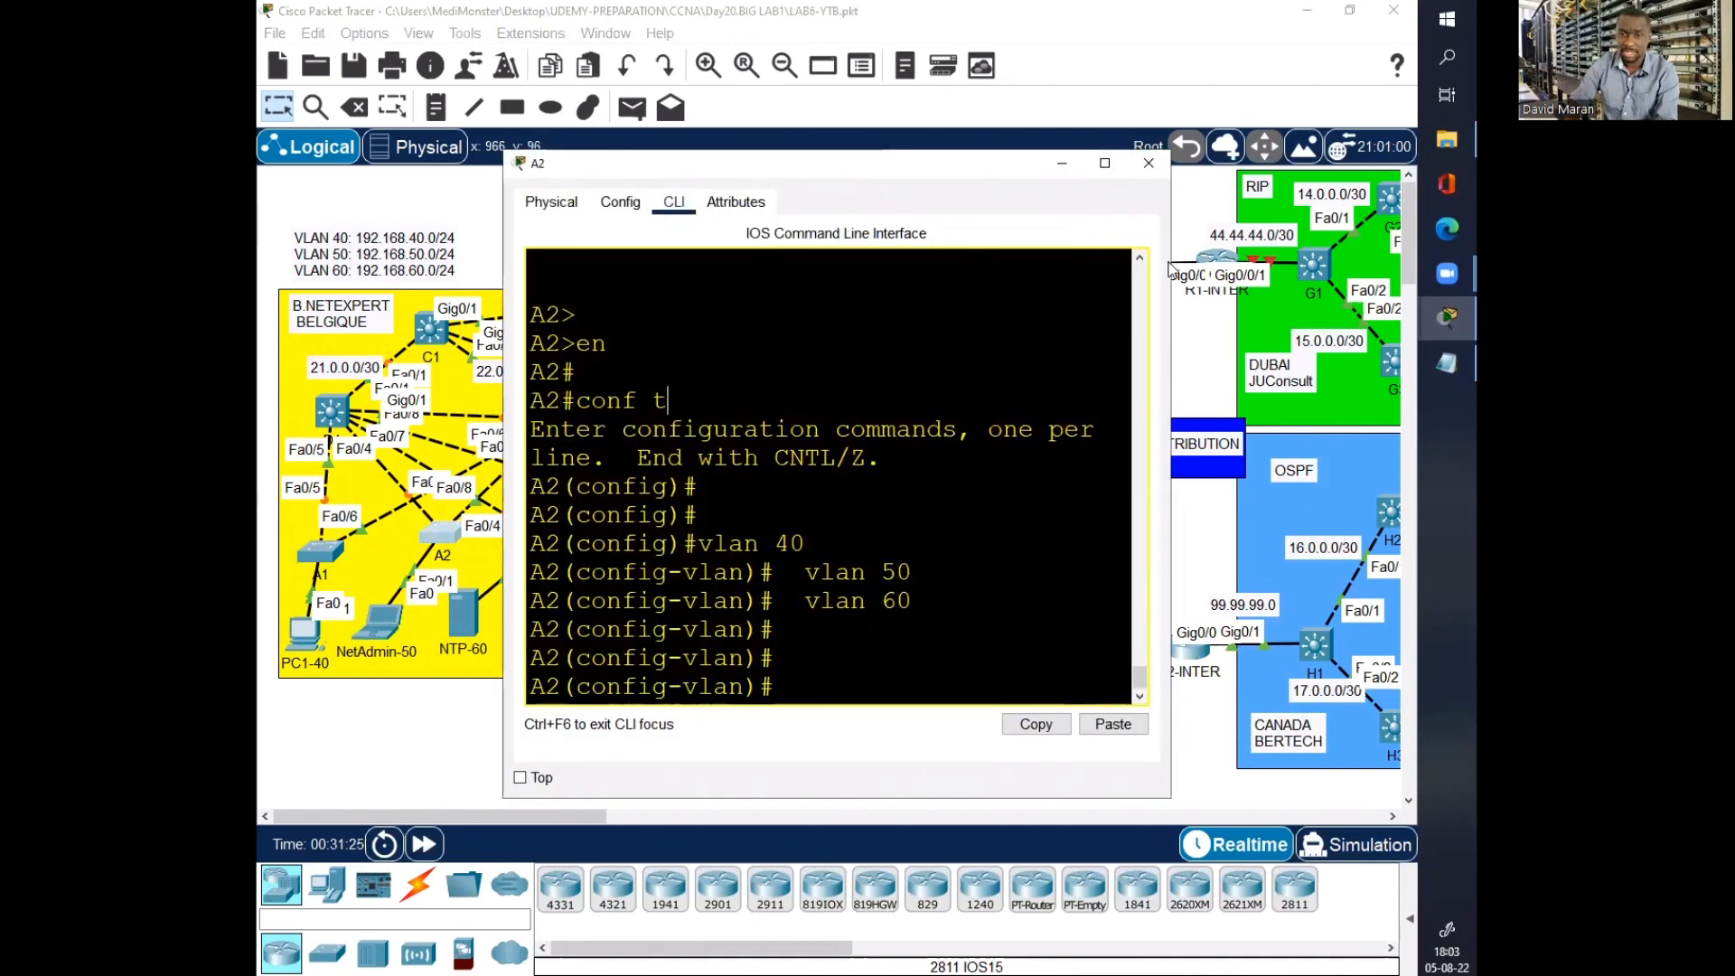
pyautogui.moveTo(1173, 258); pyautogui.dragTo(1430, 276)
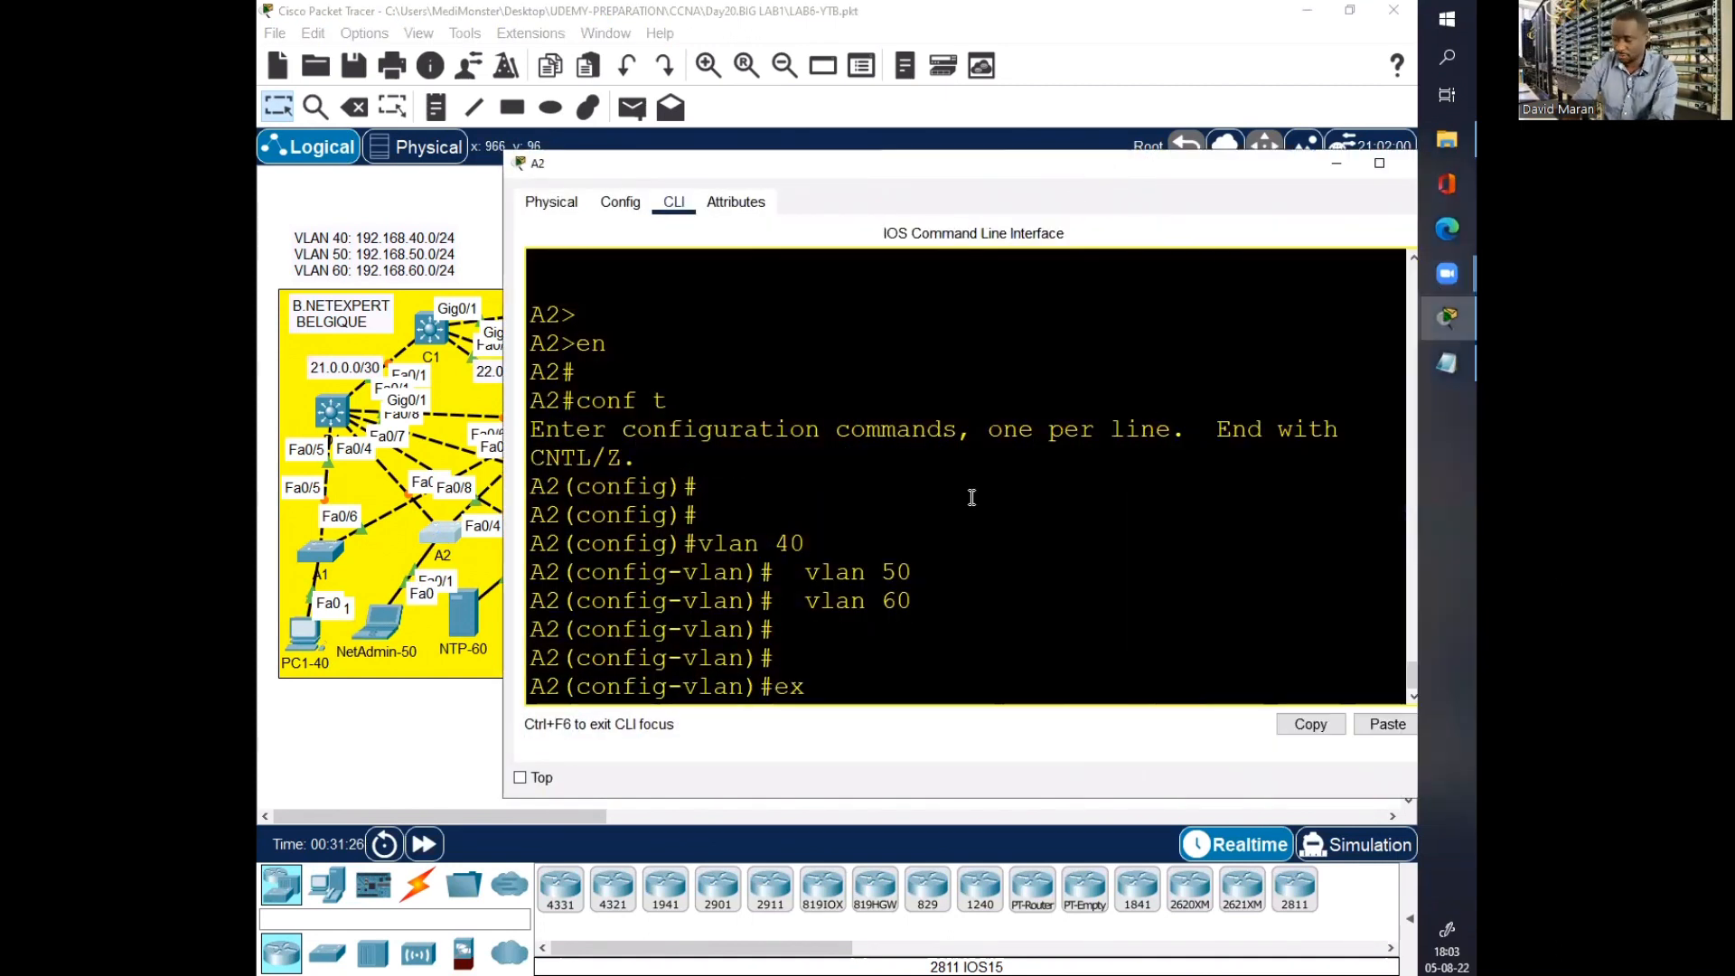
pyautogui.write('i')
pyautogui.press('Return')
pyautogui.press('Return')
# Step: Enter interface fa0/1 on A2 and set it to access mode with "switchport mode access"
pyautogui.write('int')
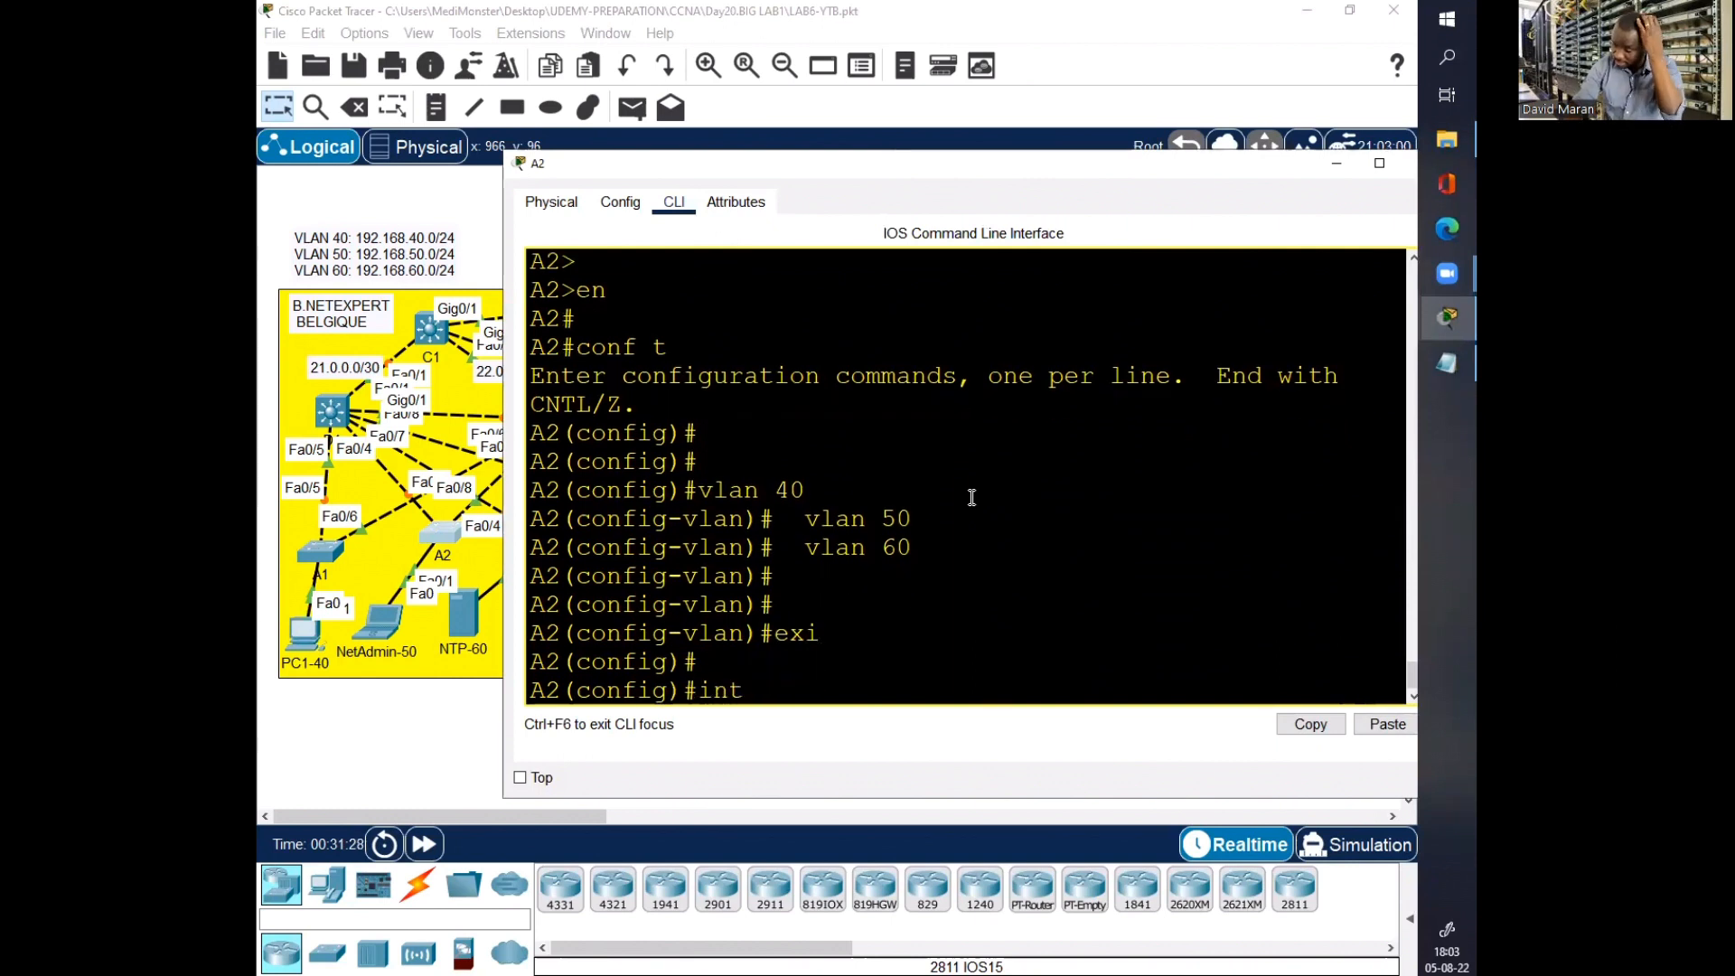
pyautogui.write(' fa0')
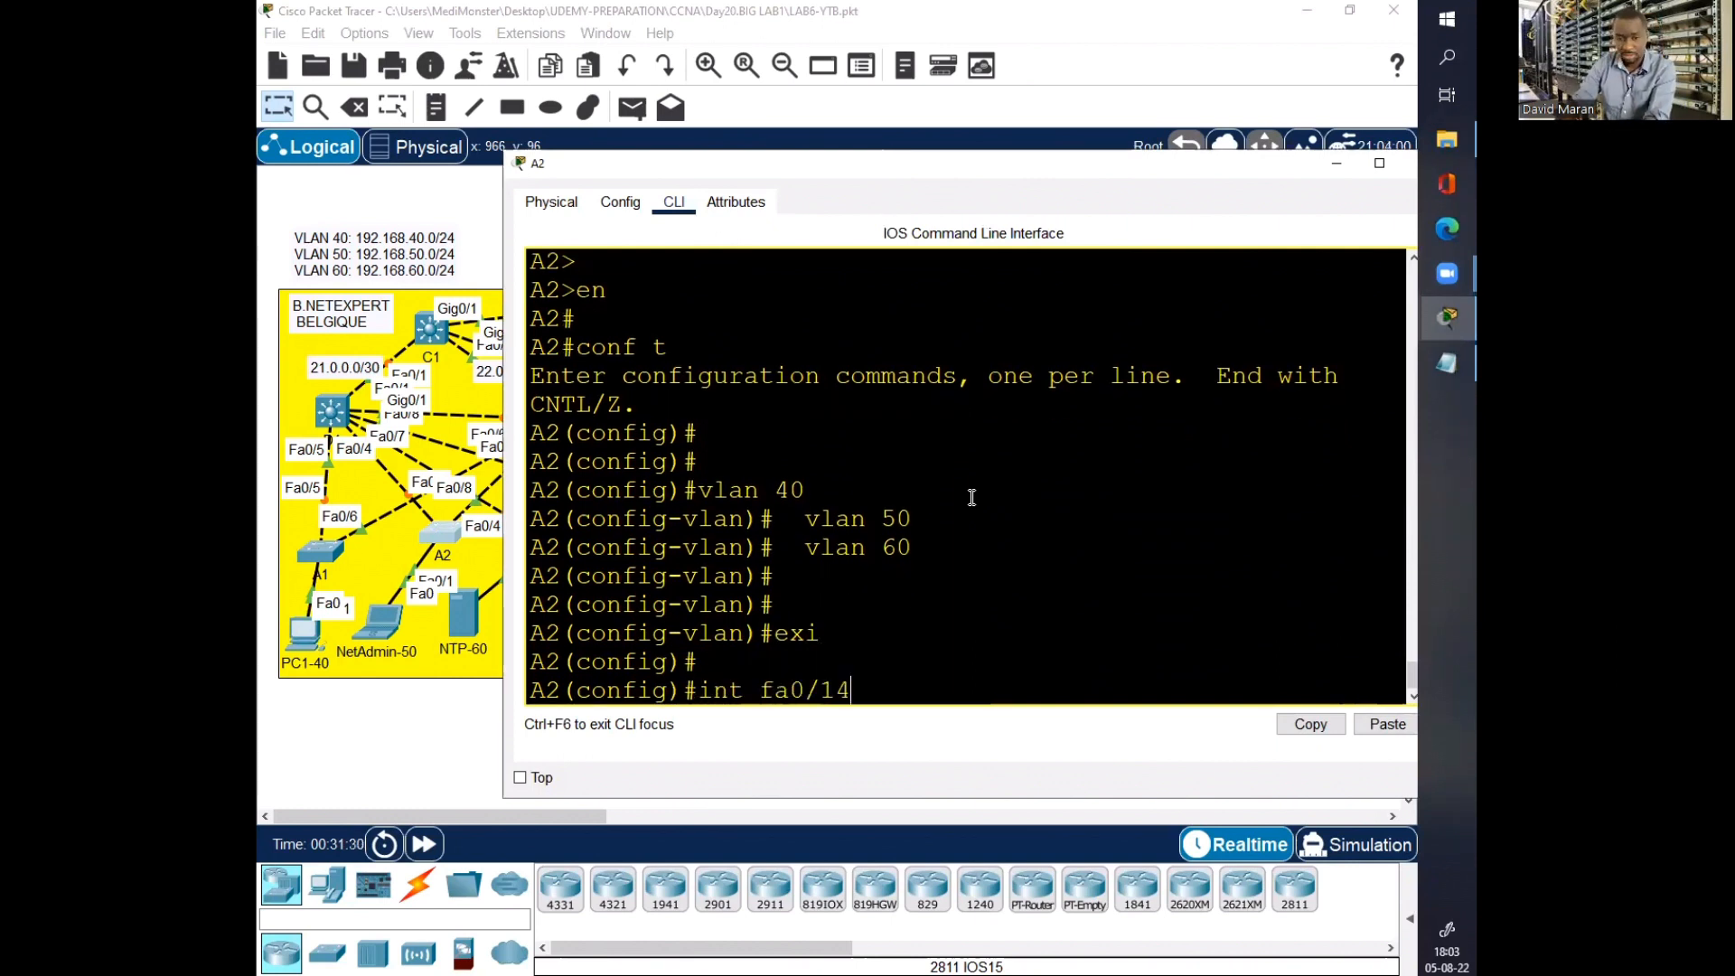
pyautogui.write('/1')
pyautogui.press('Return')
pyautogui.write('swi')
pyautogui.press('Tab')
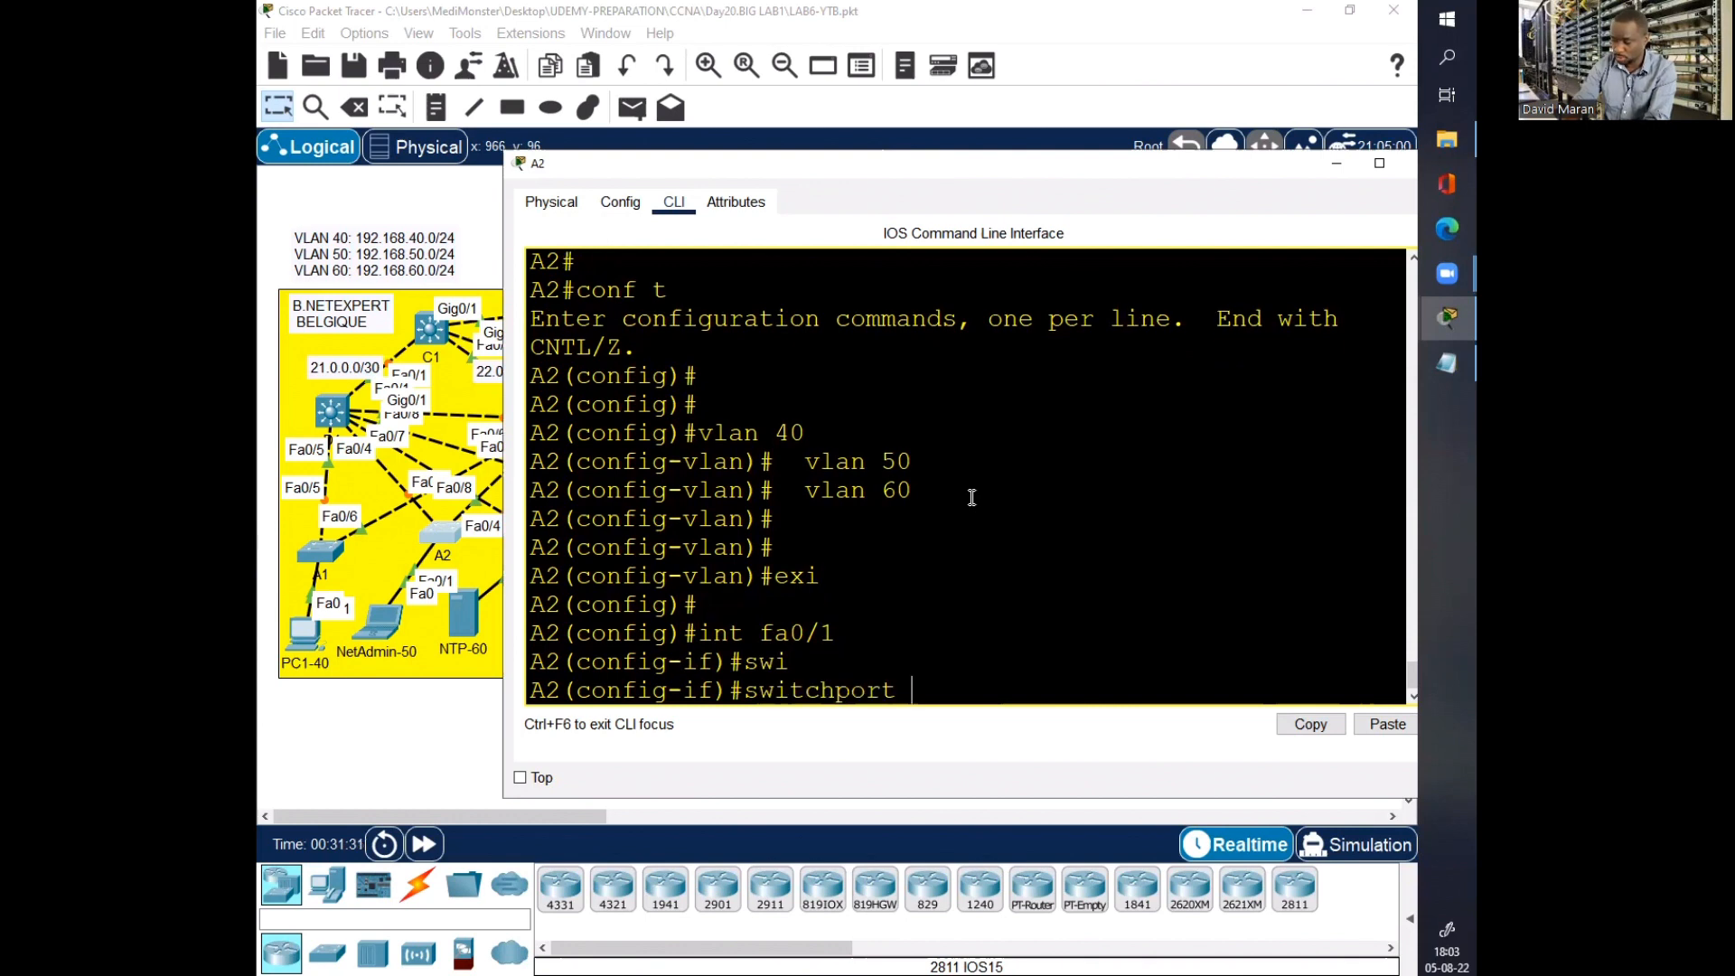
pyautogui.write('m')
pyautogui.press('Tab')
pyautogui.write('ac')
pyautogui.press('BackSpace')
pyautogui.press('BackSpace')
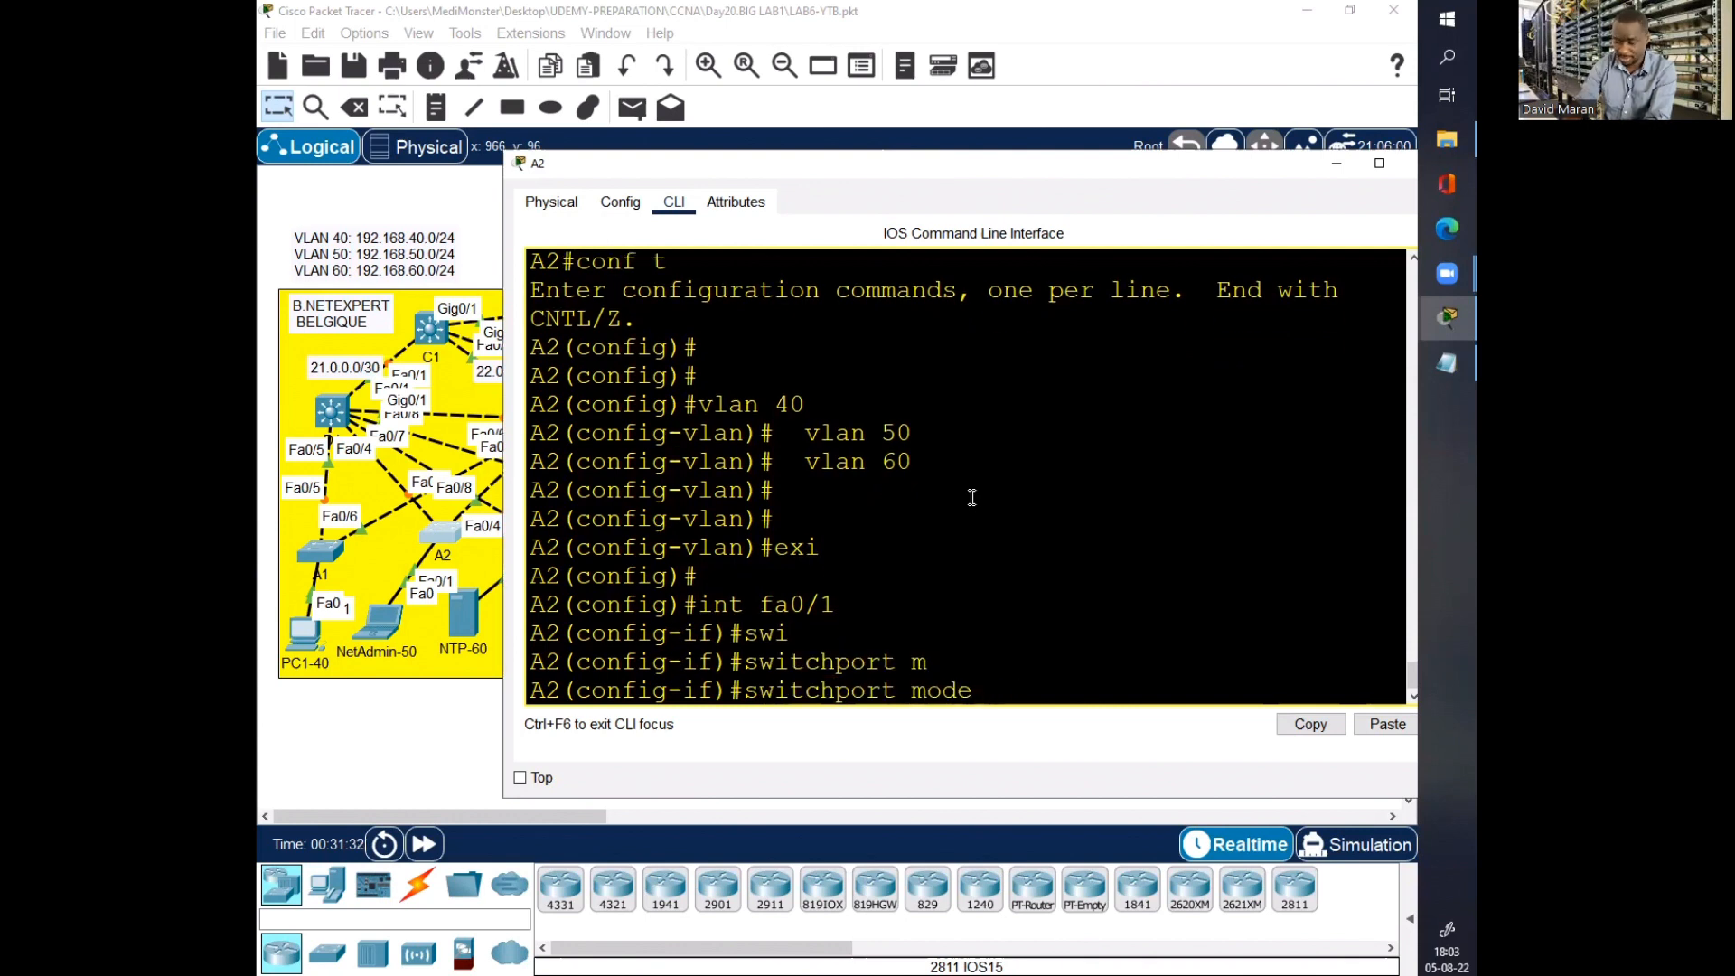
pyautogui.write('ac')
pyautogui.press('Tab')
pyautogui.press('Return')
pyautogui.press('Return')
# Step: Assign A2's fa0/1 port to VLAN 50 with "switchport access vlan 50"
pyautogui.write('swi')
pyautogui.press('Tab')
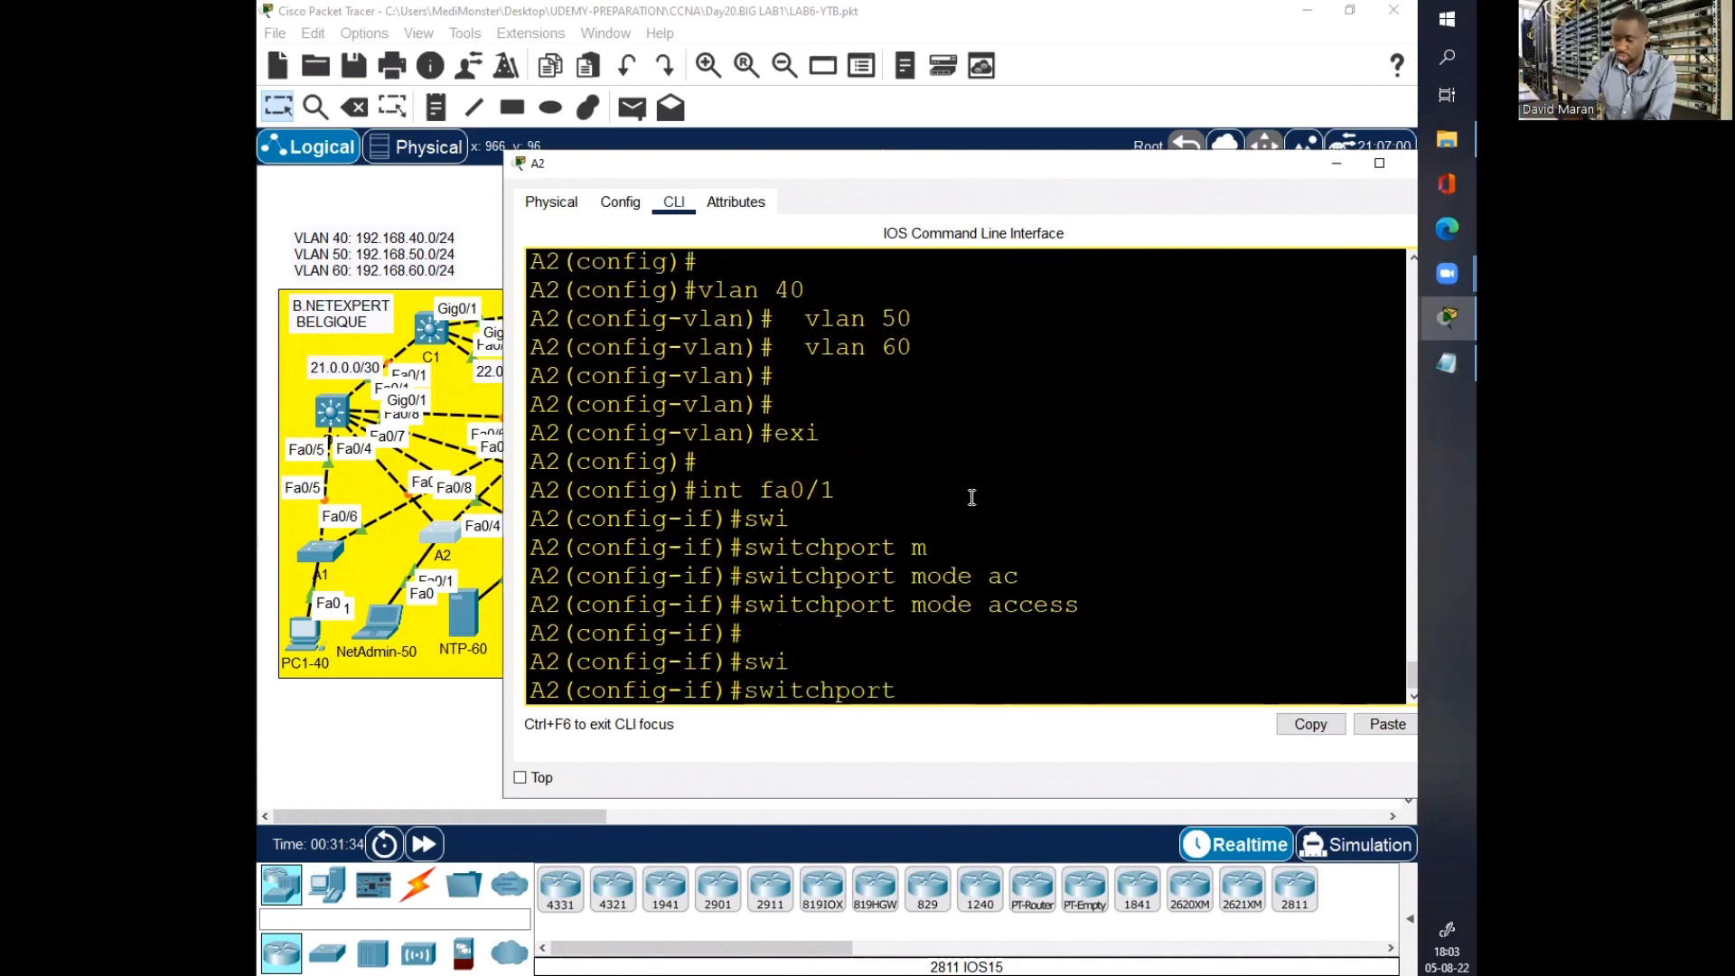
pyautogui.write('ac')
pyautogui.press('Tab')
pyautogui.write('v')
pyautogui.press('Tab')
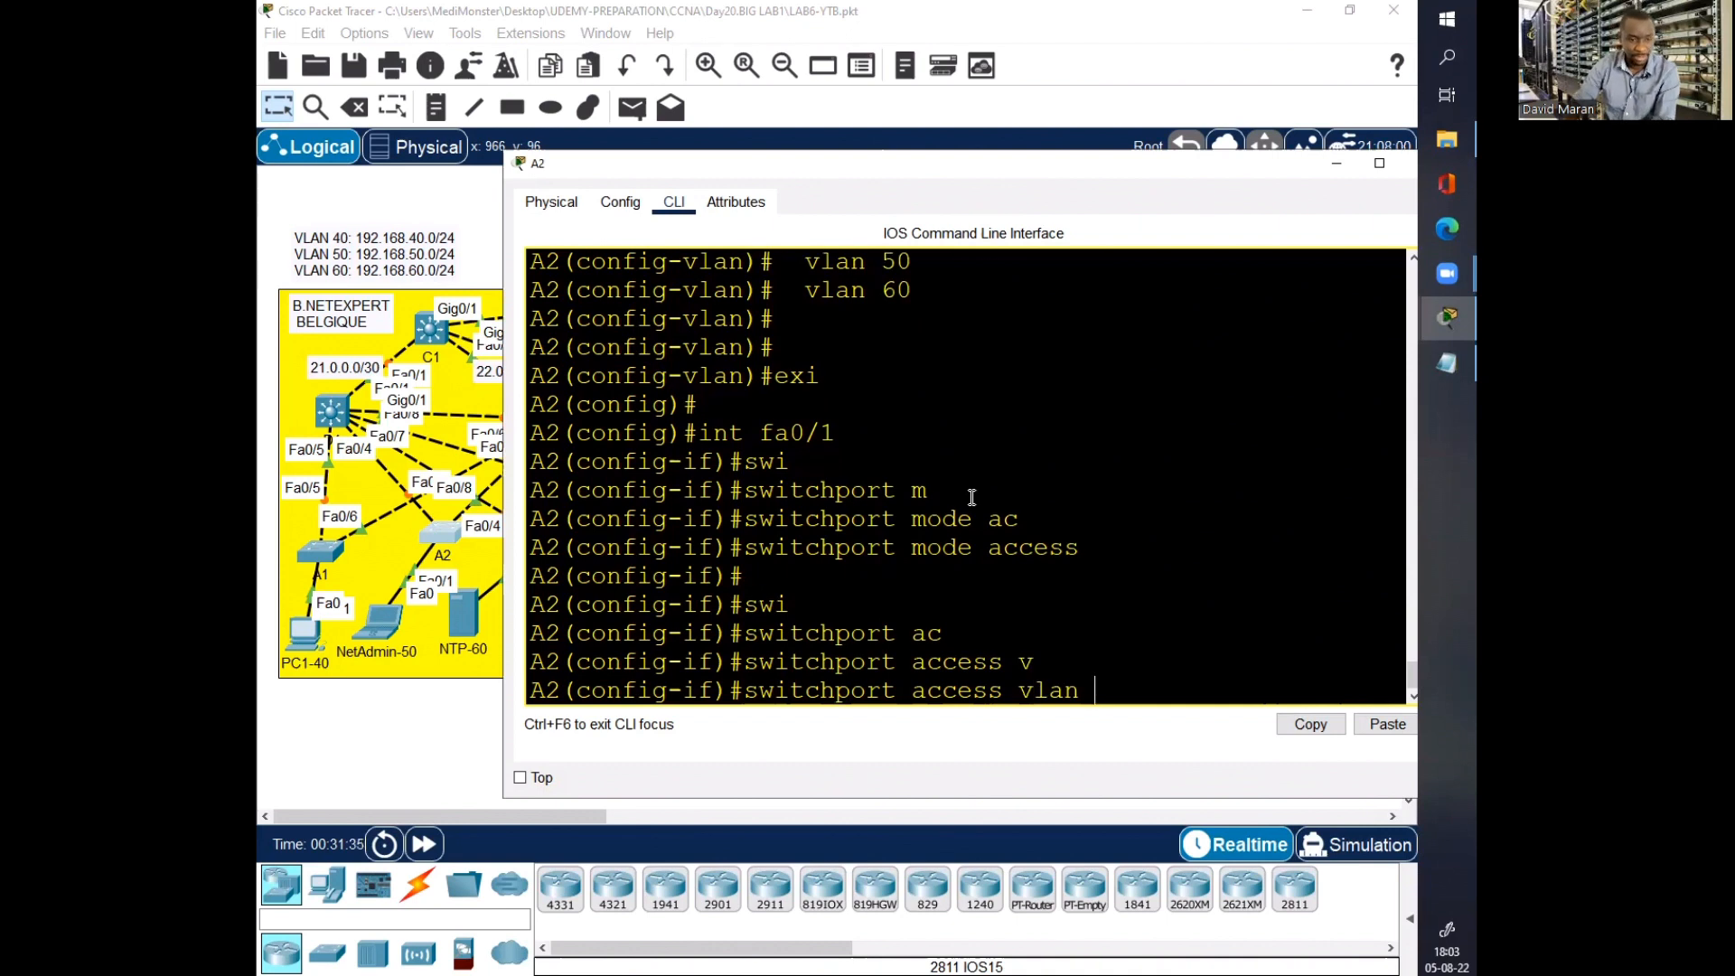
pyautogui.write('50')
pyautogui.press('Return')
pyautogui.press('Return')
# Step: Enable PortFast on A2's fa0/1 port with "spanning-tree portfast"
pyautogui.write('sp')
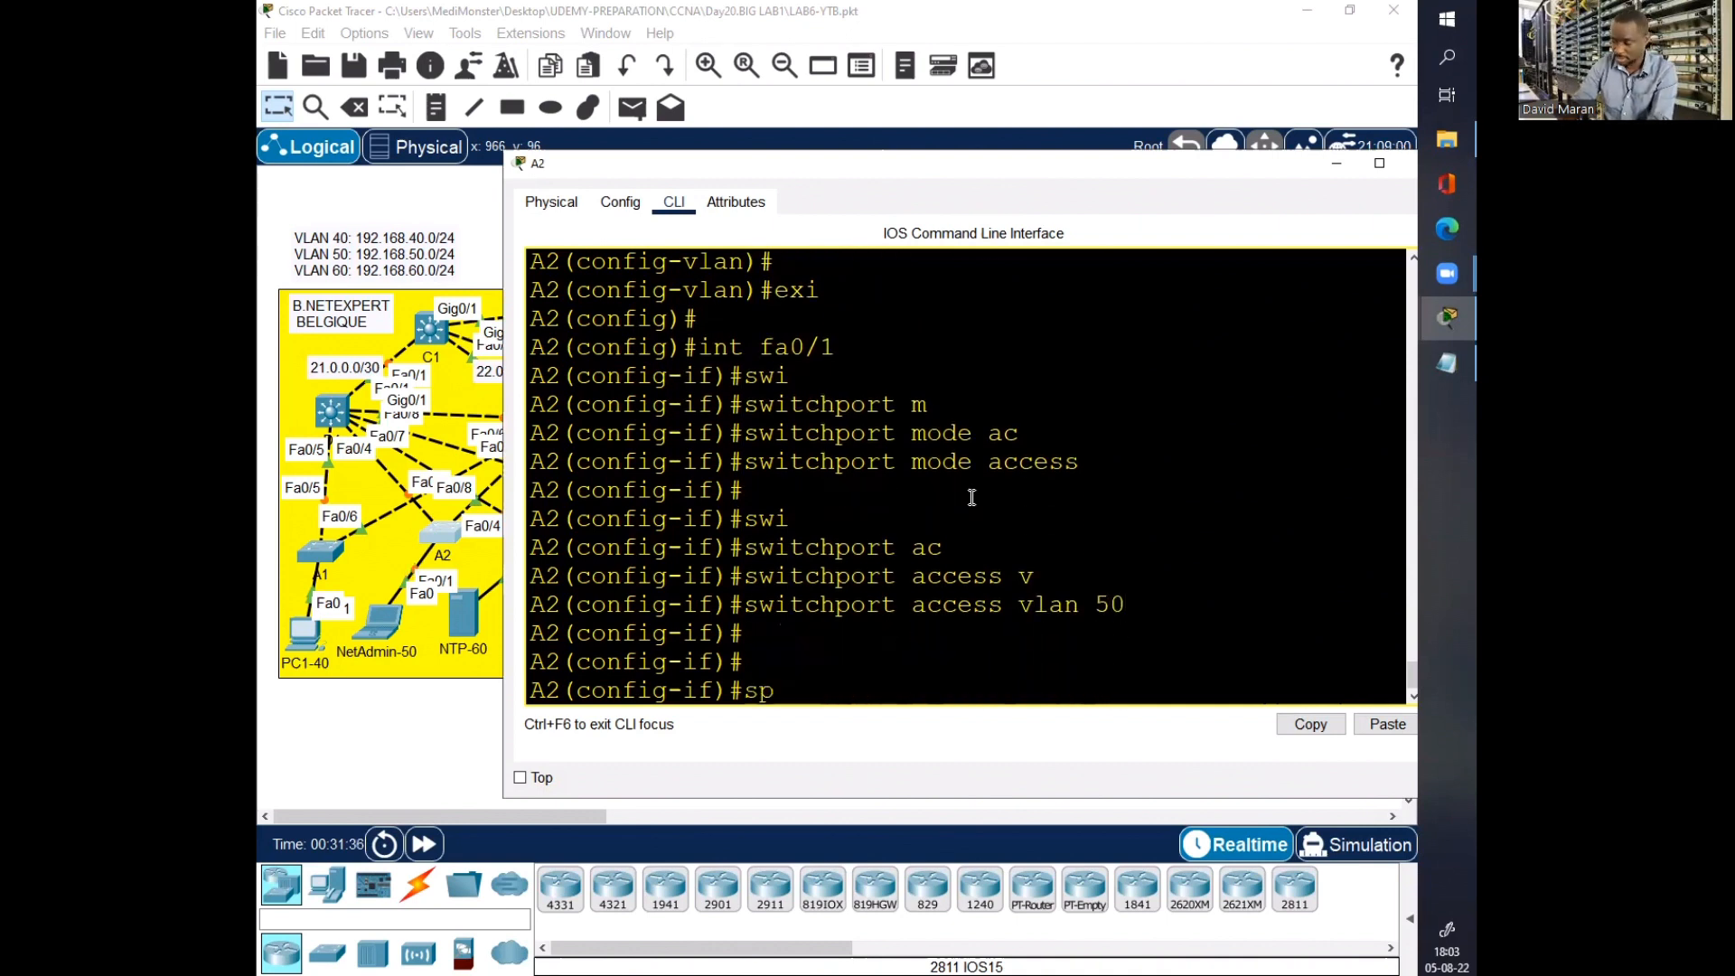
pyautogui.press('Tab')
pyautogui.press('Tab')
pyautogui.write('an')
pyautogui.press('Tab')
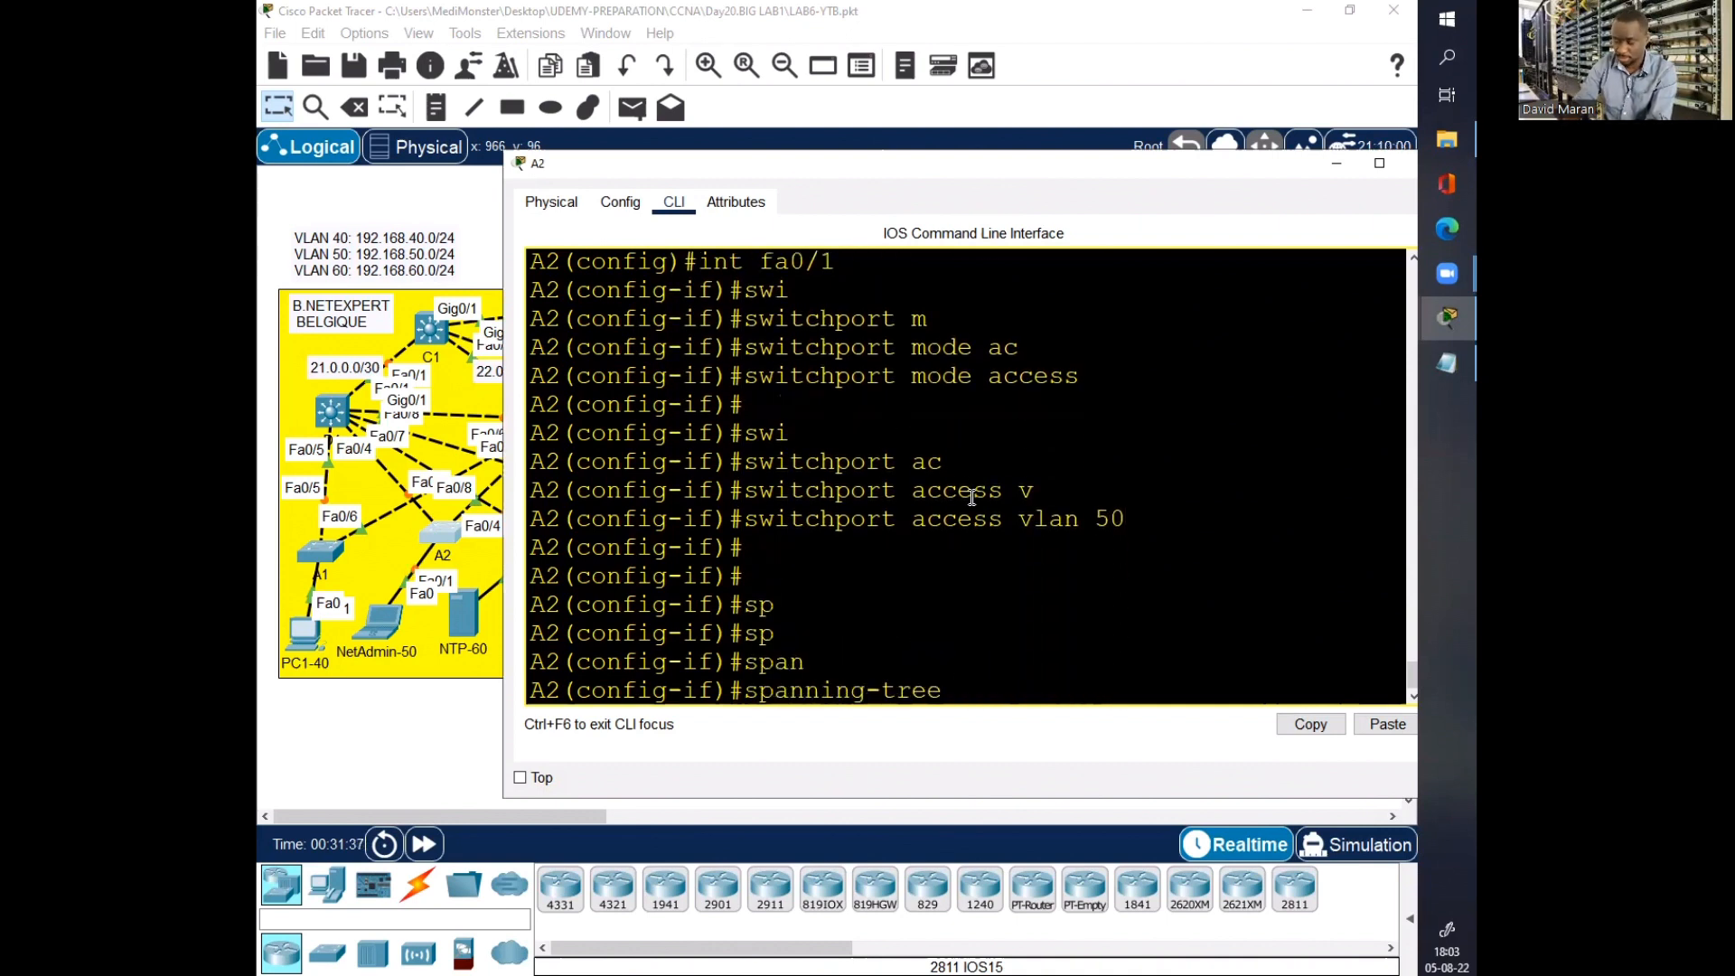
pyautogui.write('po')
pyautogui.press('Tab')
pyautogui.press('Return')
pyautogui.press('Return')
pyautogui.press('Return')
# Step: Save A2's configuration with "do wr" and close its console to return to the topology
pyautogui.write('do wr')
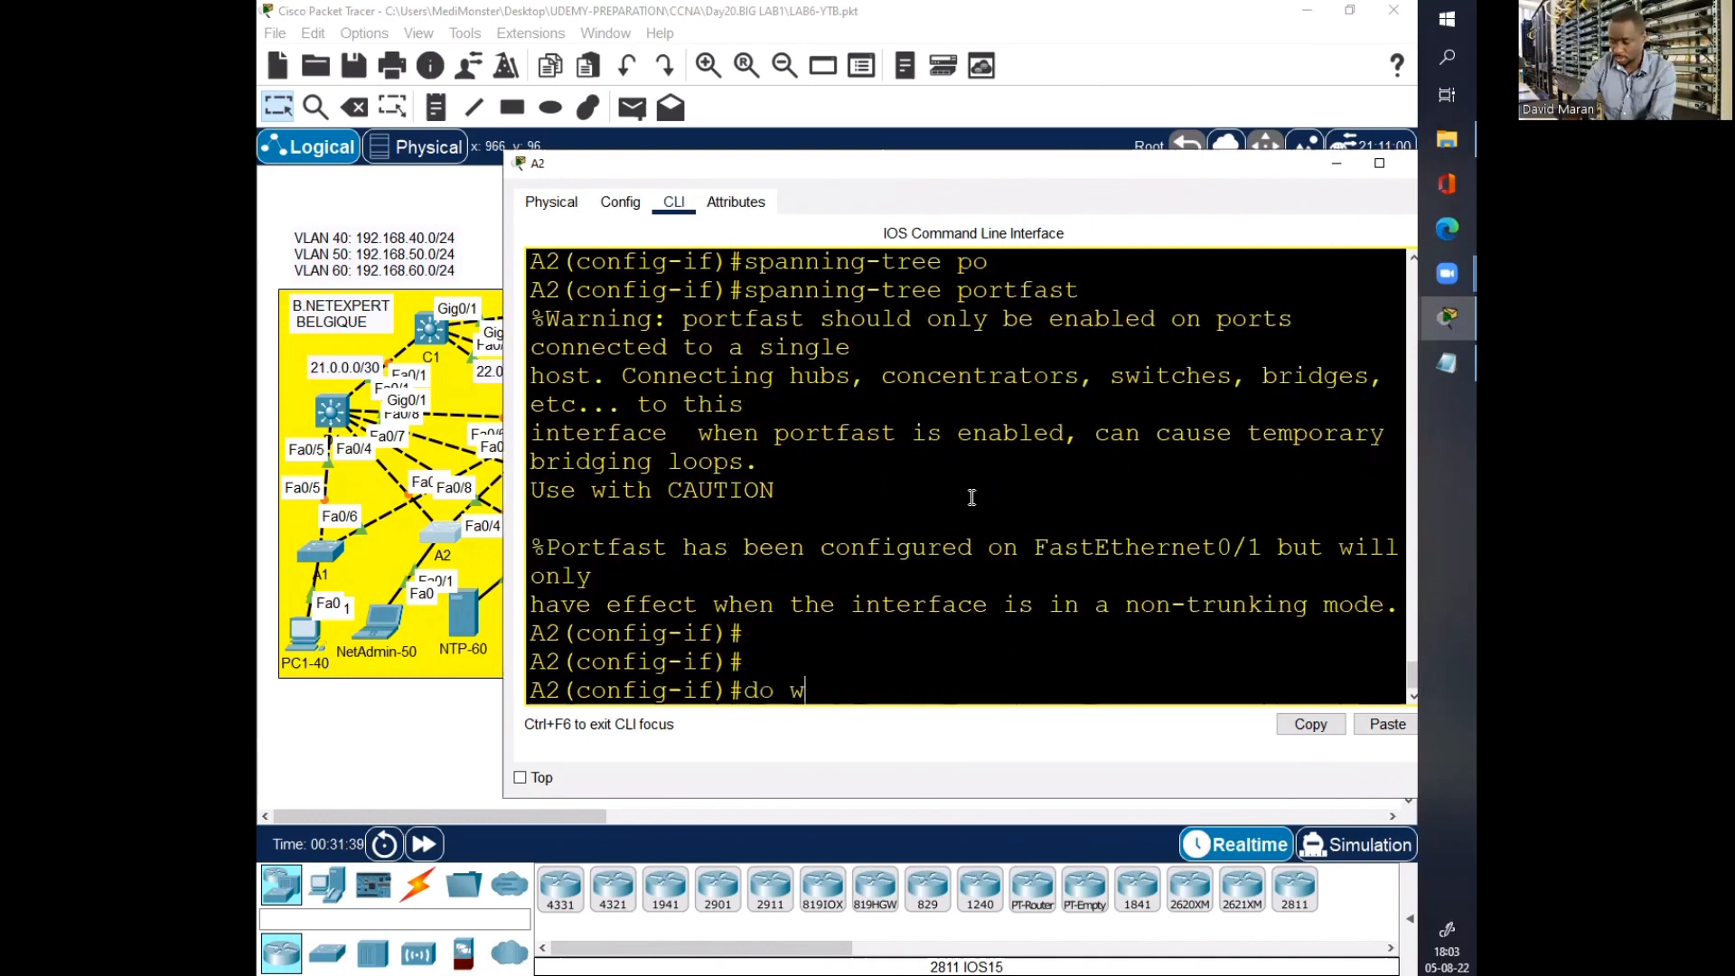
pyautogui.press('Return')
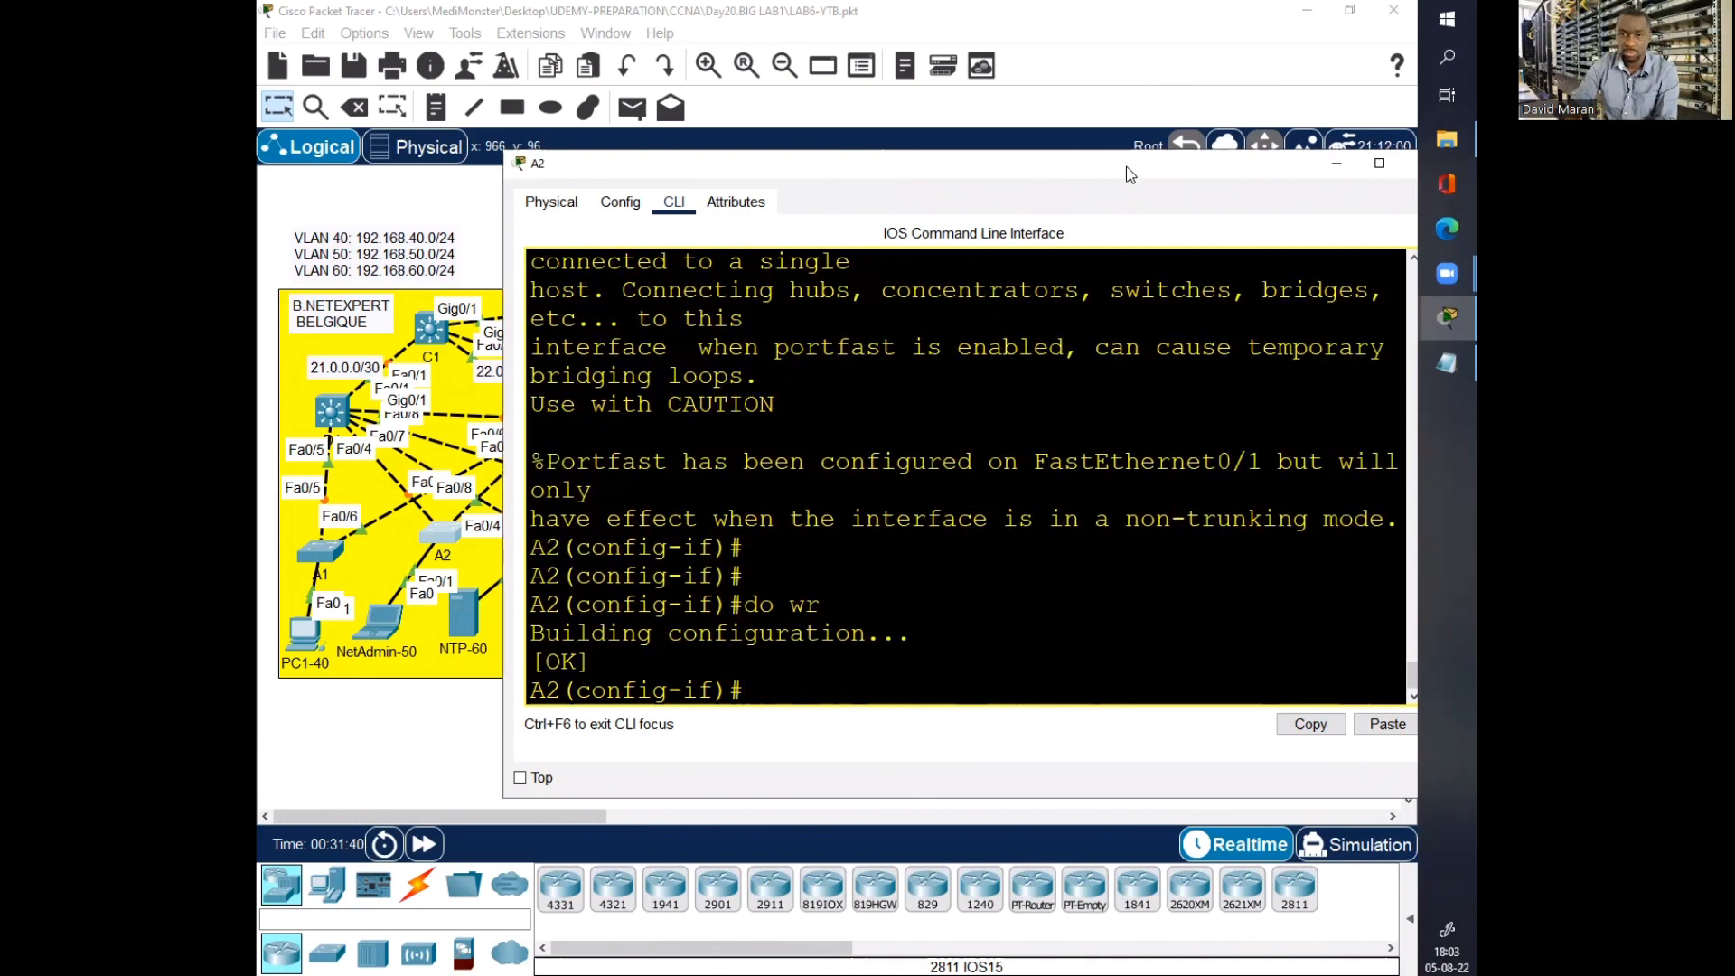
pyautogui.moveTo(1126, 166); pyautogui.dragTo(981, 264)
pyautogui.click(1277, 263)
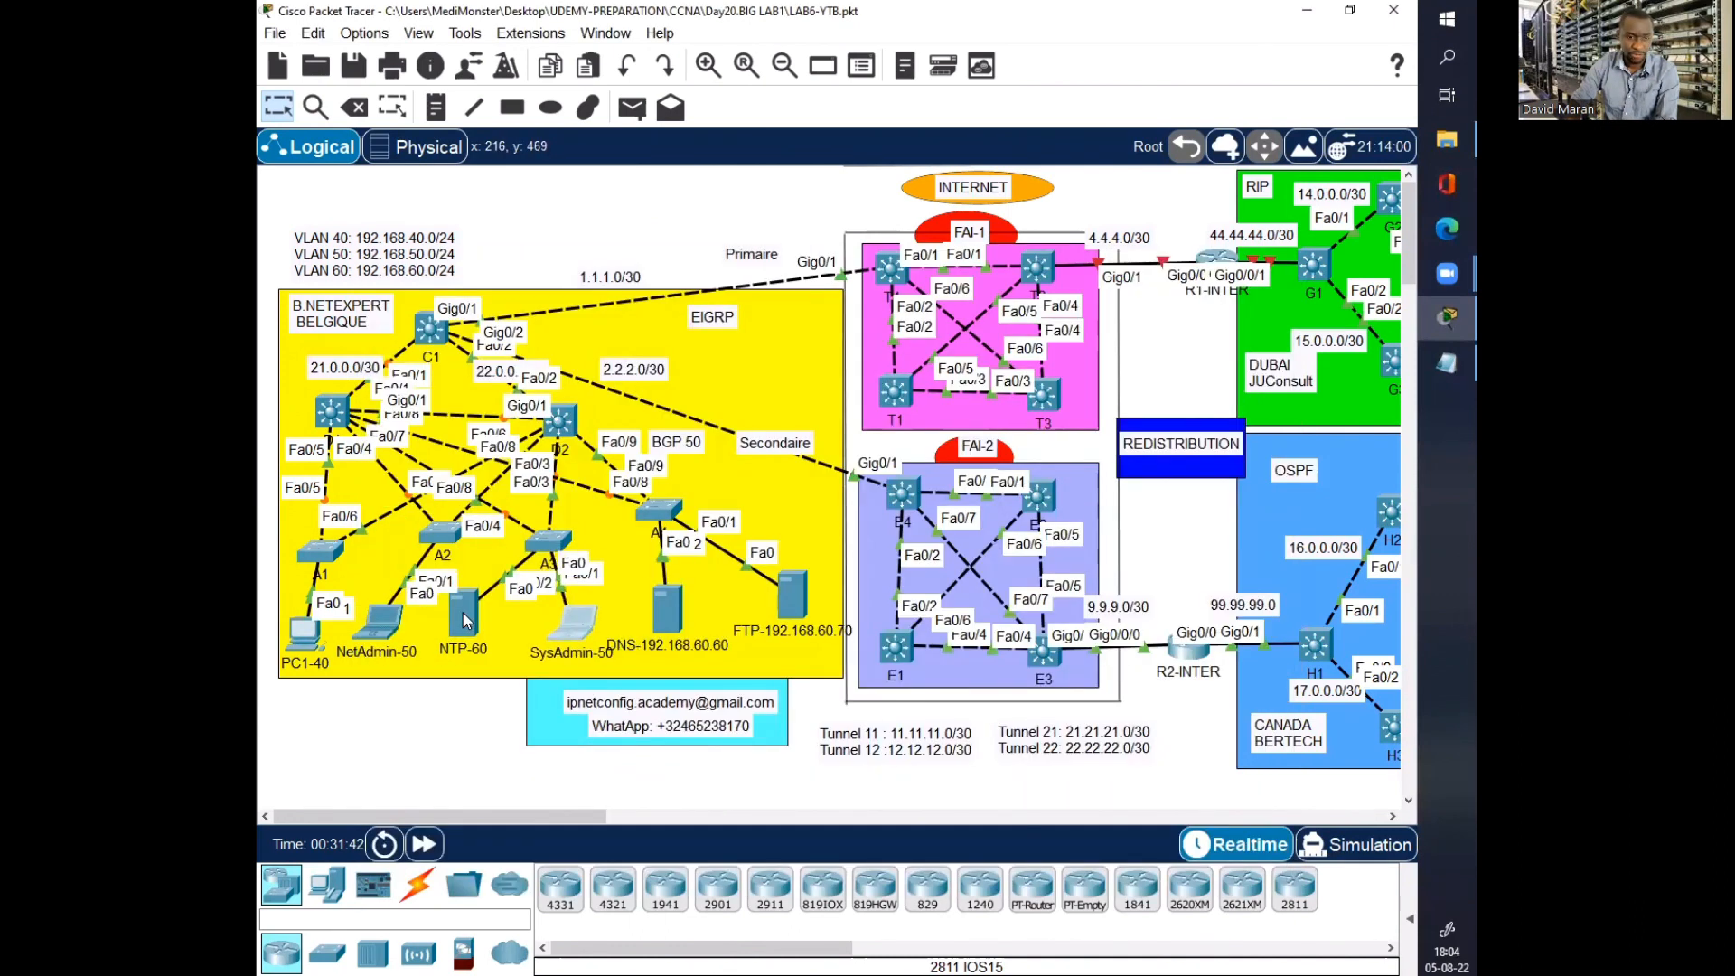
# Step: Move the NTP-60 server slightly closer to NetAdmin-50, and leave VLAN configuration mode in switch A3's console with "exi"
pyautogui.moveTo(604, 593); pyautogui.dragTo(454, 615)
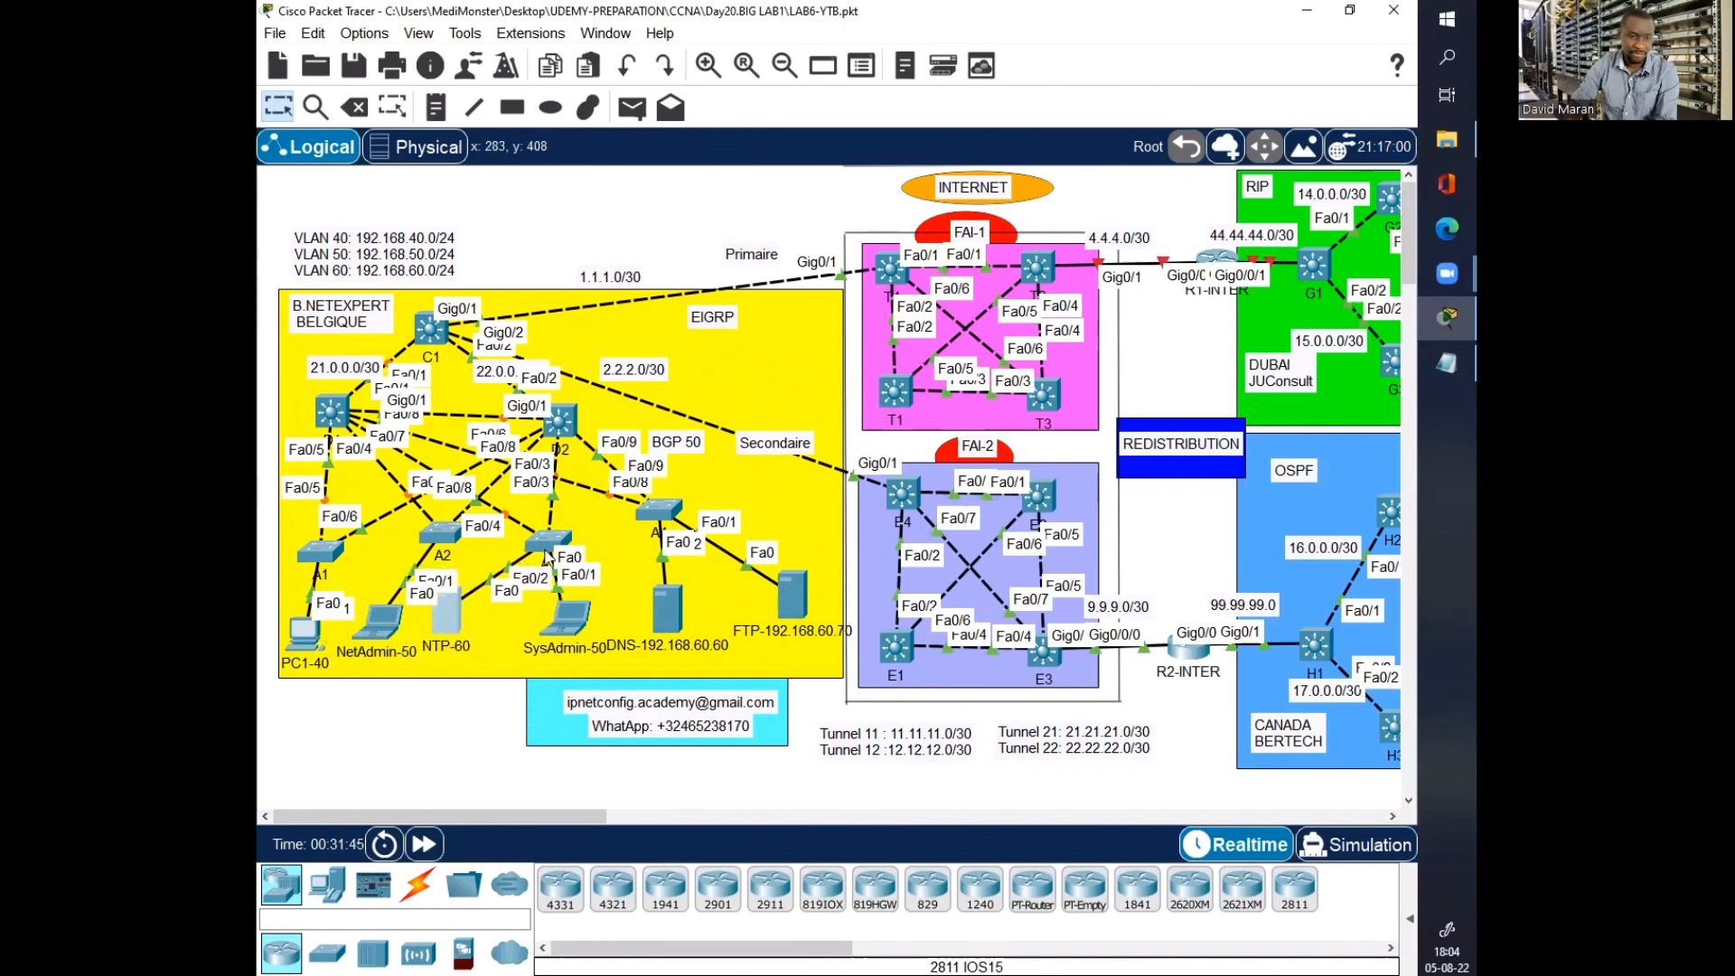
pyautogui.click(547, 542)
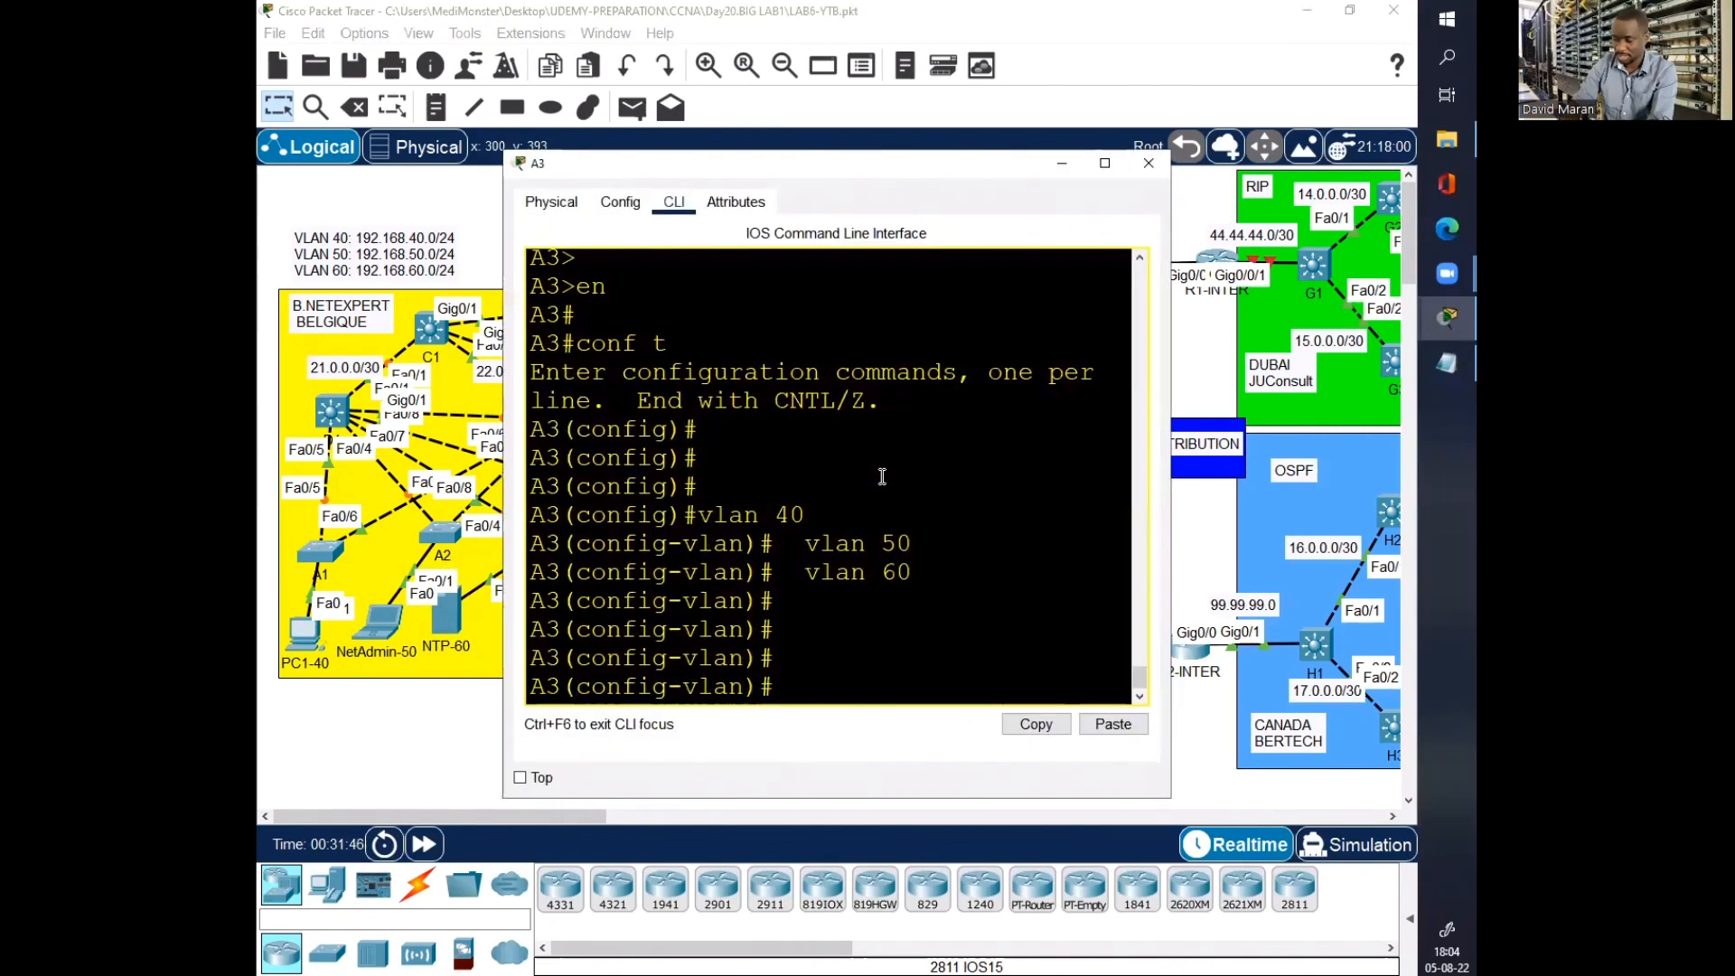
pyautogui.press('Return')
pyautogui.press('Return')
pyautogui.write('exi')
pyautogui.press('Return')
# Step: Enter interface fa0/2 on A3 and set it to access mode with "switchport mode access"
pyautogui.write('int fa')
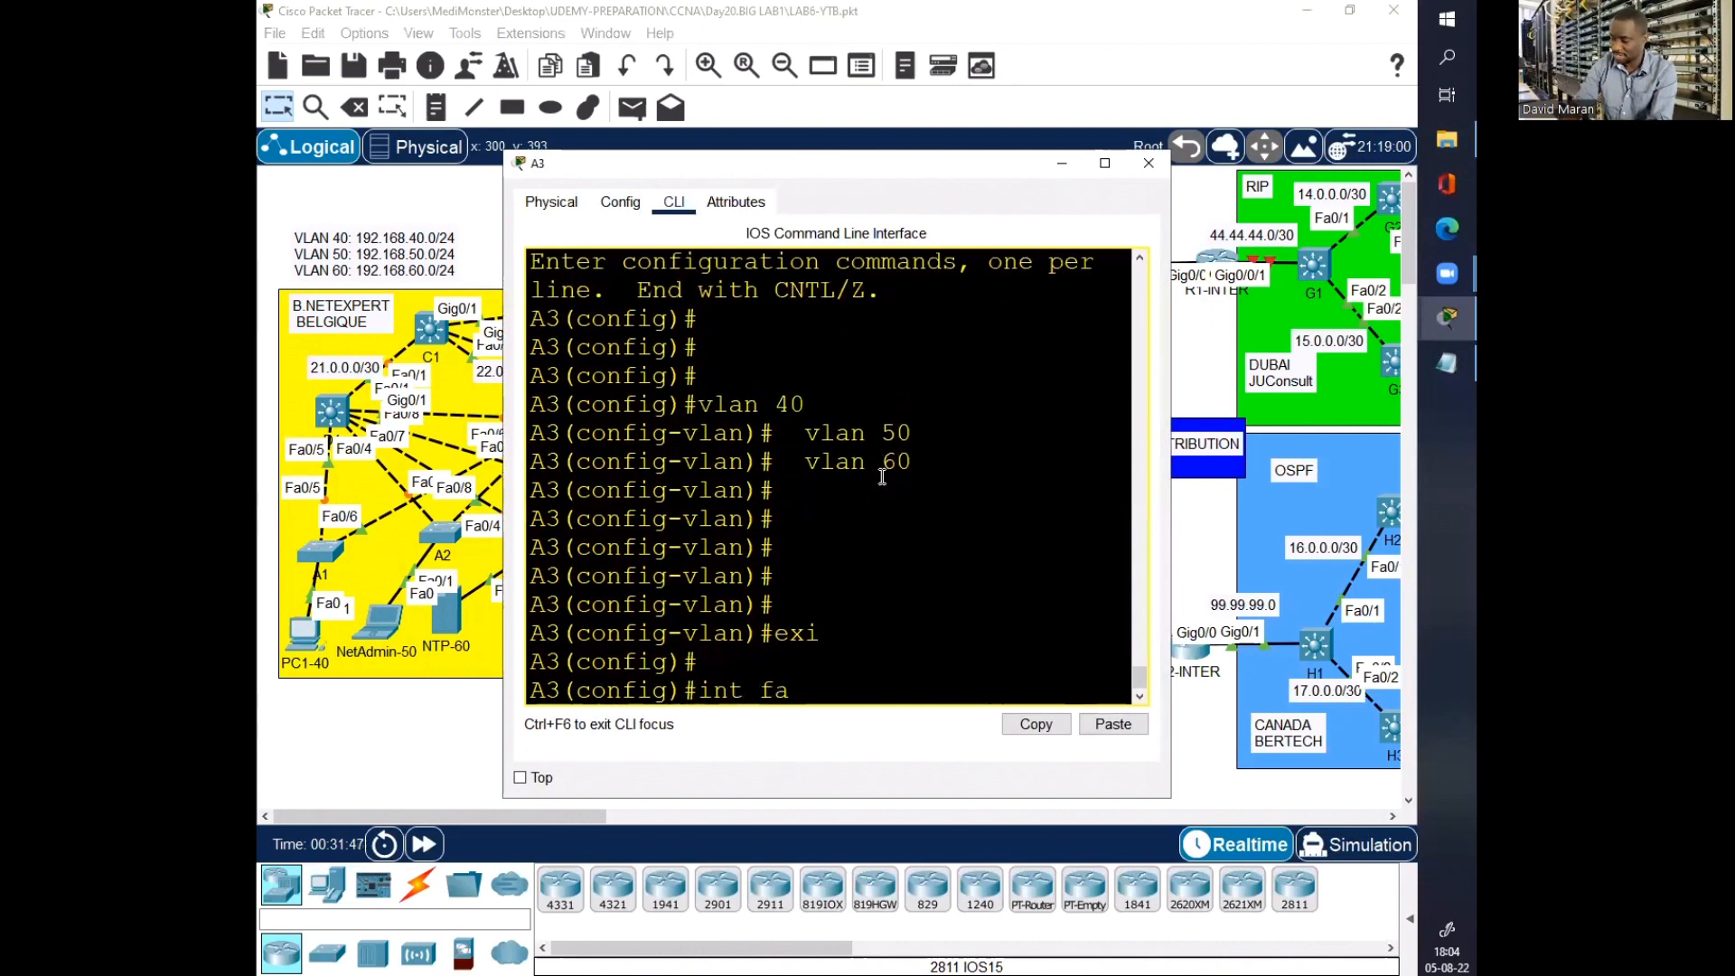
pyautogui.write('0/2')
pyautogui.press('Return')
pyautogui.write('swi')
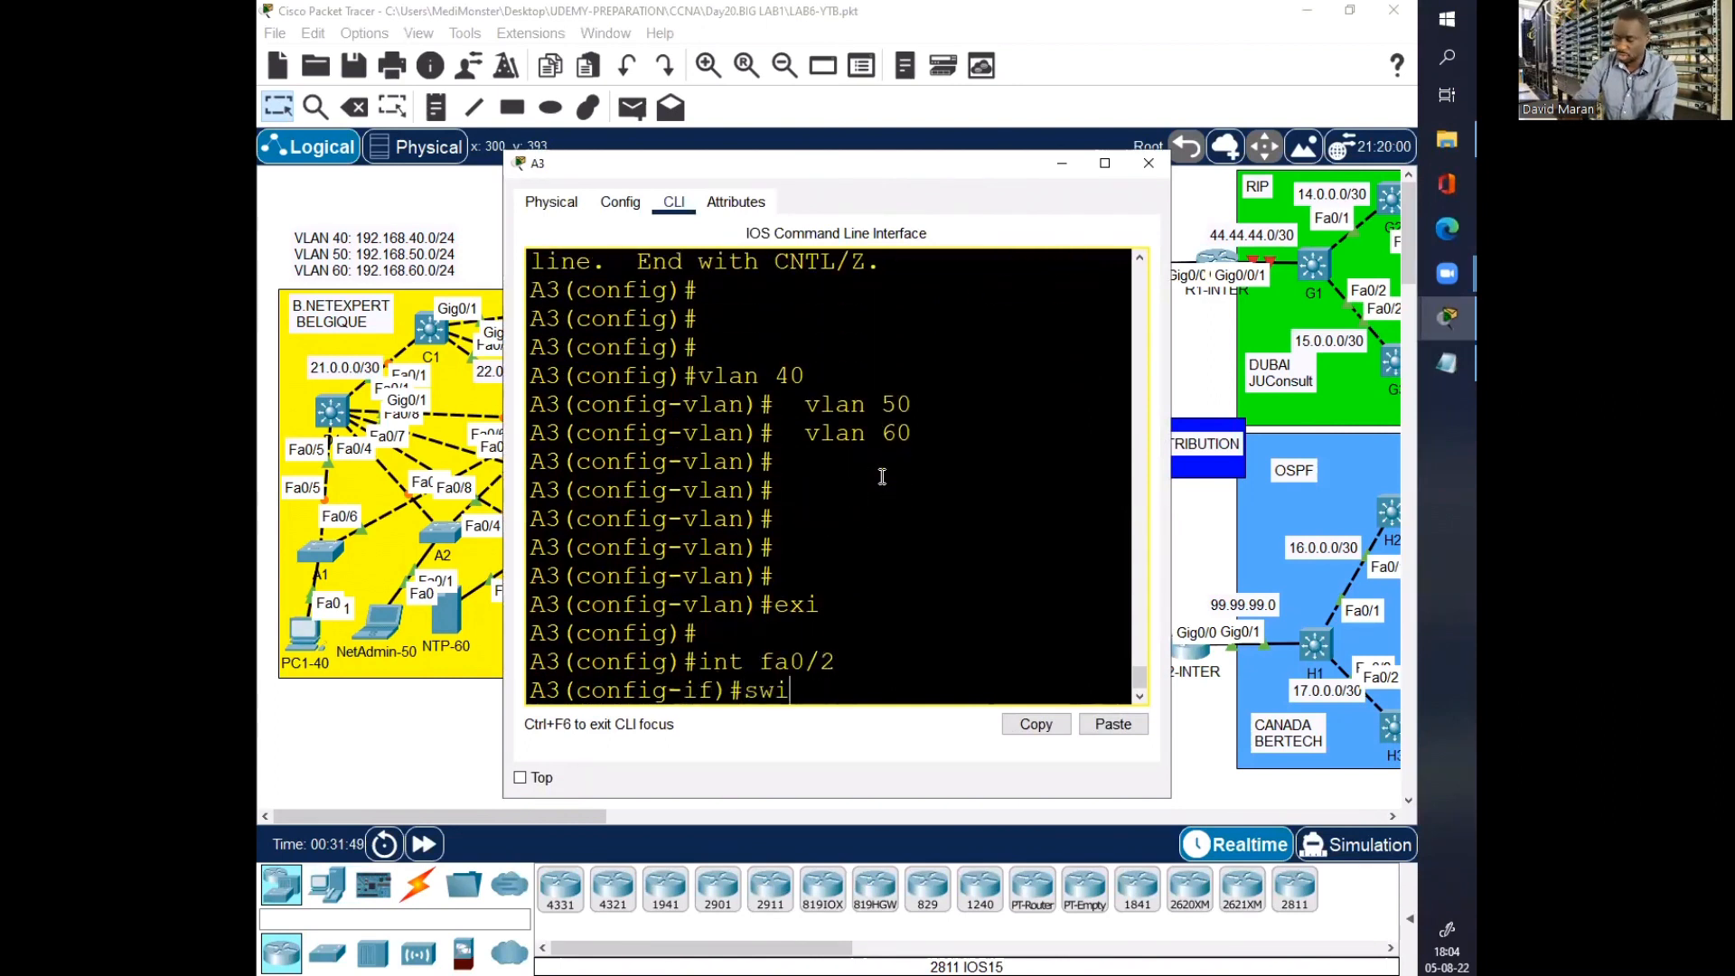
pyautogui.press('Tab')
pyautogui.write('mo')
pyautogui.press('Tab')
pyautogui.write('ac')
pyautogui.press('Tab')
pyautogui.press('Return')
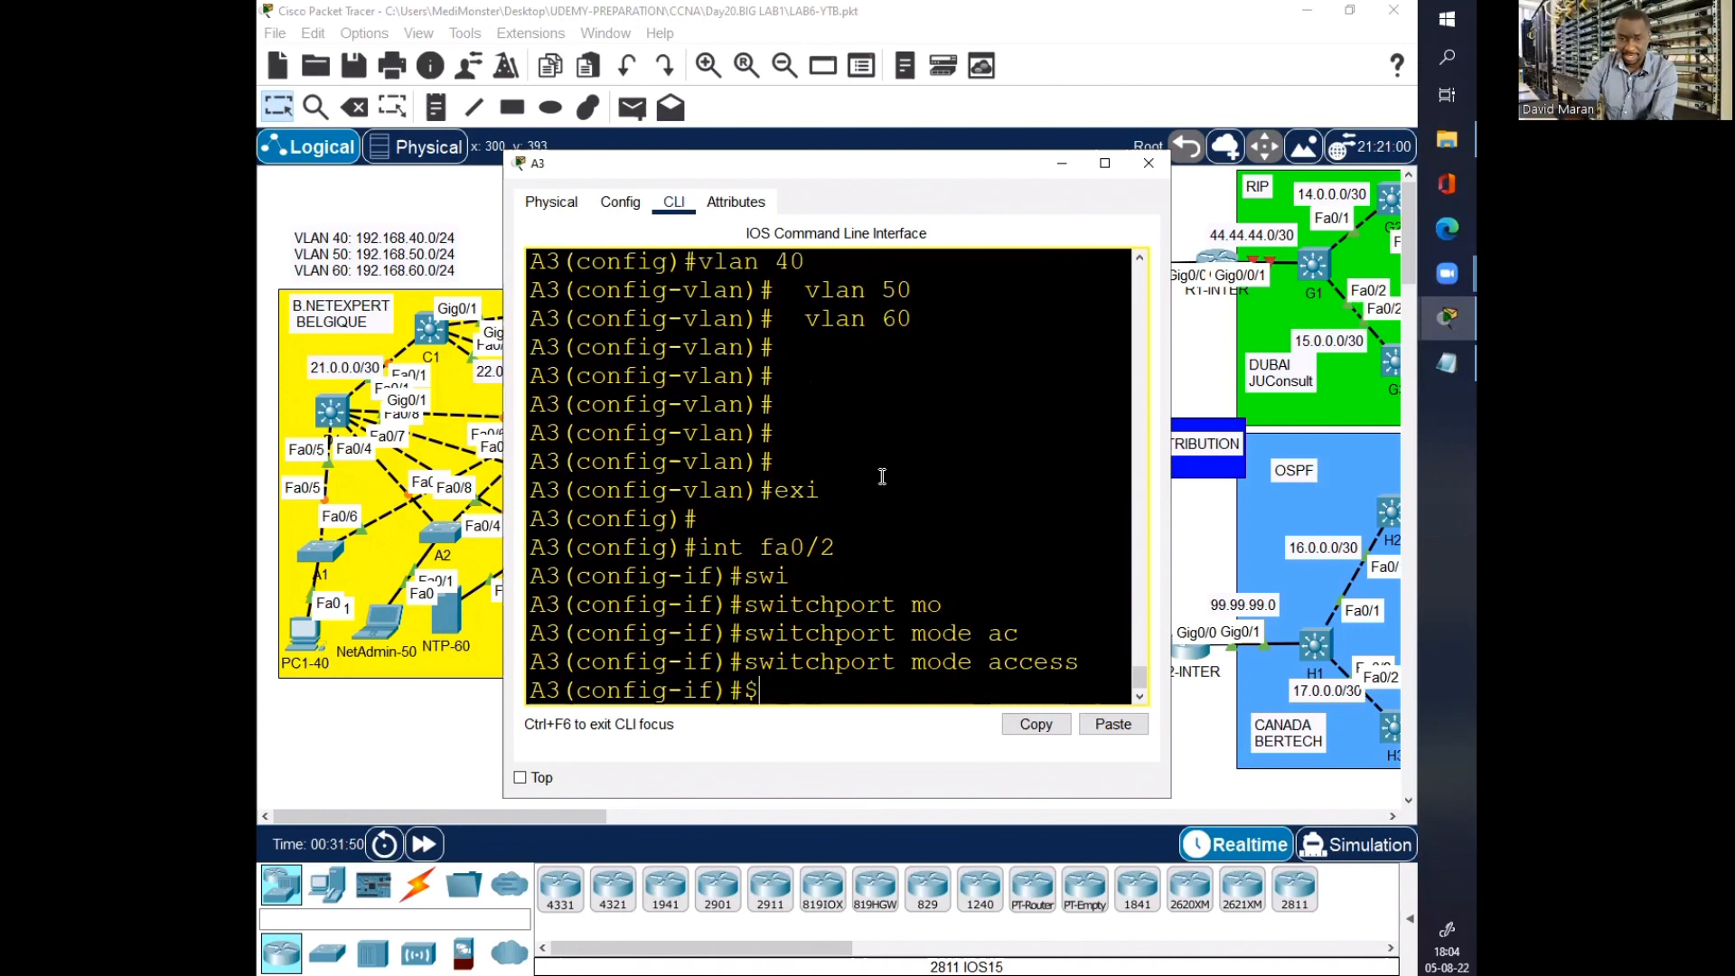
# Step: Assign A3's fa0/2 port to VLAN 60 with "switchport access vlan 60", keeping the console beside the topology
pyautogui.write('swi')
pyautogui.press('Tab')
pyautogui.write('ac')
pyautogui.press('Tab')
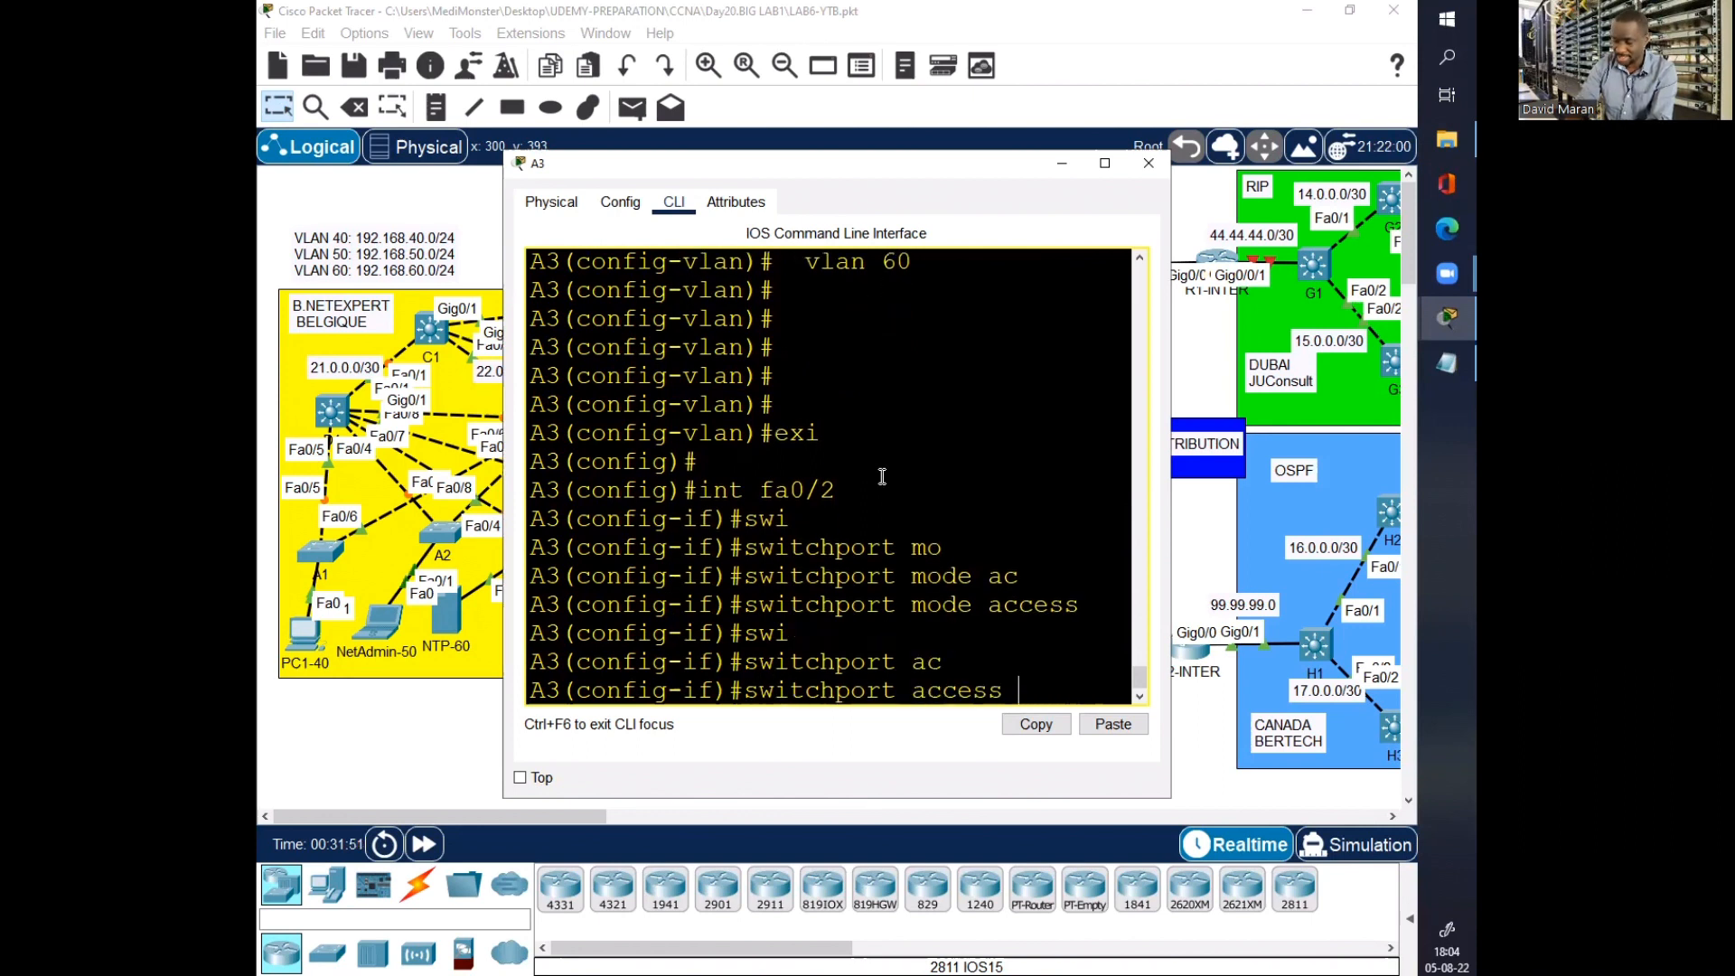
pyautogui.write('v')
pyautogui.press('Tab')
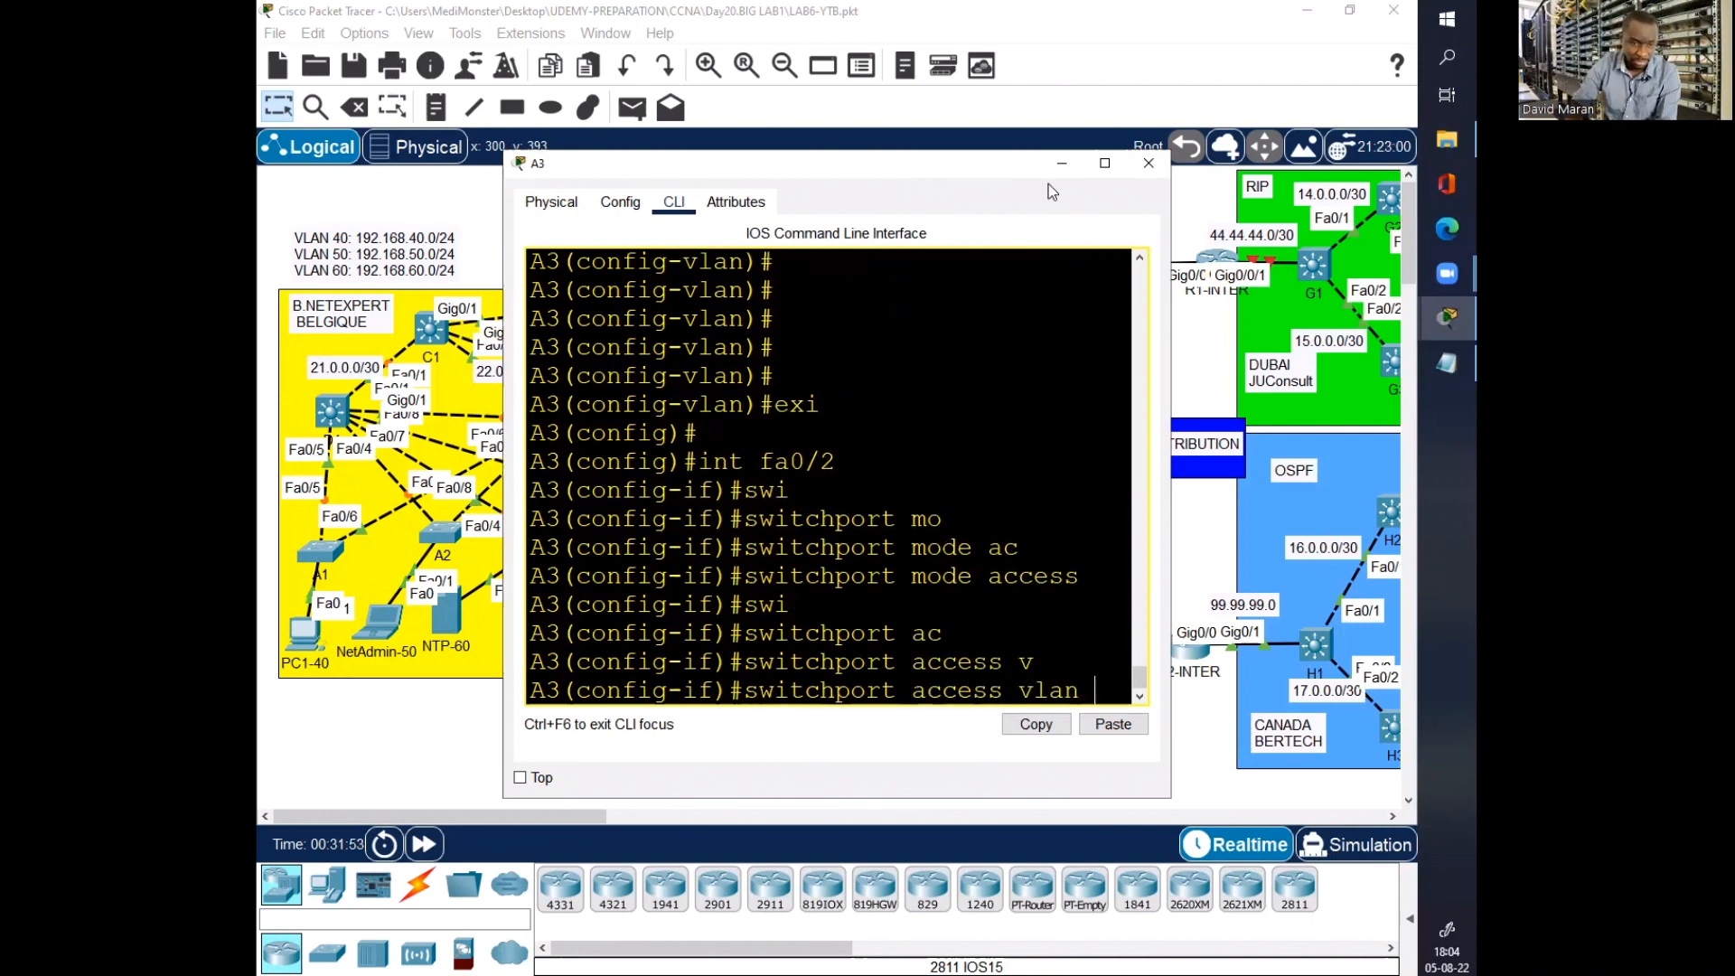
pyautogui.moveTo(931, 172); pyautogui.dragTo(1115, 206)
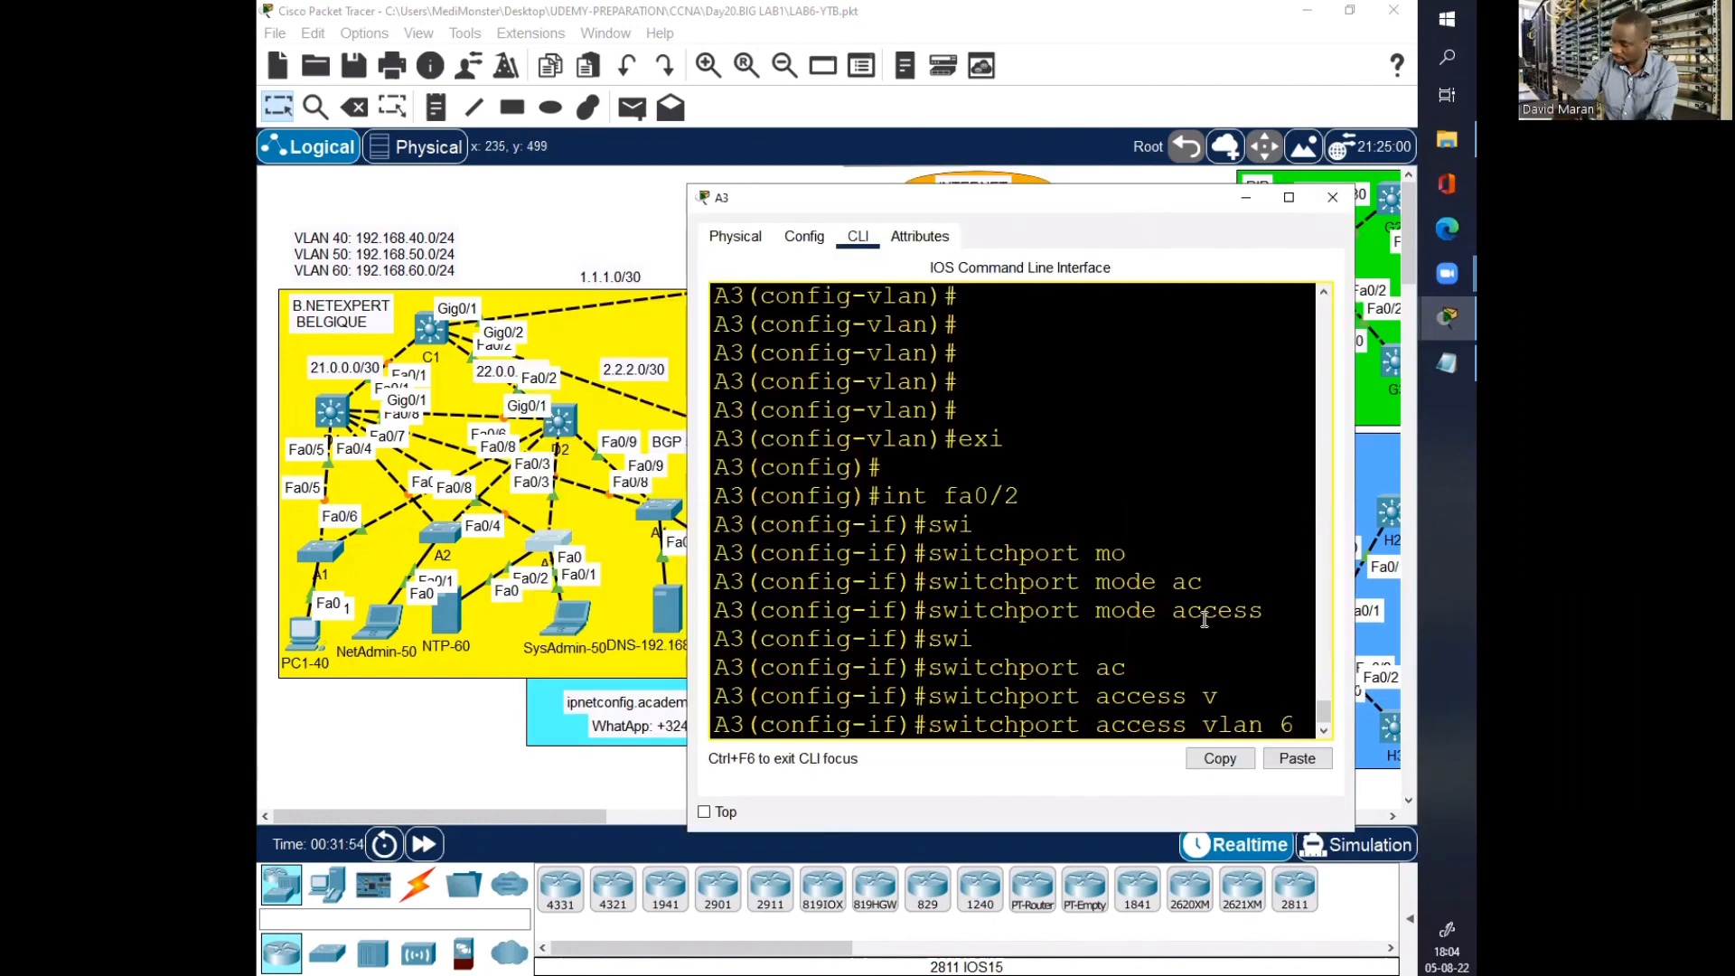
pyautogui.write('0')
pyautogui.press('Return')
pyautogui.press('Return')
pyautogui.press('Return')
pyautogui.press('Return')
# Step: Leave fa0/2 on A3, enter interface fa0/1 and set it to access mode with "switchport mode access"
pyautogui.write('exi')
pyautogui.press('Return')
pyautogui.press('Return')
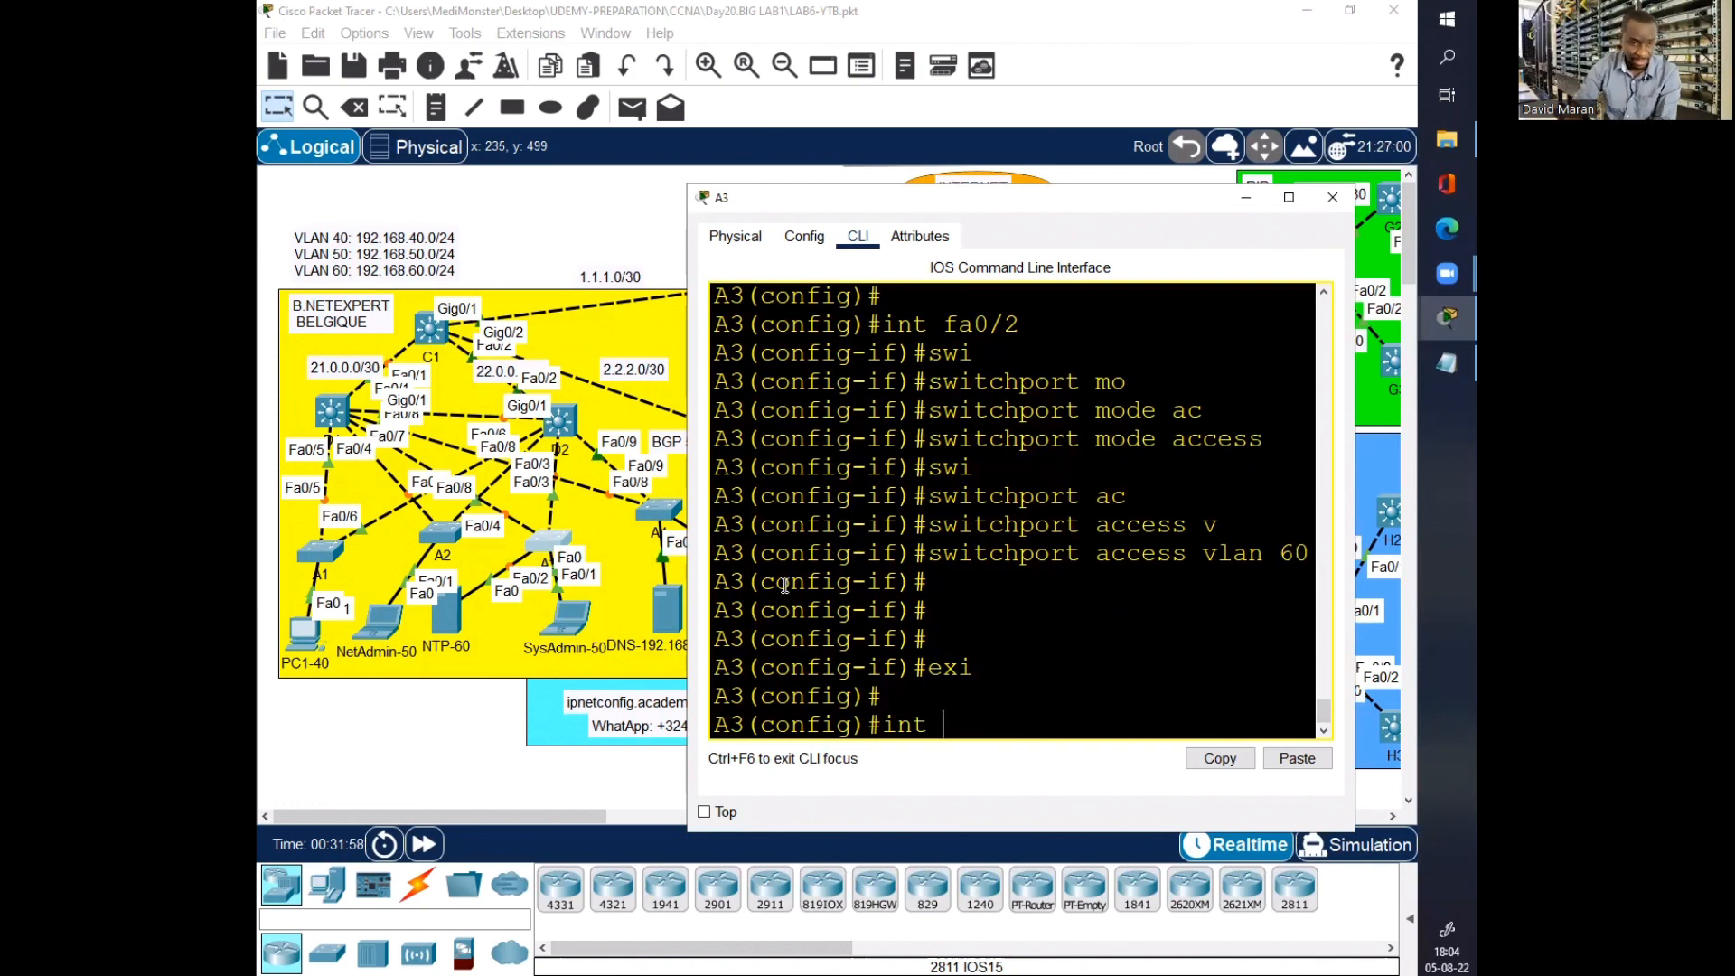
pyautogui.write('fa0/')
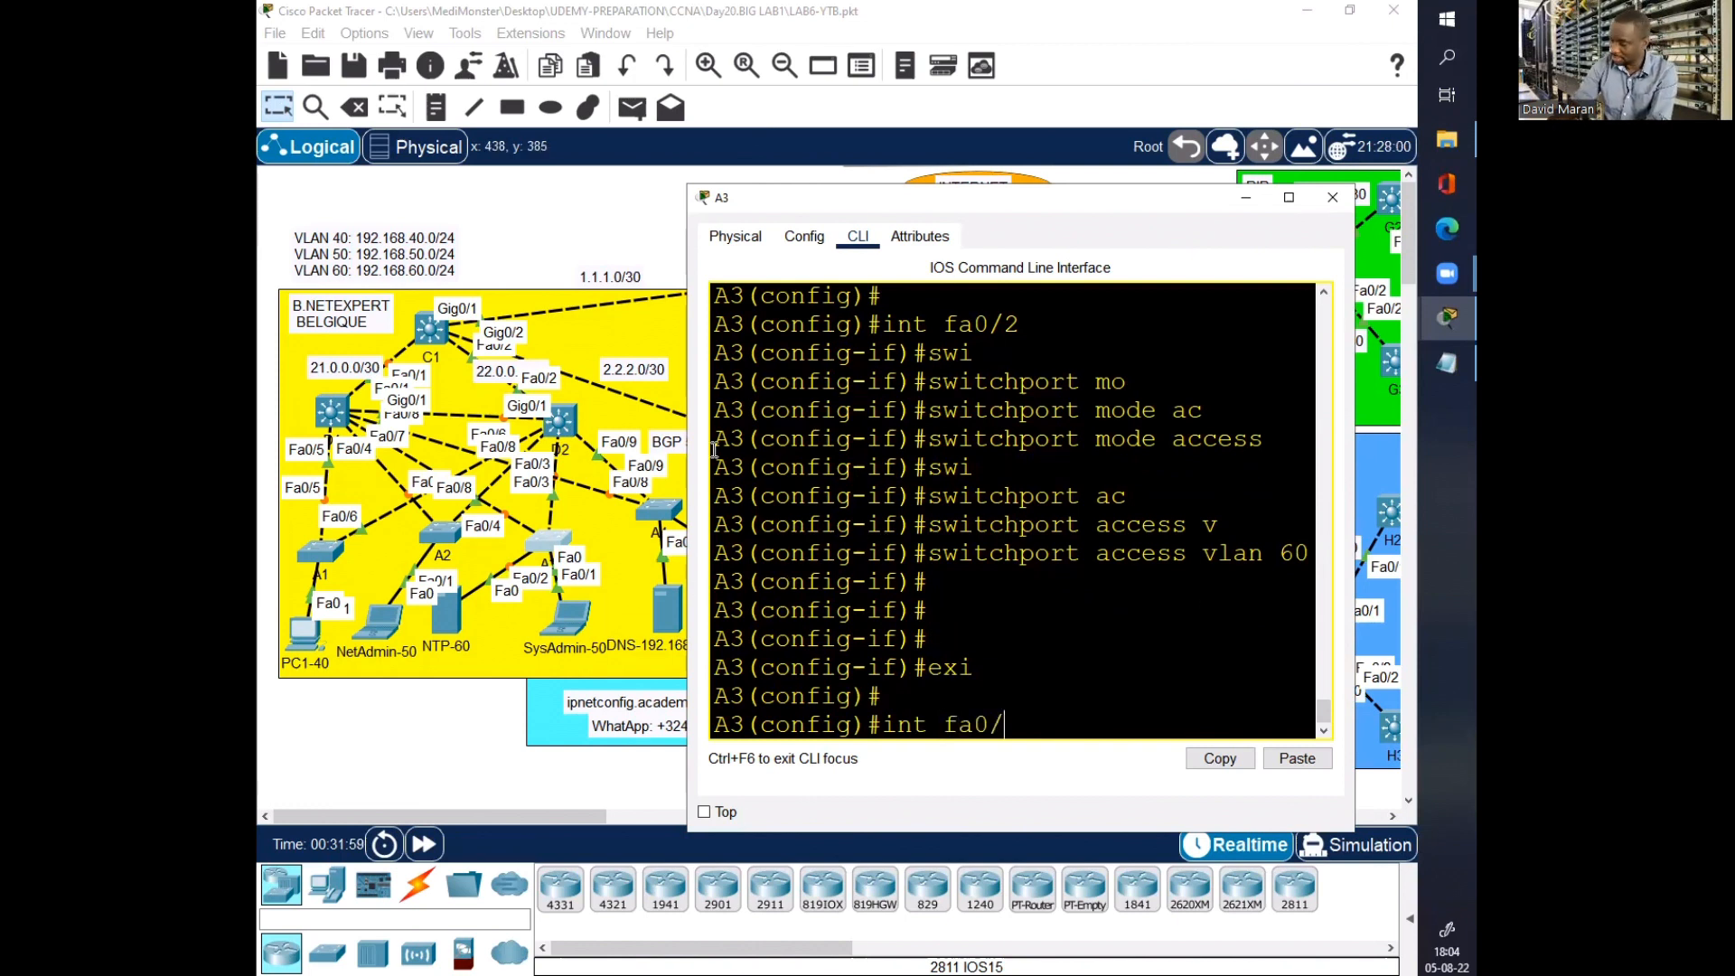
pyautogui.write('1')
pyautogui.press('Return')
pyautogui.write('swi')
pyautogui.press('Return')
pyautogui.write('switchport mo')
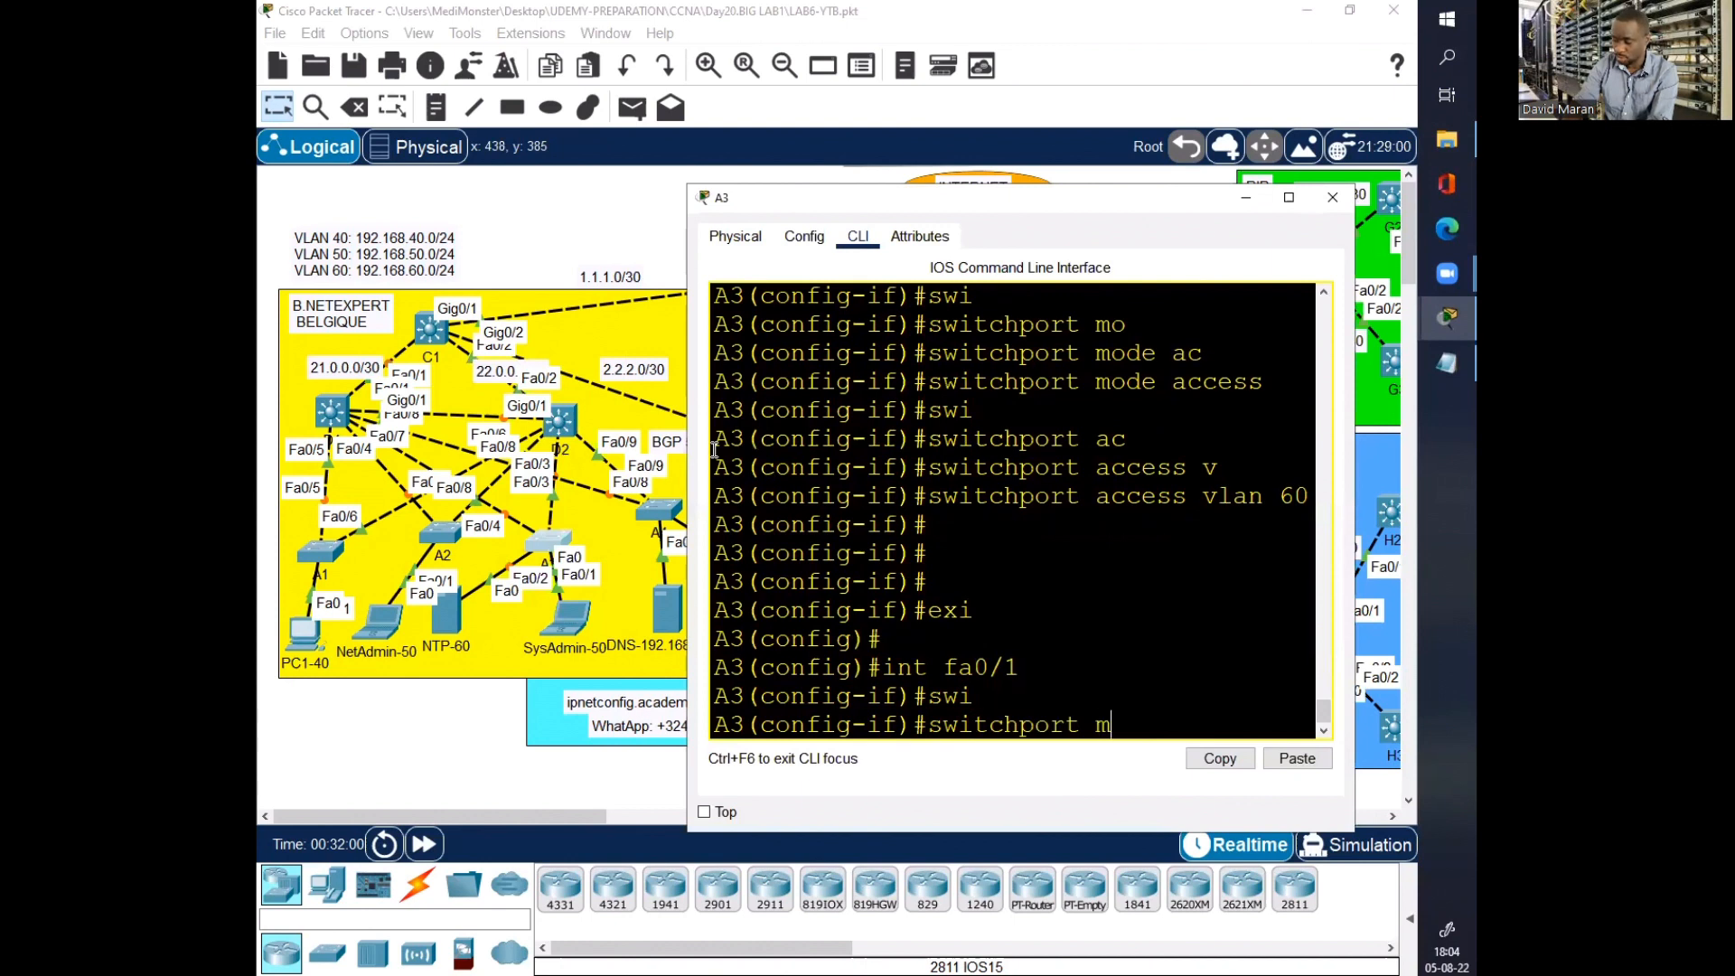
pyautogui.press('Return')
pyautogui.write('switchport mode ac')
pyautogui.press('Return')
pyautogui.write('switchport mode access')
pyautogui.press('Return')
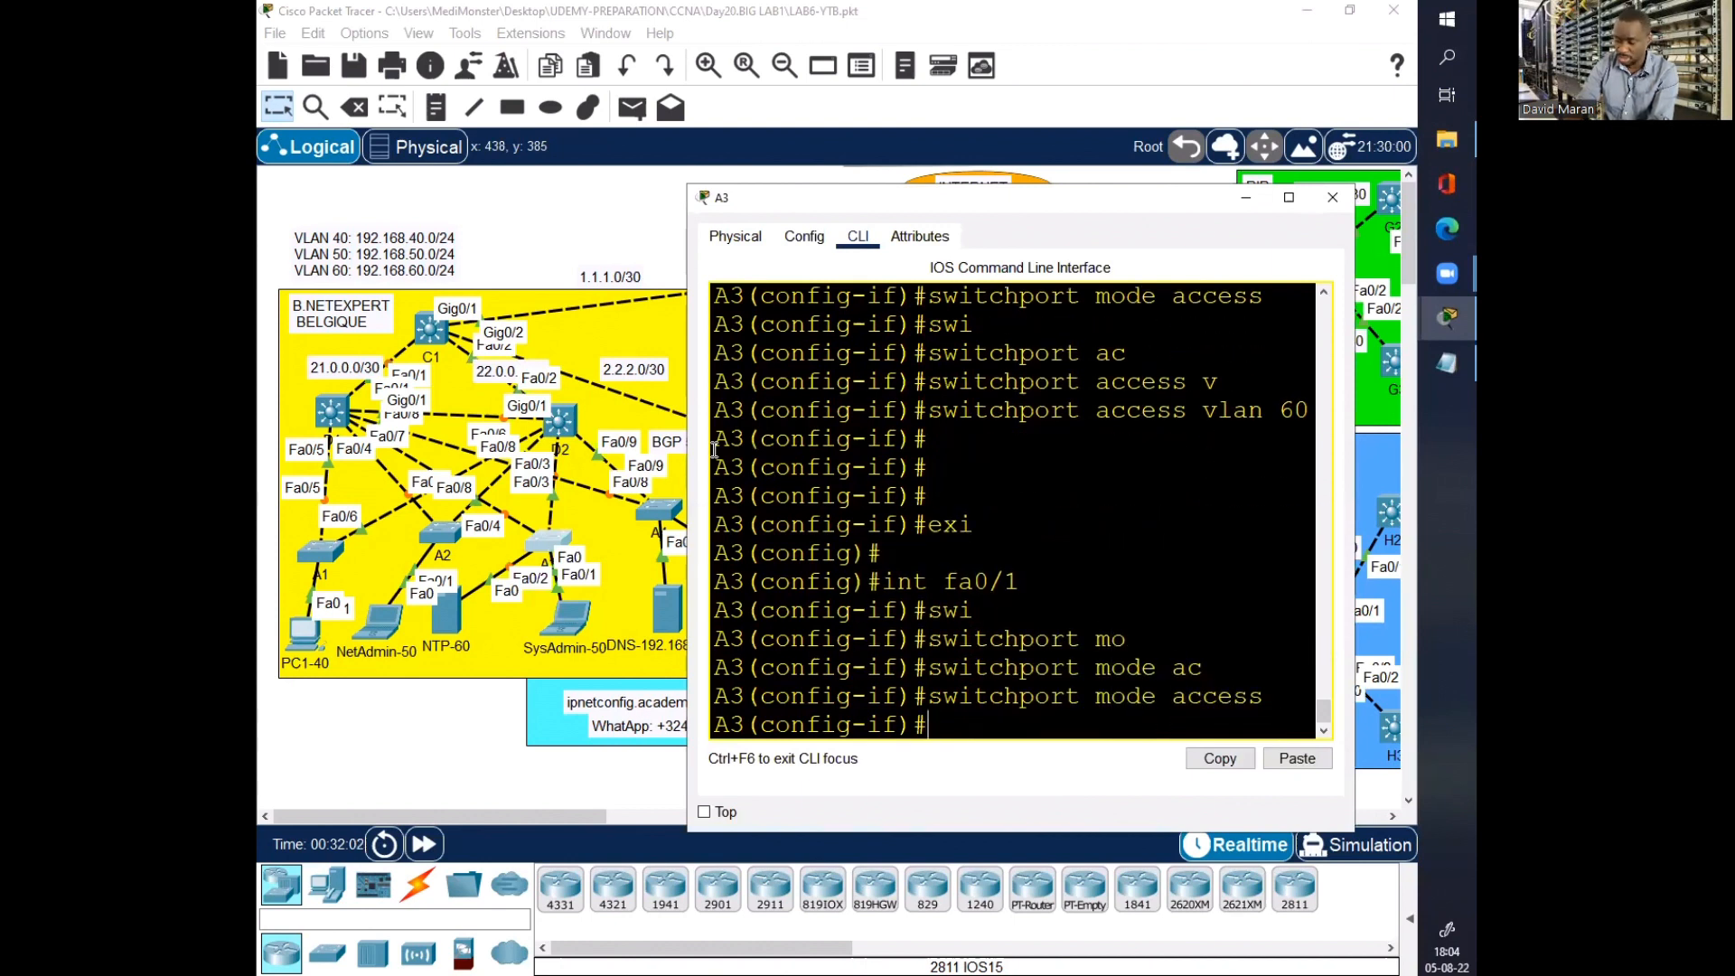
# Step: Assign A3's fa0/1 port to VLAN 50 with "switchport access vlan 50"
pyautogui.write('swi')
pyautogui.press('Tab')
pyautogui.write('ac')
pyautogui.press('Tab')
pyautogui.write('v')
pyautogui.press('Tab')
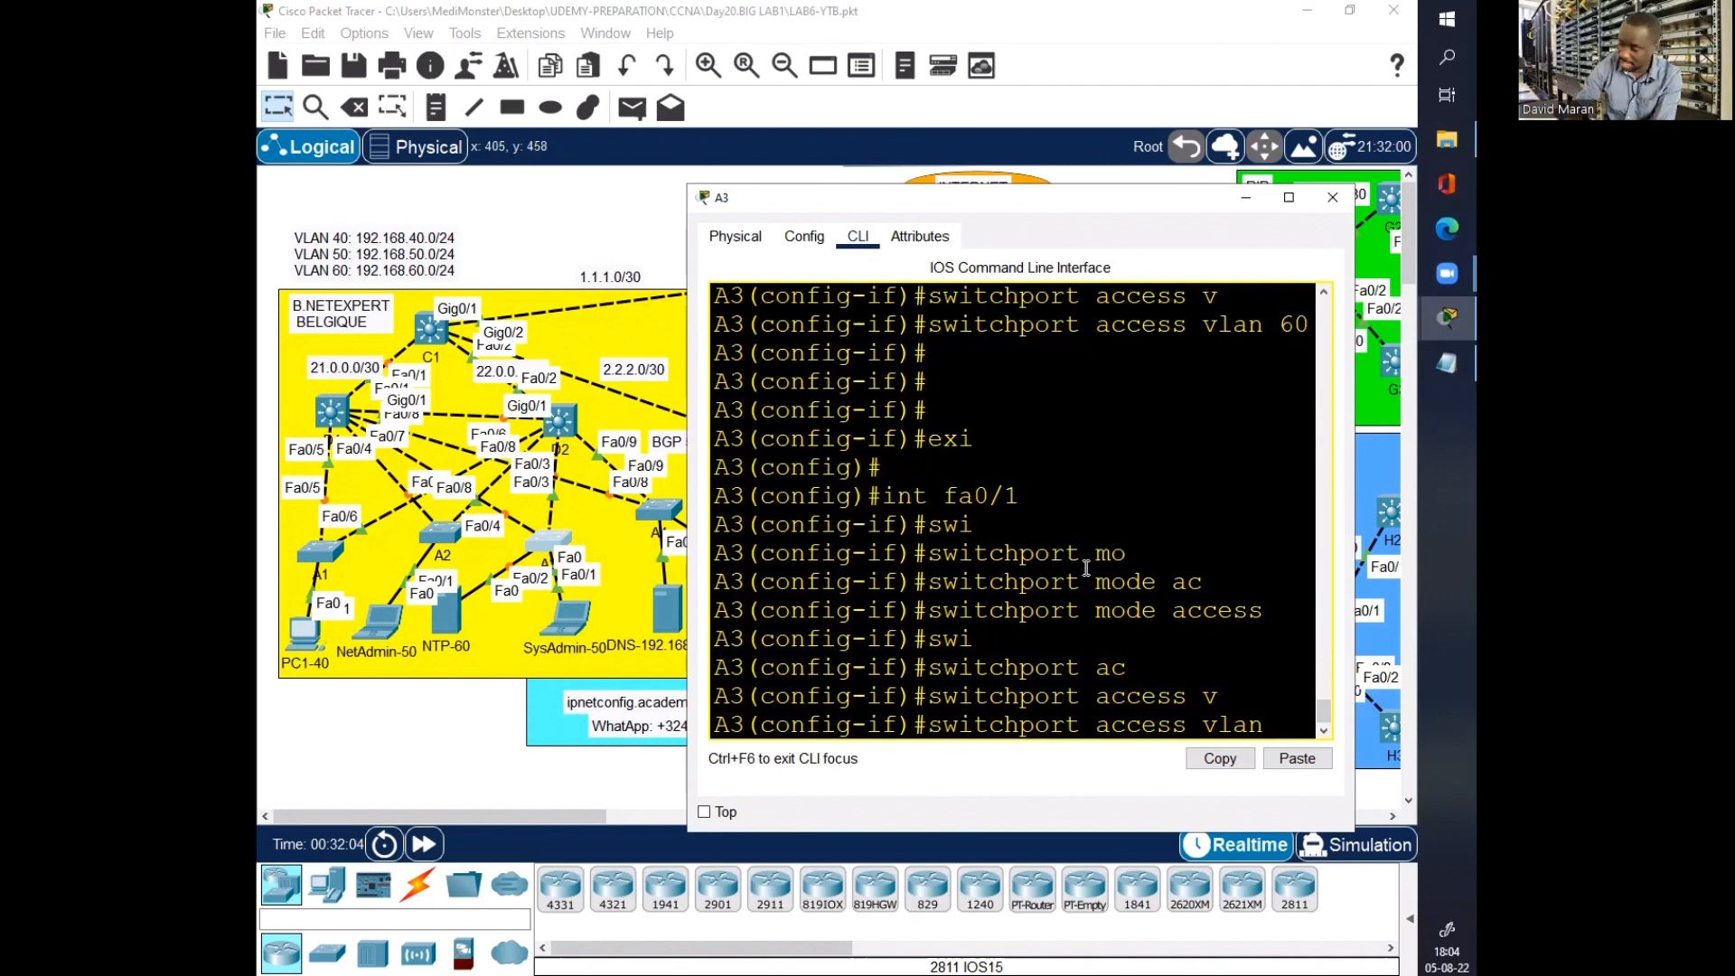
pyautogui.write('50')
pyautogui.press('Return')
pyautogui.press('Return')
pyautogui.press('Return')
pyautogui.press('Return')
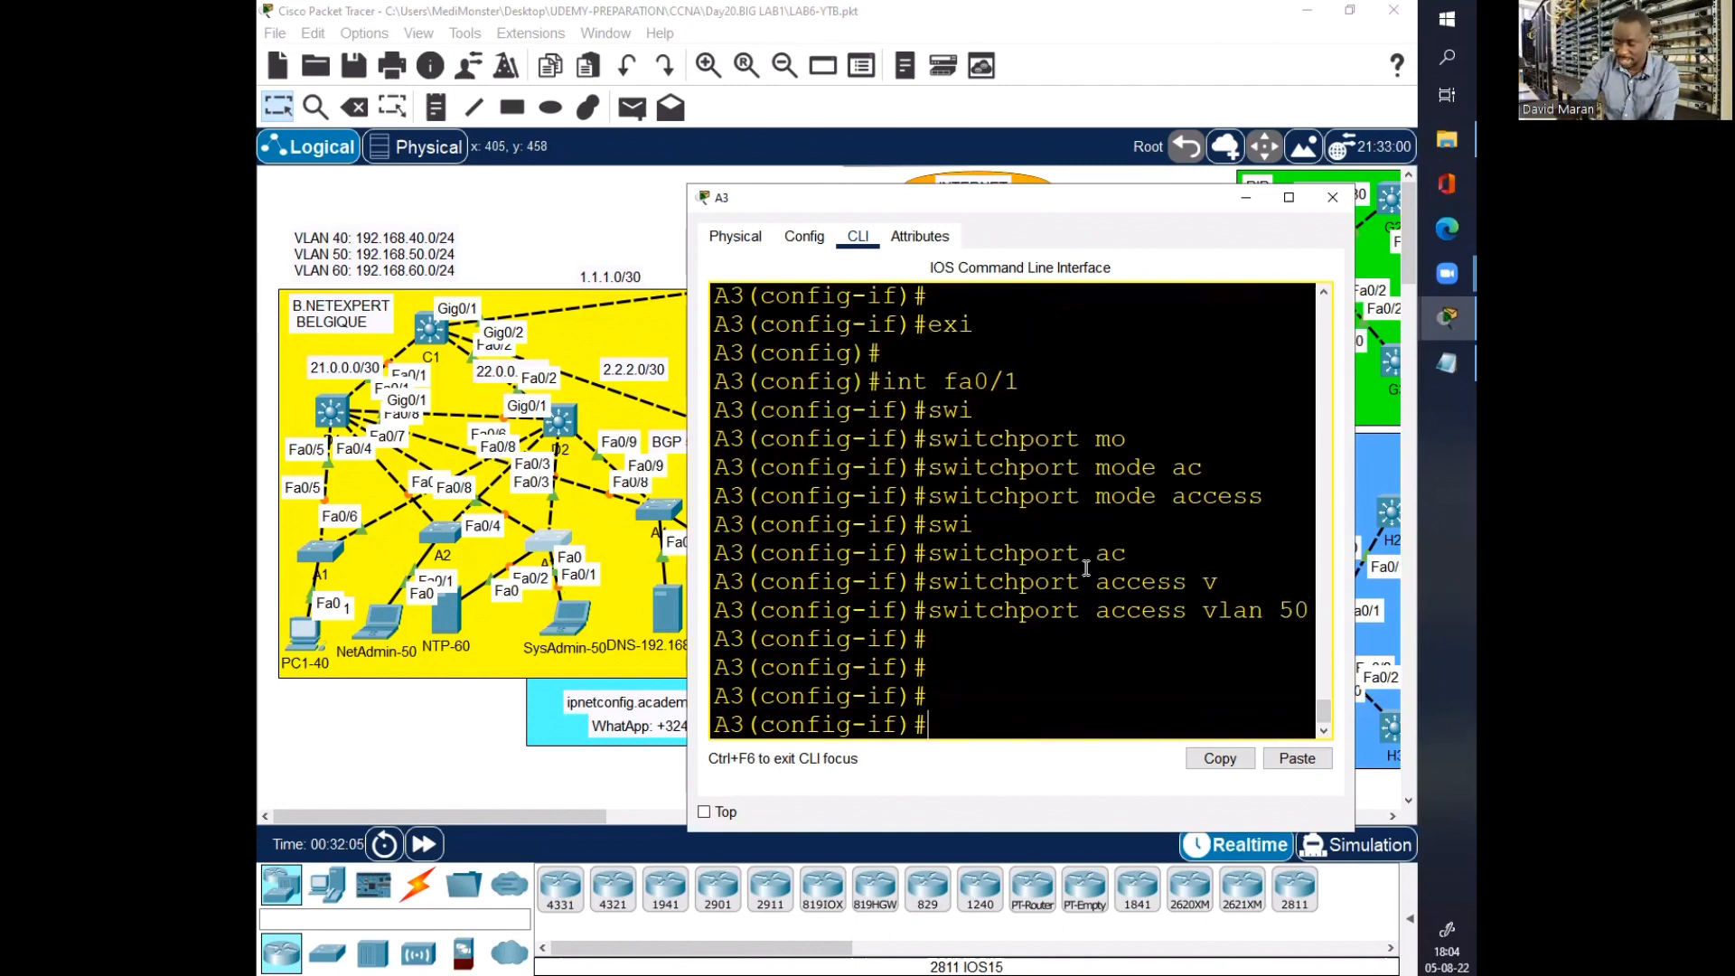
# Step: Enable PortFast on A3's fa0/1 port with "spanning-tree portfast"
pyautogui.write('spa')
pyautogui.press('Tab')
pyautogui.write('po')
pyautogui.press('Tab')
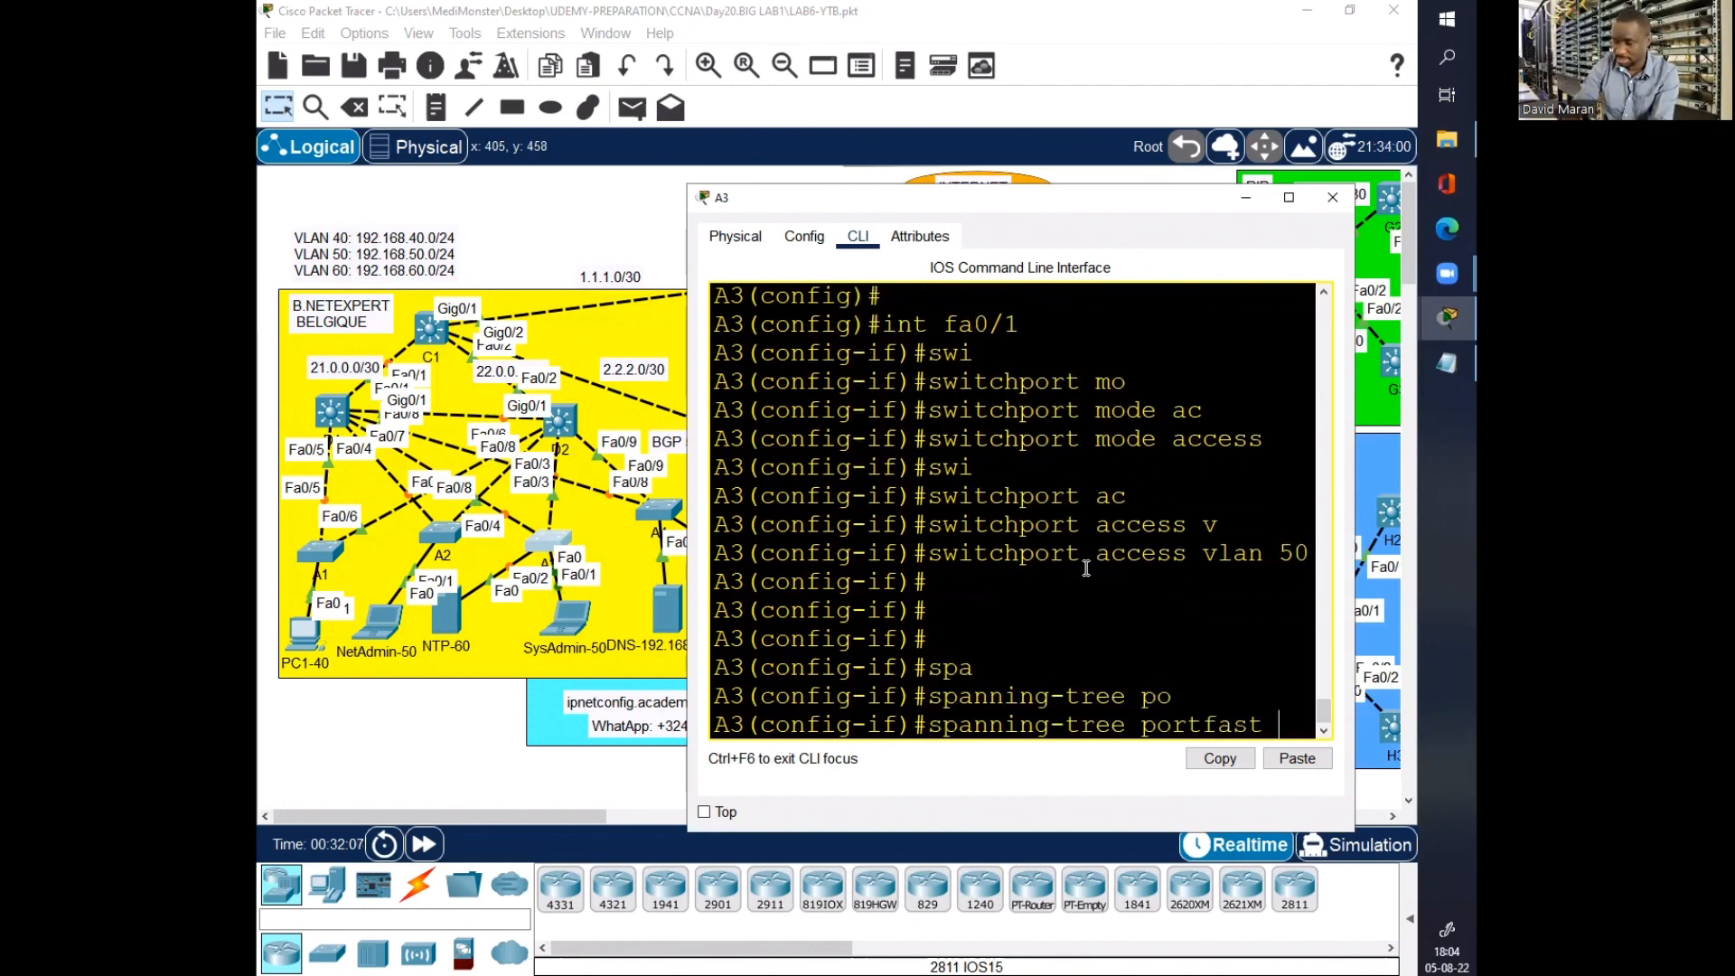
pyautogui.press('Return')
pyautogui.press('Return')
pyautogui.press('Return')
# Step: Save A3's configuration with "do wr" and close its console to return to the topology
pyautogui.write('do wr')
pyautogui.press('Return')
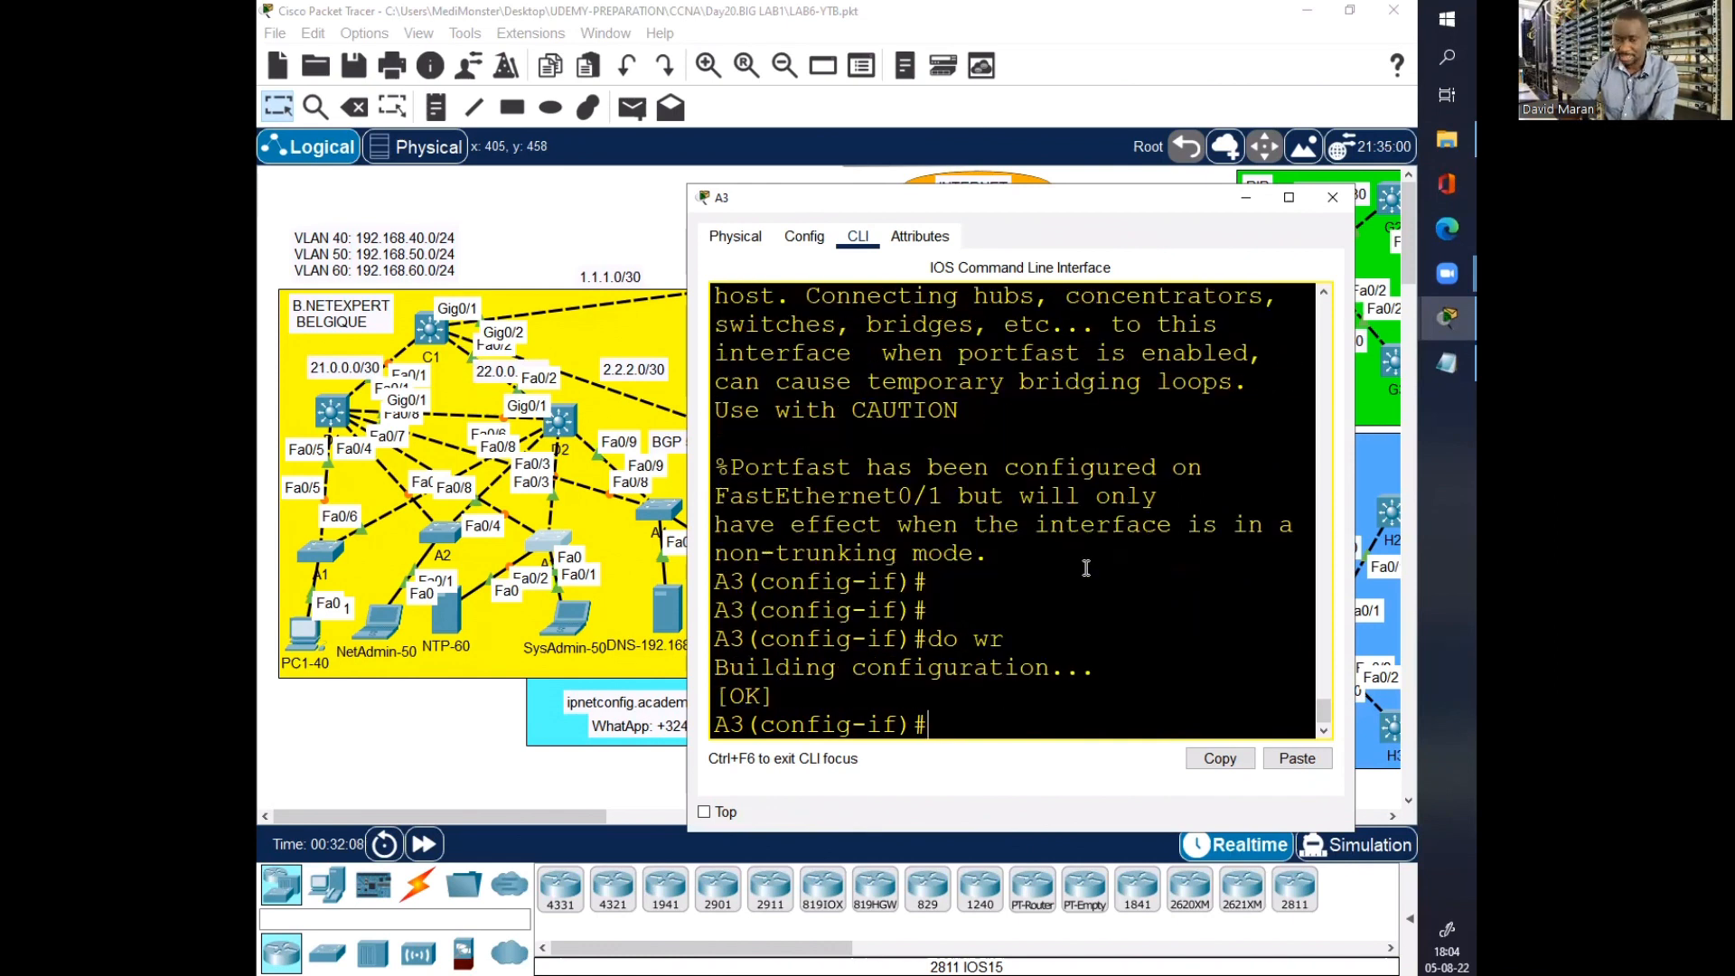
pyautogui.moveTo(1080, 206); pyautogui.dragTo(894, 237)
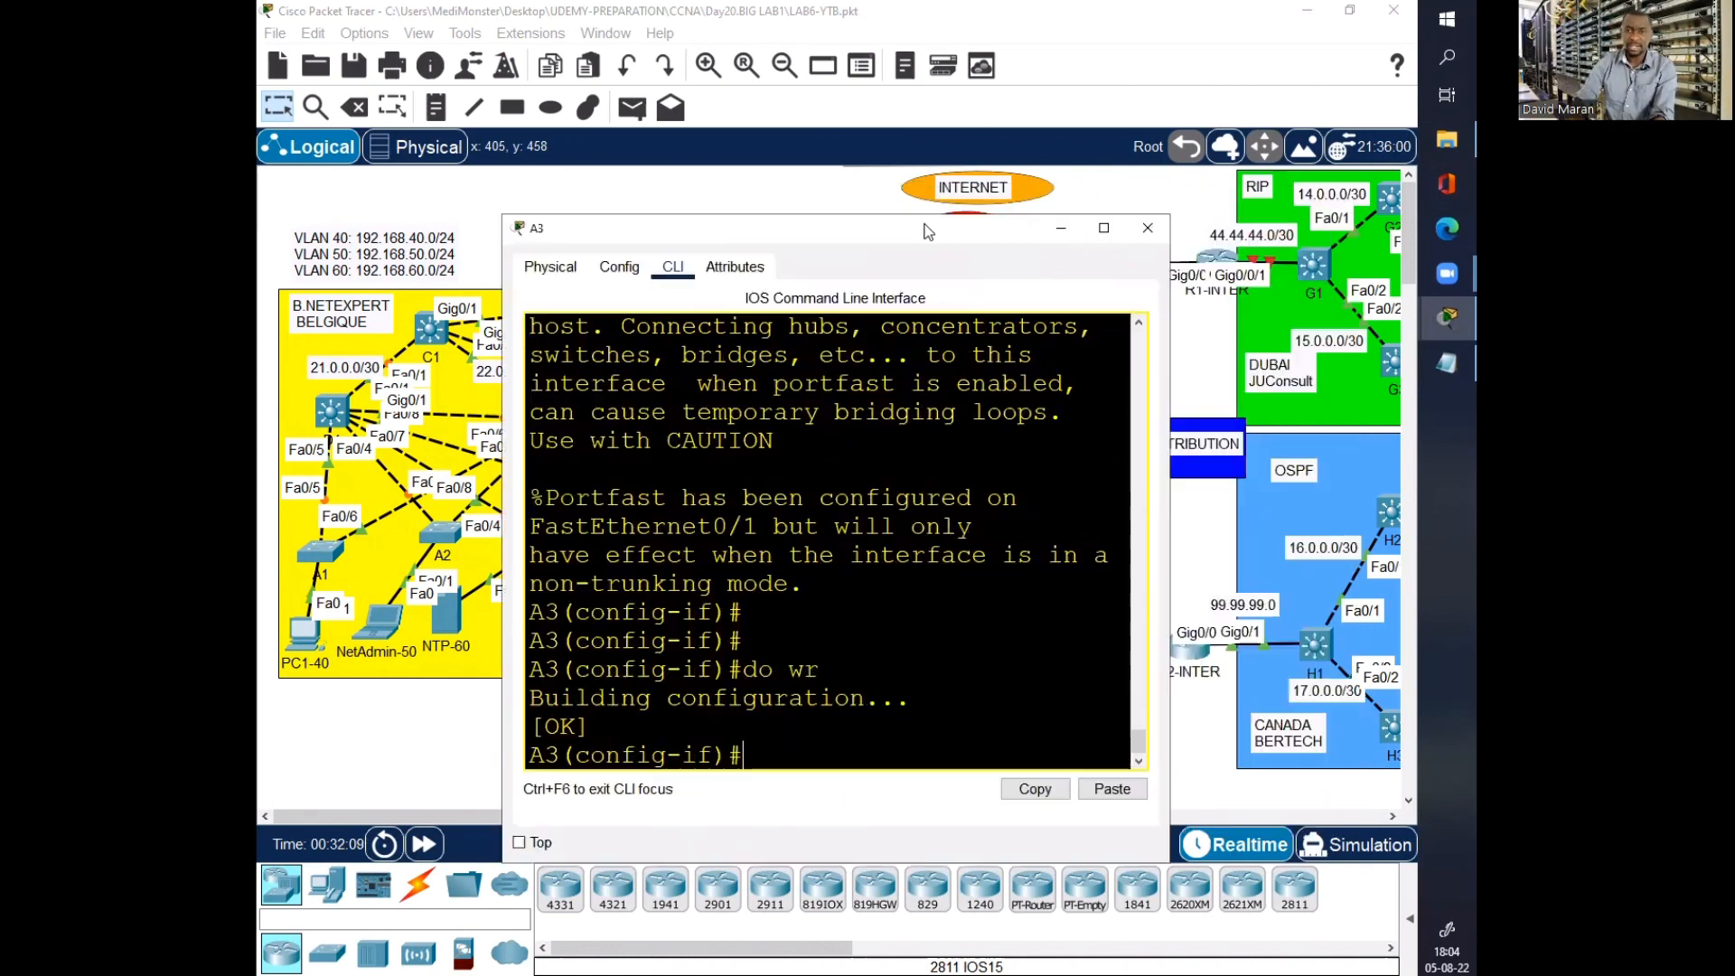
pyautogui.click(1144, 228)
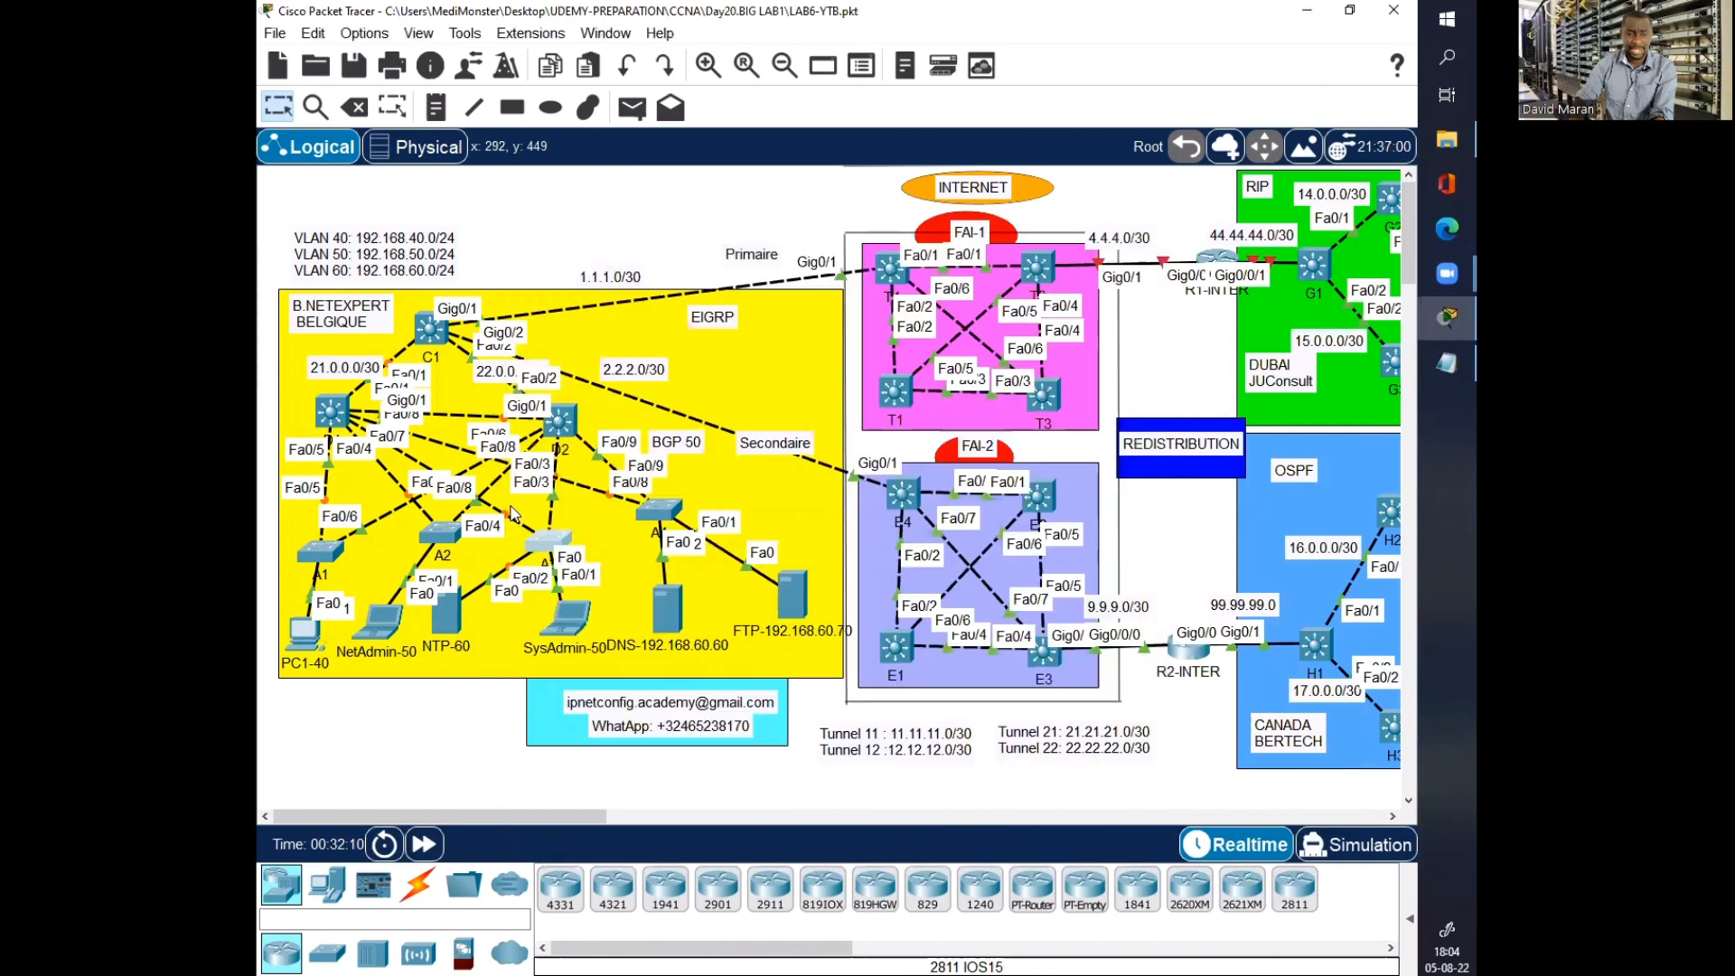
# Step: Open switch A4's console, leave VLAN configuration mode with "exi" and maximize the console window
pyautogui.click(652, 515)
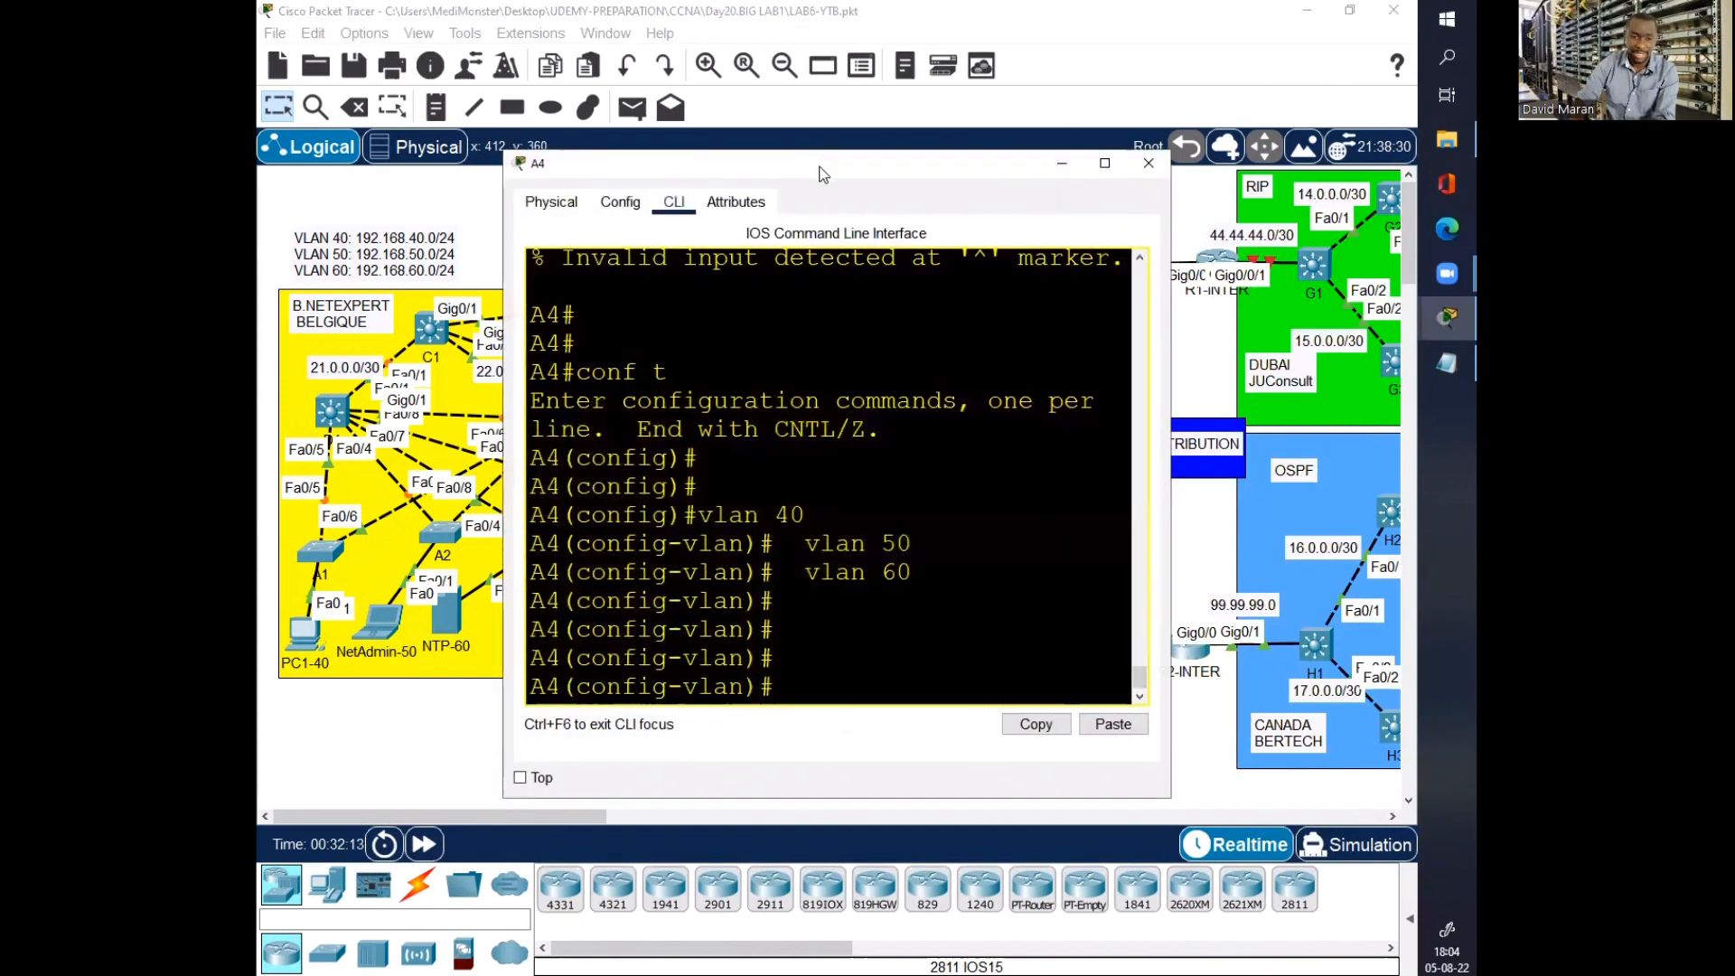
pyautogui.moveTo(822, 175); pyautogui.dragTo(1113, 212)
pyautogui.press('Return')
pyautogui.write('exi')
pyautogui.press('Return')
pyautogui.press('Return')
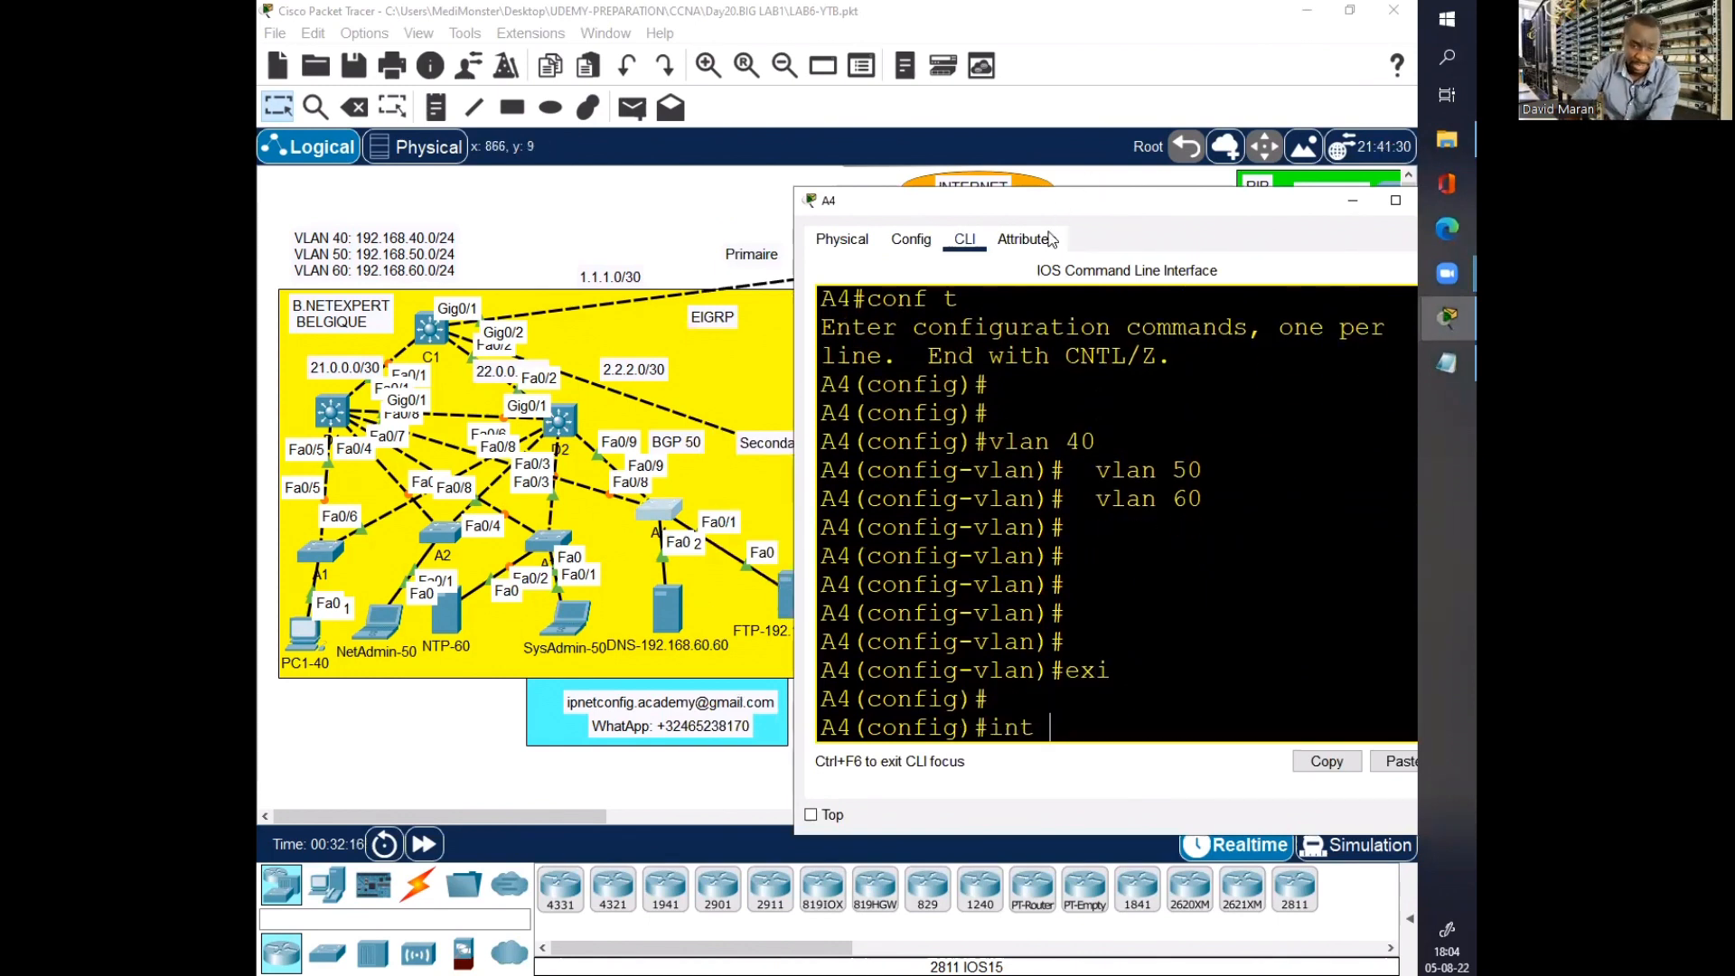
pyautogui.moveTo(1053, 200); pyautogui.dragTo(1141, 381)
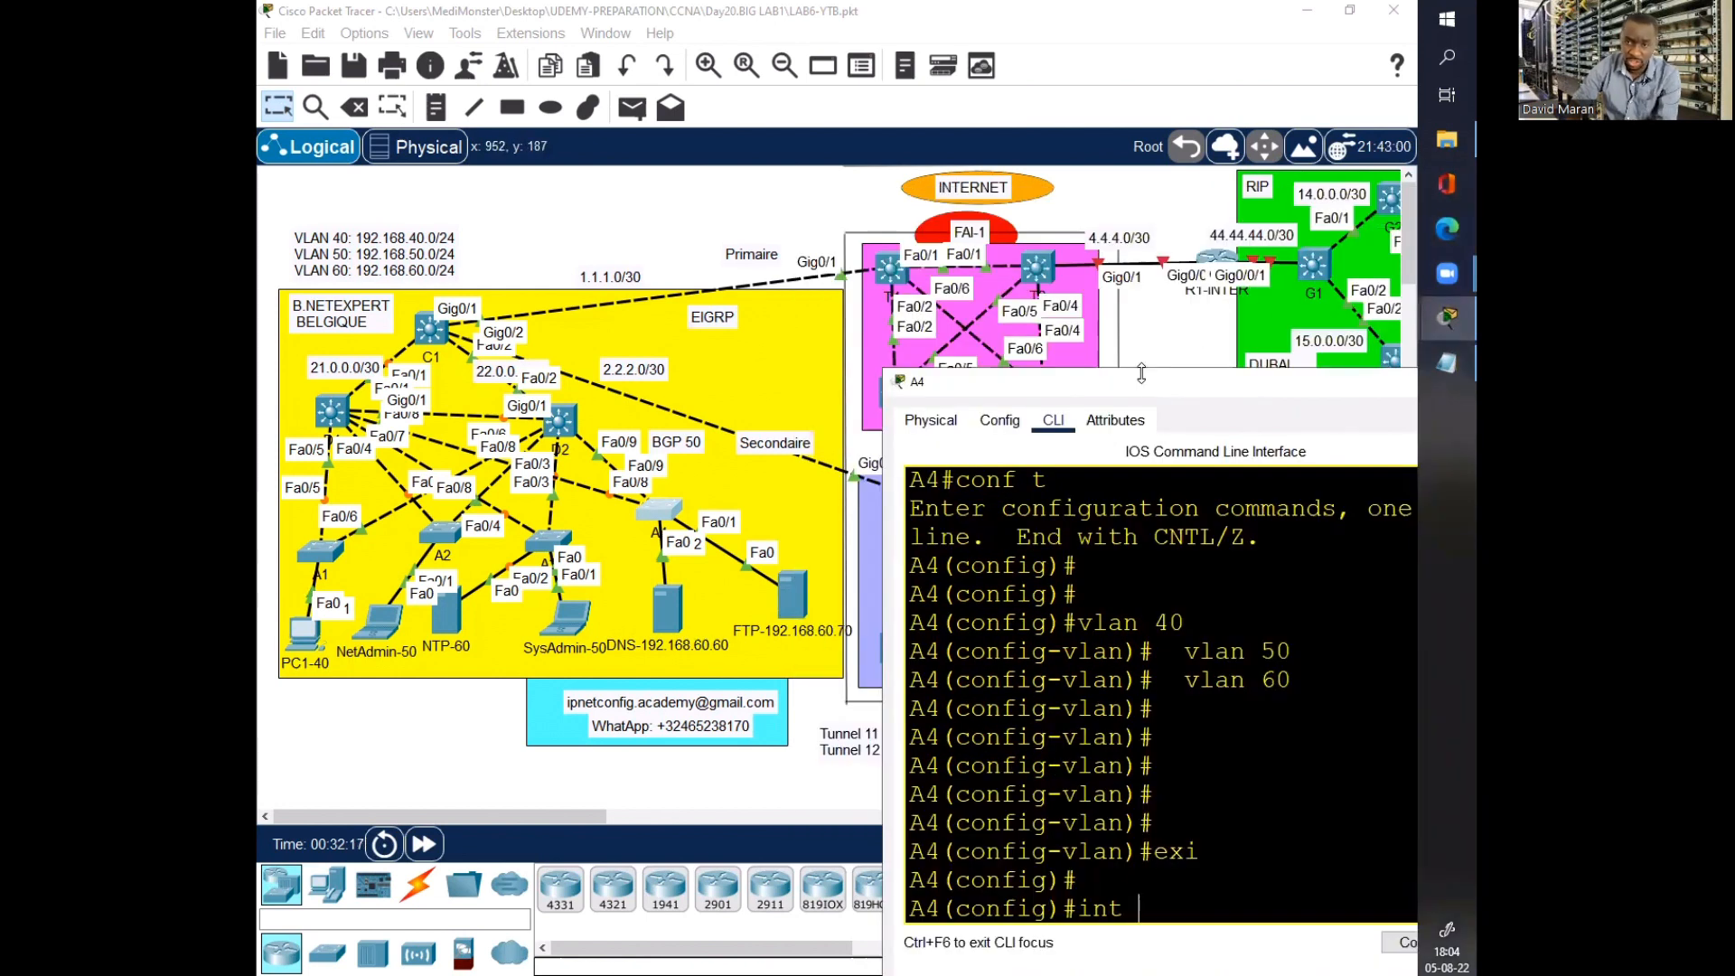
pyautogui.moveTo(1388, 395); pyautogui.dragTo(963, 247)
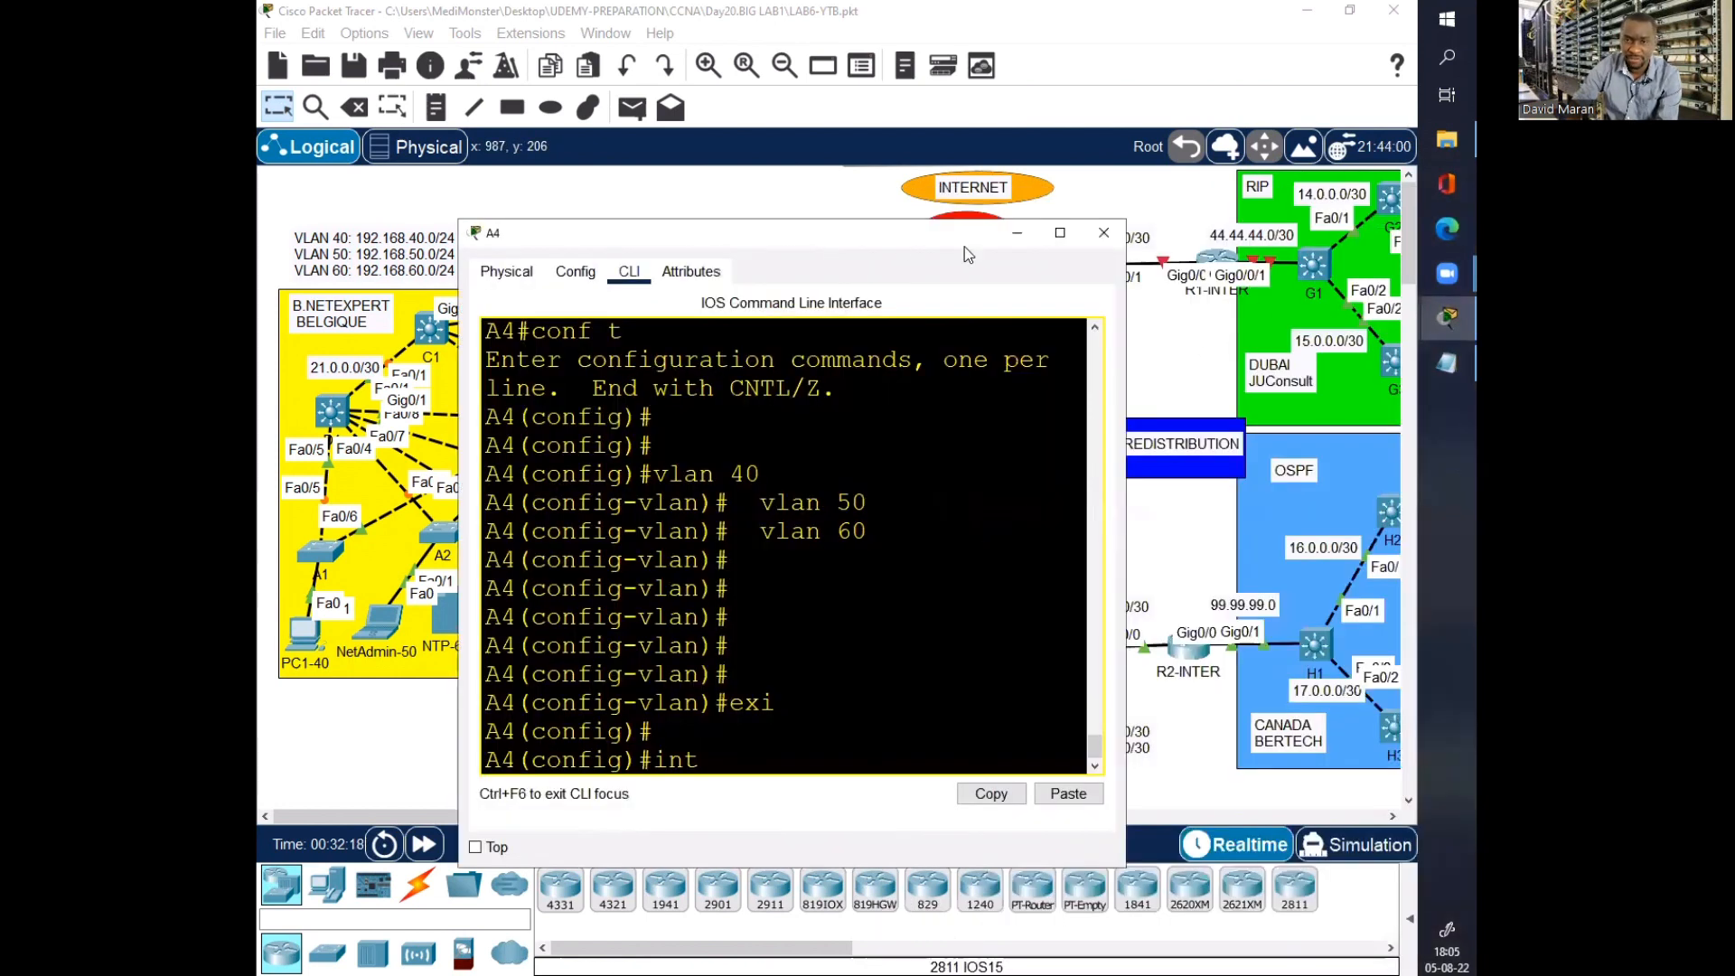
pyautogui.click(1055, 235)
# Step: Enter configuration for A4's ports fa0/1 and fa0/2 together with "int range fa0/1-2"
pyautogui.write('f')
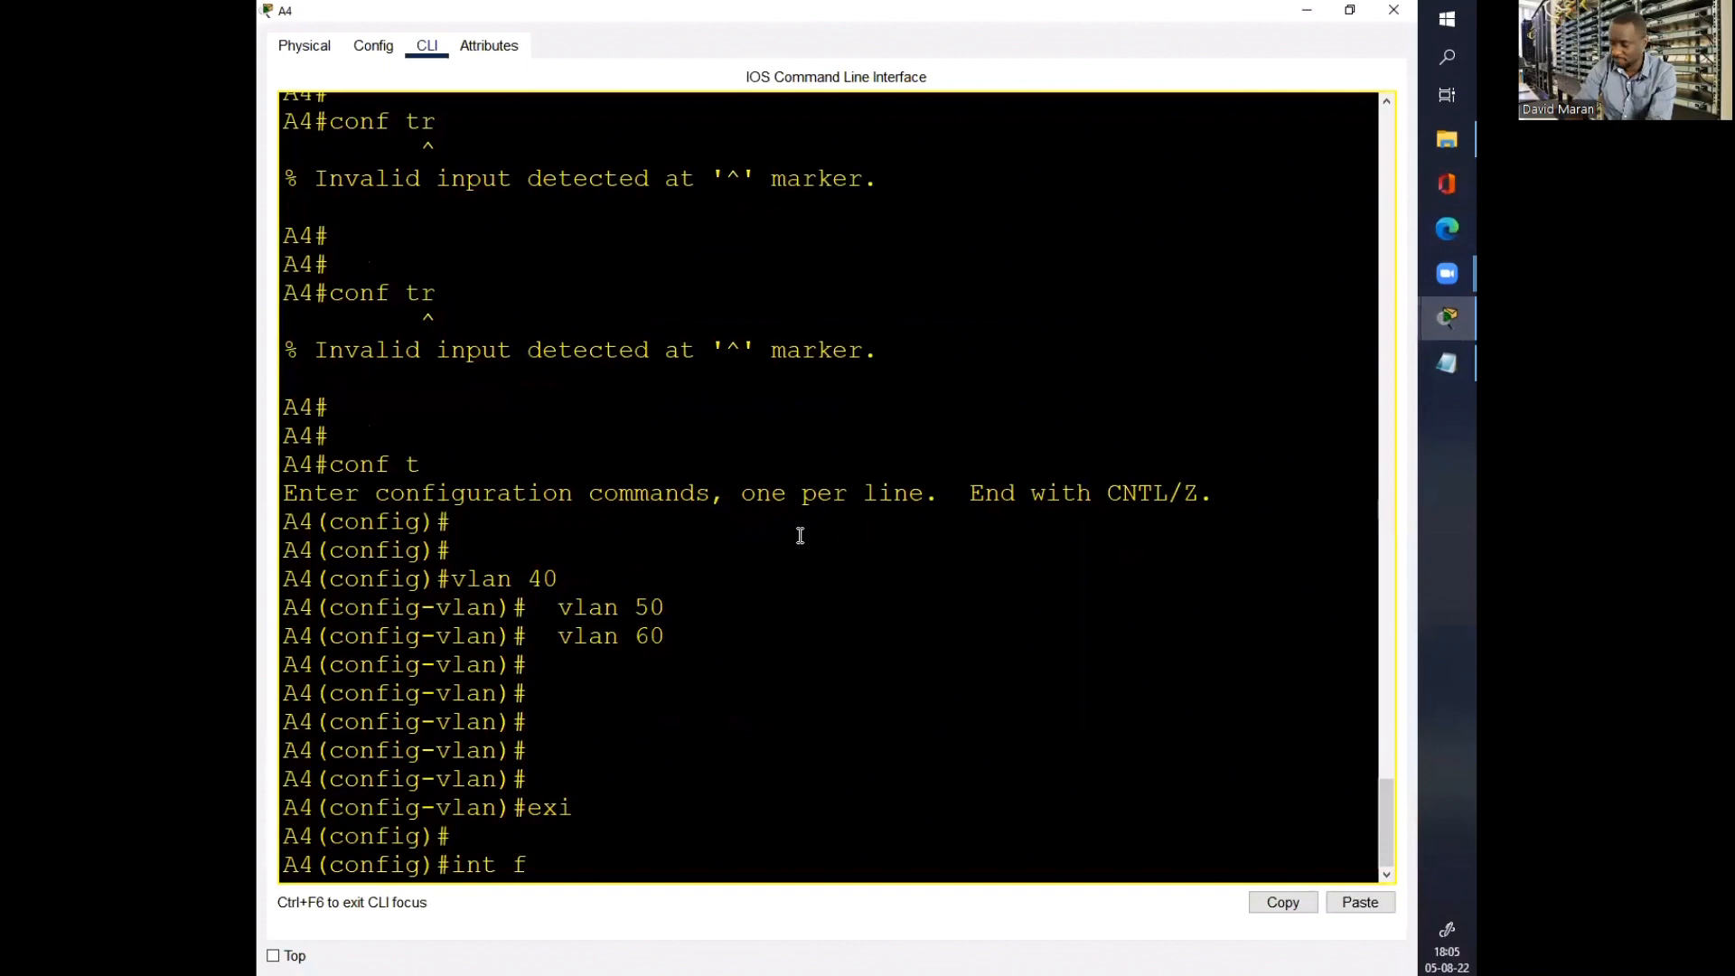
pyautogui.press('BackSpace')
pyautogui.write('ra')
pyautogui.press('Tab')
pyautogui.write('fa')
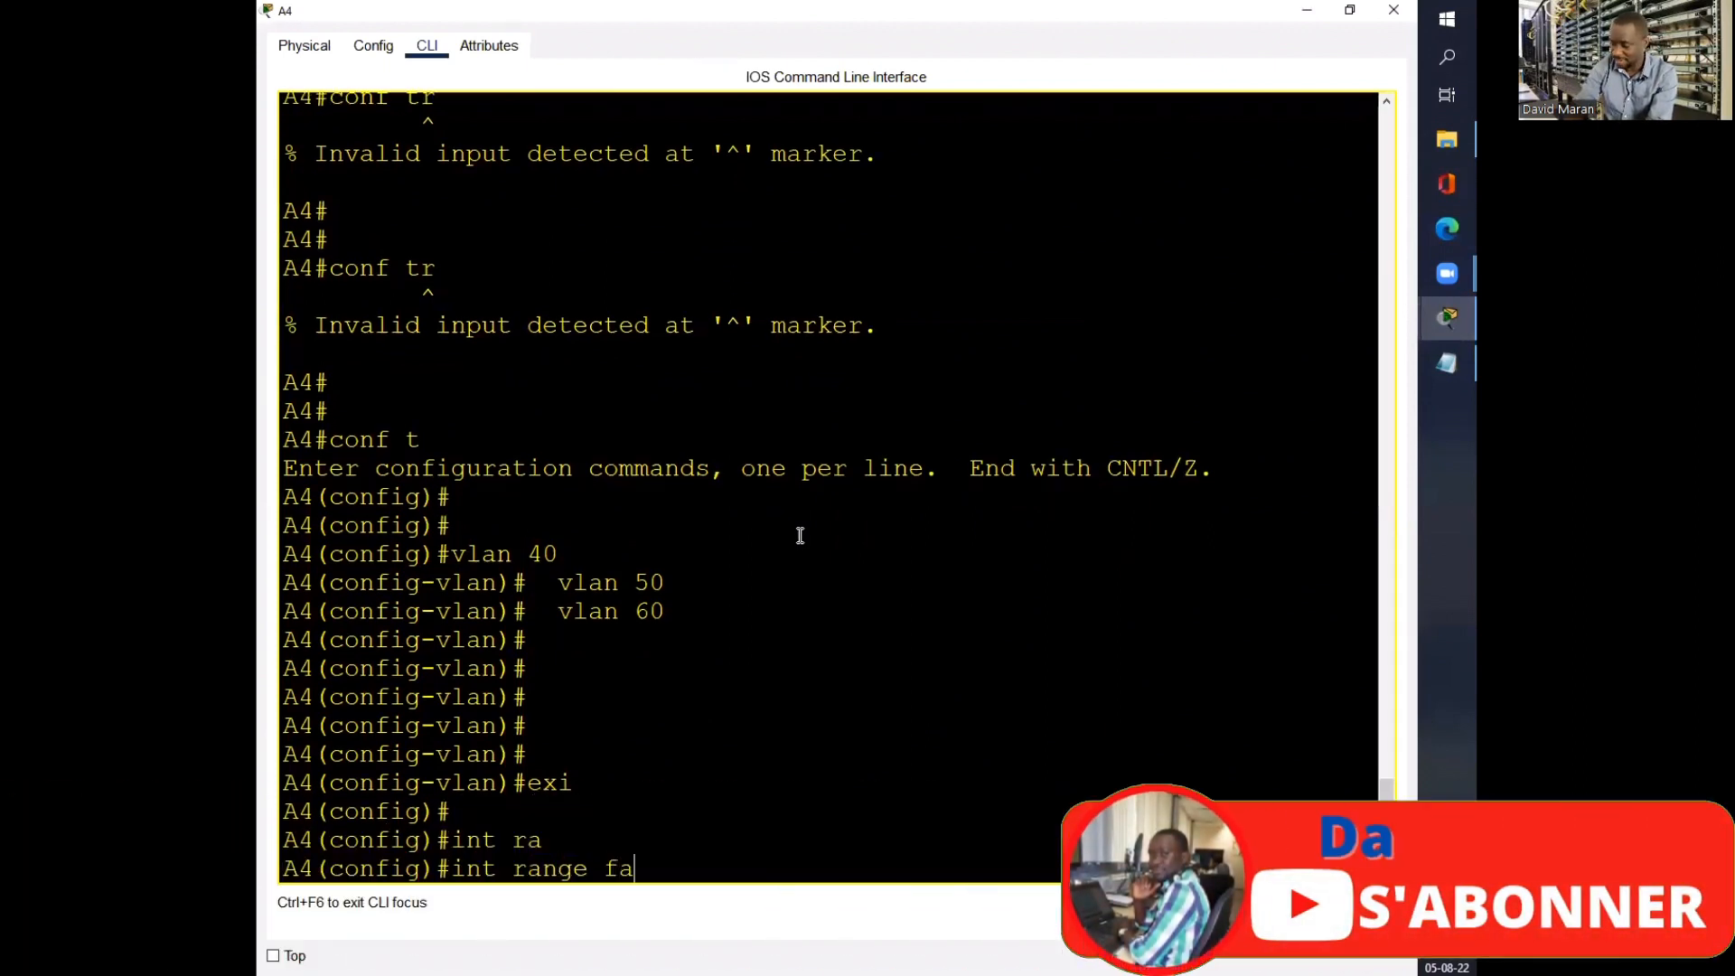
pyautogui.write('0/1-2')
pyautogui.press('Return')
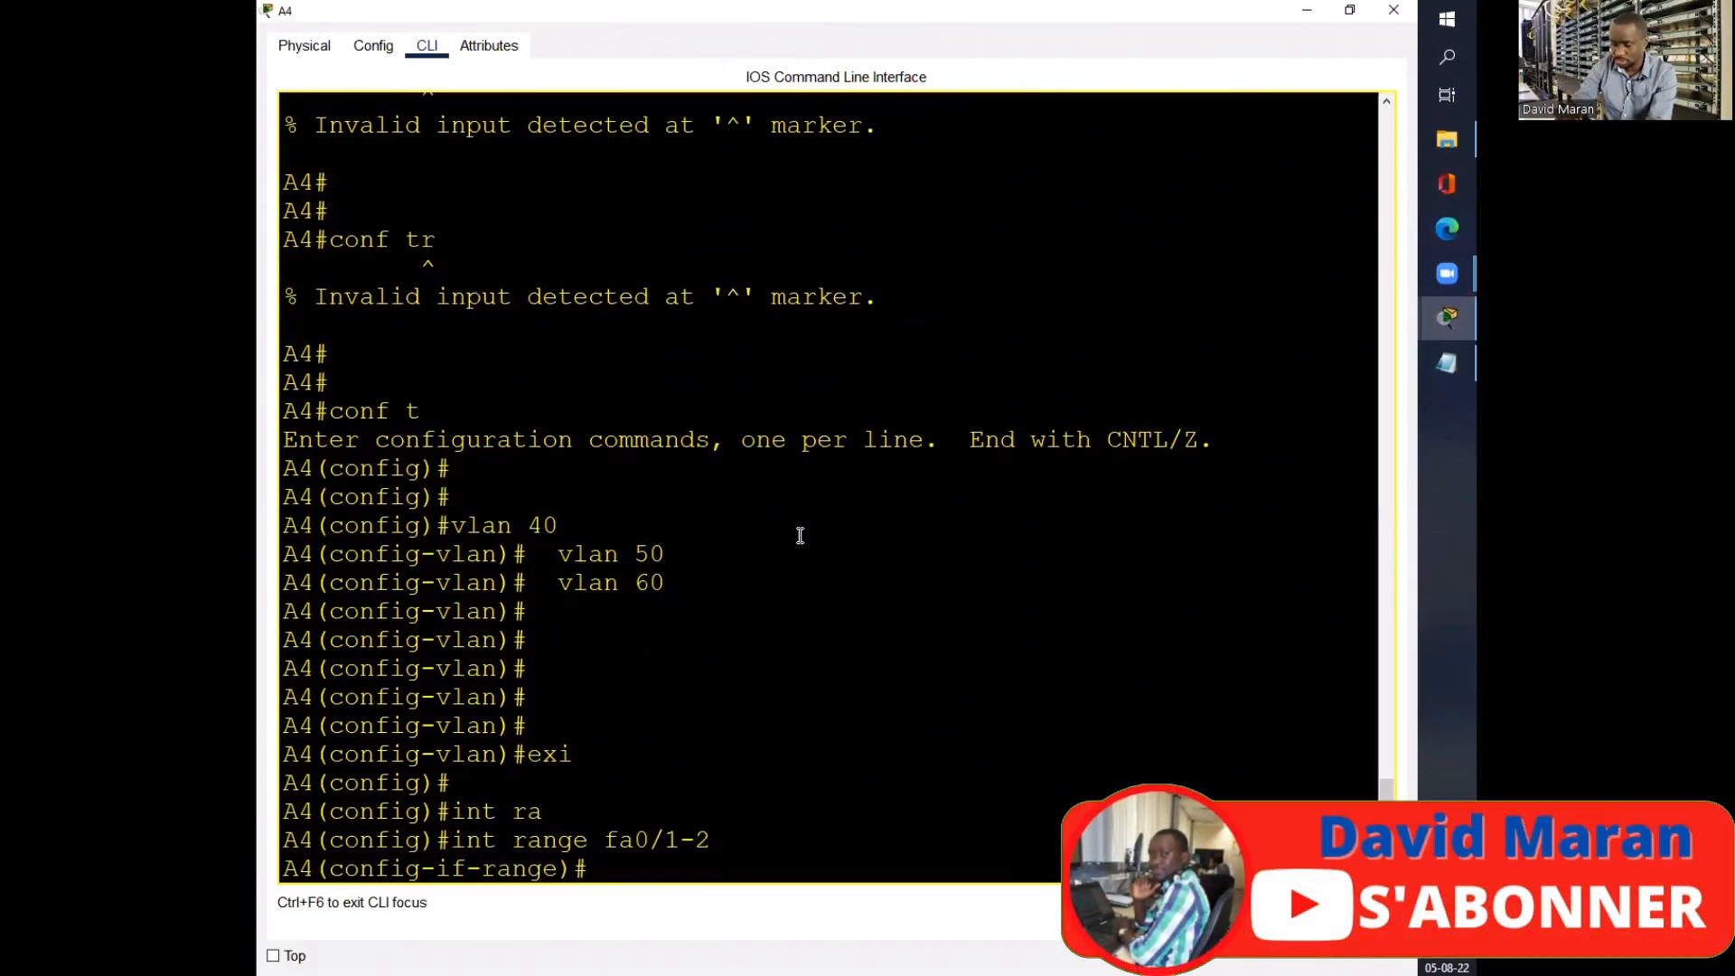
# Step: Set A4's fa0/1-2 port range to access mode with "switchport mode access"
pyautogui.write('swi')
pyautogui.press('Tab')
pyautogui.write('mo')
pyautogui.press('Tab')
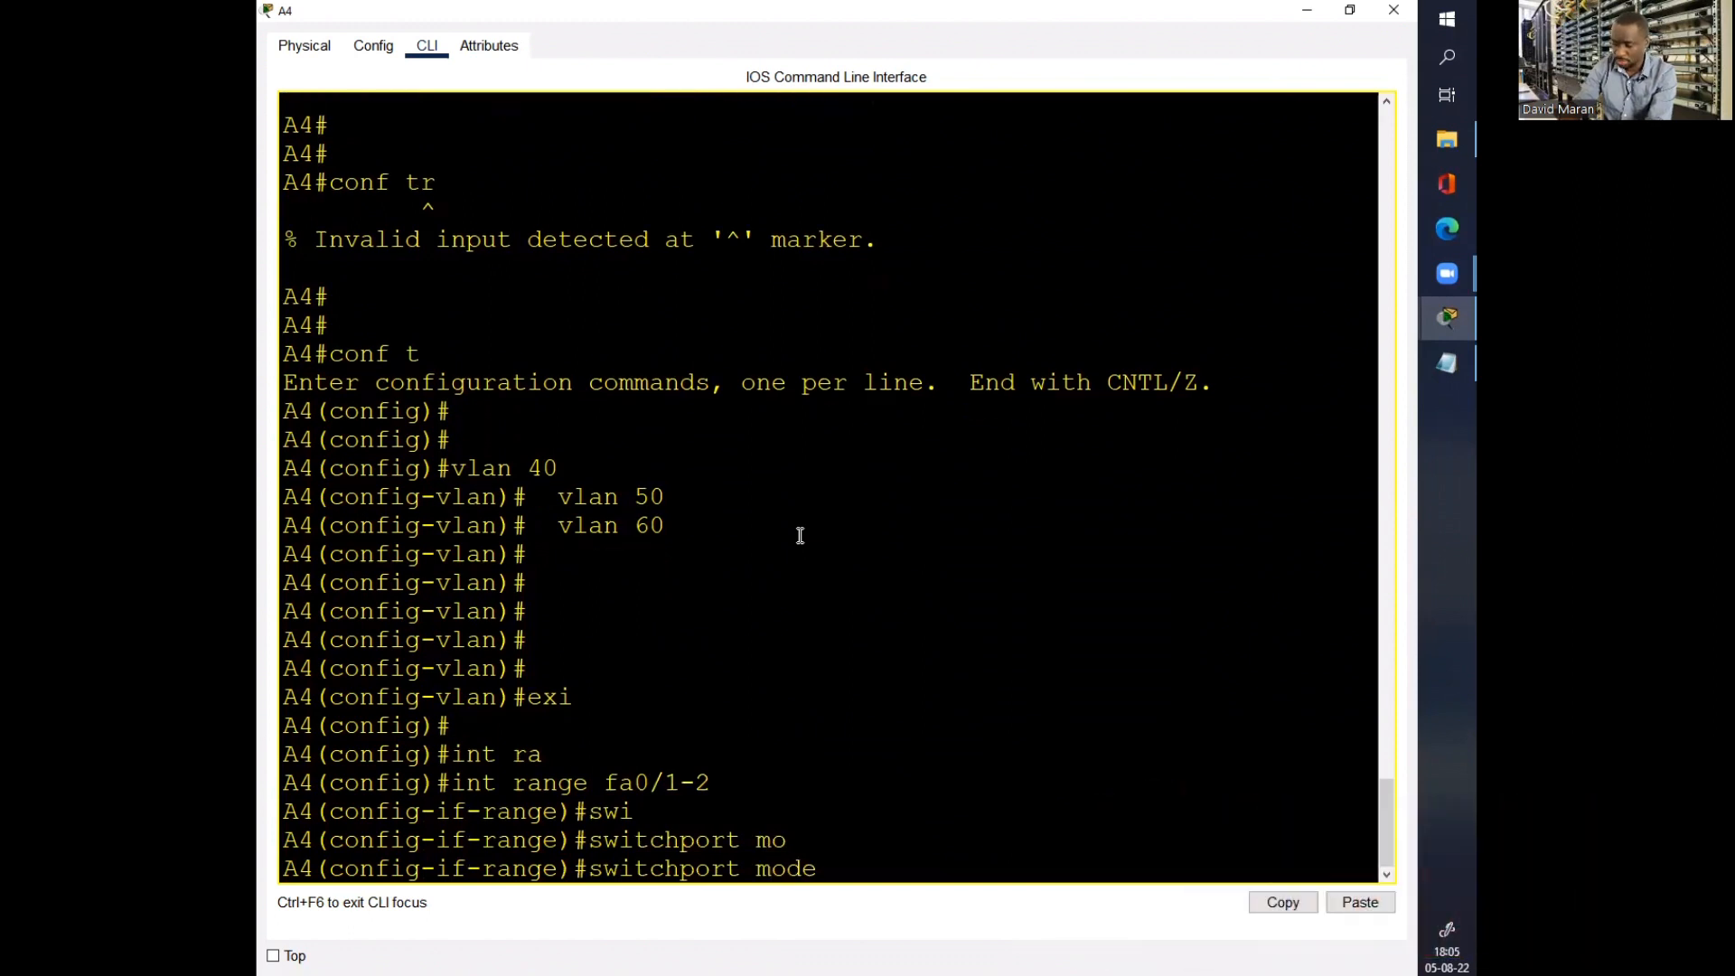
pyautogui.write('ac')
pyautogui.press('Tab')
pyautogui.press('Return')
# Step: Assign A4's fa0/1-2 port range to VLAN 60 with "switchport access vlan 60"
pyautogui.write('swi')
pyautogui.press('Tab')
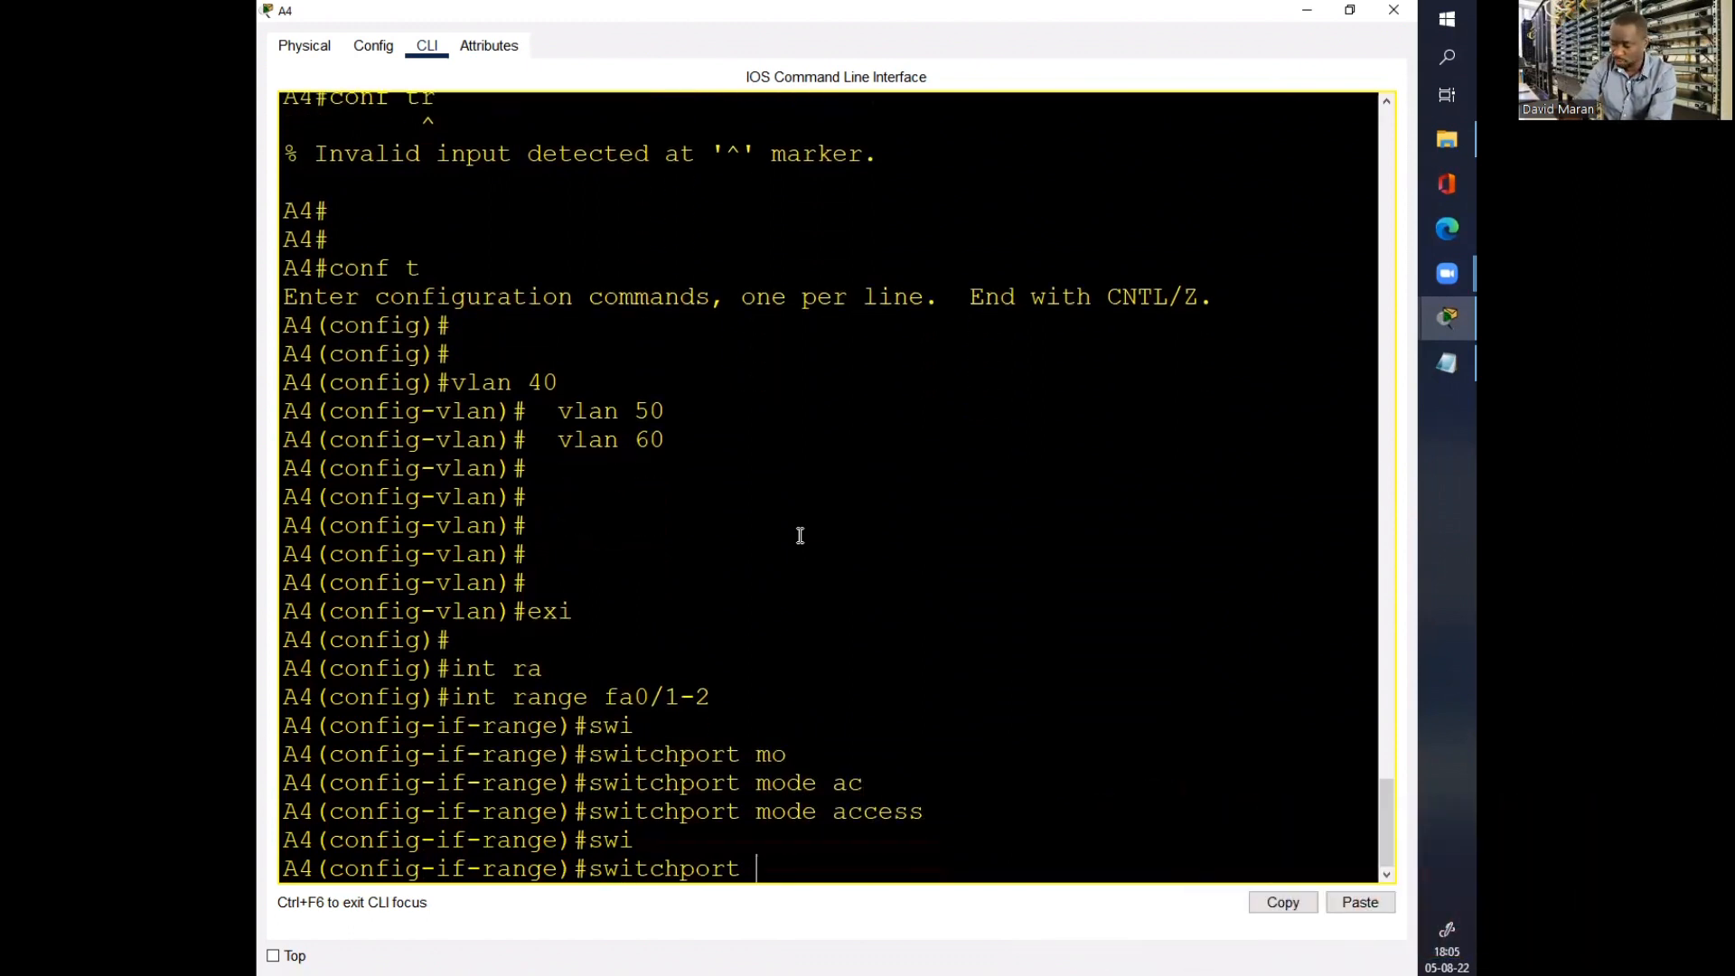
pyautogui.write('ac')
pyautogui.press('Tab')
pyautogui.write('v')
pyautogui.press('Tab')
pyautogui.write('60')
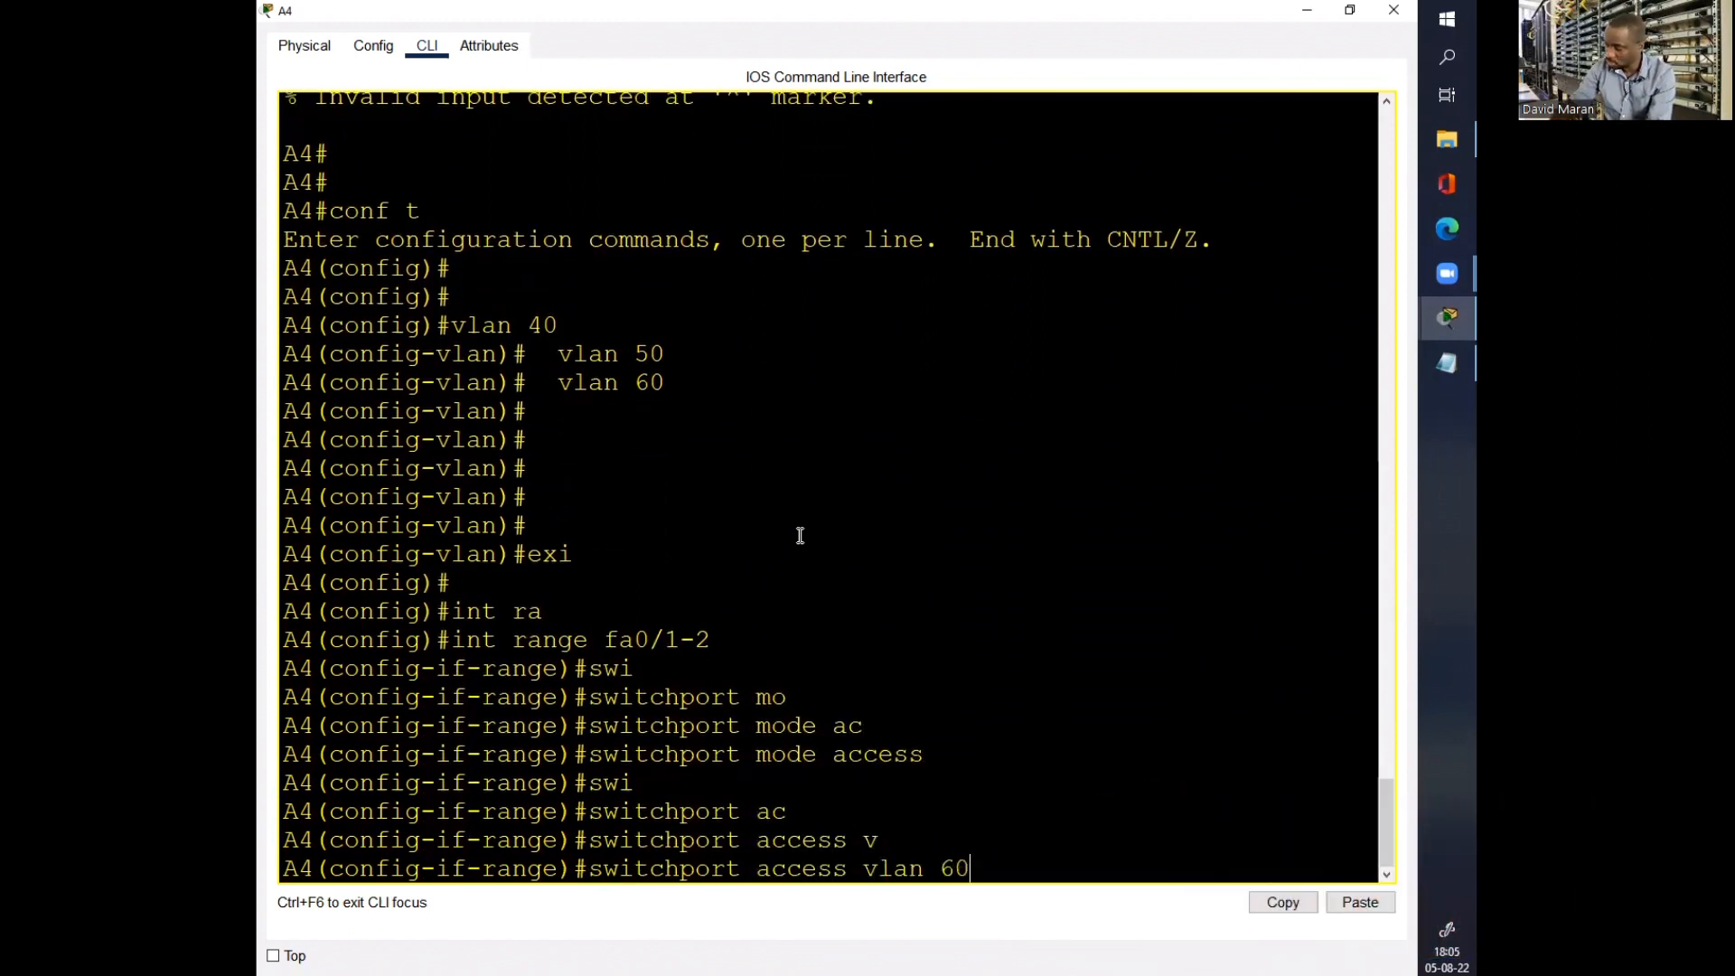
pyautogui.press('Return')
pyautogui.press('Return')
# Step: Enable PortFast on A4's fa0/1-2 port range with "spanning-tree portfast"
pyautogui.write('spa')
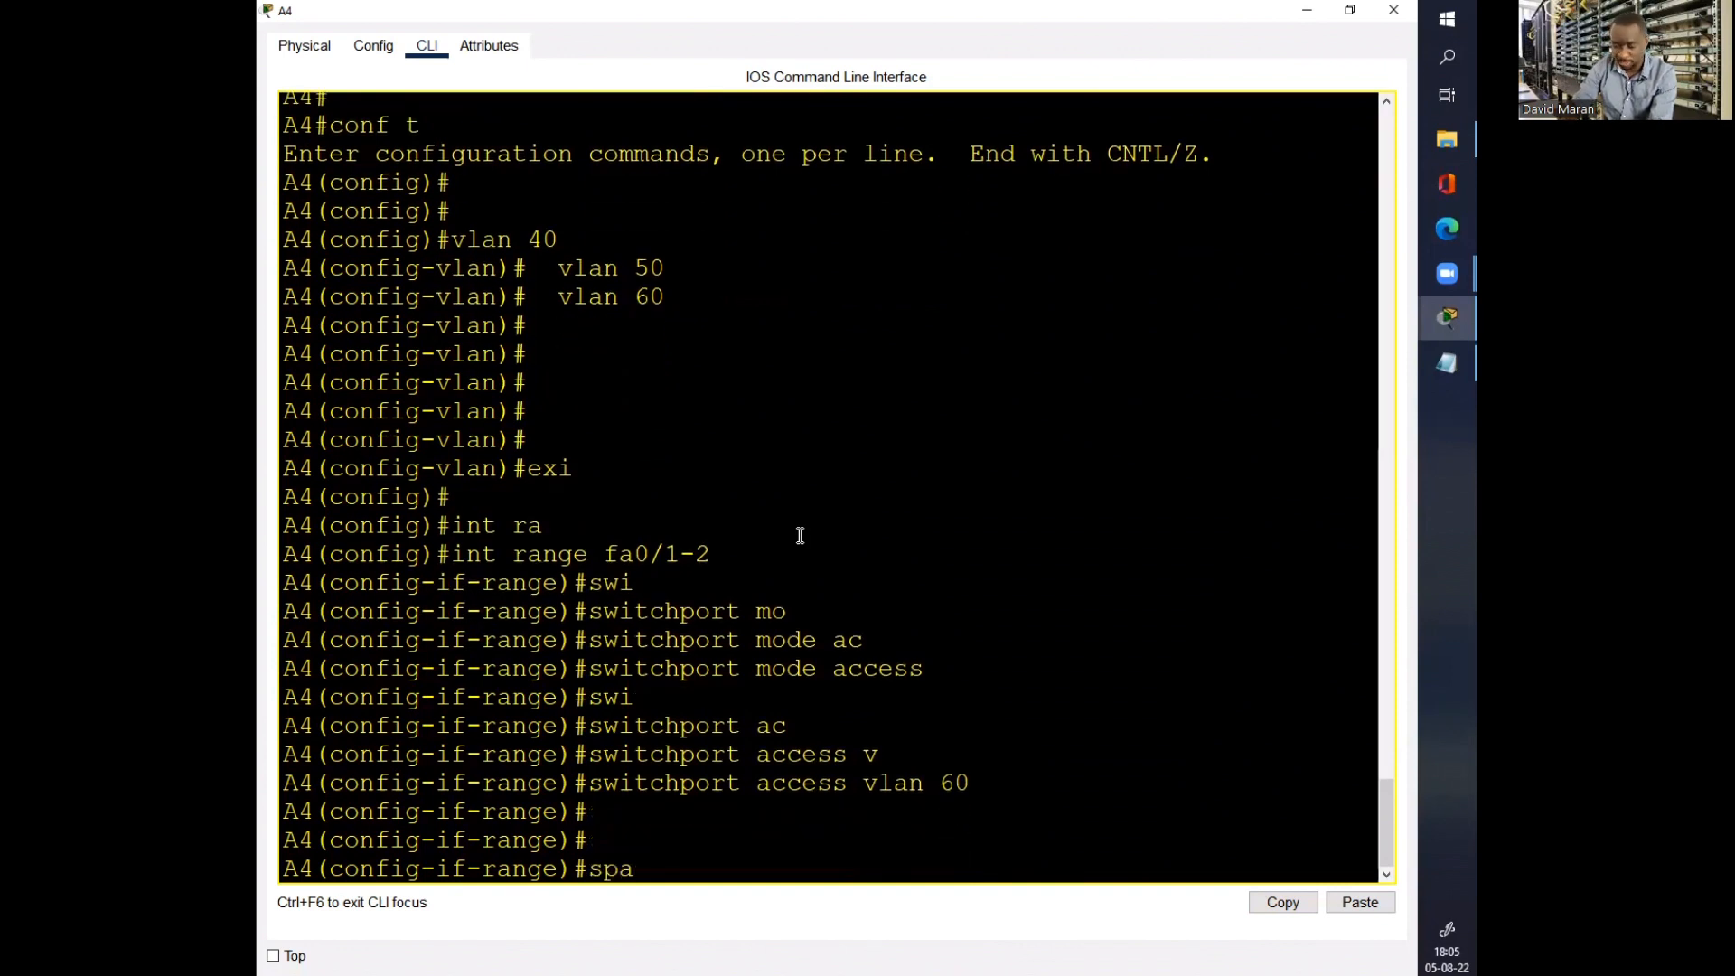
pyautogui.write('n')
pyautogui.press('Tab')
pyautogui.write('po')
pyautogui.press('Tab')
pyautogui.press('Return')
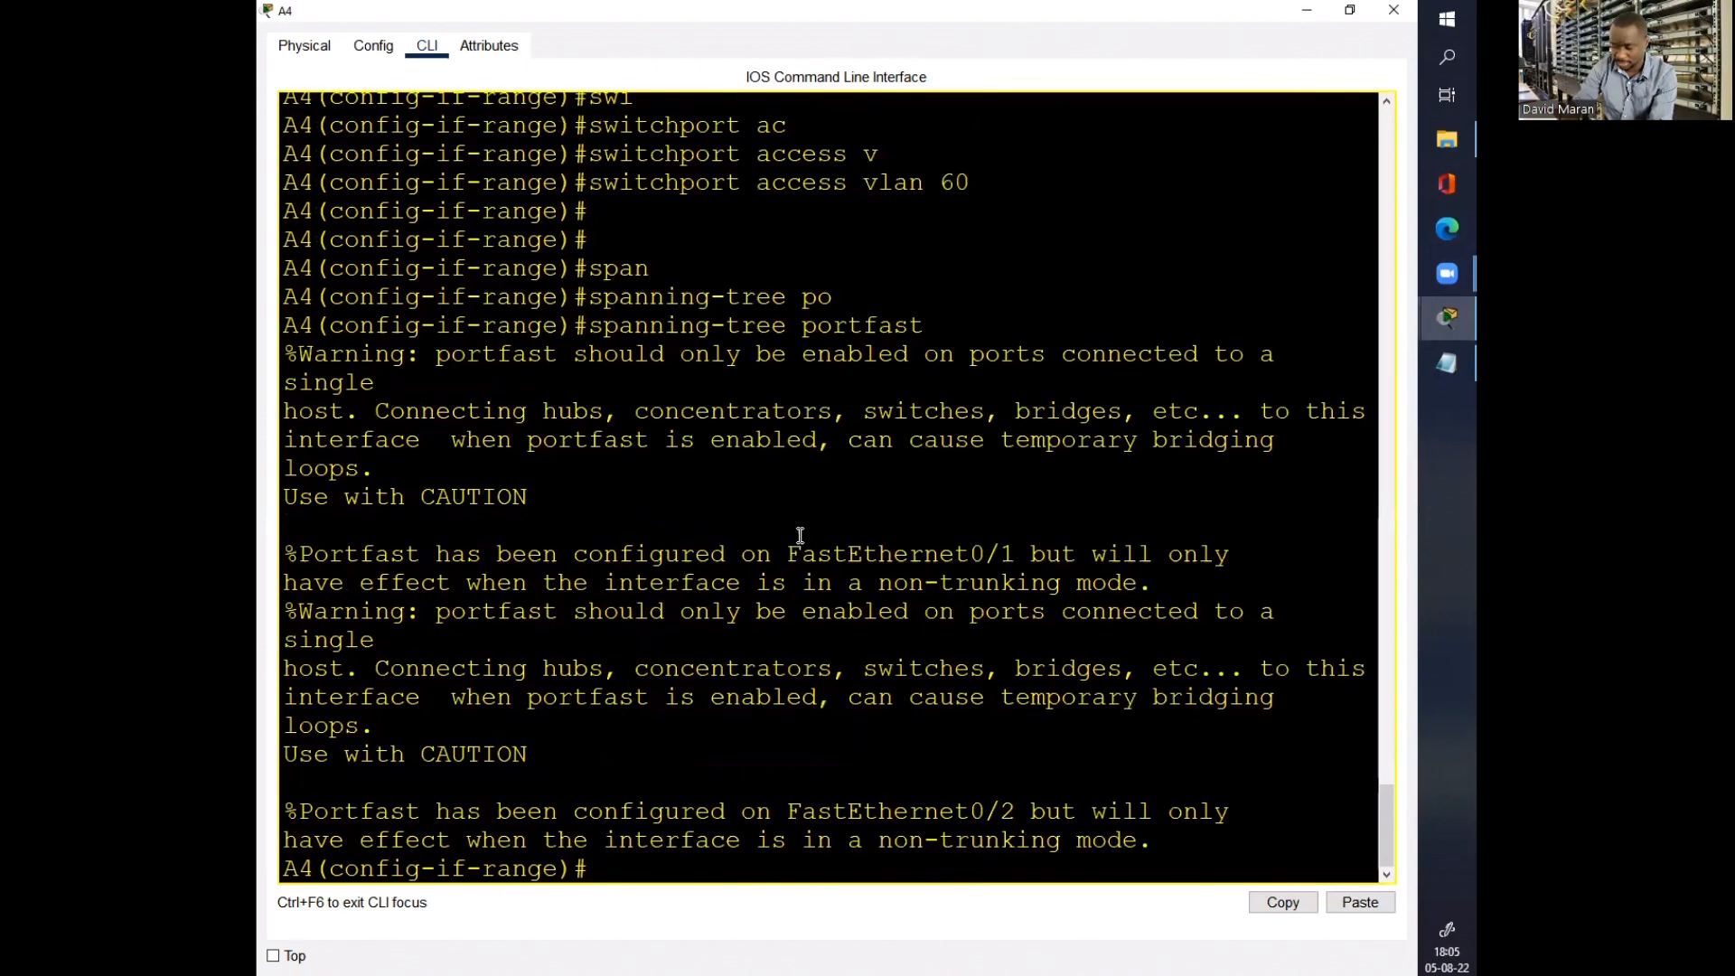
# Step: Save A4's configuration with "do wr" and close its console to return to the topology
pyautogui.press('Return')
pyautogui.press('Return')
pyautogui.write('do wr')
pyautogui.press('Return')
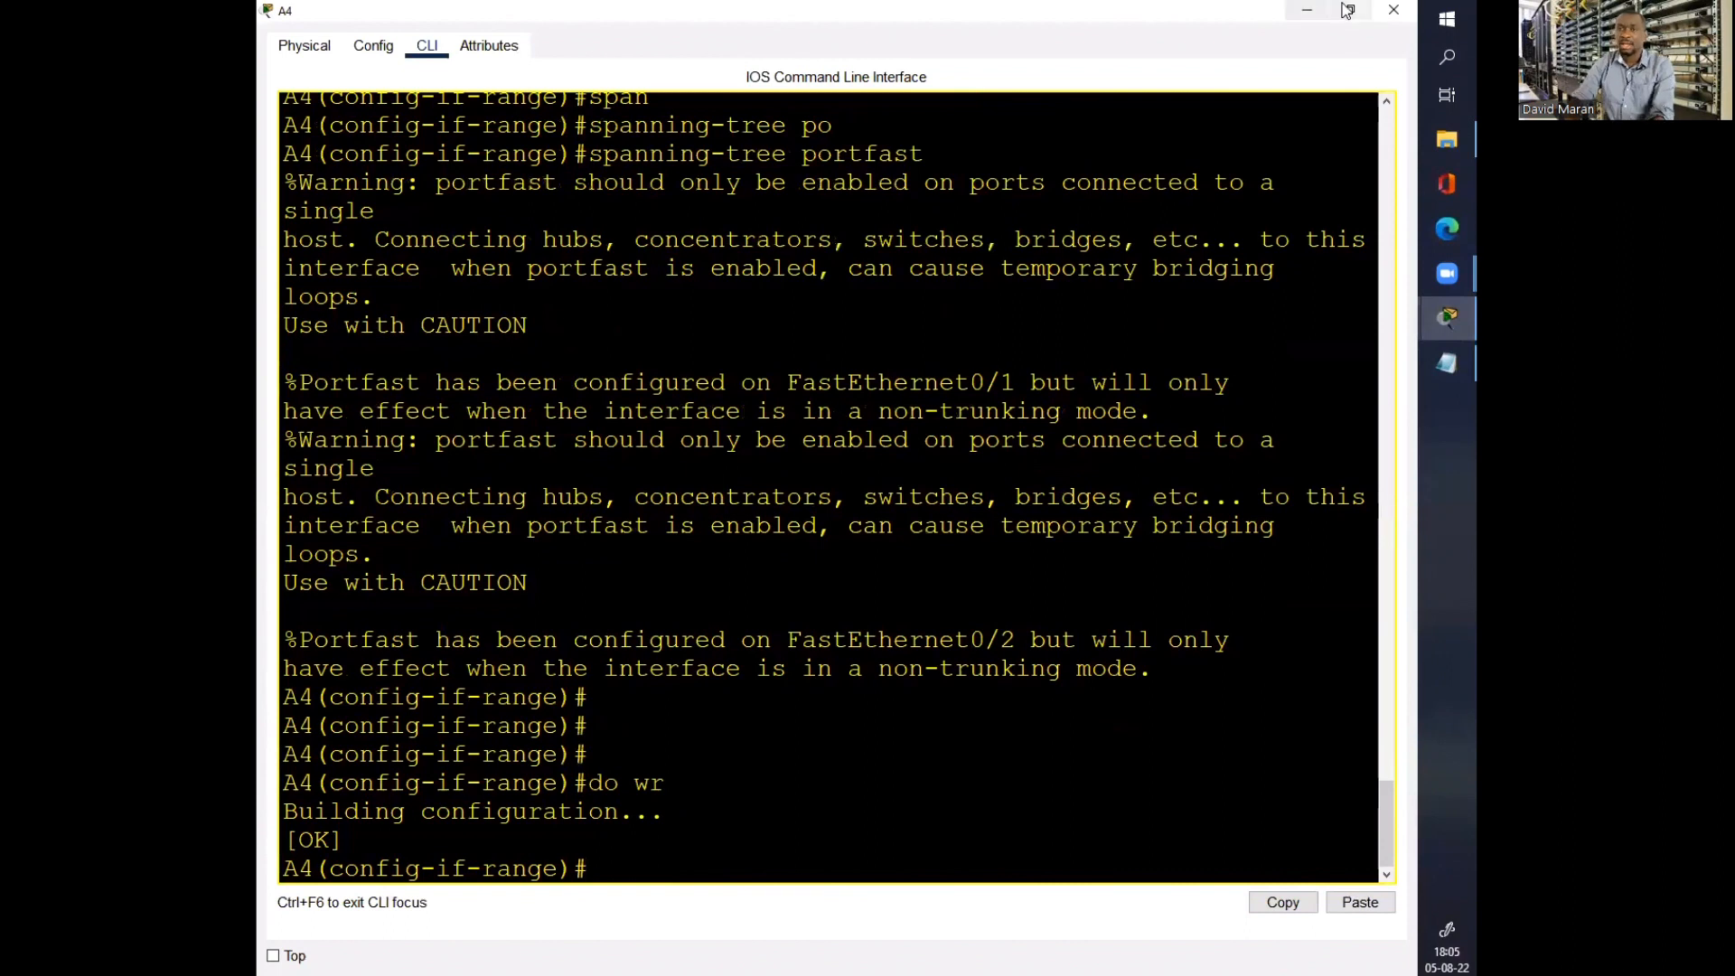
pyautogui.click(1392, 10)
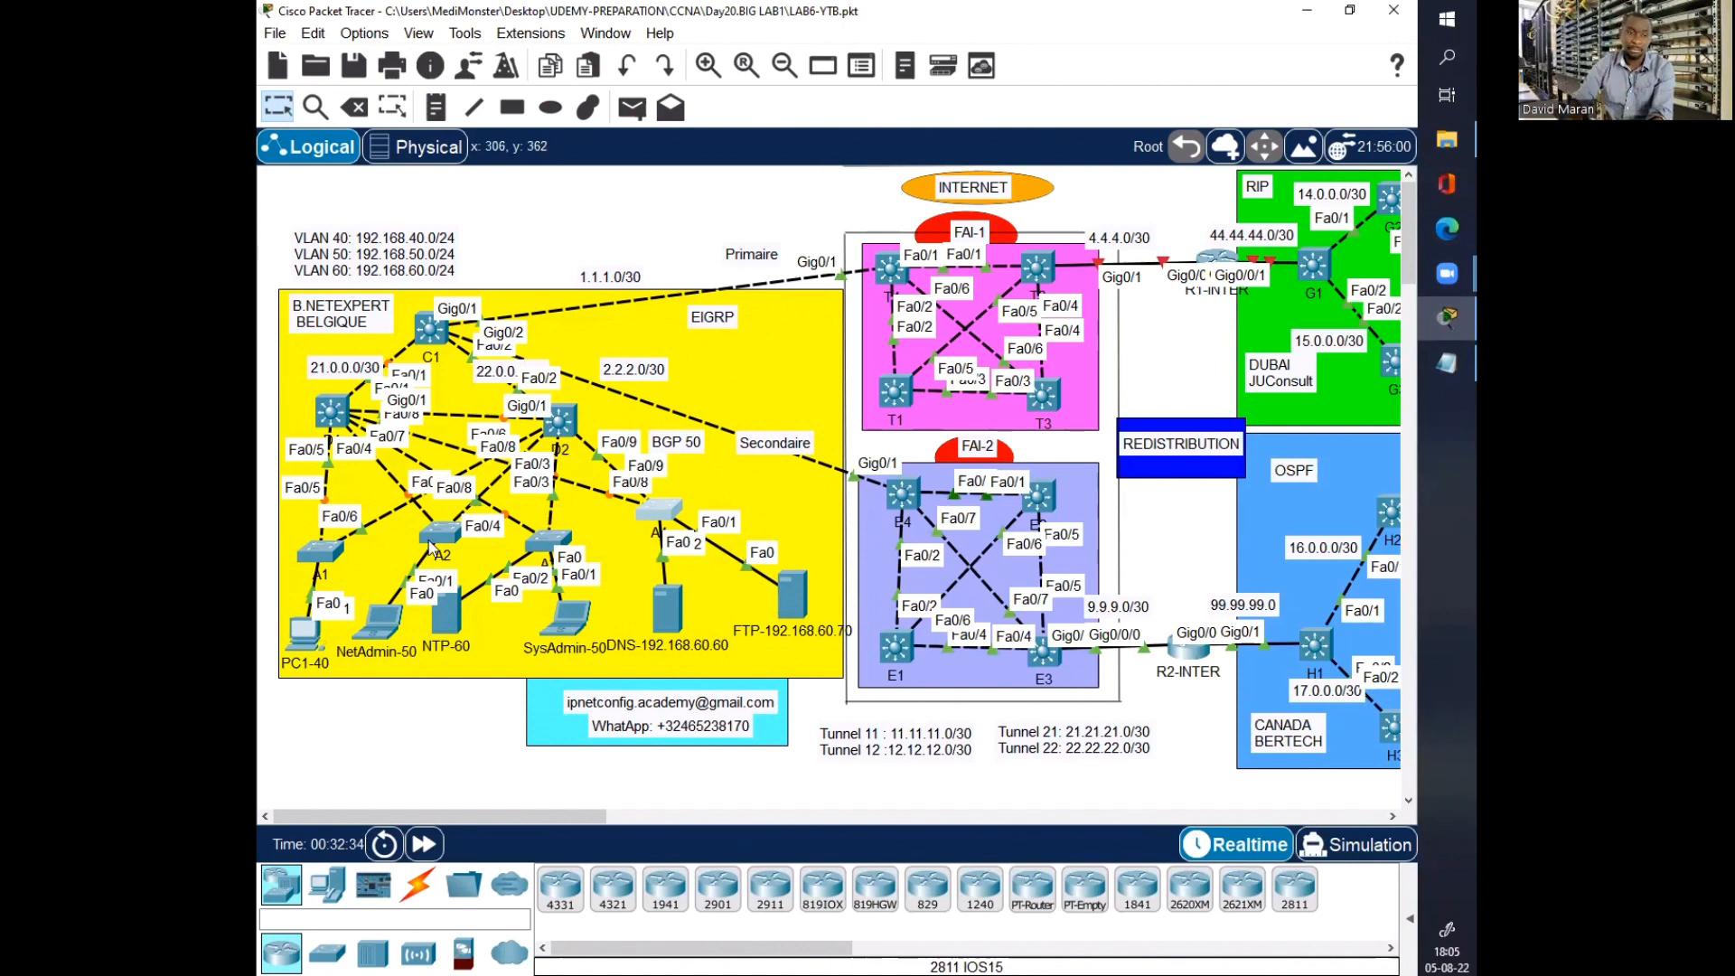
# Step: Open switch A1's console, leave the current interface and enter the uplink port range with "int ran fa0/5-6"
pyautogui.click(323, 549)
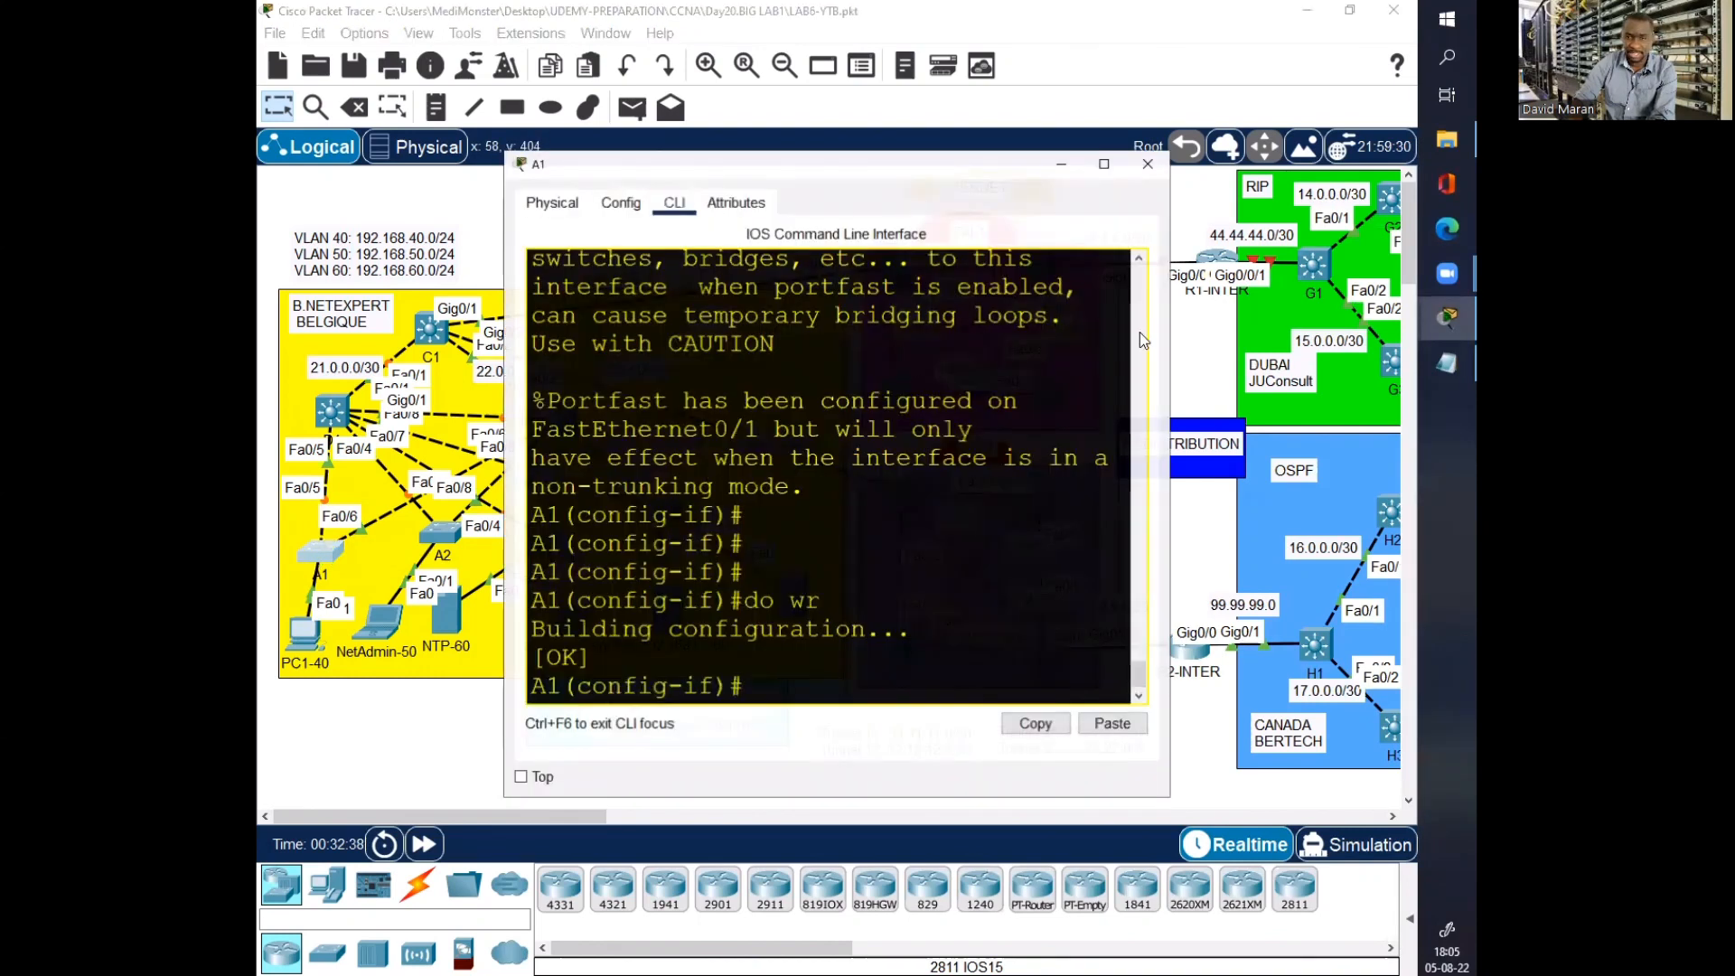
pyautogui.moveTo(1171, 355); pyautogui.dragTo(1477, 361)
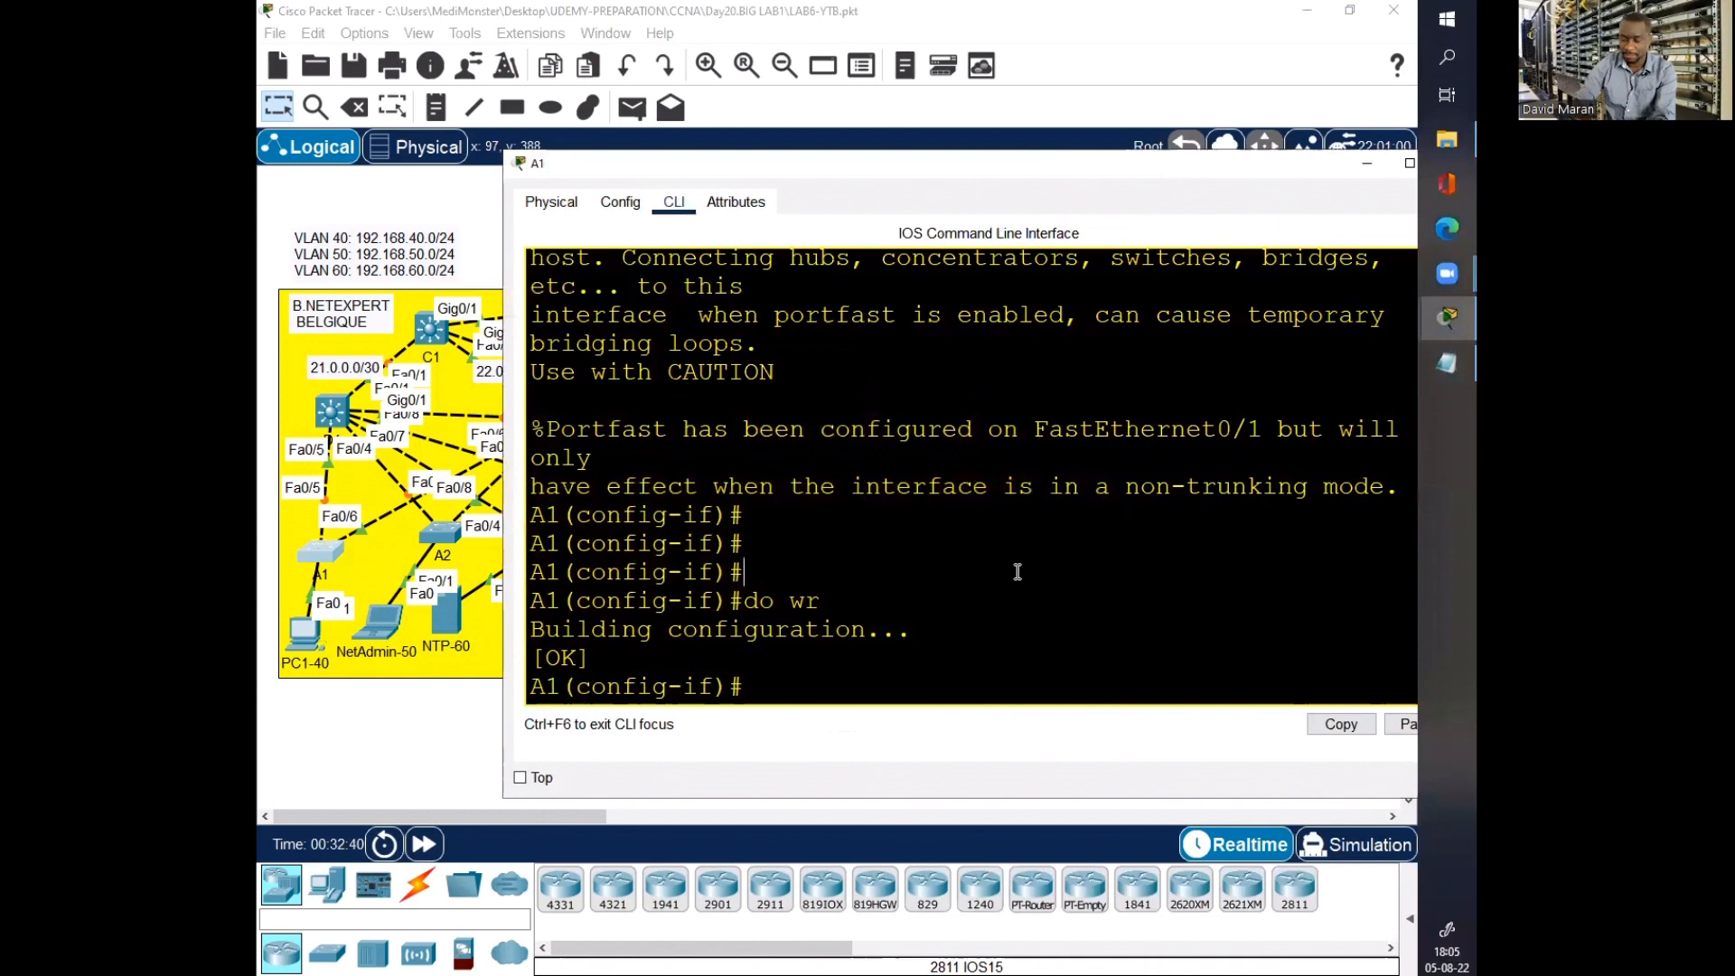
pyautogui.write('exi')
pyautogui.press('Return')
pyautogui.press('Return')
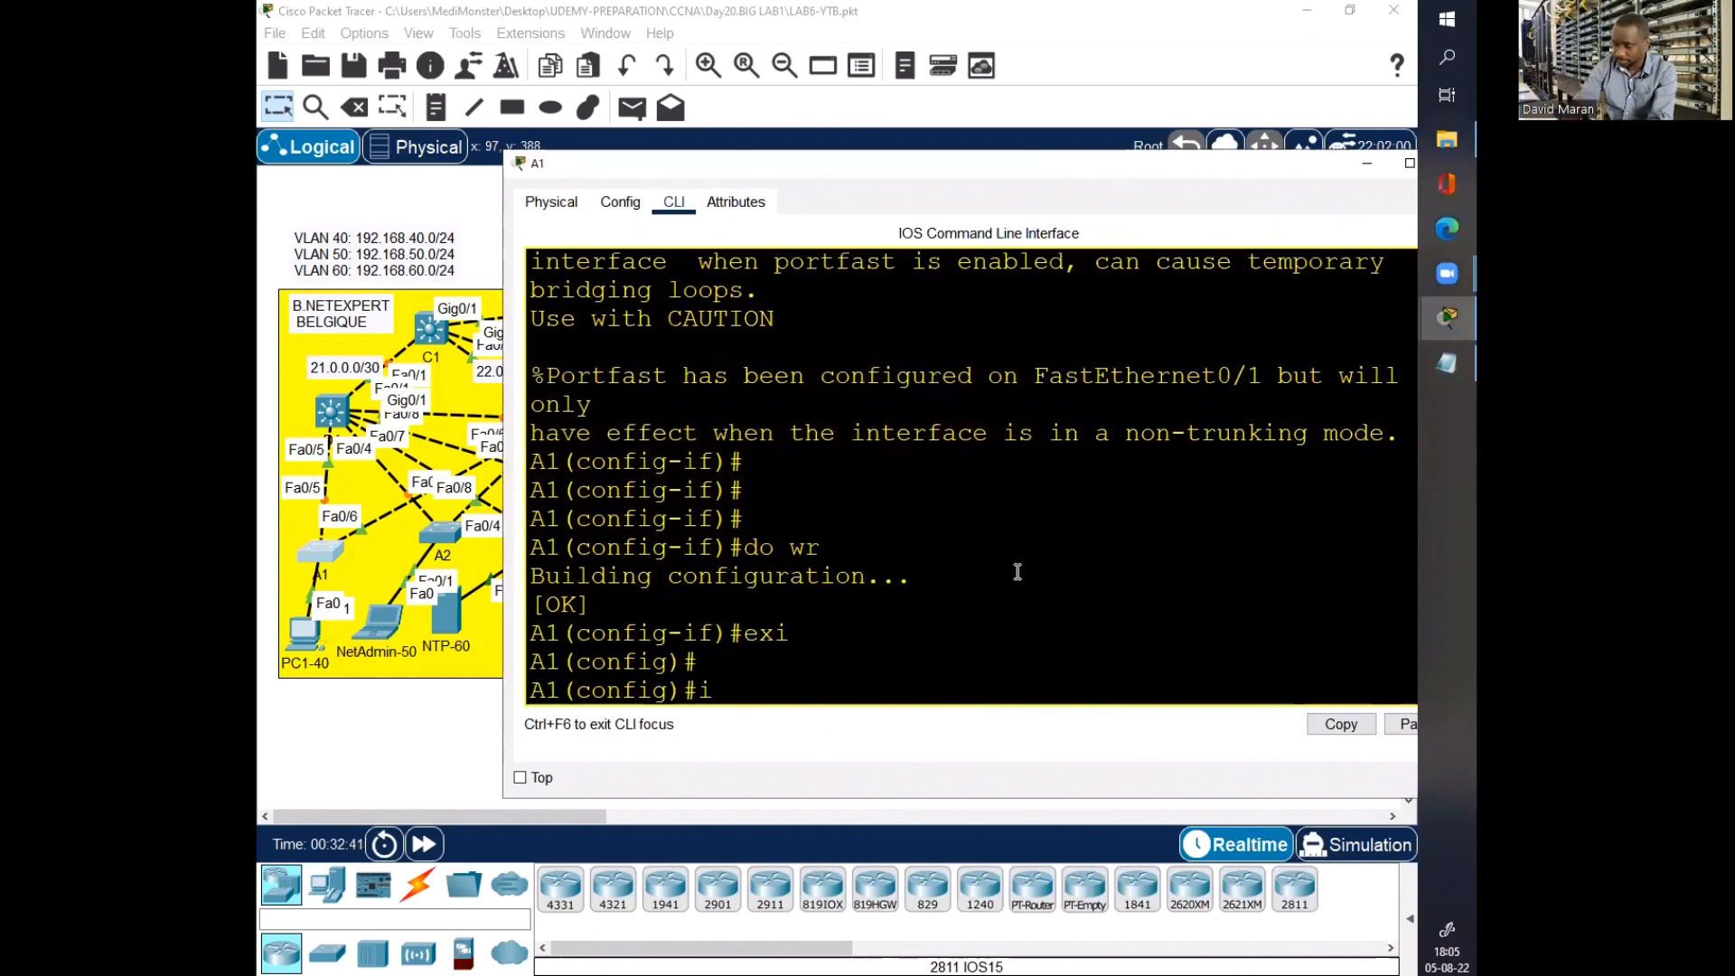
pyautogui.write('int ran fa0')
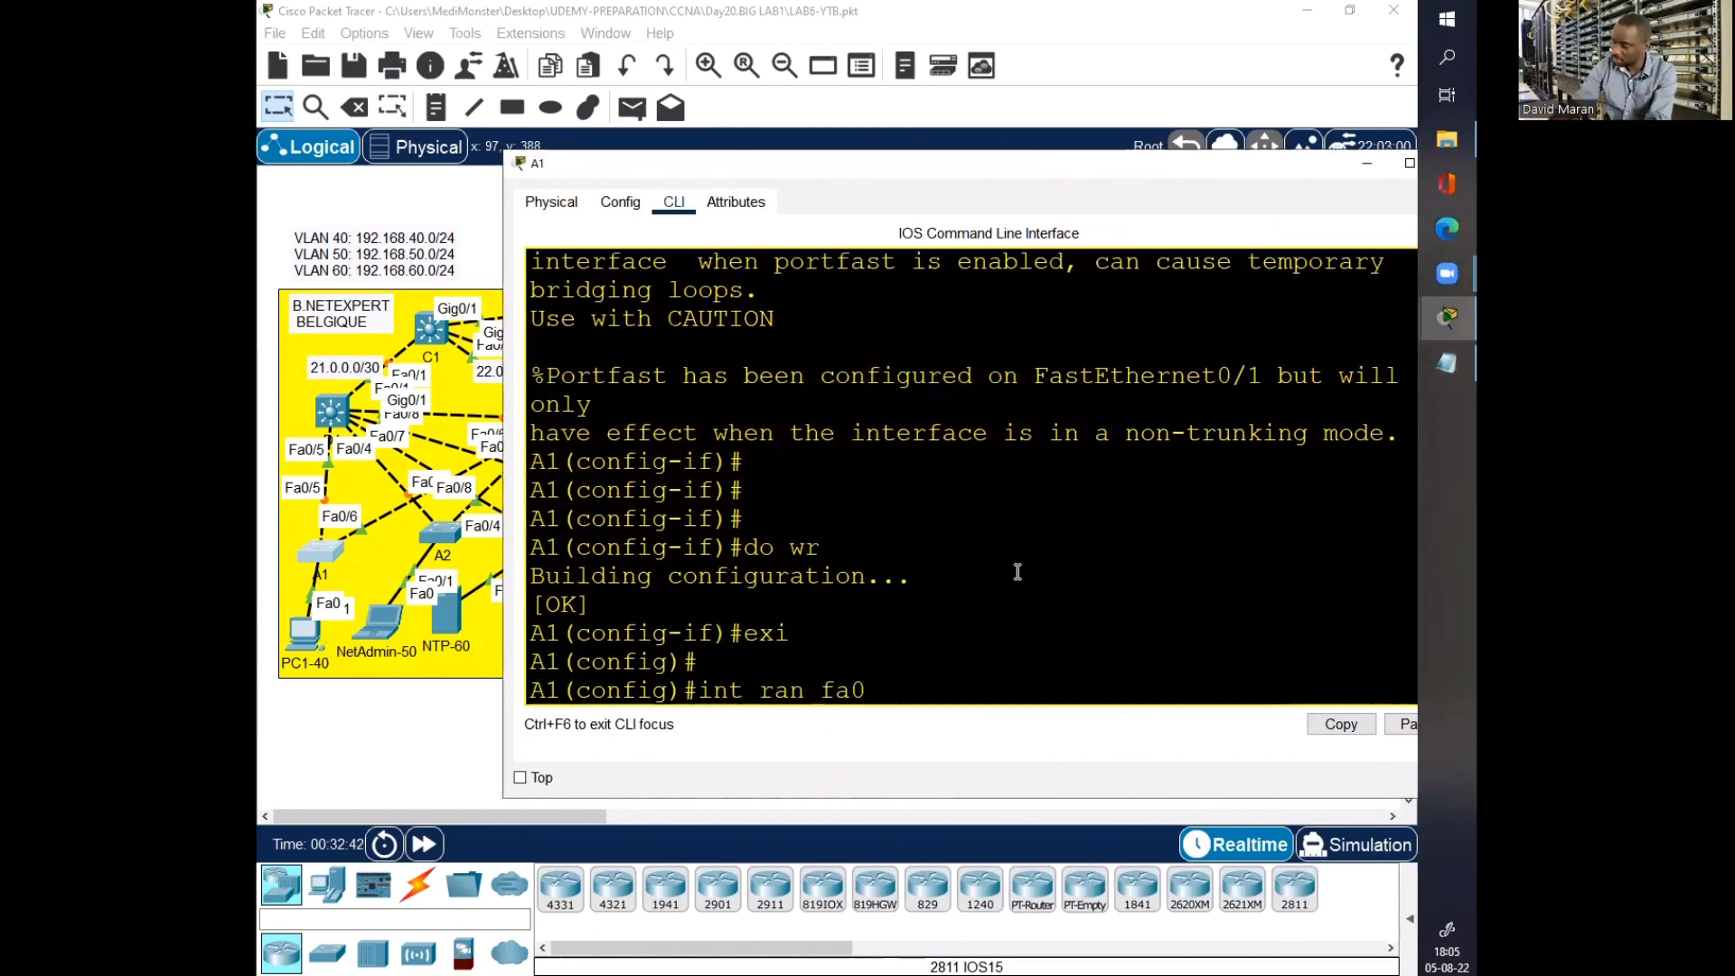
pyautogui.write('/5-6')
pyautogui.press('Return')
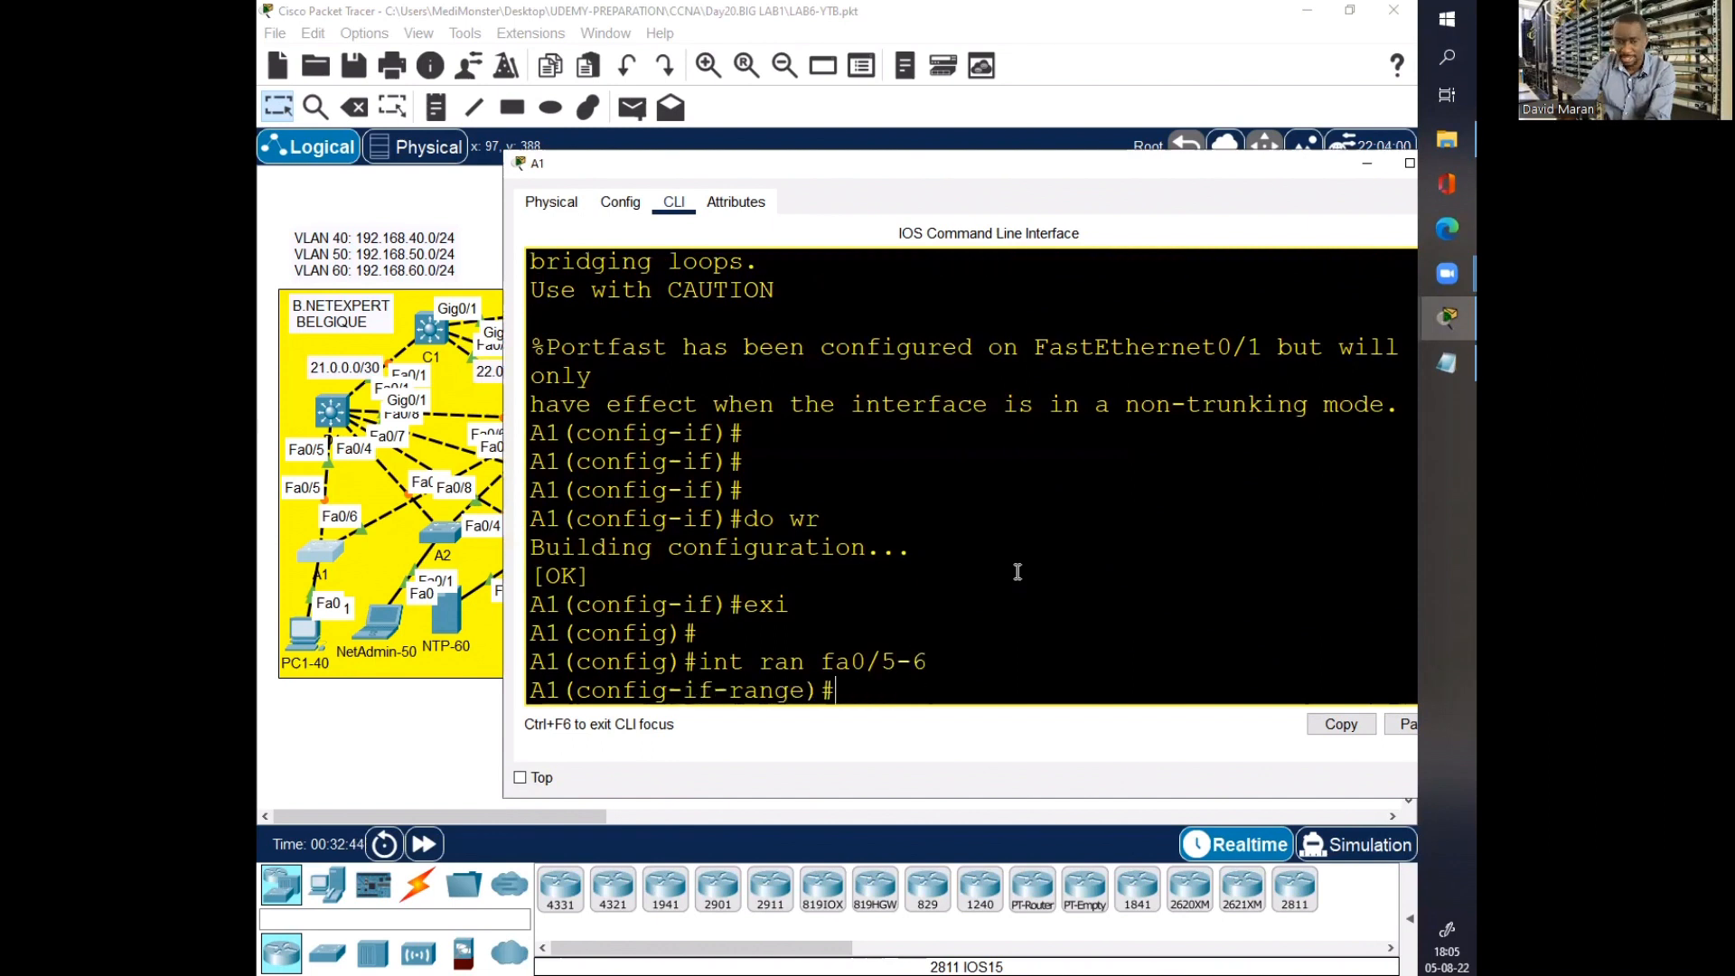
# Step: Set A1's fa0/5-6 uplink range to trunk mode with "switchport mode trunk"
pyautogui.write('swi')
pyautogui.press('Tab')
pyautogui.write('mo')
pyautogui.press('Tab')
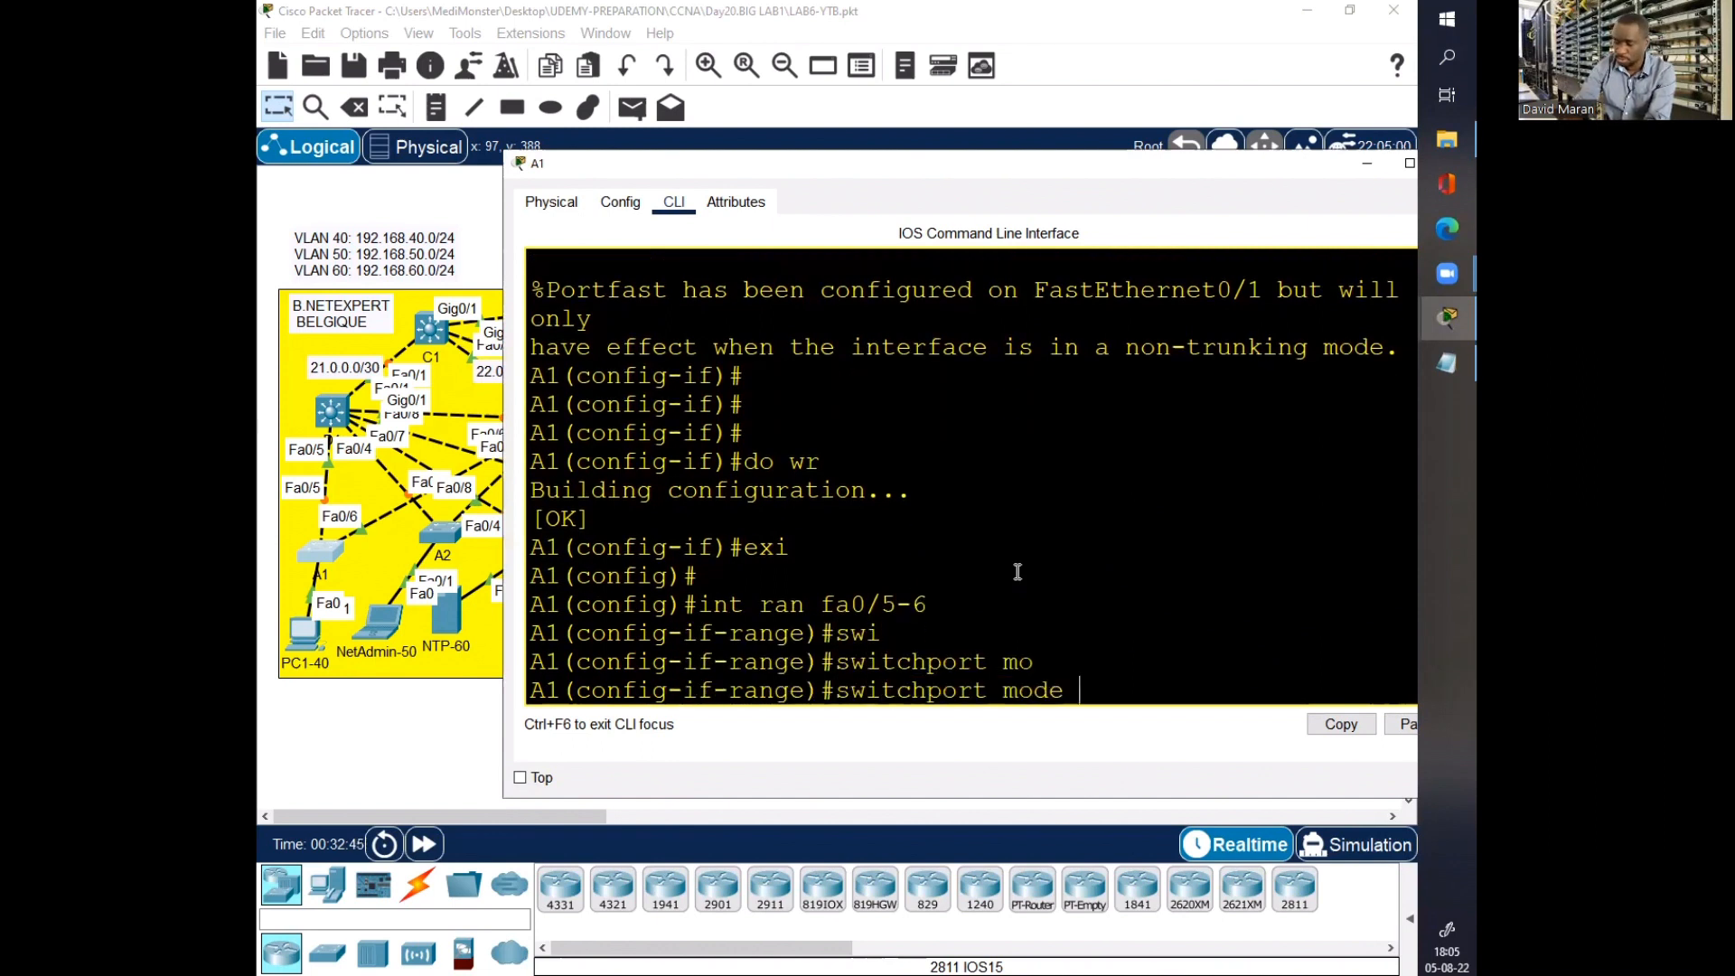
pyautogui.write('tr')
pyautogui.press('Tab')
pyautogui.press('Return')
# Step: Save A1's configuration with "do wr" and minimize its console to return to the topology
pyautogui.press('Return')
pyautogui.write('do wr')
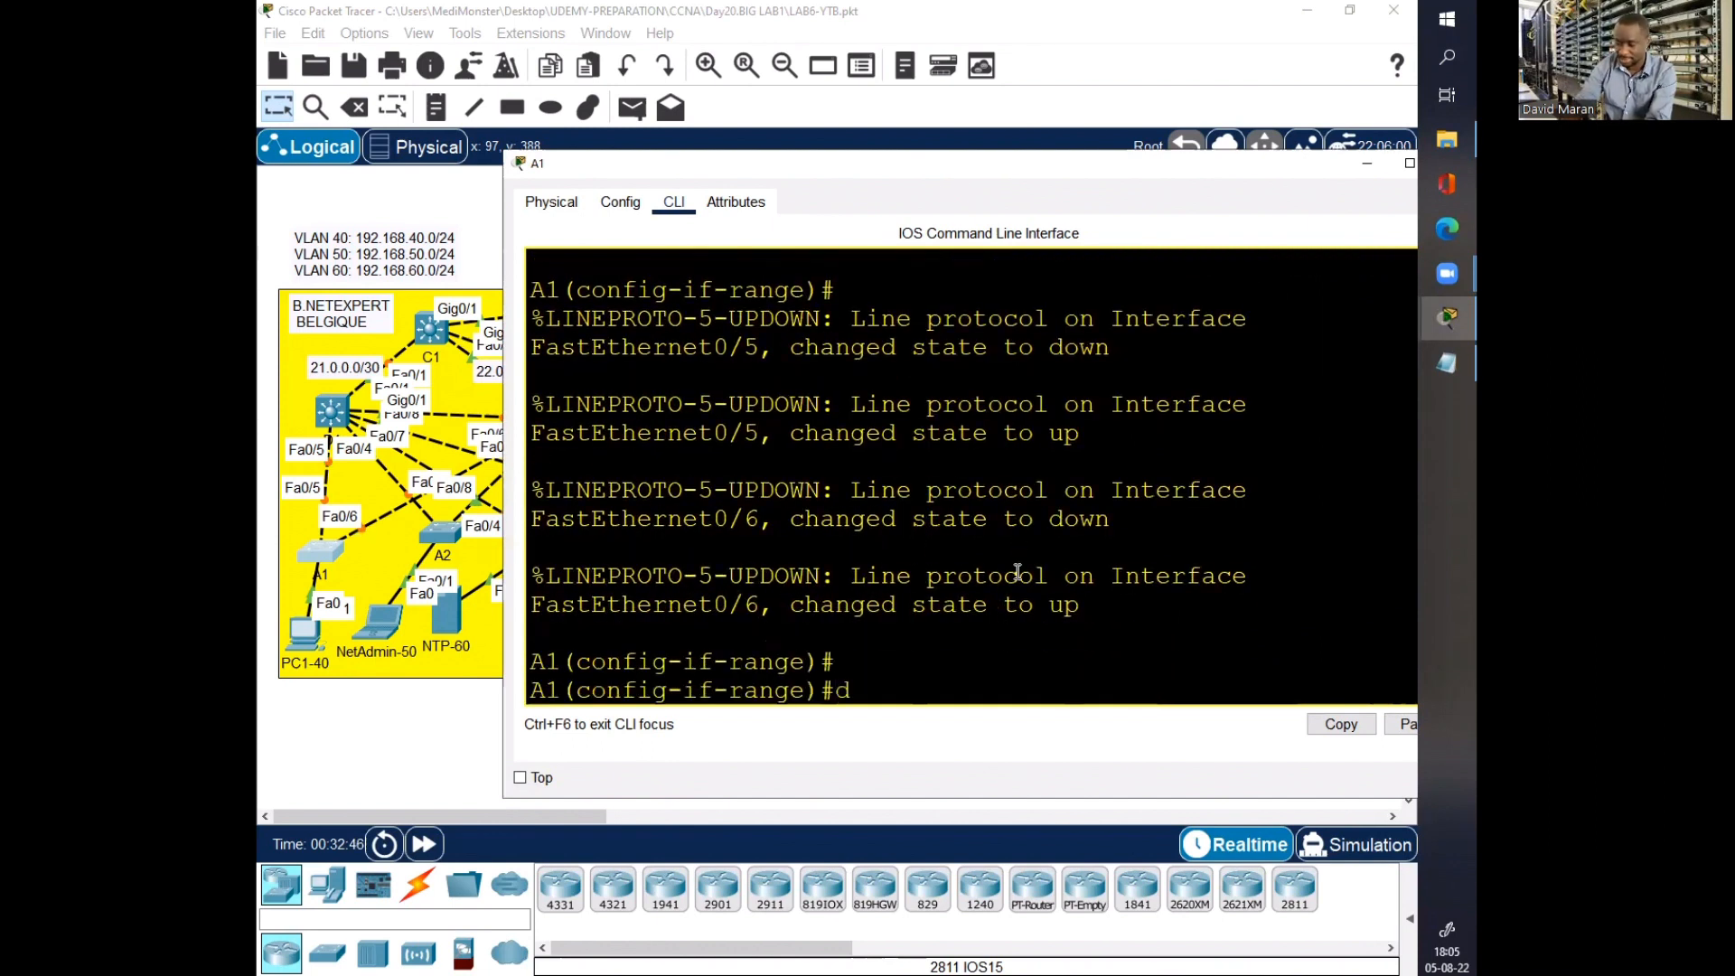
pyautogui.press('Return')
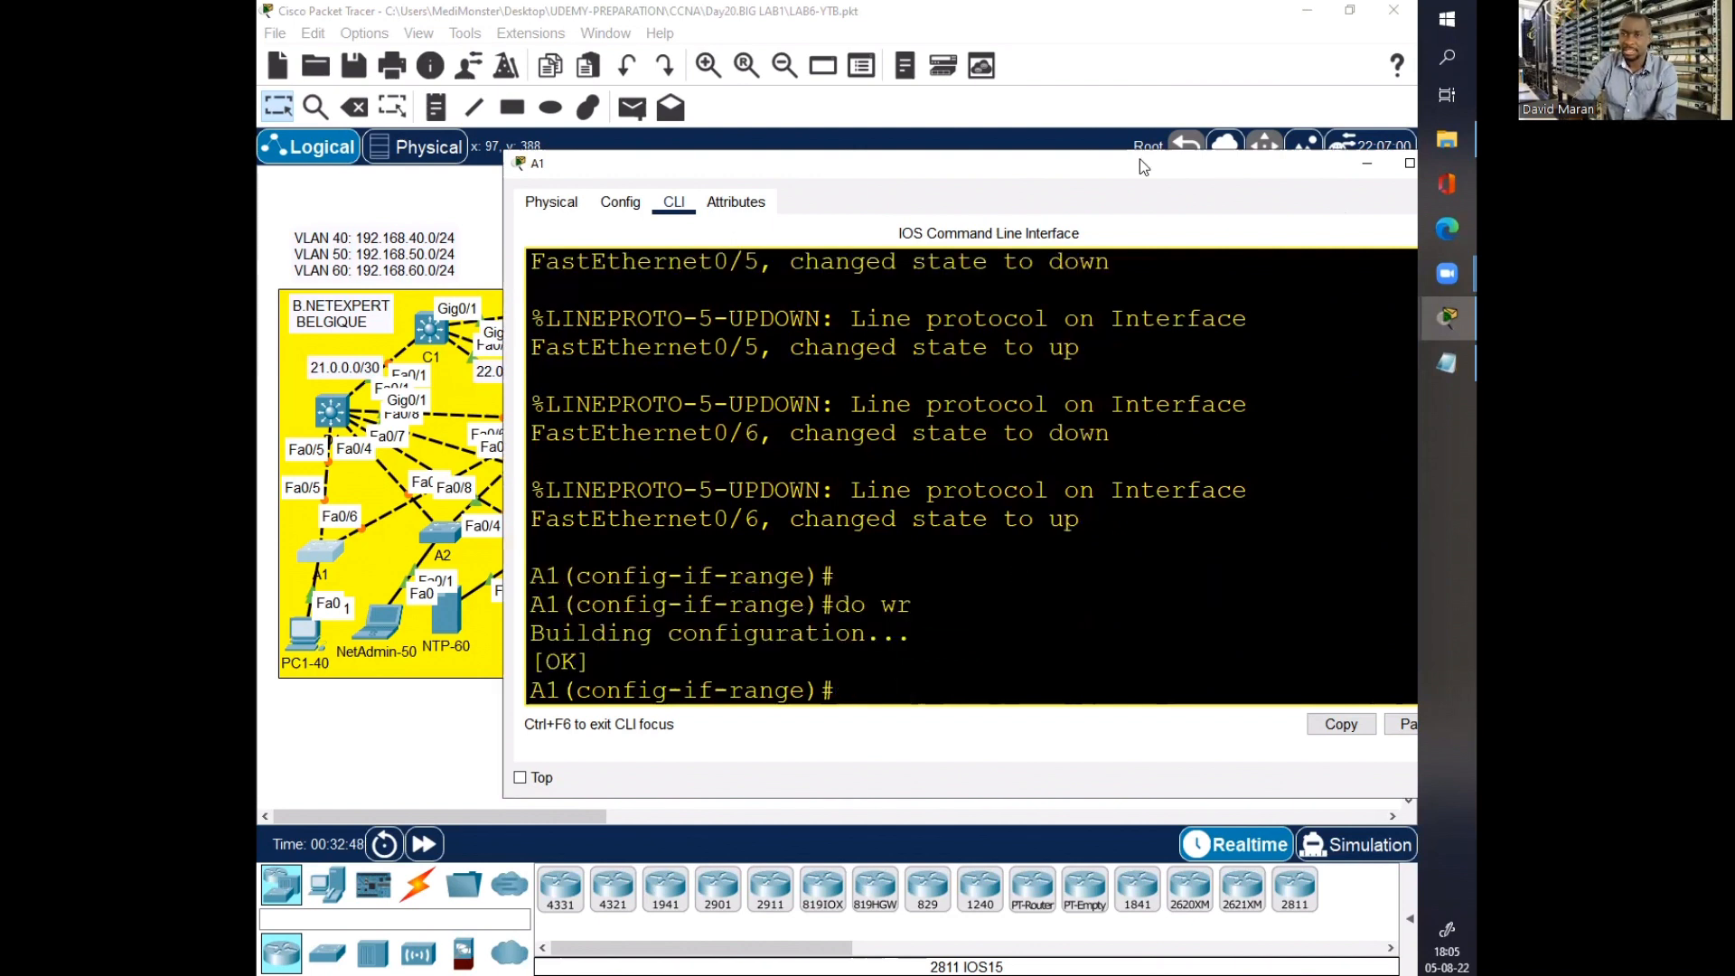
pyautogui.click(1366, 164)
pyautogui.moveTo(447, 520)
pyautogui.mouseDown()
pyautogui.moveTo(402, 477)
pyautogui.moveTo(423, 537)
pyautogui.mouseUp()
pyautogui.click(438, 531)
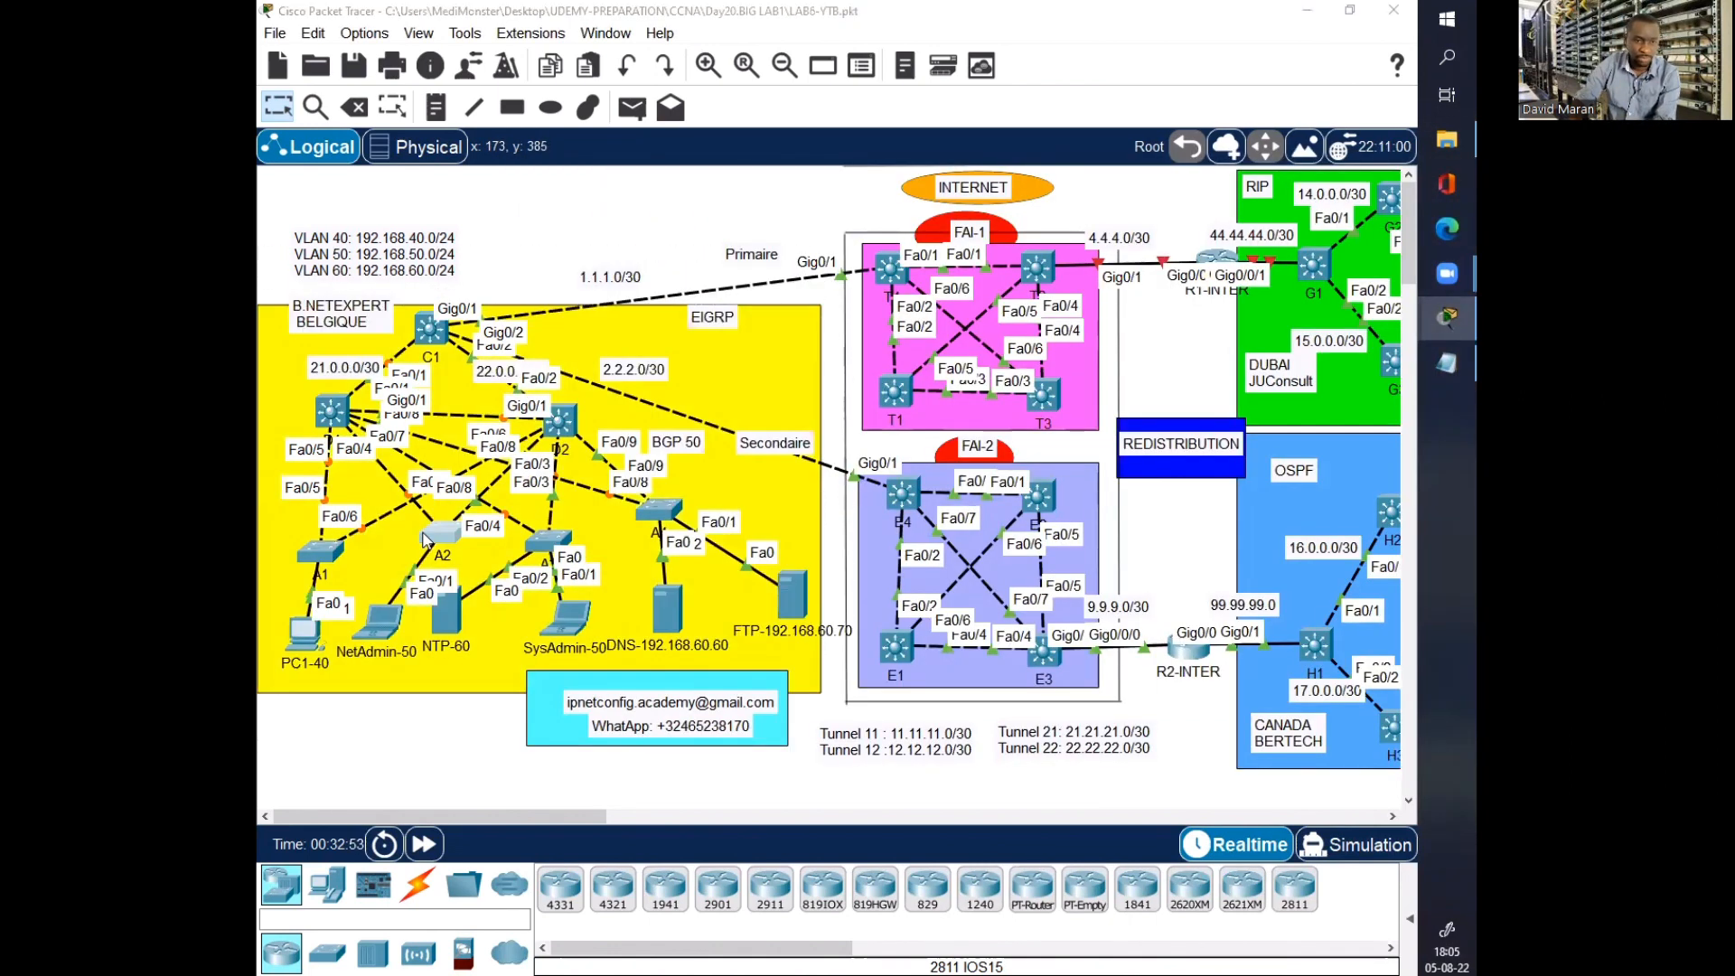
pyautogui.click(1148, 163)
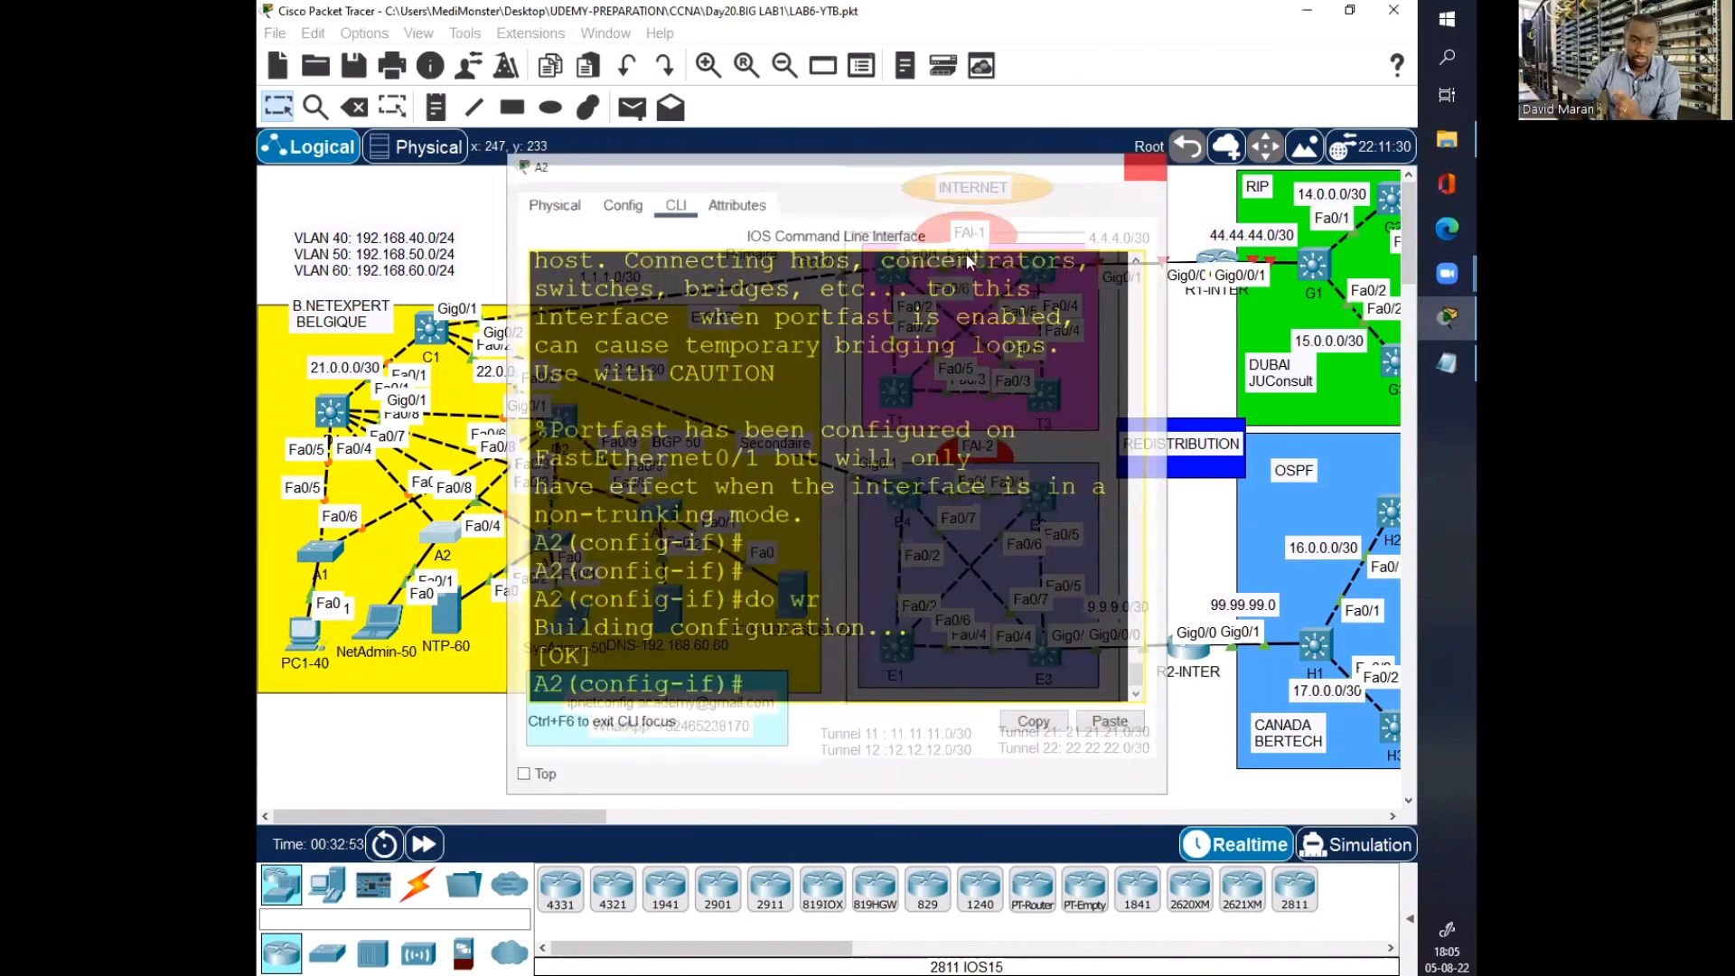
# Step: Open switch A2's console, leave the current interface and enter the uplink port range with "int ran fa0/7-8"
pyautogui.click(443, 538)
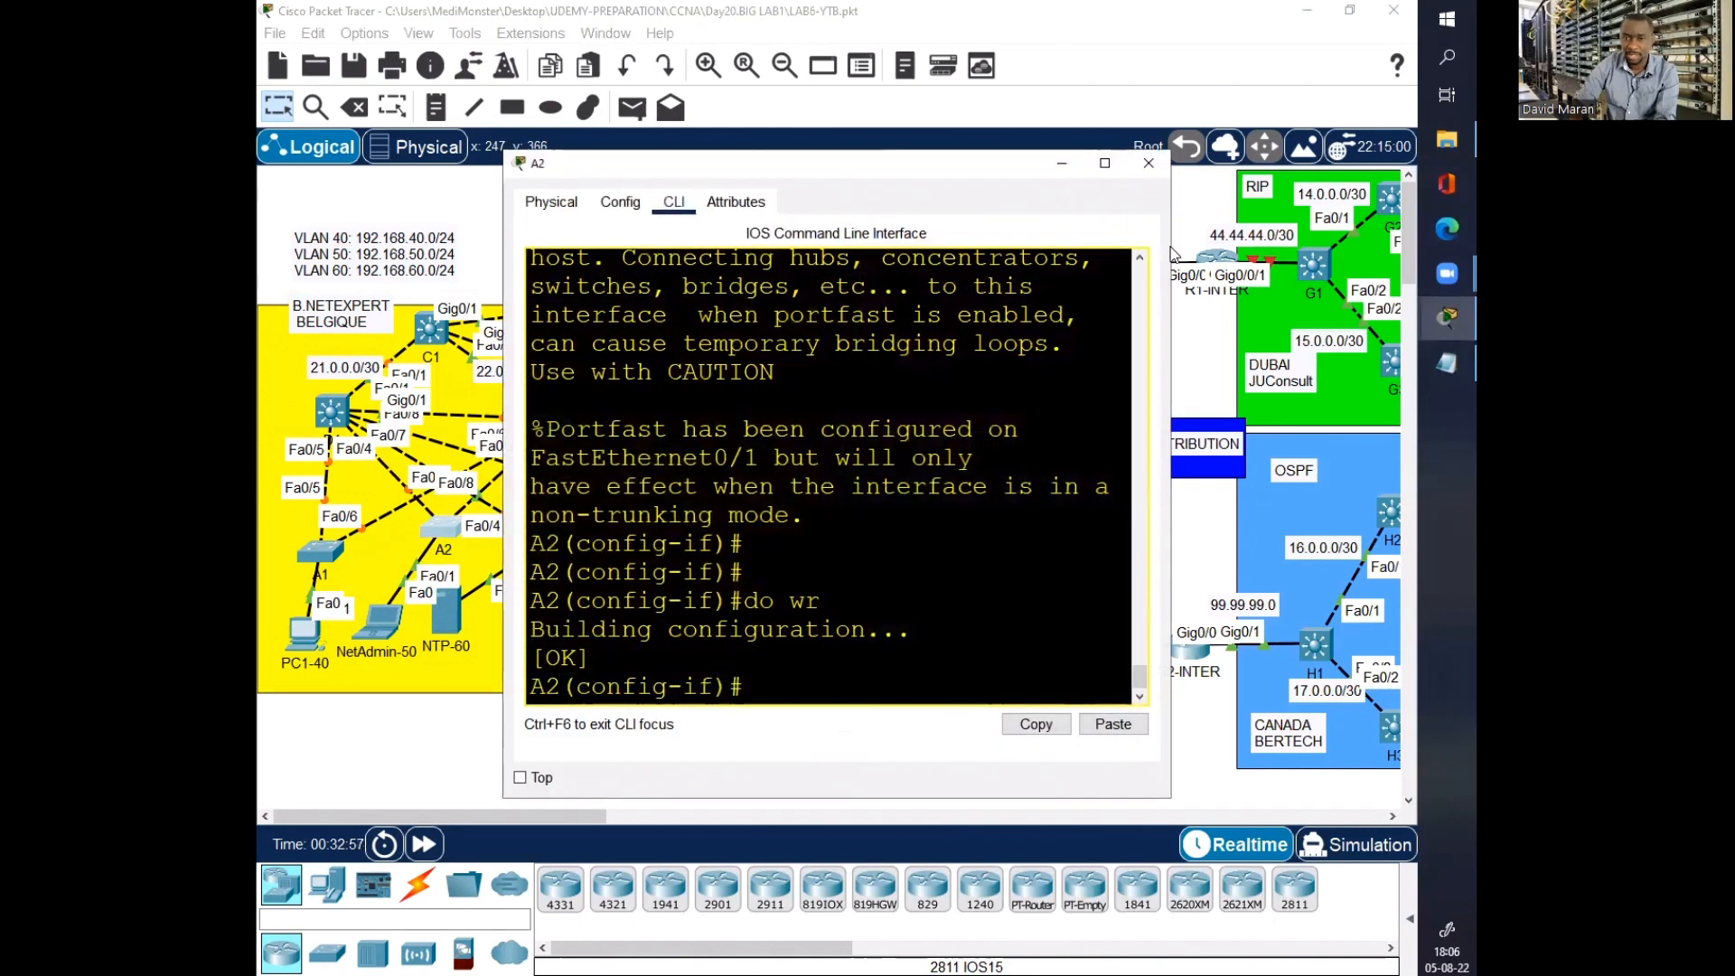
pyautogui.moveTo(1172, 247); pyautogui.dragTo(1416, 248)
pyautogui.press('Return')
pyautogui.press('Return')
pyautogui.write('exu')
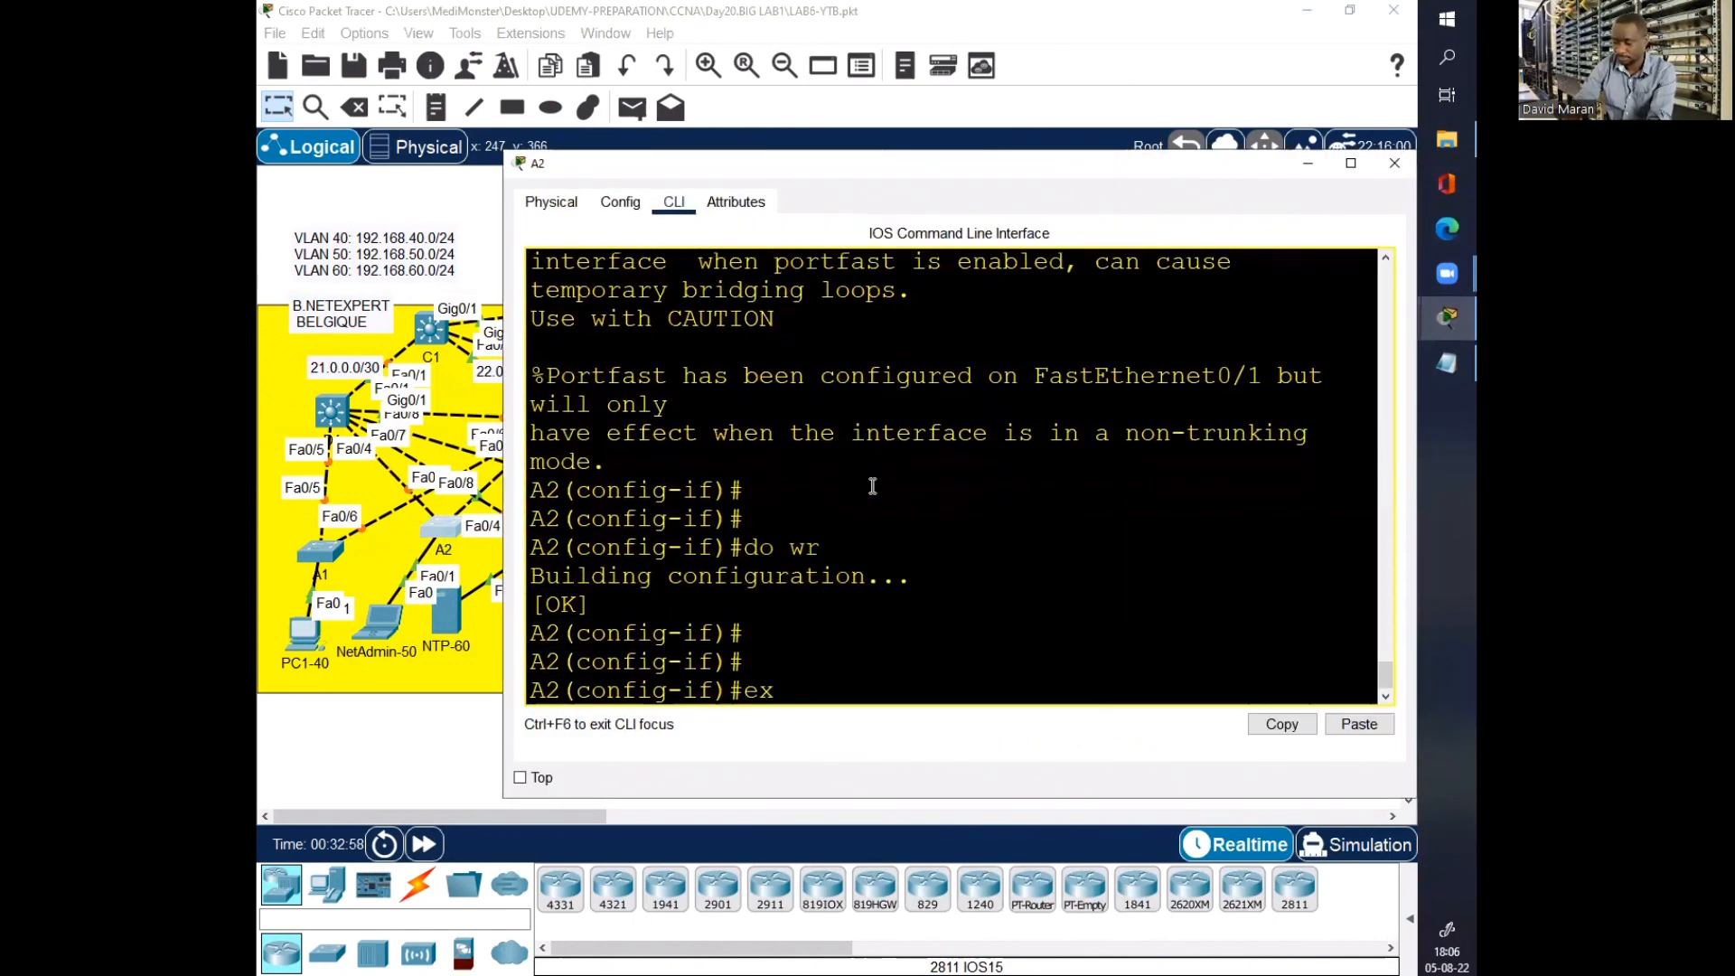
pyautogui.press('Return')
pyautogui.write('int')
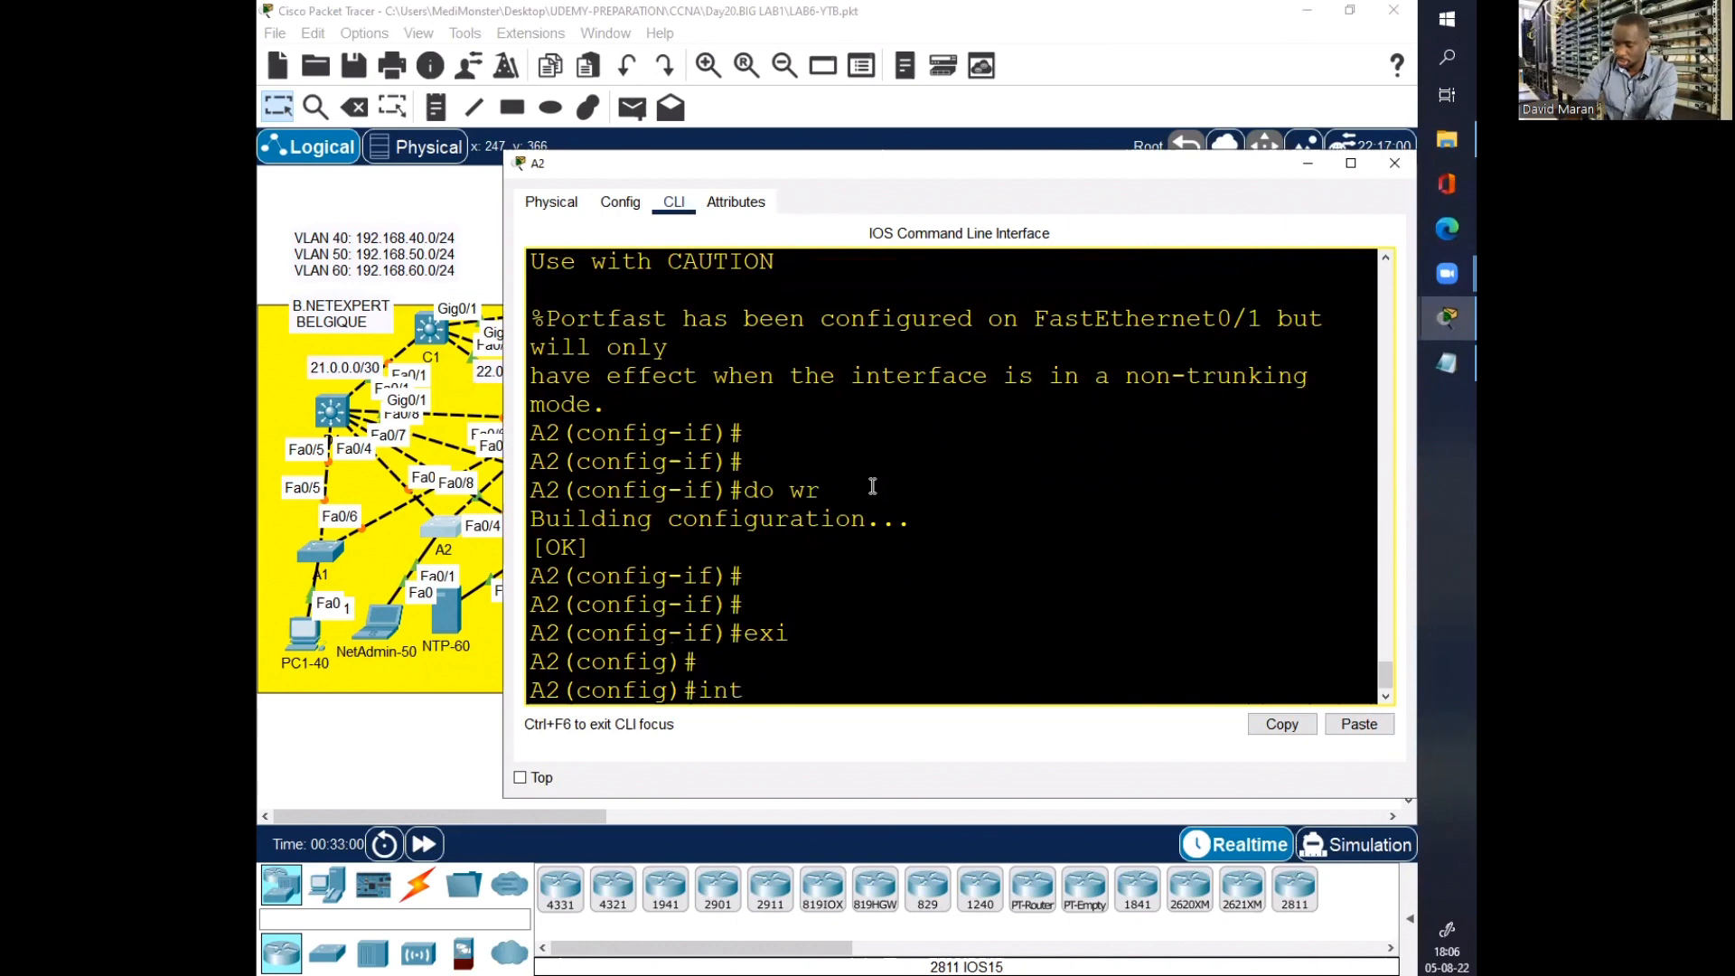
pyautogui.write(' ran fa0')
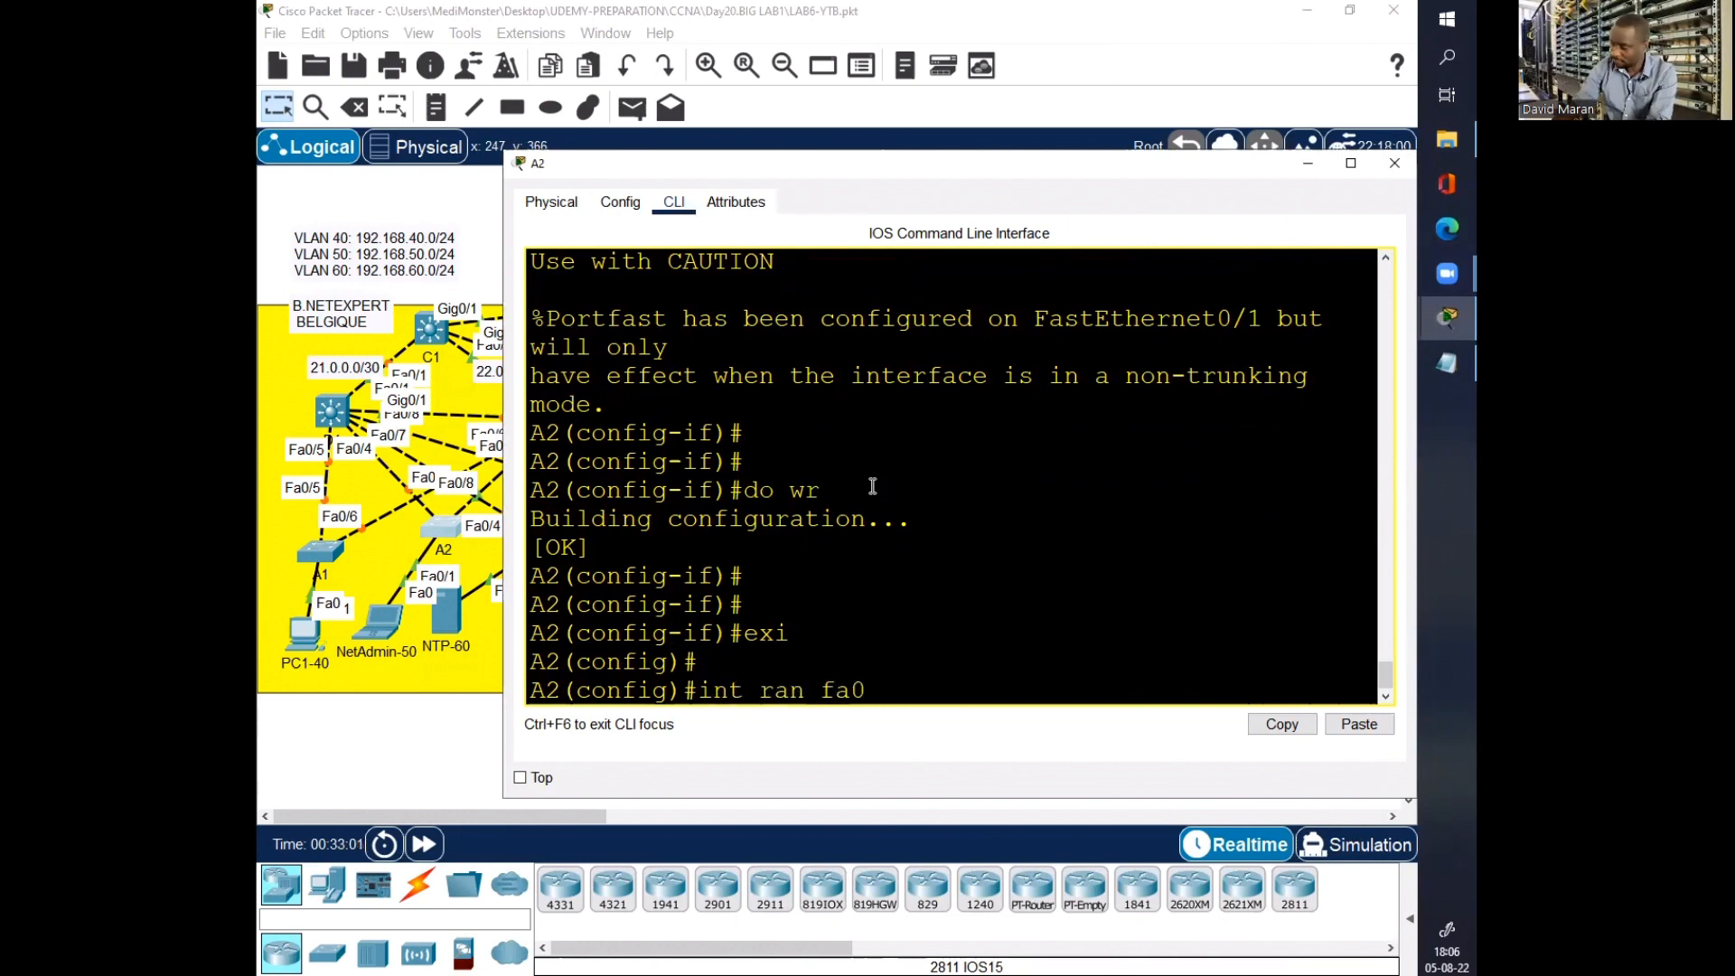
pyautogui.write('/7-8')
pyautogui.press('Return')
# Step: Set A2's fa0/7-8 uplink range to trunk mode with "switchport mode trunk"
pyautogui.write('sw')
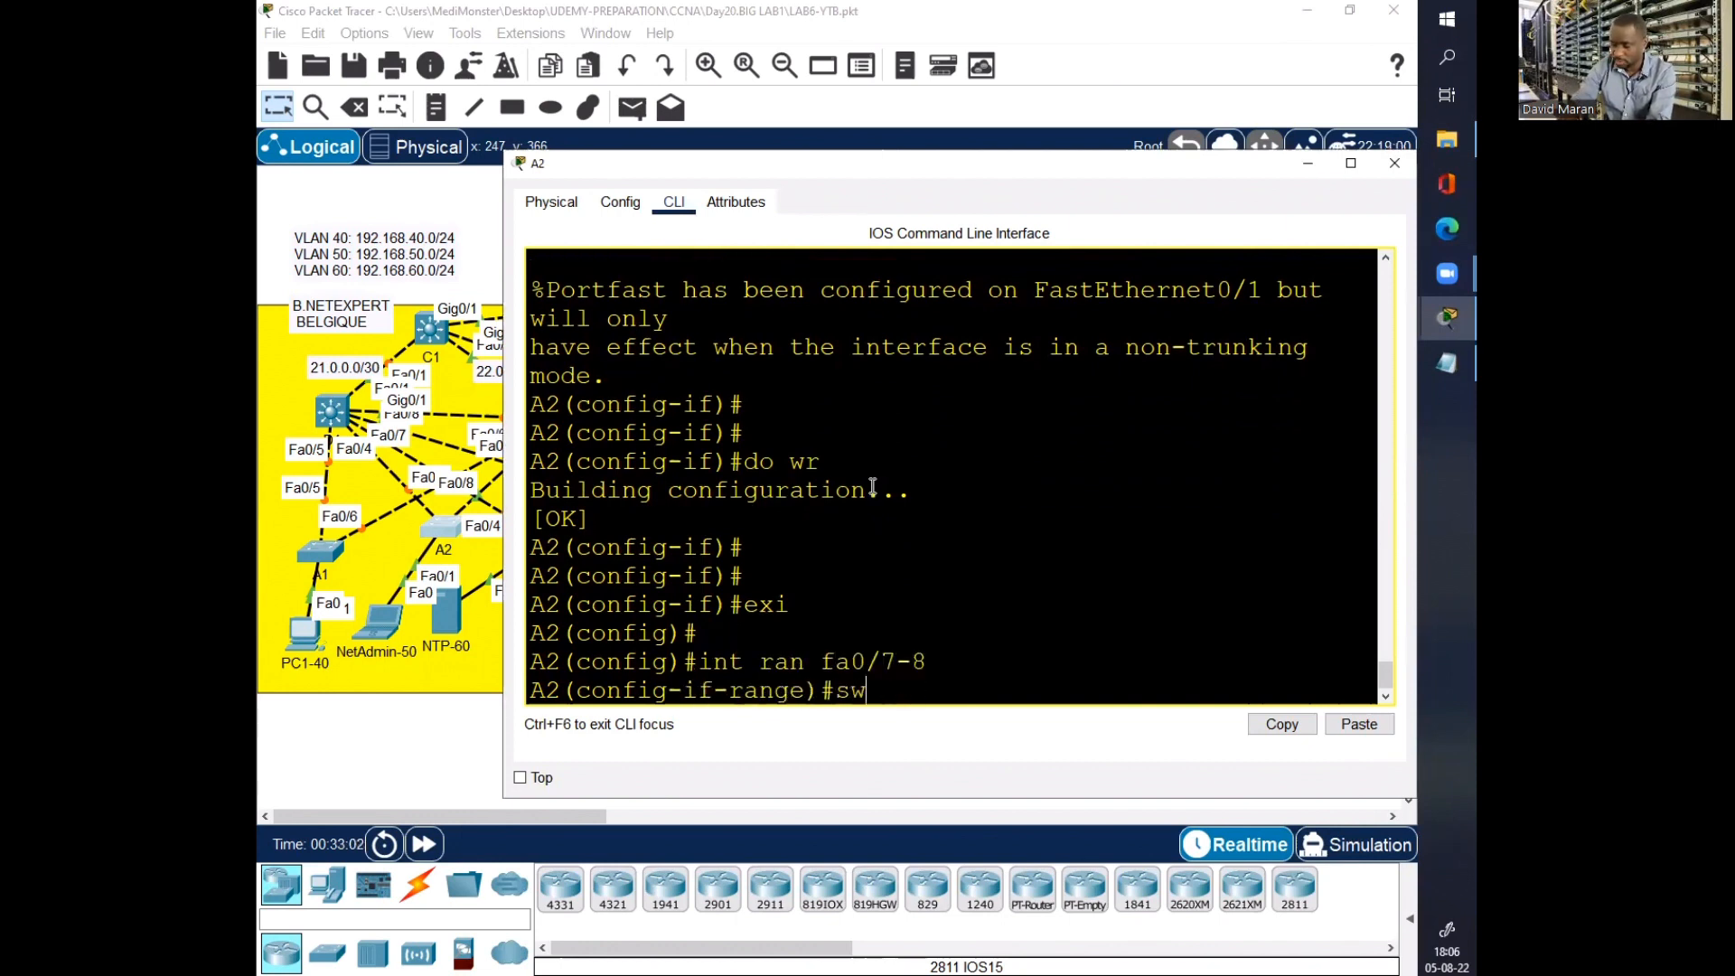
pyautogui.write('i')
pyautogui.press('Tab')
pyautogui.write('mo')
pyautogui.press('Tab')
pyautogui.write('trunk')
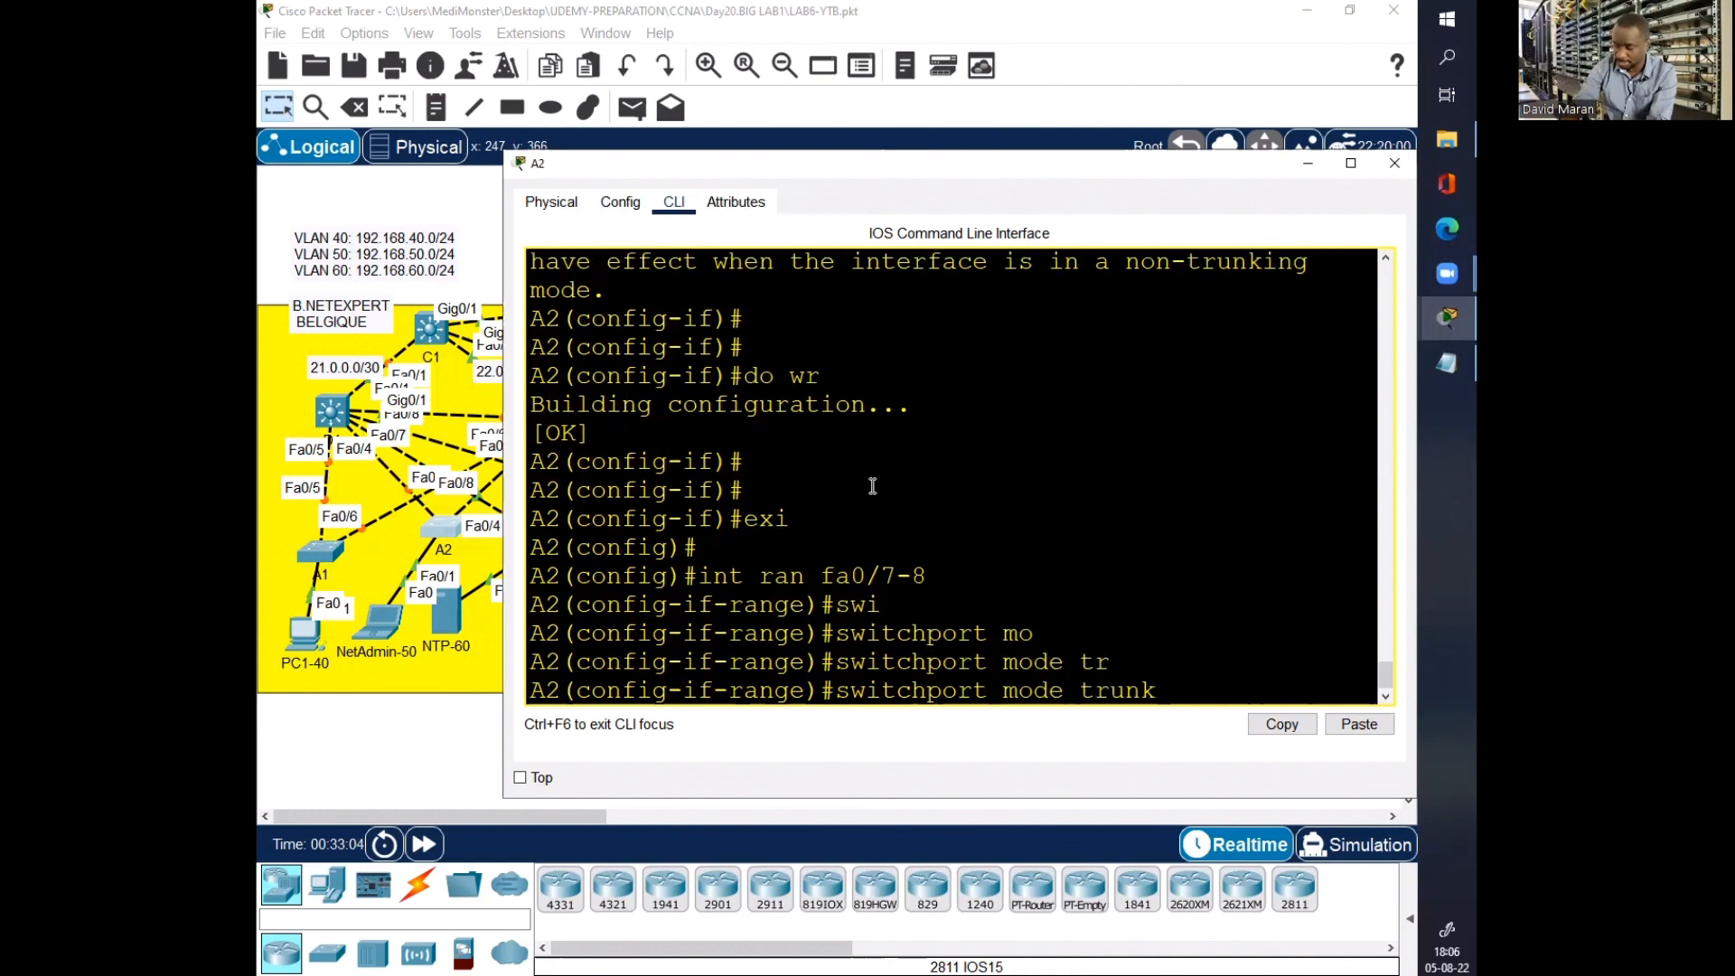
pyautogui.press('Return')
# Step: Save A2's configuration with "do wr" and close its console to return to the topology
pyautogui.write('do wr')
pyautogui.press('Return')
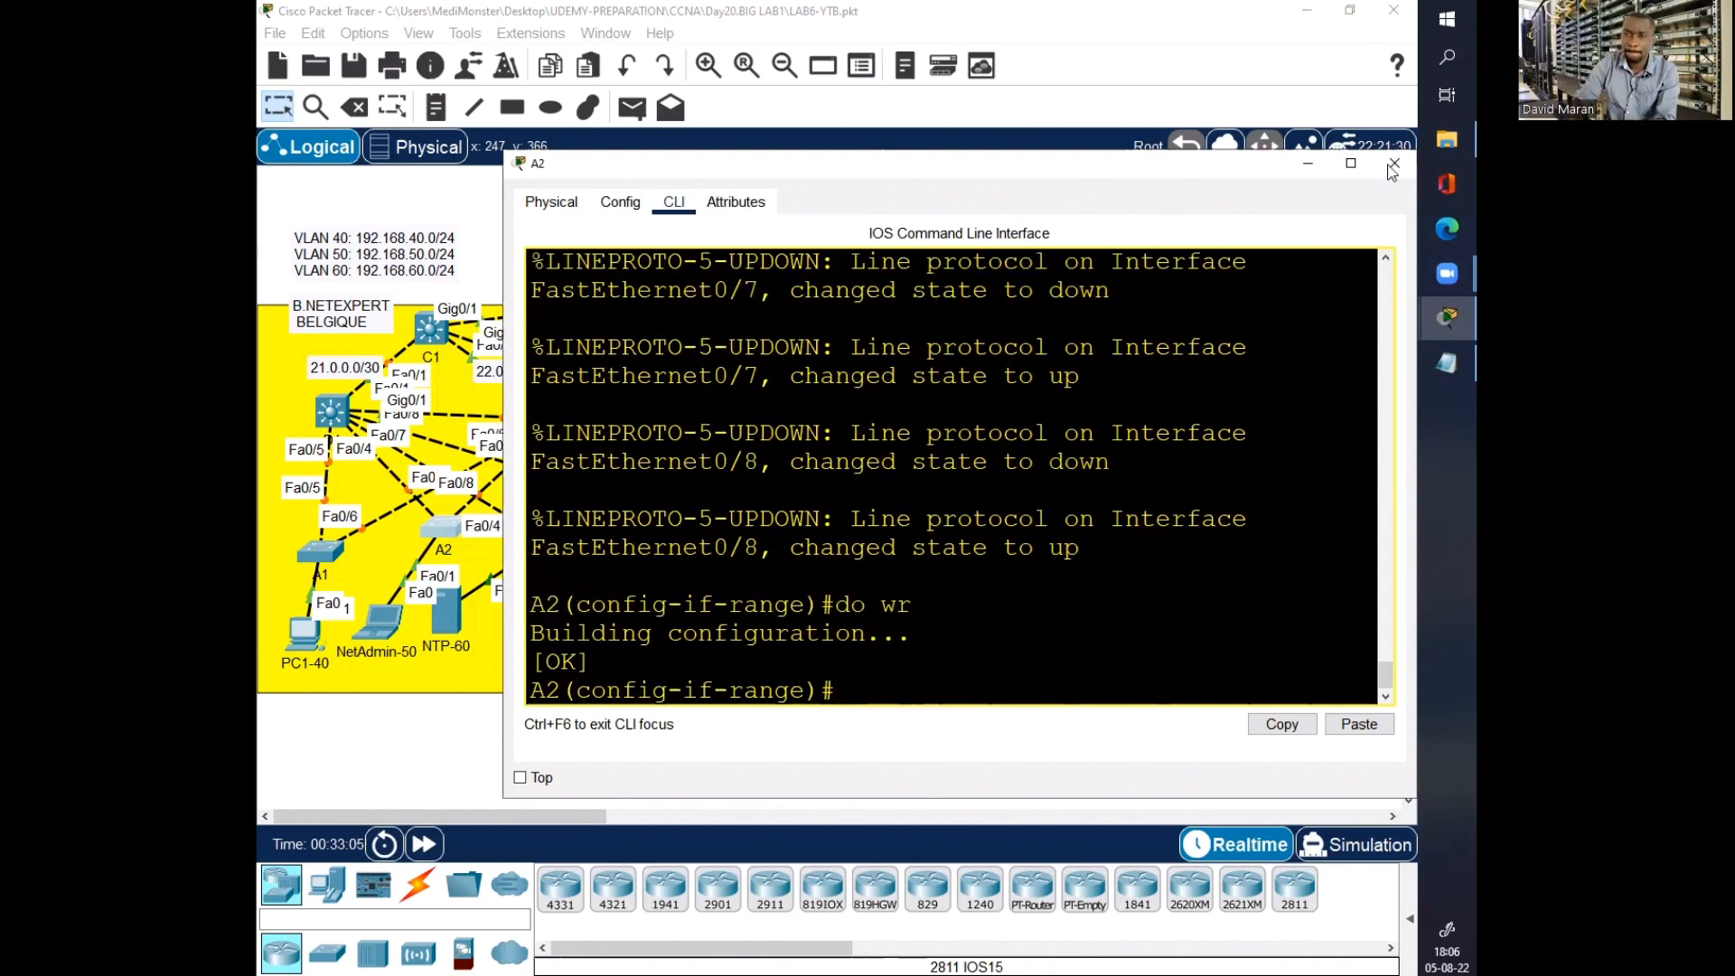
pyautogui.click(1392, 166)
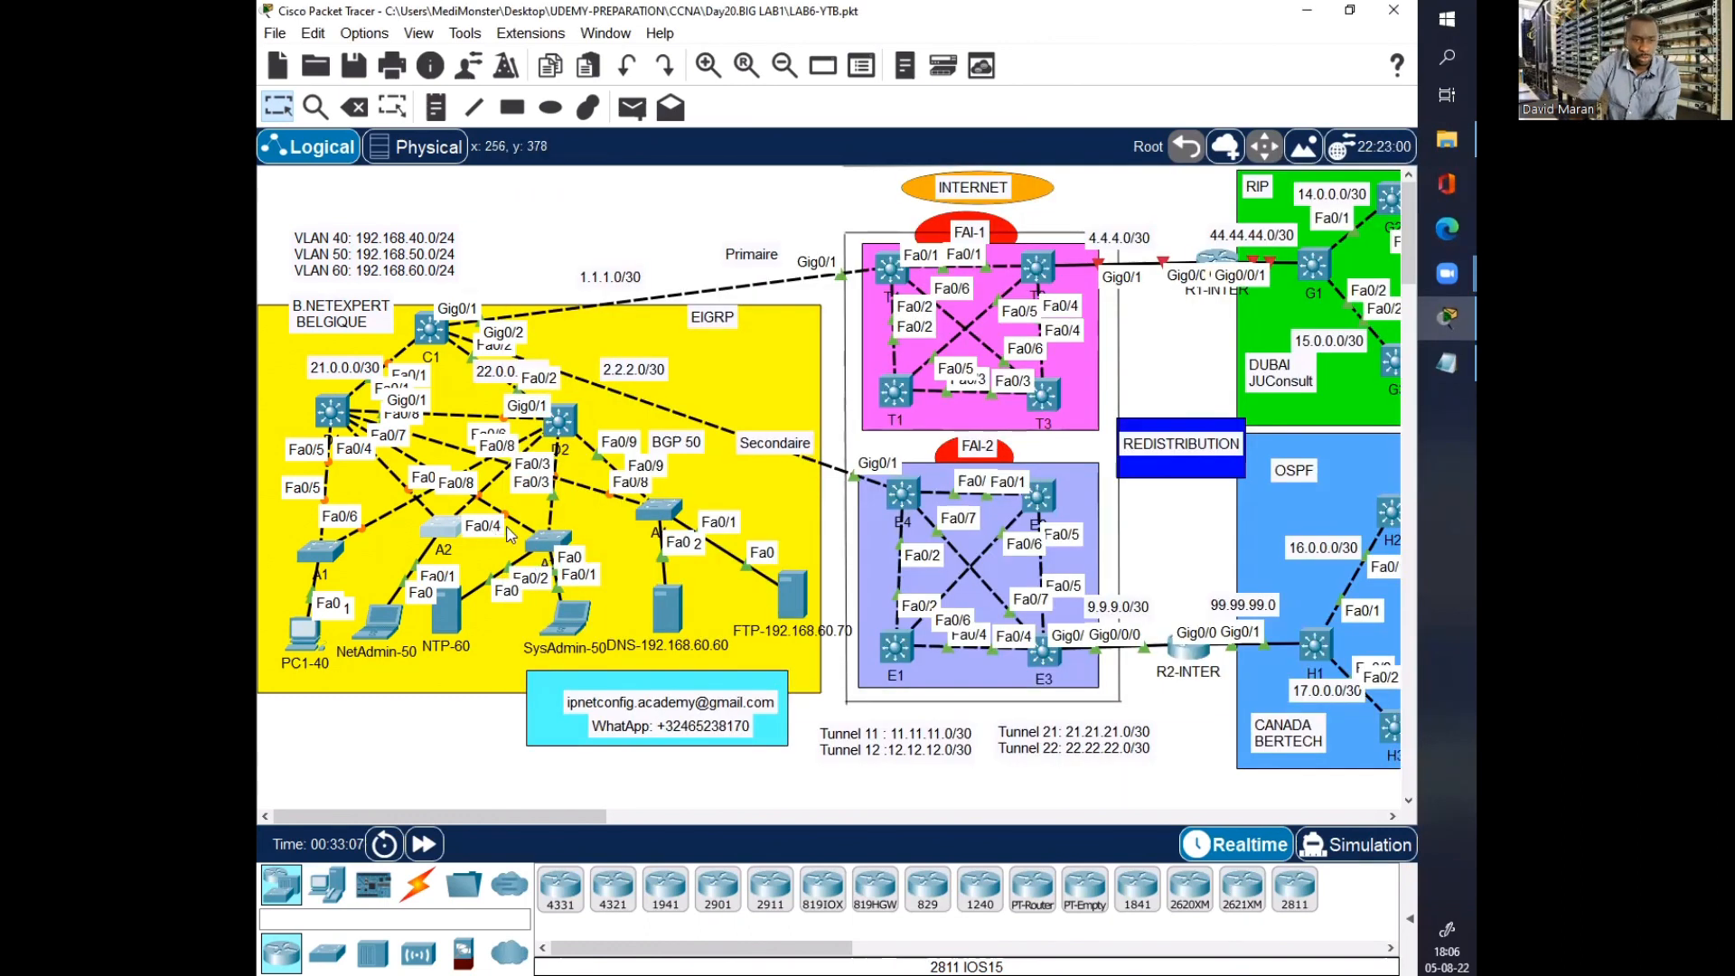
# Step: Open switch A3's console, widen it and enter the uplink port range with "int ran fa0/3-4"
pyautogui.click(549, 545)
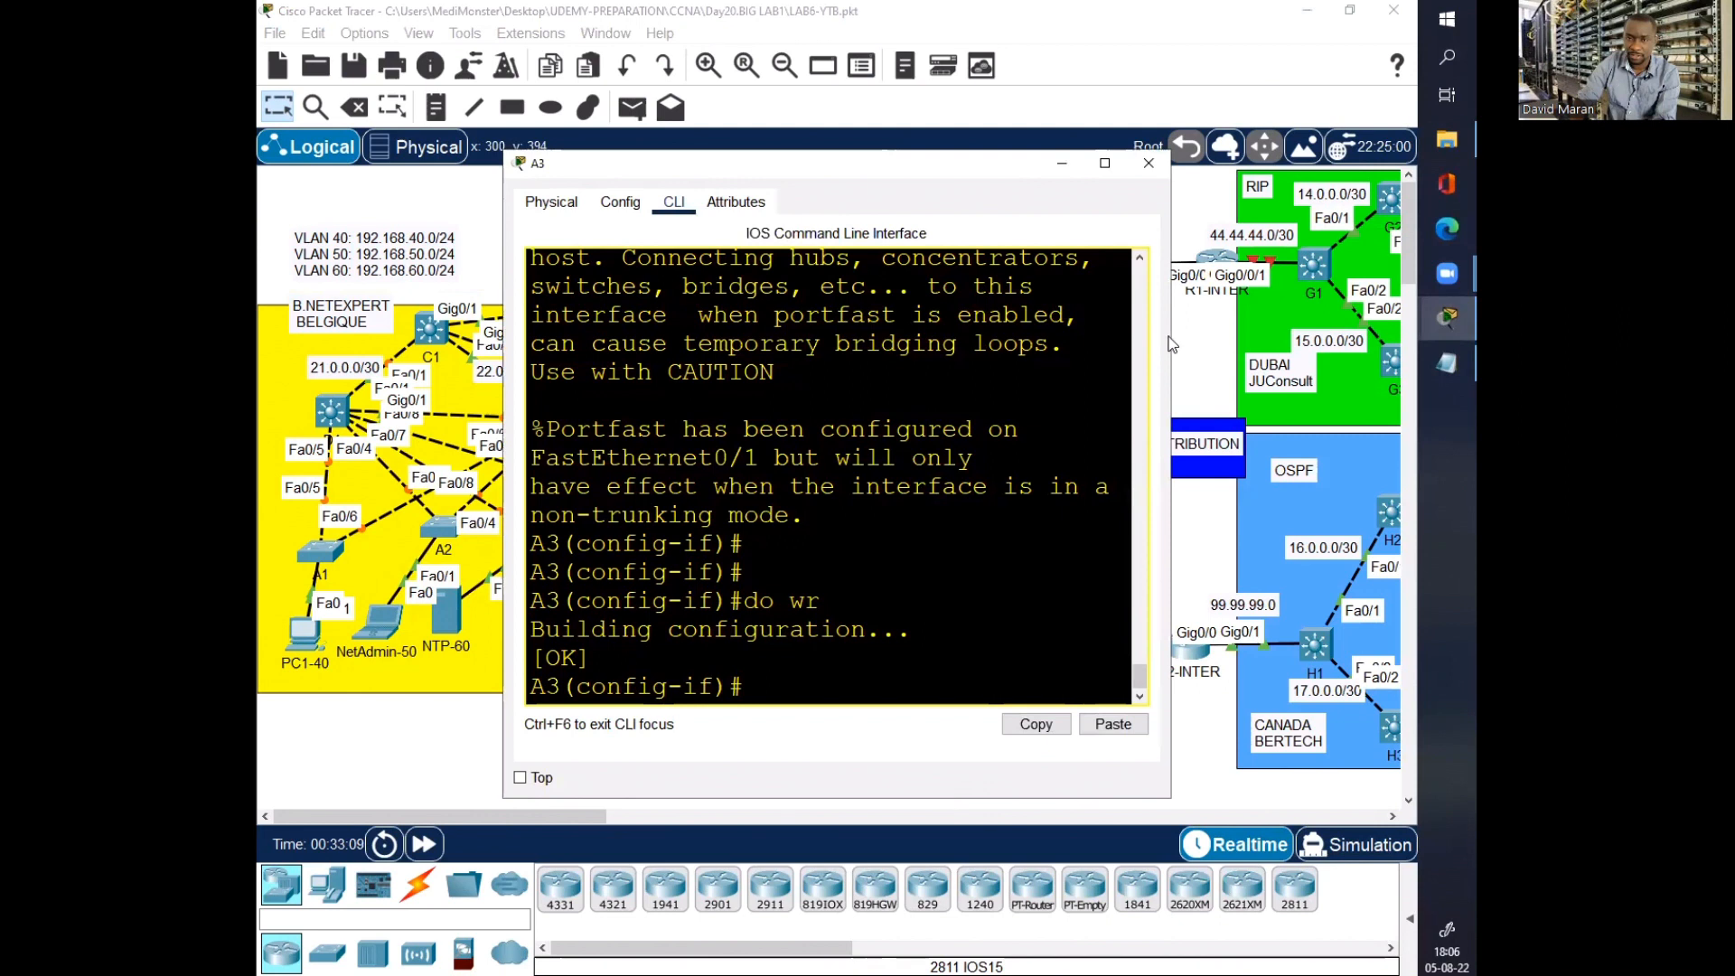
pyautogui.moveTo(1170, 337); pyautogui.dragTo(1377, 371)
pyautogui.write('i')
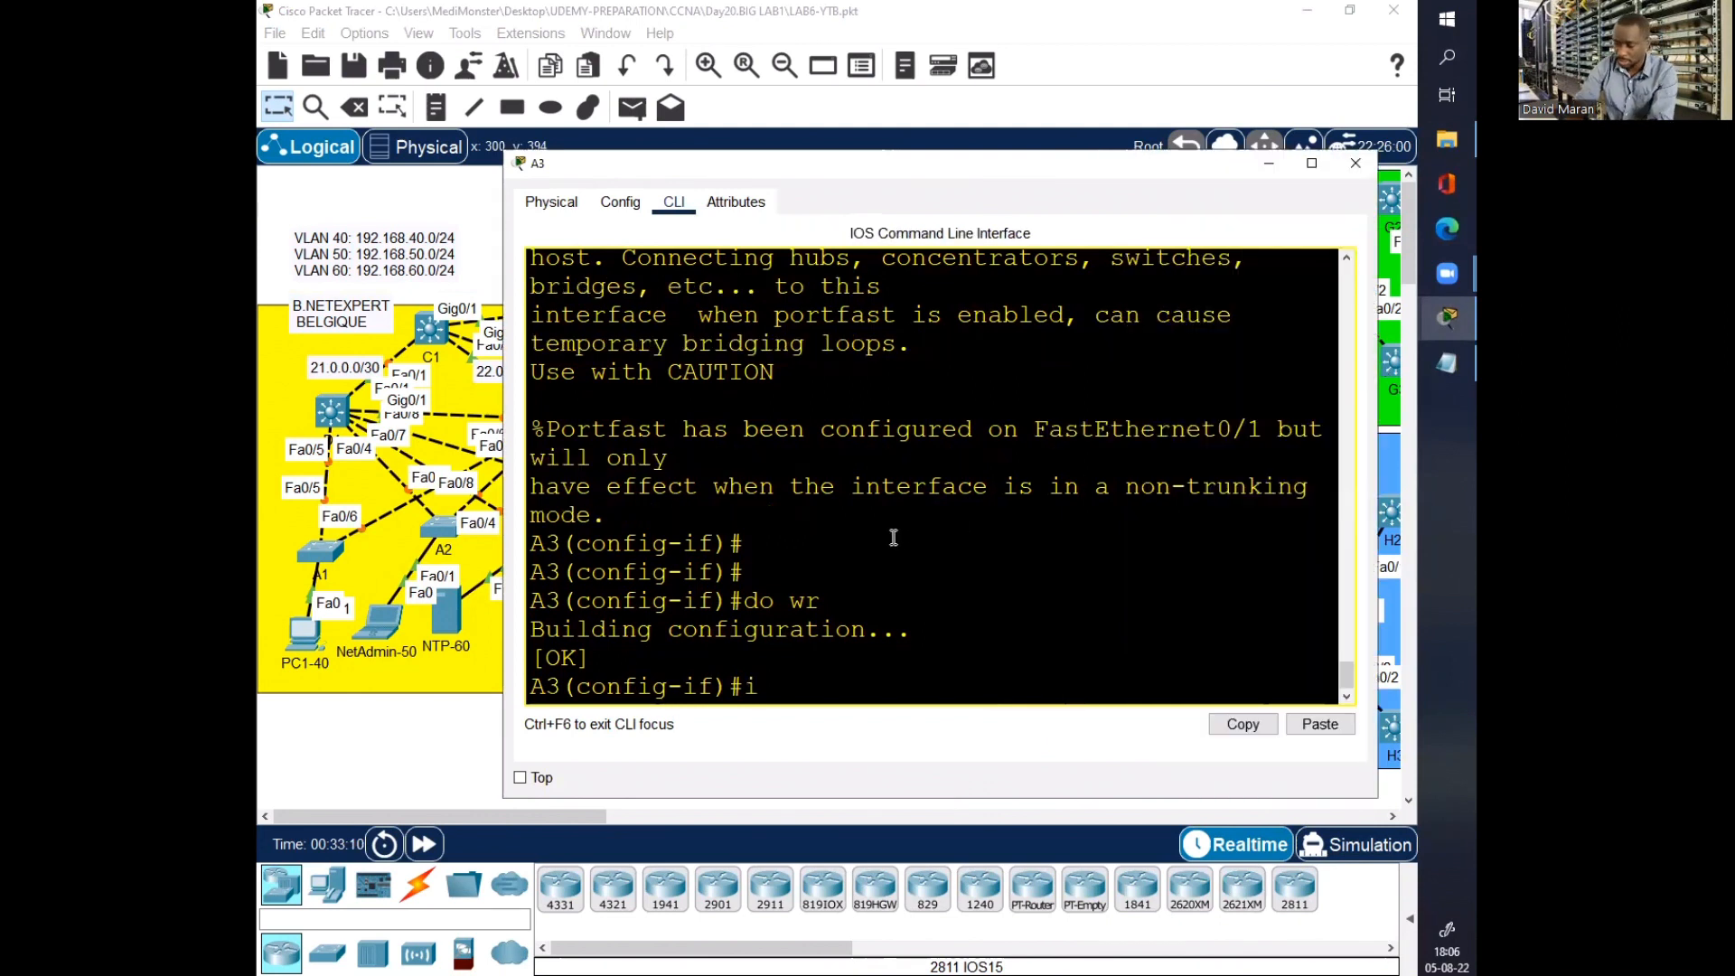
pyautogui.write('nt ra,')
pyautogui.press('BackSpace')
pyautogui.press('BackSpace')
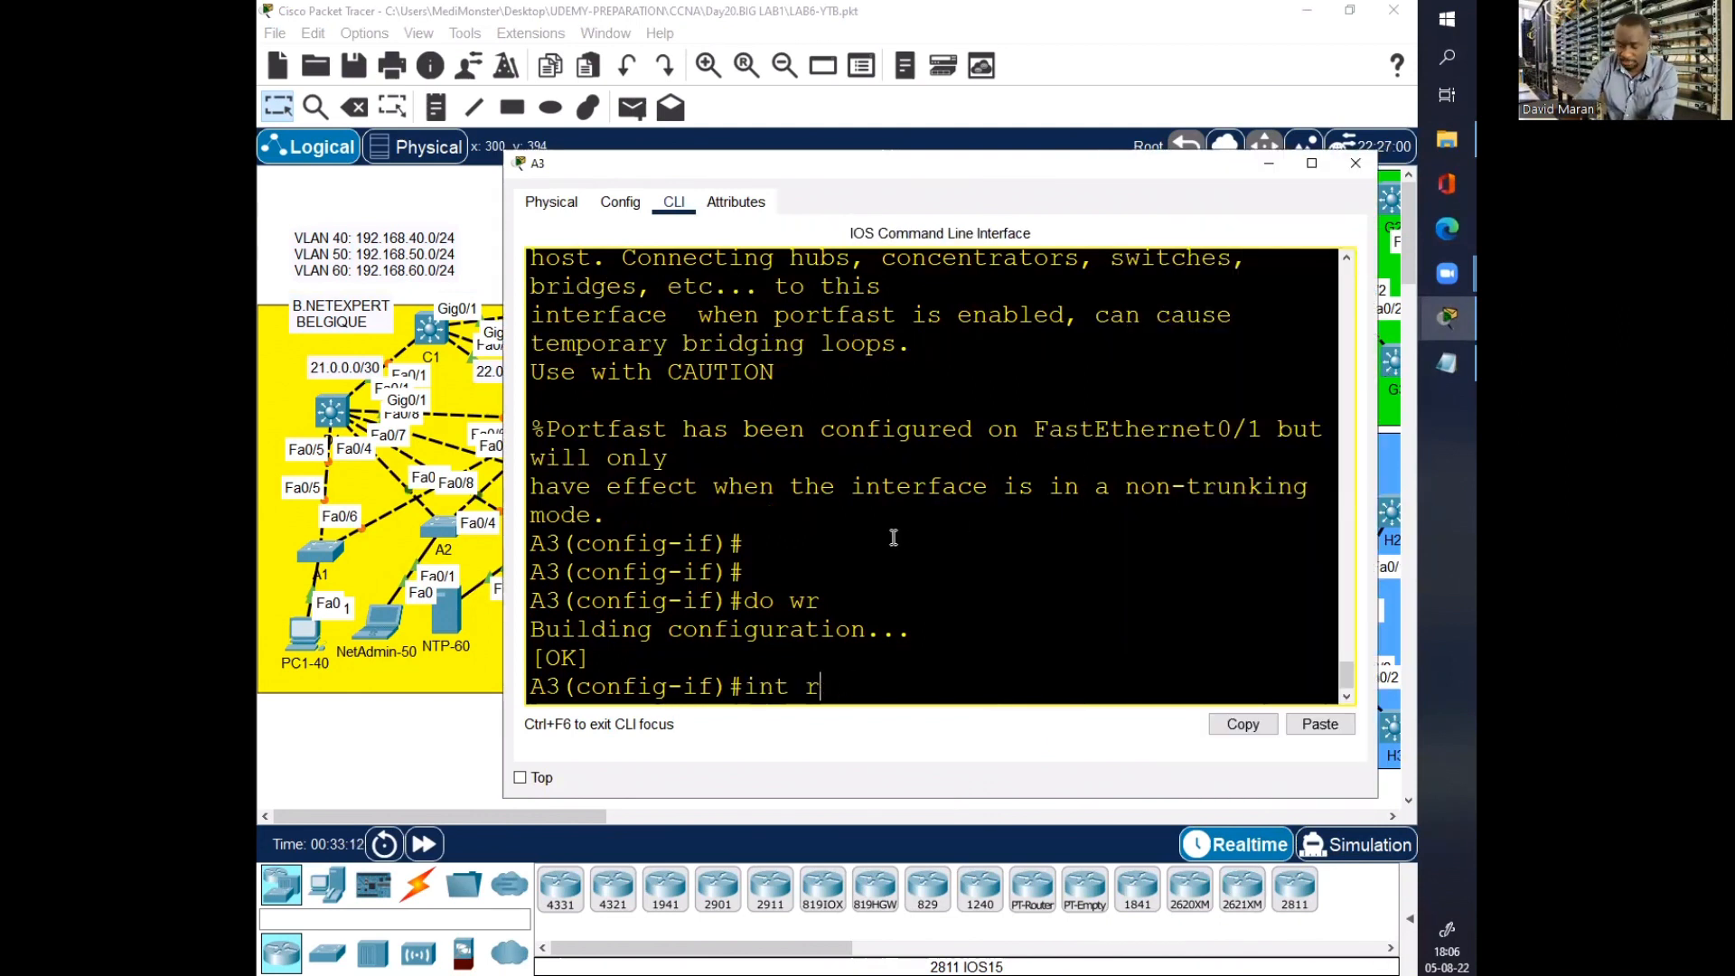
pyautogui.write('an fa')
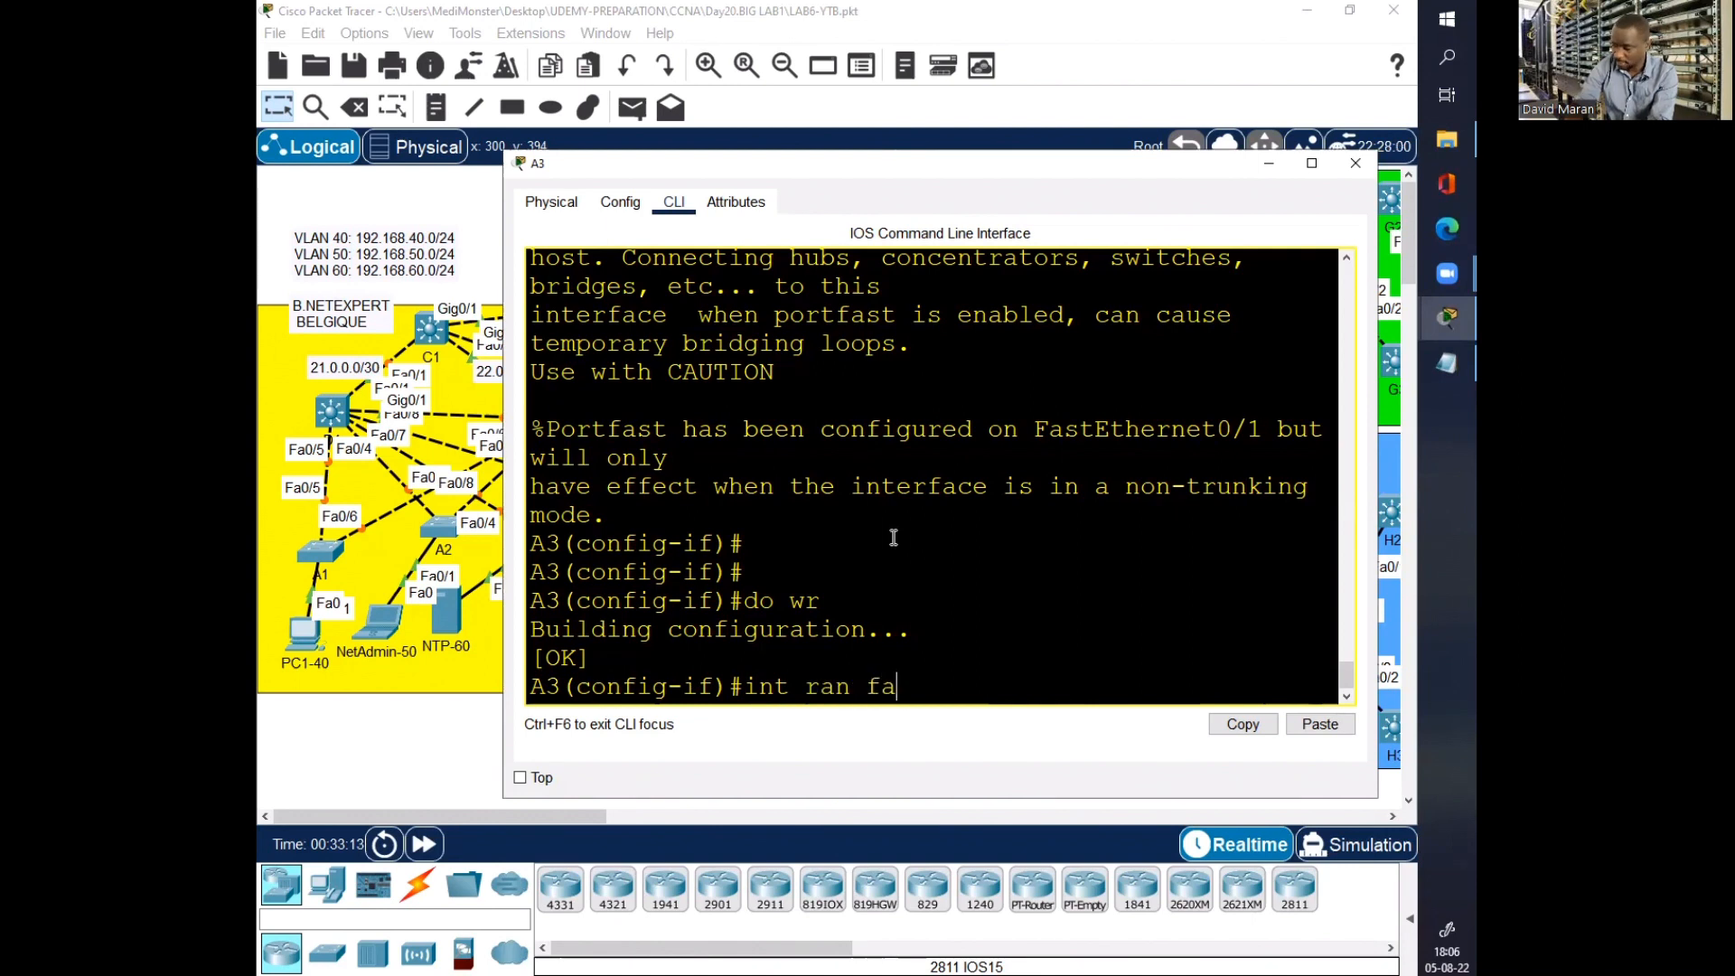
pyautogui.write('0/3-4')
pyautogui.press('Return')
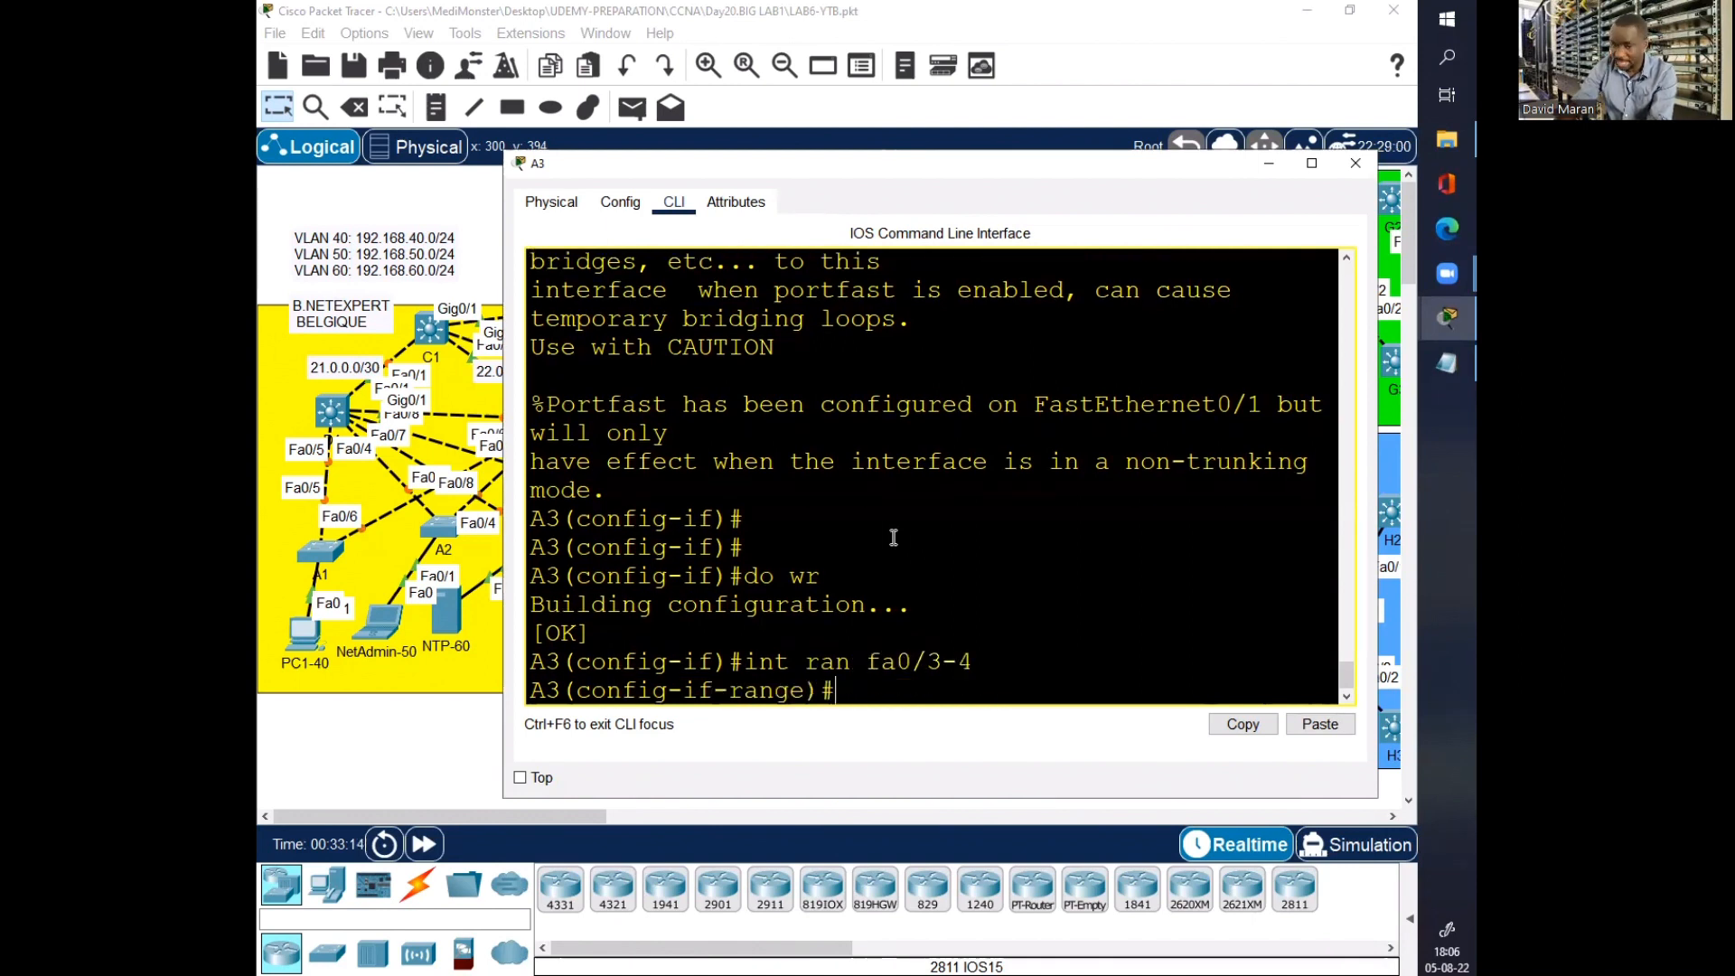
# Step: Set A3's fa0/3-4 uplink range to trunk mode with "switchport mode trunk"
pyautogui.write('swi')
pyautogui.press('Tab')
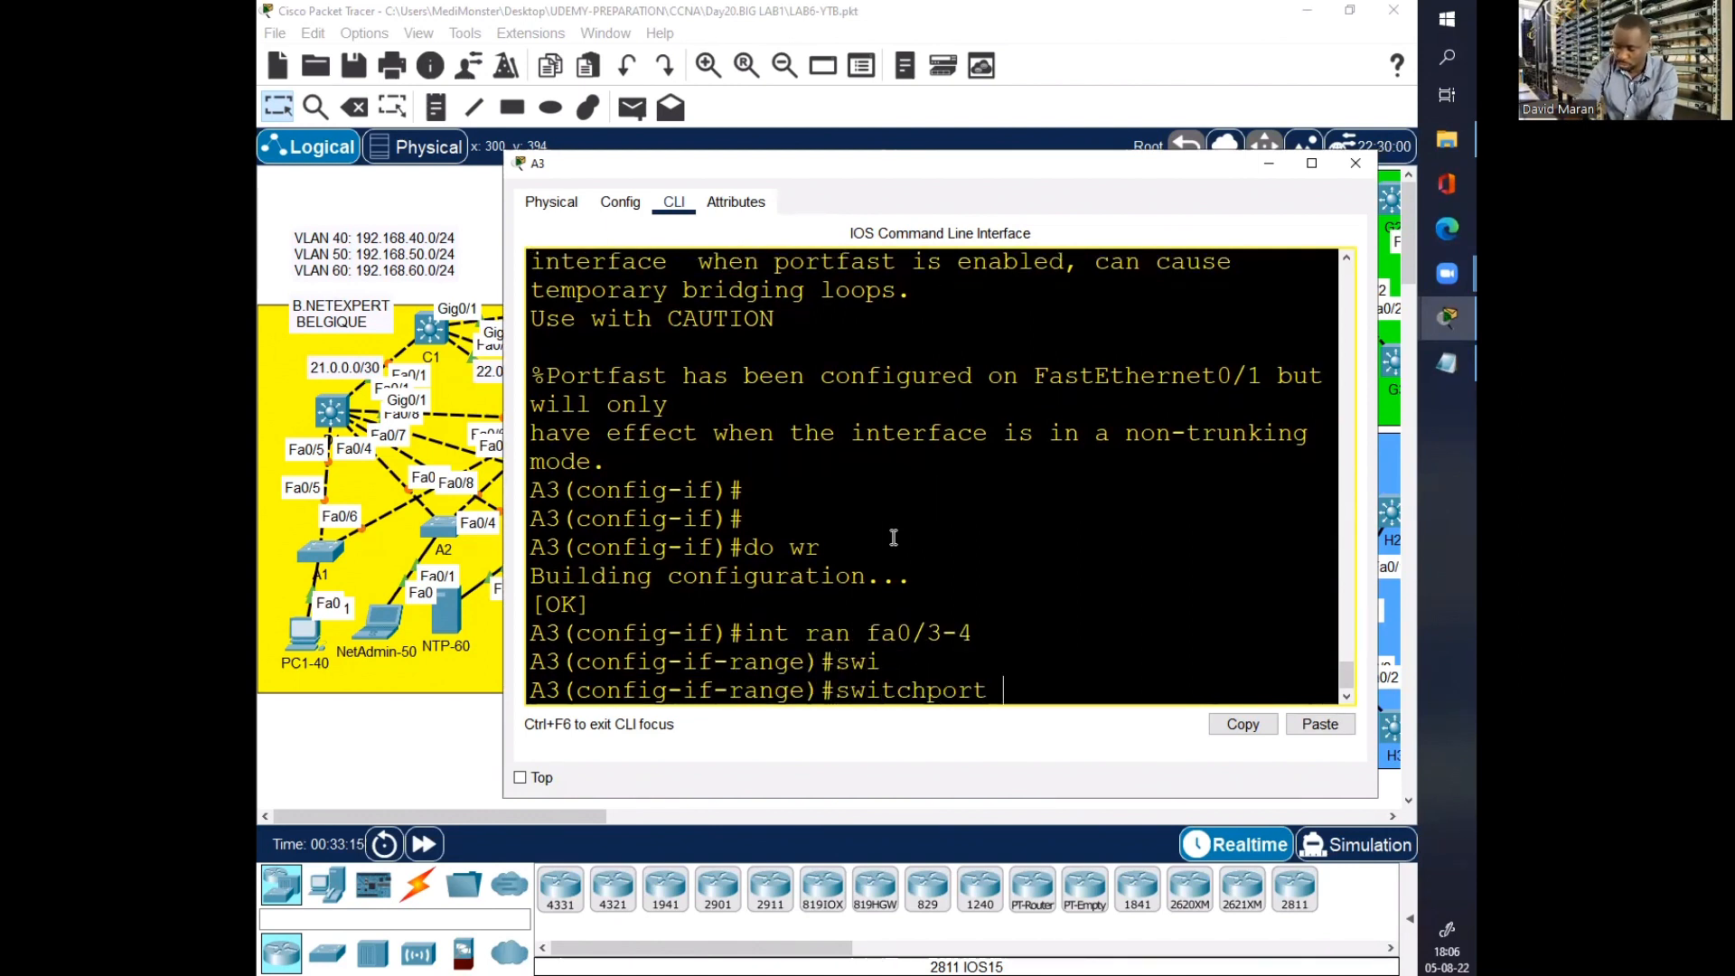
pyautogui.write('mo')
pyautogui.press('Tab')
pyautogui.write('tr')
pyautogui.press('Tab')
pyautogui.press('Return')
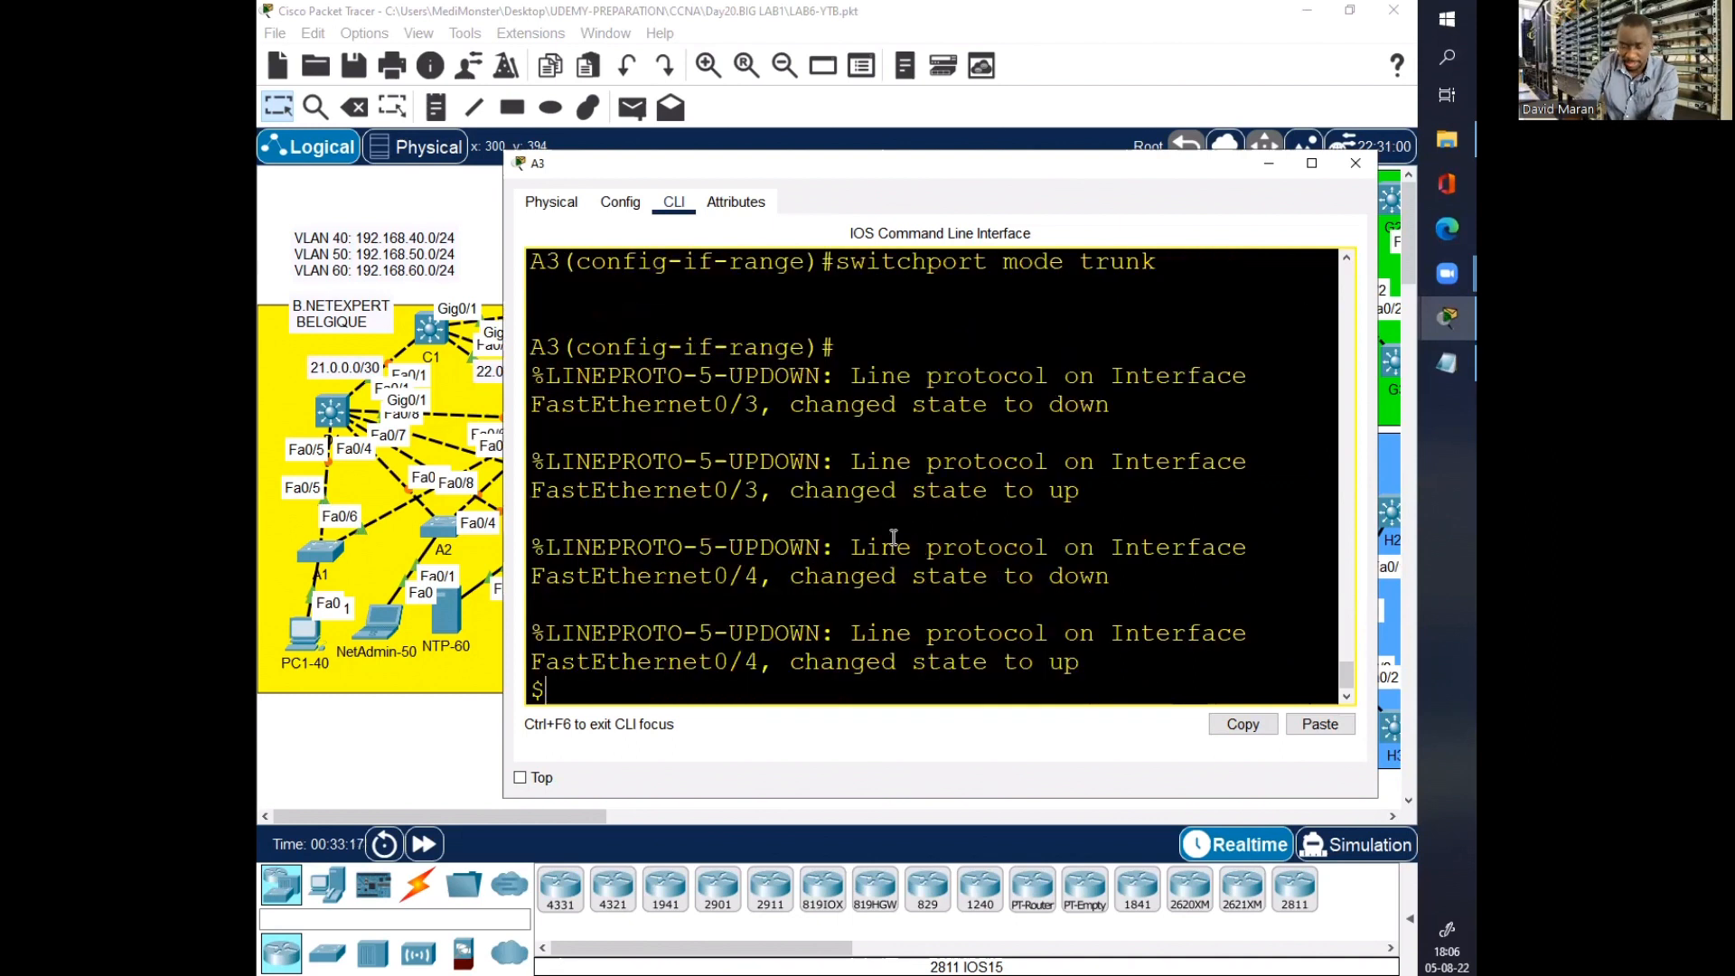
# Step: Save A3's configuration with "do wr" and close its console to return to the topology
pyautogui.press('Return')
pyautogui.press('Return')
pyautogui.write('do wr')
pyautogui.press('Return')
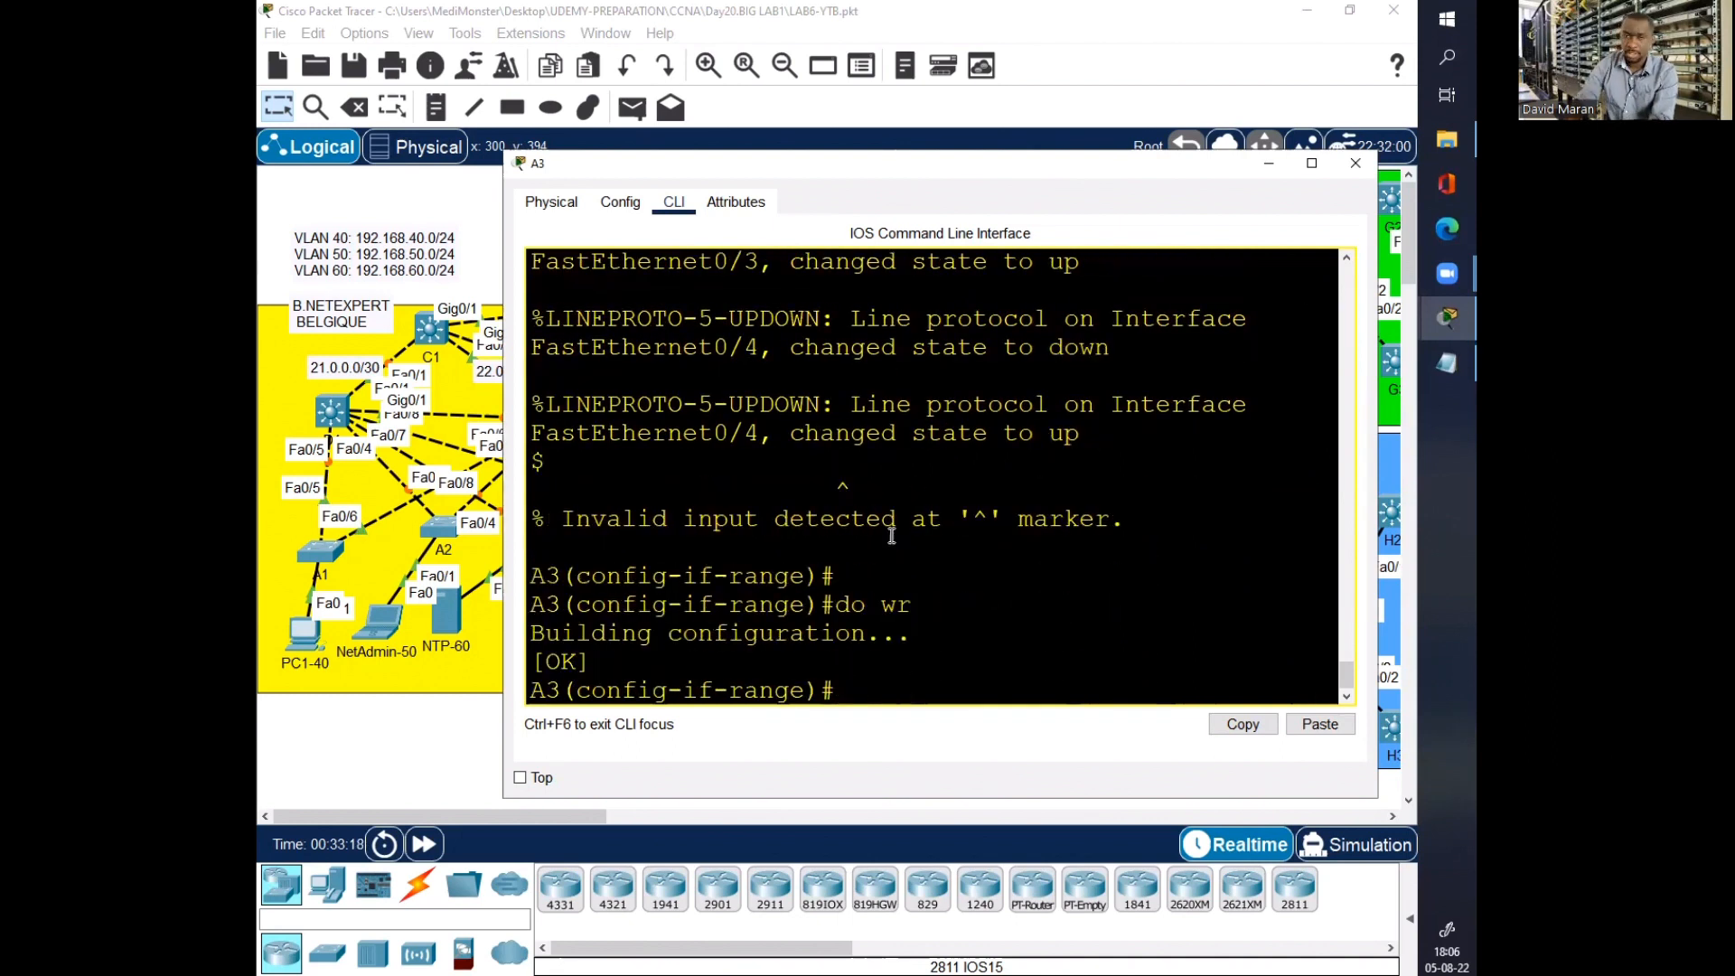
pyautogui.click(1354, 164)
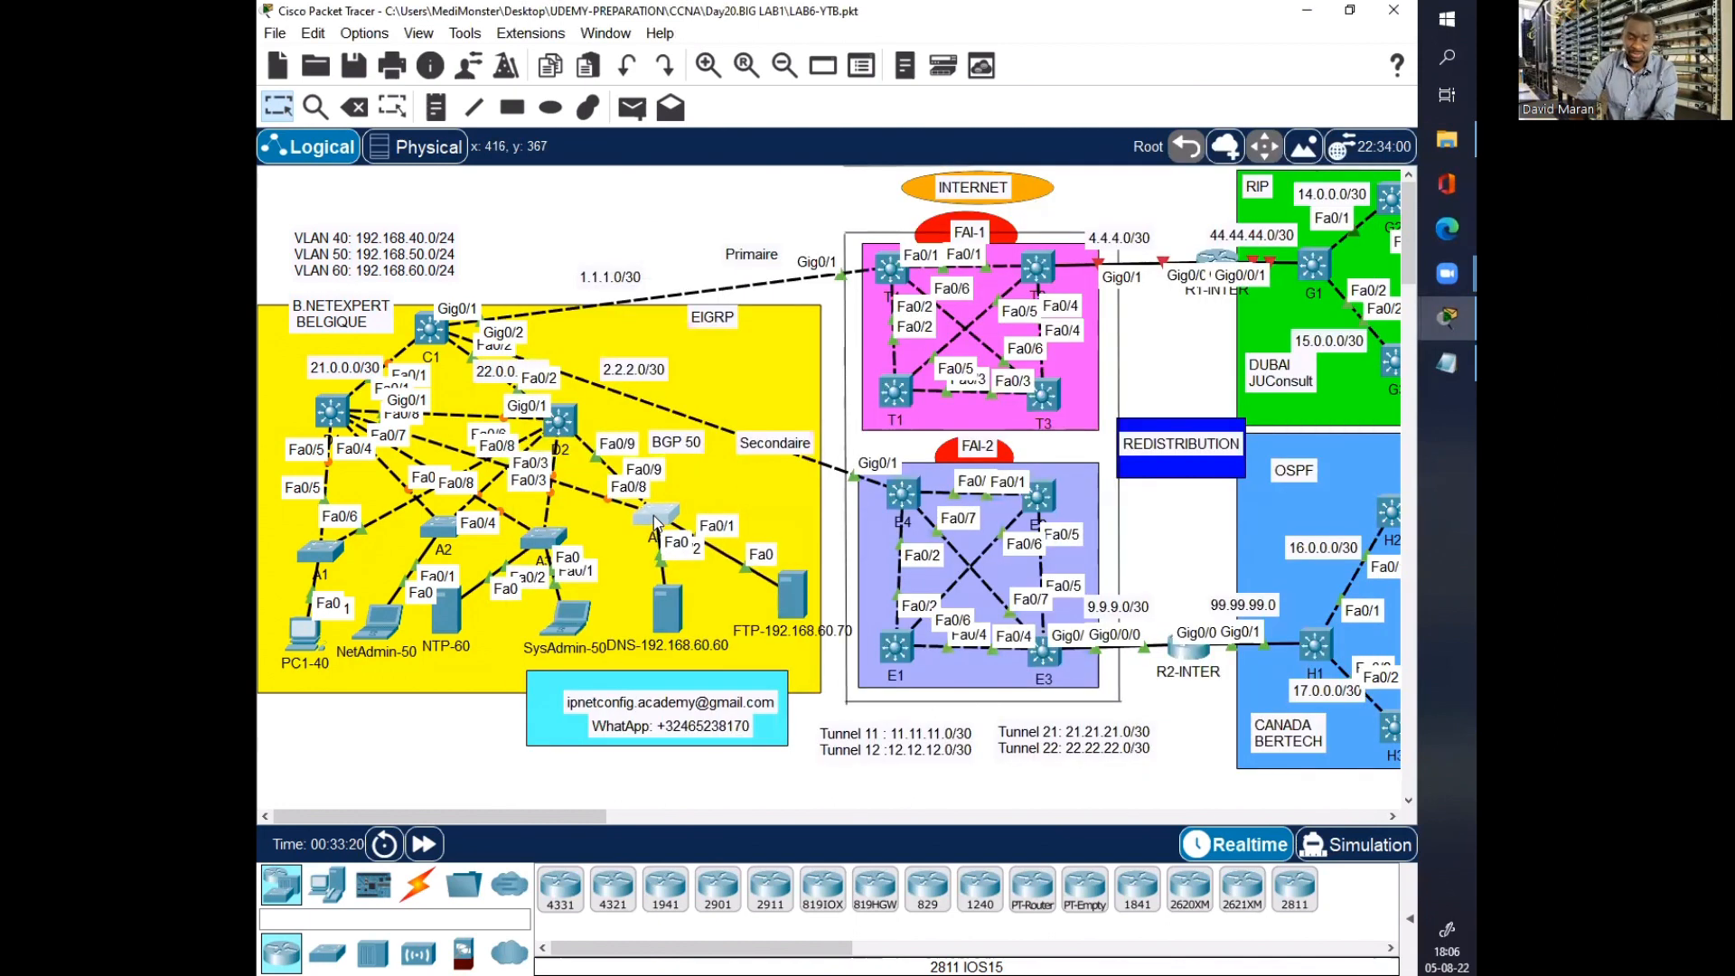
# Step: Open switch A4's console, leave the current interface range and enter the uplinks with "int ran fa0/8-9"
pyautogui.click(652, 514)
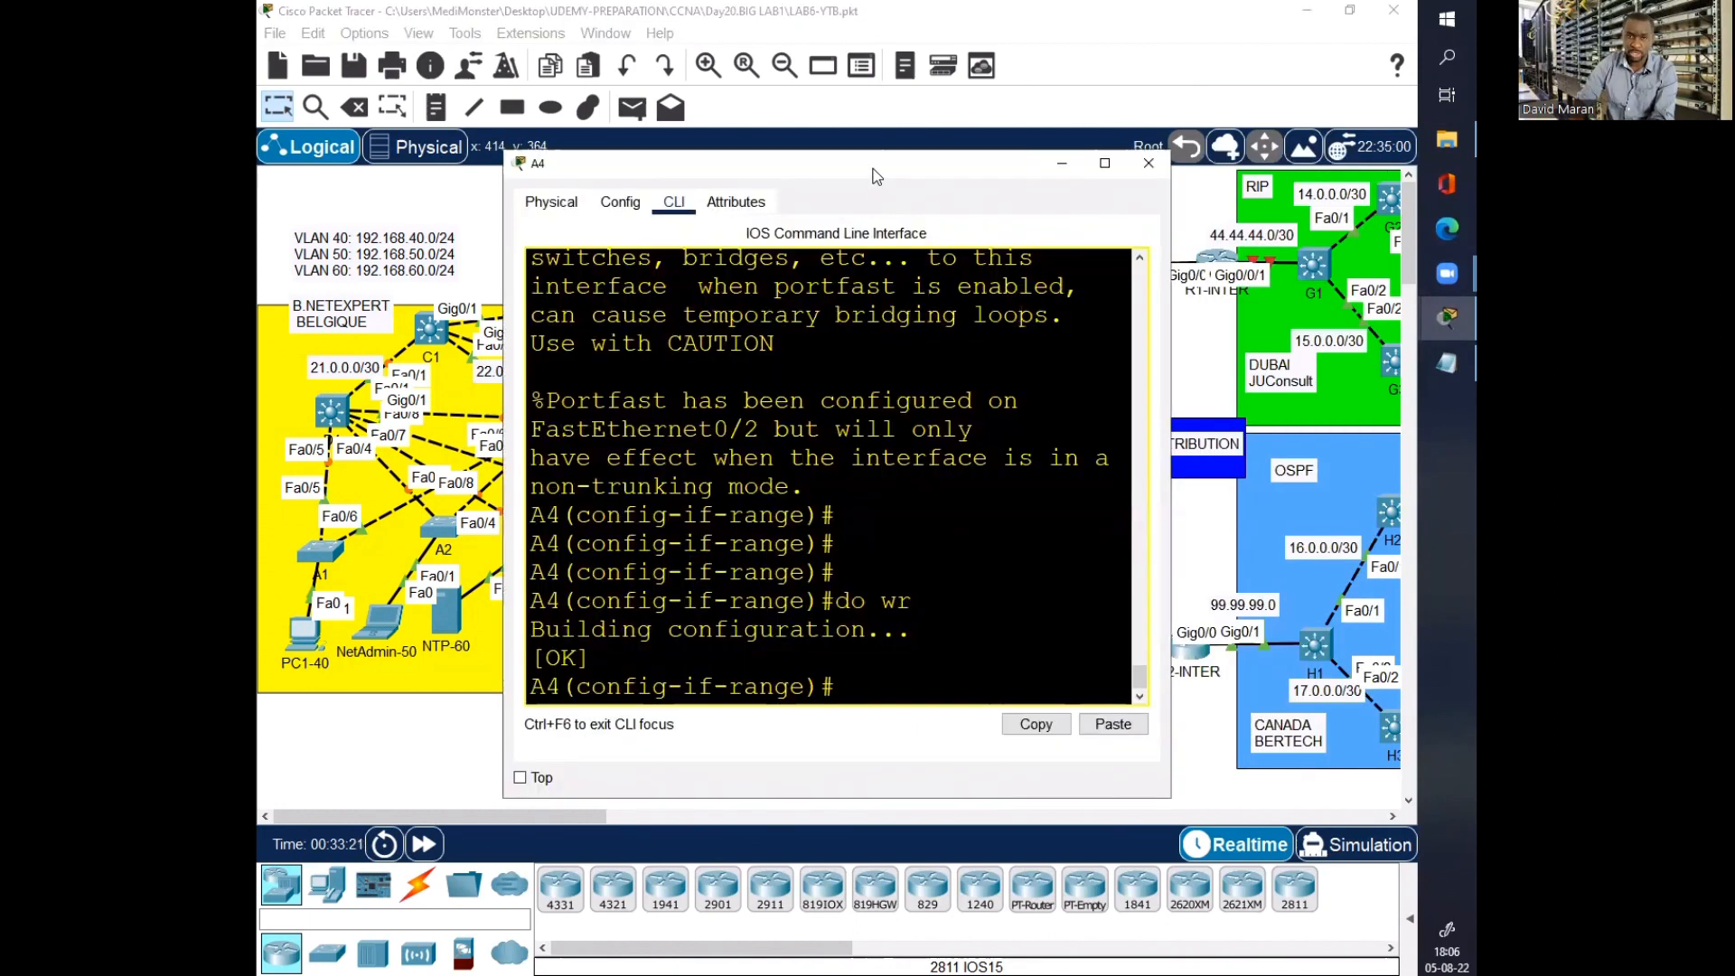
pyautogui.moveTo(883, 170); pyautogui.dragTo(1123, 190)
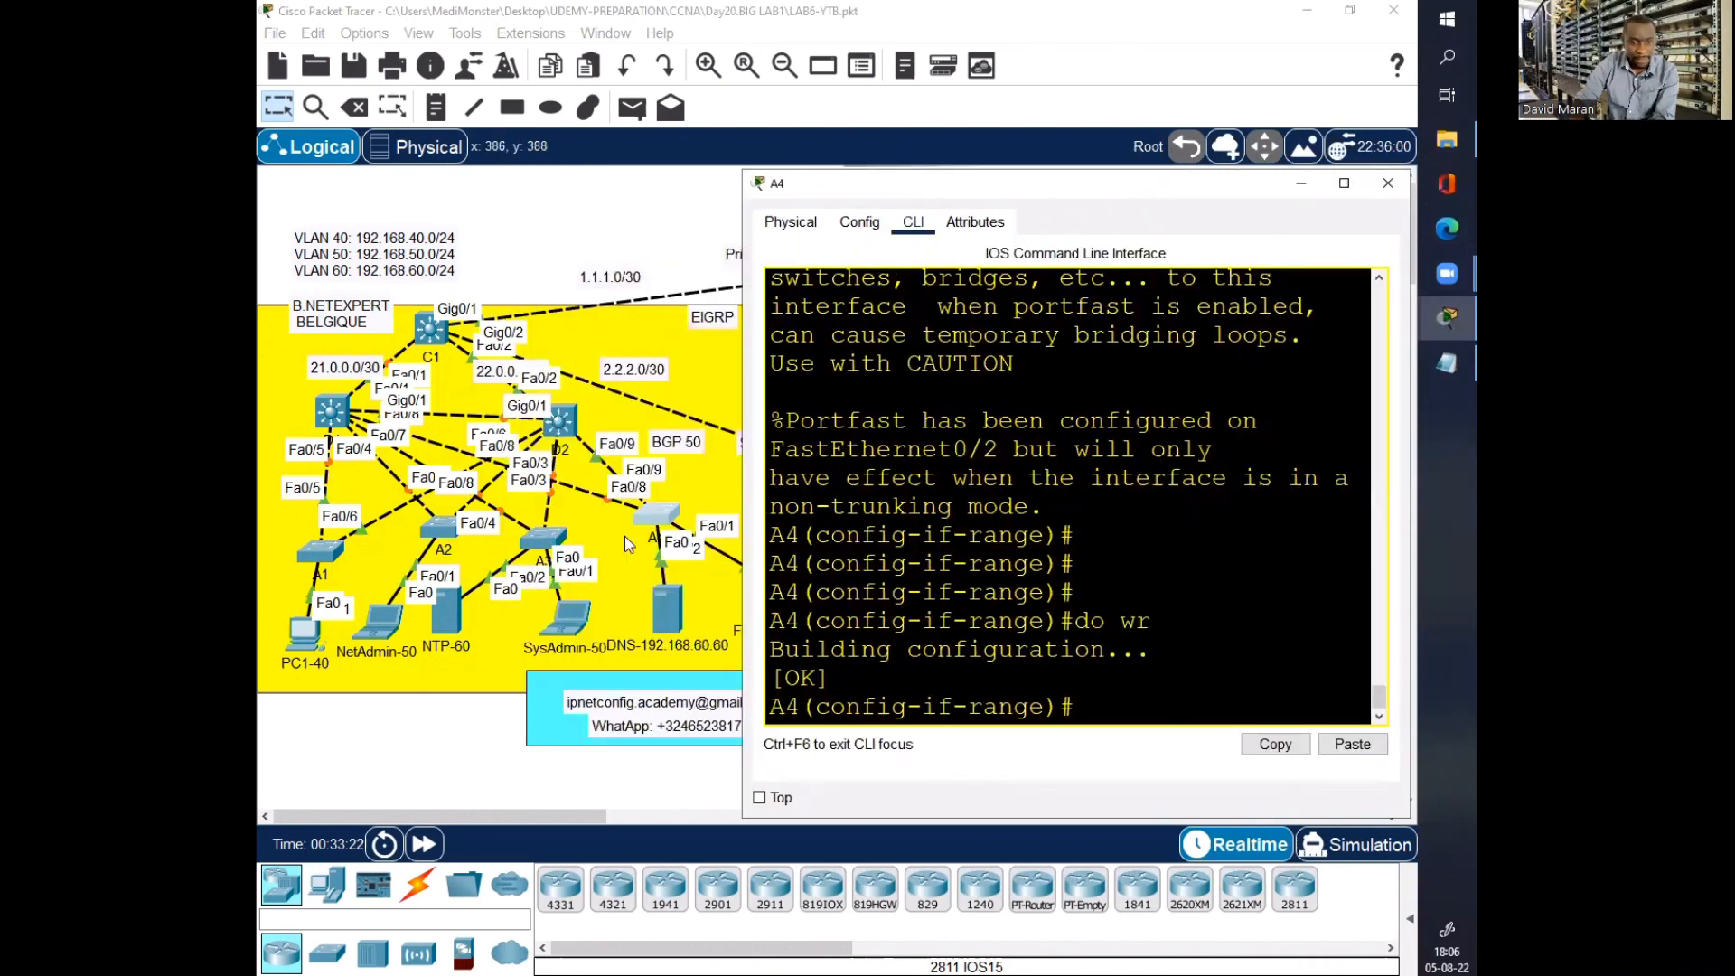
pyautogui.click(1340, 185)
pyautogui.write('e')
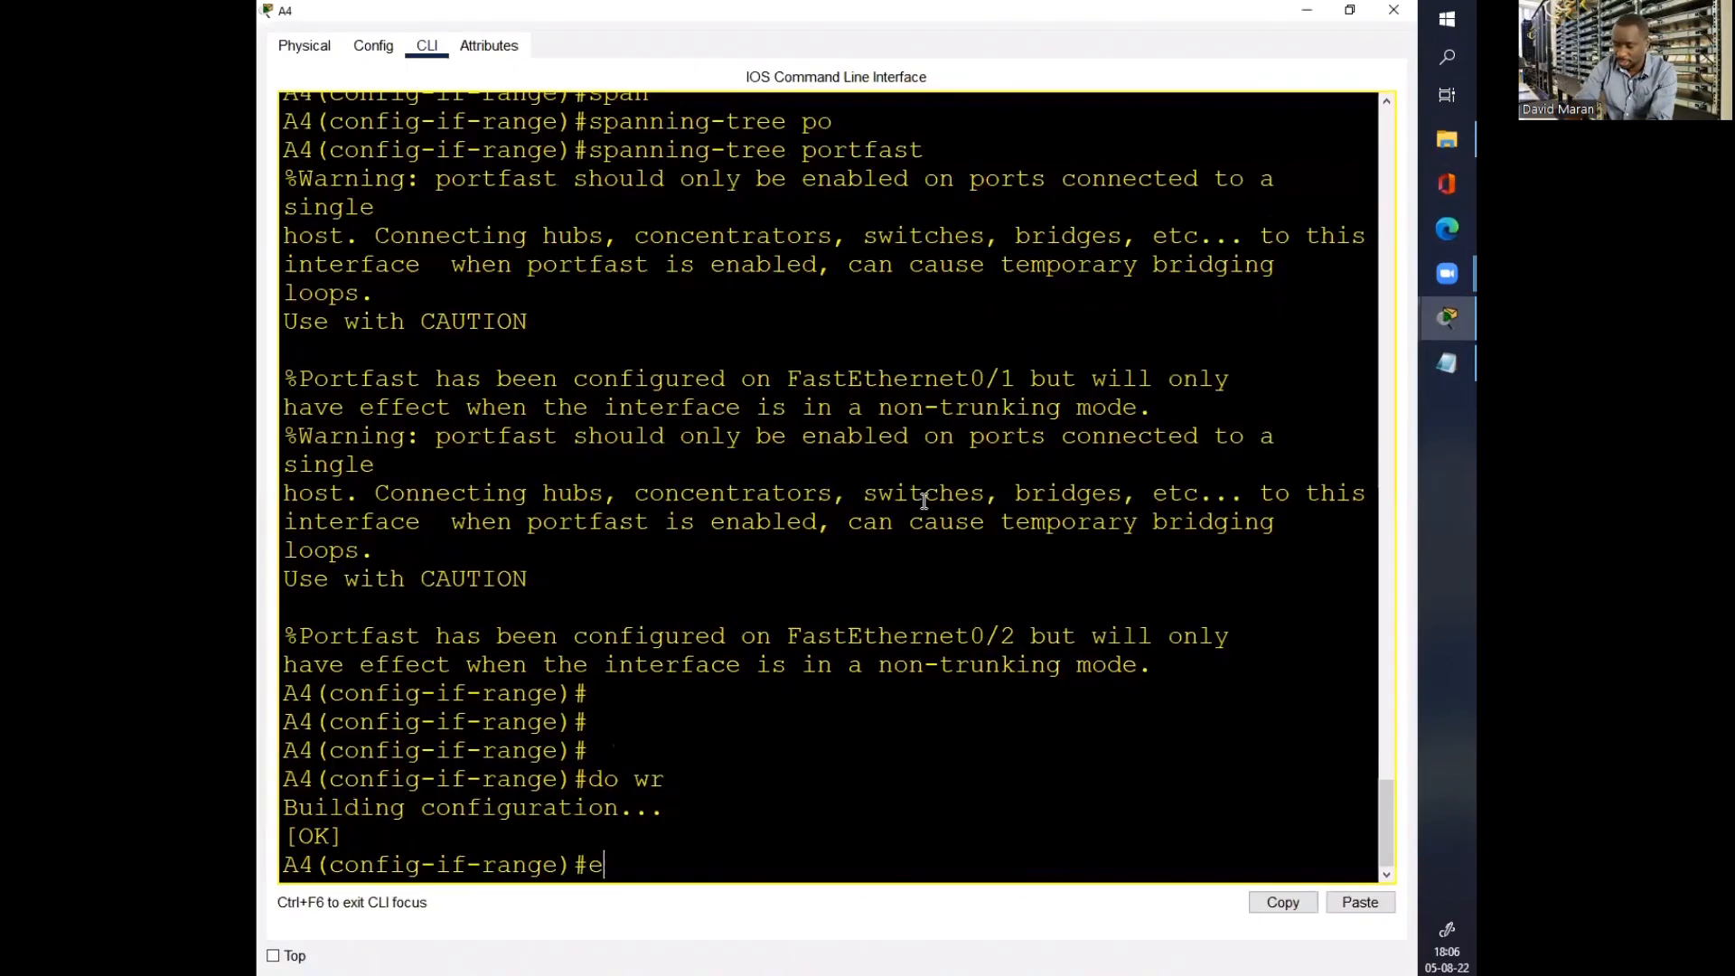
pyautogui.write('xi')
pyautogui.press('Return')
pyautogui.press('Return')
pyautogui.write('int ')
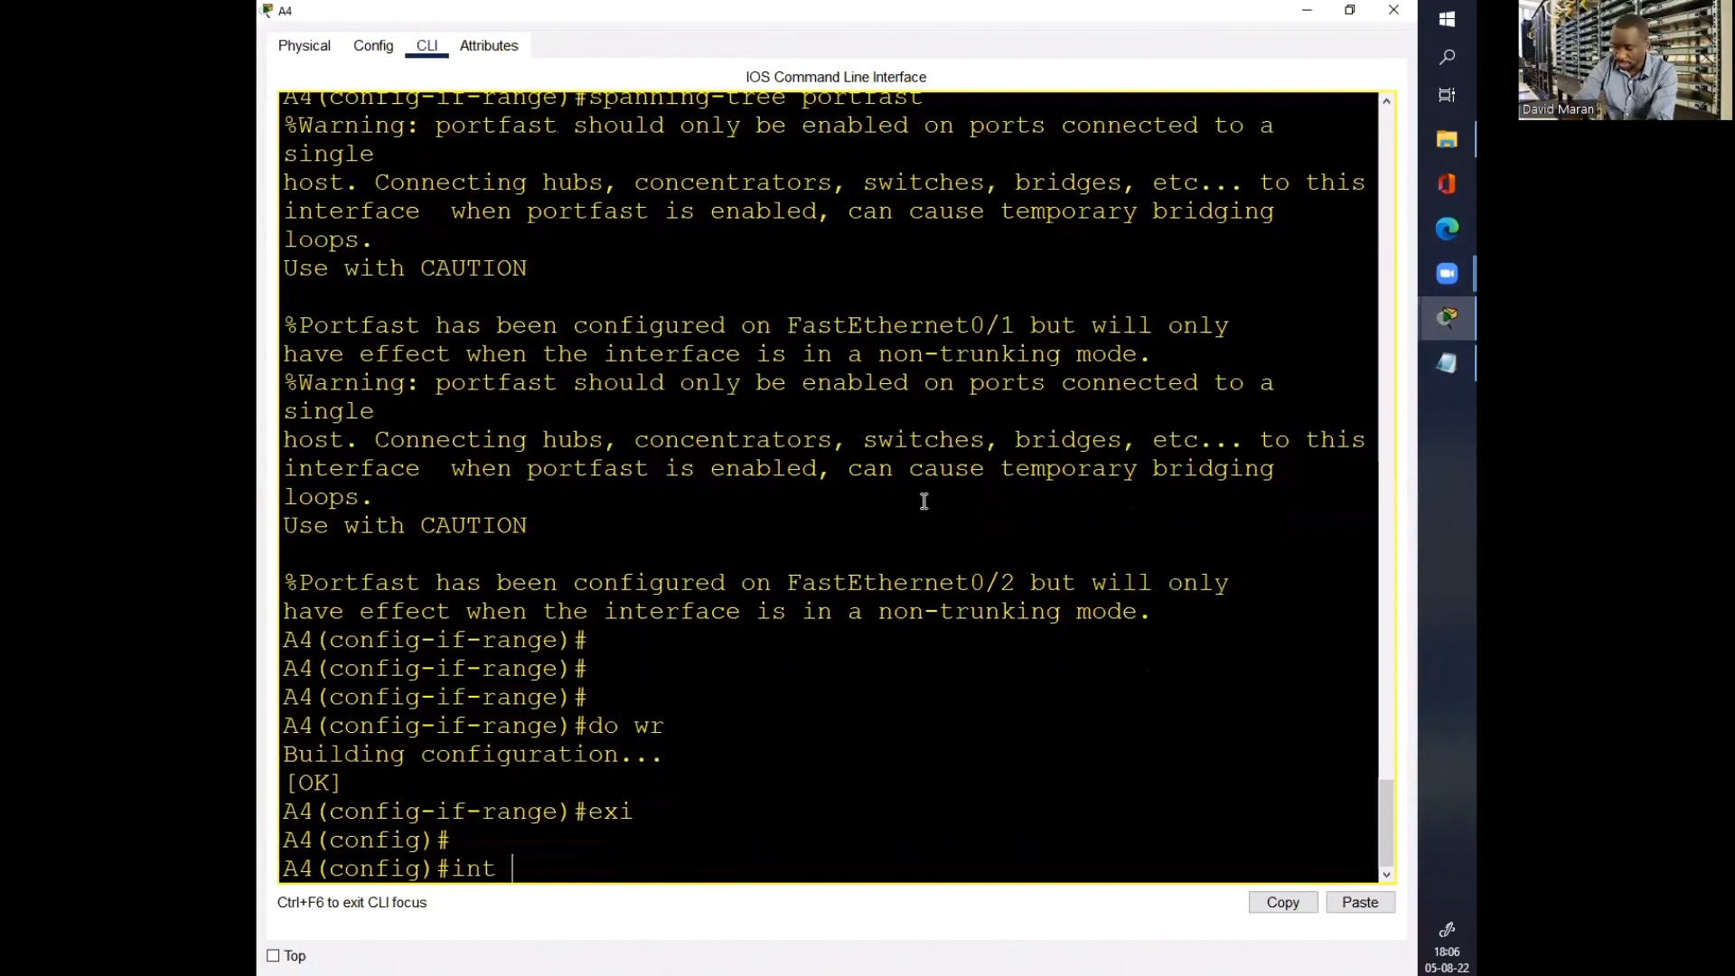
pyautogui.write('ran fa0/8-9')
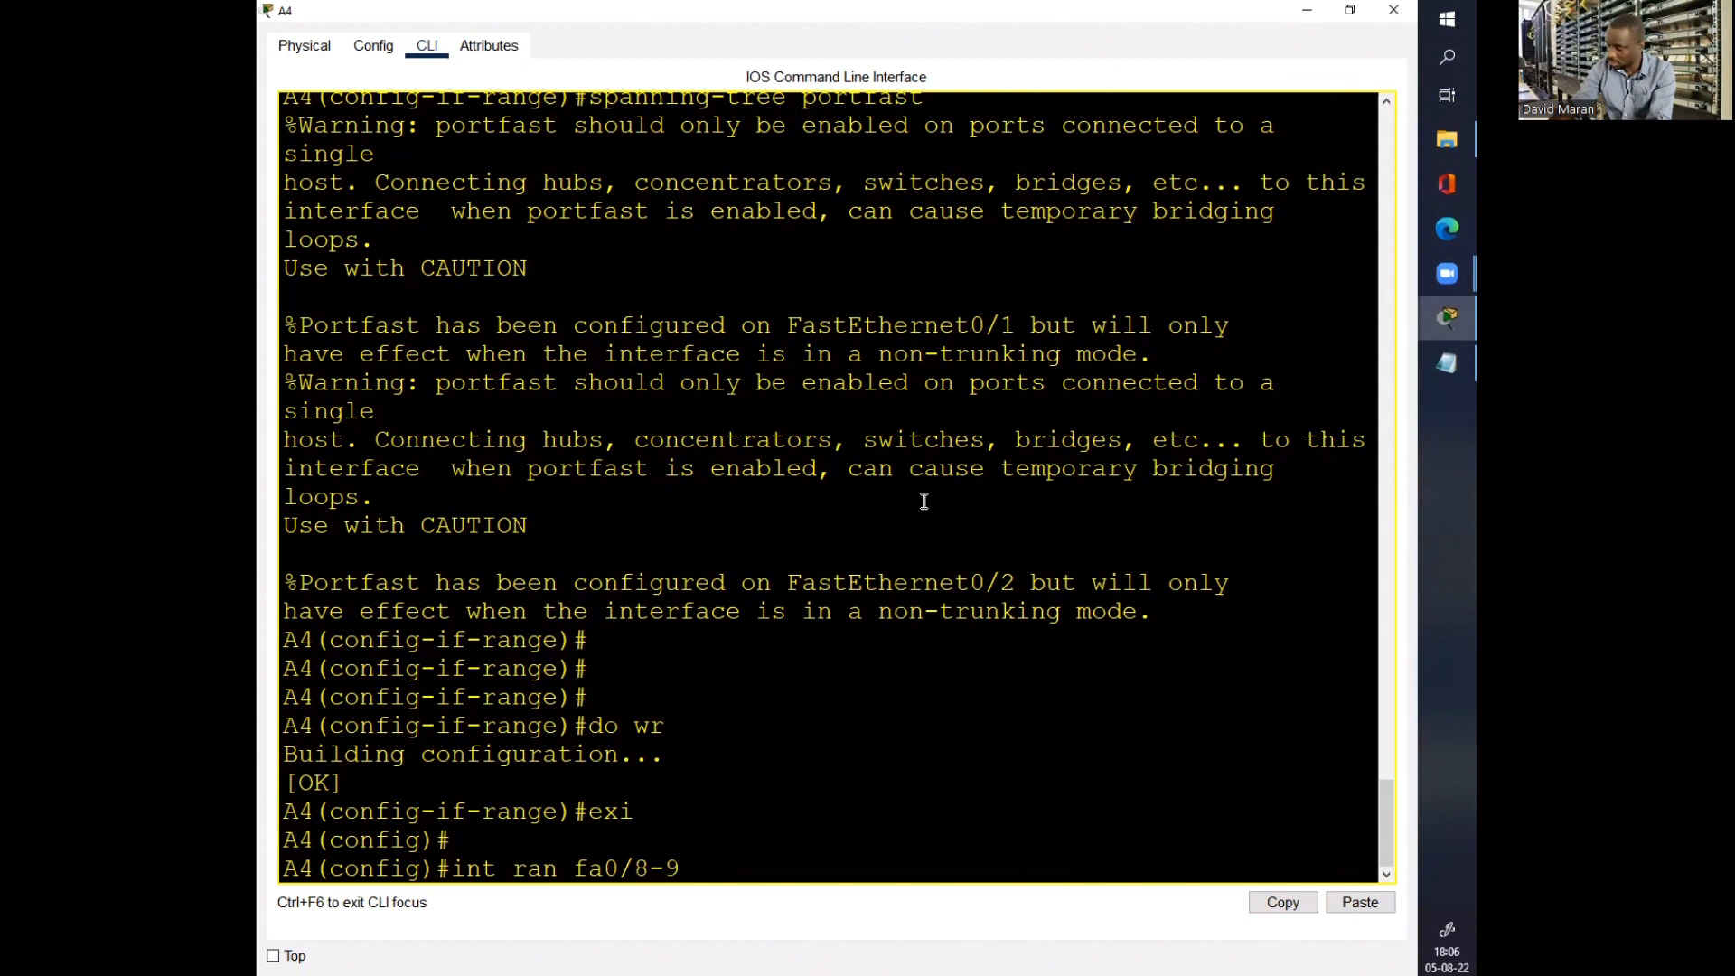
pyautogui.press('Return')
# Step: Set A4's fa0/8-9 uplink range to trunk mode with "switchport mode trunk"
pyautogui.write('sw')
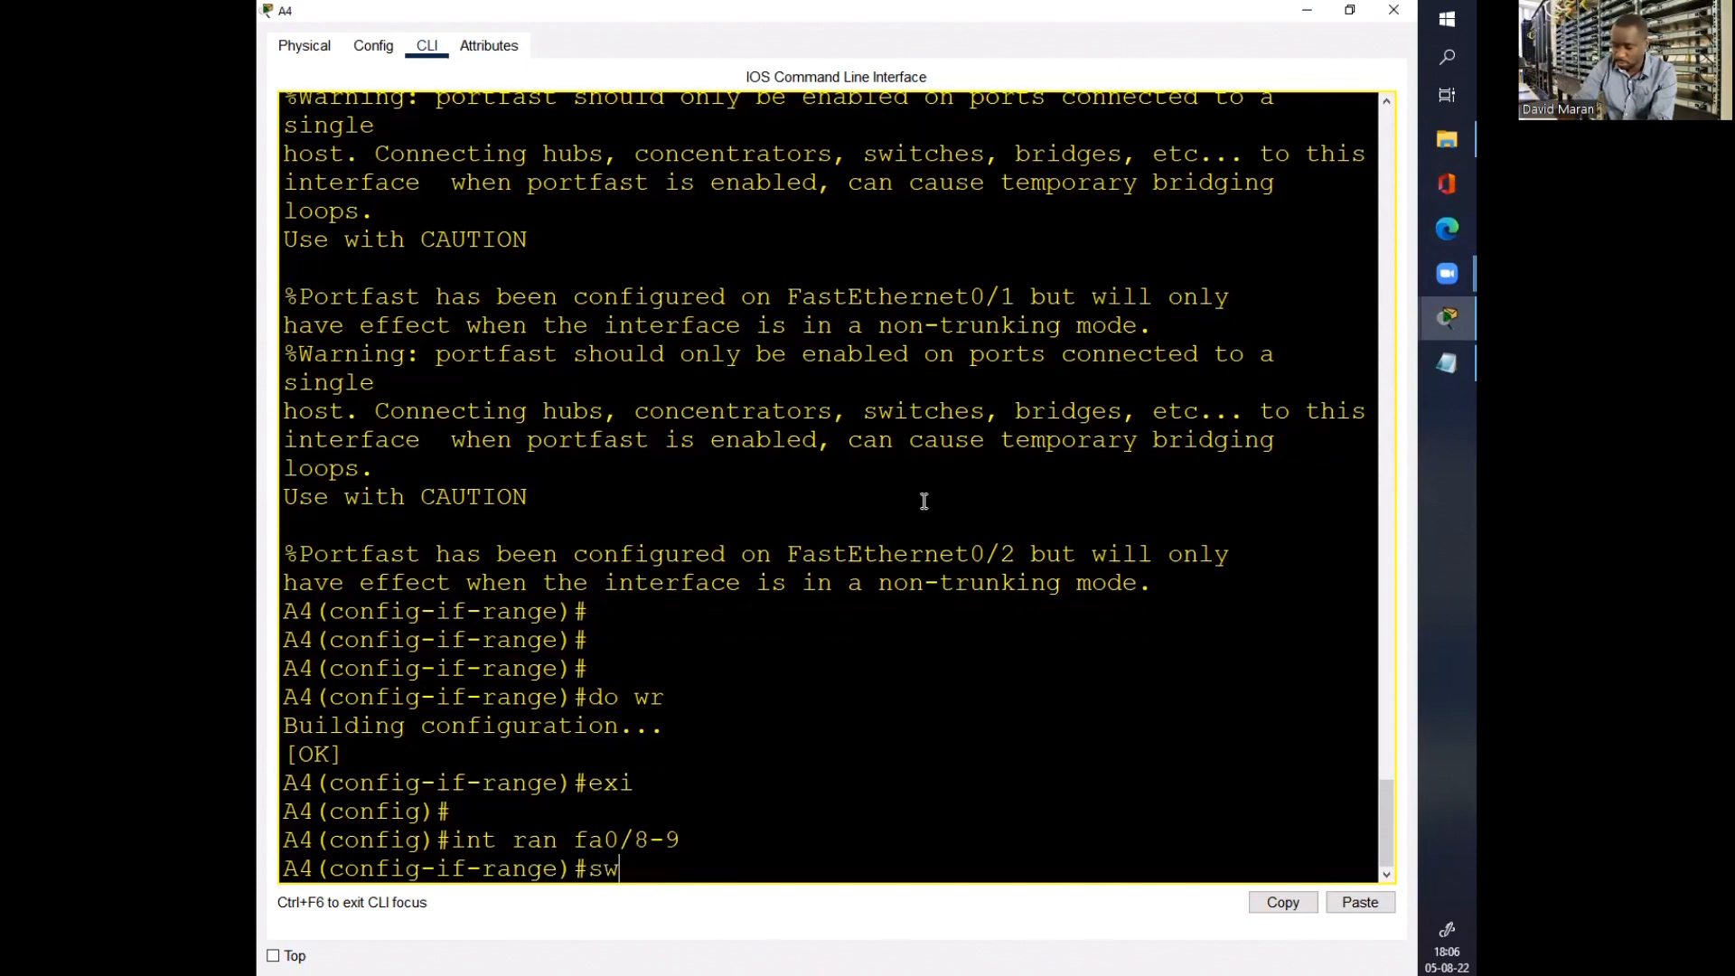
pyautogui.write('i')
pyautogui.press('Tab')
pyautogui.write('mo')
pyautogui.press('Tab')
pyautogui.write('tr')
pyautogui.press('Tab')
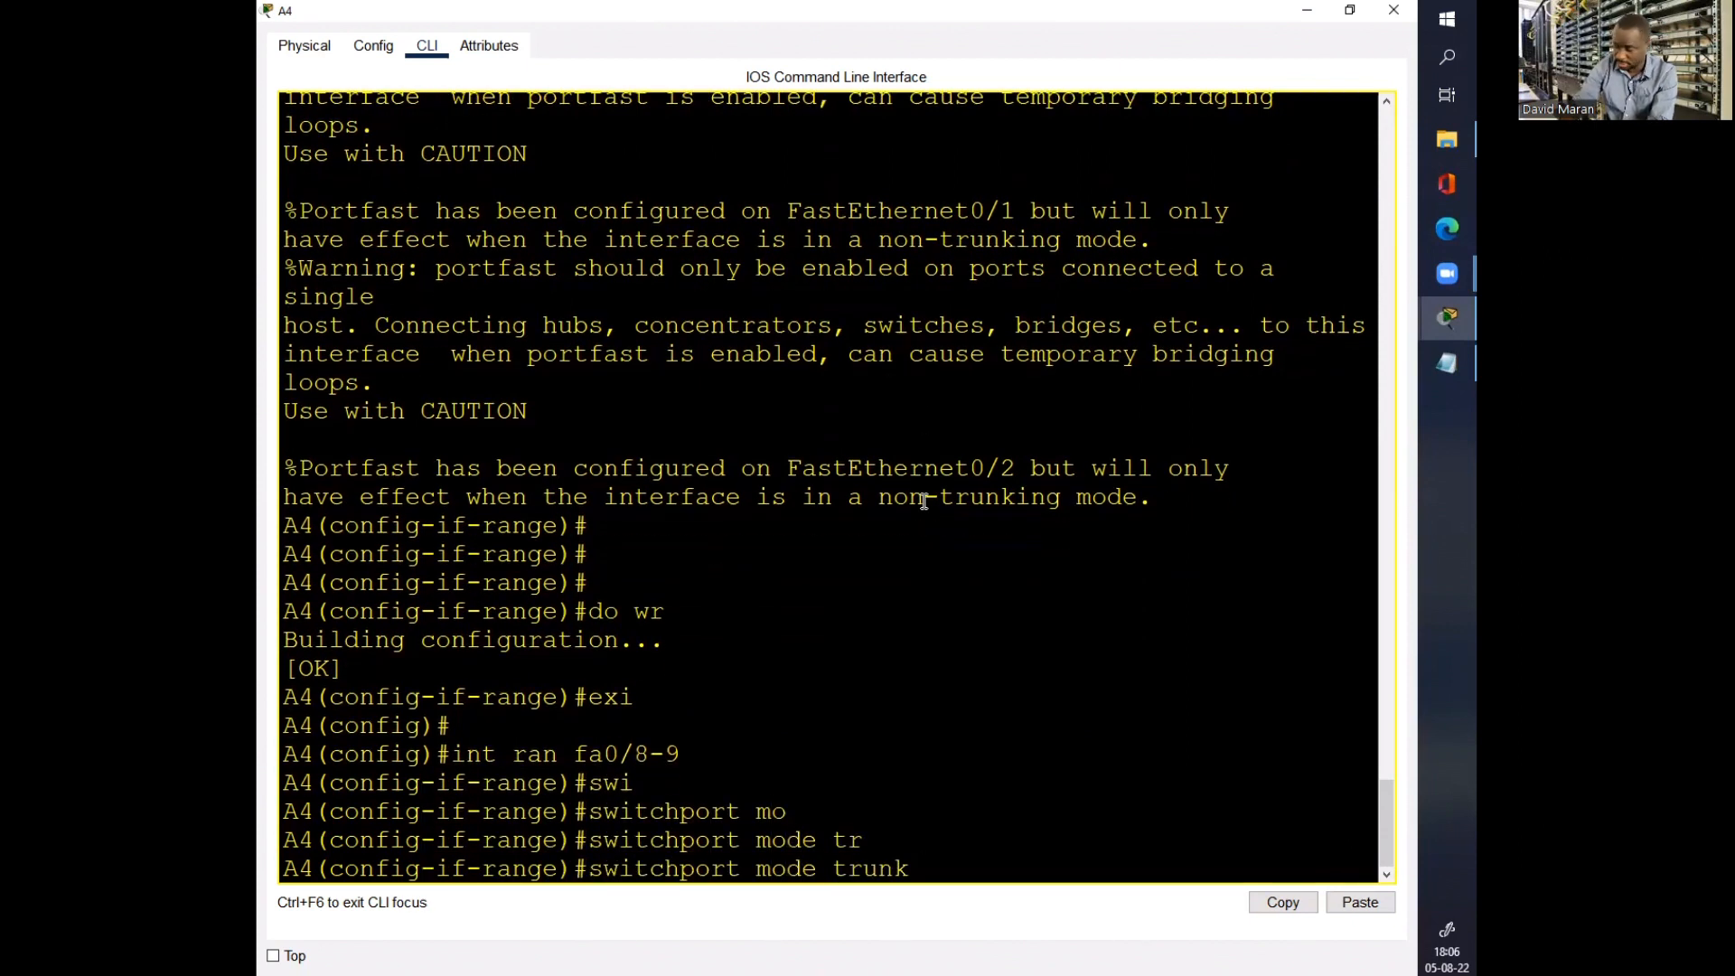
pyautogui.press('Return')
# Step: Save A4's configuration with "do wr" and close its console to return to the topology
pyautogui.press('Return')
pyautogui.press('Return')
pyautogui.write('do')
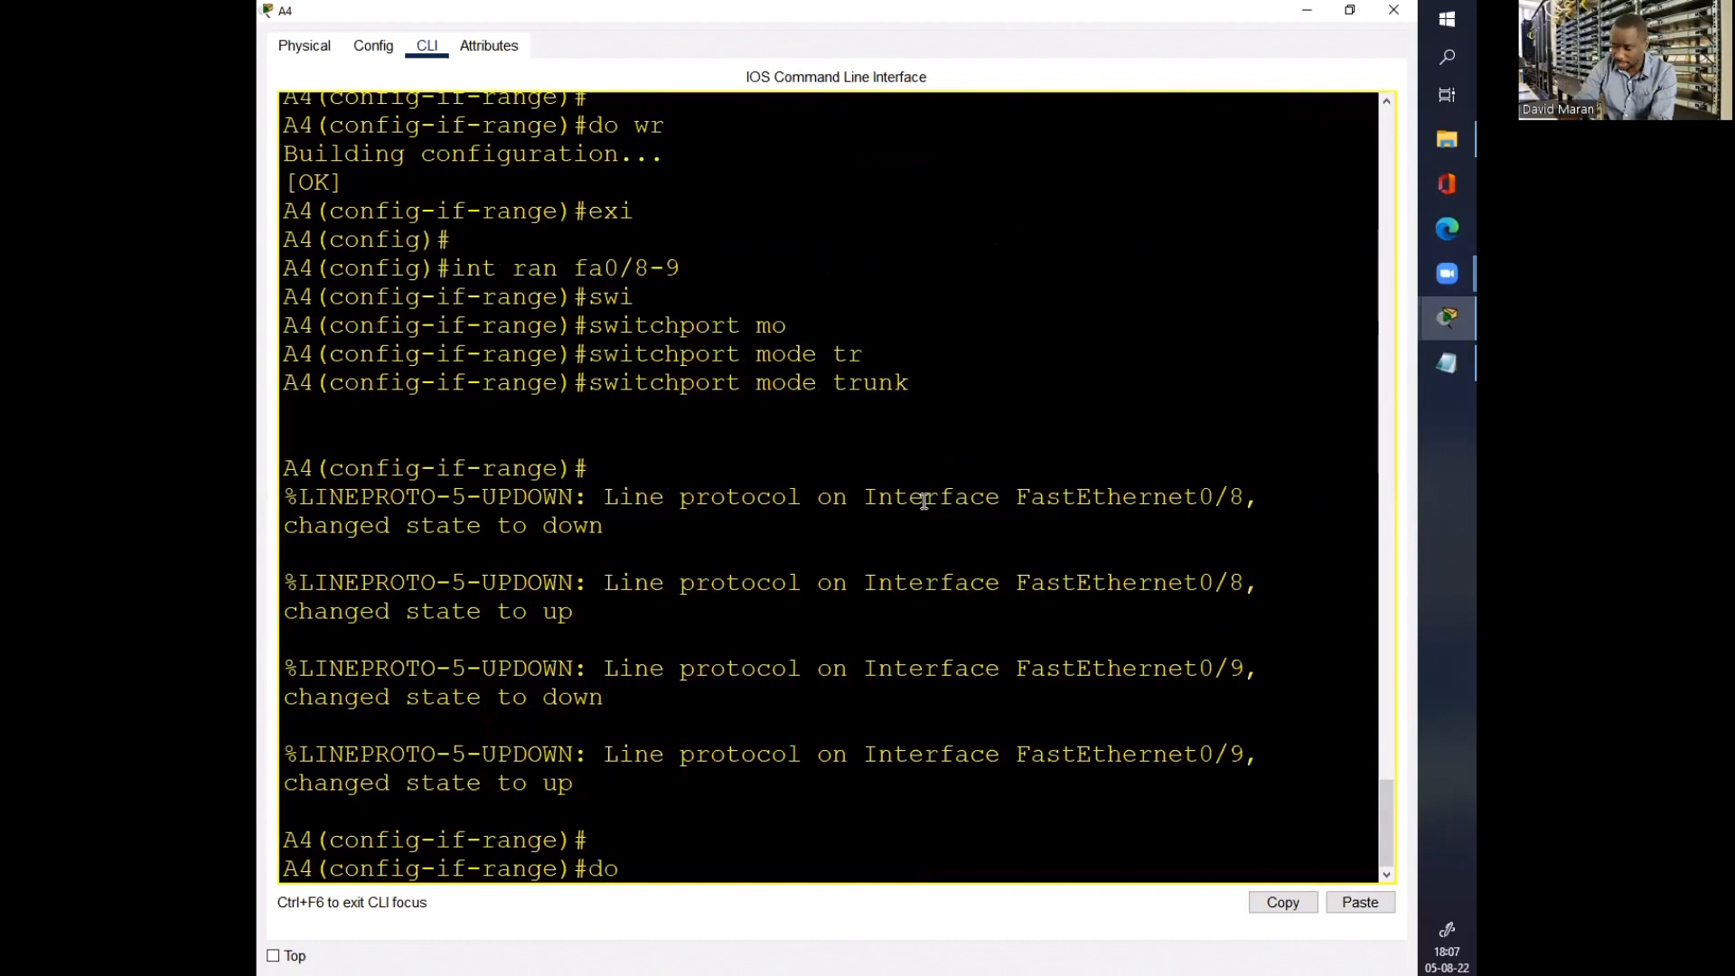
pyautogui.write(' wr')
pyautogui.press('Return')
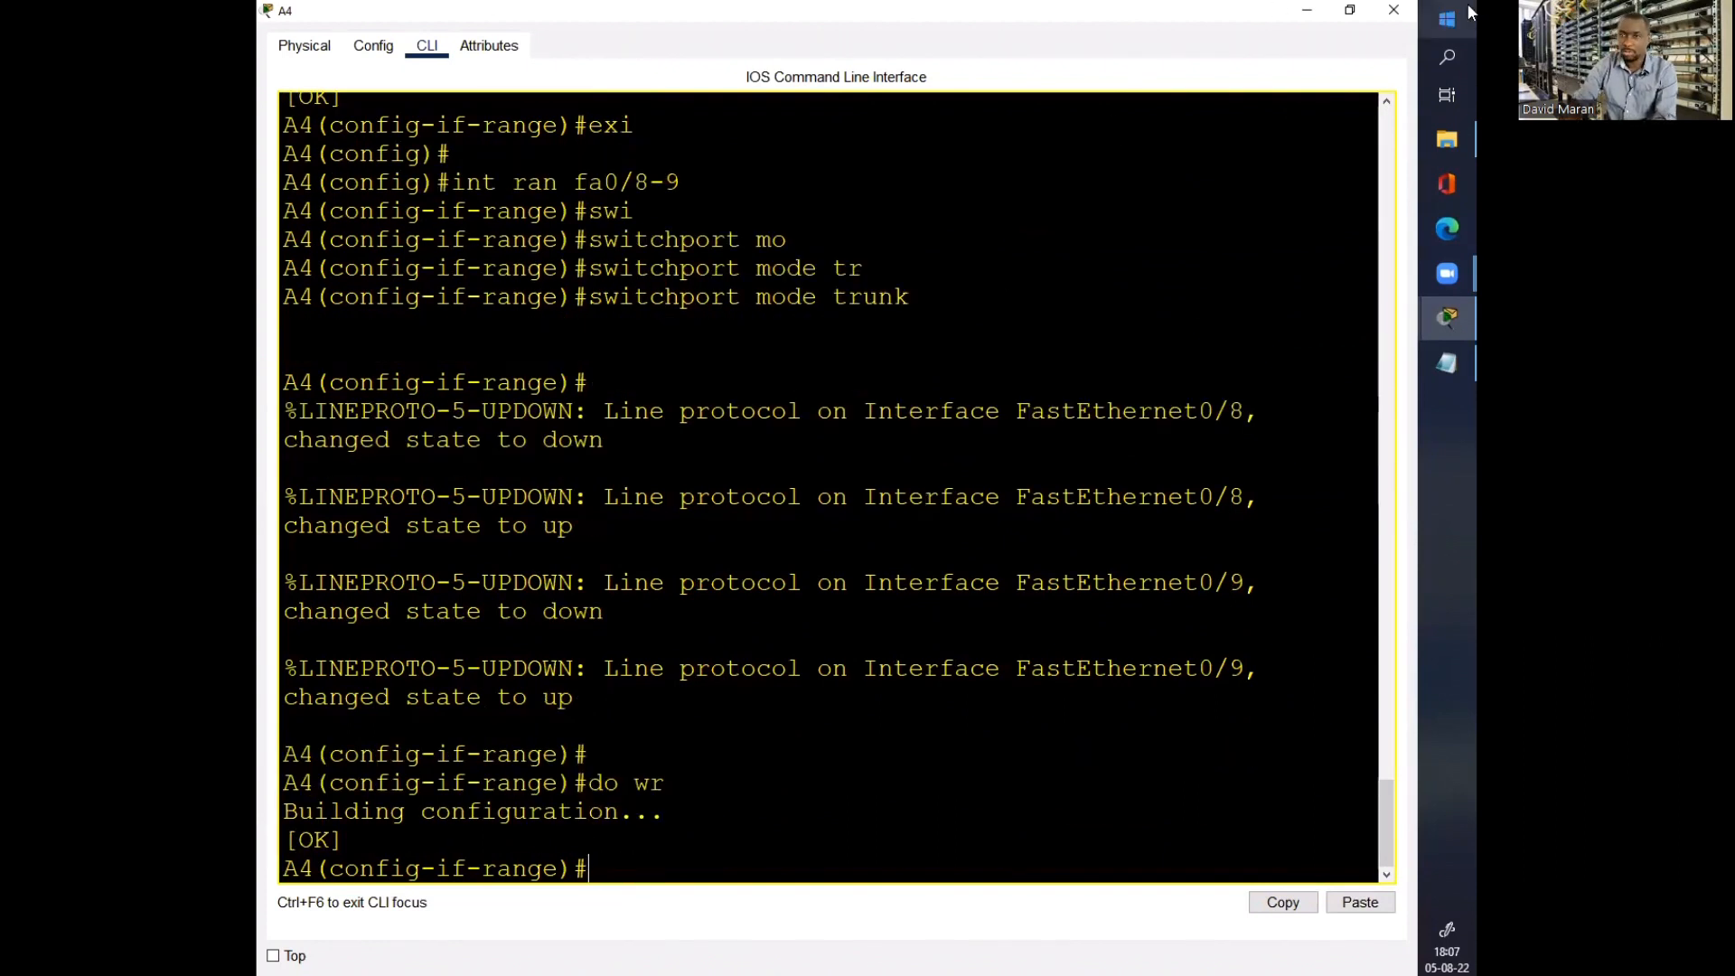
pyautogui.click(1381, 9)
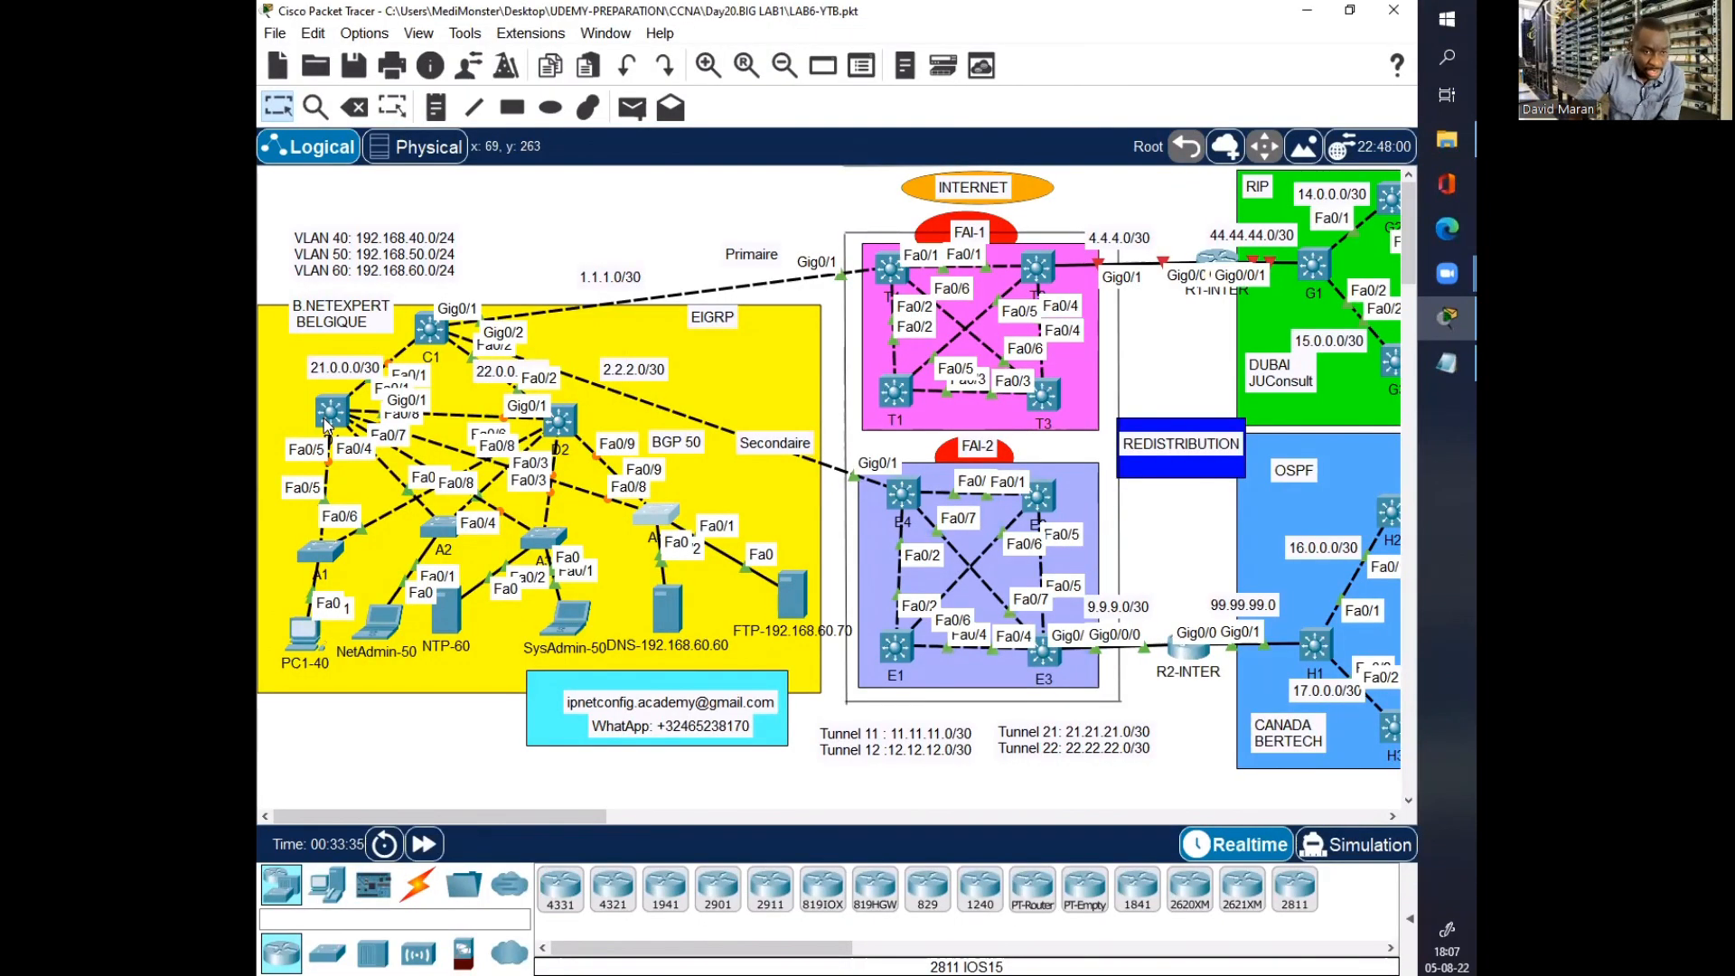
# Step: Open multilayer switch D1's console, widen it and leave VLAN configuration mode with "exi"
pyautogui.click(329, 418)
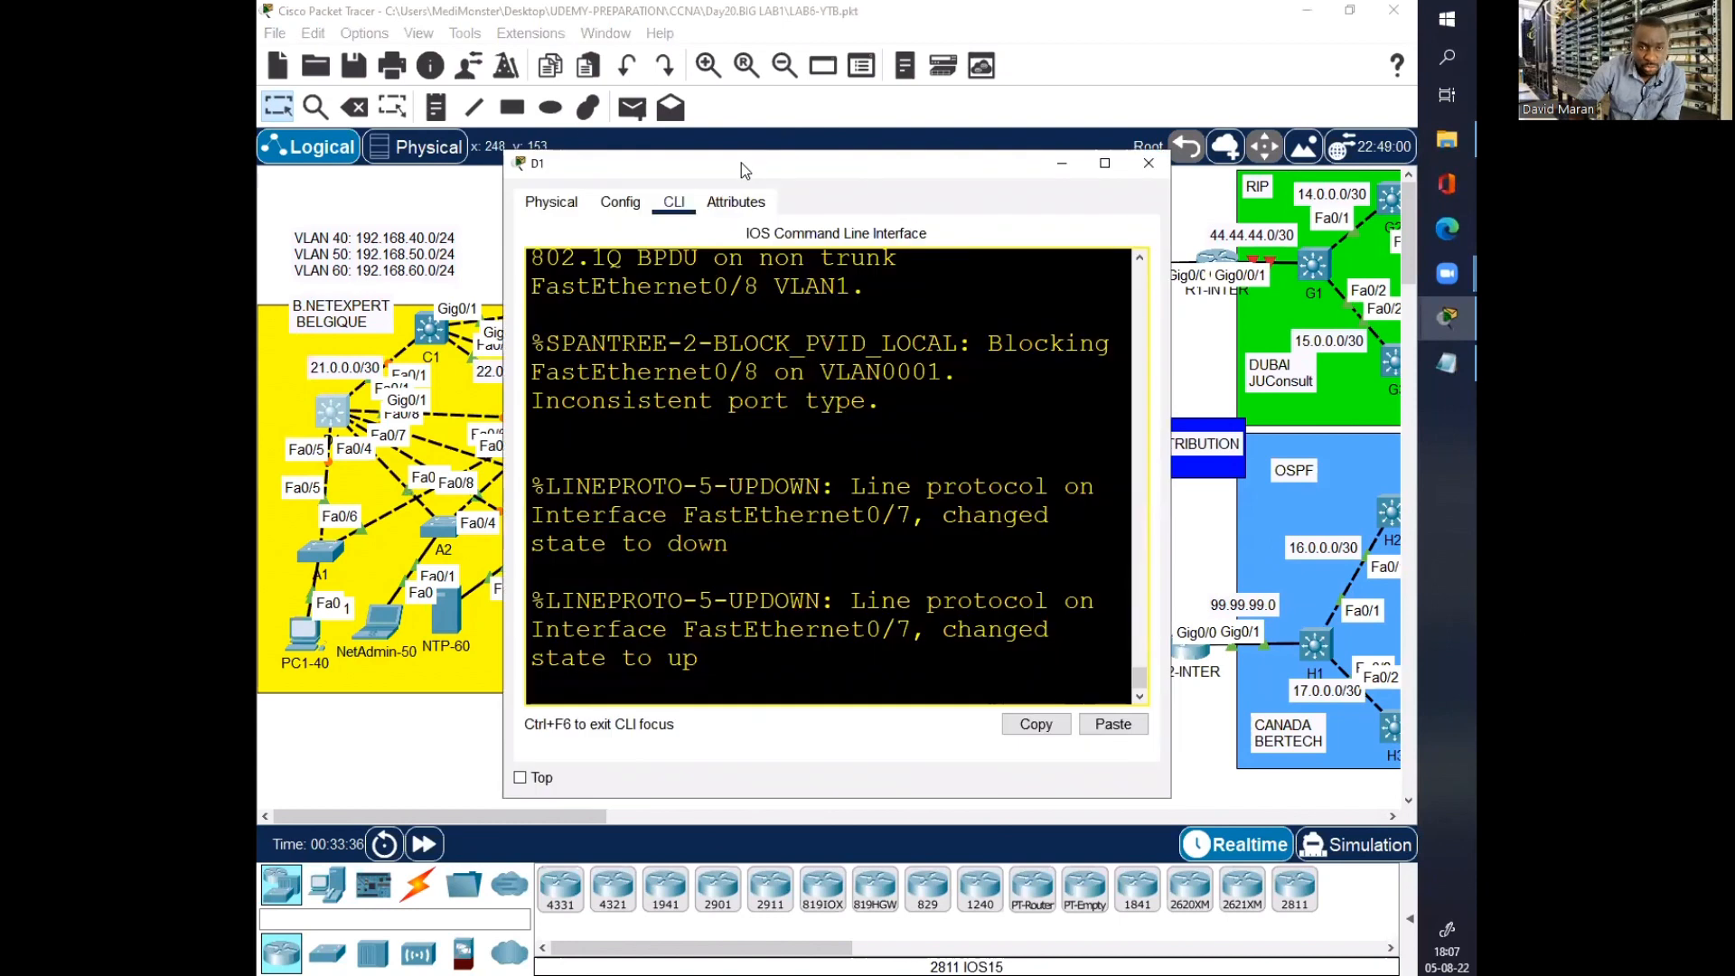
pyautogui.moveTo(746, 170); pyautogui.dragTo(867, 175)
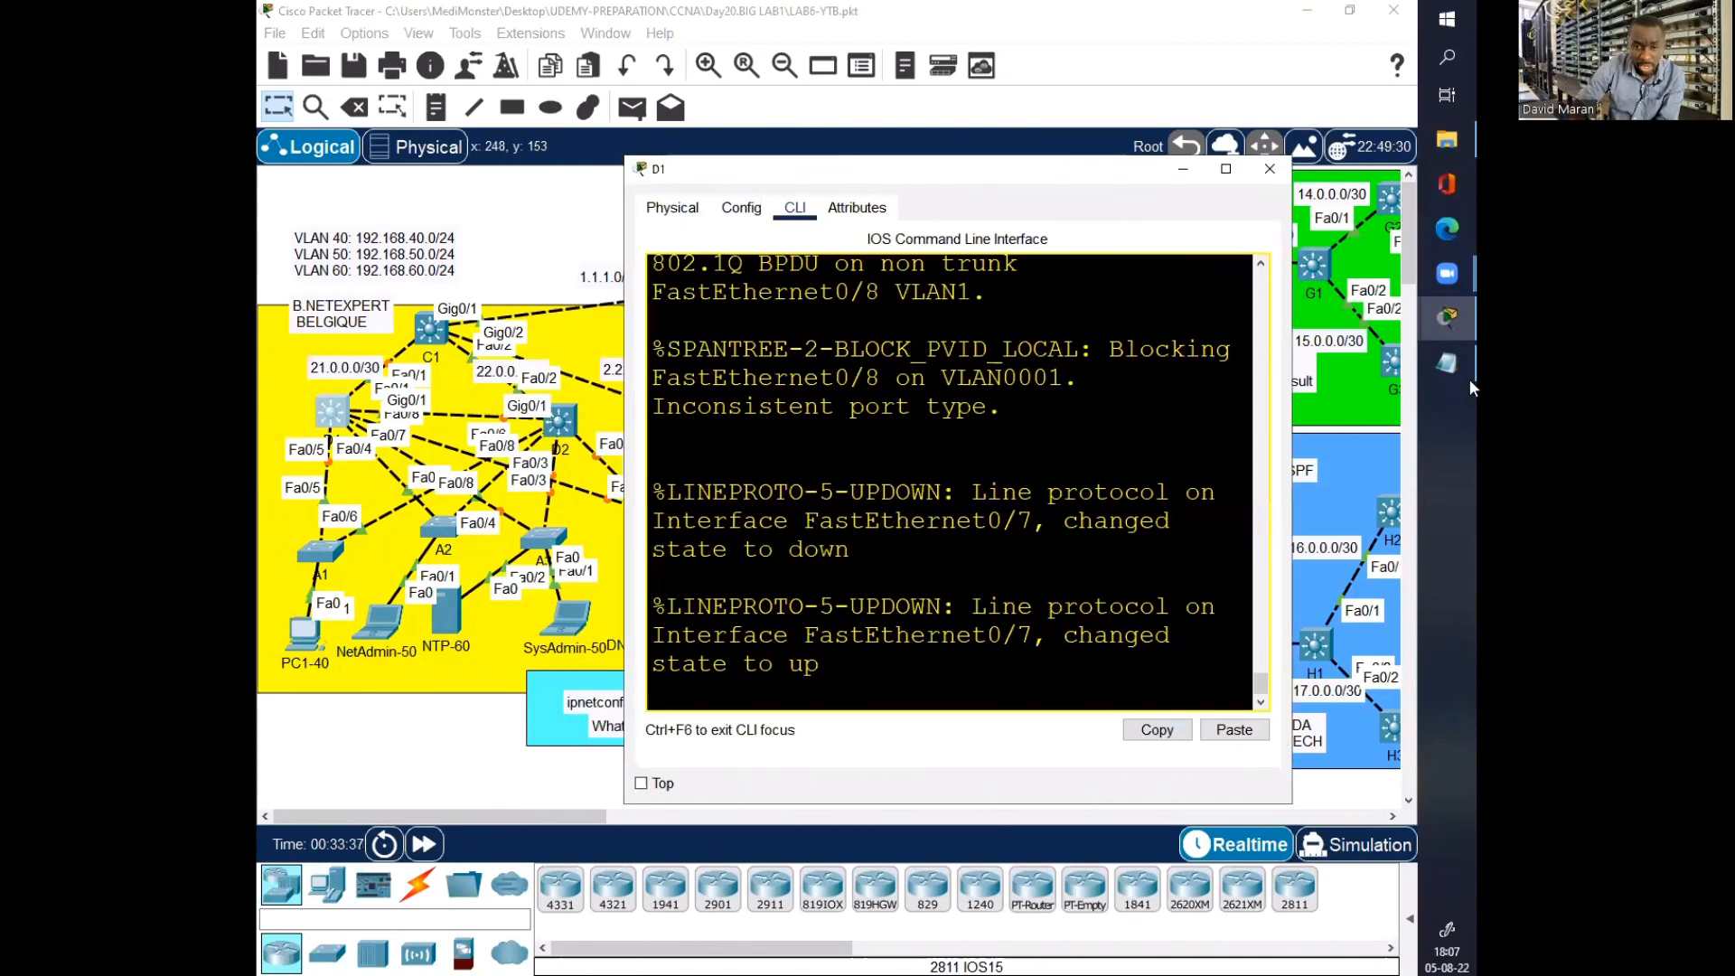
pyautogui.moveTo(1292, 387); pyautogui.dragTo(1469, 387)
pyautogui.press('Return')
pyautogui.press('Return')
pyautogui.press('Return')
pyautogui.press('Return')
pyautogui.press('Return')
pyautogui.write('exi')
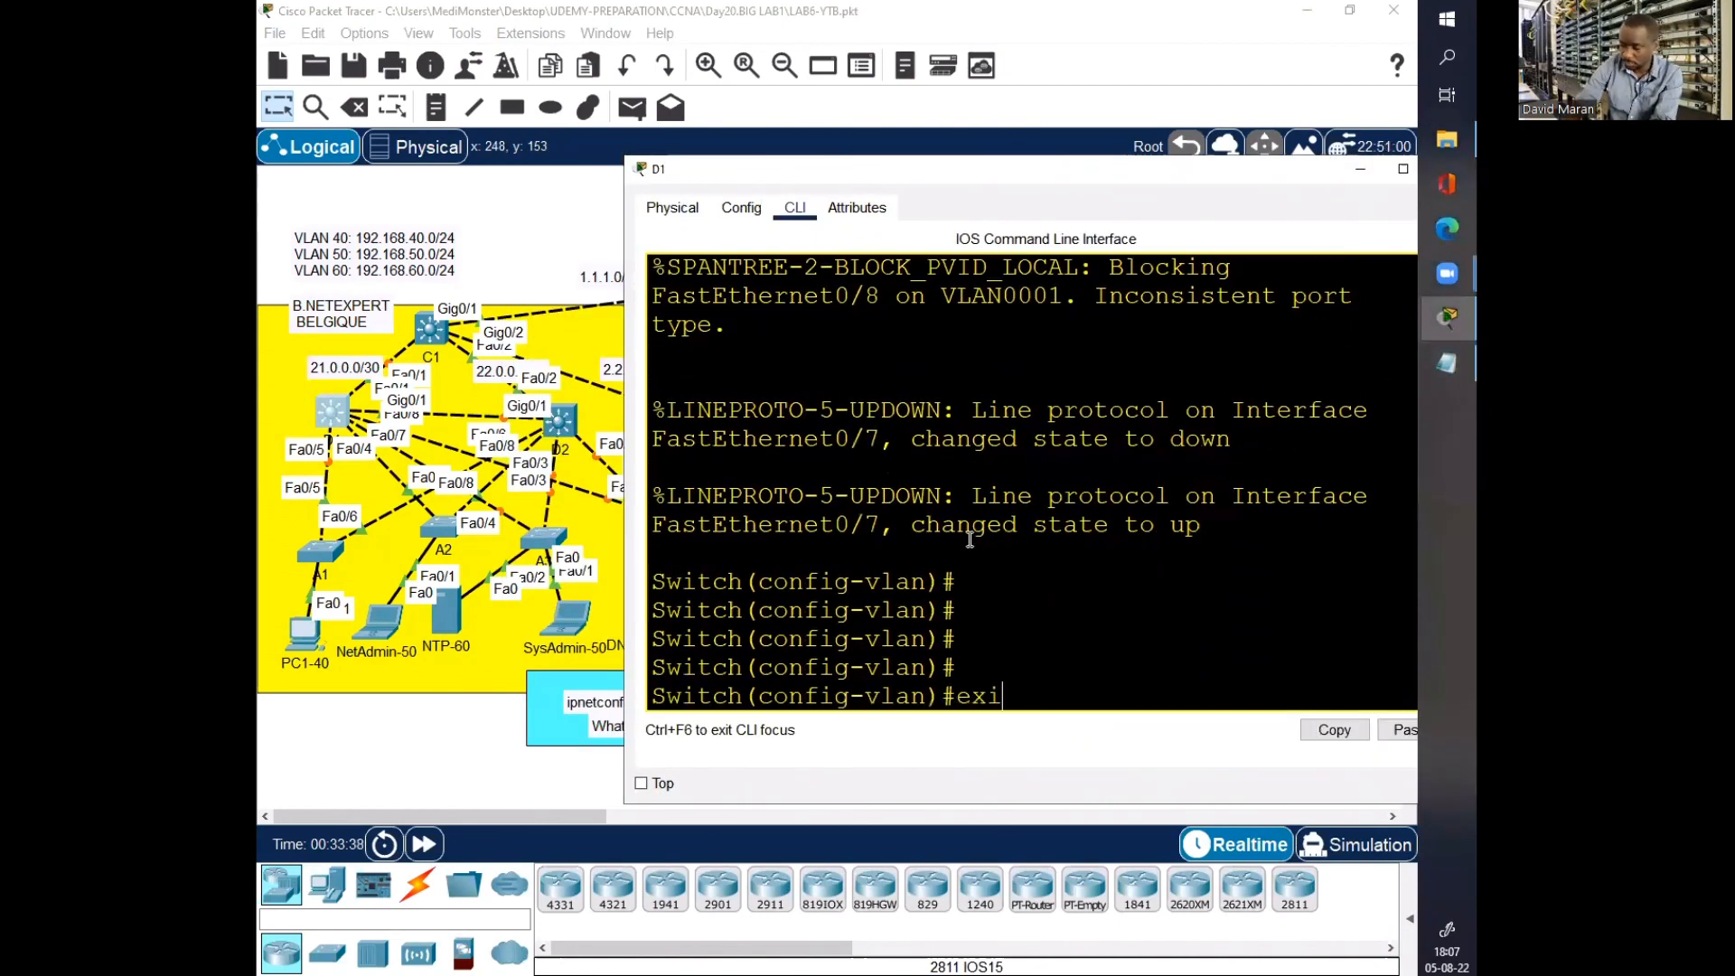
pyautogui.press('Return')
pyautogui.press('Return')
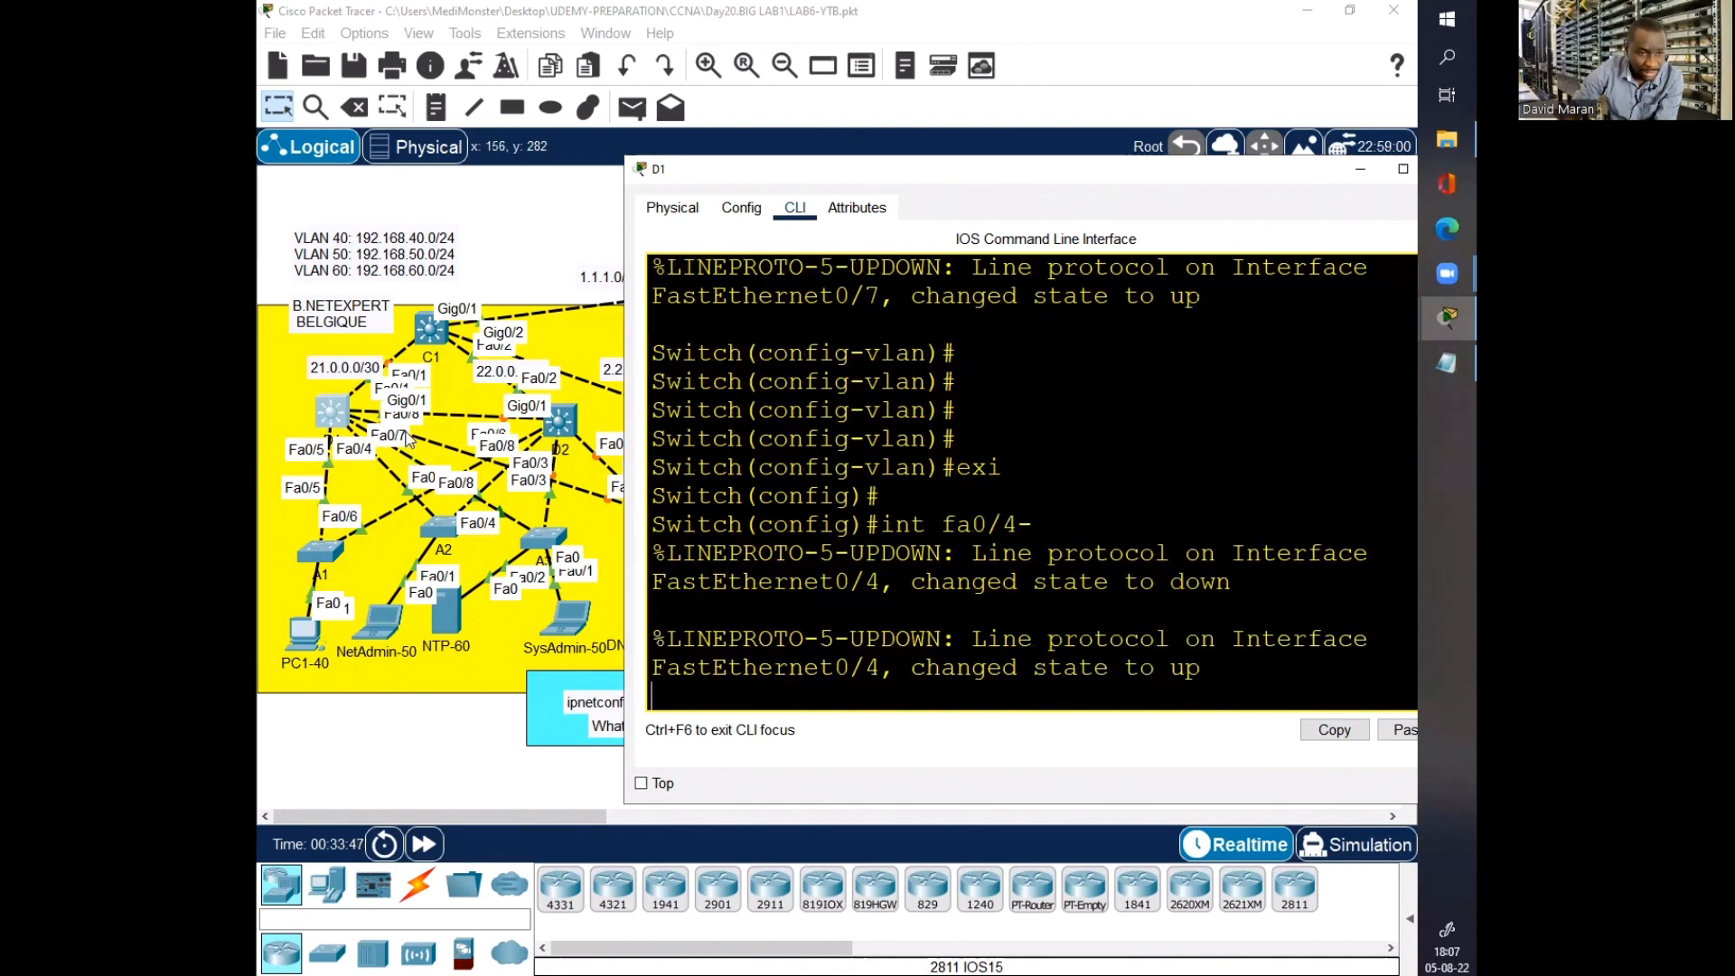
# Step: Enter D1's port range with "int range fa0/4-8", correcting the incomplete interface command
pyautogui.press('Return')
pyautogui.press('Up')
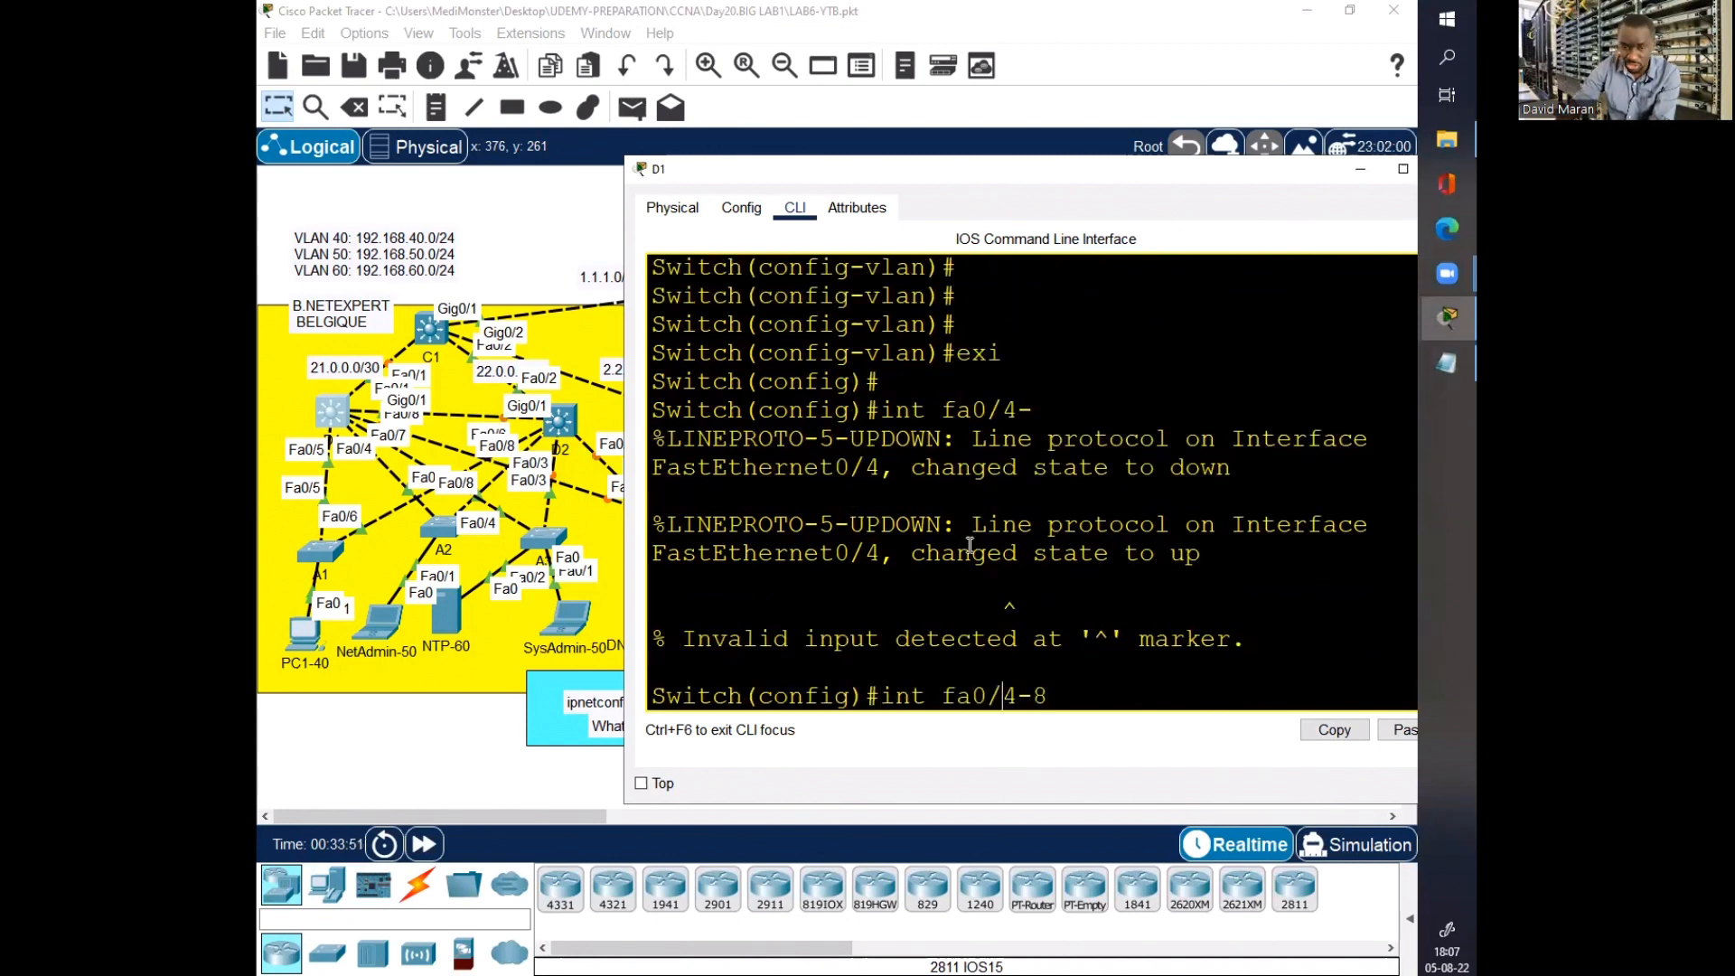
pyautogui.write('8')
pyautogui.press('Left')
pyautogui.press('Left')
pyautogui.press('Left')
pyautogui.press('Left')
pyautogui.press('Left')
pyautogui.press('Left')
pyautogui.press('Left')
pyautogui.write('range')
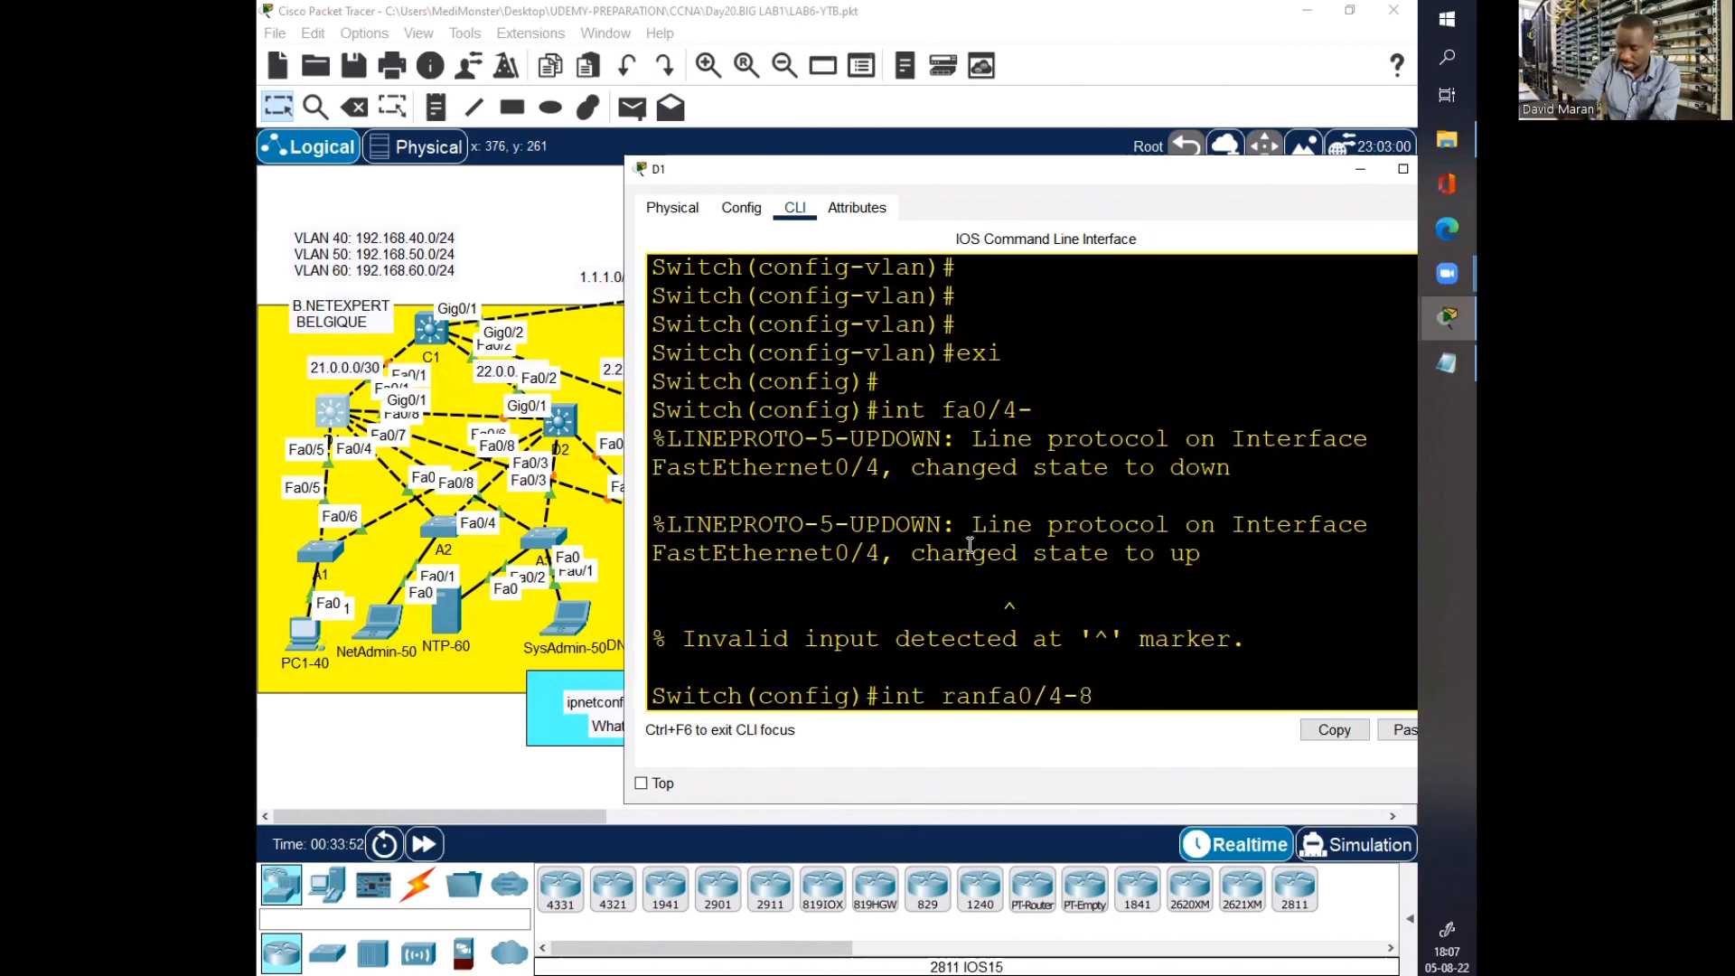
pyautogui.press('Return')
# Step: Set the trunk encapsulation of D1's fa0/4-8 range with "switchport trunk encapsulation dot1q"
pyautogui.write('swi')
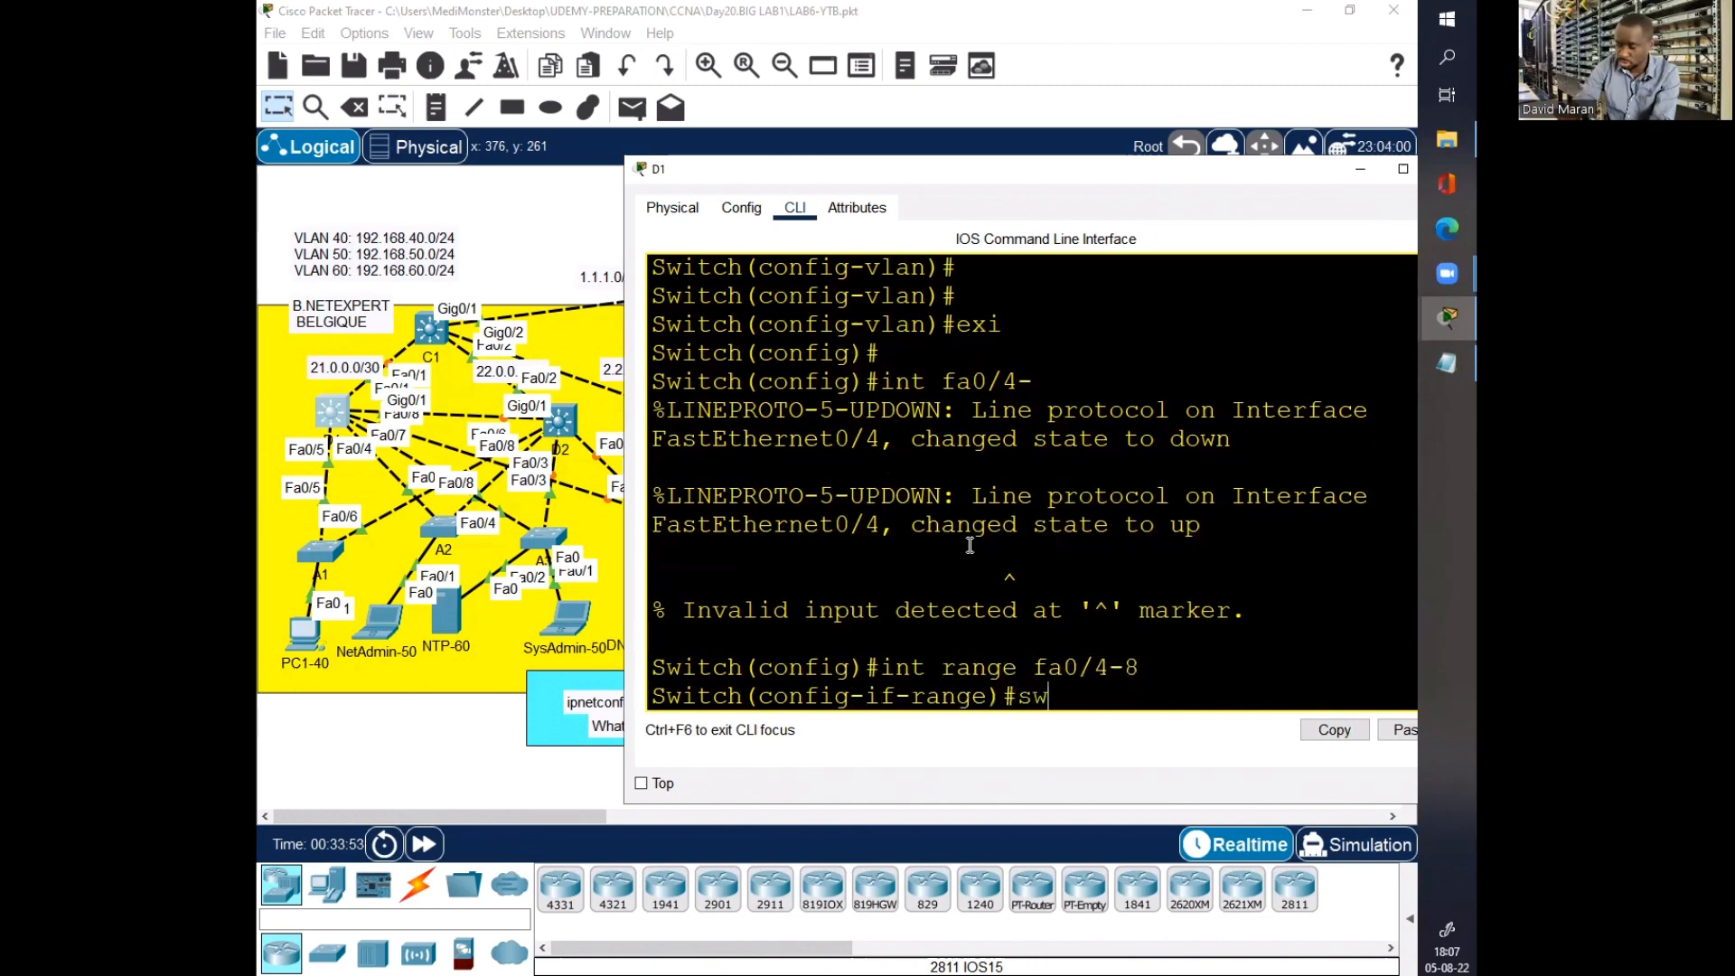
pyautogui.press('Tab')
pyautogui.write('tr')
pyautogui.press('Tab')
pyautogui.write('en')
pyautogui.press('Tab')
pyautogui.write('d')
pyautogui.press('Tab')
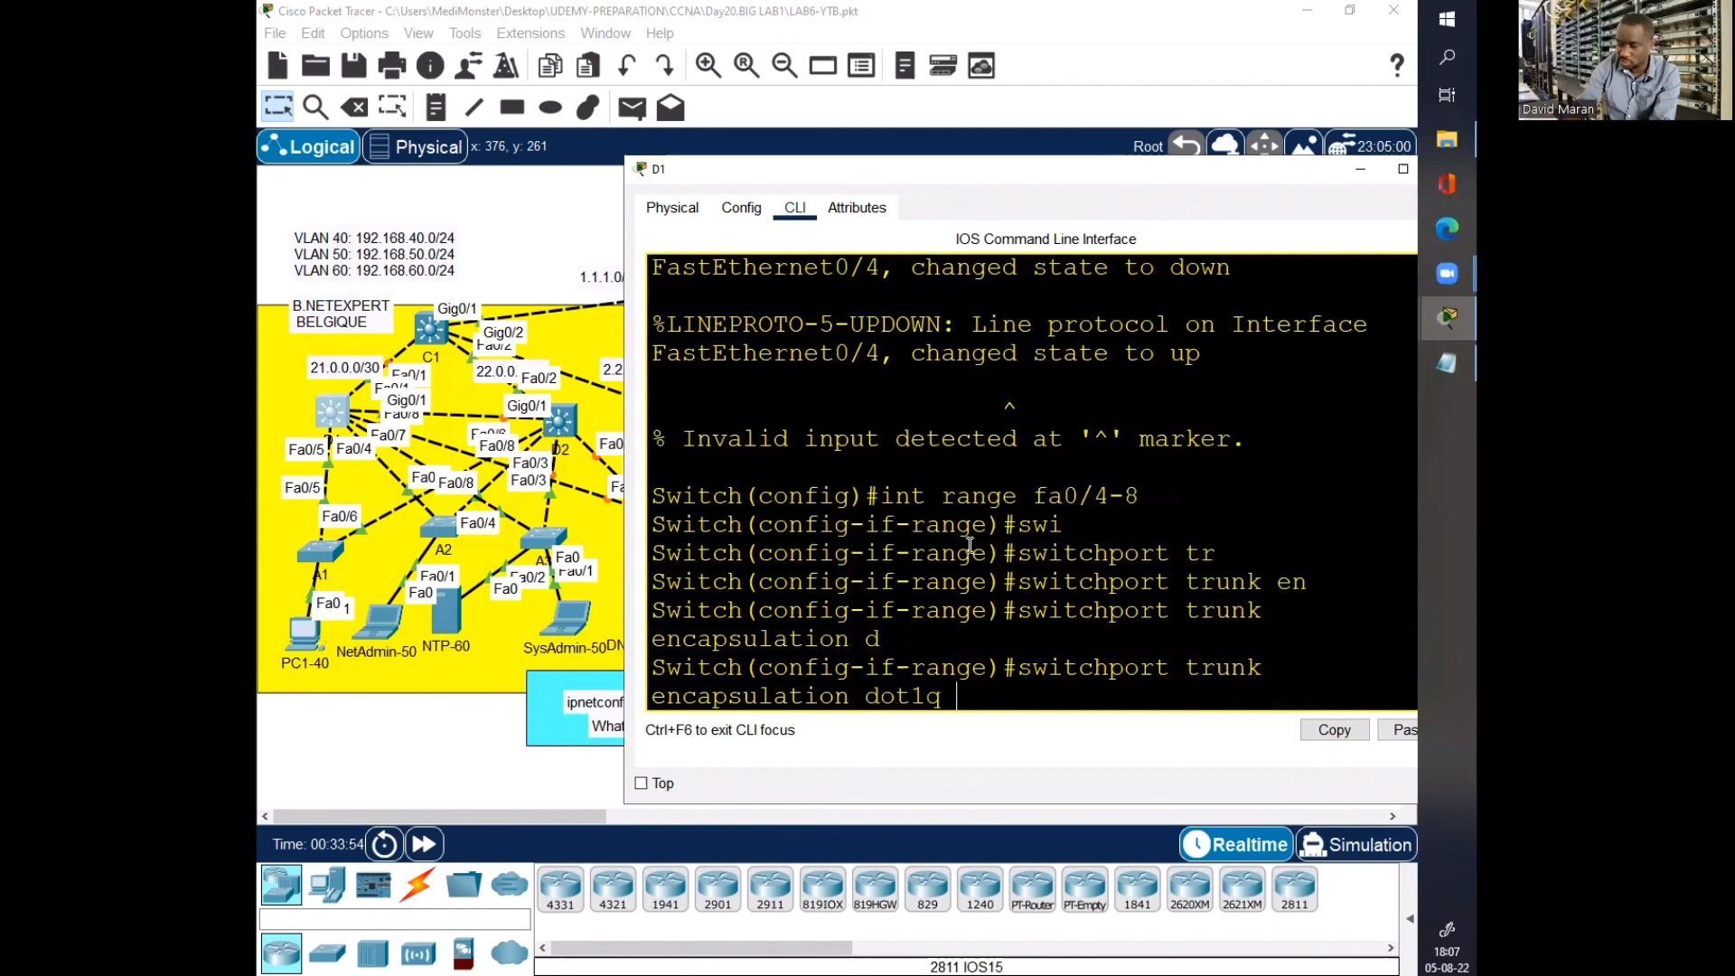
pyautogui.press('Return')
# Step: Set D1's fa0/4-8 range to trunk mode with "switchport mode trunk"
pyautogui.write('swi')
pyautogui.press('Tab')
pyautogui.write('mo')
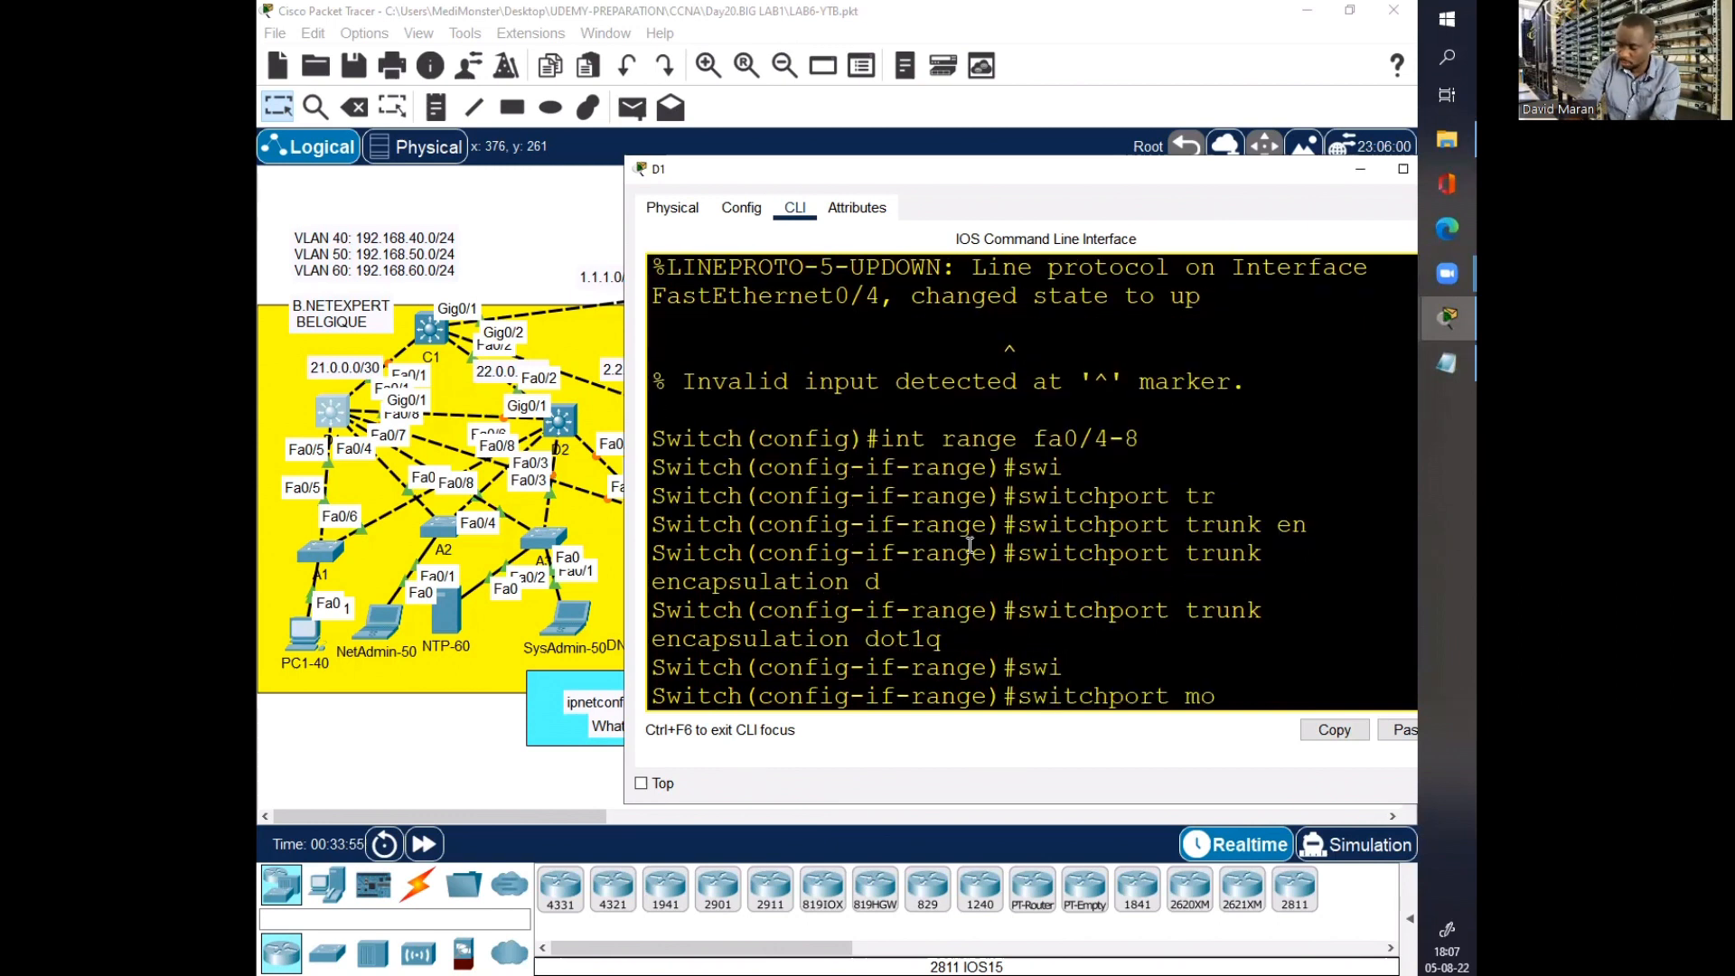
pyautogui.press('Tab')
pyautogui.write('tr')
pyautogui.press('Tab')
pyautogui.press('Return')
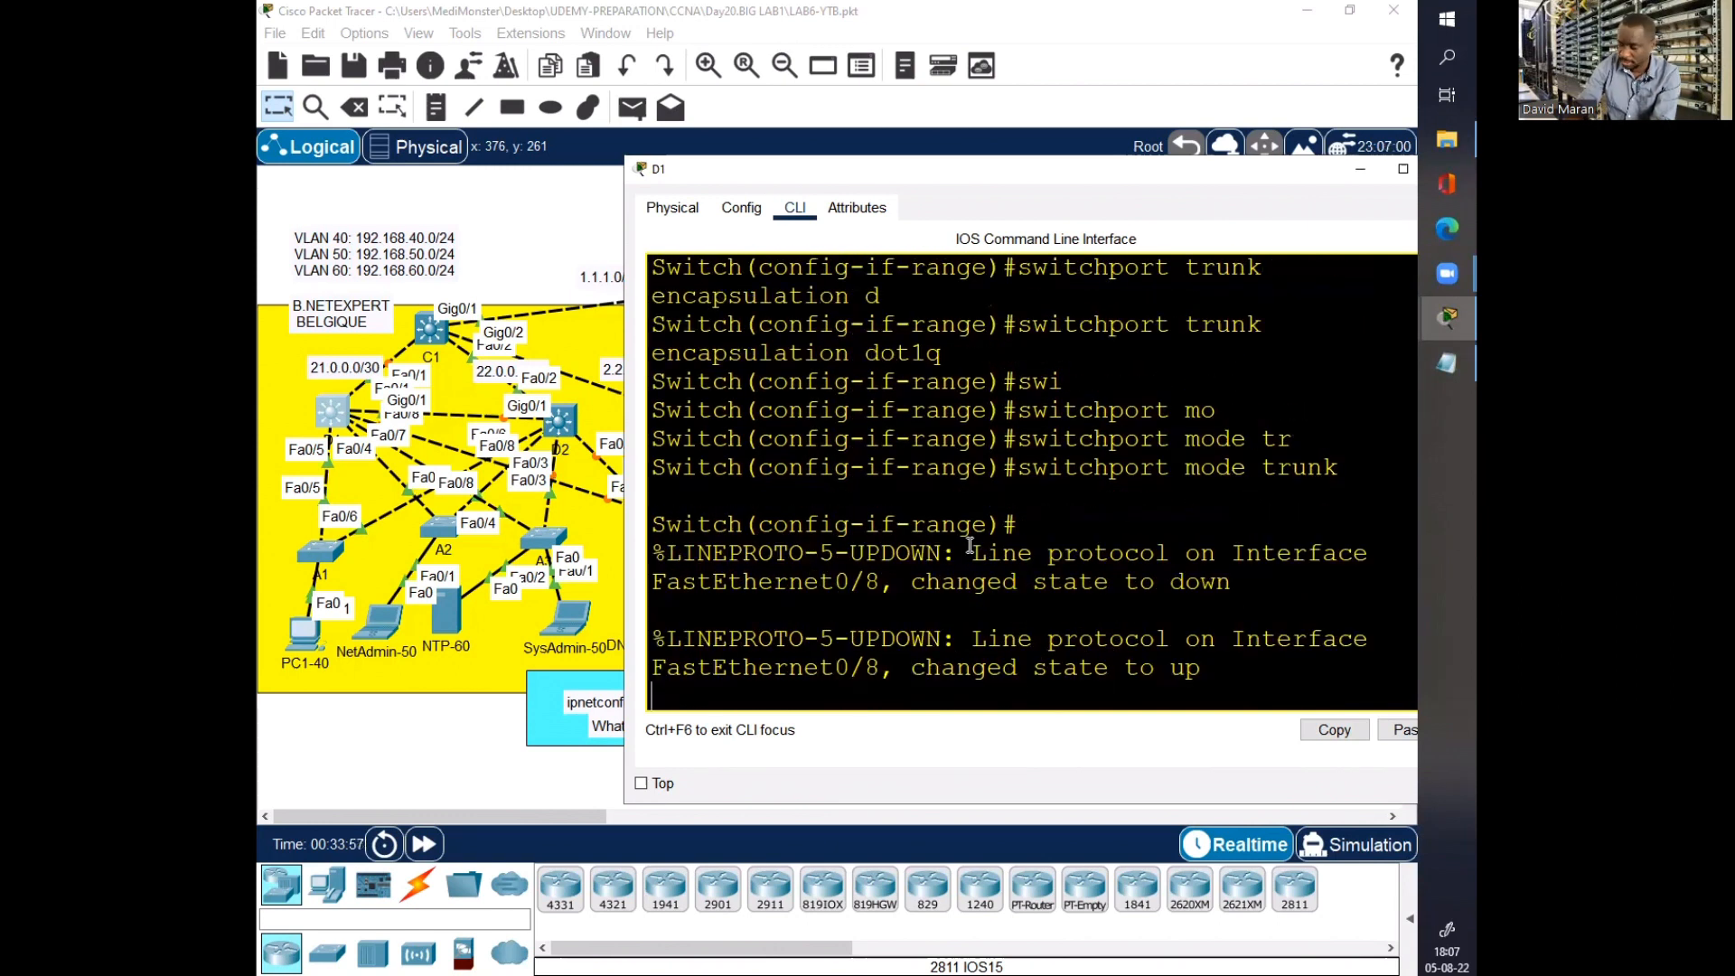
# Step: Save D1's configuration from the interface range mode with "do wr"
pyautogui.press('Return')
pyautogui.press('Return')
pyautogui.press('Return')
pyautogui.press('Return')
pyautogui.press('Return')
pyautogui.press('Return')
pyautogui.write('do wr')
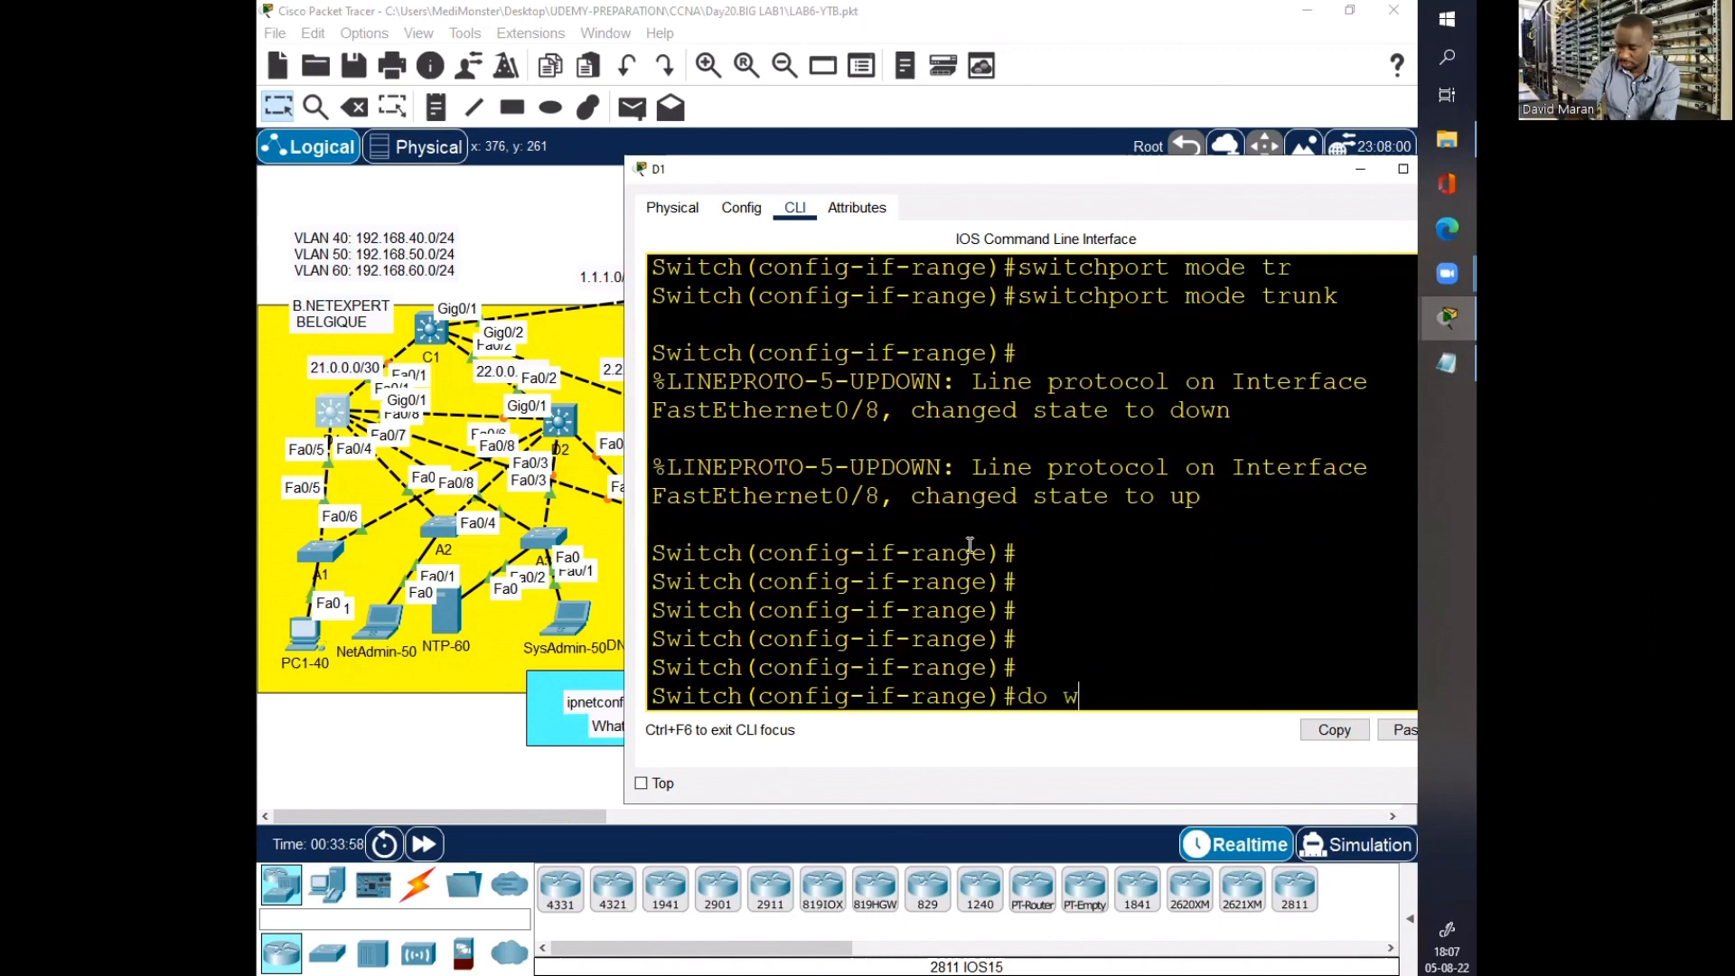
pyautogui.press('Return')
pyautogui.press('Return')
pyautogui.press('Return')
pyautogui.press('Return')
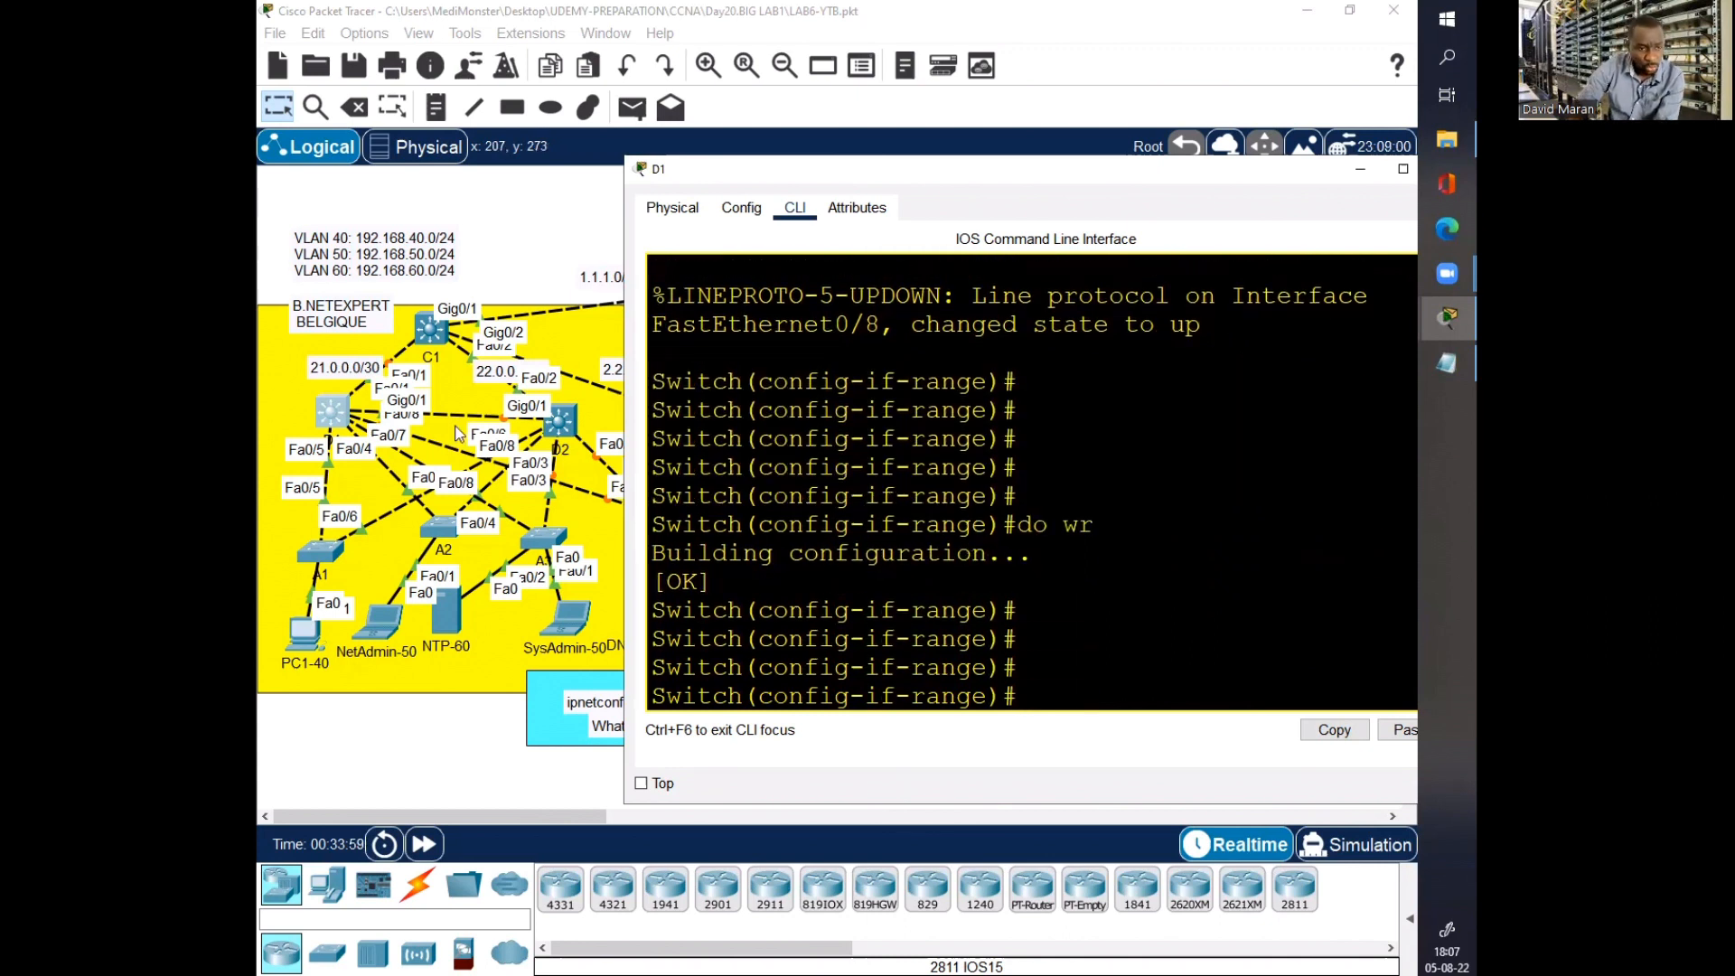
# Step: Set the trunk encapsulation of D1's g0/1 interface with "switchport trunk encapsulation dot1q"
pyautogui.write('int g0')
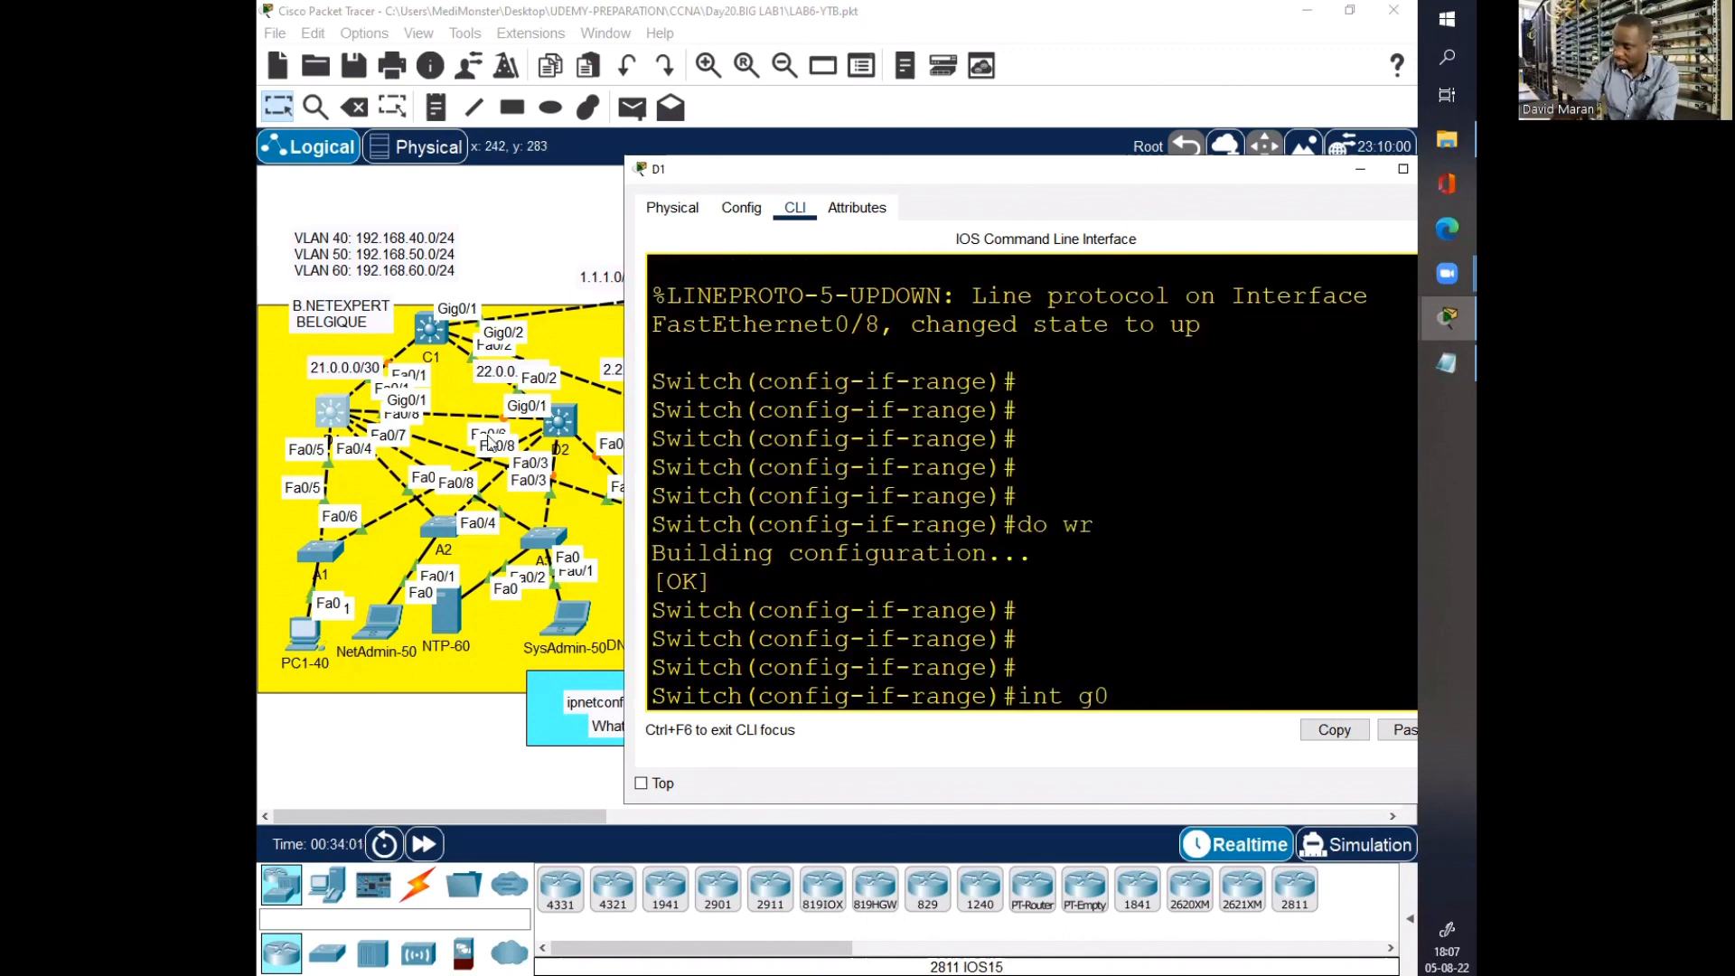
pyautogui.write('/1')
pyautogui.press('Return')
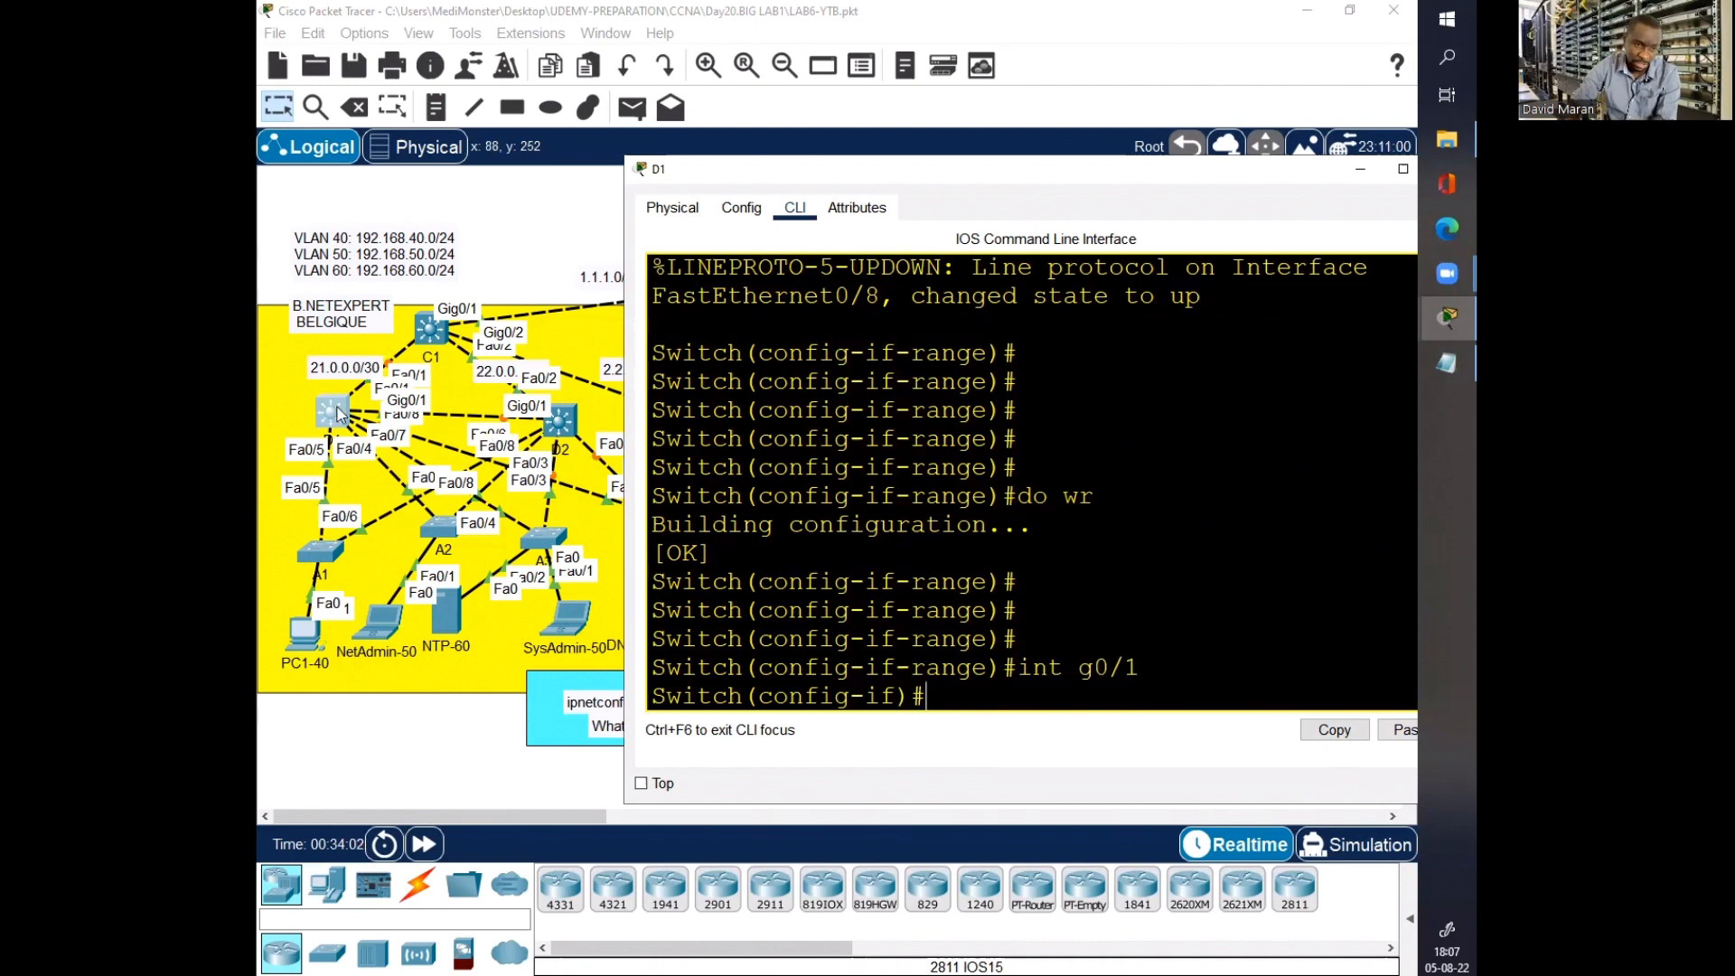
pyautogui.write('swi')
pyautogui.press('Tab')
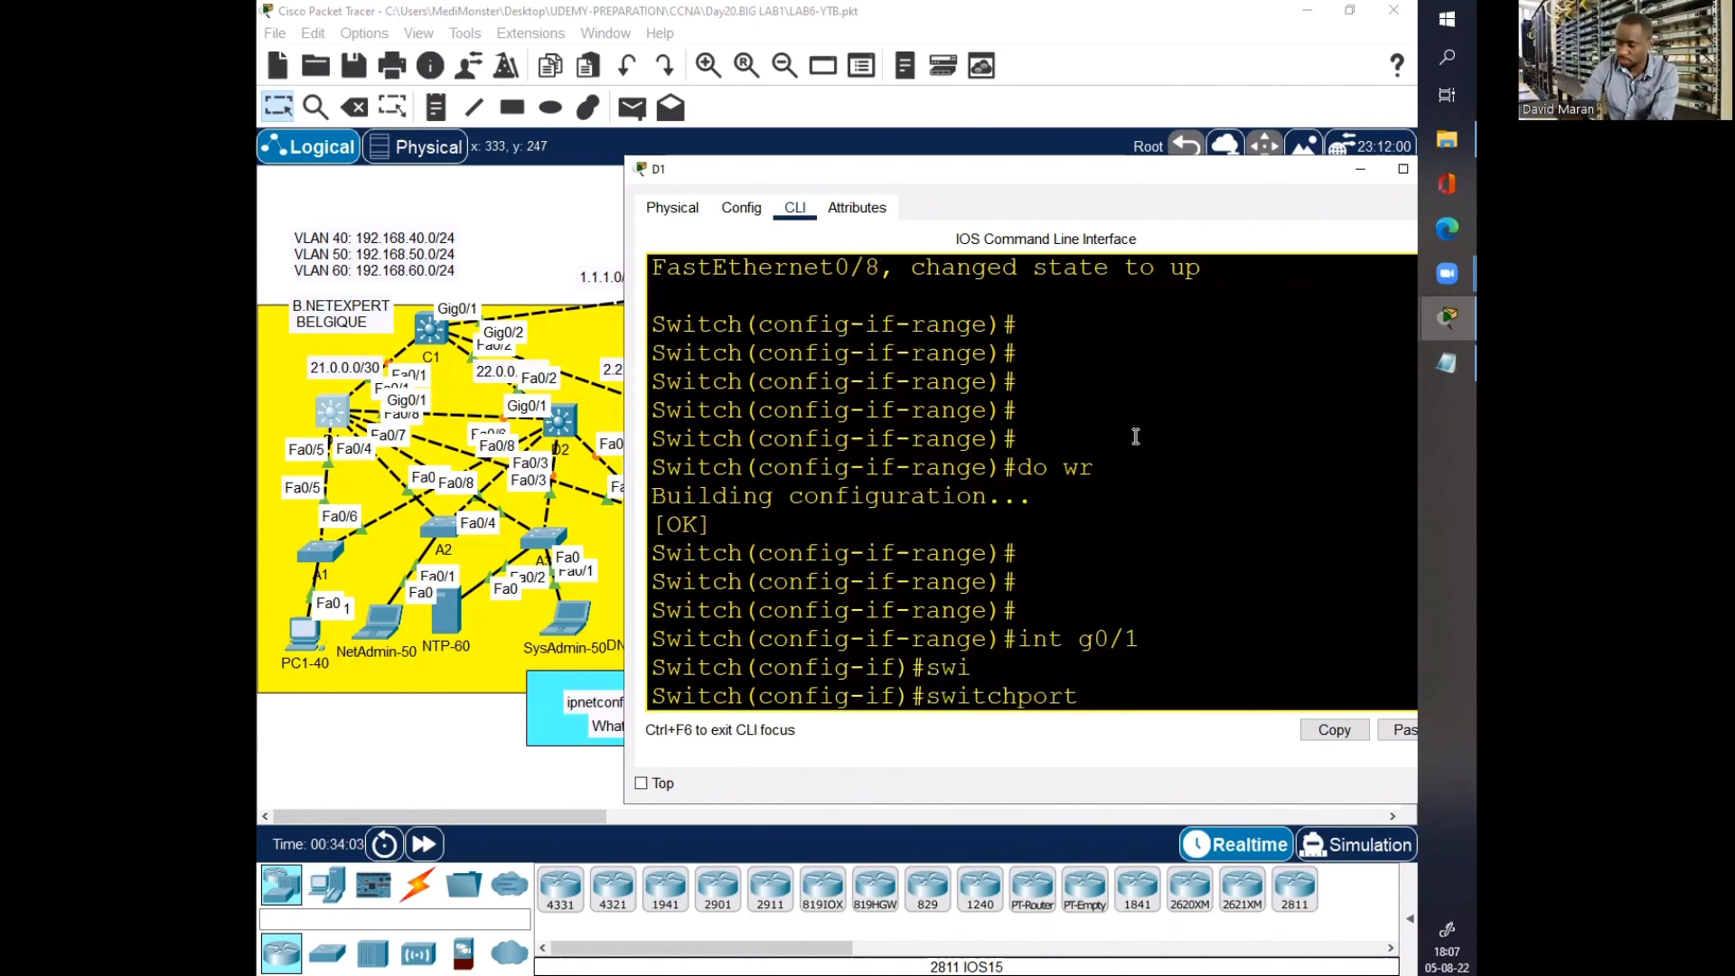
pyautogui.write('tr')
pyautogui.press('Tab')
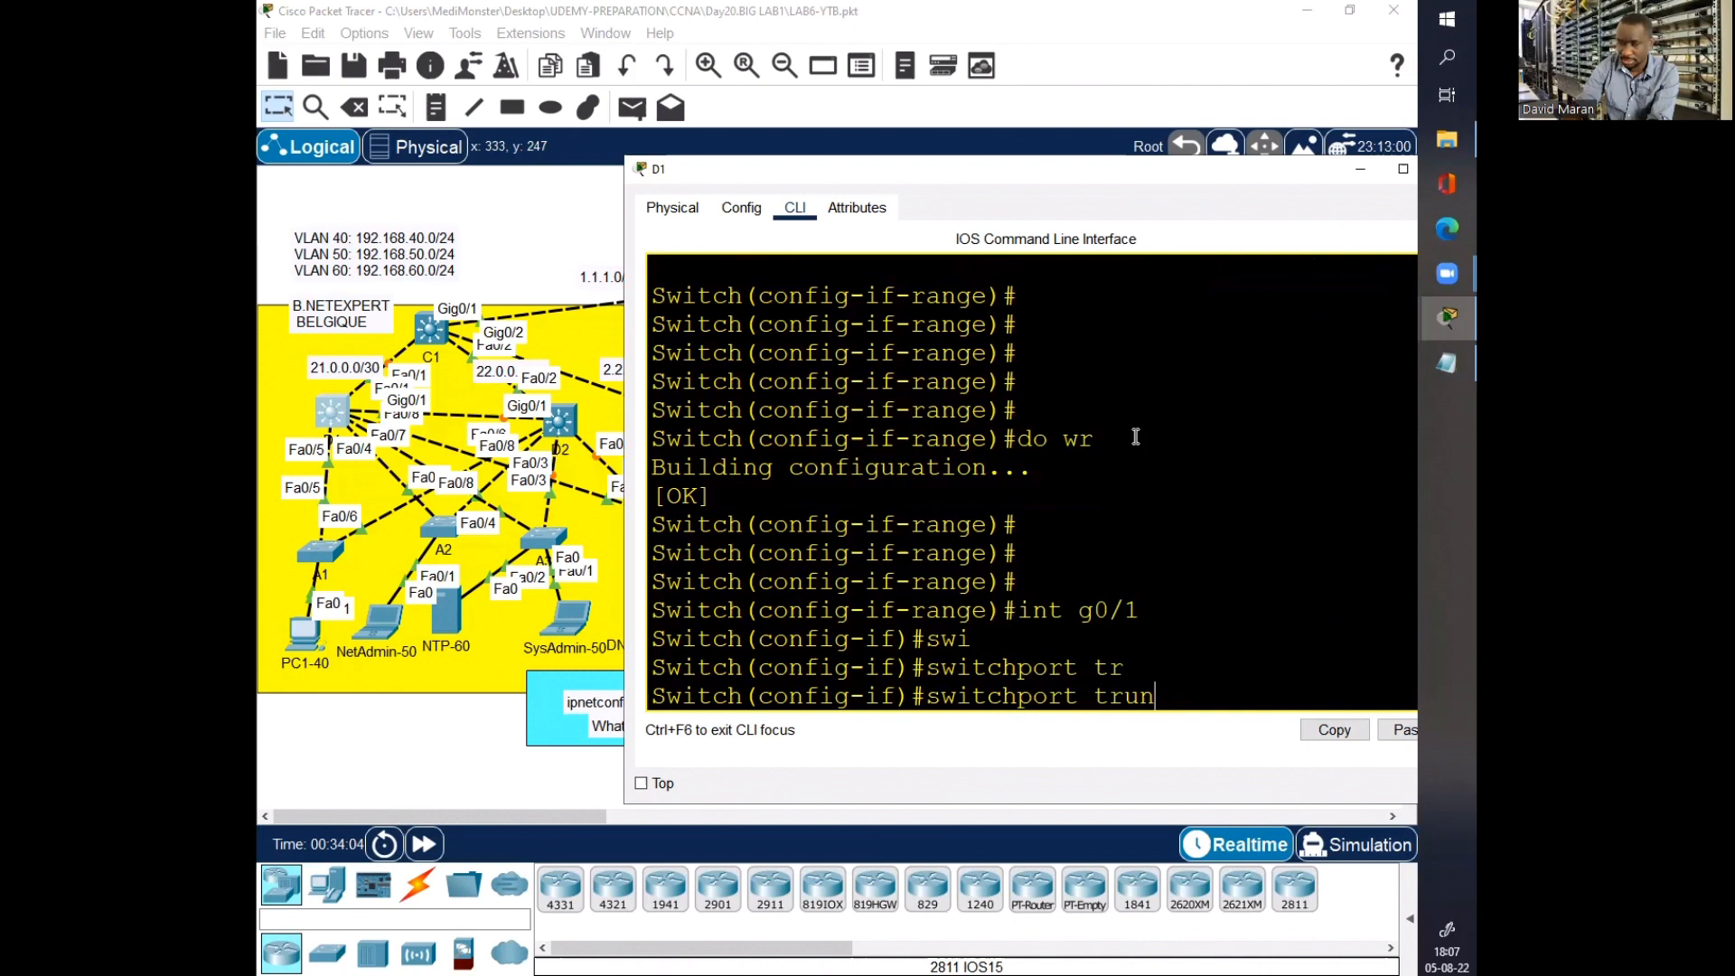
pyautogui.press('Tab')
pyautogui.write('en')
pyautogui.press('Tab')
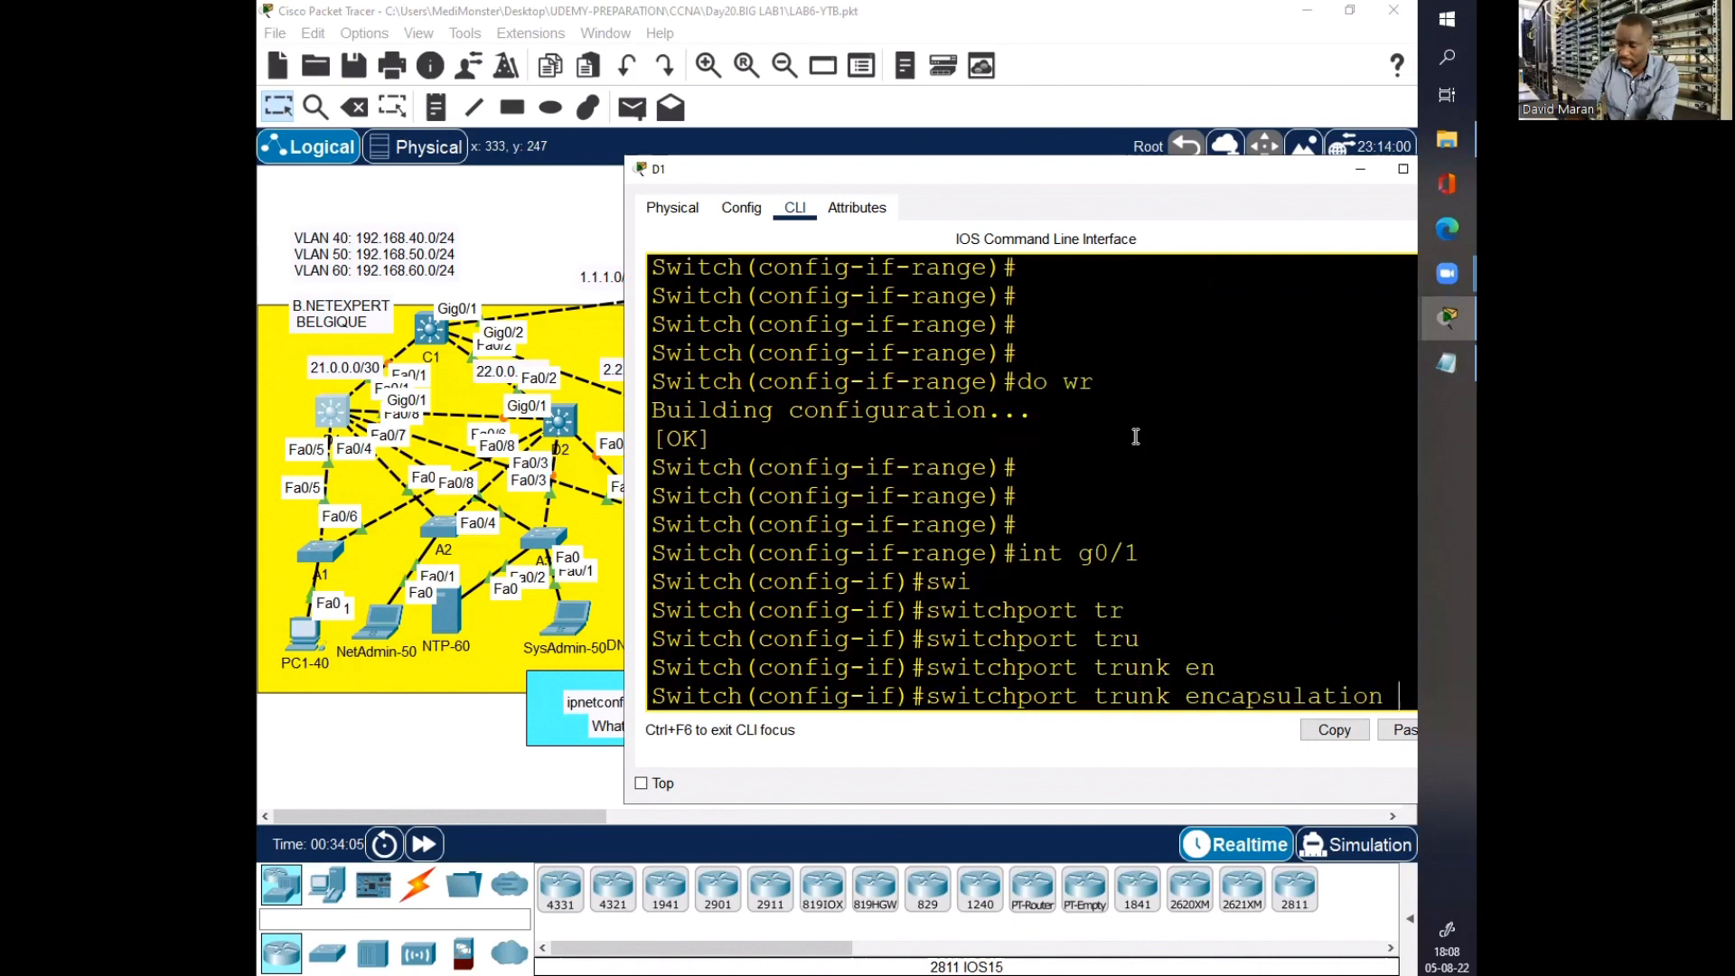
pyautogui.write('d')
pyautogui.press('Tab')
pyautogui.press('Return')
# Step: Set D1's g0/1 interface to trunk mode with "switchport mode trunk"
pyautogui.write('swi')
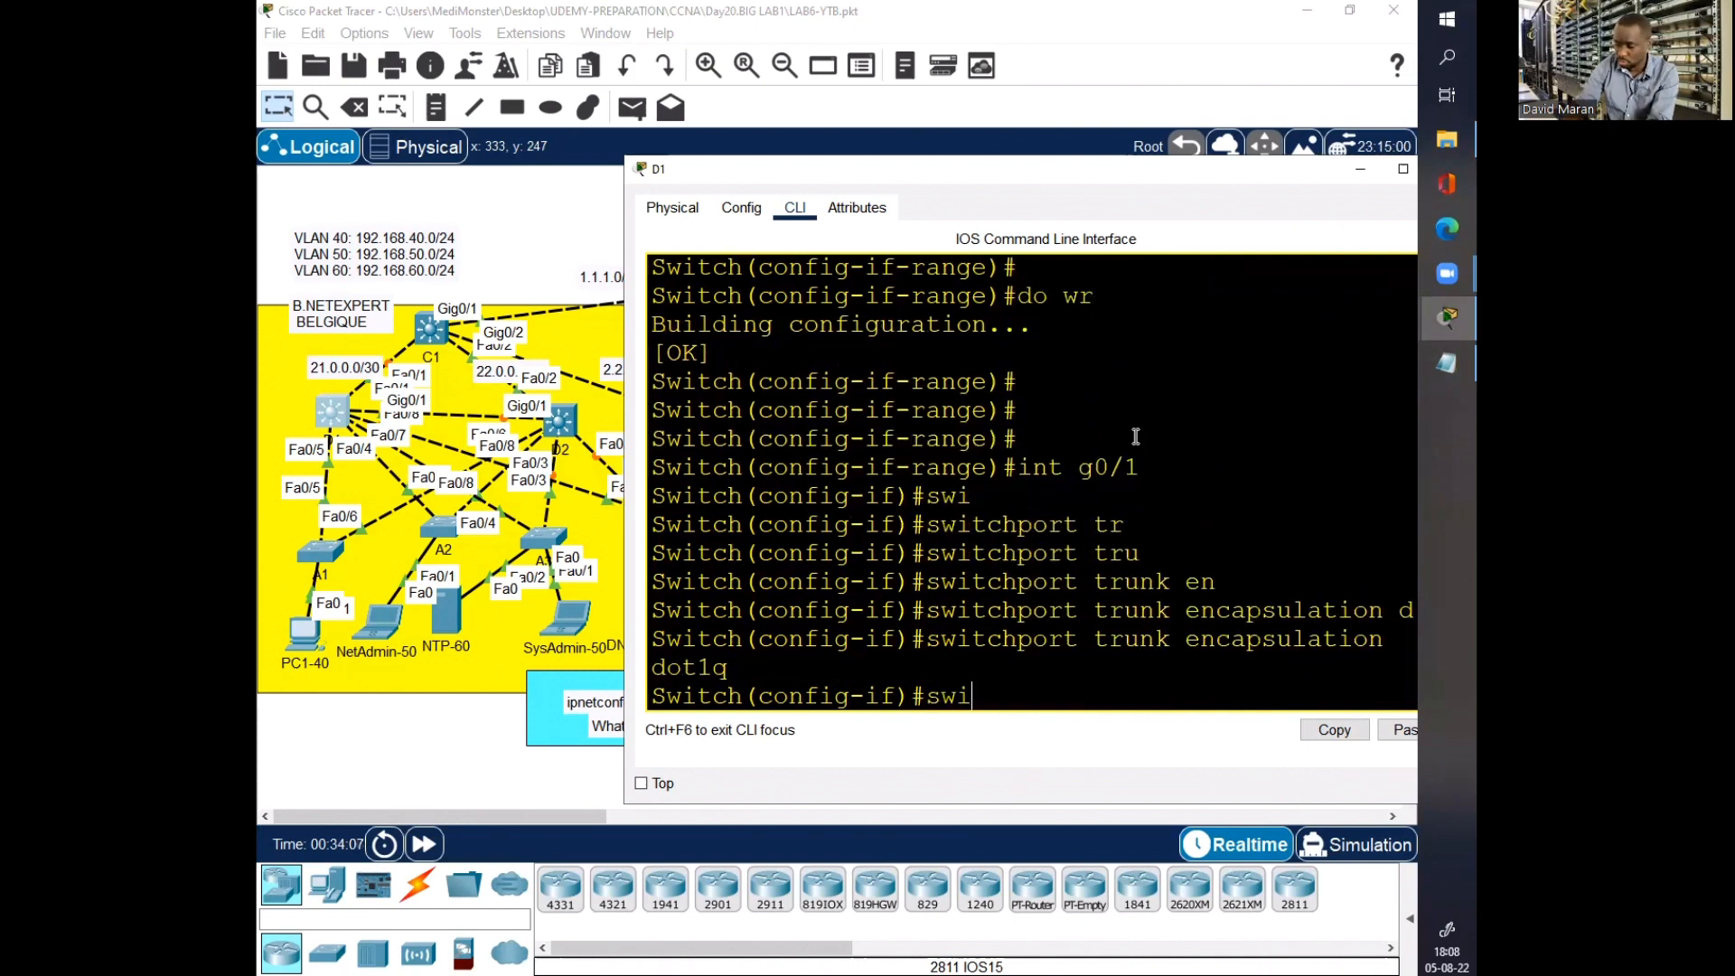
pyautogui.press('Tab')
pyautogui.write('mo')
pyautogui.press('Tab')
pyautogui.write('tr')
pyautogui.press('Tab')
pyautogui.press('Return')
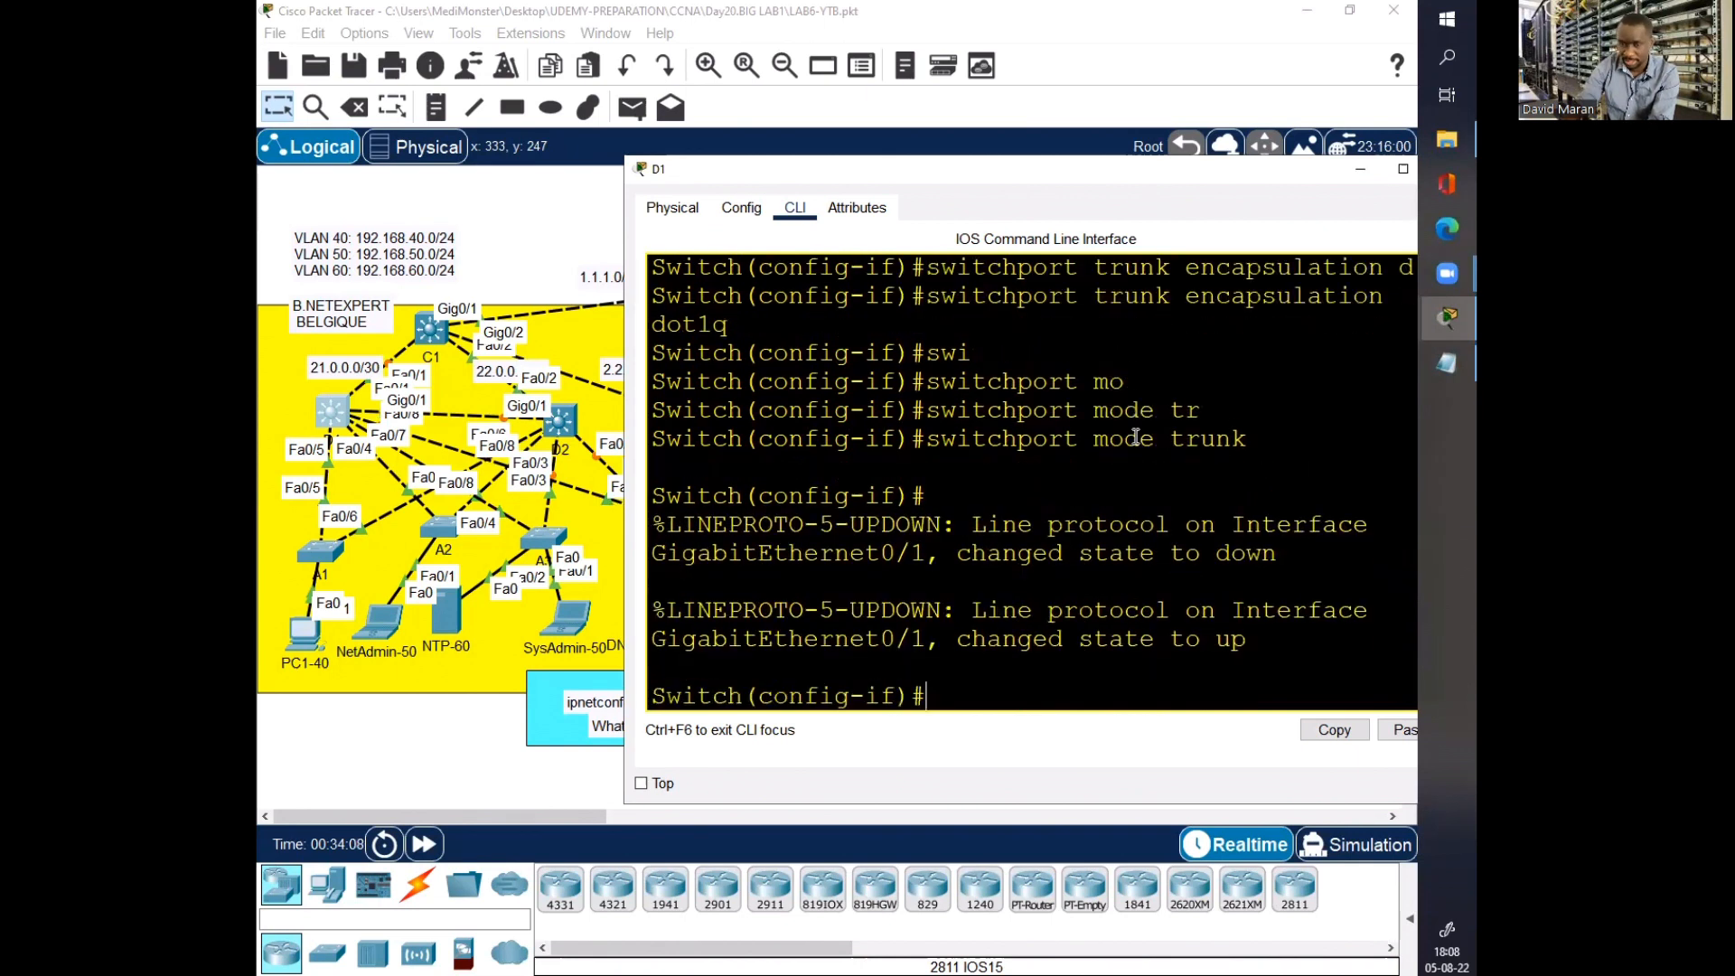
# Step: Save D1's configuration with "do wr" and close the D1 window
pyautogui.press('Return')
pyautogui.press('Return')
pyautogui.write('do wr')
pyautogui.press('Return')
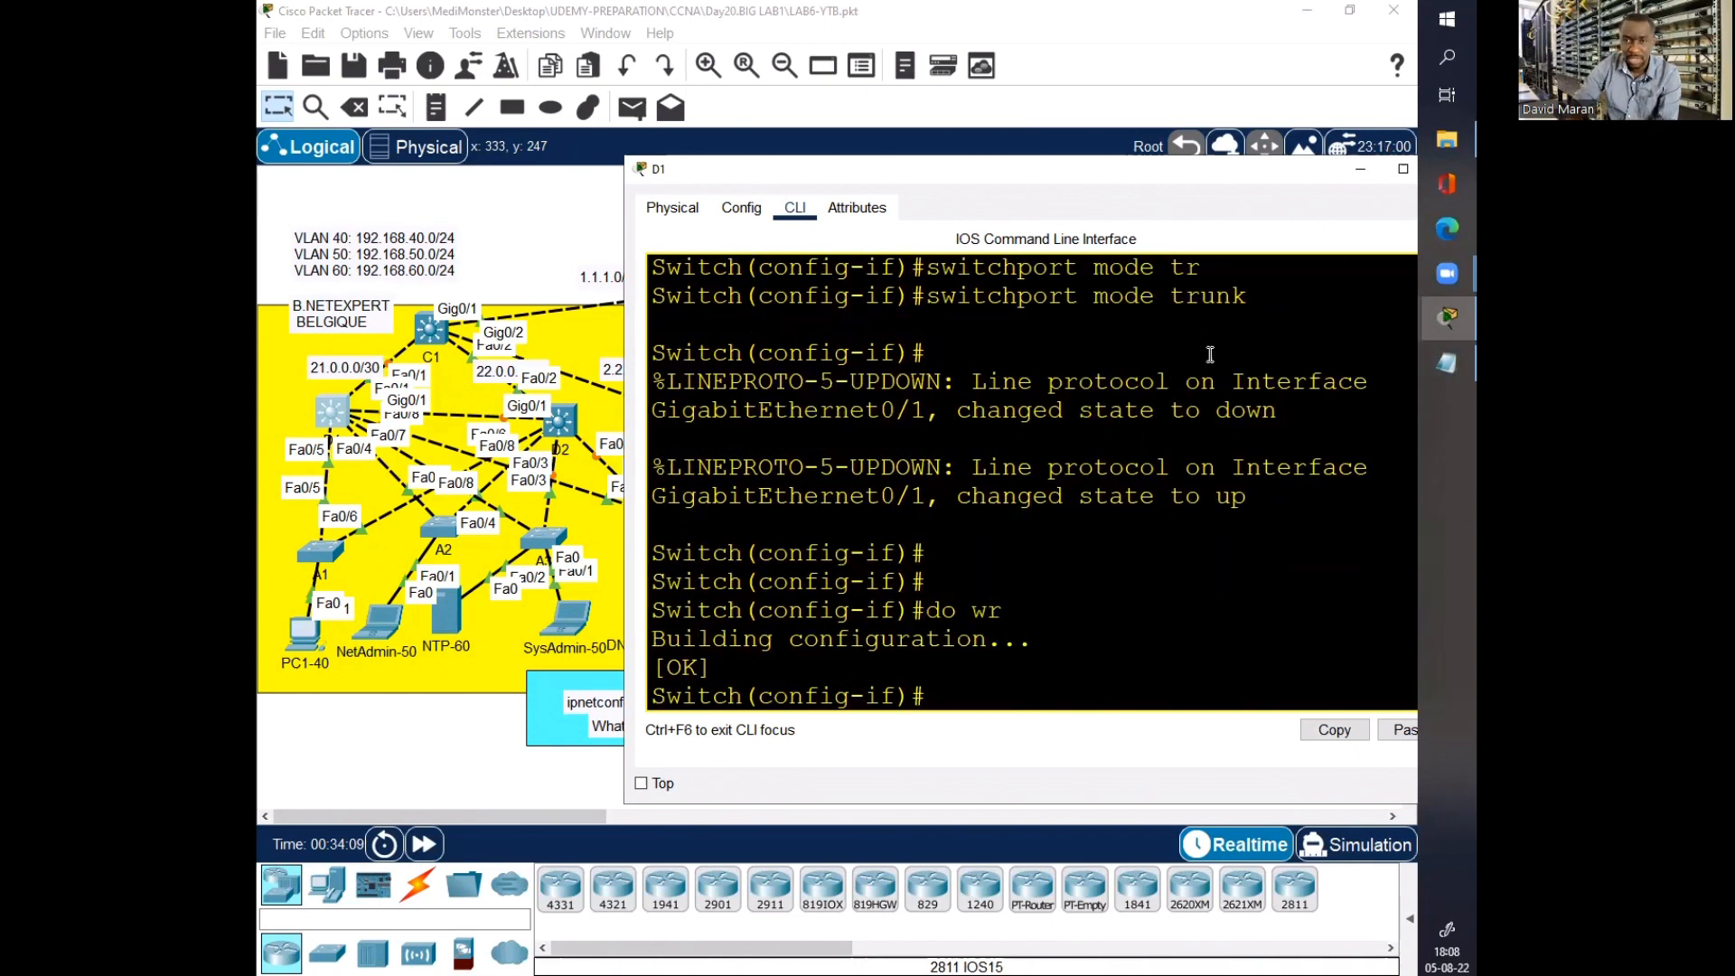
pyautogui.moveTo(1012, 183); pyautogui.dragTo(871, 195)
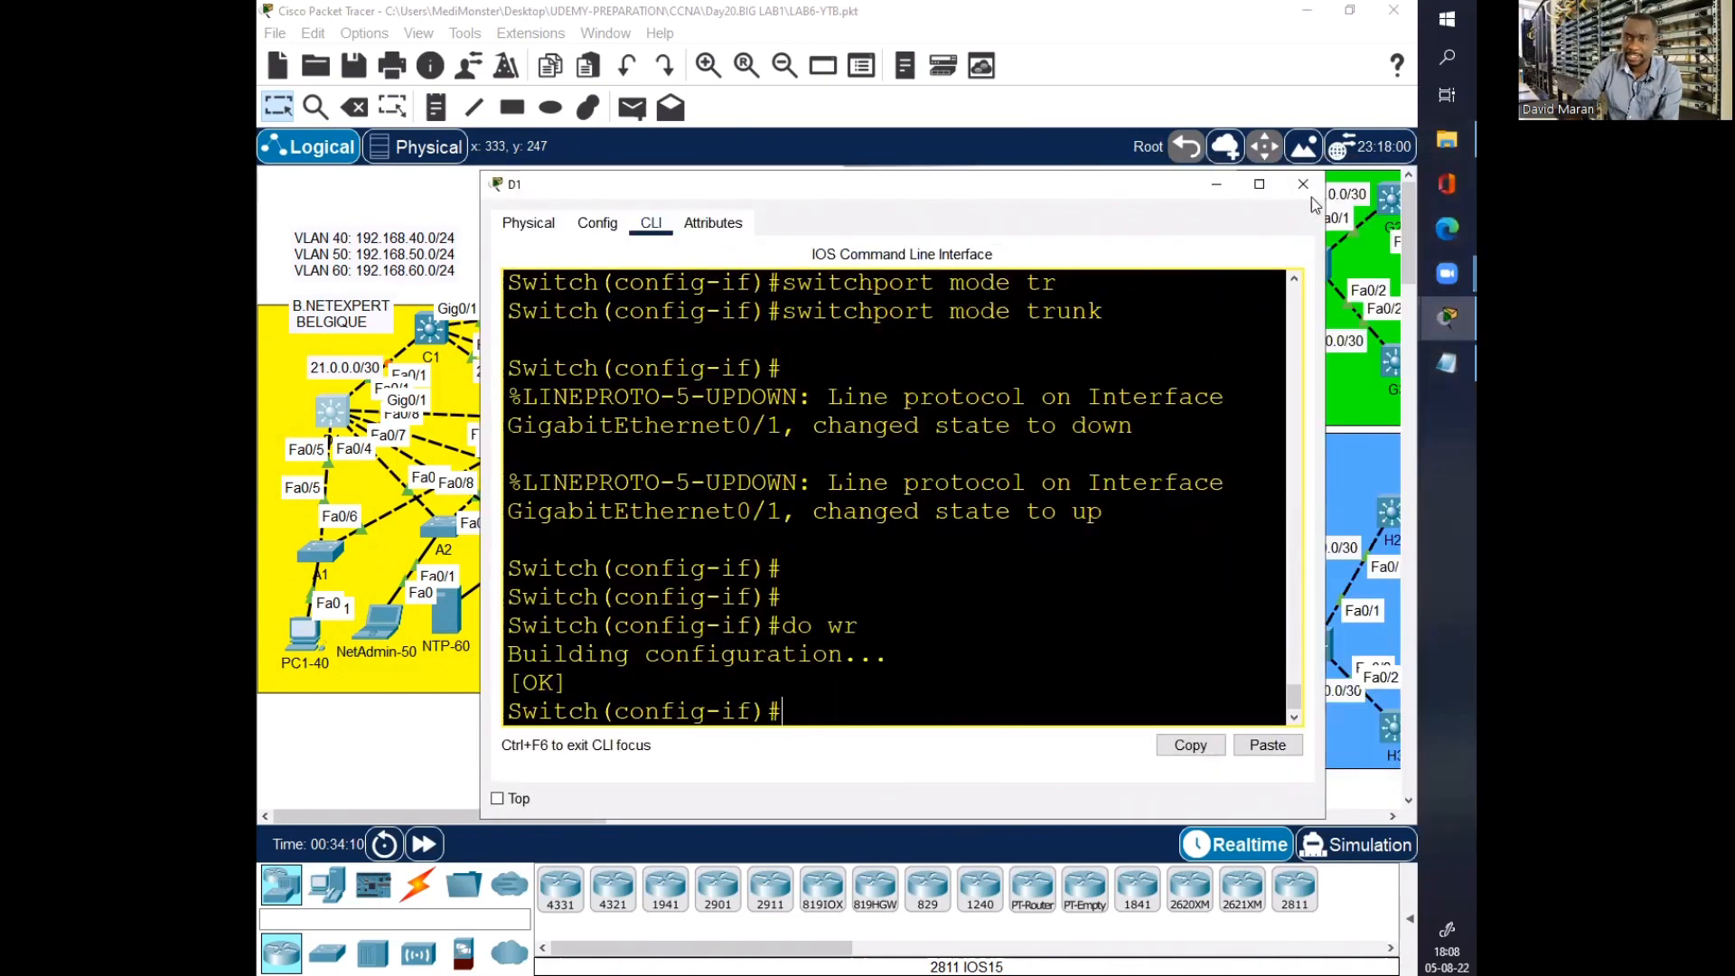
pyautogui.click(1306, 192)
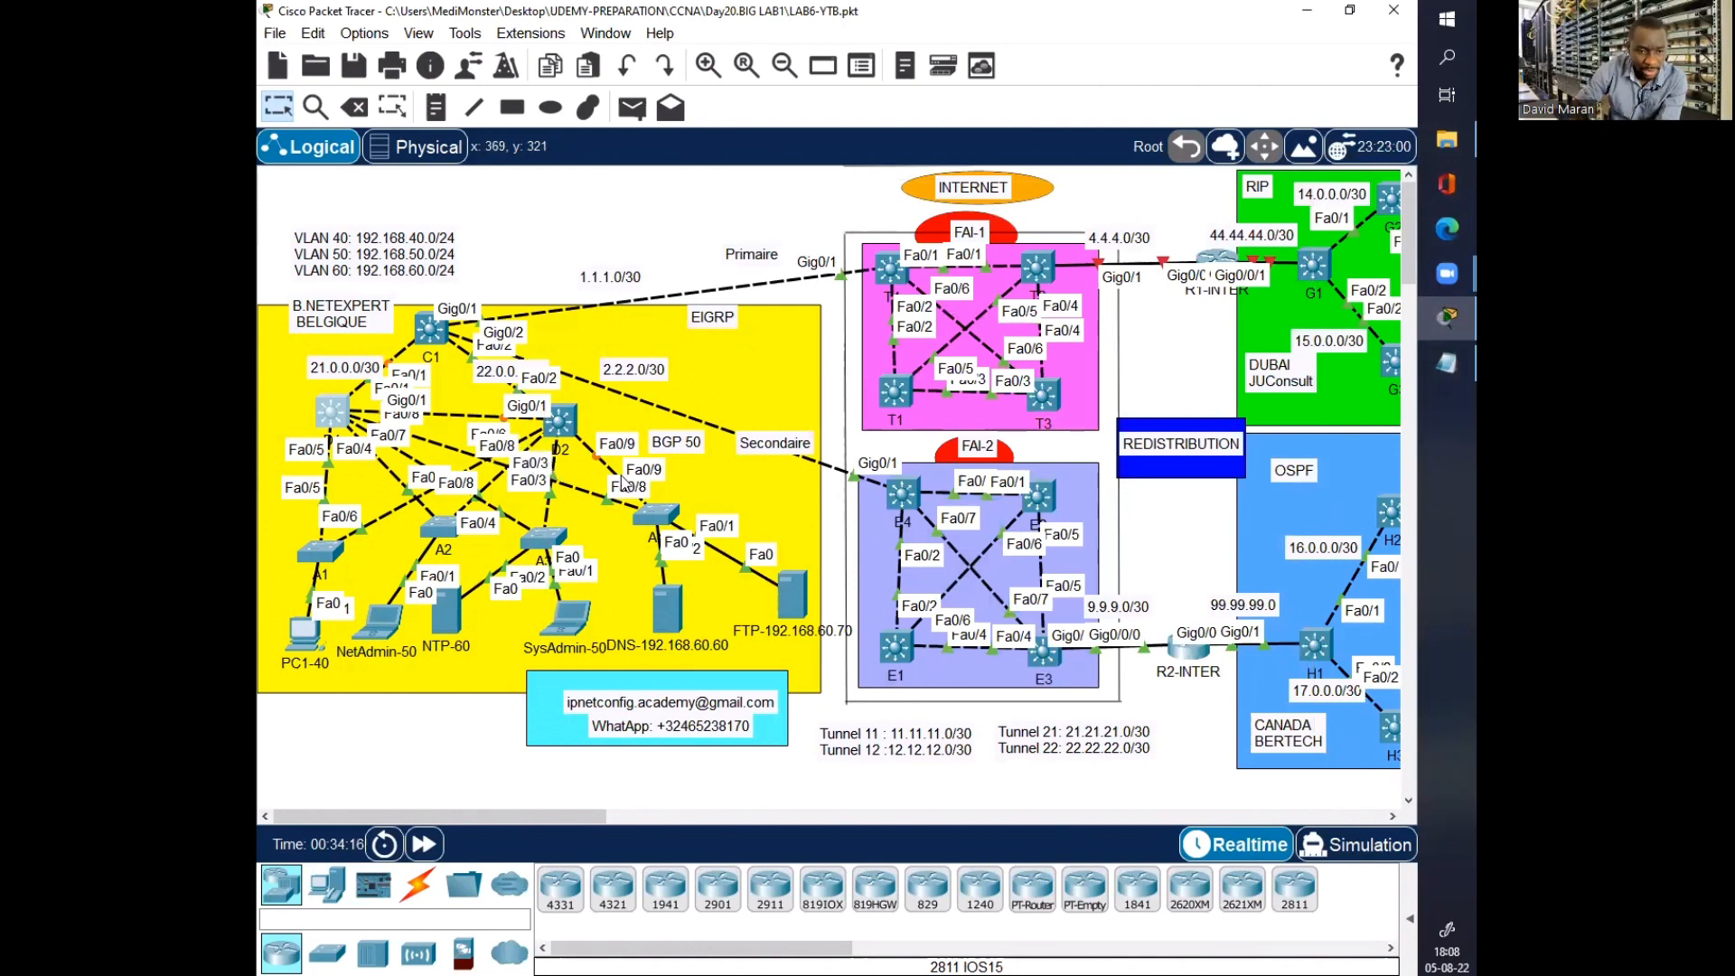
# Step: Open D2's CLI and enter its port range with "int ran fa0/3-9"
pyautogui.click(560, 420)
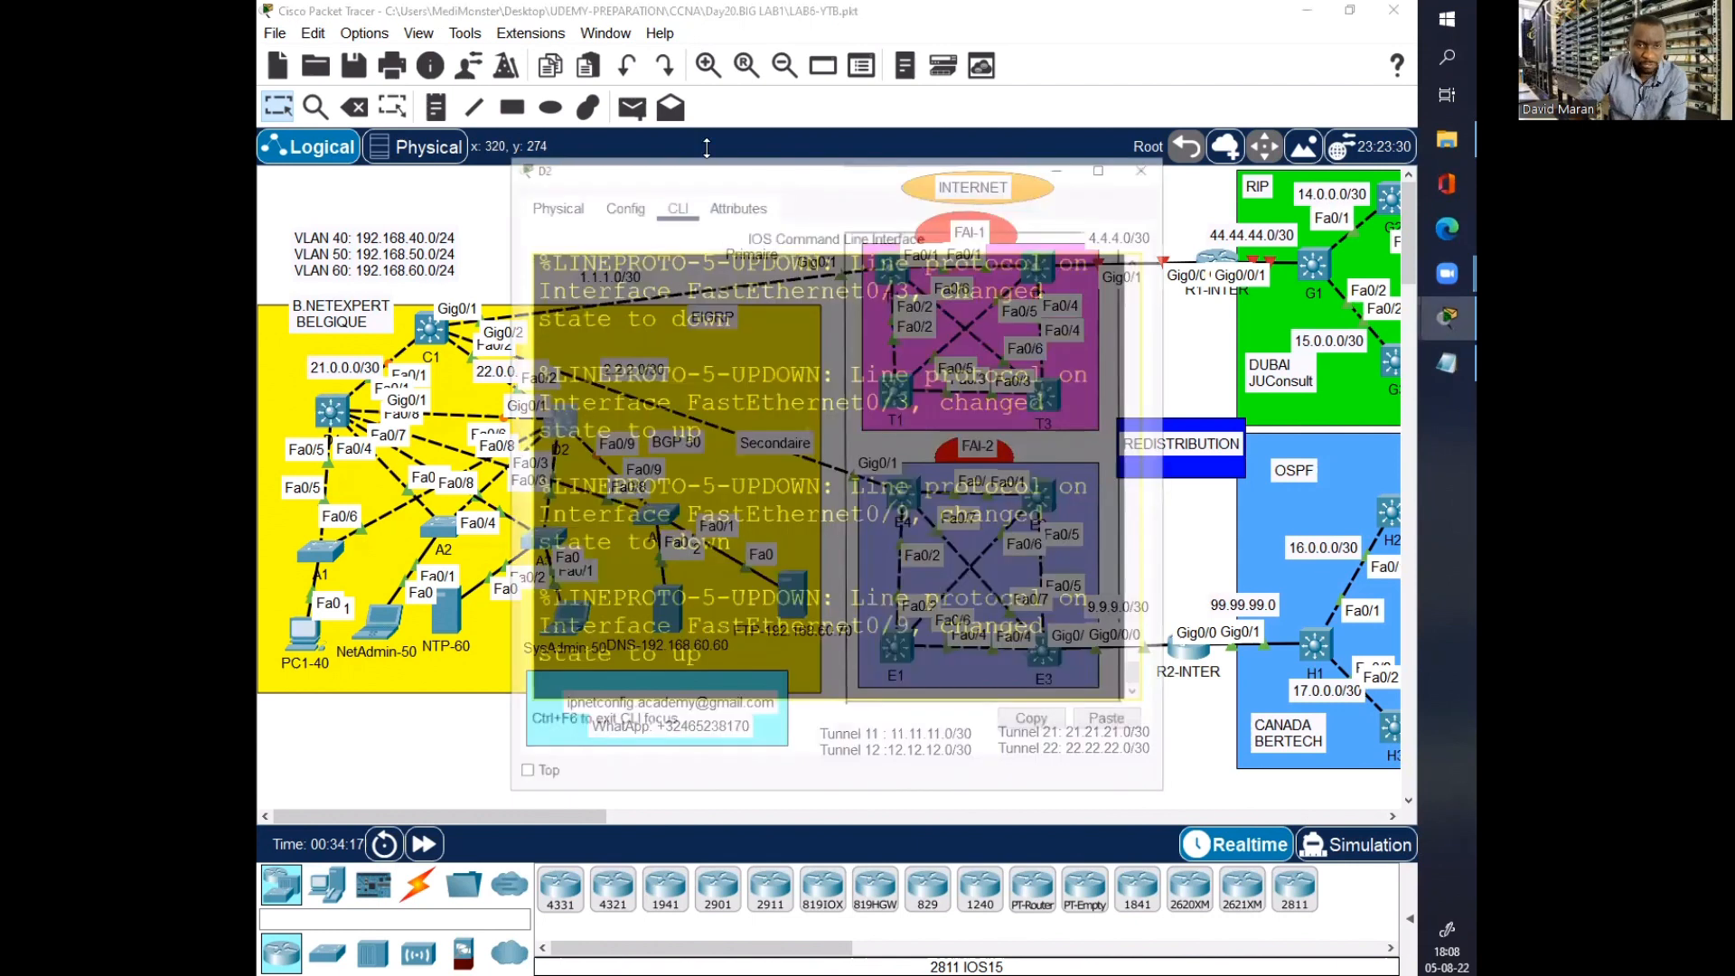
pyautogui.moveTo(707, 164); pyautogui.dragTo(960, 182)
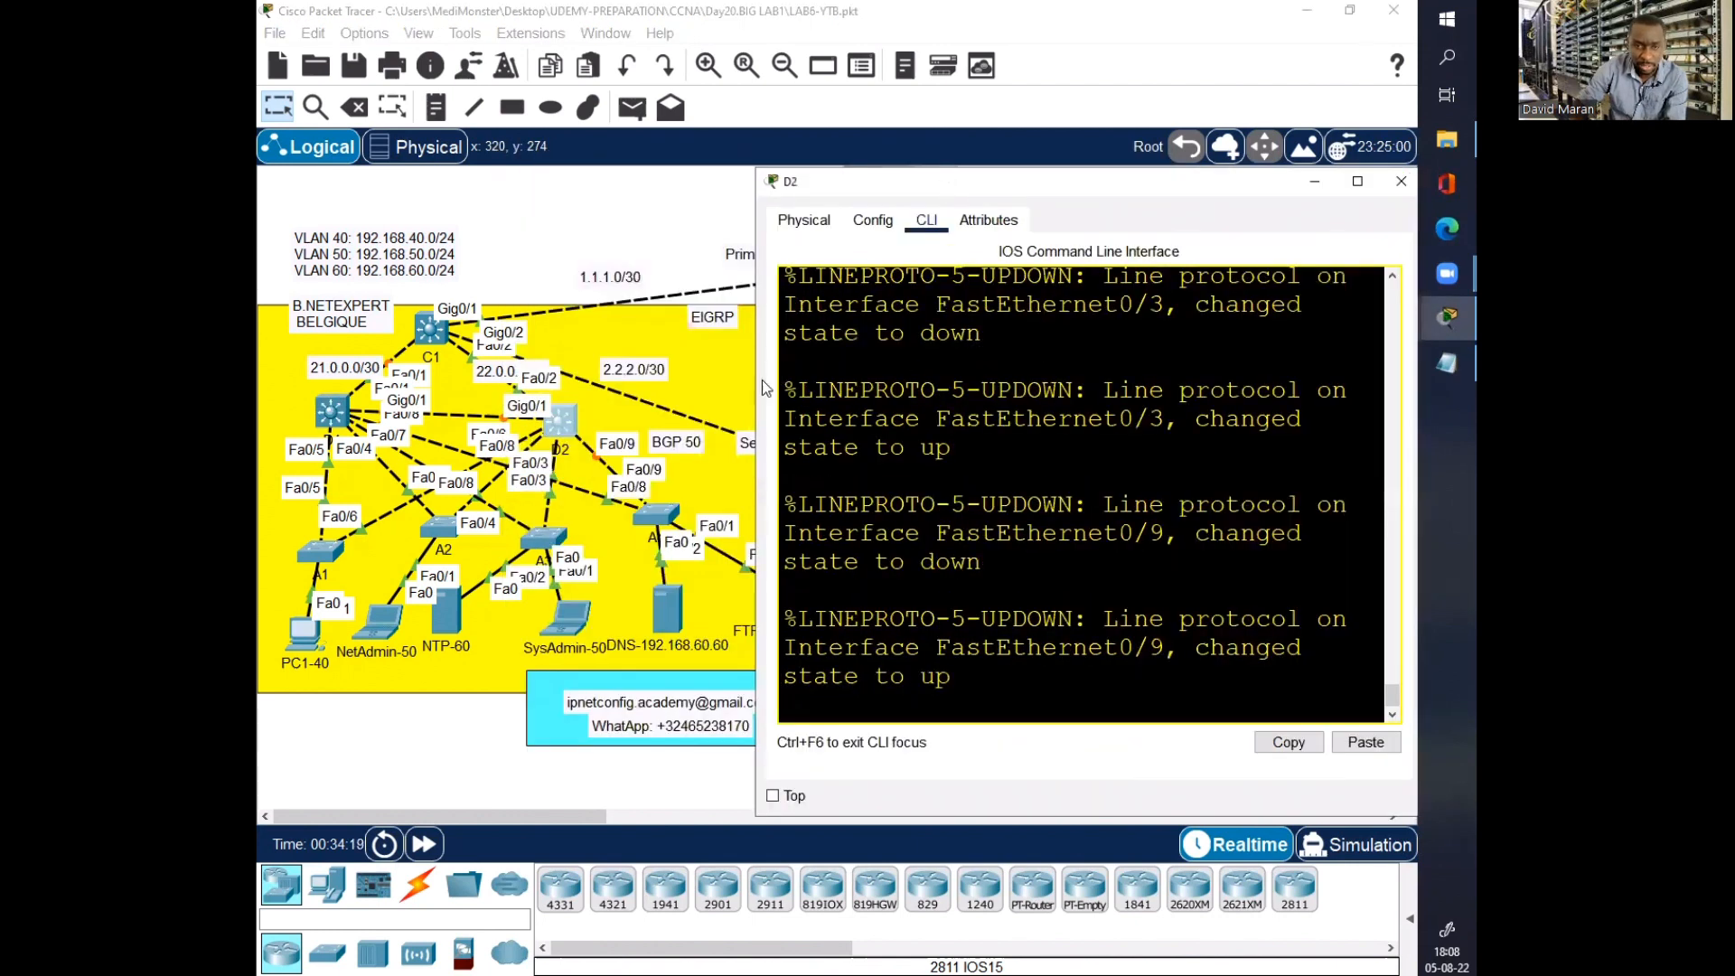
pyautogui.moveTo(753, 380); pyautogui.dragTo(677, 379)
pyautogui.press('Return')
pyautogui.press('Return')
pyautogui.press('Return')
pyautogui.press('Return')
pyautogui.press('Return')
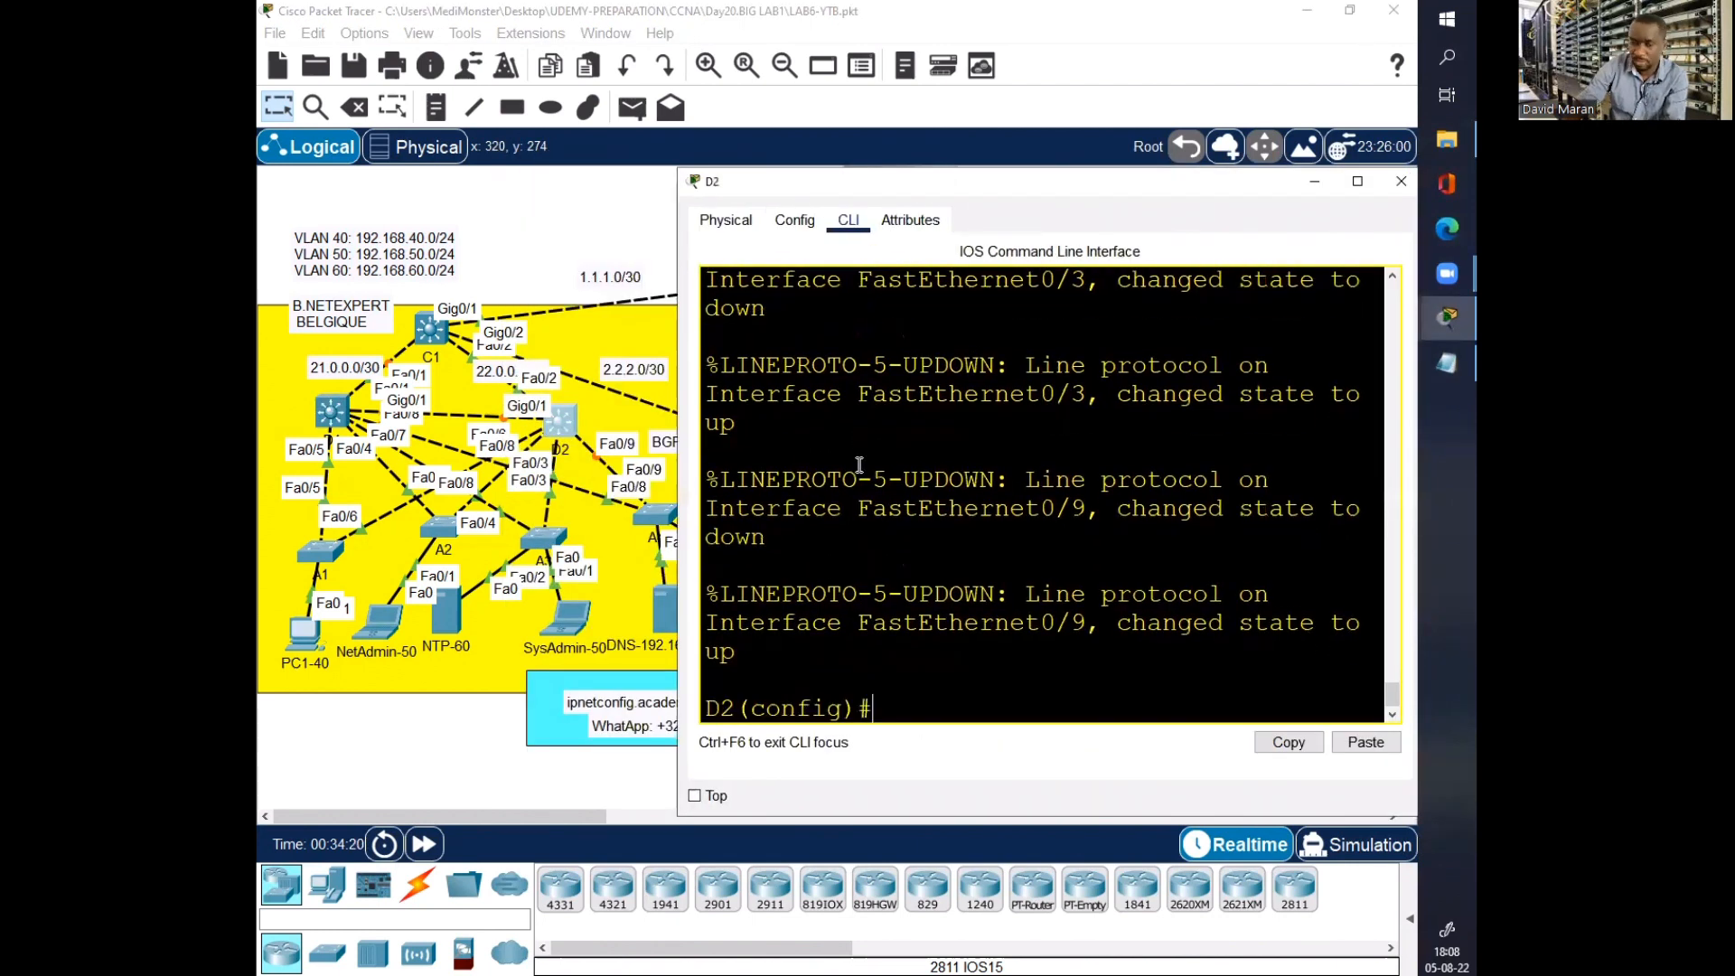
pyautogui.write('int ran')
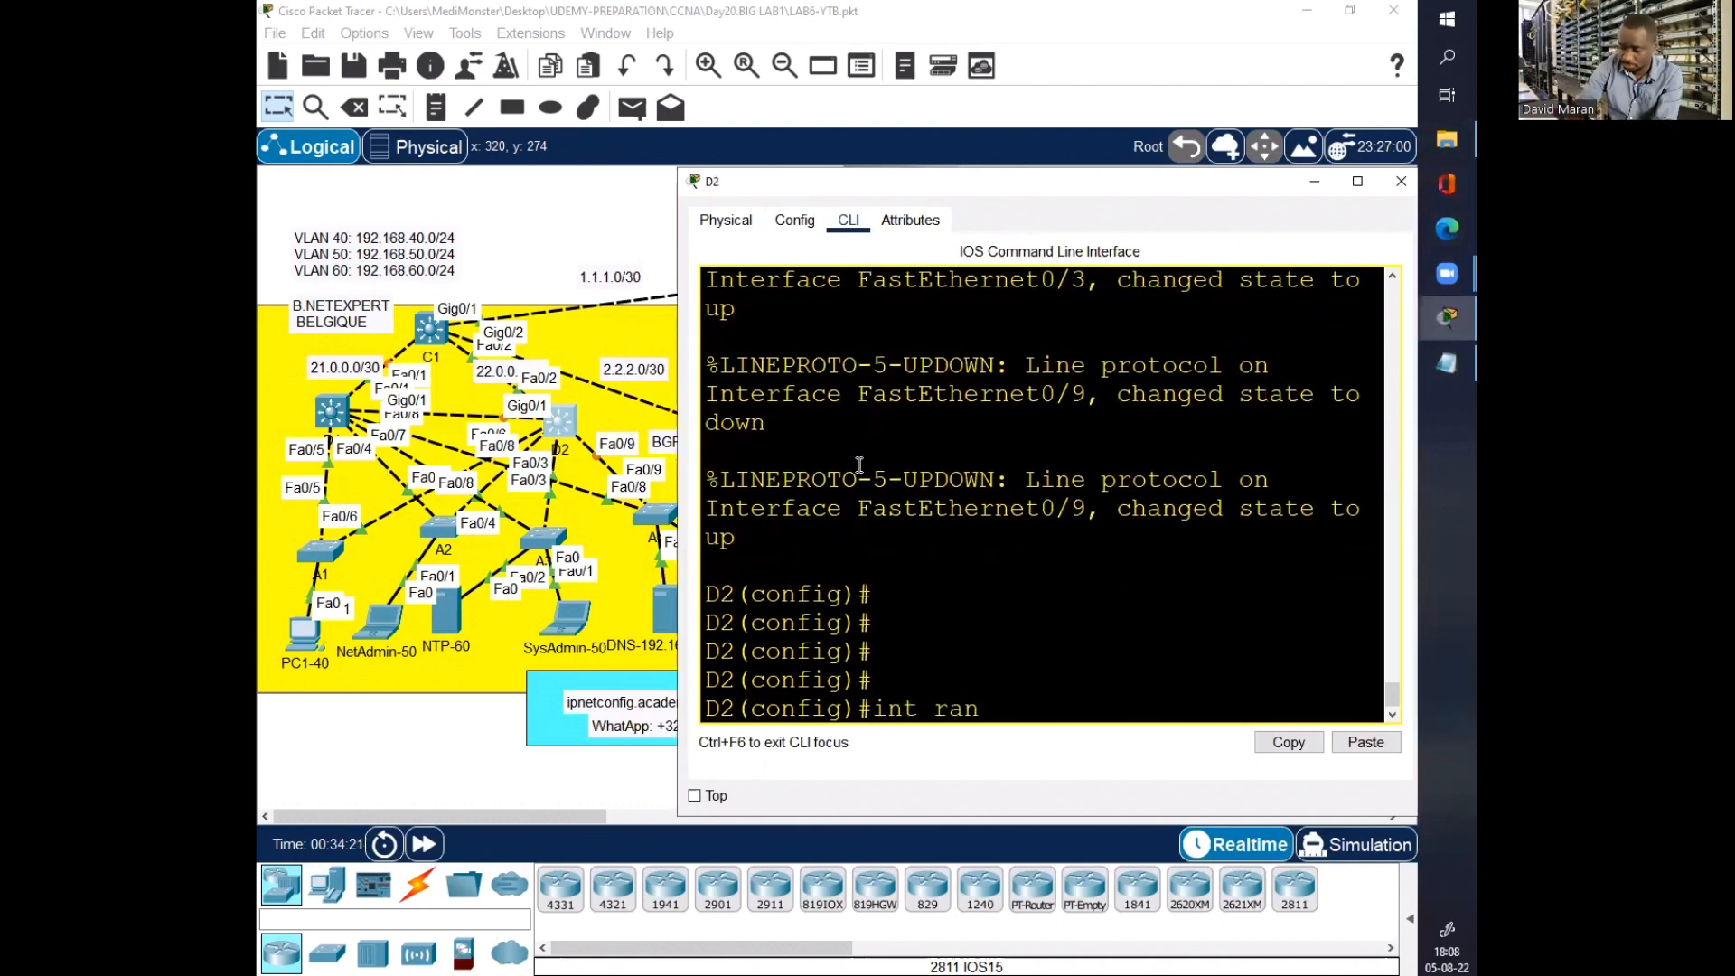
pyautogui.write(' fa0/')
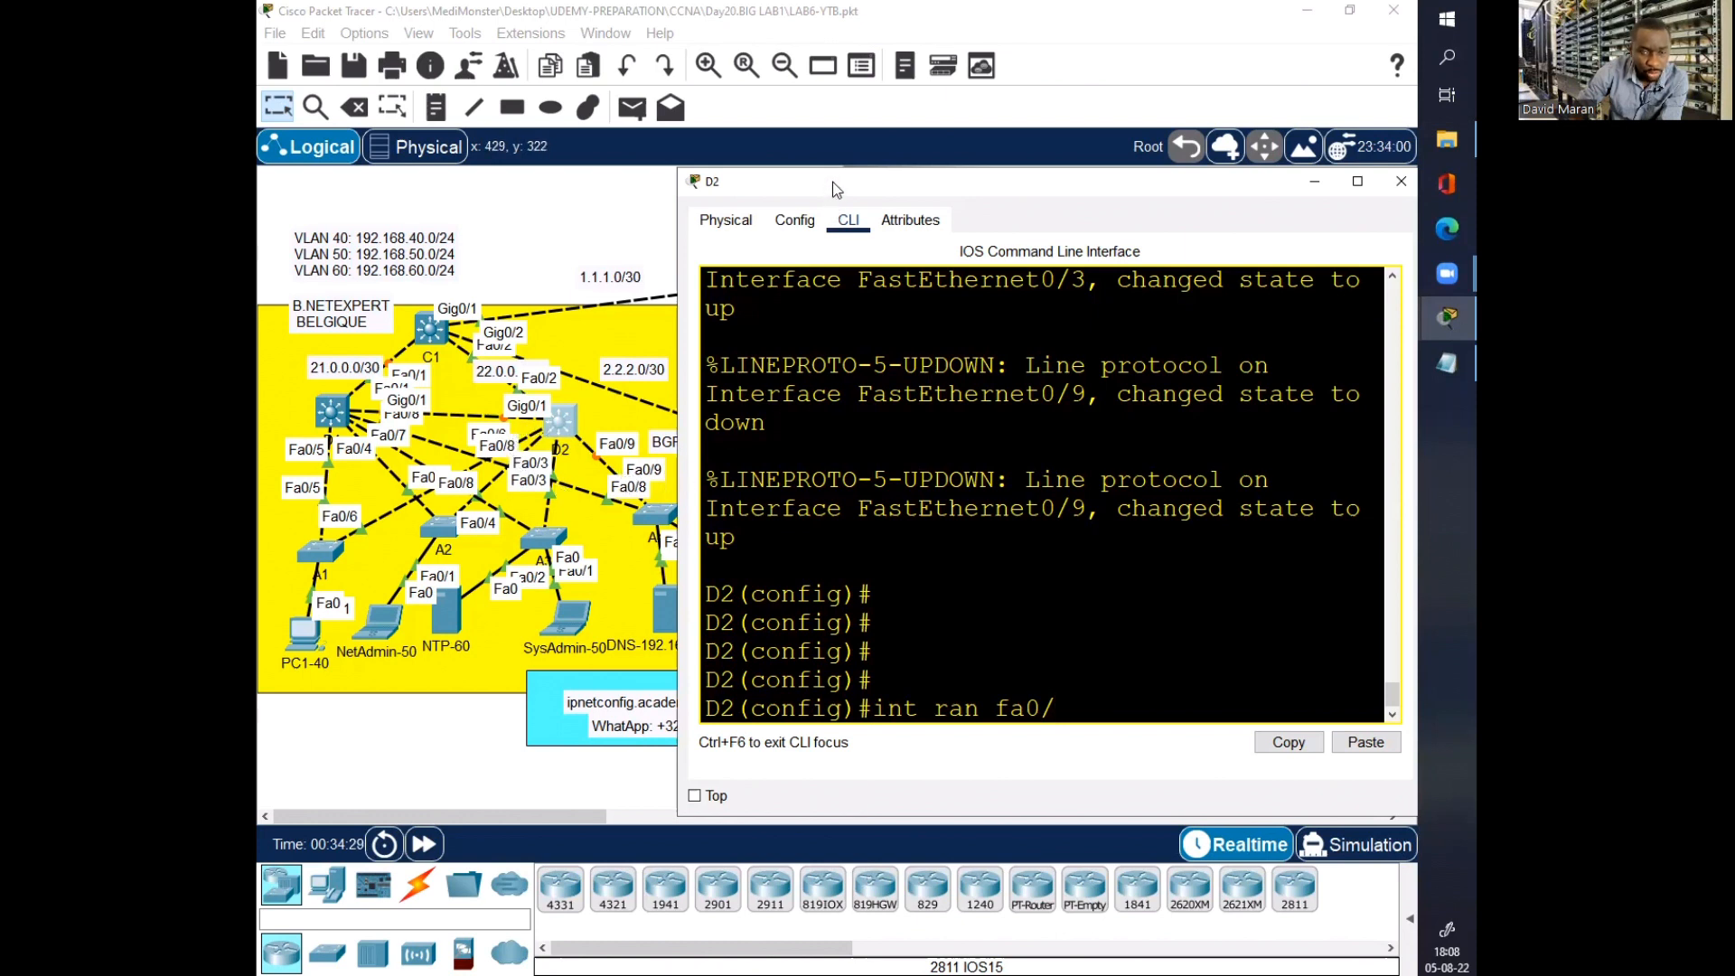
pyautogui.moveTo(839, 188); pyautogui.dragTo(869, 190)
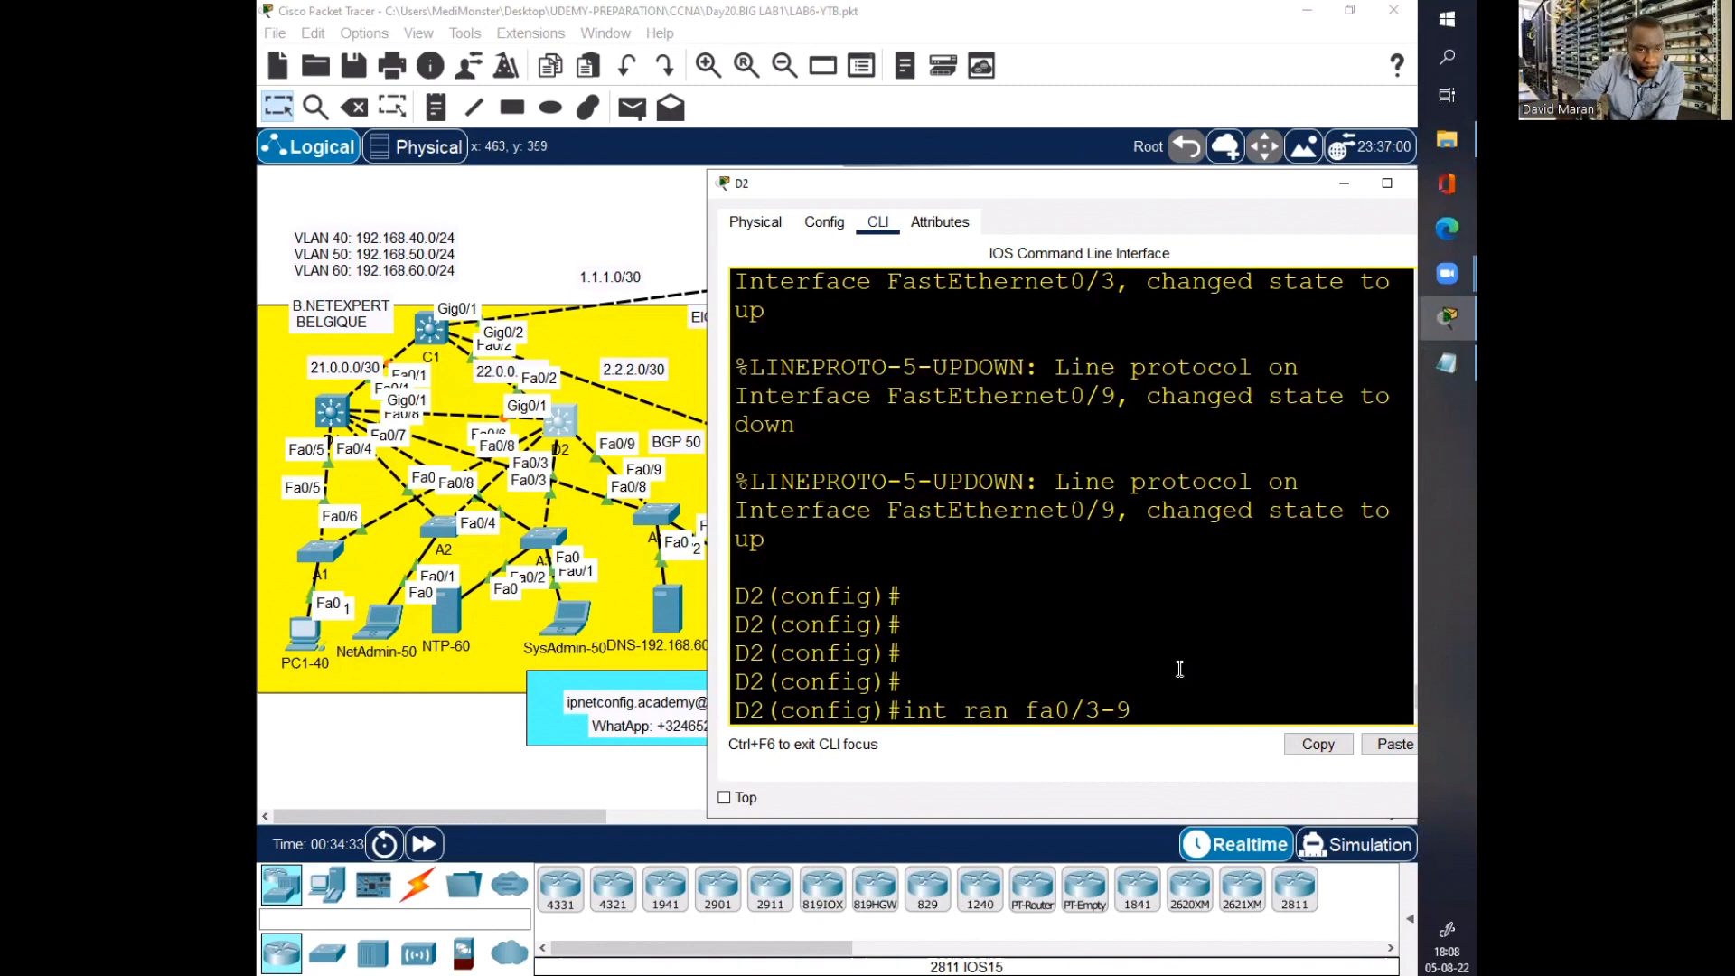
pyautogui.press('Return')
# Step: Set the trunk encapsulation of D2's fa0/3-9 range with "switchport trunk encapsulation dot1q"
pyautogui.write('swi')
pyautogui.press('Tab')
pyautogui.write('tr')
pyautogui.press('Tab')
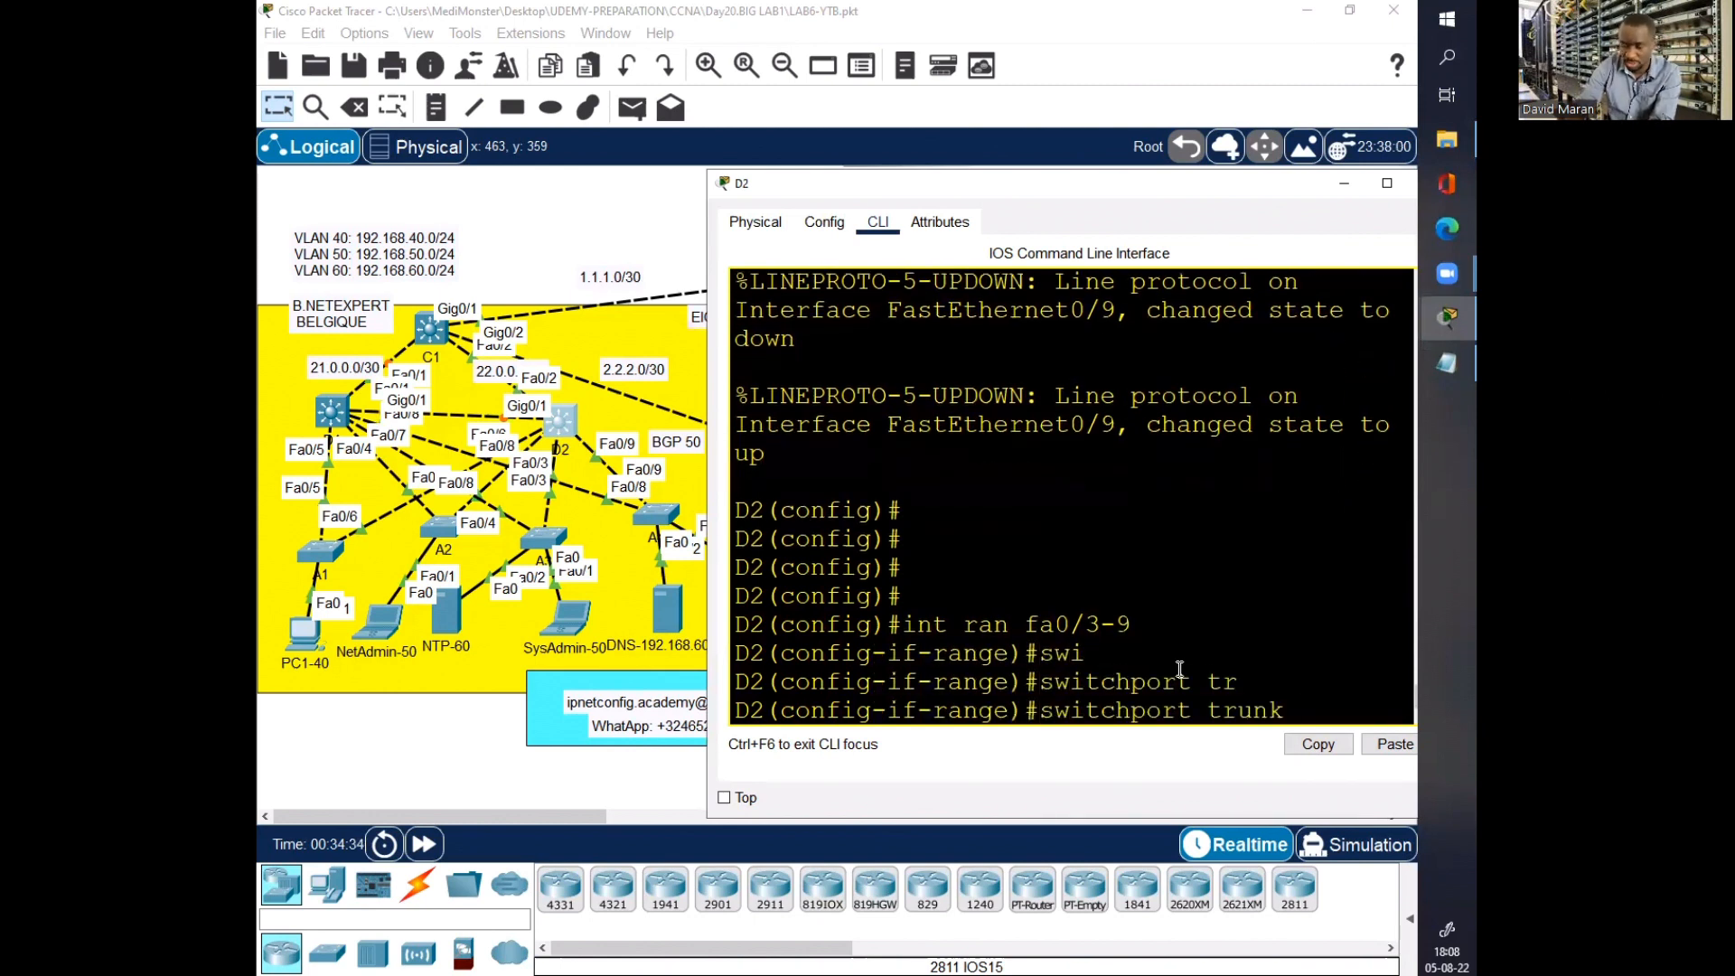
pyautogui.write('en')
pyautogui.press('Tab')
pyautogui.write('d')
pyautogui.press('Tab')
pyautogui.press('Return')
# Step: Set D2's fa0/3-9 range to trunk mode with "switchport mode trunk"
pyautogui.write('swi')
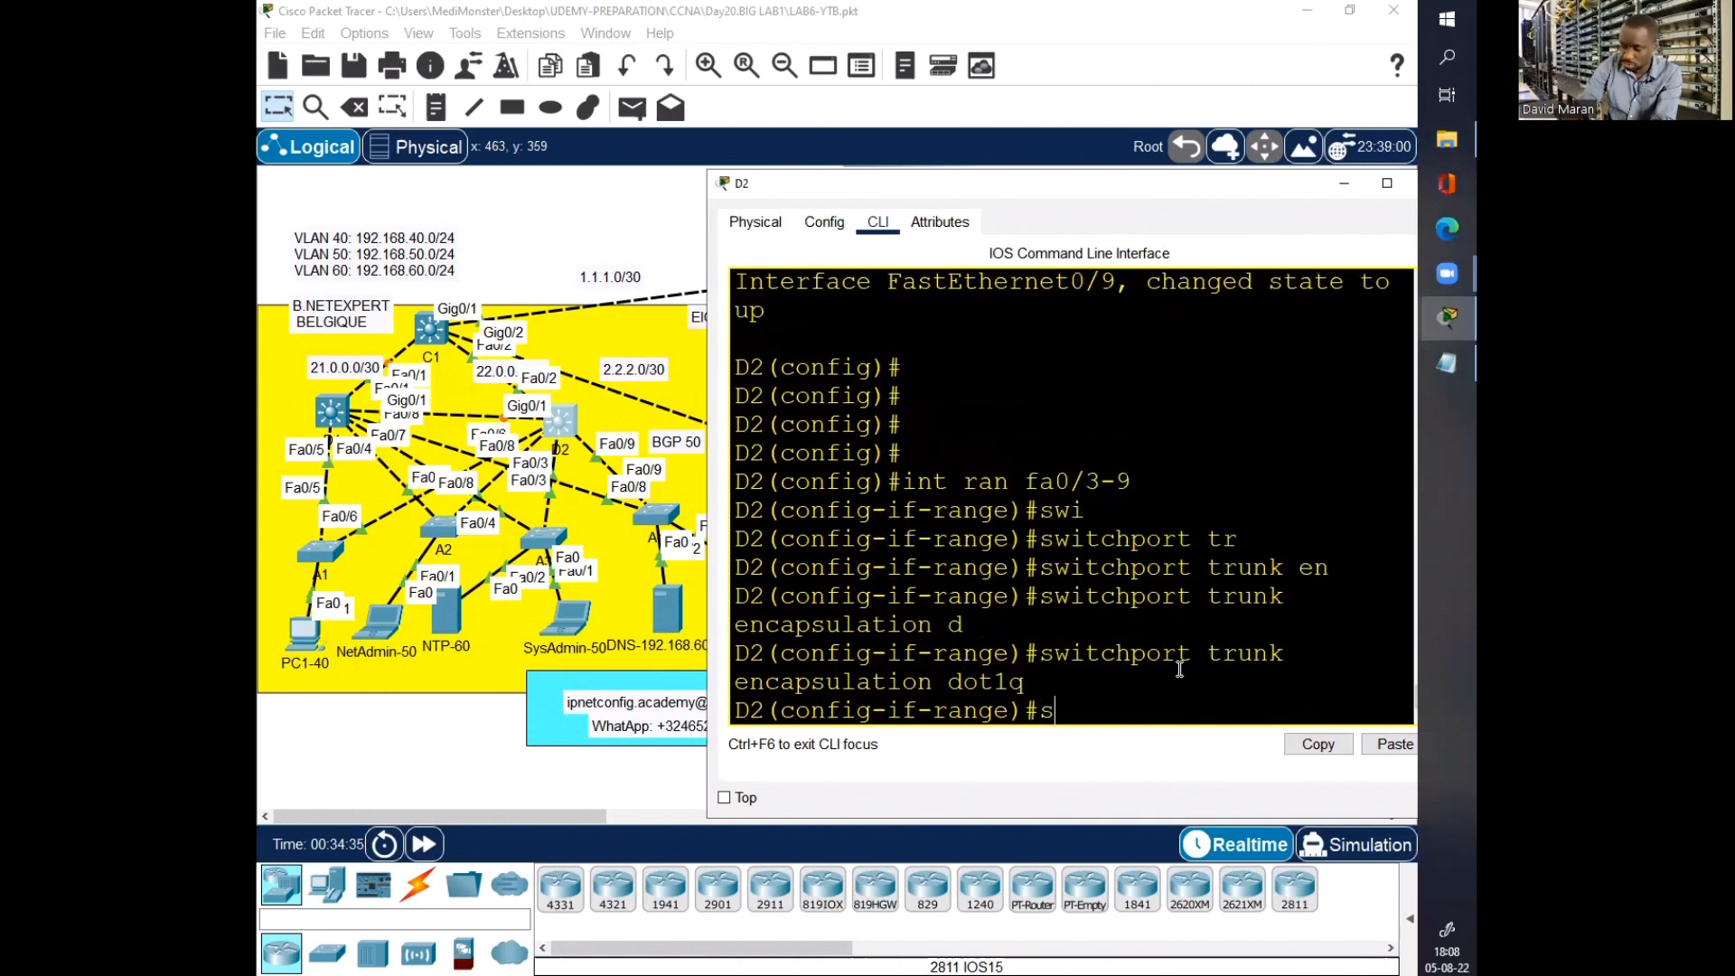
pyautogui.press('Tab')
pyautogui.write('mo')
pyautogui.press('Tab')
pyautogui.write('tr')
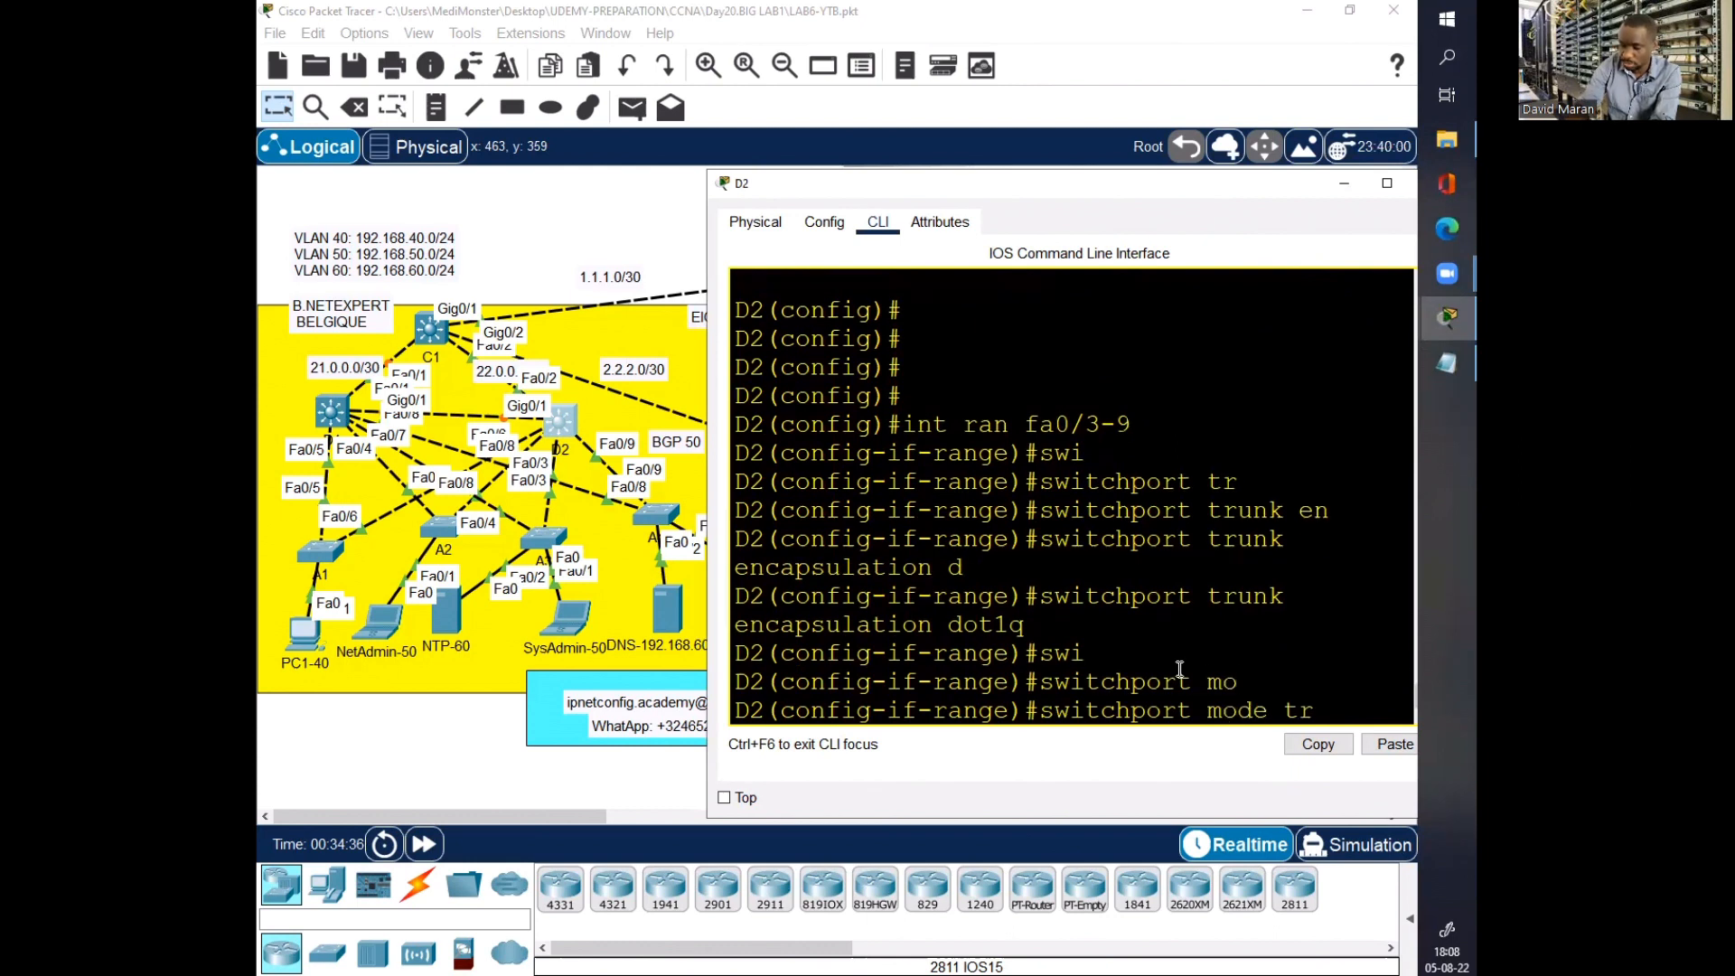
pyautogui.press('Tab')
pyautogui.press('Return')
pyautogui.press('Return')
# Step: Enter D2's interface g0/1 and set its encapsulation with "switchport trunk encapsulation dot1q"
pyautogui.write('int g')
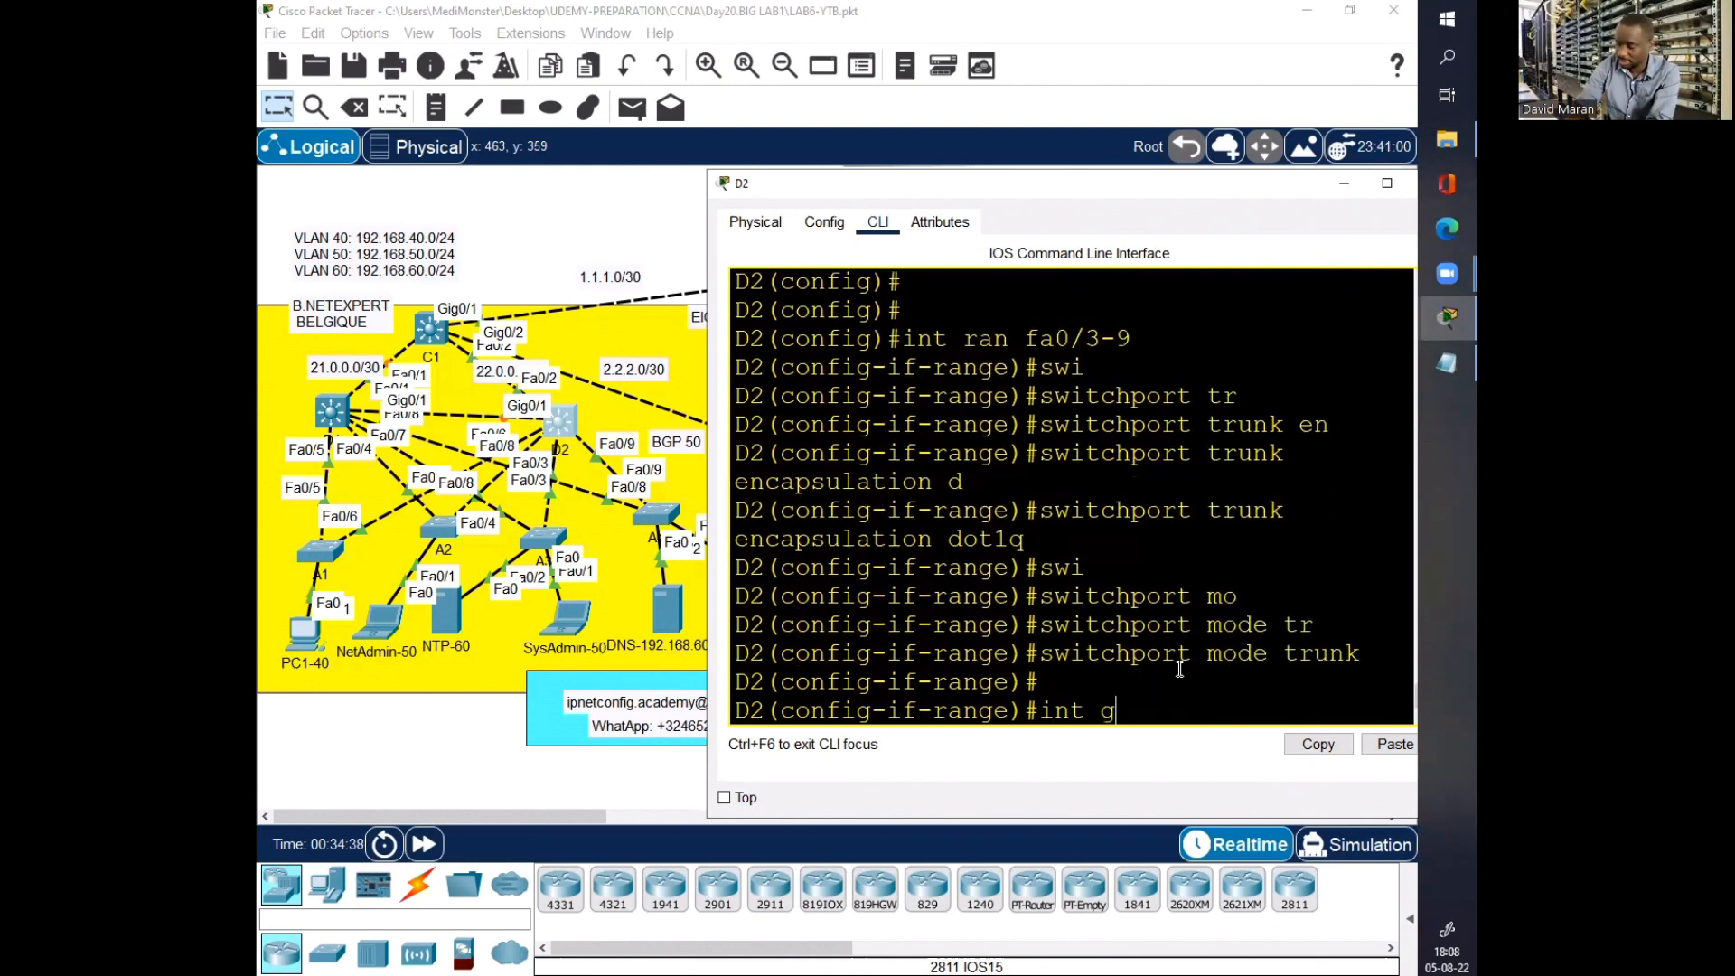
pyautogui.write('0/1')
pyautogui.press('Return')
pyautogui.write('sw')
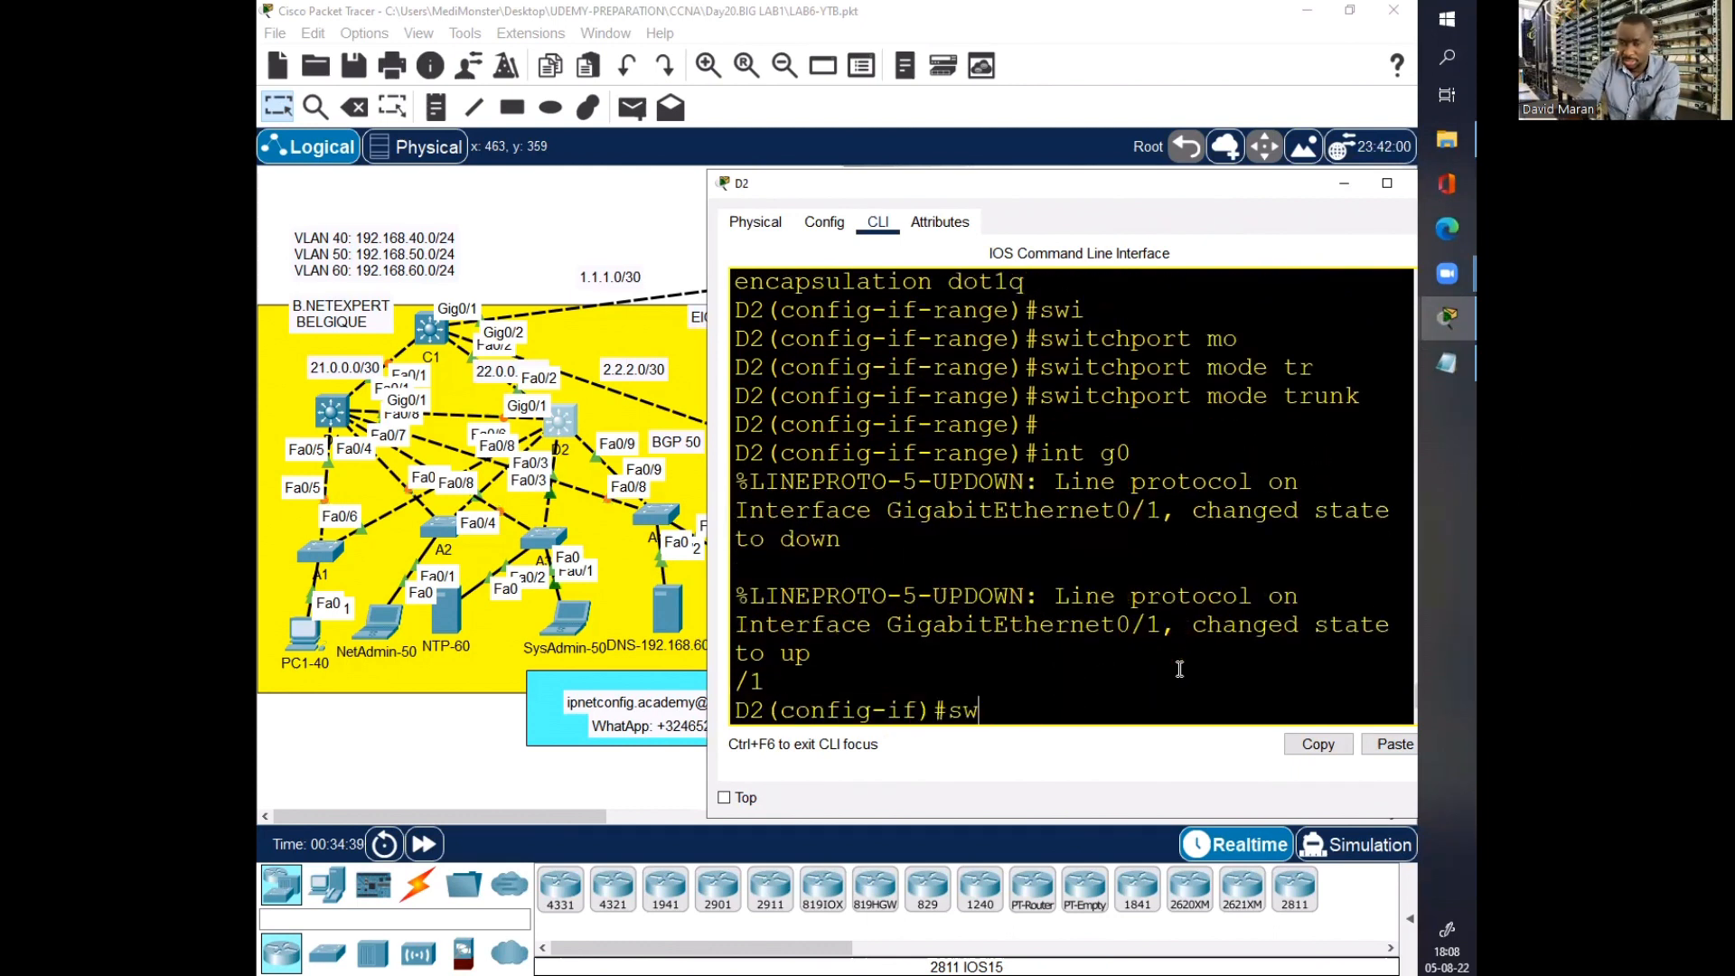
pyautogui.press('BackSpace')
pyautogui.press('BackSpace')
pyautogui.press('Up')
pyautogui.press('Up')
pyautogui.press('Up')
pyautogui.press('Down')
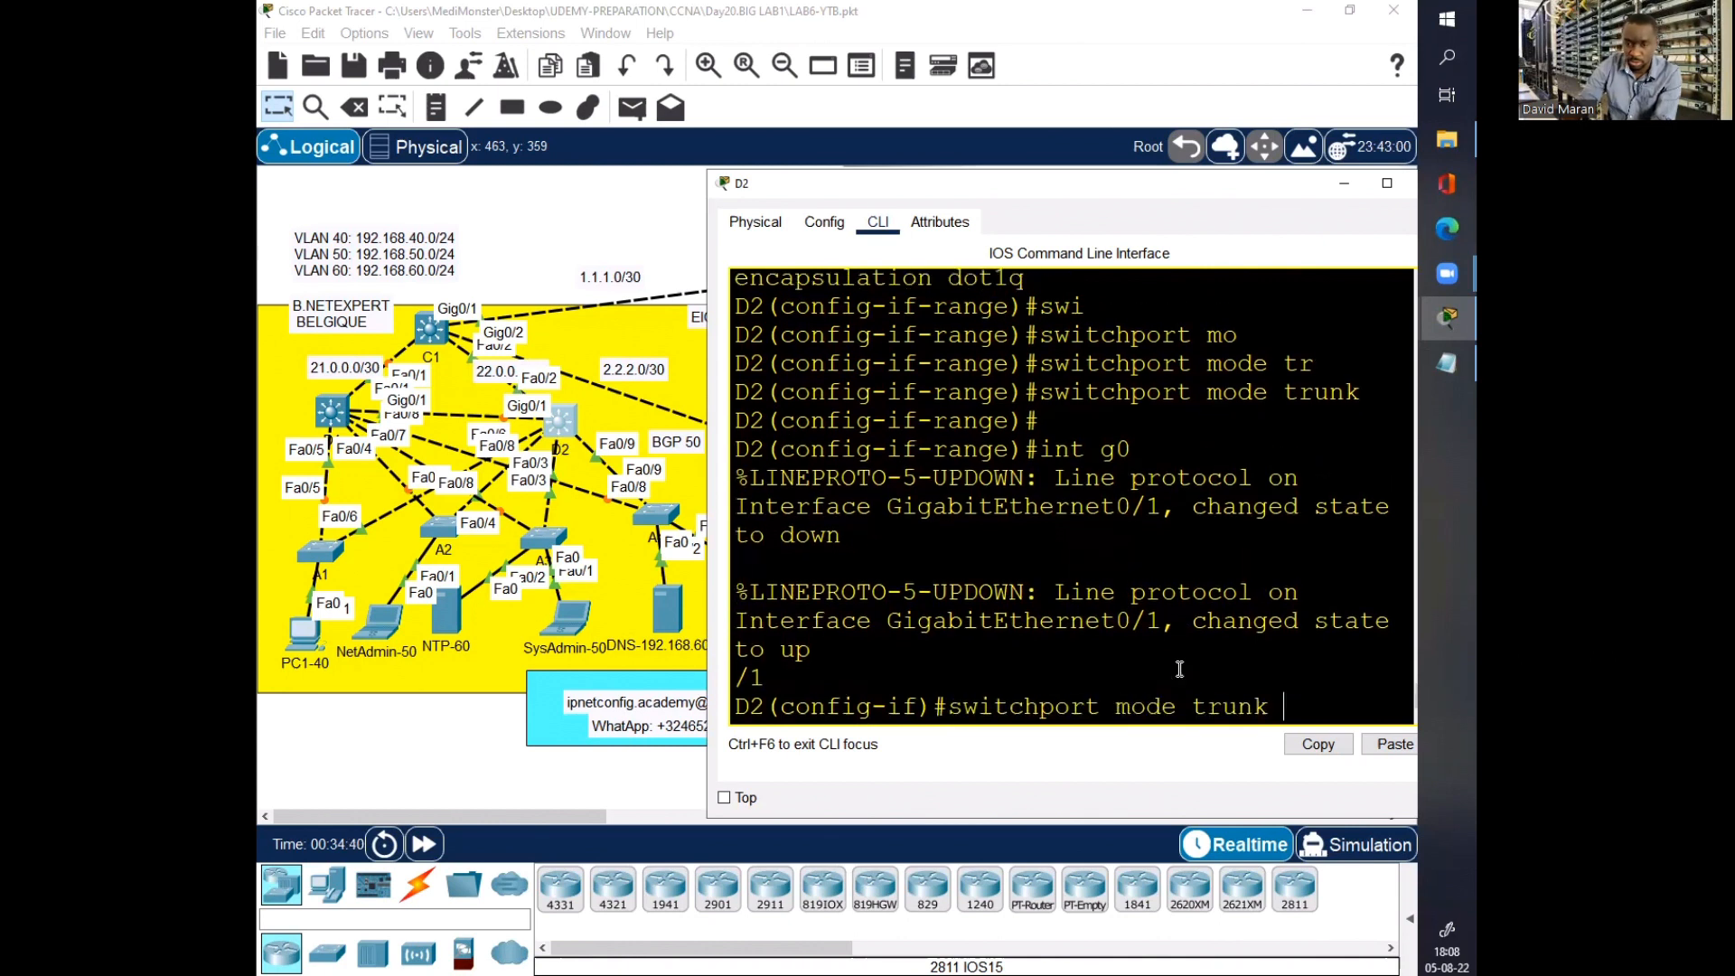
pyautogui.press('Up')
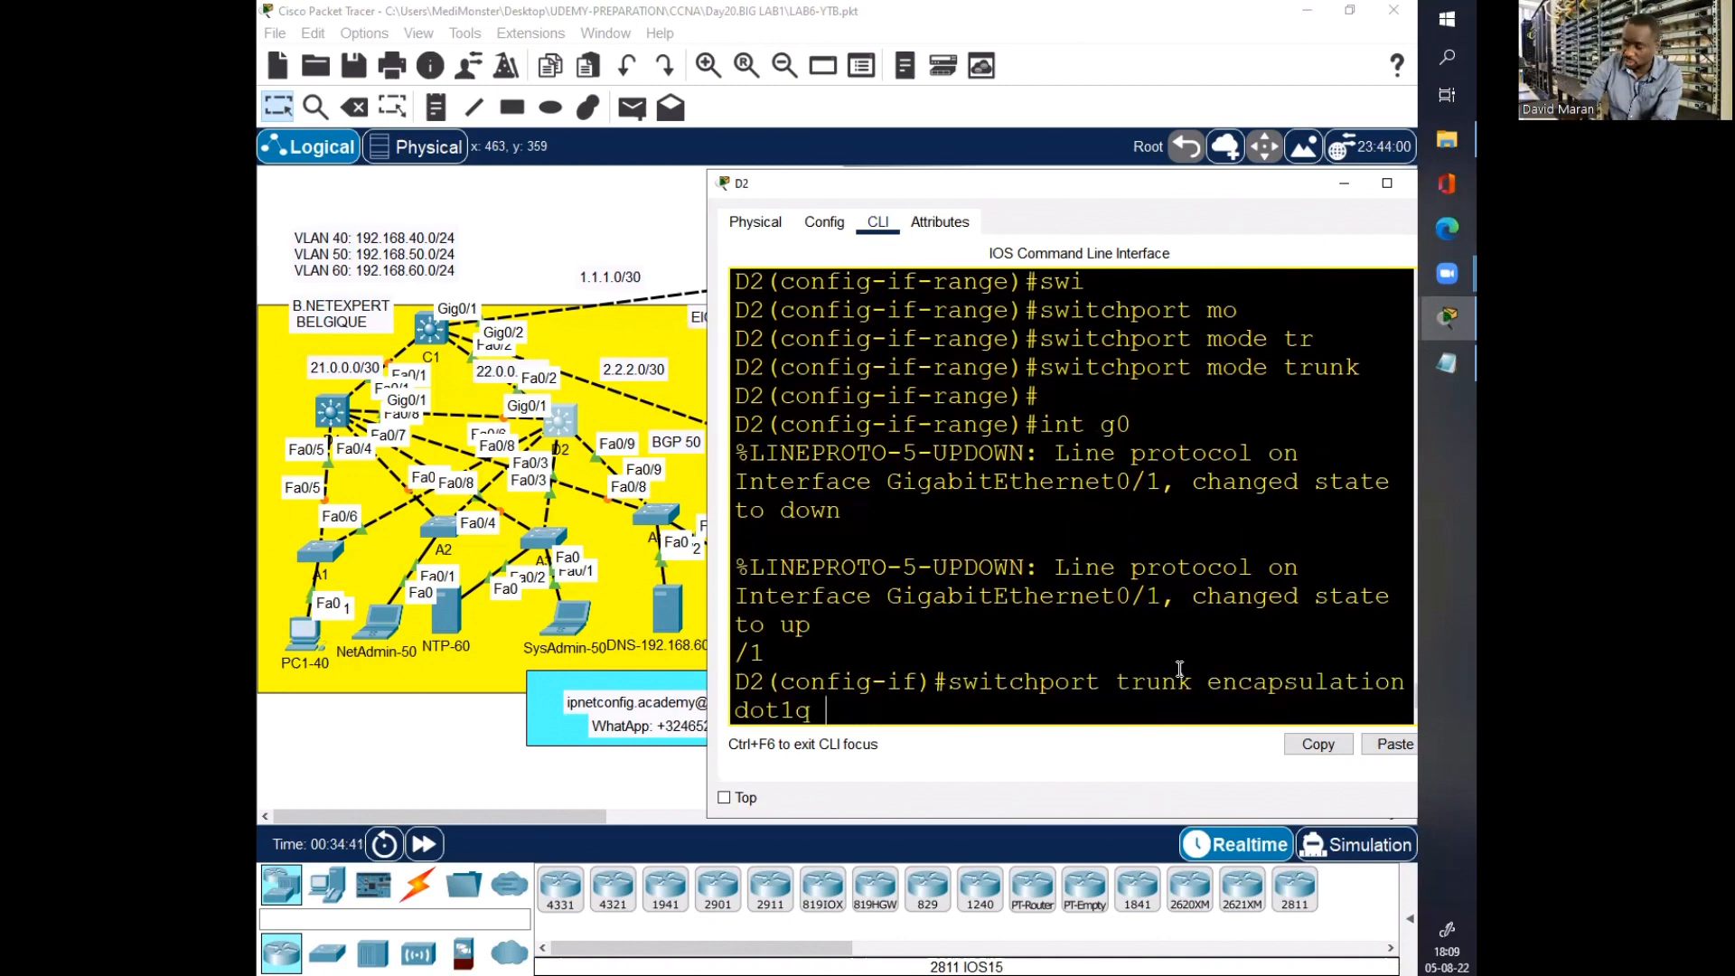
pyautogui.press('Return')
# Step: Set D2's g0/1 interface to trunk mode by reusing "switchport mode trunk"
pyautogui.press('Up')
pyautogui.press('Up')
pyautogui.press('Up')
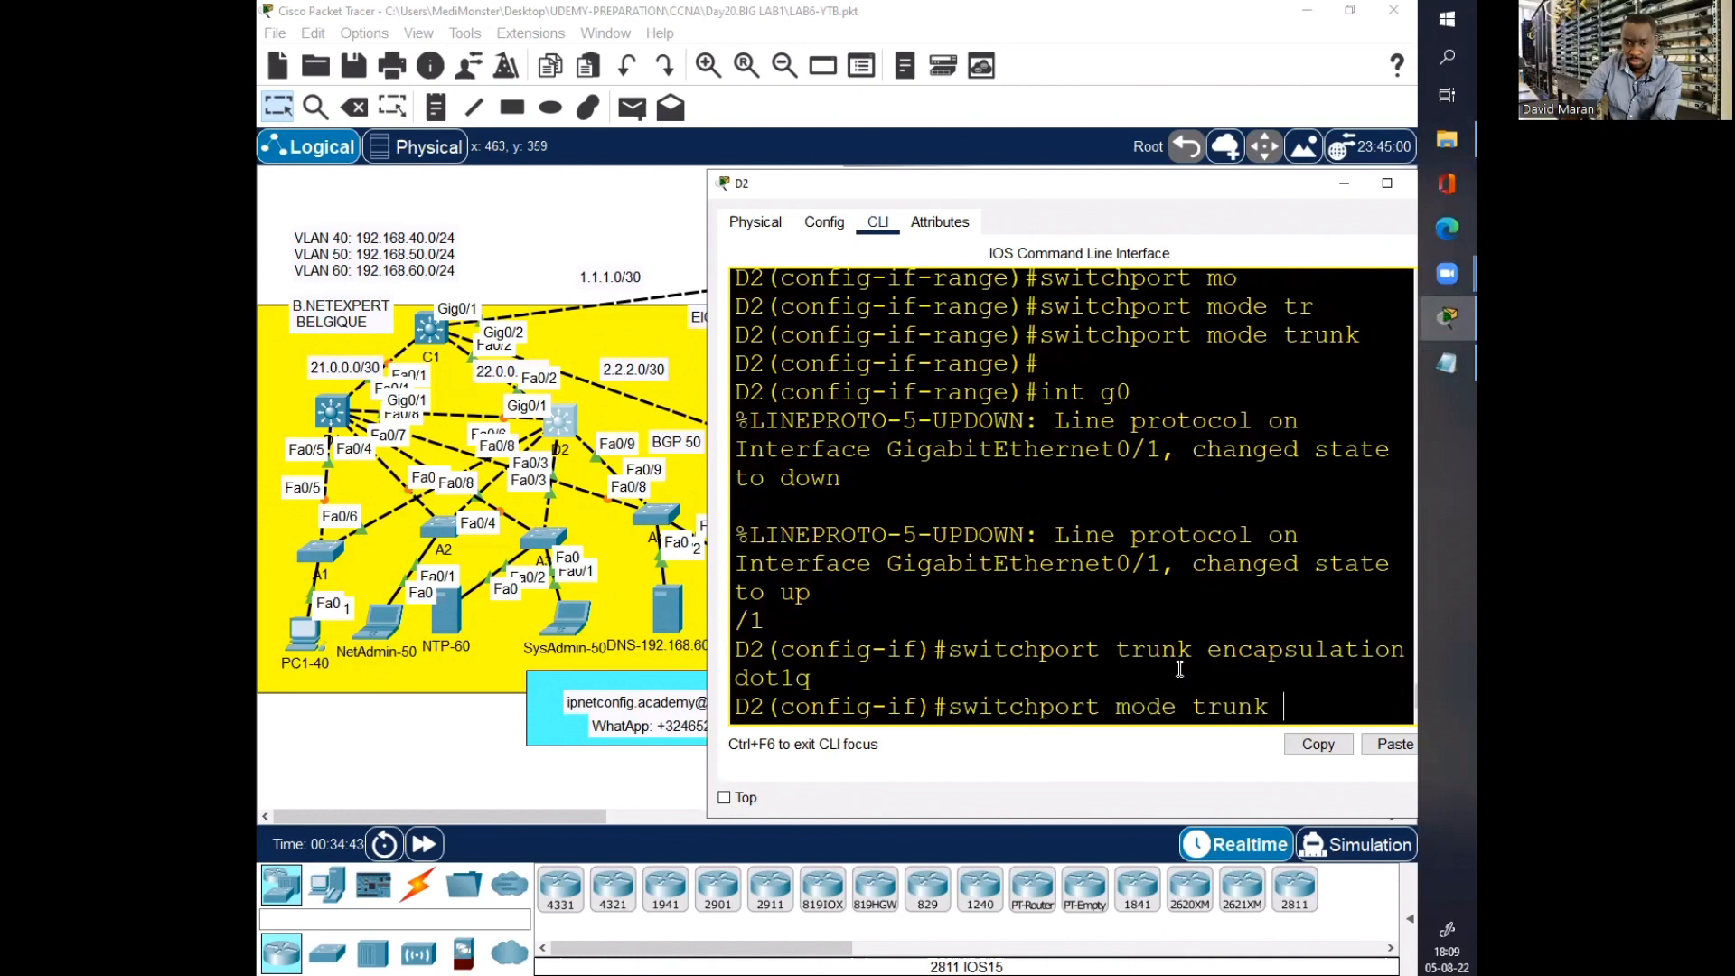
pyautogui.press('Return')
# Step: Save D2's configuration with "do wr" and close the D2 window
pyautogui.press('Return')
pyautogui.press('Return')
pyautogui.press('Return')
pyautogui.write('do ')
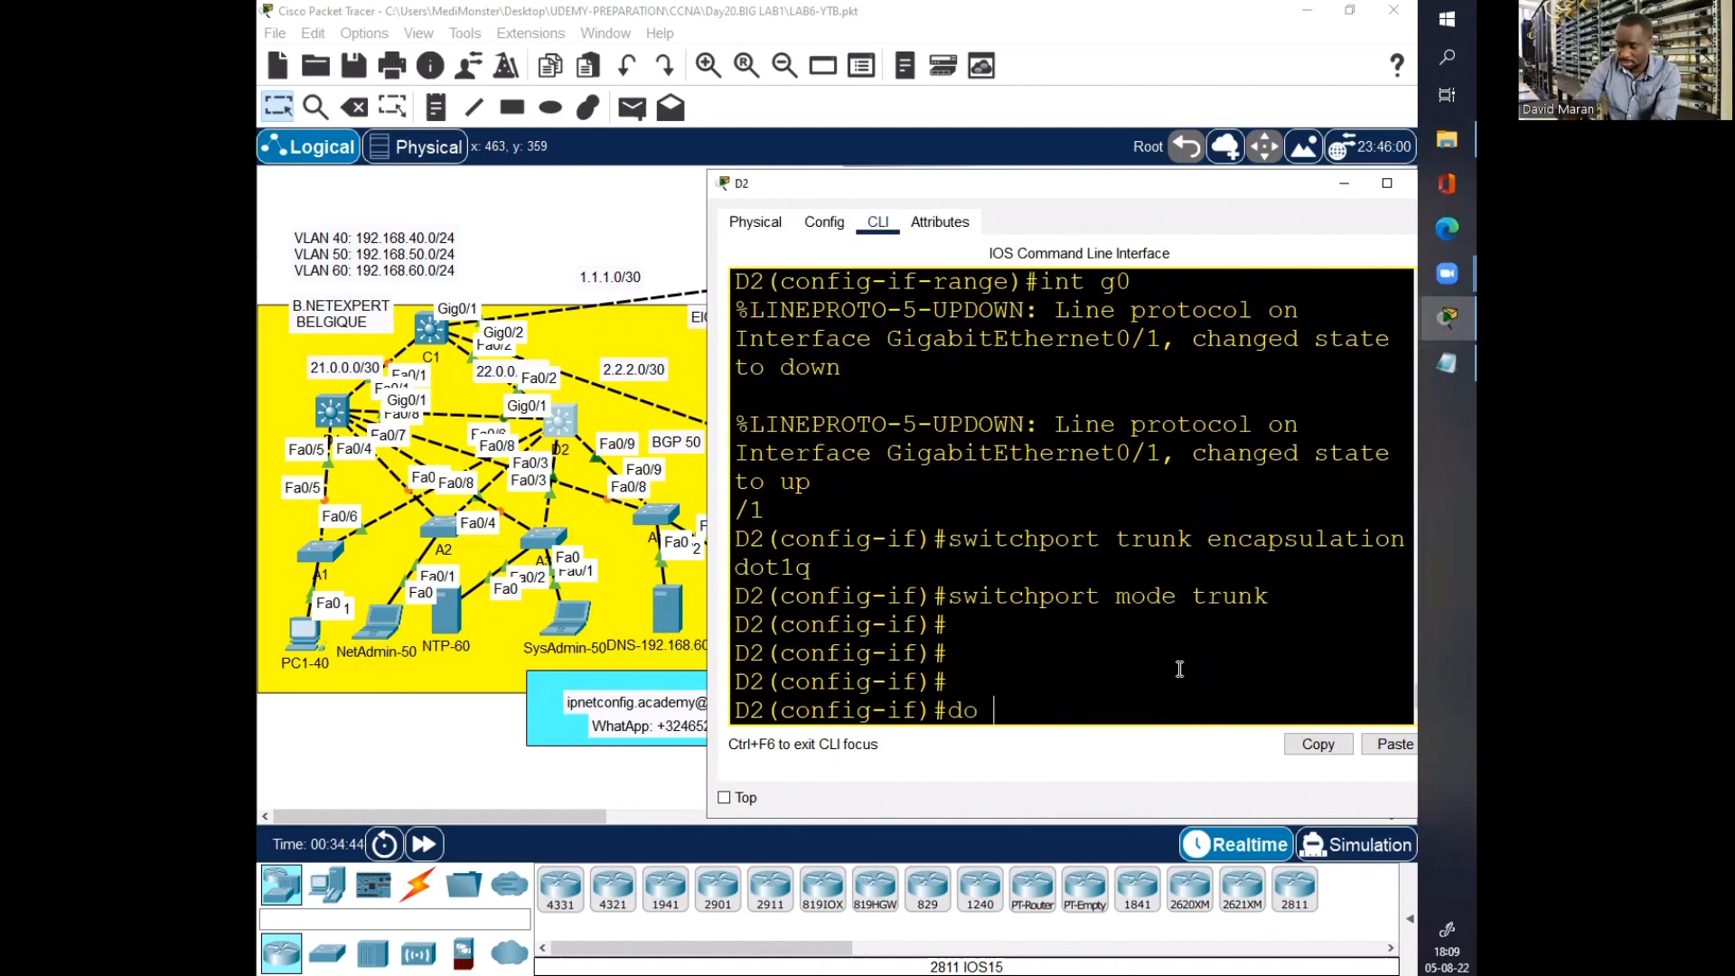
pyautogui.write('wr')
pyautogui.press('Return')
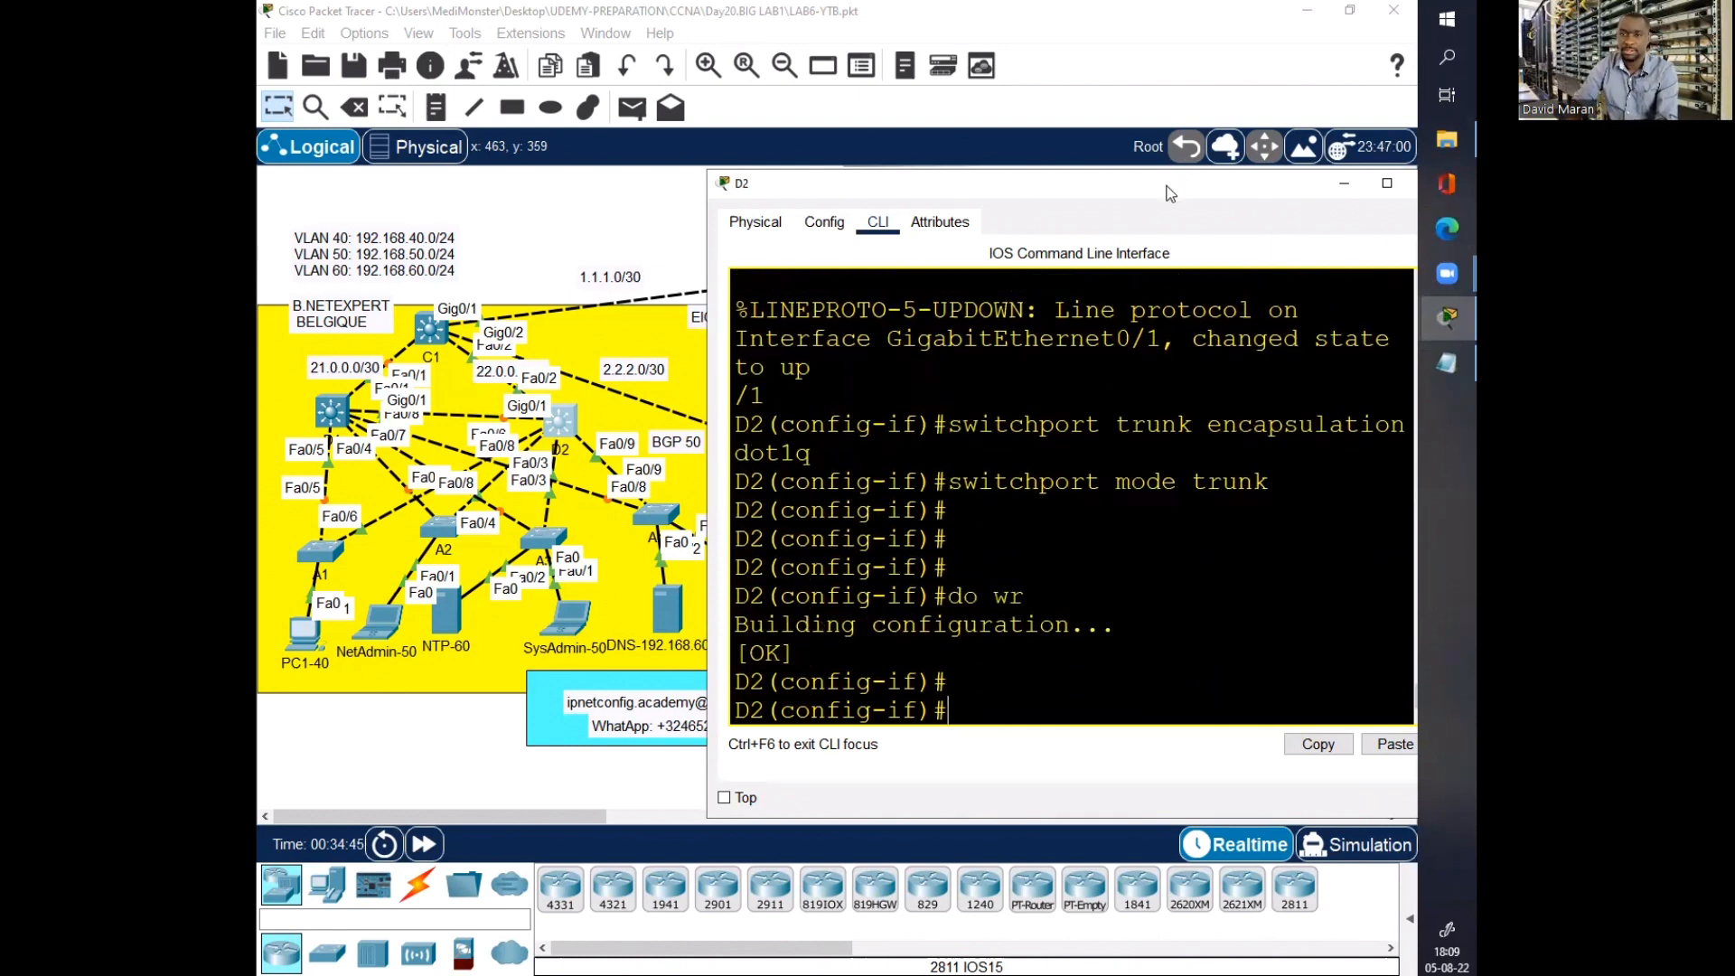
pyautogui.moveTo(1154, 197); pyautogui.dragTo(1000, 206)
pyautogui.click(1289, 194)
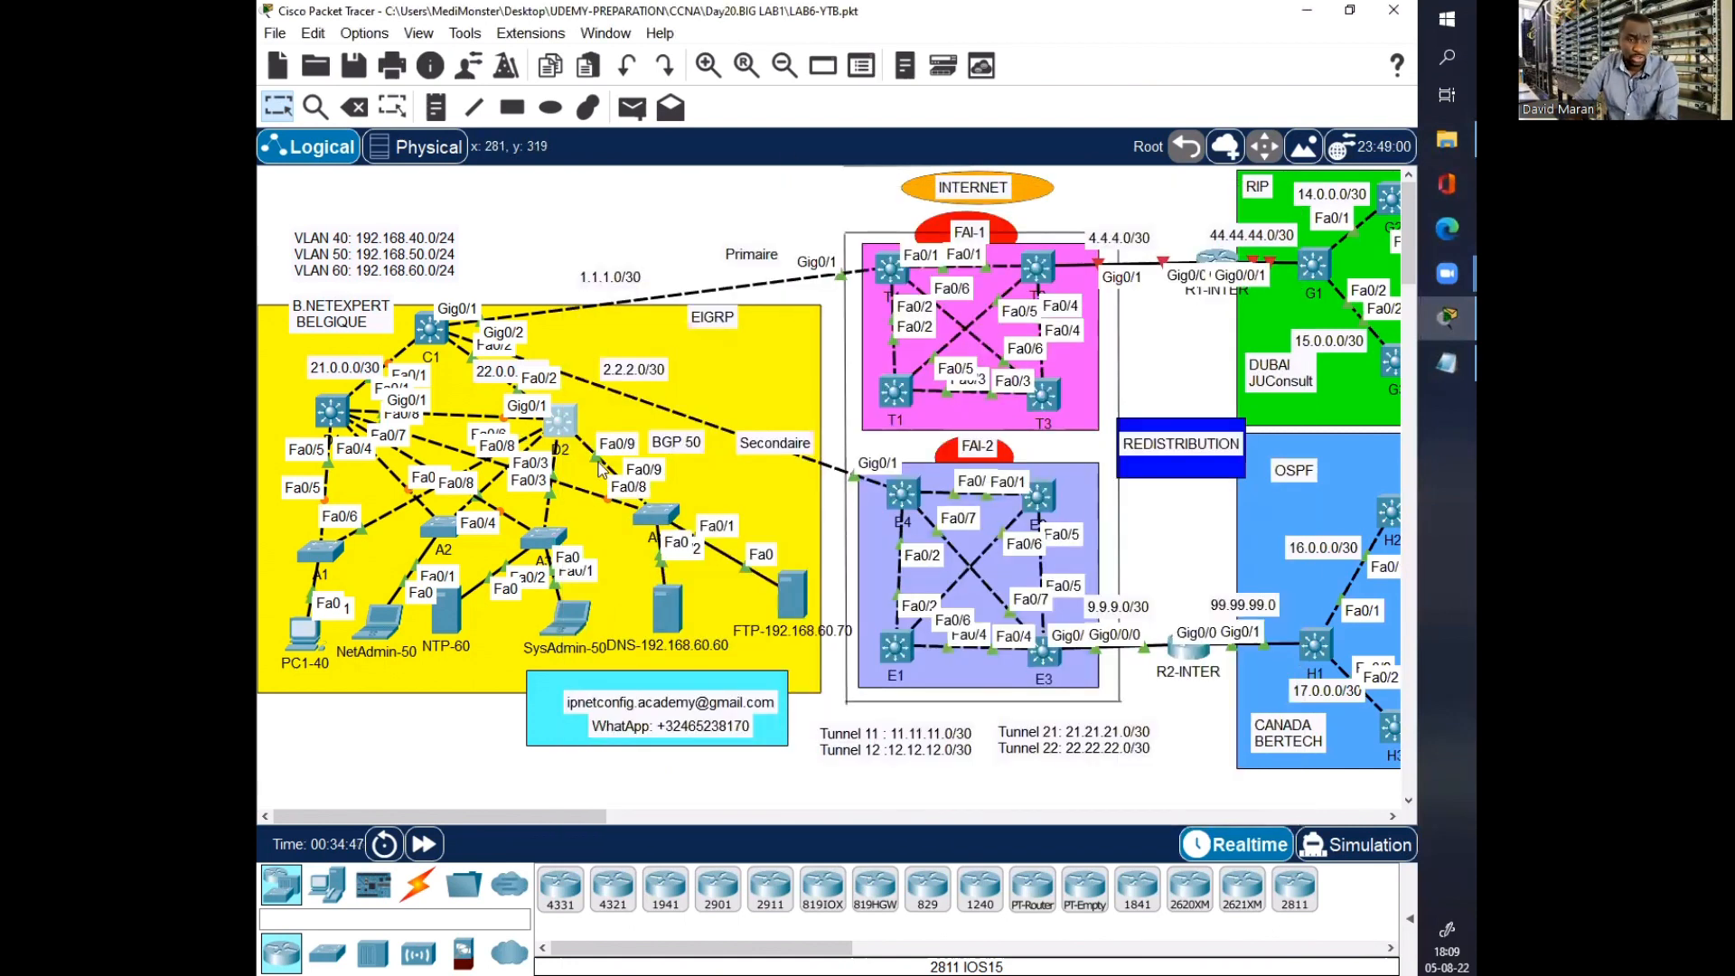
# Step: Leave D1's configuration mode with "end" and examine its trunk ports and allowed VLANs with "sh int trunk"
pyautogui.click(331, 411)
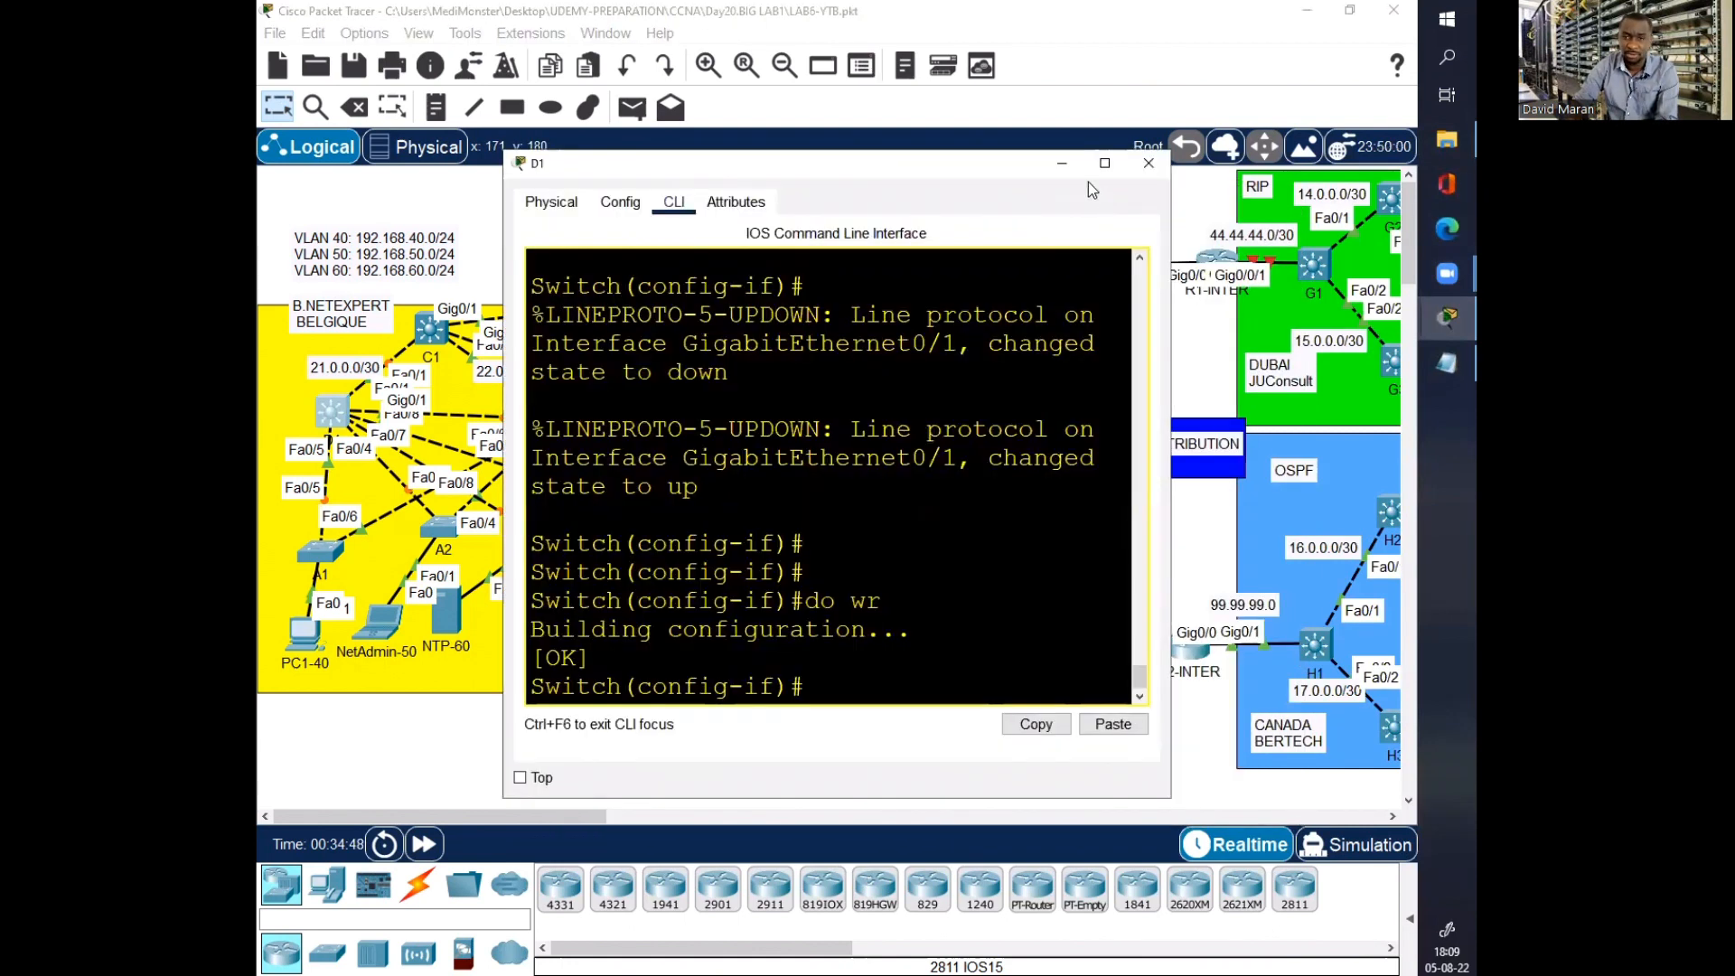
pyautogui.write('end')
pyautogui.press('Return')
pyautogui.press('Return')
pyautogui.press('Return')
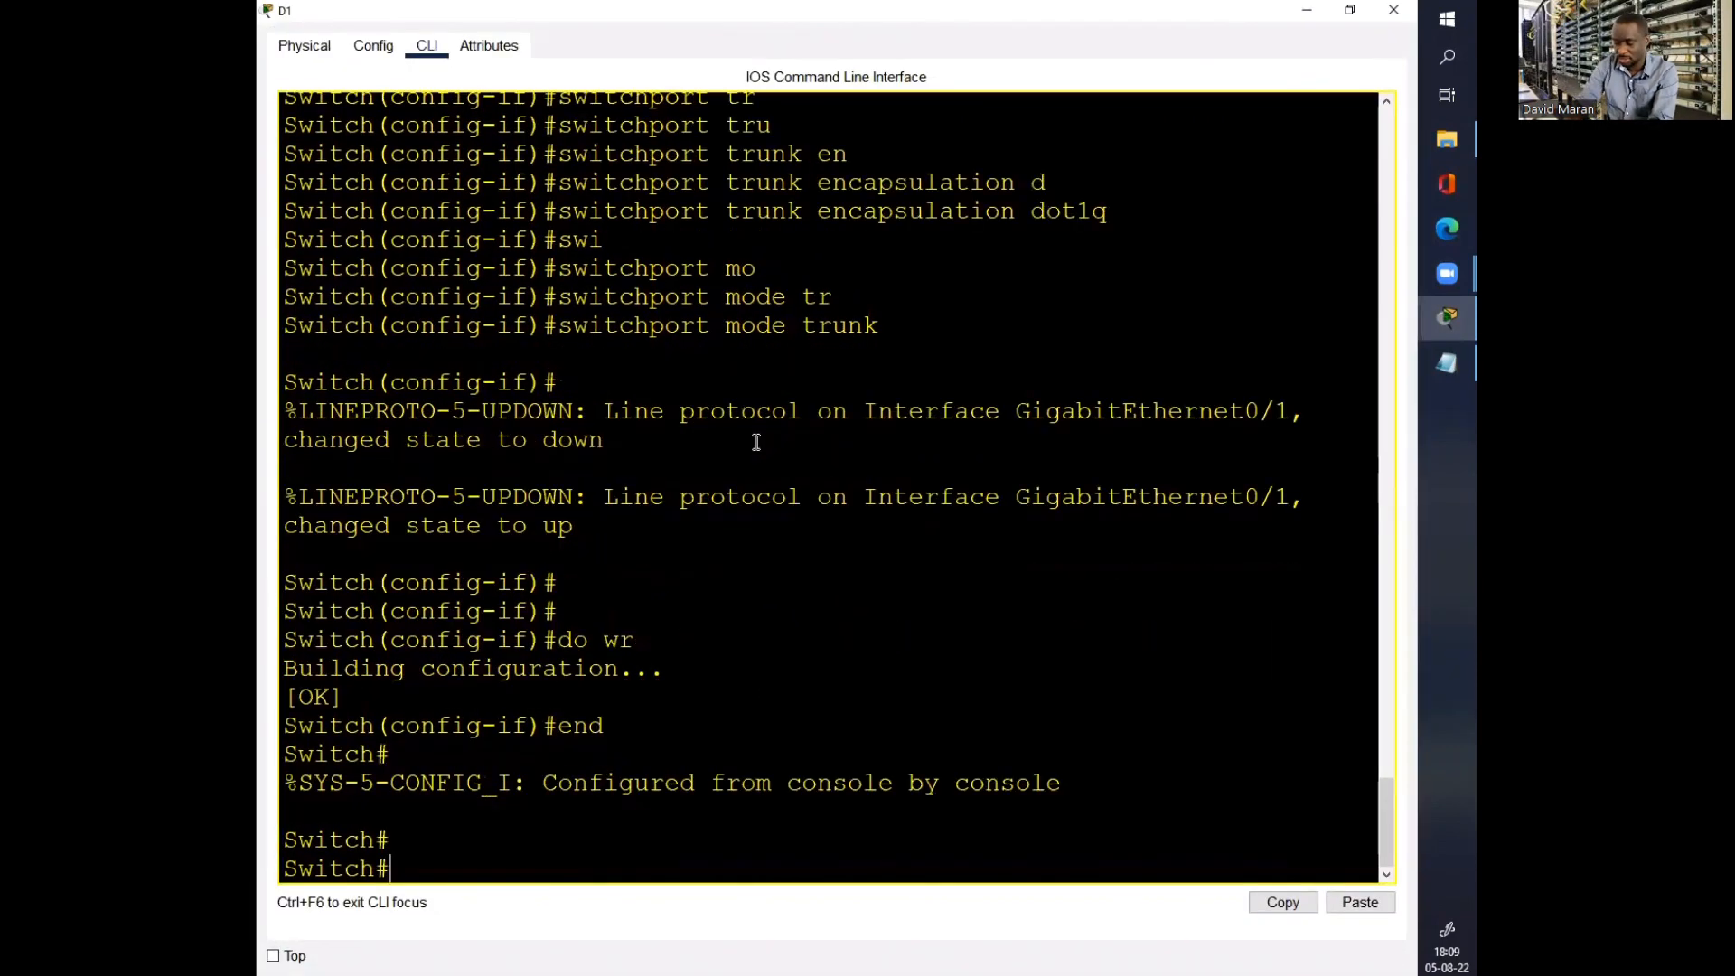
pyautogui.write('sh int tr')
pyautogui.press('Tab')
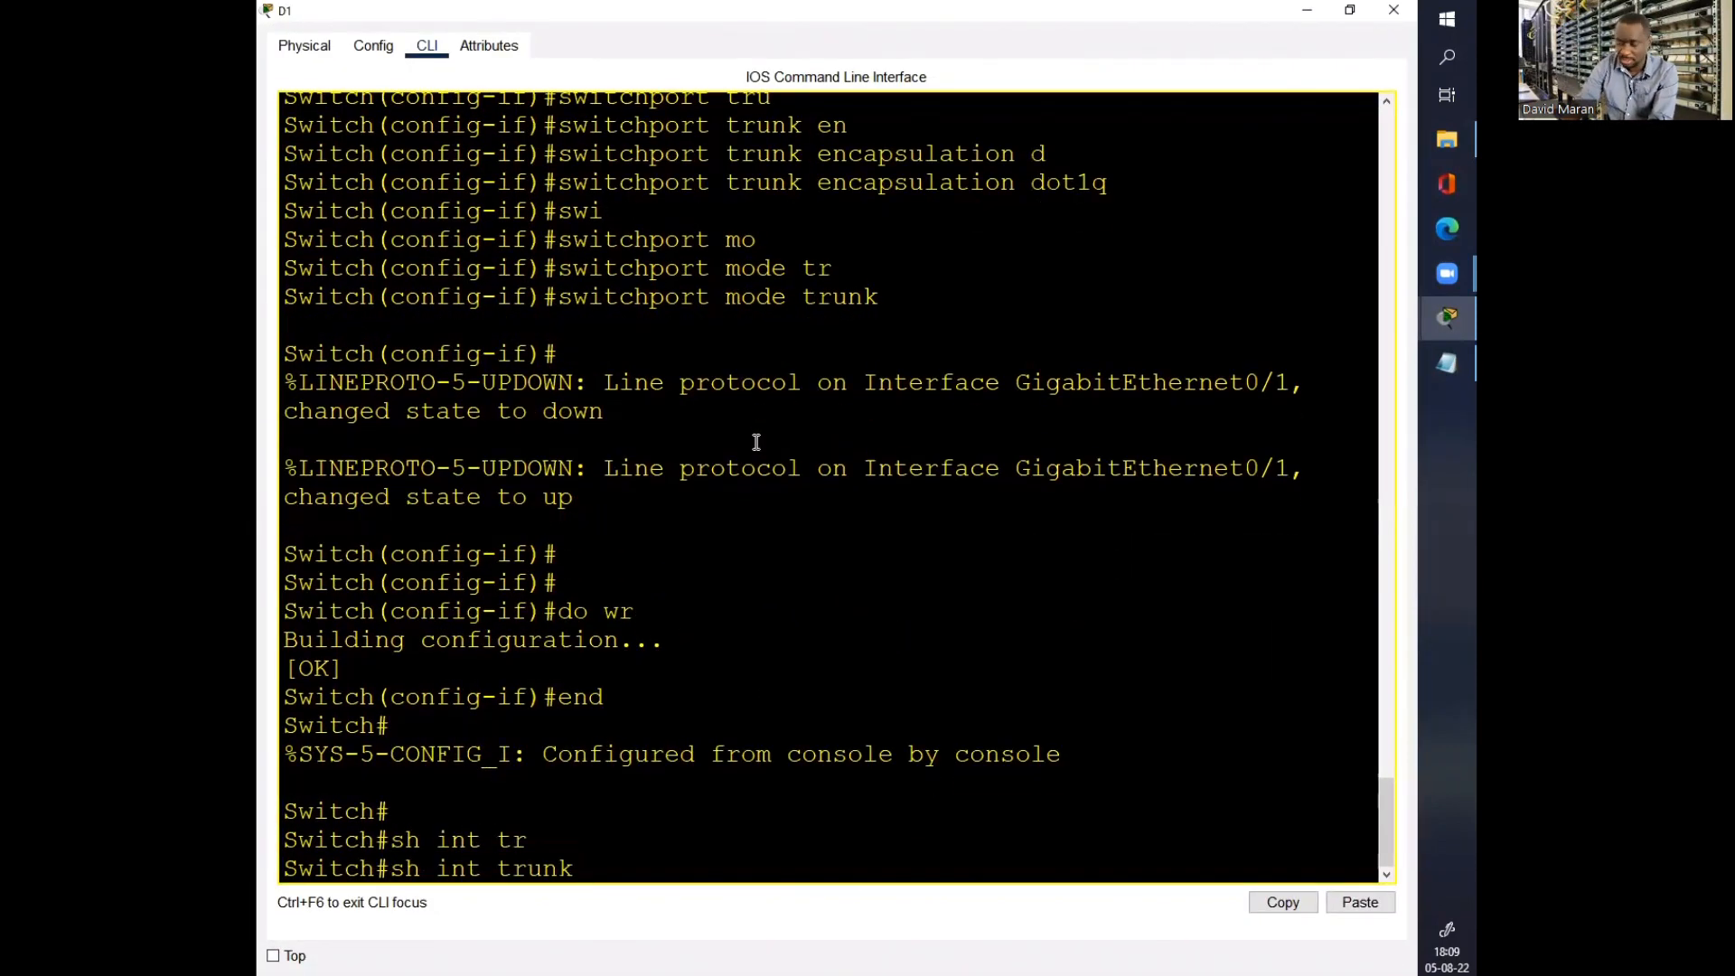
pyautogui.press('Return')
pyautogui.press('space')
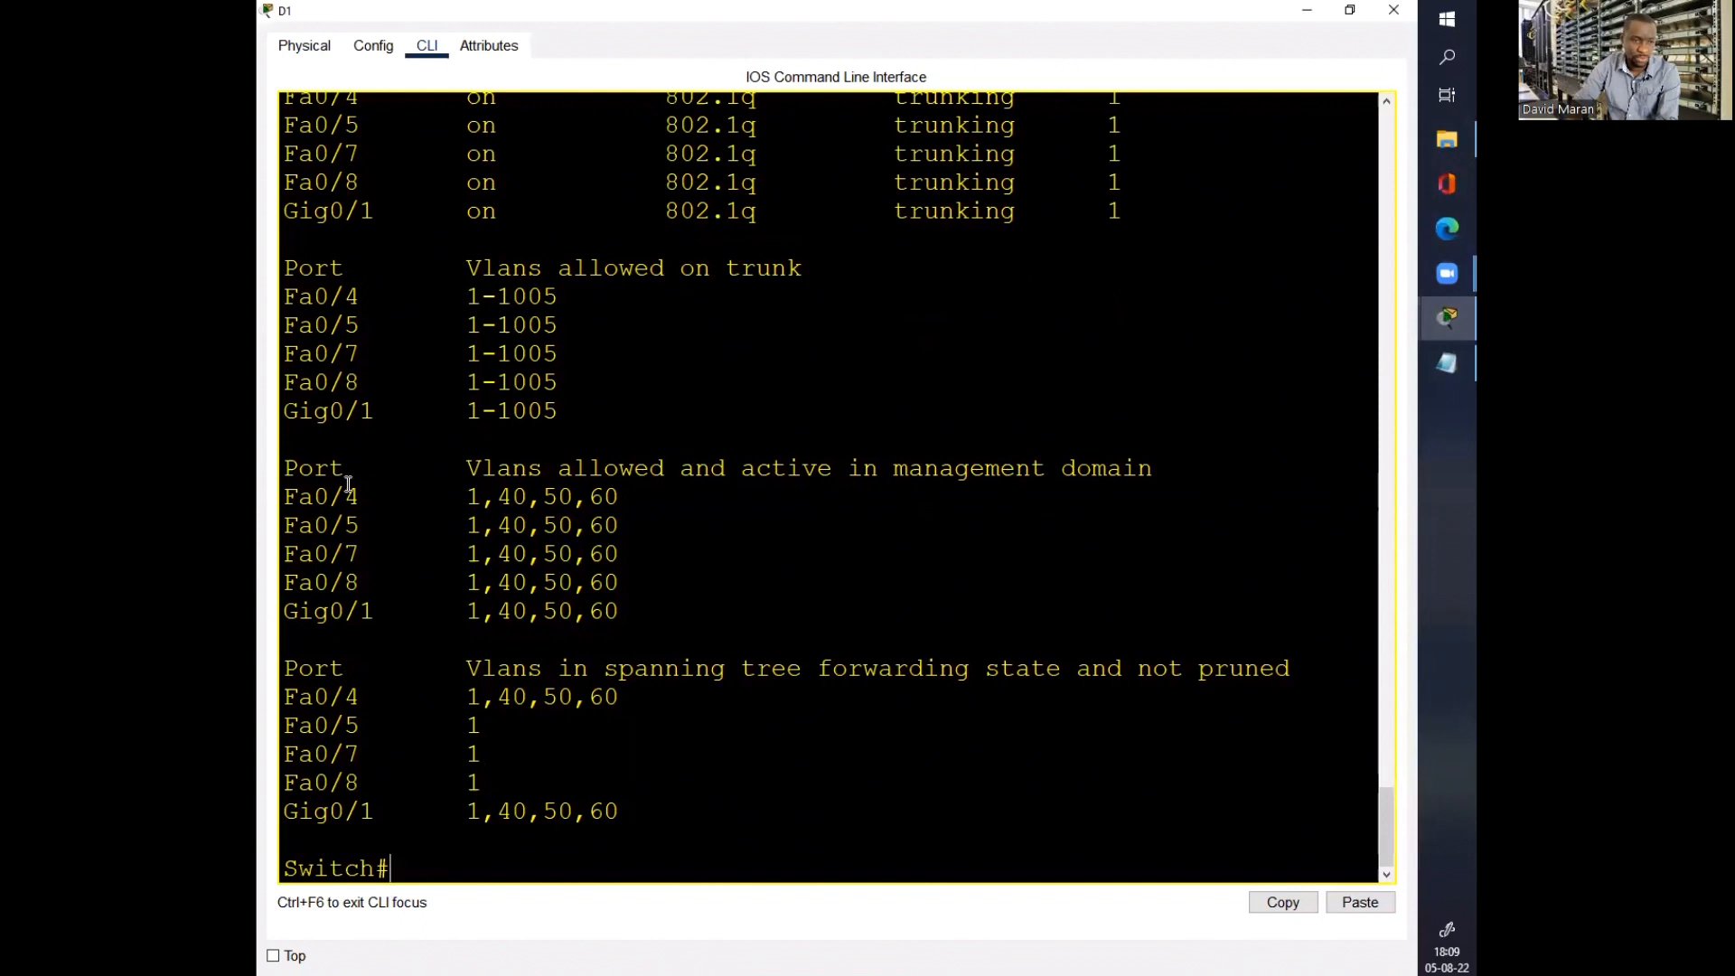
pyautogui.moveTo(285, 306); pyautogui.dragTo(341, 642)
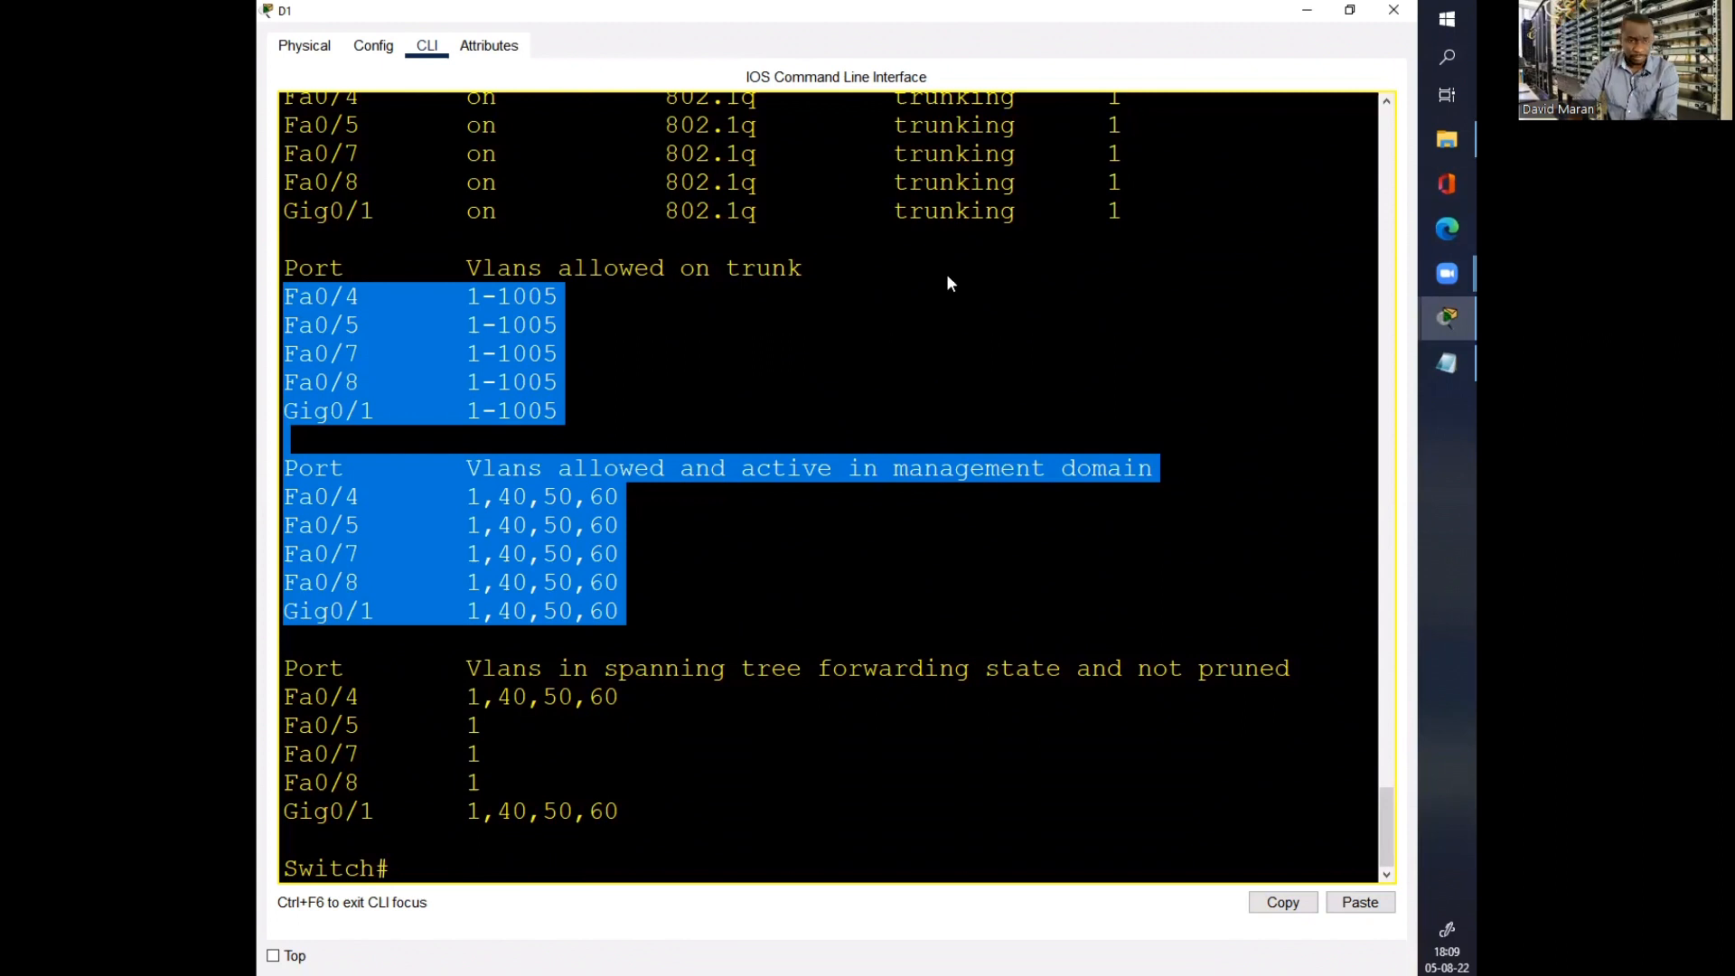
pyautogui.hotkey('alt', 'Tab')
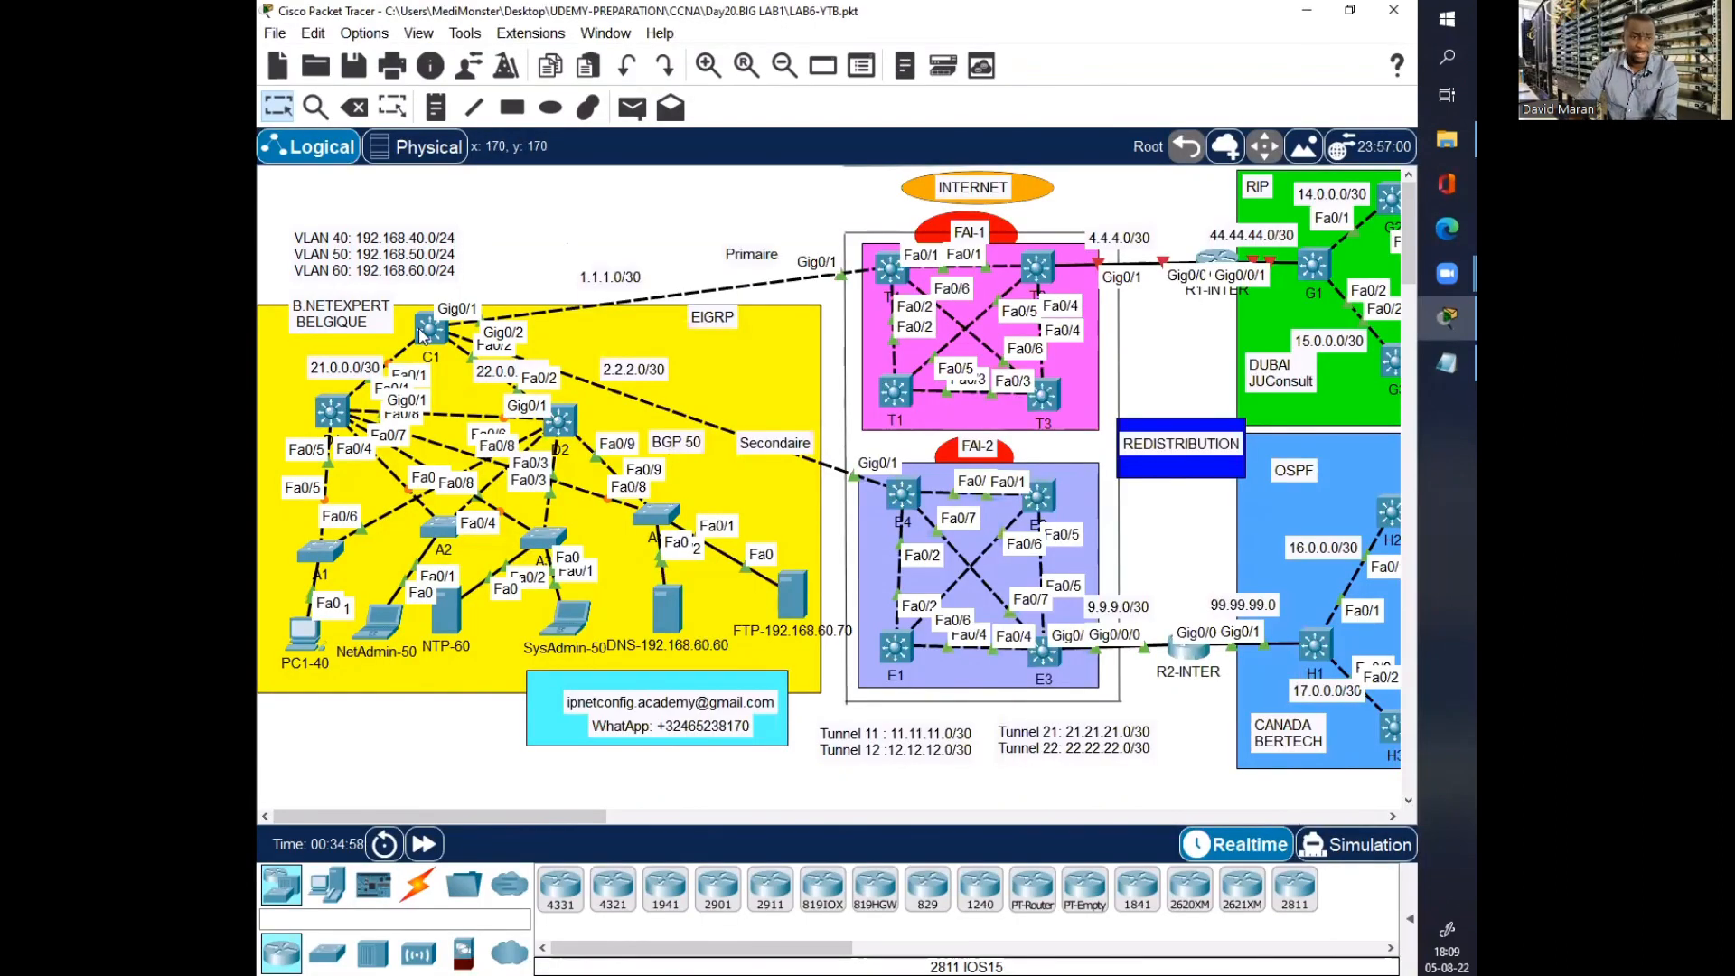
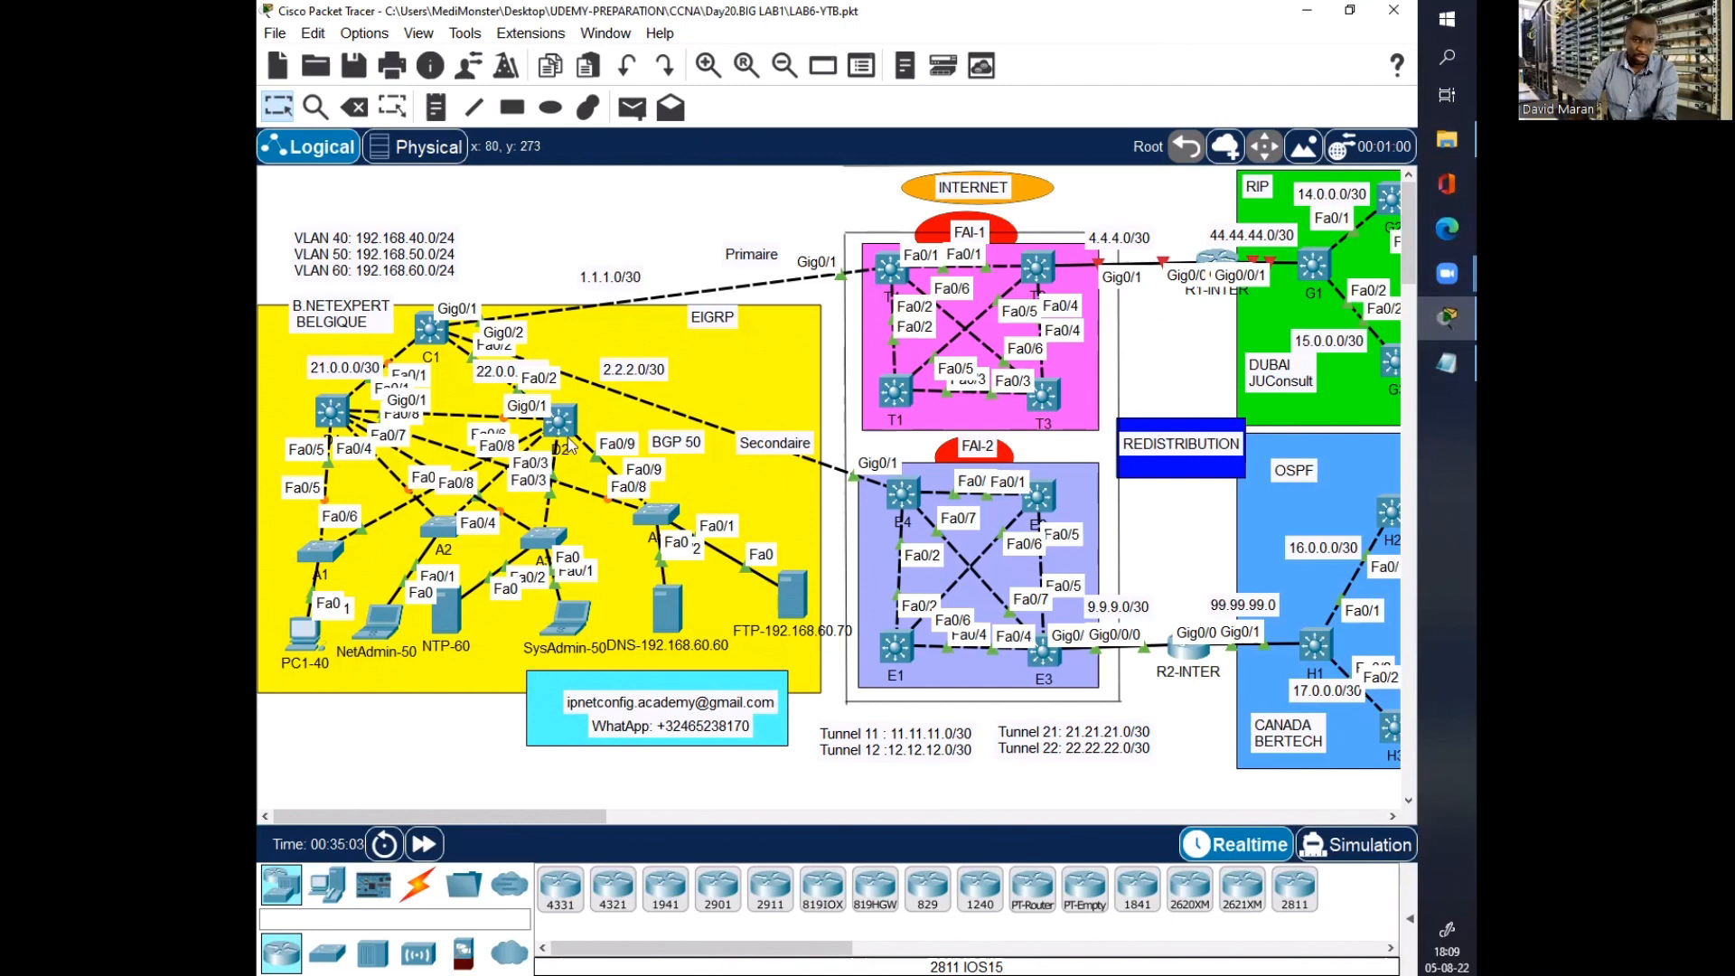
# Step: Nudge switch D2 slightly upward within the Belgique topology
pyautogui.moveTo(568, 426); pyautogui.dragTo(565, 420)
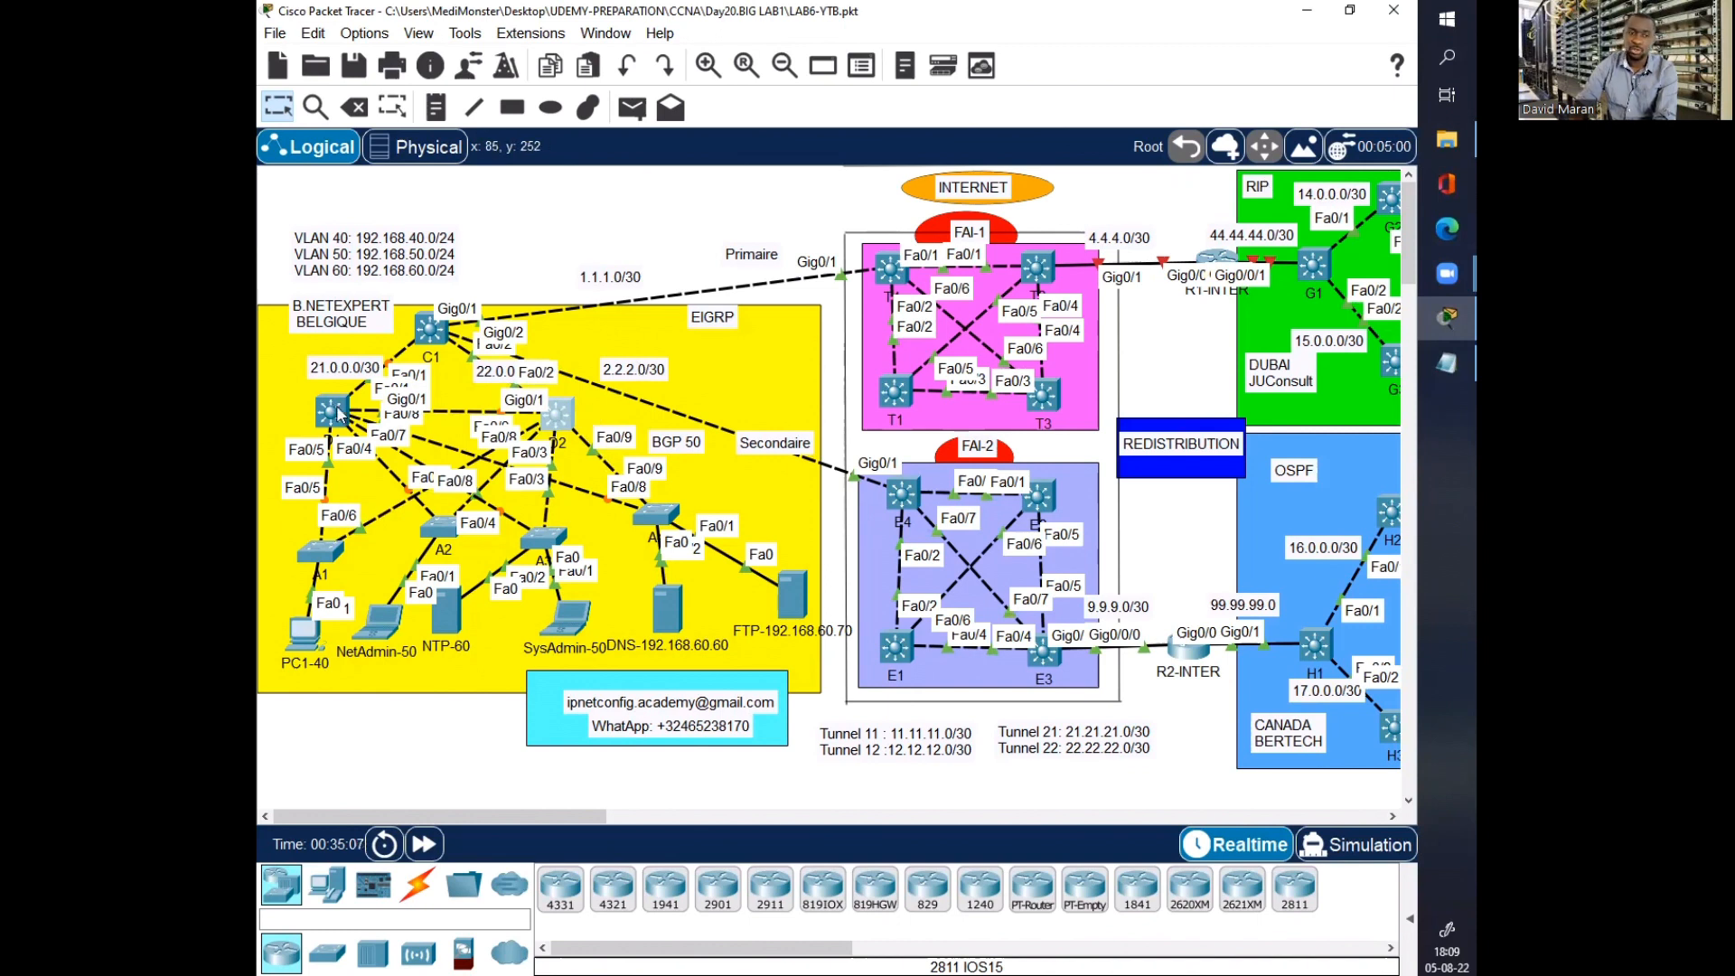
# Step: Switch to the untitled Notepad note, reposition and narrow its window over the topology, and delete its blank lines
pyautogui.click(537, 227)
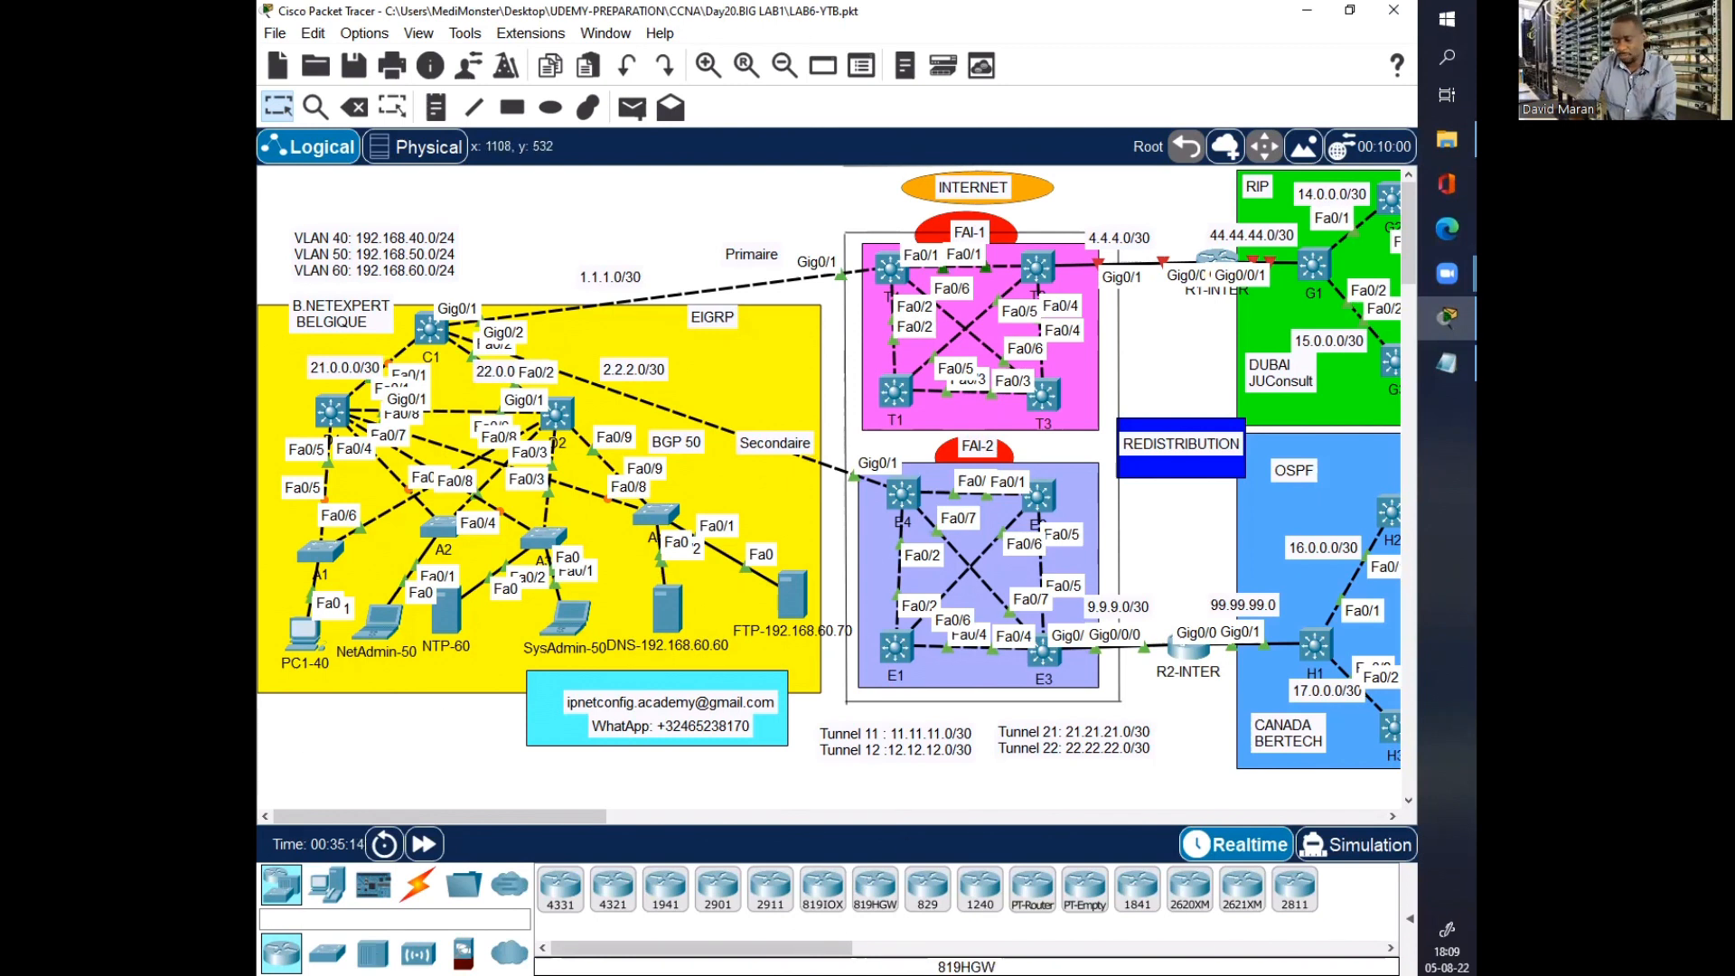
pyautogui.hotkey('alt', 'Tab')
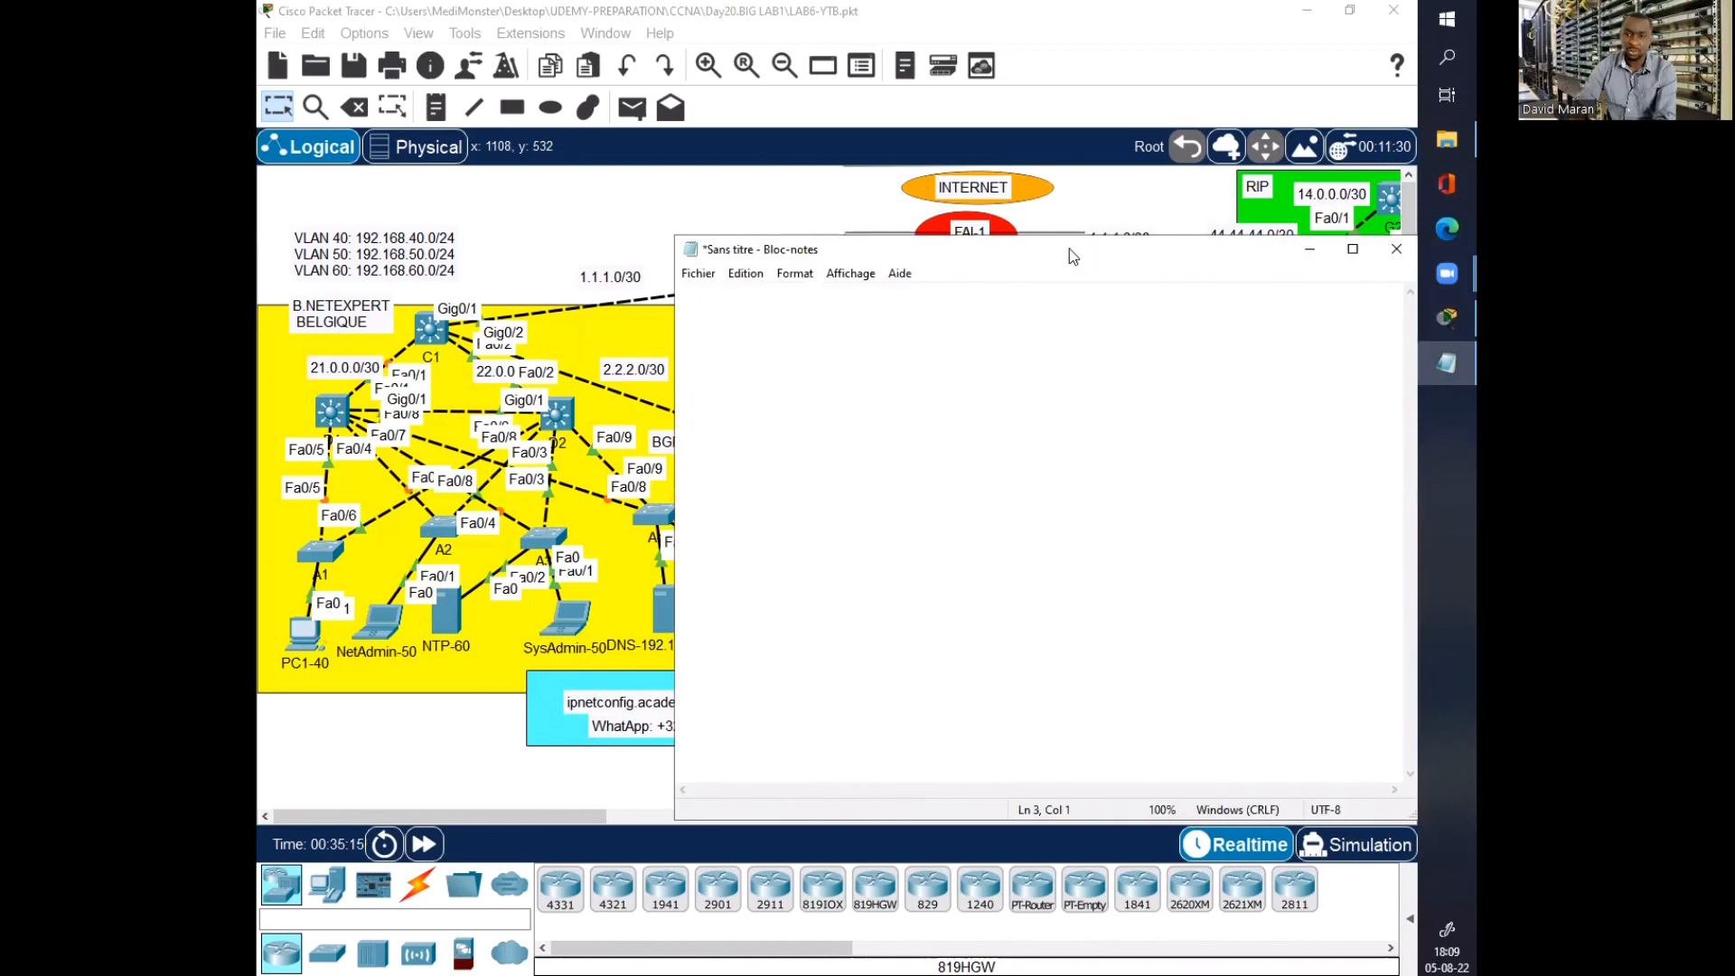
pyautogui.moveTo(1069, 247); pyautogui.dragTo(1005, 247)
pyautogui.moveTo(1353, 349); pyautogui.dragTo(1275, 349)
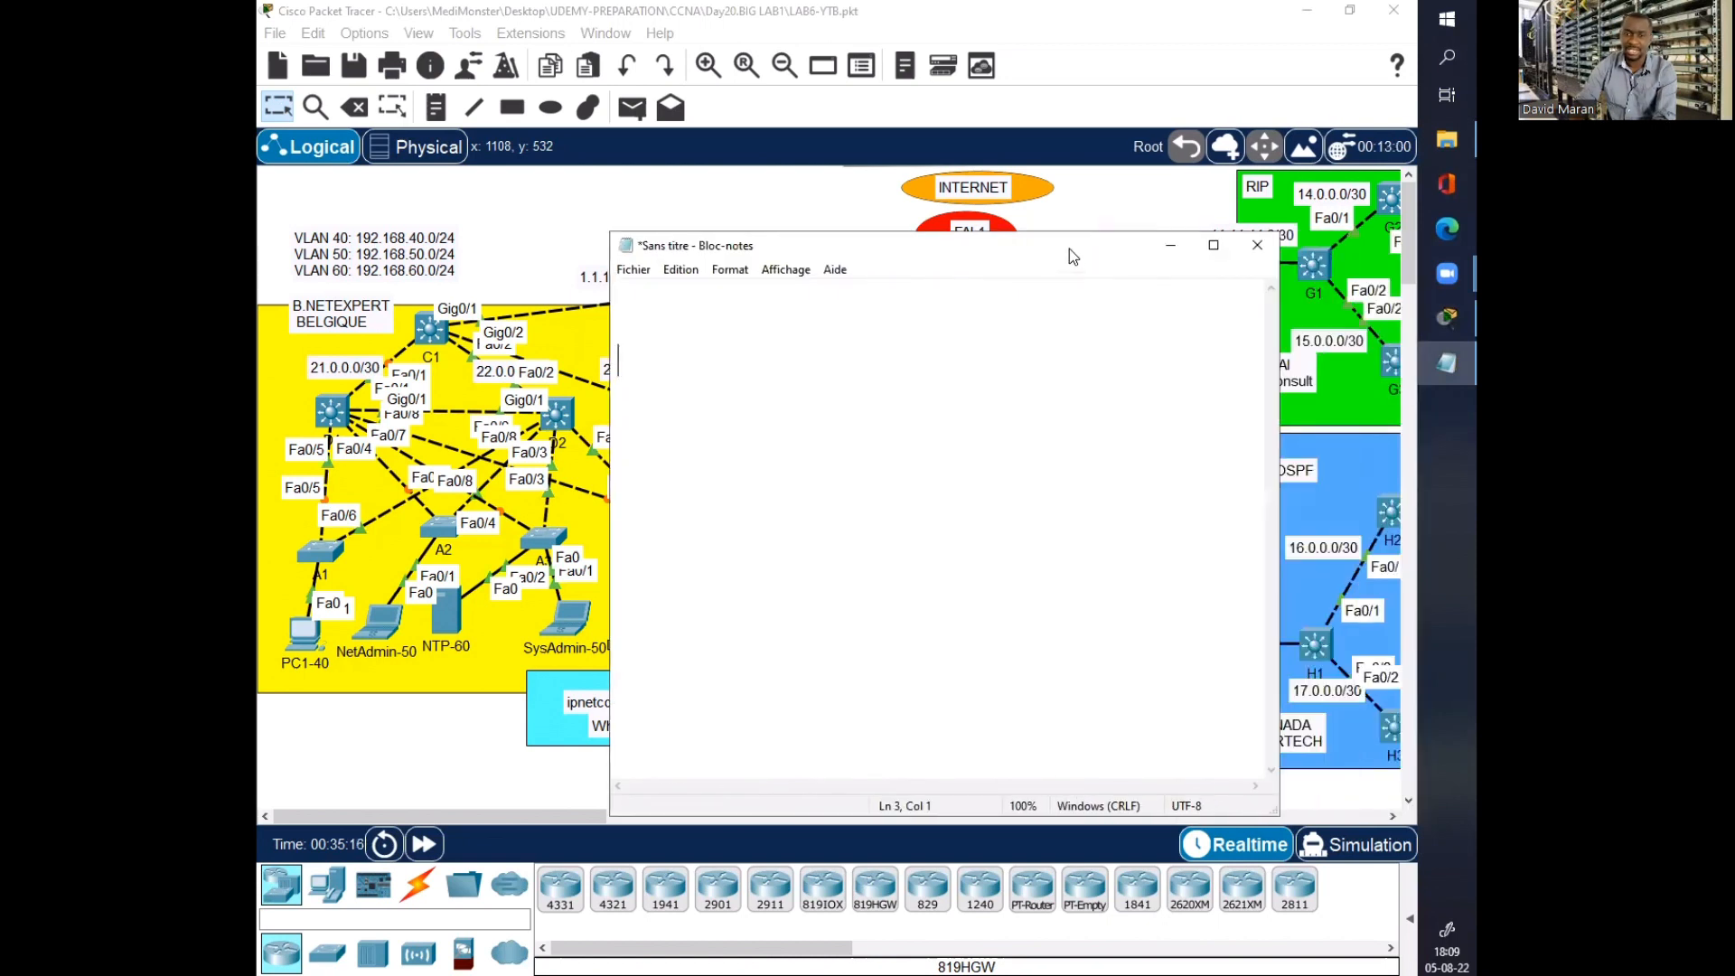
pyautogui.moveTo(1075, 246); pyautogui.dragTo(1180, 245)
pyautogui.press('BackSpace')
pyautogui.press('BackSpace')
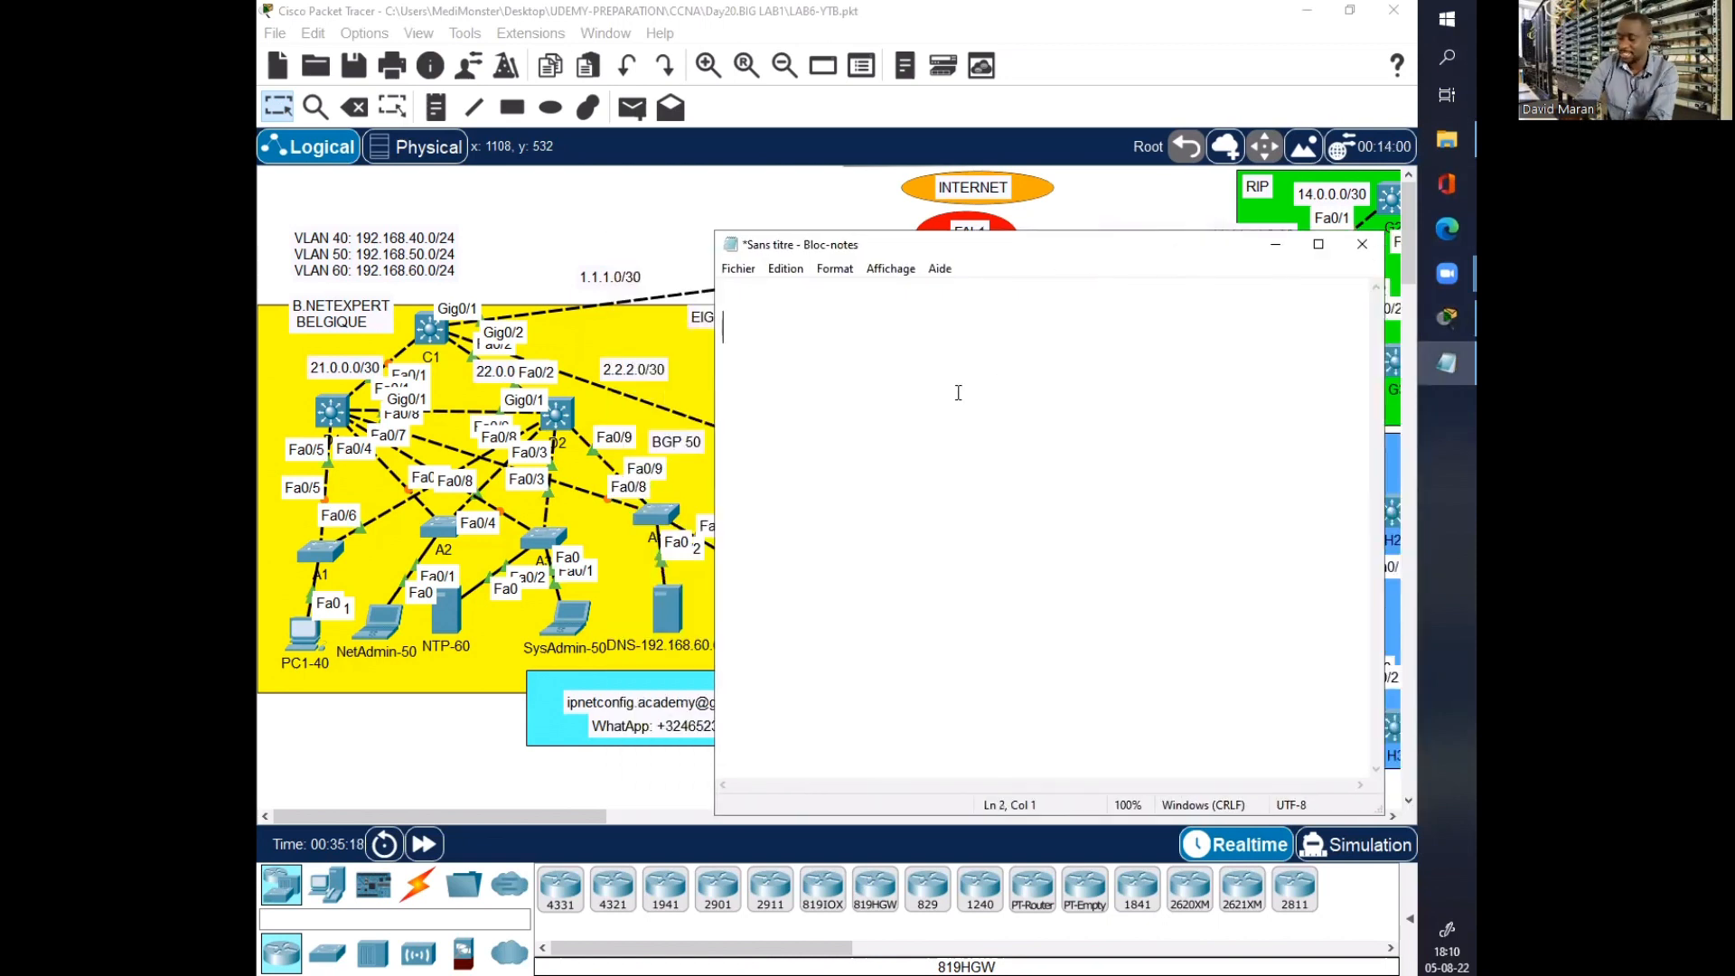
# Step: Begin a DHCP exclusion line in the note with "ip dhcp excluded-address" and widen the Notepad window slightly
pyautogui.write('ip d')
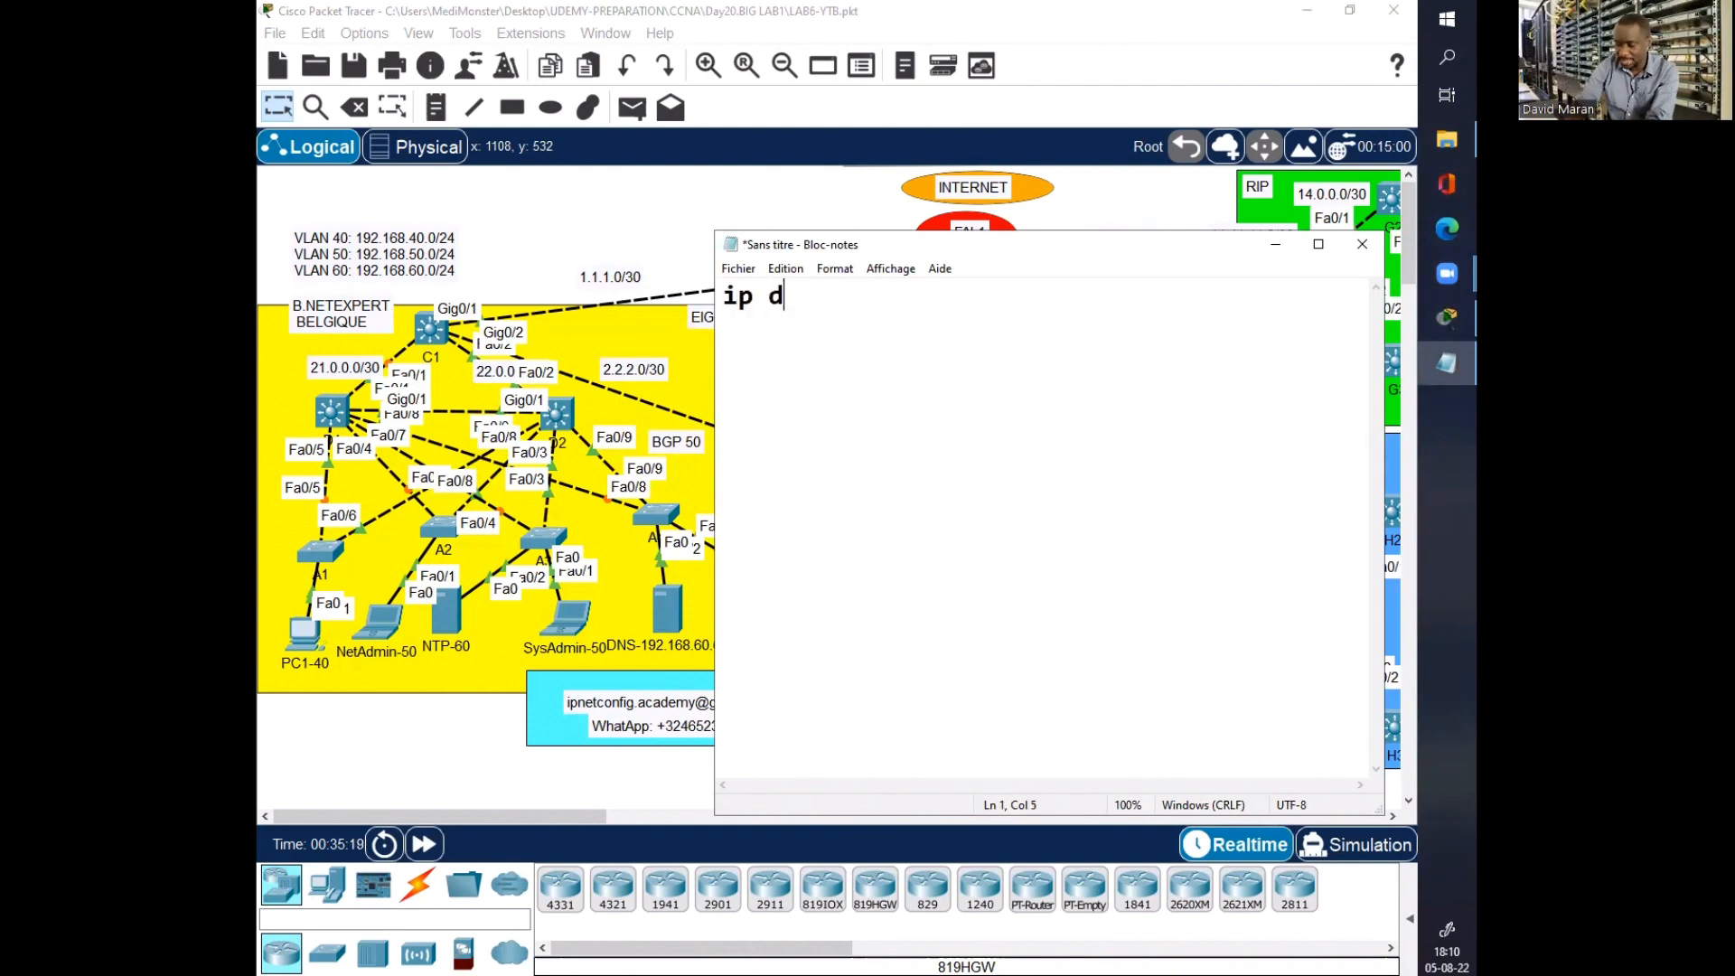
pyautogui.write('hcp')
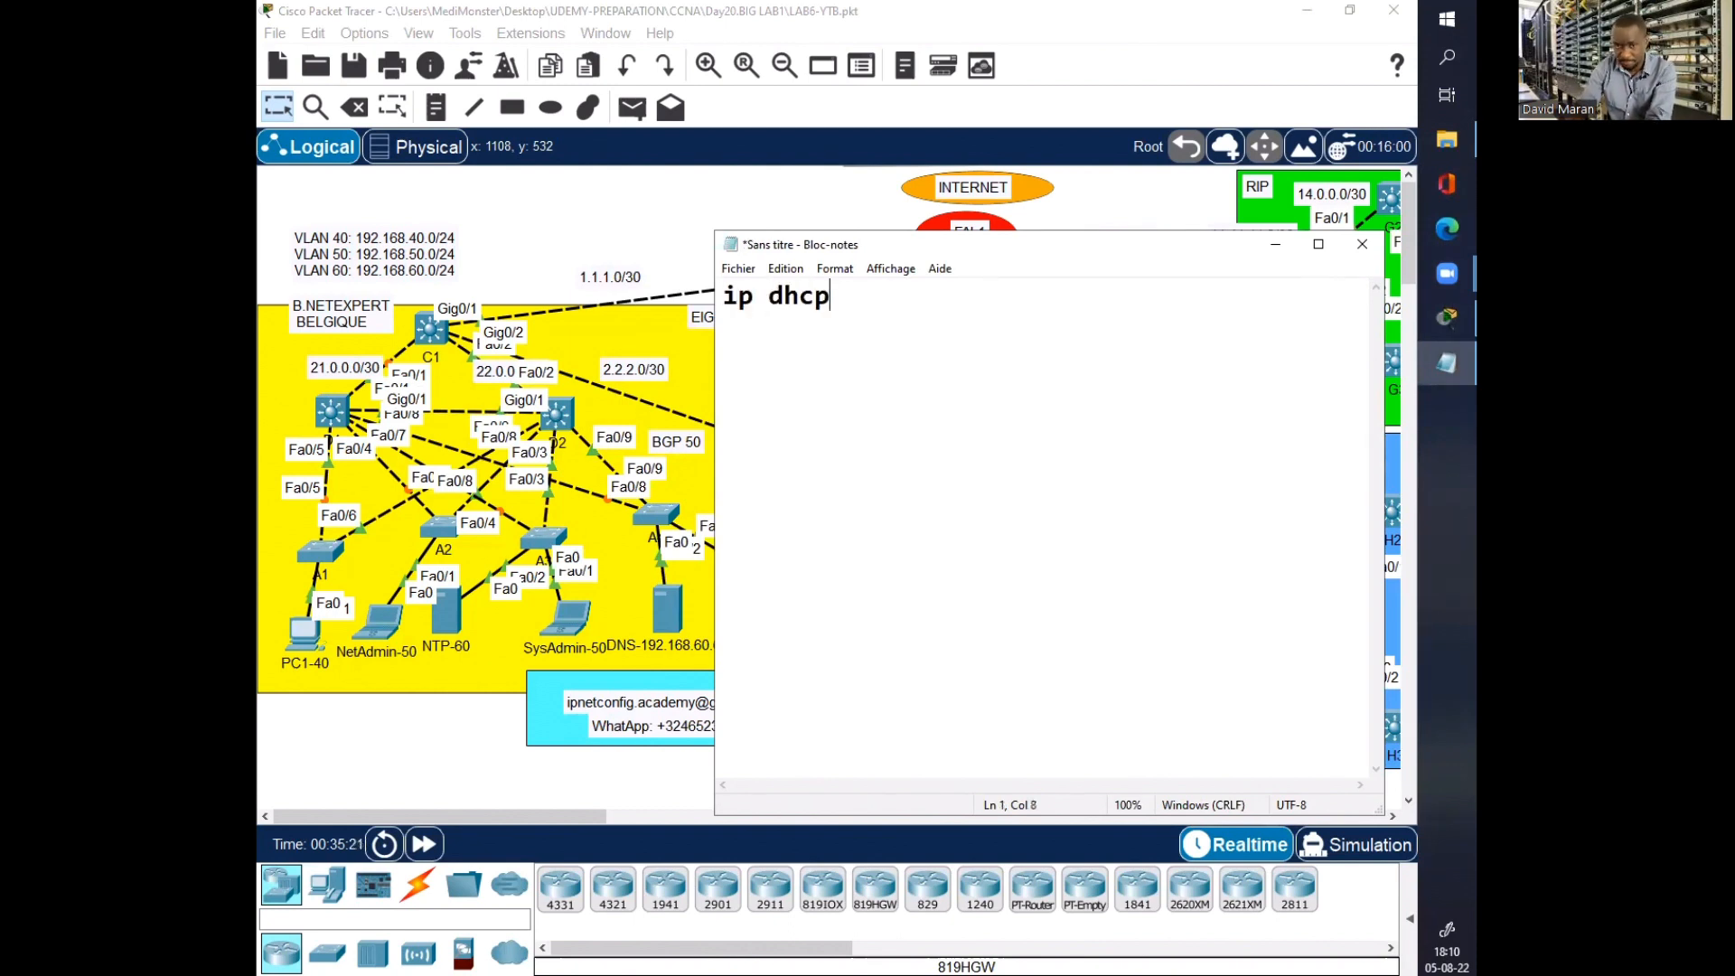
pyautogui.write(' excluded')
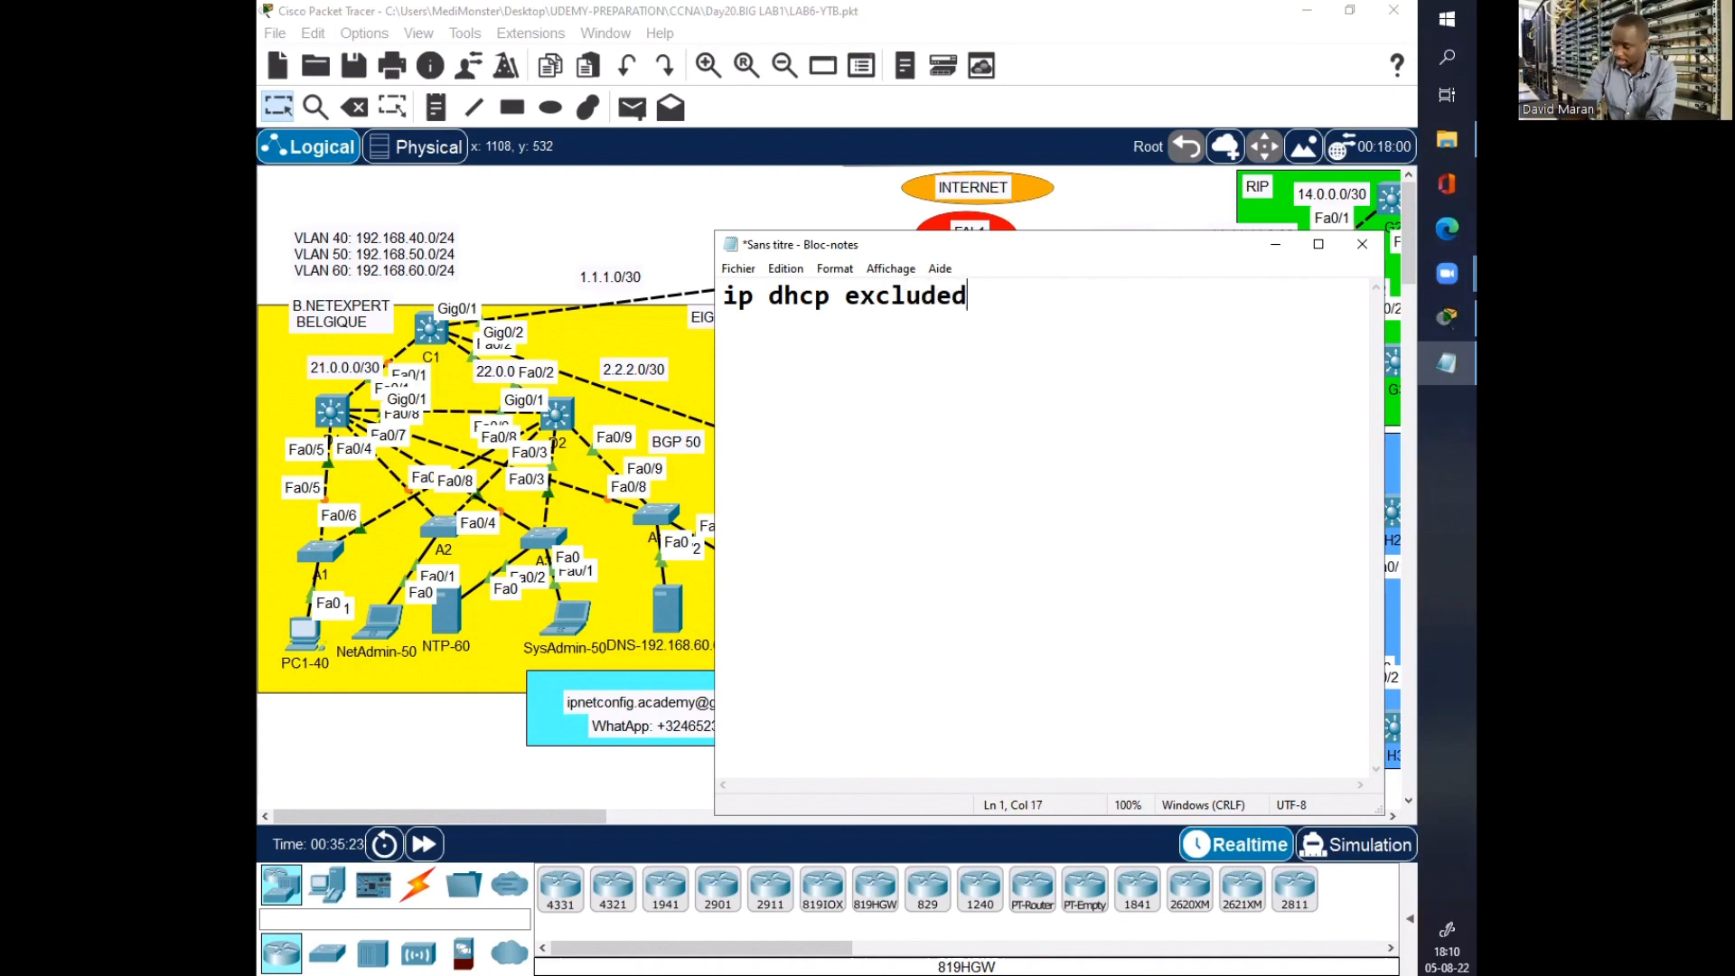
pyautogui.write('-address')
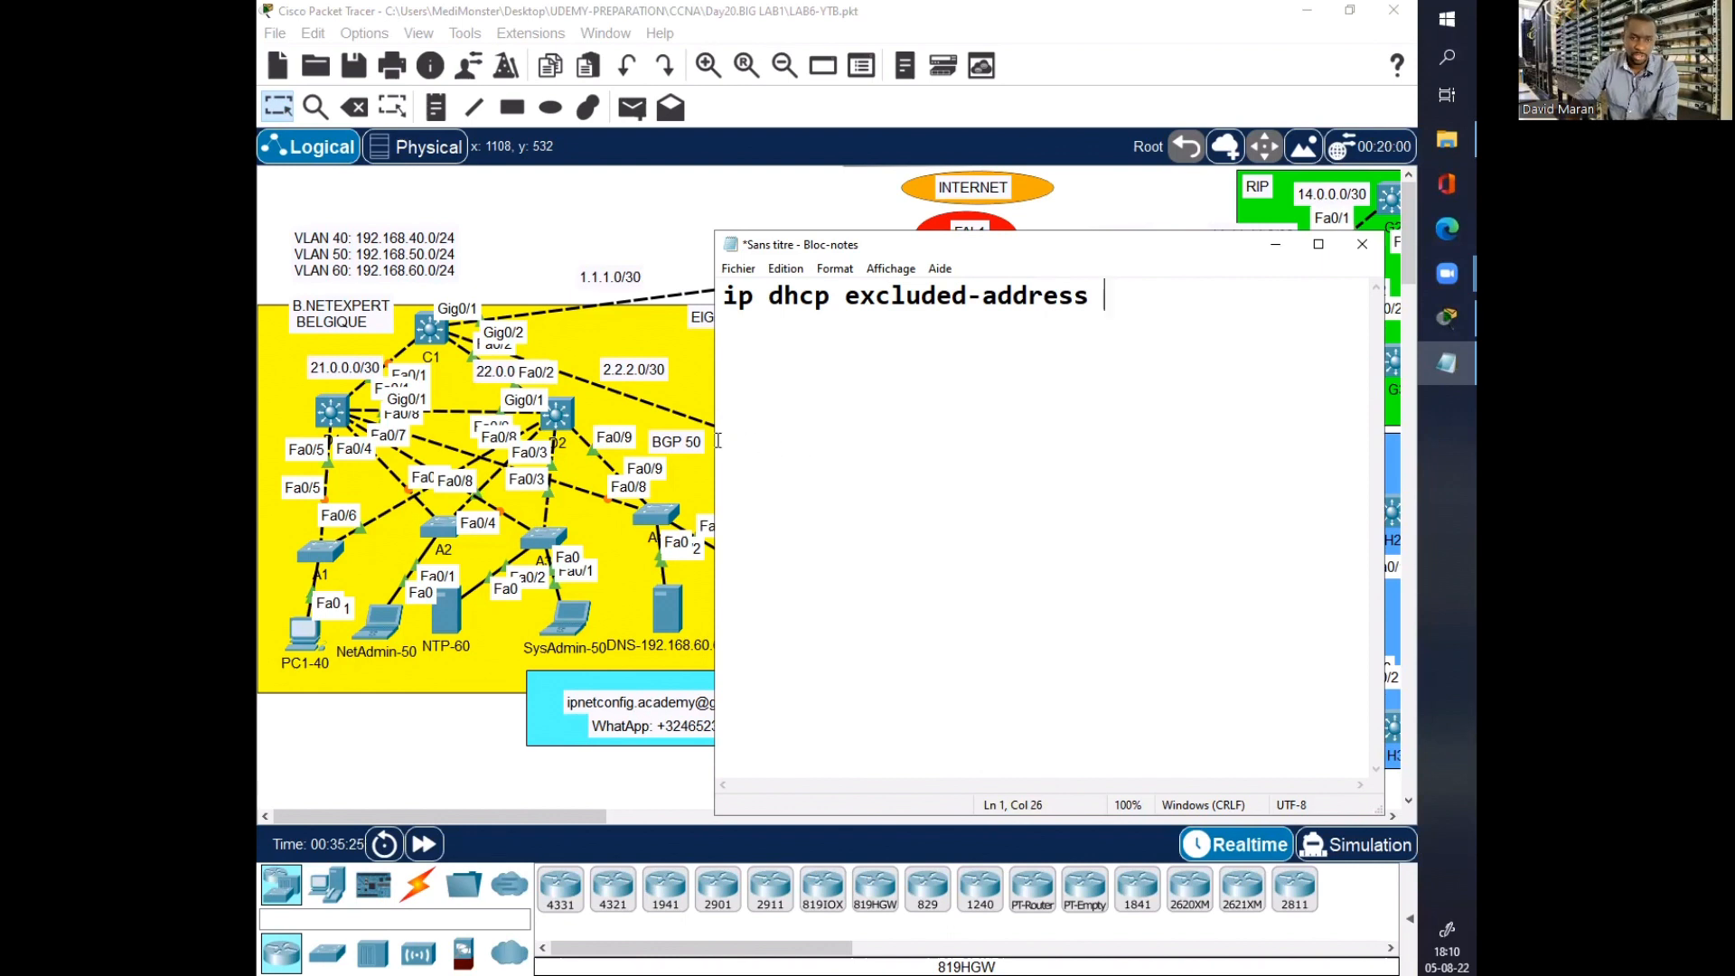
pyautogui.moveTo(713, 438); pyautogui.dragTo(690, 438)
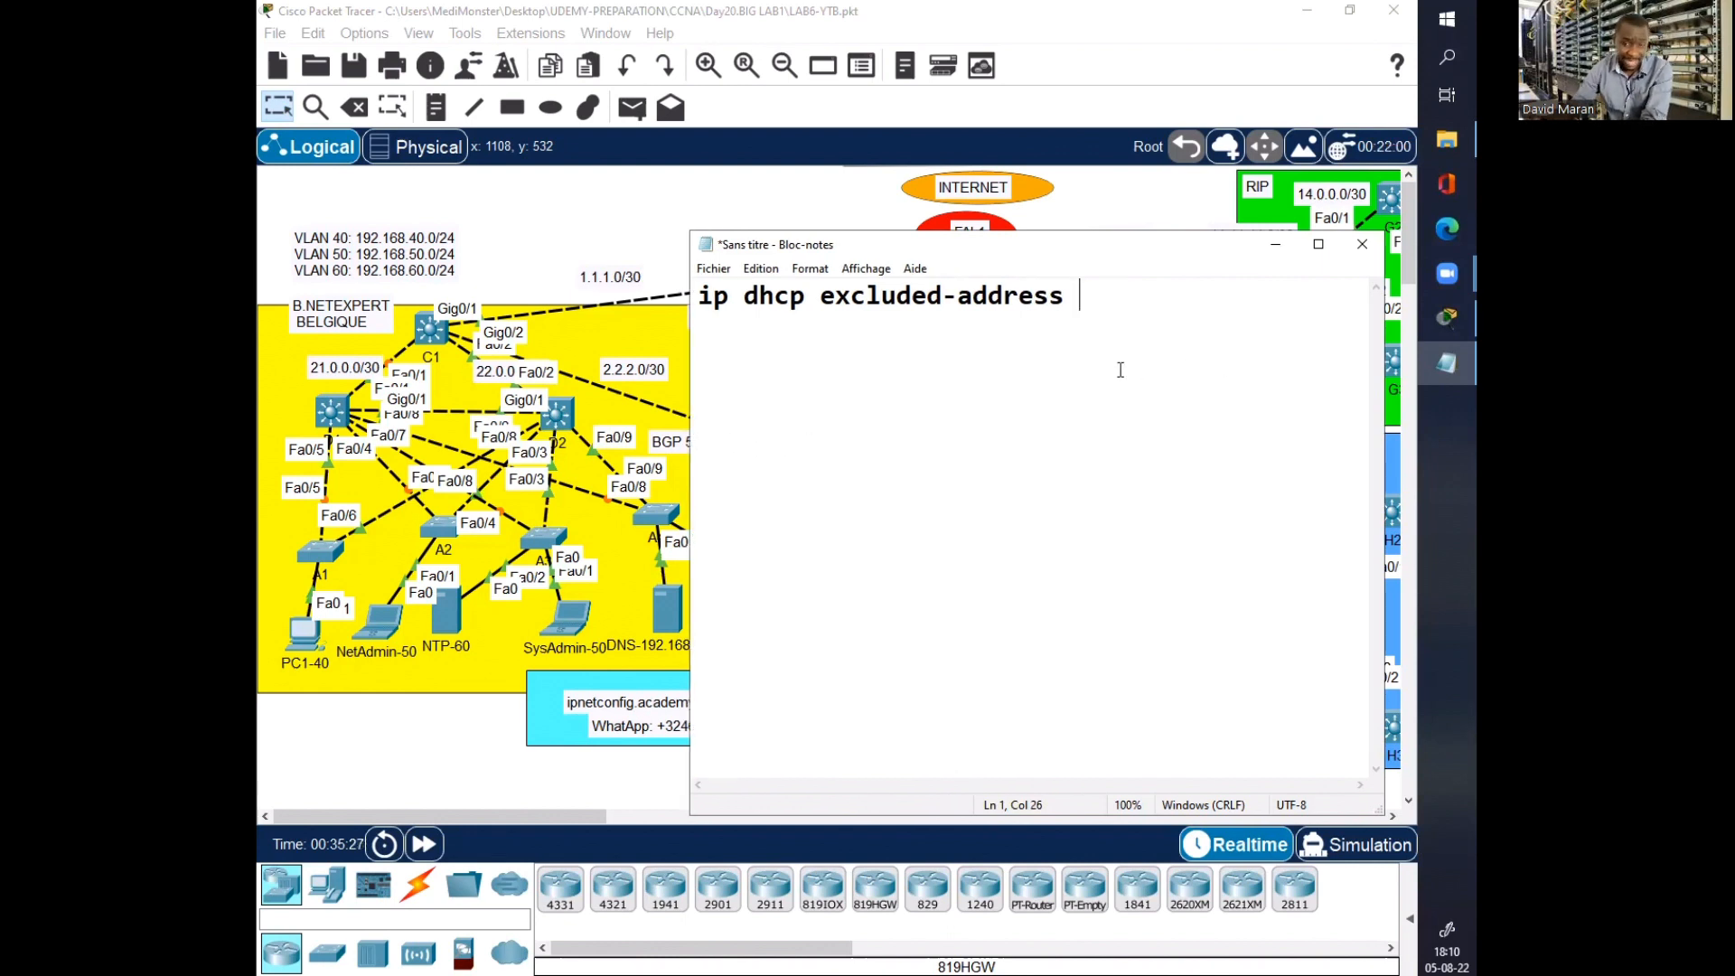
# Step: Complete the VLAN 40 exclusion line with the range 192.168.40.200 192.168.40.254, widening the Notepad window to fit the whole line
pyautogui.write('192.168')
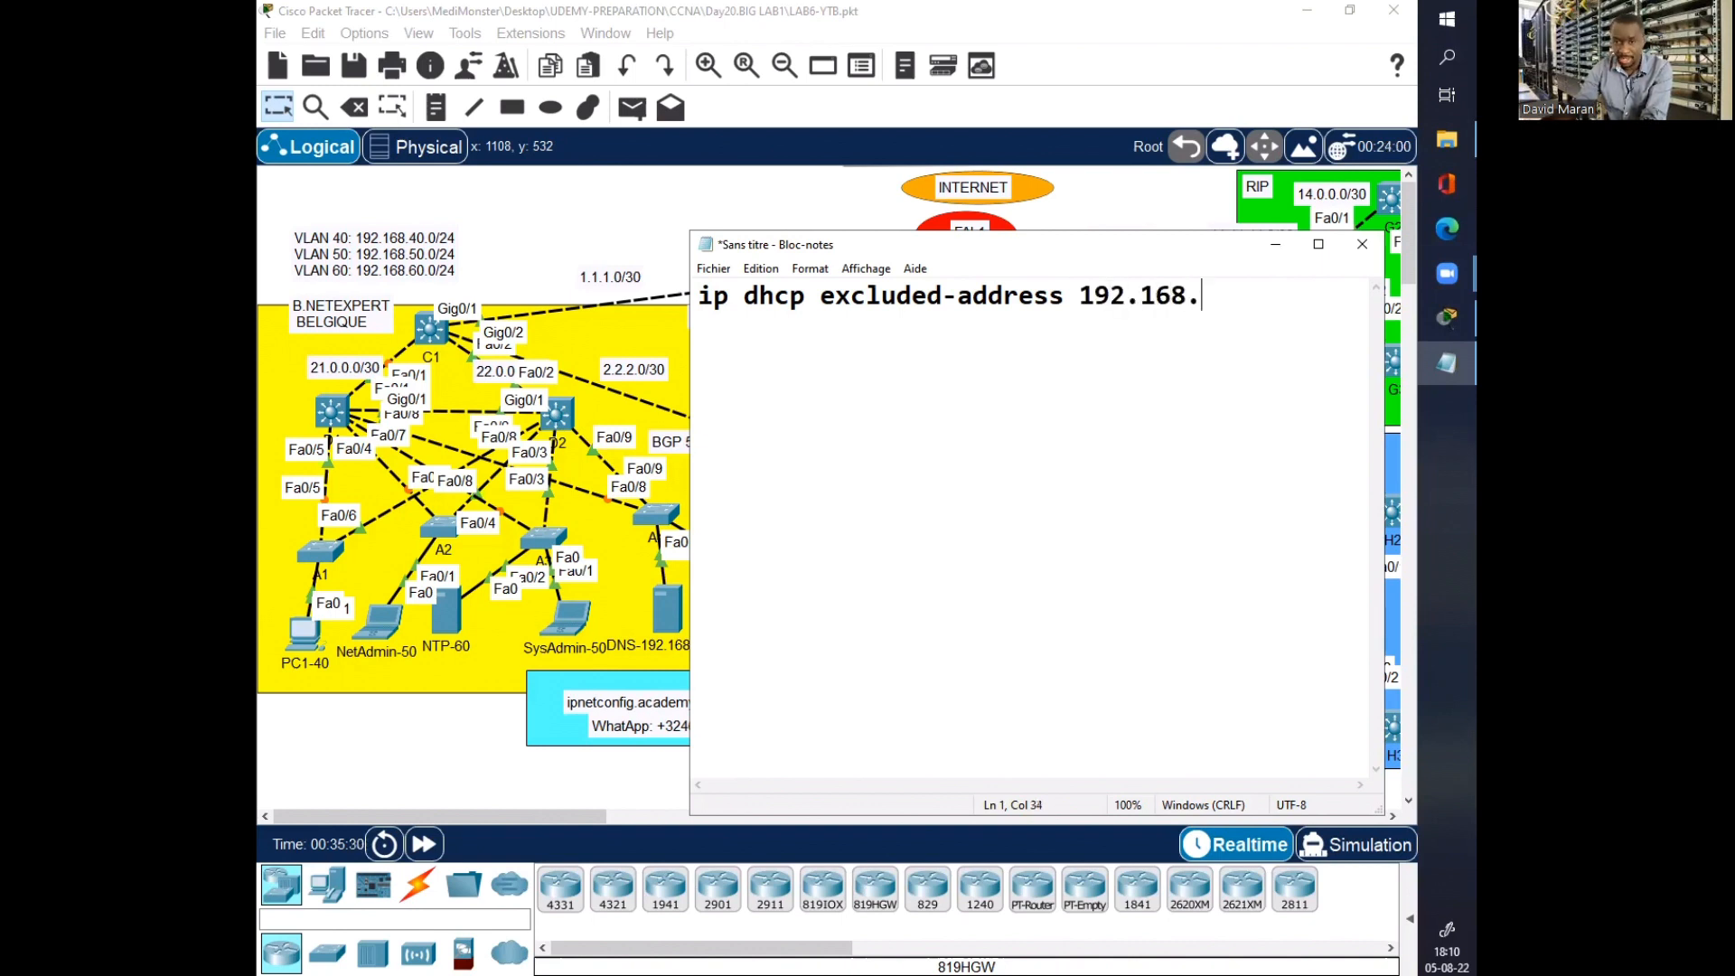
pyautogui.write('.40.')
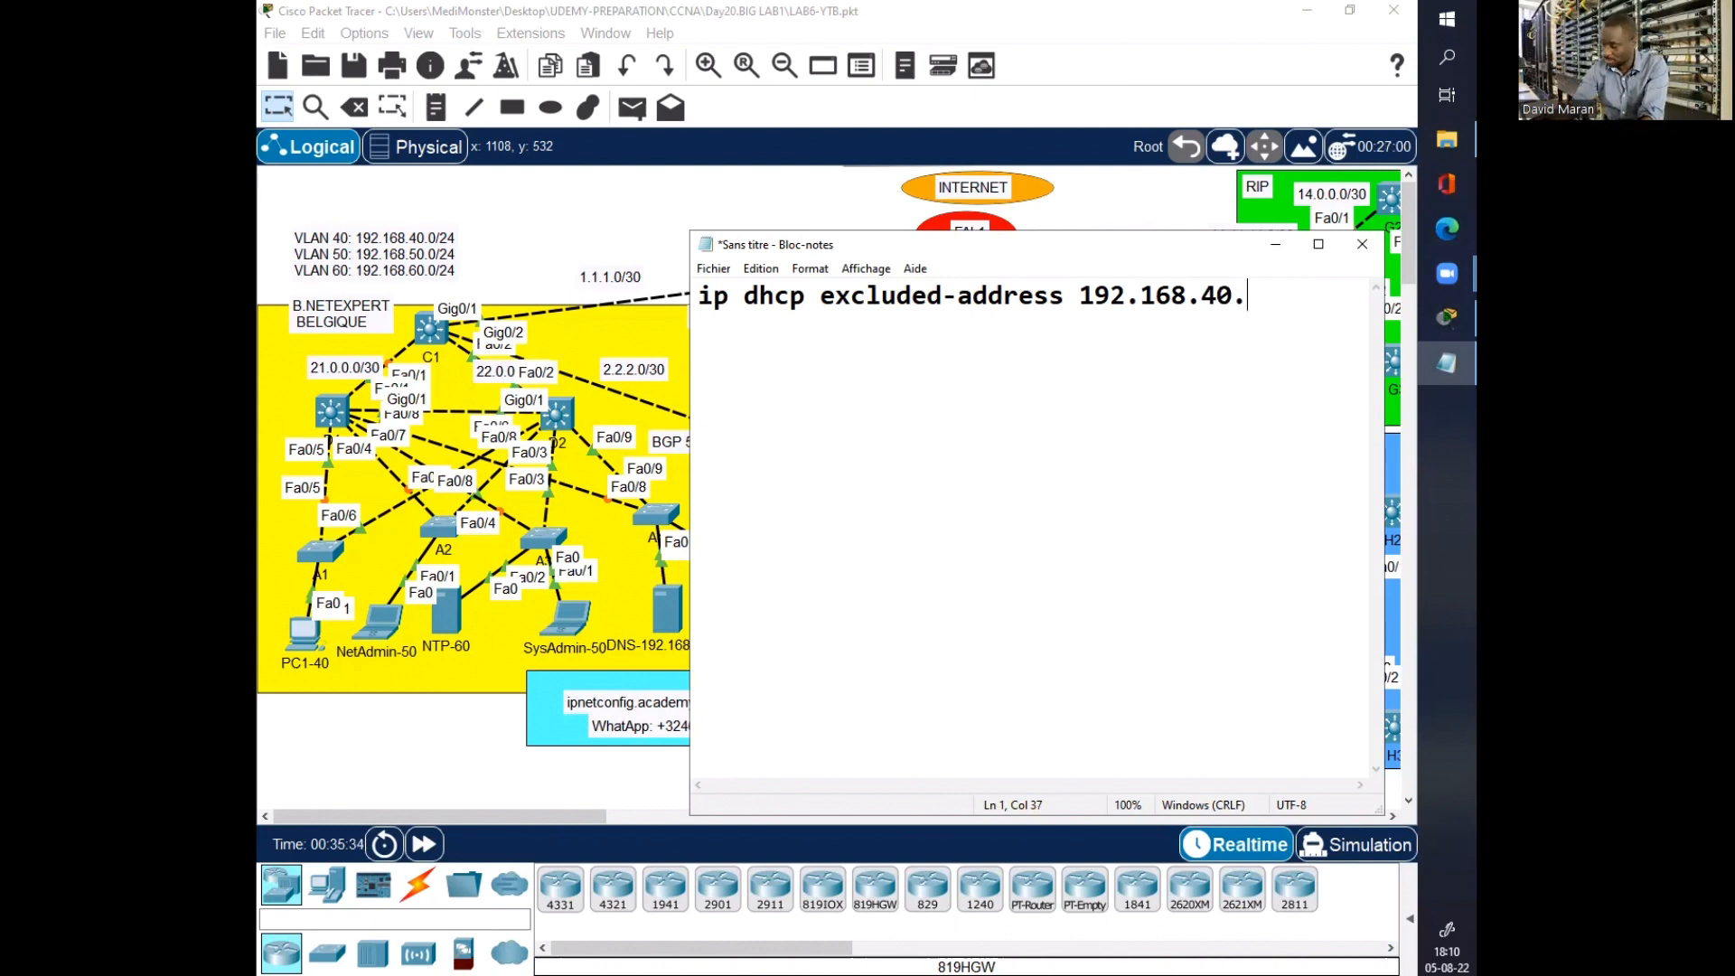
pyautogui.write('200')
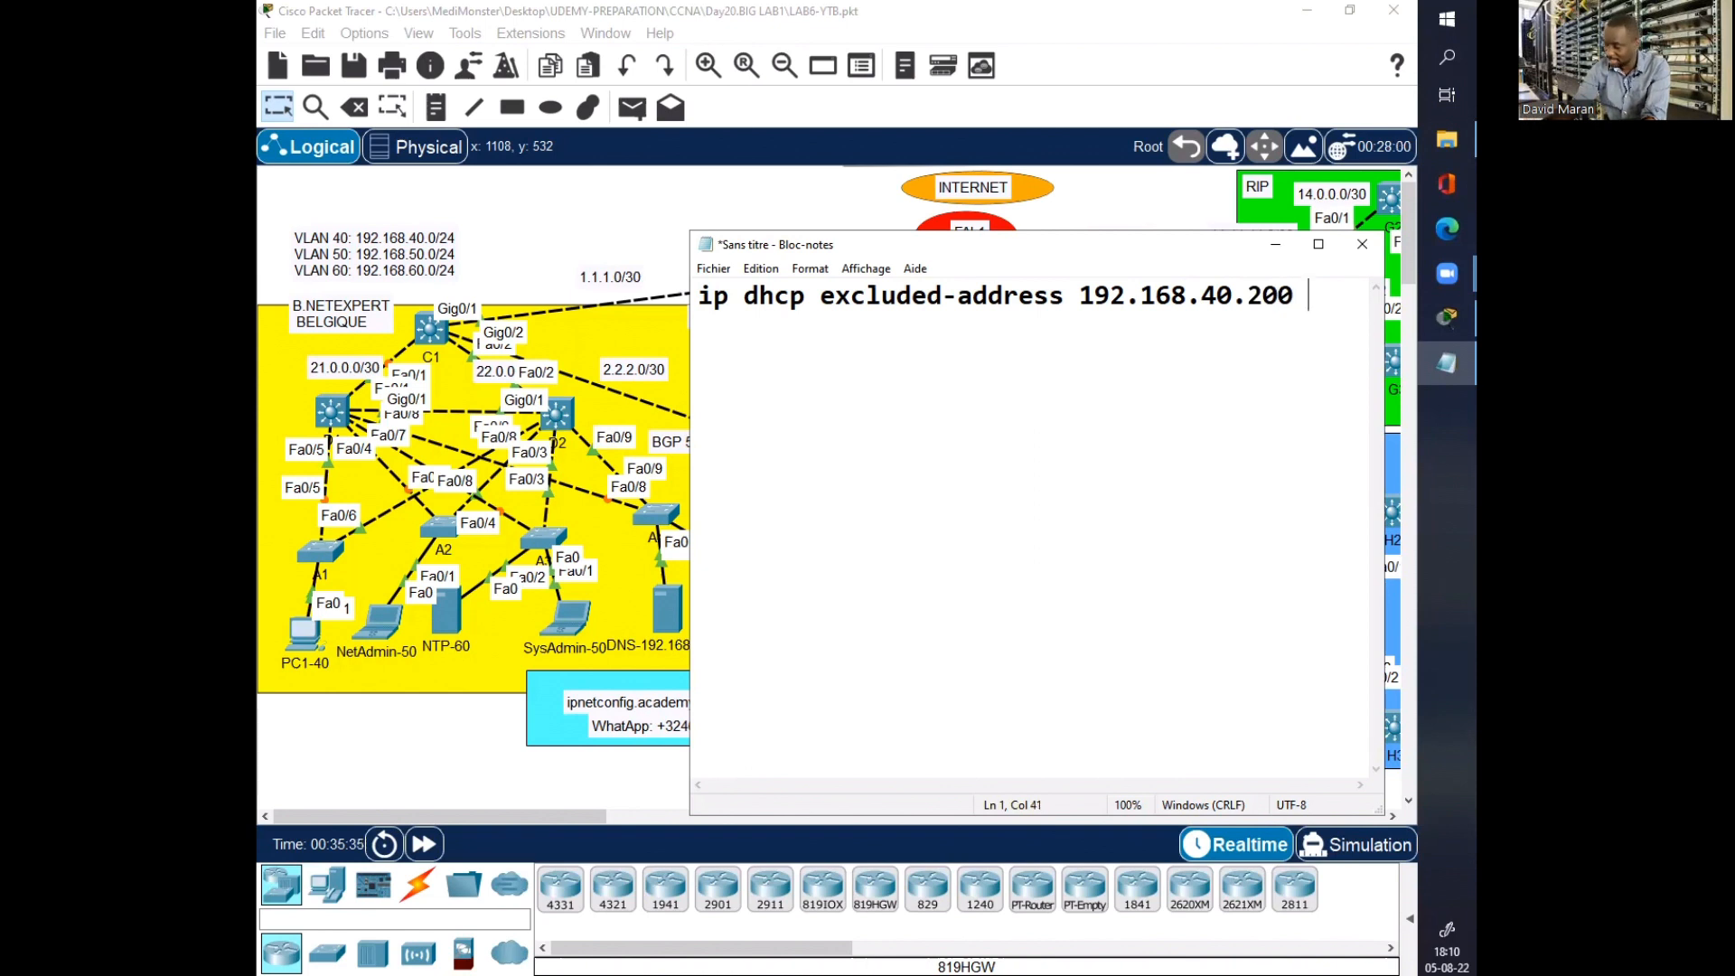
pyautogui.write(' 192.168.')
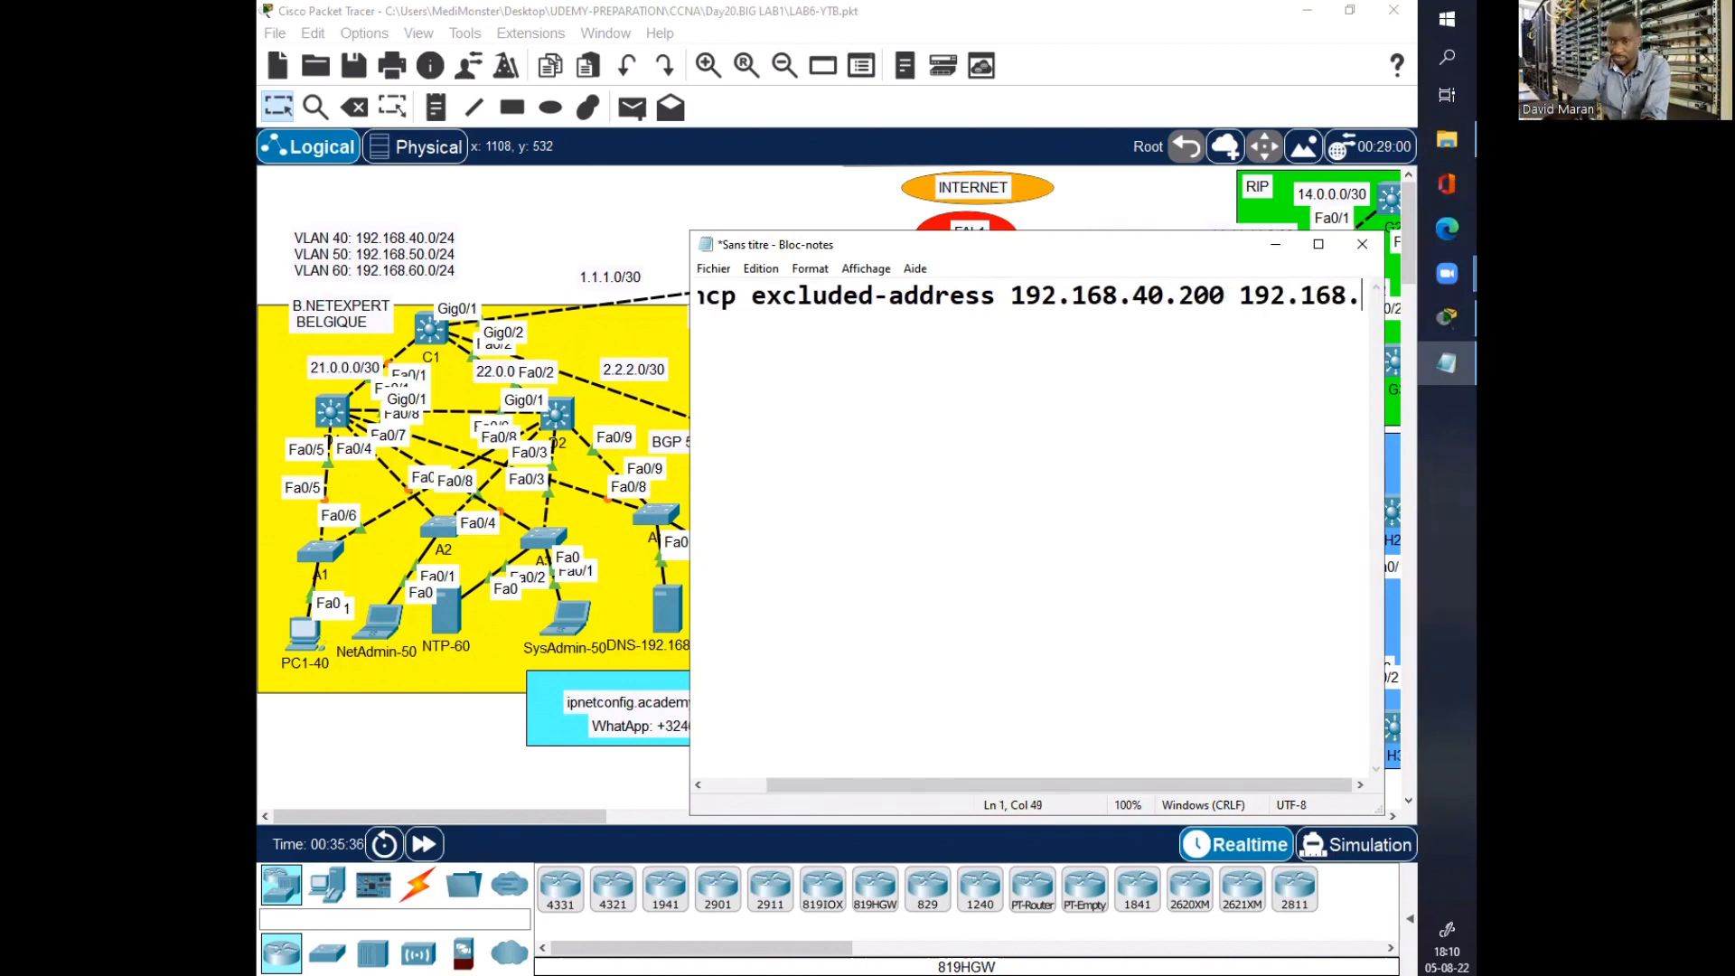
pyautogui.write('4.')
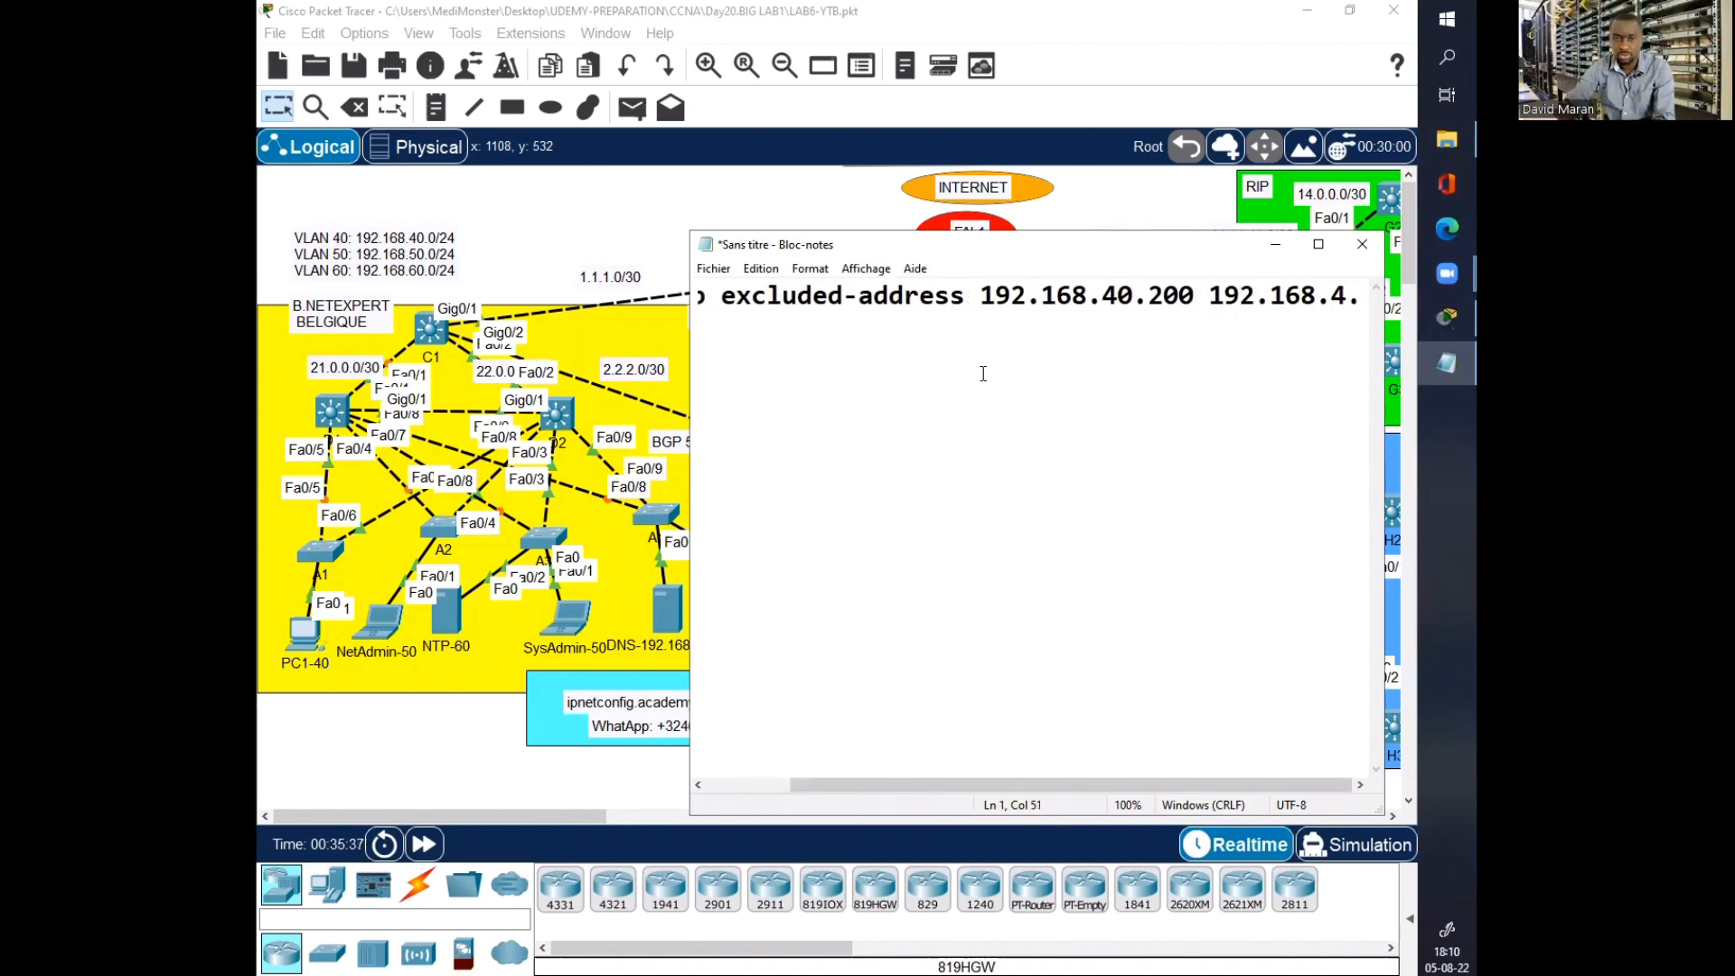
pyautogui.moveTo(689, 412); pyautogui.dragTo(448, 412)
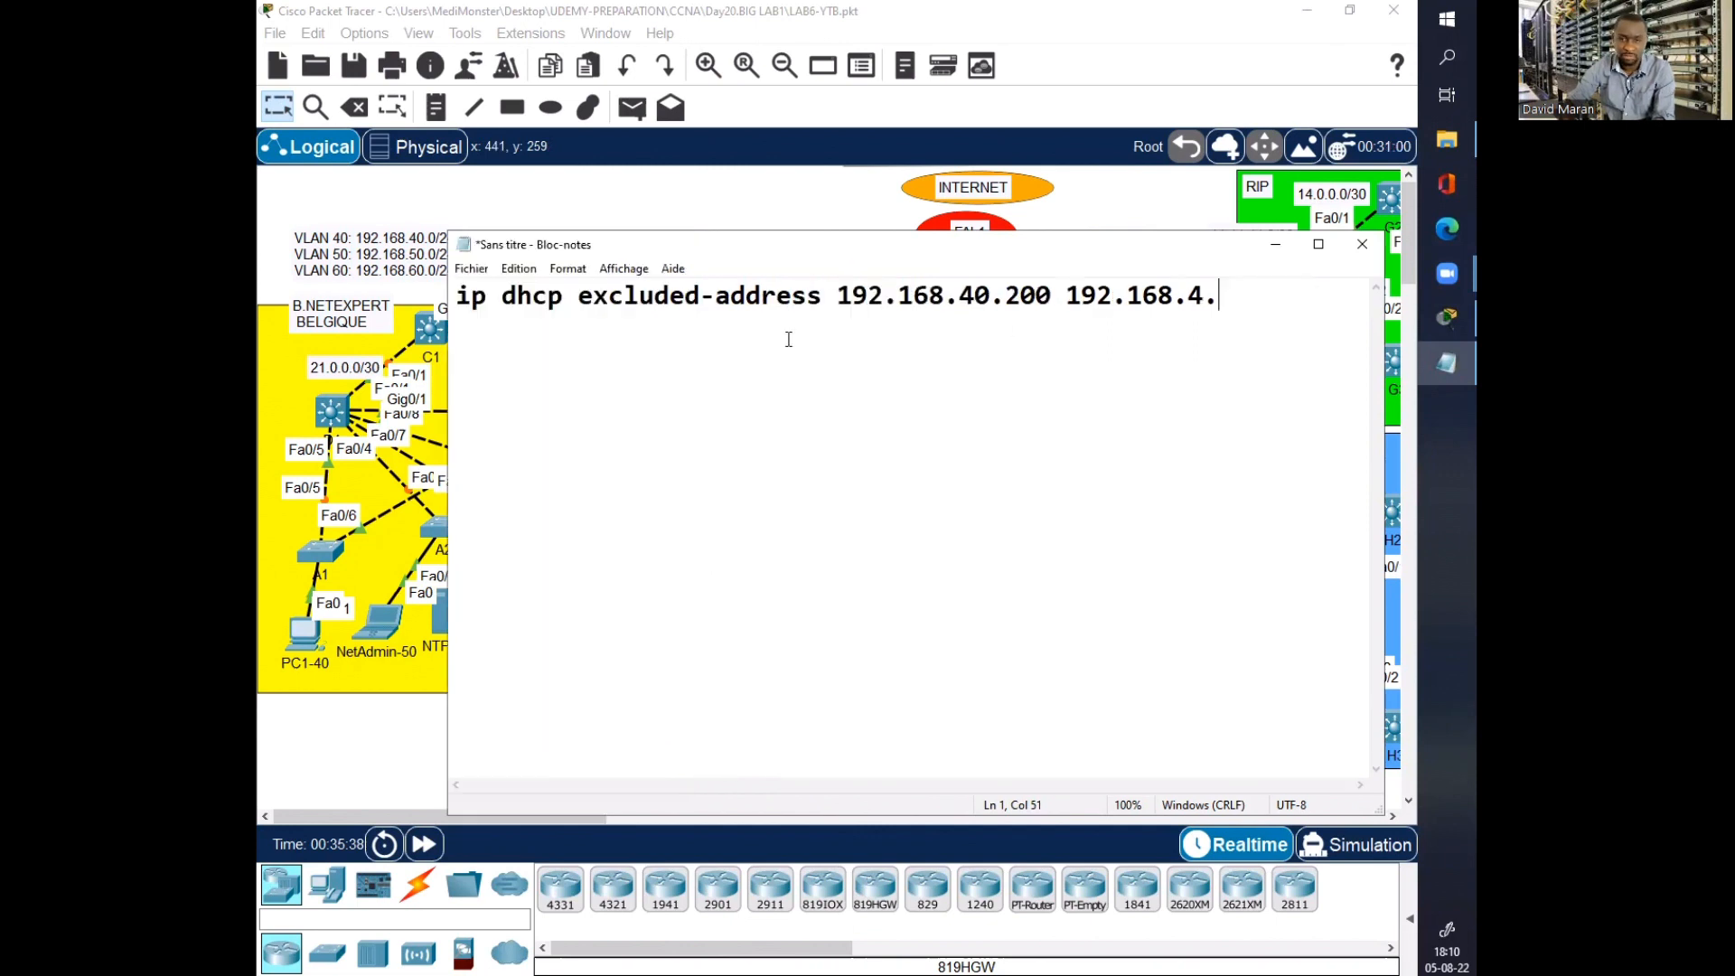
pyautogui.press('BackSpace')
pyautogui.write('0')
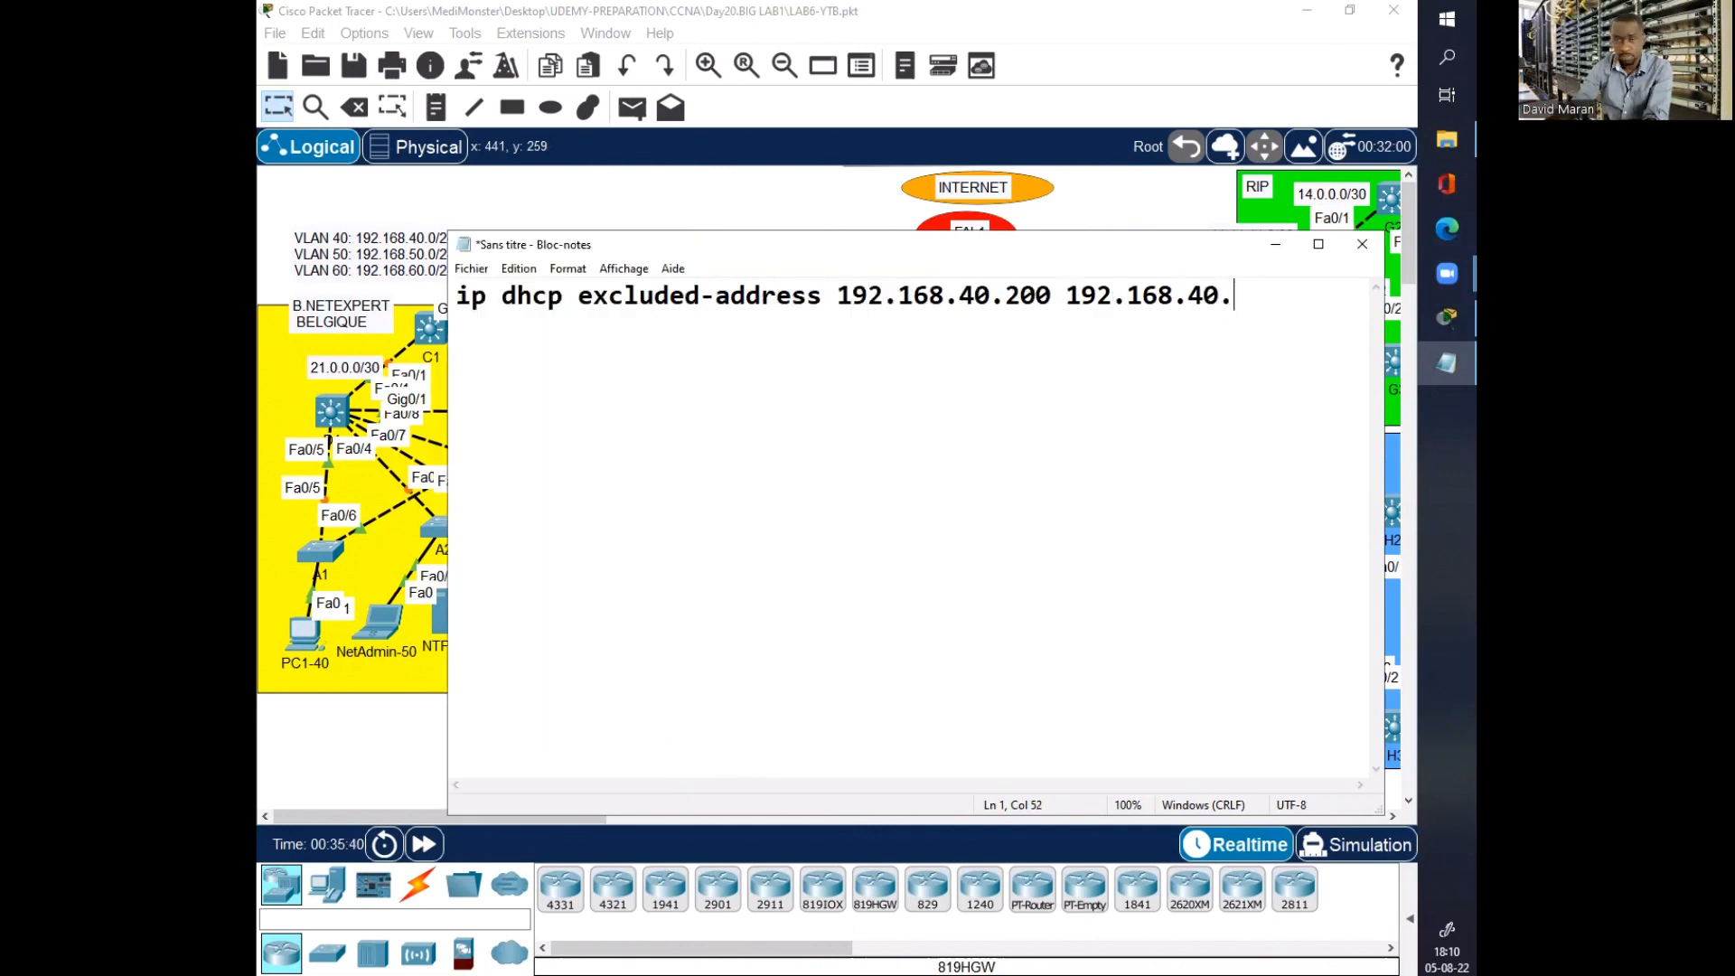
pyautogui.write('.254')
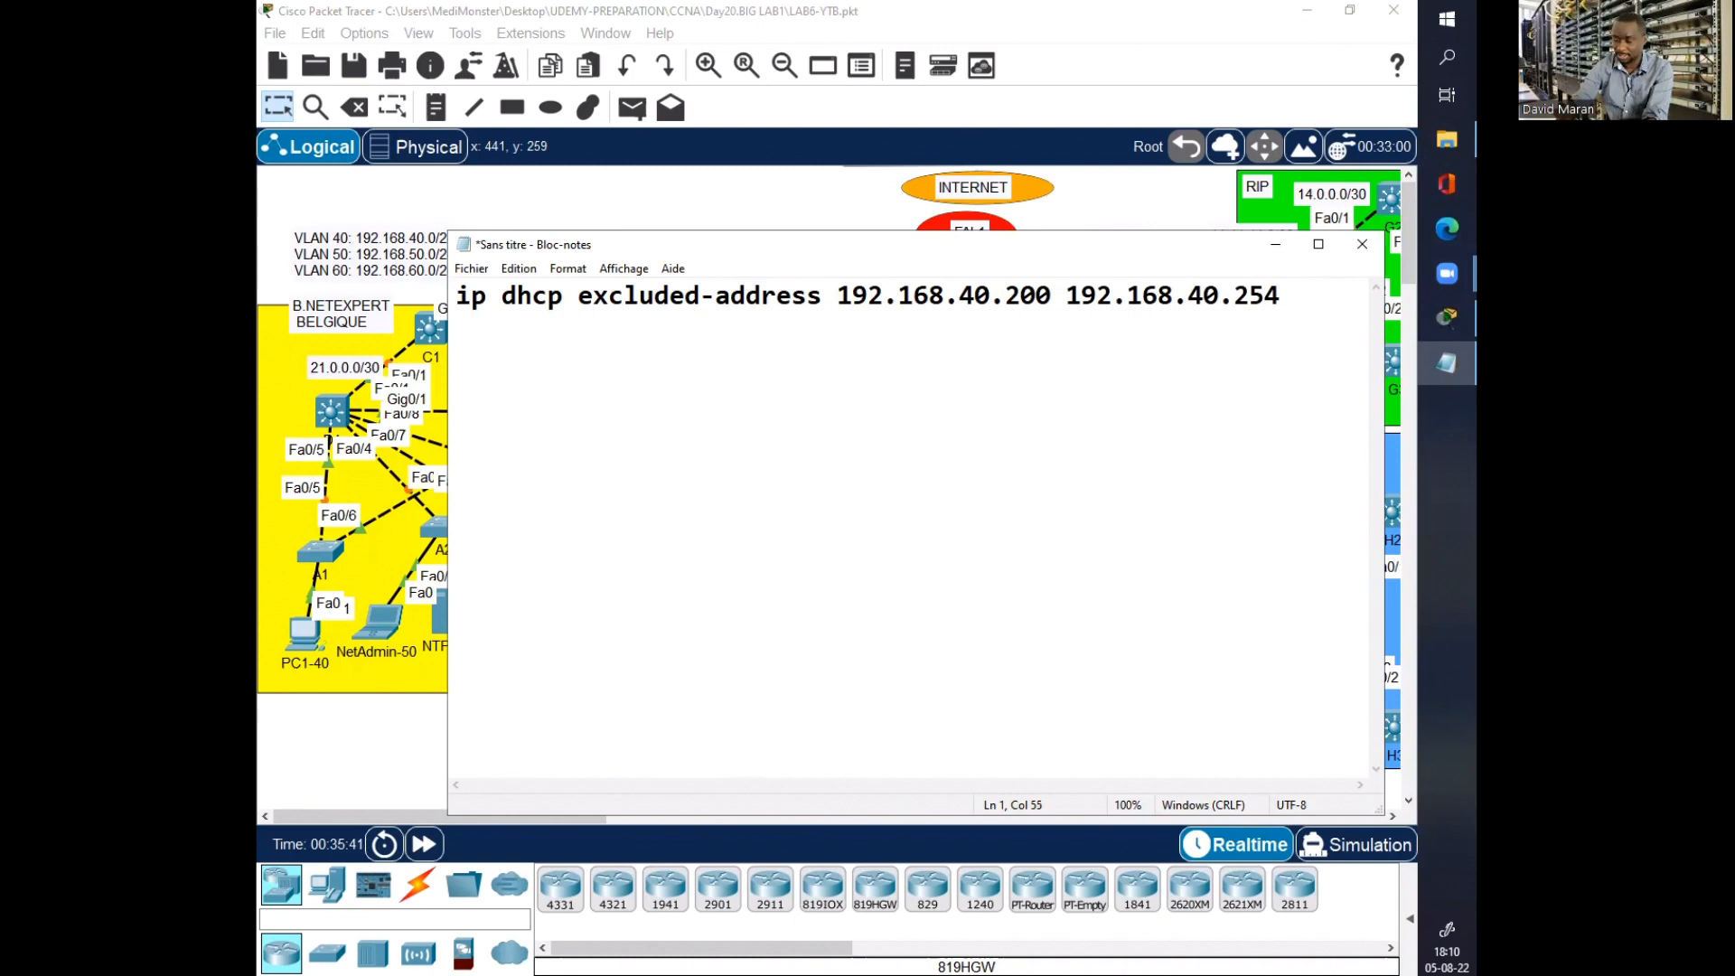
# Step: Duplicate the VLAN 40 exclusion line below it and change the copy's range to 192.168.50.200 192.168.50.254
pyautogui.moveTo(1281, 297); pyautogui.dragTo(460, 296)
pyautogui.hotkey('ctrl', 'c')
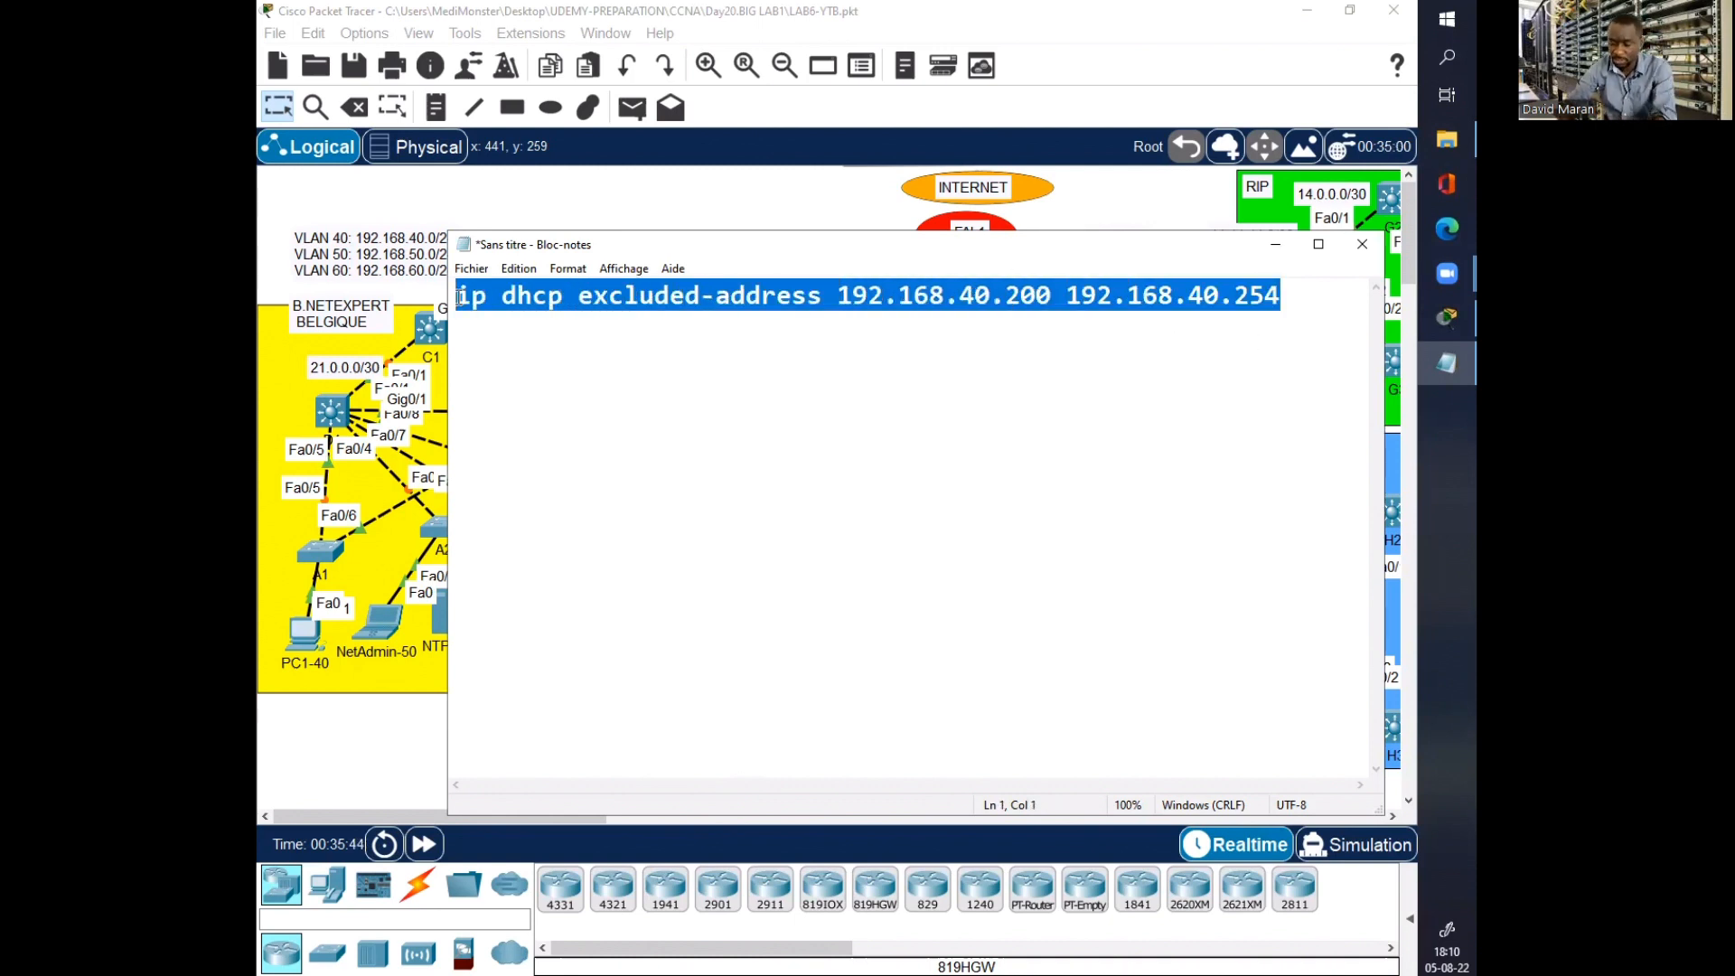
pyautogui.click(1299, 306)
pyautogui.press('Return')
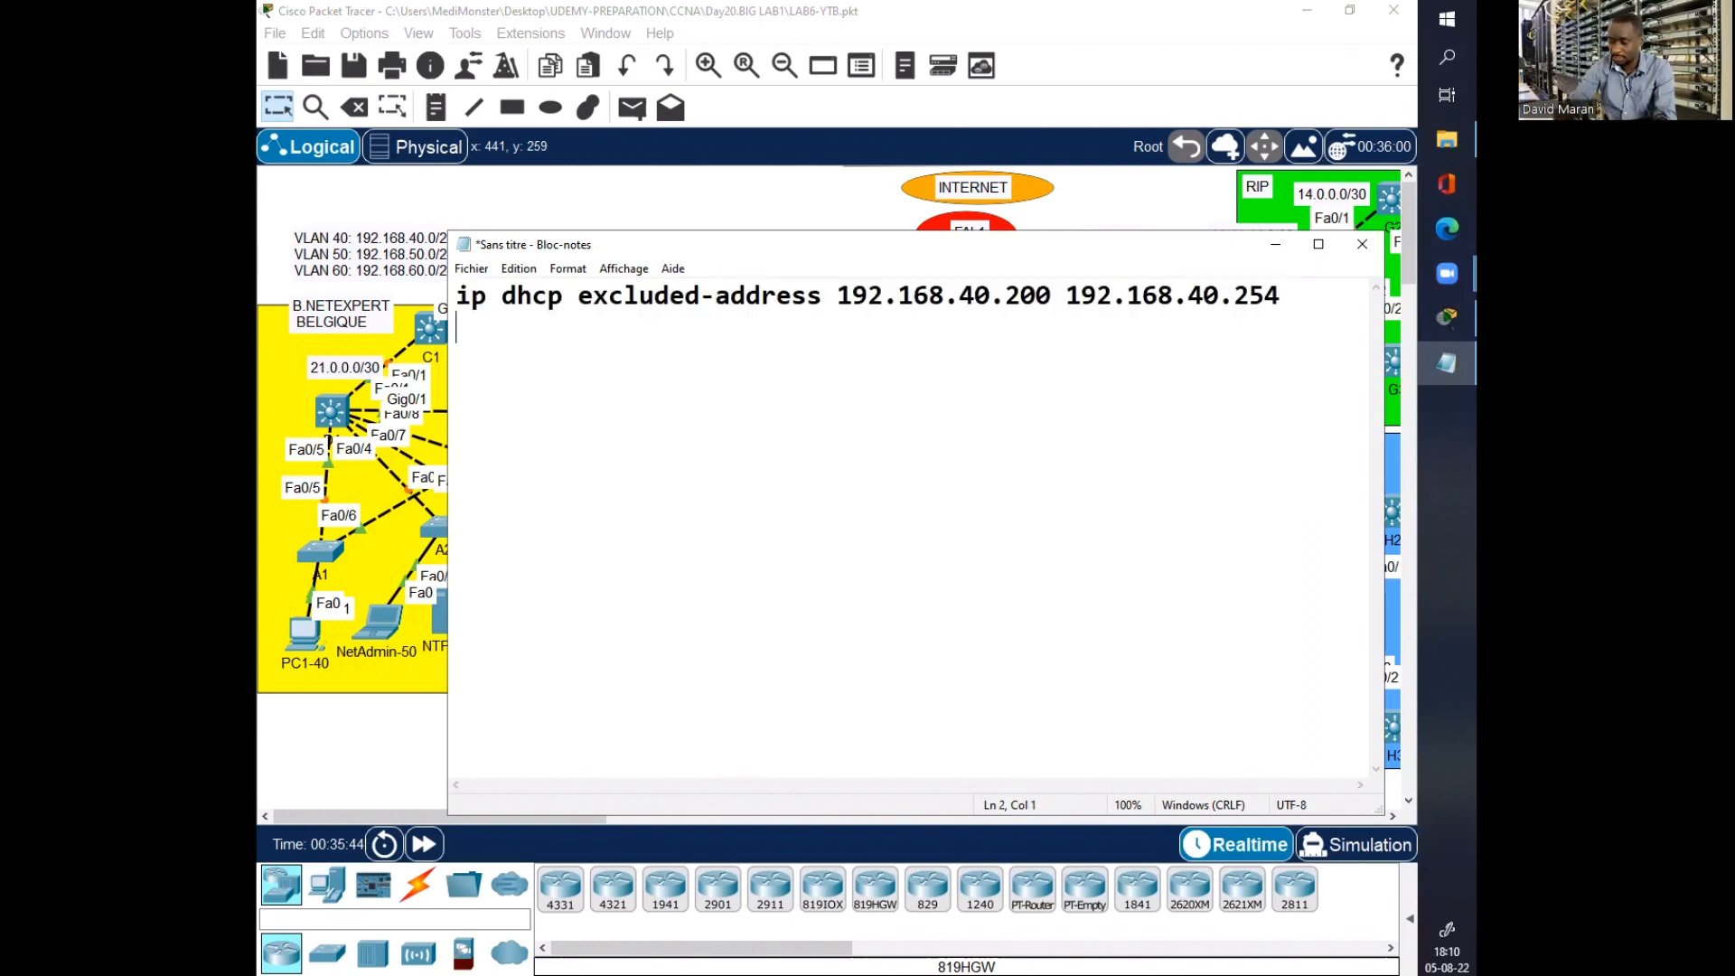
pyautogui.hotkey('ctrl', 'v')
pyautogui.click(1207, 327)
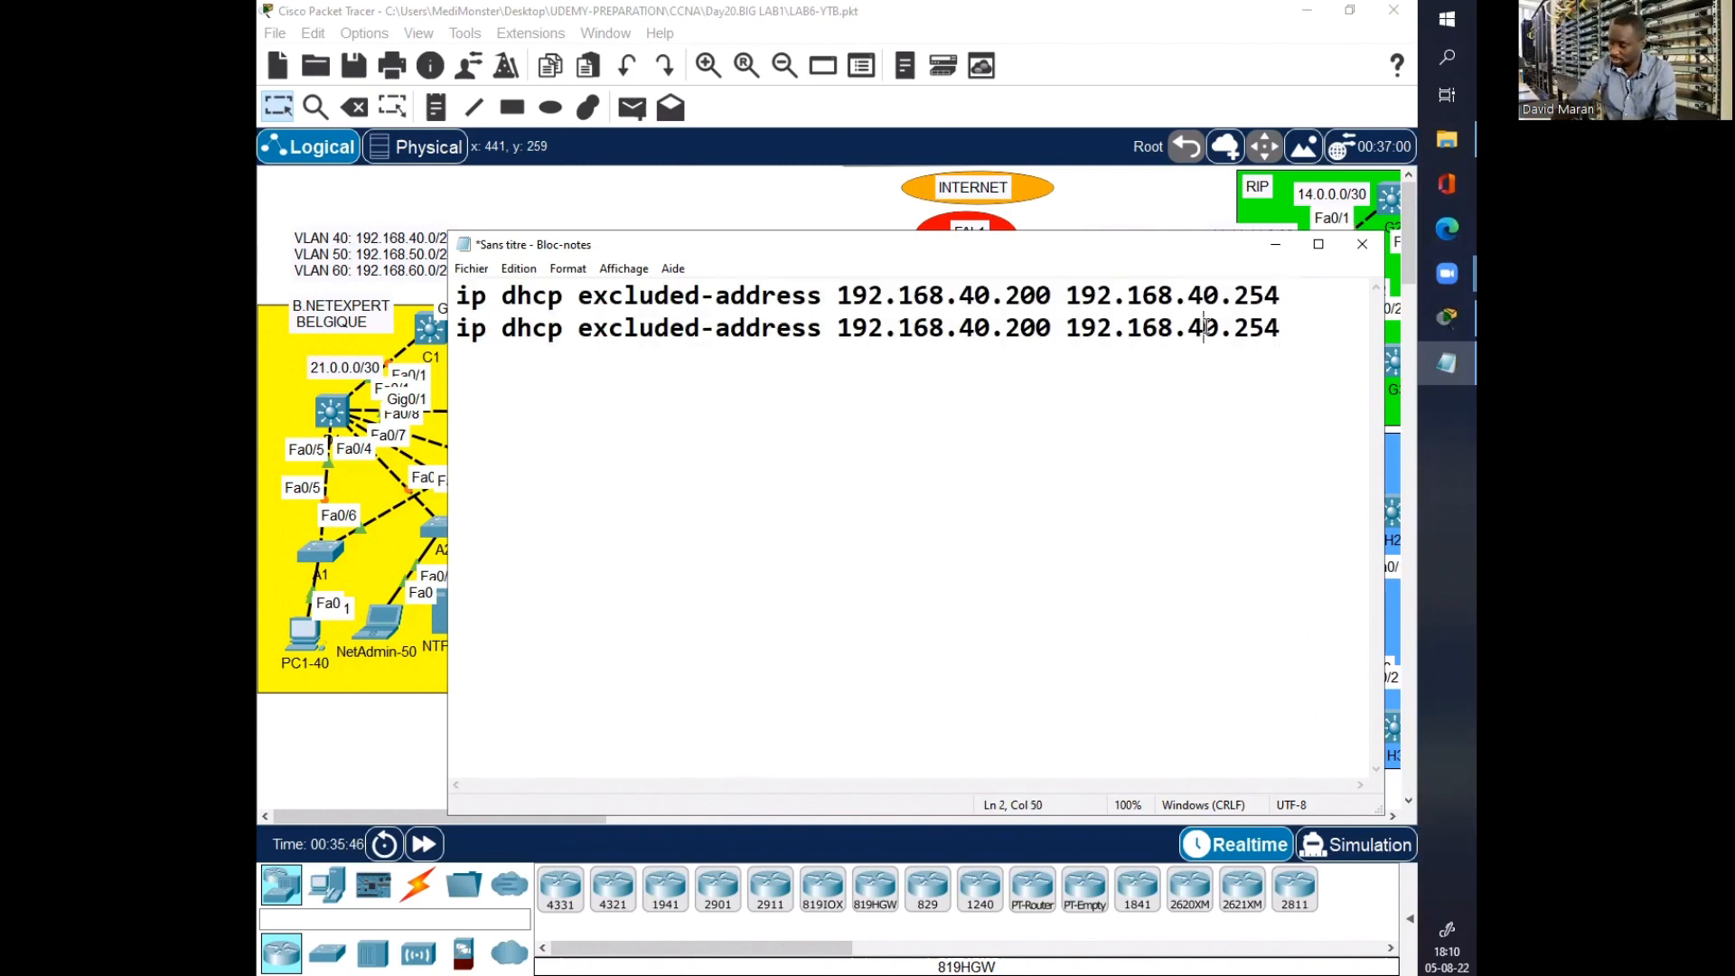
pyautogui.press('BackSpace')
pyautogui.write('5')
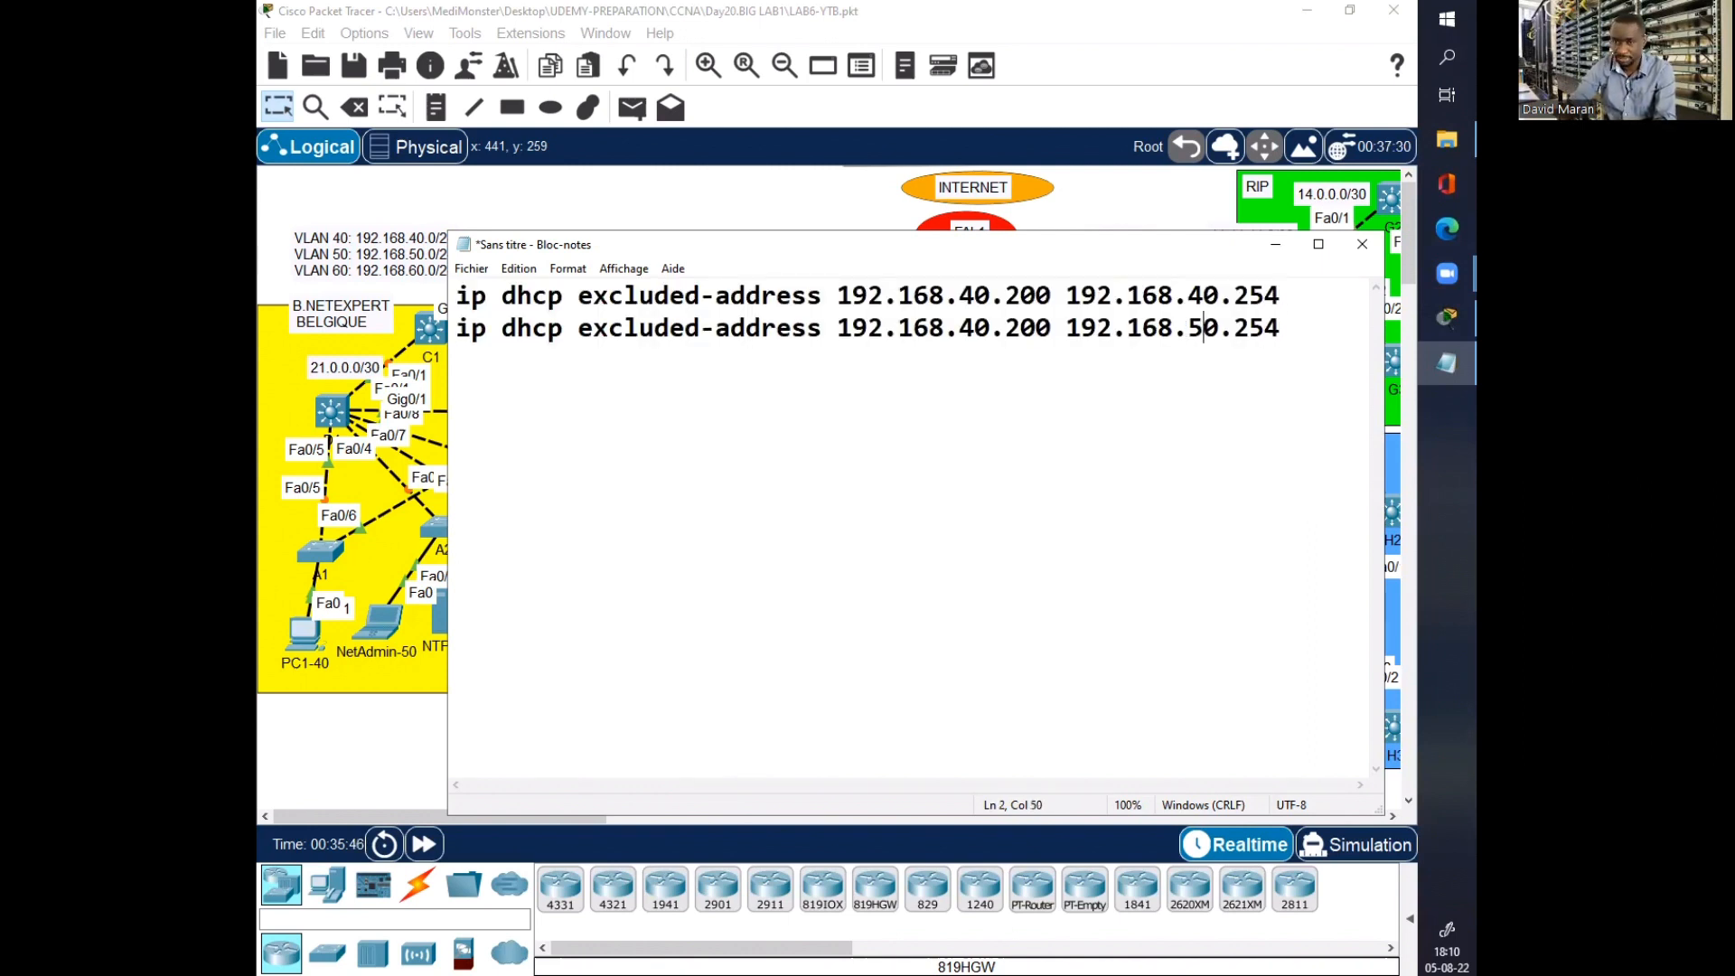
pyautogui.click(972, 327)
pyautogui.press('BackSpace')
pyautogui.write('5')
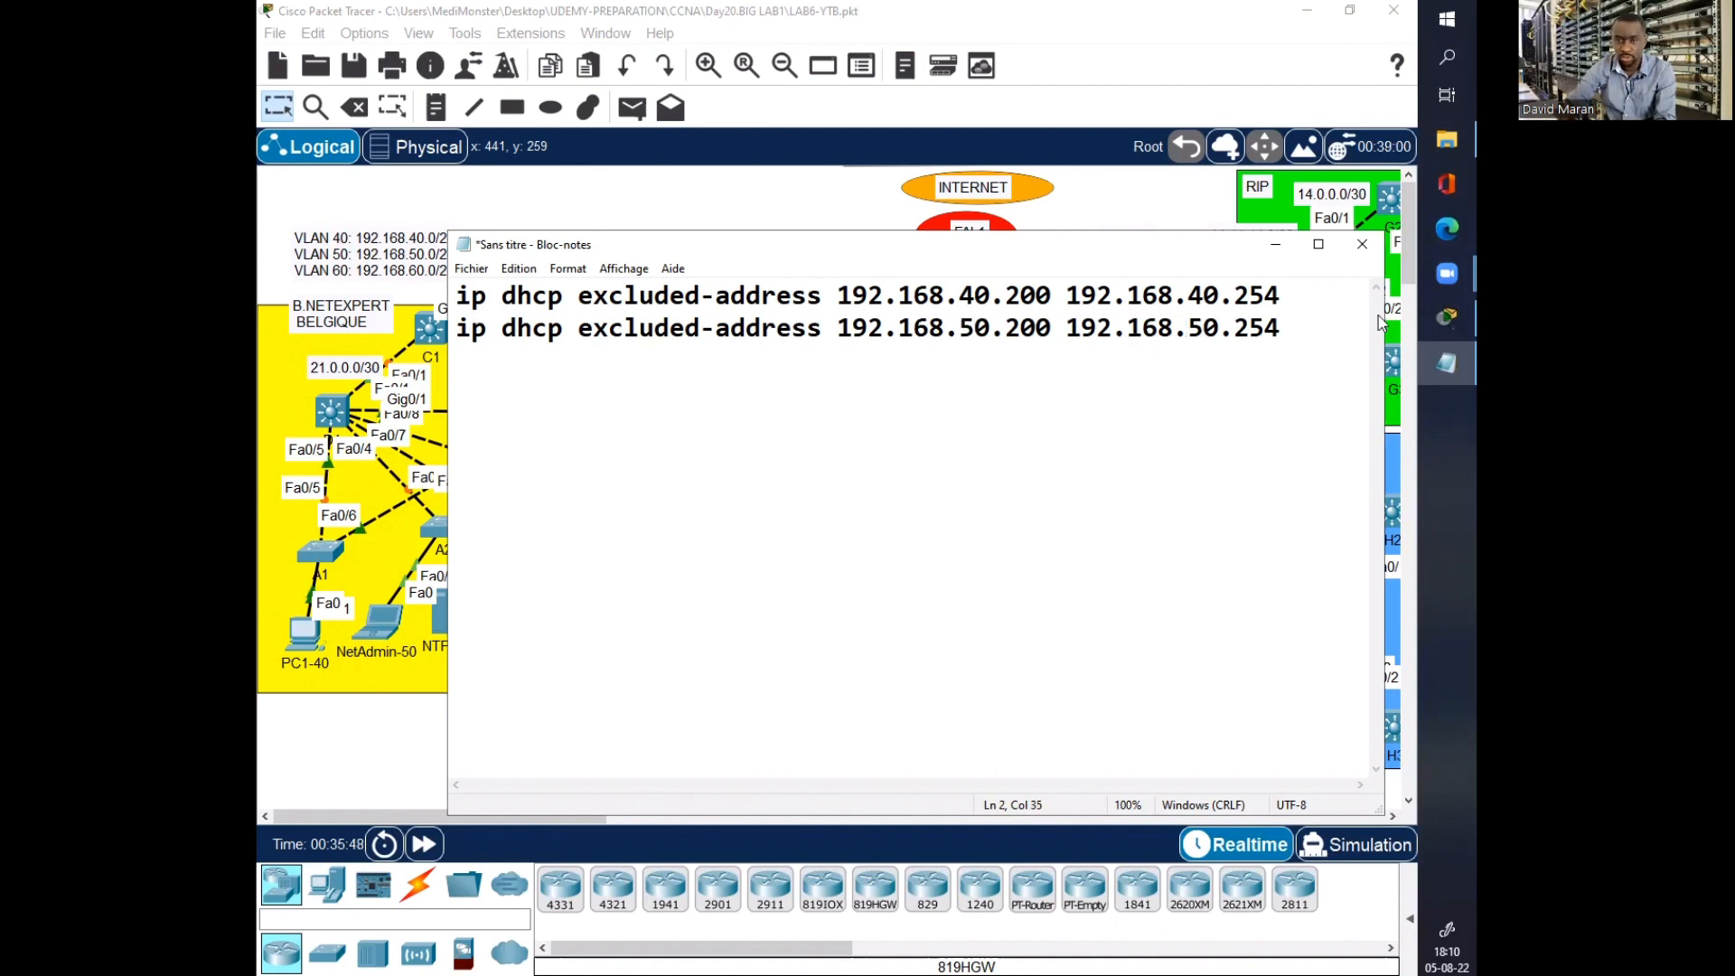
# Step: Paste a third exclusion line and change its range to 192.168.60.200 192.168.60.254
pyautogui.click(1329, 329)
pyautogui.hotkey('ctrl', 'v')
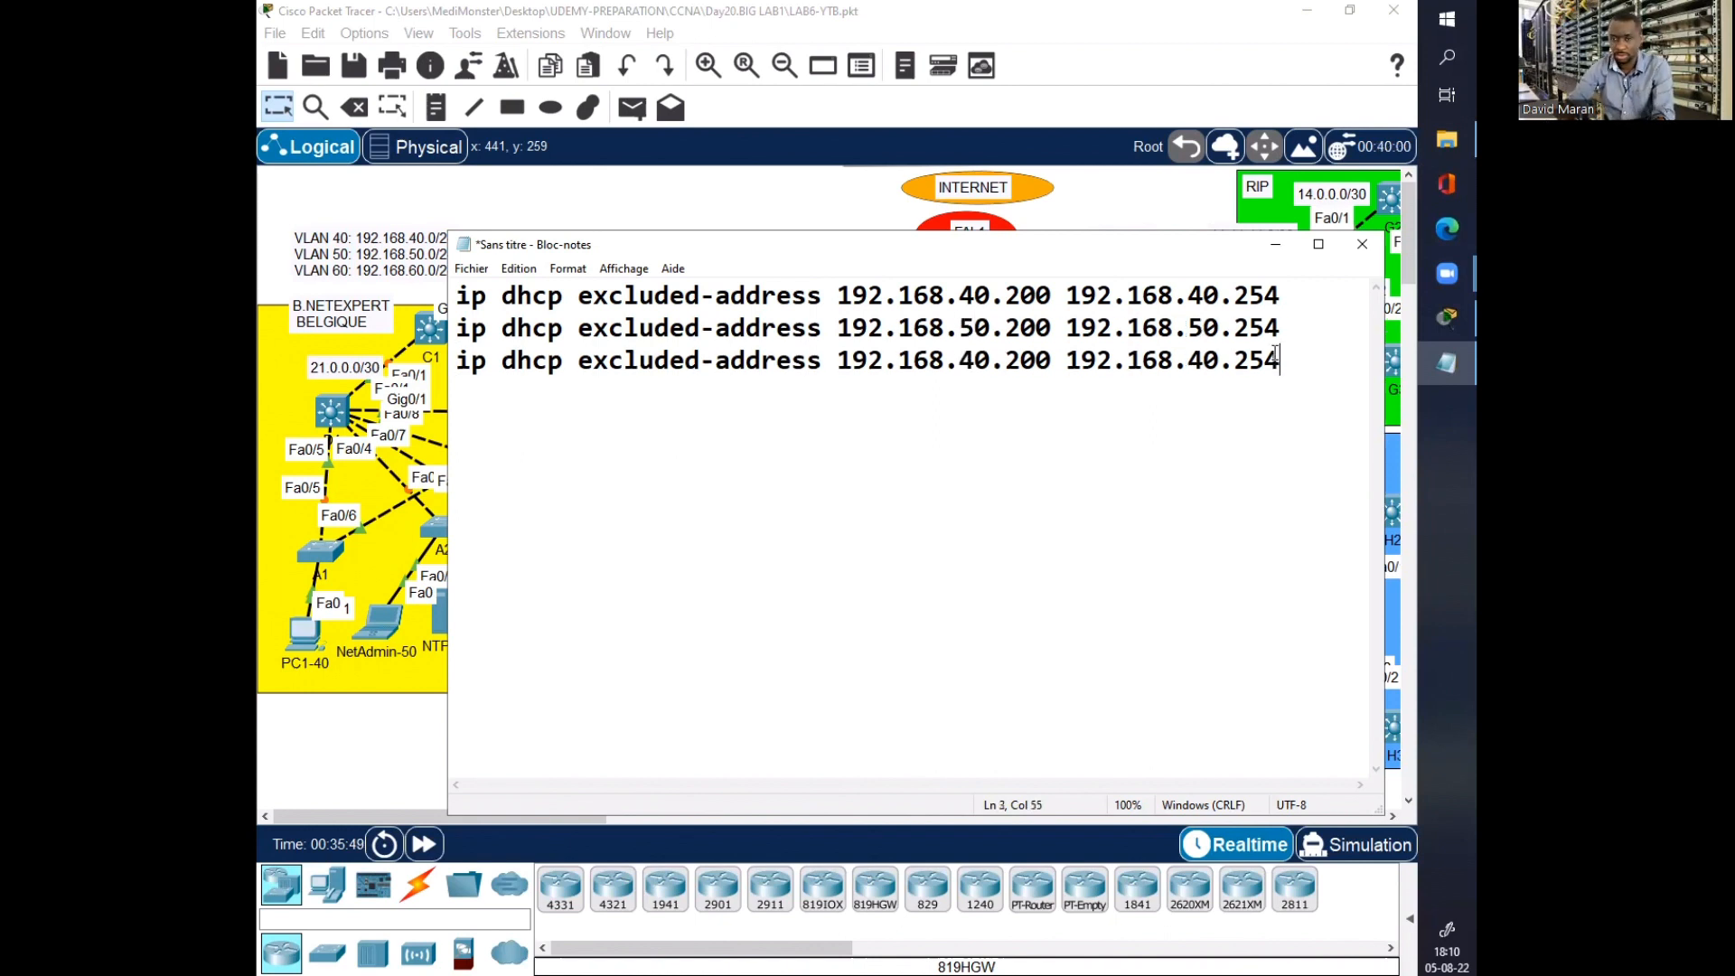
pyautogui.click(1204, 361)
pyautogui.press('BackSpace')
pyautogui.write('6')
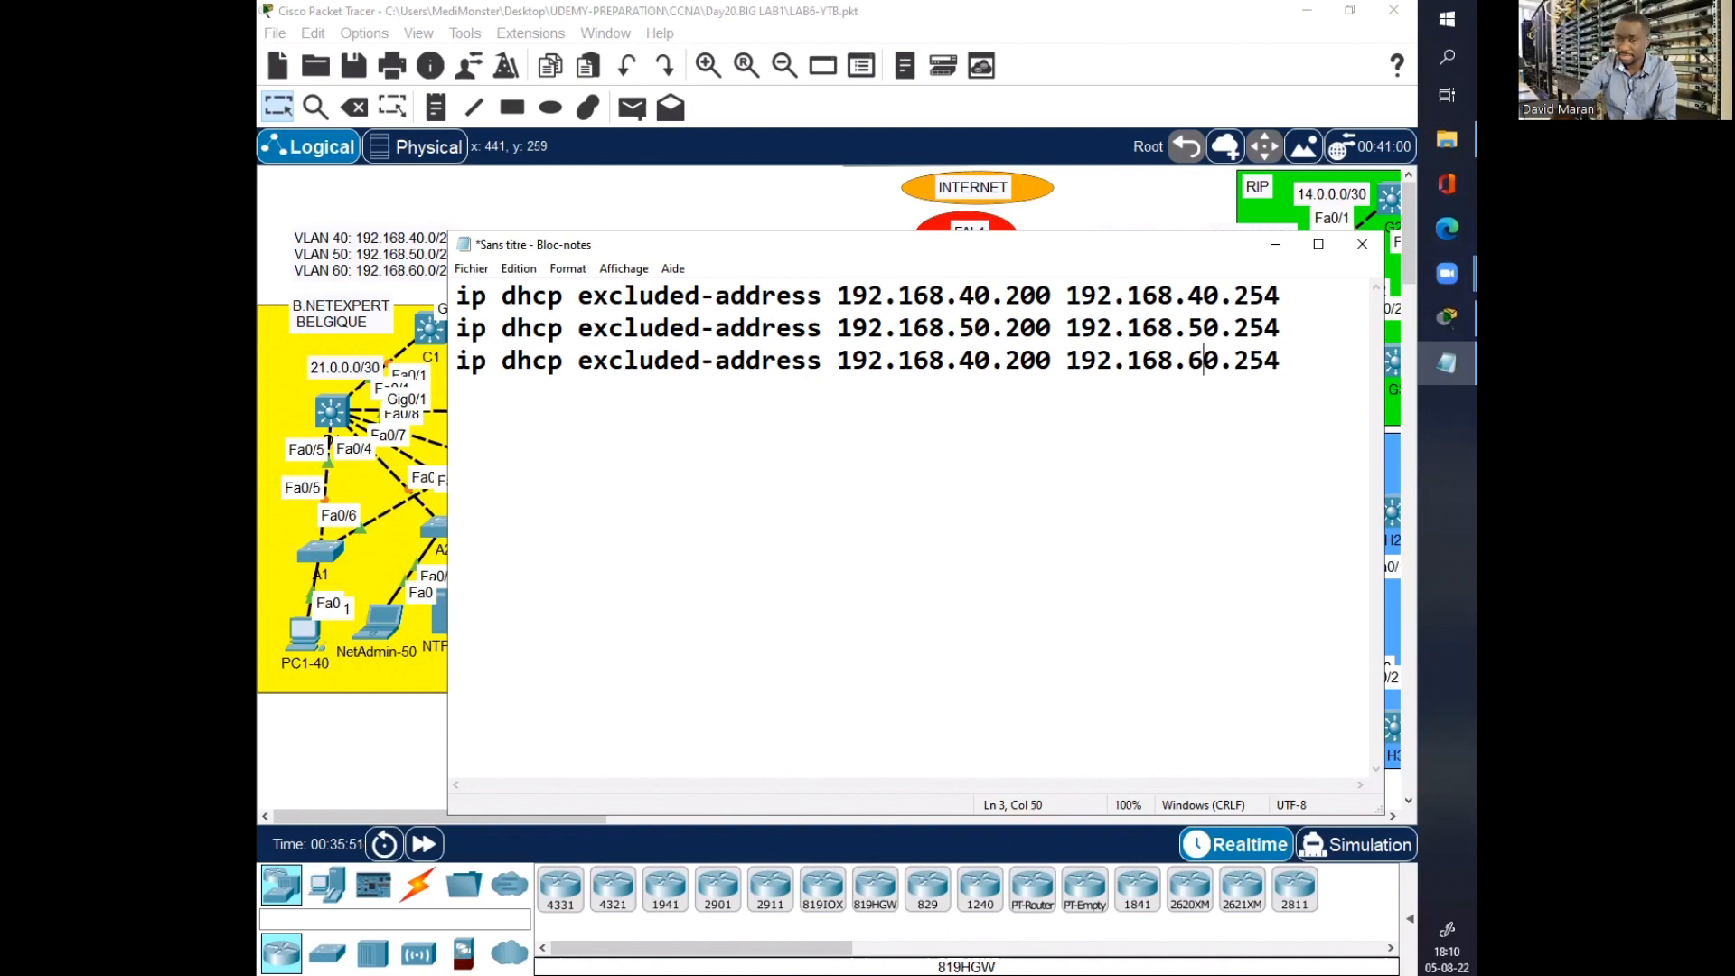
pyautogui.click(974, 358)
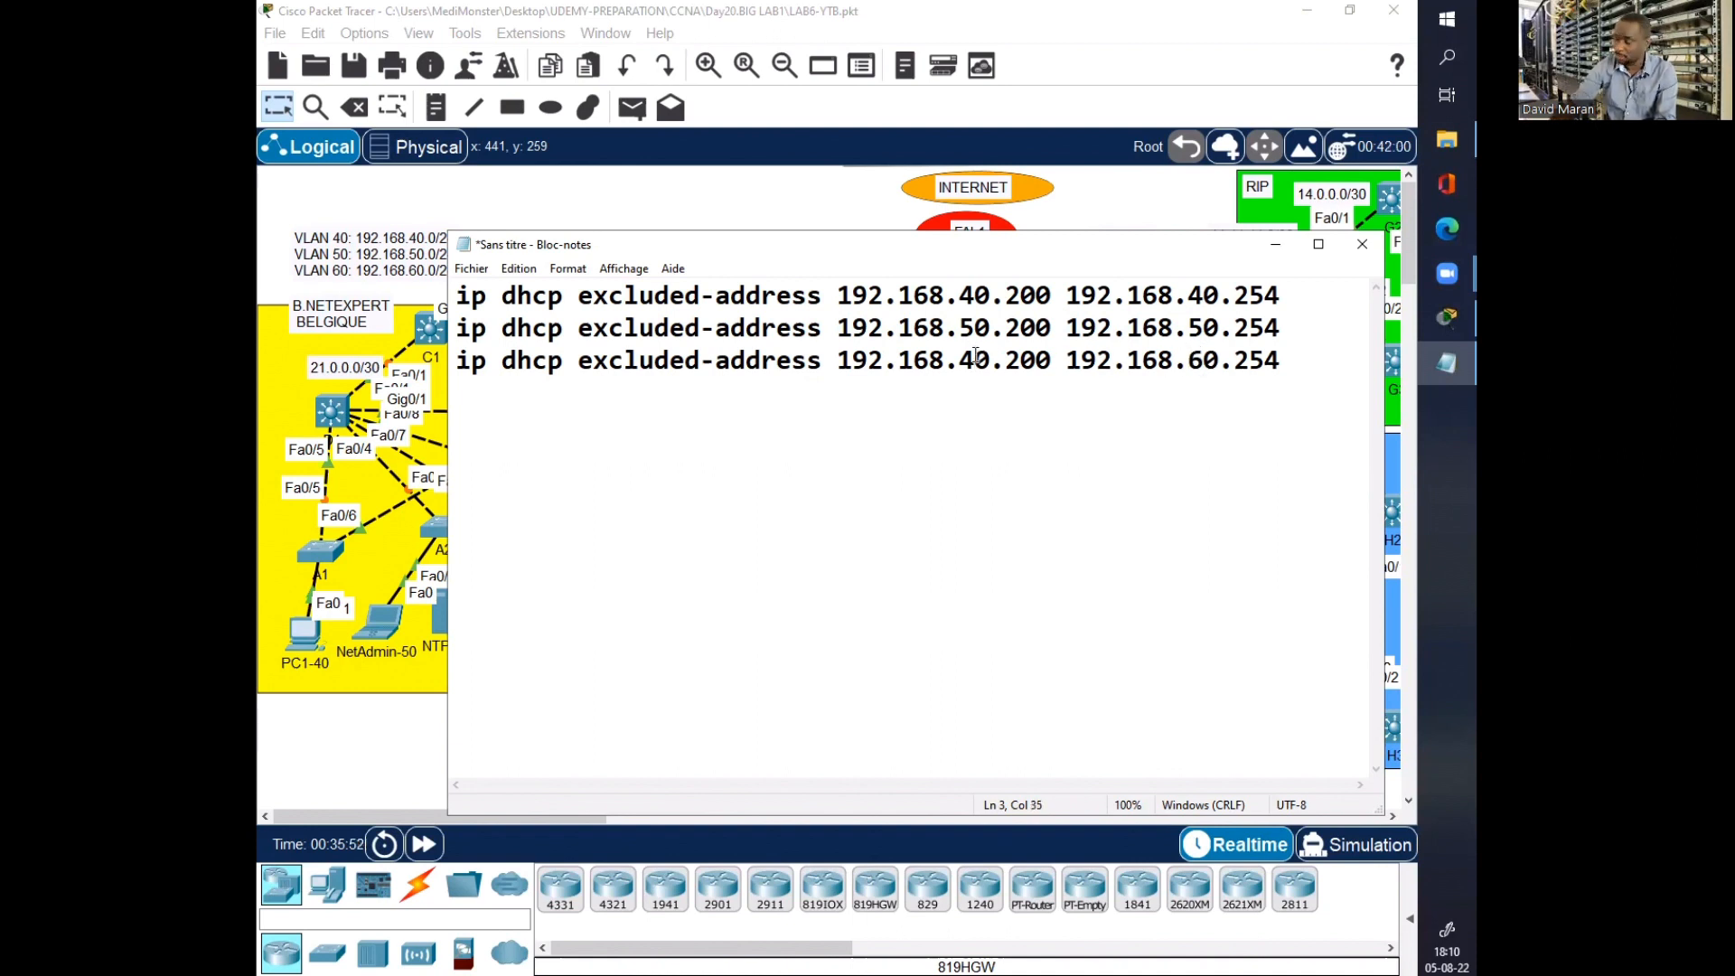
pyautogui.press('BackSpace')
pyautogui.write('6')
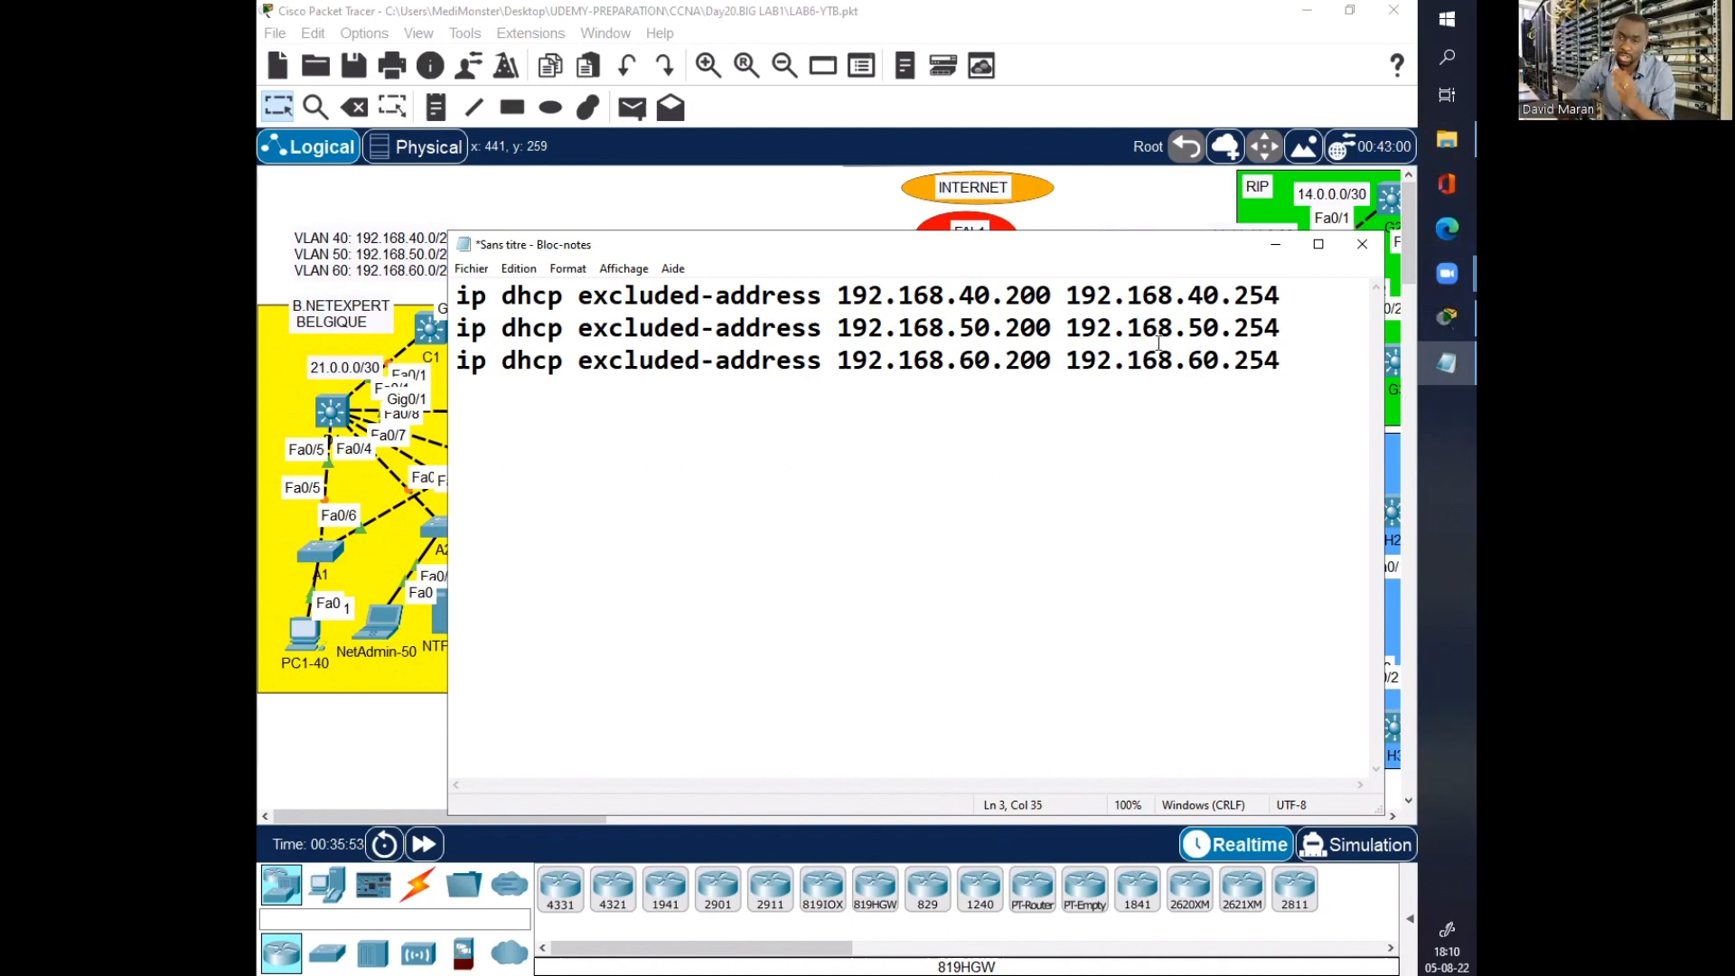
# Step: Write "ip dhcp pool" below the three exclusion lines and insert an empty line above it
pyautogui.click(1302, 368)
pyautogui.press('Return')
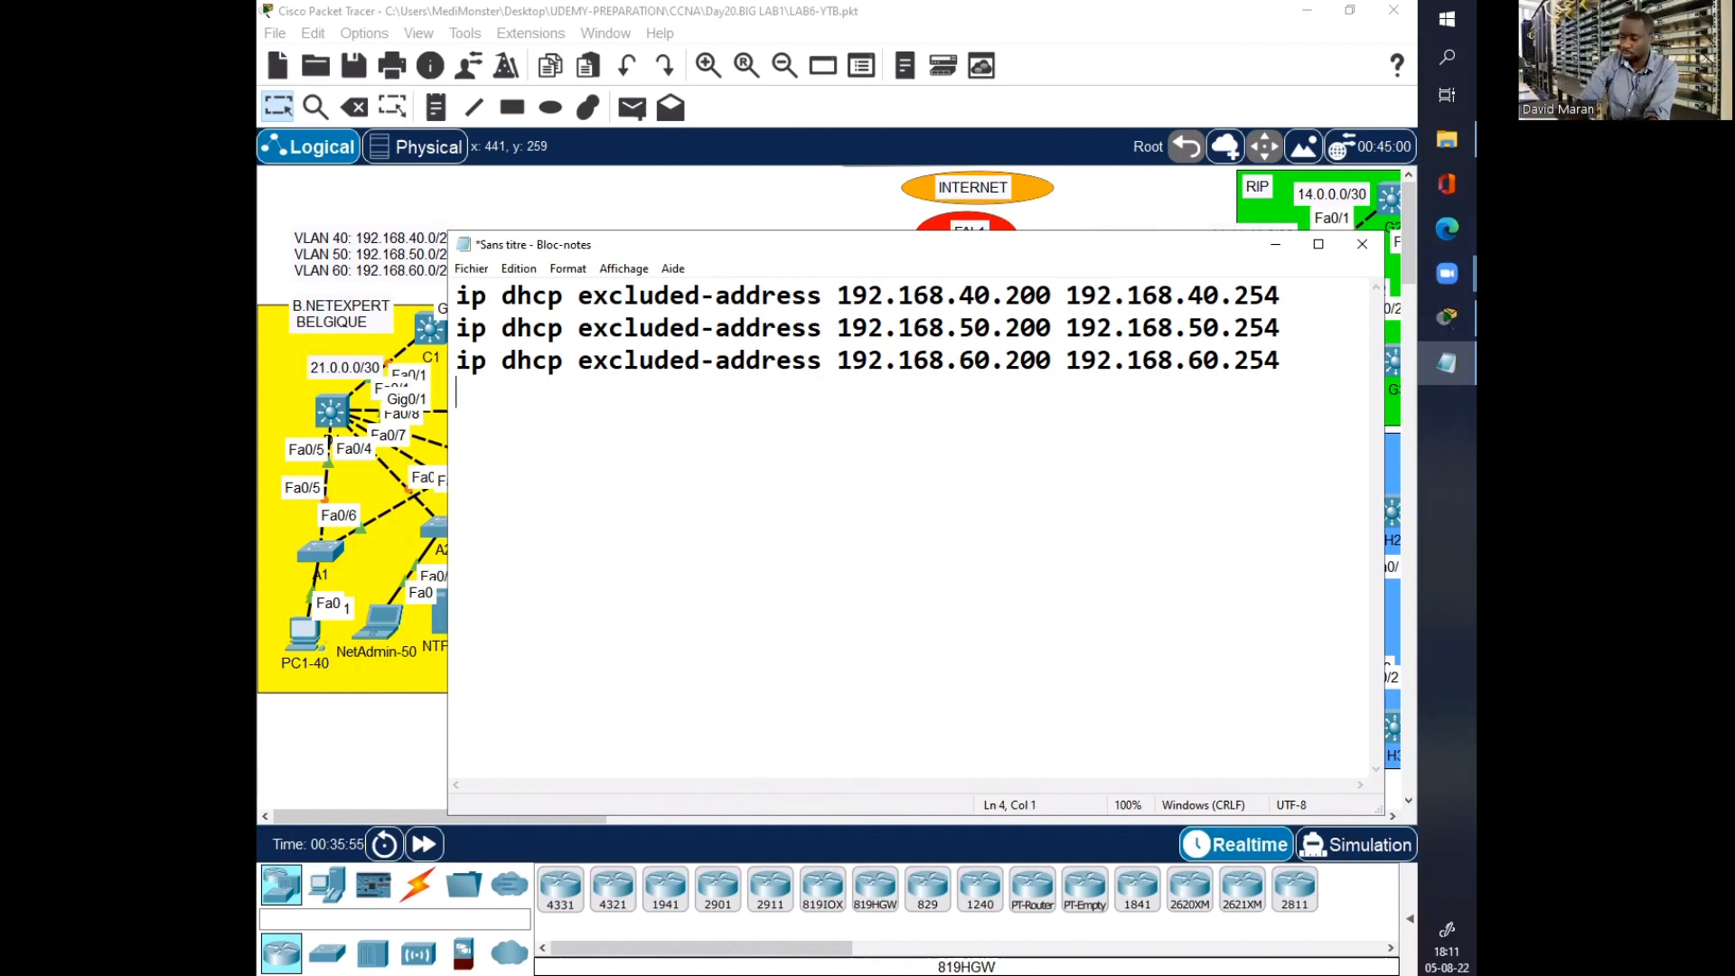
pyautogui.write('ip ')
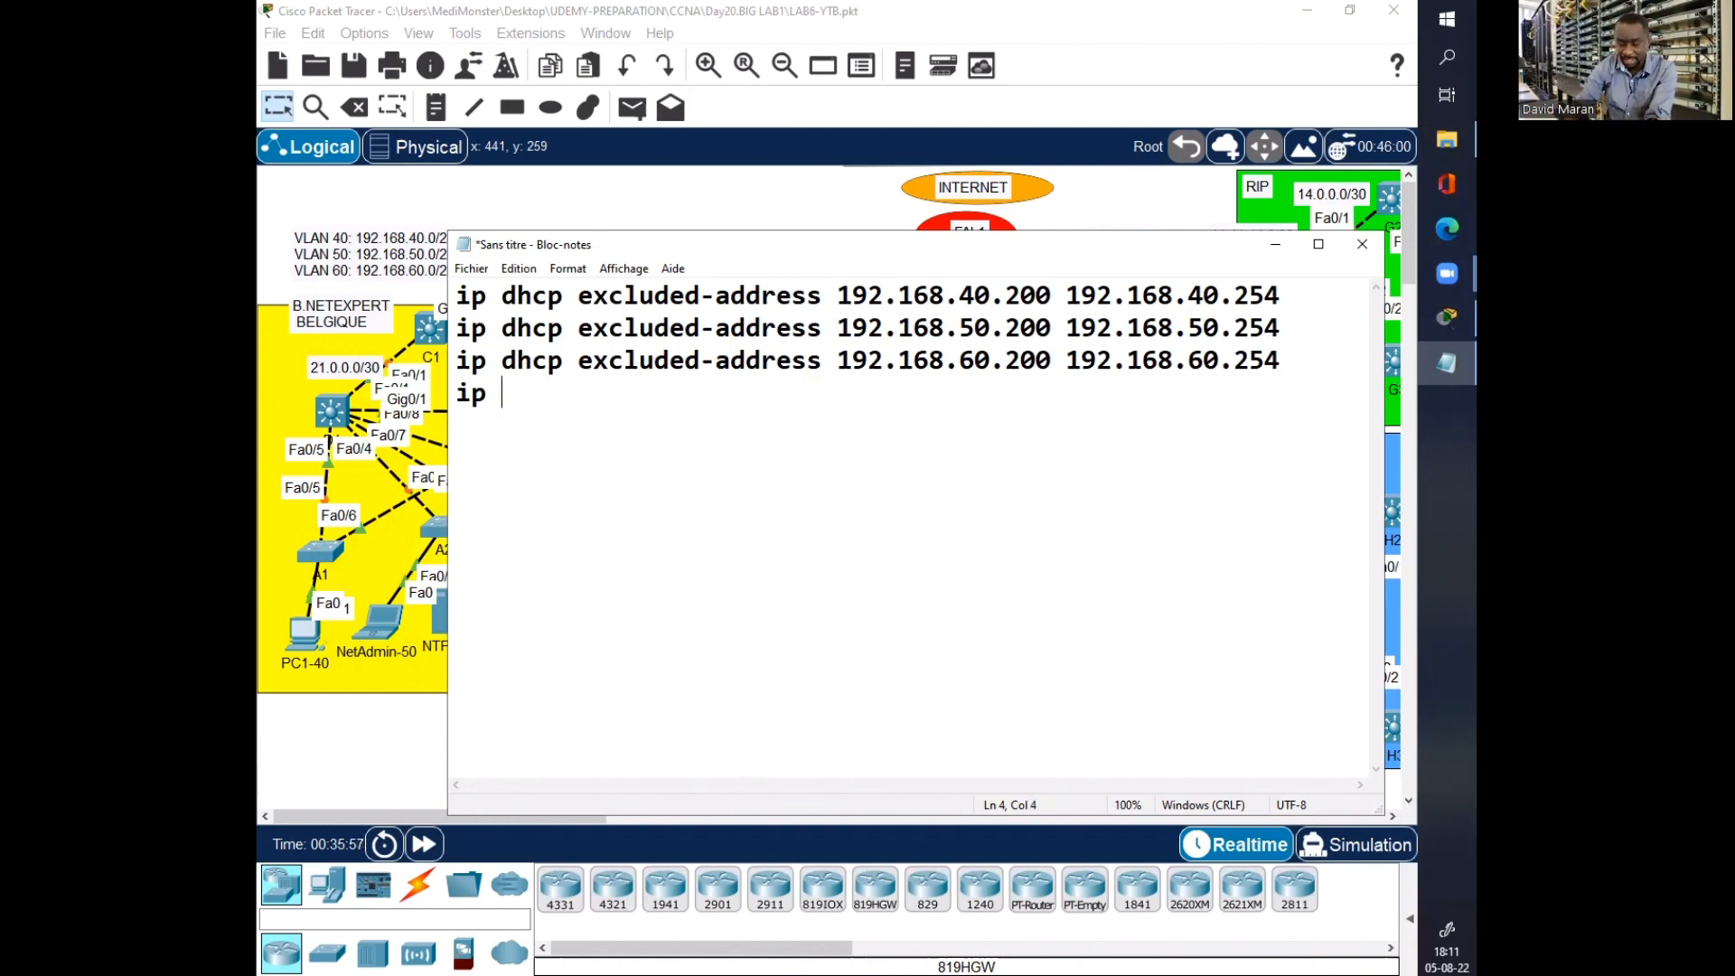
pyautogui.write('dhcp')
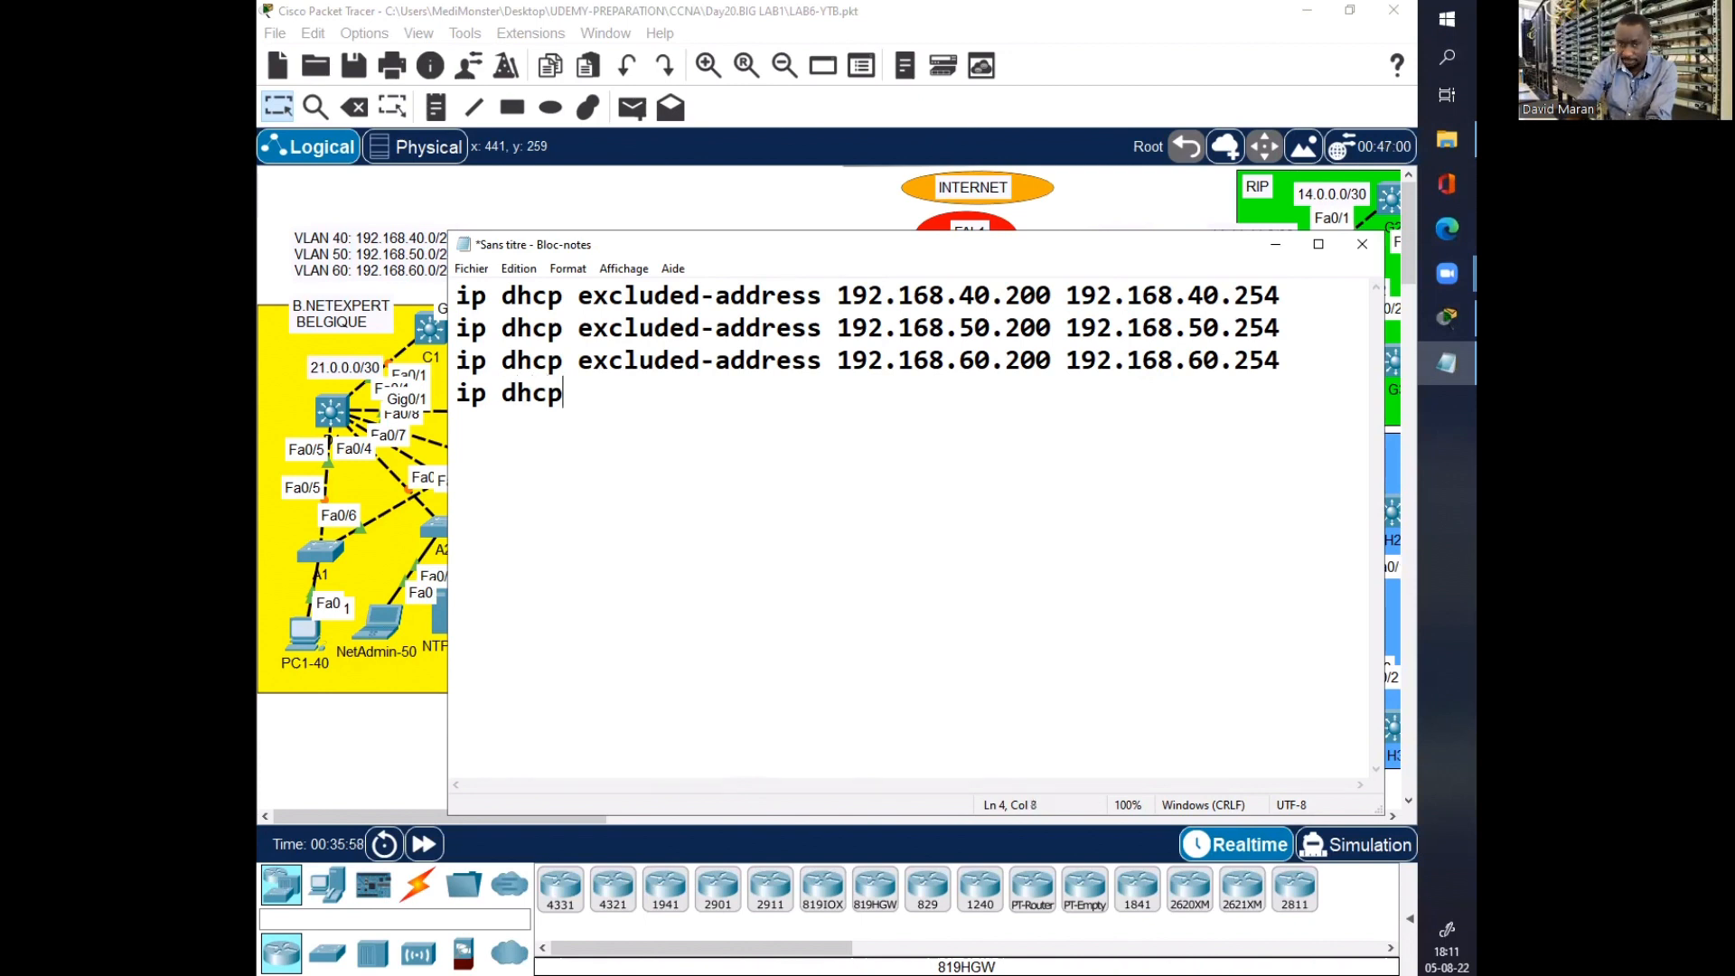
pyautogui.write(' pool')
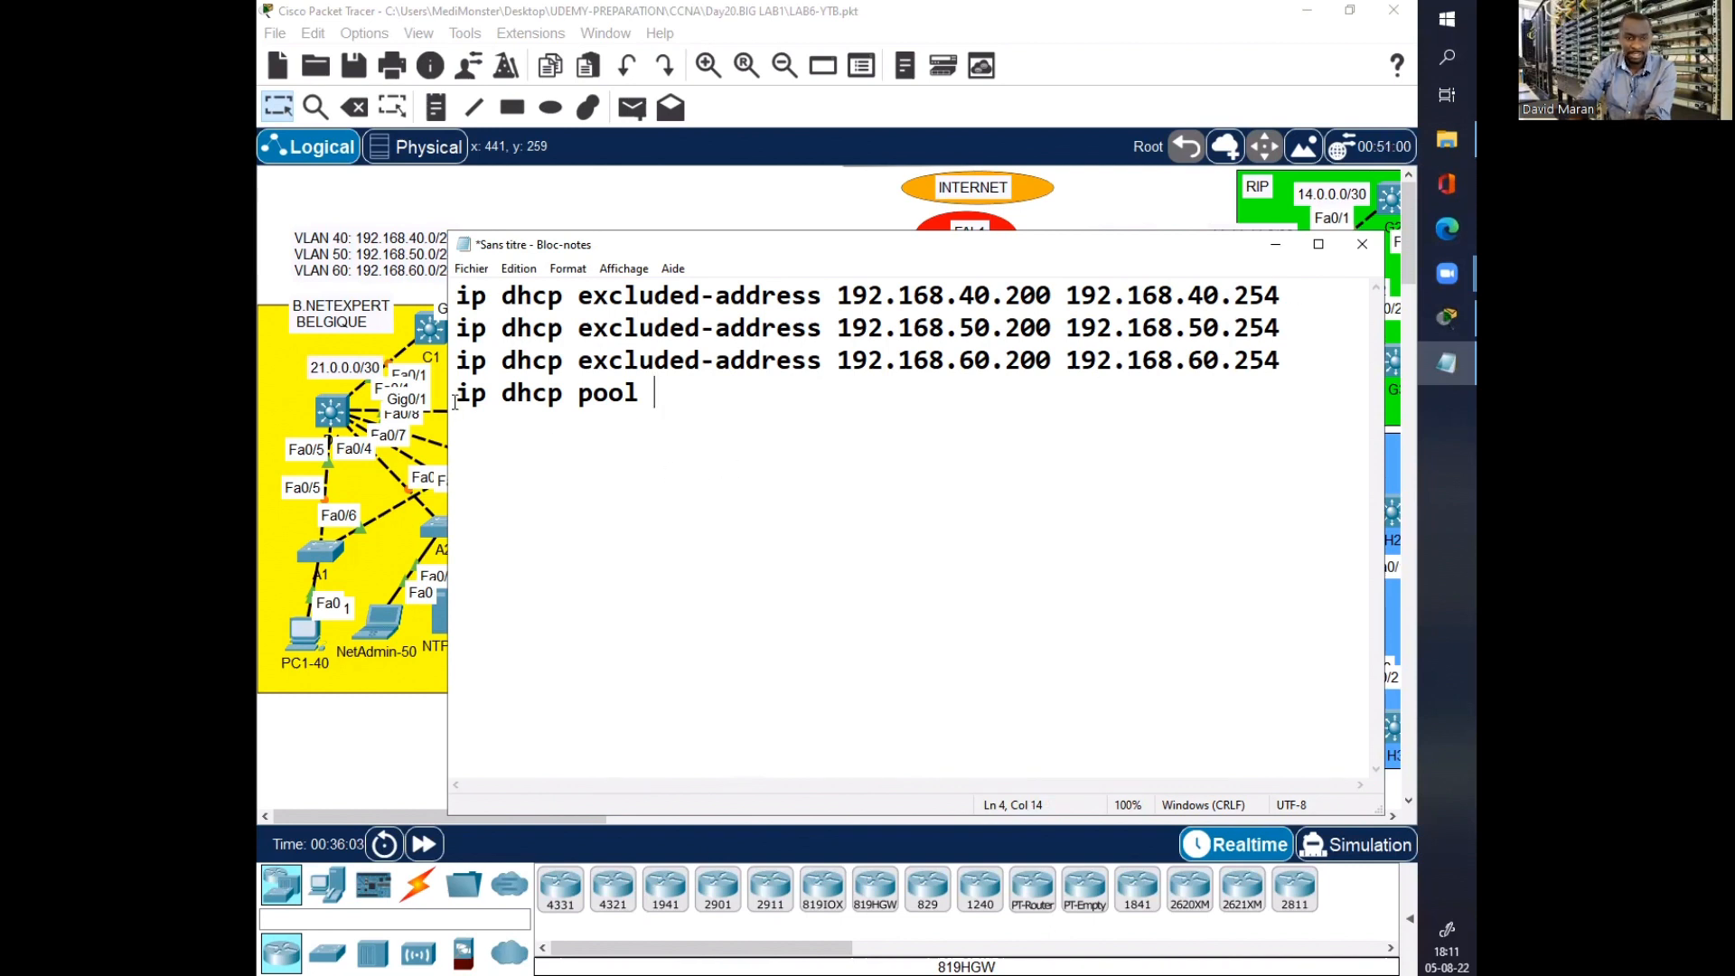
pyautogui.press('Return')
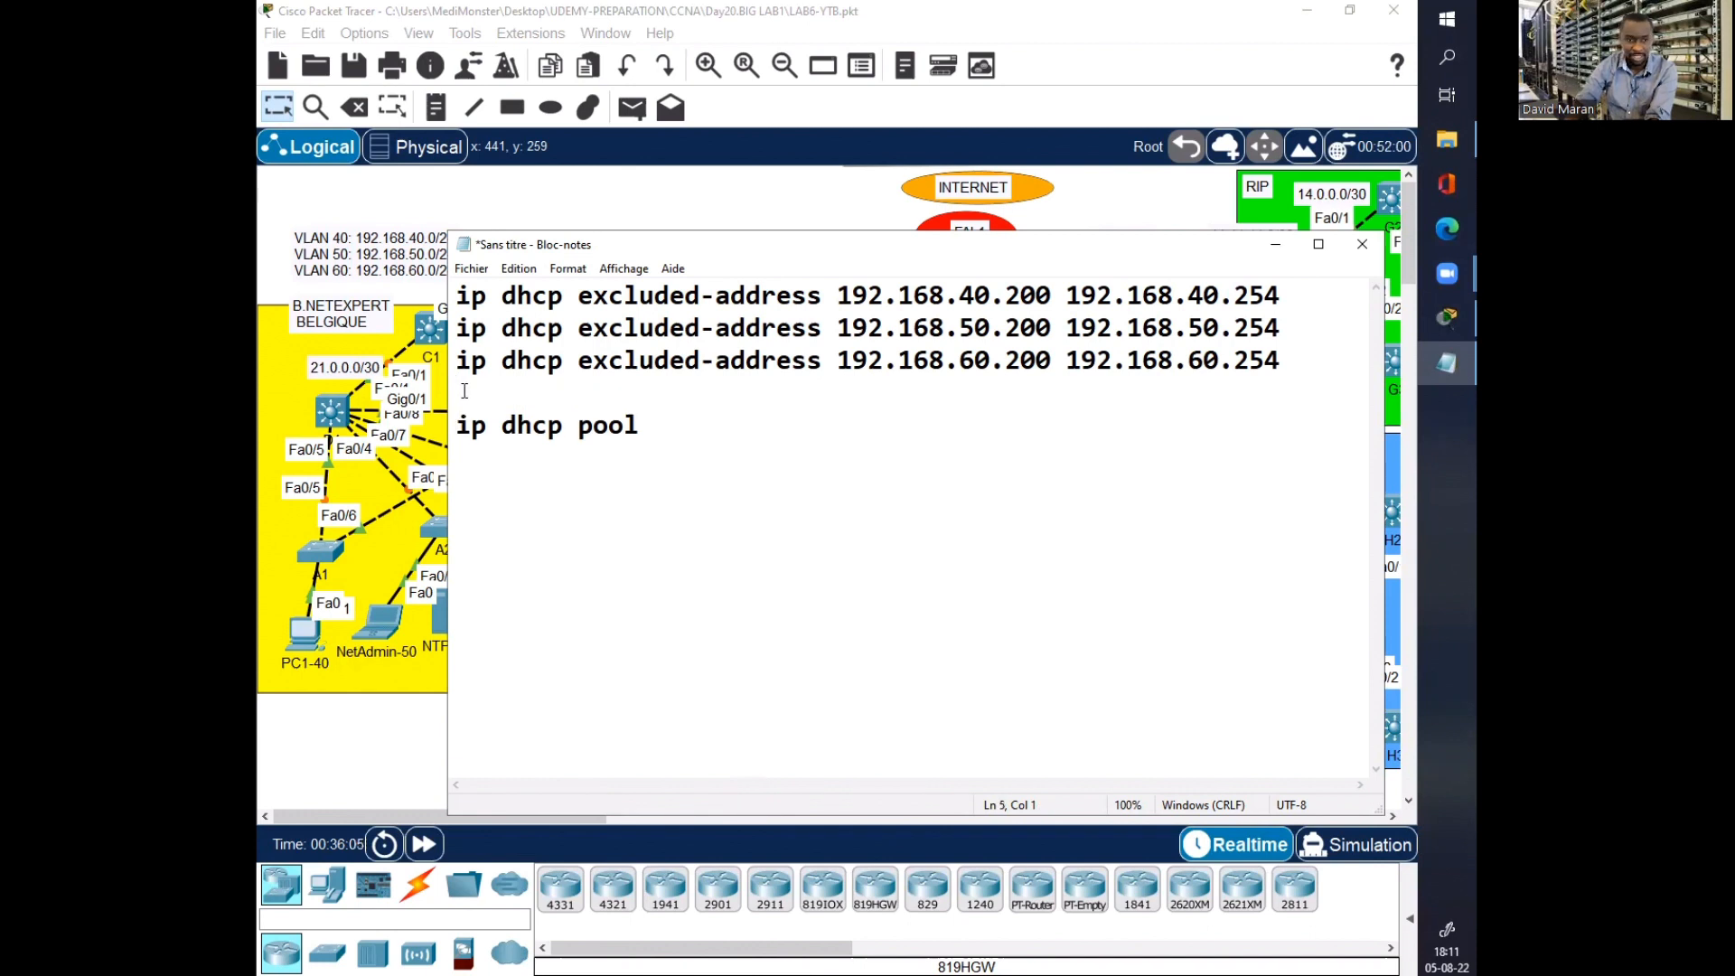
pyautogui.write('exit')
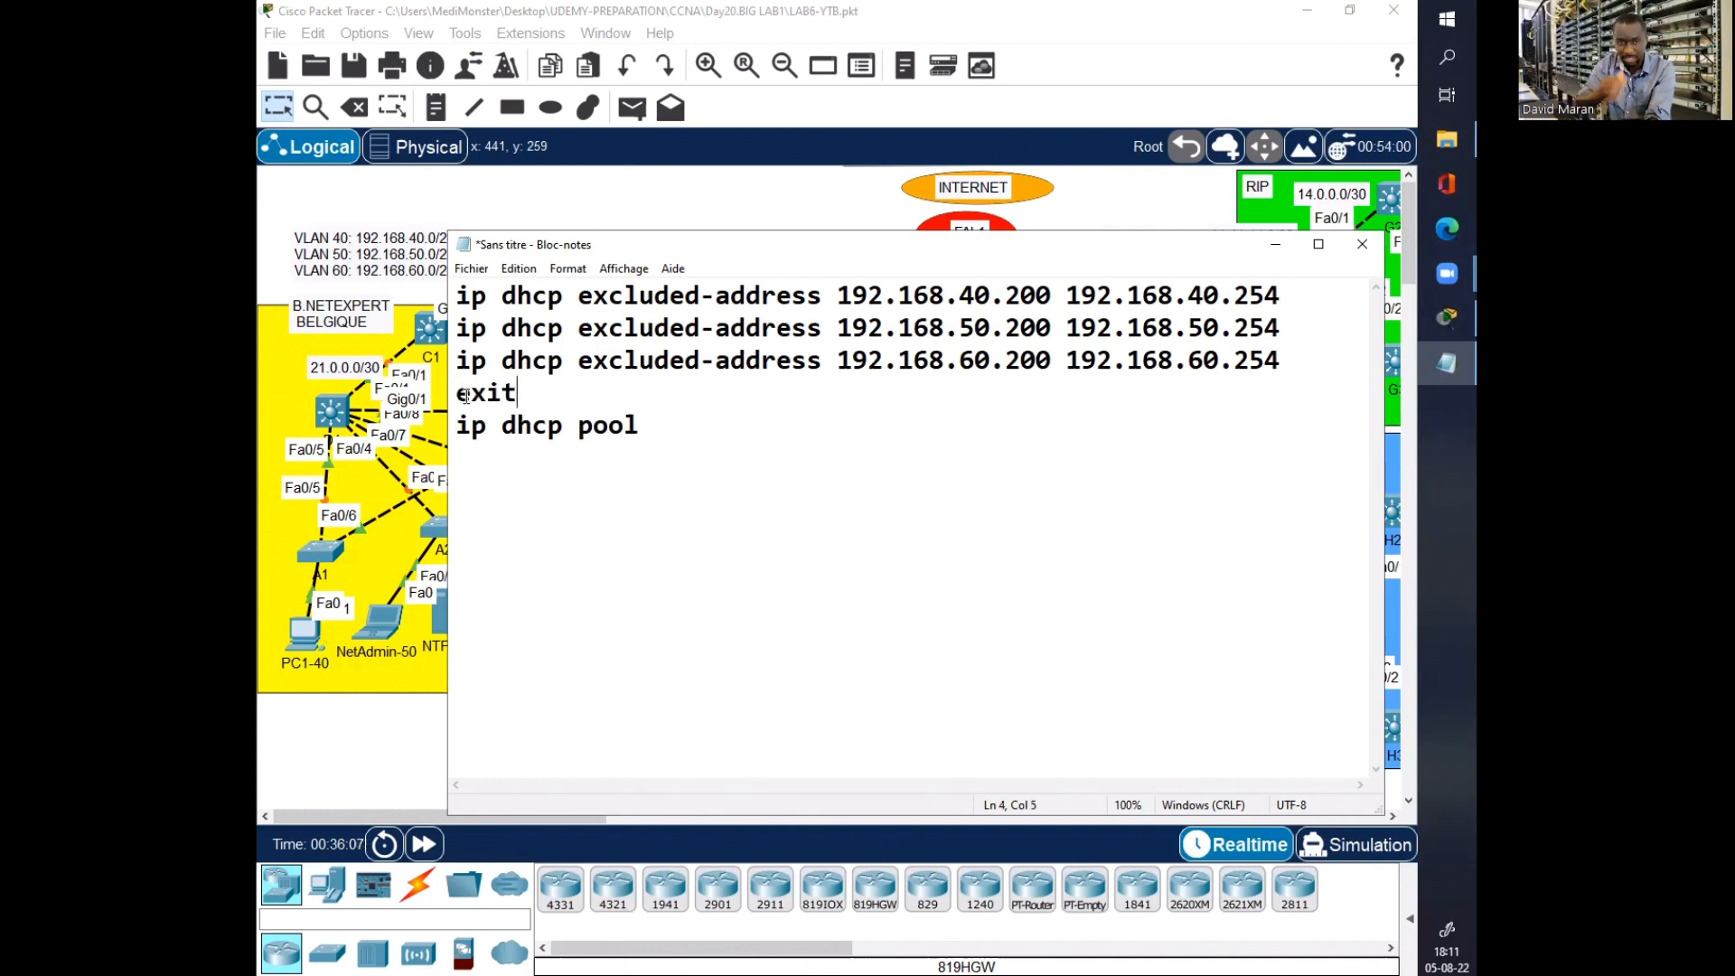
pyautogui.press('BackSpace')
pyautogui.press('BackSpace')
pyautogui.press('BackSpace')
pyautogui.press('BackSpace')
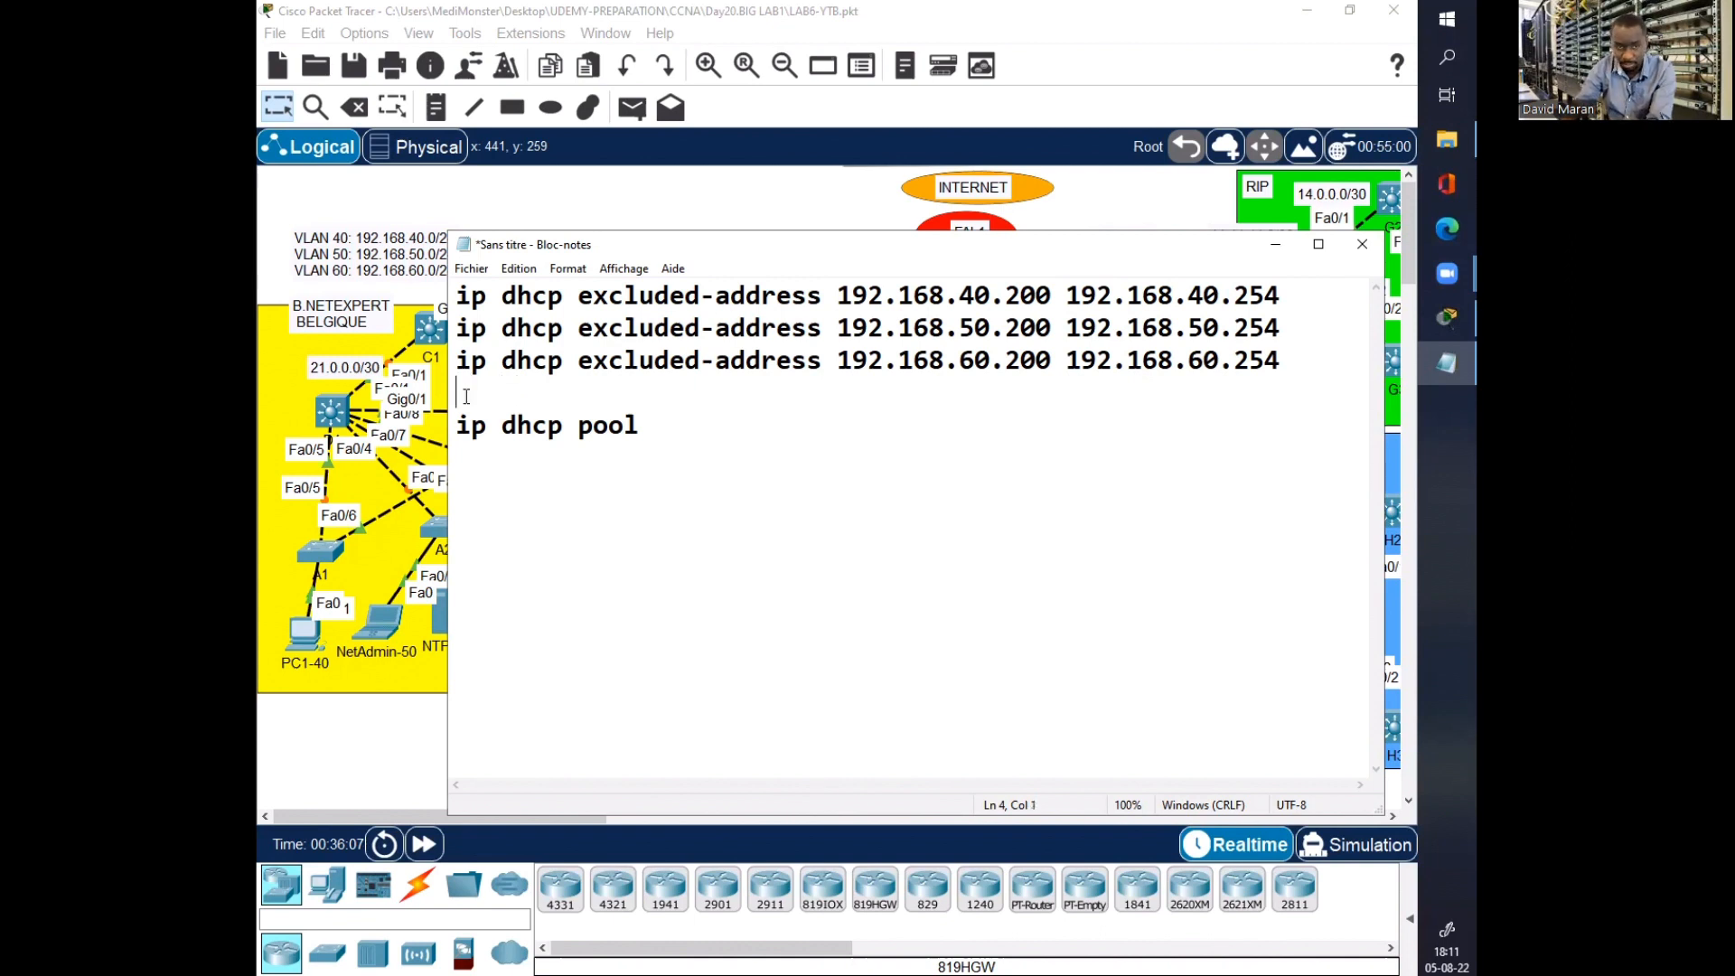
# Step: Enter "!" as a separator between the exclusion lines and the pool command, and return to the end of "ip dhcp pool"
pyautogui.write('!')
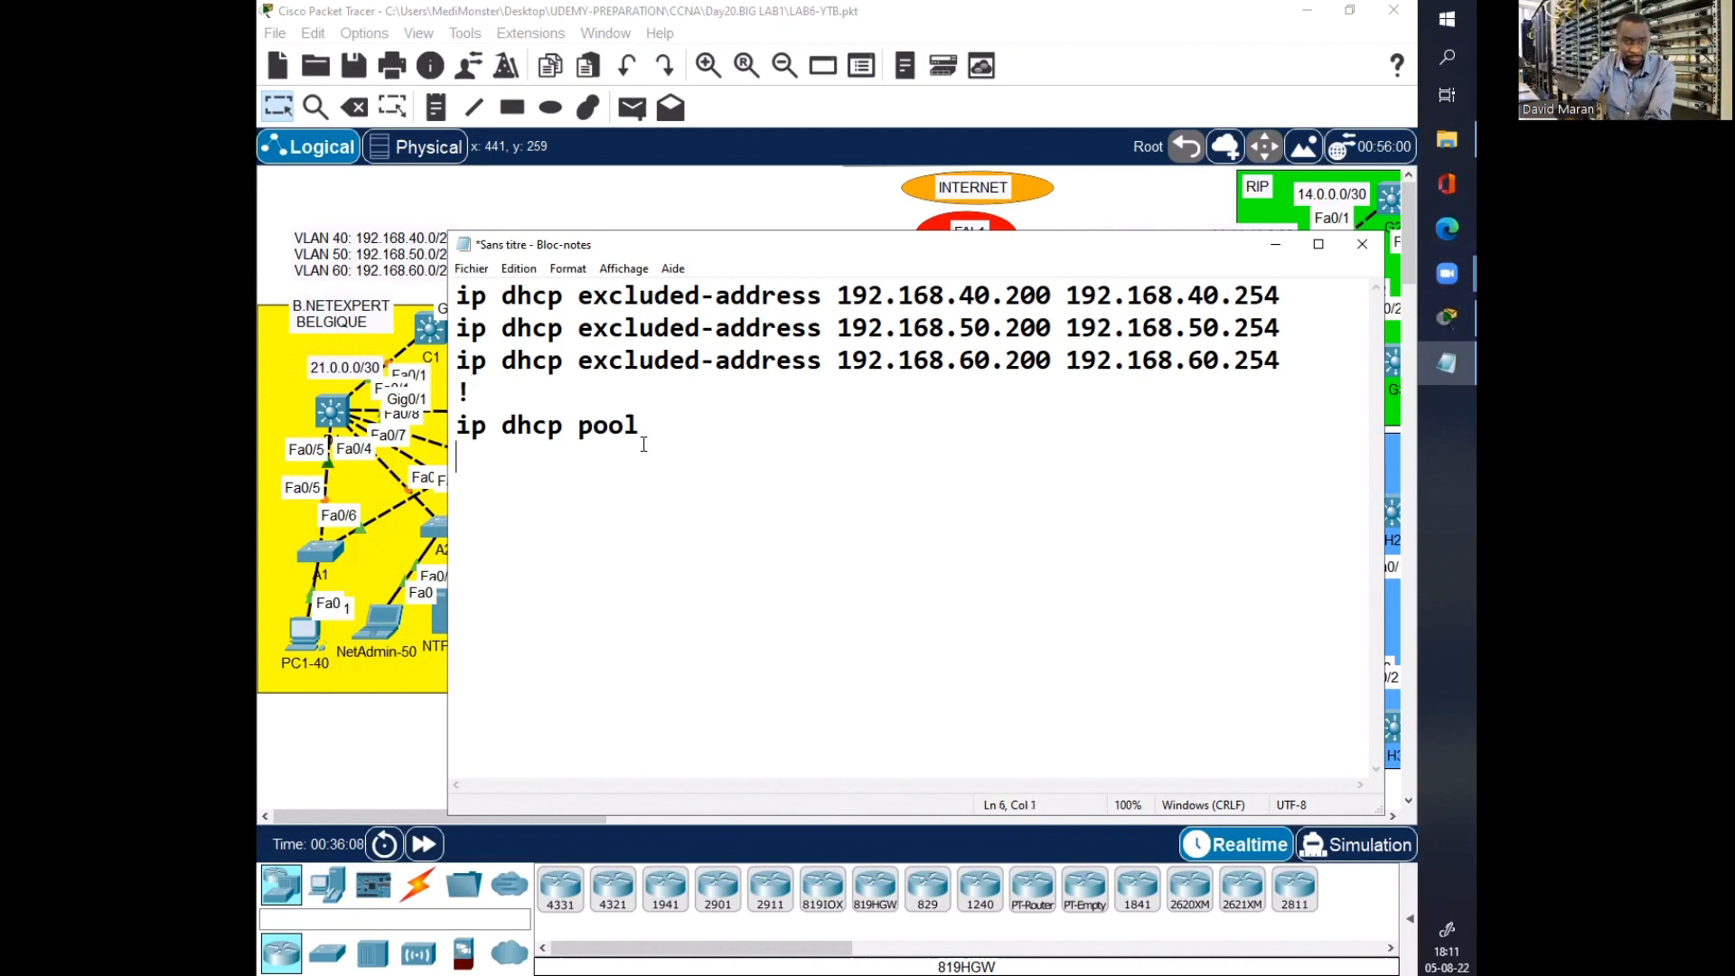
pyautogui.click(644, 446)
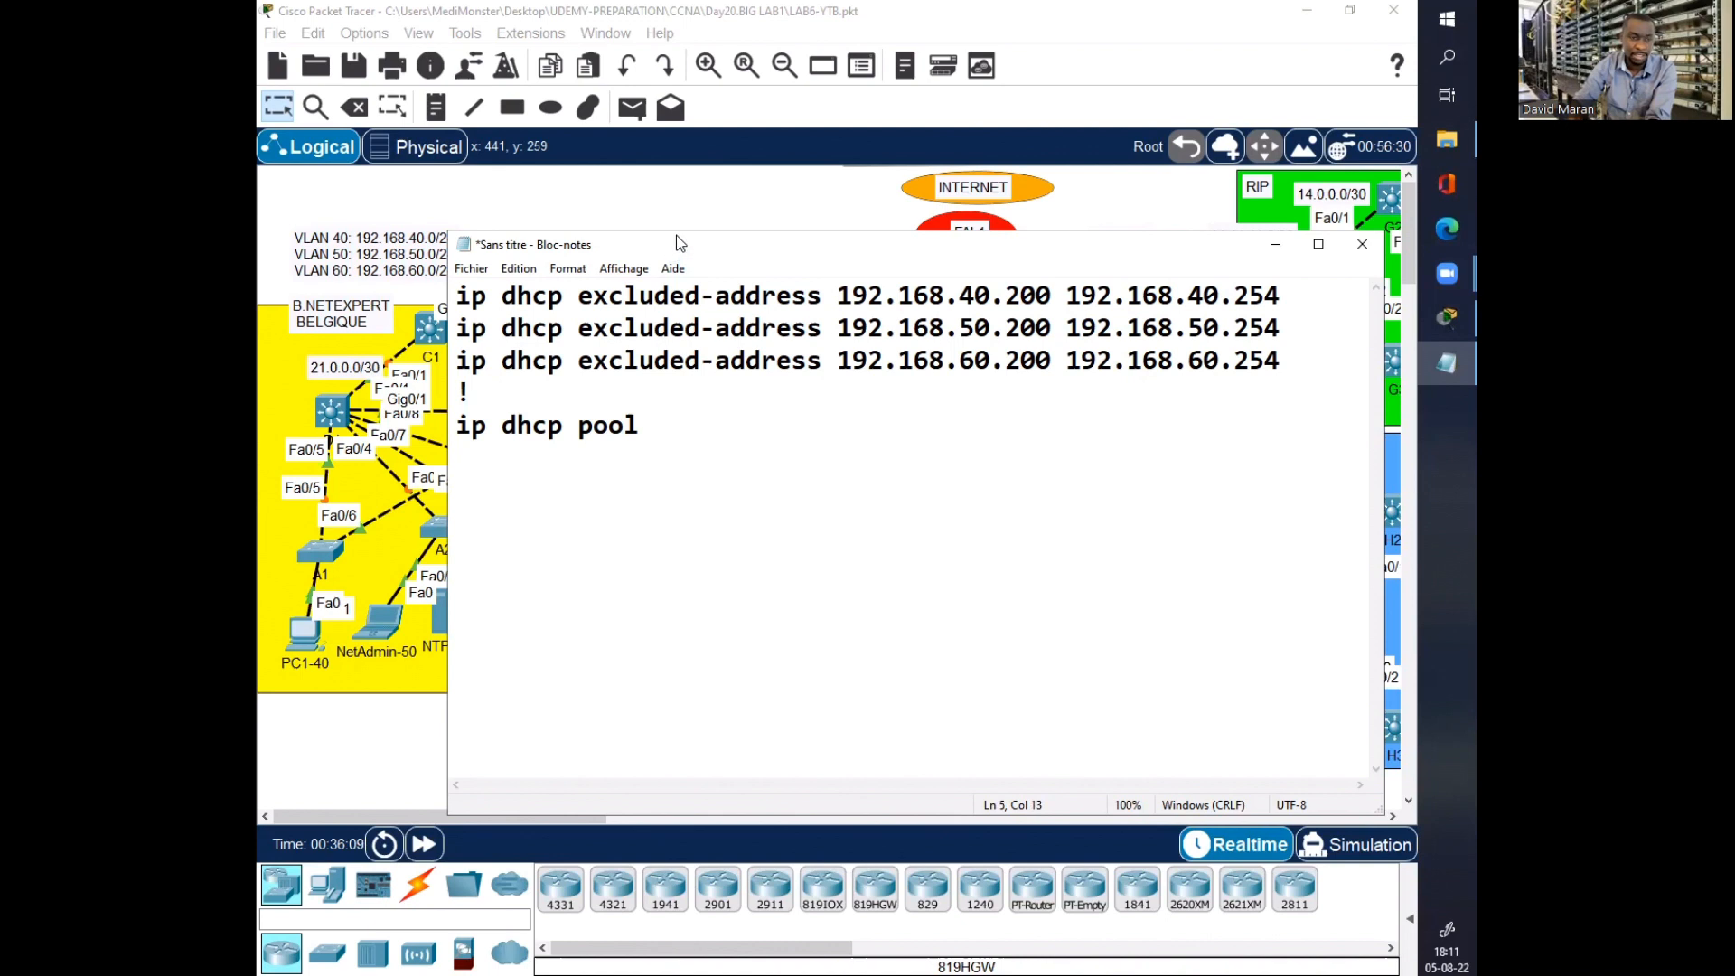
# Step: Name the DHCP pool VLAN40 in the "ip dhcp pool" command and start a new line below it
pyautogui.moveTo(675, 235); pyautogui.dragTo(773, 220)
pyautogui.write('VLAN40')
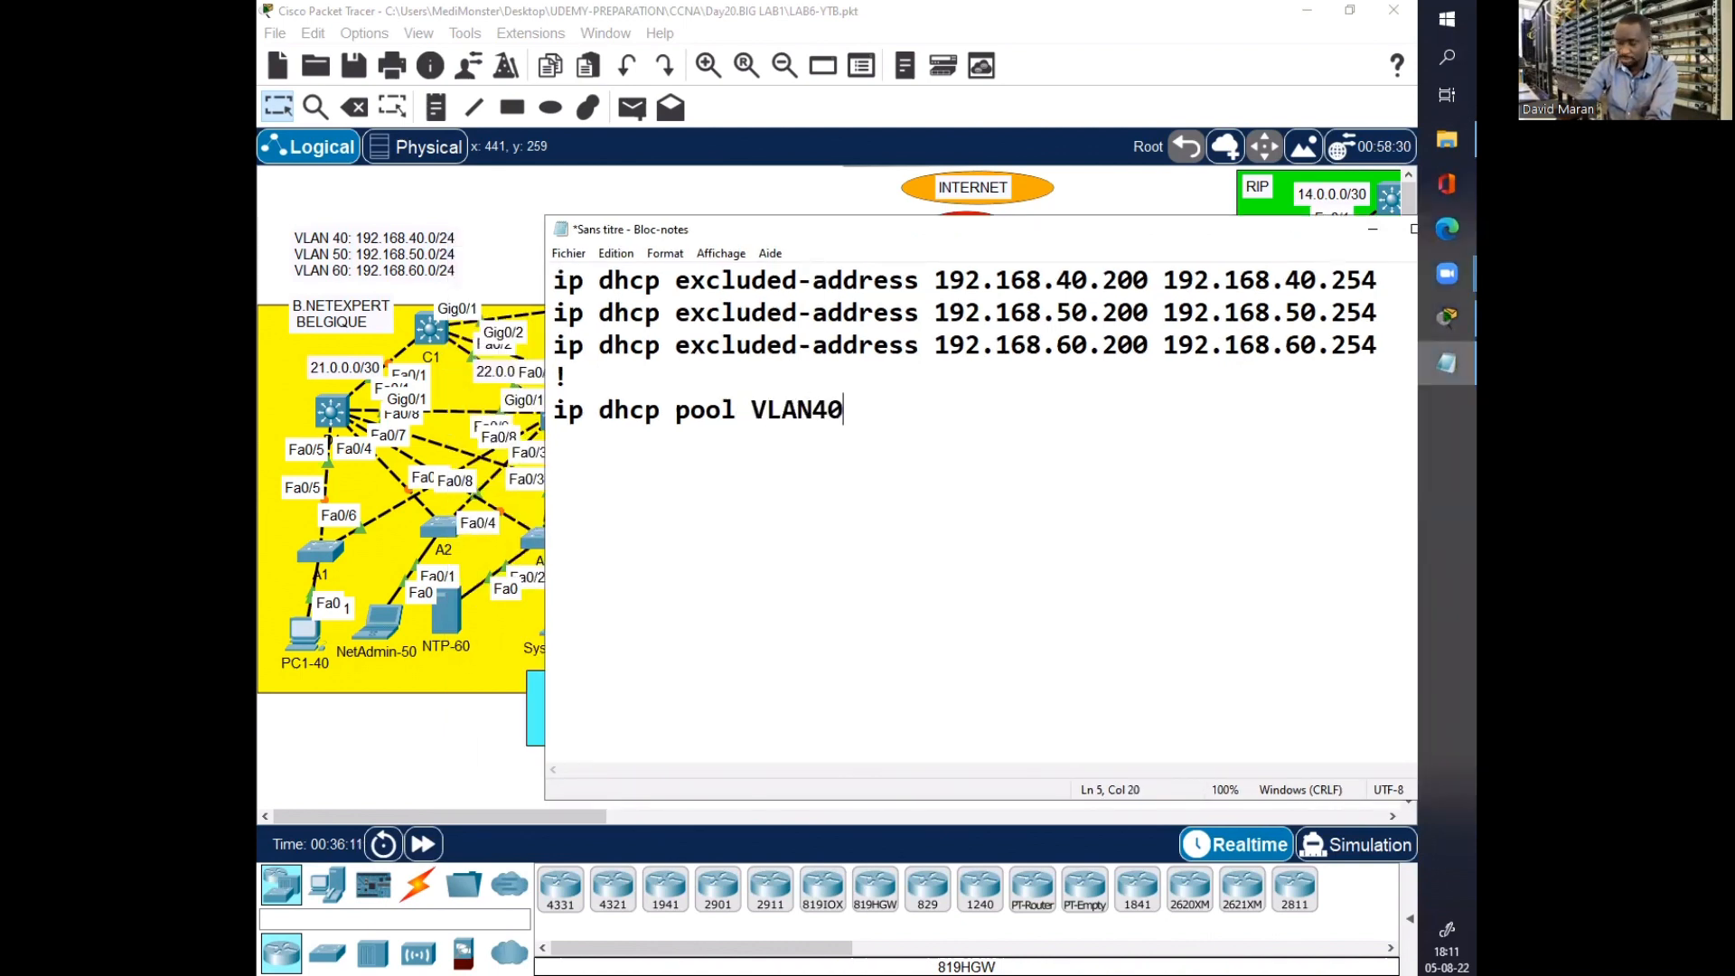
pyautogui.press('Return')
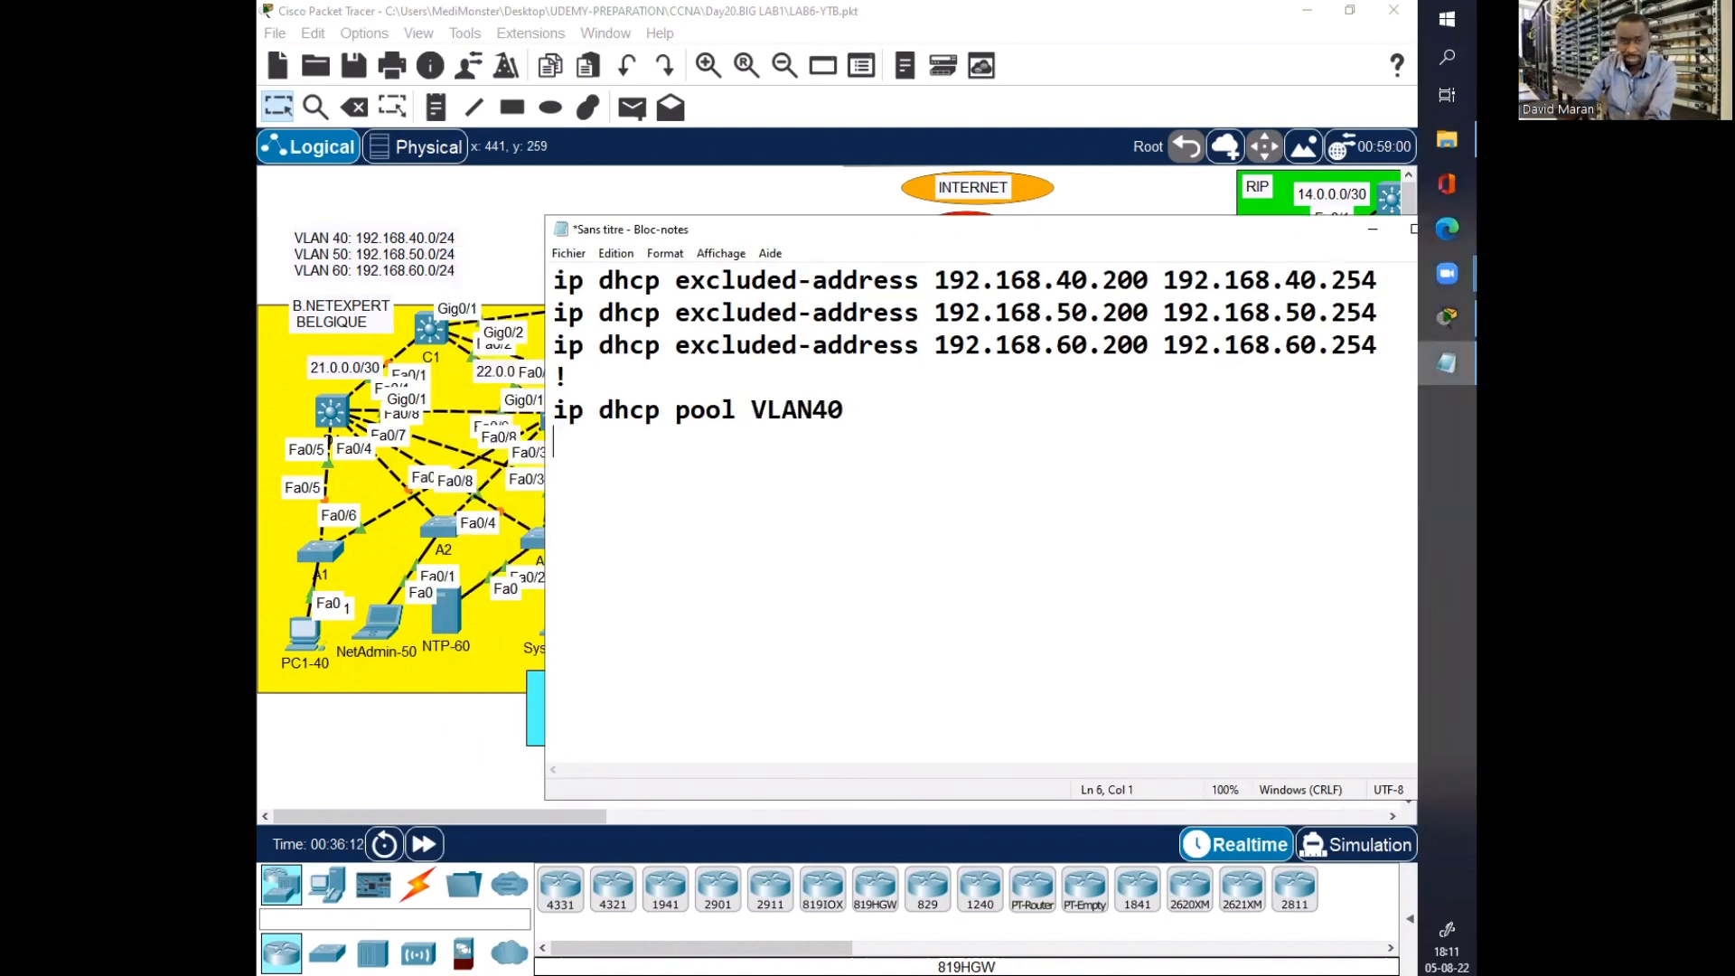
# Step: Add the line "network 192.168.40.0 255.255.255.0" under the VLAN40 pool command
pyautogui.write('networ')
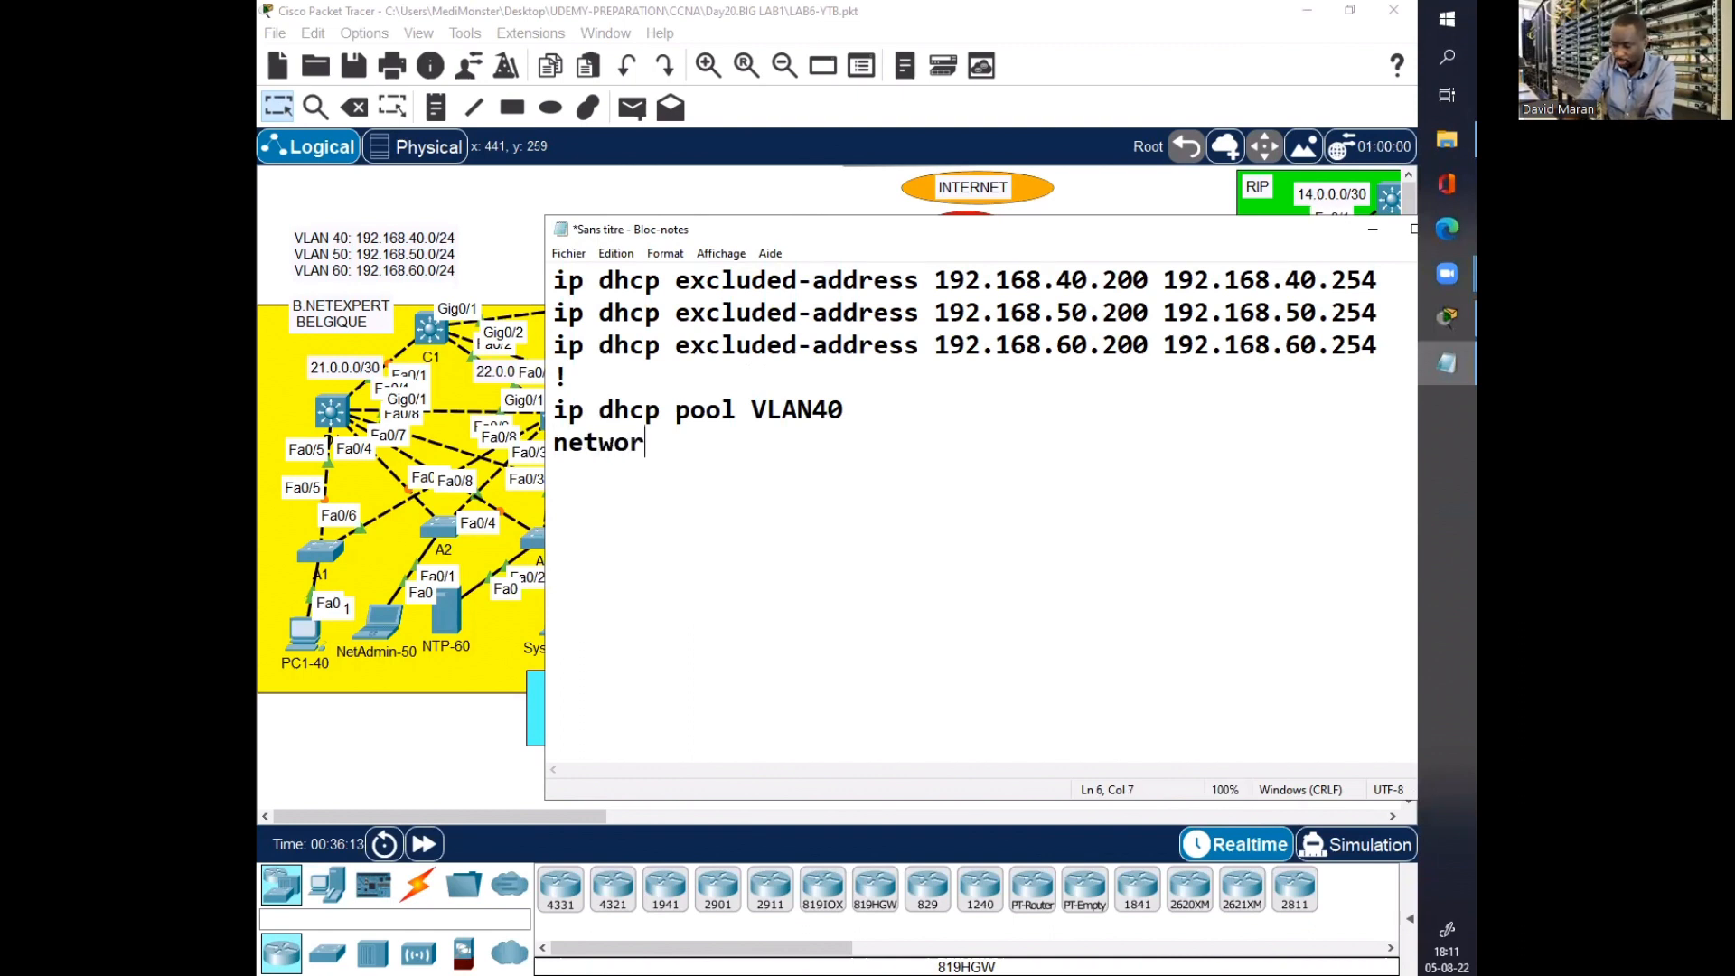
pyautogui.write('k 192.168.')
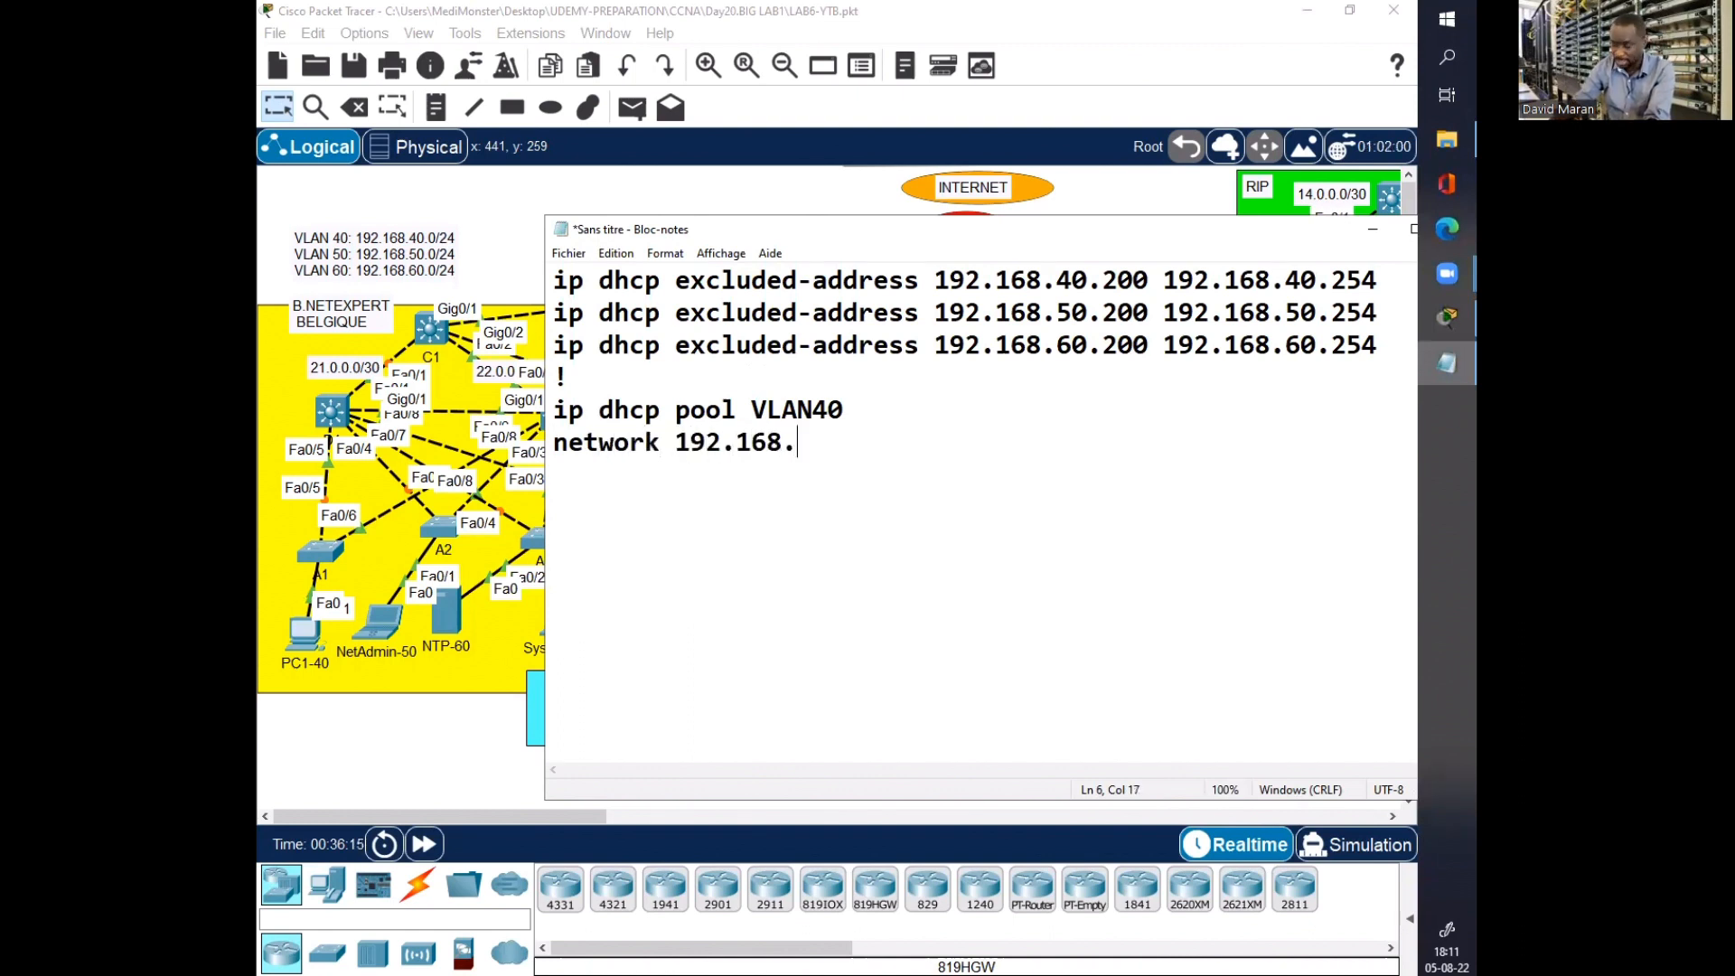
pyautogui.write('40.0 255.2')
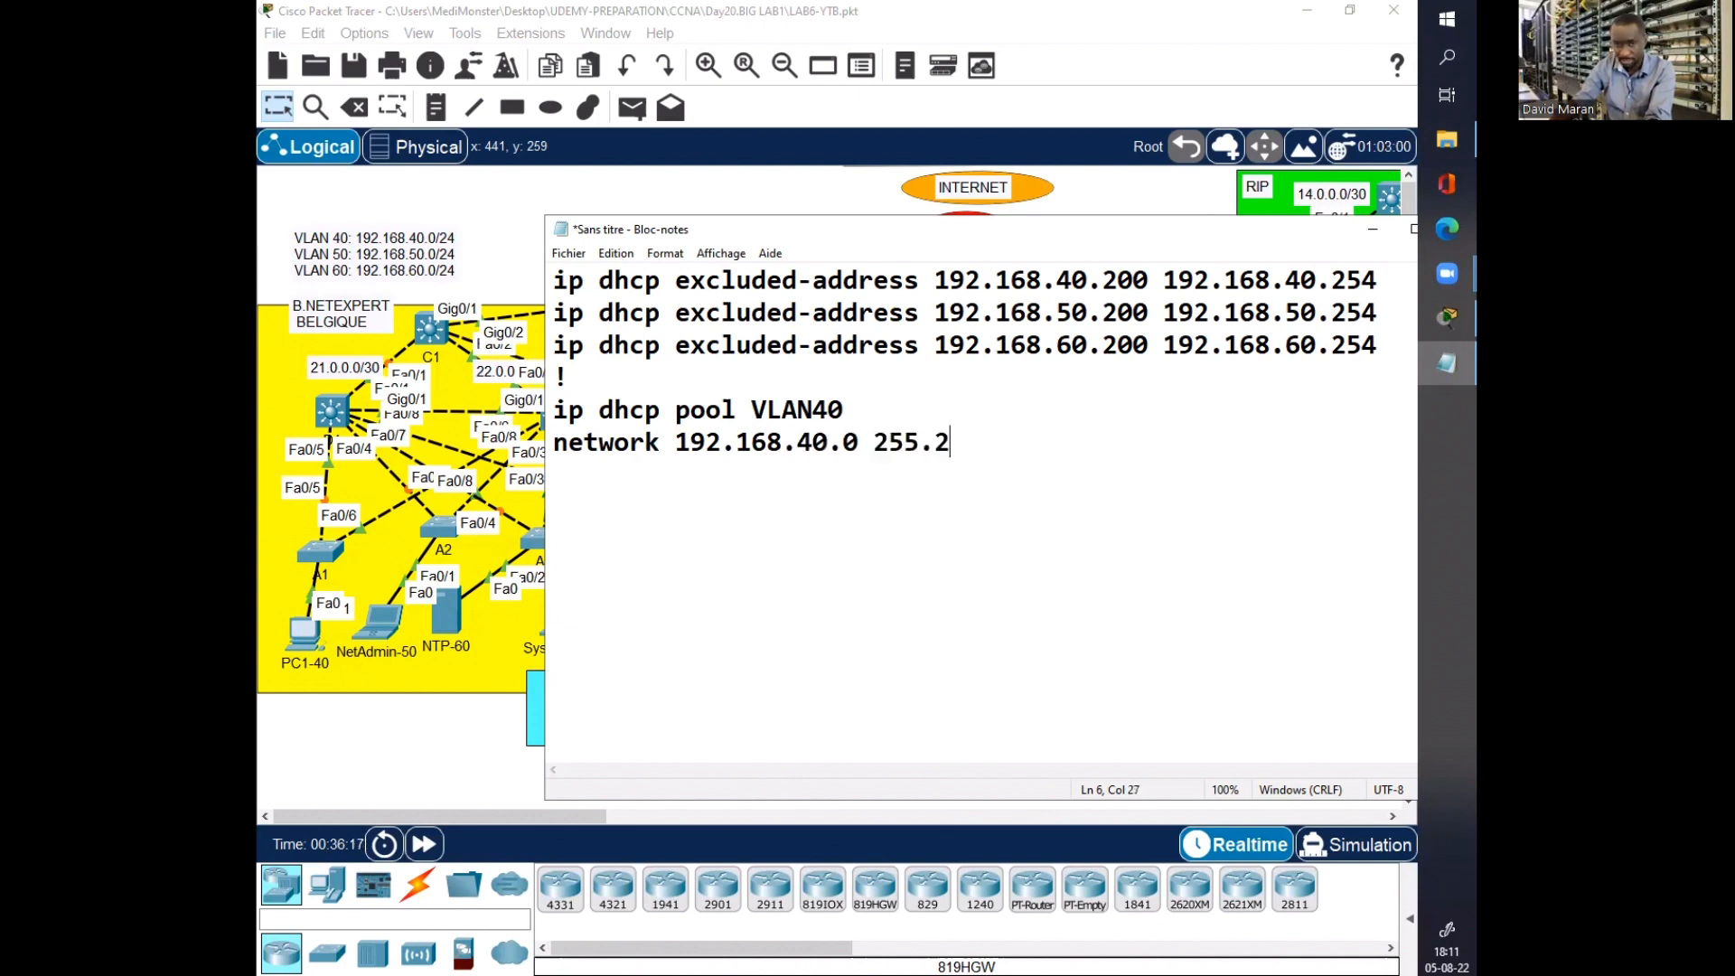
pyautogui.write('55.255')
pyautogui.press('Return')
pyautogui.write('.0')
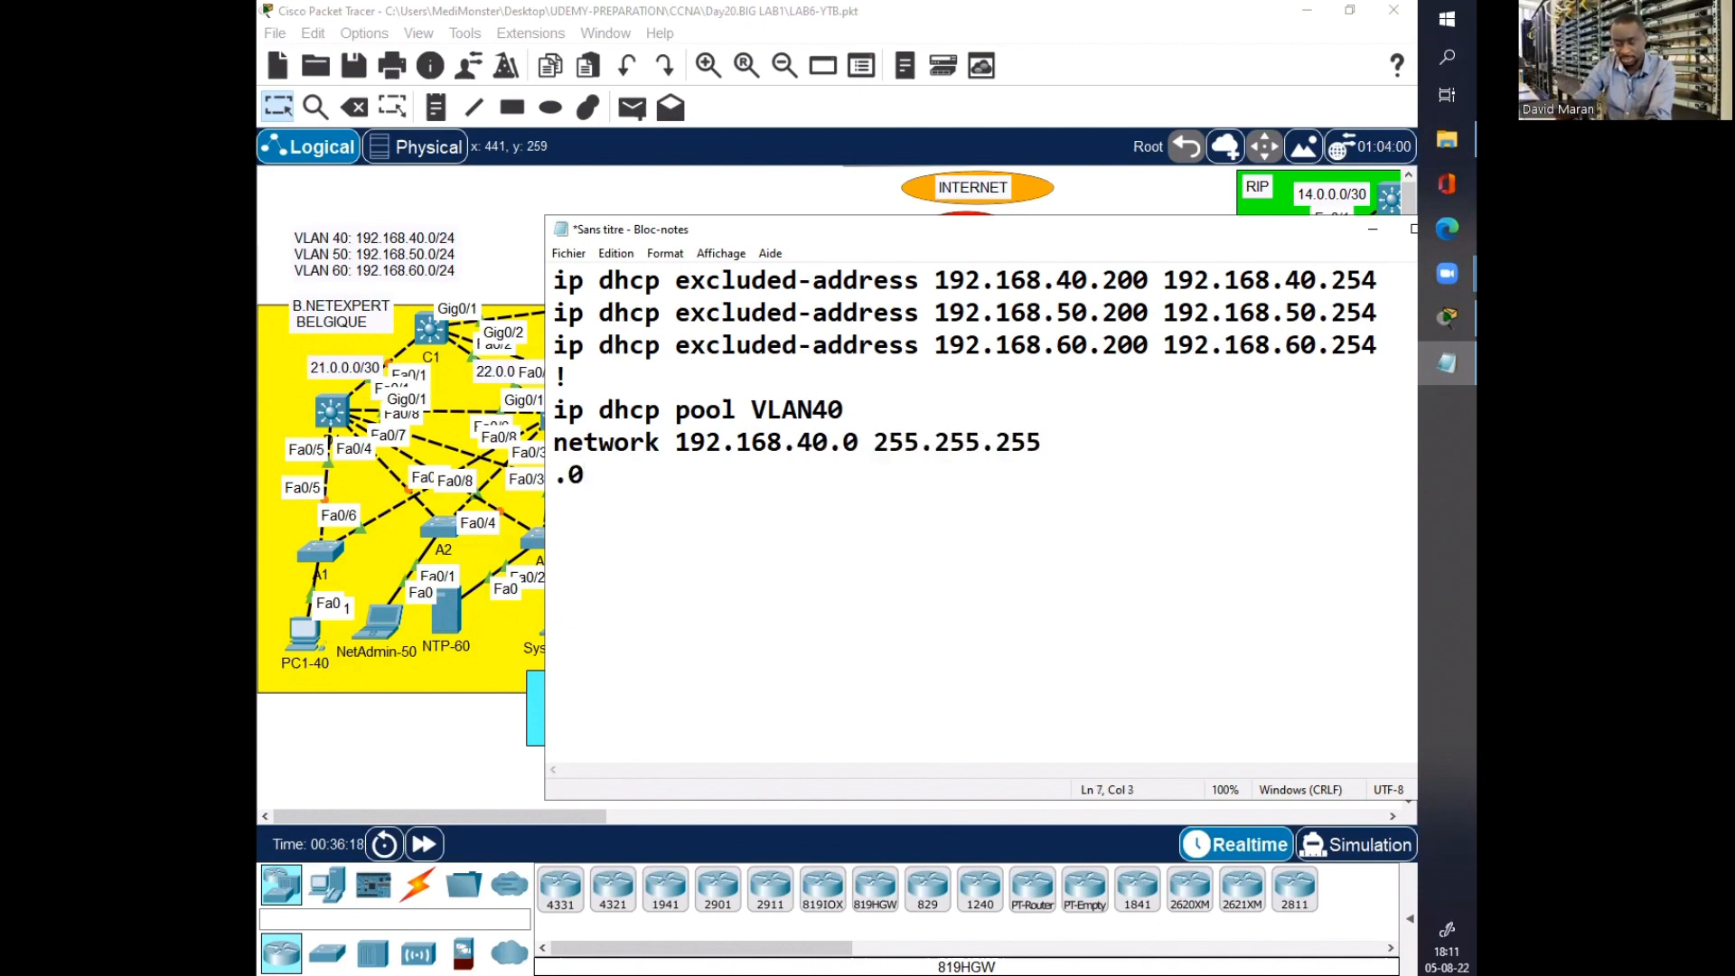
pyautogui.press('BackSpace')
pyautogui.press('BackSpace')
pyautogui.press('BackSpace')
pyautogui.write('.')
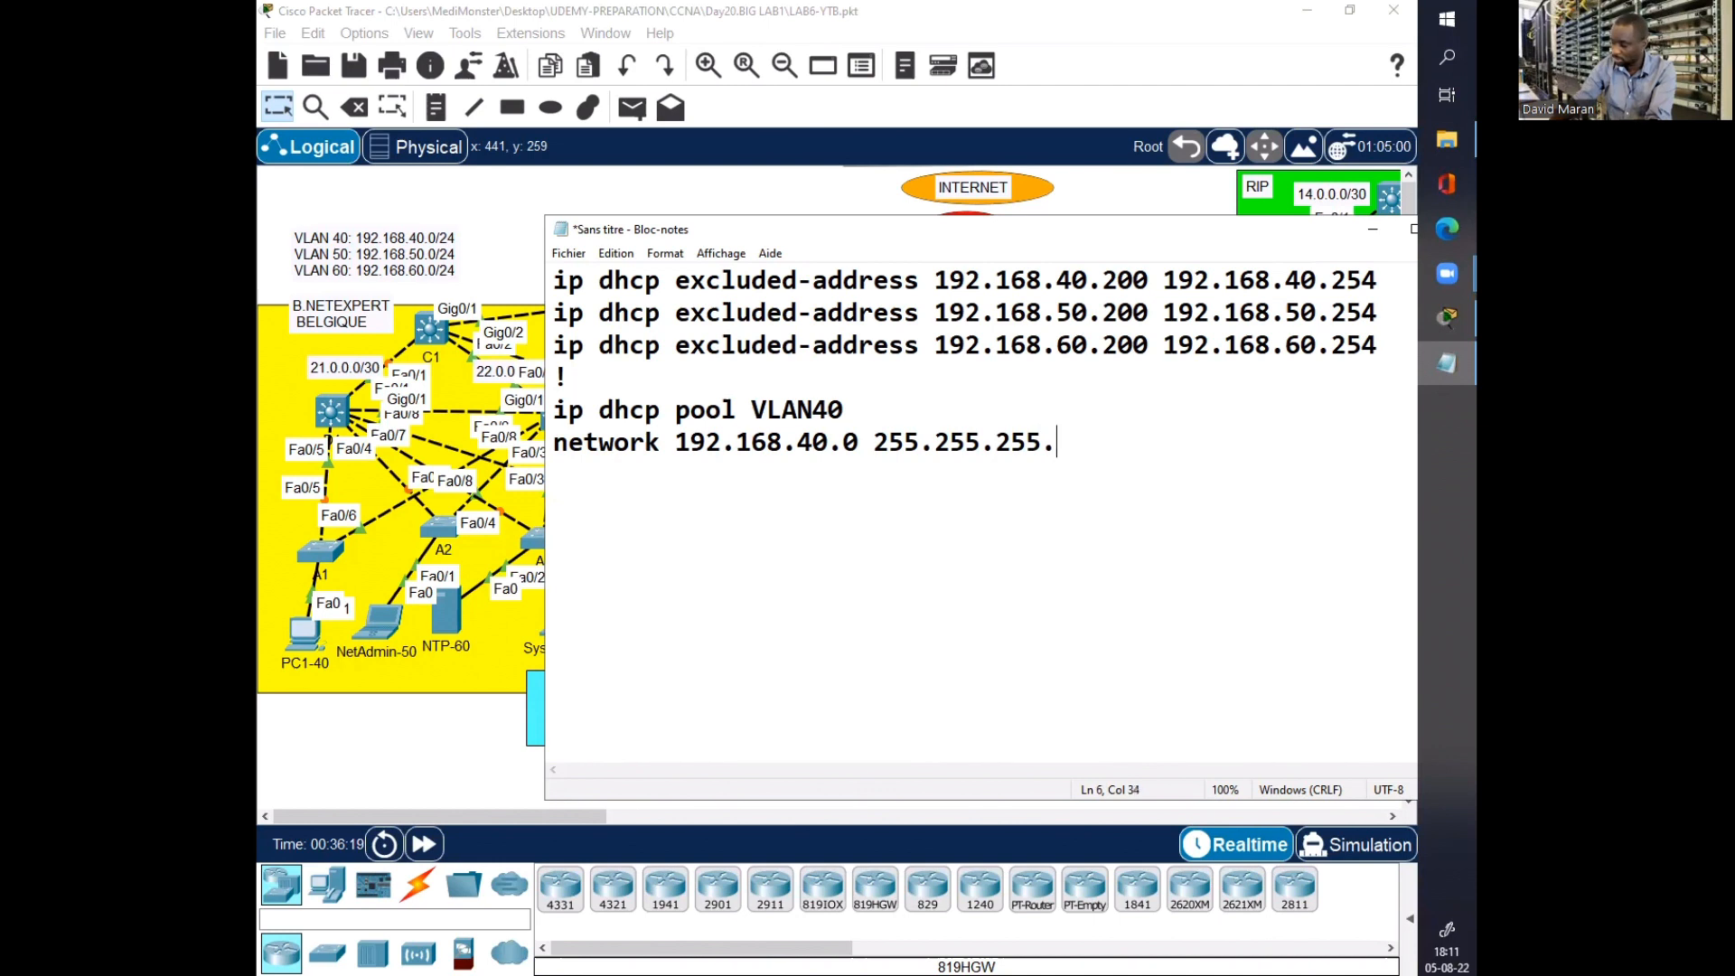
pyautogui.write('0')
pyautogui.press('Return')
# Step: Add the line "default-router 192.168.40.250" to the VLAN40 pool
pyautogui.write('def')
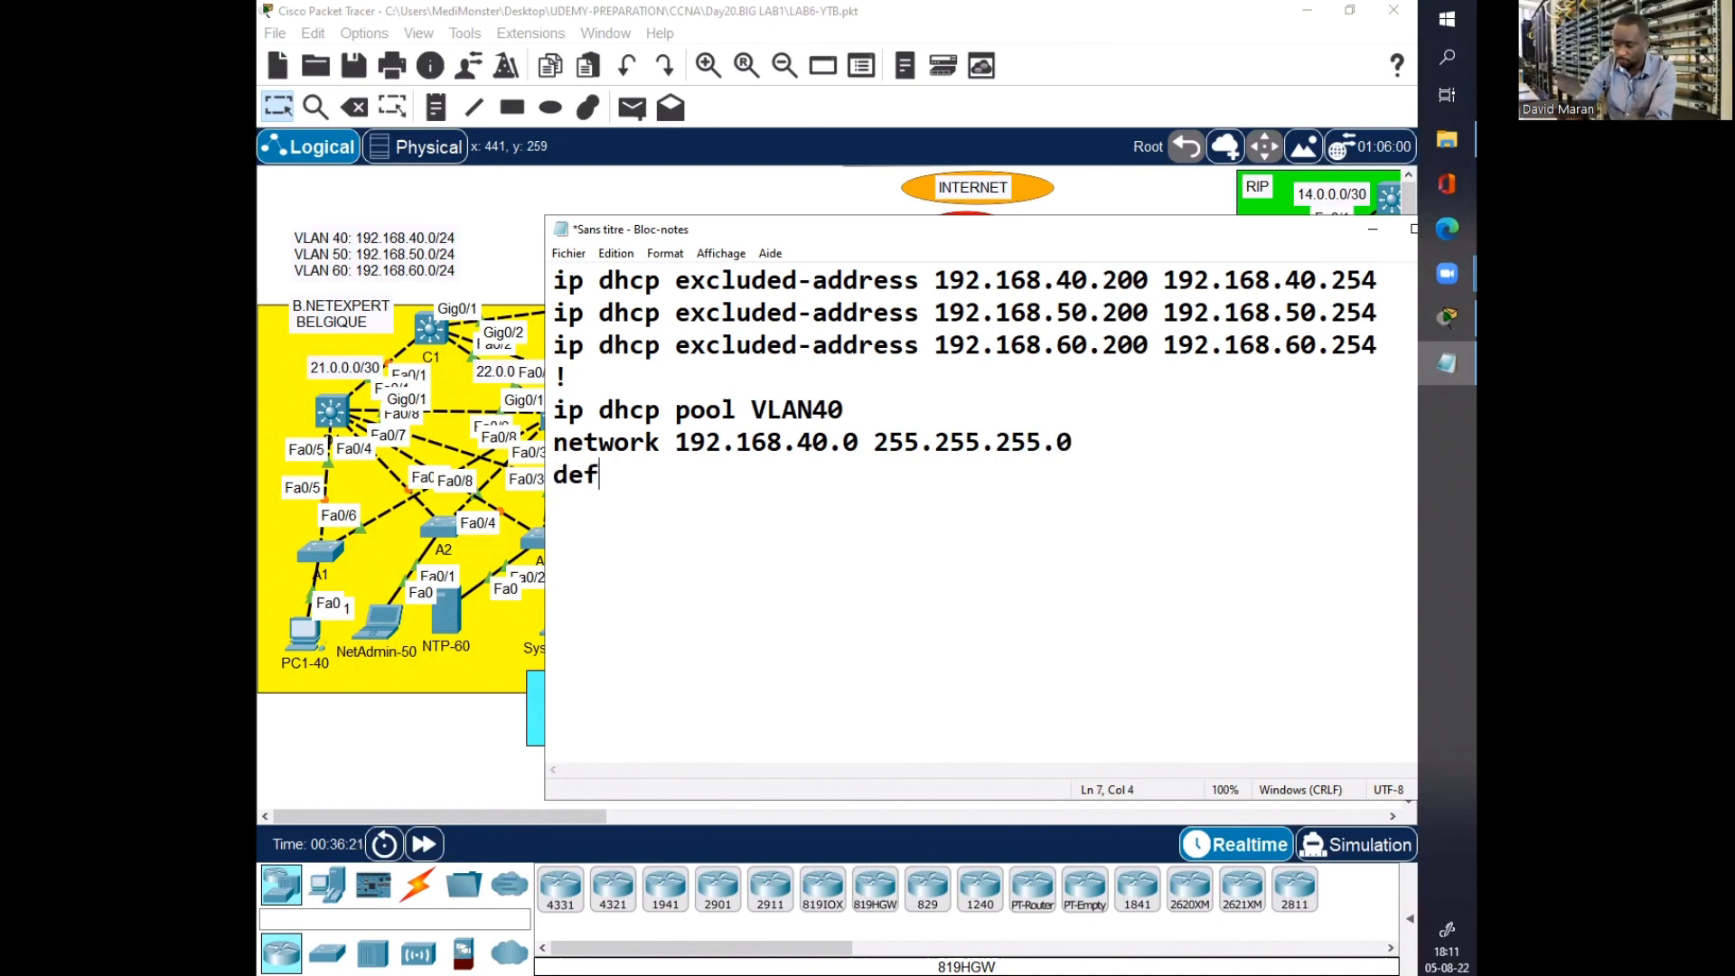
pyautogui.write('ault')
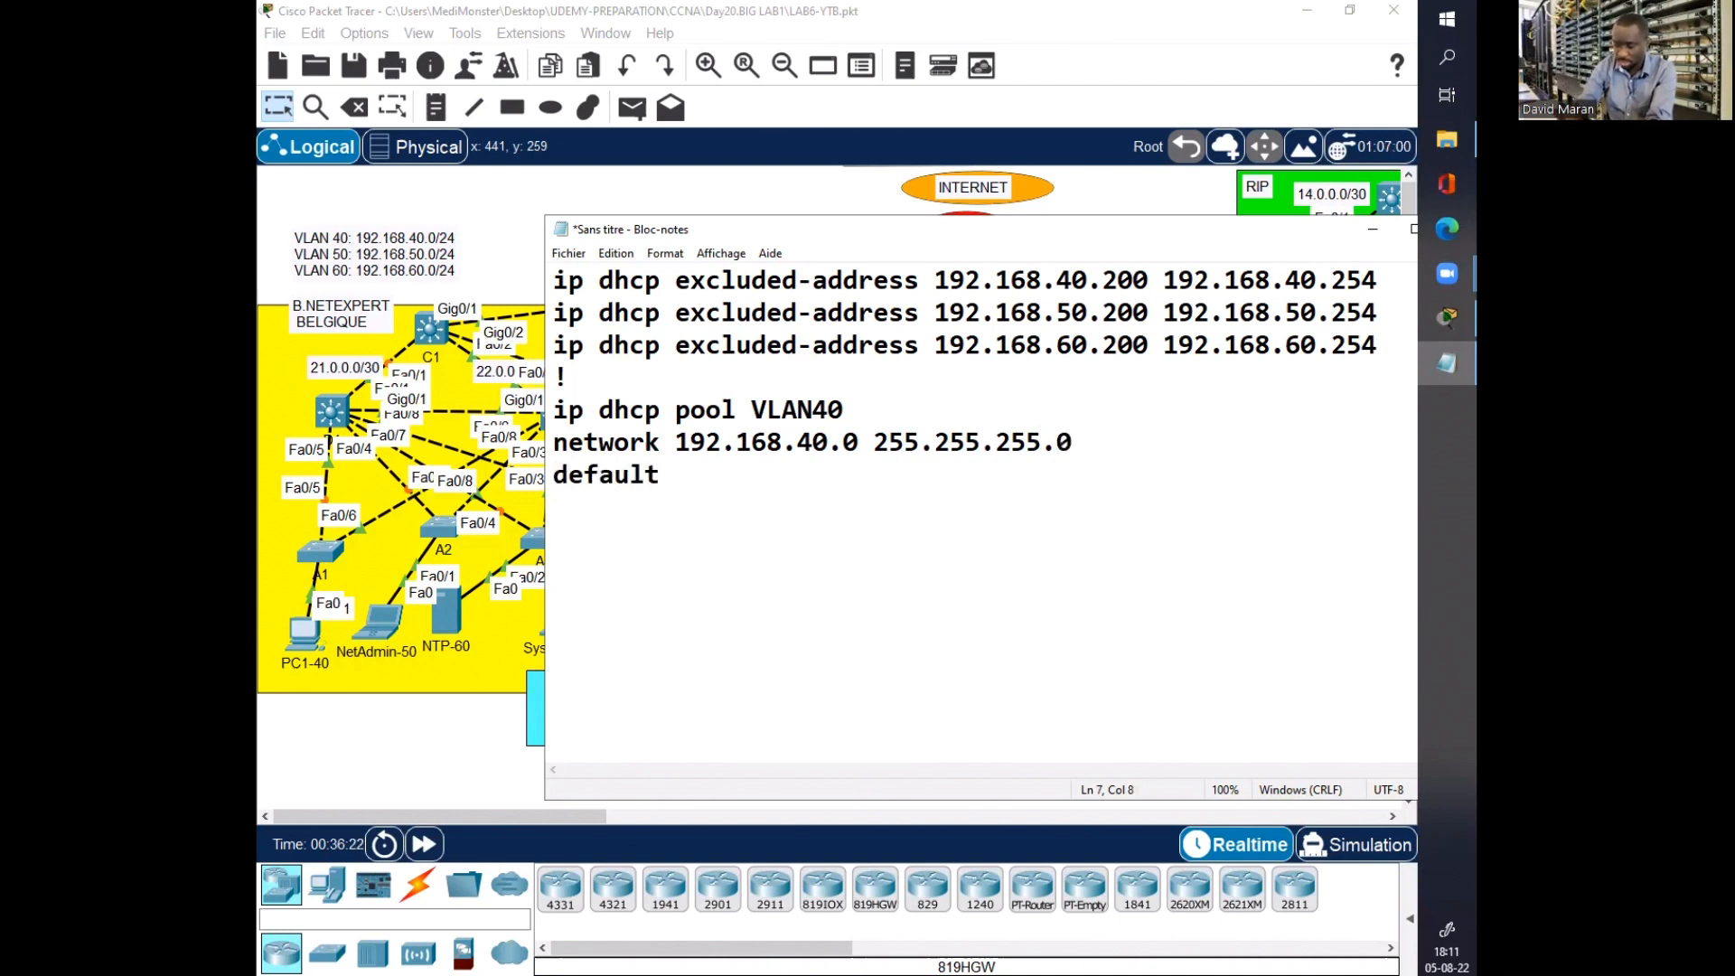
pyautogui.write('-')
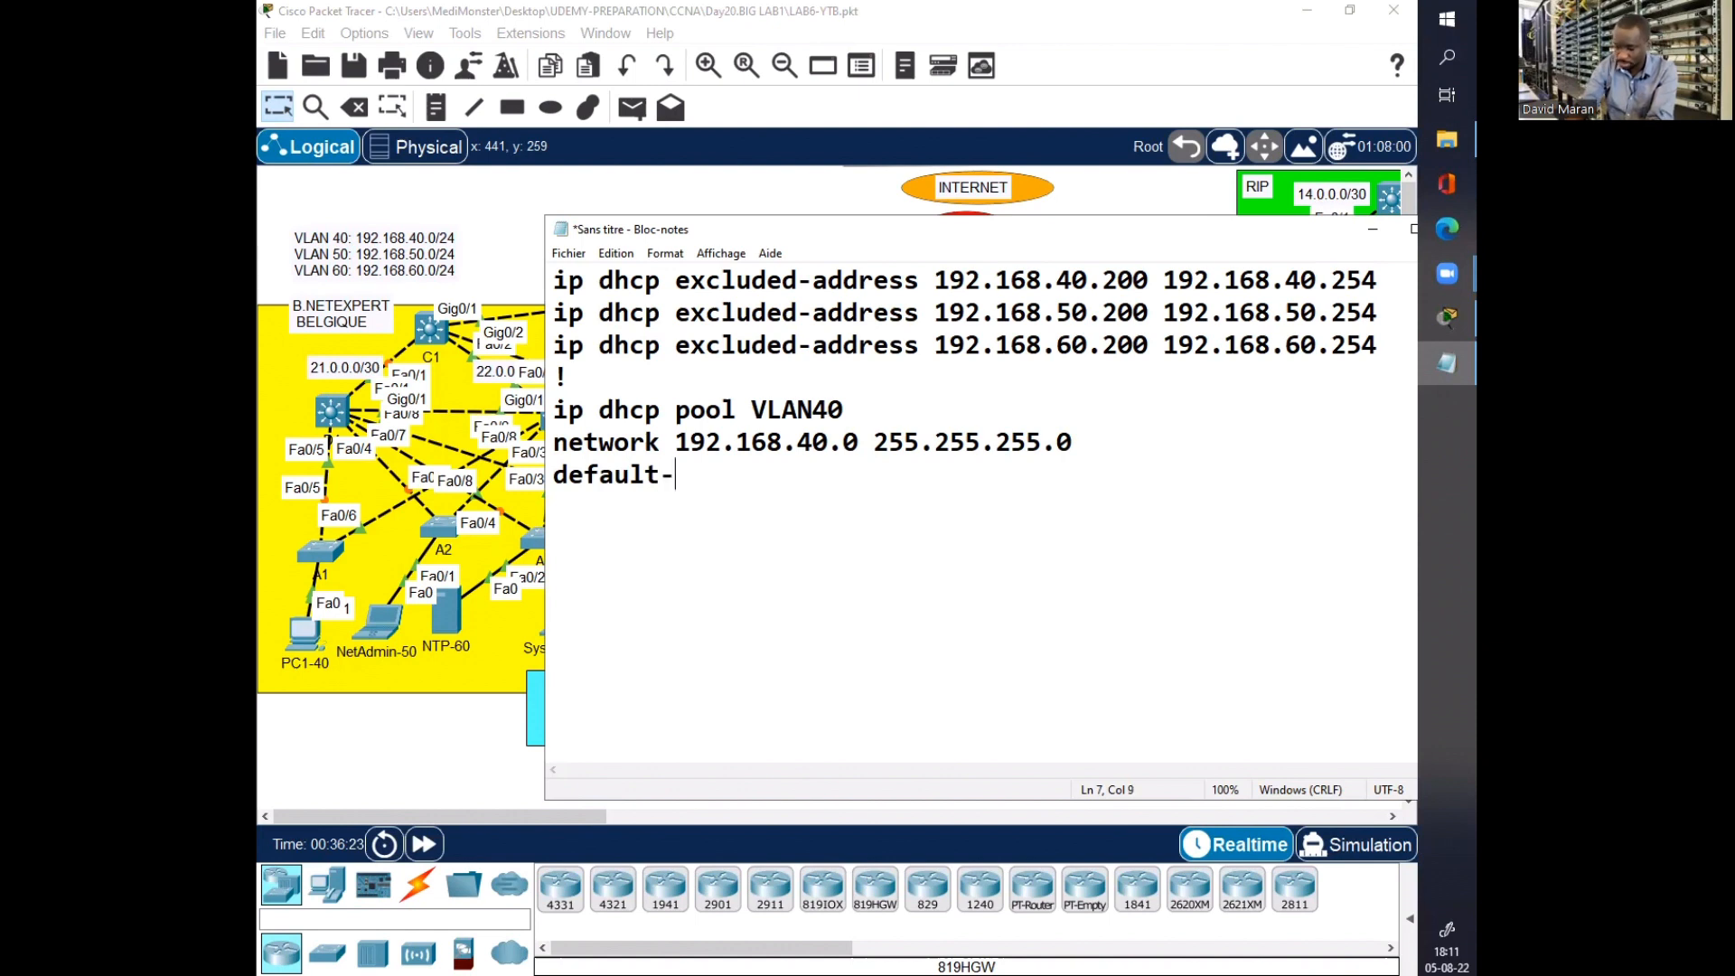
pyautogui.write('router ')
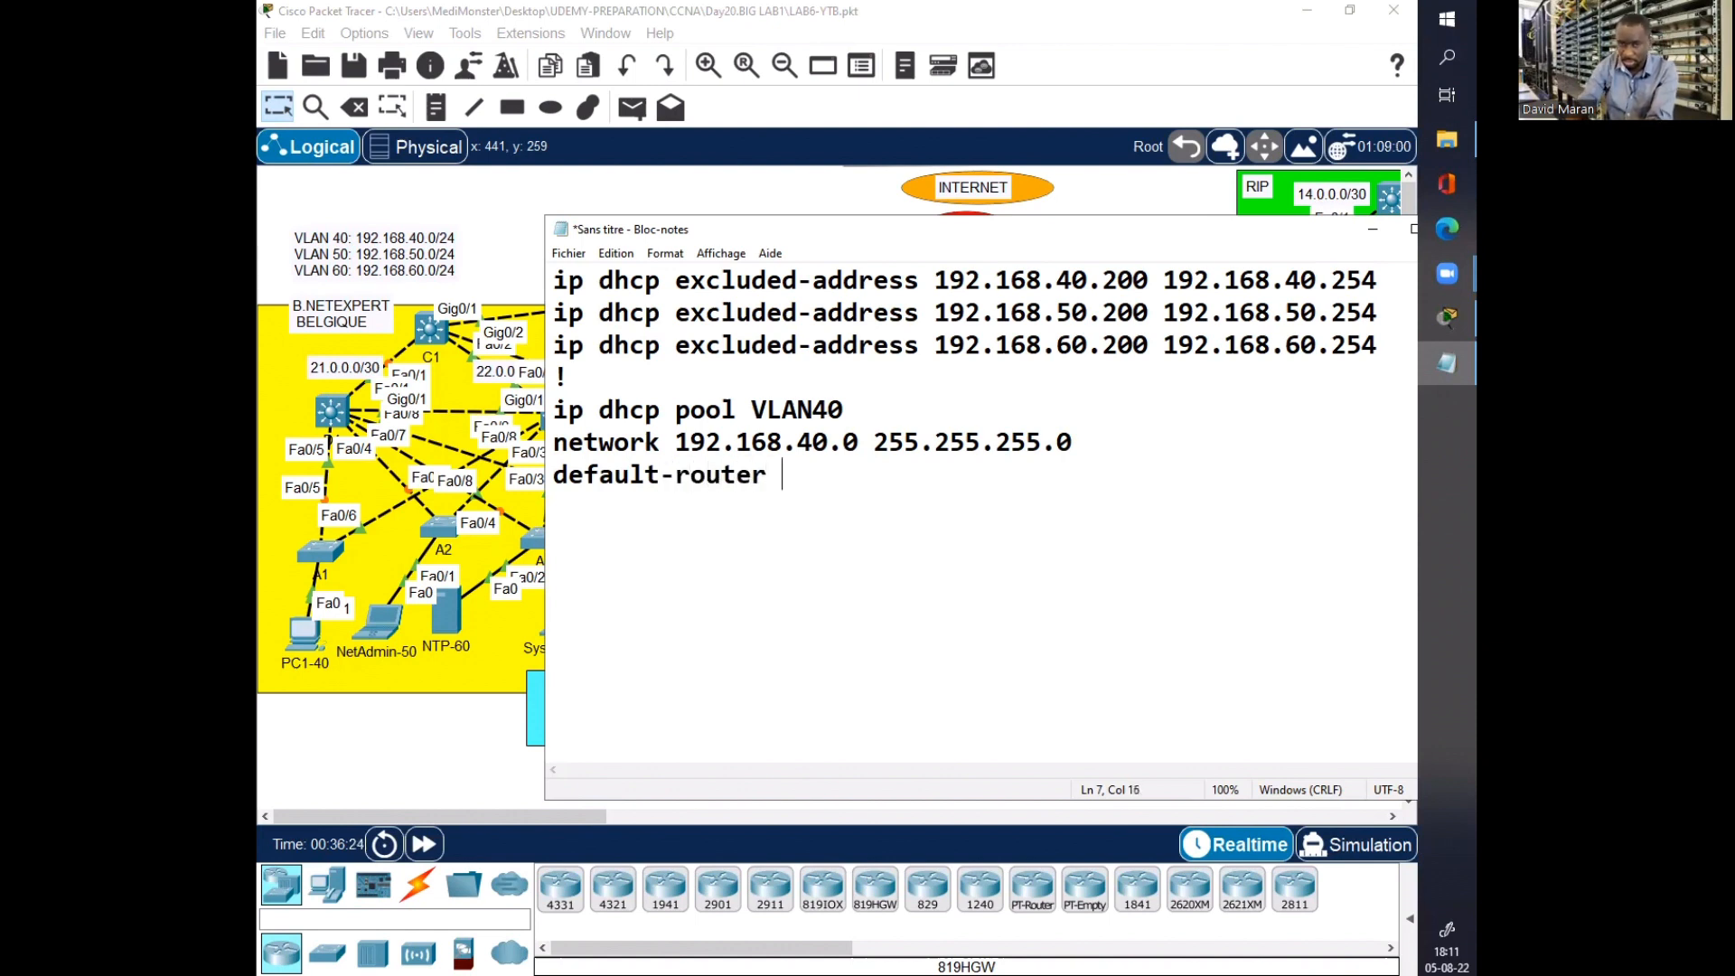
pyautogui.write('192.168')
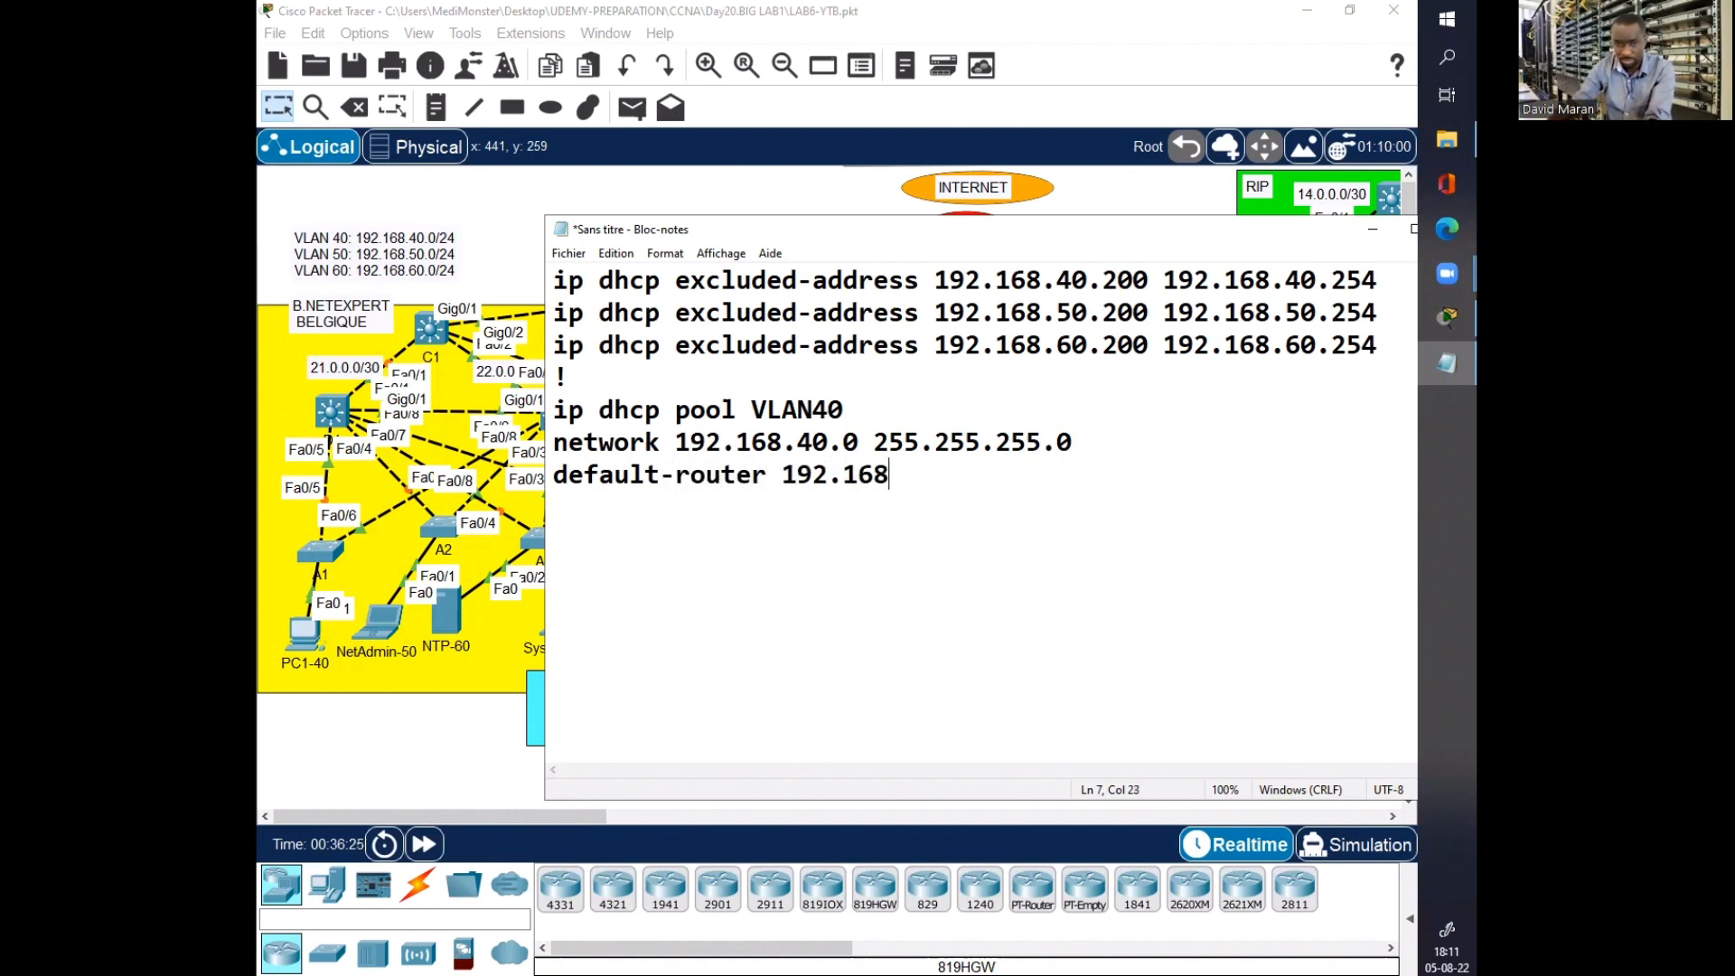
pyautogui.write('.40')
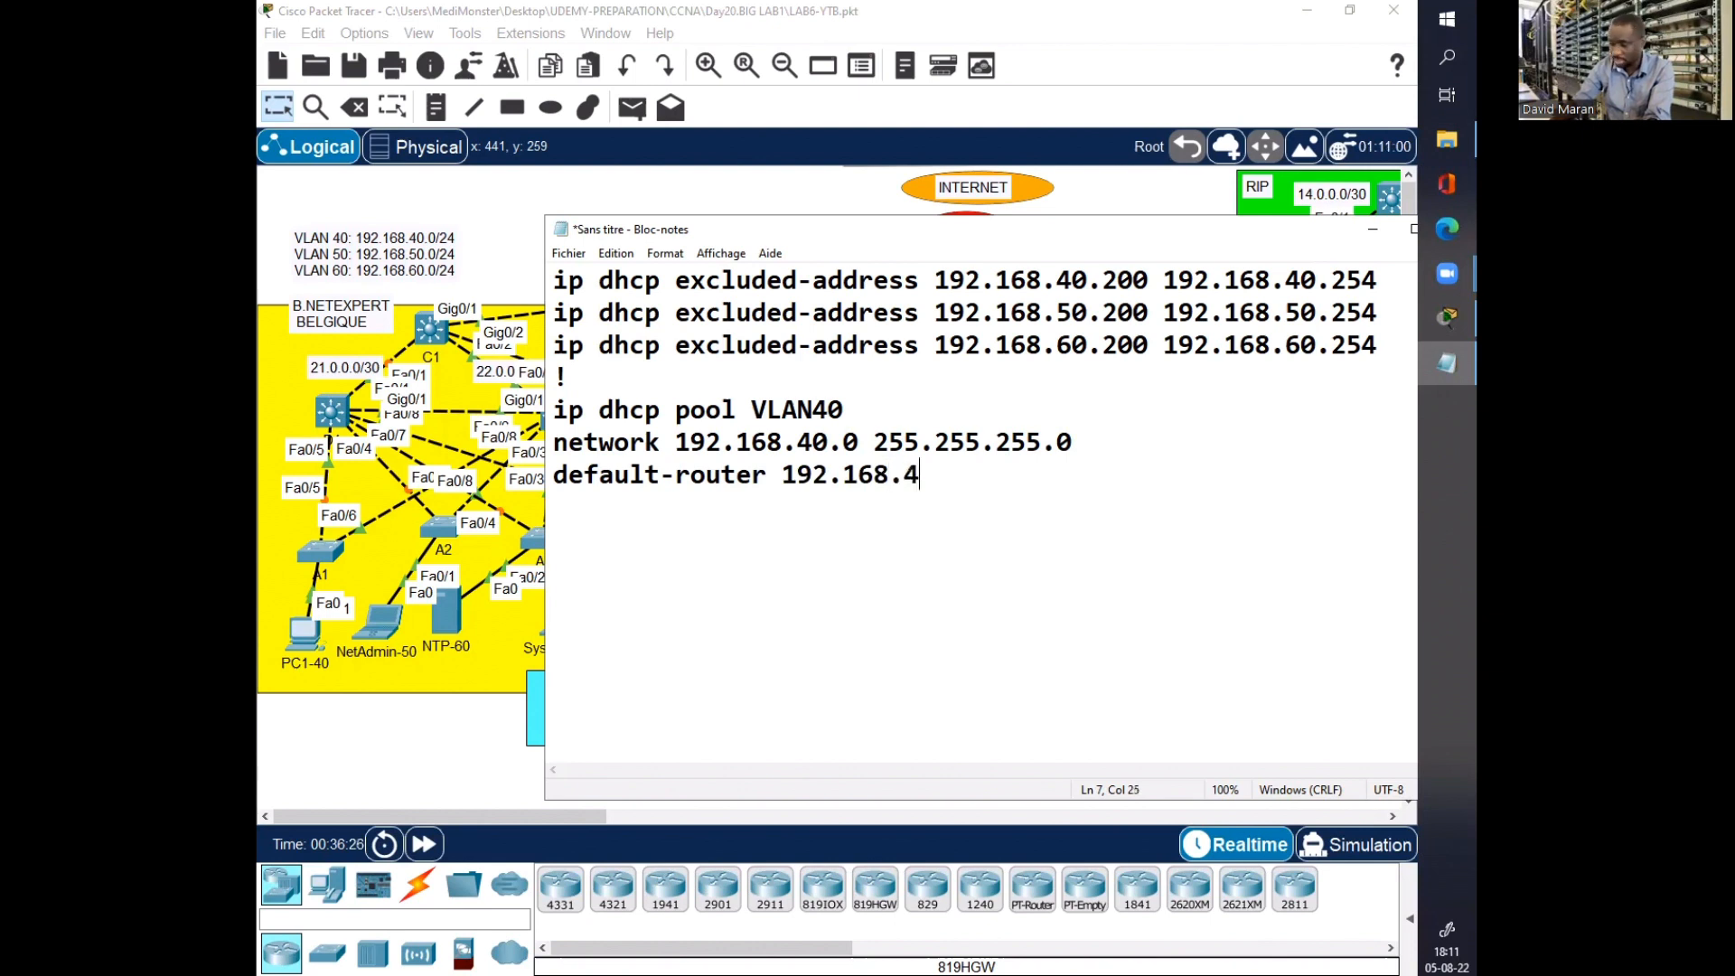
pyautogui.press('Return')
pyautogui.write('.')
pyautogui.press('BackSpace')
pyautogui.press('BackSpace')
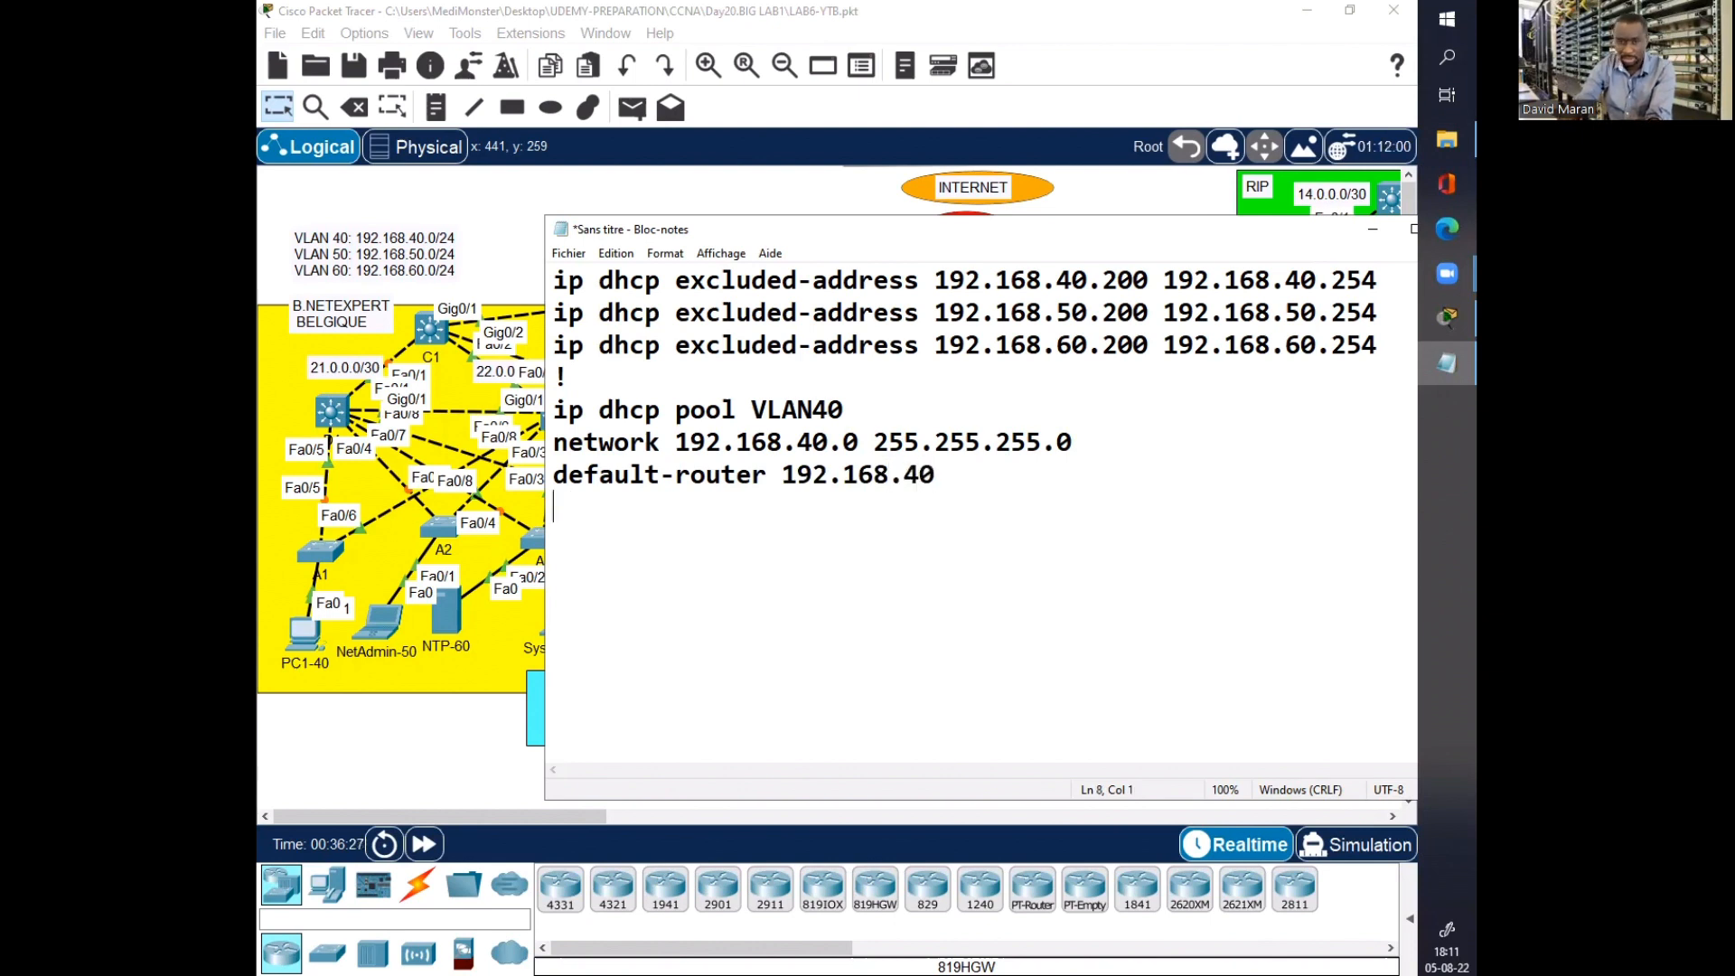
pyautogui.write('.')
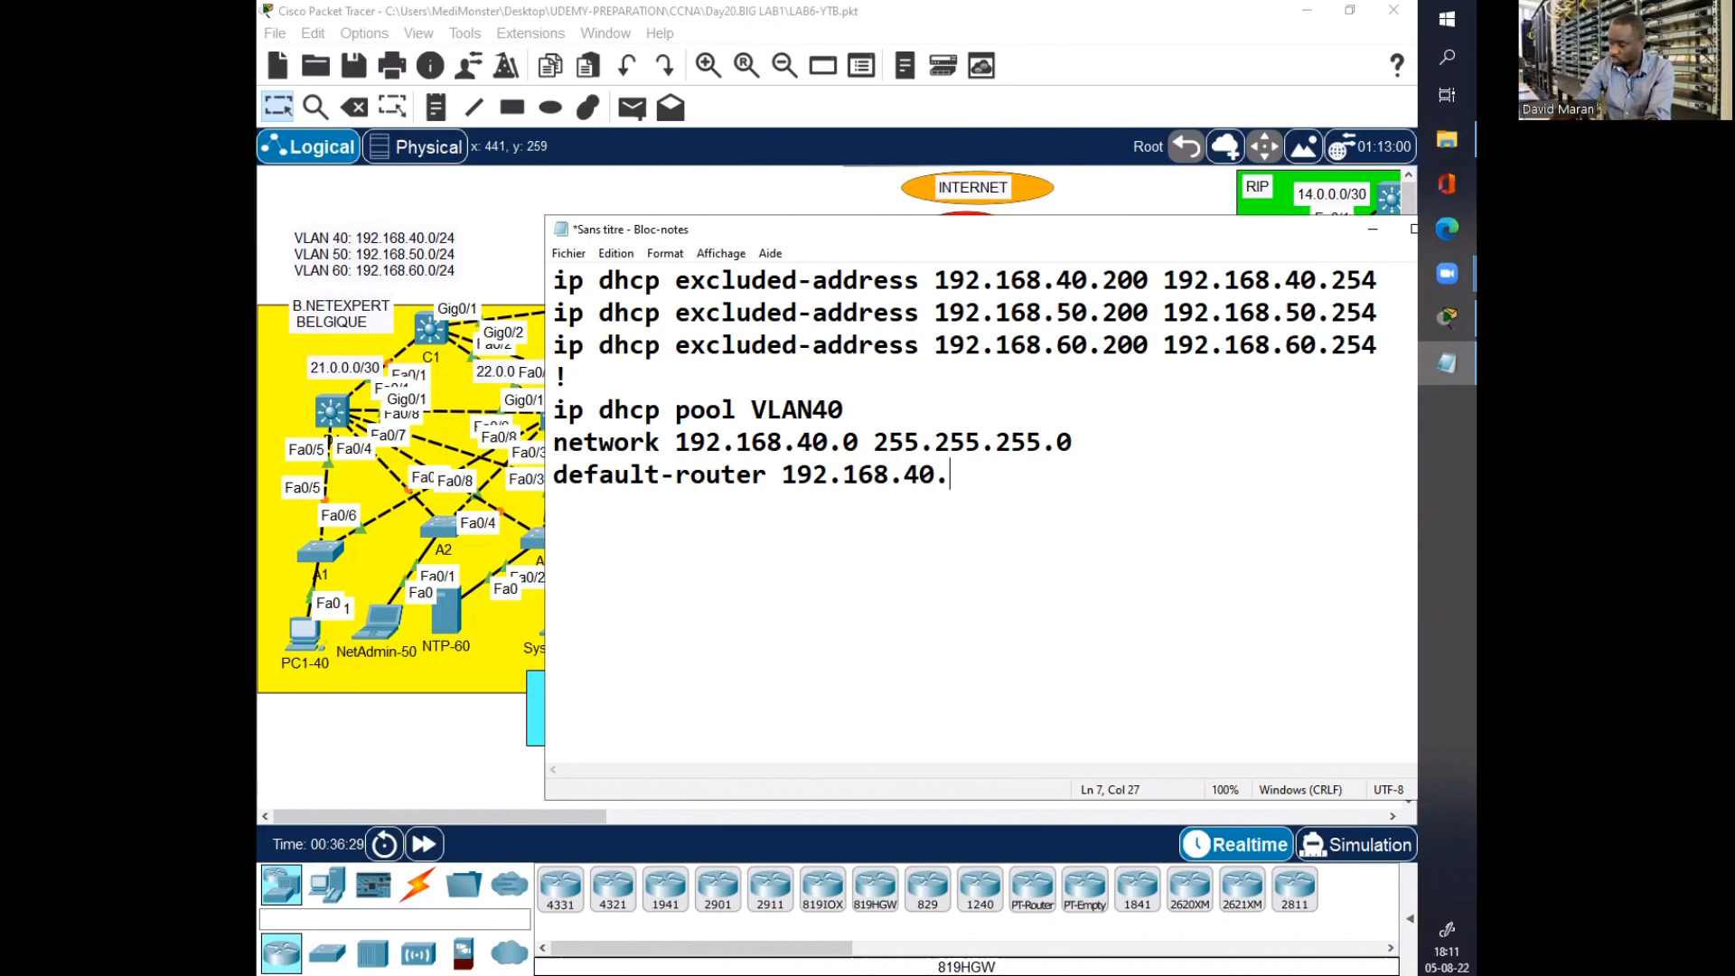
pyautogui.write('250')
pyautogui.press('Return')
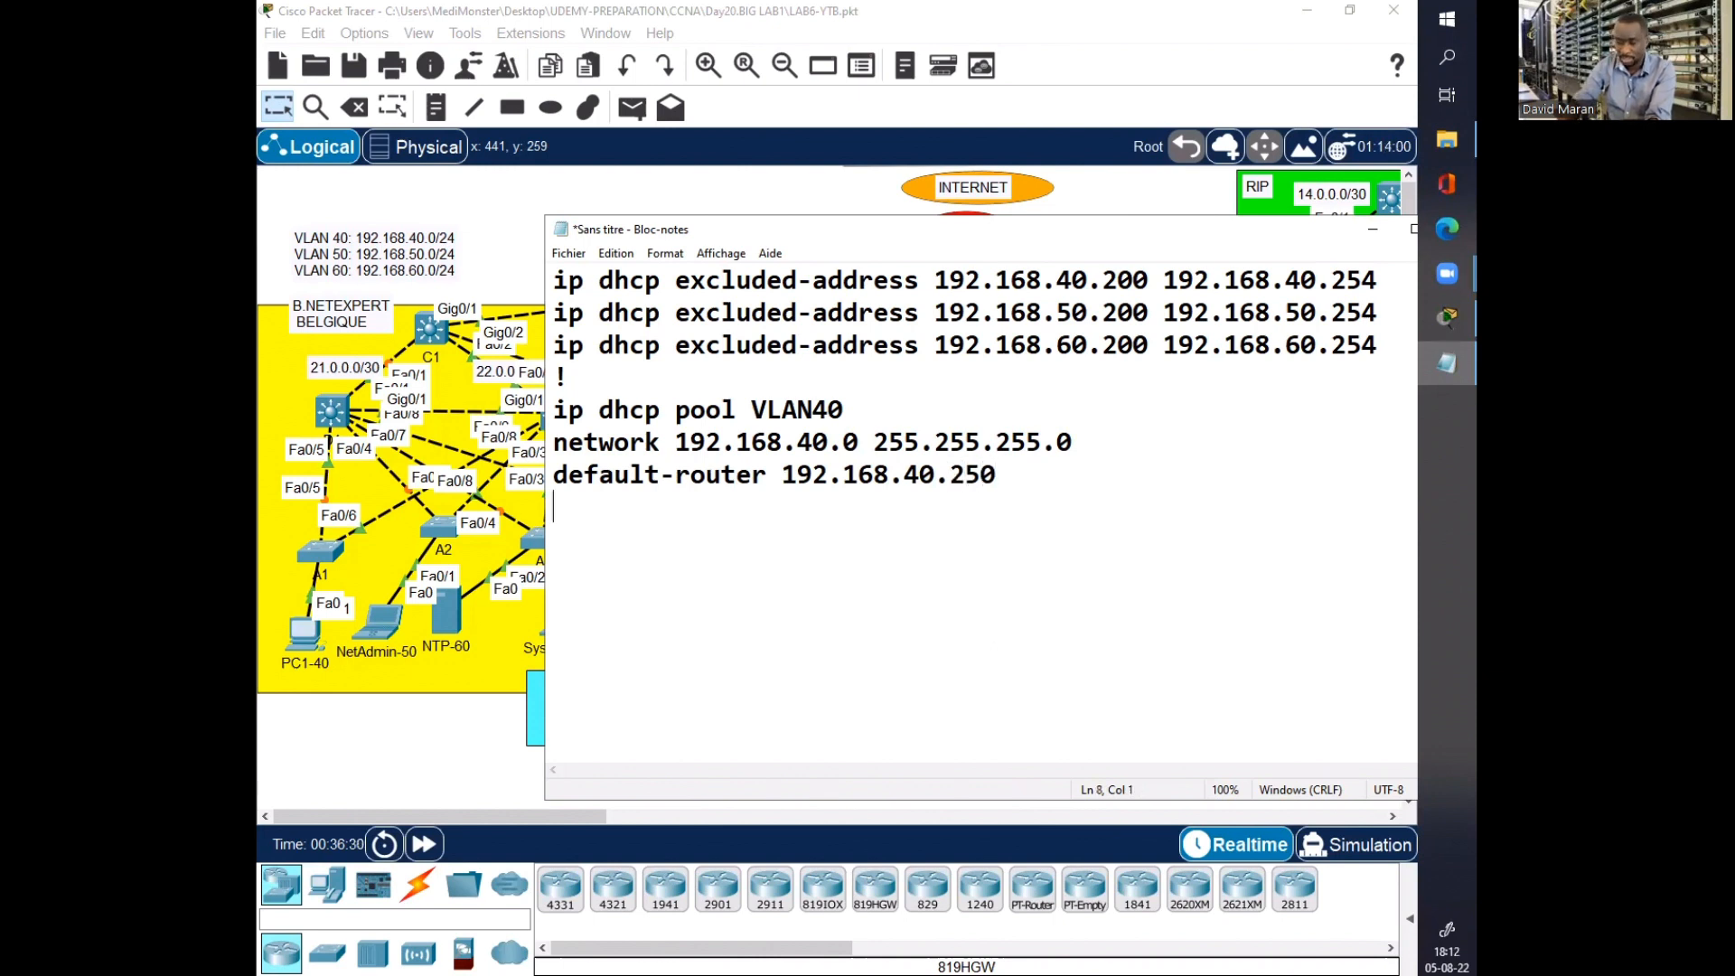
# Step: Check the DNS server's address in the topology, add "dns-server 192.168.60.60" to the VLAN40 pool and close the block with a "!" line
pyautogui.write('dns-')
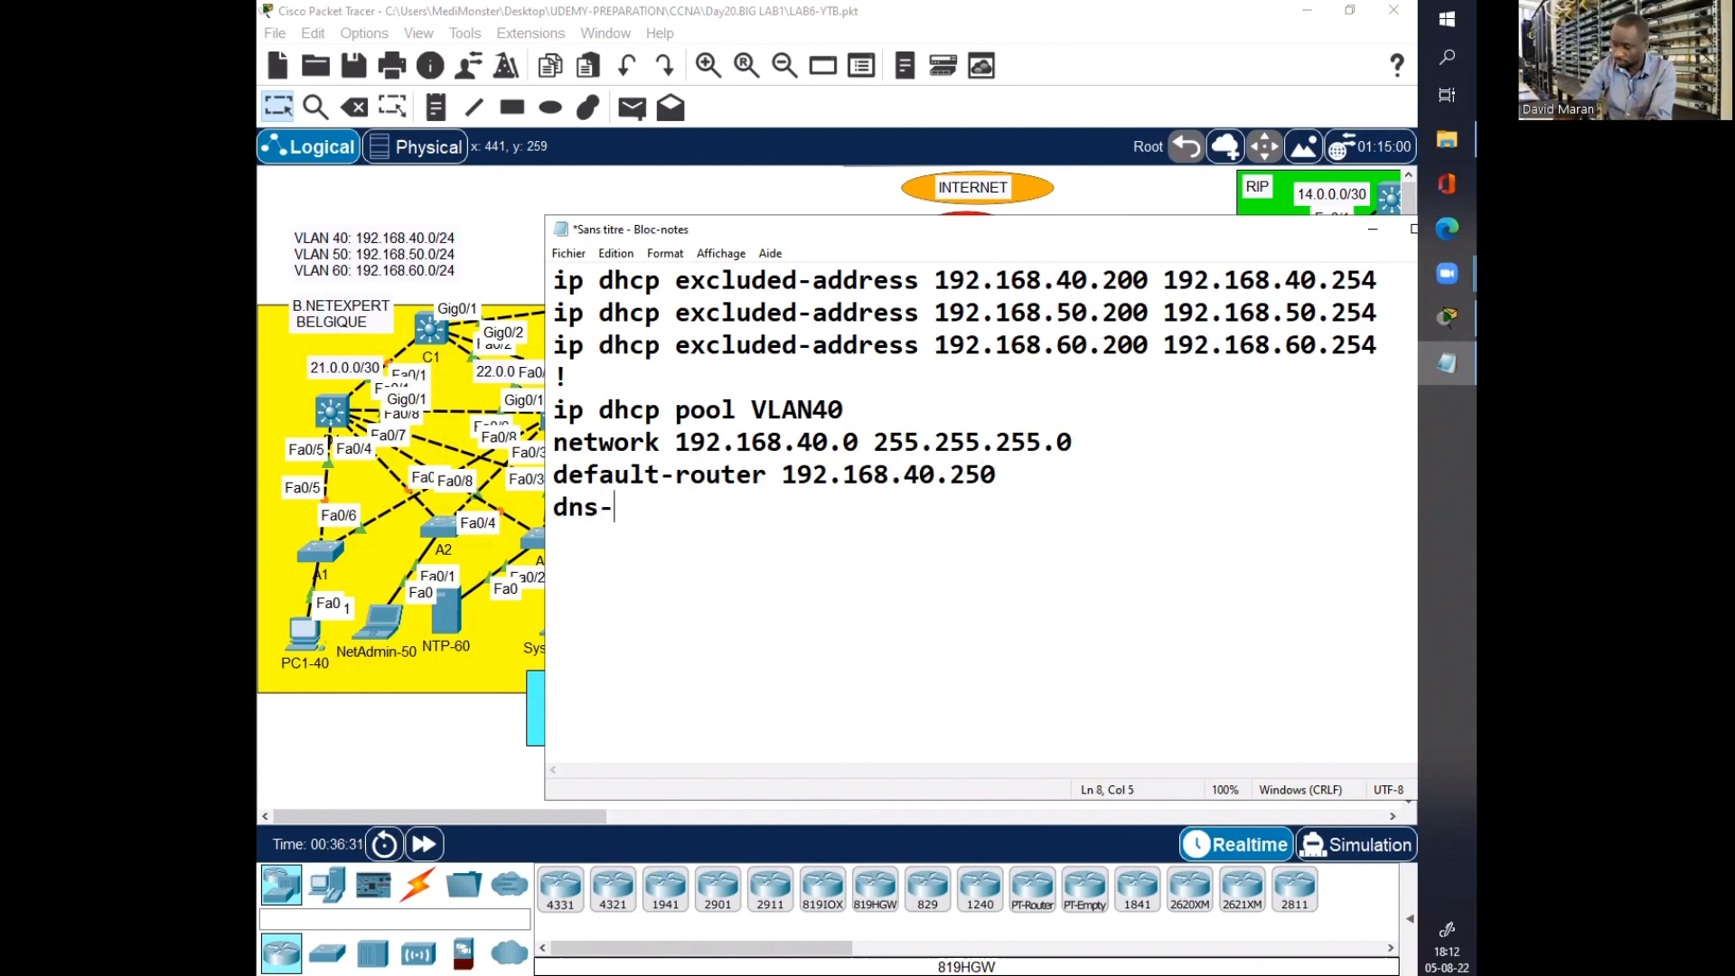
pyautogui.write('server')
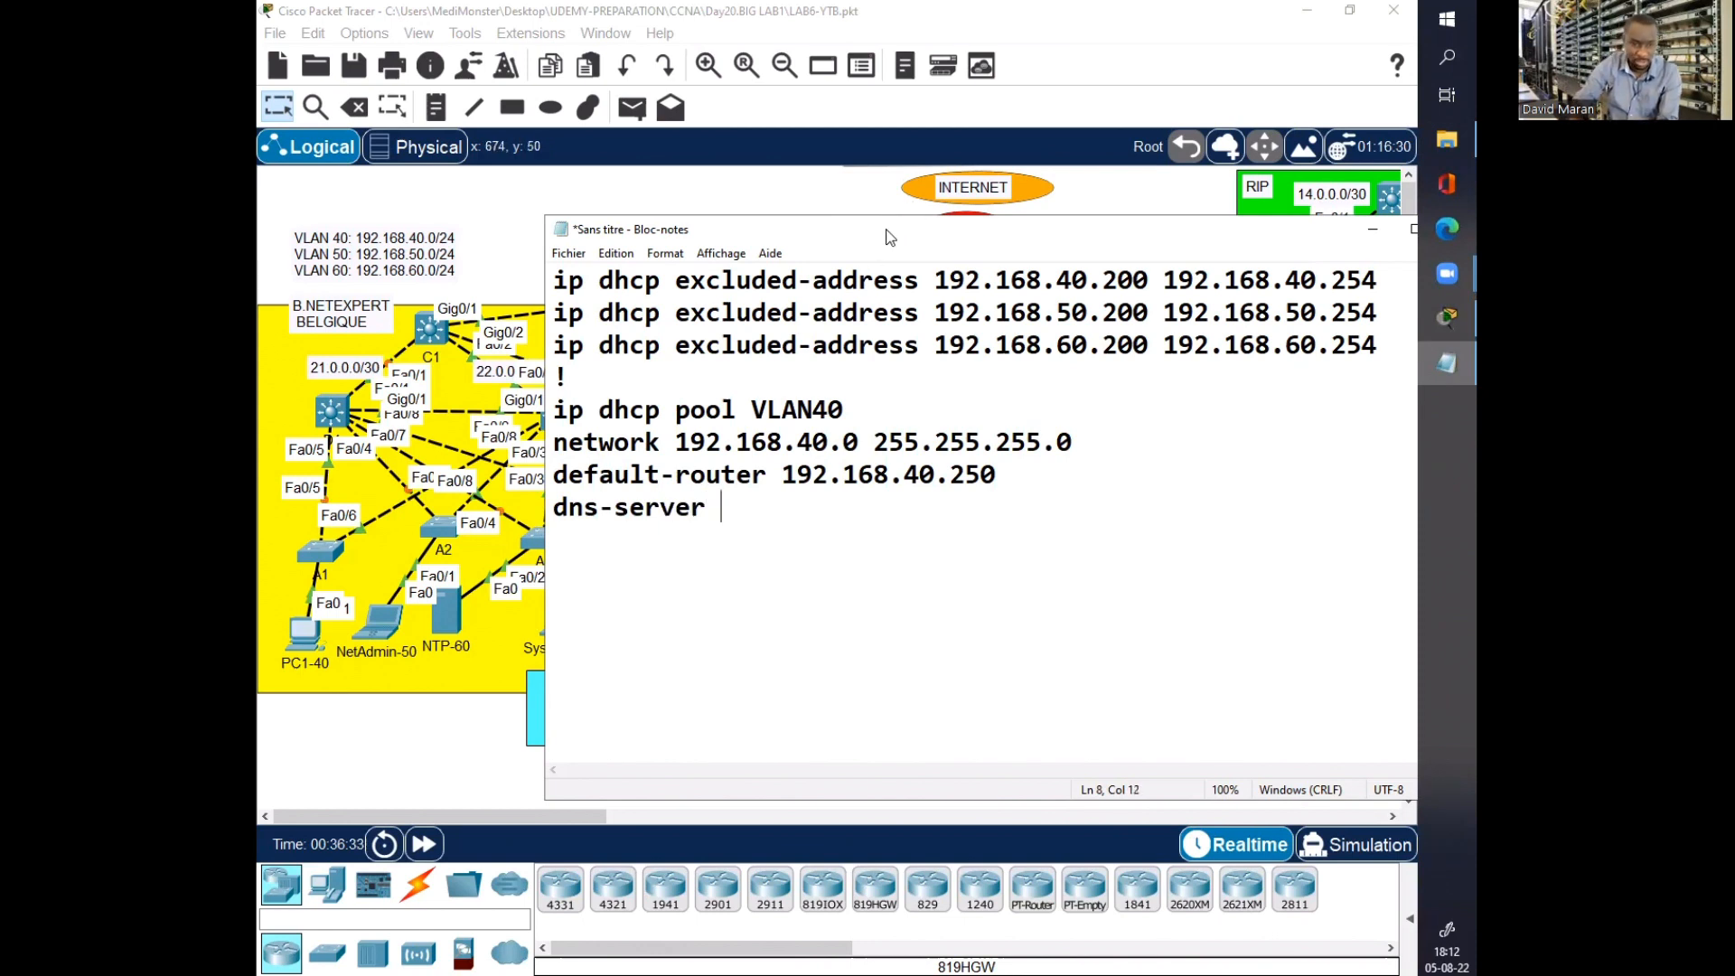
pyautogui.moveTo(890, 237); pyautogui.dragTo(823, 737)
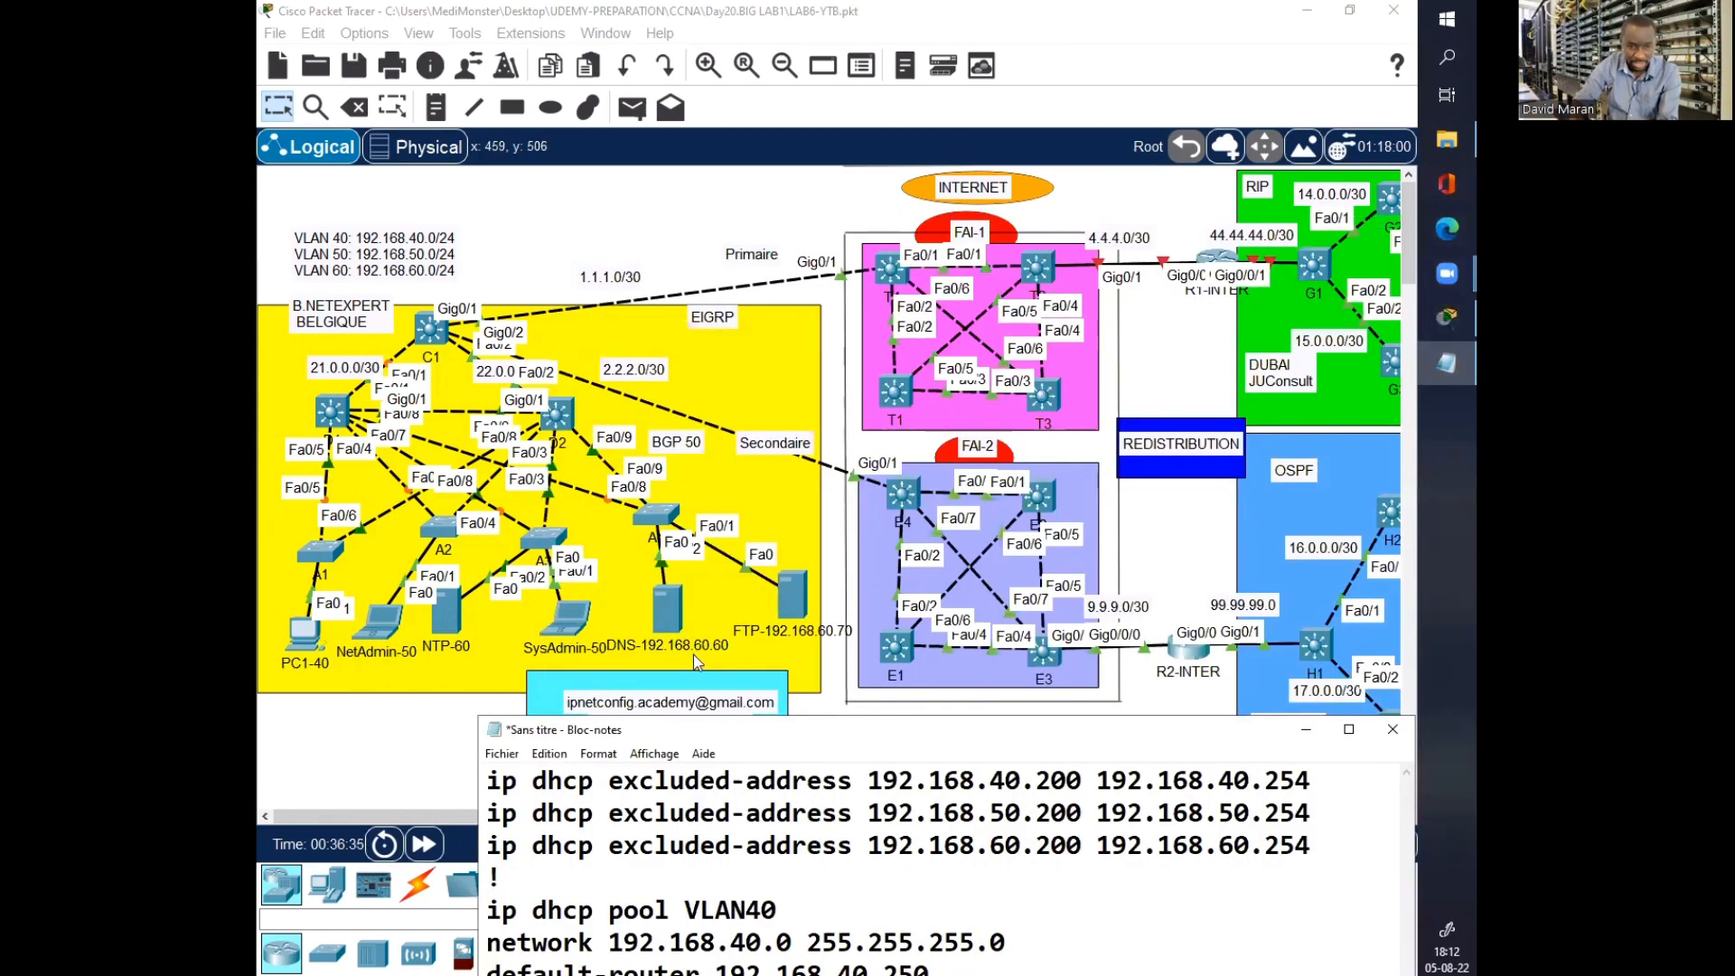
pyautogui.moveTo(737, 725); pyautogui.dragTo(707, 132)
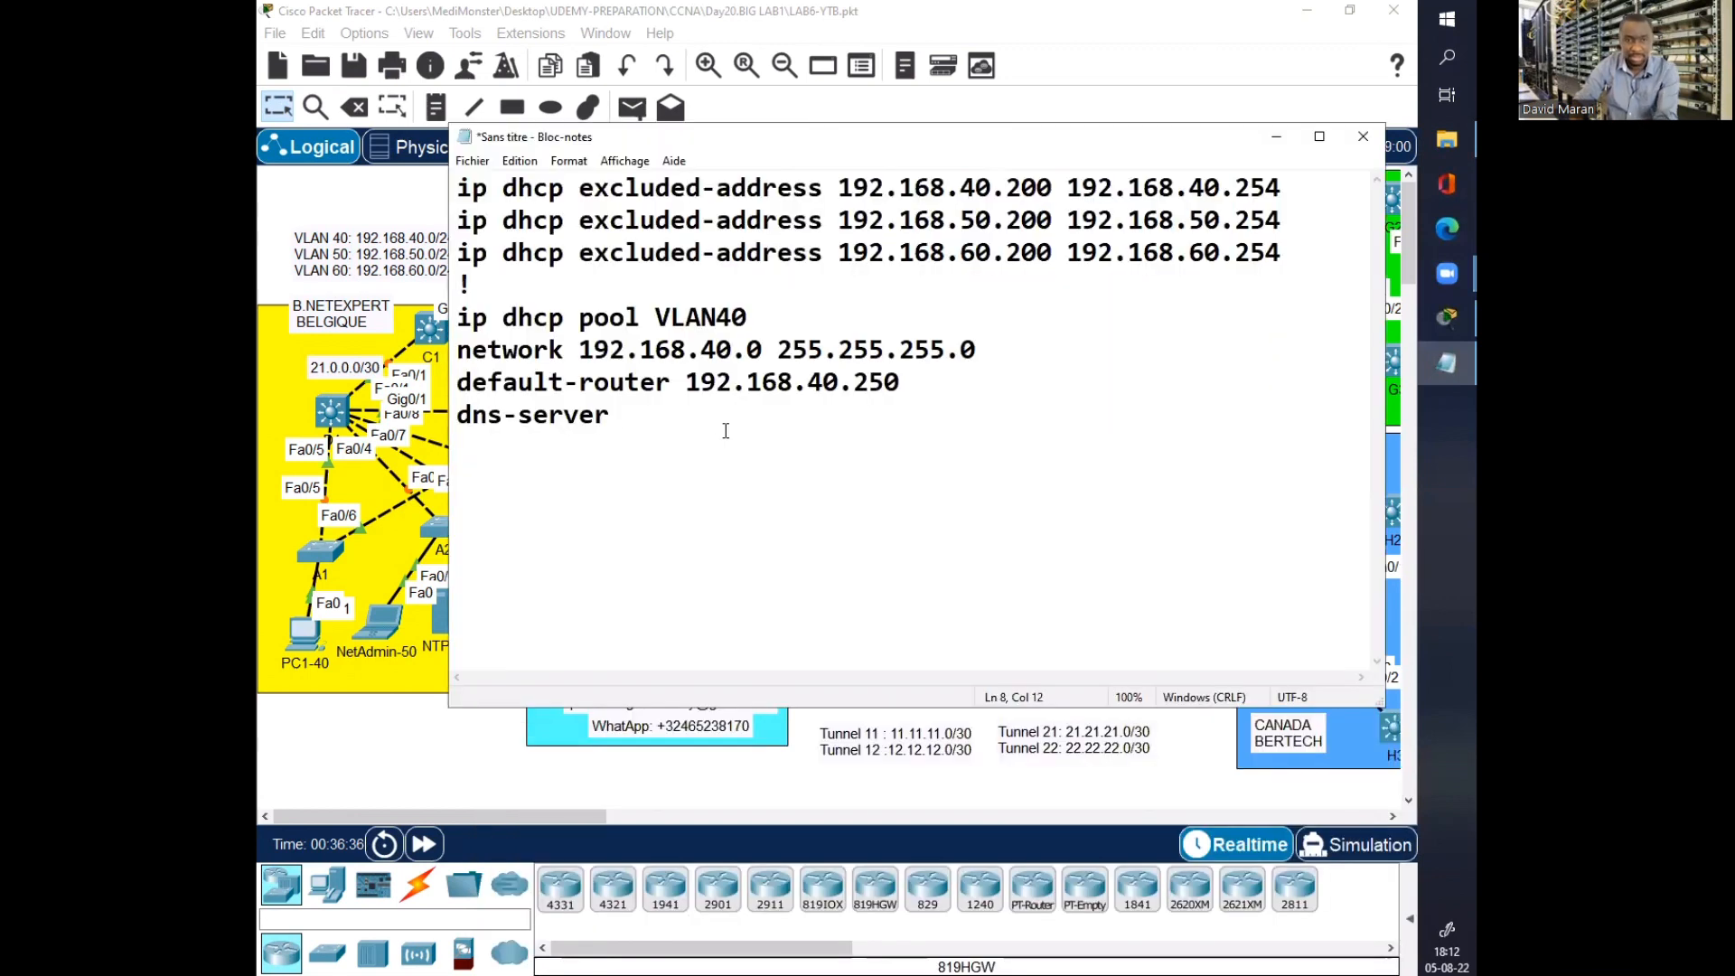
pyautogui.write('1952')
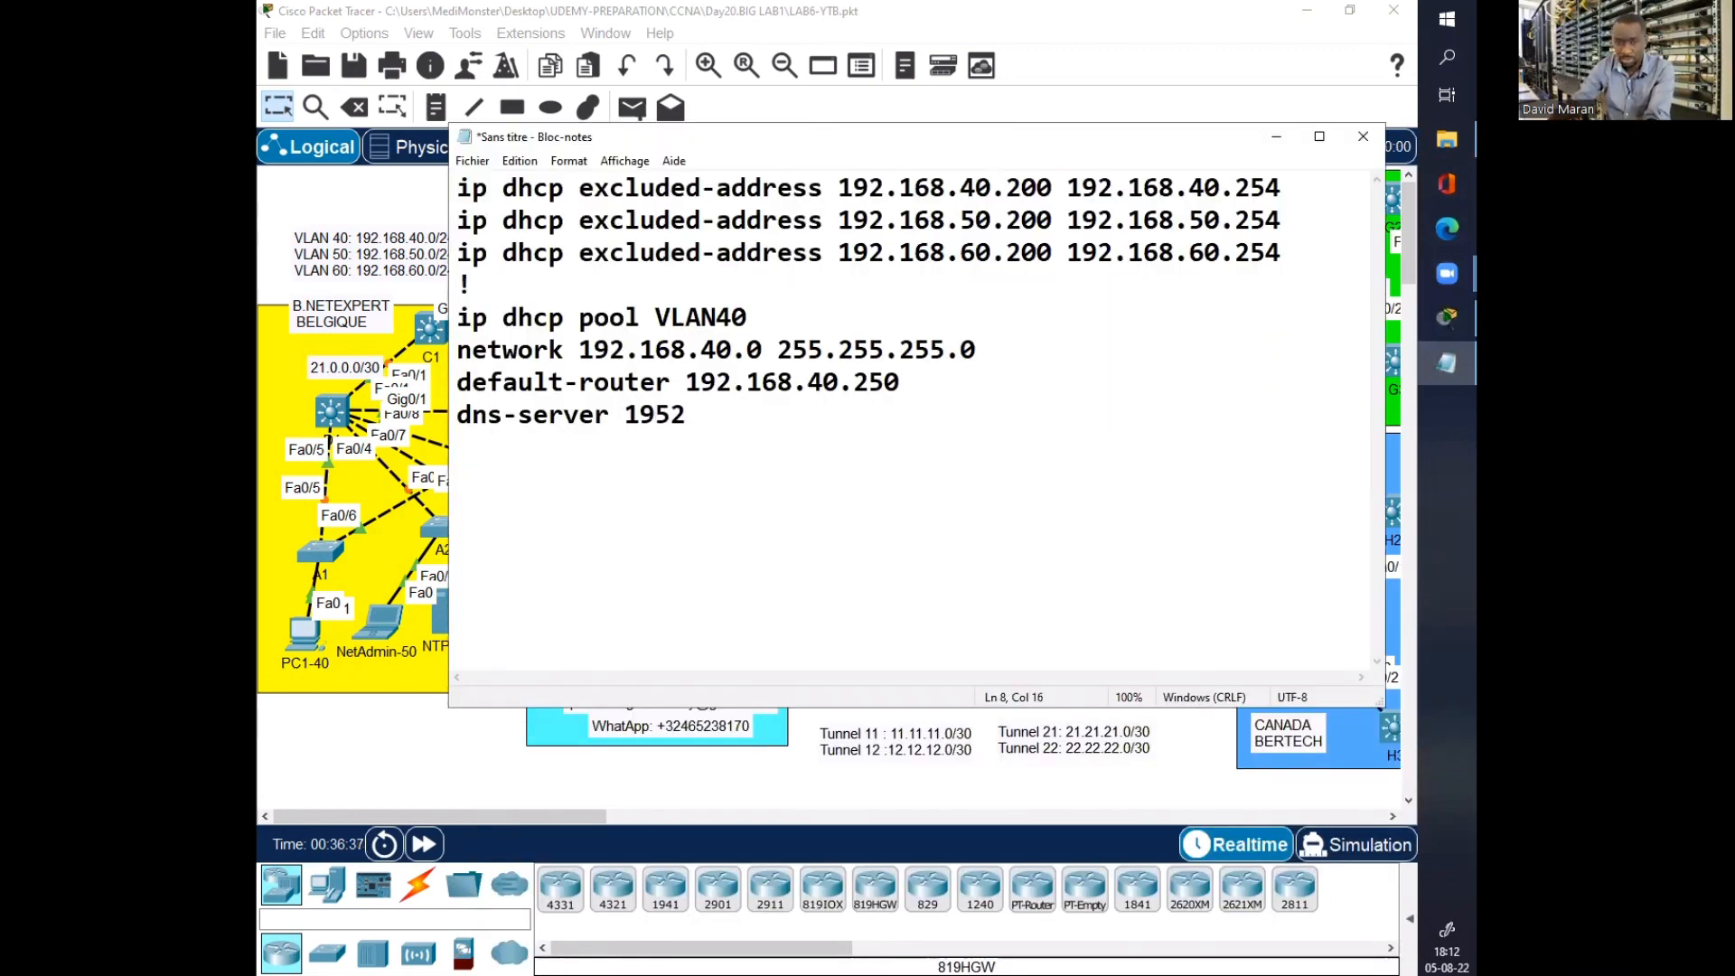
pyautogui.press('BackSpace')
pyautogui.press('BackSpace')
pyautogui.write('2.16')
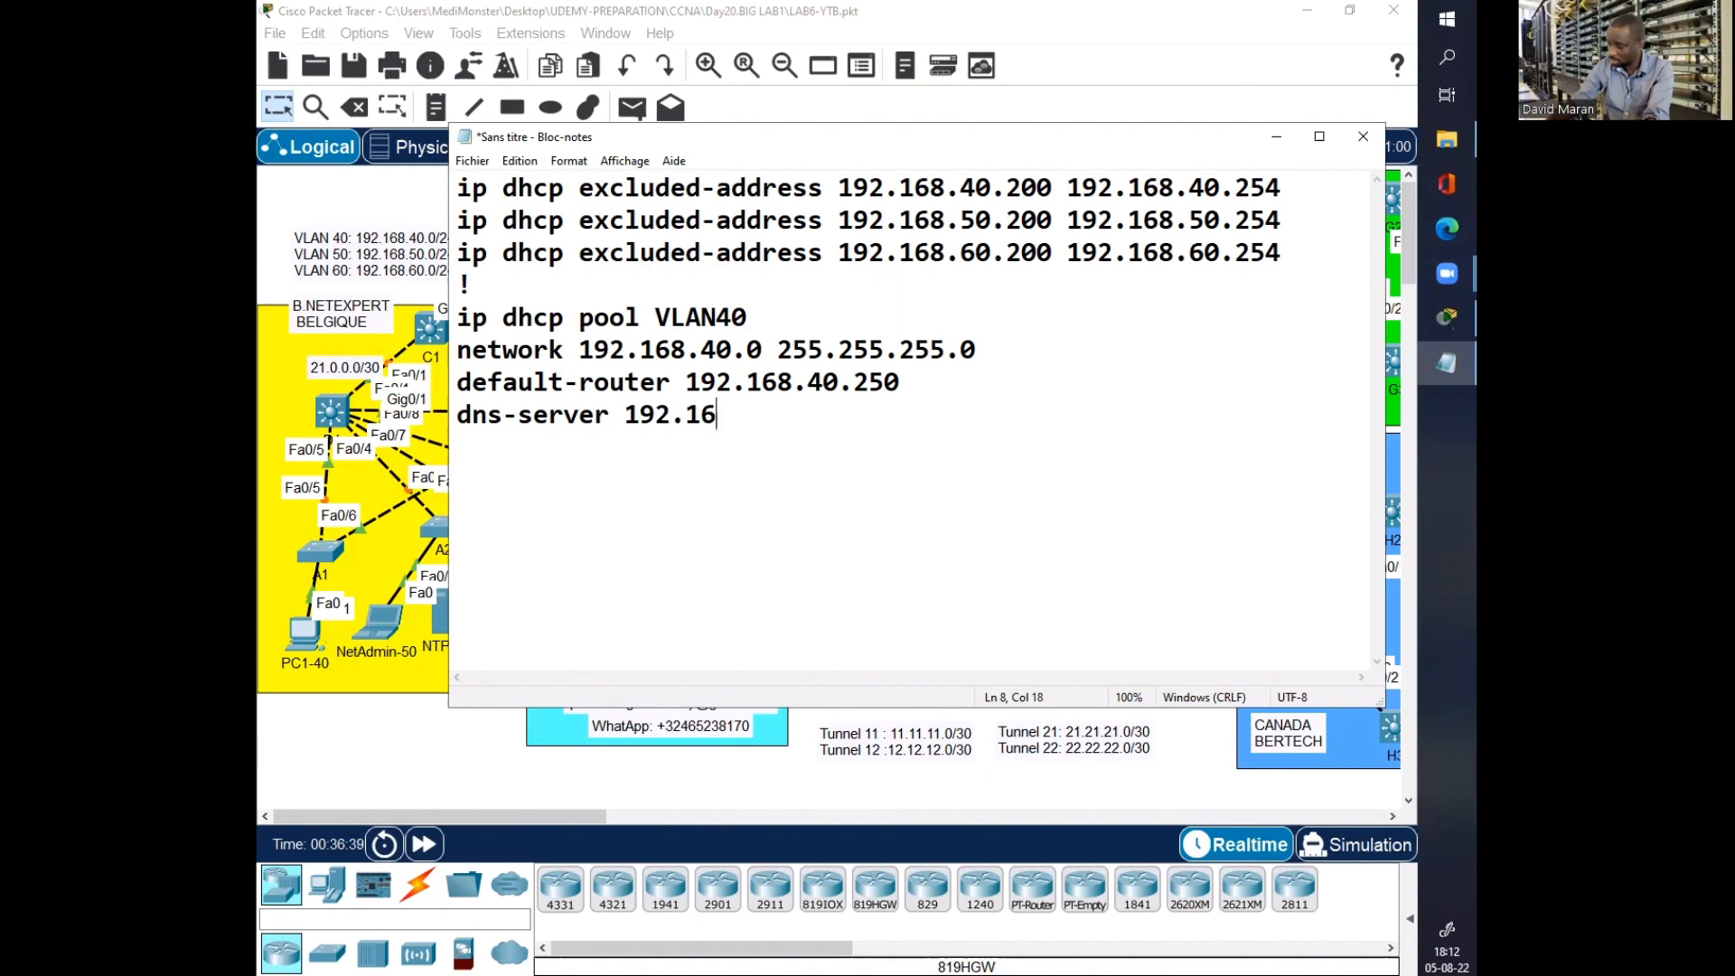
pyautogui.write('8.60.60')
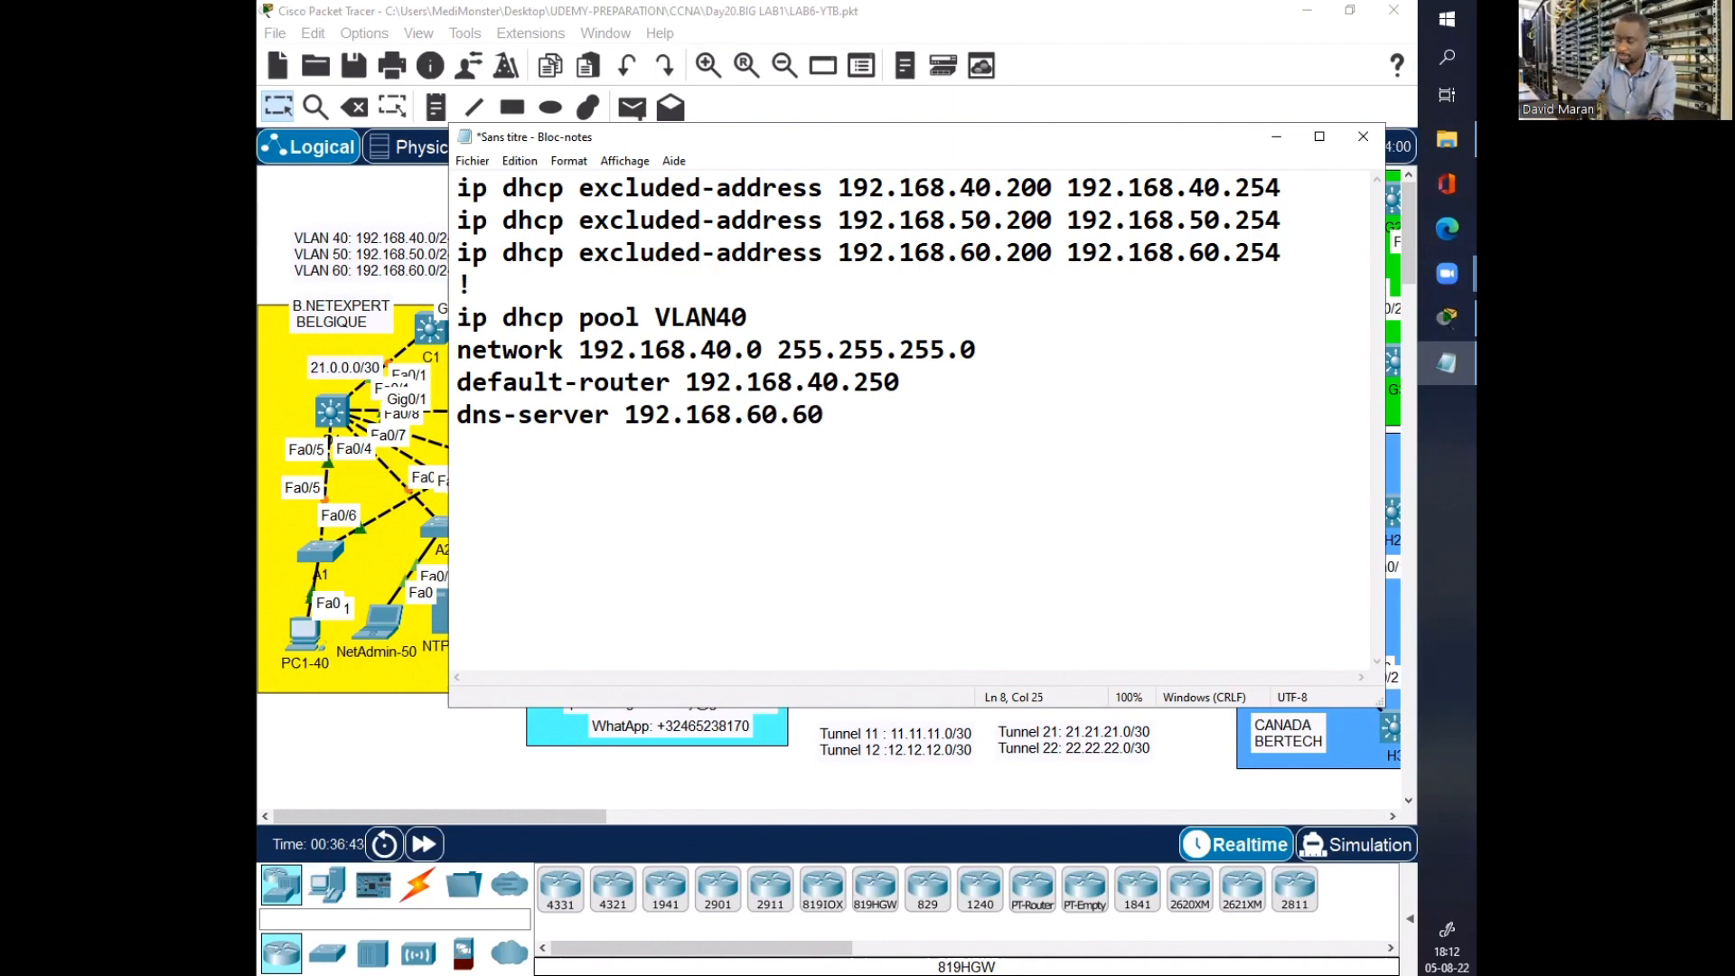
pyautogui.press('Return')
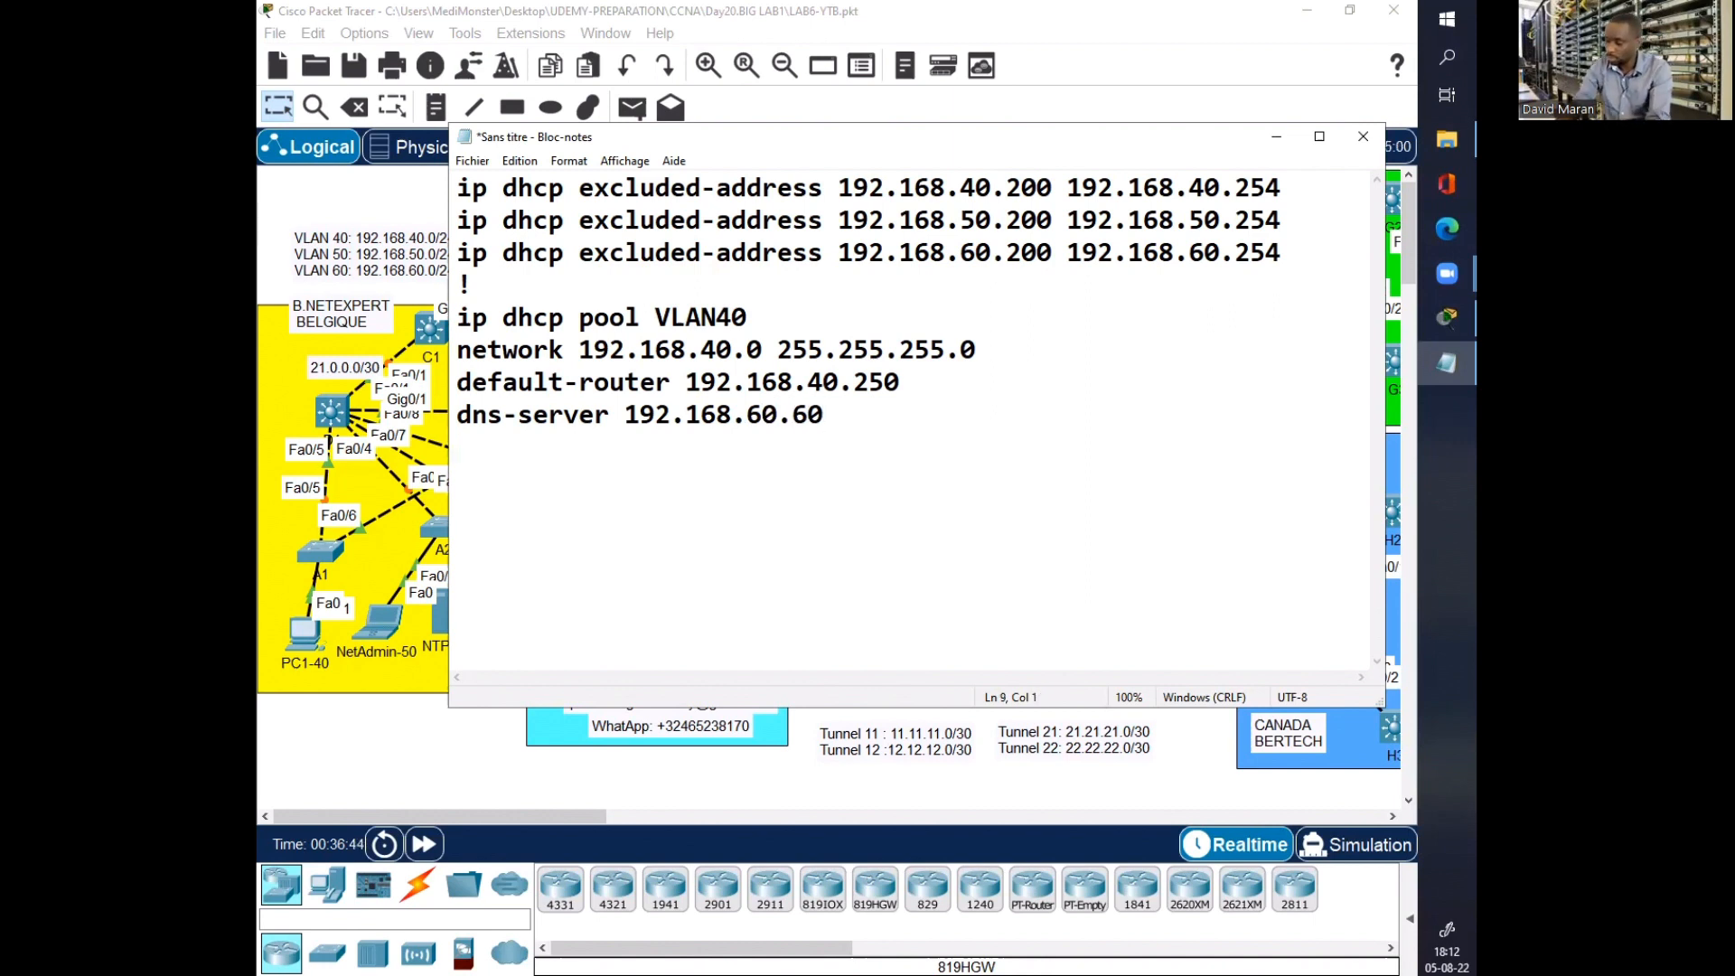
pyautogui.write('!')
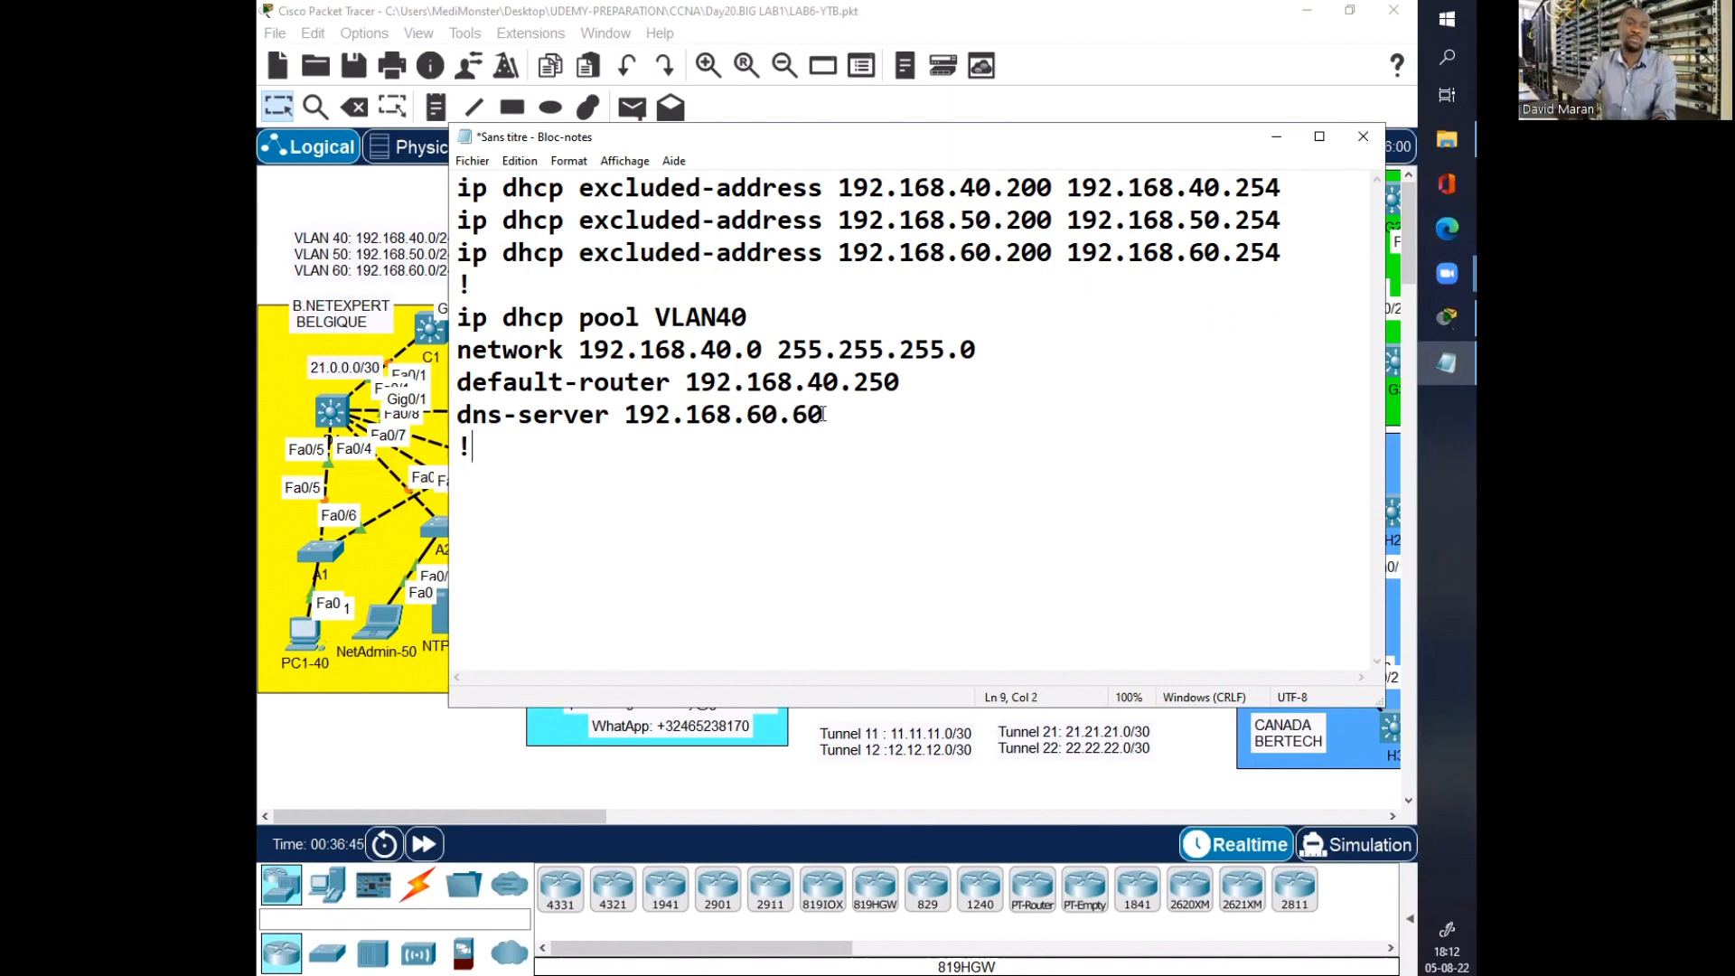
# Step: Copy the four VLAN40 pool lines and paste them below the "!" separator that follows the block
pyautogui.moveTo(827, 417); pyautogui.dragTo(442, 321)
pyautogui.hotkey('ctrl', 'c')
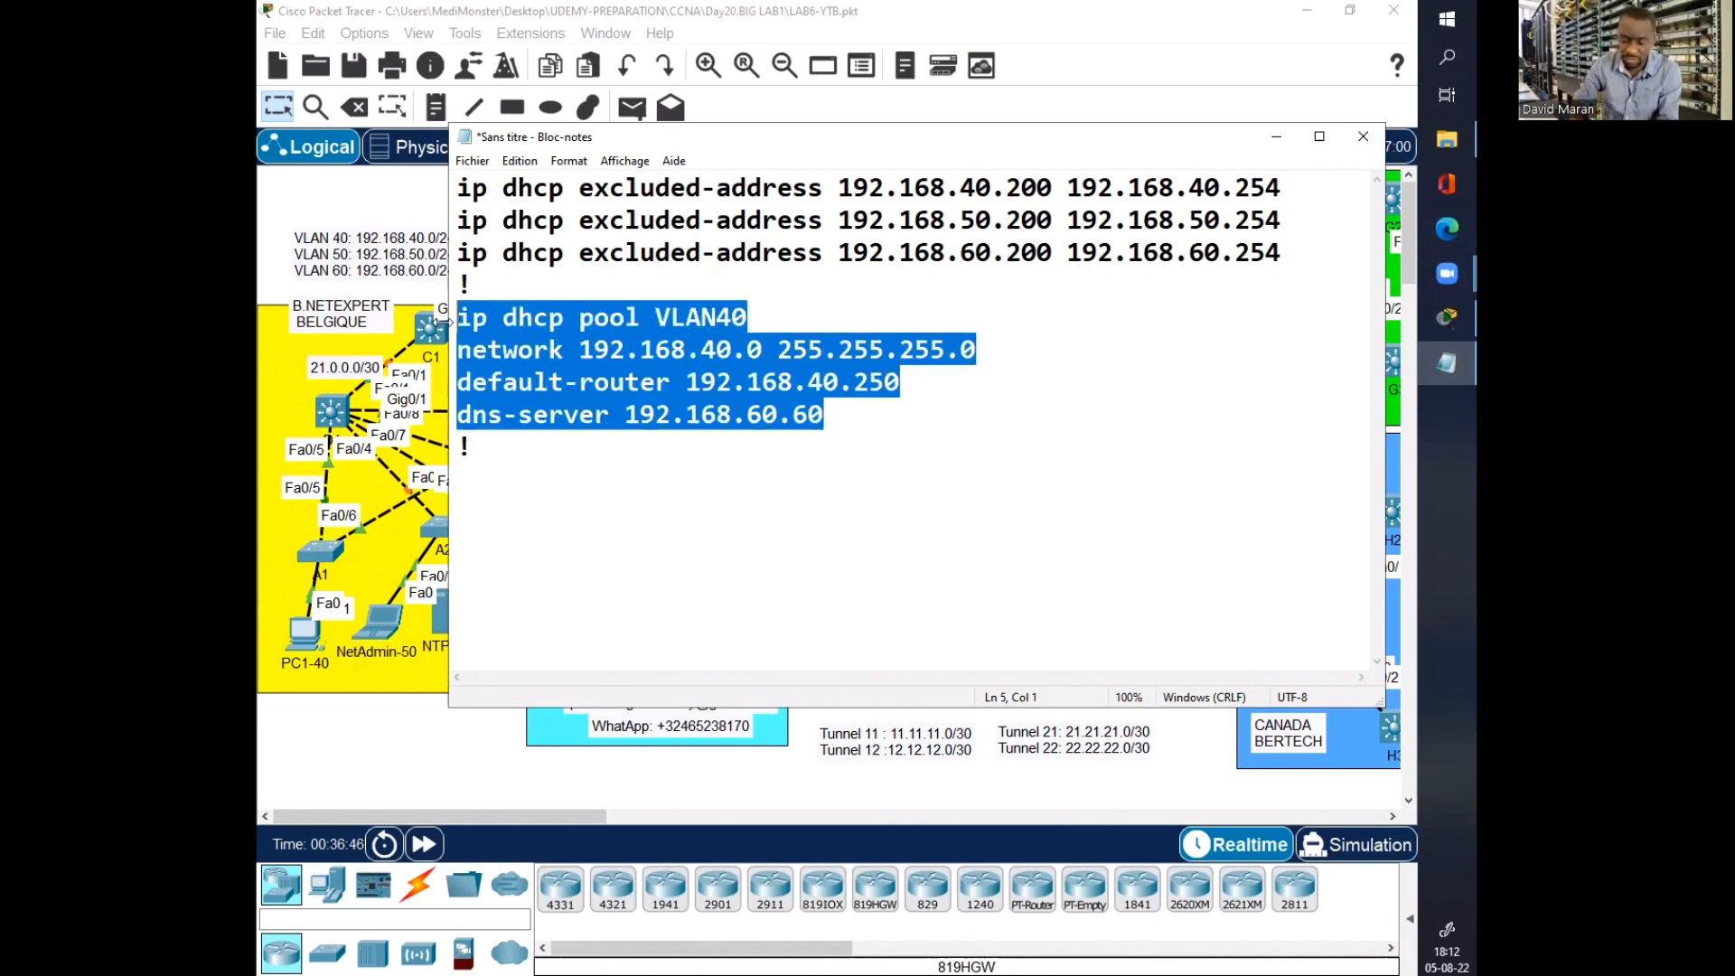
pyautogui.click(482, 463)
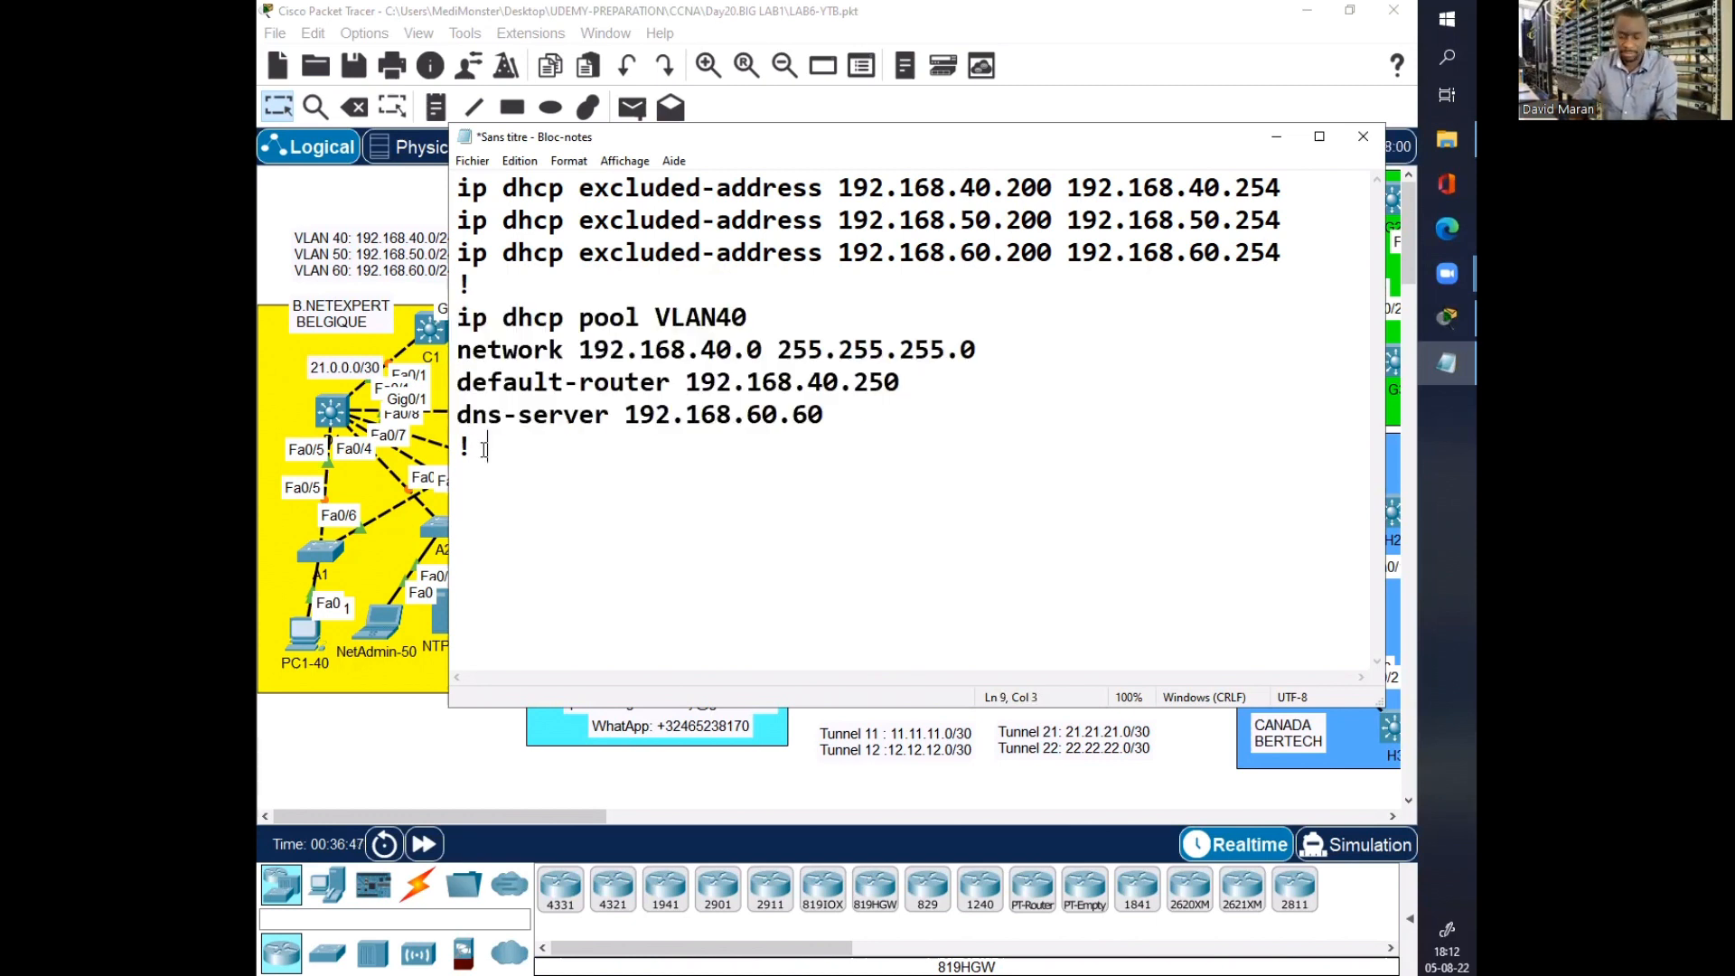
pyautogui.hotkey('ctrl', 'v')
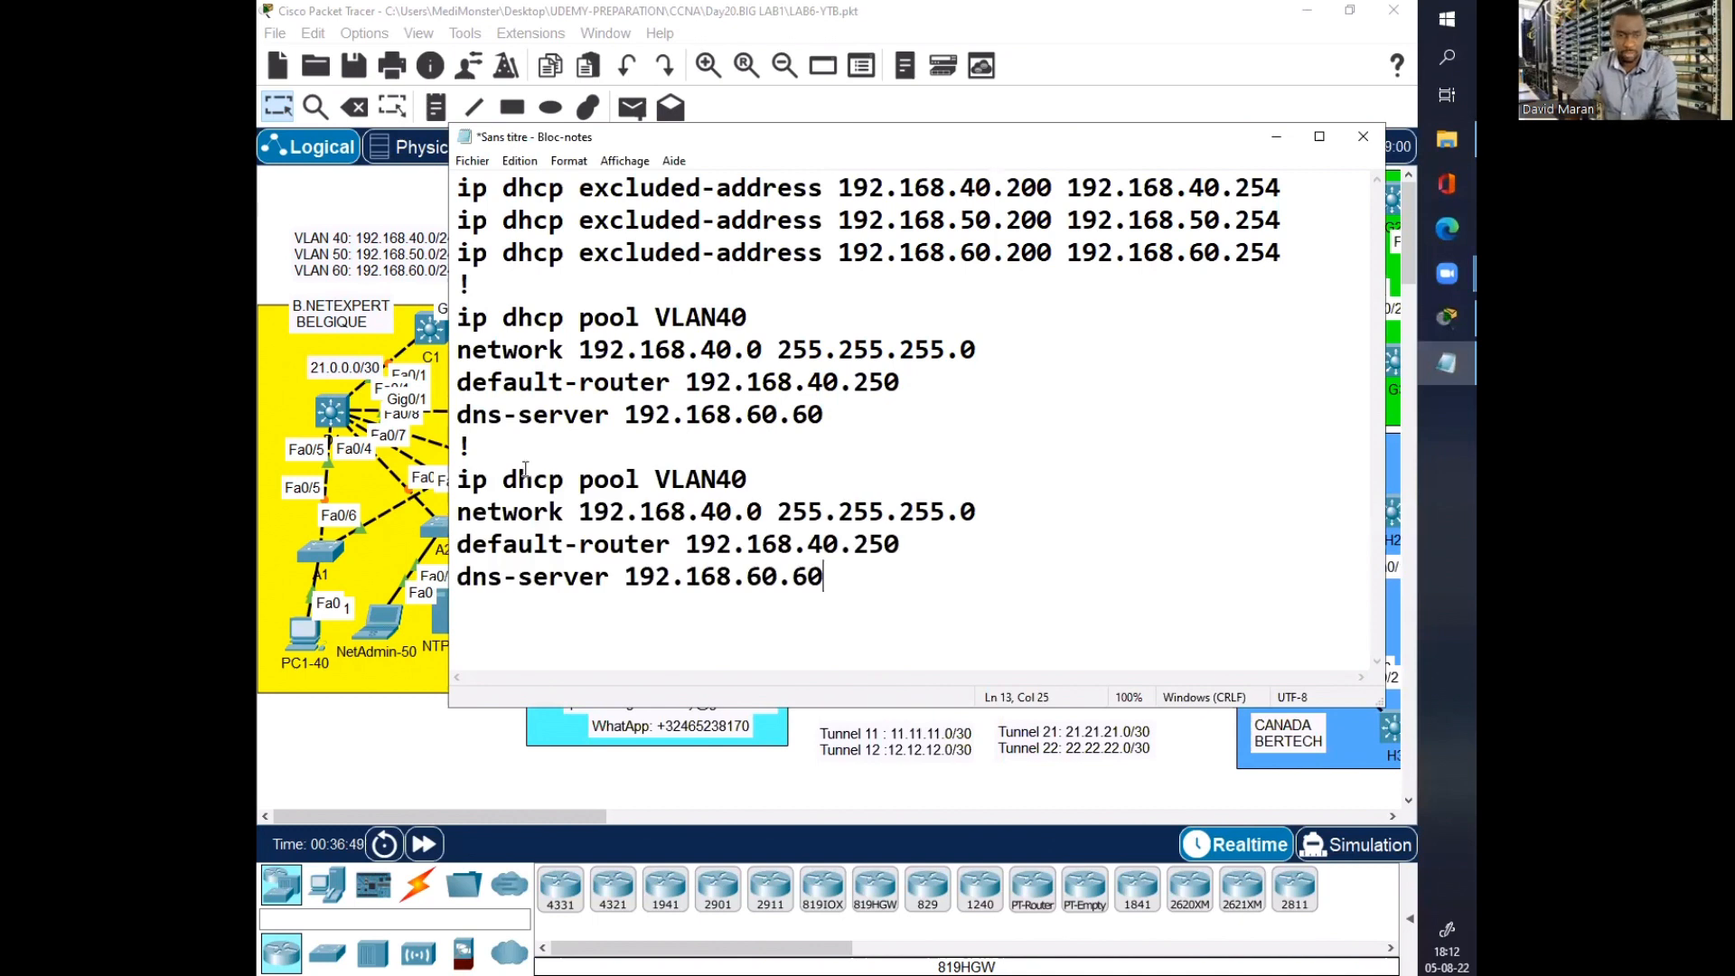
# Step: Change the copied block to pool VLAN50 with network 192.168.50.0 and default-router 192.168.50.250
pyautogui.click(733, 480)
pyautogui.press('BackSpace')
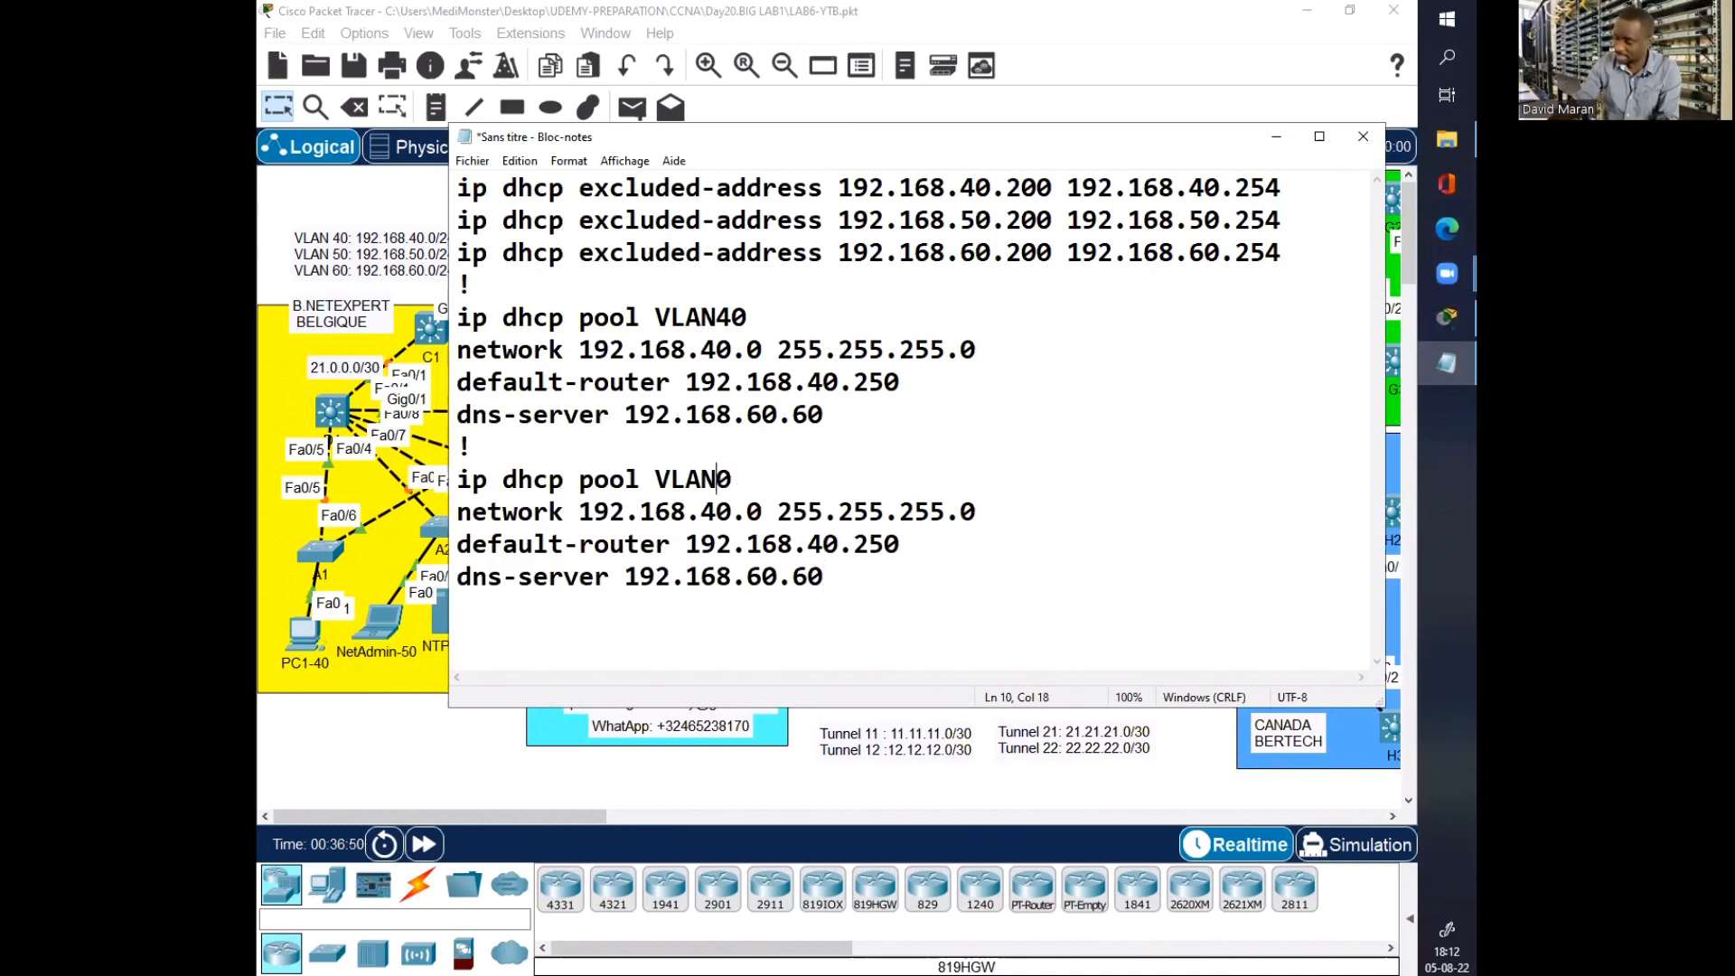
pyautogui.write('5')
pyautogui.click(718, 511)
pyautogui.press('BackSpace')
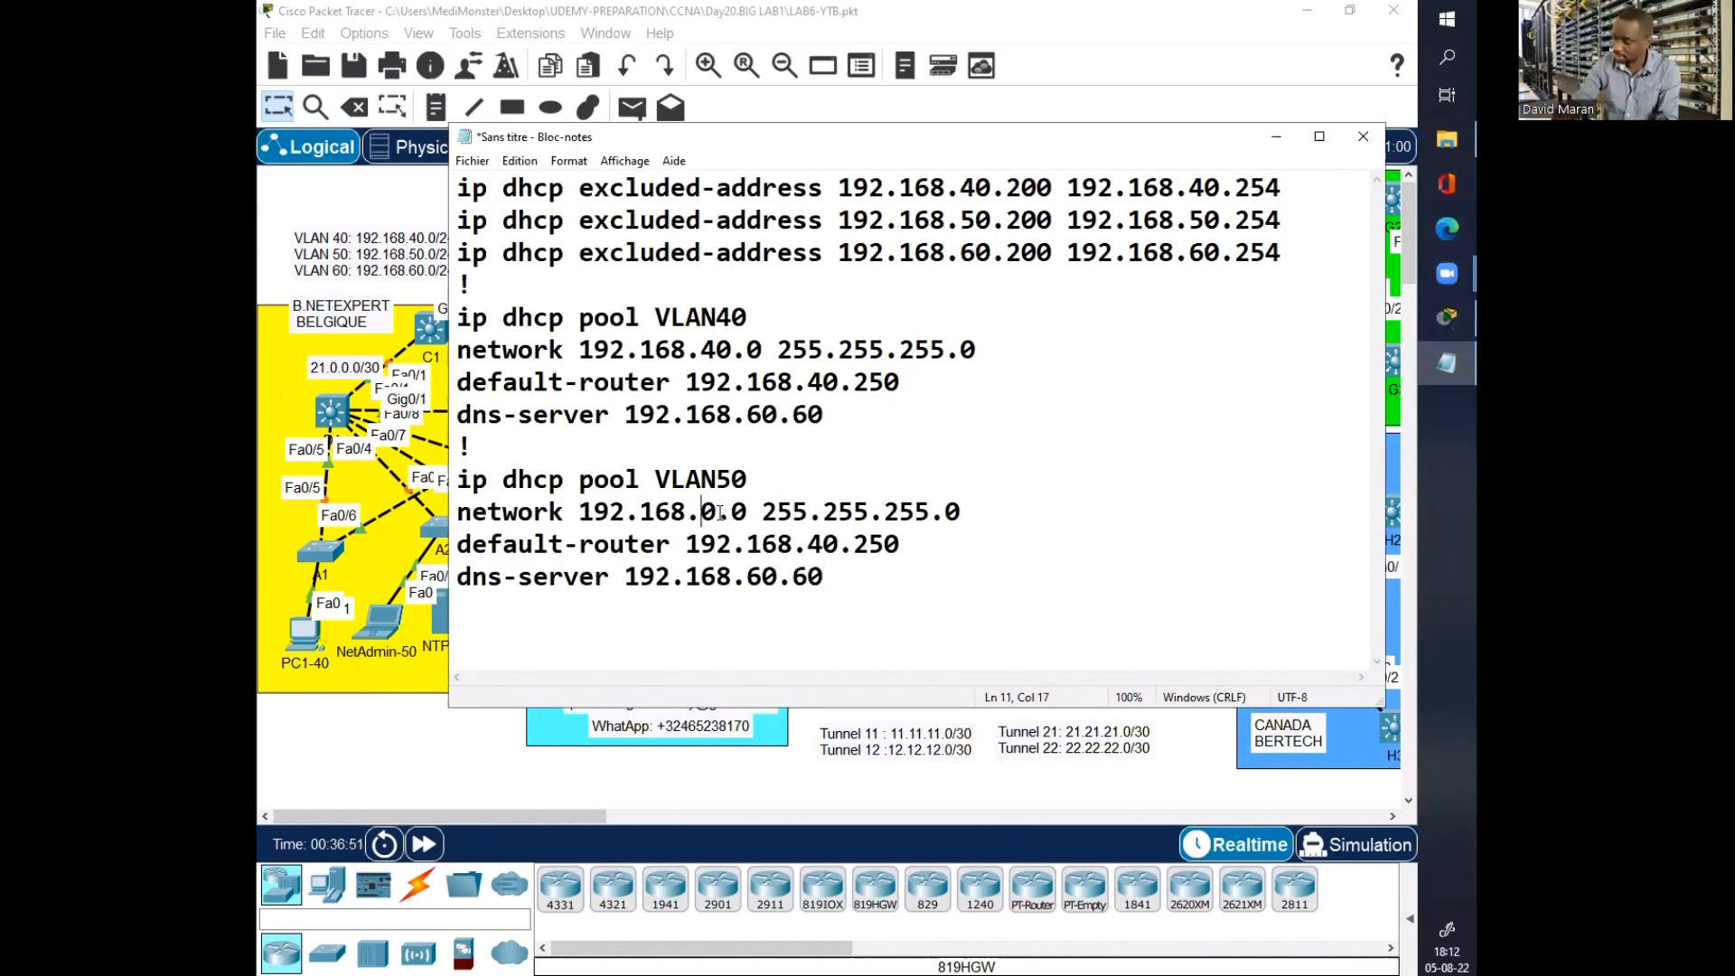
pyautogui.write('5')
pyautogui.click(823, 544)
pyautogui.press('BackSpace')
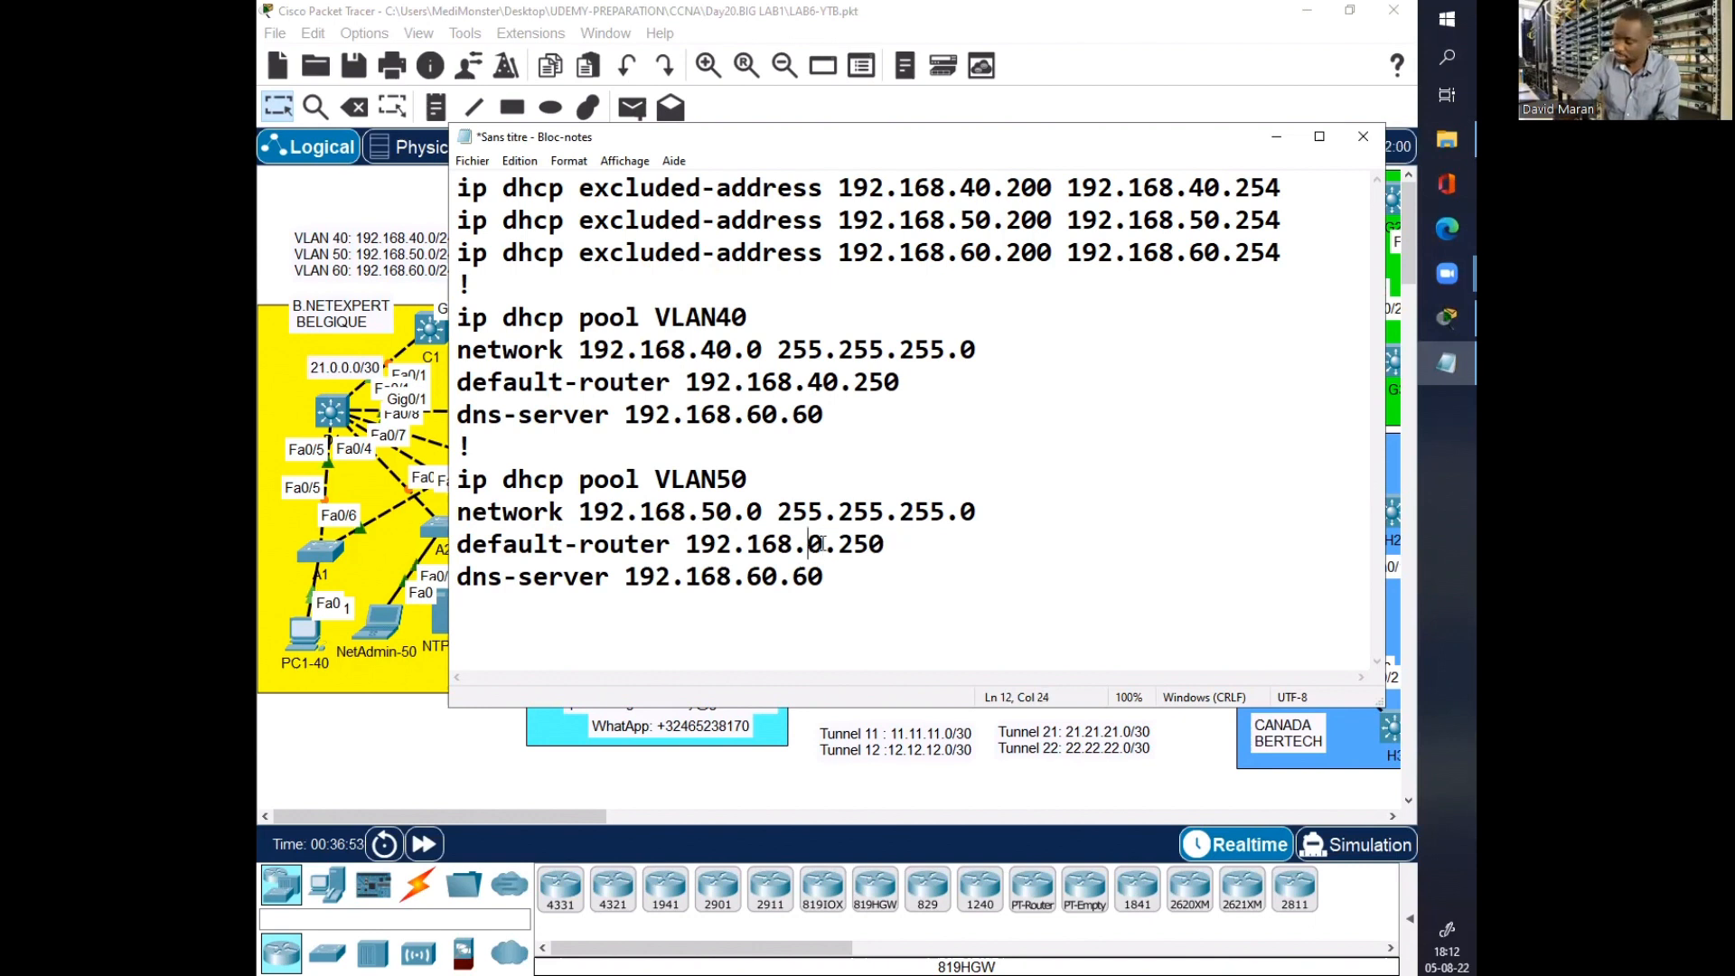
pyautogui.write('5')
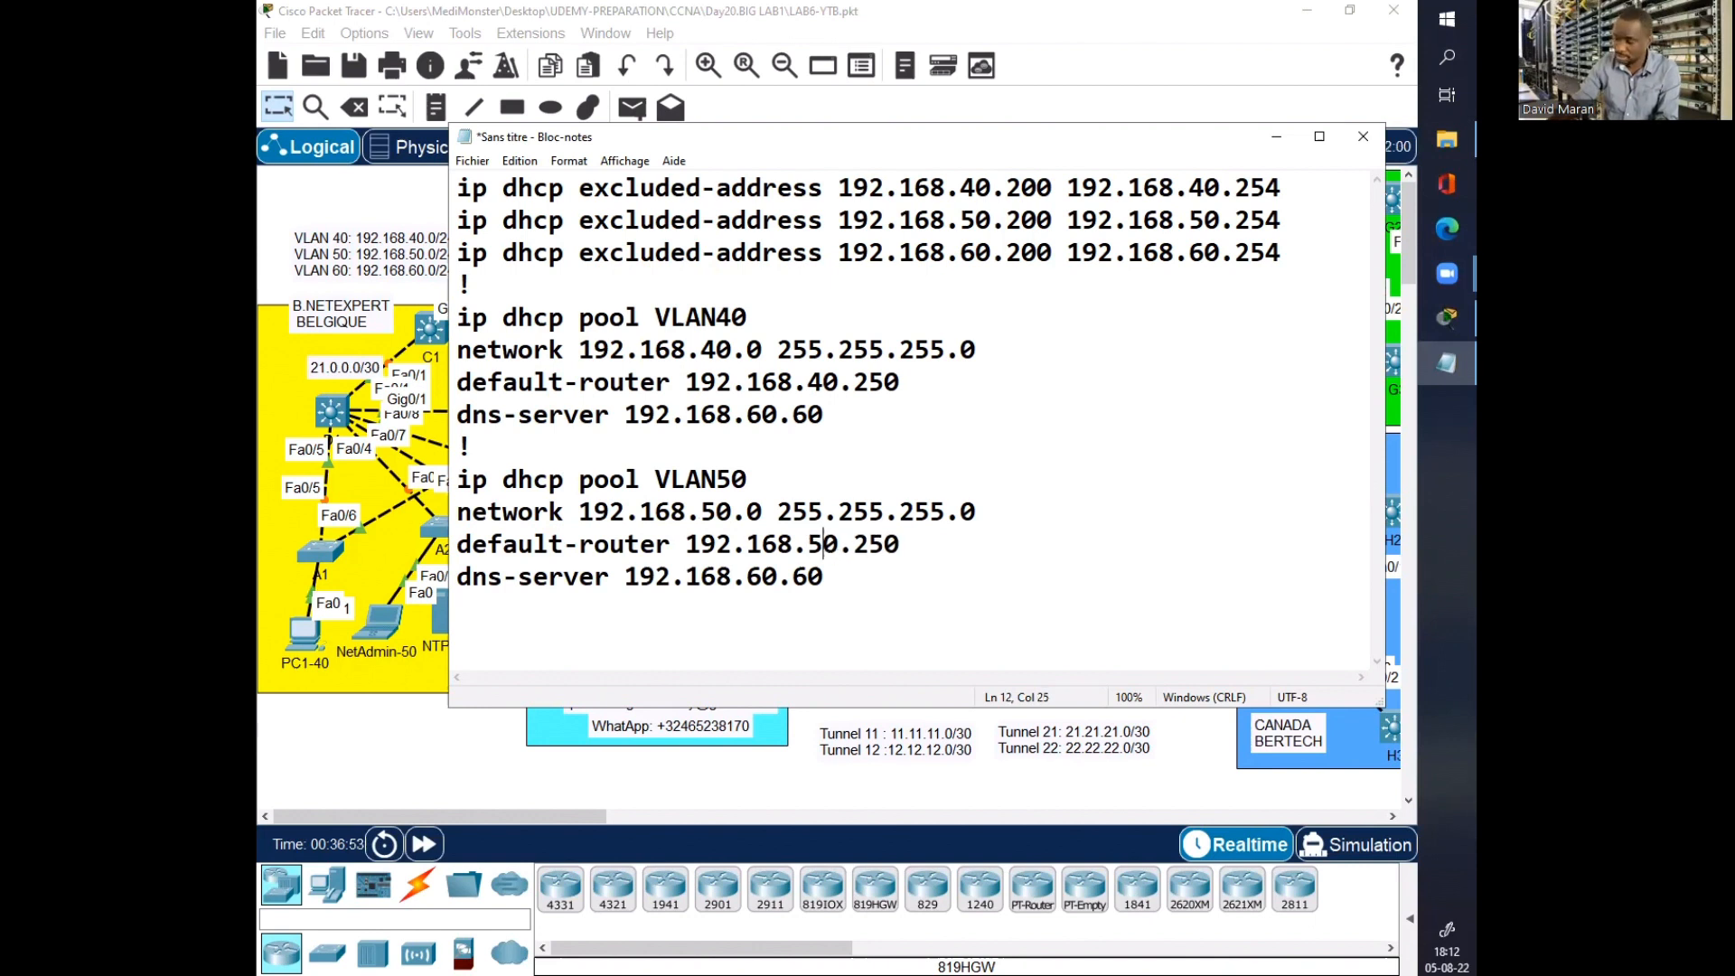
# Step: Close the VLAN50 pool with a "!" line and paste another copy of the VLAN40 pool below it
pyautogui.click(829, 598)
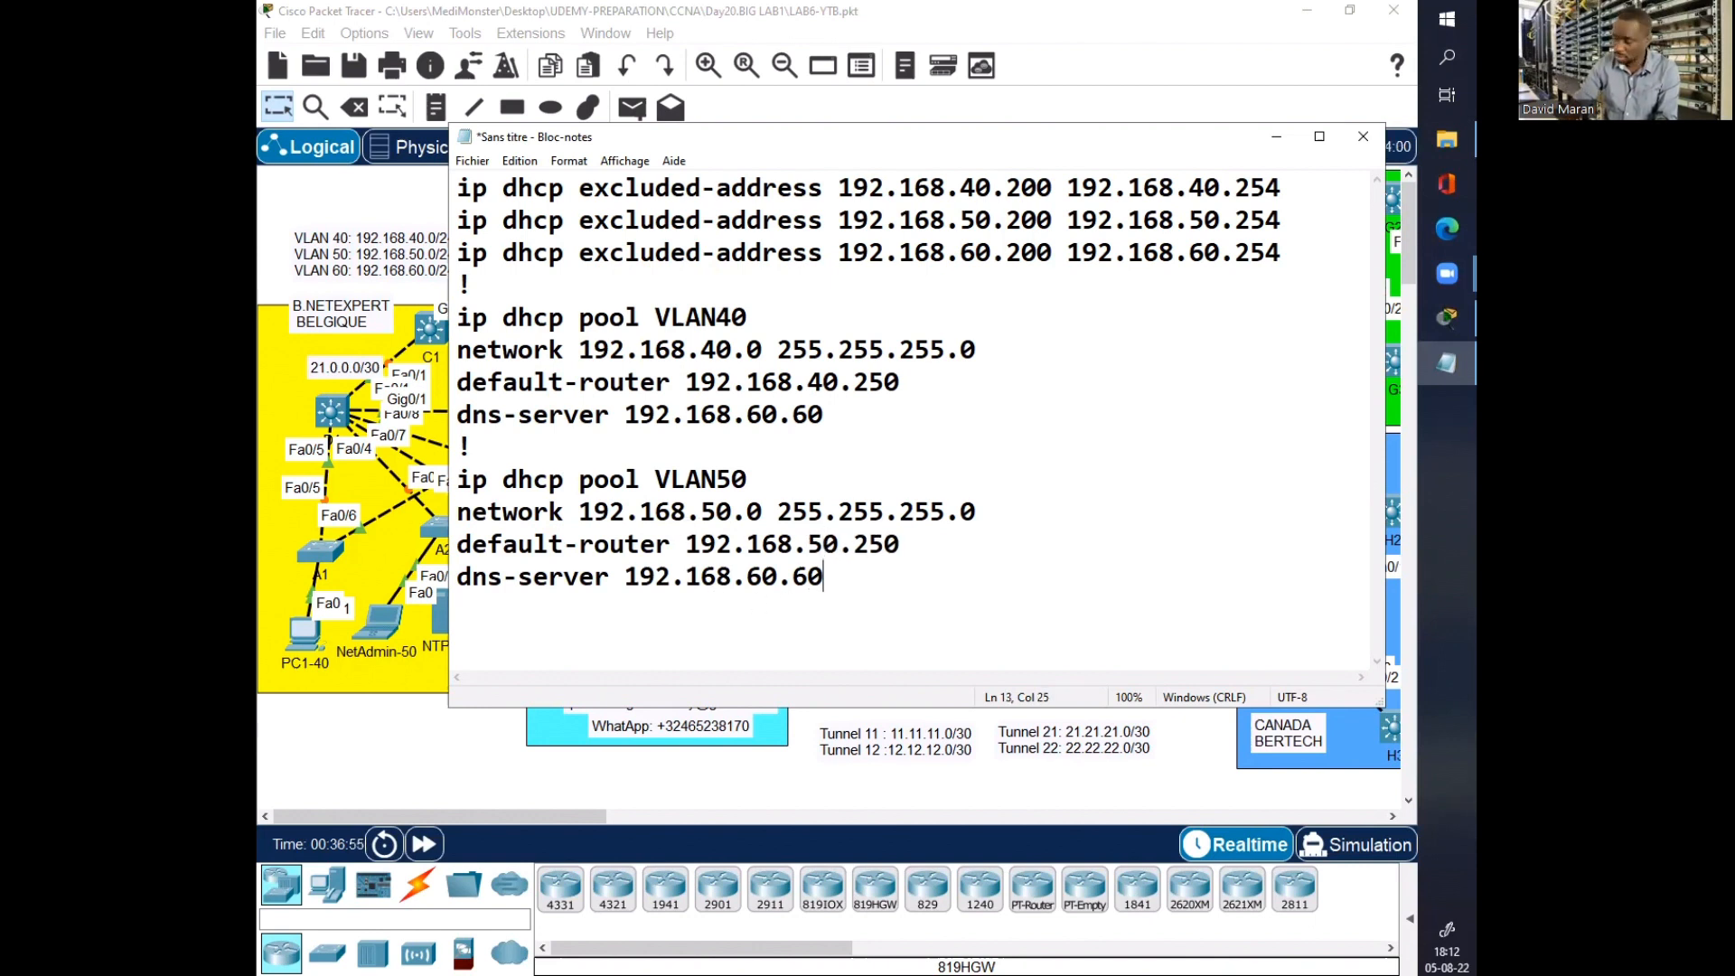
pyautogui.press('Return')
pyautogui.write('!')
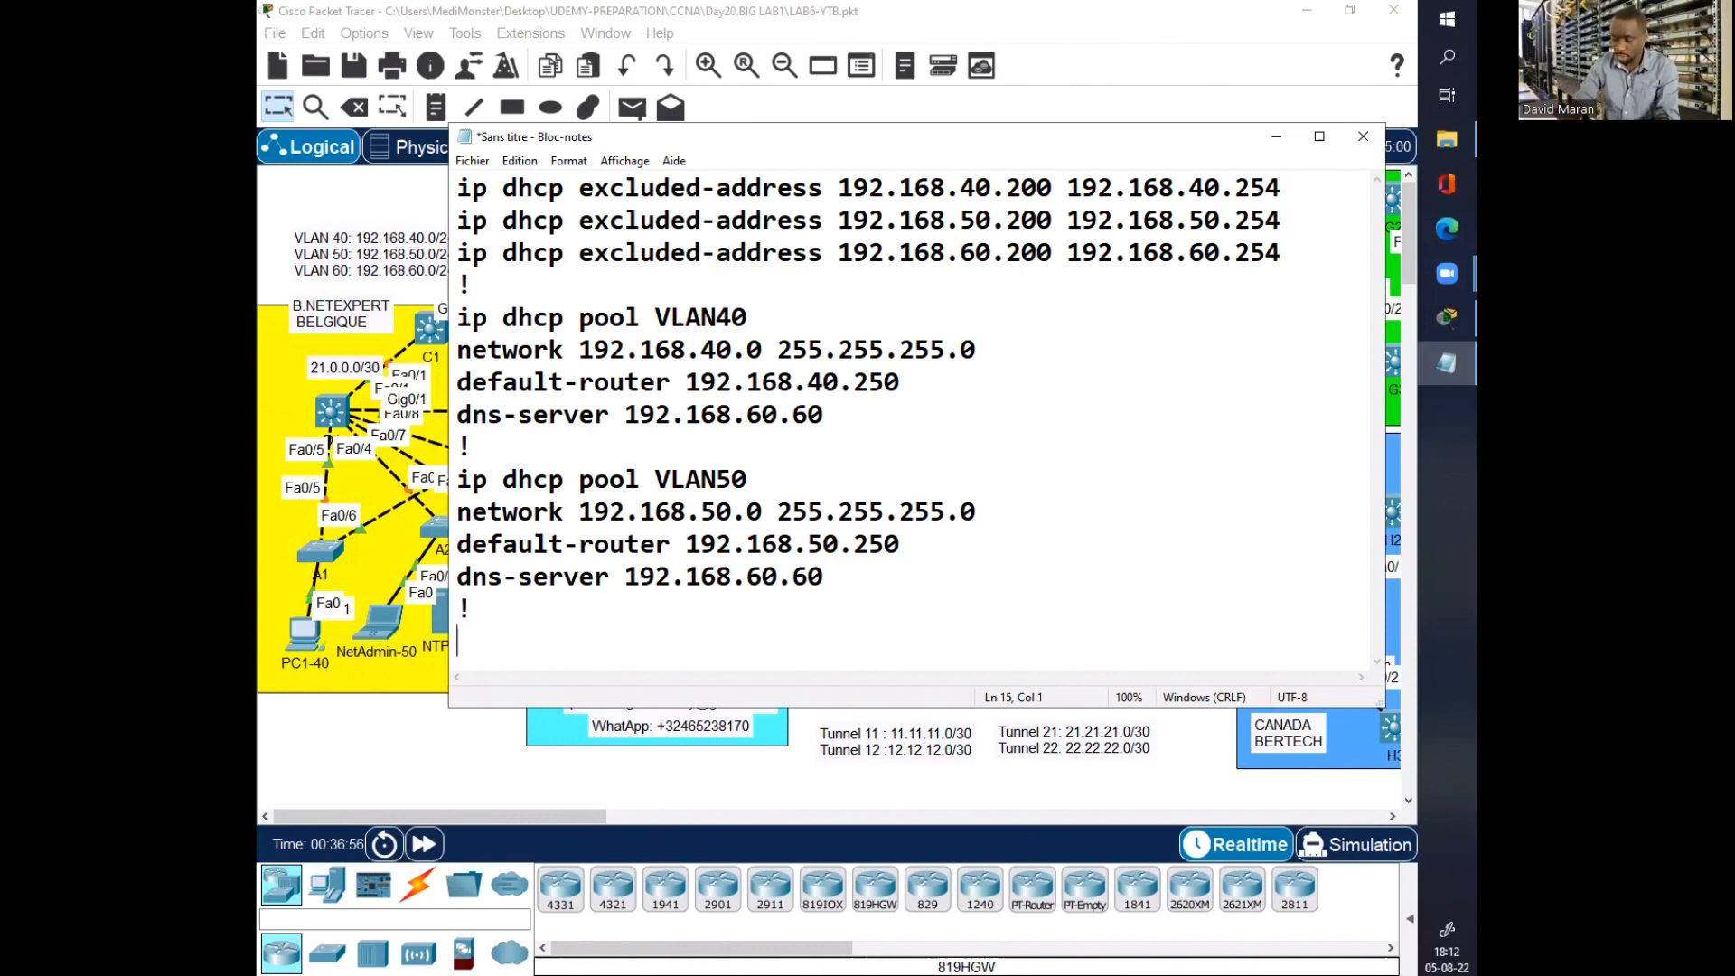
pyautogui.press('Return')
pyautogui.hotkey('ctrl', 'v')
# Step: Change the newly pasted block to pool VLAN60 with network 192.168.60.0 and default-router 192.168.60.250
pyautogui.click(739, 543)
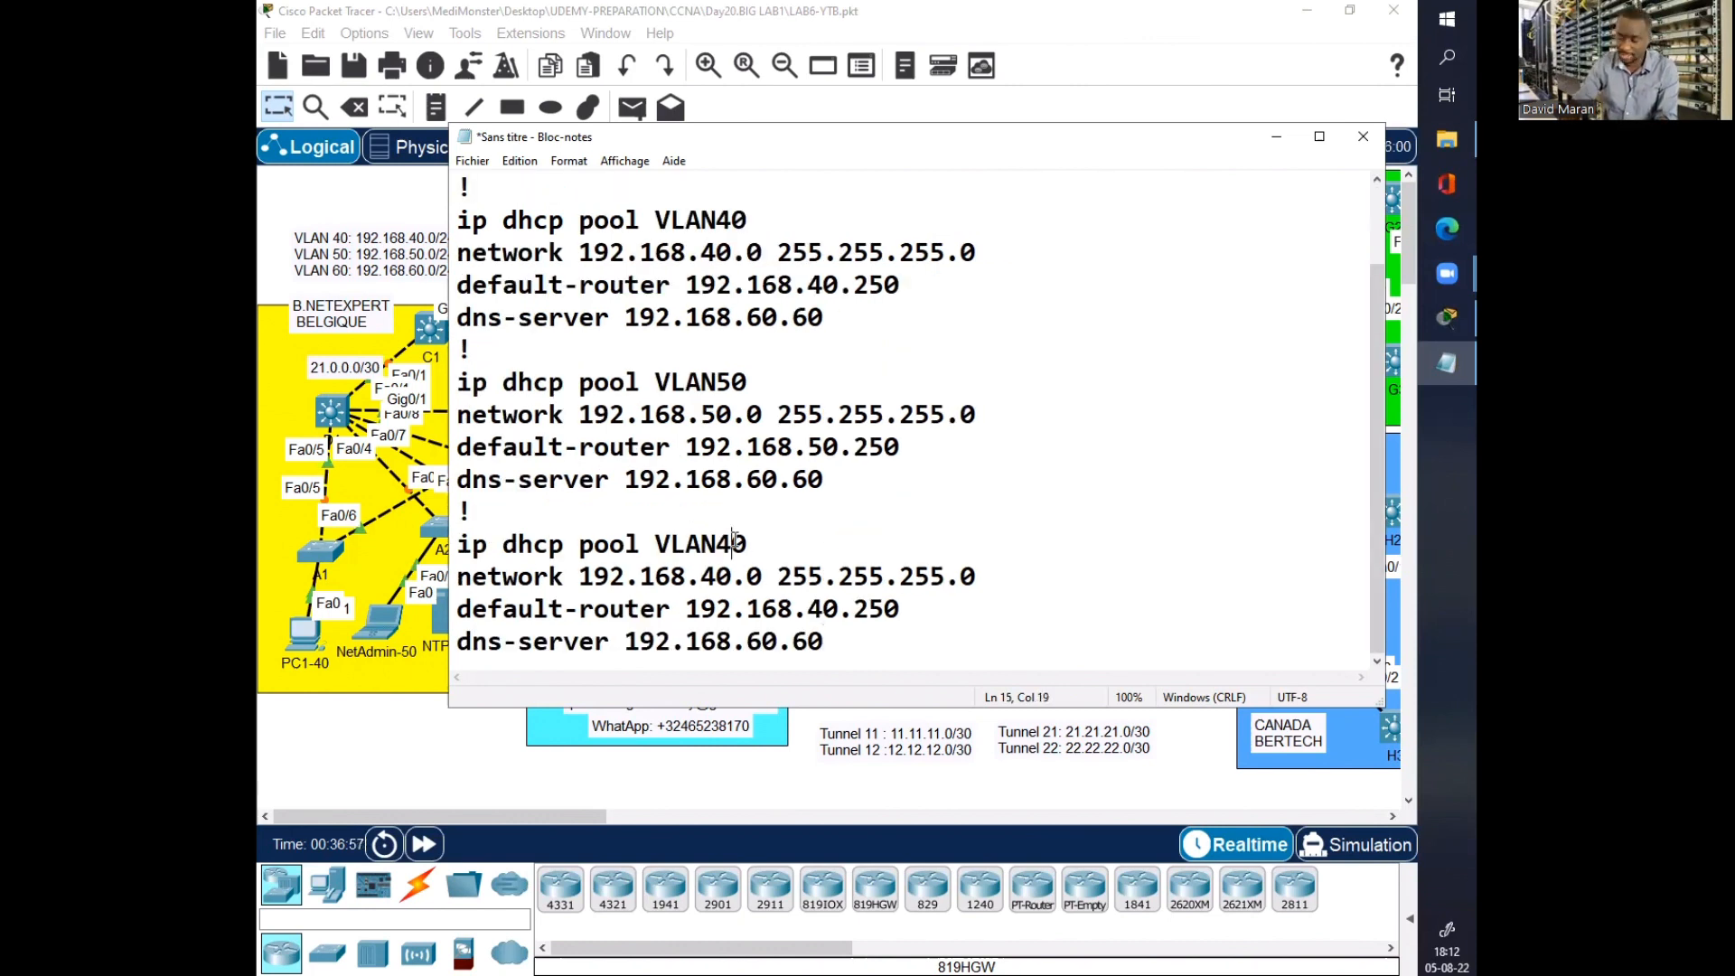
pyautogui.press('BackSpace')
pyautogui.write('6')
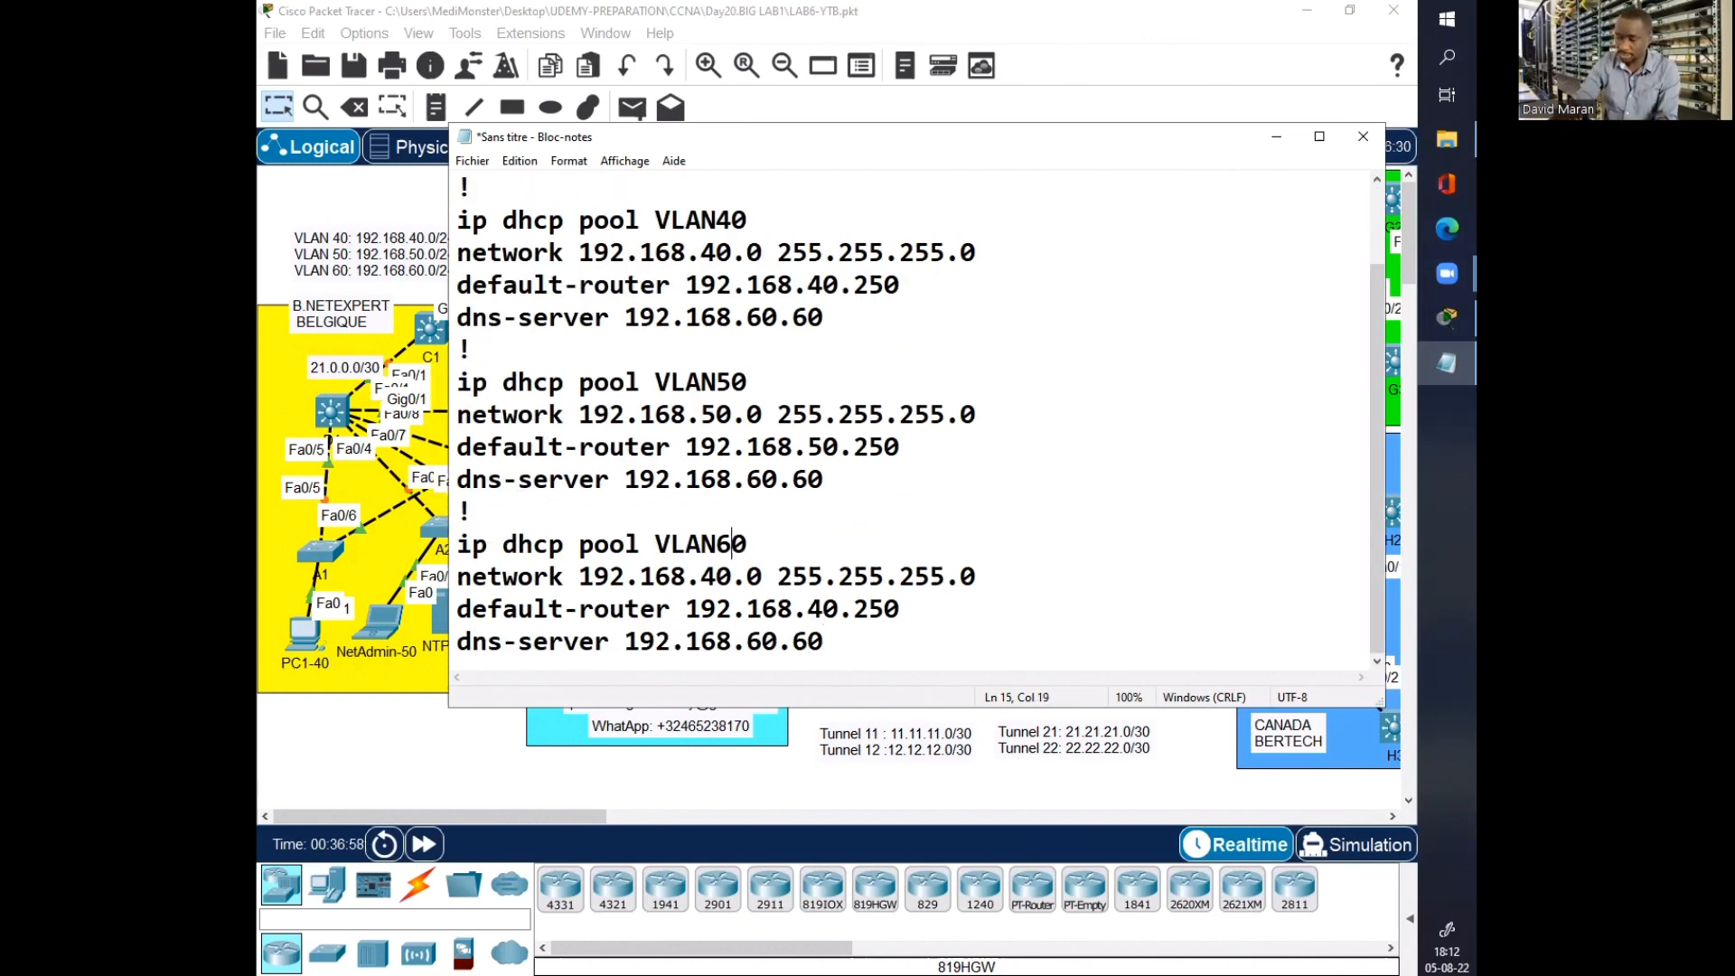
pyautogui.click(718, 576)
pyautogui.press('BackSpace')
pyautogui.write('6')
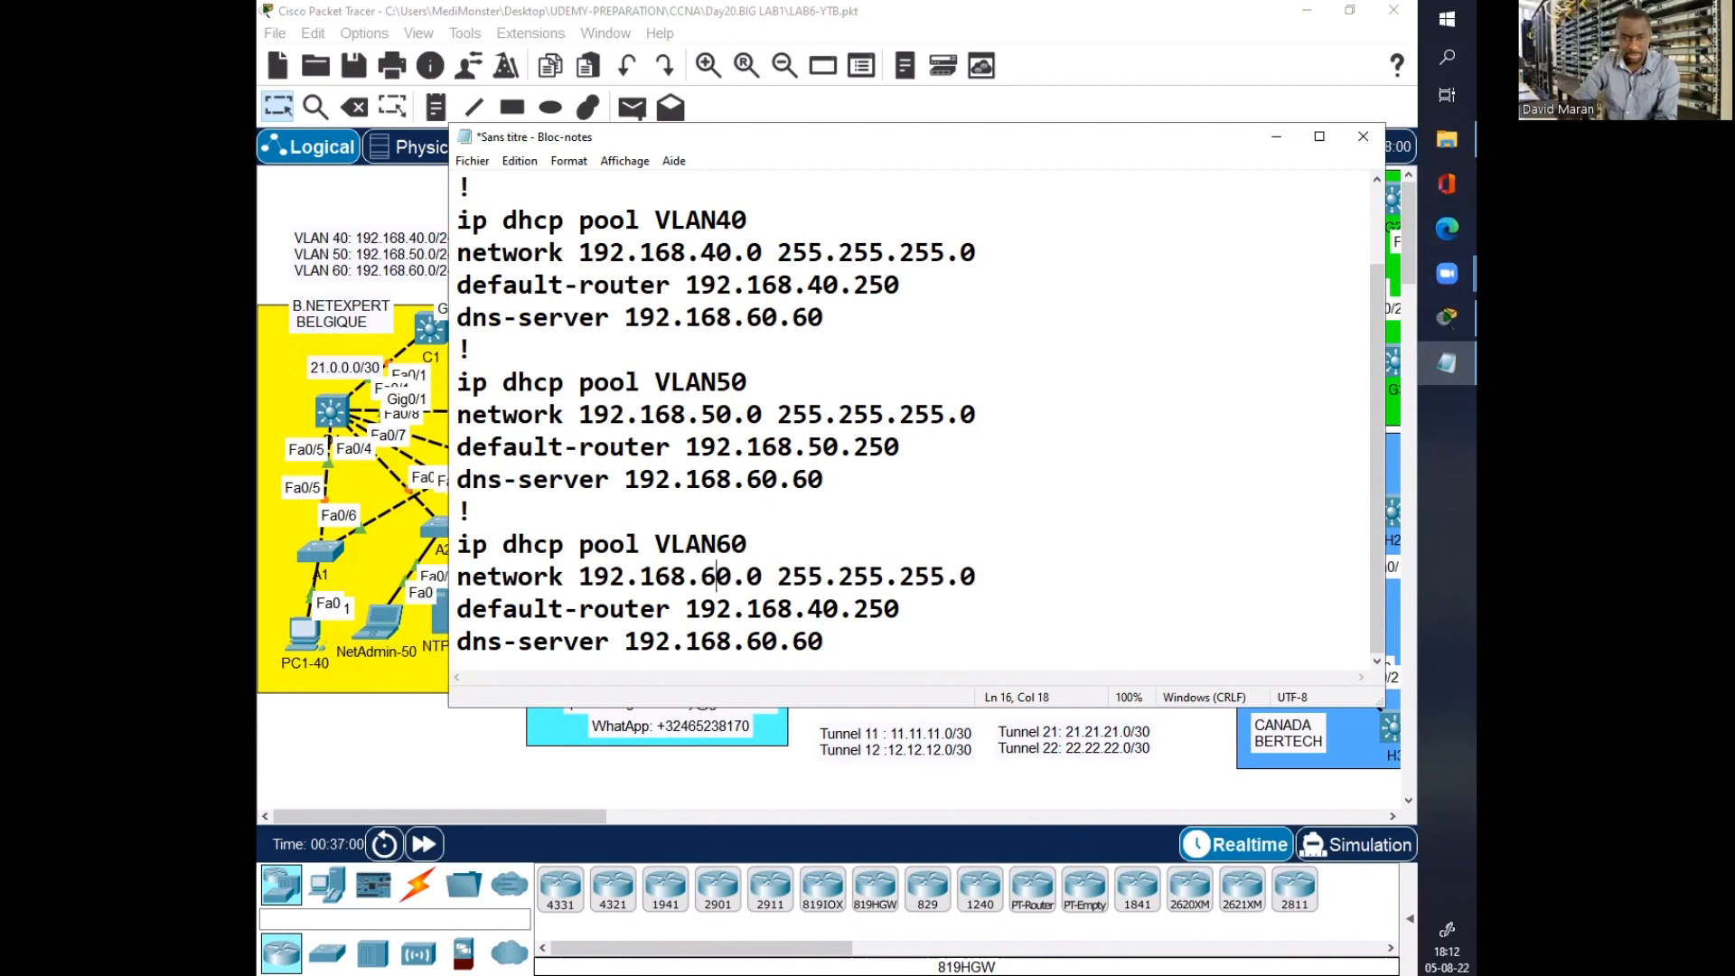
pyautogui.click(821, 608)
pyautogui.press('BackSpace')
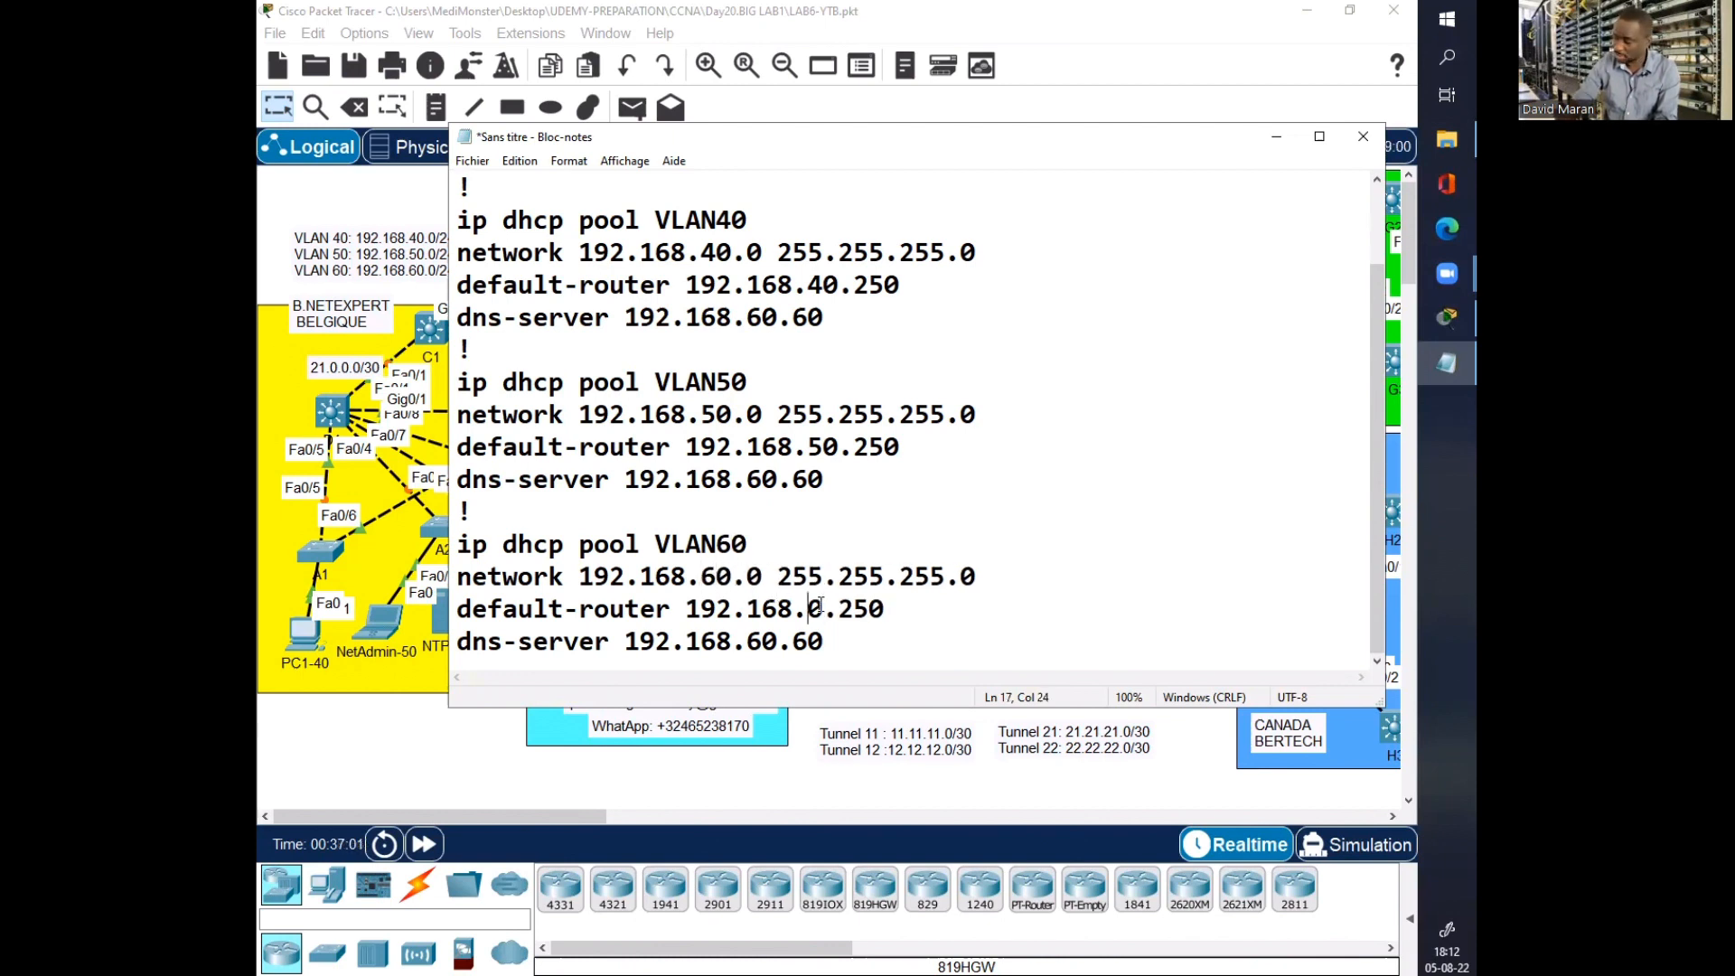
pyautogui.write('6')
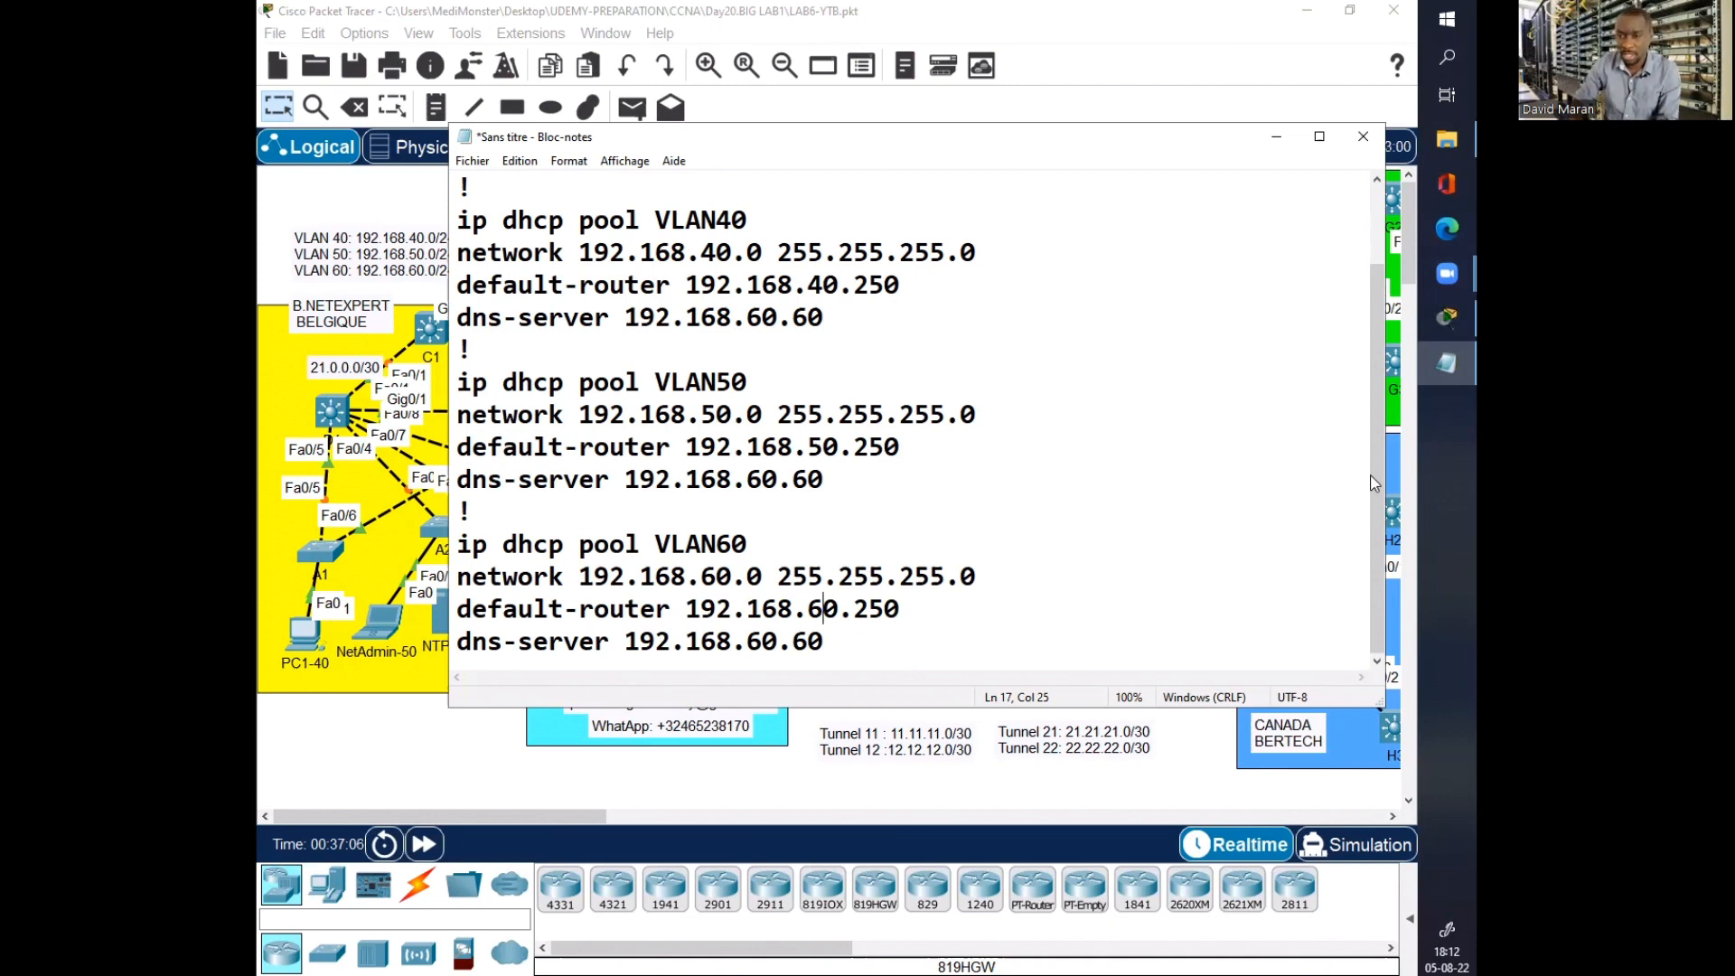
# Step: Review the complete DHCP script against the topology, including the VLAN50 default-router address, and return to Packet Tracer
pyautogui.scroll(1, 1366, 323)
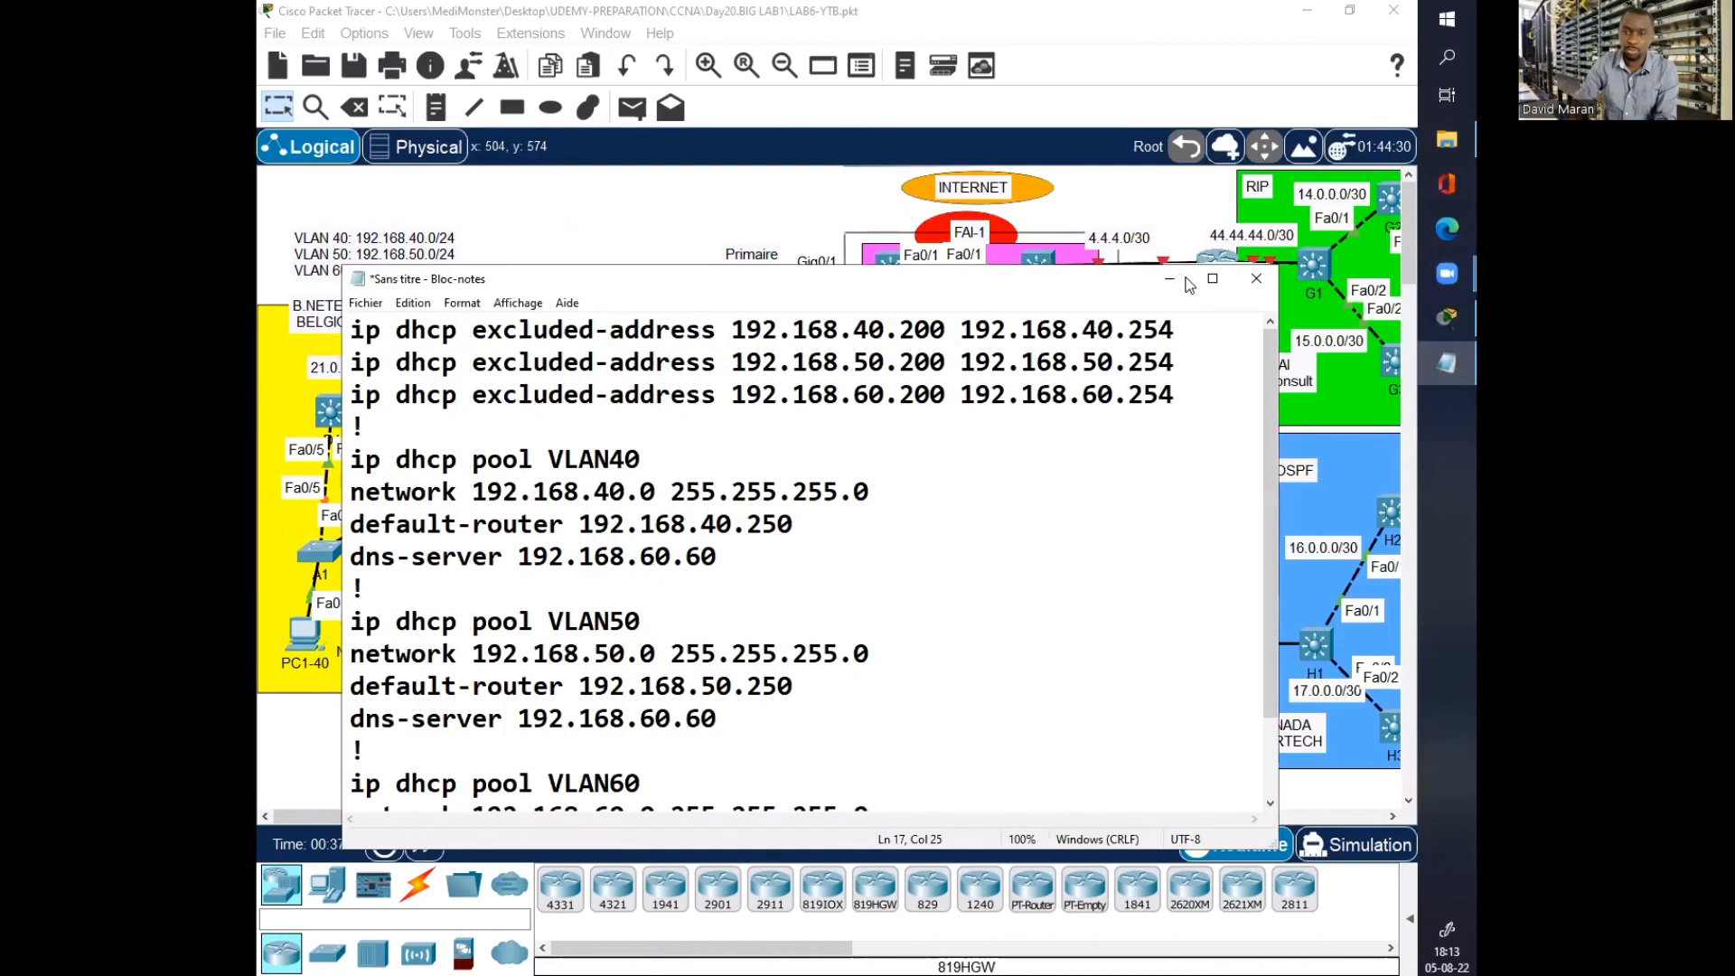
pyautogui.click(1212, 274)
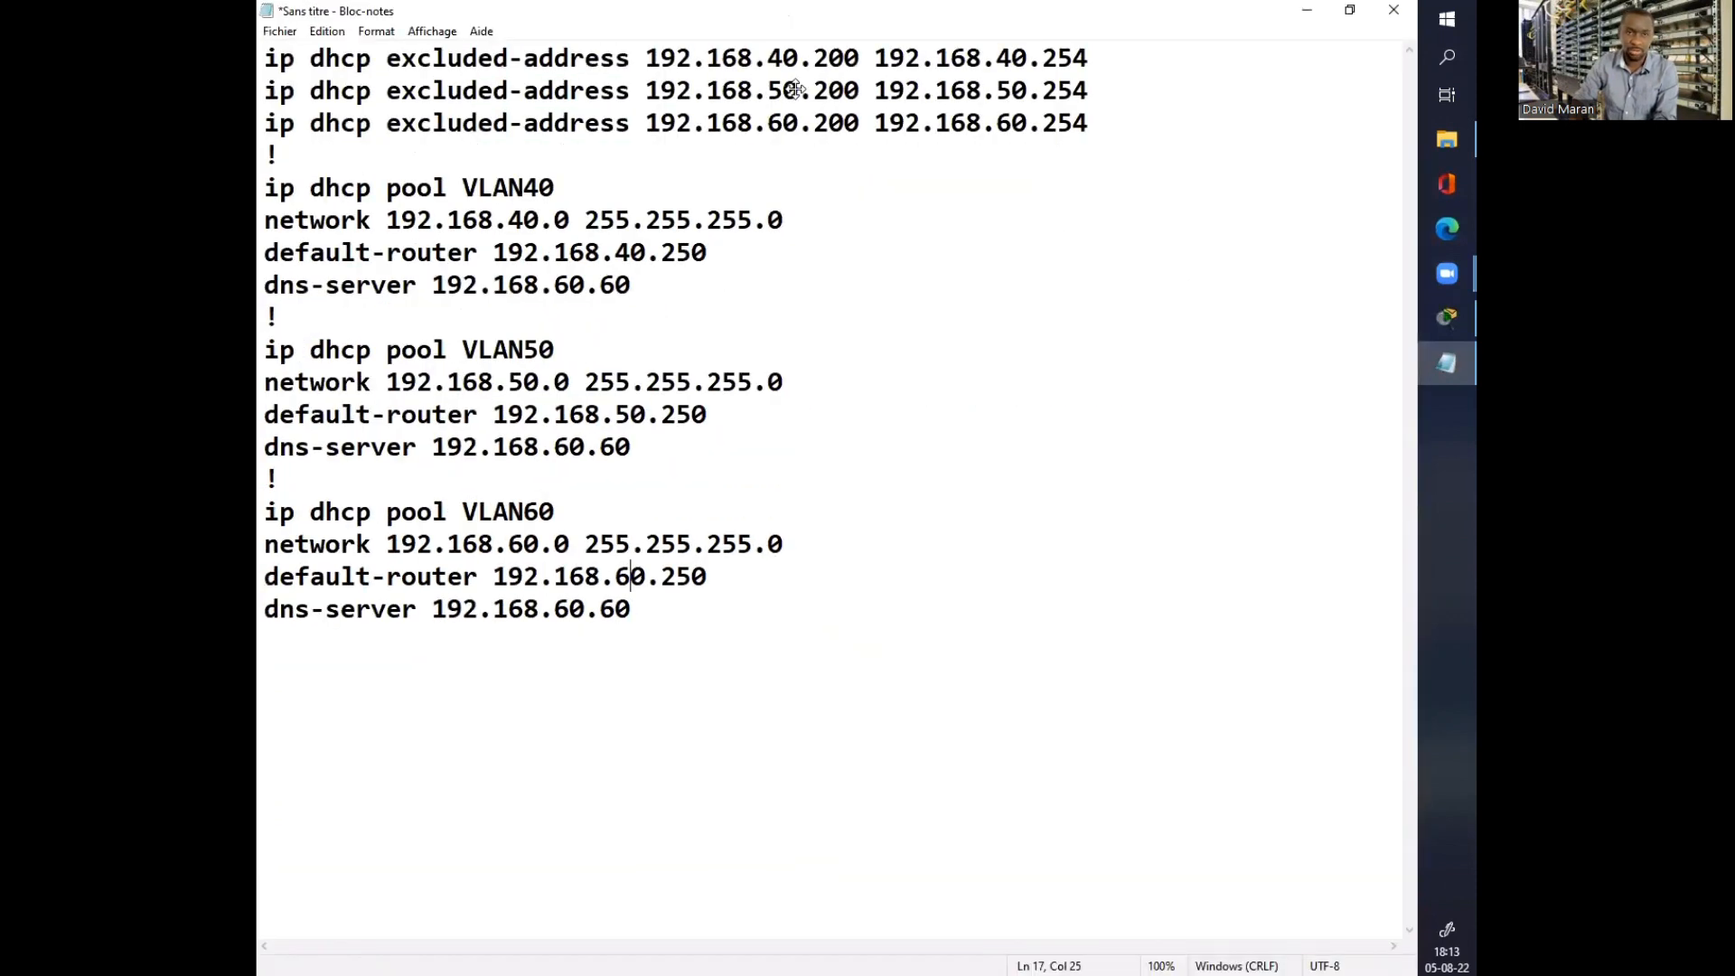
pyautogui.click(795, 89)
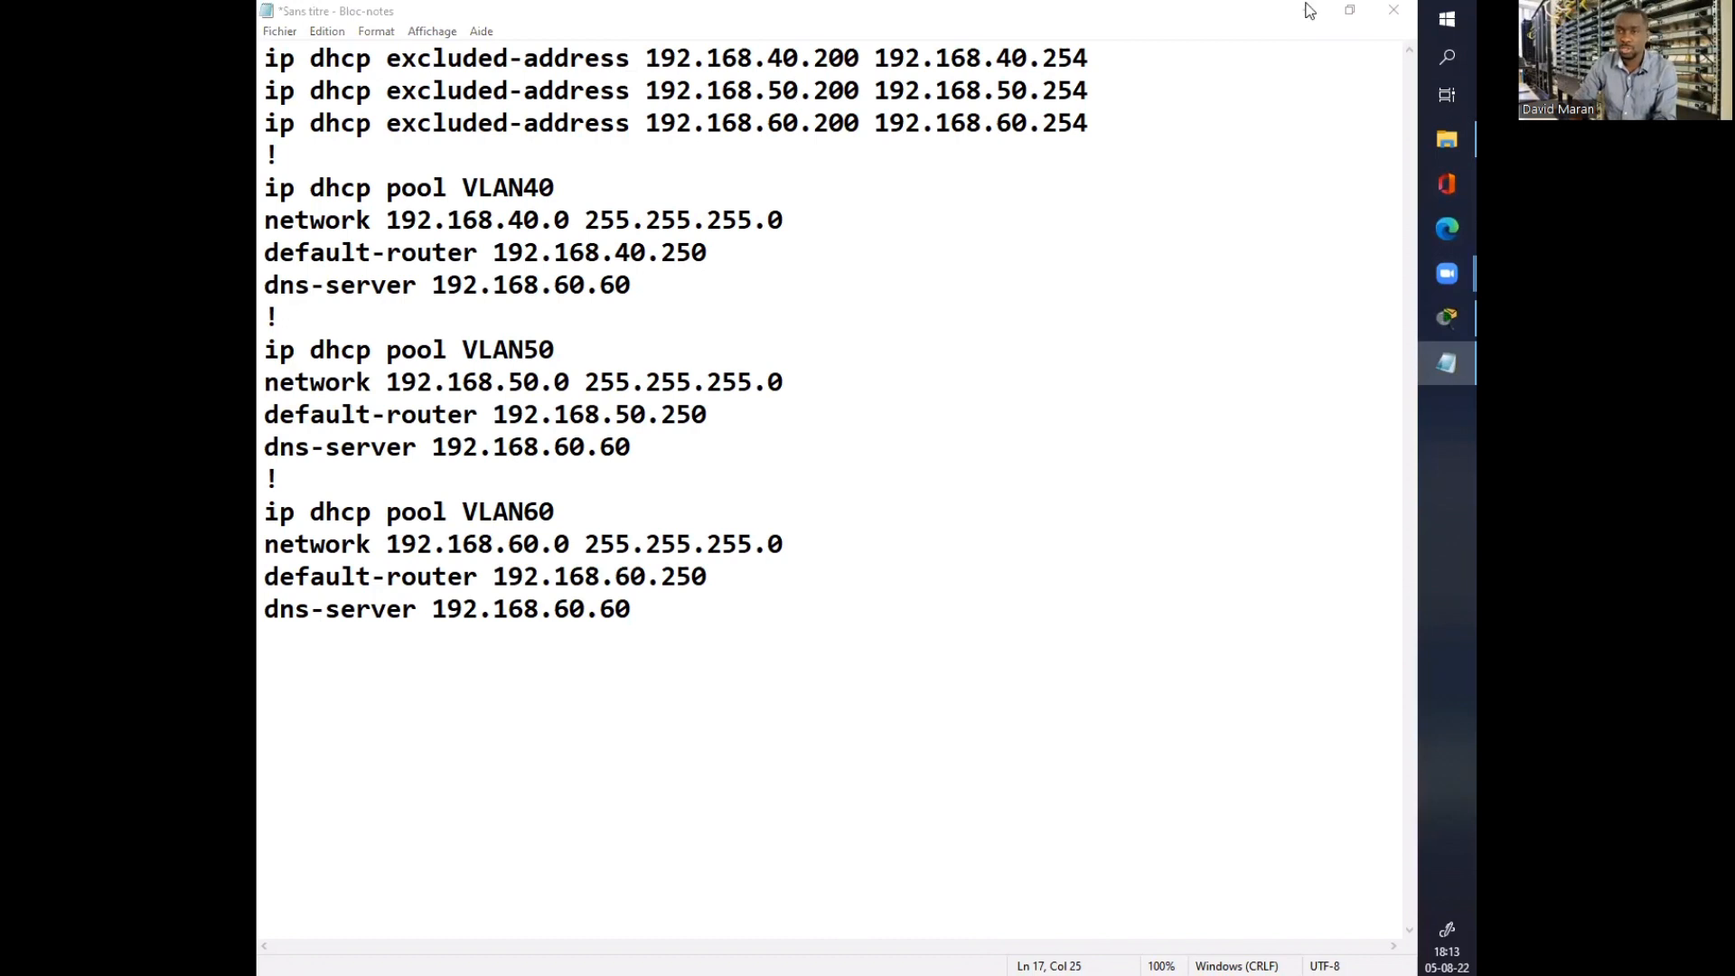
pyautogui.click(1350, 11)
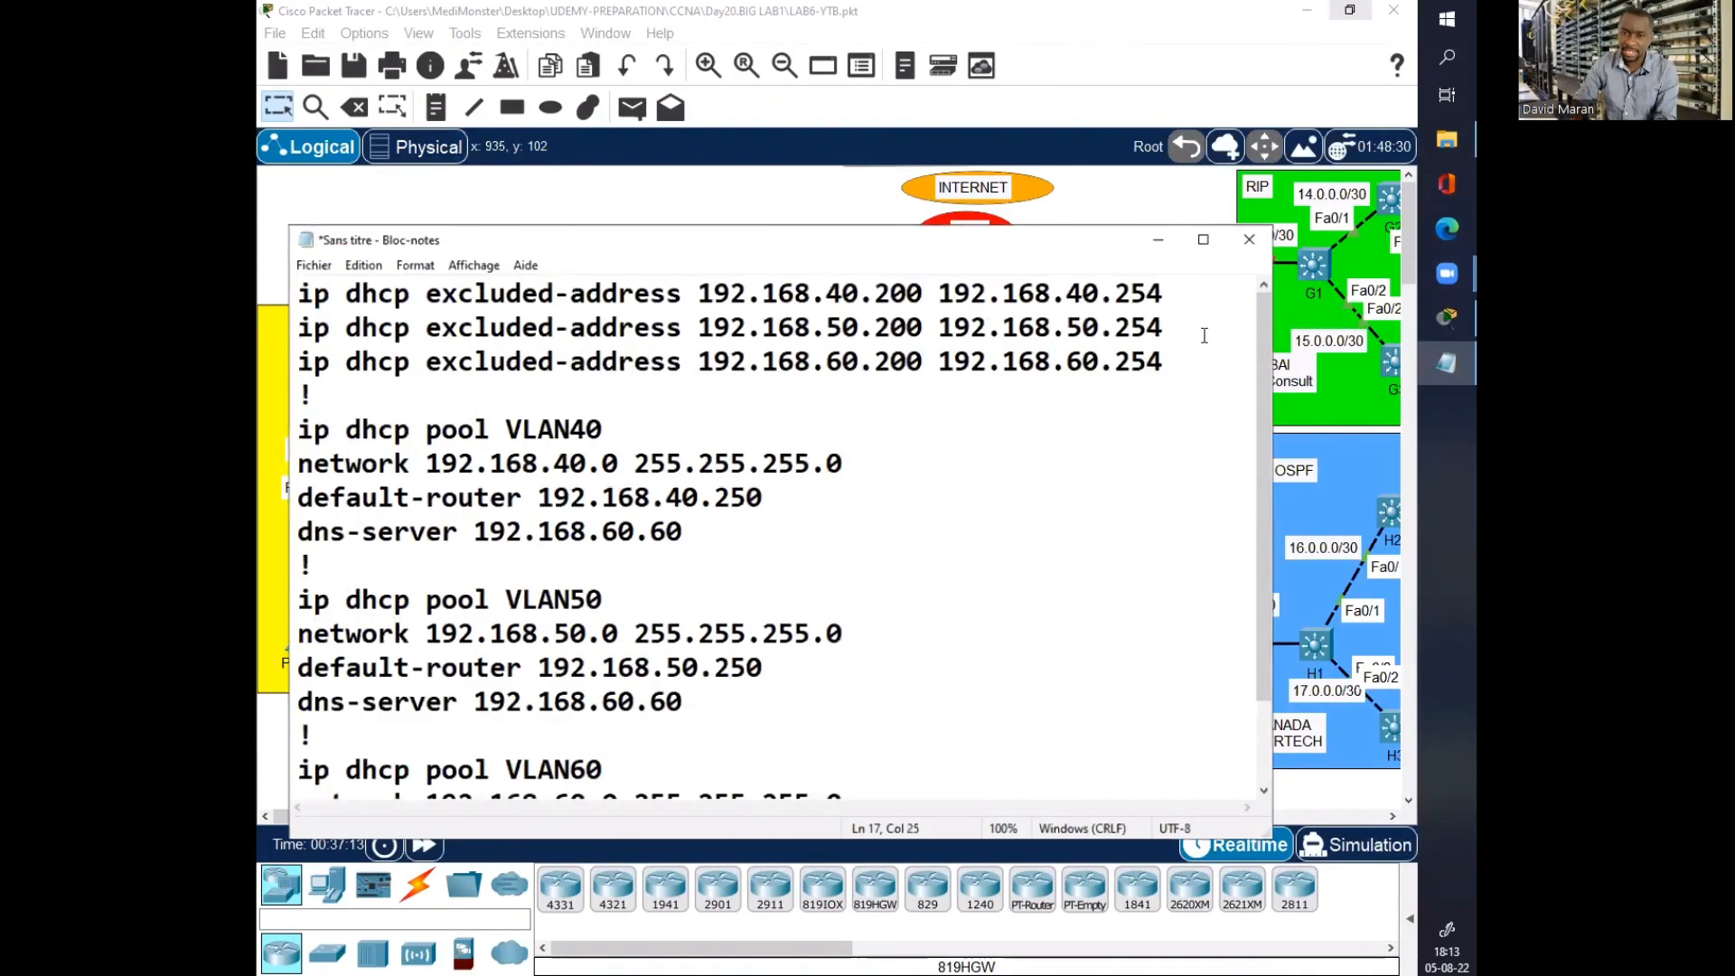
pyautogui.click(1171, 282)
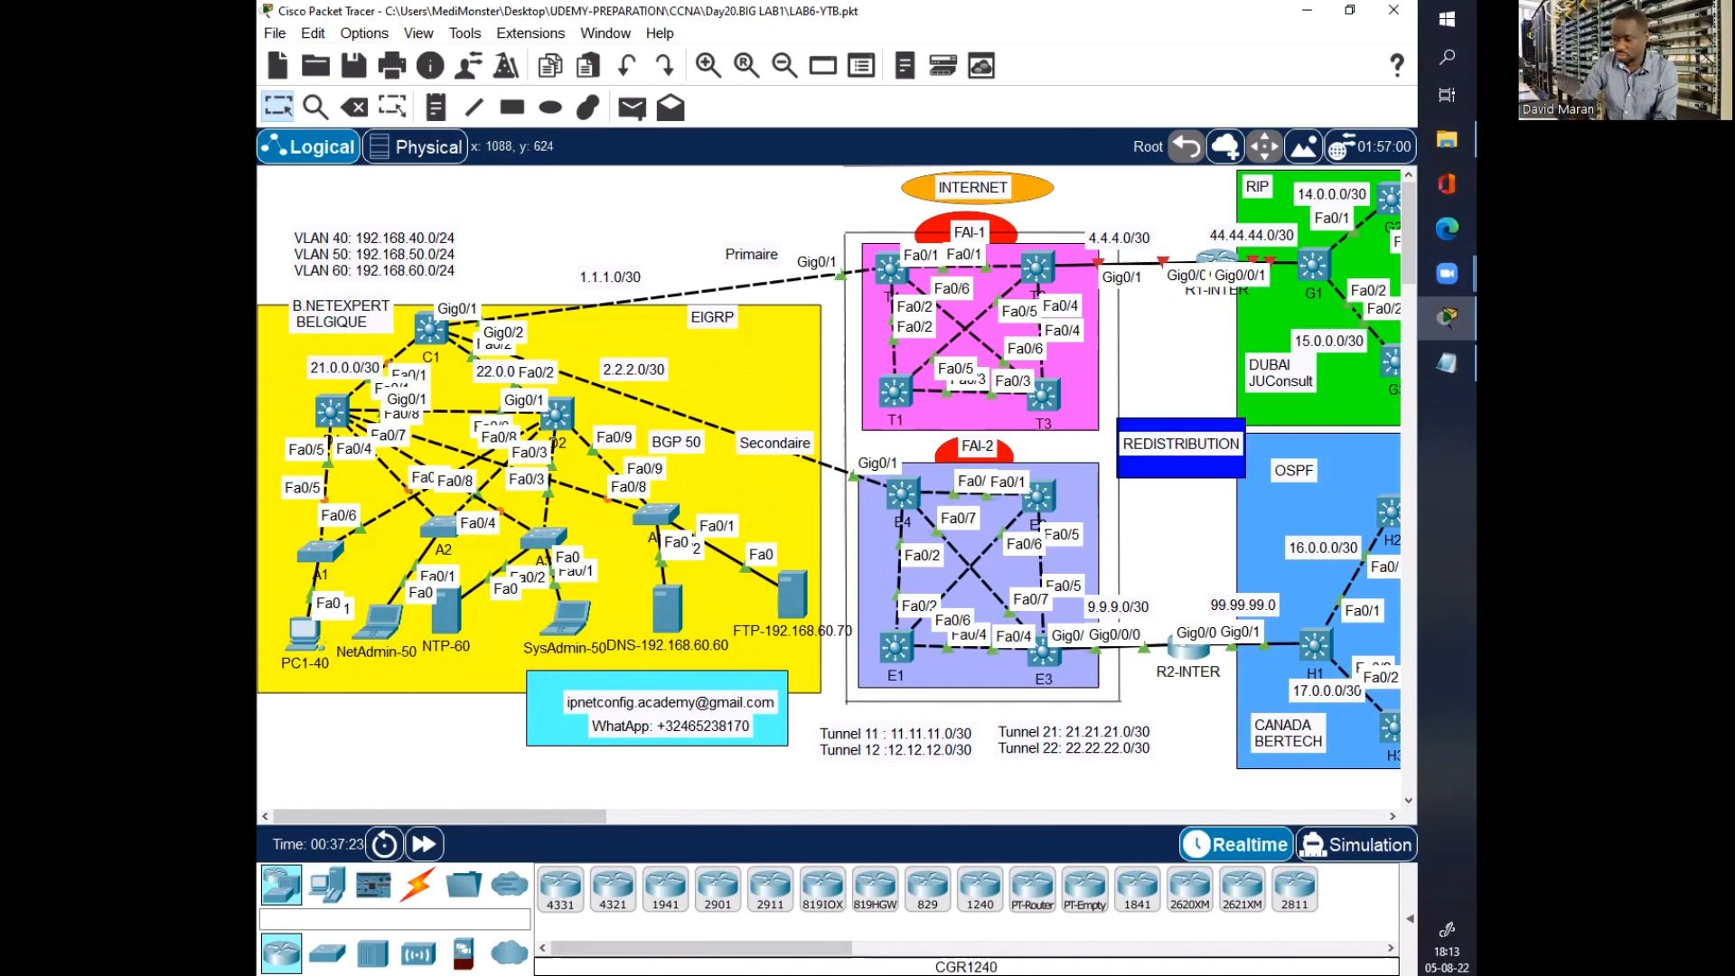
pyautogui.click(1447, 362)
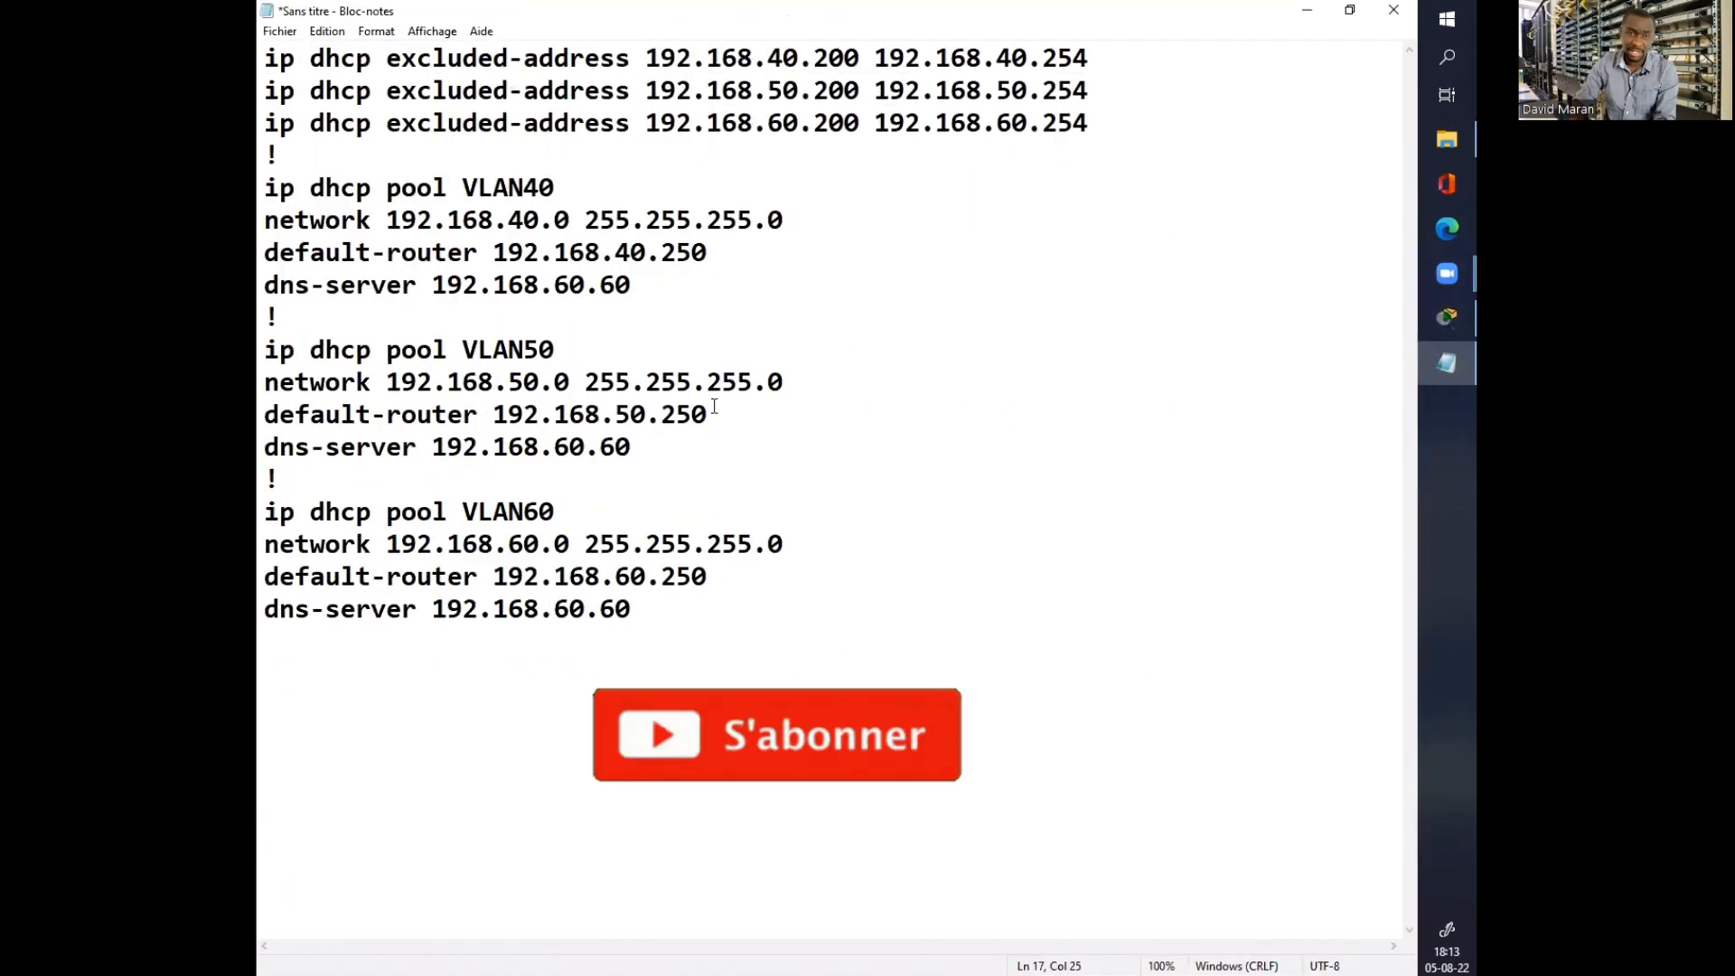
pyautogui.moveTo(720, 415); pyautogui.dragTo(601, 416)
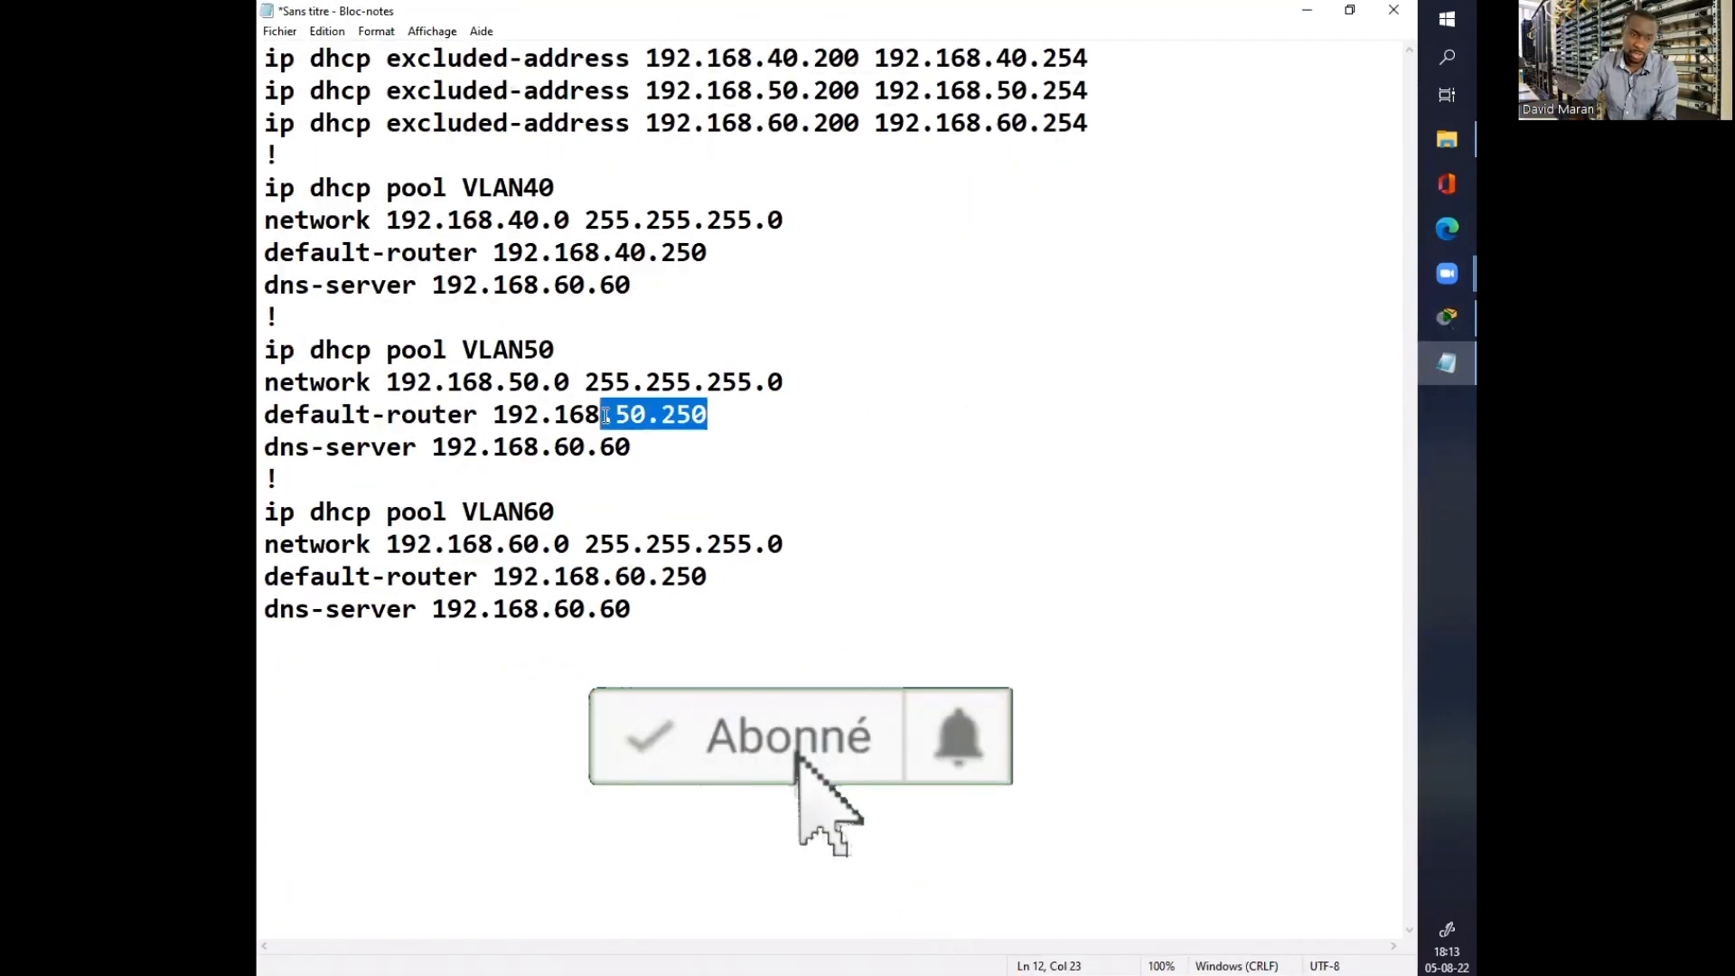
pyautogui.click(1306, 11)
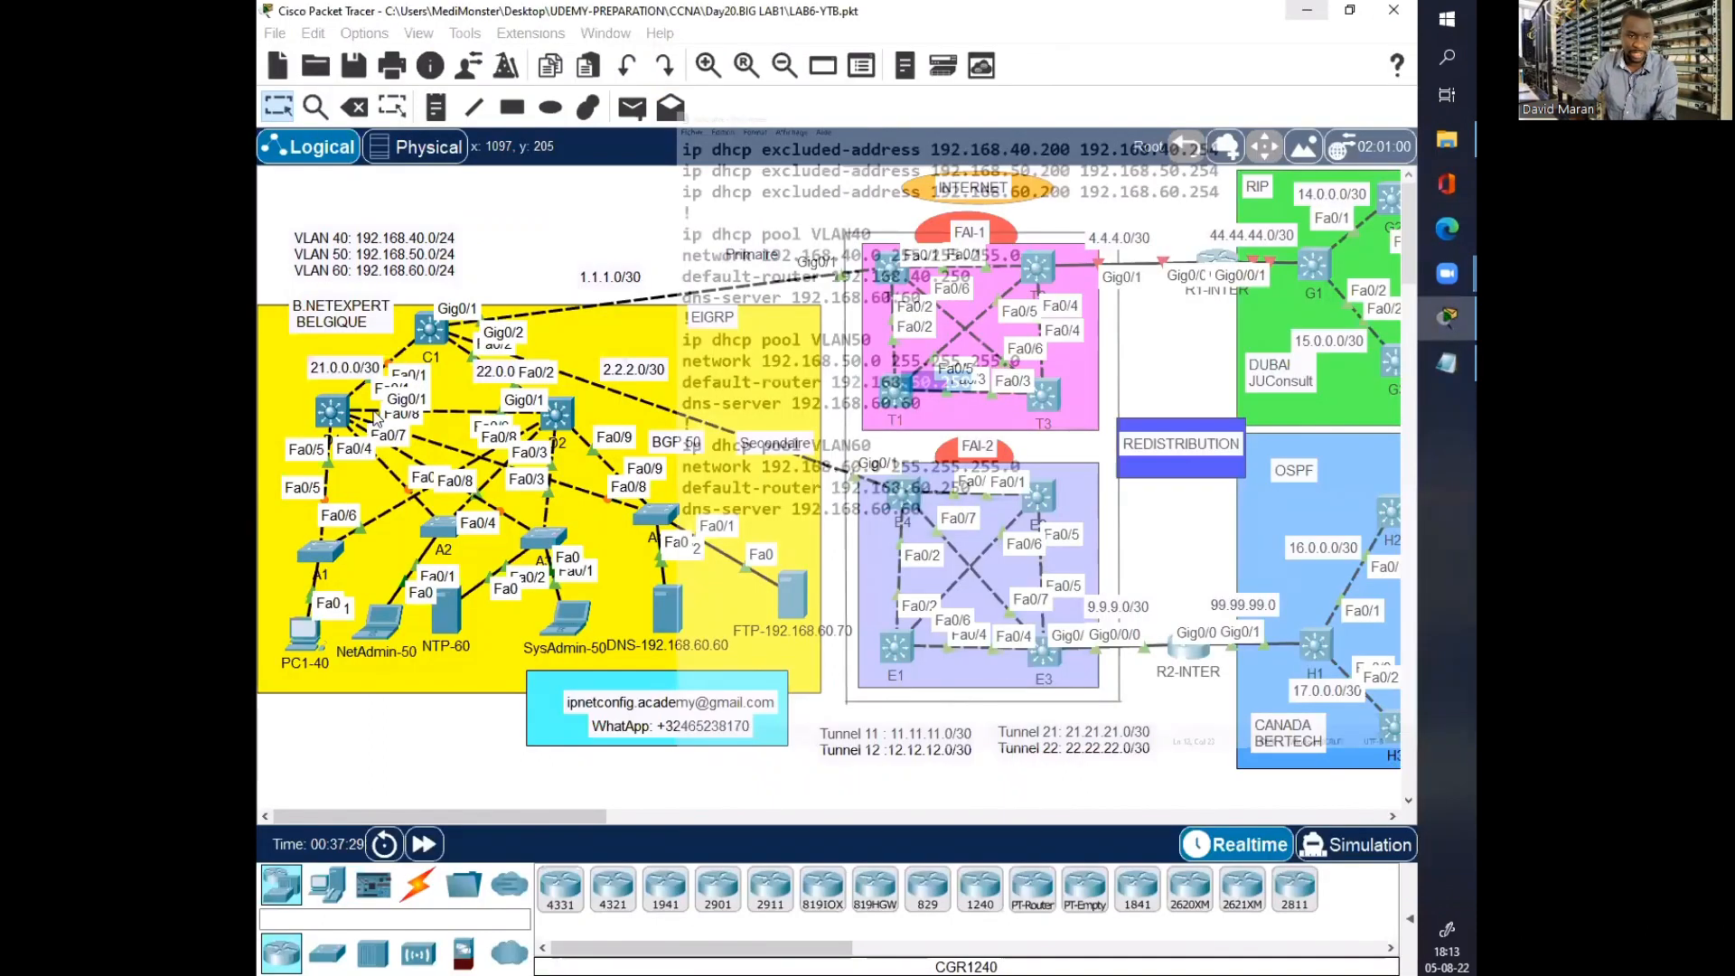
# Step: Open the command line of switch D1, enter global configuration mode and set the hostname to D1
pyautogui.click(320, 409)
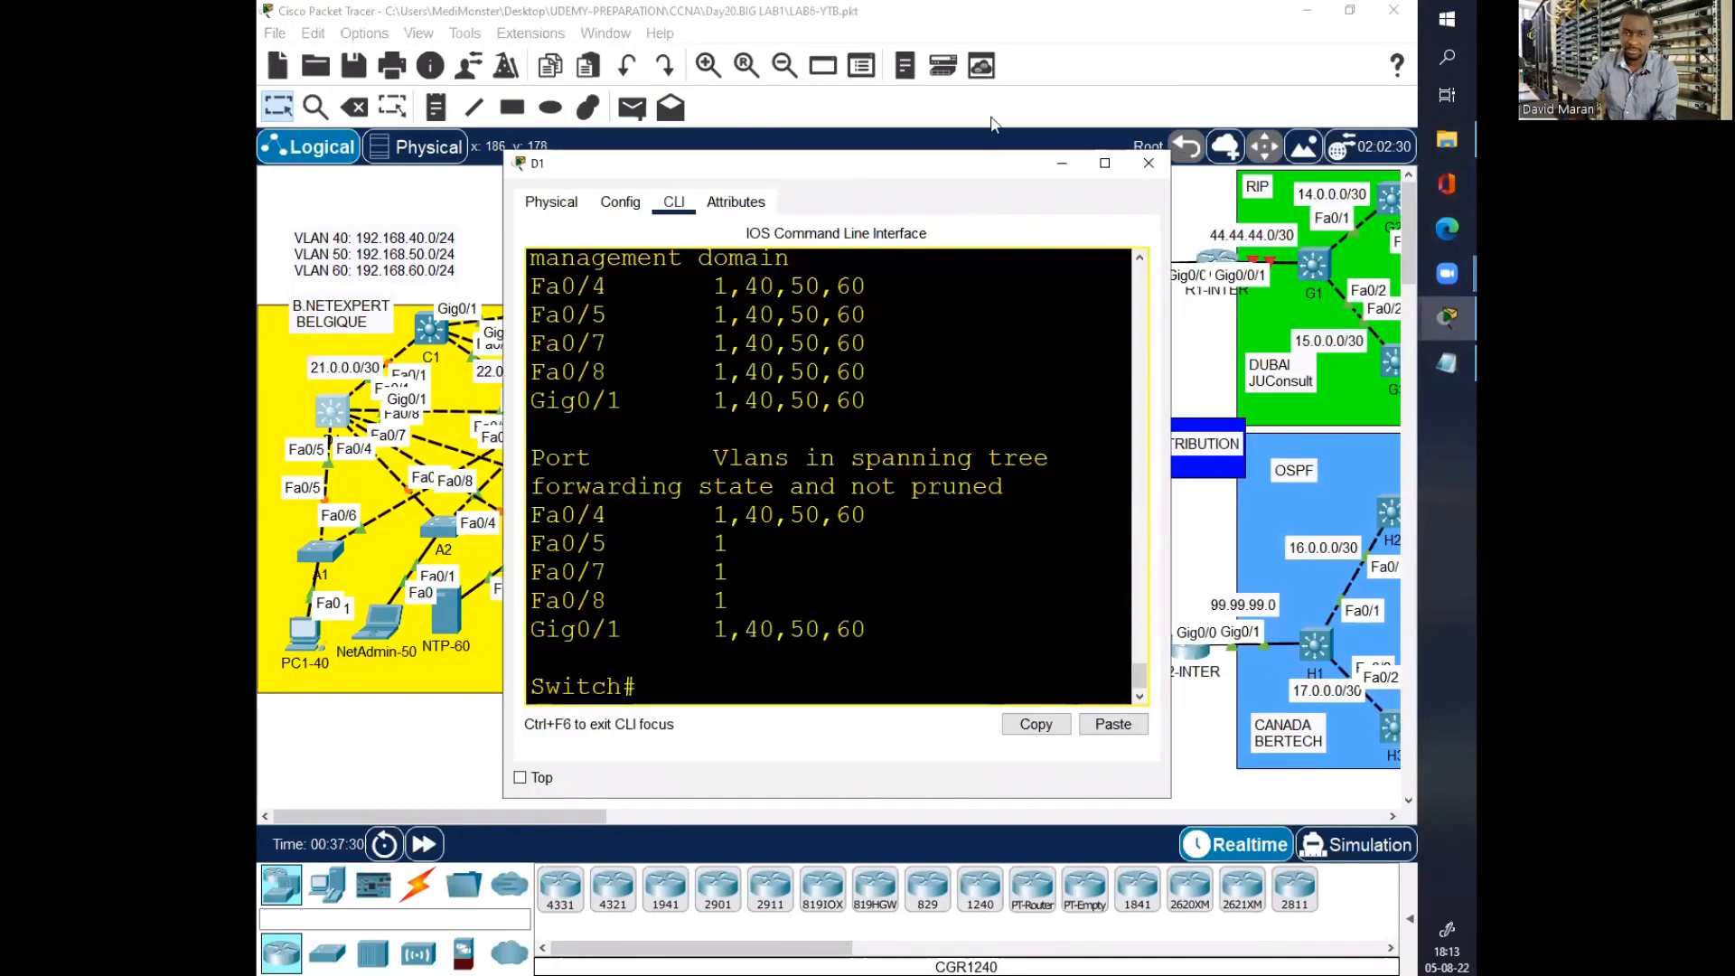
pyautogui.click(1104, 163)
pyautogui.press('Return')
pyautogui.press('Return')
pyautogui.press('Return')
pyautogui.press('Return')
pyautogui.press('Return')
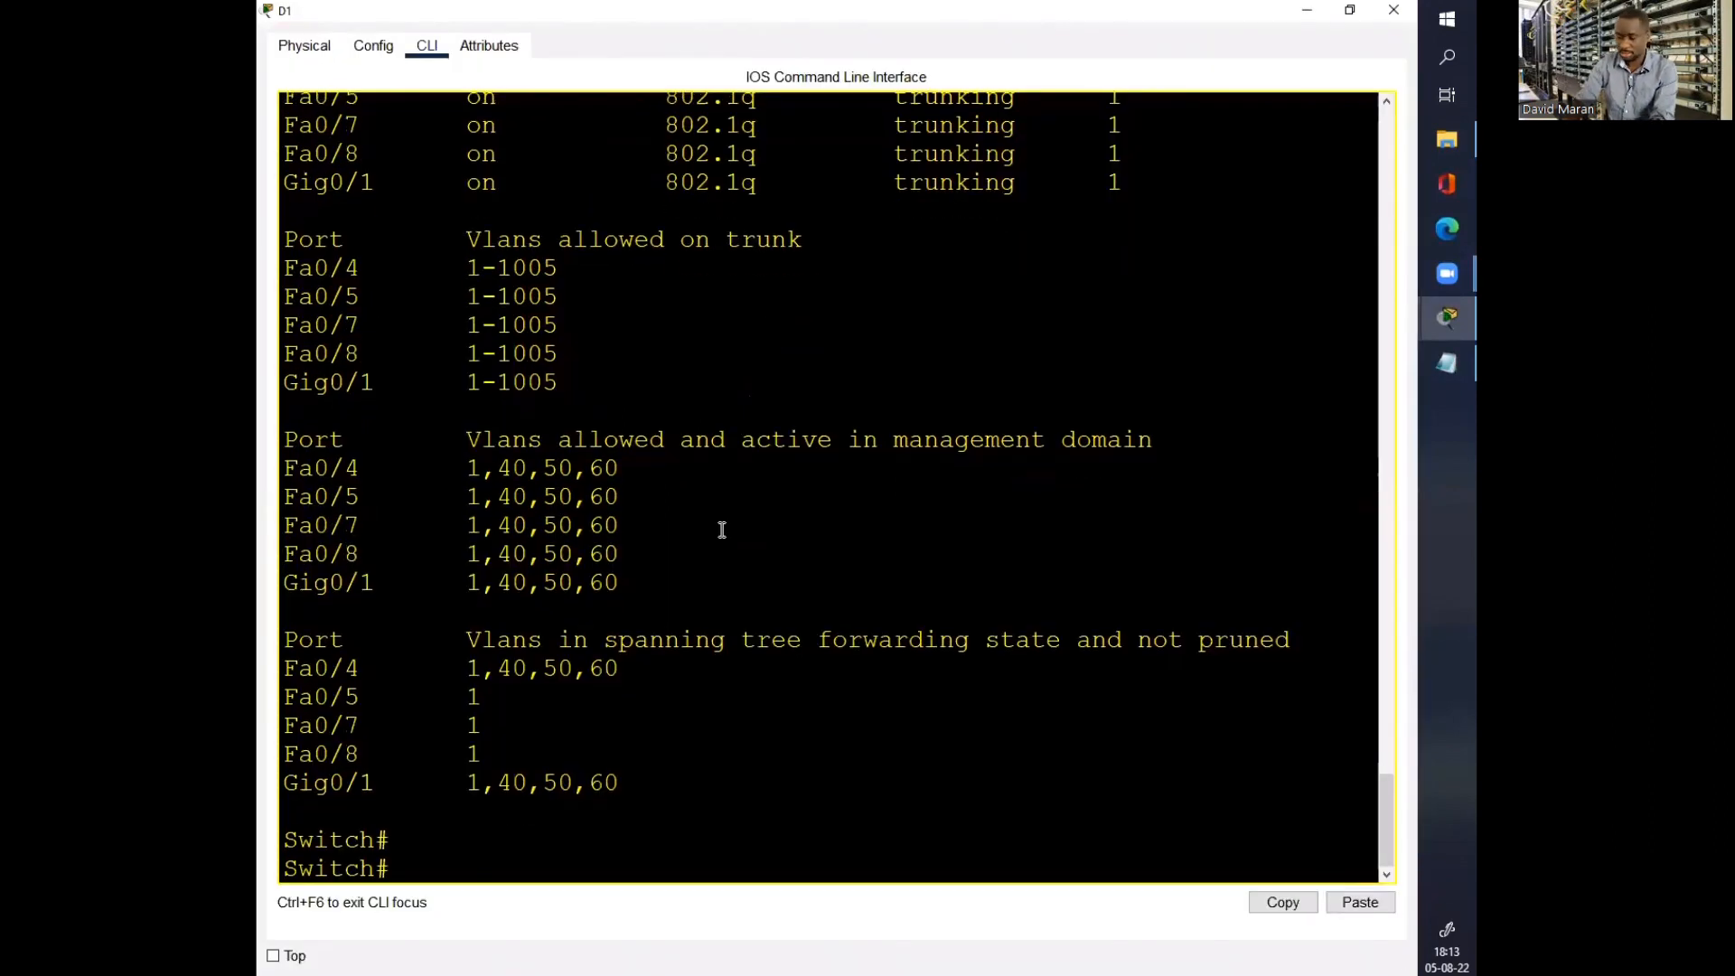
pyautogui.write('conf t')
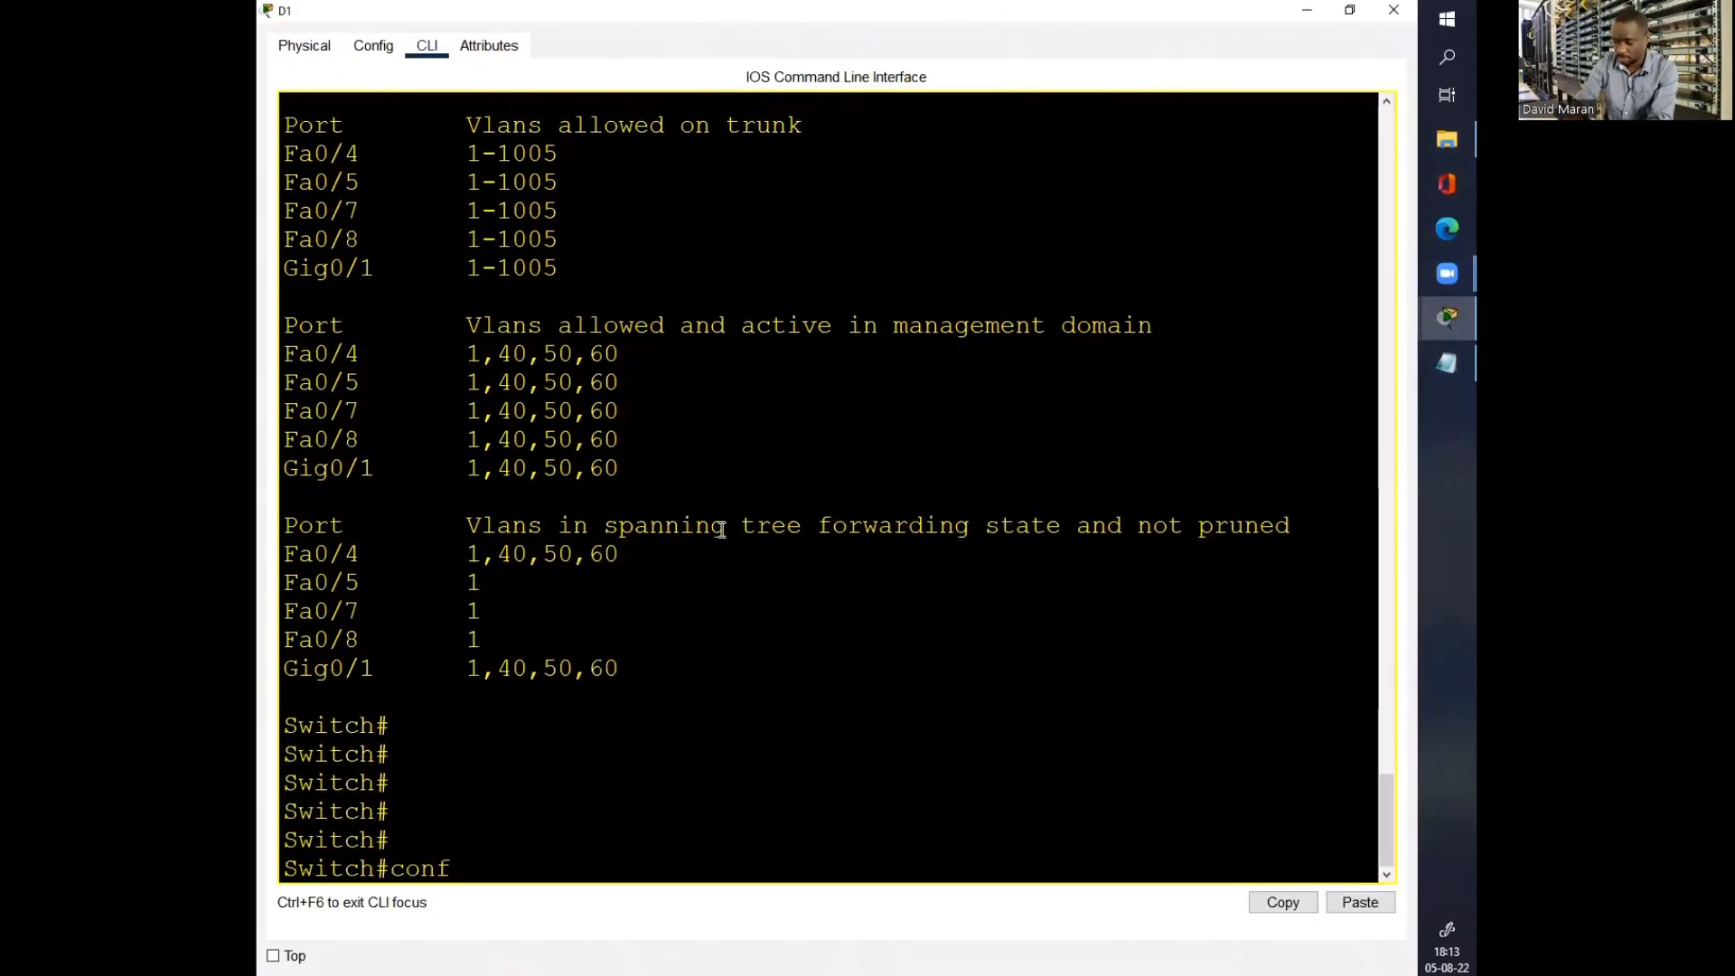
pyautogui.press('Return')
pyautogui.press('Return')
pyautogui.write('ho D1')
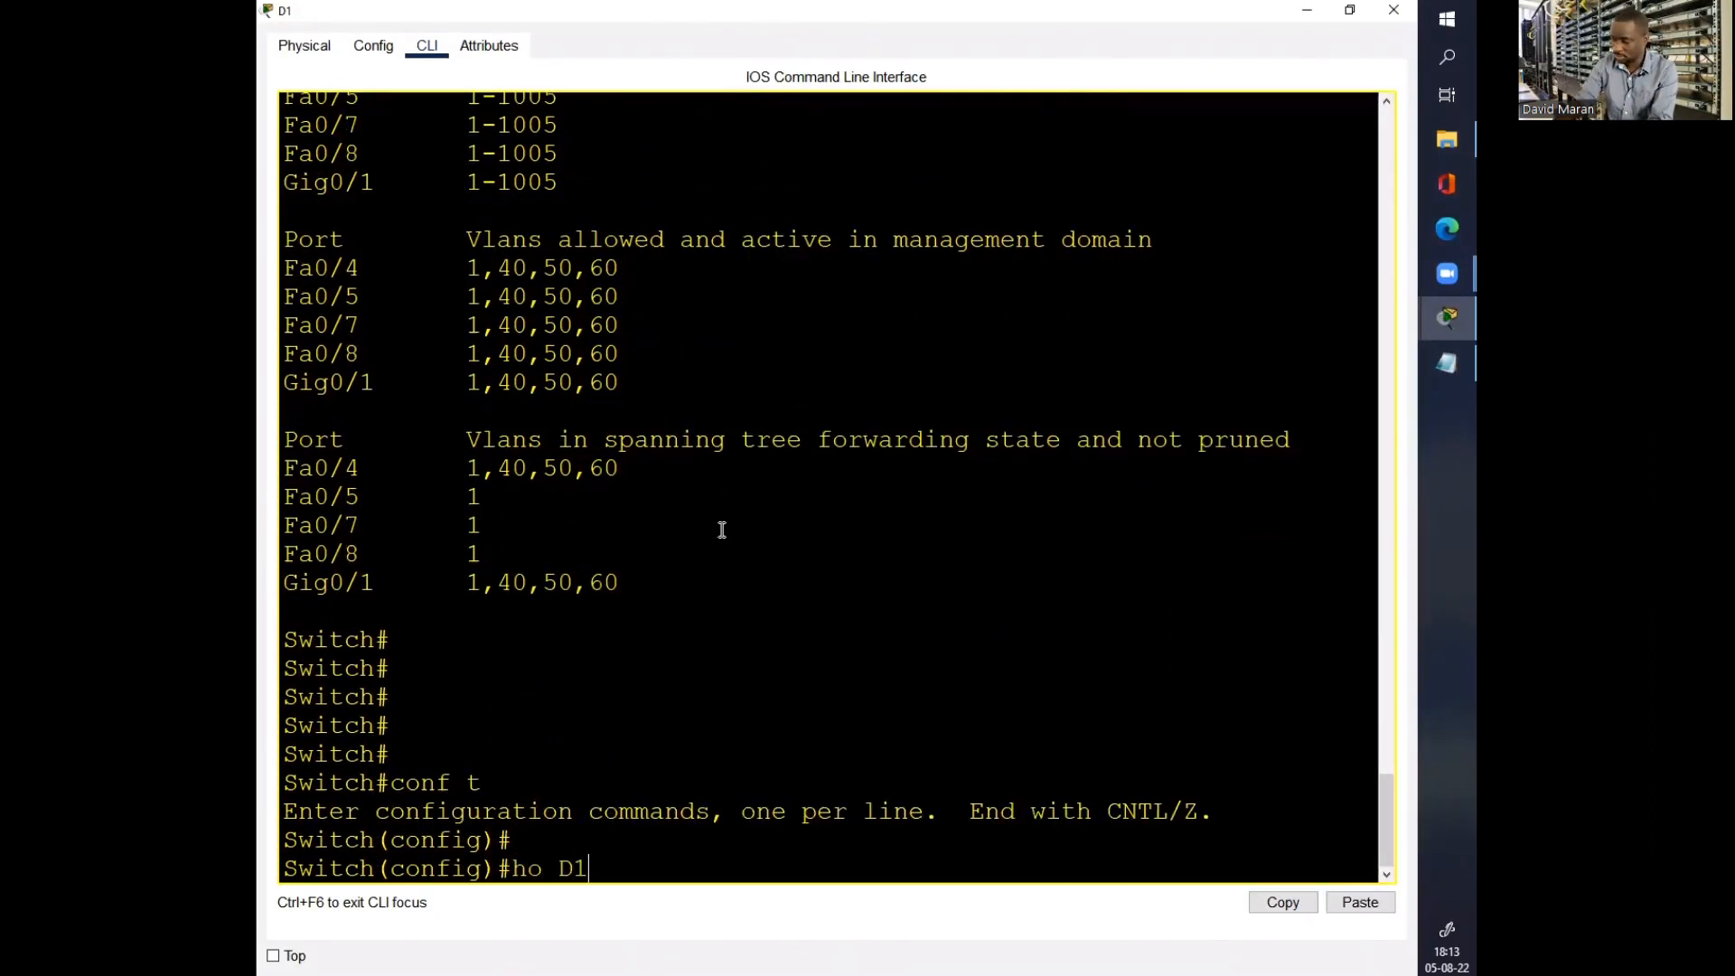
pyautogui.press('Return')
pyautogui.press('Return')
# Step: Display the brief VLAN list on D1 from configuration mode
pyautogui.write('do sh')
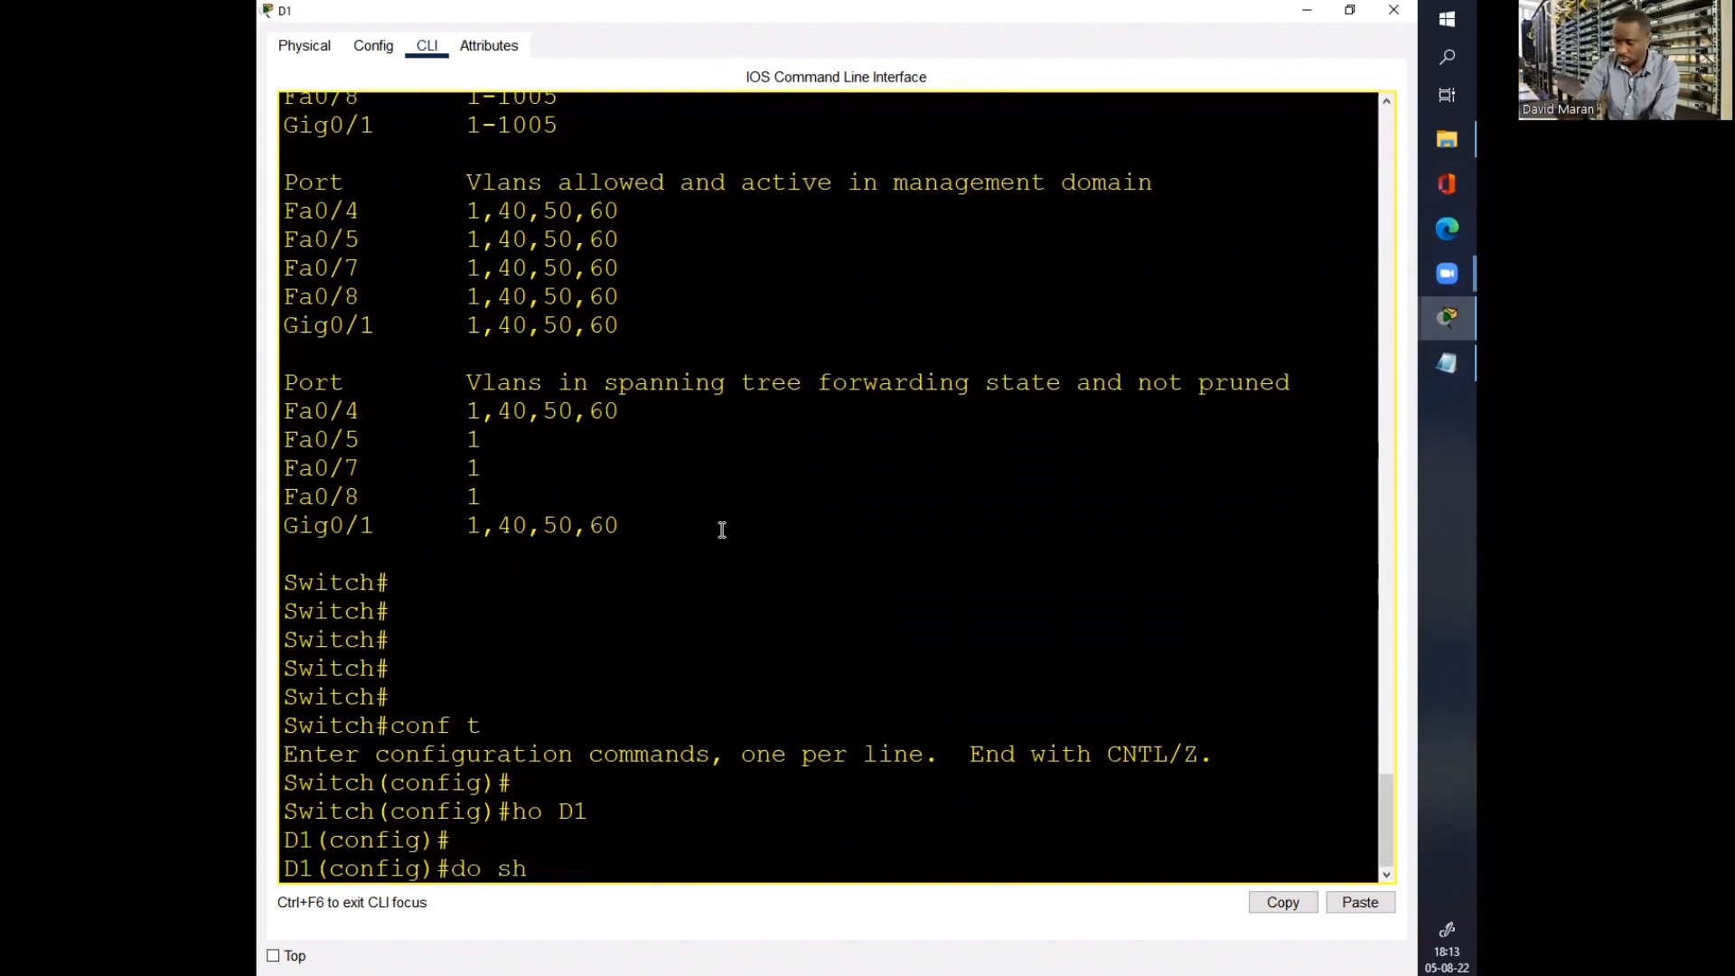
pyautogui.write(' vlan br')
pyautogui.press('Return')
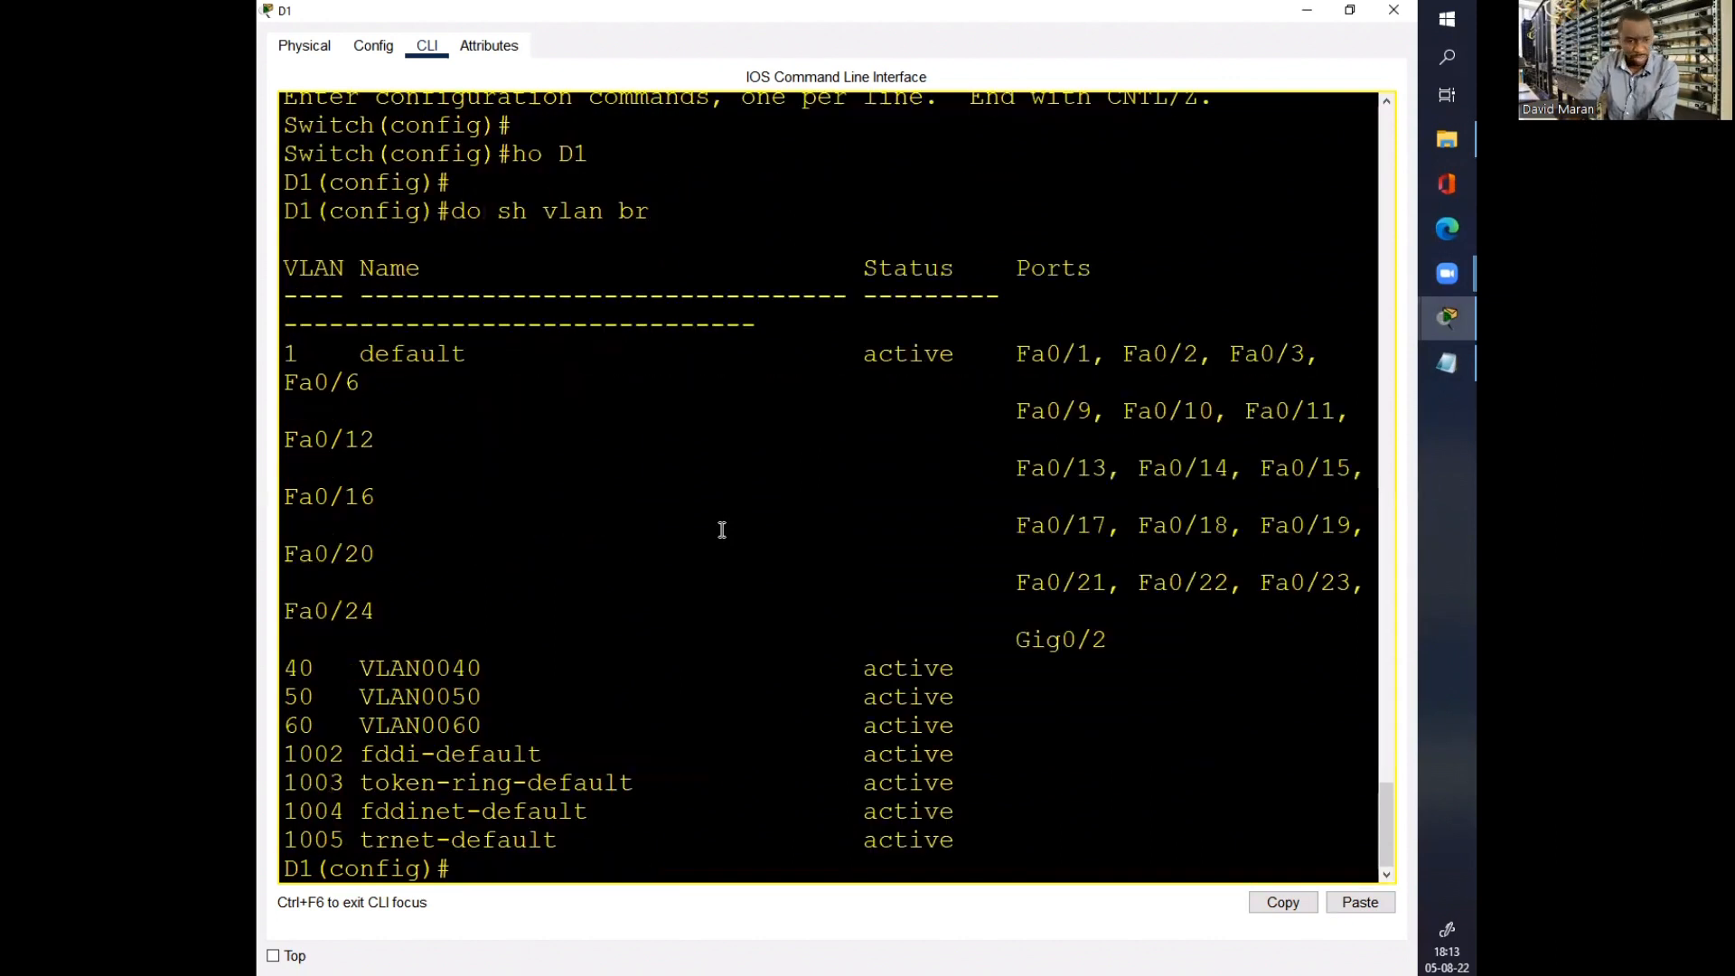
# Step: Create interface VLAN 40 on D1 and assign it IP address 192.168.40.250 with mask 255.255.255.0
pyautogui.write('i')
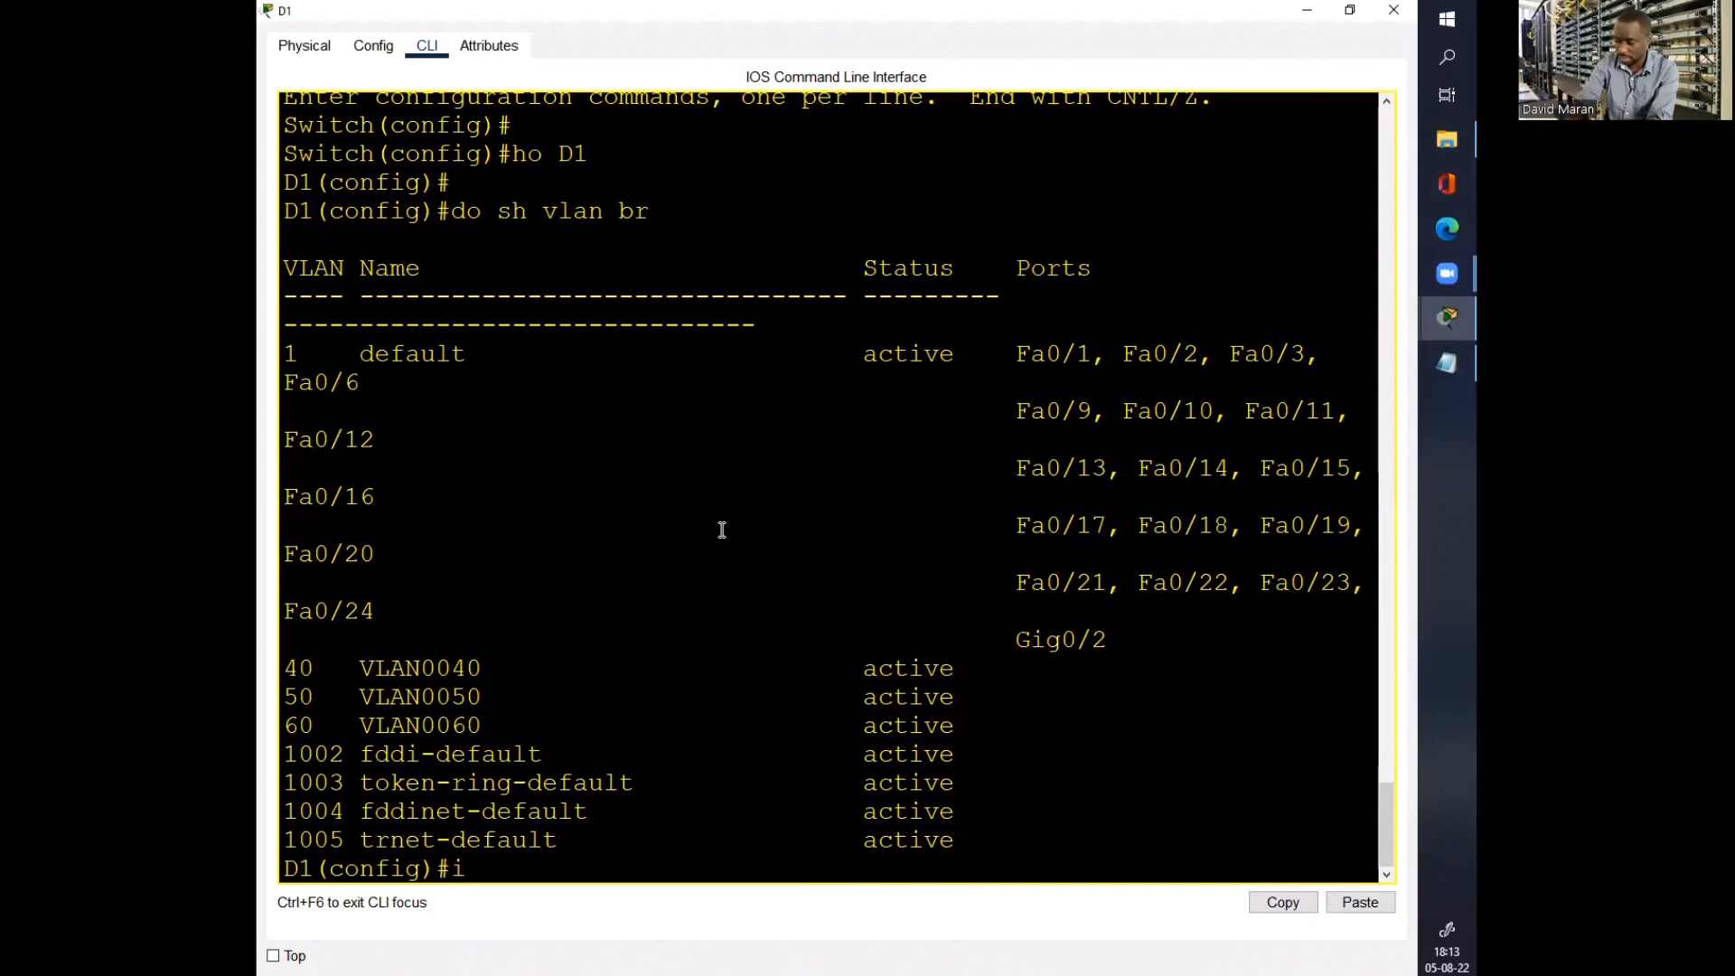
pyautogui.write('nt vlan')
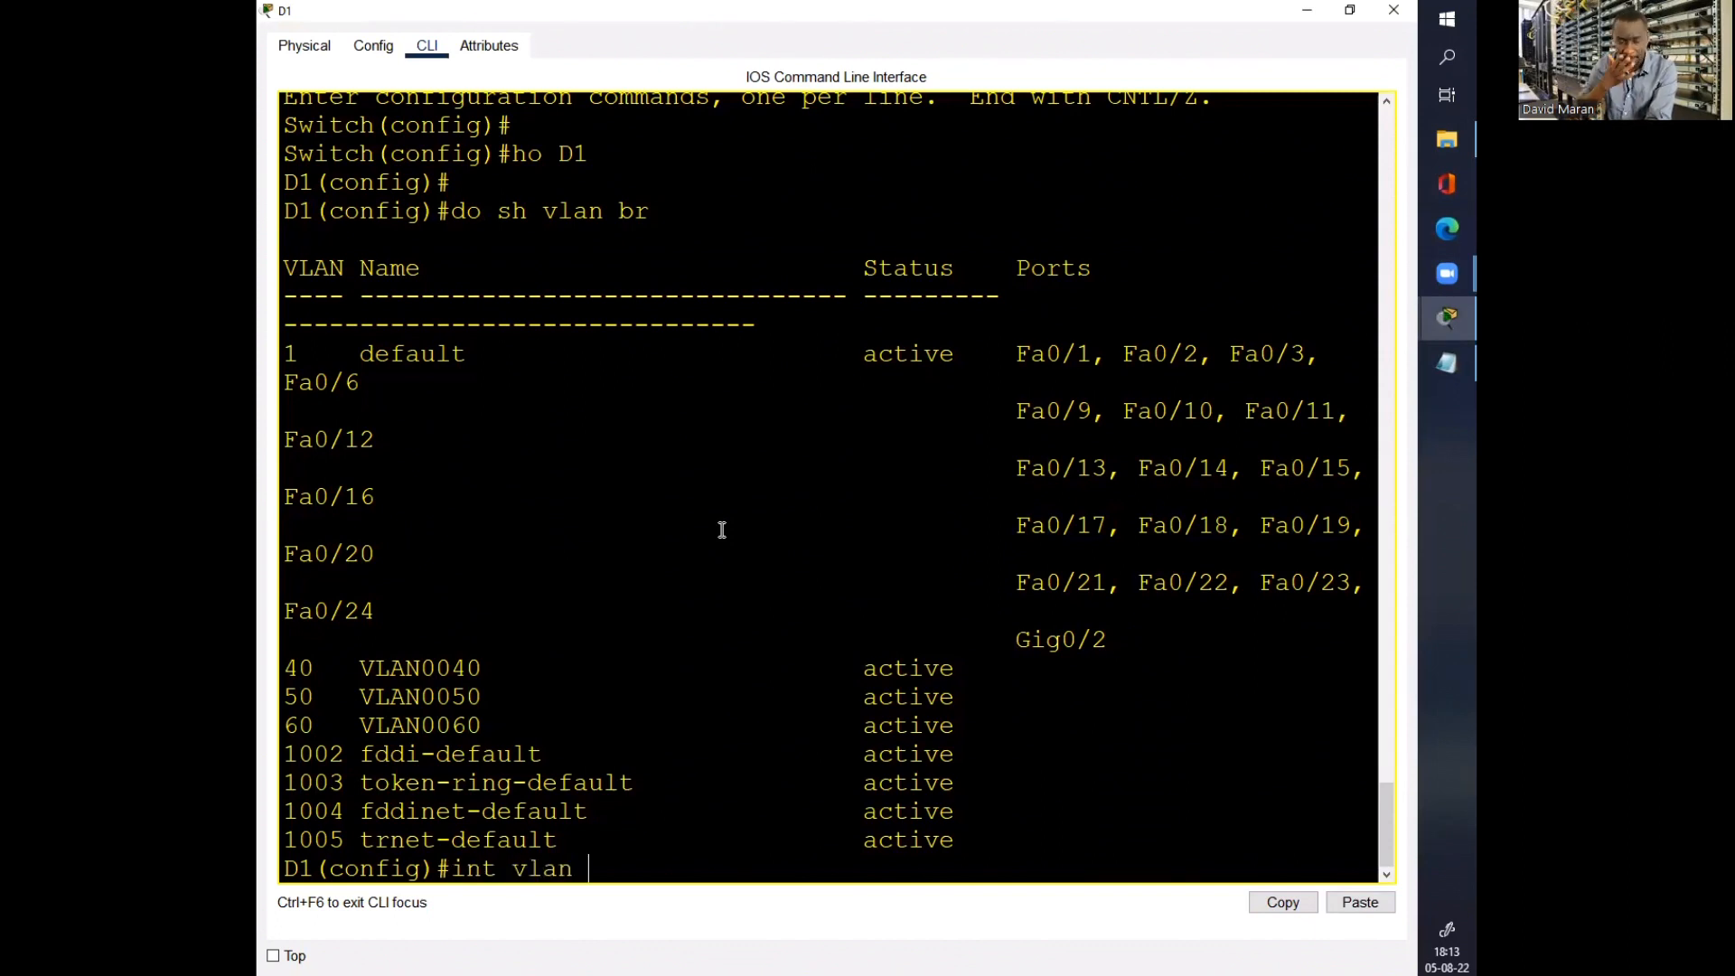
pyautogui.write(' 40')
pyautogui.press('Return')
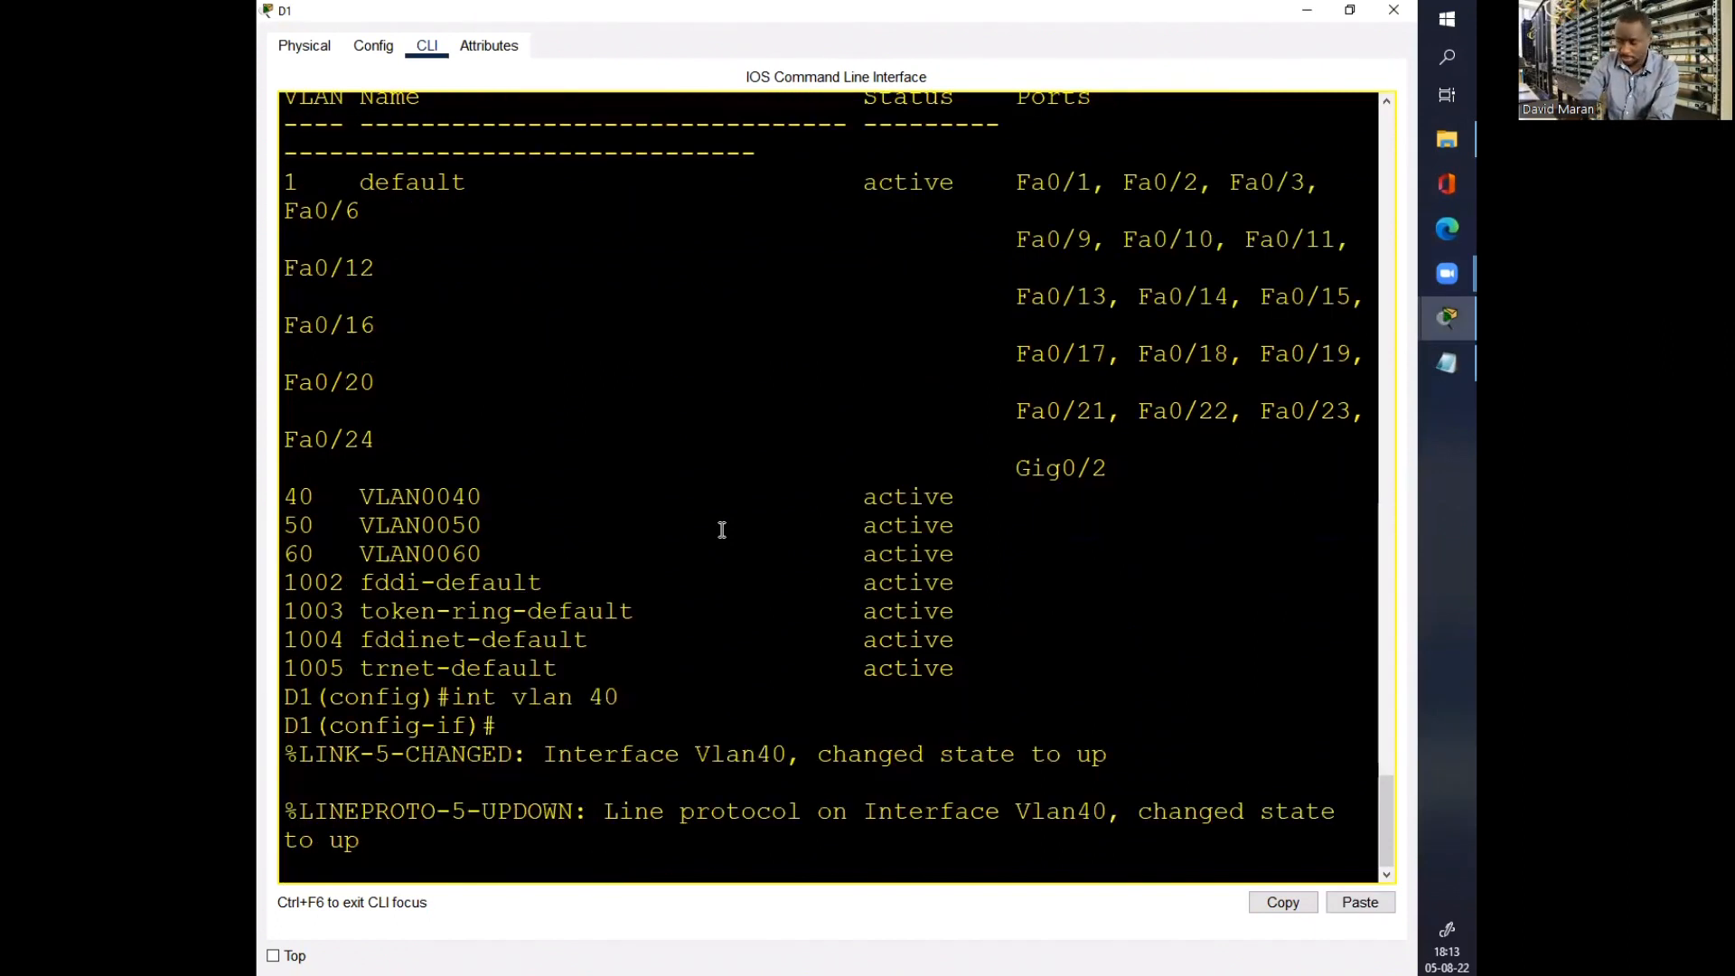
pyautogui.press('Return')
pyautogui.write('ip add')
pyautogui.press('Tab')
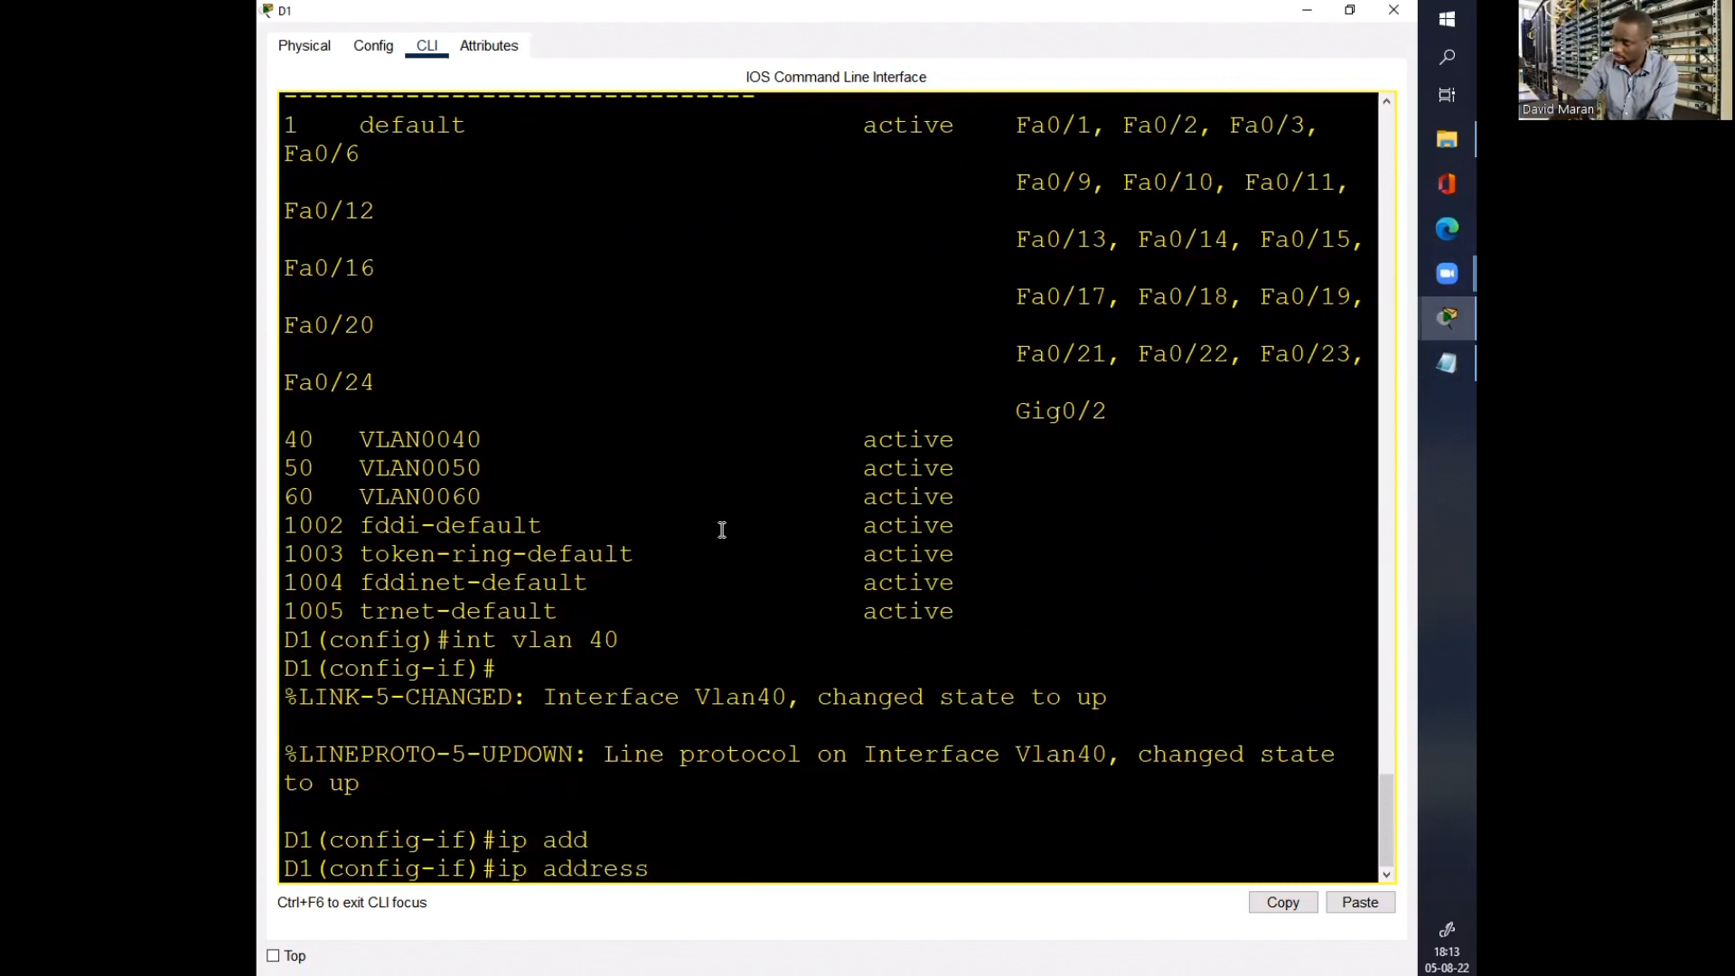
pyautogui.write('192.168')
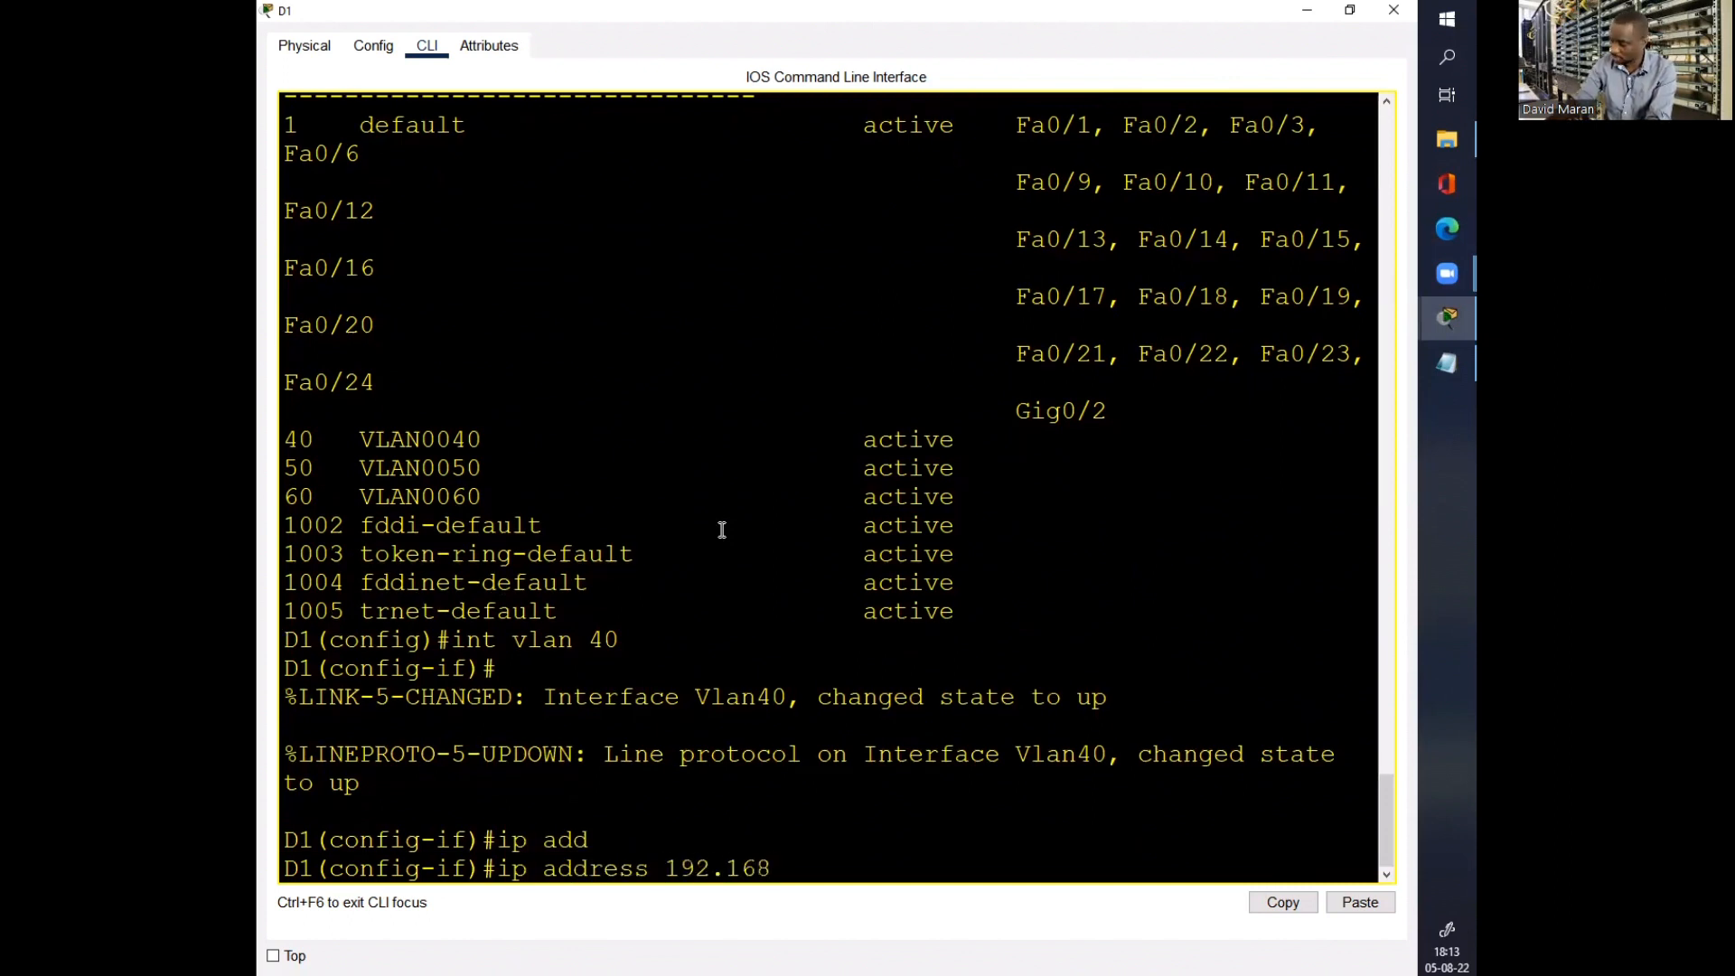
pyautogui.write('.40.25')
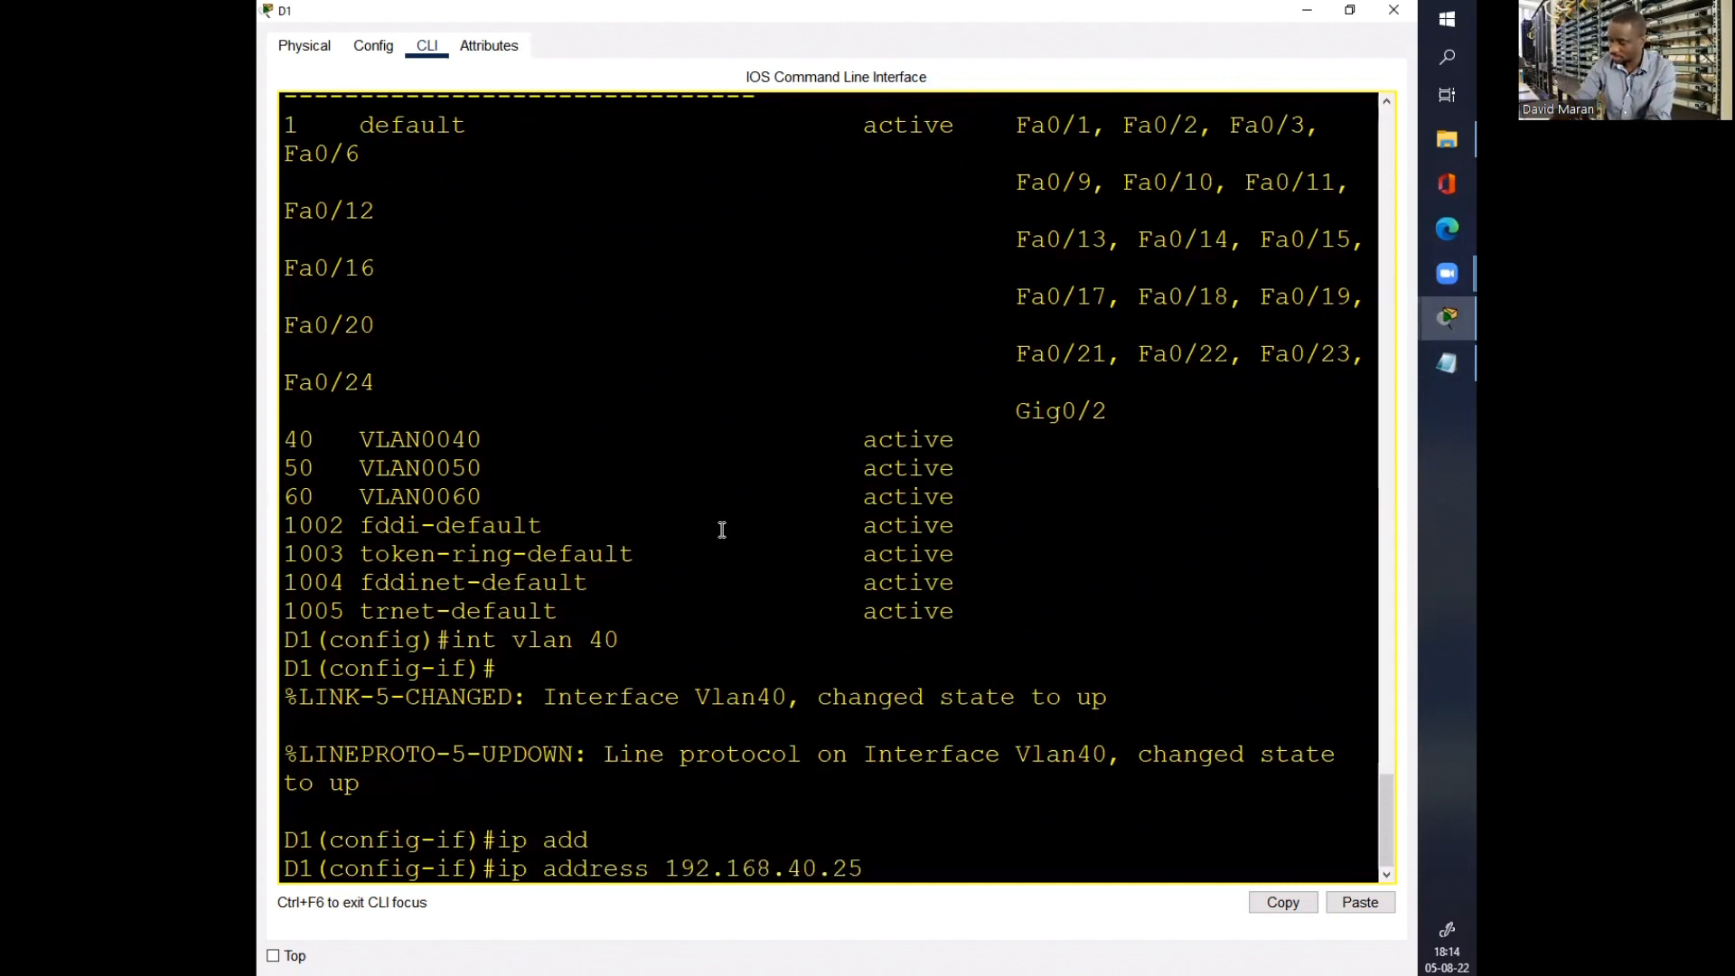
pyautogui.write('0 255.')
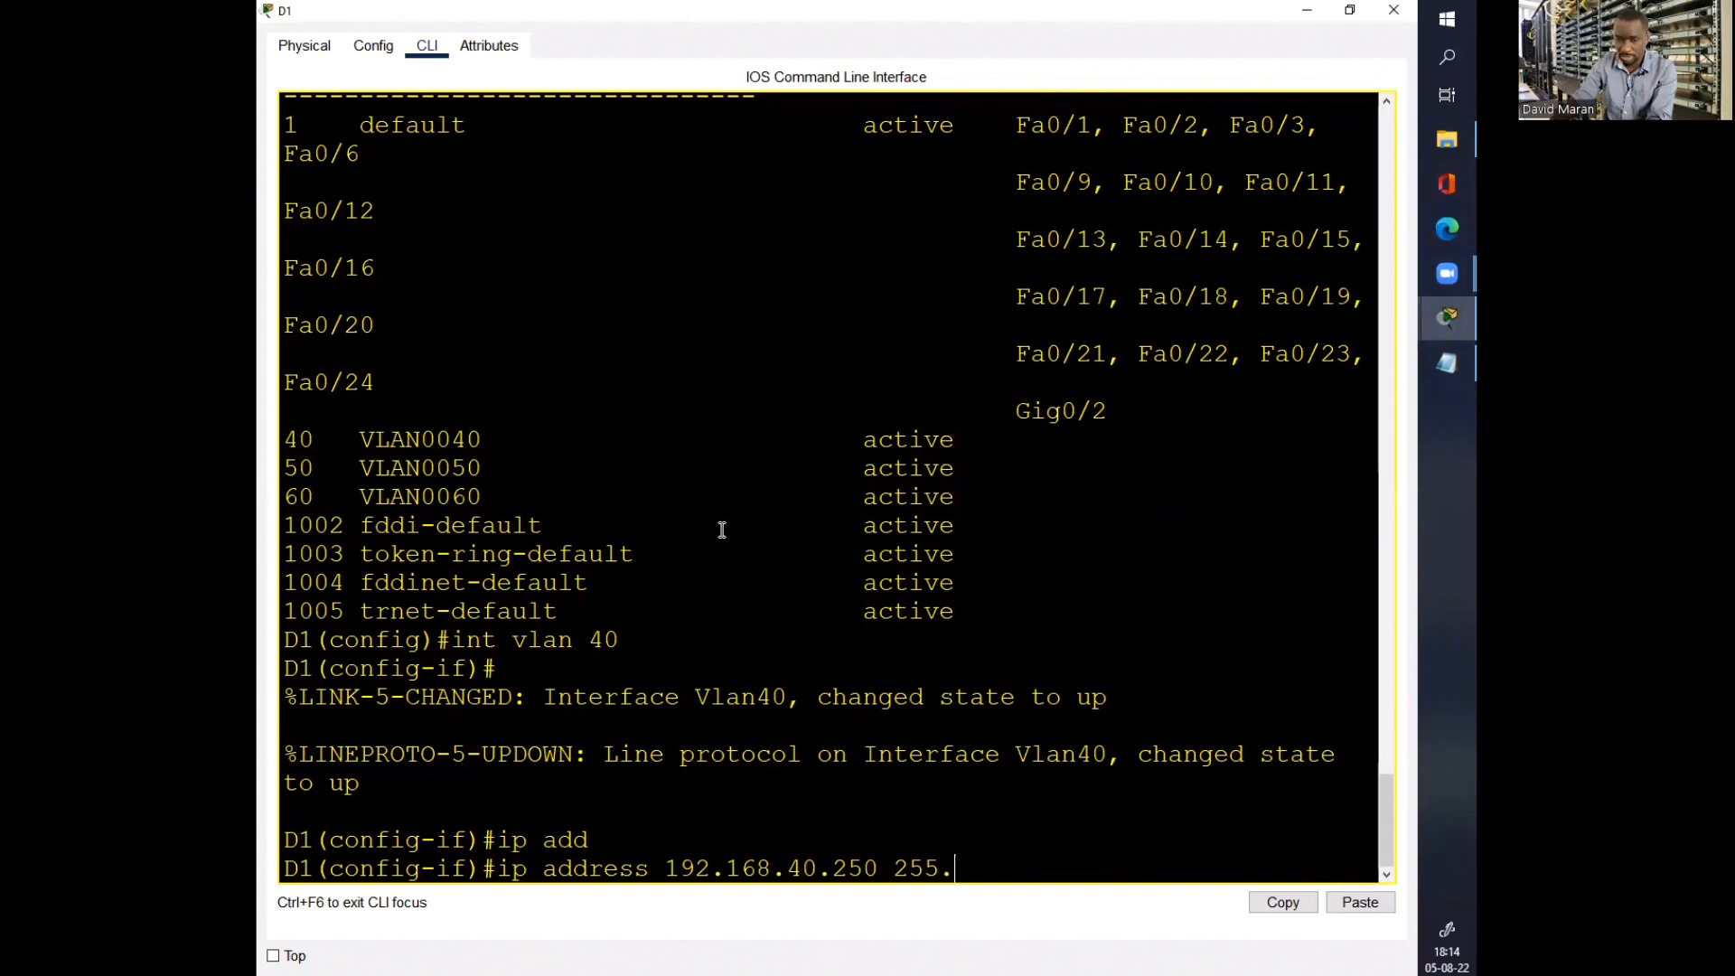
pyautogui.write('255.255.')
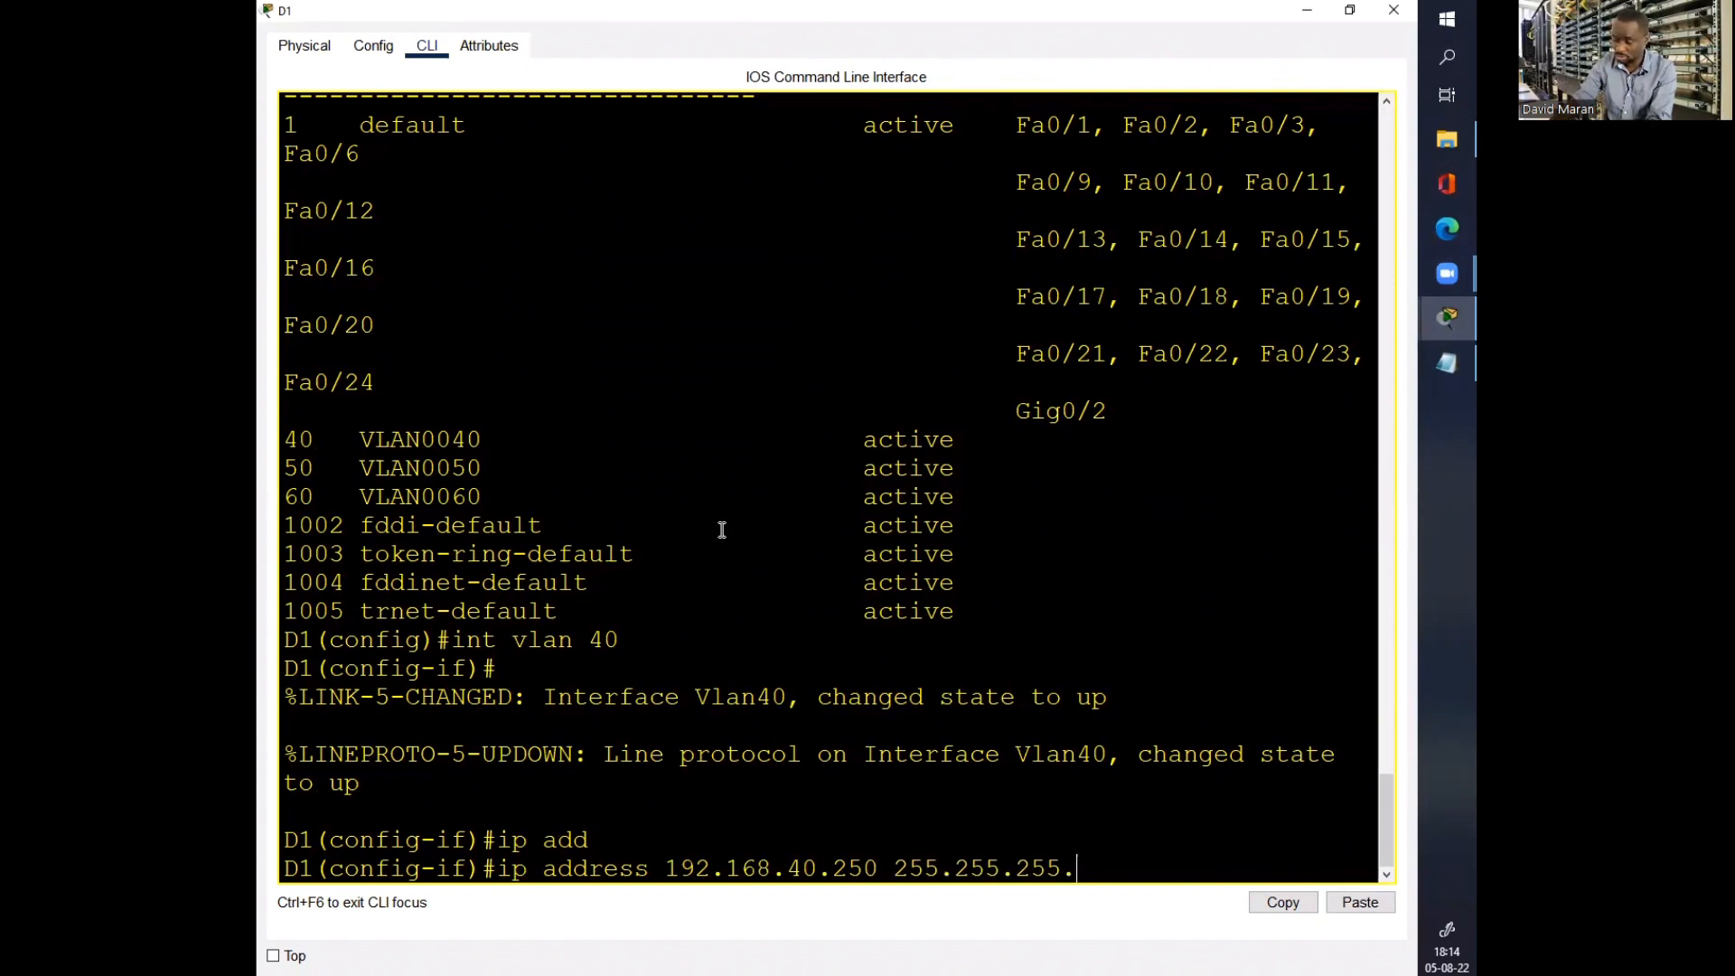
pyautogui.write('0')
pyautogui.press('Return')
# Step: Enable the VLAN 40 interface with "no shutdown"
pyautogui.write('no sh')
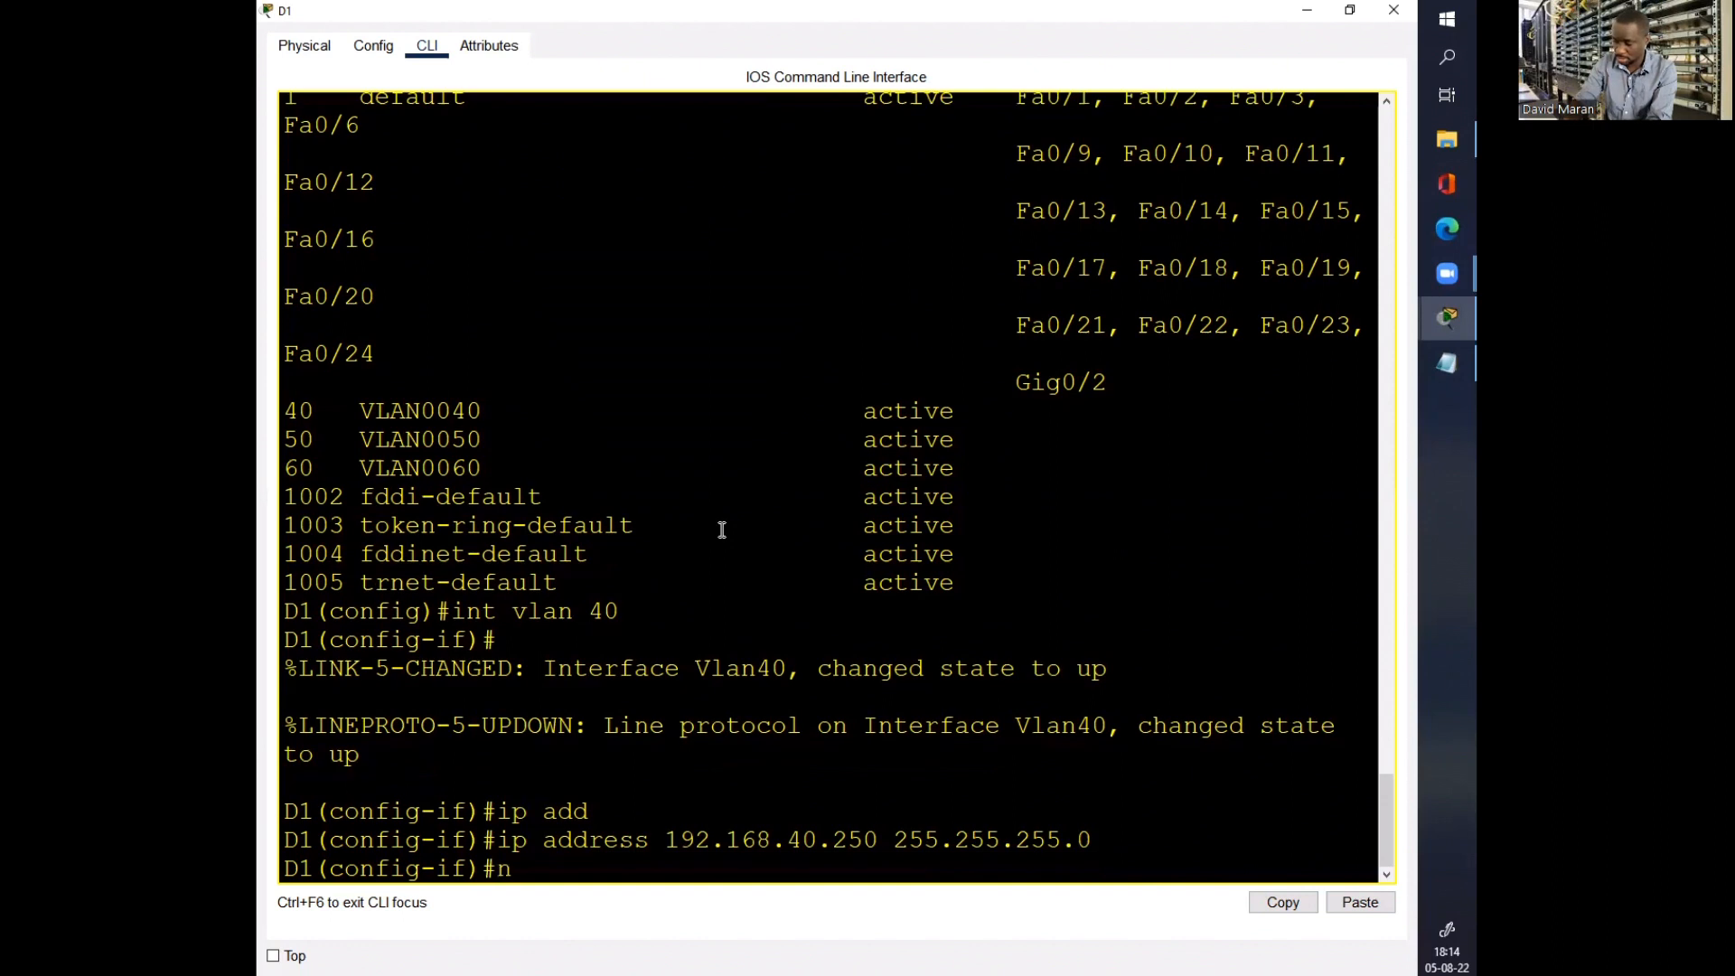
pyautogui.press('Tab')
pyautogui.press('Return')
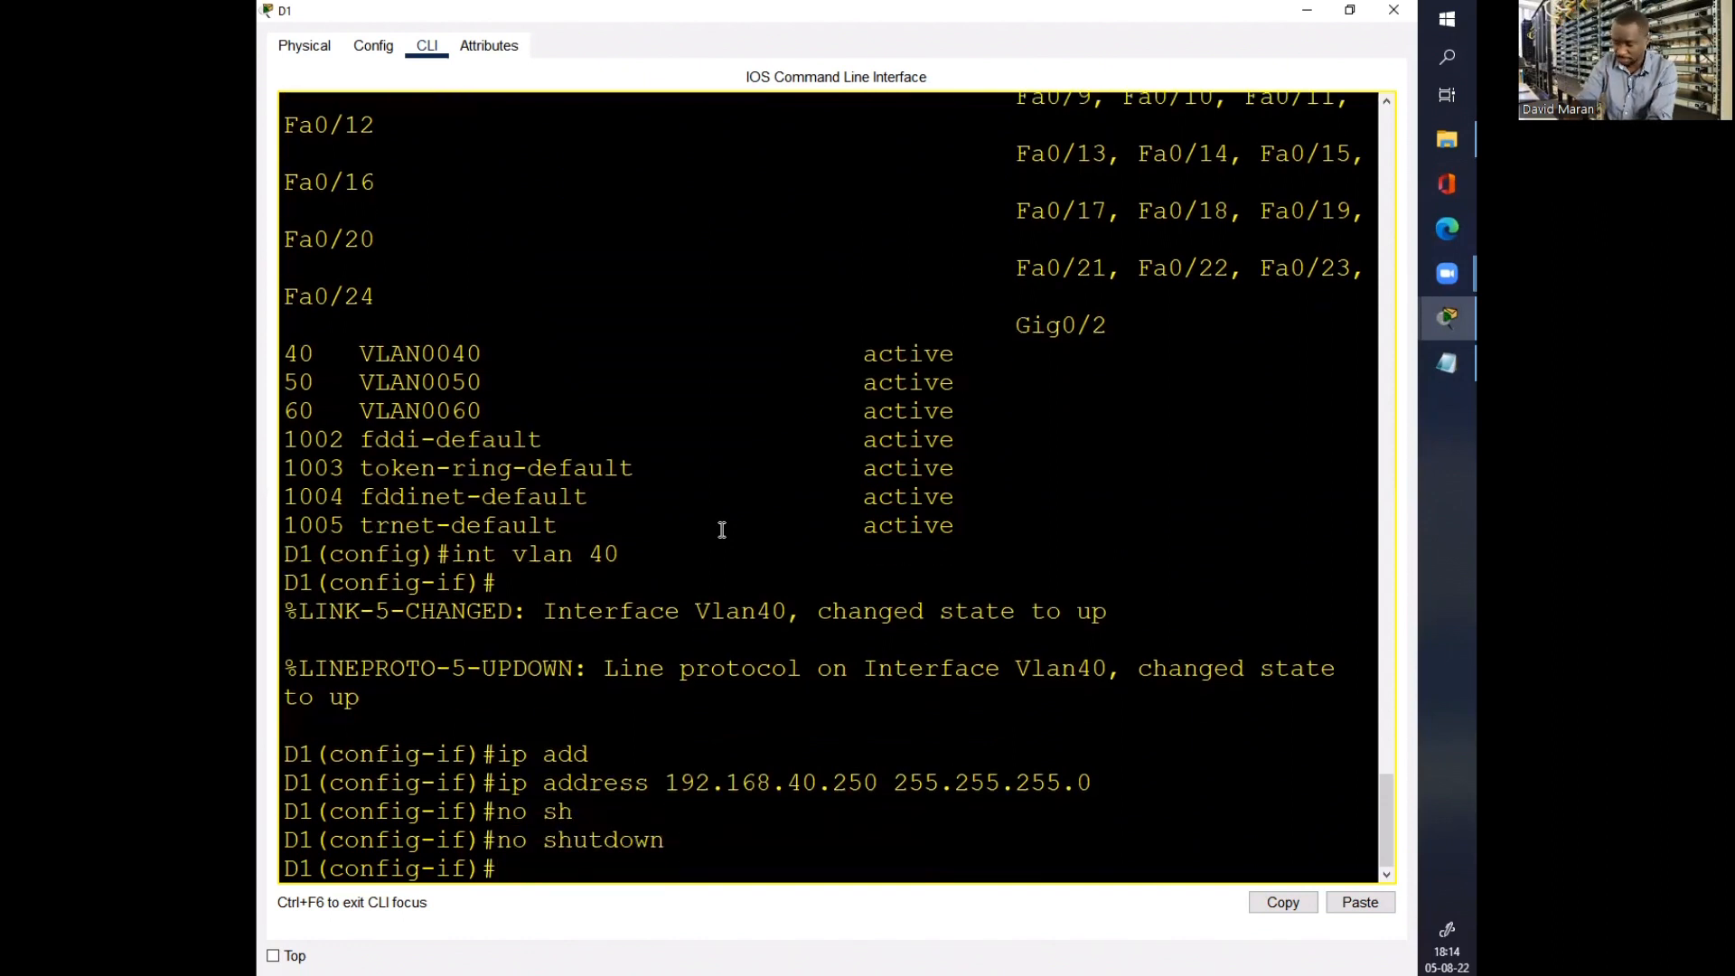
# Step: Reuse the earlier interface command to create interface VLAN 50 on D1 and enter its configuration
pyautogui.press('Up')
pyautogui.press('Up')
pyautogui.press('Up')
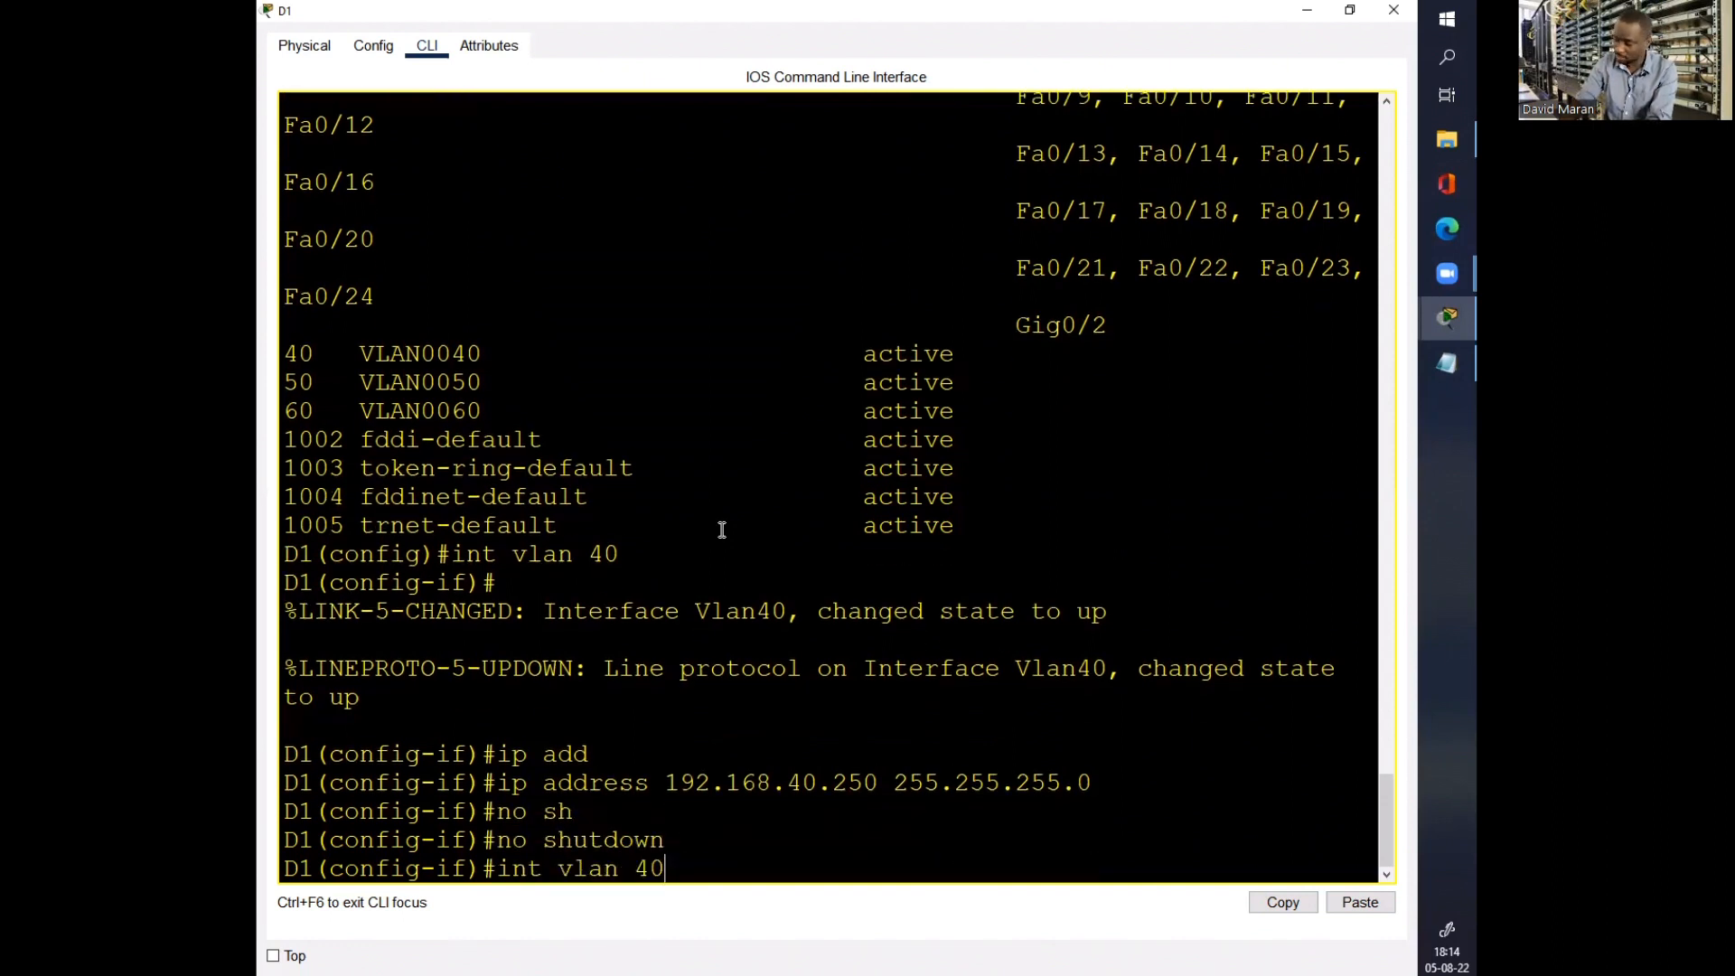
pyautogui.press('Down')
pyautogui.press('Up')
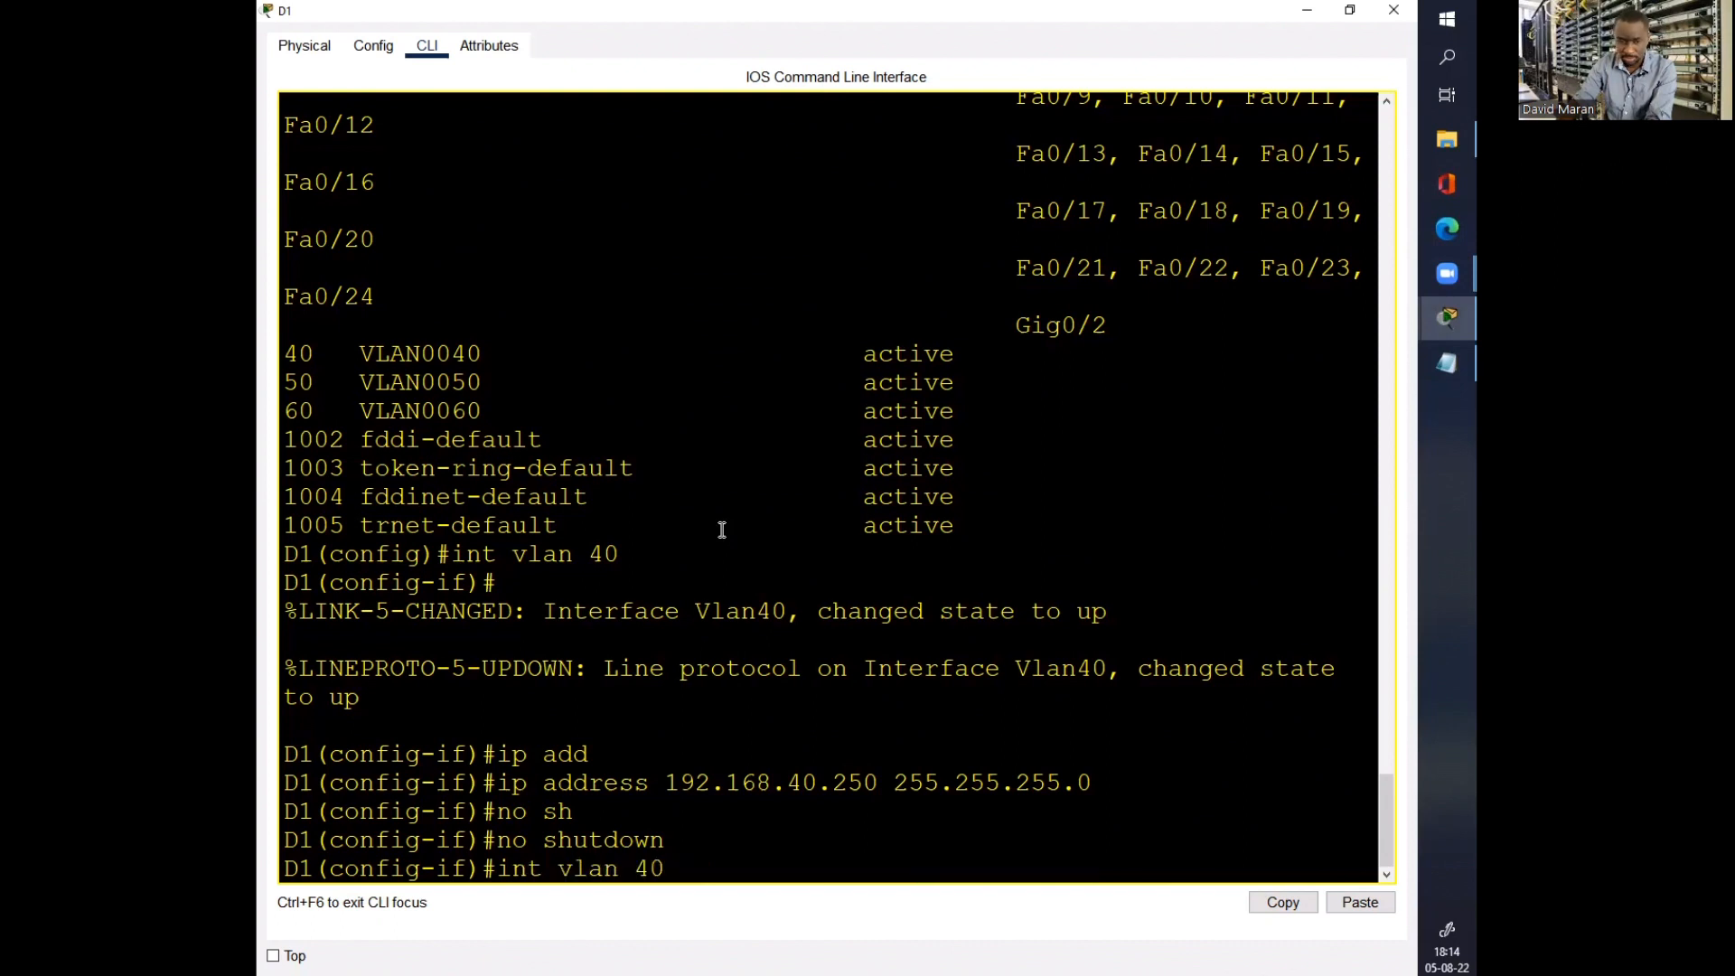
pyautogui.press('BackSpace')
pyautogui.press('BackSpace')
pyautogui.write('50')
pyautogui.press('Return')
pyautogui.press('Return')
pyautogui.press('Return')
pyautogui.press('Return')
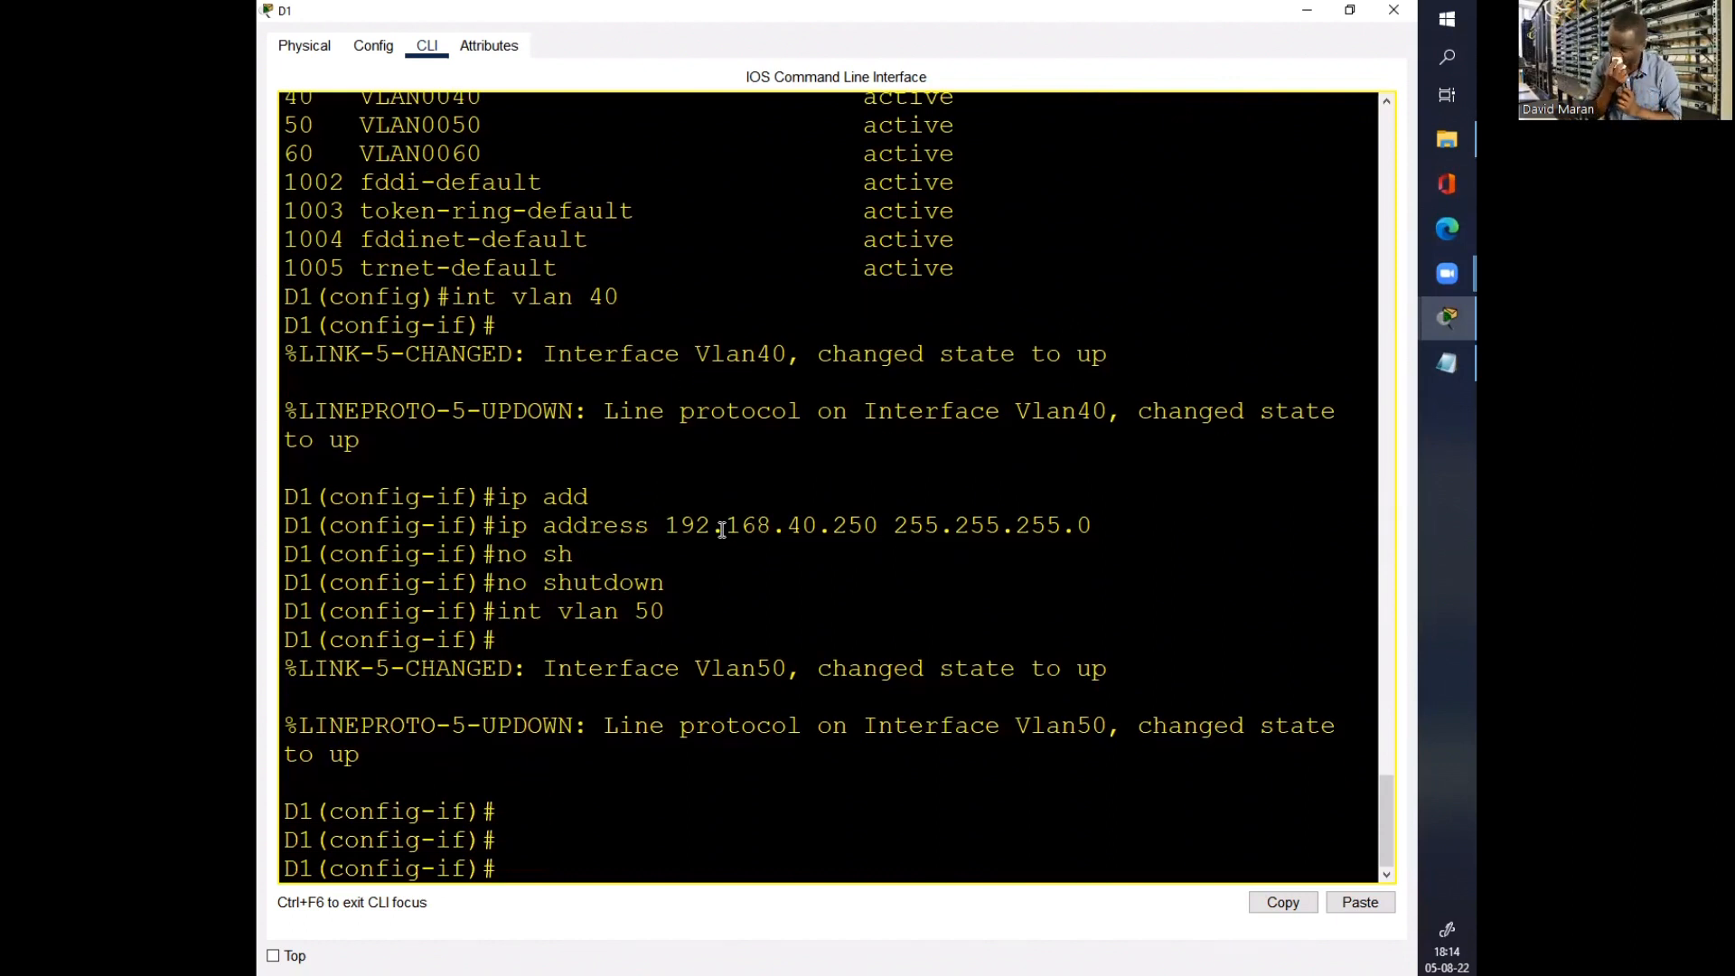
pyautogui.press('Return')
# Step: Assign IP address 192.168.50.250 with mask 255.255.255.0 to the VLAN 50 interface, reusing the earlier address command
pyautogui.press('Up')
pyautogui.press('Up')
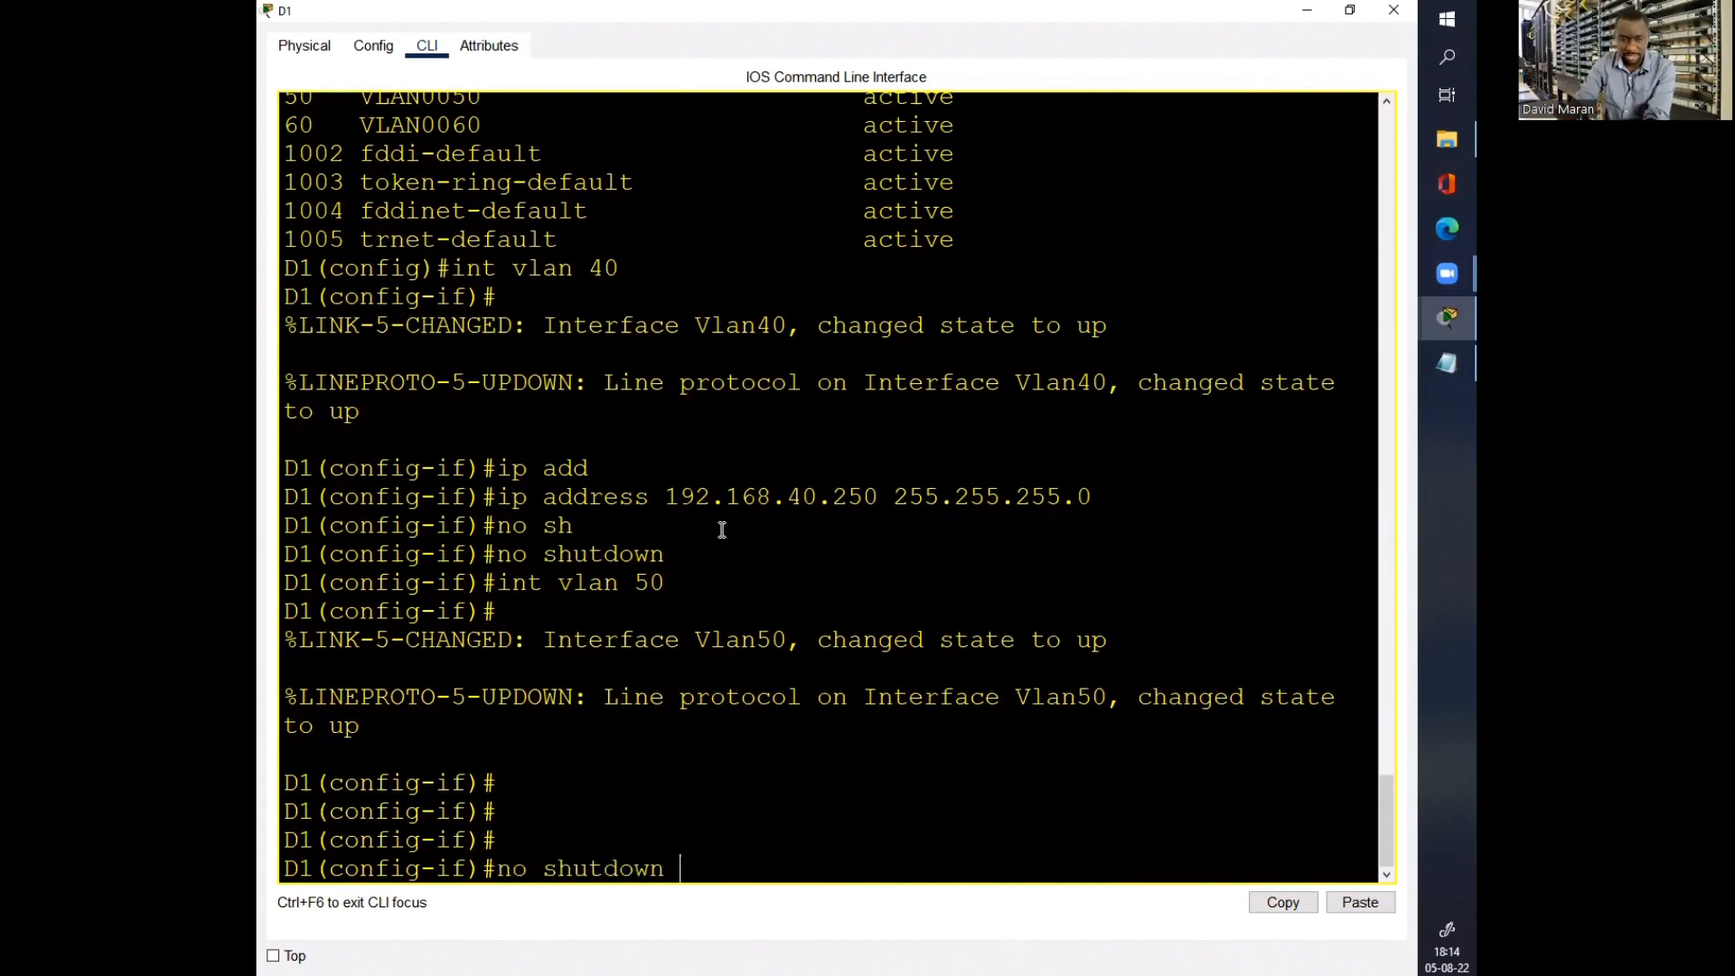
pyautogui.press('Up')
pyautogui.press('Up')
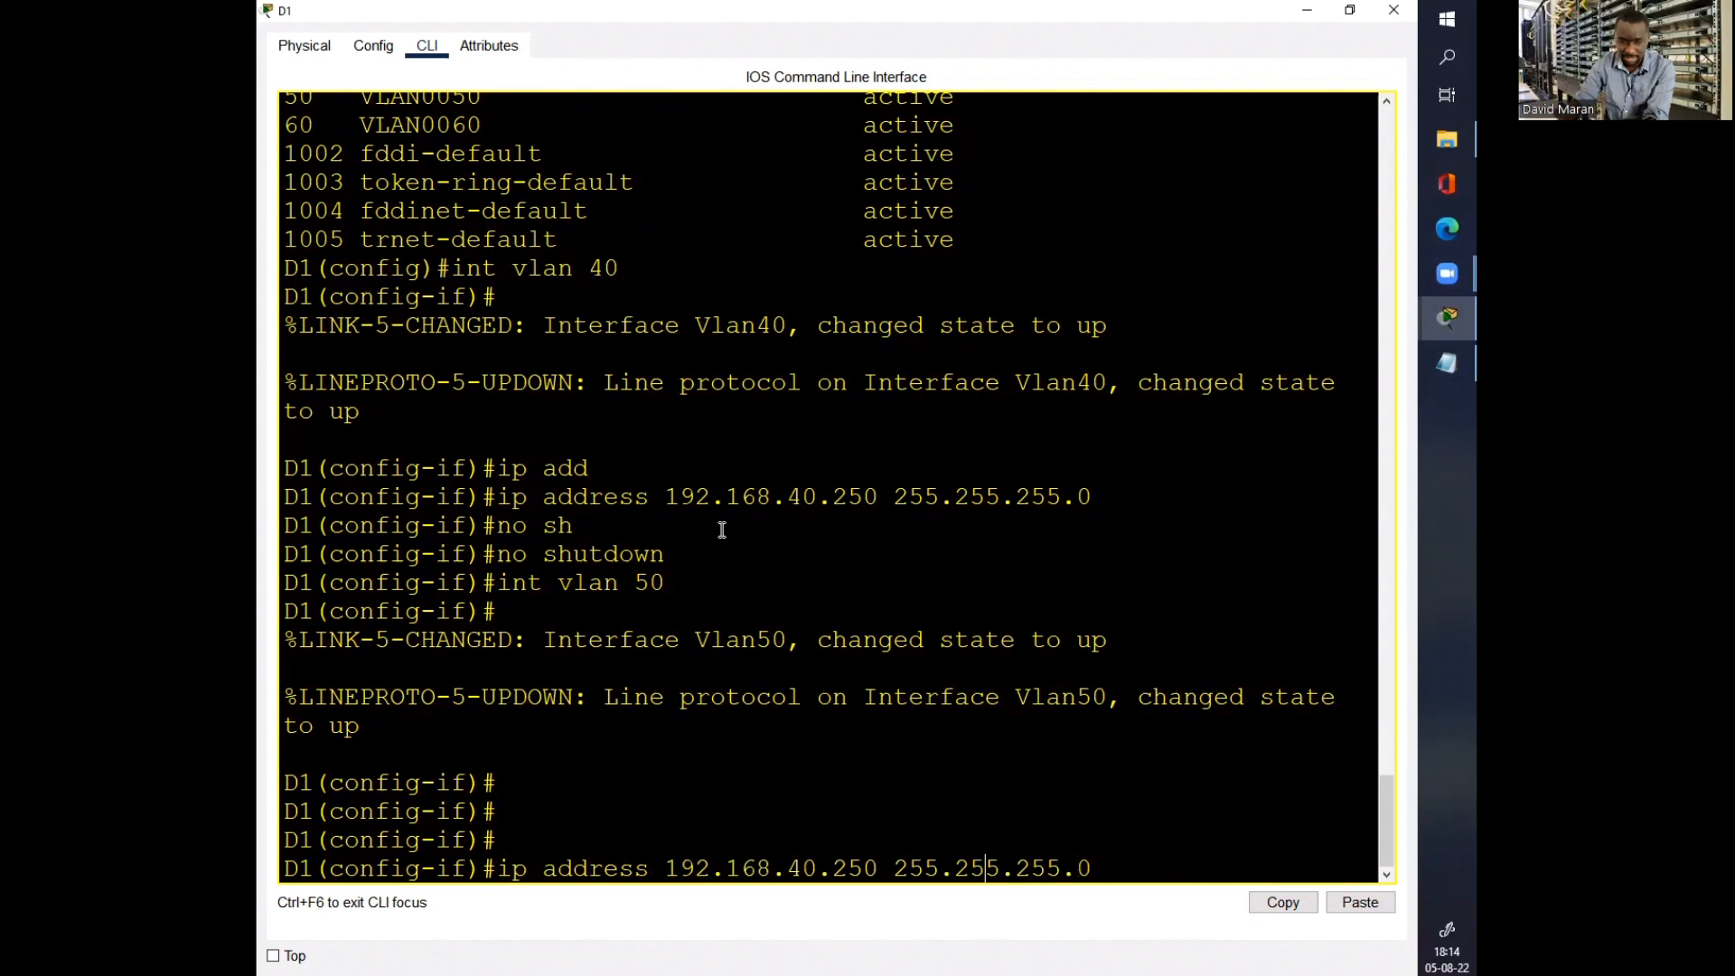
pyautogui.press('BackSpace')
pyautogui.press('BackSpace')
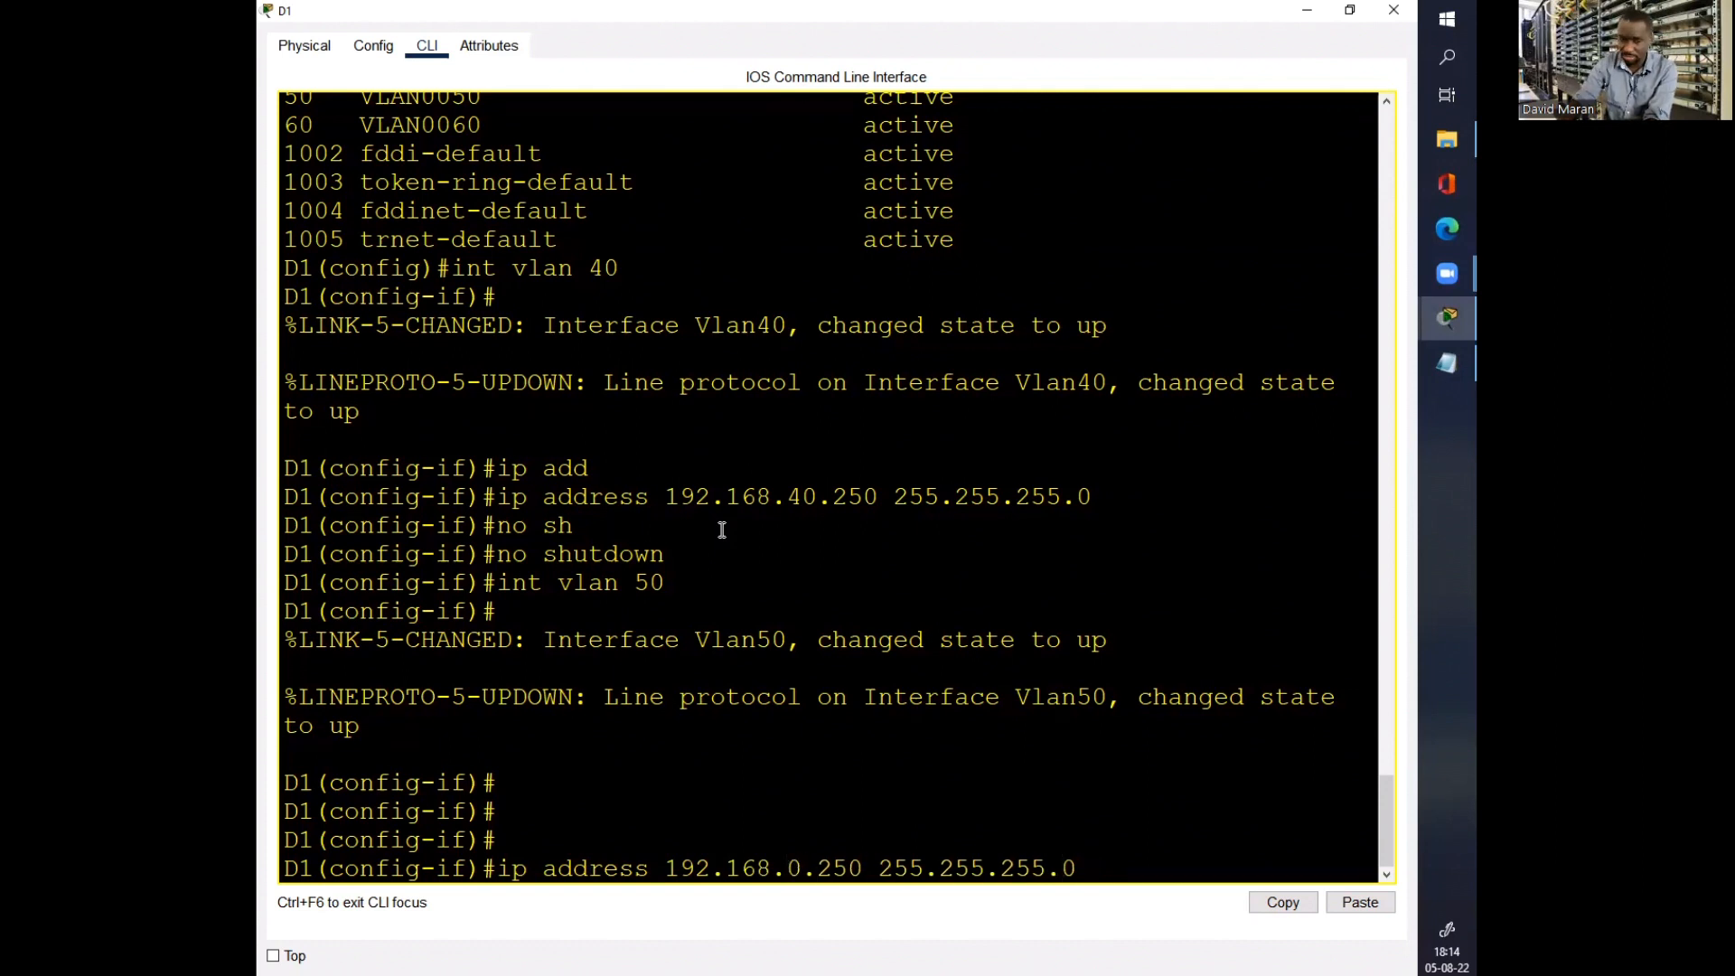
pyautogui.write('5')
pyautogui.press('Return')
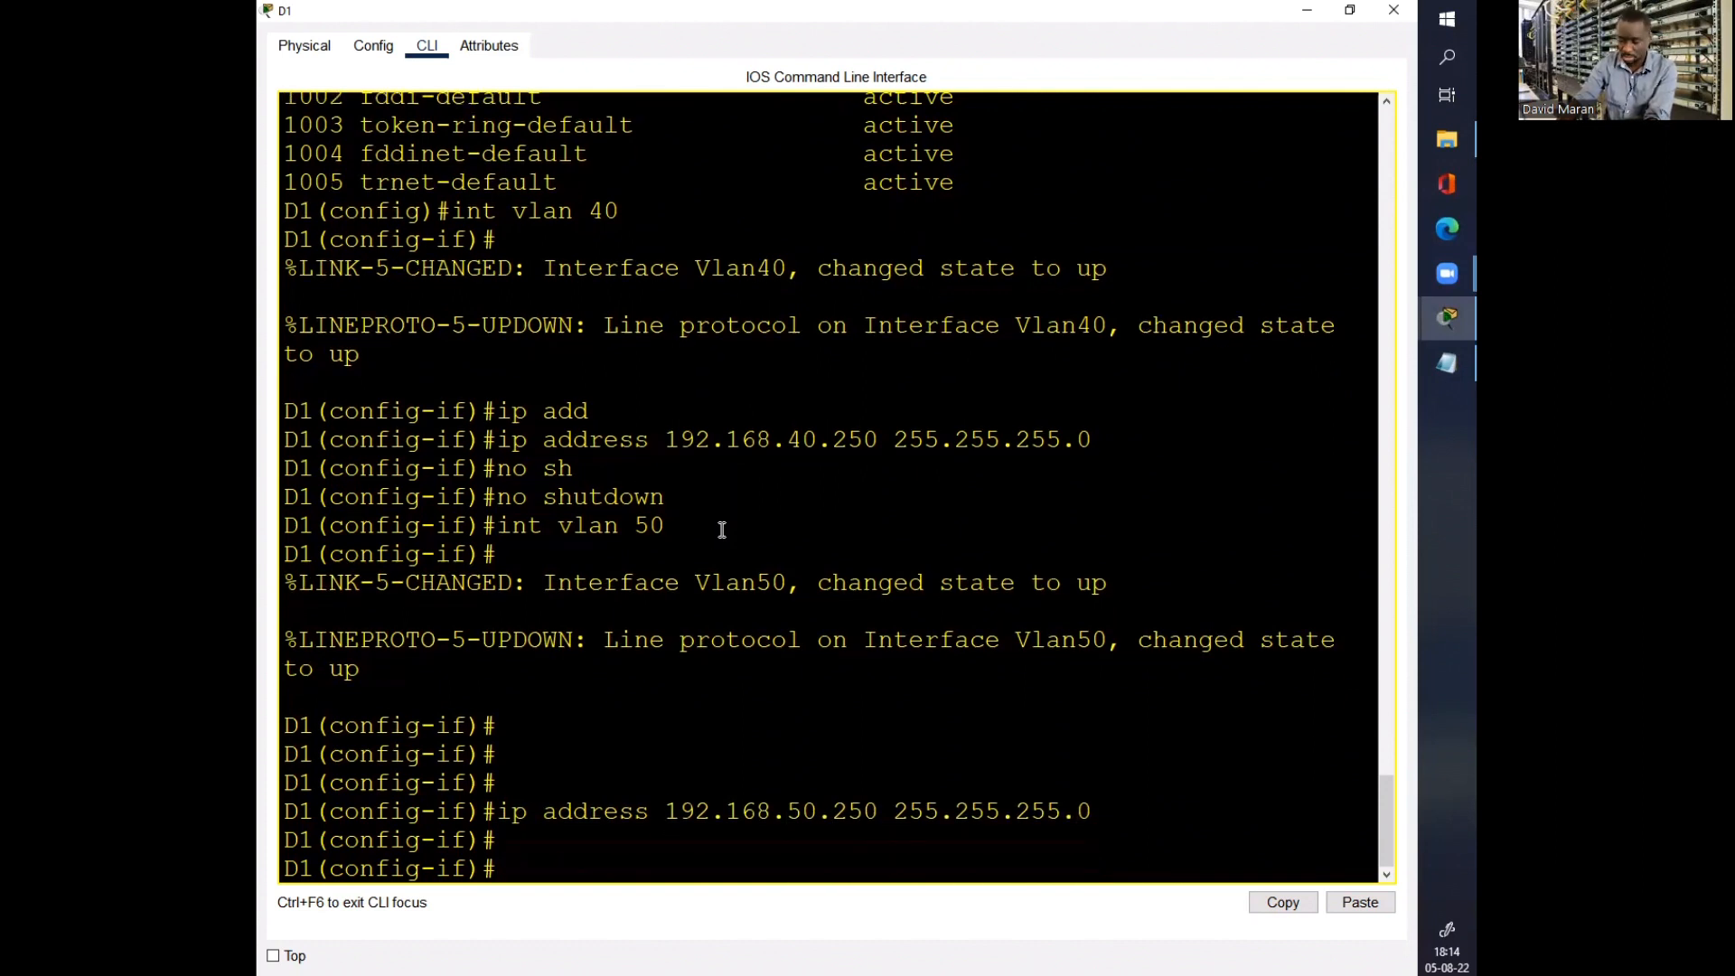
# Step: Create interface VLAN 60 on D1 by adapting the earlier interface command
pyautogui.press('Up')
pyautogui.press('Up')
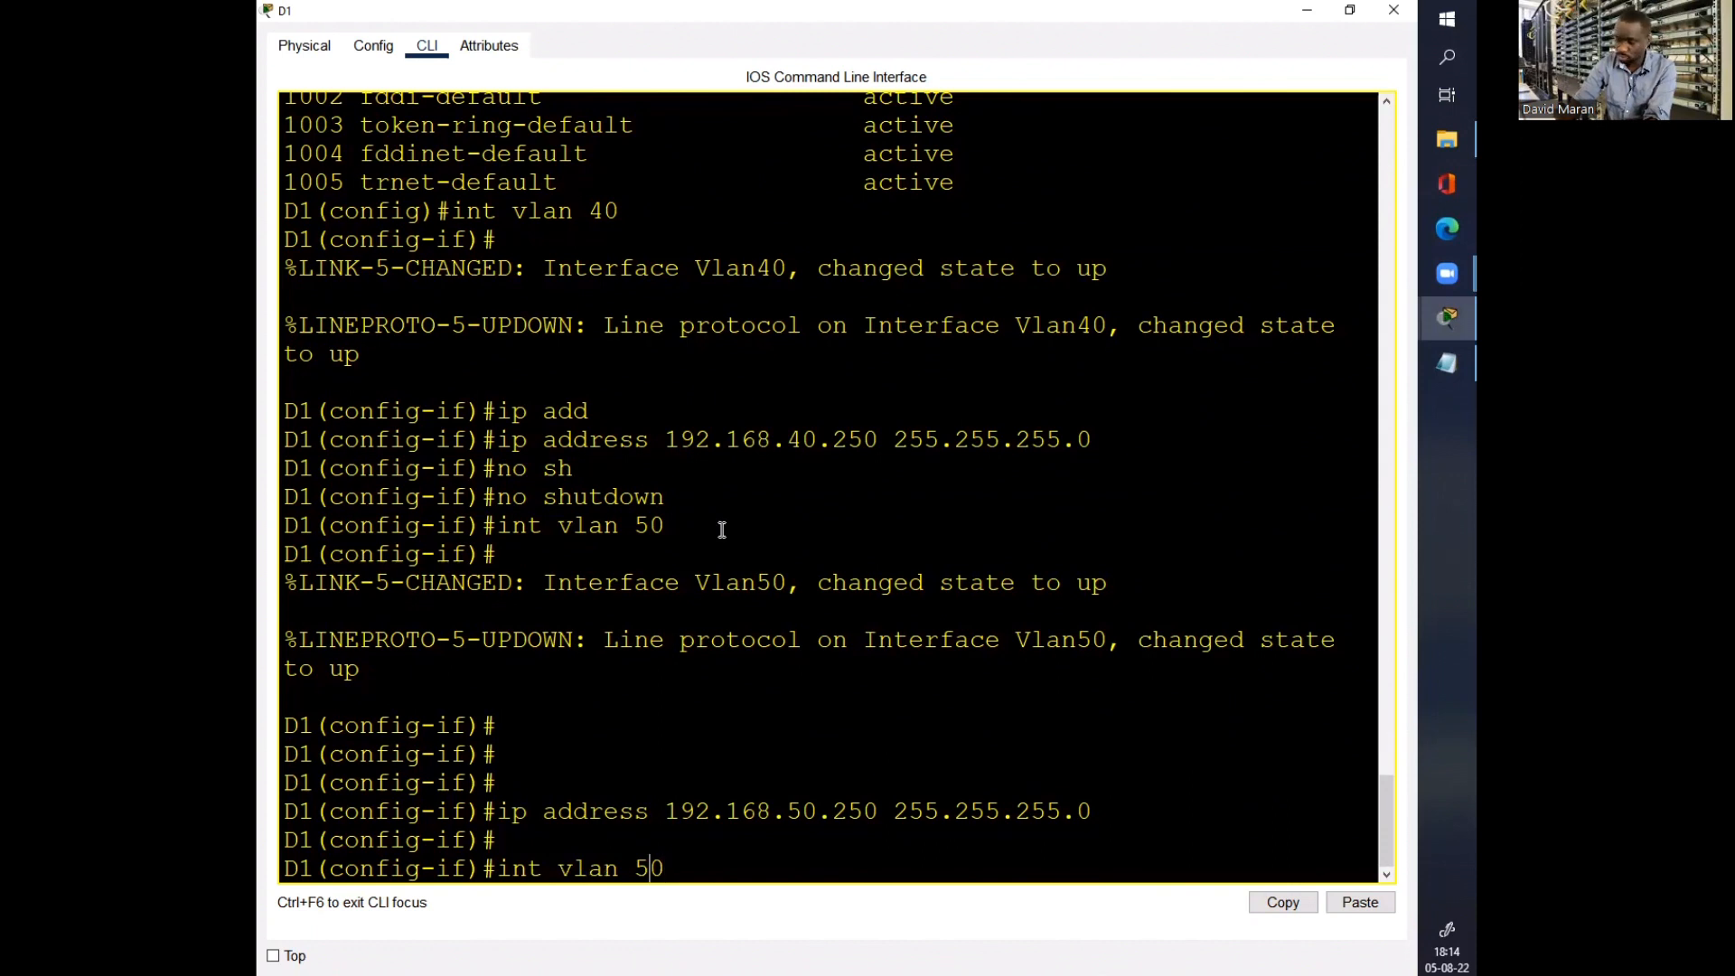
pyautogui.press('BackSpace')
pyautogui.write('6')
pyautogui.press('Return')
pyautogui.press('Return')
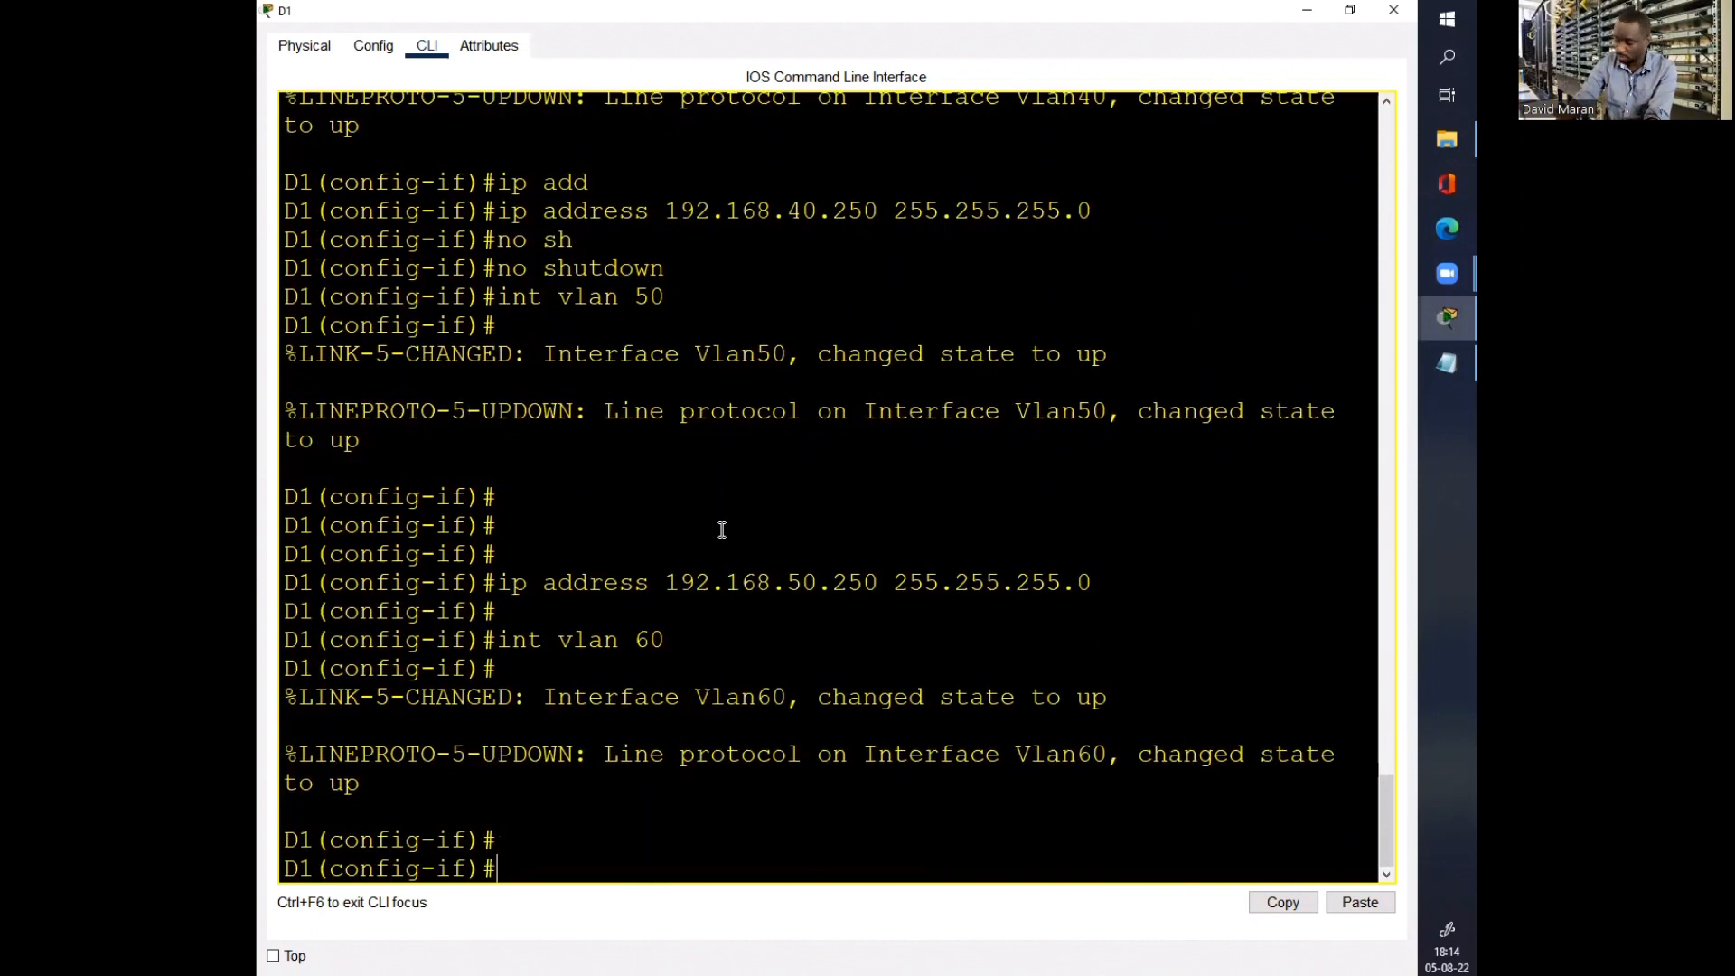
pyautogui.press('Return')
# Step: Assign IP address 192.168.60.250 with mask 255.255.255.0 to the VLAN 60 interface
pyautogui.press('Up')
pyautogui.press('Up')
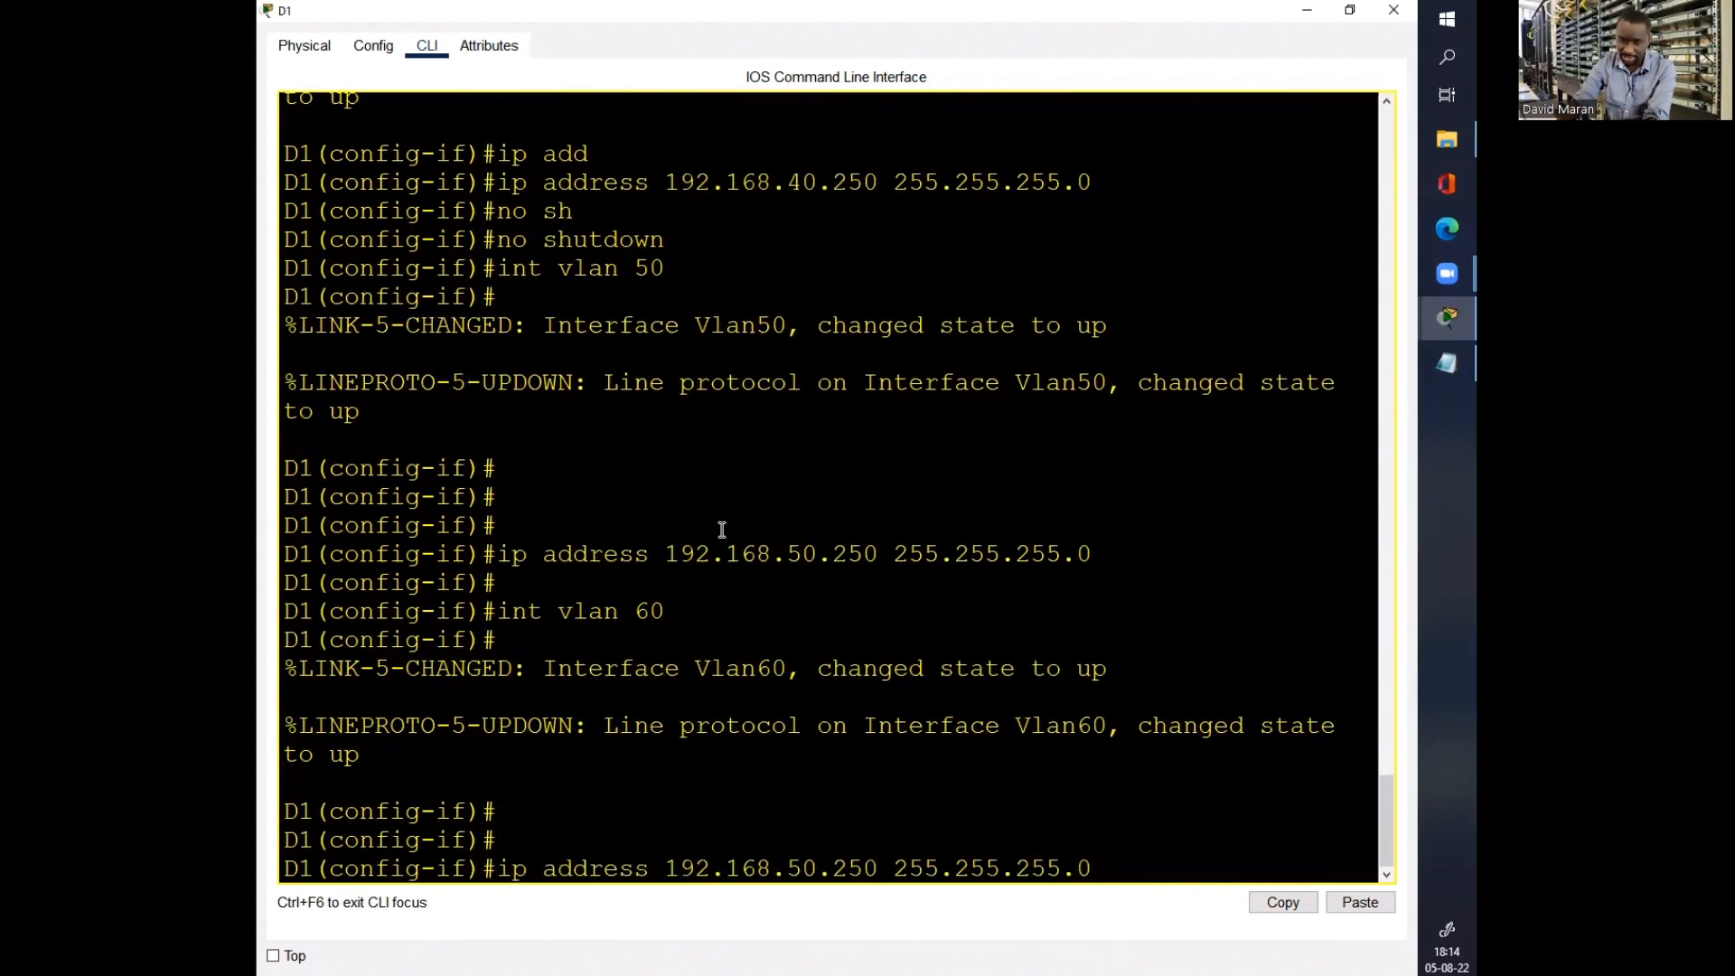
pyautogui.press('Left')
pyautogui.press('BackSpace')
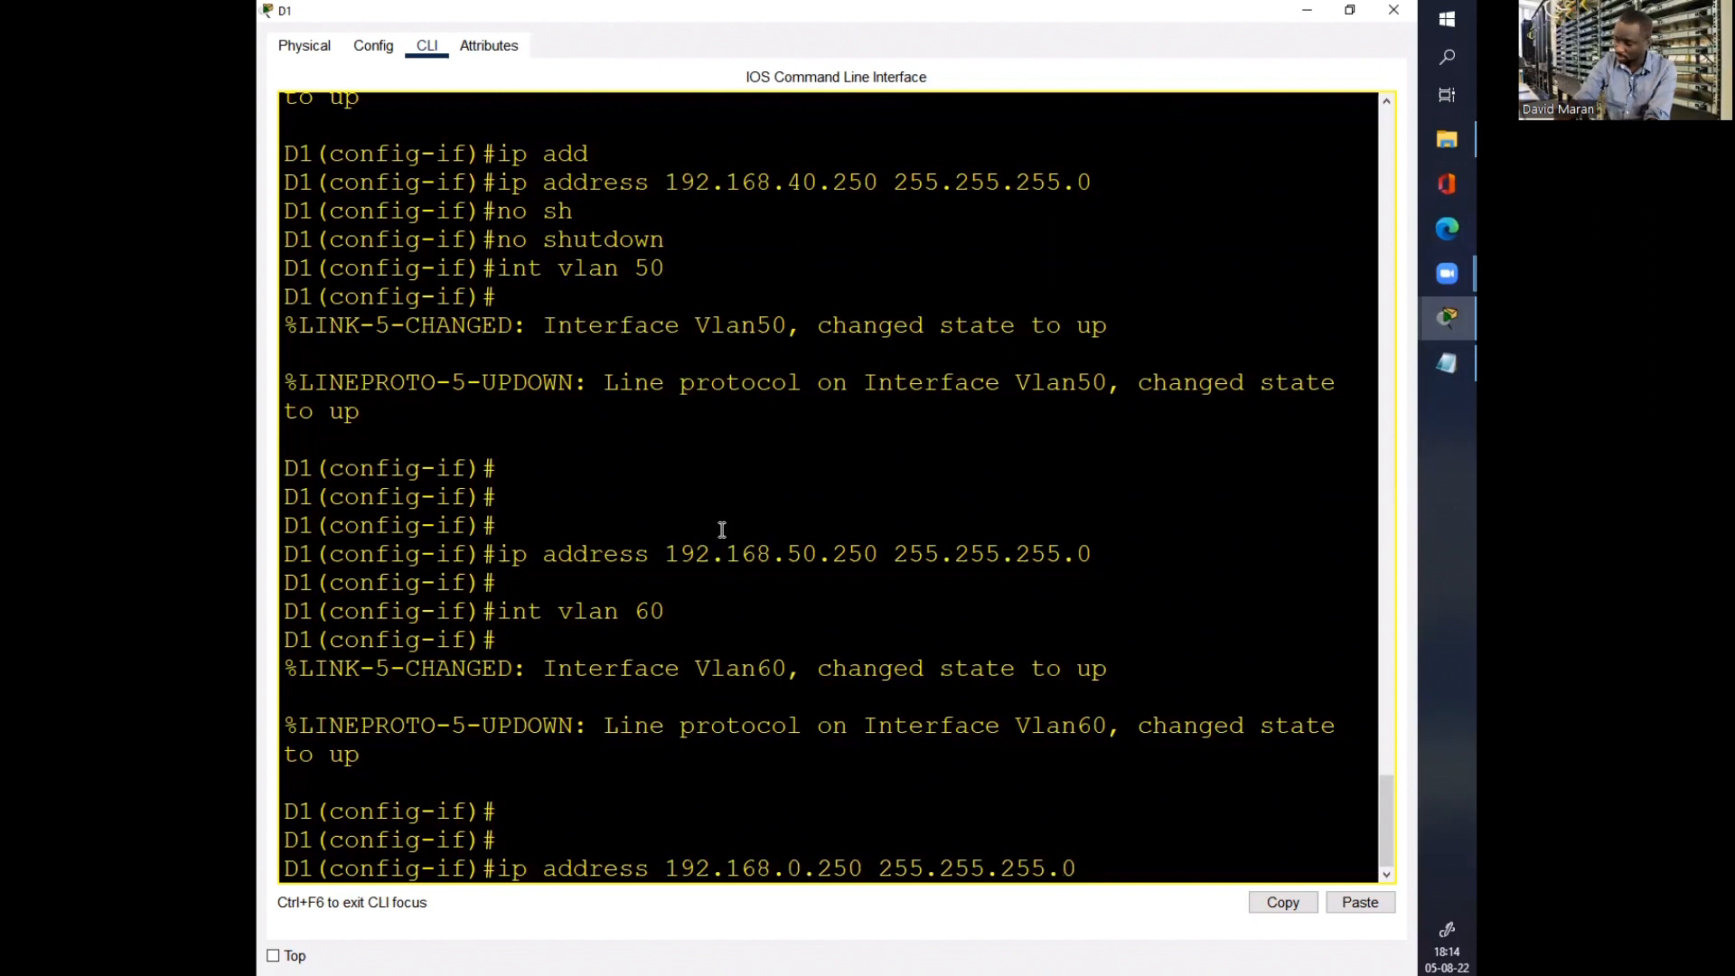
pyautogui.write('6')
pyautogui.press('Return')
pyautogui.press('Return')
pyautogui.press('Return')
pyautogui.press('Return')
pyautogui.press('Return')
# Step: Display D1's brief IP interface list with "do sh ip int br | e una" to check the VLAN gateway addresses
pyautogui.write('do')
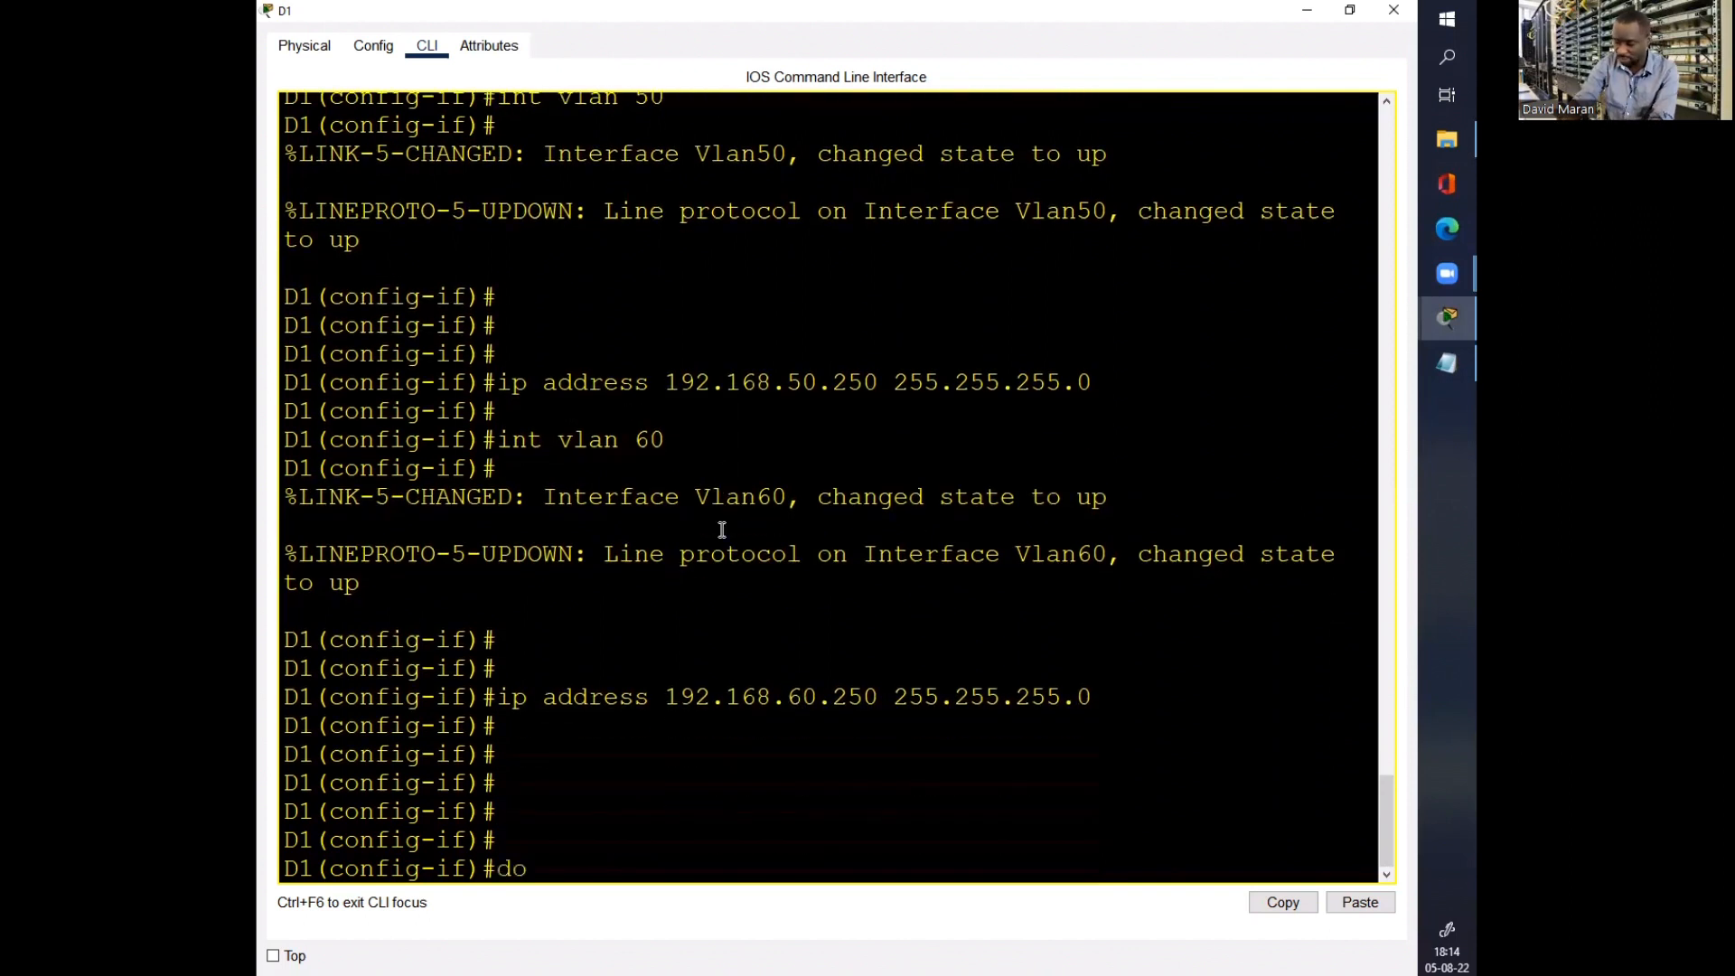
pyautogui.write(' sh ip int br')
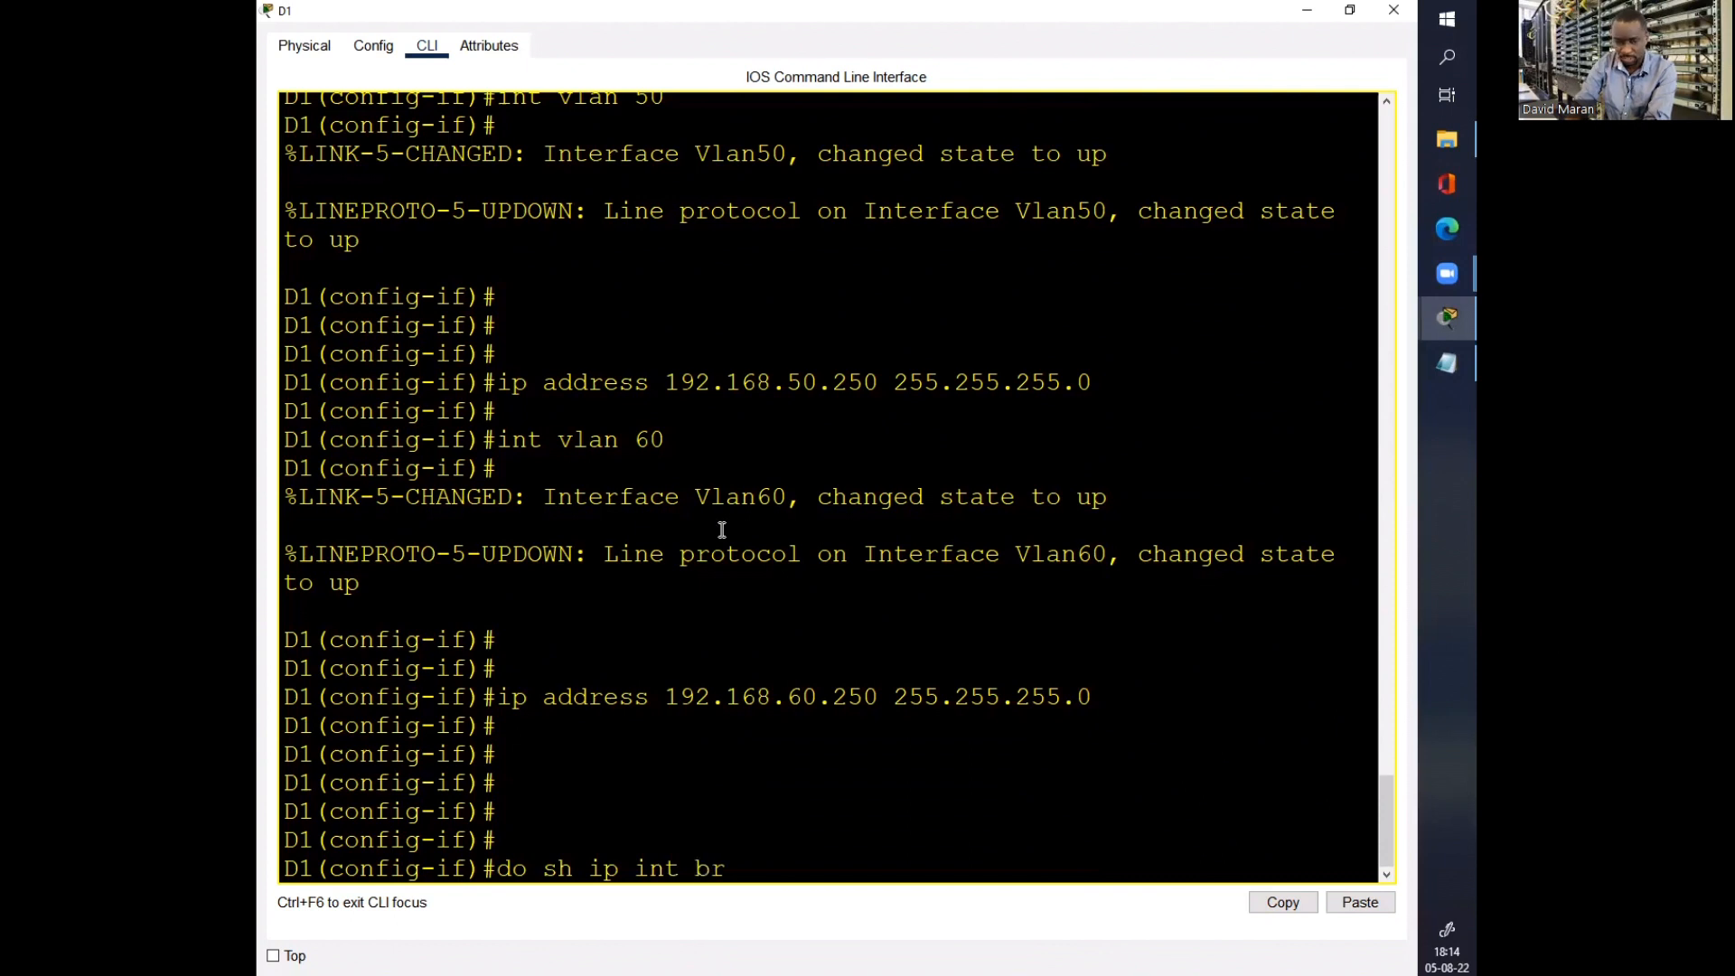
pyautogui.write(' | e una')
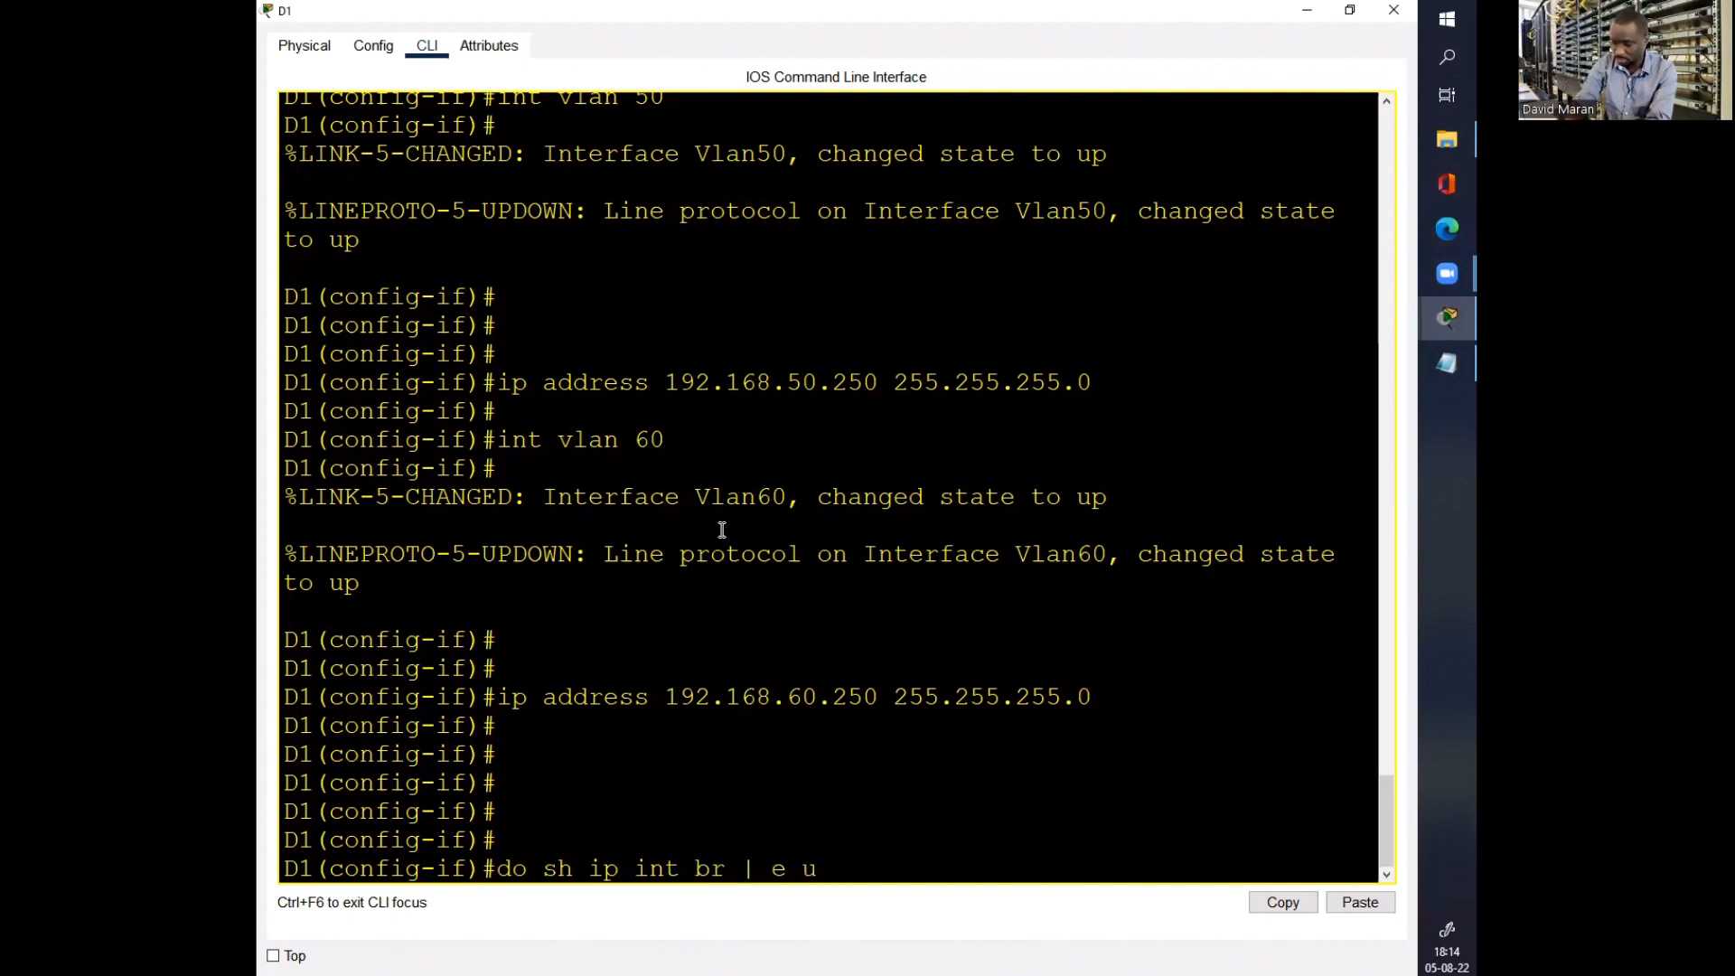
pyautogui.press('Return')
pyautogui.moveTo(1081, 810); pyautogui.dragTo(302, 704)
pyautogui.click(1009, 564)
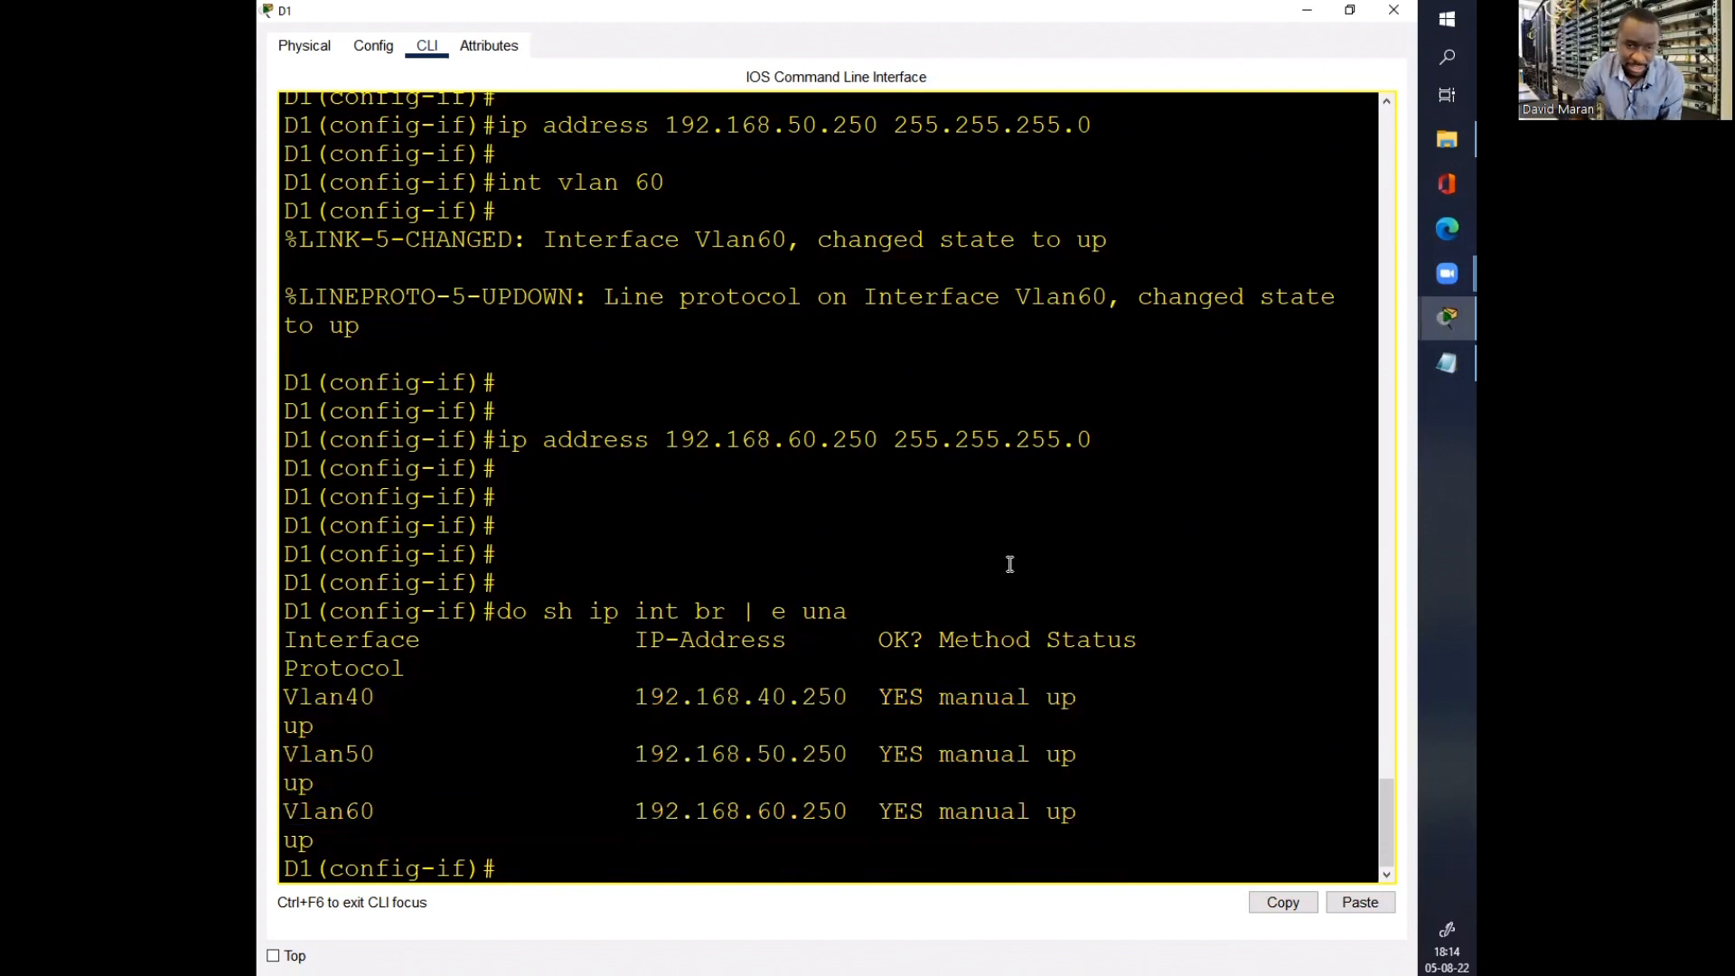
# Step: Display the command history on D1 and copy its lines from "int vlan 40" through the VLAN 60 IP address command
pyautogui.press('Return')
pyautogui.press('Return')
pyautogui.write('do sh his')
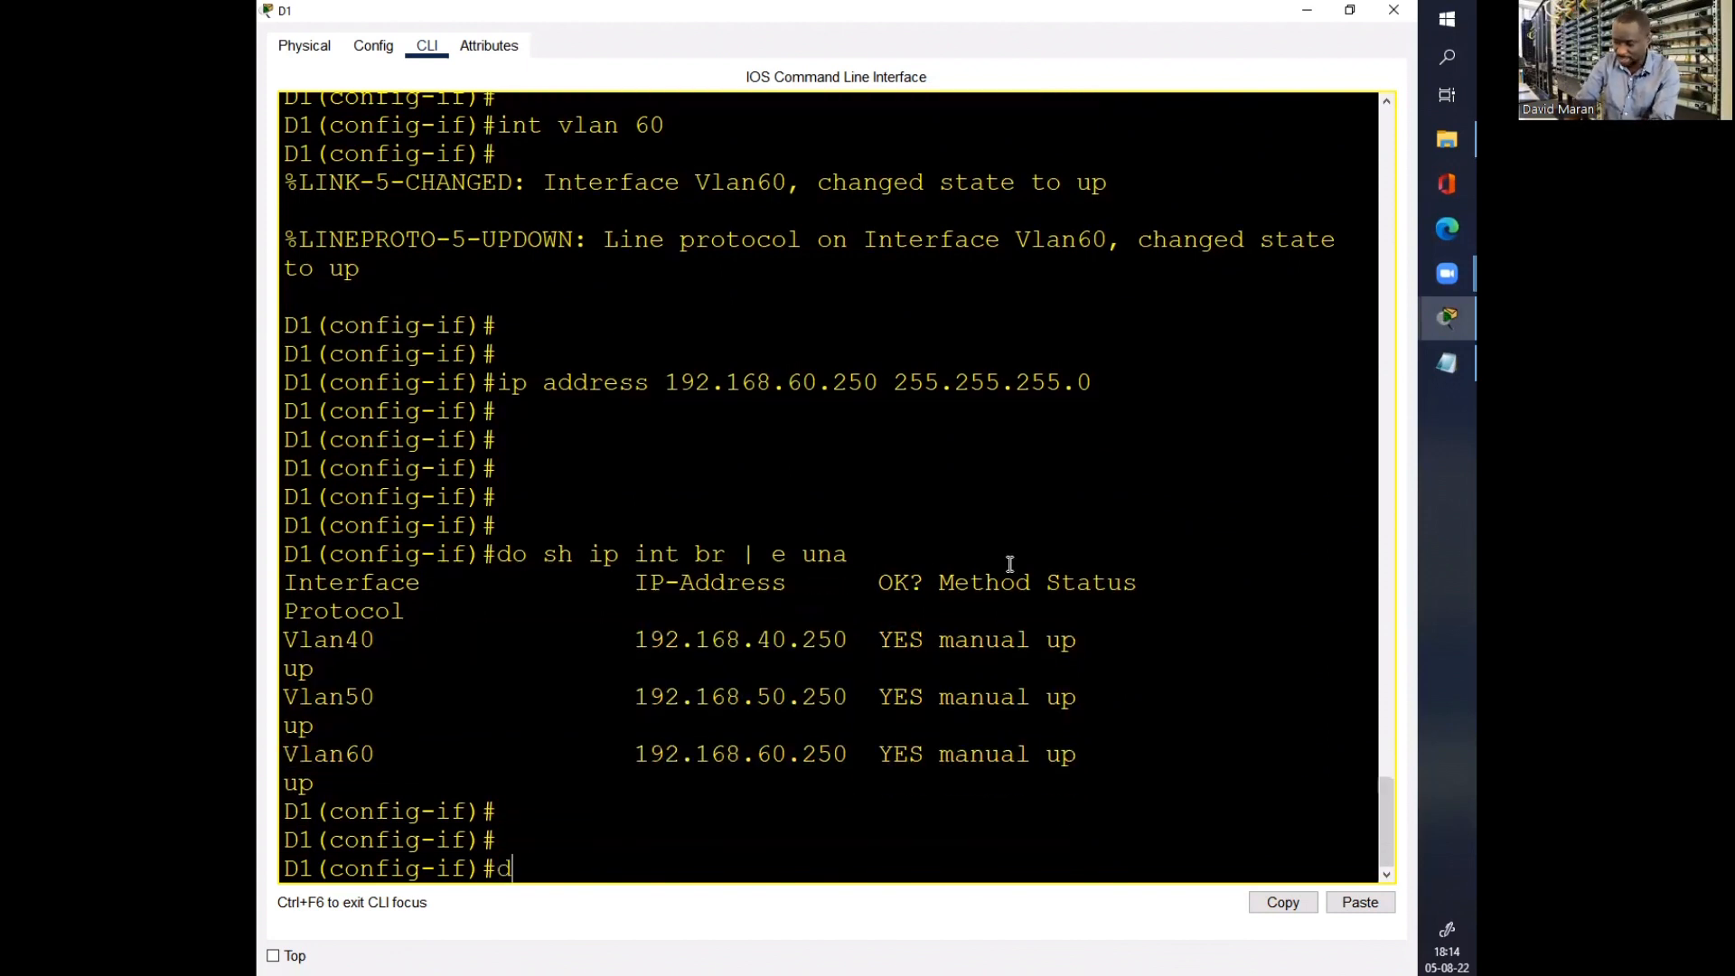
pyautogui.press('Return')
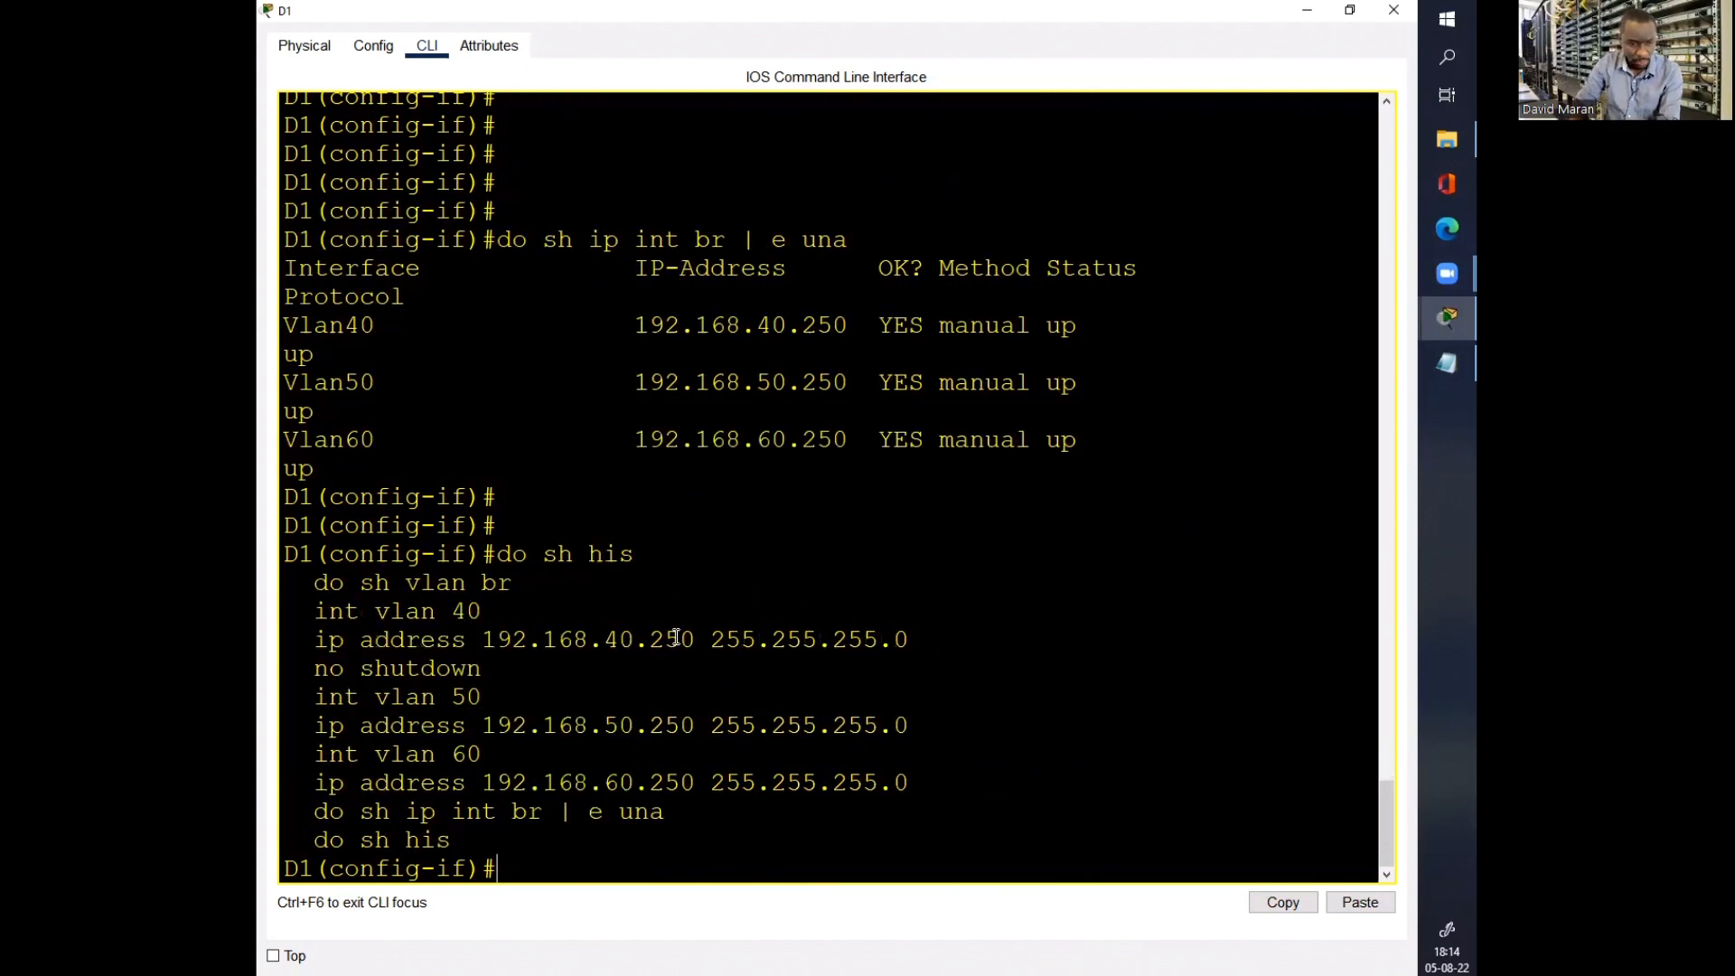
pyautogui.moveTo(316, 610); pyautogui.dragTo(910, 781)
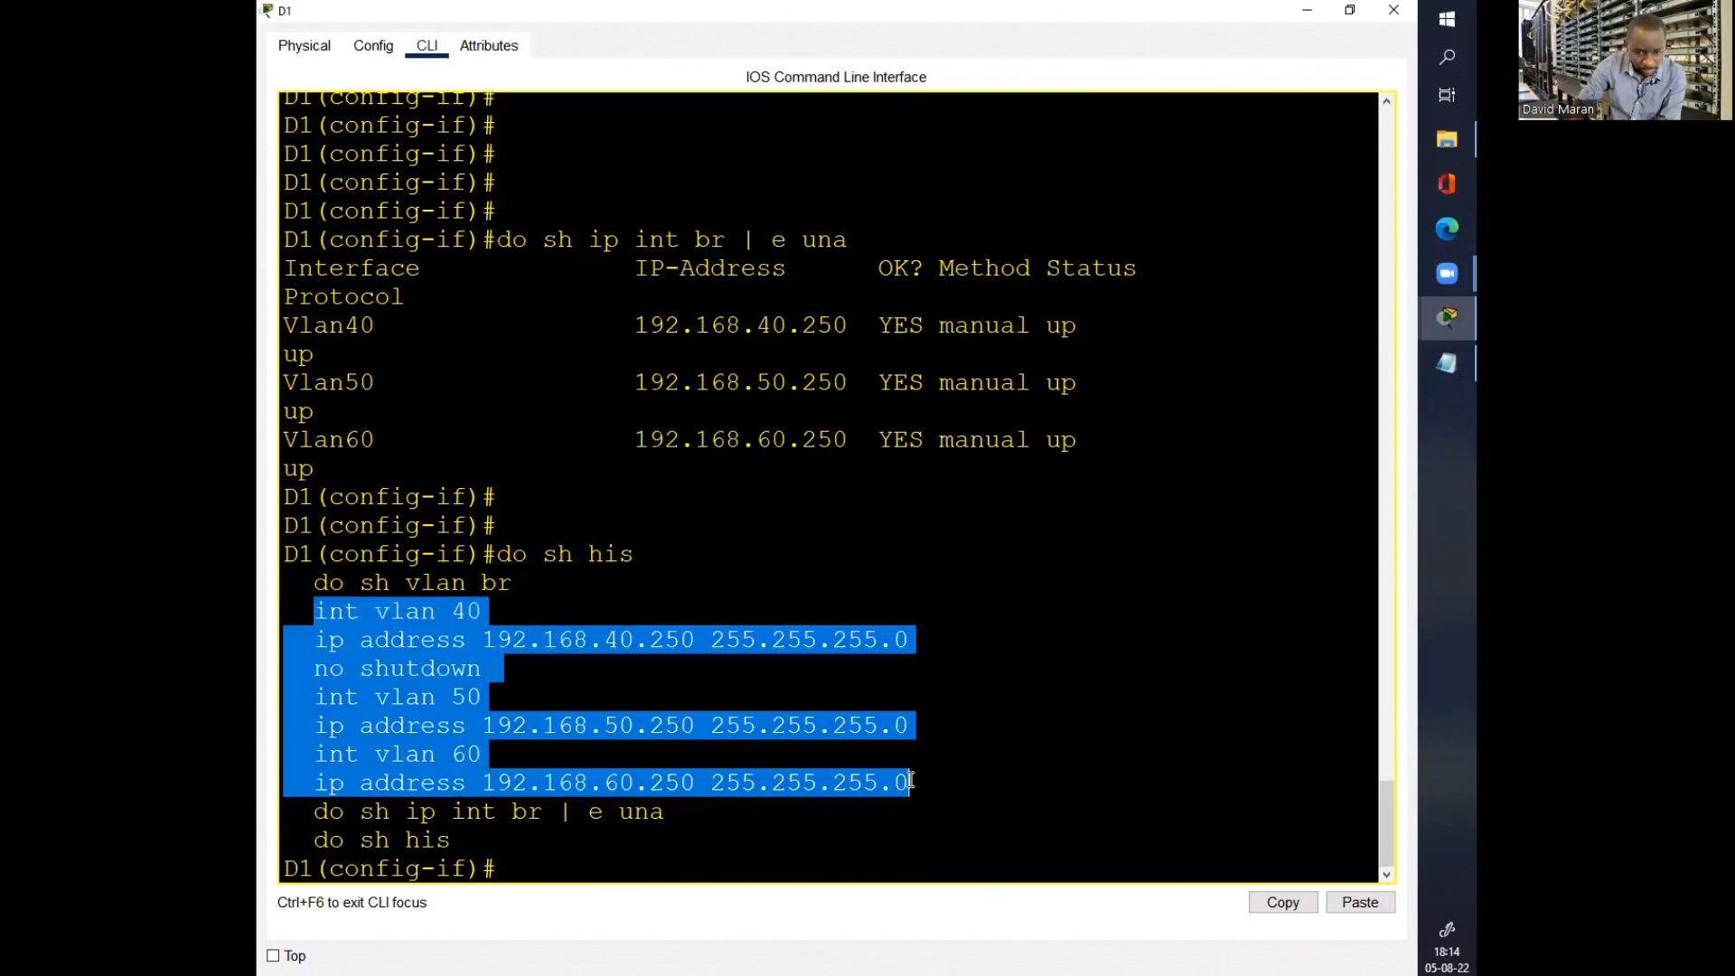
pyautogui.rightClick(465, 684)
pyautogui.click(511, 699)
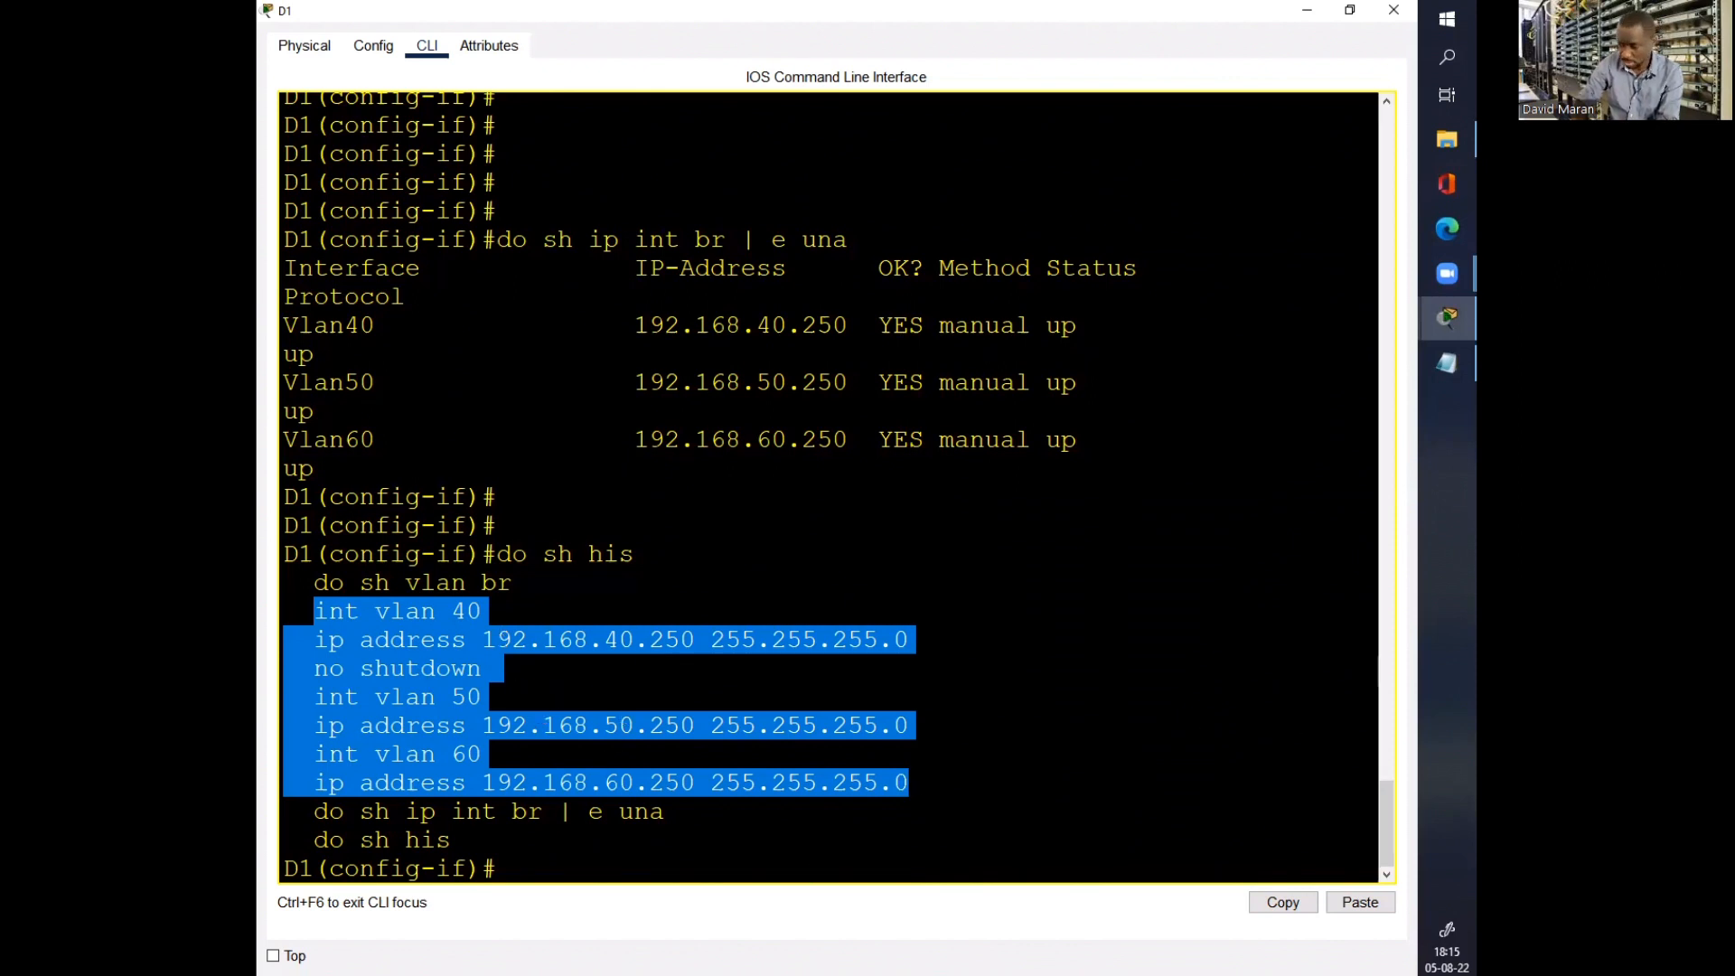
# Step: Switch to Notepad and paste the copied VLAN interface commands below the DHCP pools, under a separator line of equals signs
pyautogui.hotkey('alt', 'Tab')
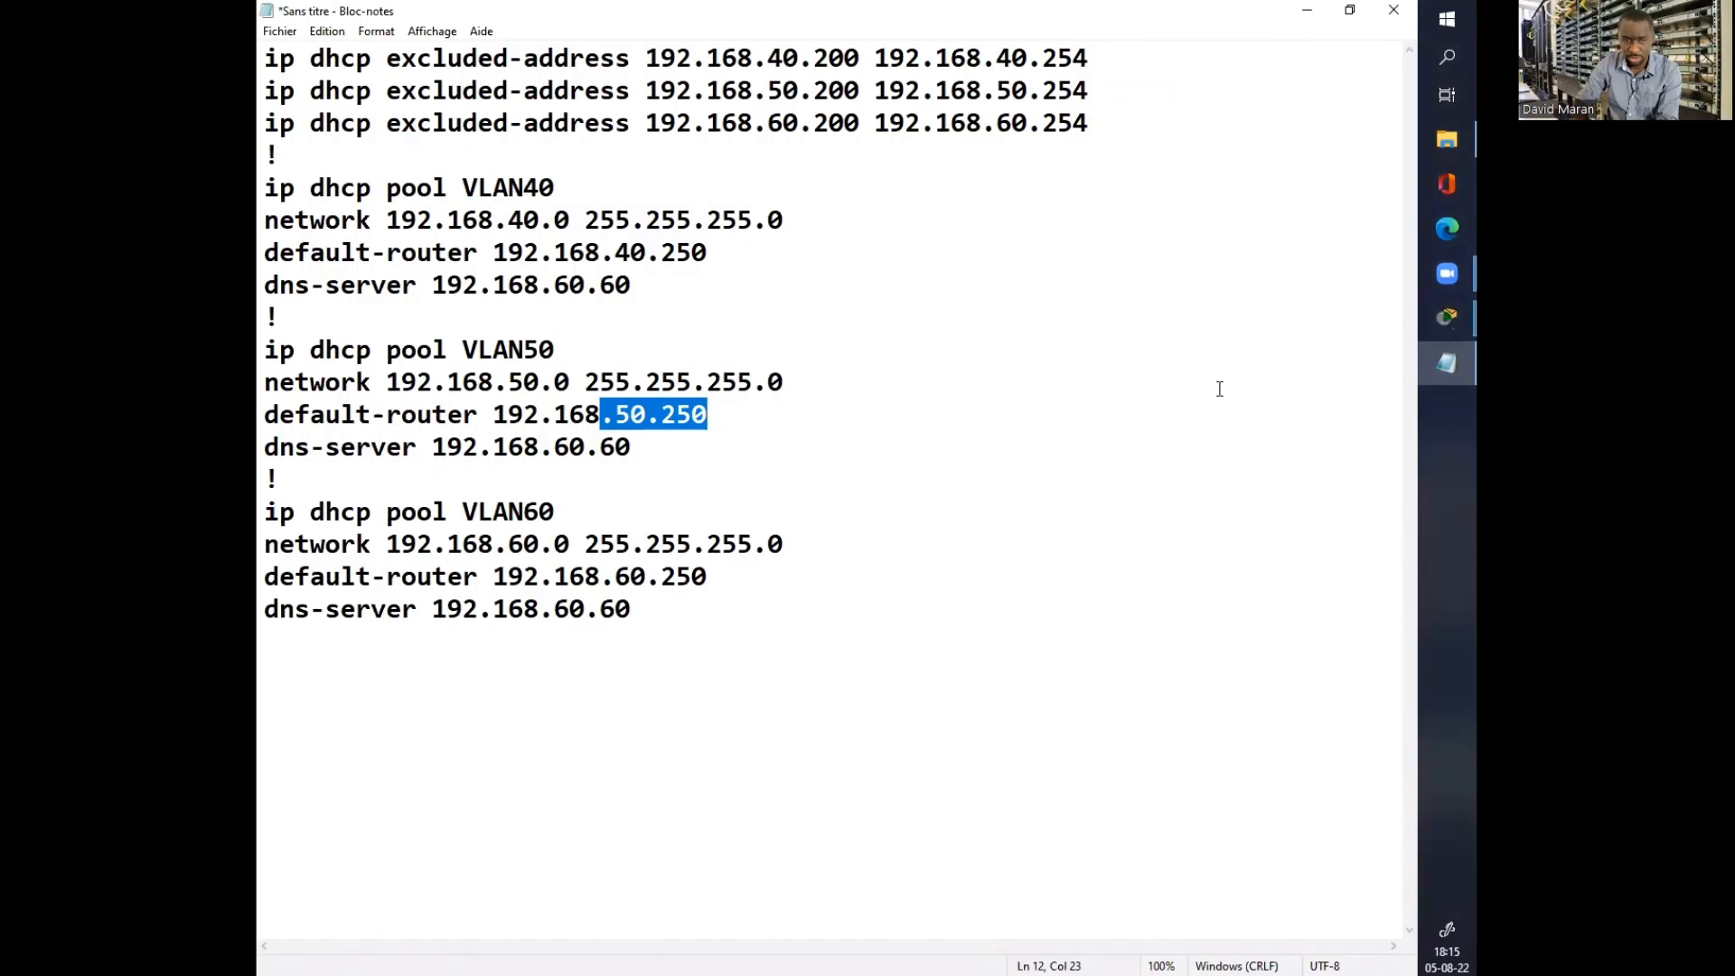
pyautogui.click(732, 667)
pyautogui.press('Return')
pyautogui.press('Return')
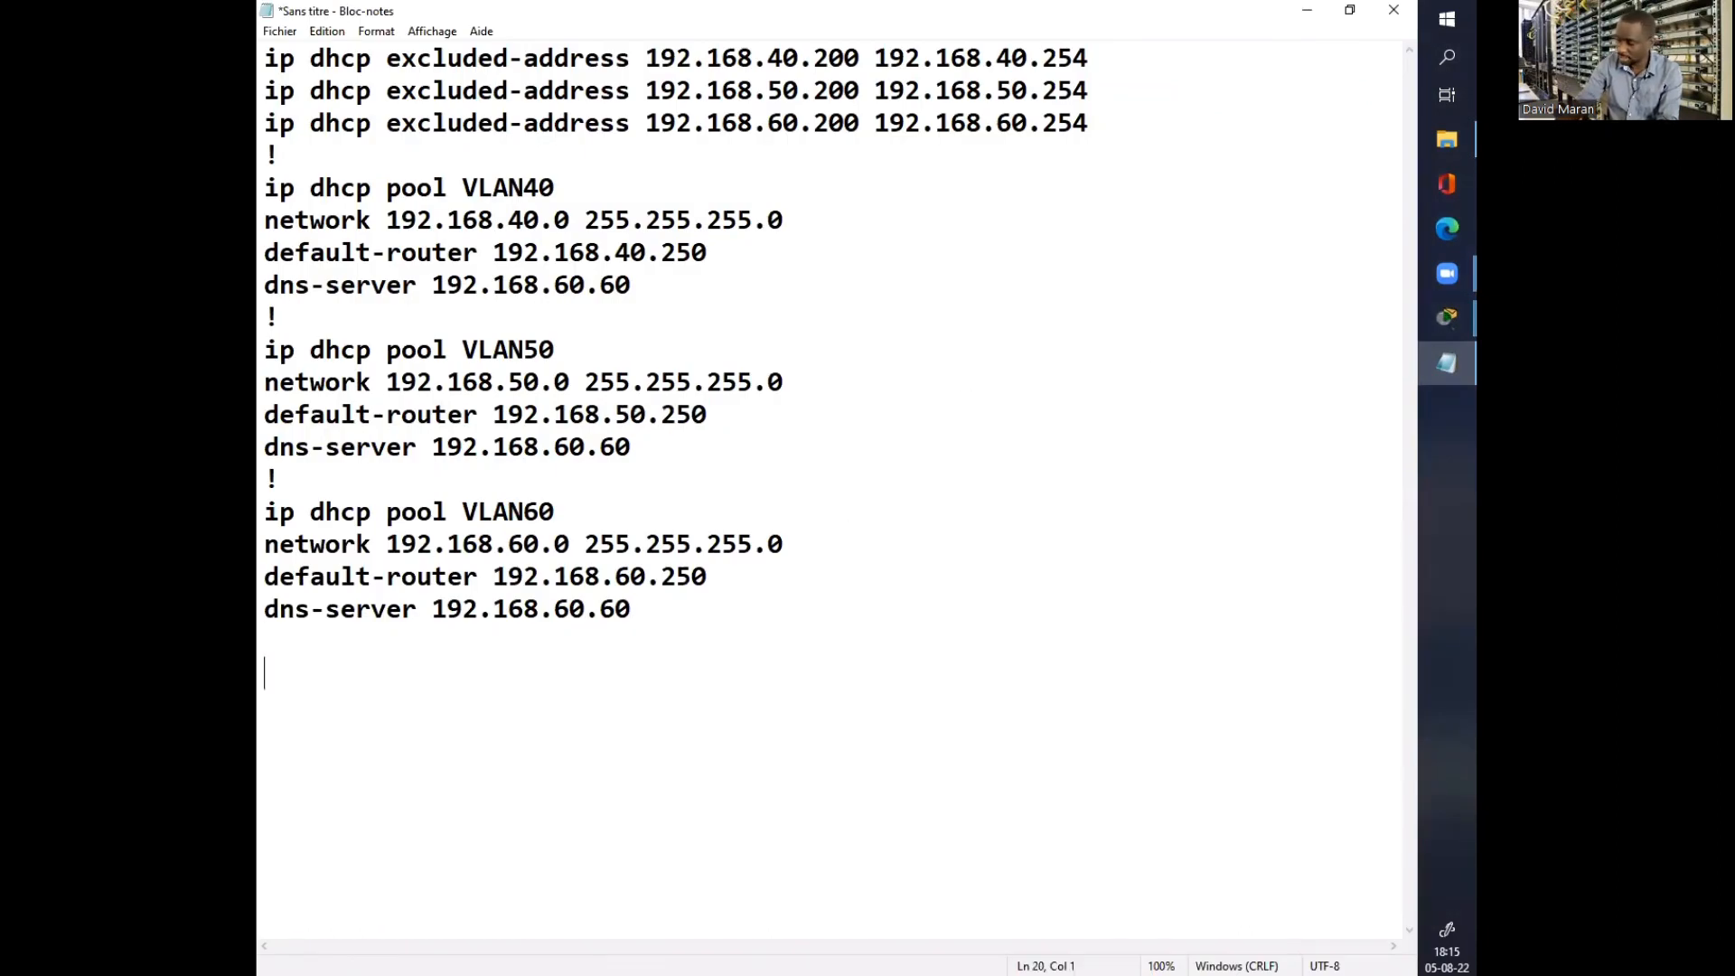
pyautogui.write('========================')
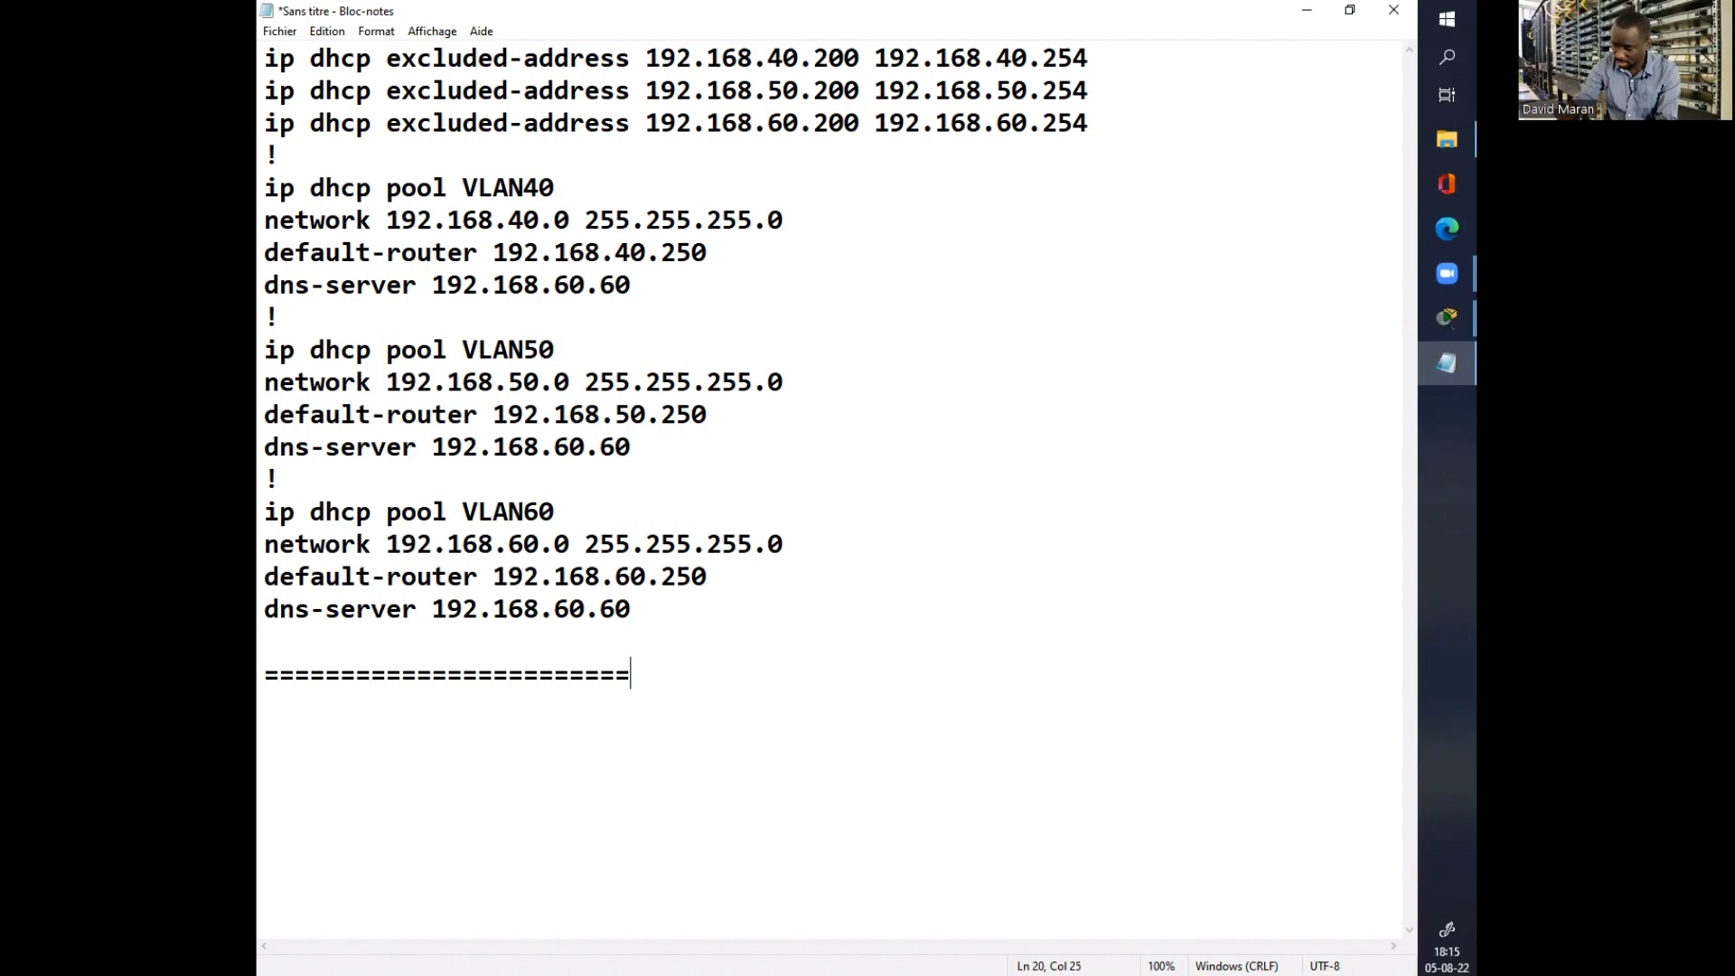
pyautogui.press('Return')
pyautogui.hotkey('ctrl', 'v')
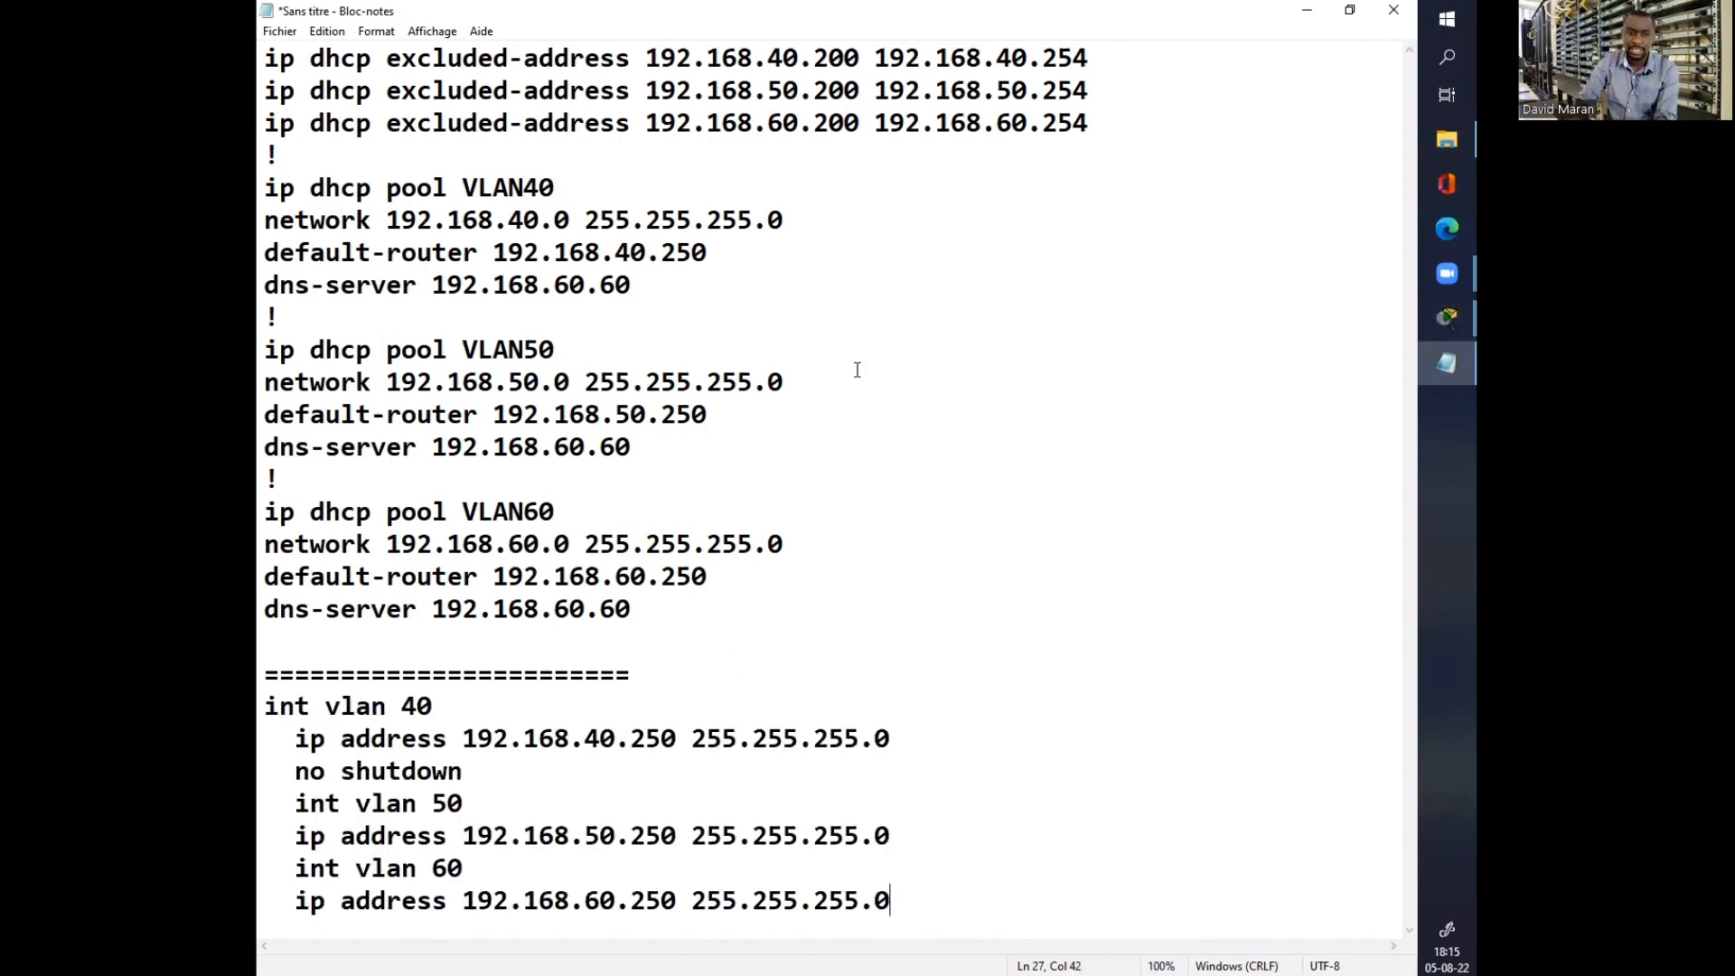
pyautogui.moveTo(676, 415); pyautogui.dragTo(720, 413)
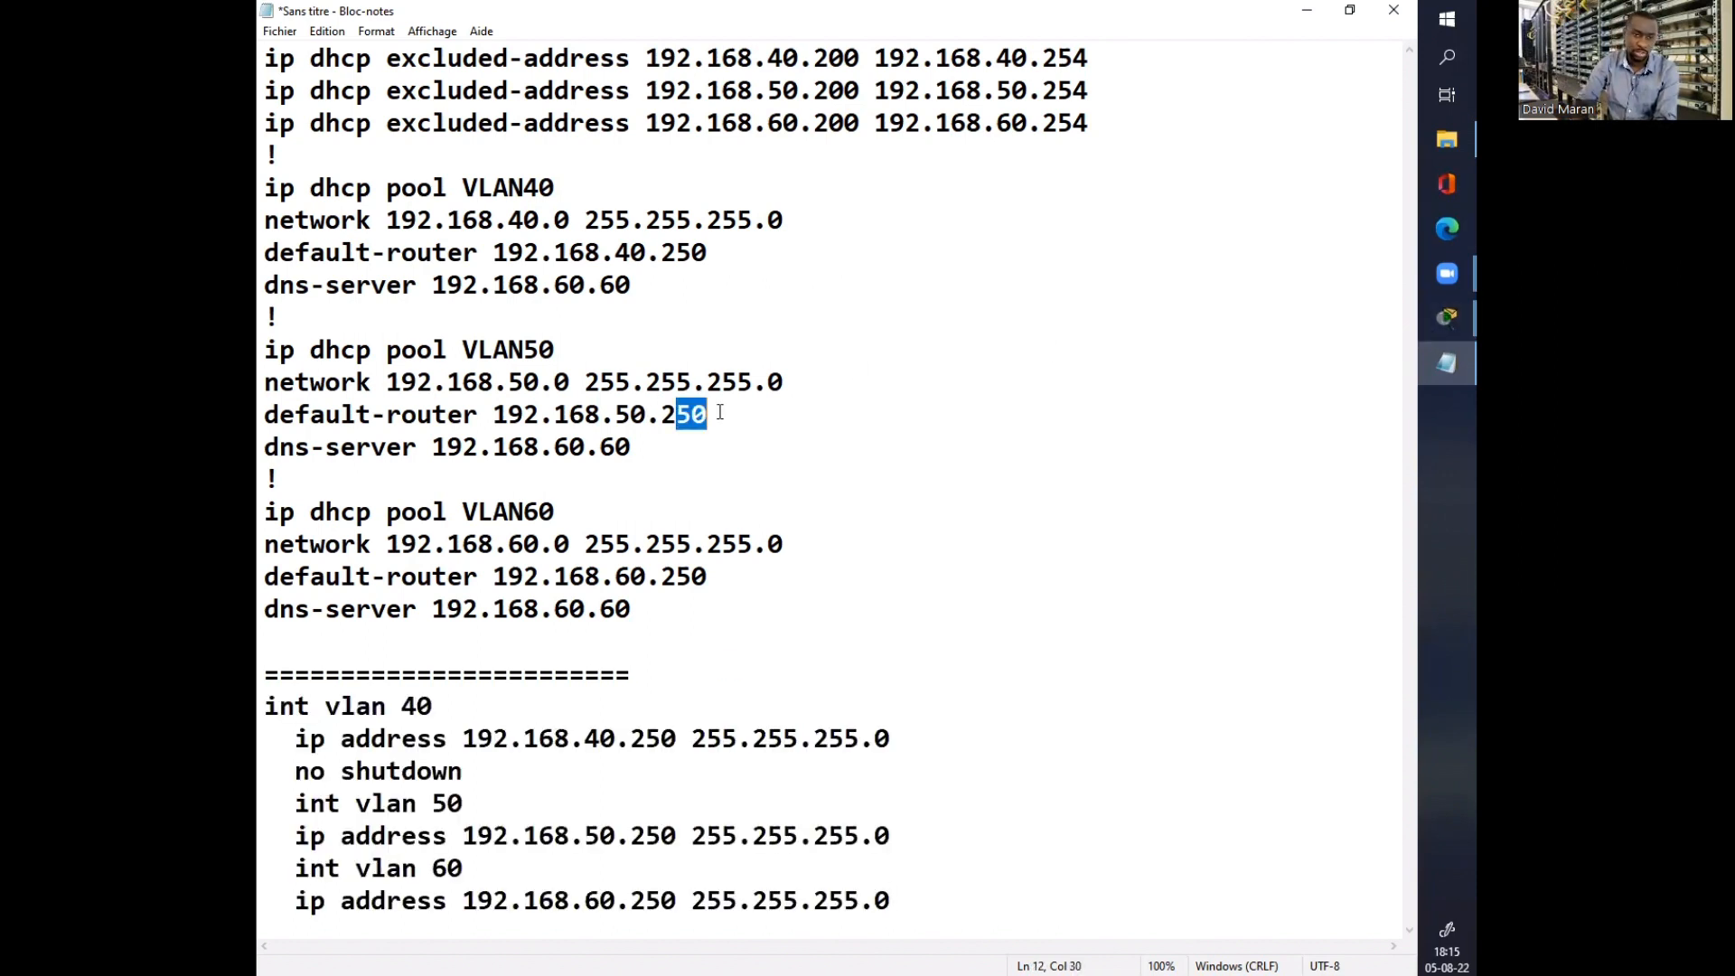
pyautogui.click(809, 469)
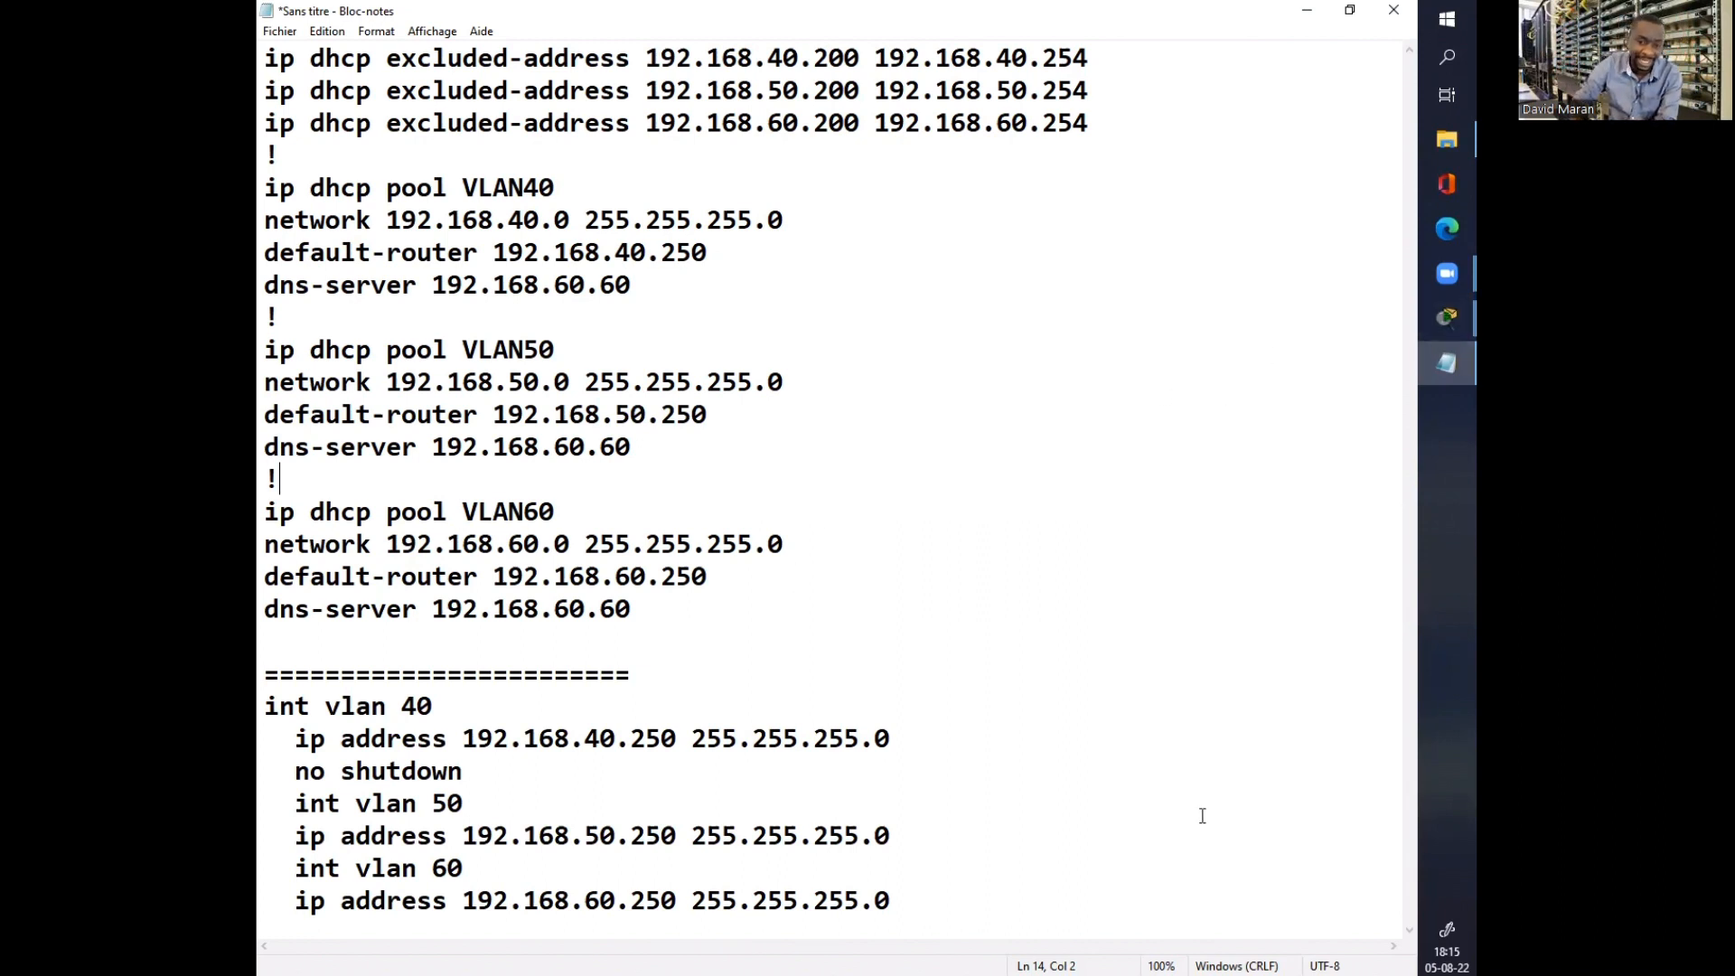
# Step: Change the pasted VLAN 40, 50 and 60 interface addresses to 192.168.40.251, 192.168.50.251 and 192.168.60.251
pyautogui.click(629, 738)
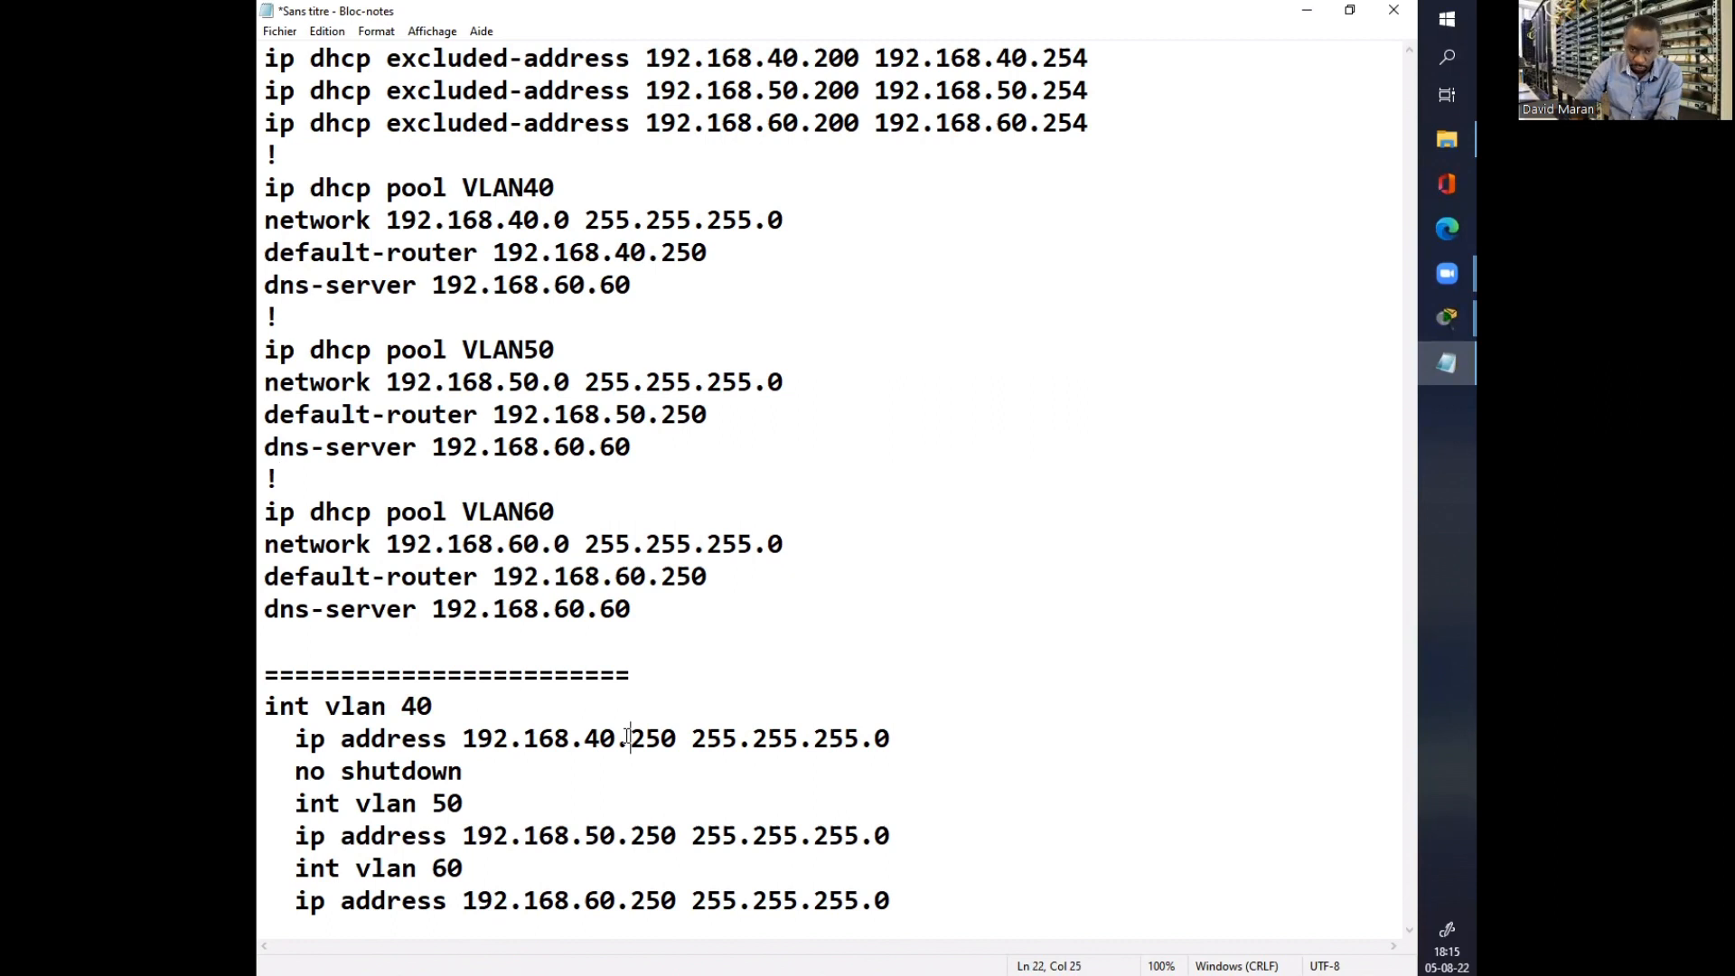
pyautogui.moveTo(629, 738); pyautogui.dragTo(673, 738)
pyautogui.click(673, 739)
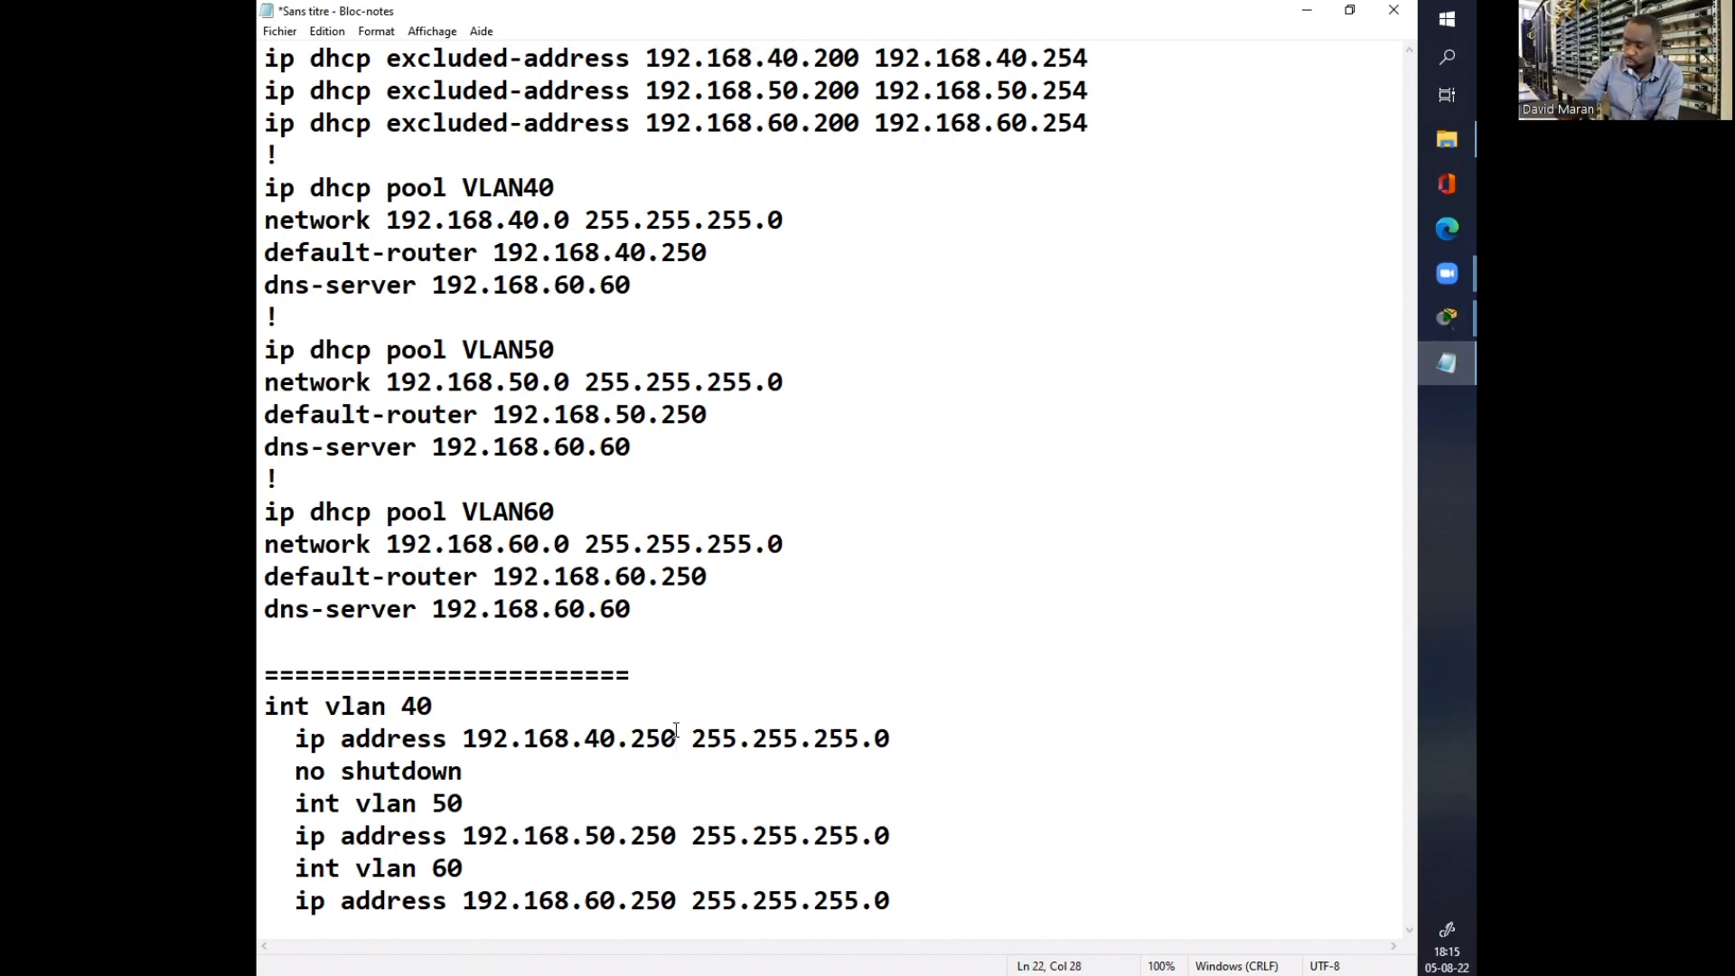
pyautogui.press('BackSpace')
pyautogui.write('1')
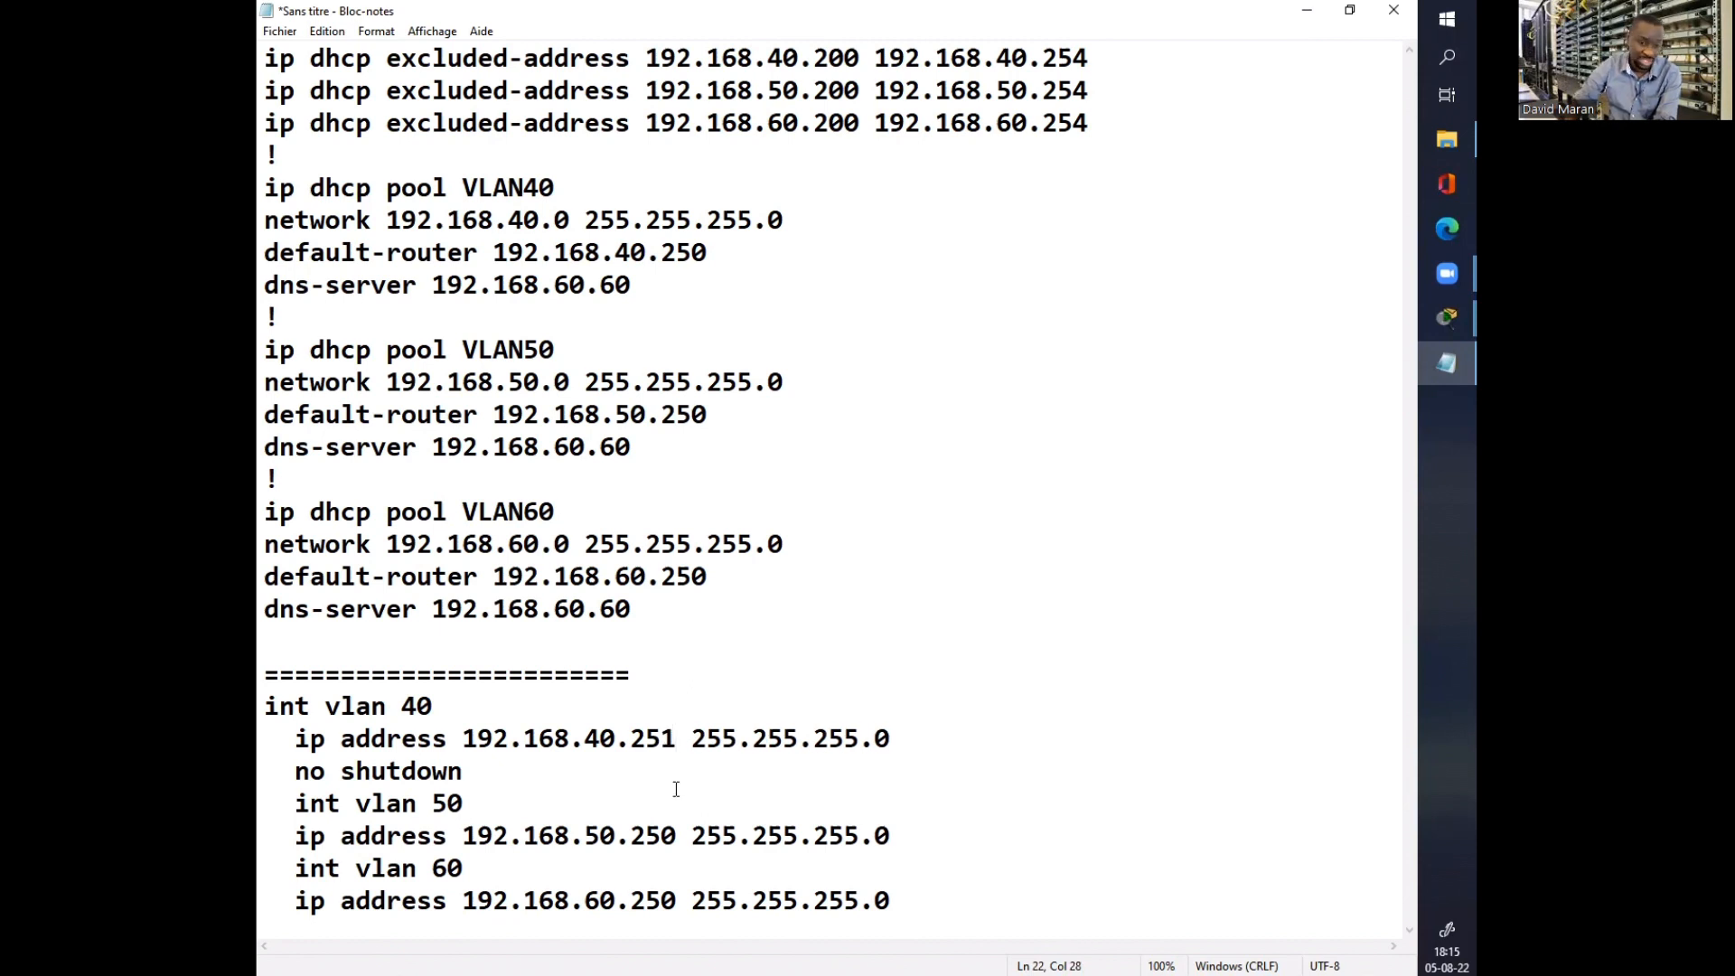
pyautogui.press('BackSpace')
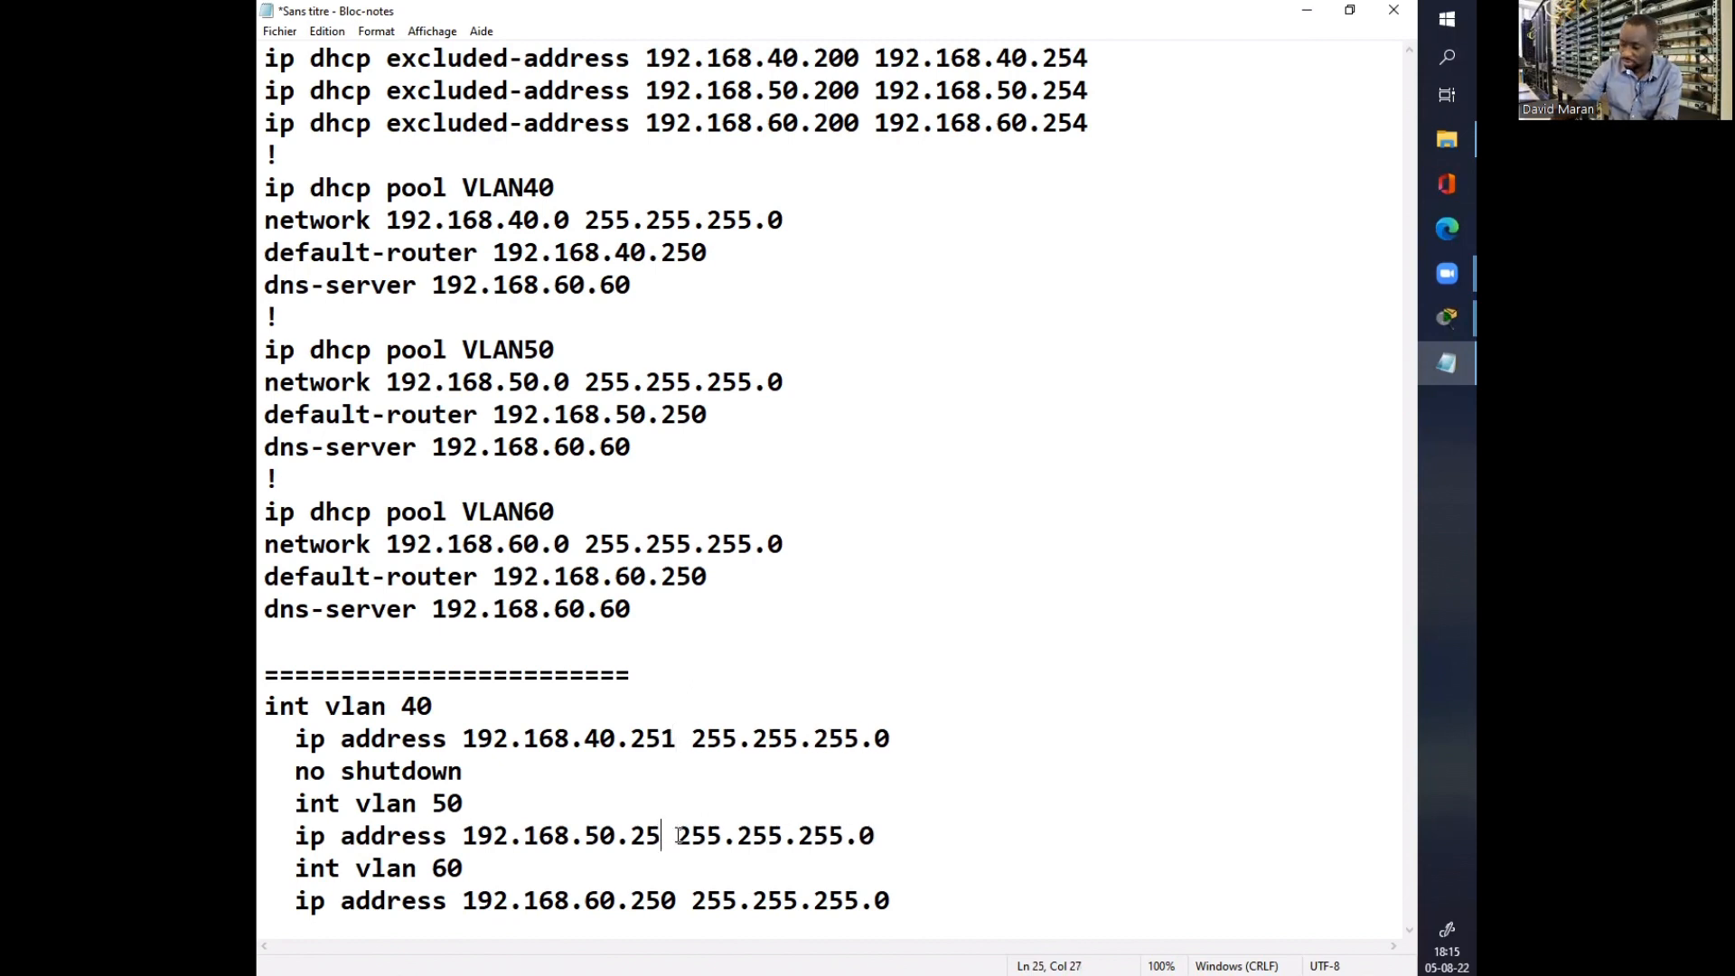
pyautogui.write('1')
pyautogui.click(678, 900)
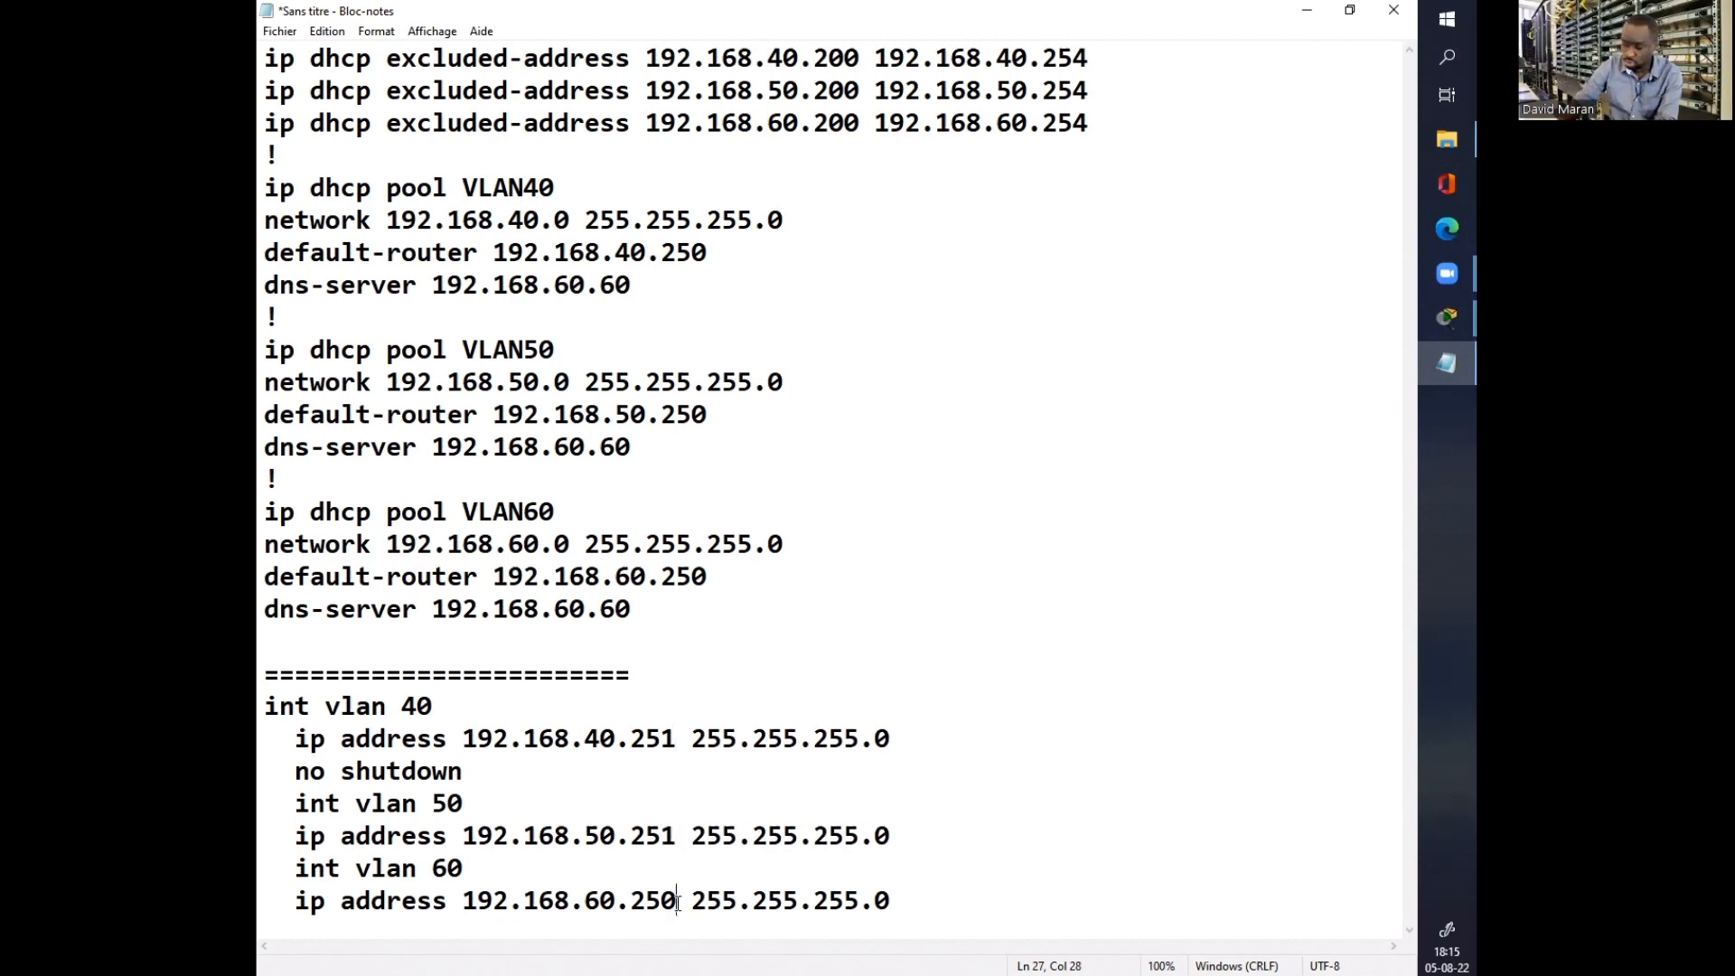
pyautogui.press('BackSpace')
pyautogui.write('1')
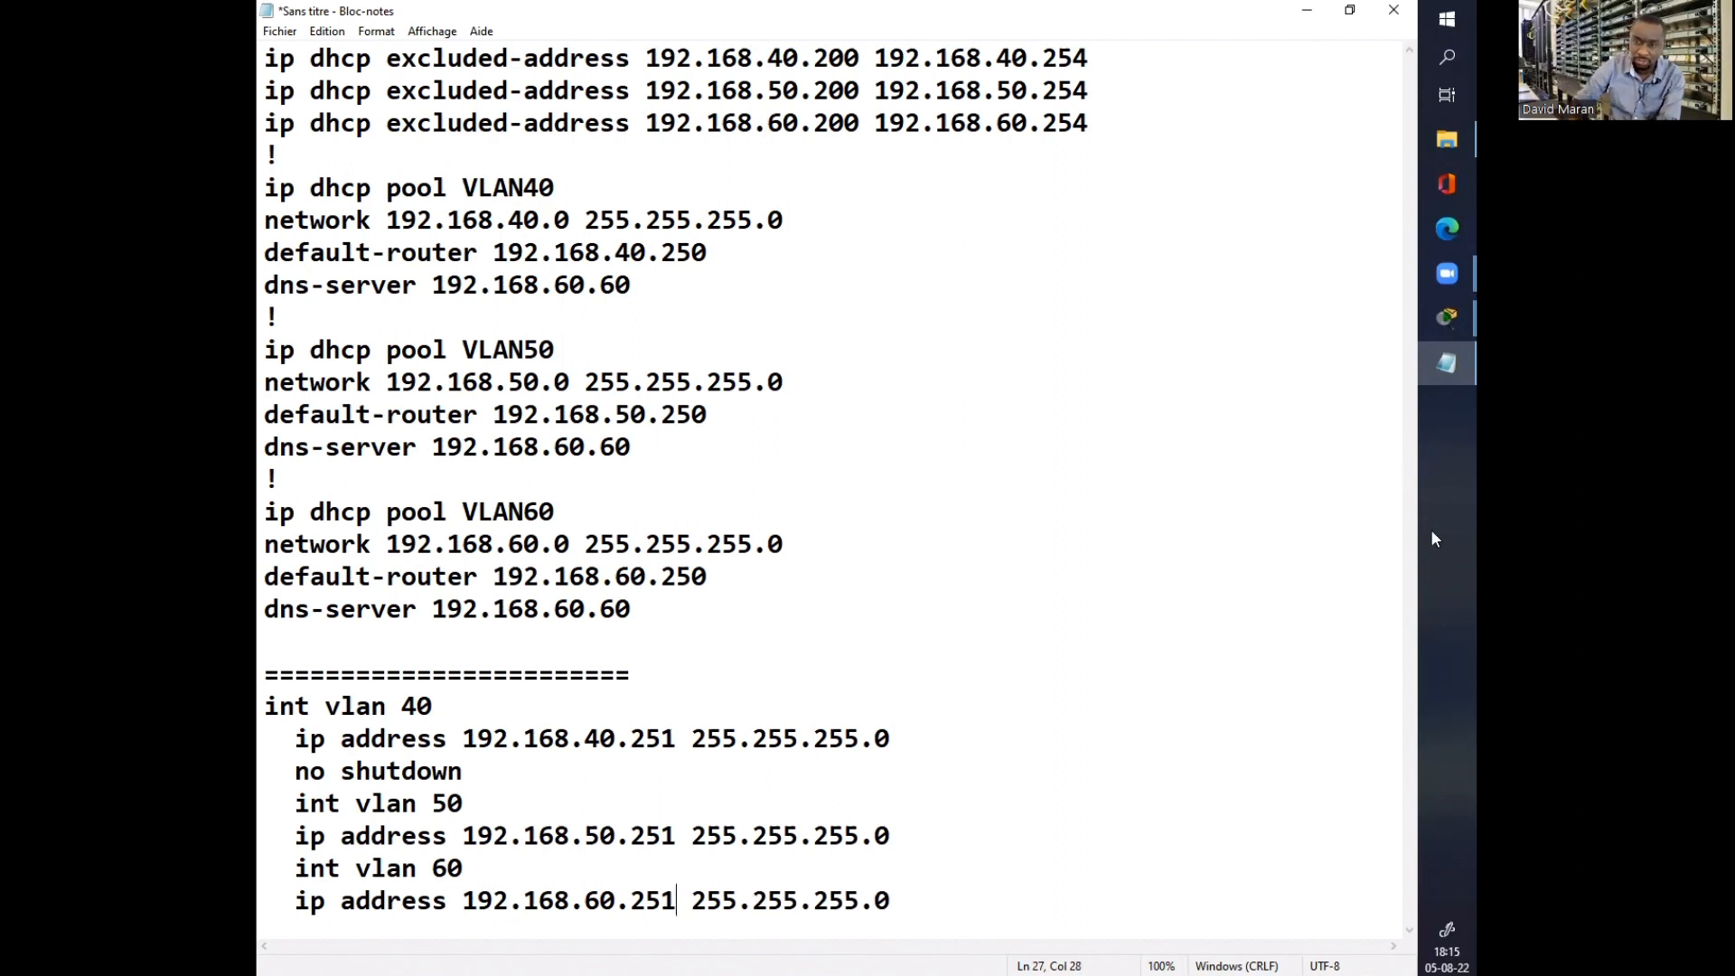
# Step: Copy the edited VLAN 40, 50 and 60 interface block from the notes
pyautogui.moveTo(945, 906); pyautogui.dragTo(268, 706)
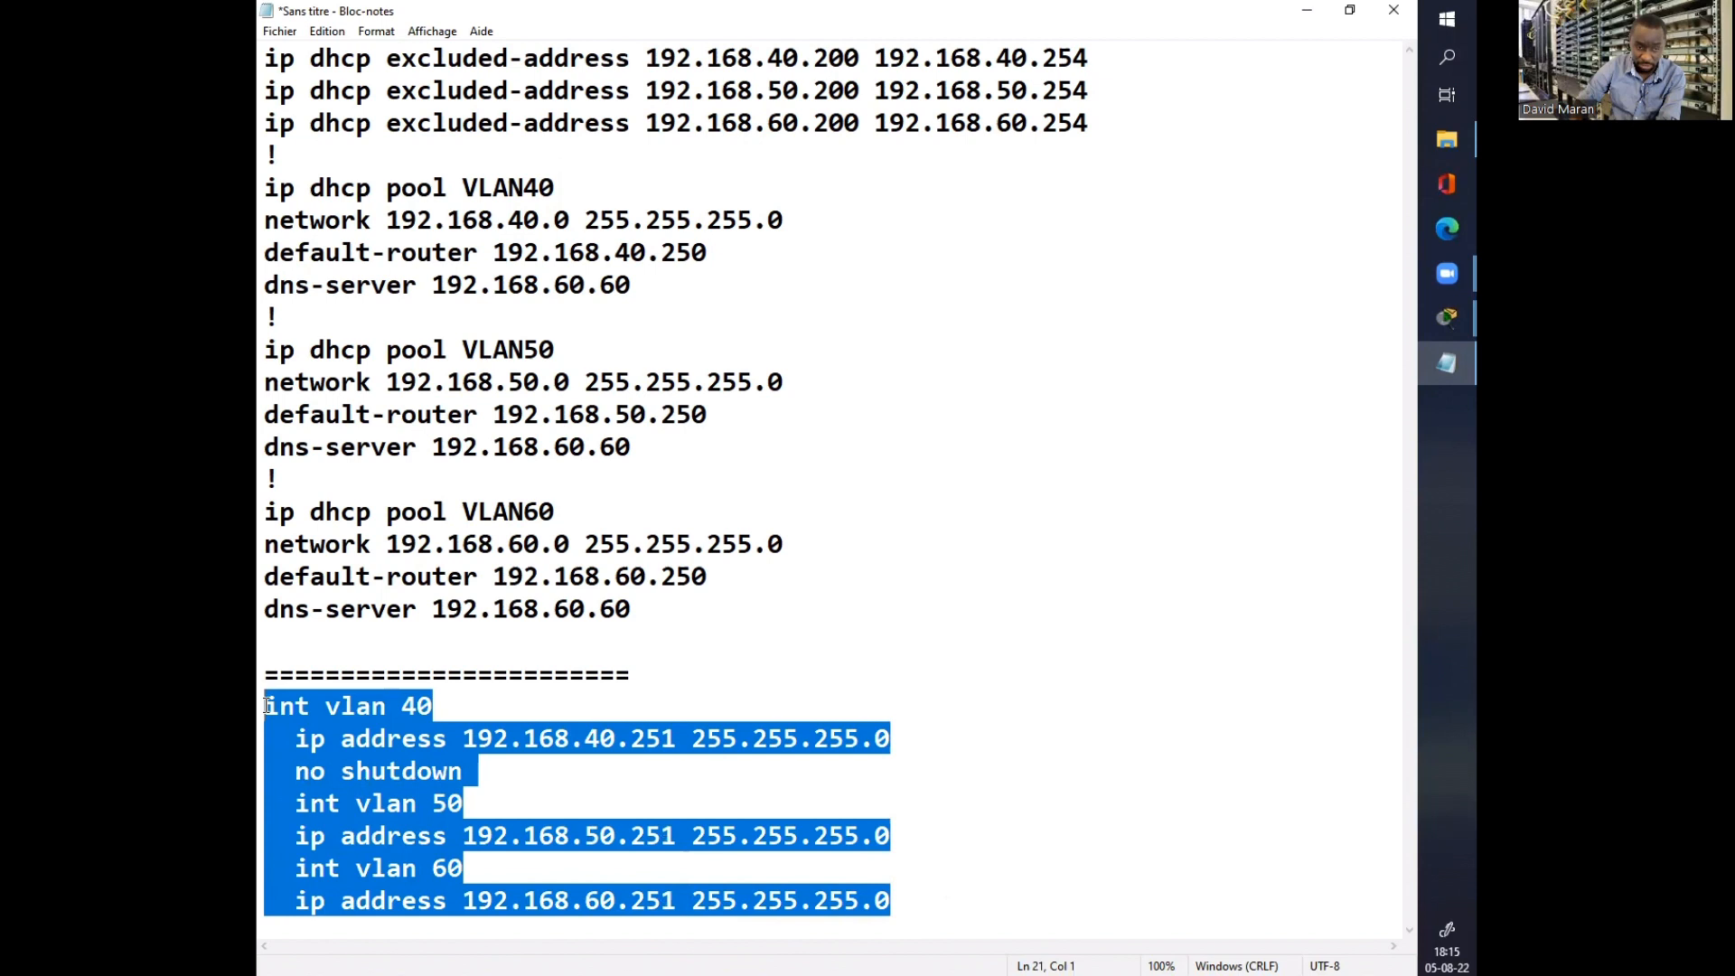
pyautogui.rightClick(308, 732)
pyautogui.click(359, 504)
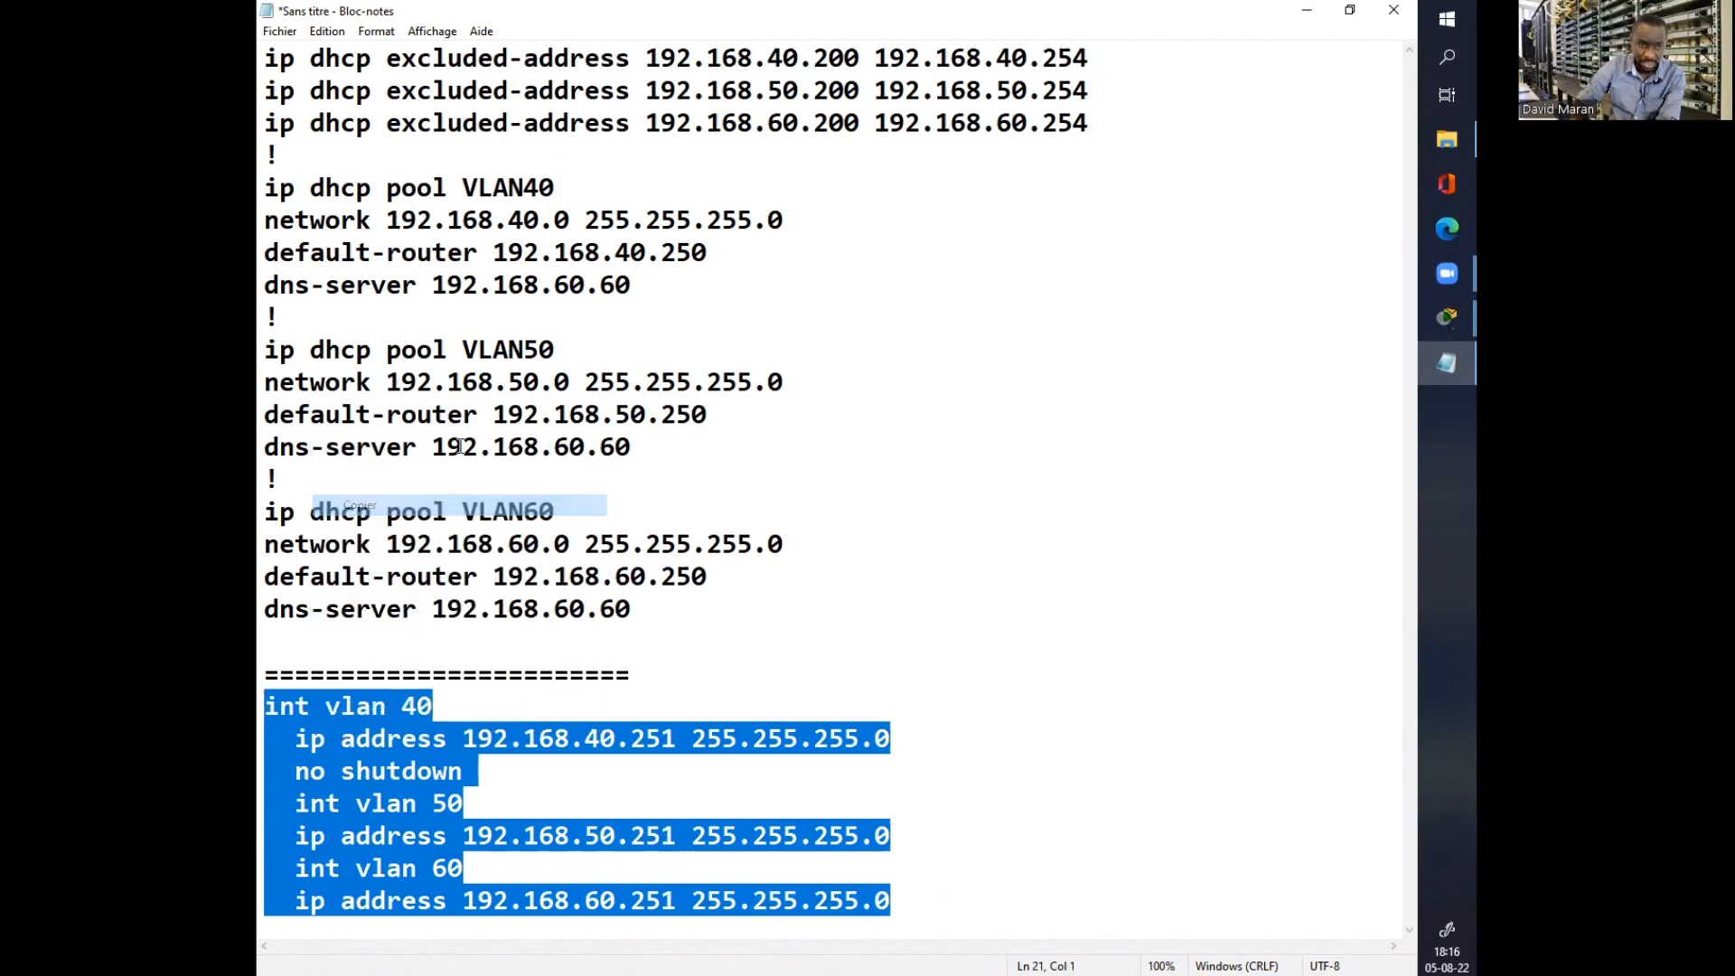
# Step: Switch back to D1's command line in Packet Tracer and exit interface configuration to global configuration mode
pyautogui.click(1308, 10)
pyautogui.press('Return')
pyautogui.write('exi')
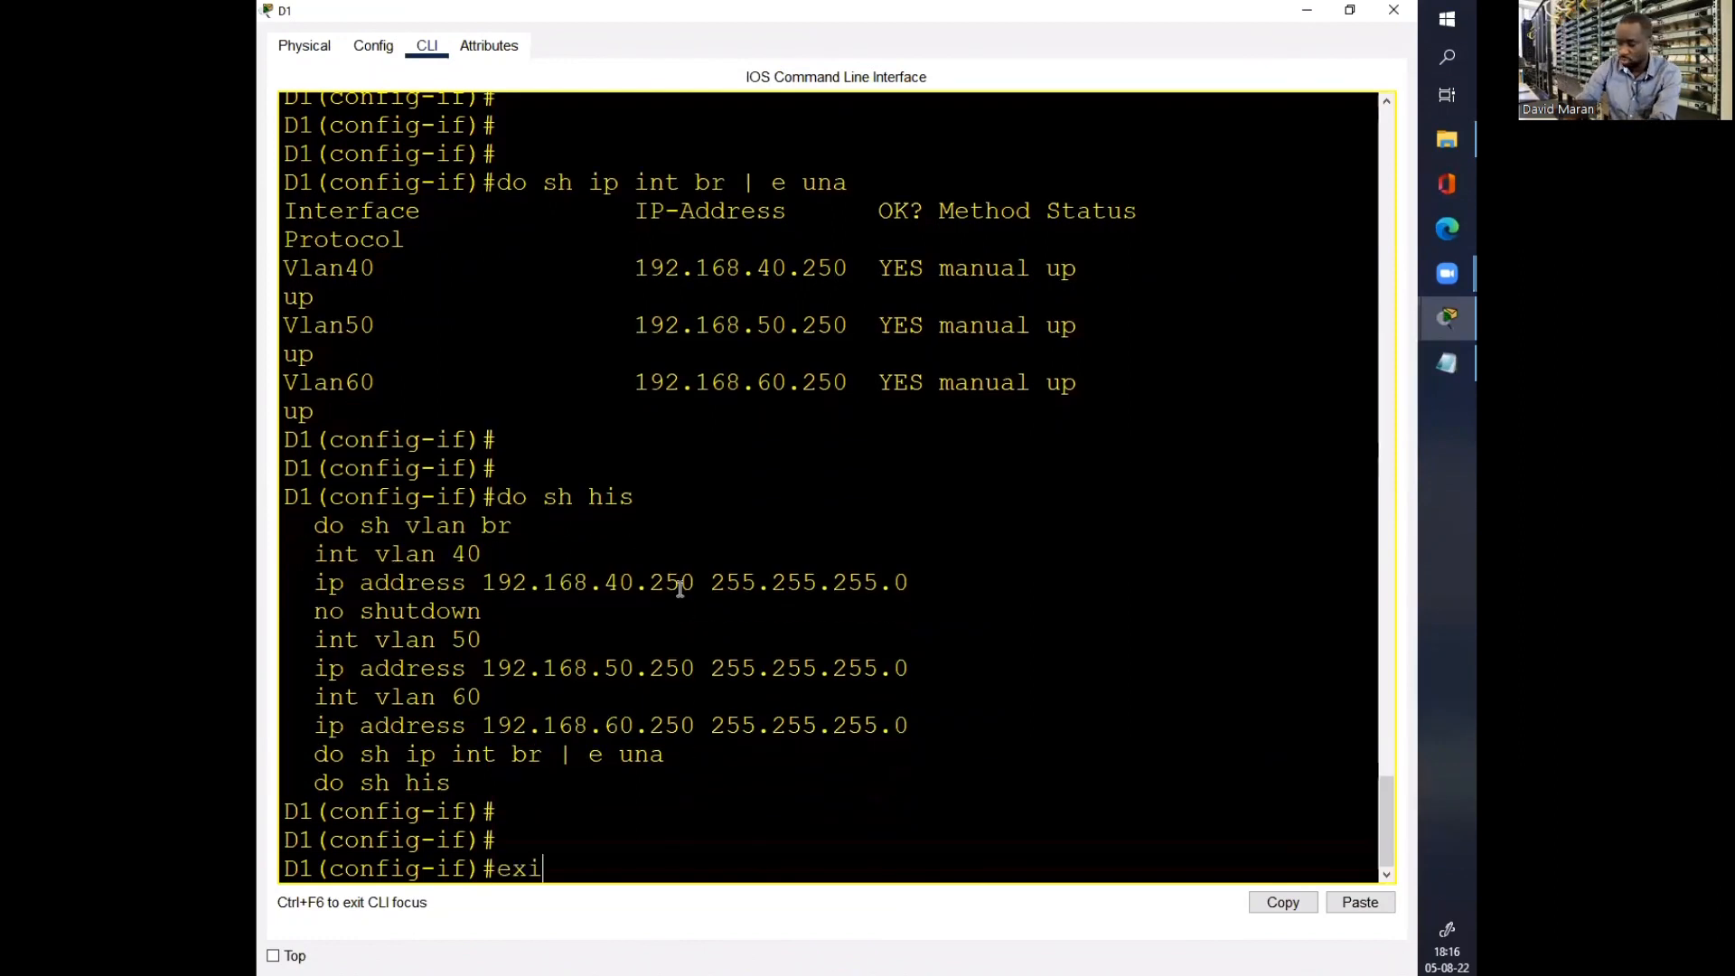
pyautogui.press('Return')
pyautogui.press('Return')
pyautogui.press('Return')
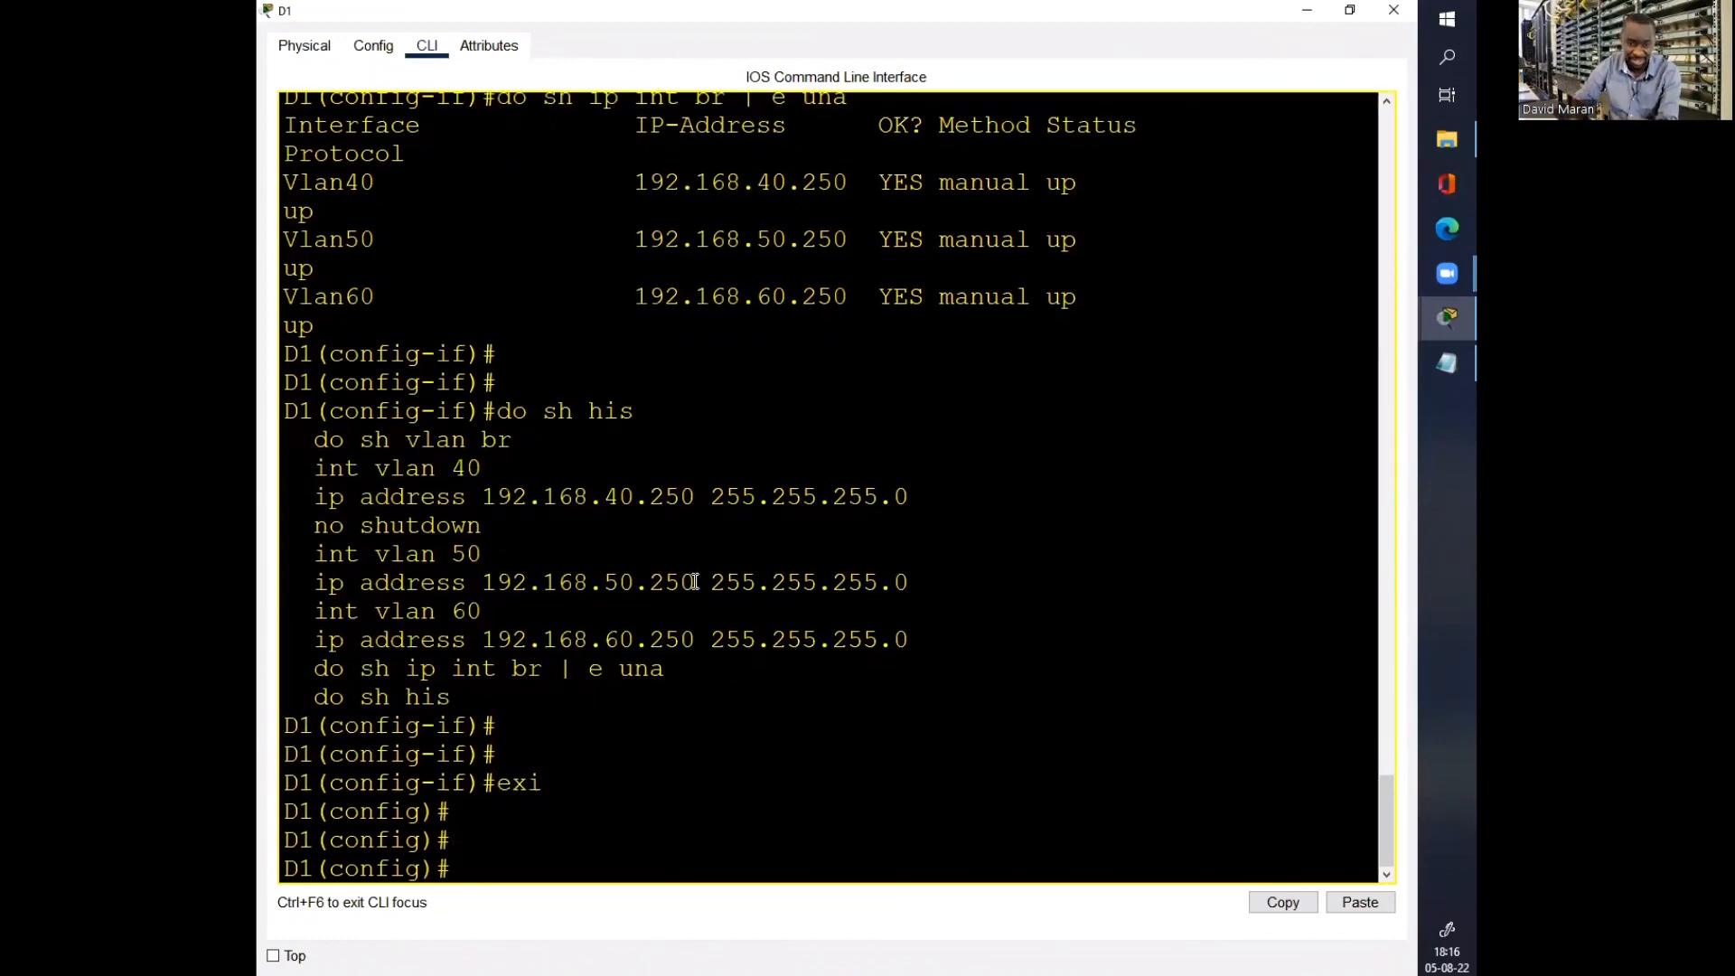
# Step: Paste and run the copied block on D1, giving the VLAN 40, 50 and 60 interfaces their .251 addresses
pyautogui.rightClick(695, 585)
pyautogui.click(742, 615)
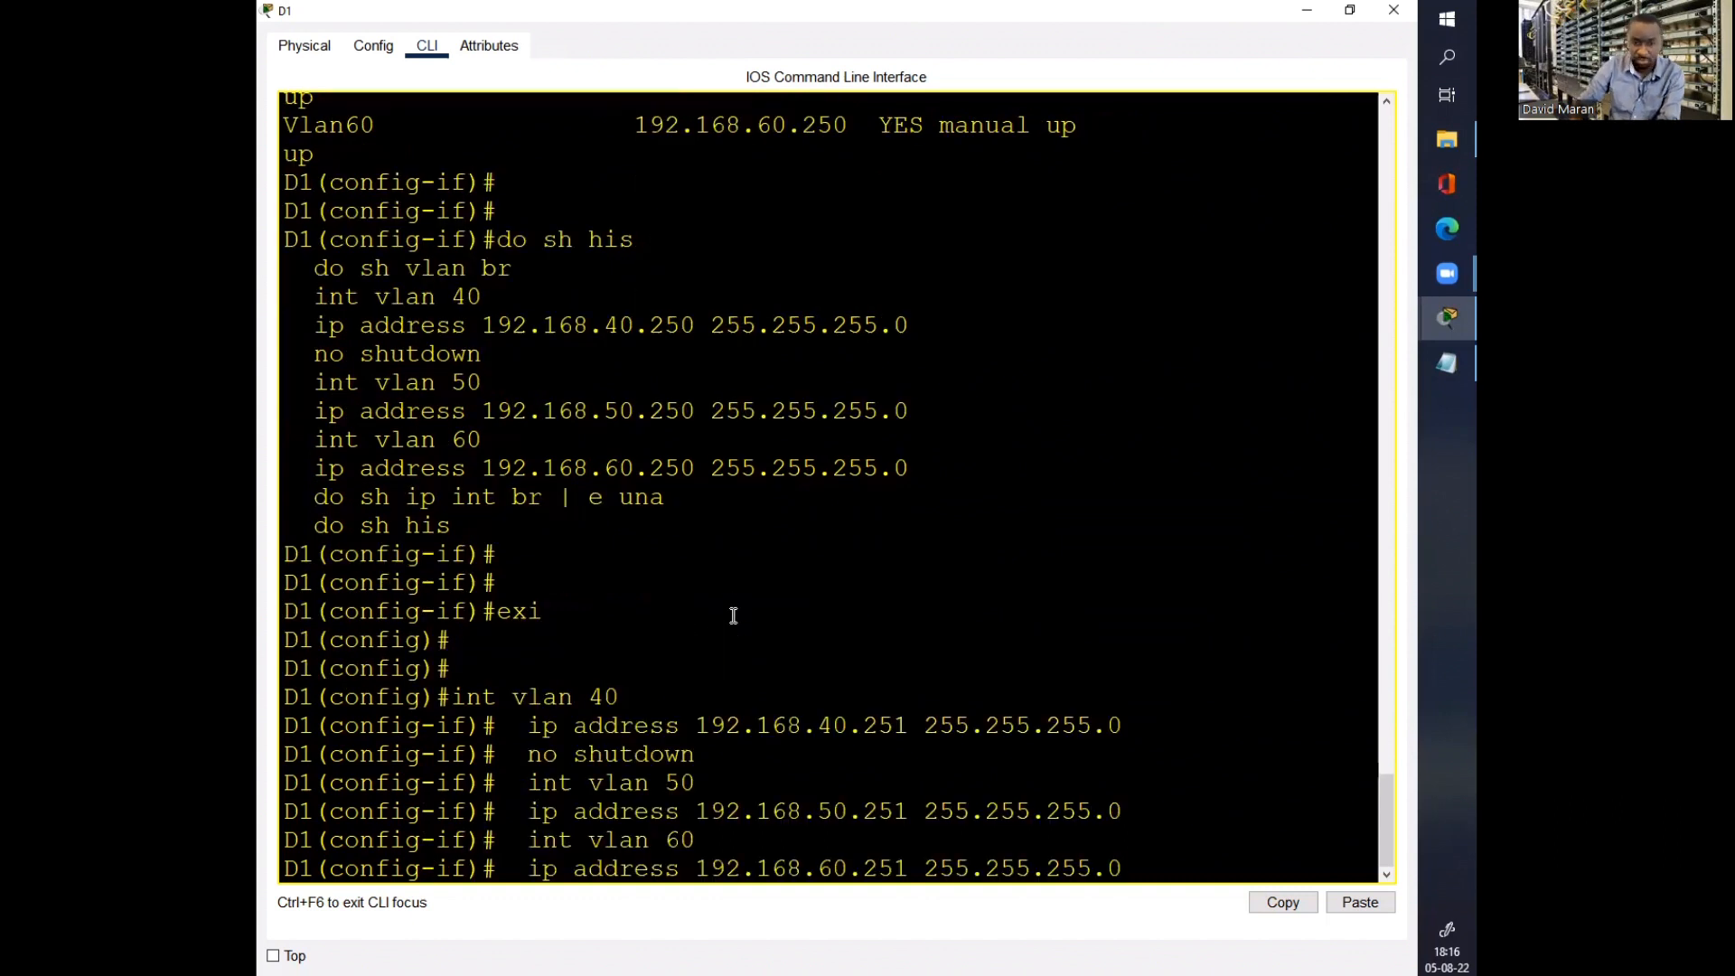
pyautogui.press('Return')
pyautogui.press('Return')
pyautogui.press('Return')
pyautogui.press('Return')
pyautogui.press('Return')
pyautogui.press('Return')
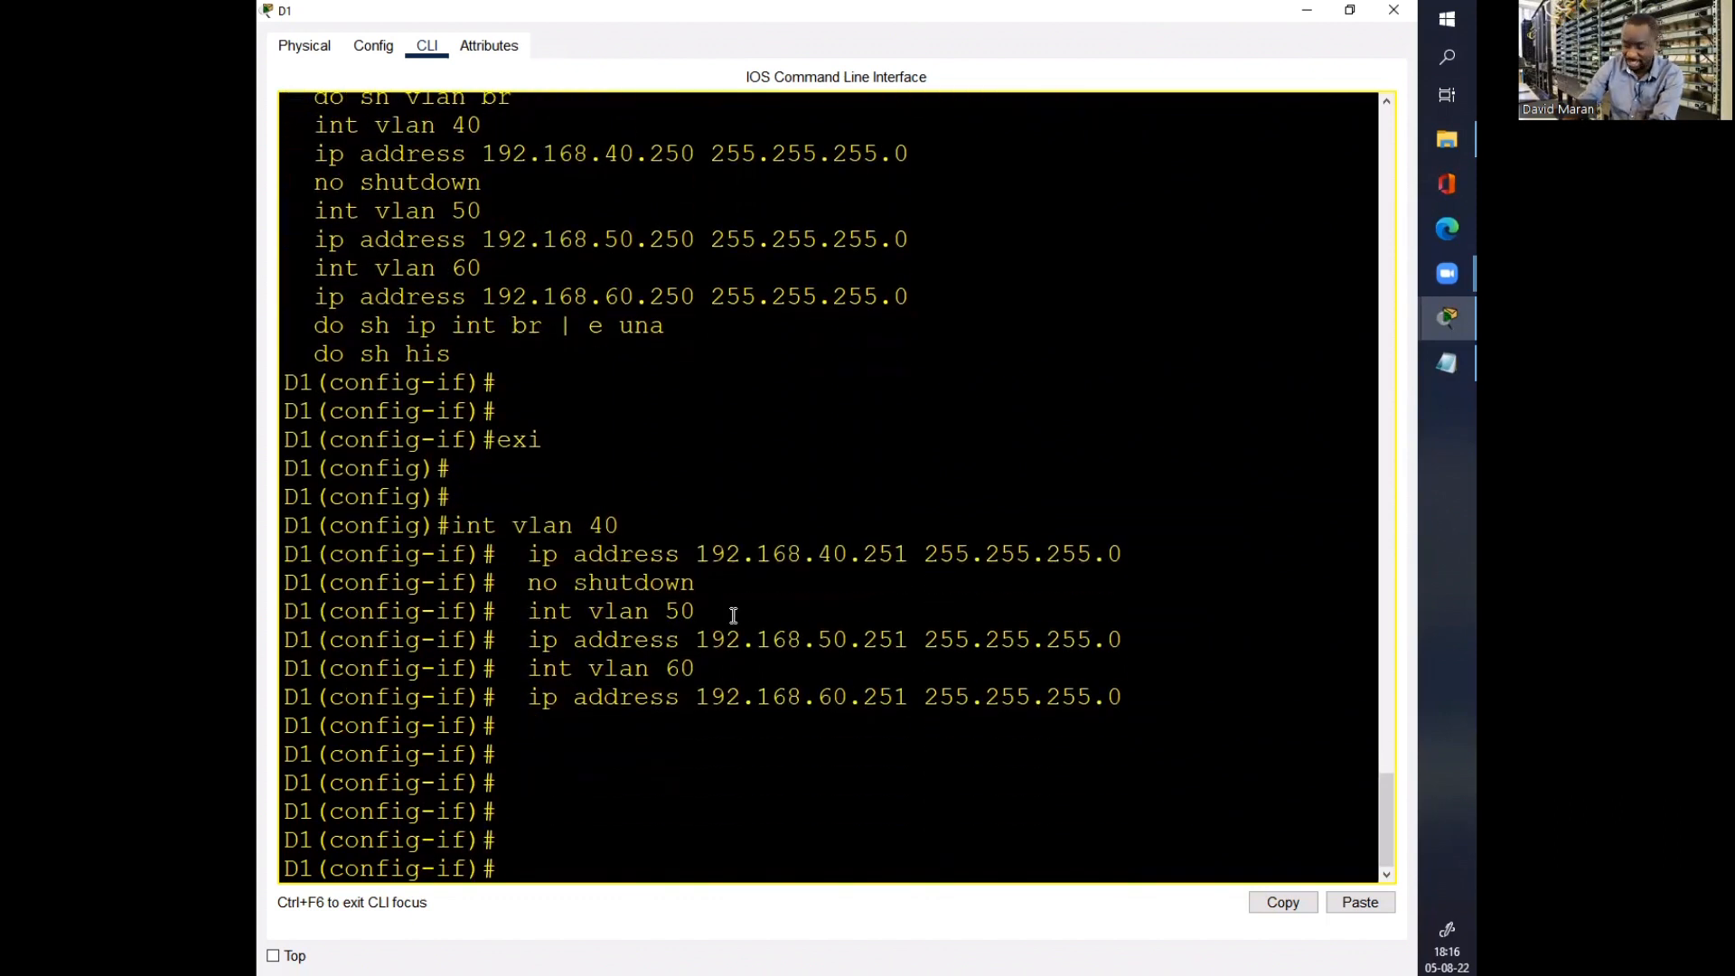
# Step: Run "do sh ip int br | e una" on D1 to check the addresses of its VLAN interfaces
pyautogui.write('do sh ip in')
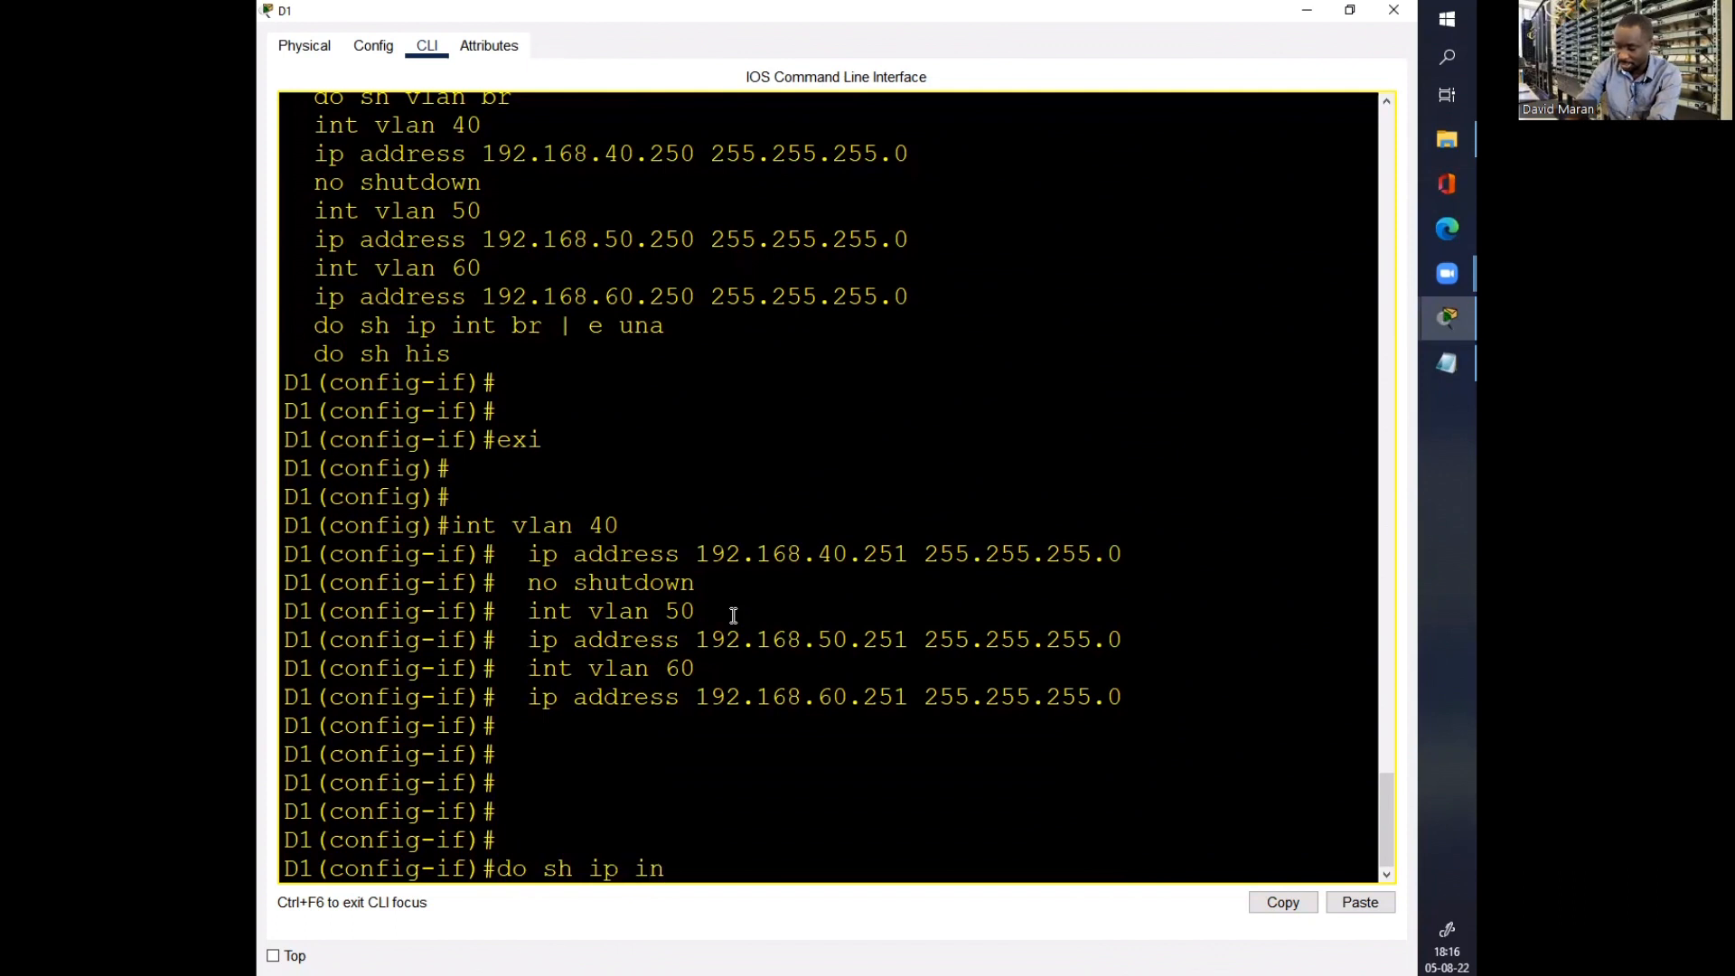
pyautogui.write('t br')
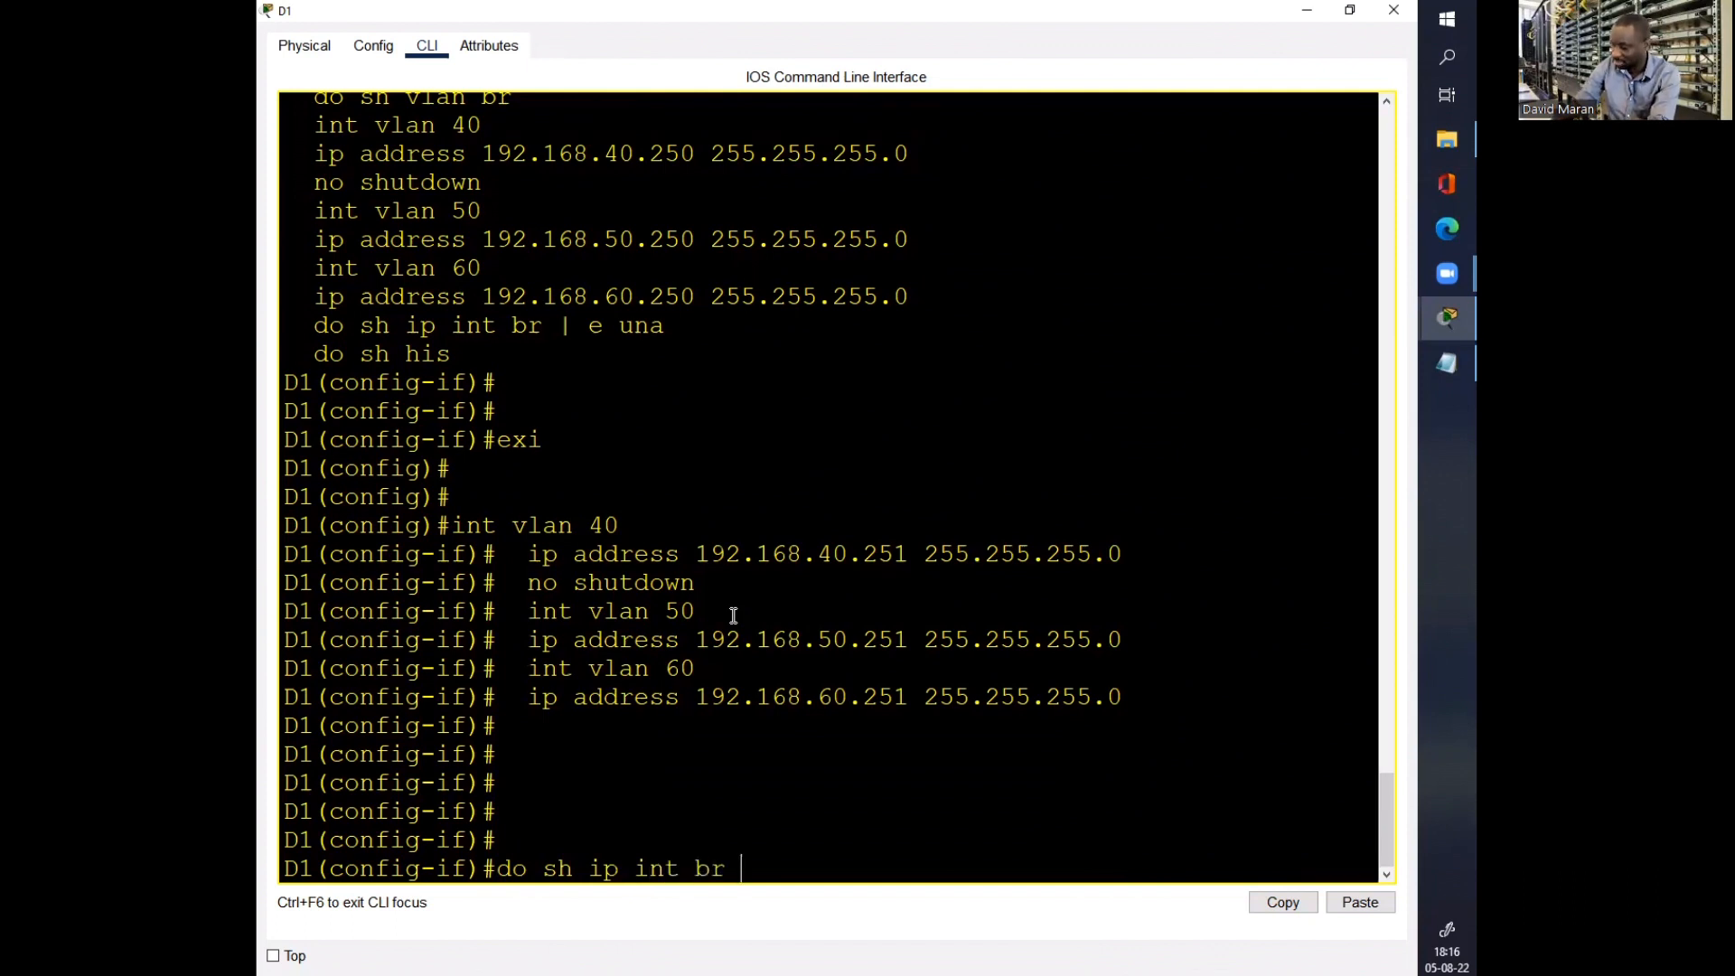
pyautogui.write(' 4 e una')
pyautogui.press('Return')
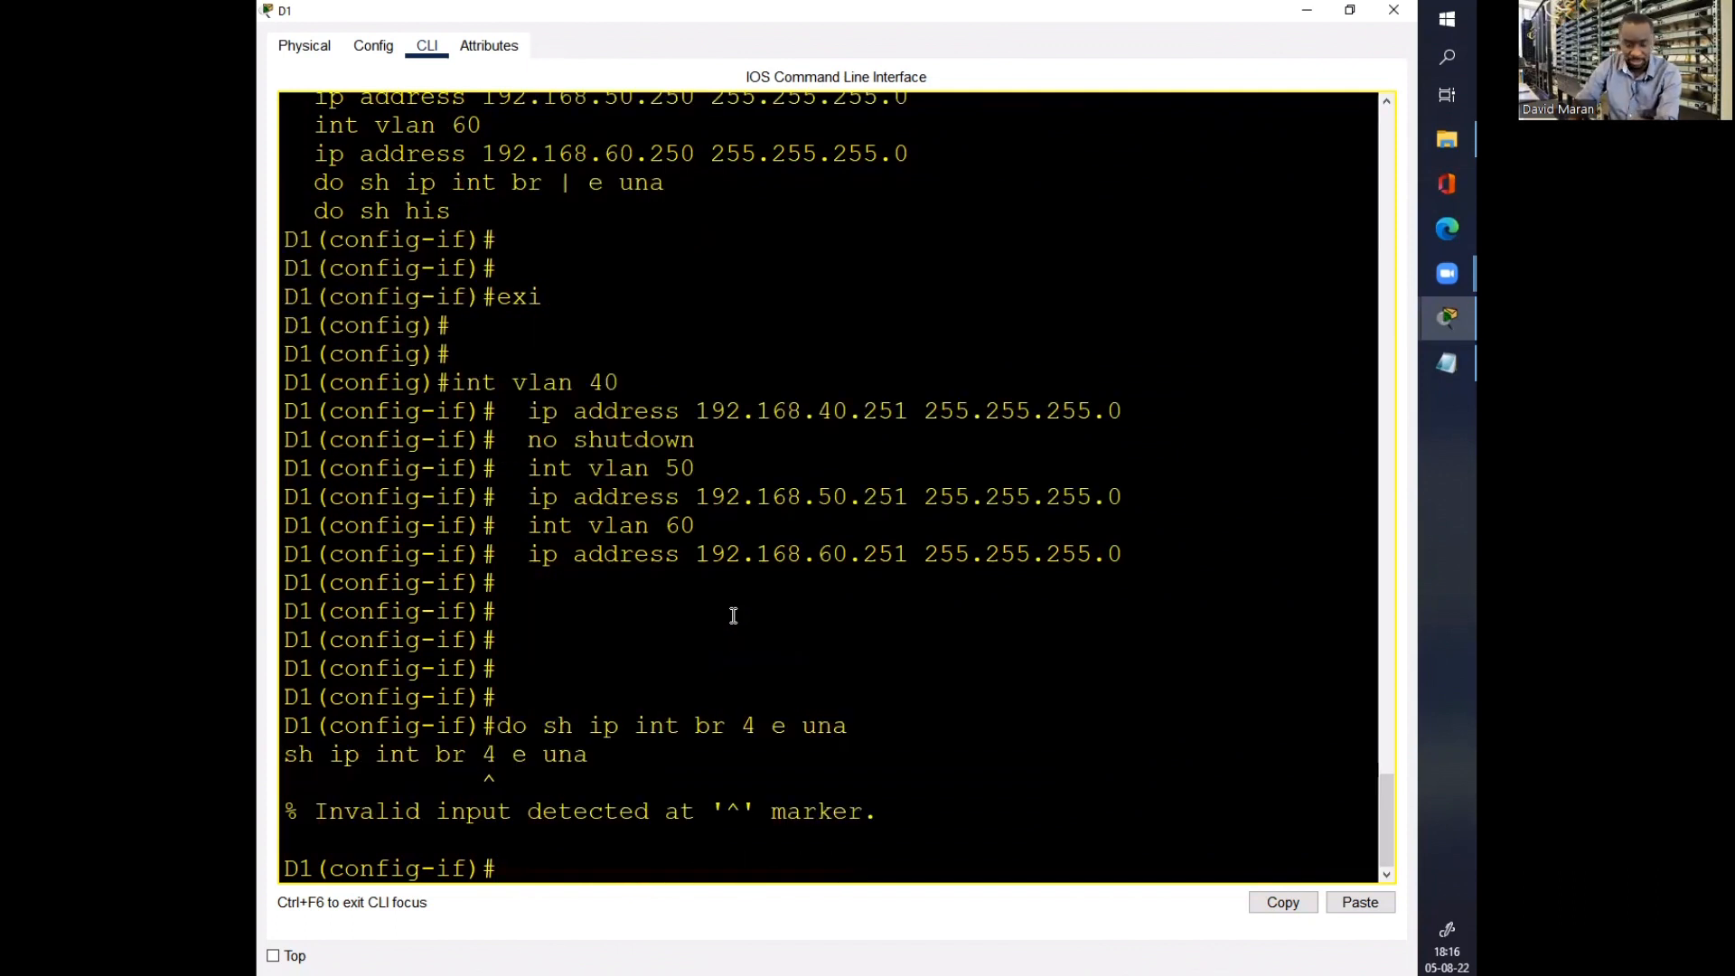
pyautogui.press('Up')
pyautogui.press('Left')
pyautogui.press('Left')
pyautogui.press('Left')
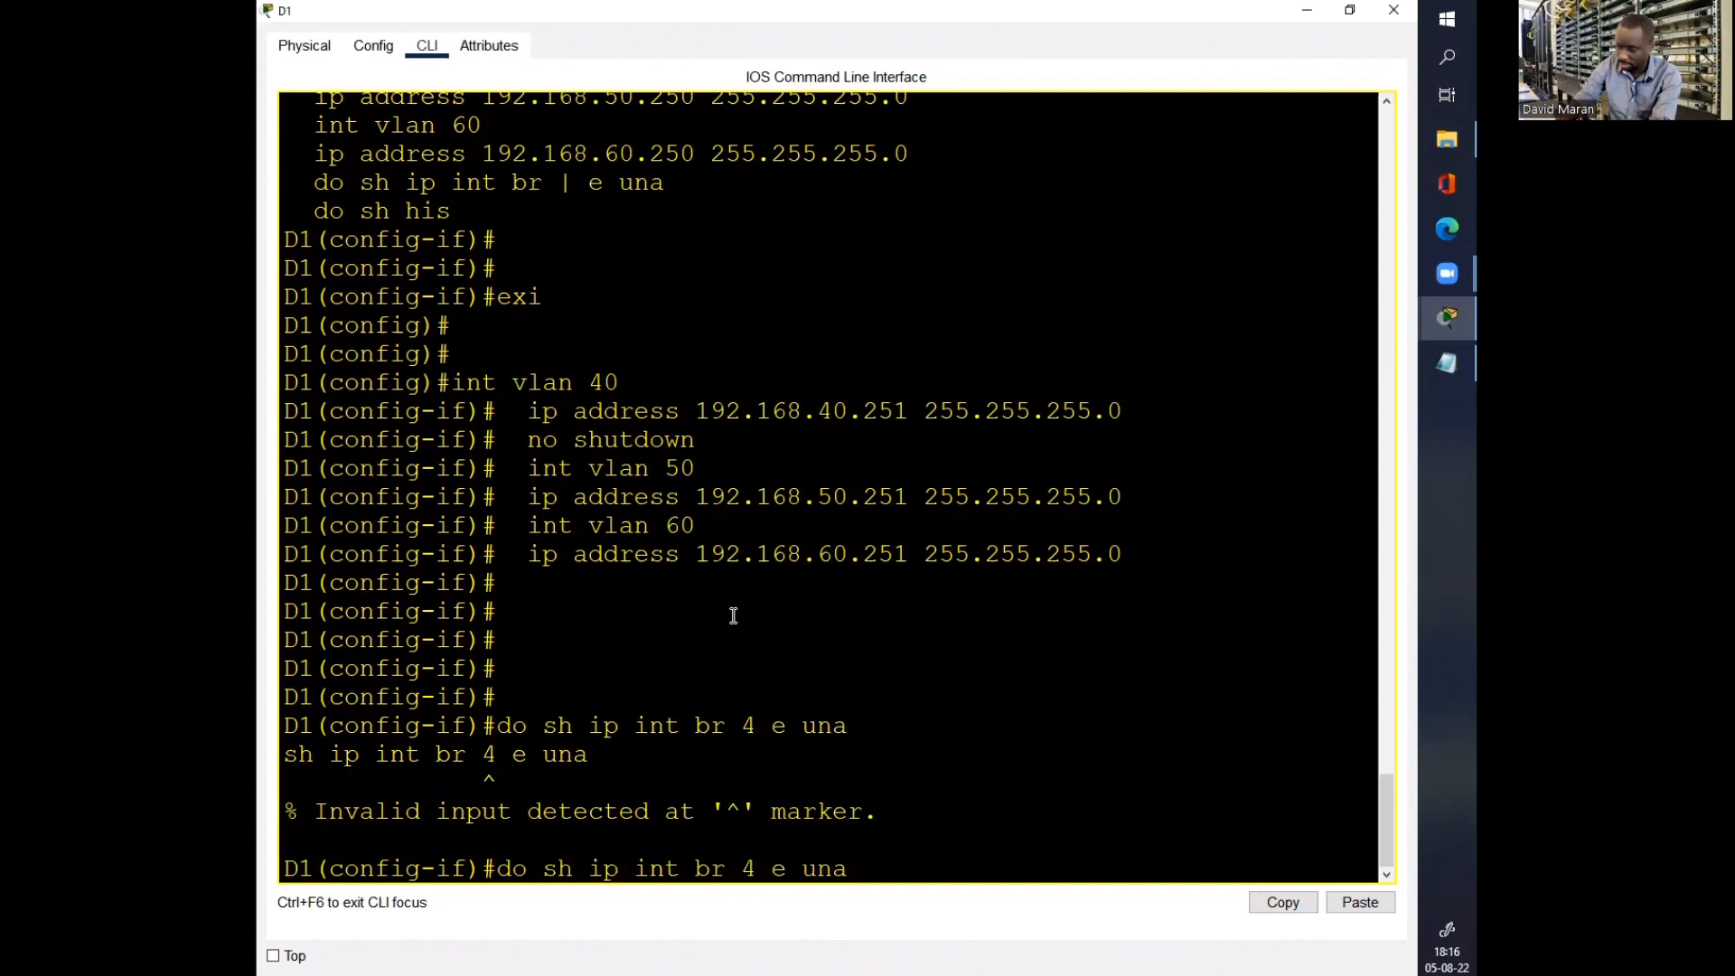
pyautogui.press('BackSpace')
pyautogui.write('|')
pyautogui.press('Return')
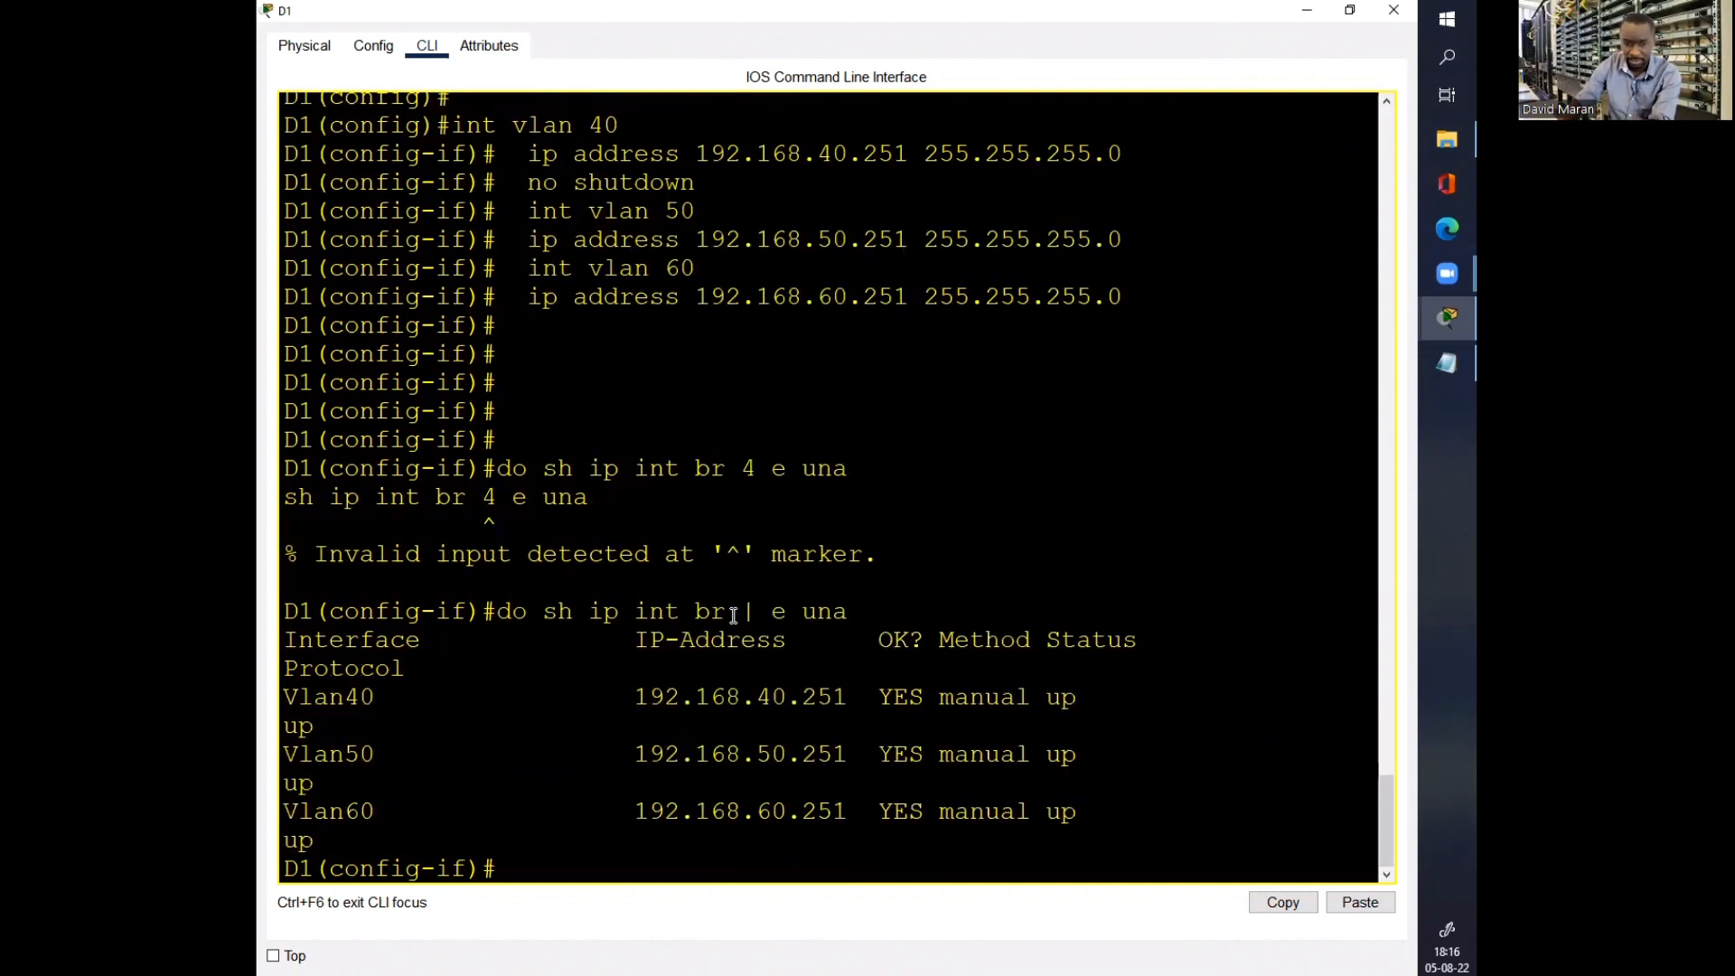
pyautogui.moveTo(620, 687); pyautogui.dragTo(843, 789)
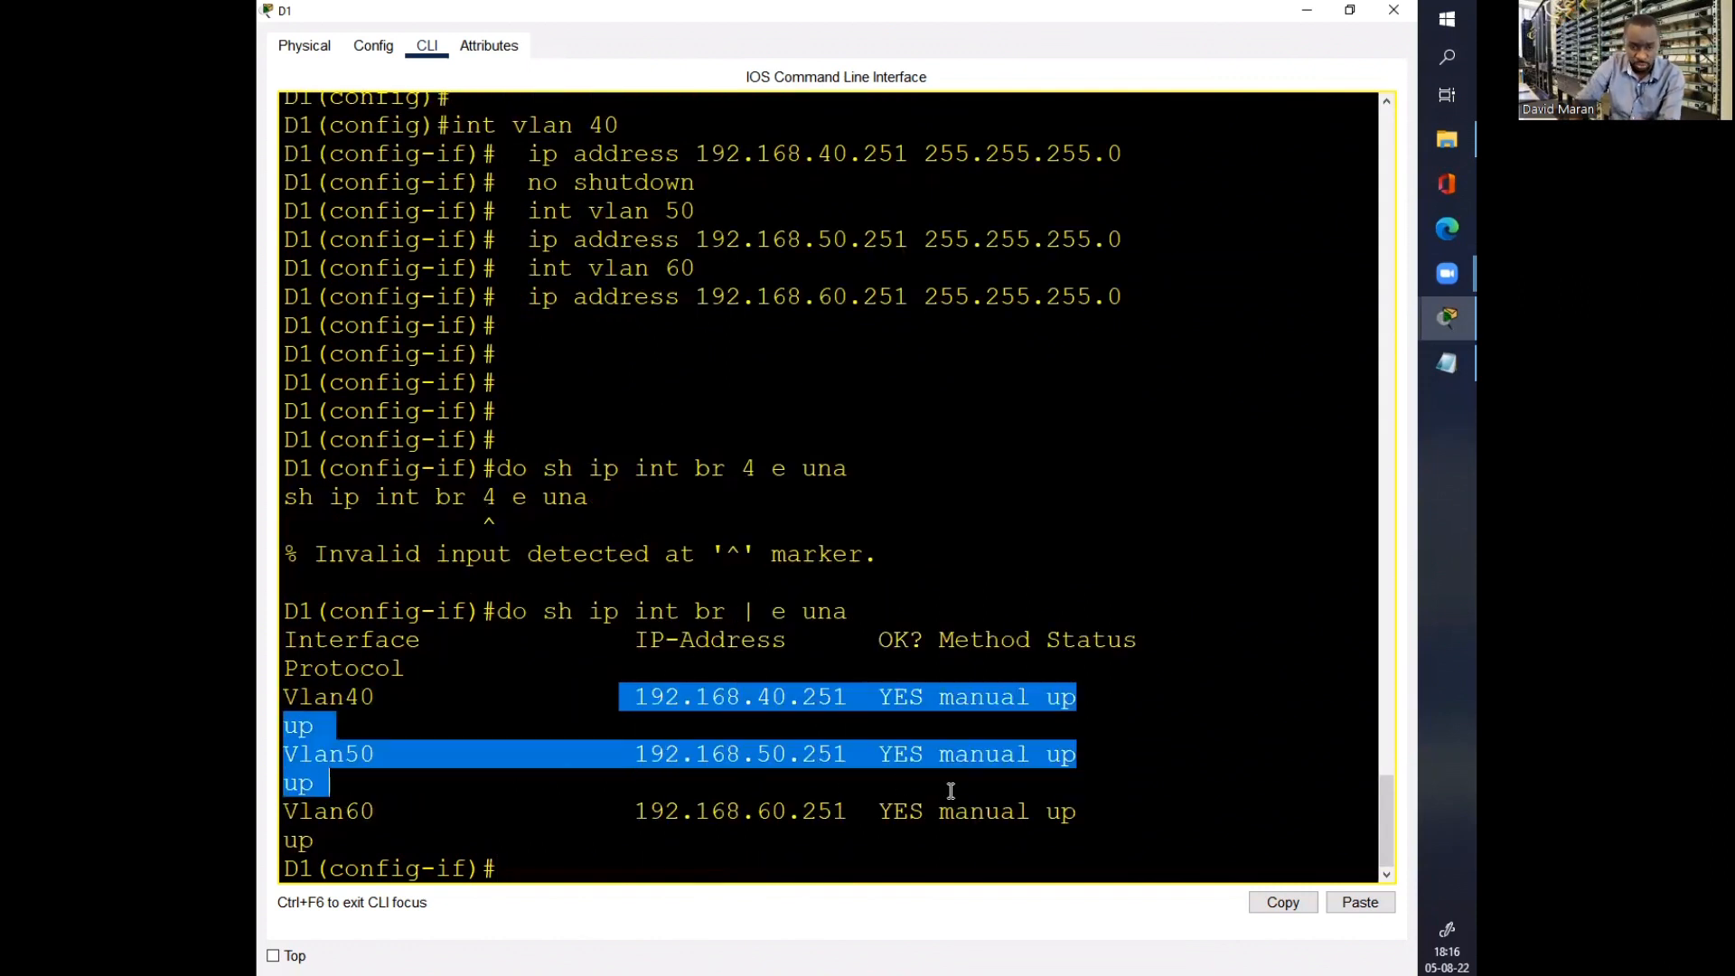
pyautogui.click(740, 802)
# Step: Save D1's running configuration with "do wr" and close its window
pyautogui.press('Return')
pyautogui.press('Return')
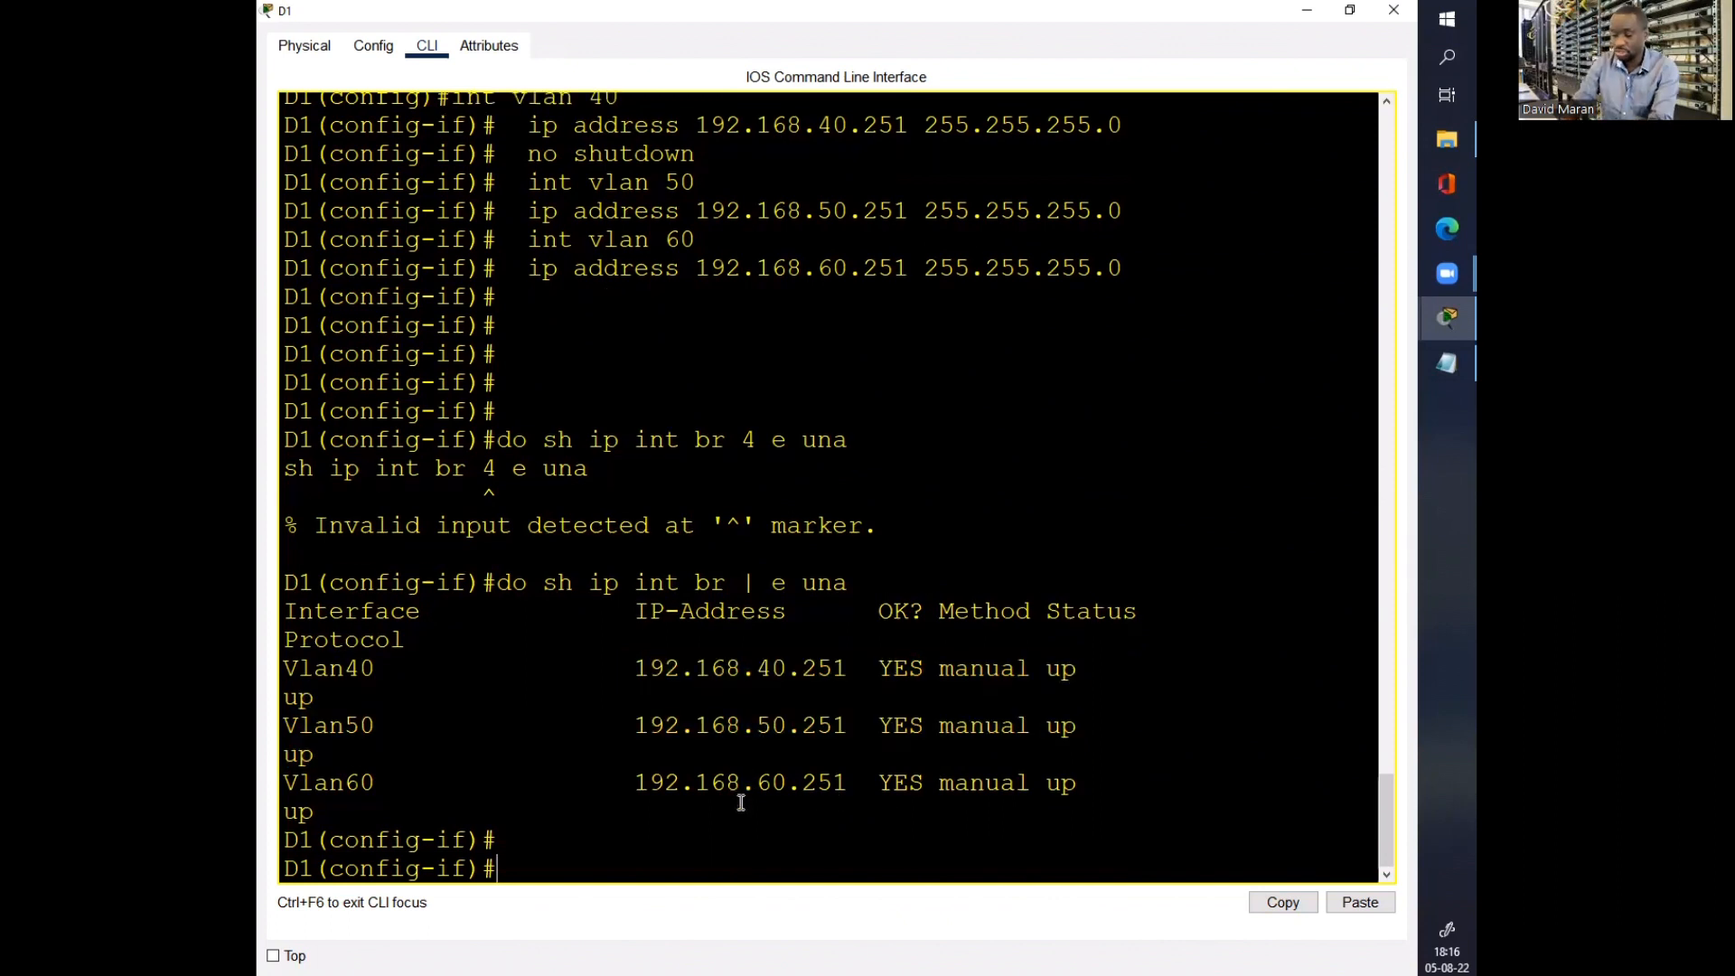
pyautogui.write('do wr')
pyautogui.press('Return')
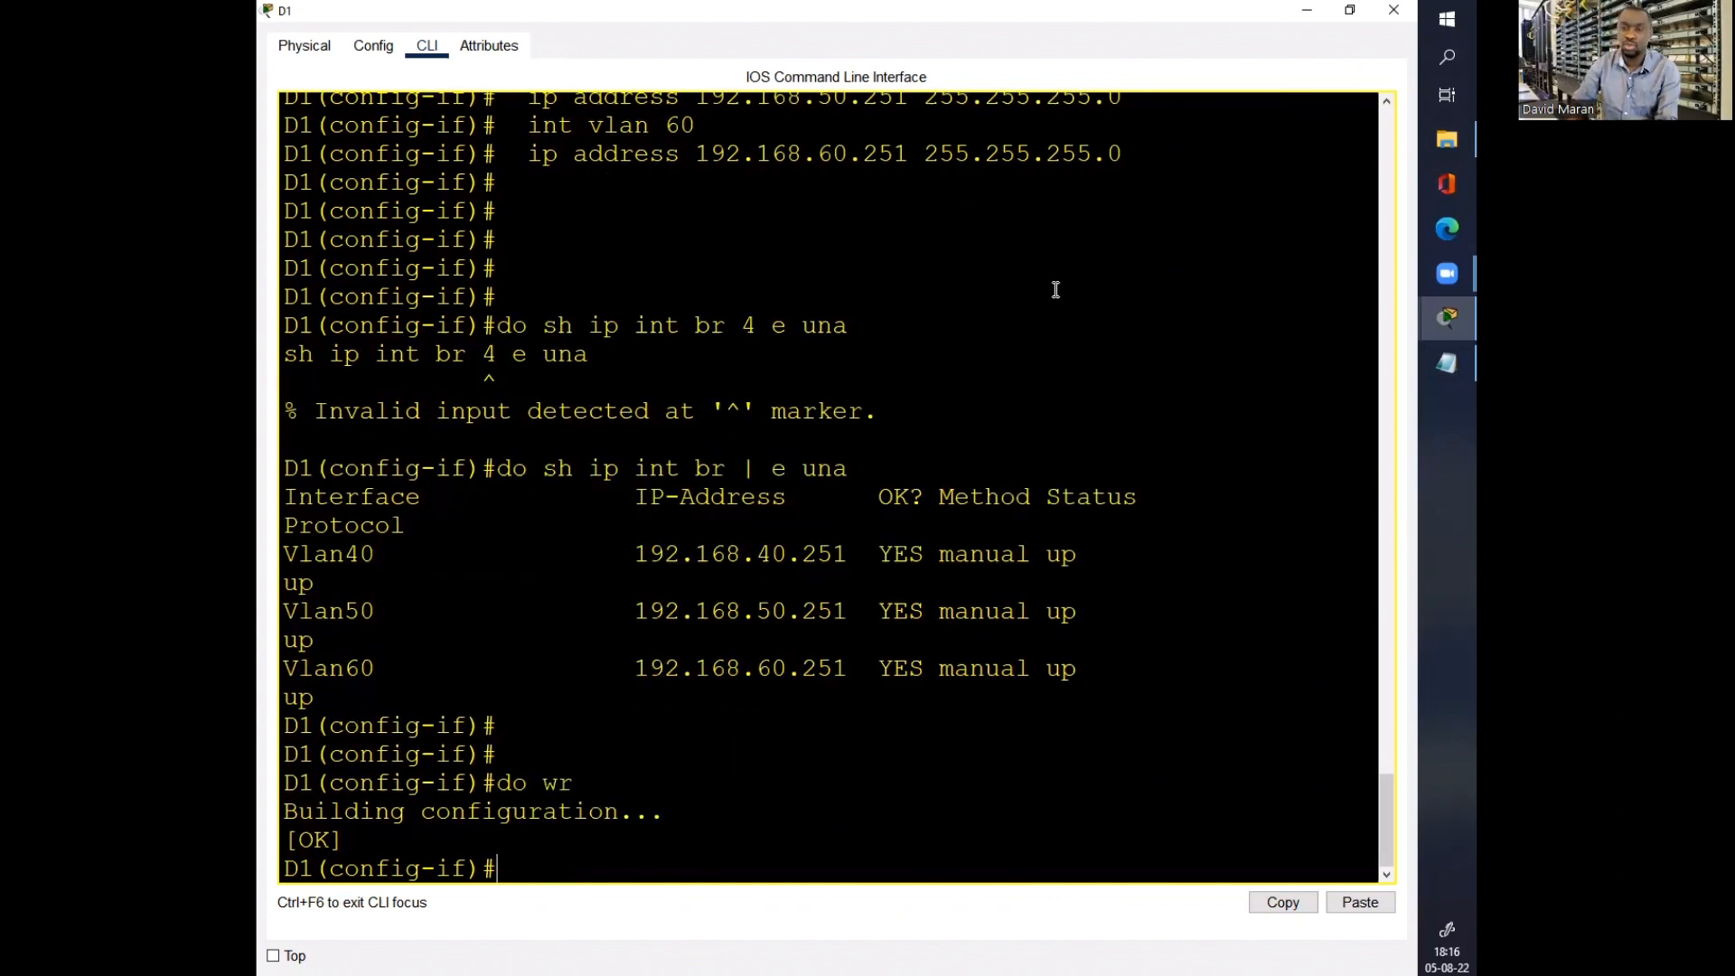
pyautogui.click(1392, 11)
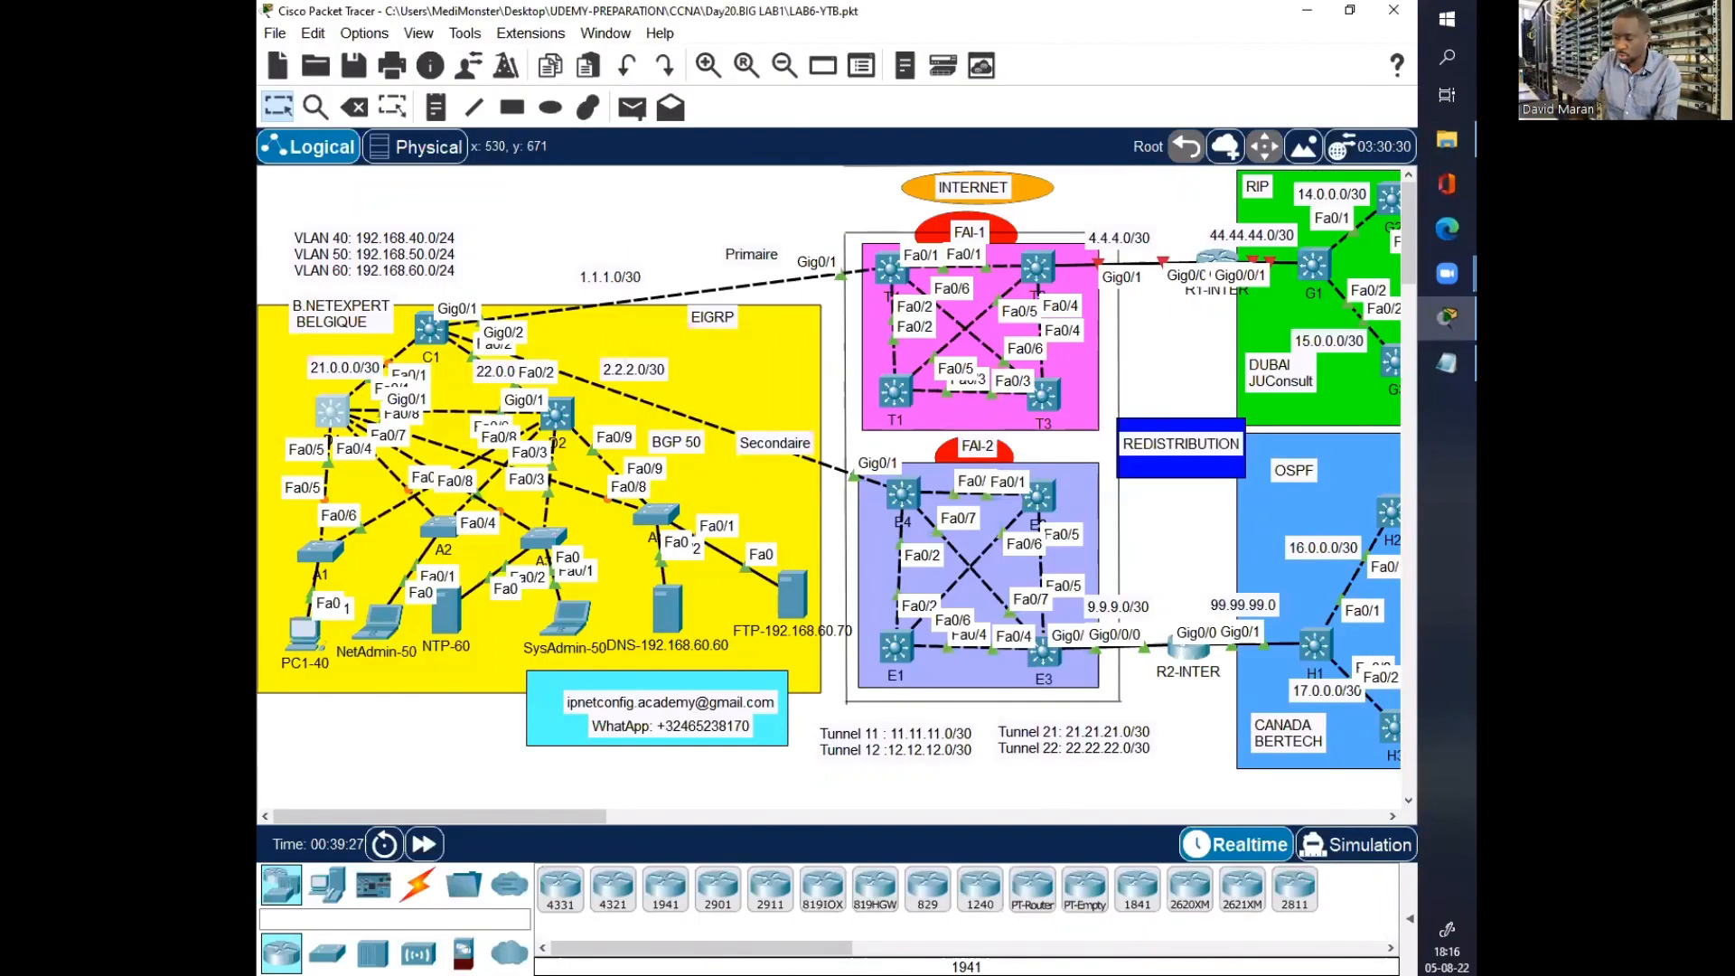
# Step: Switch to the Notepad notes and change the VLAN 40, 50 and 60 interface addresses to 192.168.40.252, 192.168.50.252 and 192.168.60.252
pyautogui.click(1446, 363)
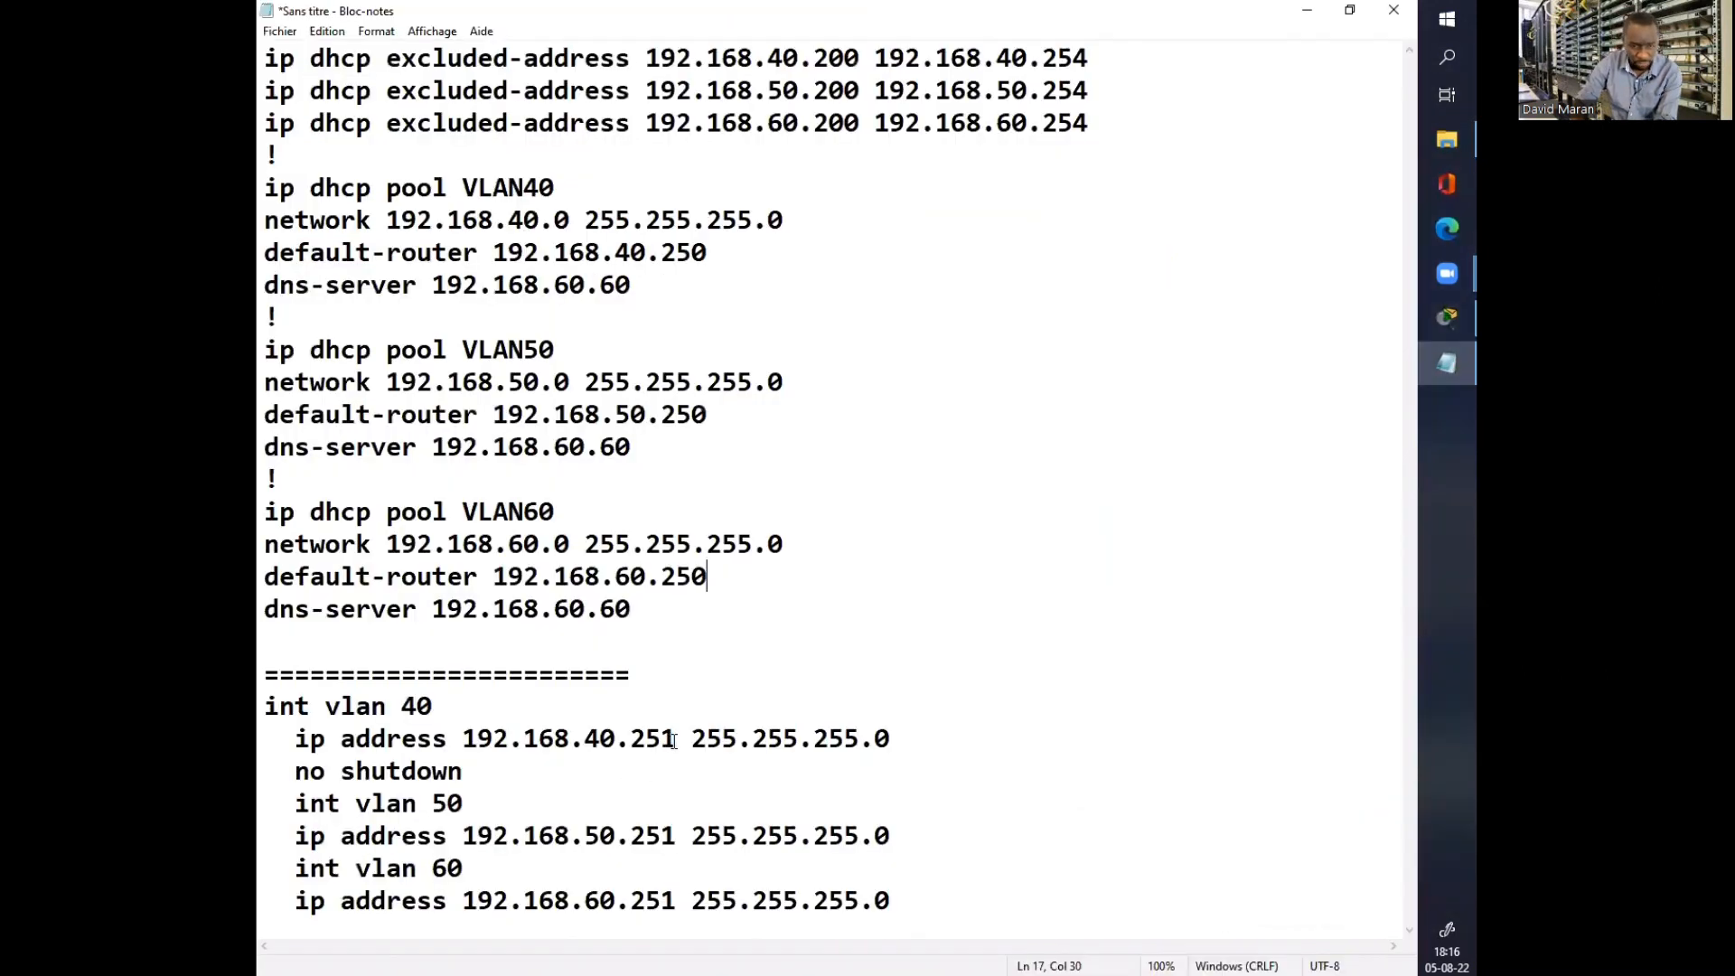
pyautogui.click(674, 739)
pyautogui.press('BackSpace')
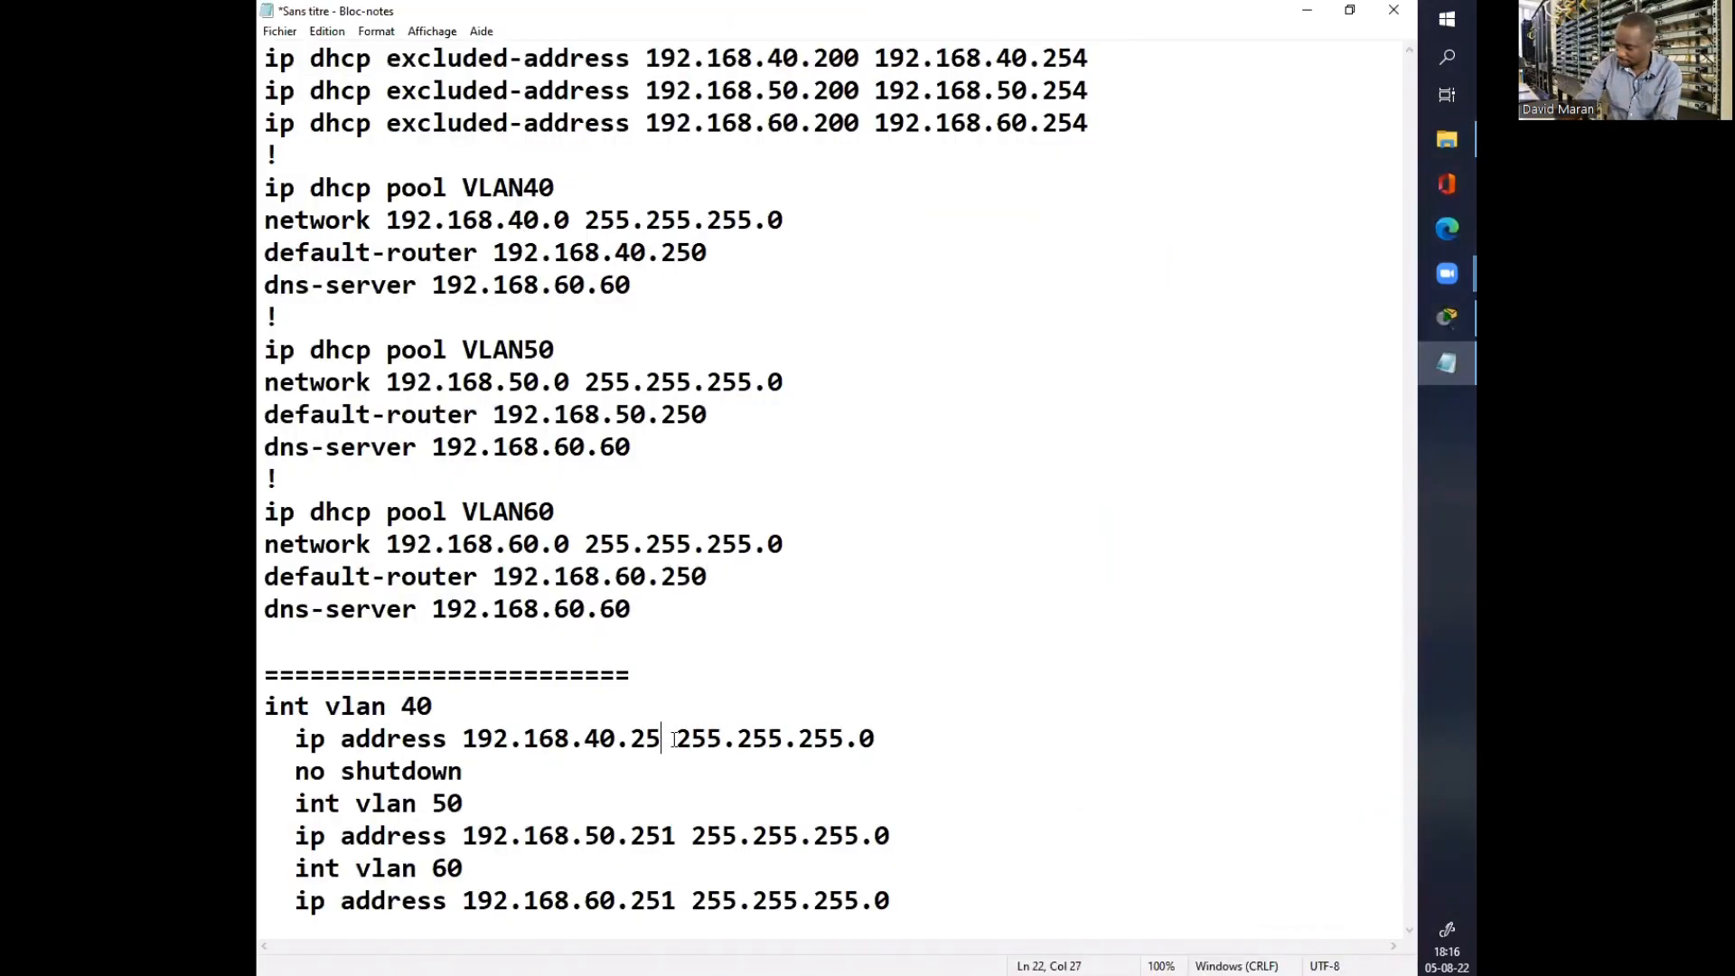
pyautogui.write('2')
pyautogui.click(675, 835)
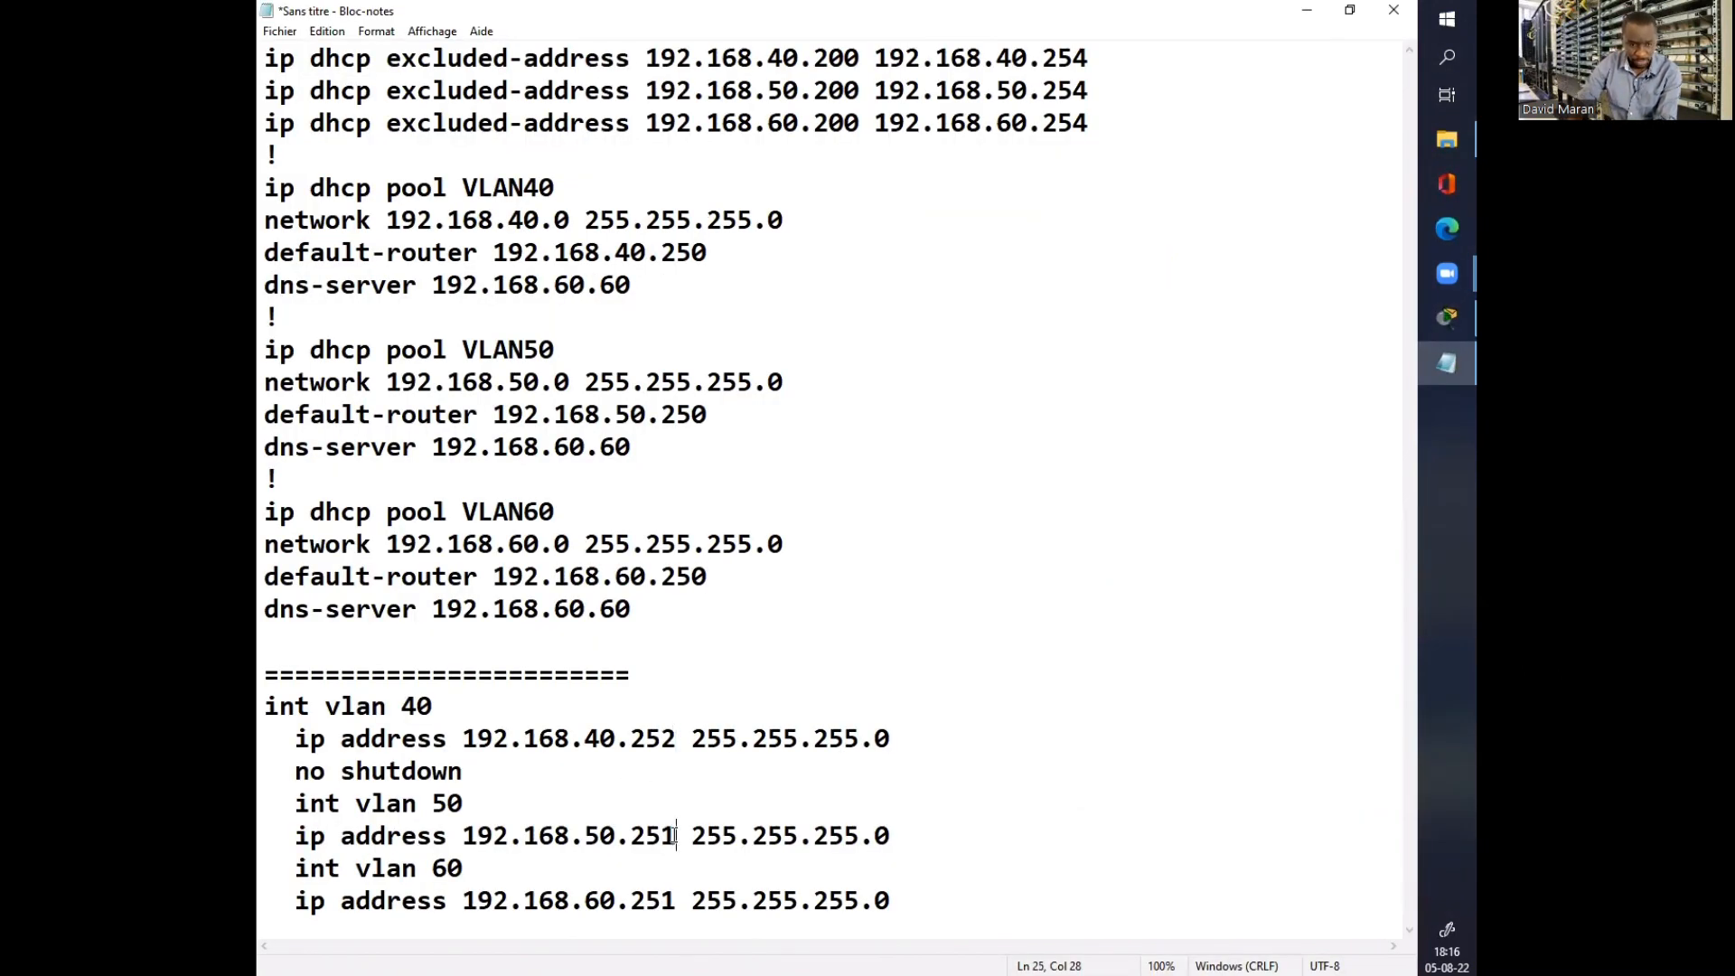
pyautogui.press('BackSpace')
pyautogui.write('2')
pyautogui.click(675, 900)
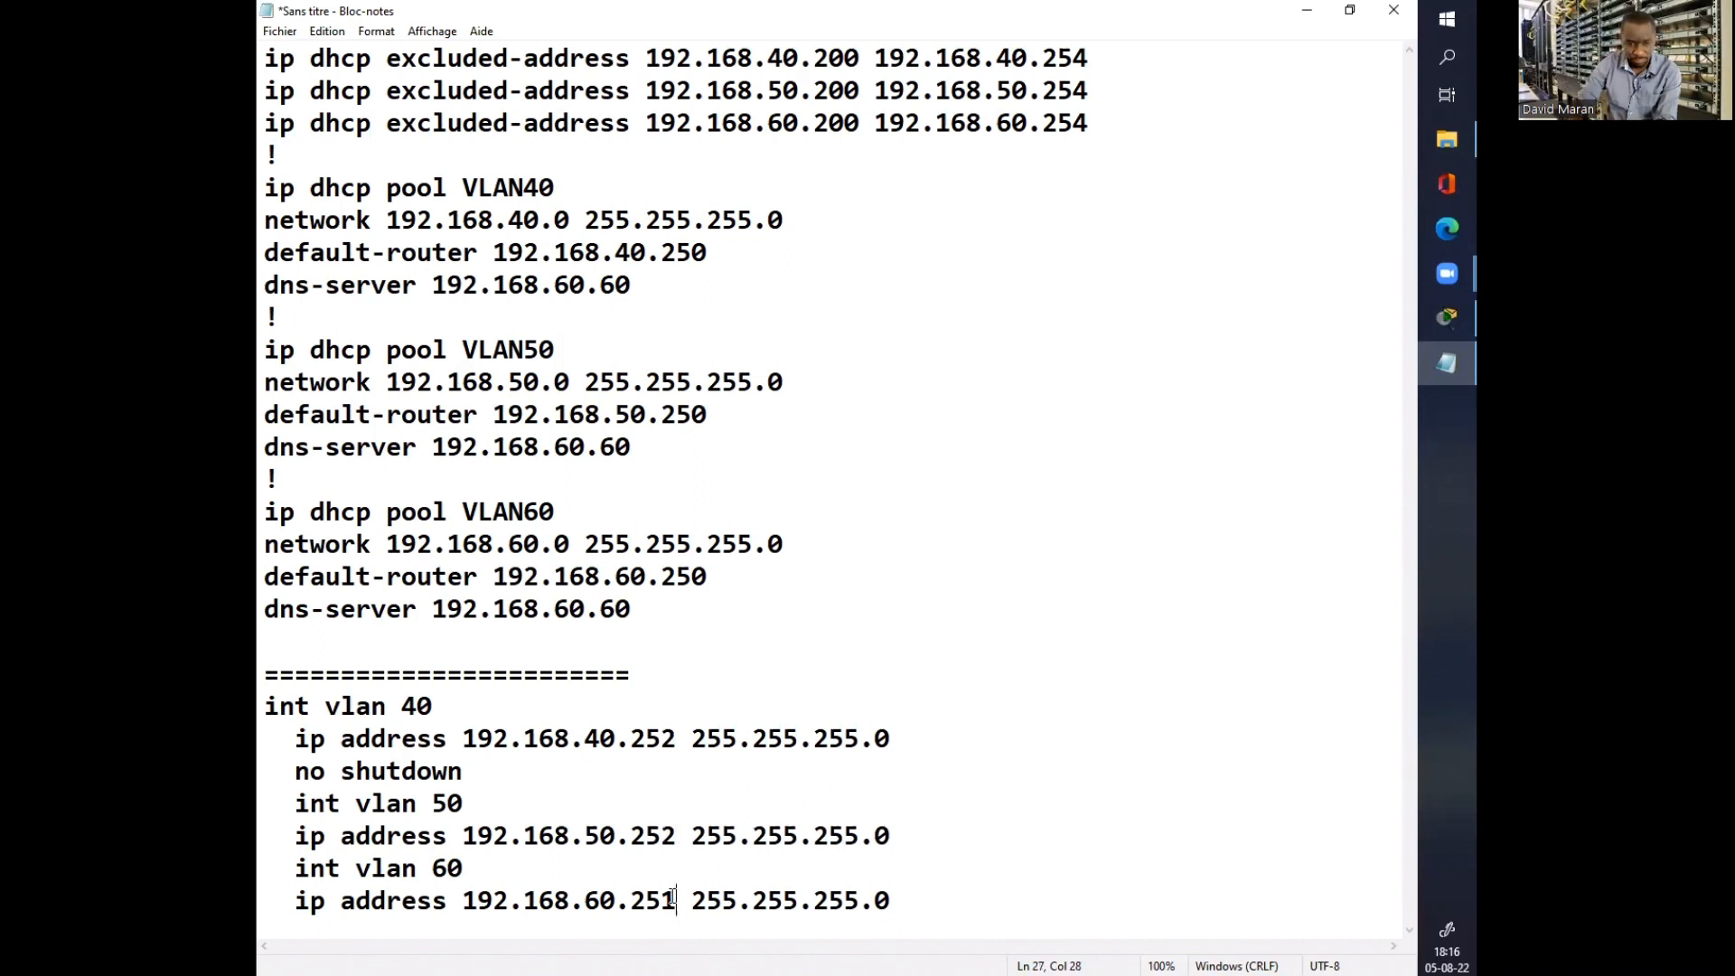
pyautogui.press('BackSpace')
pyautogui.write('2')
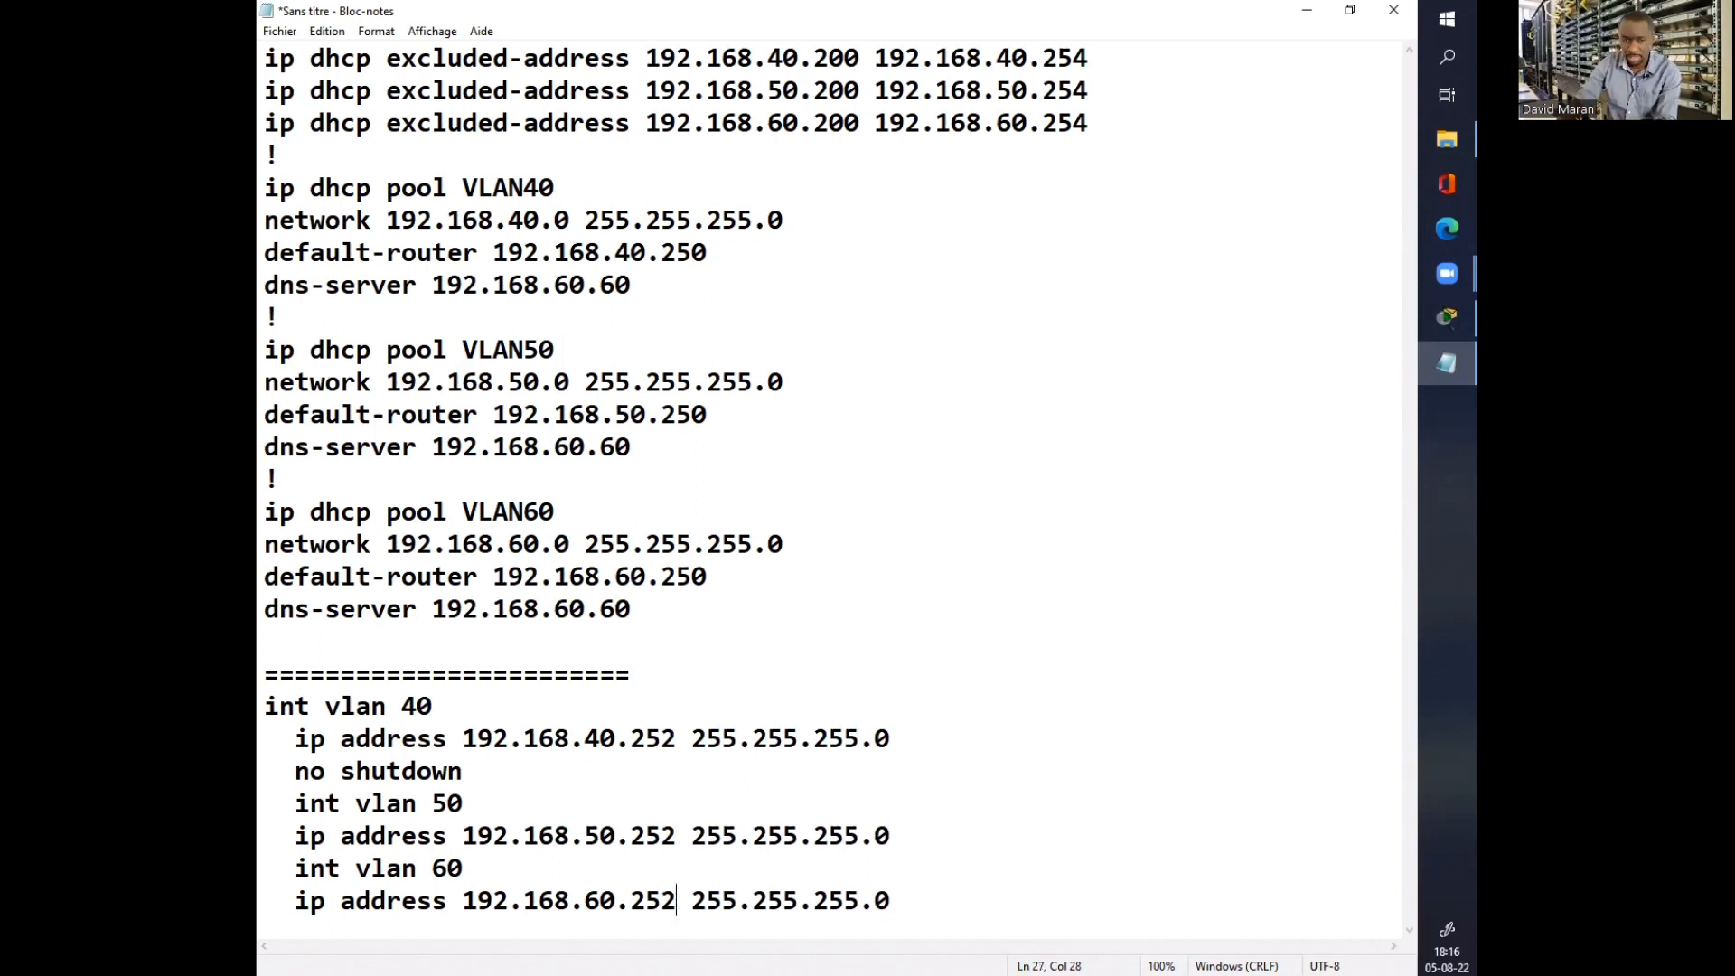
# Step: Copy the VLAN 40, 50 and 60 interface block with the .252 addresses and minimize the notes
pyautogui.moveTo(949, 900); pyautogui.dragTo(265, 706)
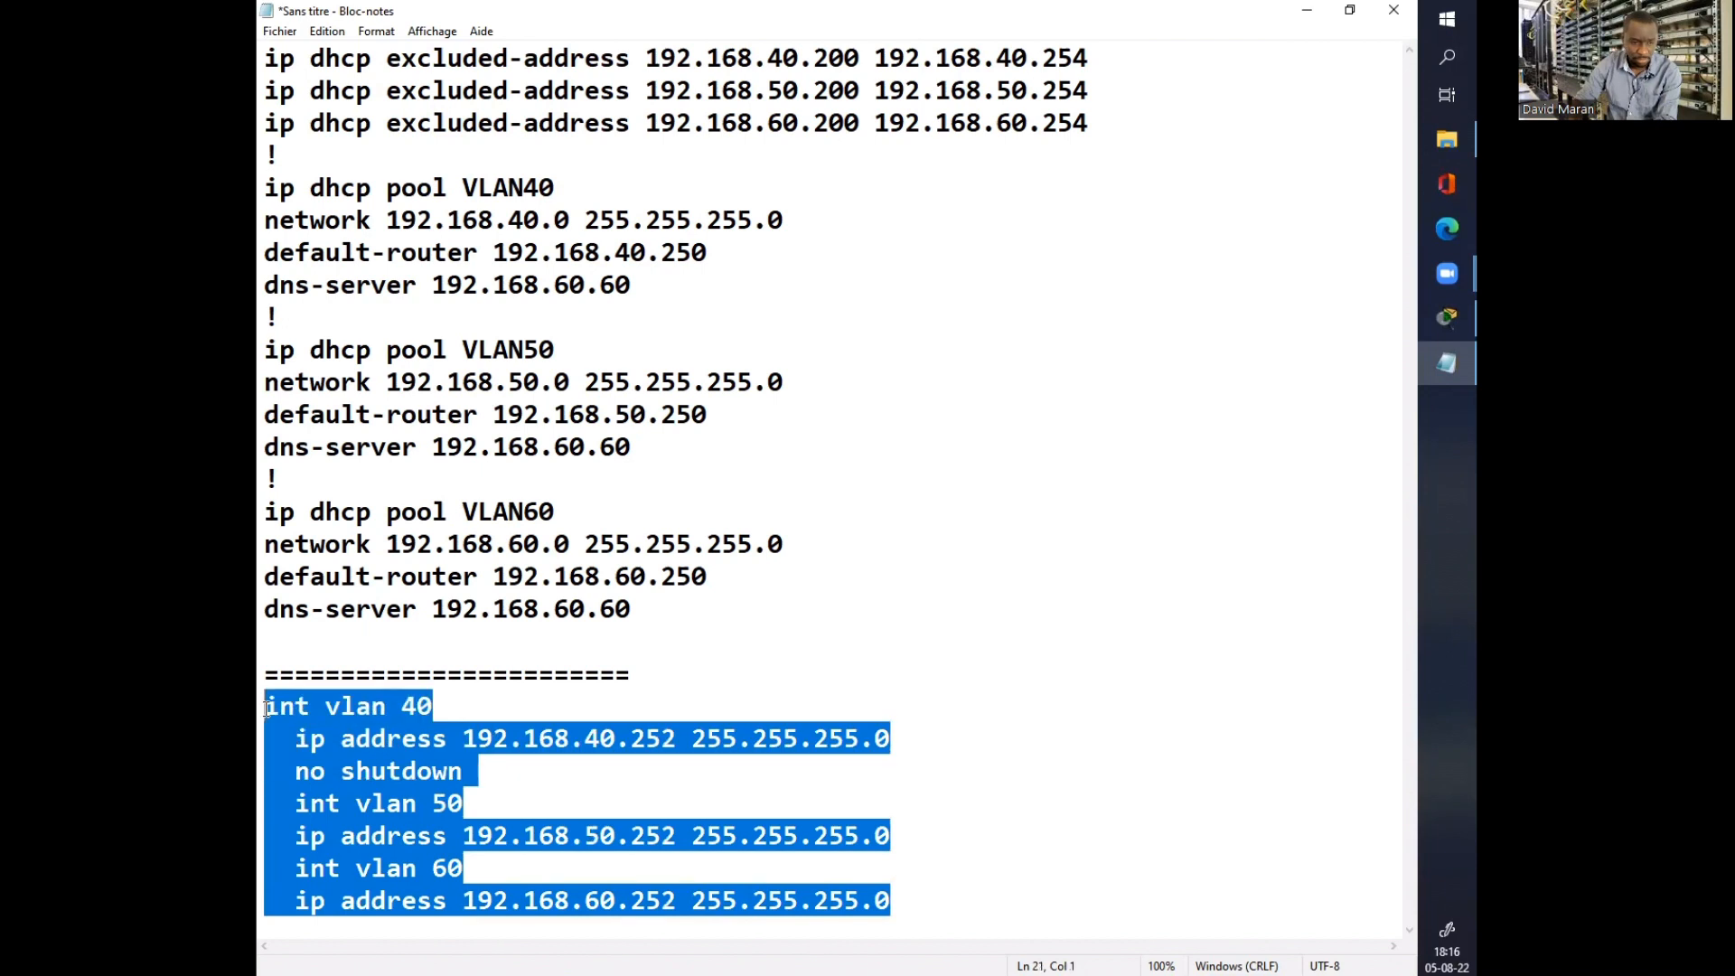
pyautogui.rightClick(298, 719)
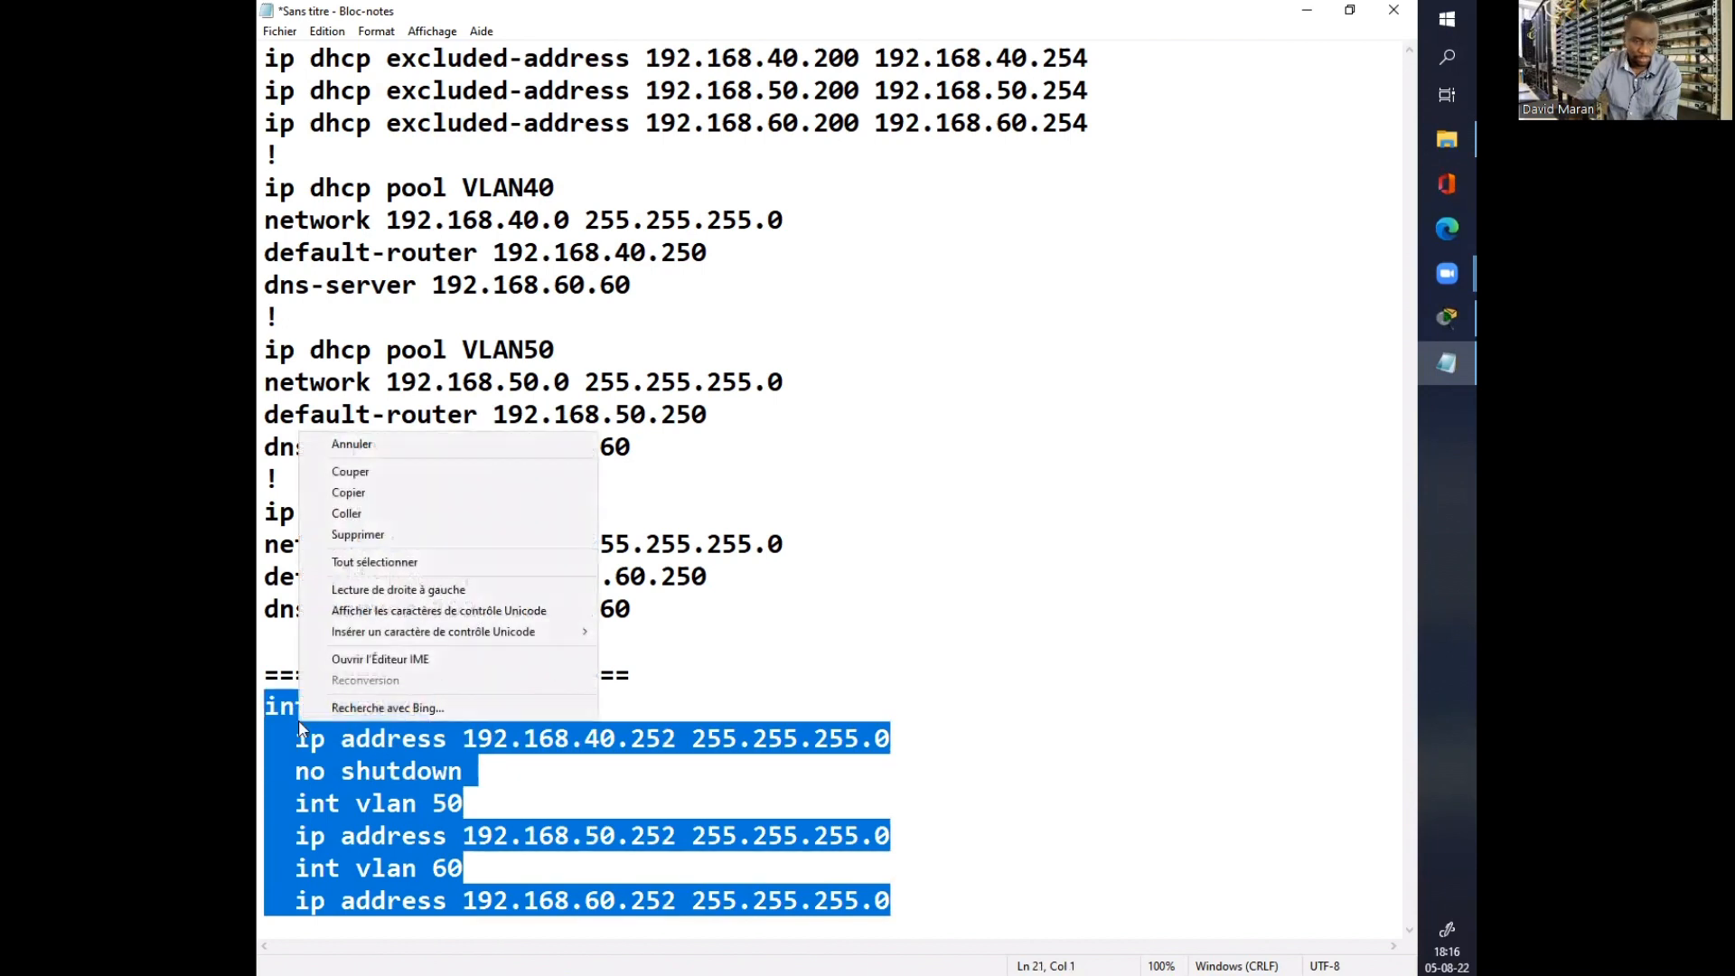
pyautogui.click(361, 492)
pyautogui.click(1306, 10)
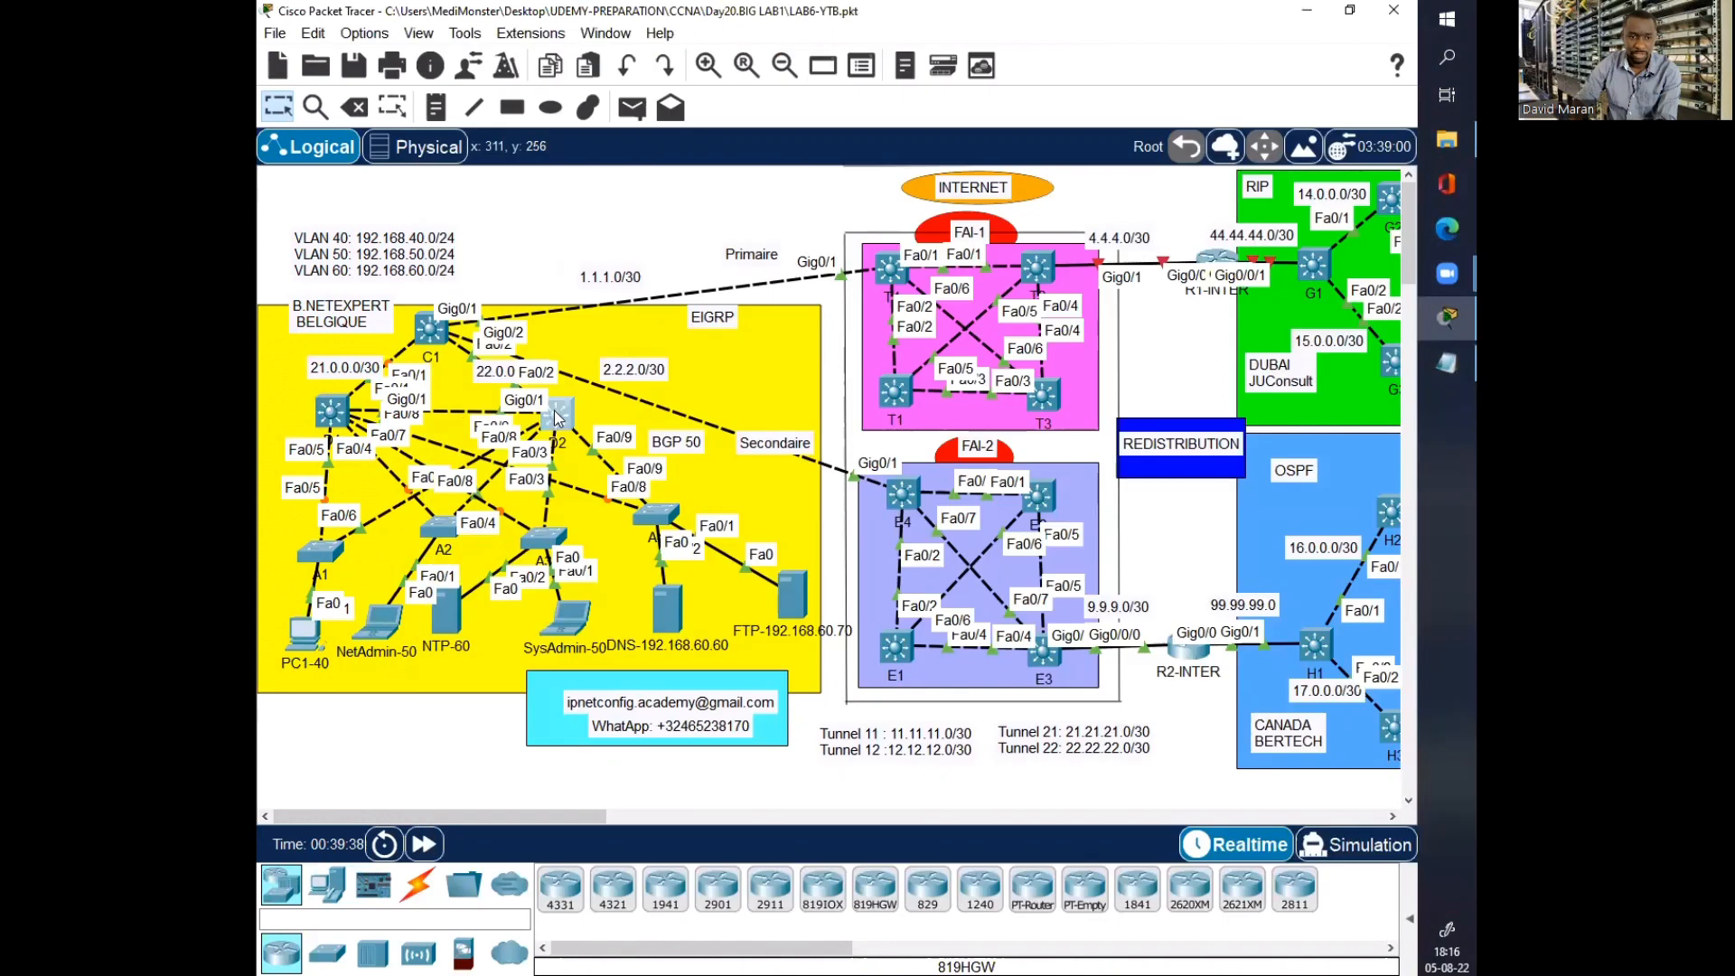
# Step: Open D2's command line in a maximized window and exit interface configuration to global configuration mode
pyautogui.click(555, 417)
pyautogui.click(1103, 168)
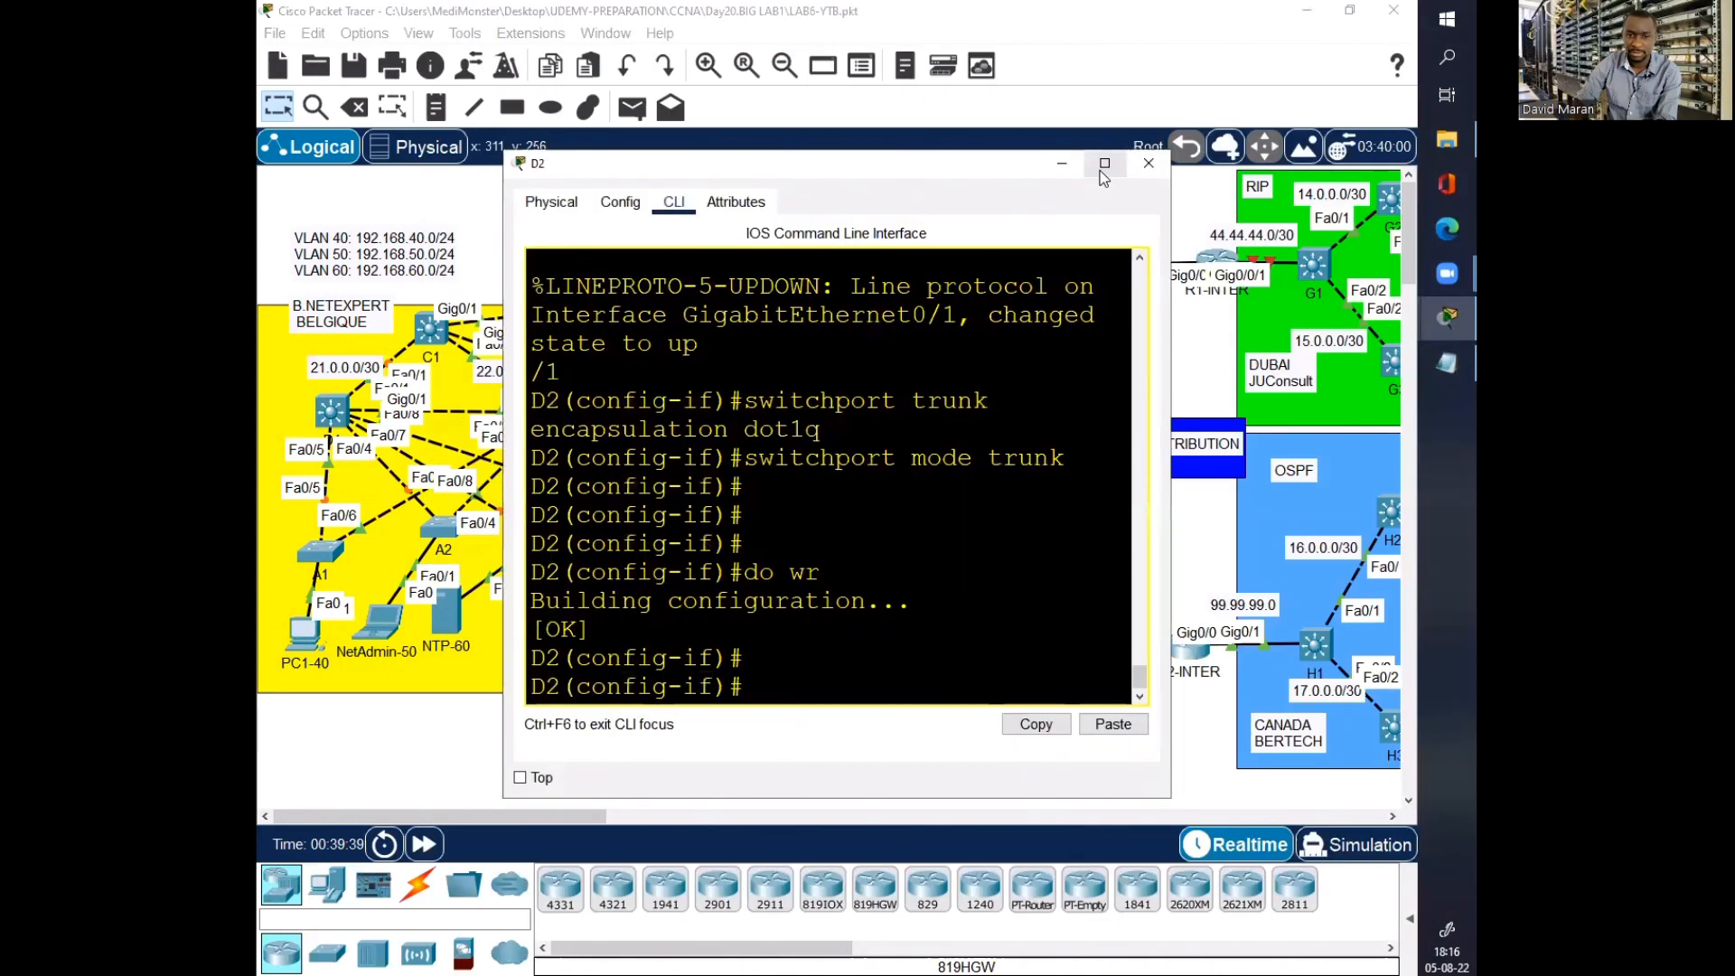
pyautogui.press('Return')
pyautogui.press('Return')
pyautogui.press('Return')
pyautogui.press('Return')
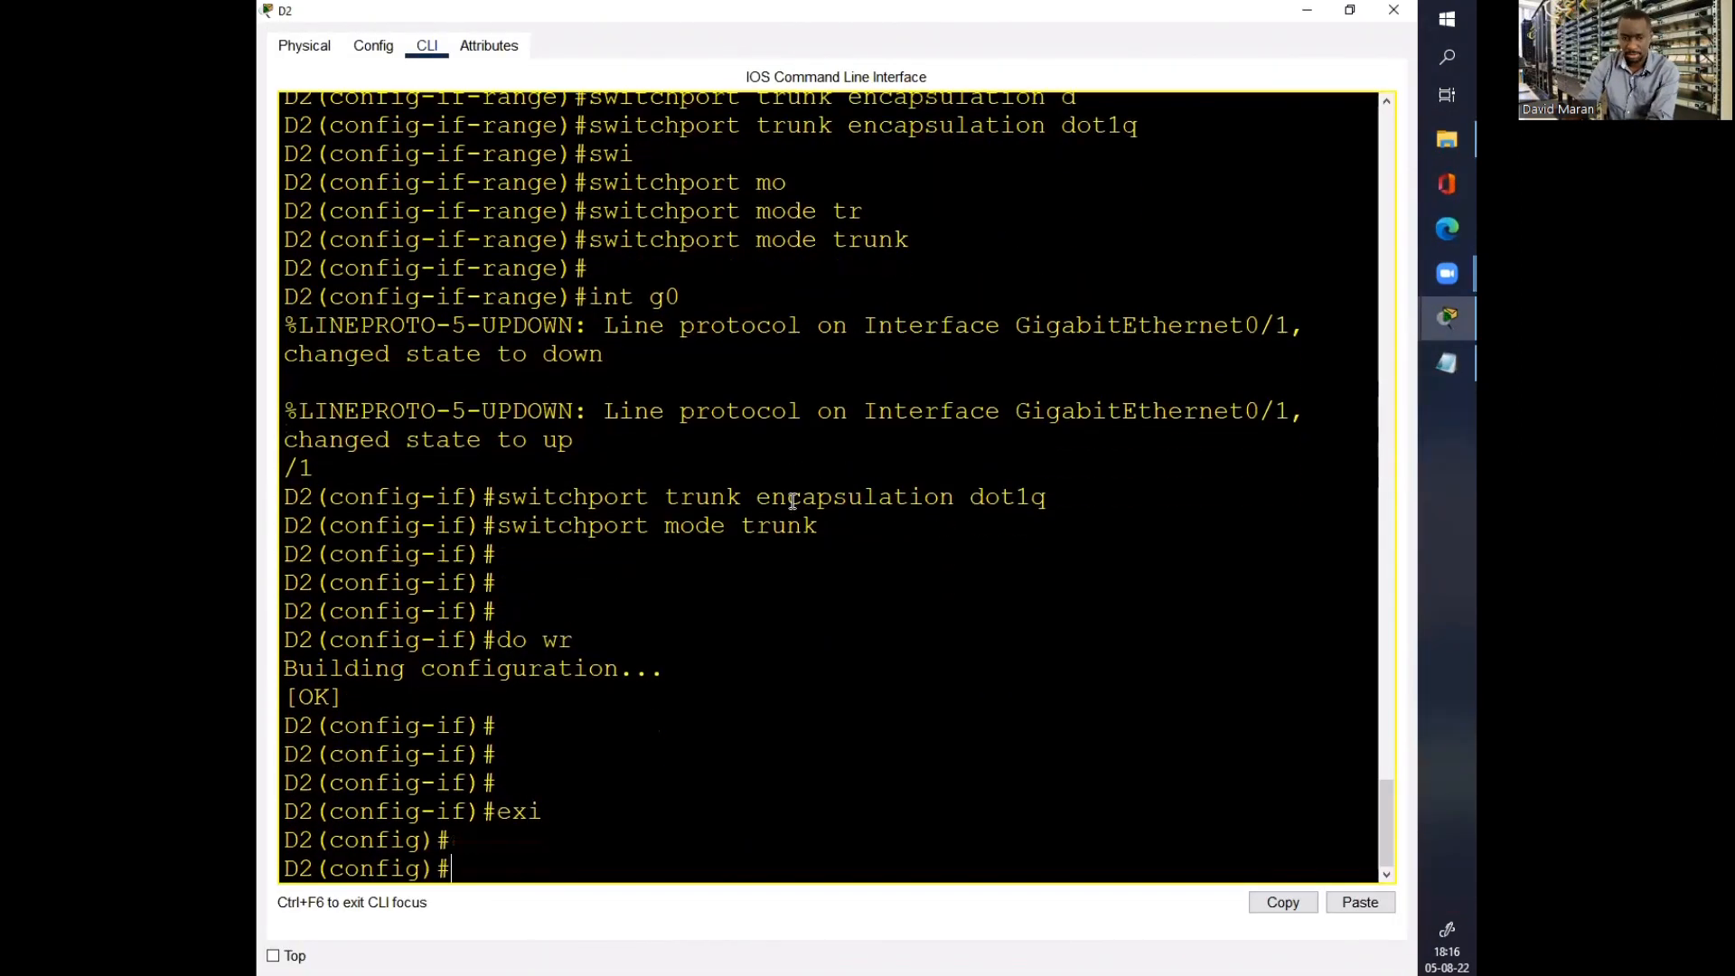
# Step: Paste and run the copied block on D2, giving the VLAN 40, 50 and 60 interfaces their .252 addresses
pyautogui.rightClick(790, 501)
pyautogui.click(856, 539)
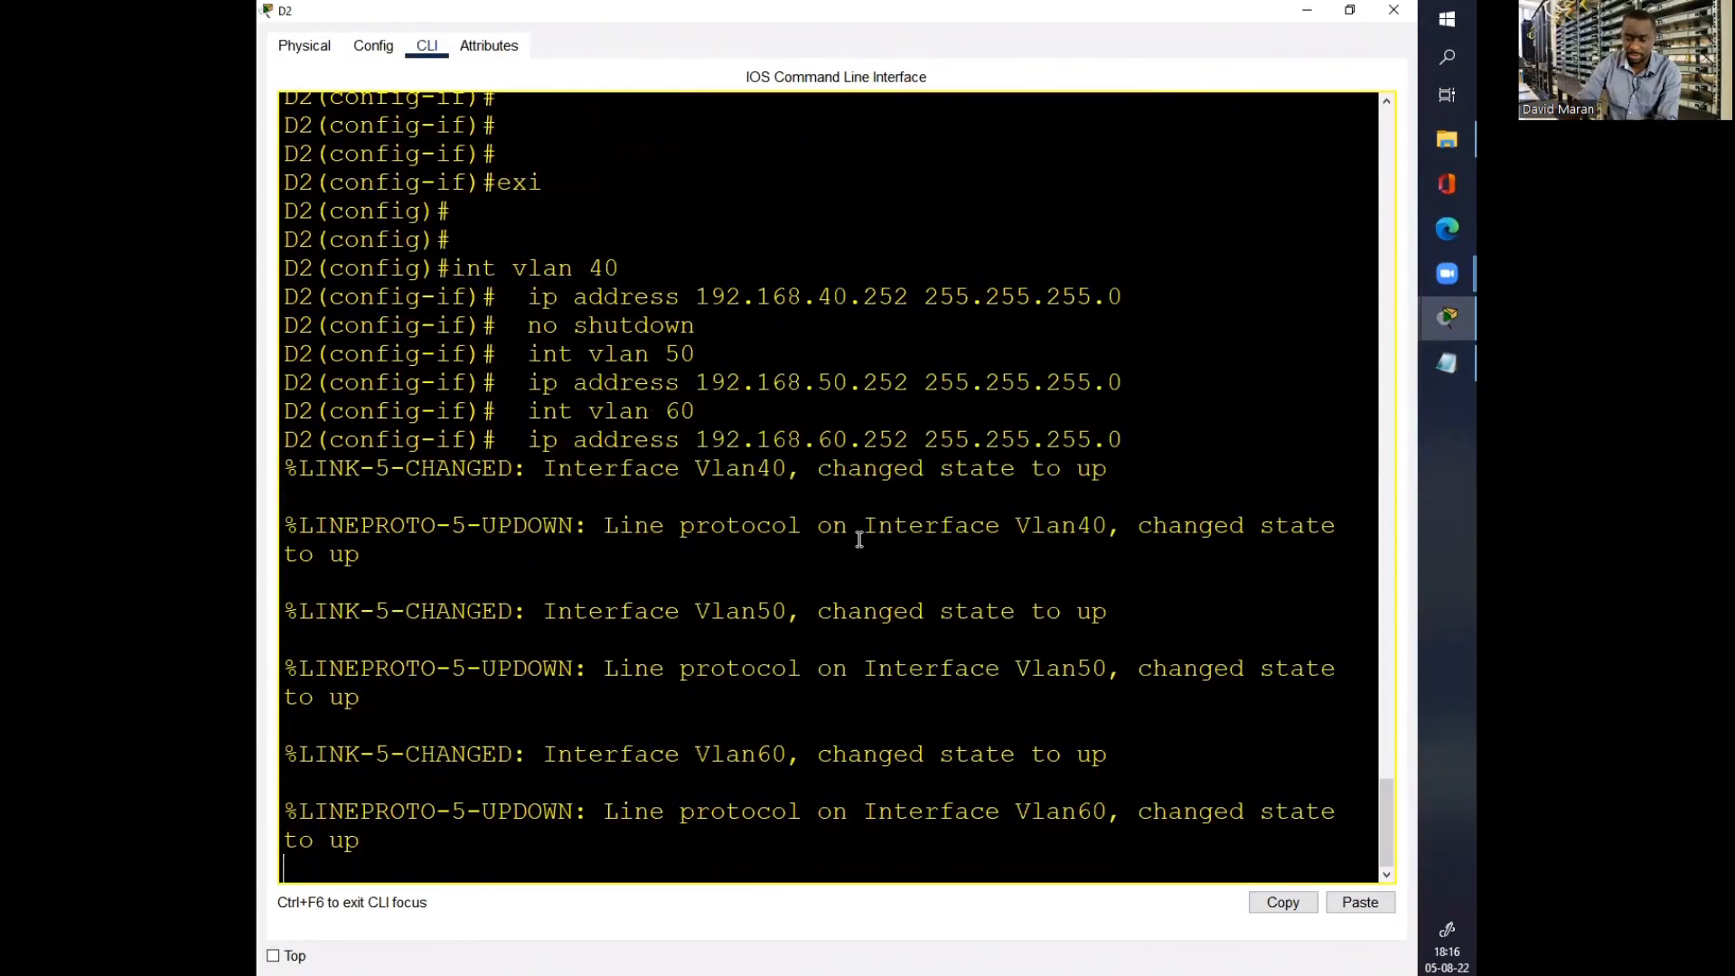
pyautogui.press('Return')
pyautogui.press('Return')
pyautogui.press('Return')
# Step: Check D2's assigned interface addresses with "do sh ip int br | e una" and save its configuration with "do wr"
pyautogui.write('do sh ip int br')
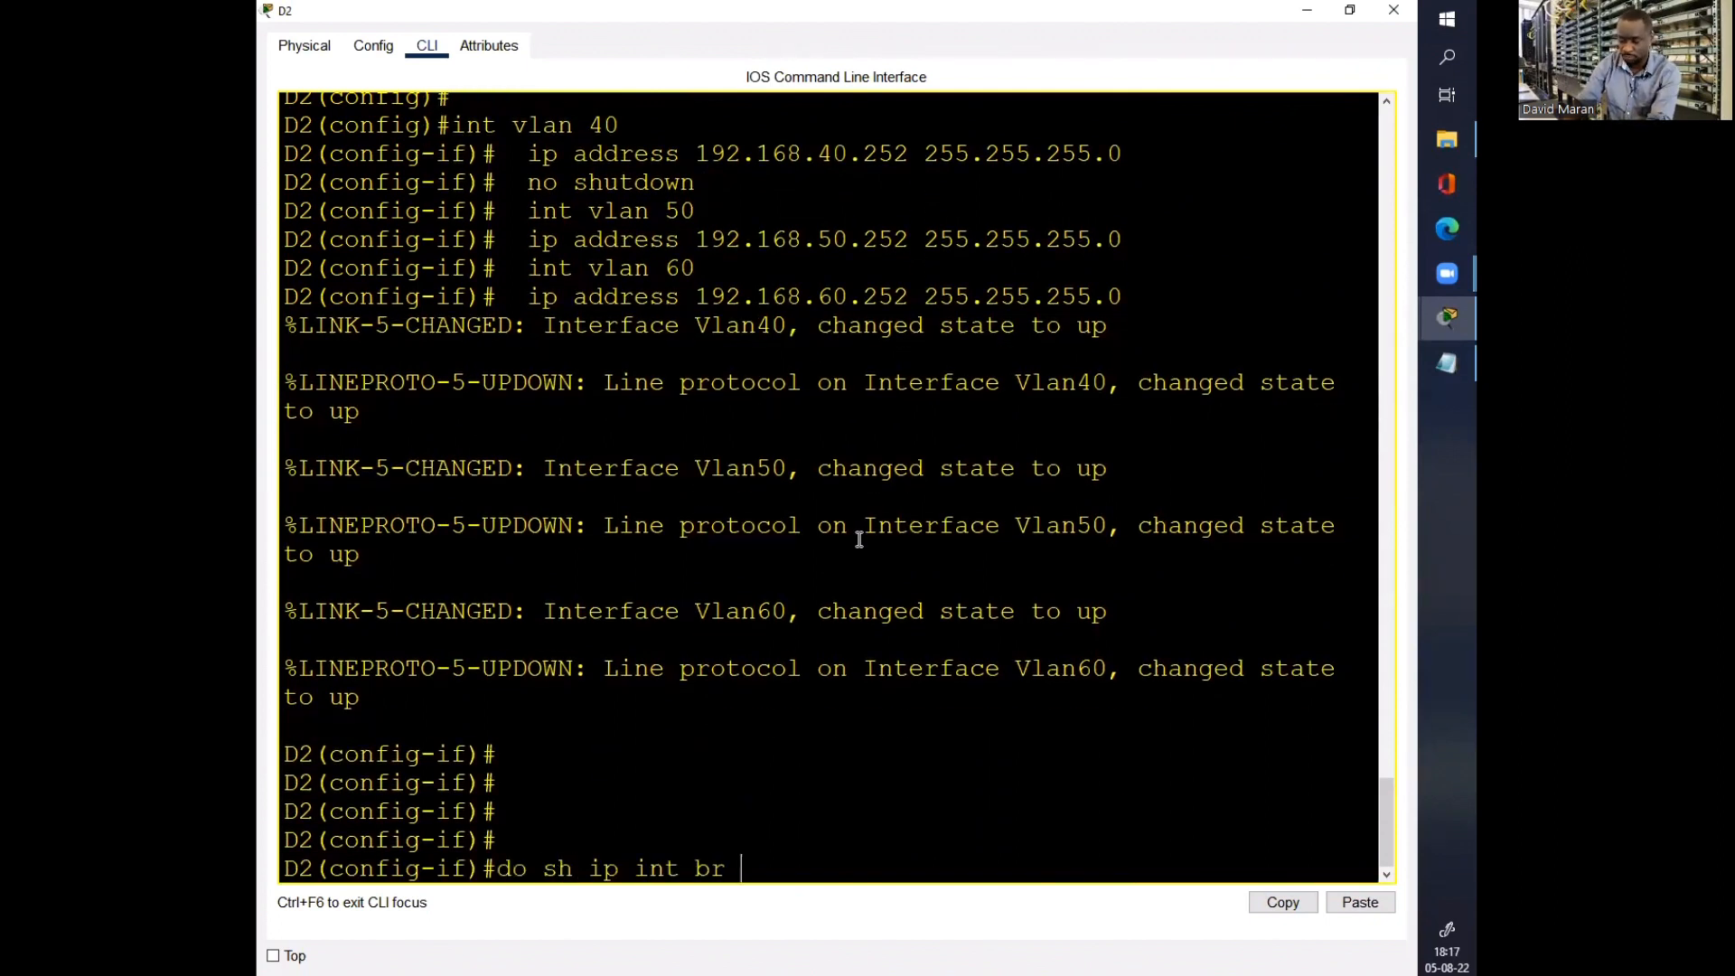
pyautogui.write(' | e una')
pyautogui.press('Return')
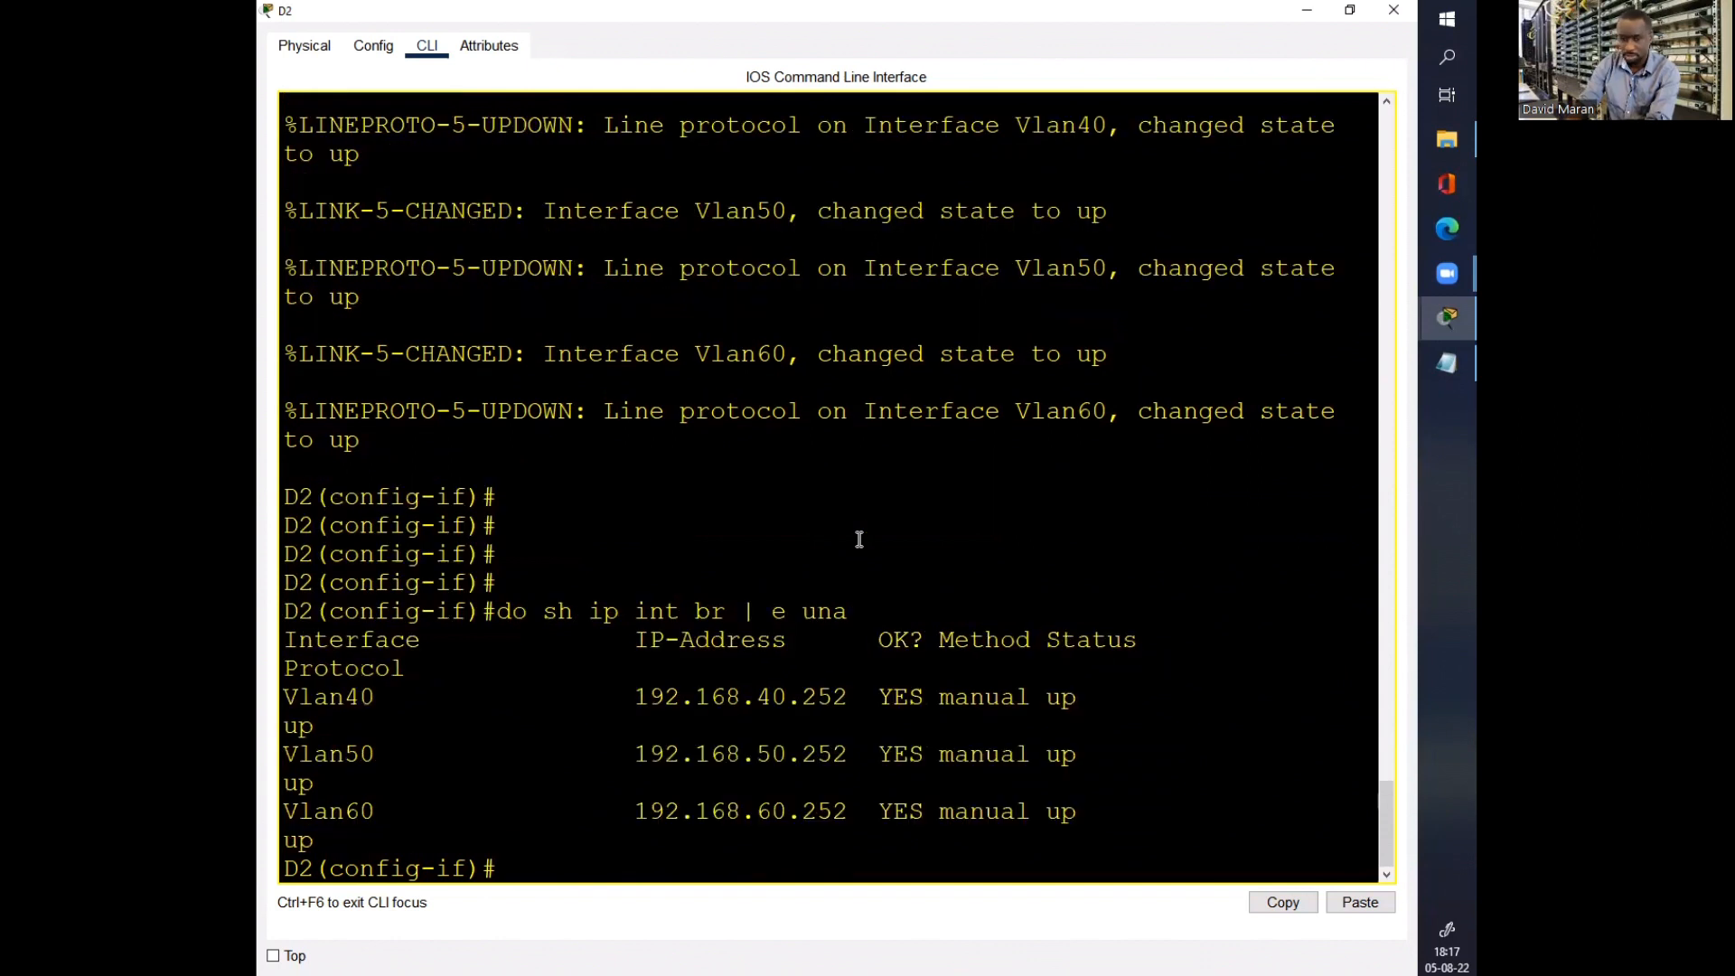
pyautogui.write('do wr')
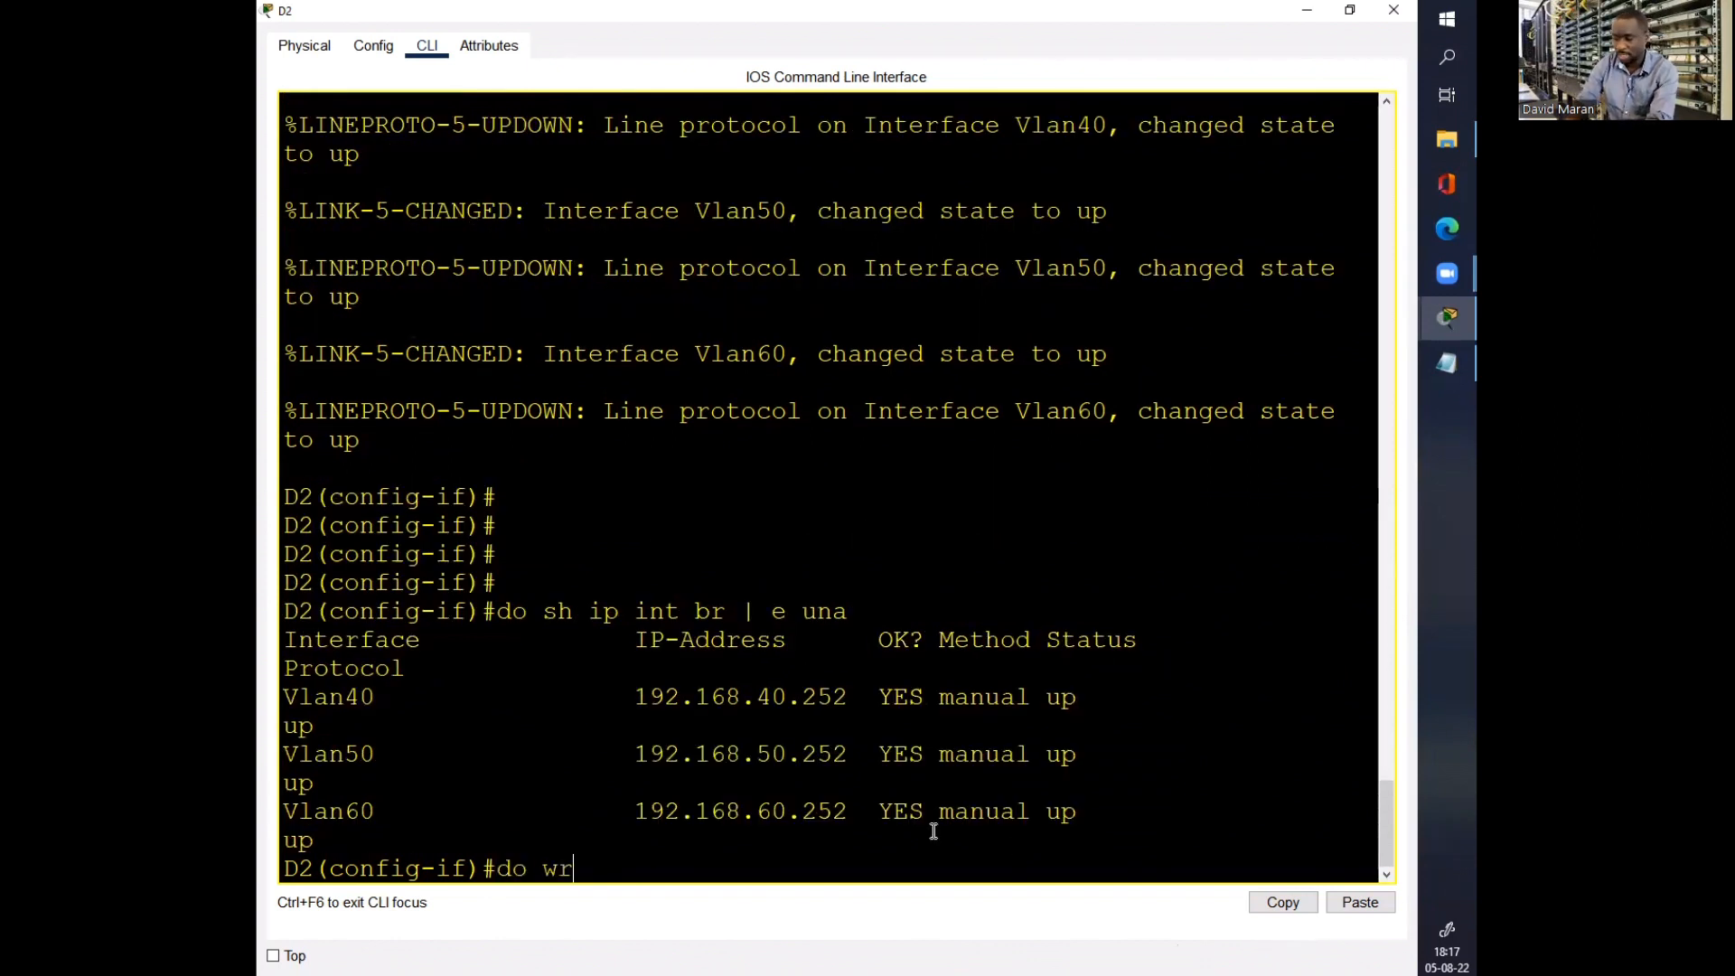
pyautogui.press('Return')
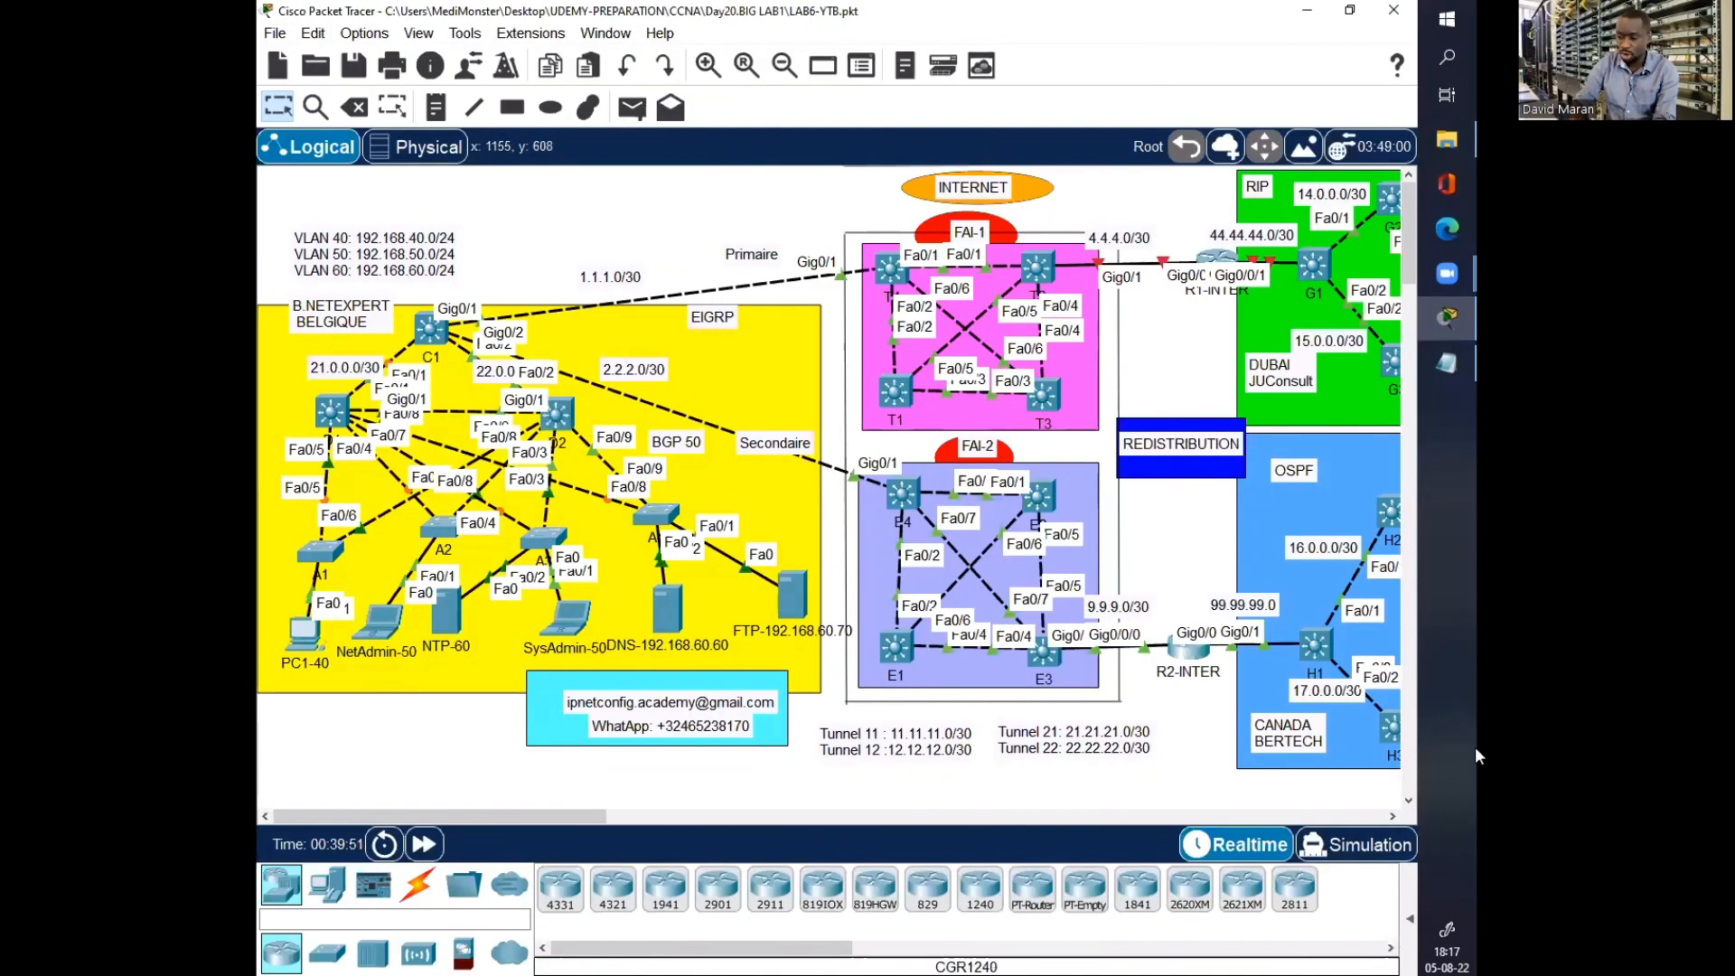
# Step: Switch back to the configuration notes in Notepad
pyautogui.click(1446, 363)
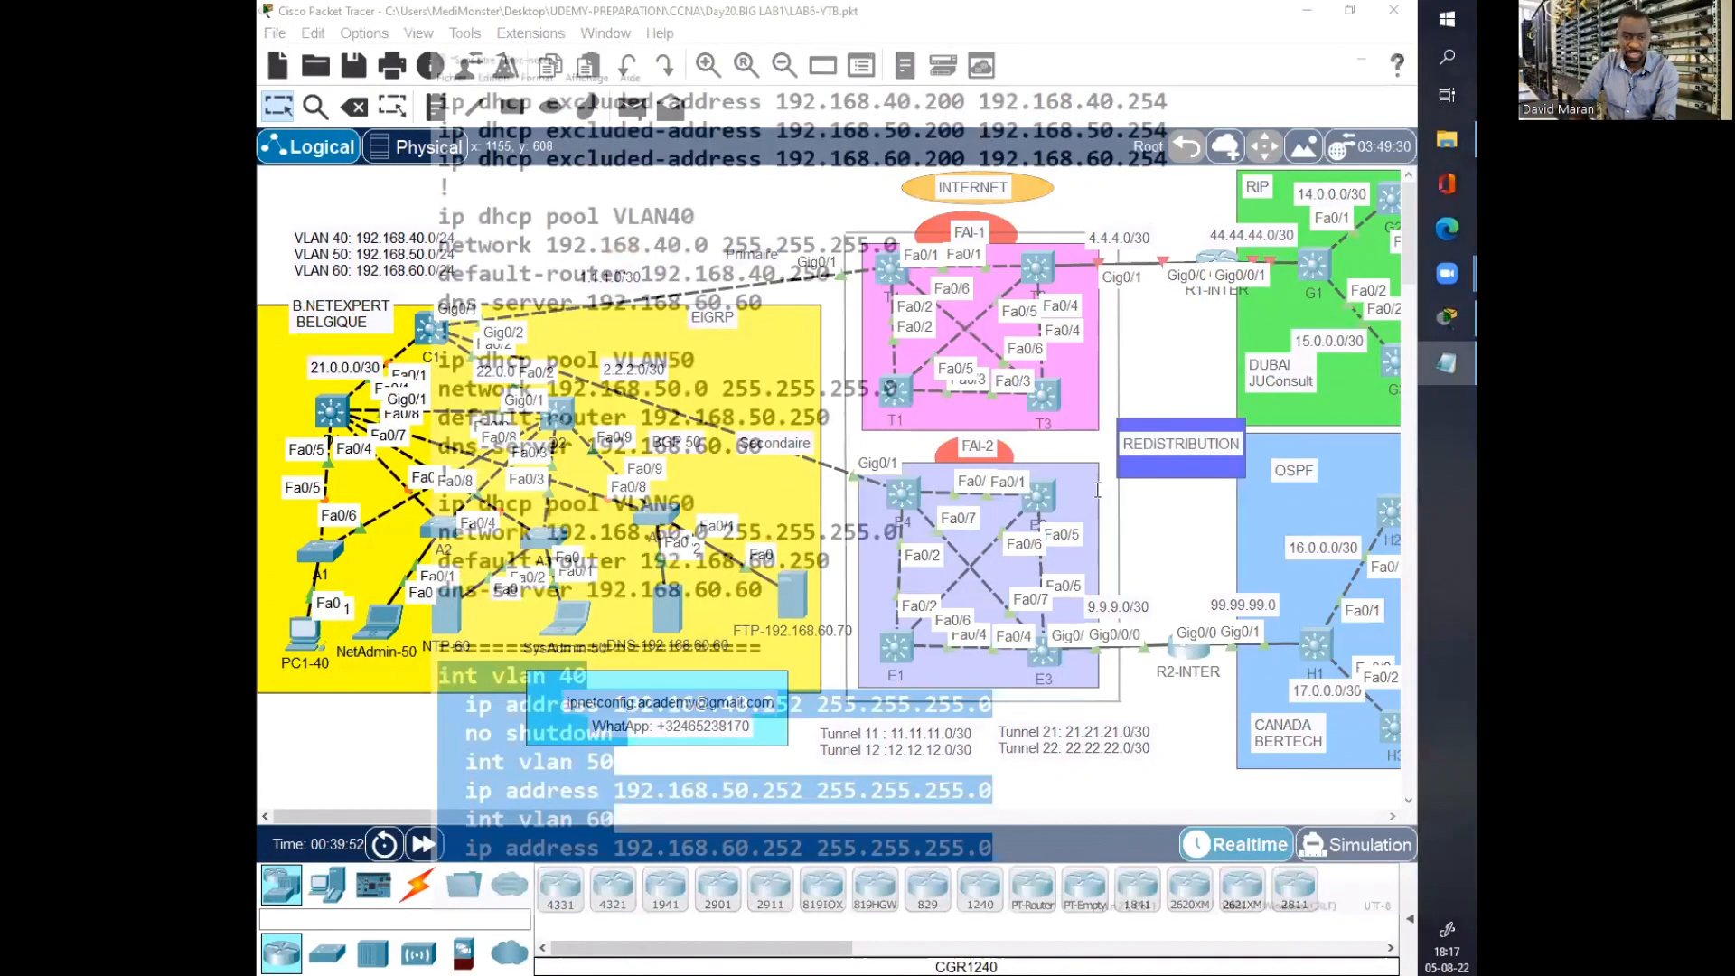
# Step: In the Notepad notes, remove the block of int vlan 40, 50 and 60 address commands below the separator line
pyautogui.click(1093, 499)
pyautogui.moveTo(741, 424); pyautogui.dragTo(630, 422)
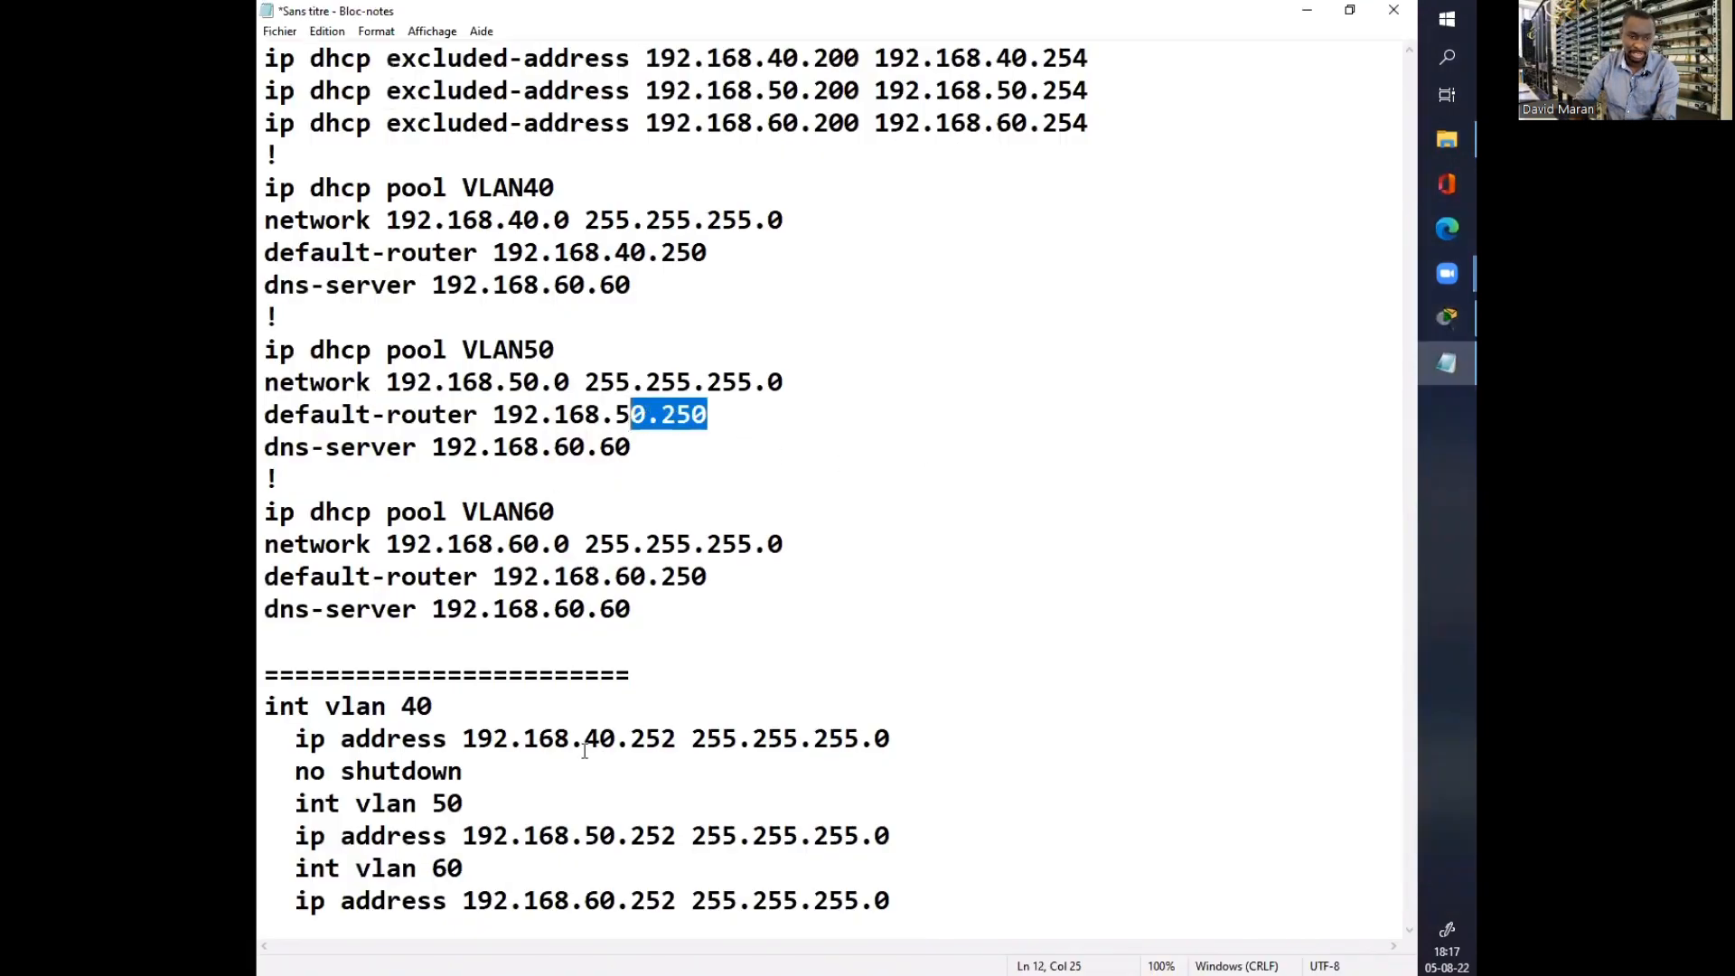
pyautogui.moveTo(264, 706); pyautogui.dragTo(969, 922)
pyautogui.hotkey('ctrl', 'x')
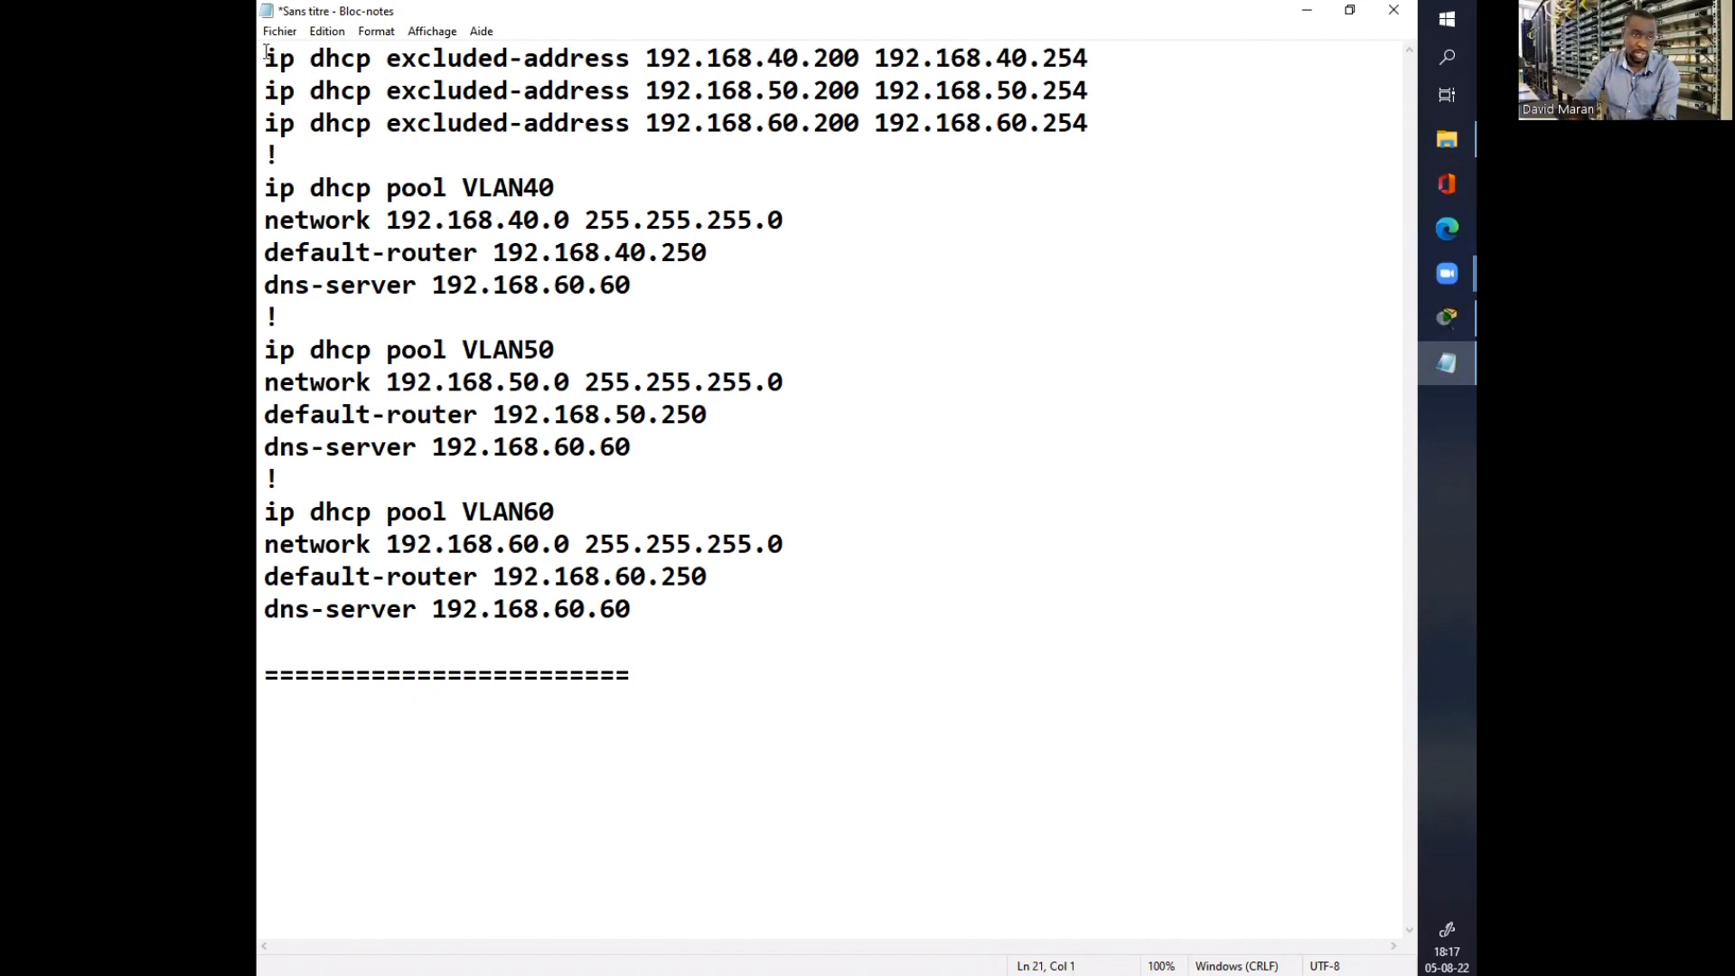
# Step: Copy the three ip dhcp excluded-address lines from the notes and return to Packet Tracer
pyautogui.moveTo(266, 51); pyautogui.dragTo(416, 139)
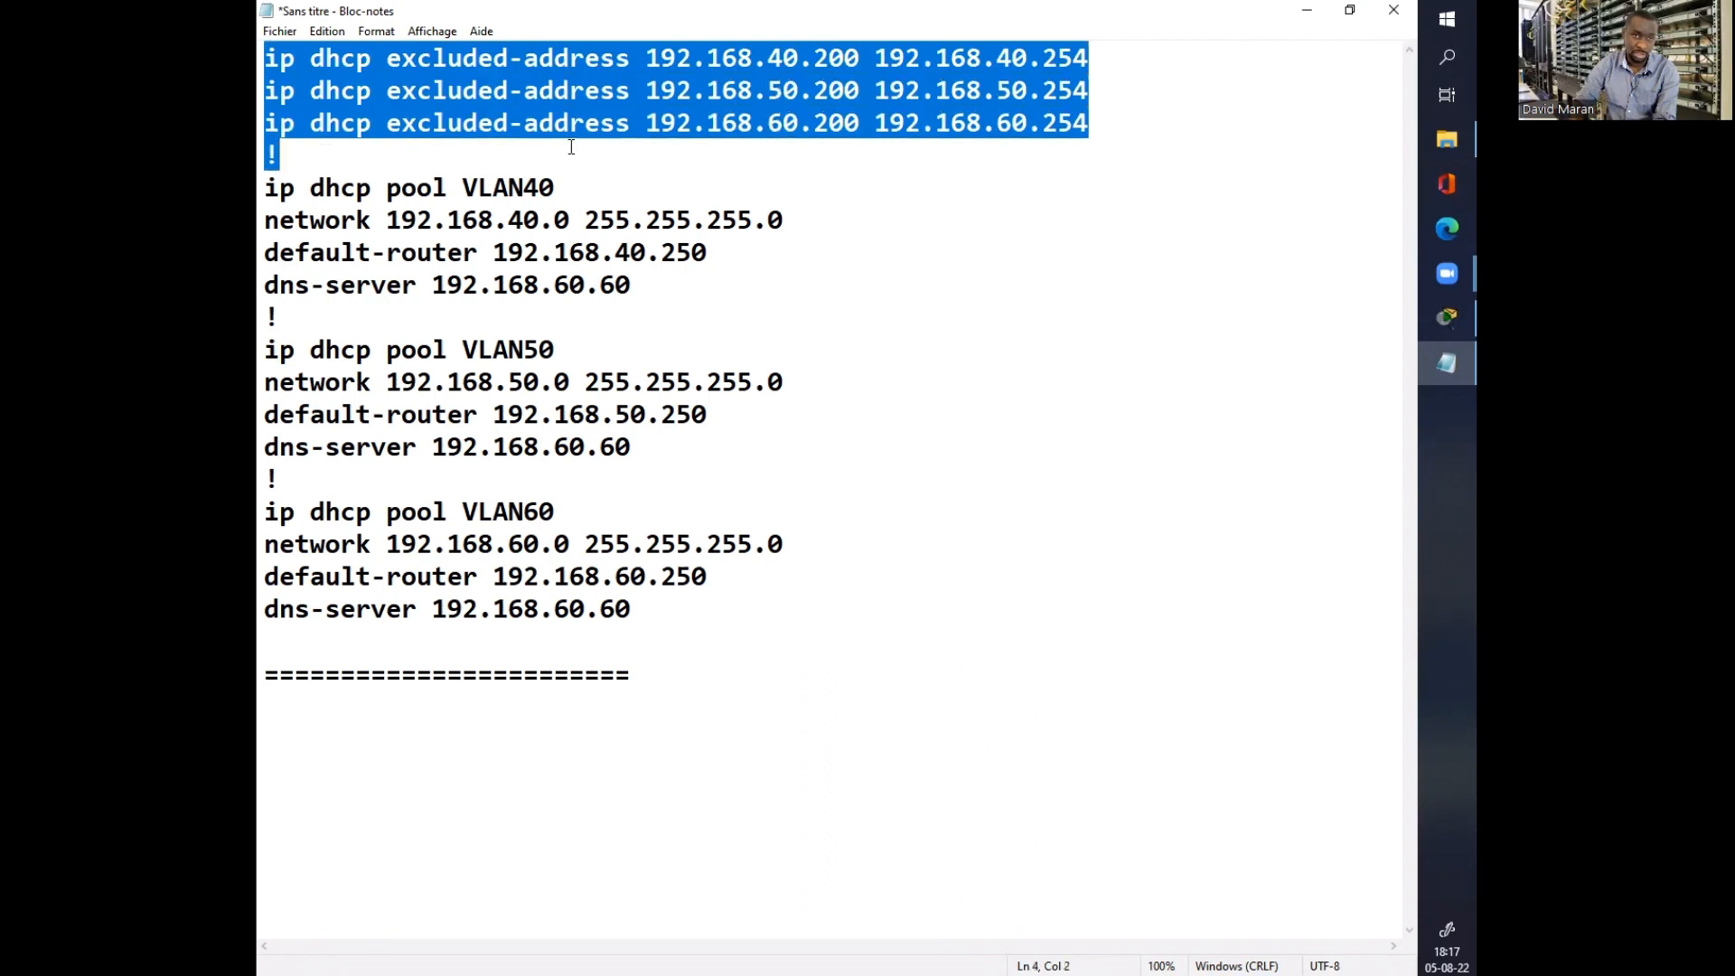
pyautogui.moveTo(571, 147); pyautogui.dragTo(1080, 129)
pyautogui.click(556, 118)
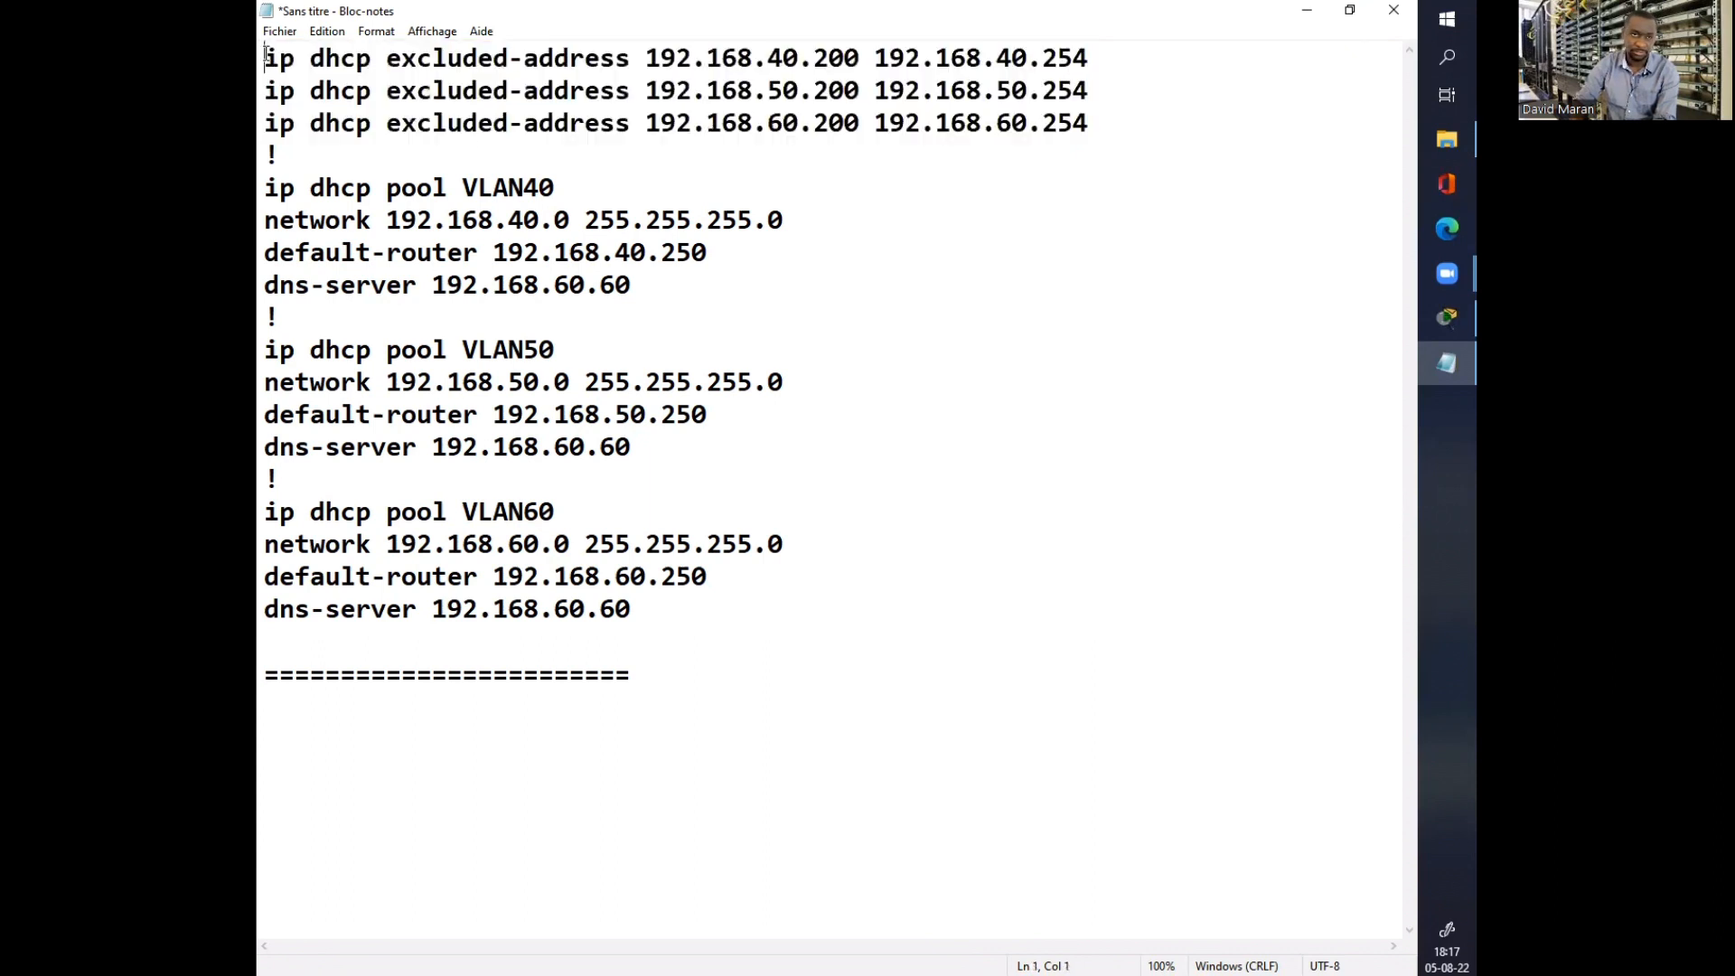
pyautogui.moveTo(265, 58); pyautogui.dragTo(1097, 132)
pyautogui.rightClick(472, 76)
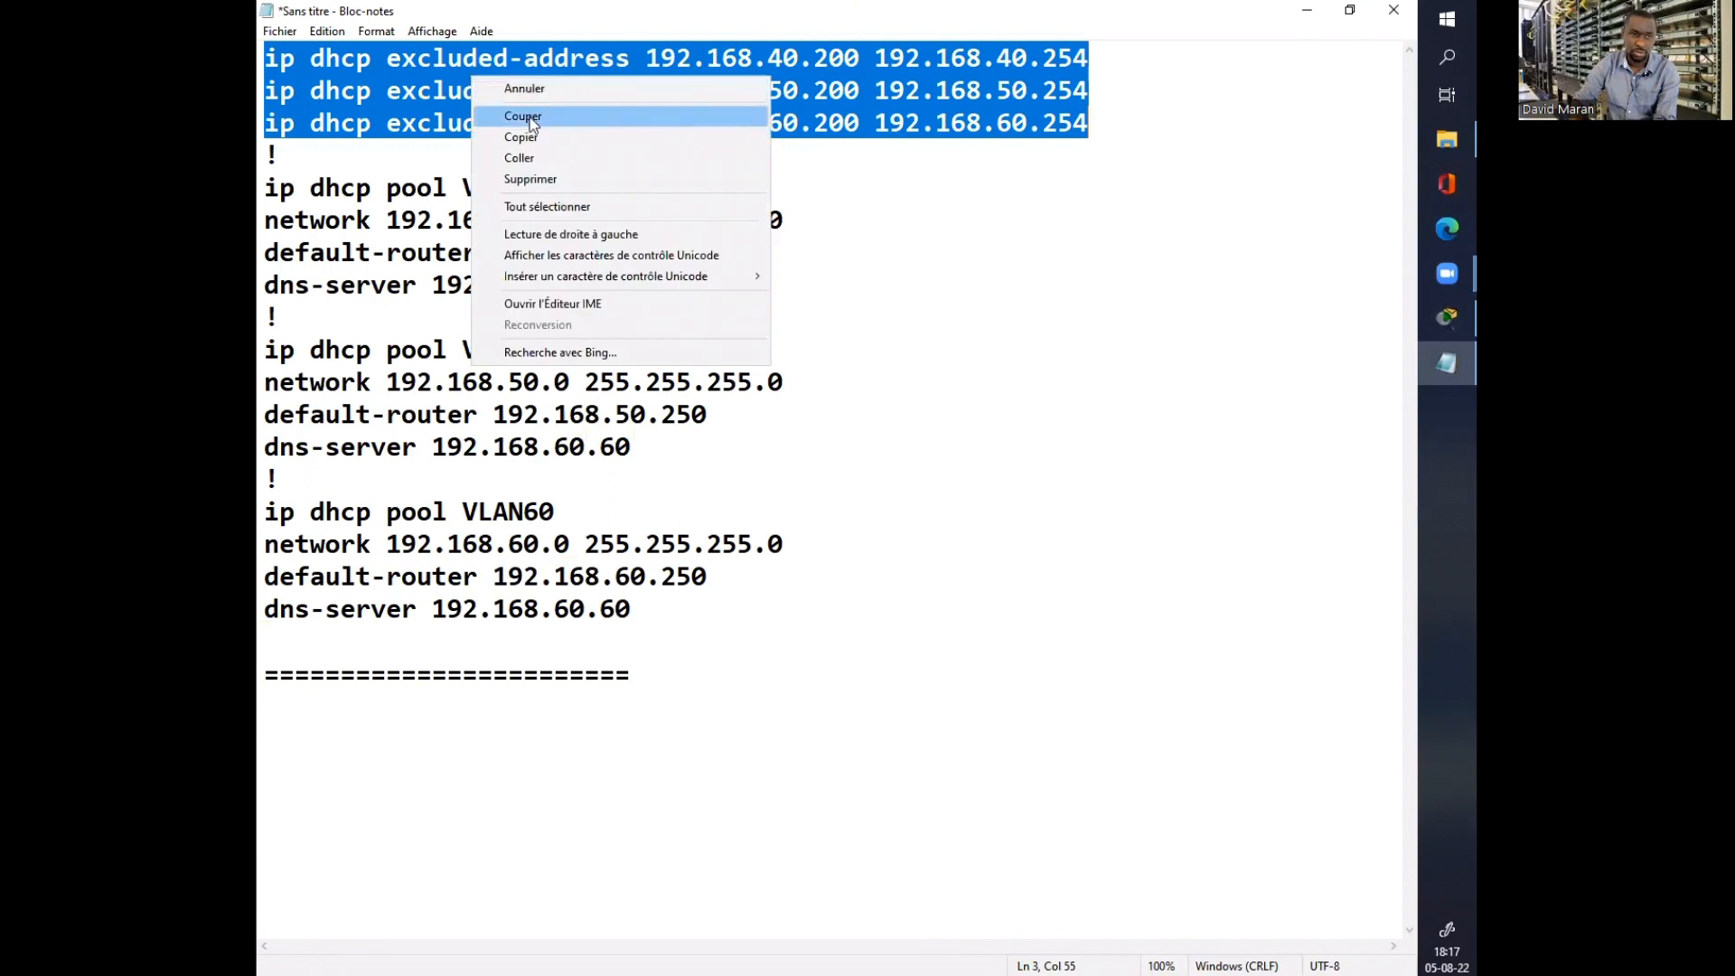
pyautogui.click(530, 134)
pyautogui.click(1301, 11)
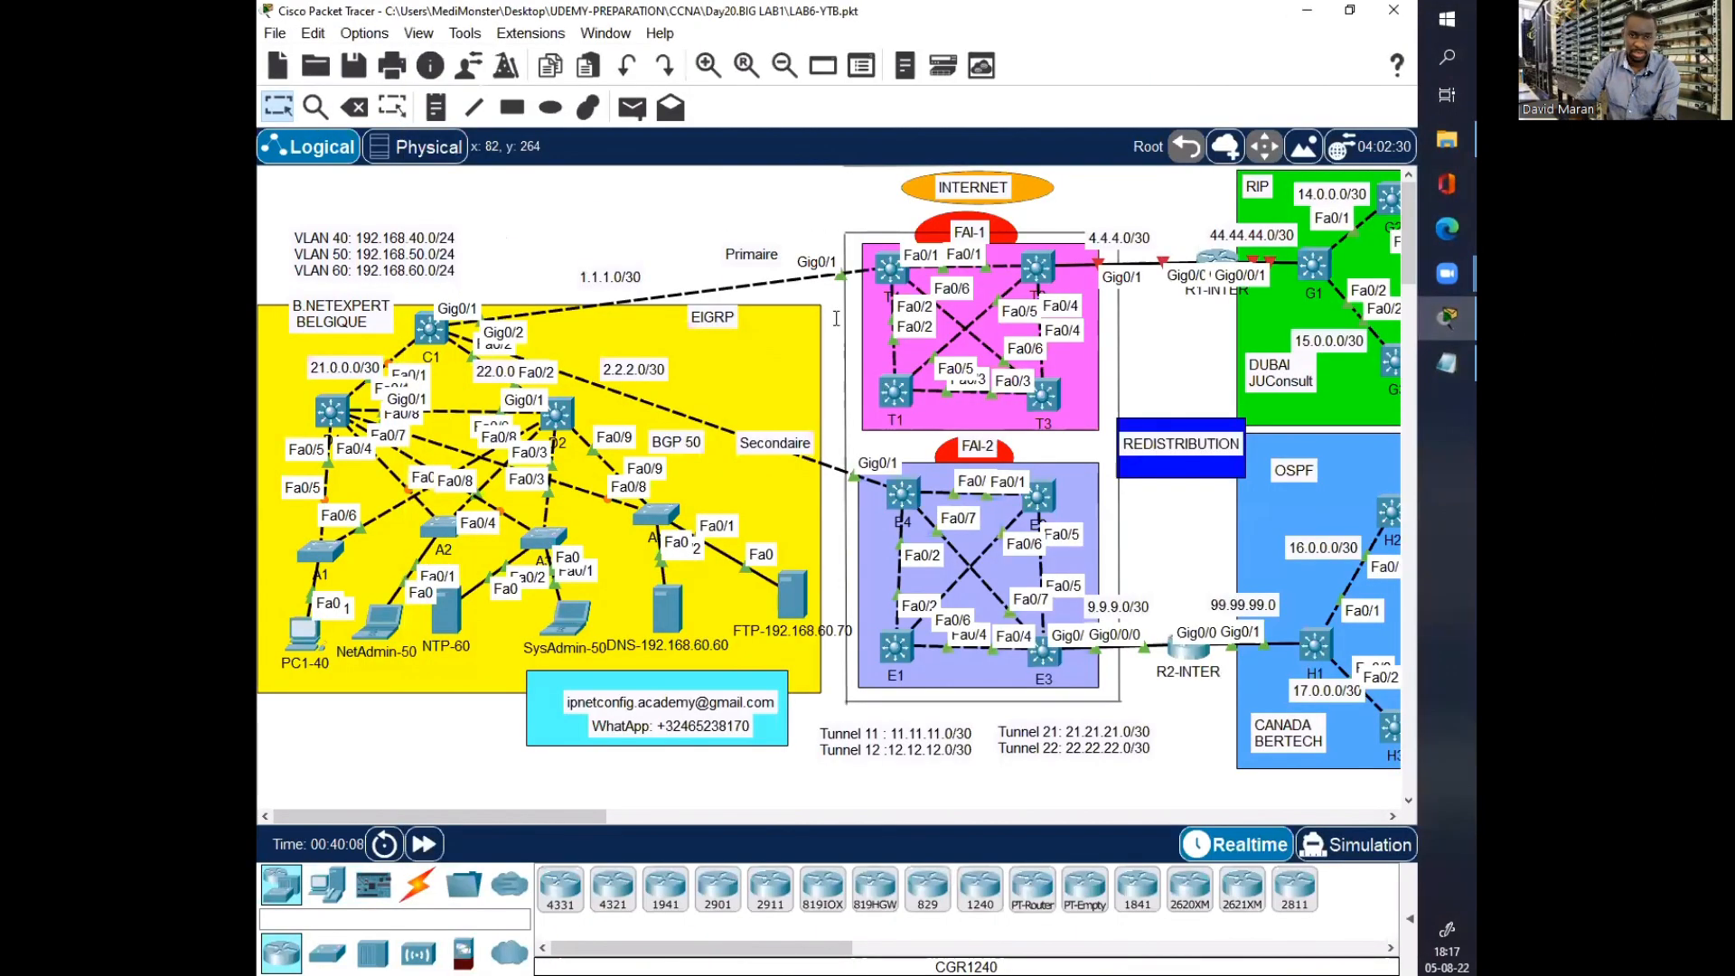
# Step: Open switch D1's command line in a maximized window and exit interface configuration to global configuration mode
pyautogui.click(328, 414)
pyautogui.click(1118, 156)
pyautogui.press('Return')
pyautogui.press('Return')
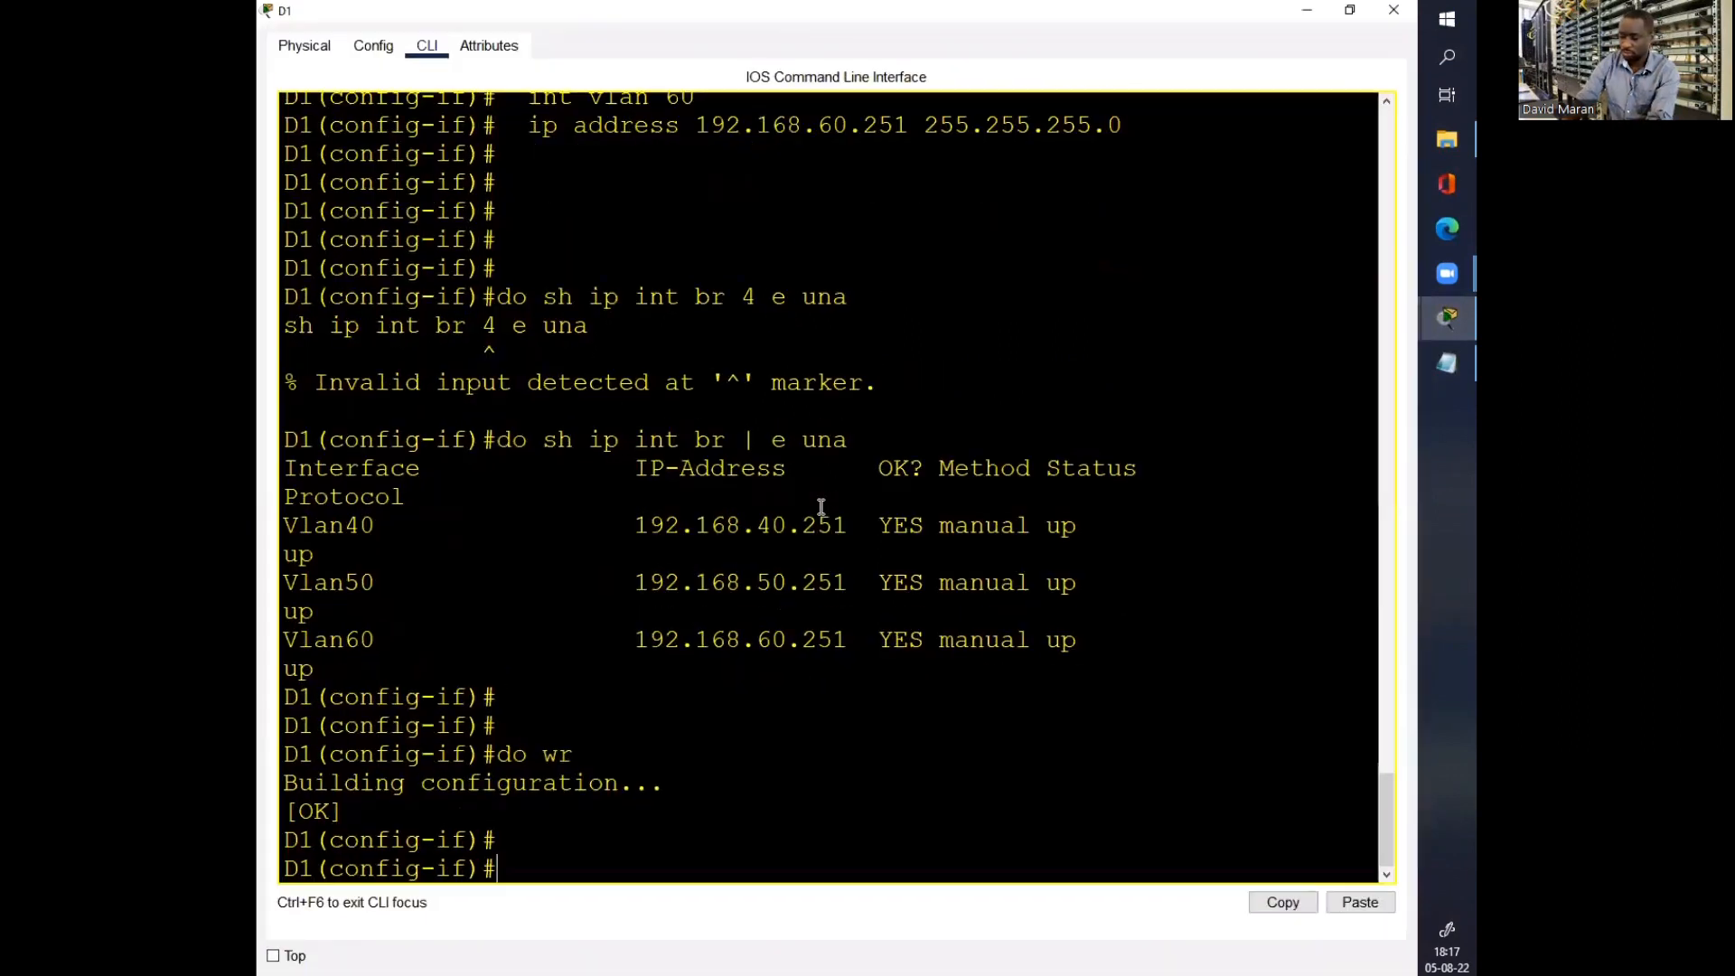
pyautogui.write('exi')
pyautogui.press('Return')
pyautogui.press('Return')
pyautogui.press('Return')
pyautogui.press('Return')
# Step: Paste the copied DHCP exclusions into D1, reserving addresses .200 to .254 in 192.168.40.0, 192.168.50.0 and 192.168.60.0
pyautogui.rightClick(820, 507)
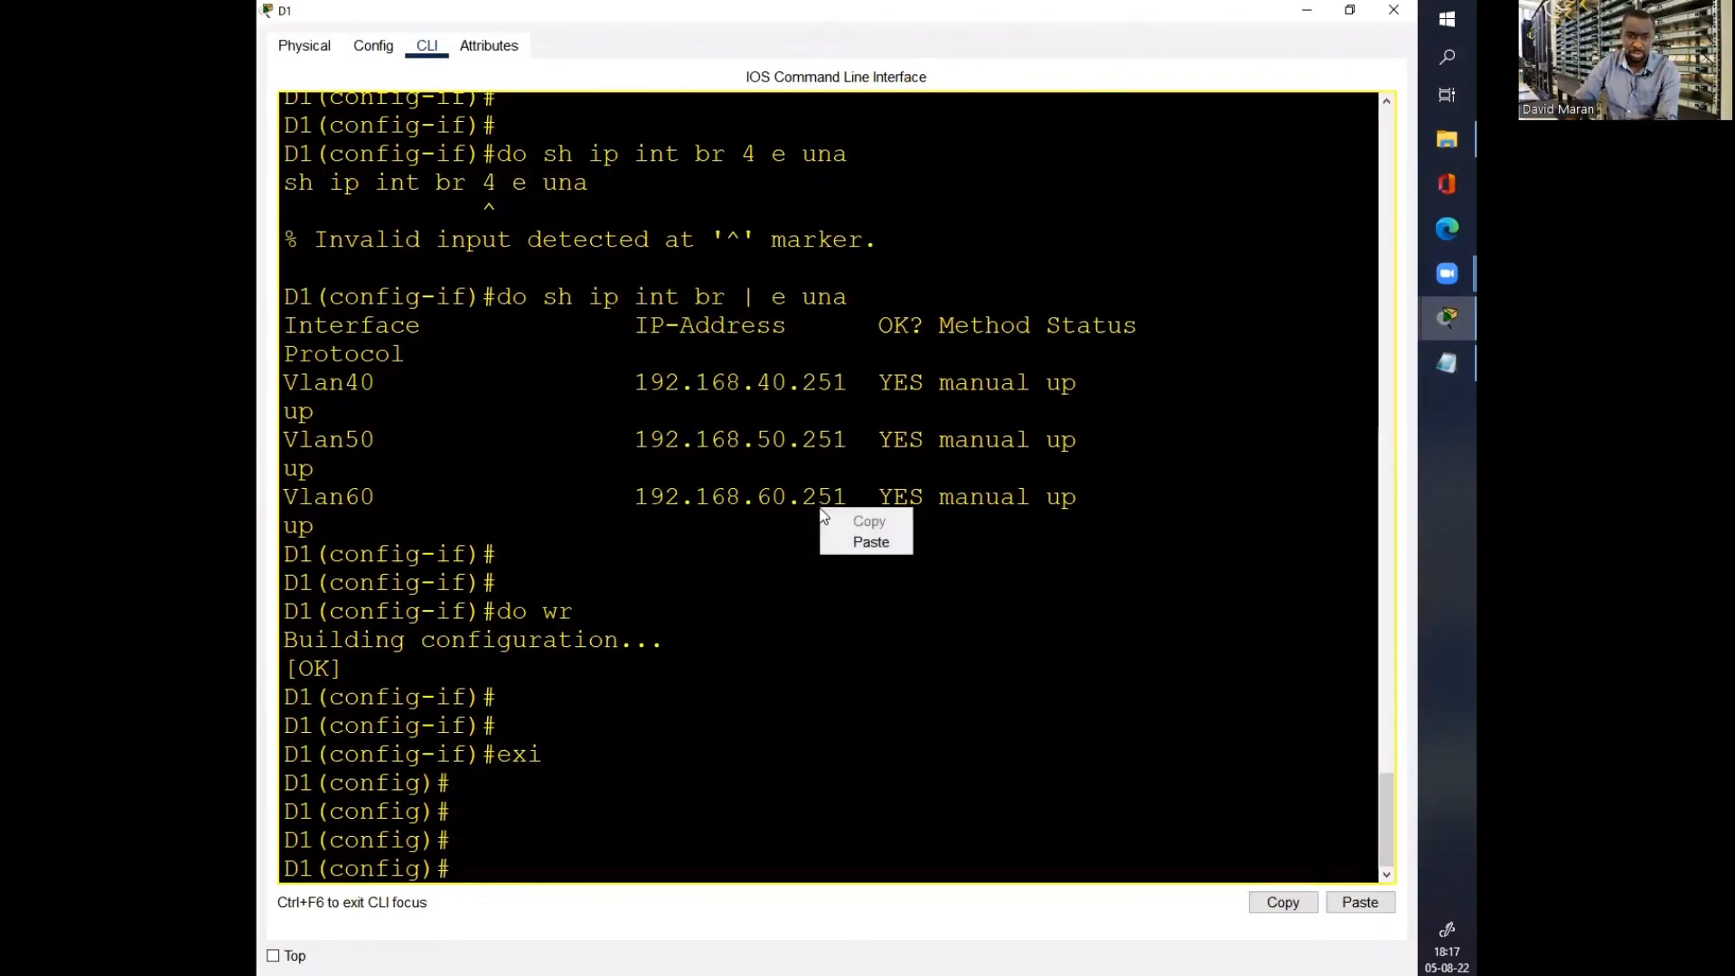
pyautogui.click(866, 540)
pyautogui.press('Return')
pyautogui.press('Return')
pyautogui.press('Return')
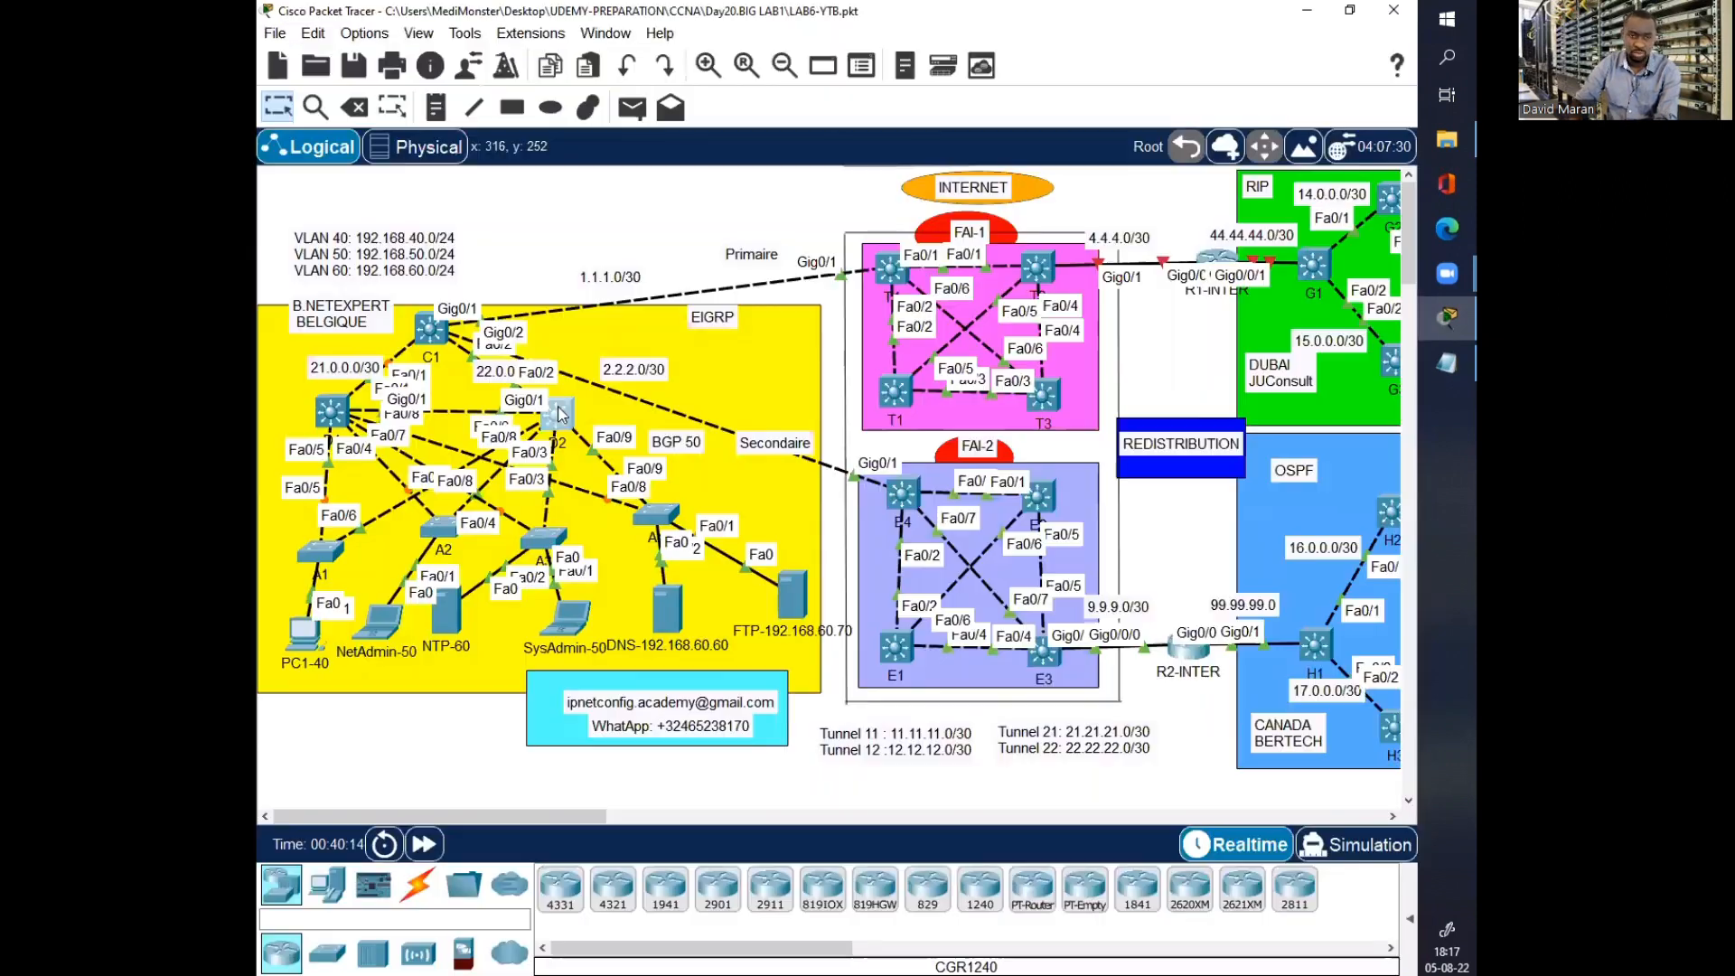
# Step: Open switch D2's command line in a maximized window and exit interface configuration to global configuration mode
pyautogui.click(557, 414)
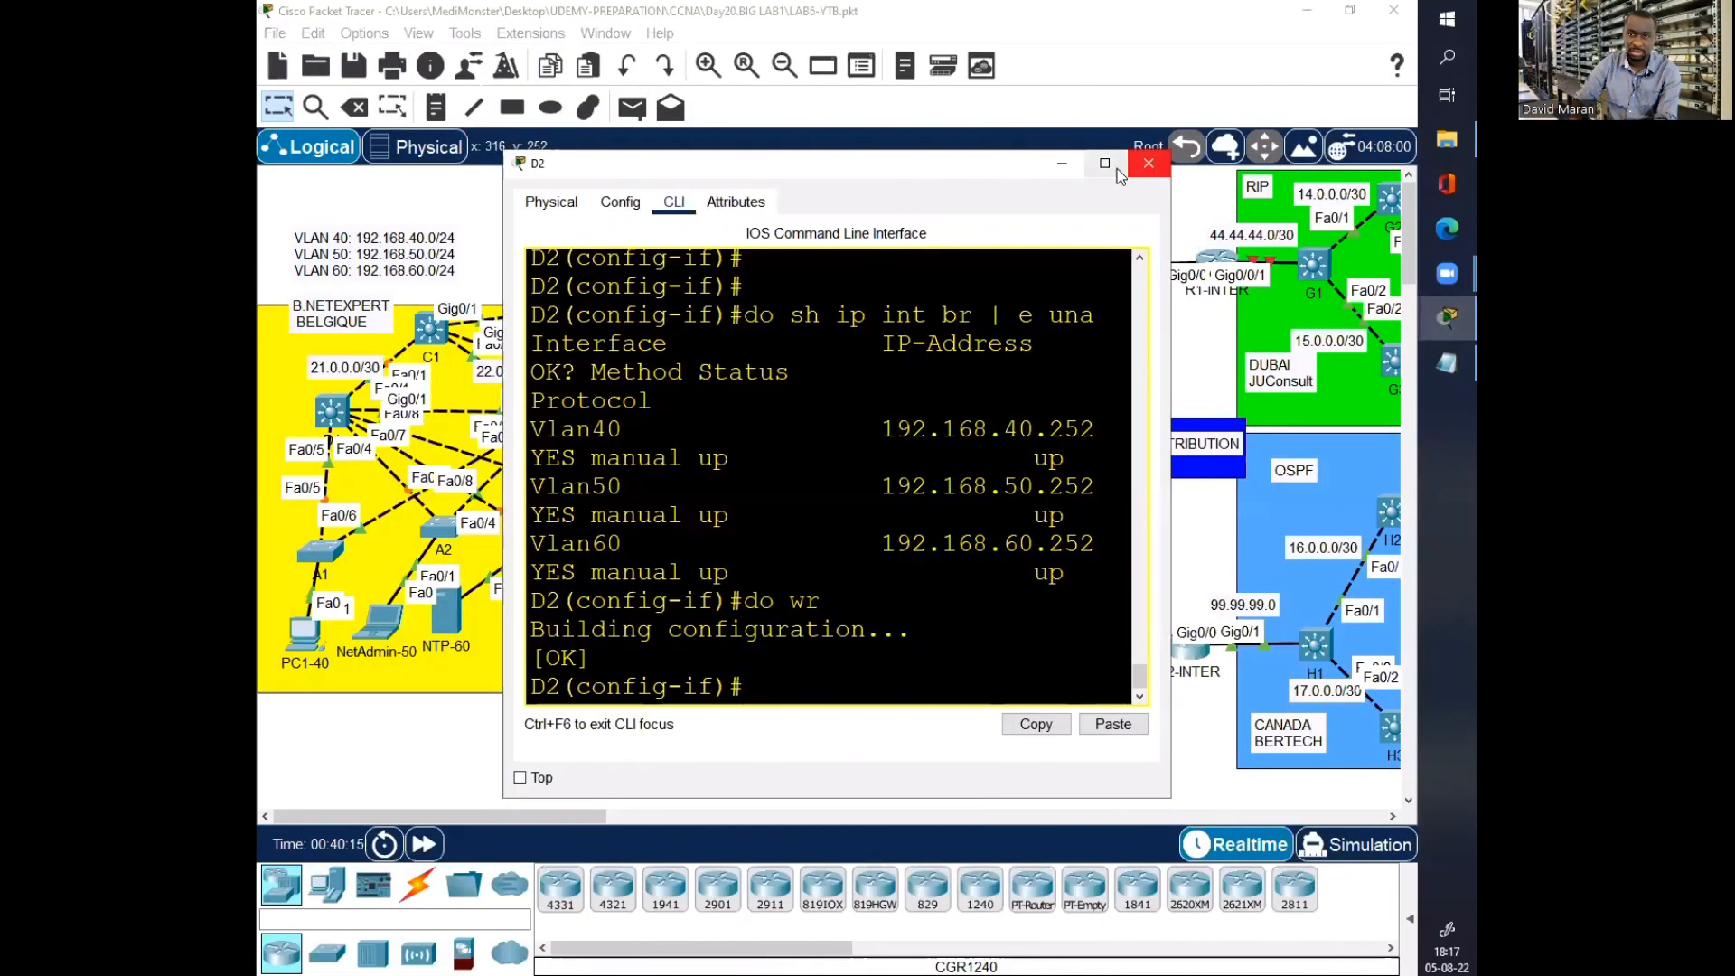
pyautogui.click(1111, 168)
pyautogui.press('Return')
pyautogui.write('exi')
pyautogui.press('Return')
pyautogui.press('Return')
pyautogui.press('Return')
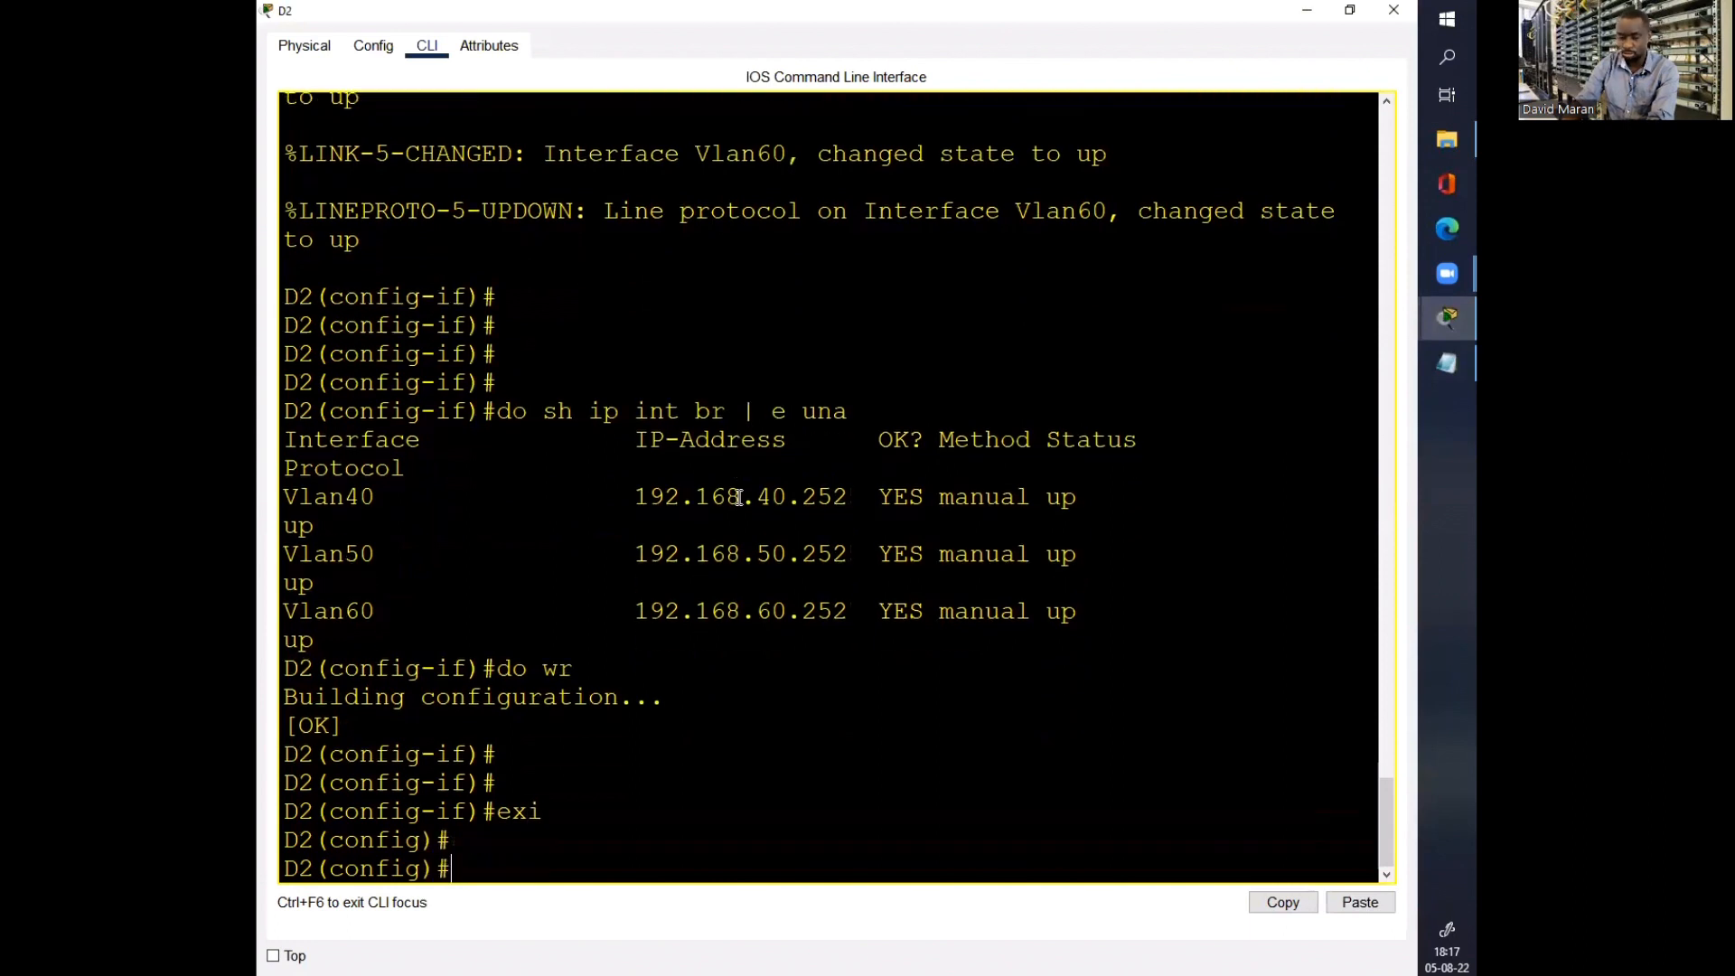
# Step: Paste the same three DHCP excluded-address ranges, .200 to .254 for VLANs 40, 50 and 60, into D2 and close its window
pyautogui.rightClick(739, 497)
pyautogui.click(784, 531)
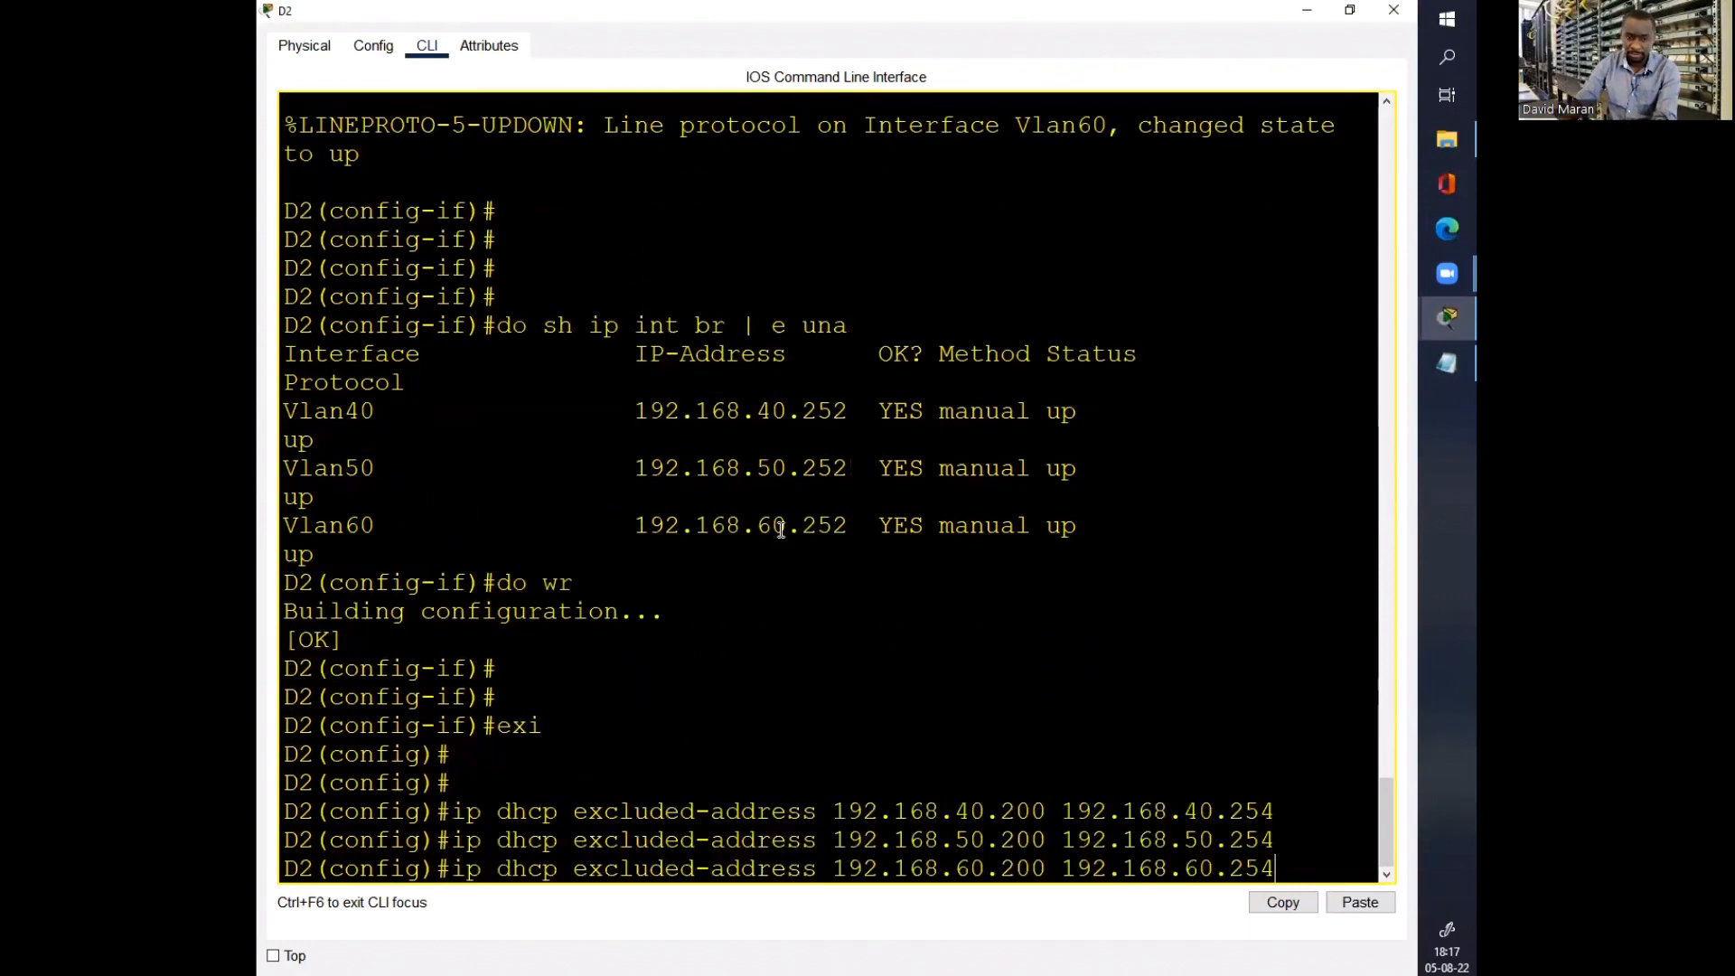
pyautogui.press('Return')
pyautogui.press('Return')
pyautogui.press('Return')
pyautogui.press('Return')
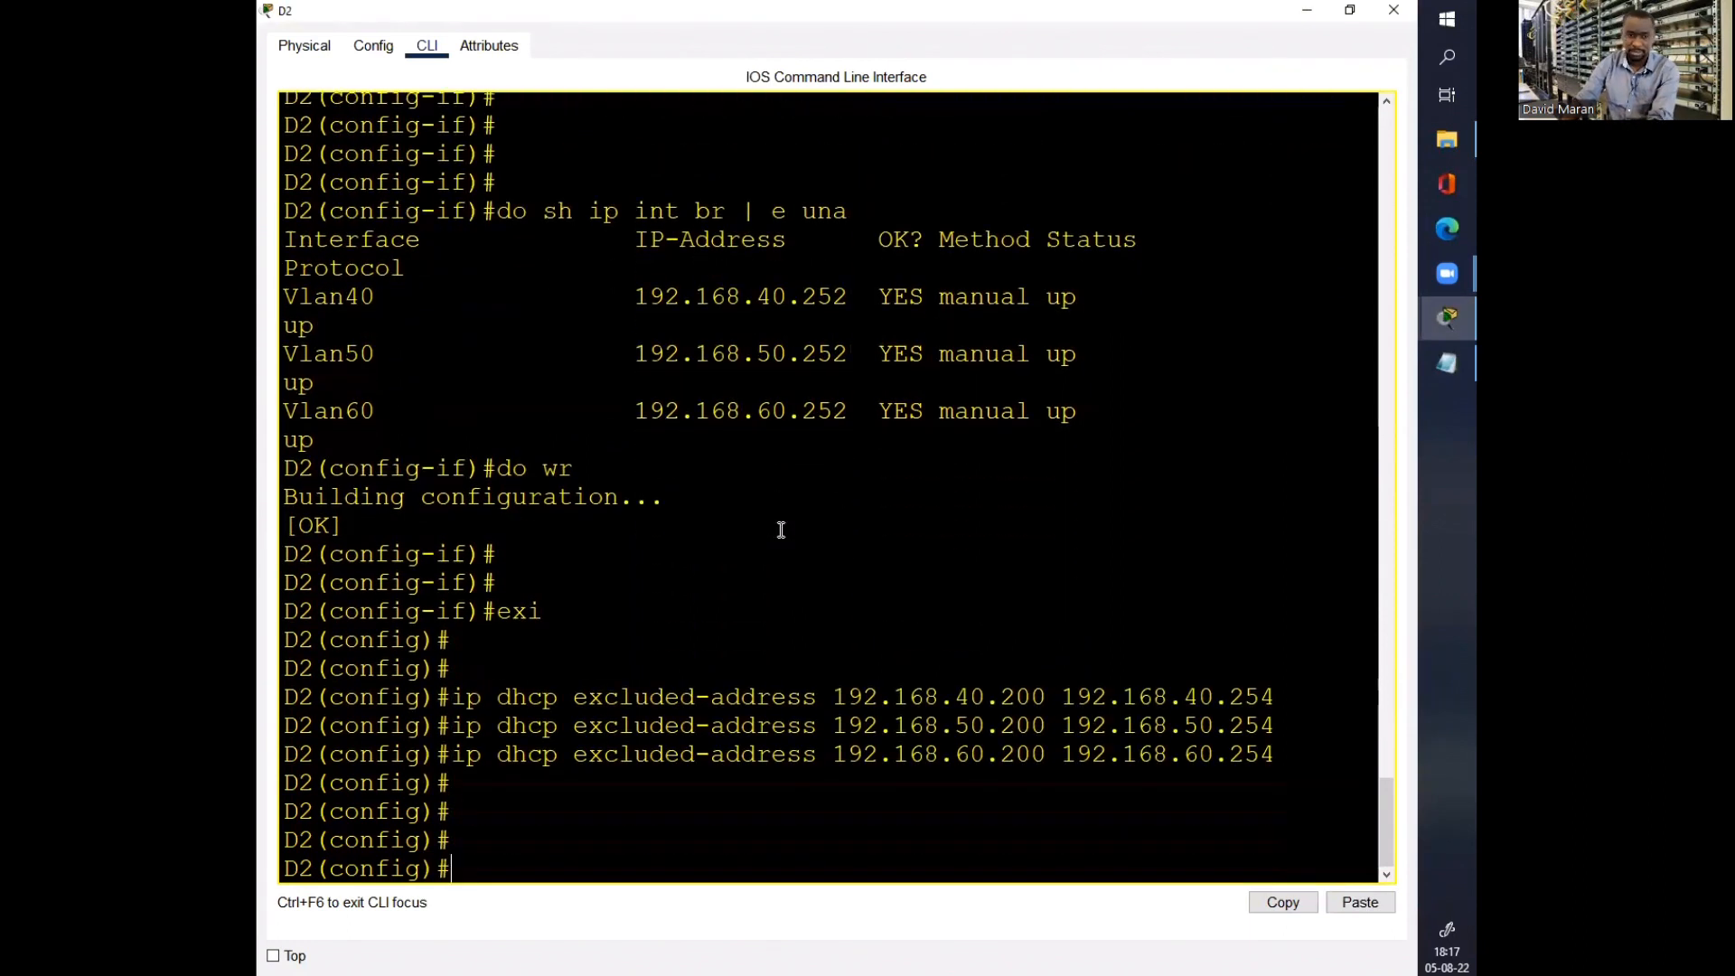
pyautogui.click(1392, 11)
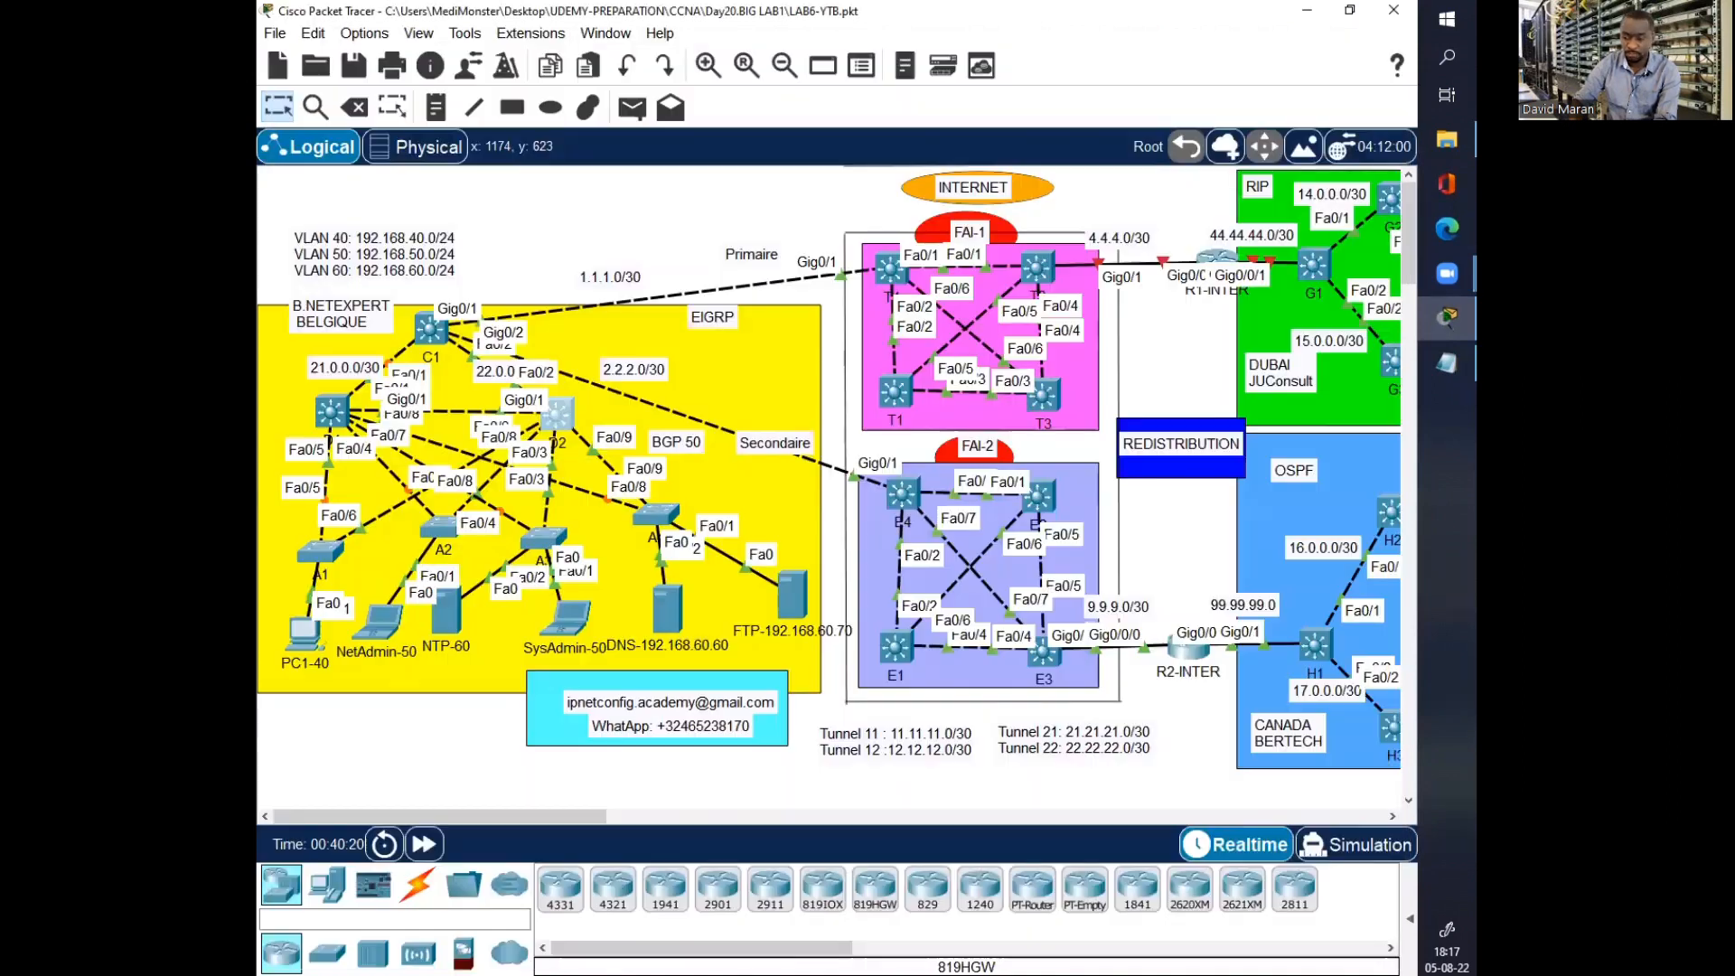
# Step: Copy the ip dhcp pool VLAN40 block, including its closing exclamation mark, from the Notepad notes and return to Packet Tracer
pyautogui.click(1447, 363)
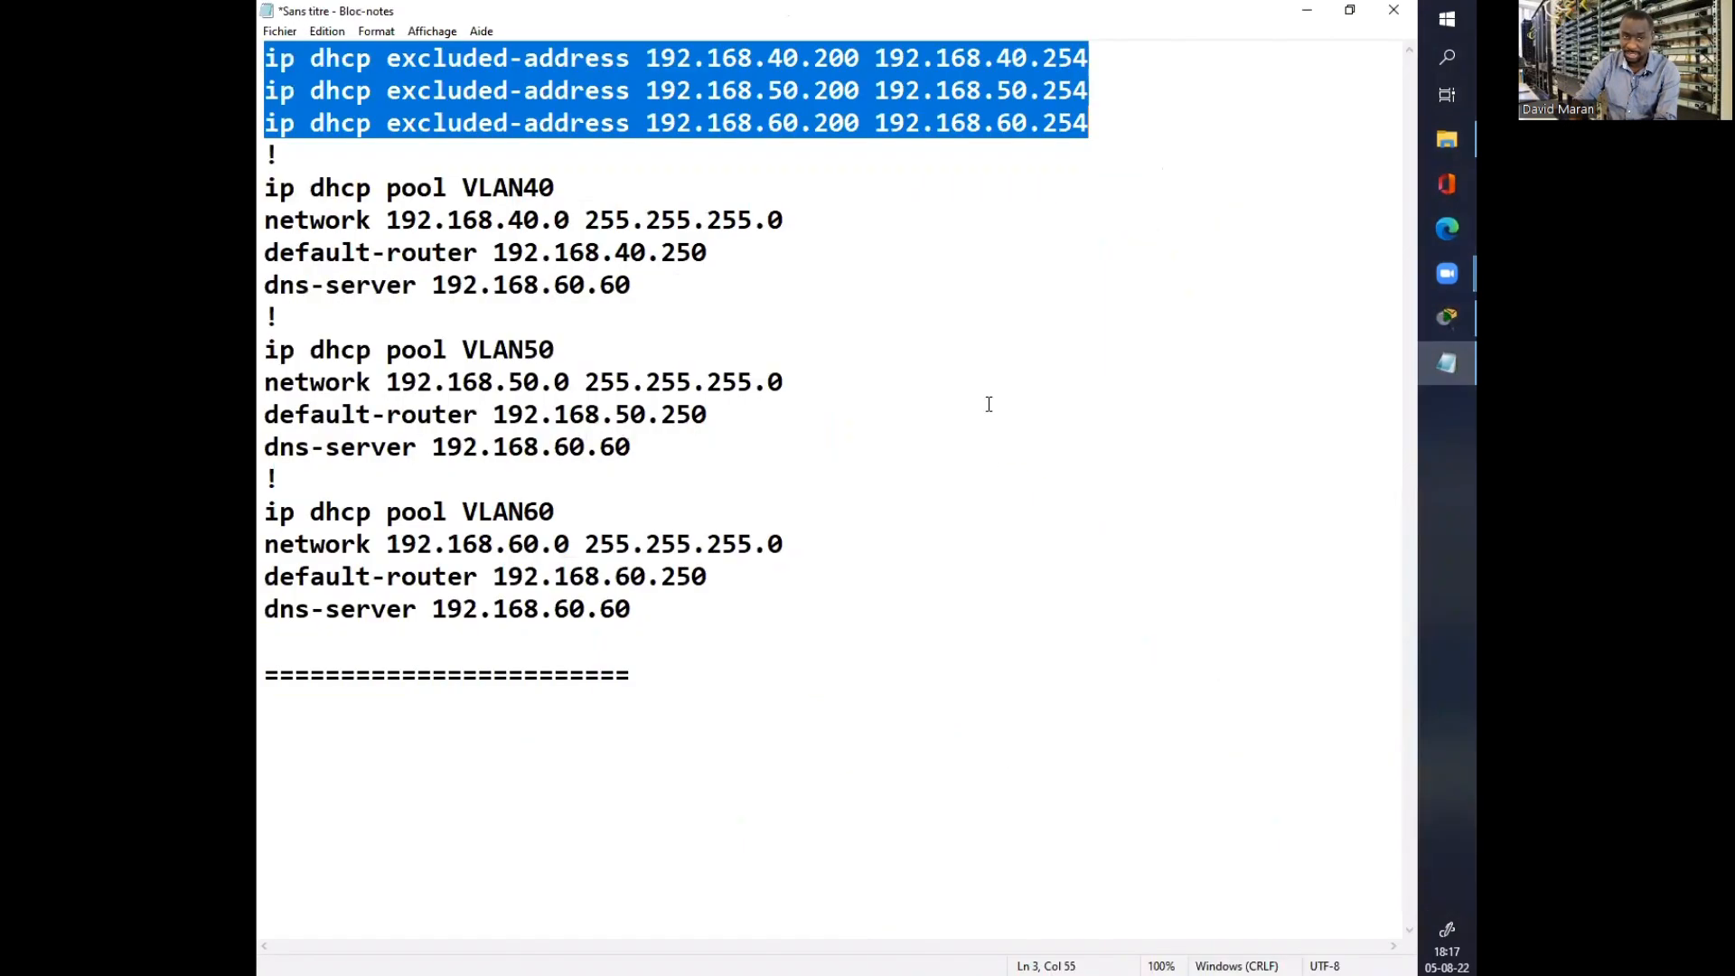
pyautogui.click(981, 430)
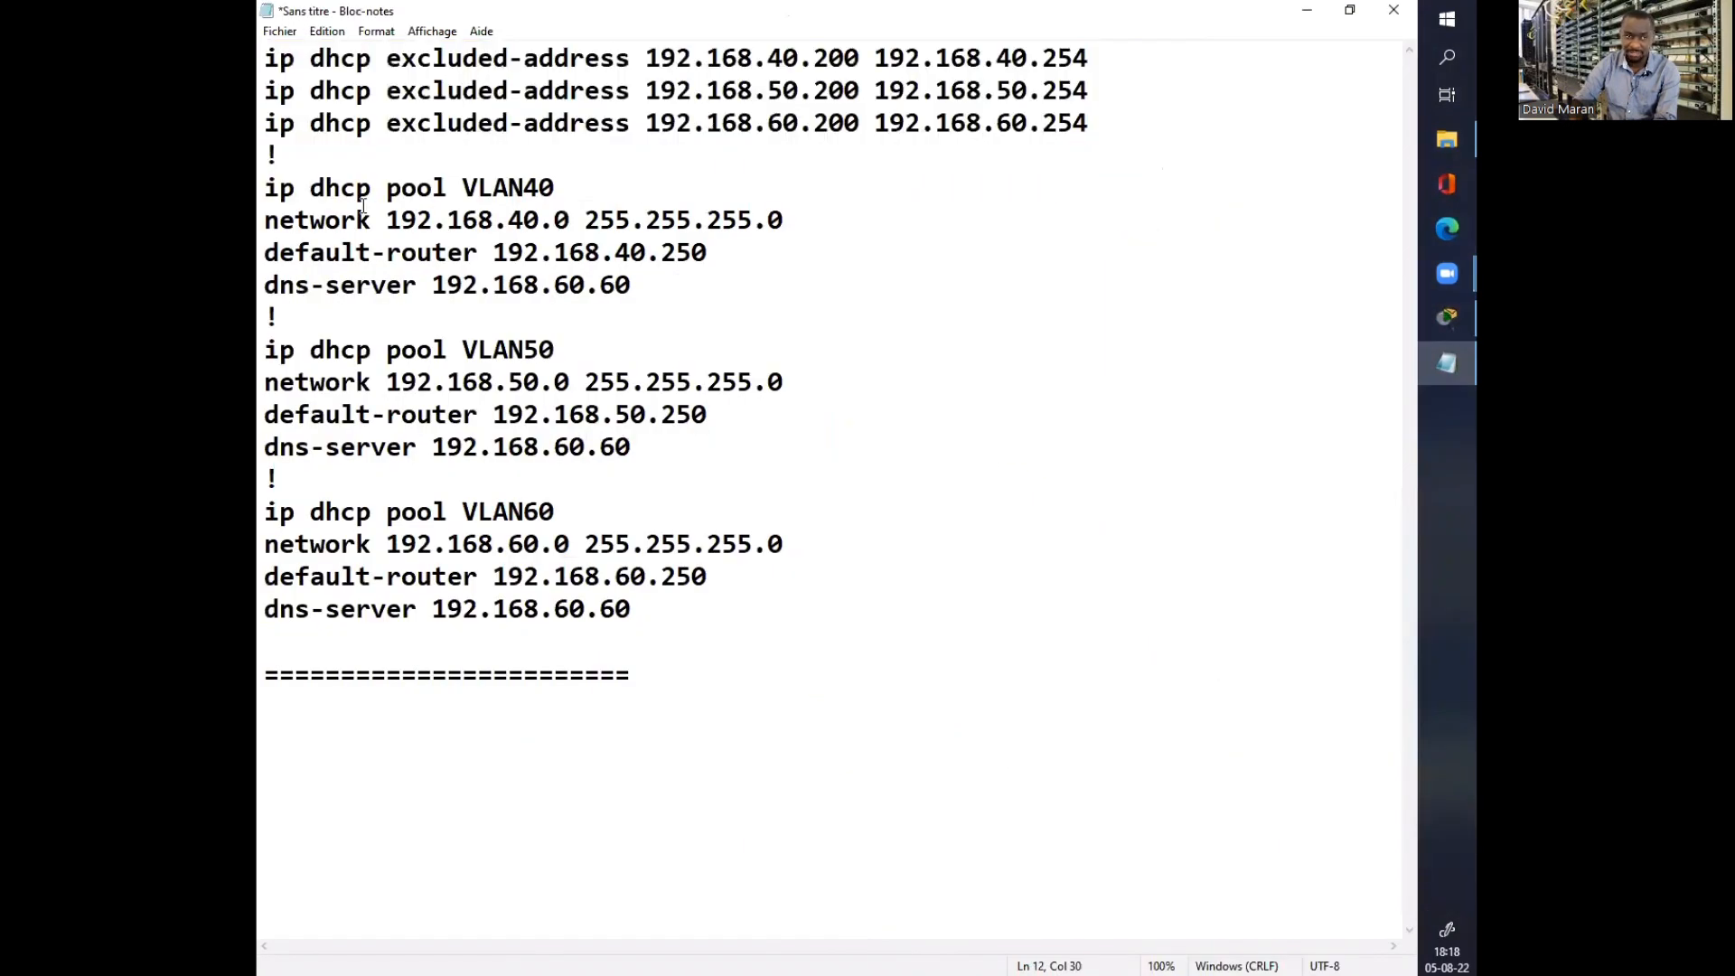
pyautogui.click(267, 184)
pyautogui.moveTo(267, 183); pyautogui.dragTo(661, 276)
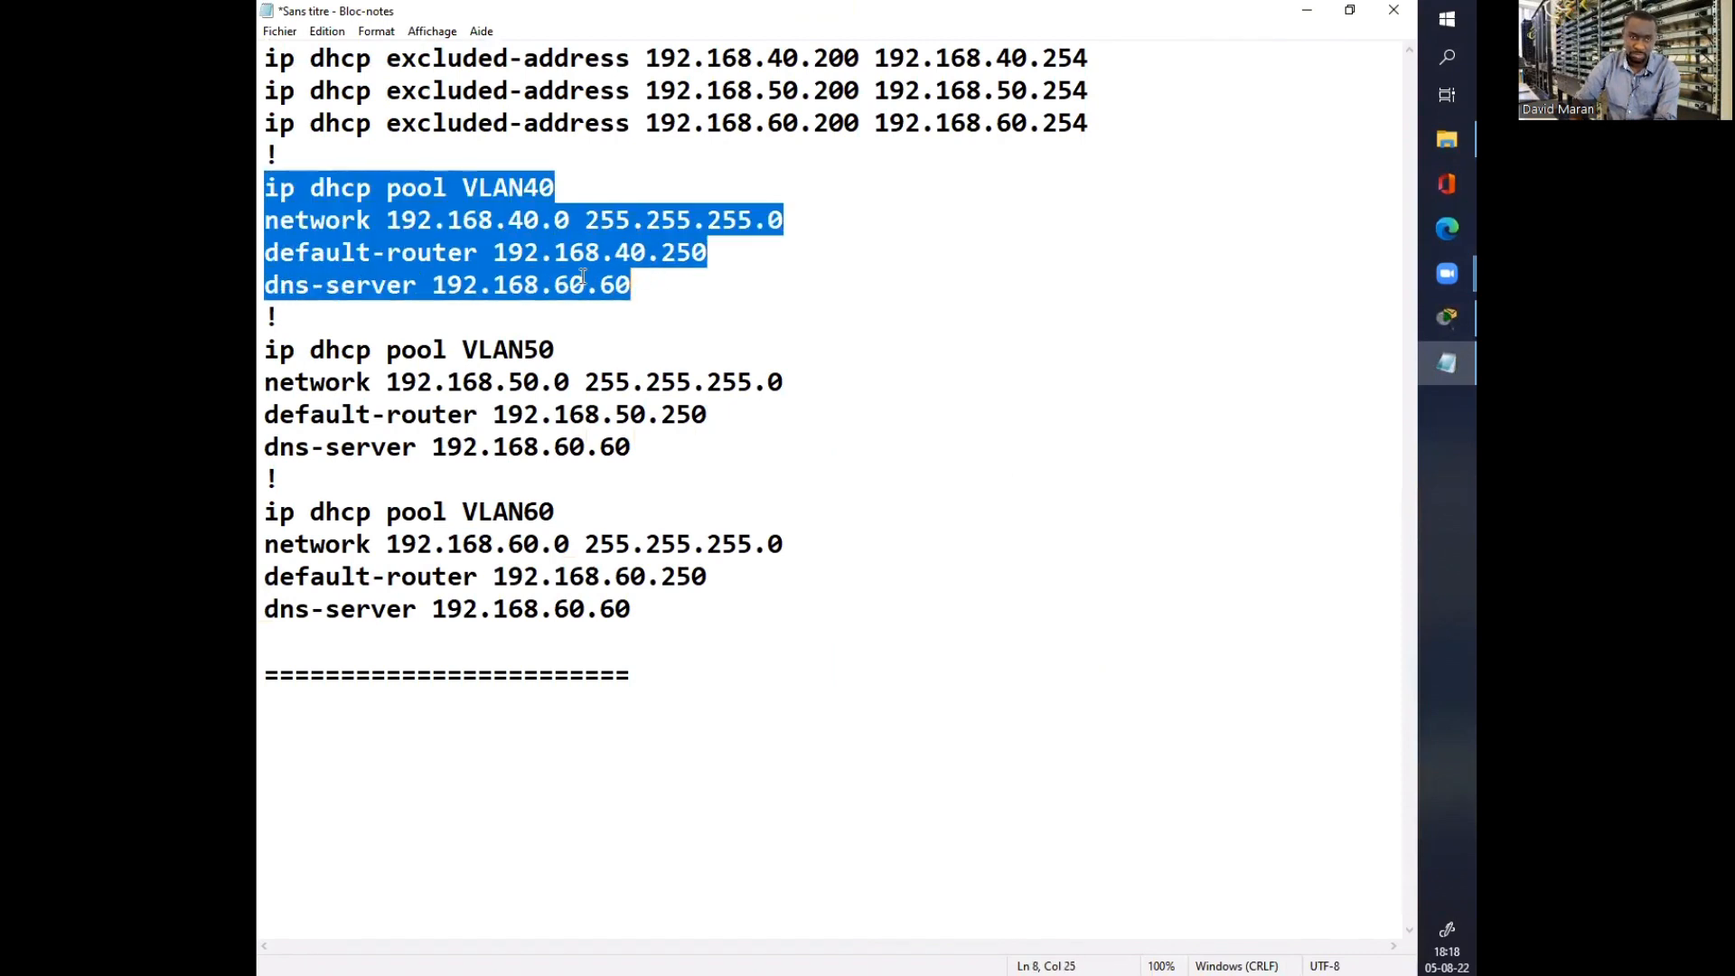
pyautogui.moveTo(402, 315); pyautogui.dragTo(267, 188)
pyautogui.rightClick(285, 210)
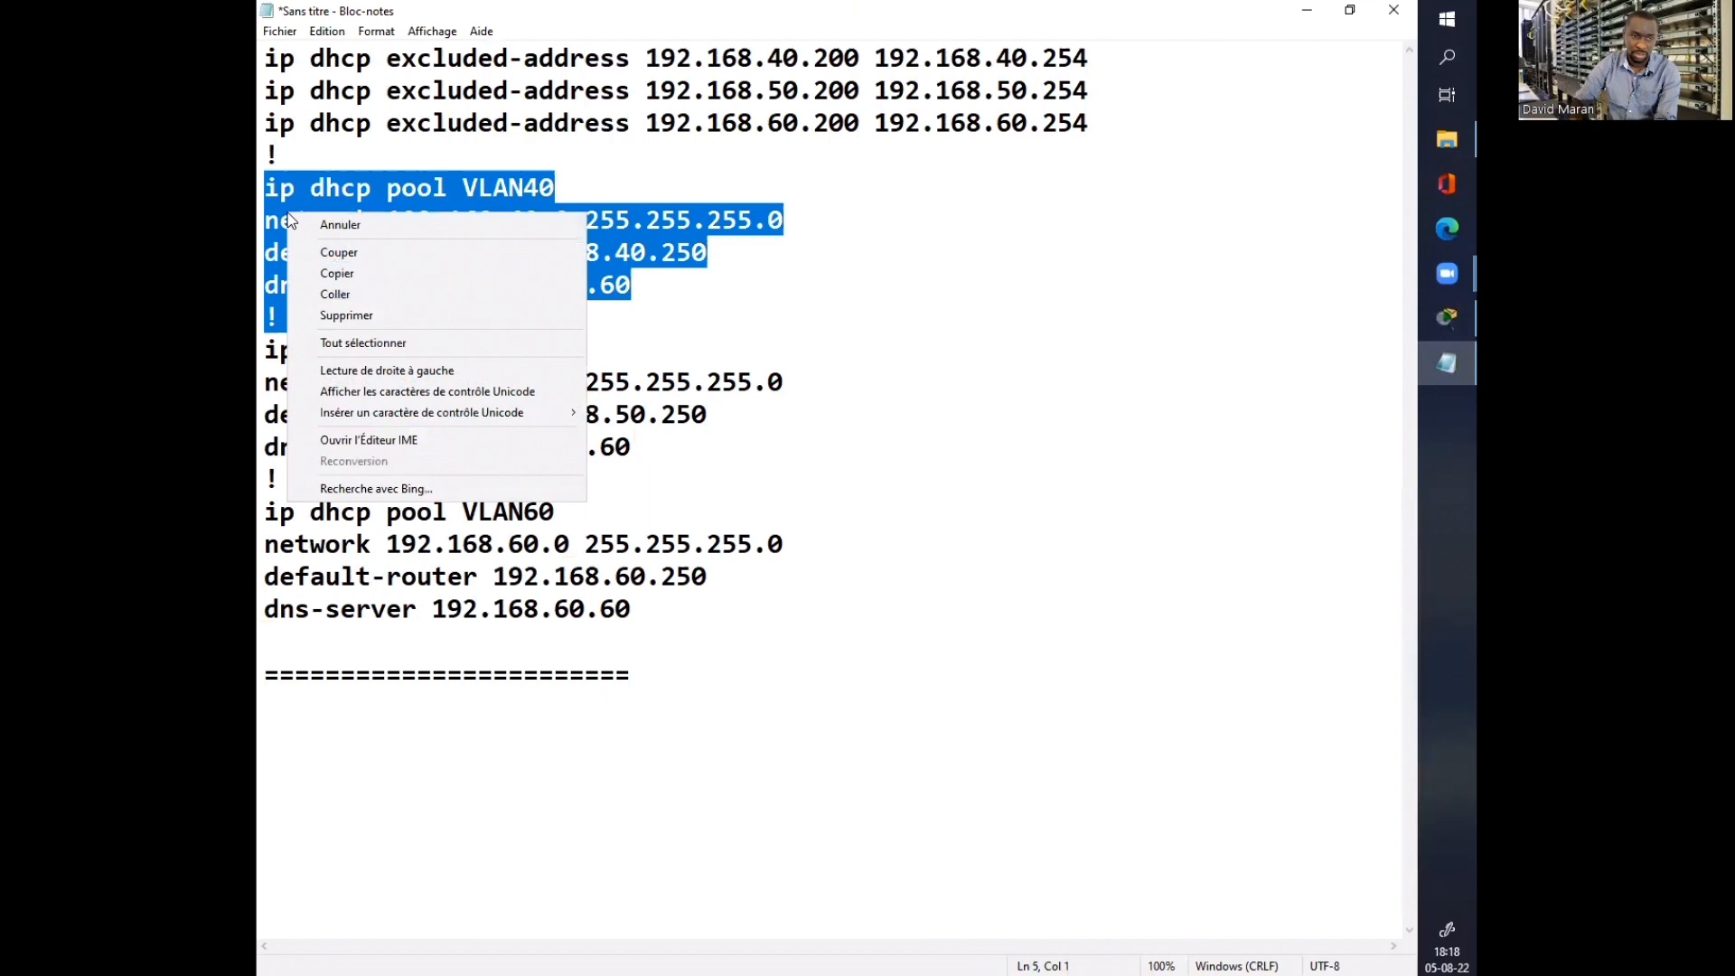
pyautogui.click(349, 273)
pyautogui.hotkey('alt', 'Tab')
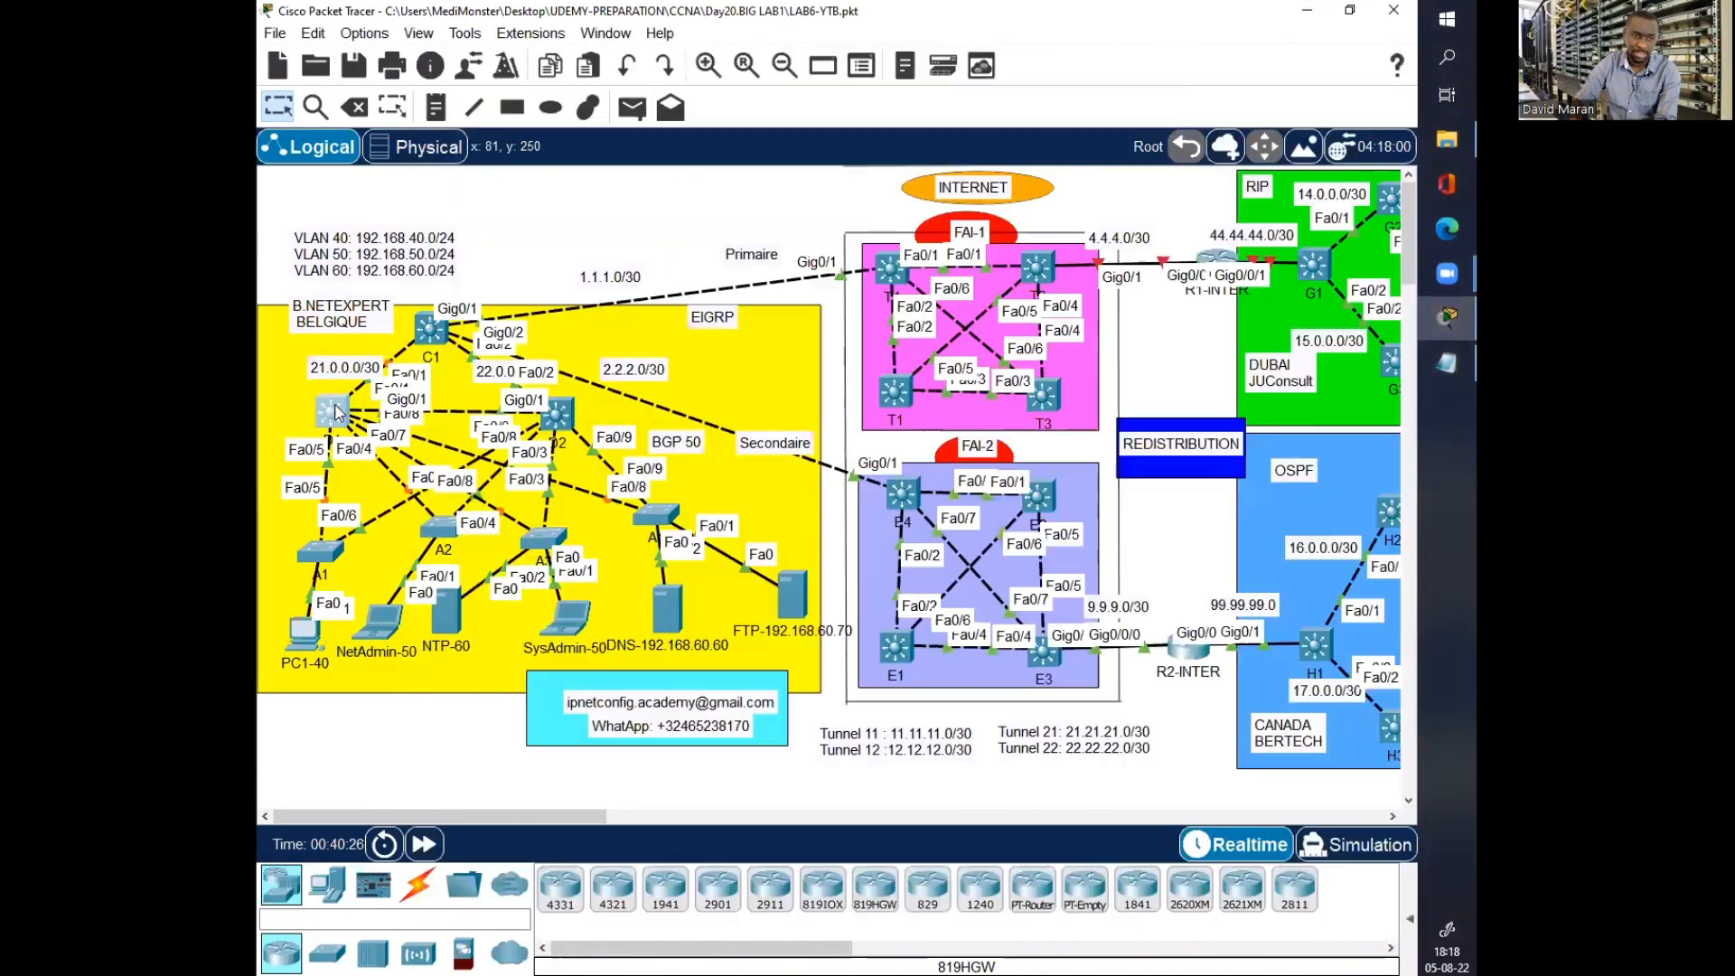
# Step: Paste the VLAN40 DHCP pool into D1 with network 192.168.40.0 255.255.255.0, default router 192.168.40.250 and DNS server 192.168.60.60
pyautogui.click(336, 411)
pyautogui.click(1104, 162)
pyautogui.rightClick(720, 456)
pyautogui.click(772, 490)
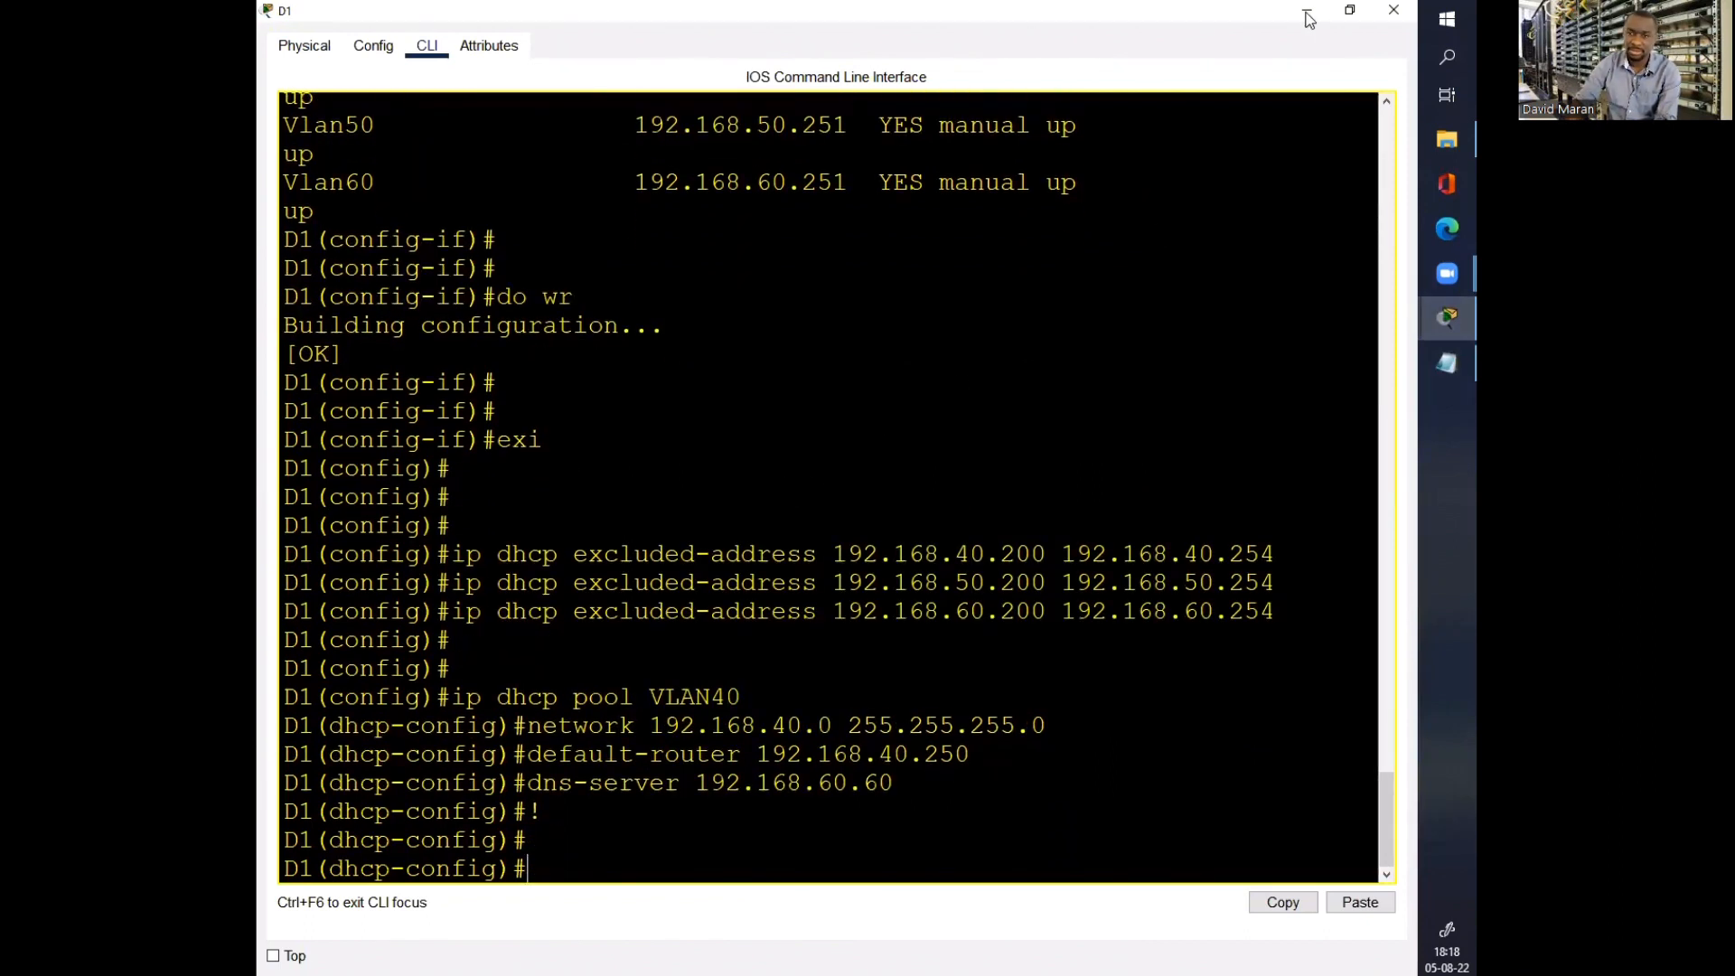
pyautogui.click(1393, 10)
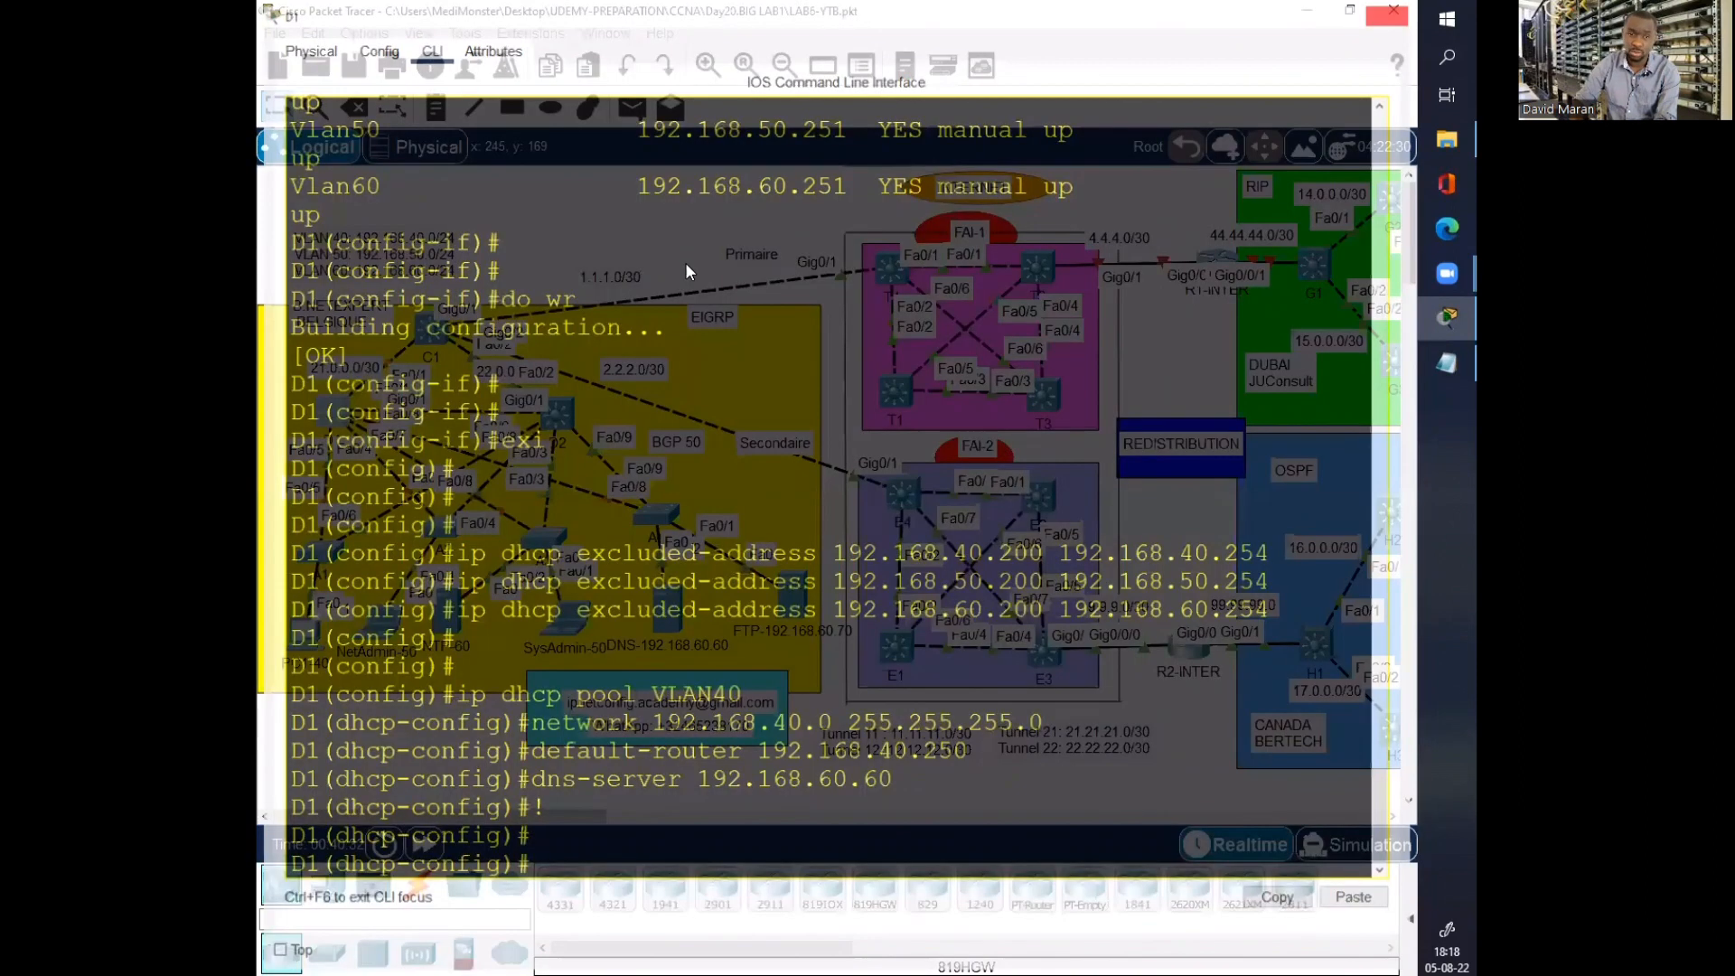
# Step: Paste the same VLAN40 DHCP pool, with default router 192.168.40.250 and DNS server 192.168.60.60, into D2 and close its window
pyautogui.click(562, 416)
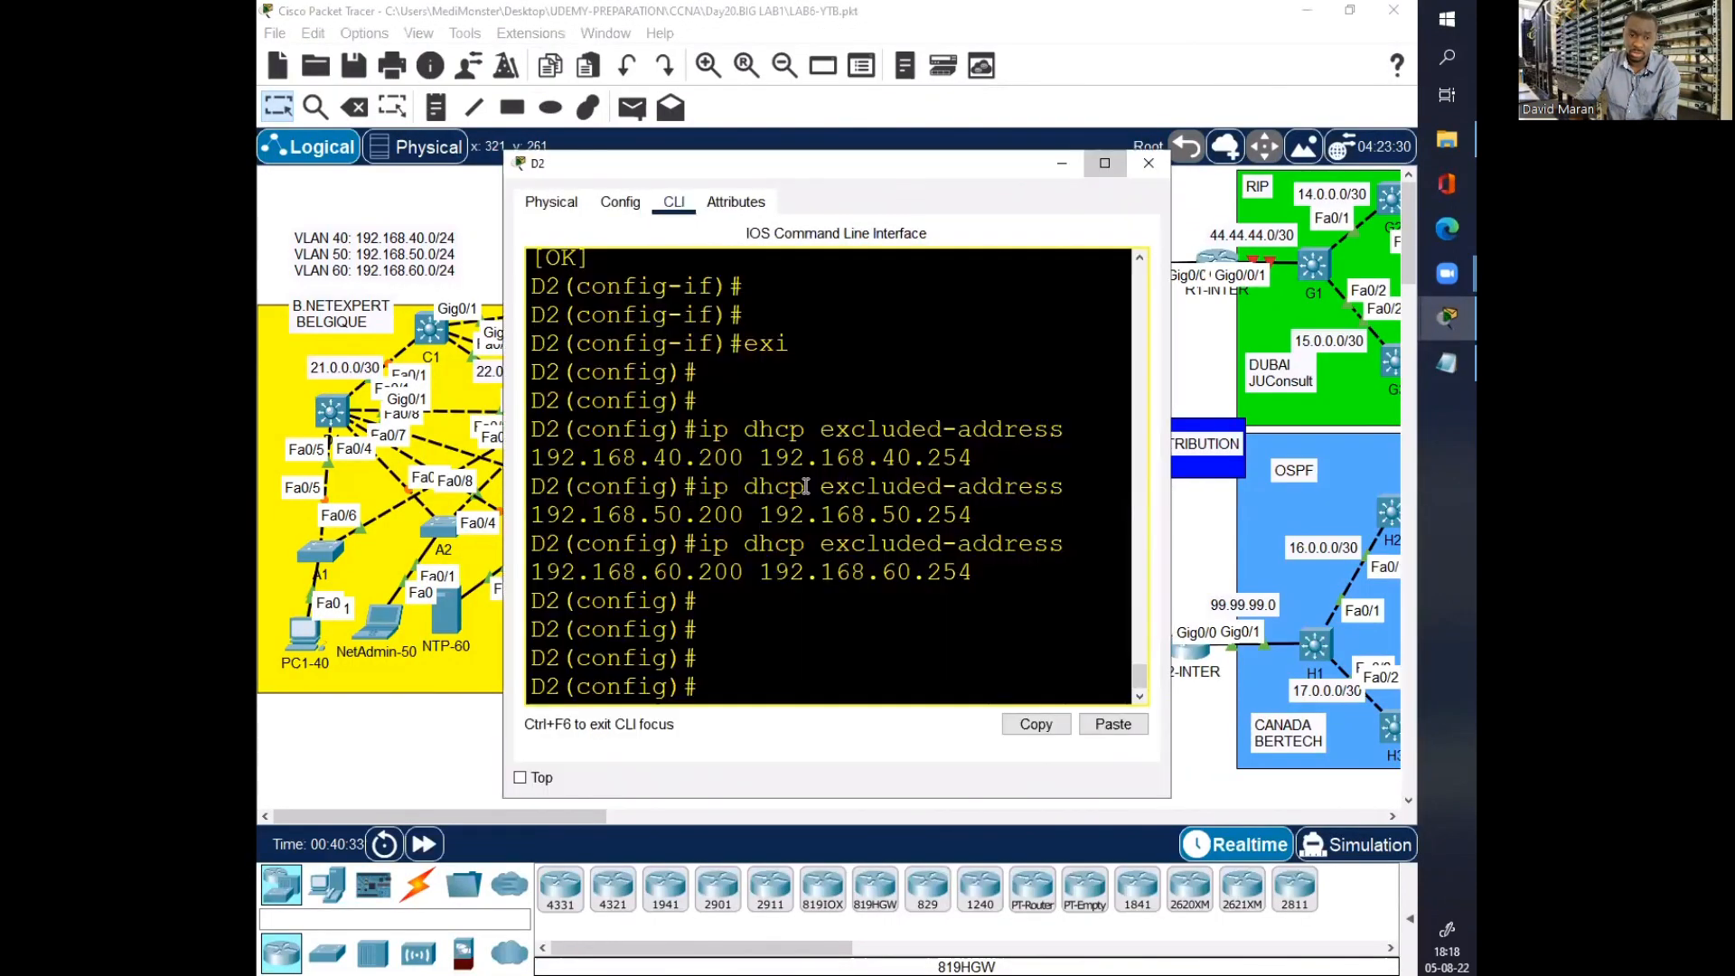
pyautogui.click(1102, 166)
pyautogui.rightClick(803, 485)
pyautogui.click(859, 515)
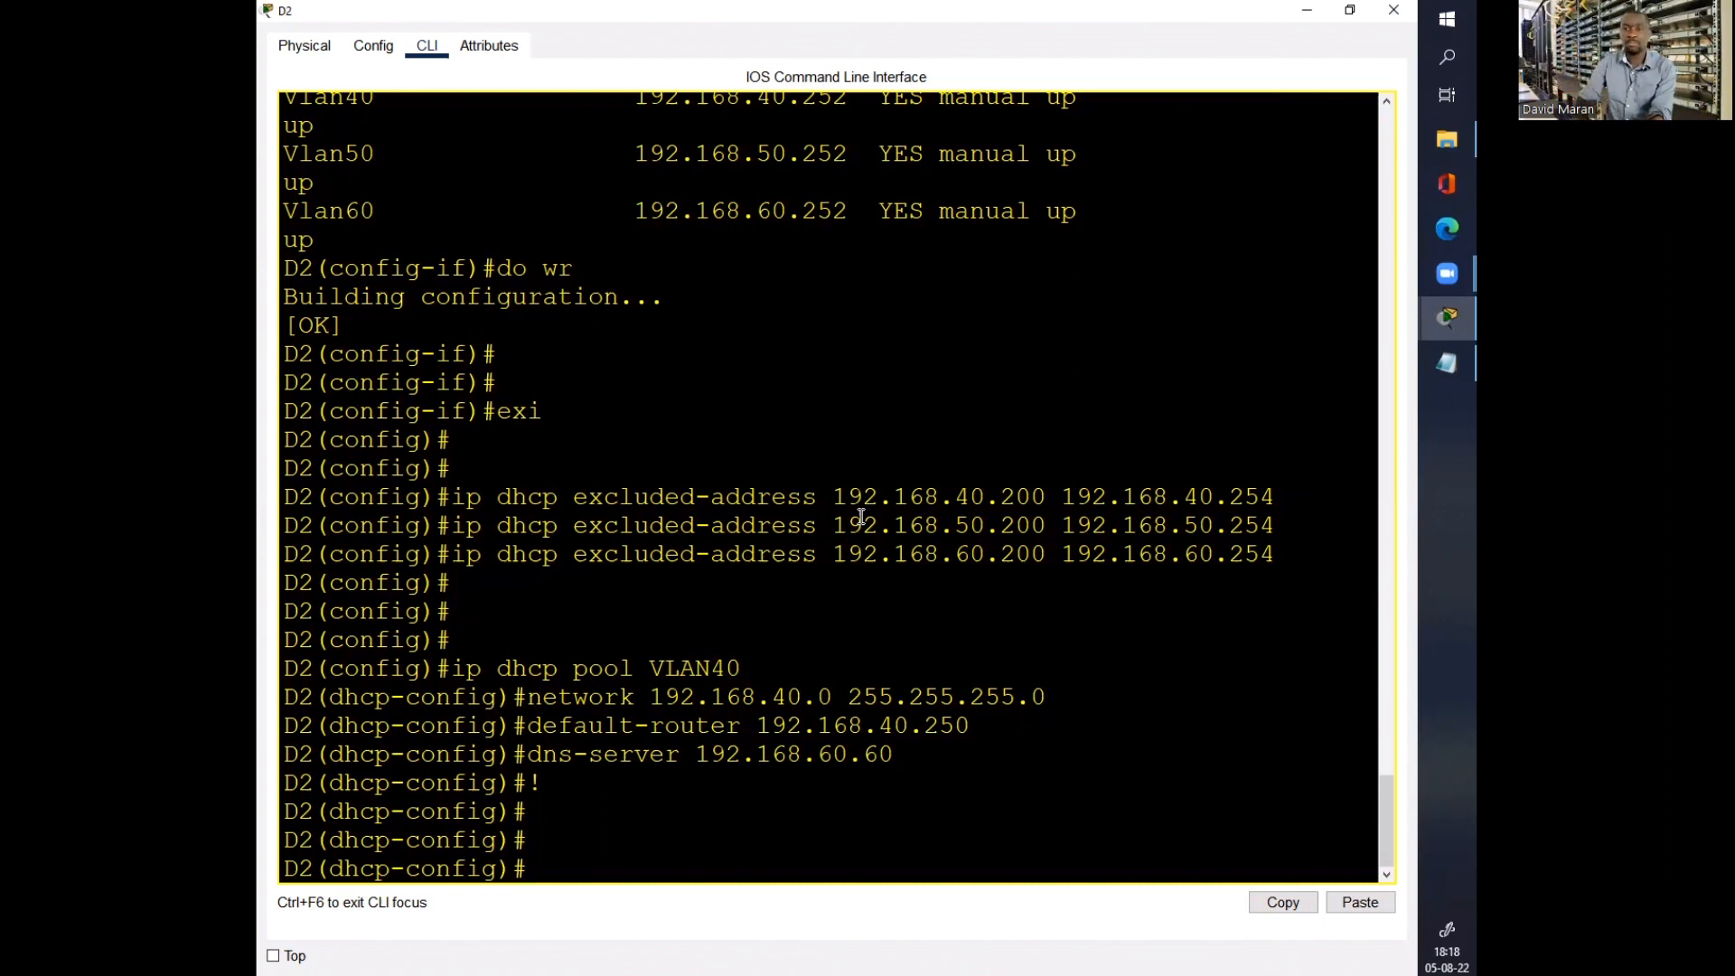
pyautogui.click(1394, 11)
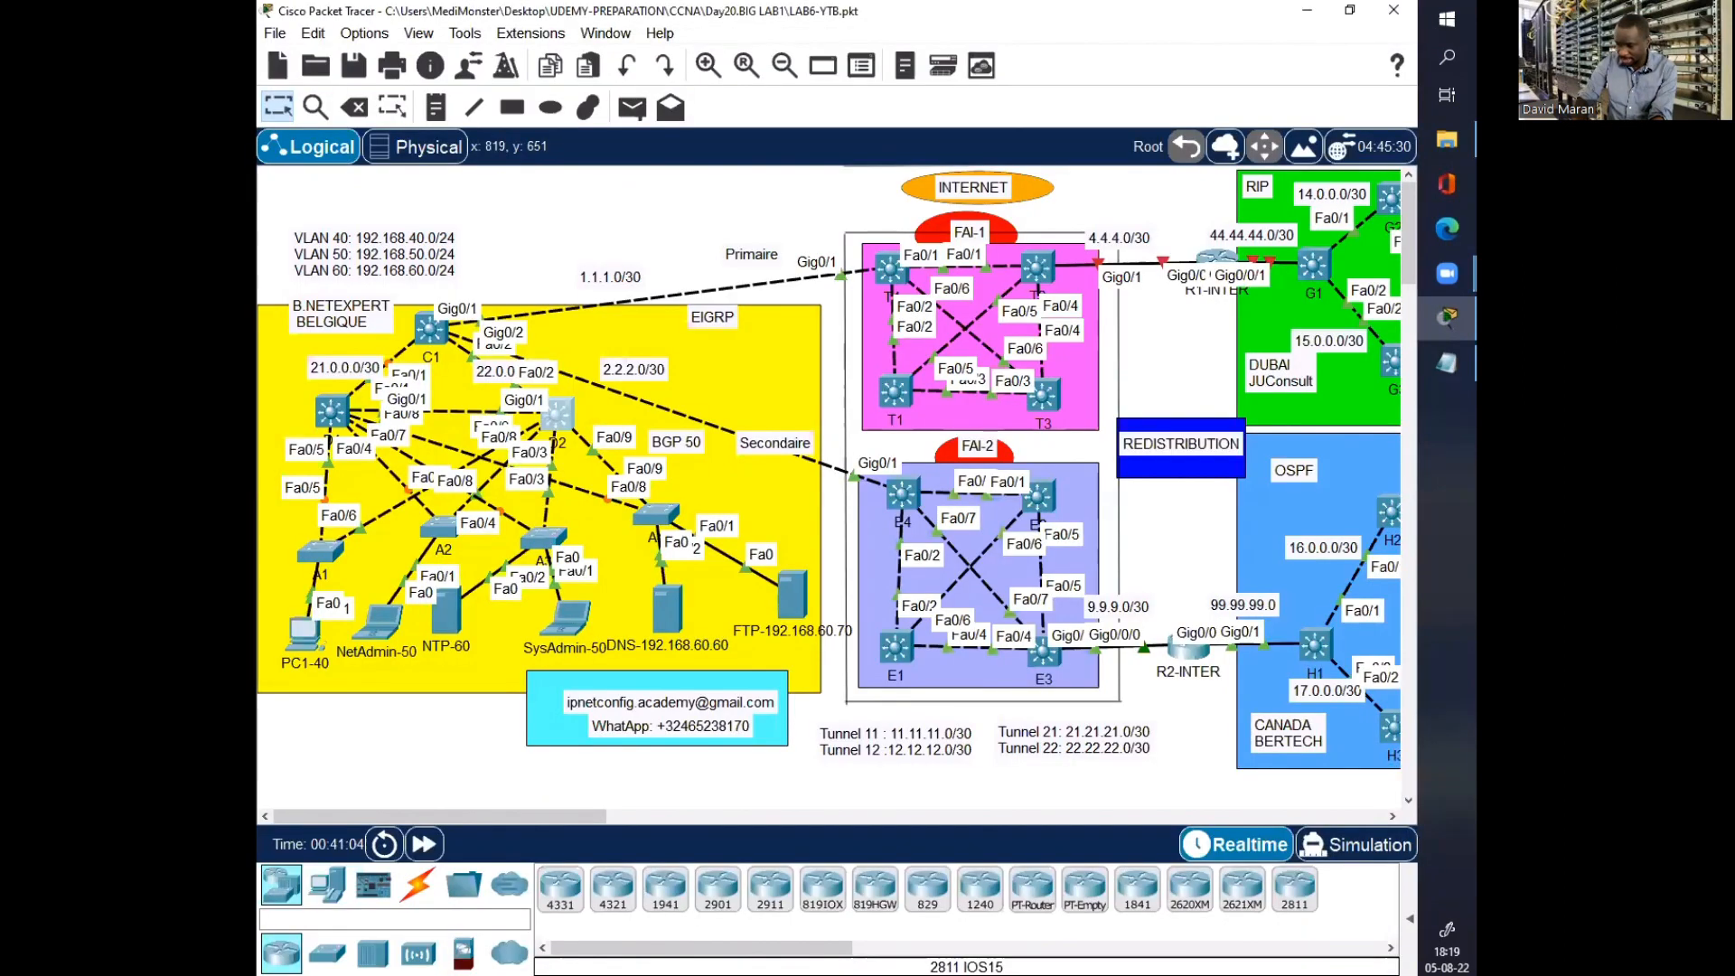
# Step: In the Notepad notes, replace the exclamation marks after the VLAN40 and VLAN50 pools with exit, adding a blank line after the first
pyautogui.click(1447, 363)
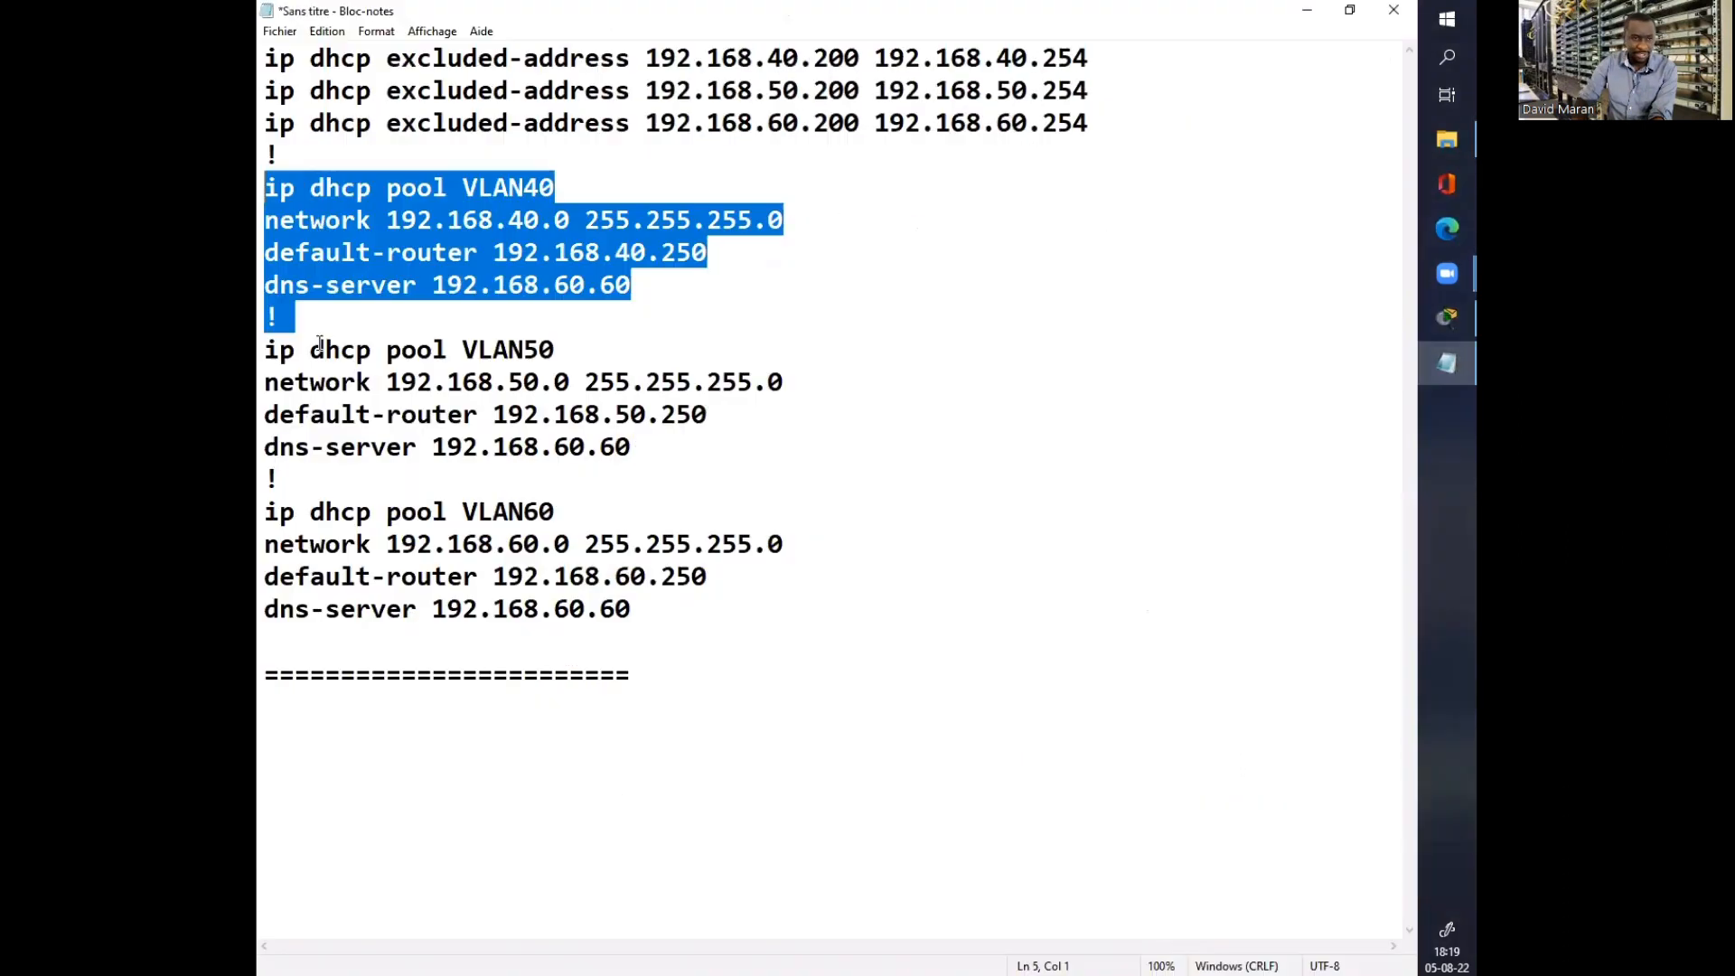
pyautogui.click(320, 344)
pyautogui.moveTo(291, 318); pyautogui.dragTo(268, 315)
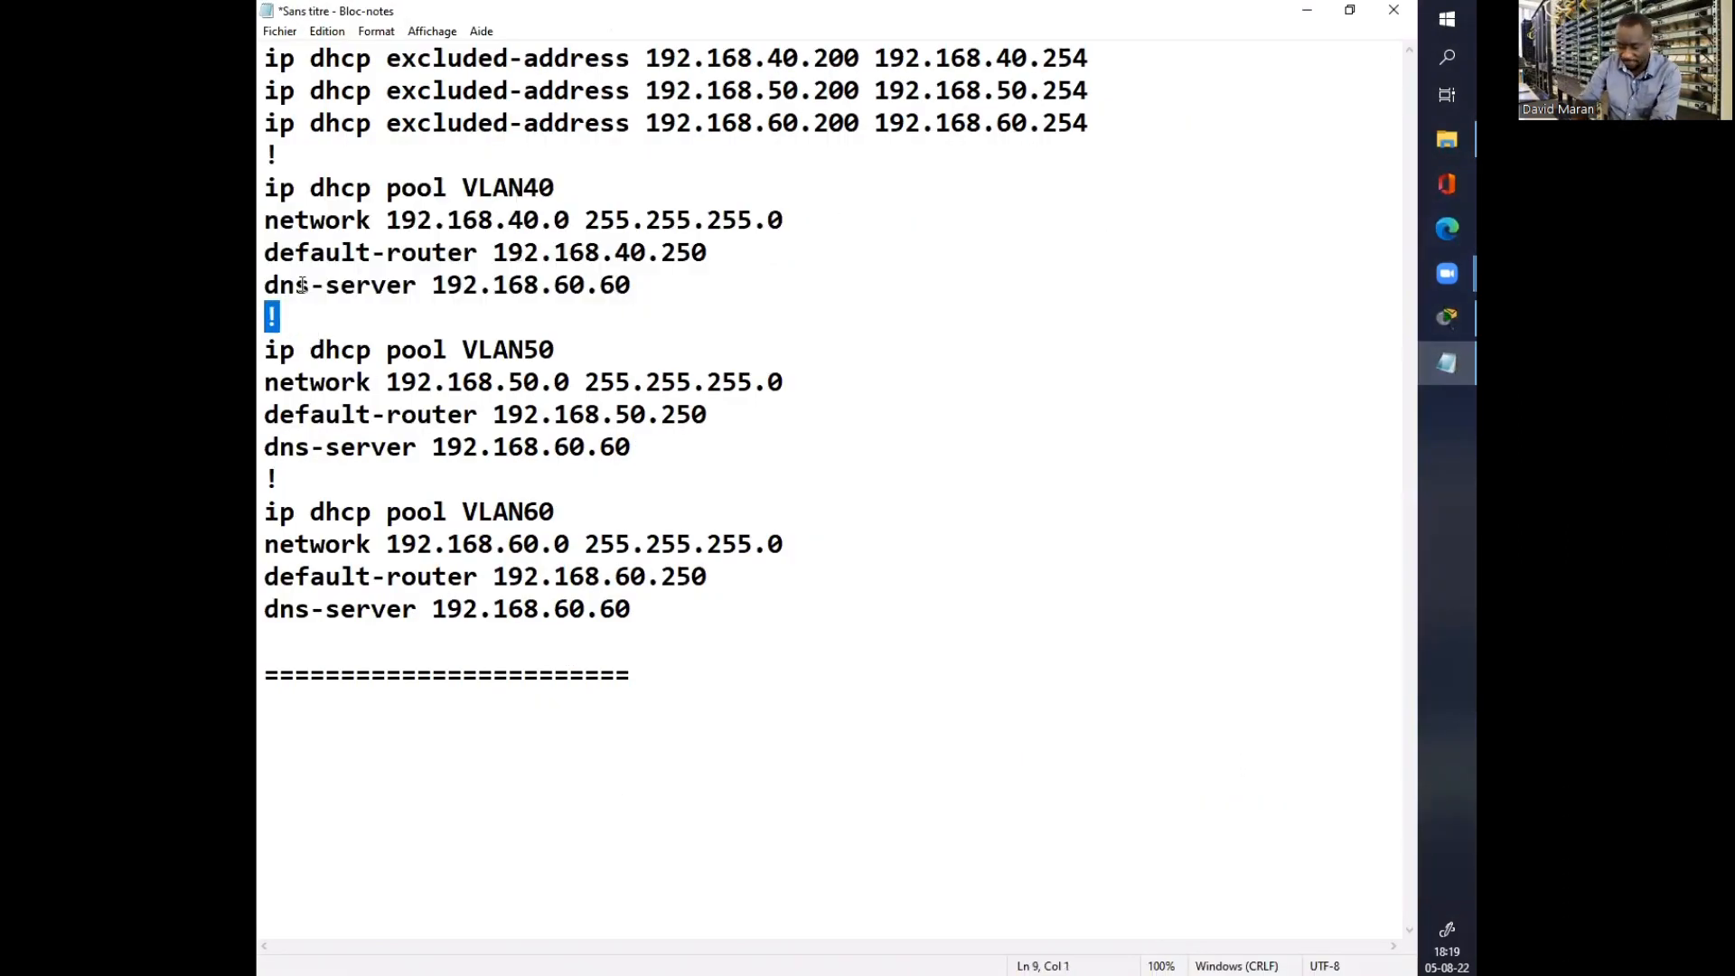
pyautogui.write('exit')
pyautogui.press('Return')
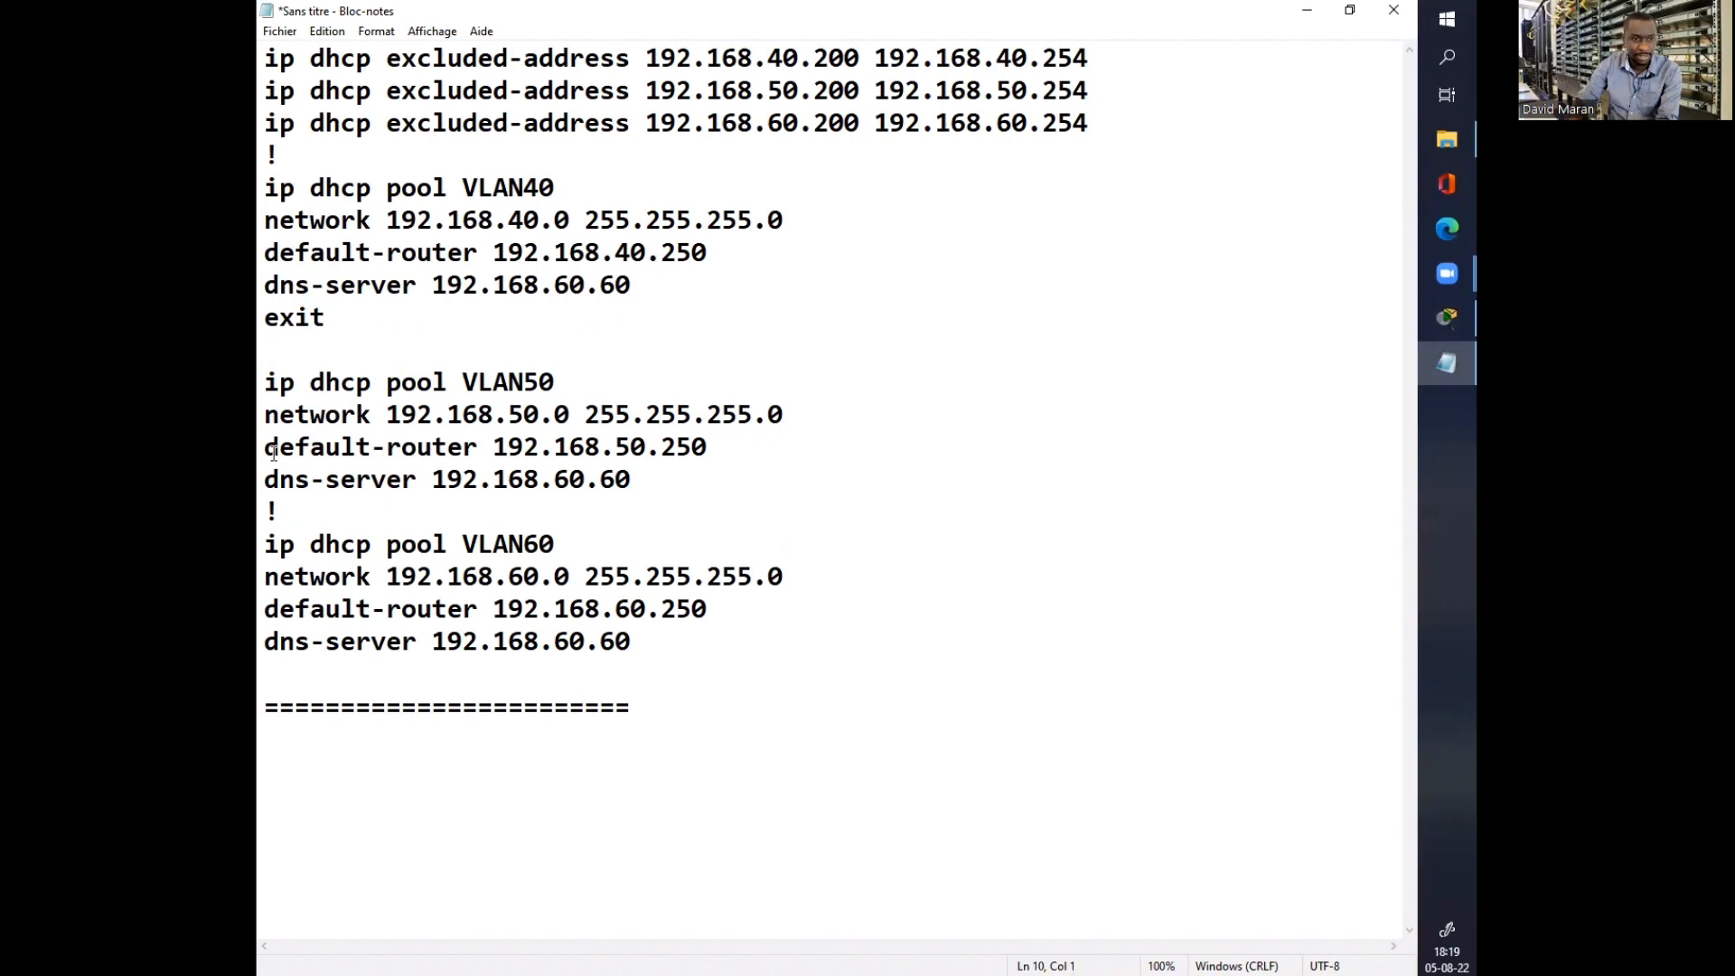
pyautogui.moveTo(296, 513); pyautogui.dragTo(268, 513)
pyautogui.write('exit')
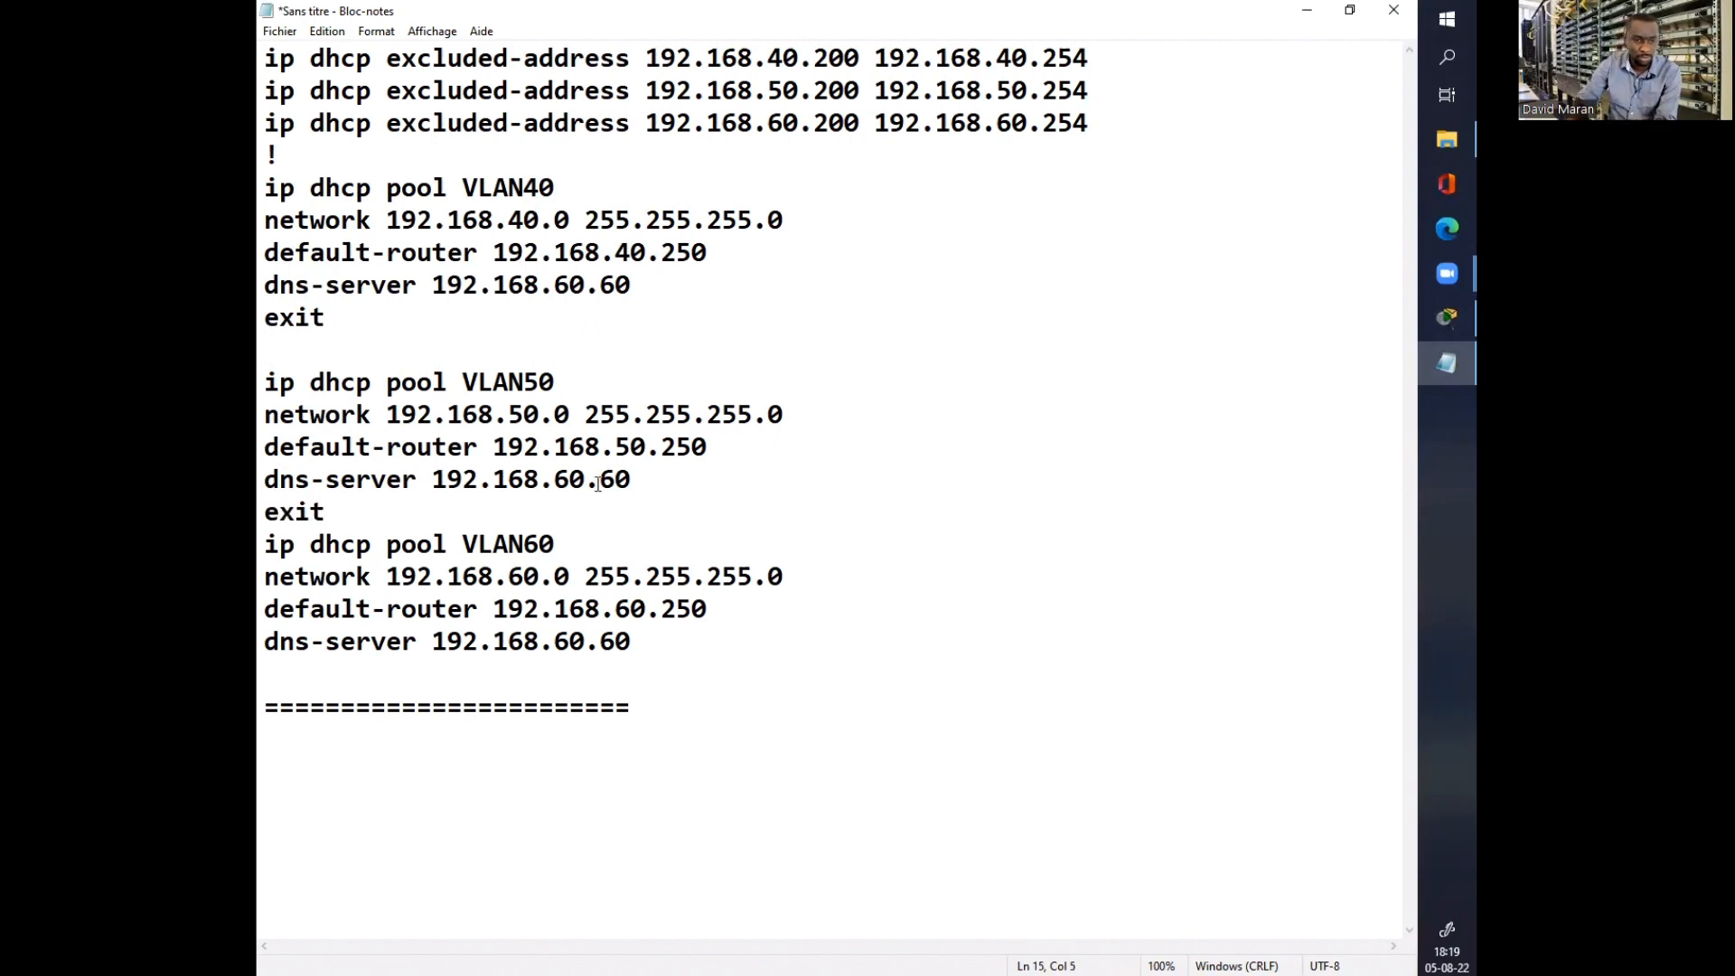
pyautogui.moveTo(327, 511); pyautogui.dragTo(270, 379)
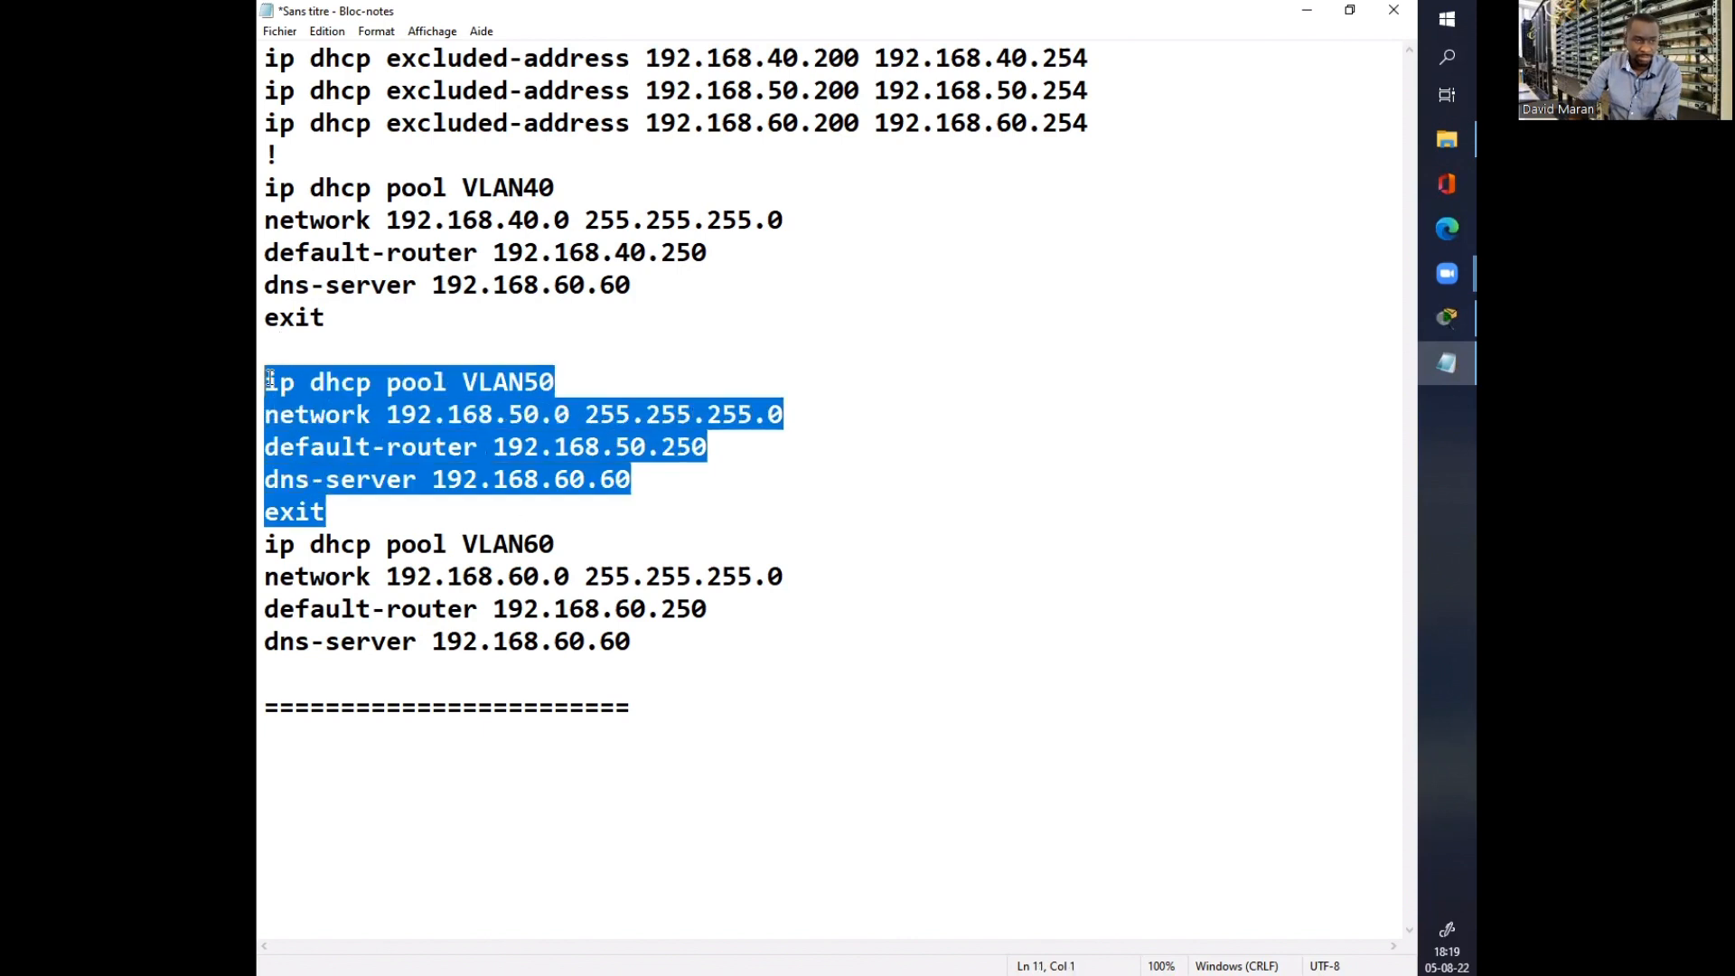
pyautogui.rightClick(299, 431)
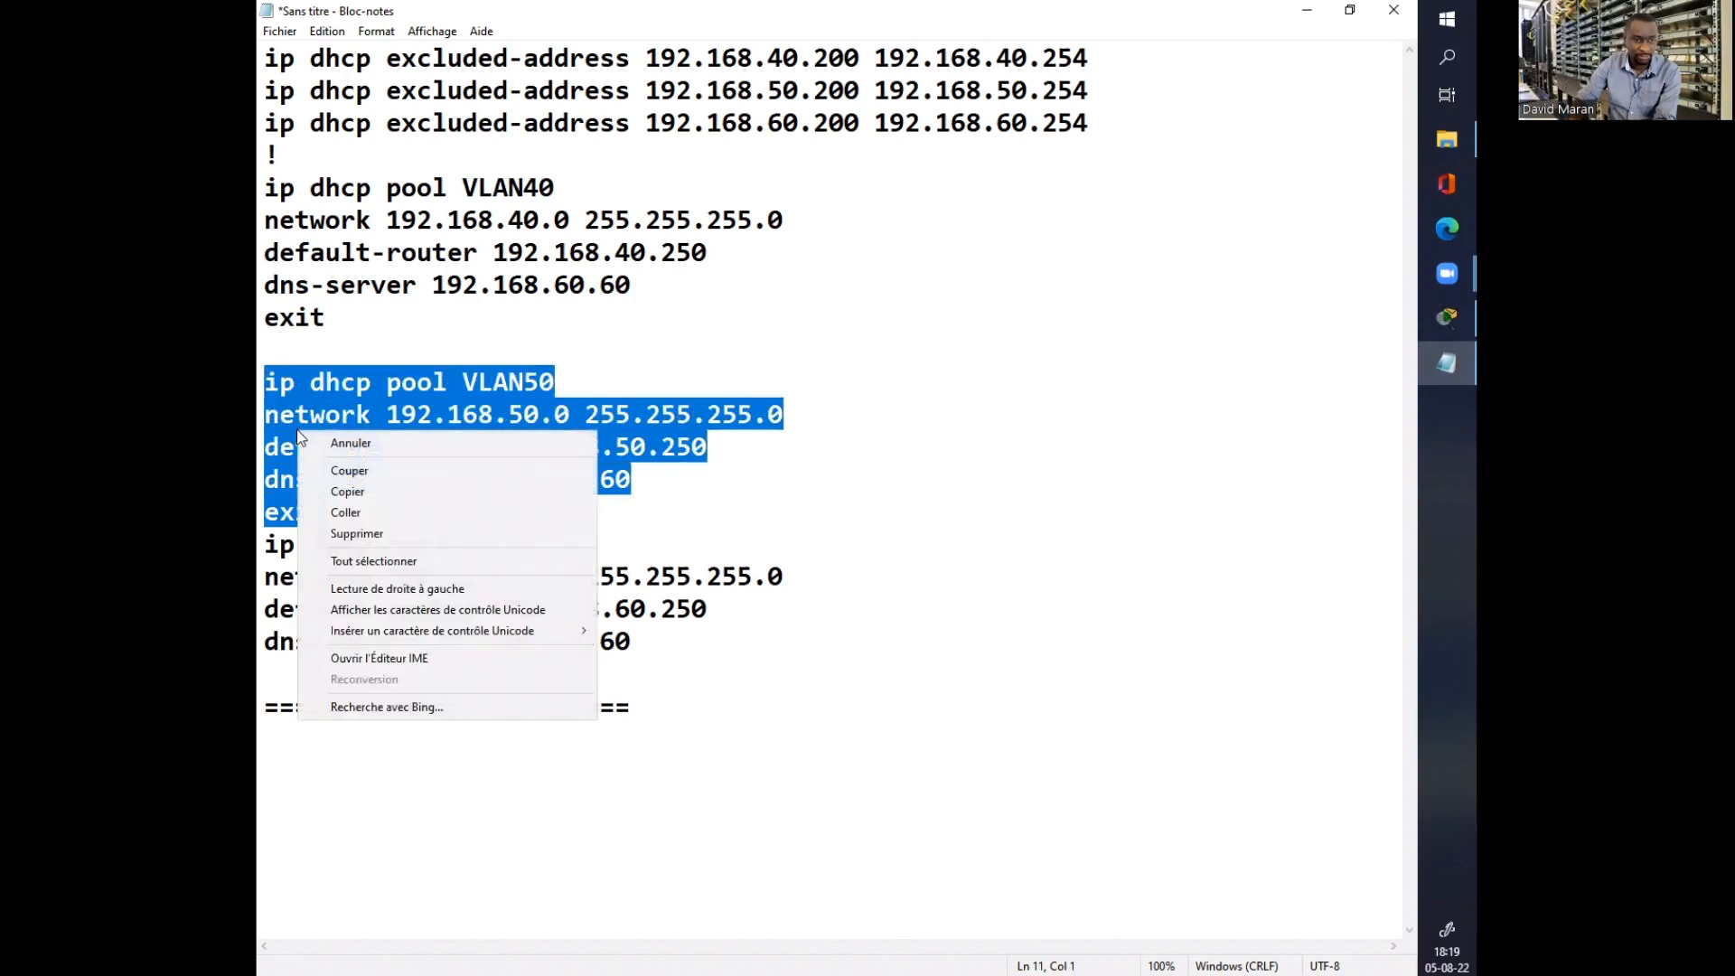
pyautogui.doubleClick(333, 469)
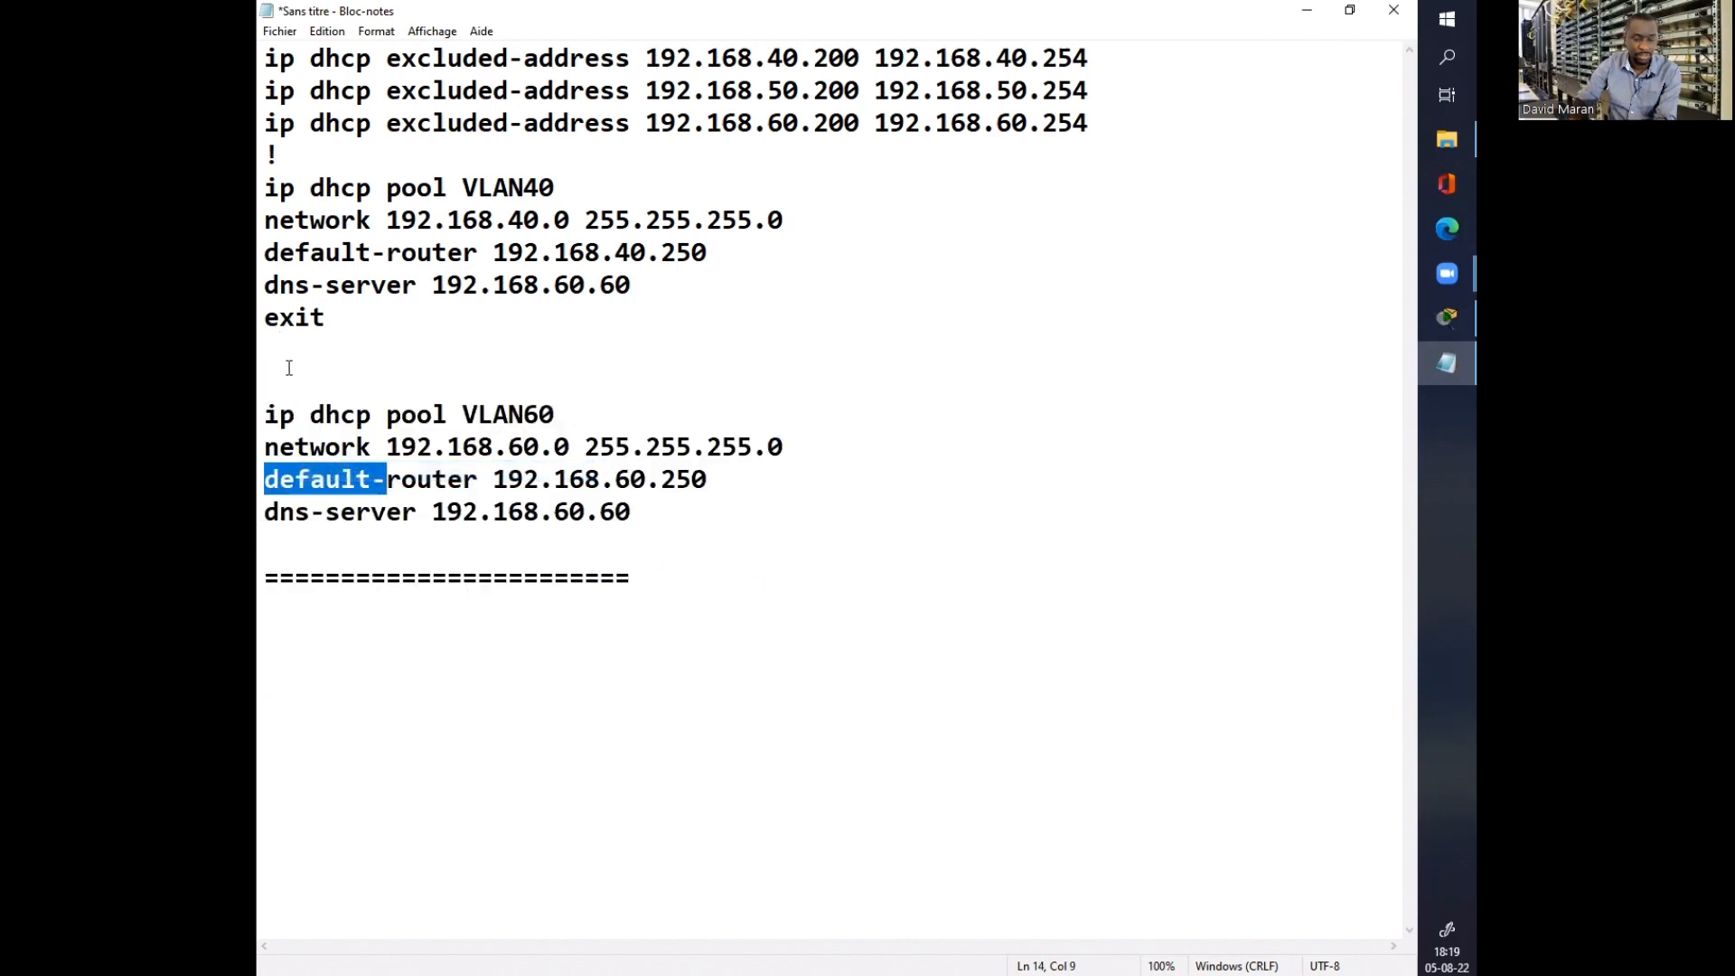
pyautogui.hotkey('ctrl', 'z')
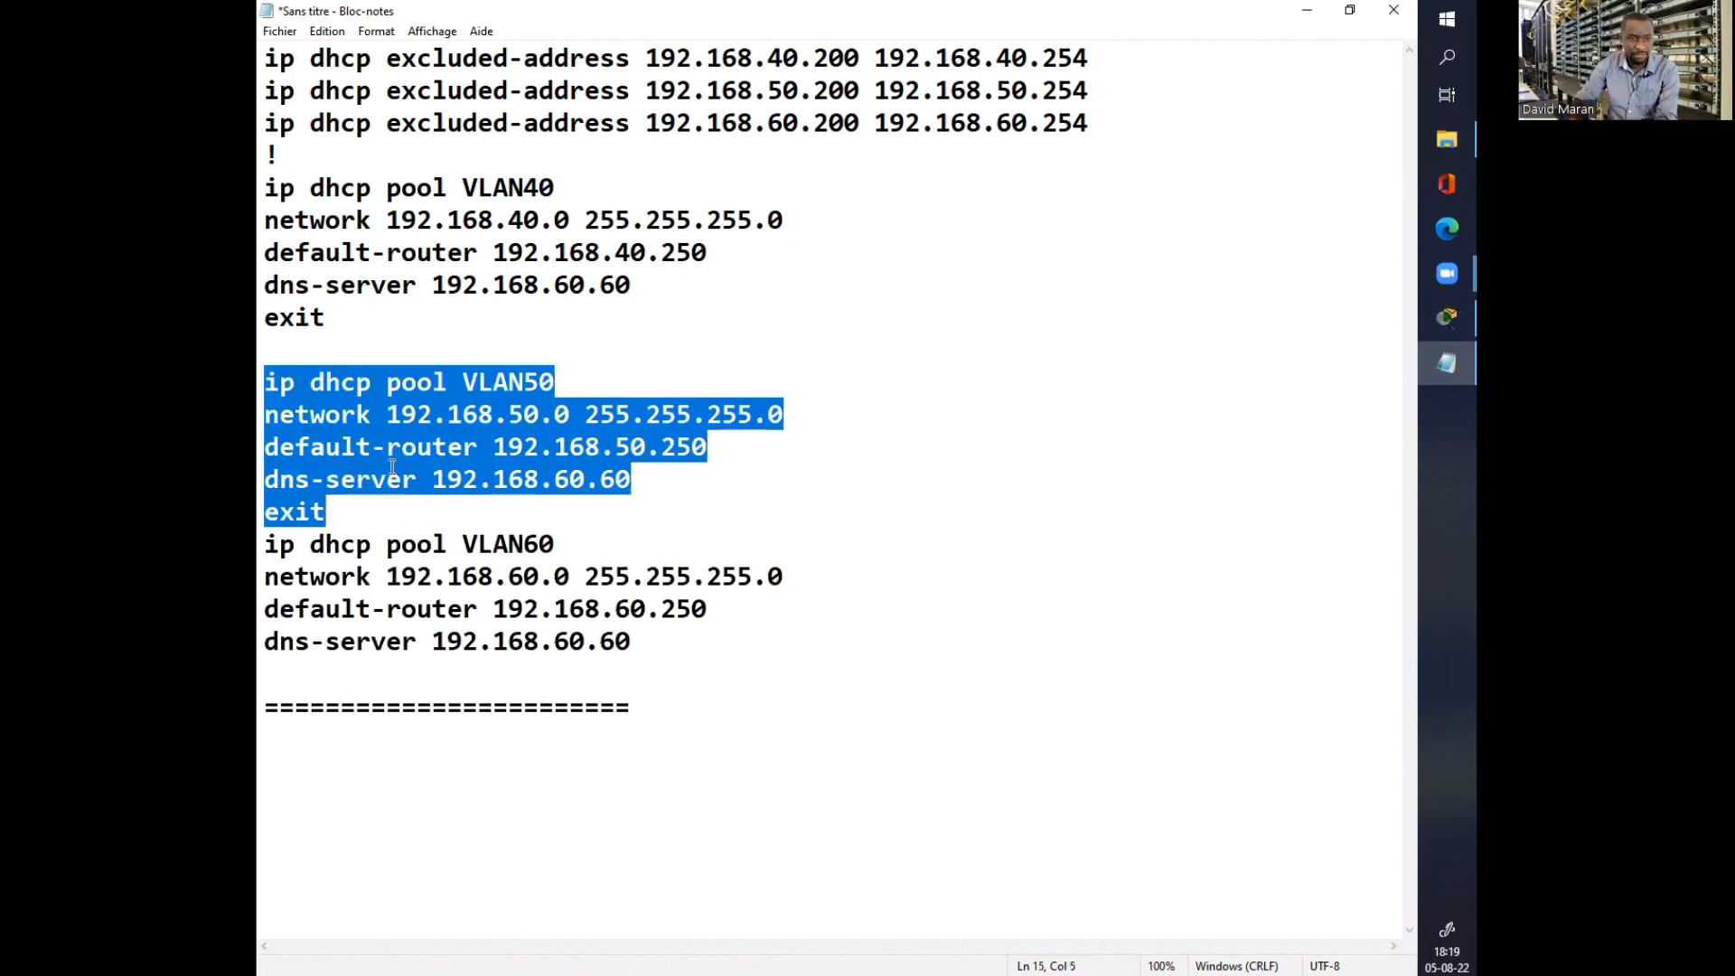
# Step: Copy the ip dhcp pool VLAN50 block, including its exit line, from the notes and return to Packet Tracer
pyautogui.moveTo(362, 516); pyautogui.dragTo(266, 379)
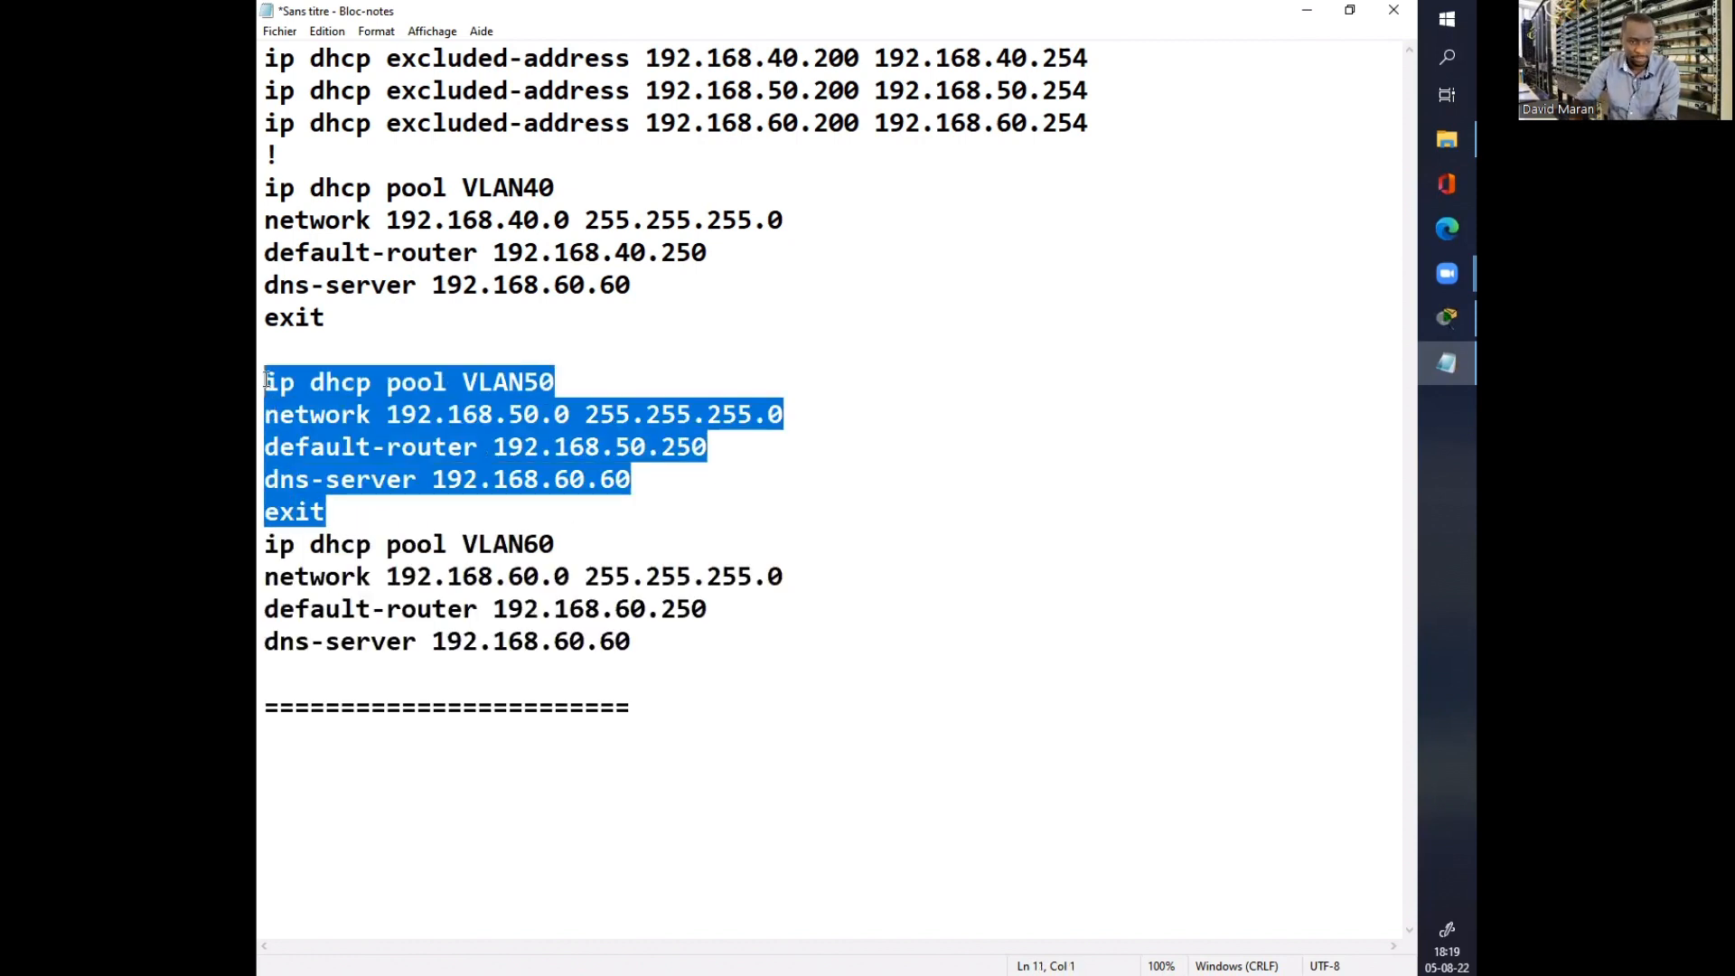
pyautogui.rightClick(295, 399)
pyautogui.click(360, 460)
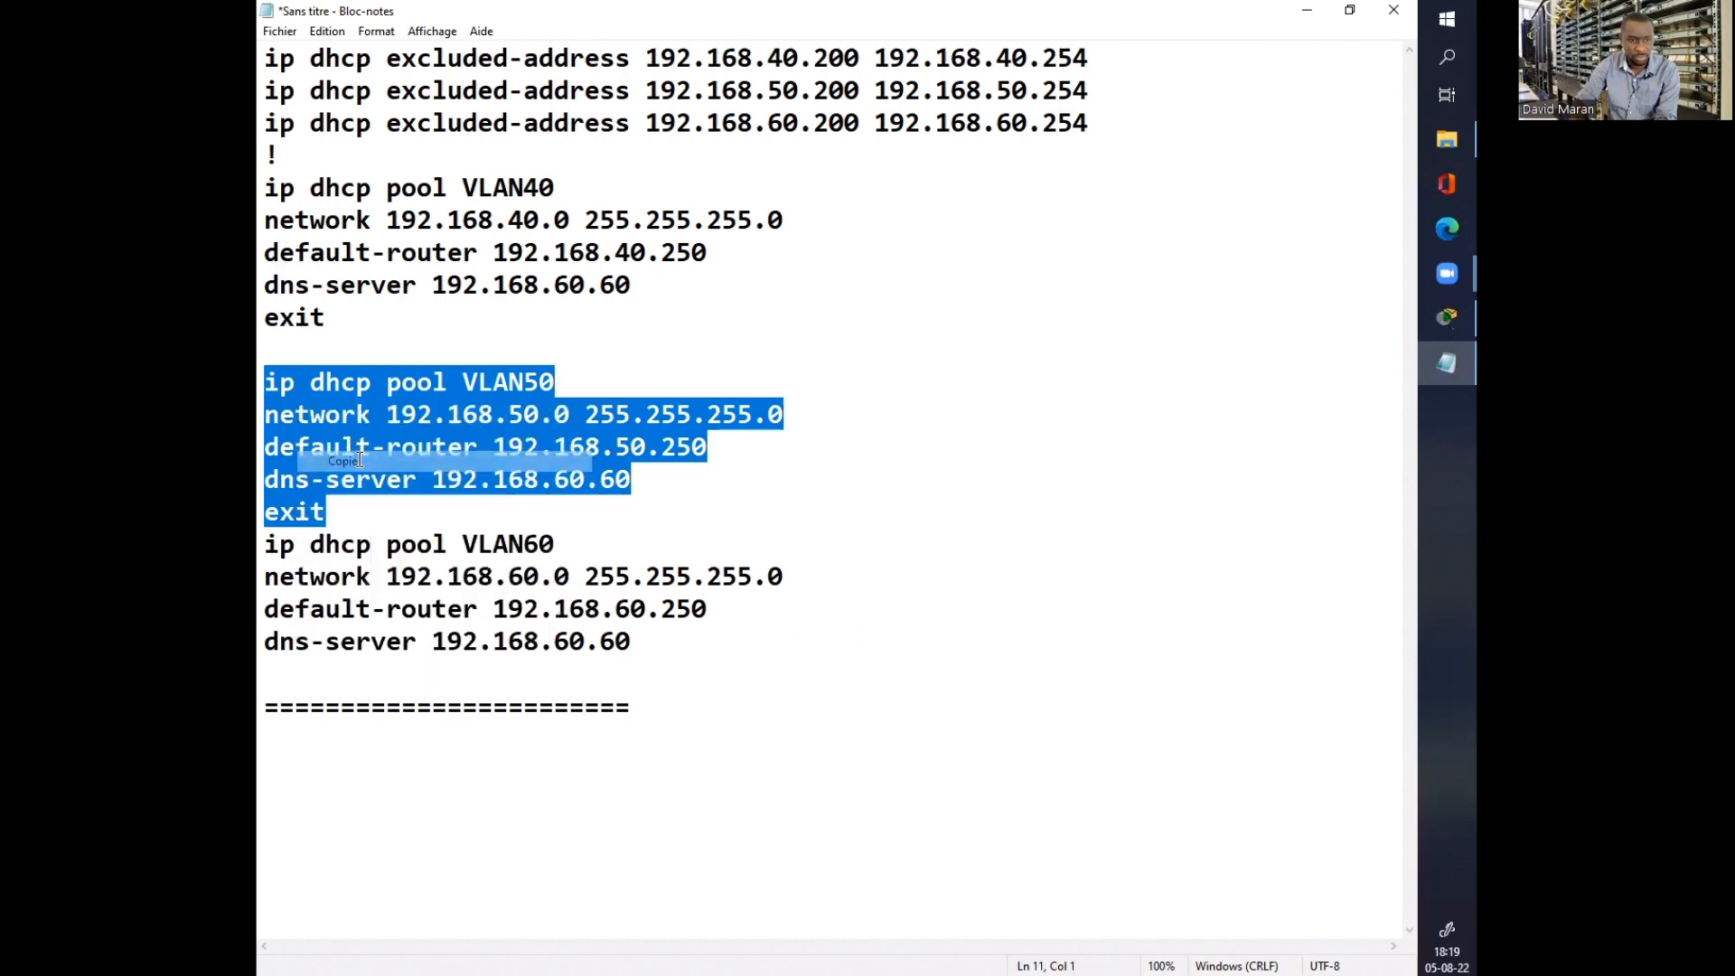
pyautogui.hotkey('alt', 'Tab')
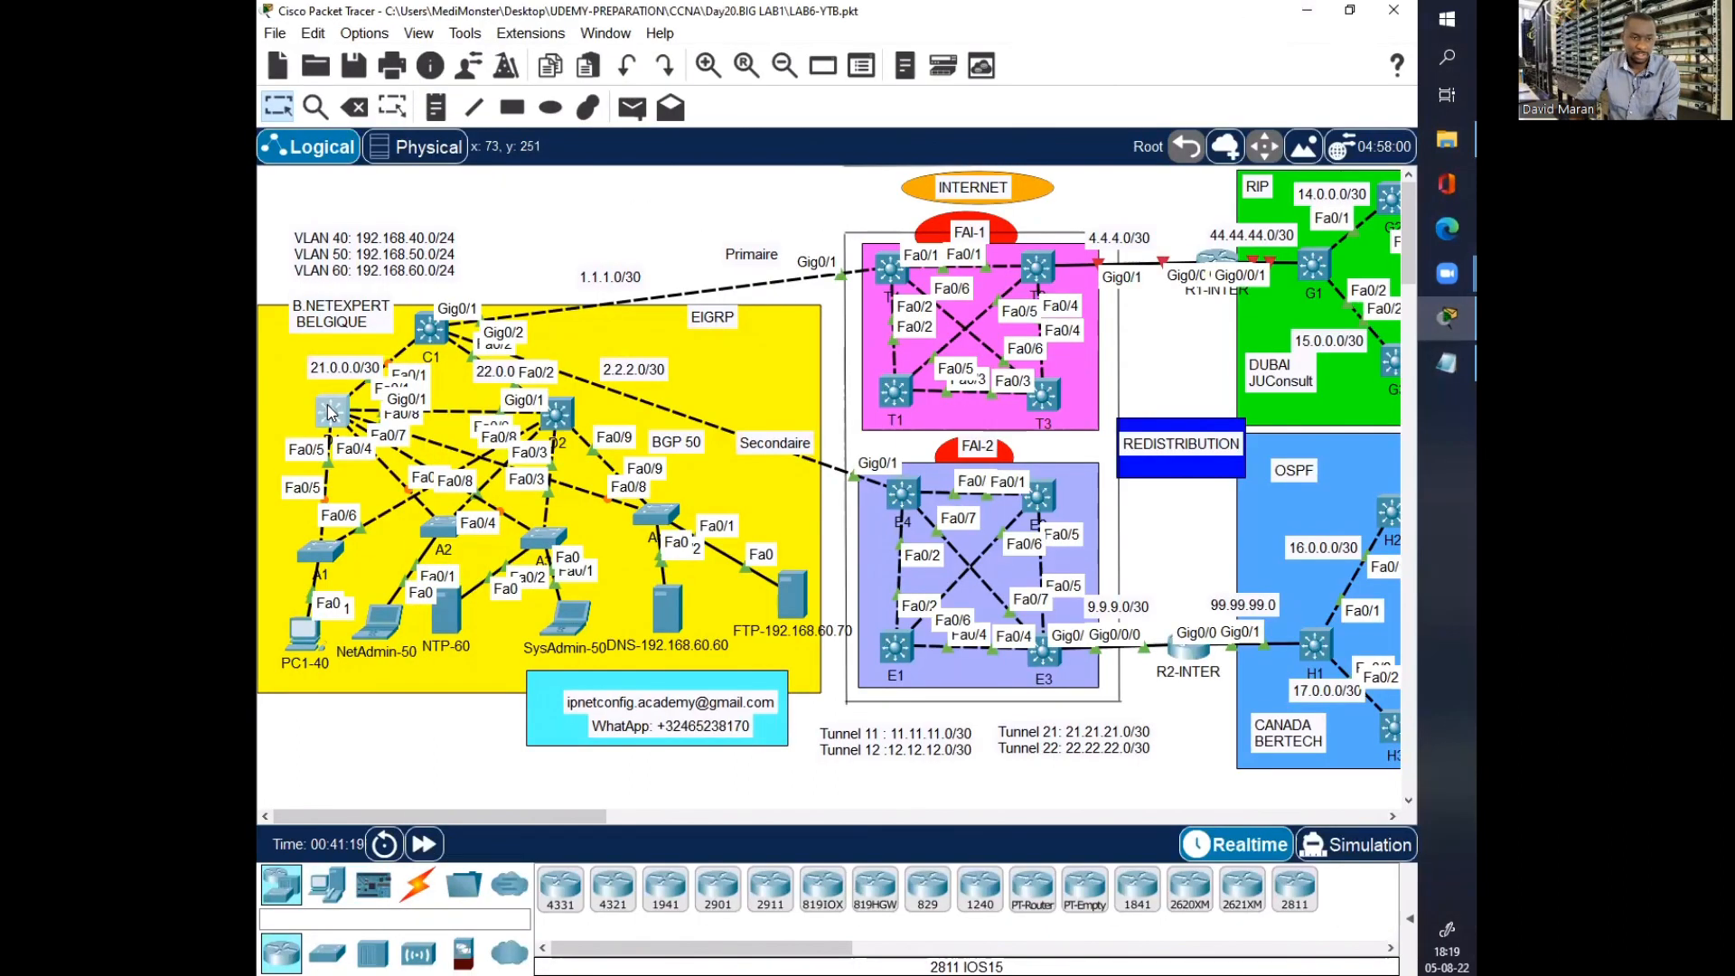
# Step: Open the D1 command line in a maximized window and exit the VLAN40 pool configuration to global configuration mode
pyautogui.click(332, 411)
pyautogui.click(1101, 157)
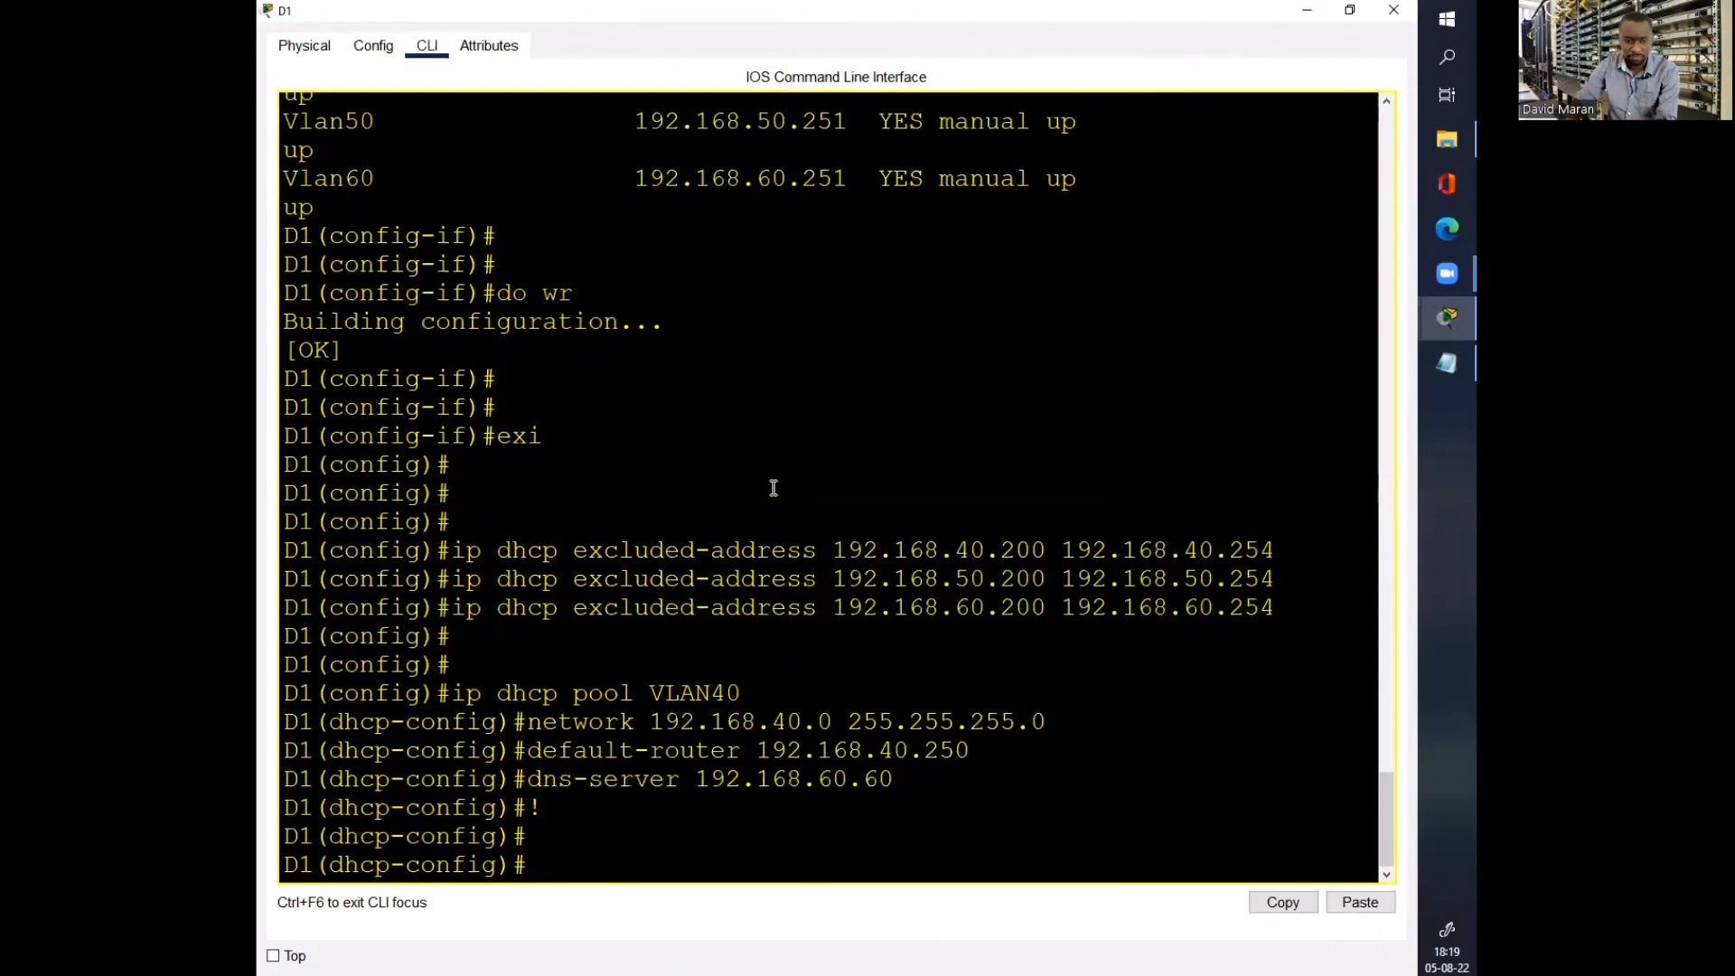
pyautogui.press('Return')
pyautogui.press('Return')
pyautogui.press('Return')
pyautogui.press('Return')
pyautogui.write('exi')
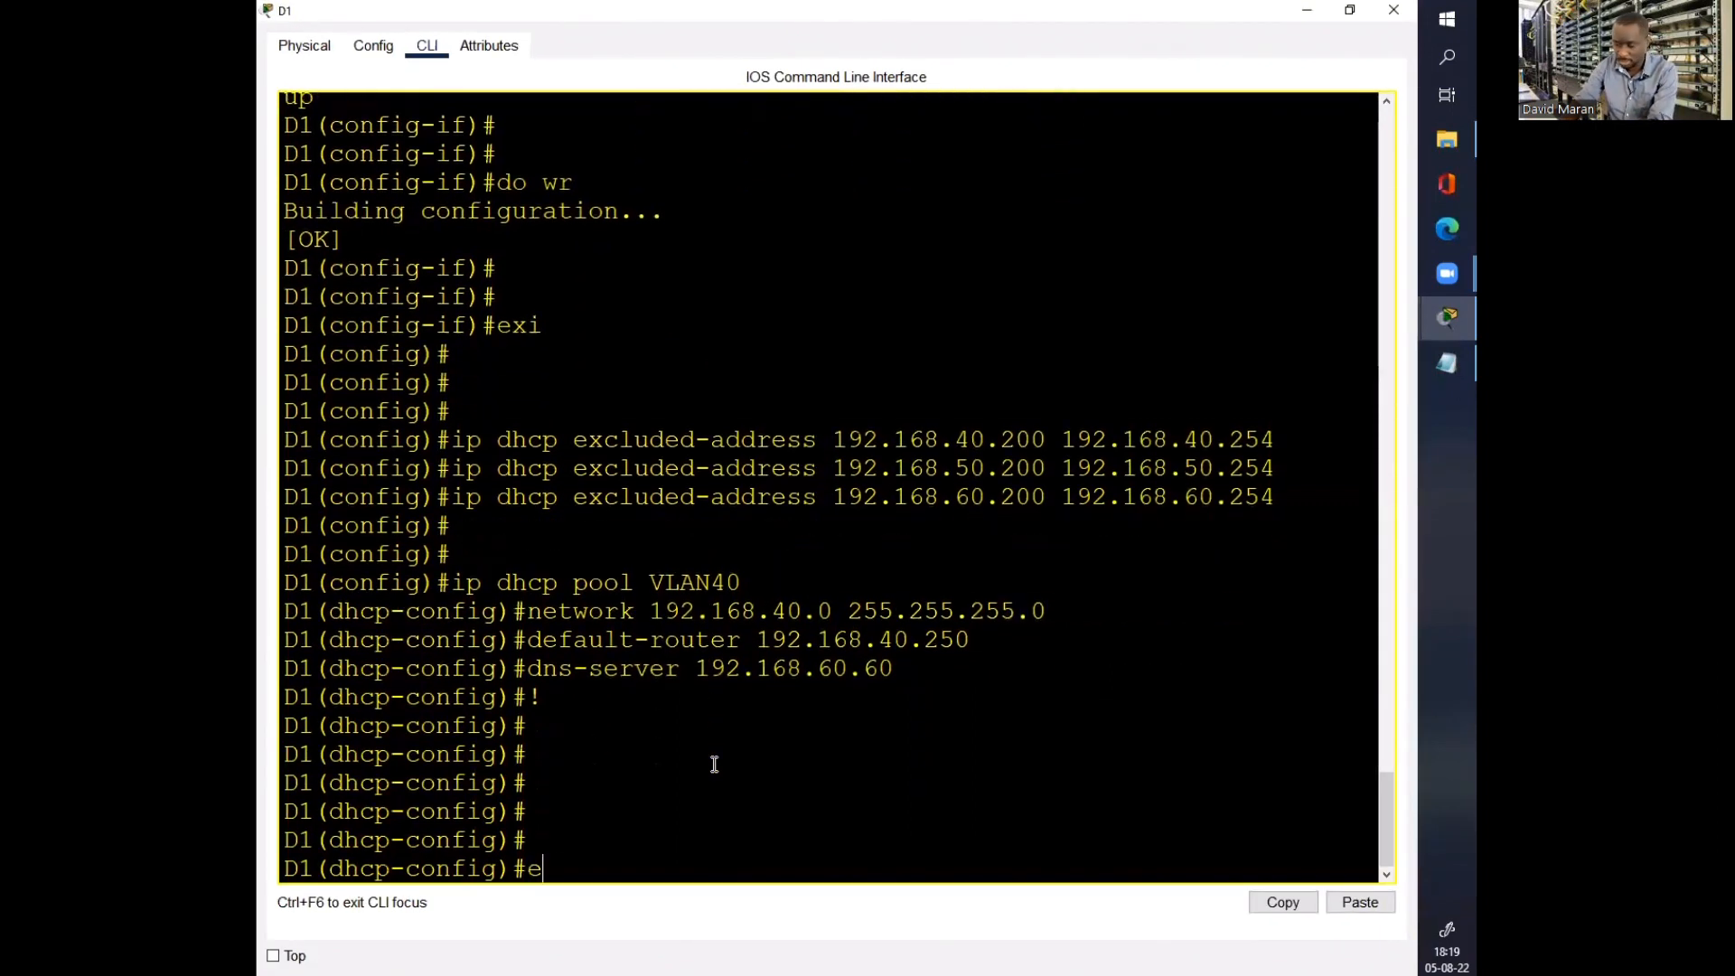
pyautogui.press('Return')
pyautogui.press('Return')
# Step: Paste the VLAN50 DHCP pool into D1 with network 192.168.50.0 255.255.255.0, default router 192.168.50.250 and DNS server 192.168.60.60
pyautogui.rightClick(713, 764)
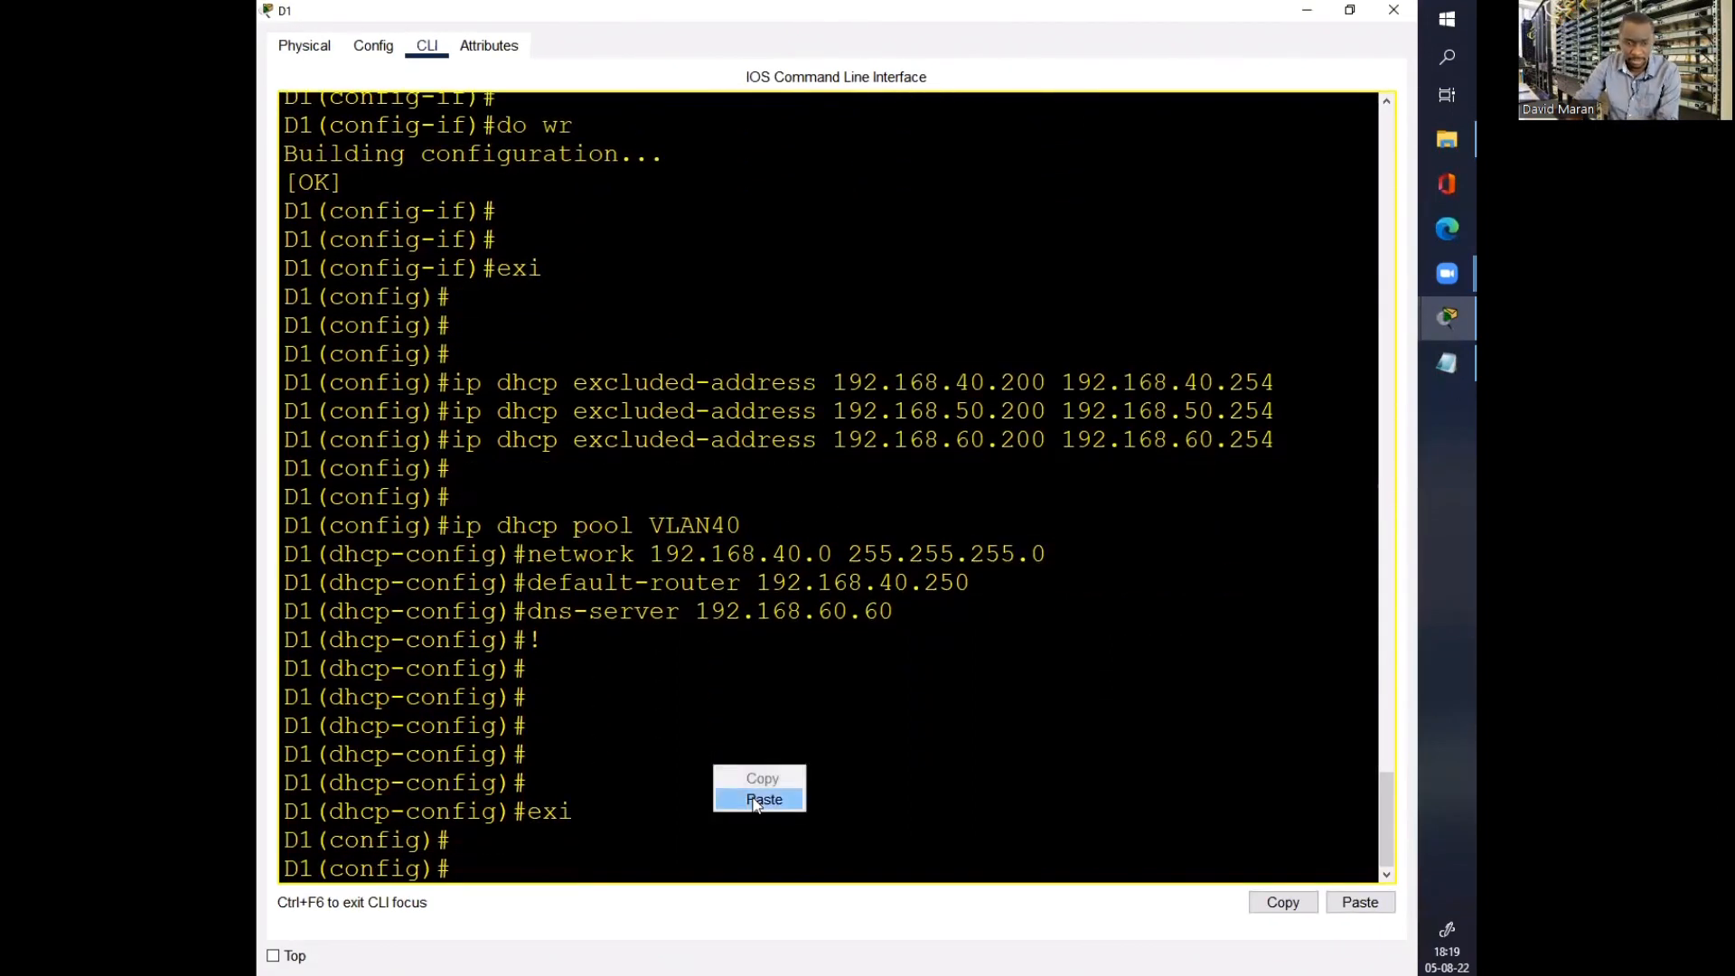
pyautogui.click(754, 798)
pyautogui.press('Return')
pyautogui.press('Return')
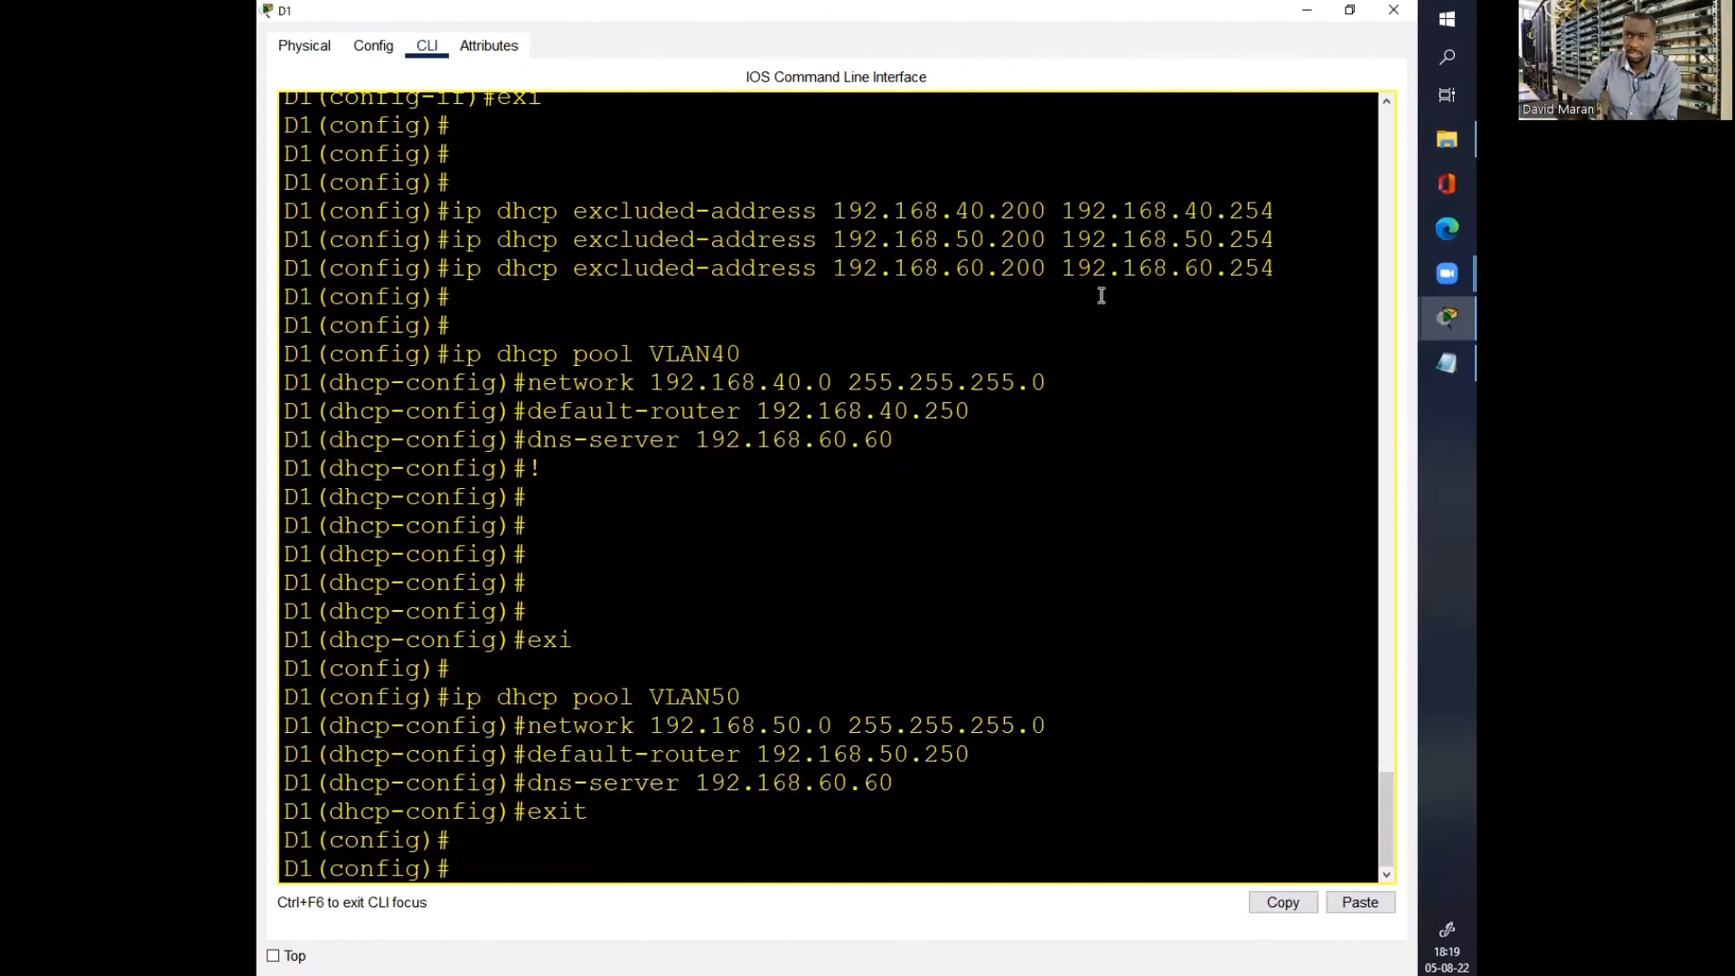
pyautogui.click(1315, 9)
# Step: On D2, exit the VLAN40 pool and paste the VLAN50 pool with network 192.168.50.0 255.255.255.0, default router 192.168.50.250 and DNS server 192.168.60.60
pyautogui.click(561, 416)
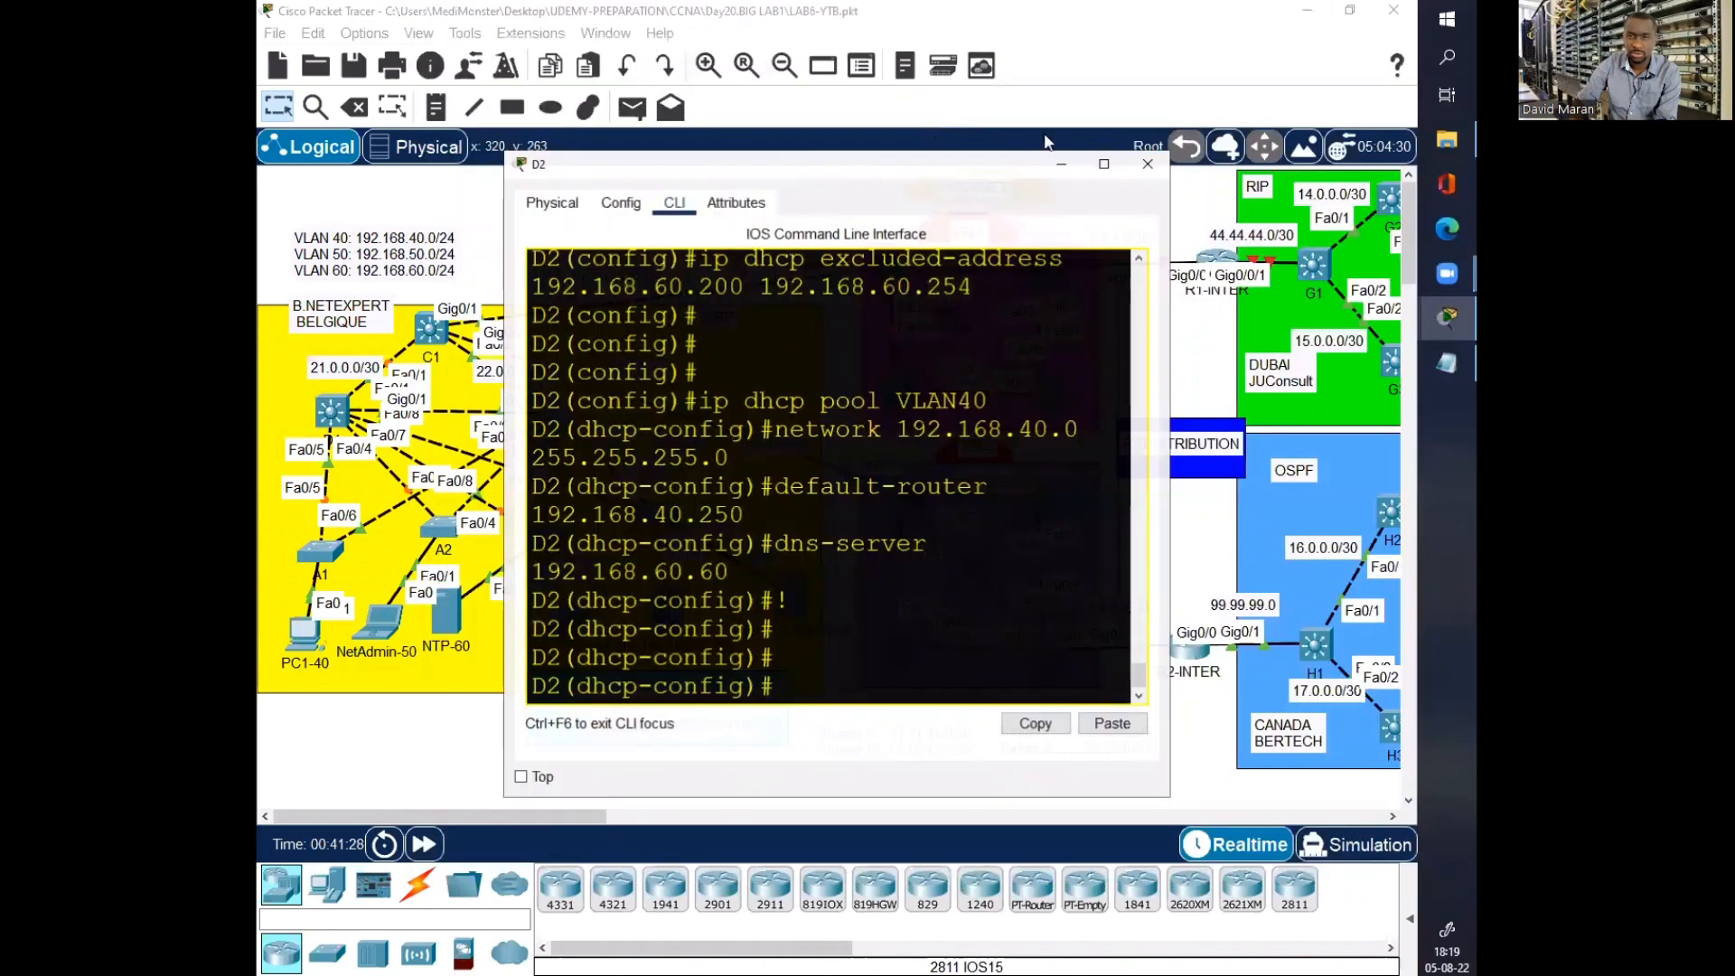
pyautogui.write('exi')
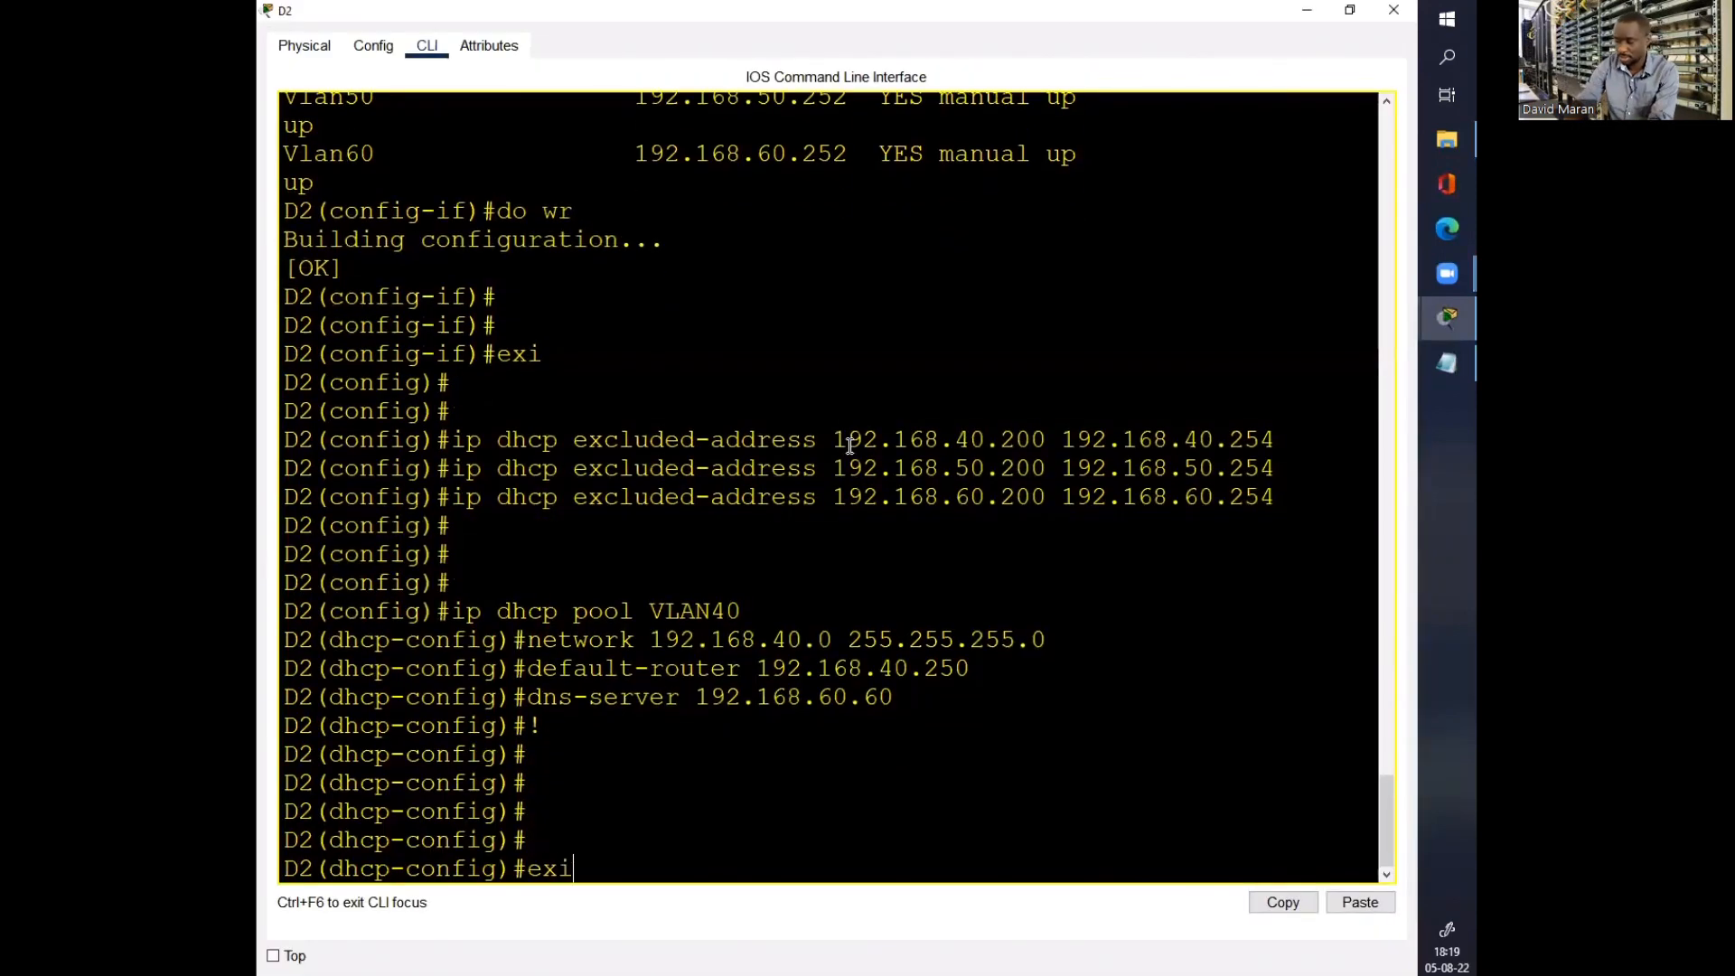
pyautogui.press('Return')
pyautogui.press('Return')
pyautogui.rightClick(849, 451)
pyautogui.click(898, 479)
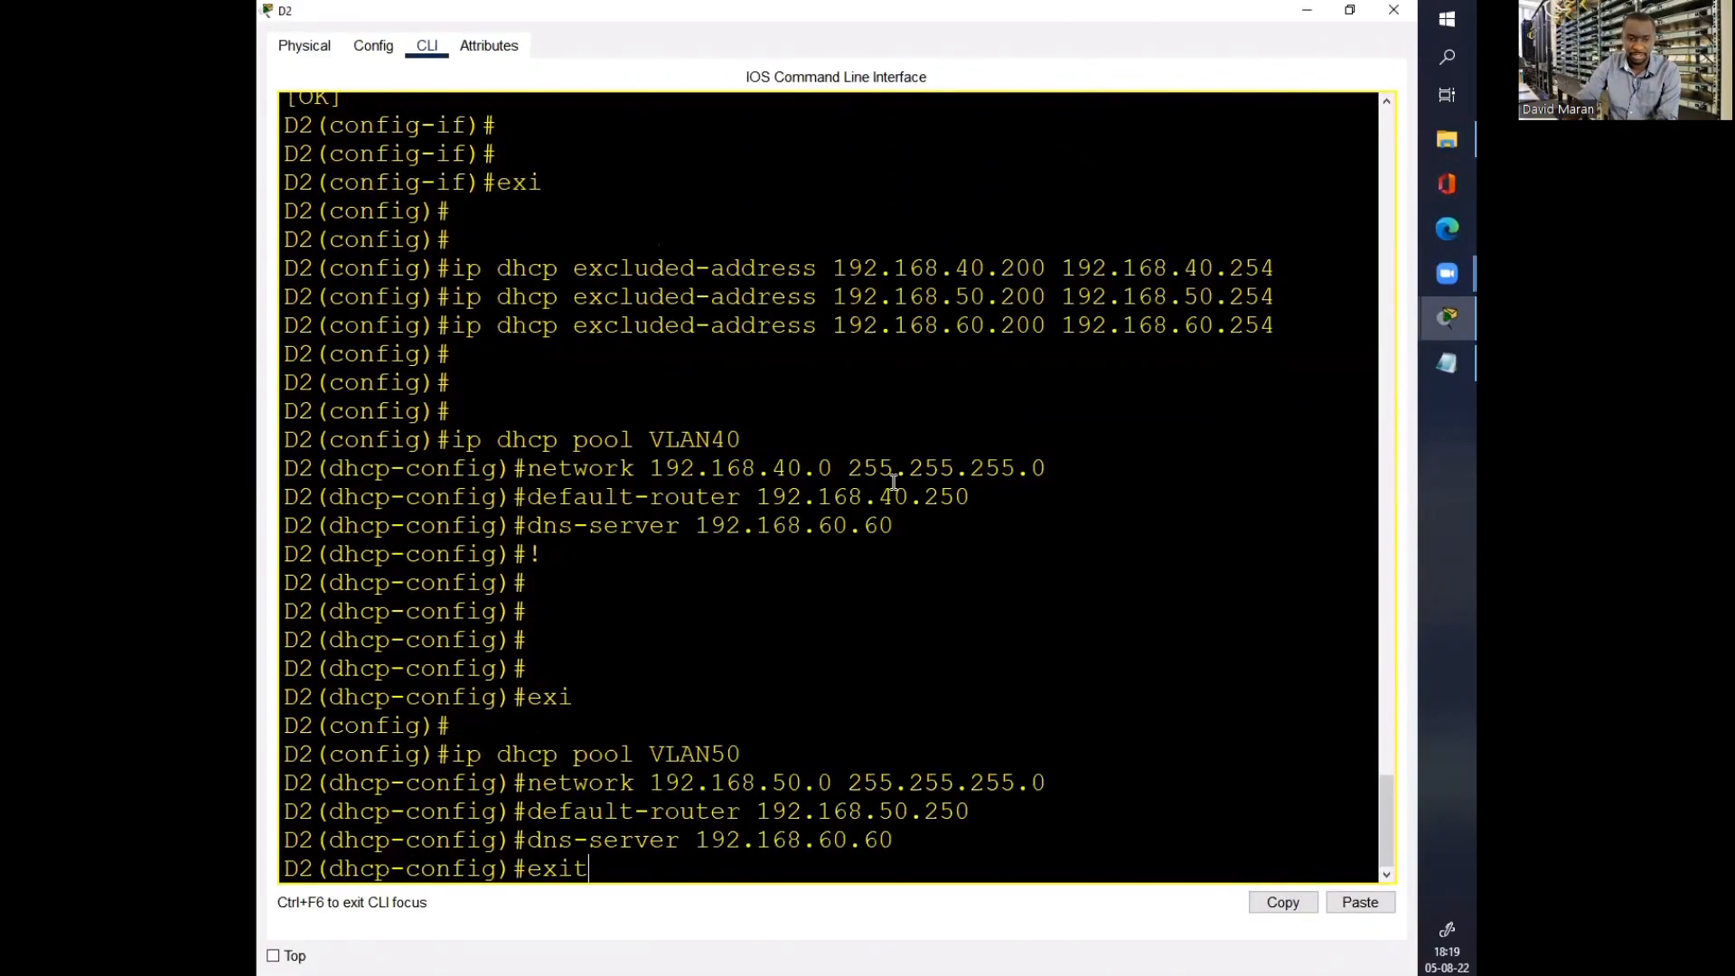
pyautogui.press('Return')
pyautogui.press('Return')
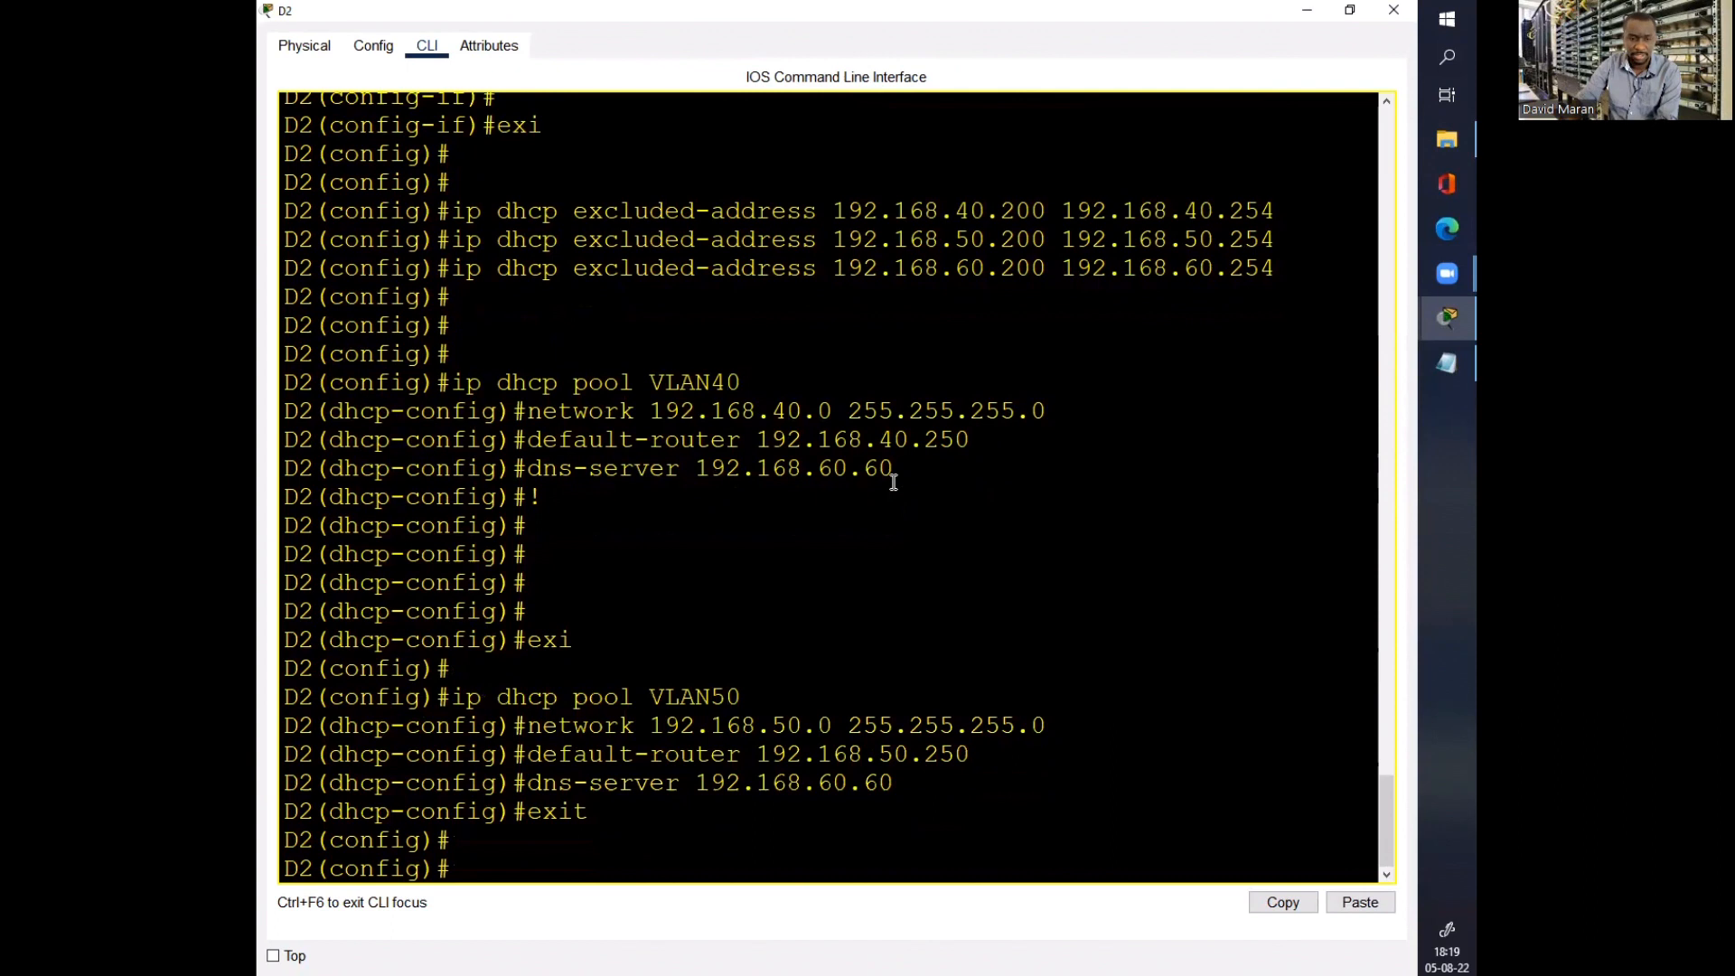
pyautogui.click(1307, 10)
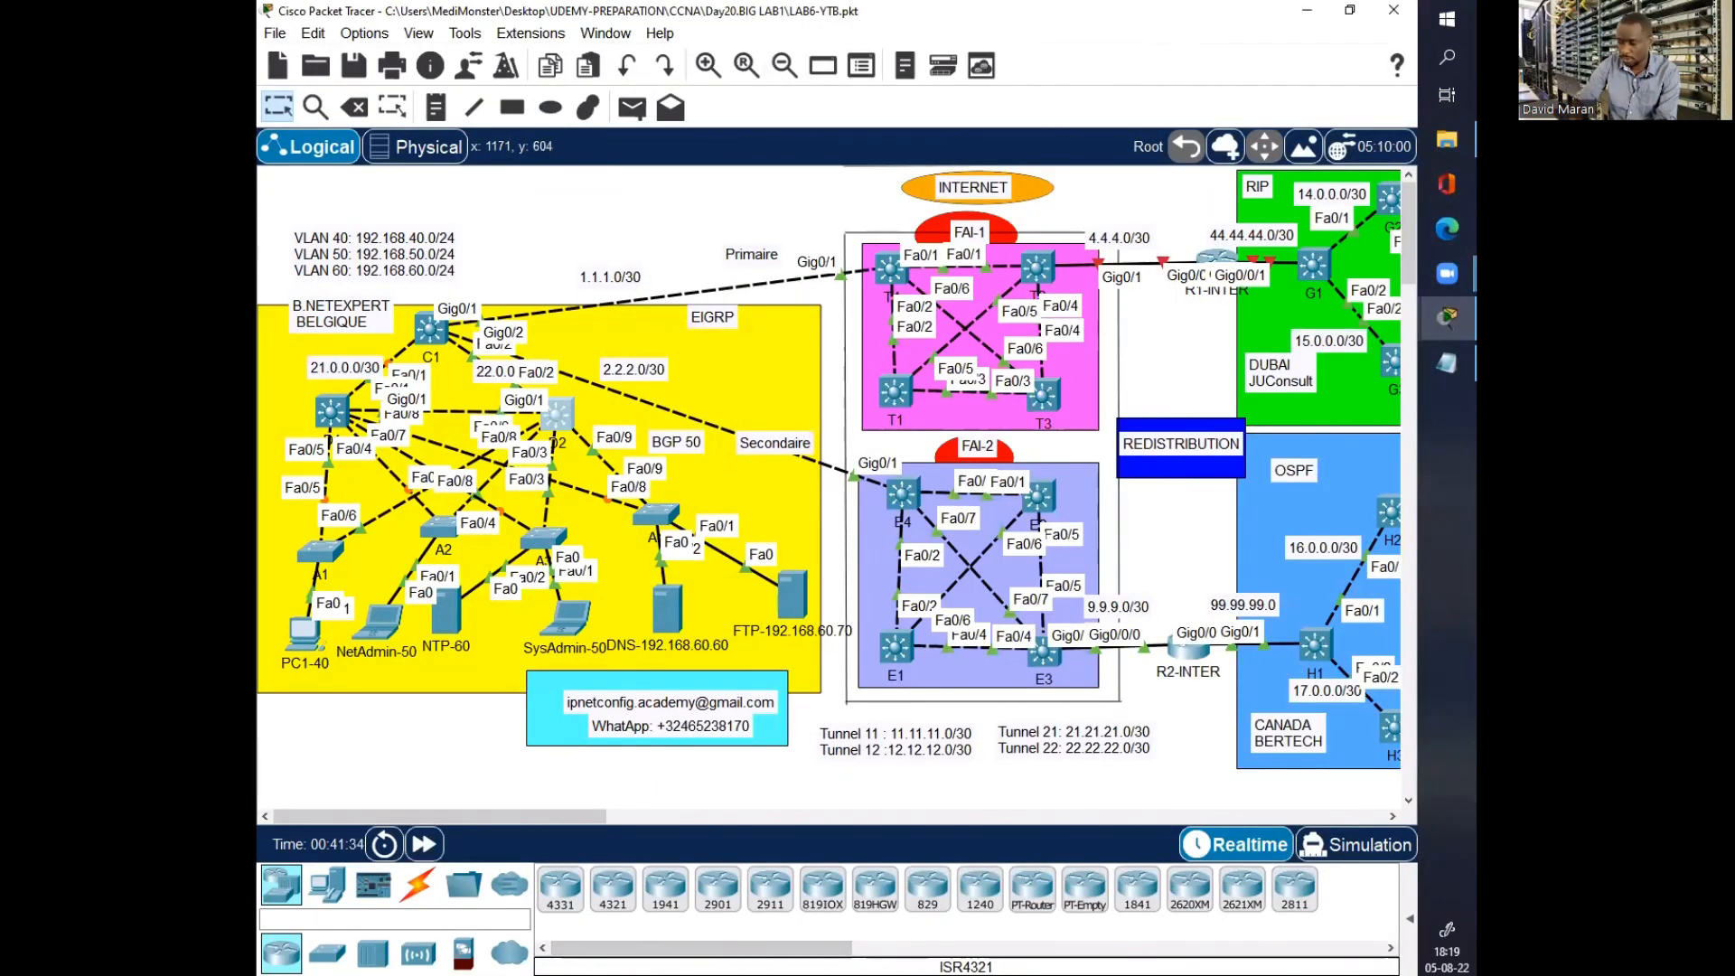
# Step: Copy the ip dhcp pool VLAN60 block, up to its dns-server line, from the Notepad notes and return to Packet Tracer
pyautogui.click(1447, 363)
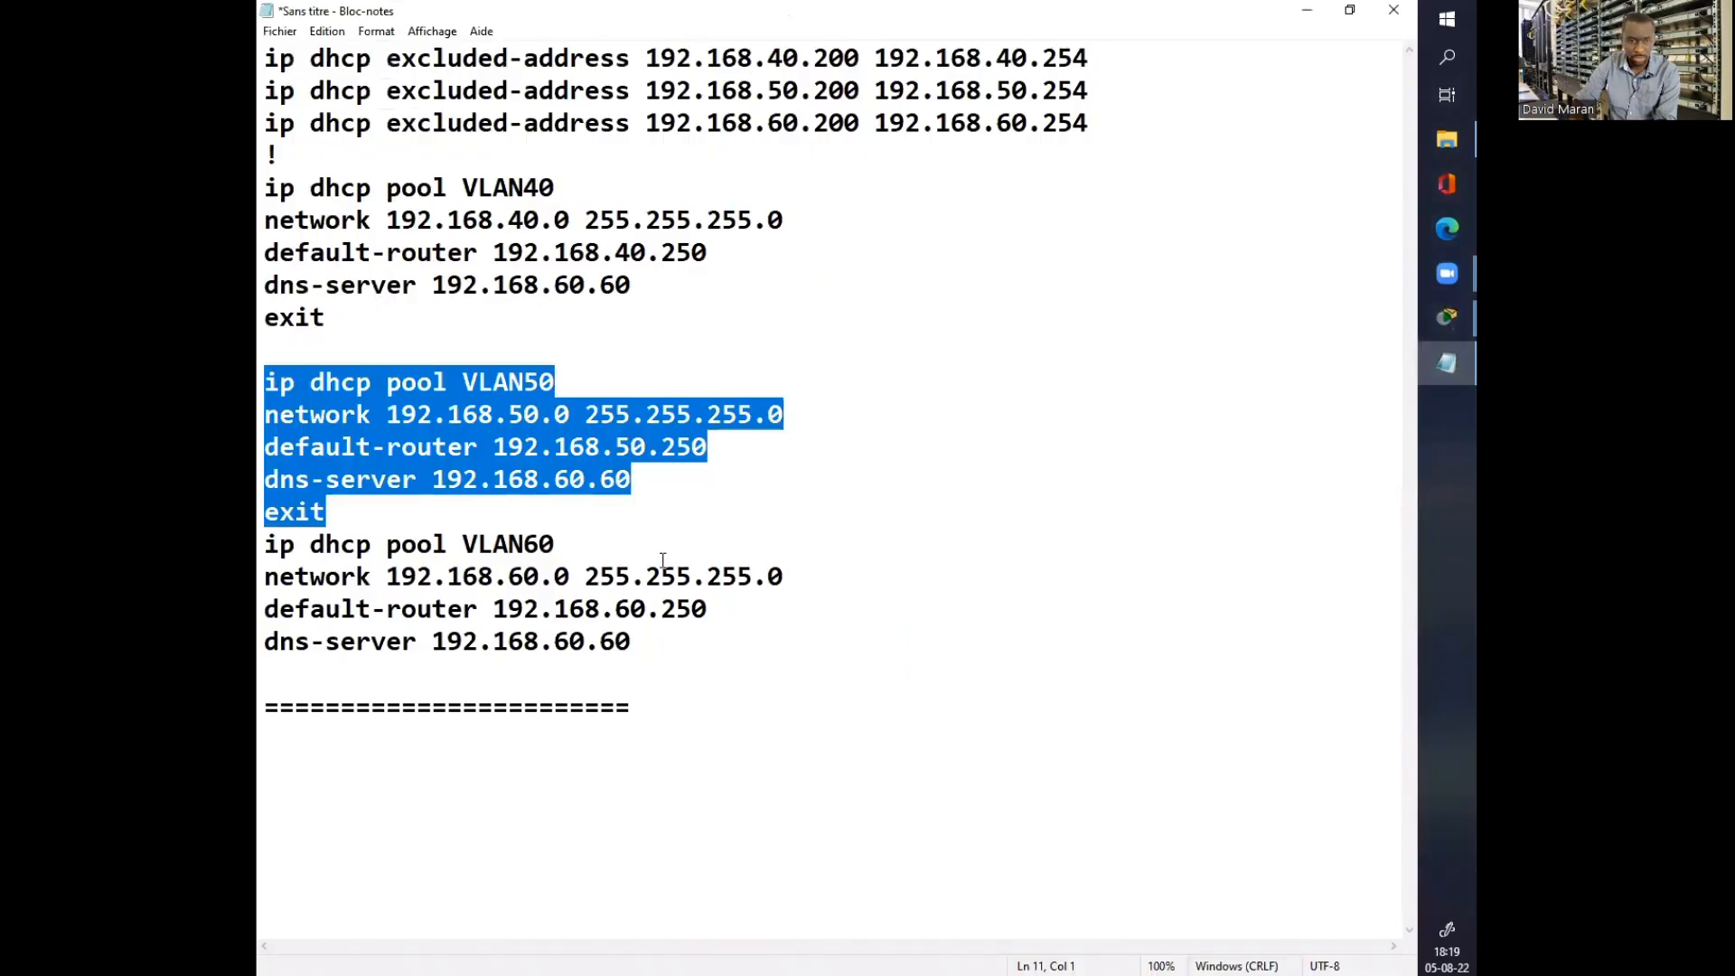
pyautogui.moveTo(669, 642); pyautogui.dragTo(265, 540)
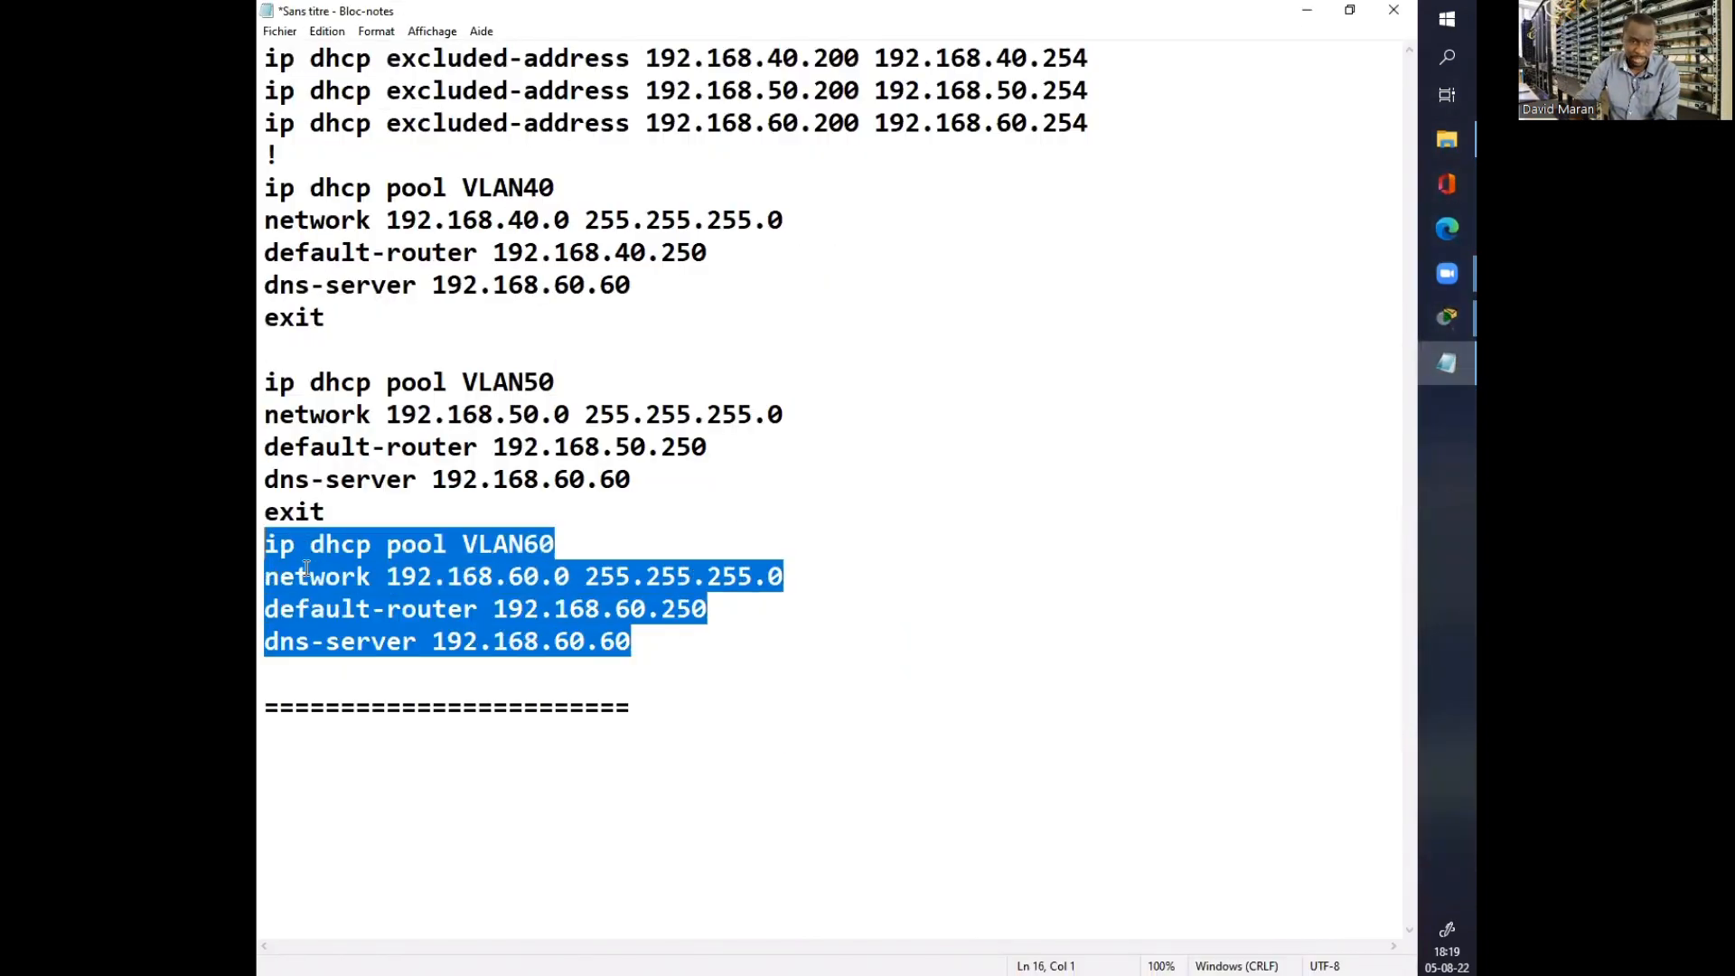
pyautogui.rightClick(390, 625)
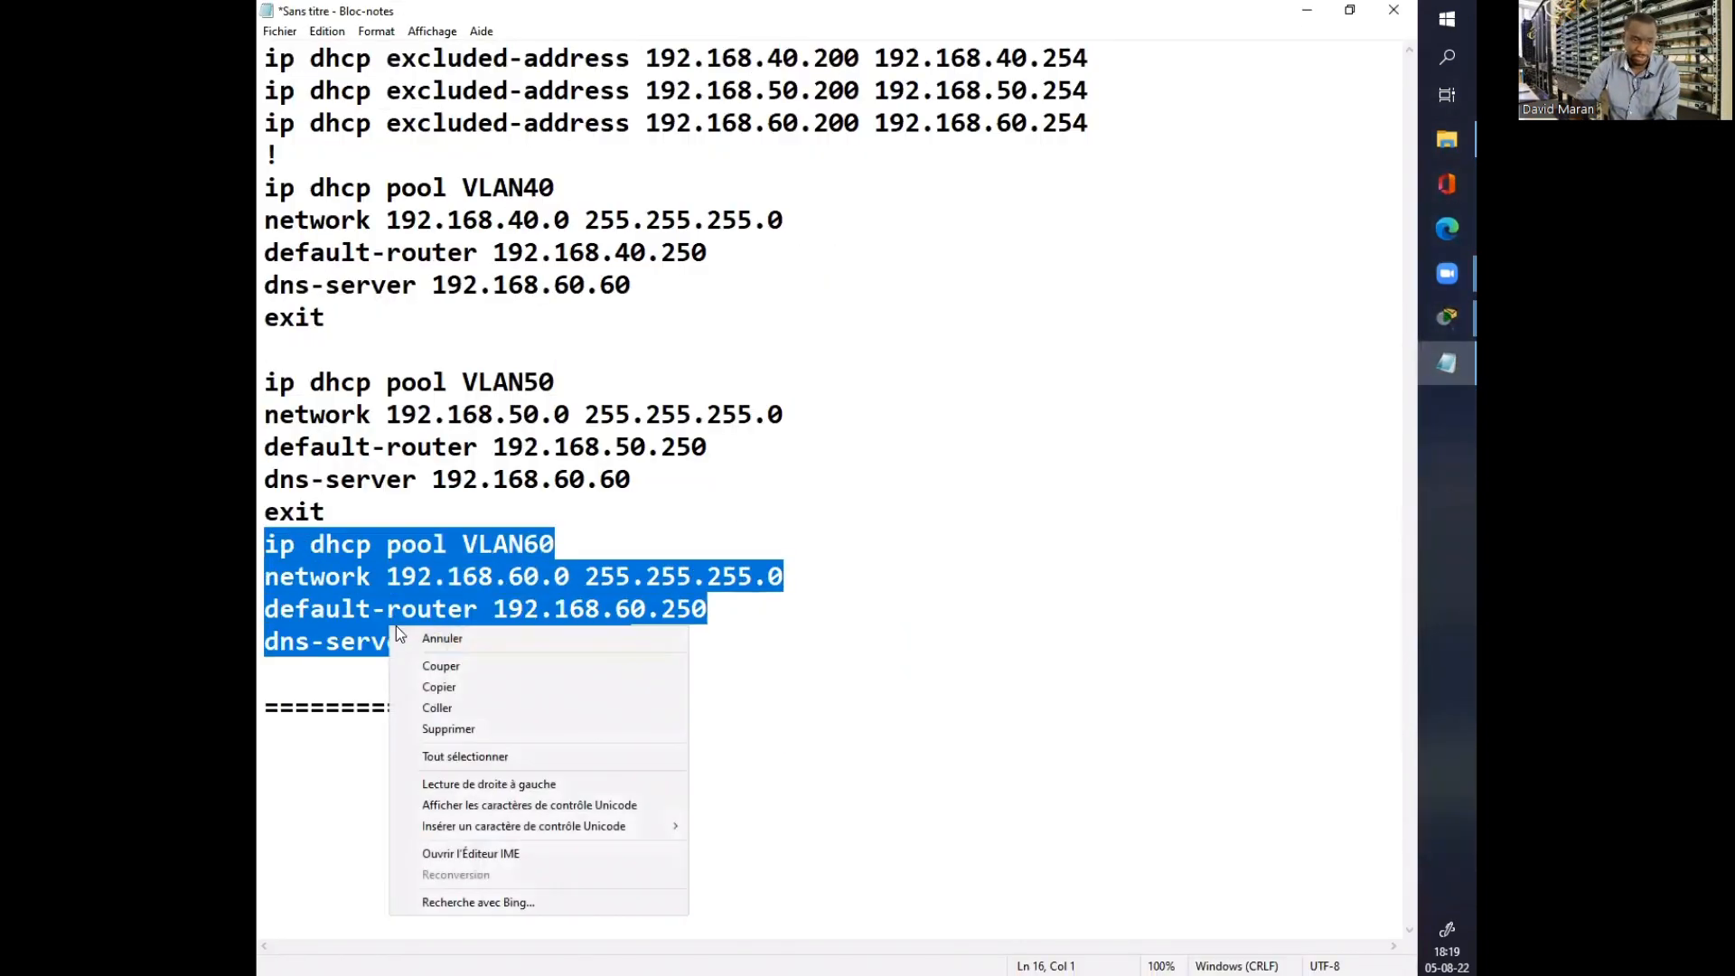
pyautogui.click(440, 690)
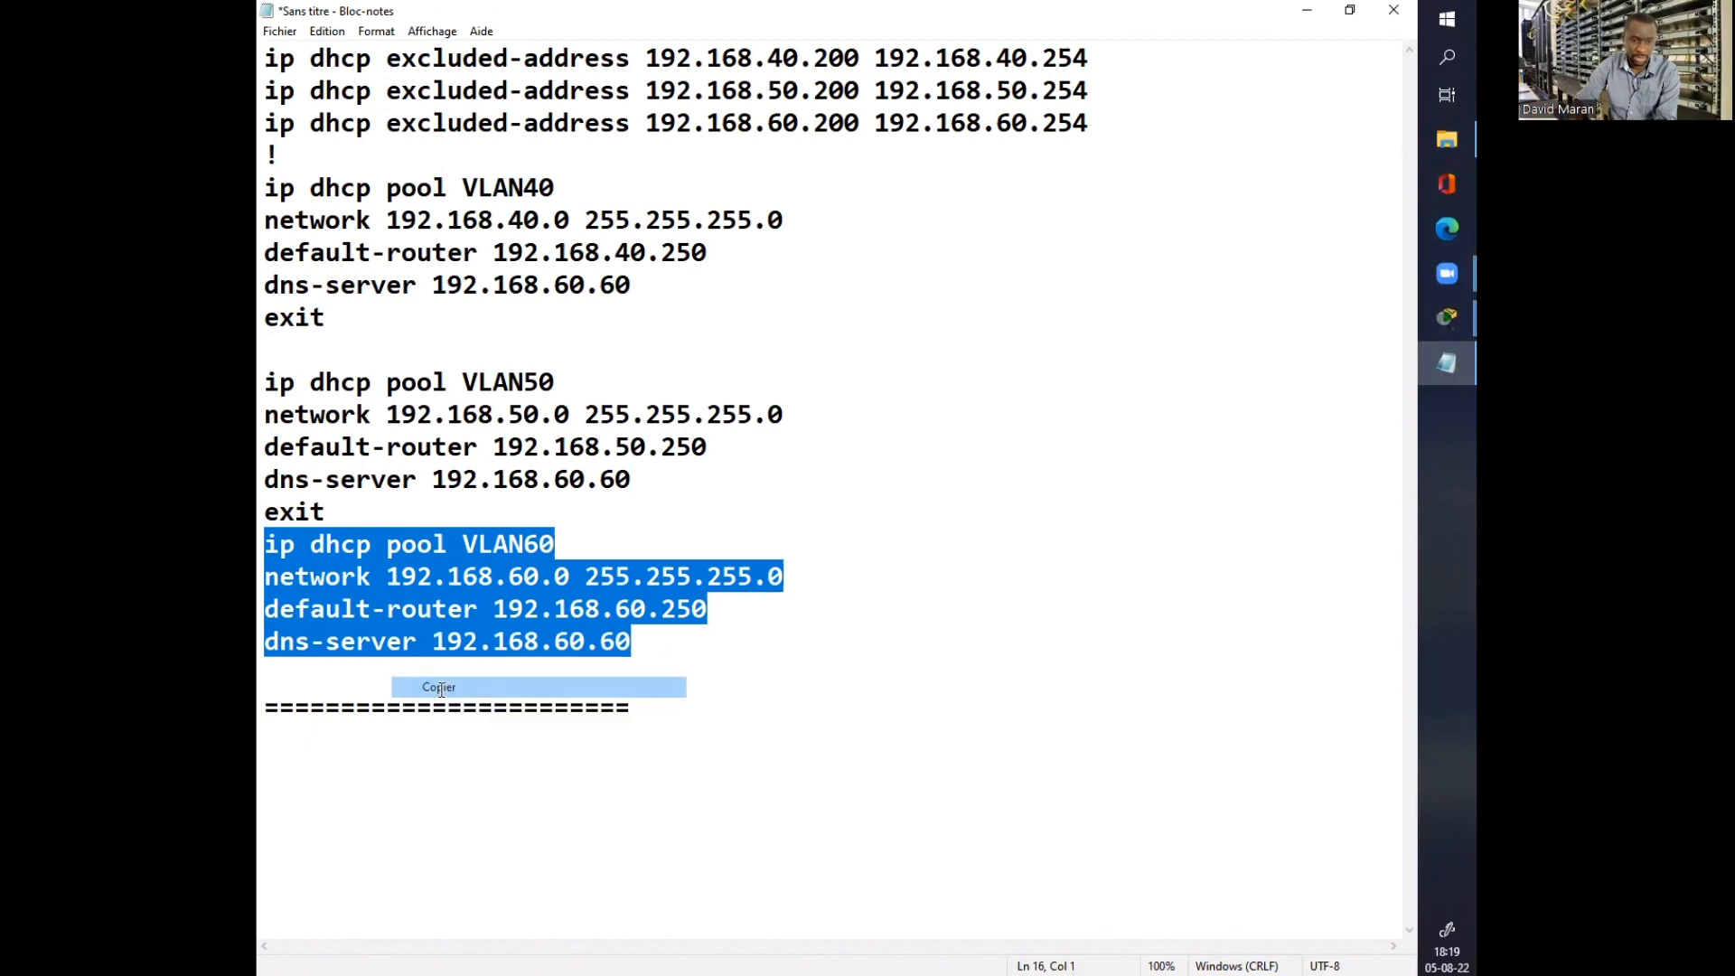
pyautogui.click(1307, 11)
# Step: Paste the VLAN60 DHCP pool into D1 with network 192.168.60.0 255.255.255.0, default router 192.168.60.250 and DNS server 192.168.60.60
pyautogui.click(332, 420)
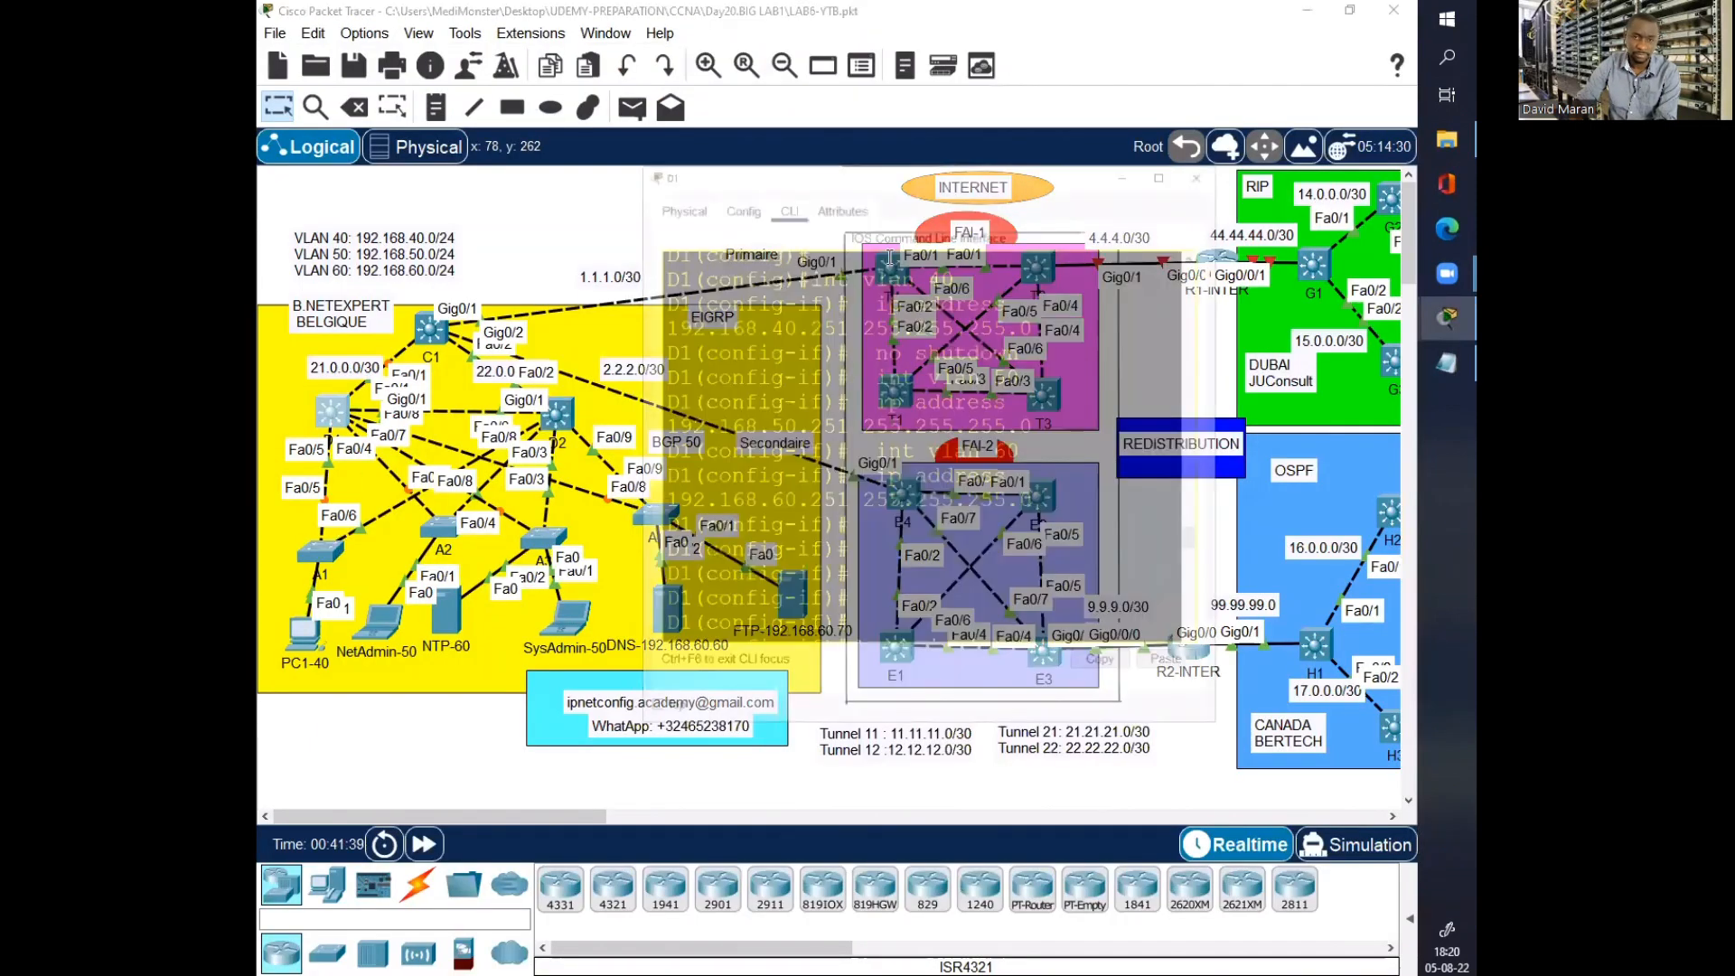
pyautogui.click(1093, 165)
pyautogui.press('Return')
pyautogui.press('Return')
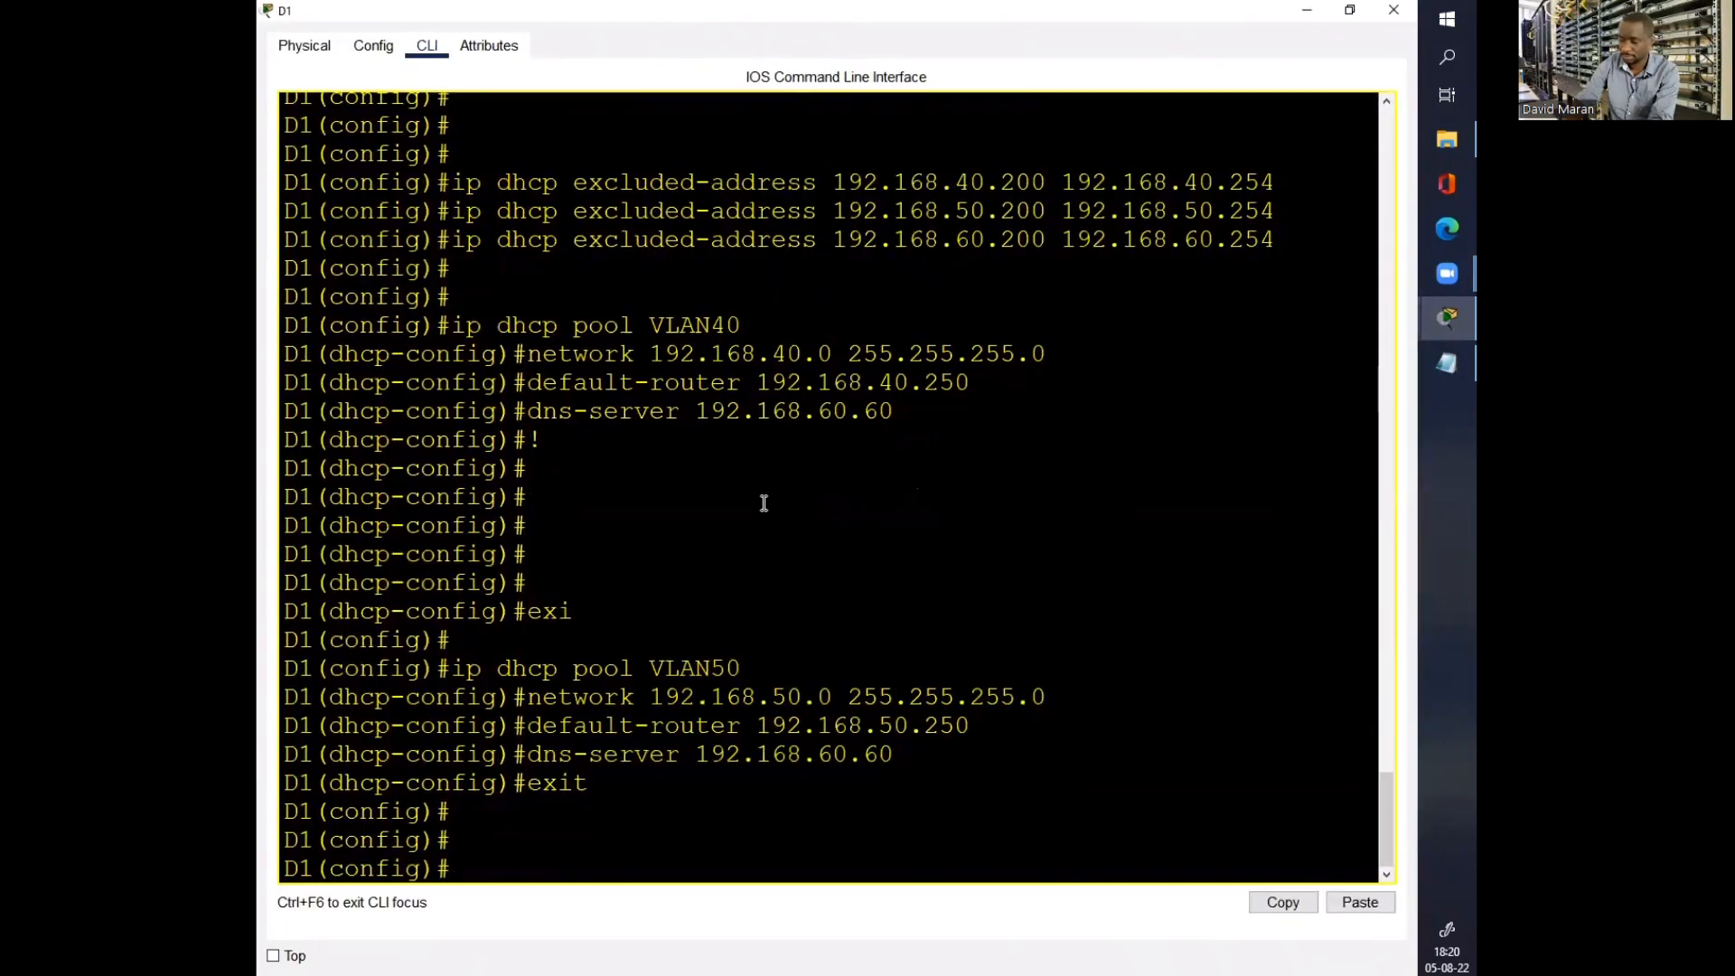
pyautogui.rightClick(763, 503)
pyautogui.click(812, 538)
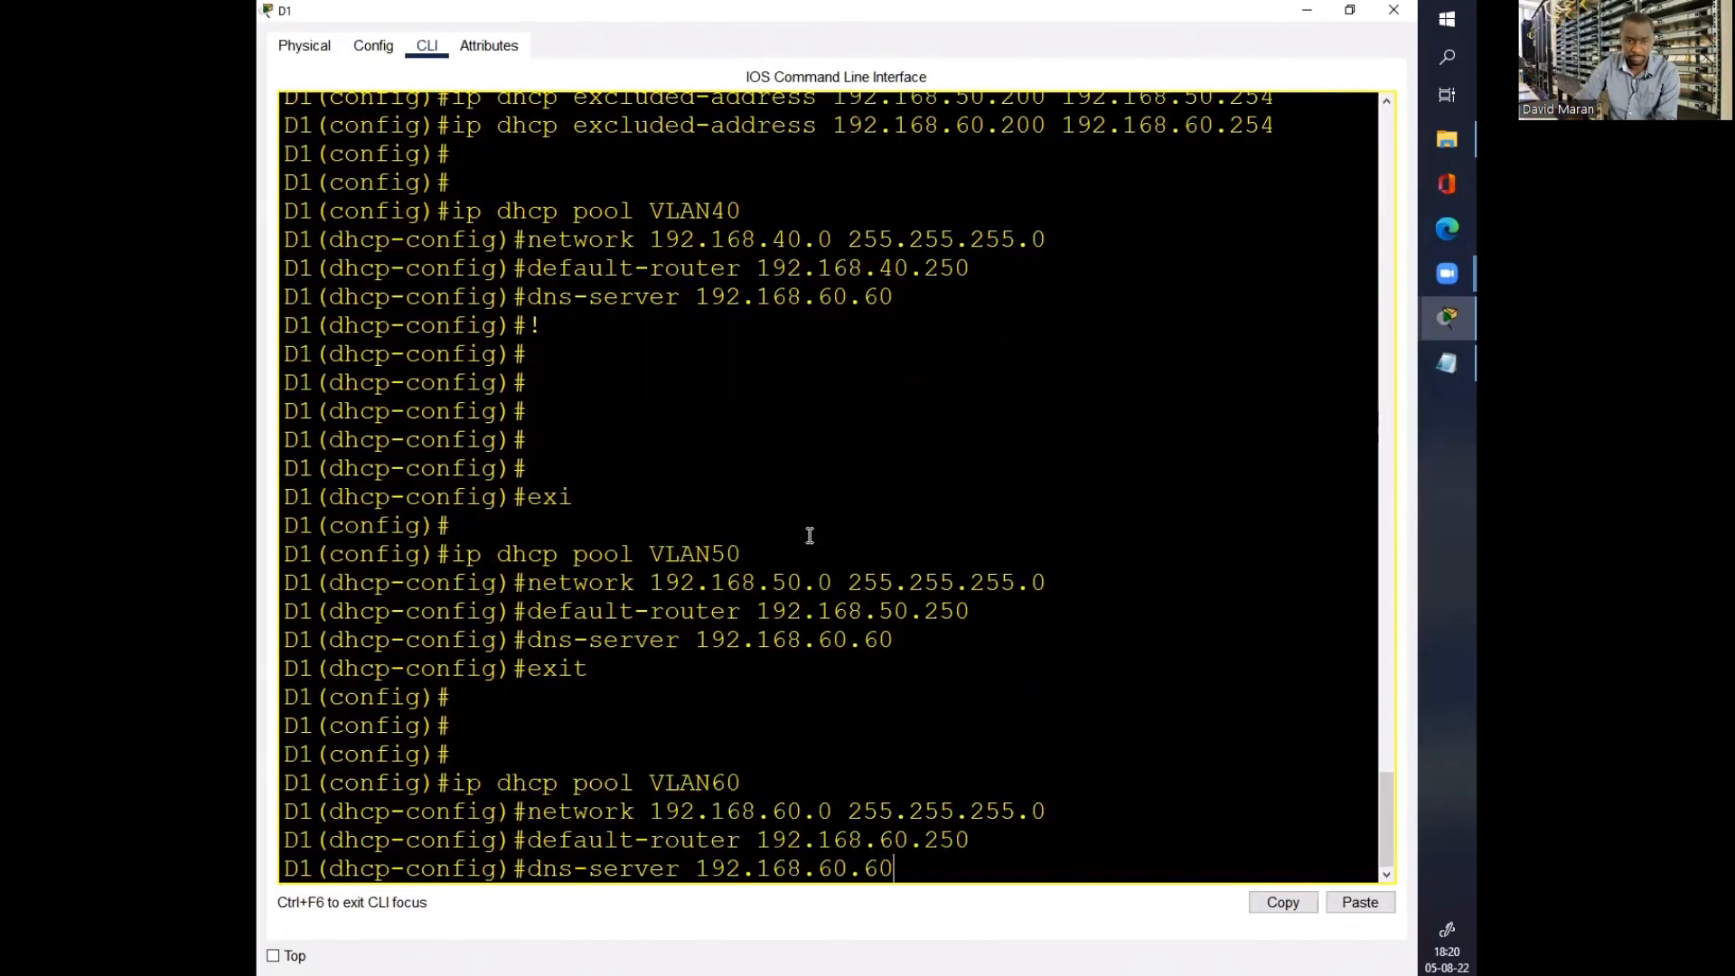
pyautogui.press('Return')
pyautogui.press('Return')
pyautogui.press('Return')
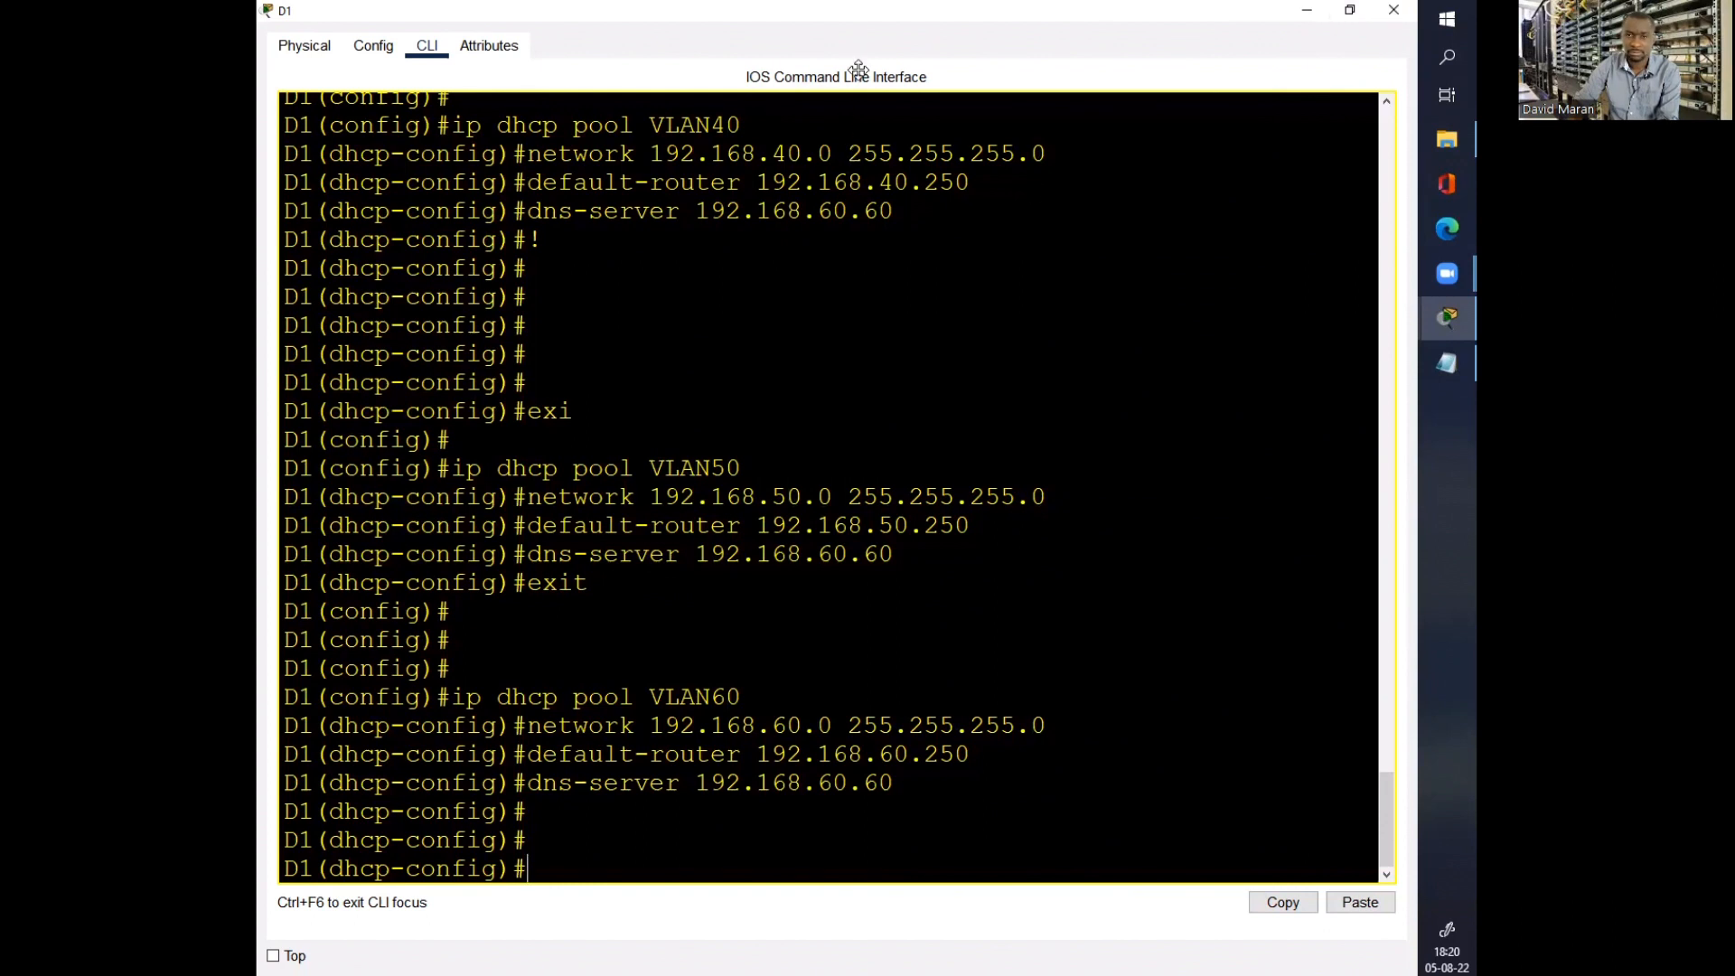
# Step: End configuration mode on D1, save the configuration with wr, and close its window
pyautogui.write('do')
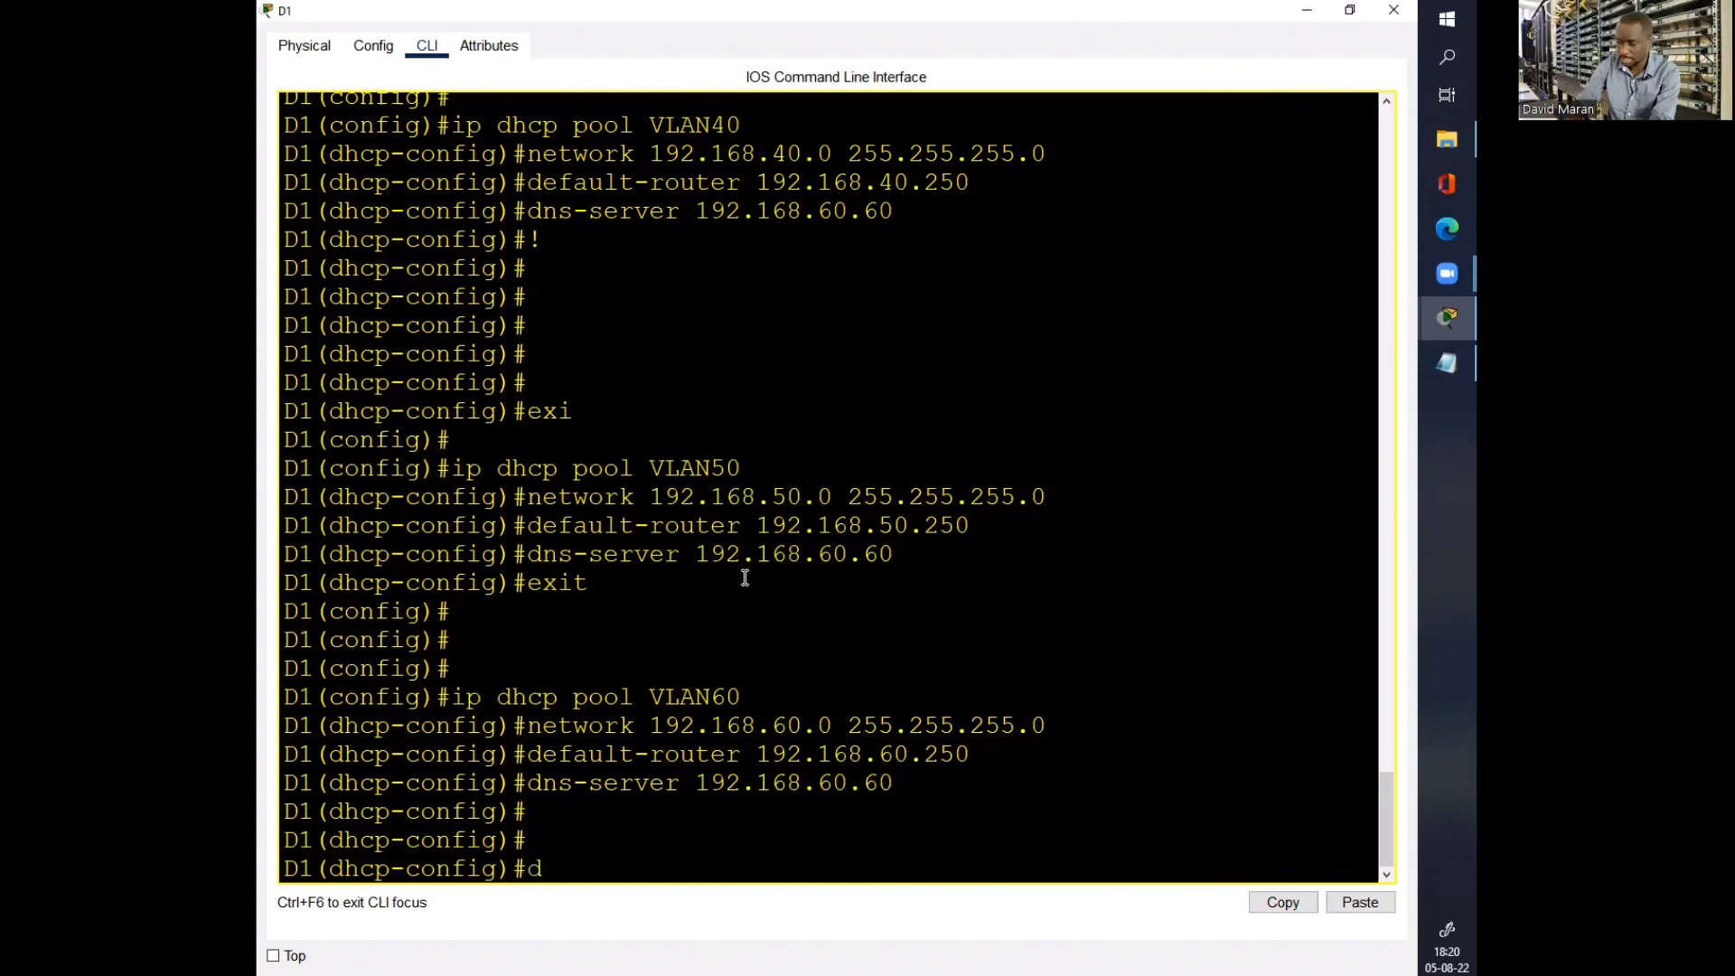
pyautogui.write('nd')
pyautogui.press('Return')
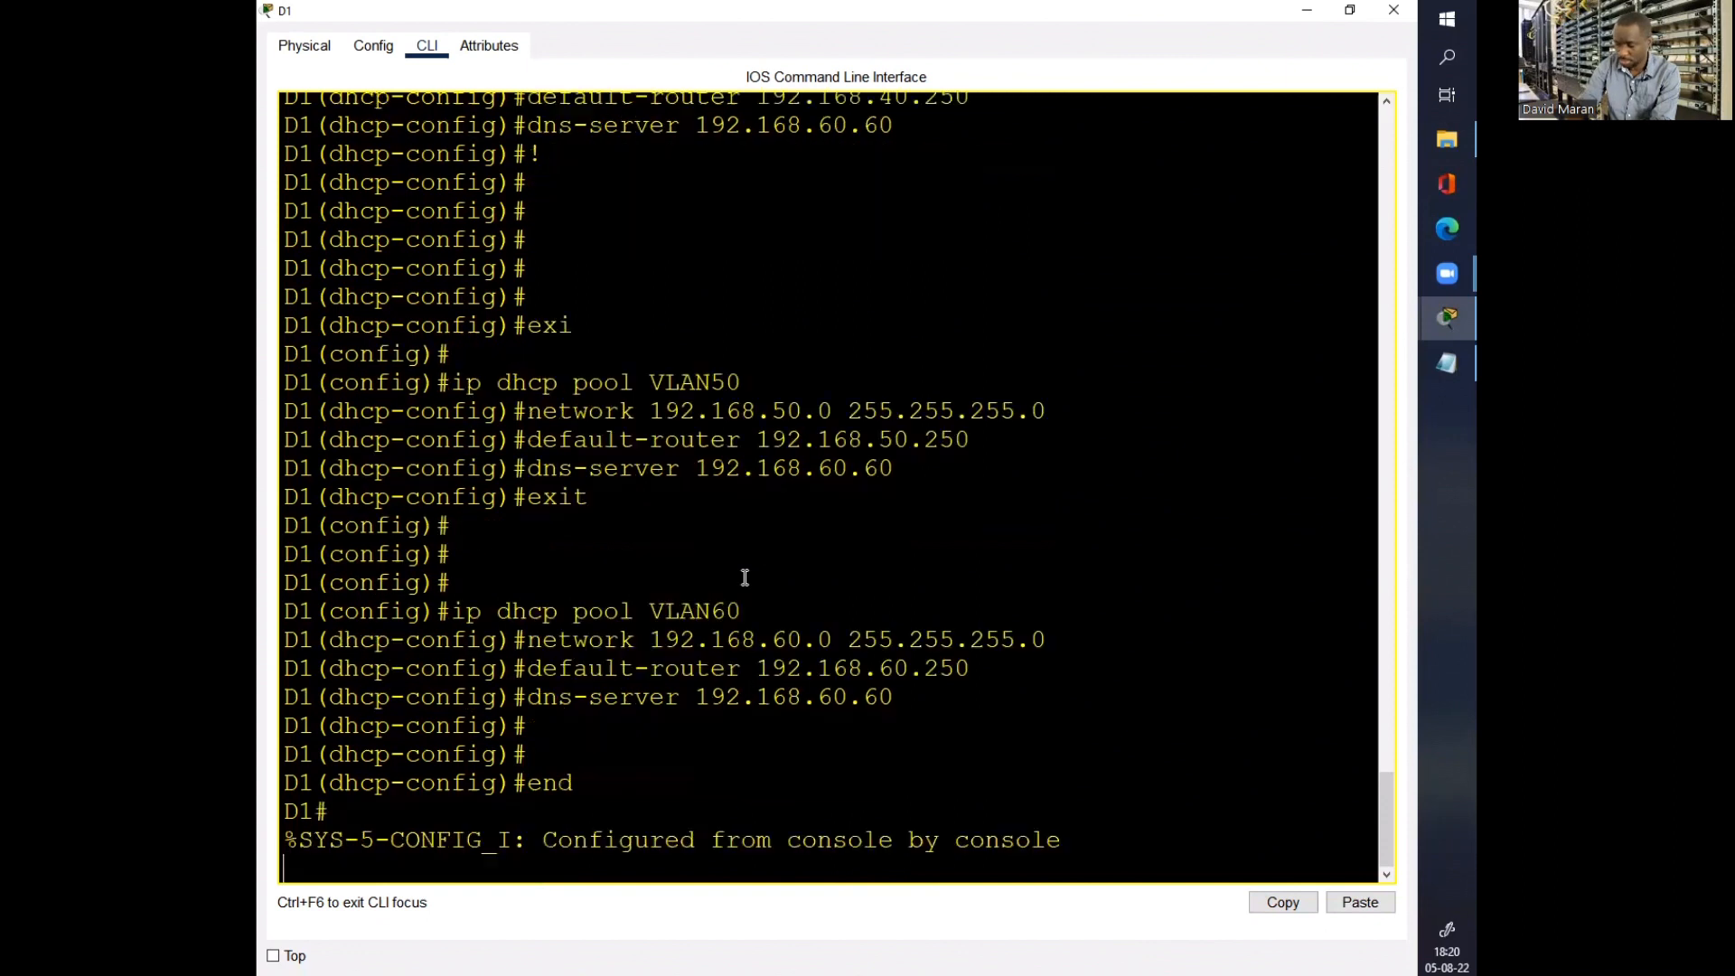
pyautogui.press('Return')
pyautogui.write('wr')
pyautogui.press('Return')
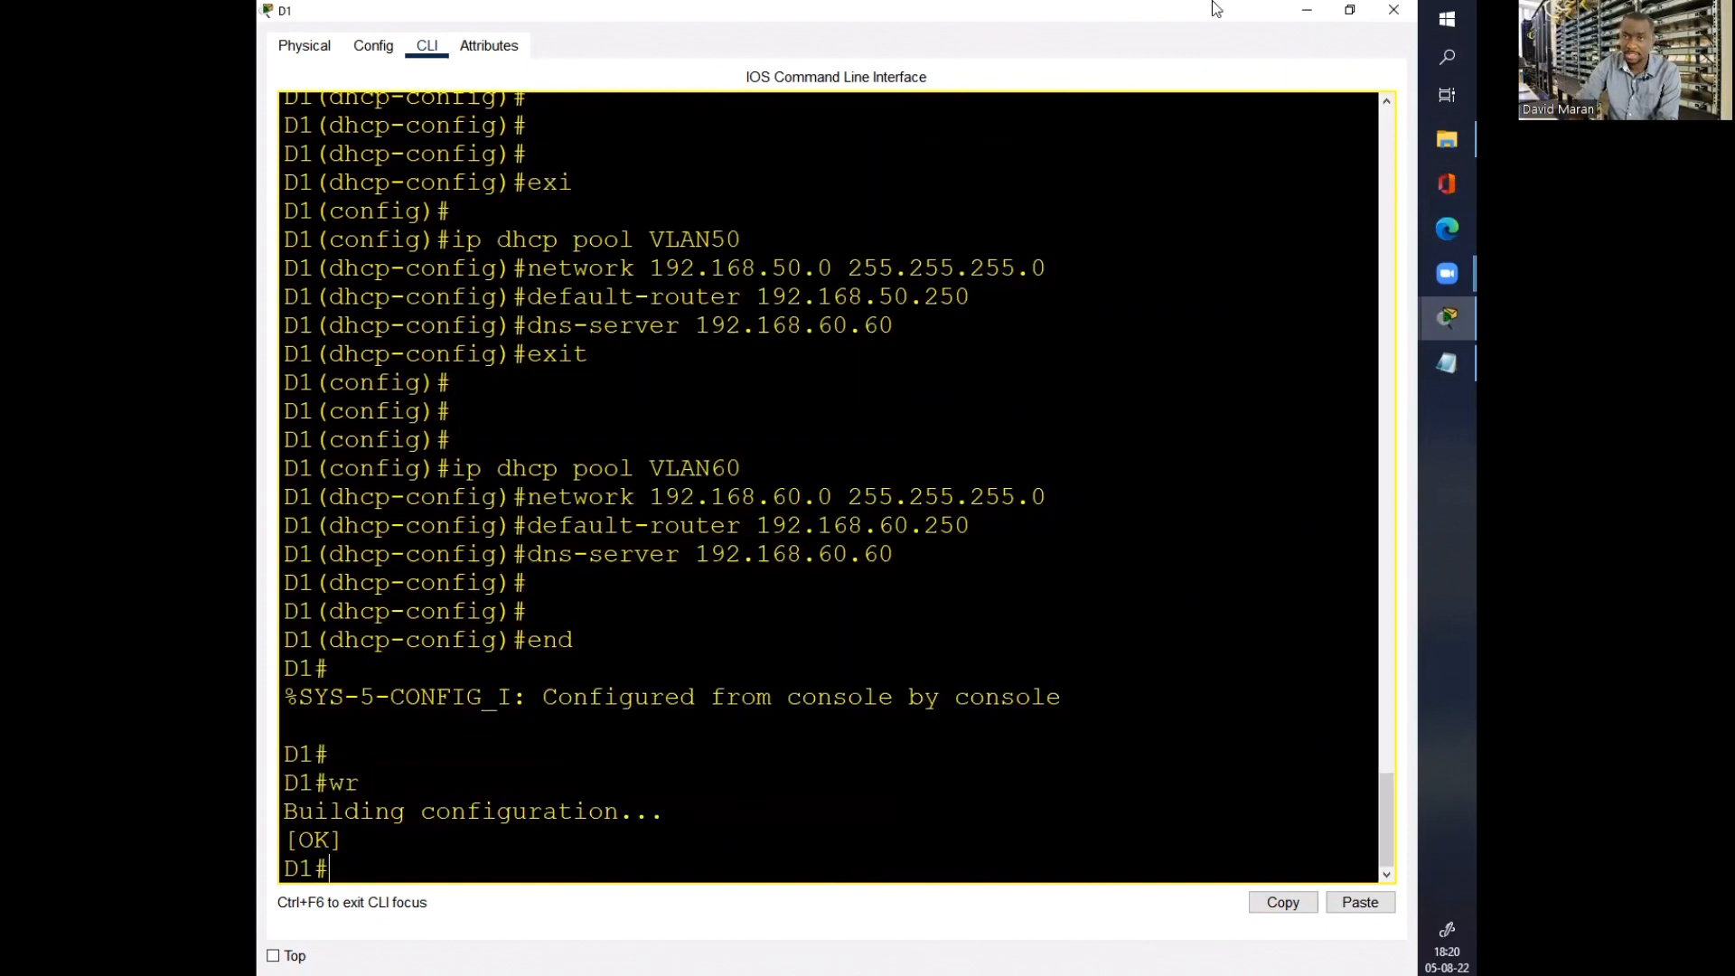
pyautogui.click(1394, 9)
# Step: Paste the VLAN60 DHCP pool into D2 with network 192.168.60.0 255.255.255.0, default router 192.168.60.250 and DNS server 192.168.60.60
pyautogui.click(560, 419)
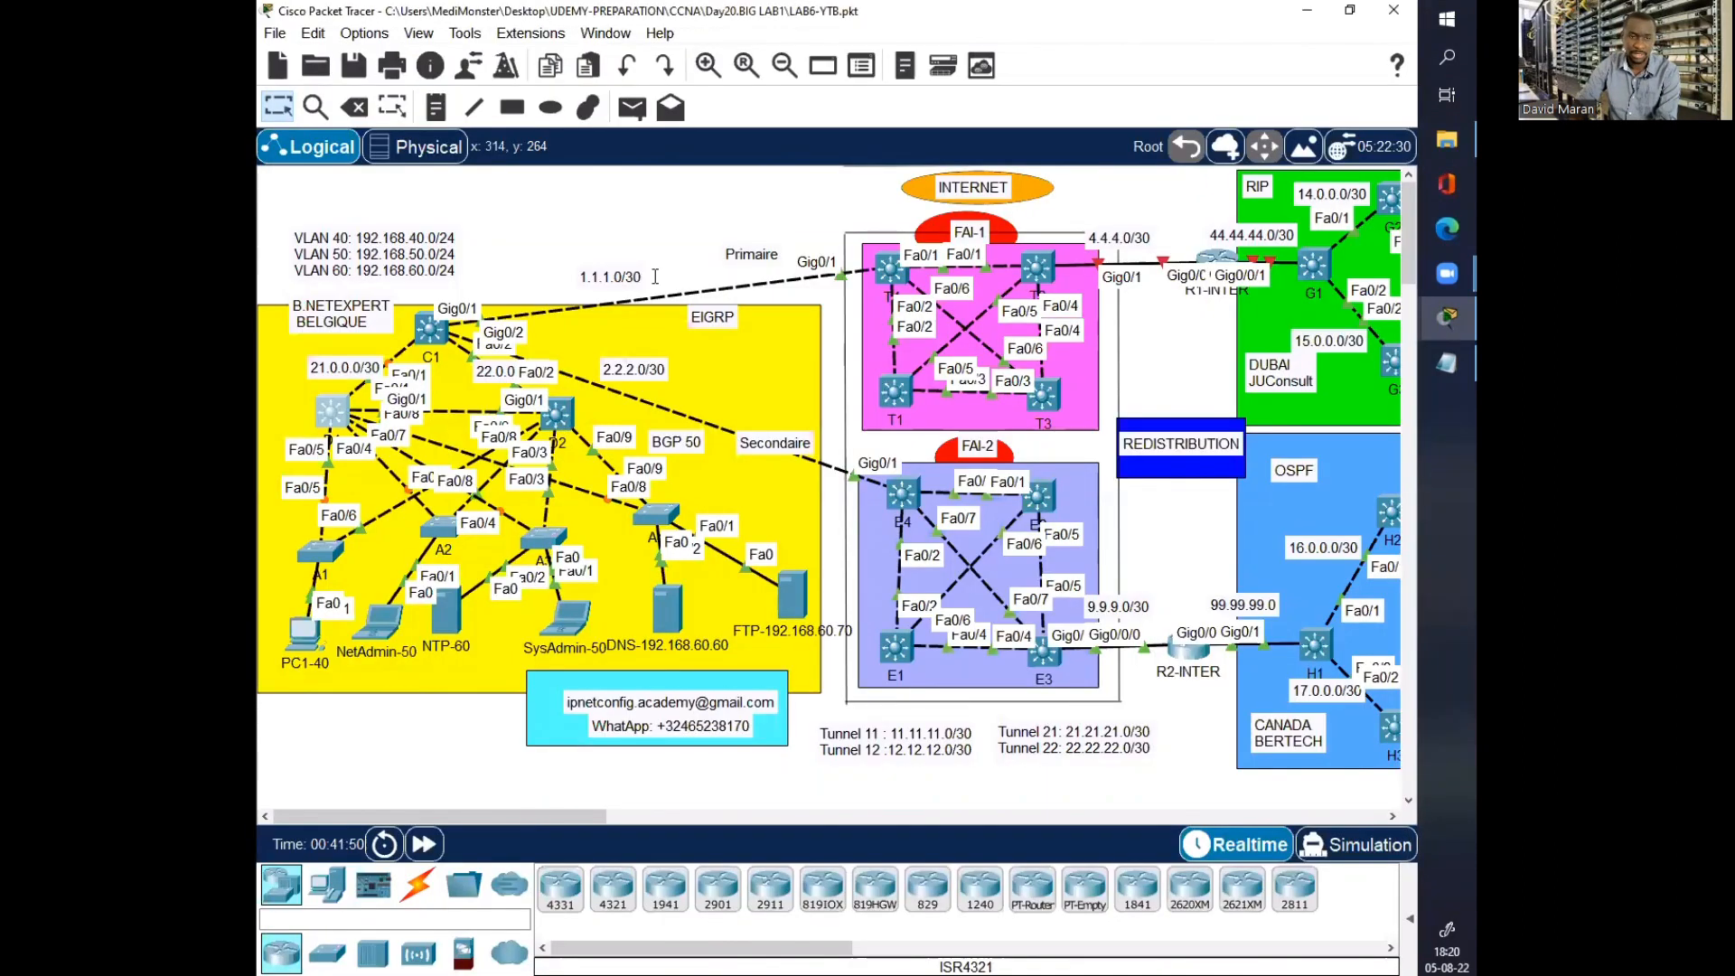
pyautogui.click(1104, 164)
pyautogui.press('Return')
pyautogui.press('Return')
pyautogui.press('Return')
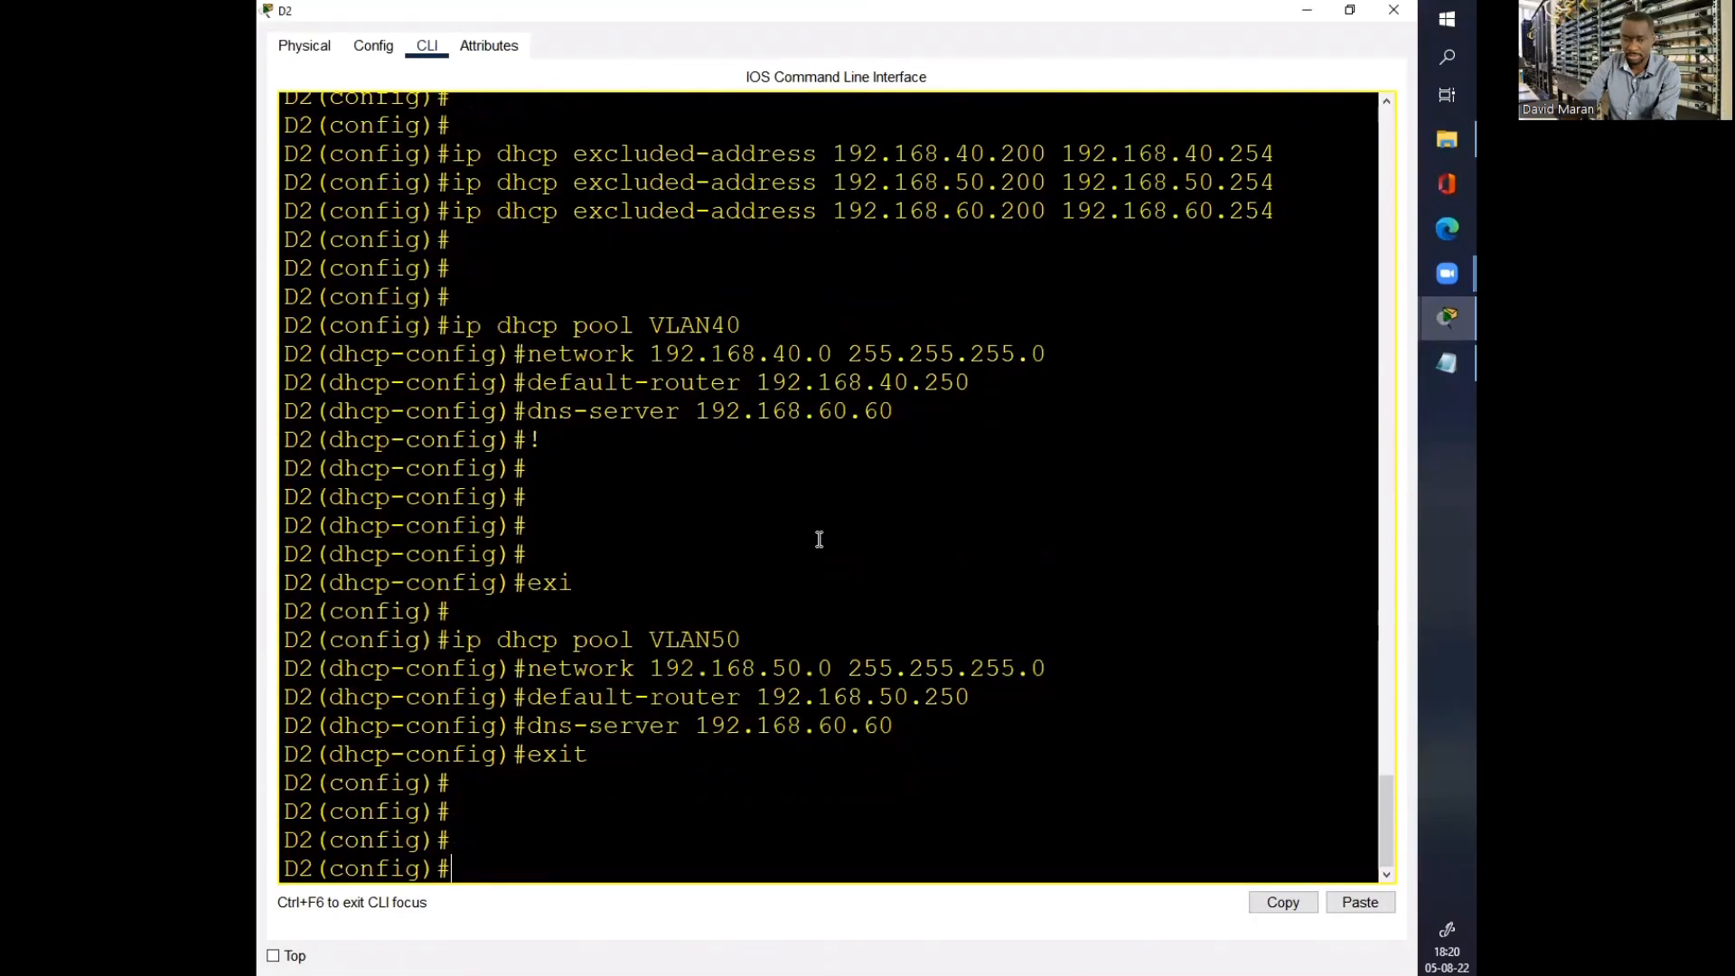
pyautogui.rightClick(819, 540)
pyautogui.click(865, 574)
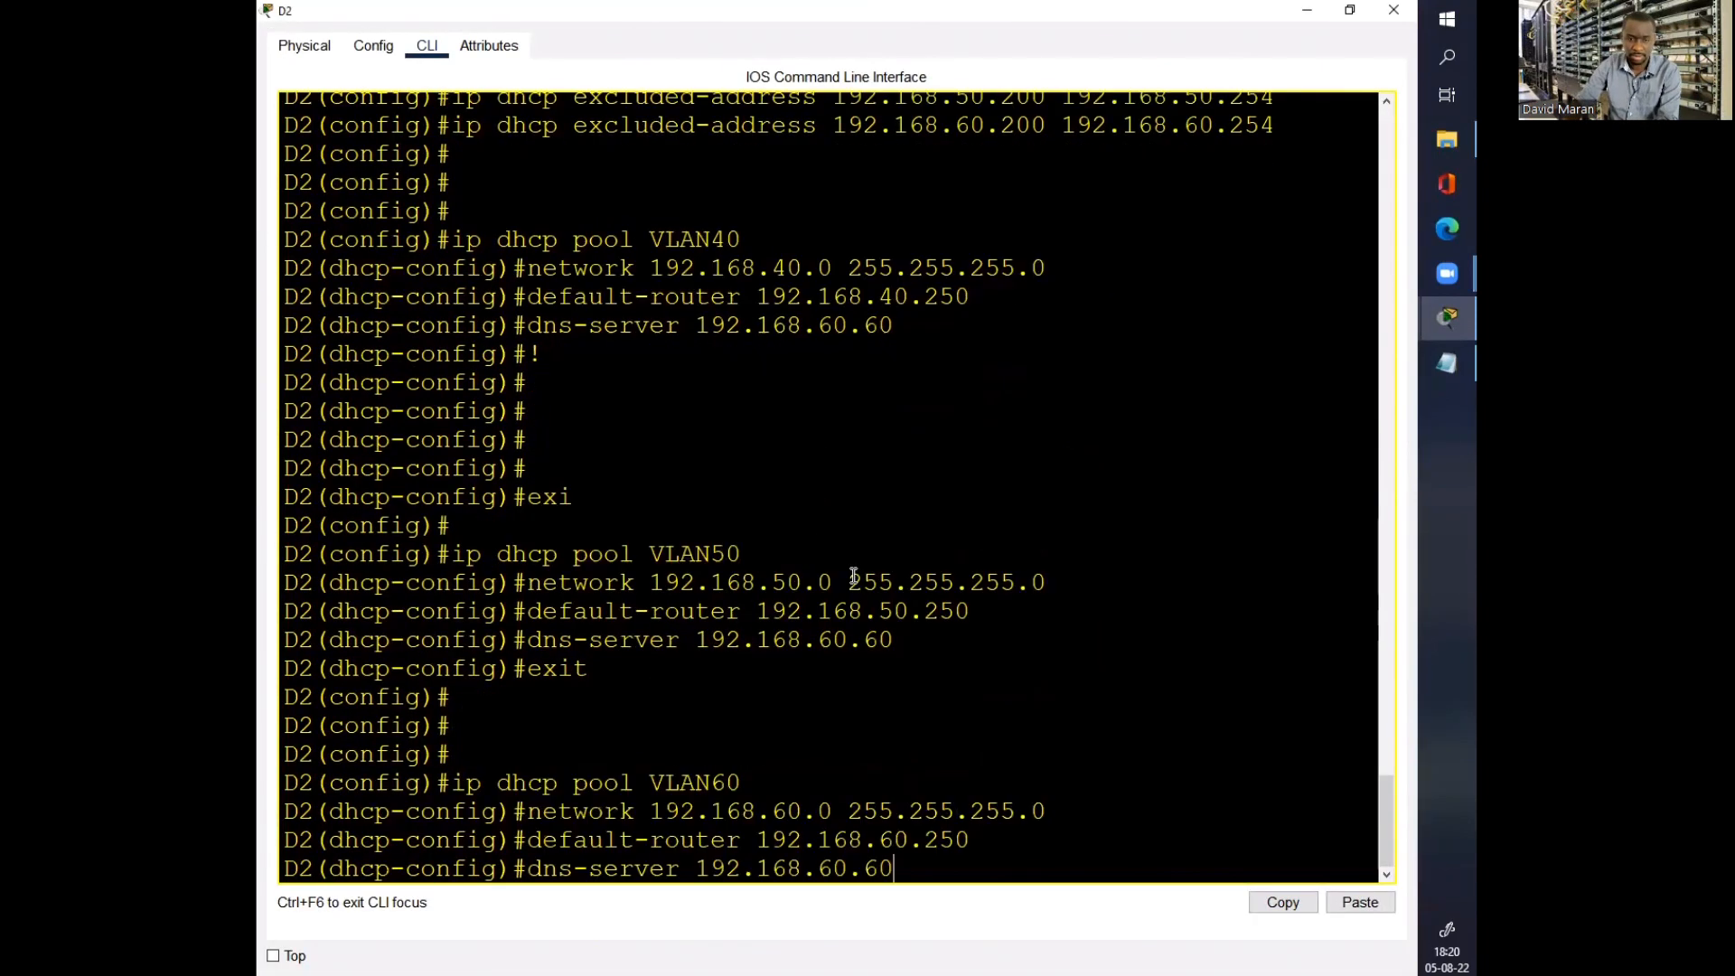
# Step: End configuration mode on D2, save the configuration with wr, and close its window
pyautogui.write('end')
pyautogui.press('Return')
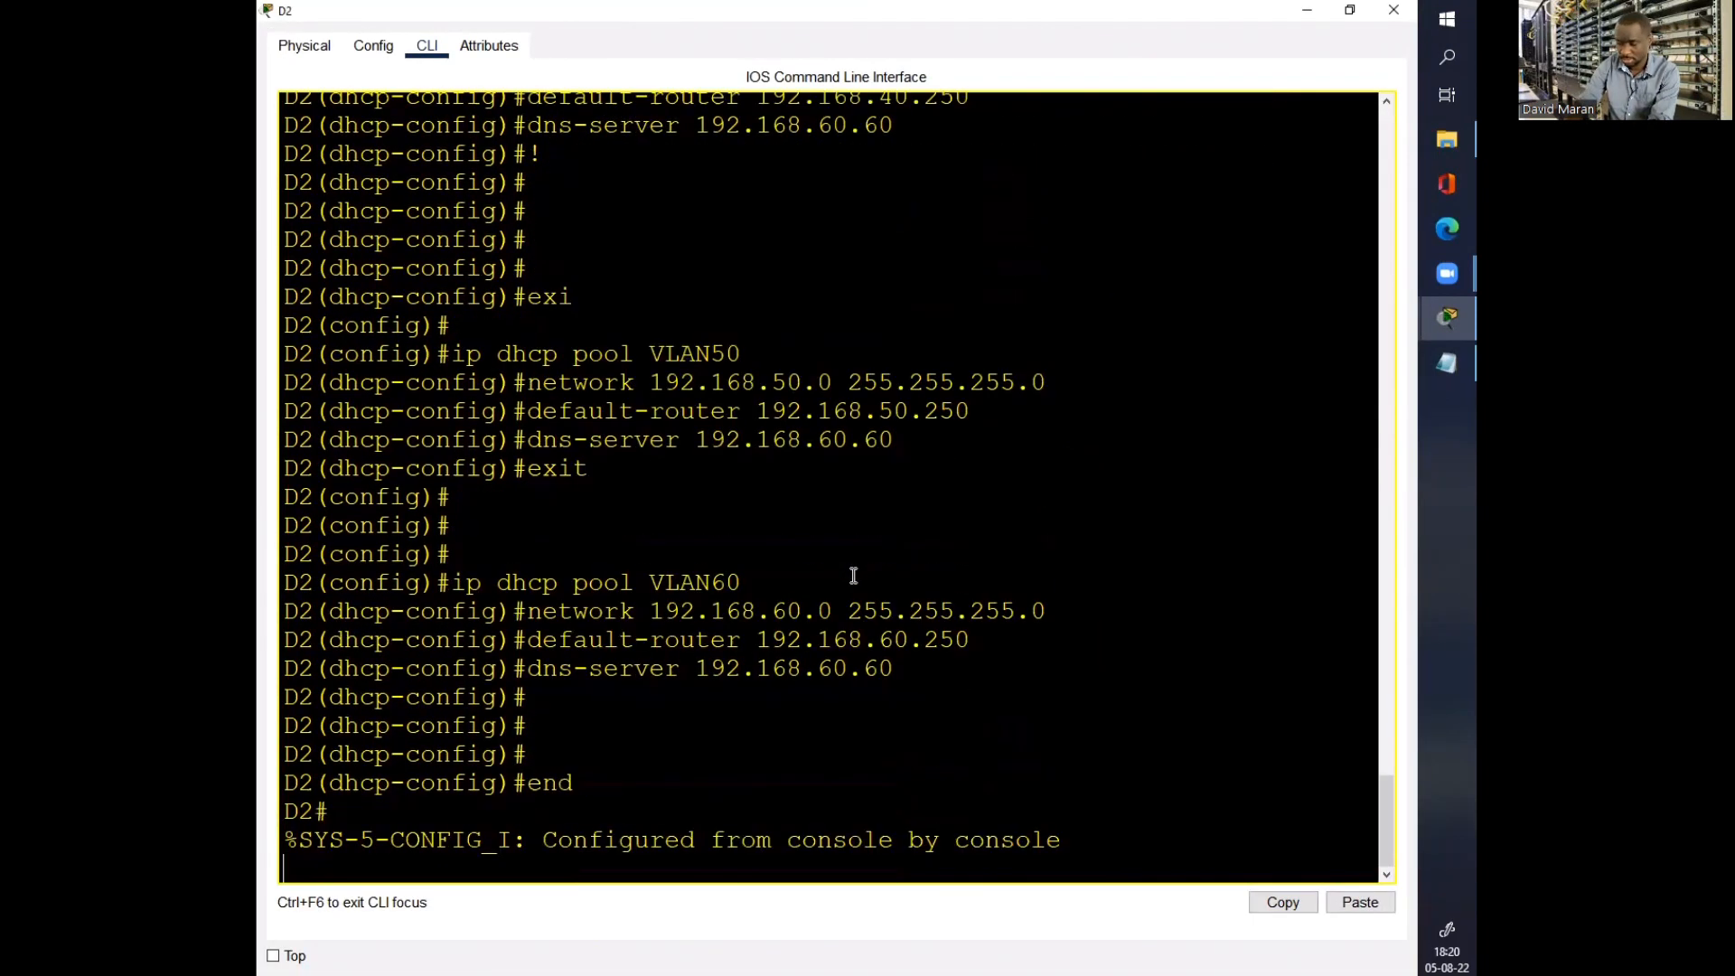
pyautogui.write('wr')
pyautogui.press('Return')
pyautogui.press('Return')
pyautogui.press('Return')
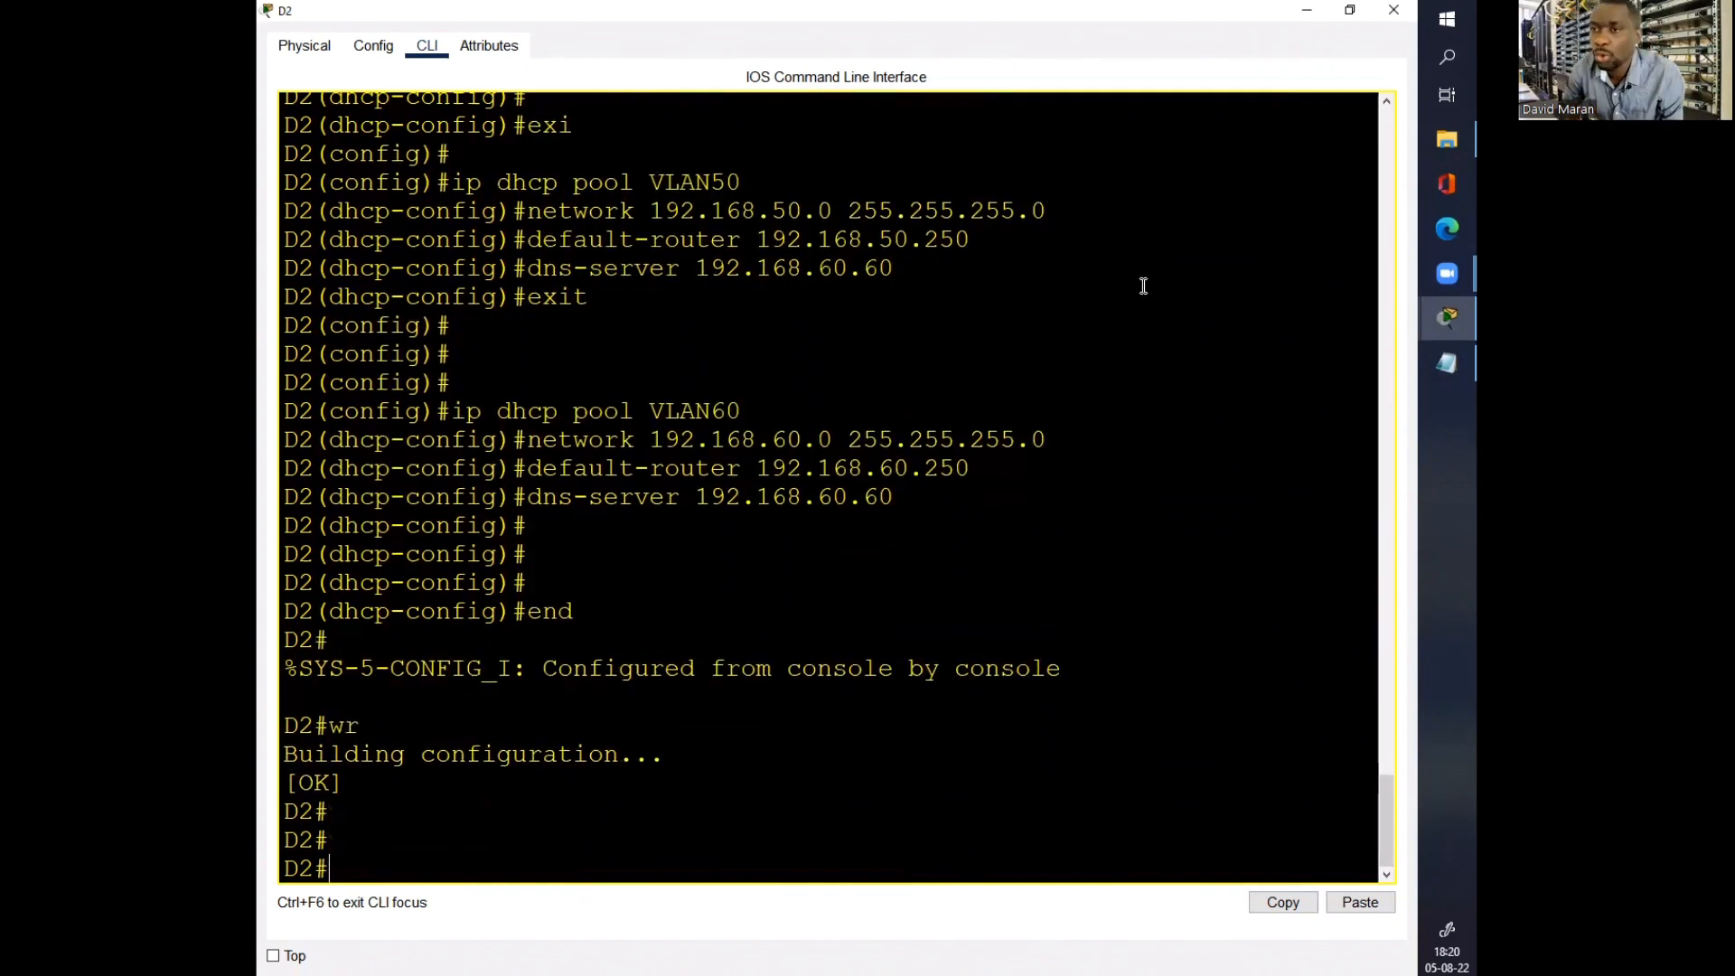
pyautogui.click(1393, 10)
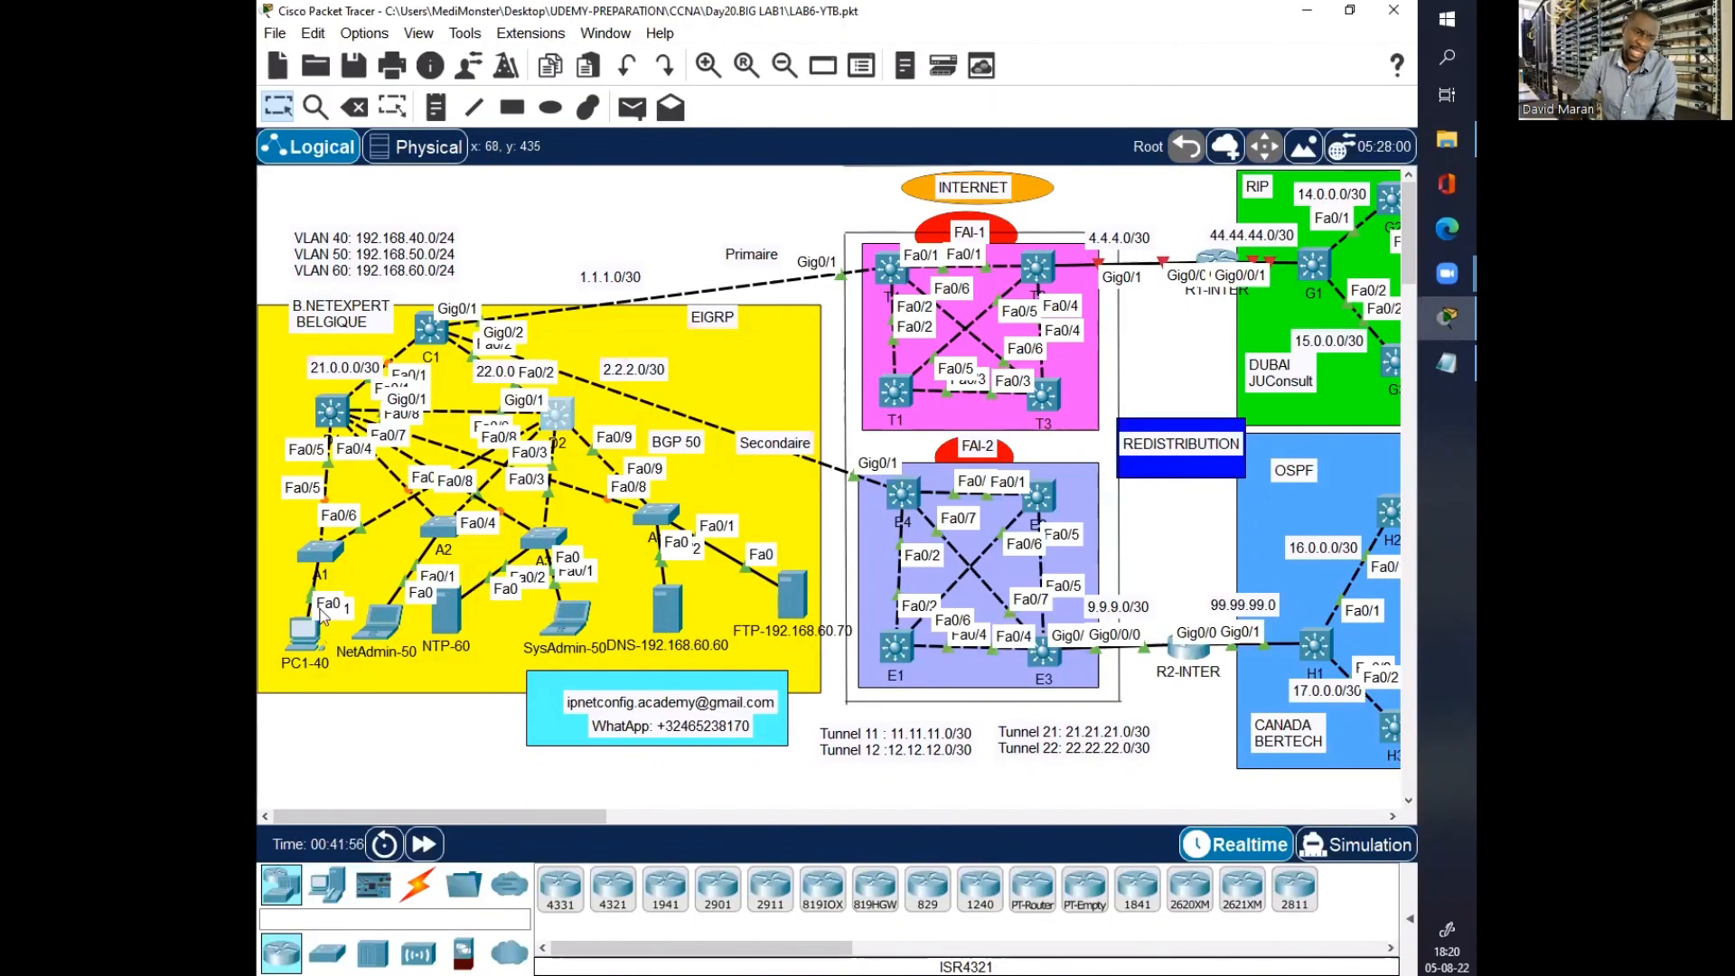
# Step: Set PC1-40's FastEthernet0 IP configuration to DHCP, check the address it obtains, and close its window
pyautogui.click(302, 635)
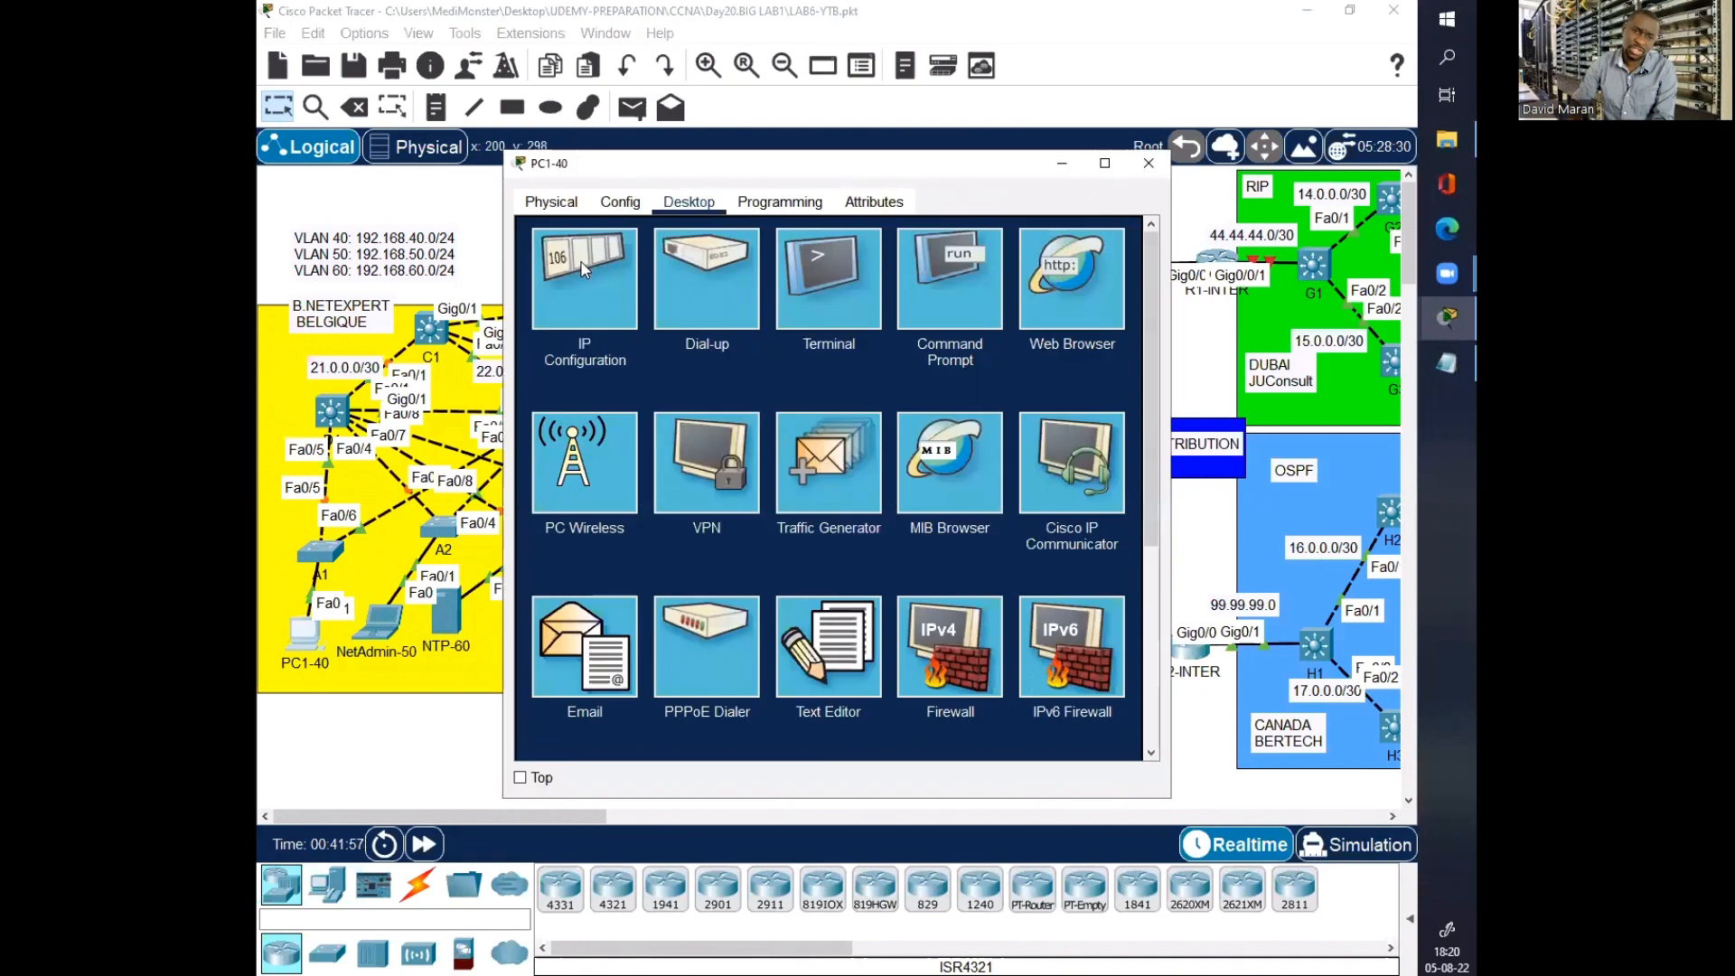
pyautogui.click(588, 270)
pyautogui.click(540, 314)
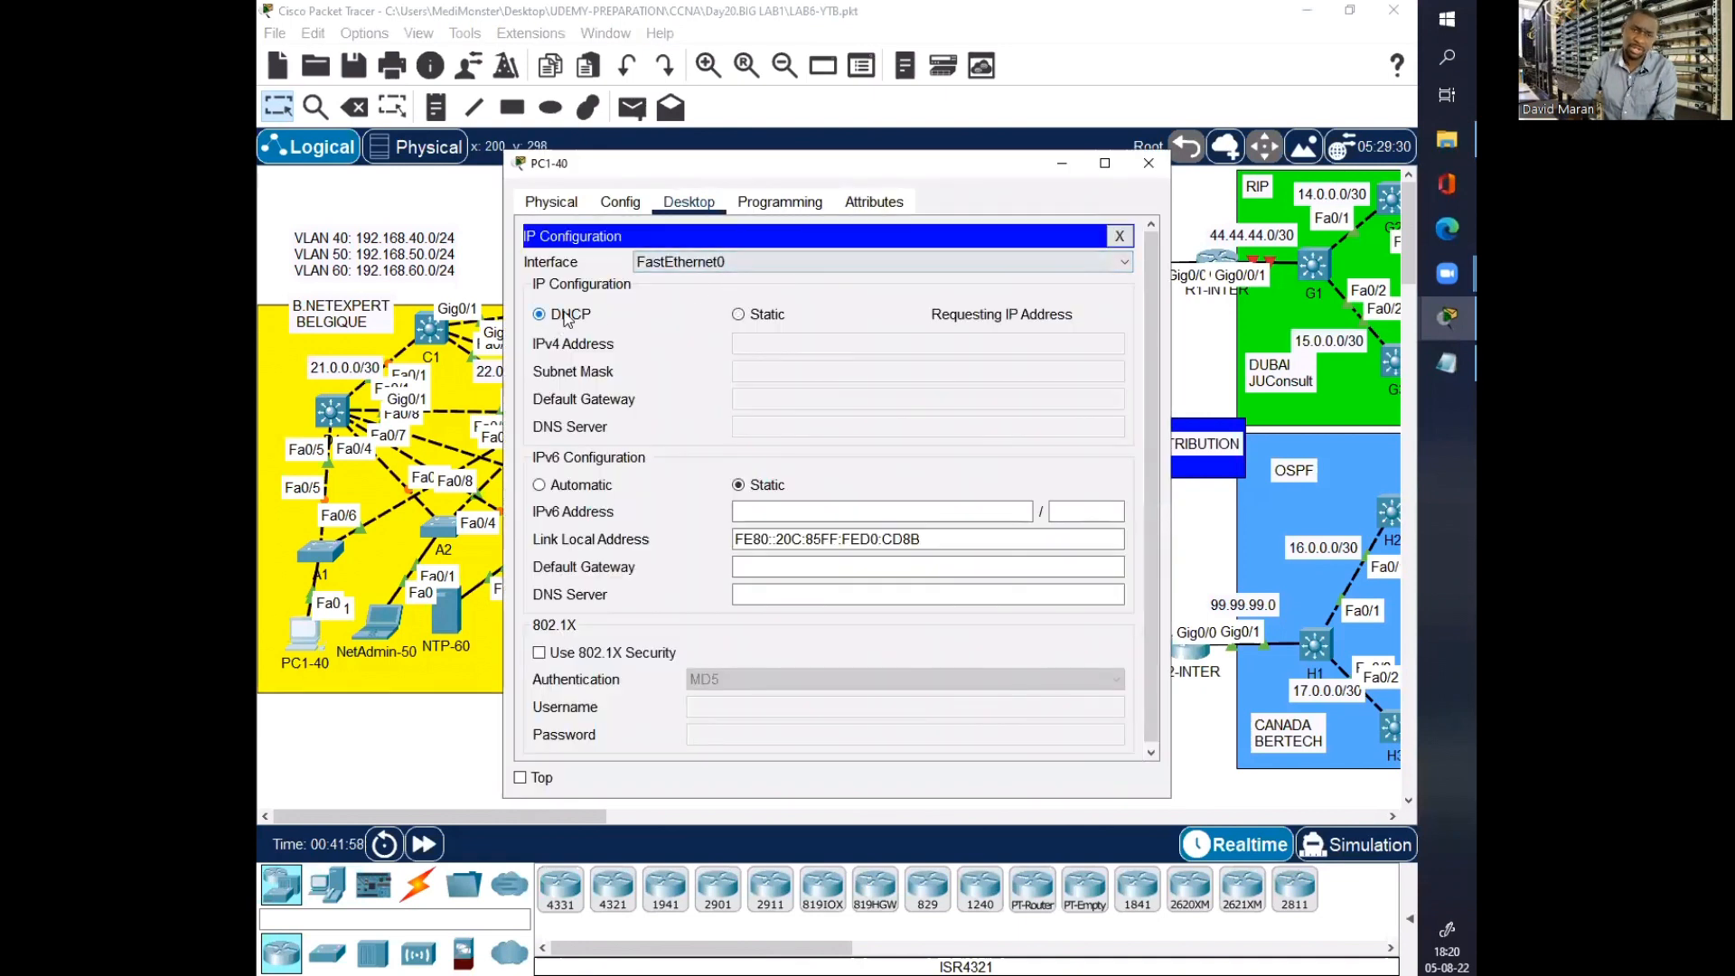
pyautogui.click(1104, 163)
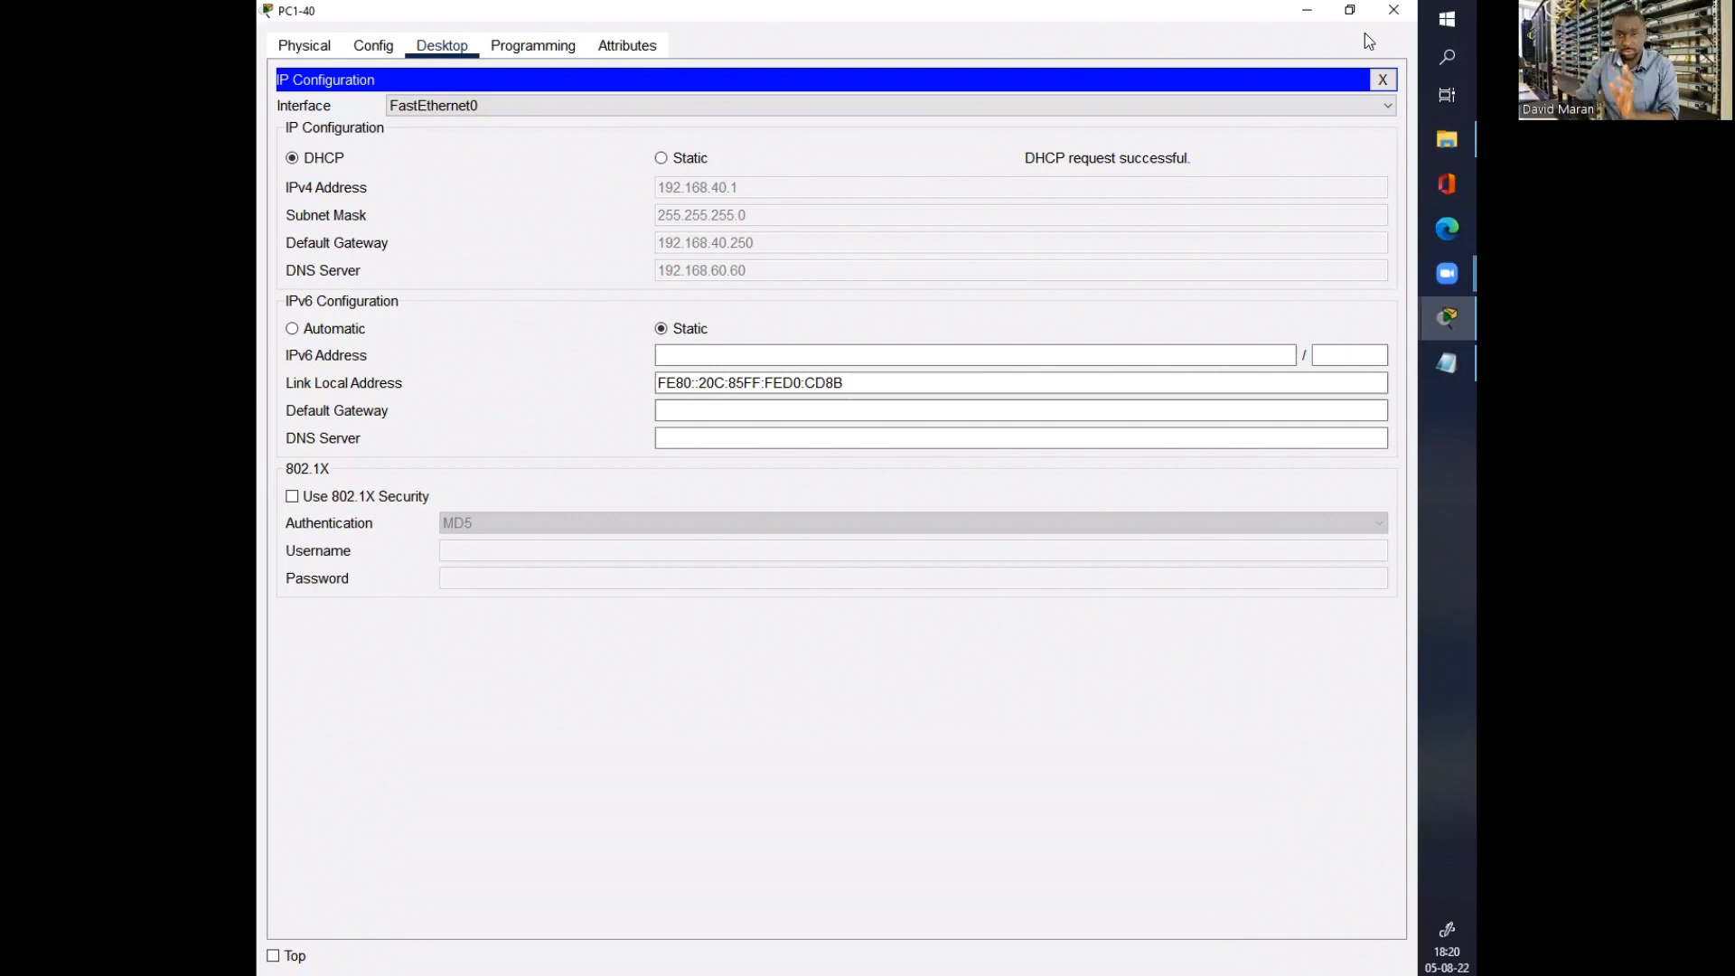
pyautogui.click(1393, 10)
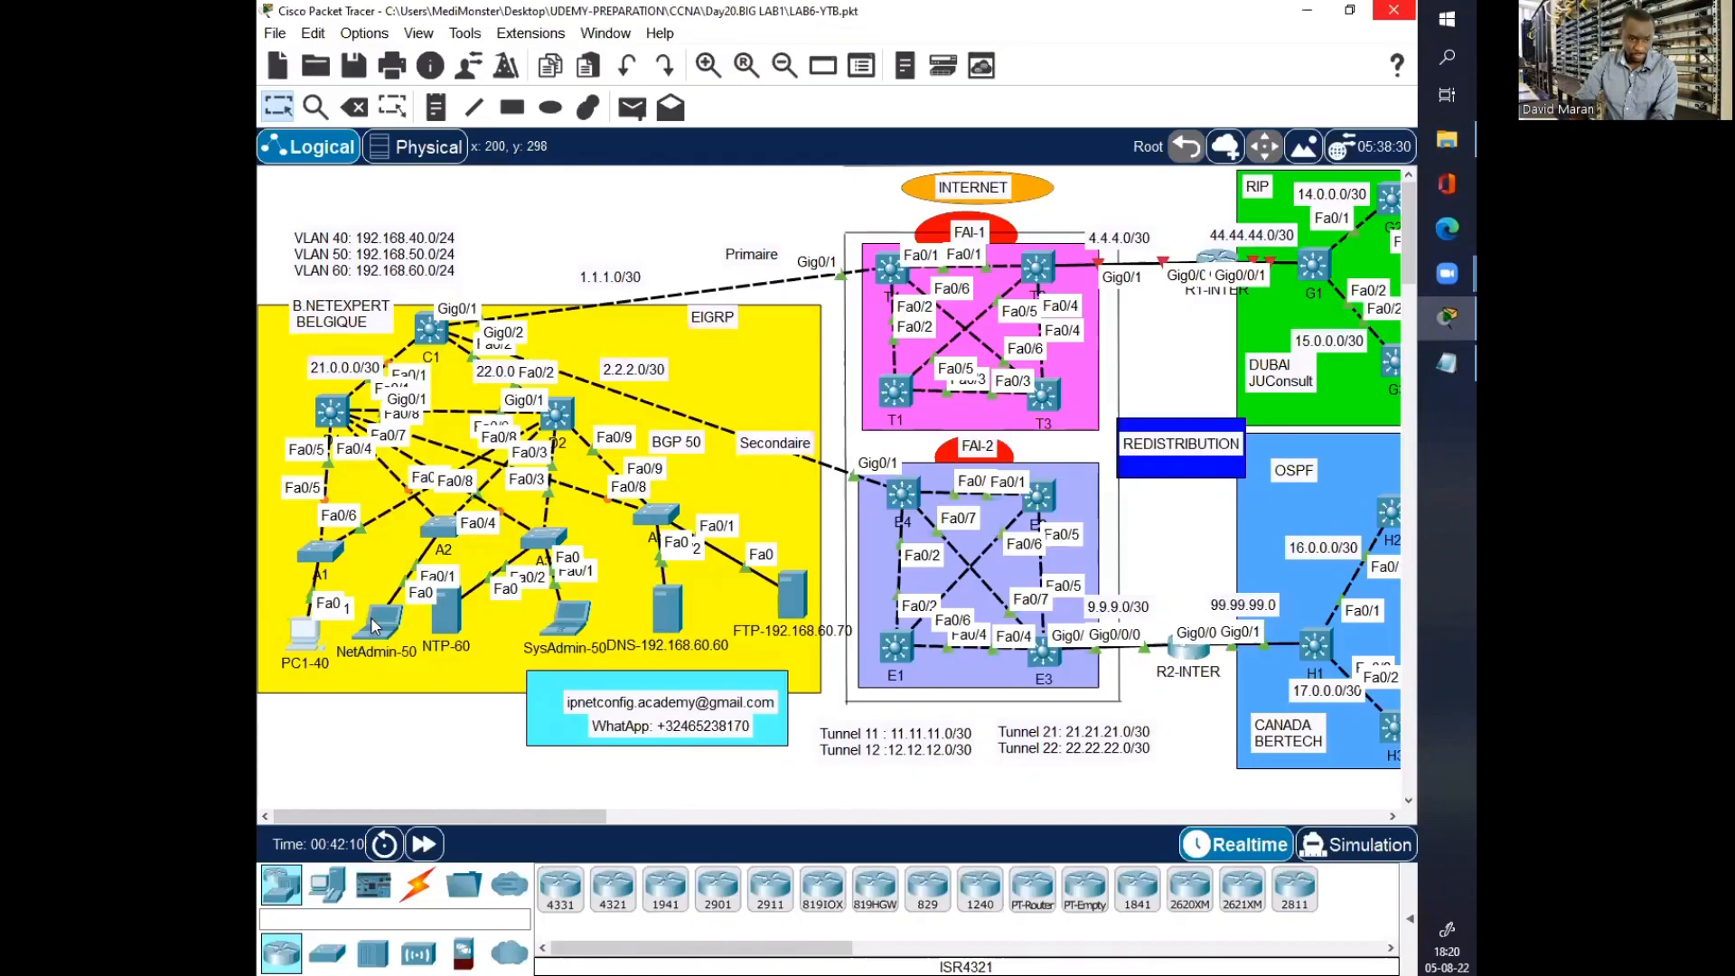
# Step: Check the DHCP address settings in NetAdmin-50's IP configuration and close its window
pyautogui.click(361, 607)
pyautogui.click(689, 202)
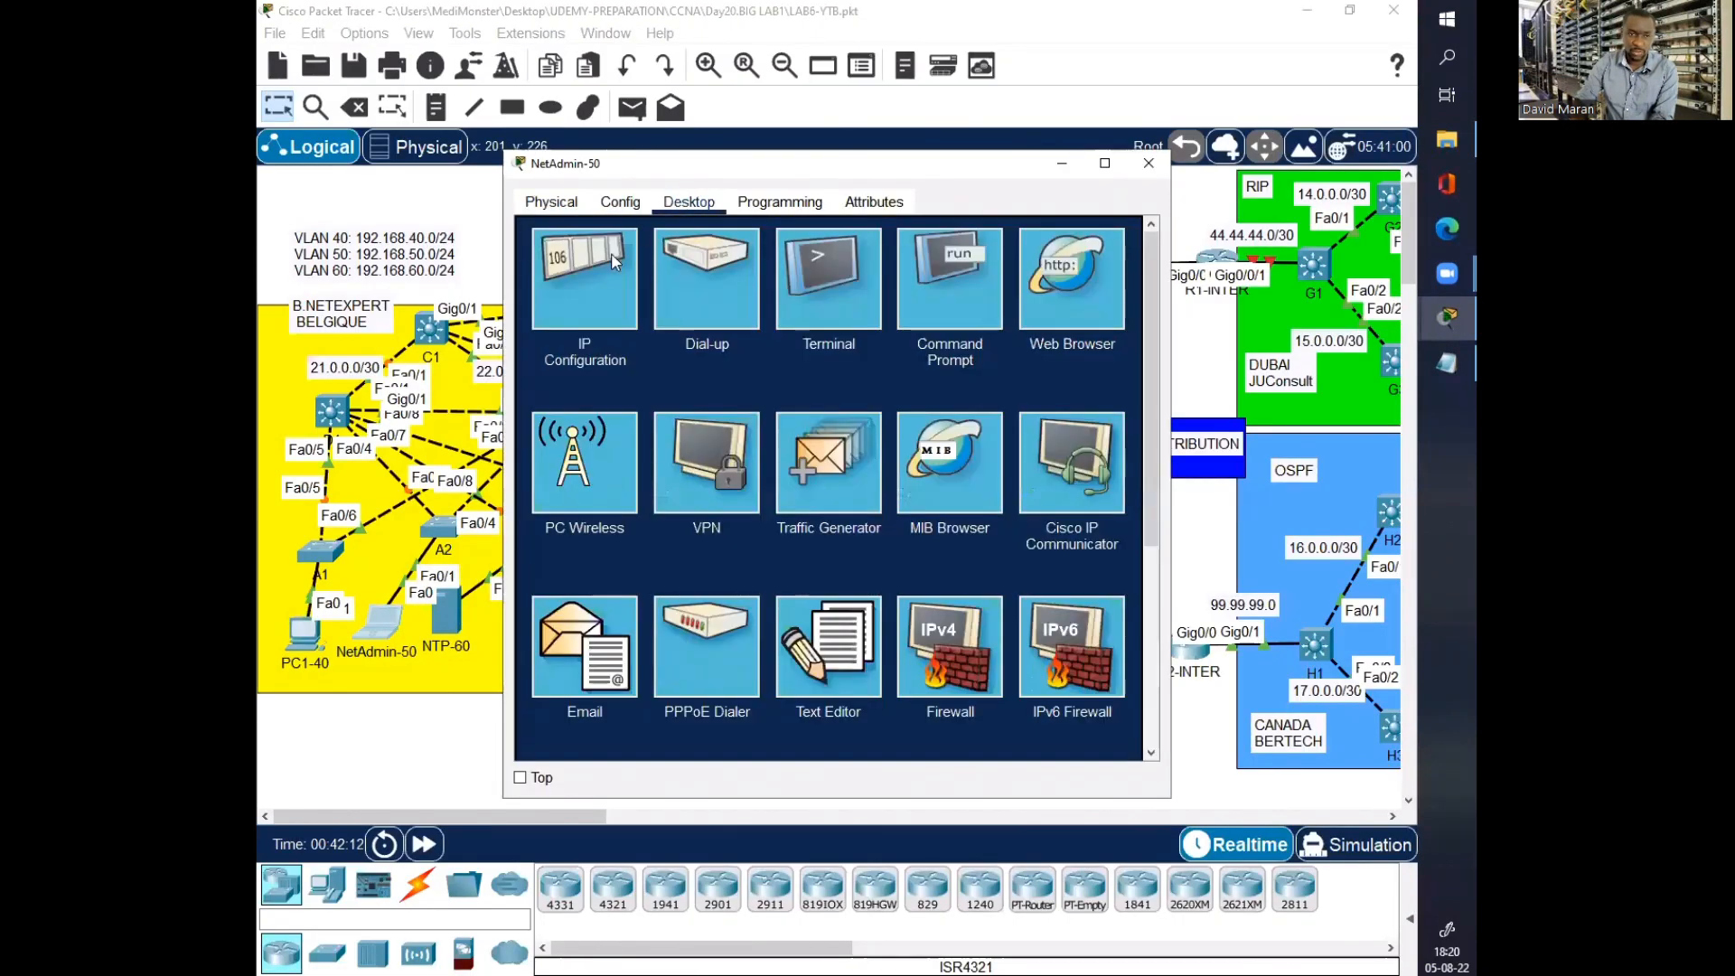
pyautogui.click(582, 273)
pyautogui.click(1148, 163)
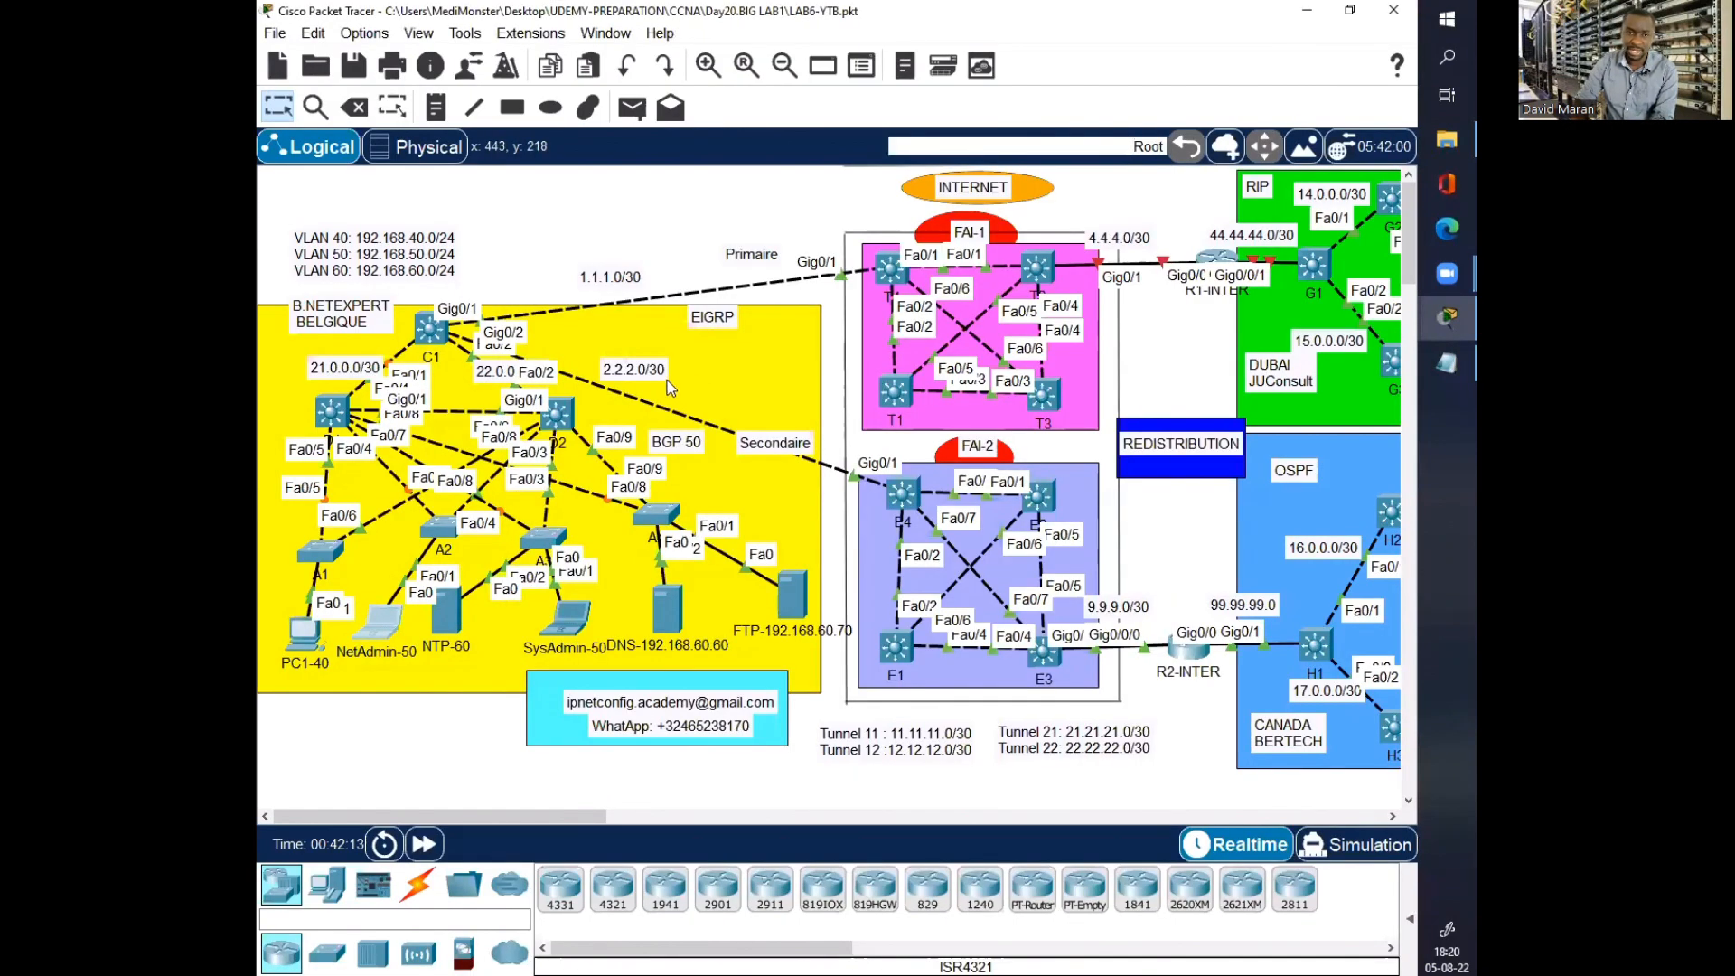
pyautogui.click(391, 620)
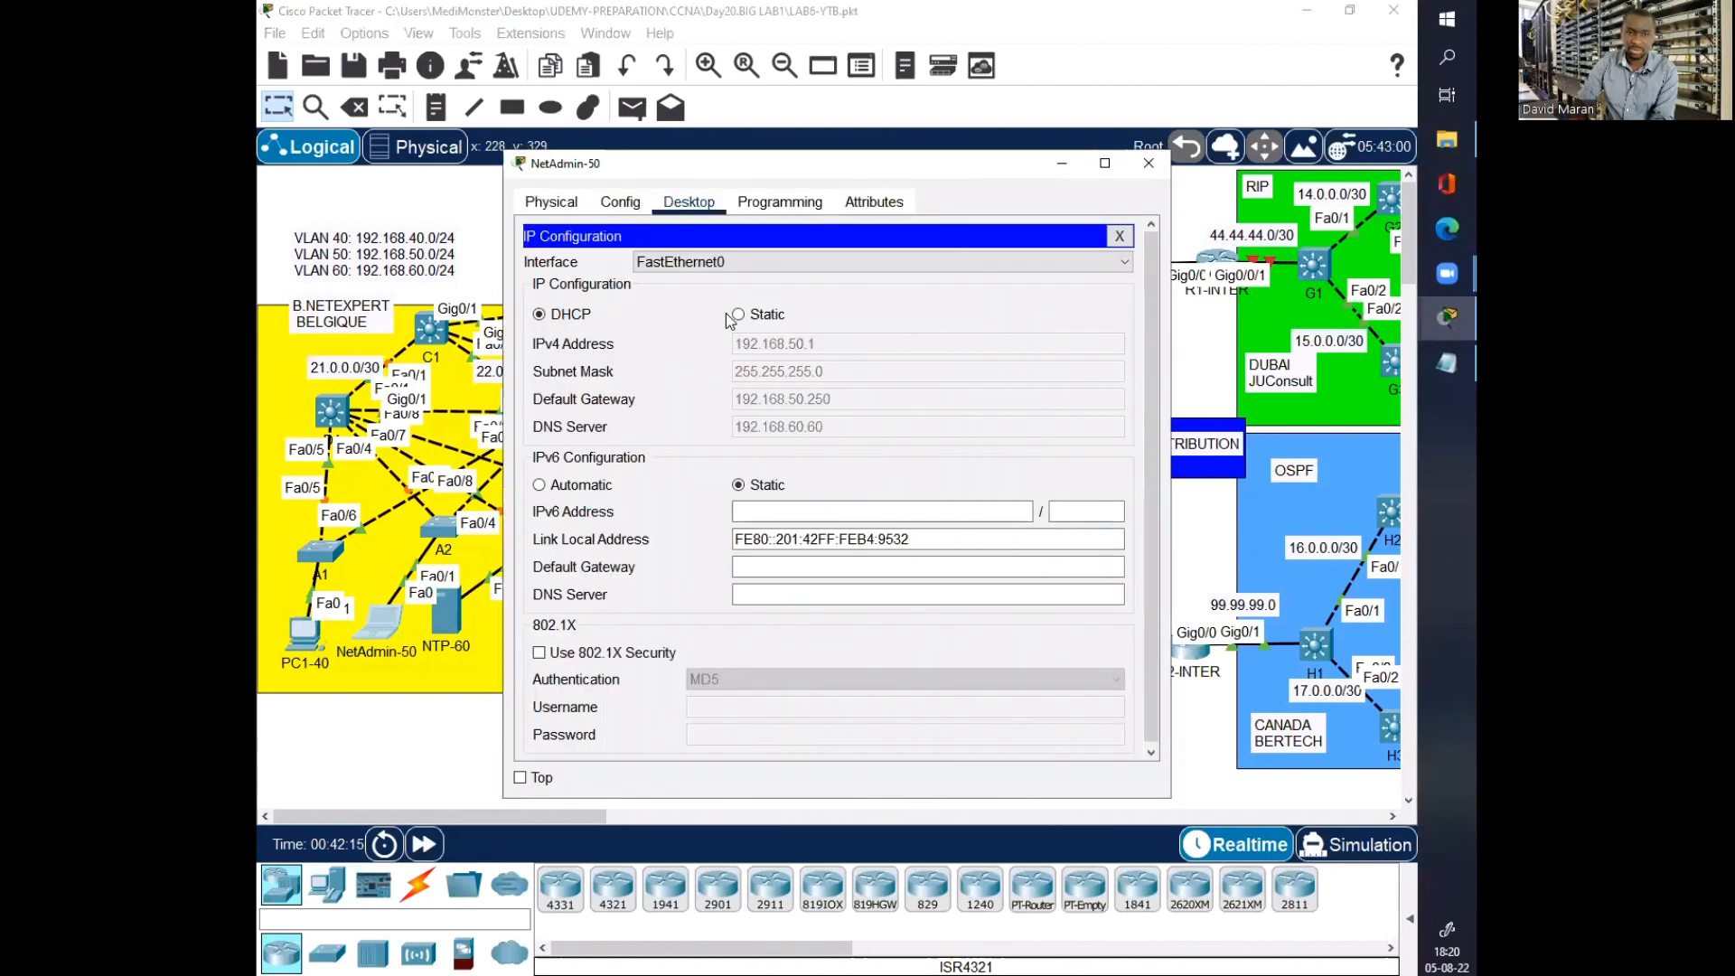
pyautogui.click(1149, 163)
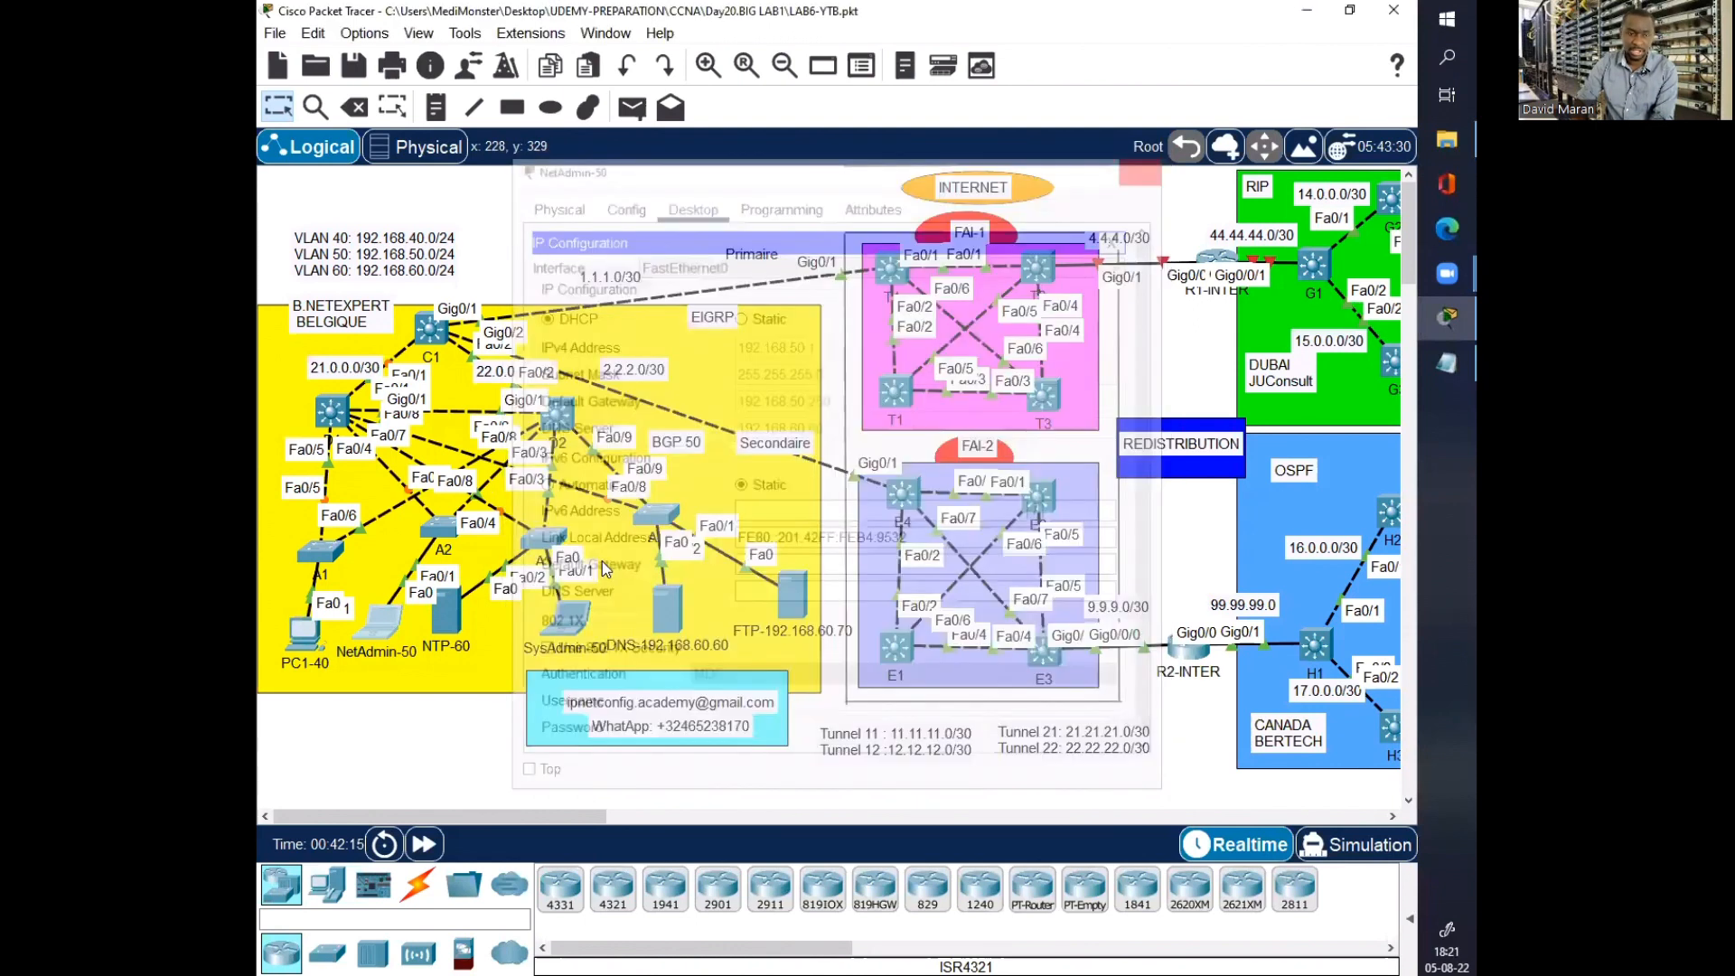
# Step: Set NTP-60's IP configuration to DHCP, check the address it obtains, and close its window
pyautogui.click(447, 615)
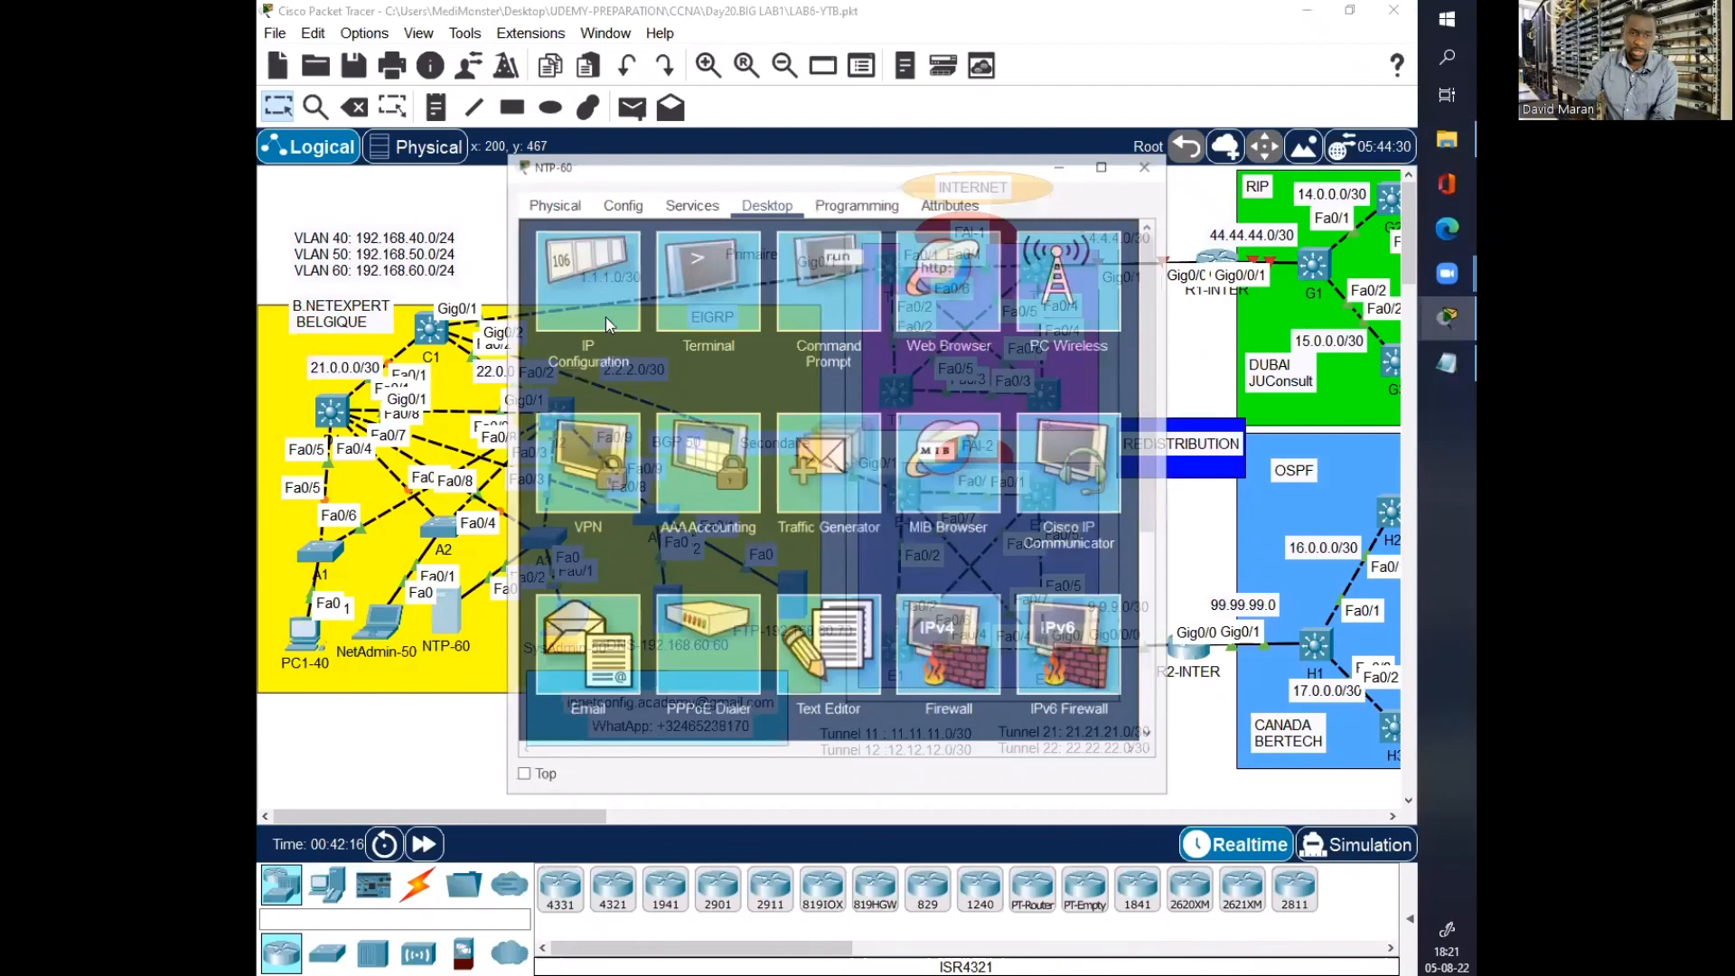
pyautogui.click(607, 317)
pyautogui.click(559, 287)
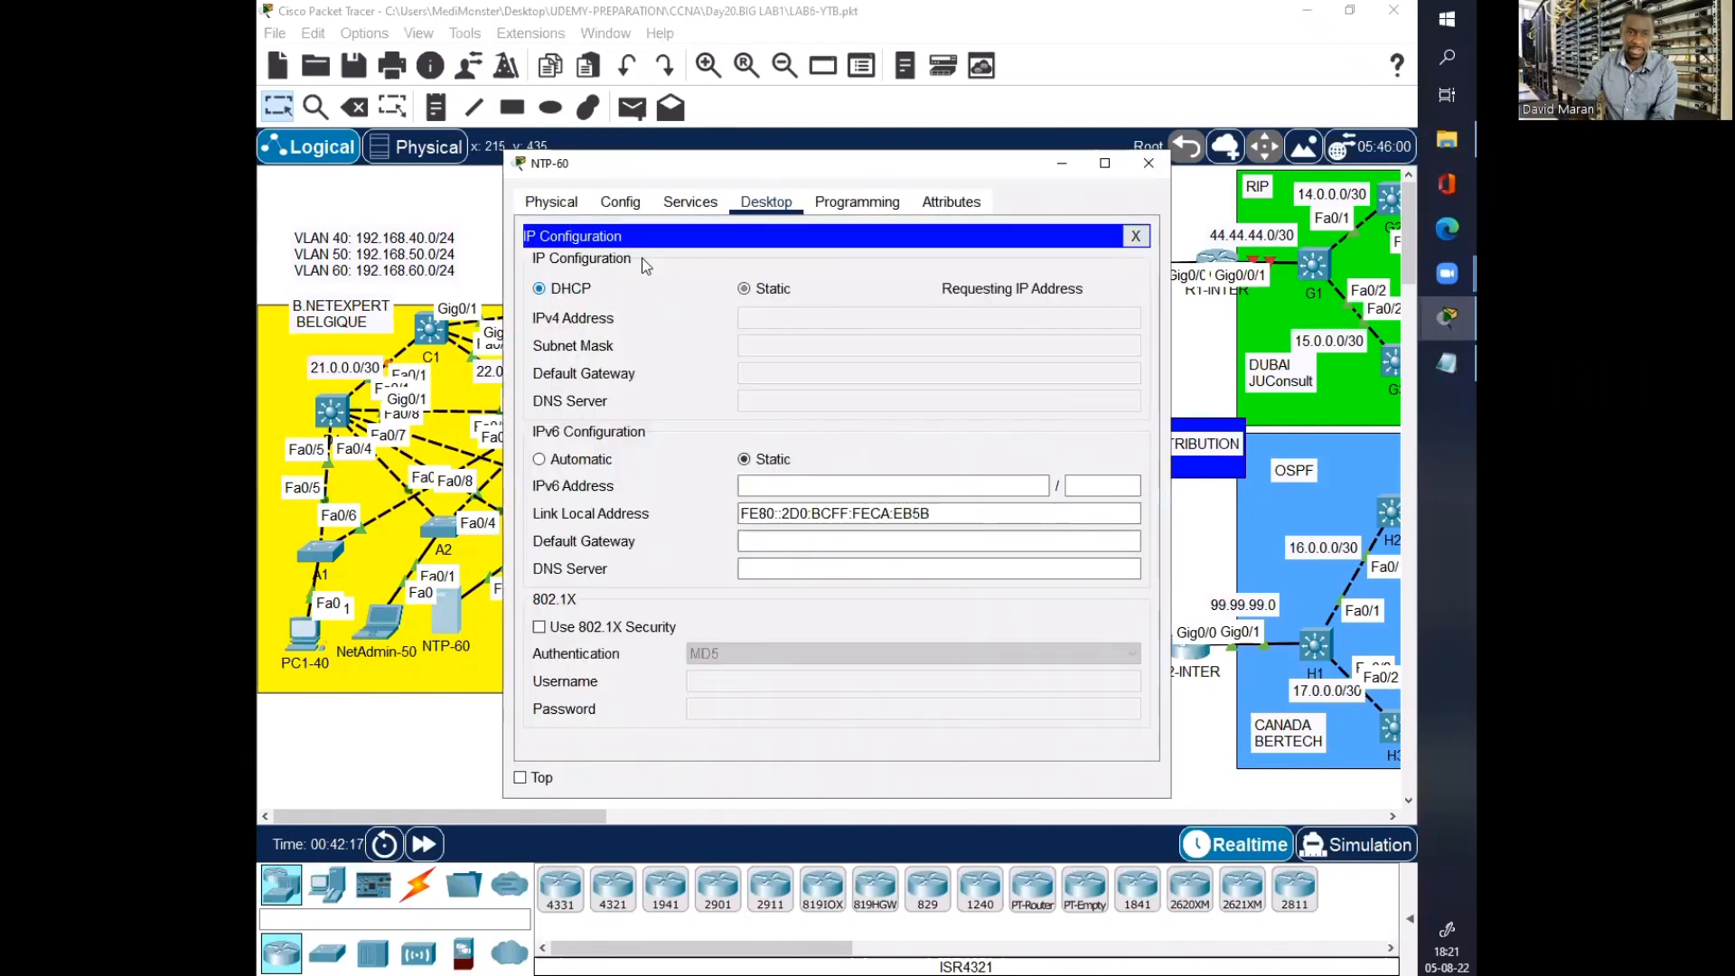
pyautogui.click(1103, 163)
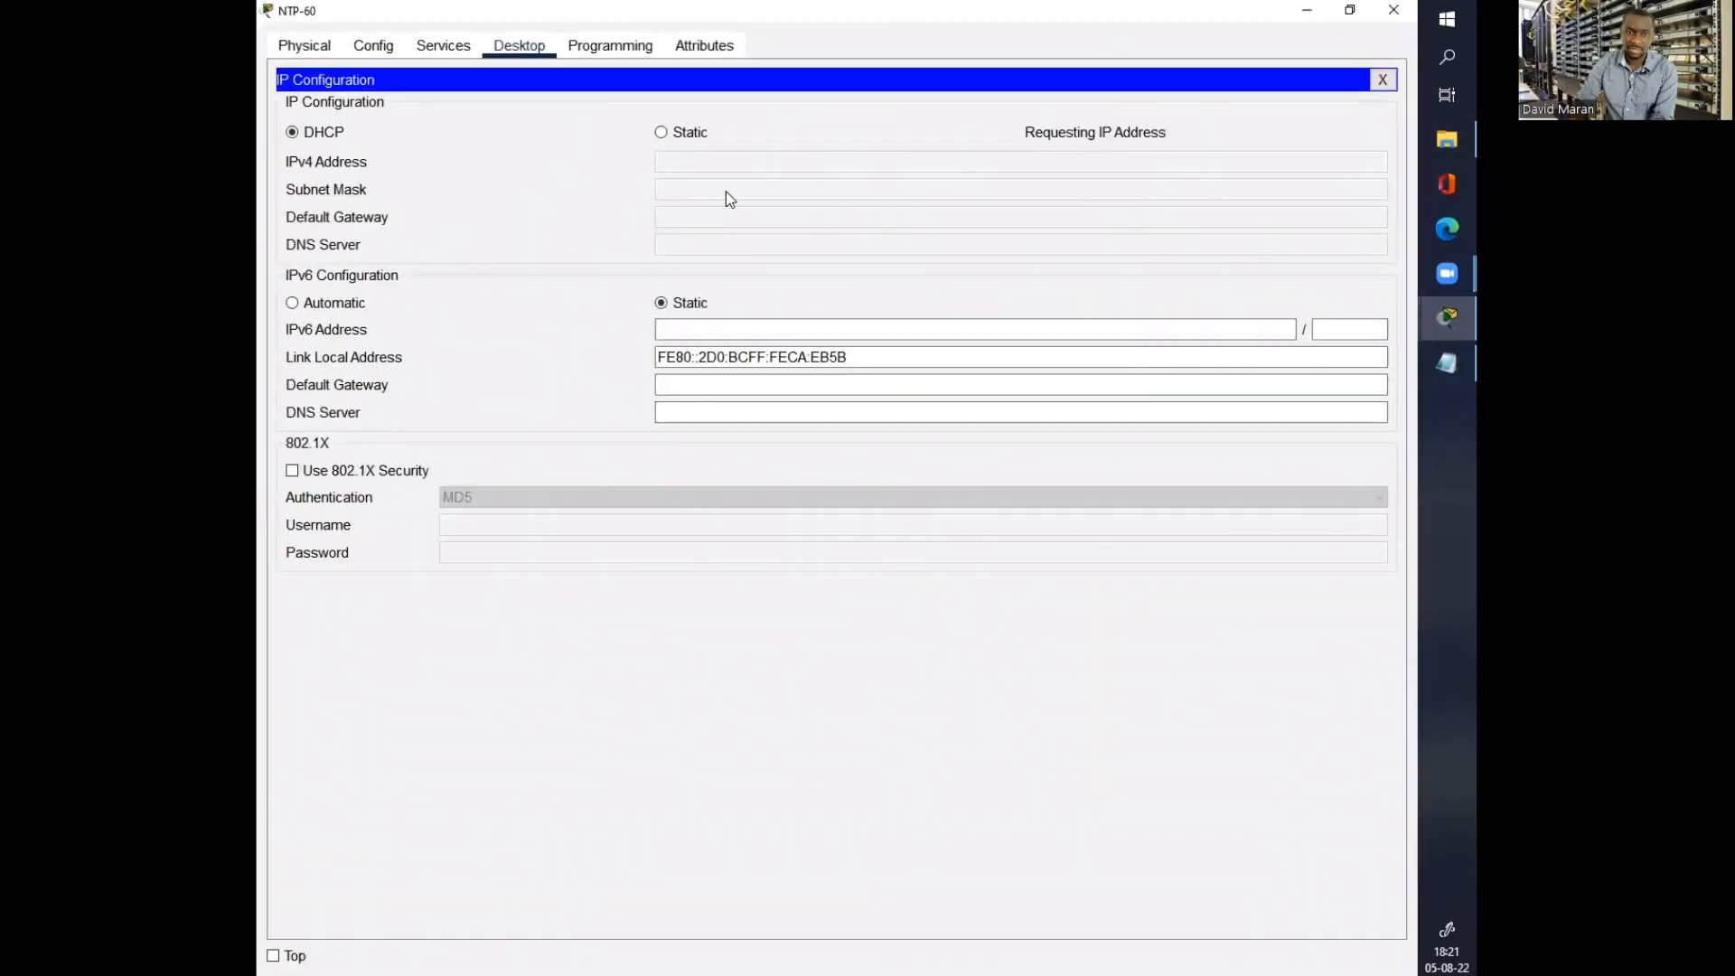
pyautogui.click(1392, 10)
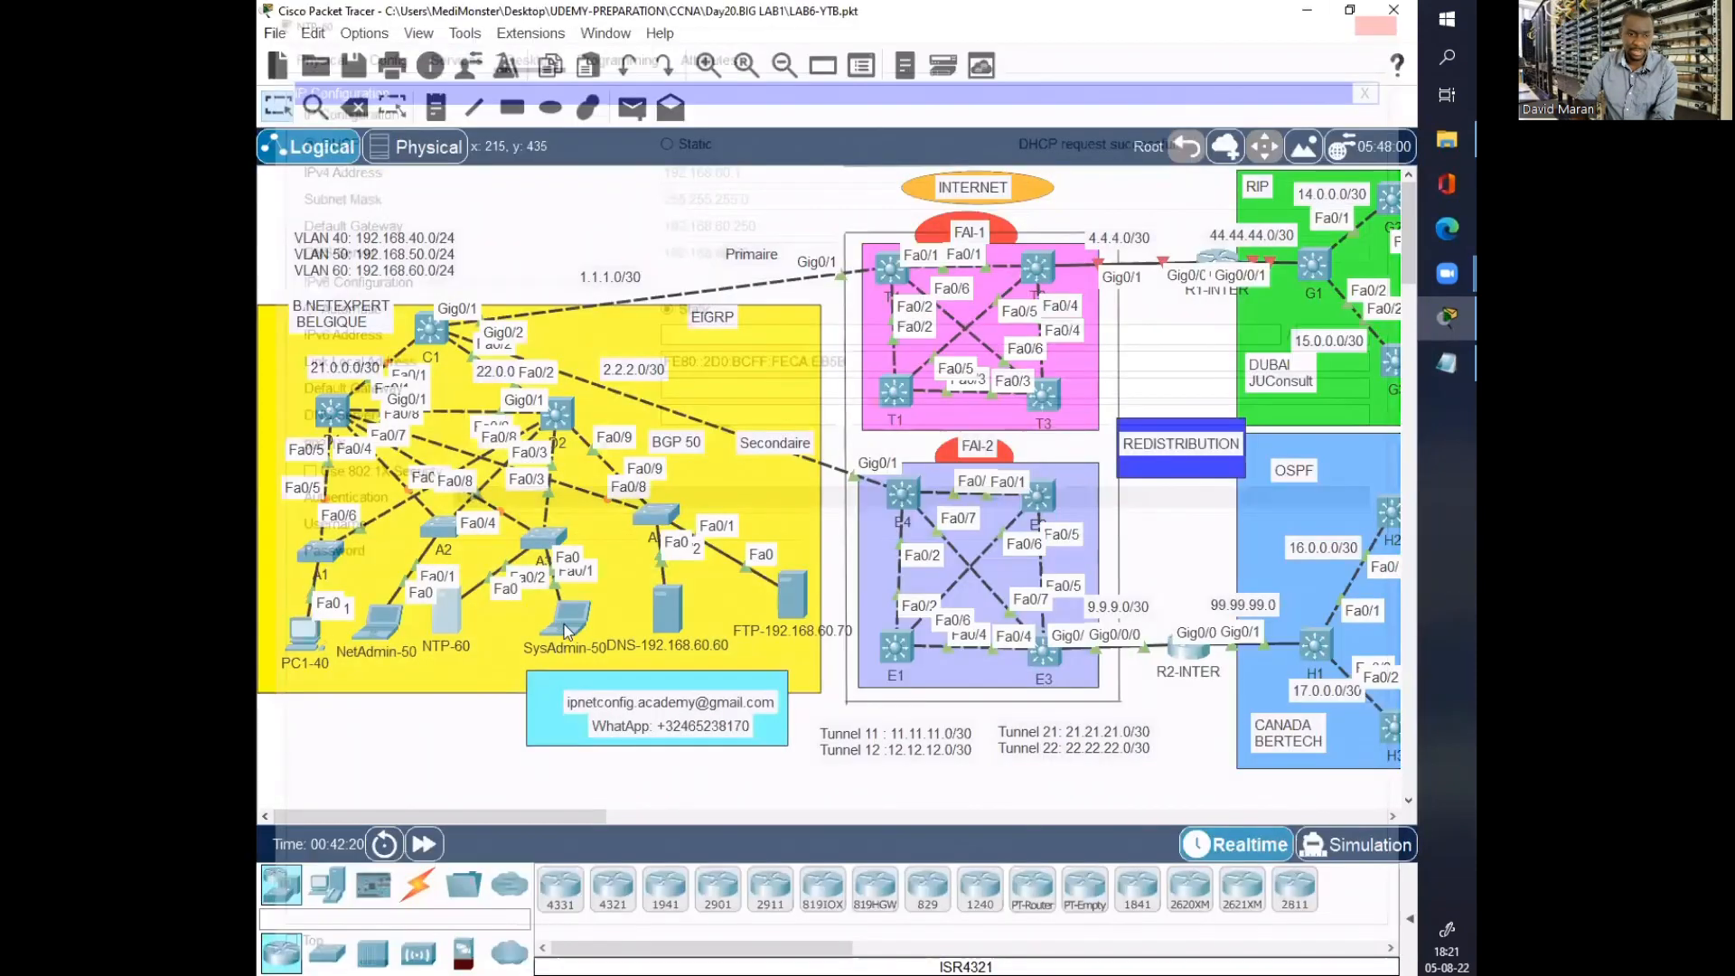
# Step: Set SysAdmin-50's FastEthernet0 IP configuration to DHCP, check the address it obtains, and close its window
pyautogui.click(562, 623)
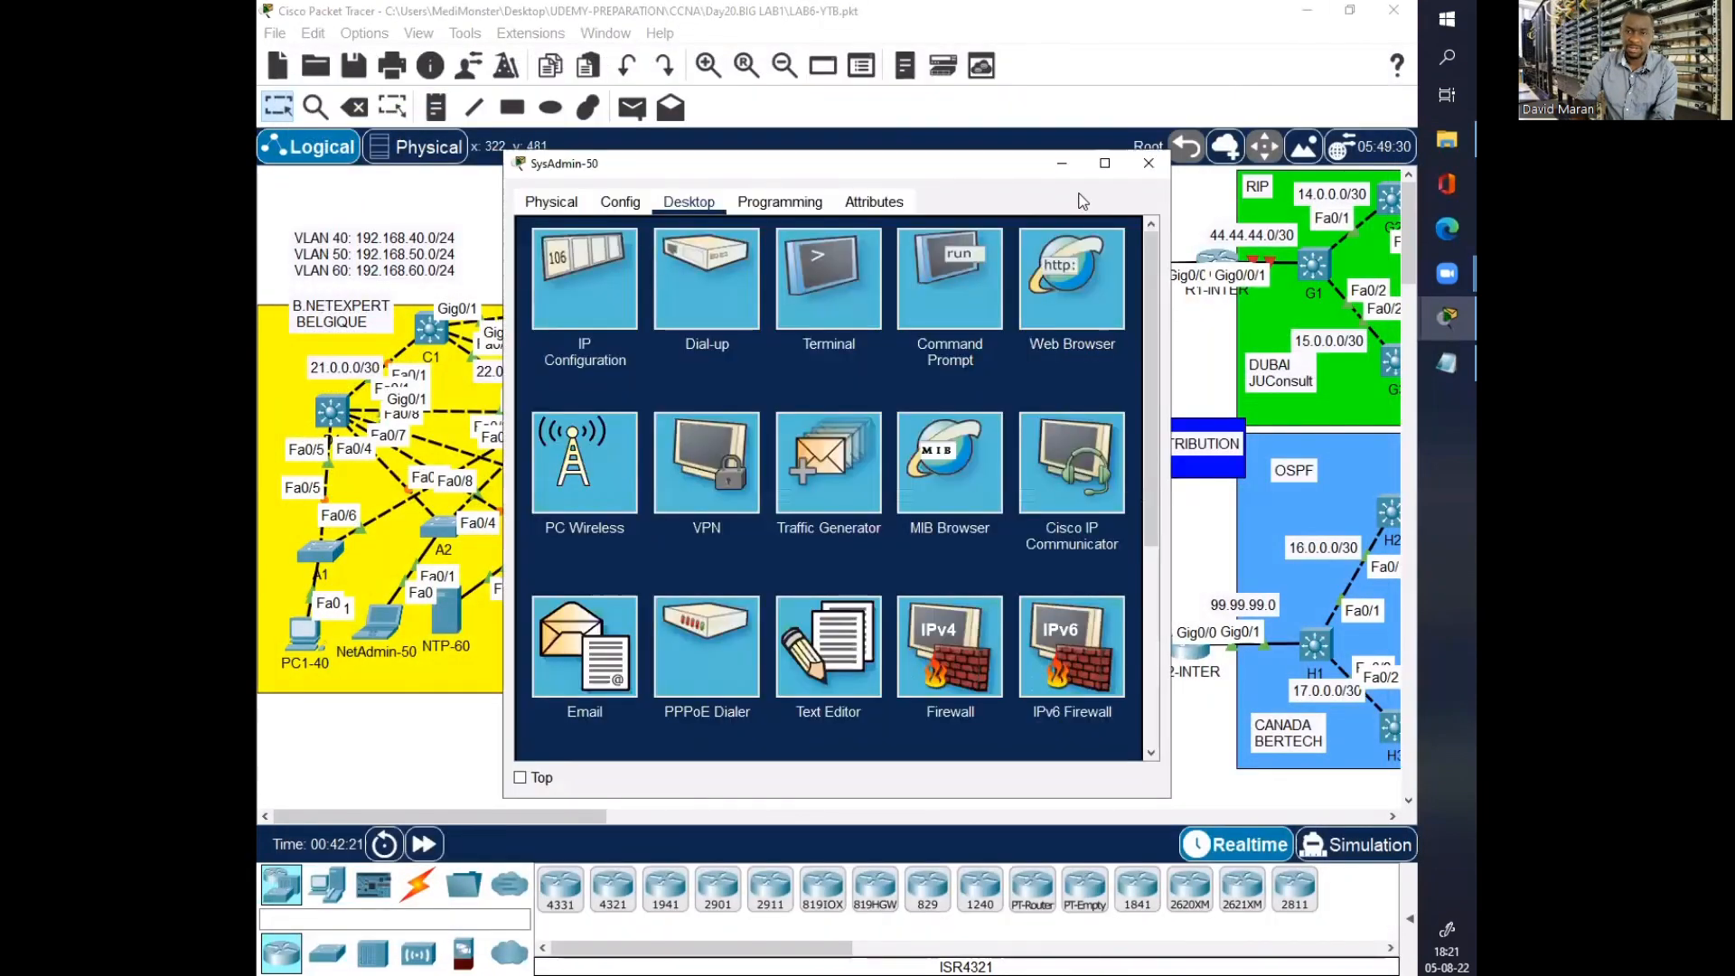
pyautogui.click(584, 280)
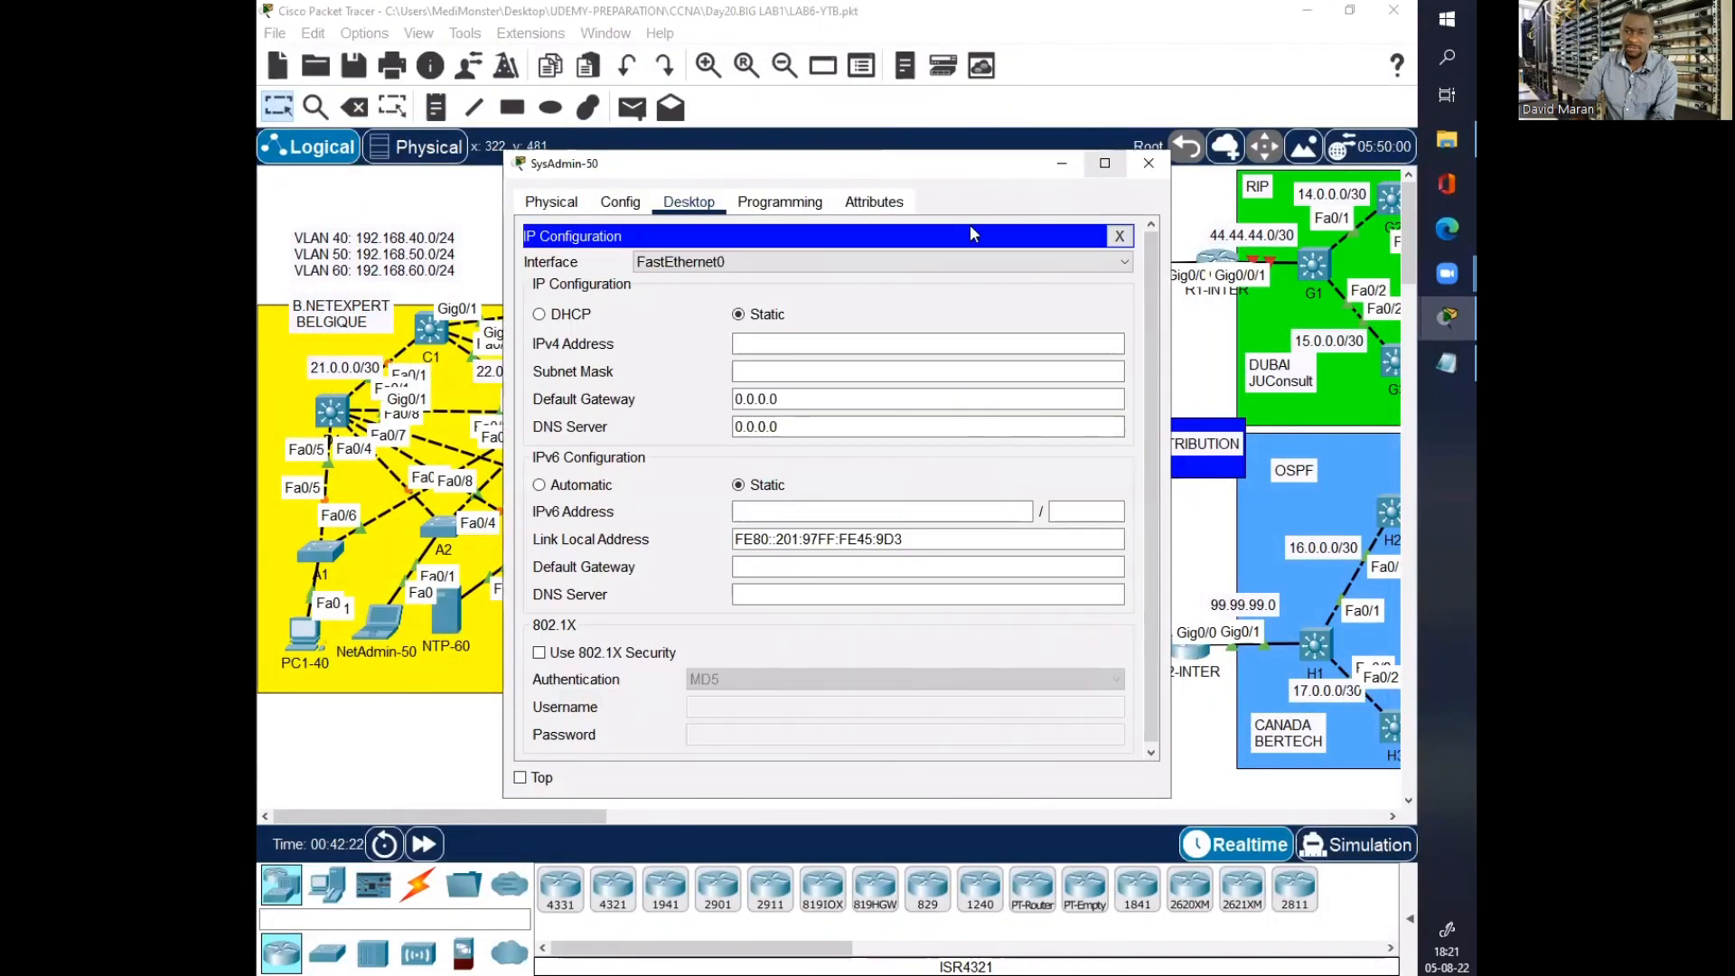
pyautogui.click(572, 315)
pyautogui.click(1104, 163)
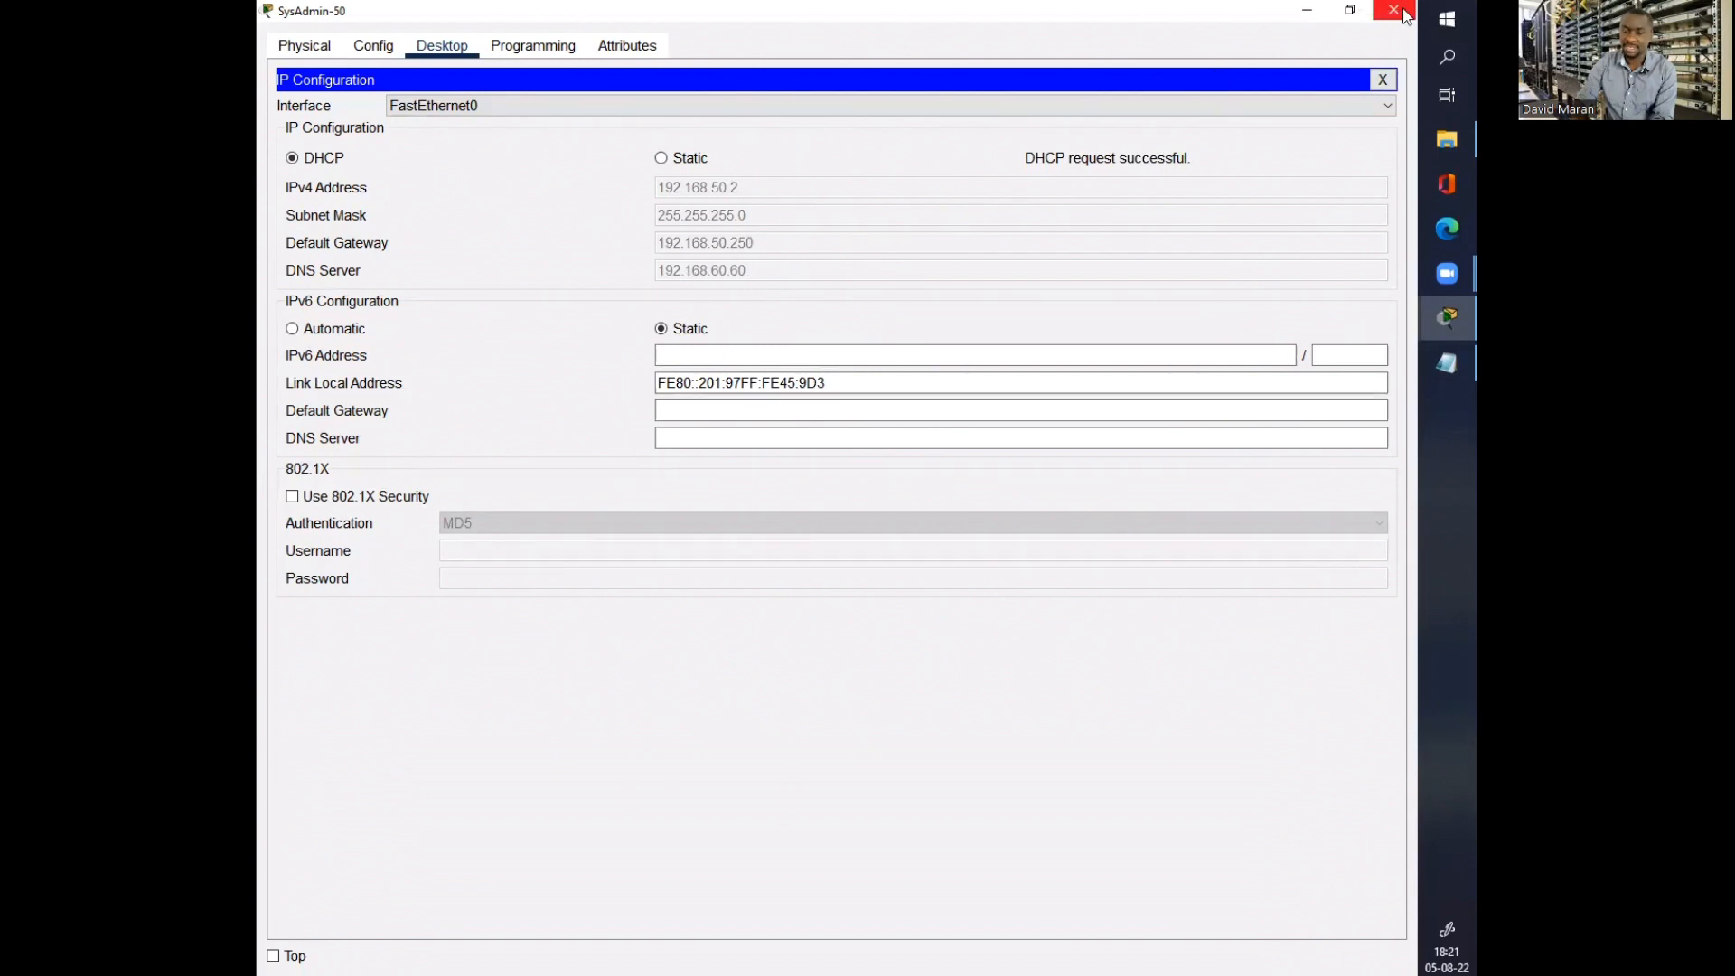
pyautogui.click(1406, 13)
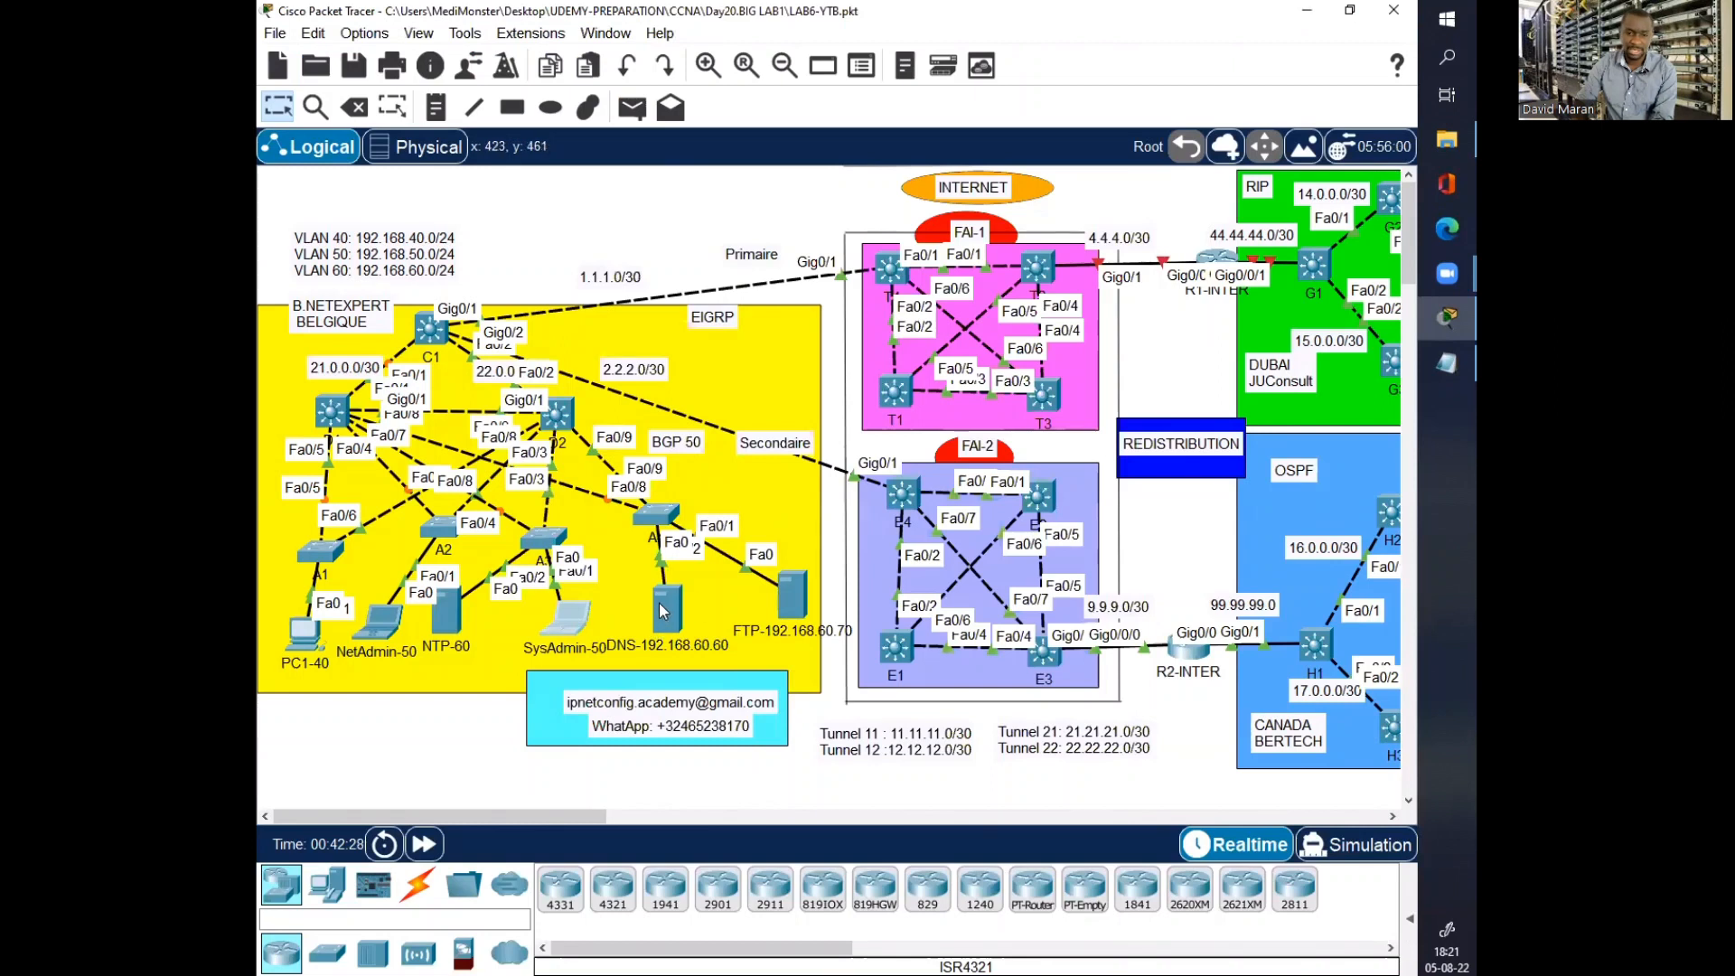
# Step: Check the IP configuration of the DNS and FTP servers in VLAN 60 and close their windows
pyautogui.click(664, 611)
pyautogui.click(588, 279)
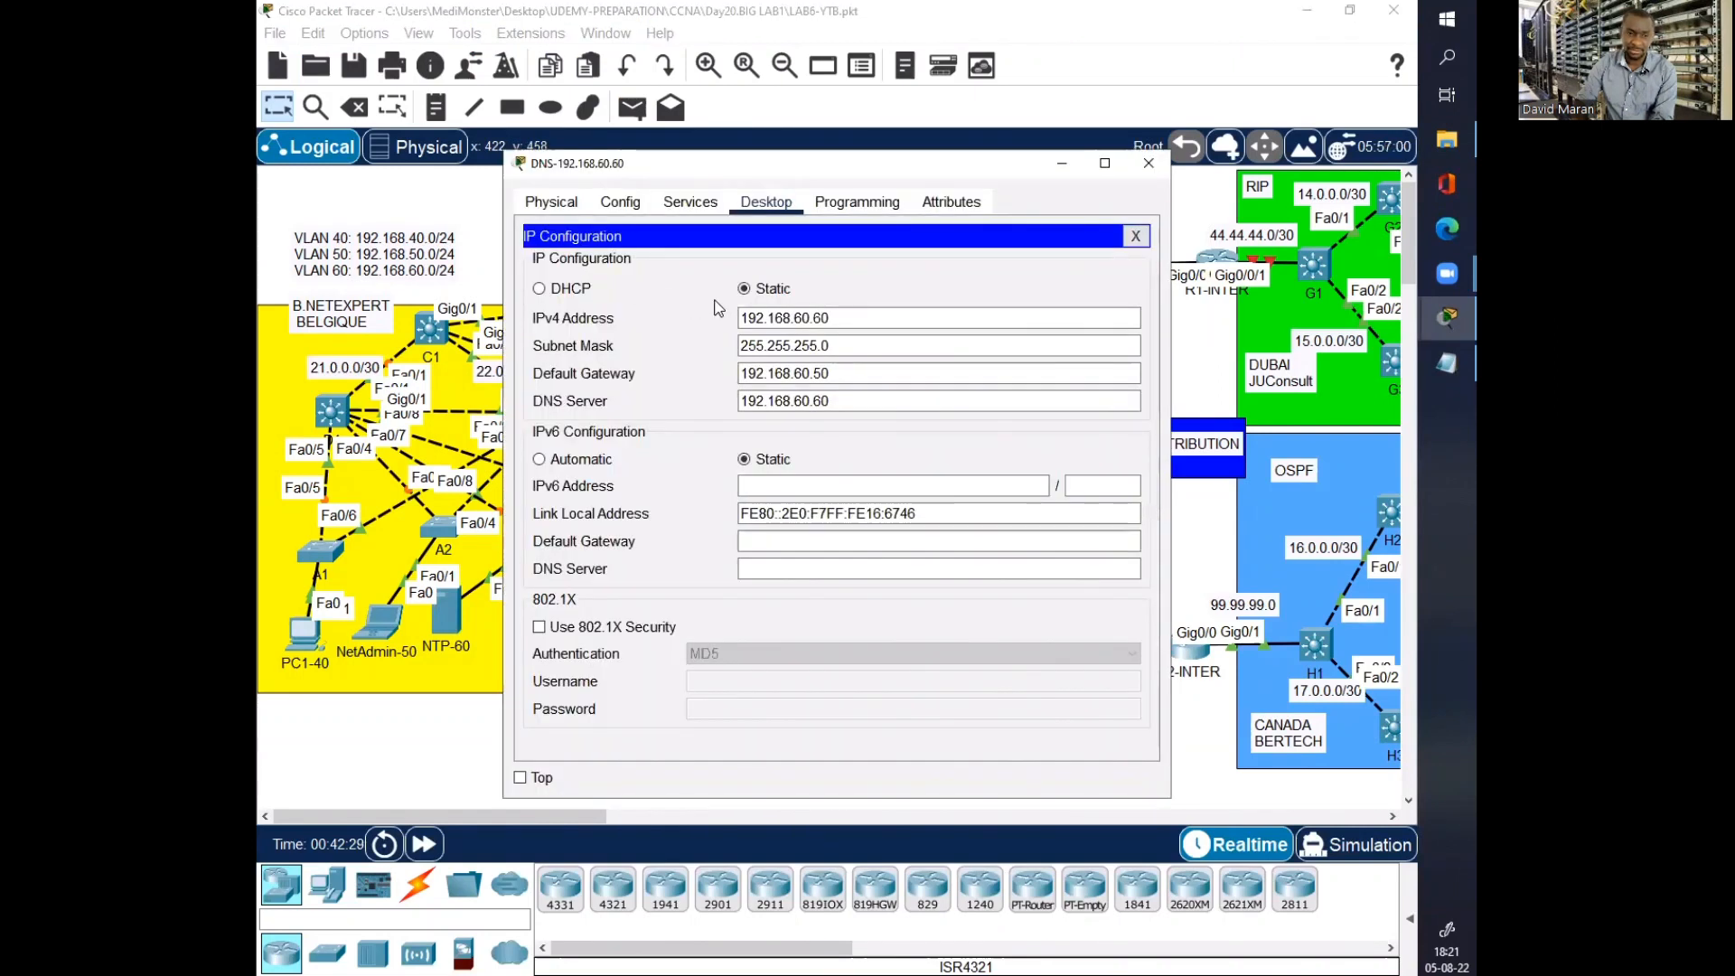
pyautogui.click(1148, 163)
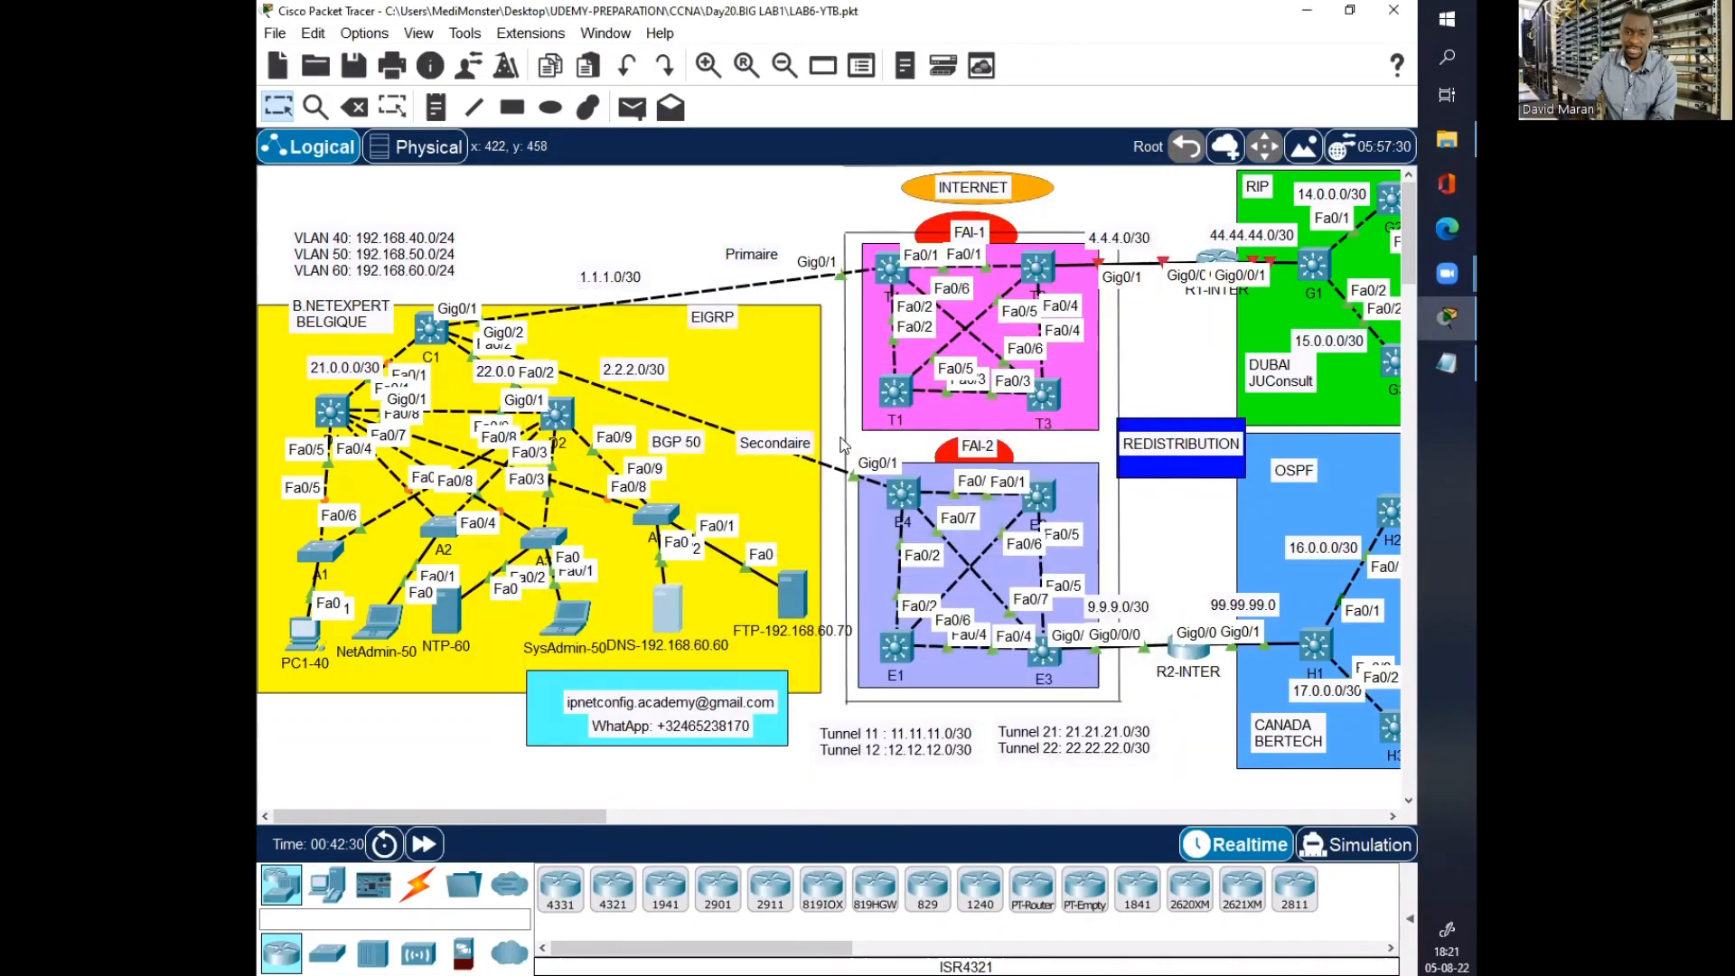
pyautogui.click(795, 598)
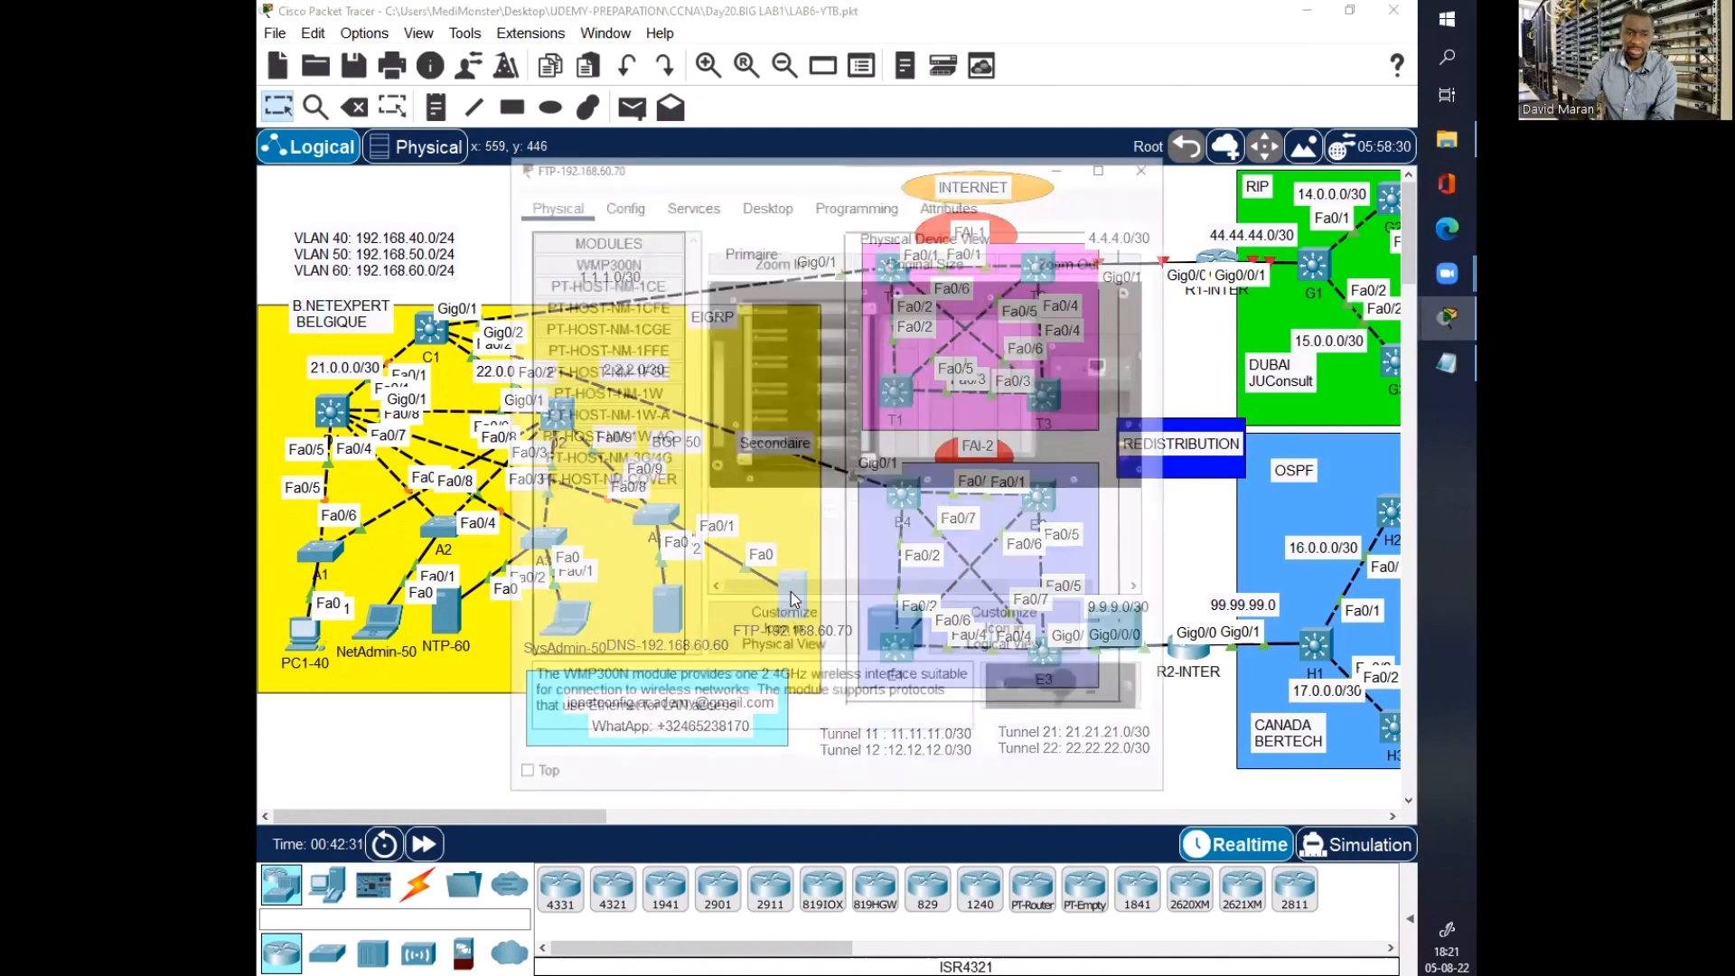
pyautogui.click(766, 201)
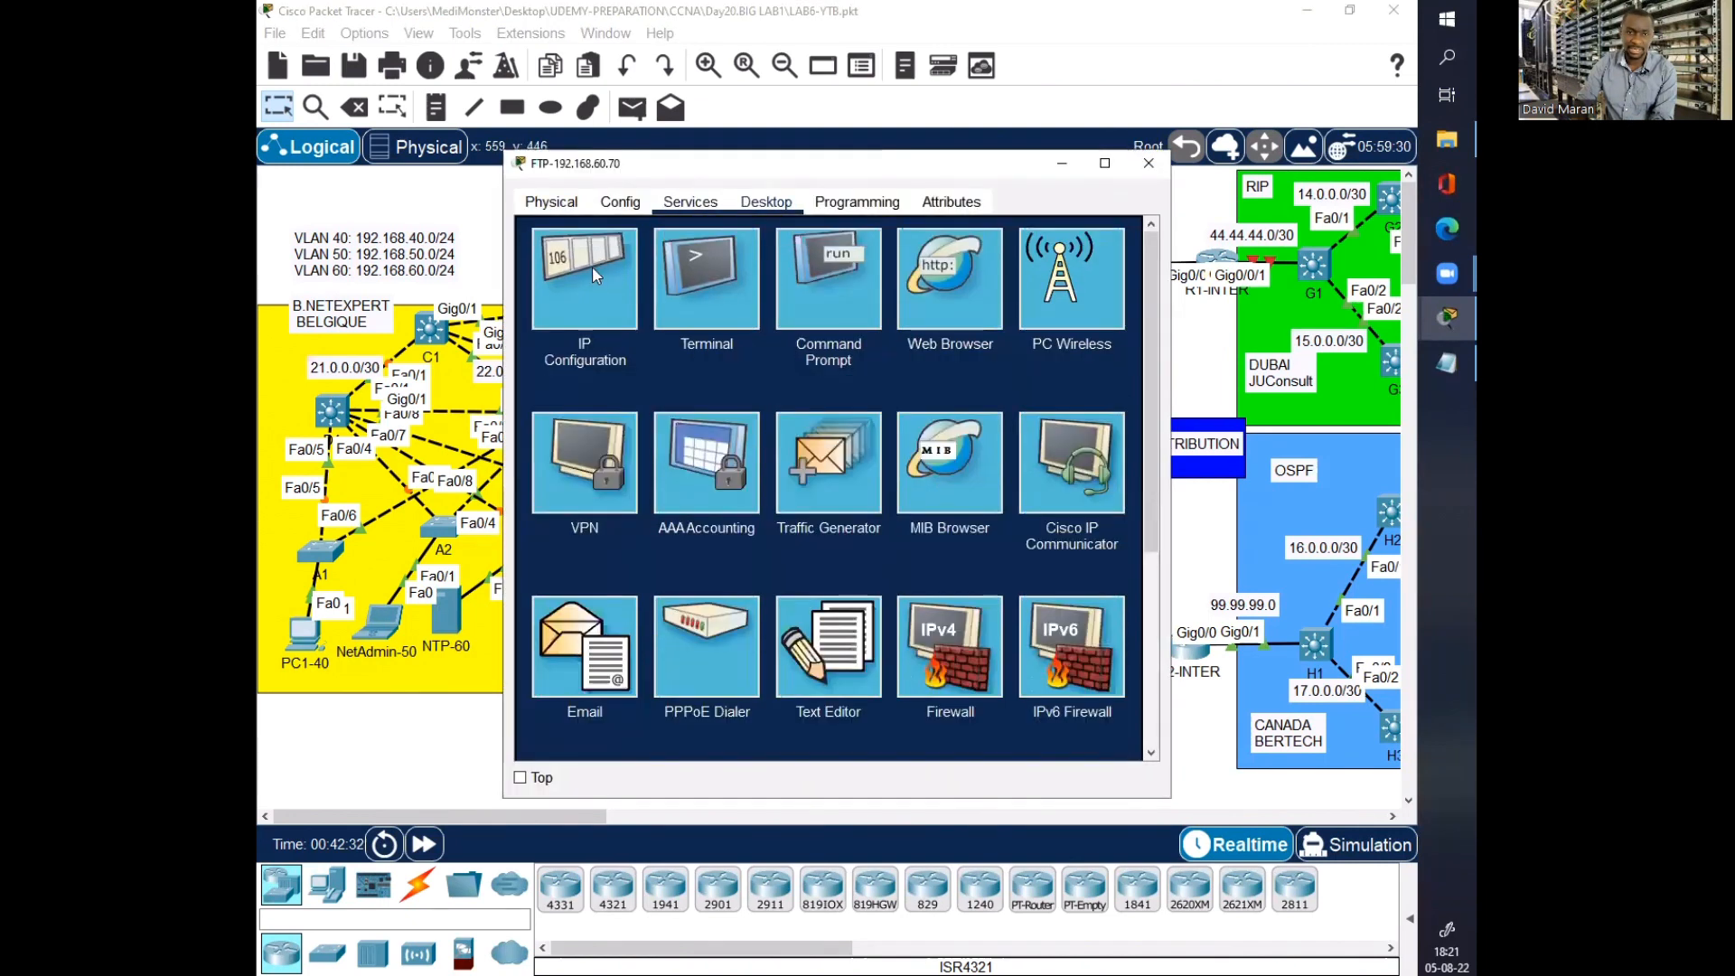
pyautogui.click(587, 276)
pyautogui.click(1148, 162)
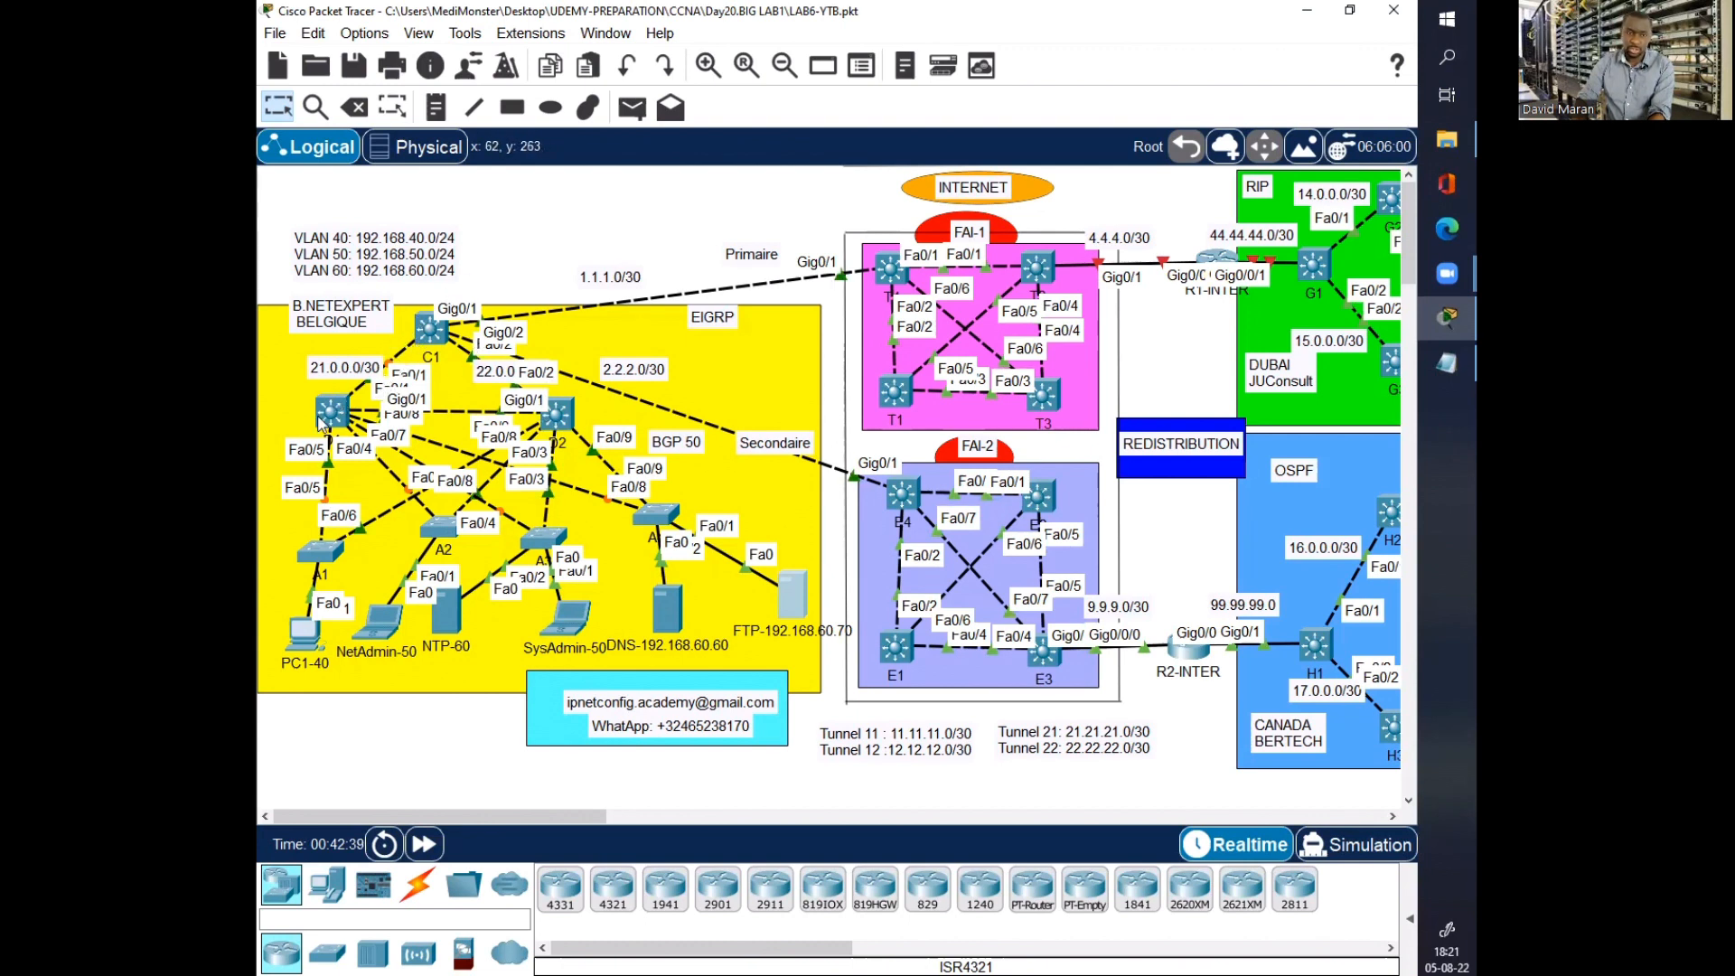
# Step: Open D1's command line, widen its window beside the topology, and enter global configuration mode with conf t
pyautogui.moveTo(316, 425)
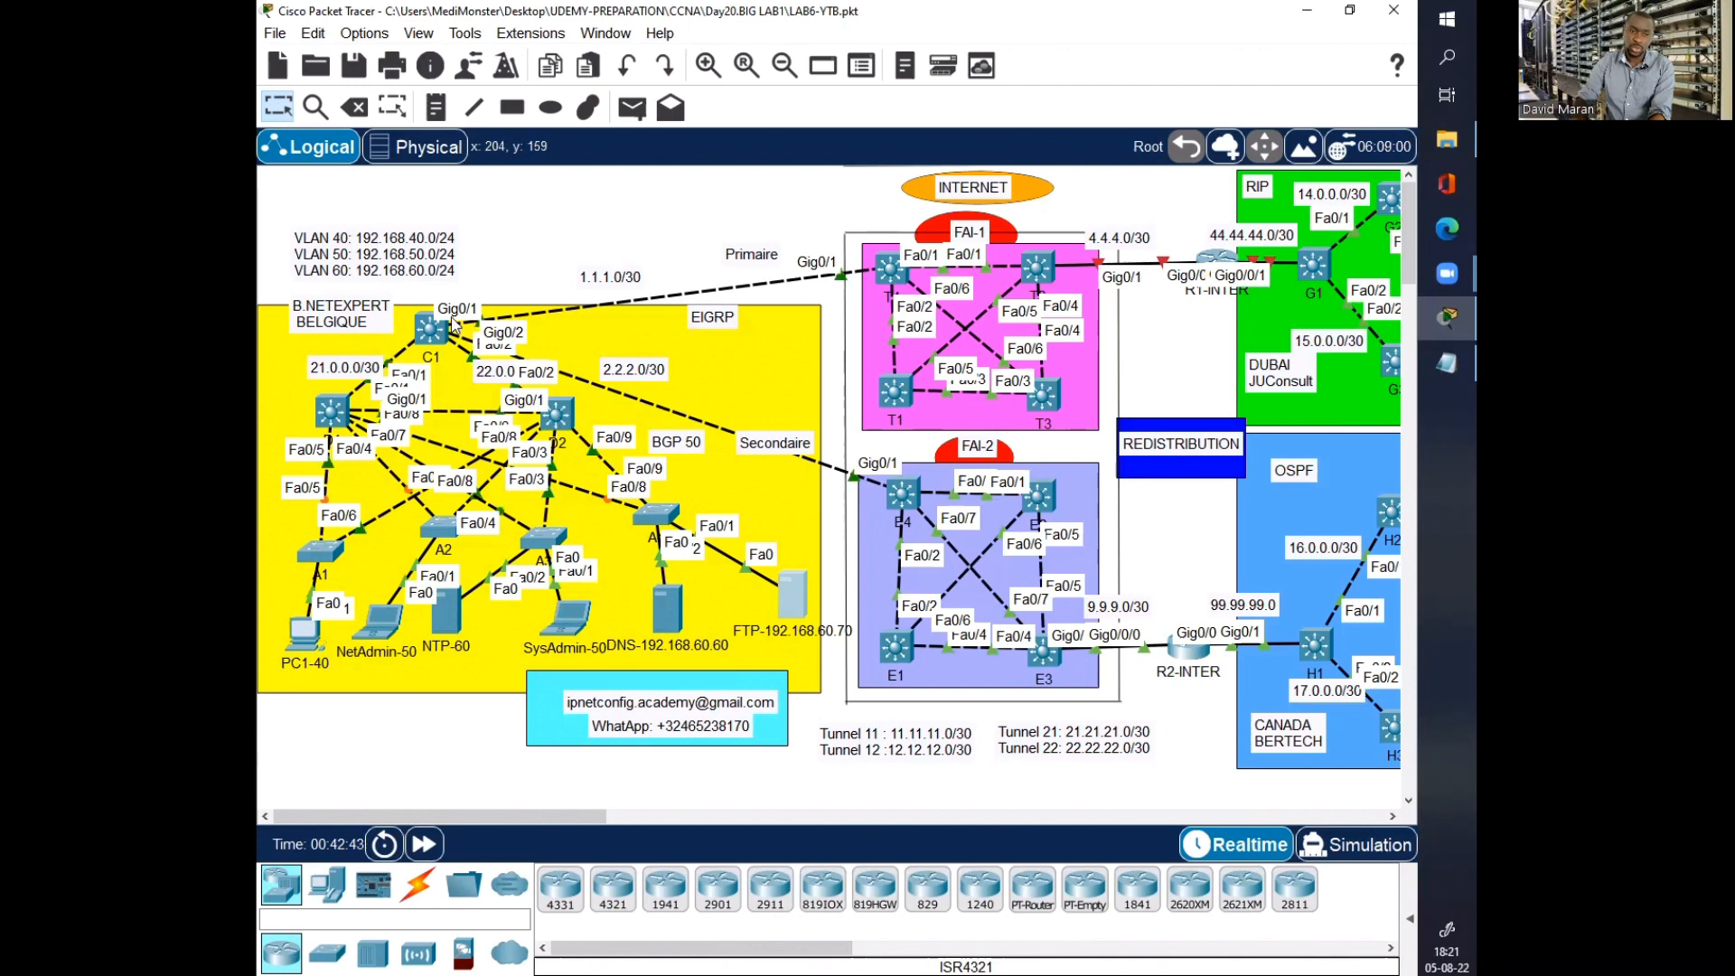
pyautogui.click(334, 412)
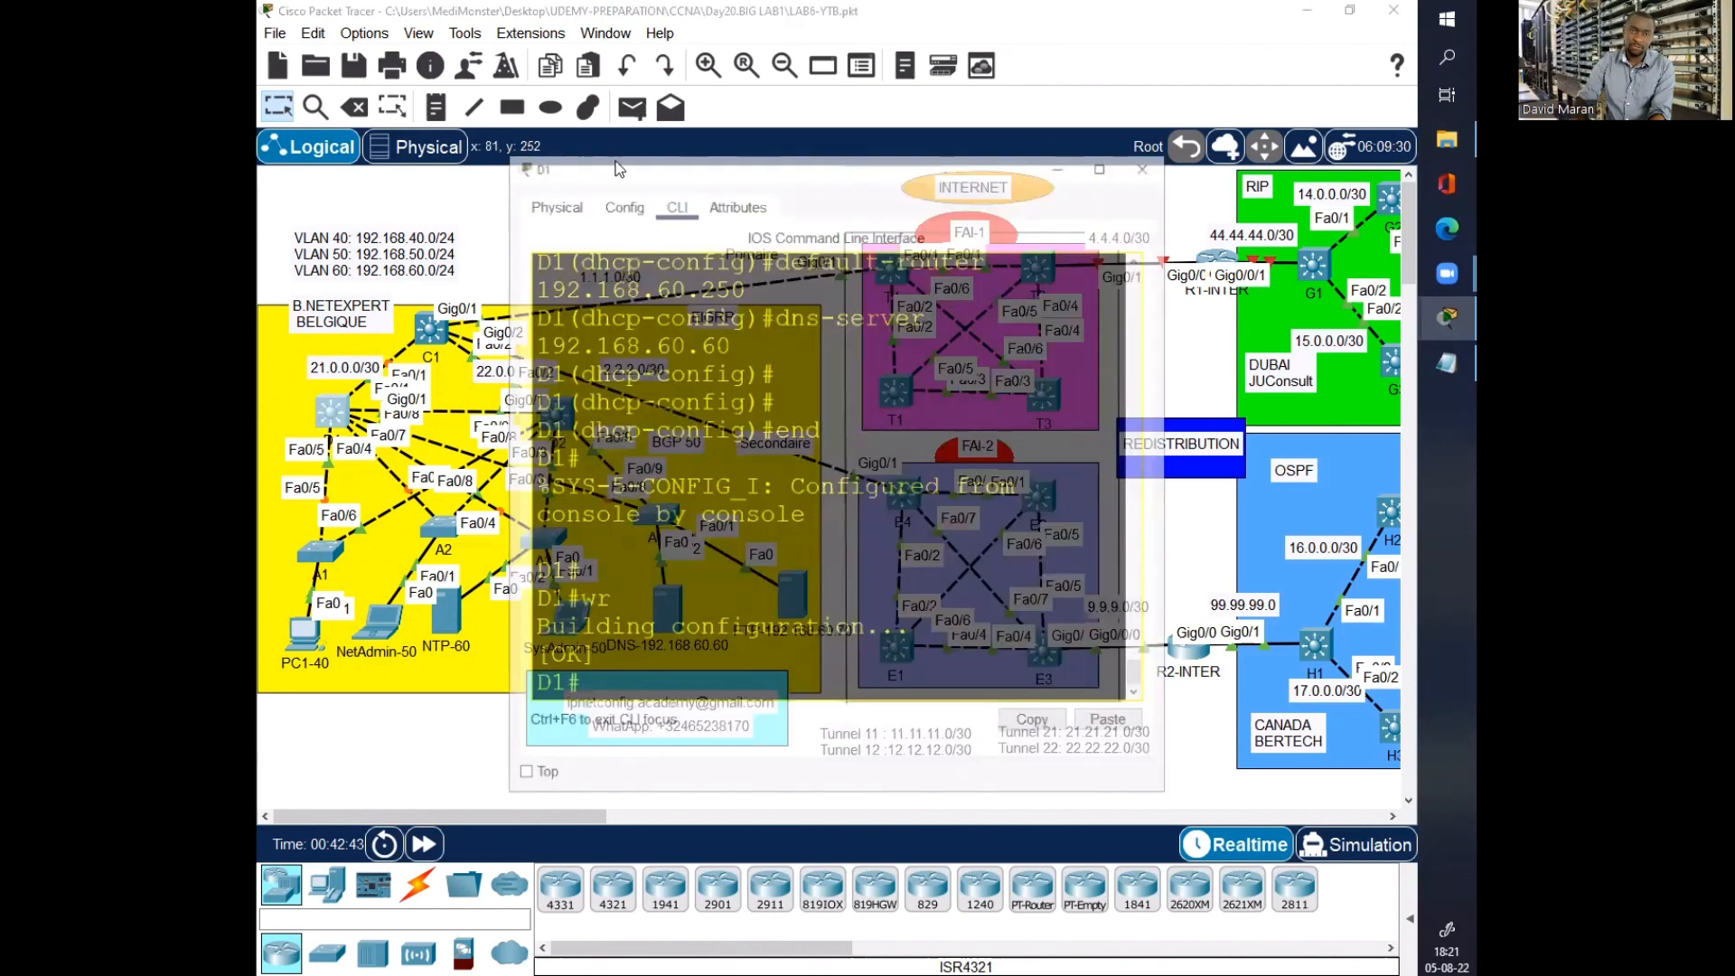
pyautogui.moveTo(628, 168); pyautogui.dragTo(801, 259)
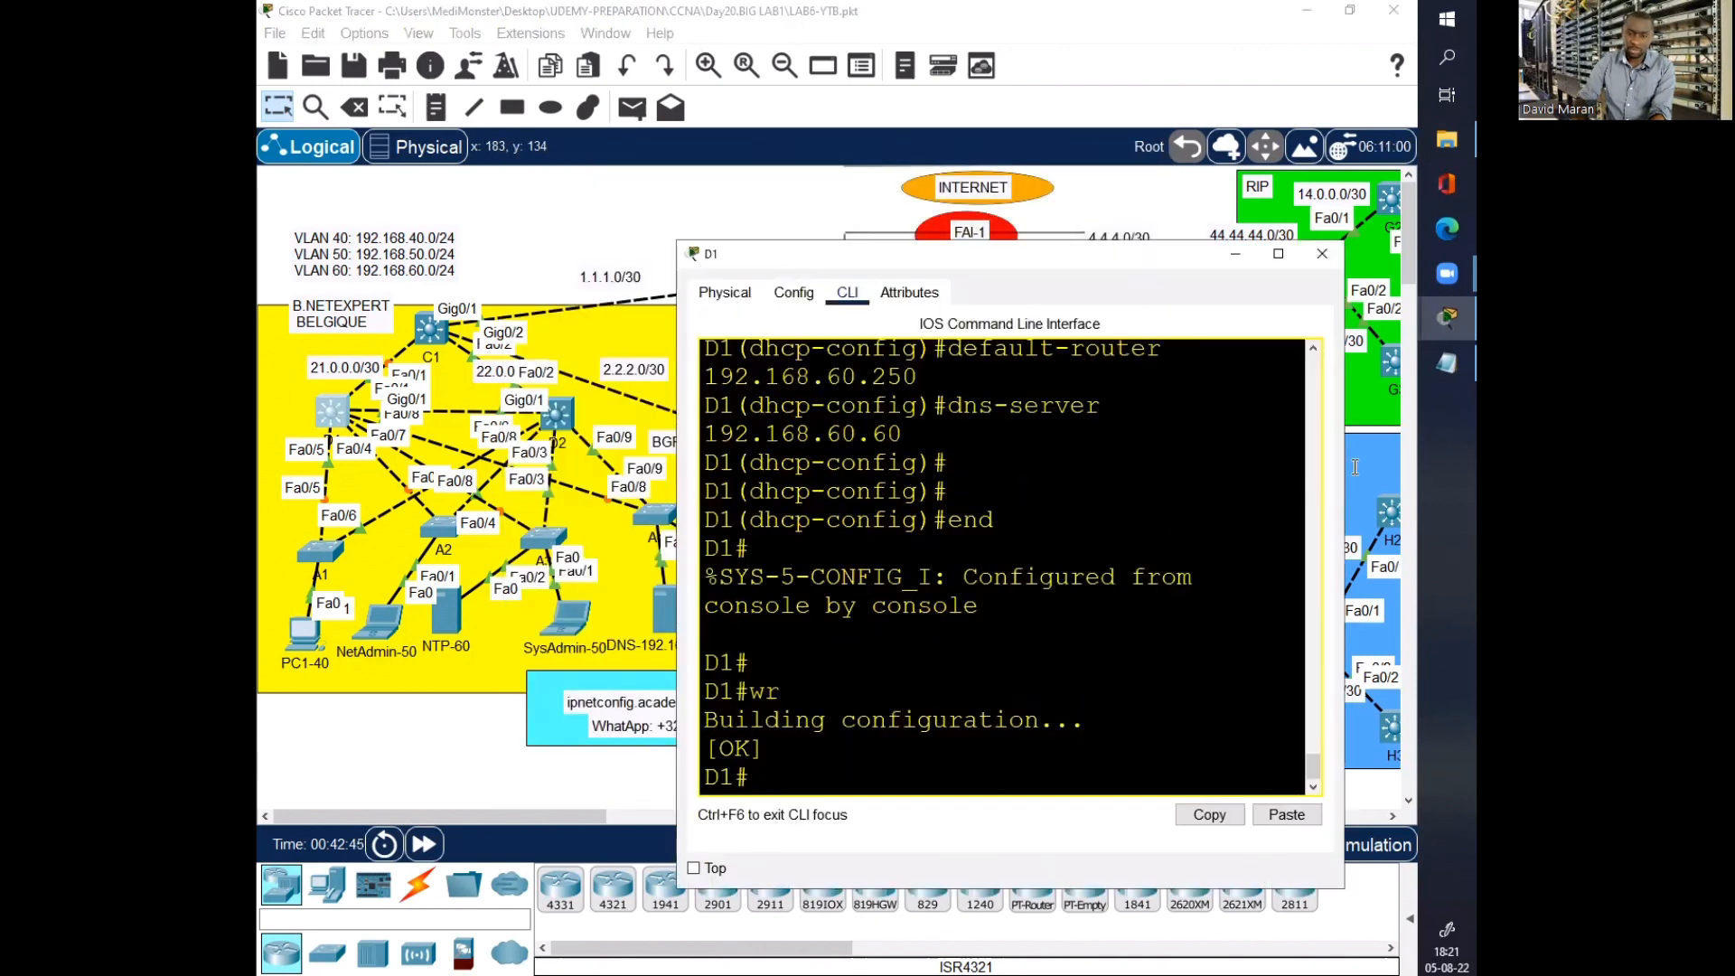
pyautogui.moveTo(1345, 471); pyautogui.dragTo(1417, 471)
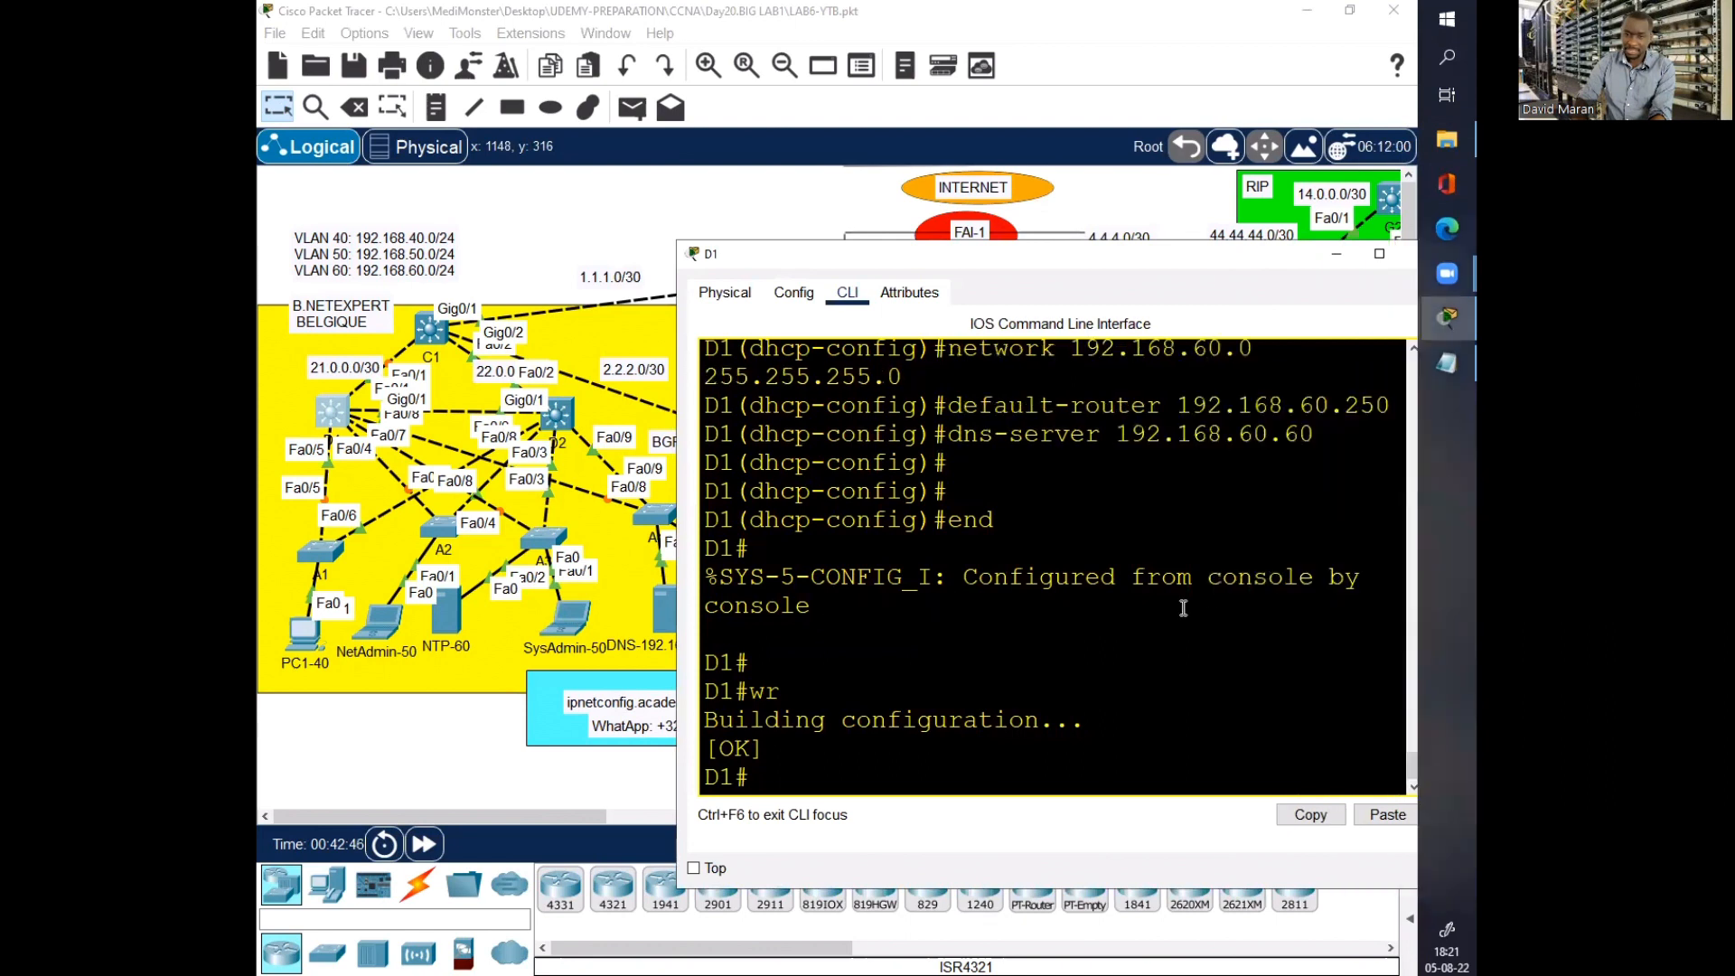
pyautogui.press('Return')
pyautogui.press('Return')
pyautogui.press('Return')
pyautogui.press('Return')
pyautogui.write('conf t')
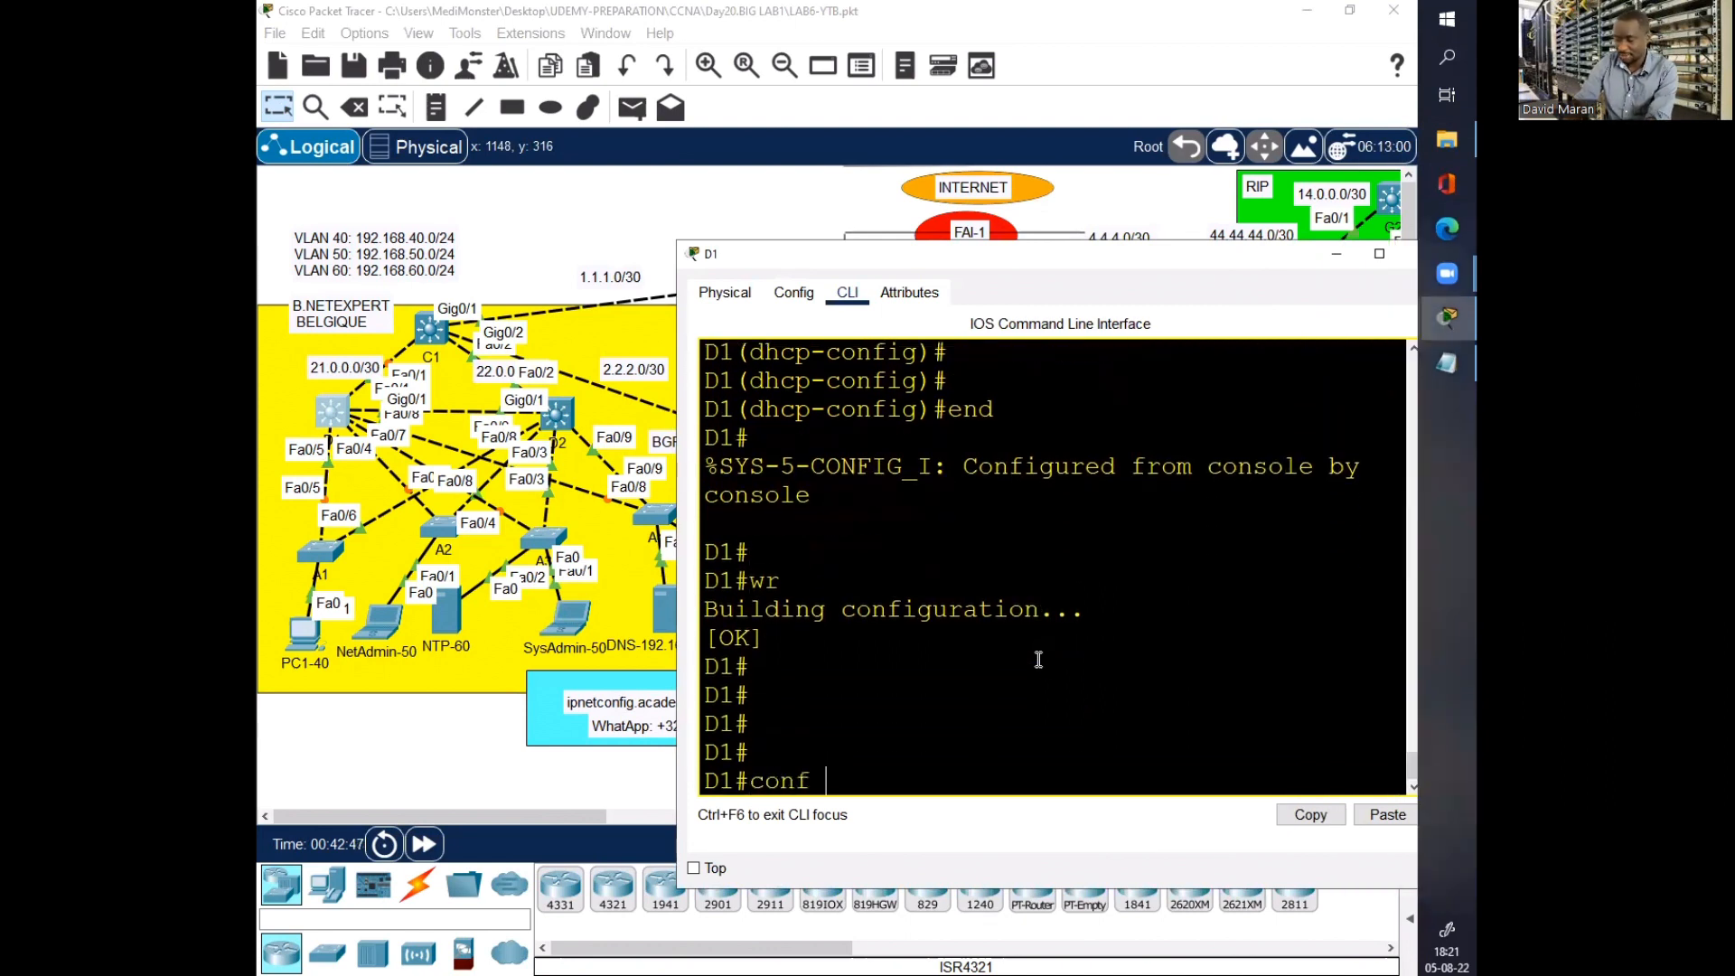
pyautogui.press('Return')
pyautogui.press('Return')
pyautogui.press('Return')
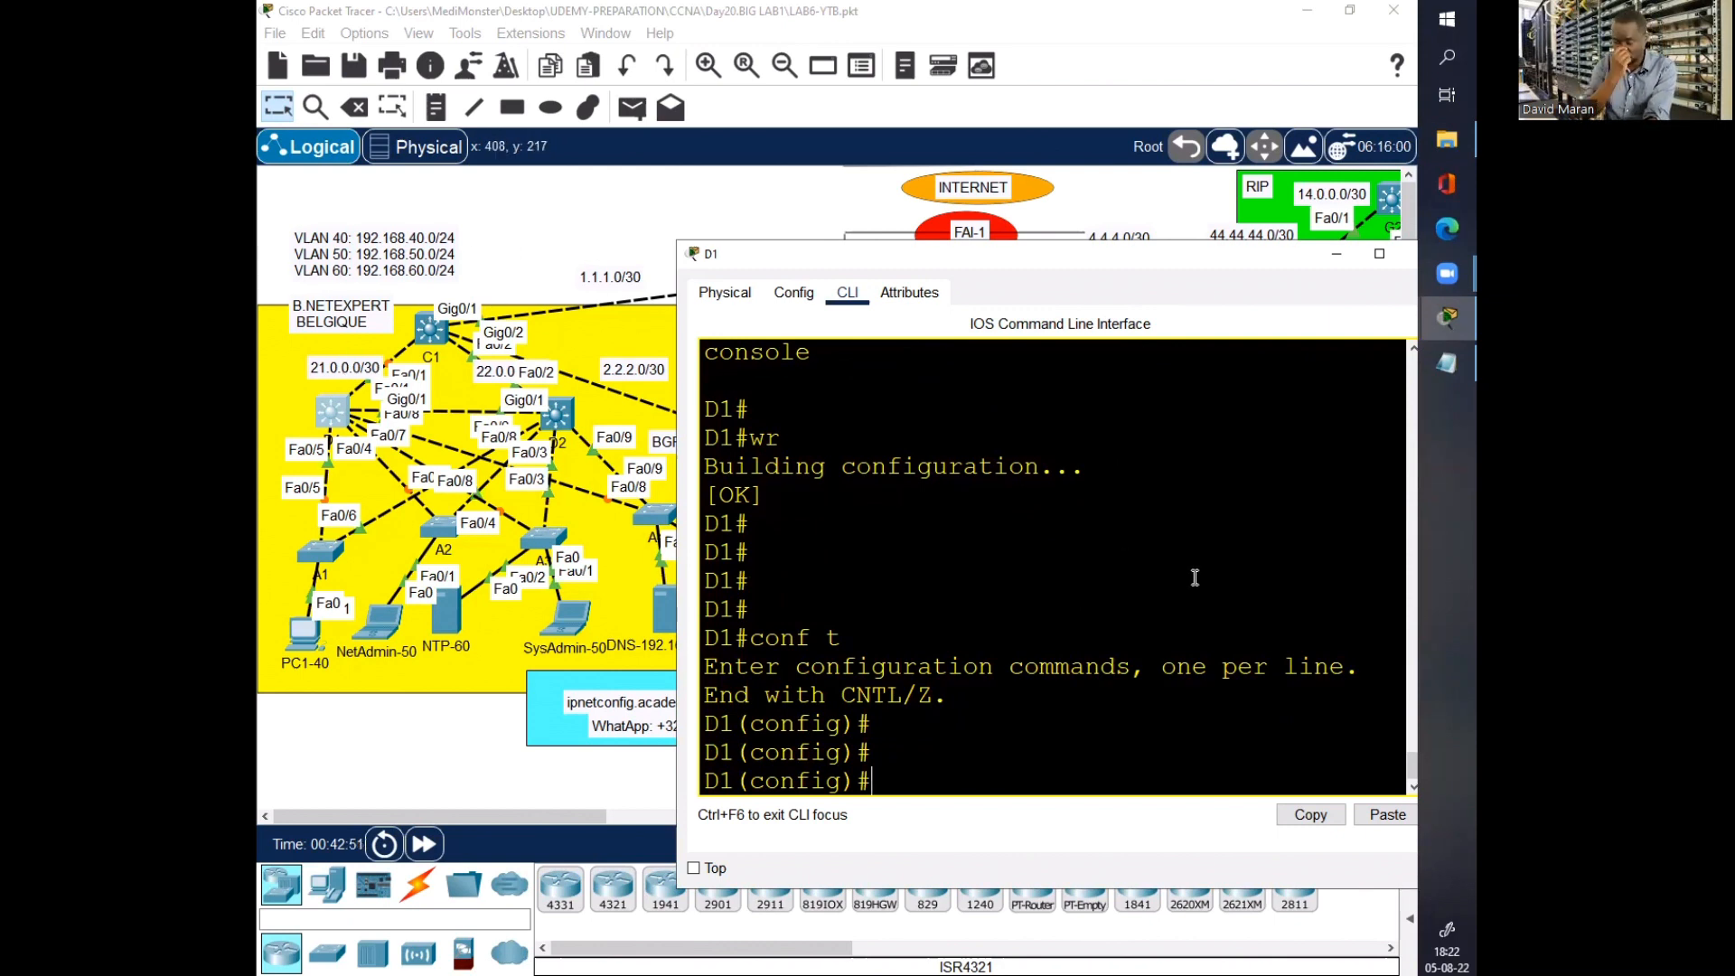
# Step: Enter interface fa0/1 on D1, the link toward C1, and shut it down
pyautogui.write('int')
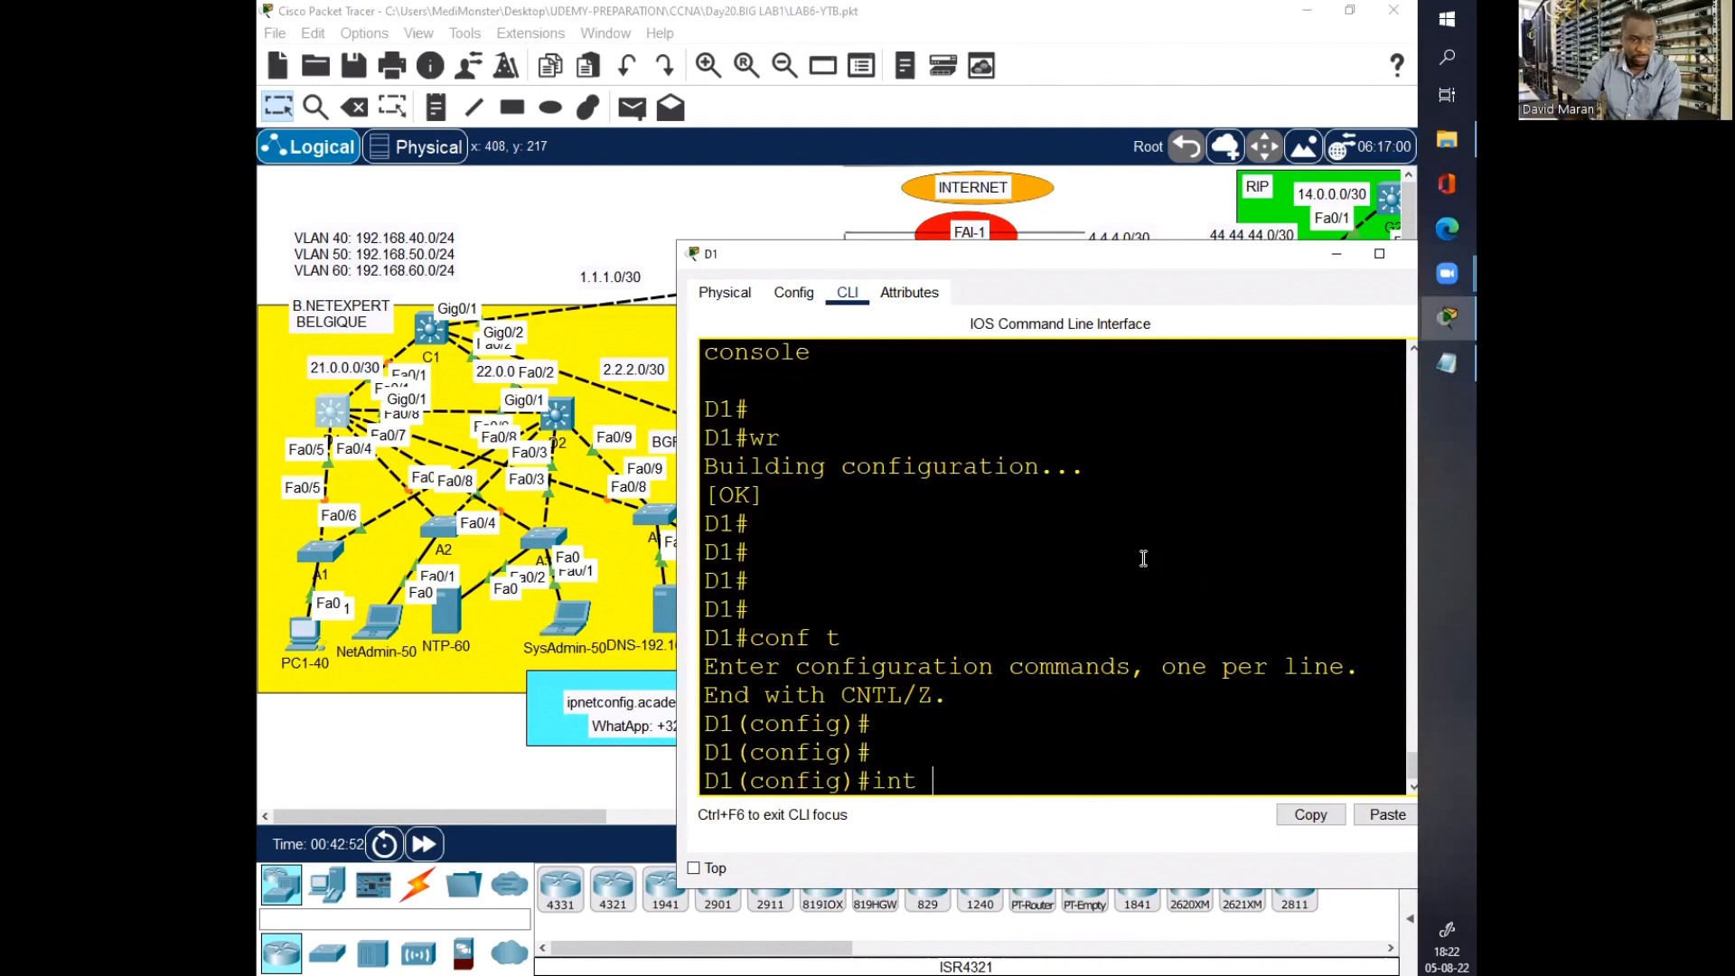
pyautogui.moveTo(336, 418); pyautogui.dragTo(337, 410)
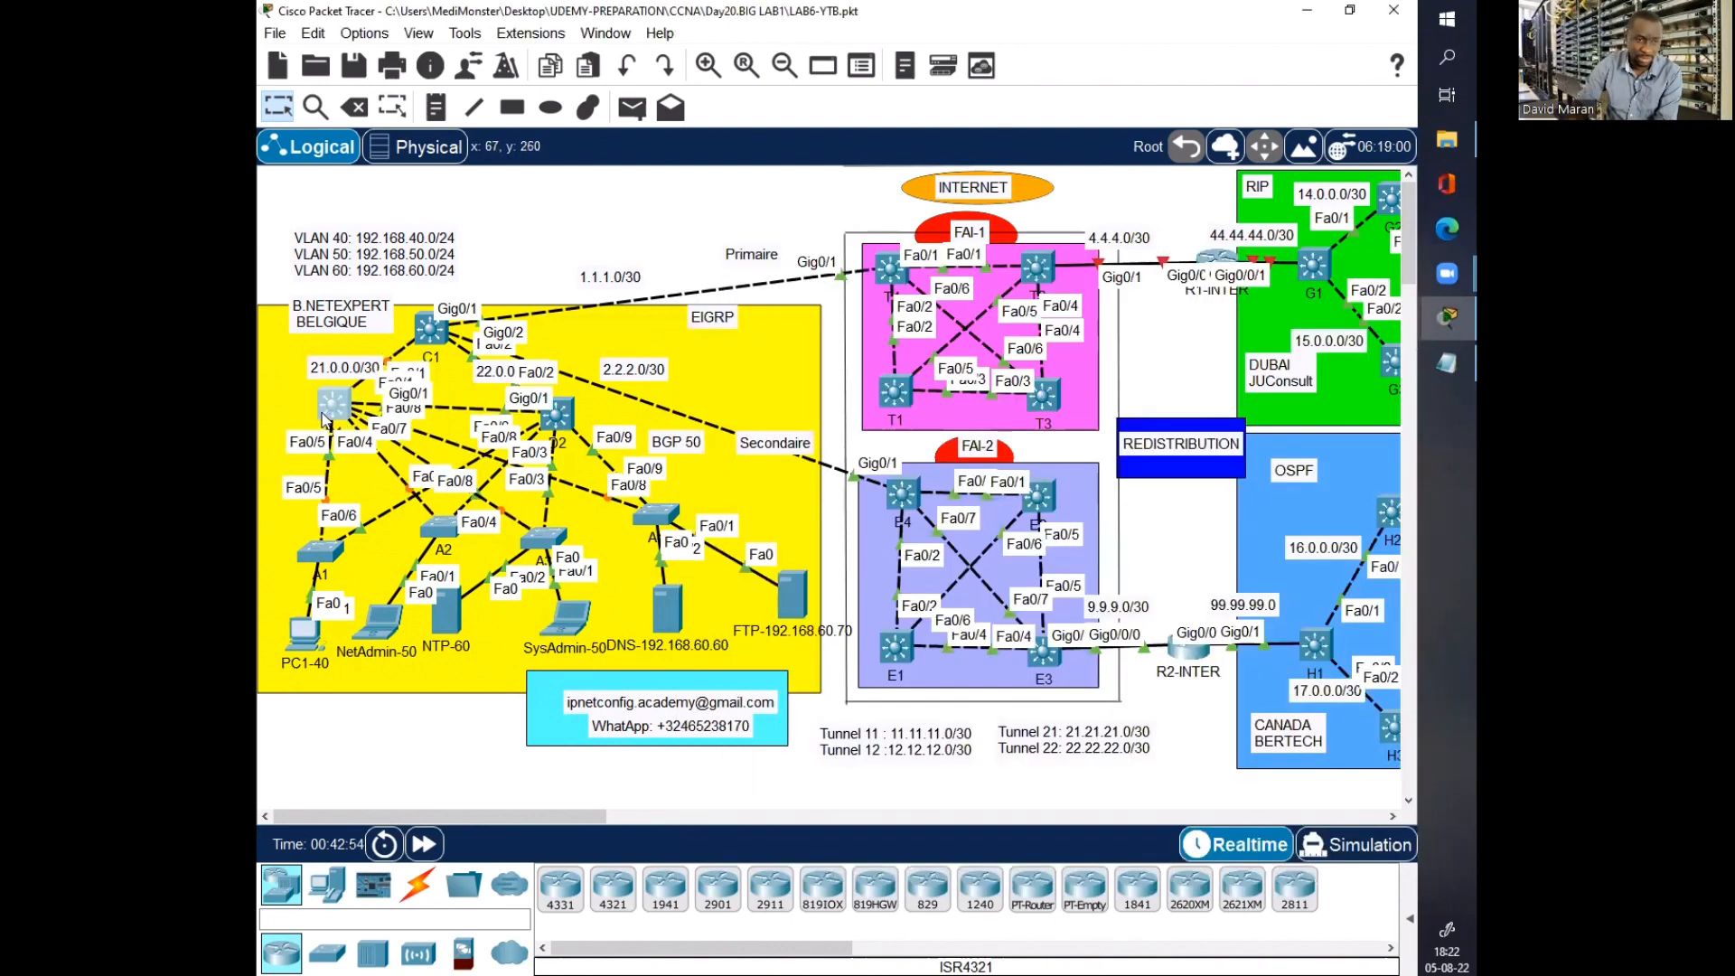
pyautogui.click(327, 407)
pyautogui.write('fa')
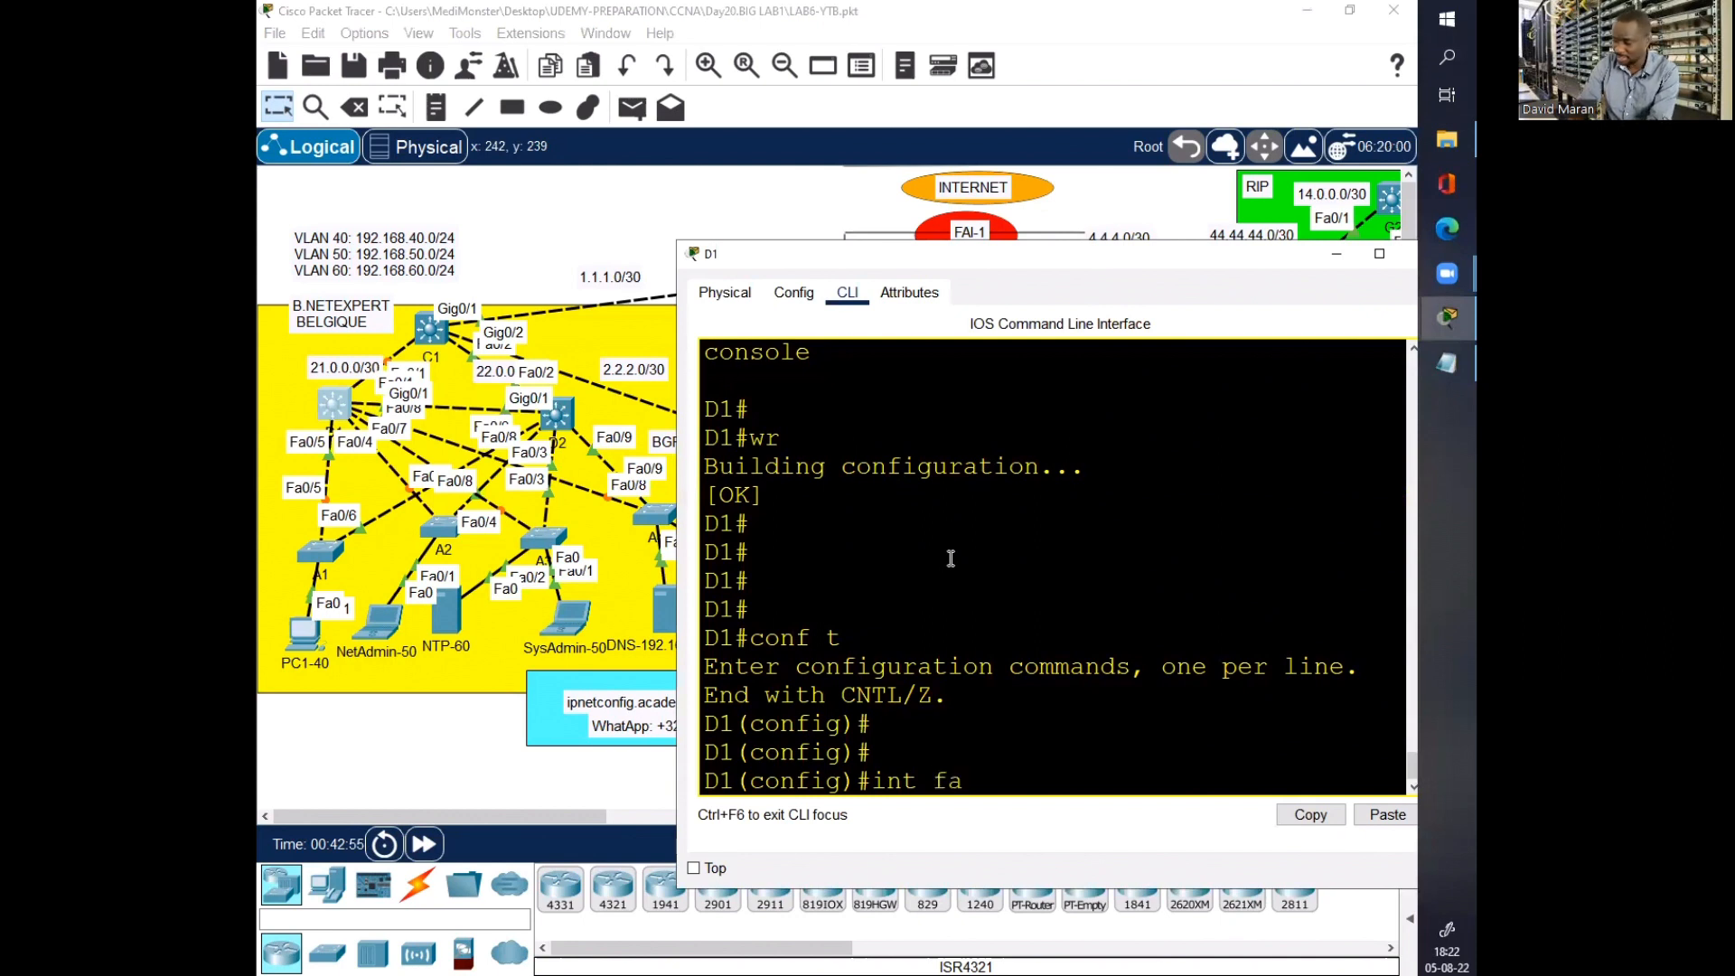
pyautogui.write('0/1')
pyautogui.press('Return')
pyautogui.write('sh')
pyautogui.press('Tab')
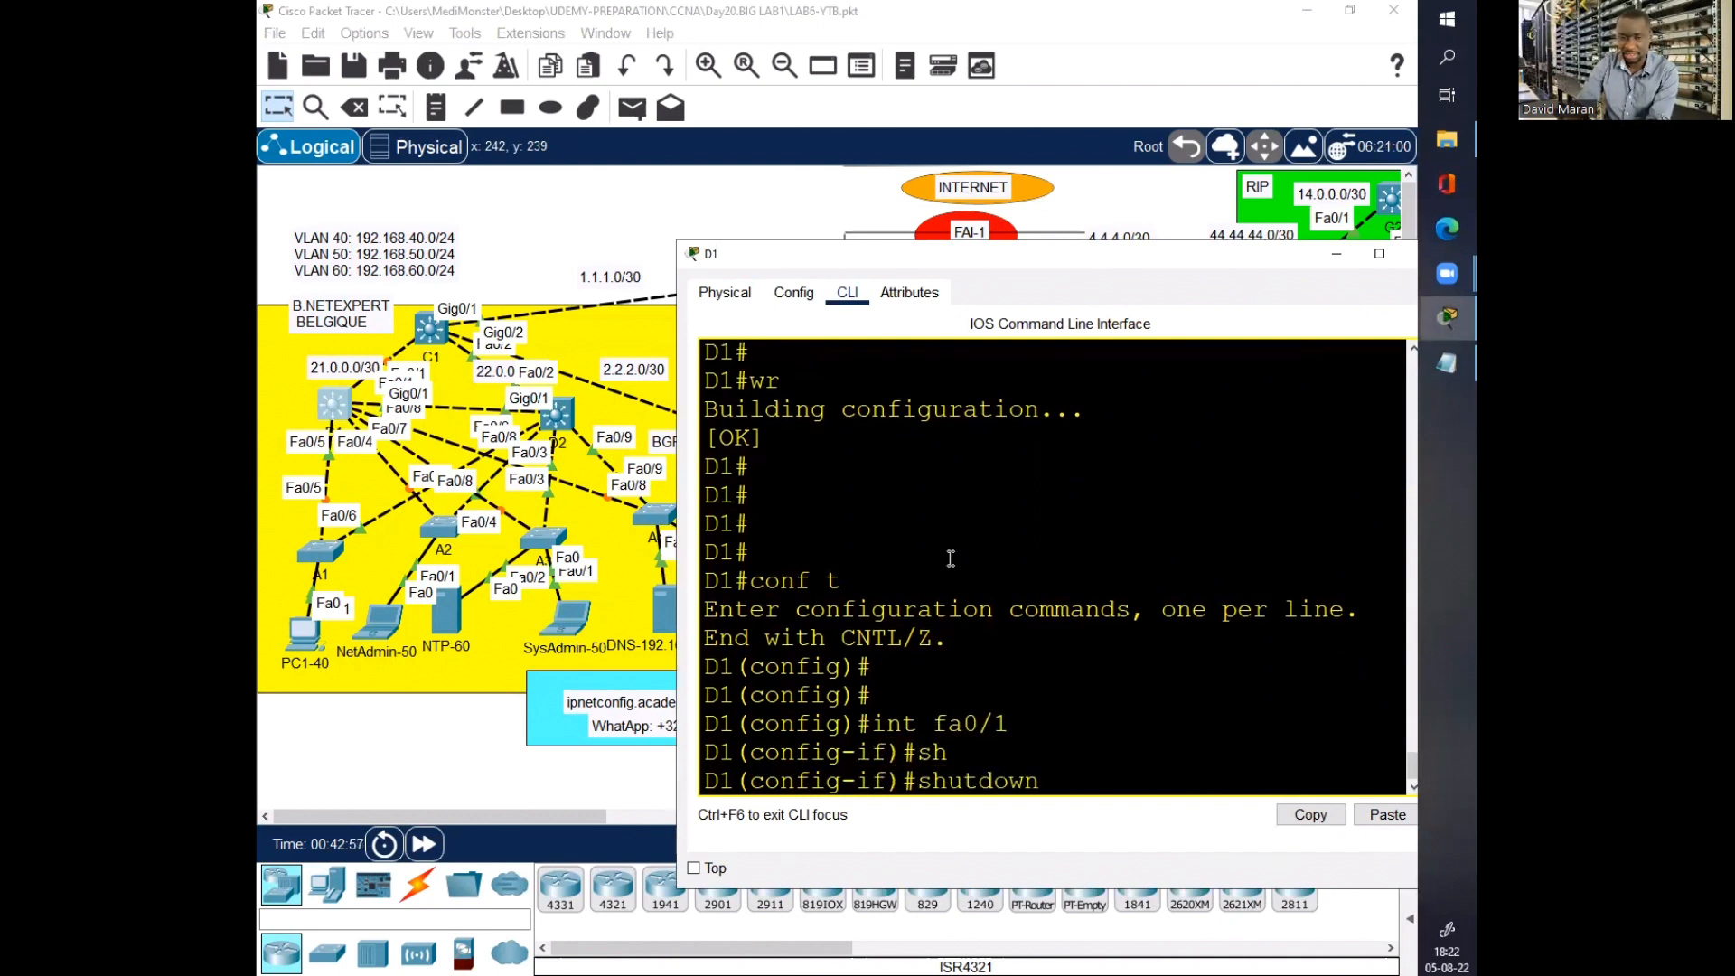
pyautogui.press('Return')
pyautogui.press('Return')
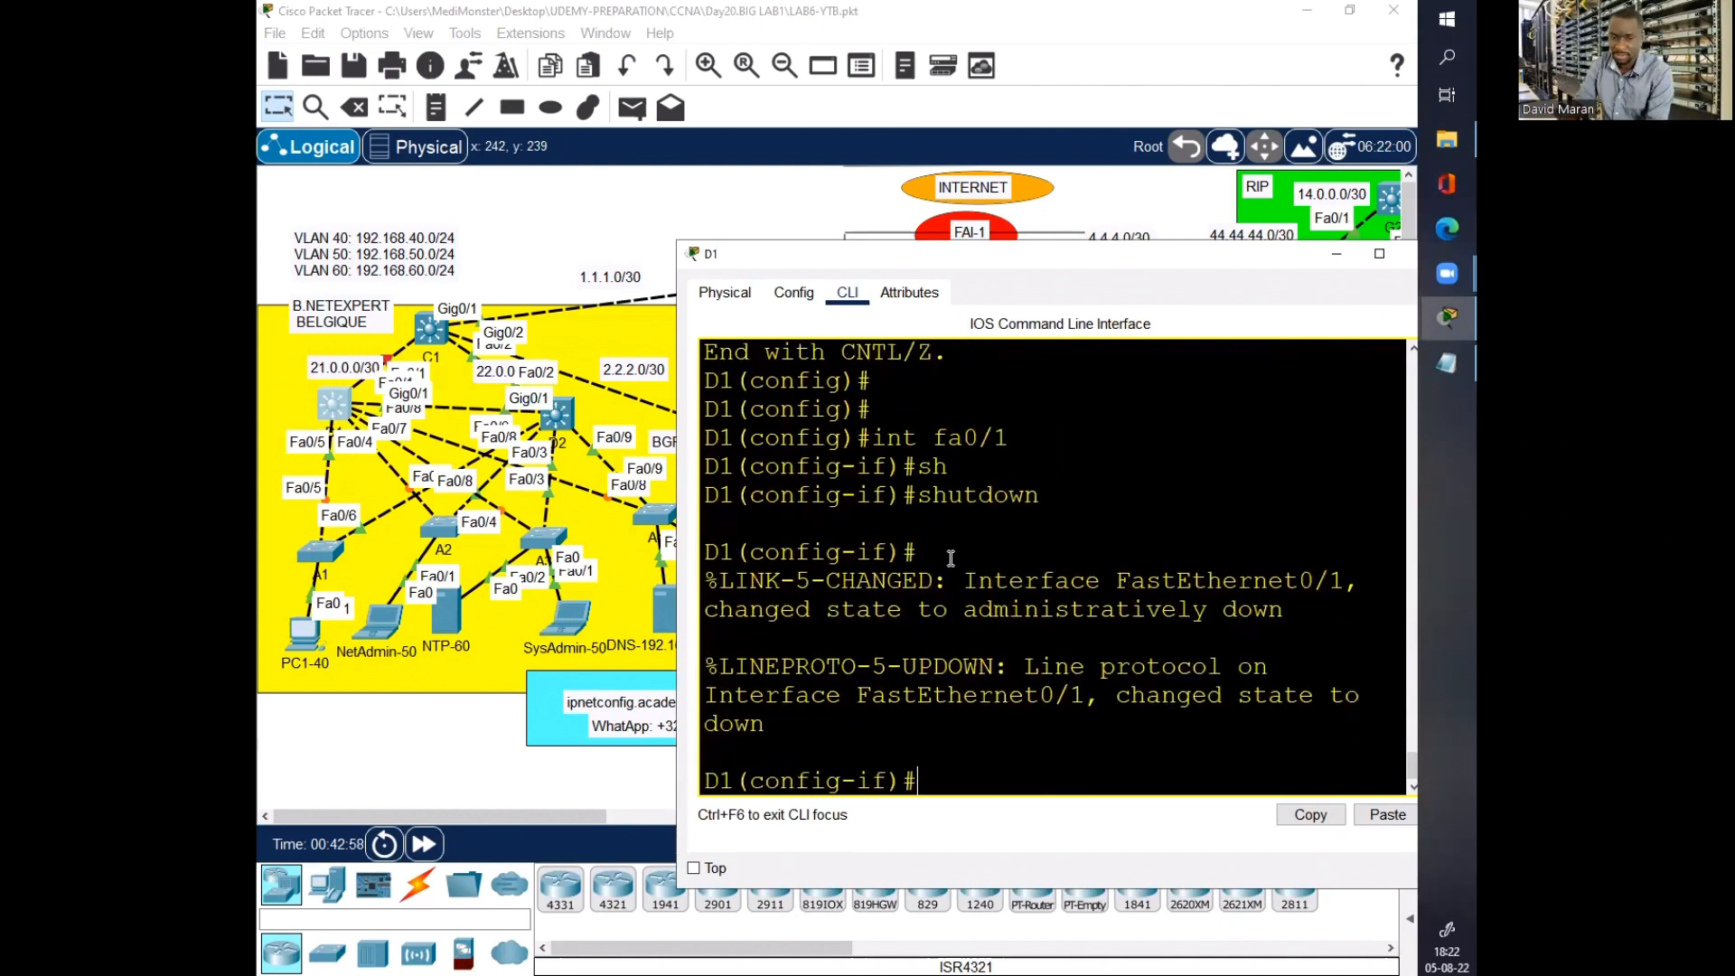
# Step: Re-enable D1's interface fa0/1 with no shutdown
pyautogui.write('no sh')
pyautogui.press('Tab')
pyautogui.press('Return')
pyautogui.press('Return')
pyautogui.press('Return')
pyautogui.press('Return')
pyautogui.press('Return')
pyautogui.press('Return')
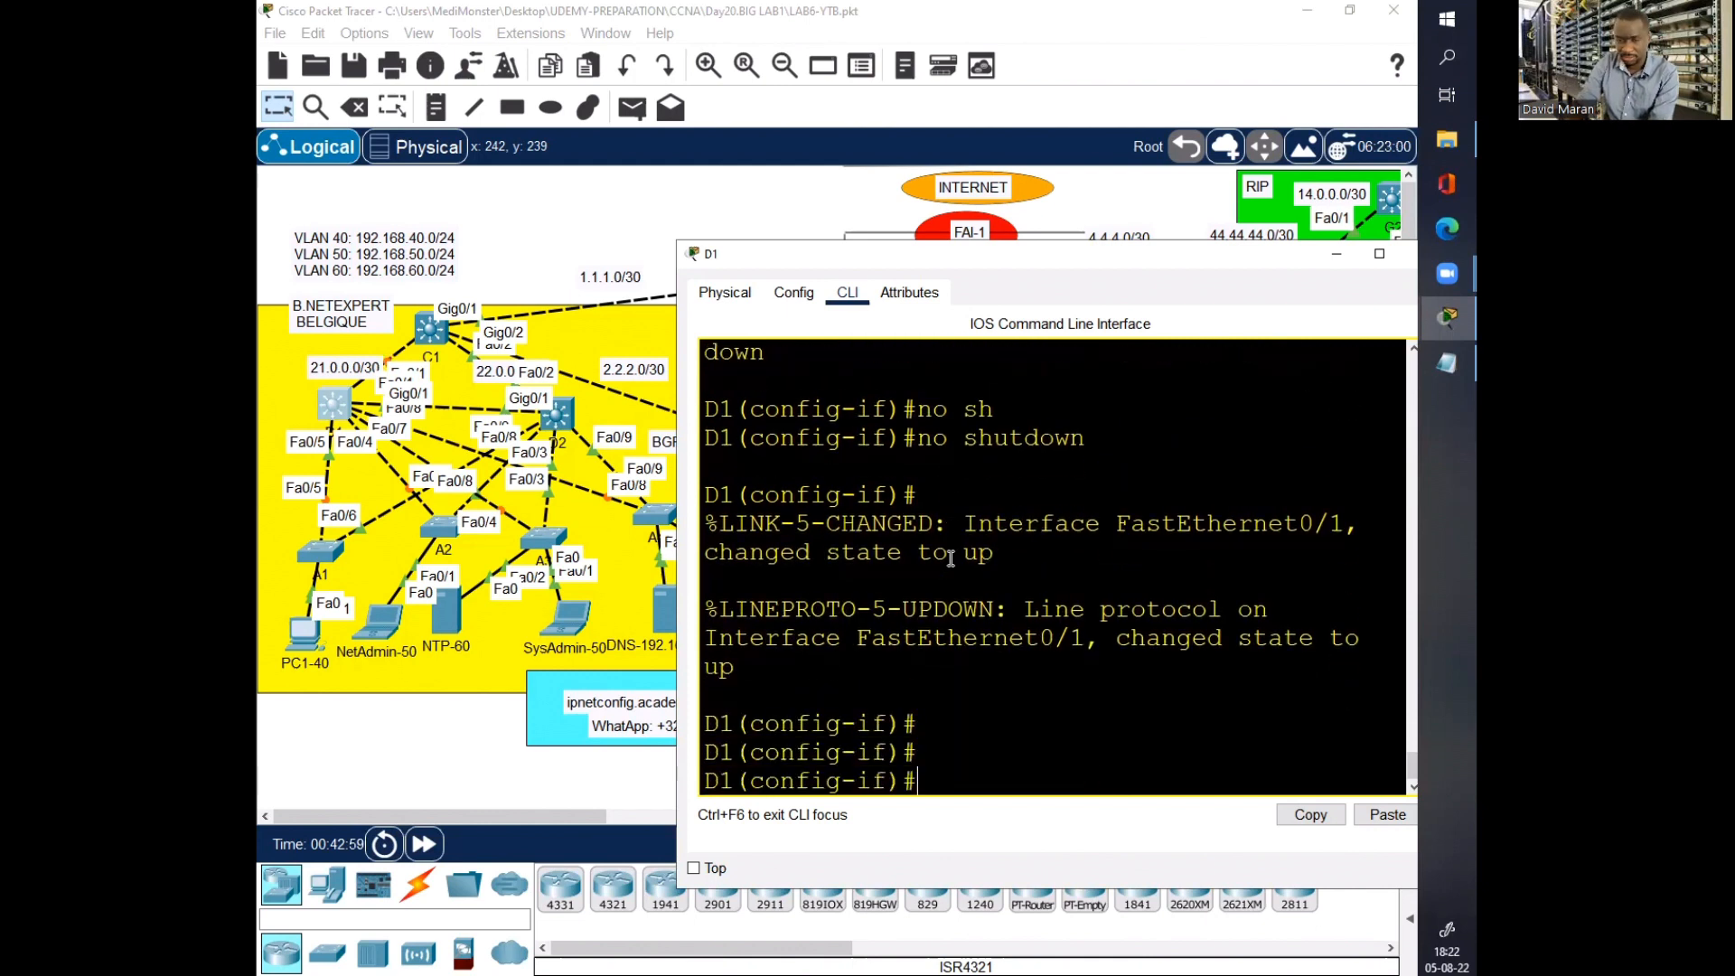
# Step: Try to assign IP address 21.0.0.1 with mask 255.255.255.252 to D1's interface fa0/1
pyautogui.write('ip add')
pyautogui.press('Tab')
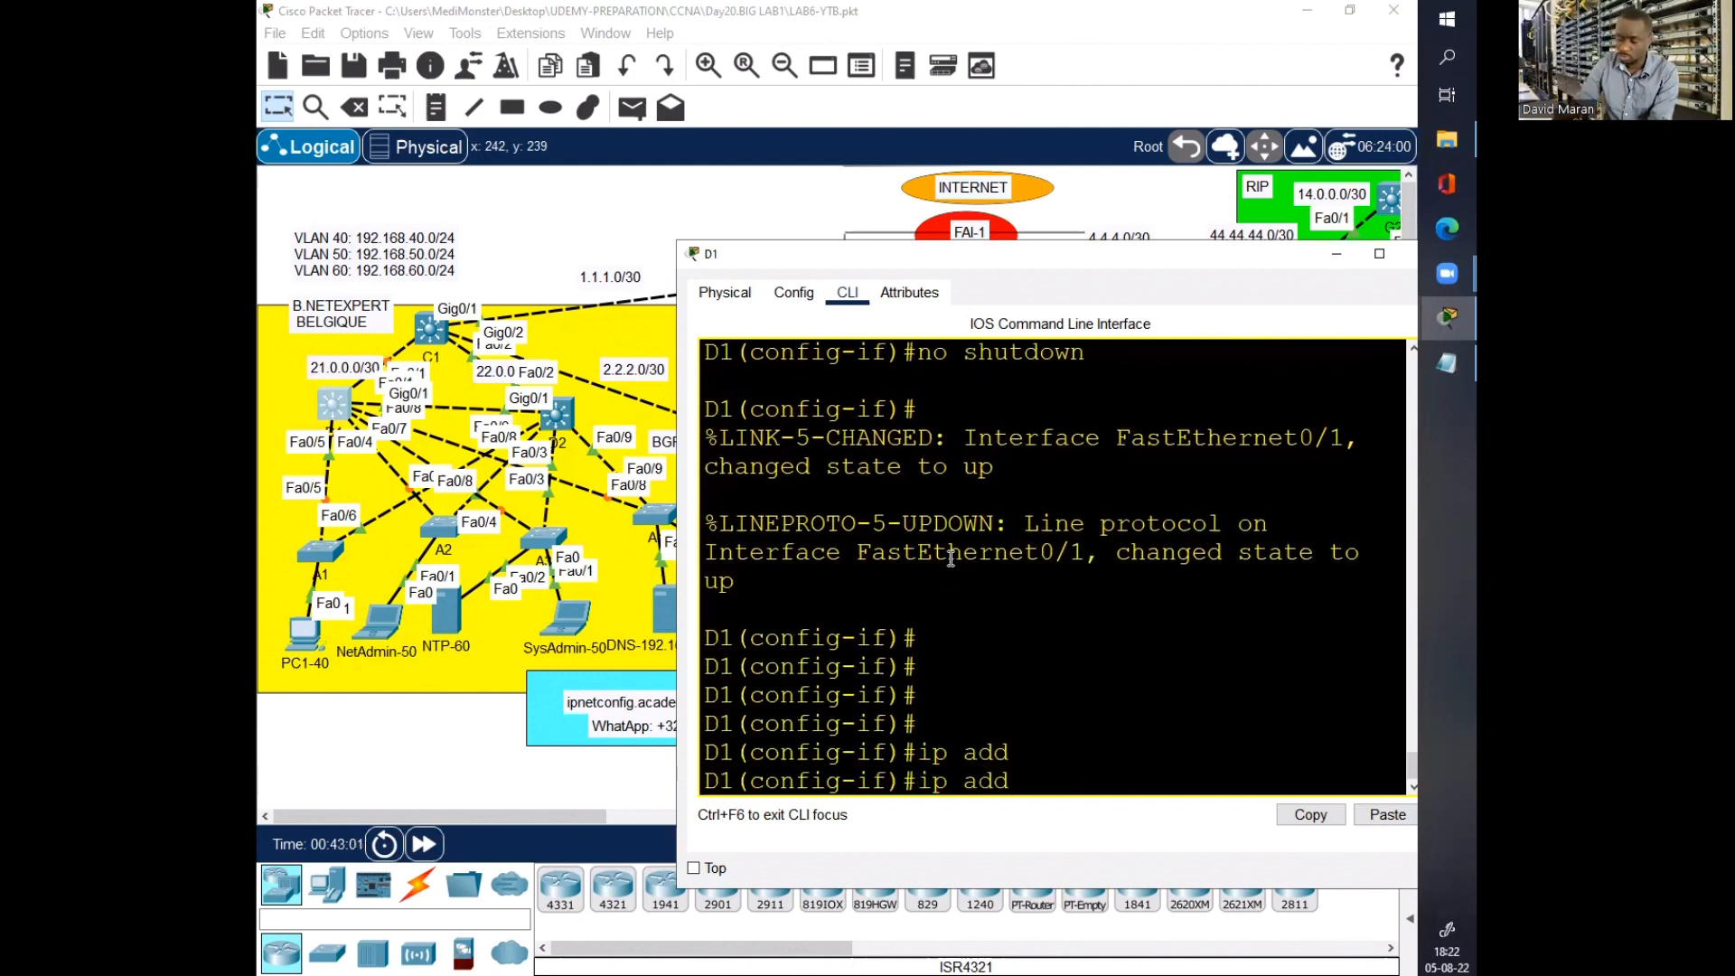
pyautogui.write('21.0.0')
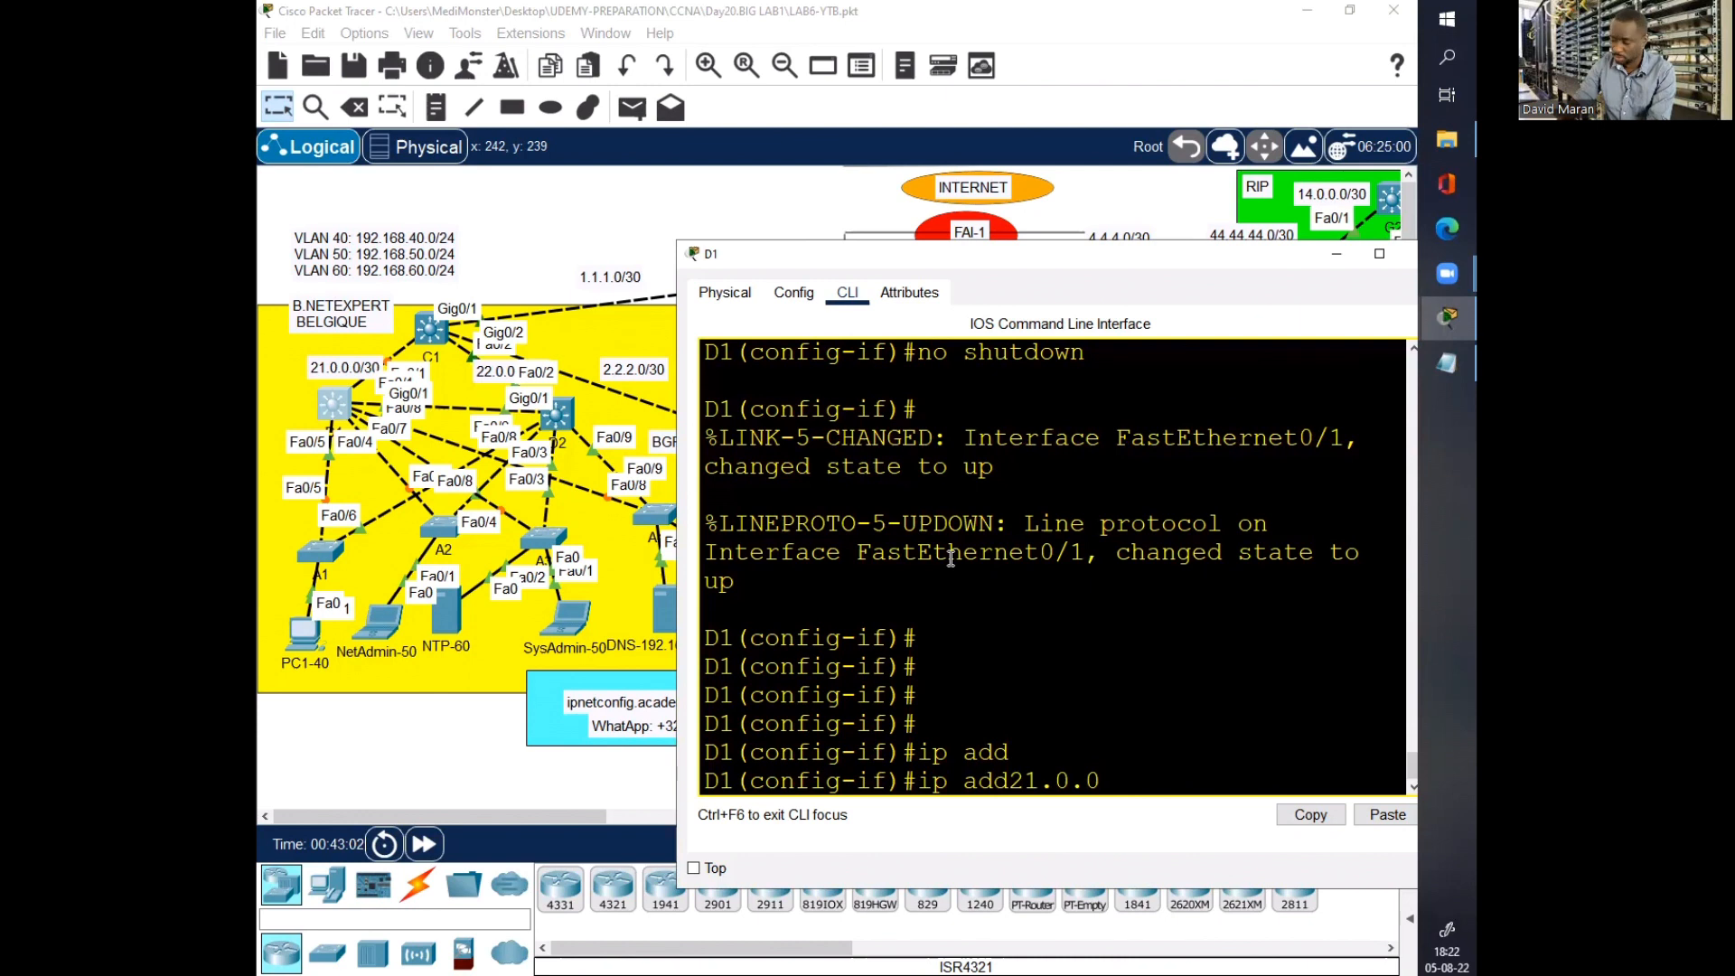
pyautogui.press('Left')
pyautogui.write('21')
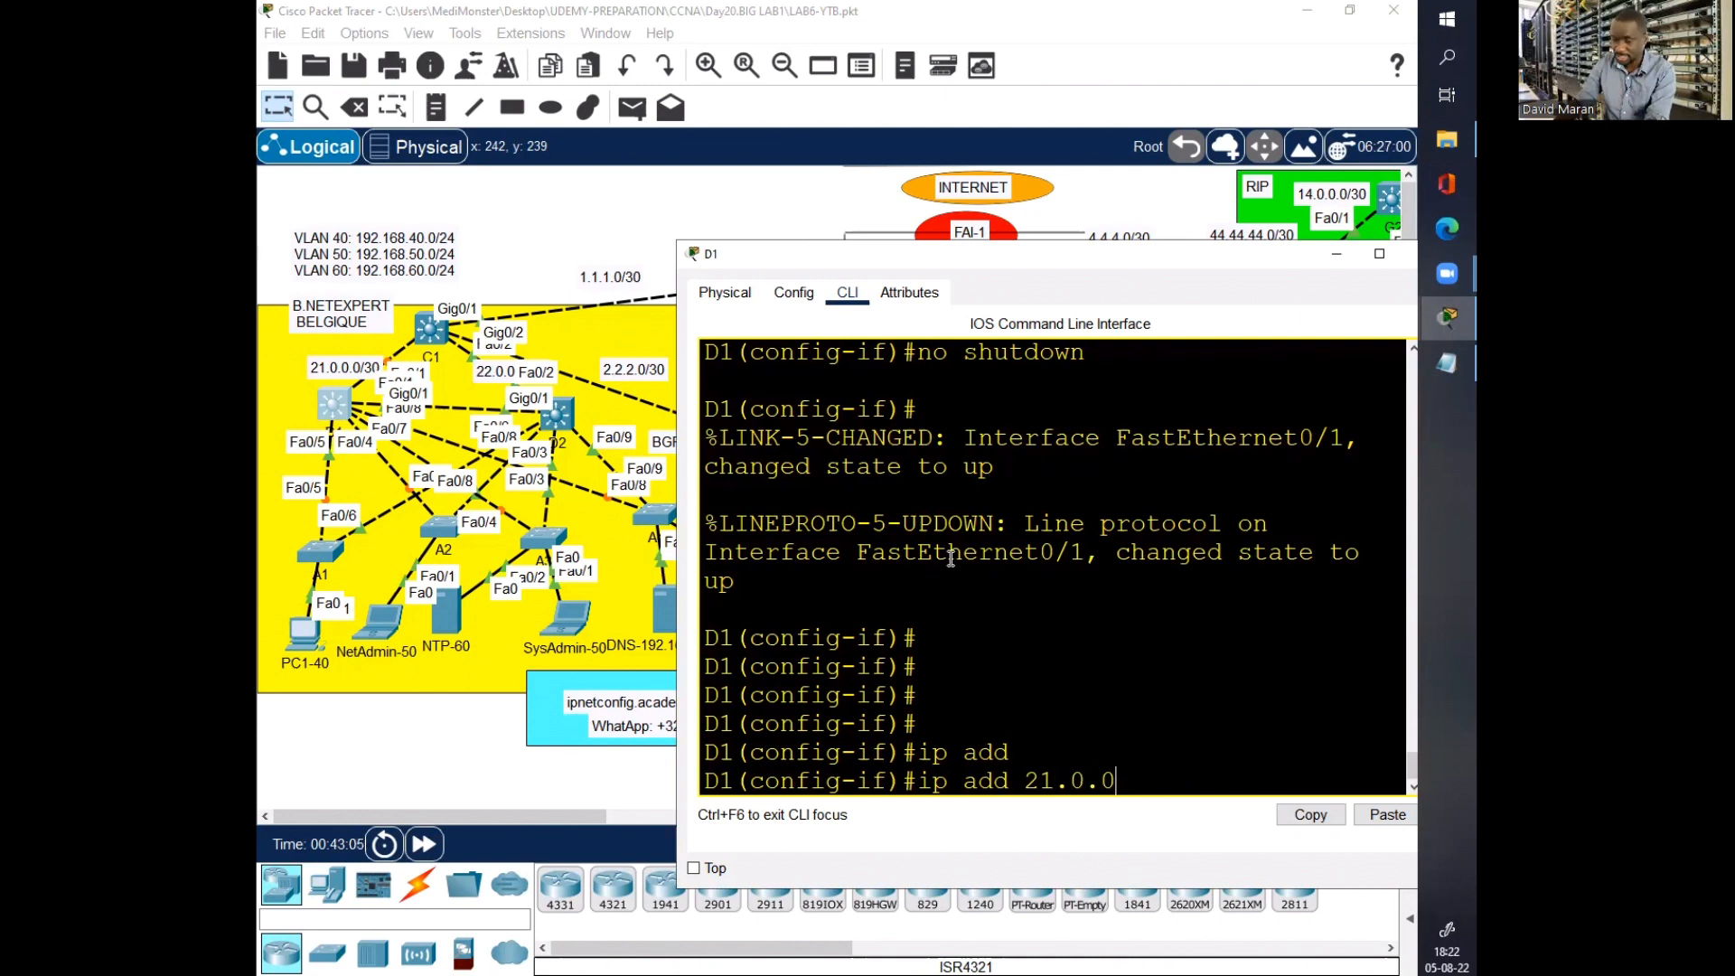
pyautogui.write('.0.0.1')
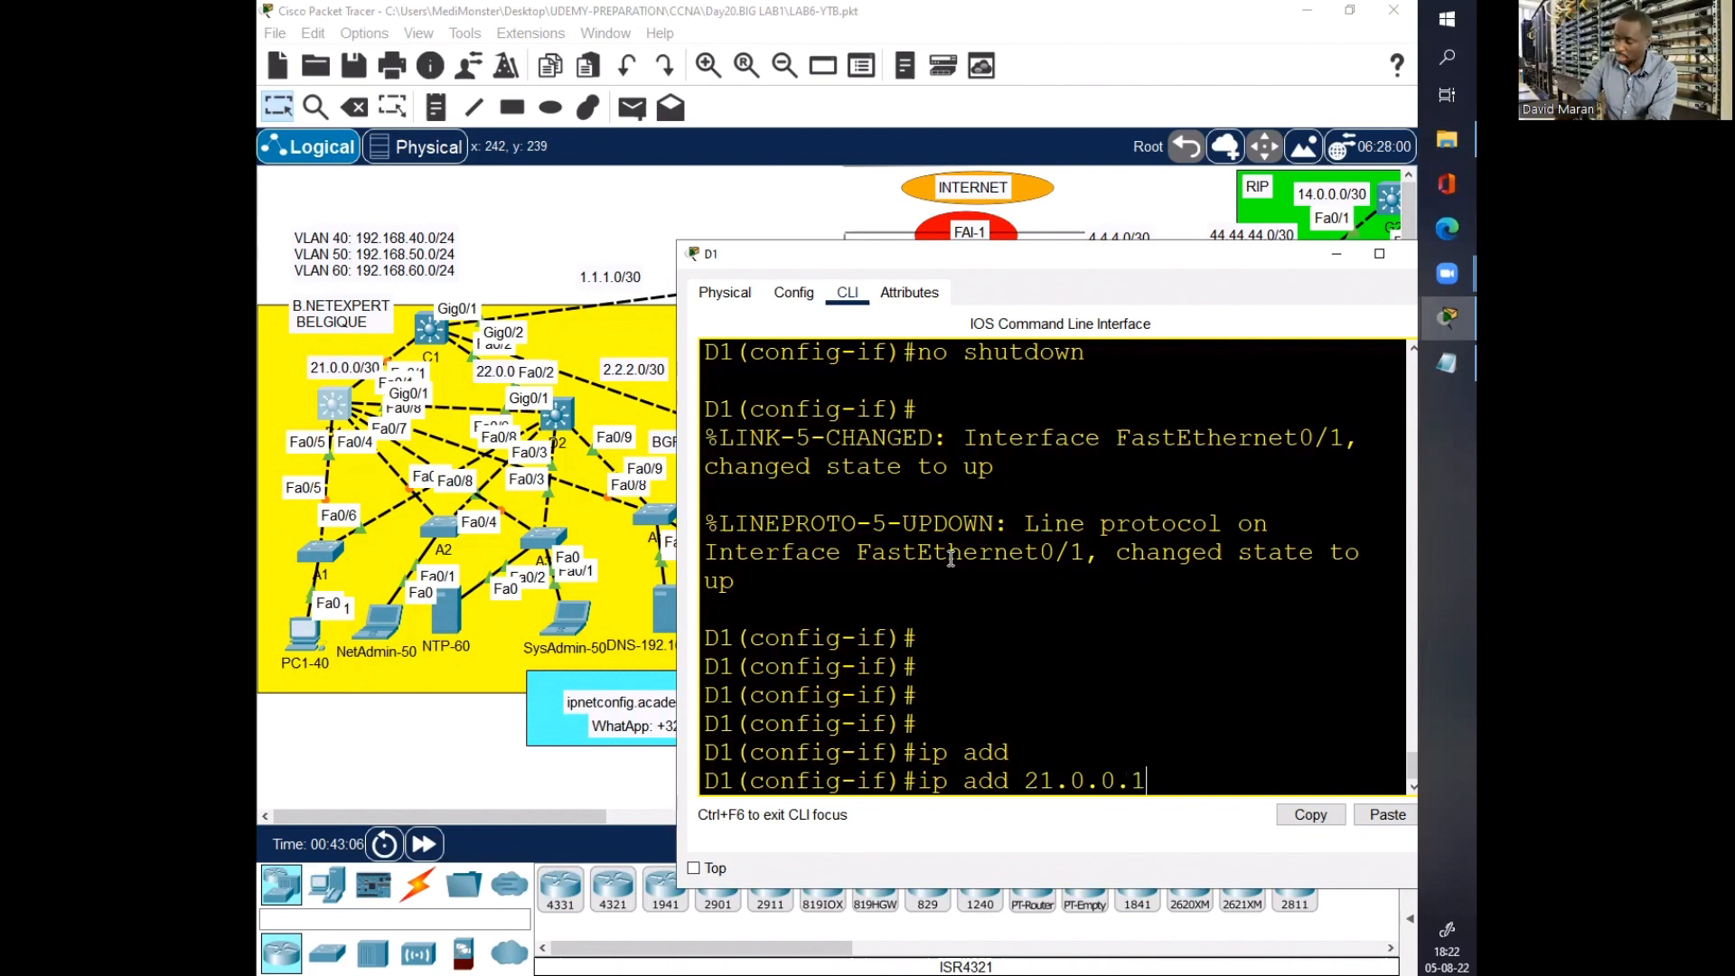
pyautogui.write(' 255.255.25')
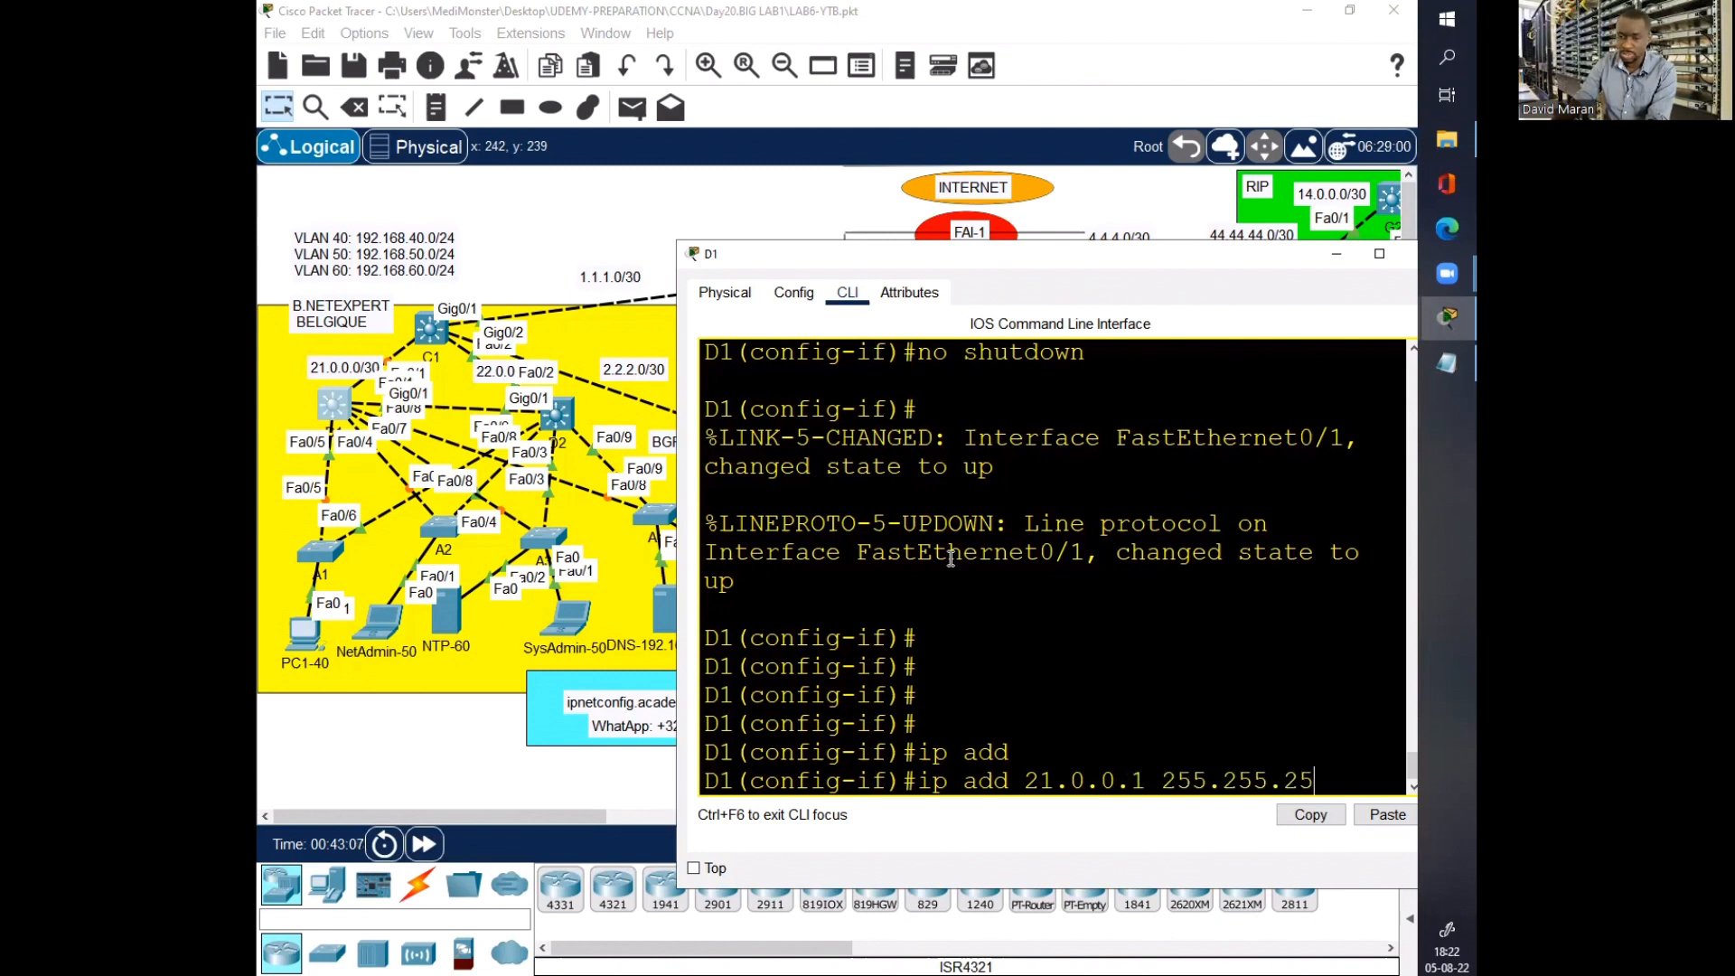
pyautogui.write('5.252')
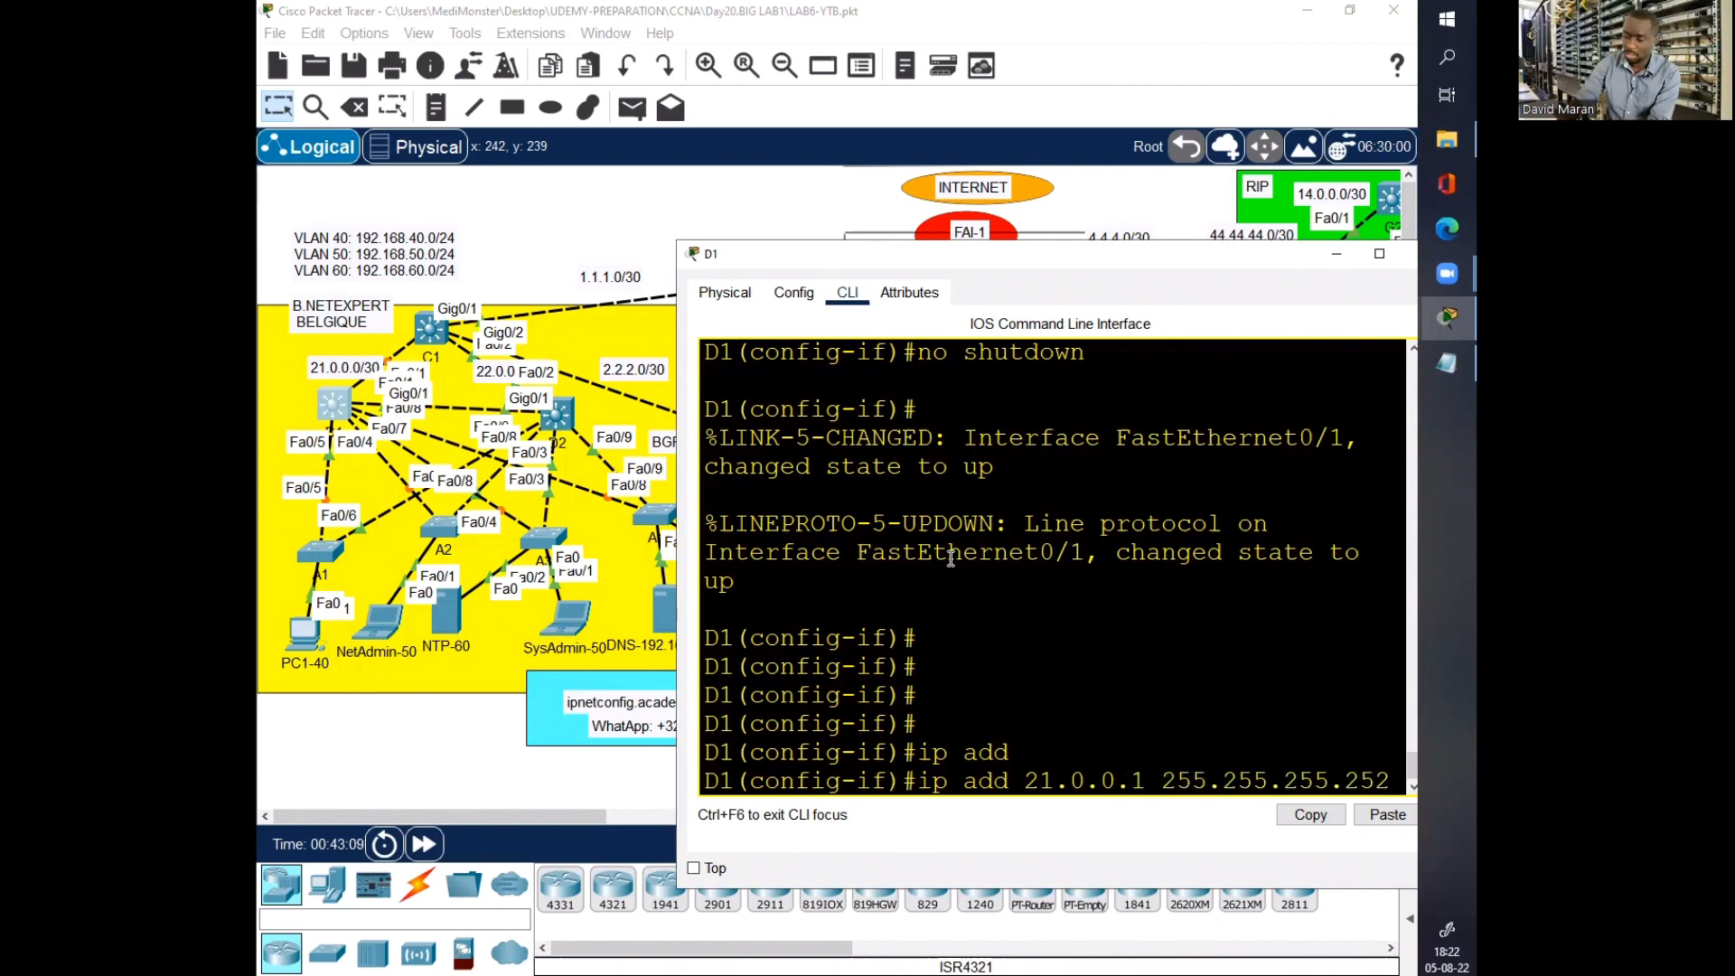
pyautogui.press('Return')
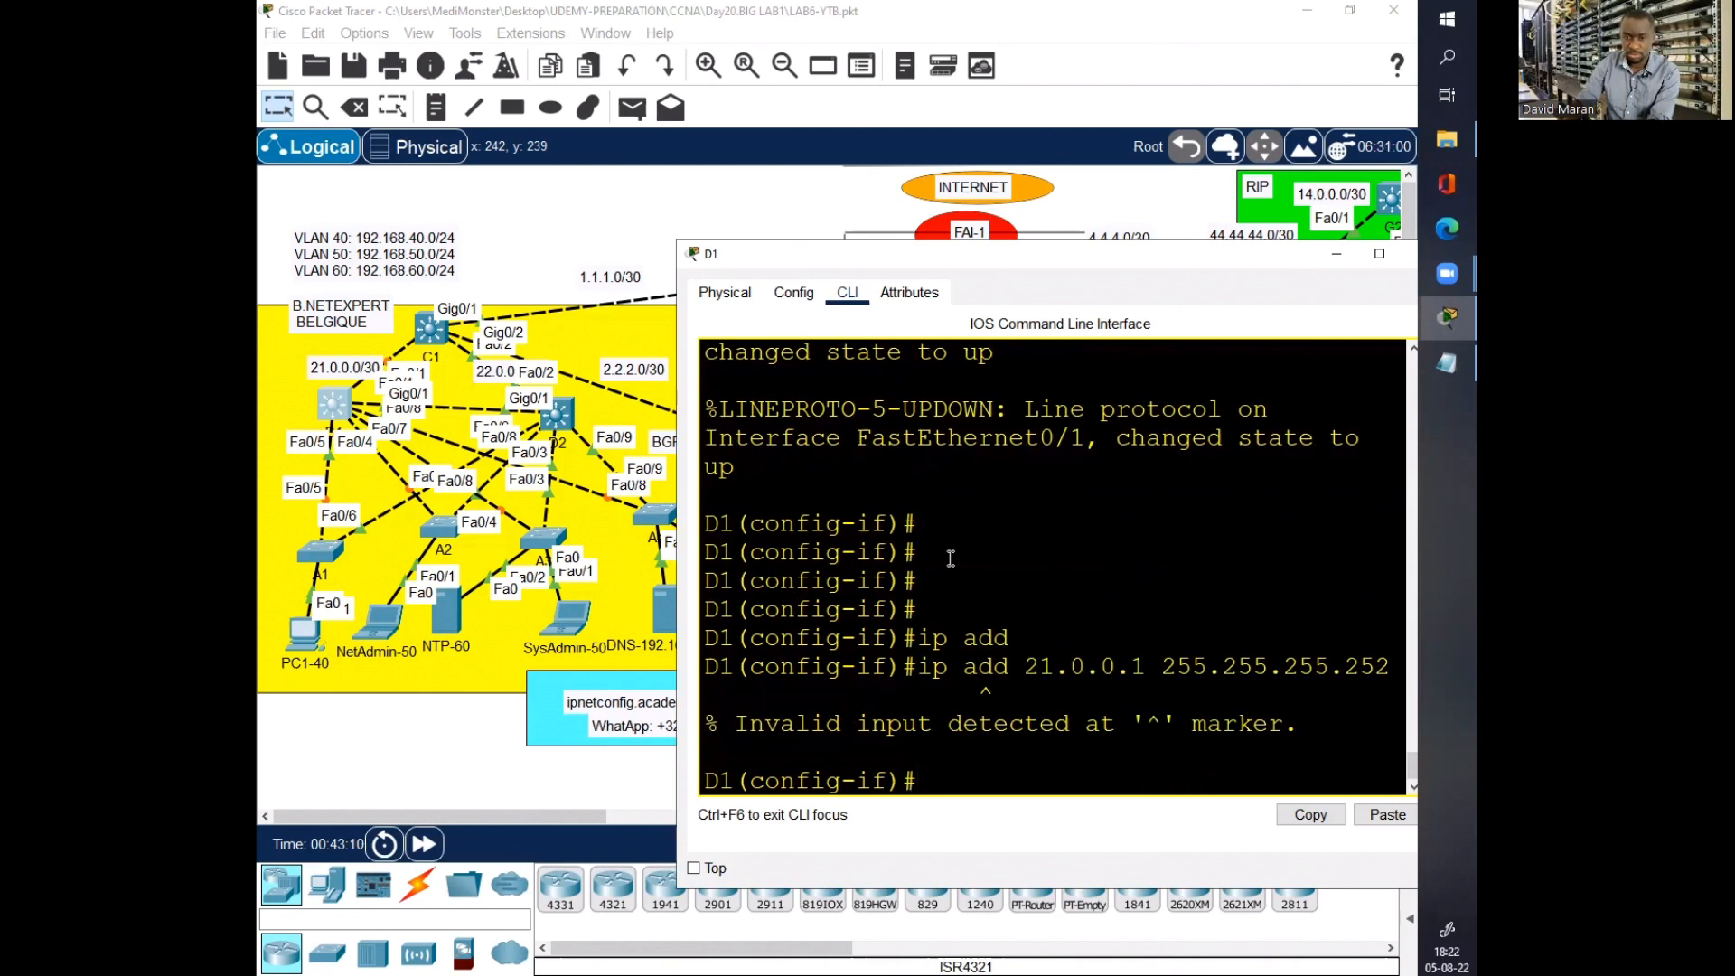
pyautogui.click(1378, 254)
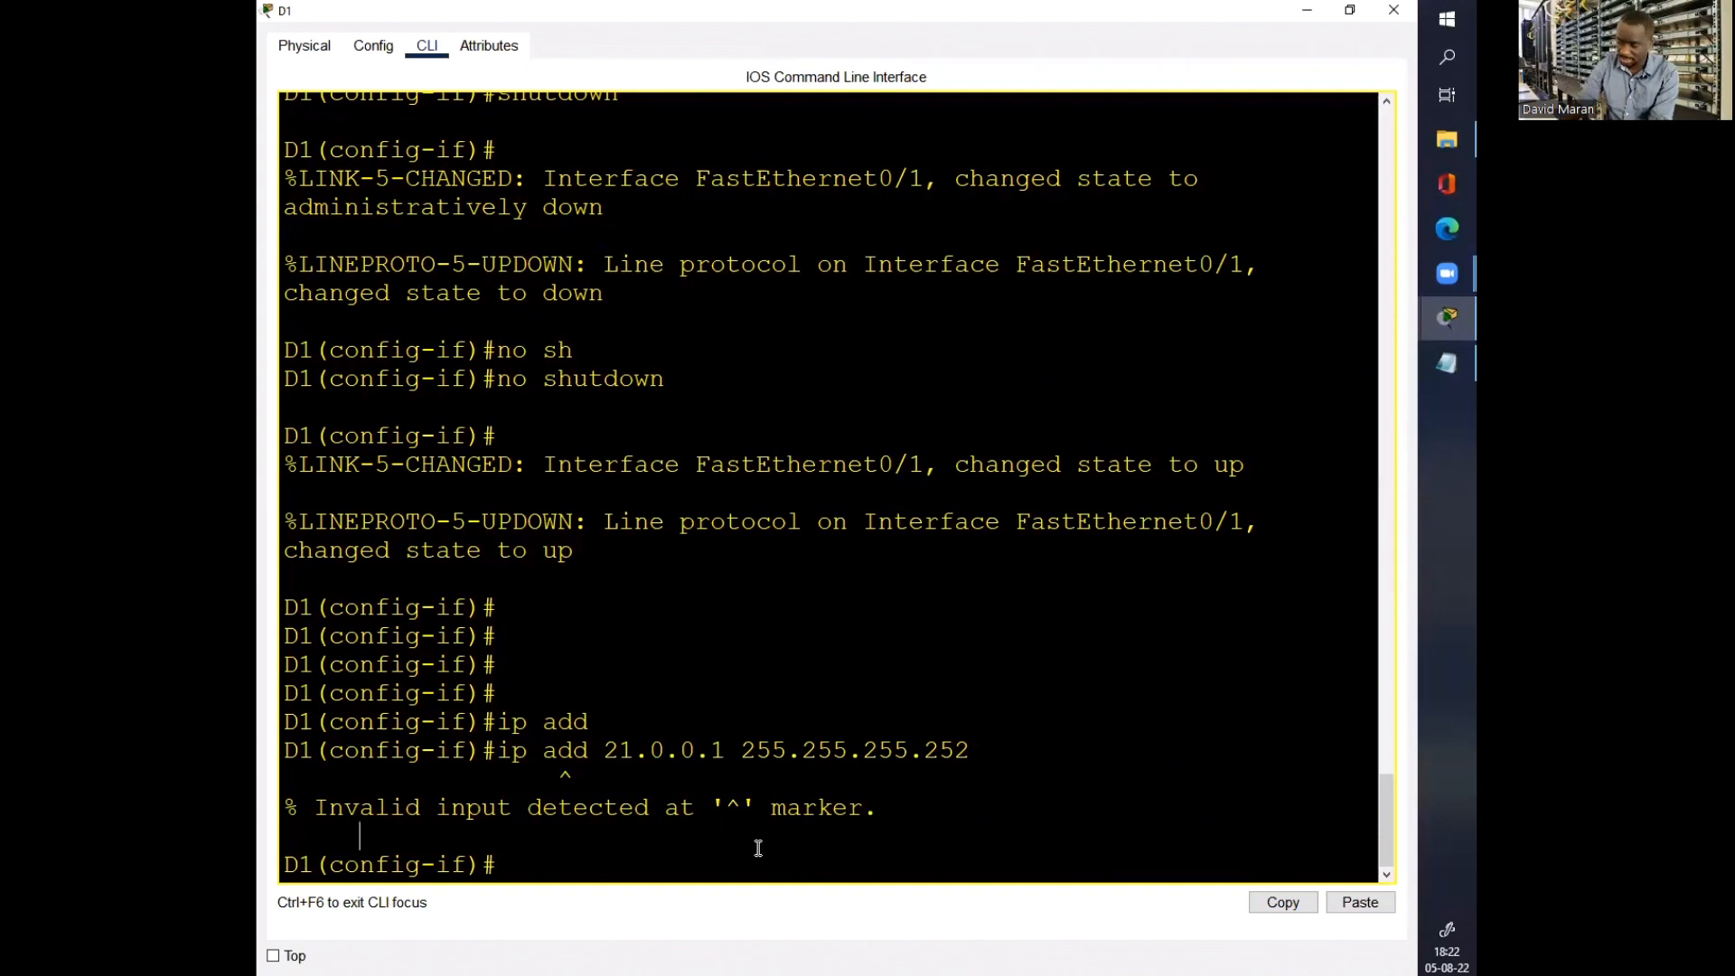
pyautogui.press('Up')
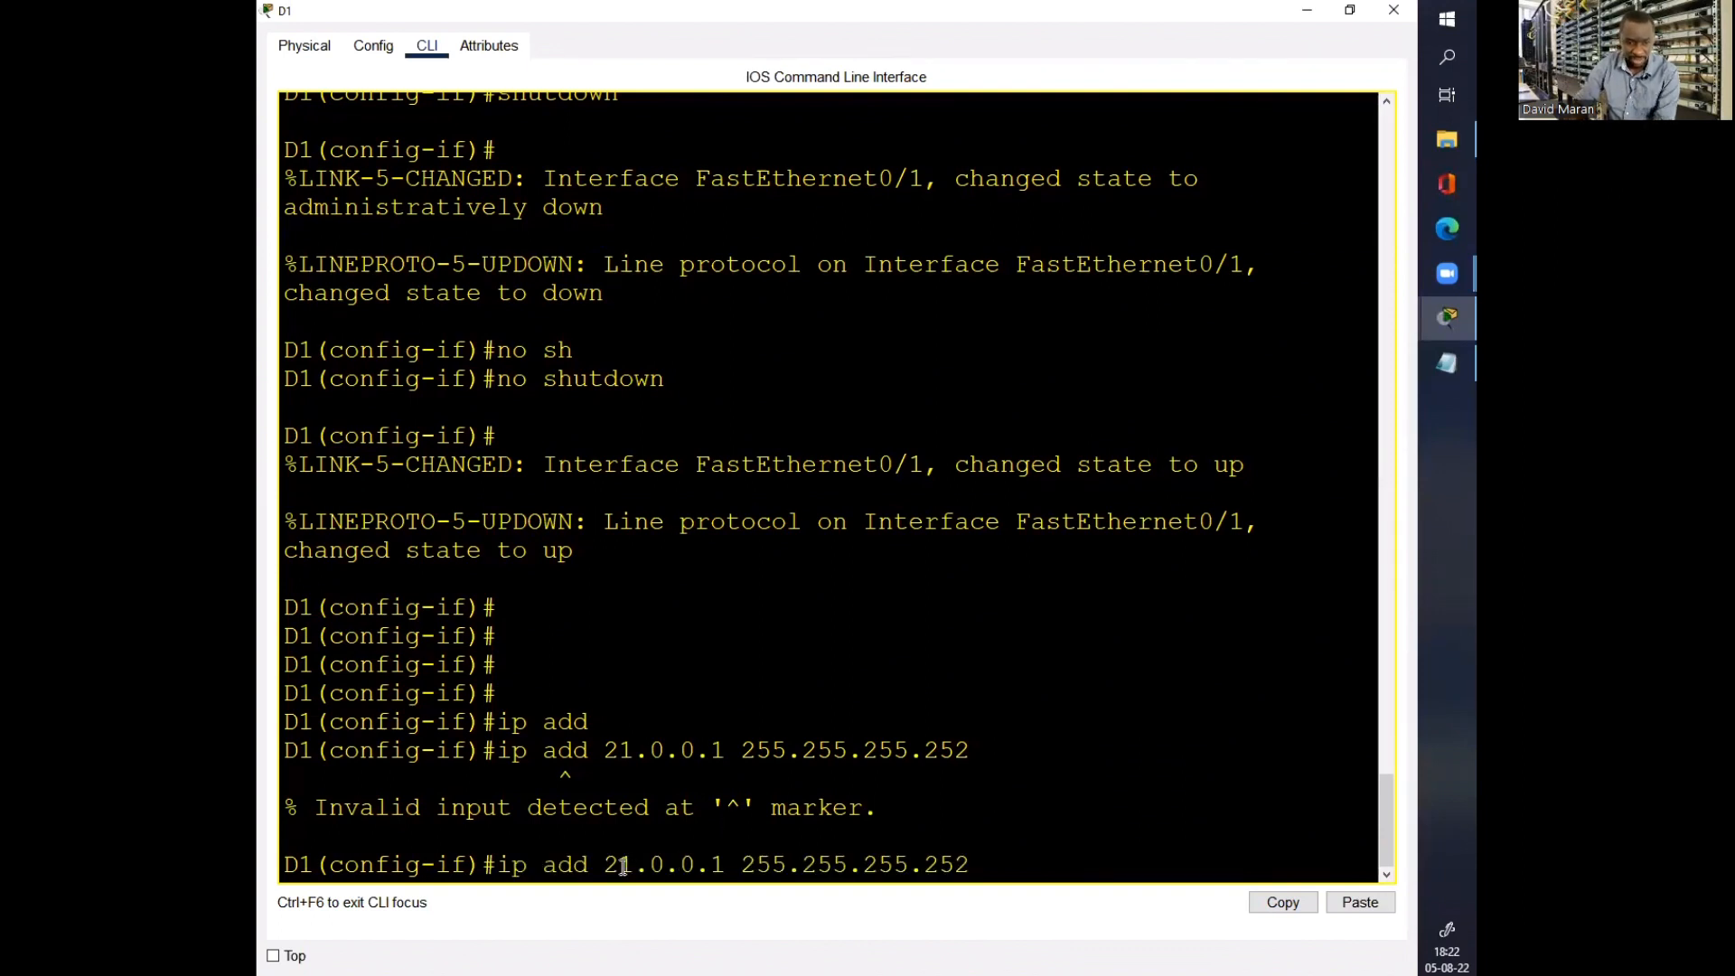
pyautogui.press('Return')
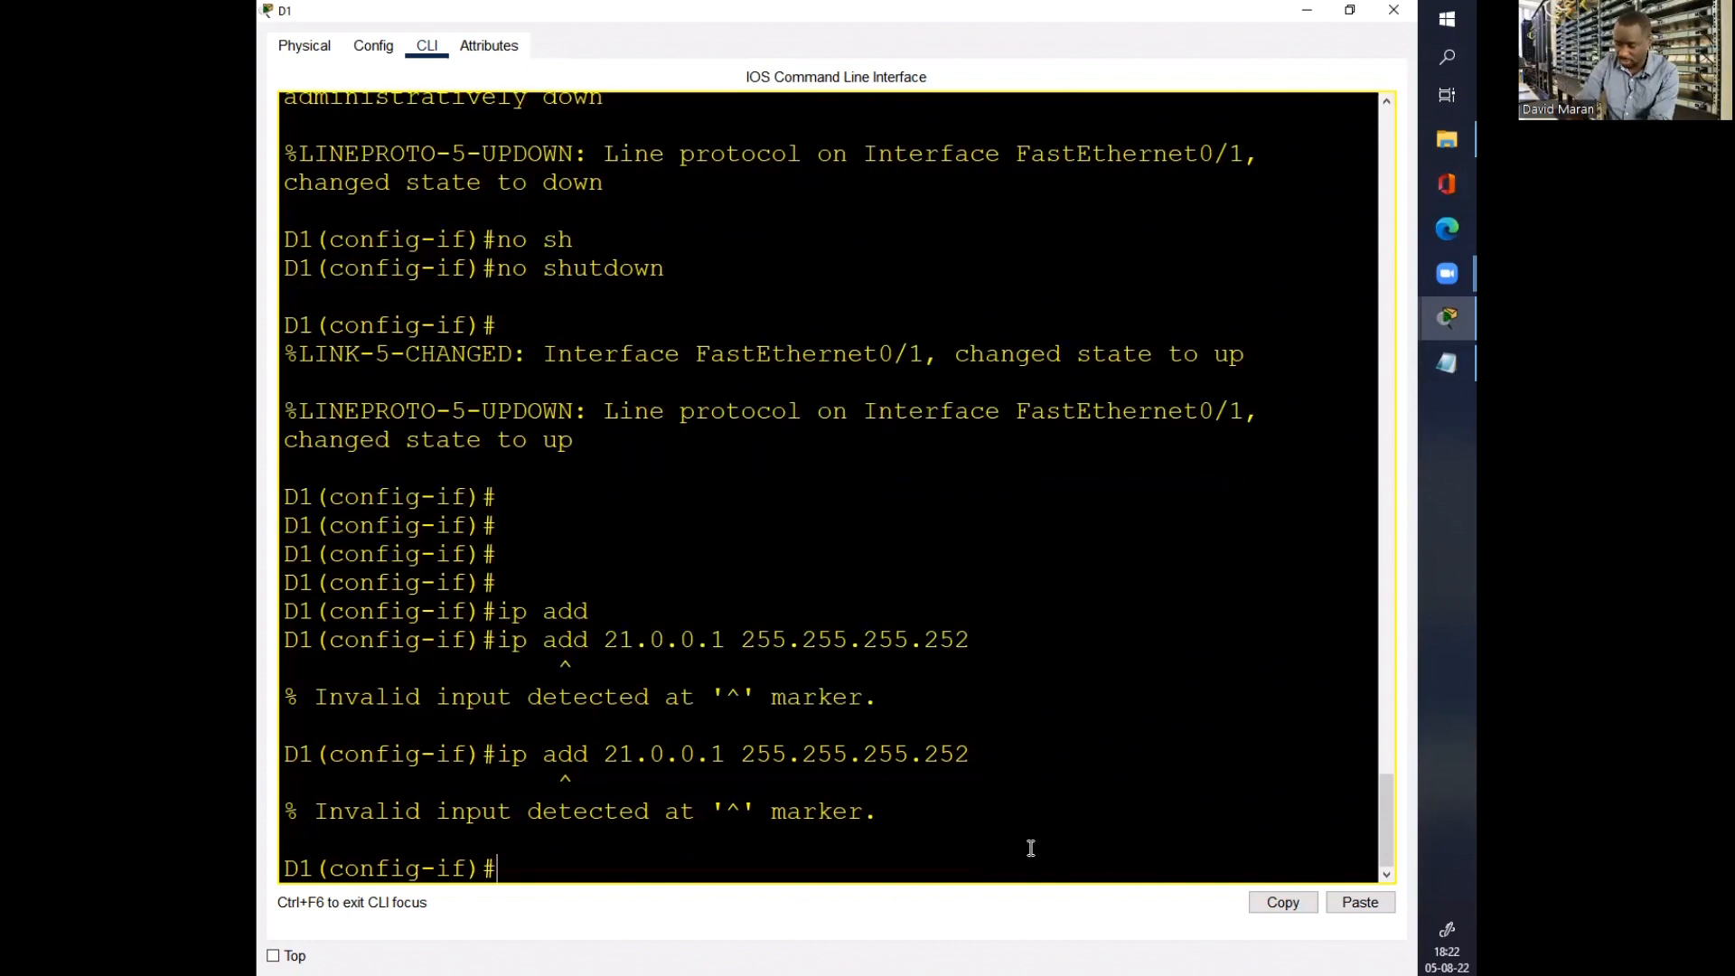
# Step: Convert D1's interface fa0/1 to a routed port with no switchport
pyautogui.write('nop')
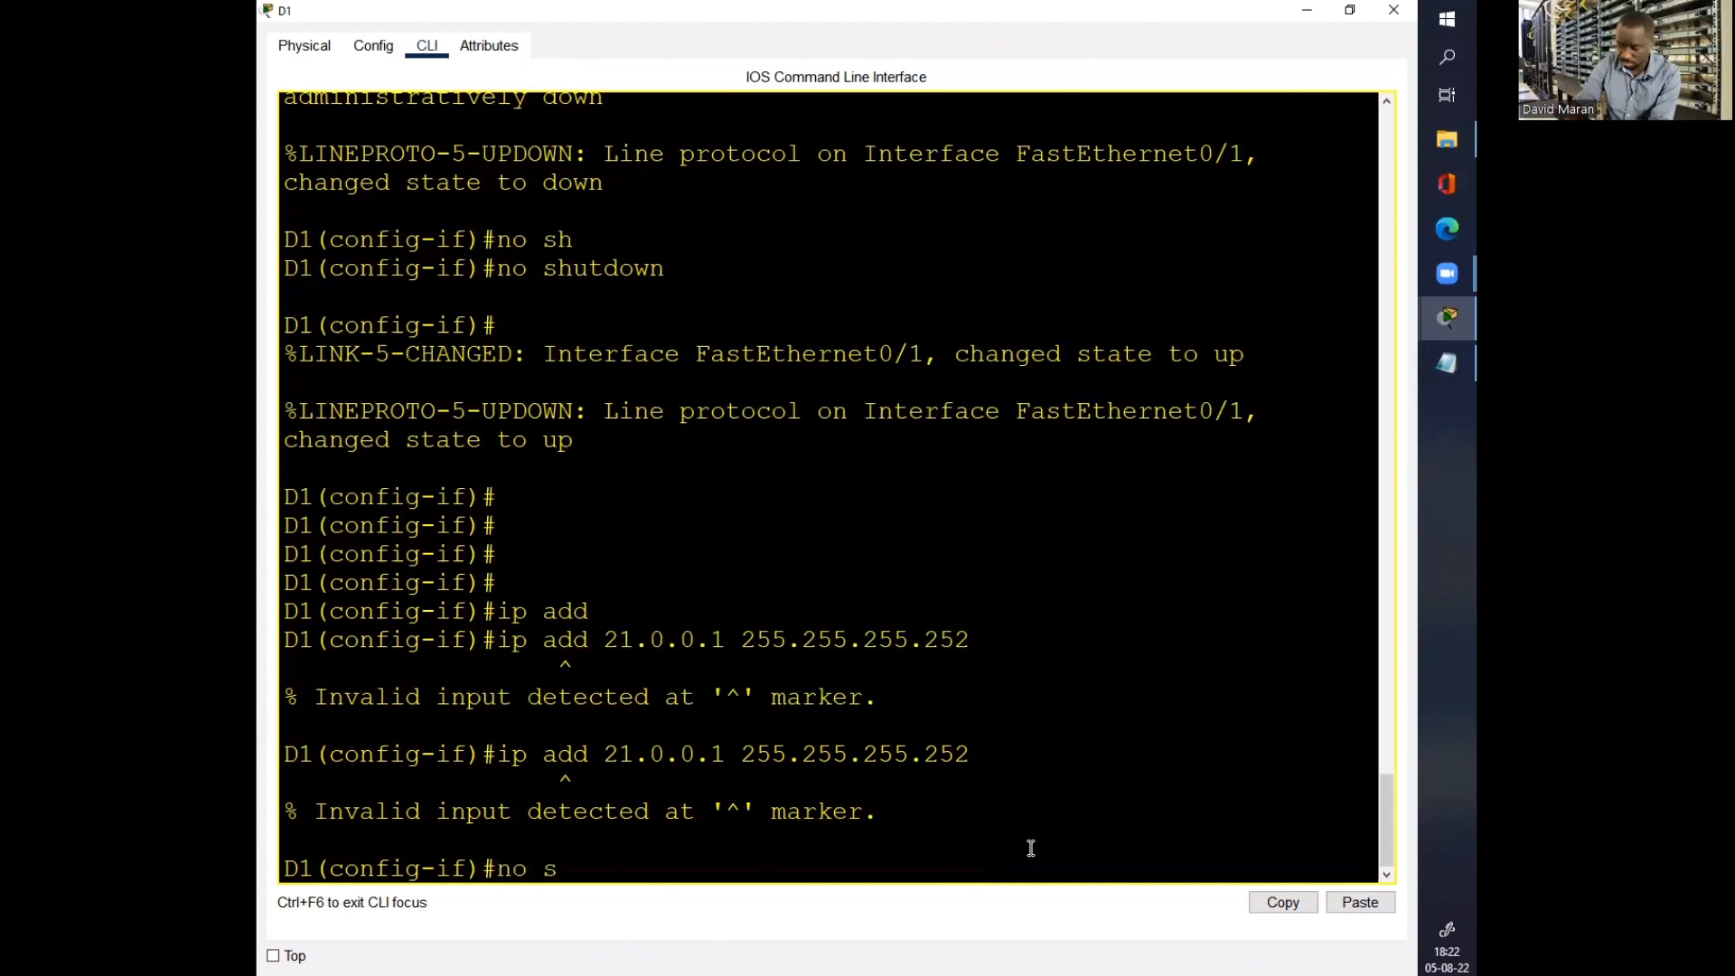
pyautogui.write('h')
pyautogui.press('Tab')
pyautogui.press('BackSpace')
pyautogui.press('BackSpace')
pyautogui.press('BackSpace')
pyautogui.press('BackSpace')
pyautogui.press('BackSpace')
pyautogui.press('BackSpace')
pyautogui.press('BackSpace')
pyautogui.press('BackSpace')
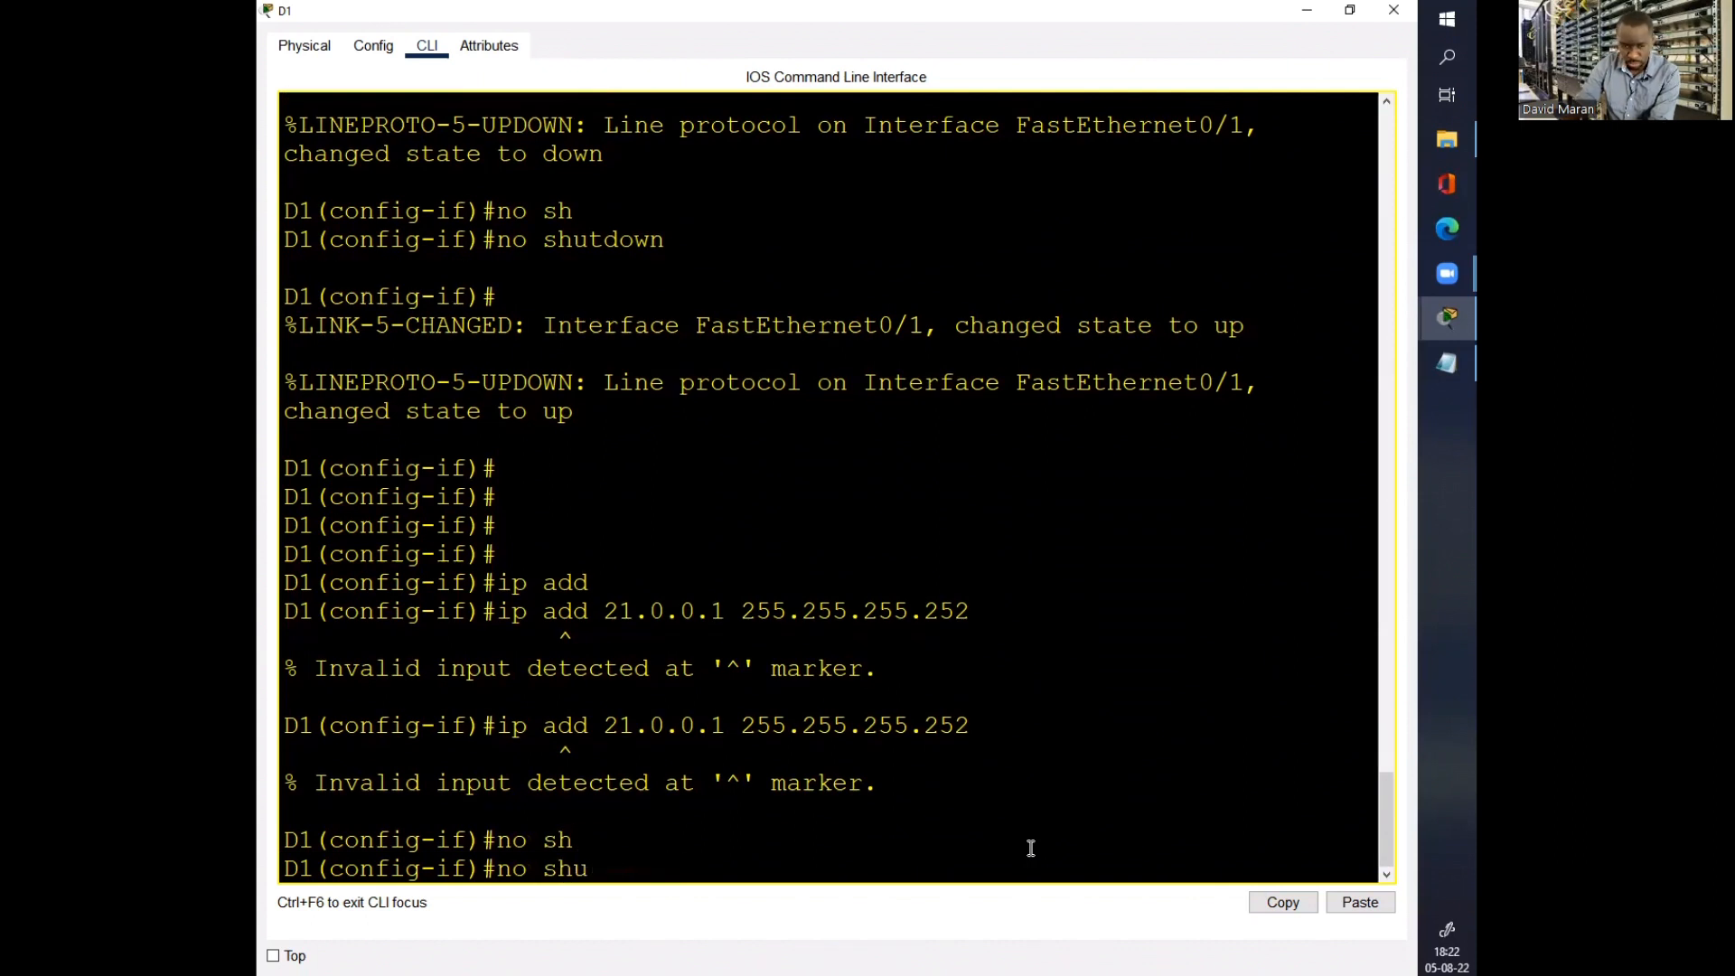
pyautogui.write('wi')
pyautogui.press('Tab')
pyautogui.press('Return')
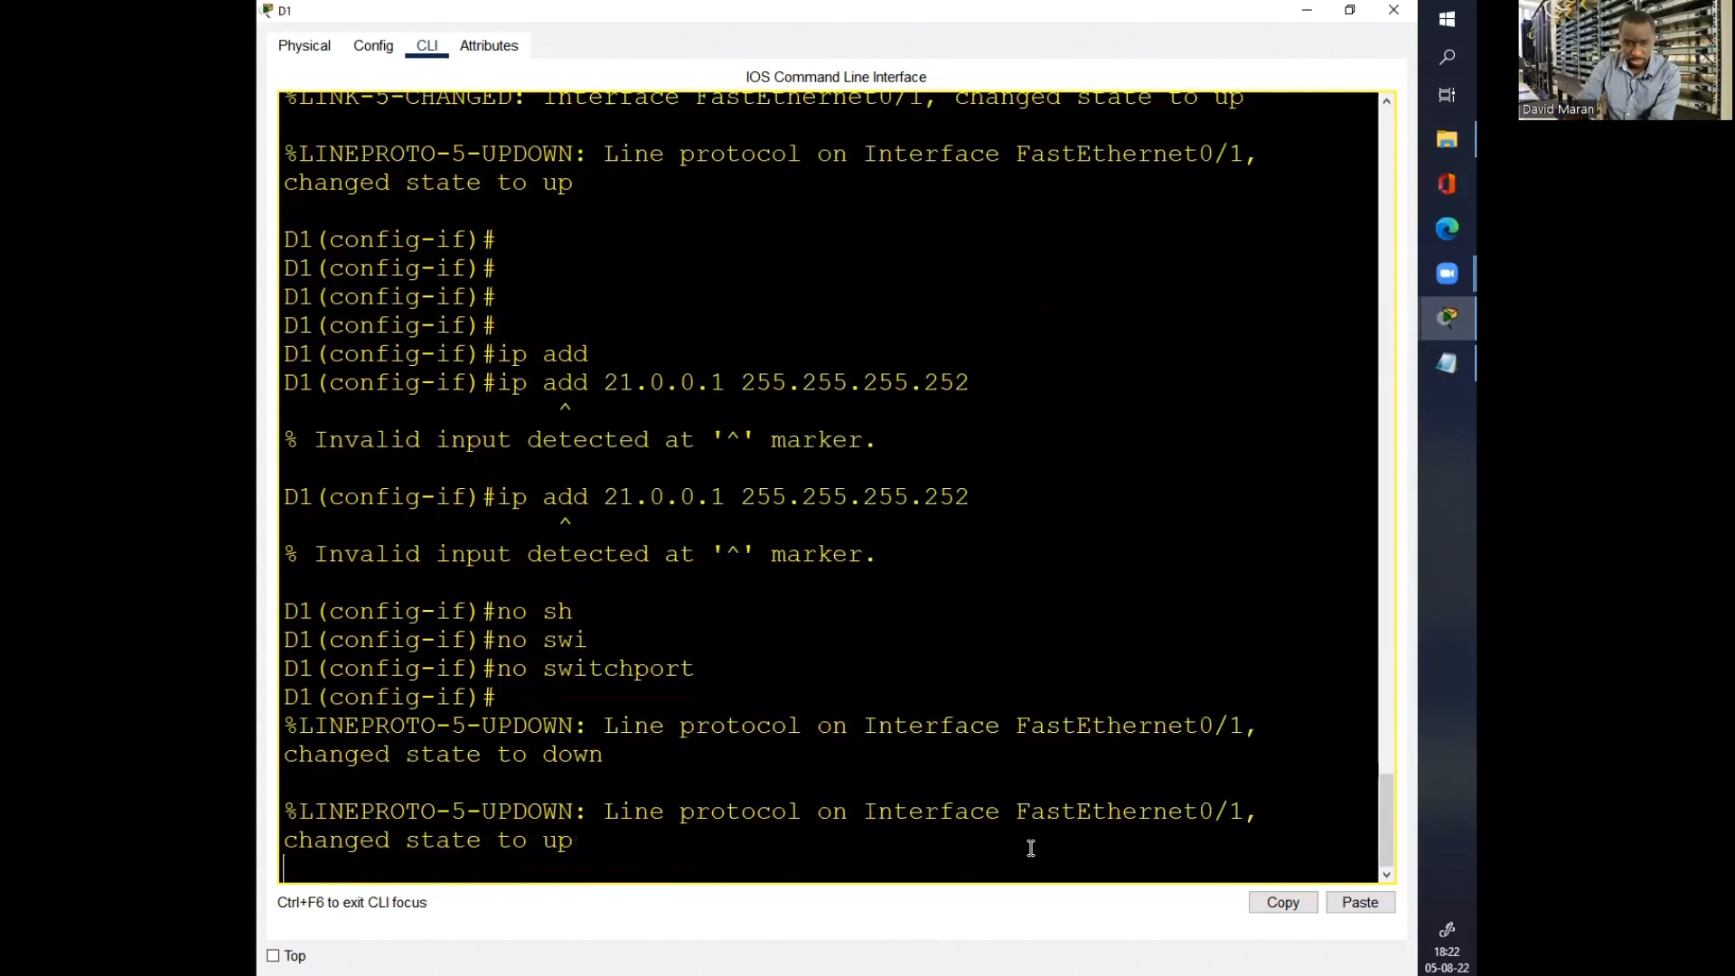
# Step: Assign IP address 21.0.0.1 with mask 255.255.255.252 to D1's routed interface fa0/1
pyautogui.press('Return')
pyautogui.press('Return')
pyautogui.press('Return')
pyautogui.press('Return')
pyautogui.press('Up')
pyautogui.press('Up')
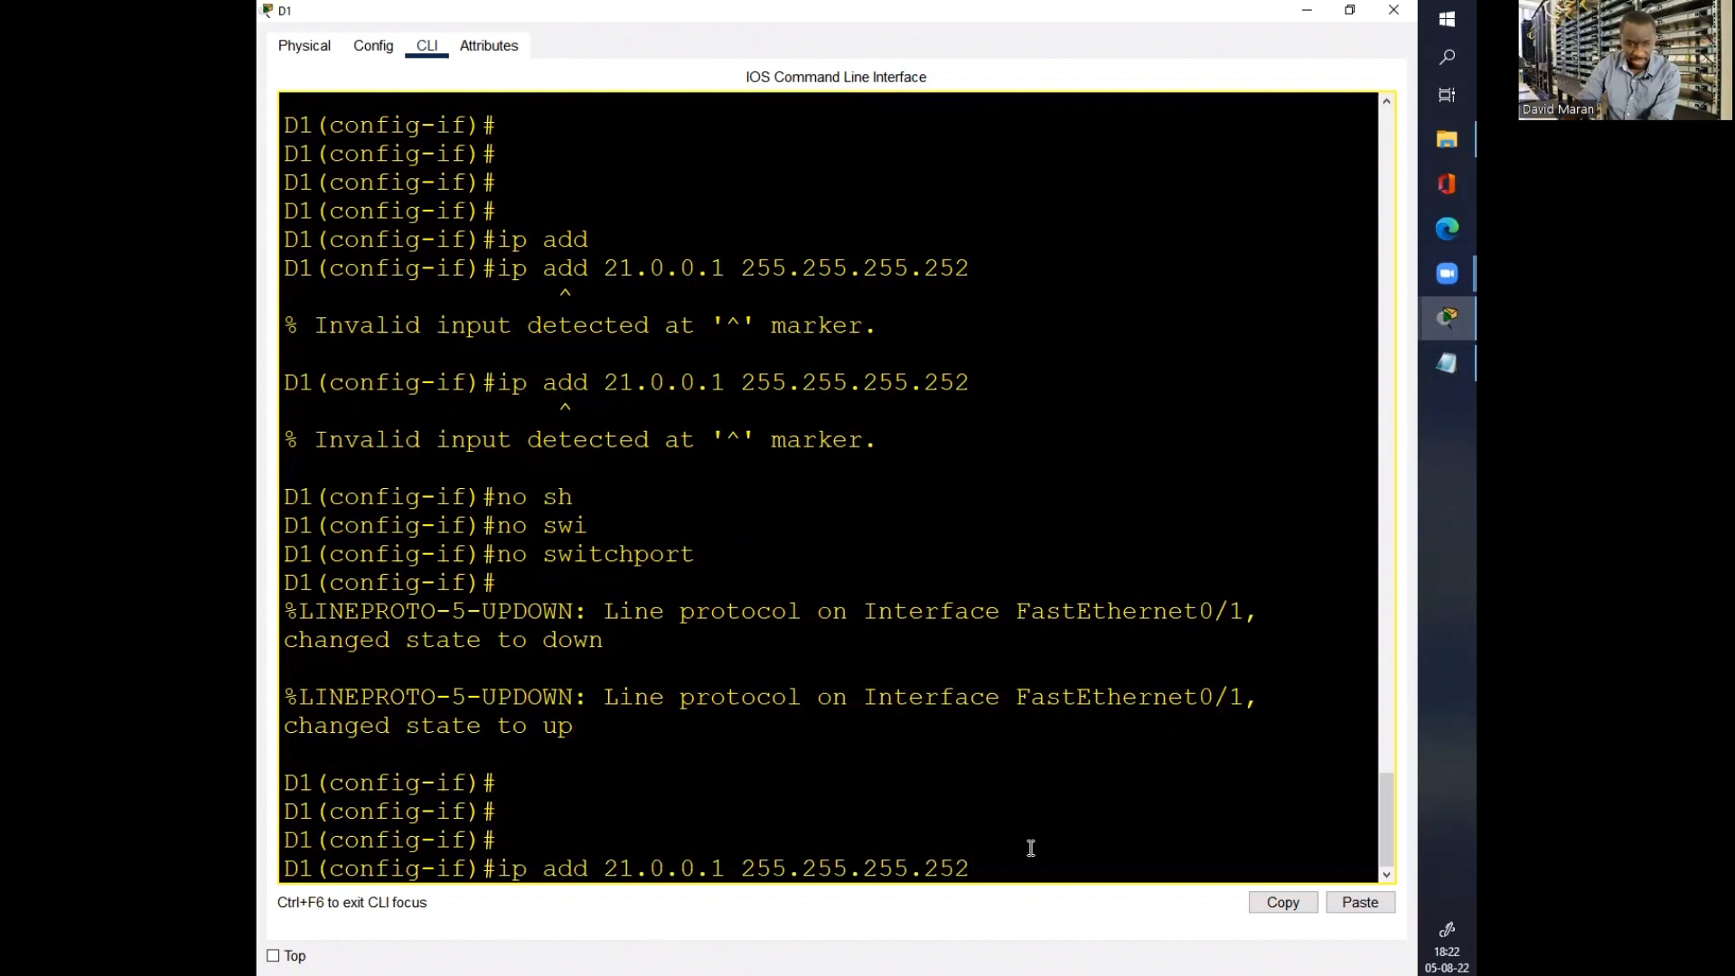
pyautogui.press('Return')
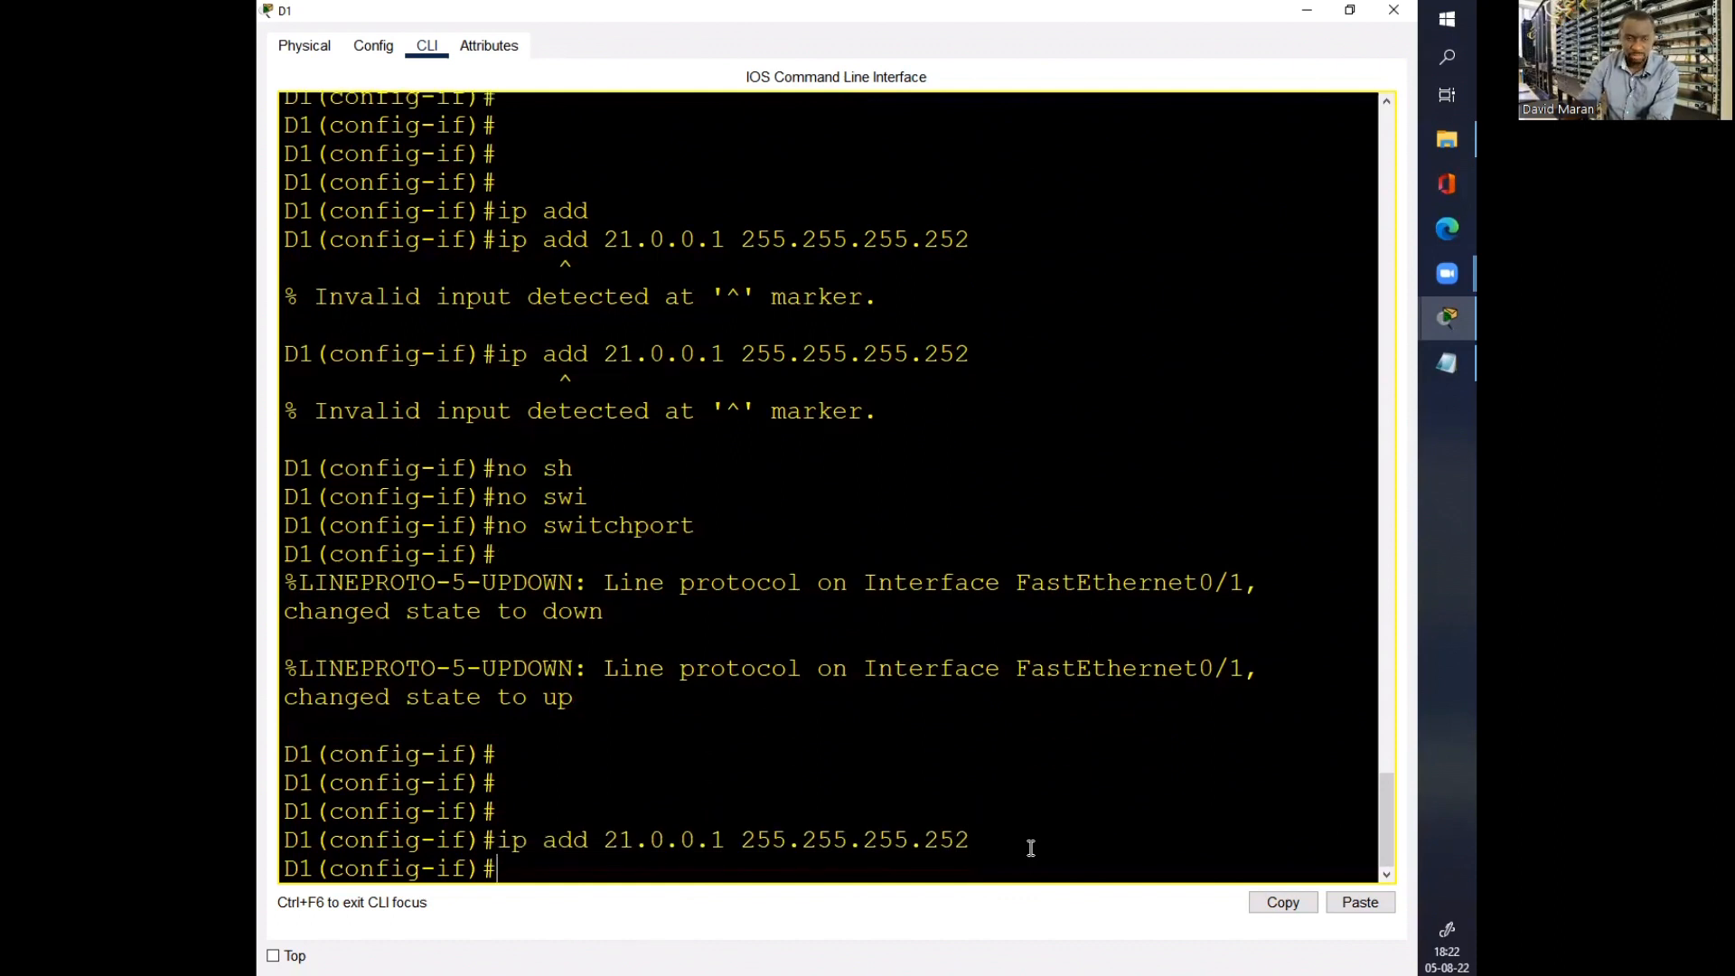
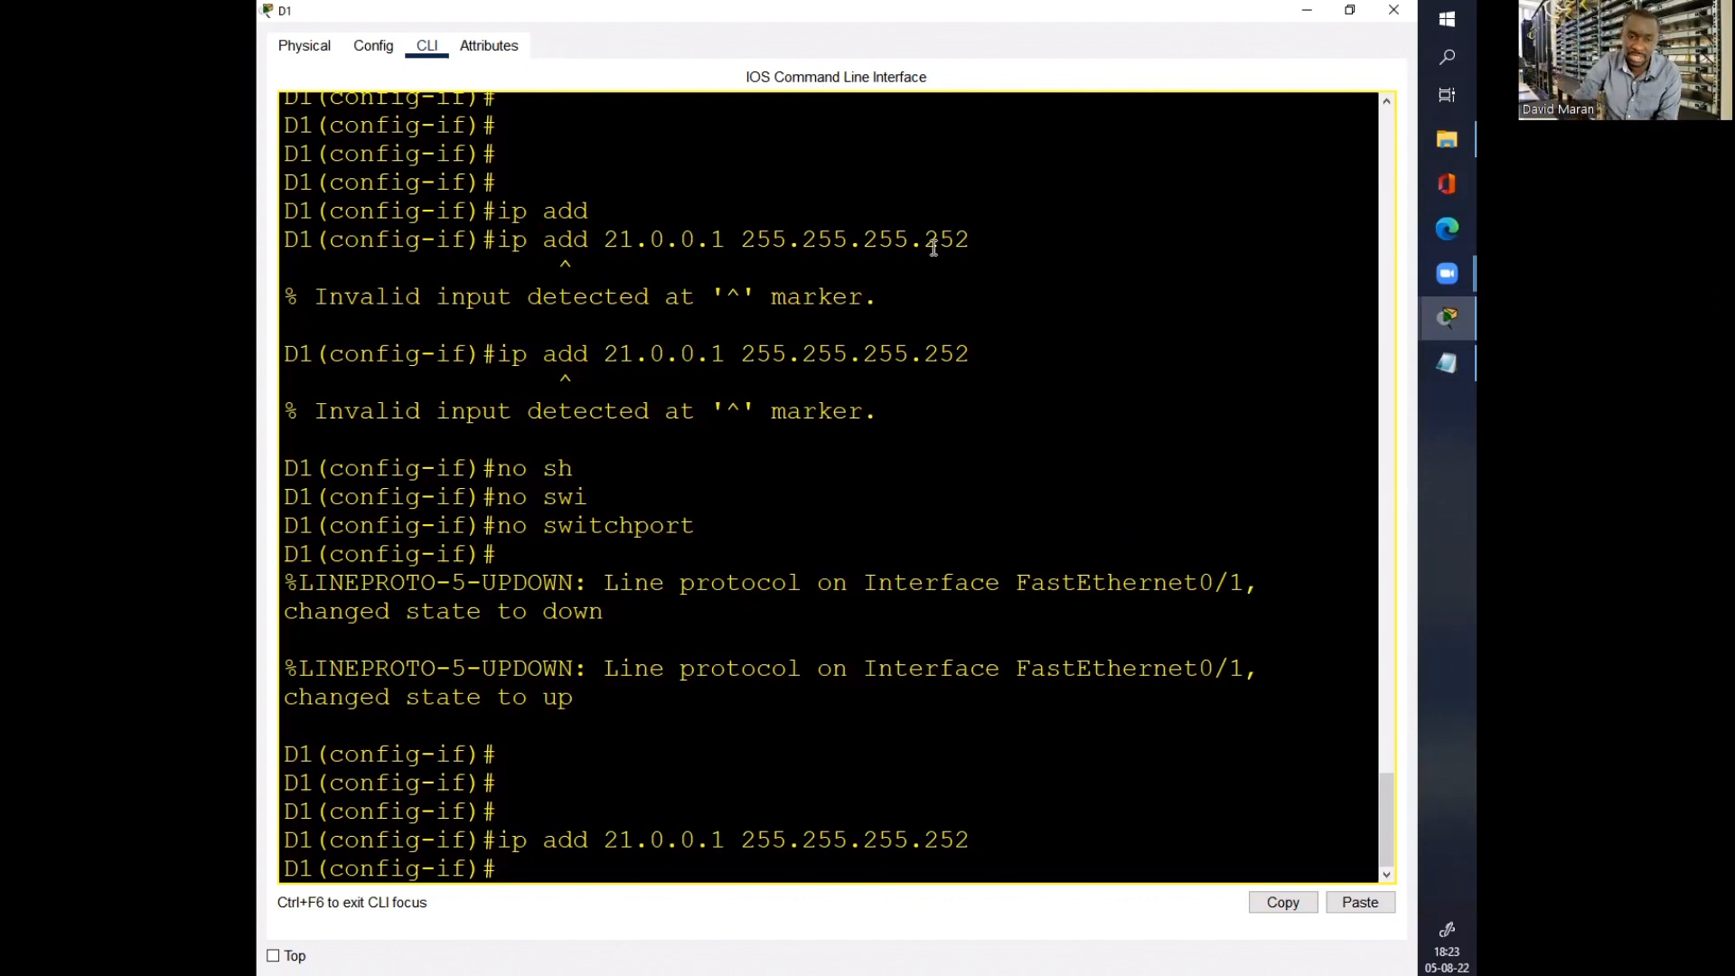
pyautogui.moveTo(748, 521); pyautogui.dragTo(452, 525)
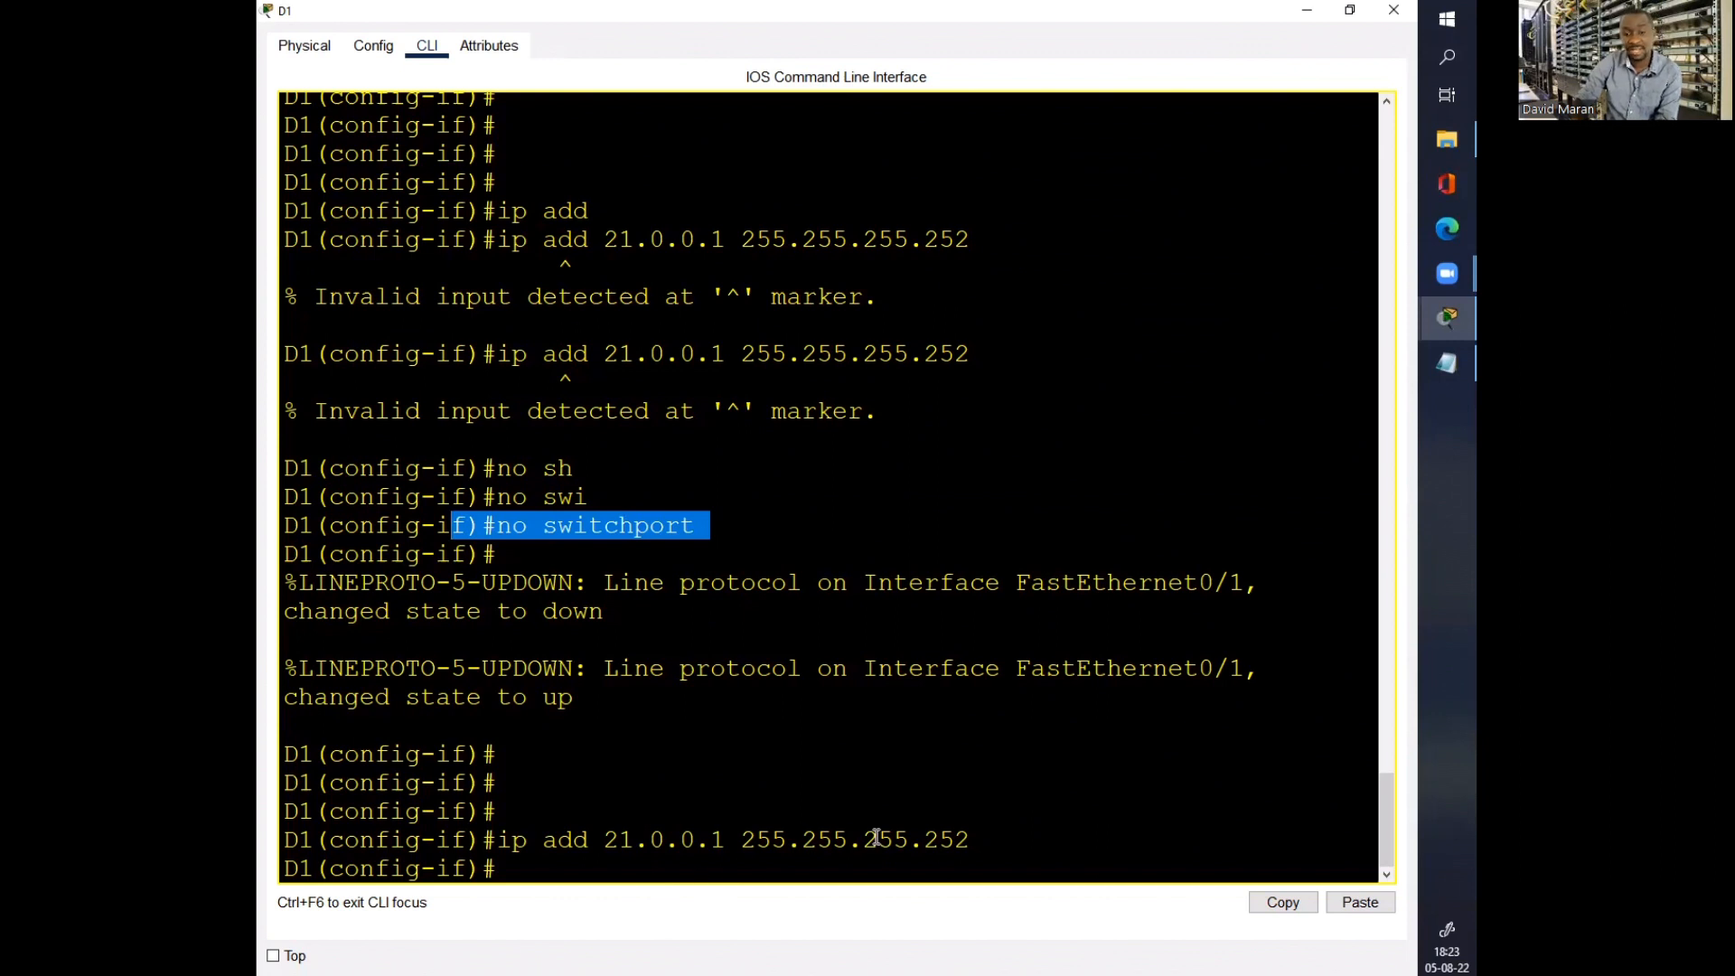
pyautogui.moveTo(786, 839); pyautogui.dragTo(768, 859)
pyautogui.click(768, 859)
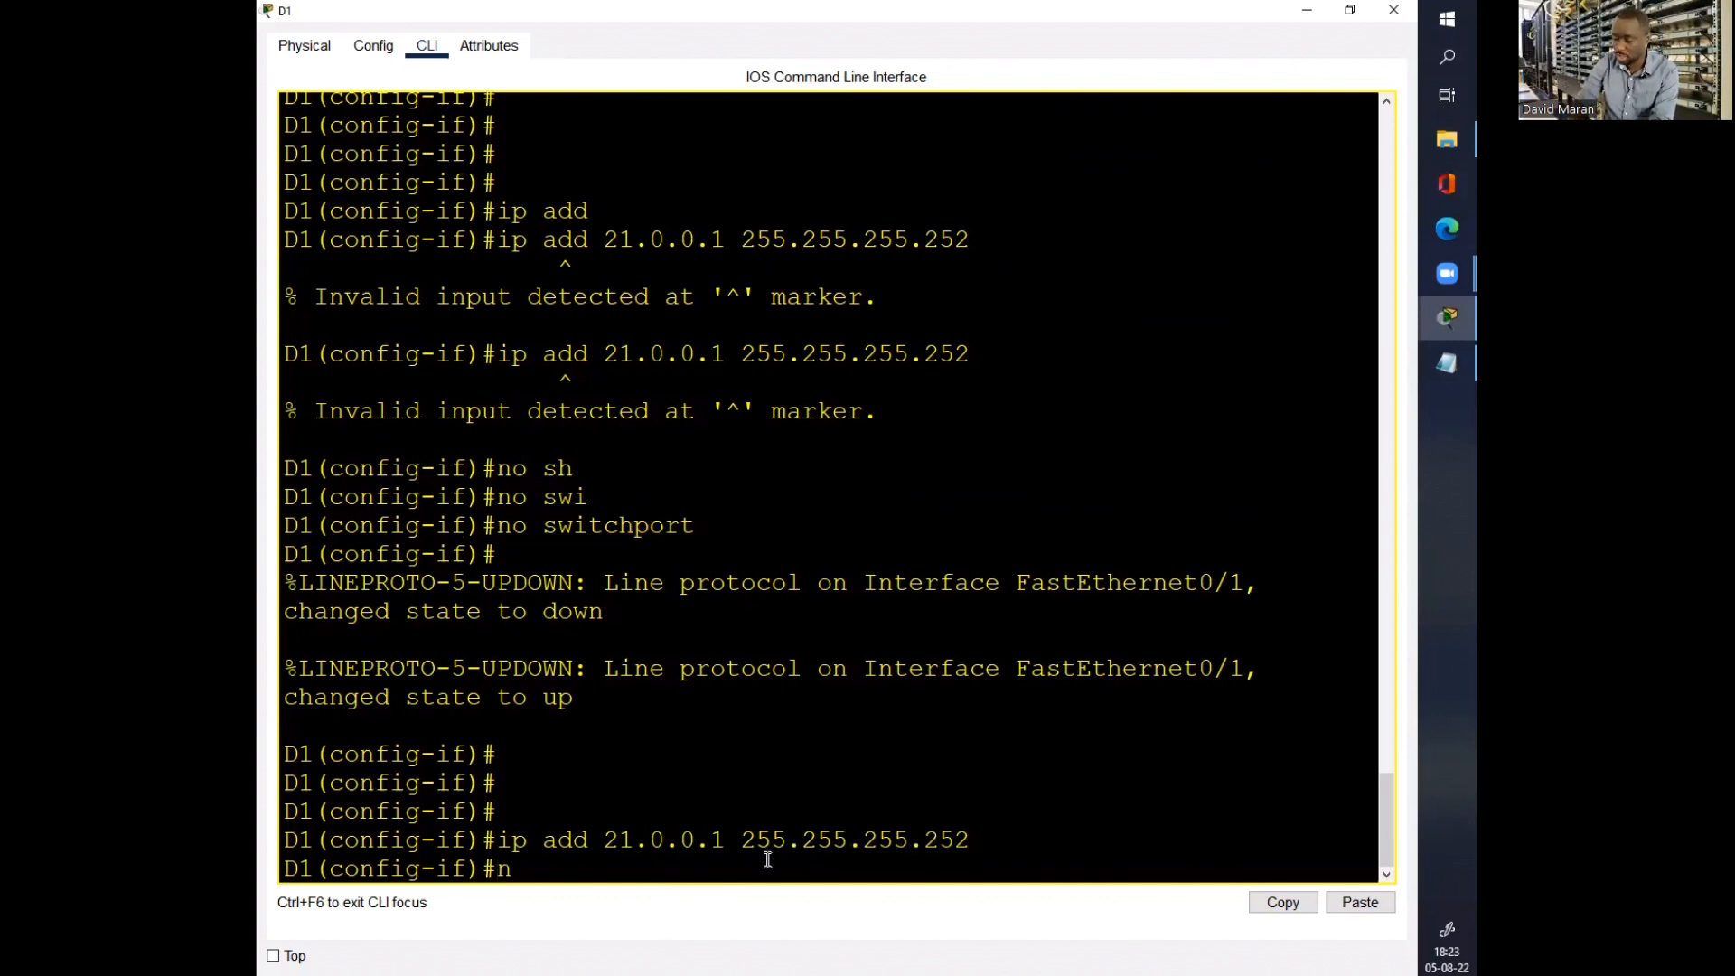
# Step: Enable D1's interface fa0/1 with no shutdown, save the configuration with do wr, and close D1's window
pyautogui.write('no sh')
pyautogui.press('Tab')
pyautogui.press('Return')
pyautogui.press('Return')
pyautogui.press('Return')
pyautogui.press('Return')
pyautogui.press('Return')
pyautogui.write('do ')
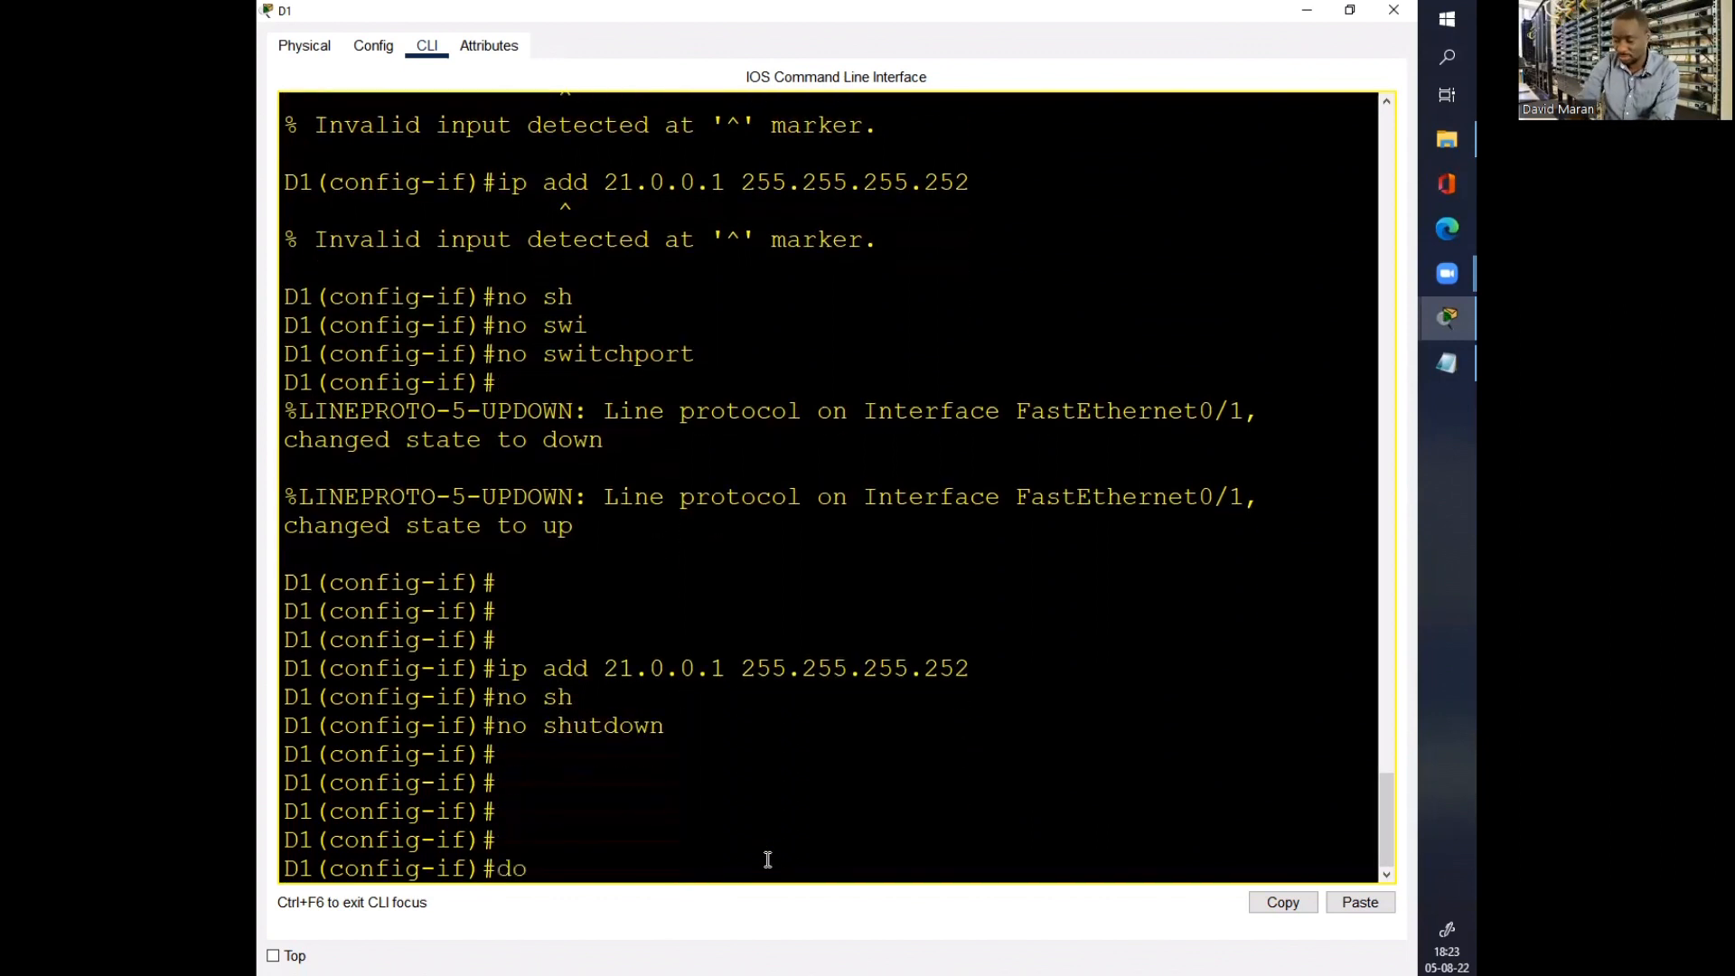
pyautogui.write('wr')
pyautogui.press('Return')
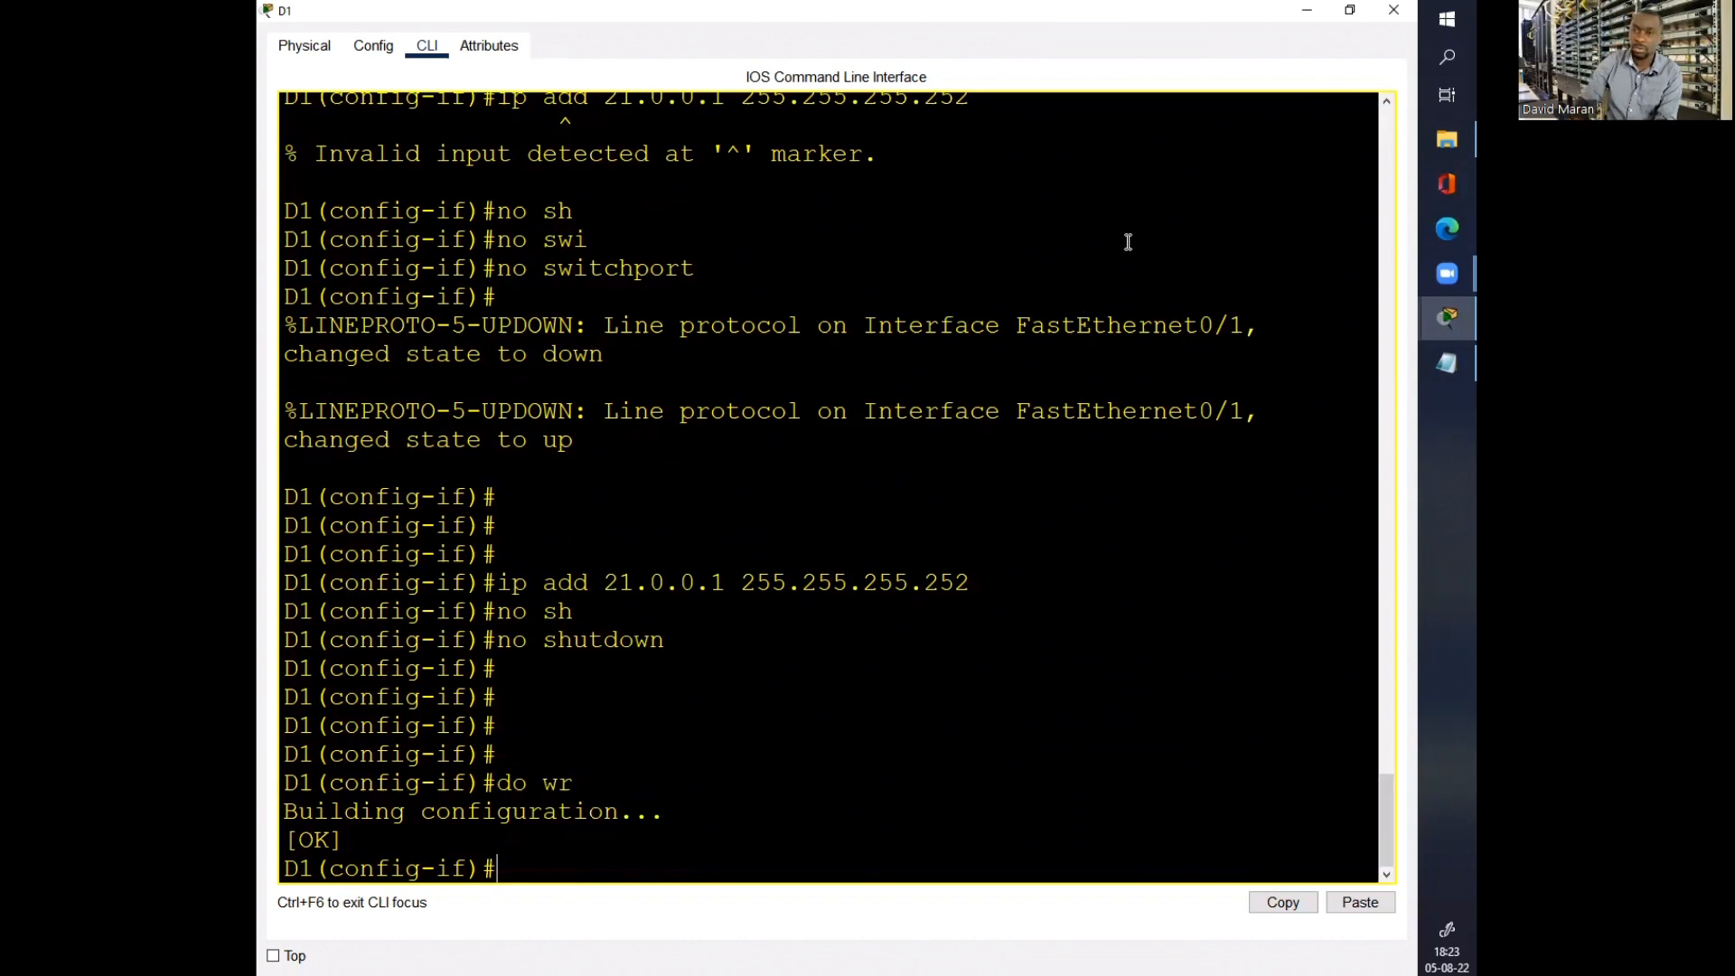
pyautogui.click(1397, 10)
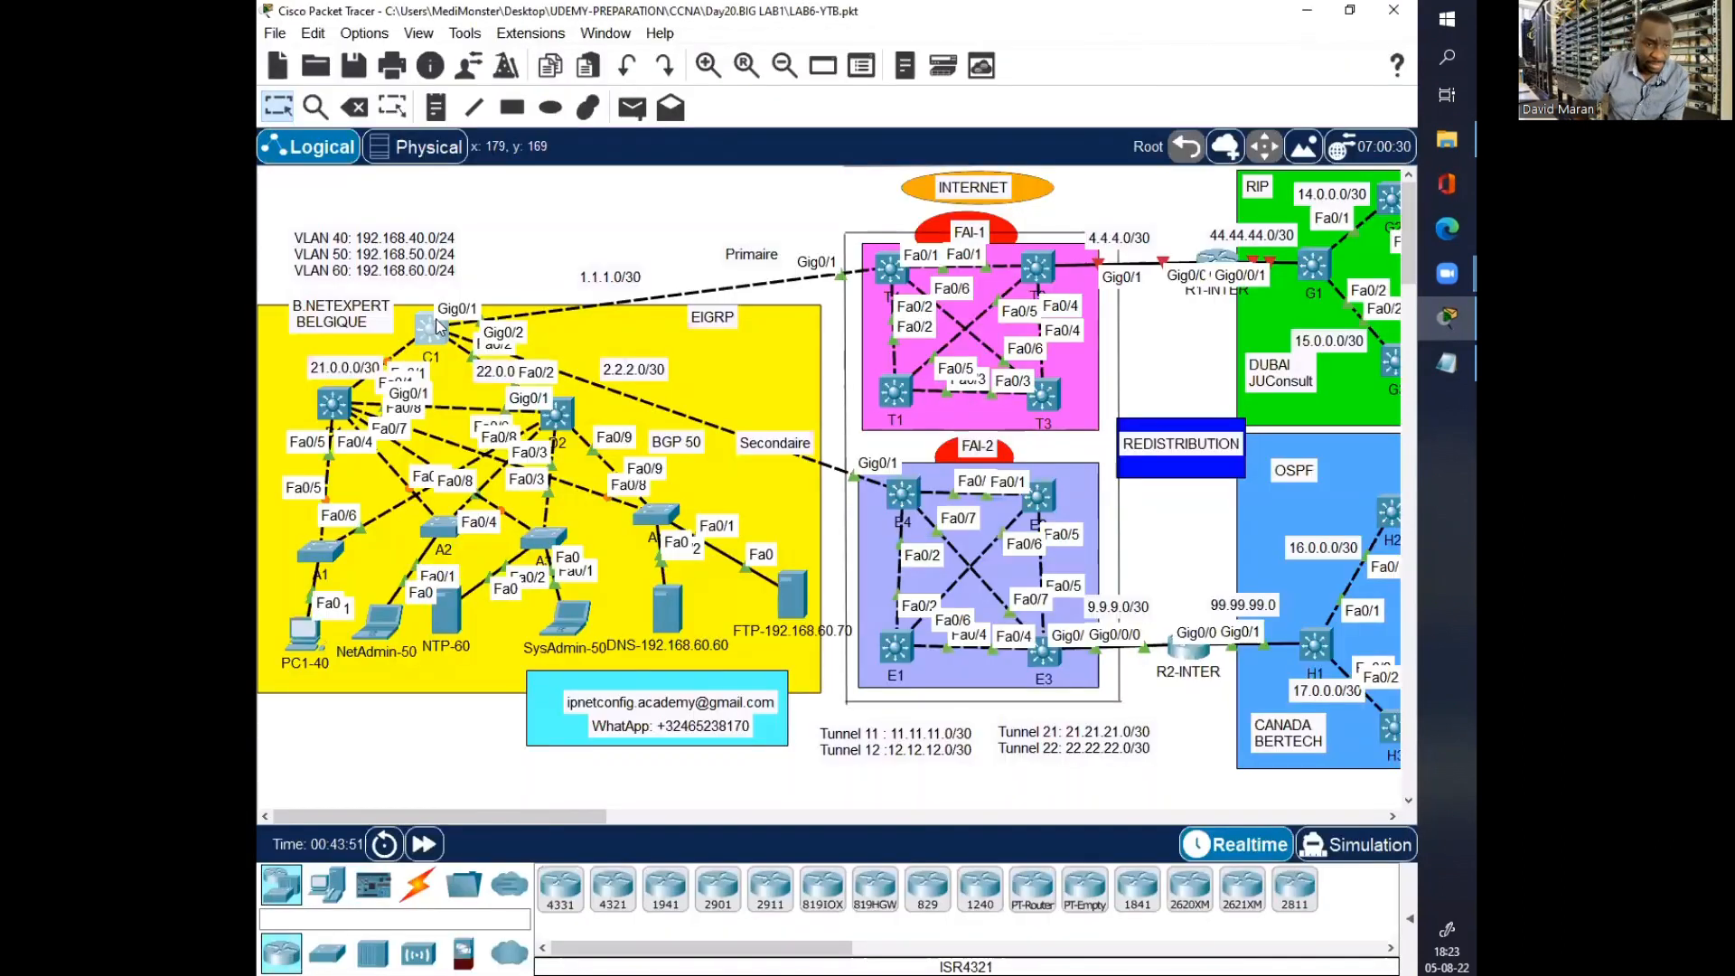
# Step: Open C1's command line in a maximized window and decline the initial configuration dialog
pyautogui.click(434, 327)
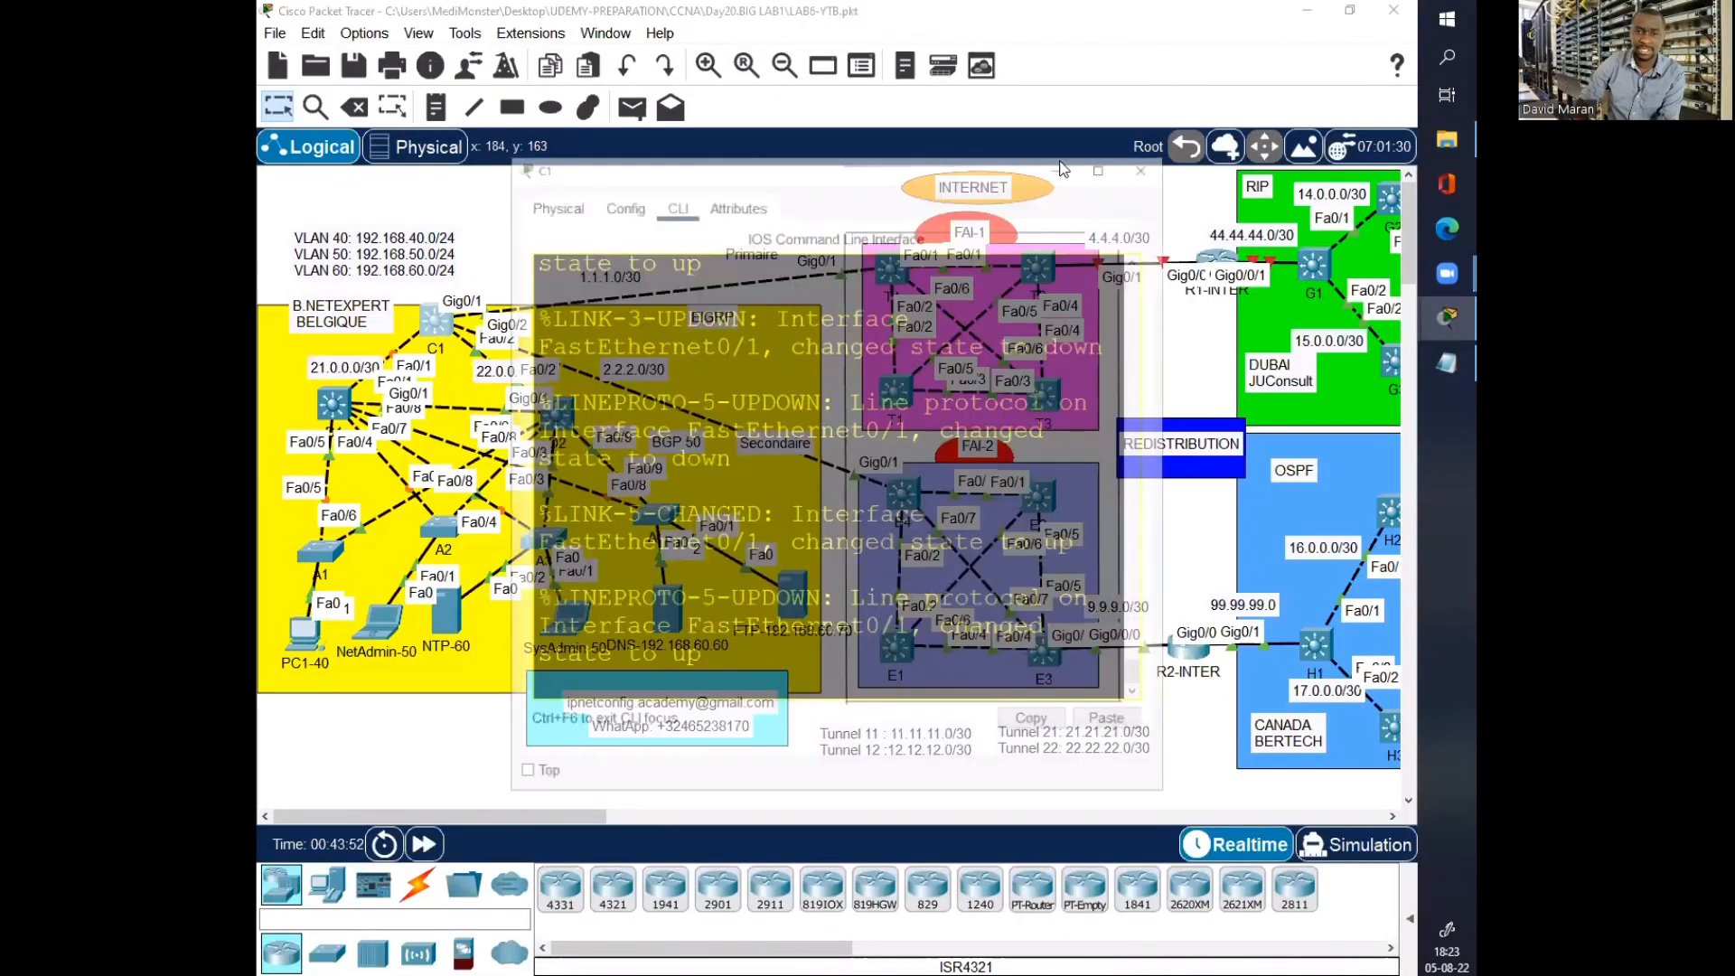
pyautogui.click(1111, 170)
pyautogui.press('Return')
pyautogui.press('Return')
pyautogui.press('Return')
pyautogui.press('Return')
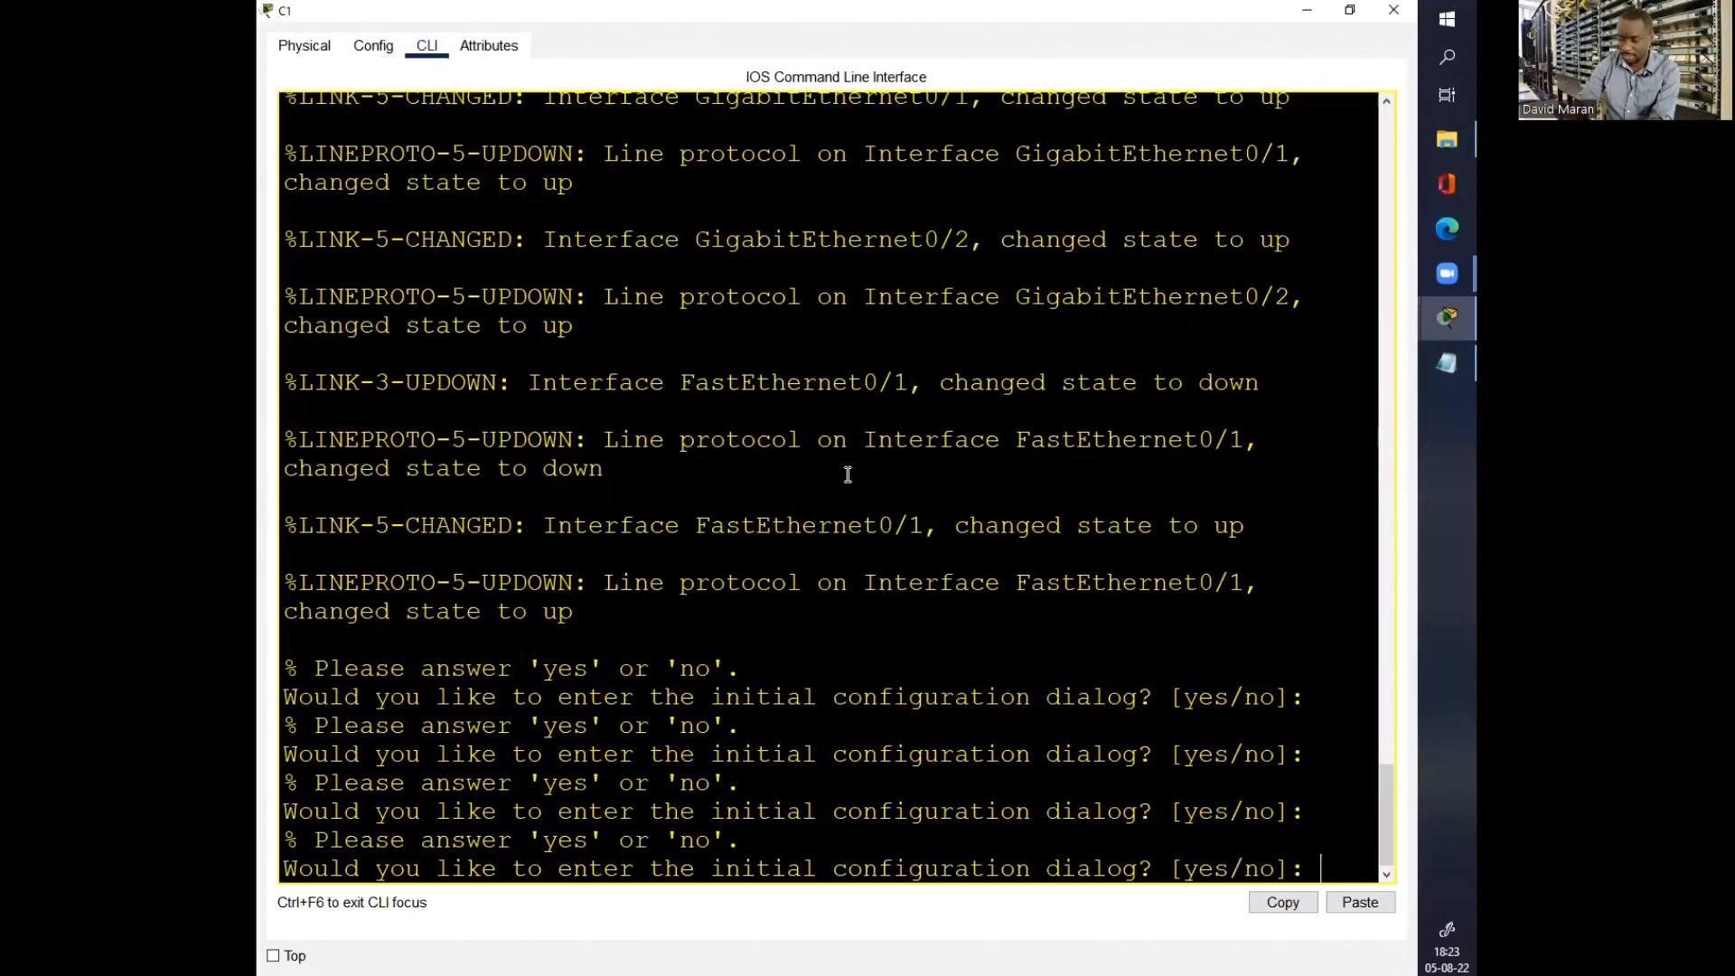
pyautogui.write('n')
pyautogui.press('Return')
pyautogui.press('Return')
pyautogui.press('Return')
pyautogui.press('Return')
pyautogui.press('Return')
pyautogui.press('Return')
# Step: Enter global configuration mode on the switch with en and conf t, and set its hostname to C1
pyautogui.write('en')
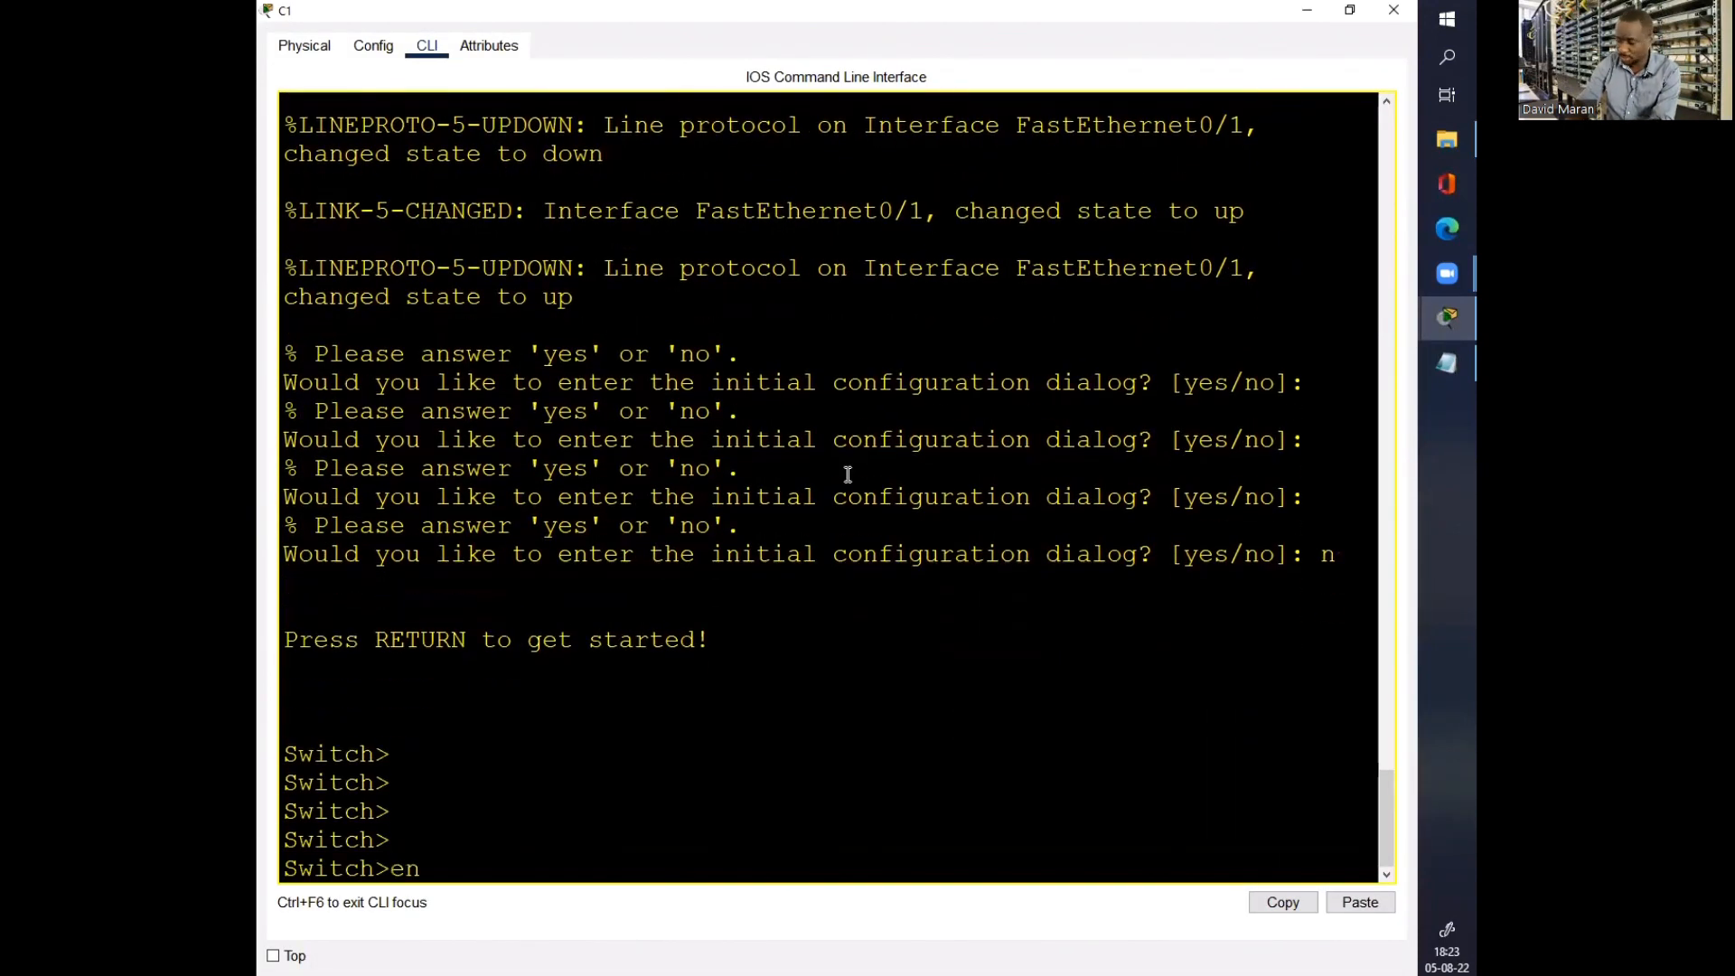
pyautogui.press('Return')
pyautogui.write('conf')
pyautogui.write(' t')
pyautogui.press('Return')
pyautogui.write('ho')
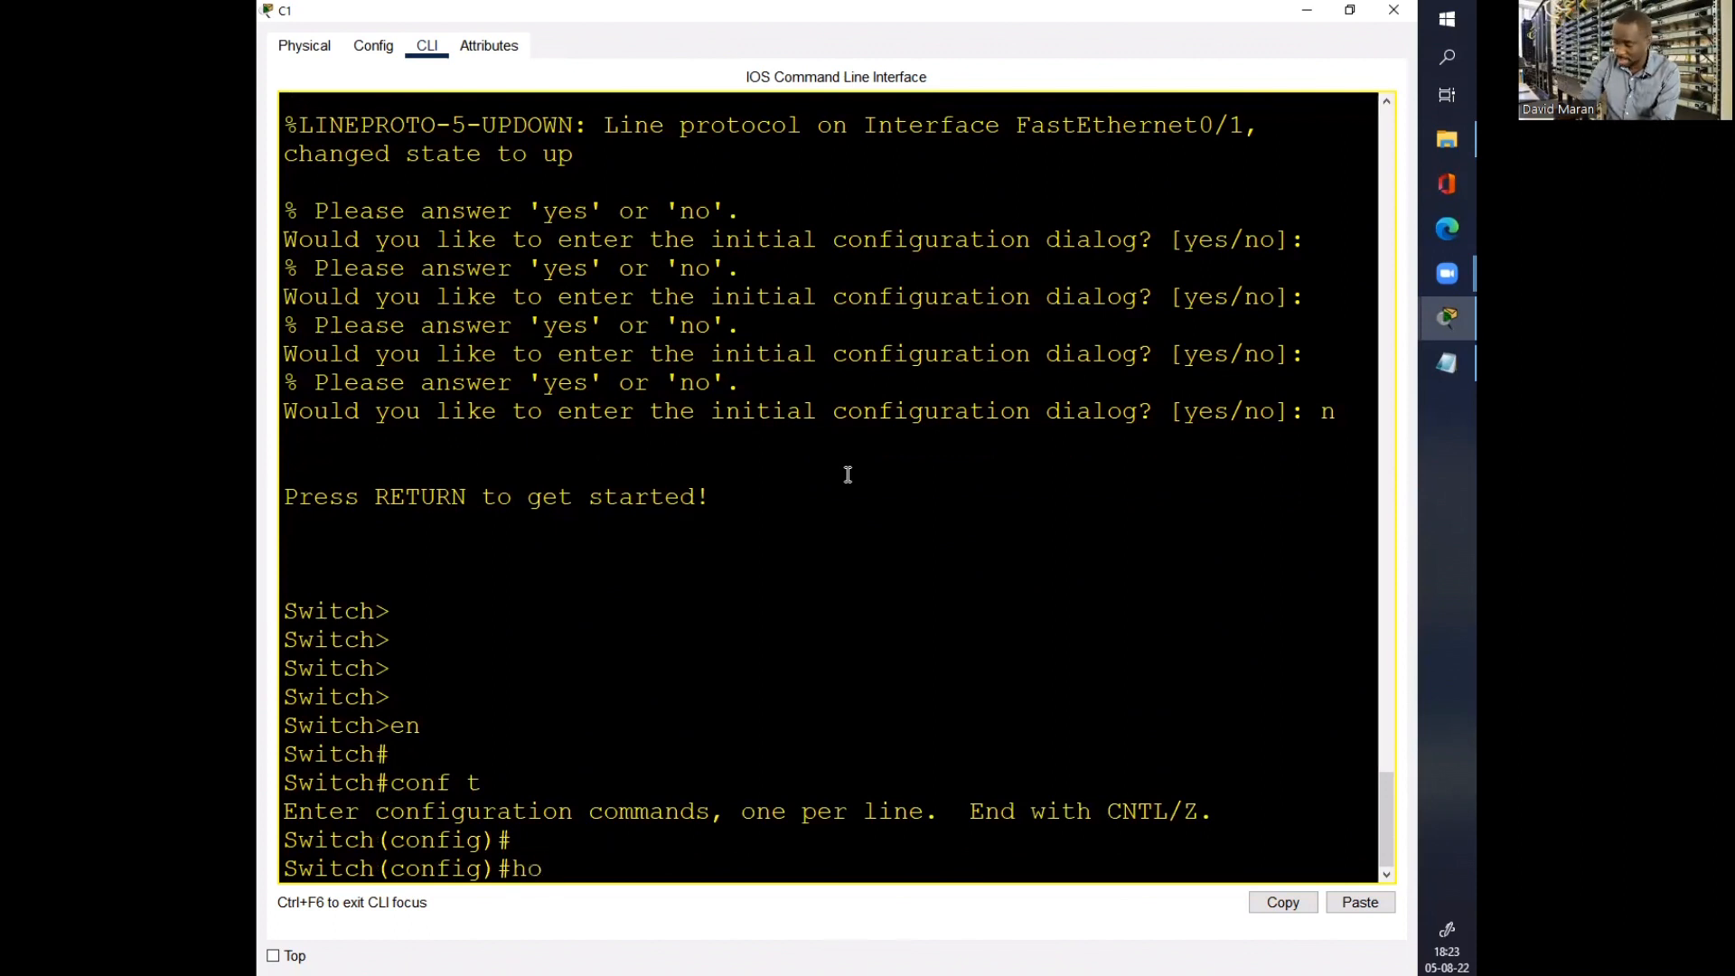
pyautogui.write(' C1')
pyautogui.press('Return')
pyautogui.press('Return')
pyautogui.press('Return')
pyautogui.press('Return')
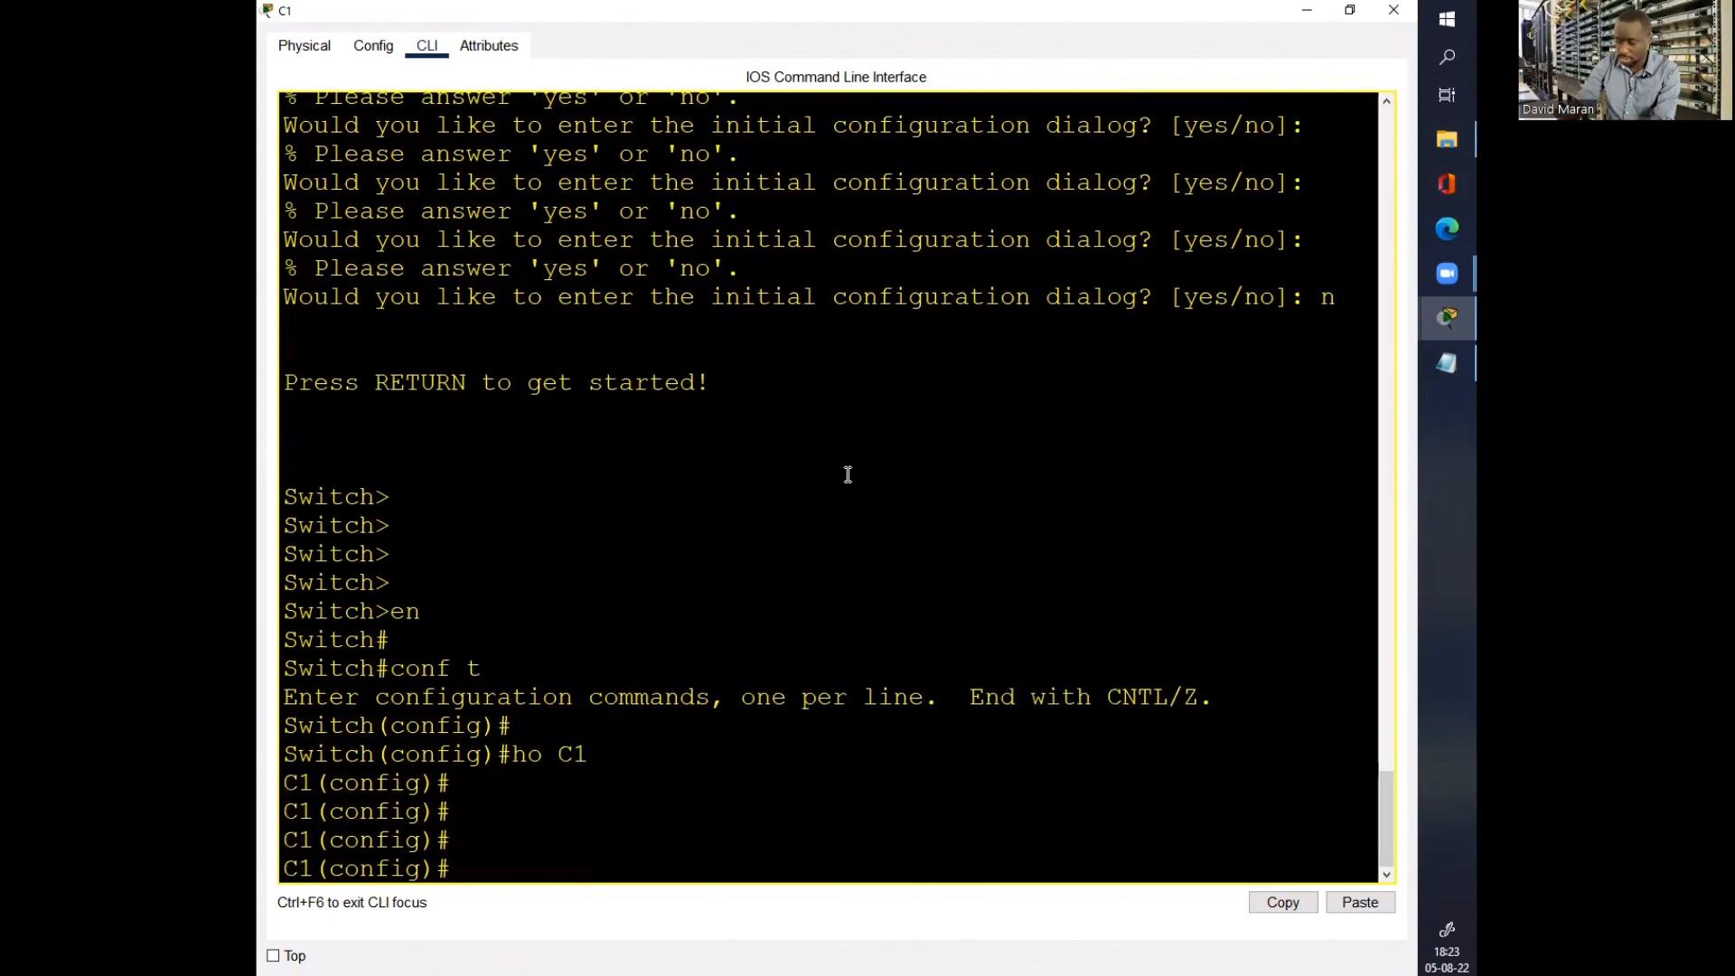
# Step: Enter interface fa0/1 on C1 and make it a routed port with no switchport
pyautogui.write('int fa0/1')
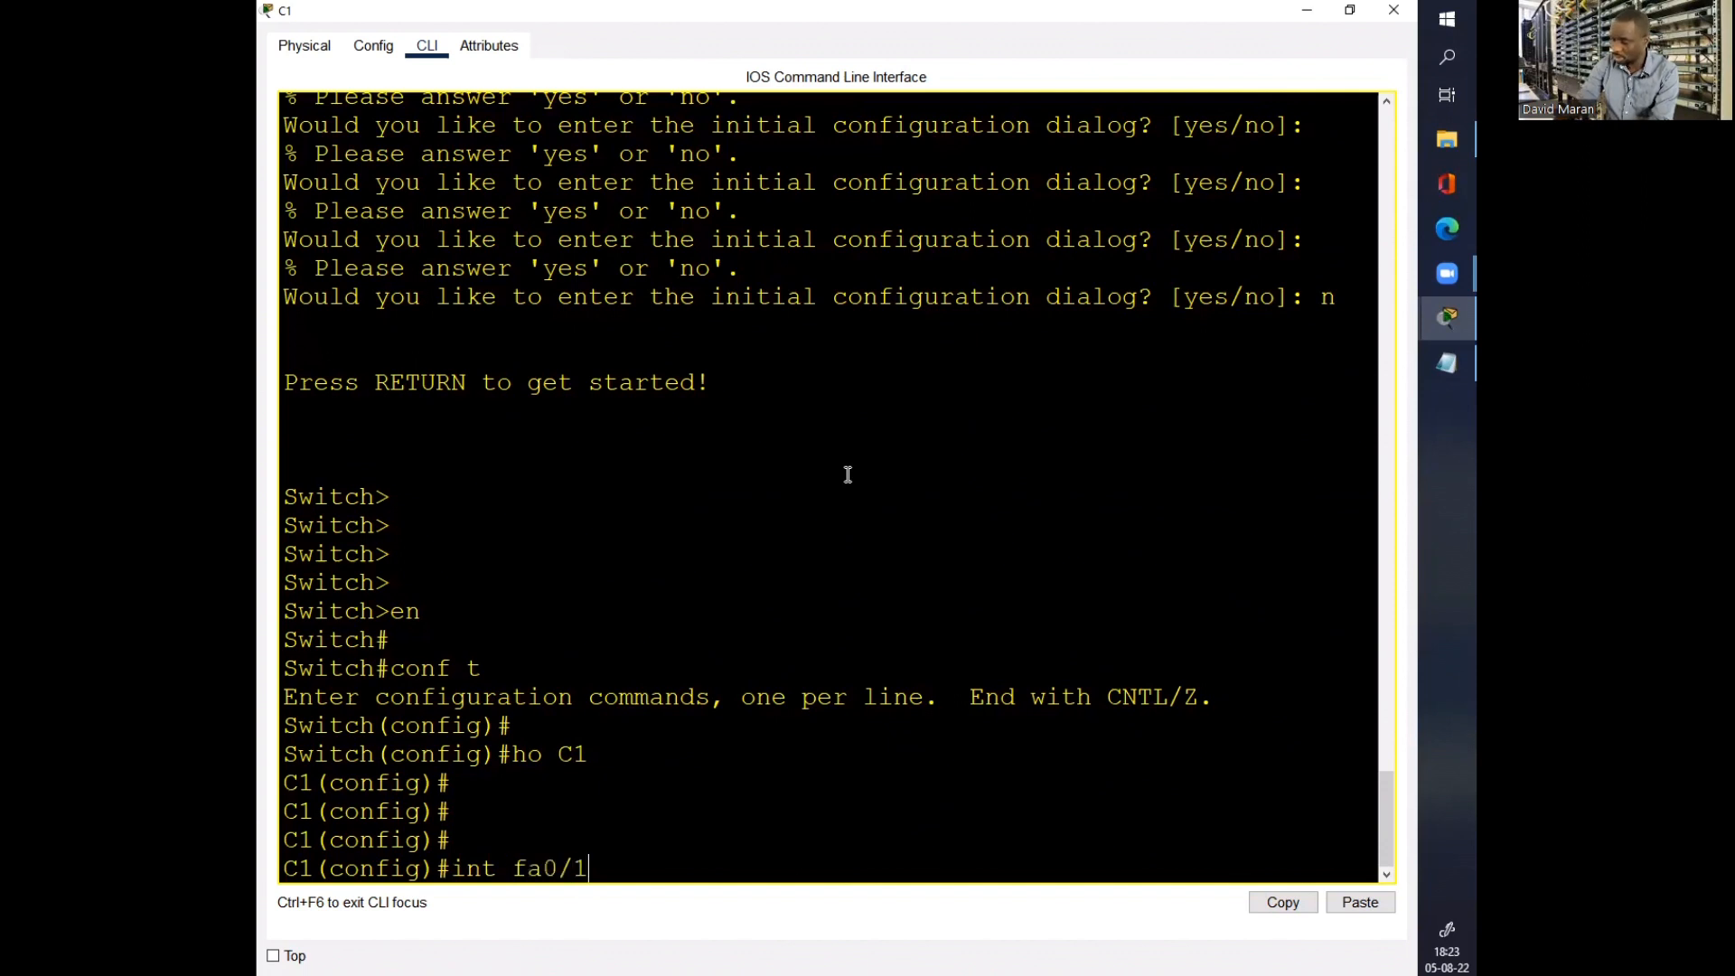
pyautogui.press('Return')
pyautogui.press('Return')
pyautogui.press('Return')
pyautogui.press('Return')
pyautogui.write('no s')
pyautogui.press('Tab')
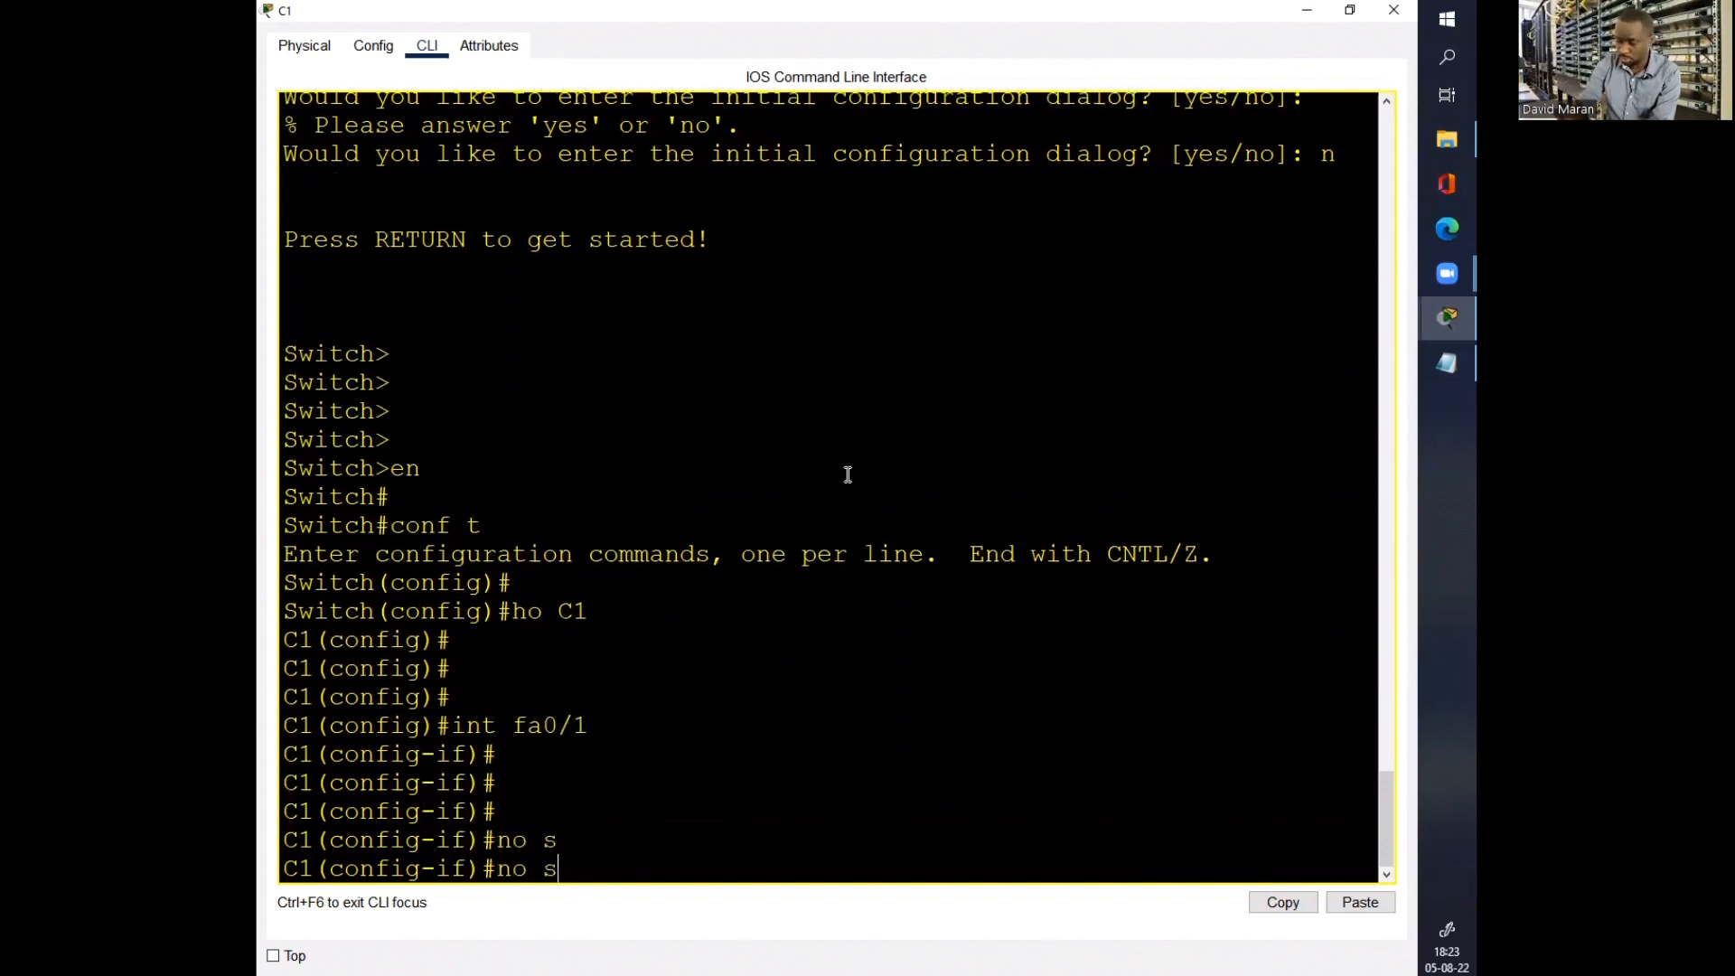
pyautogui.write('swi')
pyautogui.press('Tab')
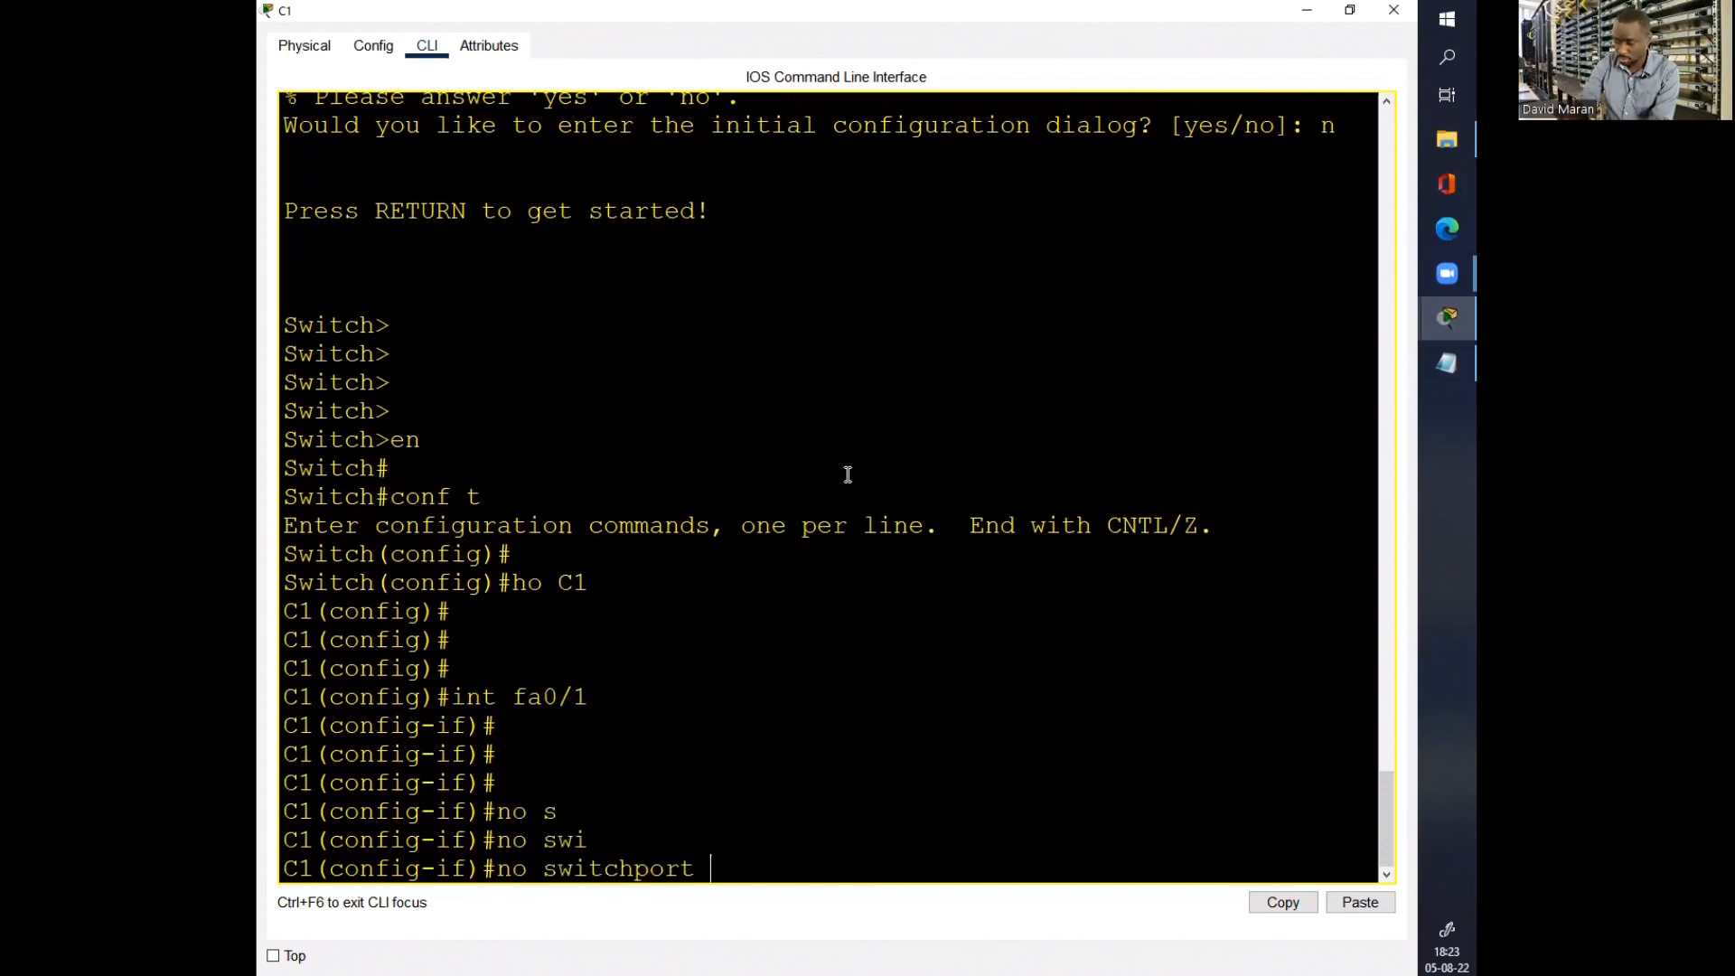
pyautogui.press('Return')
pyautogui.press('Return')
pyautogui.press('Return')
# Step: Assign IP address 21.0.0.2 with mask 255.255.255.252 to C1's interface fa0/1
pyautogui.write('ig-if)#i')
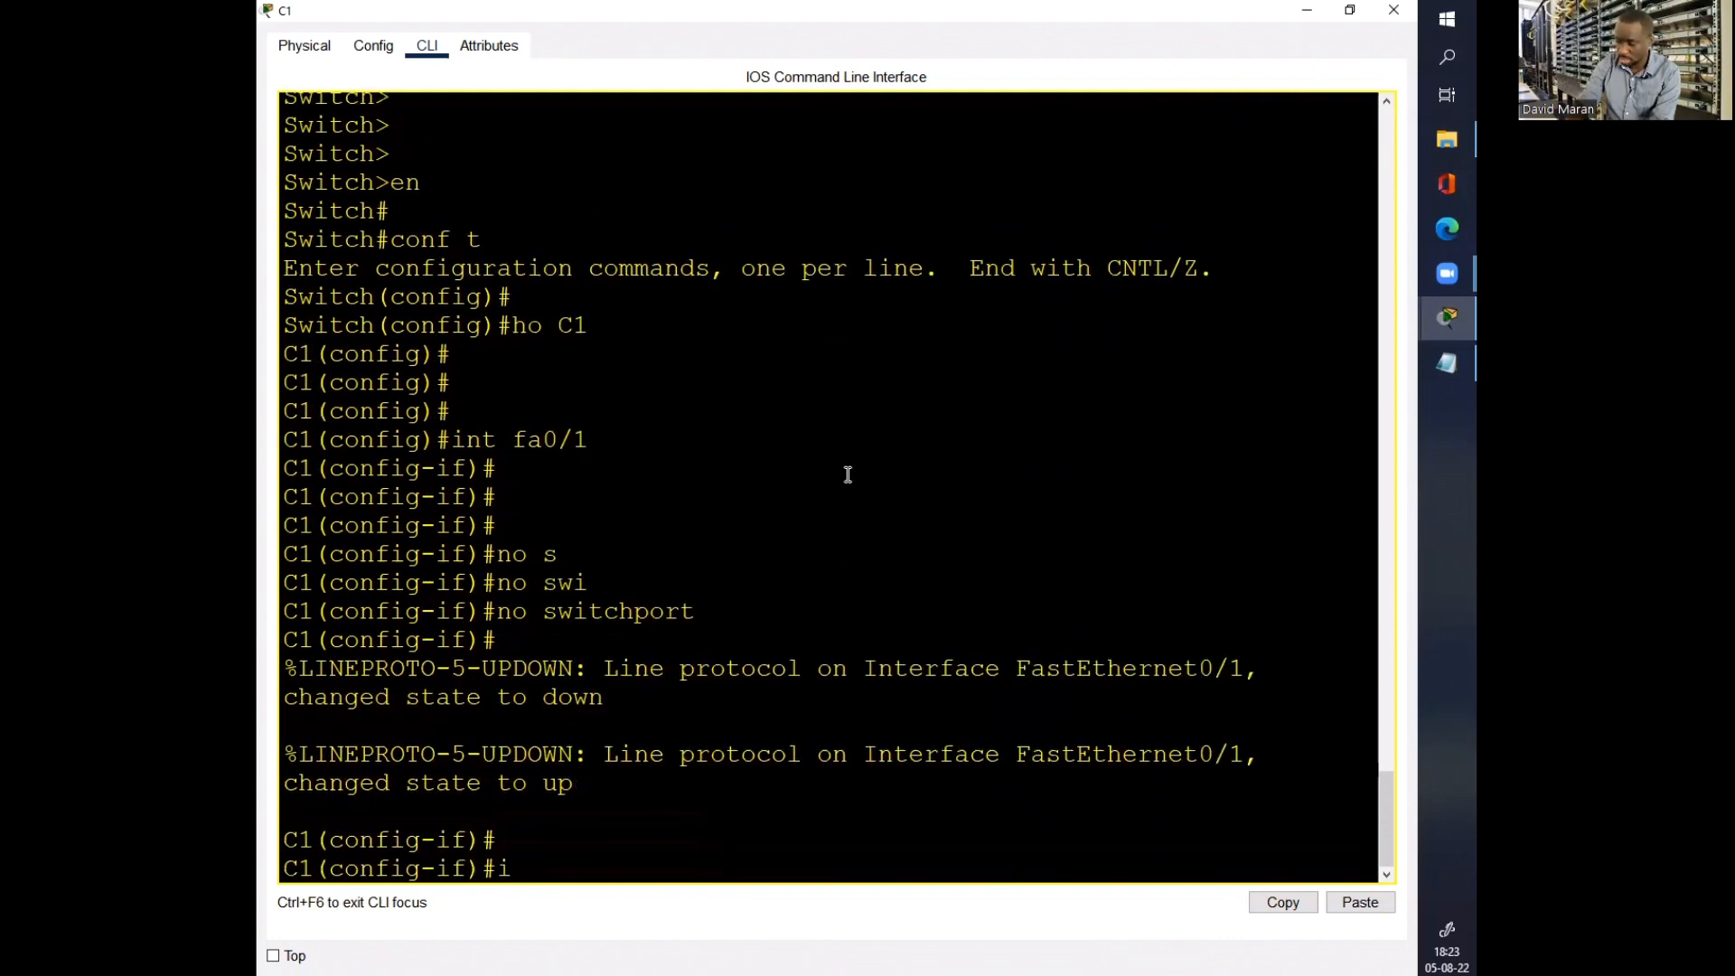
pyautogui.write('p add')
pyautogui.press('Tab')
pyautogui.write('21.0')
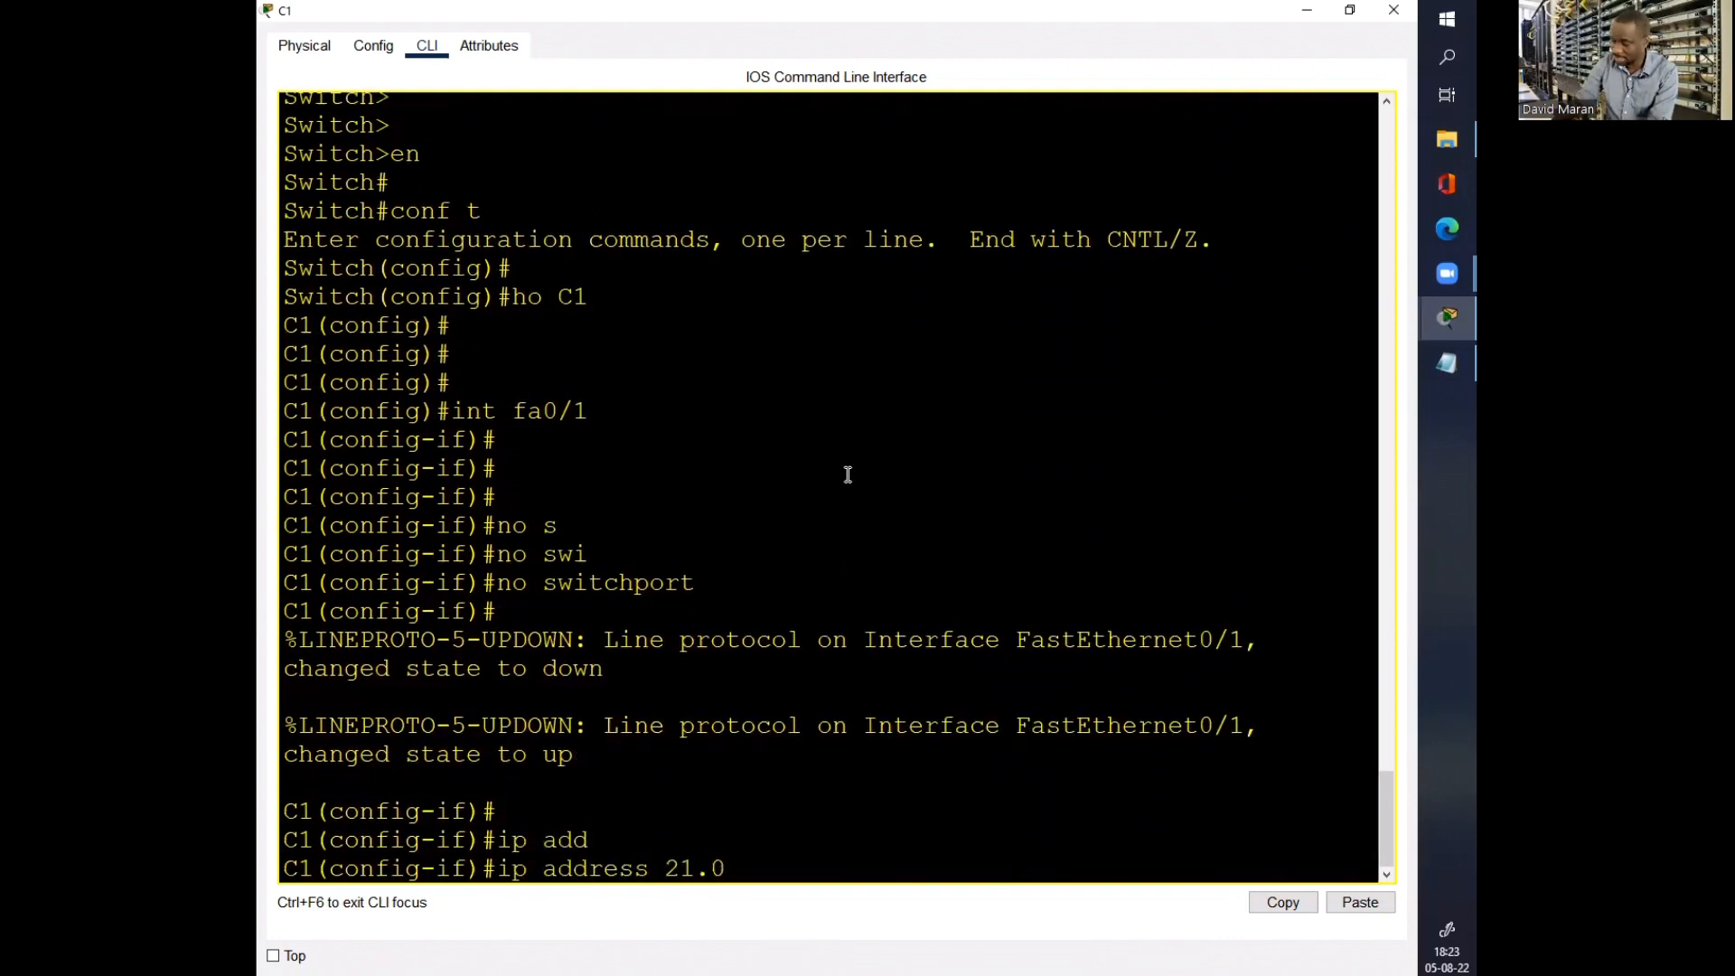
pyautogui.write('.0.2 255.255.255.')
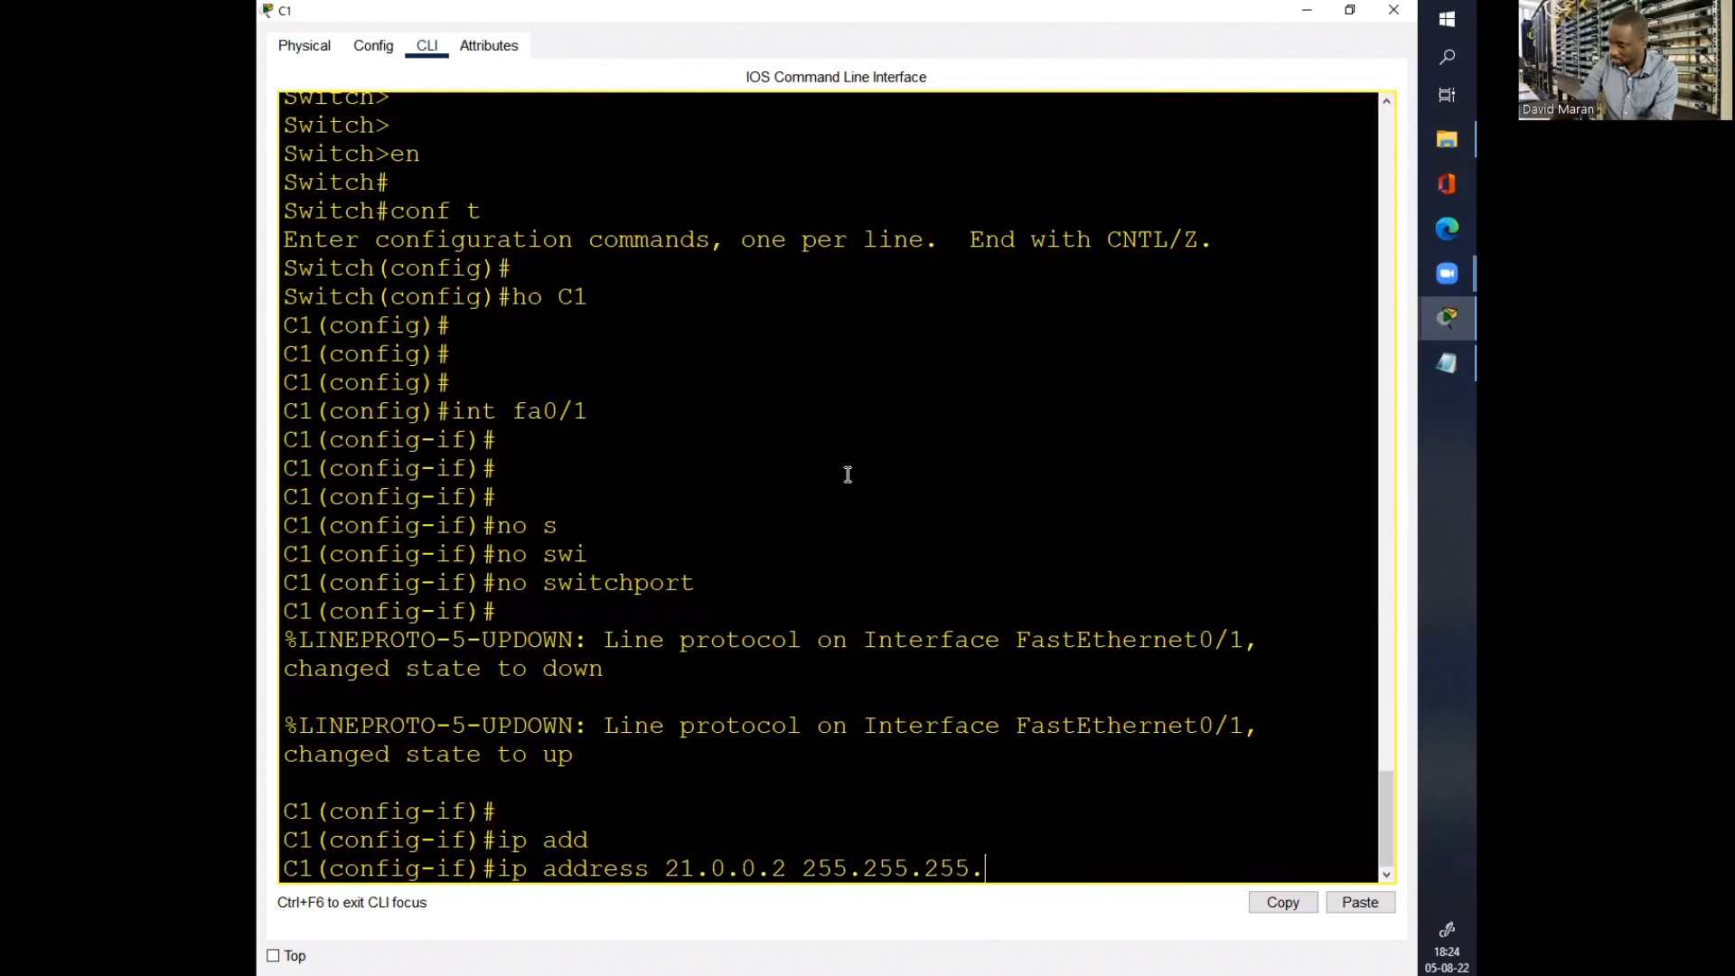
pyautogui.write('25')
pyautogui.press('Return')
# Step: Save C1's configuration with do wr
pyautogui.write('d')
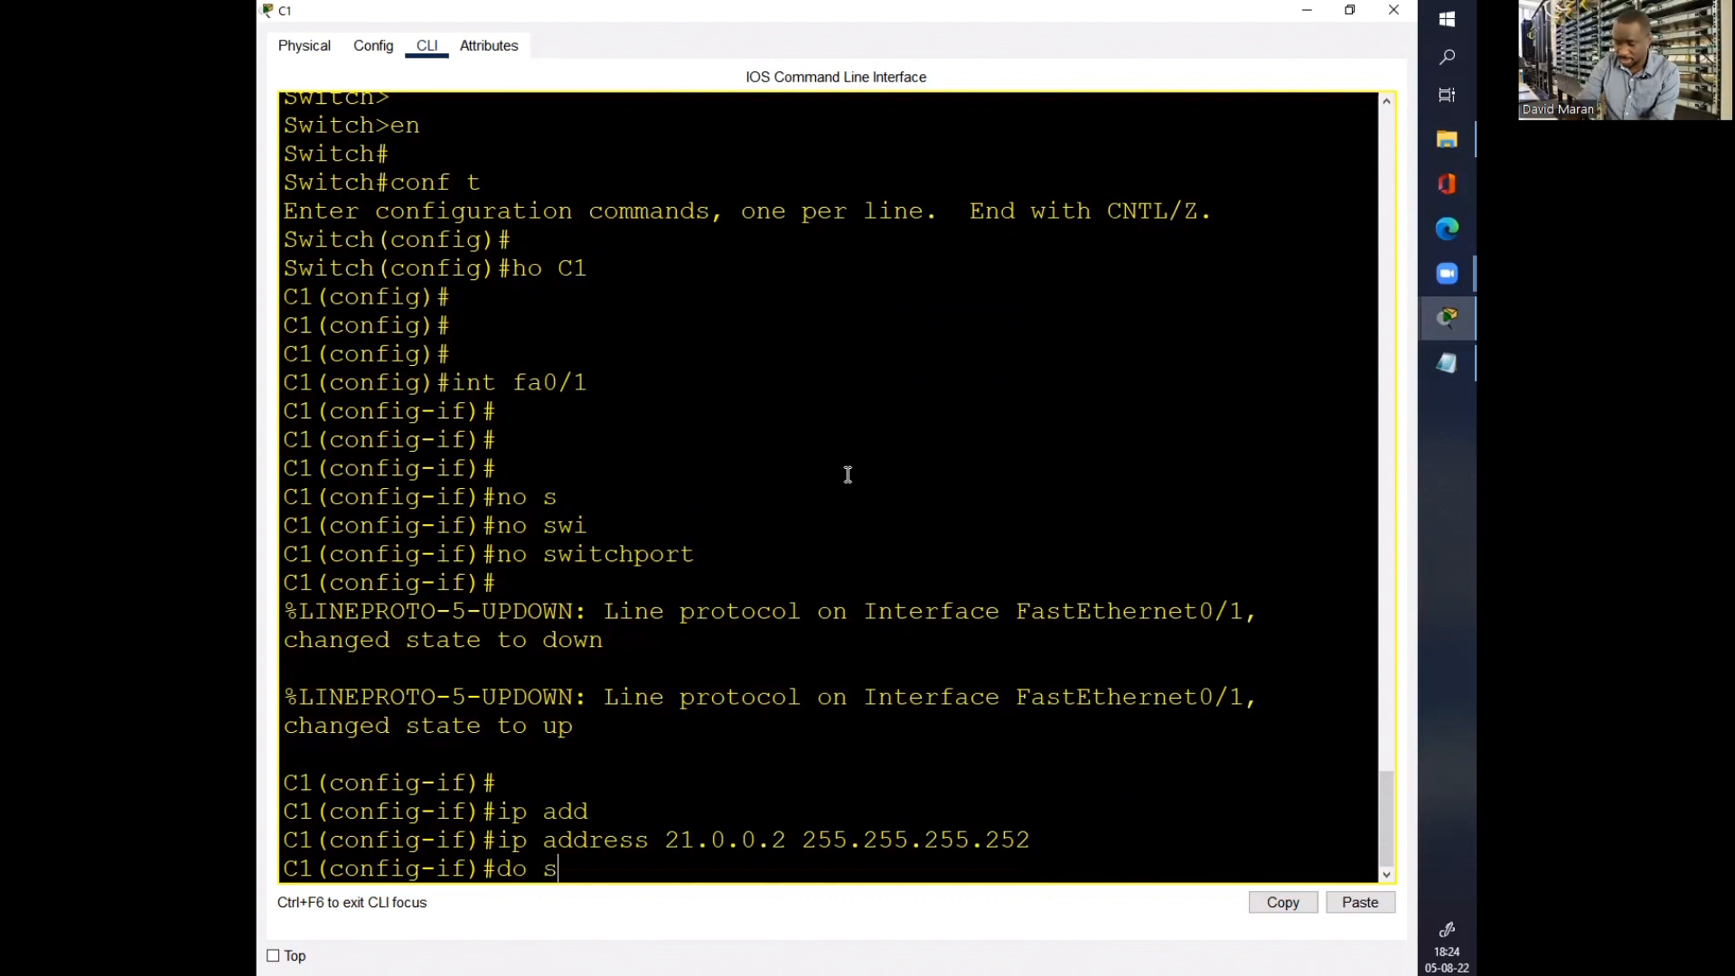
pyautogui.write('o s')
pyautogui.press('BackSpace')
pyautogui.write('wr')
pyautogui.press('Return')
pyautogui.press('Return')
pyautogui.press('Return')
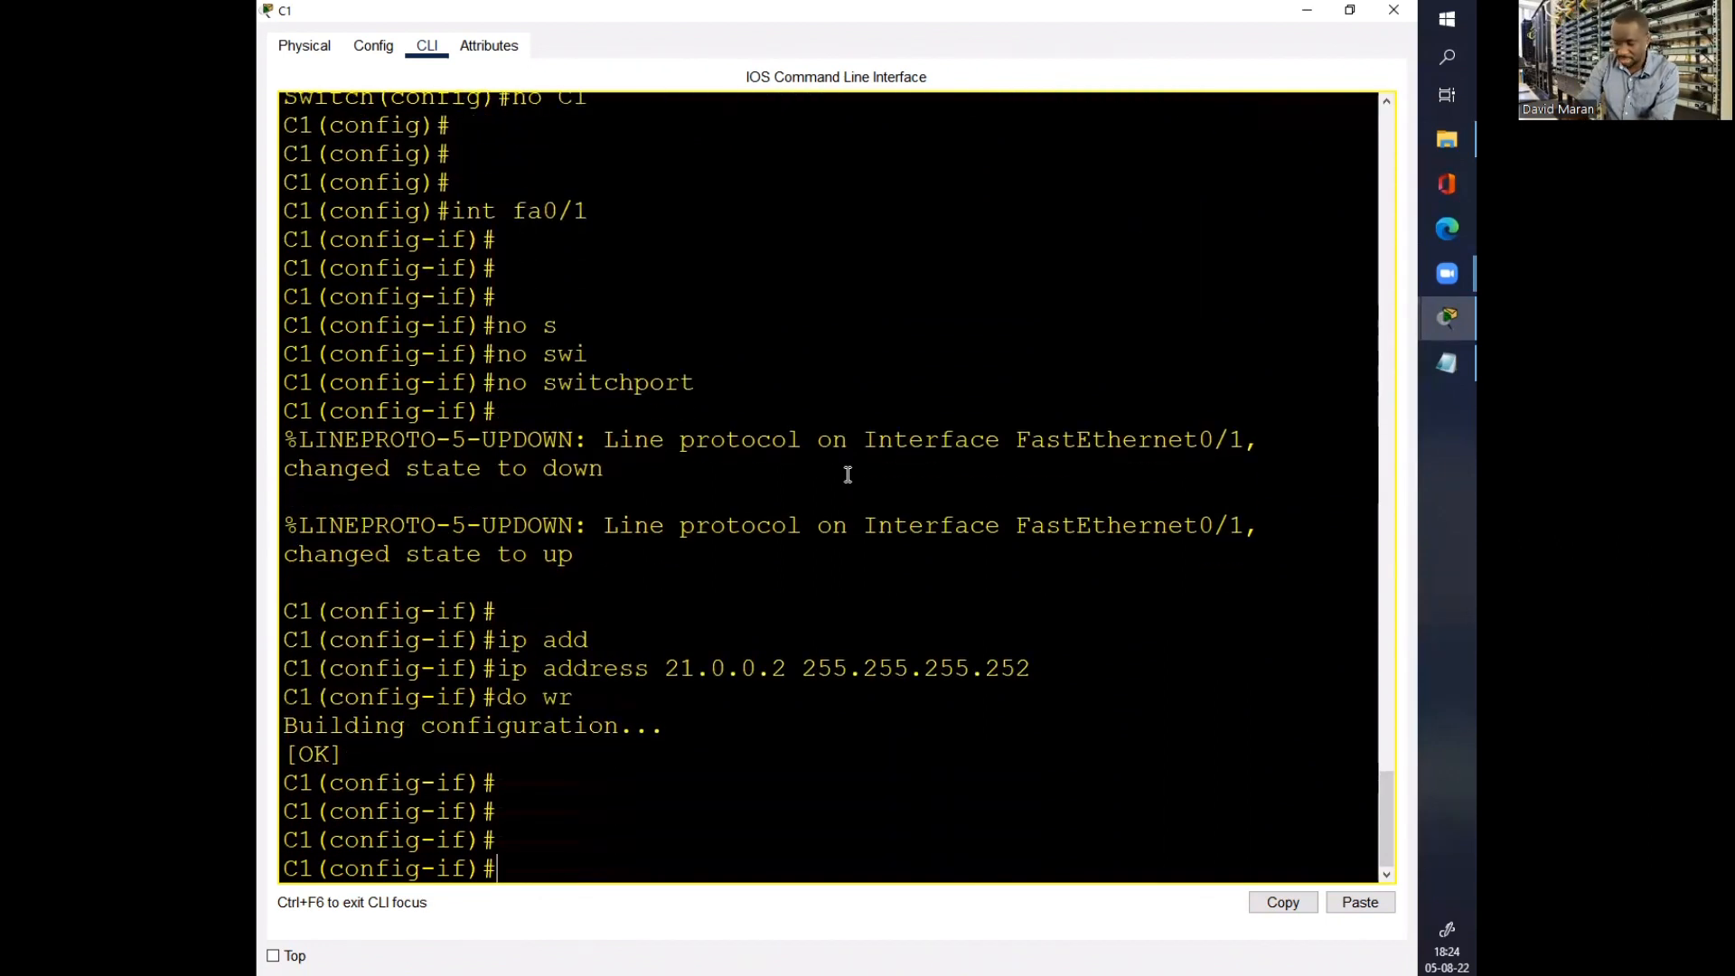
# Step: Ping D1 at 21.0.0.1 from C1 to test the link, and close C1's window
pyautogui.write('do pin ')
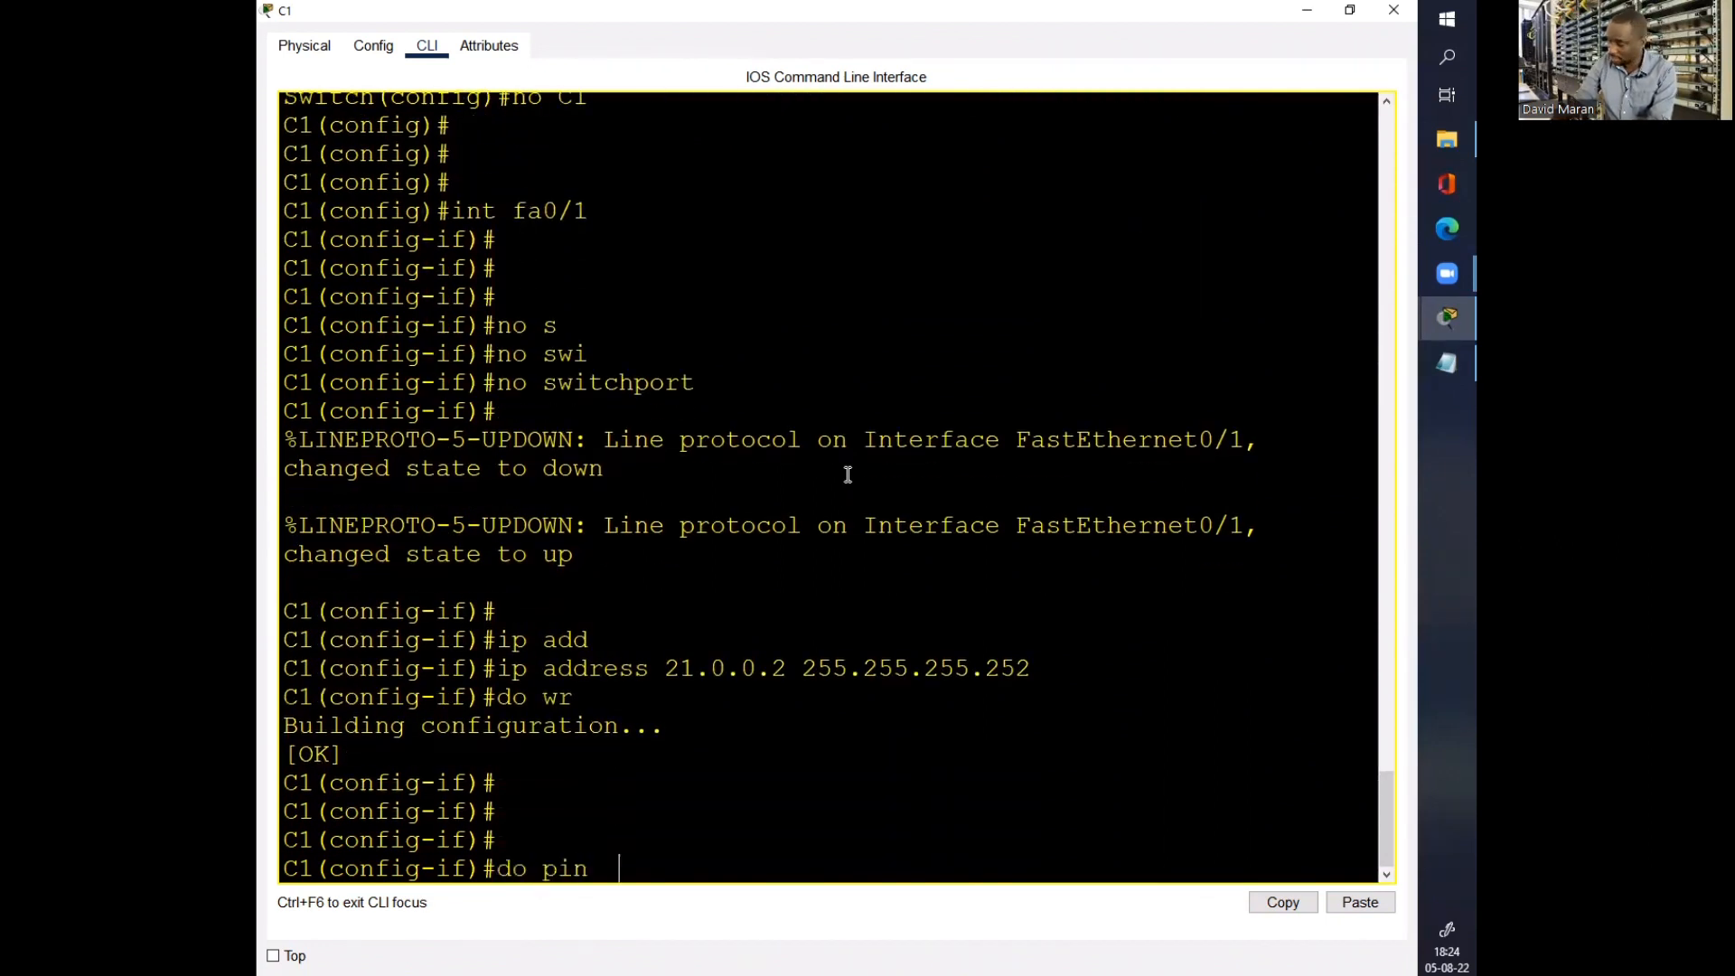
pyautogui.write(' 21.0.0.1')
pyautogui.press('Return')
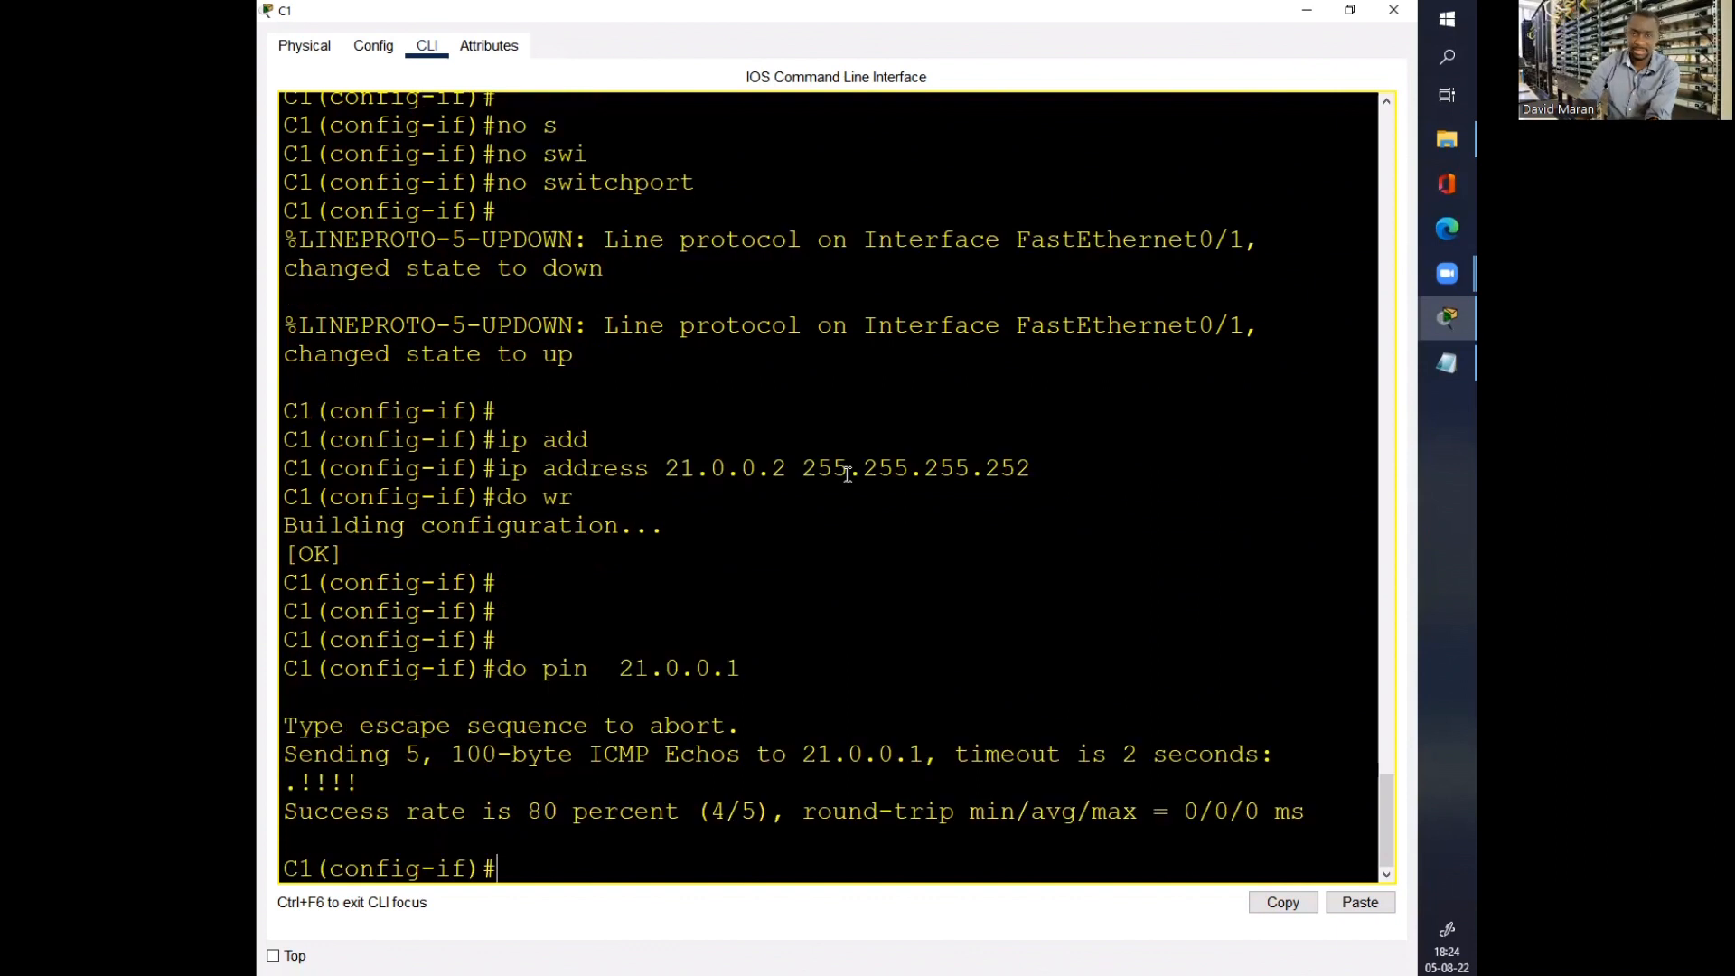
pyautogui.click(1392, 10)
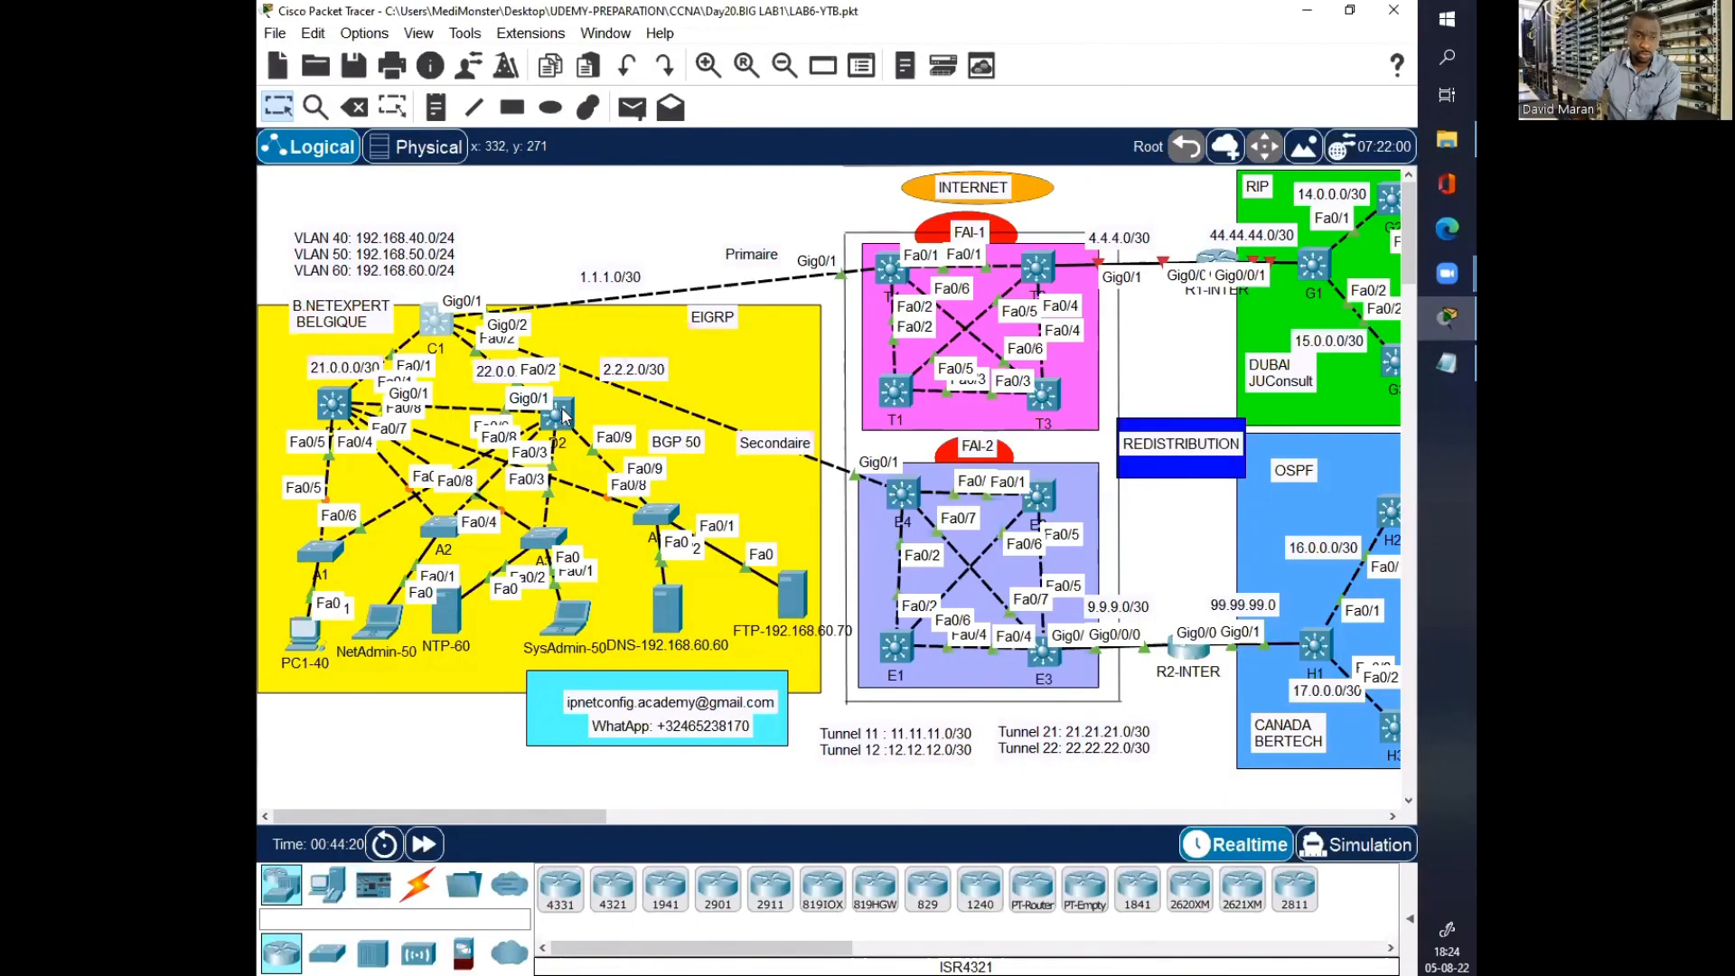
# Step: Open D2's command line, widen its window beside the topology, and enter global configuration mode with conf t
pyautogui.click(562, 416)
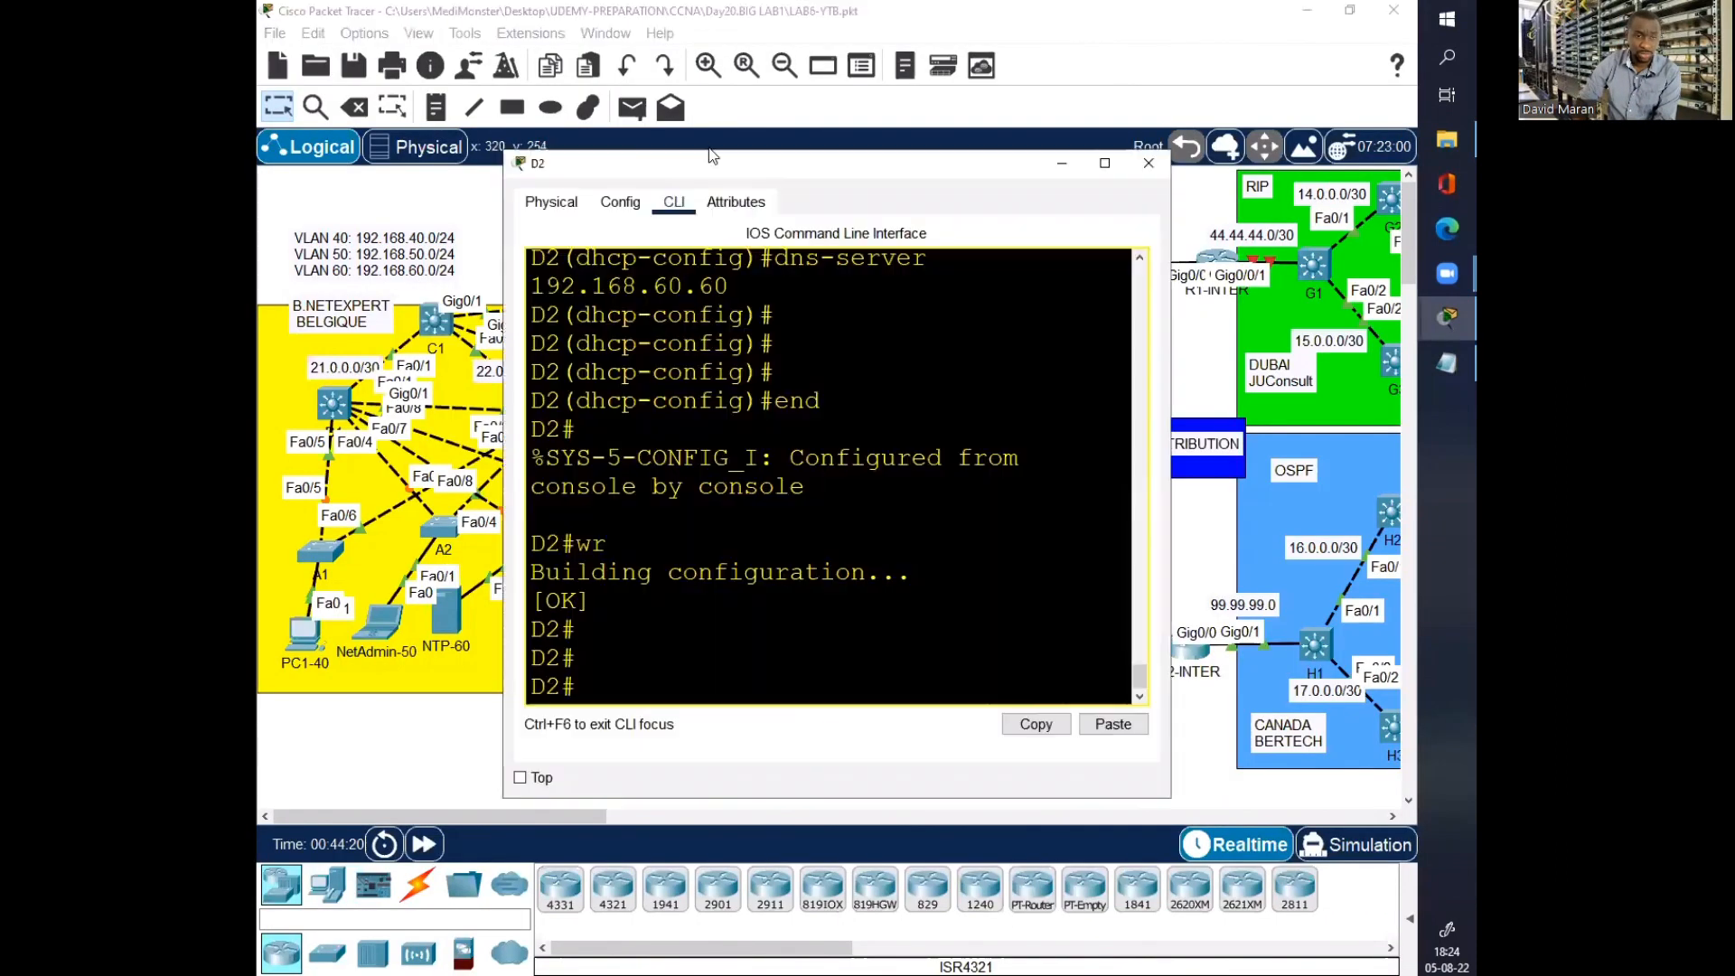
pyautogui.moveTo(737, 174); pyautogui.dragTo(893, 221)
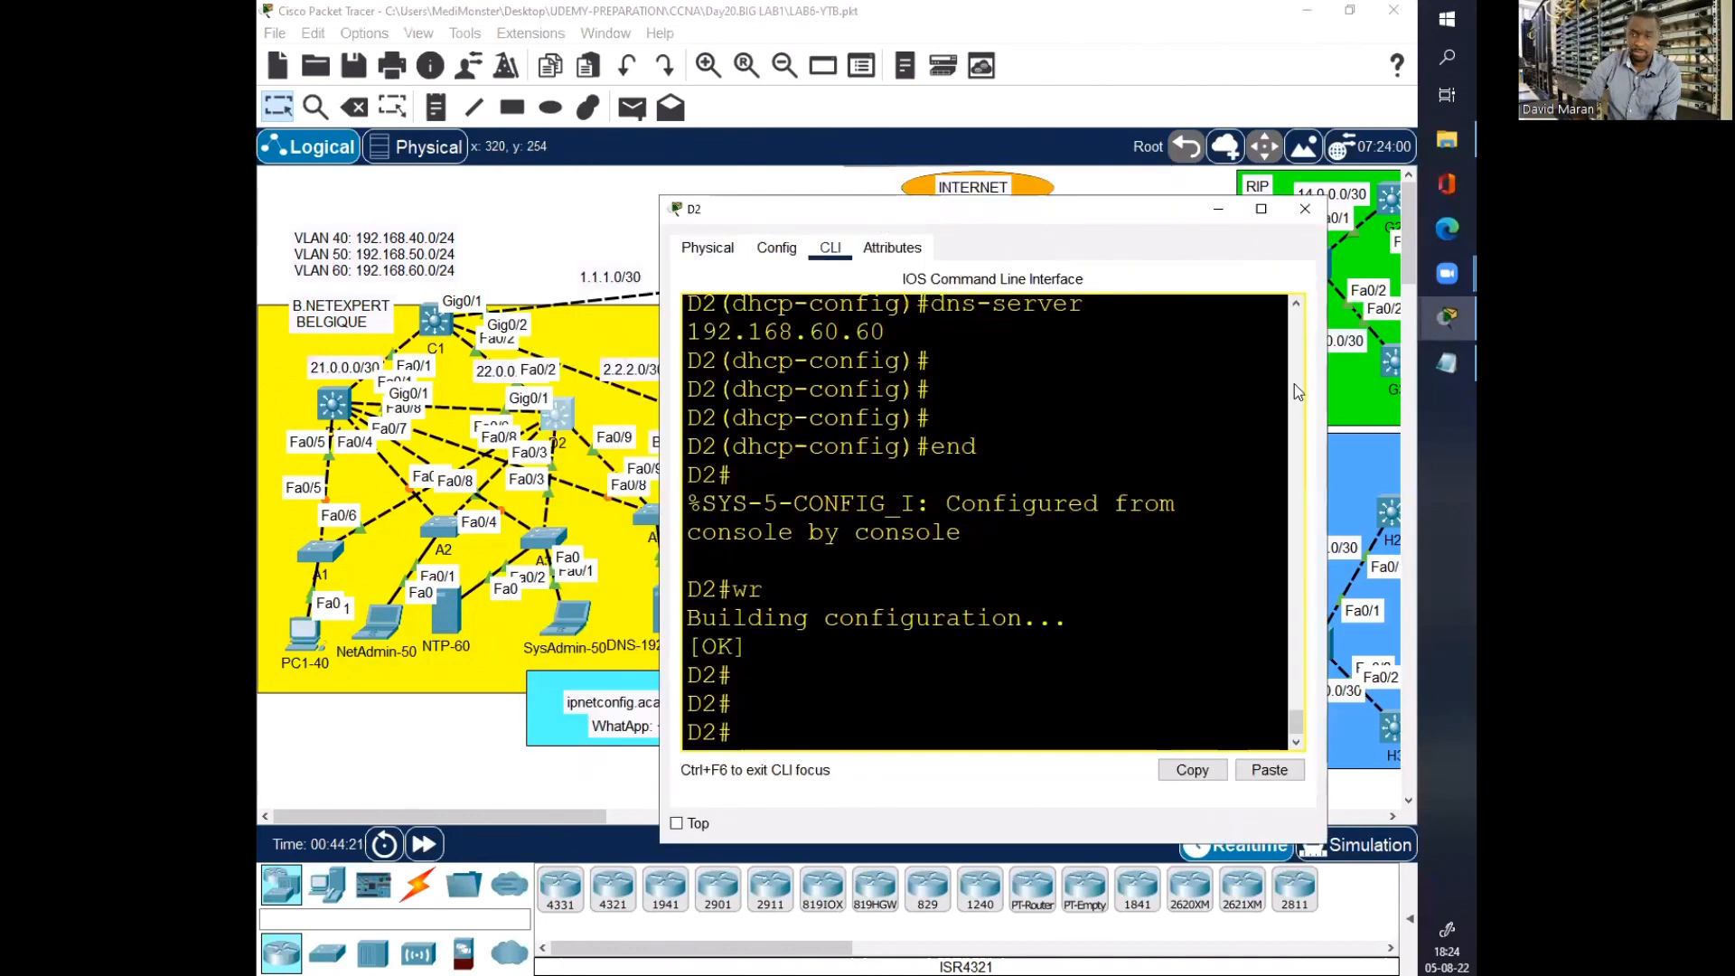
pyautogui.moveTo(1331, 395); pyautogui.dragTo(1416, 395)
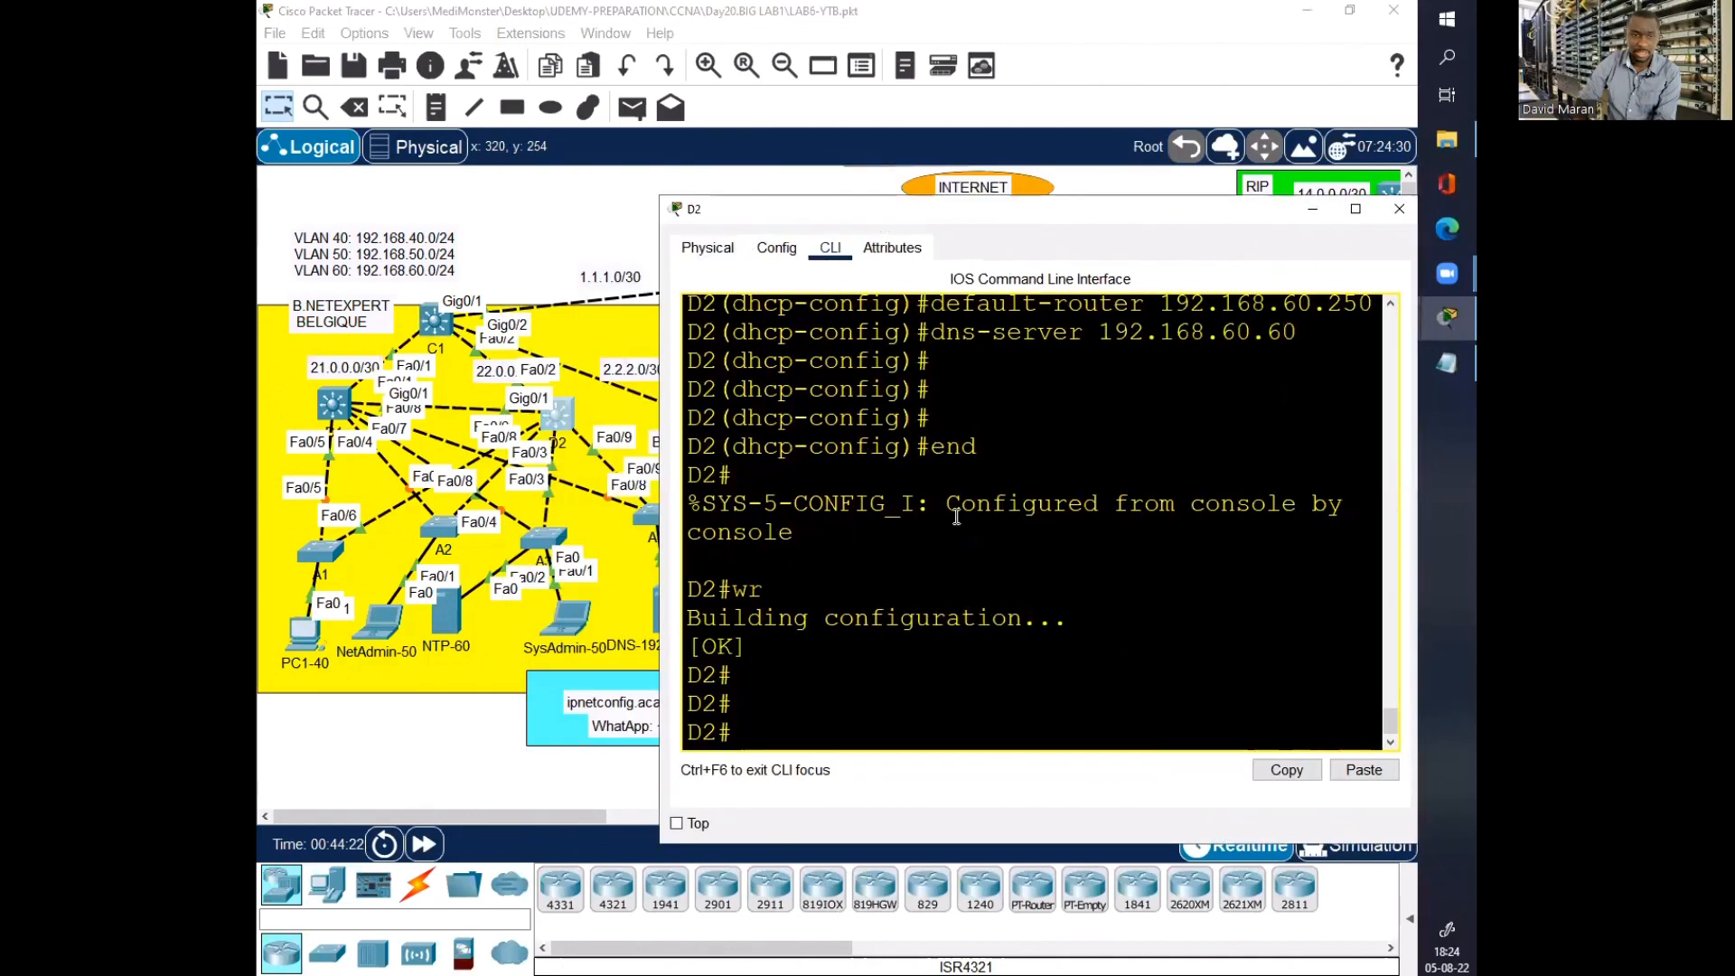
pyautogui.write('conf t')
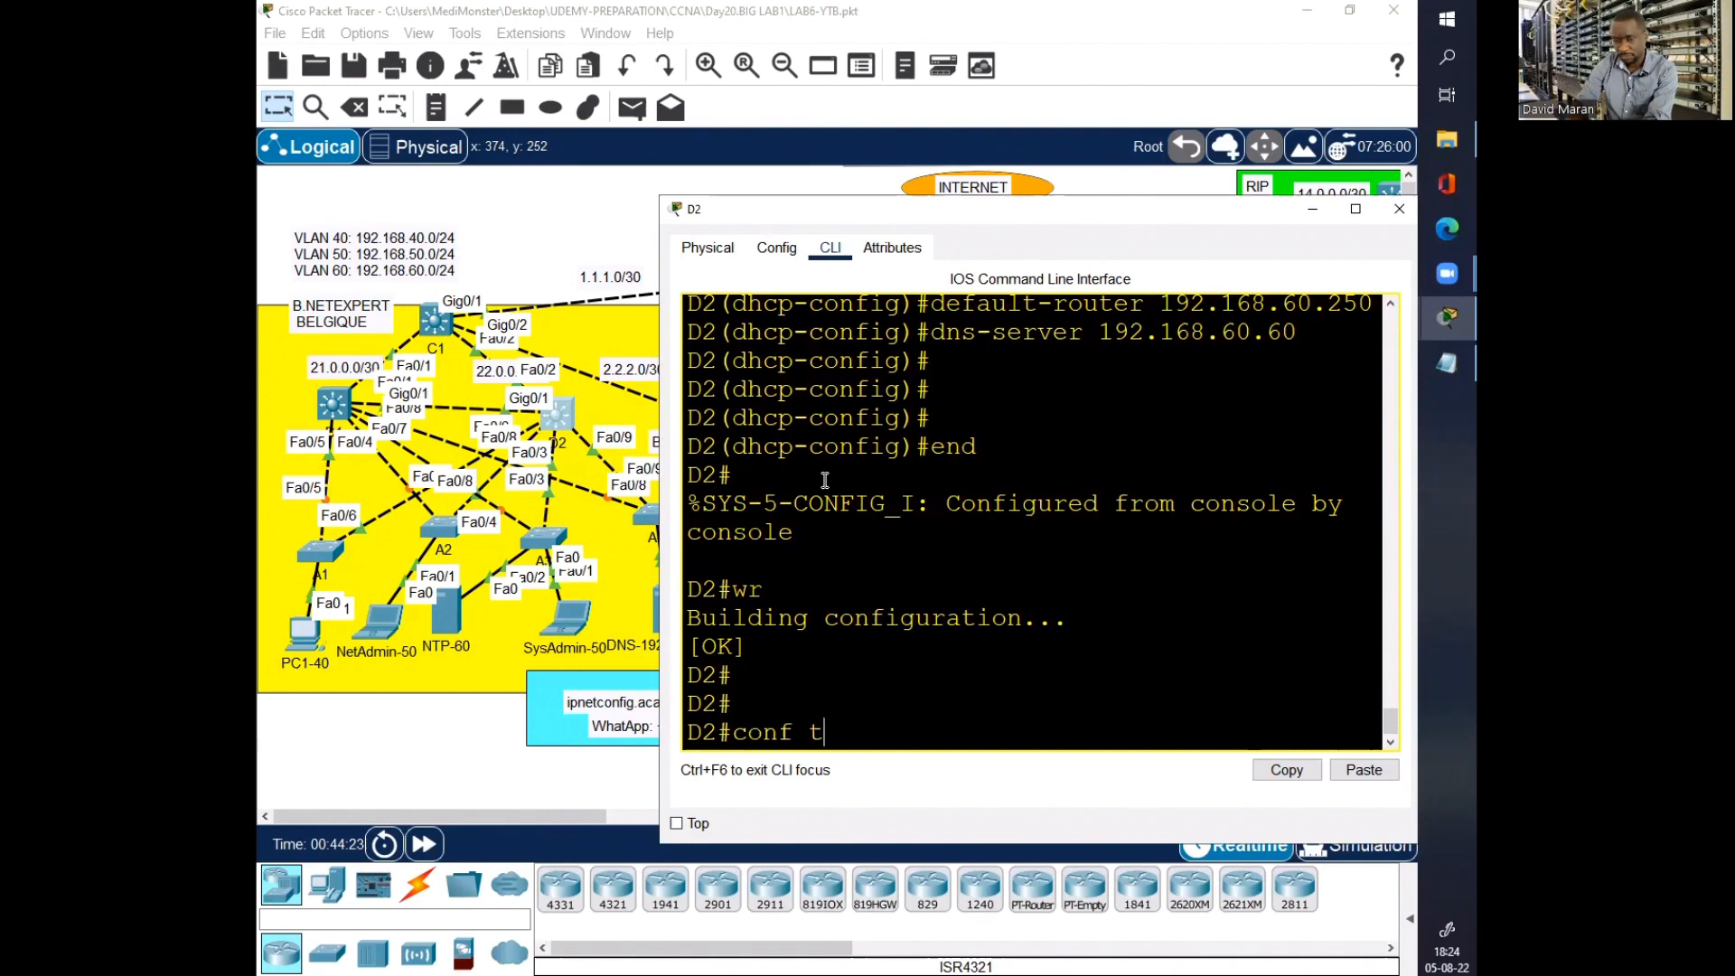
pyautogui.press('Return')
# Step: Enter interface fa0/2 on D2 and make it a routed port with no switchport
pyautogui.write('int')
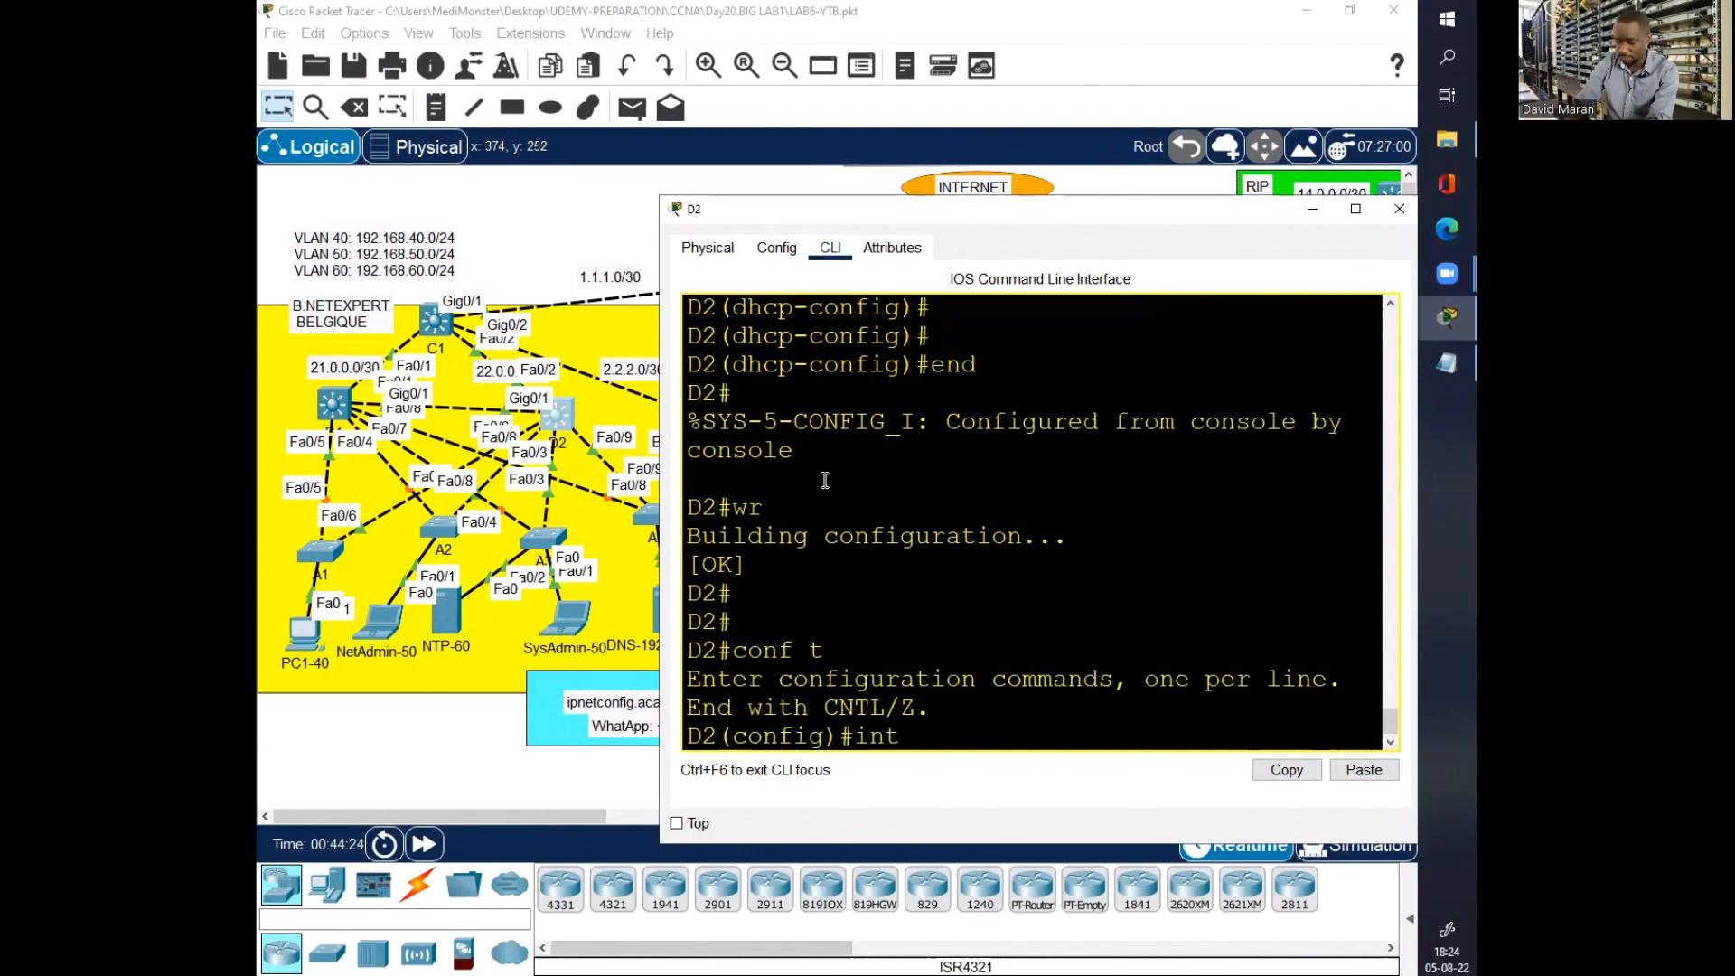
pyautogui.write(' fa0/2')
pyautogui.press('Return')
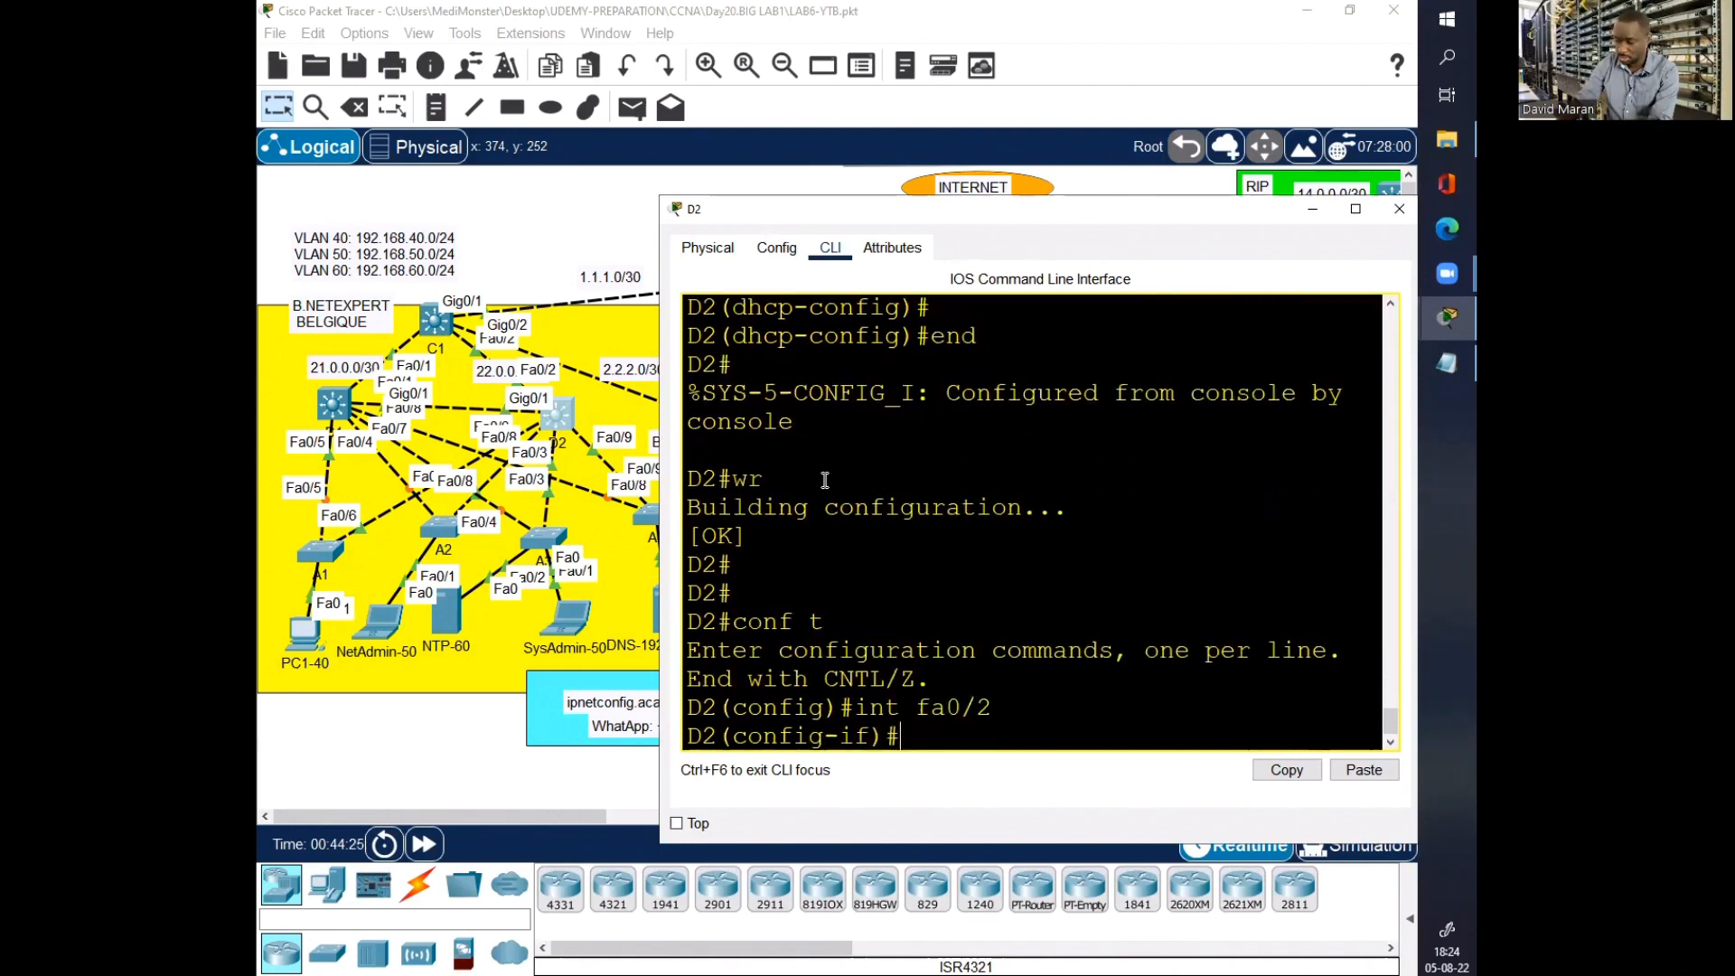
pyautogui.write('sw')
pyautogui.press('BackSpace')
pyautogui.press('BackSpace')
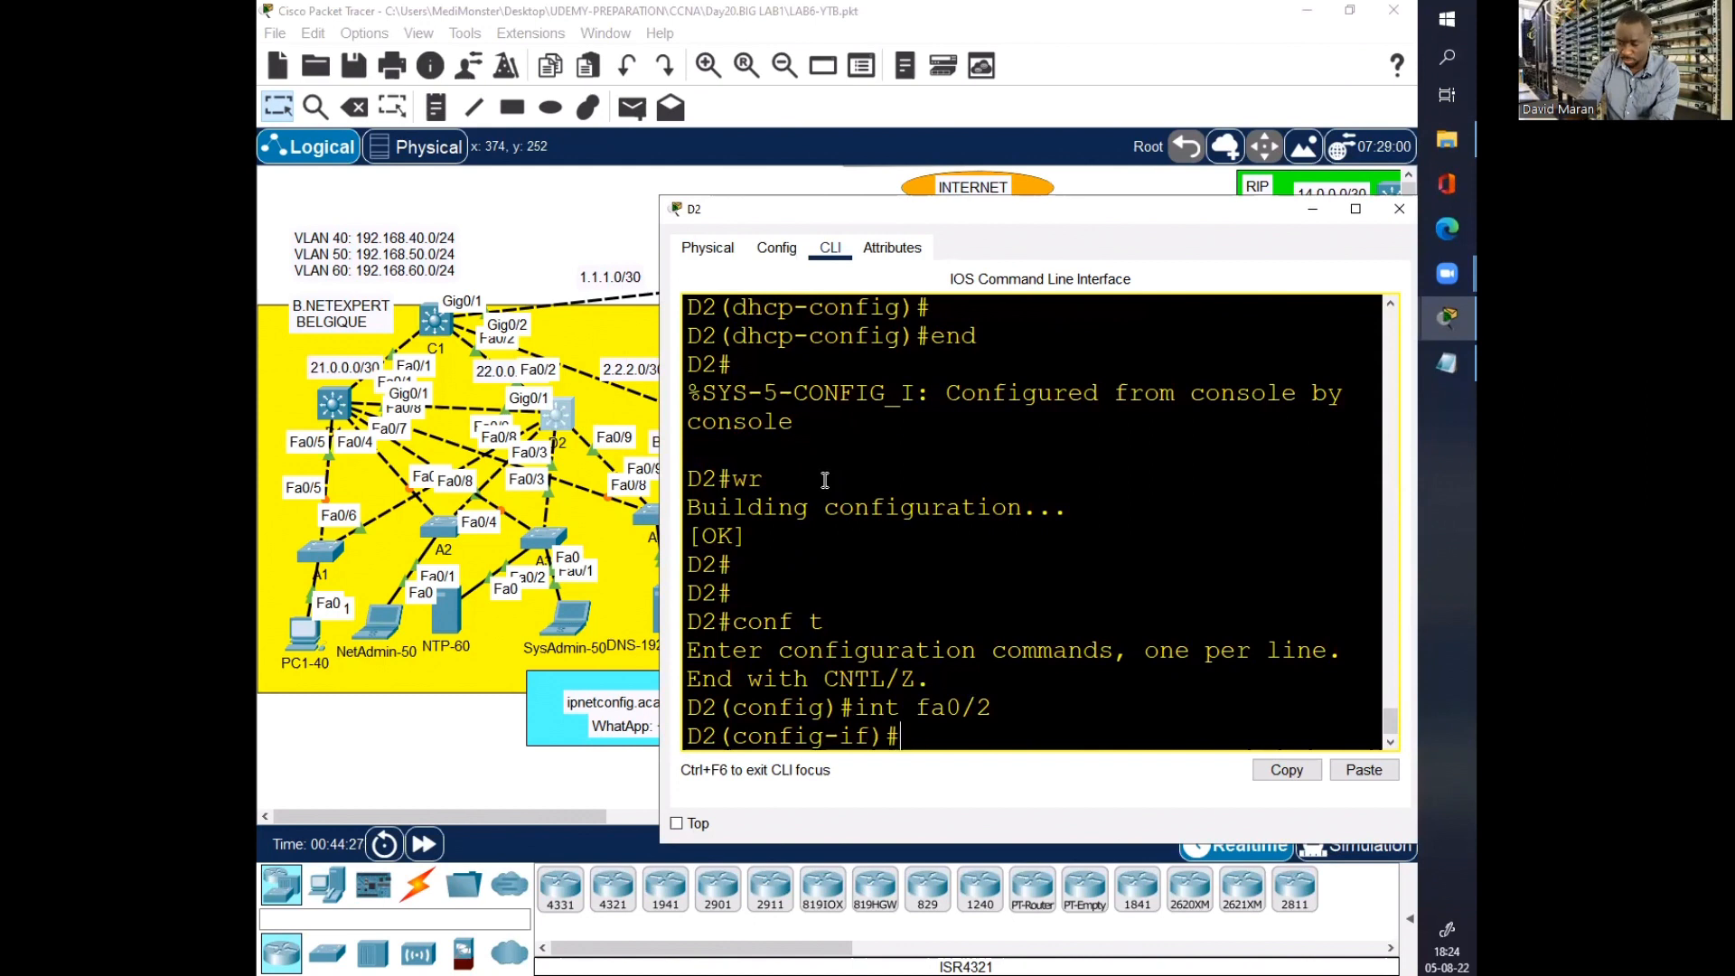
pyautogui.write('no swi')
pyautogui.press('Tab')
pyautogui.press('Return')
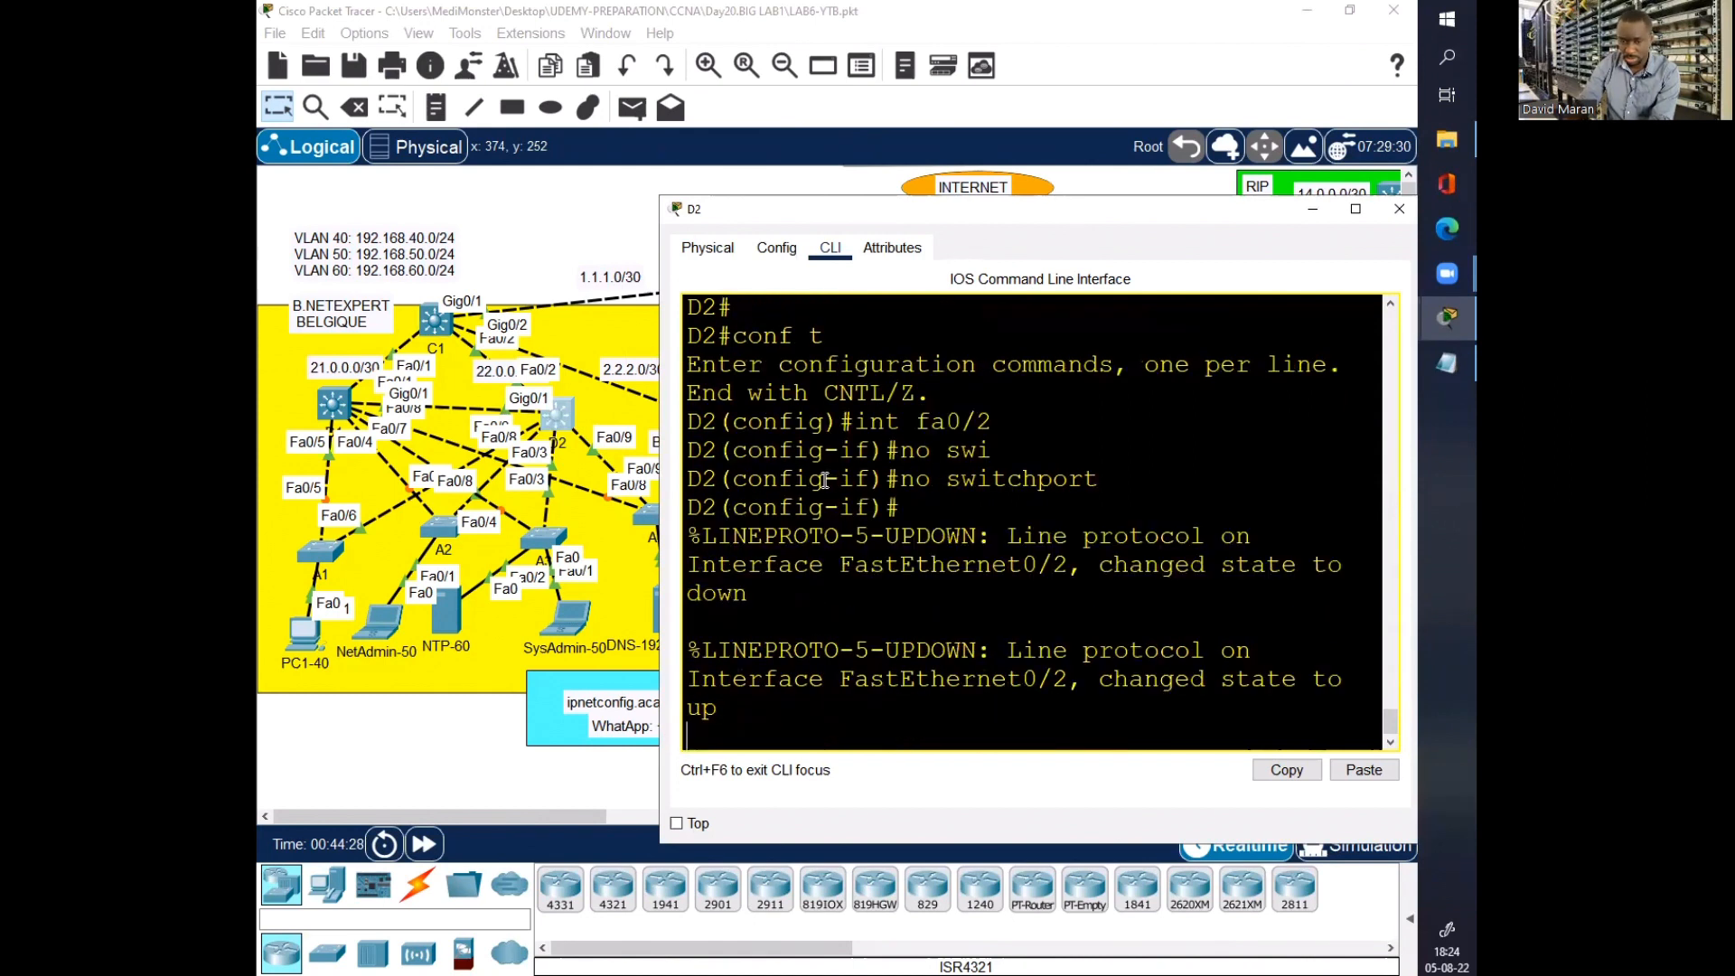
# Step: Assign the IP address 22.0.0.1 with mask 255.255.255.252 to D2's fa0/2 interface
pyautogui.press('Return')
pyautogui.press('Return')
pyautogui.write('kip')
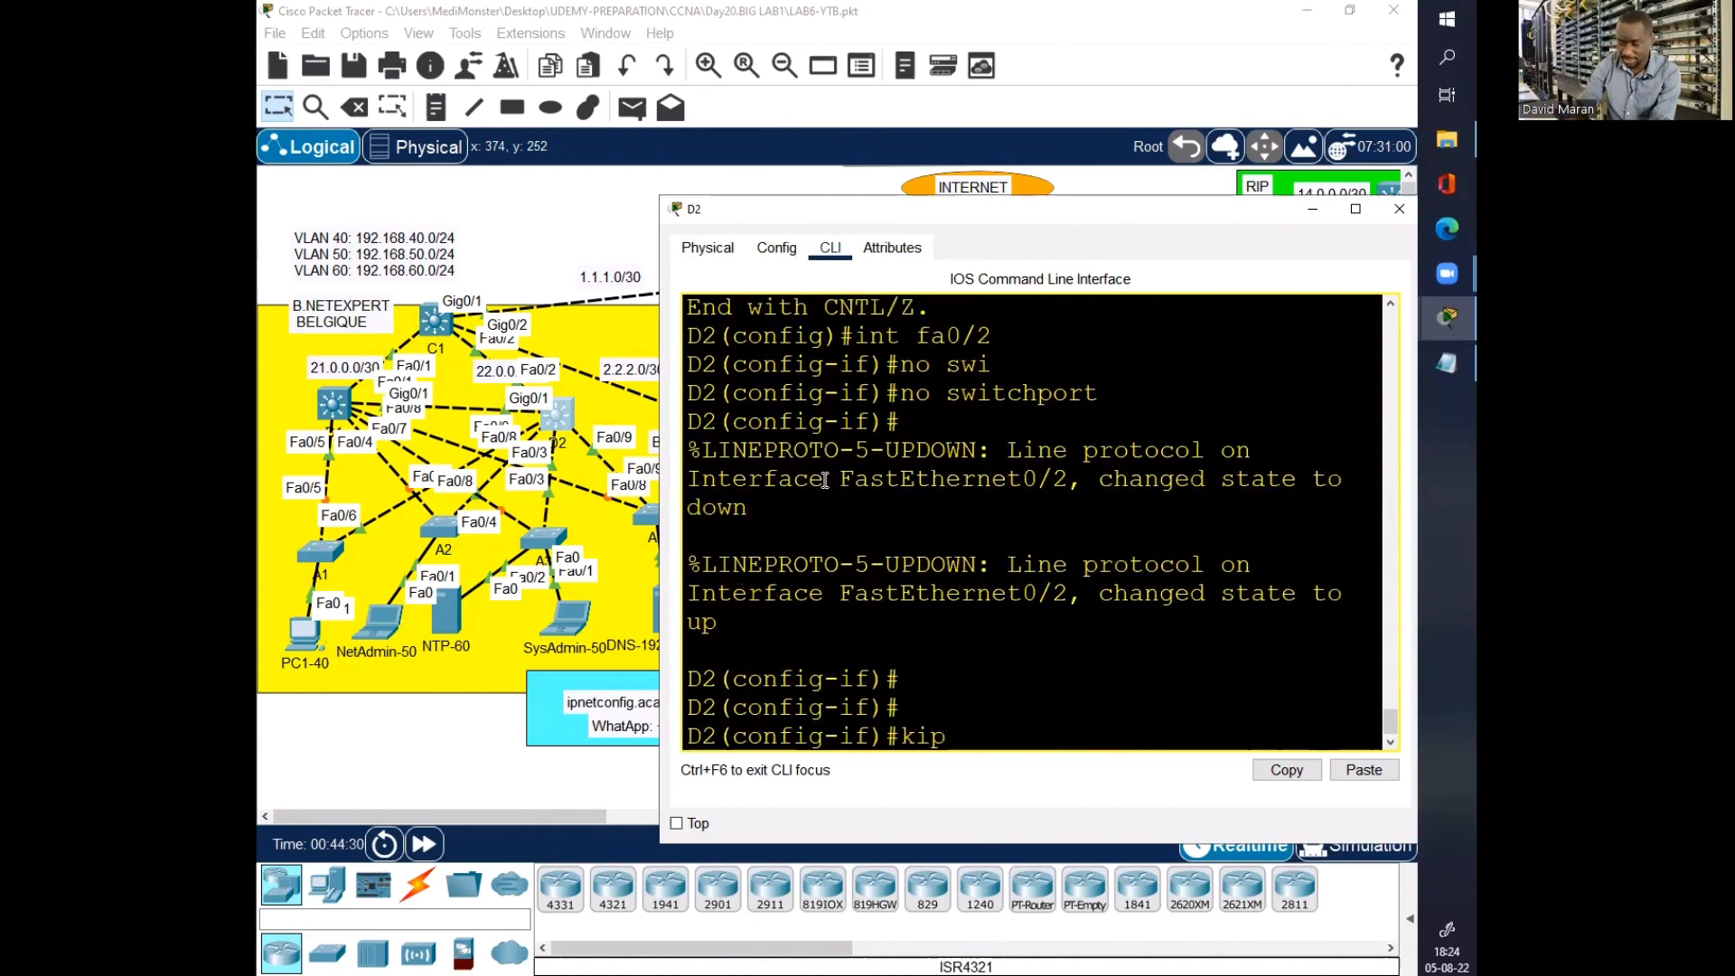
pyautogui.press('BackSpace')
pyautogui.press('BackSpace')
pyautogui.press('BackSpace')
pyautogui.write('ip ad')
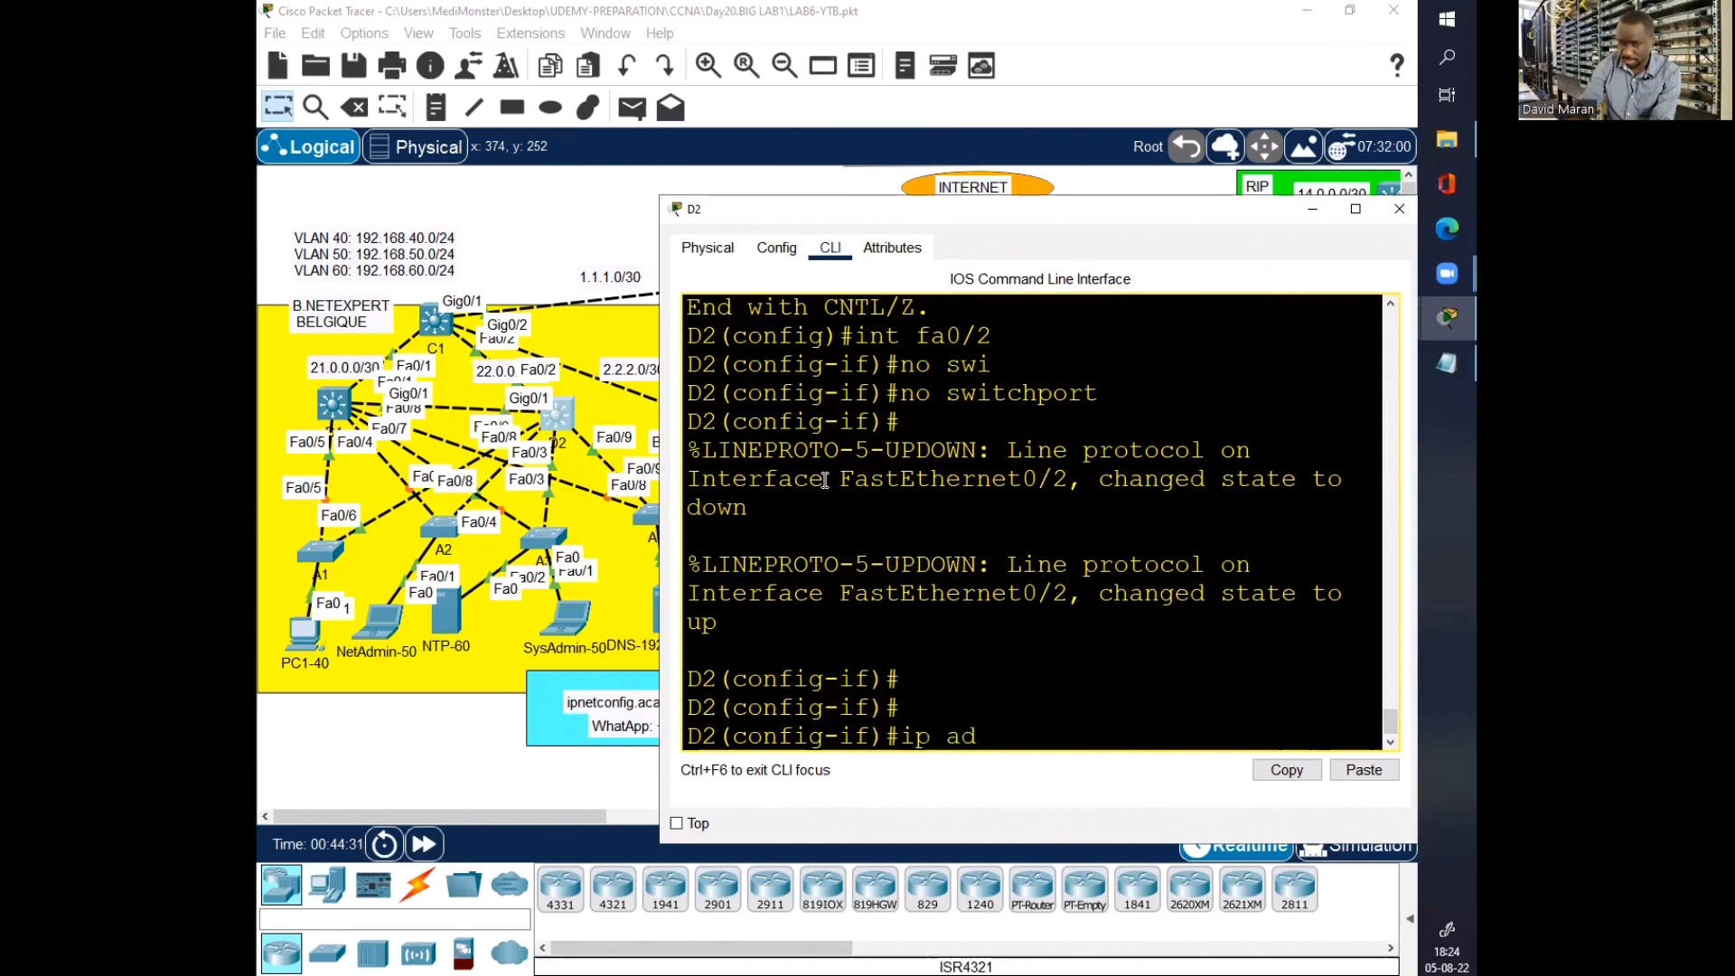
pyautogui.write('d')
pyautogui.press('Tab')
pyautogui.write('22.')
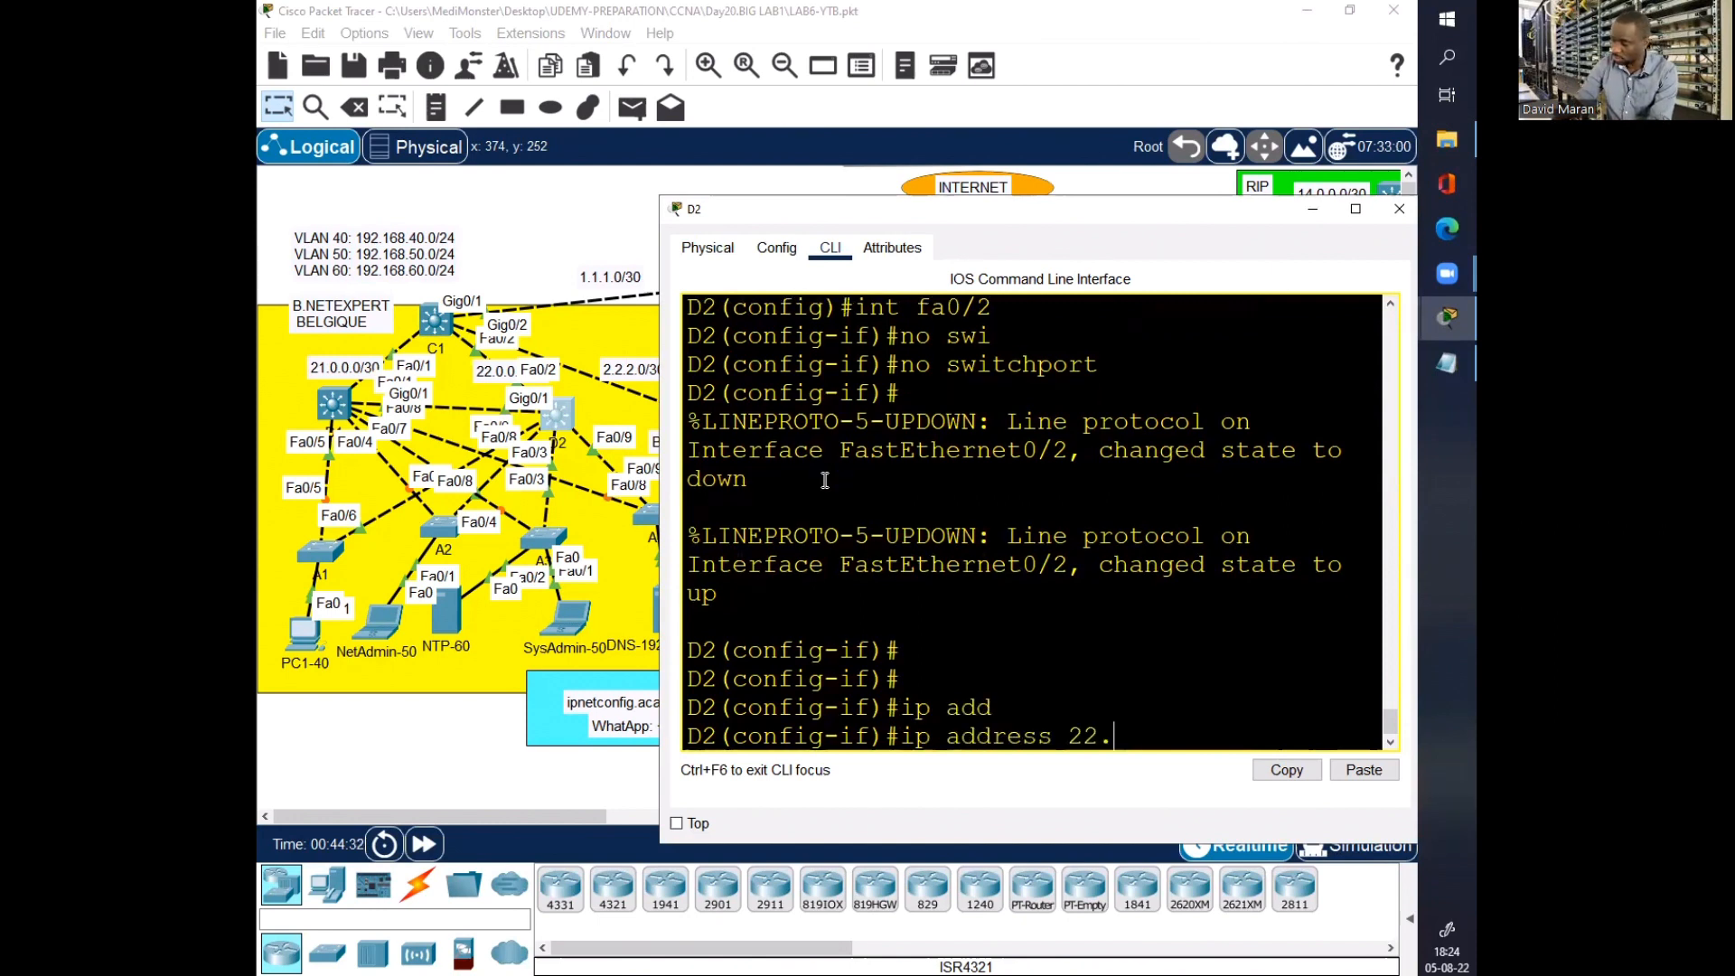
pyautogui.write('0.0.1 255.')
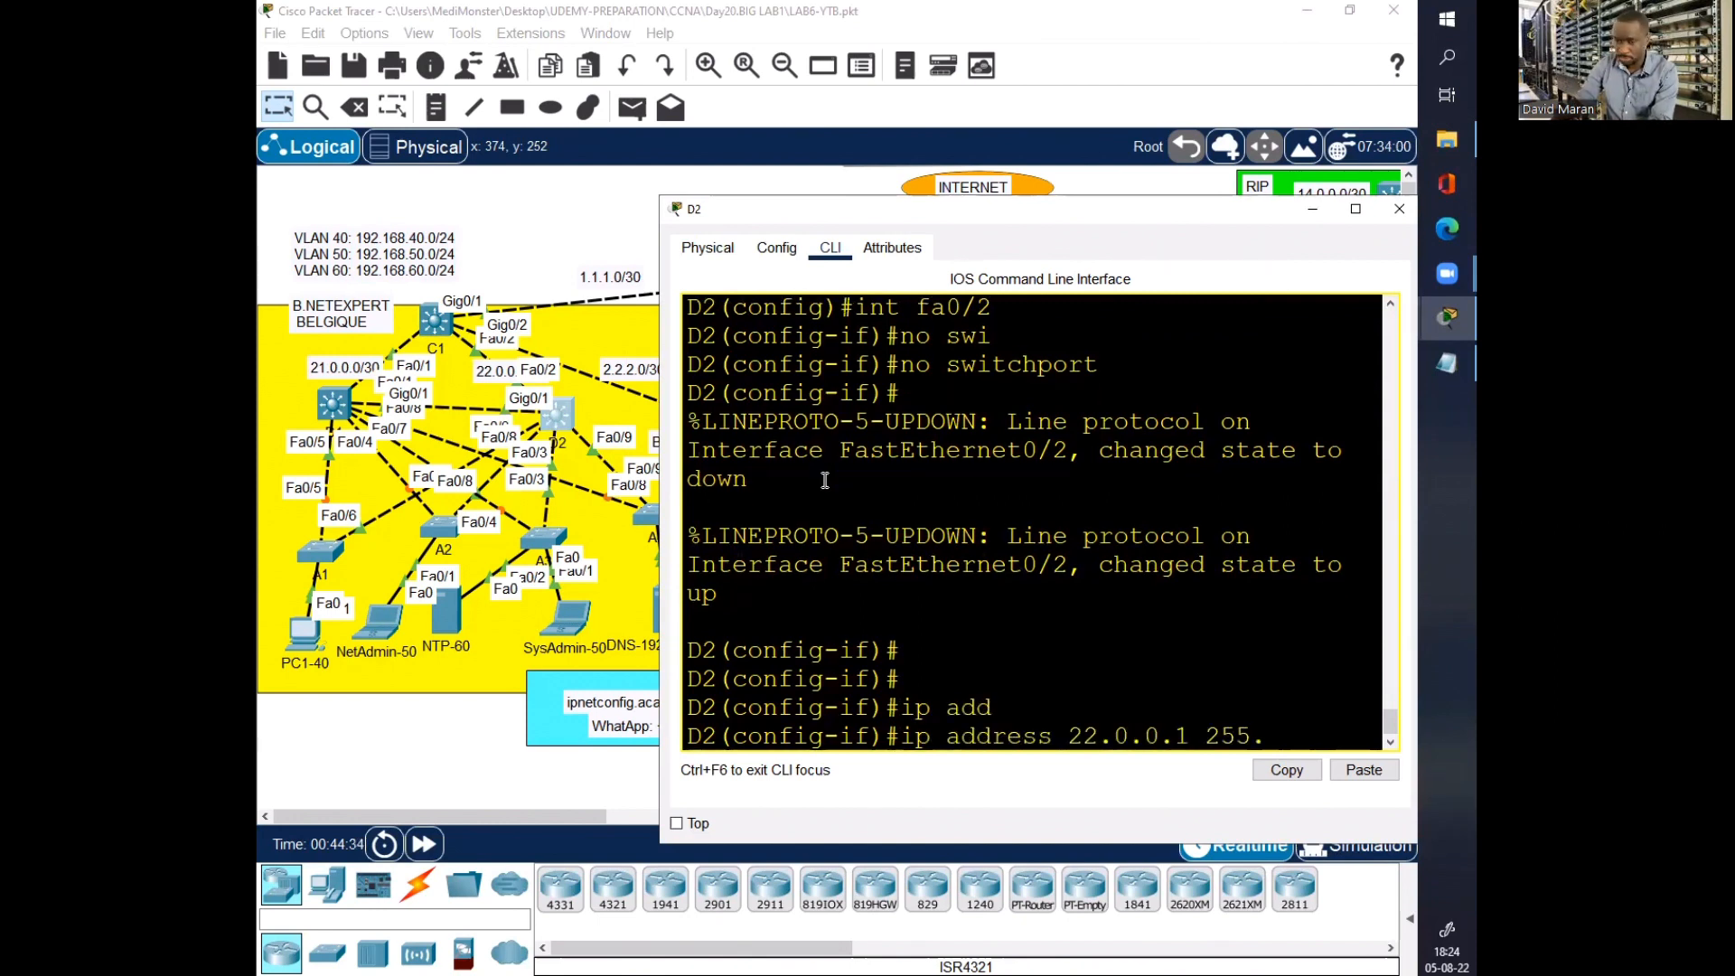
pyautogui.write('255.255.252')
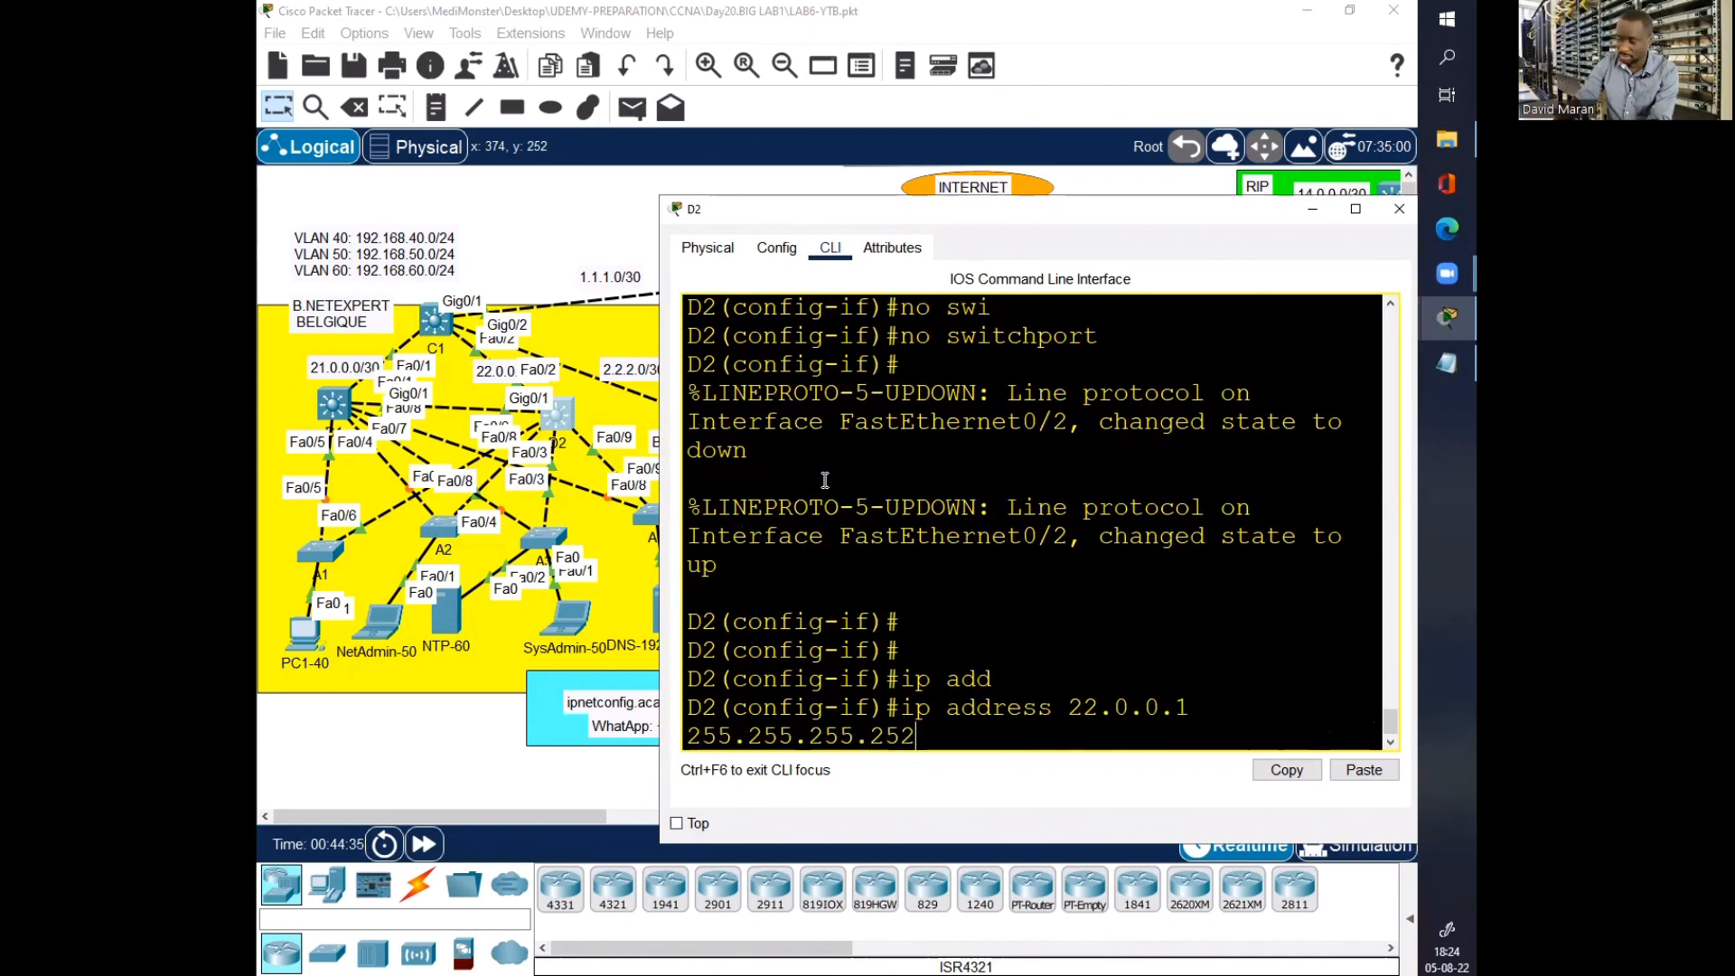
pyautogui.press('Return')
# Step: Save D2's configuration with do wr and close D2's window
pyautogui.write('do w')
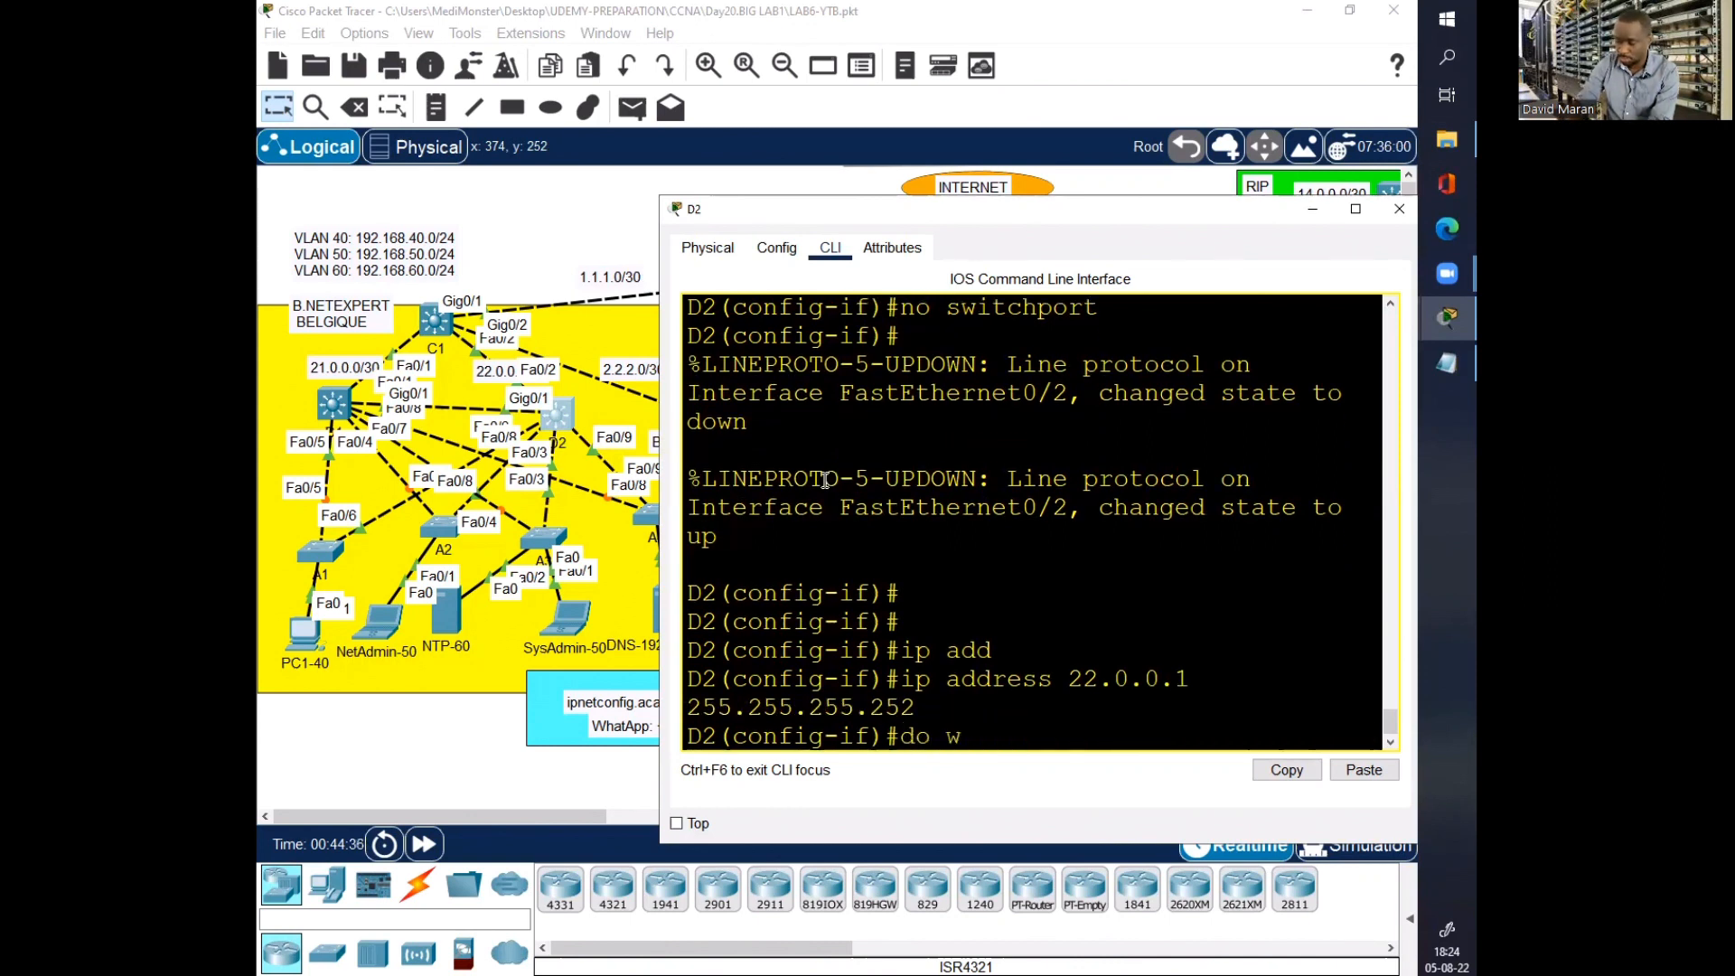
pyautogui.write('t')
pyautogui.press('BackSpace')
pyautogui.write('r')
pyautogui.press('Return')
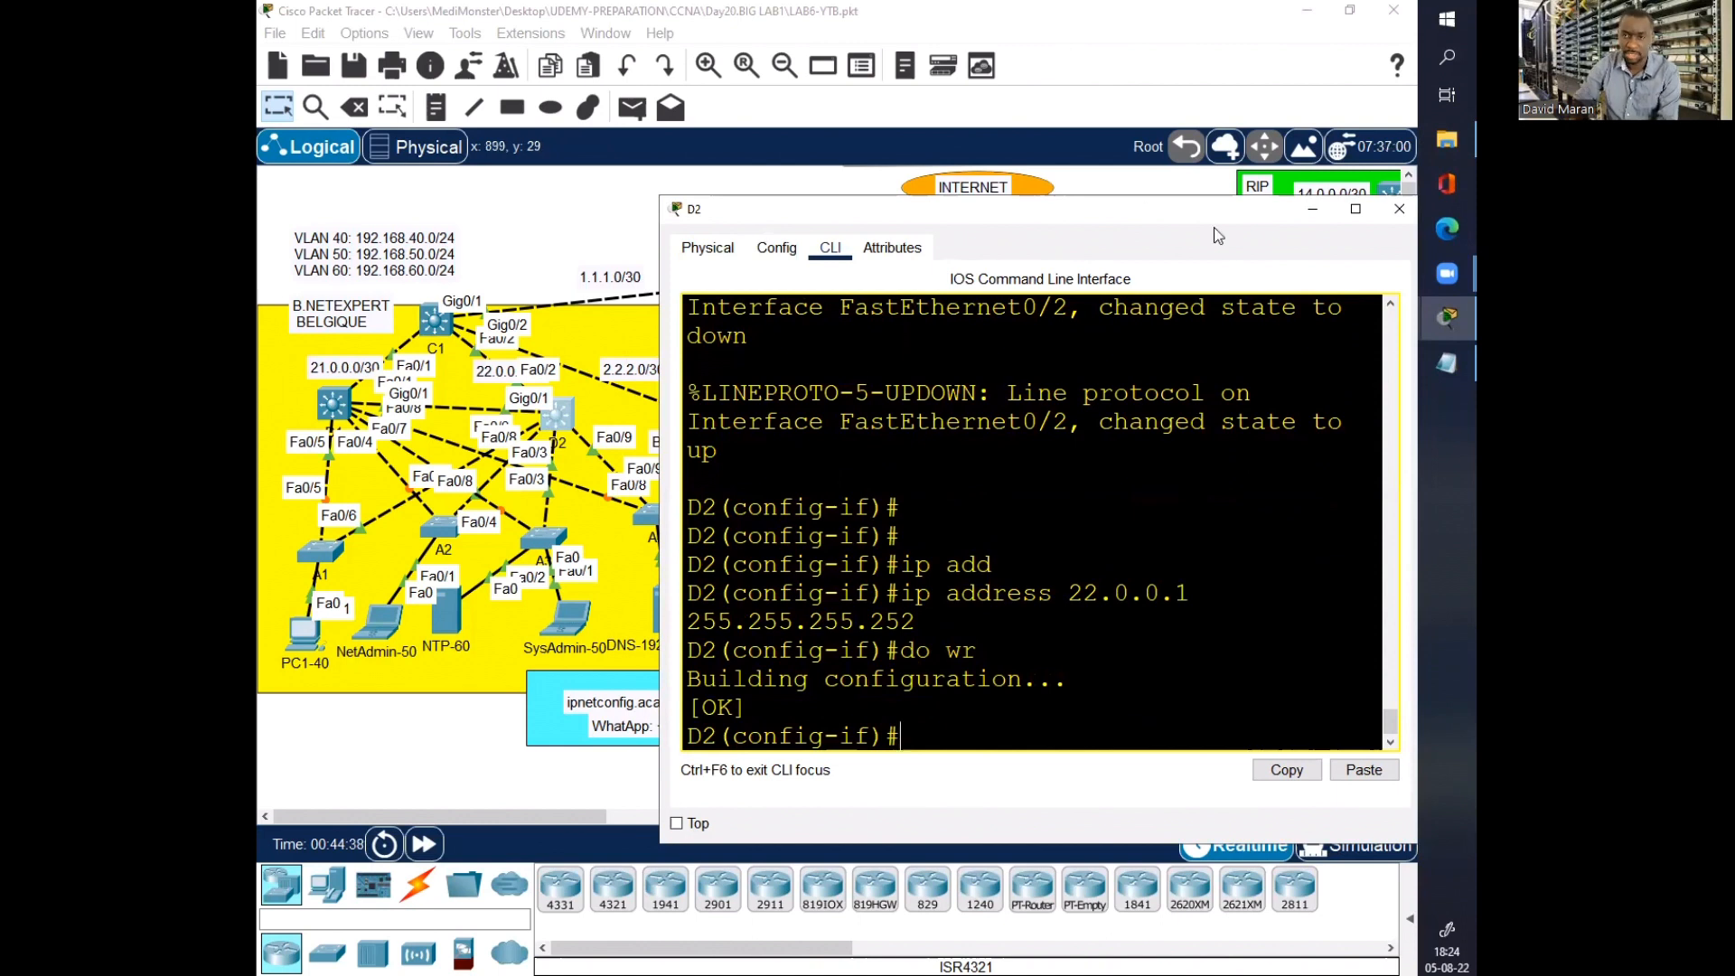
pyautogui.click(1398, 209)
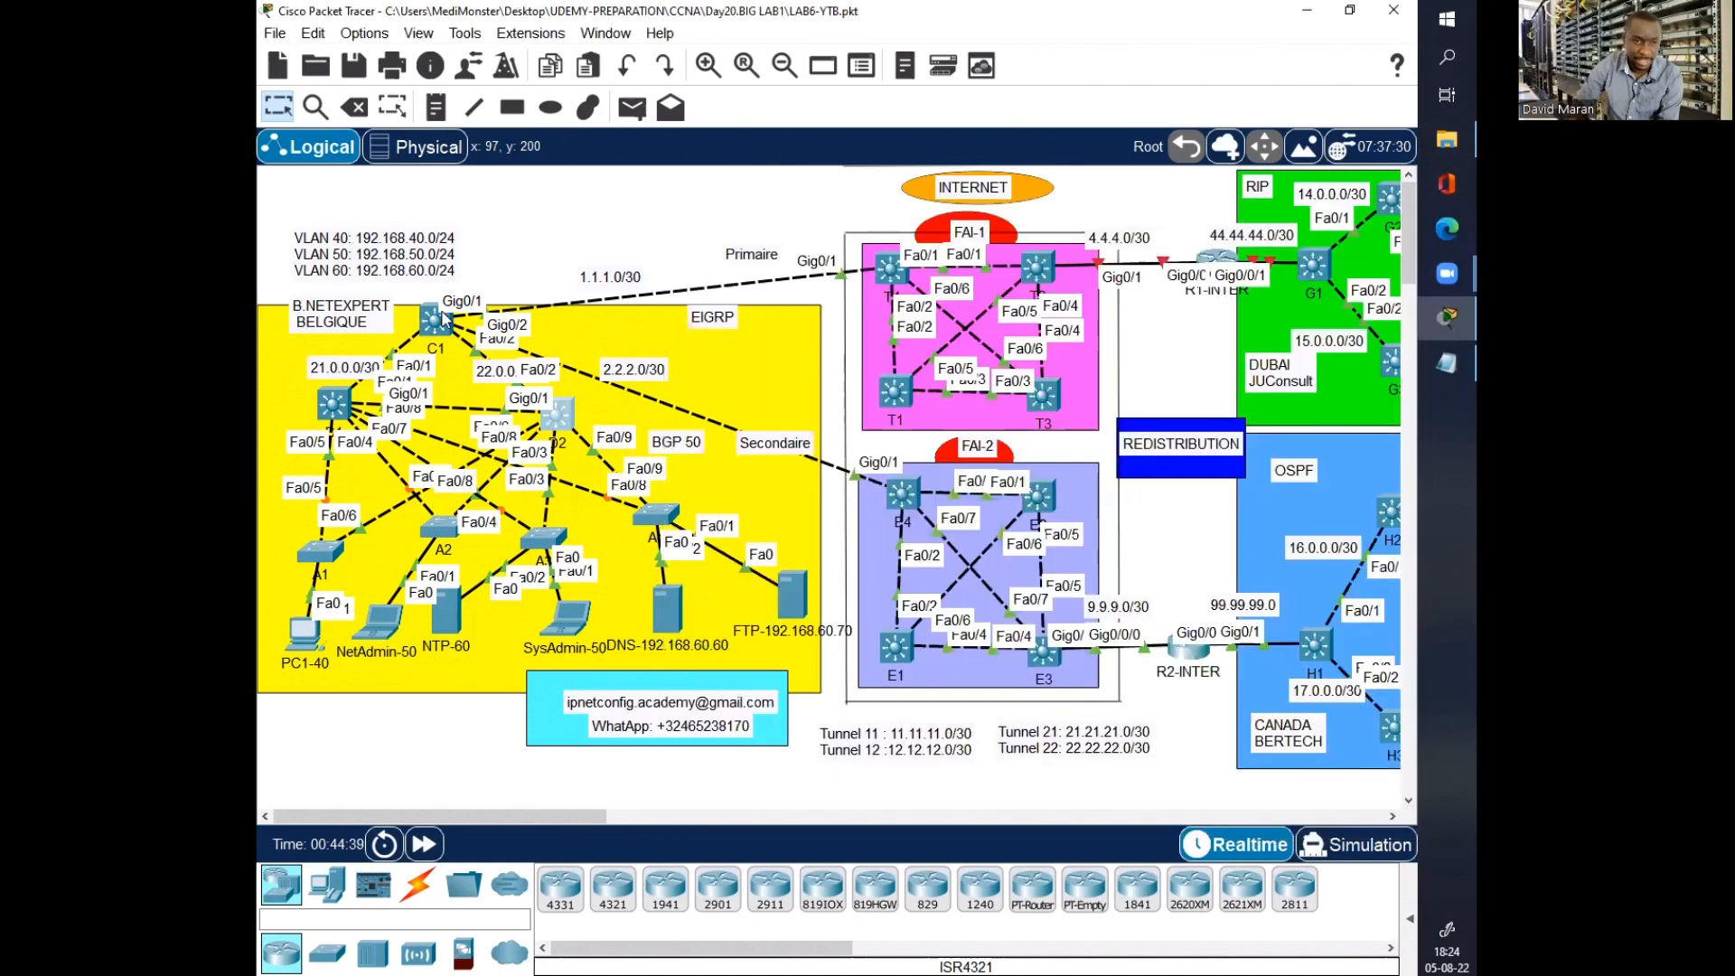
# Step: Open C1's command line, exit the current interface mode, and enter interface f0/2
pyautogui.click(435, 321)
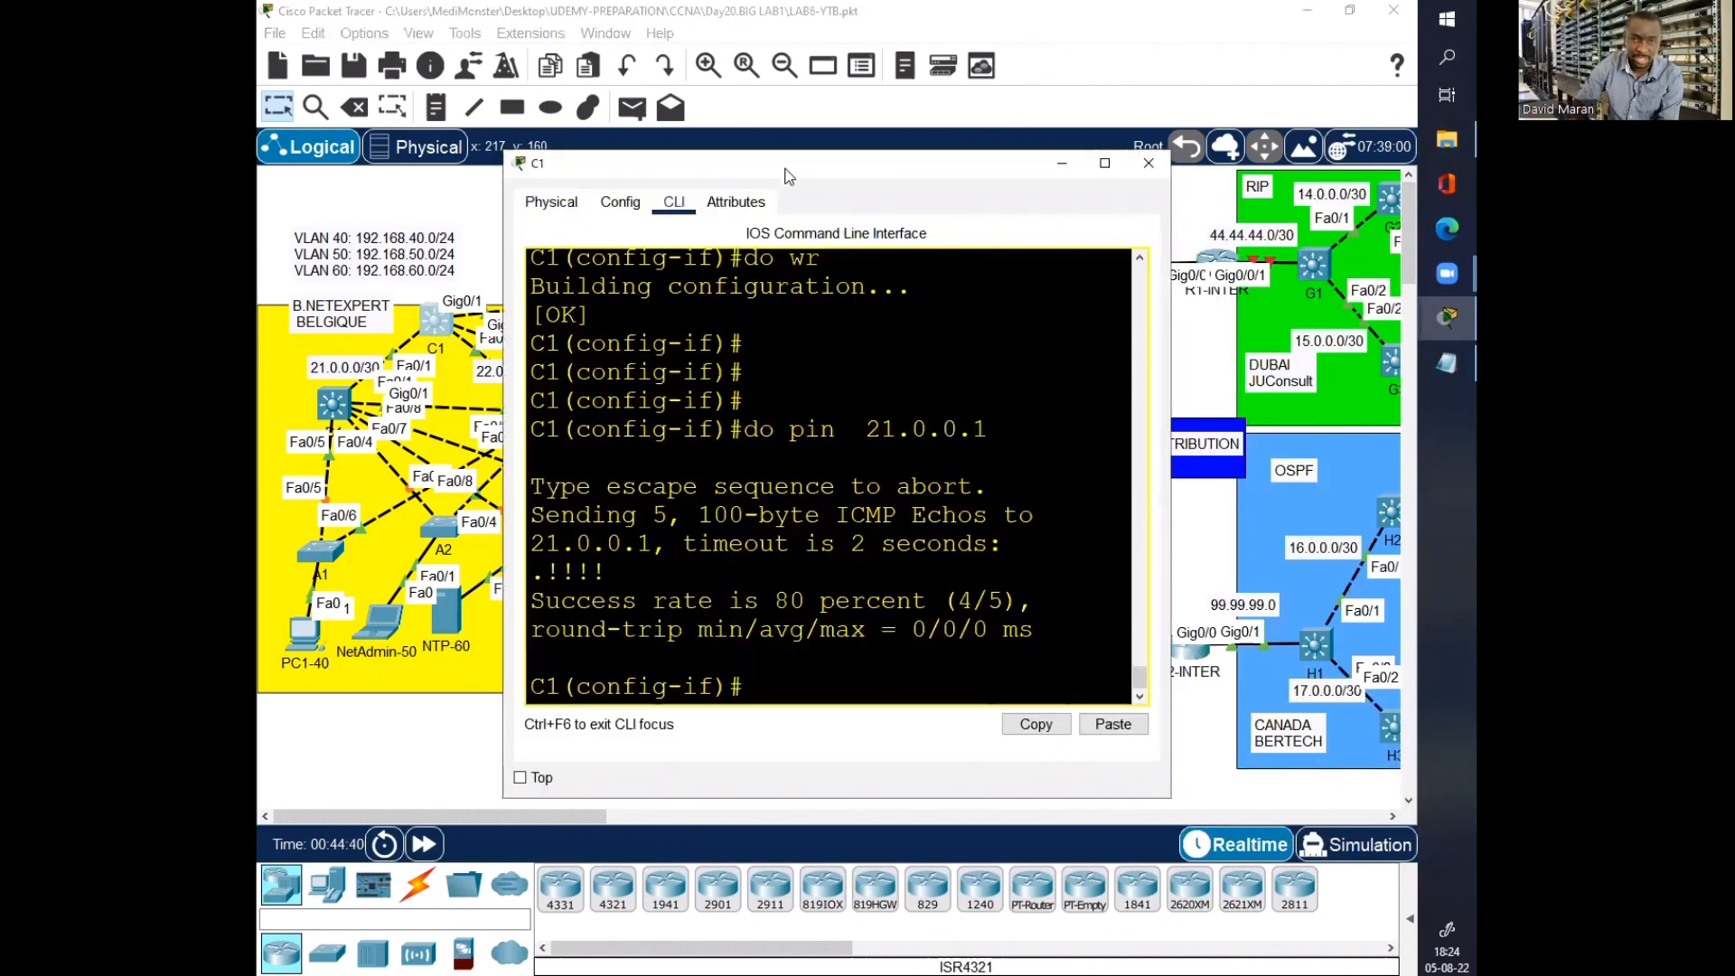
pyautogui.moveTo(791, 170); pyautogui.dragTo(917, 173)
pyautogui.press('Return')
pyautogui.write('exi')
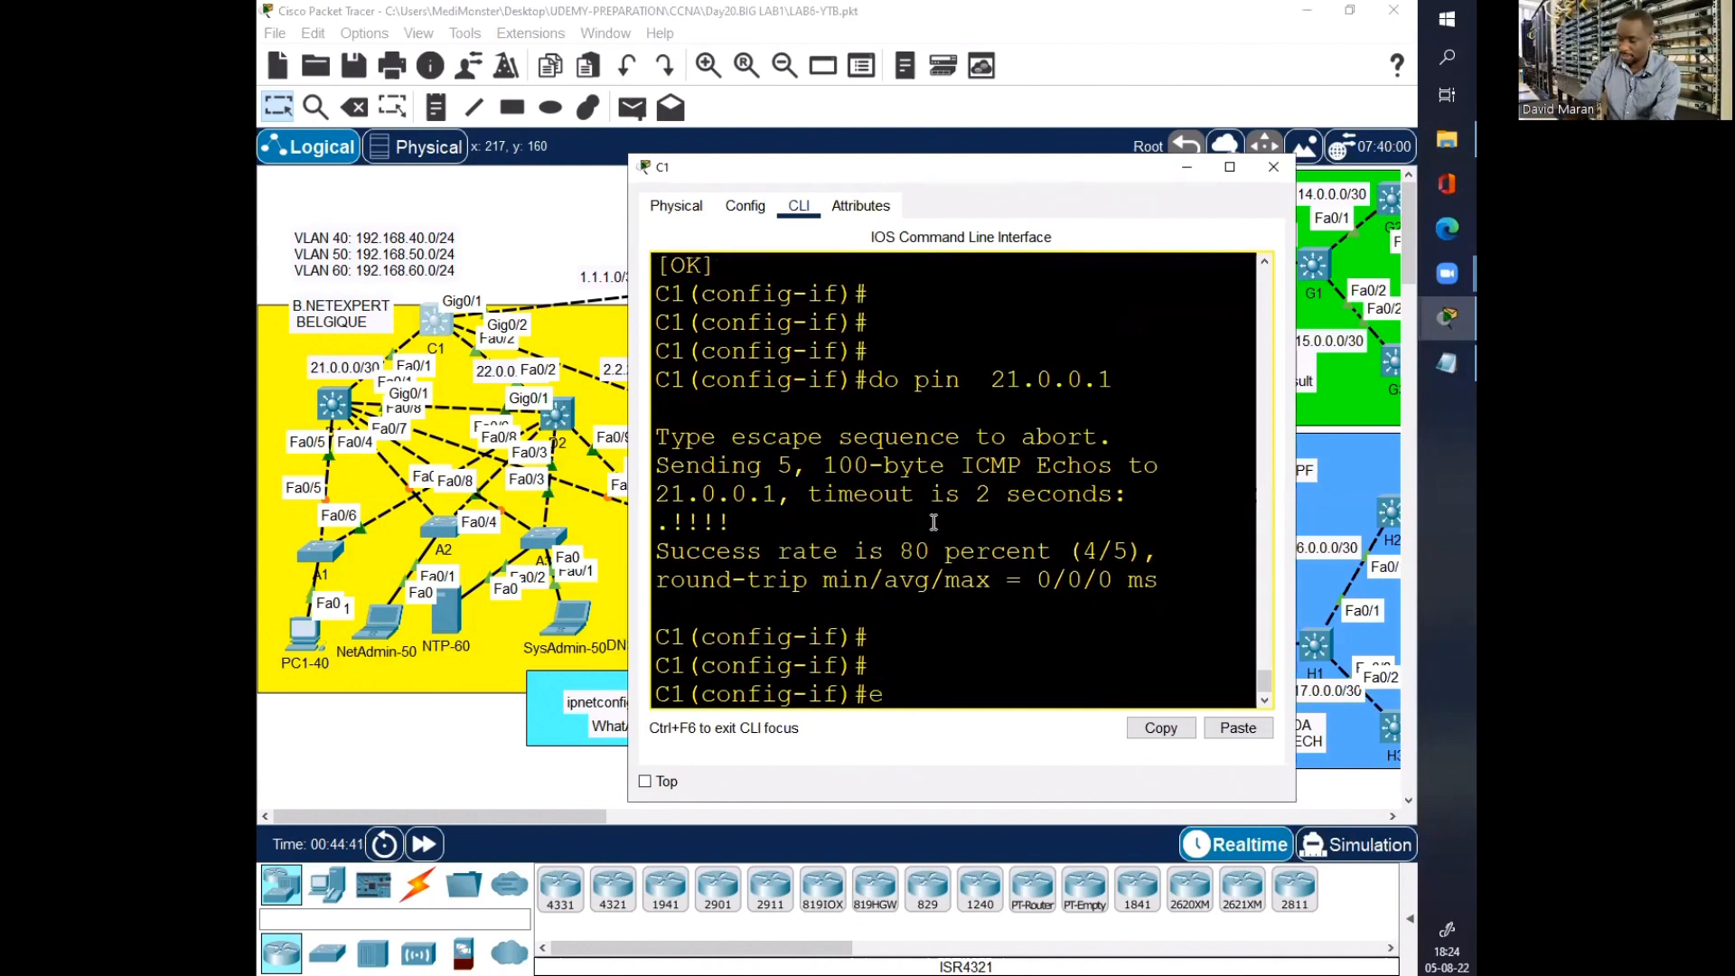
pyautogui.press('Return')
pyautogui.press('Return')
pyautogui.write('int f0/2')
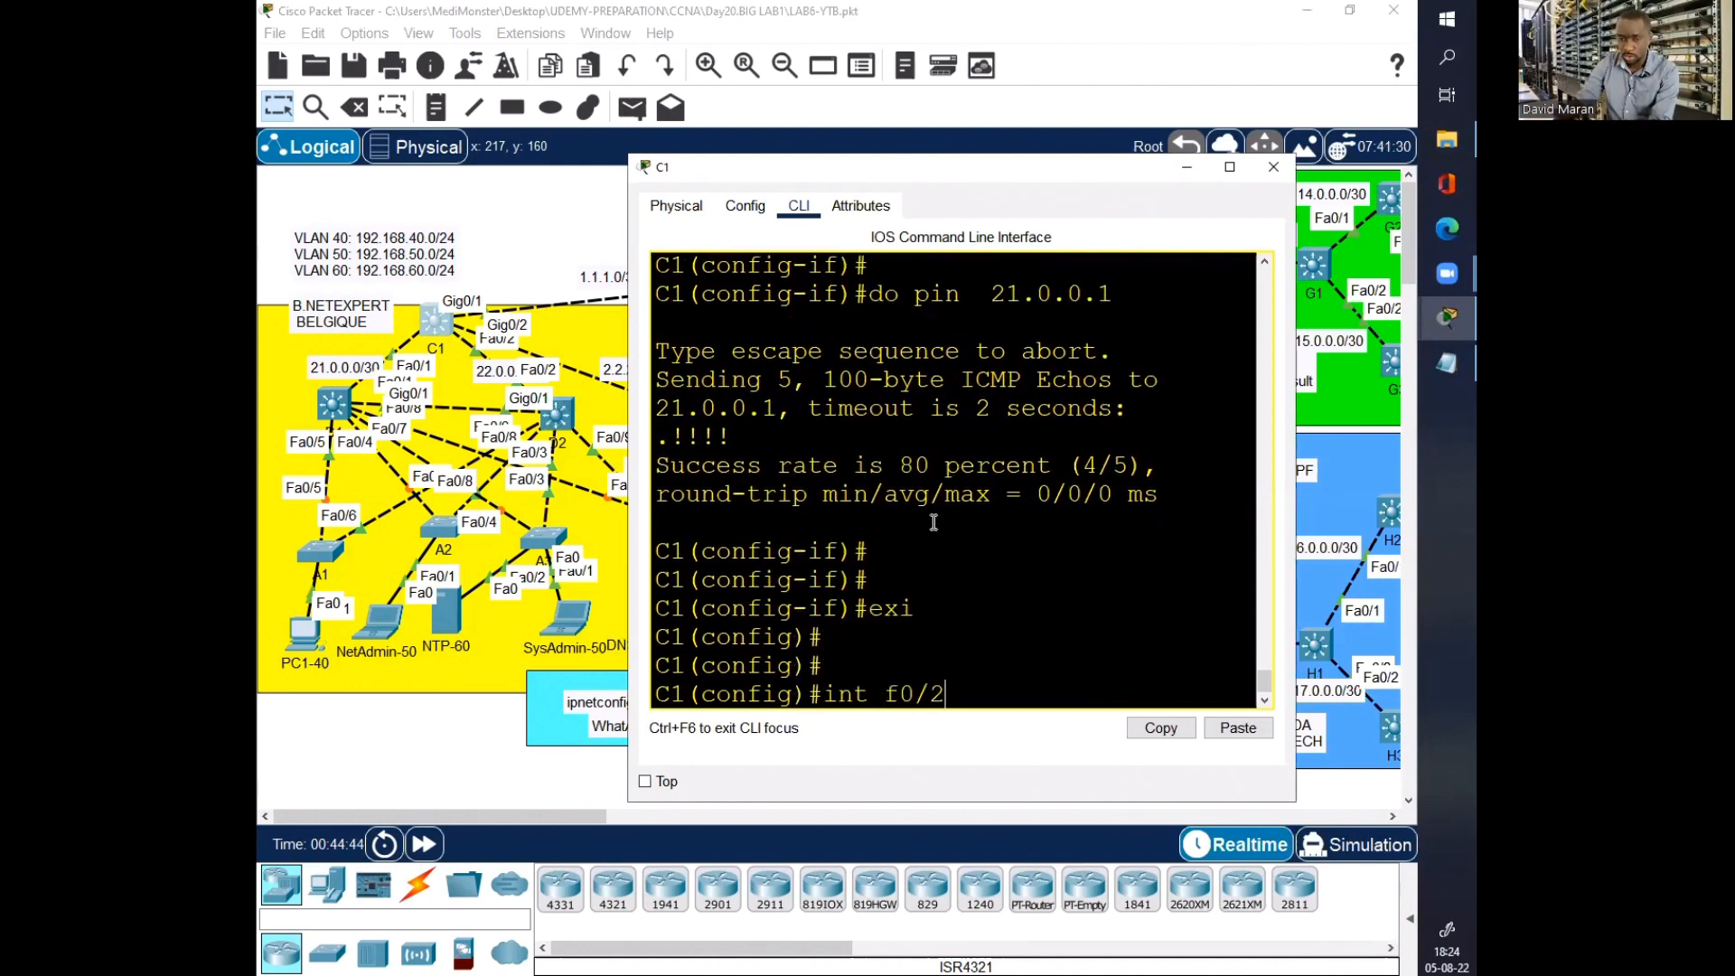
pyautogui.press('Return')
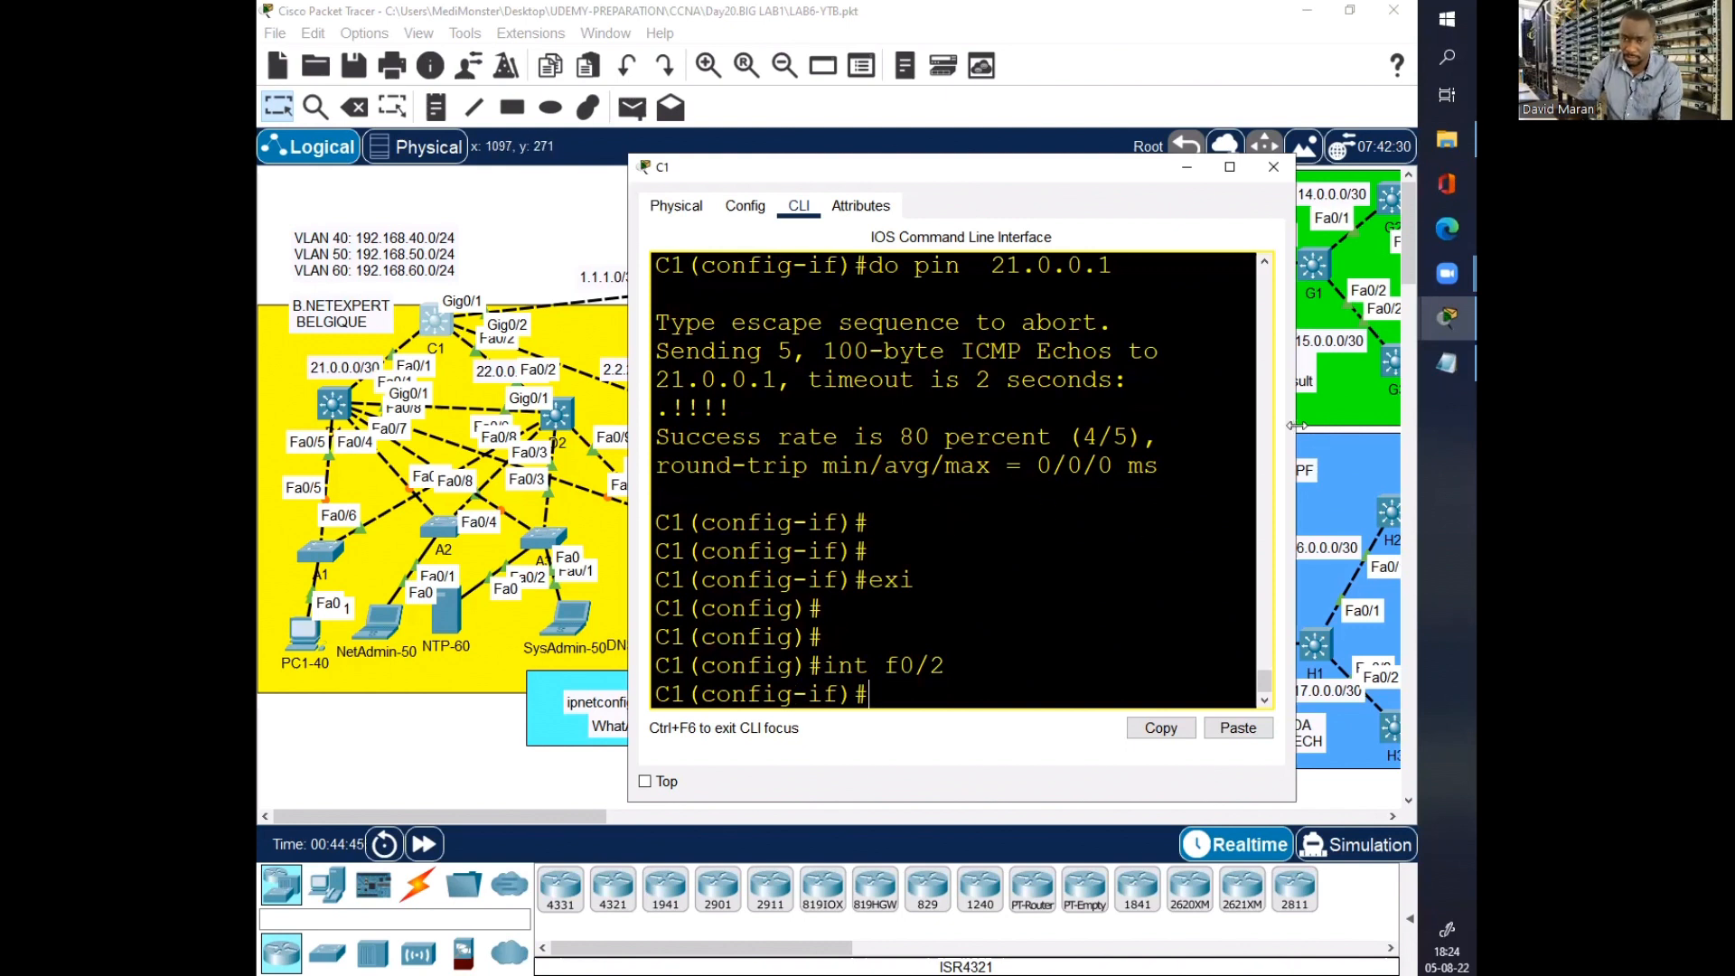
# Step: Widen C1's window and make f0/2 a routed port with no switchport
pyautogui.moveTo(1294, 424); pyautogui.dragTo(1415, 427)
pyautogui.press('BackSpace')
pyautogui.press('BackSpace')
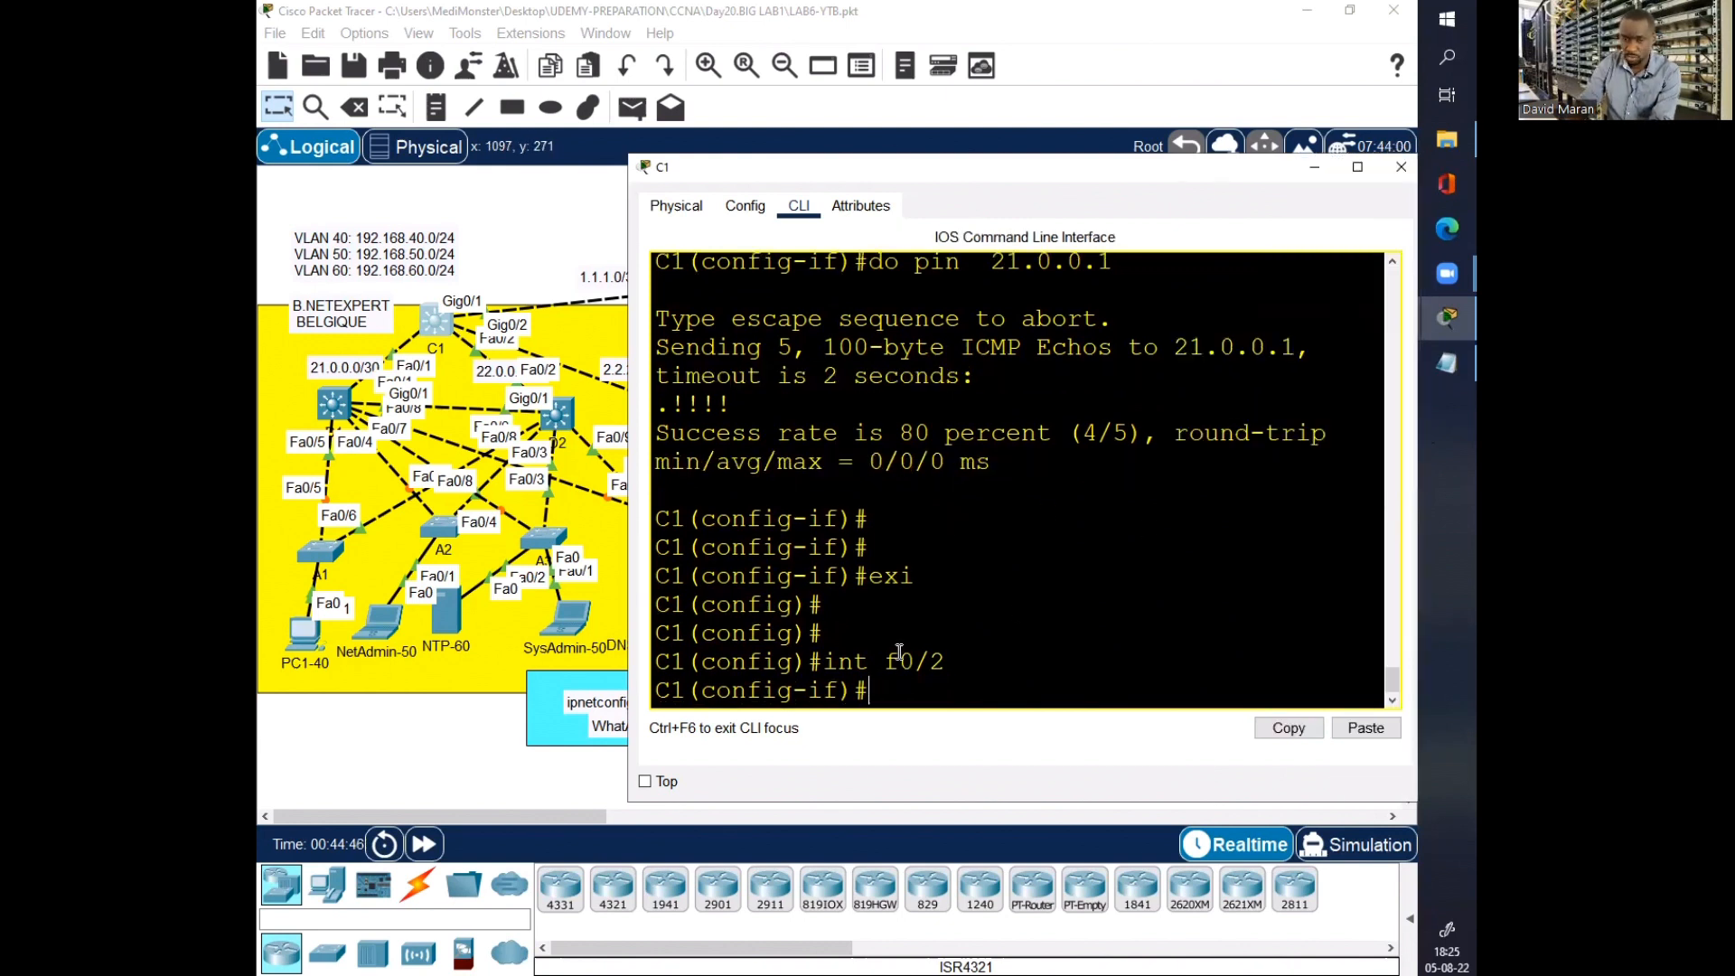
pyautogui.write('no swi')
pyautogui.press('Tab')
pyautogui.press('Return')
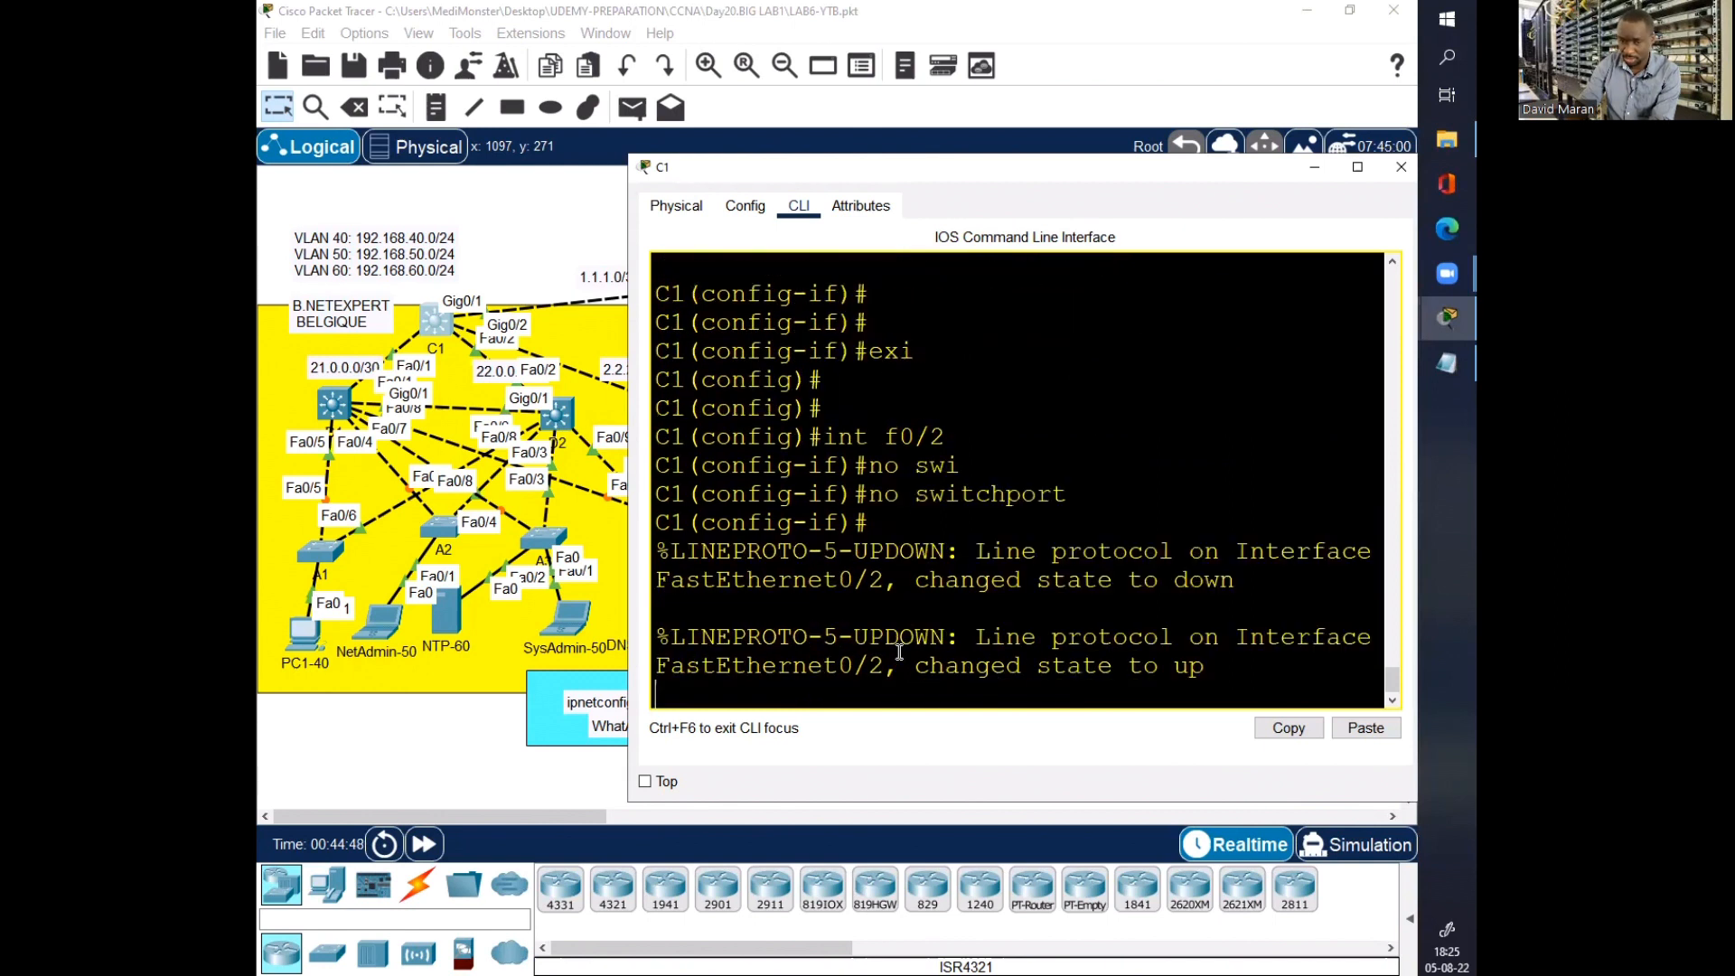
# Step: Assign the IP address 22.0.0.2 with mask 255.255.255.252 to C1's f0/2 interface
pyautogui.press('Return')
pyautogui.press('Return')
pyautogui.press('Return')
pyautogui.press('Return')
pyautogui.write('ip')
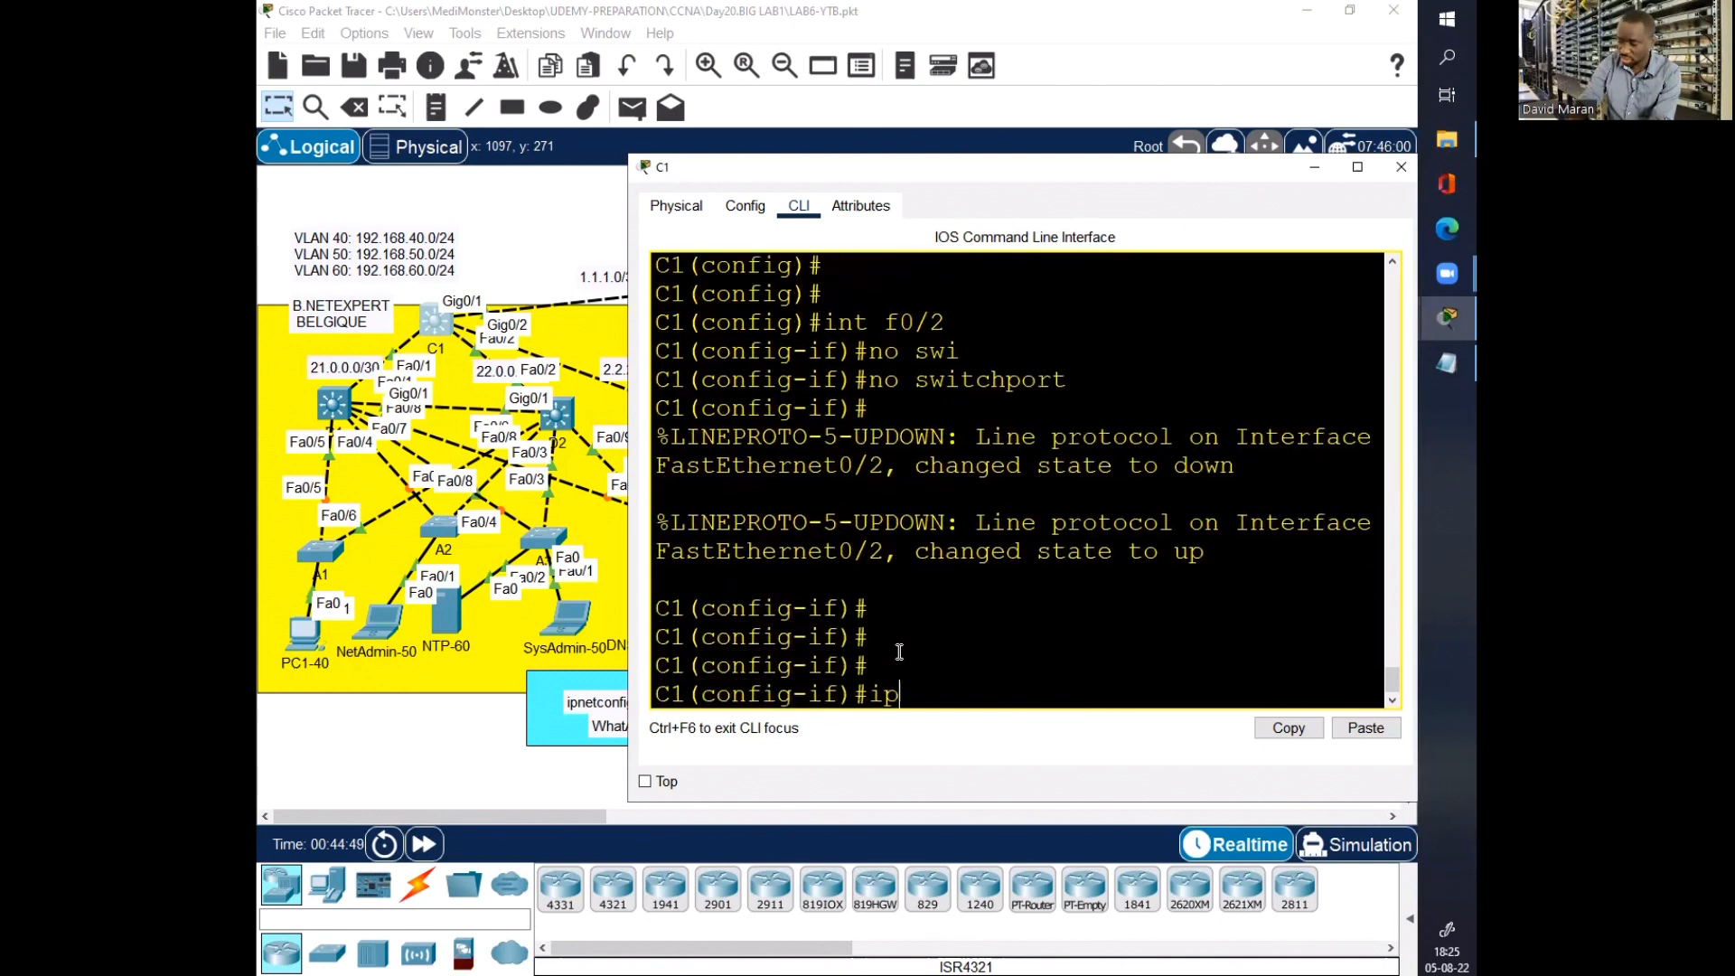
pyautogui.write(' add')
pyautogui.press('Tab')
pyautogui.write('22.')
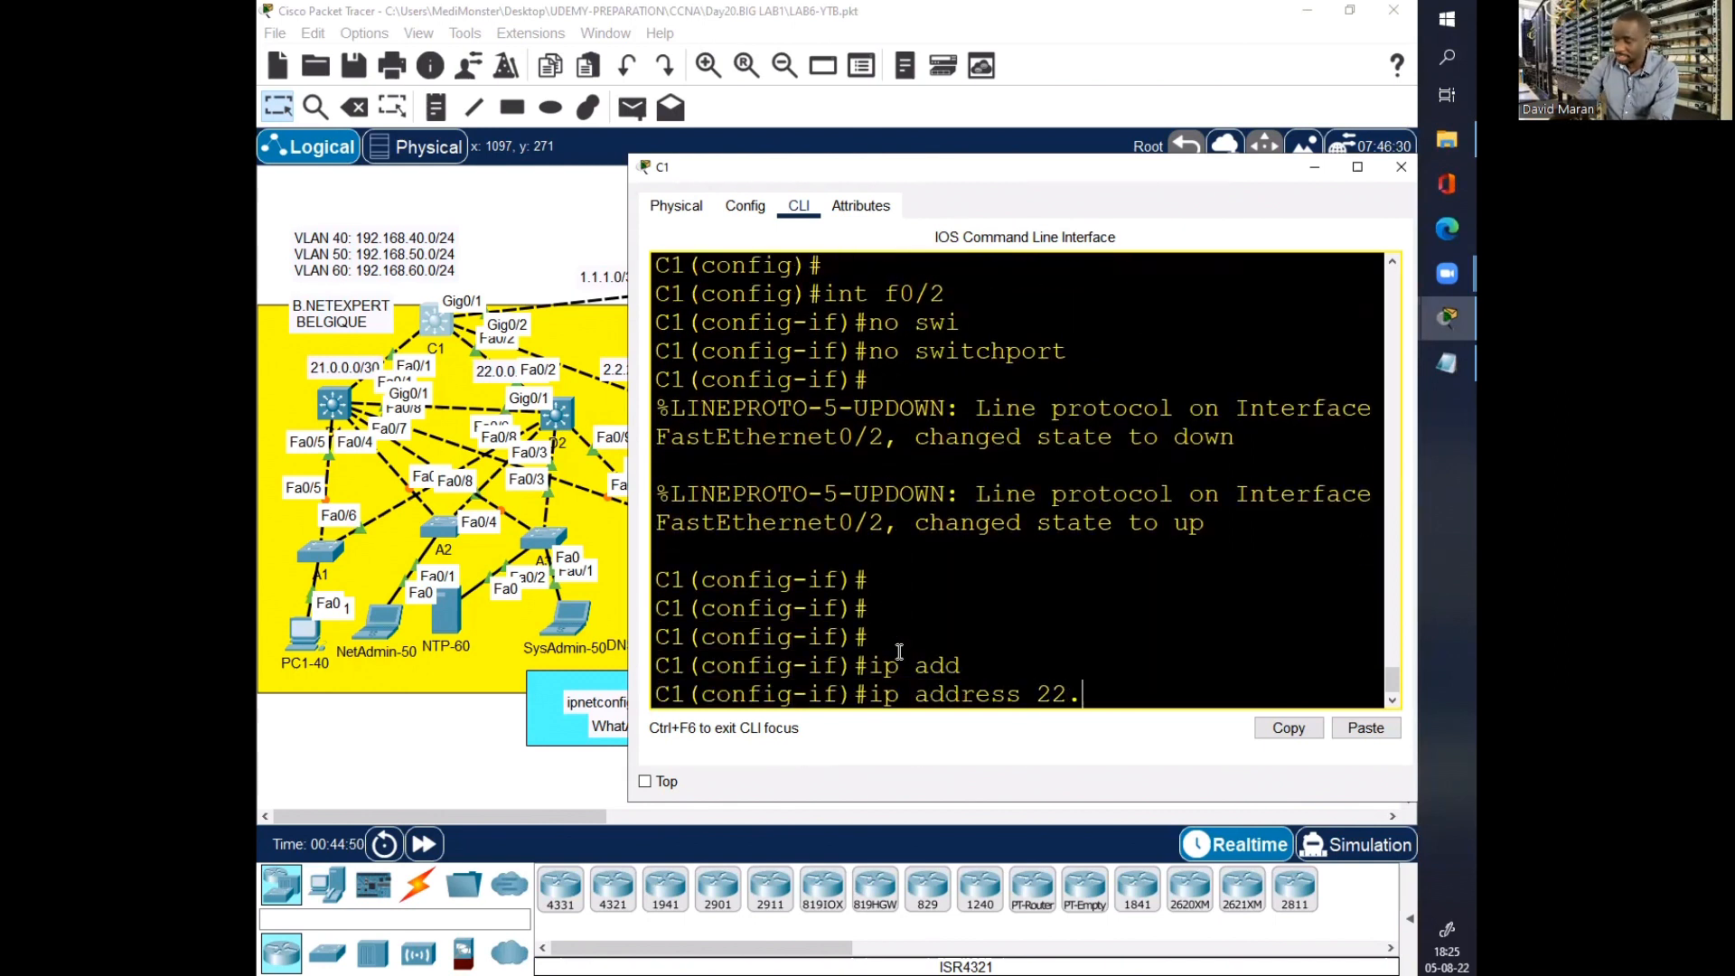
pyautogui.write('0.0.2 255.0255')
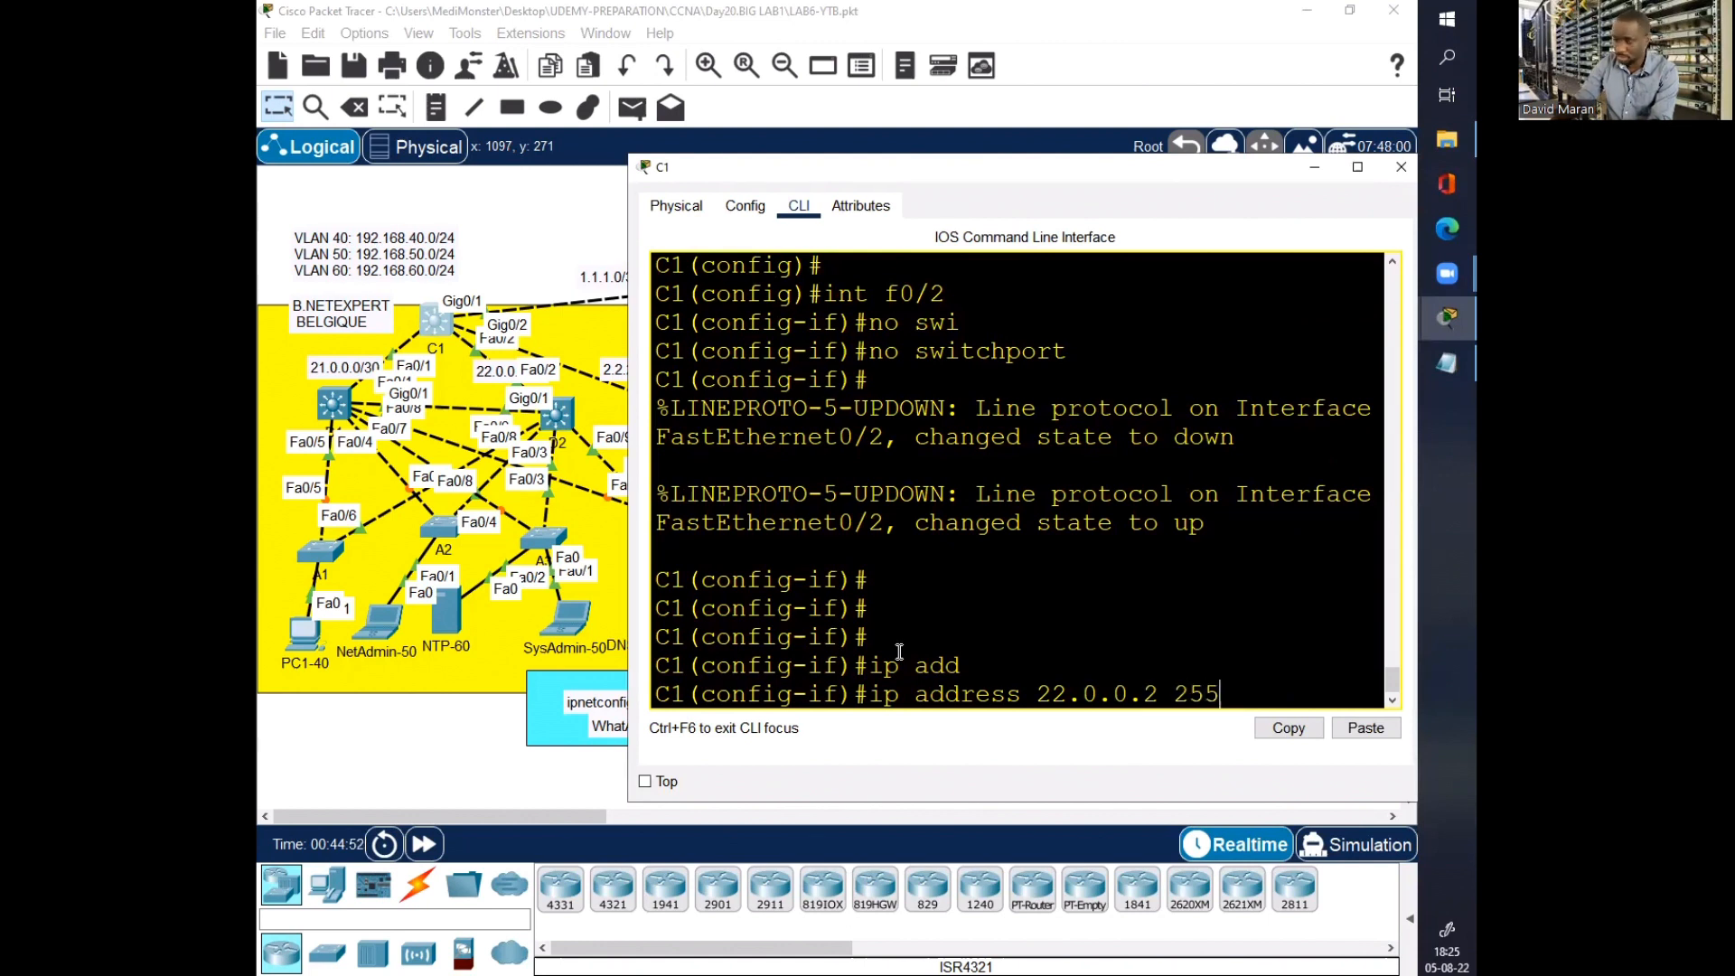
pyautogui.press('BackSpace')
pyautogui.press('BackSpace')
pyautogui.press('BackSpace')
pyautogui.press('BackSpace')
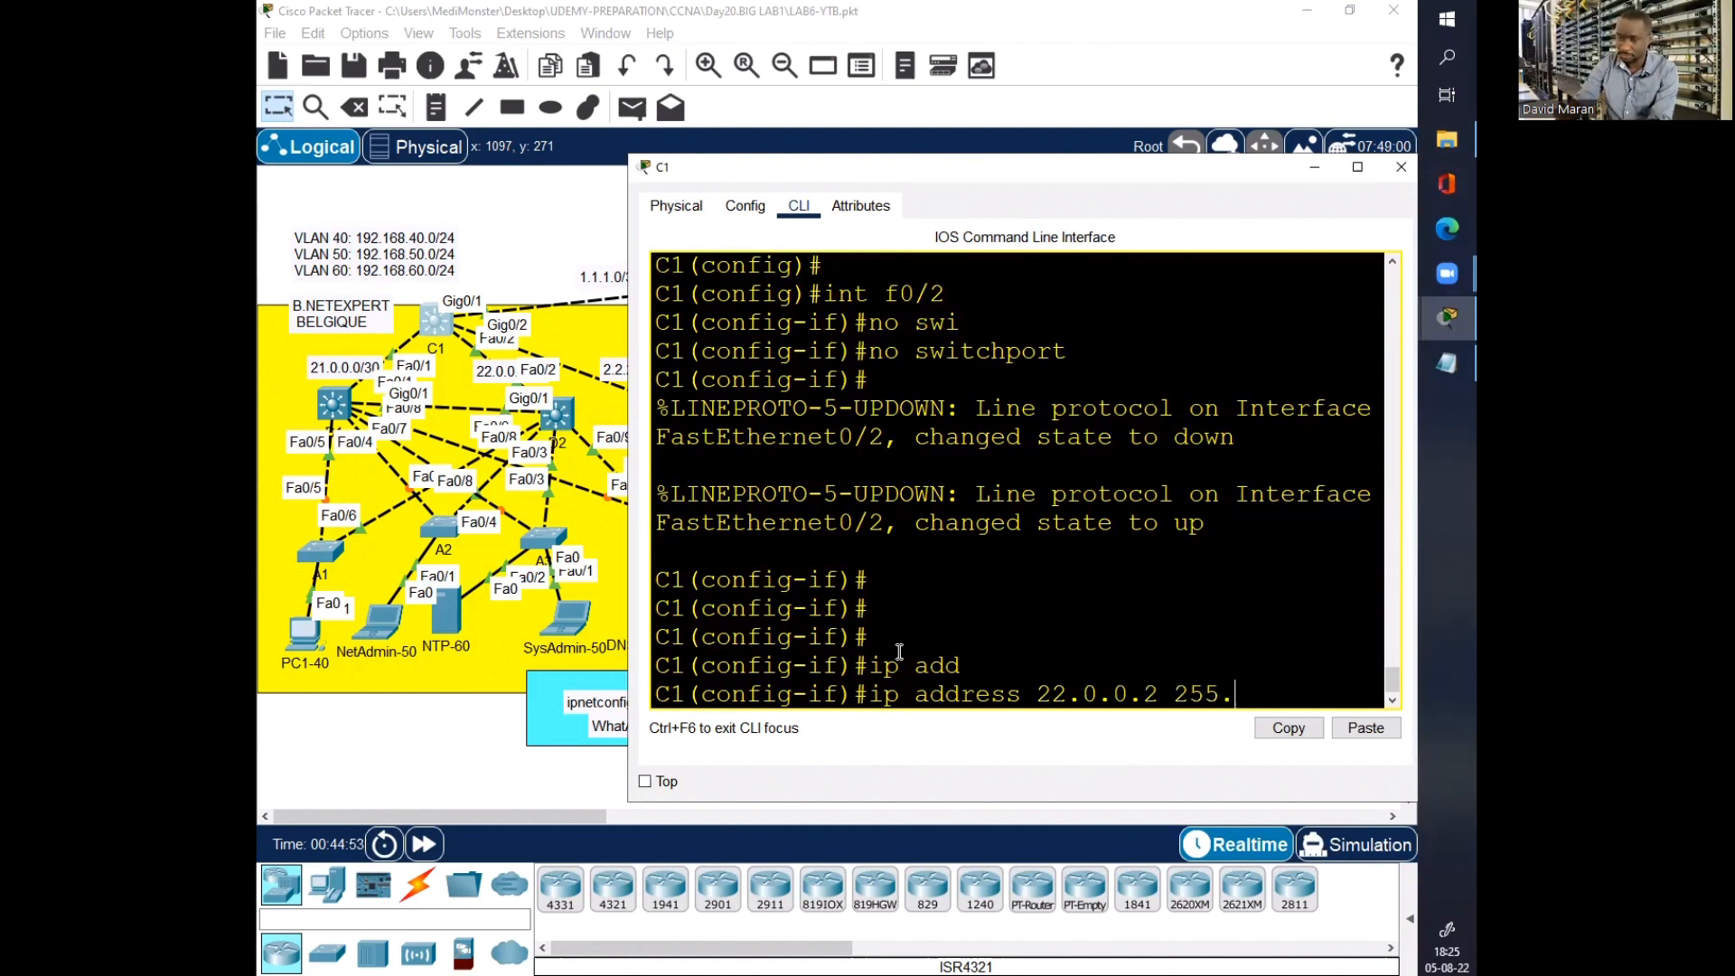
pyautogui.write('255.255.252')
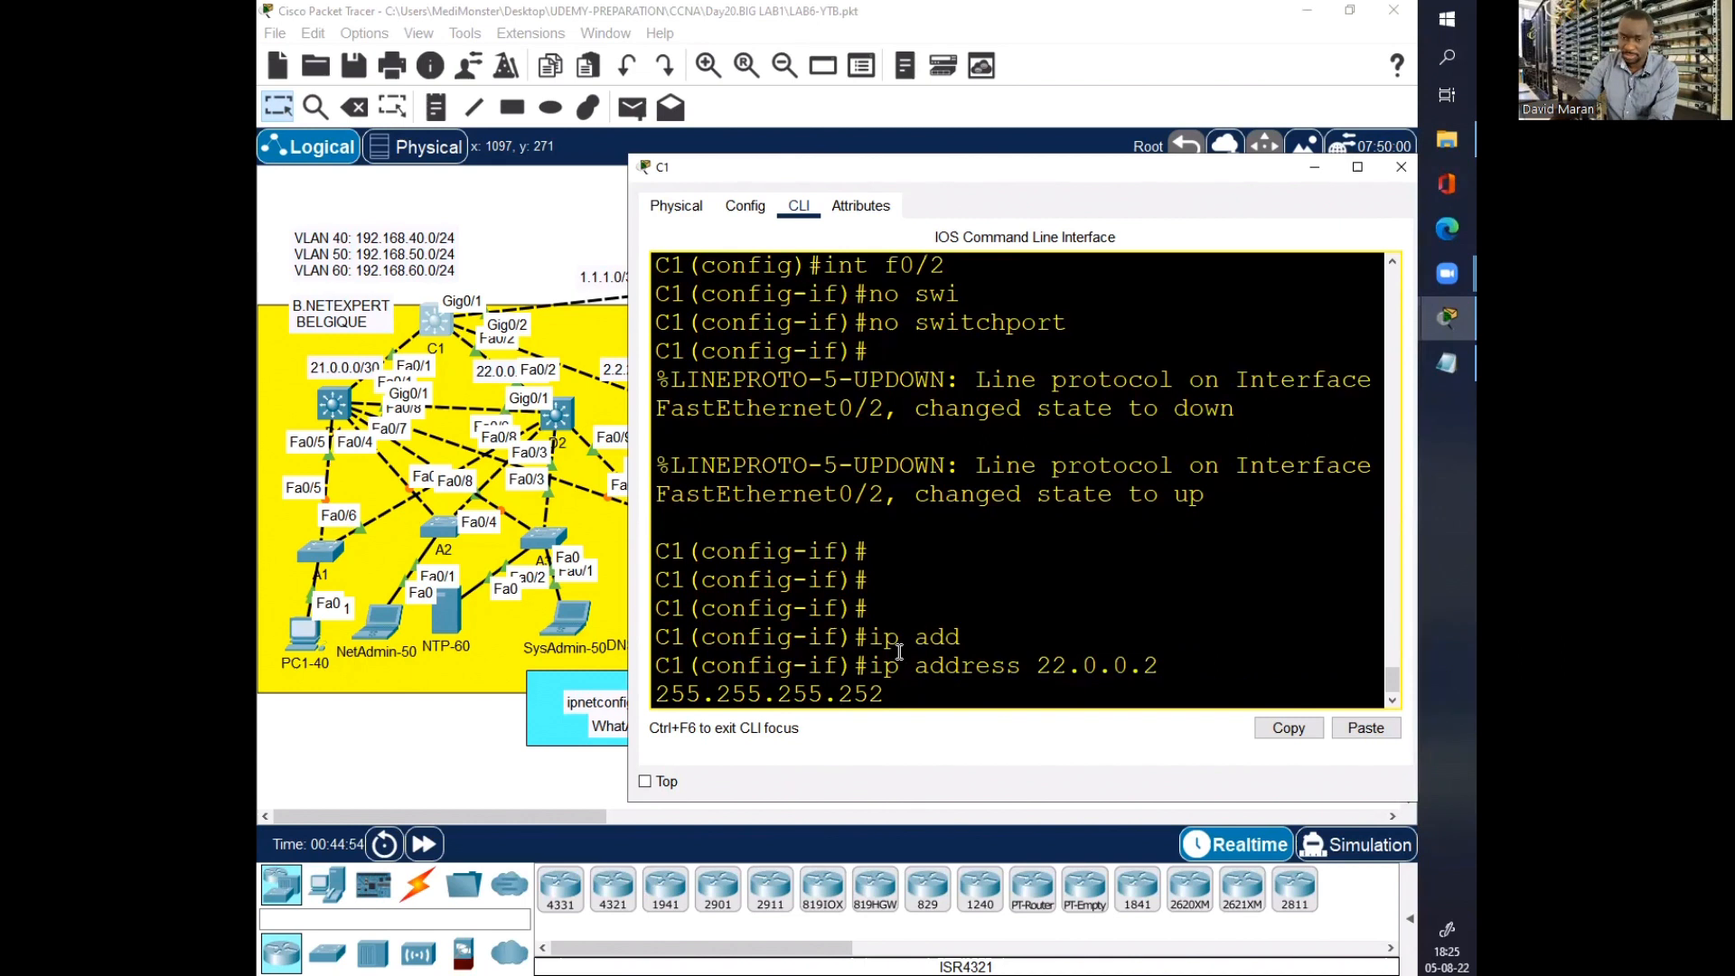
pyautogui.press('Return')
# Step: Ping D2 at 22.0.0.1 from C1's configuration mode to test the link
pyautogui.write('d')
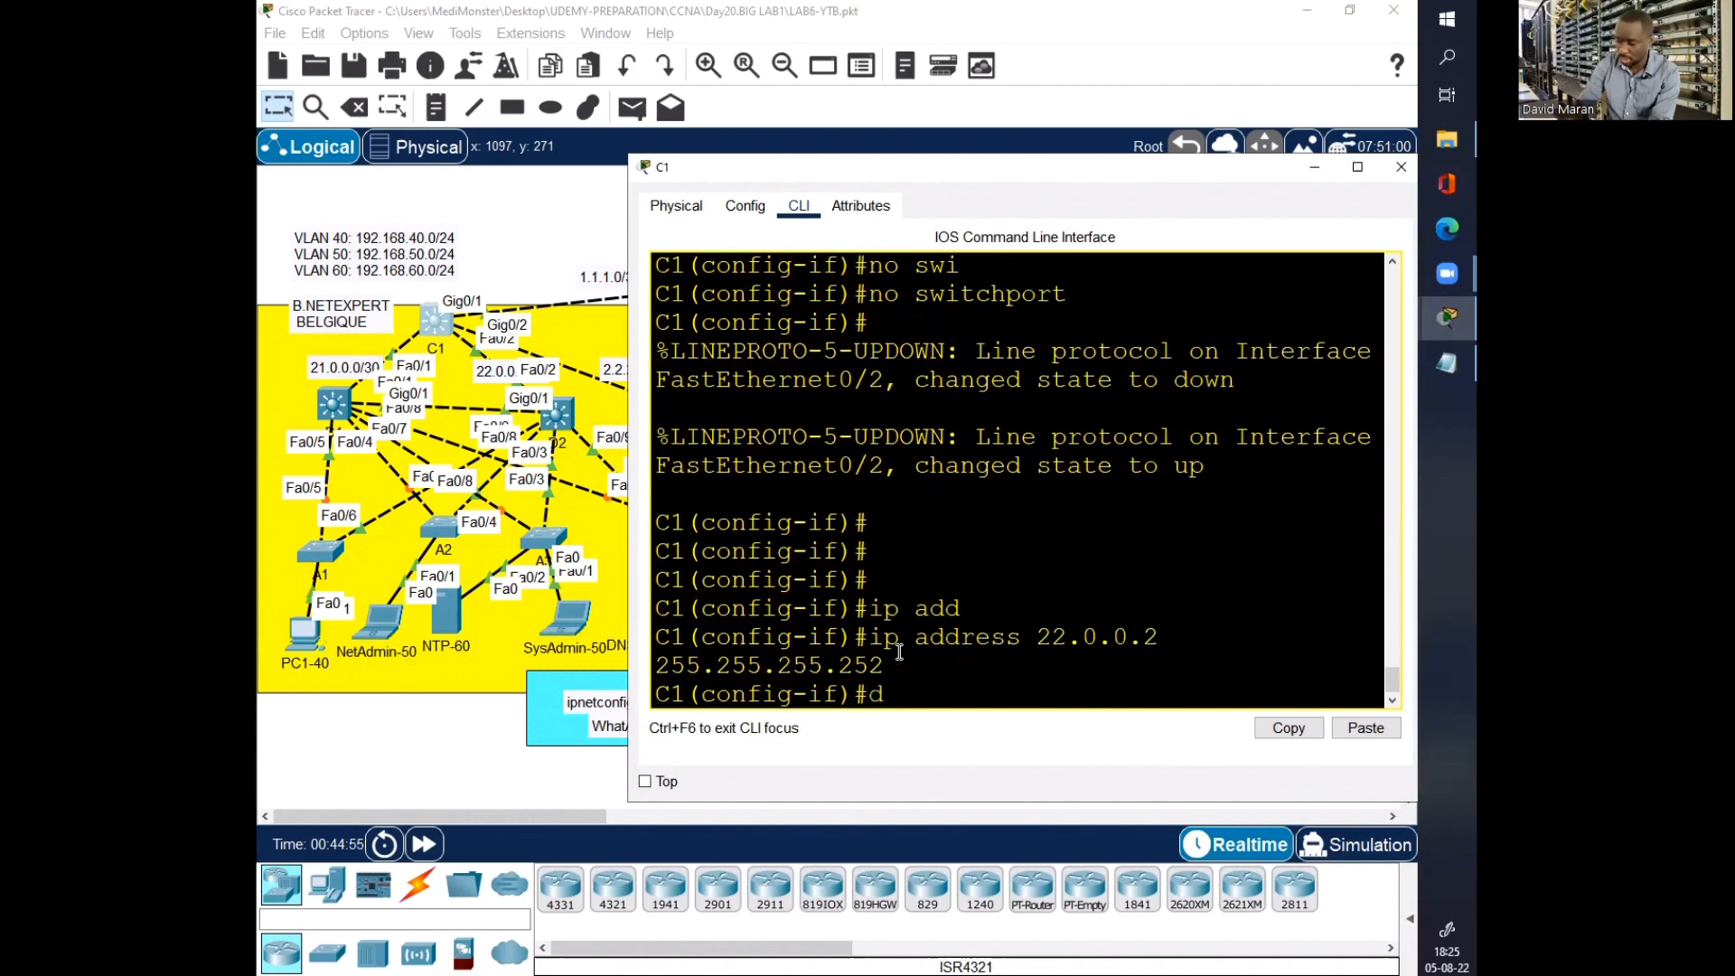
pyautogui.write('o pin1')
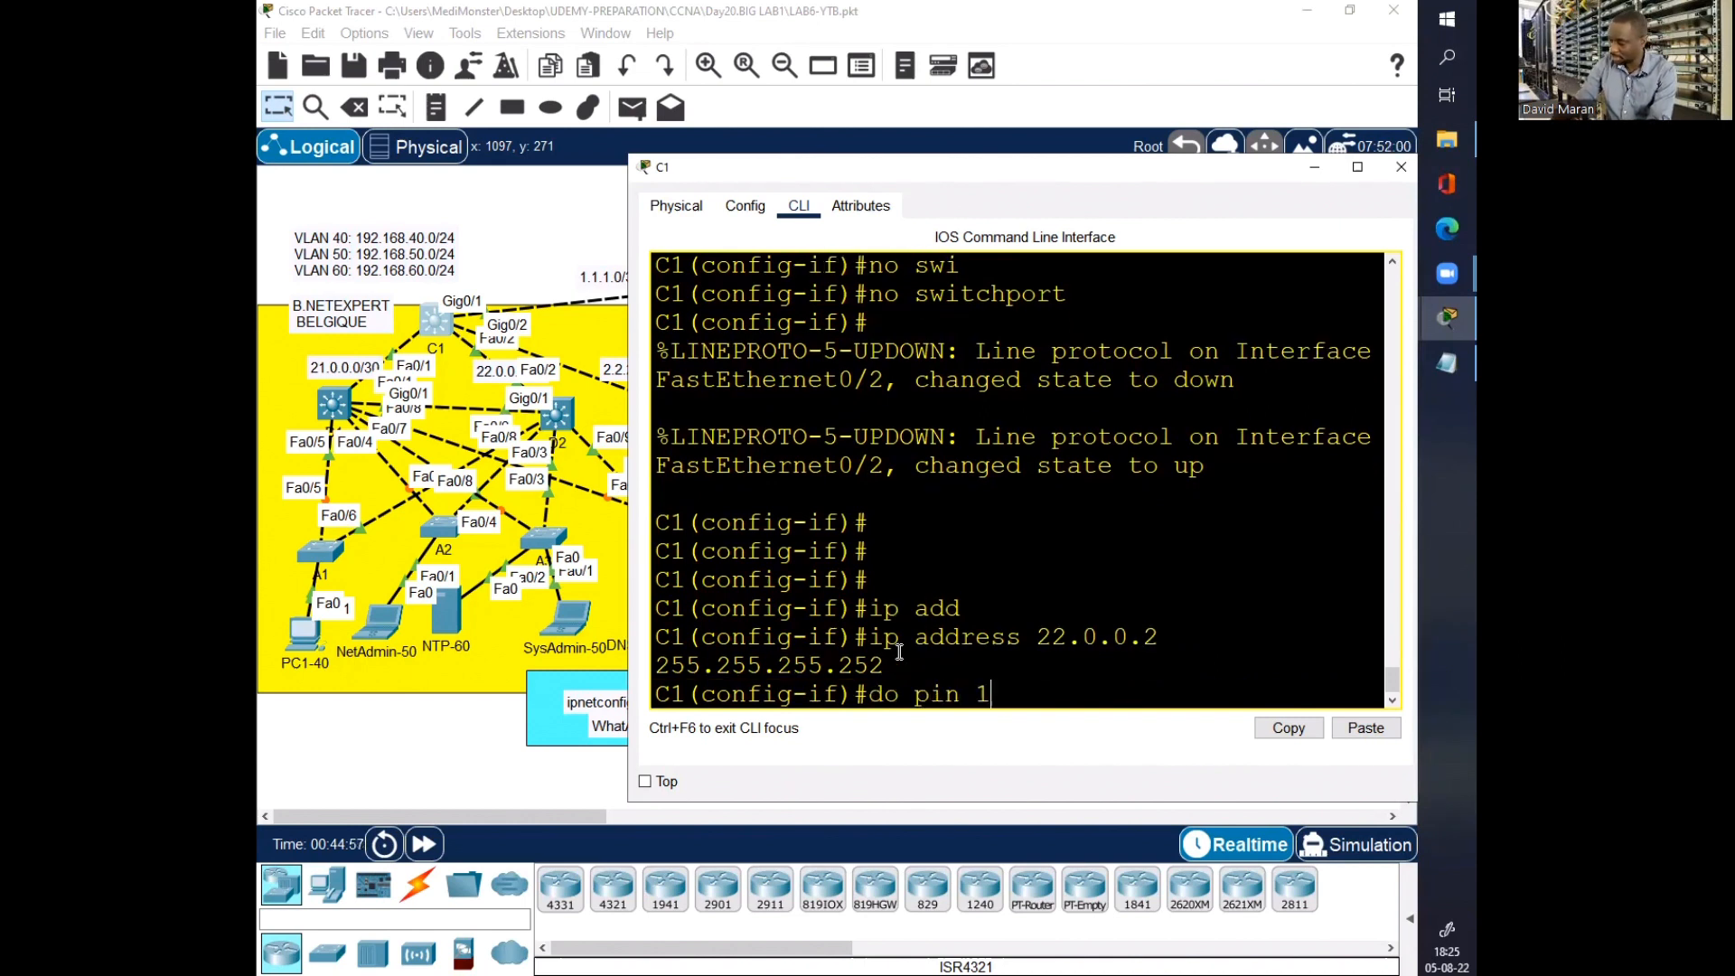
pyautogui.press('BackSpace')
pyautogui.write('22.0.0.')
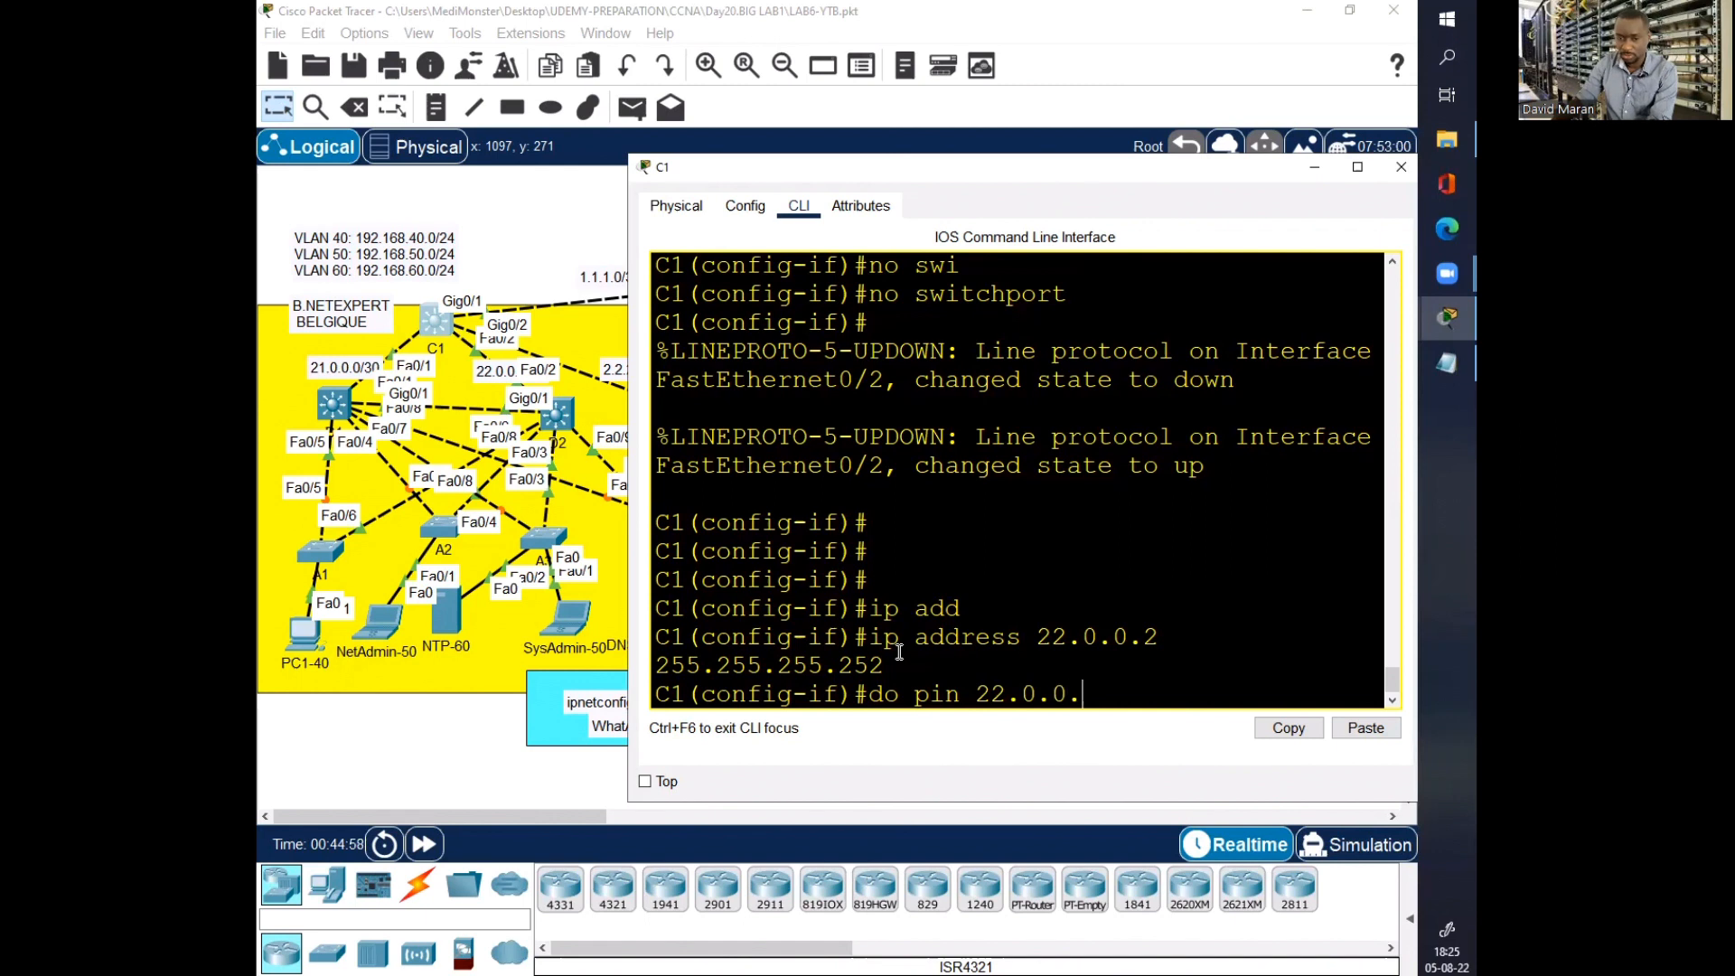
pyautogui.write('1')
pyautogui.press('Return')
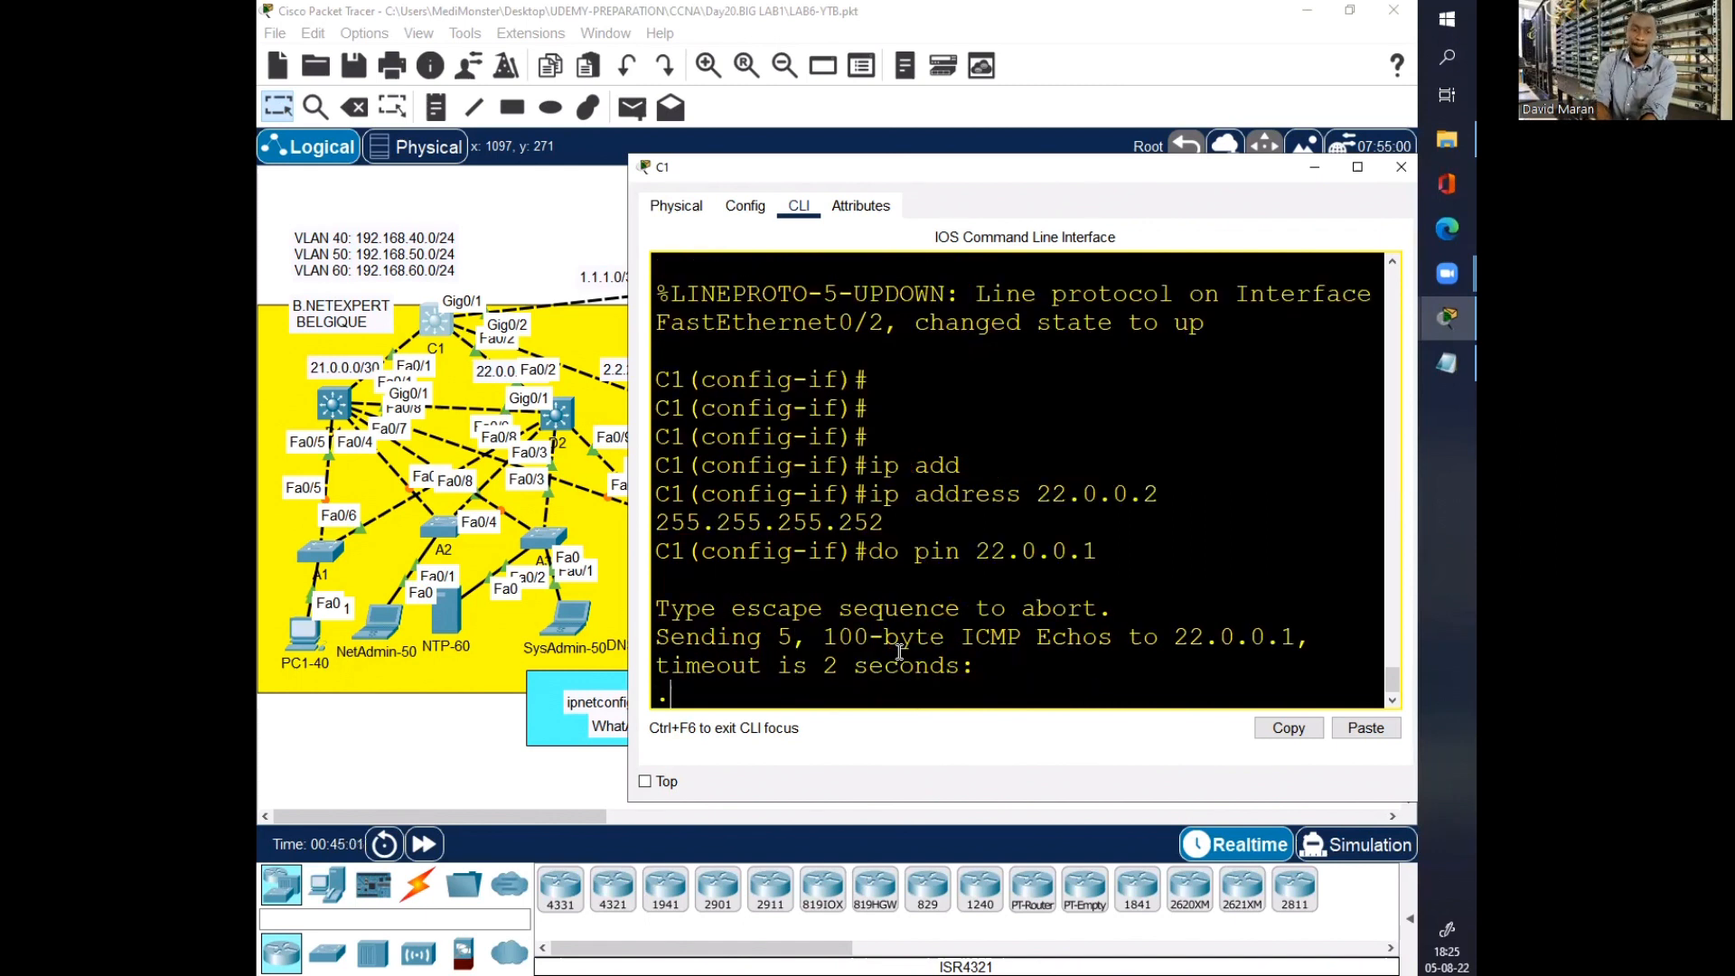
# Step: Save C1's configuration with do wr and close C1's window
pyautogui.write('do wr')
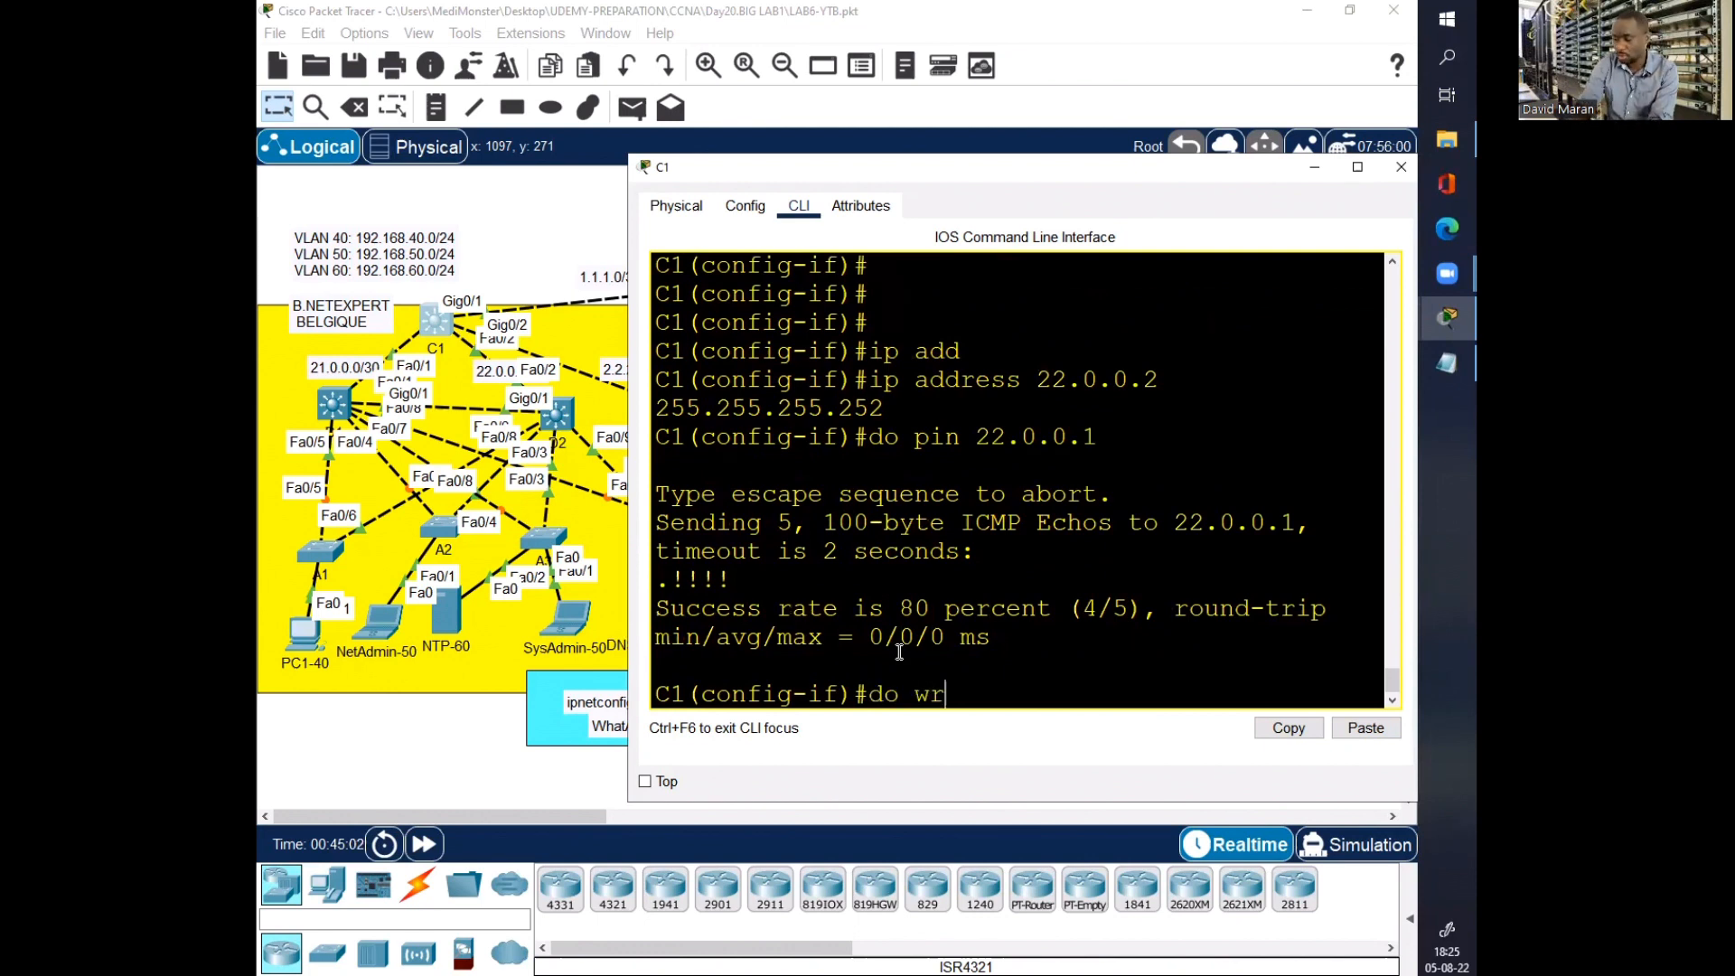
pyautogui.press('Return')
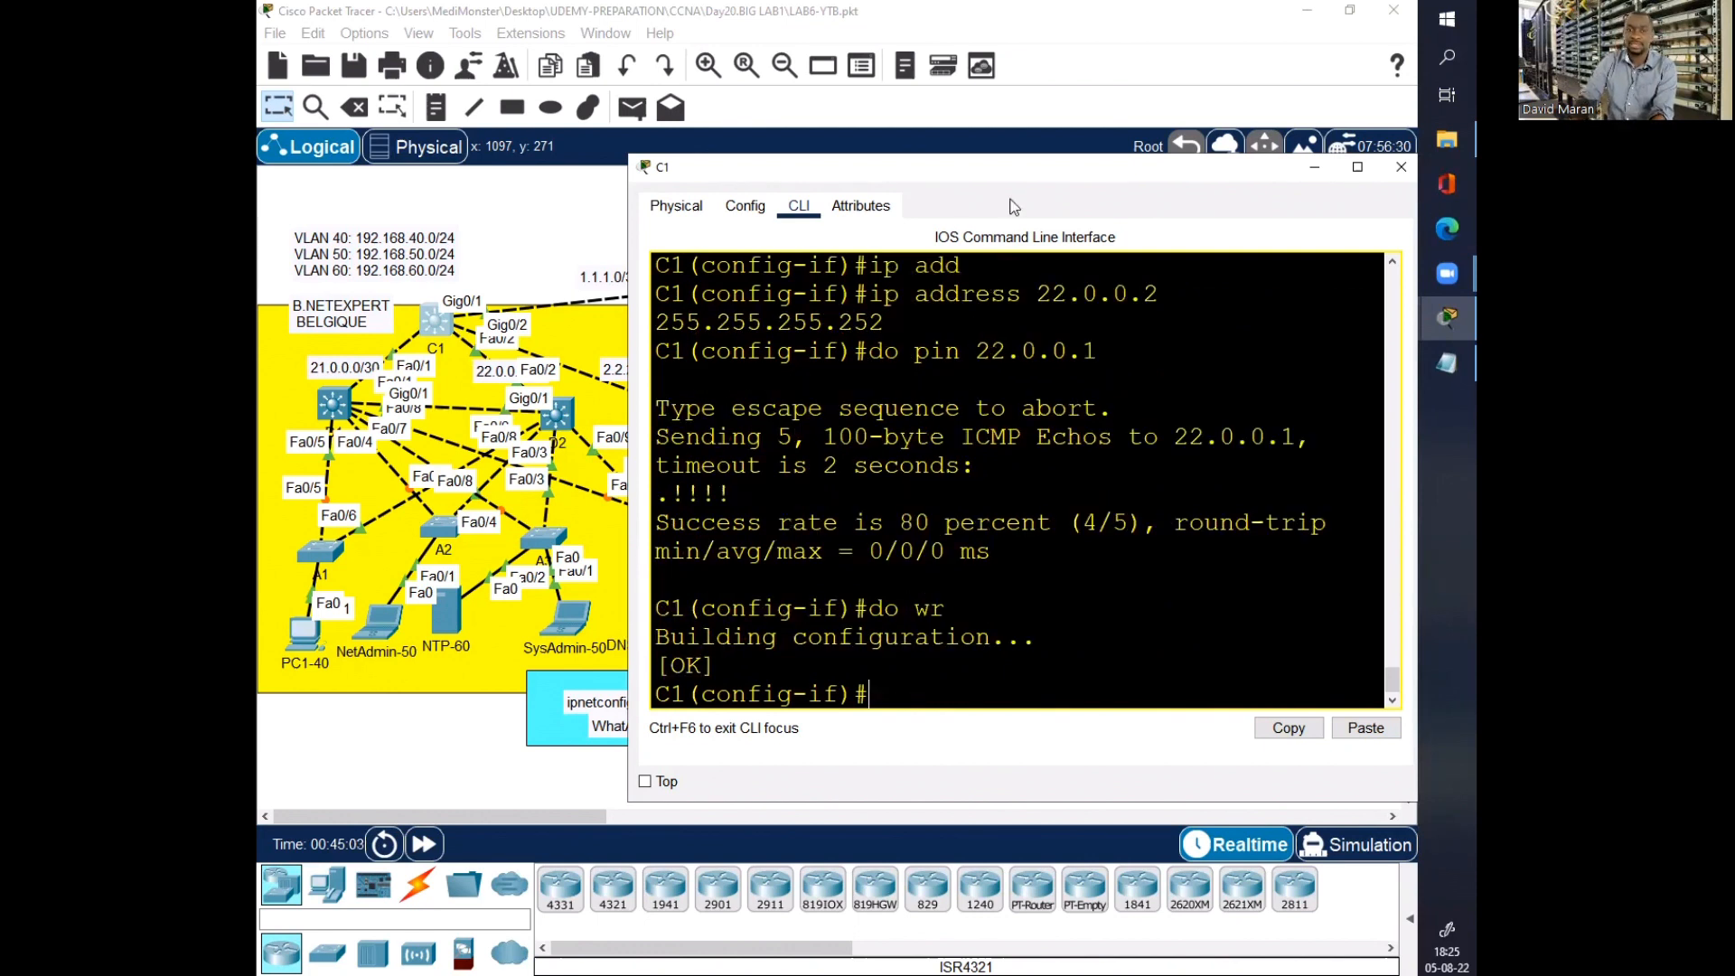
pyautogui.moveTo(1013, 167); pyautogui.dragTo(864, 261)
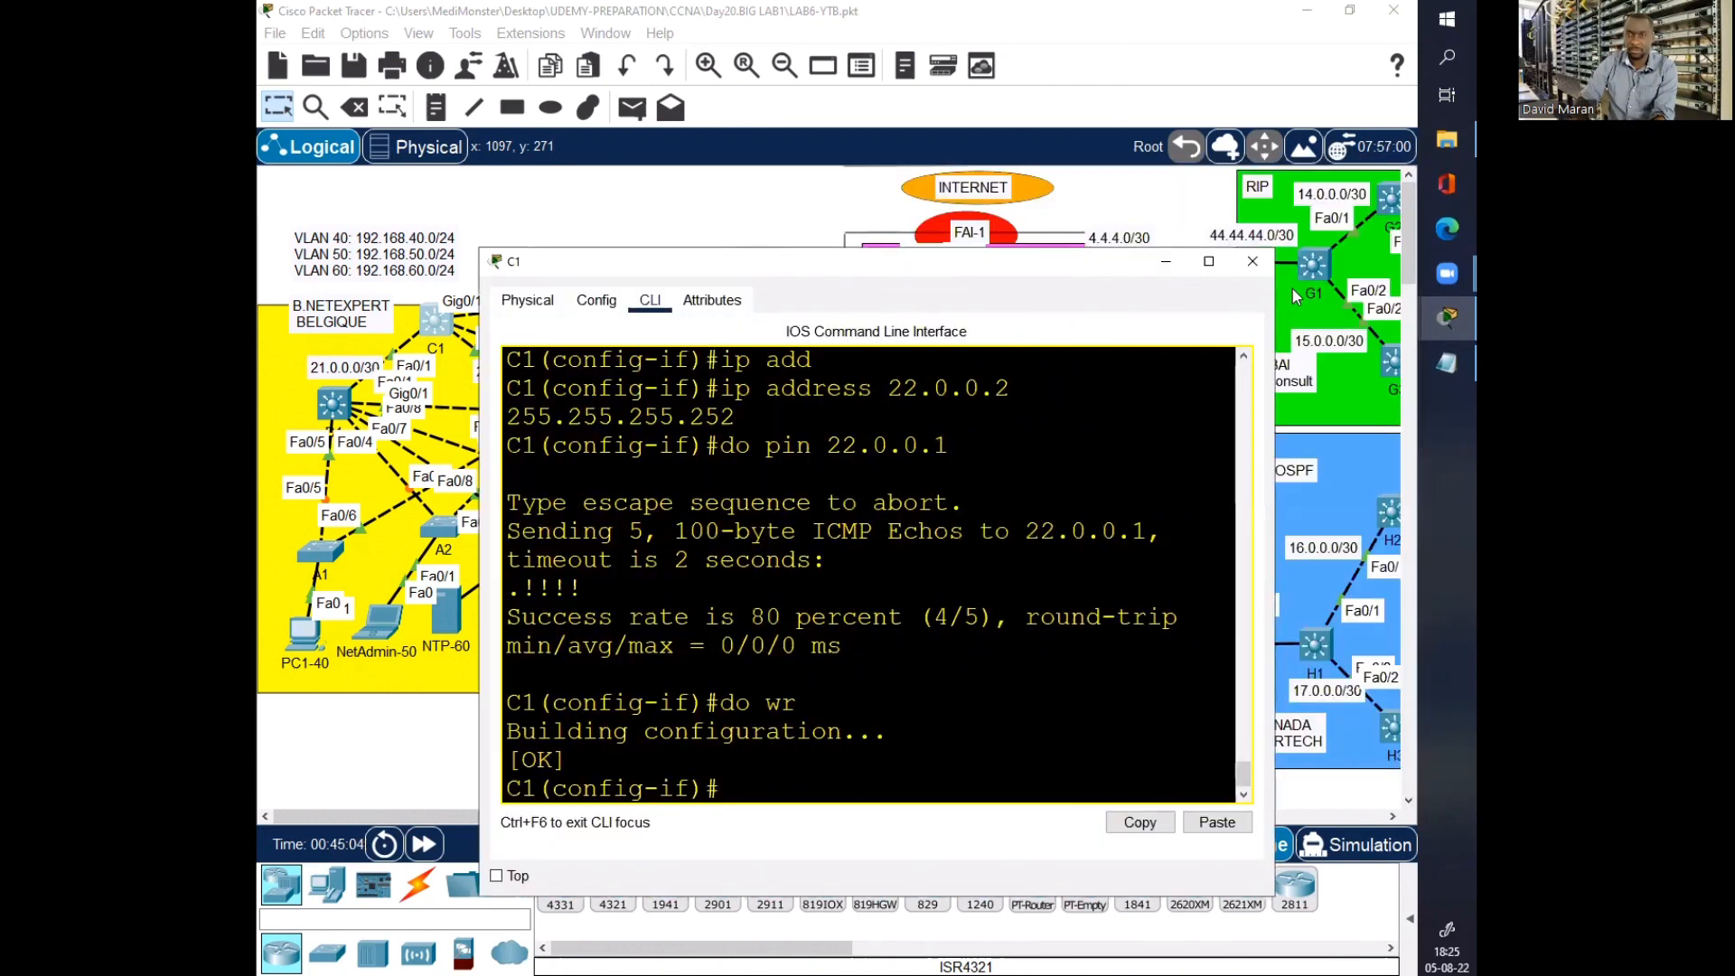
pyautogui.click(1238, 260)
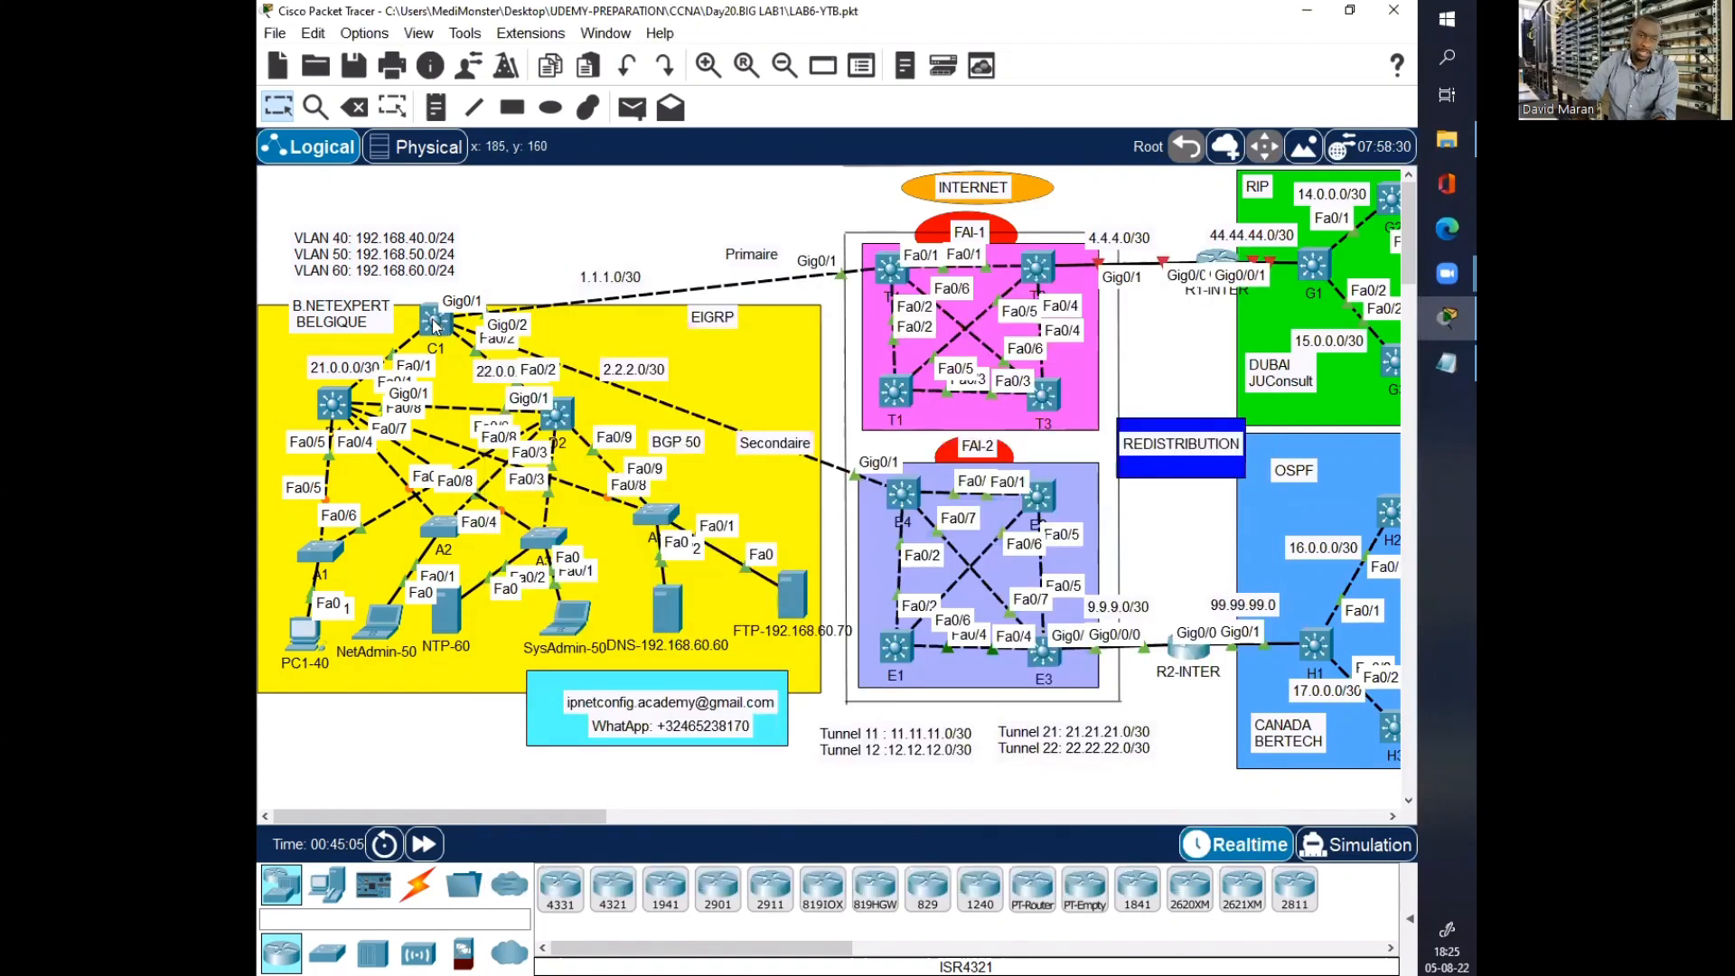
# Step: Open PC1-40's command prompt beside the topology, ping 192.168.40.251, and interrupt the ping before it completes
pyautogui.moveTo(434, 330)
pyautogui.click(303, 632)
pyautogui.click(918, 259)
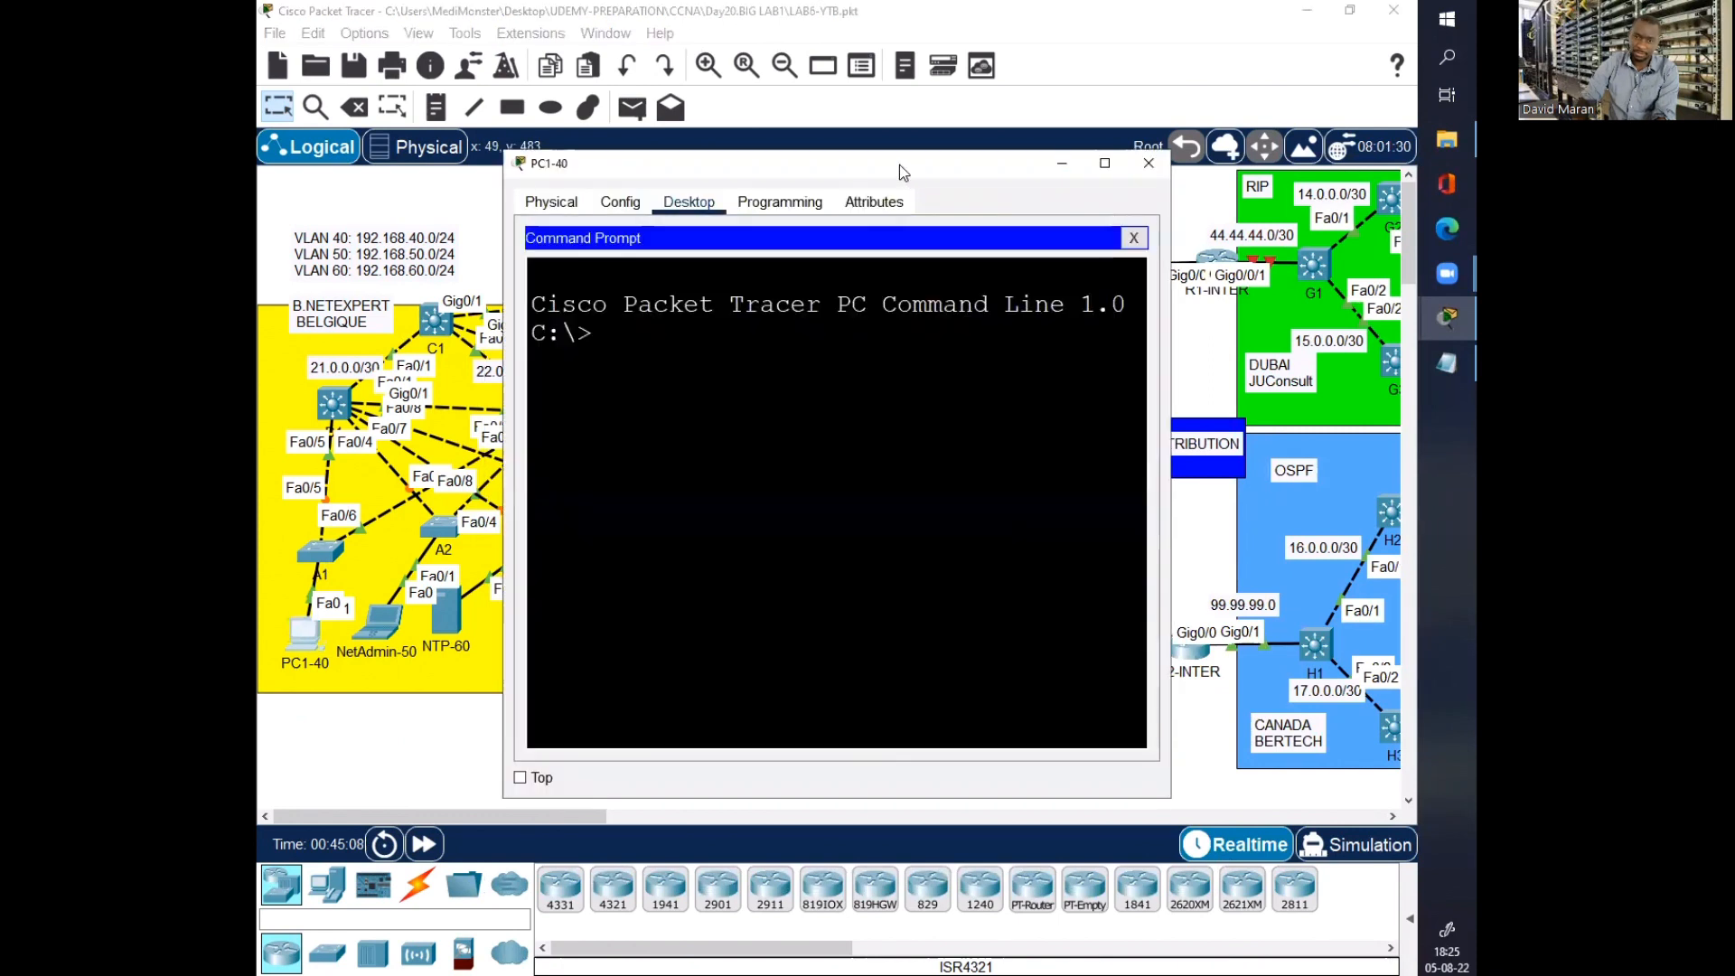
pyautogui.moveTo(898, 165); pyautogui.dragTo(1108, 207)
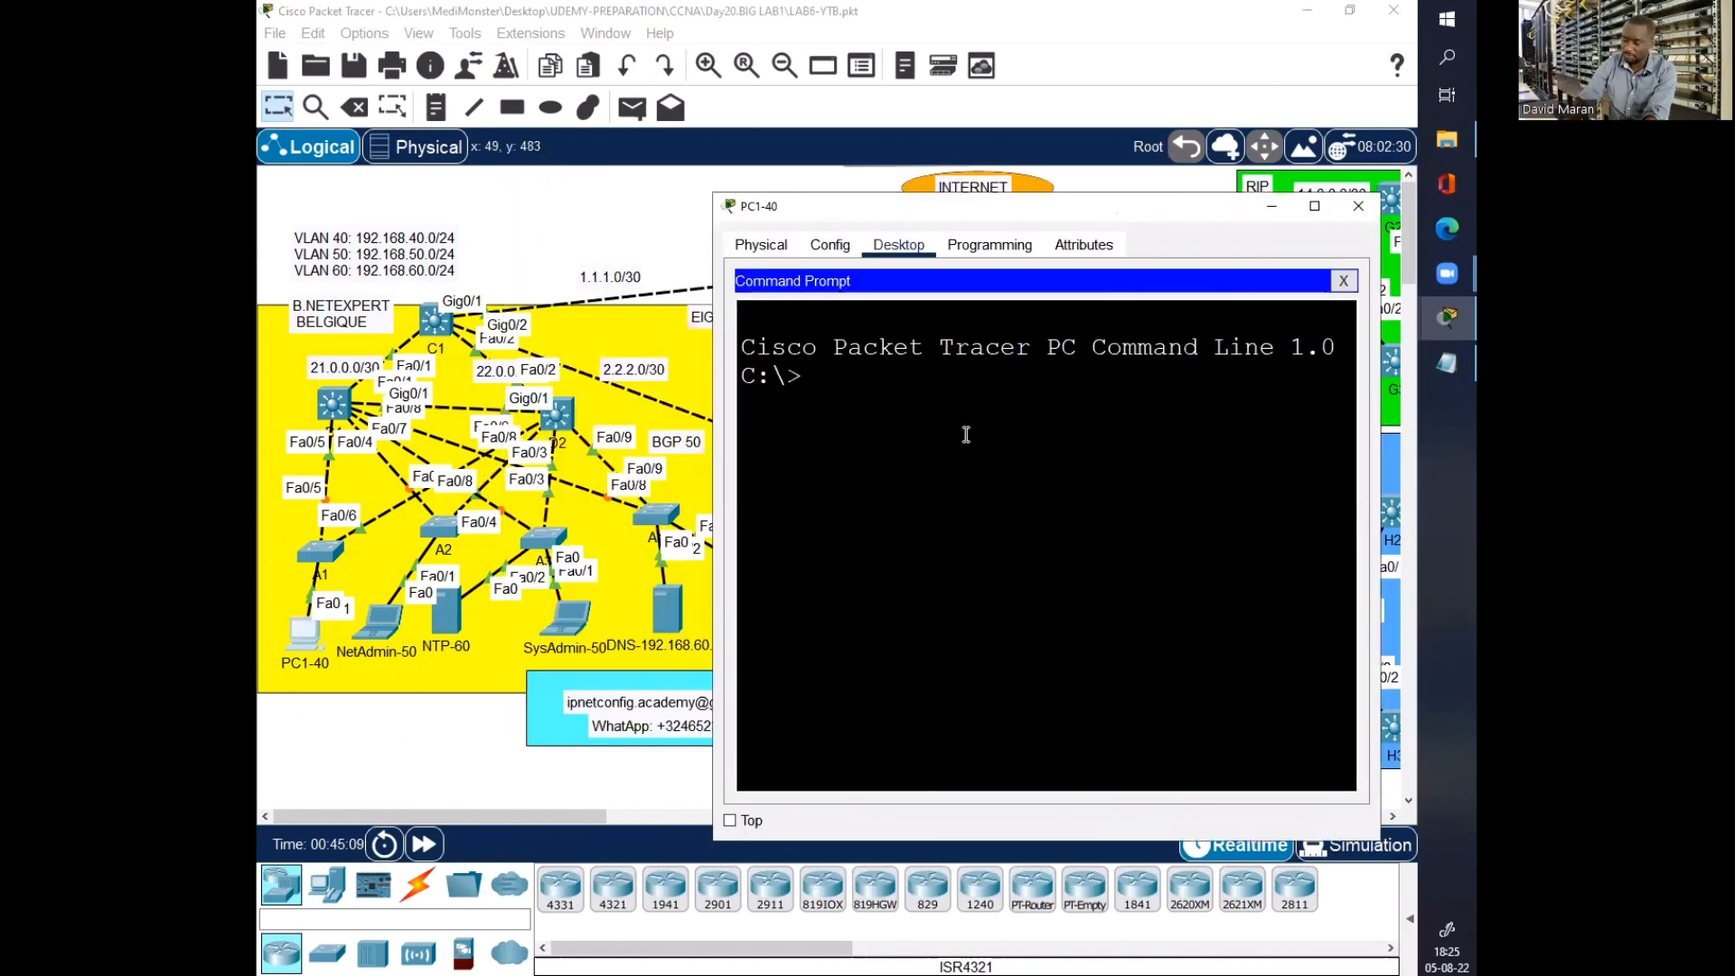
pyautogui.write('ping')
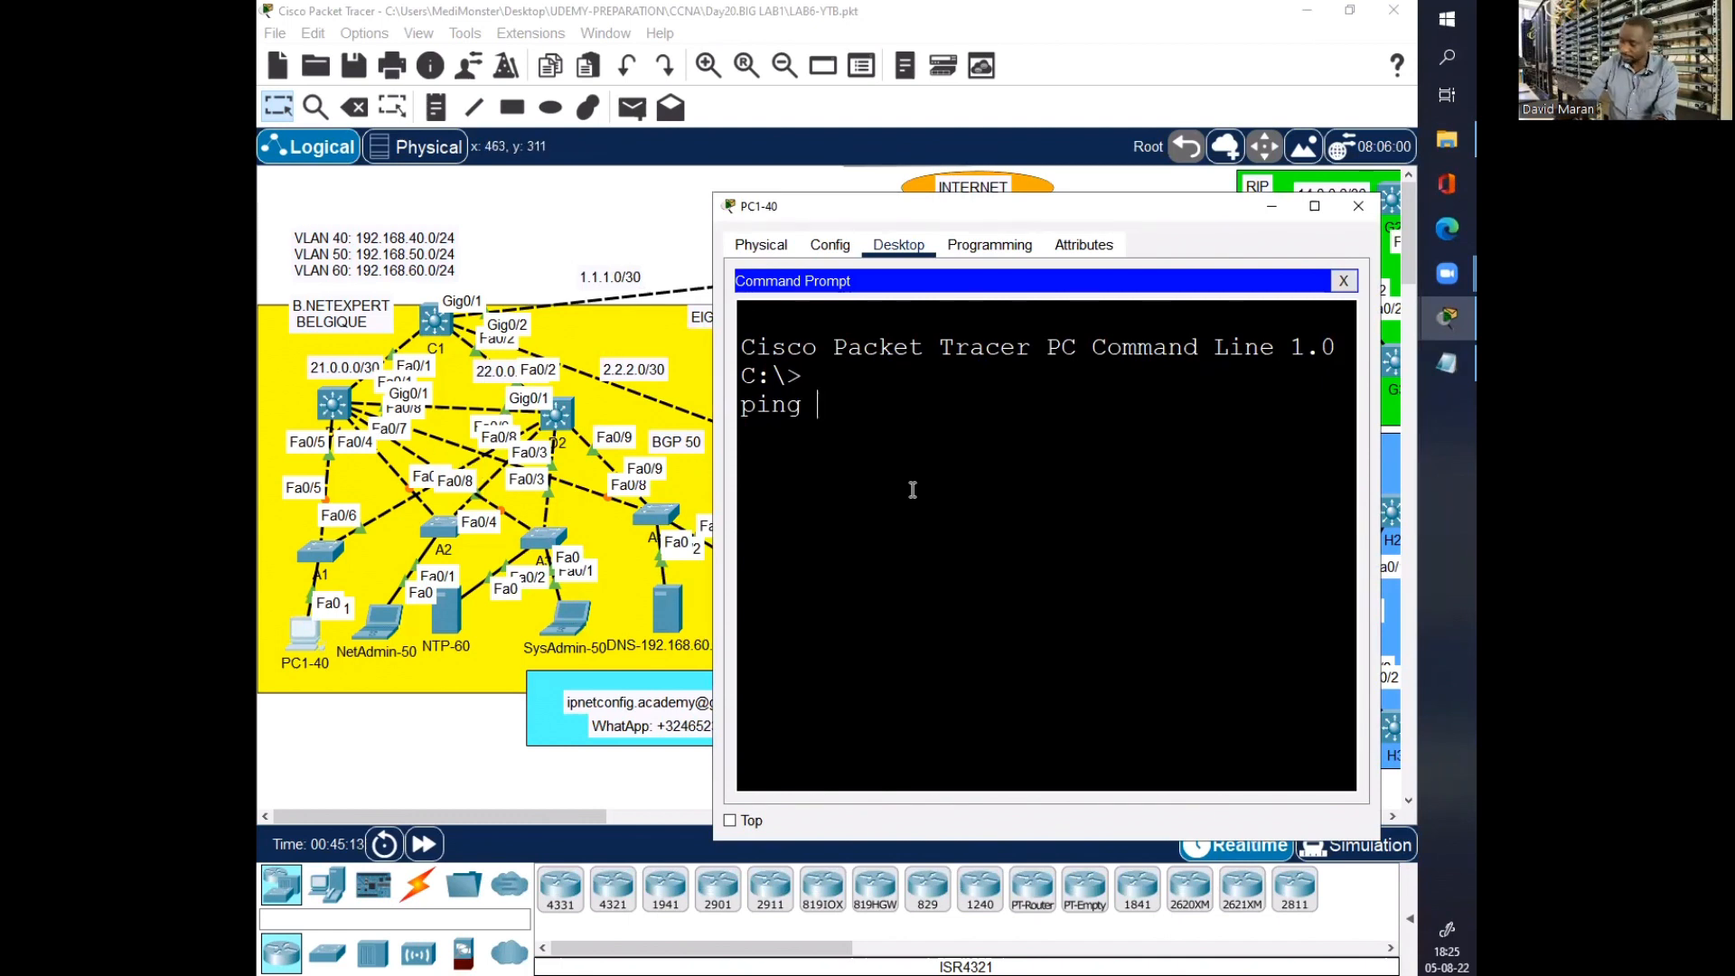
pyautogui.write('192.168.40')
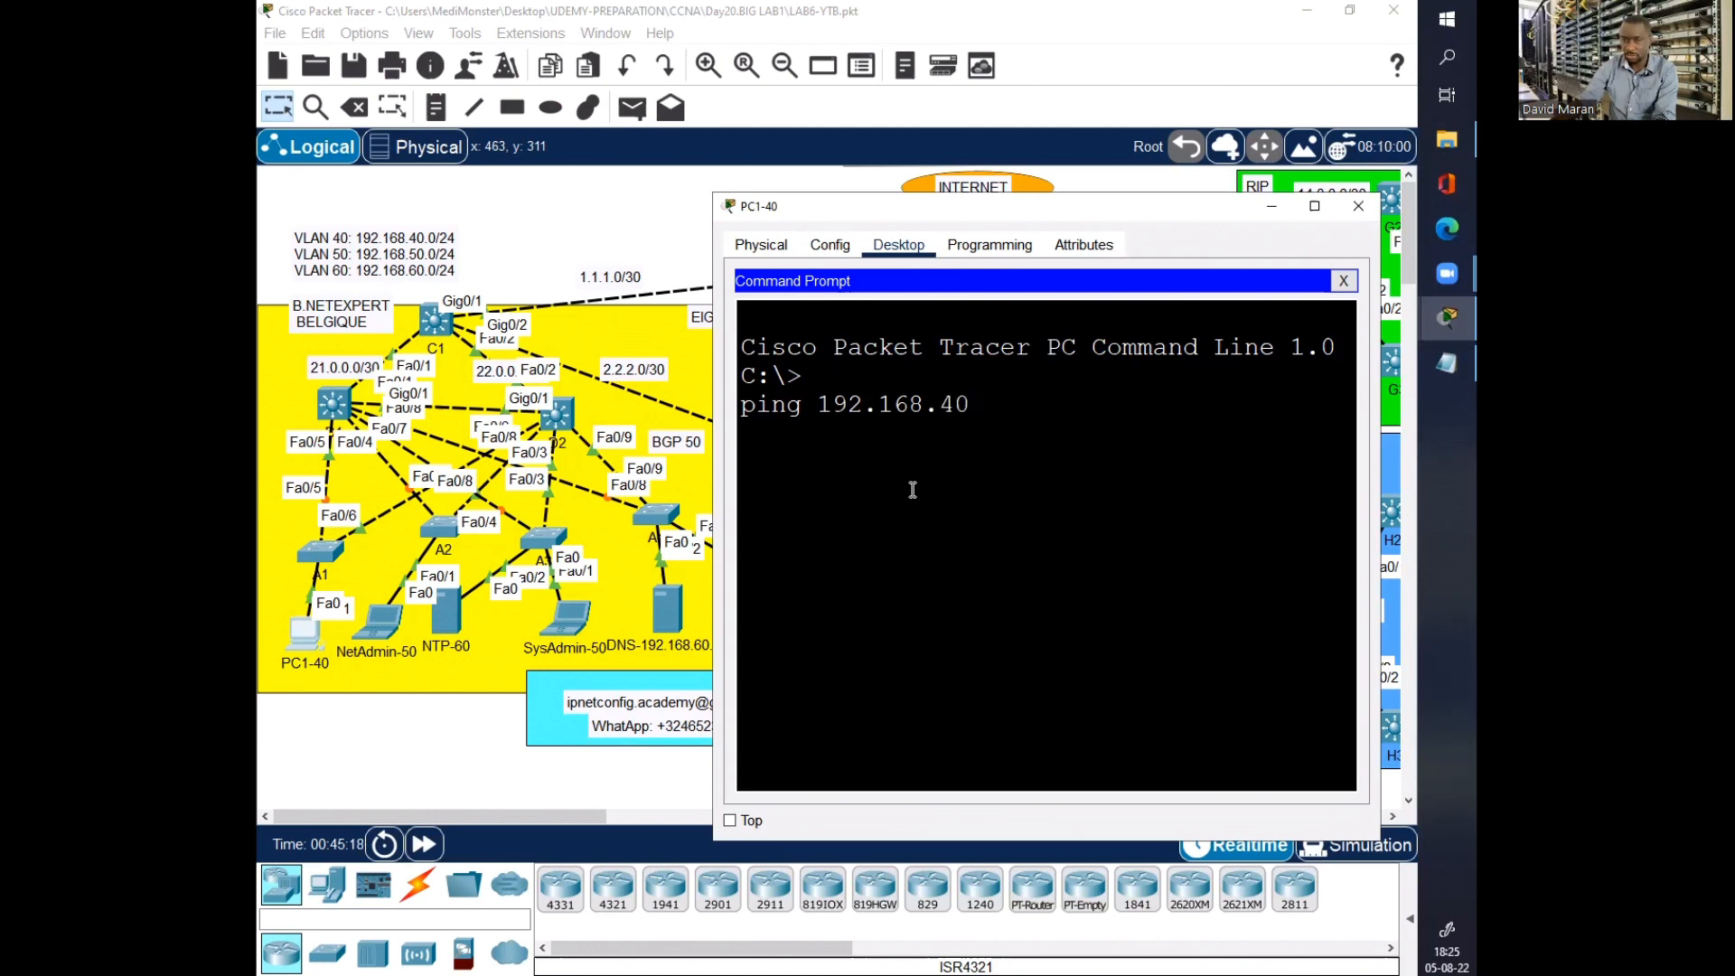
pyautogui.write('.251')
pyautogui.press('Return')
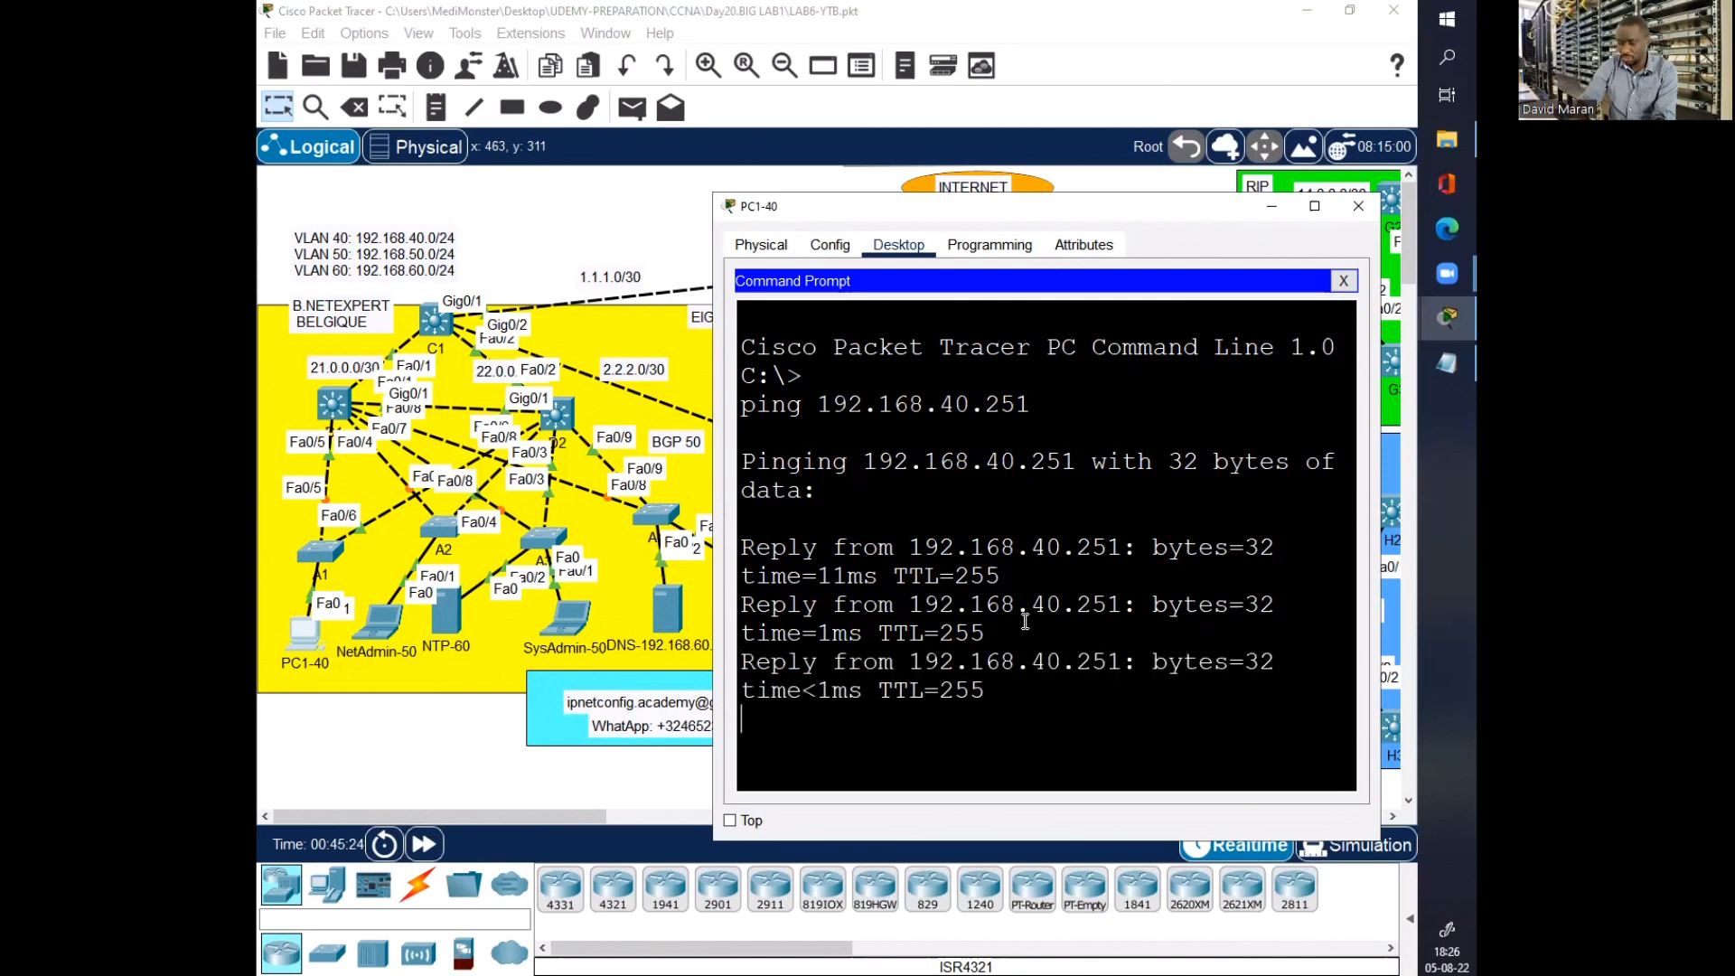
pyautogui.hotkey('ctrl', 'c')
# Step: Reuse the previous ping command on PC1-40 to ping 192.168.40.252
pyautogui.press('Up')
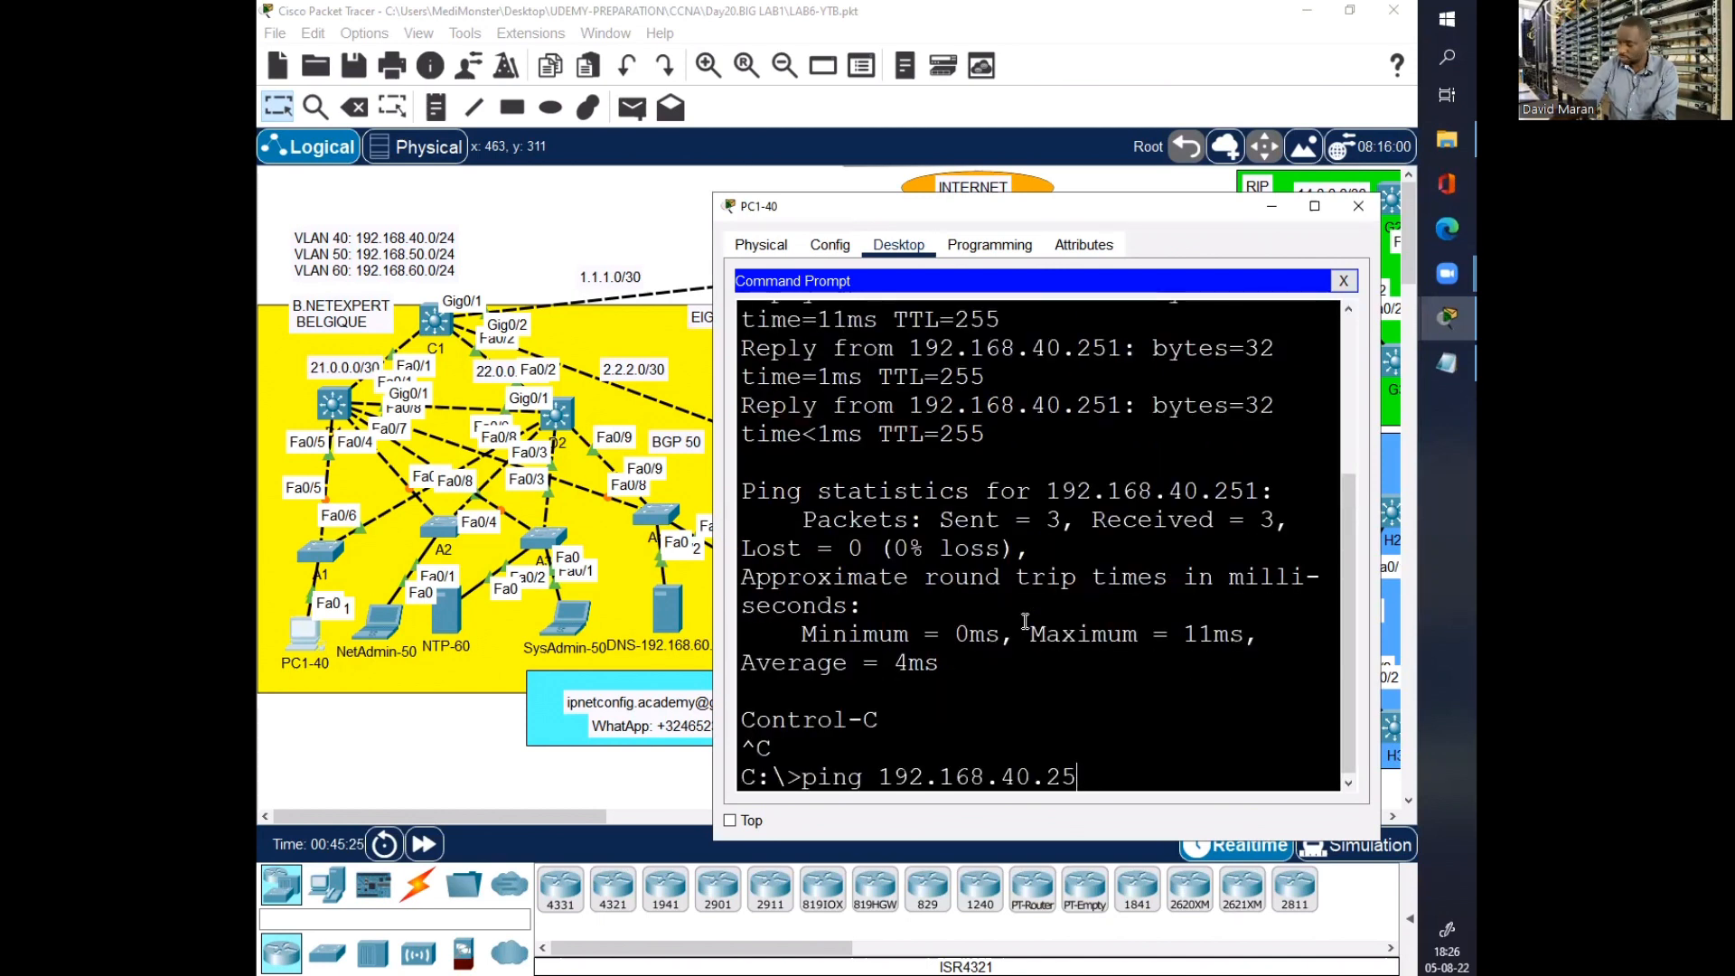
pyautogui.write('2')
pyautogui.press('Return')
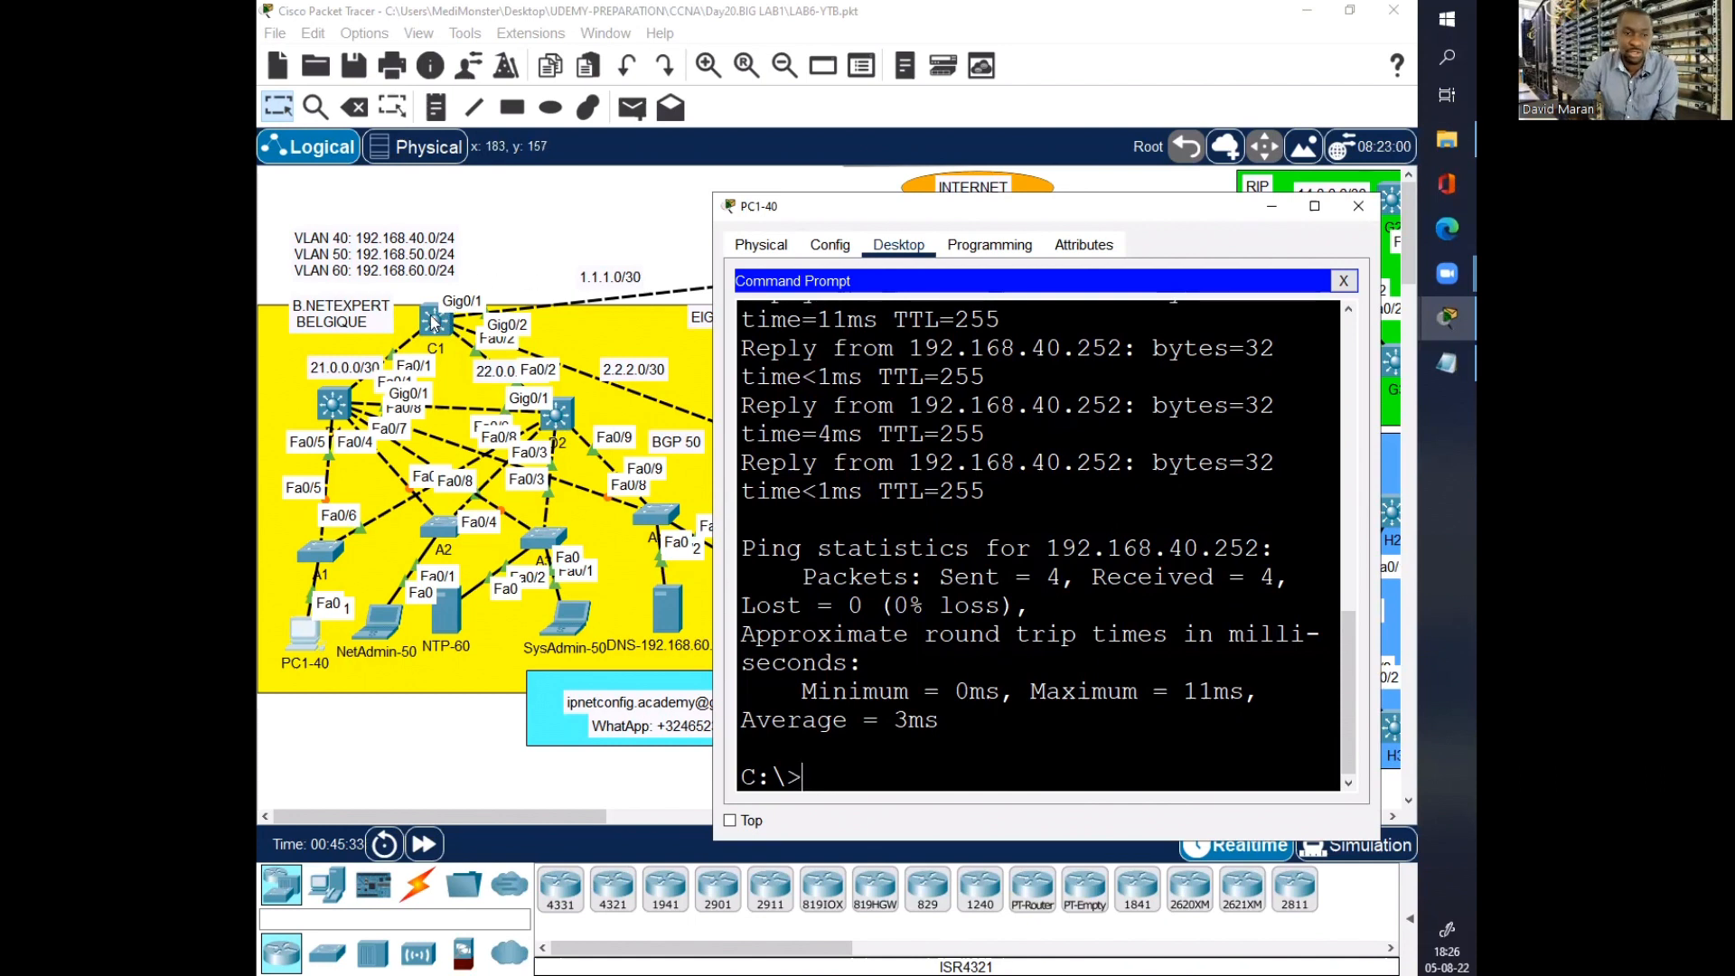
# Step: Enlarge PC1-40's command prompt to full screen and ping C1's link address 21.0.0.2, discarding the incomplete ping command
pyautogui.write('pi')
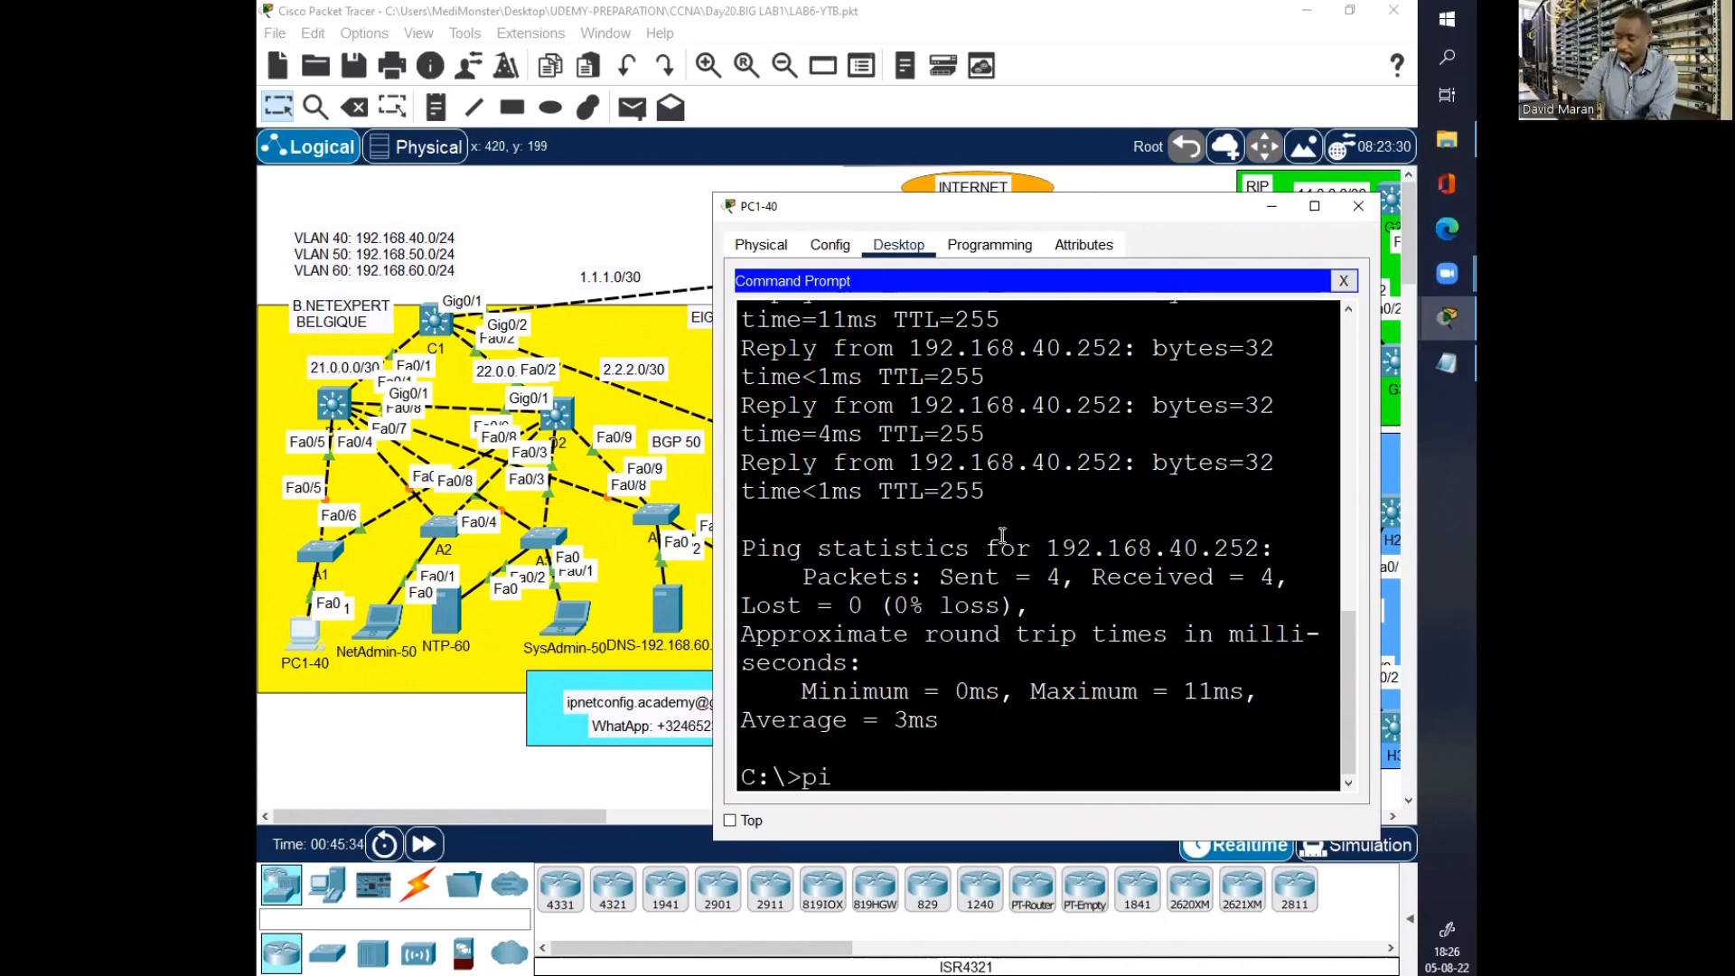
pyautogui.write('ng 21.0.')
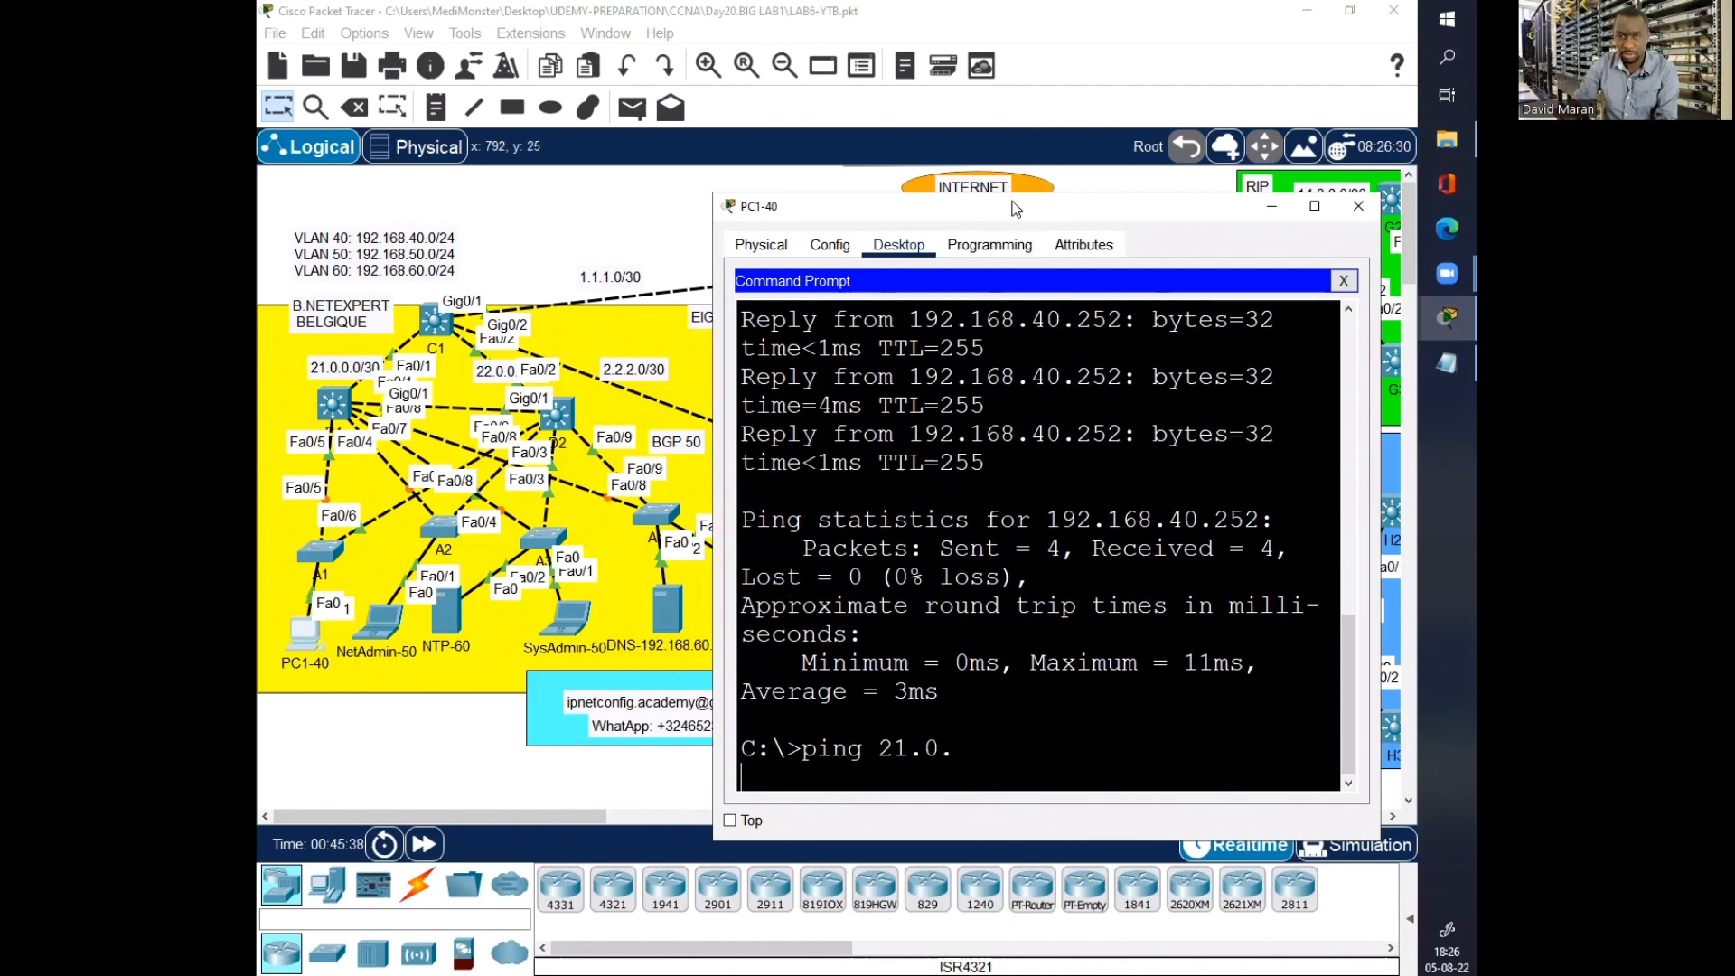
pyautogui.moveTo(860, 204); pyautogui.dragTo(704, 208)
pyautogui.click(1158, 211)
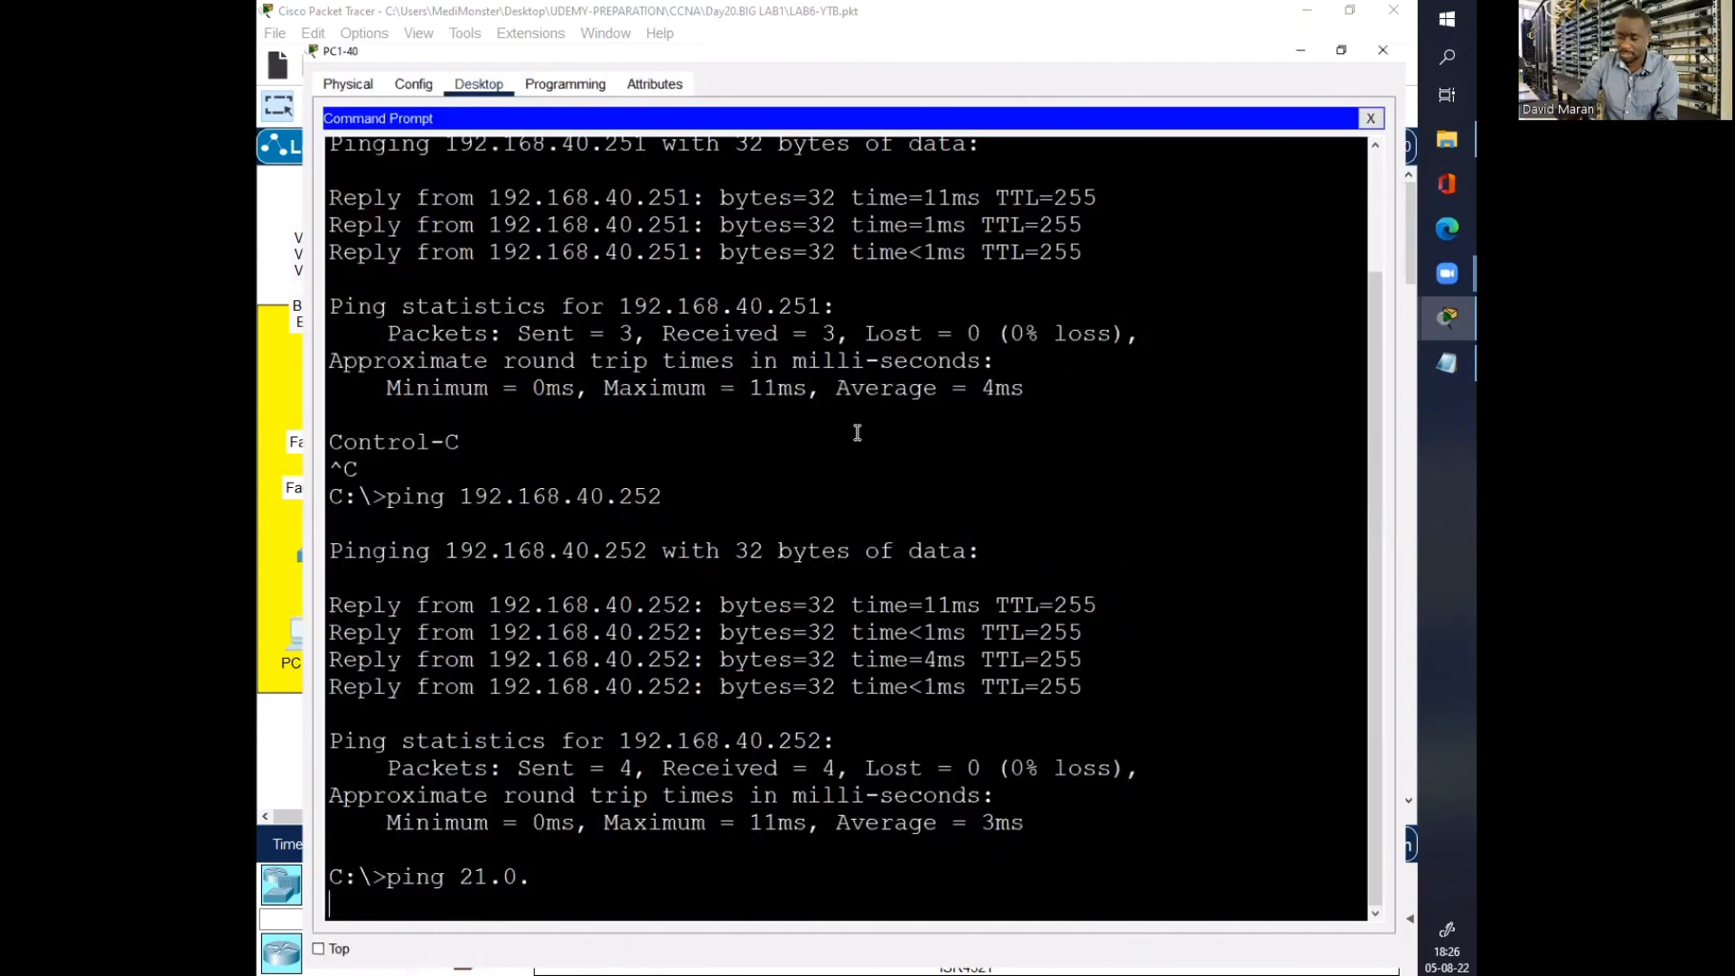
pyautogui.click(857, 432)
pyautogui.hotkey('ctrl', 'c')
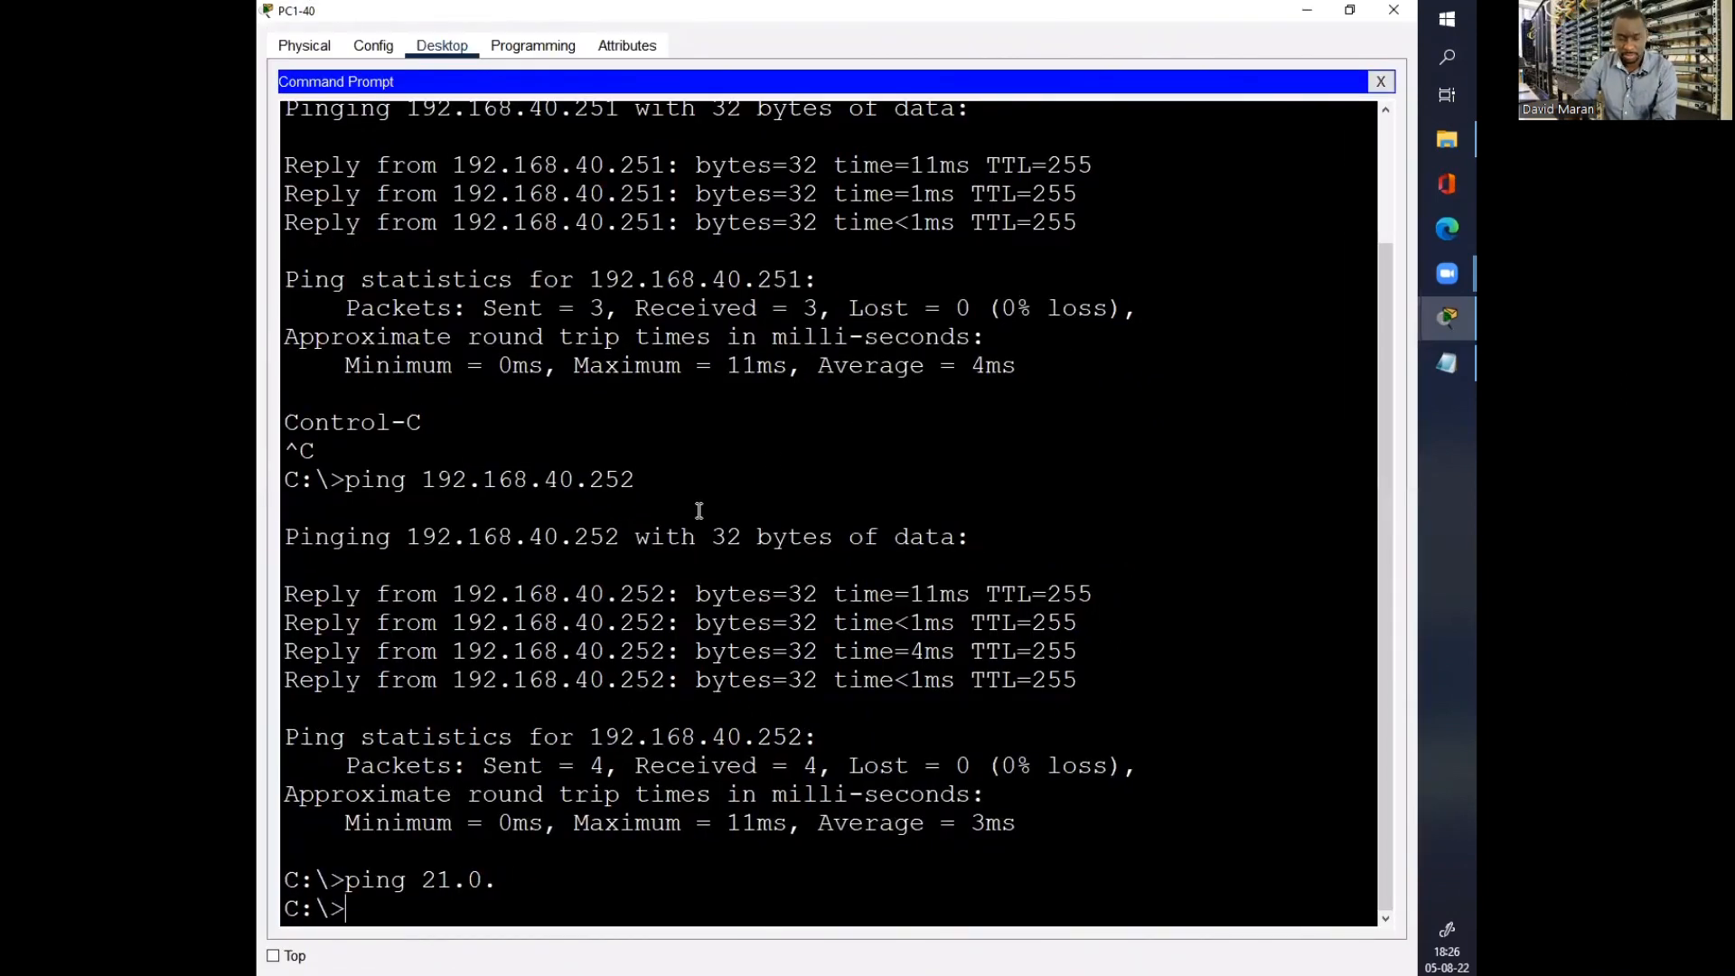
pyautogui.write('ping 21')
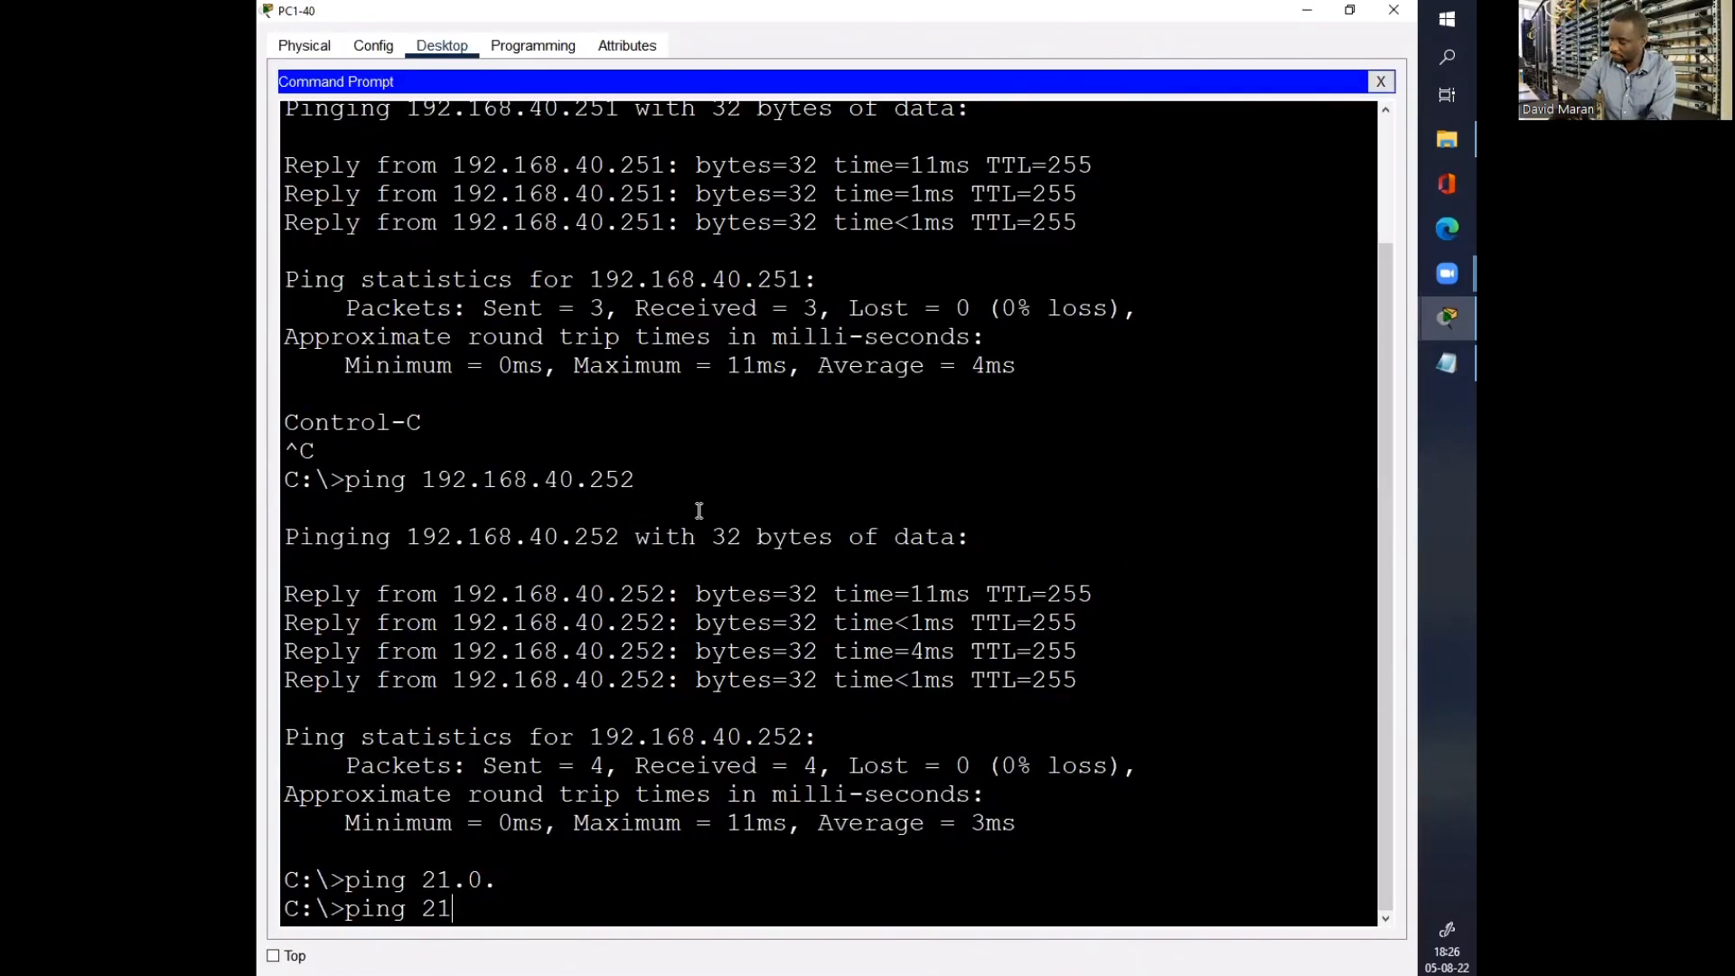
pyautogui.write('.0.0.2')
pyautogui.press('Return')
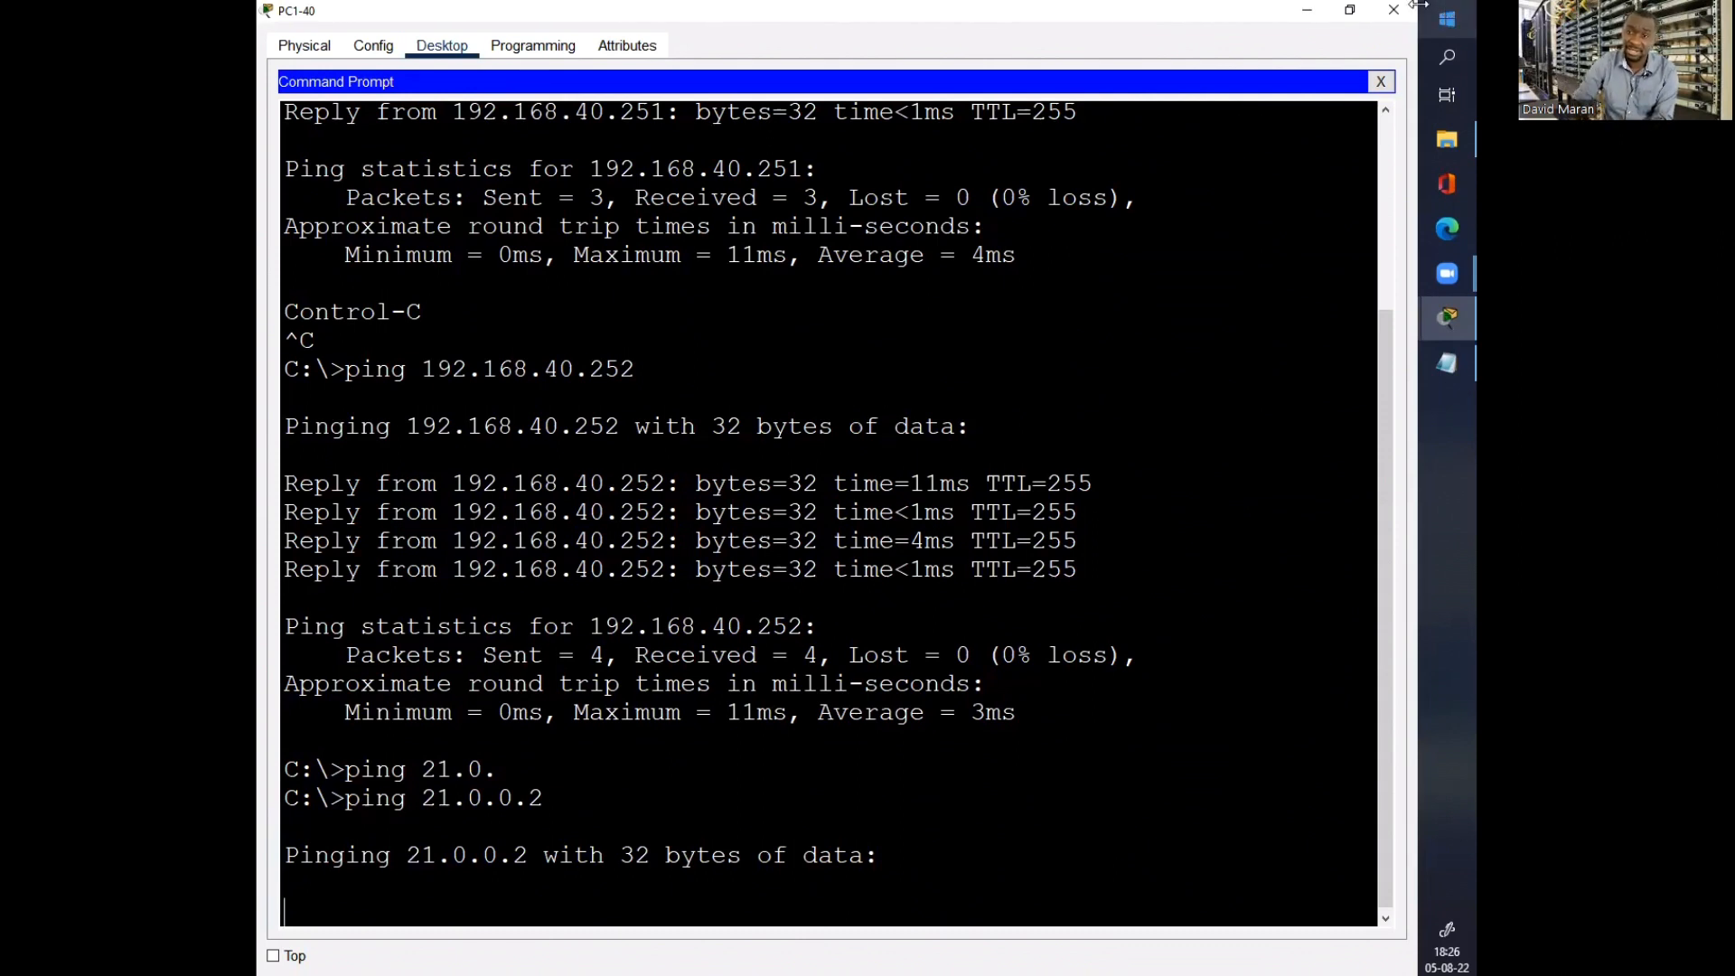
# Step: Review the ping output in PC1-40's command prompt and close the PC's window
pyautogui.click(1350, 10)
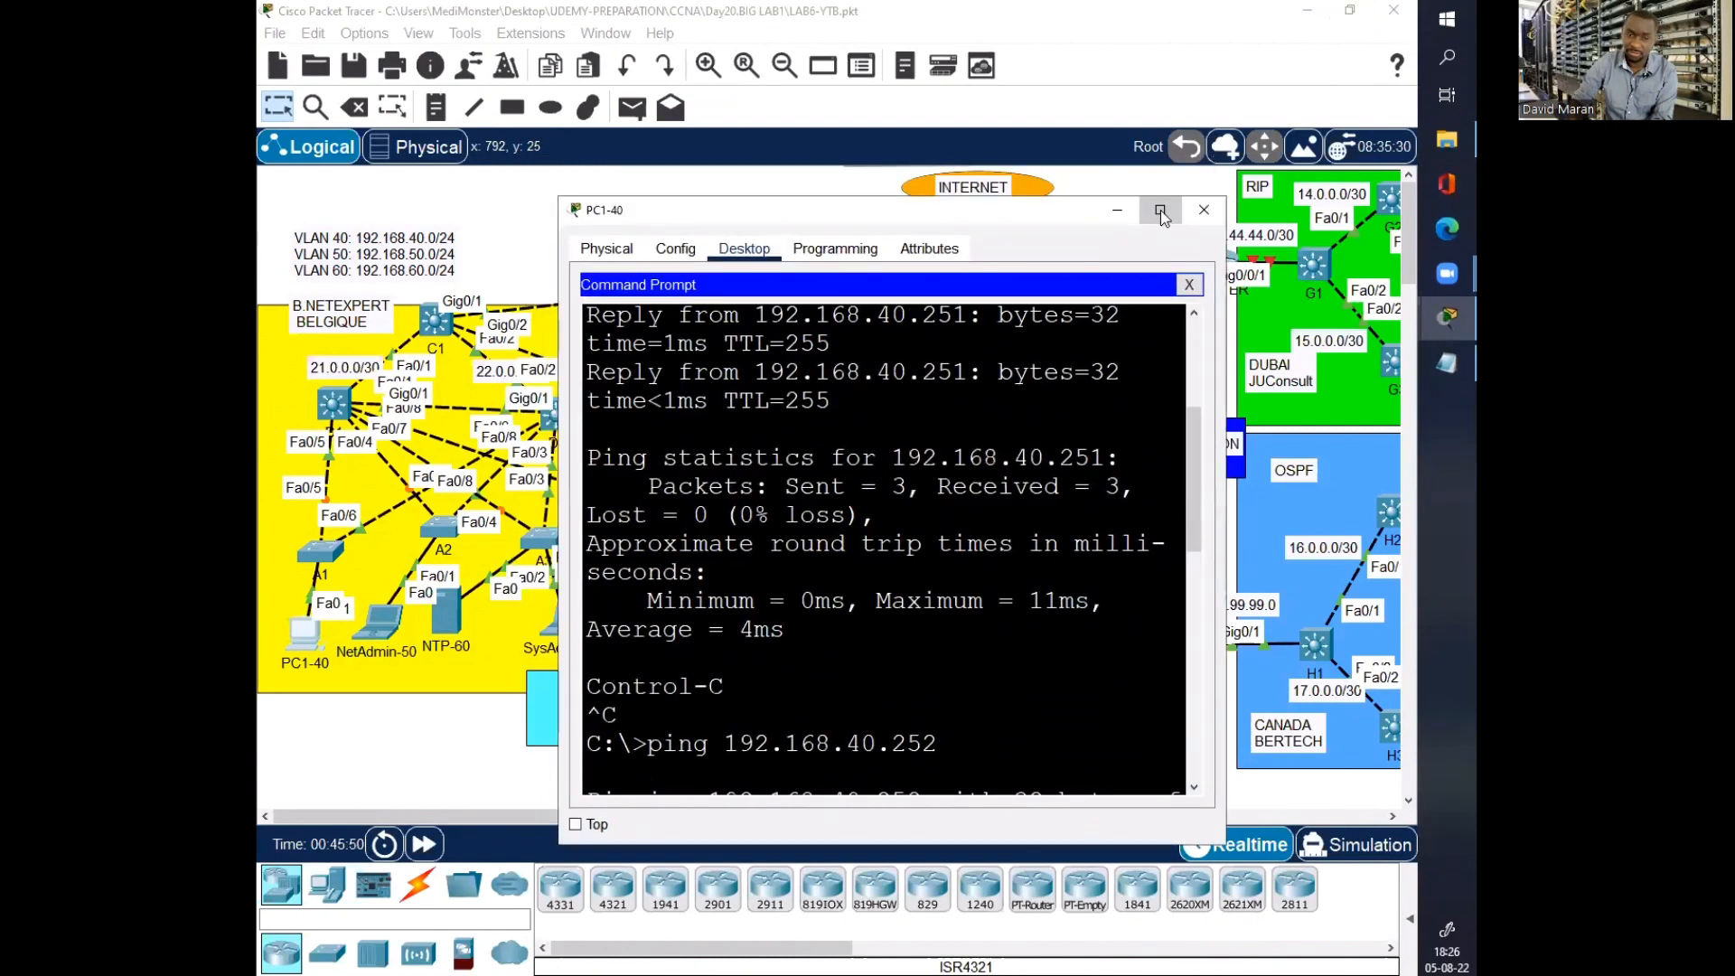
pyautogui.click(1162, 214)
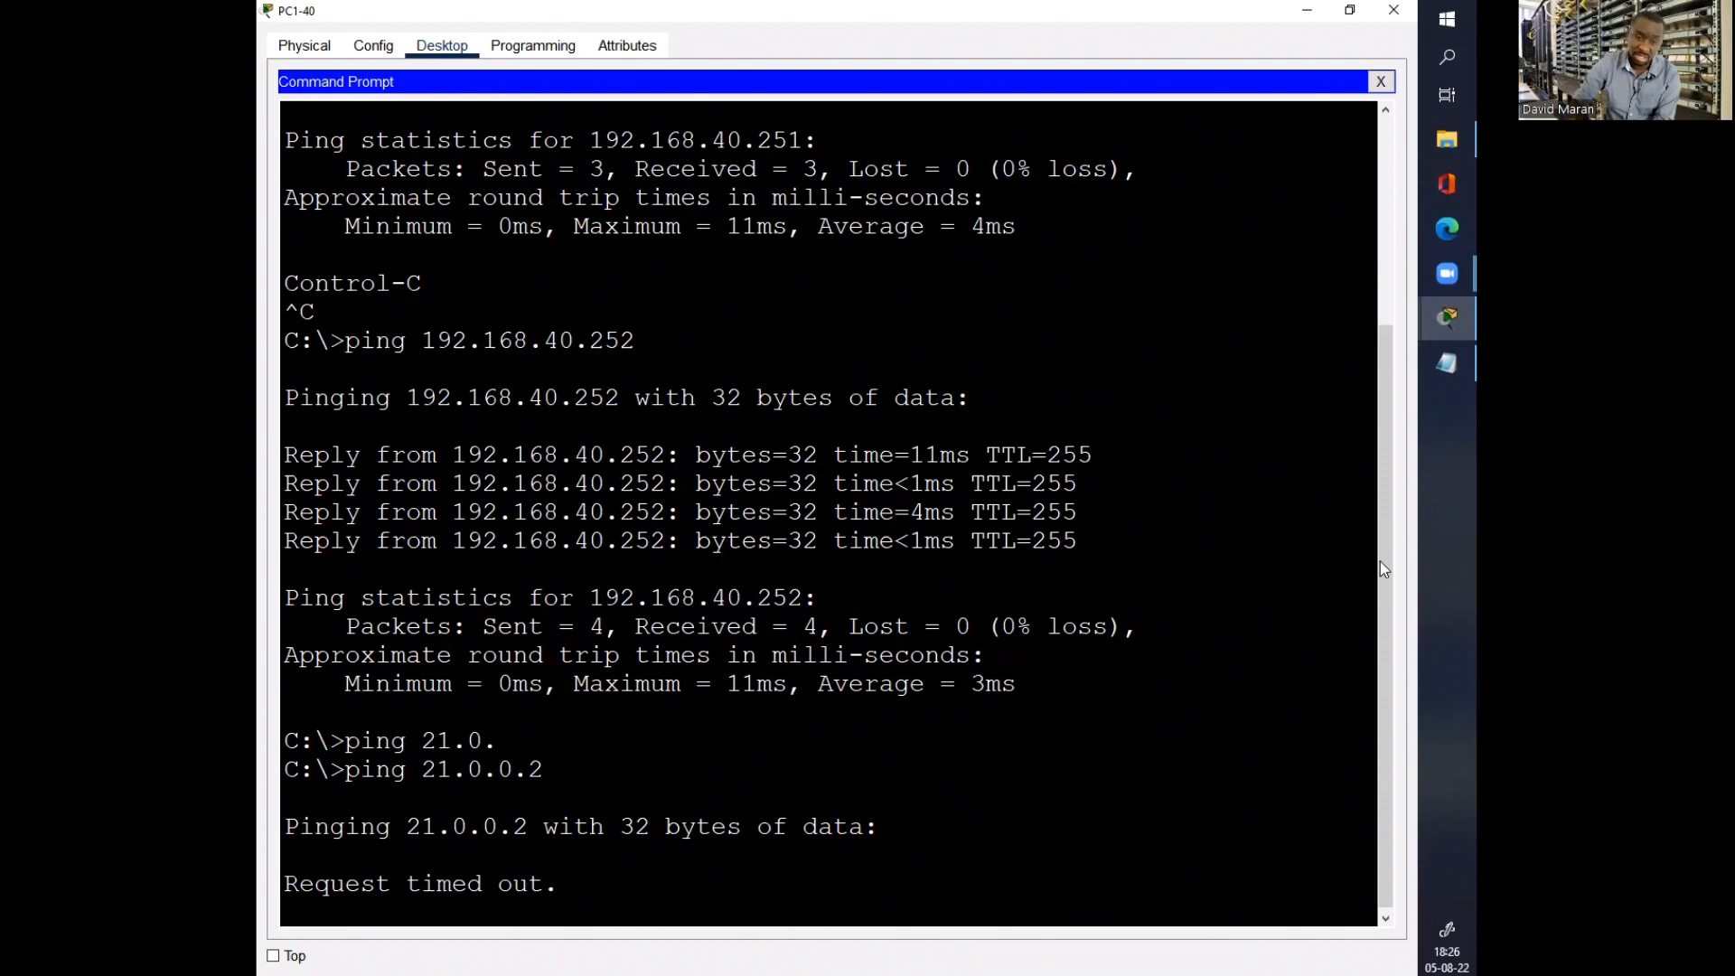
pyautogui.moveTo(1380, 561); pyautogui.dragTo(1342, 261)
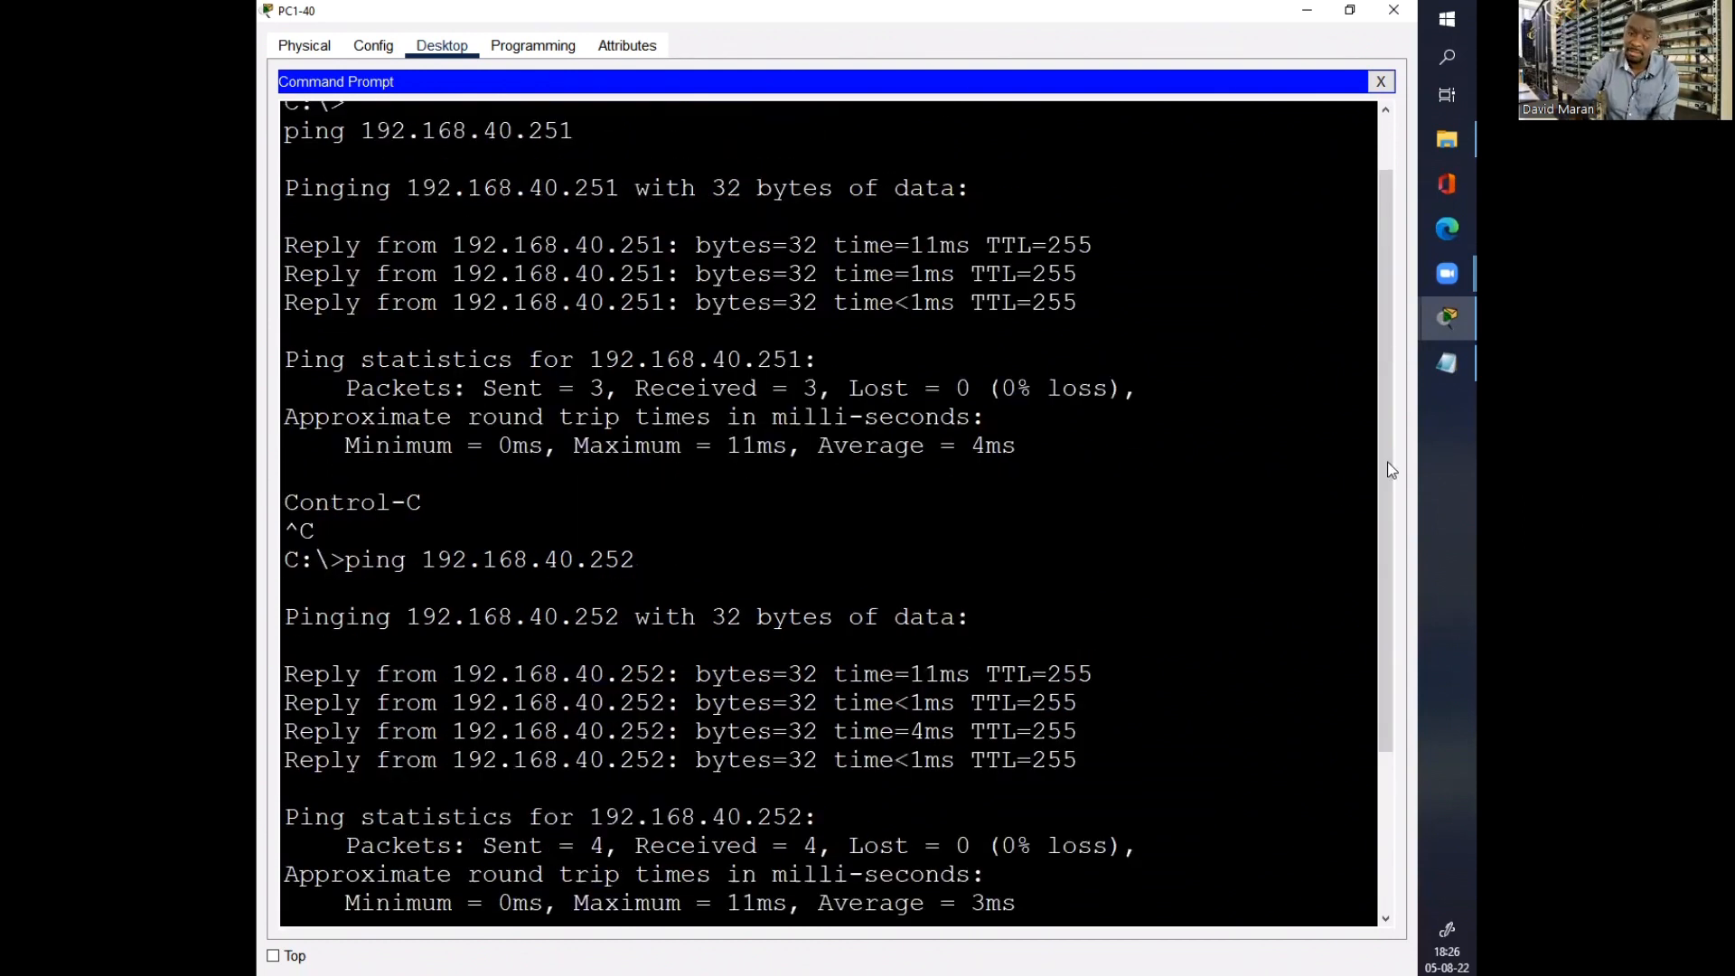
pyautogui.click(1393, 10)
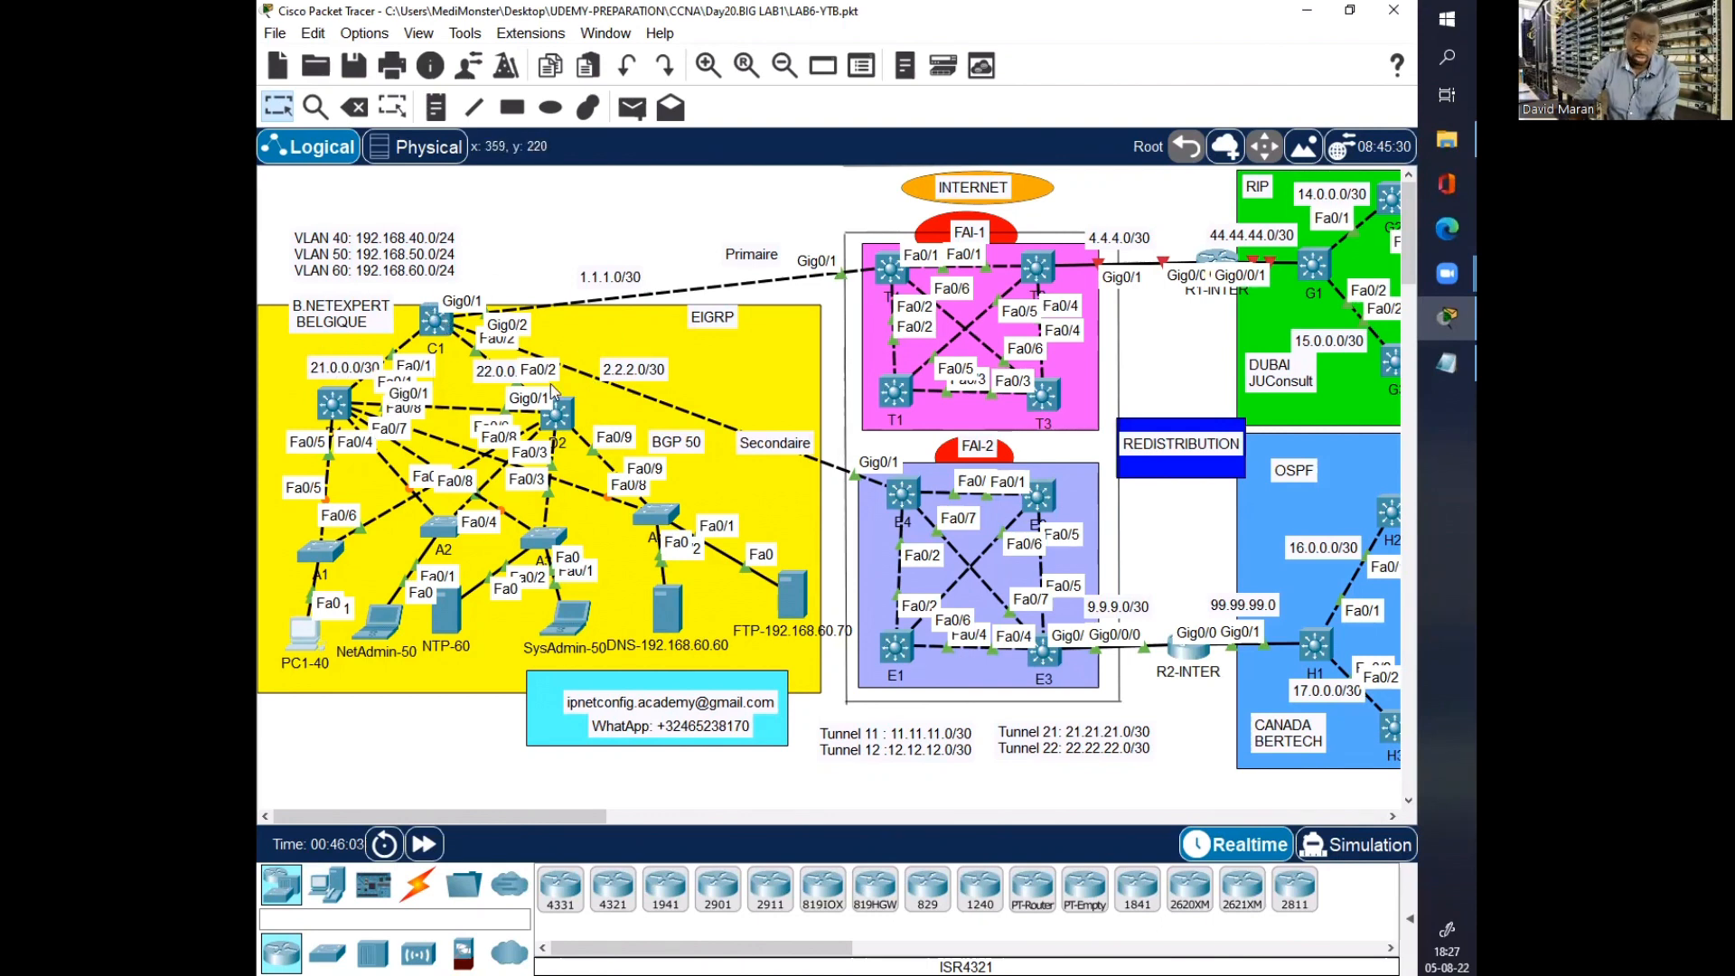
# Step: Open C1's CLI in a wider window and exit interface configuration to global configuration mode
pyautogui.click(437, 323)
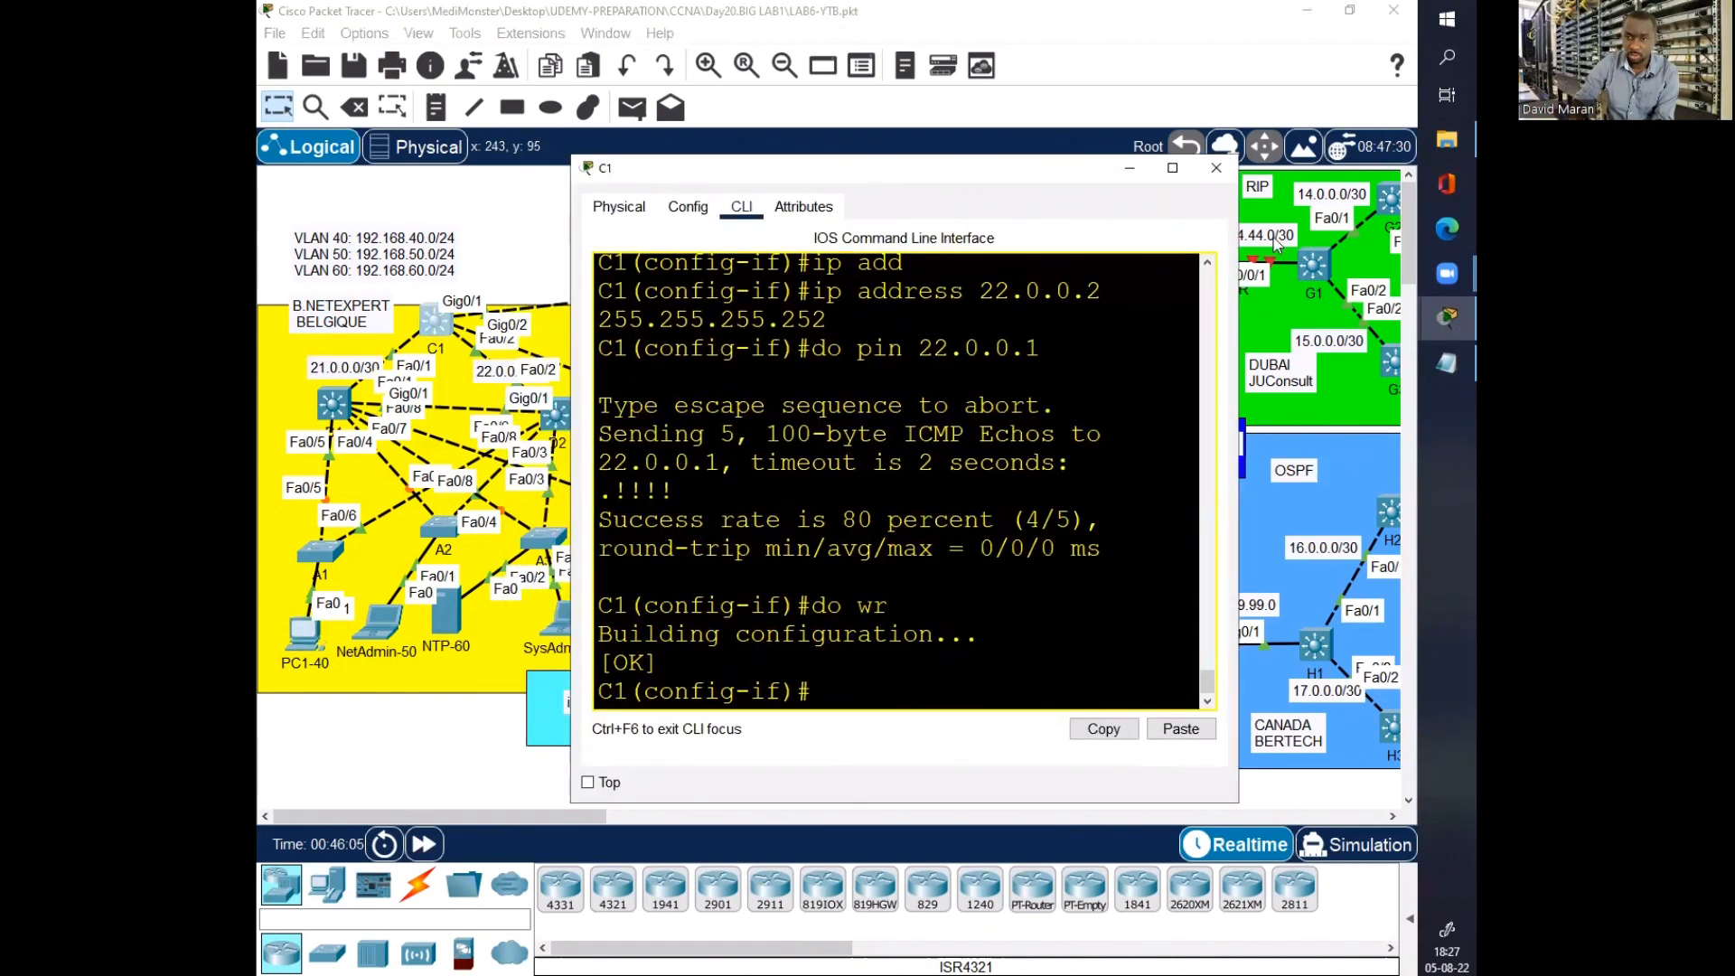
pyautogui.moveTo(1236, 255); pyautogui.dragTo(1415, 256)
pyautogui.press('Return')
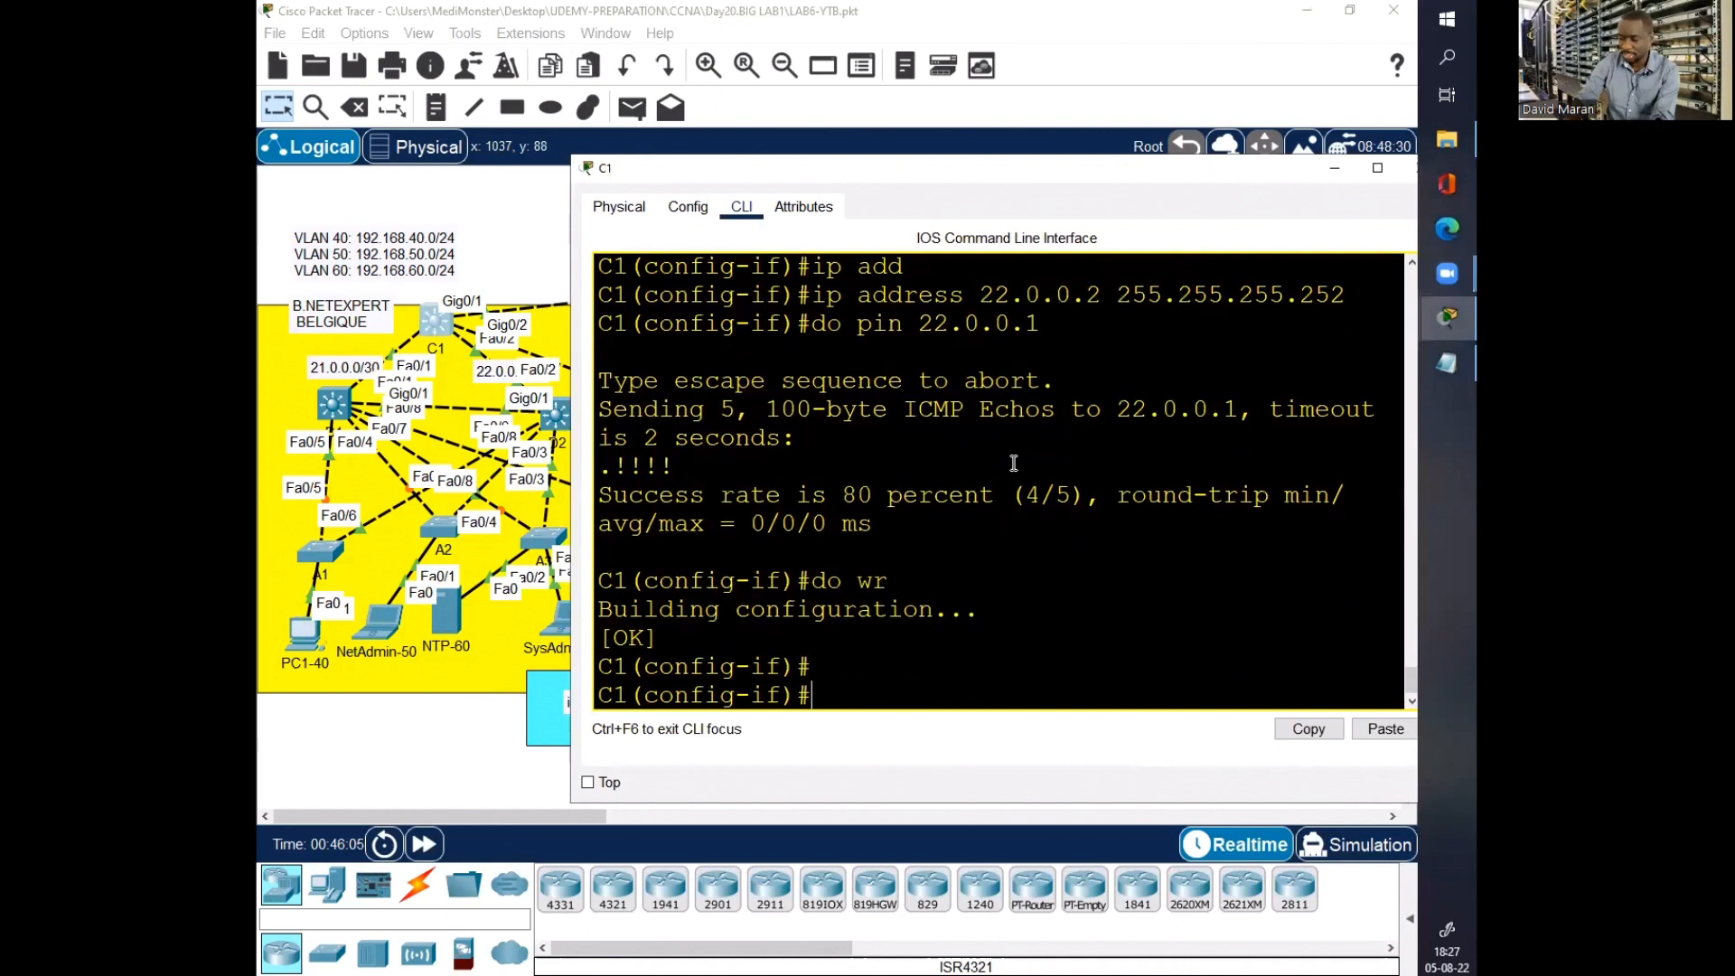
pyautogui.write('exi')
pyautogui.press('Return')
pyautogui.press('Return')
pyautogui.press('Return')
pyautogui.press('Return')
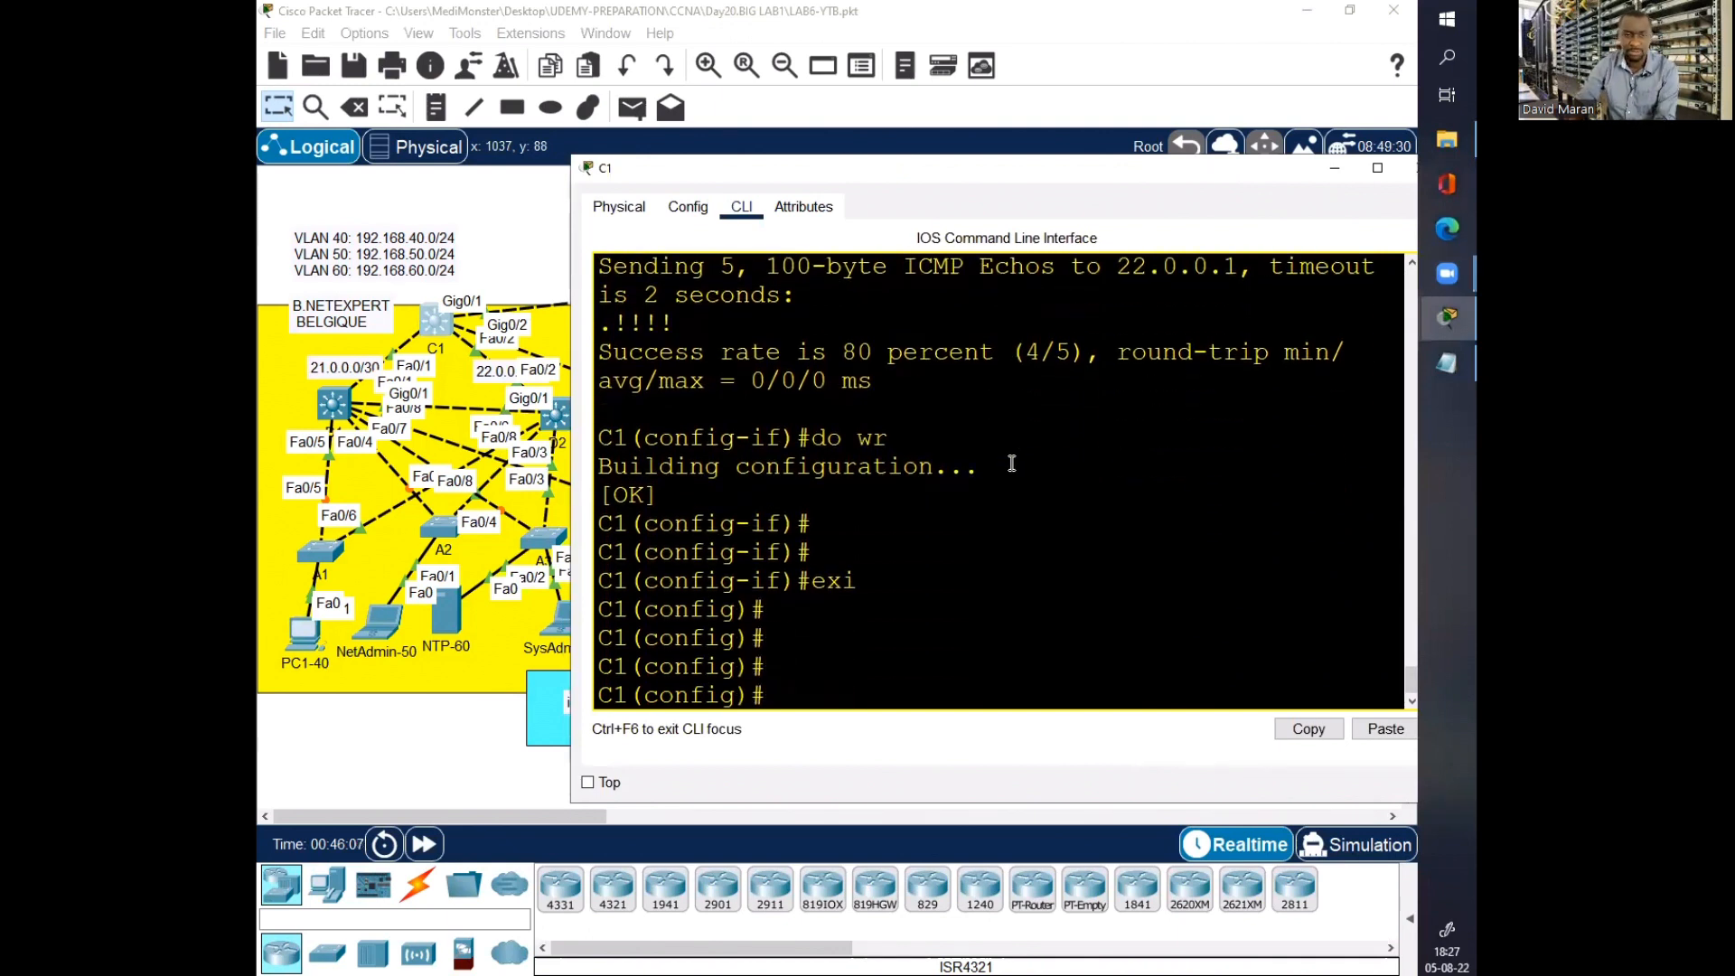
# Step: Start EIGRP process 1 on C1 and disable automatic summarization with no auto-summary
pyautogui.write('router')
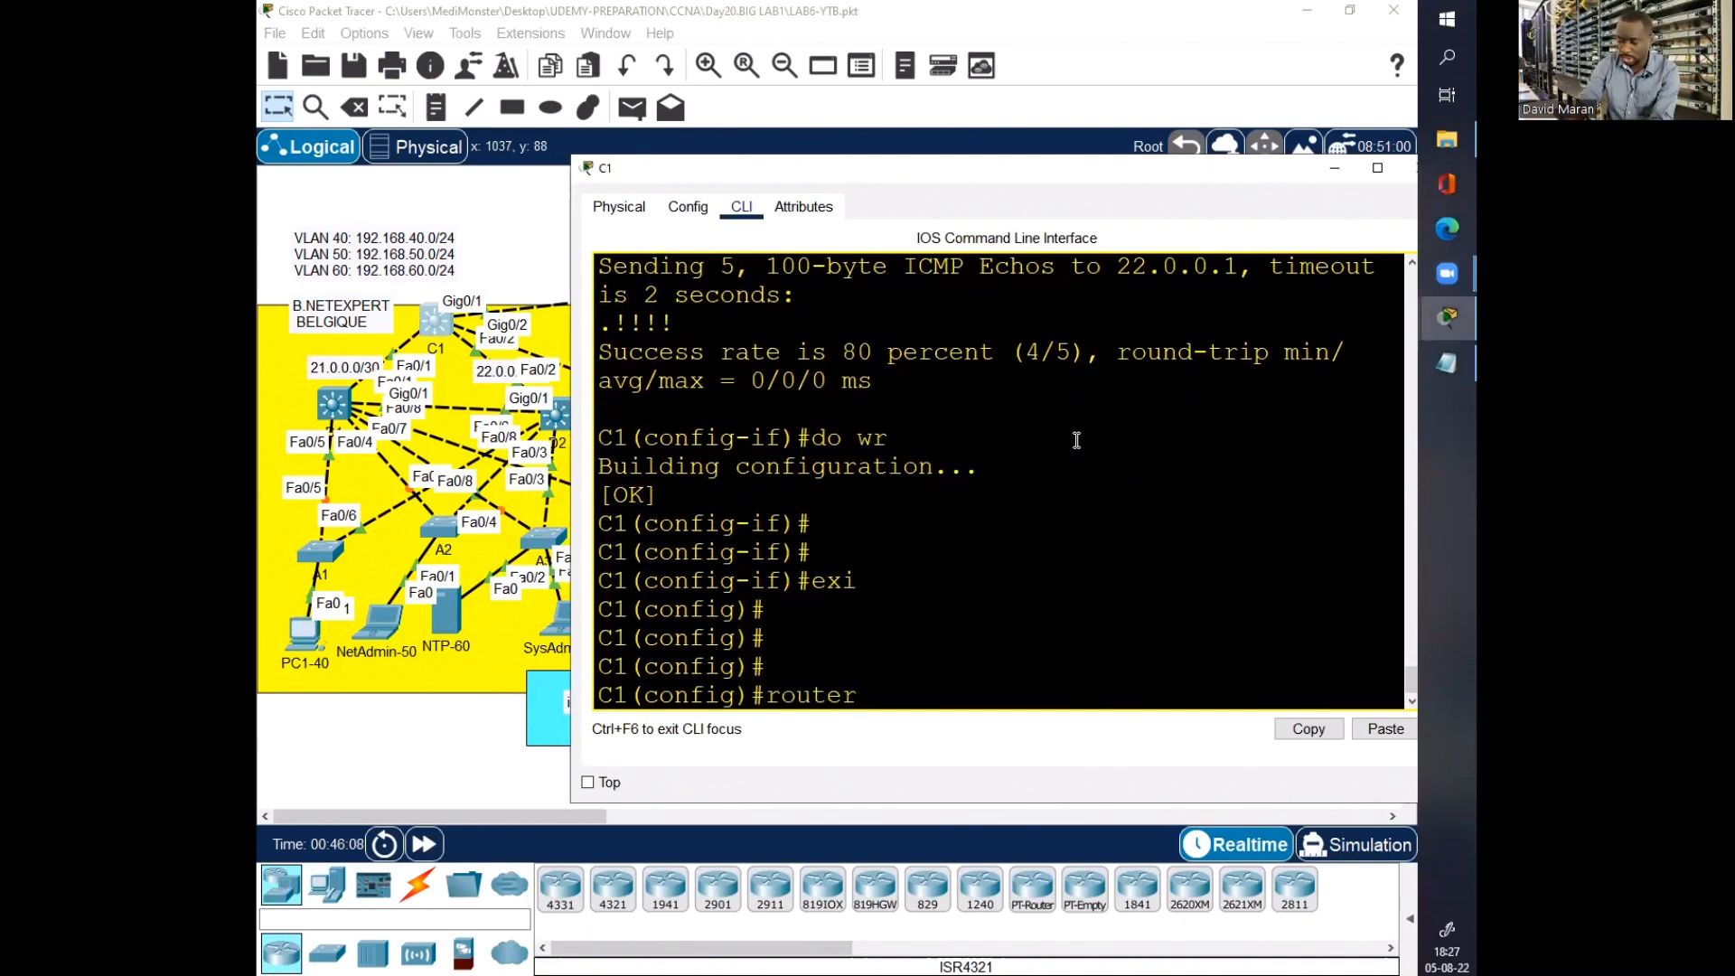
pyautogui.write(' ei')
pyautogui.press('Tab')
pyautogui.write('1')
pyautogui.press('Return')
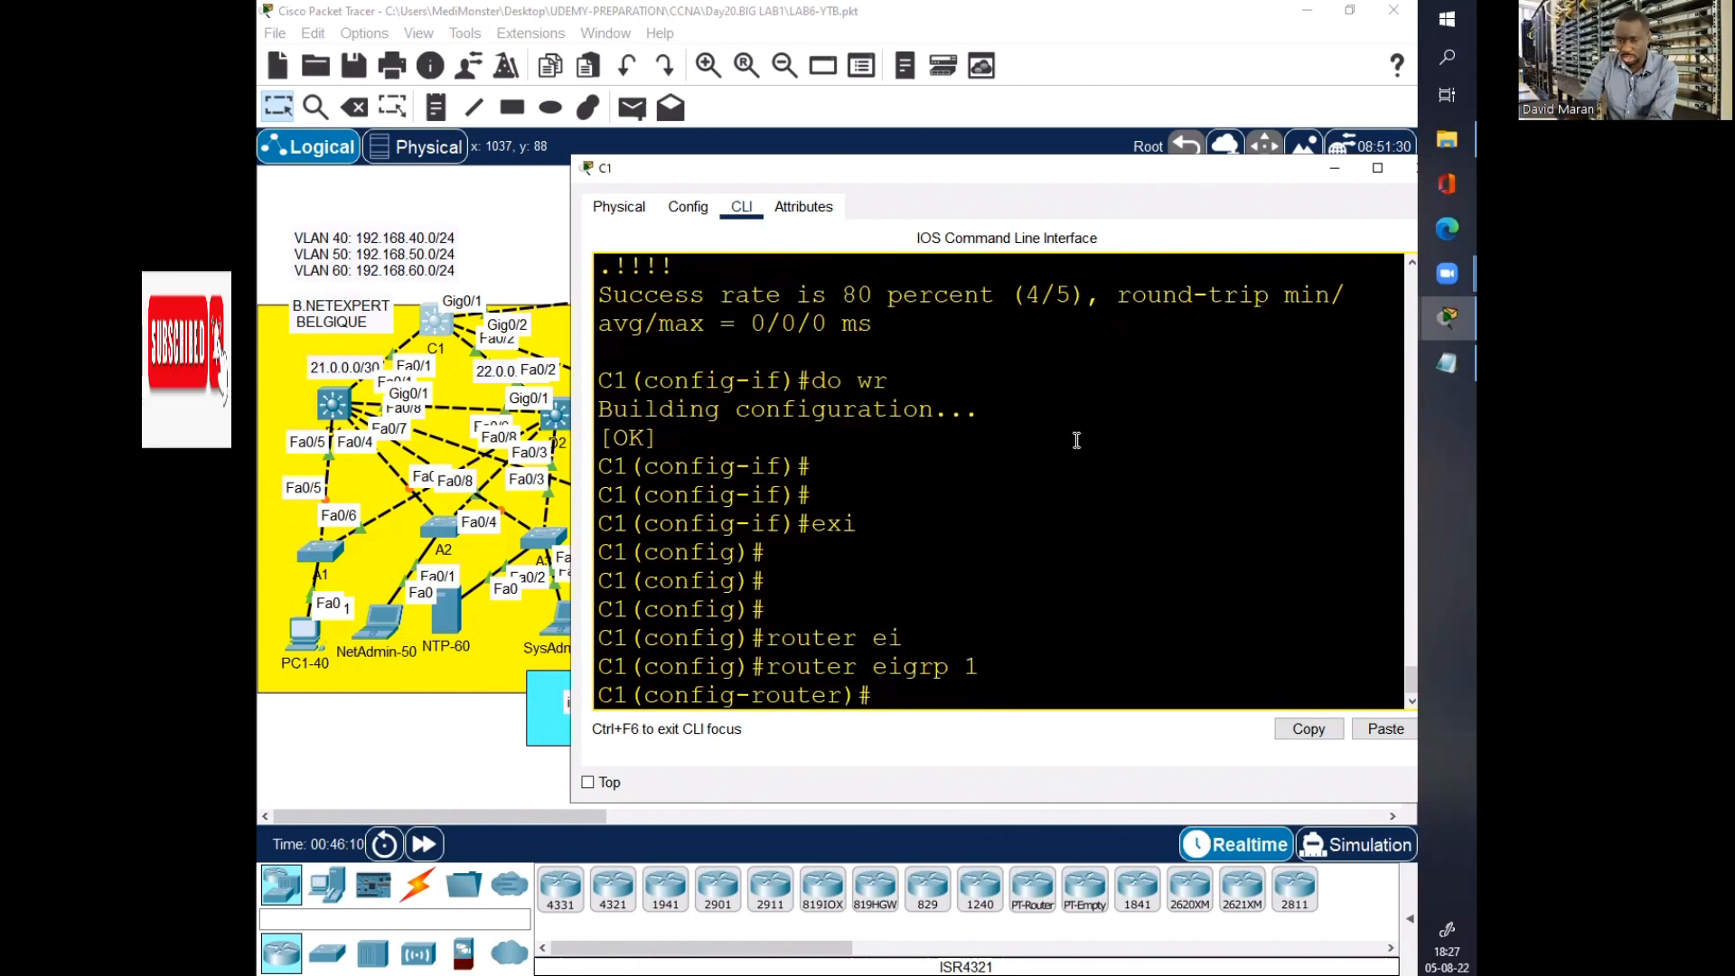
pyautogui.write('no aut')
pyautogui.press('Tab')
pyautogui.press('Return')
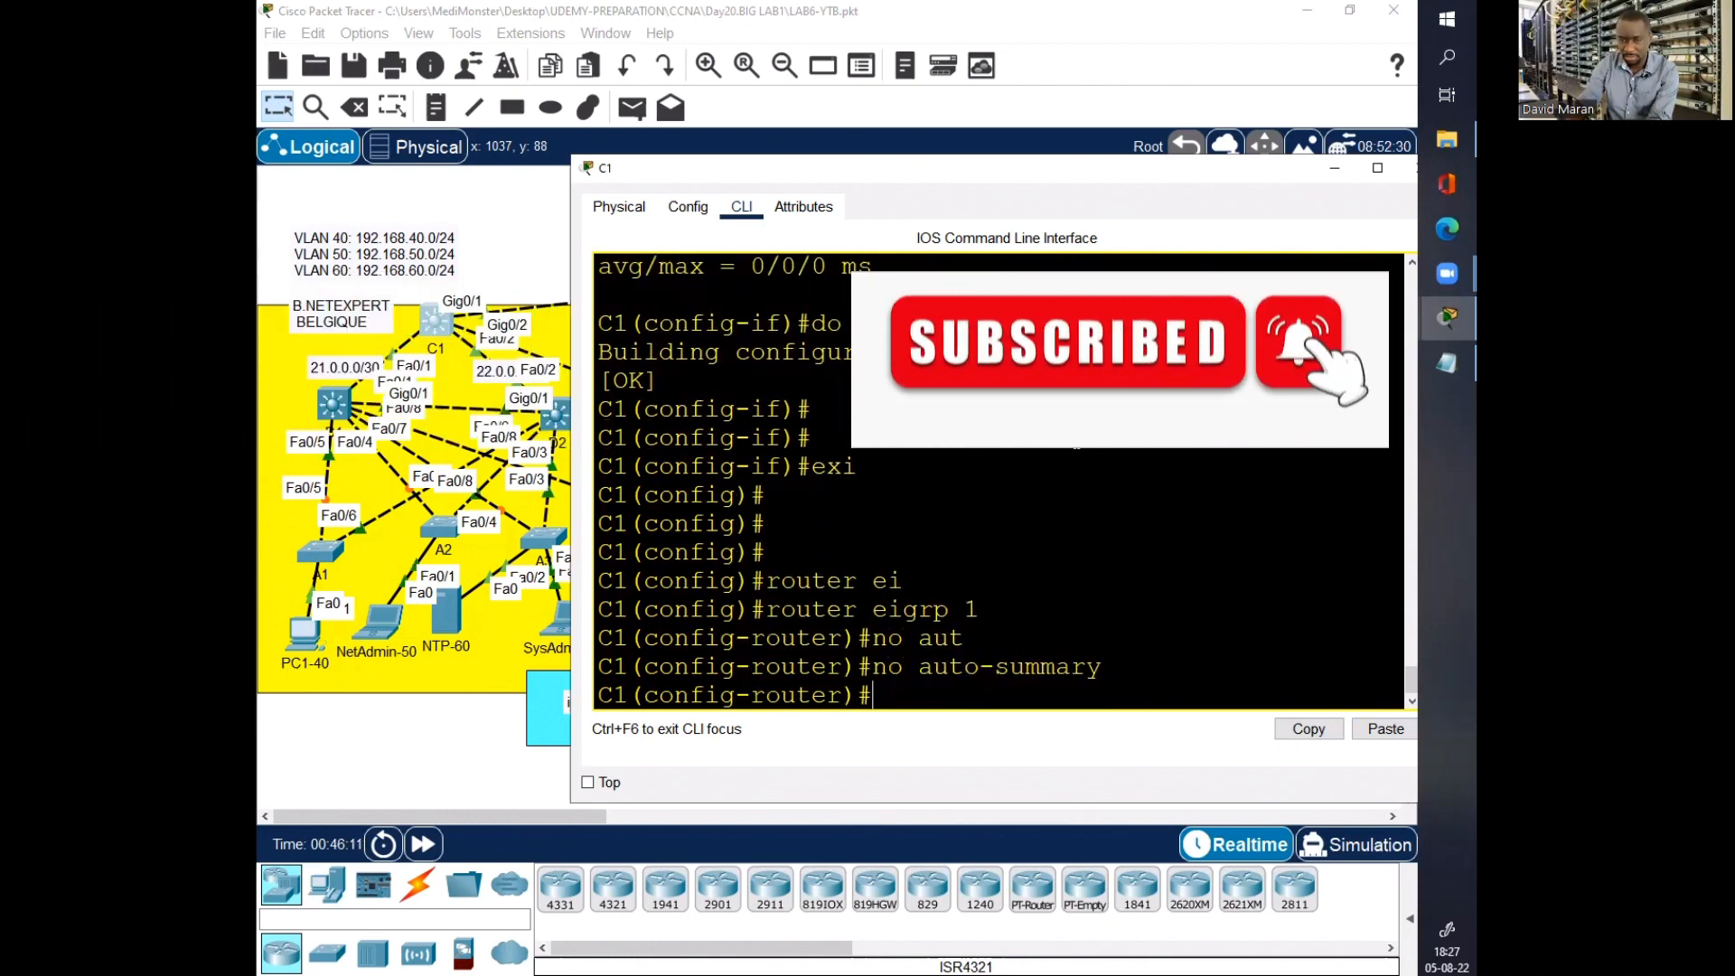
# Step: Advertise networks 21.0.0.0 and 22.0.0.0 in C1's EIGRP process
pyautogui.write('net')
pyautogui.press('Tab')
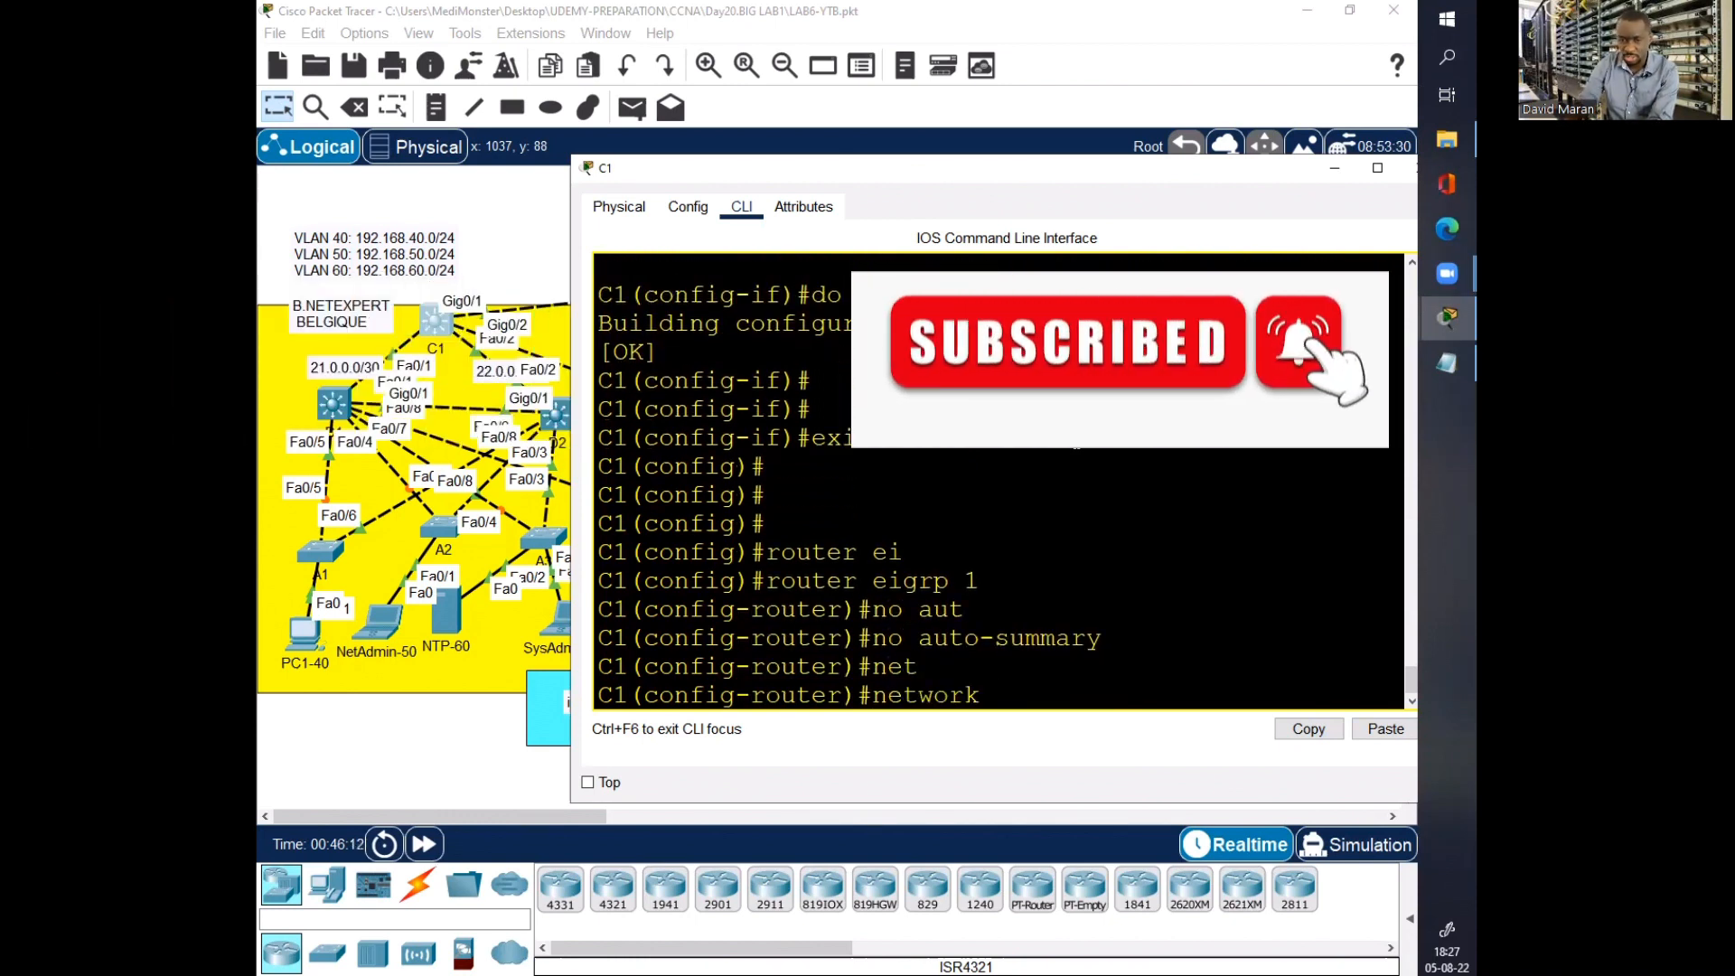
pyautogui.write('21.0.0.0')
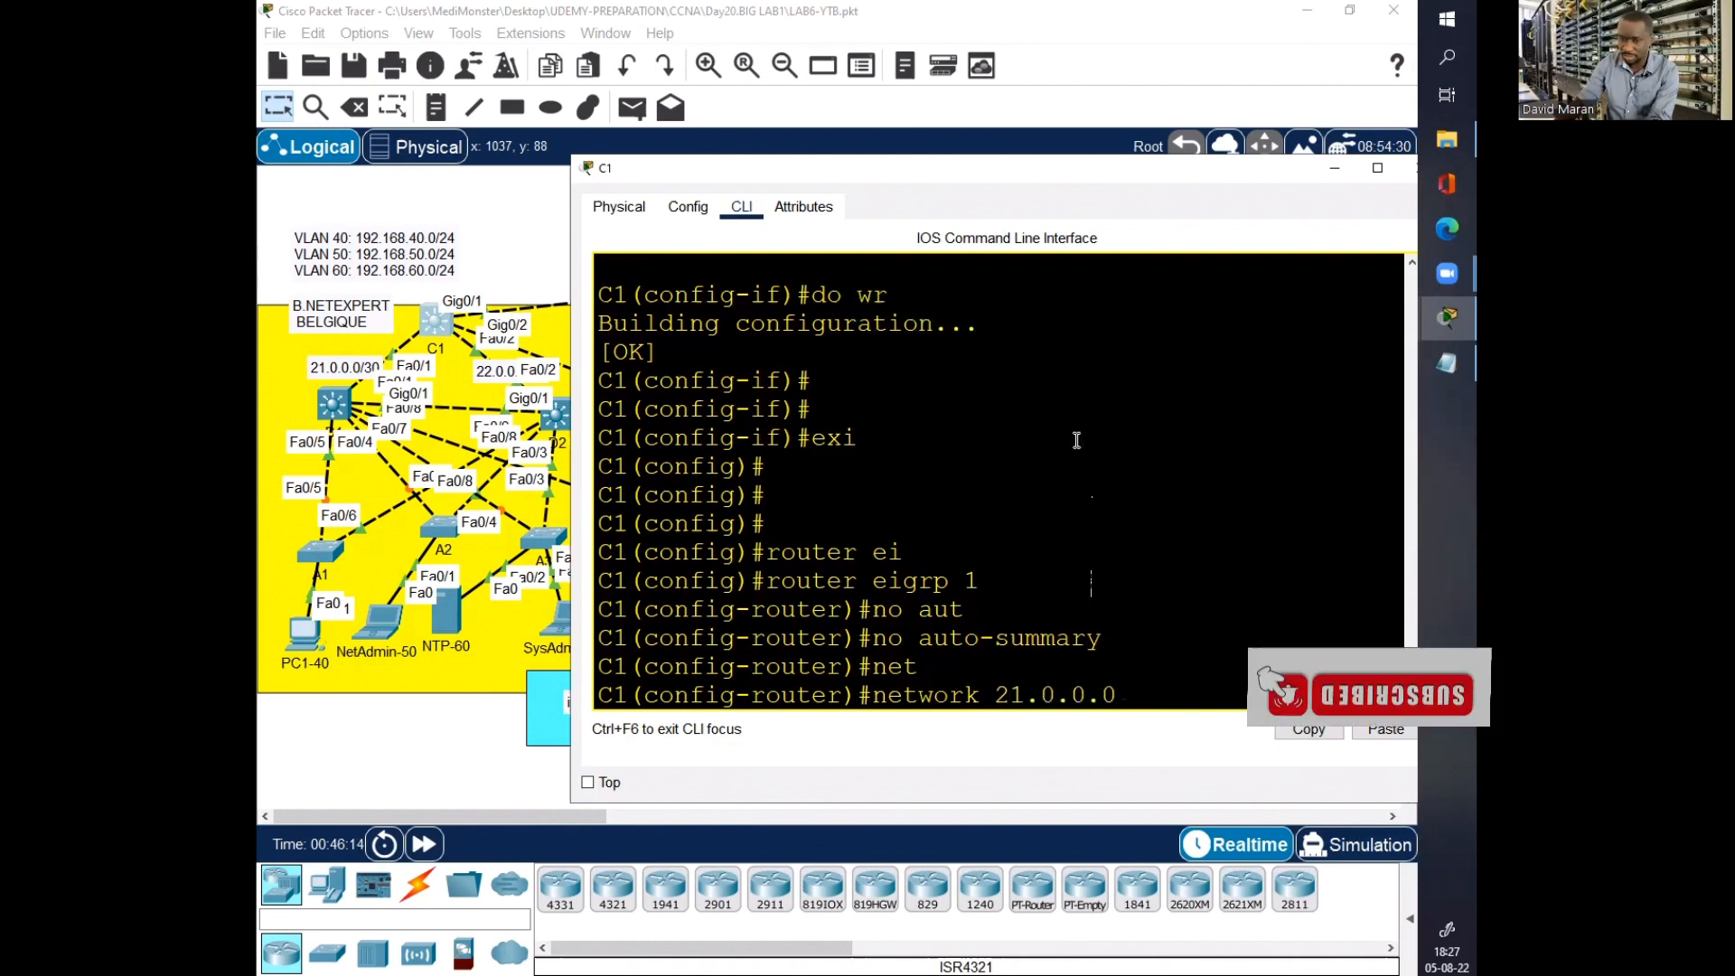
pyautogui.press('Return')
pyautogui.write('net')
pyautogui.press('Tab')
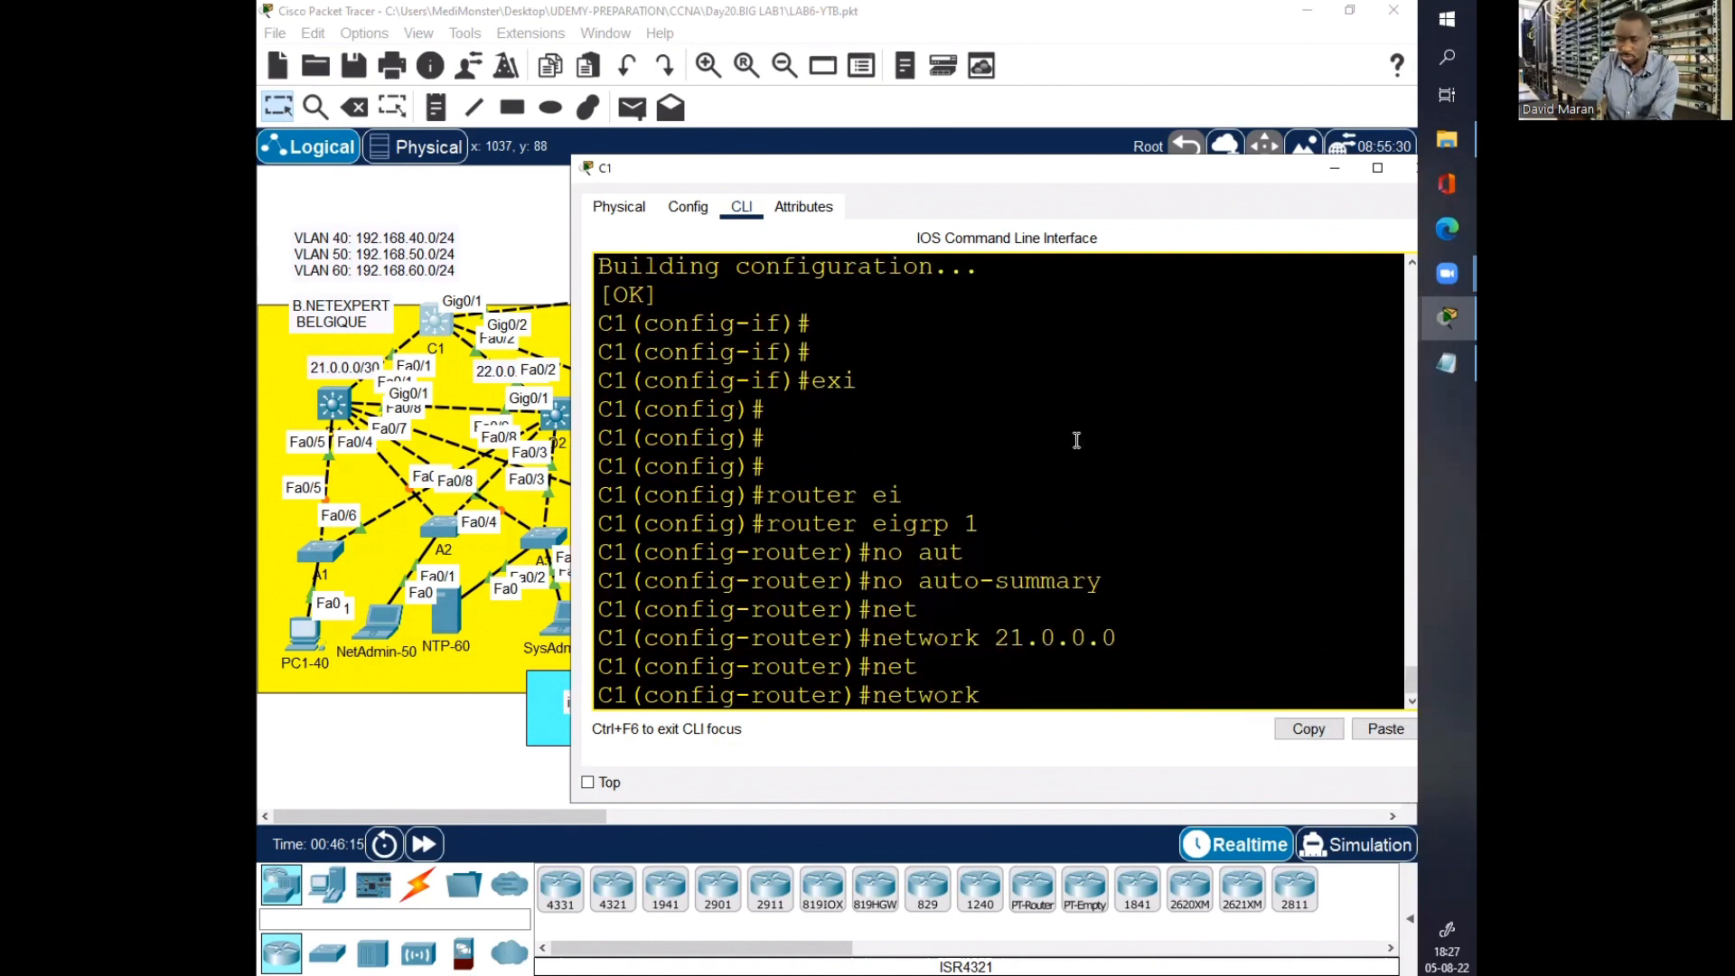
pyautogui.write('22.')
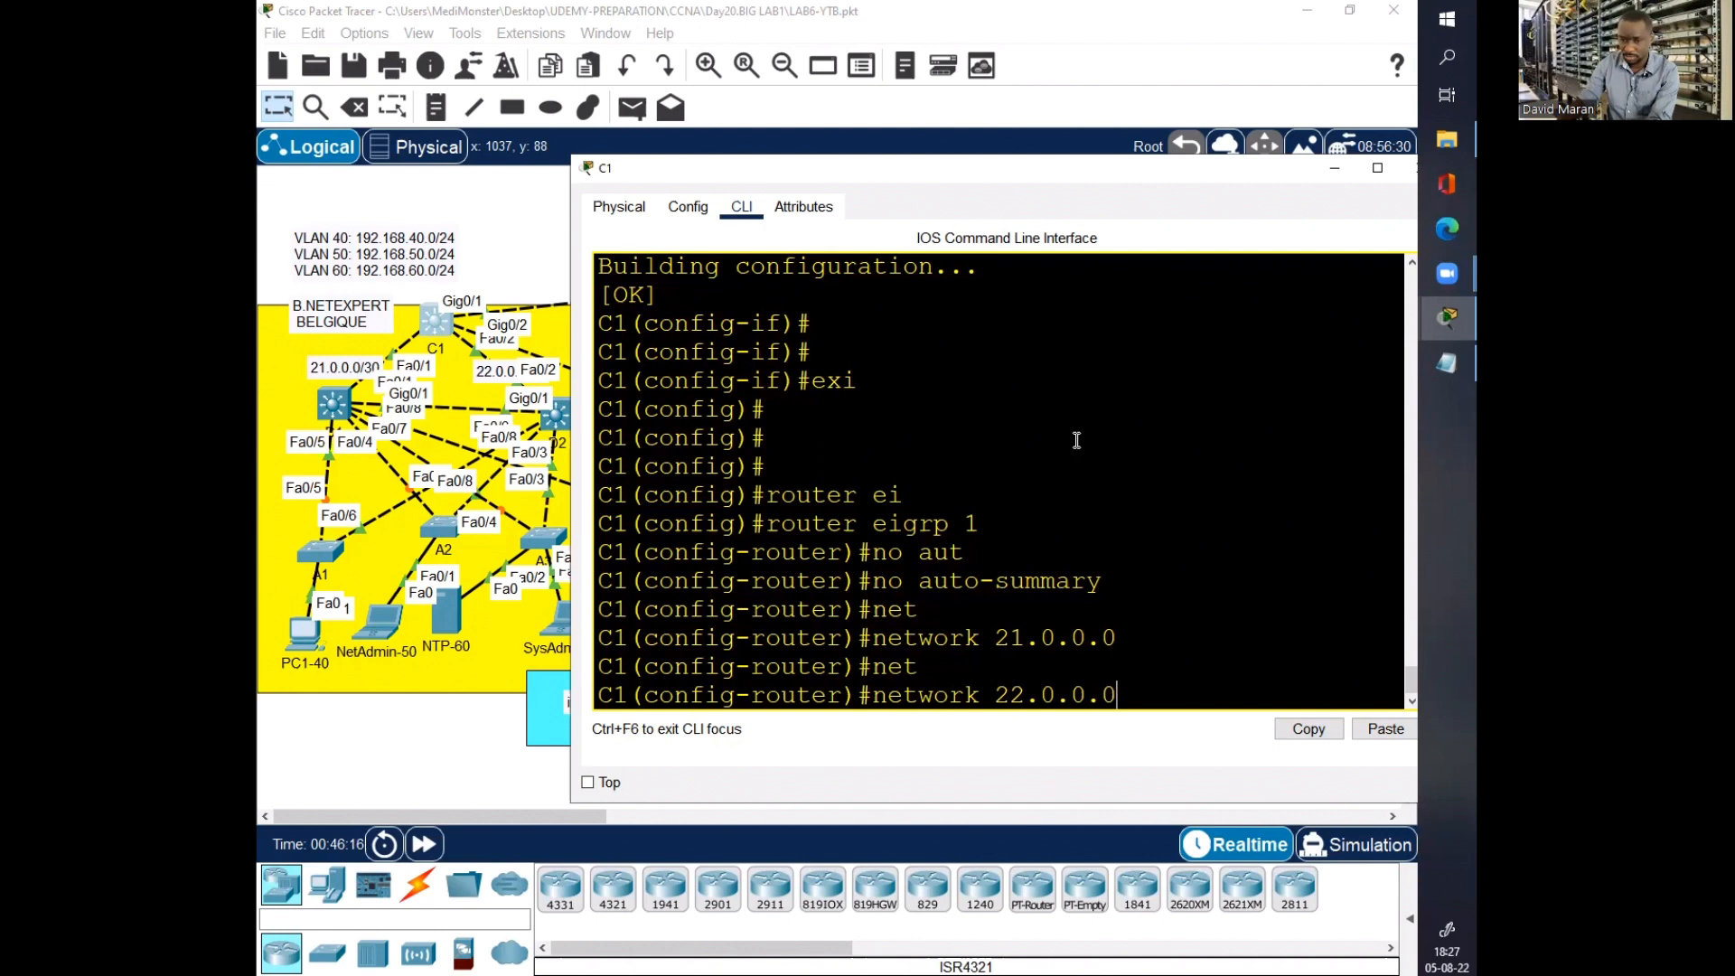
pyautogui.write('0.0.0')
pyautogui.press('Return')
# Step: Save C1's EIGRP configuration with do wr and close its window
pyautogui.write('do wr')
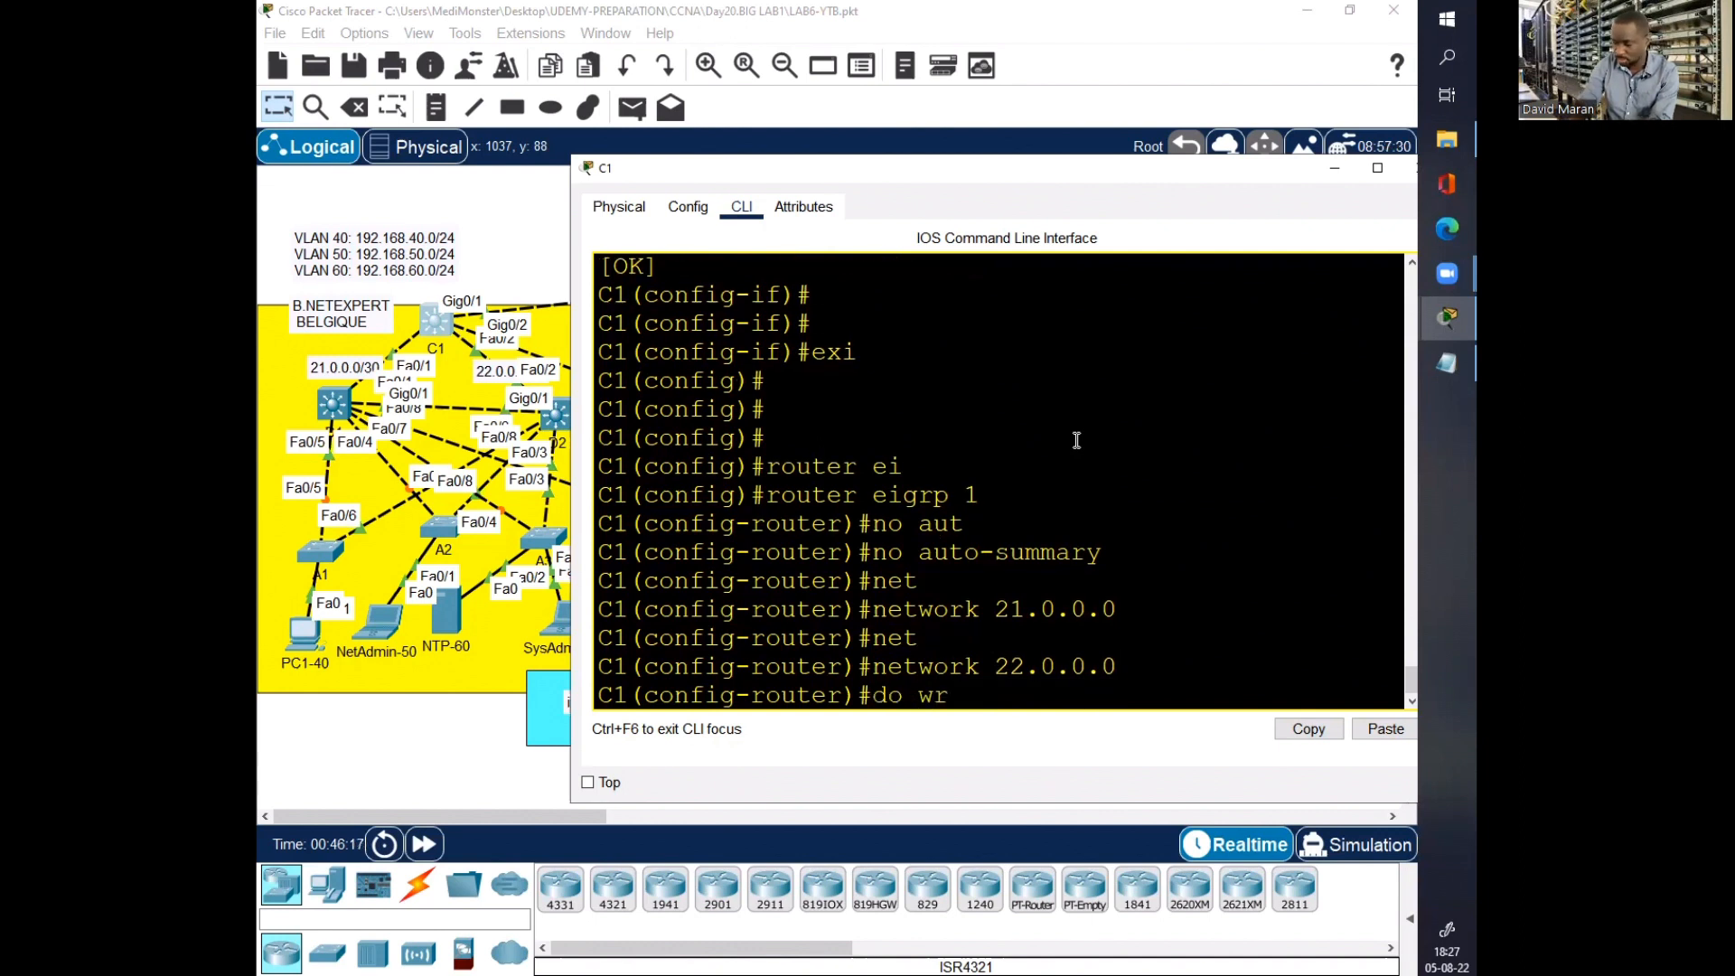
pyautogui.press('Return')
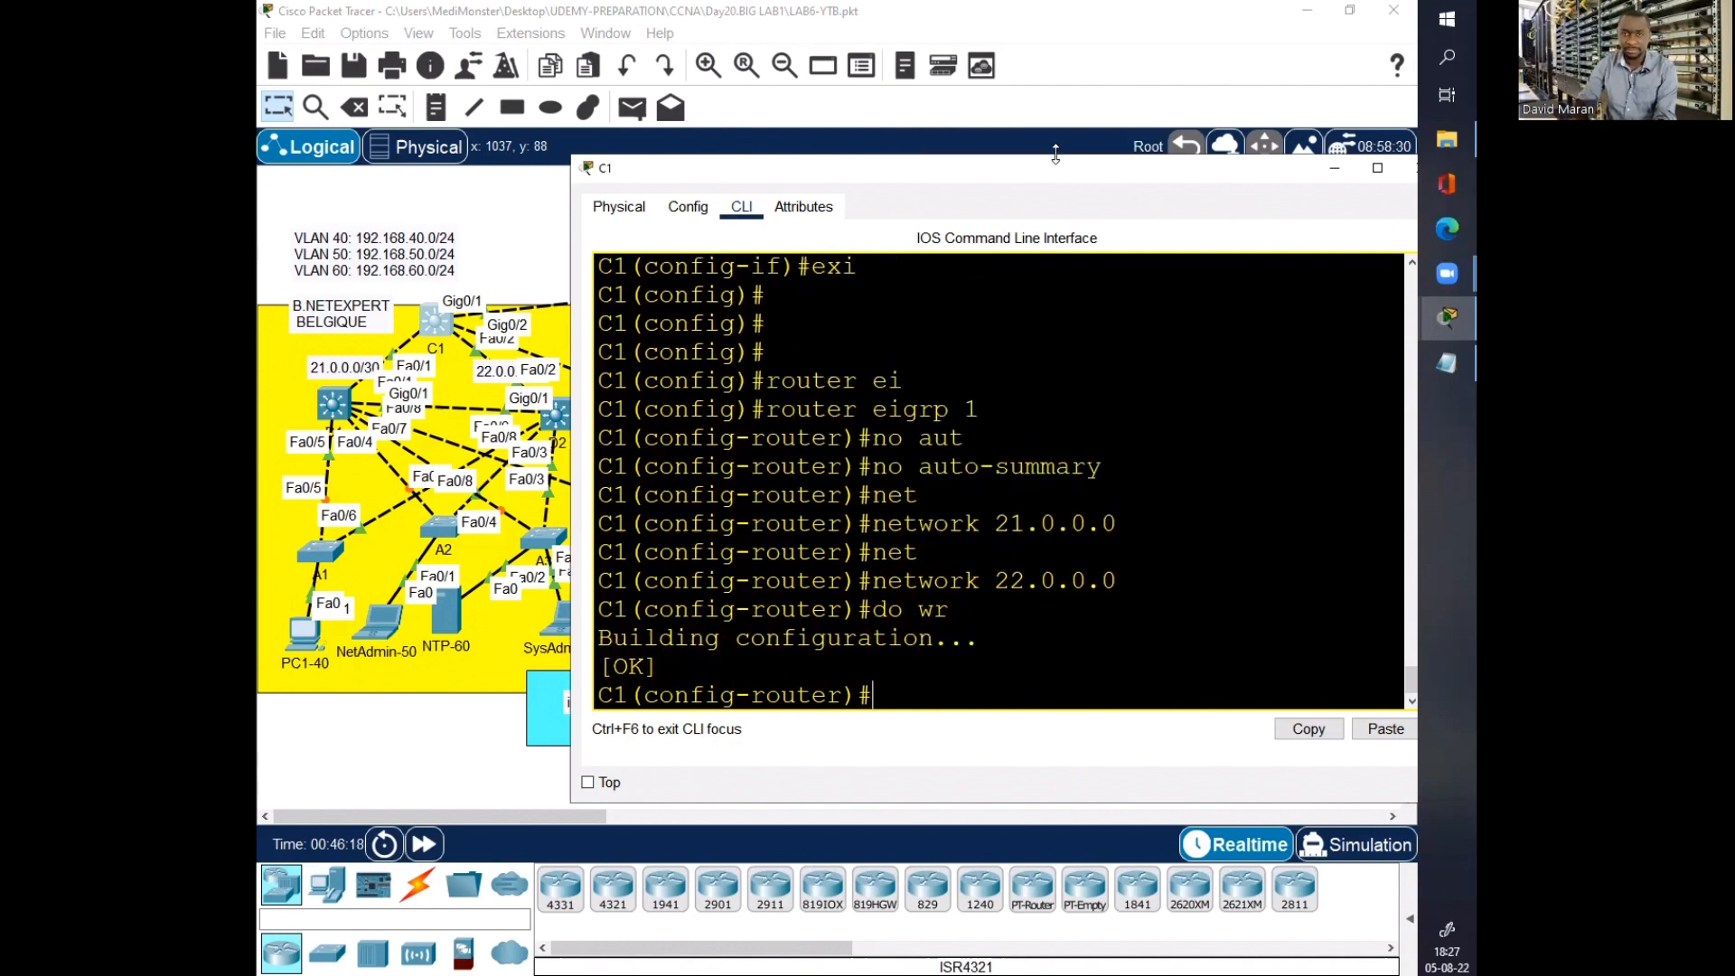
pyautogui.moveTo(1032, 175); pyautogui.dragTo(836, 185)
pyautogui.moveTo(991, 181); pyautogui.dragTo(890, 206)
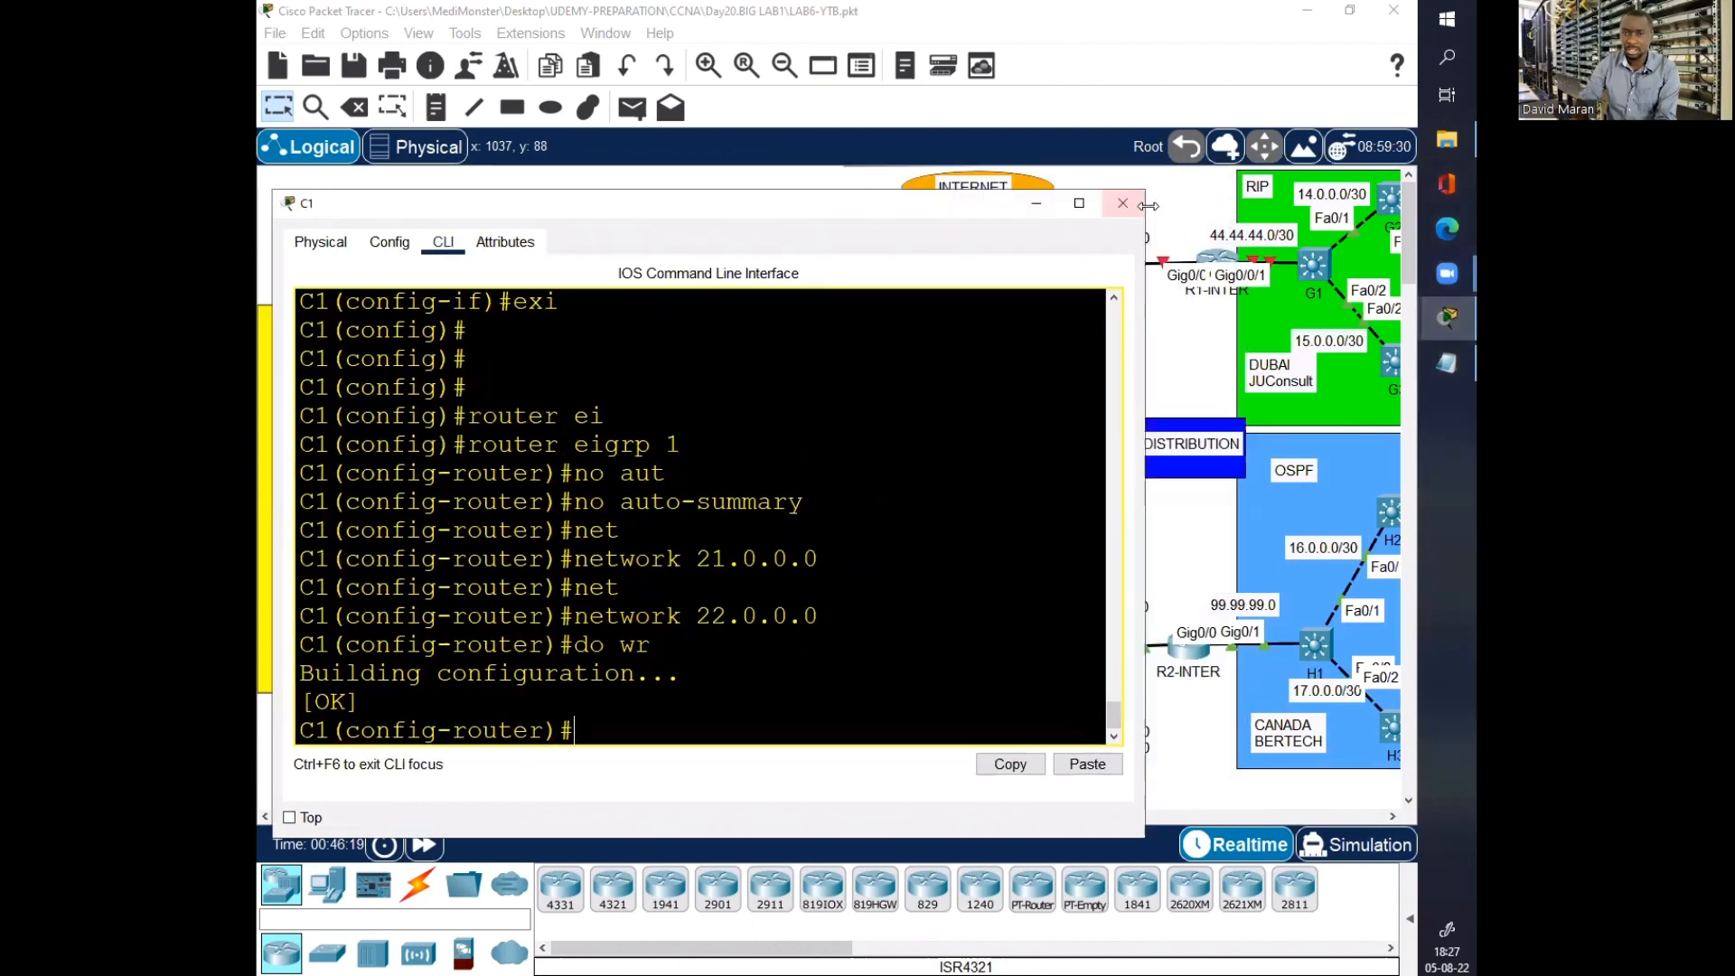
pyautogui.click(1126, 209)
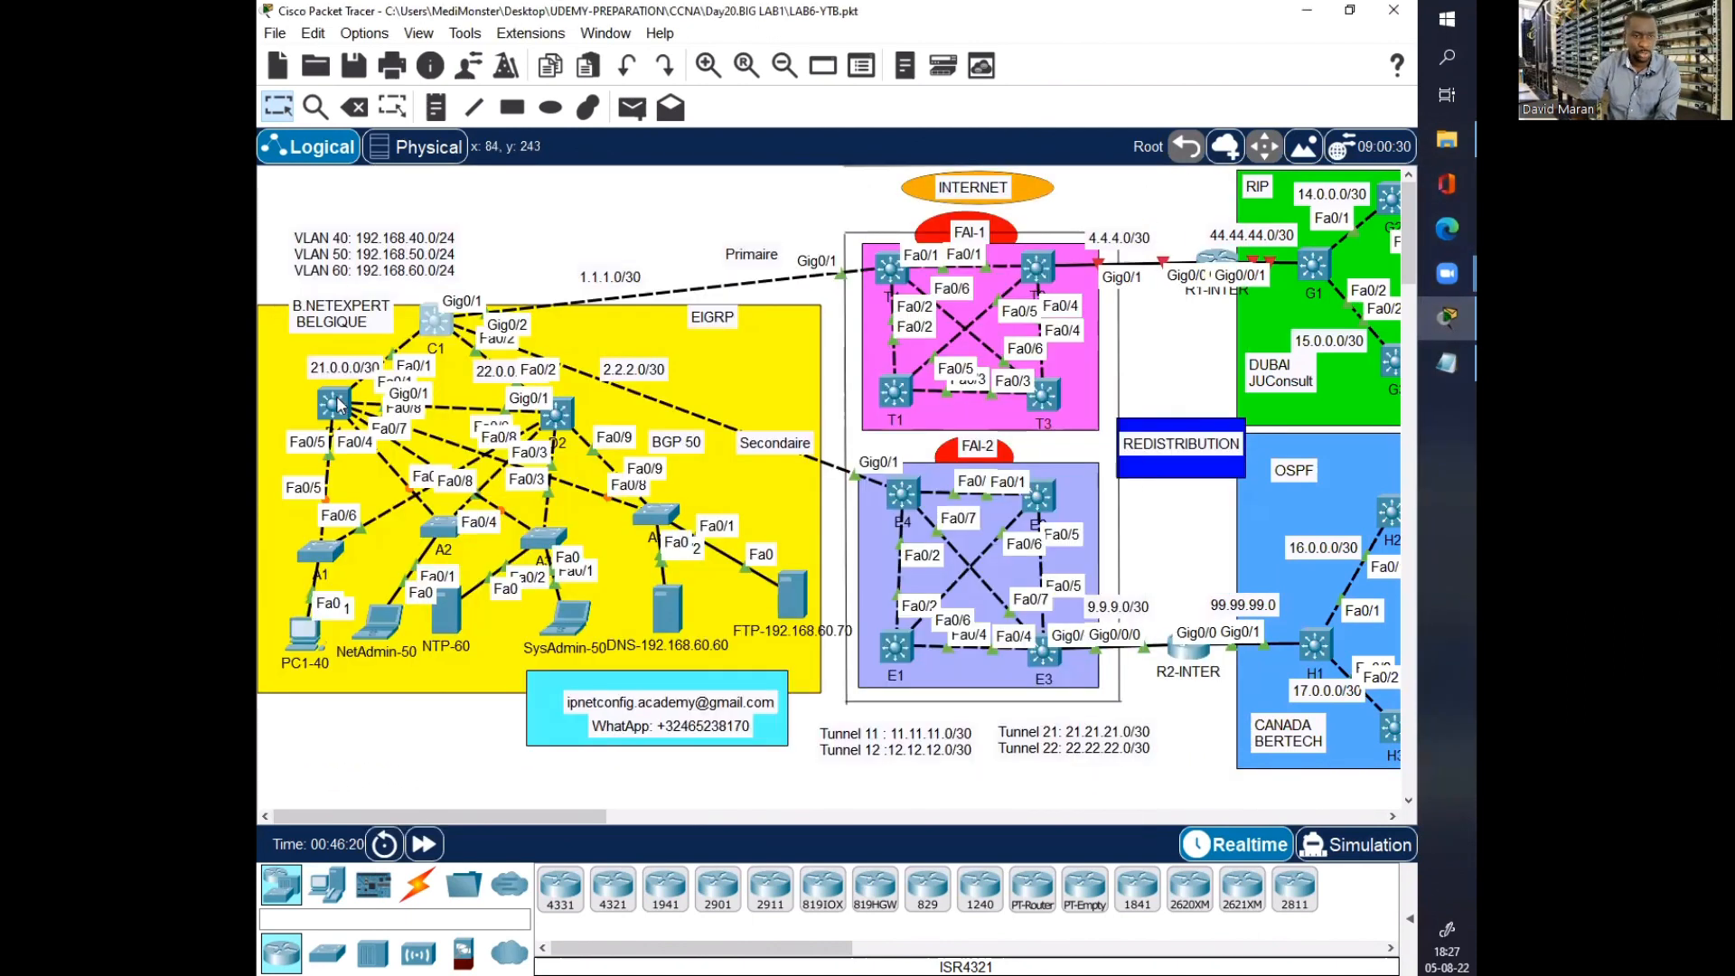
# Step: Open D1's CLI at full screen and exit interface configuration to global configuration mode
pyautogui.click(336, 395)
pyautogui.click(1095, 173)
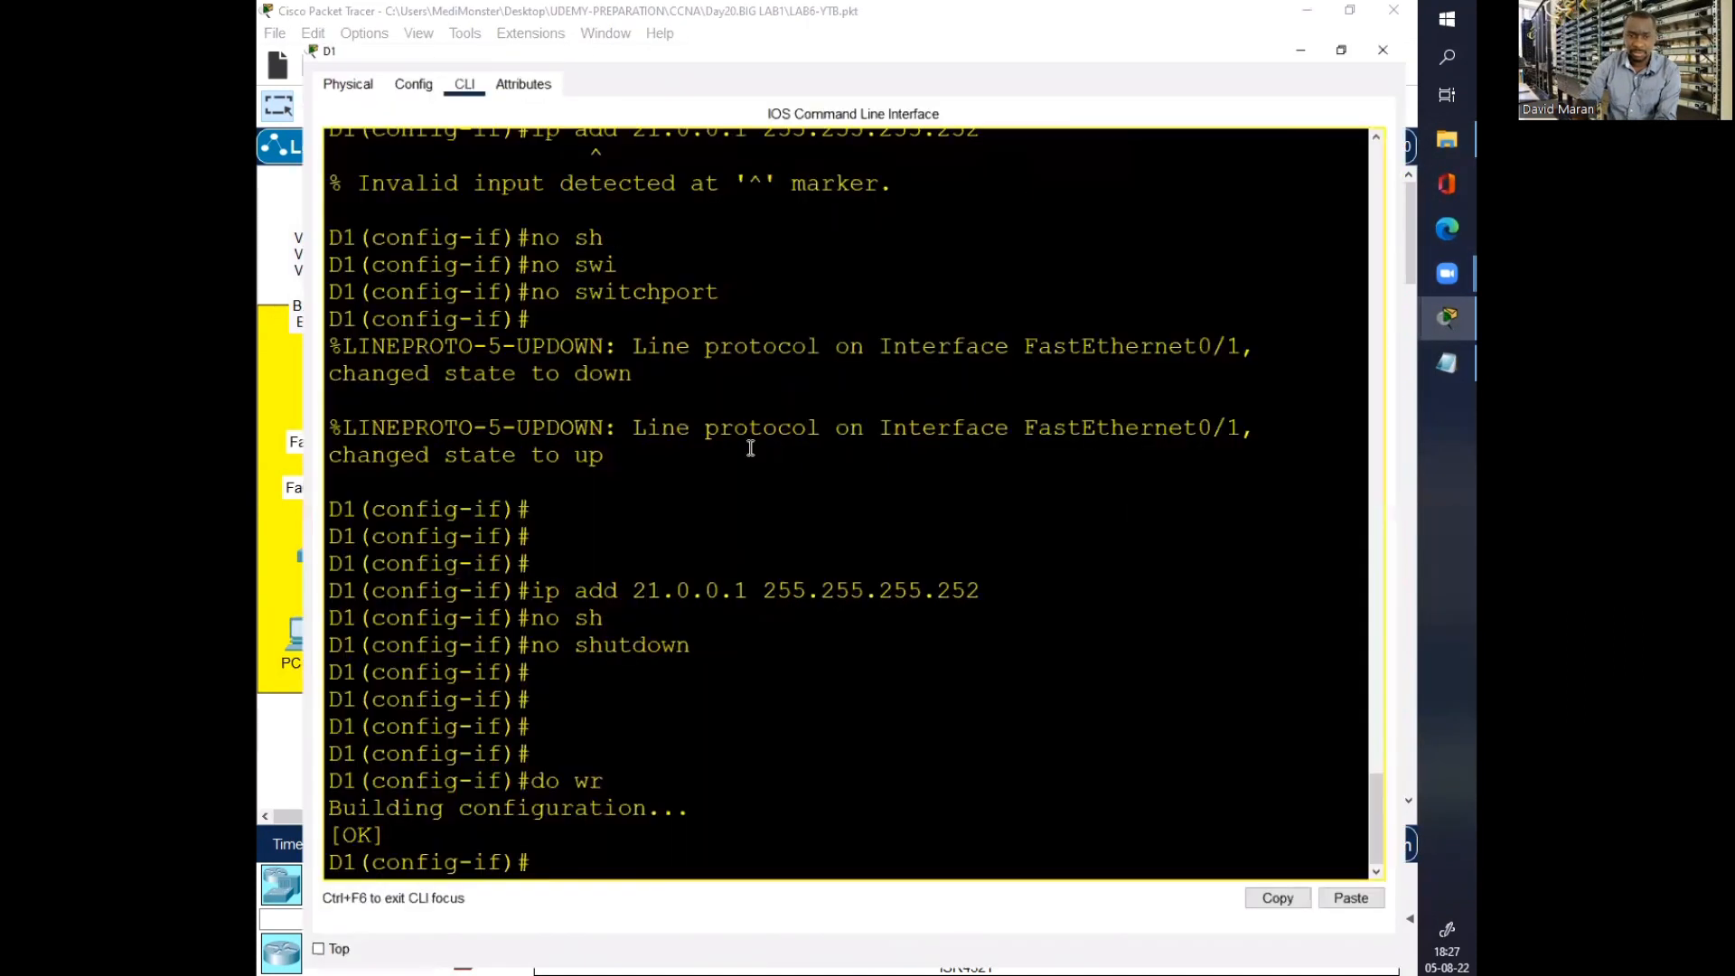
pyautogui.click(751, 448)
pyautogui.press('Return')
pyautogui.press('Return')
pyautogui.write('exi')
pyautogui.press('Return')
pyautogui.press('Return')
pyautogui.press('Return')
pyautogui.press('Return')
pyautogui.press('Return')
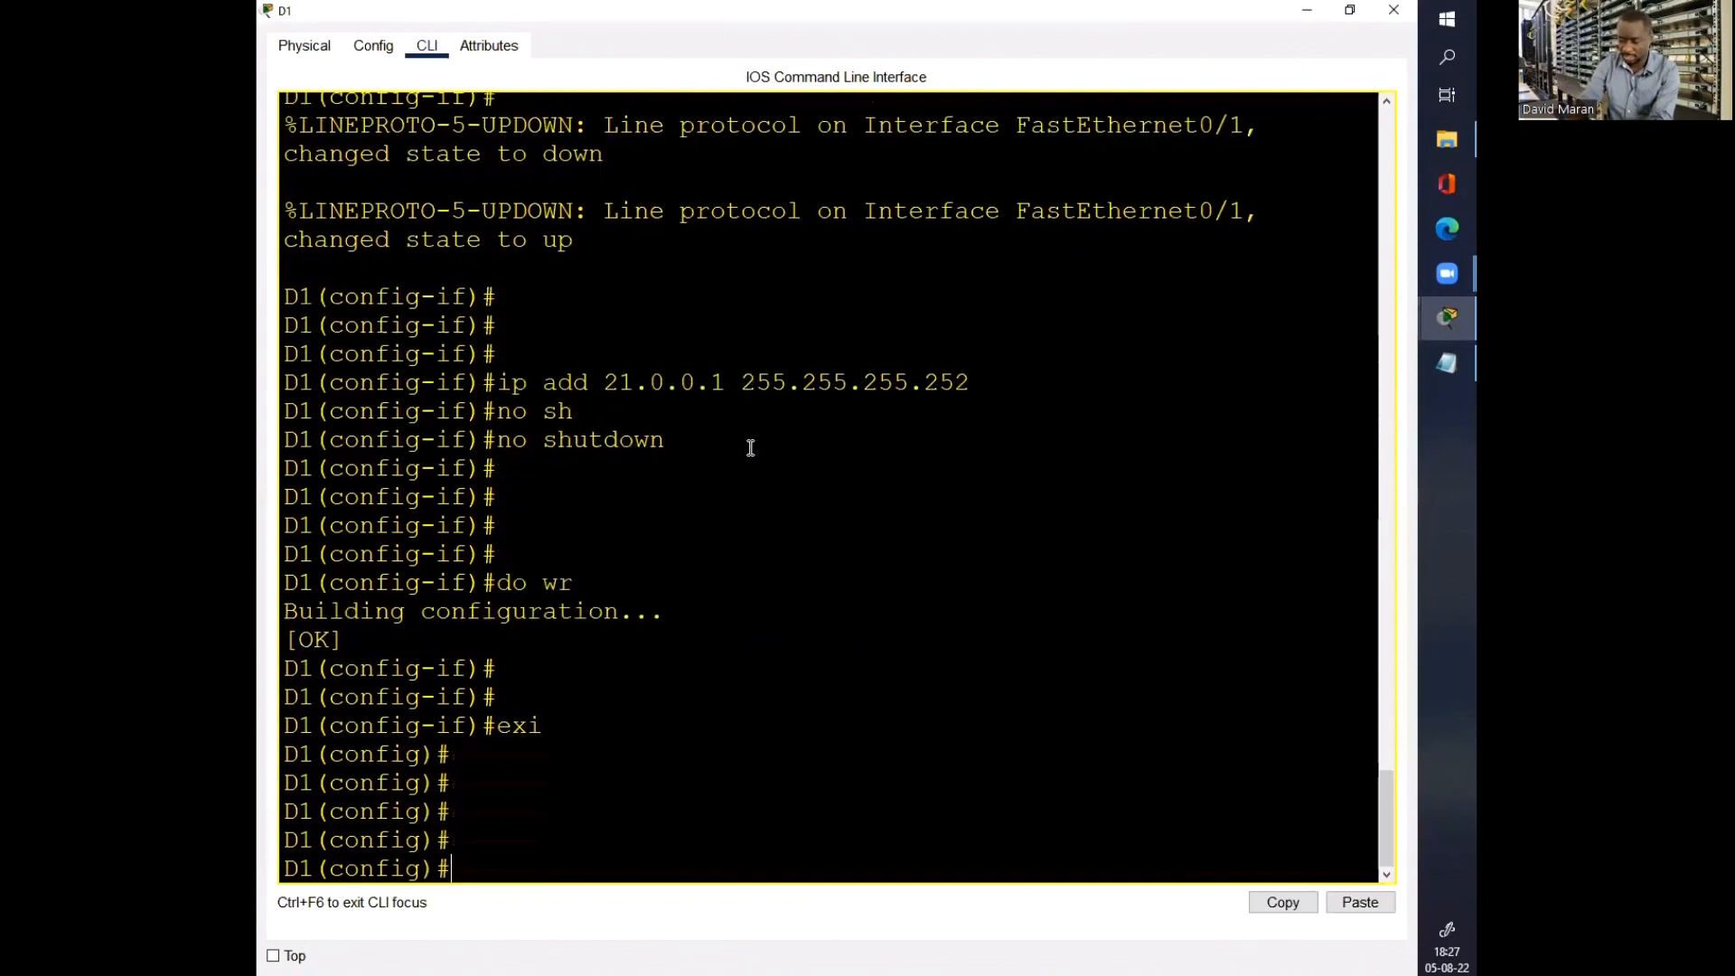
# Step: Start EIGRP process 1 on D1 and disable automatic summarization with no auto-summary
pyautogui.write('router')
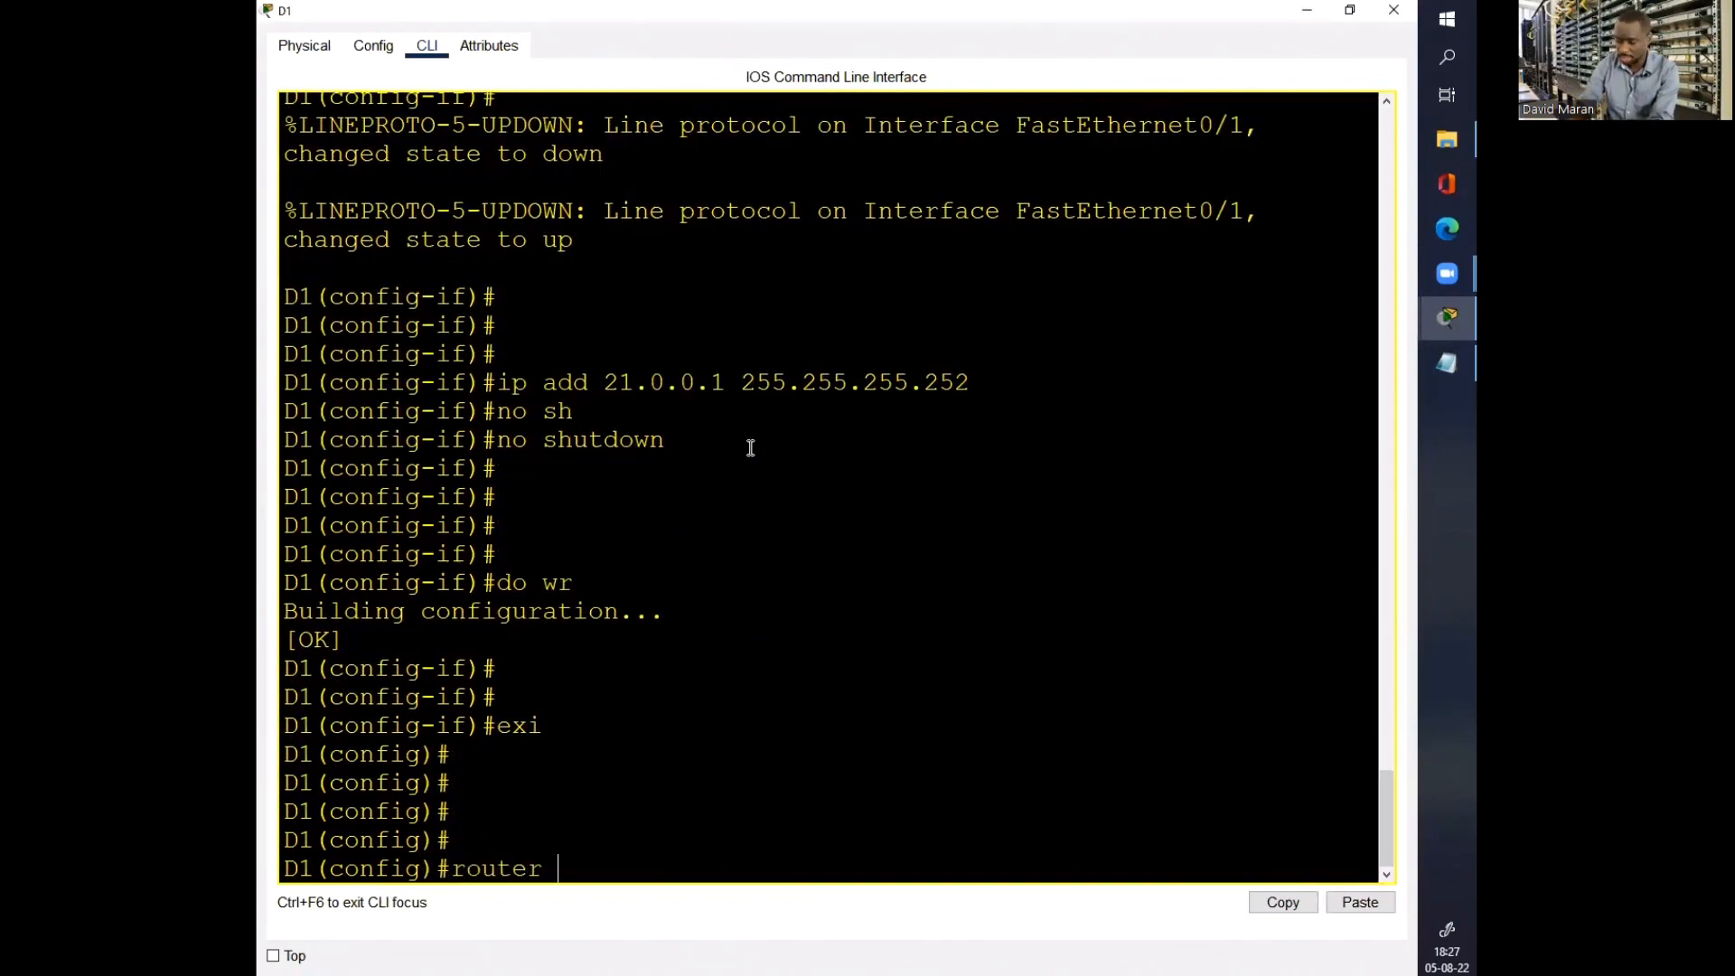
pyautogui.write(' ei')
pyautogui.press('Tab')
pyautogui.write('1')
pyautogui.press('Return')
pyautogui.write('no')
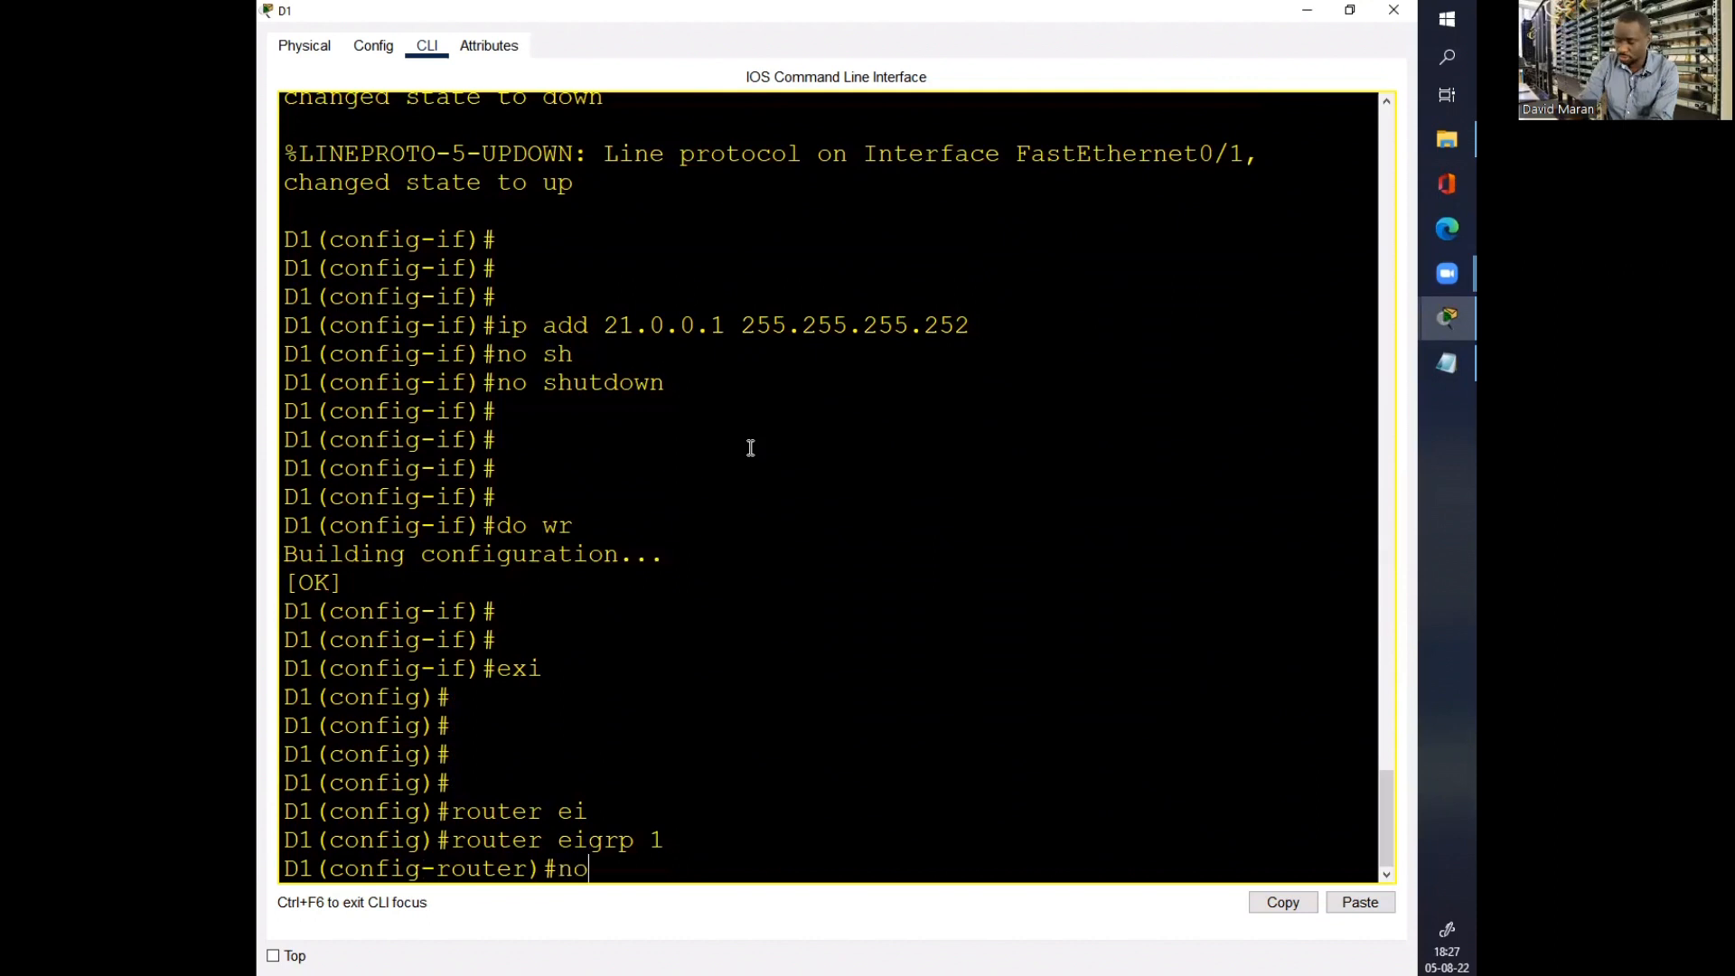
pyautogui.write(' aut')
pyautogui.press('Tab')
pyautogui.press('Return')
# Step: List D1's directly connected routes with do sh ip route connected
pyautogui.write('do')
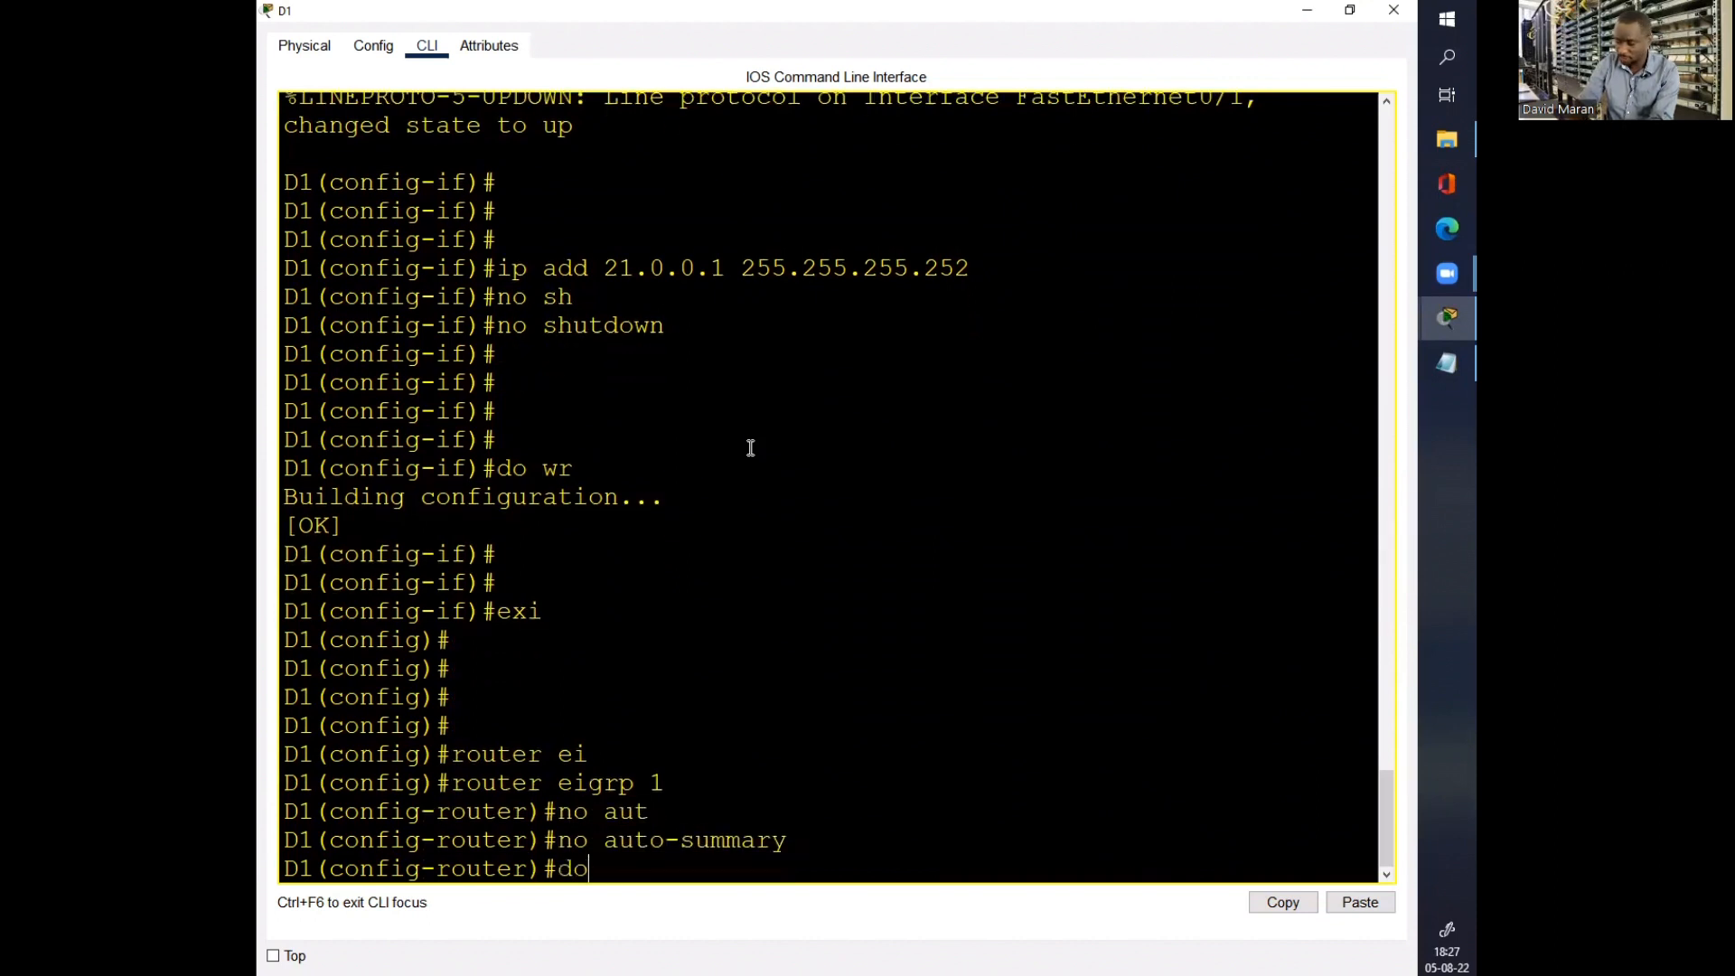
pyautogui.write(' sh ip ro')
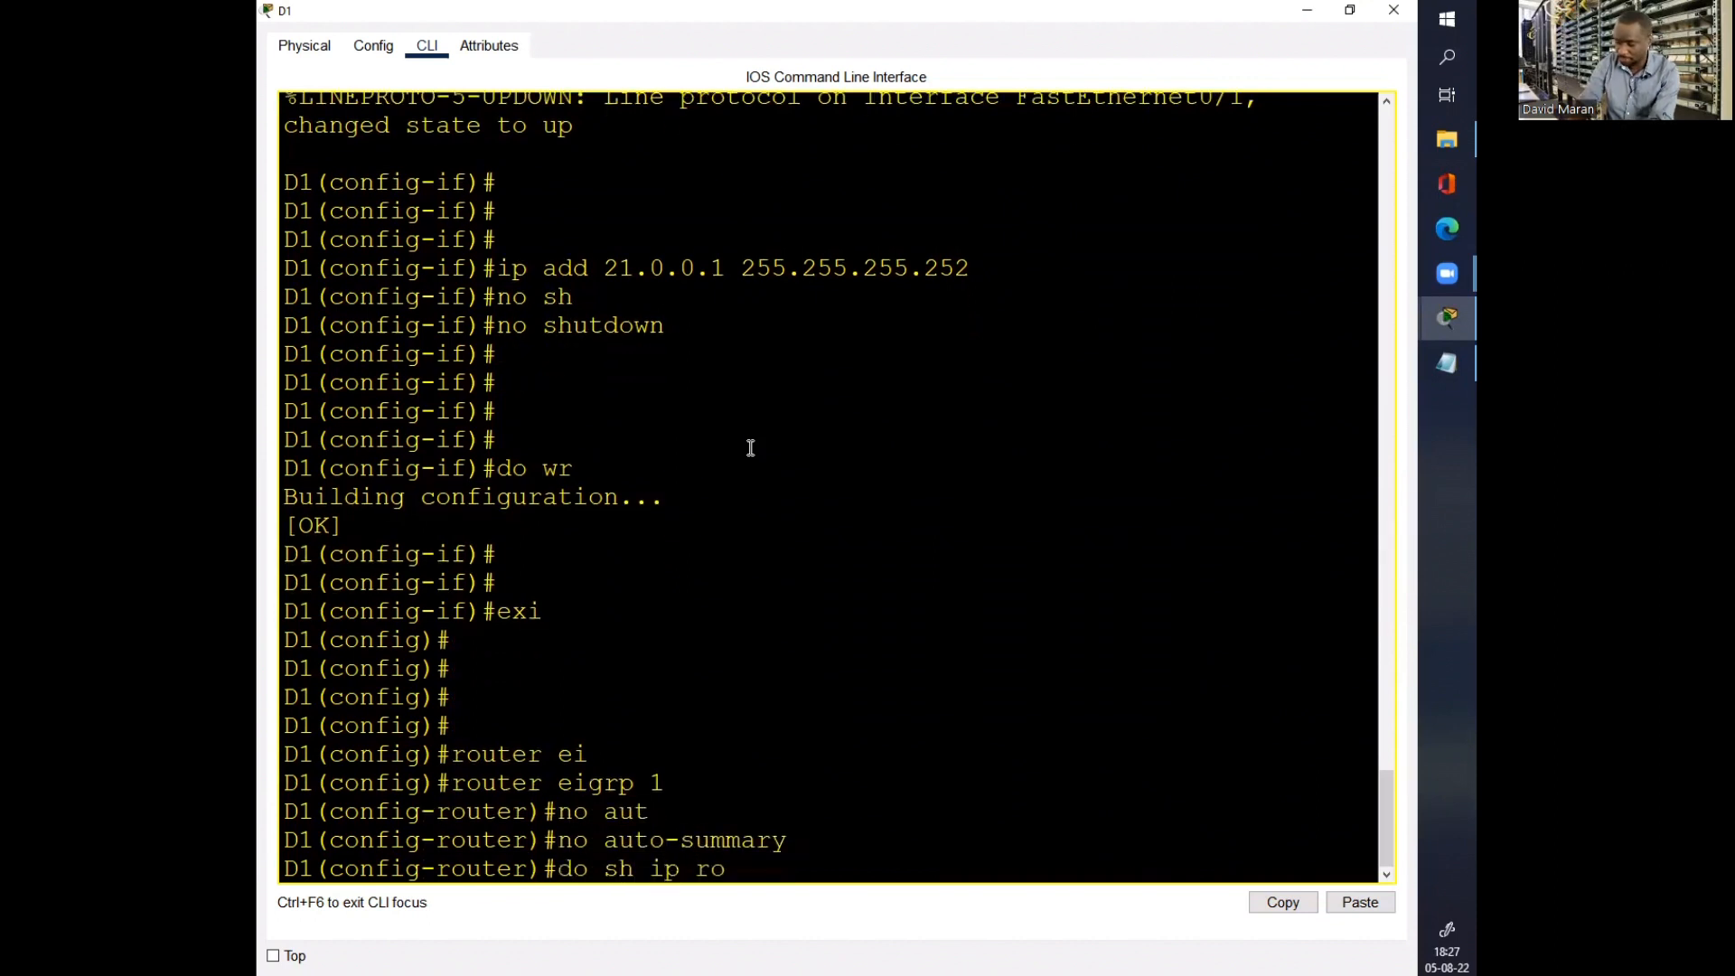
pyautogui.write('ute connected')
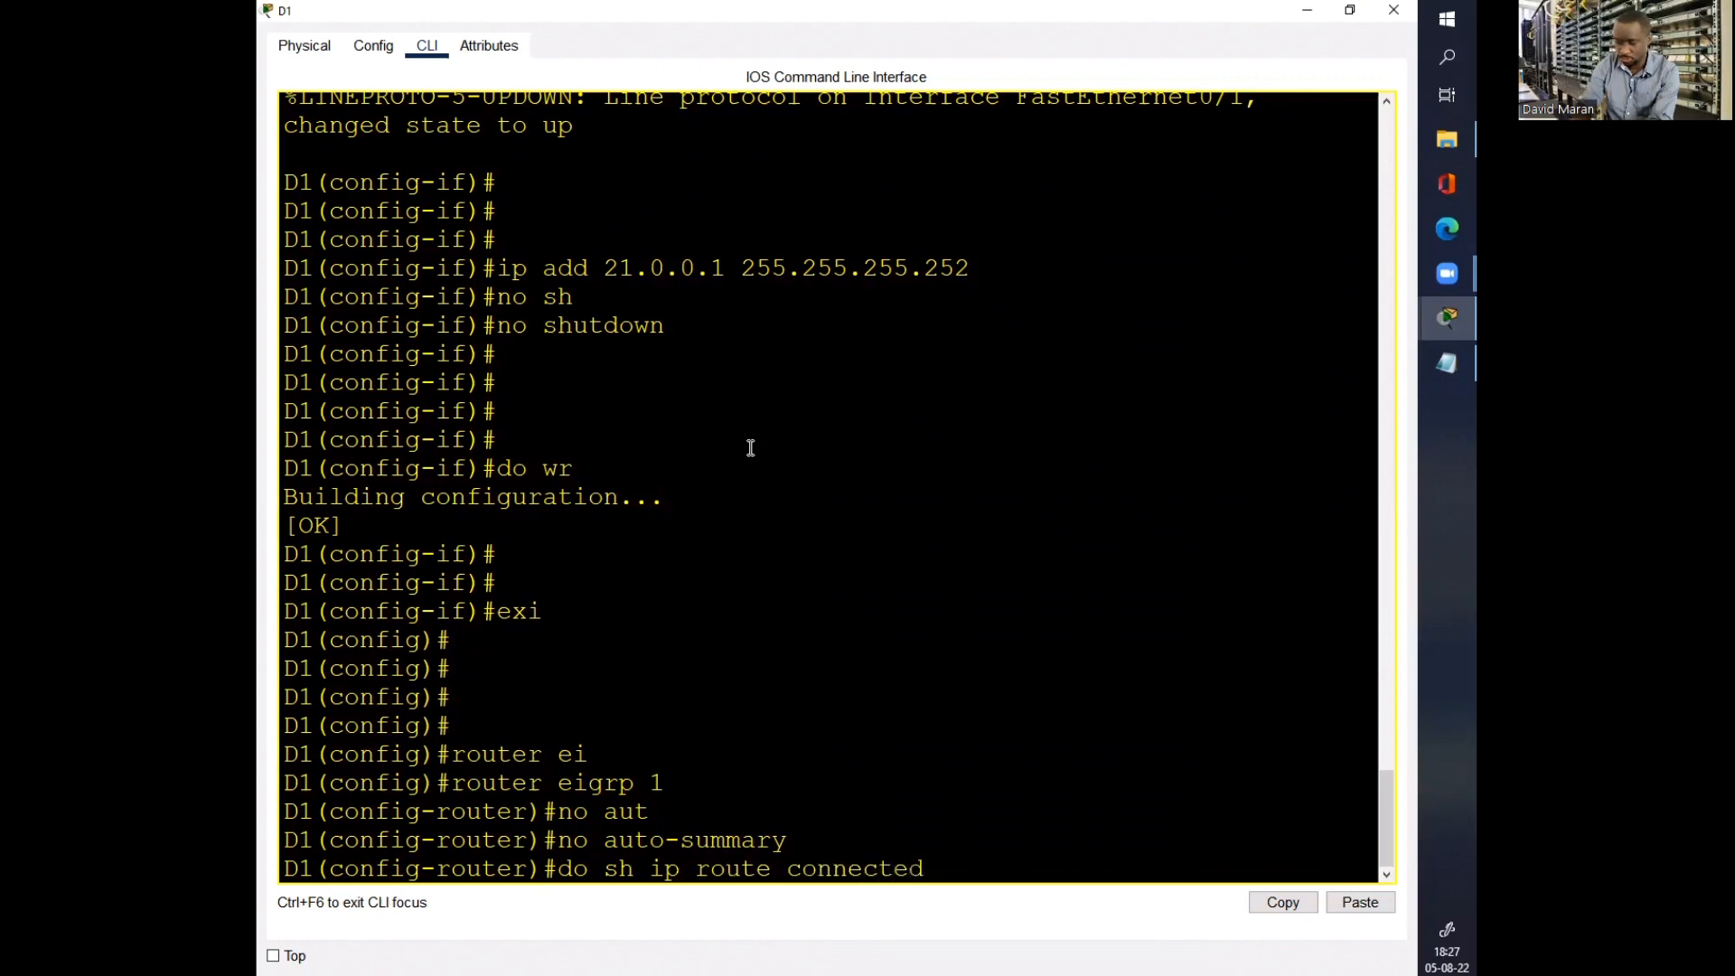
pyautogui.press('Return')
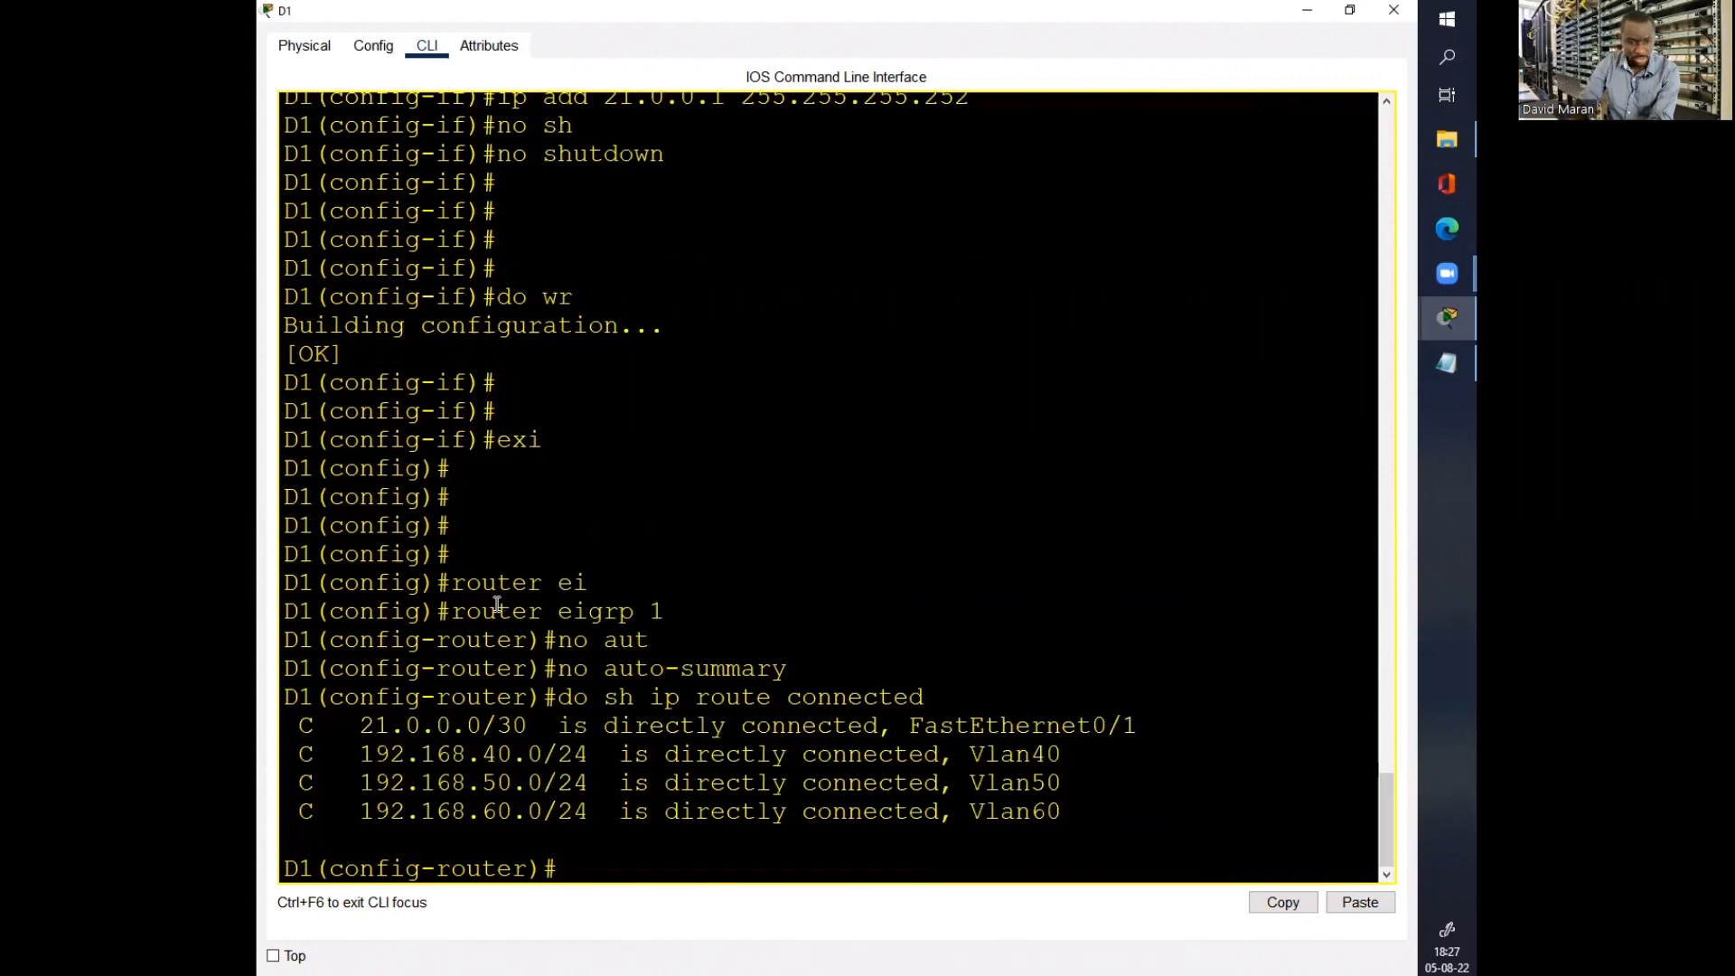
# Step: Advertise network 21.0.0.0 in D1's EIGRP 1 process, copying the address from the connected-routes list
pyautogui.write('net')
pyautogui.press('Tab')
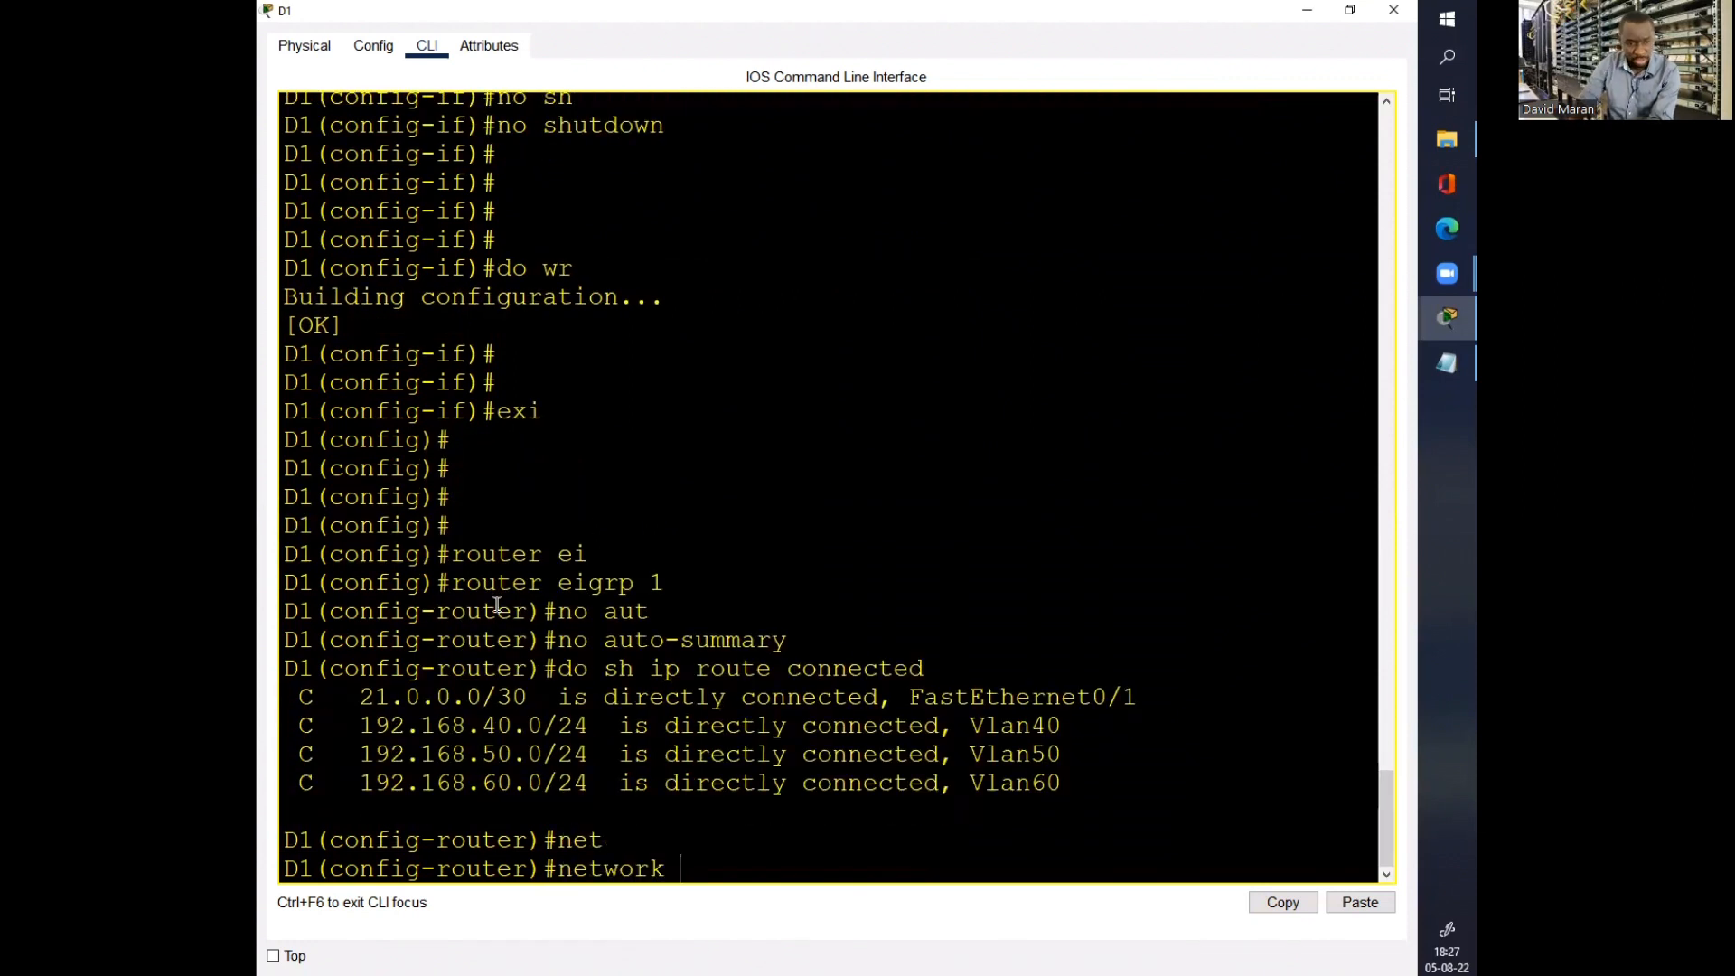
pyautogui.moveTo(360, 696)
pyautogui.mouseDown()
pyautogui.moveTo(481, 696)
pyautogui.moveTo(361, 694)
pyautogui.mouseUp()
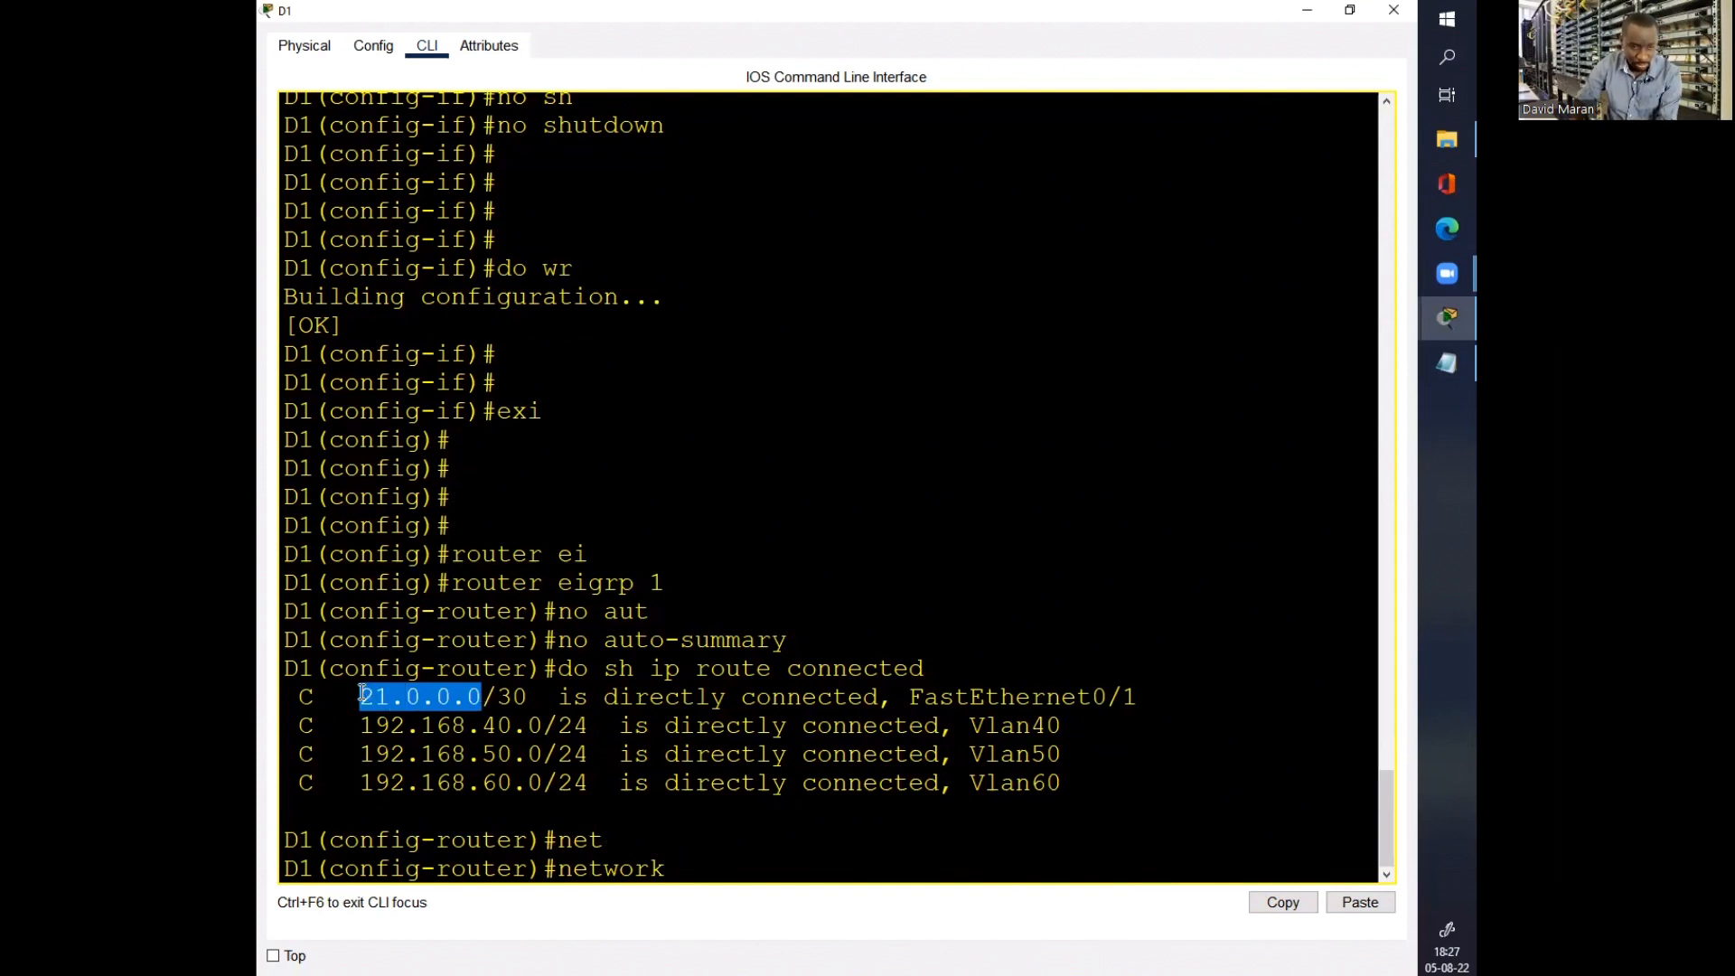
pyautogui.rightClick(362, 694)
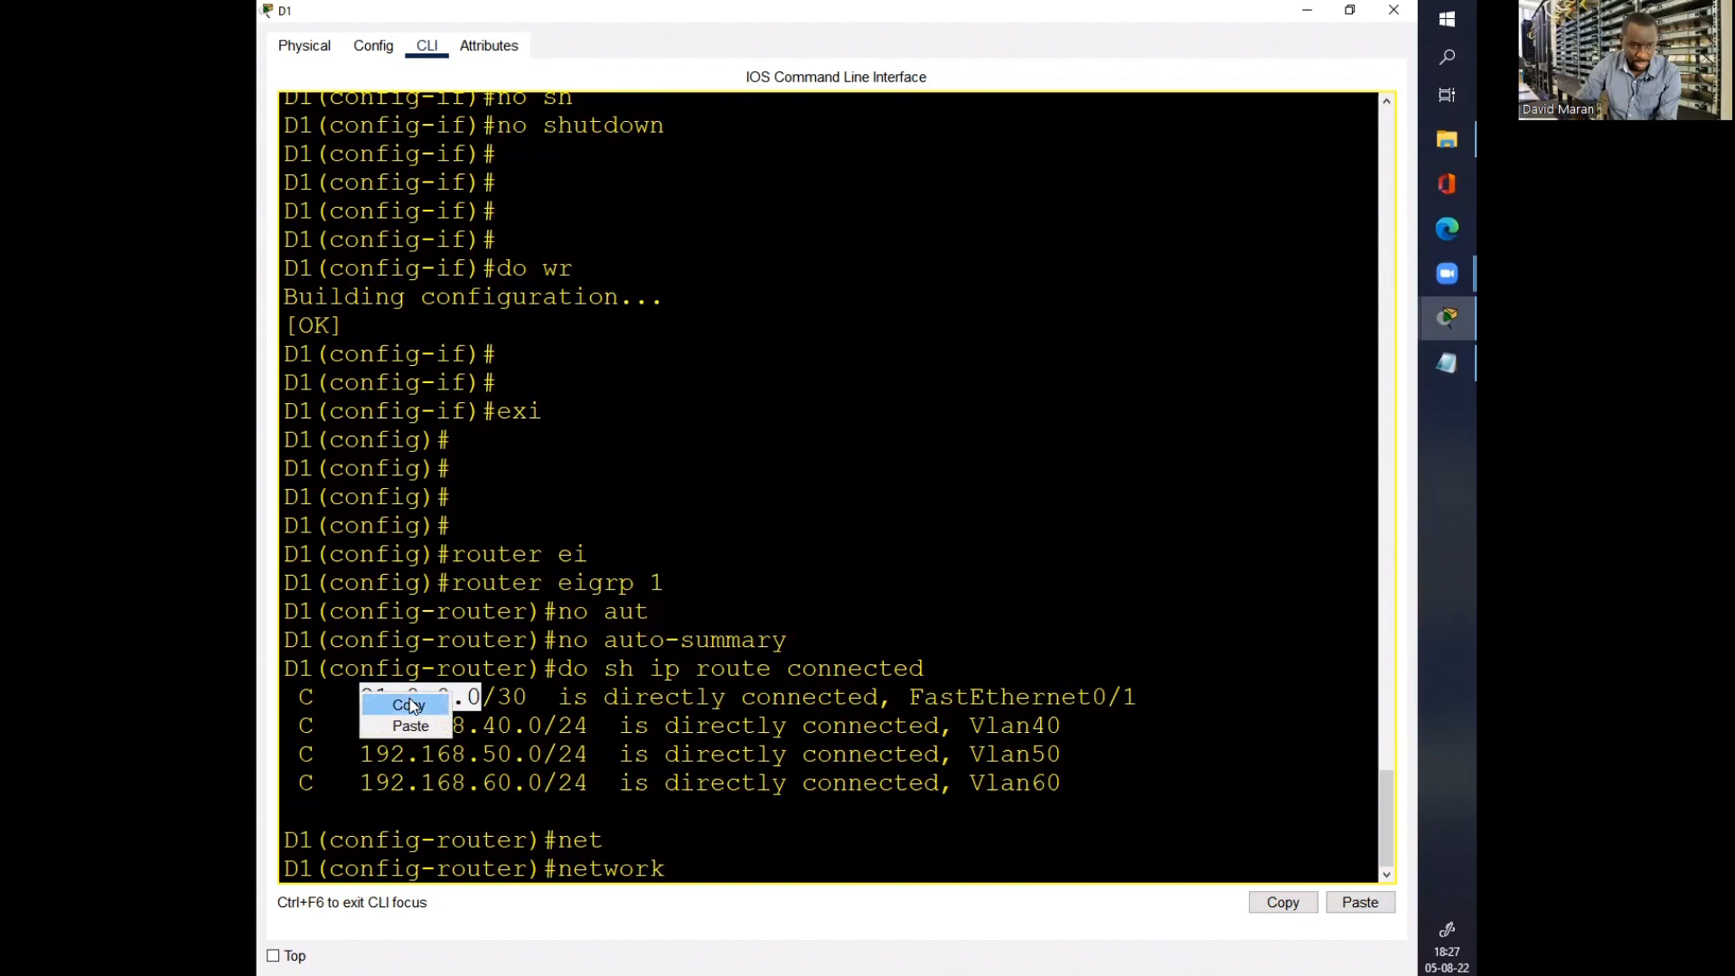
pyautogui.click(408, 705)
pyautogui.rightClick(716, 866)
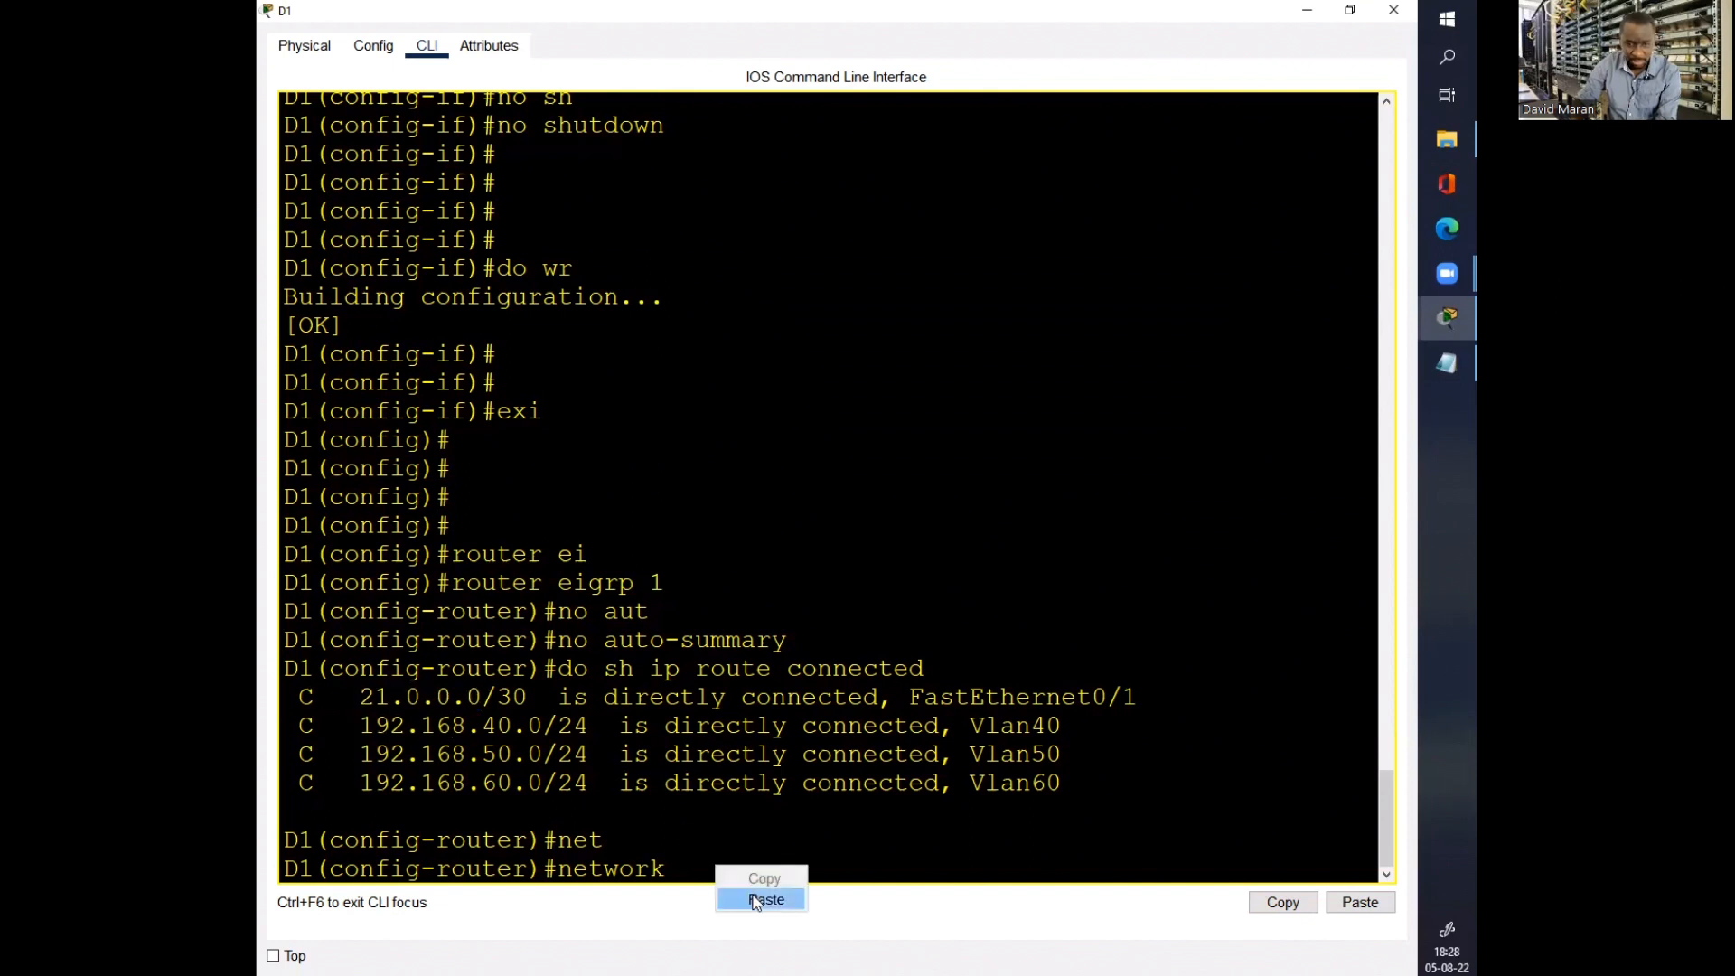
pyautogui.click(764, 899)
pyautogui.press('Return')
pyautogui.press('Return')
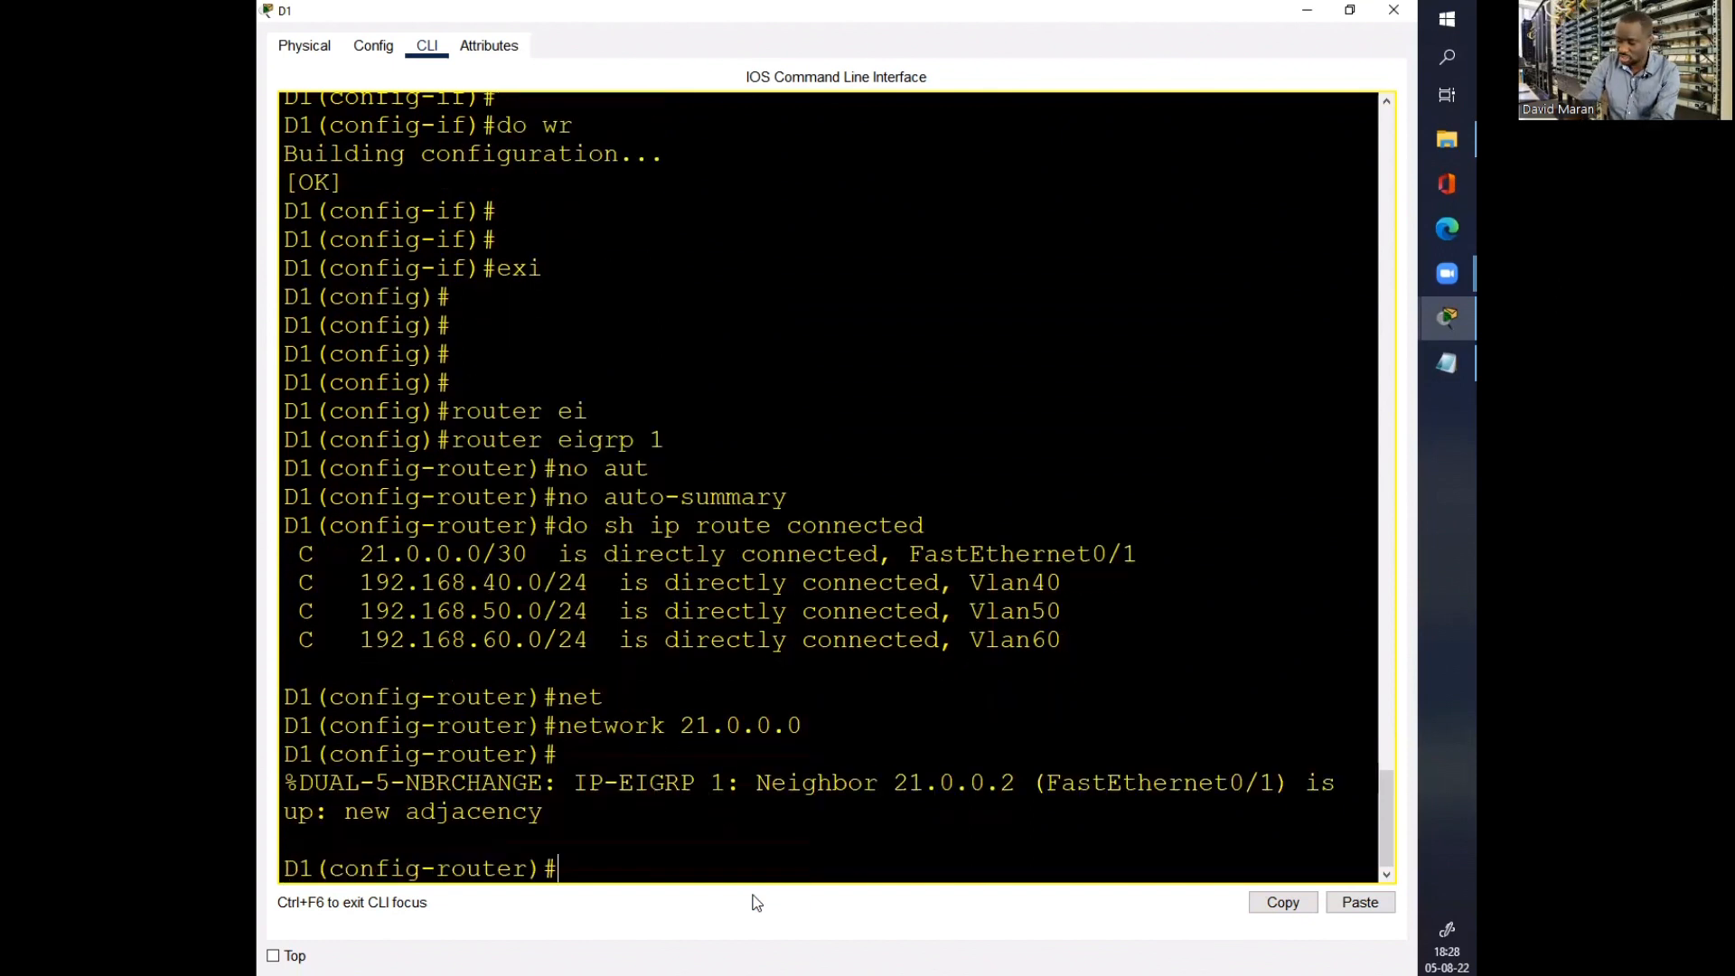
# Step: Advertise the VLAN 40 network 192.168.40.0 in D1's EIGRP process, copying the address from the route list
pyautogui.write('net')
pyautogui.press('Tab')
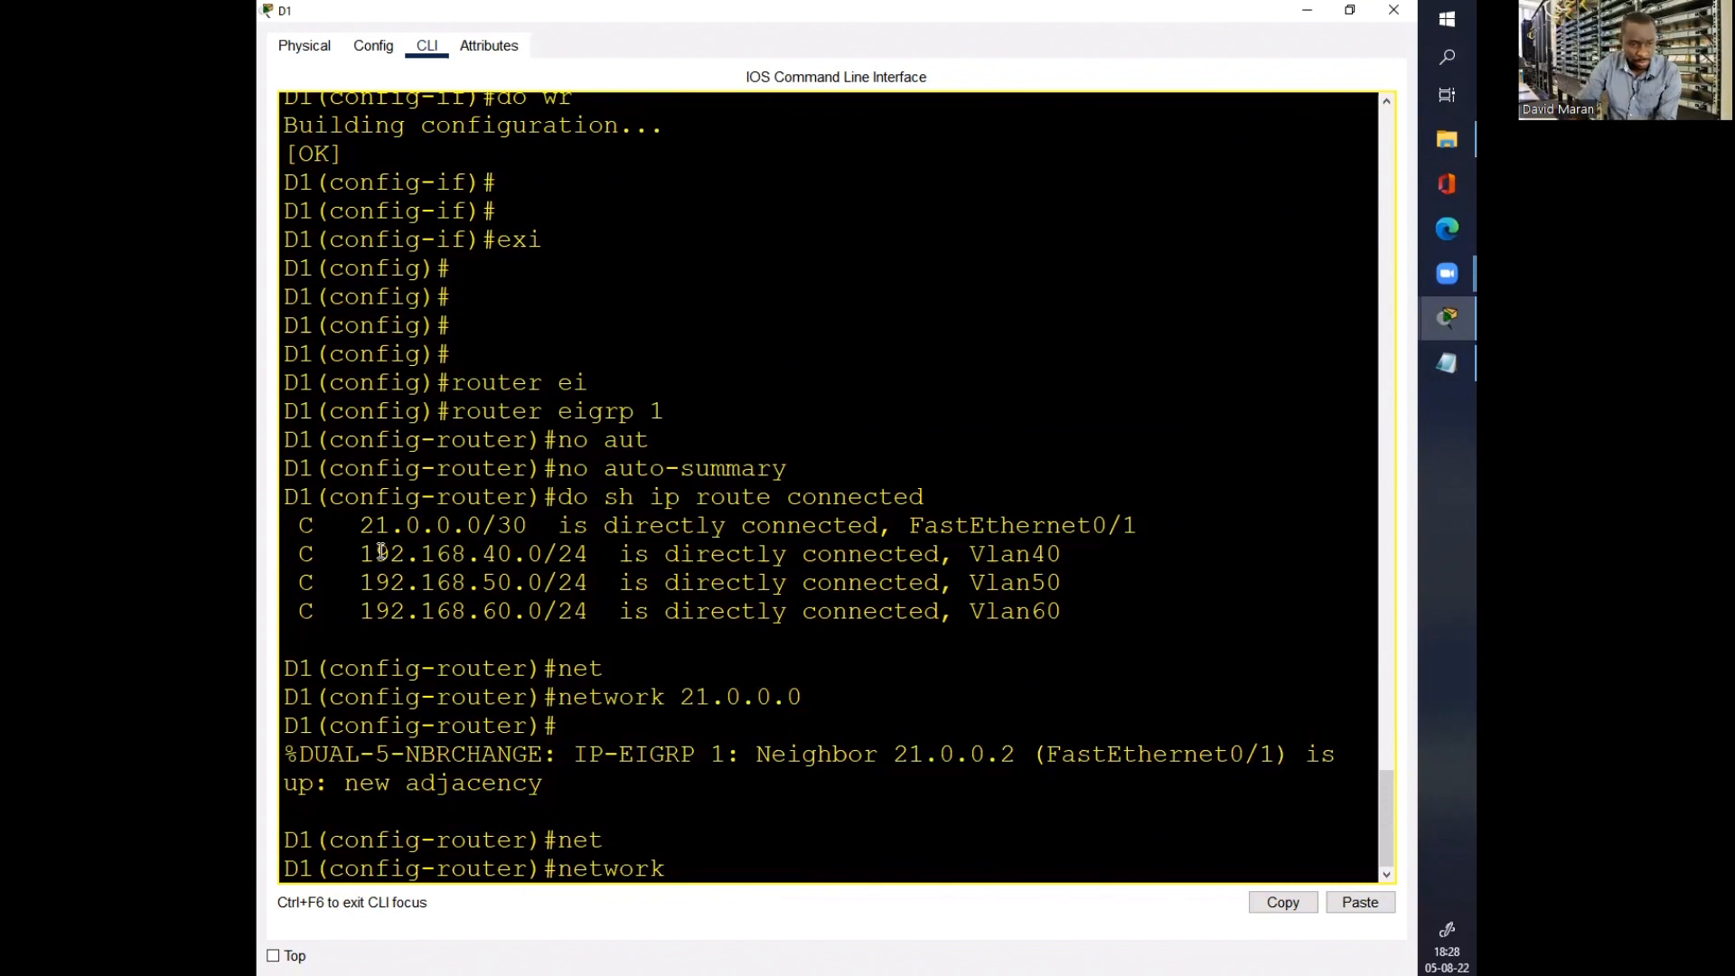
pyautogui.moveTo(365, 553); pyautogui.dragTo(542, 557)
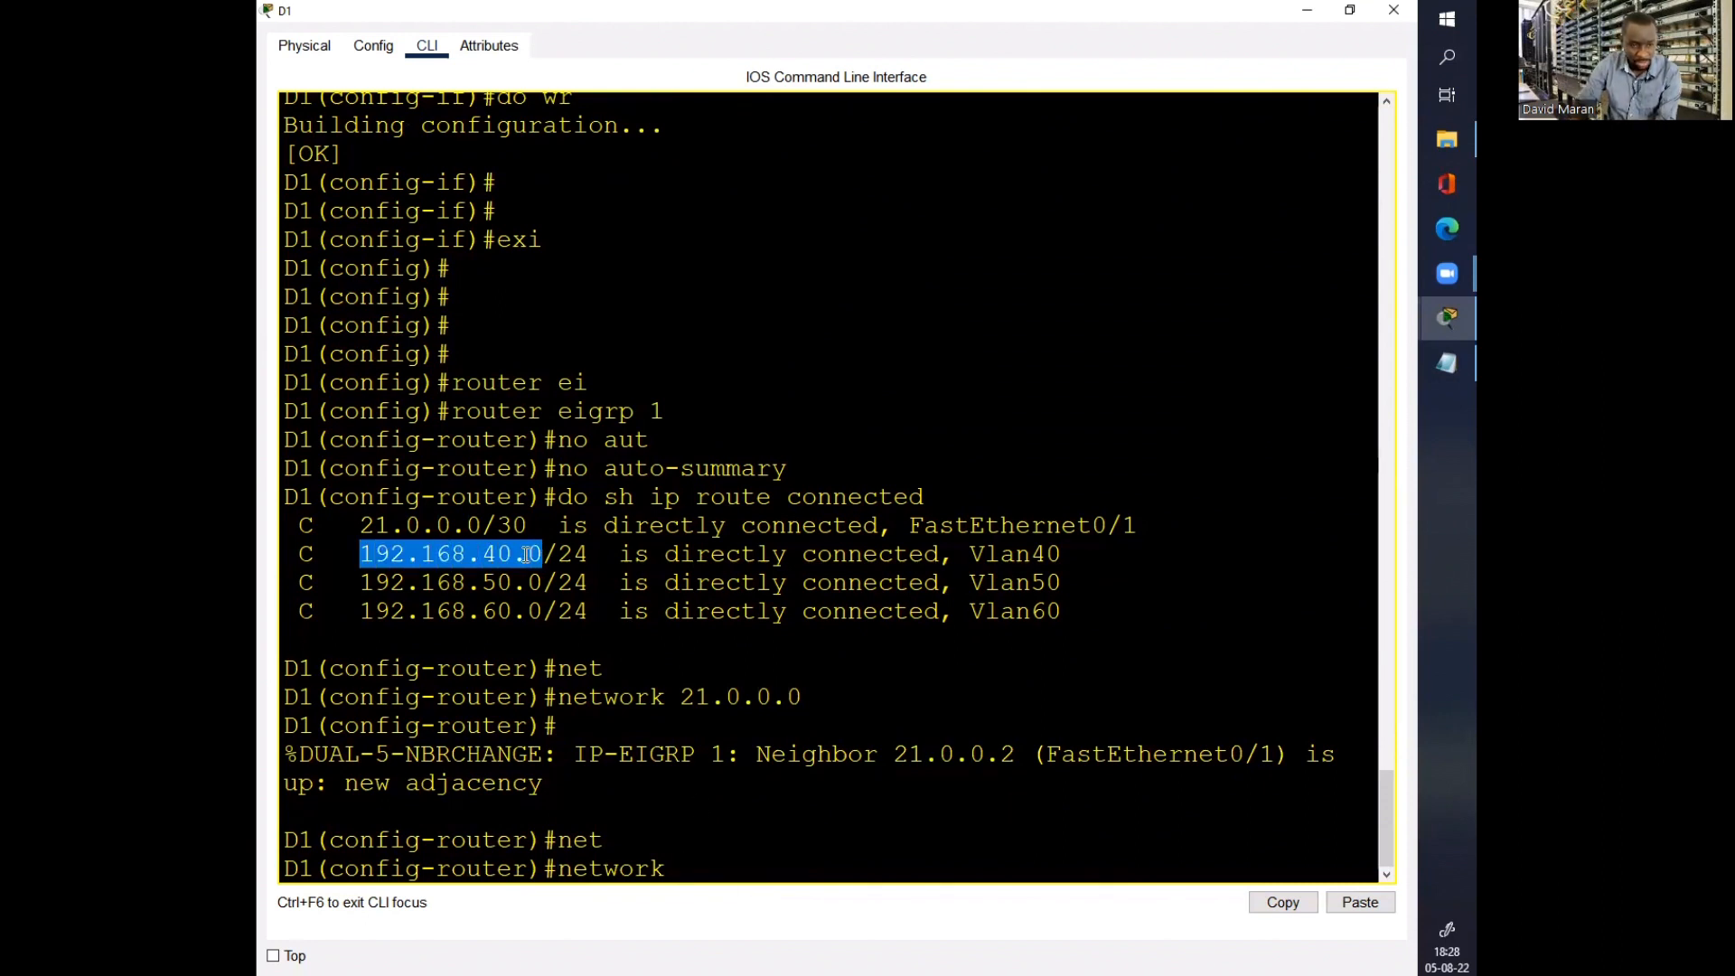
pyautogui.rightClick(550, 562)
pyautogui.click(568, 579)
pyautogui.rightClick(708, 860)
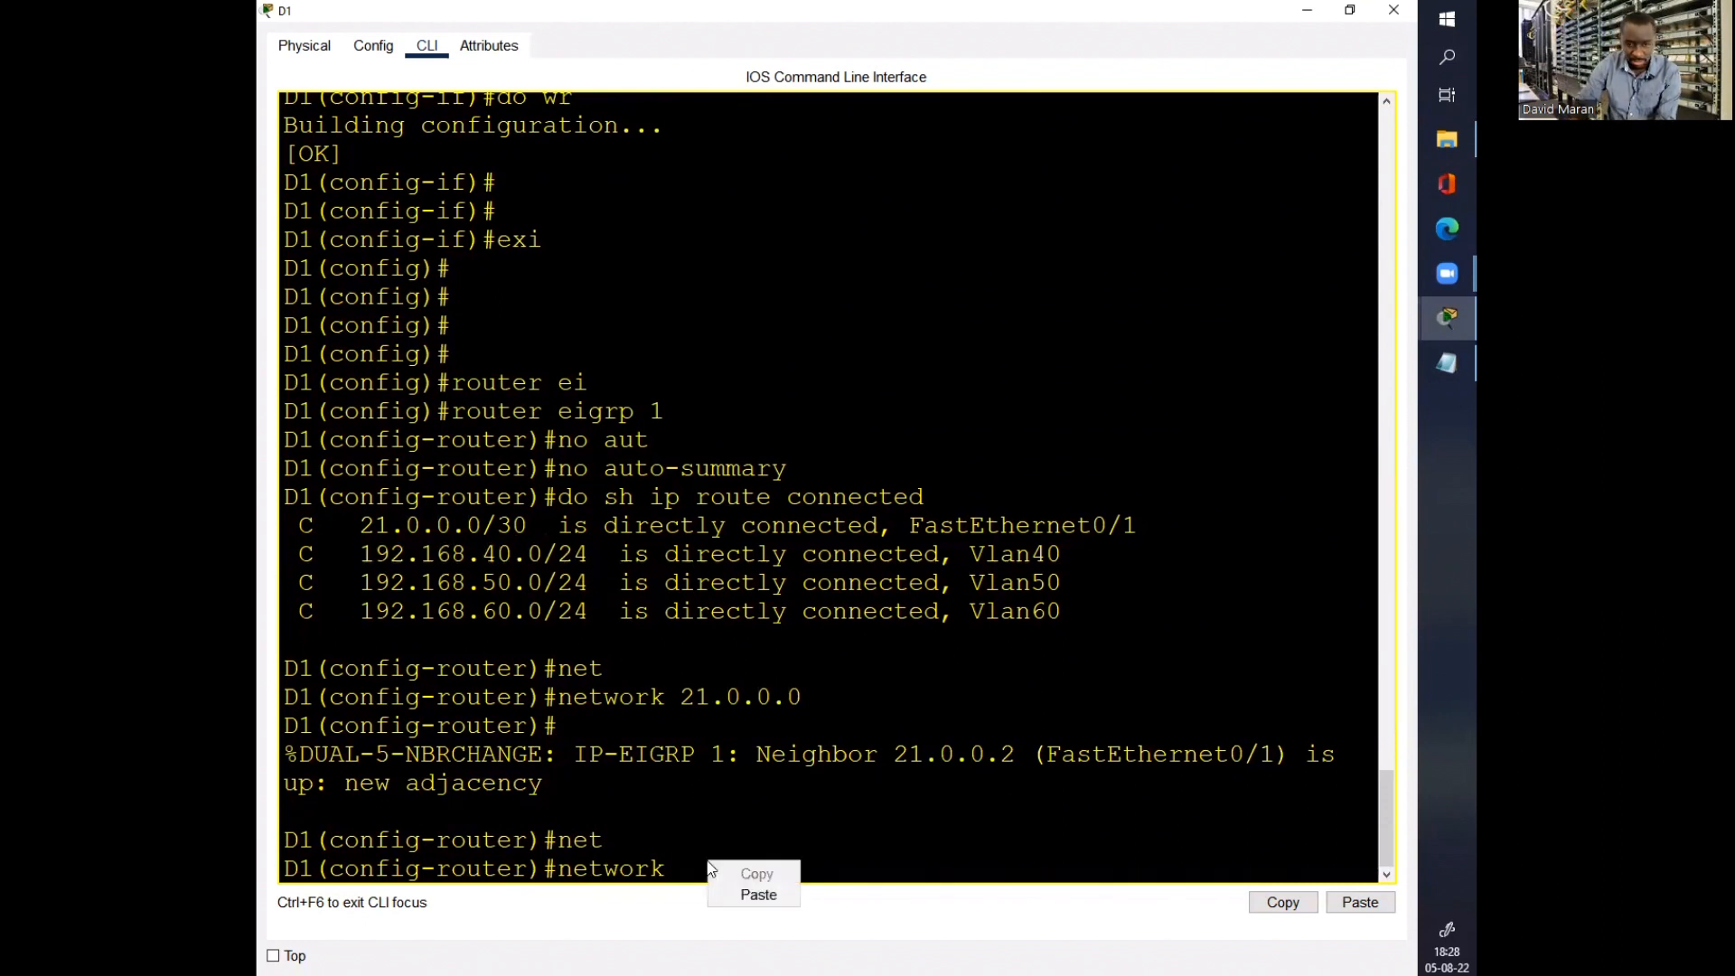
pyautogui.click(729, 886)
pyautogui.press('Return')
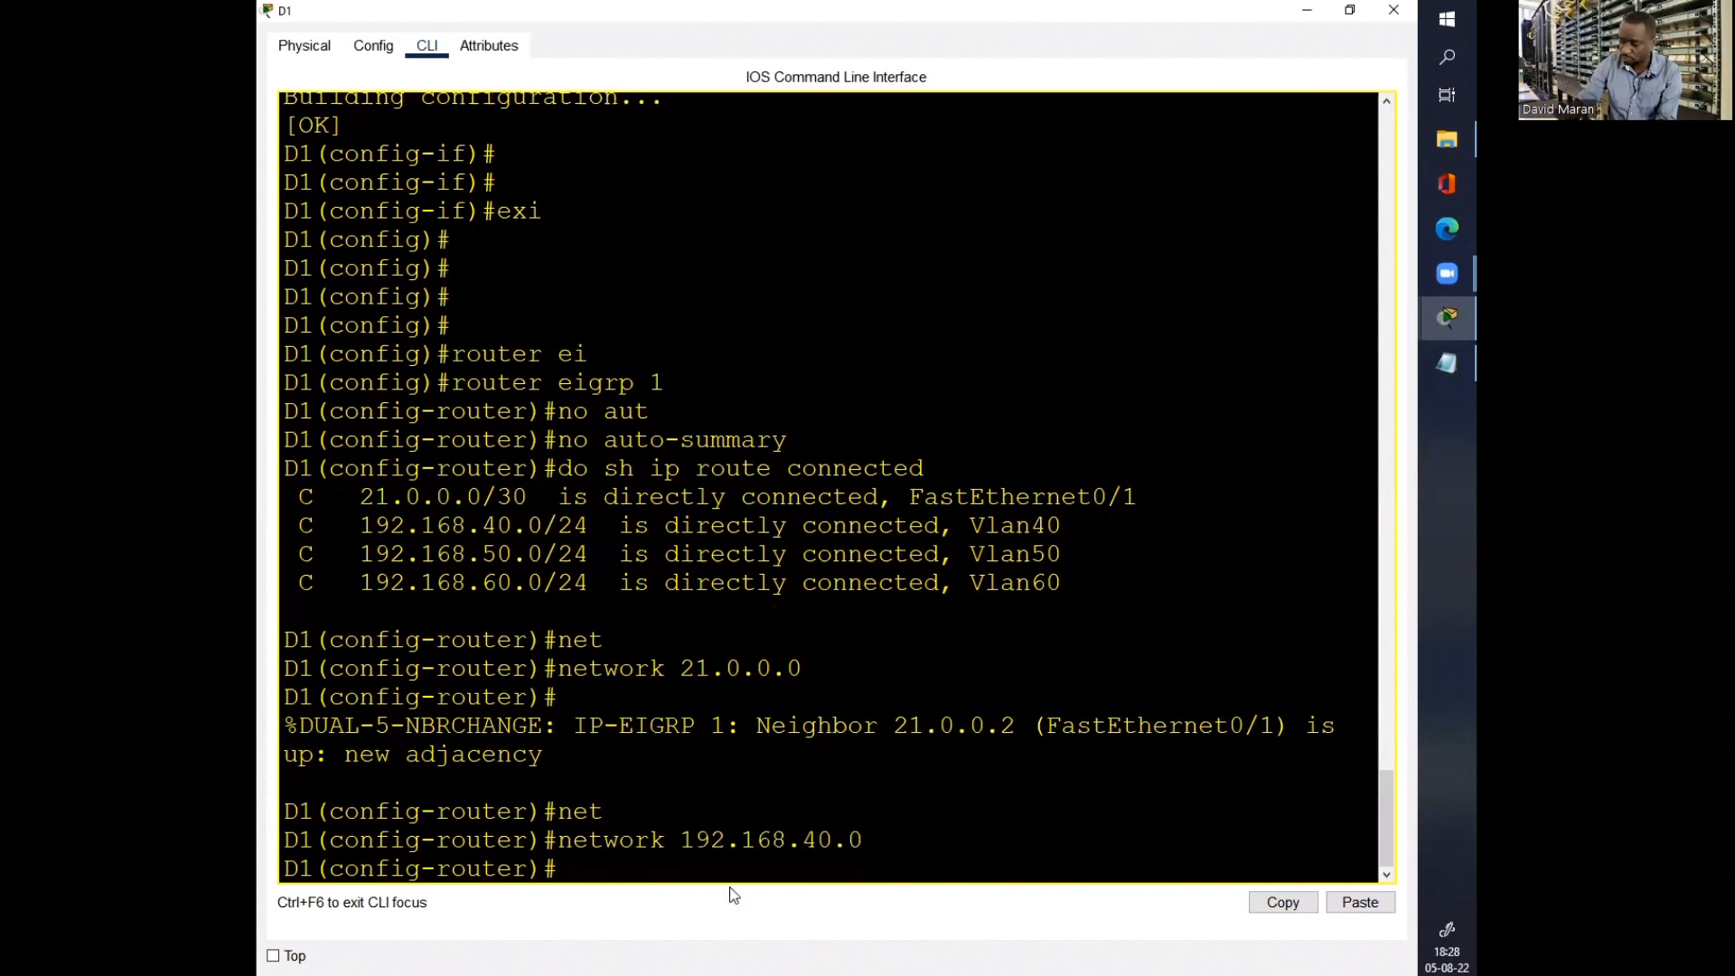
# Step: Reuse the previous network command to advertise 192.168.50.0 in D1's EIGRP process
pyautogui.press('Up')
pyautogui.press('Left')
pyautogui.press('Left')
pyautogui.press('BackSpace')
pyautogui.press('BackSpace')
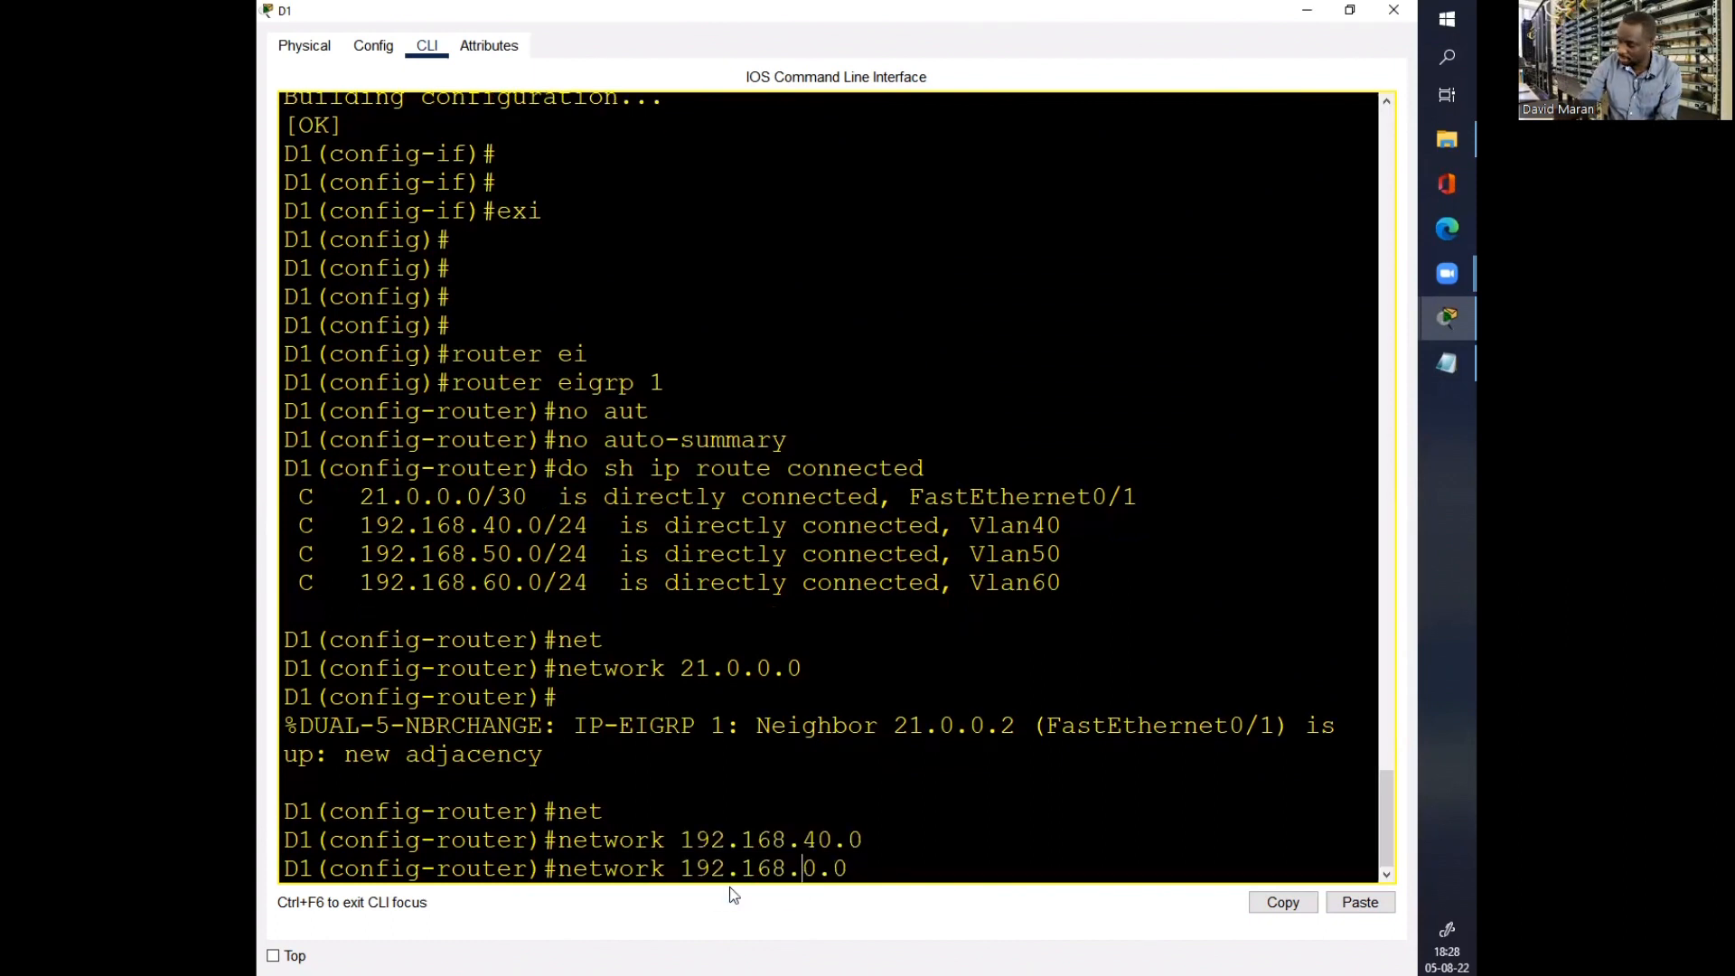
pyautogui.write('50')
pyautogui.press('Return')
# Step: Reuse the last network command to advertise 192.168.60.0 in D1's EIGRP process
pyautogui.press('Up')
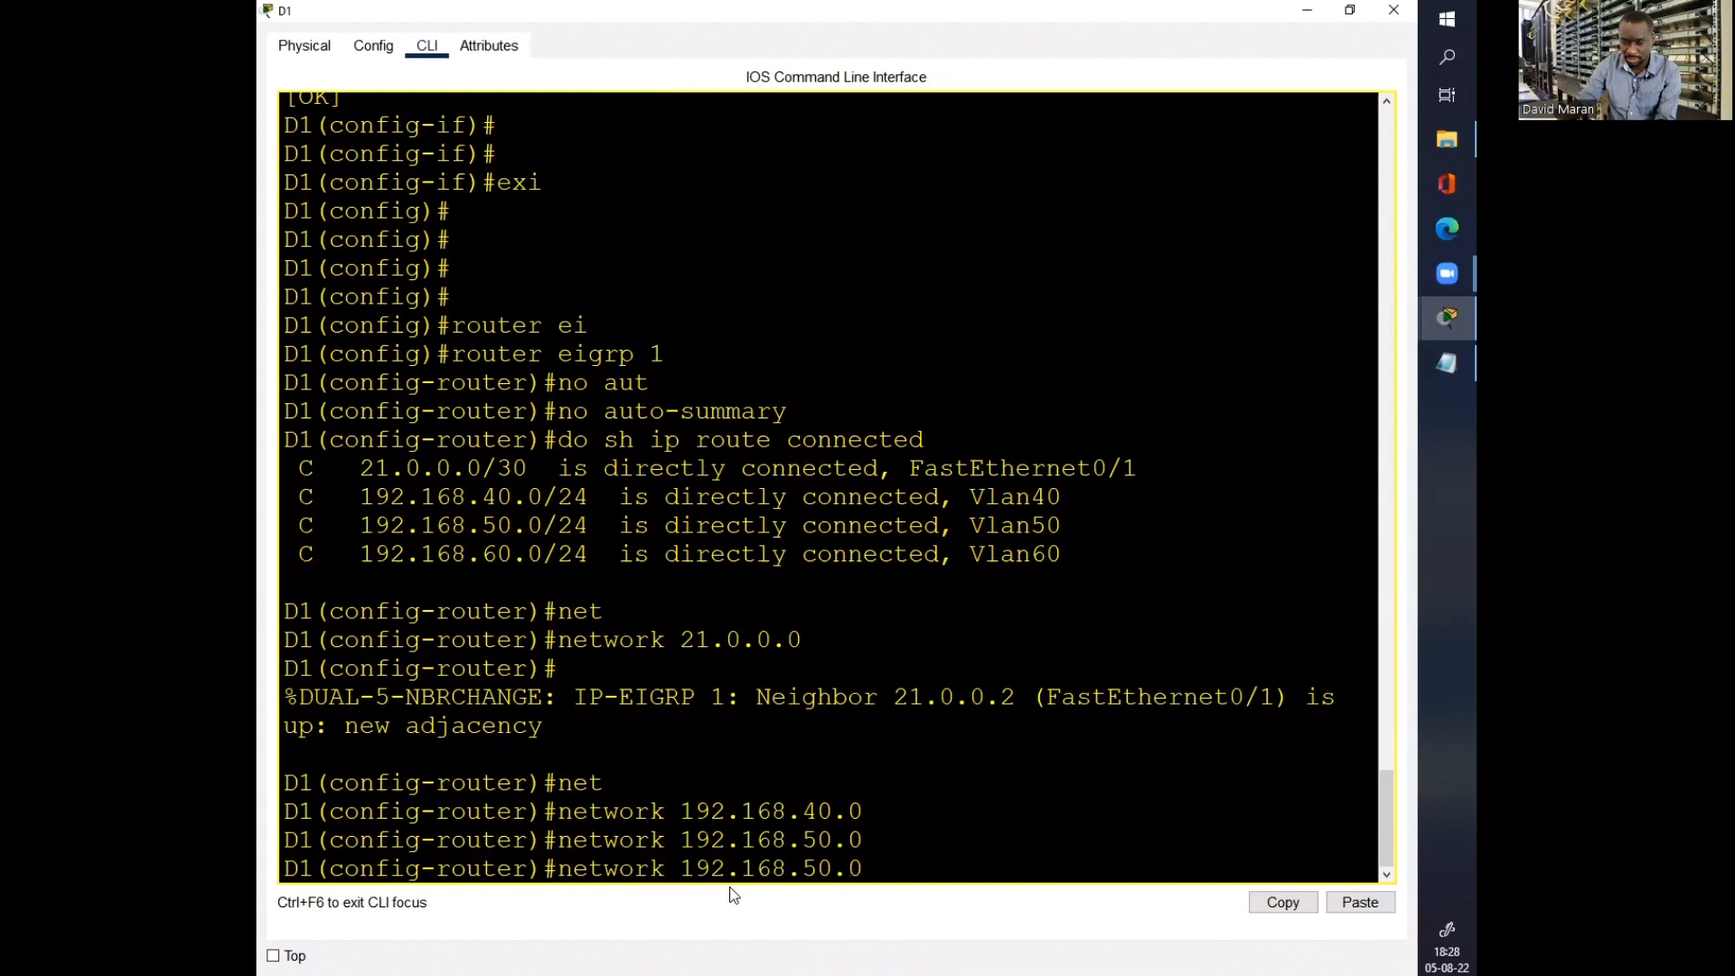
pyautogui.press('Left')
pyautogui.press('Left')
pyautogui.press('Left')
pyautogui.press('BackSpace')
pyautogui.write('6')
pyautogui.press('Return')
pyautogui.press('Return')
pyautogui.press('Return')
pyautogui.press('Return')
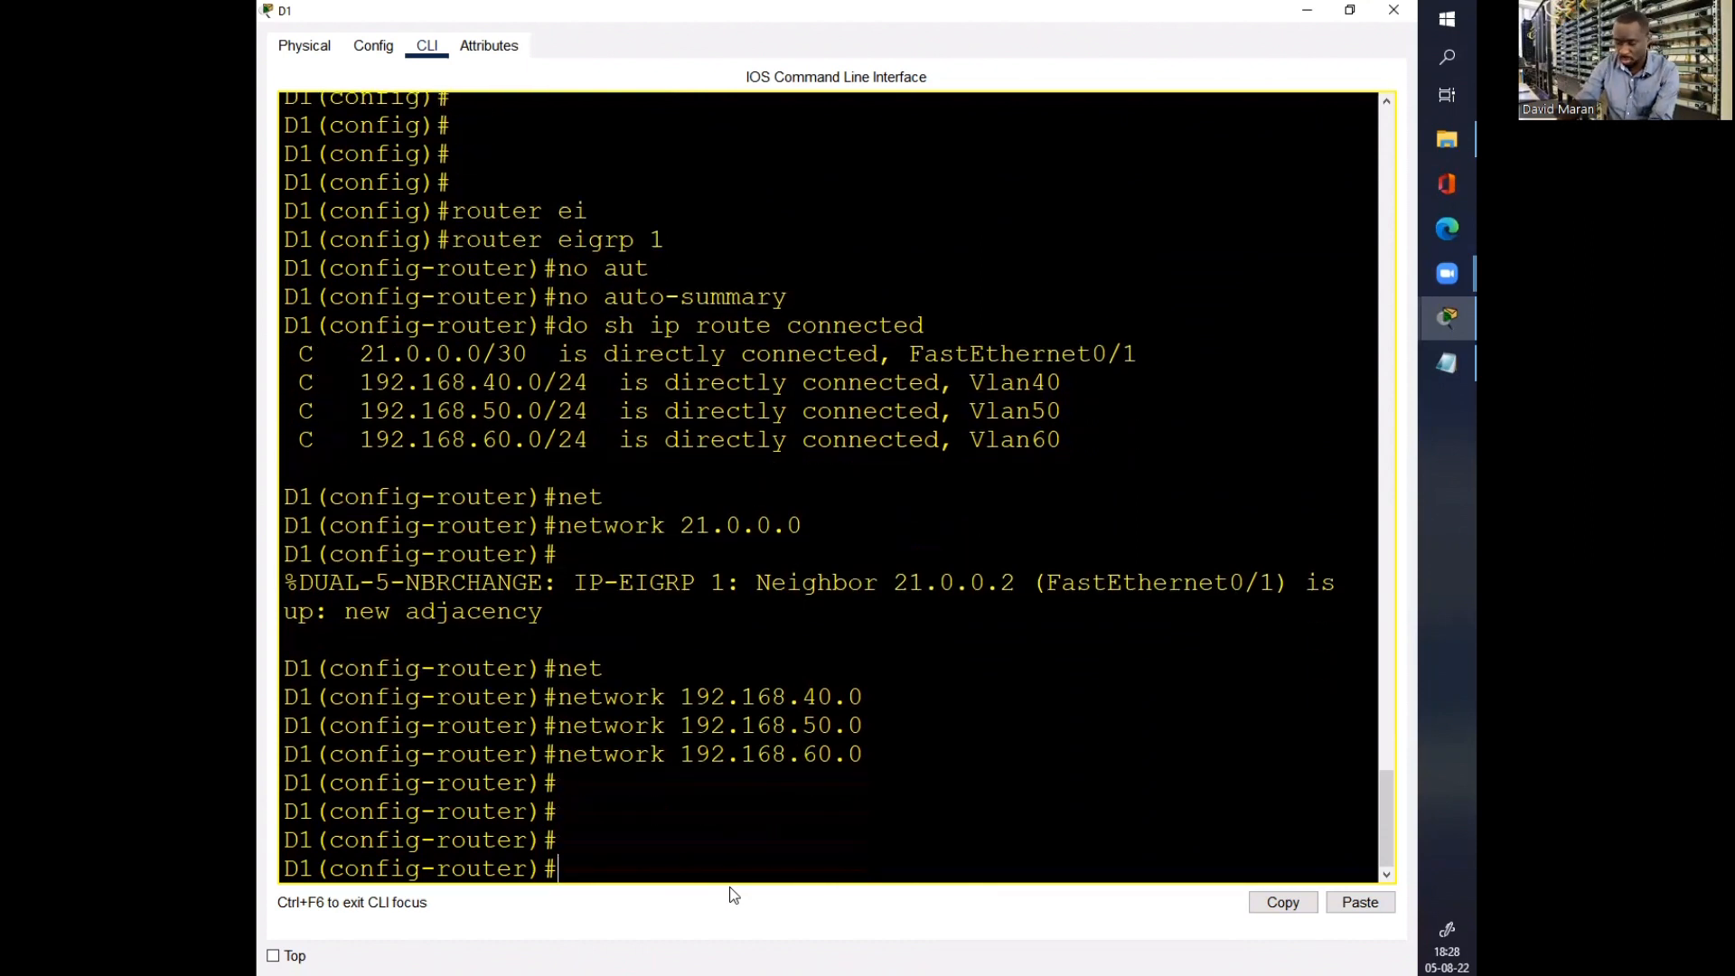
# Step: Save D1's configuration with do wr and close its window
pyautogui.write('do wr')
pyautogui.press('Return')
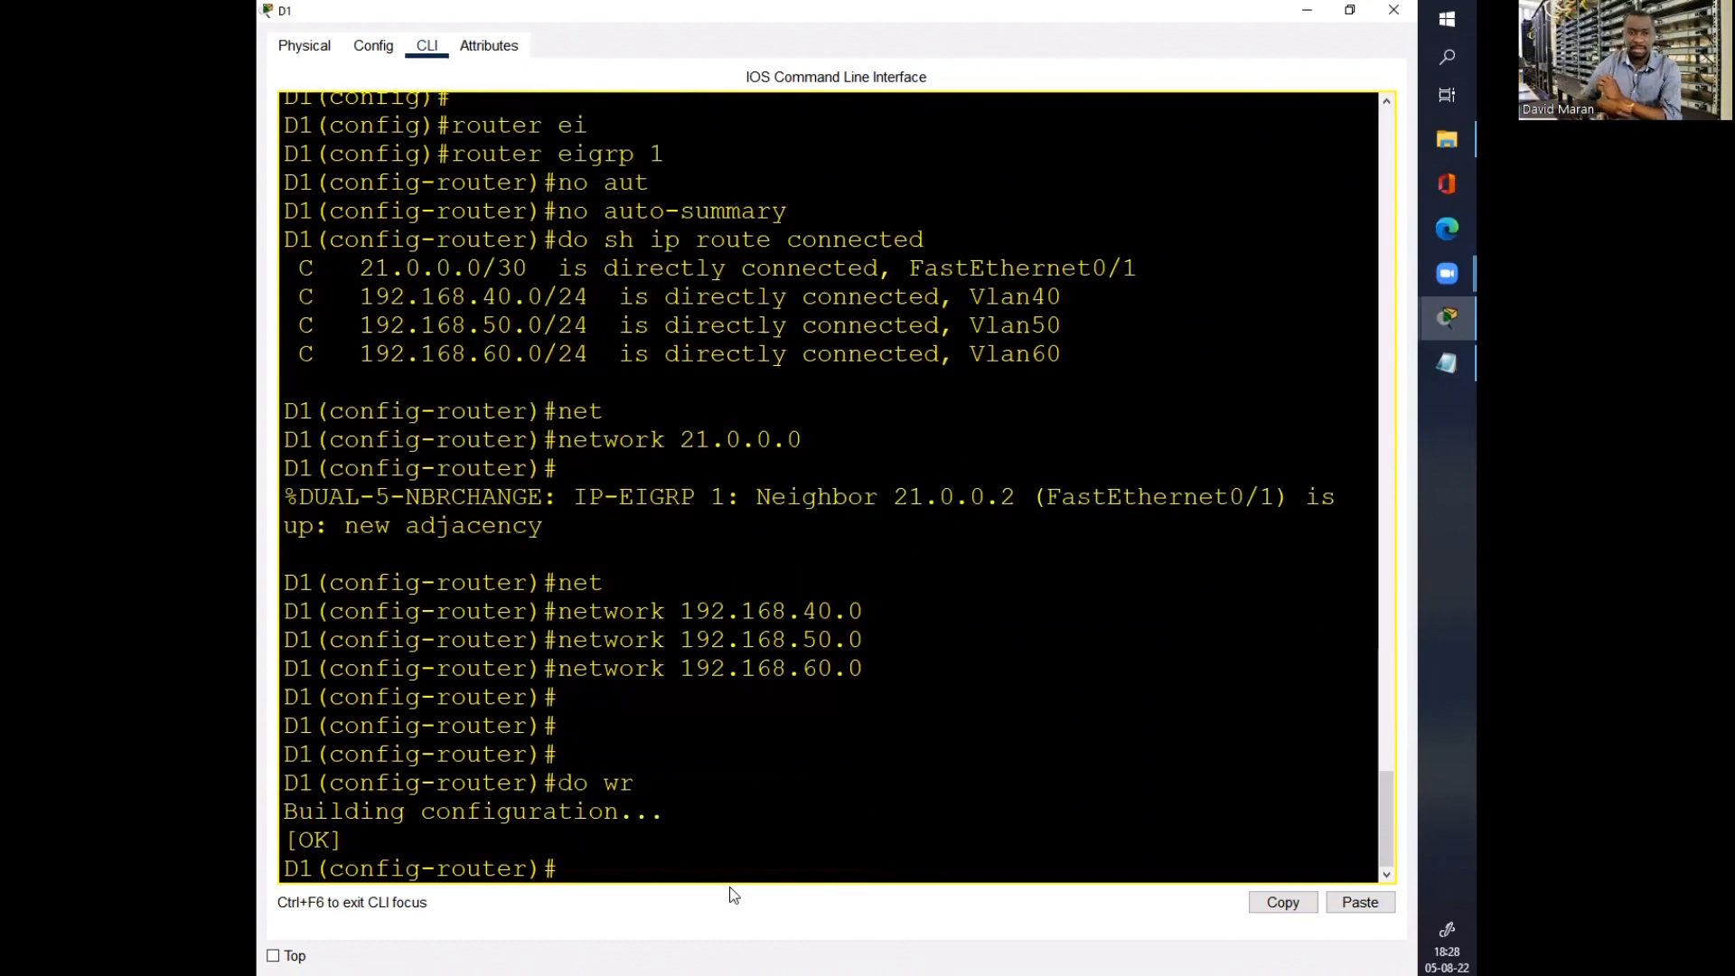
pyautogui.press('Return')
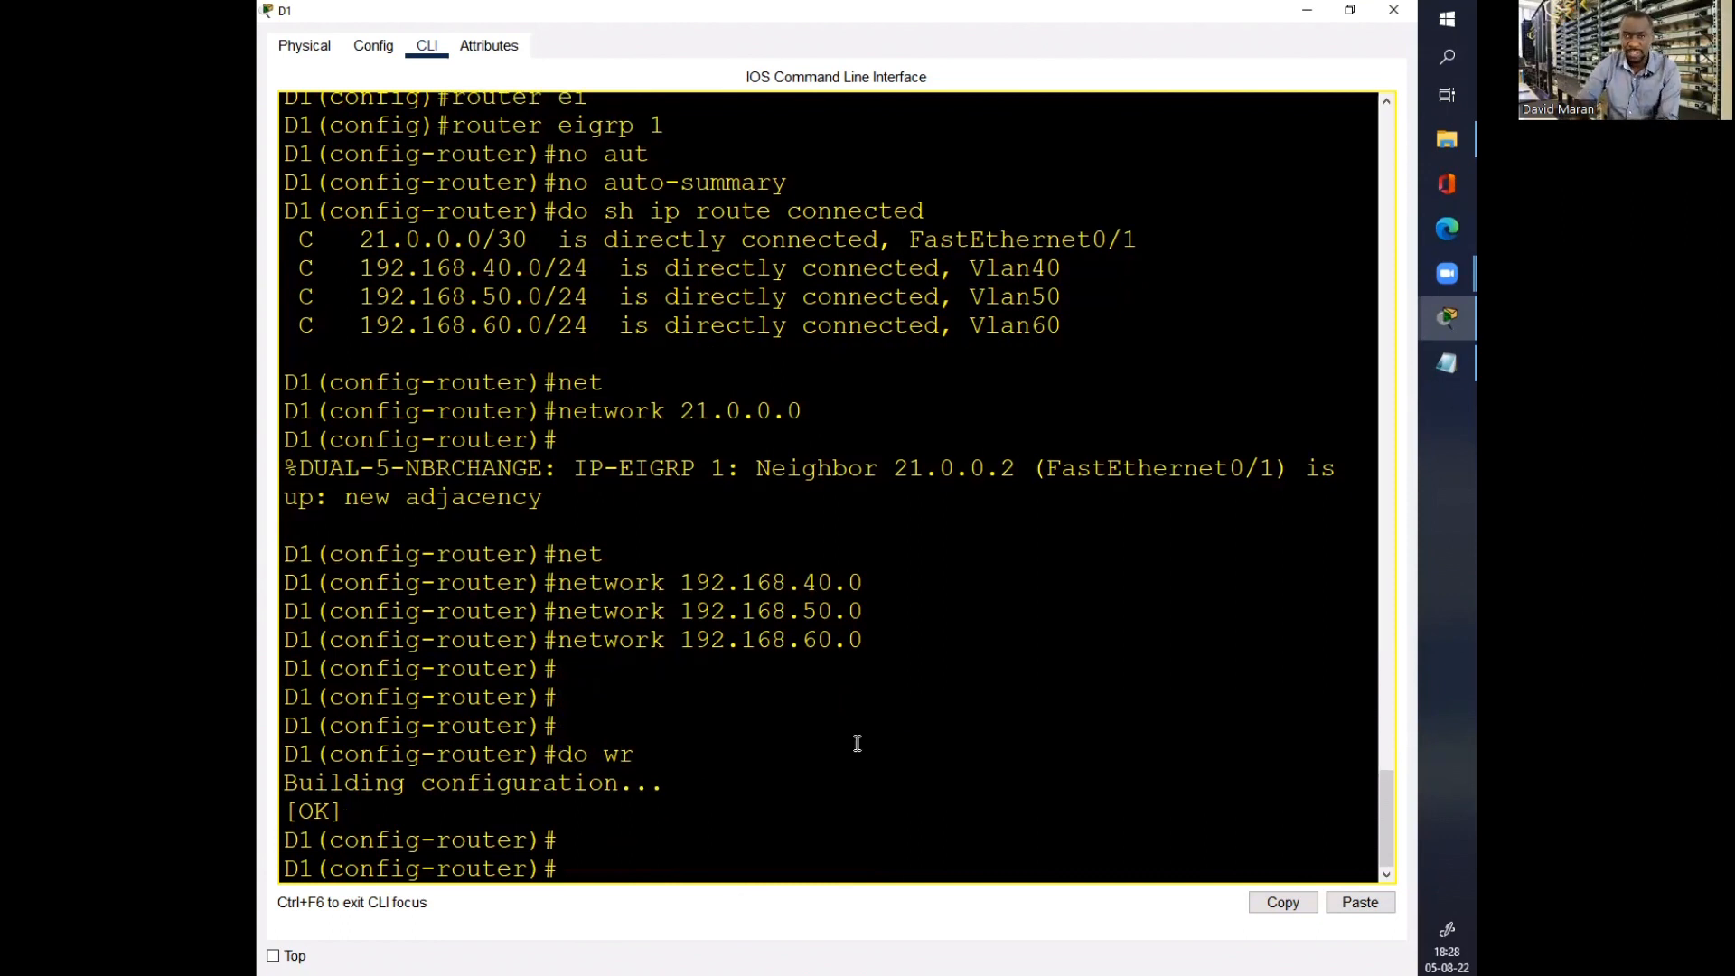
pyautogui.click(1383, 11)
# Step: Open D2's CLI at full screen and exit interface configuration to global configuration mode
pyautogui.click(562, 412)
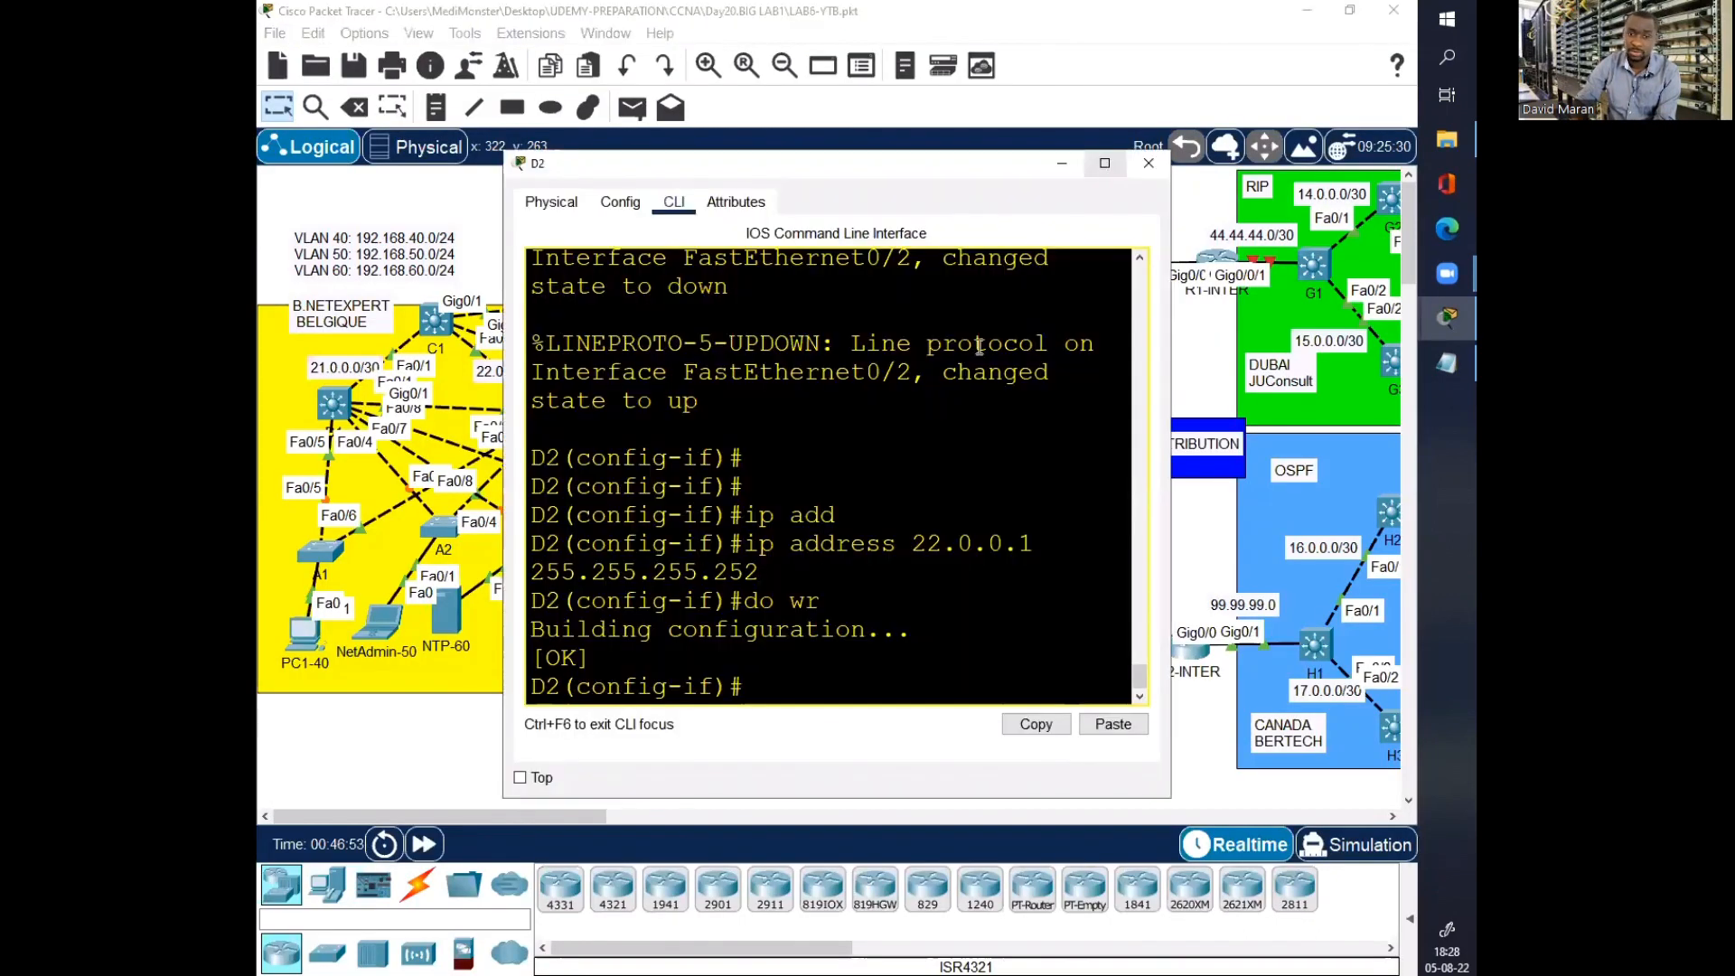
pyautogui.press('super+Up')
pyautogui.press('Return')
pyautogui.write('exi')
pyautogui.press('Return')
pyautogui.press('Return')
# Step: Start EIGRP process 1 on D2 and disable automatic summarization with no auto-summary
pyautogui.write('ro')
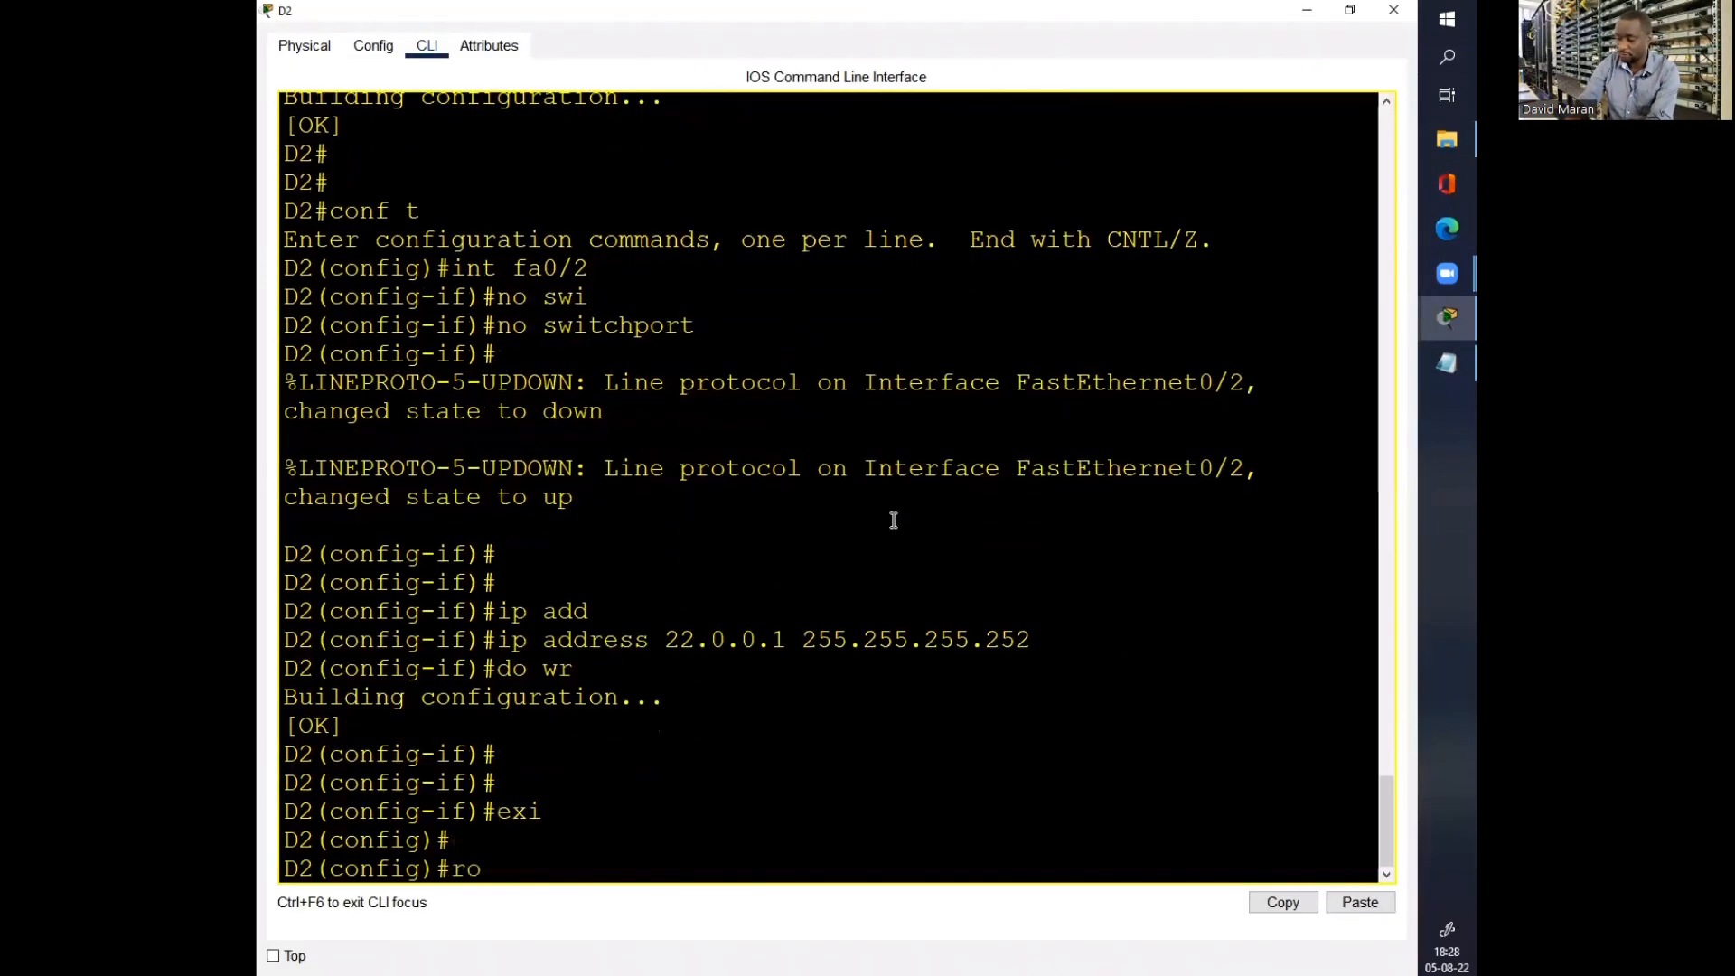
pyautogui.write('uter ei')
pyautogui.press('Tab')
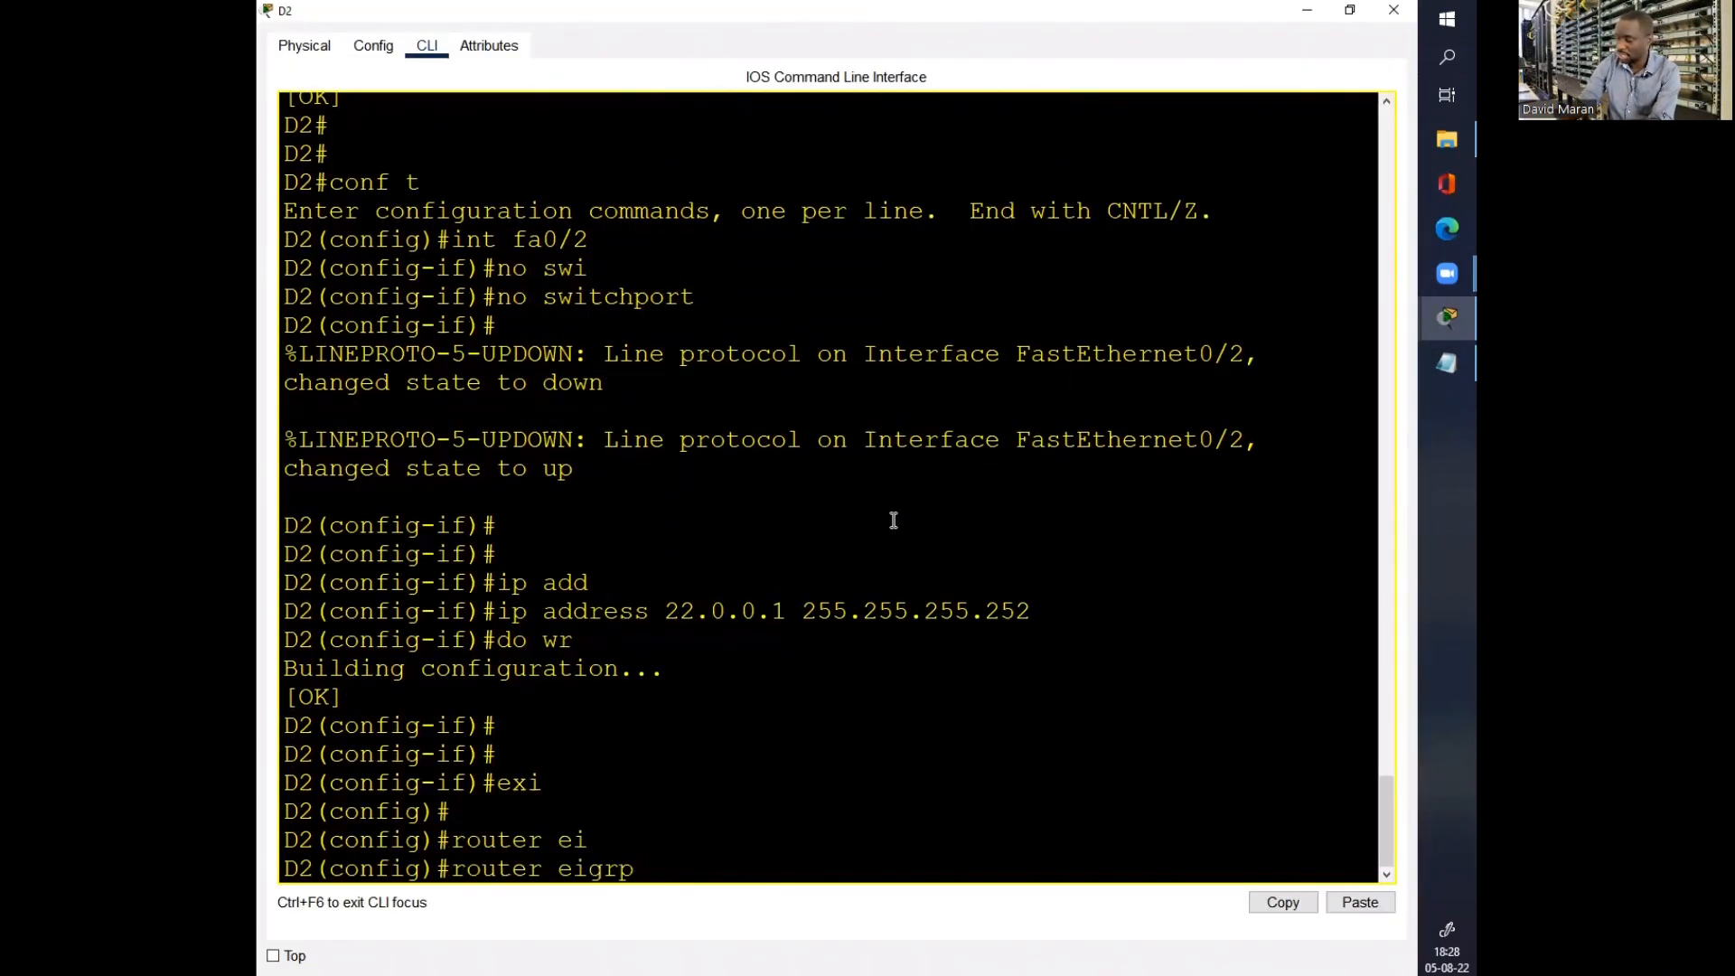
pyautogui.write('1')
pyautogui.press('Return')
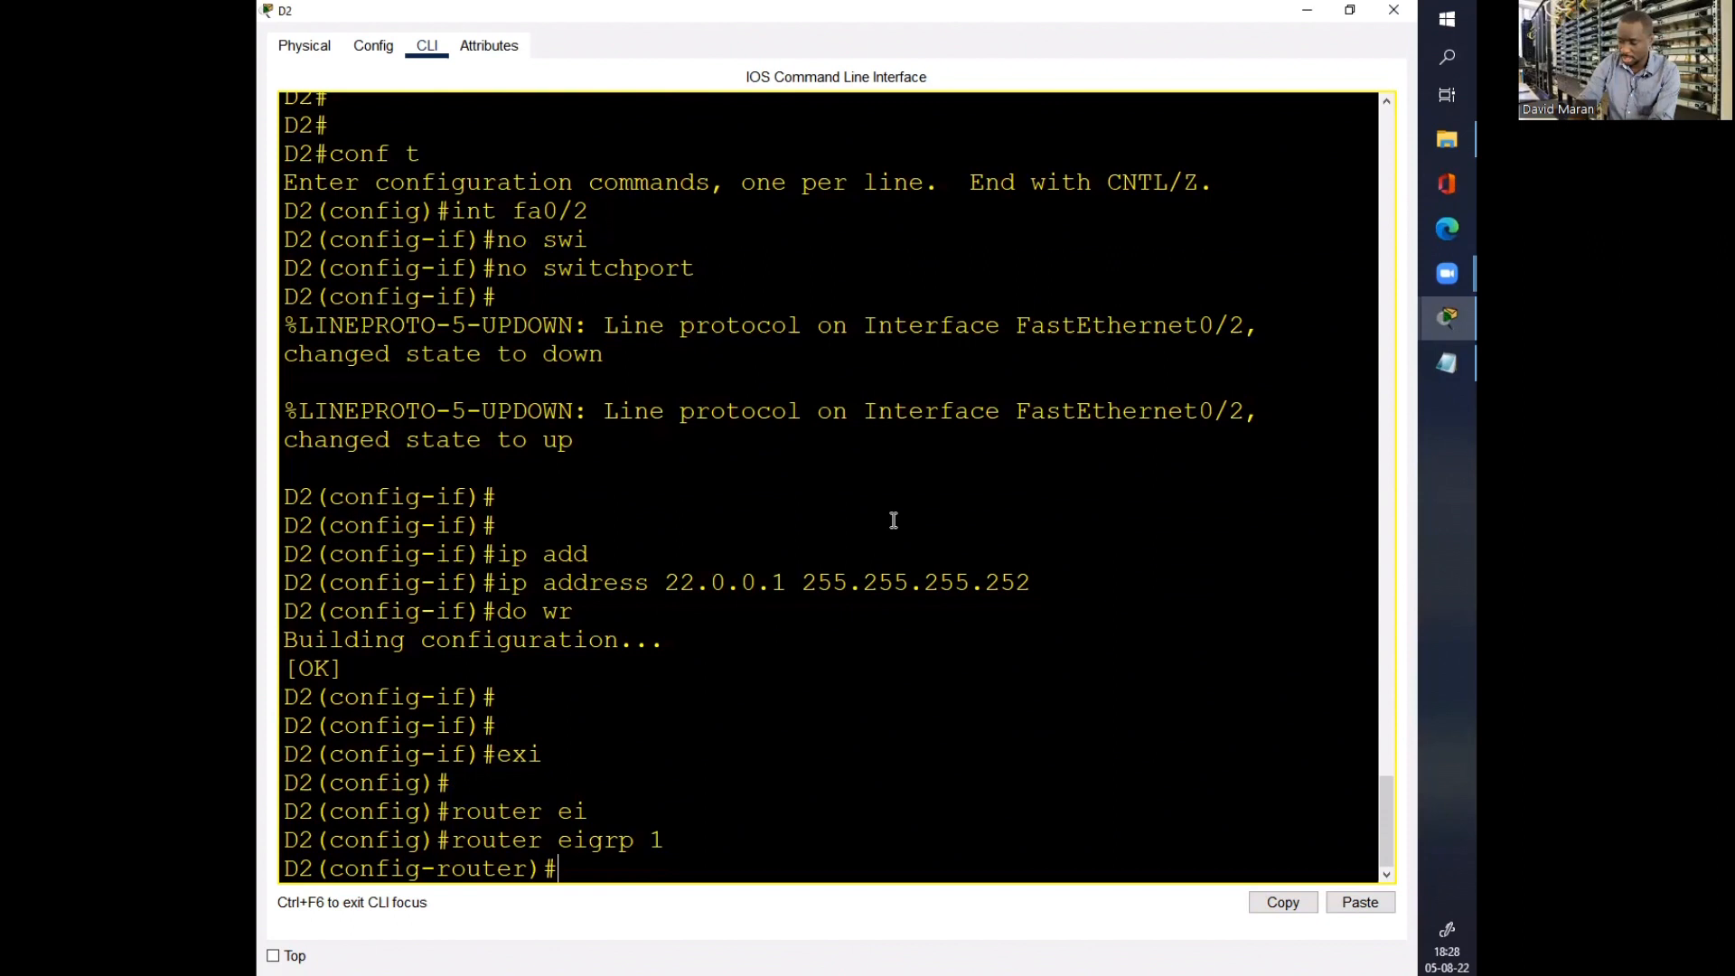
pyautogui.write('no aut')
pyautogui.press('Tab')
pyautogui.press('Return')
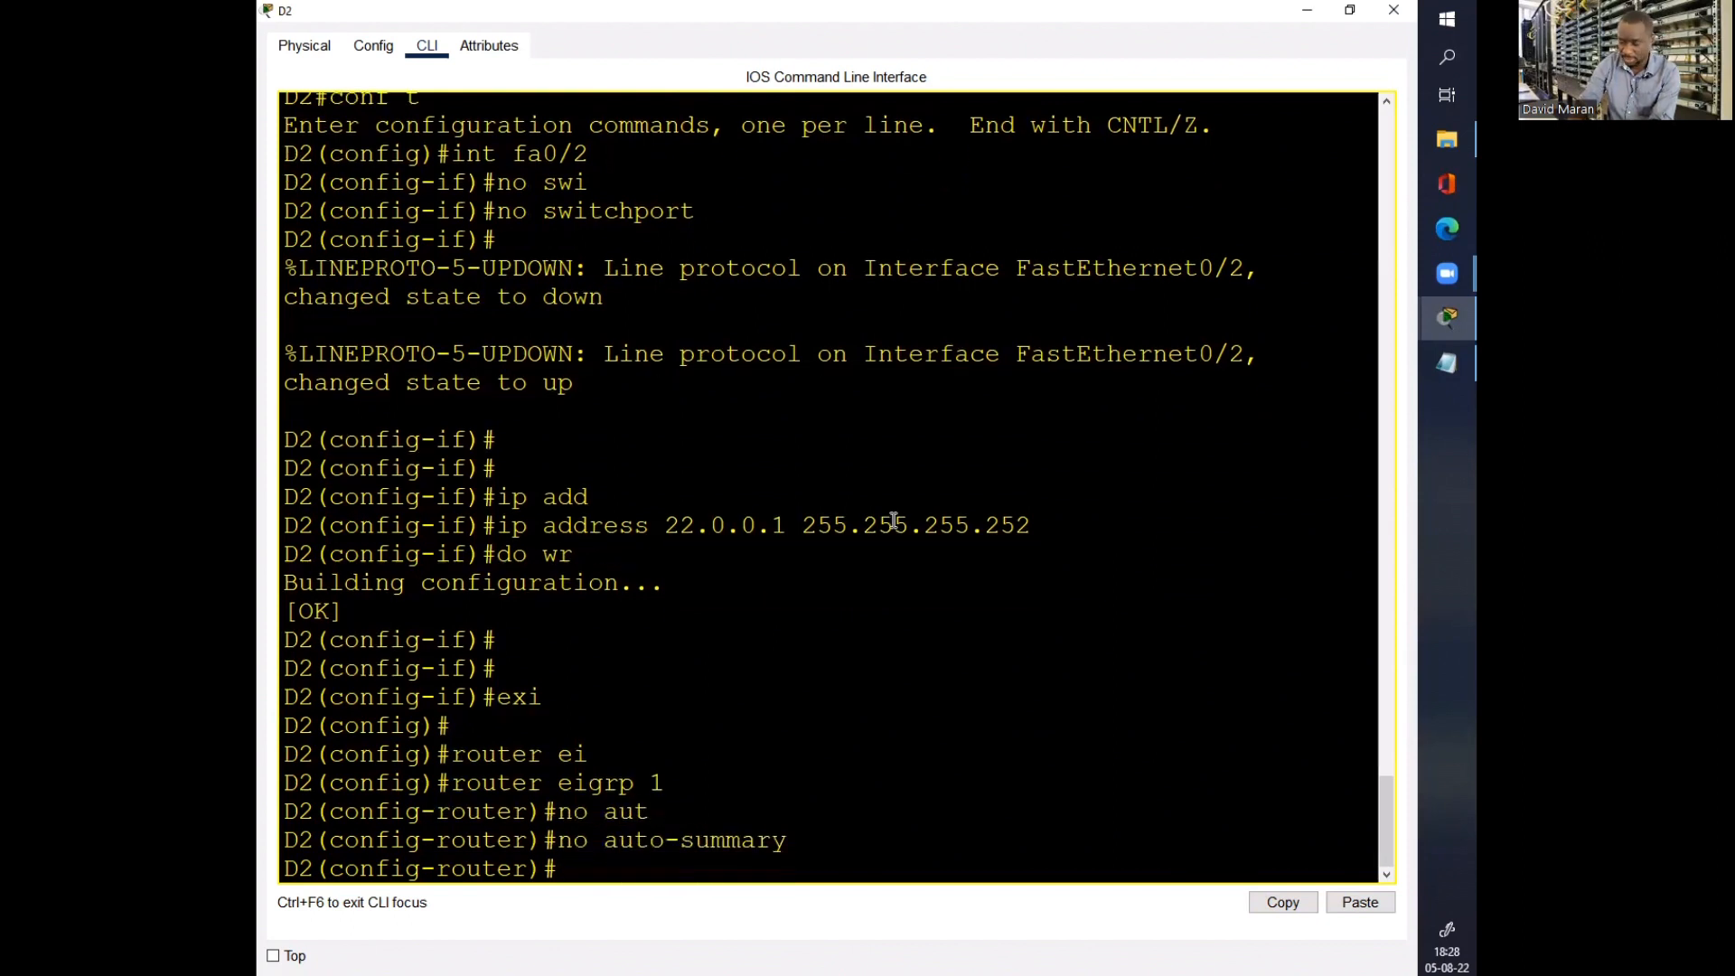
# Step: Advertise the VLAN 40 network 192.168.40.0 in D2's EIGRP process
pyautogui.write('net')
pyautogui.press('Tab')
pyautogui.write('192')
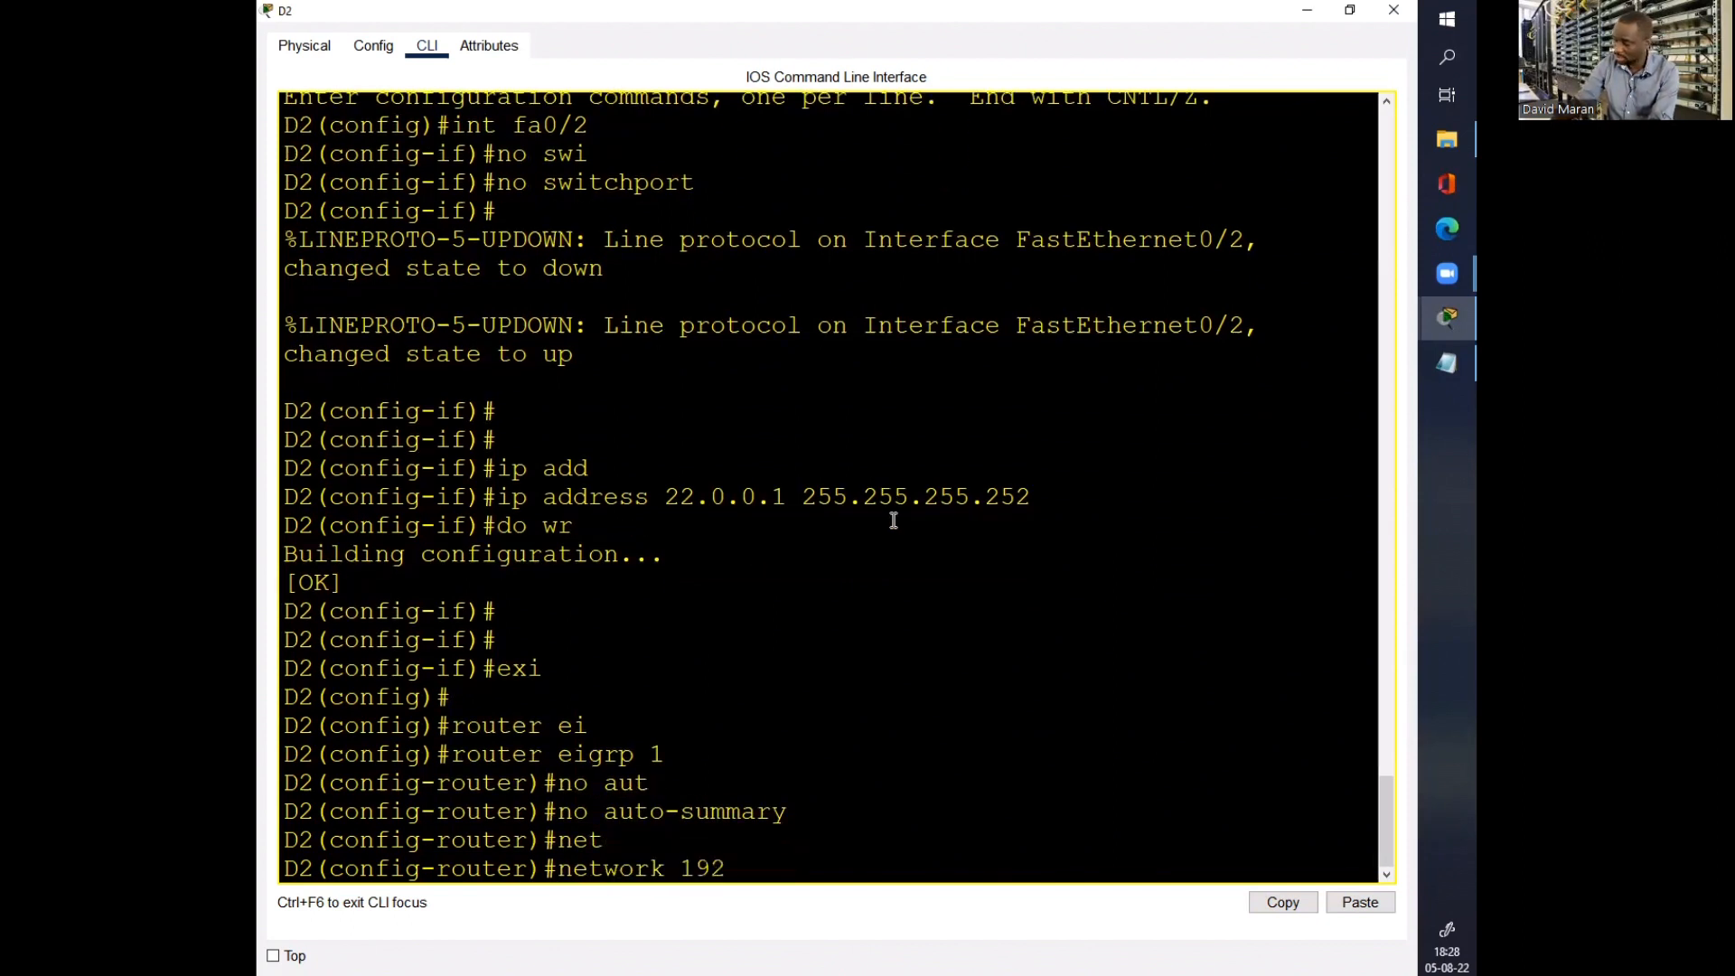
pyautogui.write('.168.40.0')
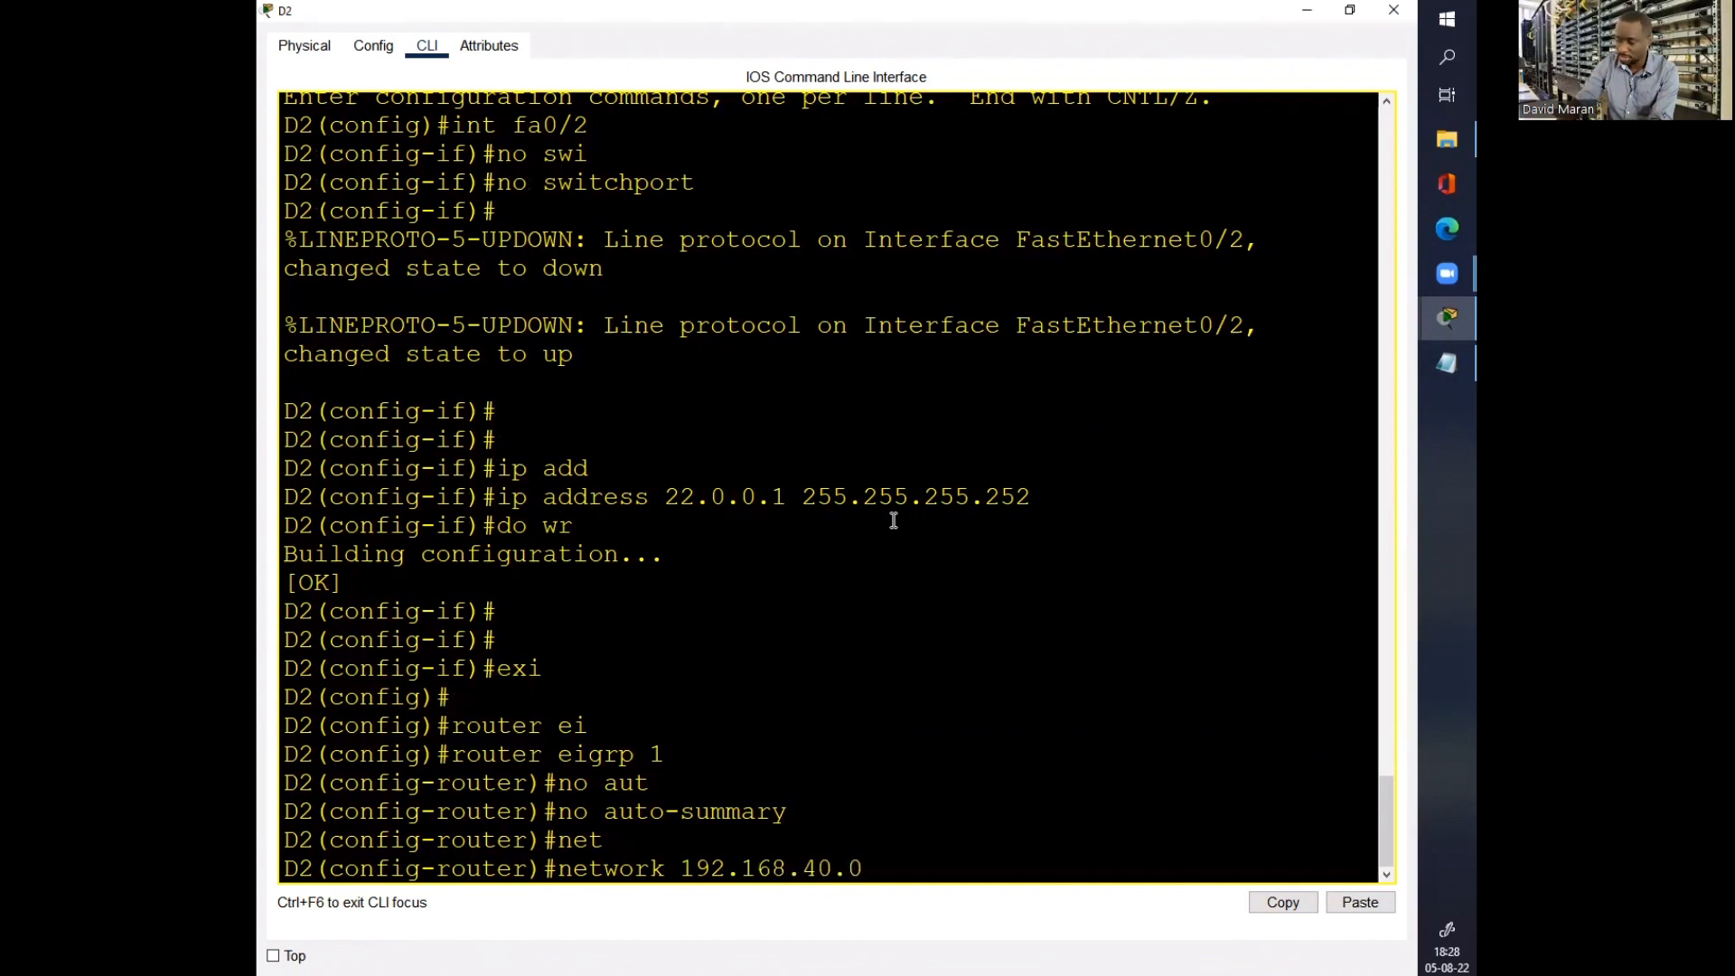
pyautogui.press('Return')
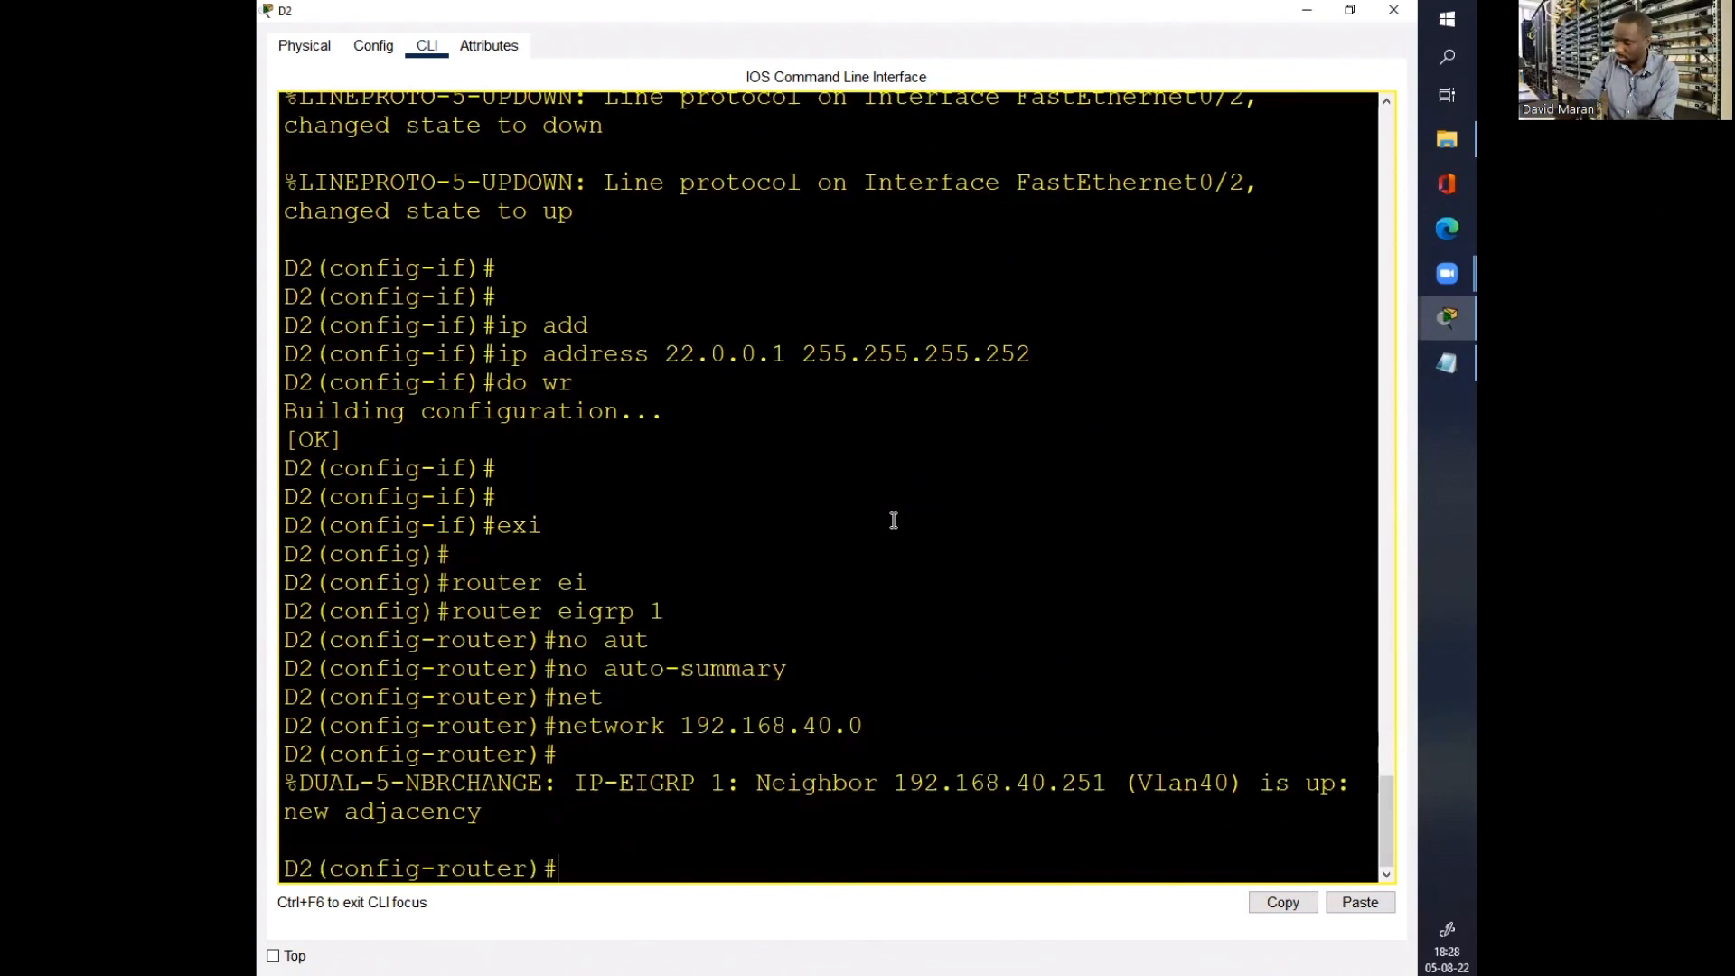
# Step: Reuse the previous network command to advertise 192.168.50.0 in D2's EIGRP process
pyautogui.press('Up')
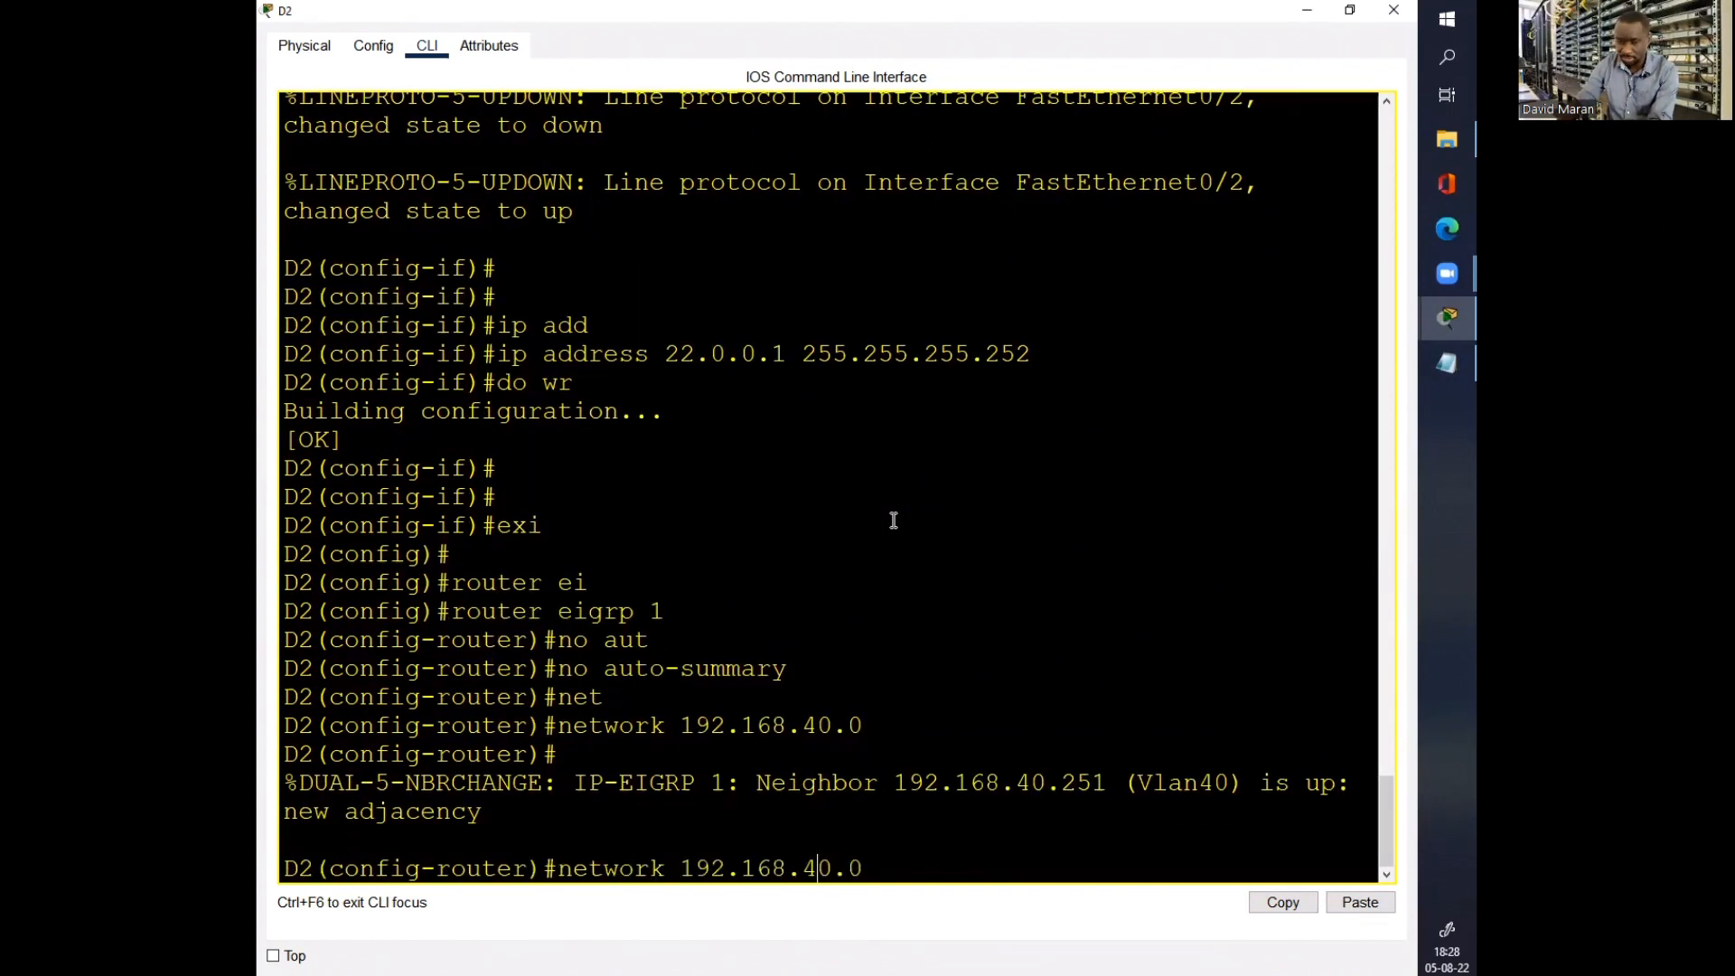
pyautogui.press('Left')
pyautogui.press('Left')
pyautogui.press('Left')
pyautogui.press('BackSpace')
pyautogui.write('5')
pyautogui.press('Return')
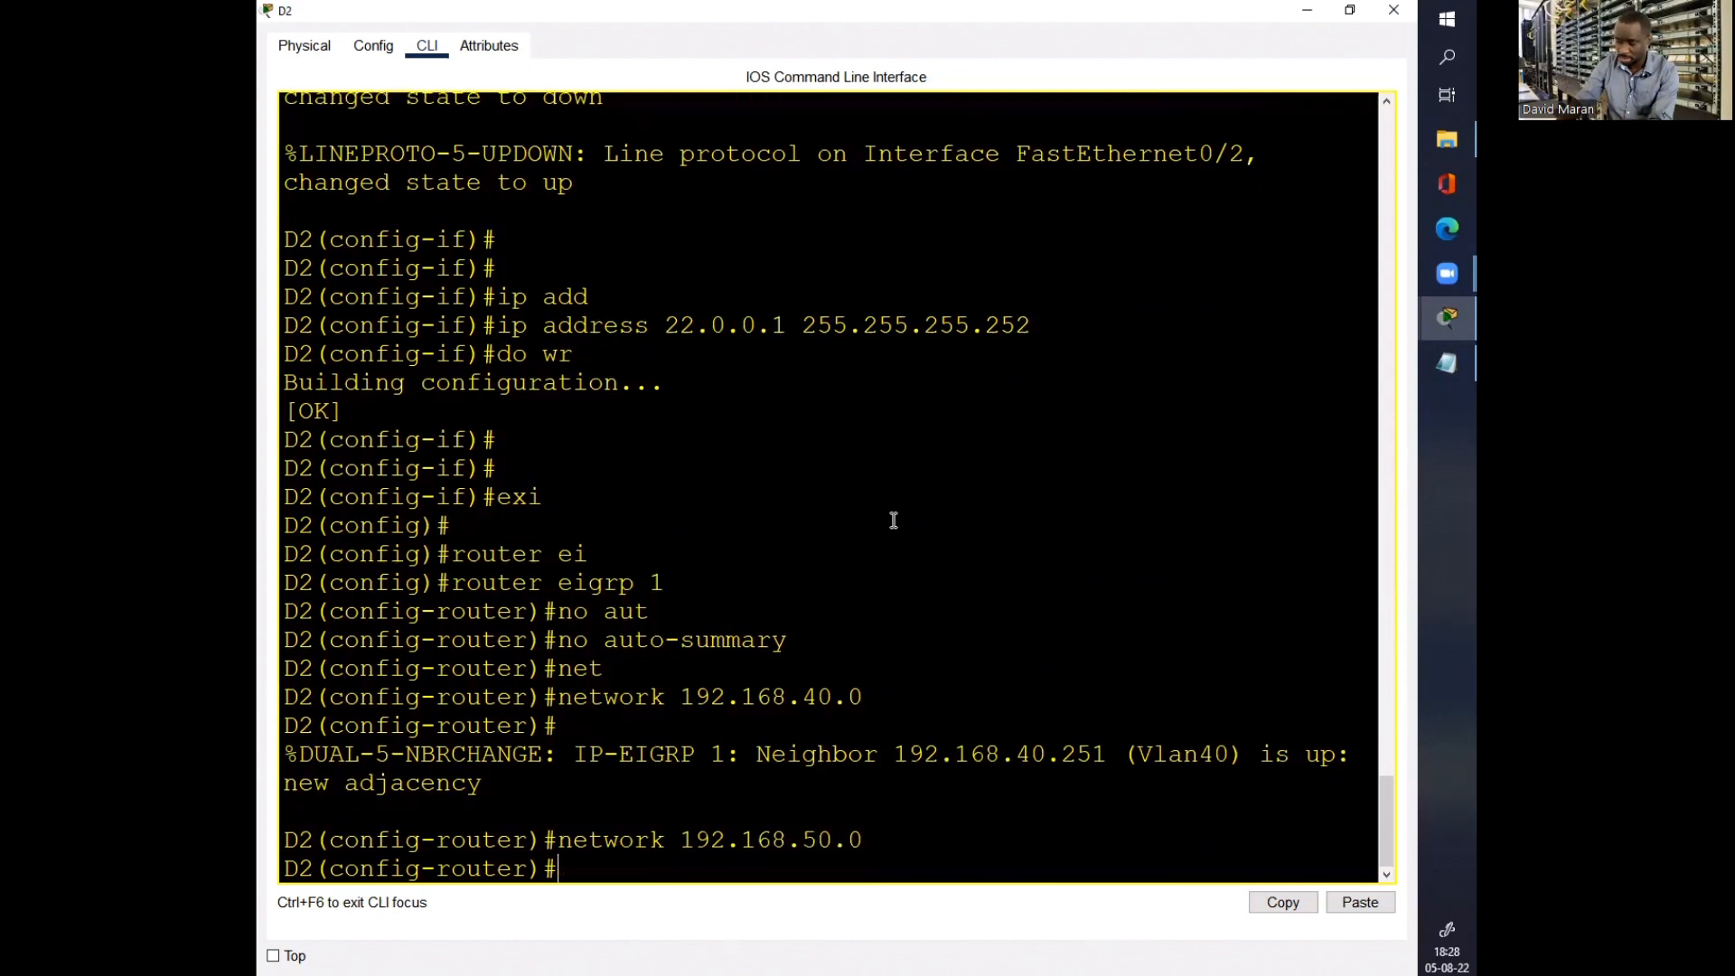
pyautogui.press('Return')
# Step: Reuse the last network command to advertise 192.168.60.0 in D2's EIGRP process
pyautogui.press('Up')
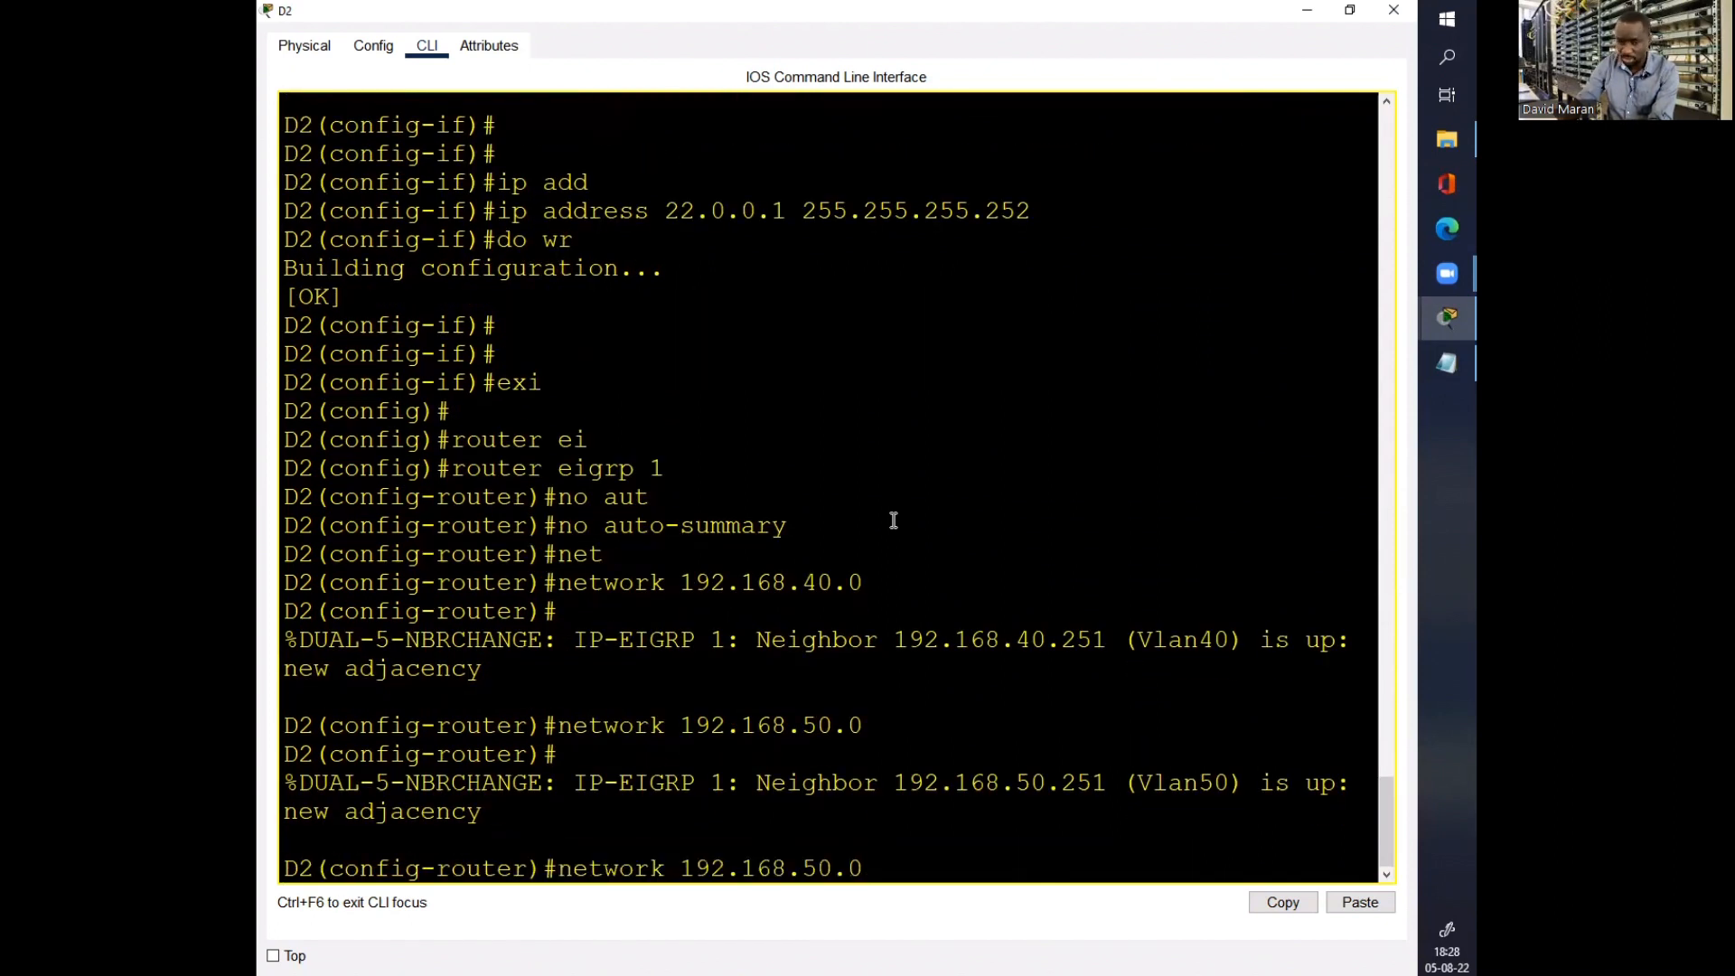
pyautogui.press('Left')
pyautogui.press('Left')
pyautogui.press('Left')
pyautogui.press('BackSpace')
pyautogui.write('6')
pyautogui.press('Return')
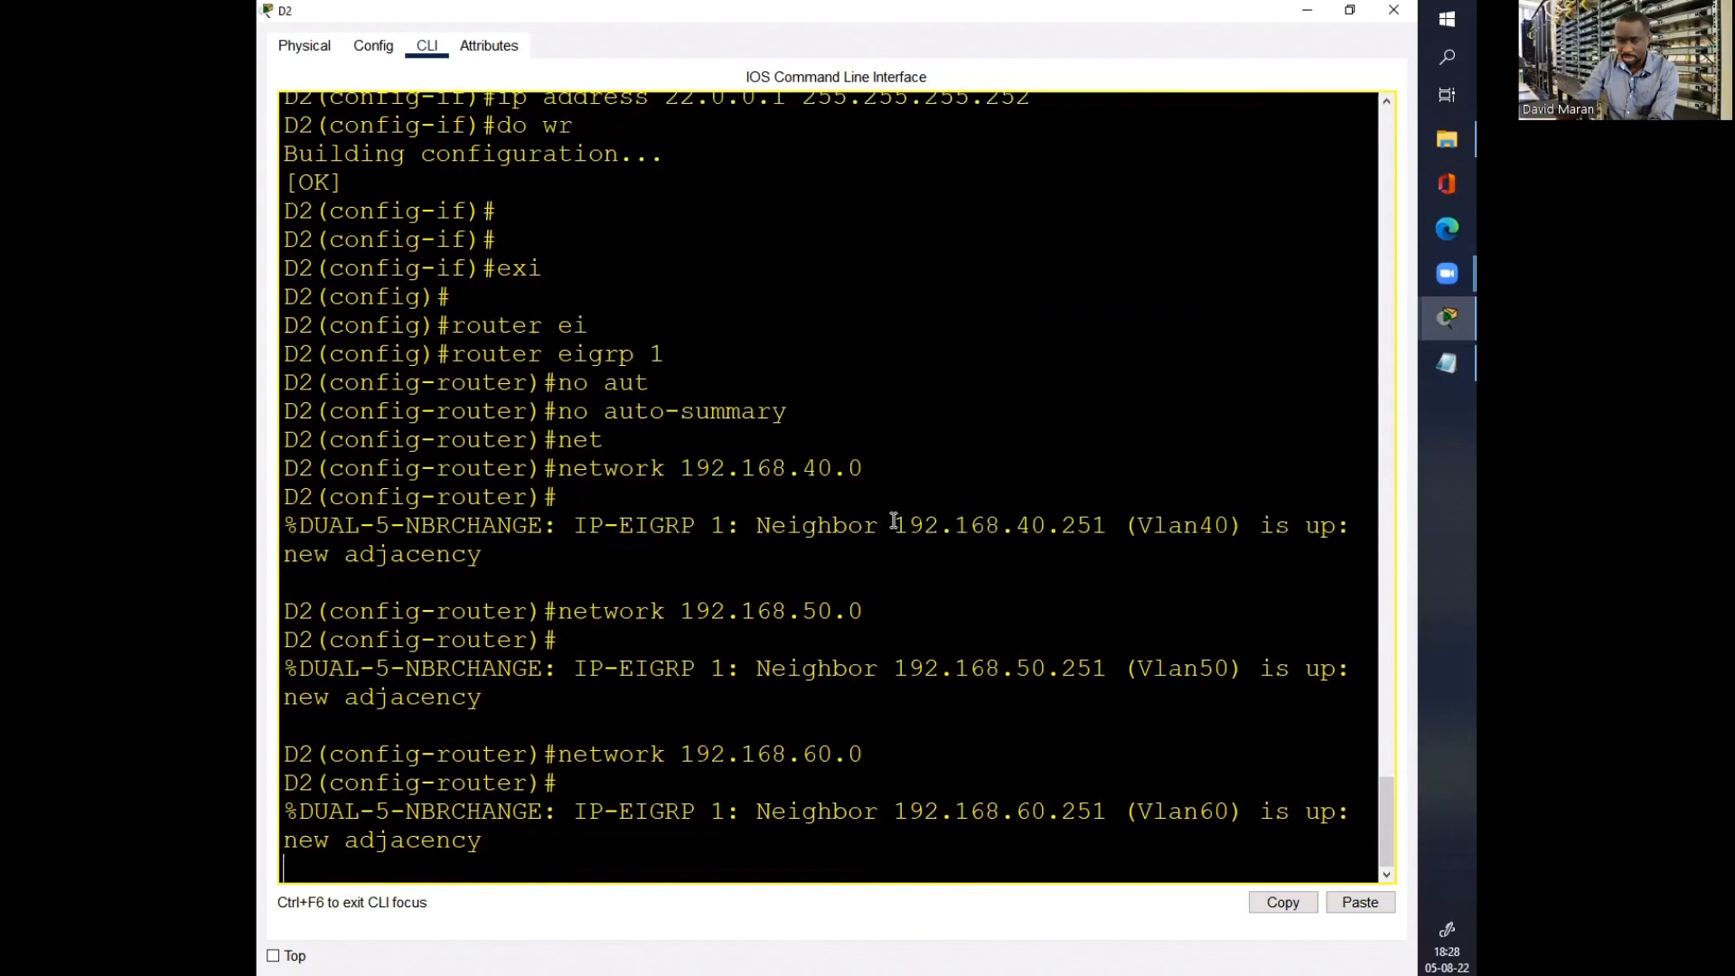
# Step: Advertise the uplink network 22.0.0.0 toward C1 in D2's EIGRP process
pyautogui.write('net')
pyautogui.press('Tab')
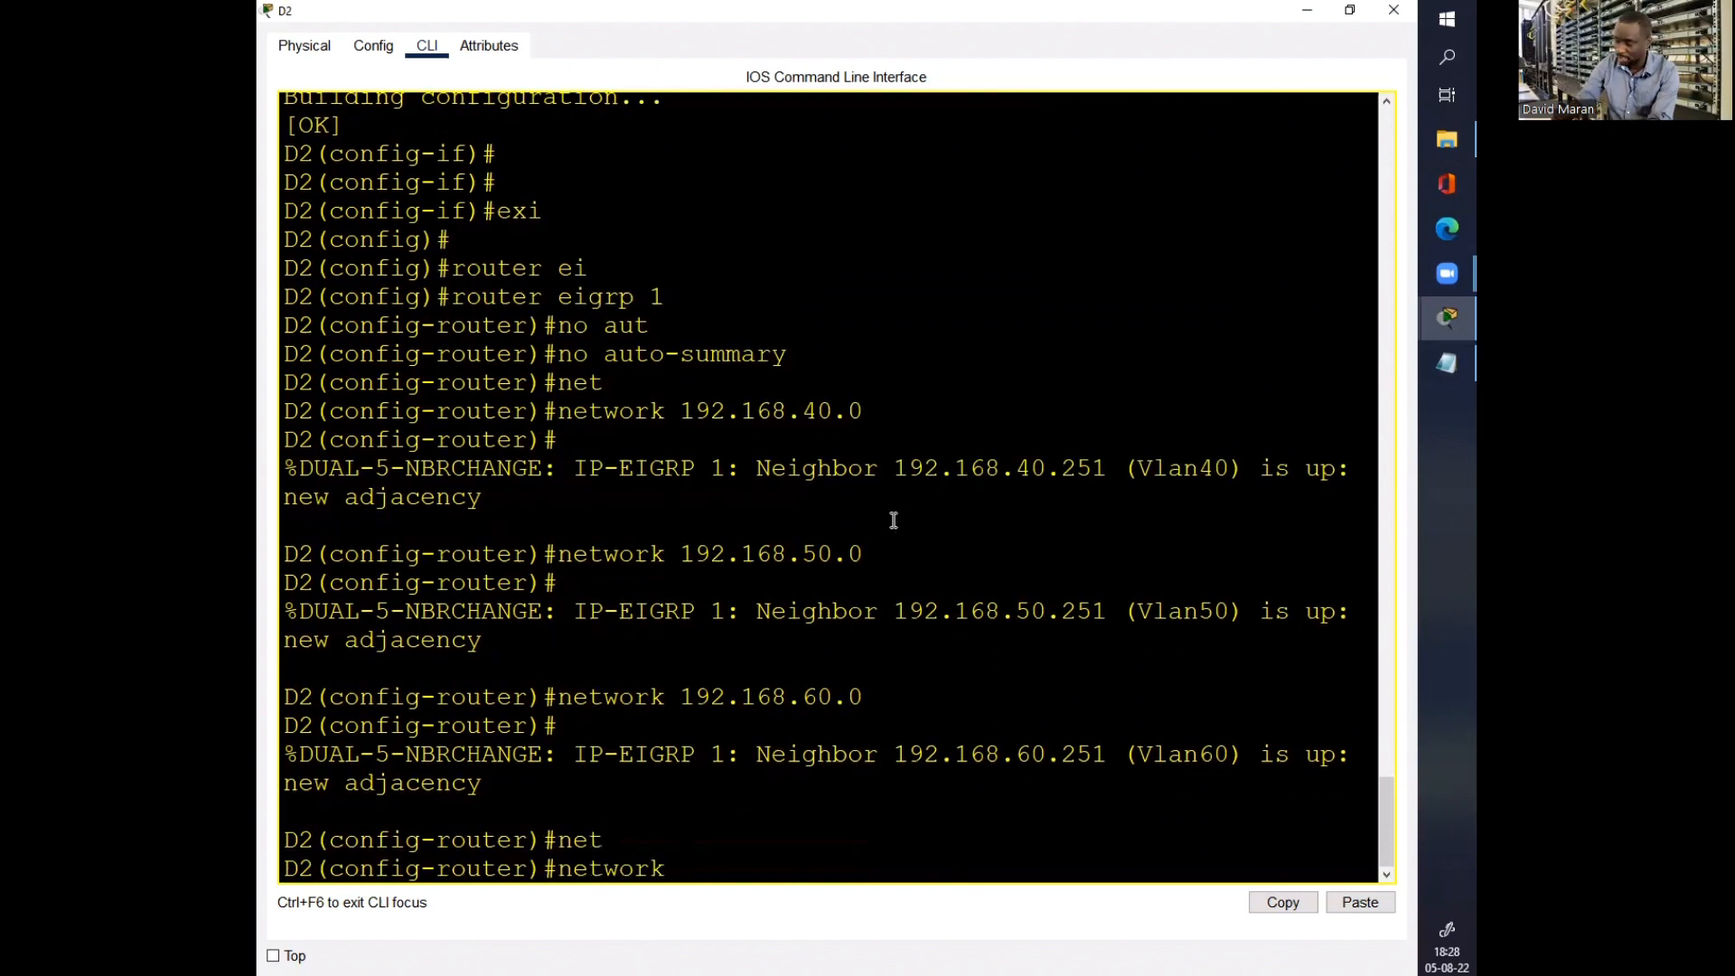
pyautogui.write('22.0.0.0')
pyautogui.press('Return')
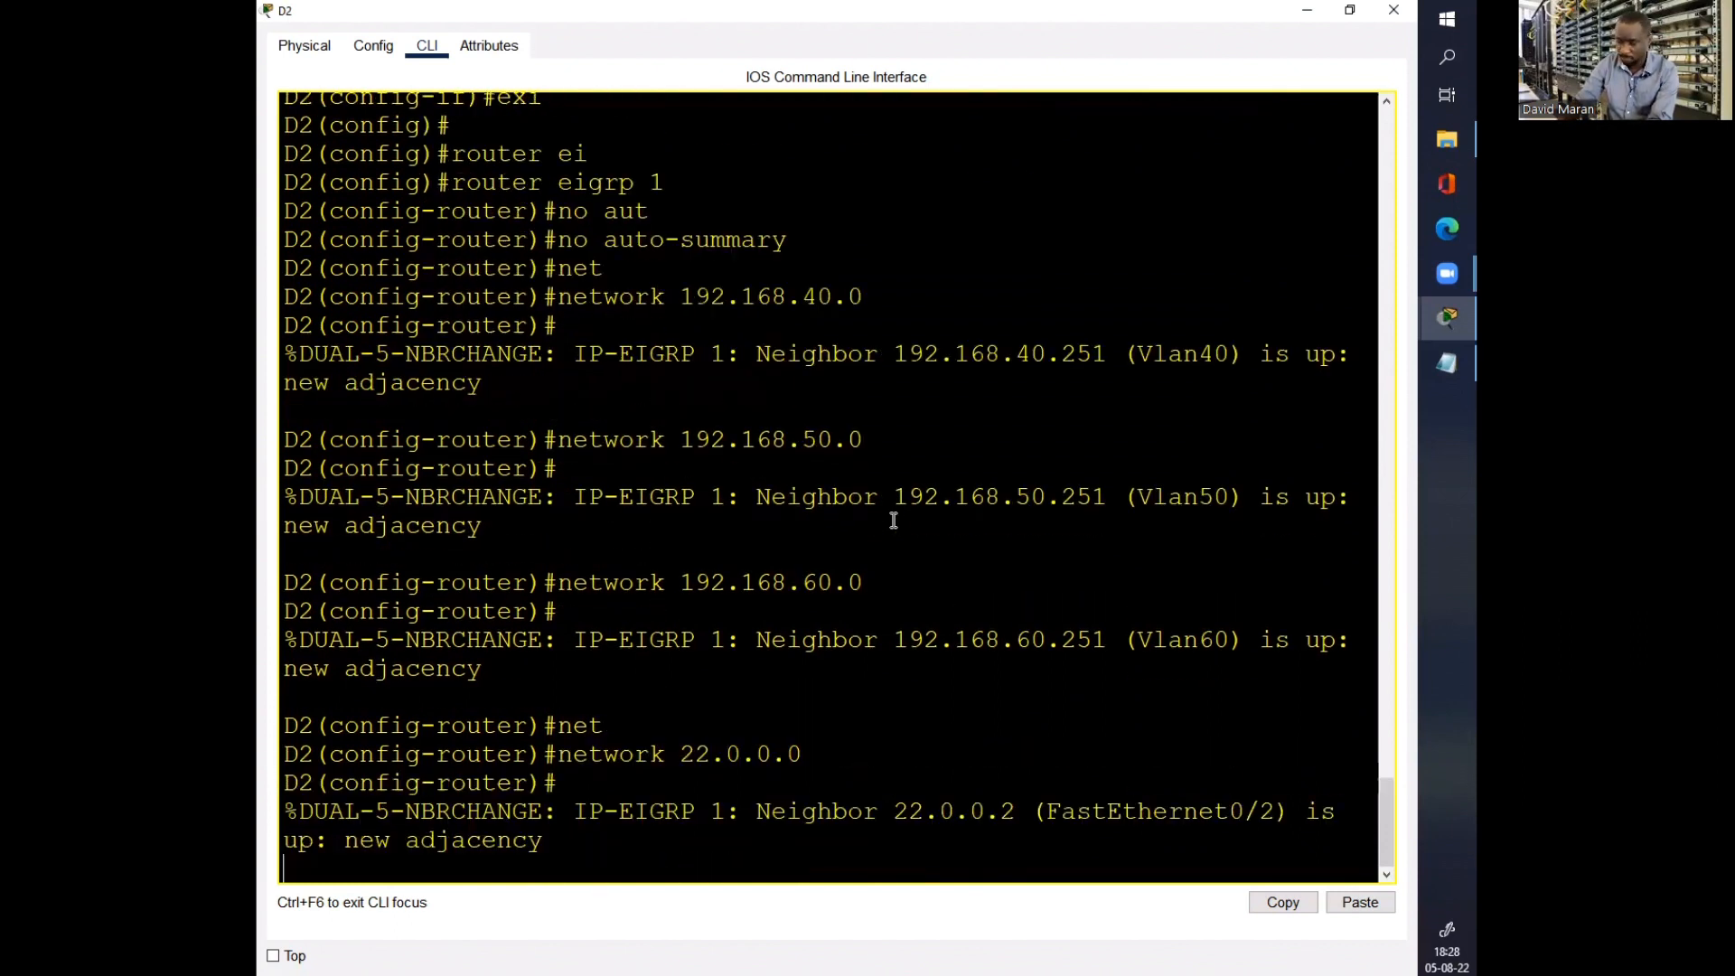
# Step: Save D2's configuration with do wr and close its window
pyautogui.press('Return')
pyautogui.press('Return')
pyautogui.press('Return')
pyautogui.press('Return')
pyautogui.write('do wr')
pyautogui.press('Return')
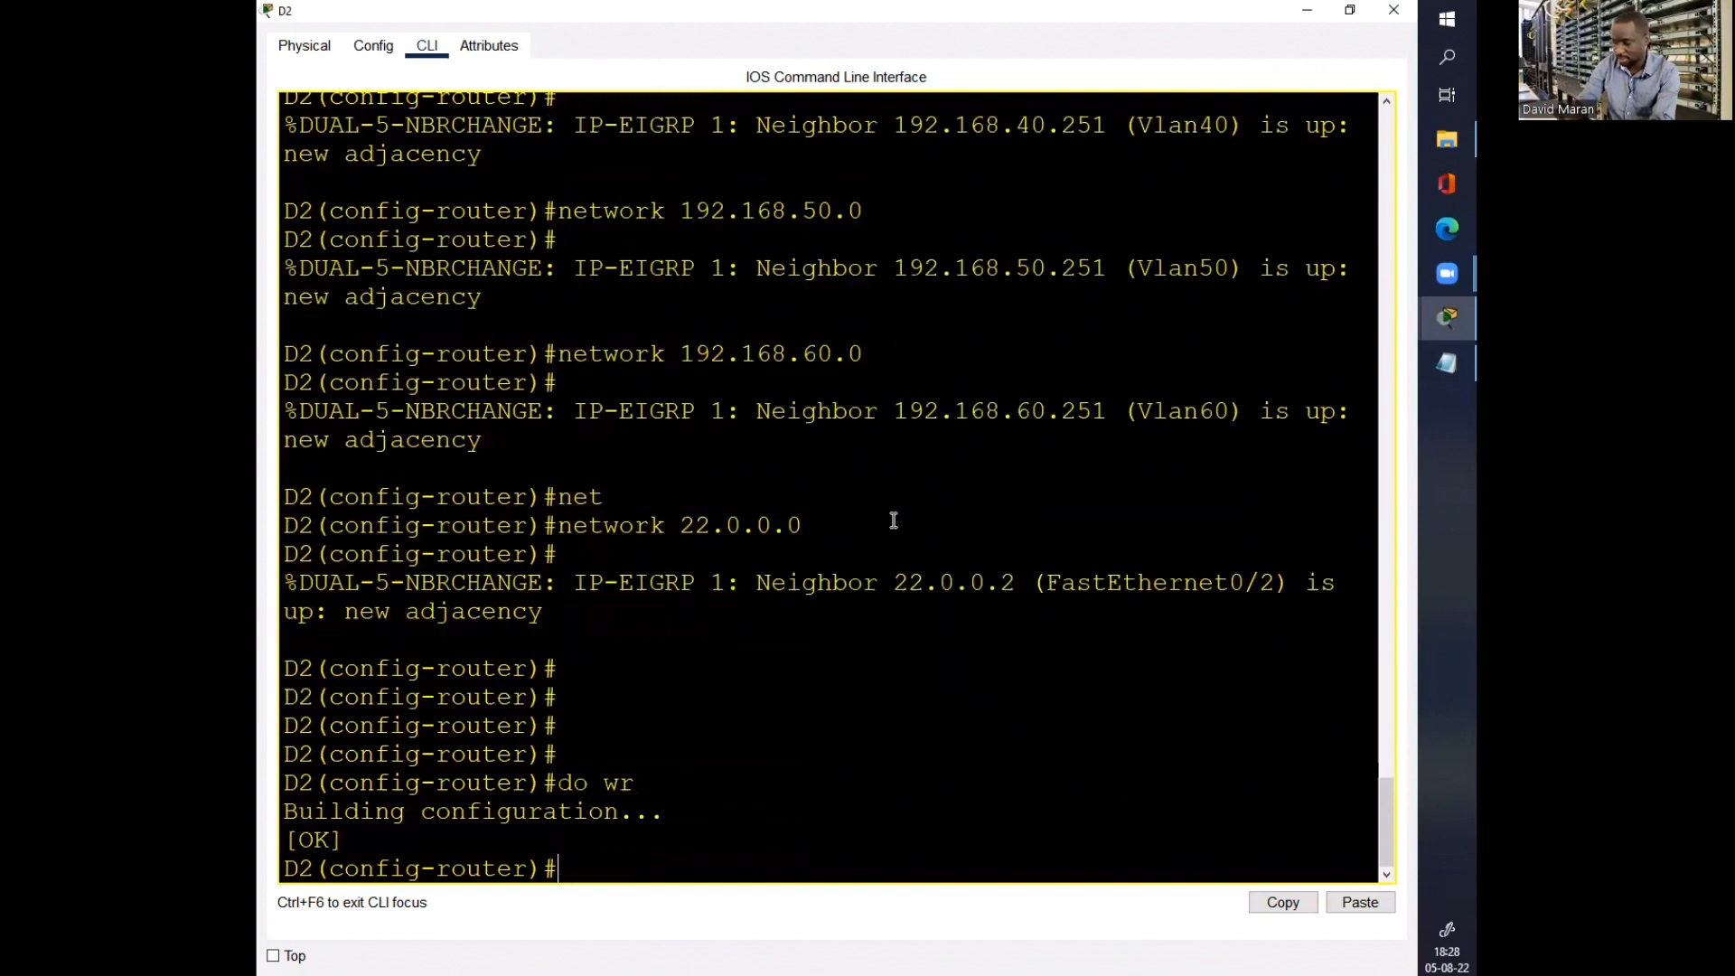
pyautogui.press('Return')
pyautogui.click(1392, 12)
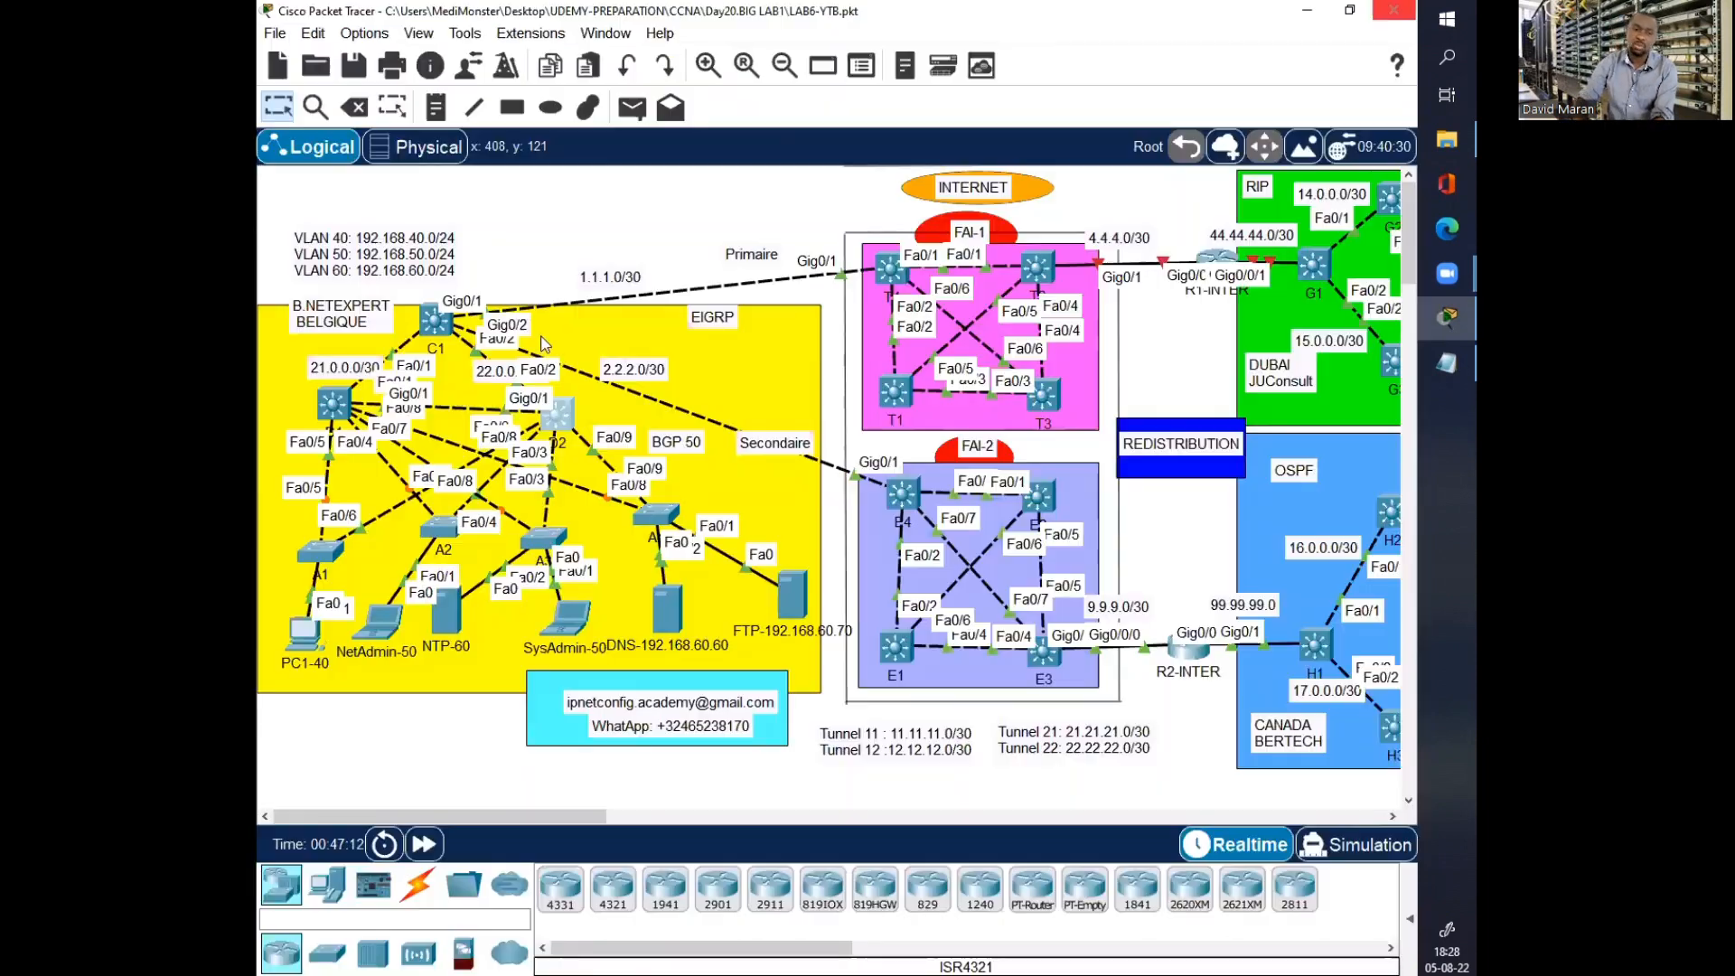
# Step: Open PC1-40's Command Prompt at full screen and repeat the ping to 21.0.0.2
pyautogui.click(305, 635)
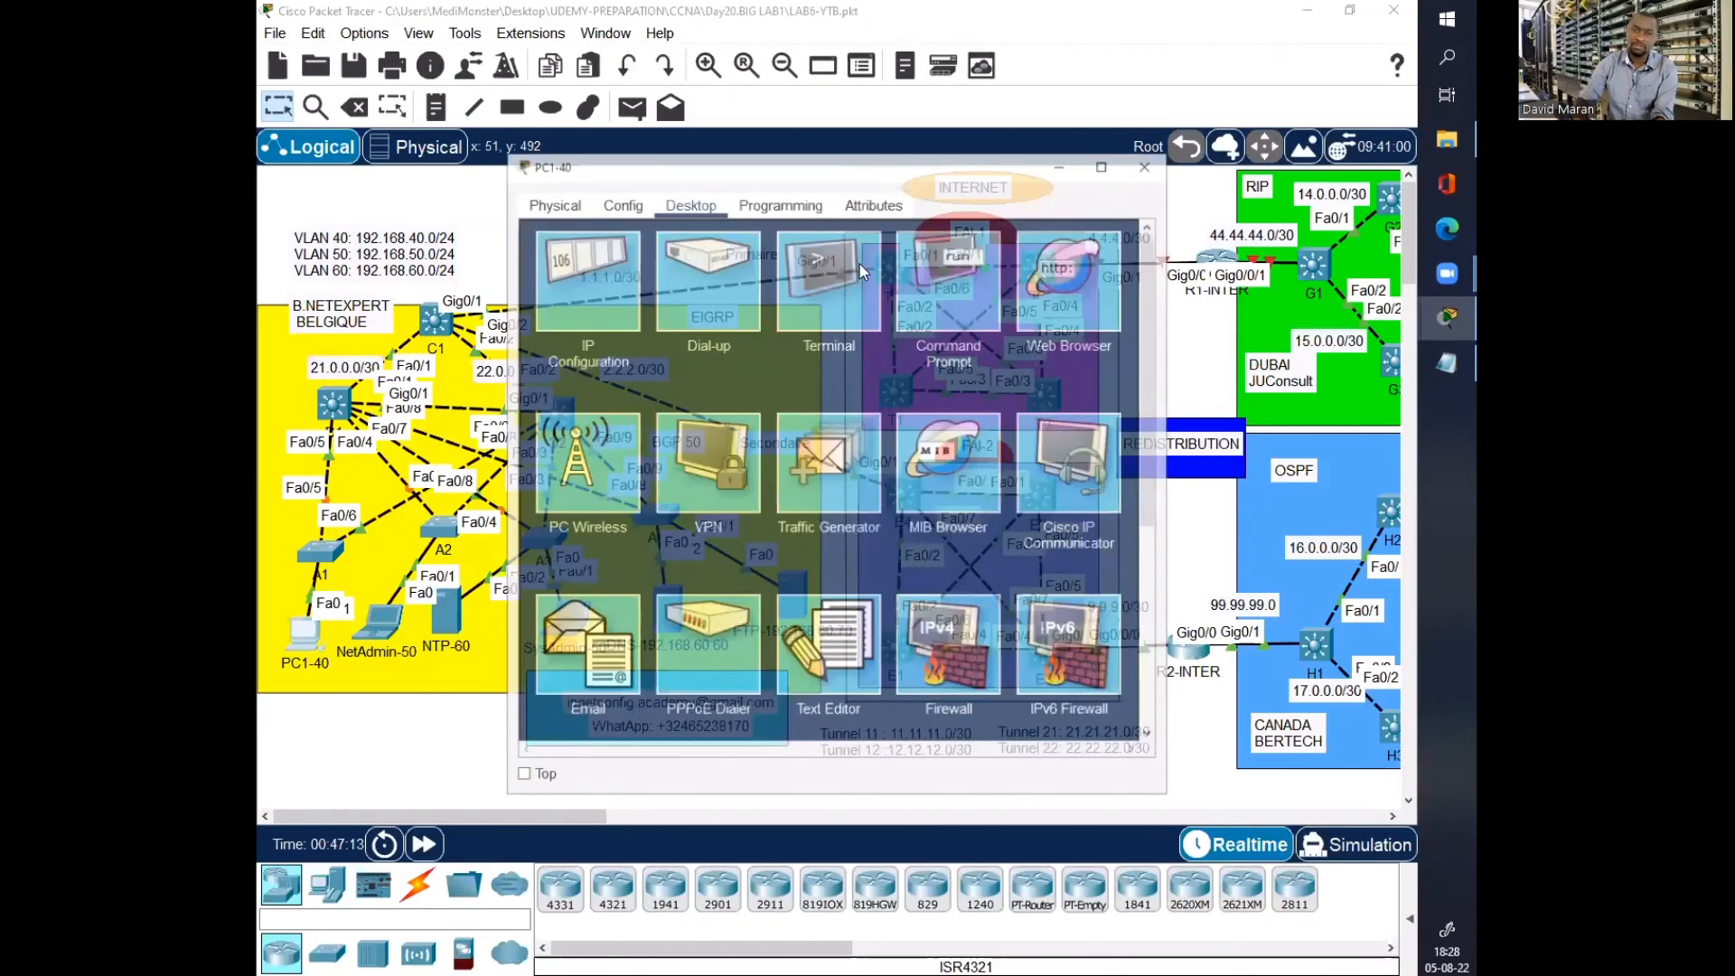
pyautogui.click(931, 262)
pyautogui.click(1101, 168)
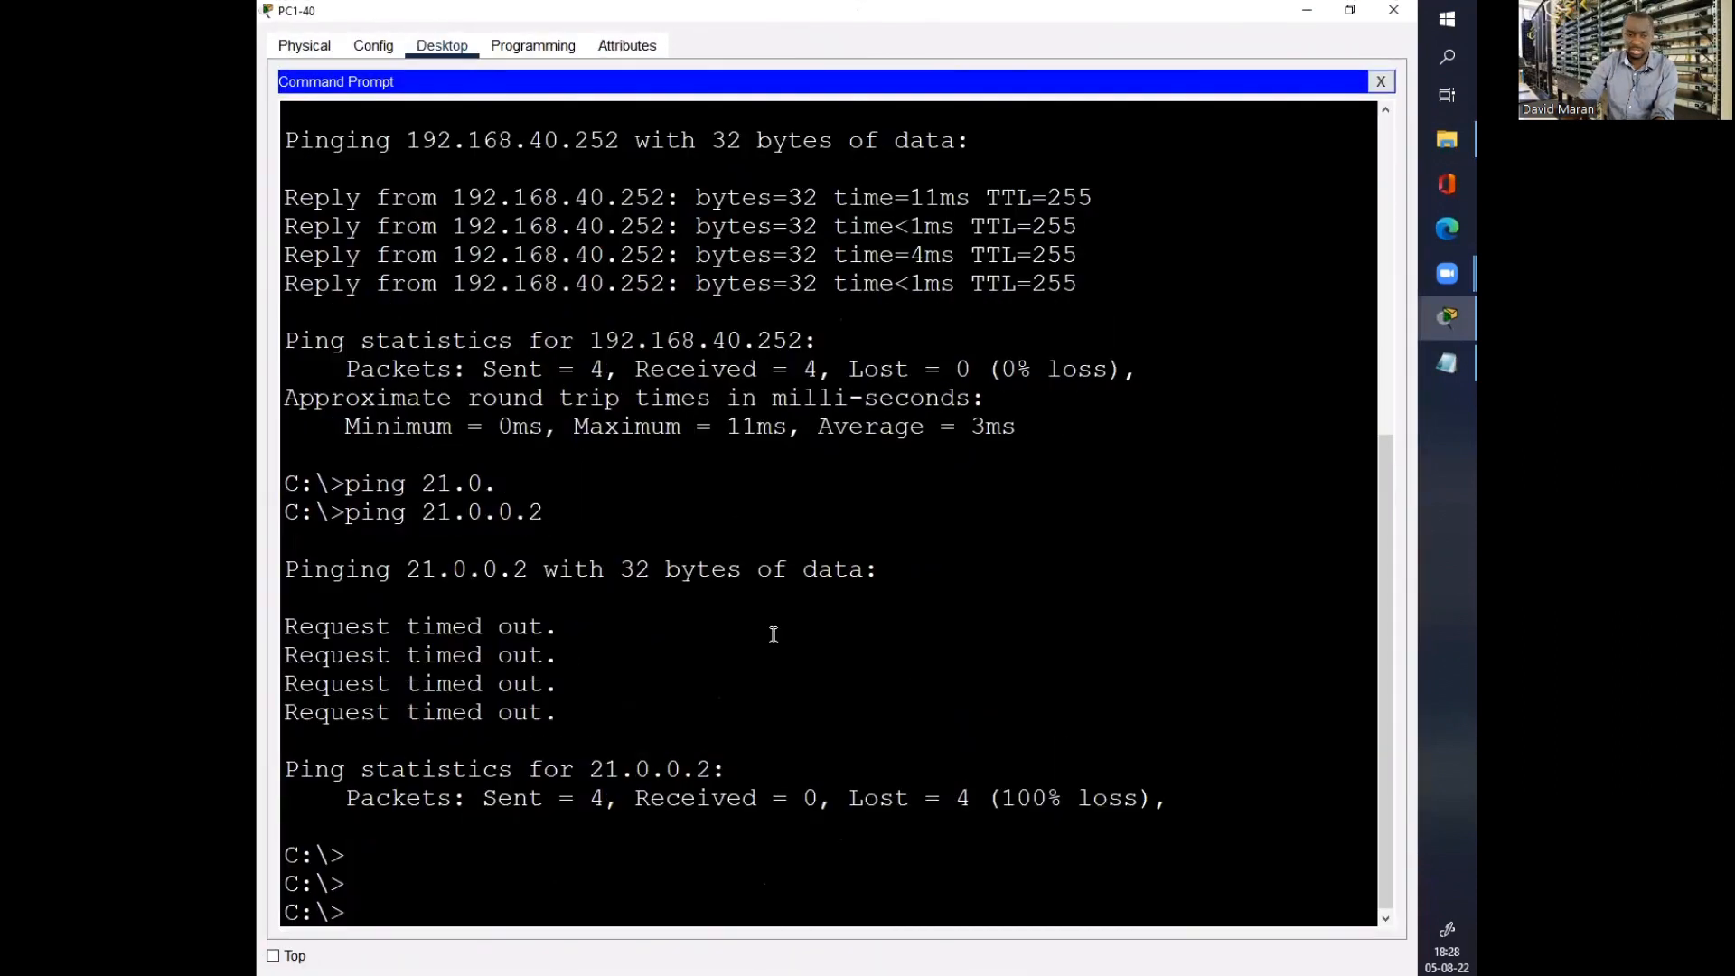
pyautogui.press('Return')
pyautogui.press('Return')
pyautogui.press('Return')
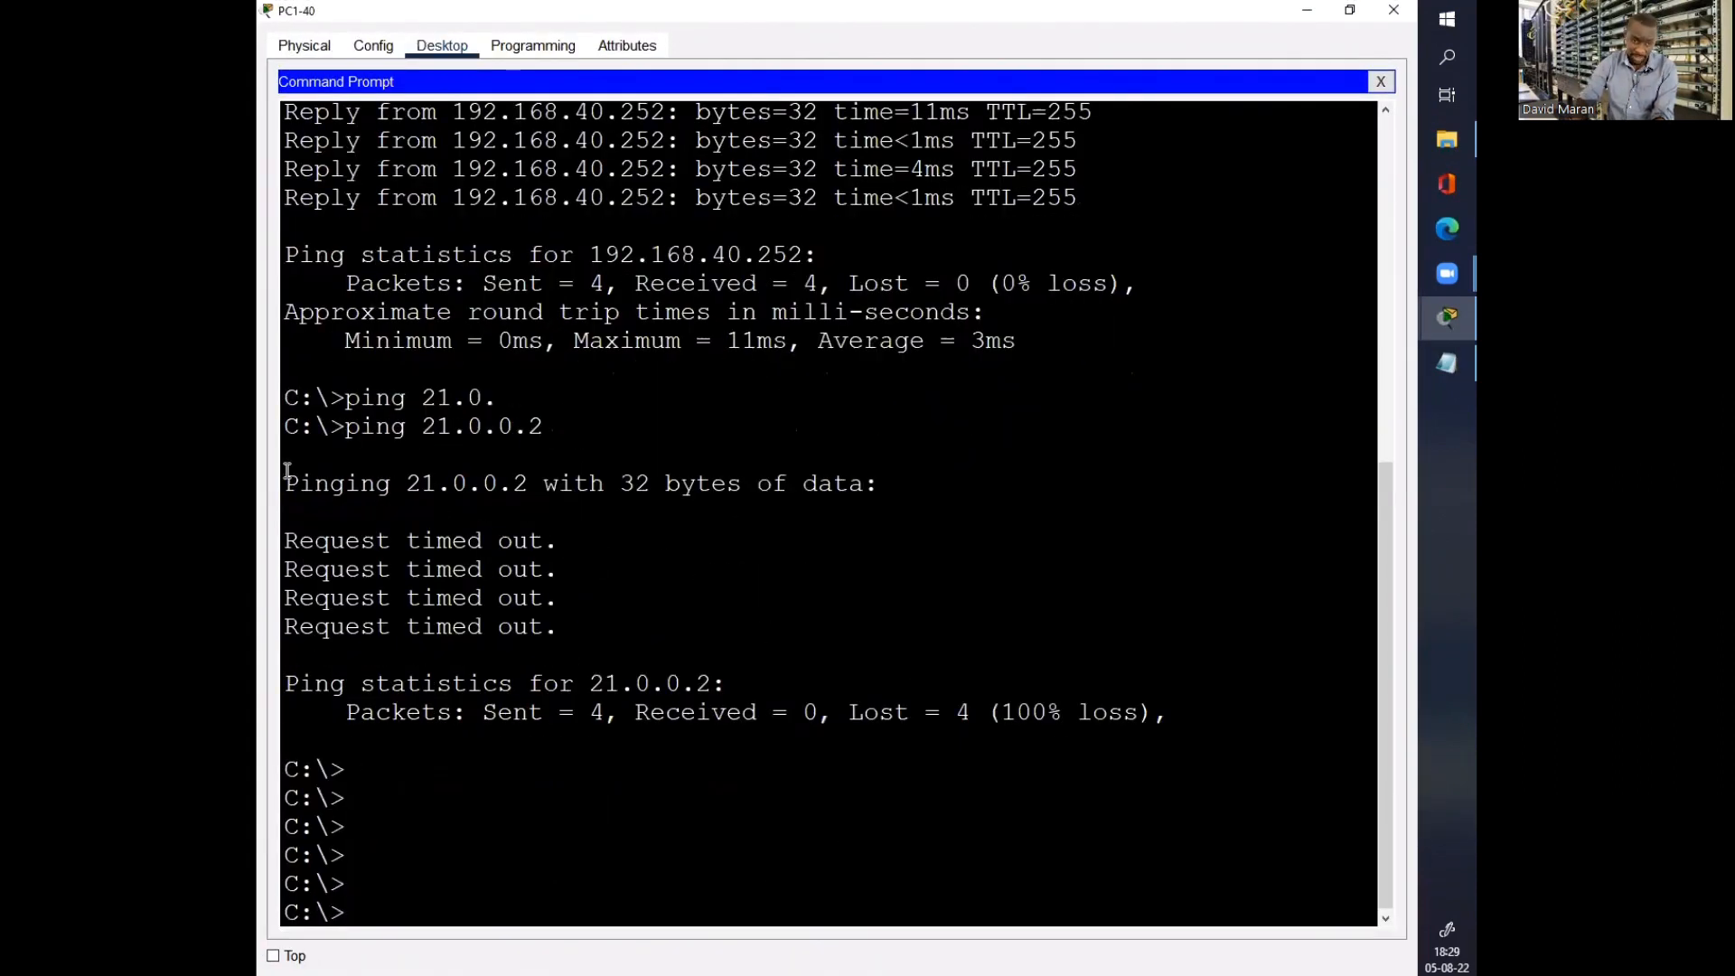
pyautogui.moveTo(288, 471); pyautogui.dragTo(573, 518)
pyautogui.click(503, 612)
pyautogui.press('Up')
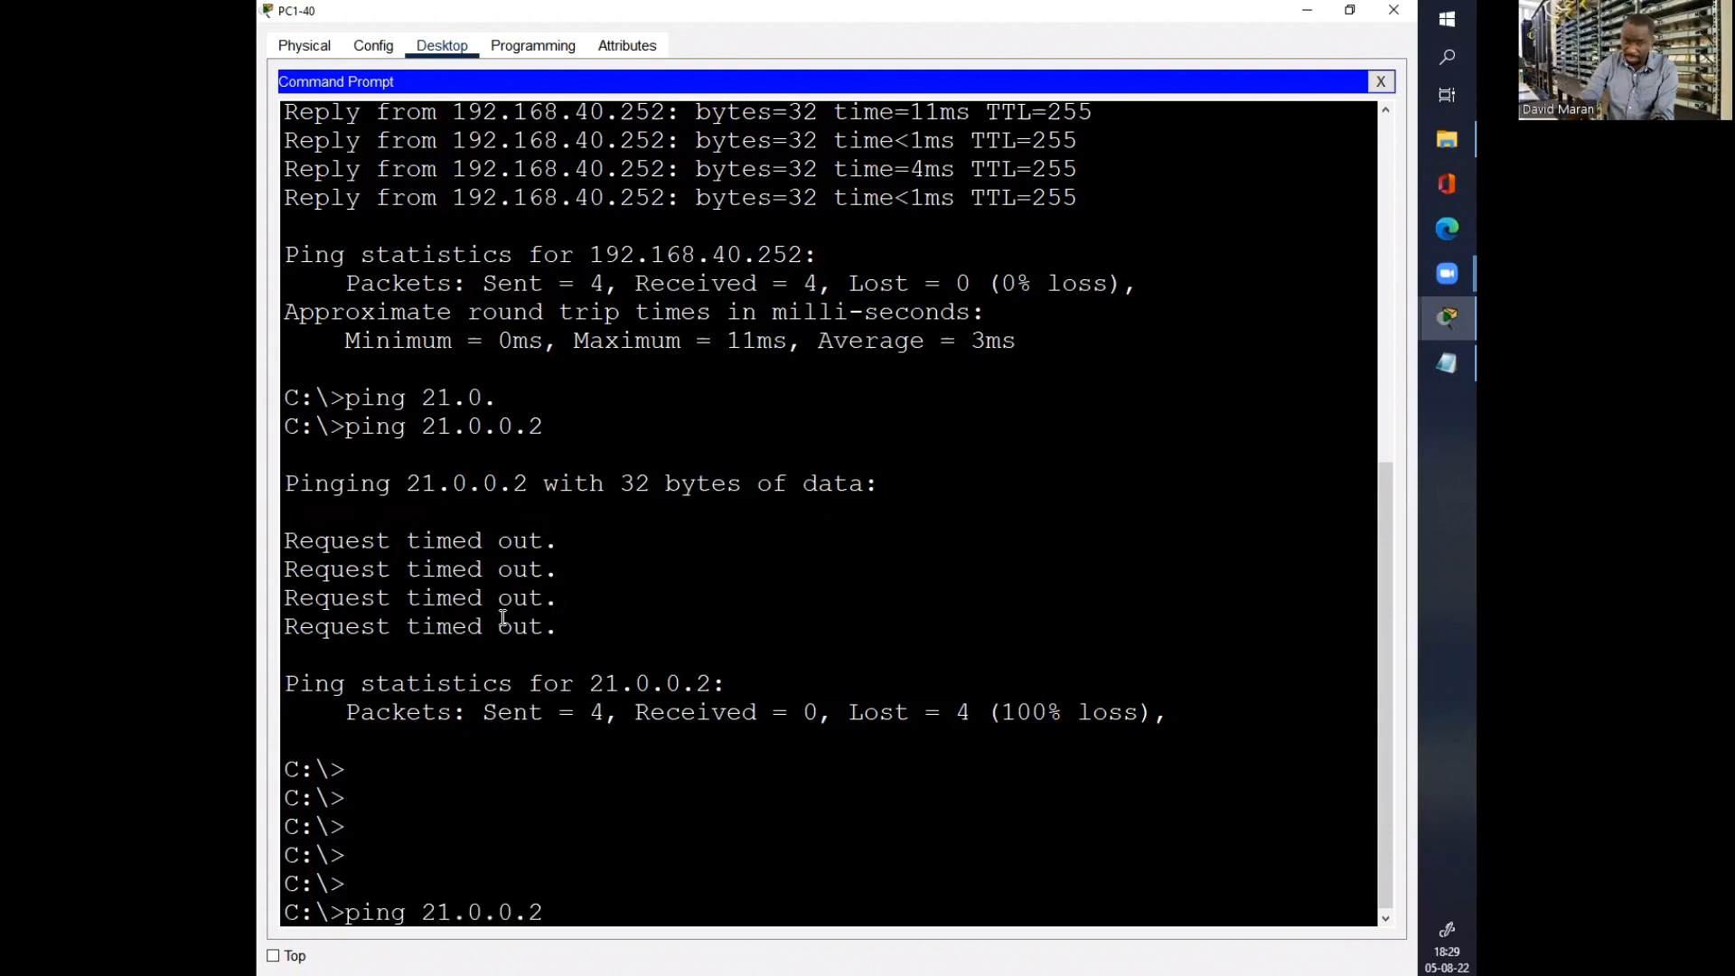
pyautogui.press('Return')
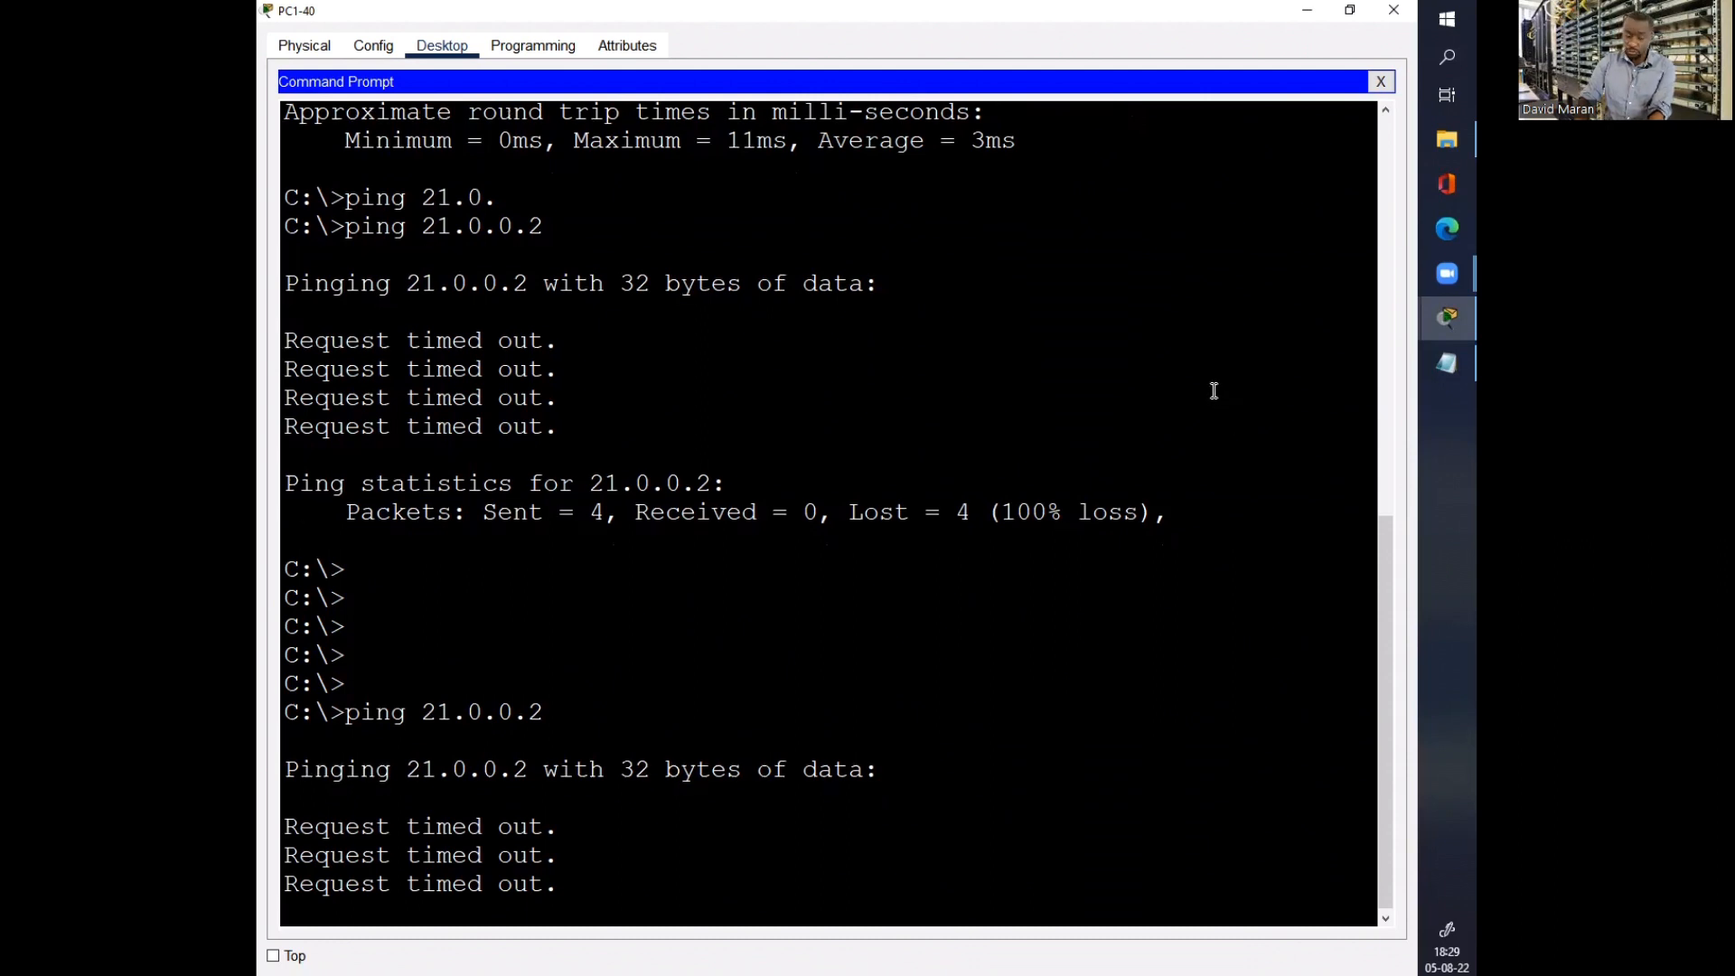
# Step: Close PC1-40, open D1's command line at full screen and leave router configuration mode with end
pyautogui.click(1394, 11)
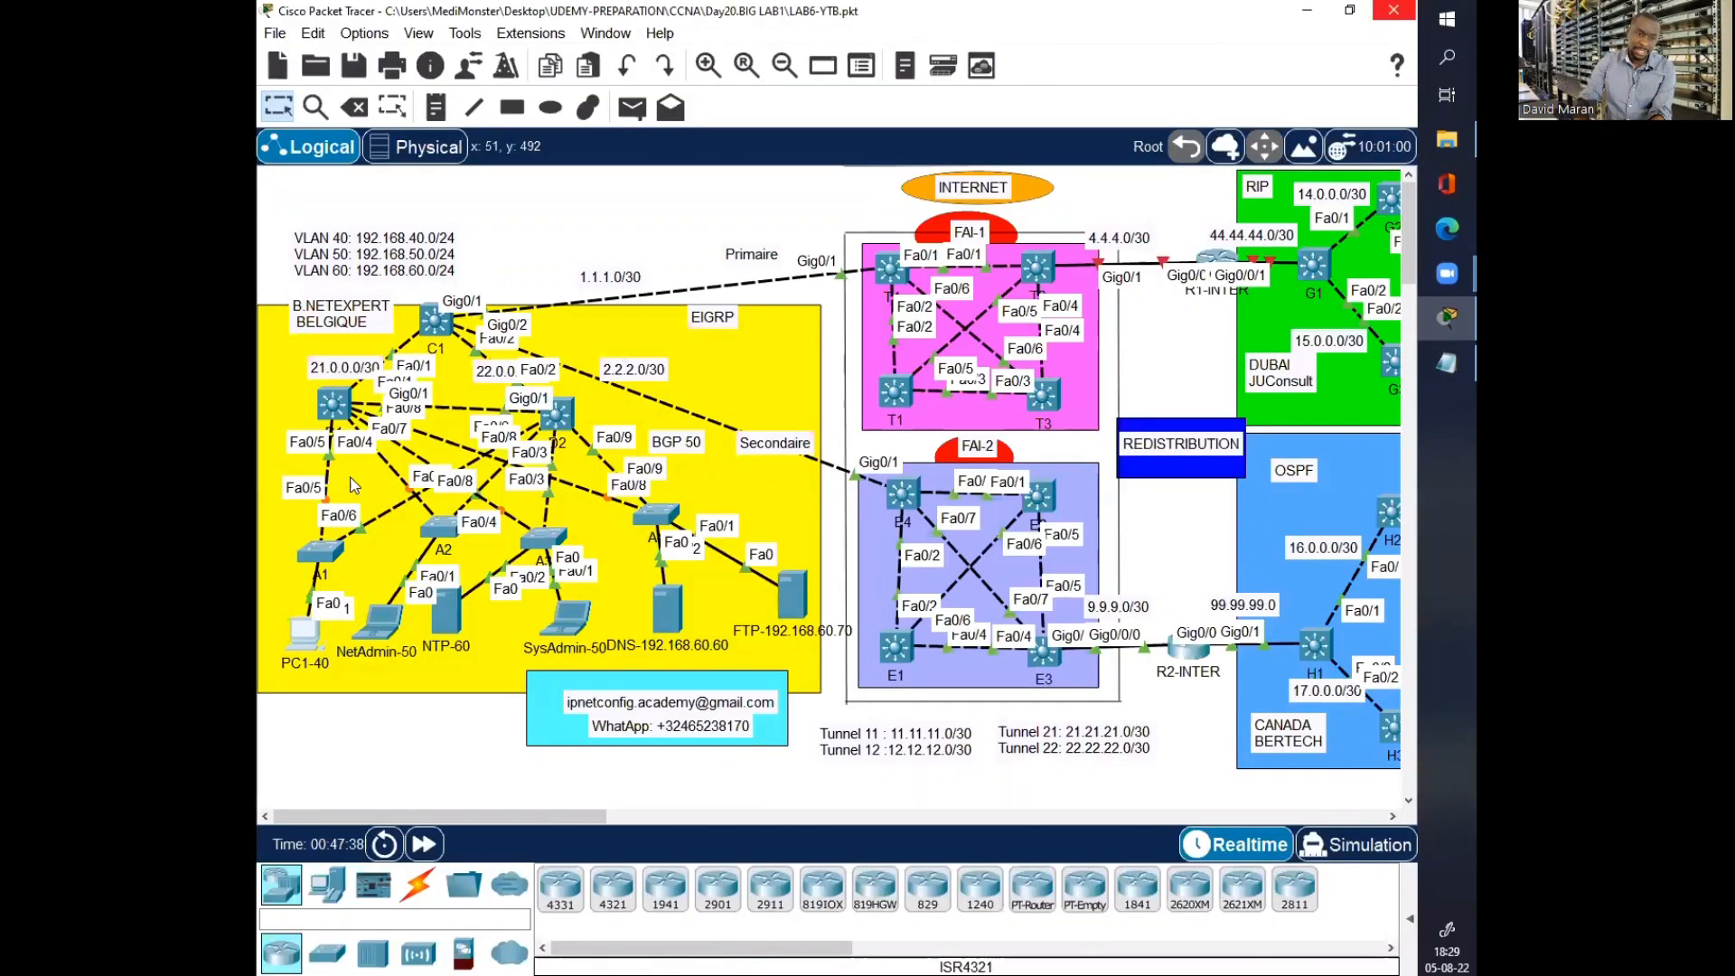
pyautogui.click(333, 403)
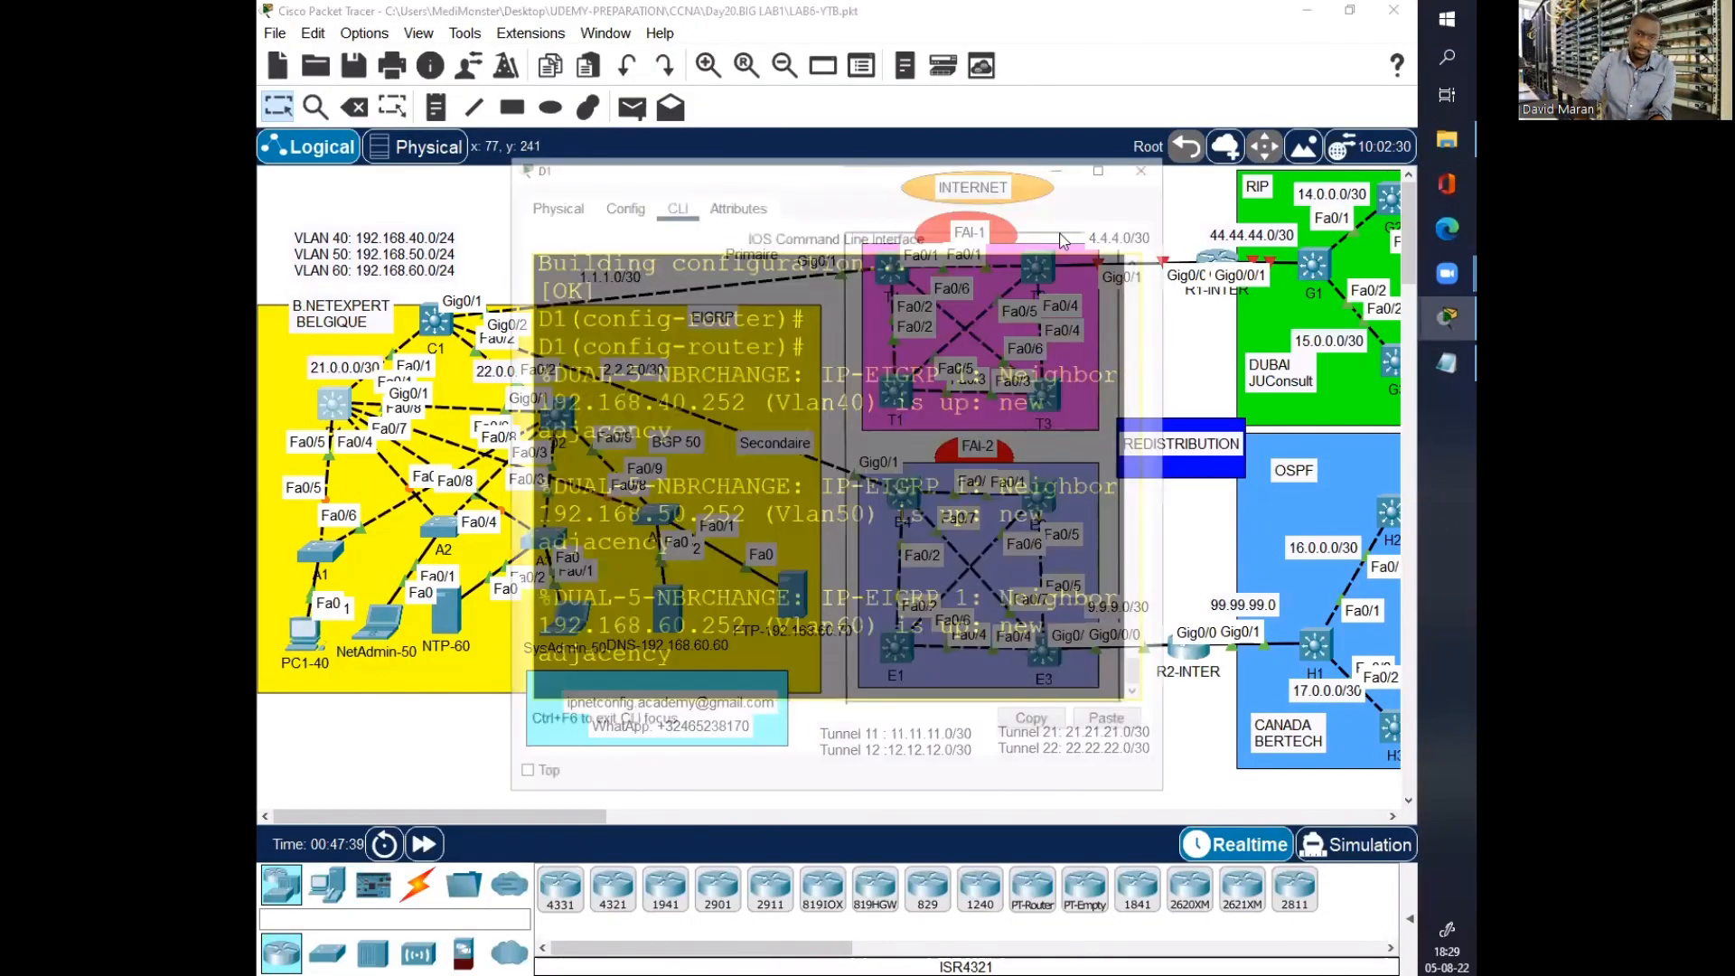
pyautogui.press('Return')
pyautogui.press('Return')
pyautogui.press('Return')
pyautogui.press('Return')
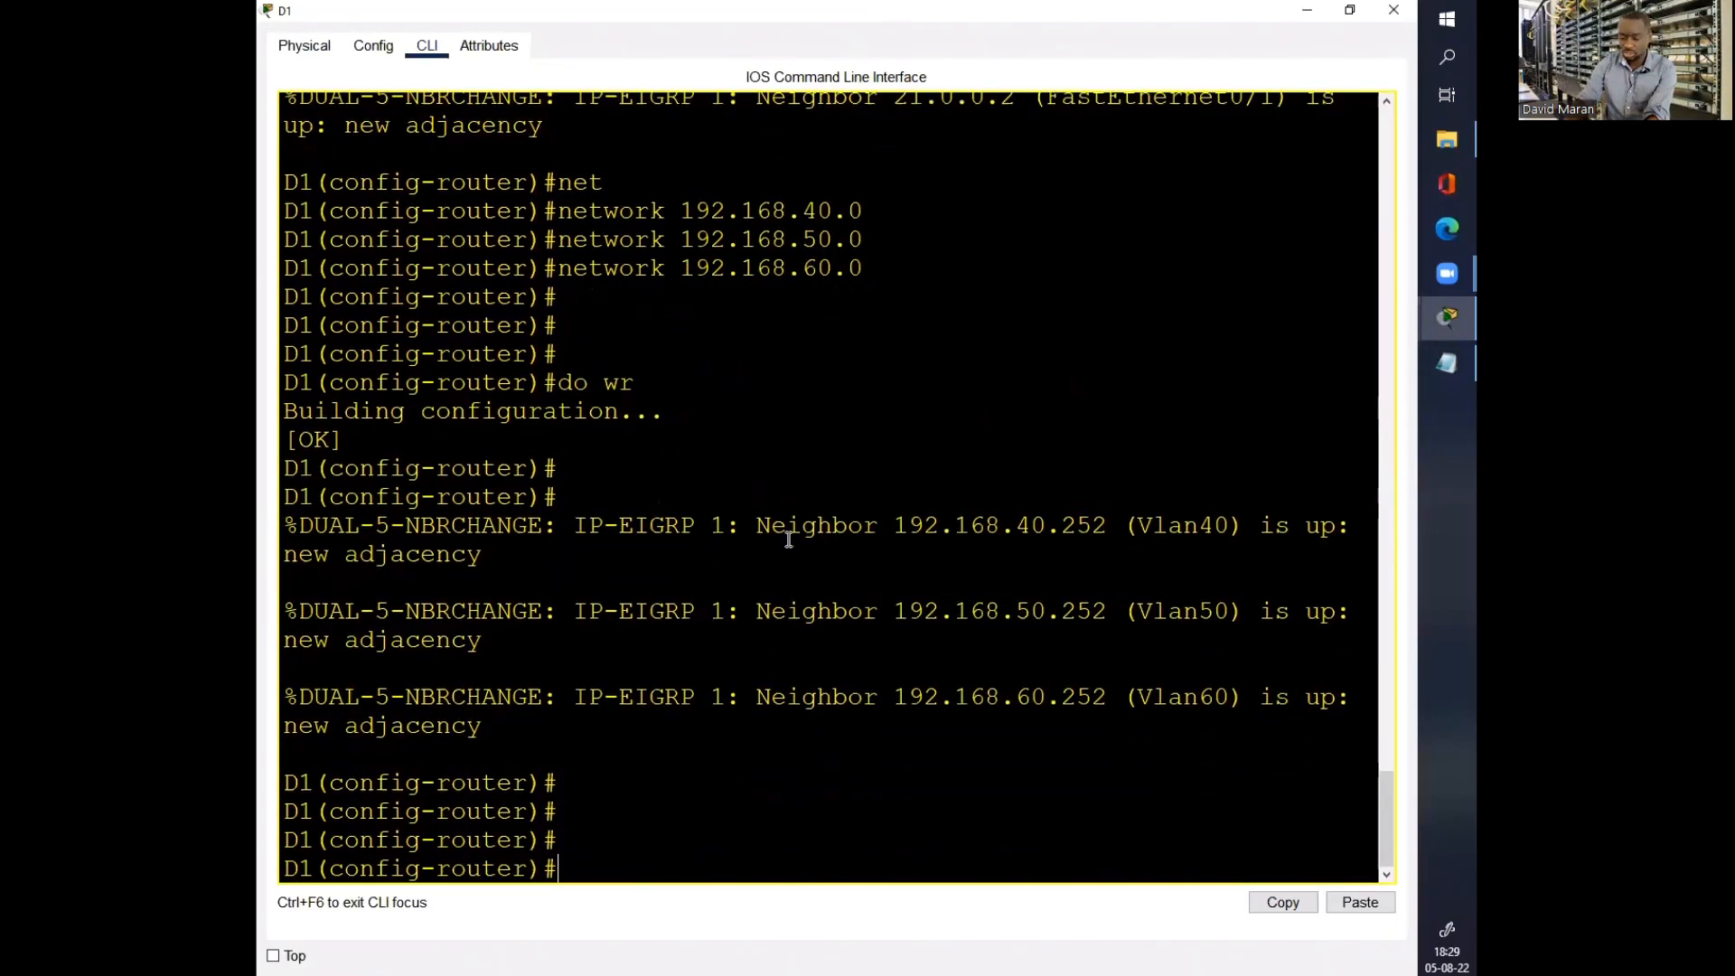
pyautogui.write('end')
pyautogui.press('Return')
pyautogui.press('Return')
pyautogui.press('Return')
pyautogui.press('Return')
pyautogui.press('Return')
# Step: Display D1's routing table with sh ip route, examine the 21.0.0.0/30 entry and close D1's window
pyautogui.write('s')
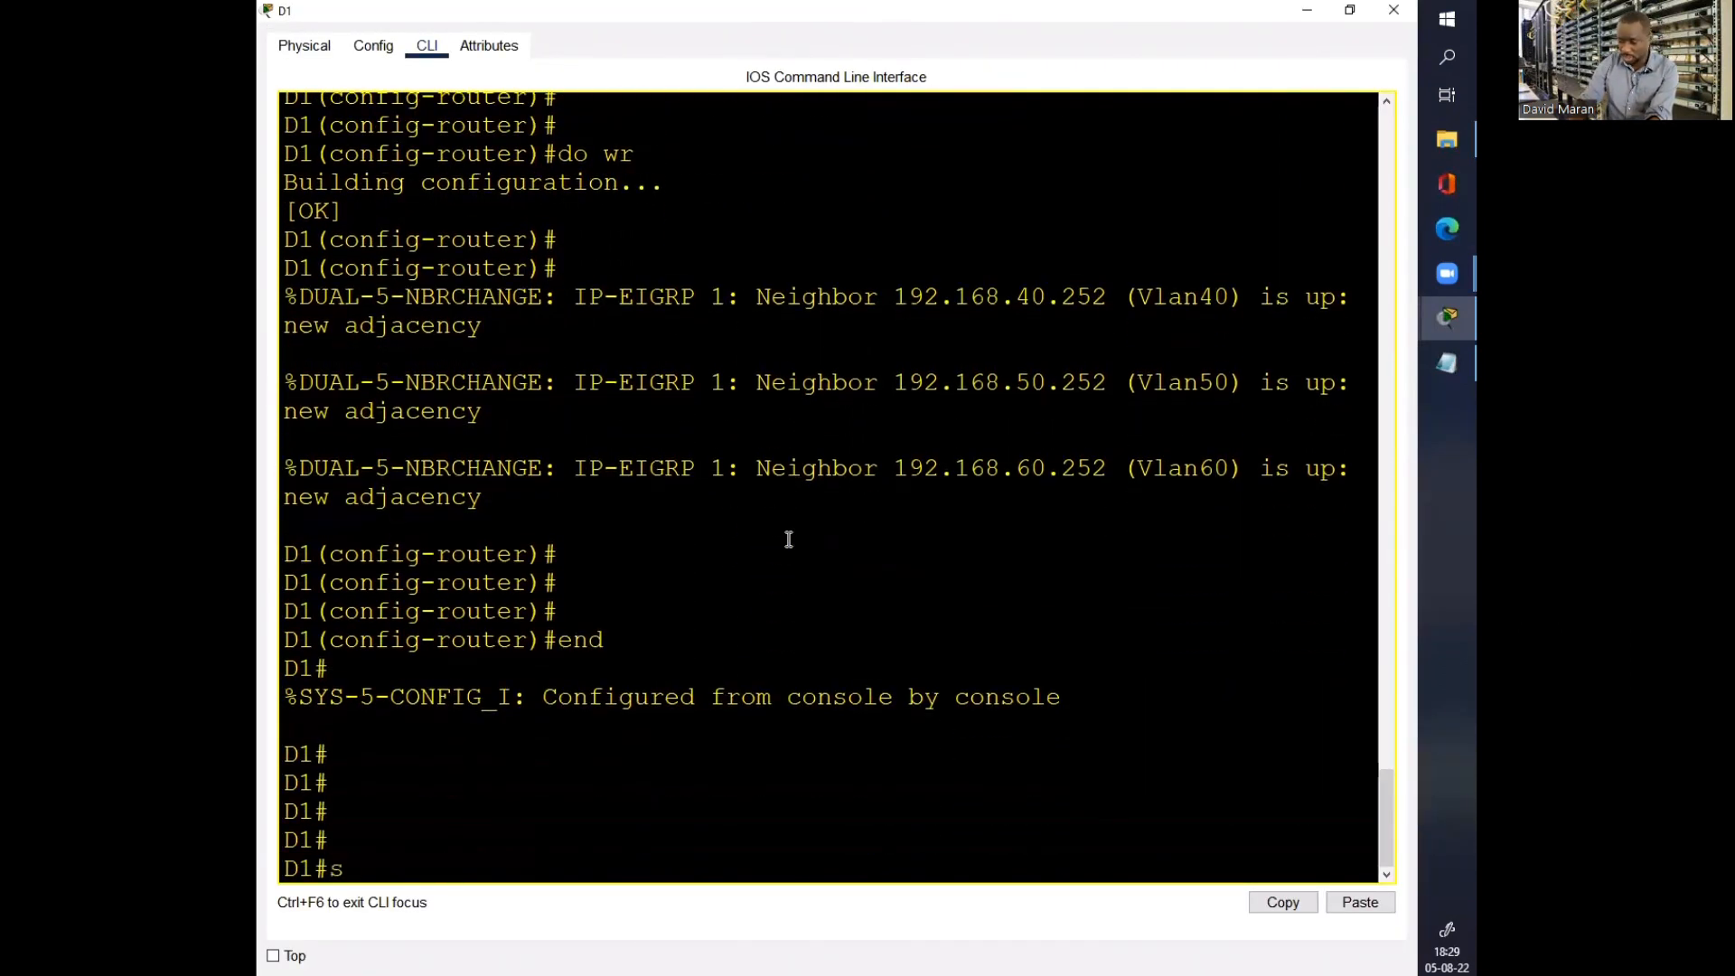
pyautogui.write('h ip route')
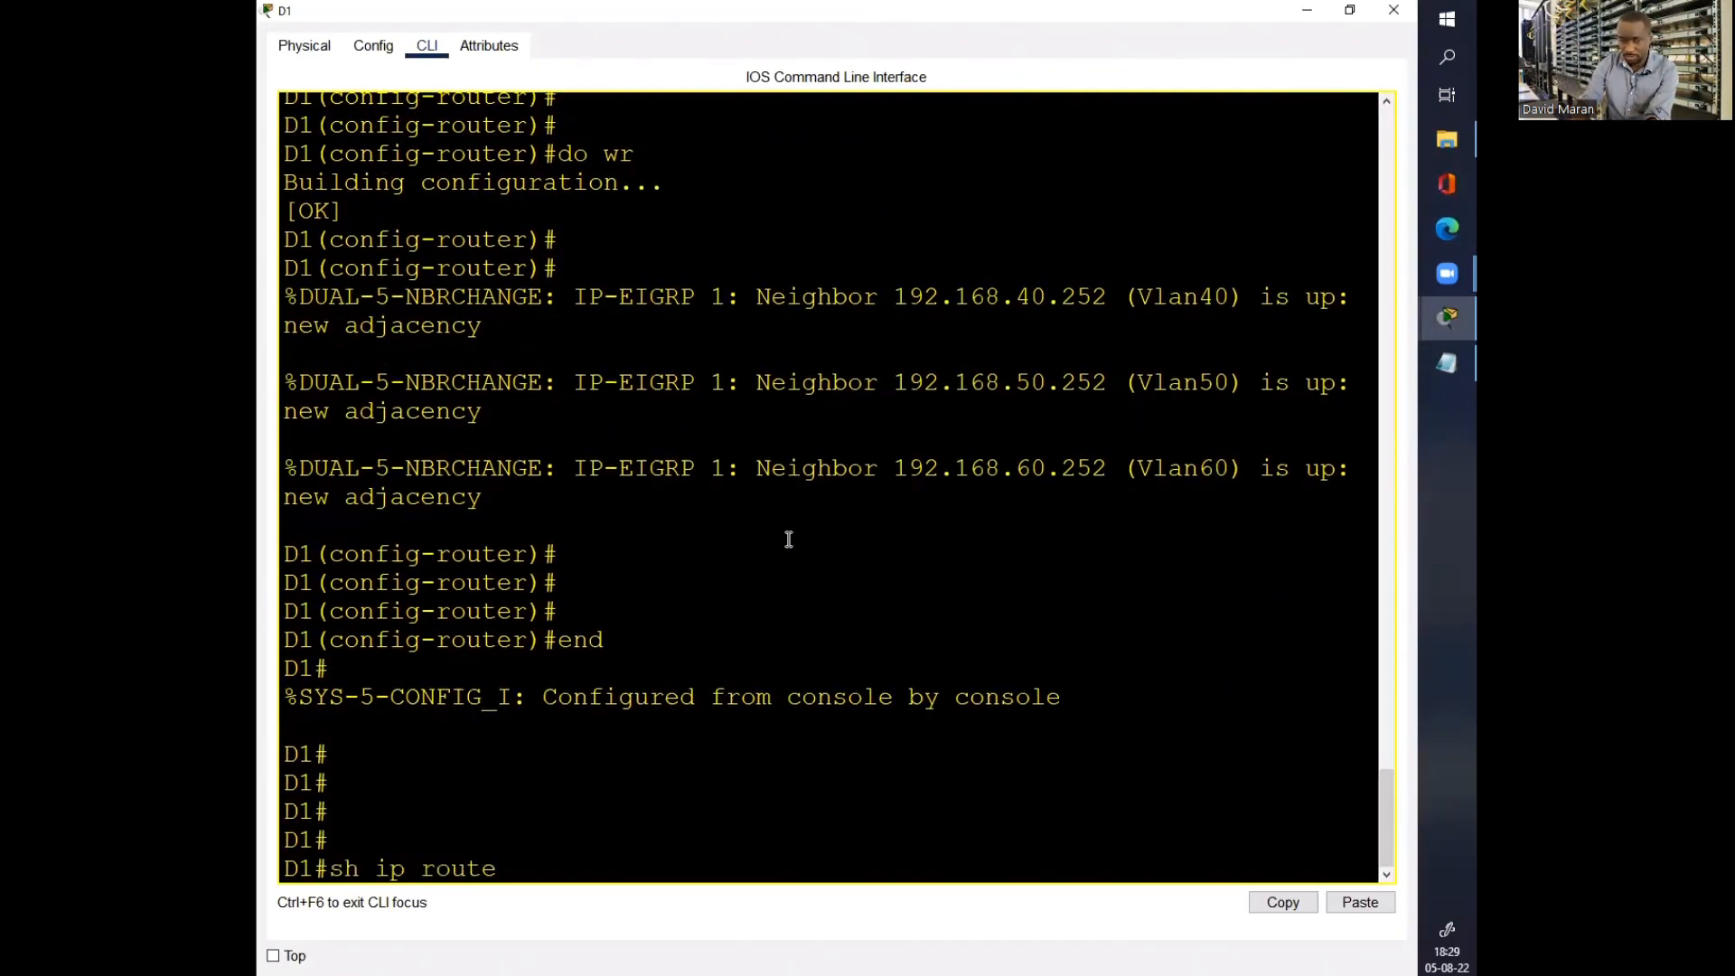
pyautogui.press('Return')
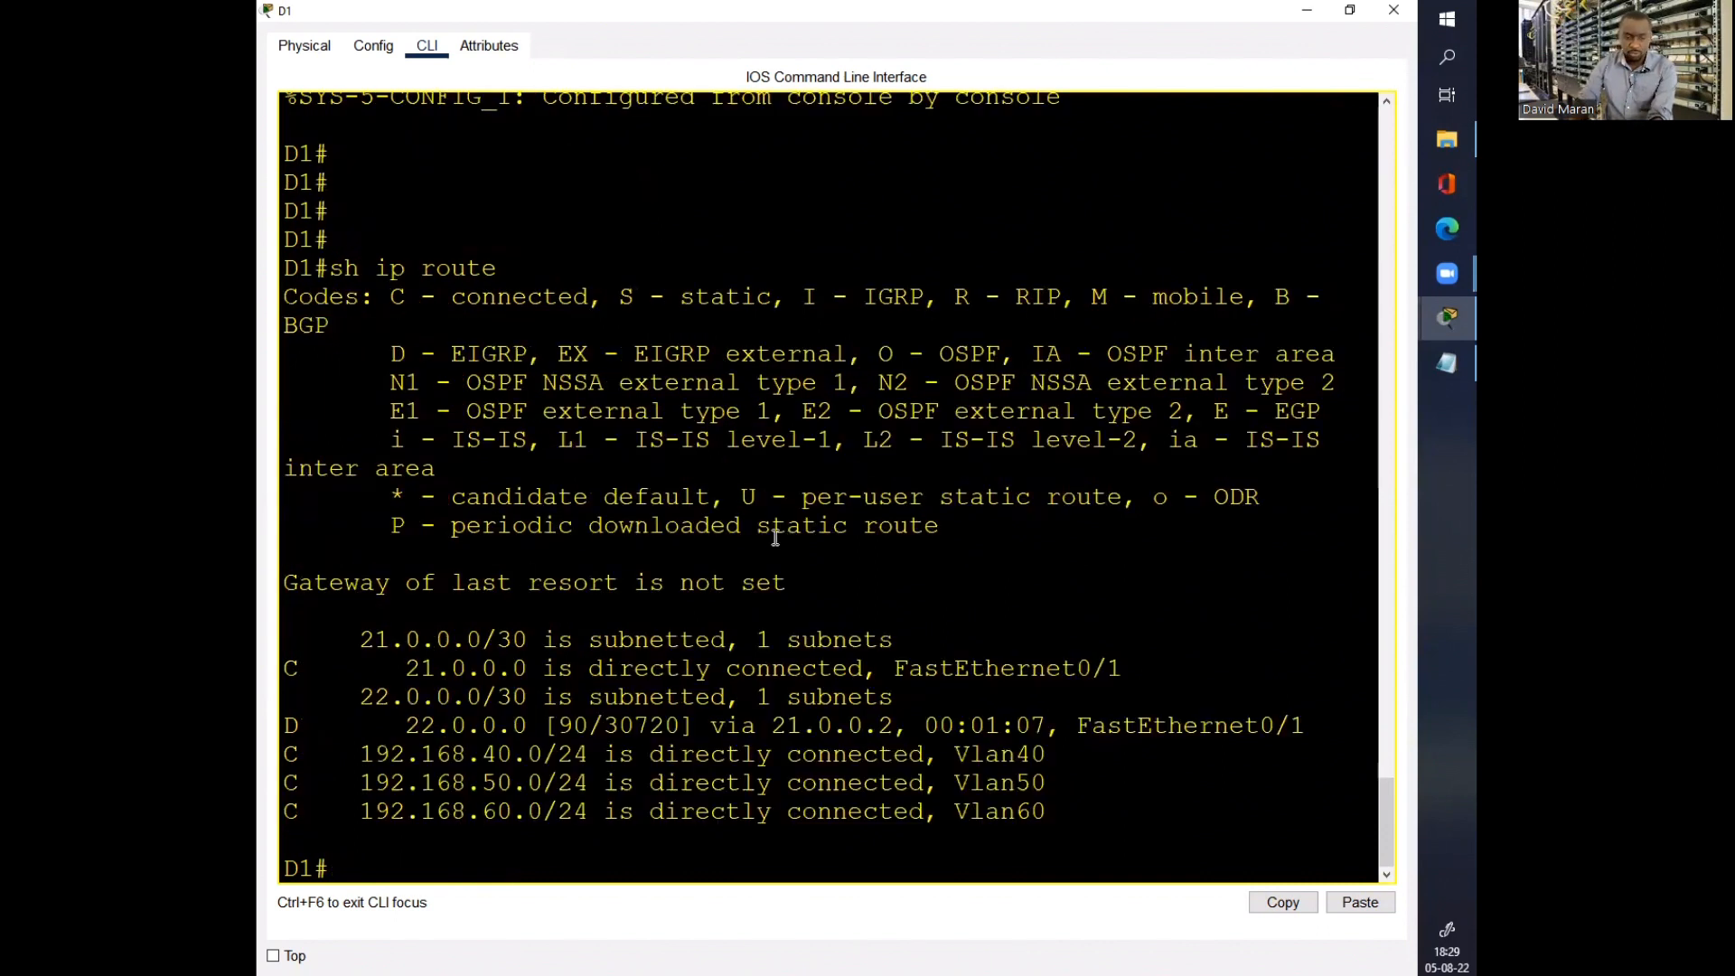
pyautogui.moveTo(356, 643); pyautogui.dragTo(496, 643)
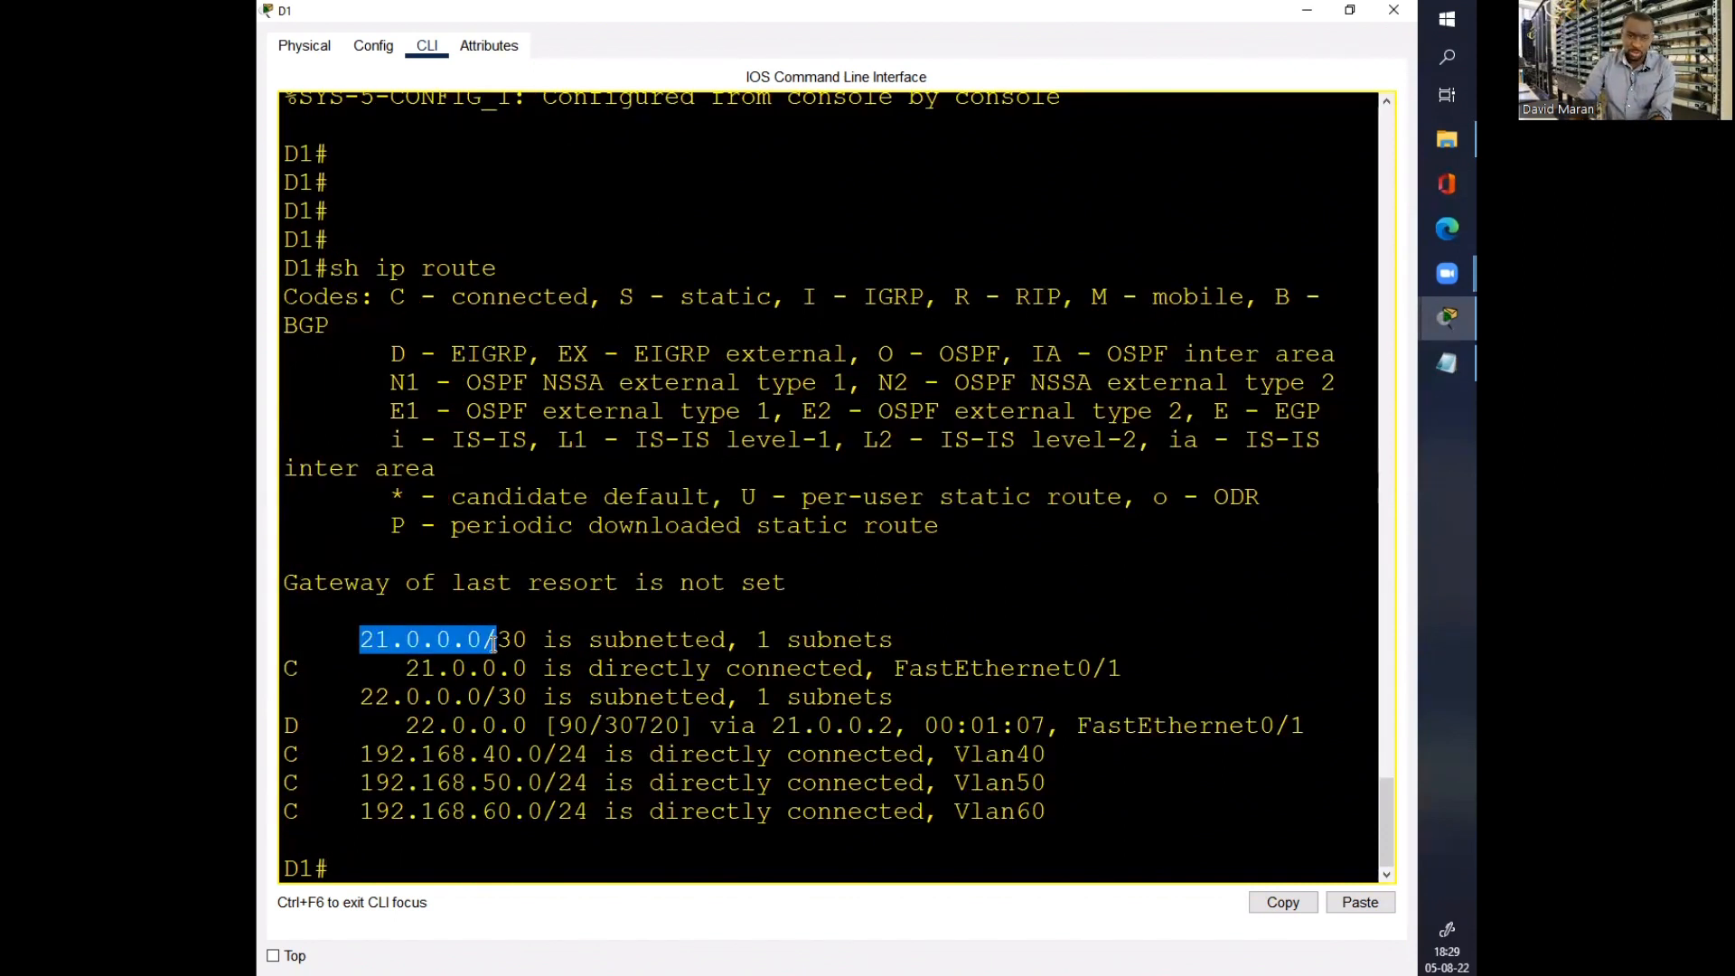
pyautogui.click(380, 859)
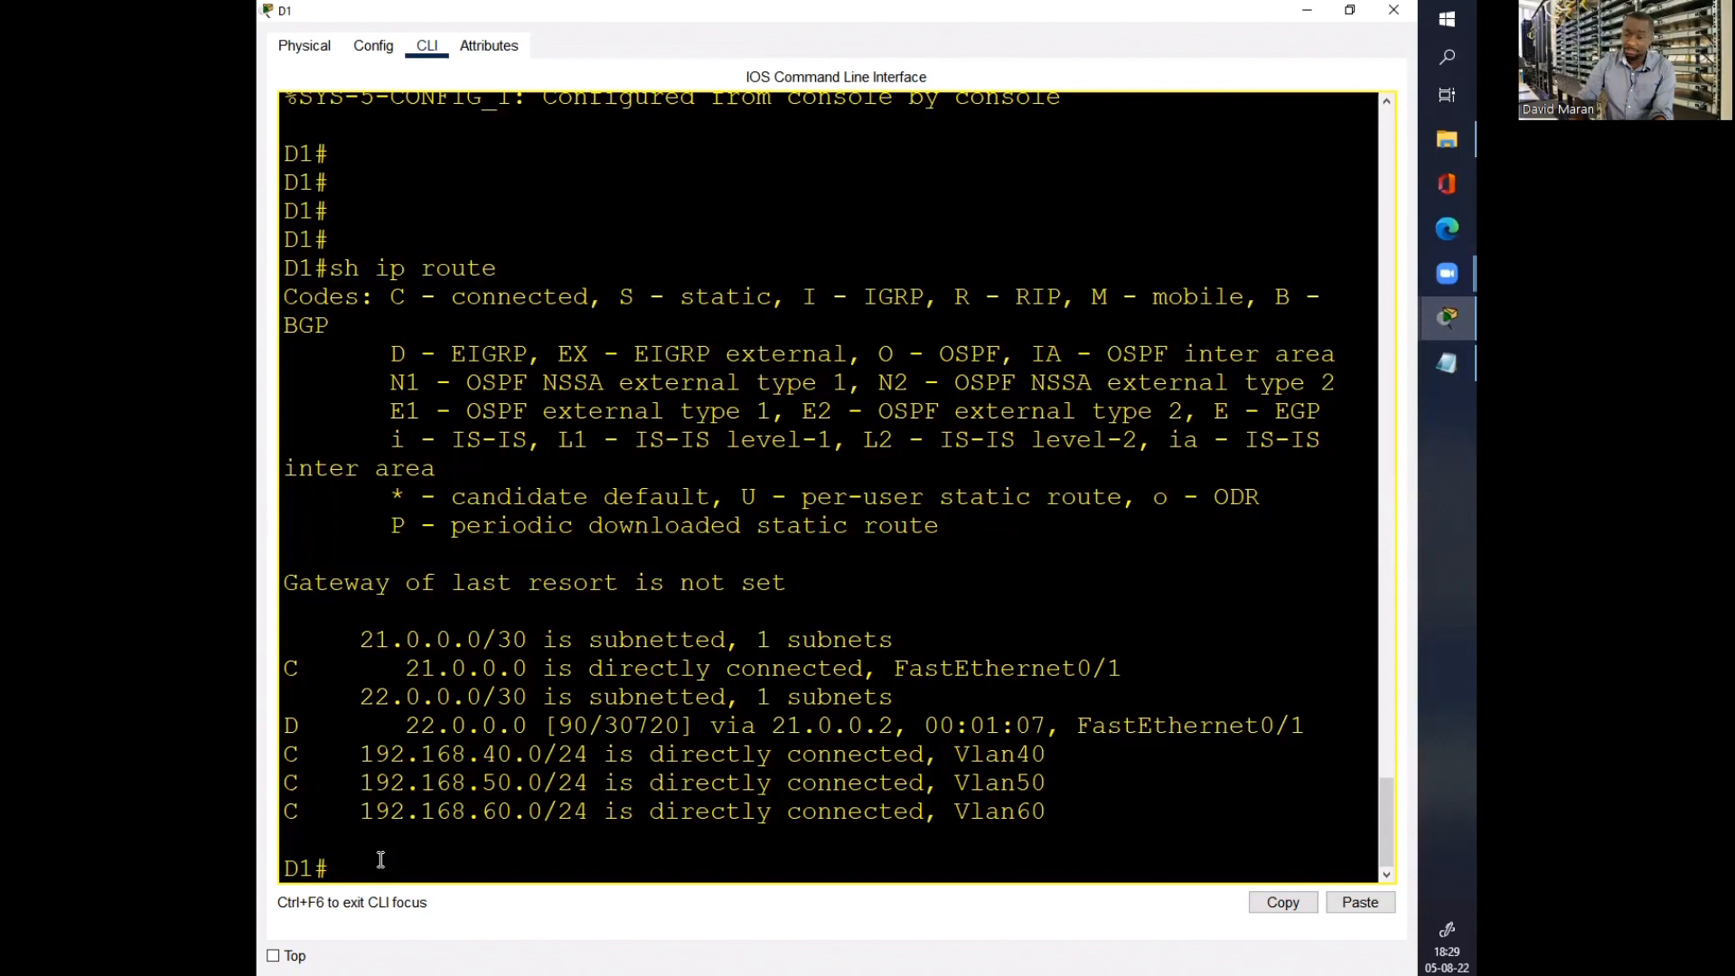
pyautogui.write('pi')
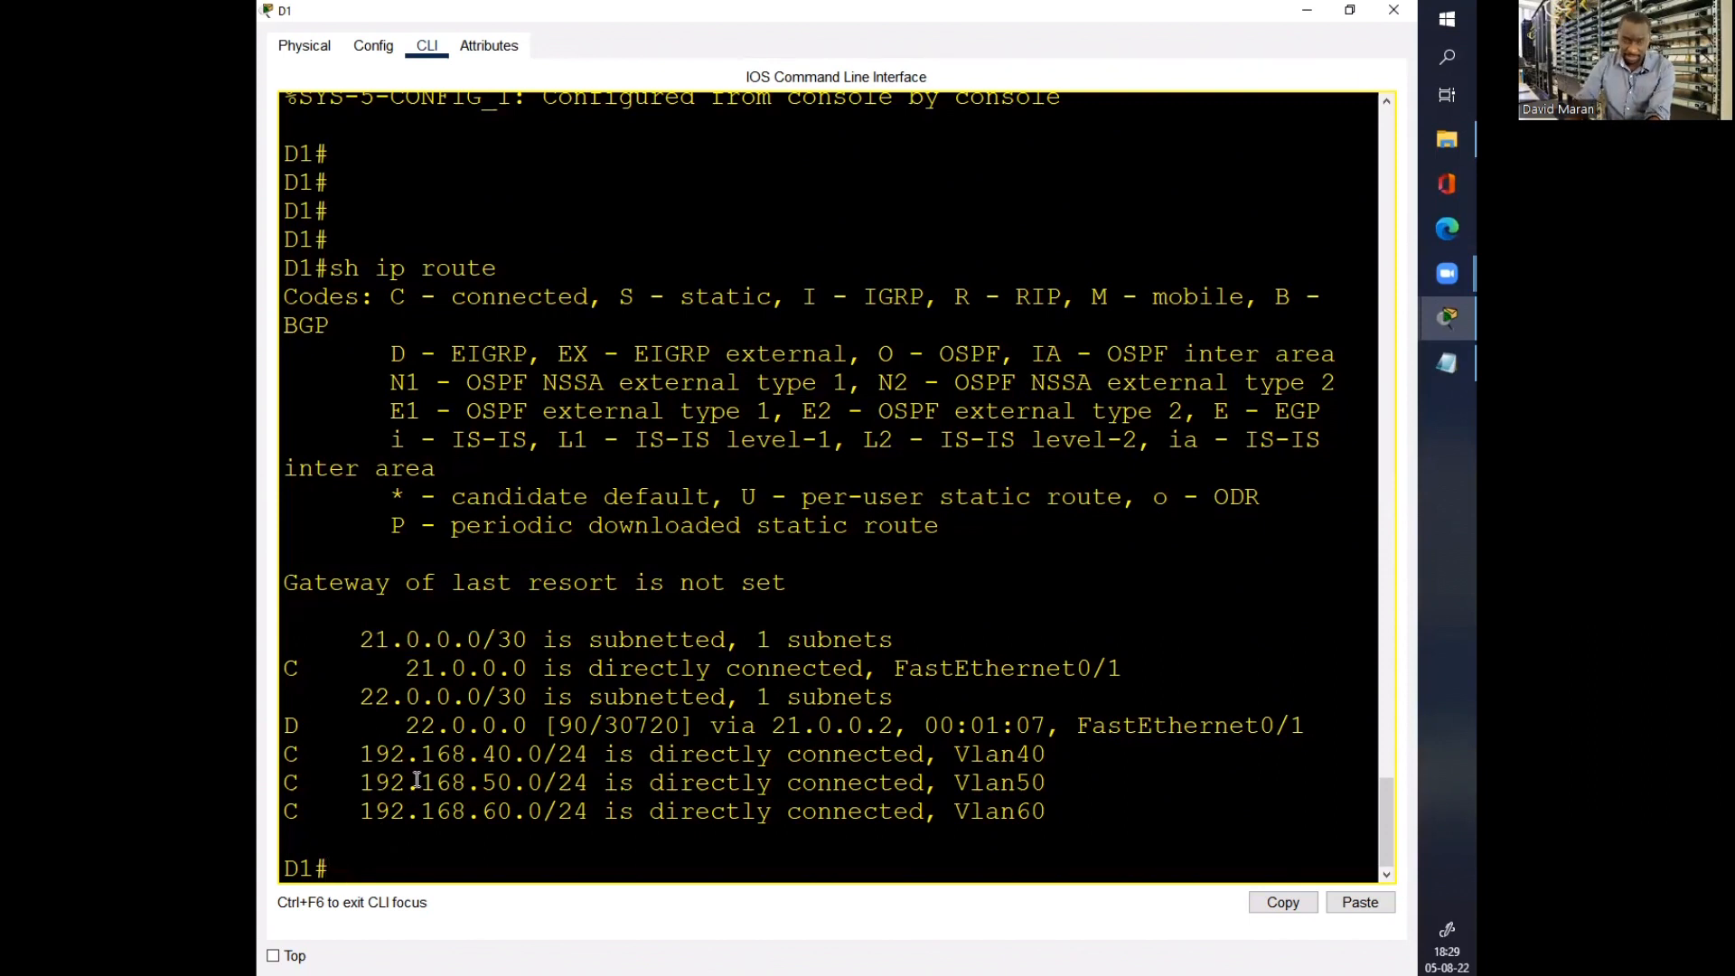
pyautogui.click(1387, 12)
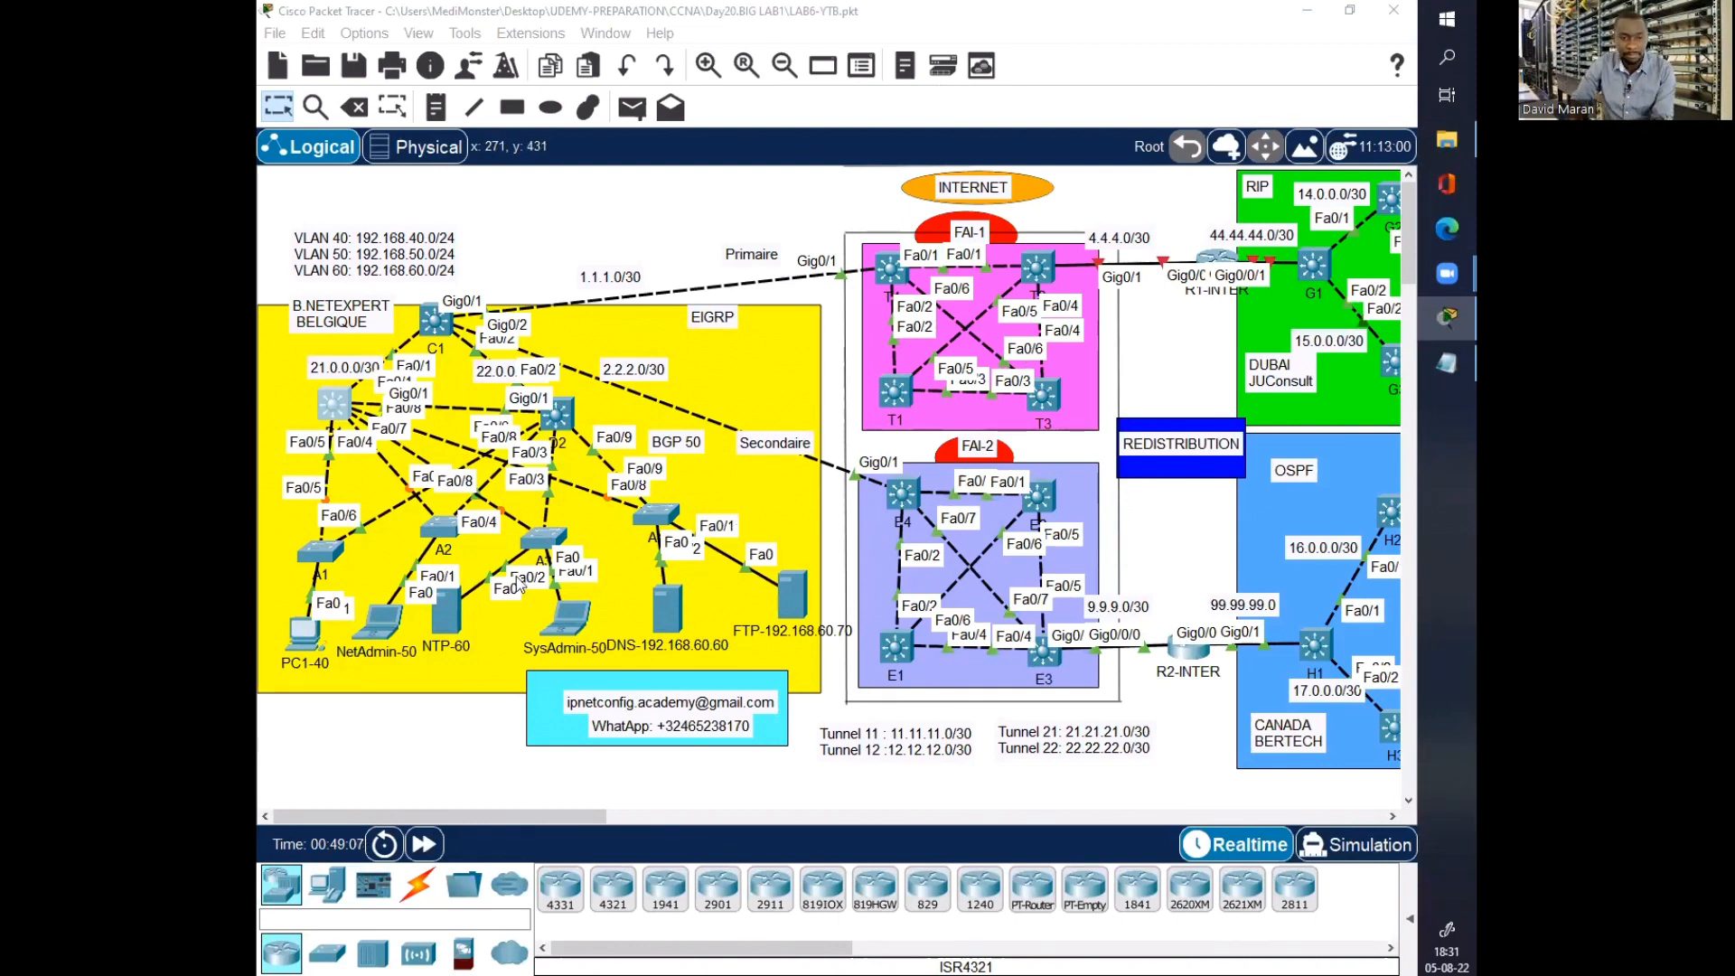
# Step: Reopen D1's command line and review the connected and EIGRP entries of its routing table
pyautogui.click(336, 405)
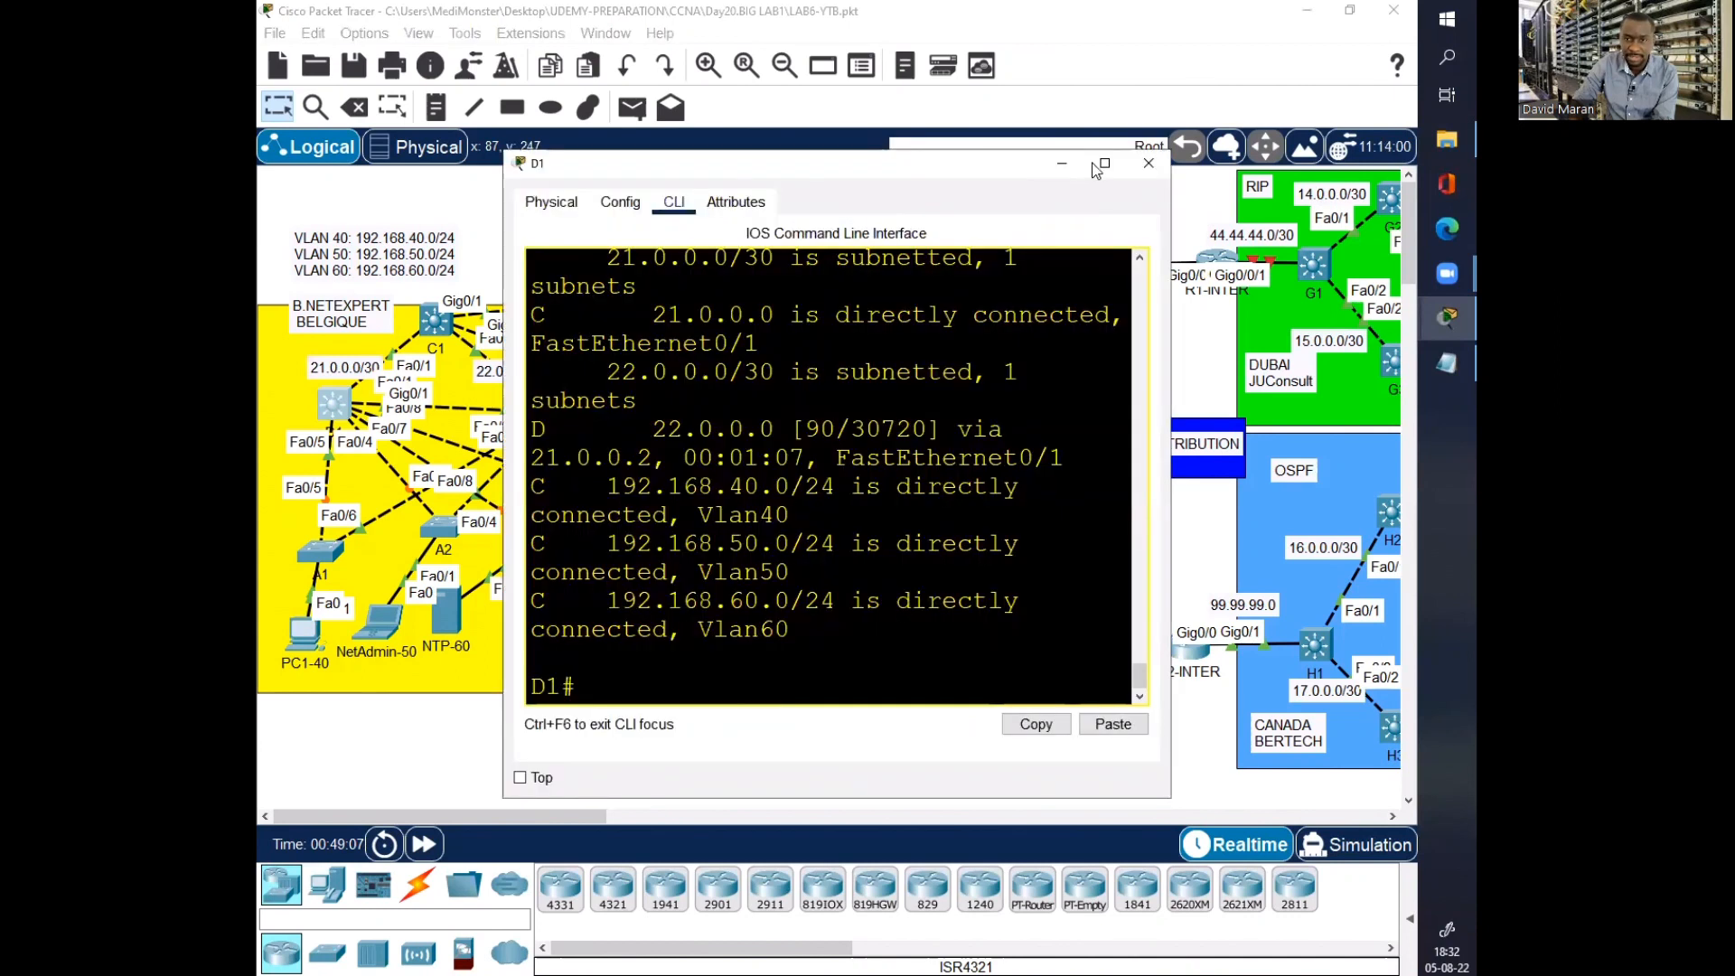
pyautogui.press('Return')
pyautogui.press('Return')
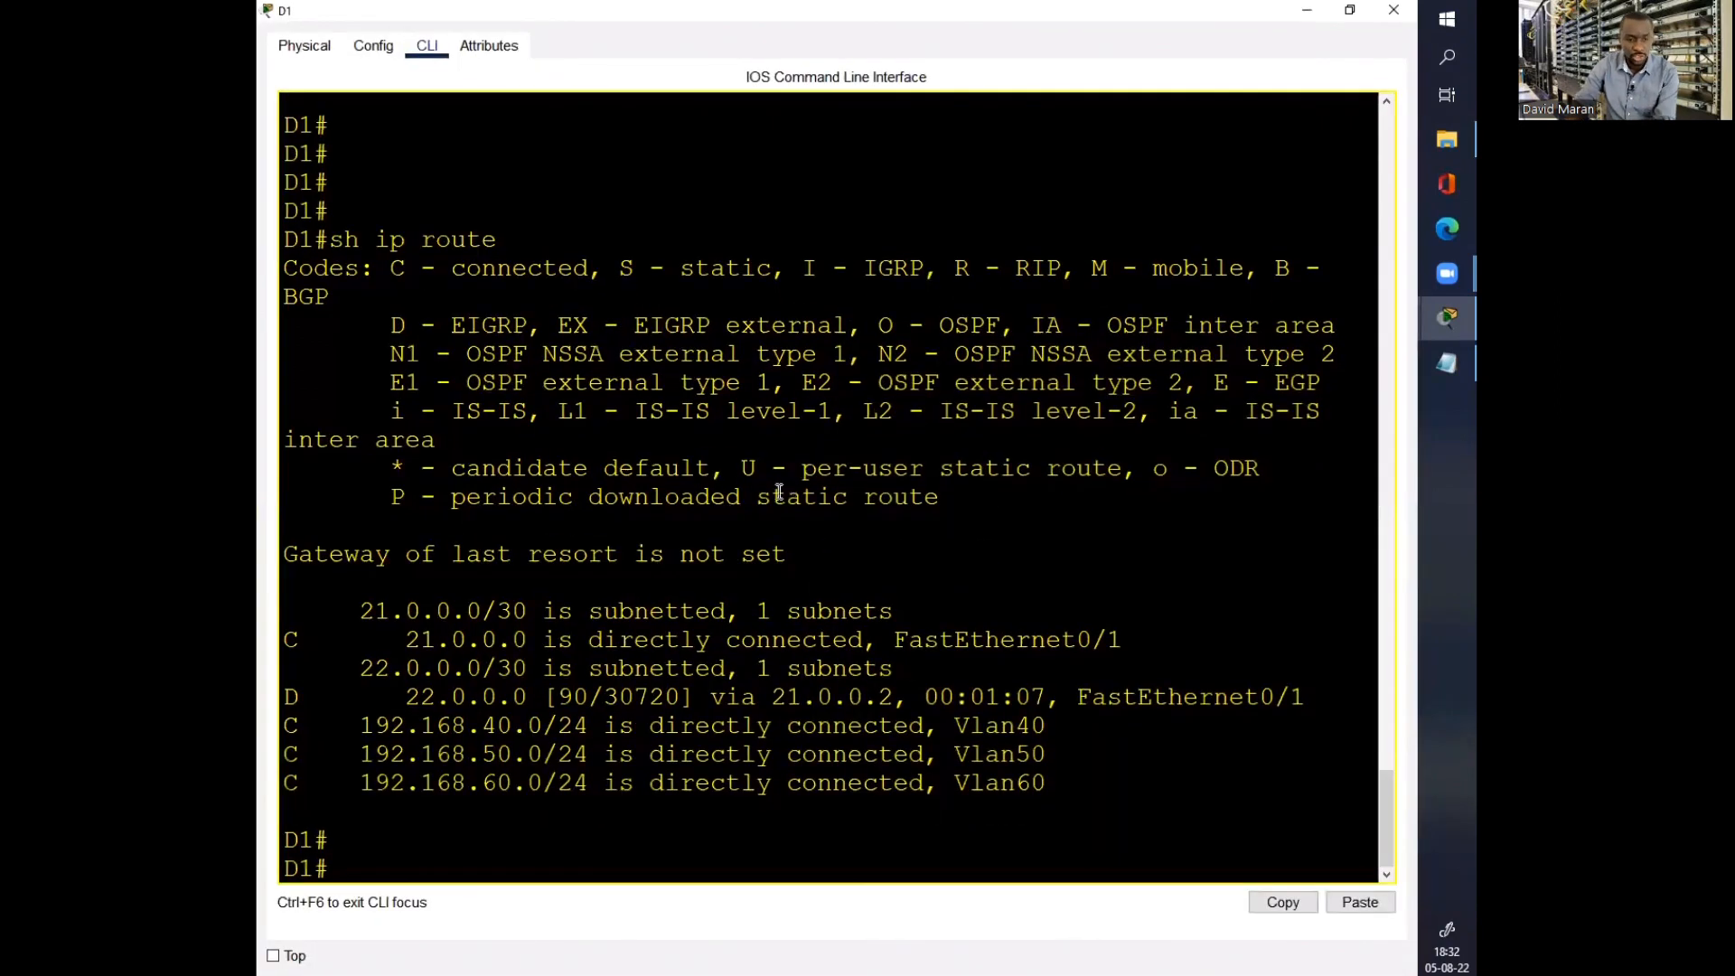
pyautogui.moveTo(391, 560); pyautogui.dragTo(588, 778)
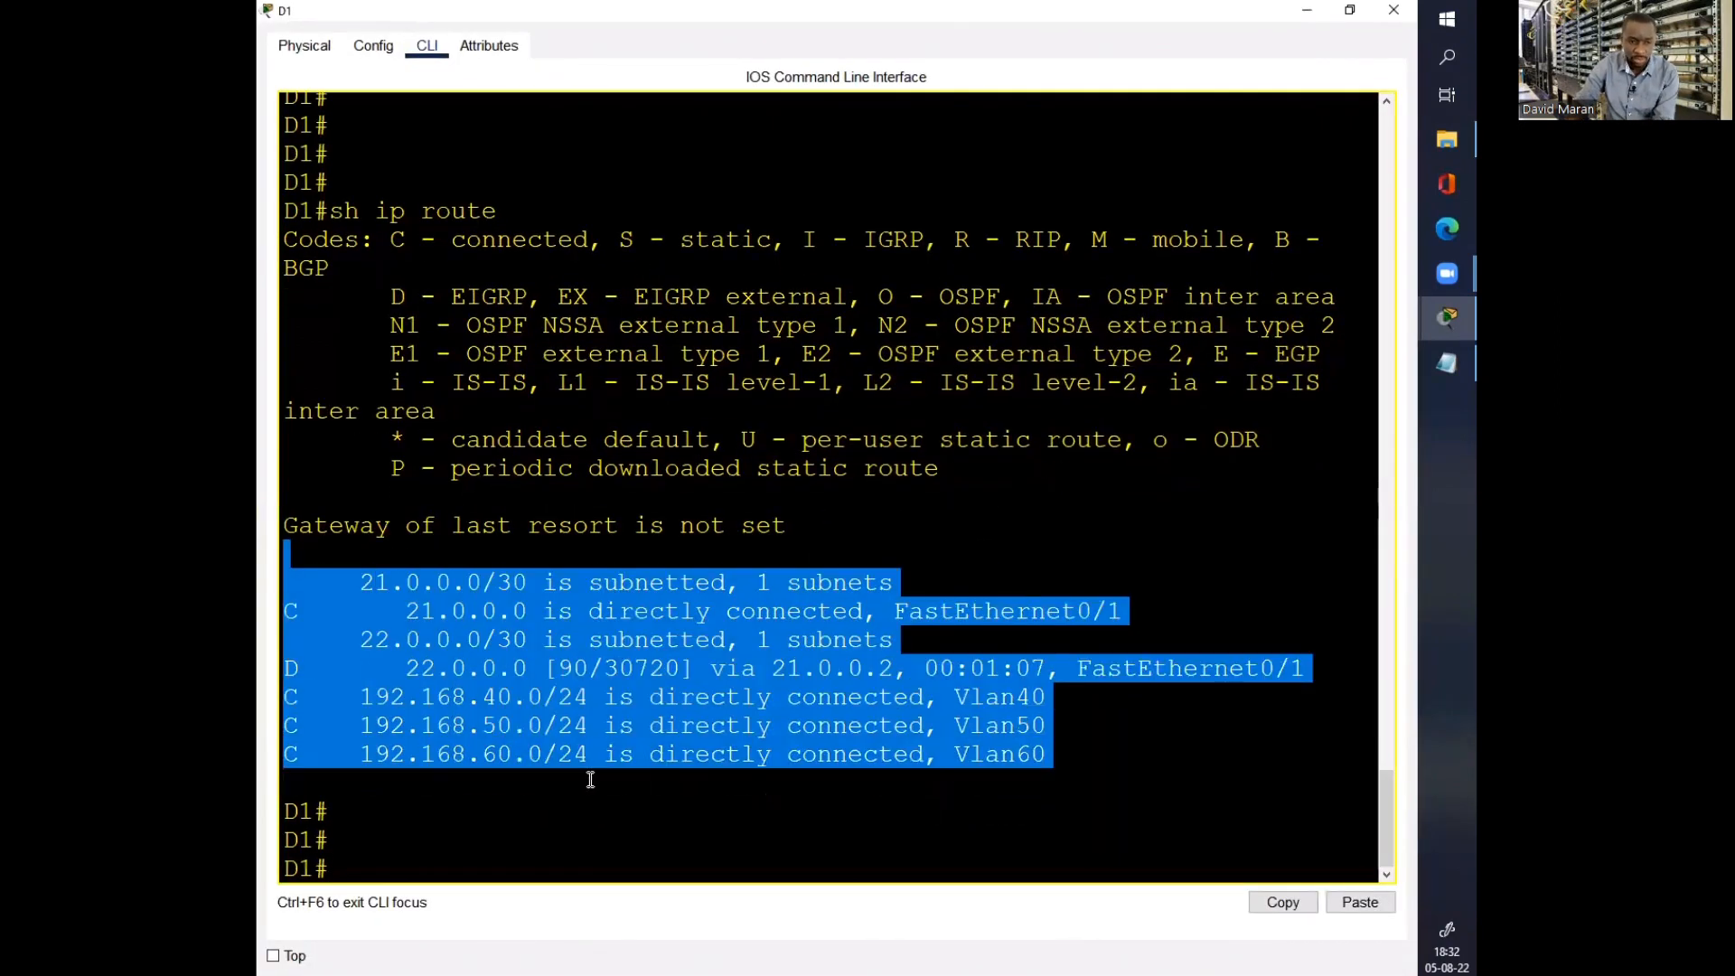
pyautogui.click(1393, 10)
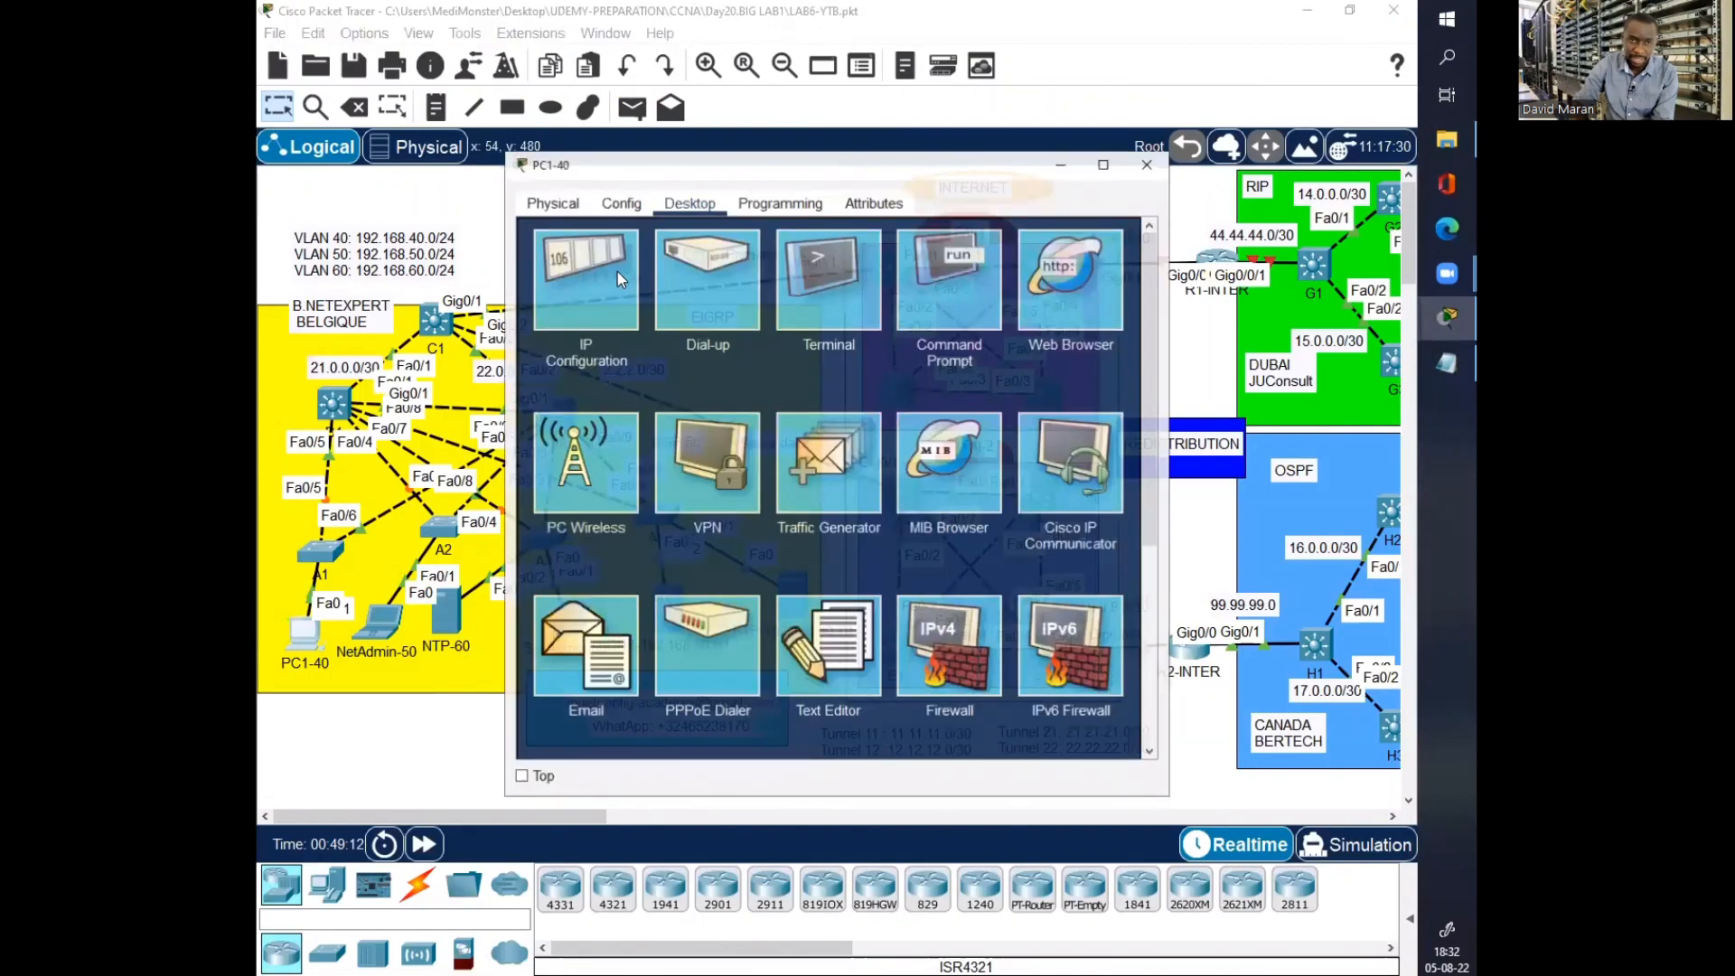
# Step: Display PC1-40's IP settings by running ipconfig in its Command Prompt at full screen
pyautogui.click(923, 291)
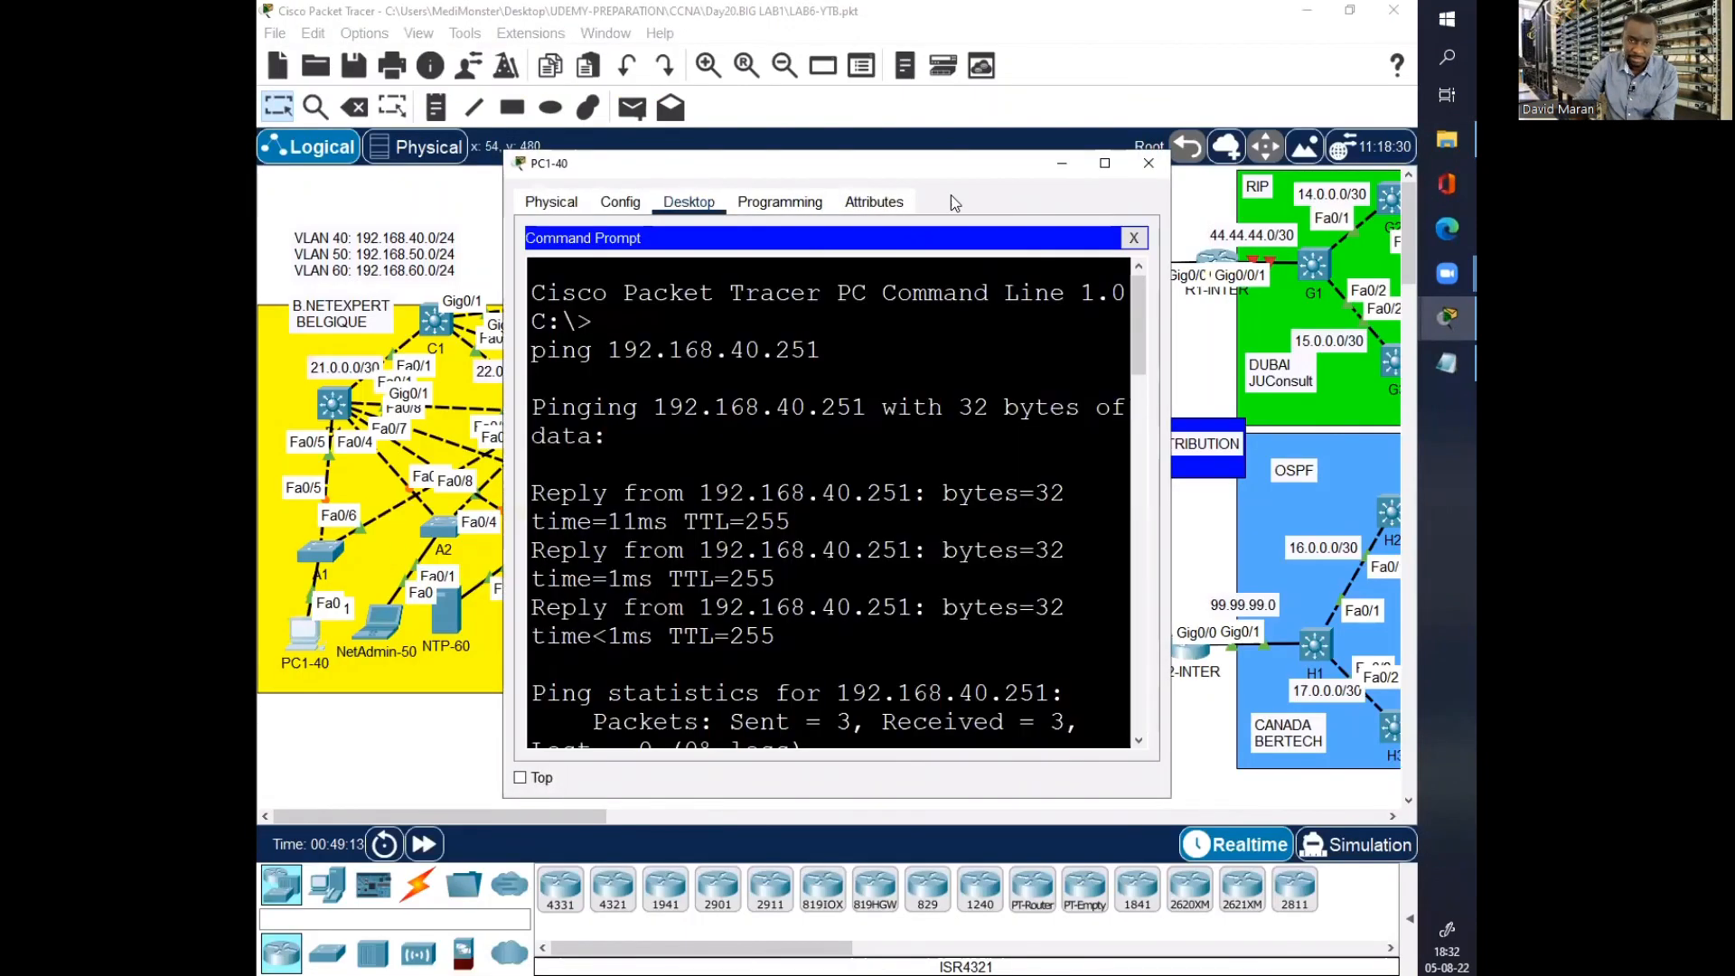
pyautogui.click(1104, 163)
pyautogui.press('Return')
pyautogui.press('Return')
pyautogui.press('Return')
pyautogui.press('Return')
pyautogui.press('Return')
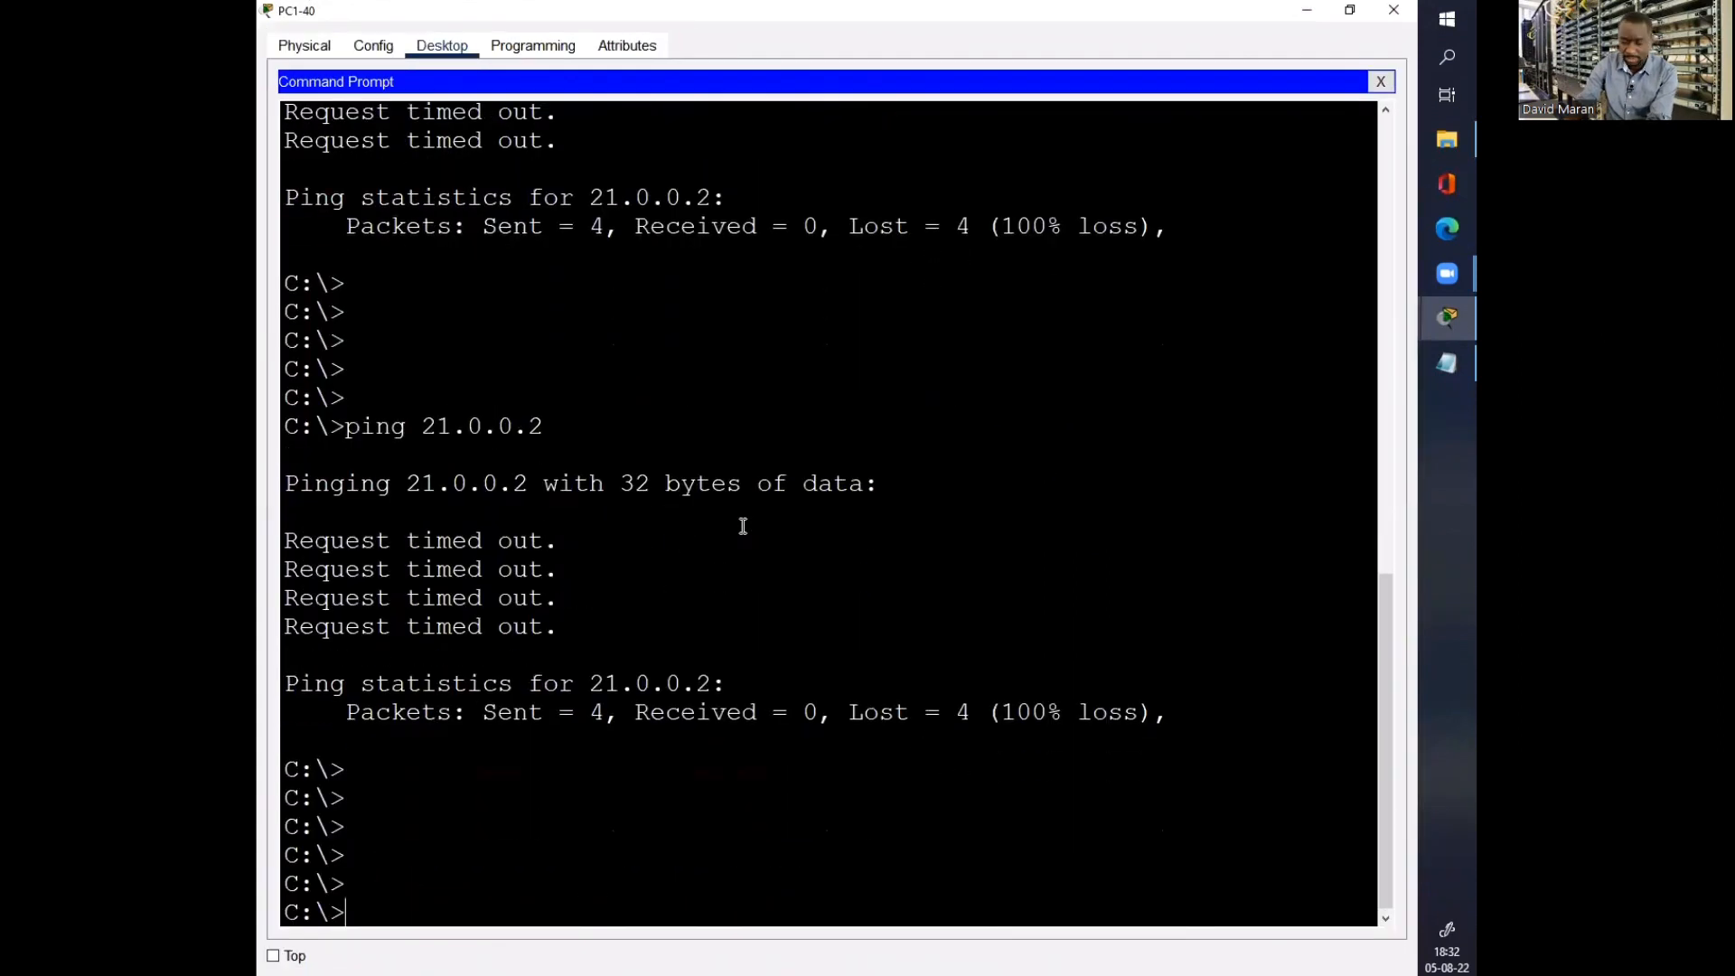
pyautogui.write('ipconfig')
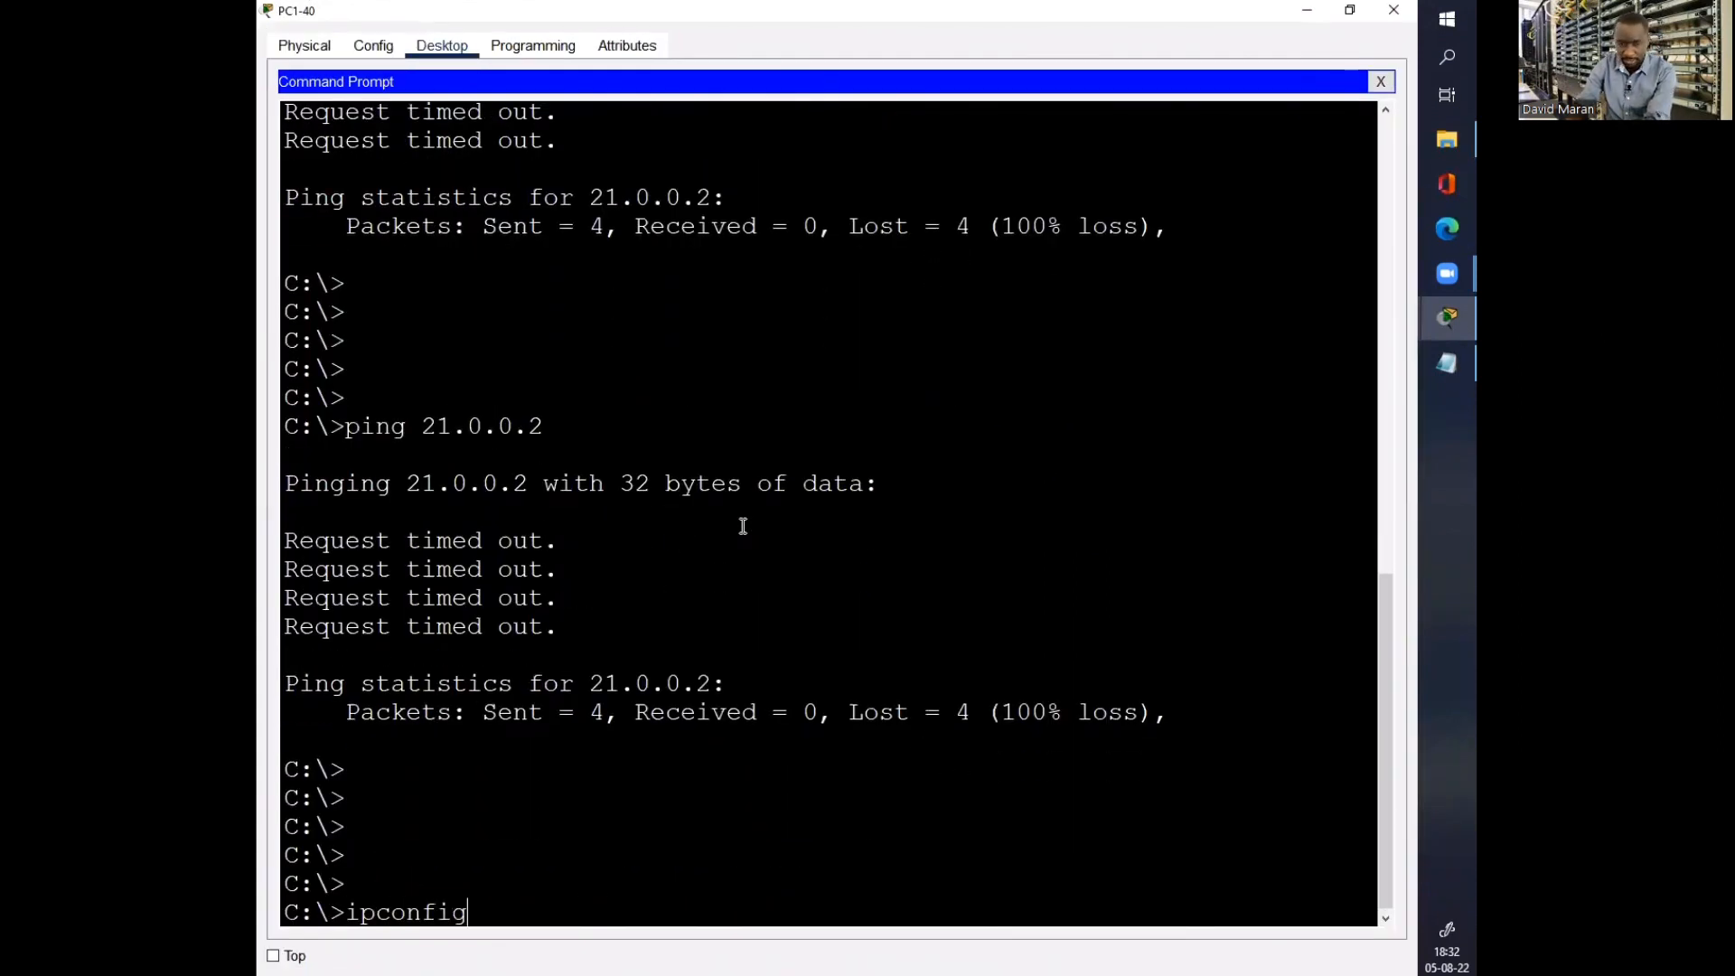
pyautogui.press('Return')
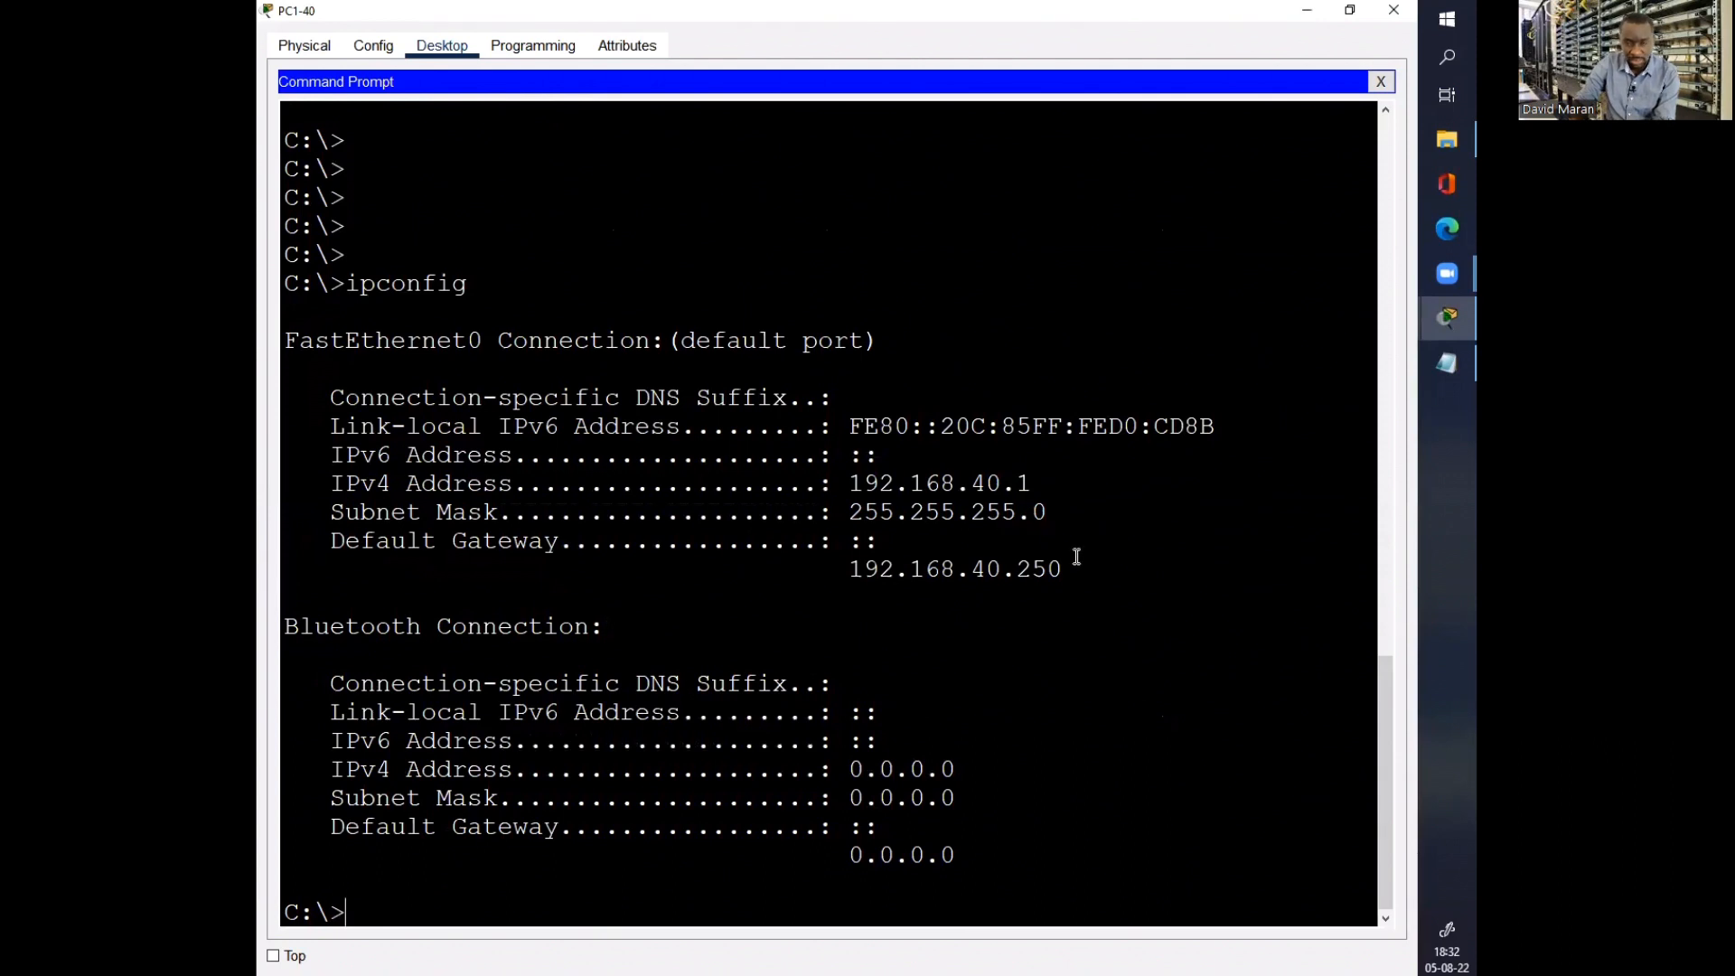
# Step: Examine PC1-40's default gateway in the ipconfig output and close its window
pyautogui.moveTo(1074, 568); pyautogui.dragTo(1007, 571)
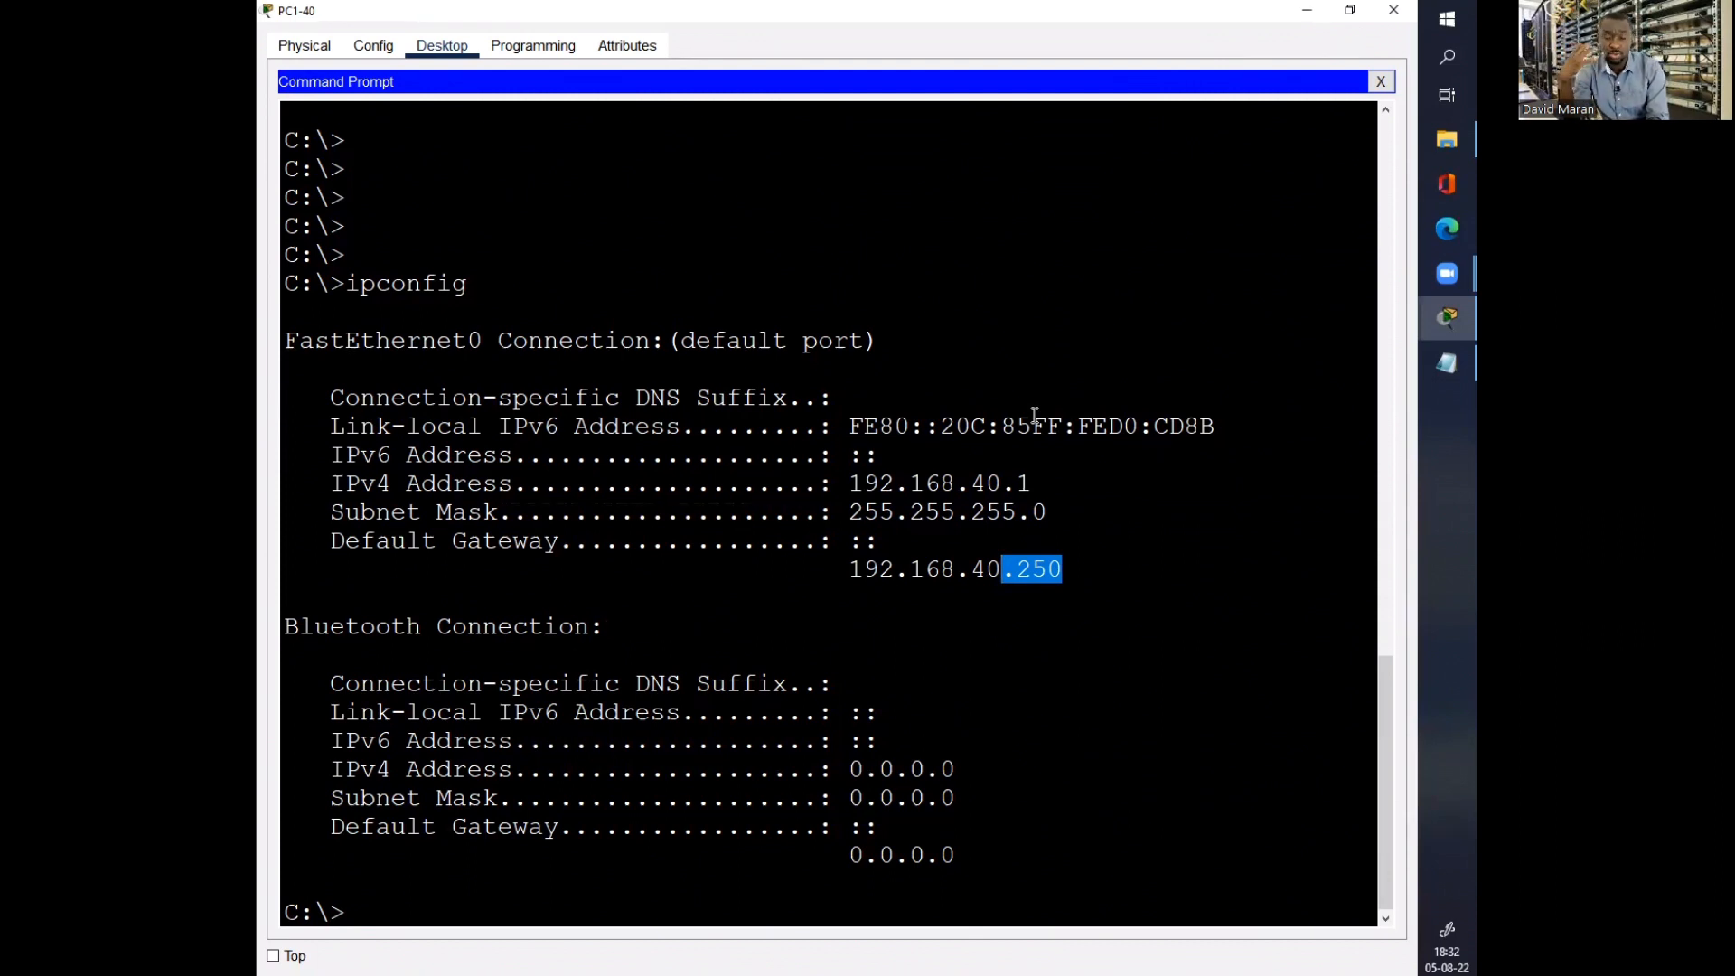
pyautogui.click(1093, 397)
pyautogui.moveTo(1084, 565); pyautogui.dragTo(909, 573)
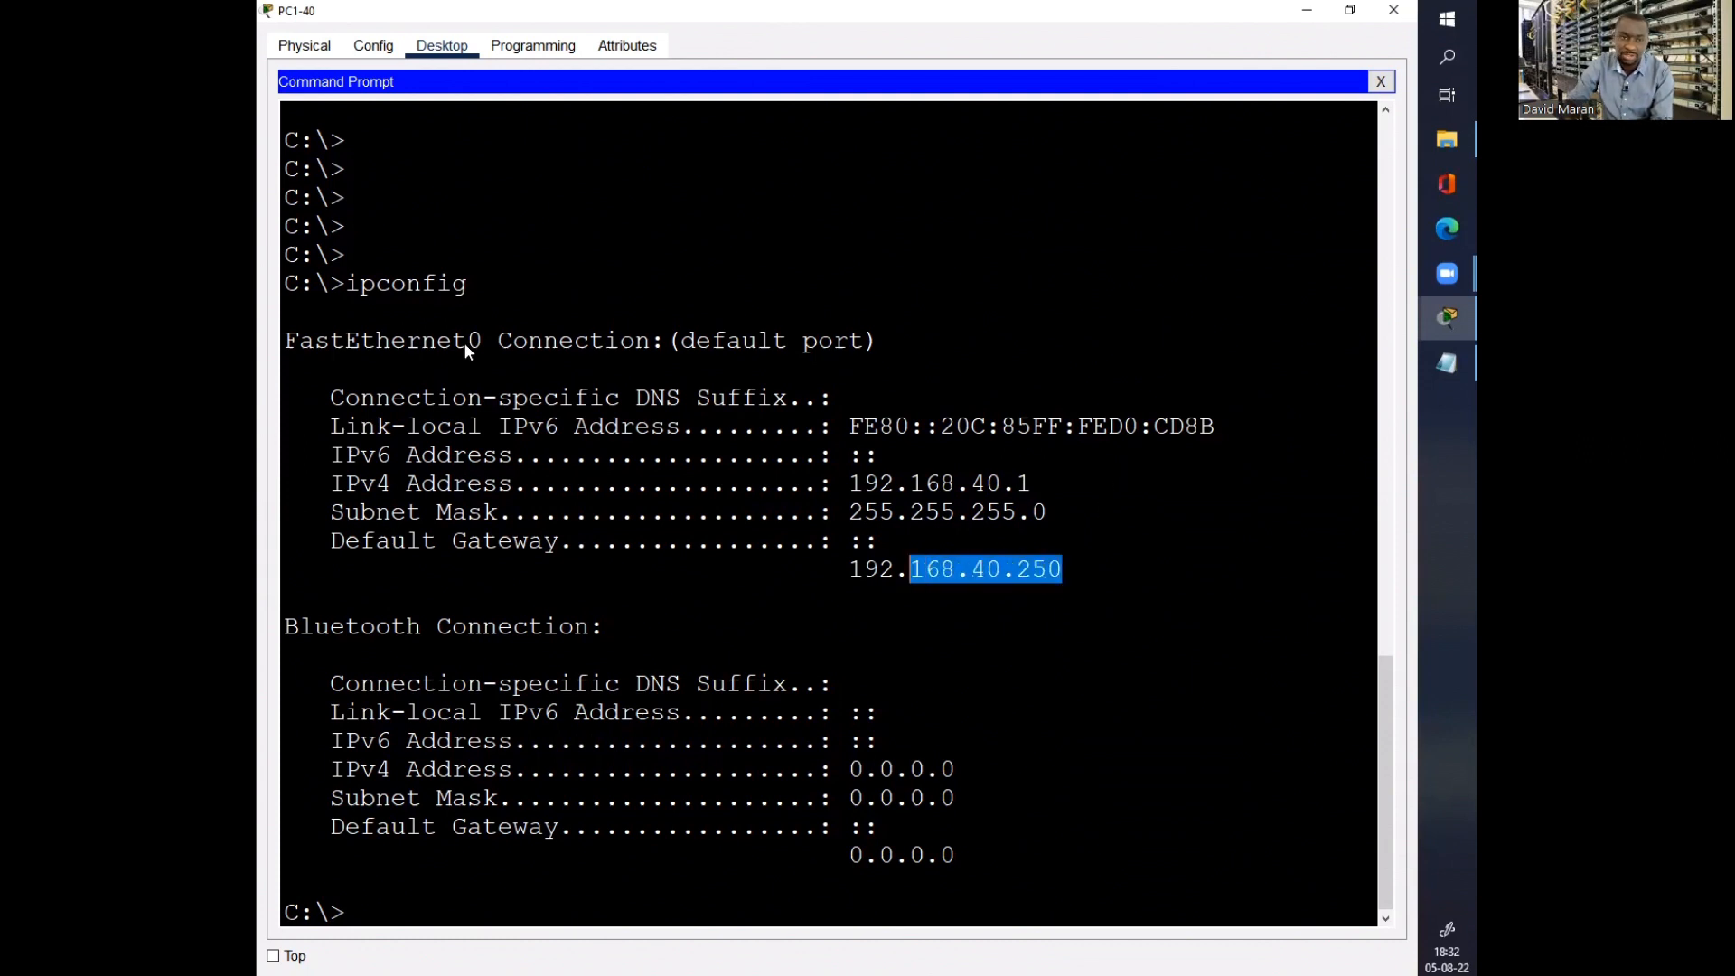
pyautogui.click(1393, 10)
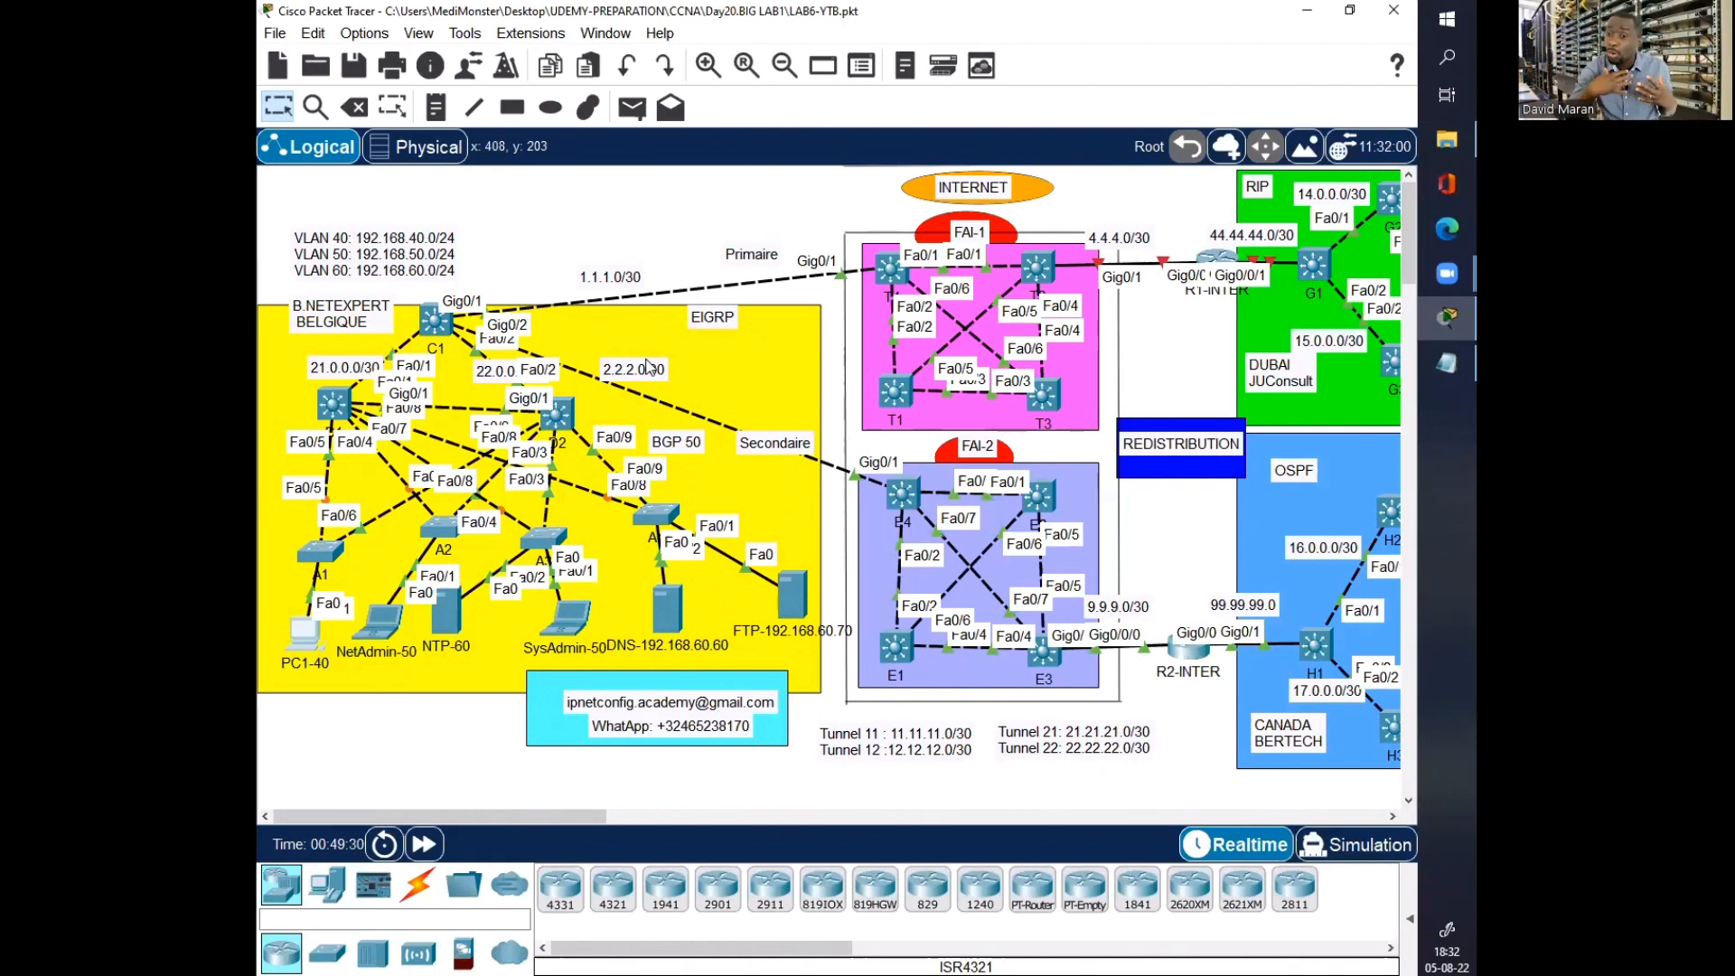
# Step: Open D1's command line at full screen and enter global configuration mode with conf t
pyautogui.click(343, 405)
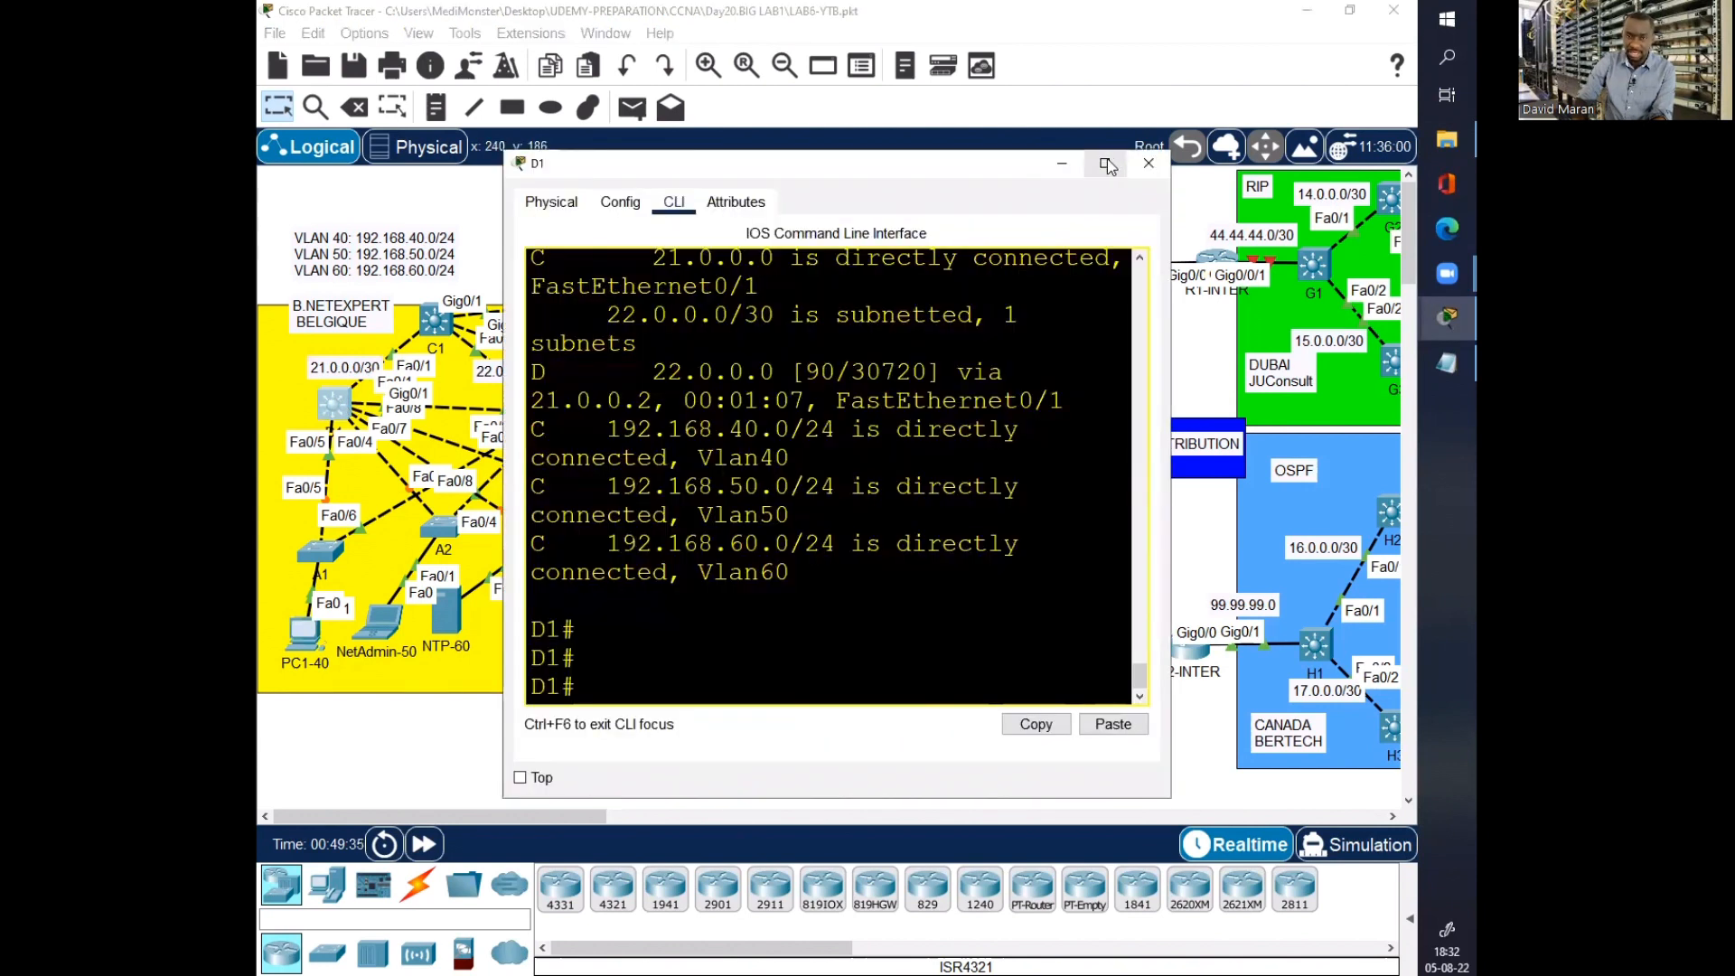
pyautogui.click(1106, 164)
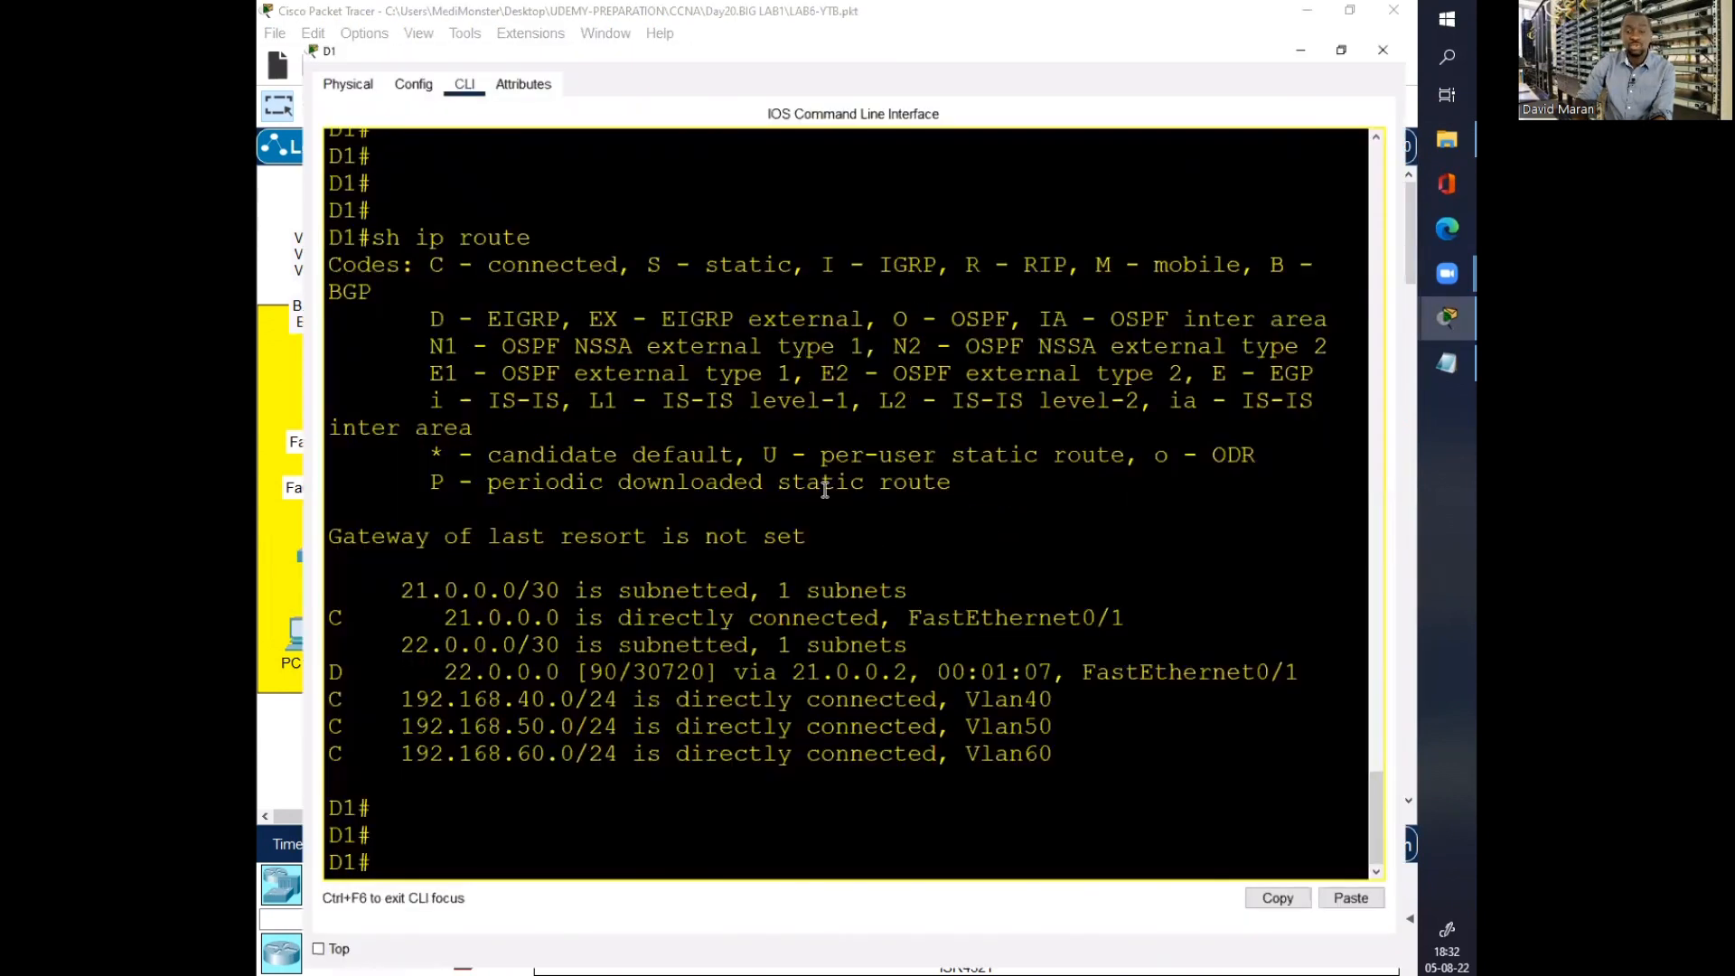
pyautogui.write('conf t')
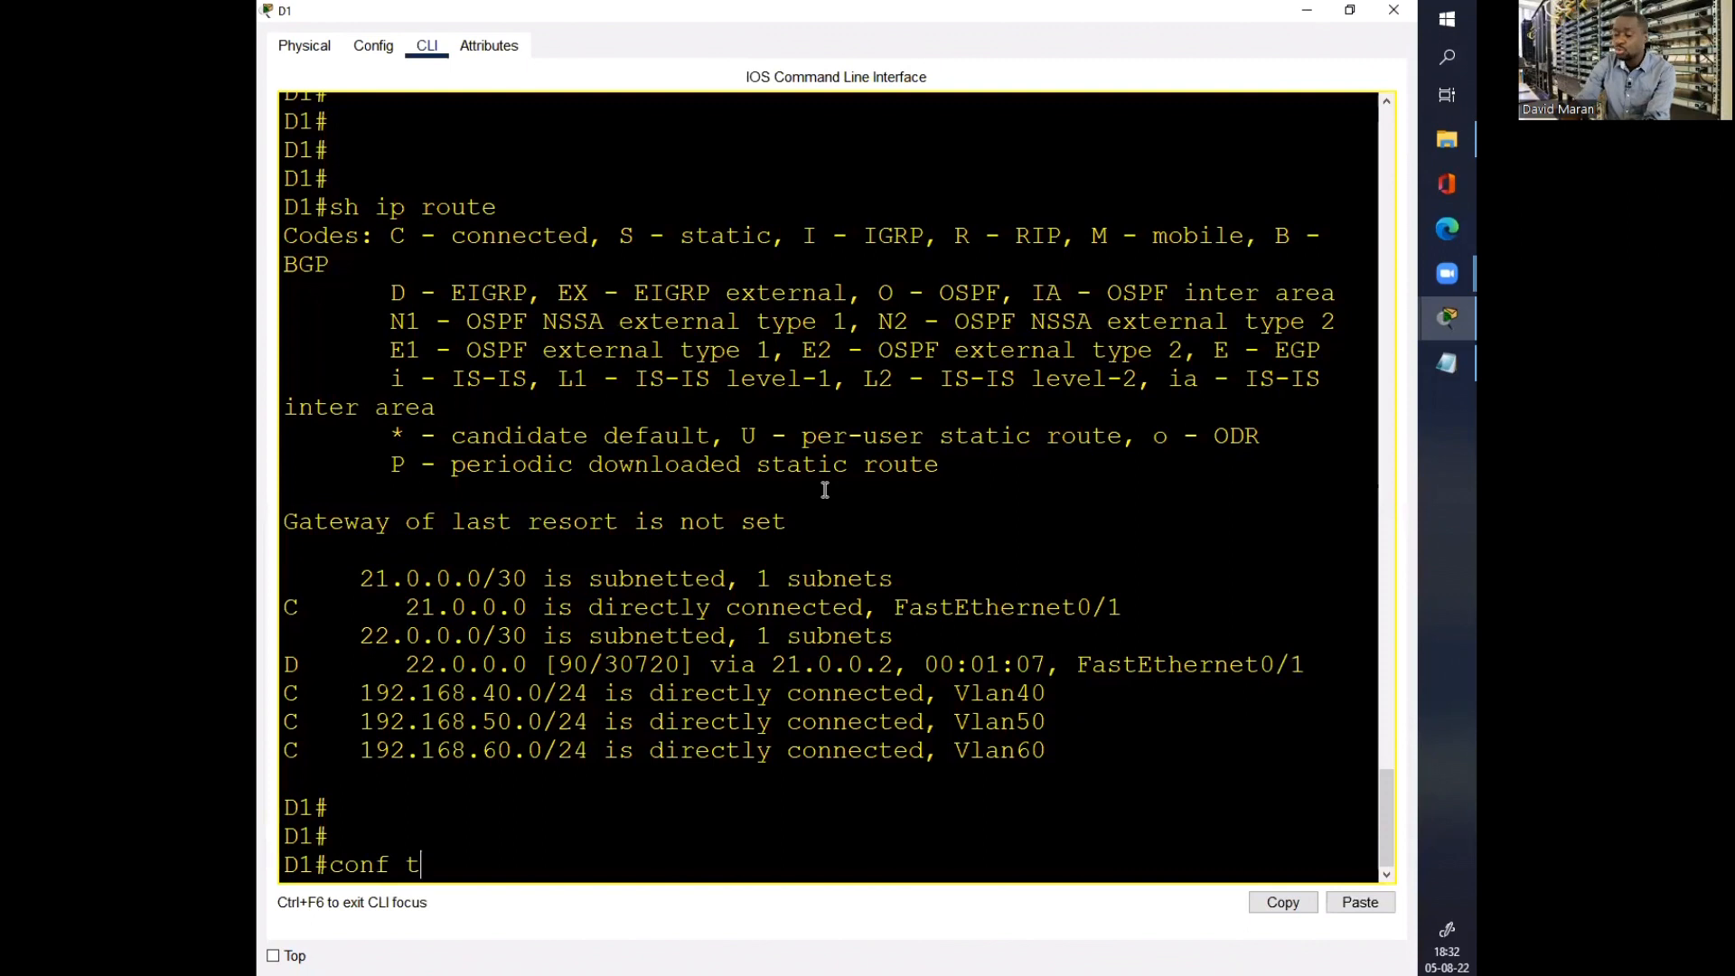
pyautogui.press('Return')
pyautogui.press('Return')
pyautogui.press('Return')
pyautogui.press('Return')
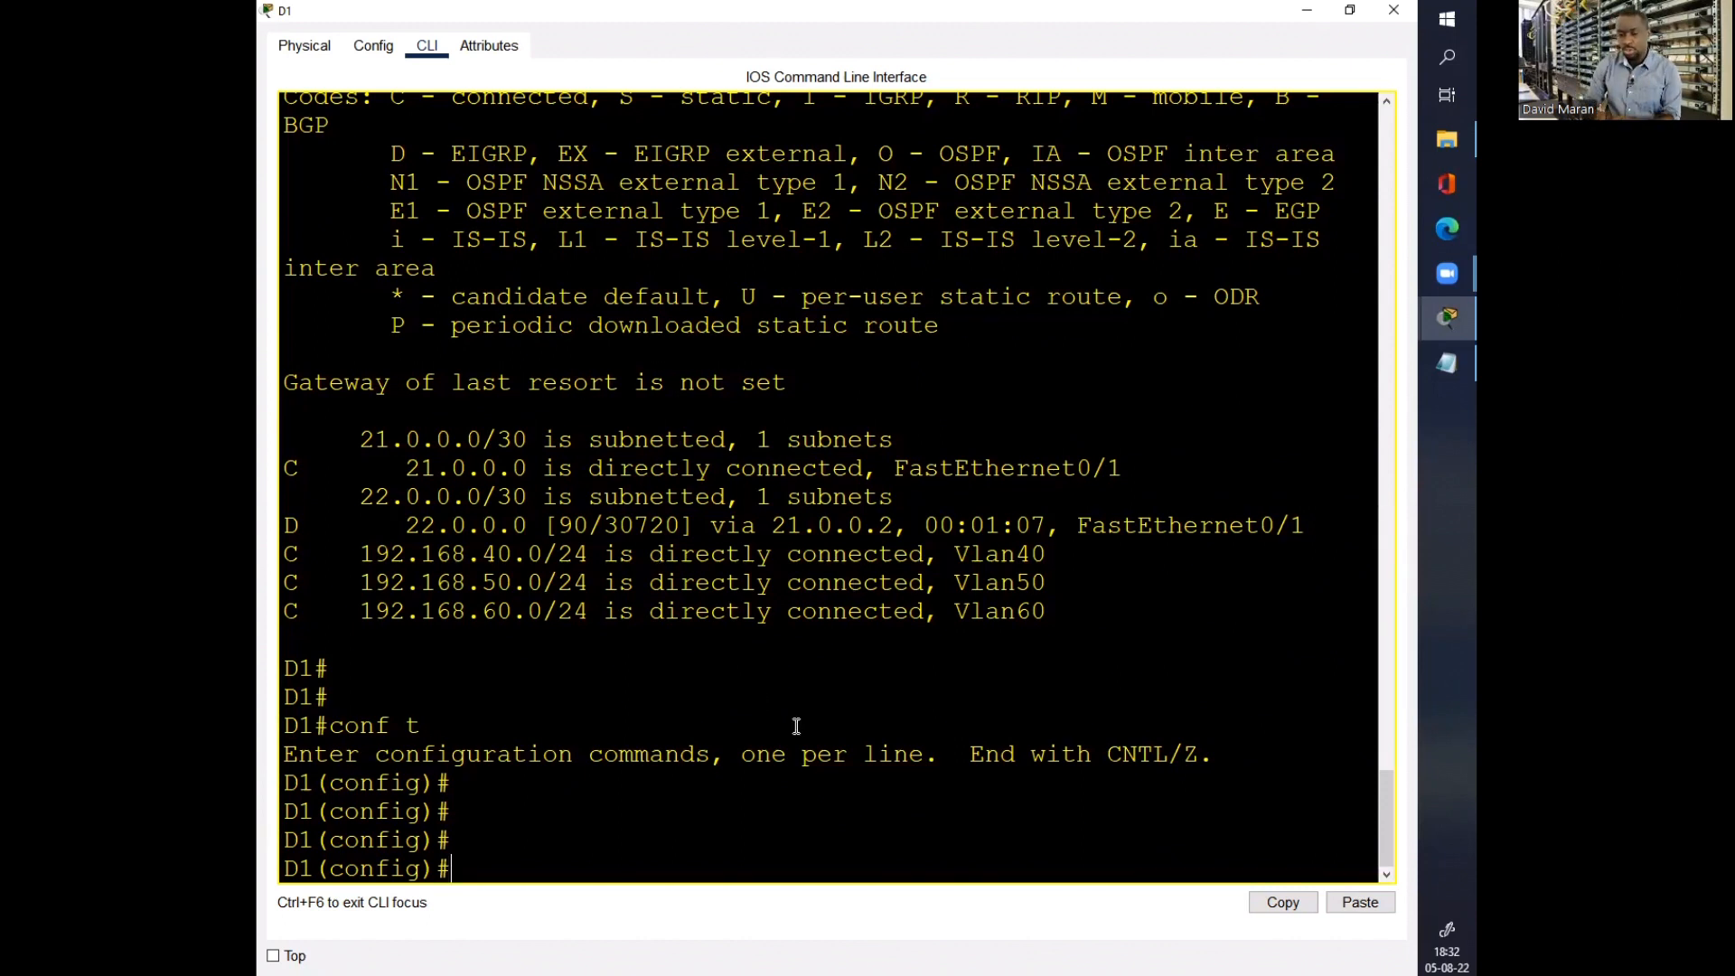
# Step: Enter interface configuration mode for VLAN 40 on D1 with int vlan 40
pyautogui.write('int ')
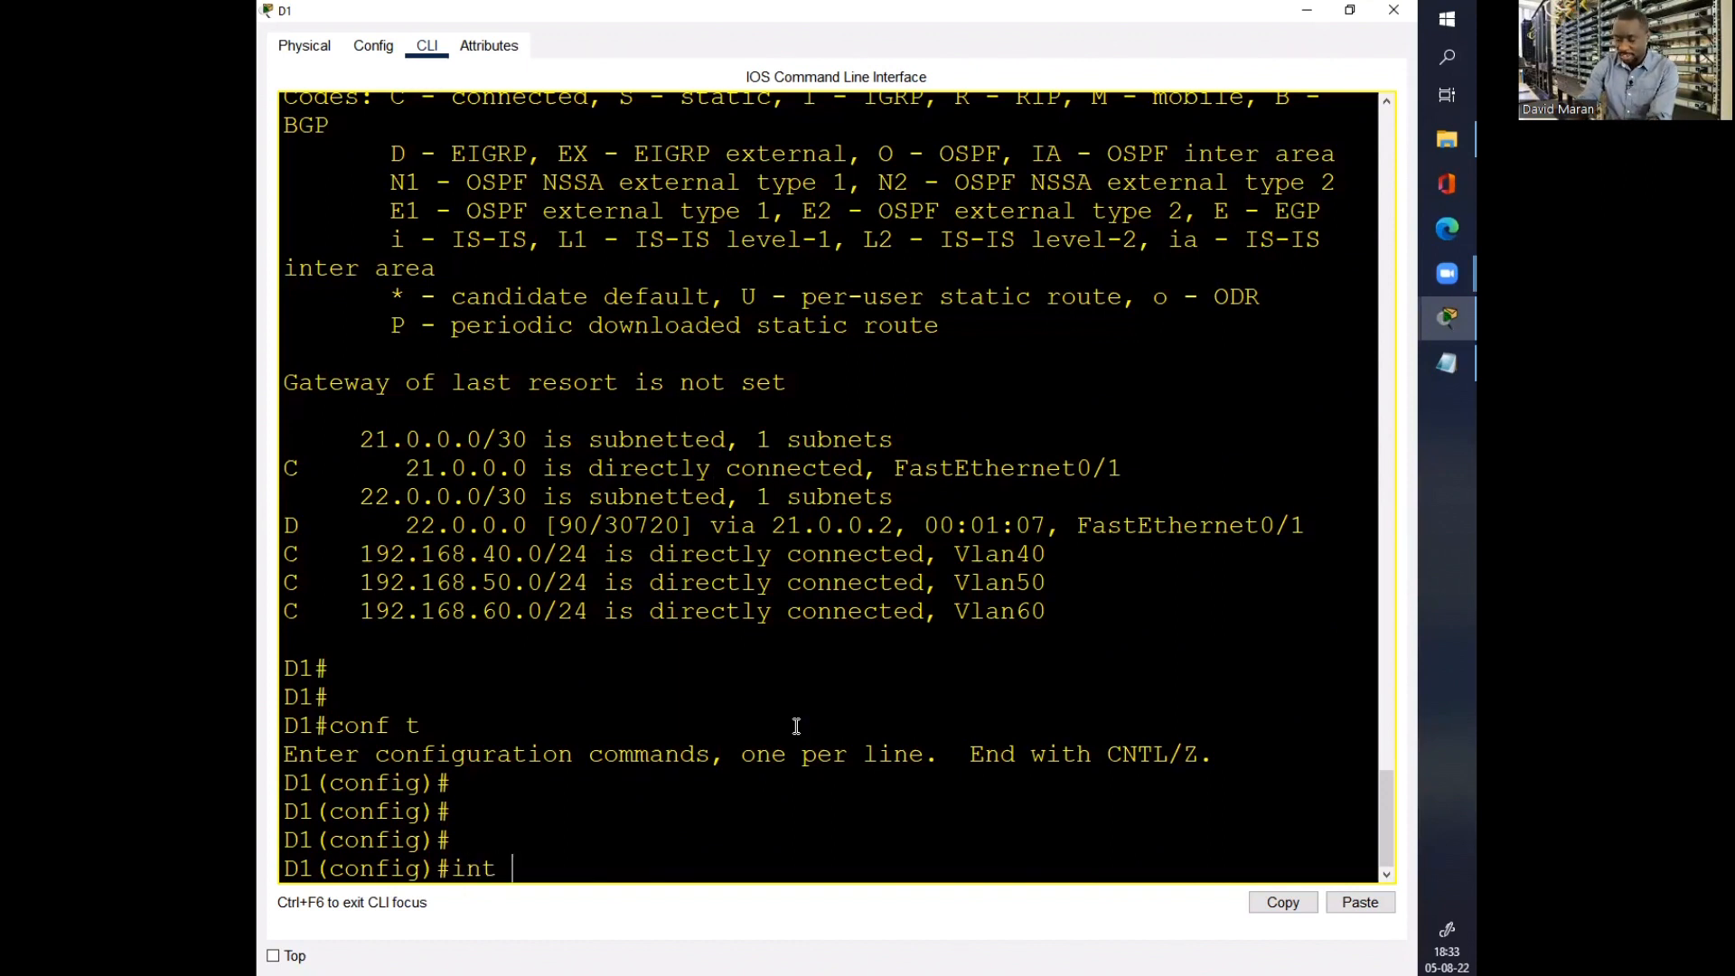
pyautogui.write('vlan')
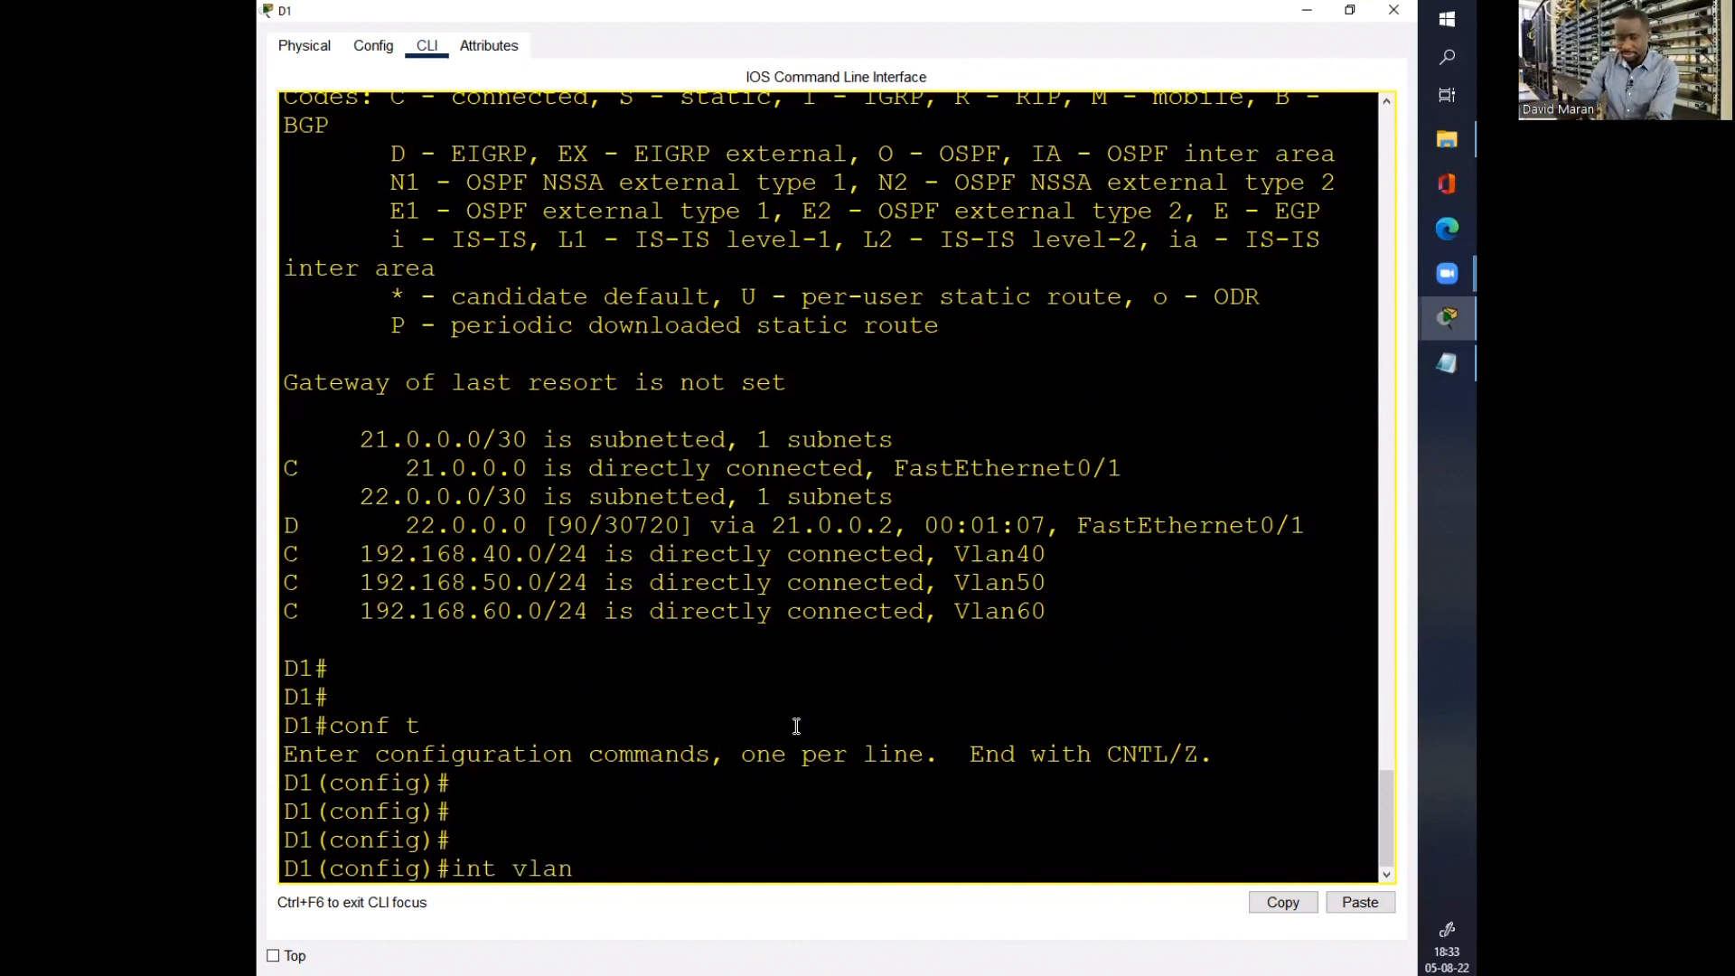
pyautogui.press('Return')
pyautogui.press('Up')
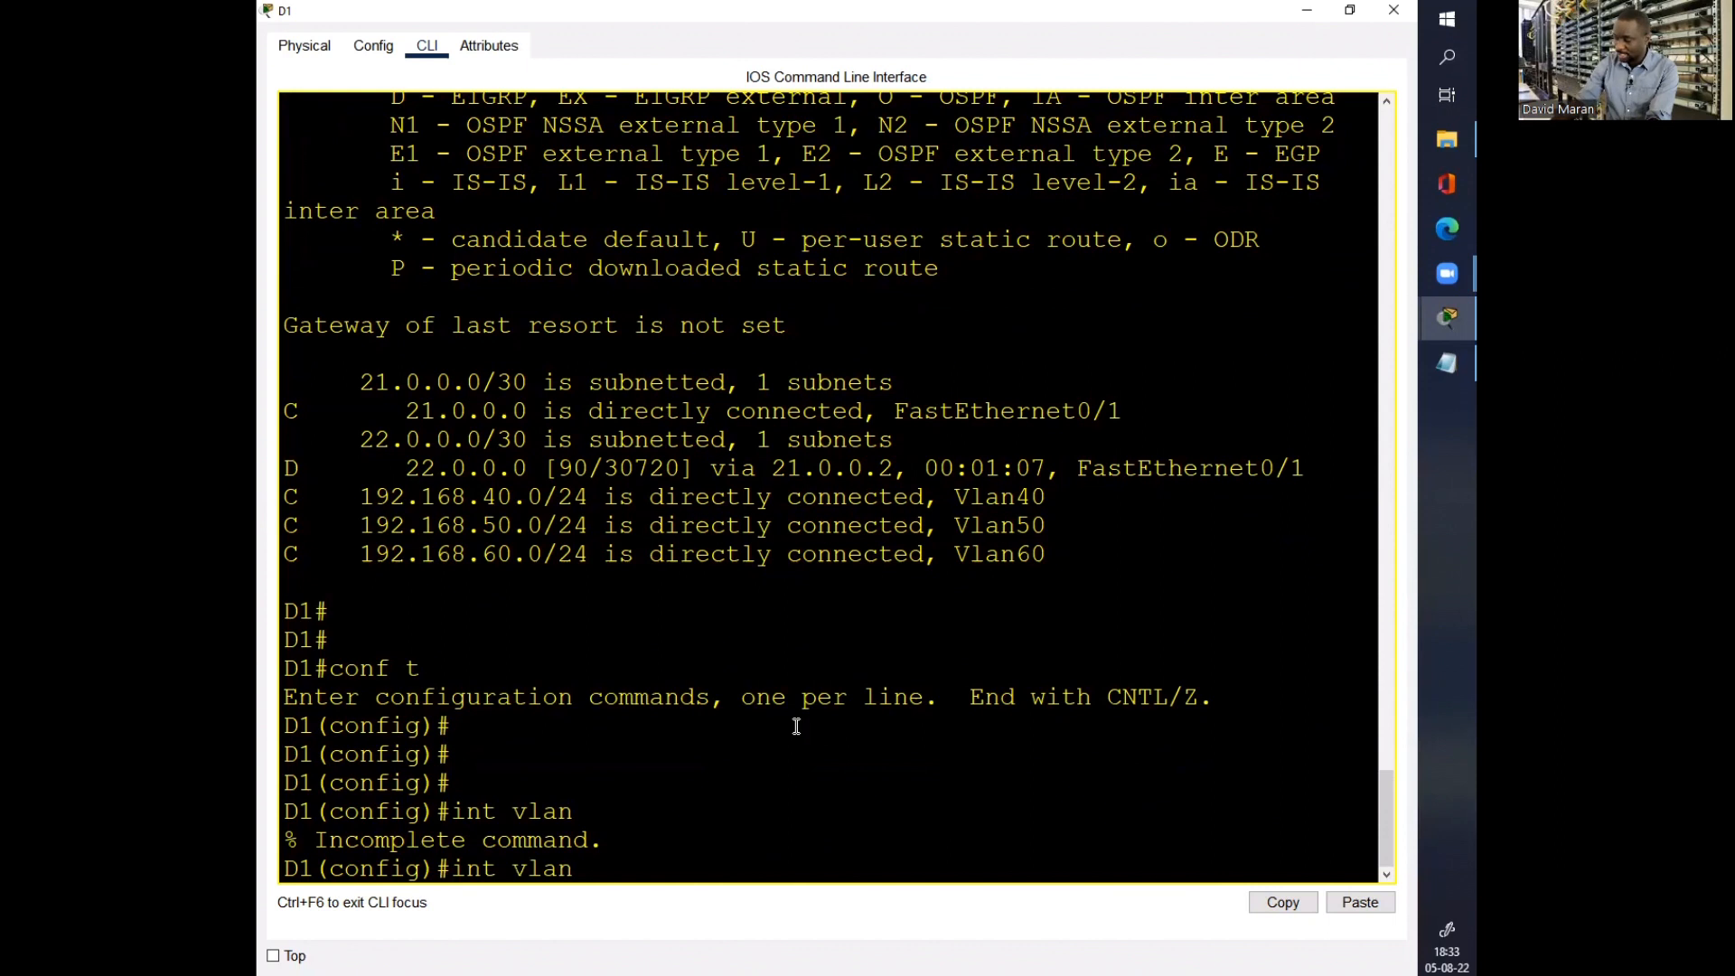
pyautogui.write('40')
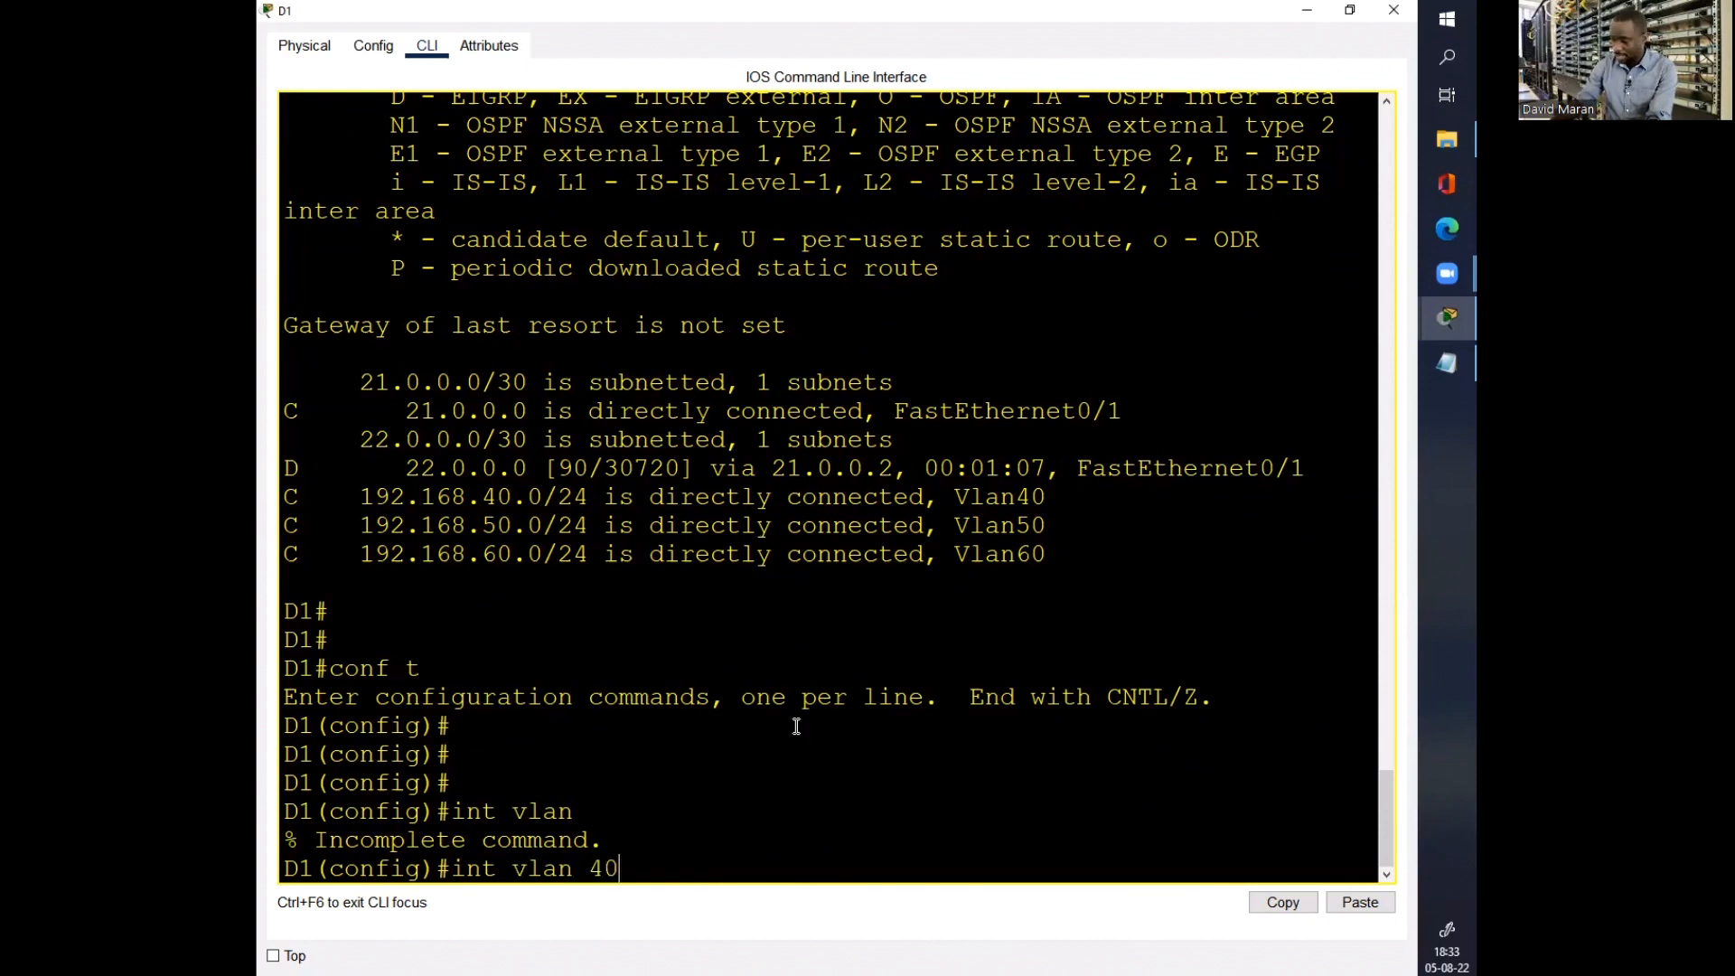
pyautogui.press('Return')
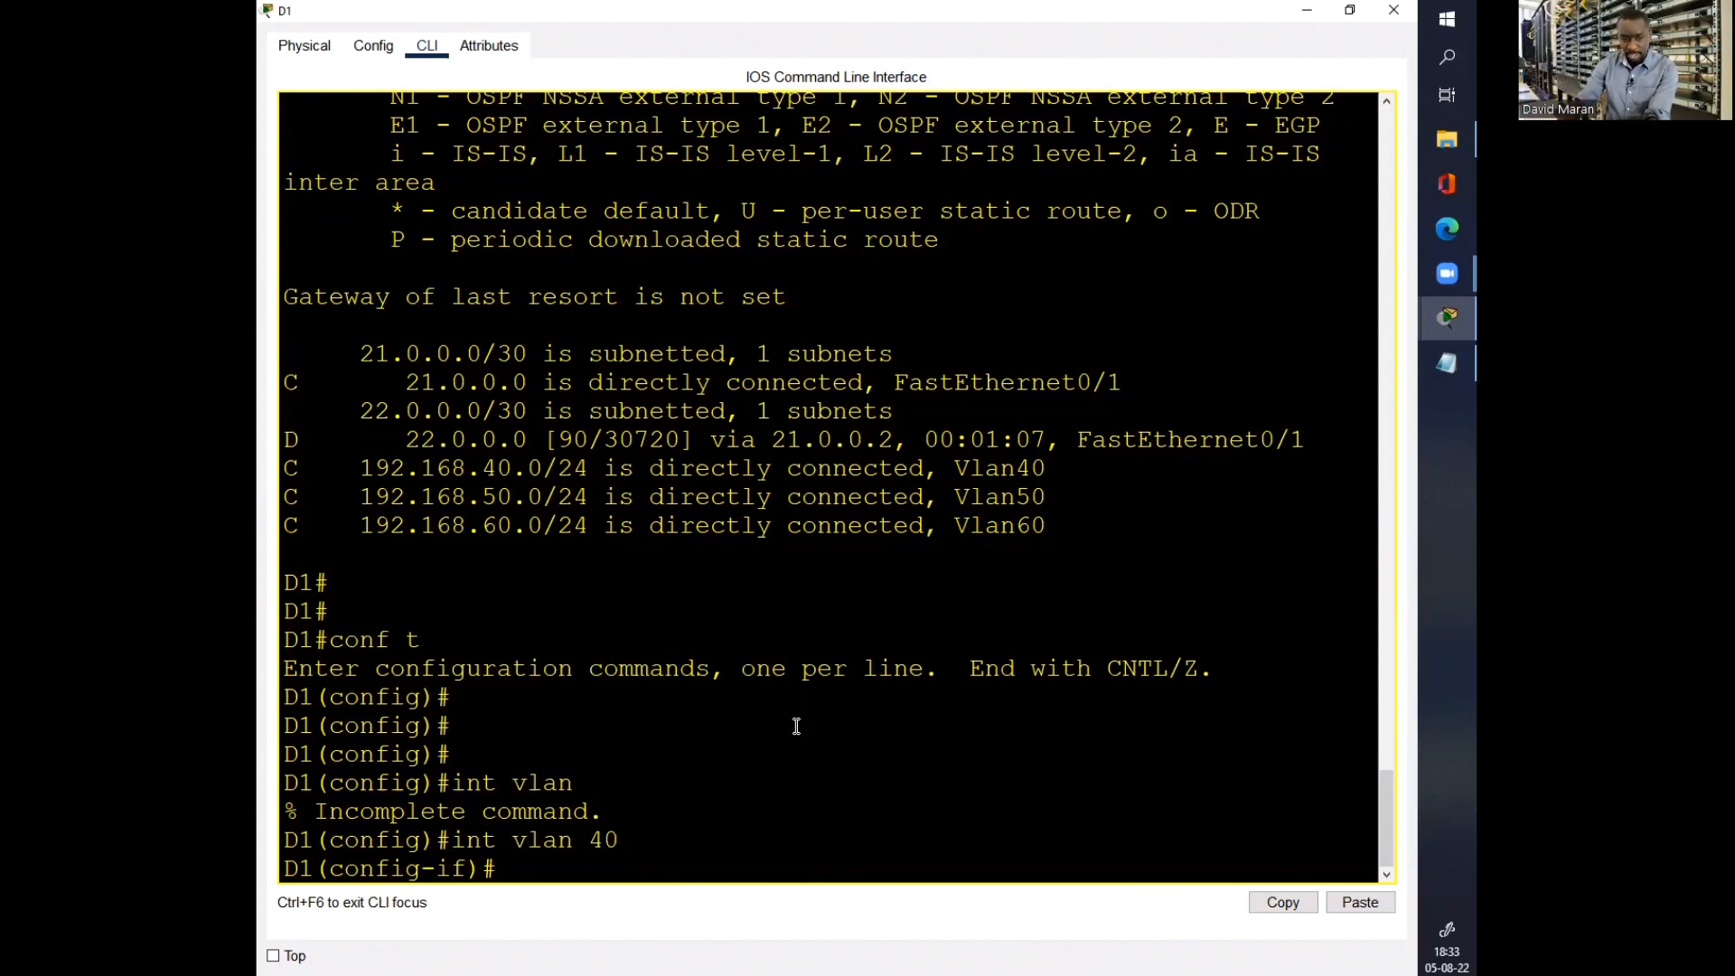
# Step: Consult the standby command help and set HSRP group 40's virtual IP to 192.168.40.250 on D1's VLAN 40 interface
pyautogui.write('sta')
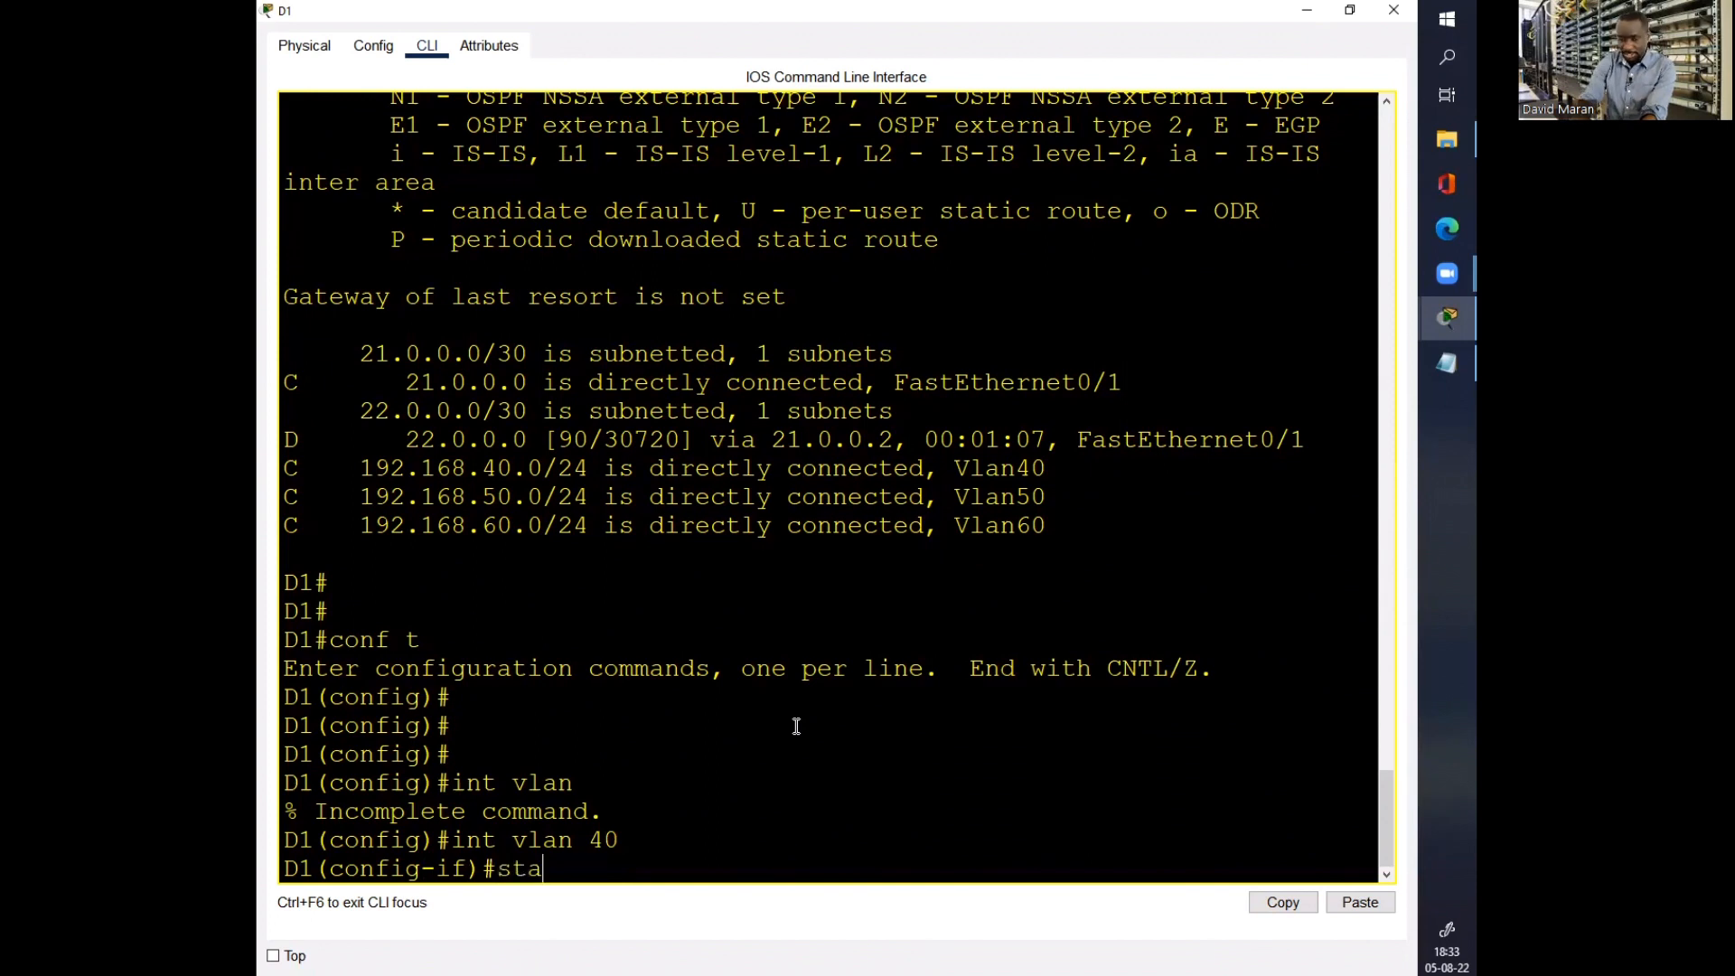
pyautogui.press('Tab')
pyautogui.write('?')
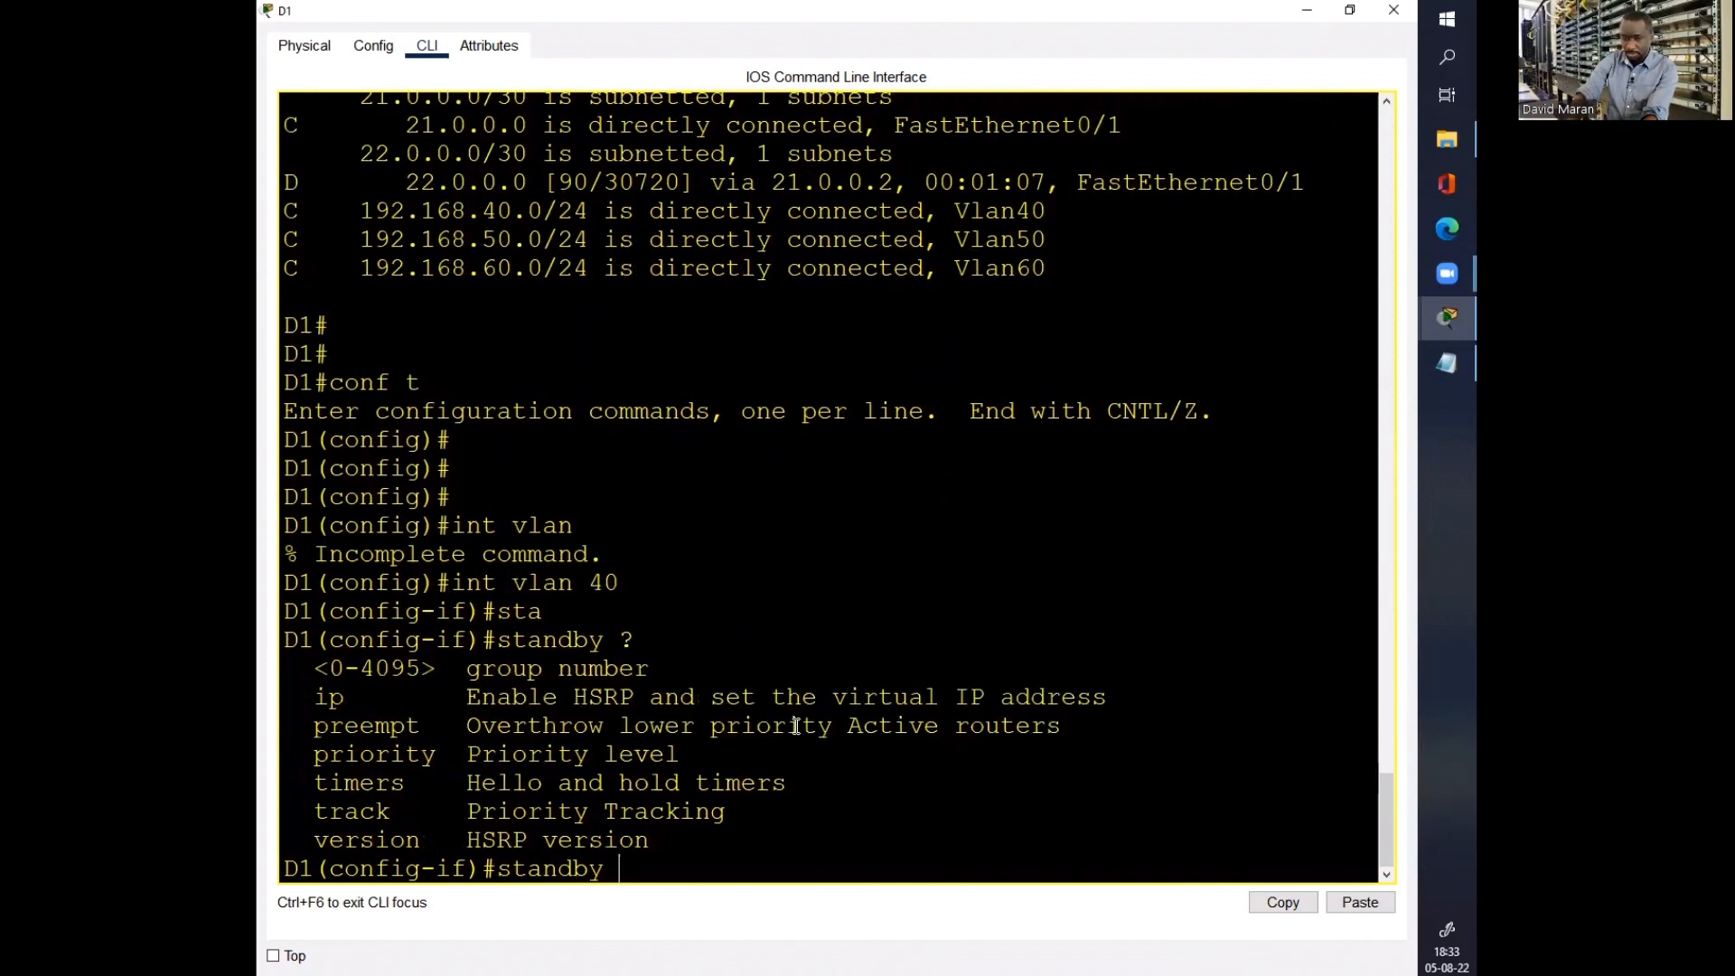
pyautogui.write('40')
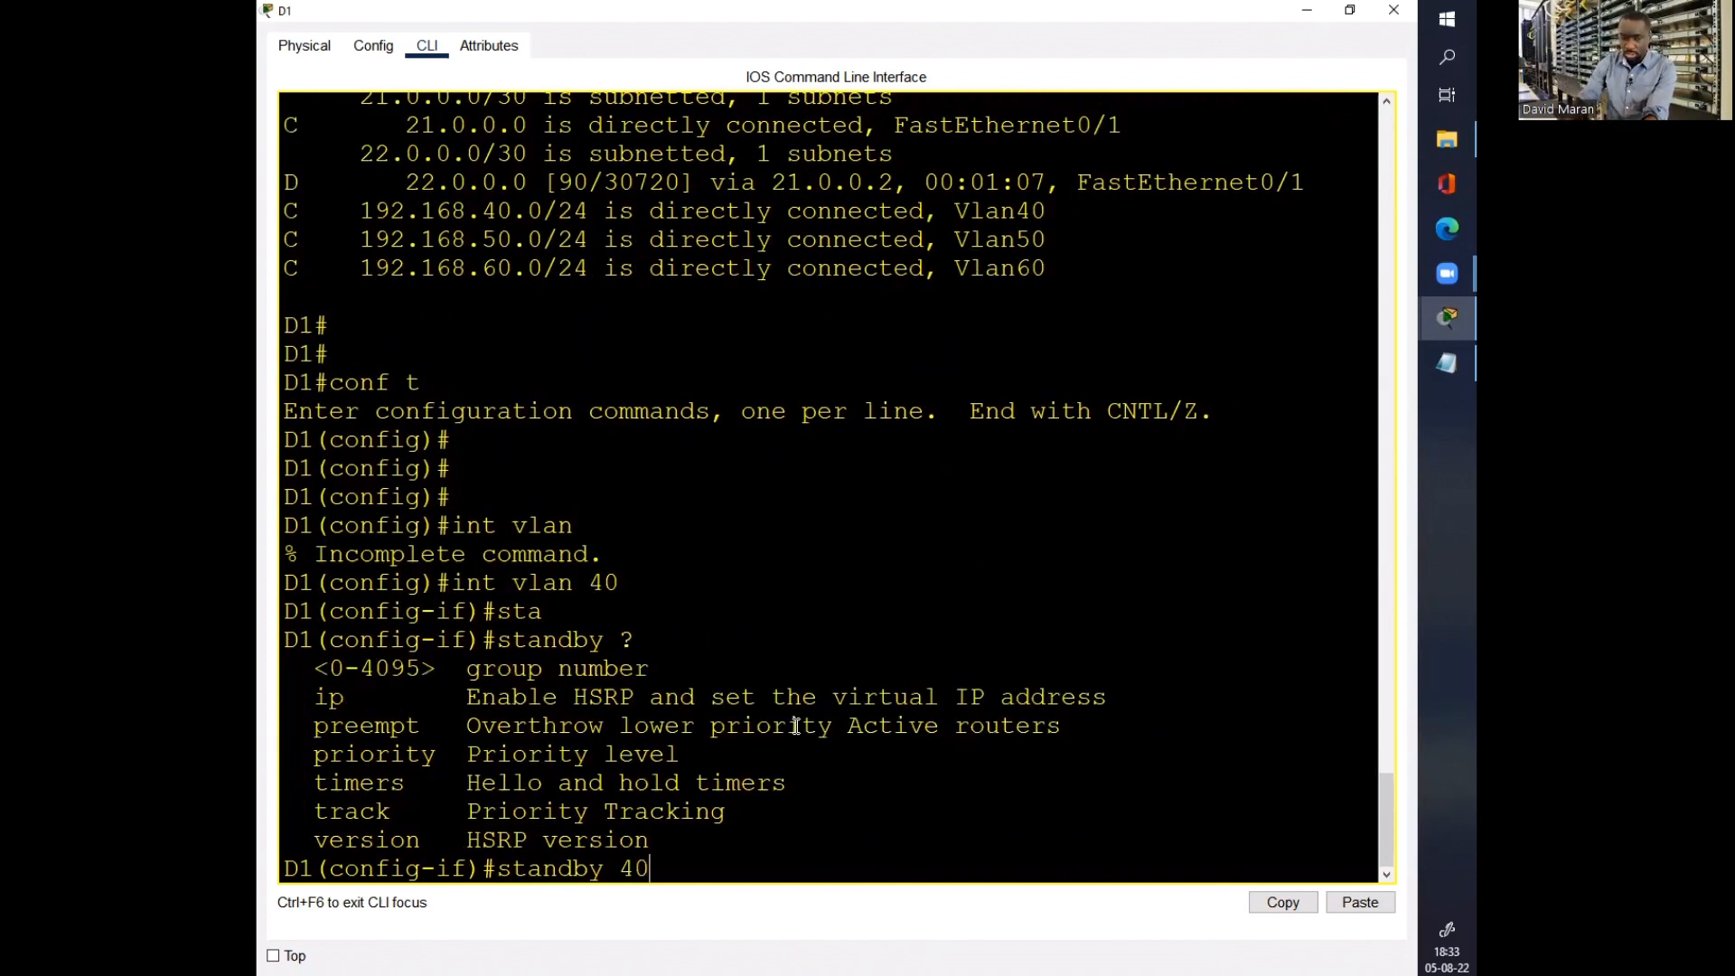
pyautogui.write('?')
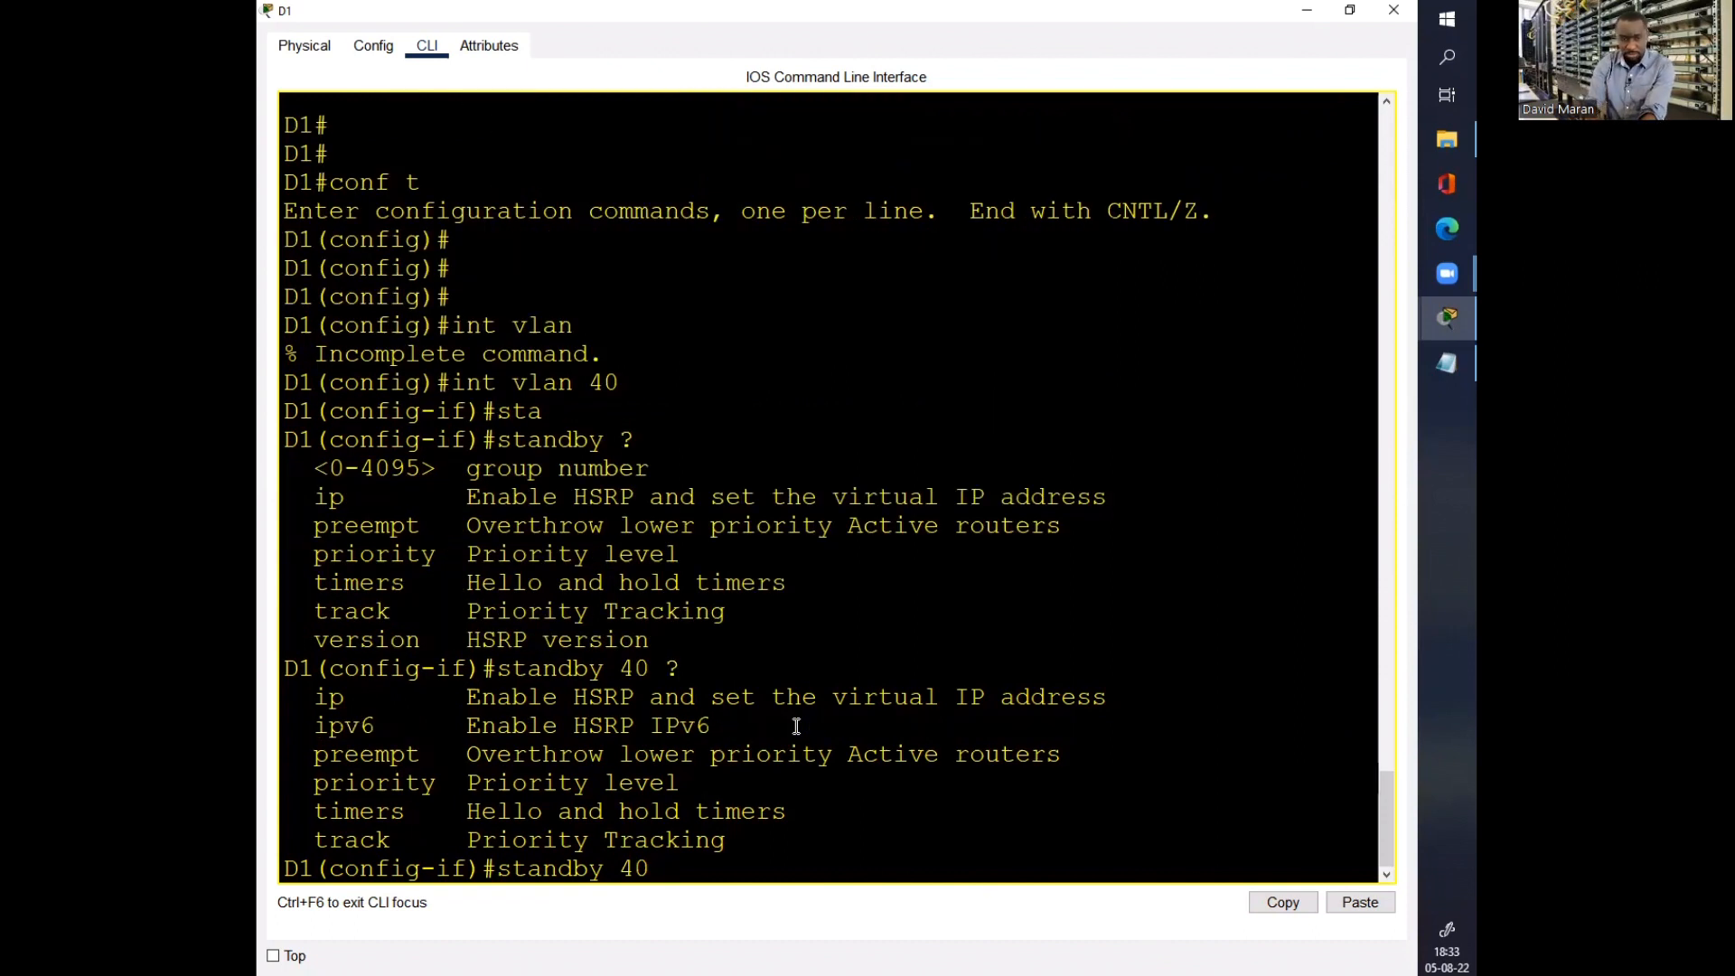
pyautogui.write('ip')
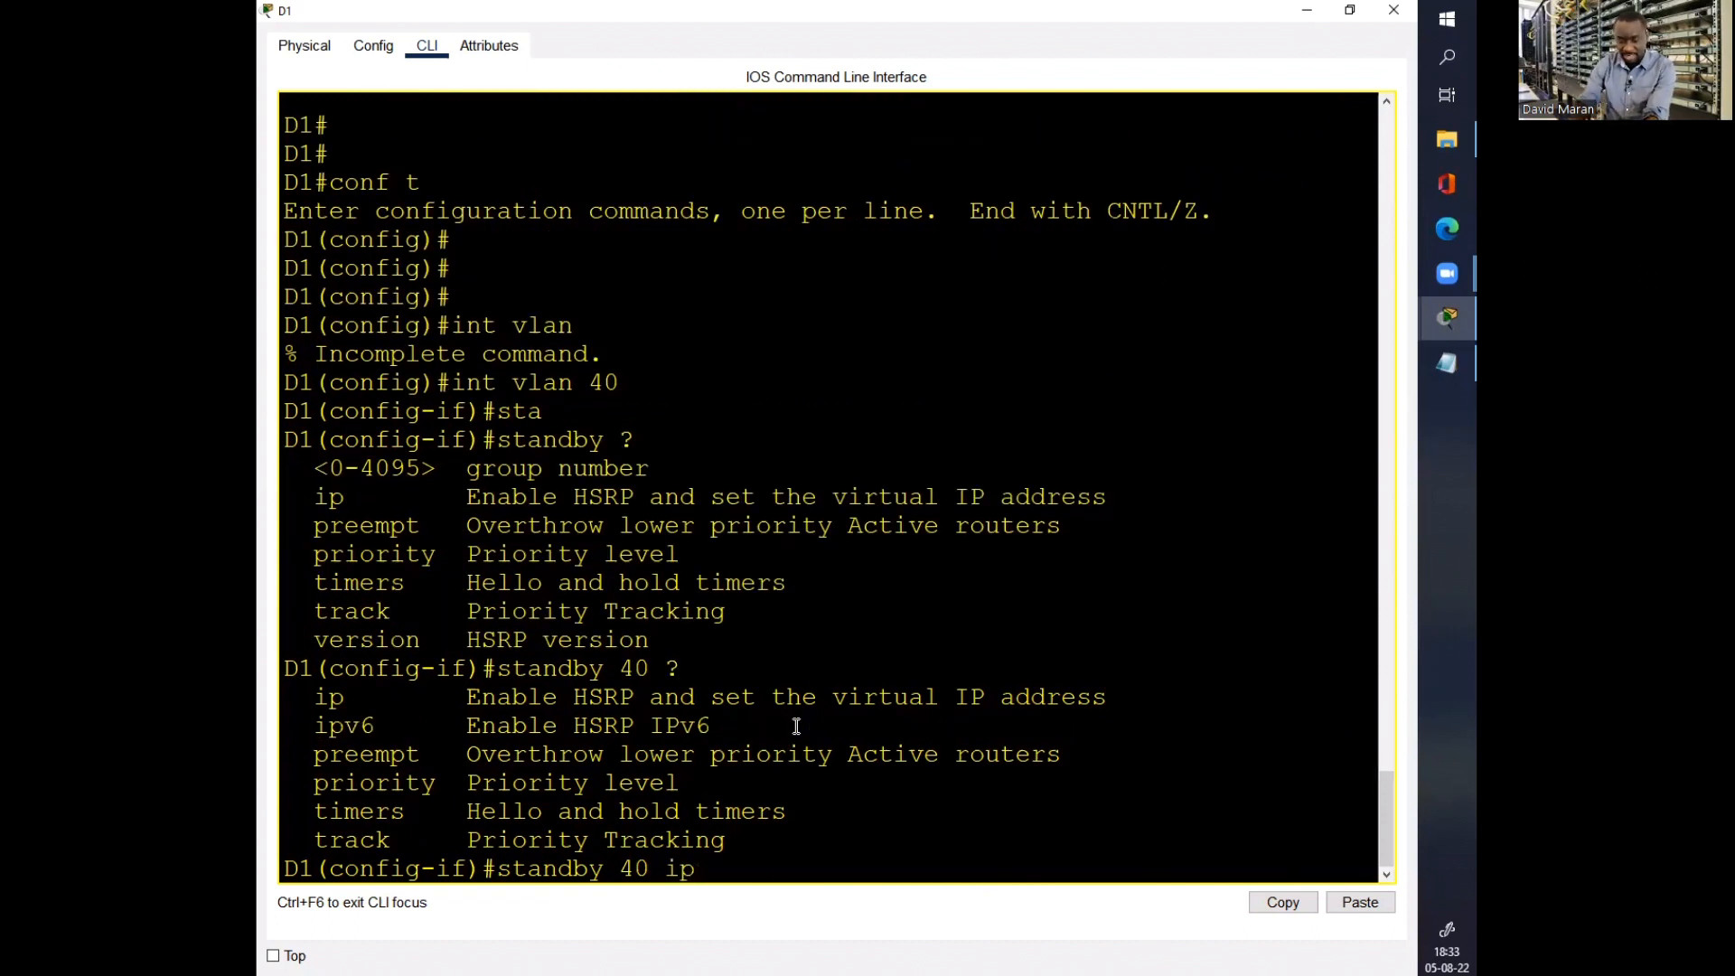
pyautogui.write(' ?')
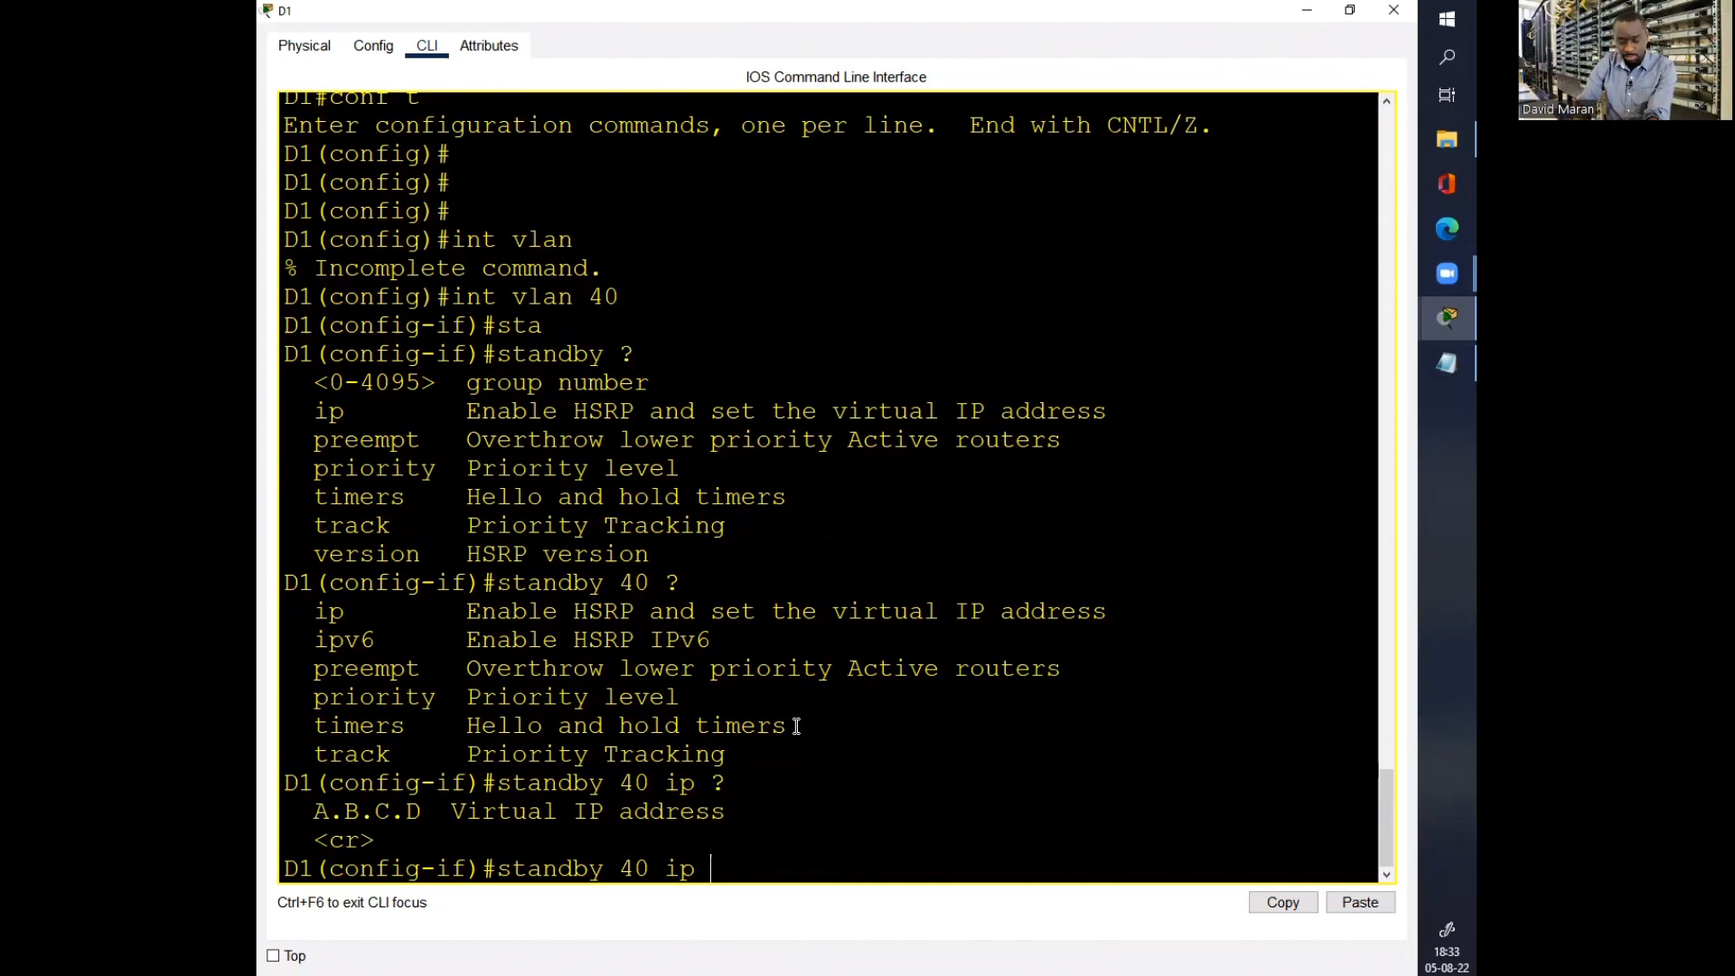
pyautogui.write('192.16')
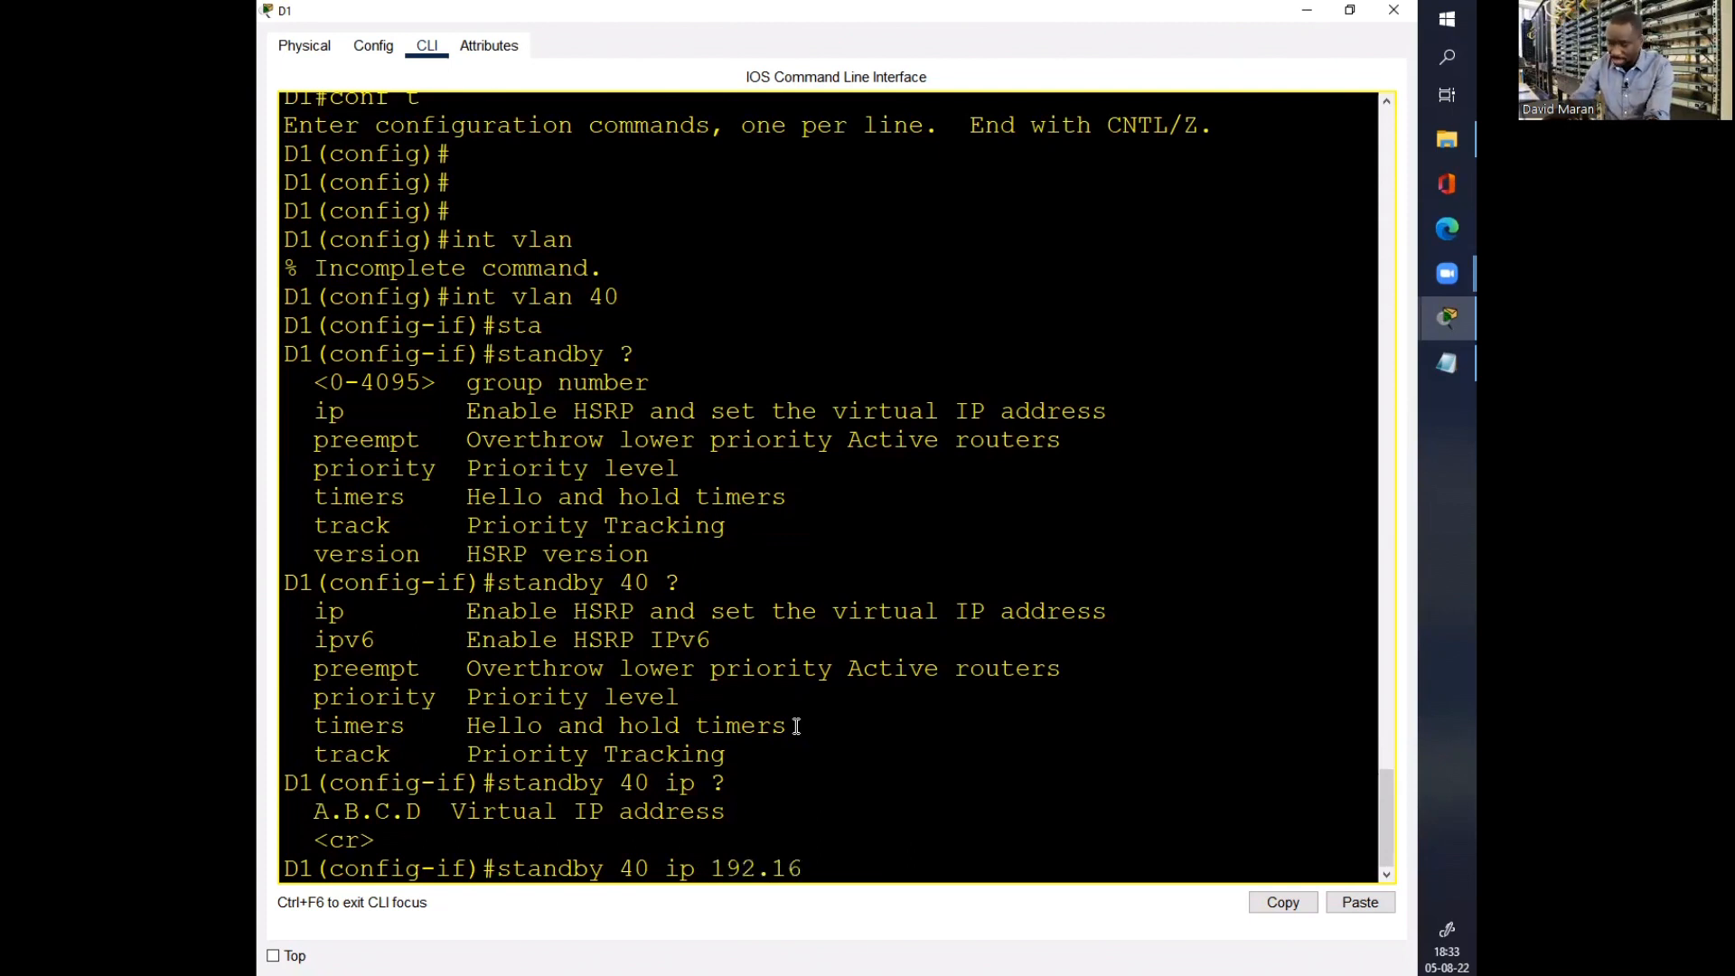
pyautogui.write('8.4')
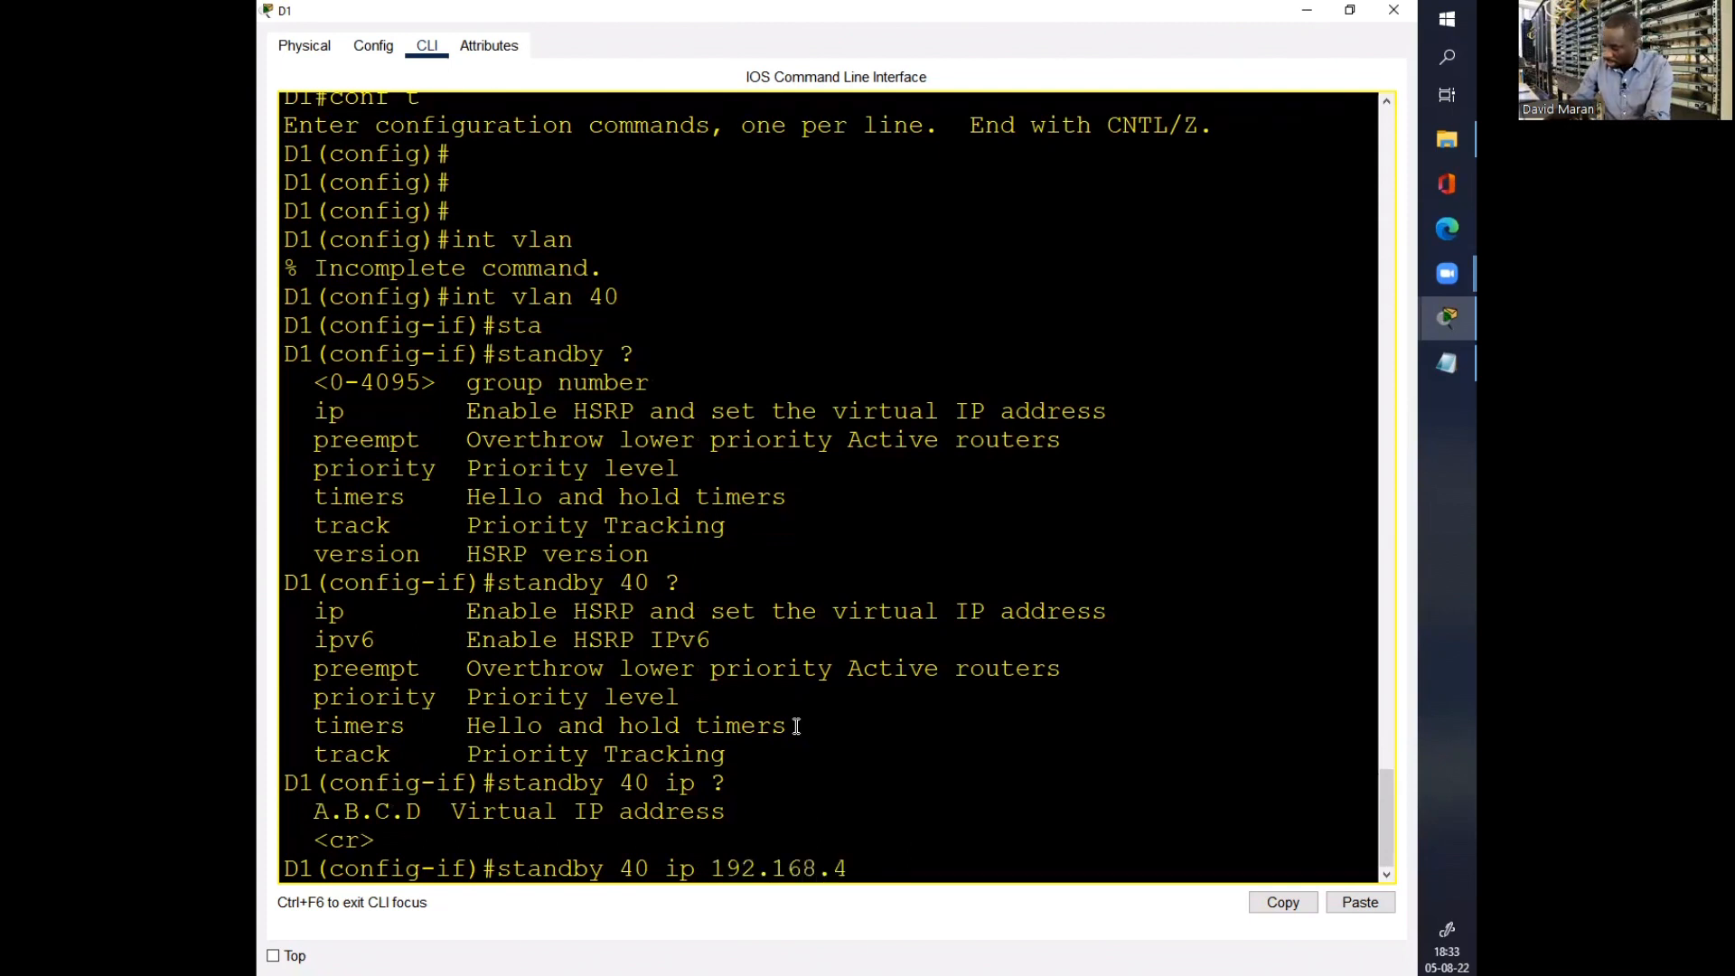
pyautogui.write('0.250')
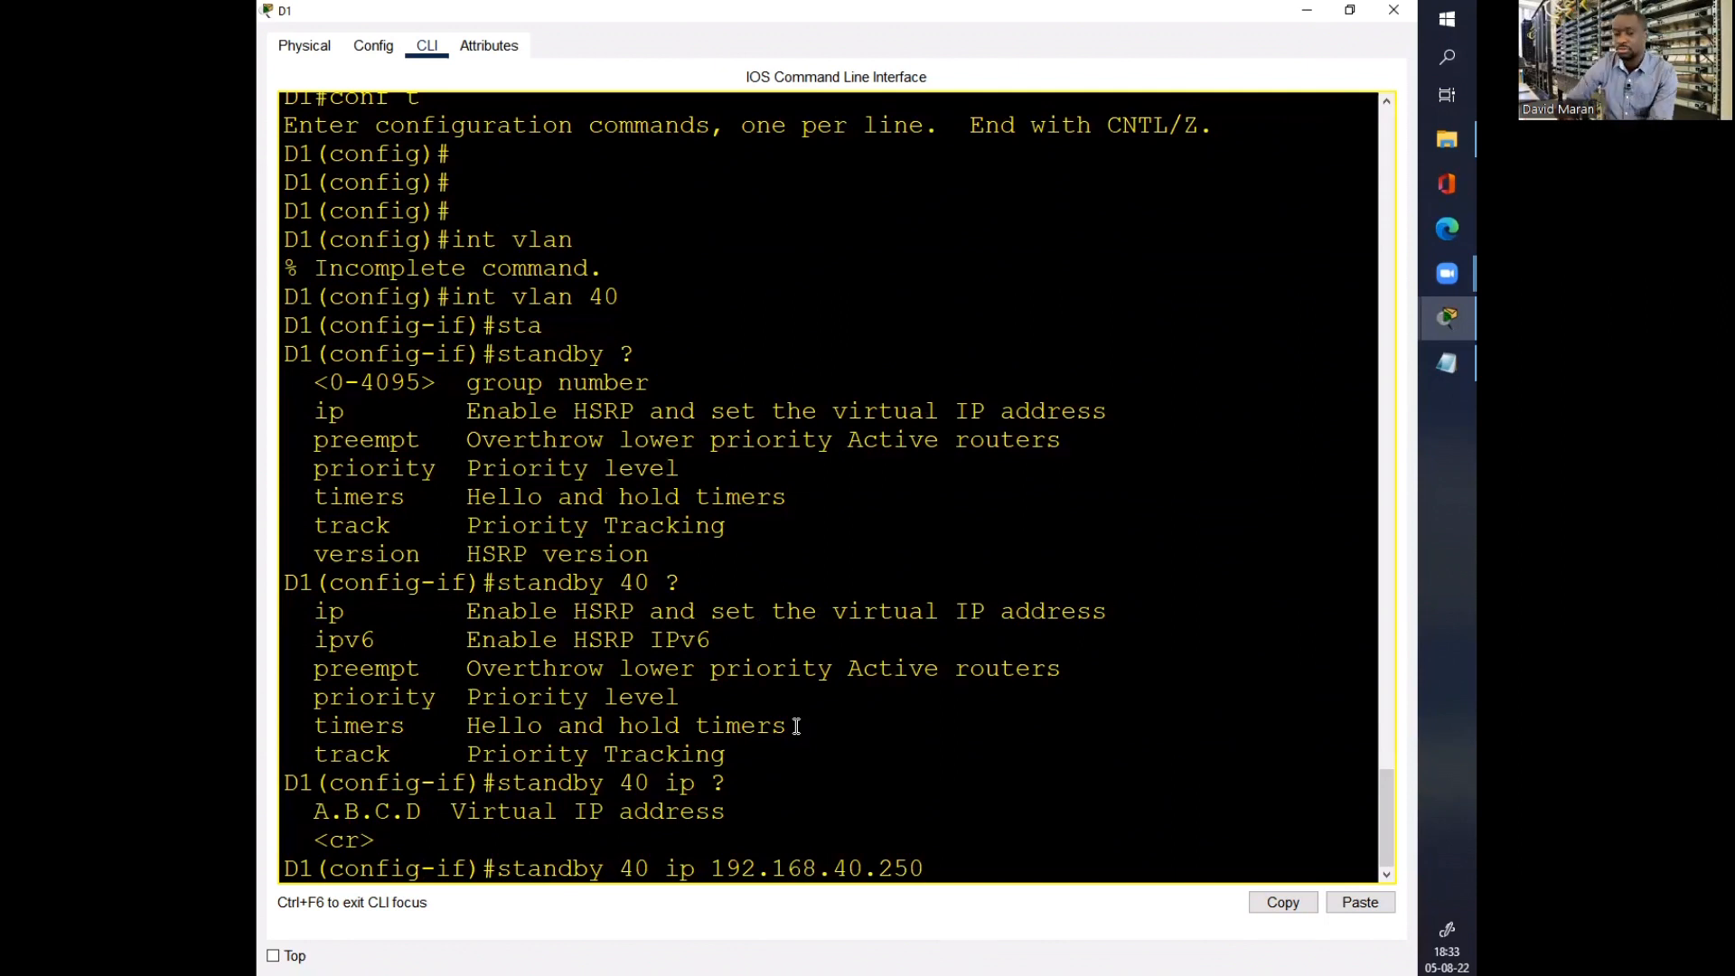
pyautogui.press('Return')
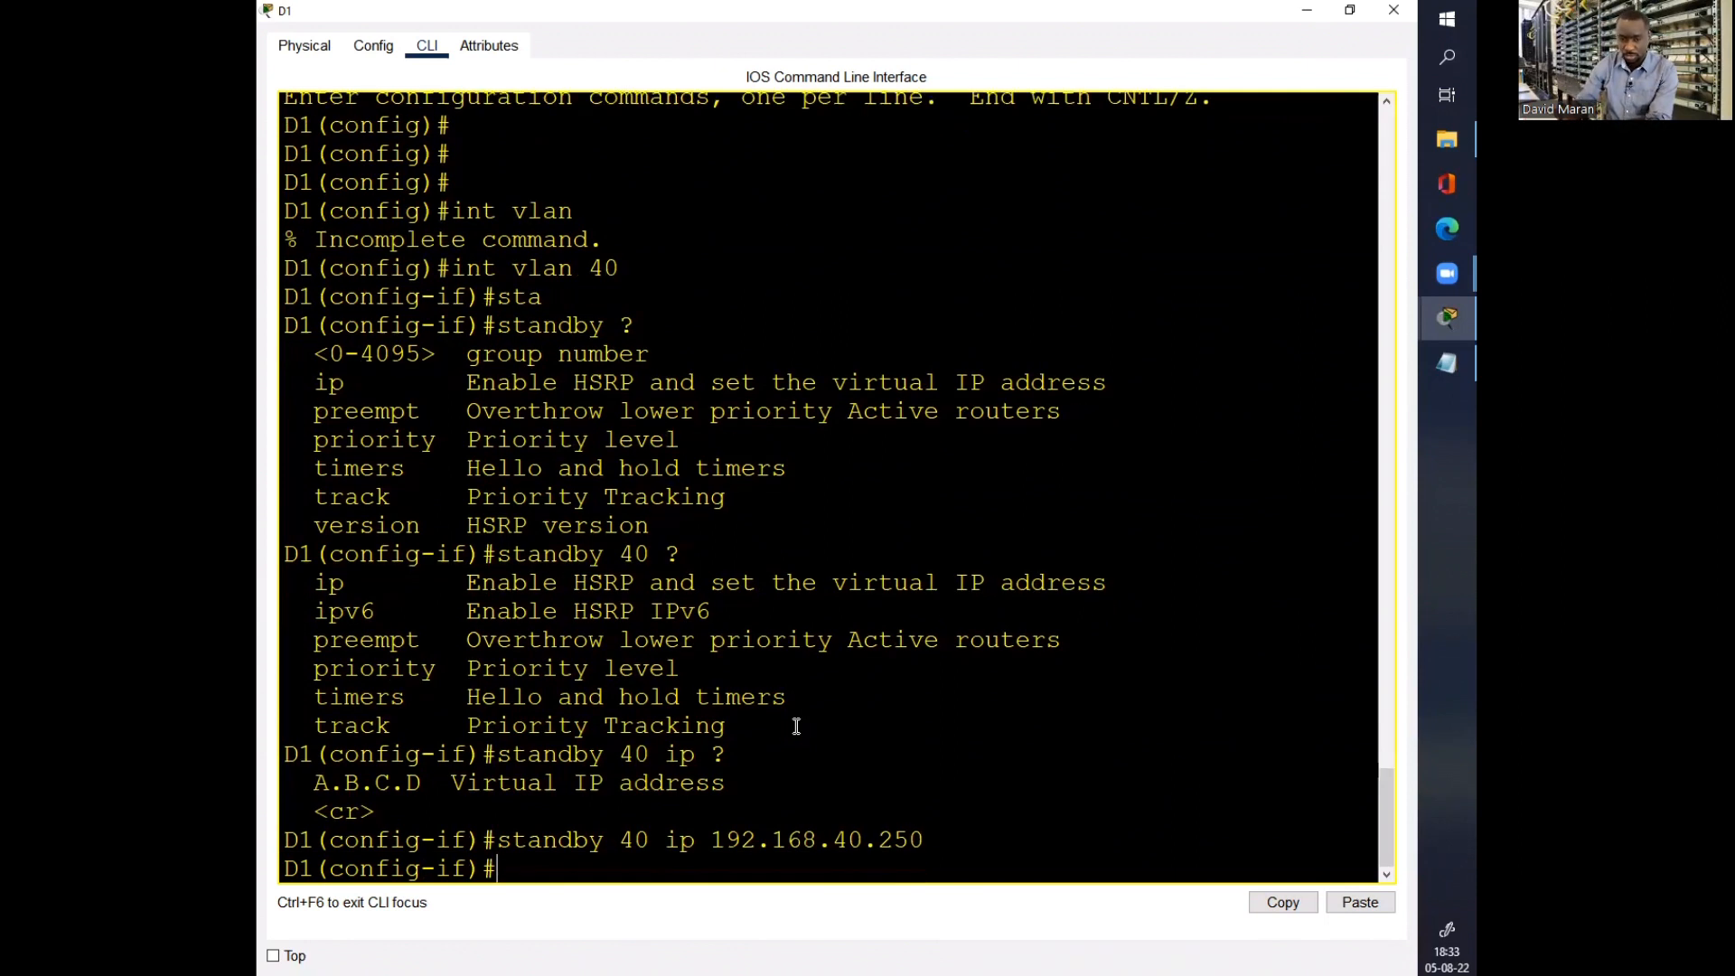
# Step: Enable preemption for HSRP group 40 on D1's VLAN 40 interface with standby 40 preempt
pyautogui.write('sta')
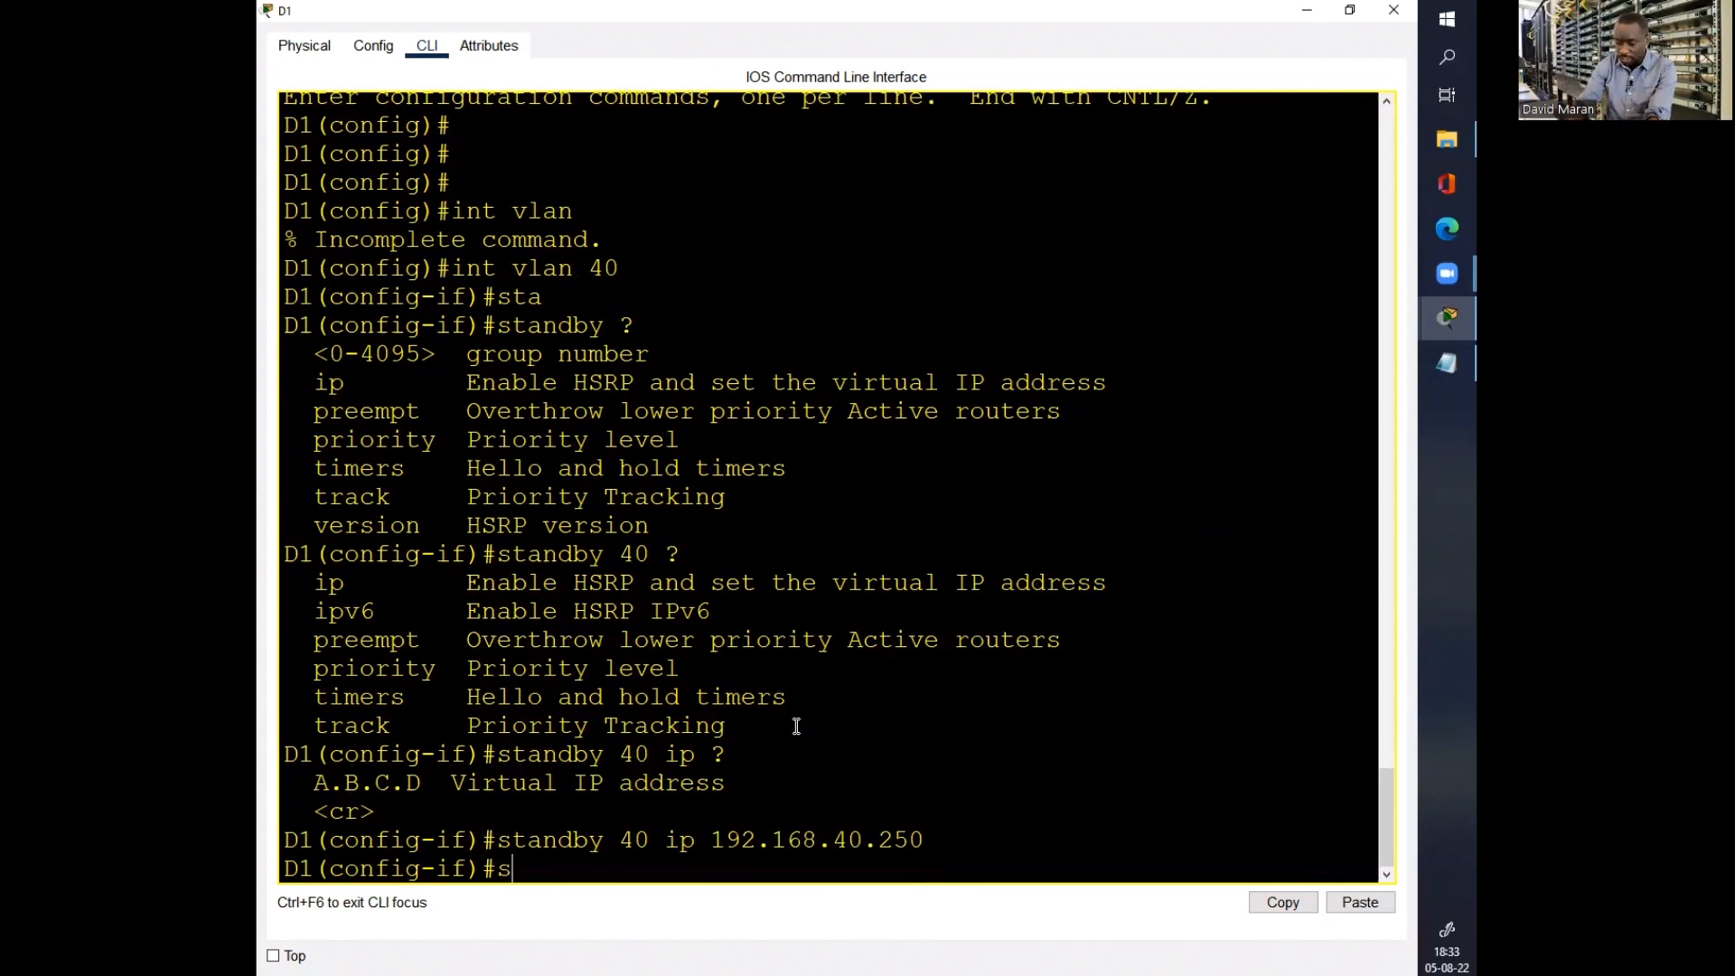
pyautogui.press('Tab')
pyautogui.write('40')
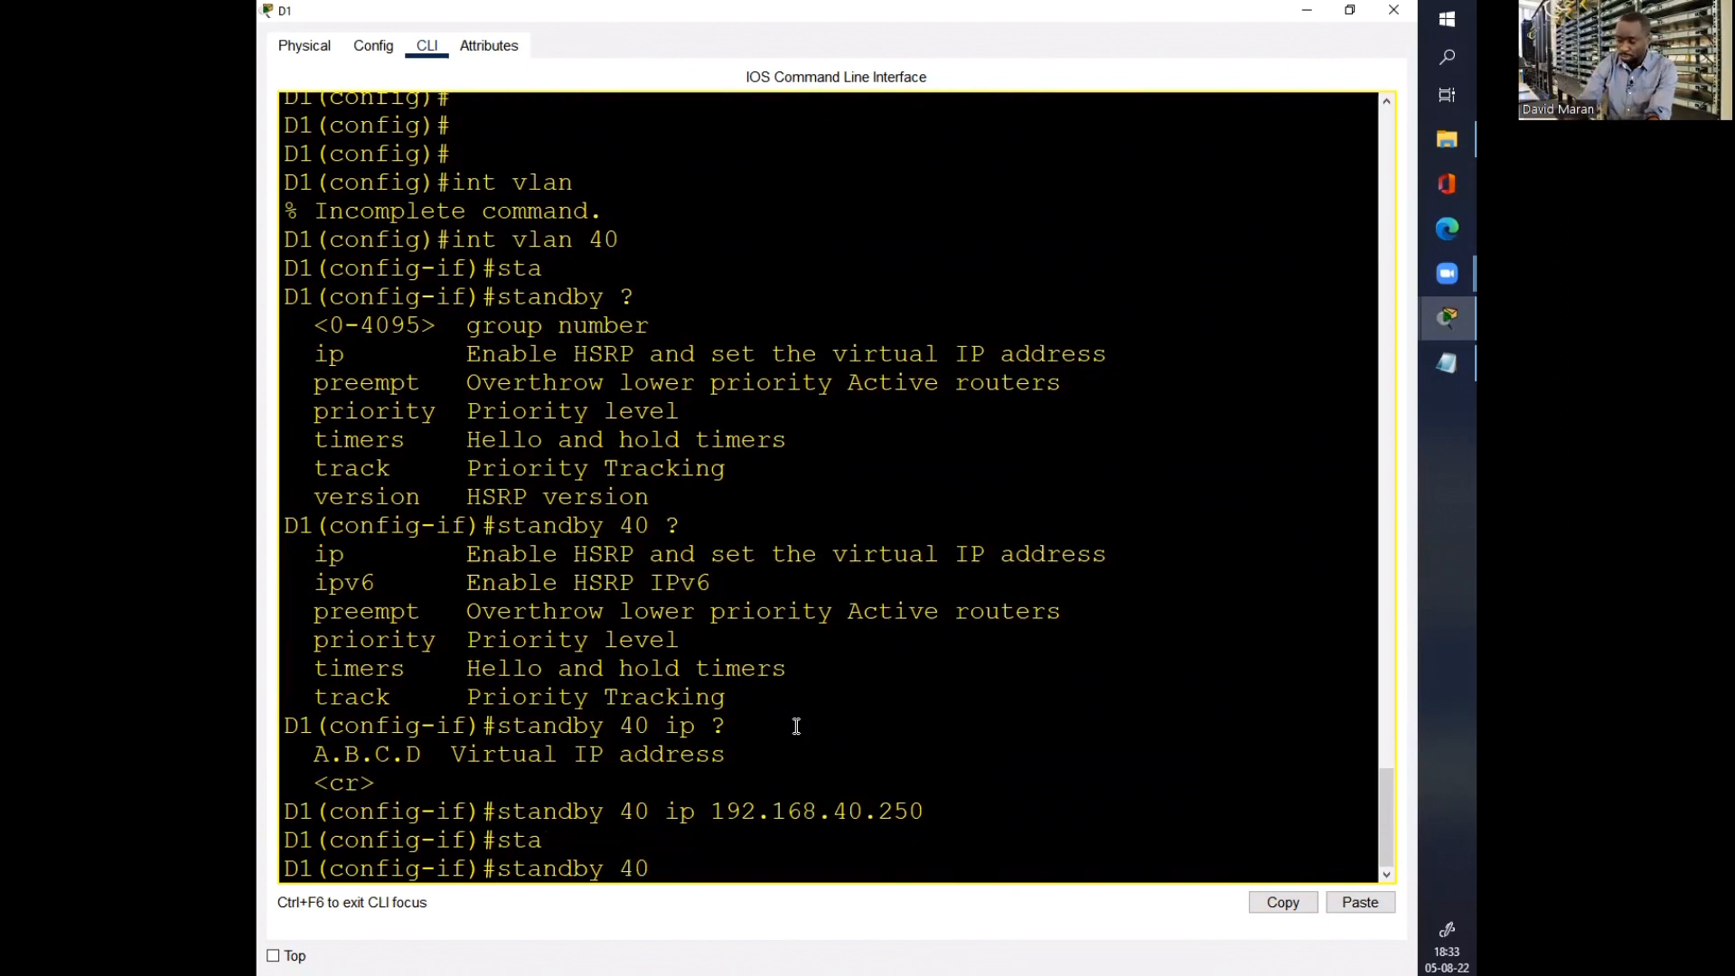
pyautogui.write(' pre')
pyautogui.press('Tab')
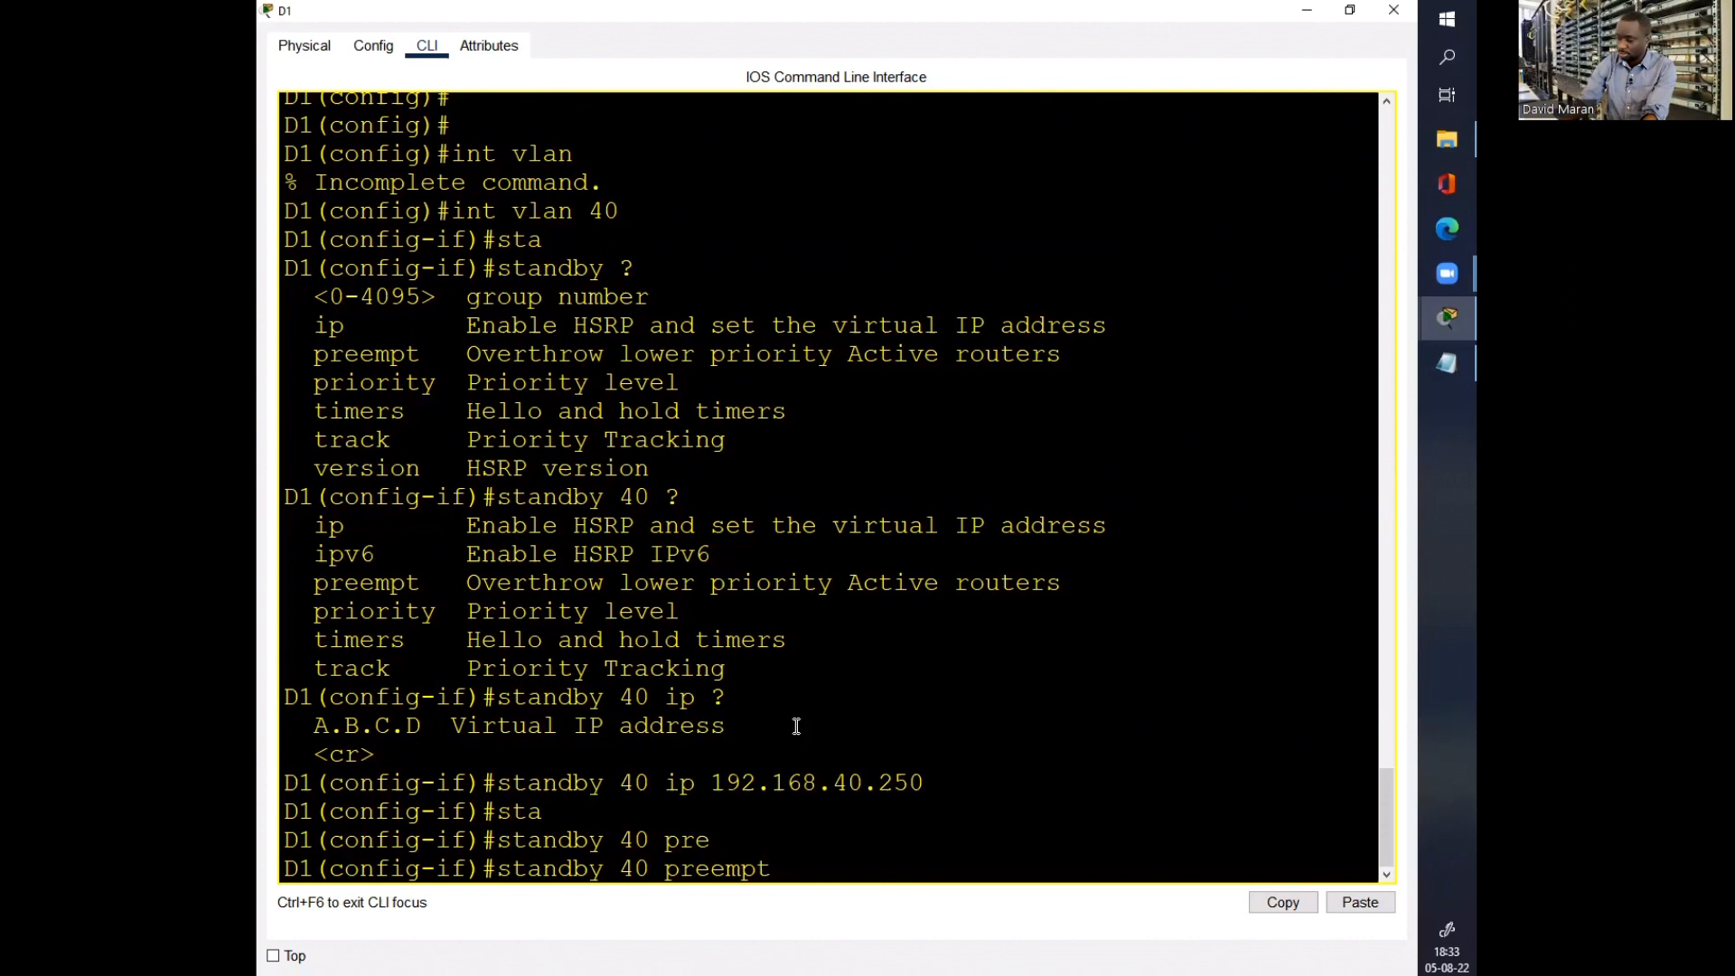
pyautogui.press('Return')
# Step: Set the priority of HSRP group 40 on D1 to 255 with standby 40 priority 255
pyautogui.write('sta')
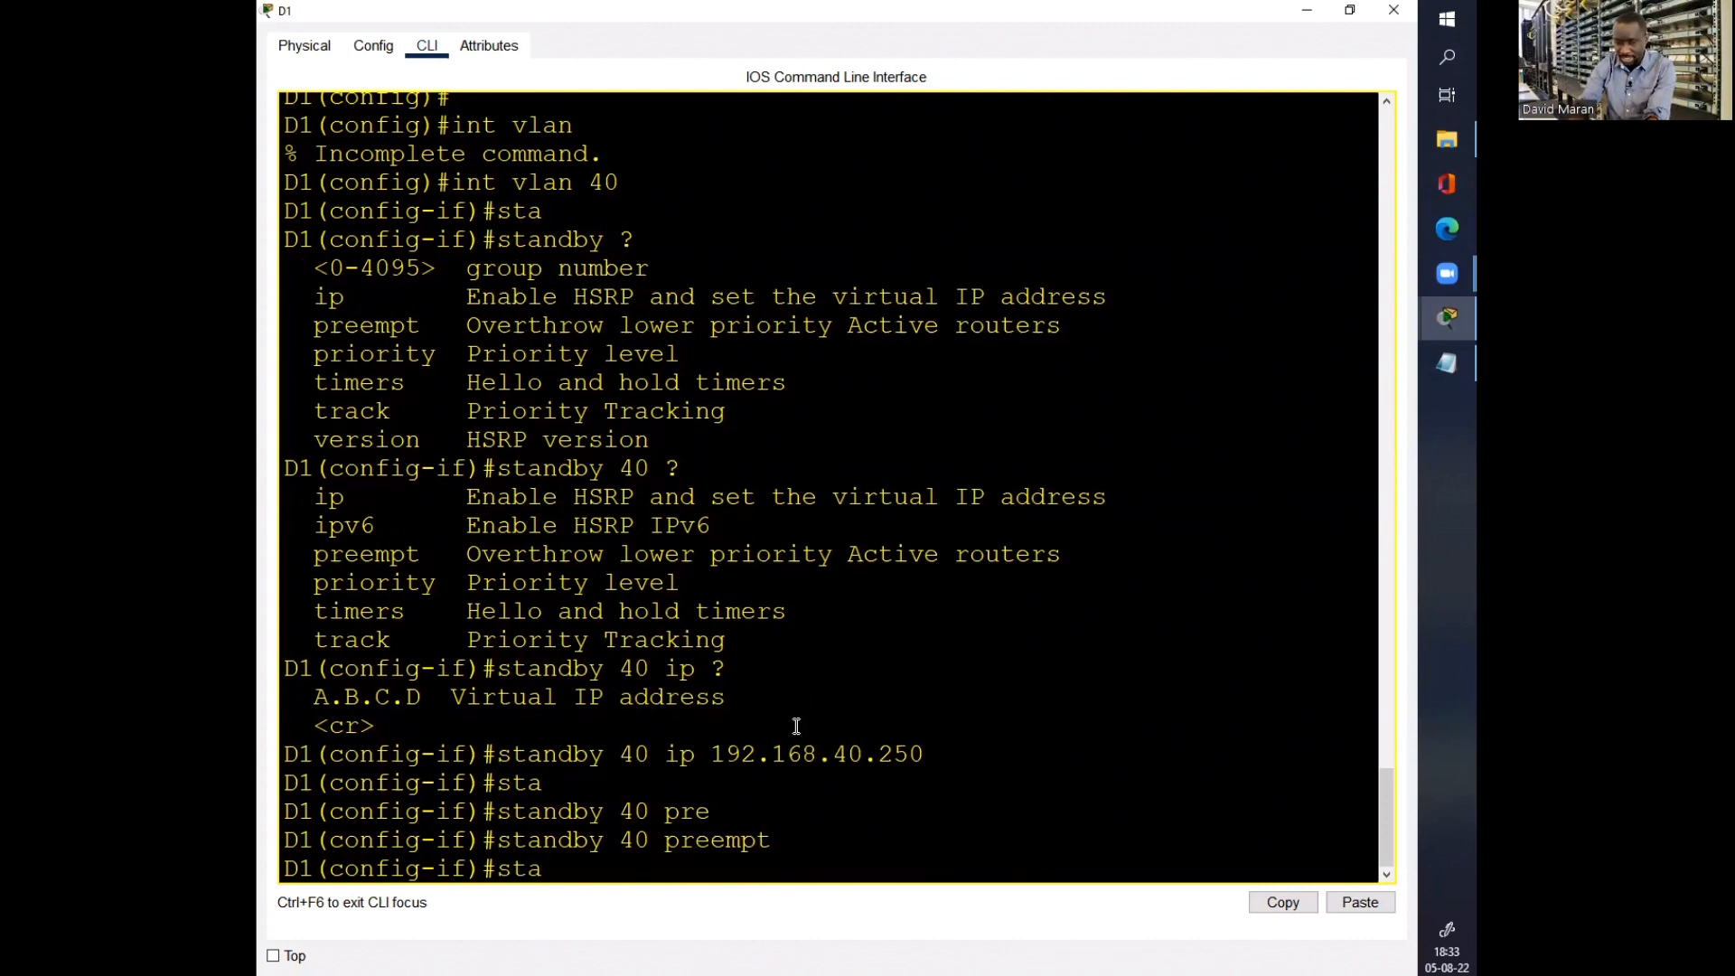
pyautogui.press('Tab')
pyautogui.write('4')
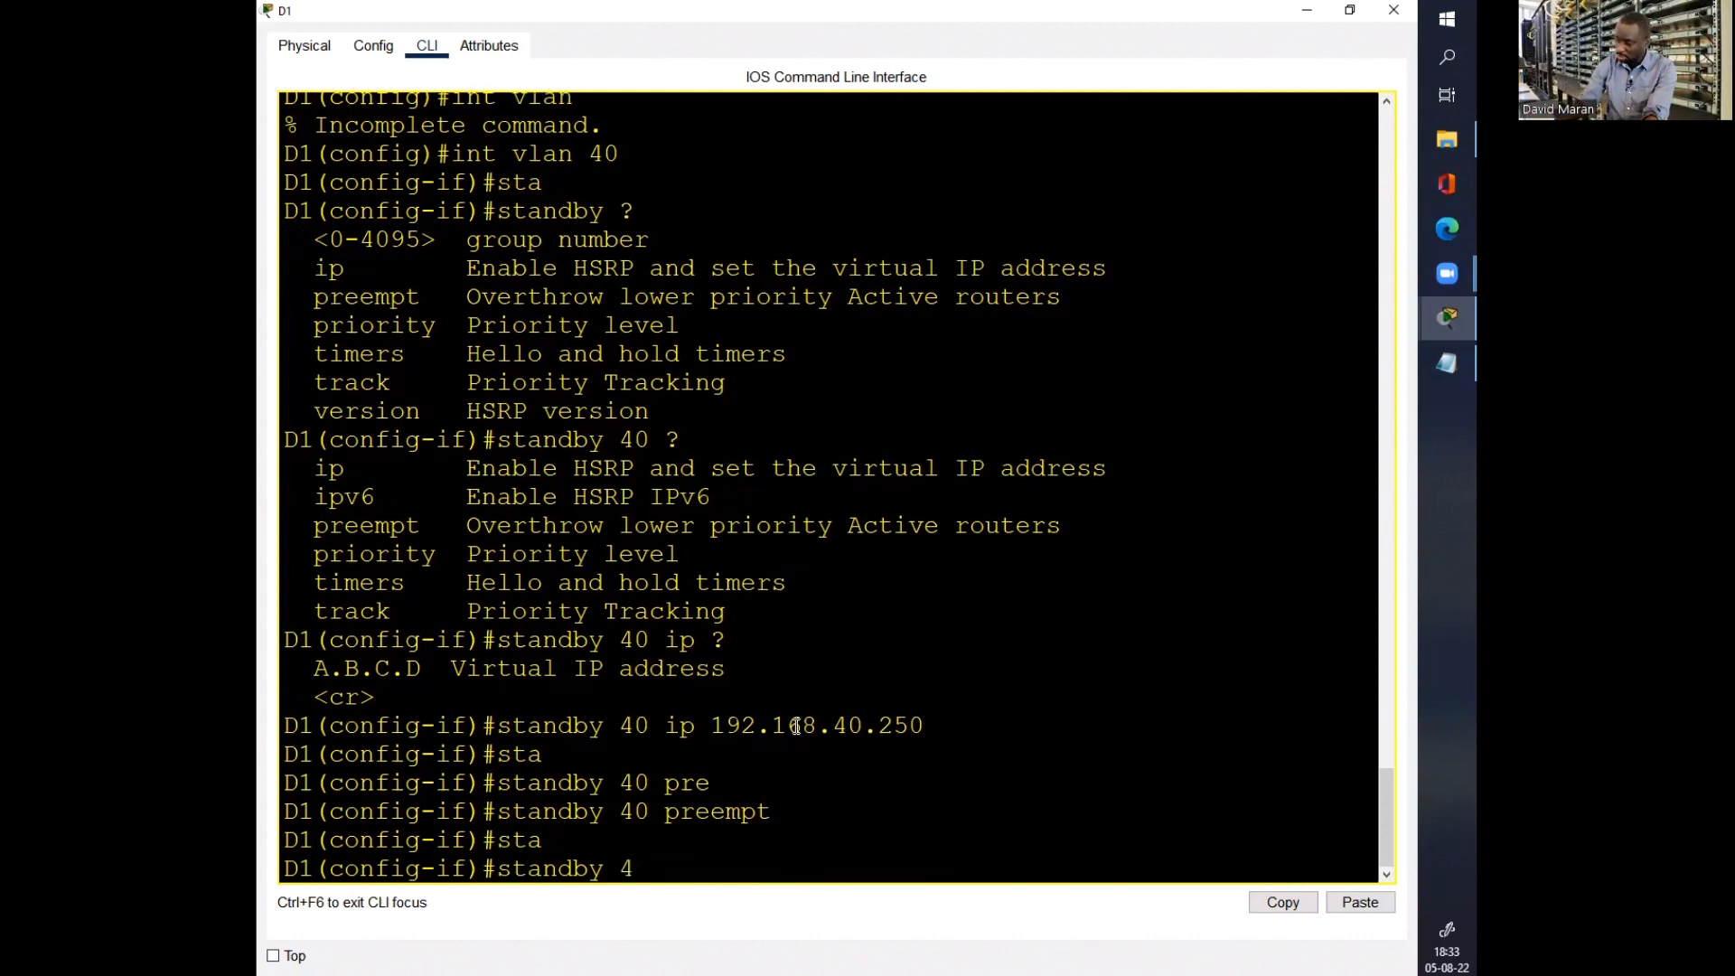
pyautogui.write('0 pri')
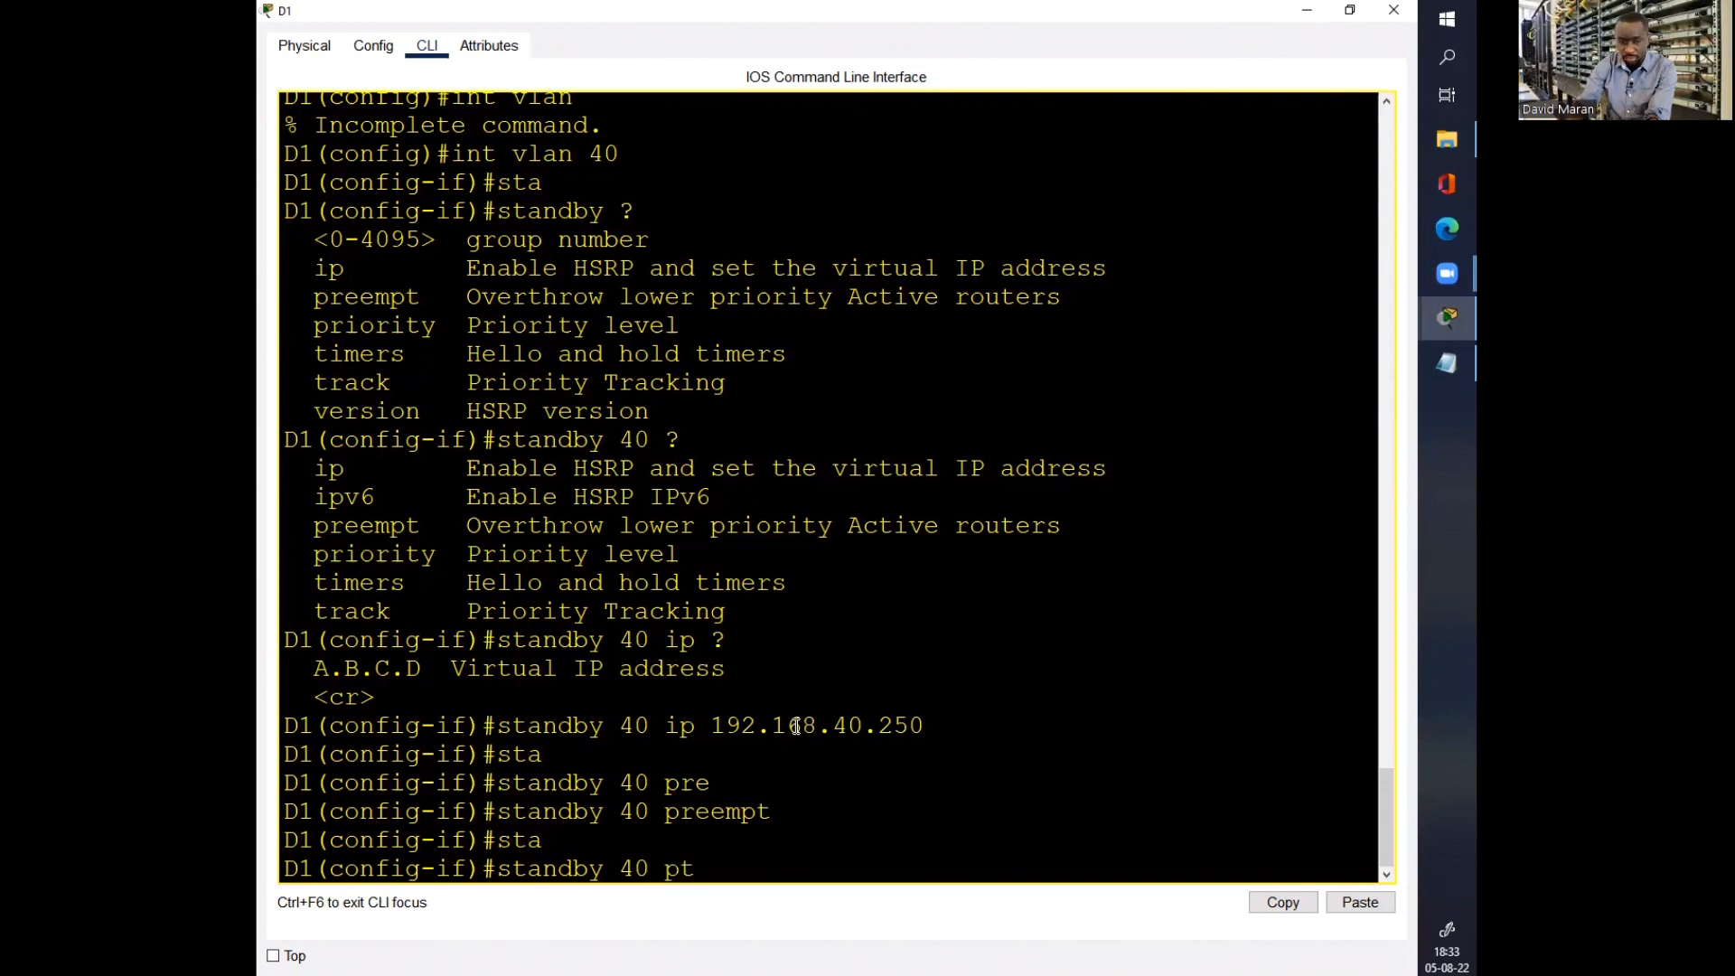
pyautogui.press('Tab')
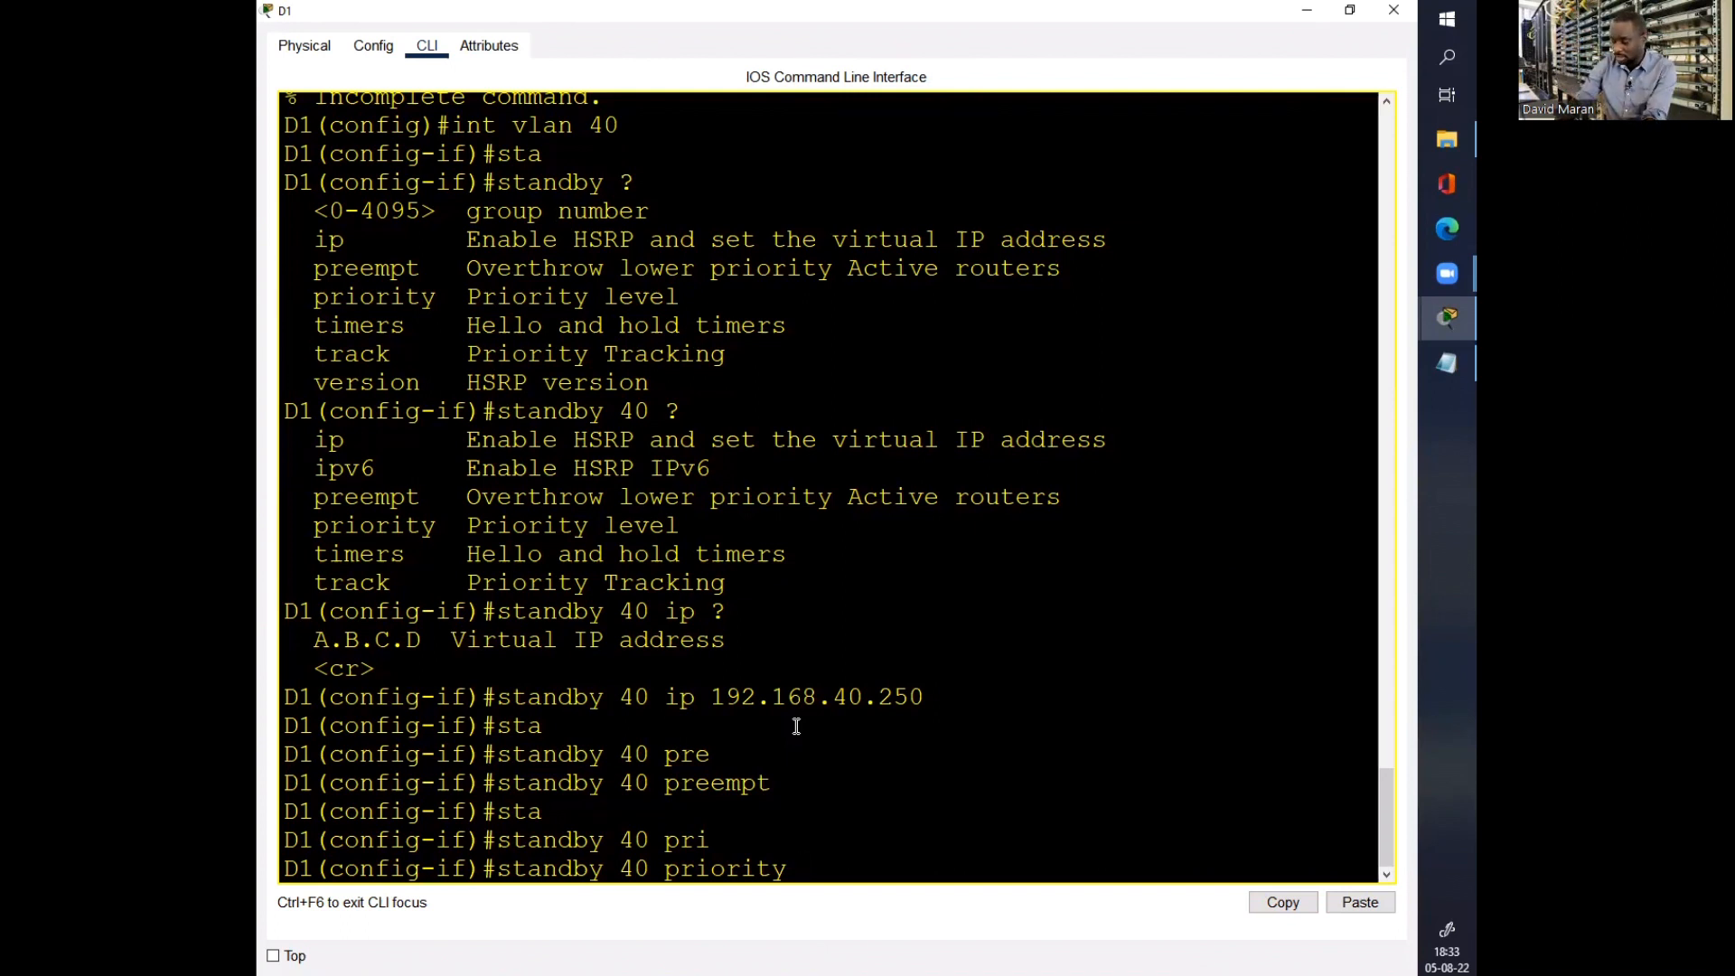
pyautogui.write('255')
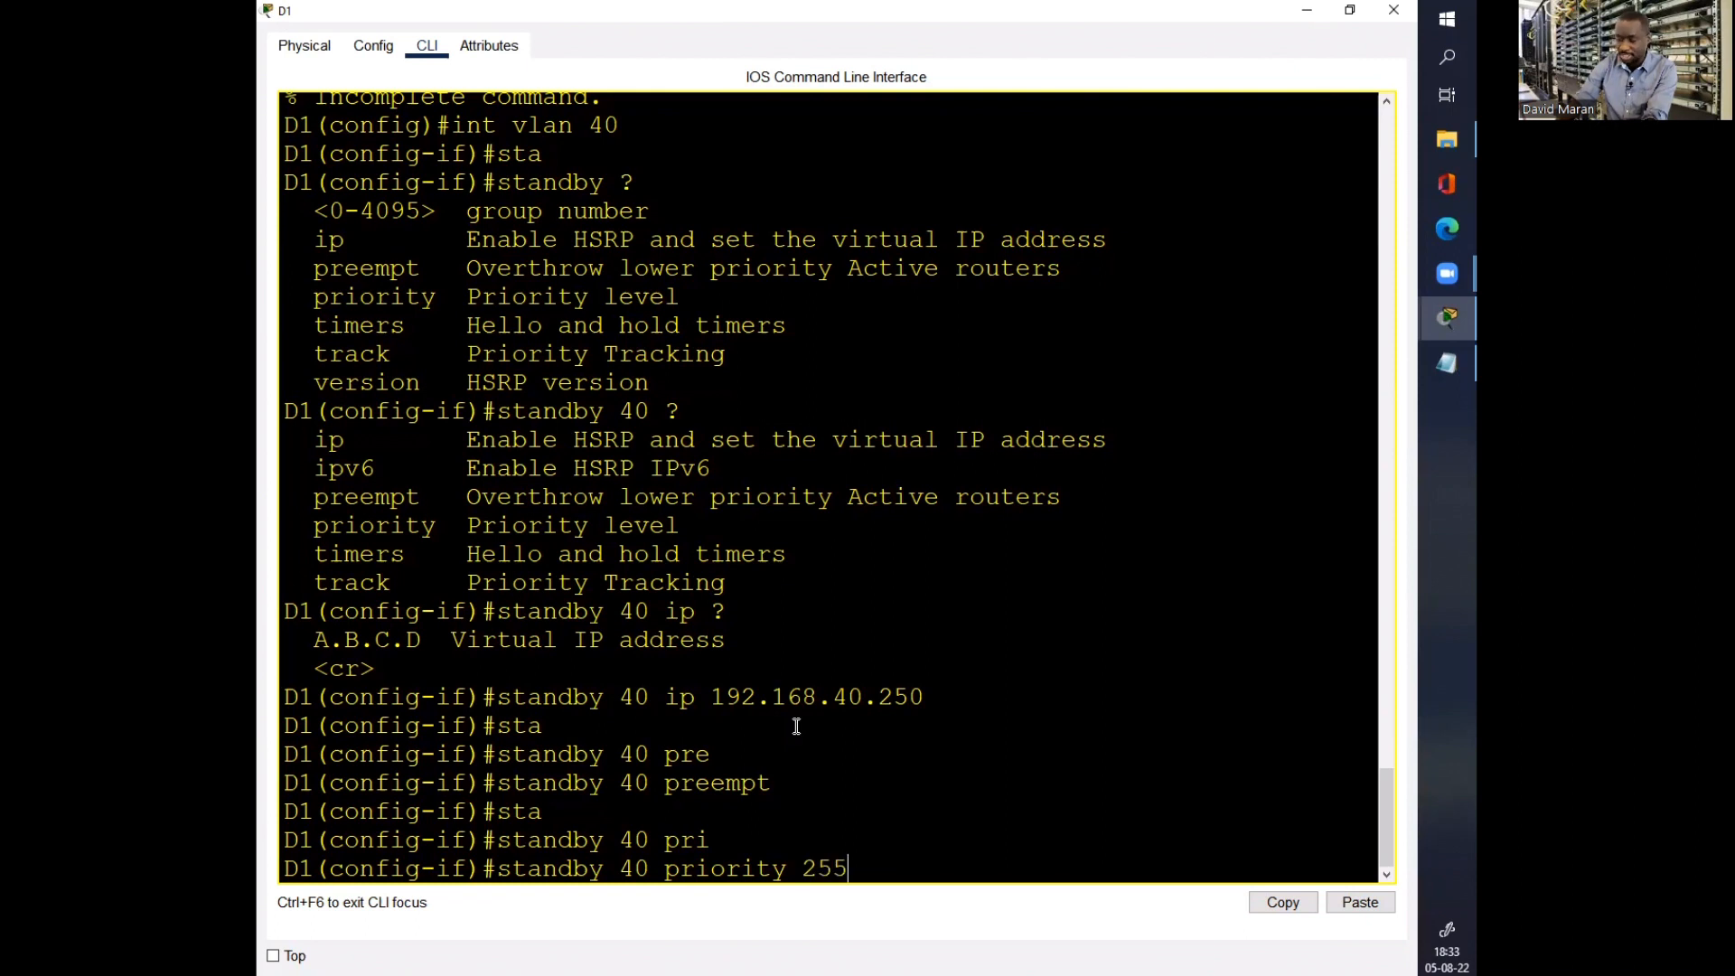
pyautogui.press('Return')
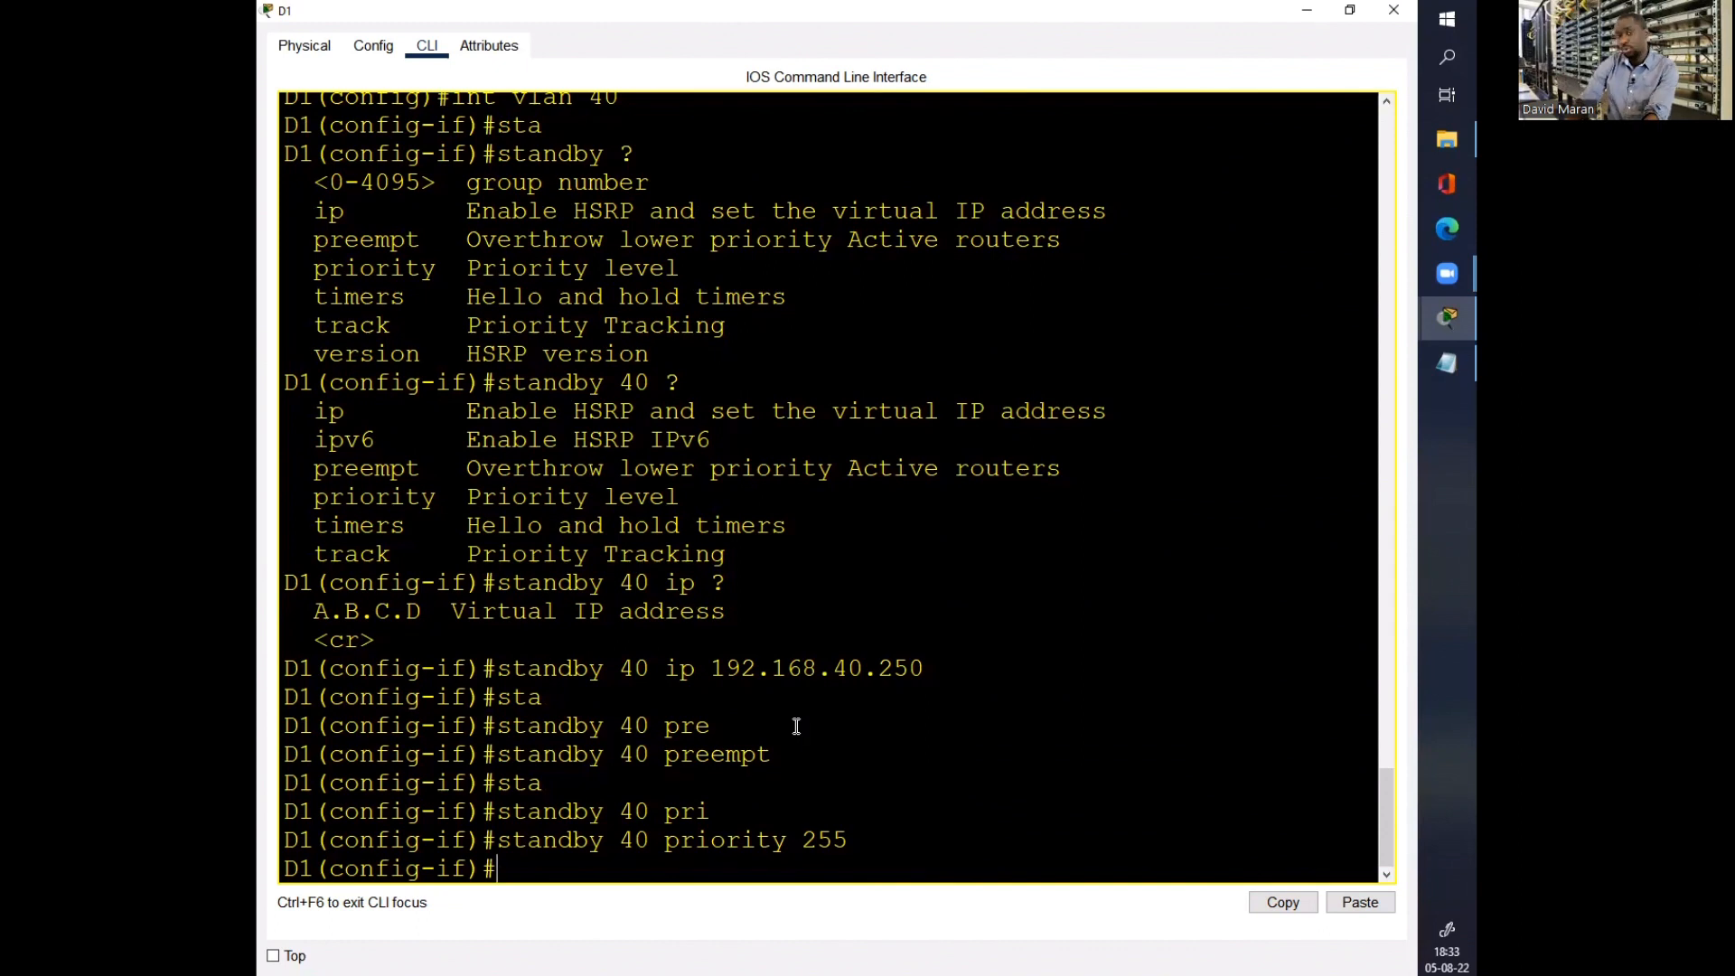
pyautogui.click(1302, 11)
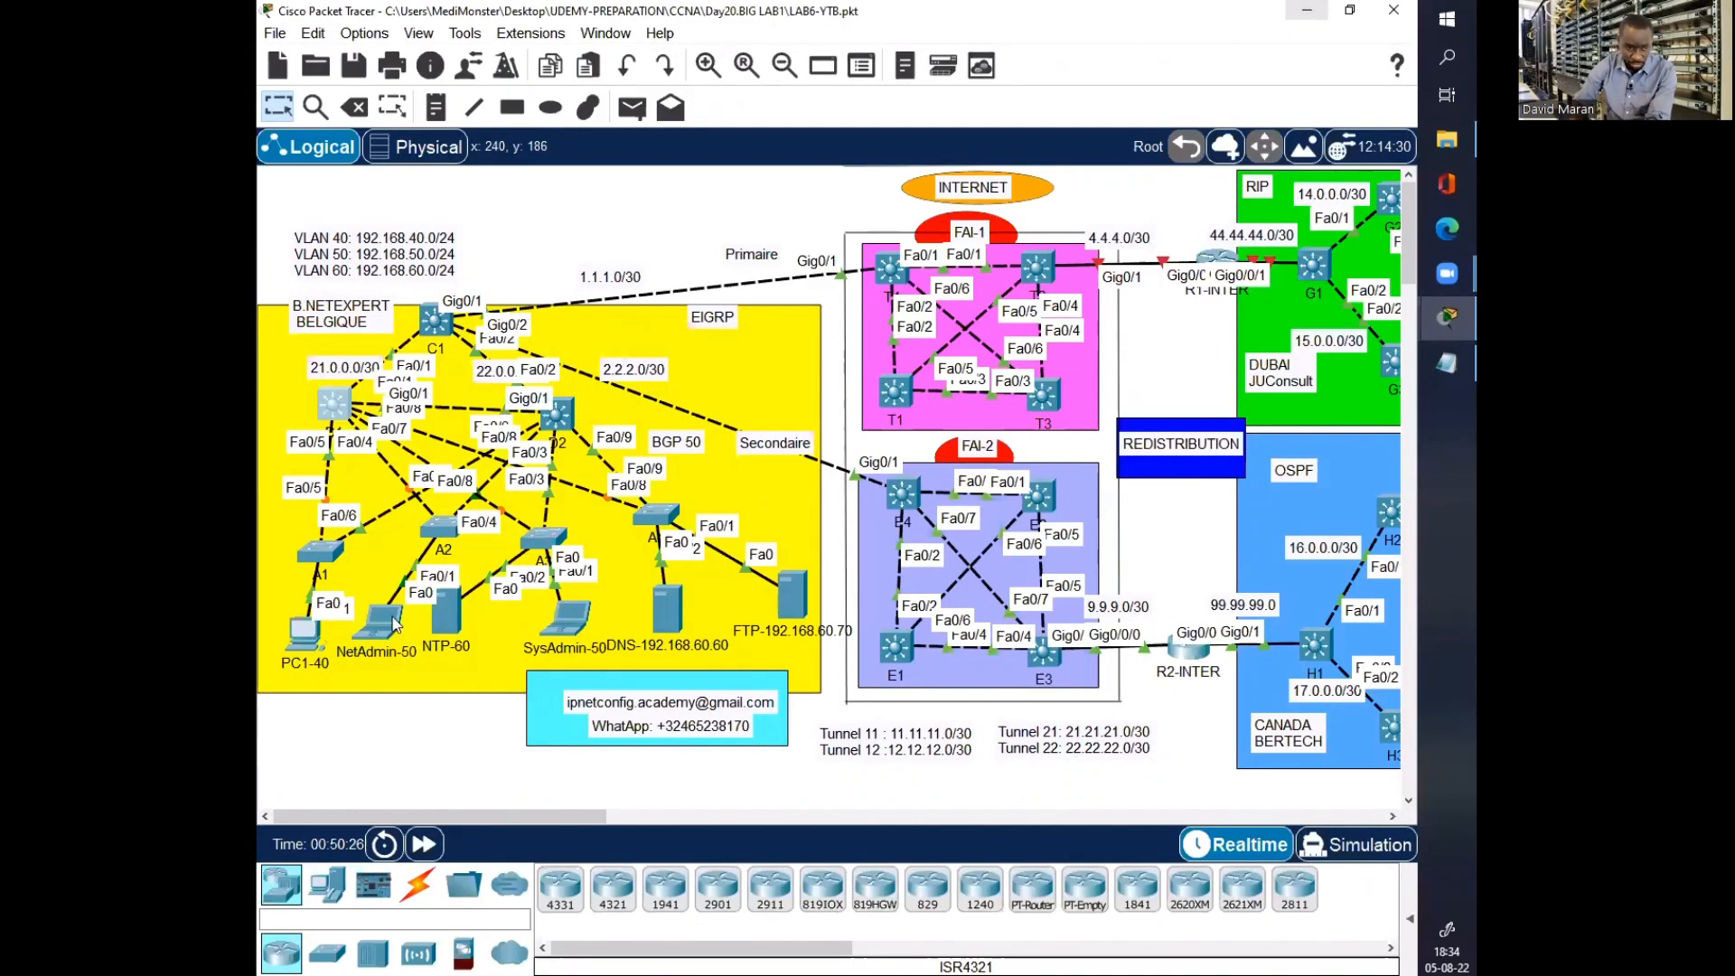
pyautogui.click(307, 632)
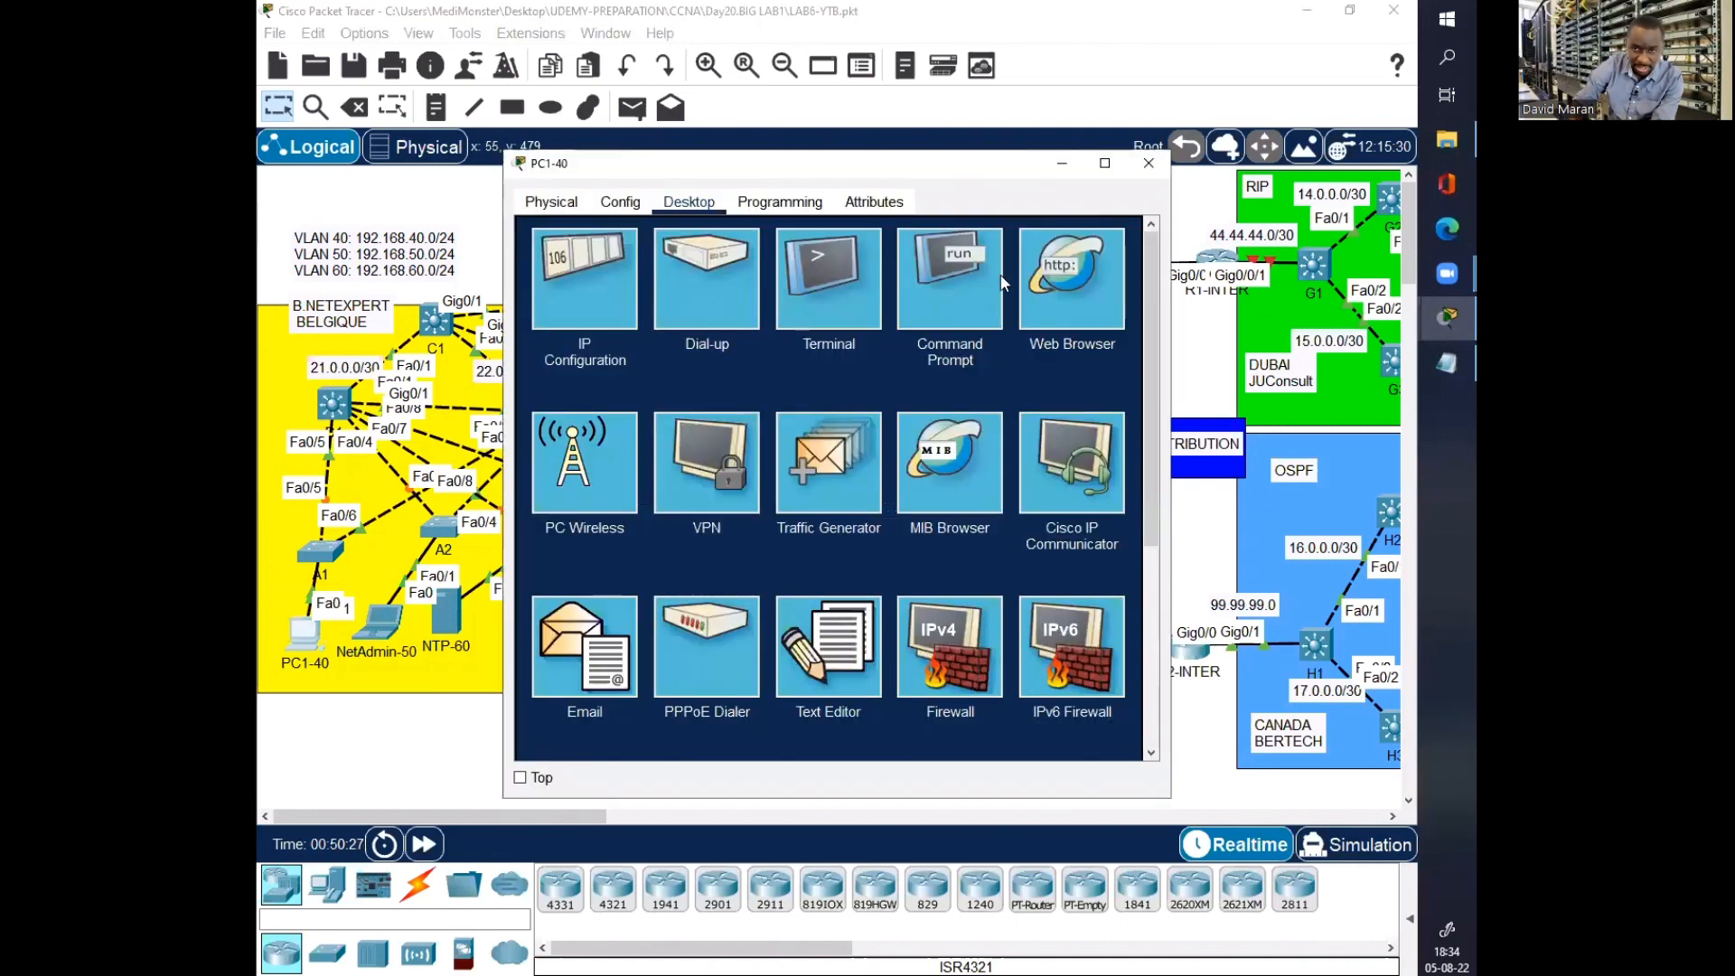
pyautogui.click(971, 276)
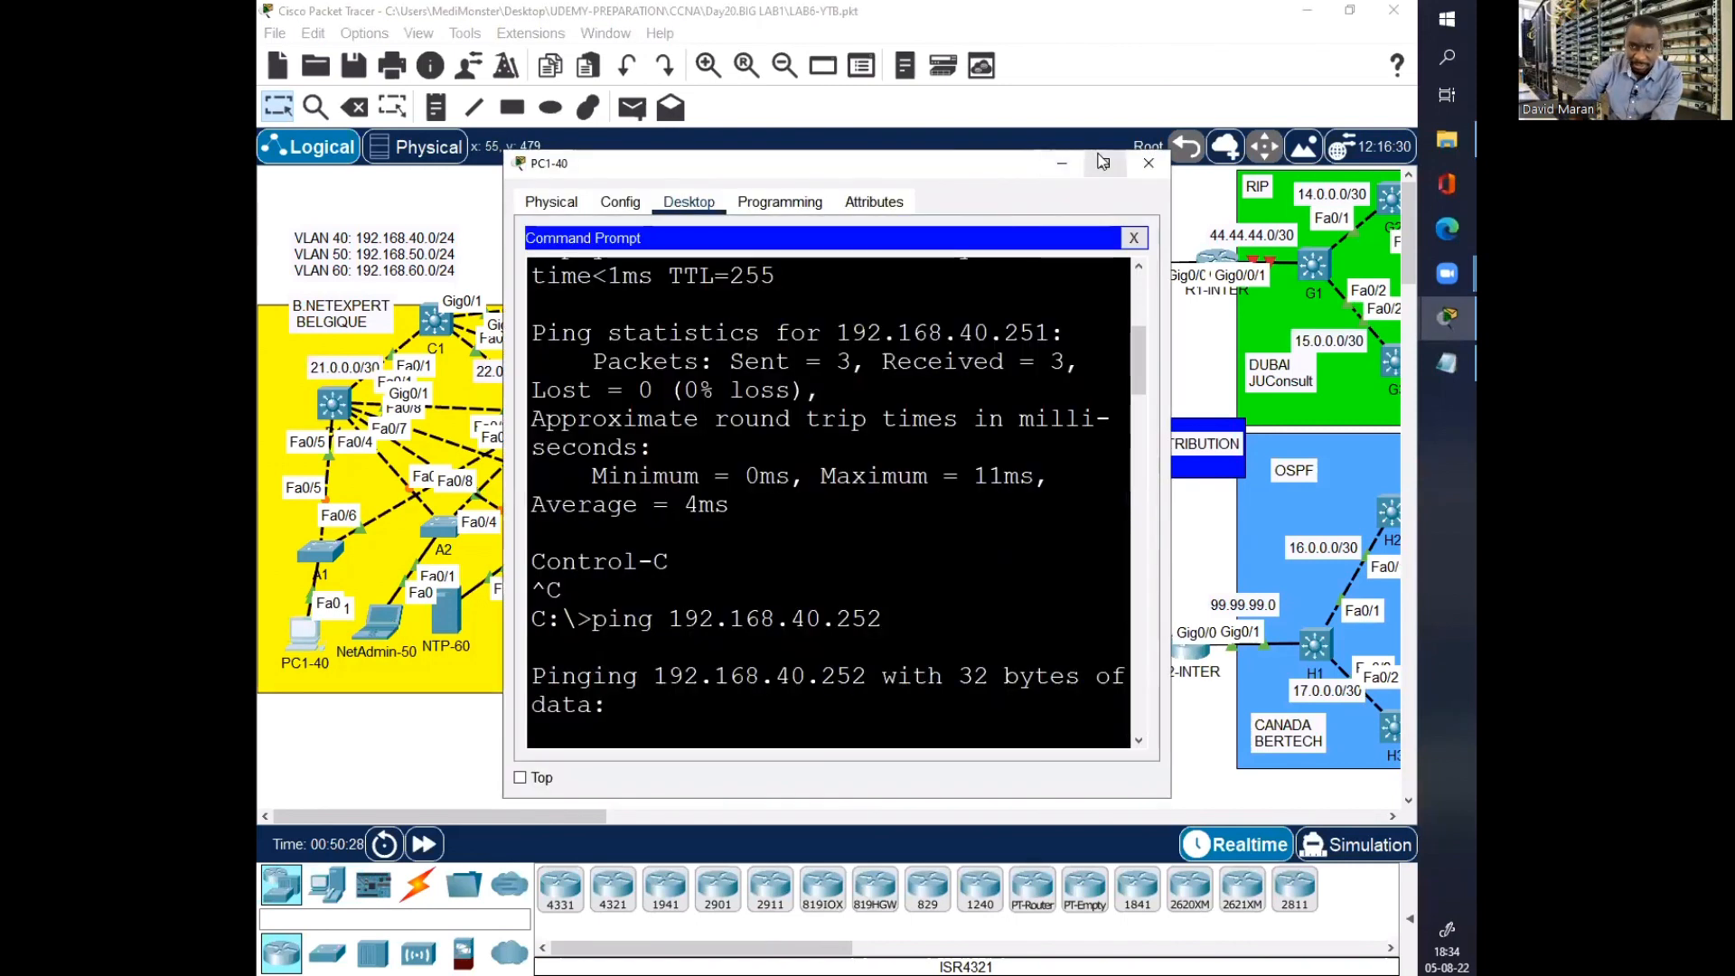
pyautogui.click(1145, 172)
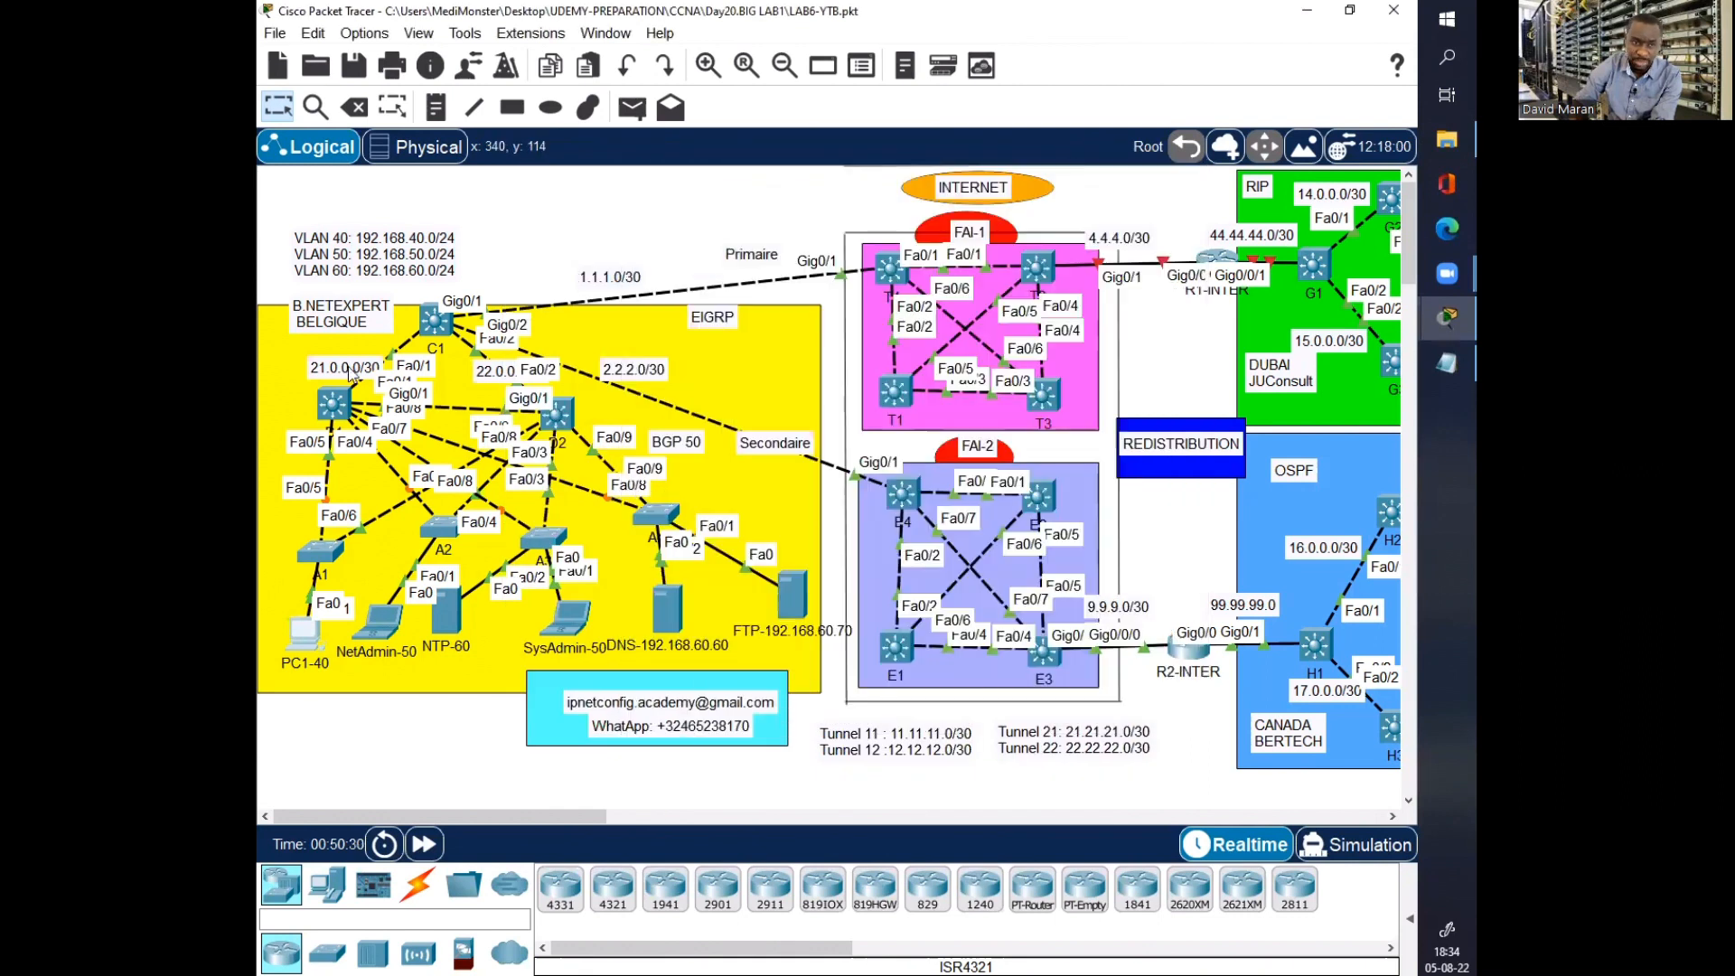
pyautogui.click(334, 411)
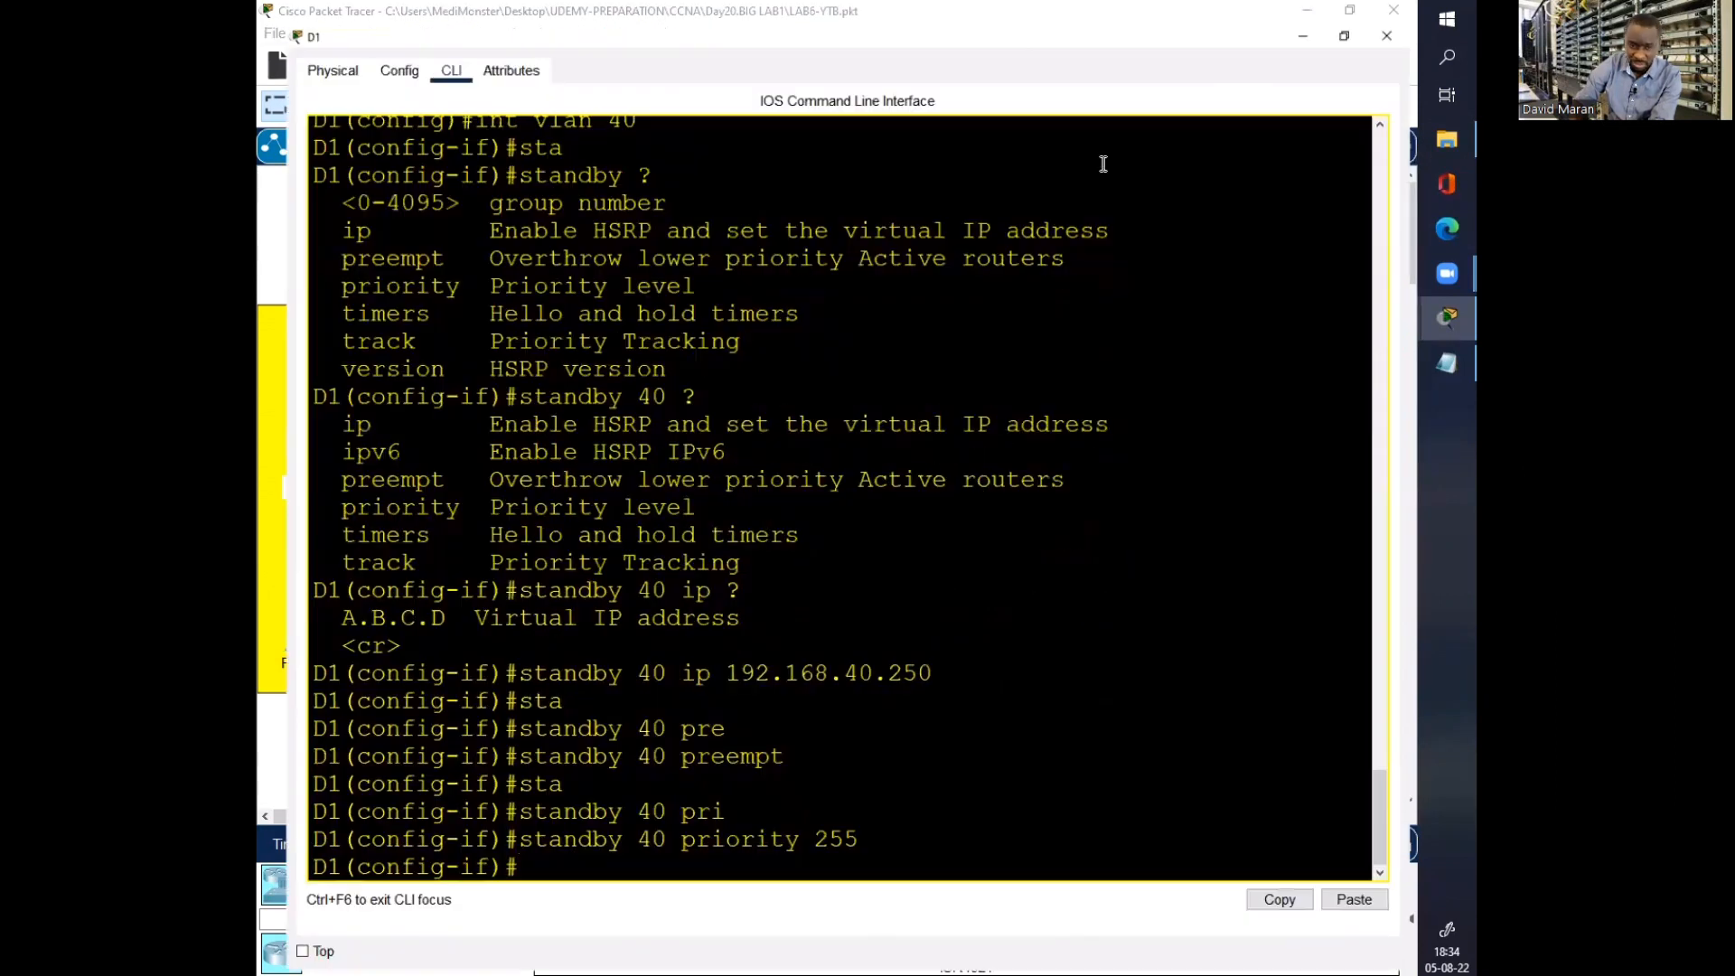
# Step: List D1's command history with do sh his, copy the line standby 40 ip 192.168.40.250, and close D1's window
pyautogui.press('Return')
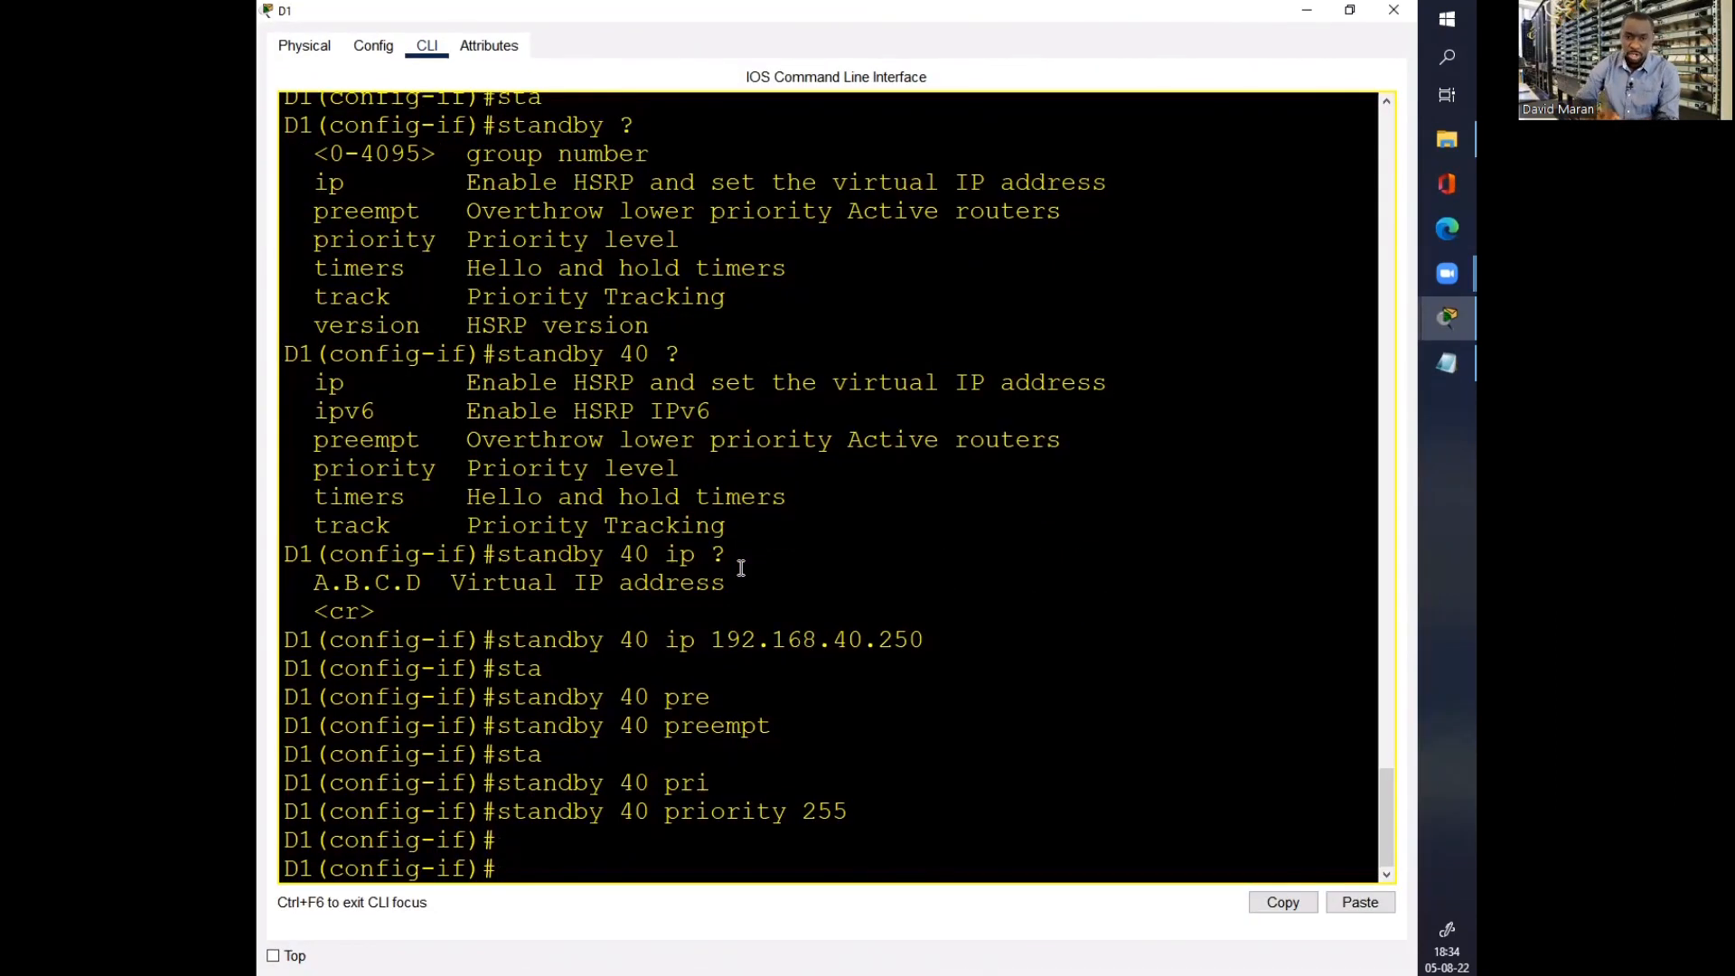
pyautogui.press('Return')
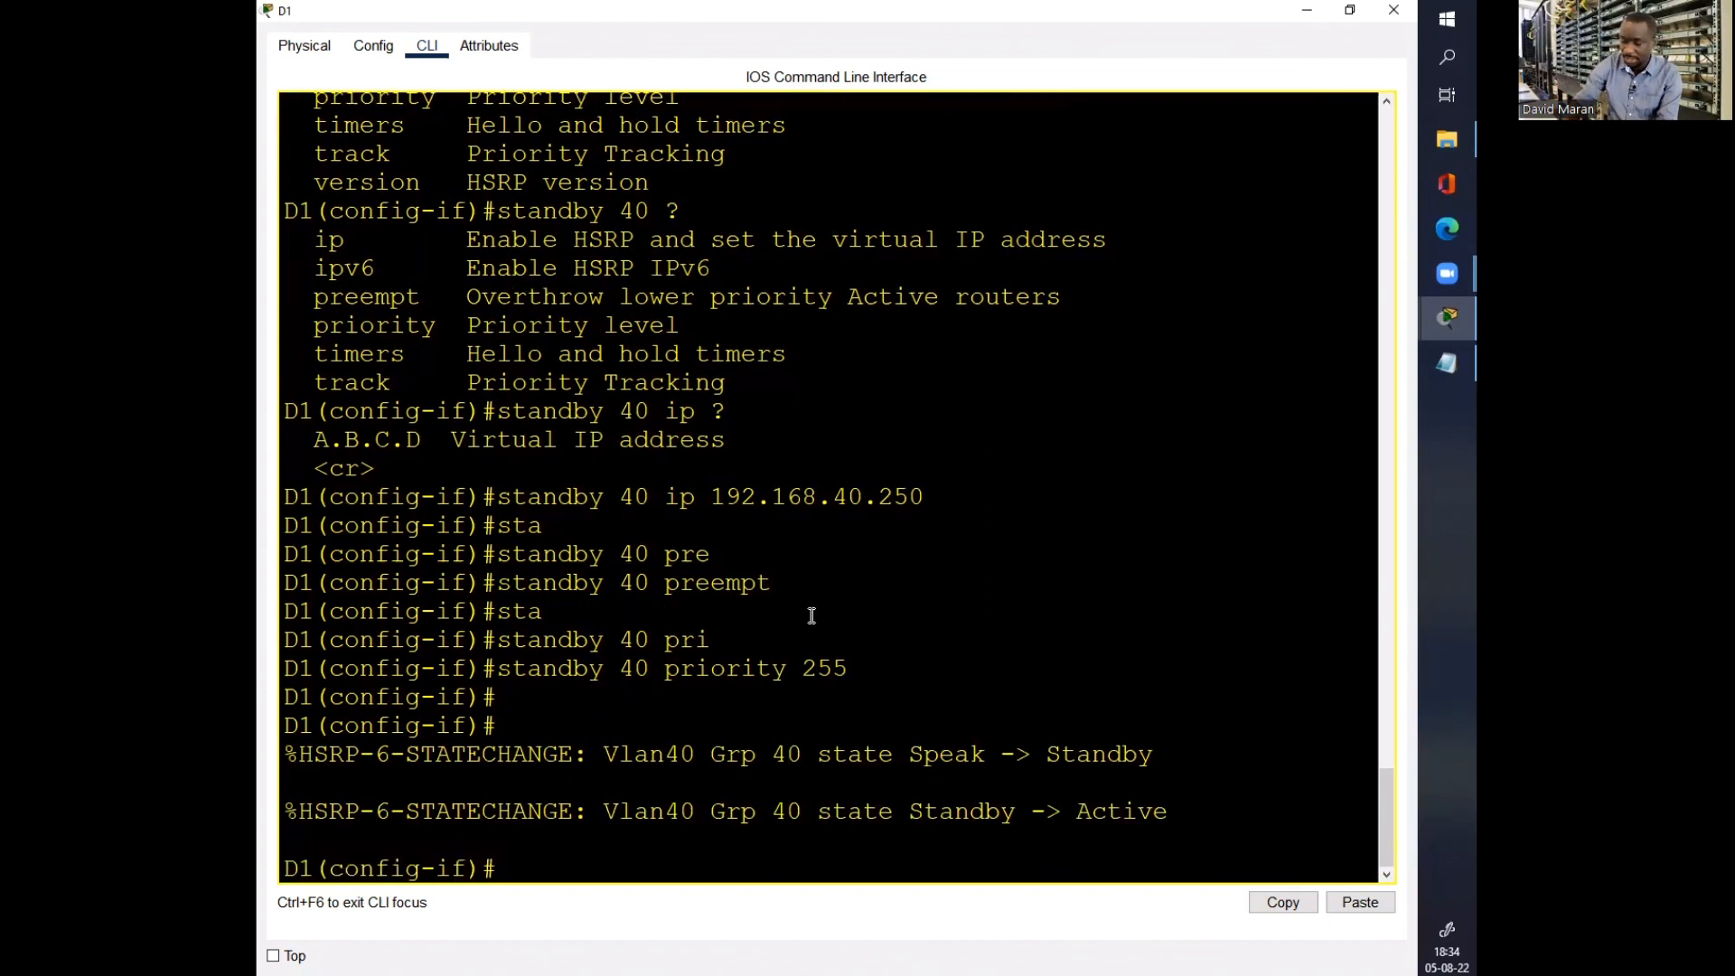
pyautogui.press('Return')
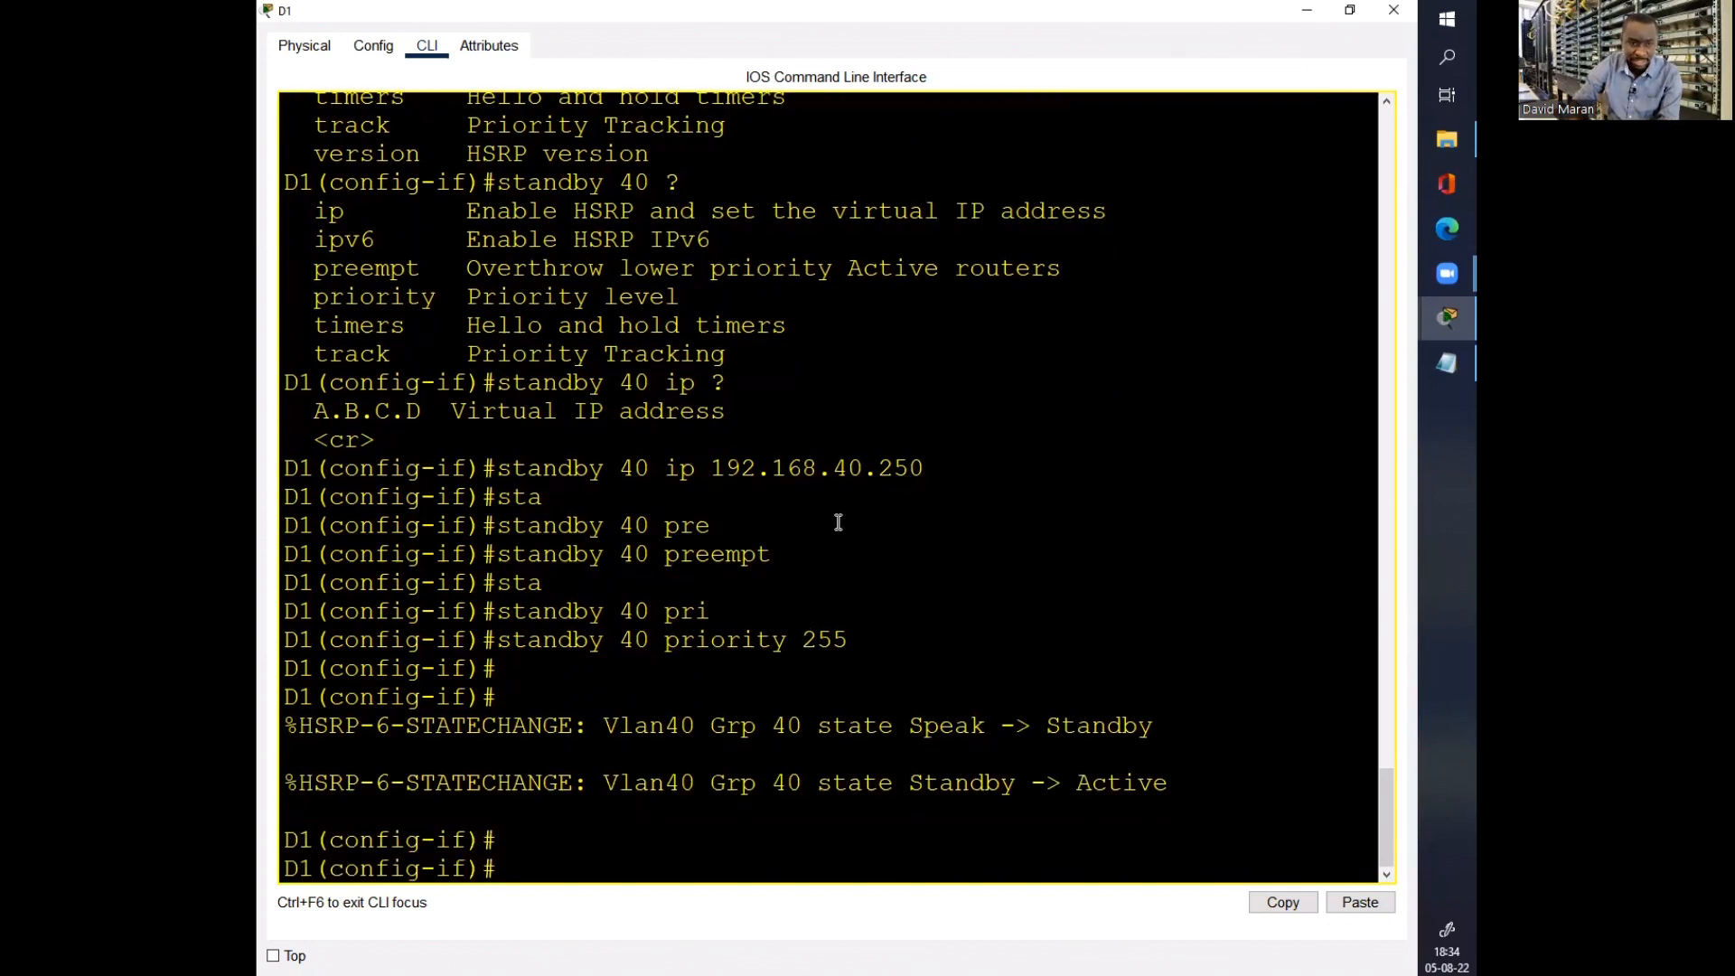
pyautogui.write('do sh his')
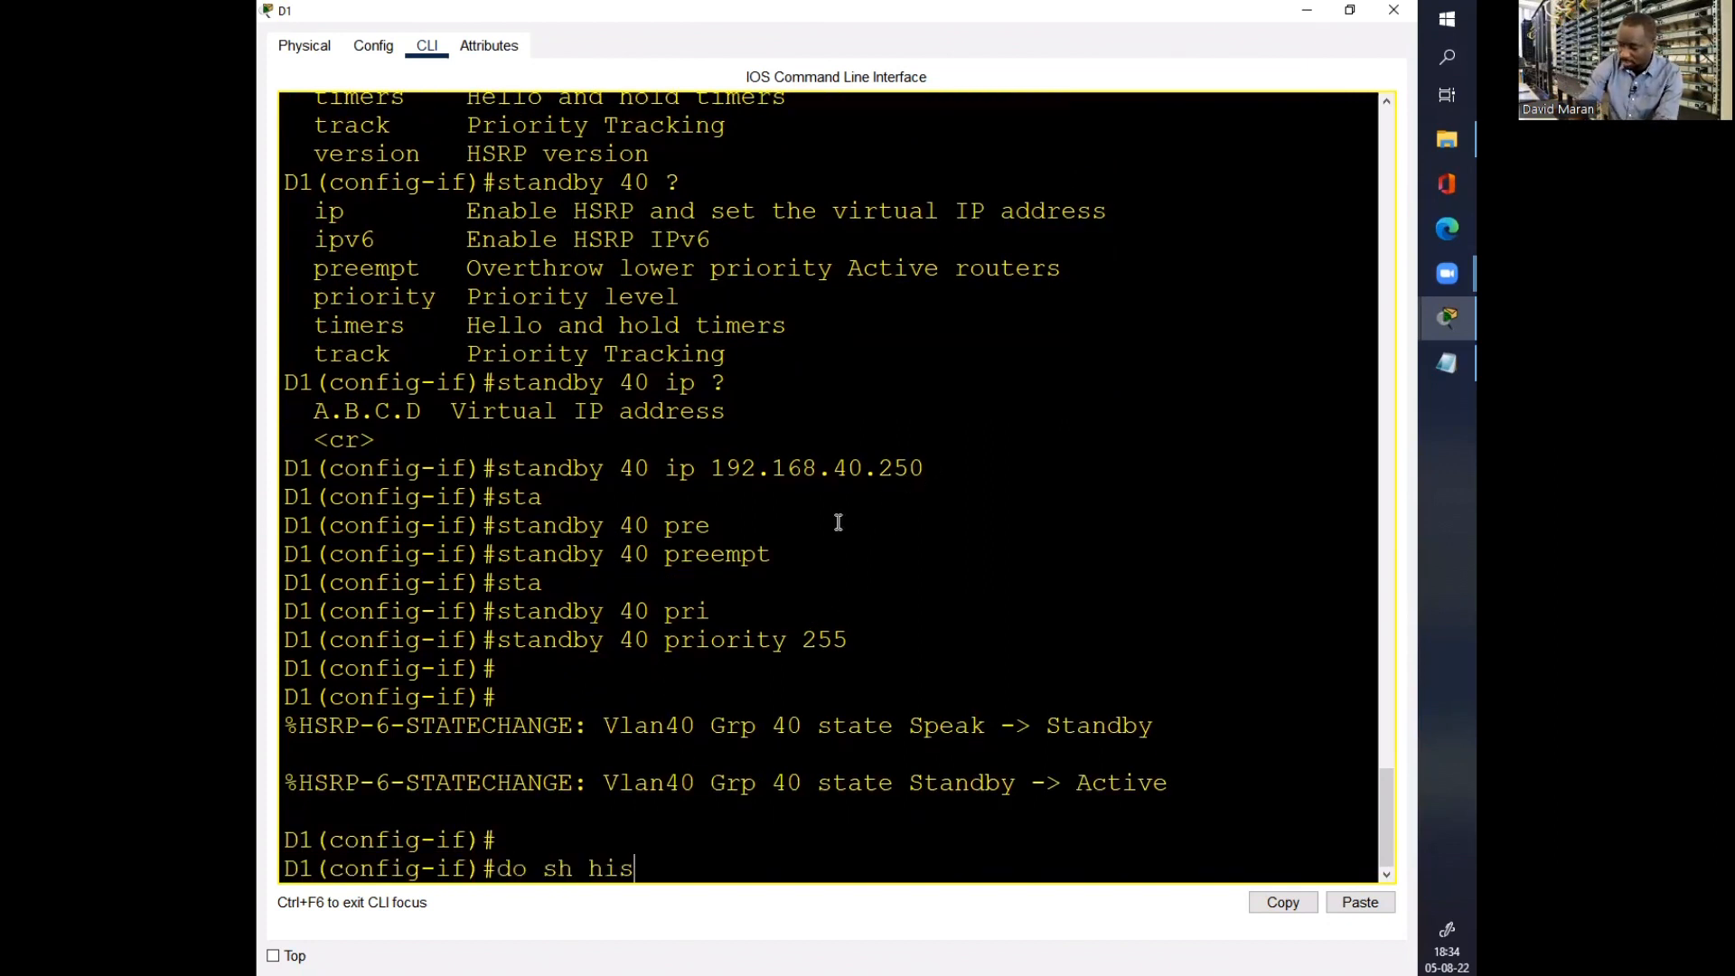
pyautogui.press('Return')
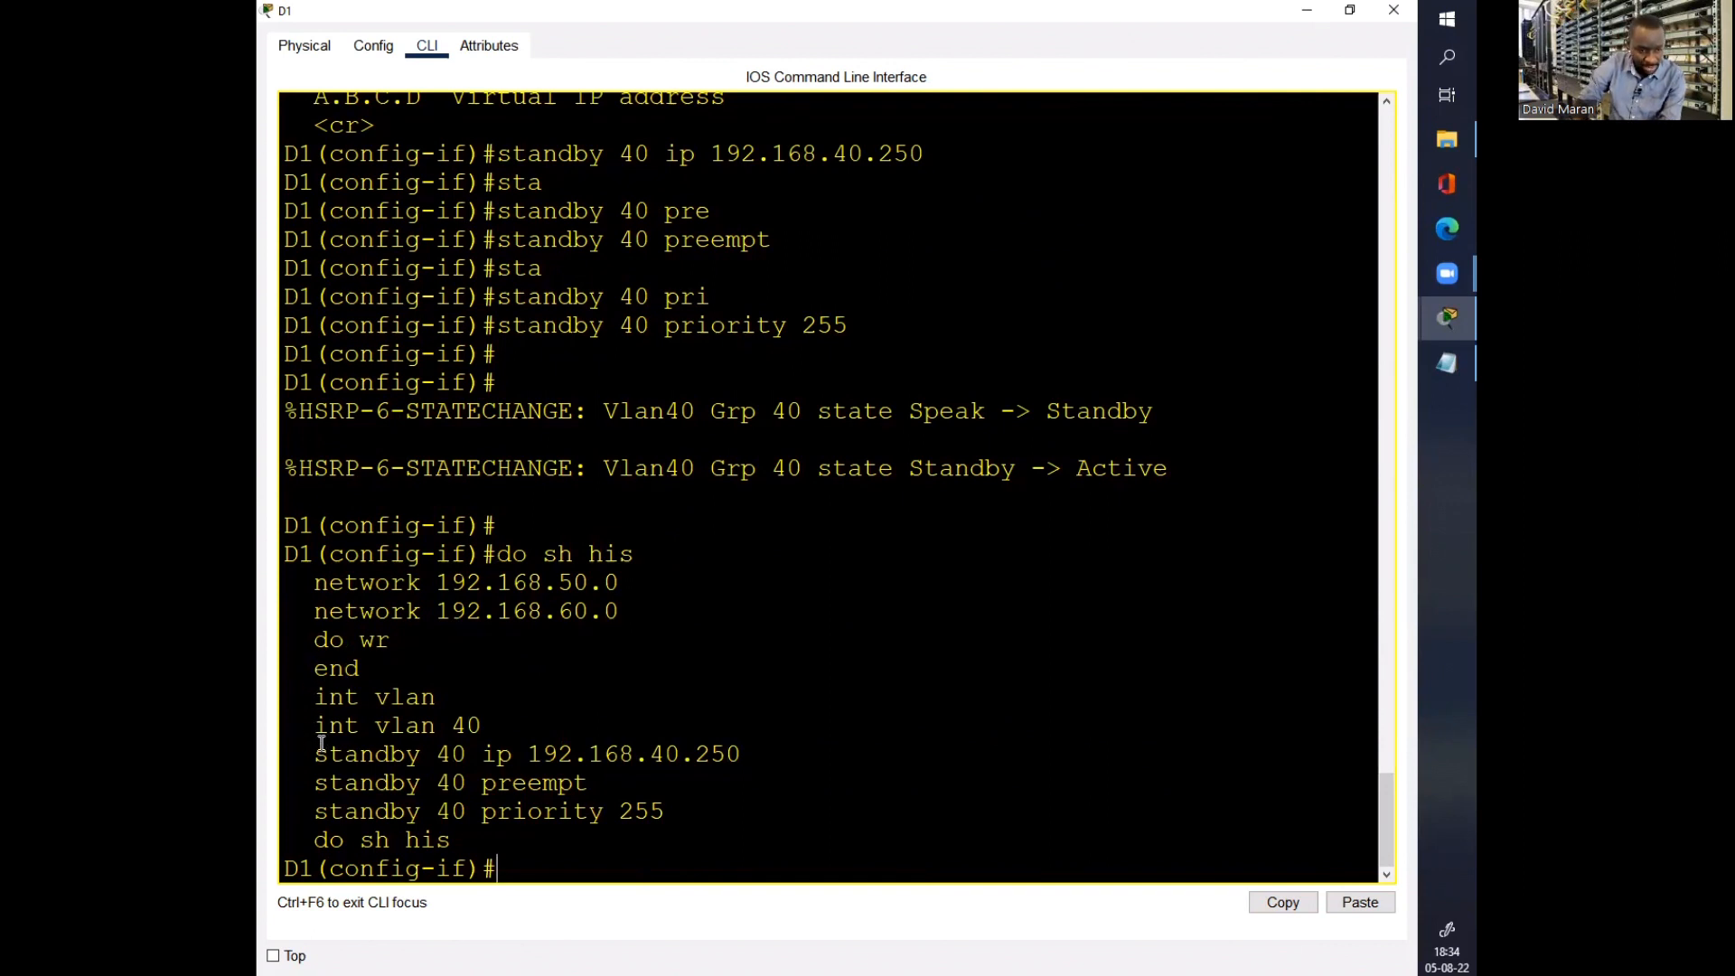
pyautogui.moveTo(318, 753); pyautogui.dragTo(741, 755)
pyautogui.rightClick(667, 754)
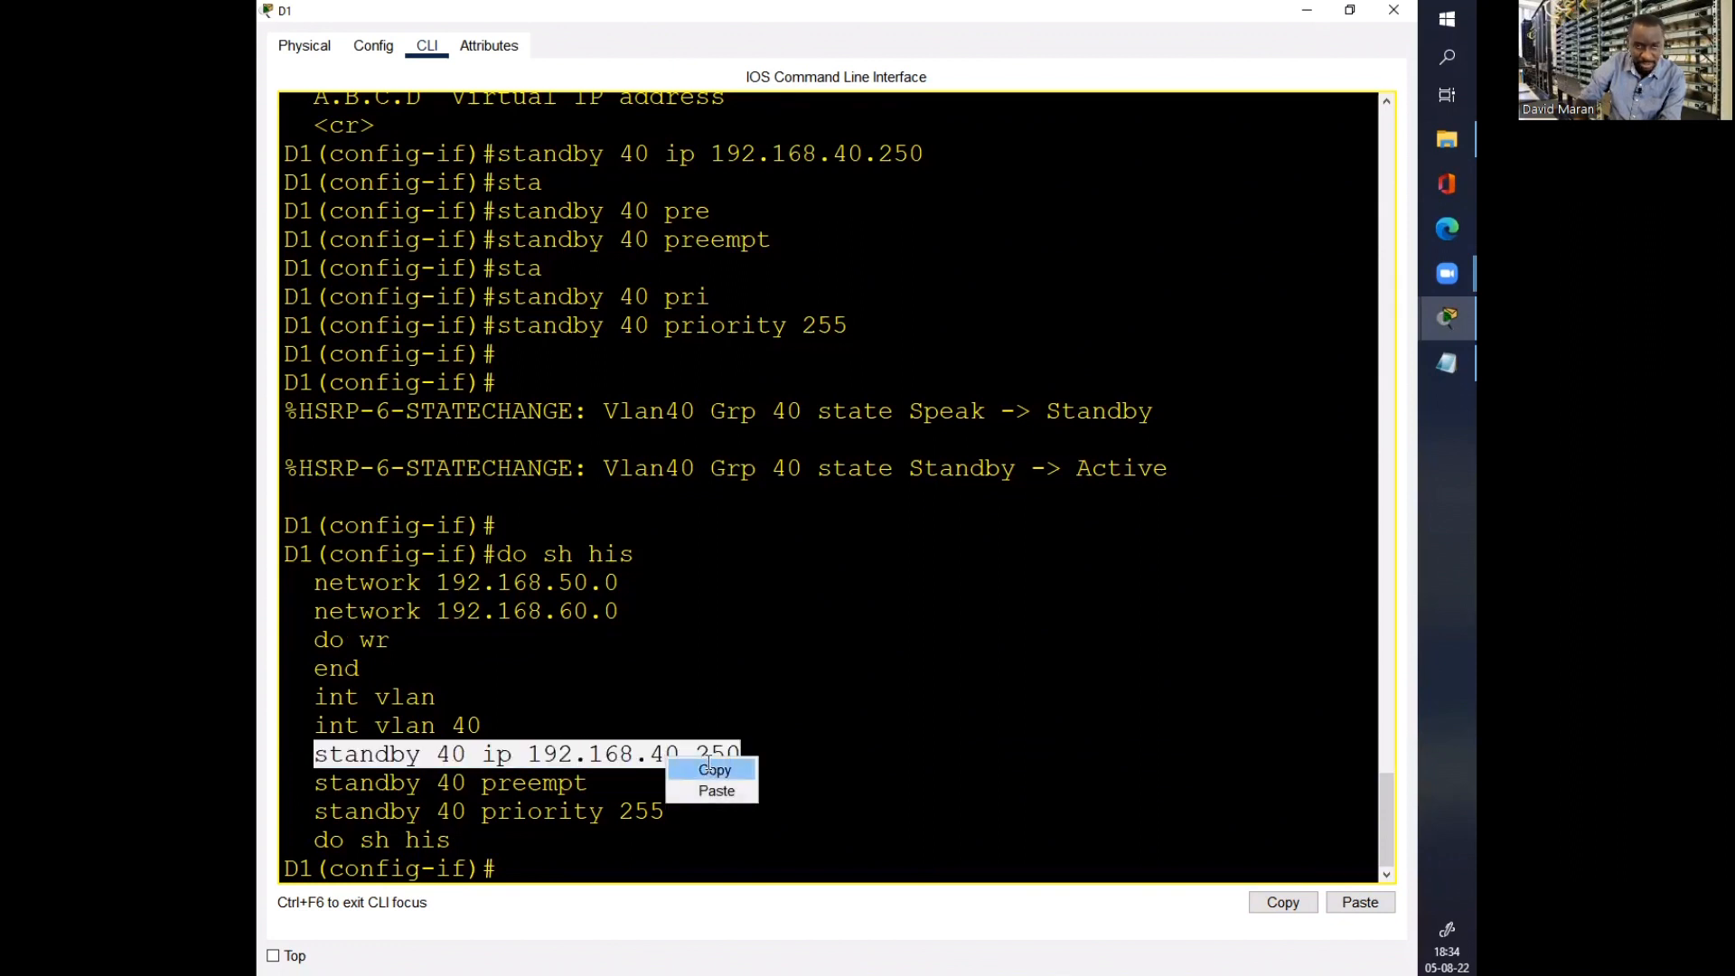
pyautogui.click(711, 765)
pyautogui.click(1392, 10)
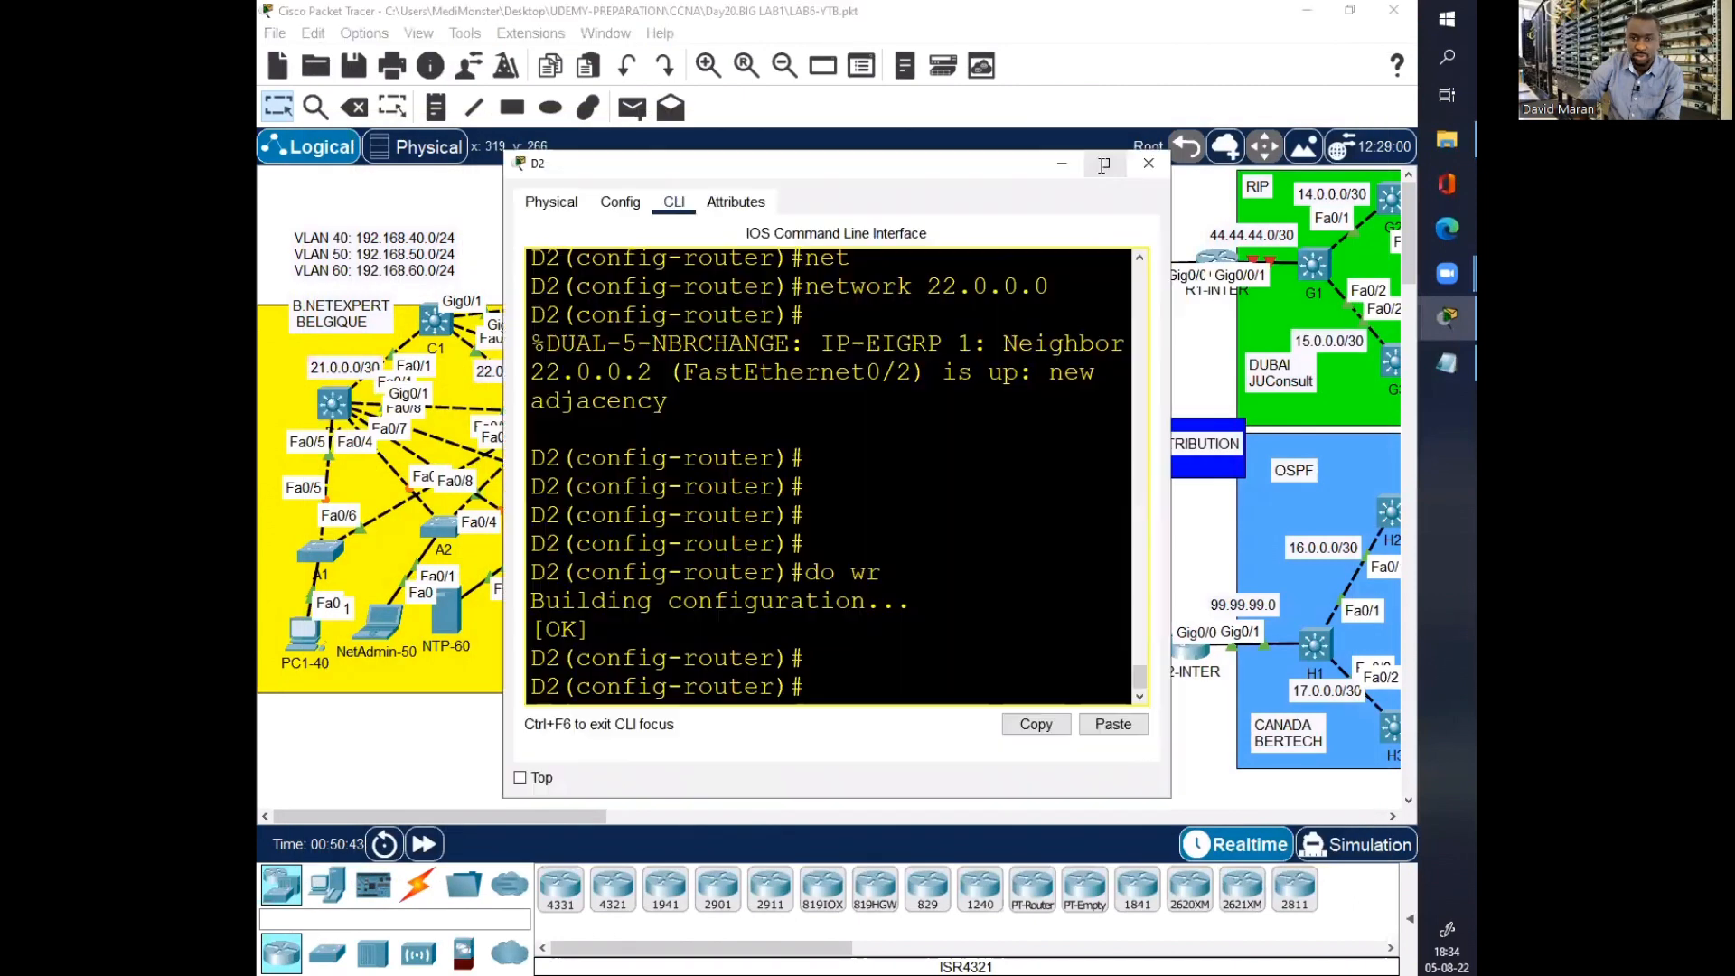
# Step: Expand D2's command line to full screen and leave EIGRP router configuration mode with exi
pyautogui.click(1101, 161)
pyautogui.press('Return')
pyautogui.write('exi')
pyautogui.press('Return')
pyautogui.press('Return')
pyautogui.press('Return')
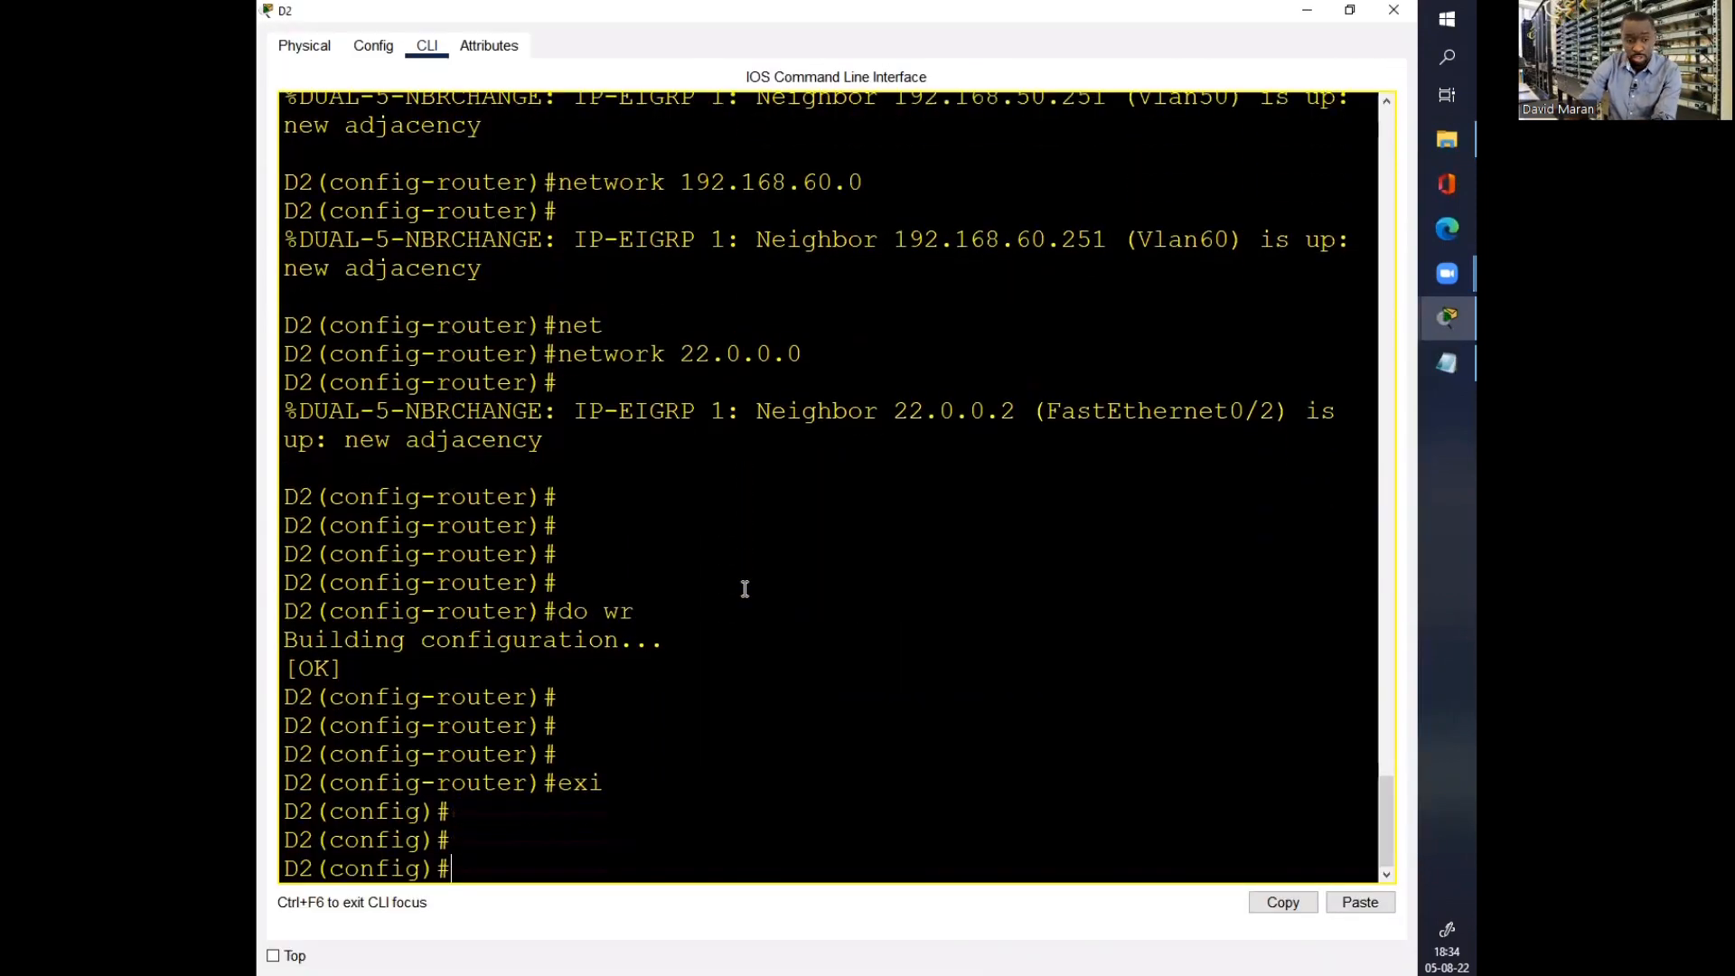
# Step: Enter interface configuration mode for VLAN 40 on D2 with int vlan 40
pyautogui.write('int ')
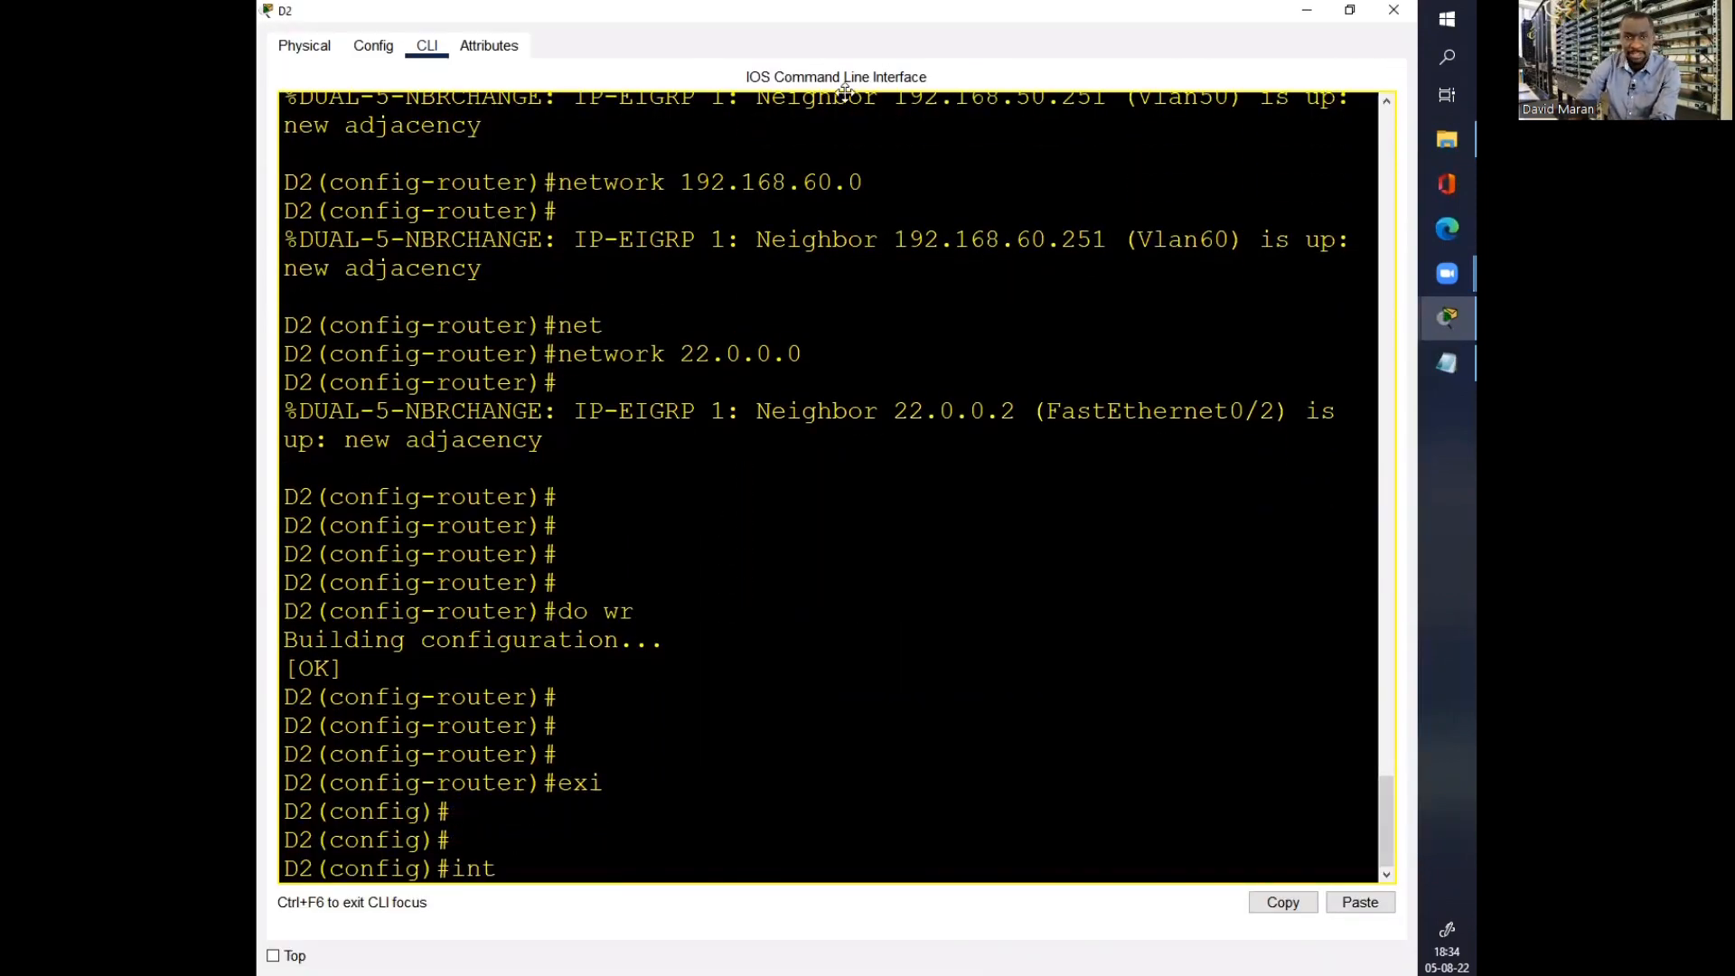
pyautogui.write('vlan ')
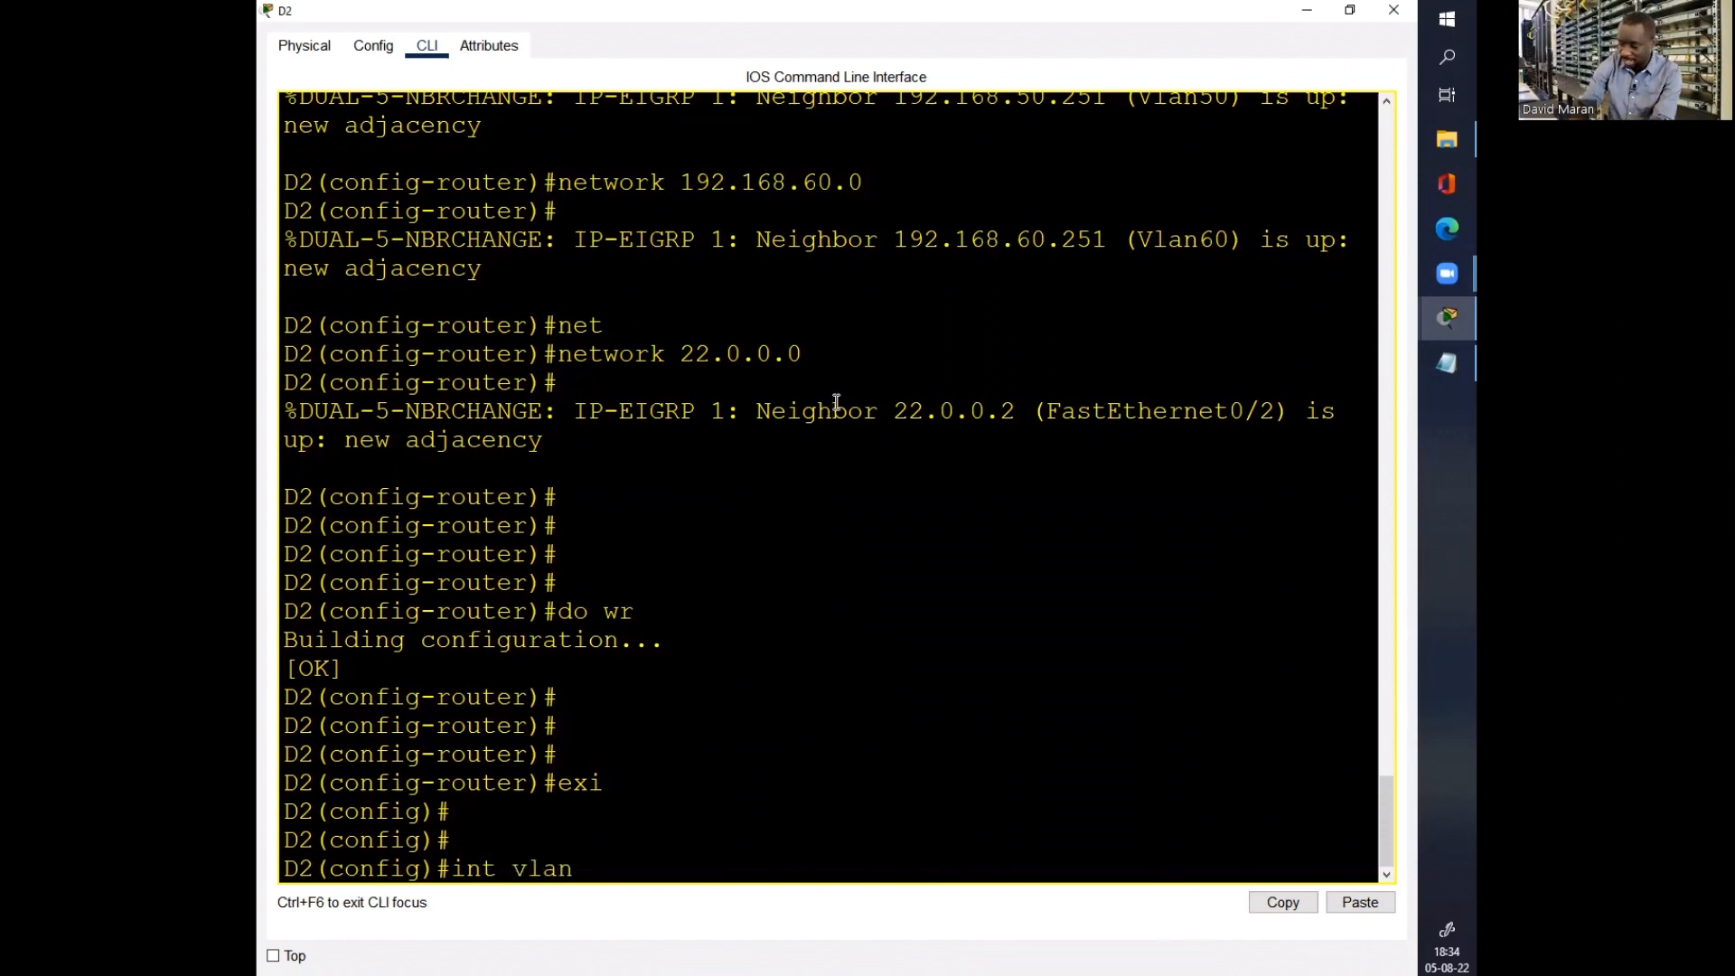
pyautogui.write('40')
pyautogui.press('Return')
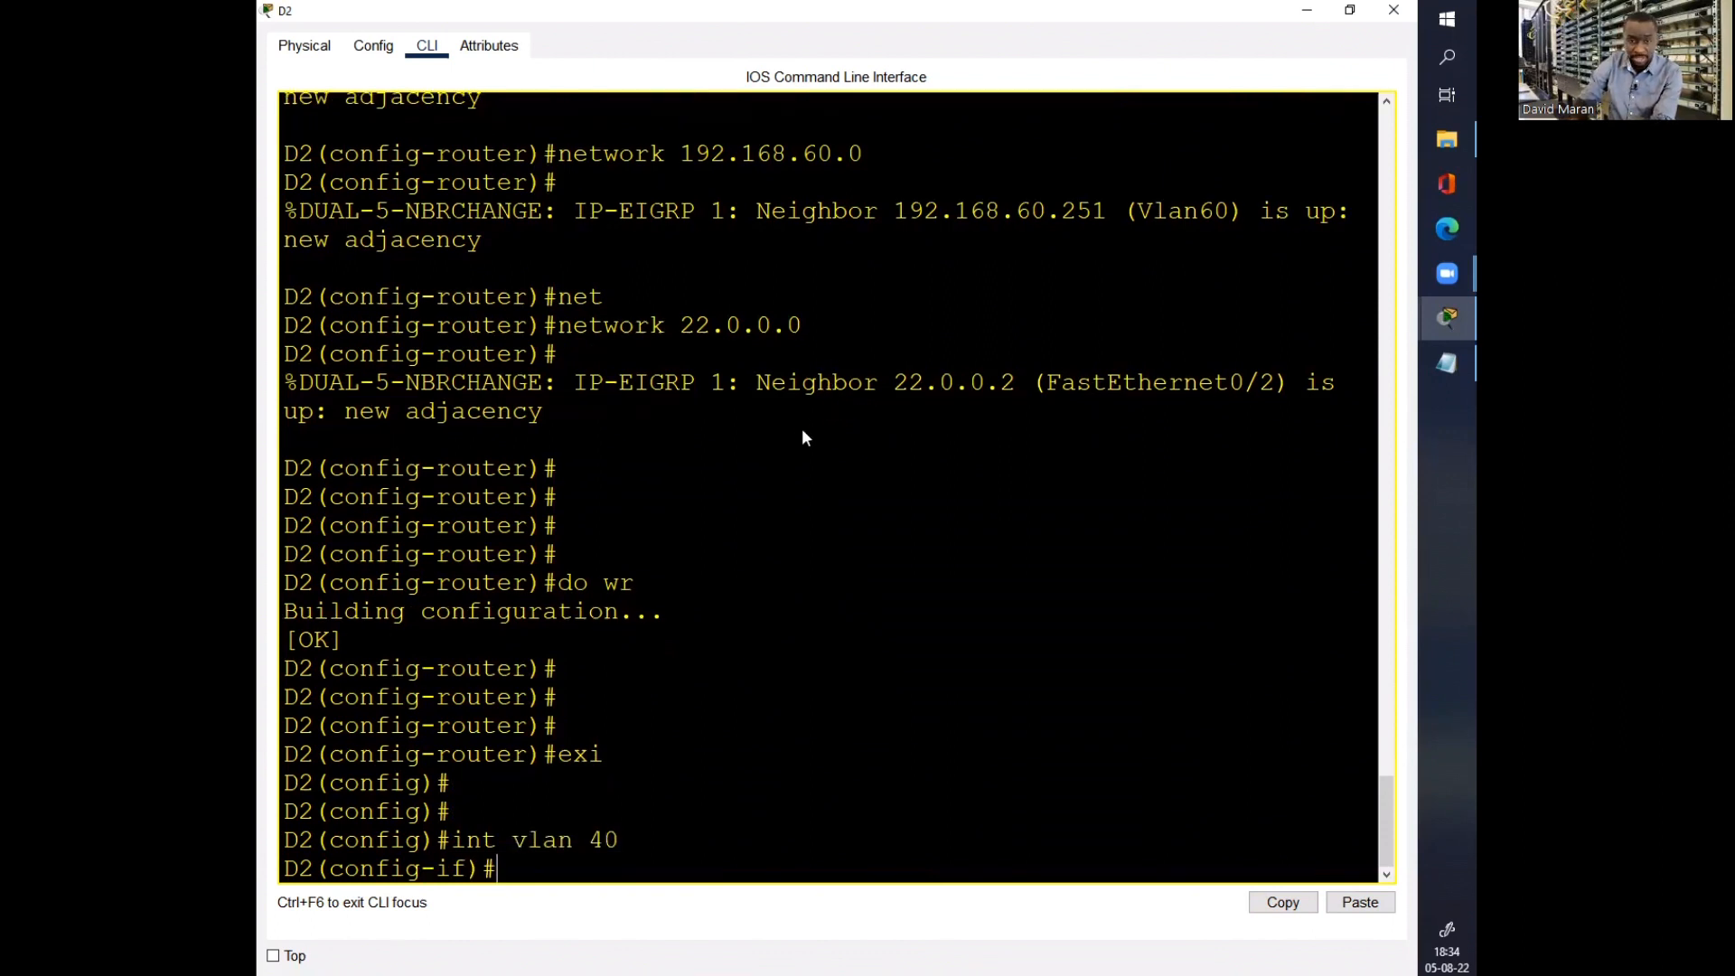
# Step: Paste standby 40 ip 192.168.40.250 on D2's VLAN 40 interface, save the configuration with do wr, and close D2's window
pyautogui.rightClick(801, 429)
pyautogui.click(854, 462)
pyautogui.press('Return')
pyautogui.press('Return')
pyautogui.press('Return')
pyautogui.write('do wr')
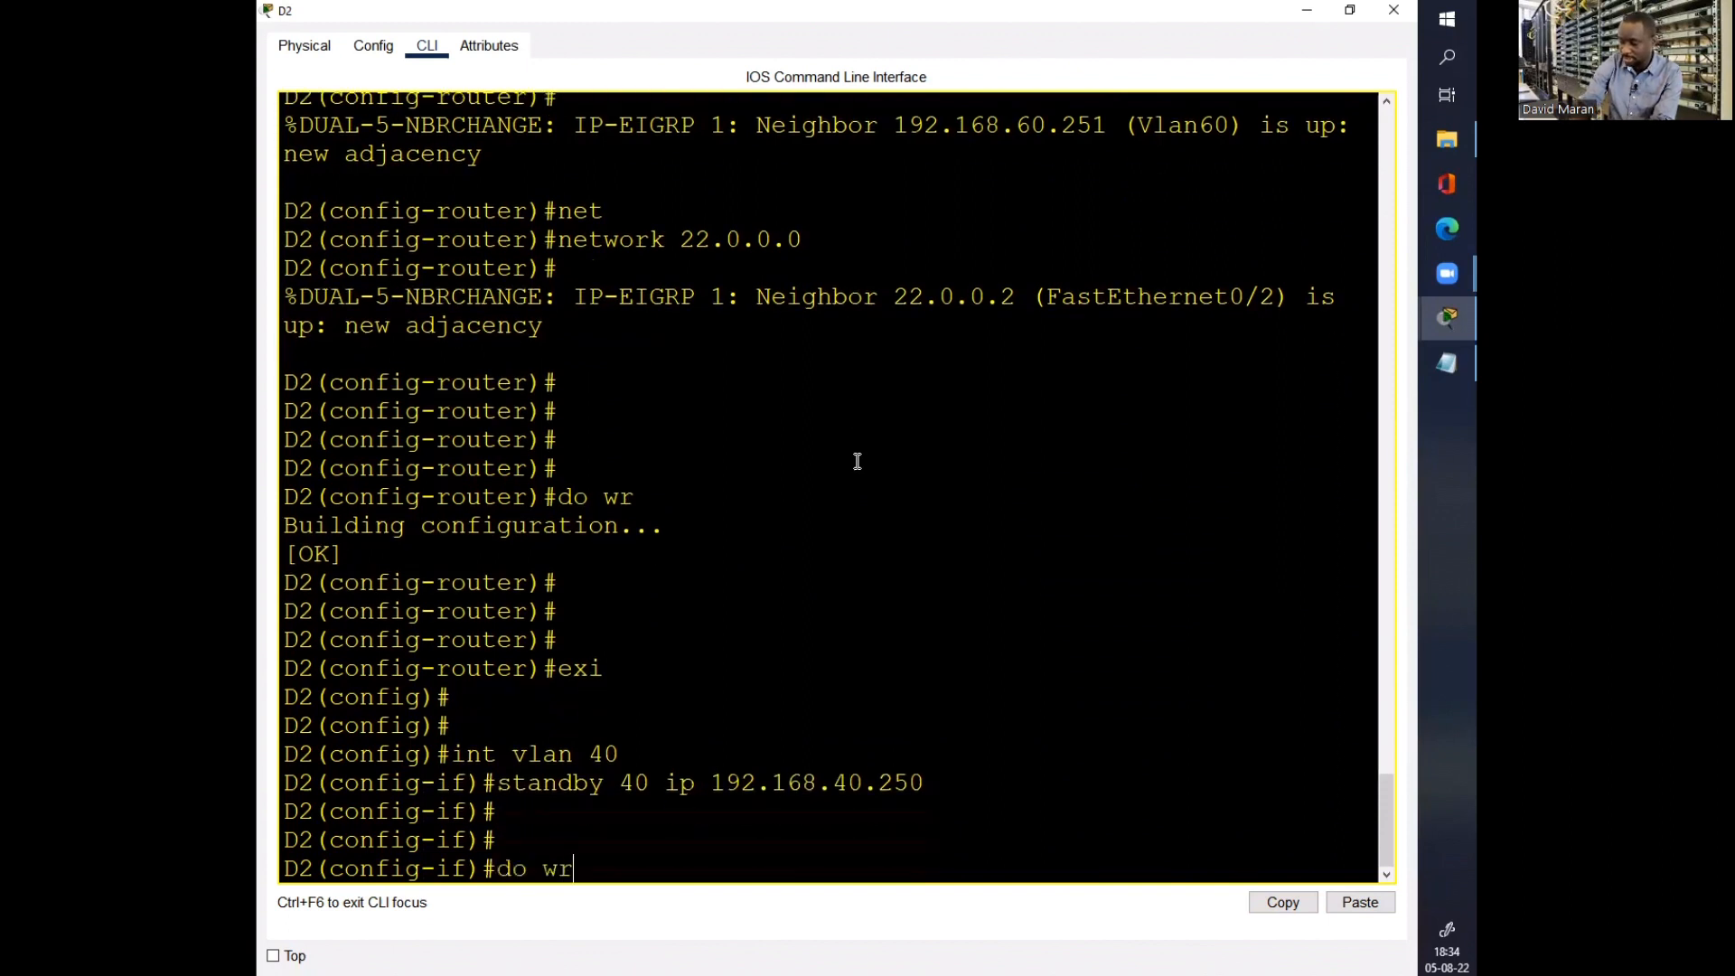
pyautogui.press('Return')
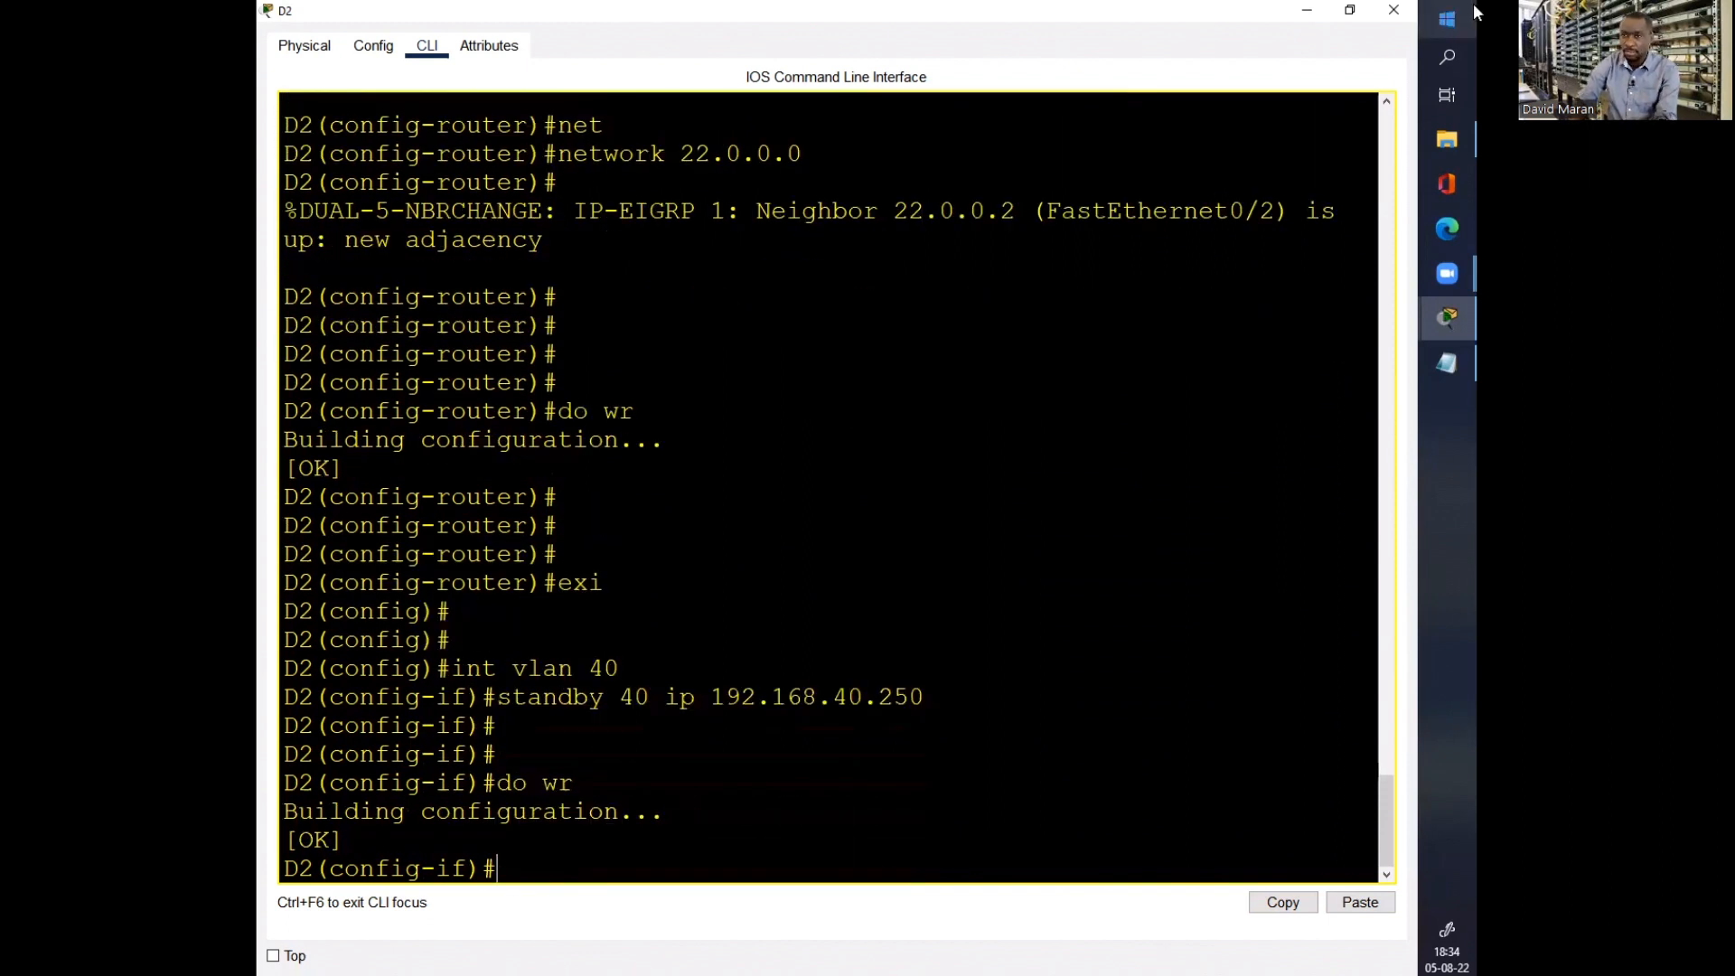
pyautogui.click(1392, 10)
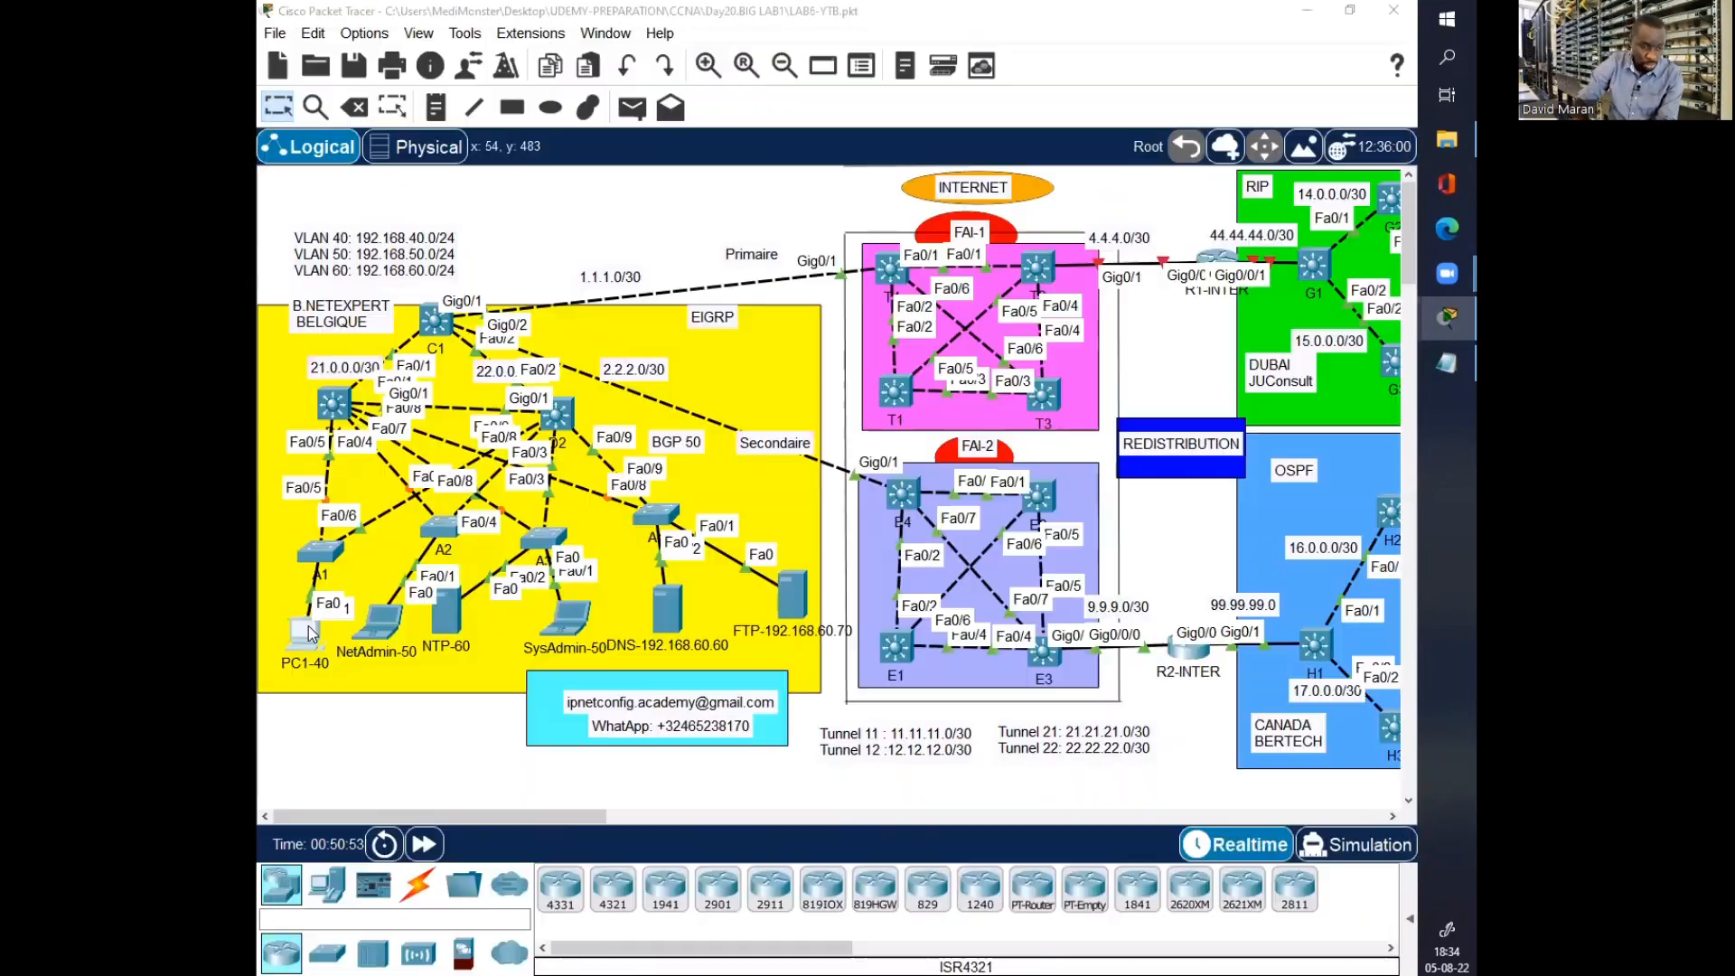
# Step: Ping 21.0.0.2 from PC1-40's command prompt and close the PC's window
pyautogui.click(306, 635)
pyautogui.click(1103, 165)
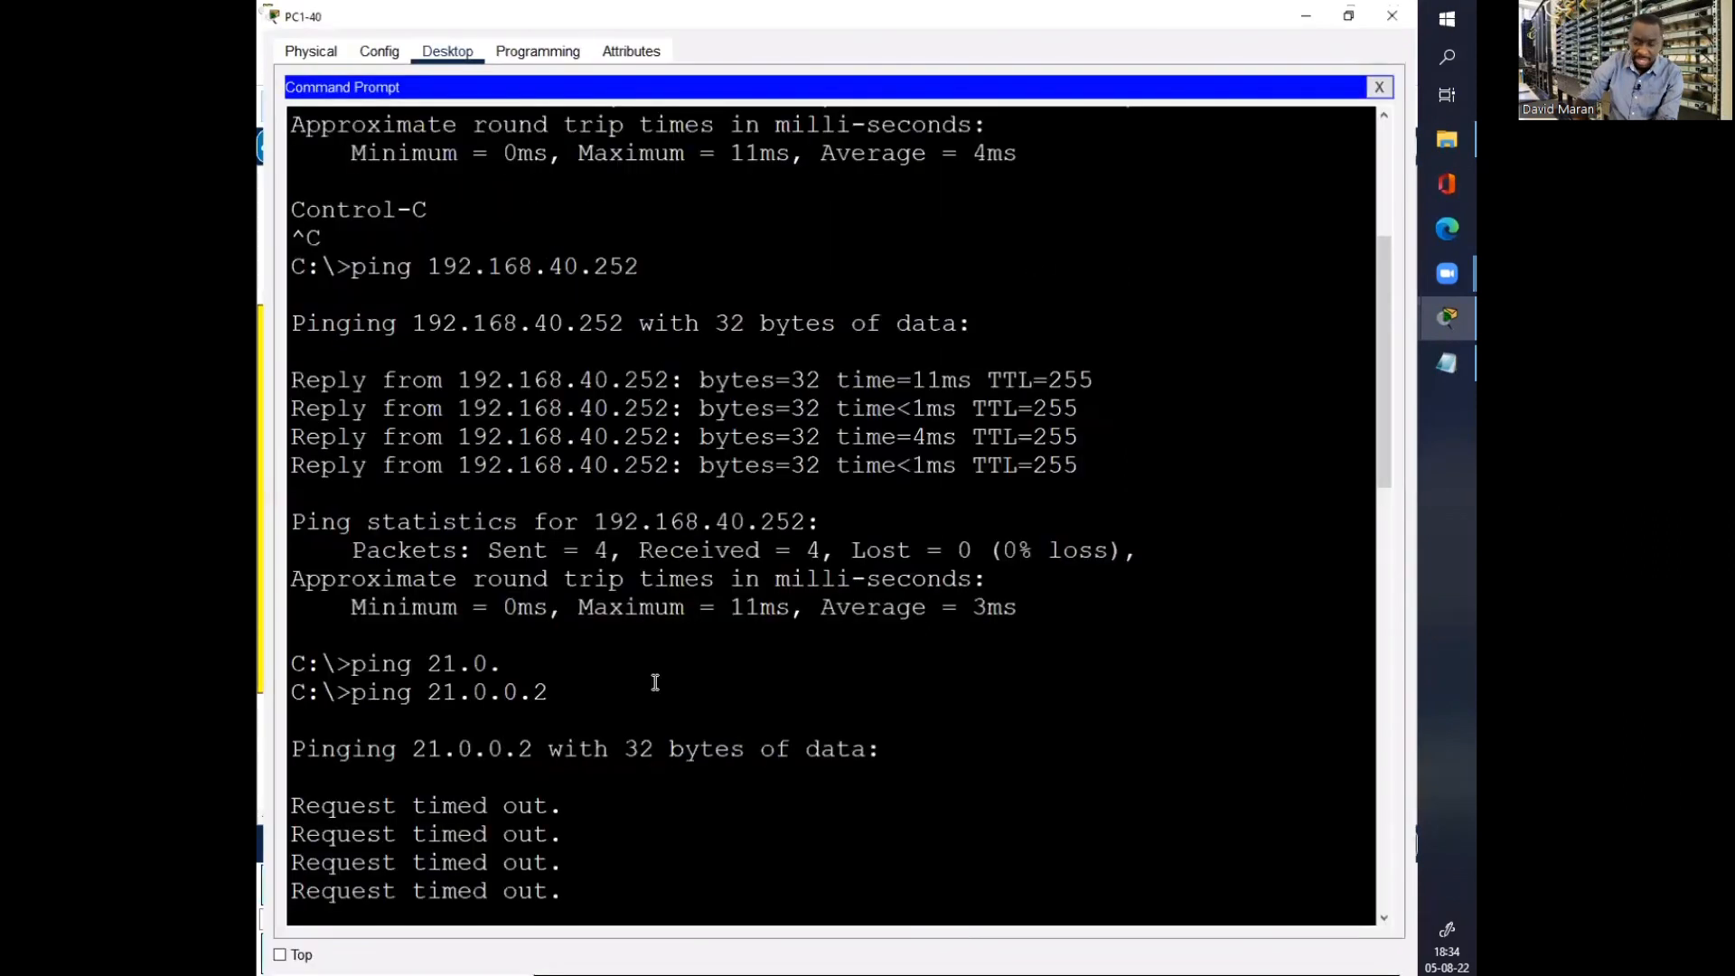
pyautogui.scroll(-10, 655, 683)
pyautogui.press('Return')
pyautogui.write('ipconfig')
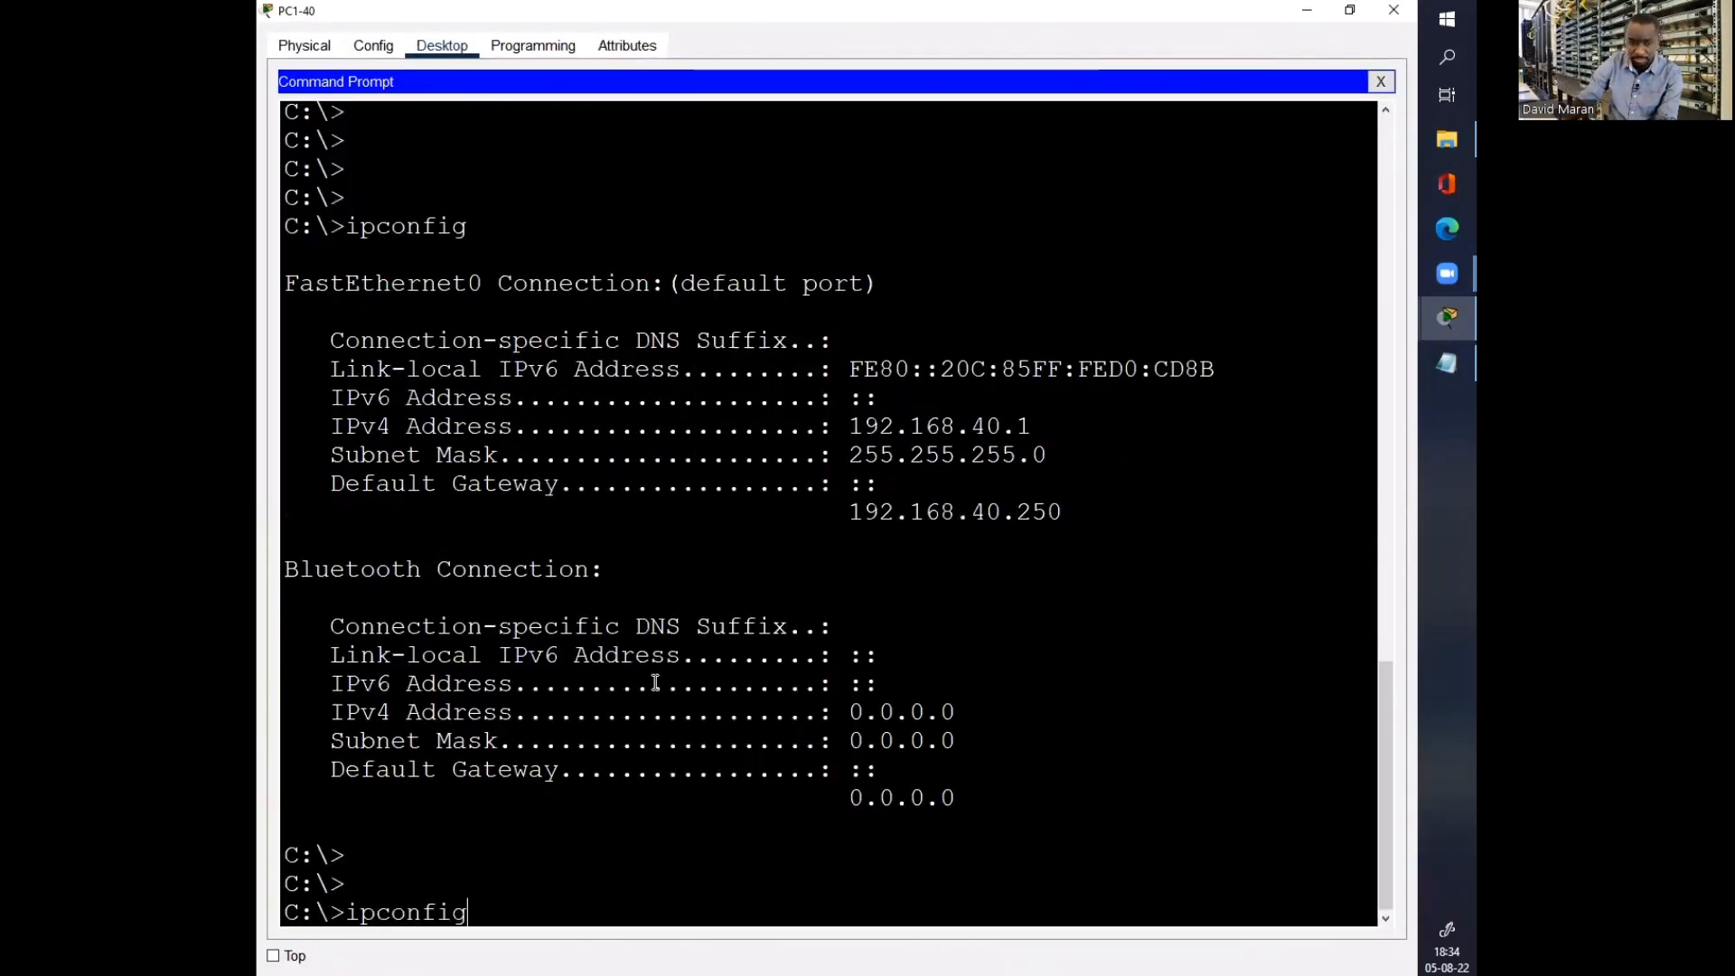
pyautogui.press('Up')
pyautogui.press('Return')
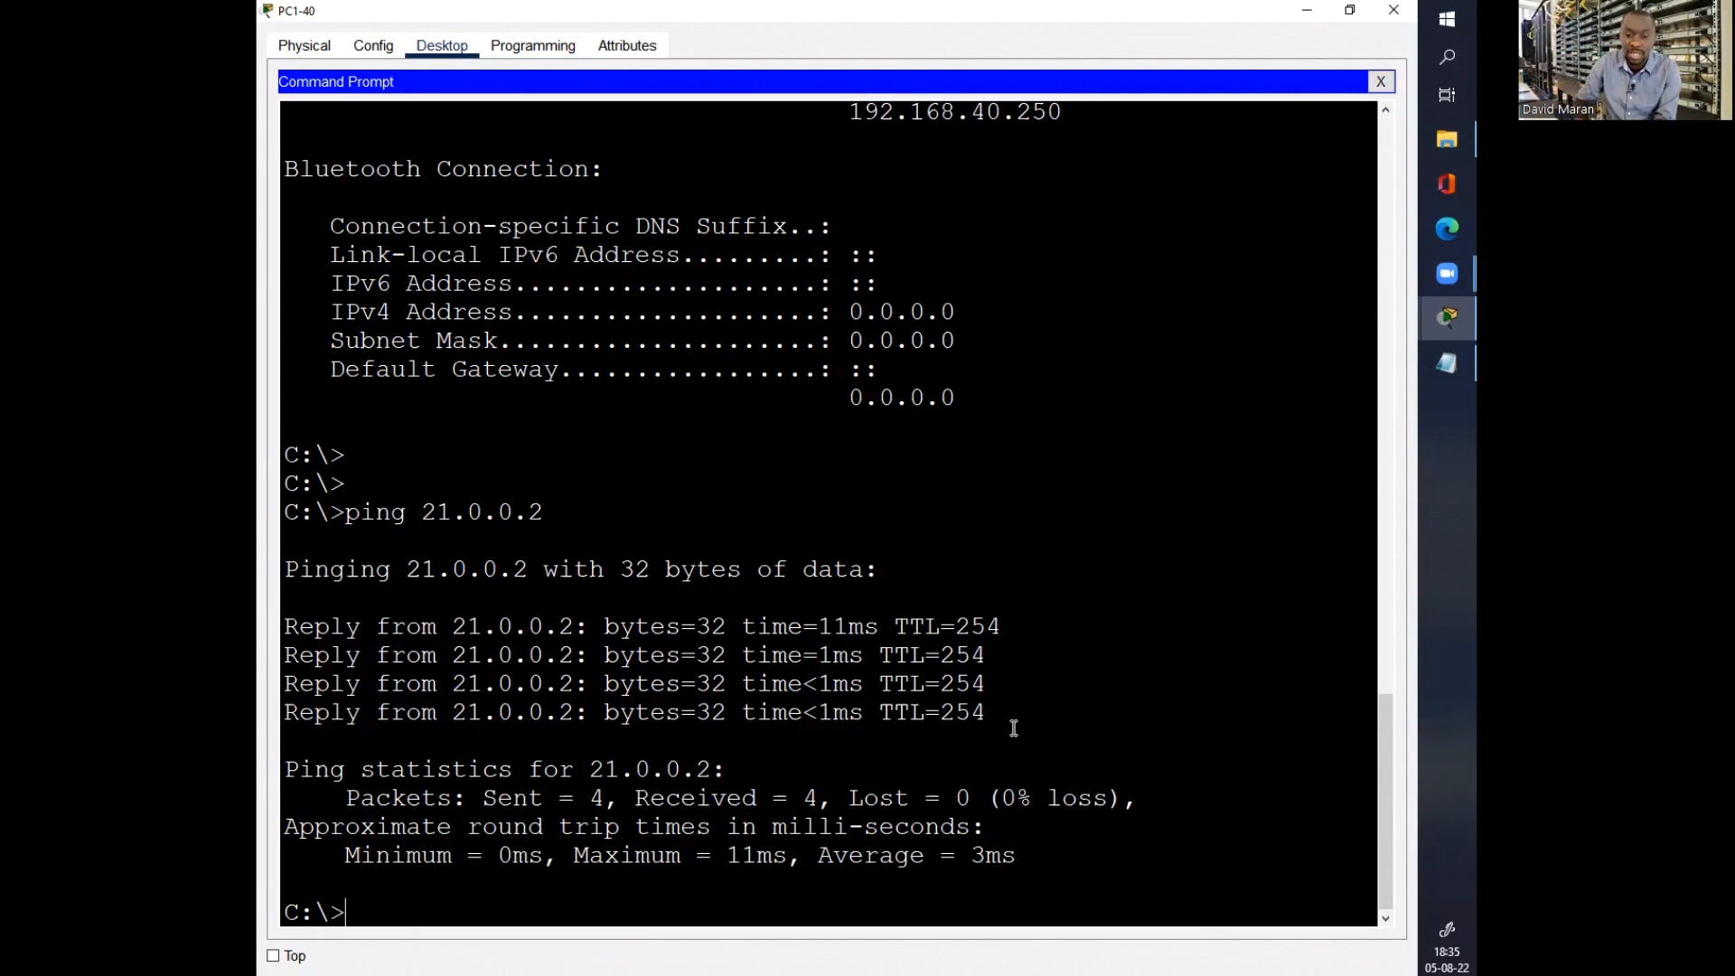
pyautogui.moveTo(1038, 705); pyautogui.dragTo(666, 684)
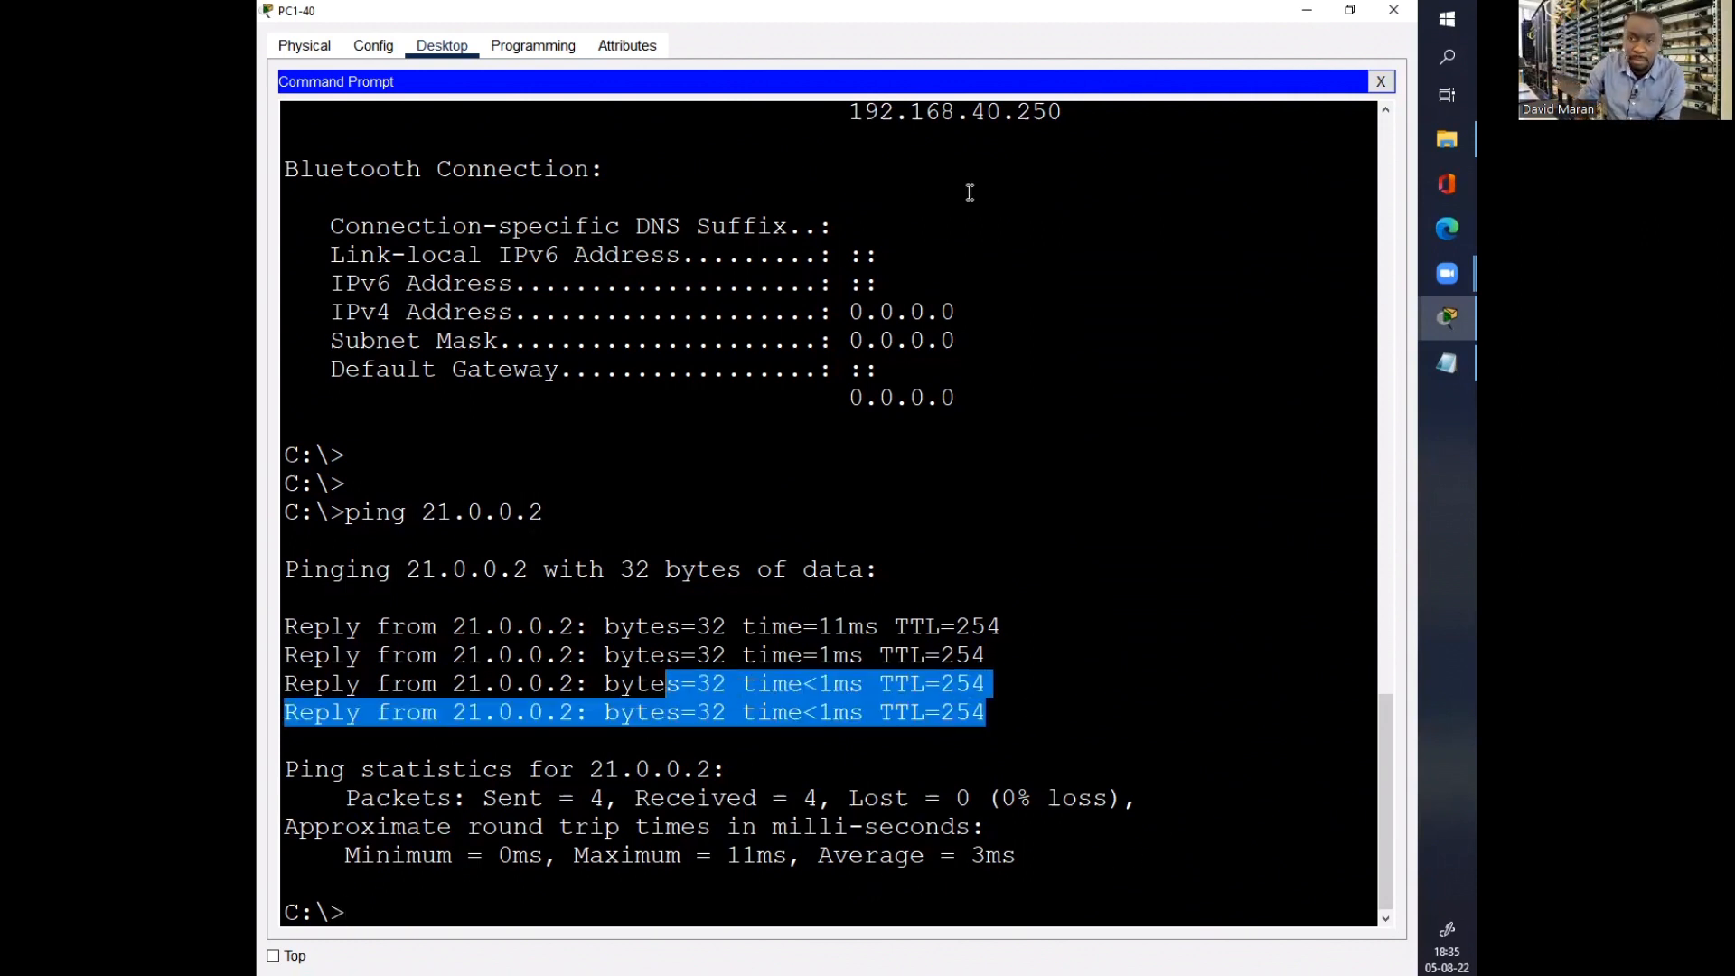
pyautogui.click(1350, 10)
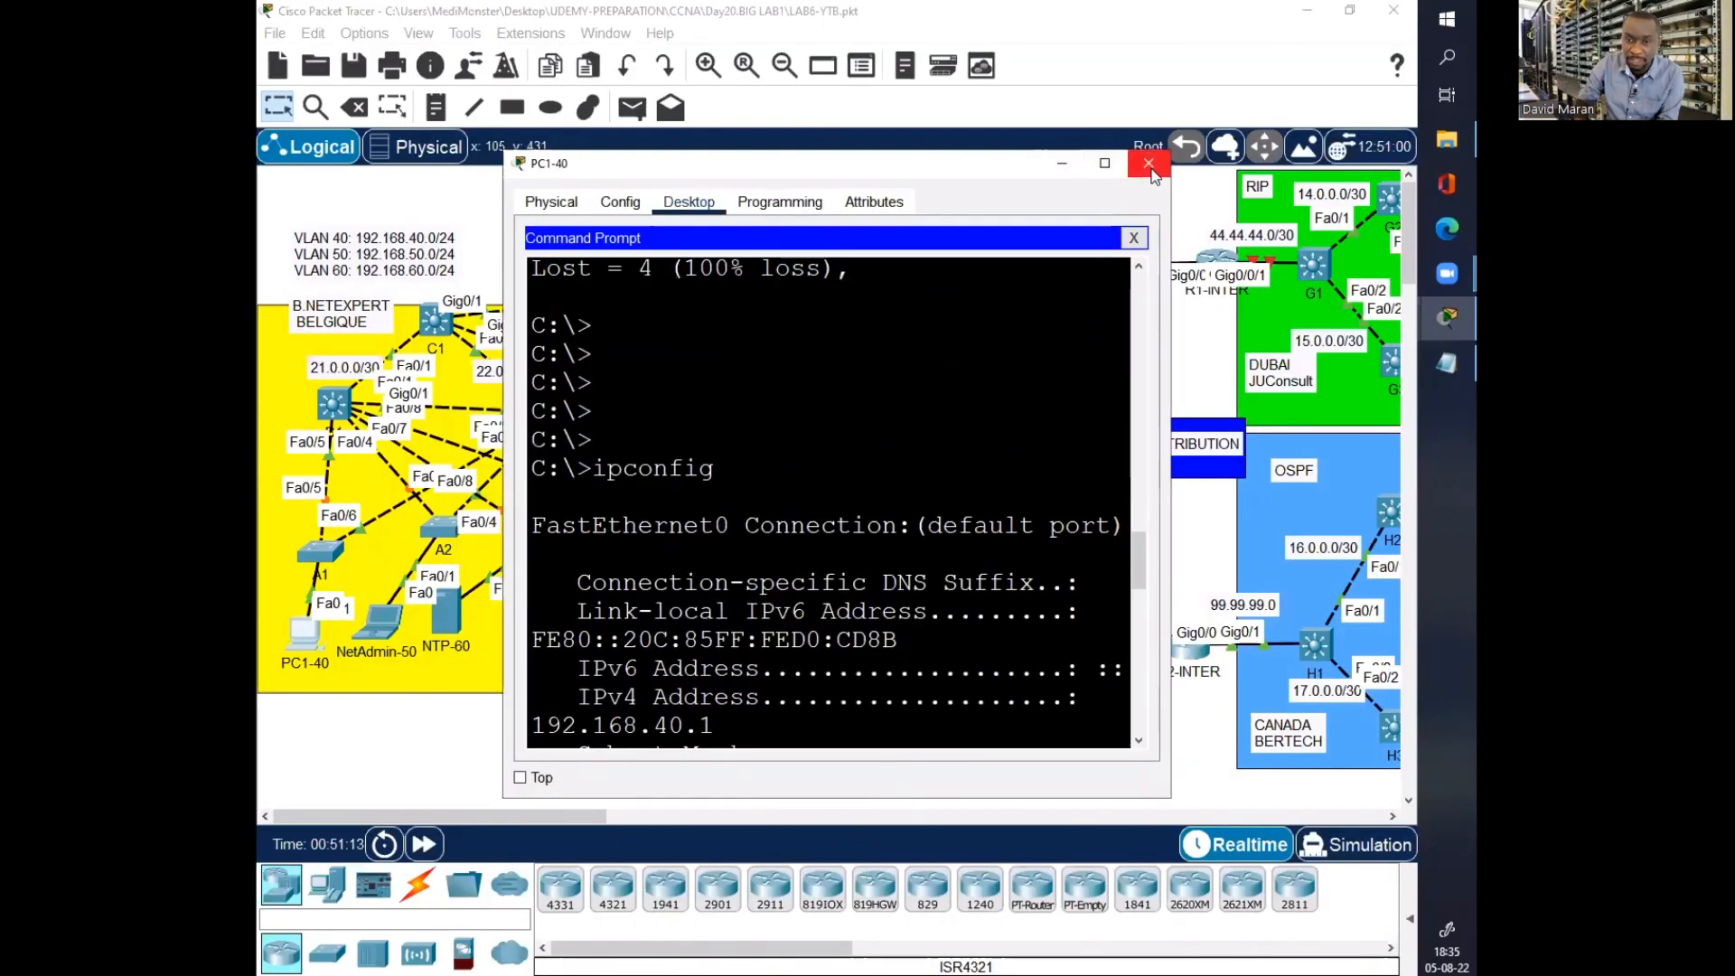
pyautogui.click(1125, 171)
# Step: Copy the history lines from int vlan 40 through standby 40 priority 255 in D1's command line
pyautogui.moveTo(336, 404); pyautogui.dragTo(339, 405)
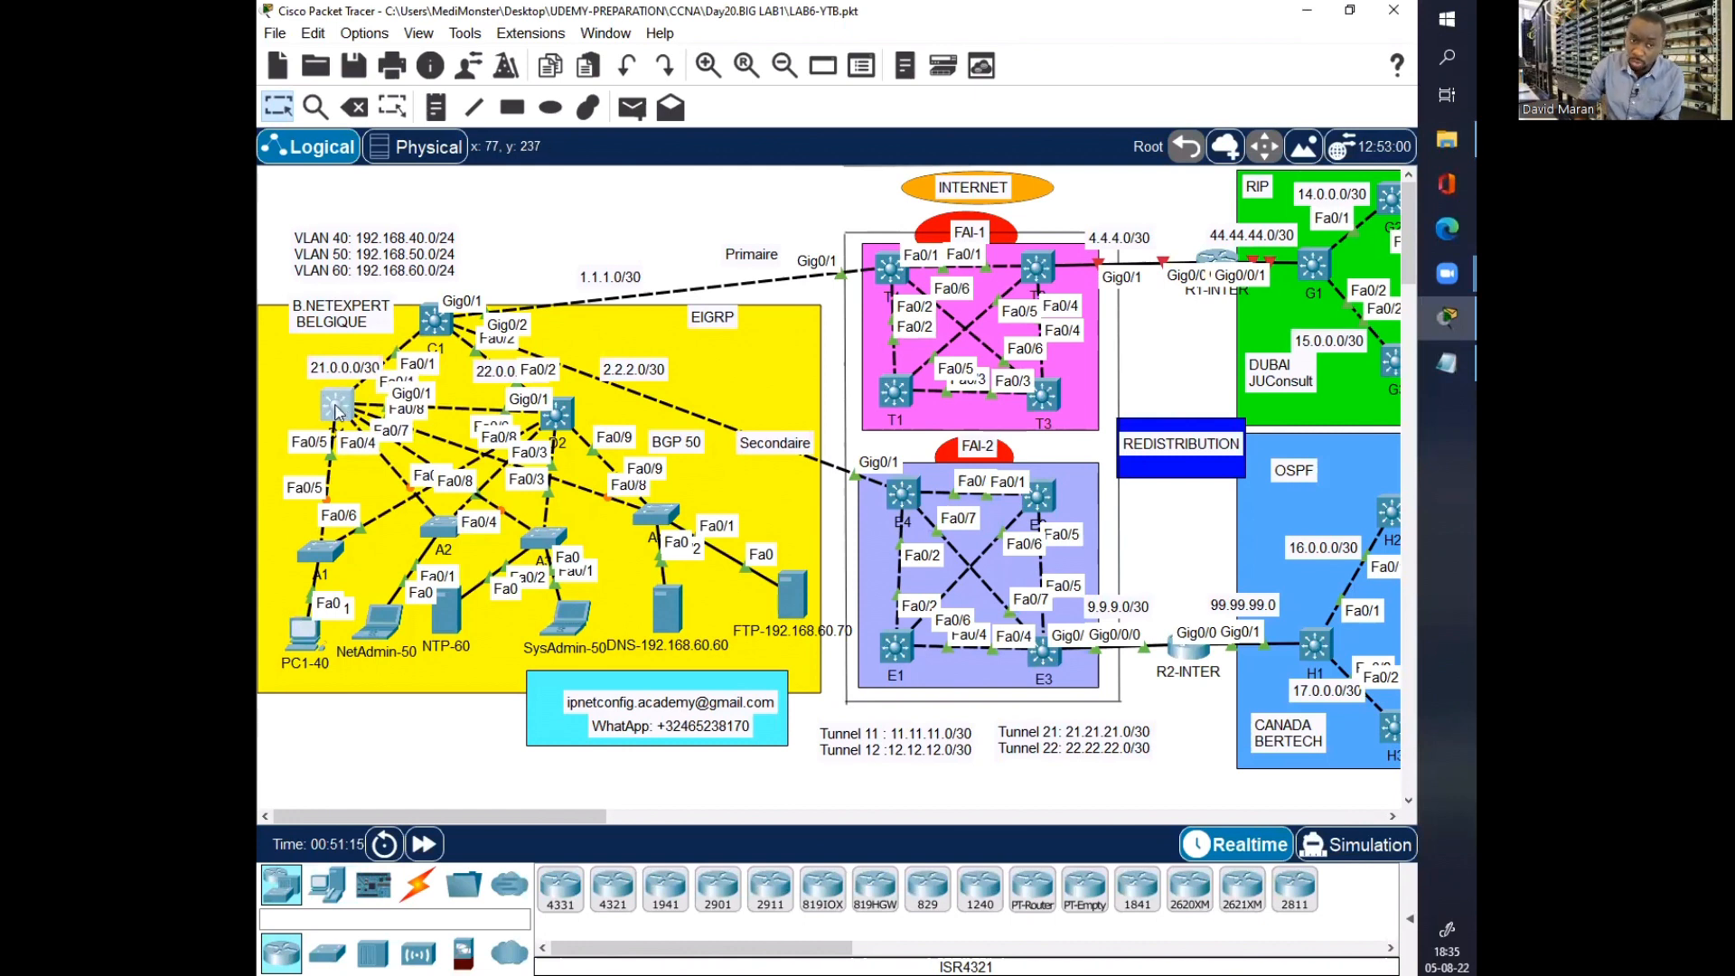
pyautogui.click(618, 198)
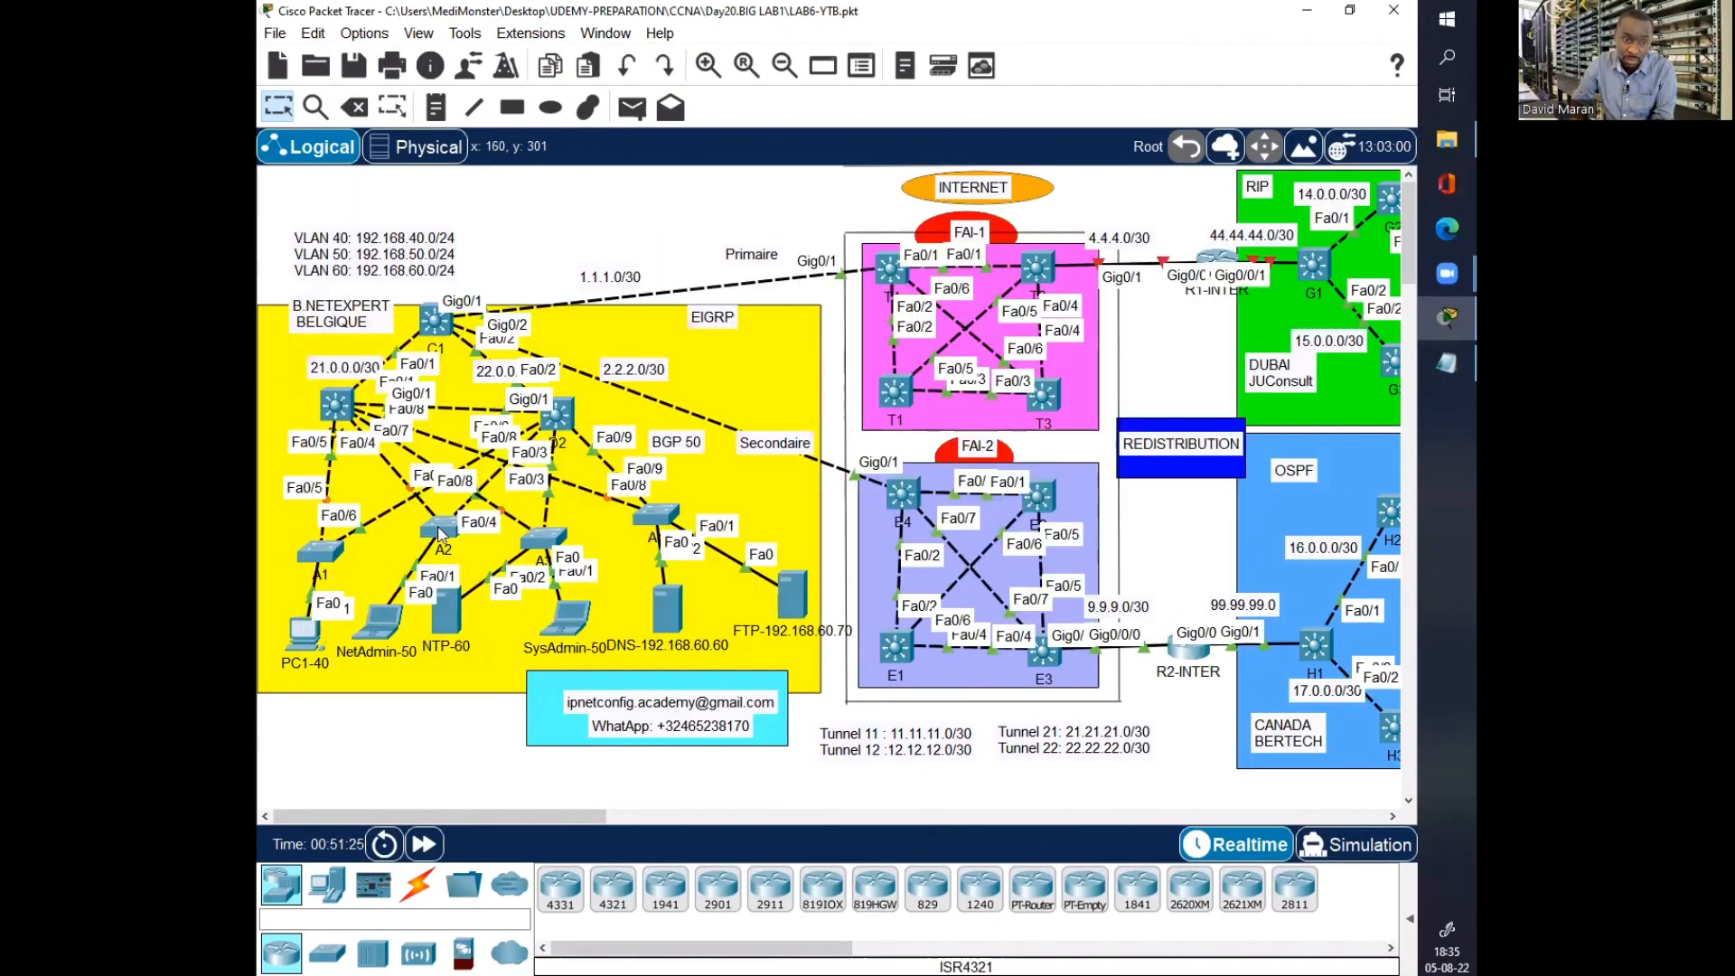
pyautogui.click(335, 404)
pyautogui.click(1104, 163)
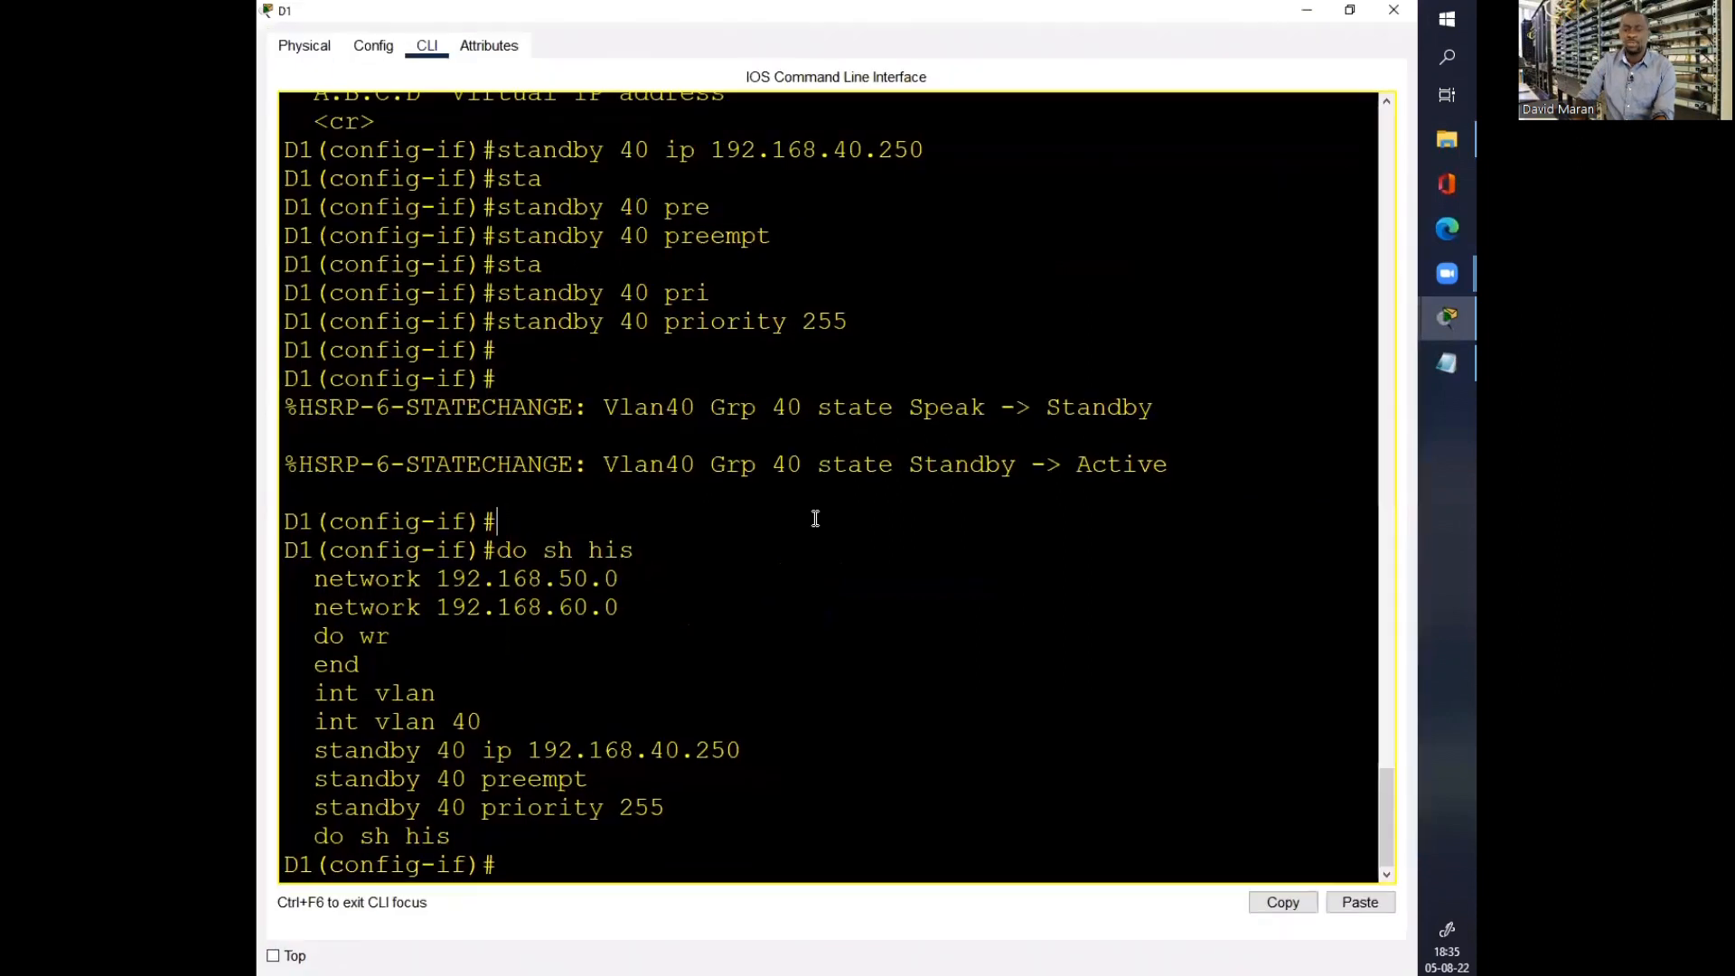
pyautogui.press('Return')
pyautogui.press('Return')
pyautogui.press('Return')
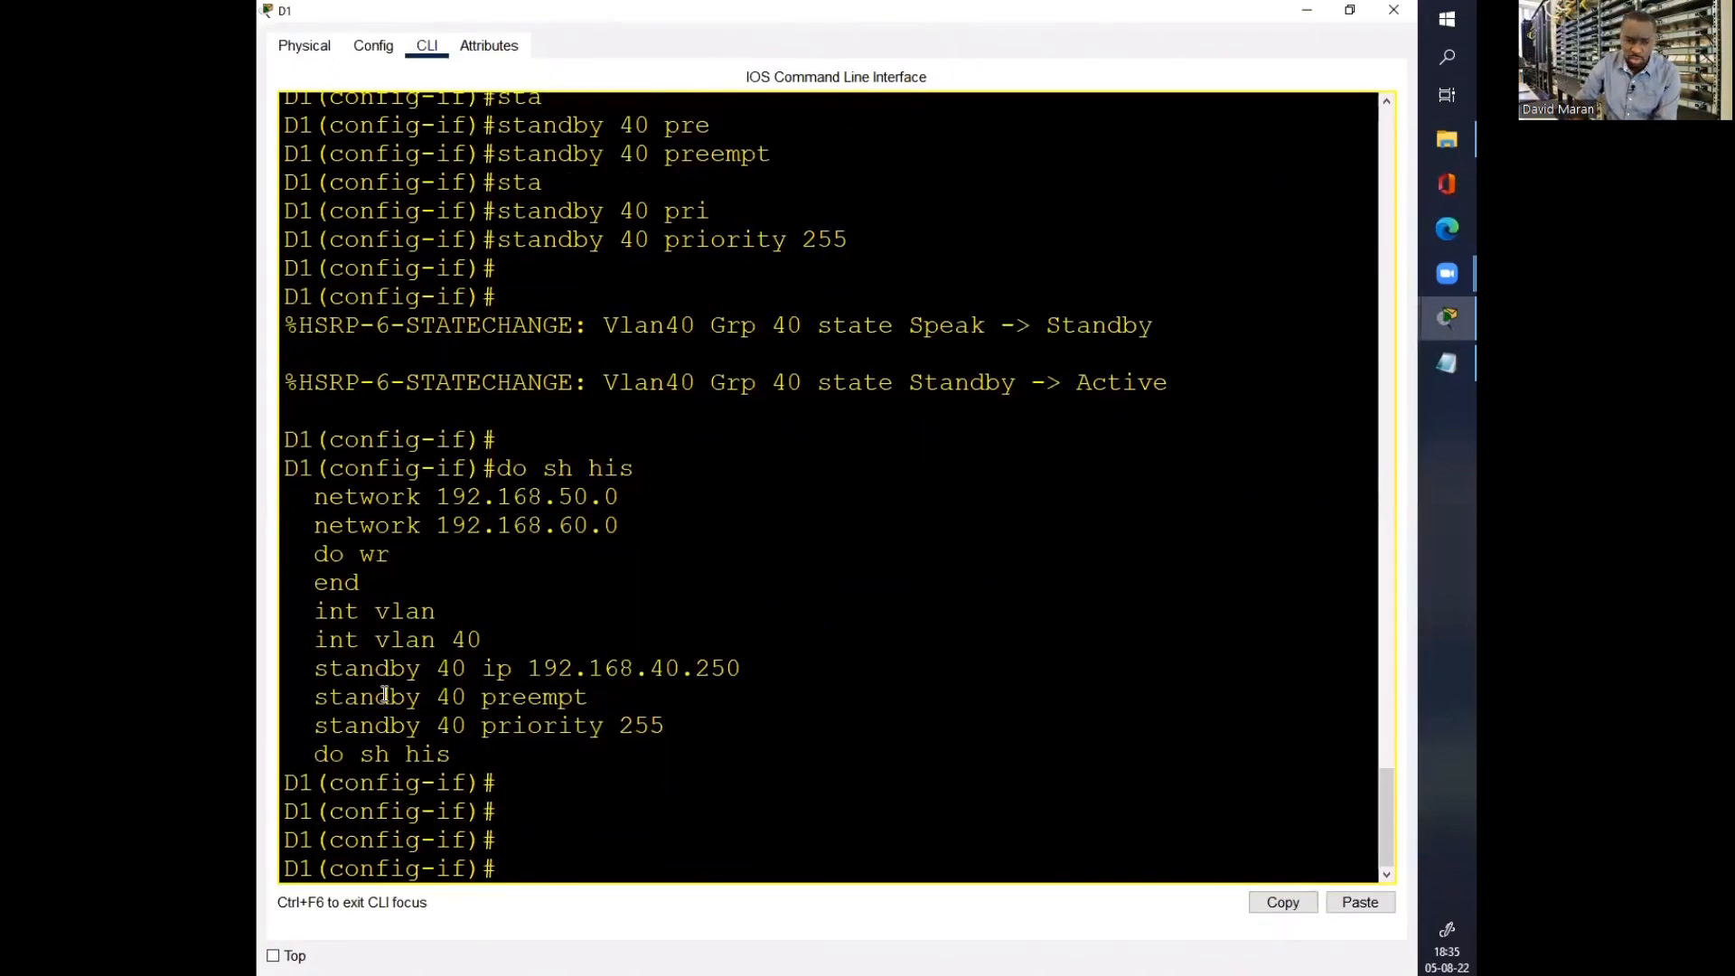
pyautogui.moveTo(315, 638); pyautogui.dragTo(636, 719)
pyautogui.rightClick(555, 713)
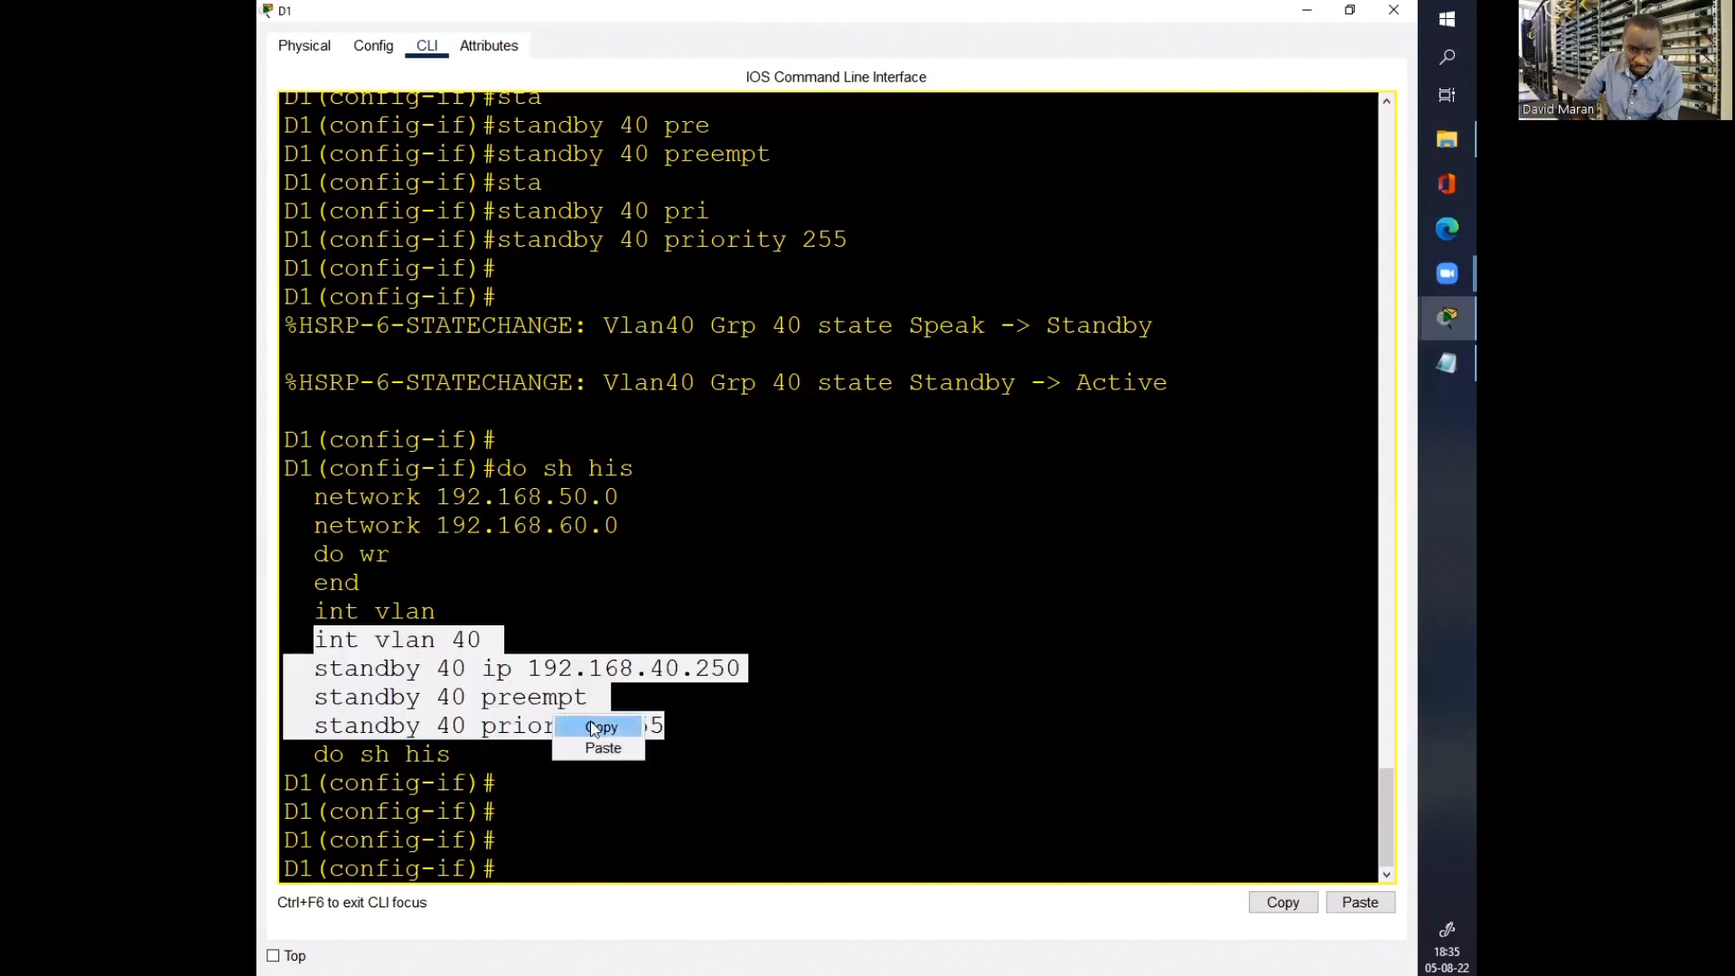
pyautogui.click(596, 722)
# Step: Switch to Notepad and delete the old DHCP pool configuration and the line of equals signs
pyautogui.click(1447, 362)
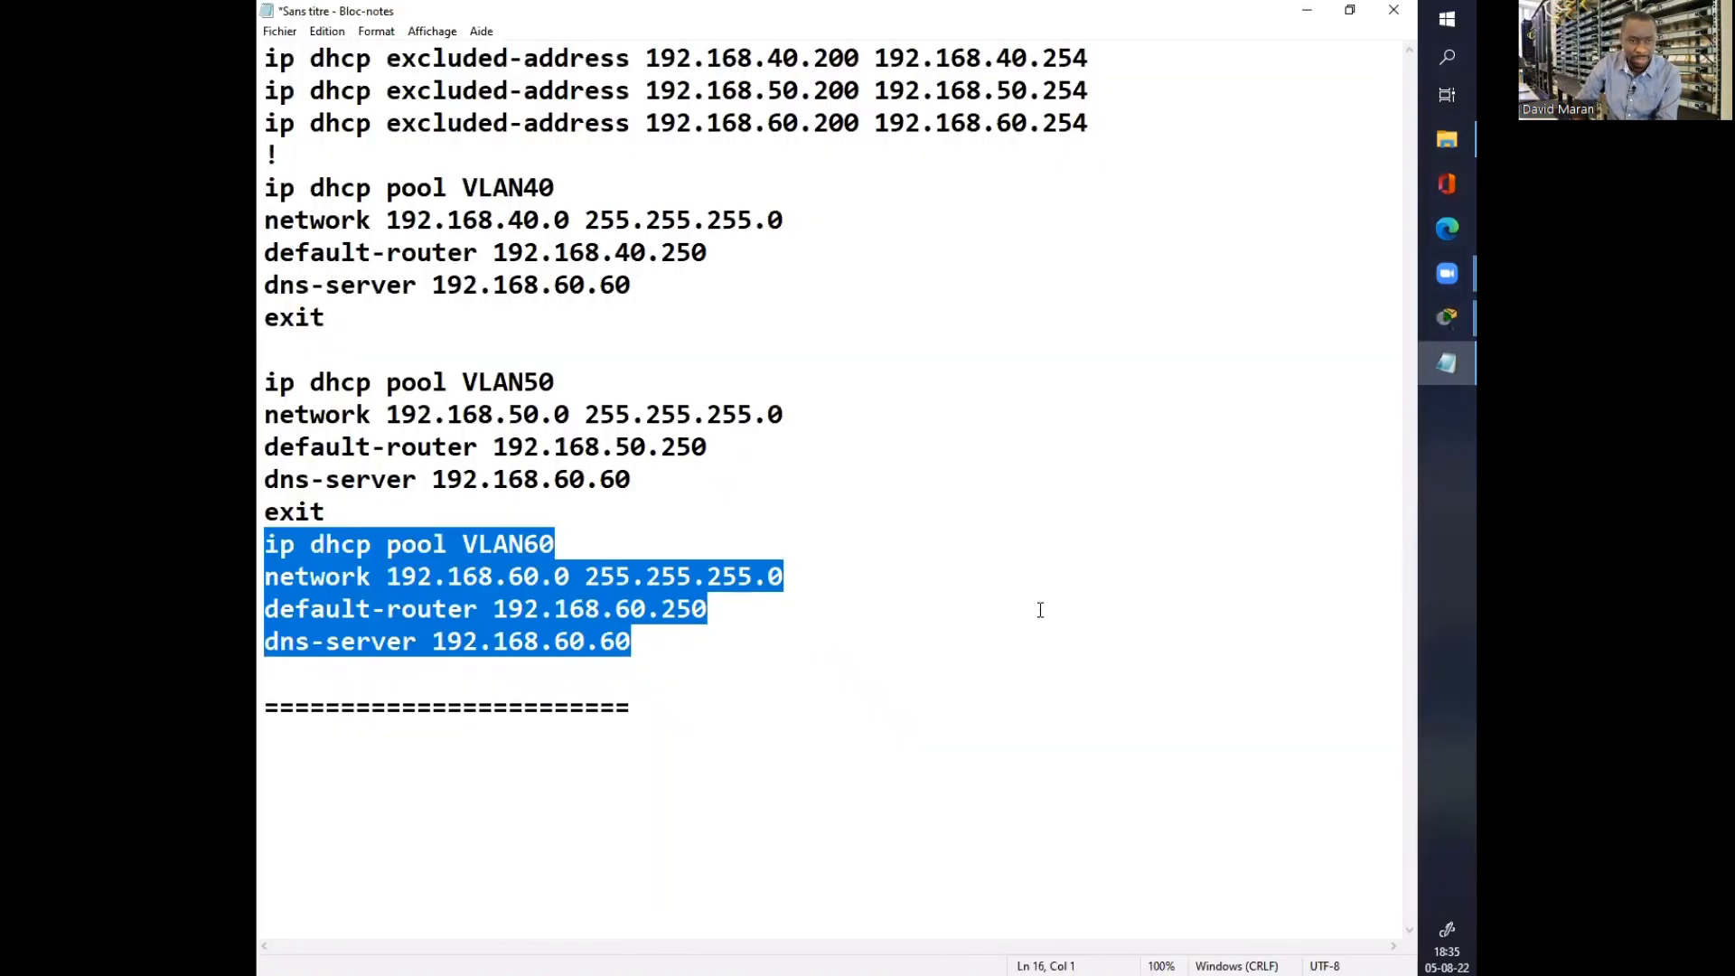
pyautogui.click(925, 637)
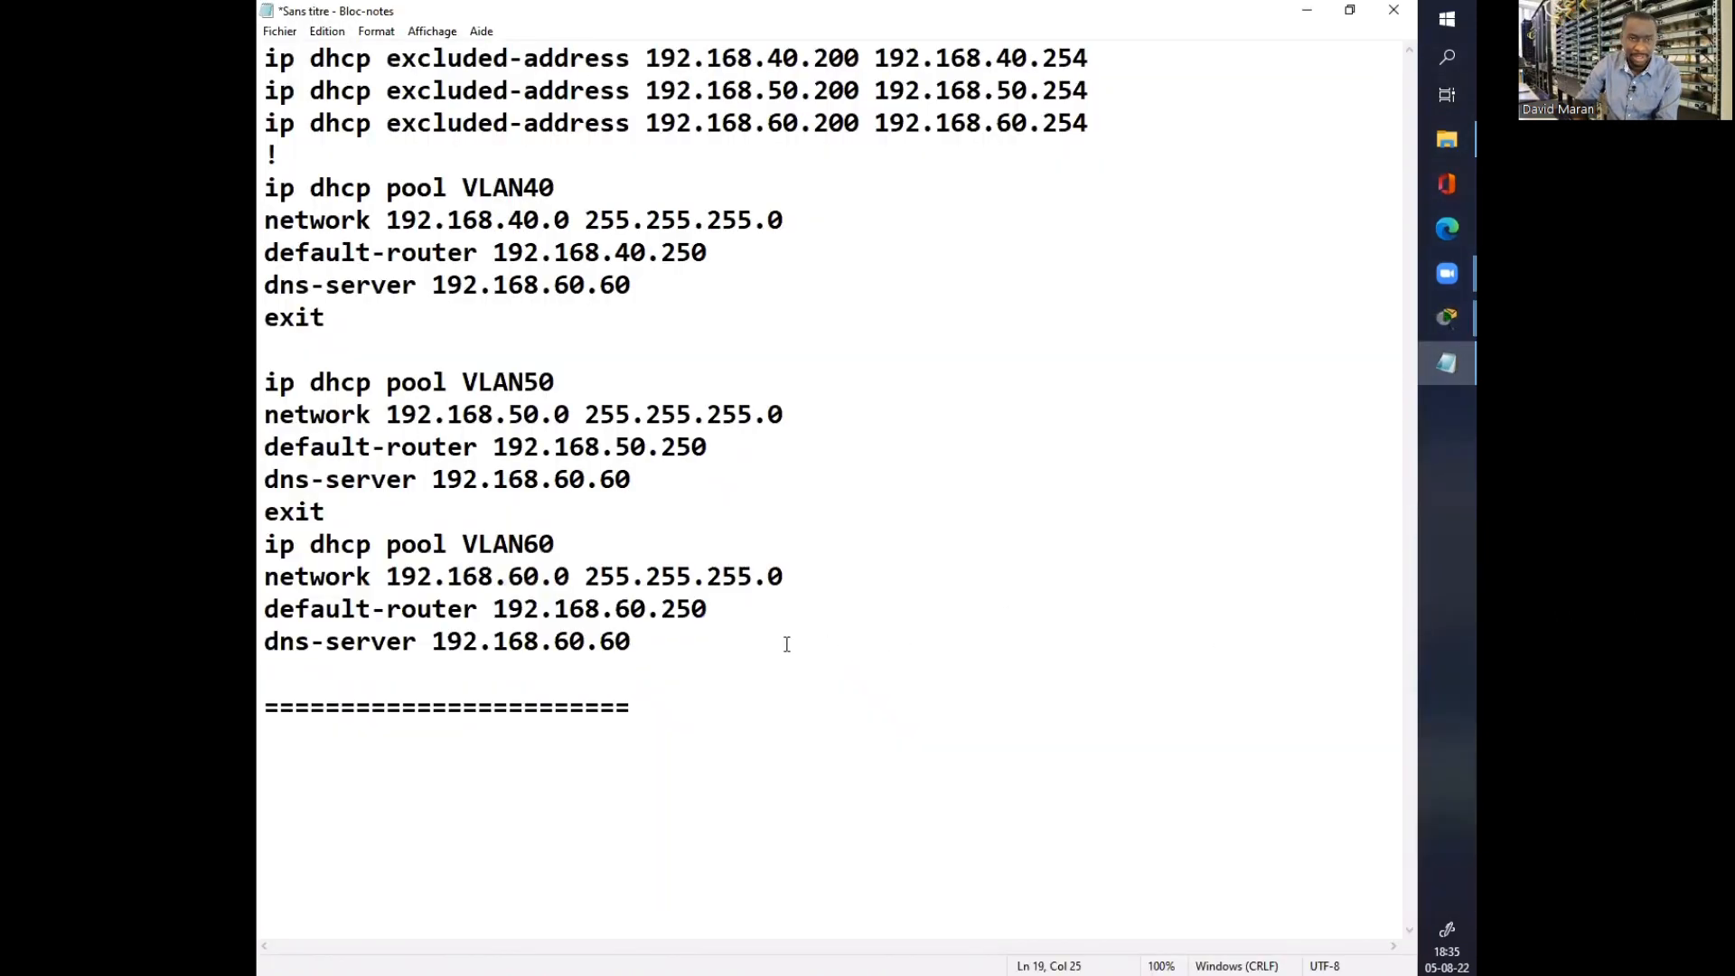
pyautogui.keyDown('shift'); pyautogui.click(449, 290); pyautogui.keyUp('shift')
pyautogui.keyDown('shift'); pyautogui.click(267, 60); pyautogui.keyUp('shift')
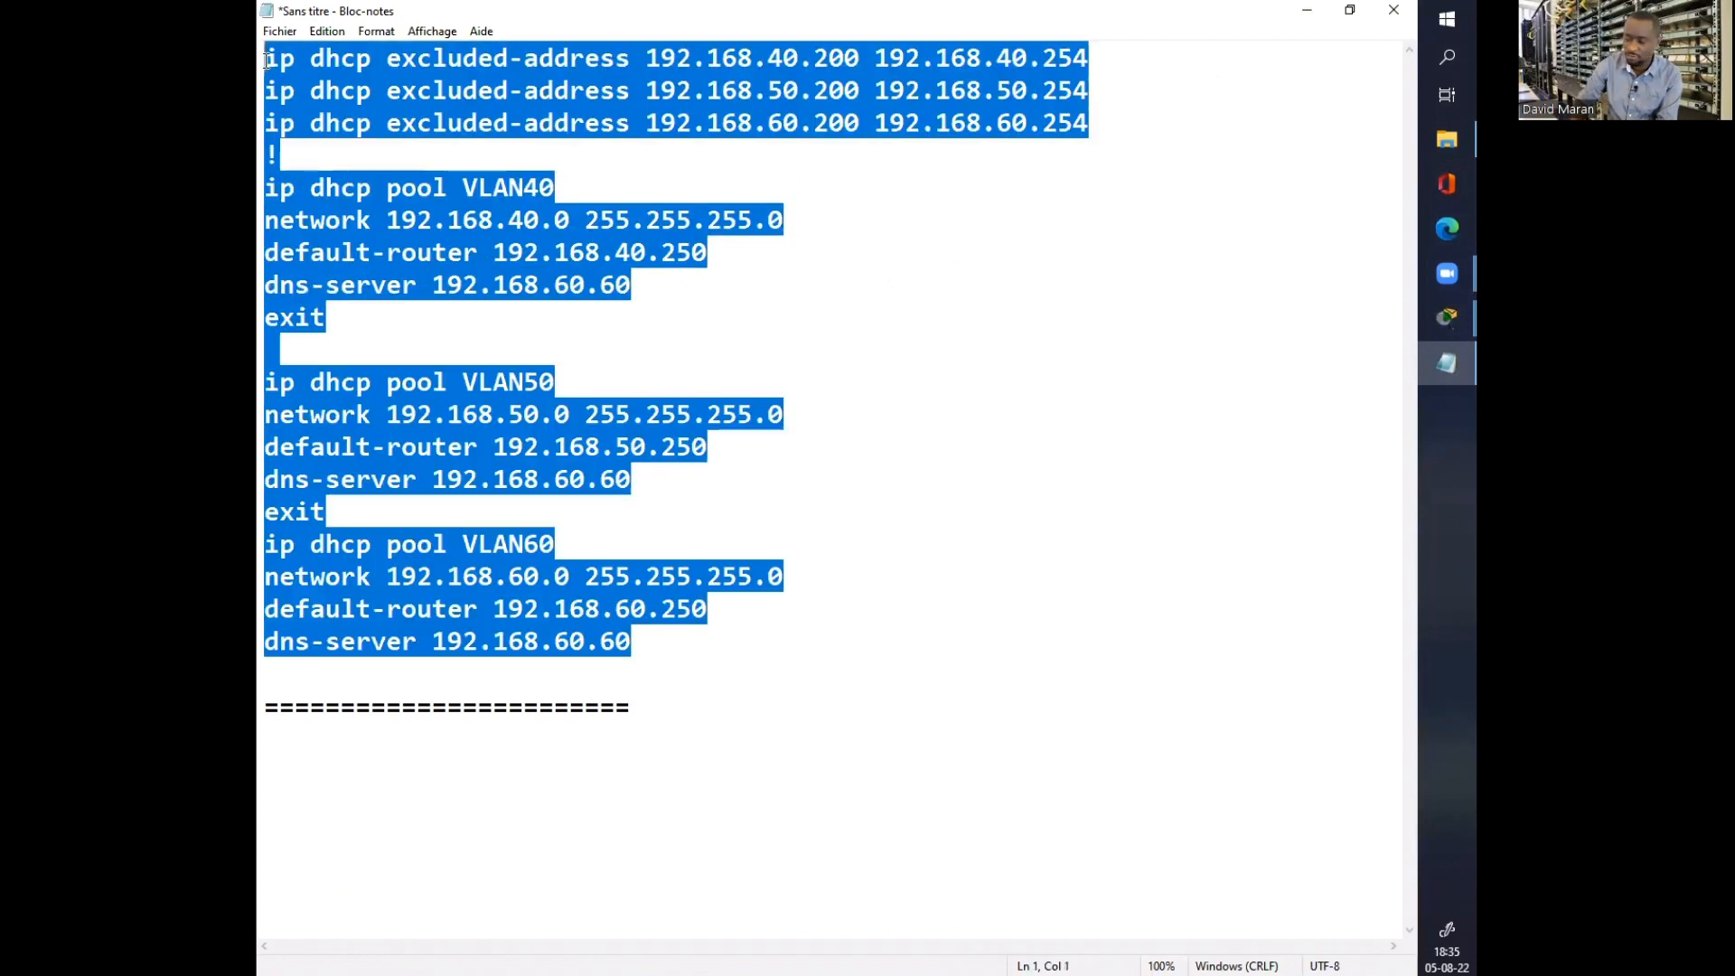
pyautogui.hotkey('ctrl', 'x')
pyautogui.doubleClick(440, 109)
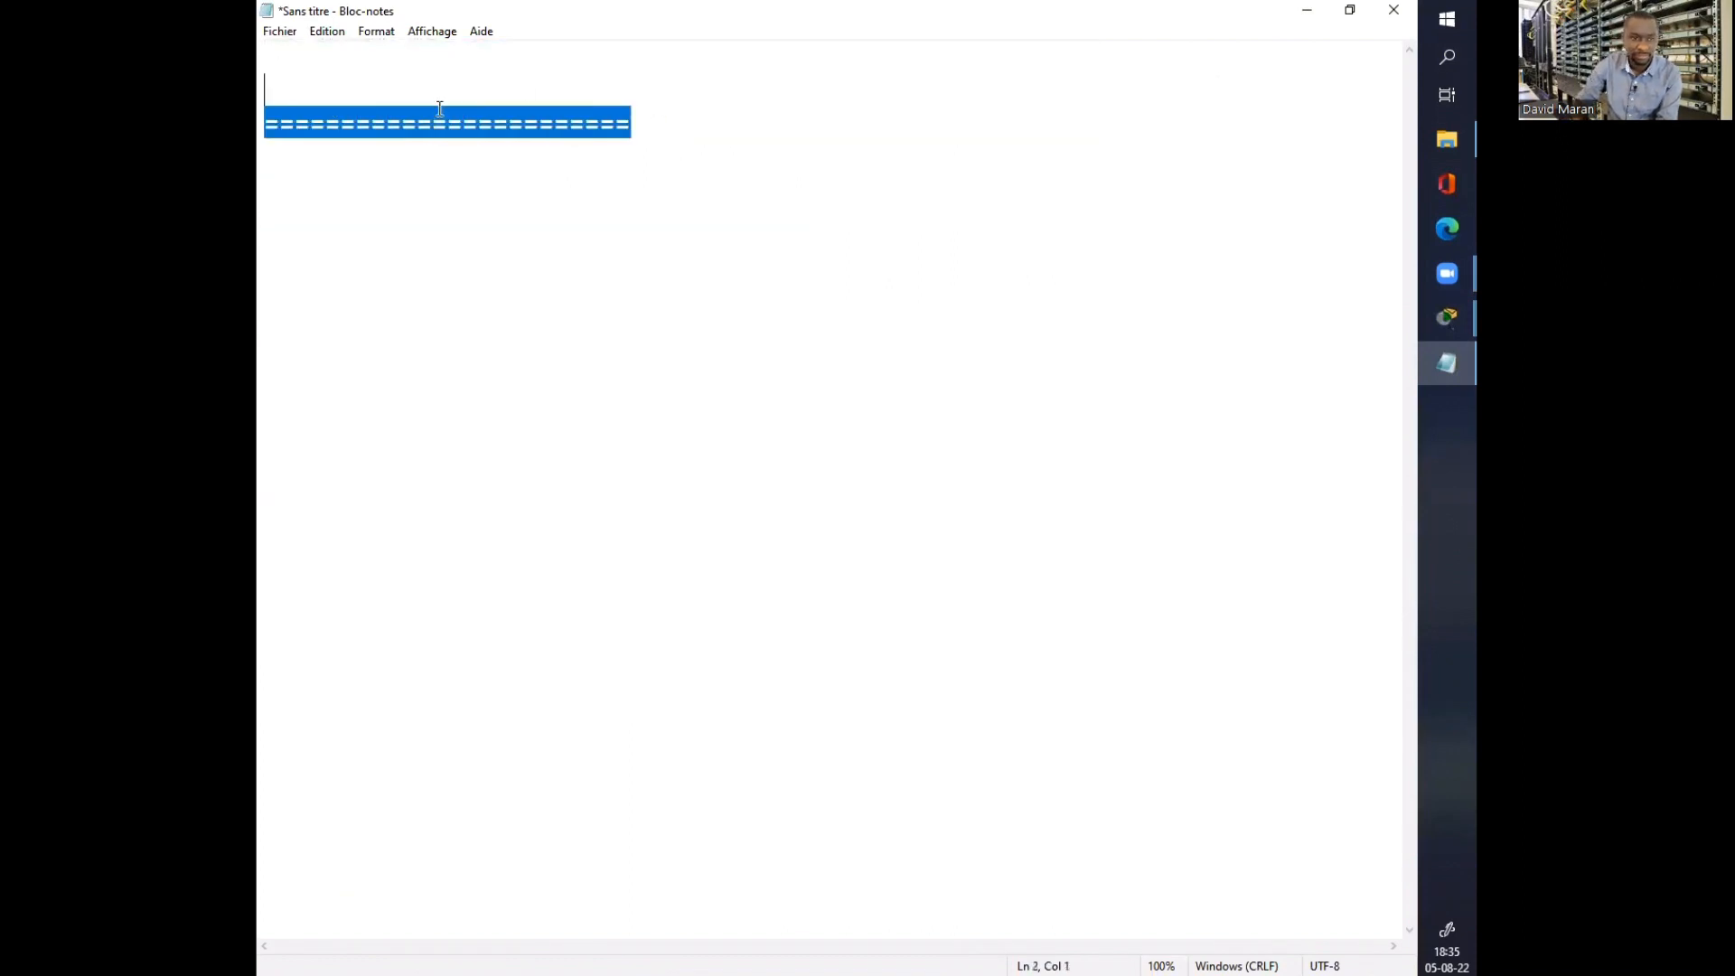
pyautogui.press('BackSpace')
pyautogui.press('BackSpace')
# Step: Paste the copied VLAN 40 HSRP block twice, separated by a line of ------
pyautogui.hotkey('ctrl', 'v')
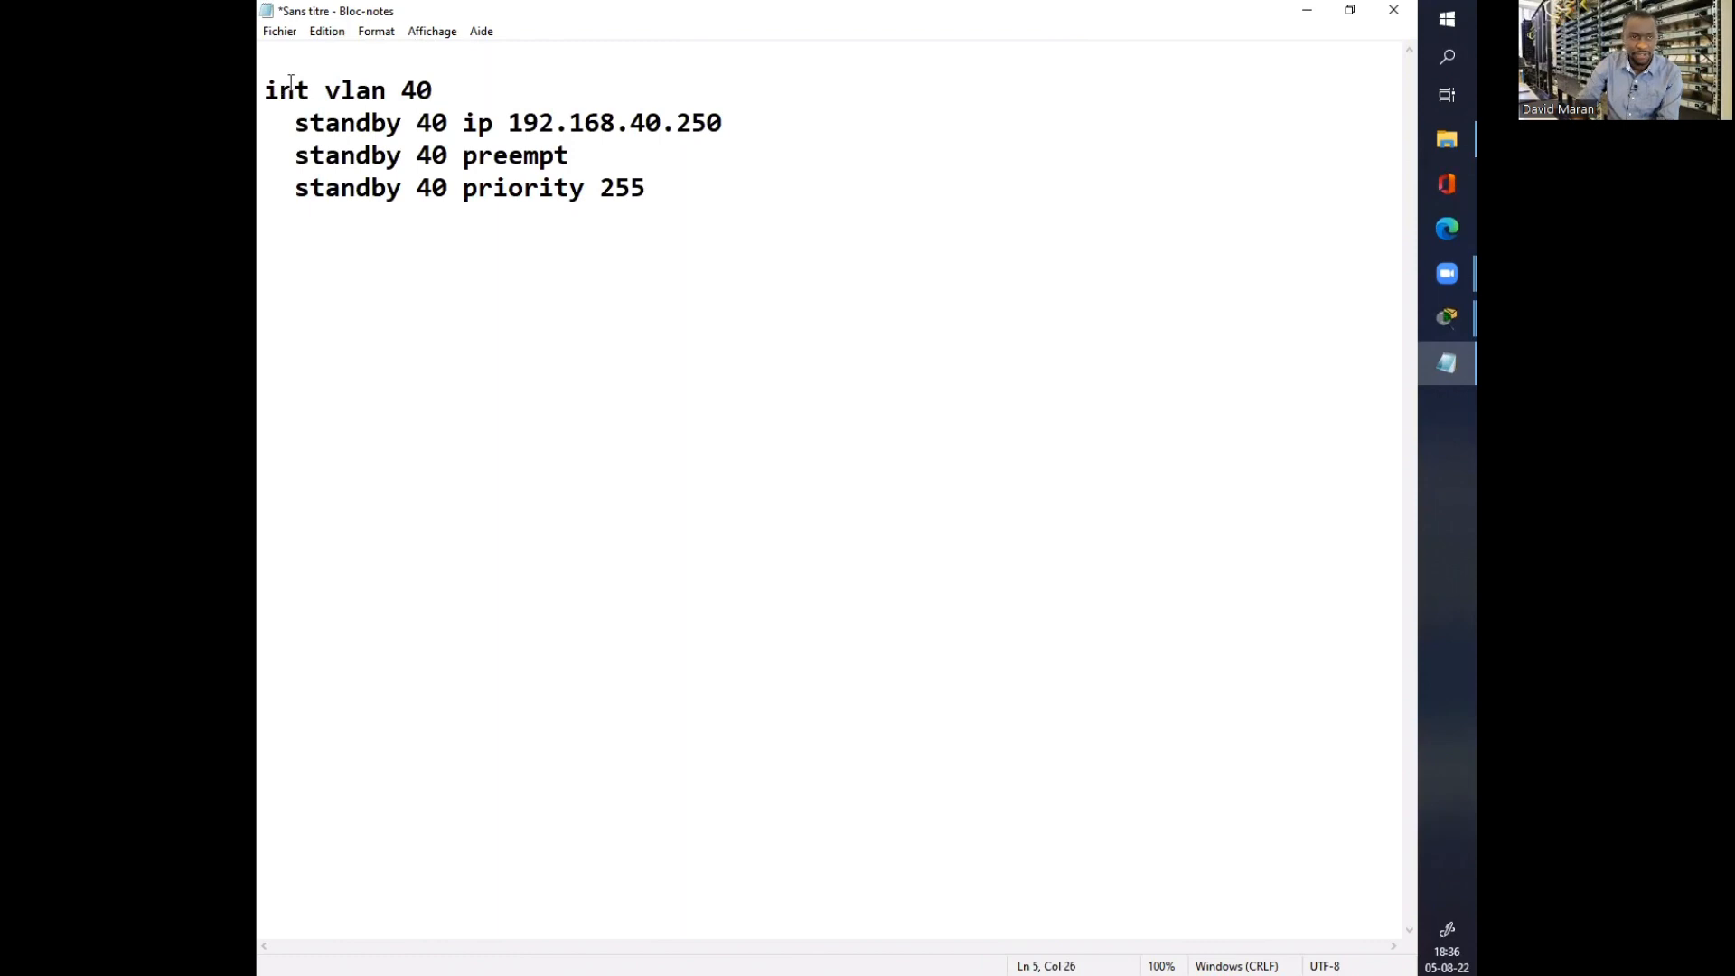
pyautogui.press('Return')
pyautogui.write('------')
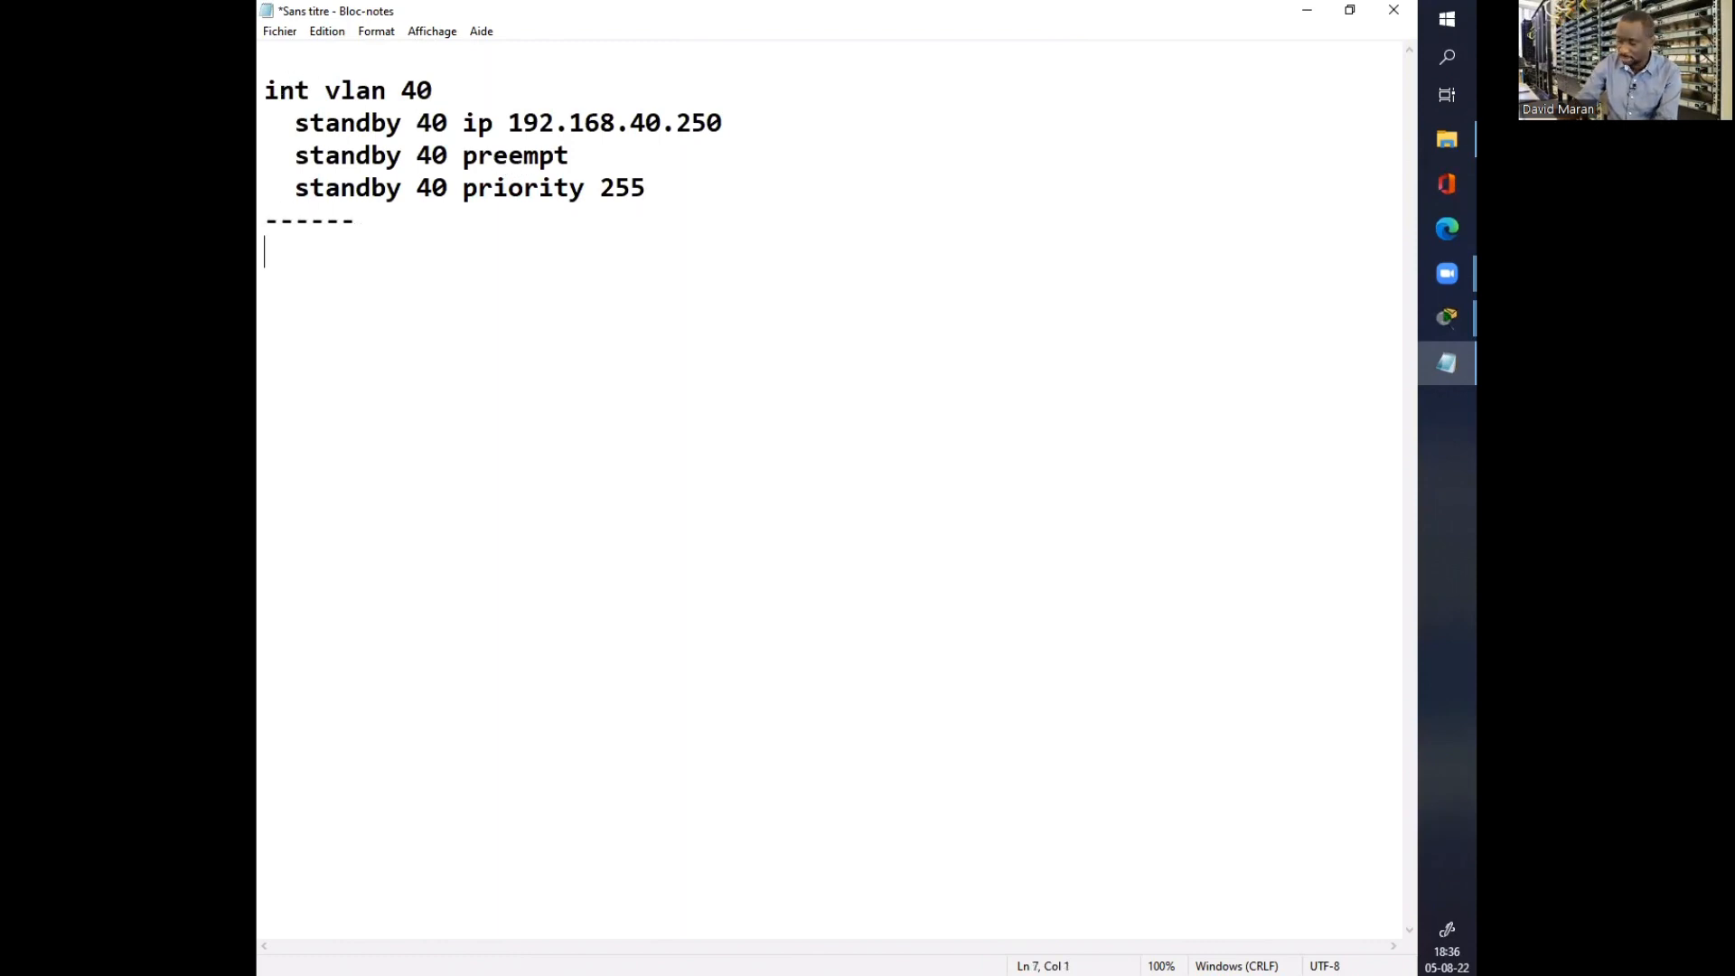
pyautogui.hotkey('ctrl', 'v')
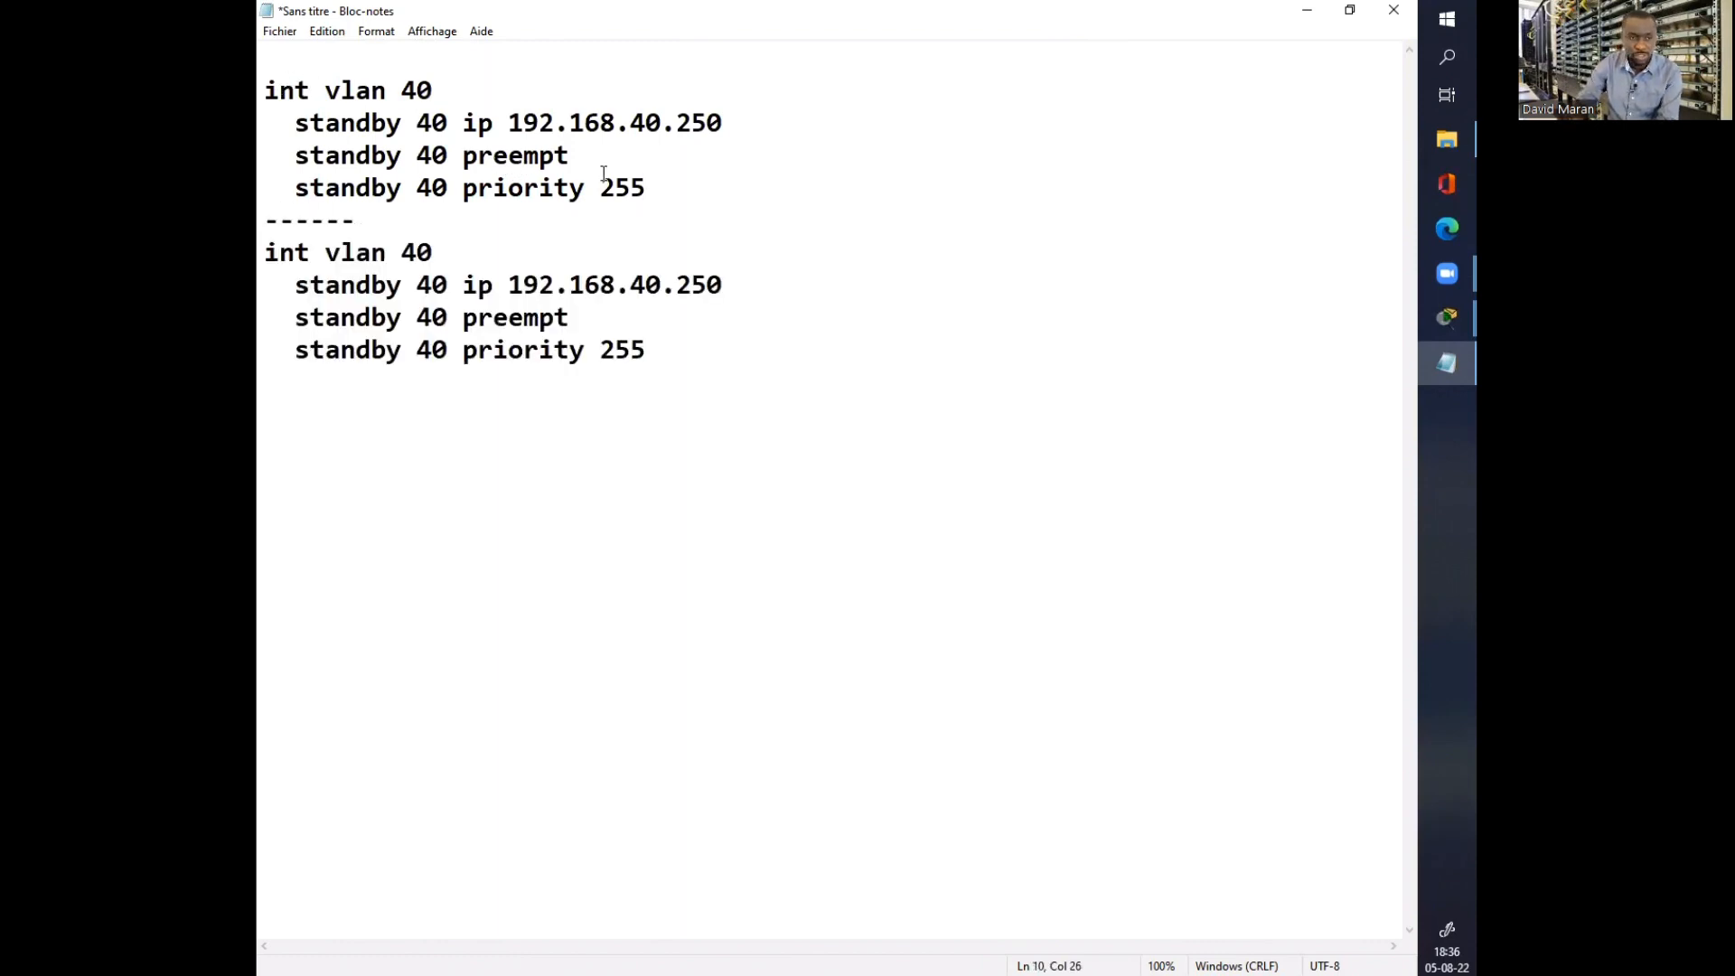
# Step: Adapt the second block to VLAN 50, with standby group 50 on all three lines and virtual IP 192.168.50.250
pyautogui.click(417, 252)
pyautogui.press('BackSpace')
pyautogui.write('5')
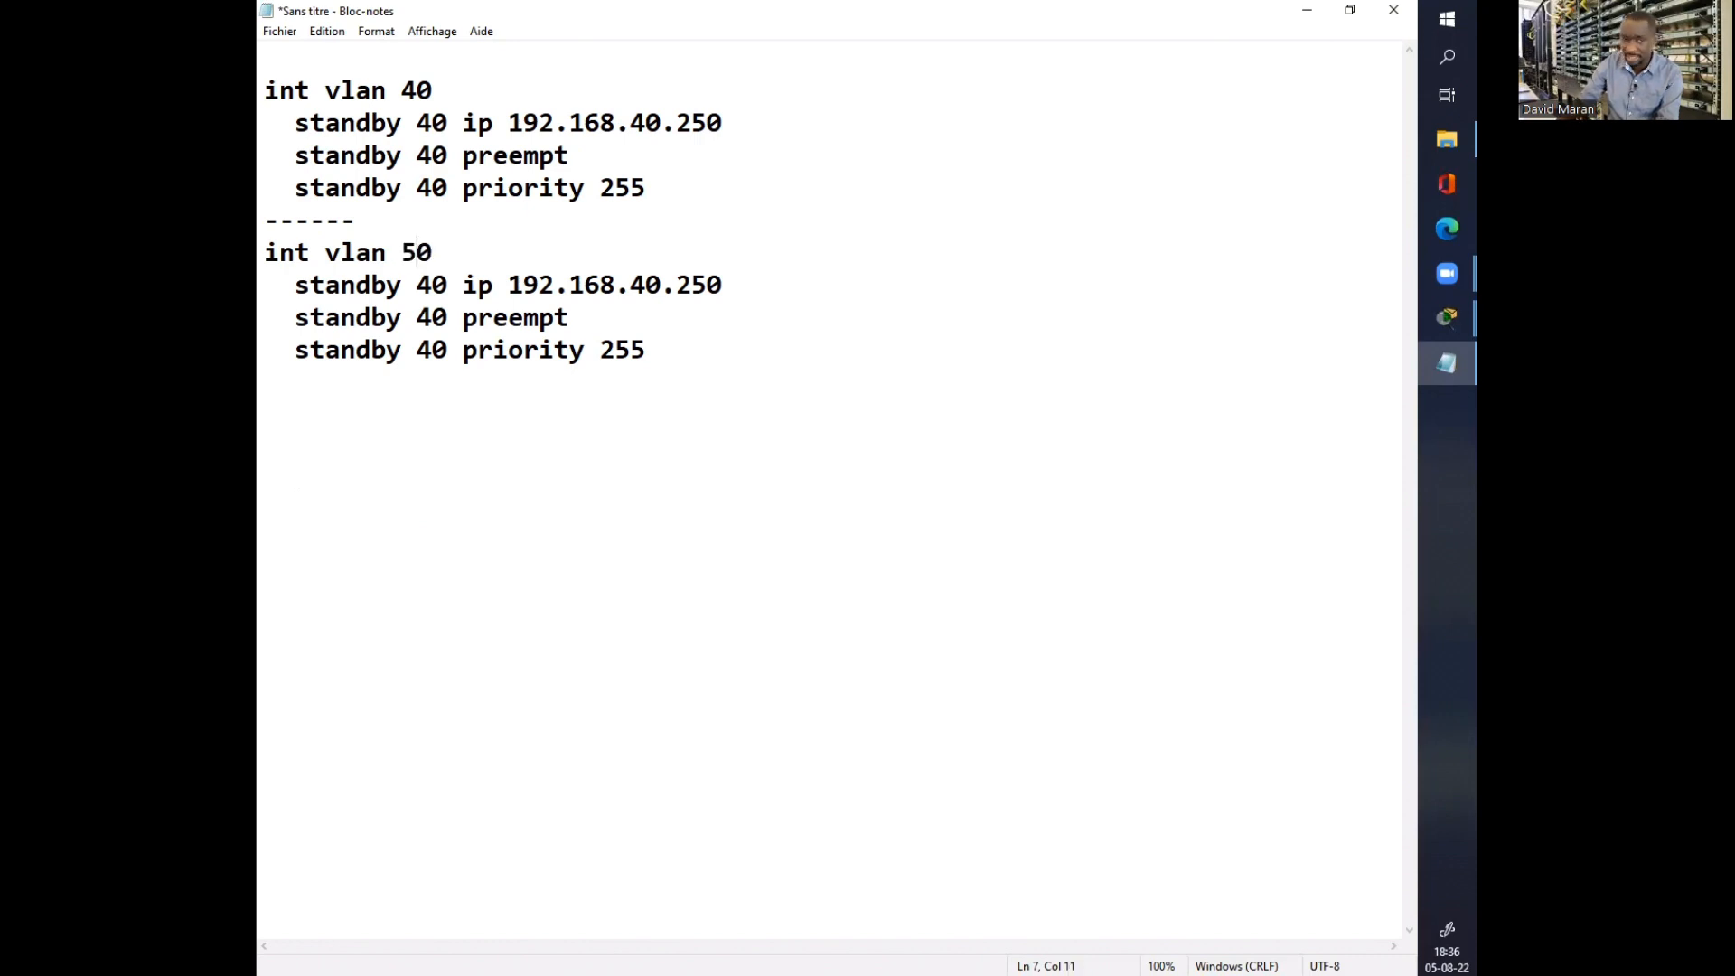
pyautogui.click(640, 285)
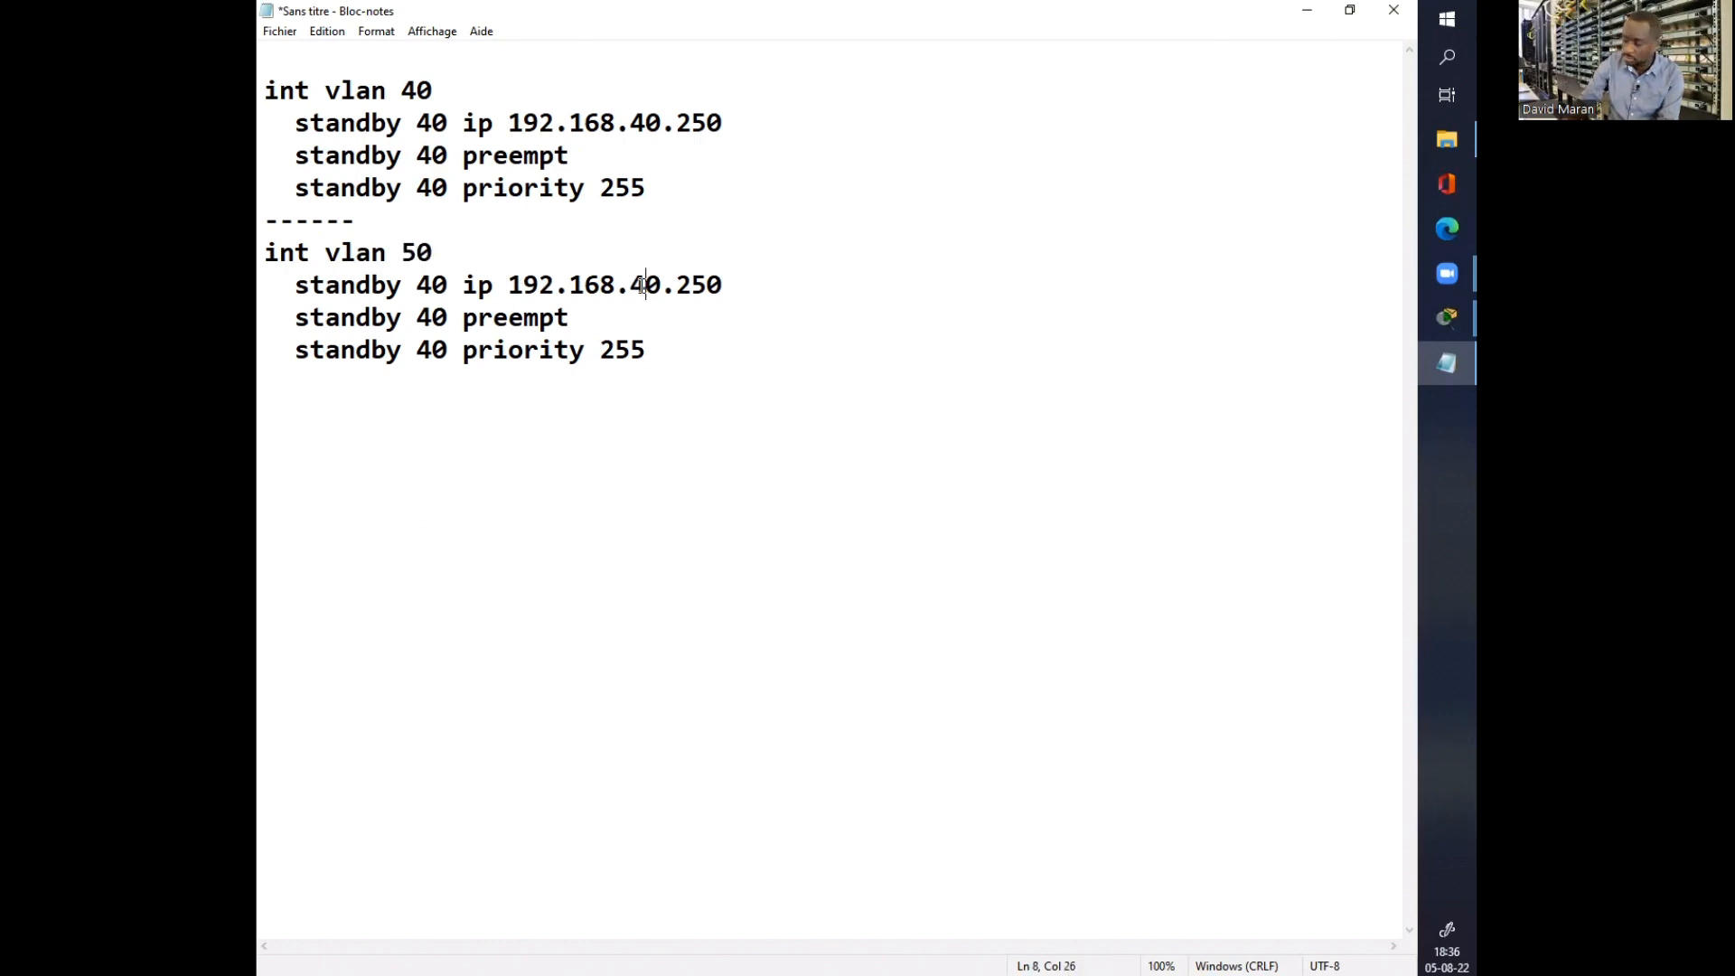
pyautogui.press('BackSpace')
pyautogui.write('5')
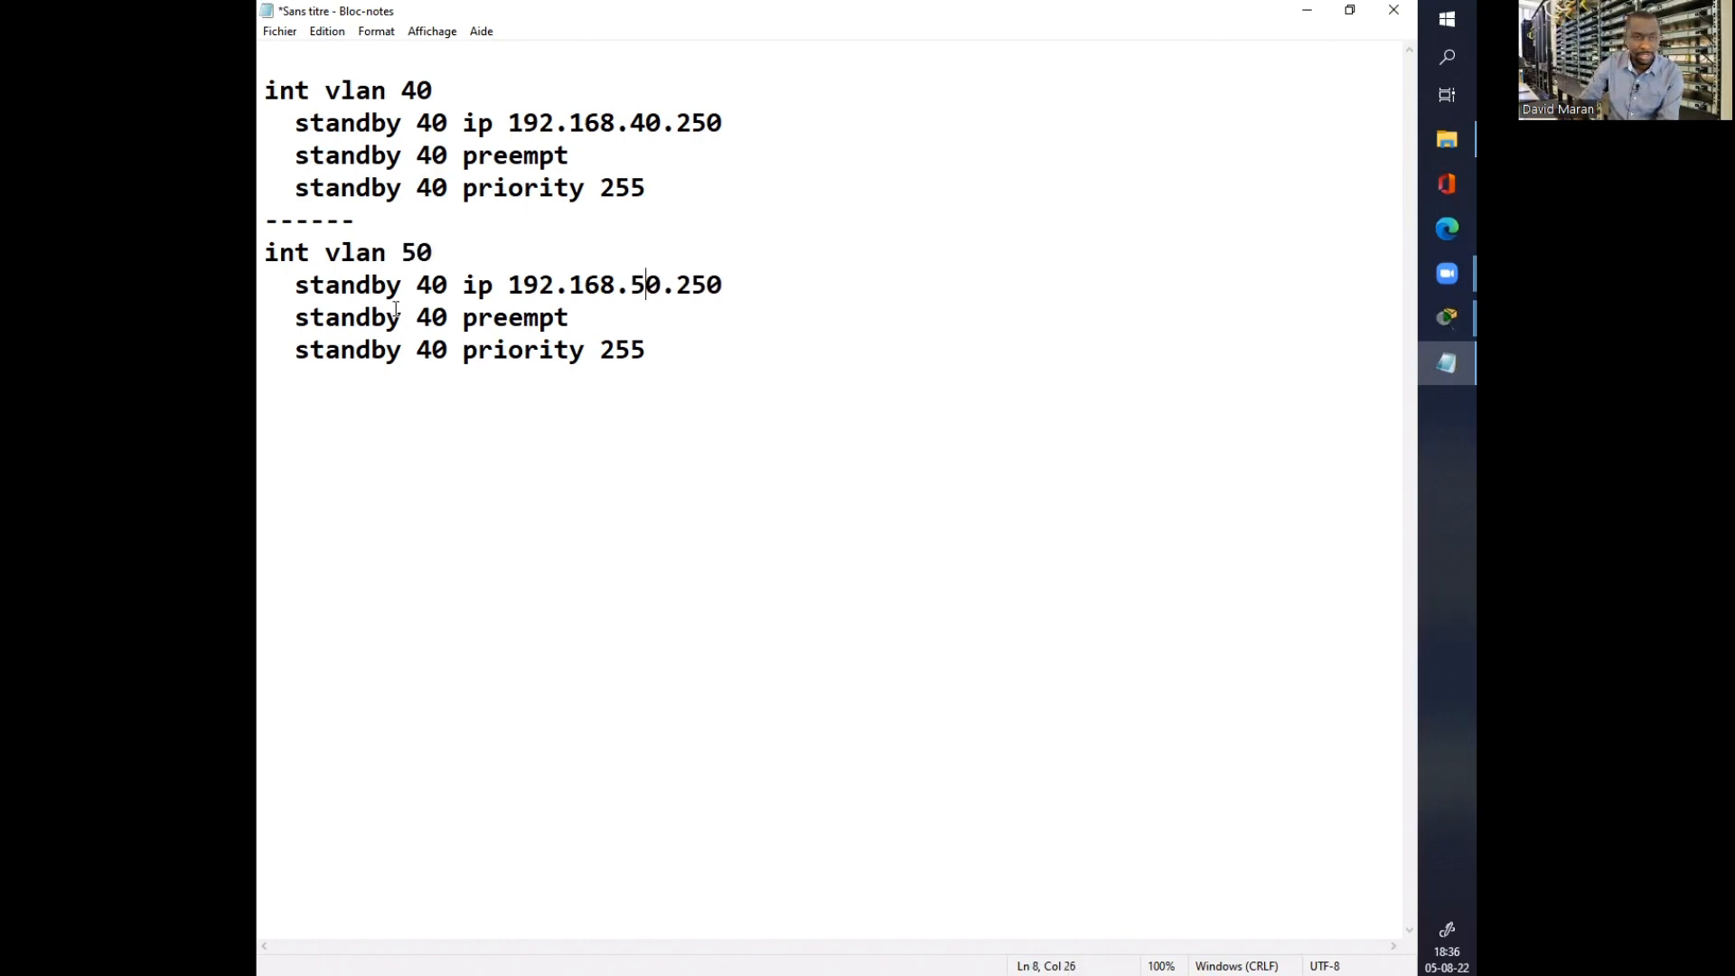
pyautogui.press('BackSpace')
pyautogui.write('5')
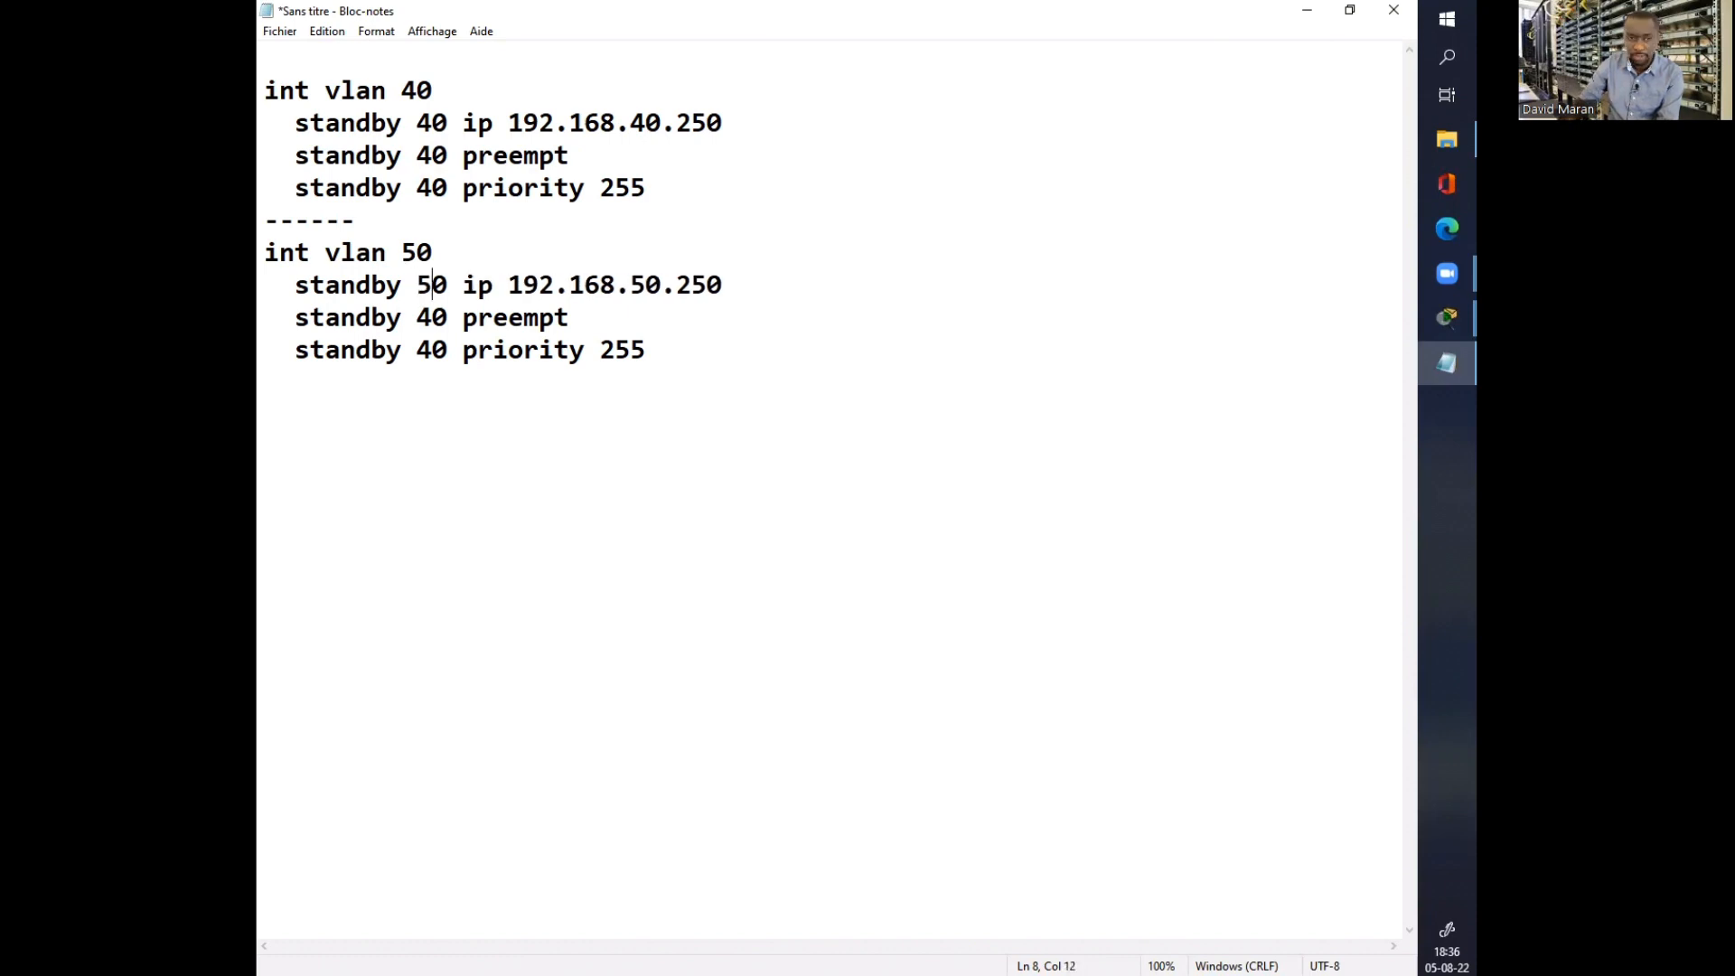
pyautogui.press('BackSpace')
pyautogui.write('5')
pyautogui.click(432, 341)
pyautogui.press('BackSpace')
pyautogui.write('5')
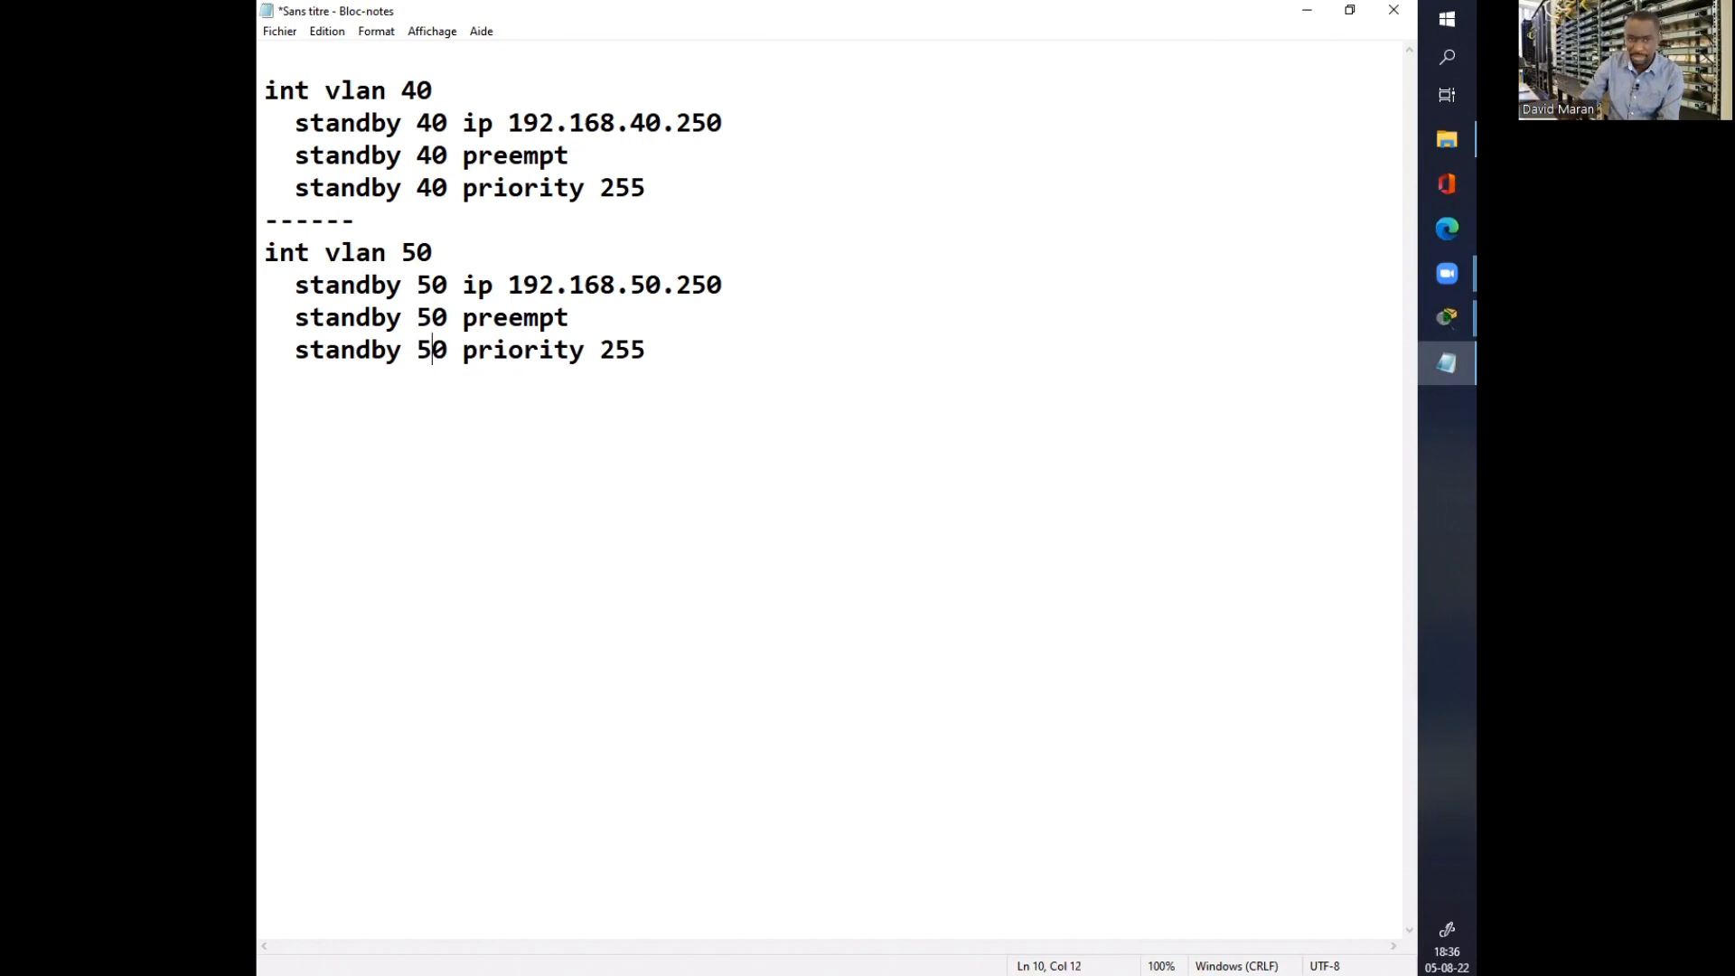
# Step: Add a ======== separator below the VLAN 50 block and paste another copy of the VLAN 40 HSRP block
pyautogui.click(672, 352)
pyautogui.press('Return')
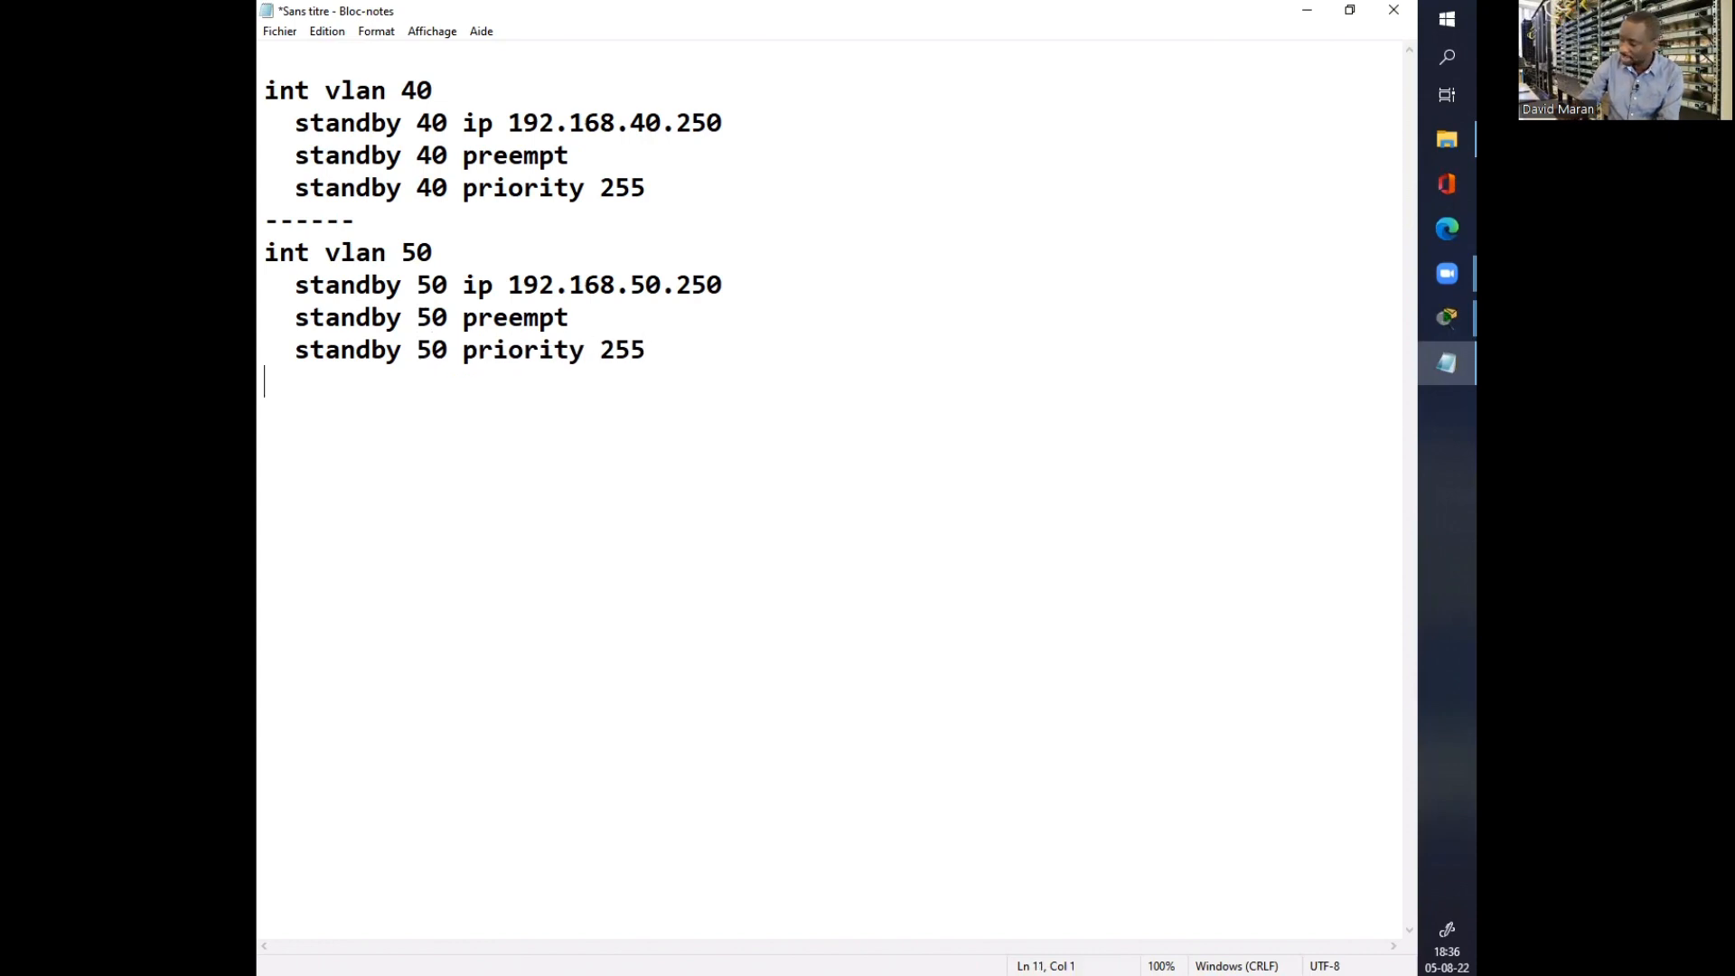
pyautogui.write('========')
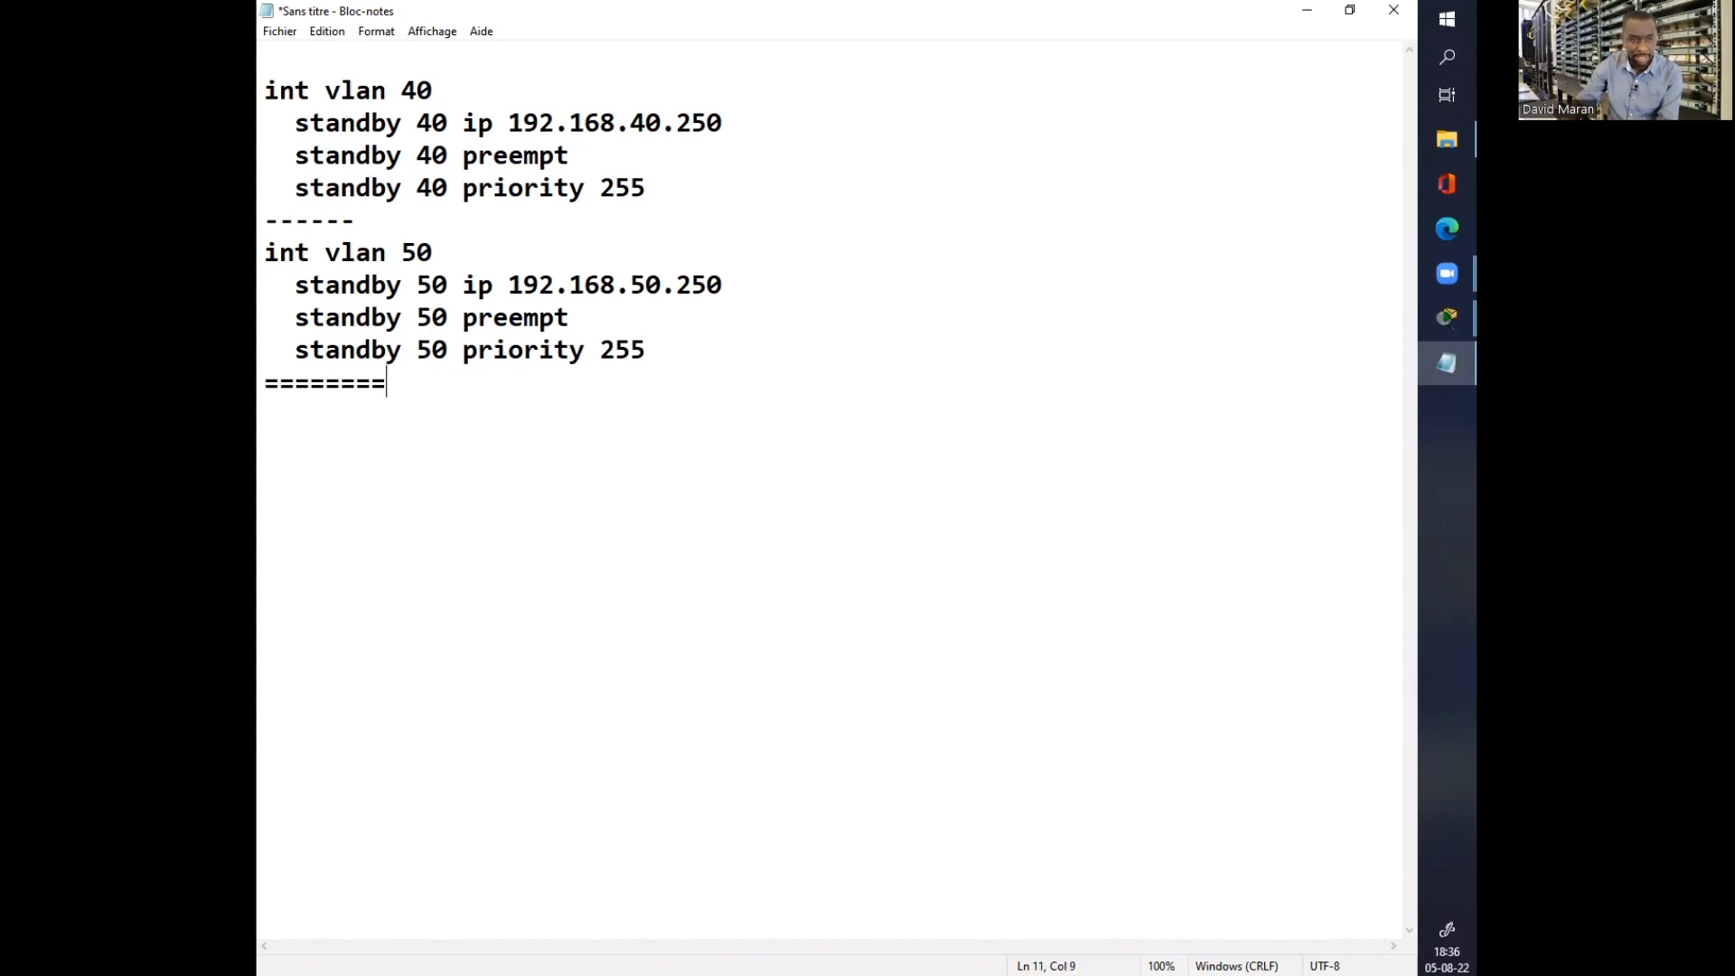
pyautogui.hotkey('ctrl', 'v')
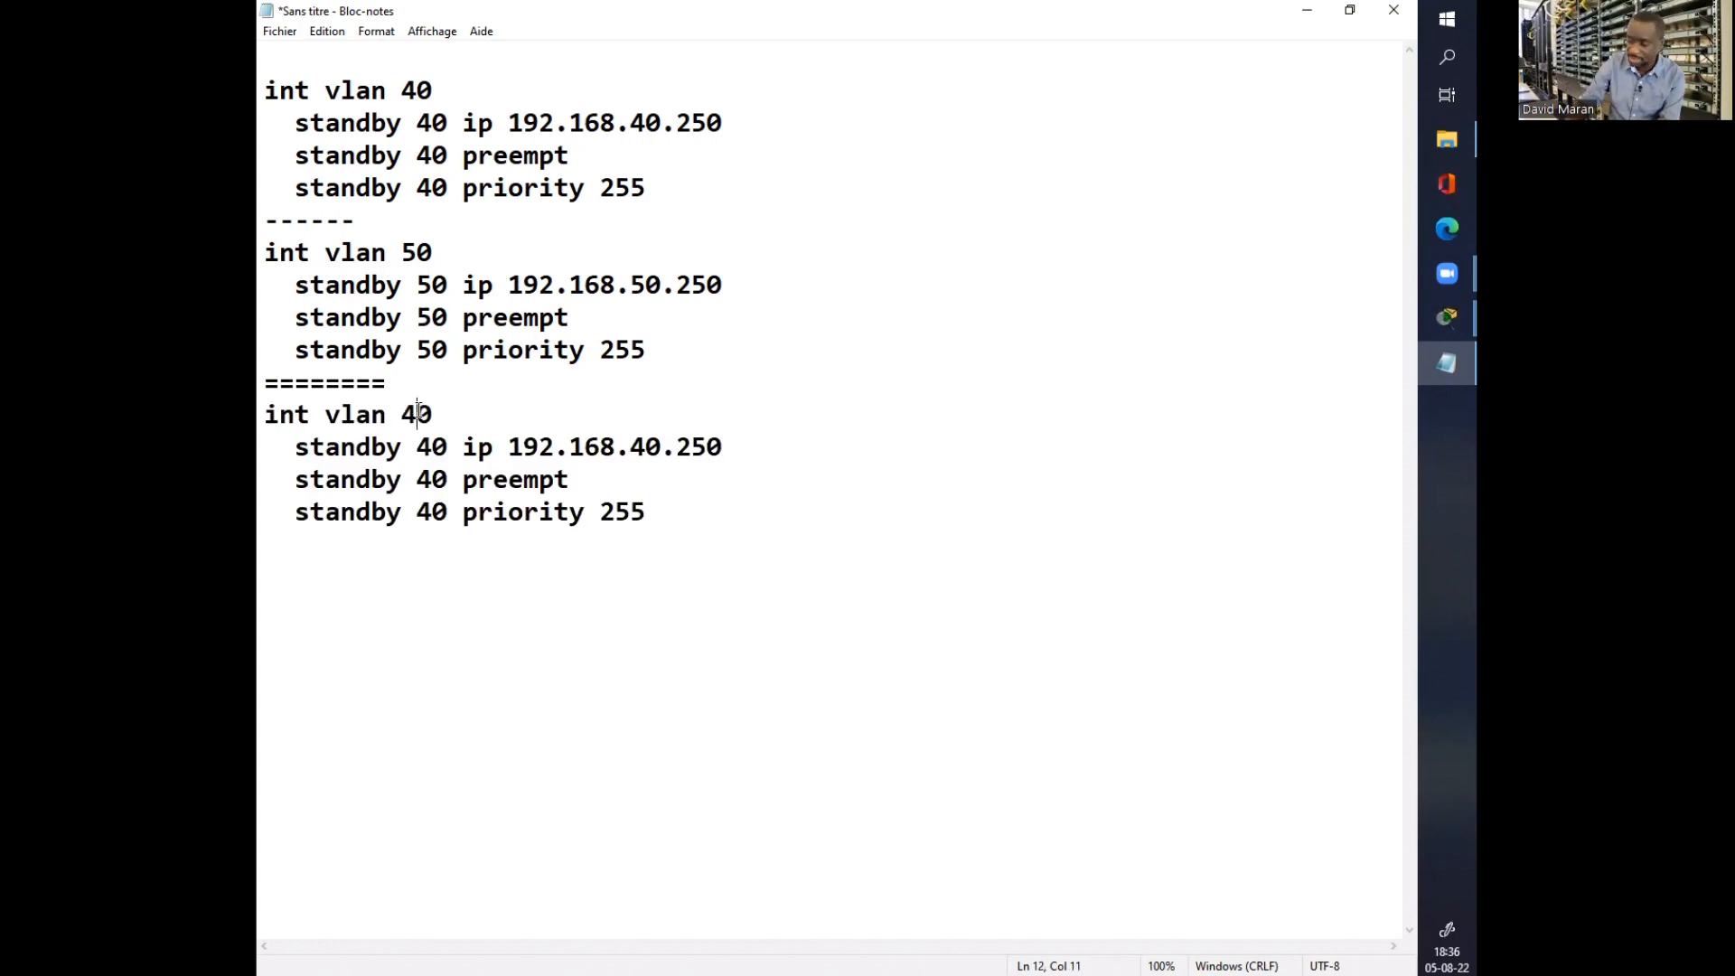
# Step: Adapt the third block to VLAN 60, with standby group 60 on all three lines and virtual IP 192.168.60.250
pyautogui.press('BackSpace')
pyautogui.write('6')
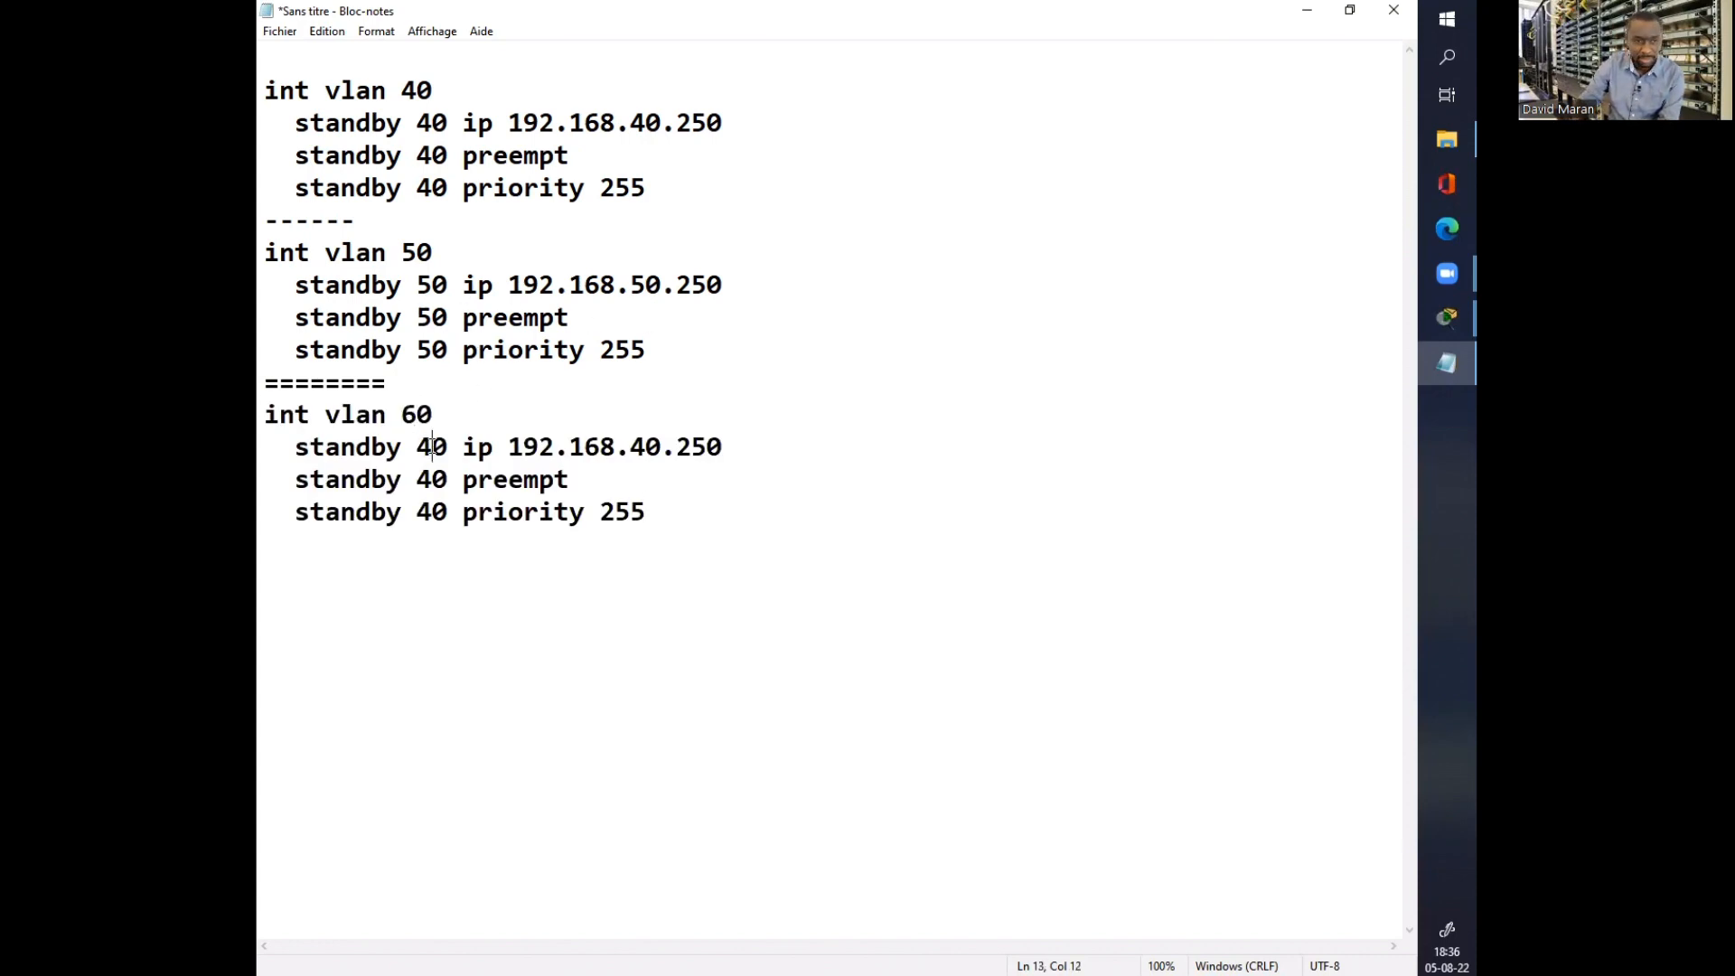
pyautogui.press('BackSpace')
pyautogui.write('6')
pyautogui.press('BackSpace')
pyautogui.write('6')
pyautogui.click(643, 447)
pyautogui.press('BackSpace')
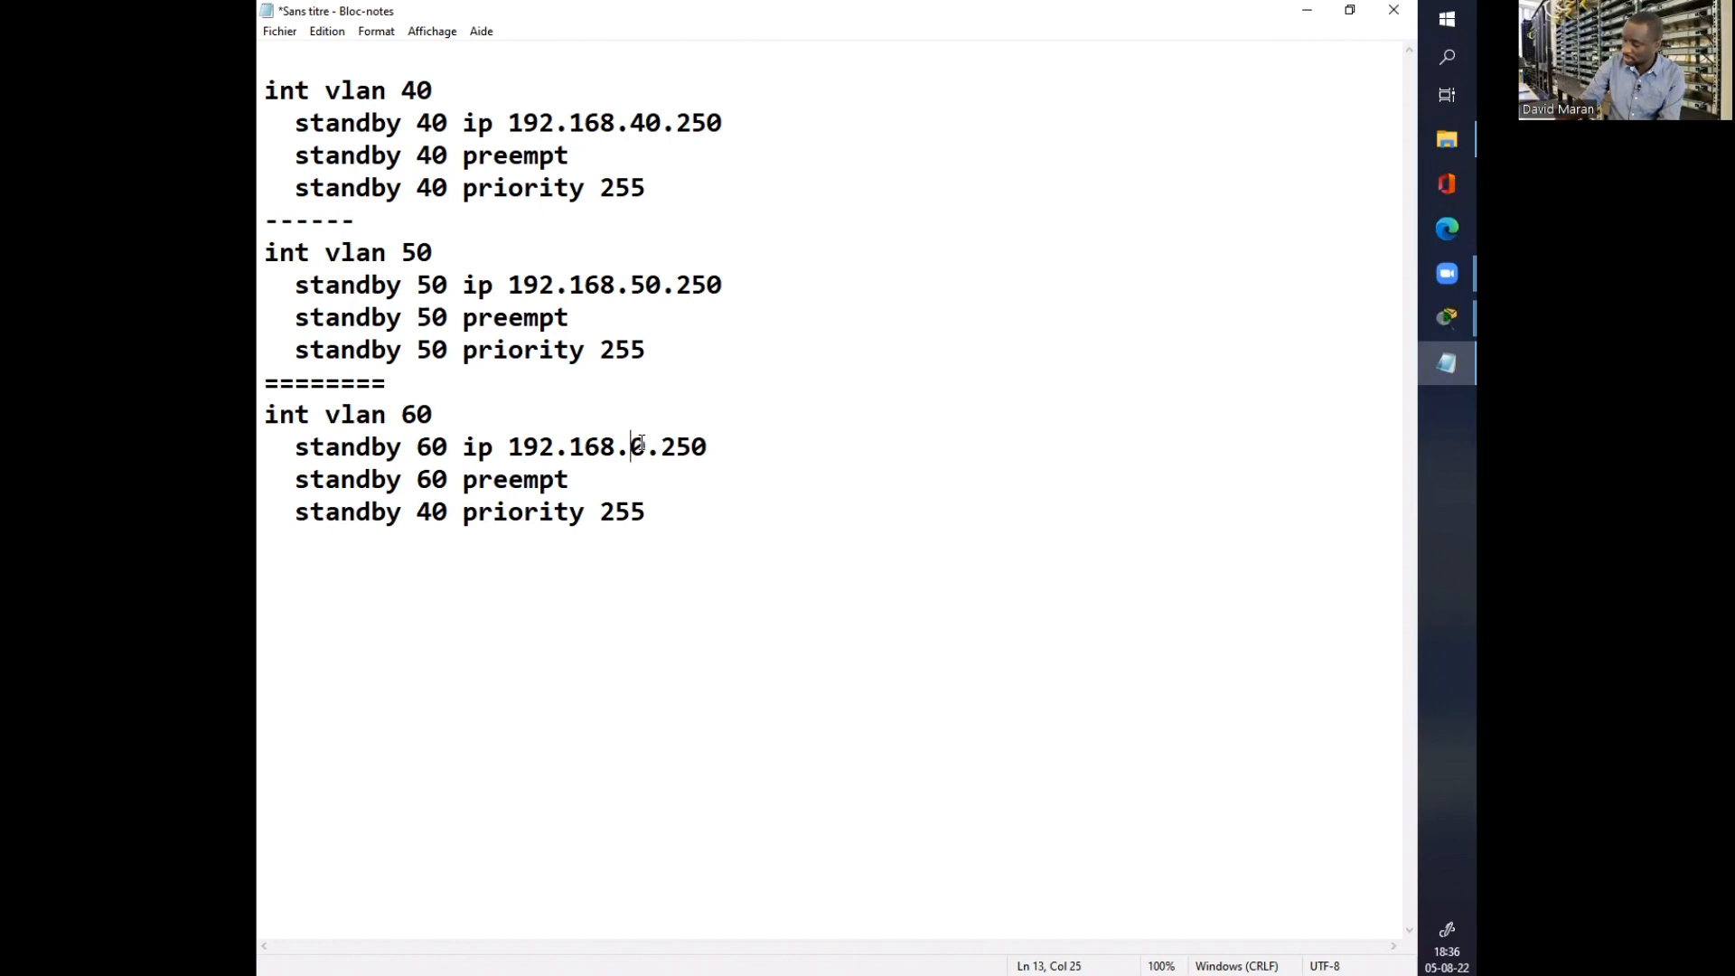
pyautogui.write('6')
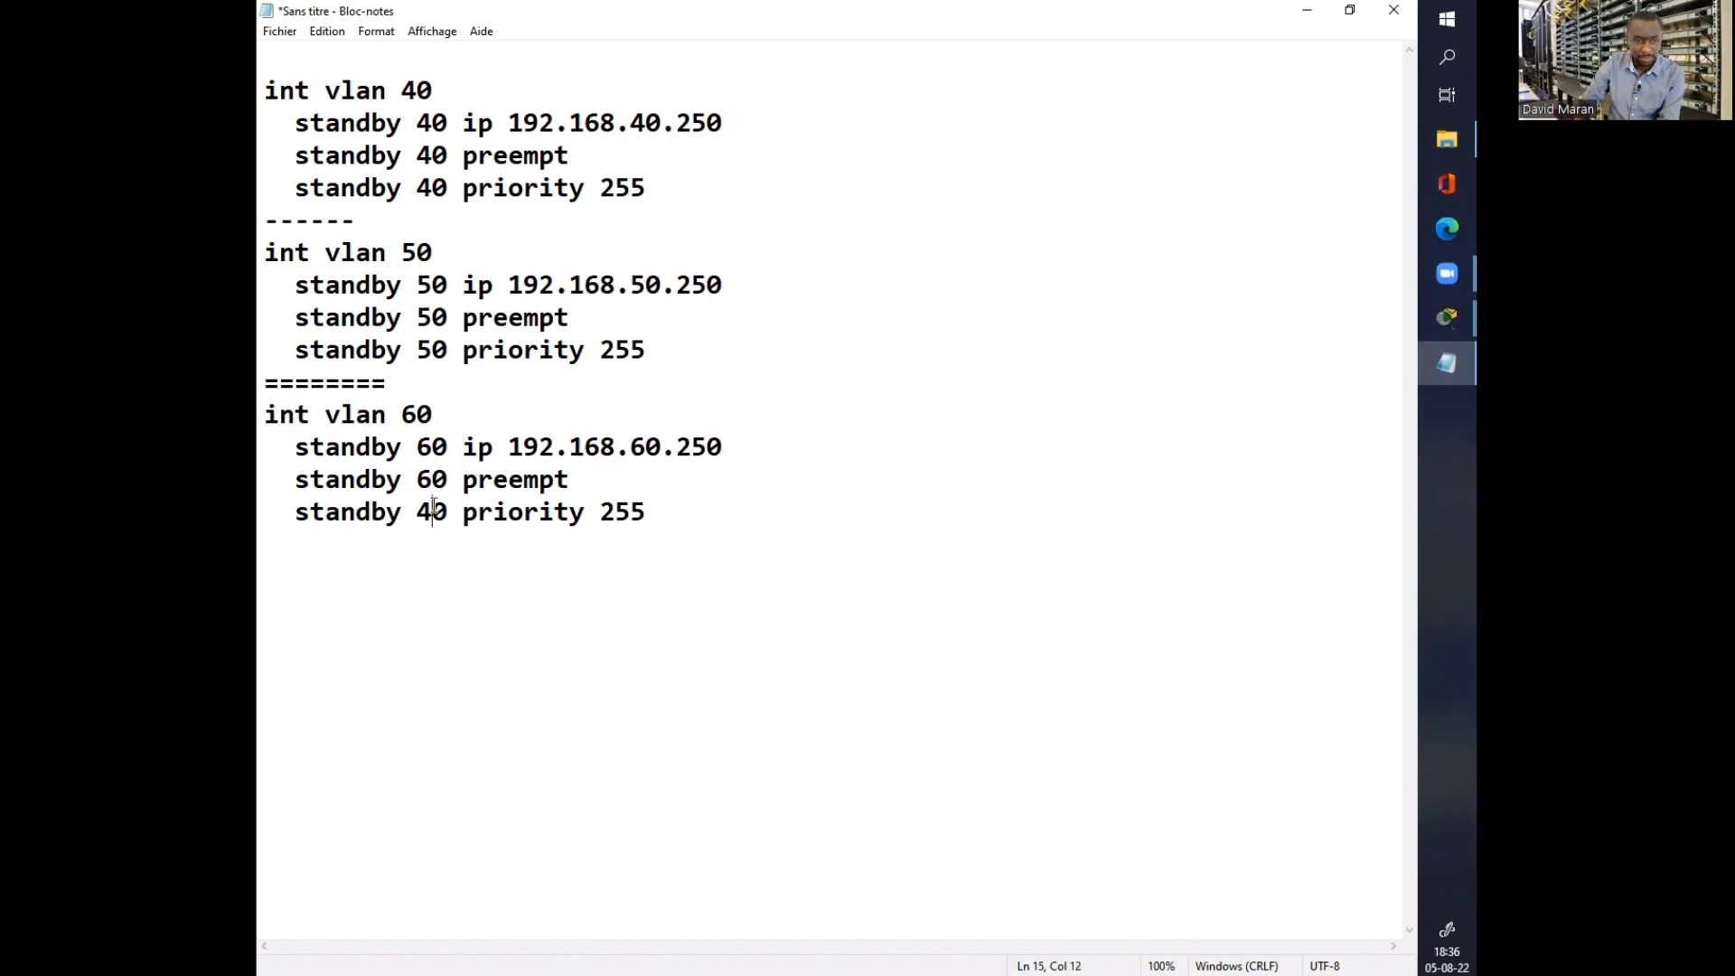
pyautogui.press('BackSpace')
pyautogui.write('6')
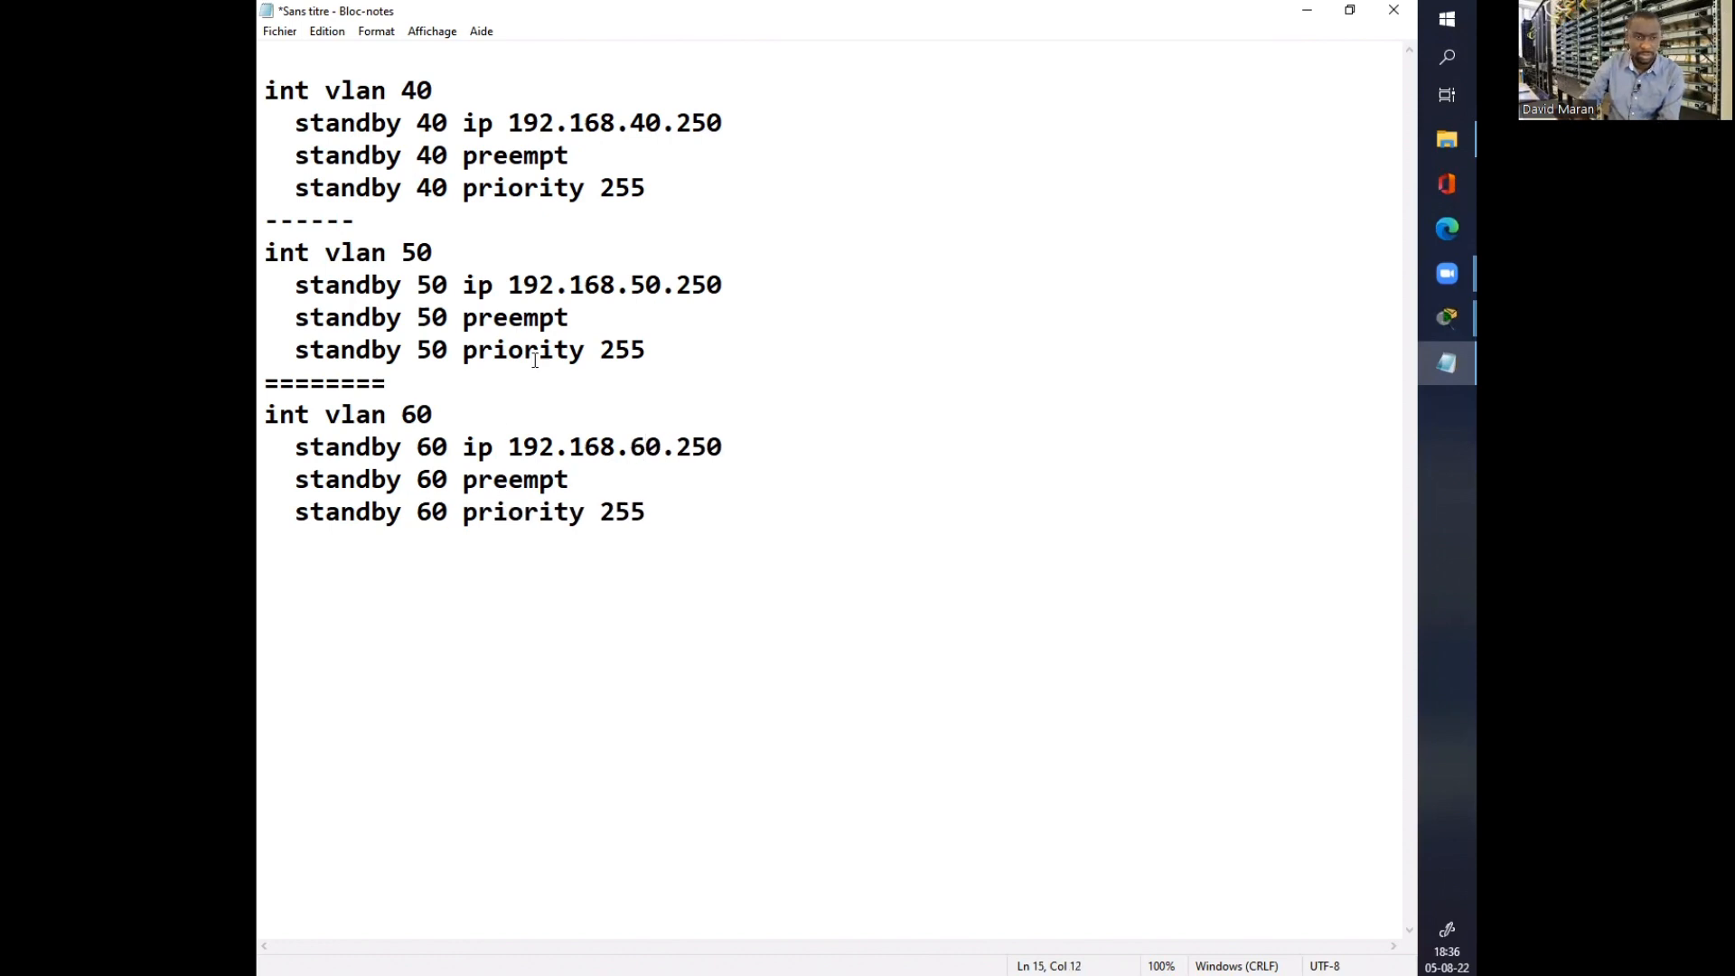
# Step: Cut the four-line VLAN 50 HSRP block out of the notes
pyautogui.moveTo(646, 350); pyautogui.dragTo(265, 246)
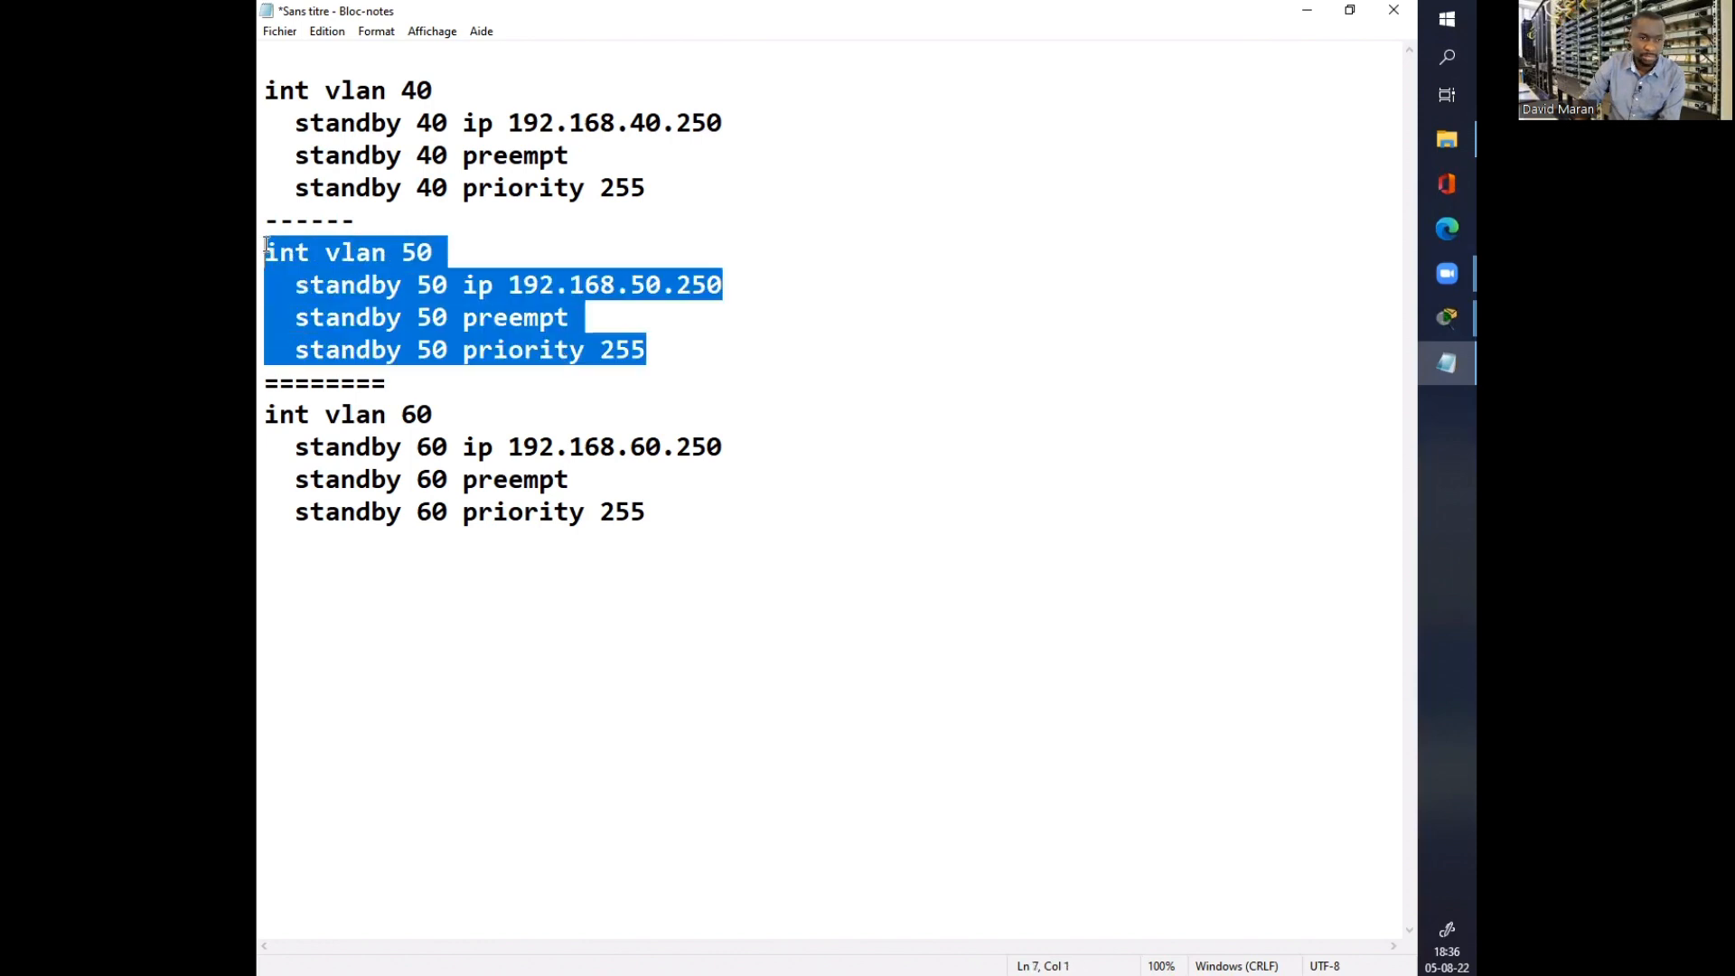
pyautogui.rightClick(271, 259)
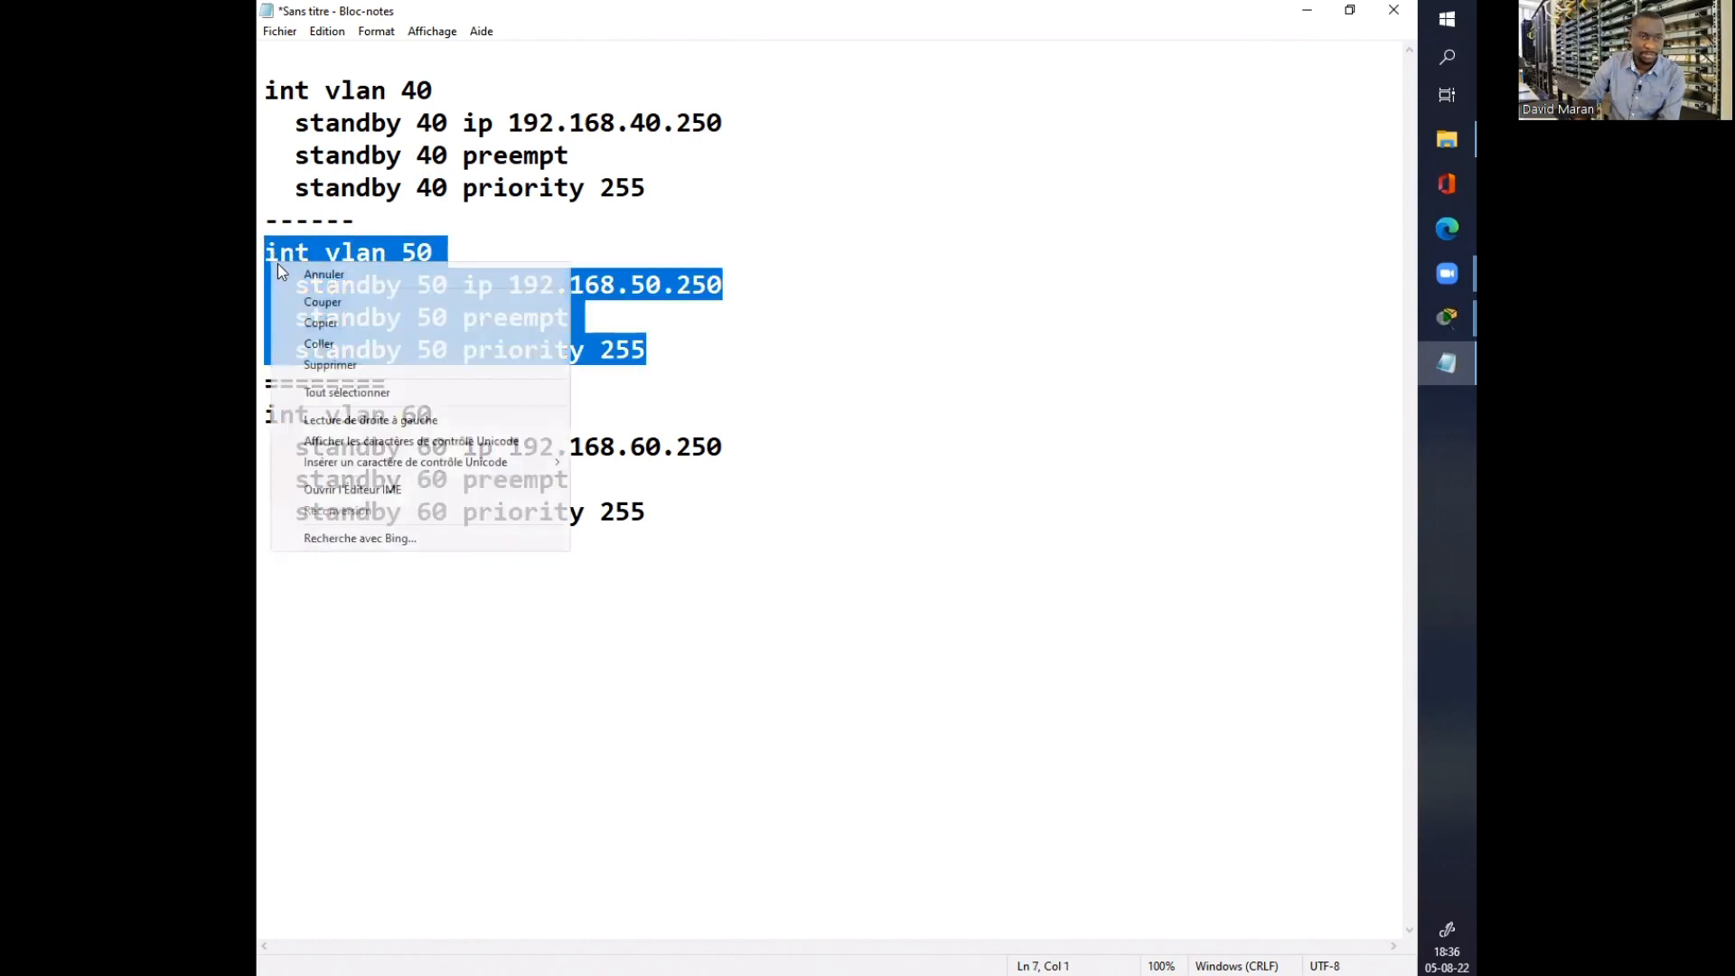
pyautogui.click(312, 297)
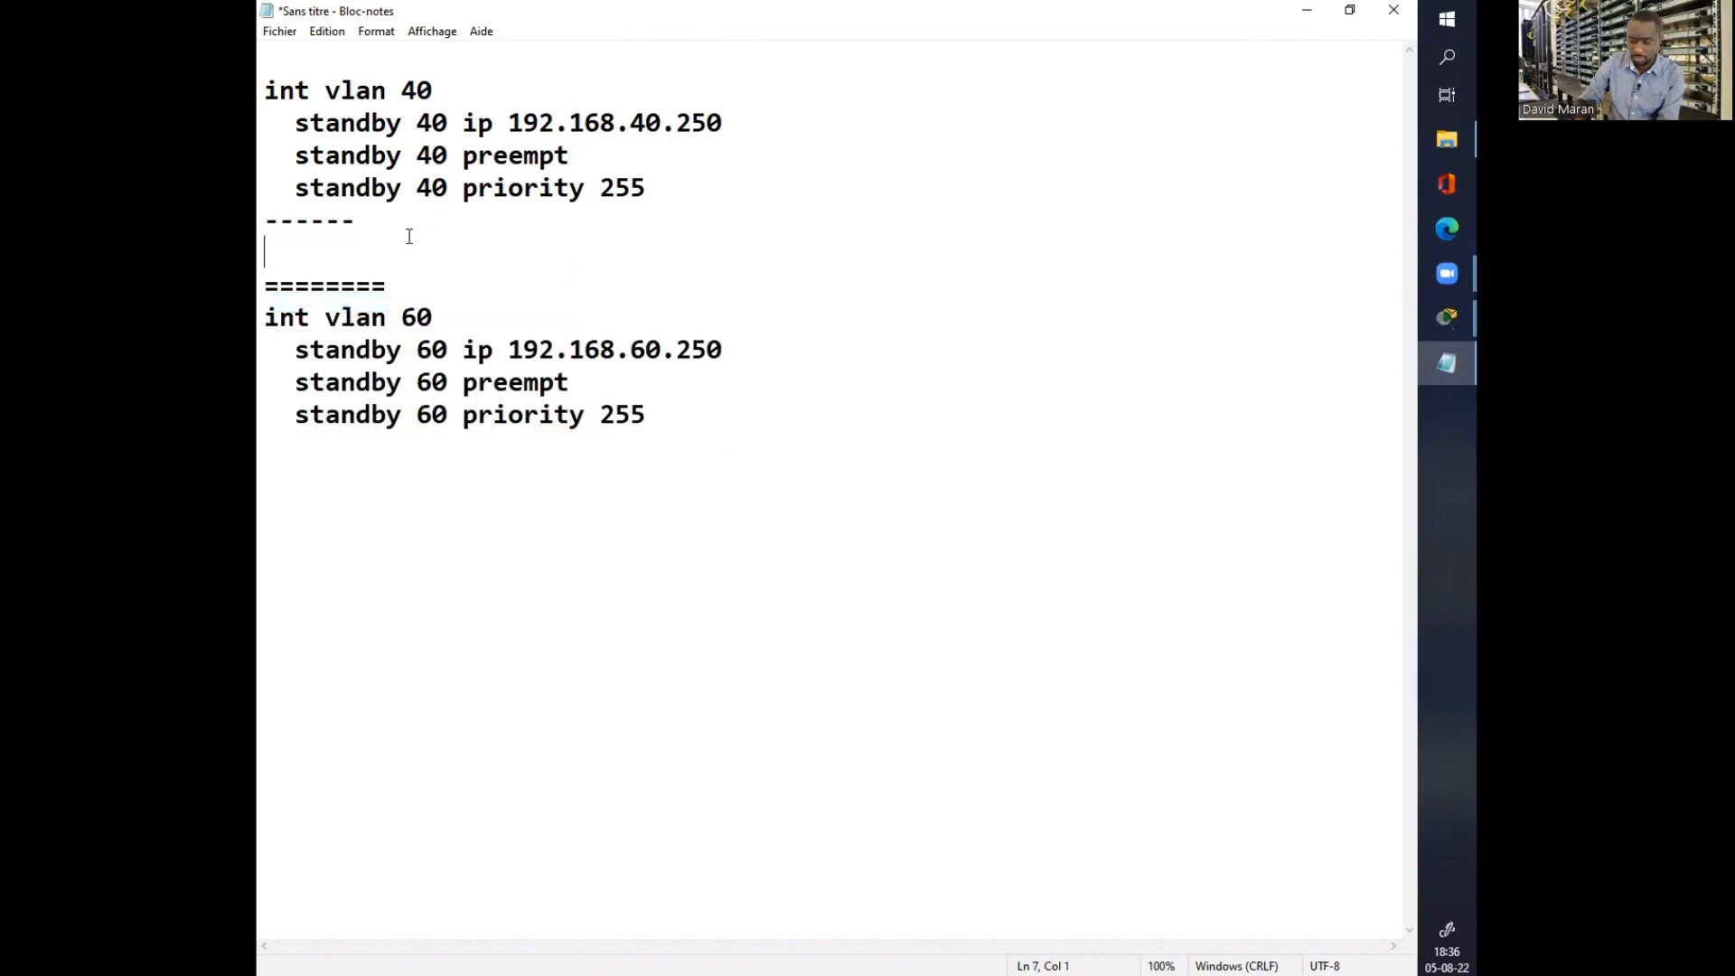
# Step: Undo the cut of the VLAN 50 HSRP block and copy its four lines instead
pyautogui.hotkey('ctrl', 'z')
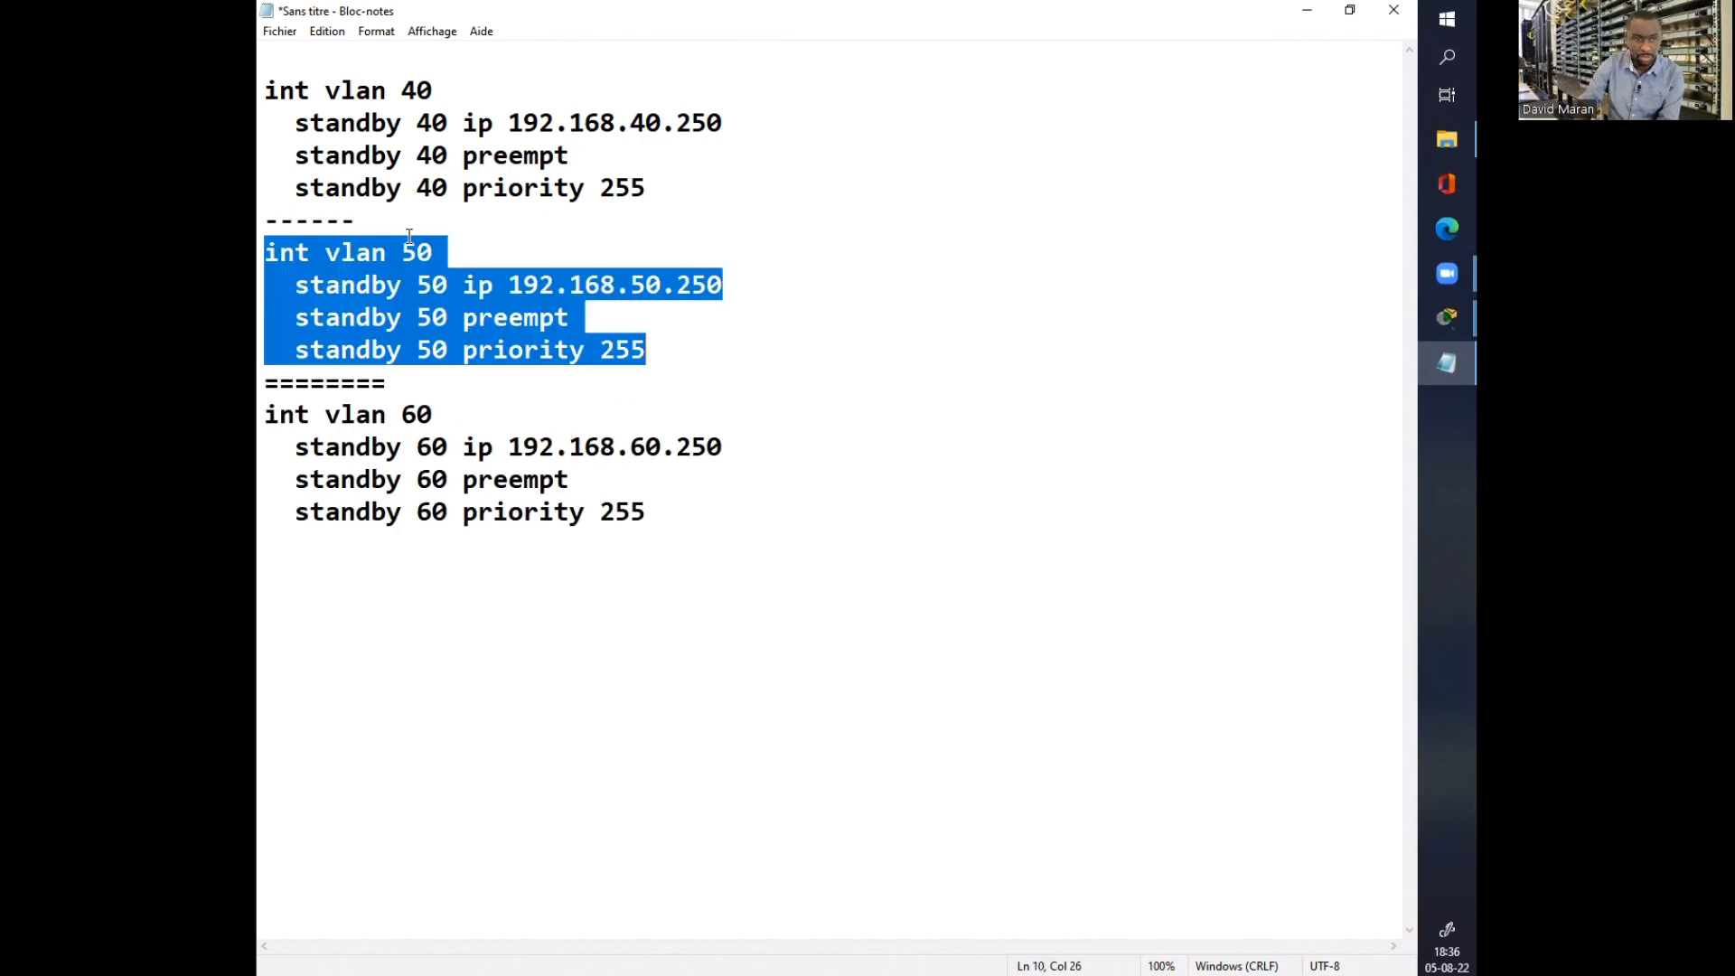
pyautogui.click(466, 291)
pyautogui.moveTo(666, 337)
pyautogui.mouseDown()
pyautogui.moveTo(371, 317)
pyautogui.moveTo(271, 253)
pyautogui.moveTo(465, 317)
pyautogui.moveTo(673, 354)
pyautogui.mouseUp()
pyautogui.rightClick(466, 313)
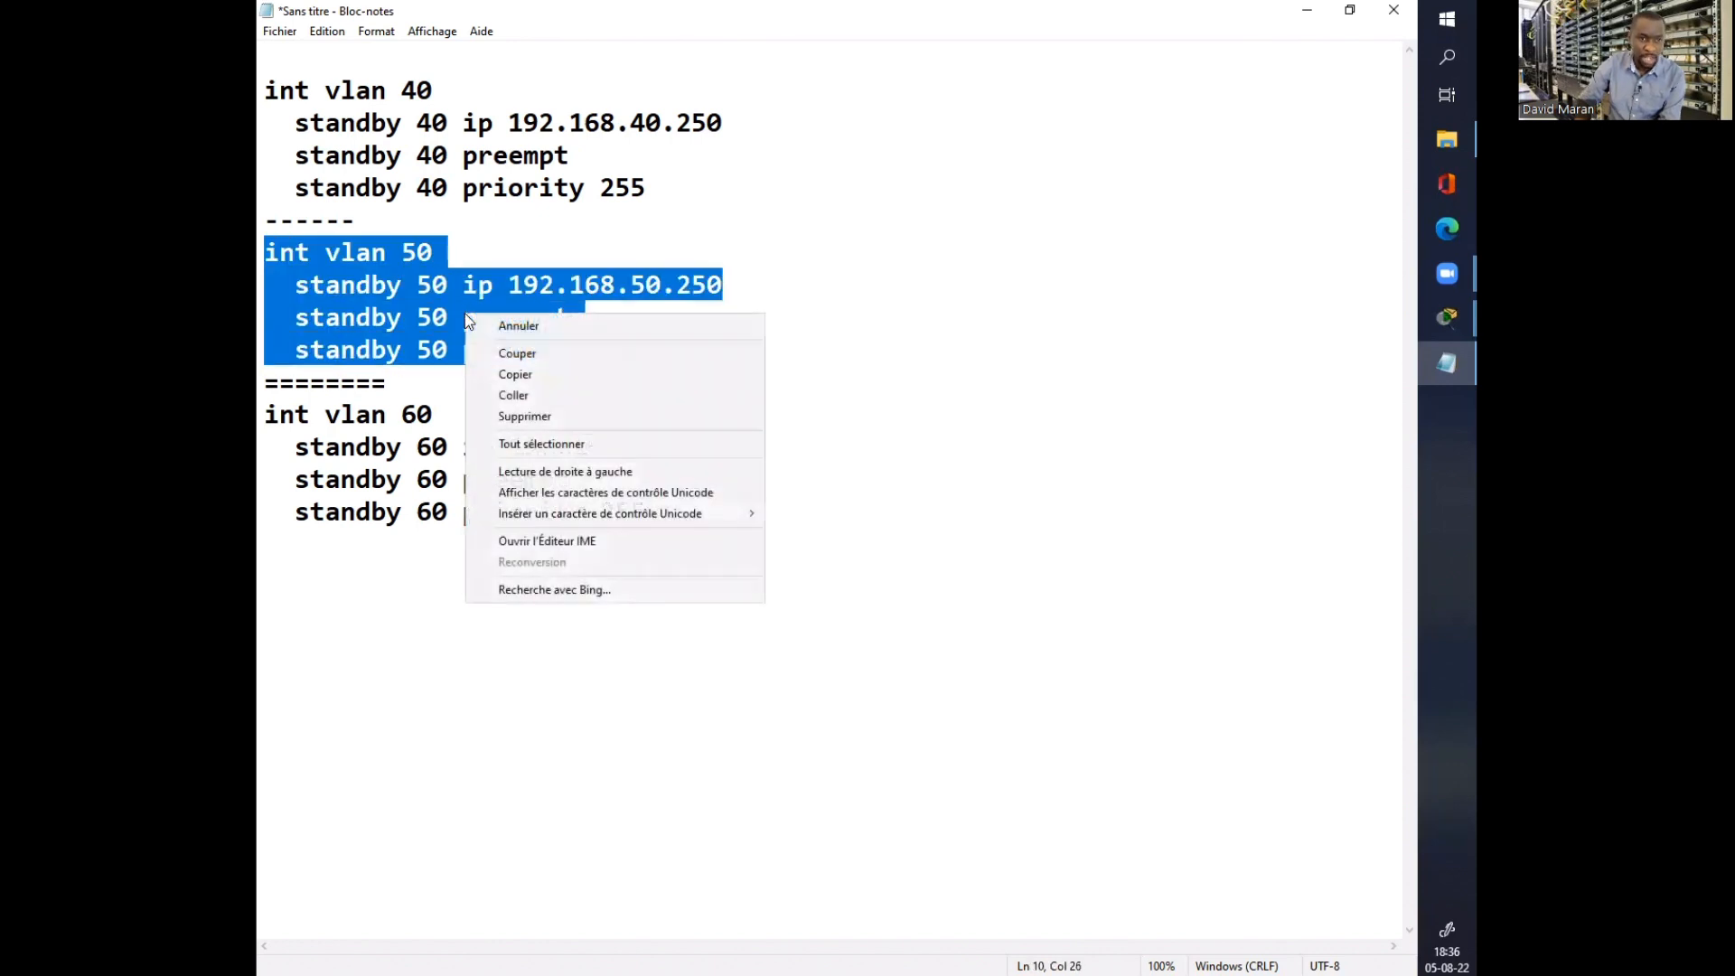
pyautogui.click(525, 375)
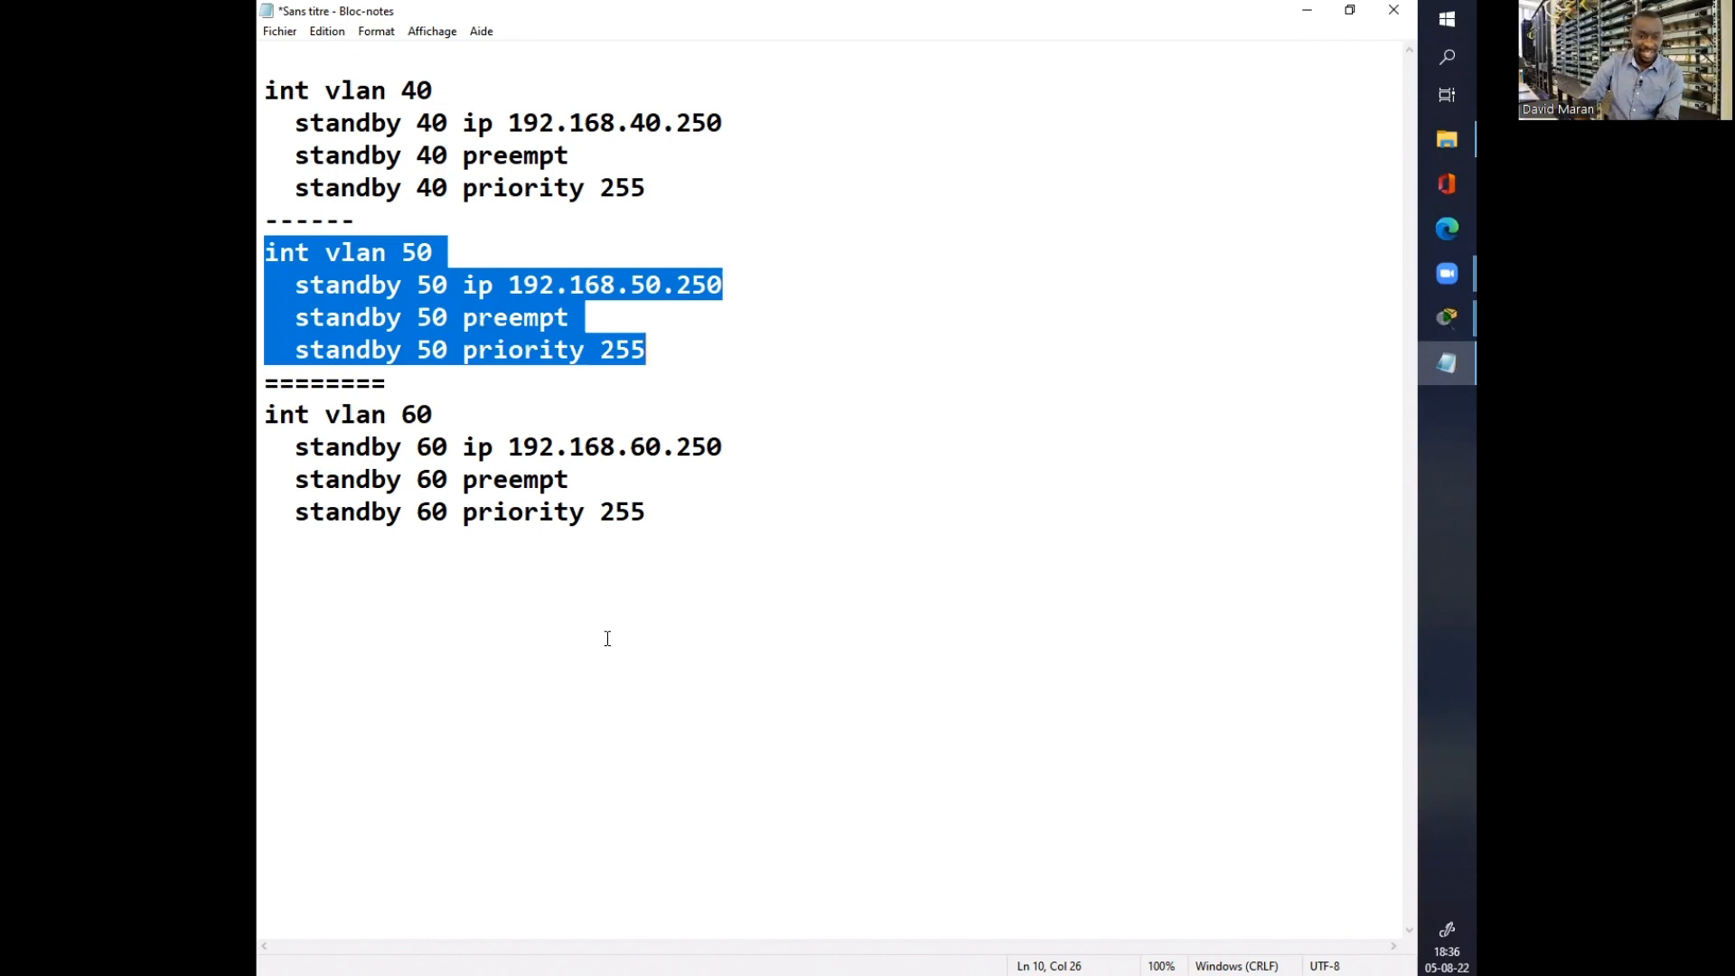
# Step: Switch to D1's command line and leave the VLAN 40 interface for global configuration mode
pyautogui.hotkey('alt', 'Tab')
pyautogui.write('exi')
pyautogui.press('Return')
pyautogui.press('Return')
pyautogui.press('Return')
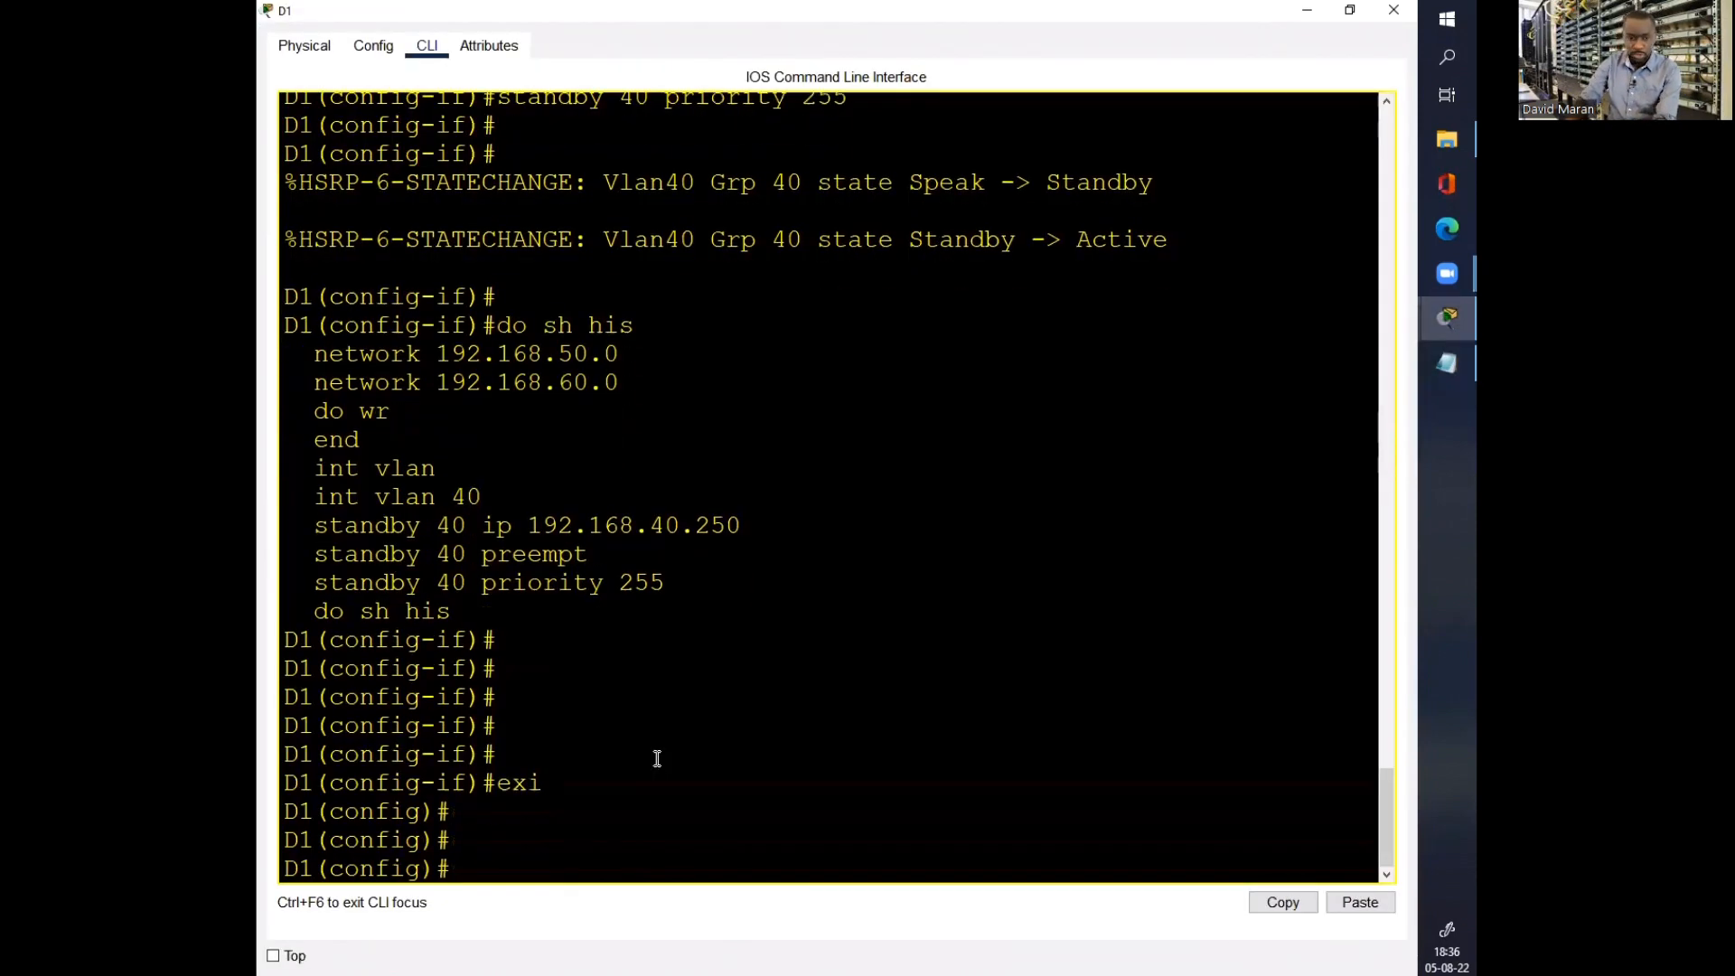
# Step: Paste and run the VLAN 50 block on D1 (standby 50 ip 192.168.50.250, preempt, priority 255), and exit the interface
pyautogui.rightClick(658, 767)
pyautogui.click(705, 793)
pyautogui.press('Return')
pyautogui.press('Return')
pyautogui.press('Return')
pyautogui.press('Return')
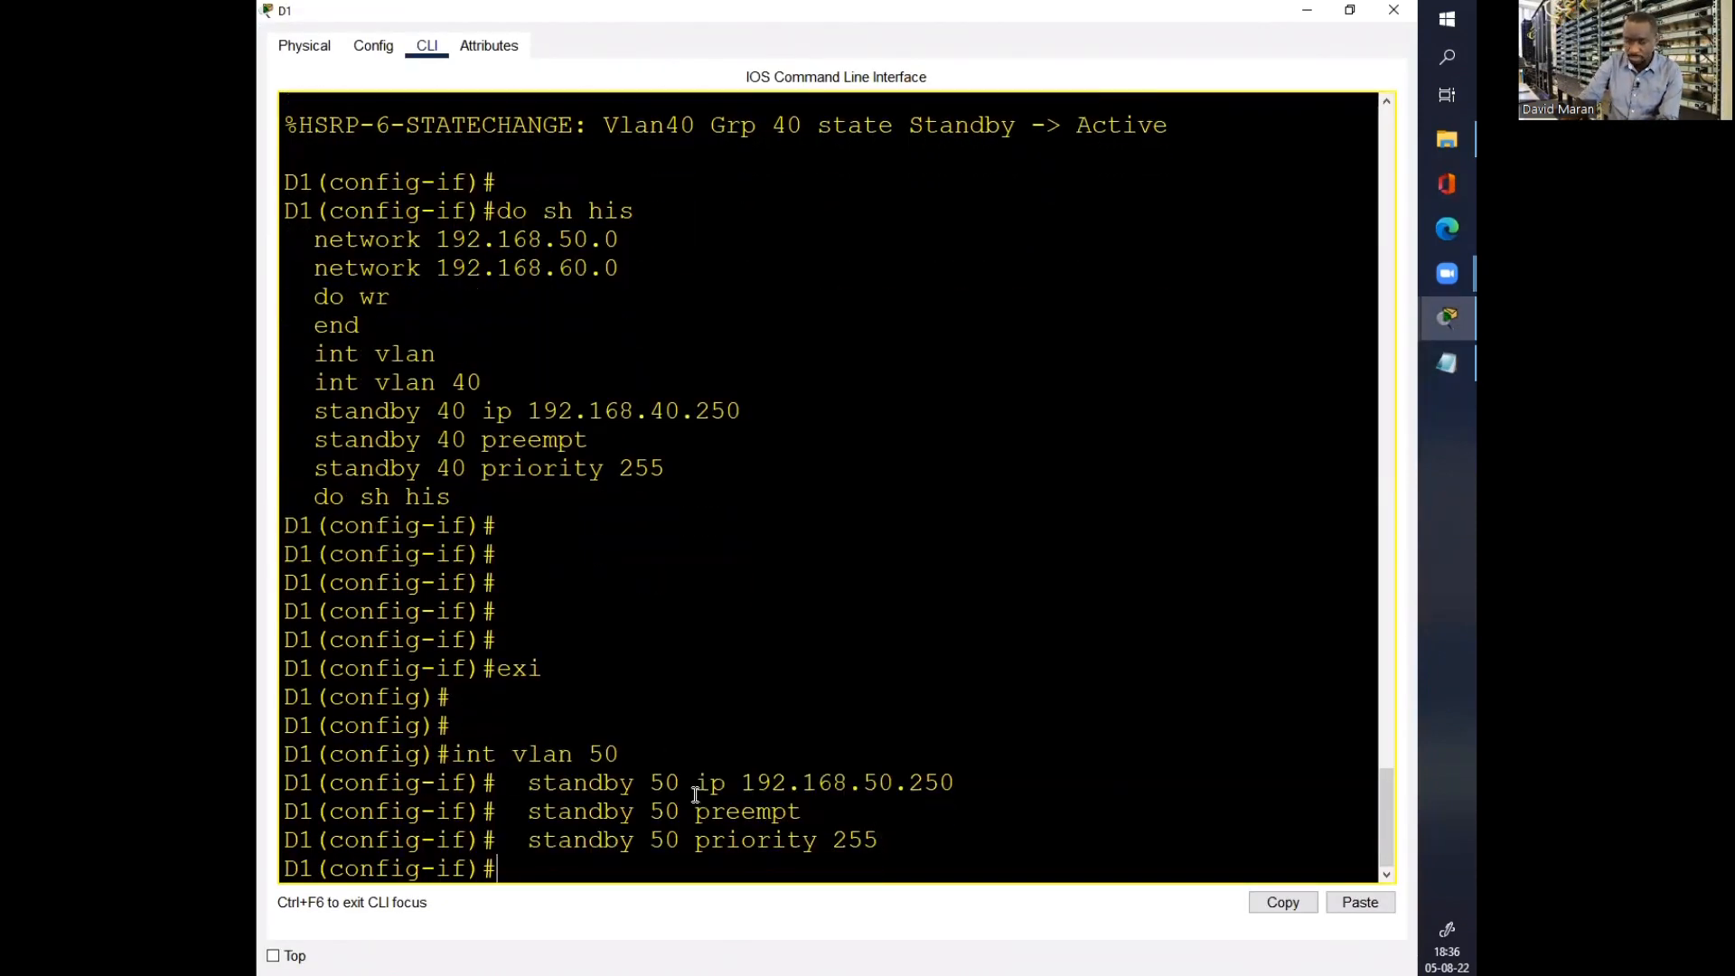
pyautogui.write('exi')
pyautogui.press('Return')
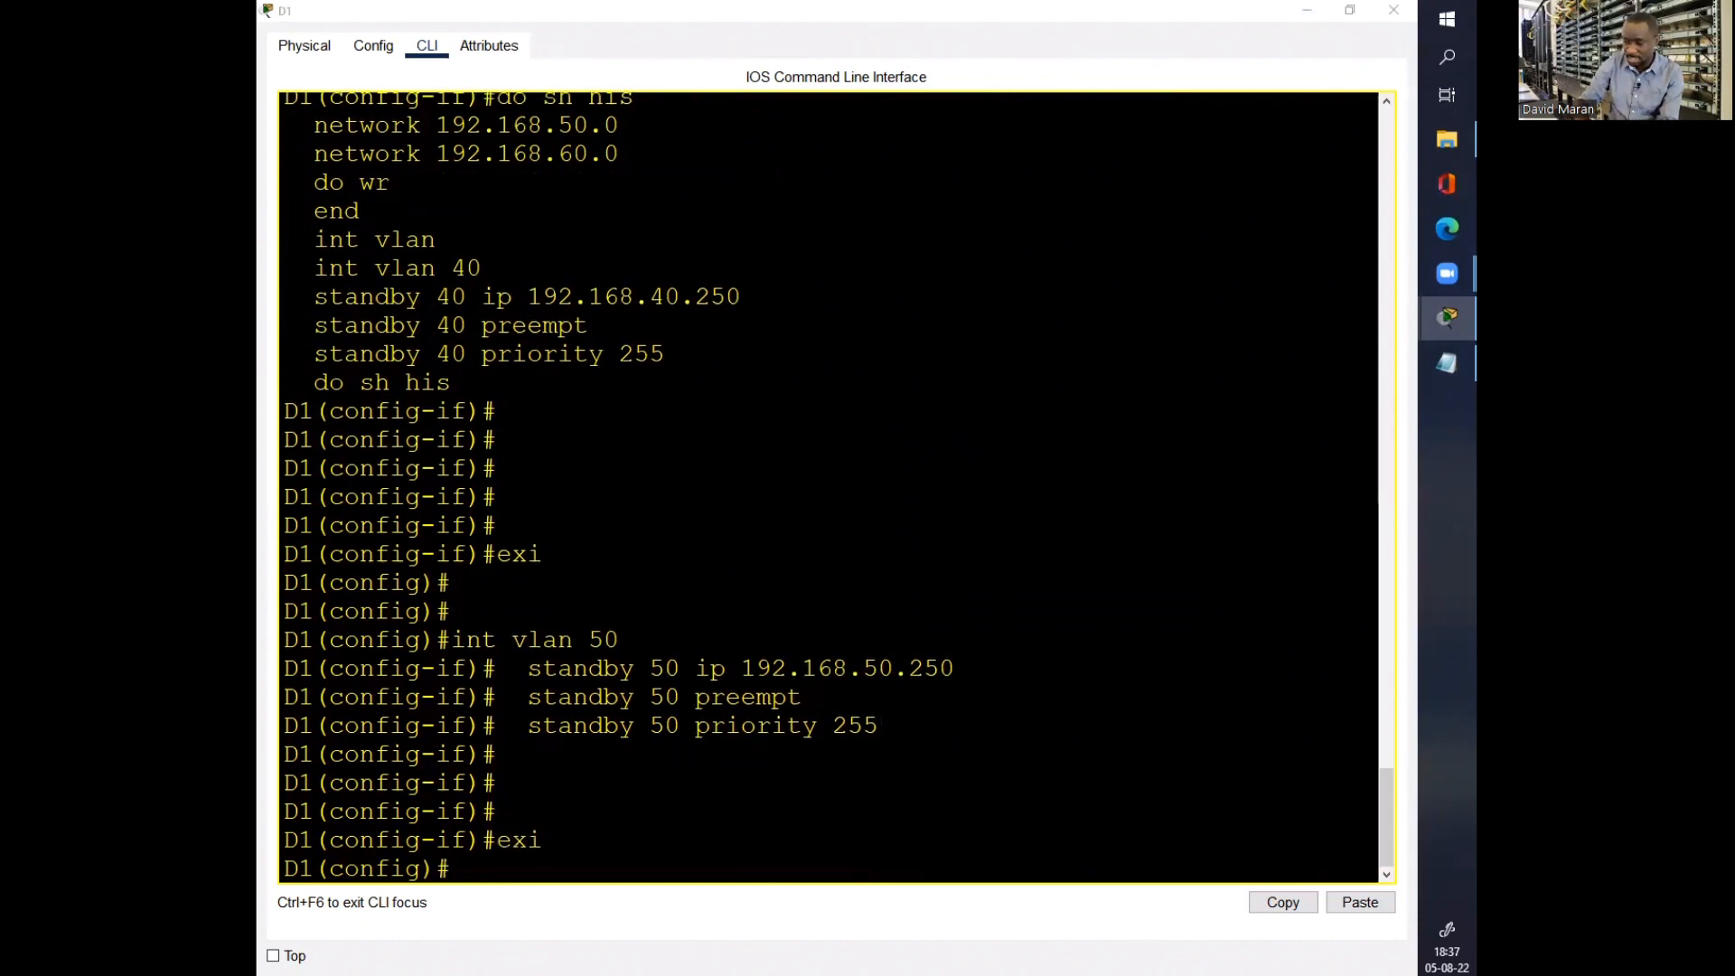
# Step: Copy the four-line VLAN 60 HSRP block from the notes and return to D1's command line
pyautogui.hotkey('alt', 'Tab')
pyautogui.click(668, 517)
pyautogui.moveTo(669, 517); pyautogui.dragTo(264, 414)
pyautogui.rightClick(299, 439)
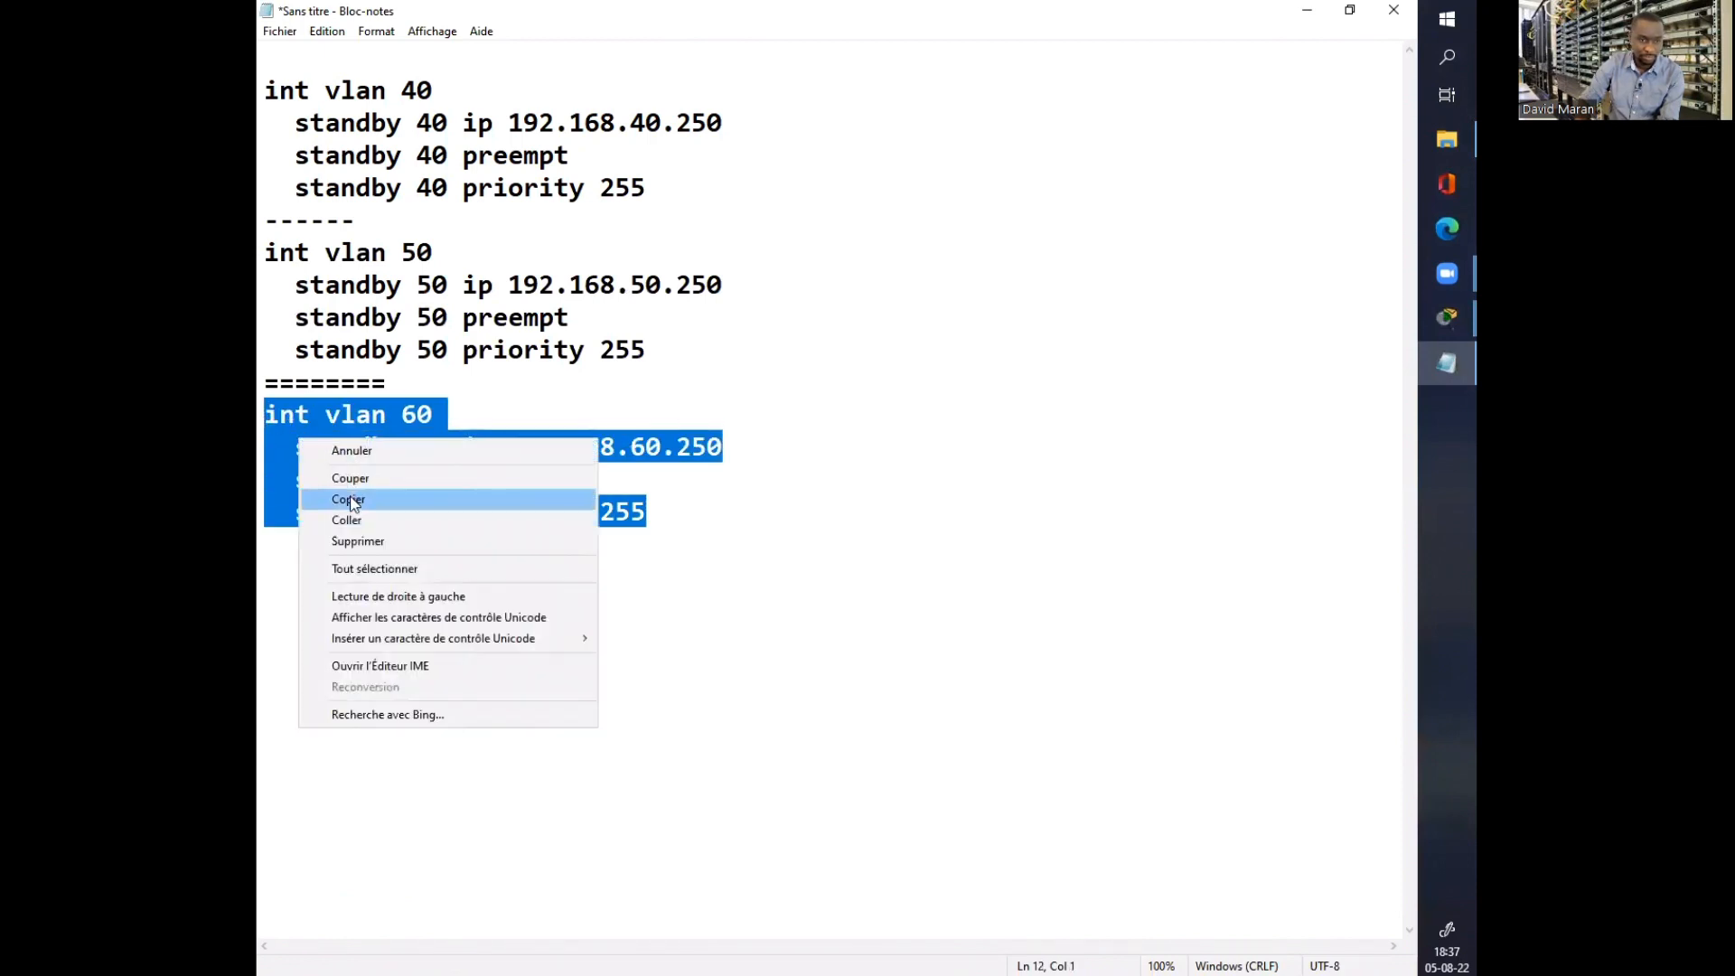
pyautogui.click(352, 499)
pyautogui.click(1310, 11)
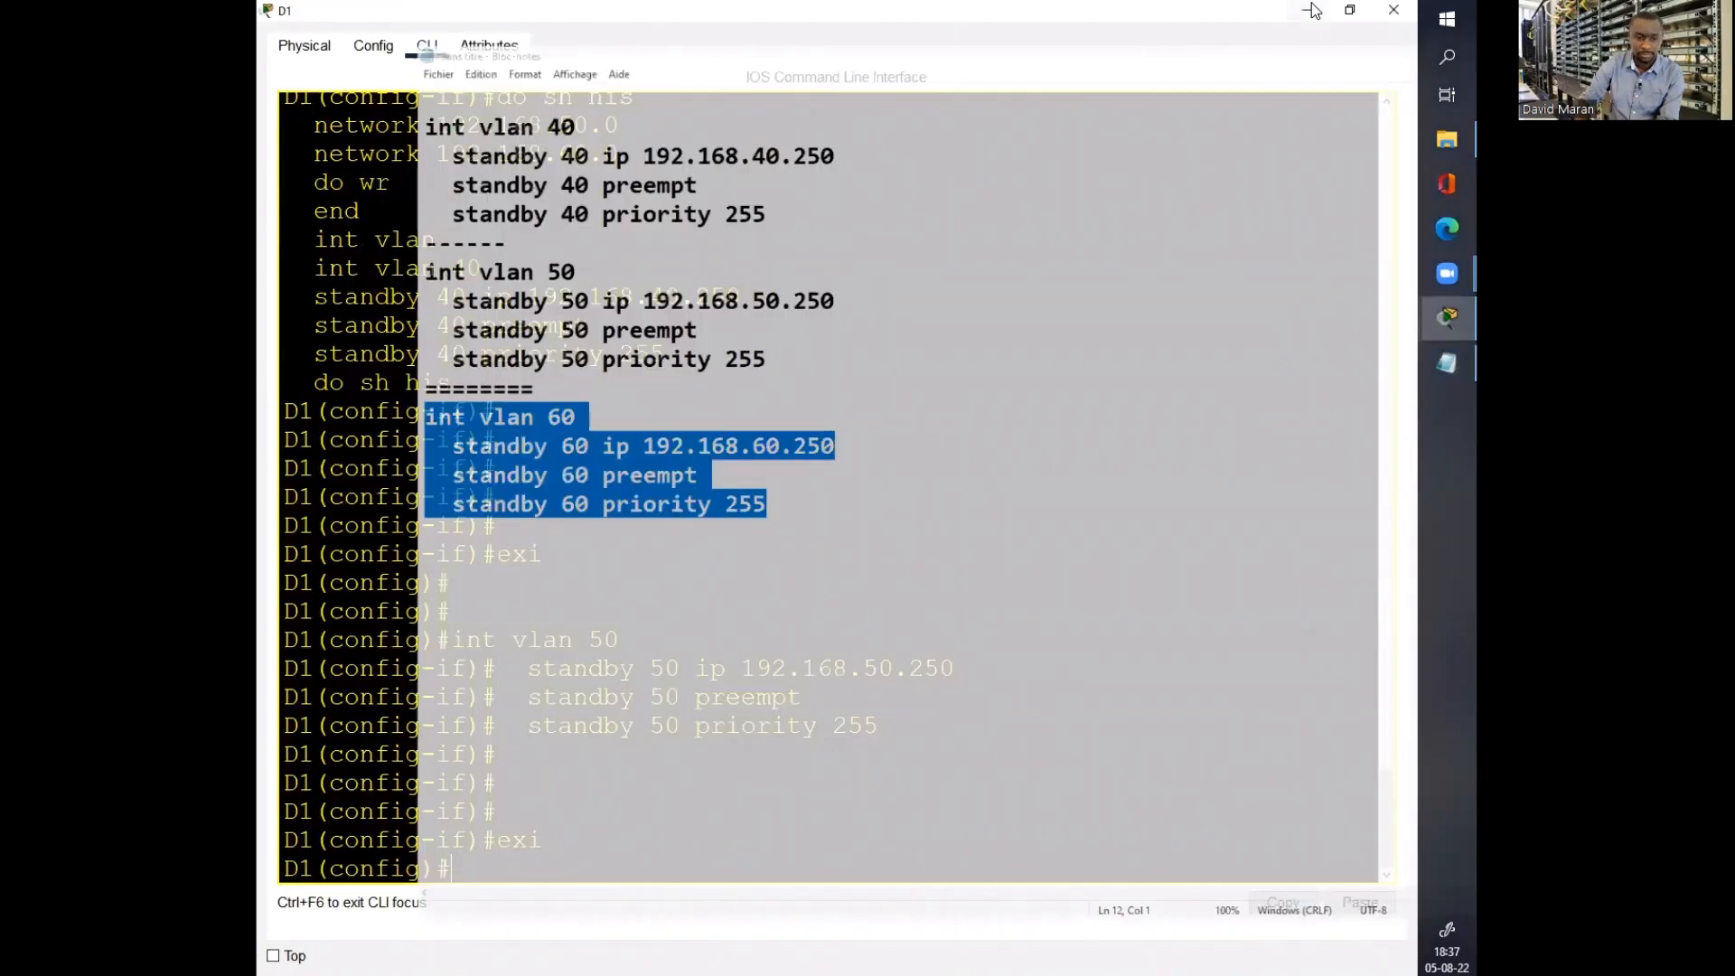
# Step: Paste the VLAN 60 block on D1 (standby 60 ip 192.168.60.250, preempt, priority 255), save with do wr and close D1
pyautogui.rightClick(587, 827)
pyautogui.click(596, 833)
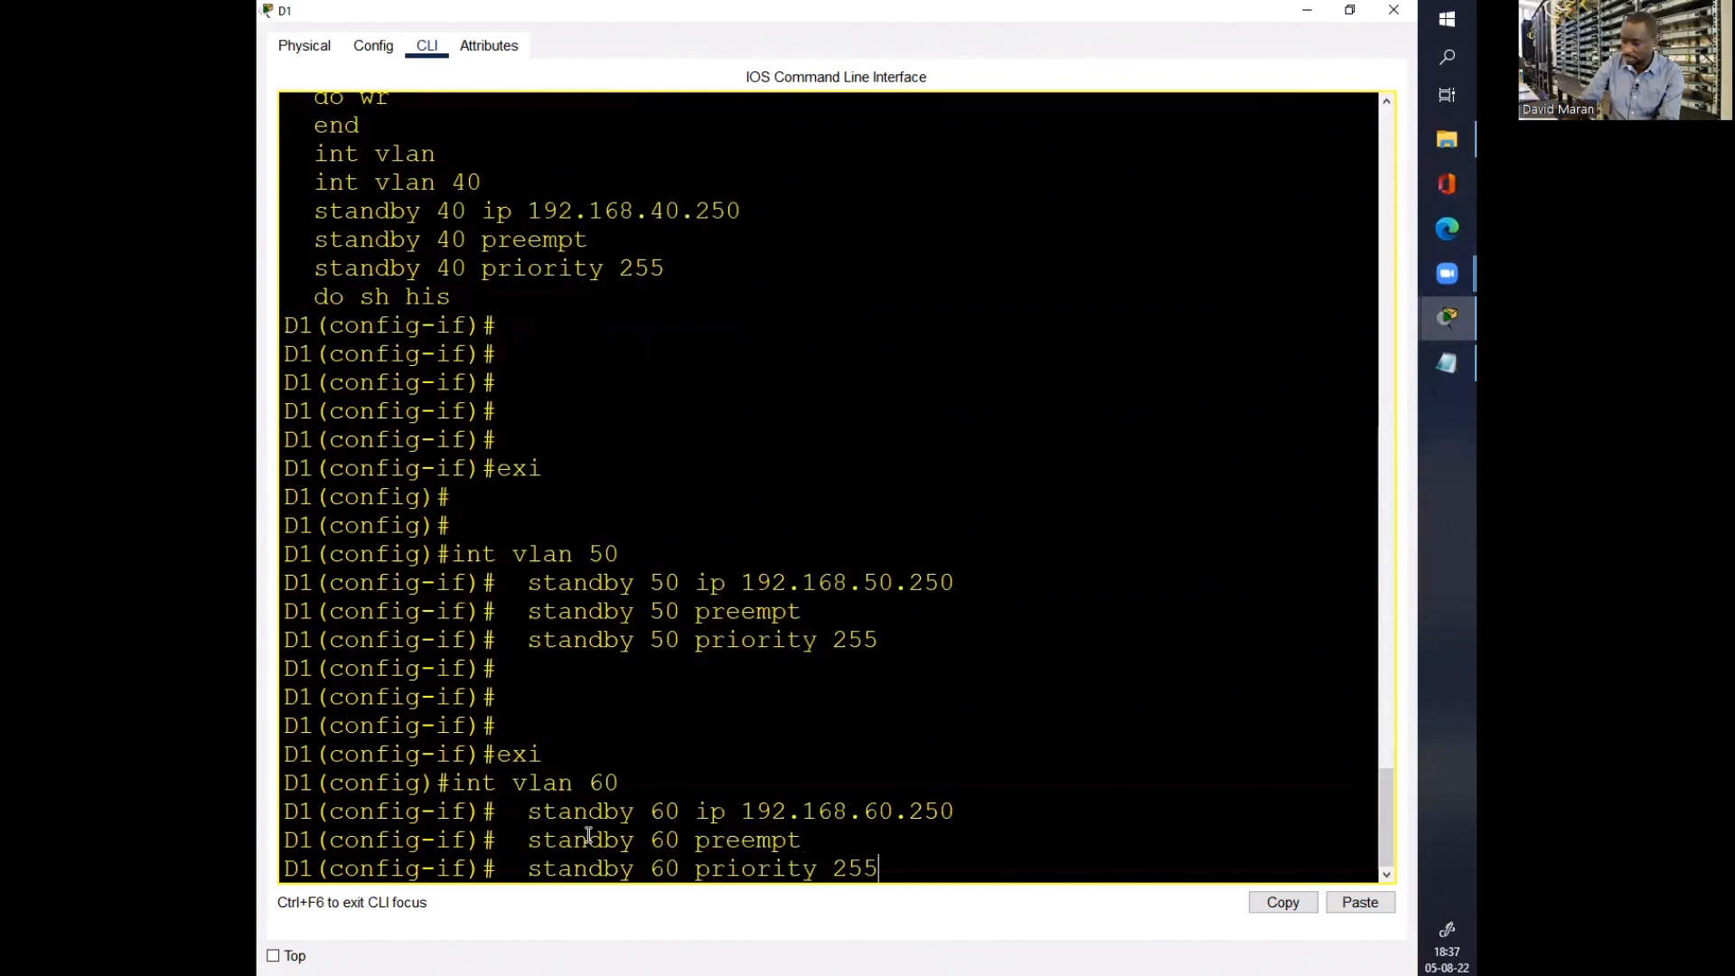
pyautogui.write('do wr')
pyautogui.press('Return')
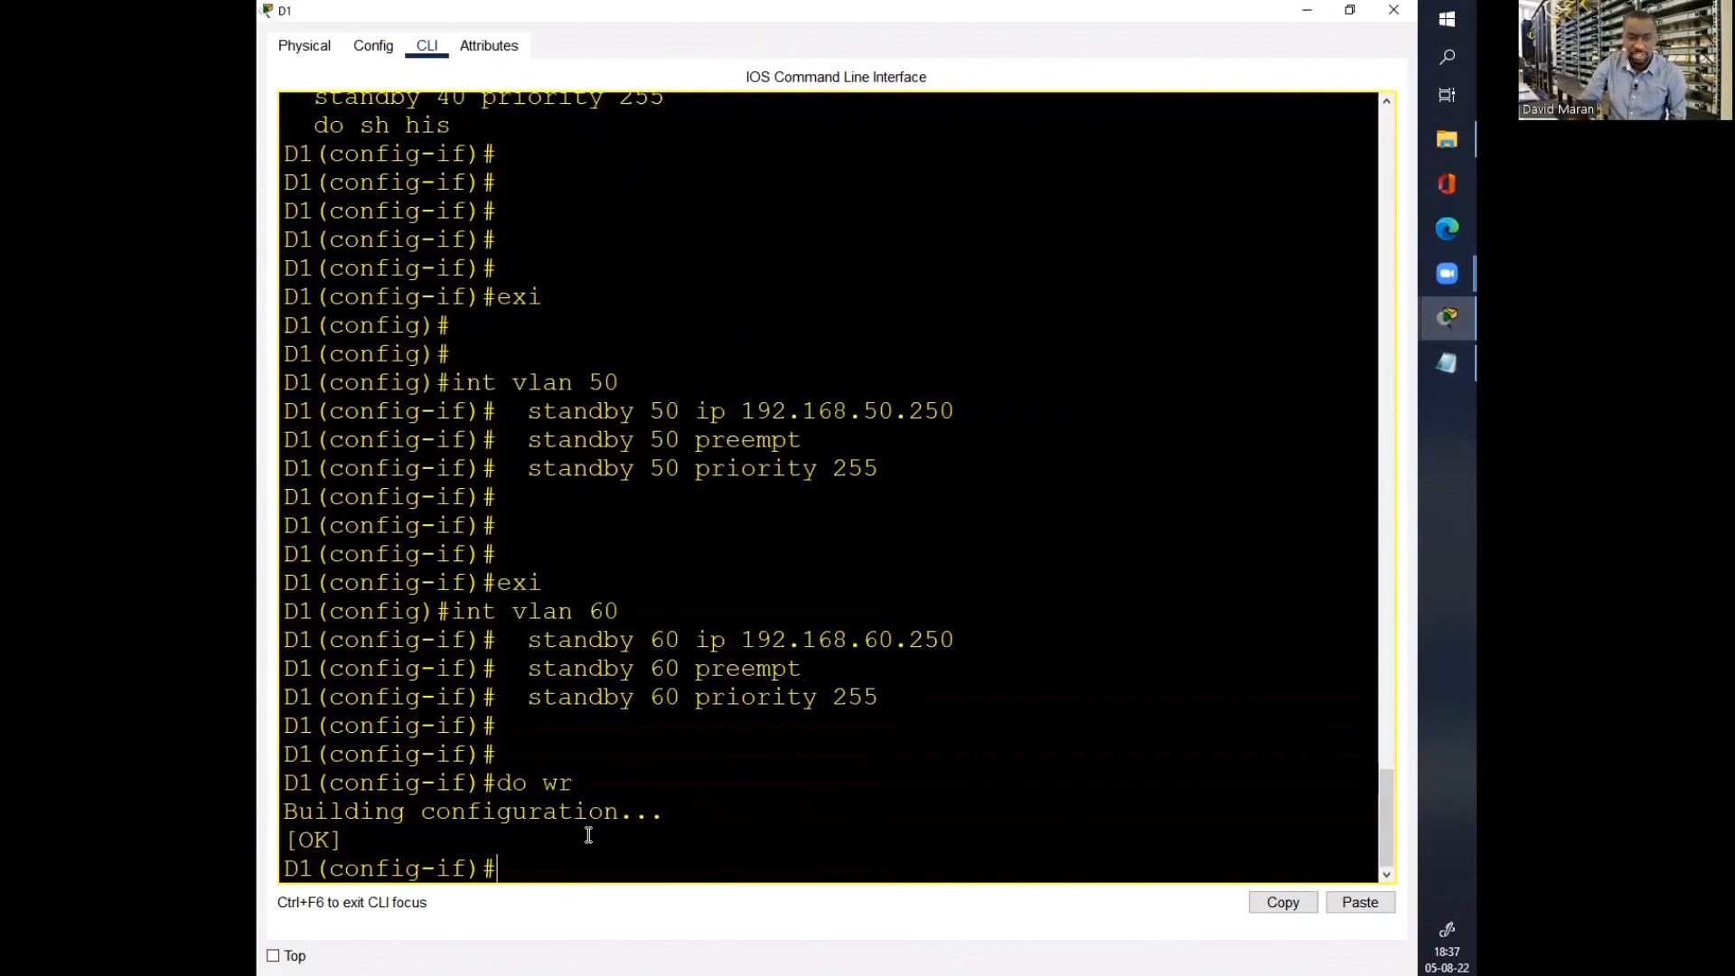
pyautogui.click(1401, 12)
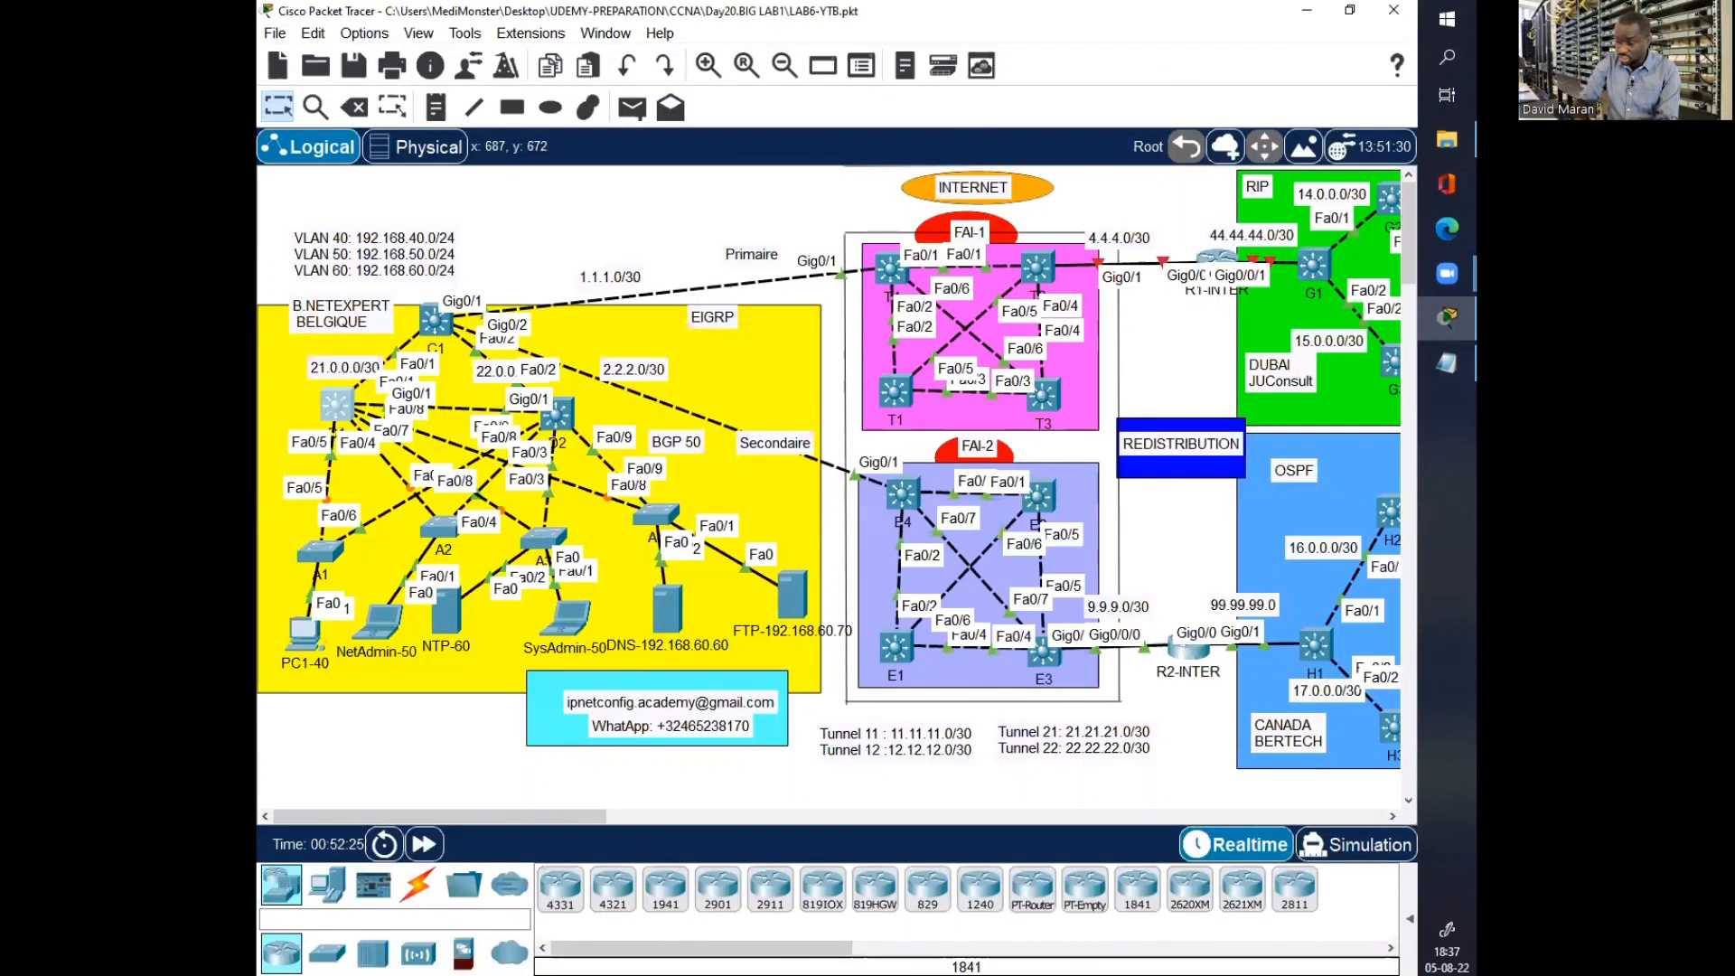
# Step: Delete the preempt and priority lines from the VLAN 40, 50 and 60 blocks in the notes
pyautogui.click(1447, 363)
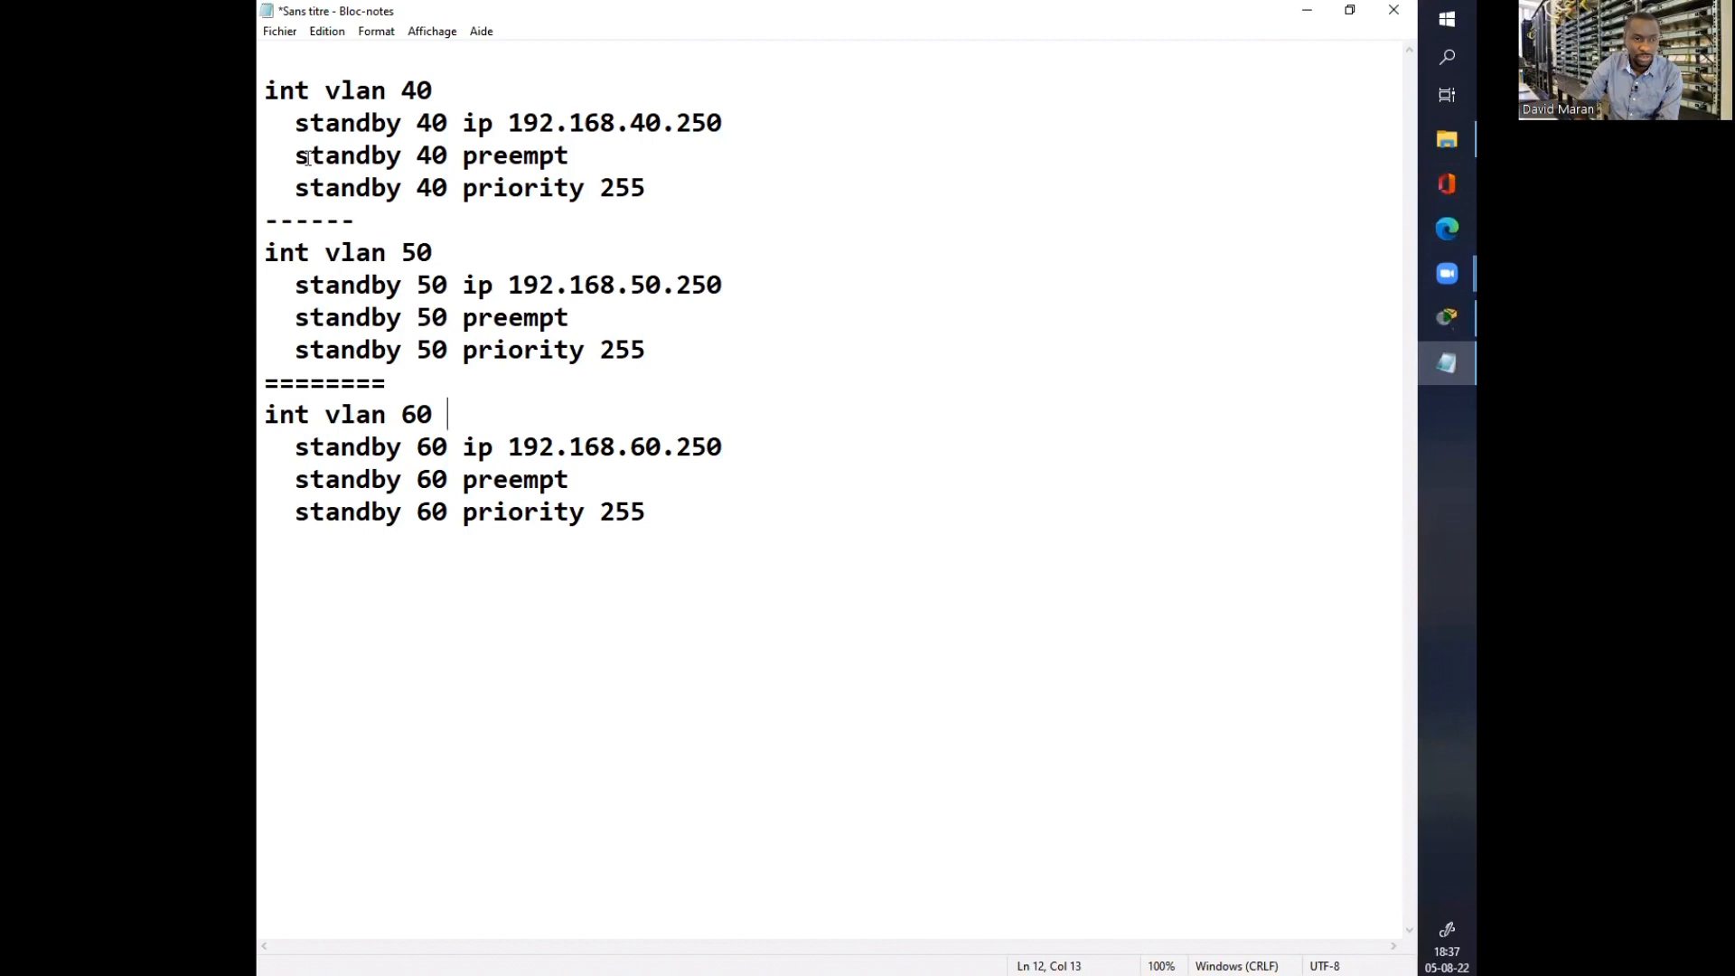
pyautogui.moveTo(304, 158); pyautogui.dragTo(666, 196)
pyautogui.press('Delete')
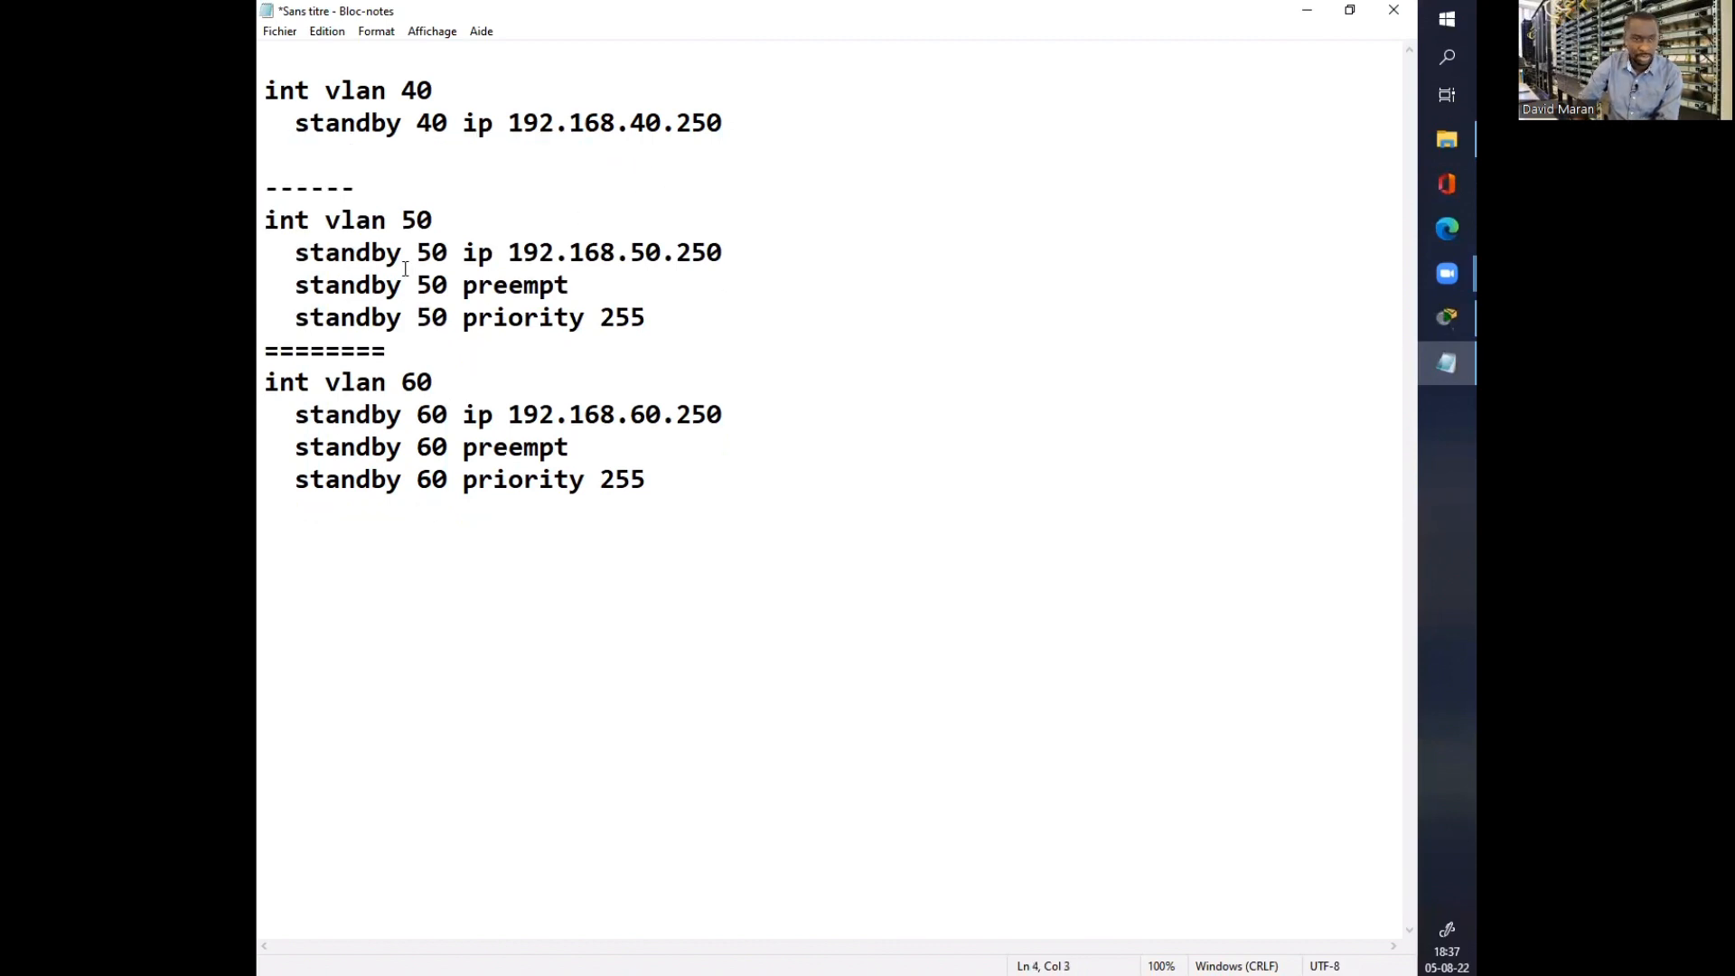
pyautogui.moveTo(294, 285); pyautogui.dragTo(721, 318)
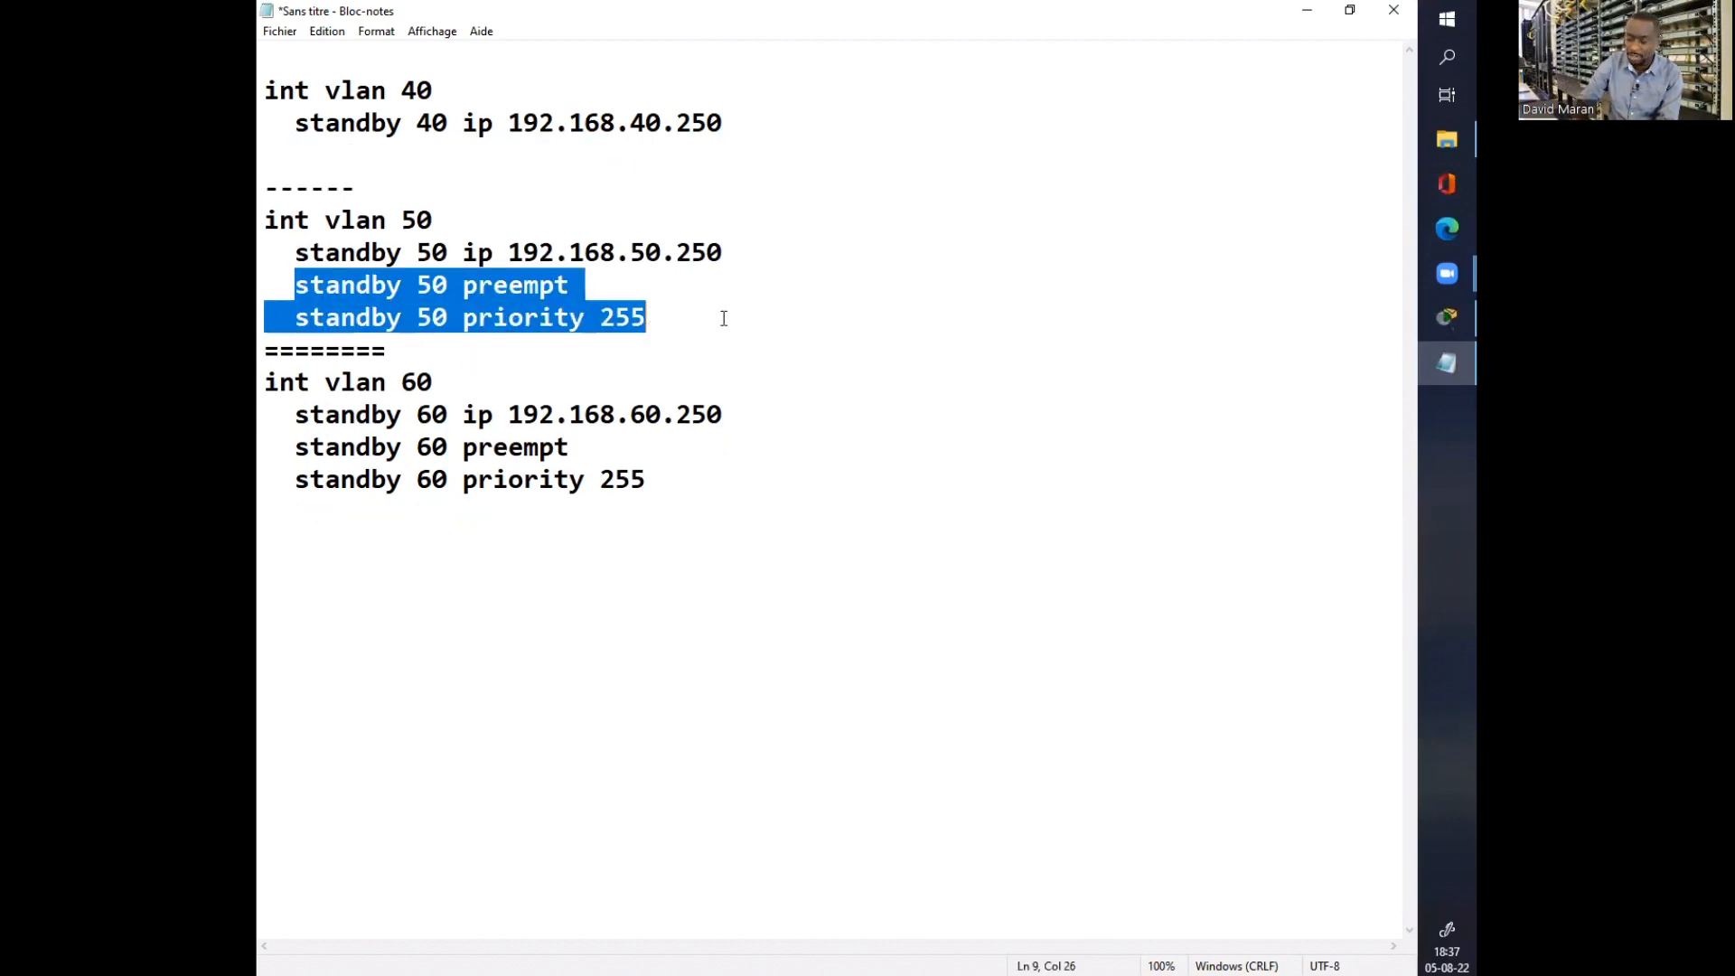
pyautogui.press('Delete')
pyautogui.moveTo(302, 418); pyautogui.dragTo(762, 494)
pyautogui.press('Delete')
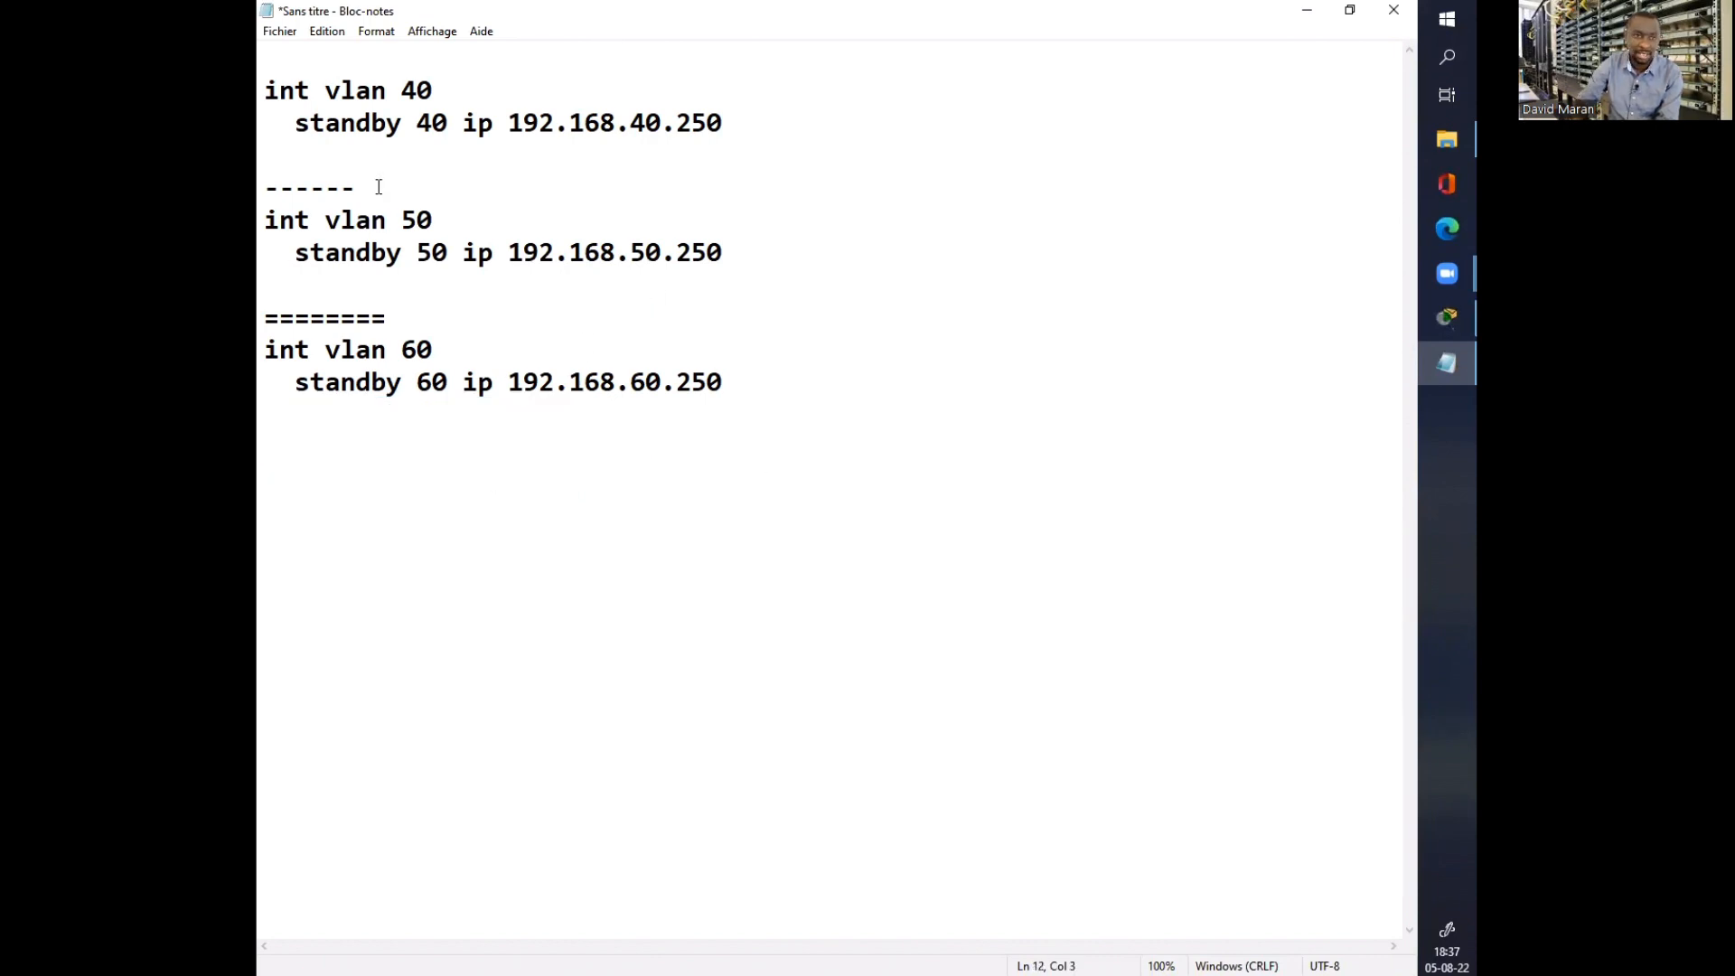
# Step: Replace the dashed and ======== separators between the VLAN blocks with exit commands
pyautogui.moveTo(378, 188); pyautogui.dragTo(266, 179)
pyautogui.write('exy')
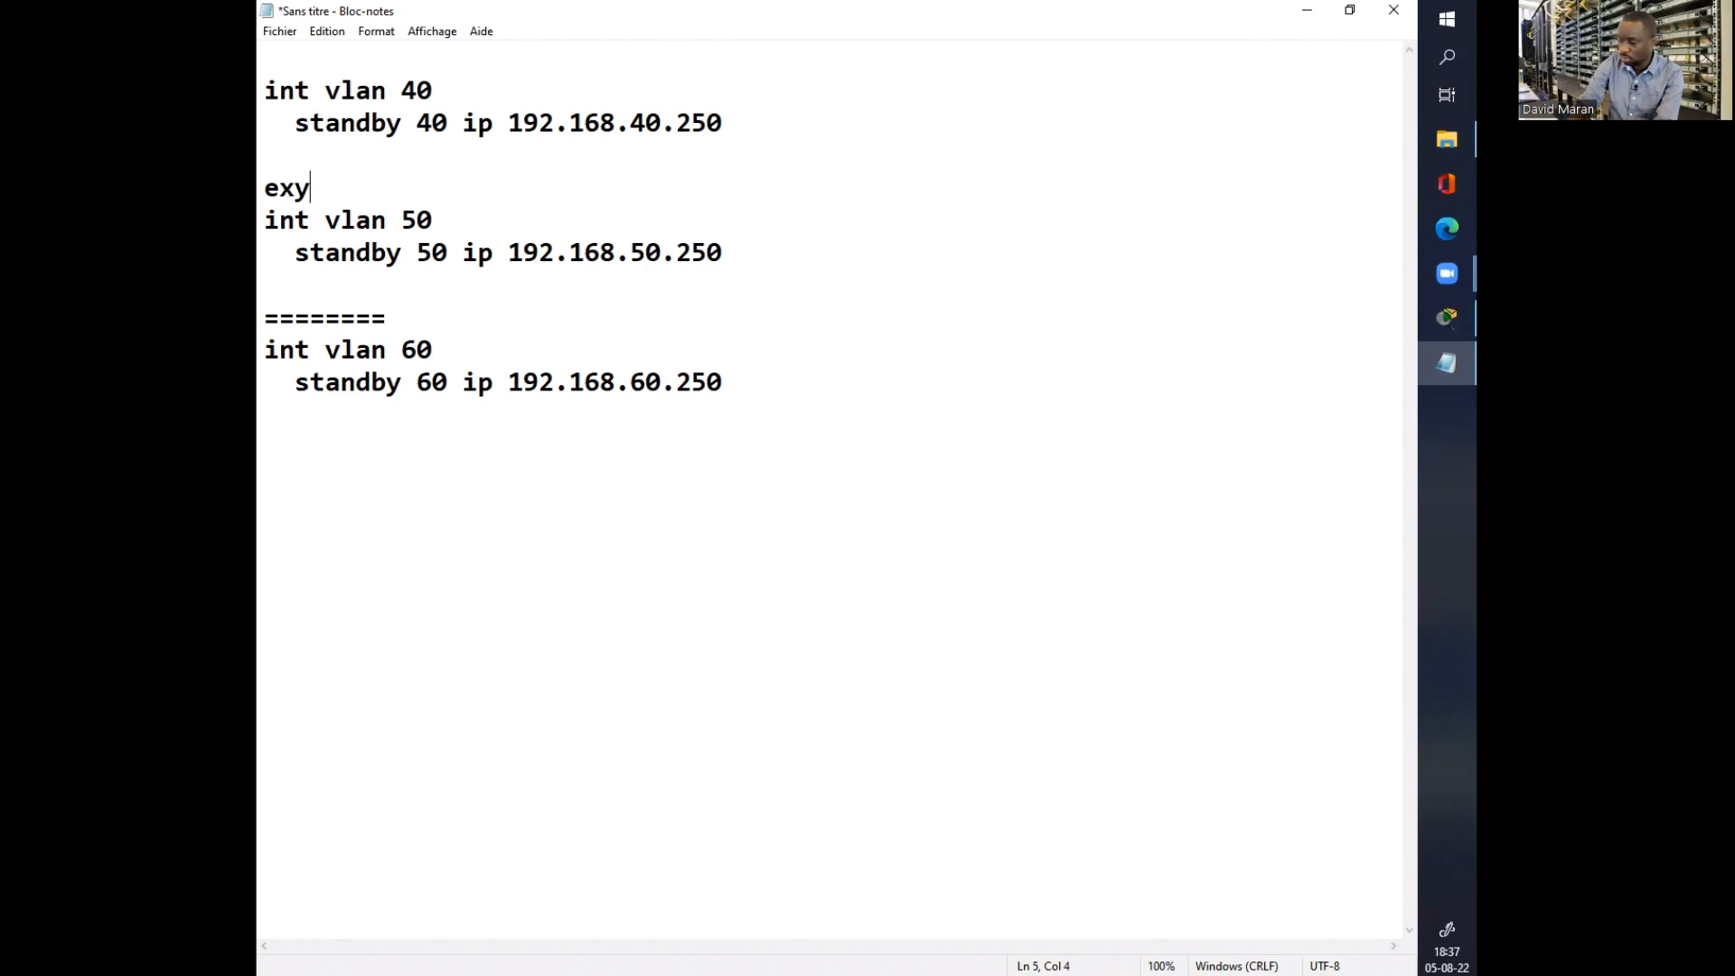
pyautogui.press('BackSpace')
pyautogui.write('it')
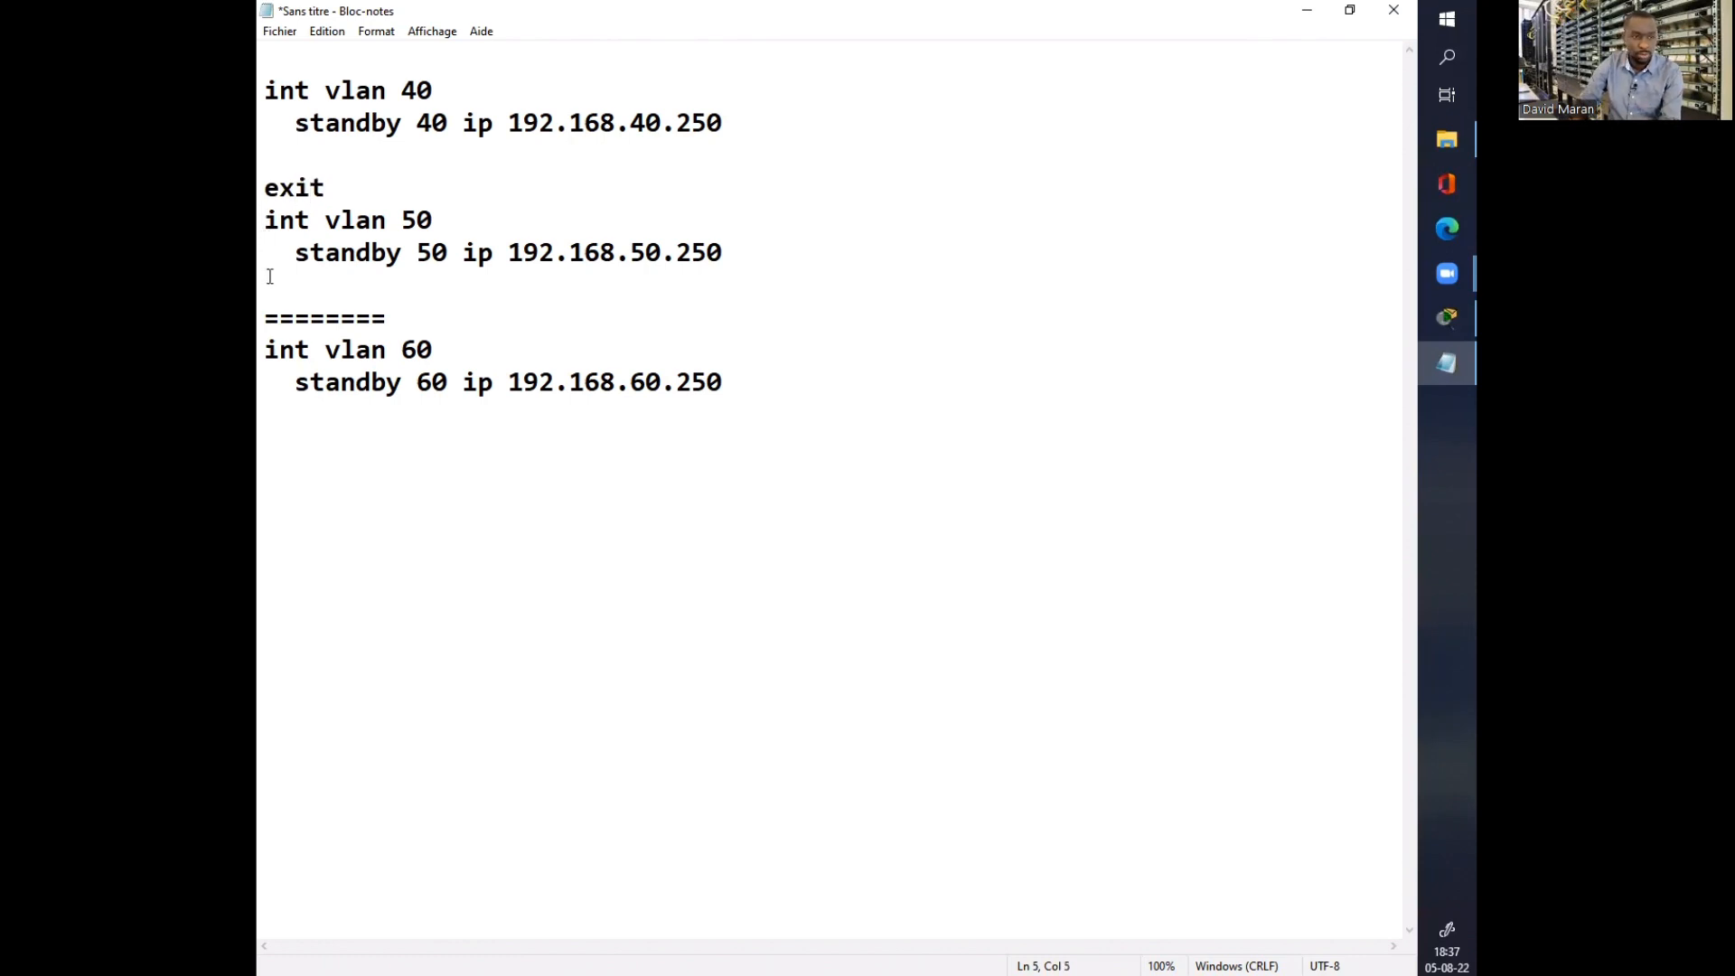
pyautogui.moveTo(395, 318); pyautogui.dragTo(264, 284)
pyautogui.write('e')
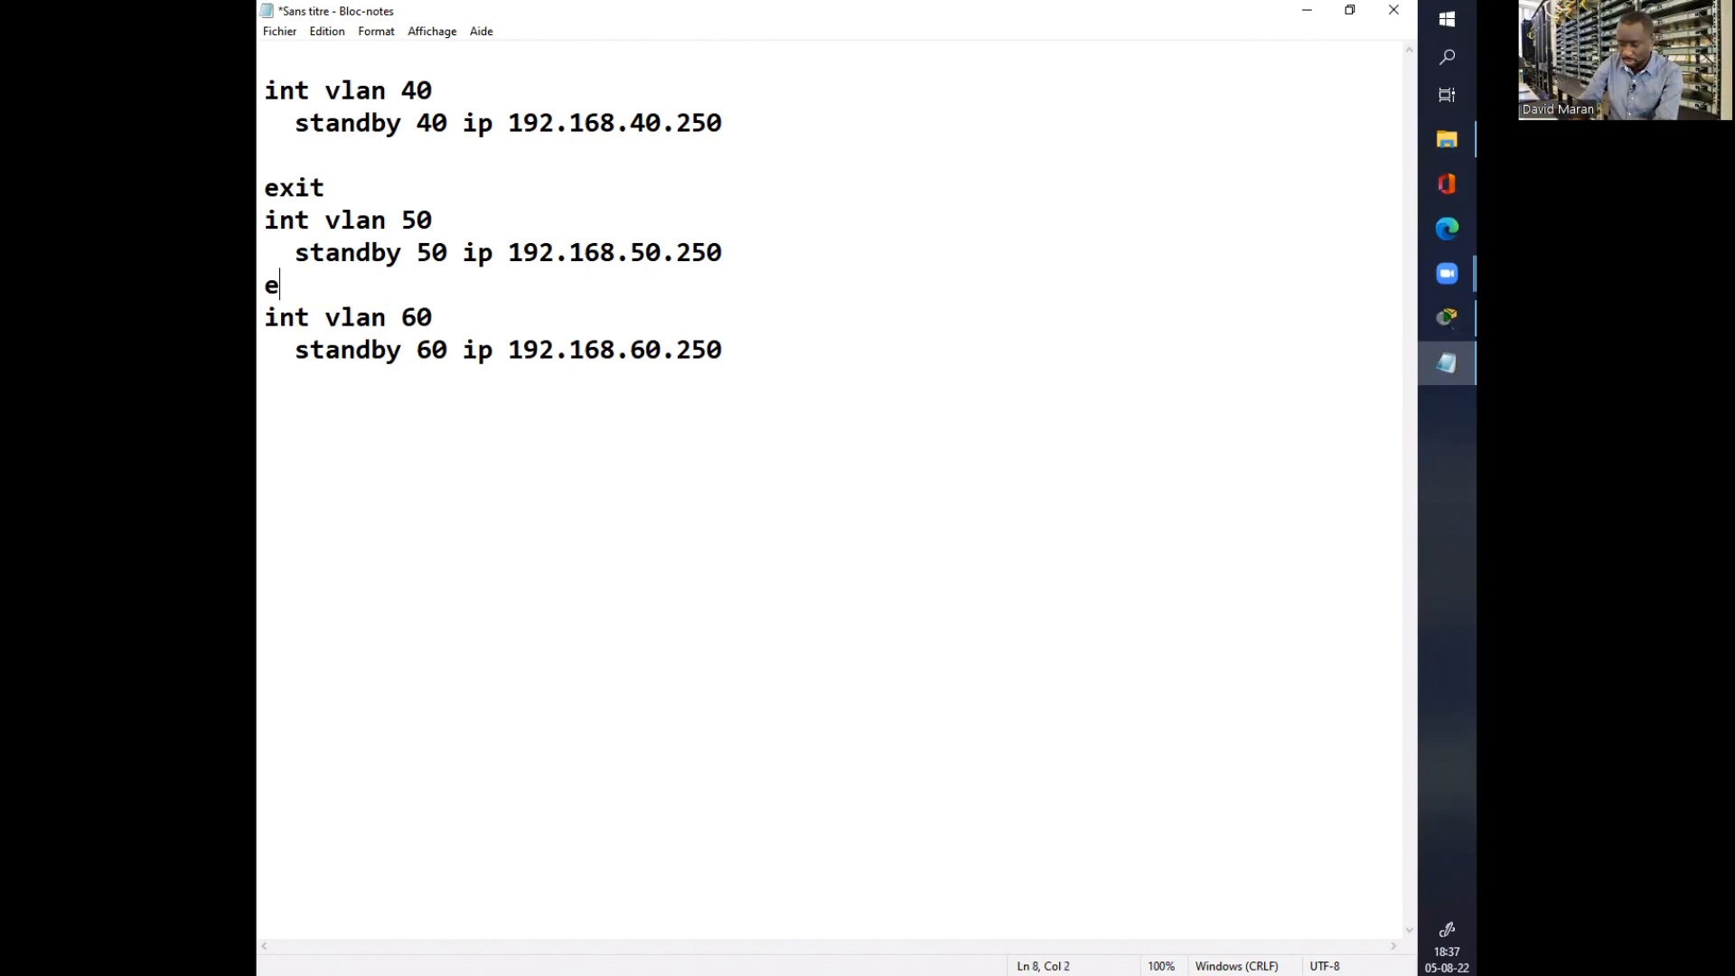
pyautogui.write('xit')
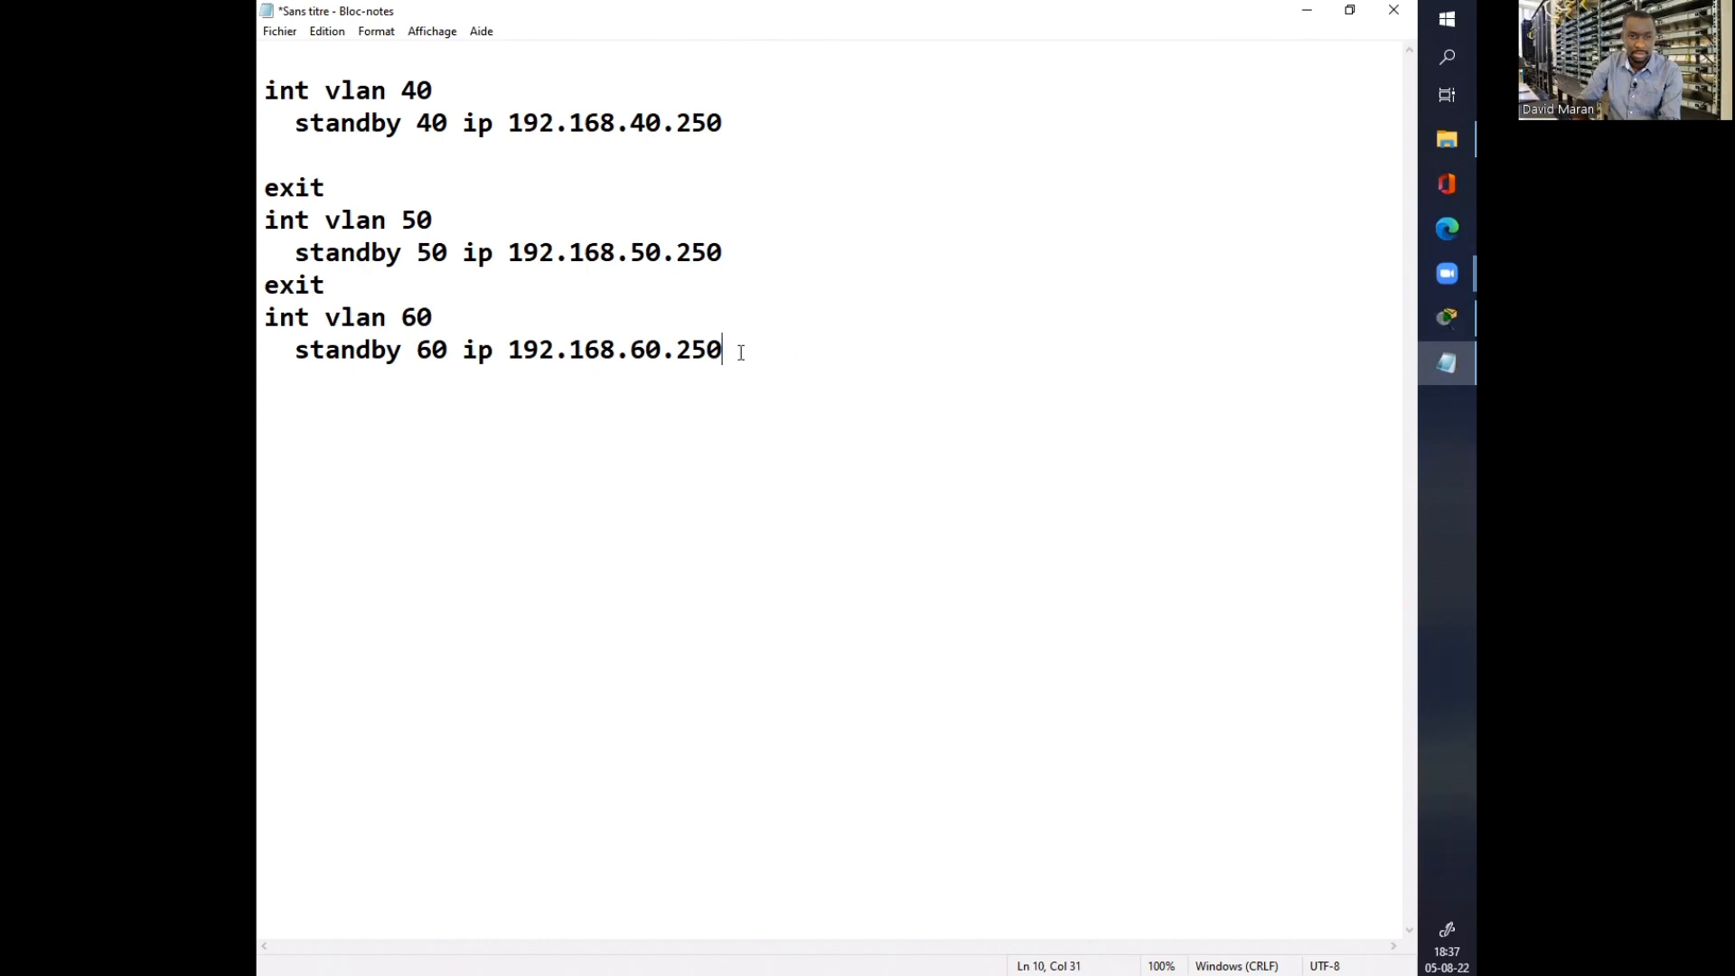
# Step: Copy the whole three-VLAN HSRP text from the notes and switch back to the Packet Tracer topology
pyautogui.moveTo(736, 352); pyautogui.dragTo(360, 72)
pyautogui.rightClick(346, 102)
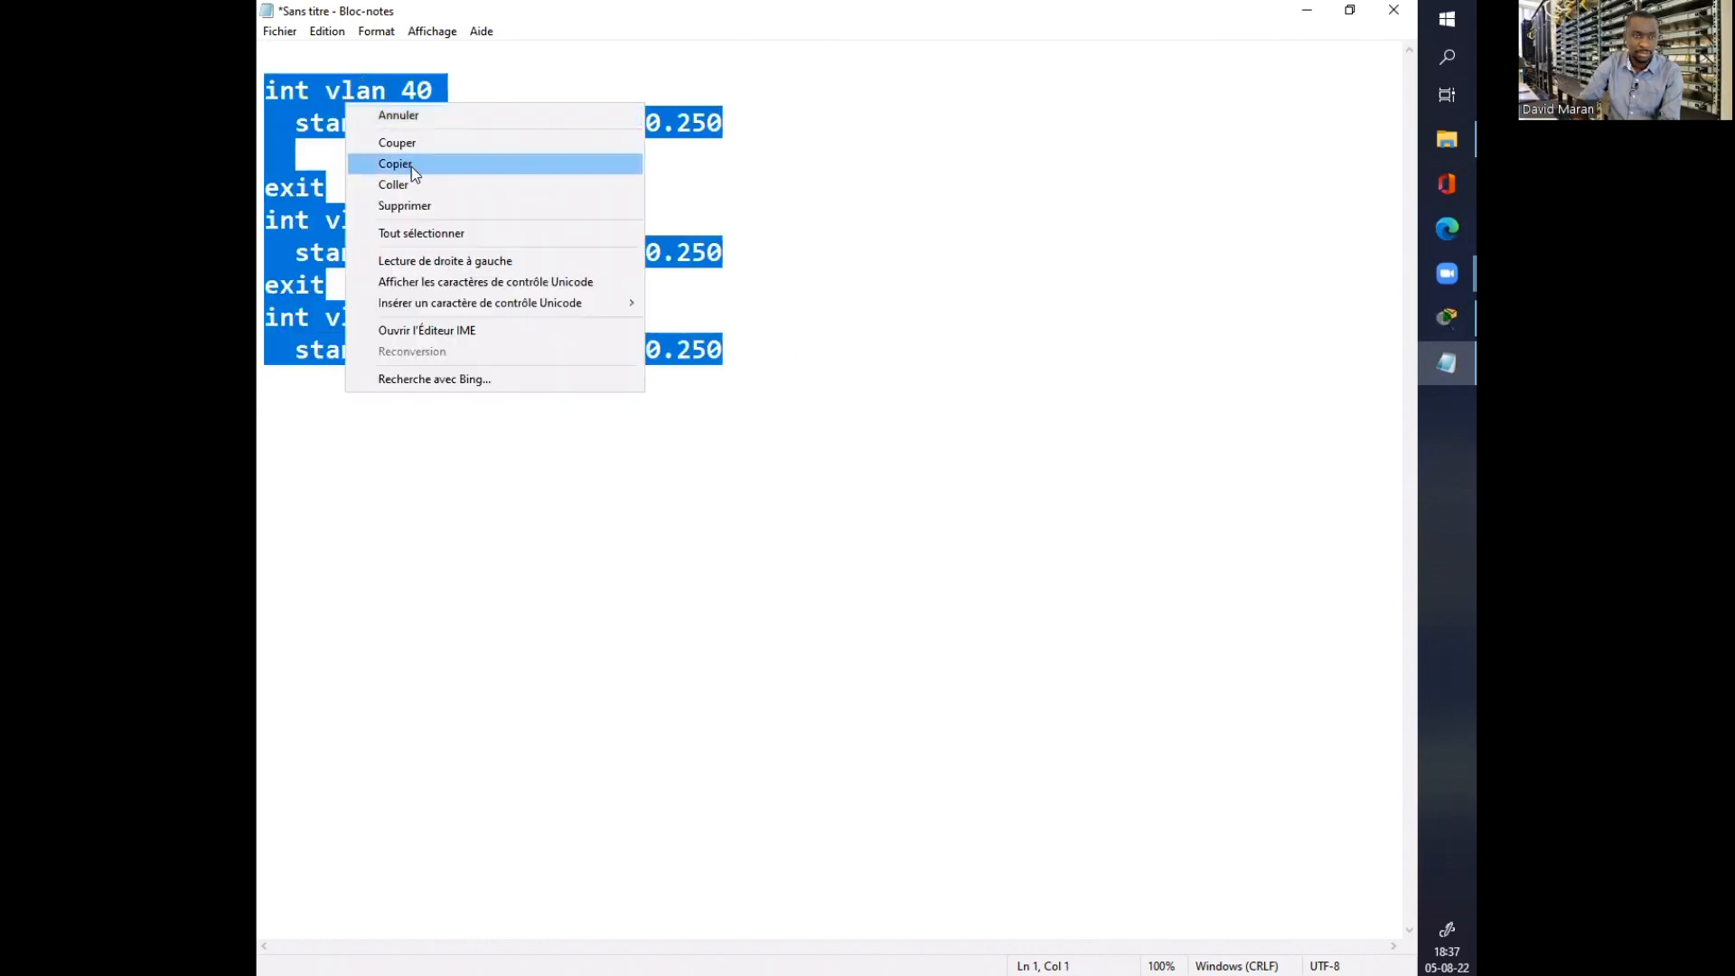
pyautogui.click(408, 172)
pyautogui.hotkey('alt', 'Tab')
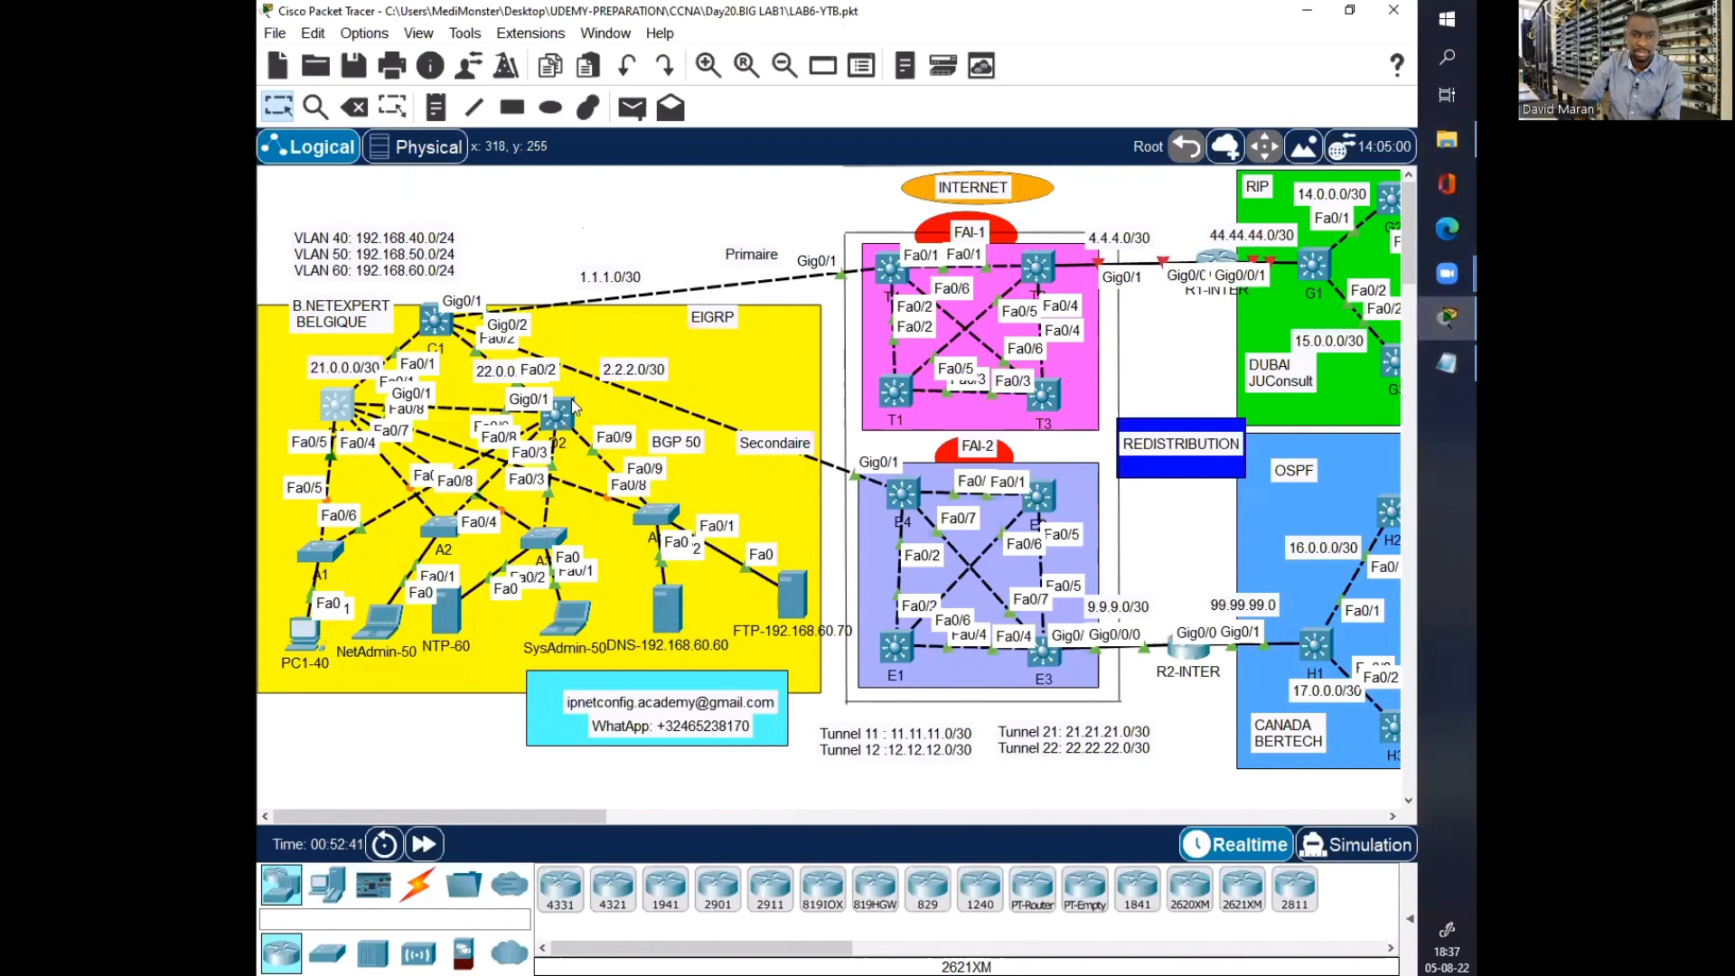
# Step: Open D2's command line in a maximized window and leave the VLAN 40 interface for global configuration mode
pyautogui.click(558, 416)
pyautogui.click(1102, 165)
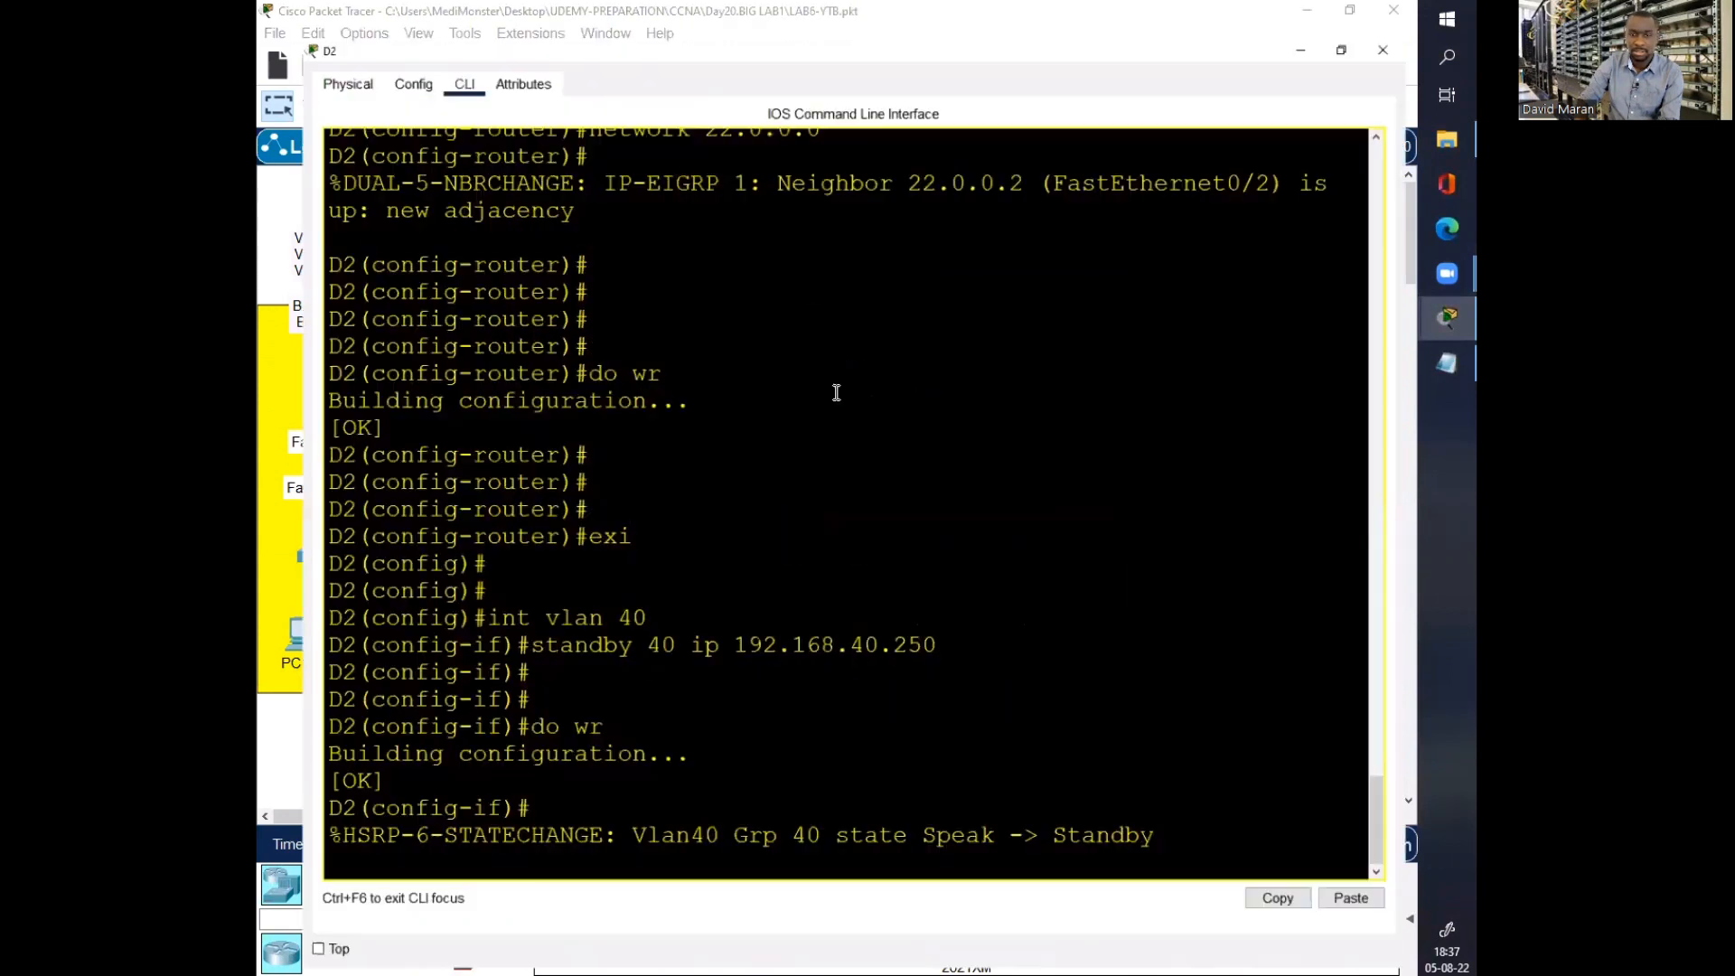
pyautogui.click(693, 545)
pyautogui.press('Return')
pyautogui.press('Return')
pyautogui.press('Return')
pyautogui.write('e')
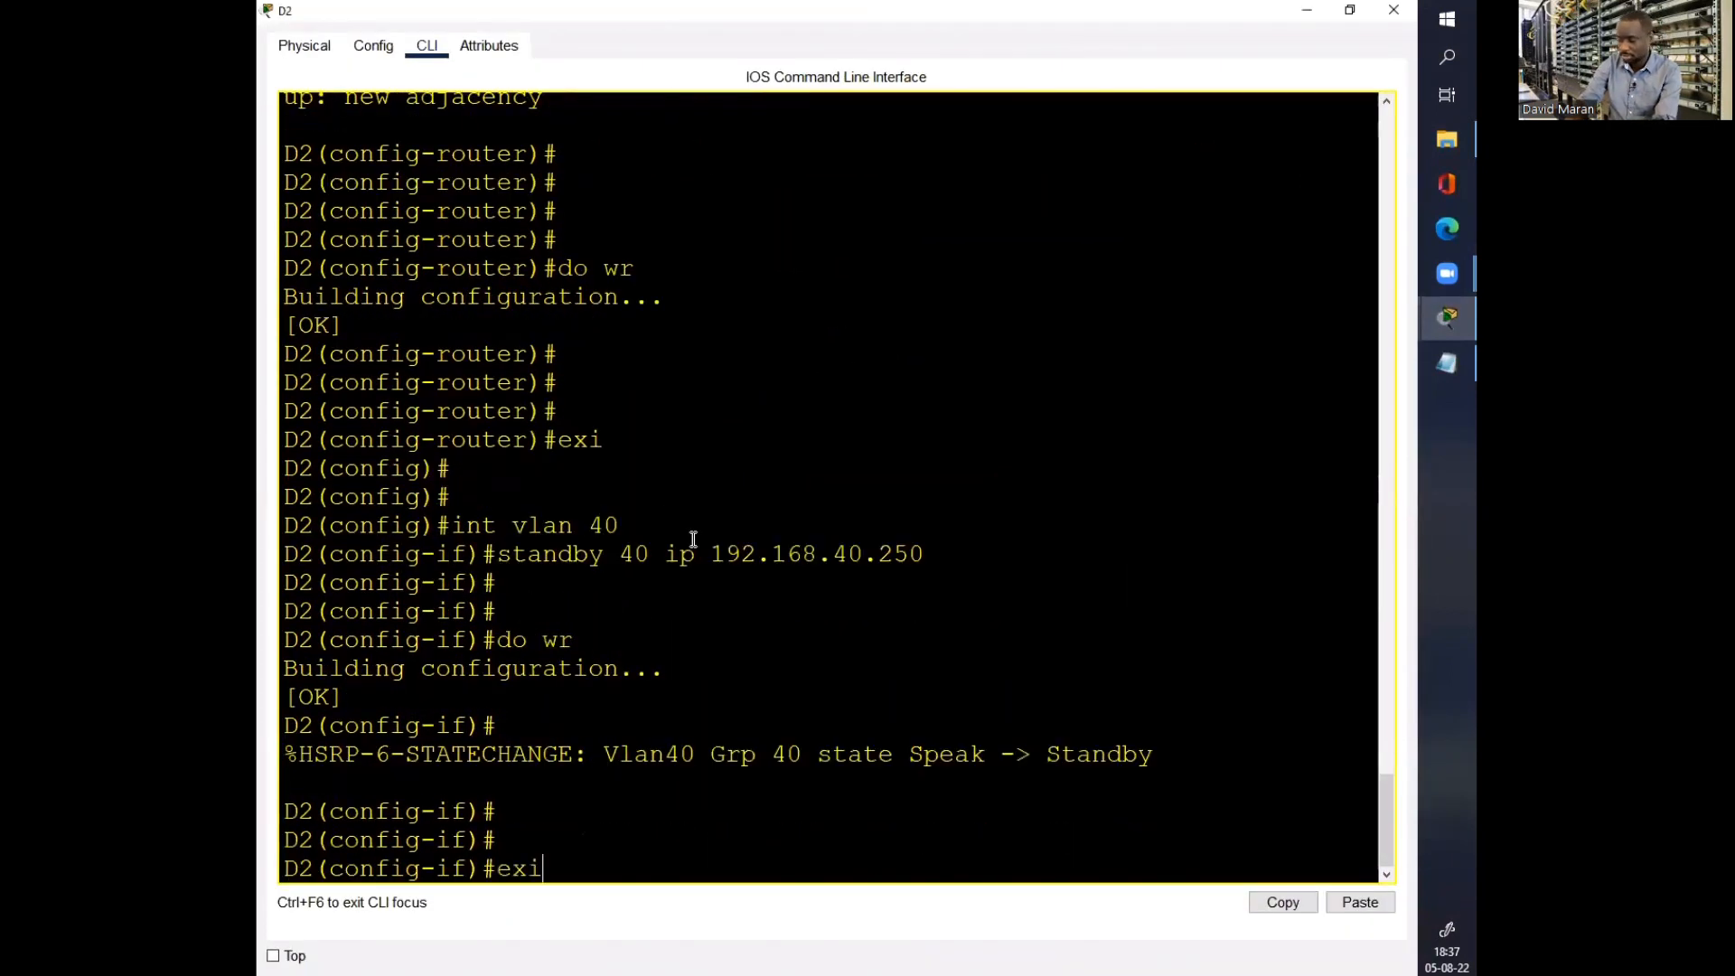
pyautogui.write('xi')
pyautogui.press('Return')
pyautogui.press('Return')
# Step: Paste the standby virtual IPs 192.168.40.250, 192.168.50.250 and 192.168.60.250 for VLANs 40, 50 and 60 on D2, save with do wr and close D2
pyautogui.rightClick(693, 540)
pyautogui.click(722, 571)
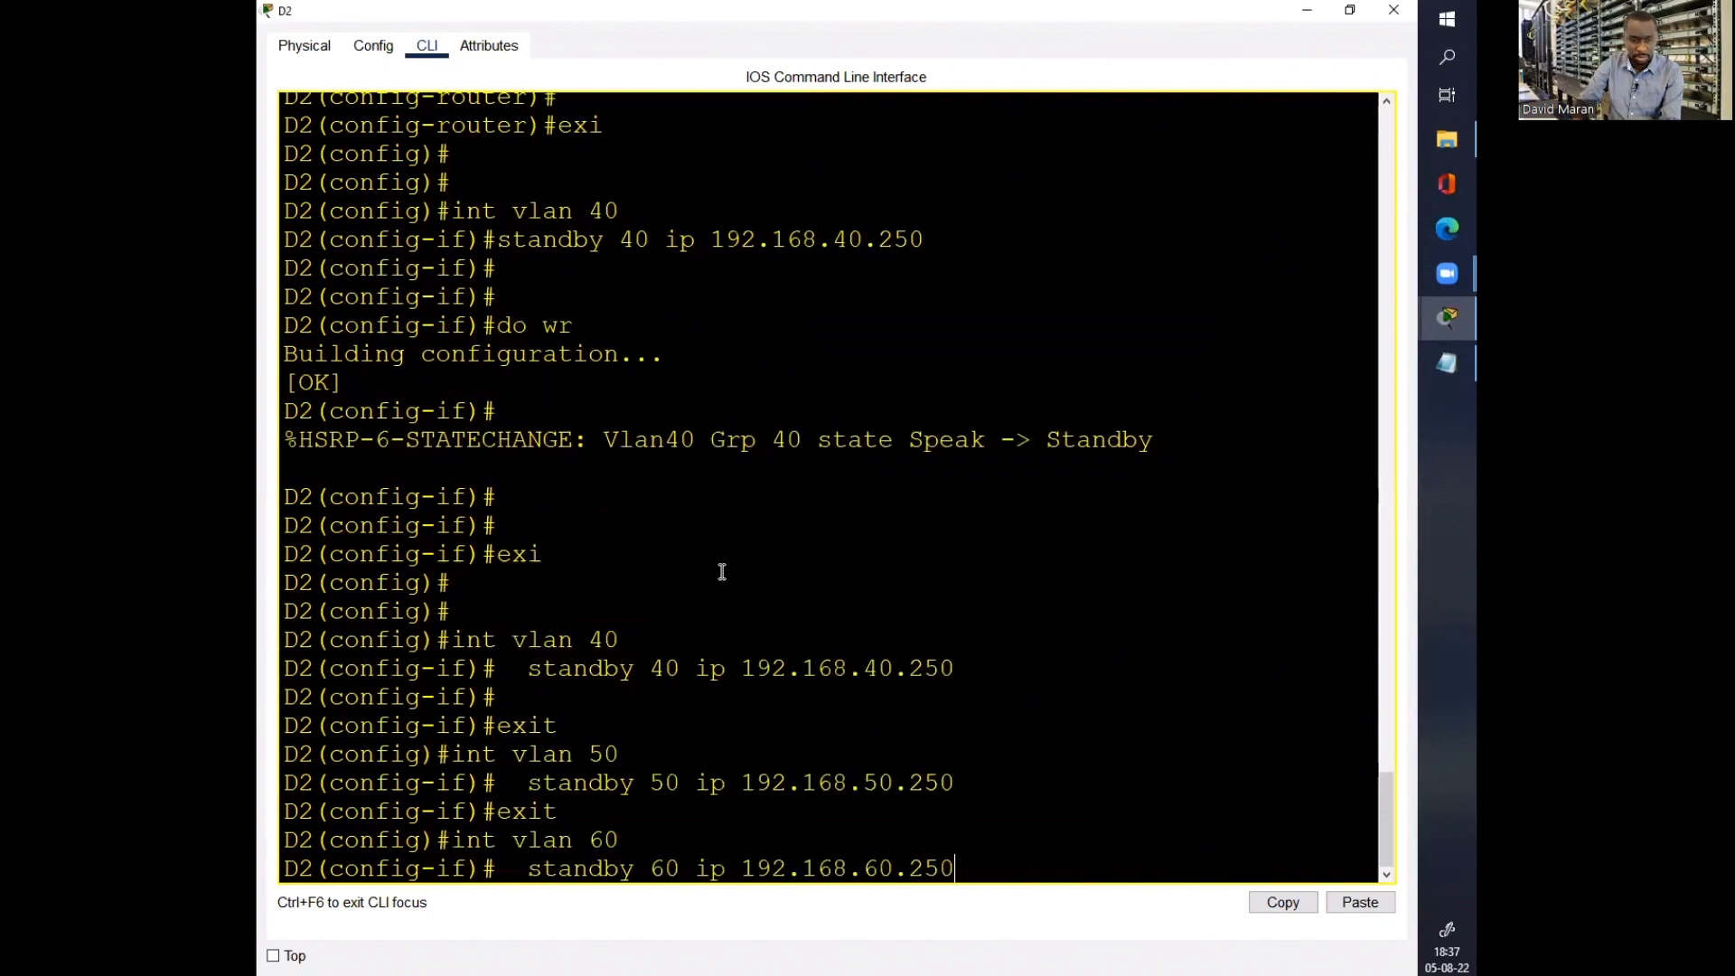
pyautogui.press('Return')
pyautogui.press('Return')
pyautogui.press('Return')
pyautogui.press('Return')
pyautogui.press('Return')
pyautogui.write('do')
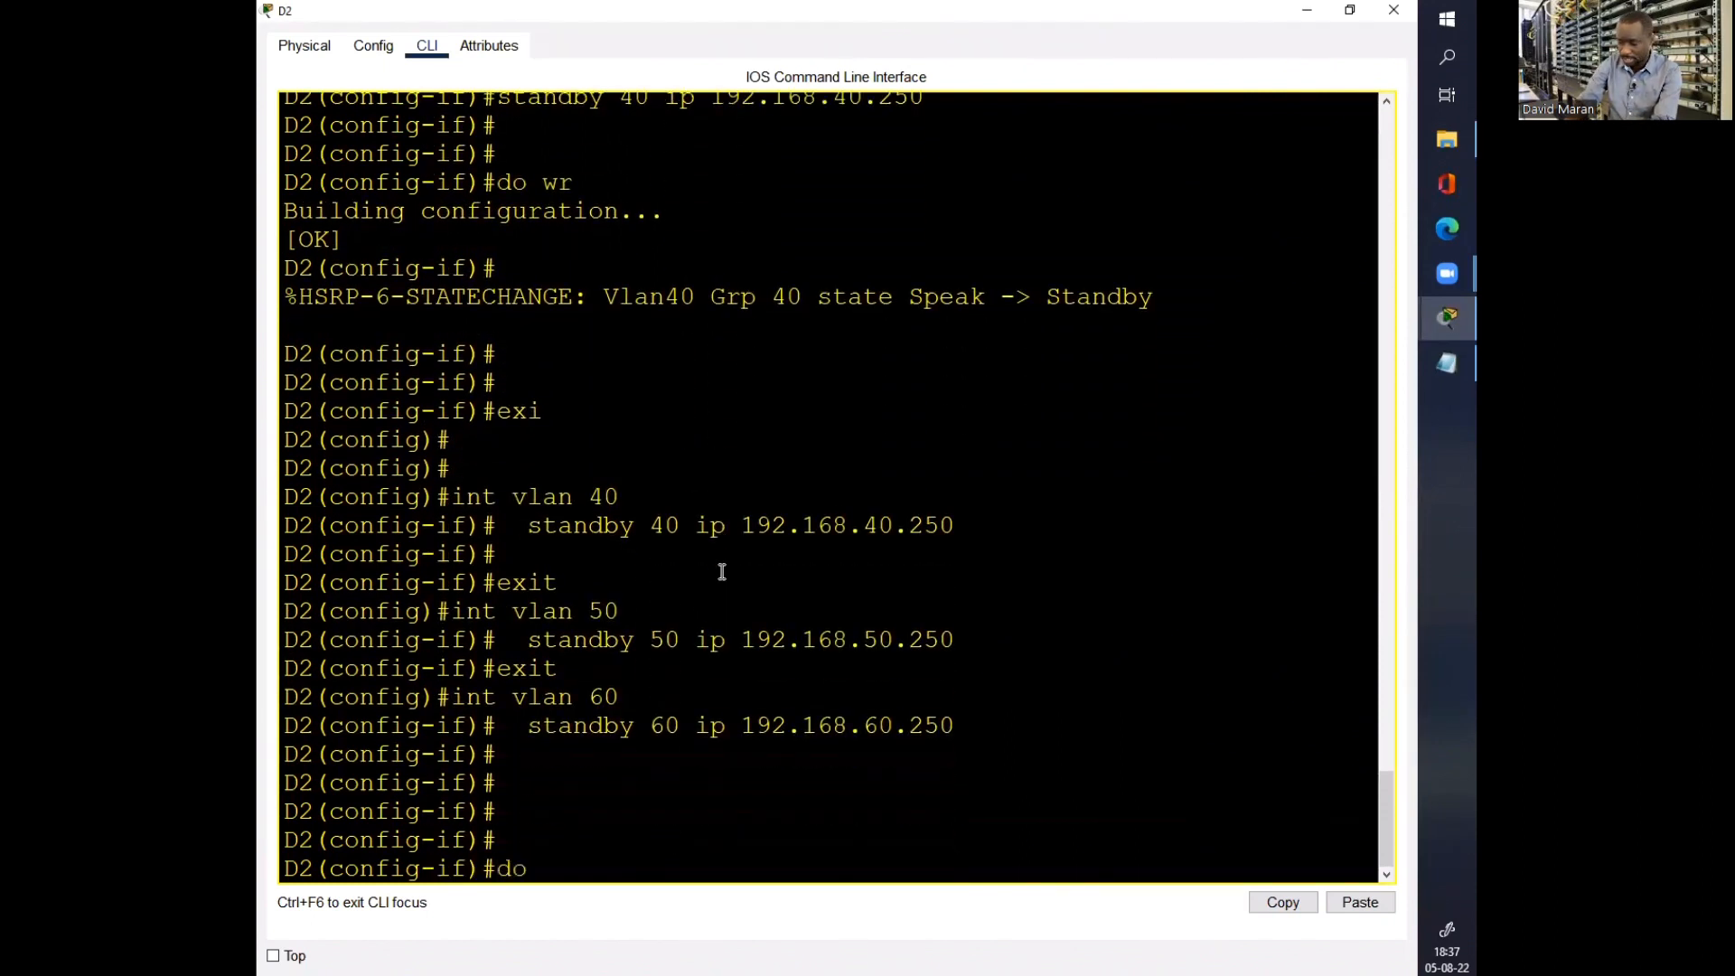
pyautogui.write(' wr')
pyautogui.press('Return')
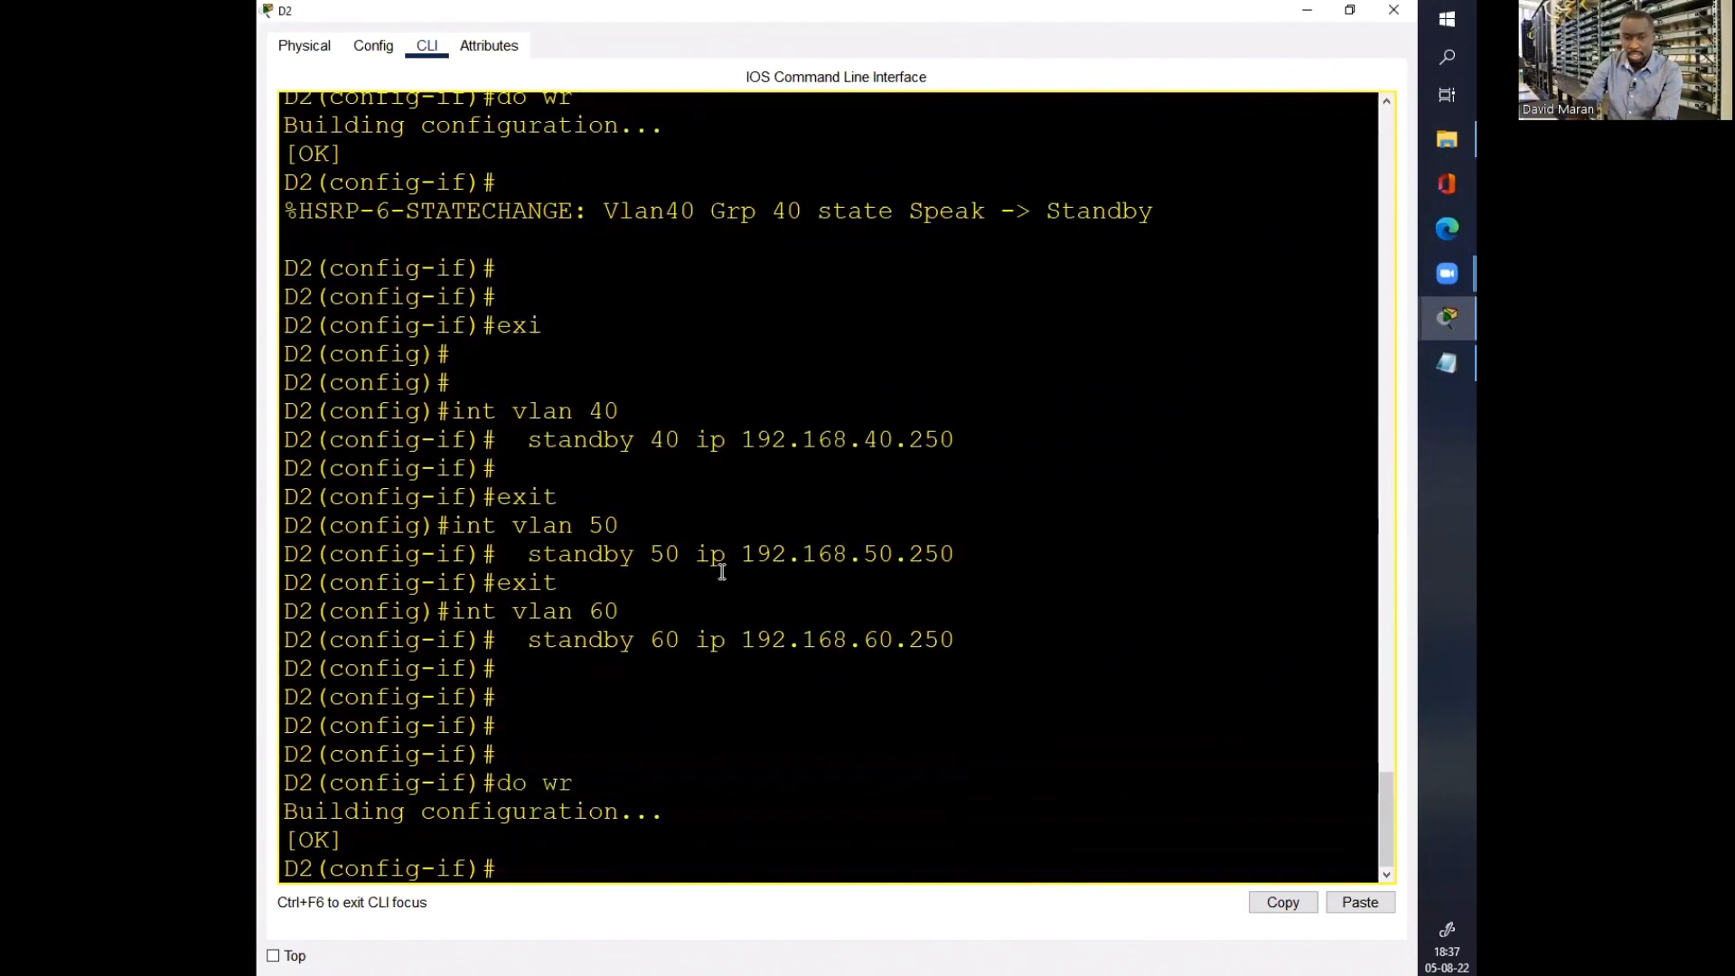
pyautogui.click(1393, 11)
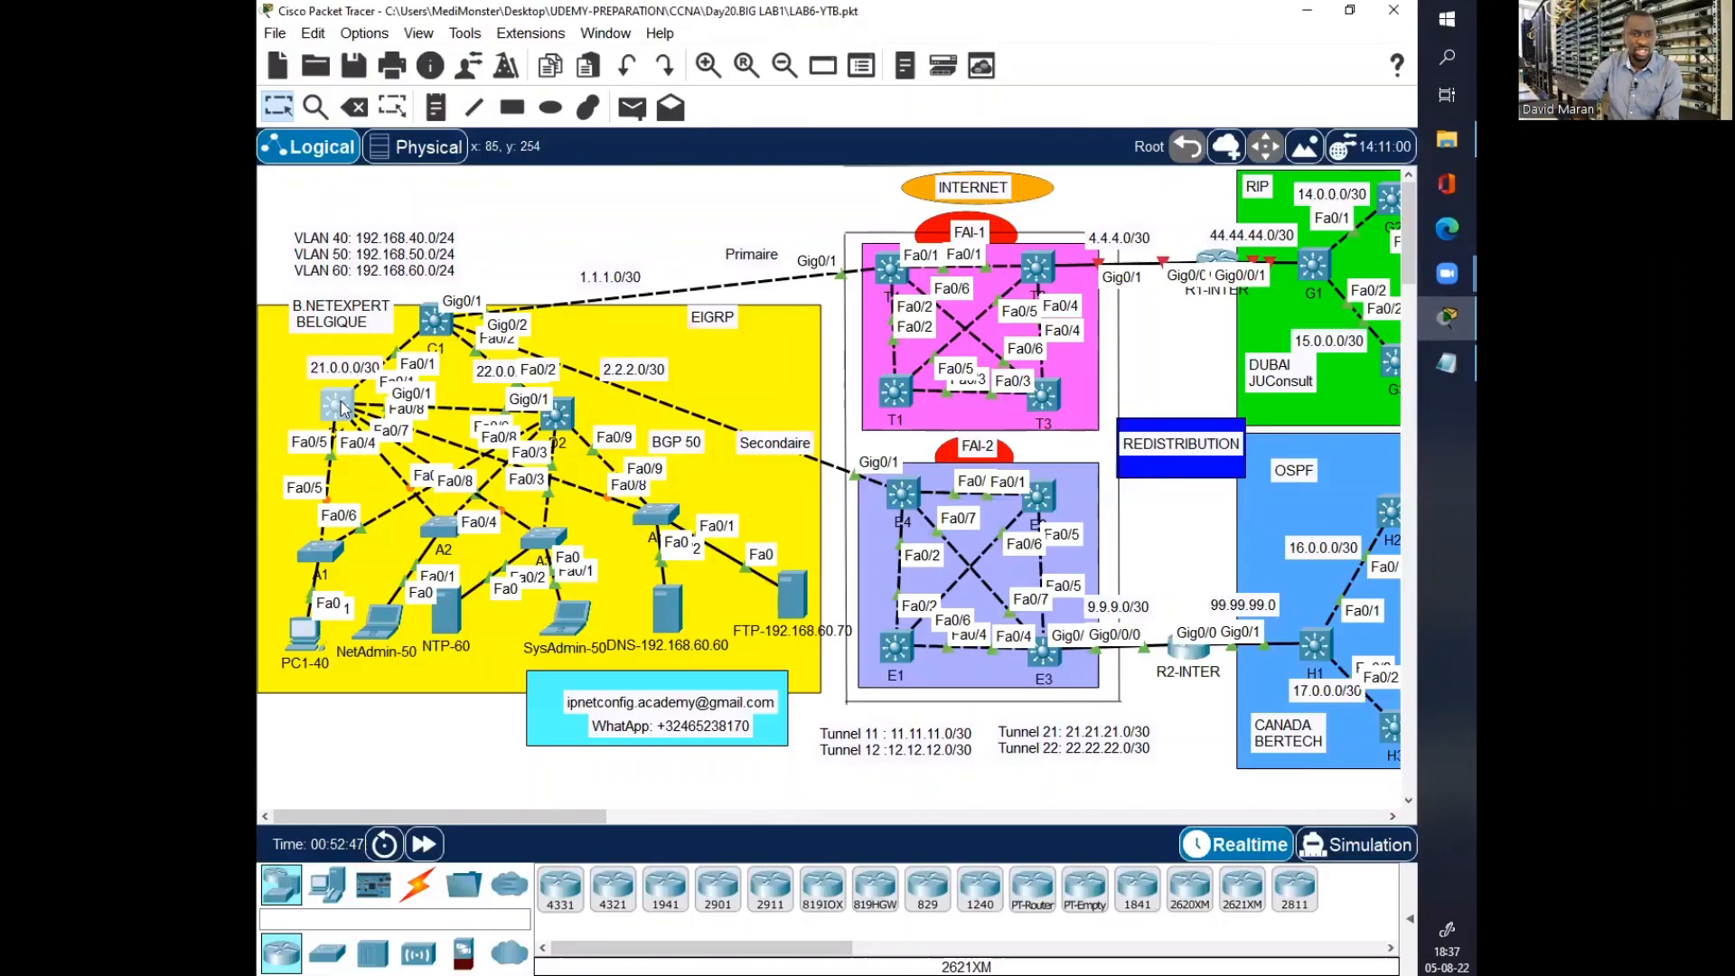
# Step: Reopen D1's command line and end configuration mode to return to privileged EXEC
pyautogui.click(340, 410)
pyautogui.press('Return')
pyautogui.press('Return')
pyautogui.press('Return')
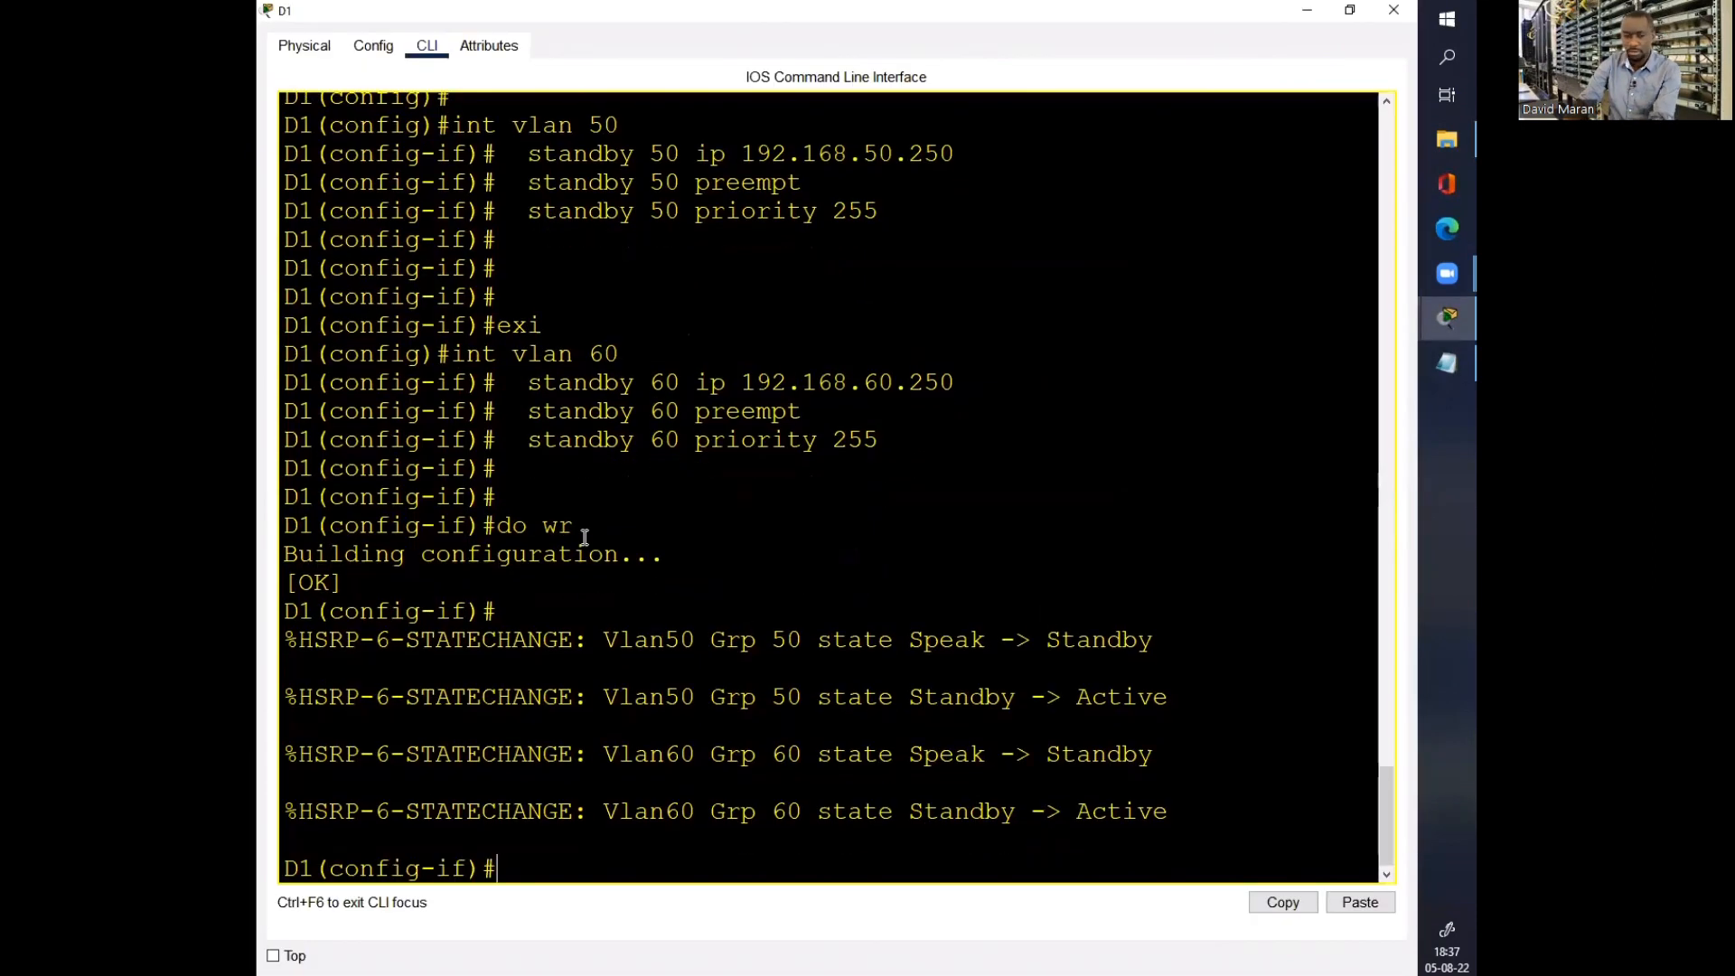
pyautogui.write('end')
pyautogui.press('Return')
pyautogui.press('Return')
pyautogui.press('Return')
pyautogui.press('Return')
# Step: Run show standby brief on D1
pyautogui.write('sh')
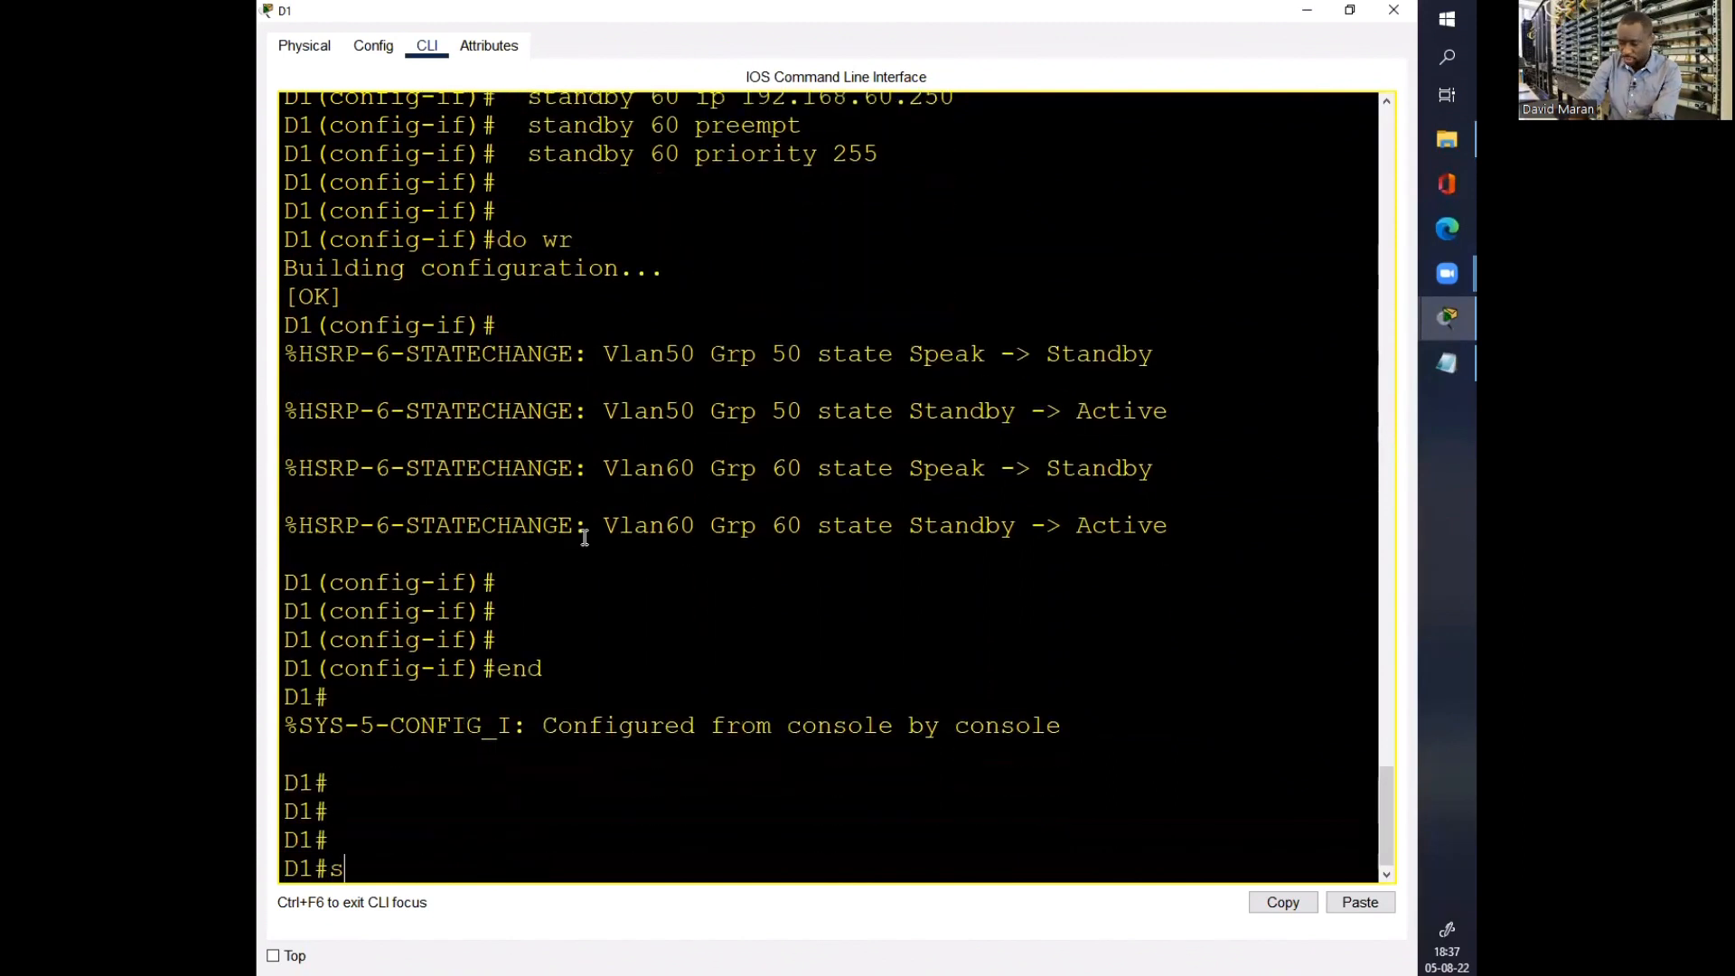
pyautogui.press('Tab')
pyautogui.write('st')
pyautogui.press('Tab')
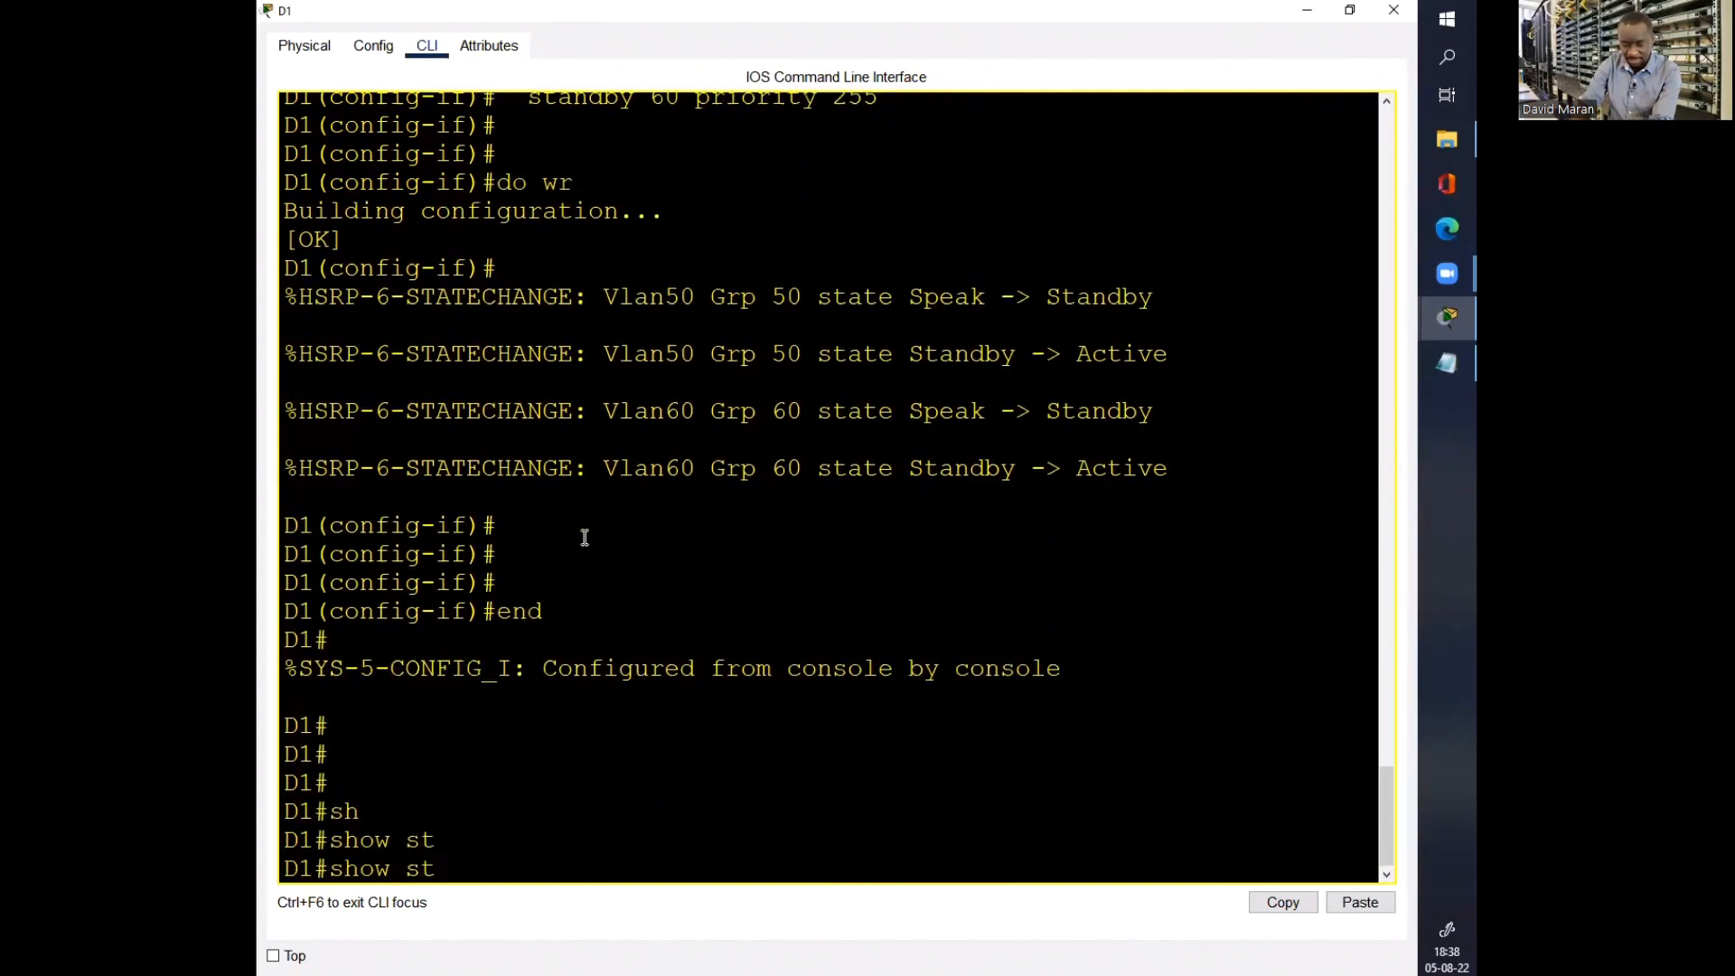
pyautogui.write('an')
pyautogui.press('Tab')
pyautogui.write('br')
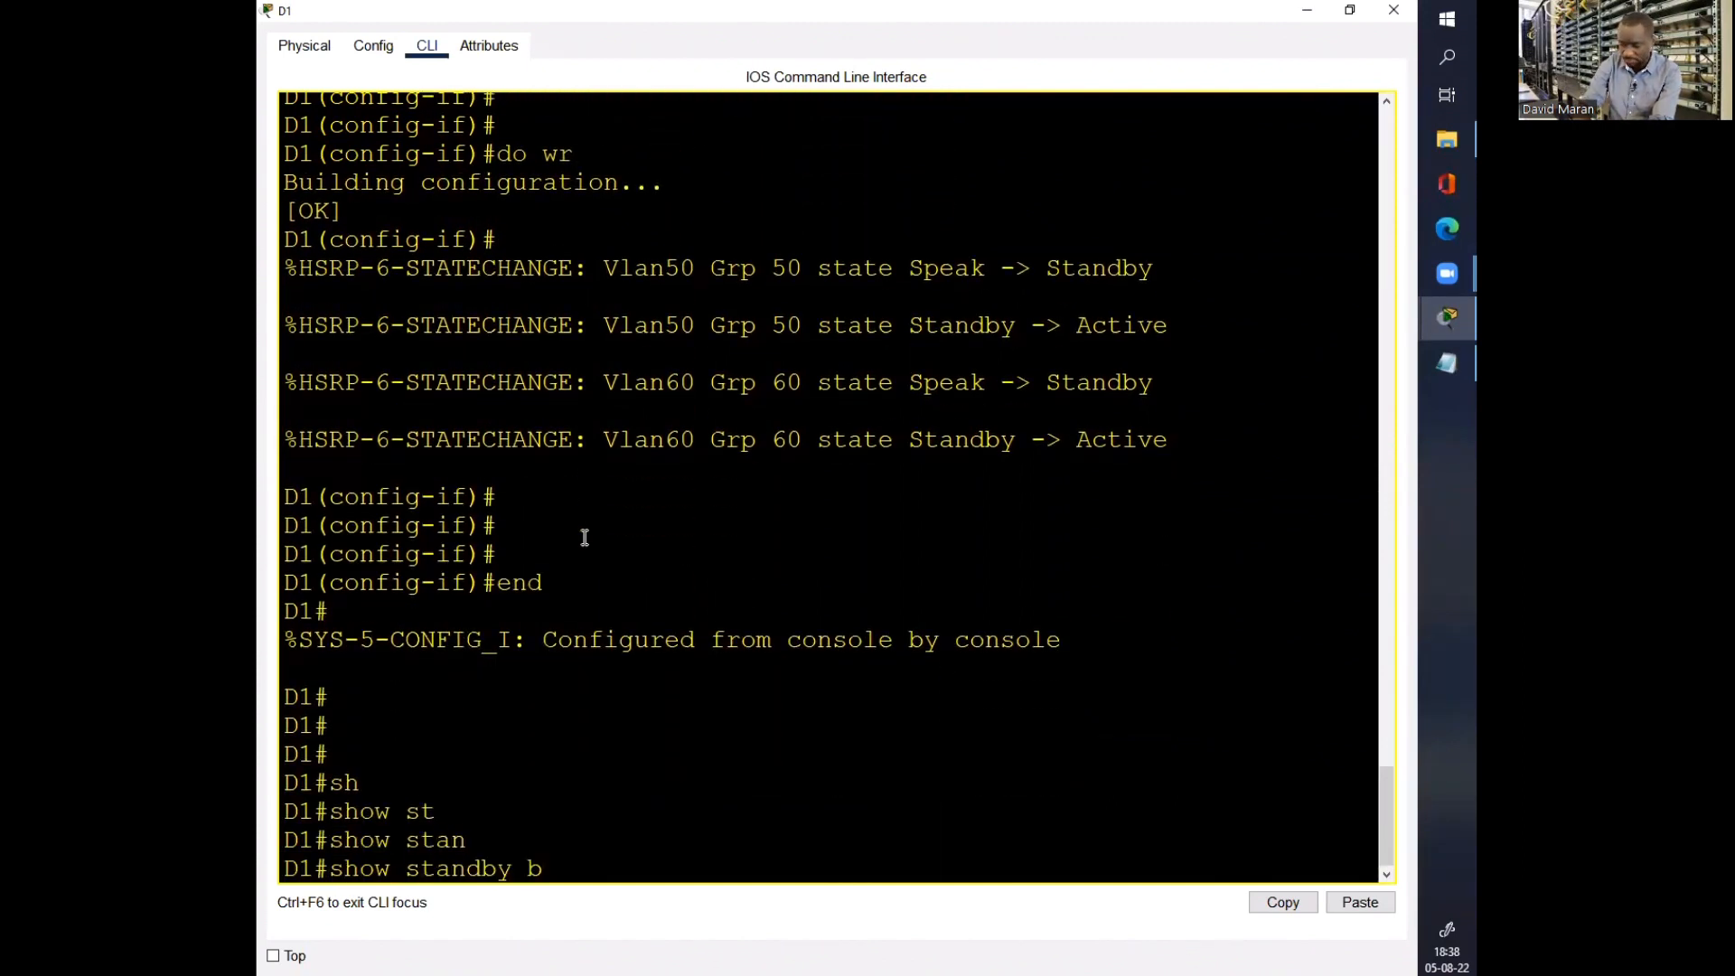
pyautogui.press('Tab')
pyautogui.press('Return')
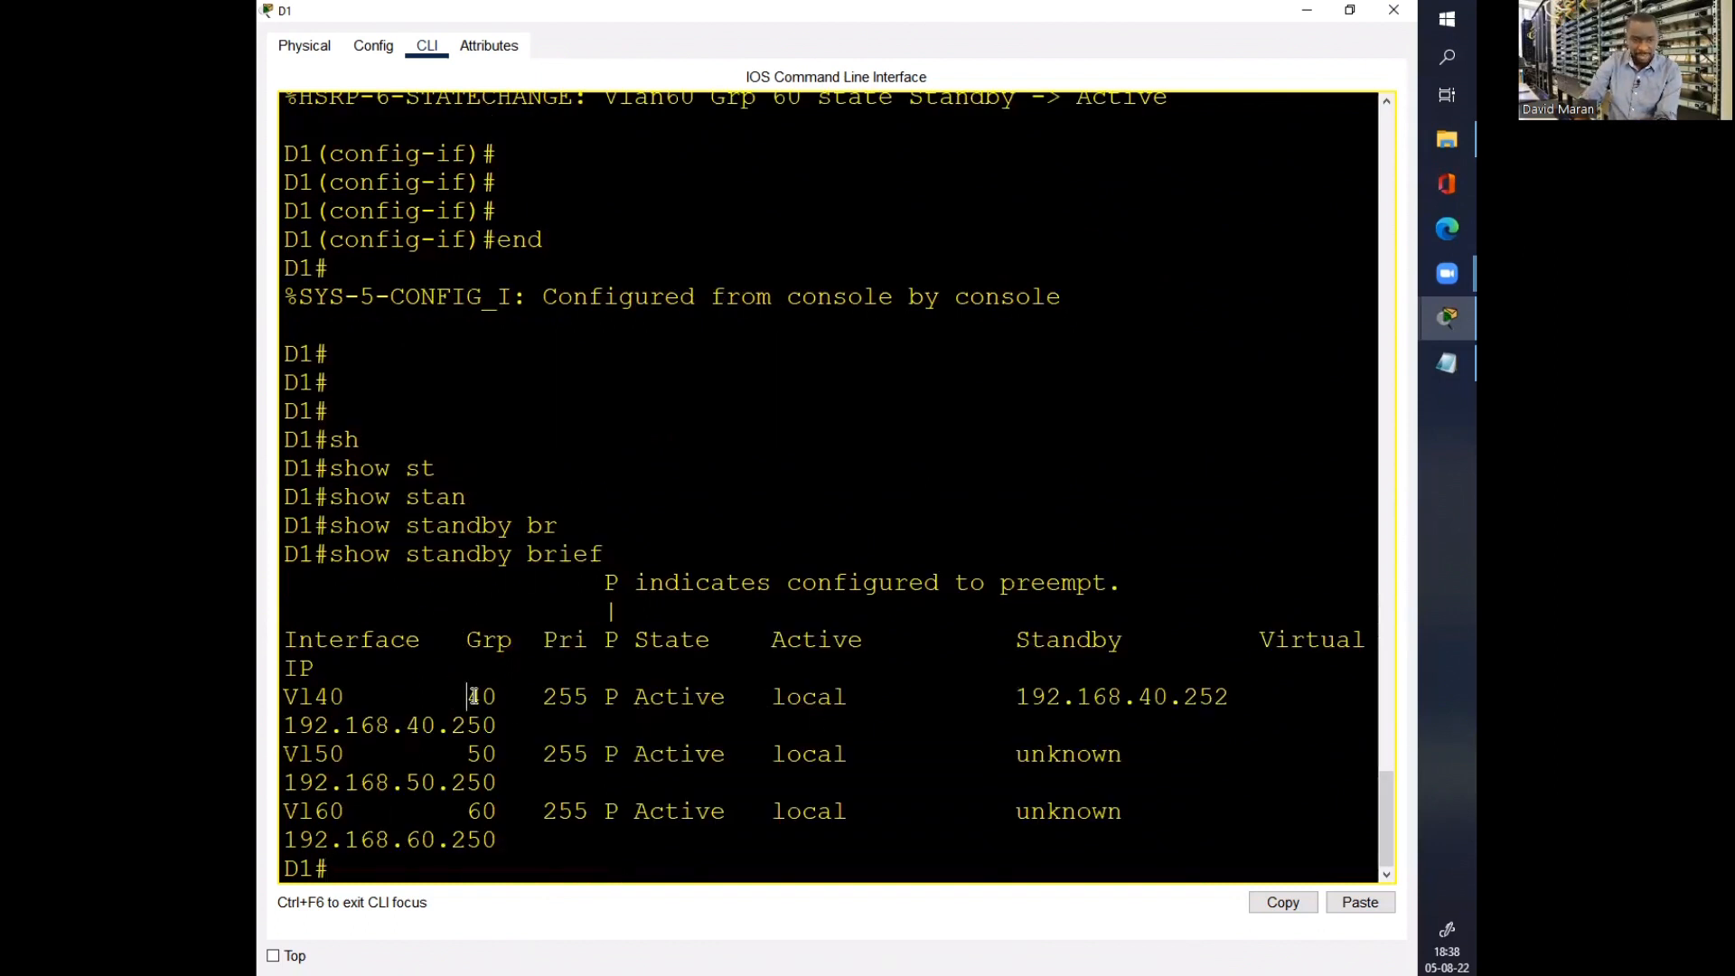
# Step: Examine the priority, state and standby router of VLANs 40, 50 and 60 in D1's HSRP summary
pyautogui.moveTo(465, 697); pyautogui.dragTo(728, 696)
pyautogui.moveTo(589, 696)
pyautogui.mouseDown()
pyautogui.moveTo(620, 696)
pyautogui.moveTo(589, 698)
pyautogui.mouseUp()
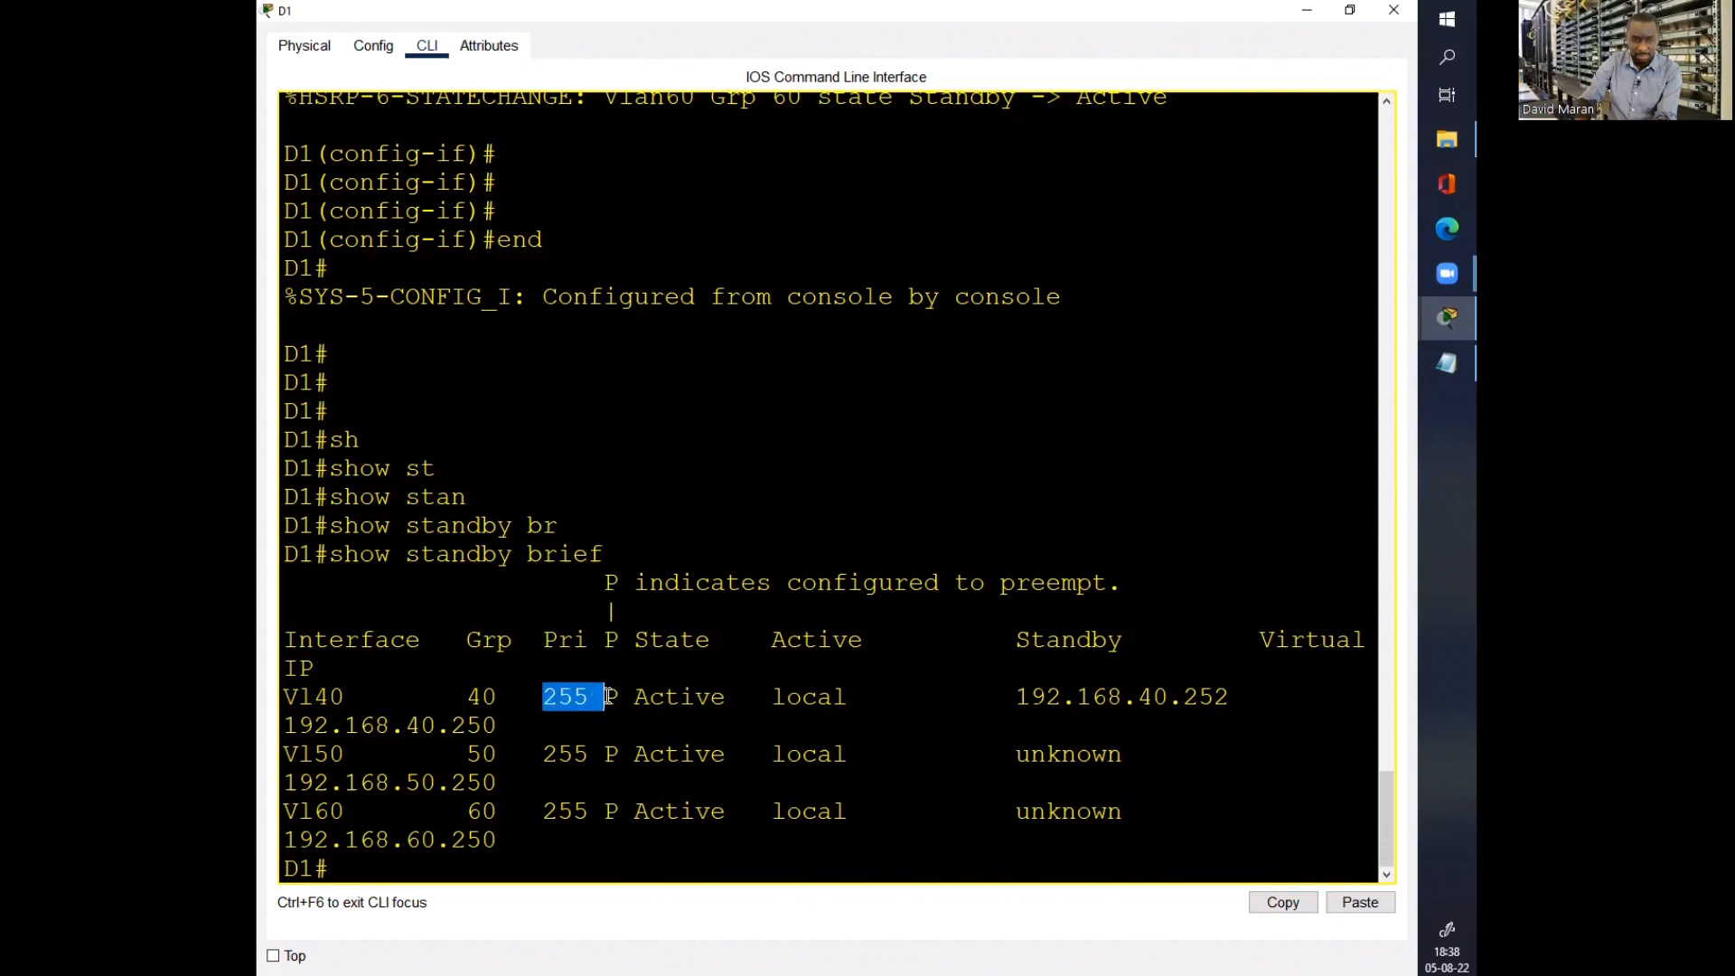
pyautogui.moveTo(635, 755); pyautogui.dragTo(755, 757)
pyautogui.moveTo(636, 808); pyautogui.dragTo(778, 787)
pyautogui.moveTo(1040, 694); pyautogui.dragTo(1281, 697)
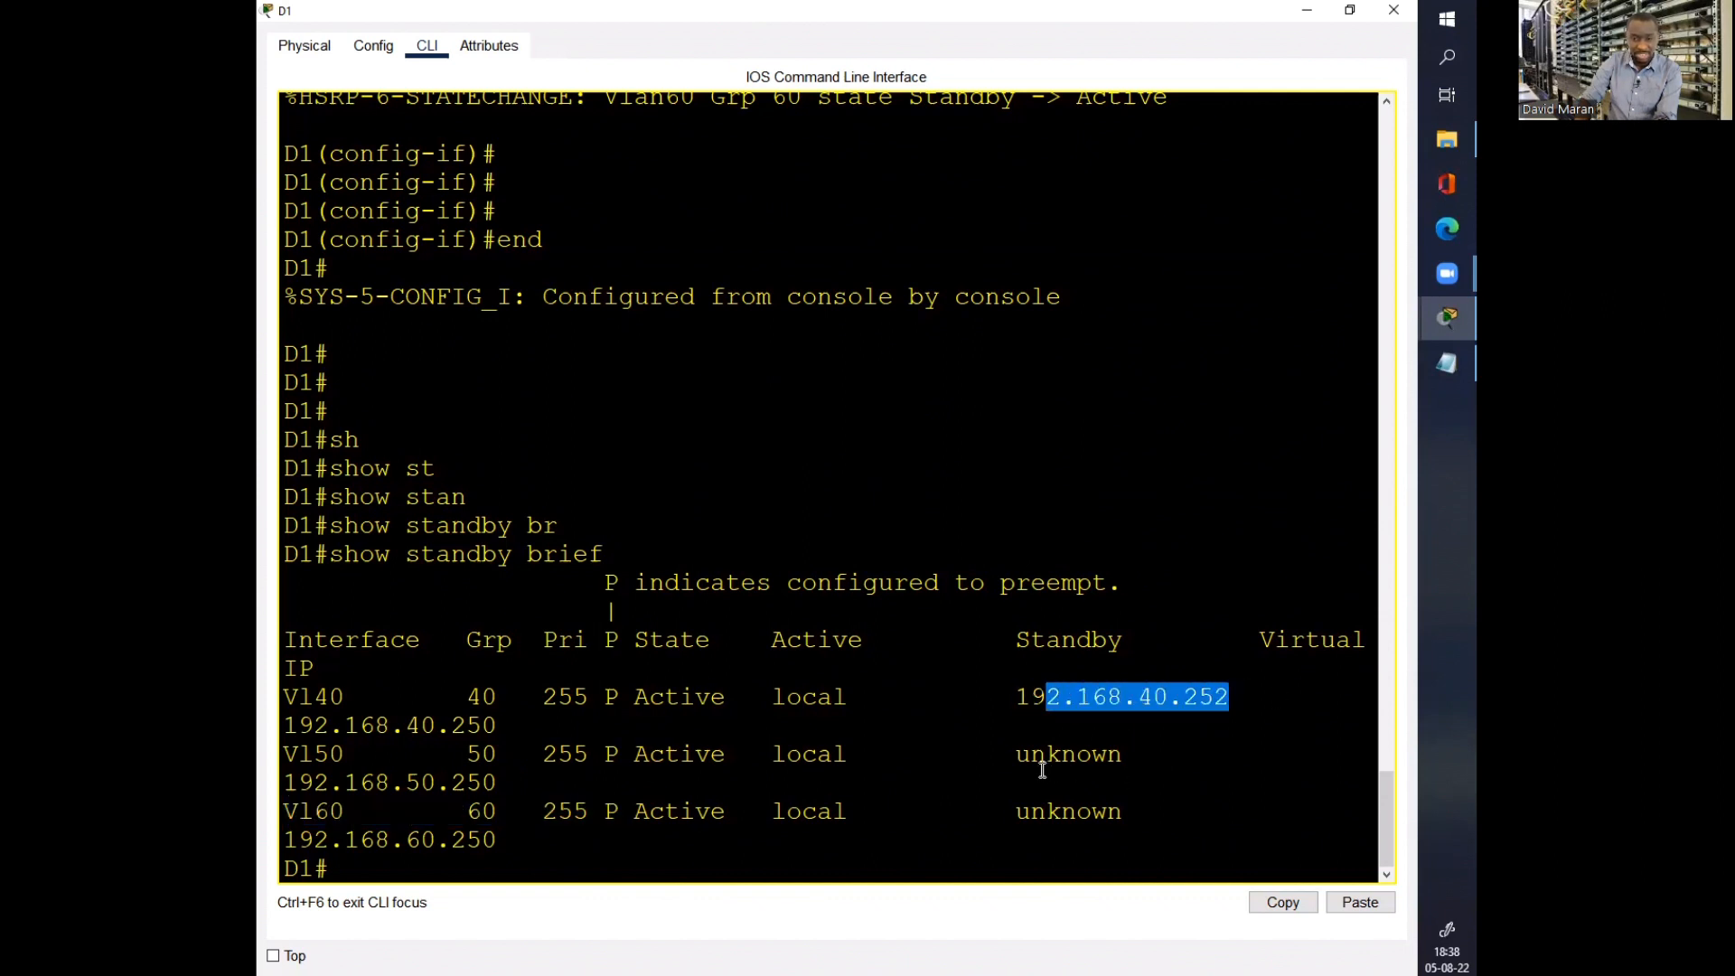
pyautogui.moveTo(1018, 759); pyautogui.dragTo(1150, 762)
pyautogui.moveTo(1014, 810); pyautogui.dragTo(1127, 812)
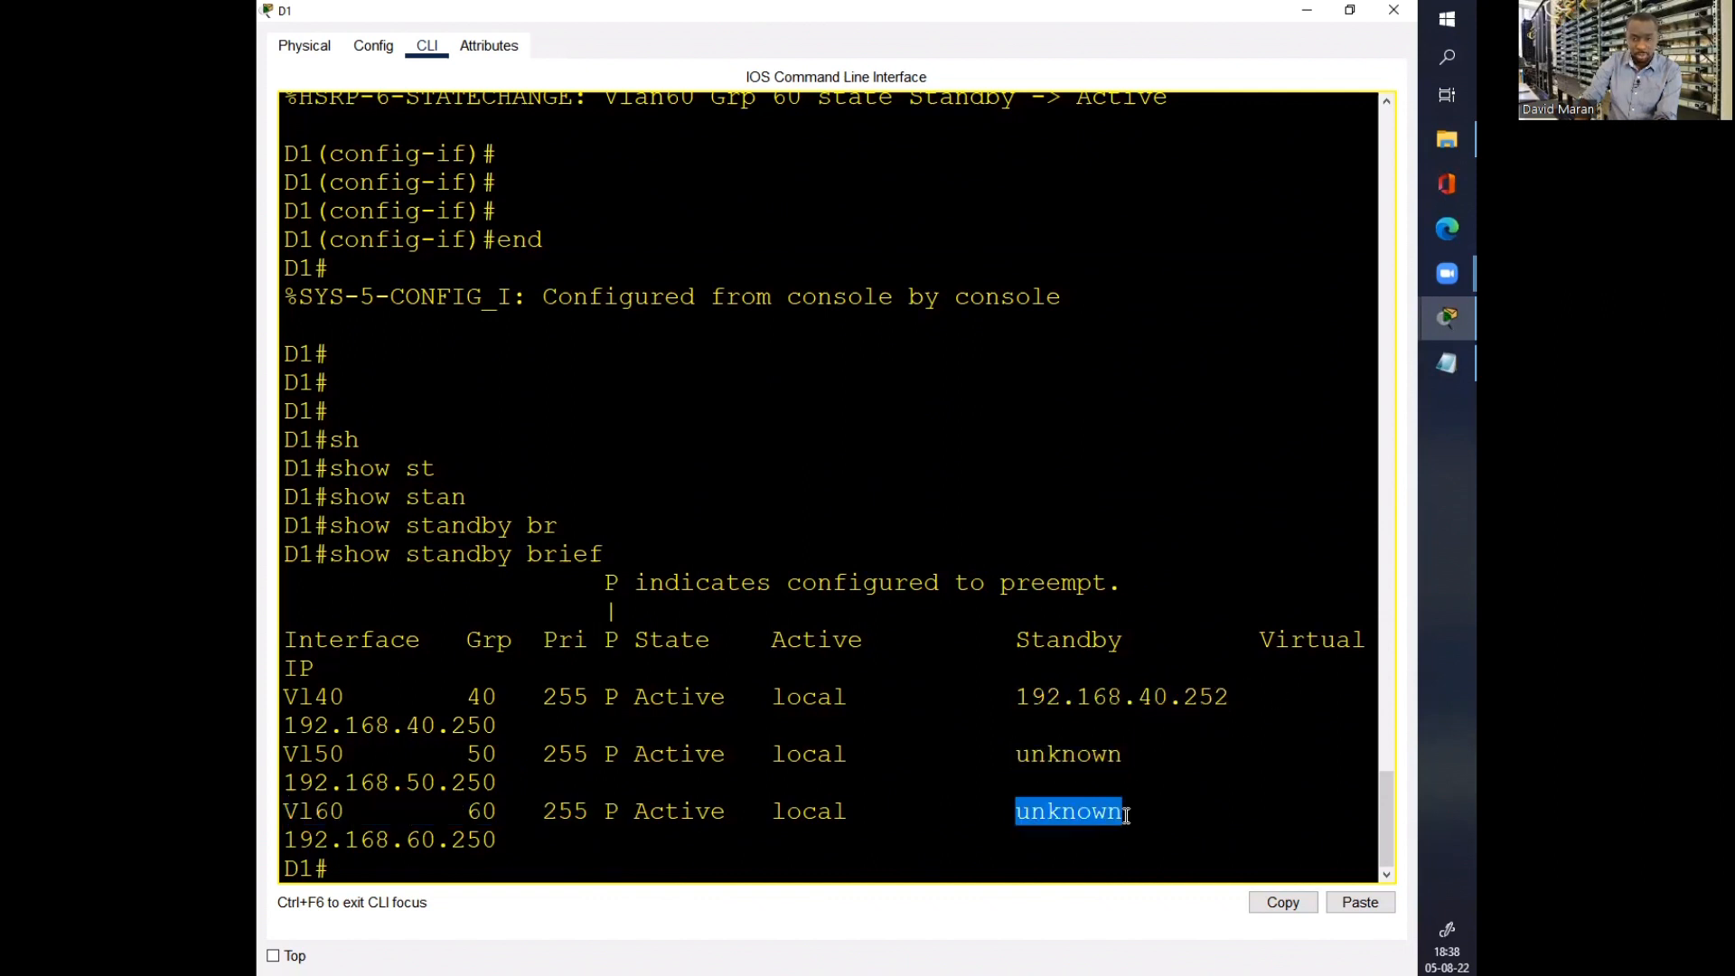
# Step: Rerun show standby brief on D1, check the standby router addresses for VLANs 40, 50 and 60, and close D1
pyautogui.click(861, 842)
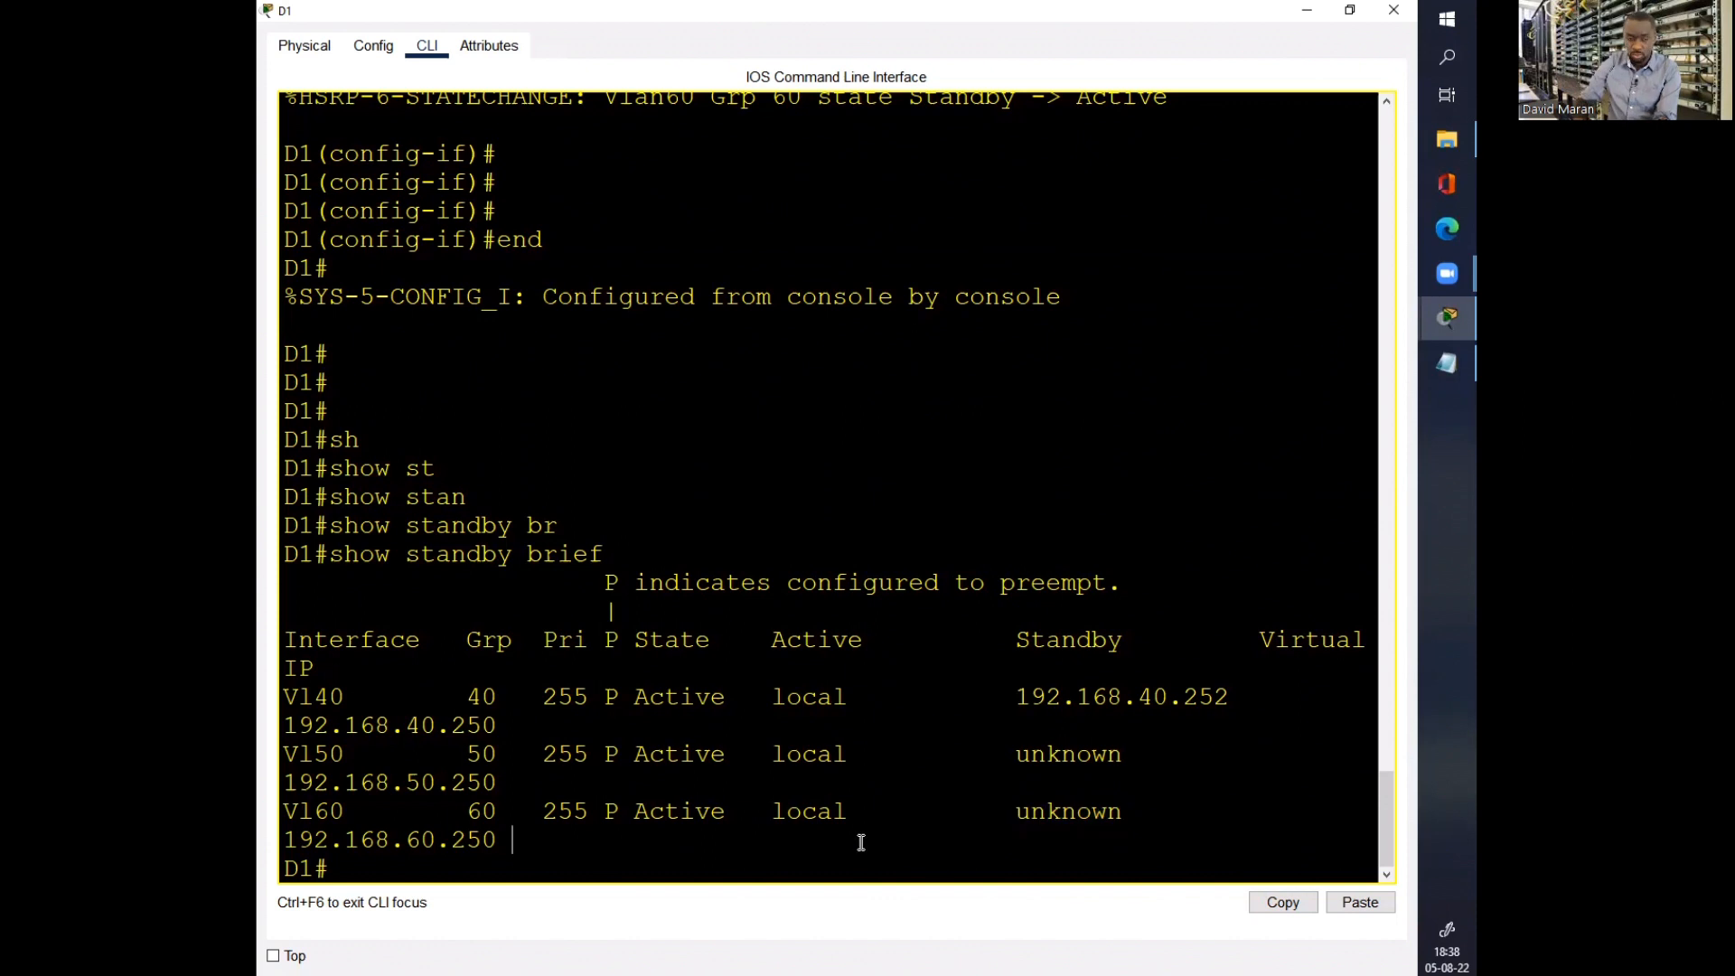
pyautogui.press('Up')
pyautogui.press('Return')
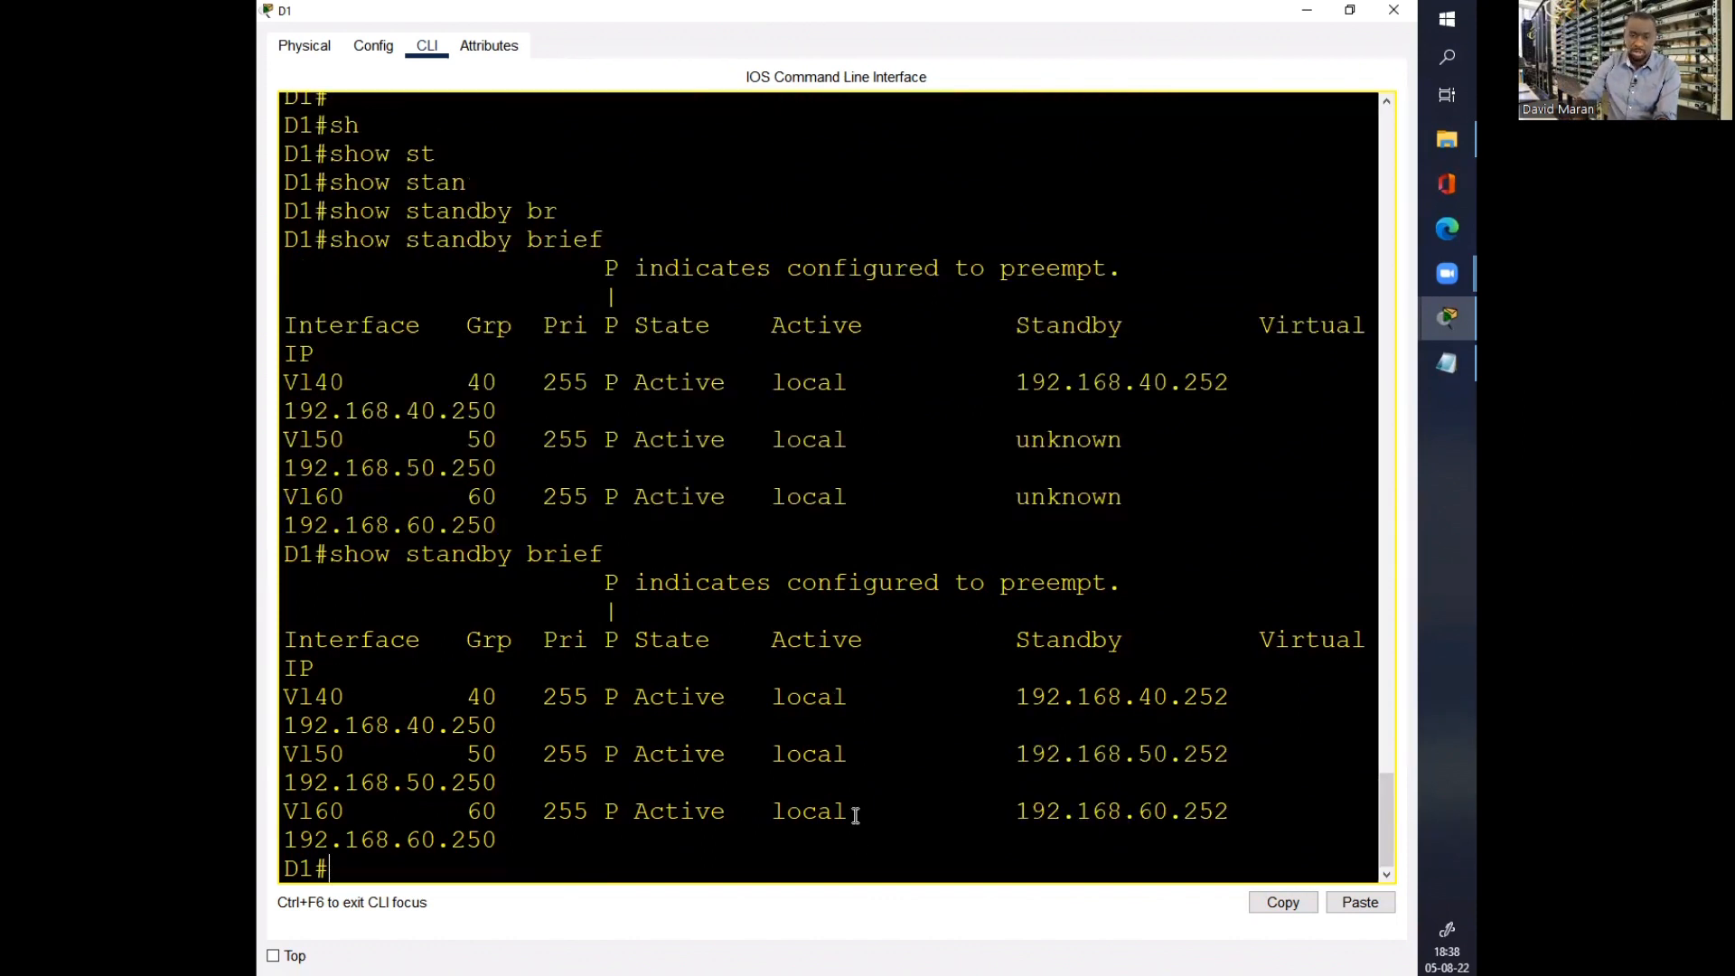
pyautogui.moveTo(1262, 799); pyautogui.dragTo(1007, 694)
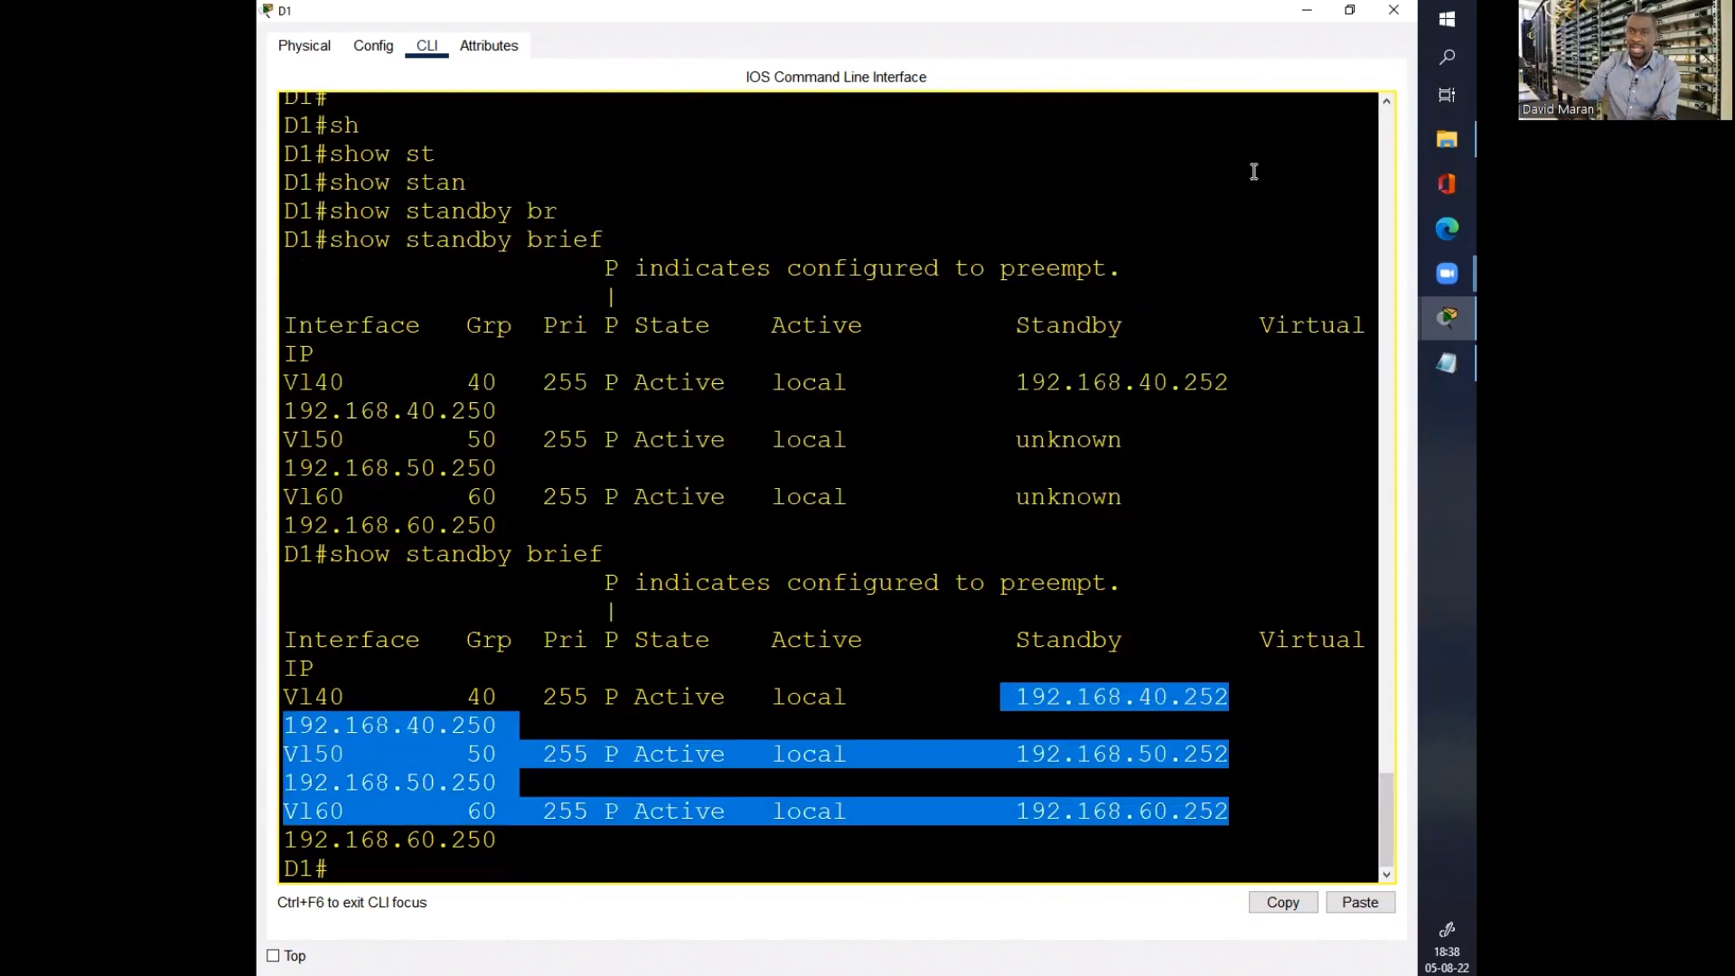
pyautogui.click(1393, 10)
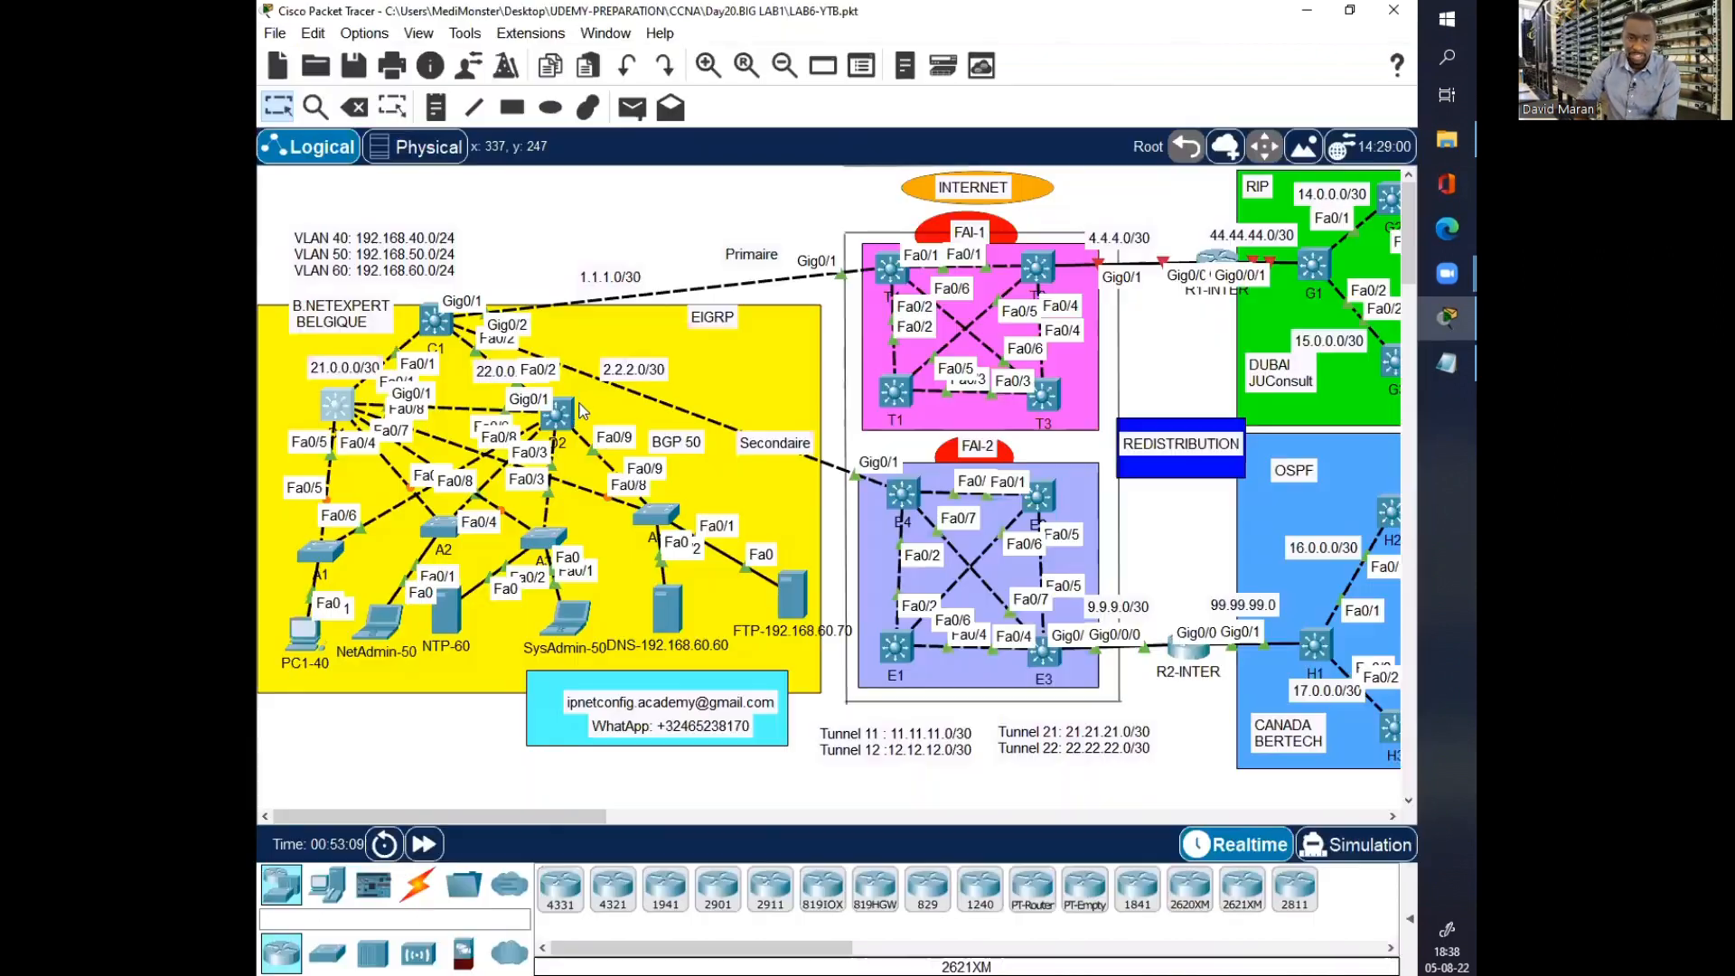
# Step: Open D2's command line, end configuration mode and save the configuration with wr
pyautogui.click(563, 404)
pyautogui.click(1104, 162)
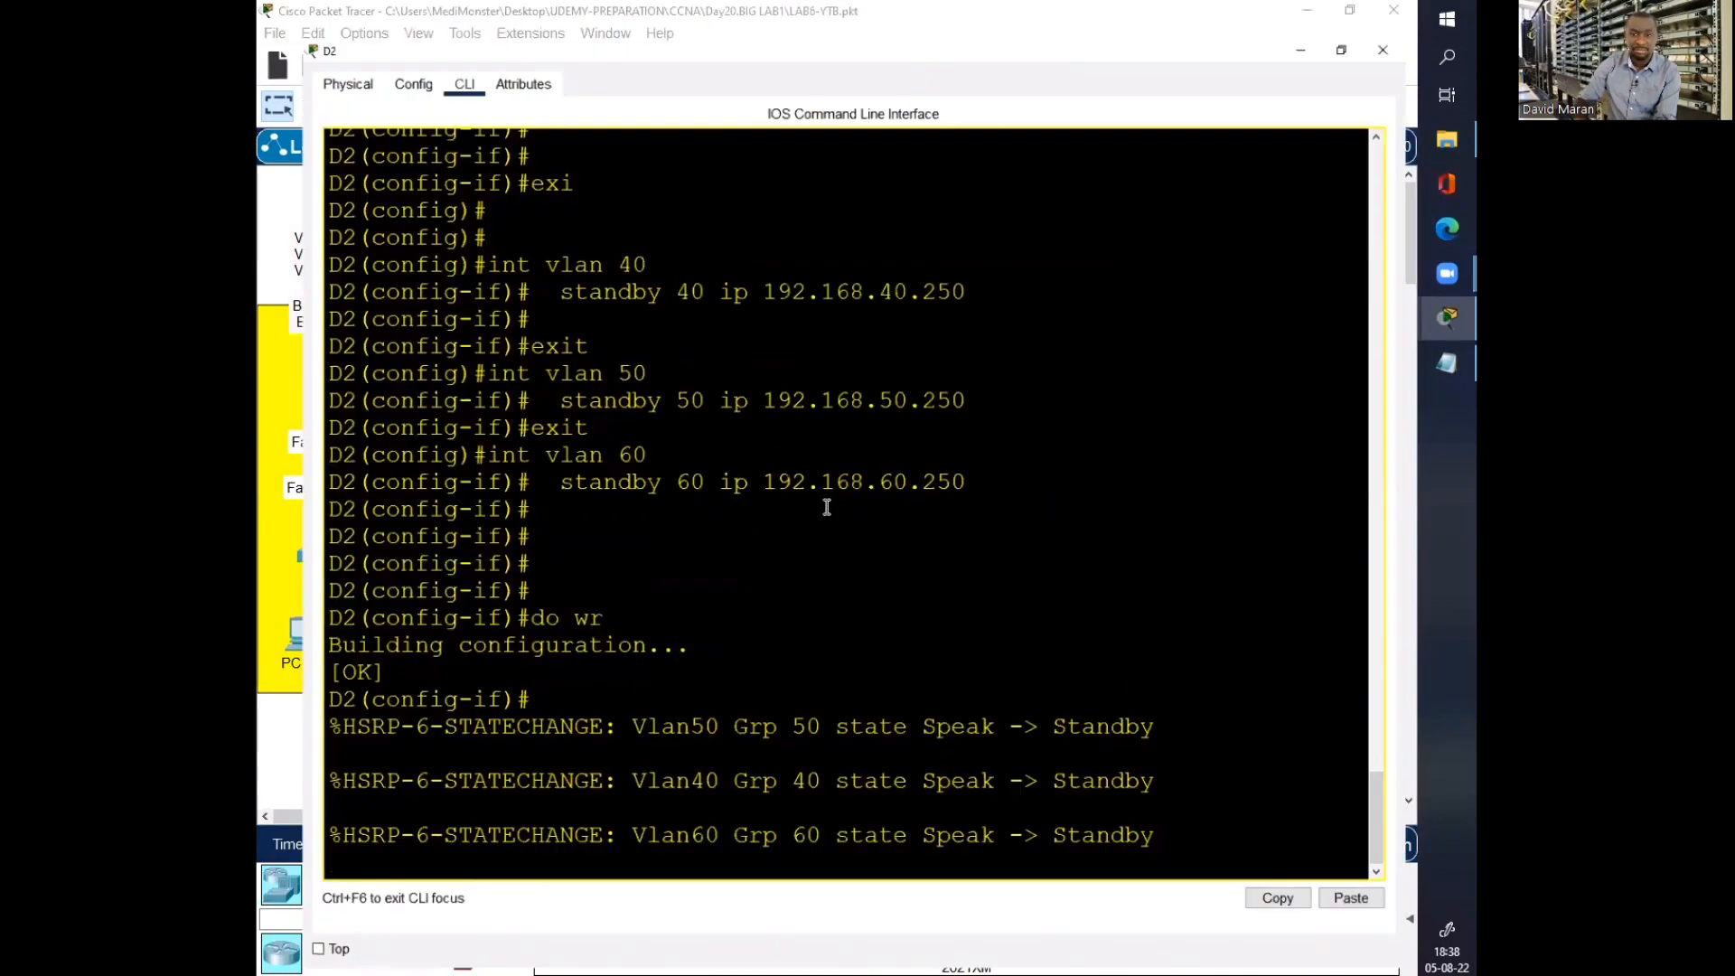
pyautogui.press('Return')
pyautogui.press('Return')
pyautogui.press('Return')
pyautogui.write('end')
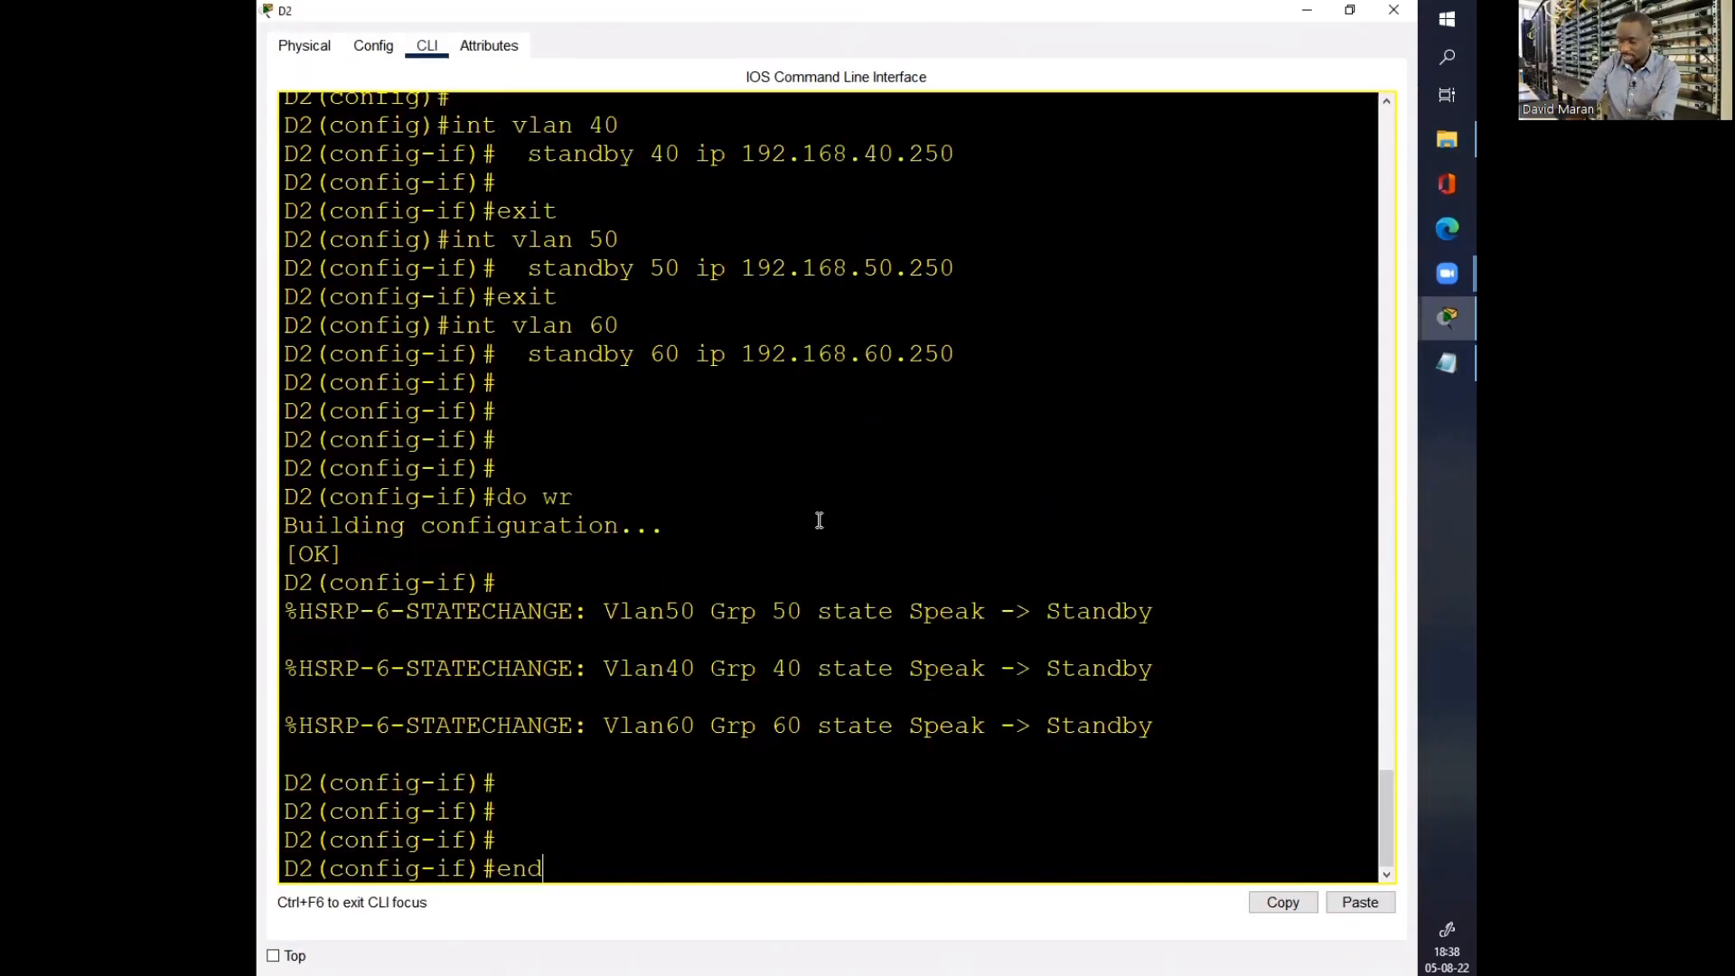
pyautogui.press('Return')
pyautogui.press('Return')
pyautogui.press('Return')
pyautogui.press('Return')
pyautogui.write('wr')
pyautogui.press('Return')
pyautogui.press('Return')
pyautogui.press('Return')
pyautogui.press('Return')
pyautogui.press('Return')
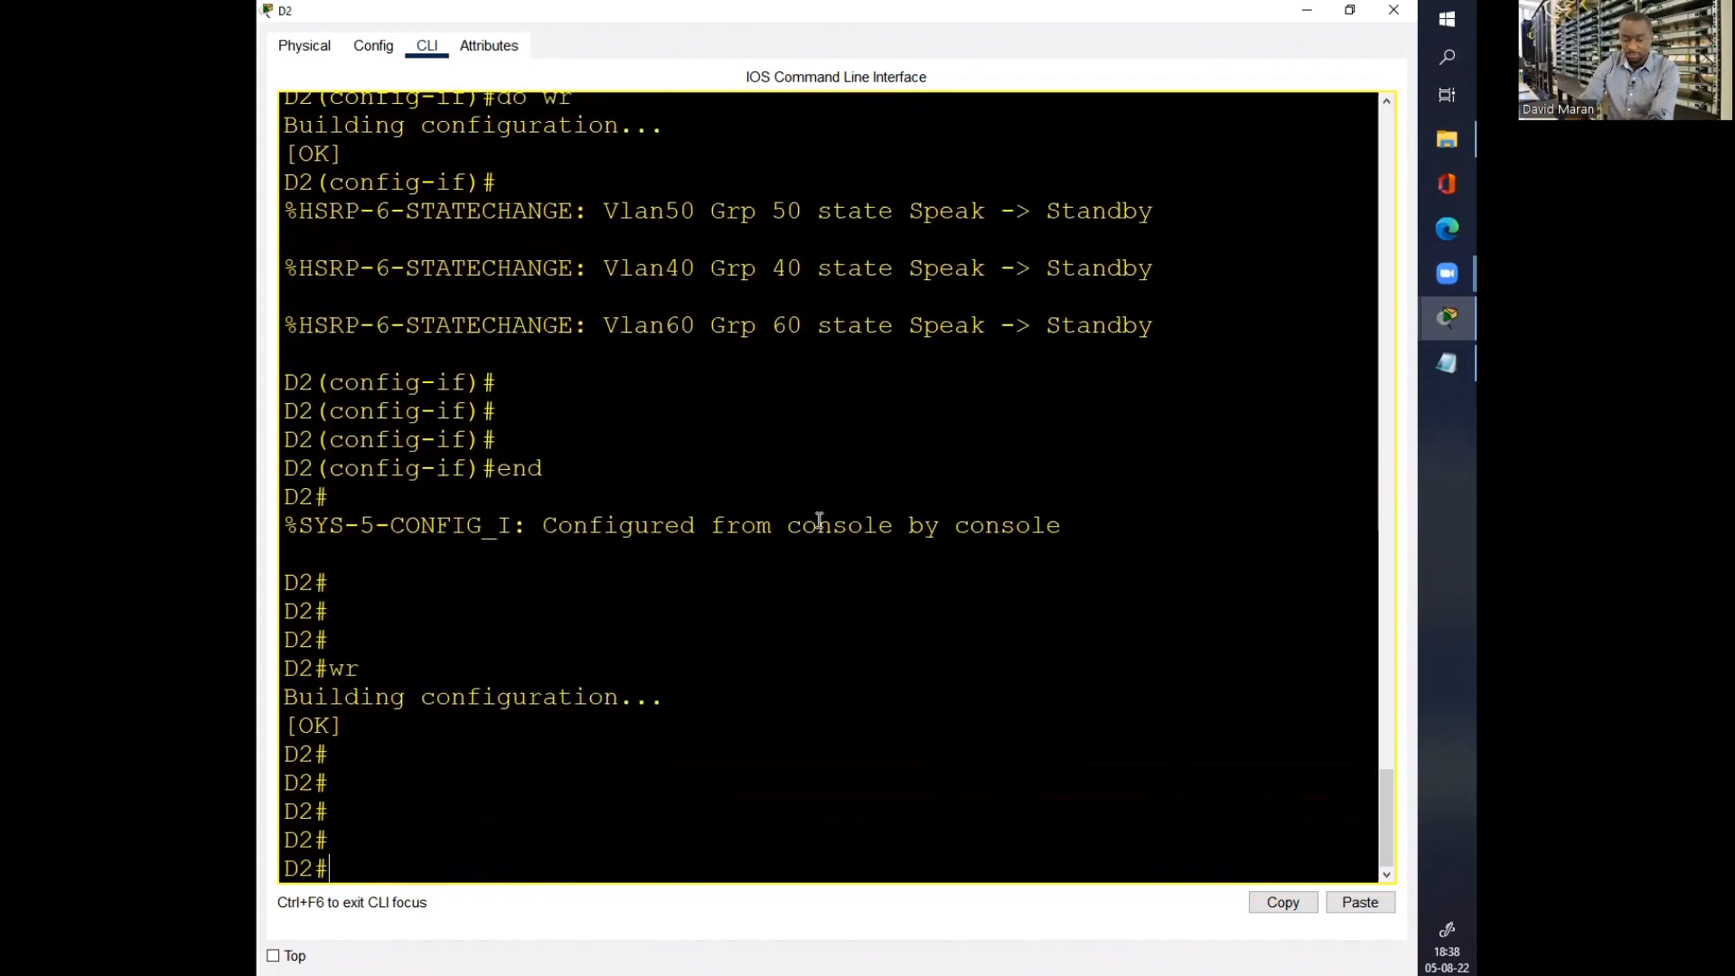
# Step: Run show standby brief on D2 and check the HSRP state and active router of its VLANs
pyautogui.press('Return')
pyautogui.write('sh')
pyautogui.press('Tab')
pyautogui.write('st')
pyautogui.press('Tab')
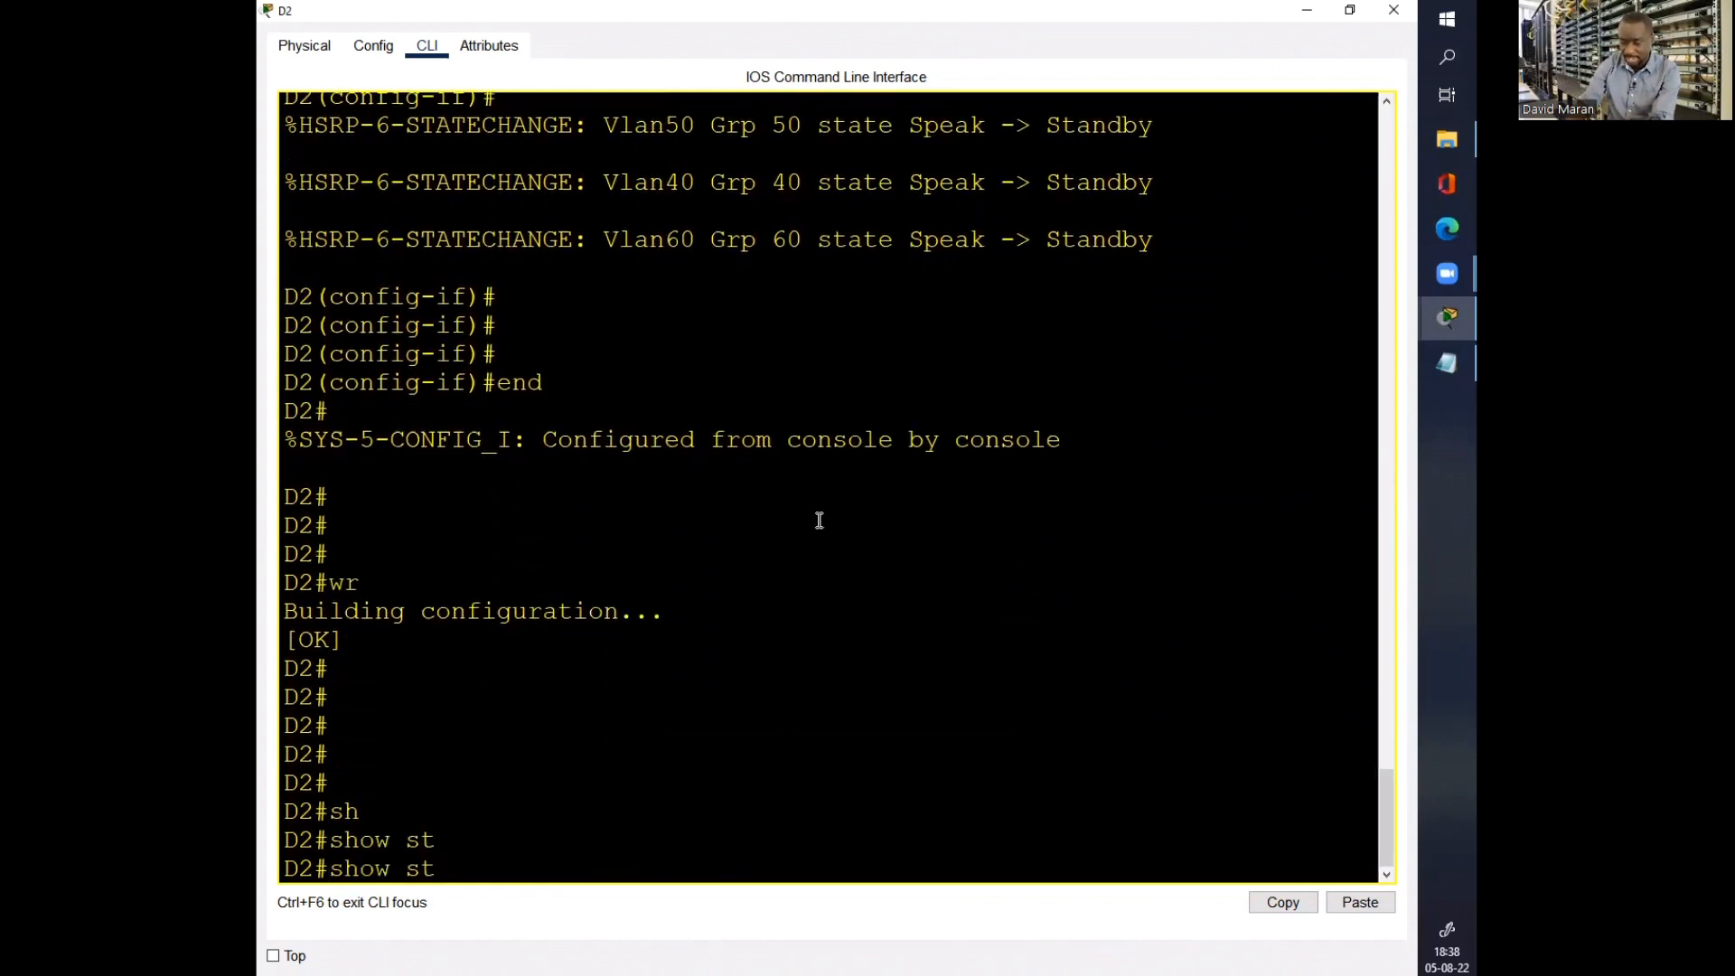
pyautogui.write('abn')
pyautogui.press('Tab')
pyautogui.write('n')
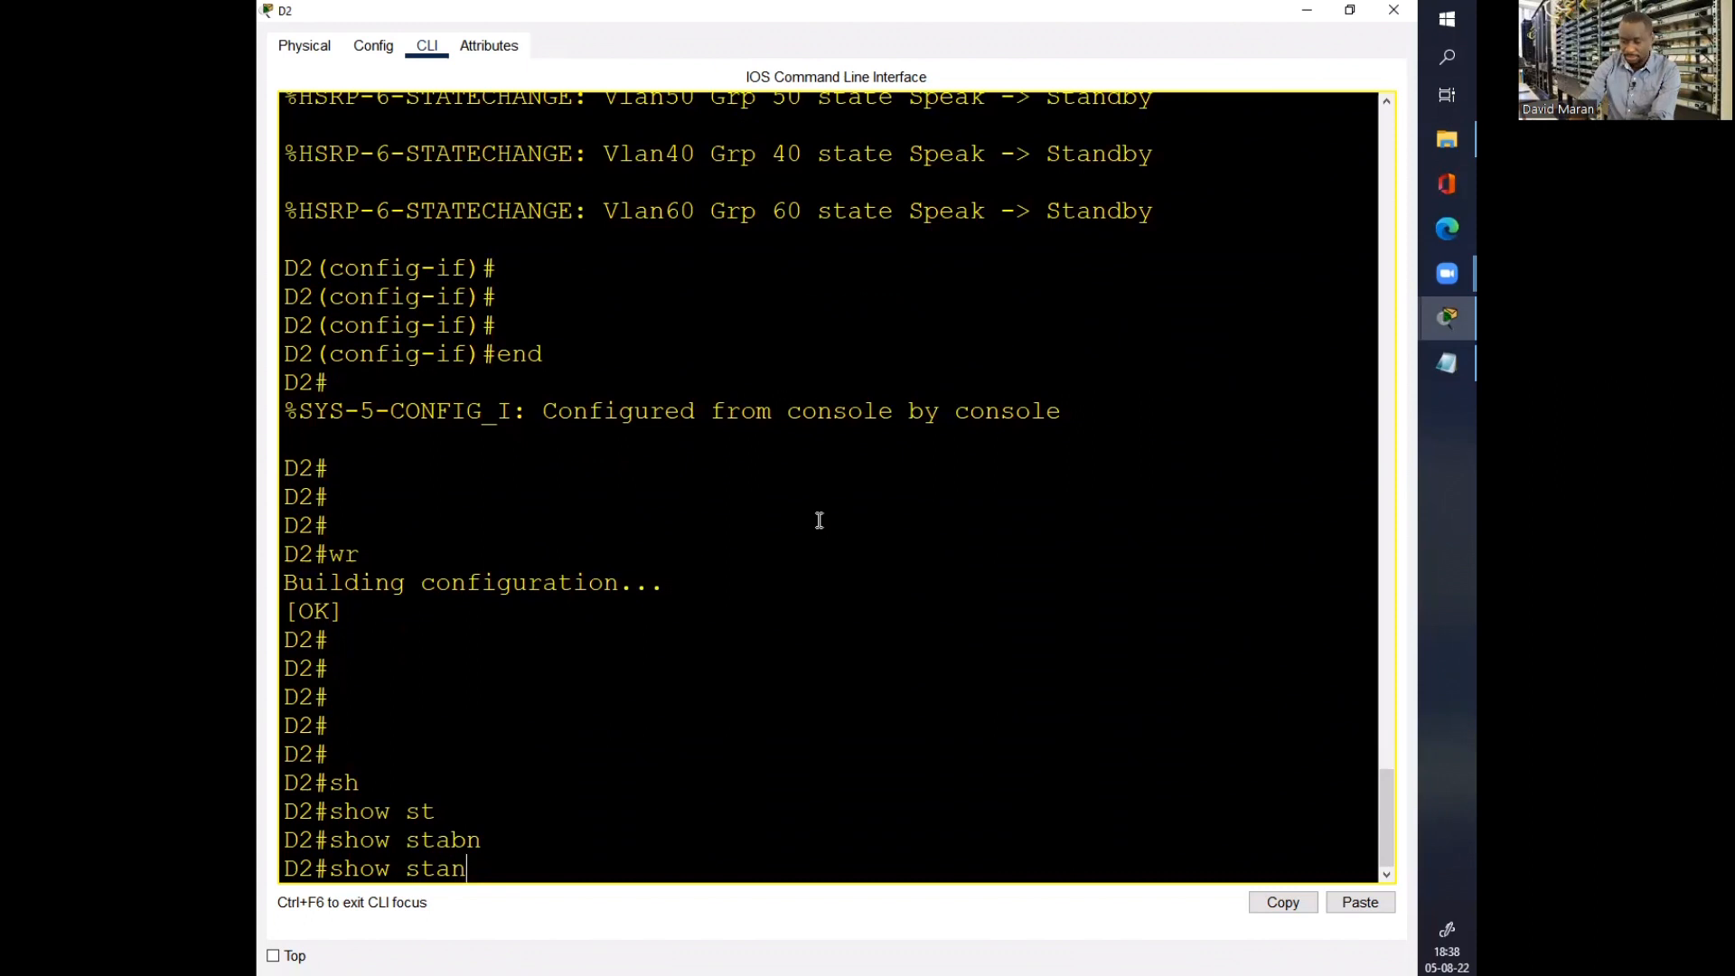
pyautogui.press('Tab')
pyautogui.write('b')
pyautogui.press('Tab')
pyautogui.press('BackSpace')
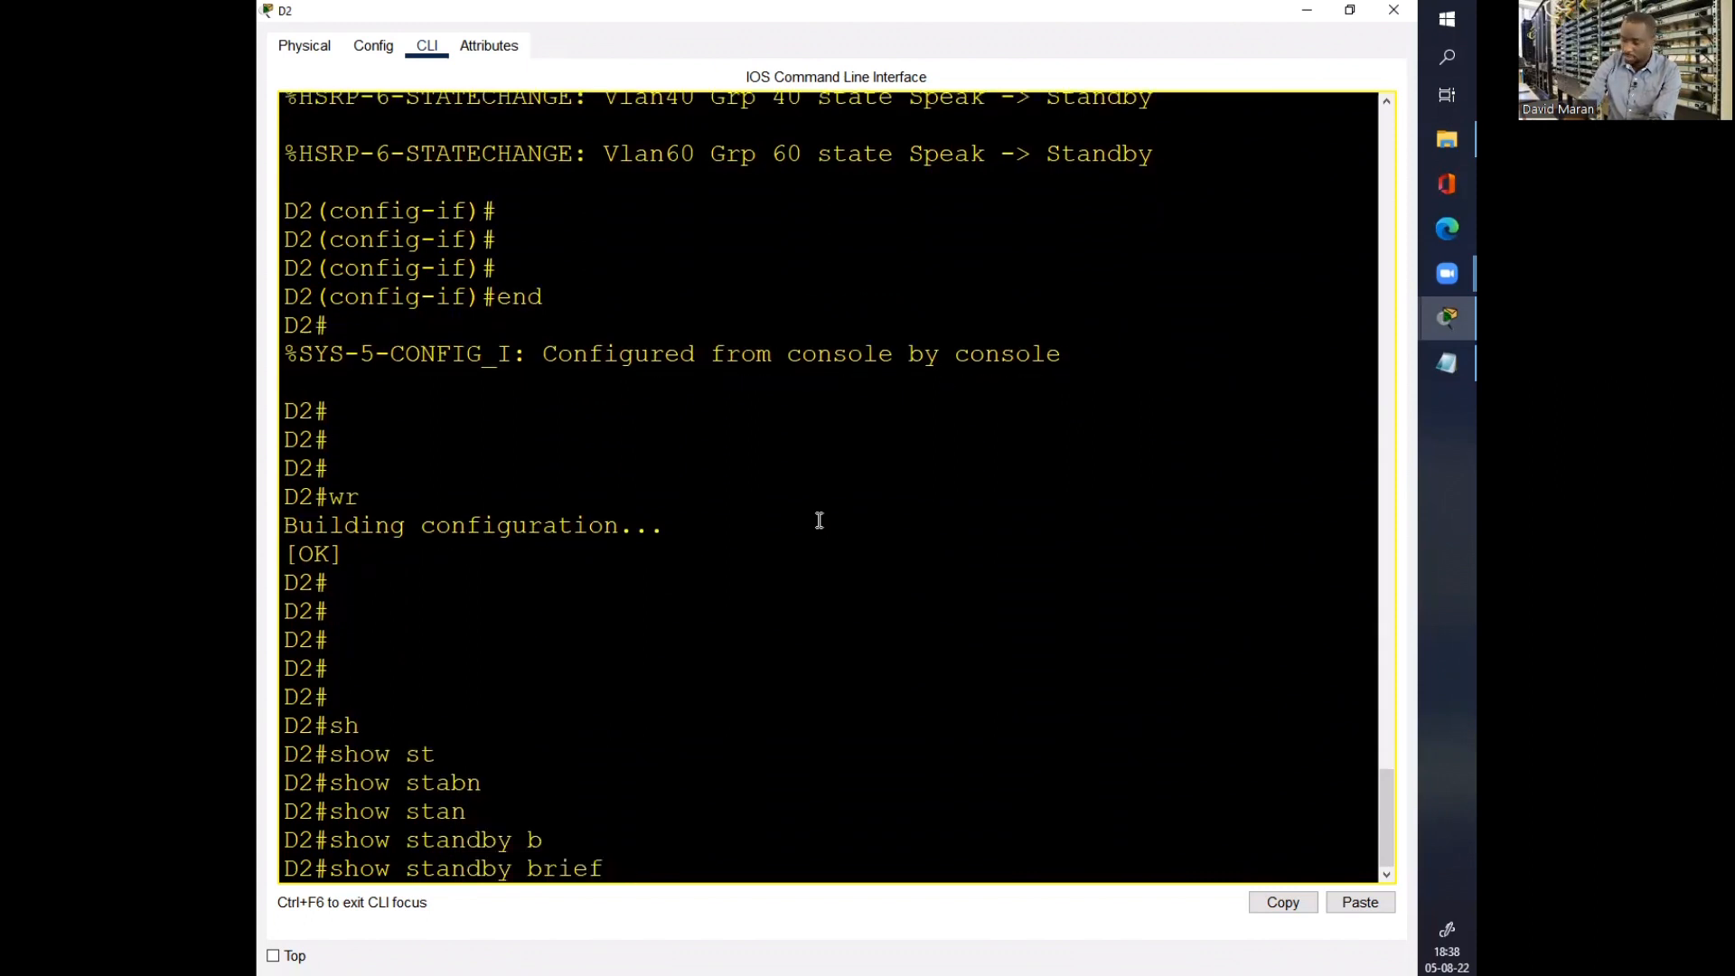
pyautogui.press('Return')
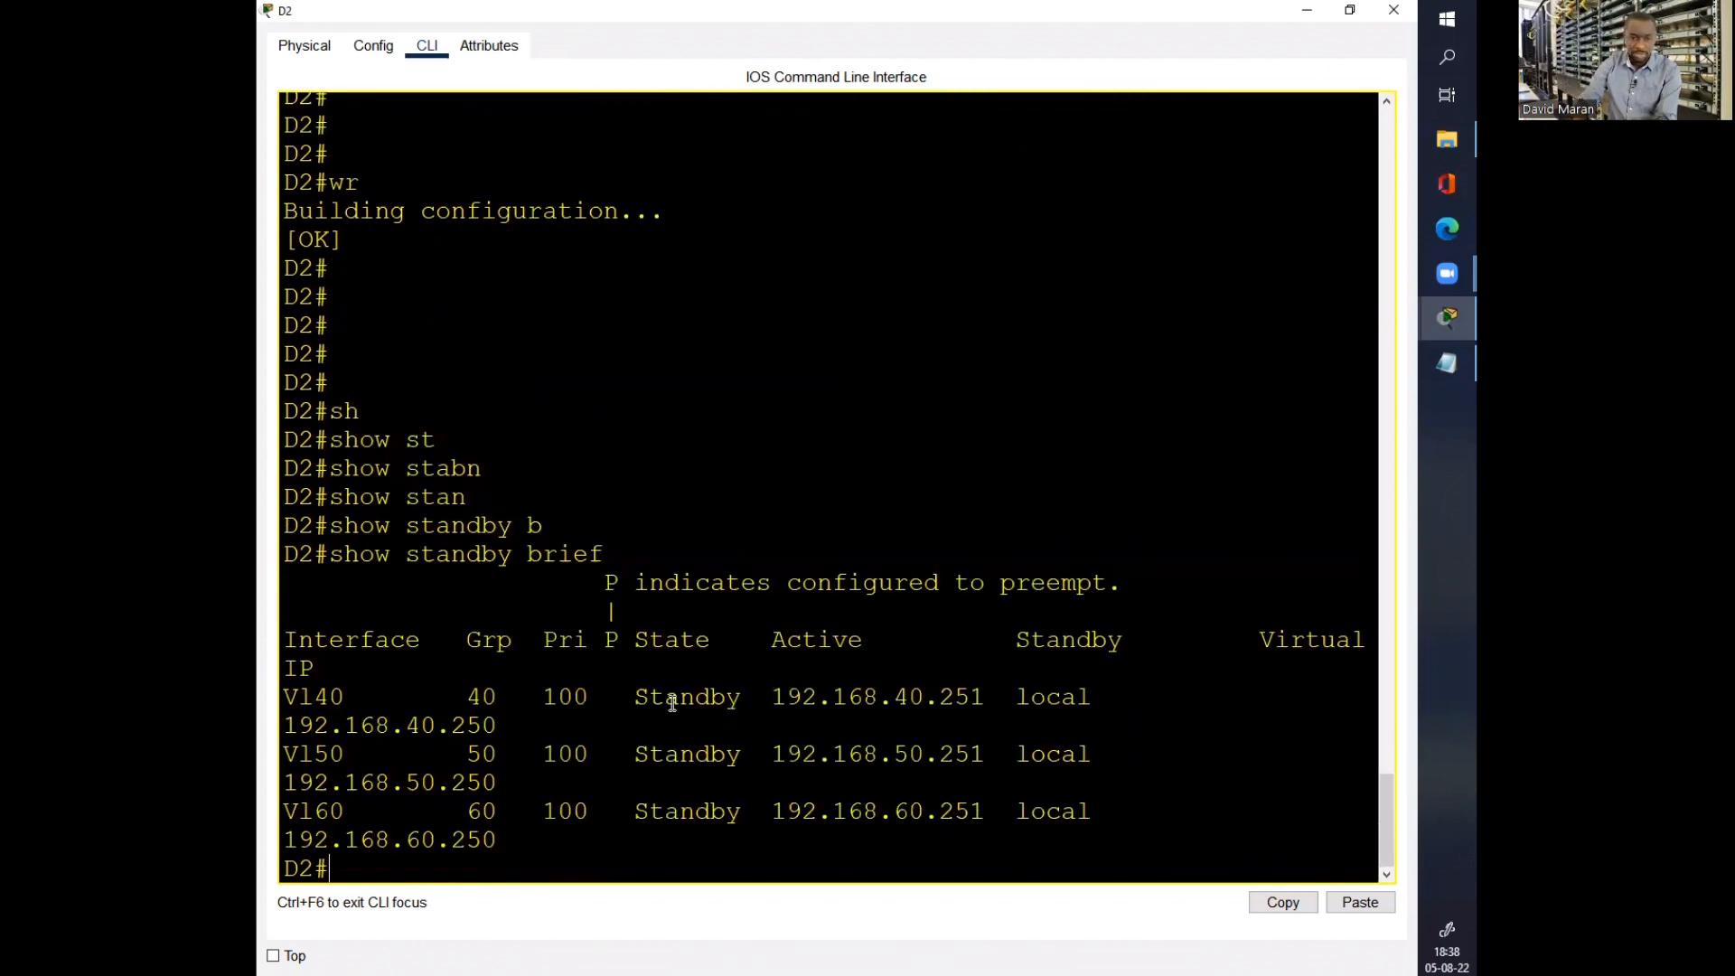
pyautogui.moveTo(654, 698); pyautogui.dragTo(868, 697)
pyautogui.click(868, 697)
# Step: Save D2's configuration again with wr and return to the network topology
pyautogui.press('Return')
pyautogui.write('wr')
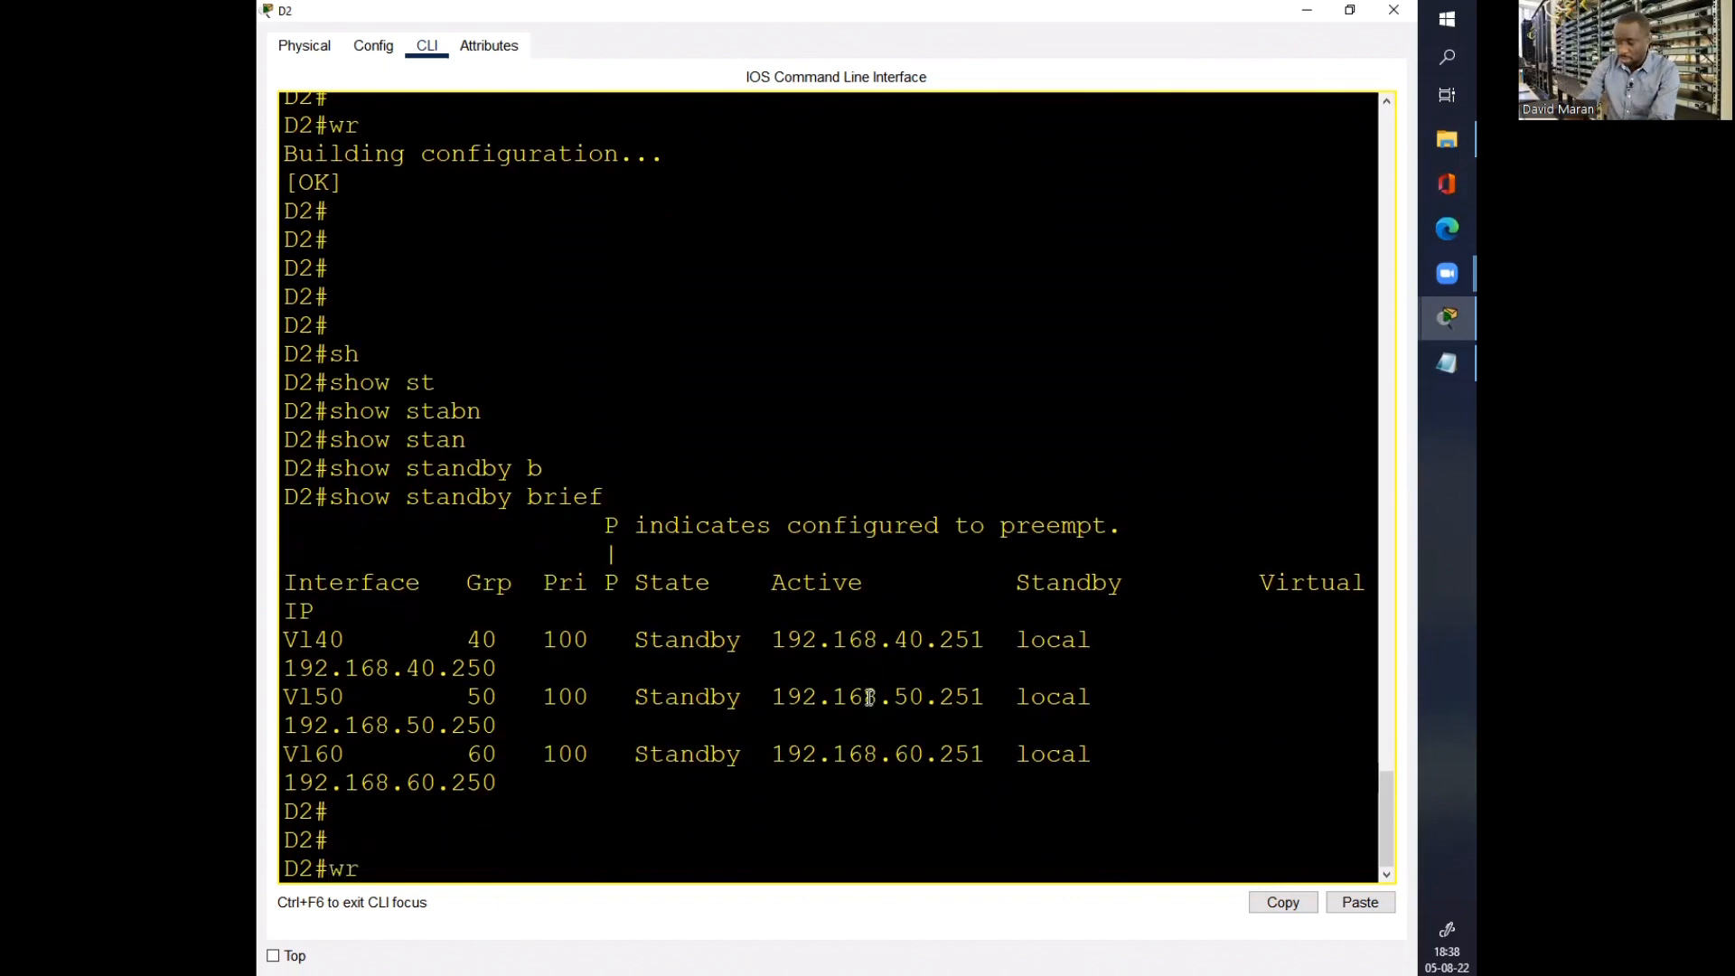
pyautogui.press('Return')
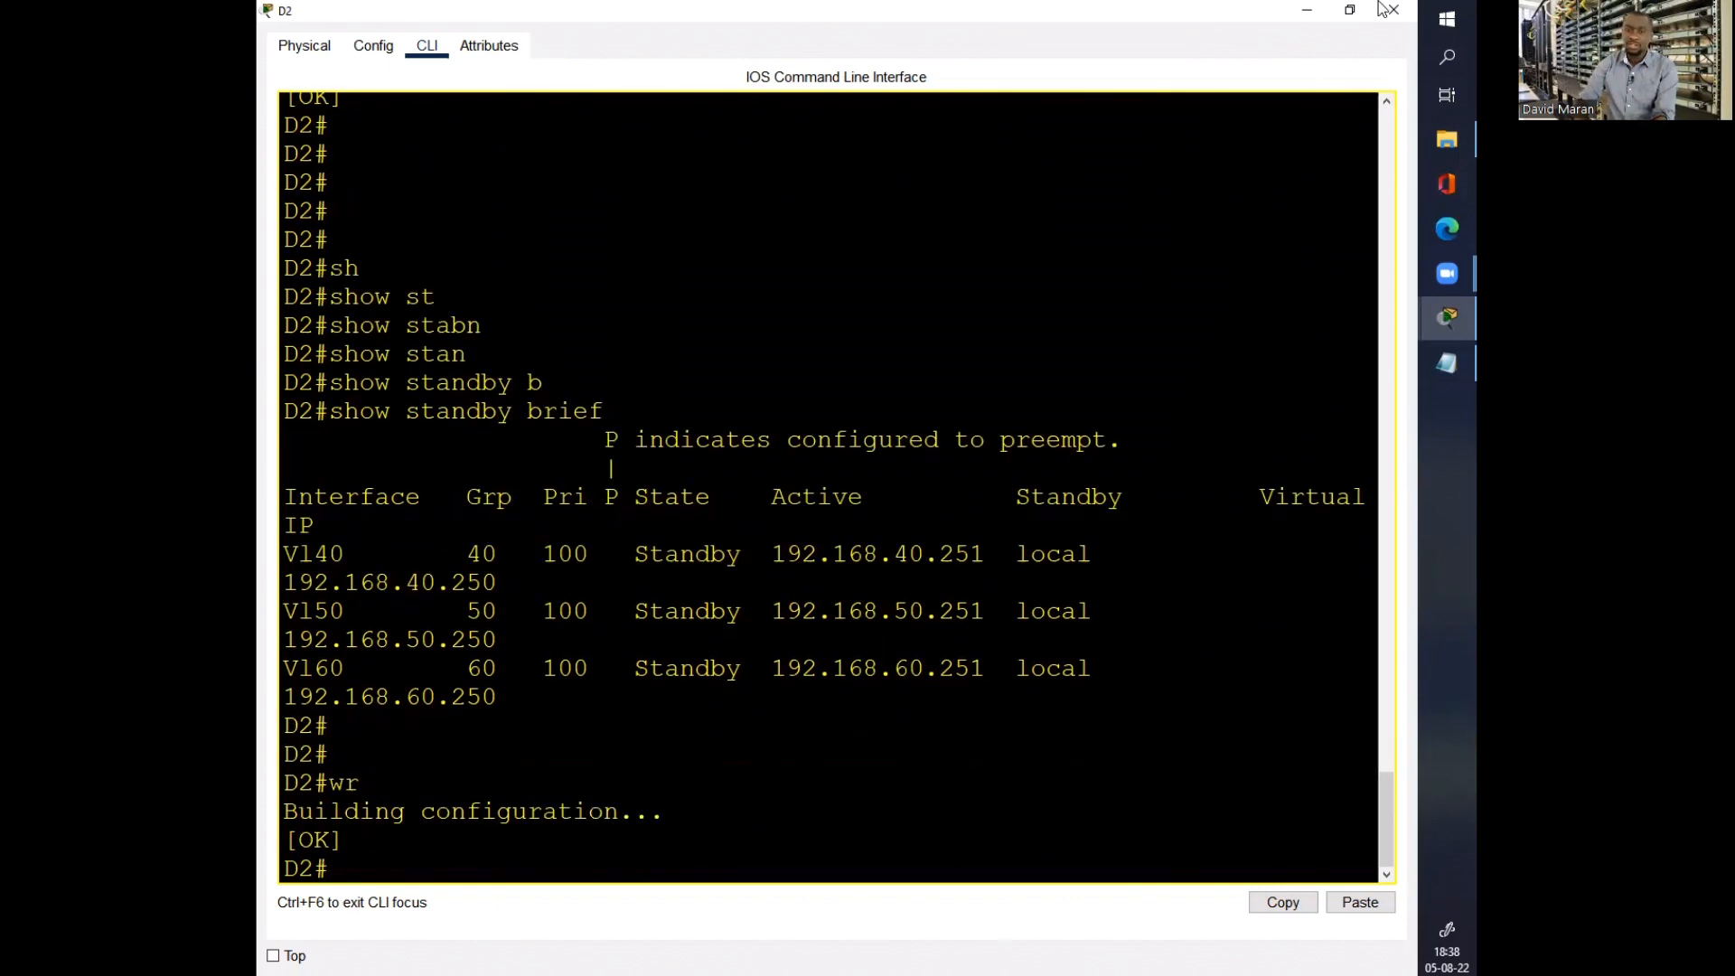
pyautogui.hotkey('alt', 'Tab')
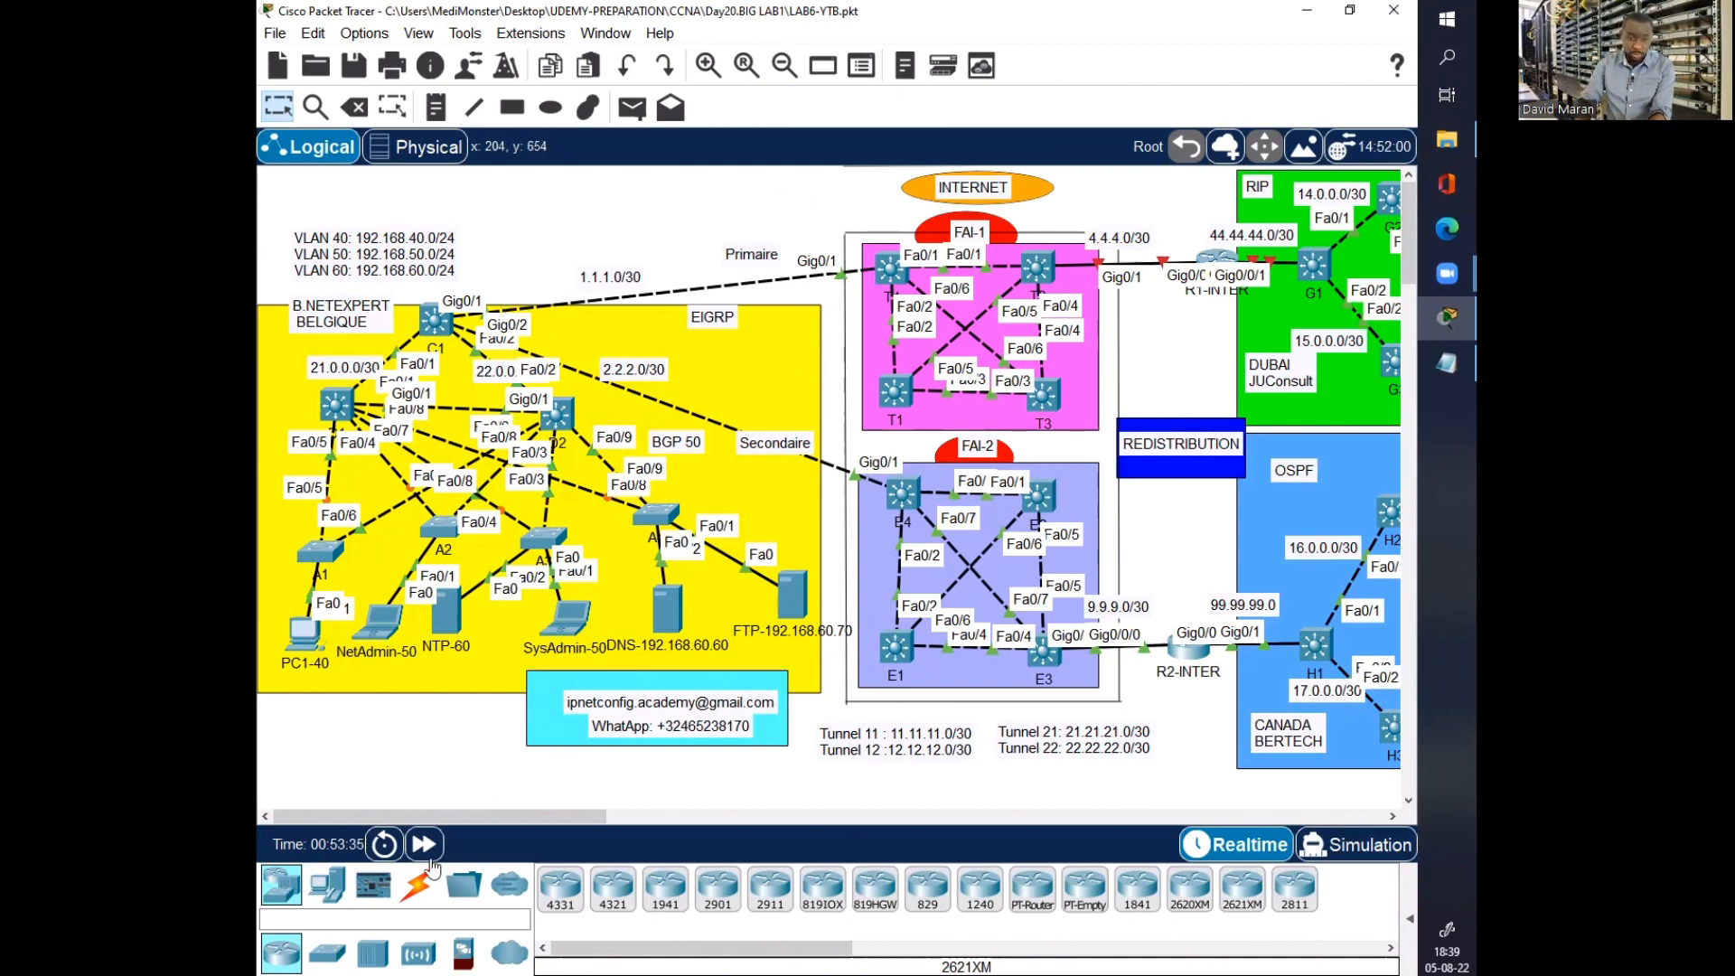
pyautogui.moveTo(448, 814); pyautogui.dragTo(613, 818)
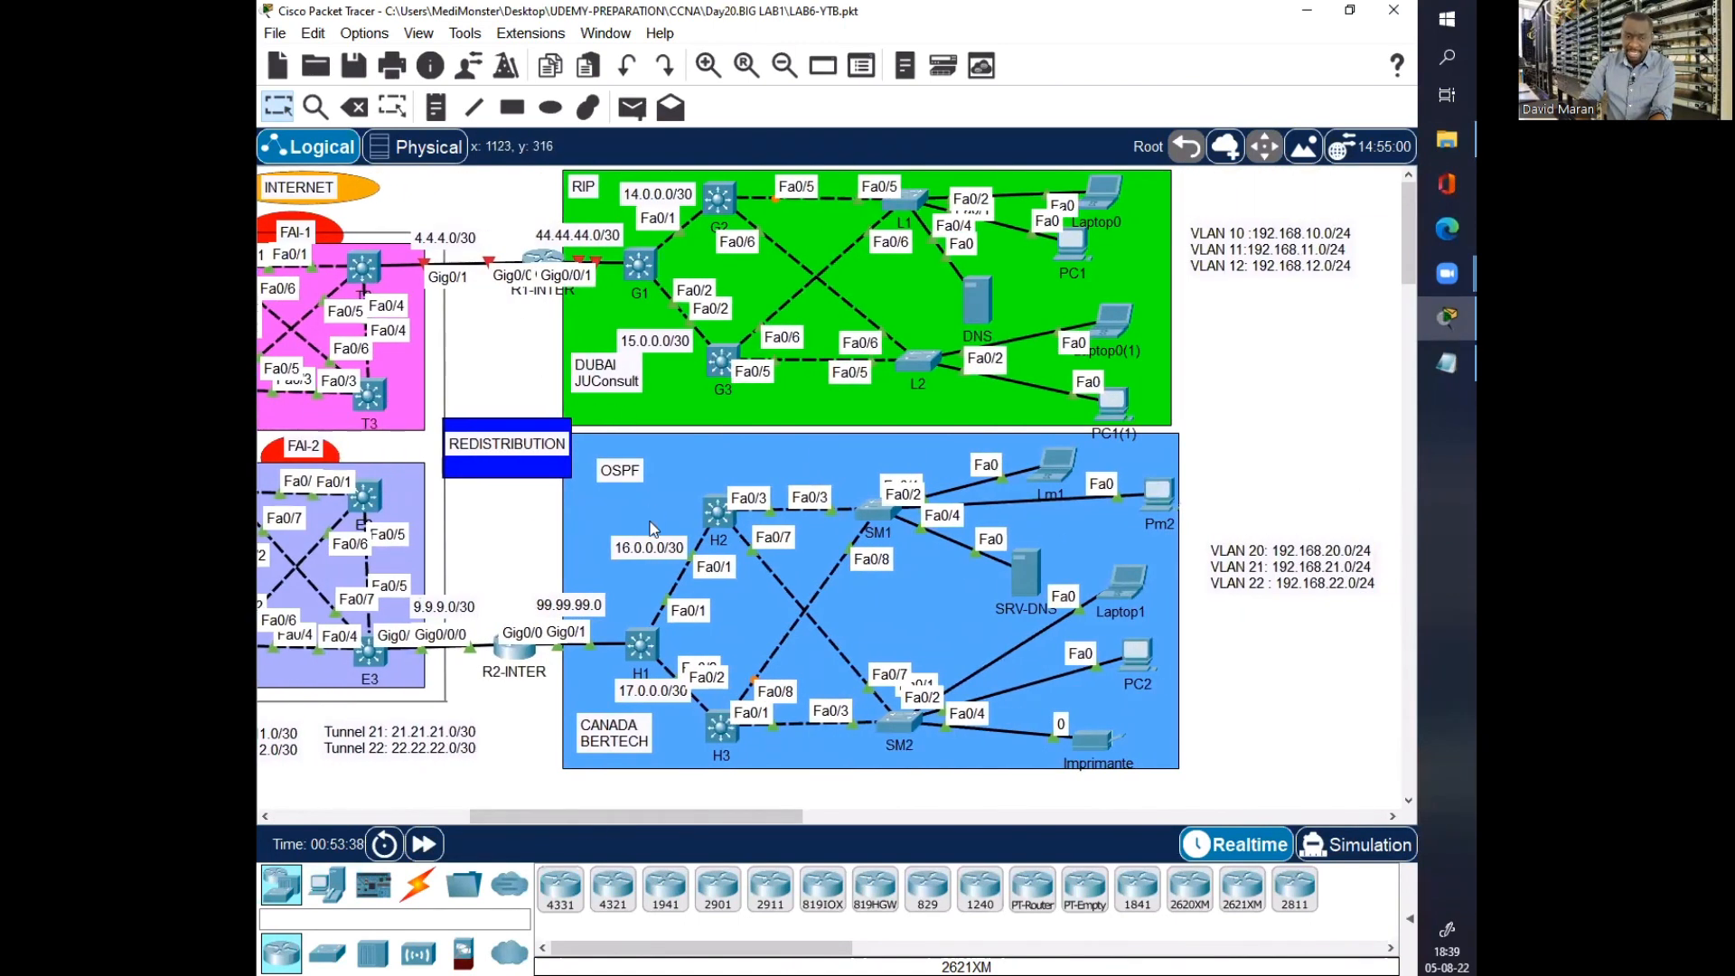
pyautogui.moveTo(607, 814); pyautogui.dragTo(385, 775)
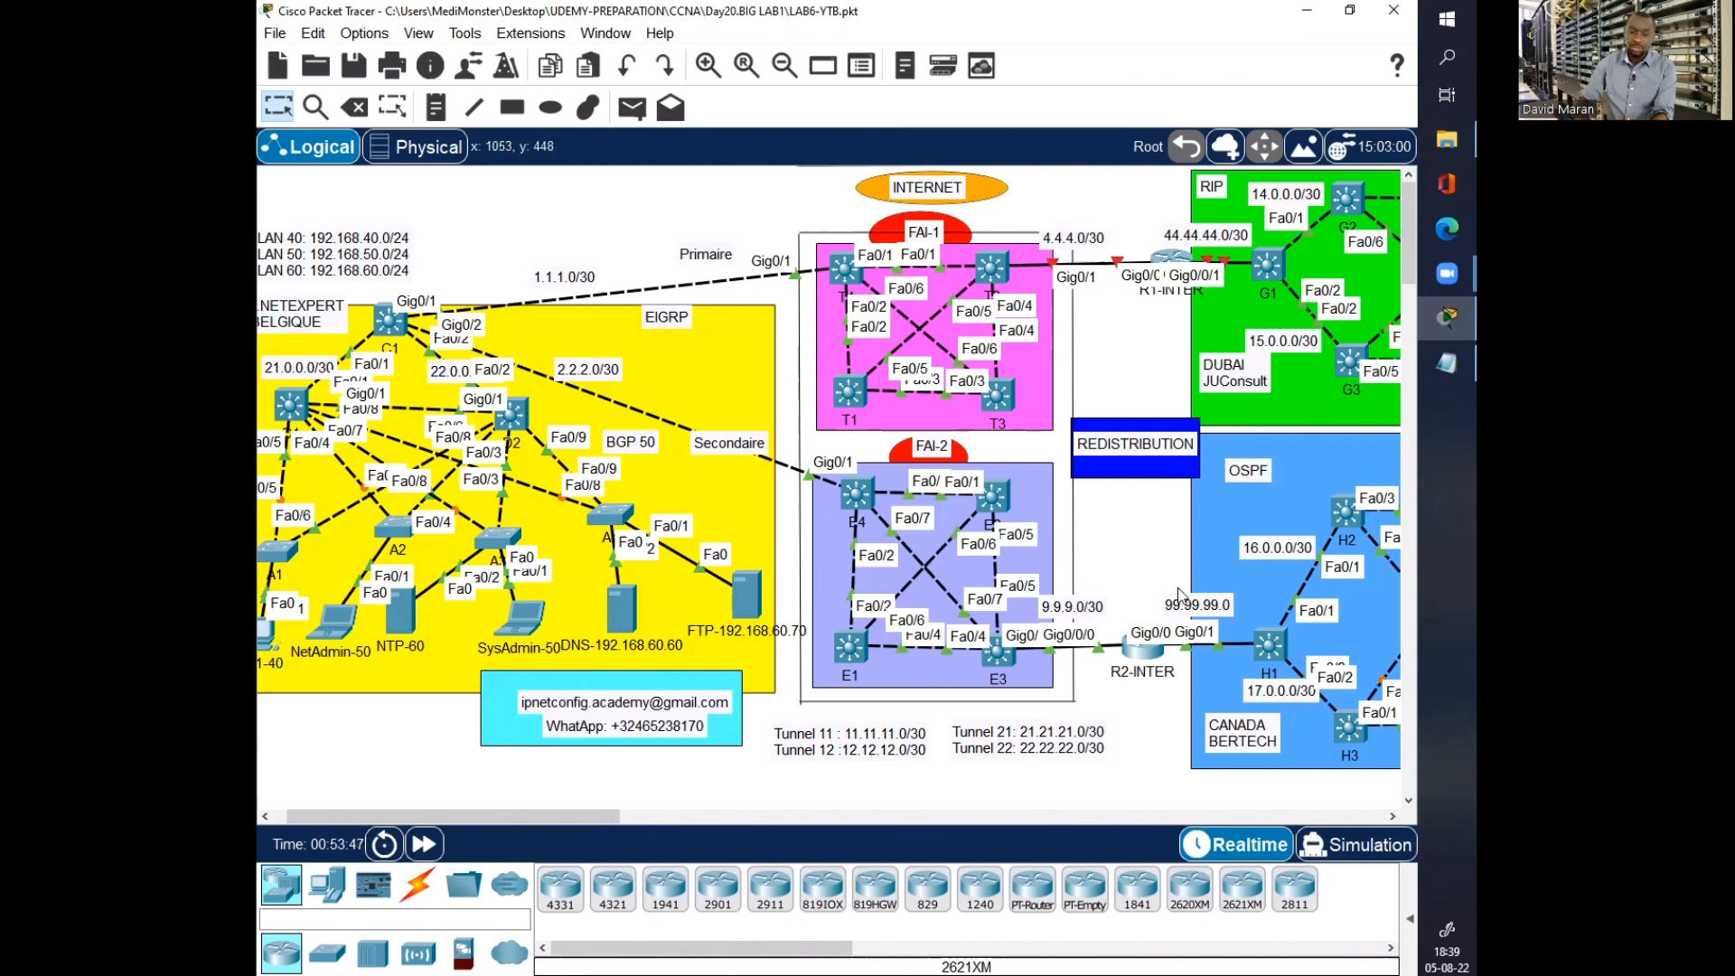
pyautogui.moveTo(495, 811); pyautogui.dragTo(544, 811)
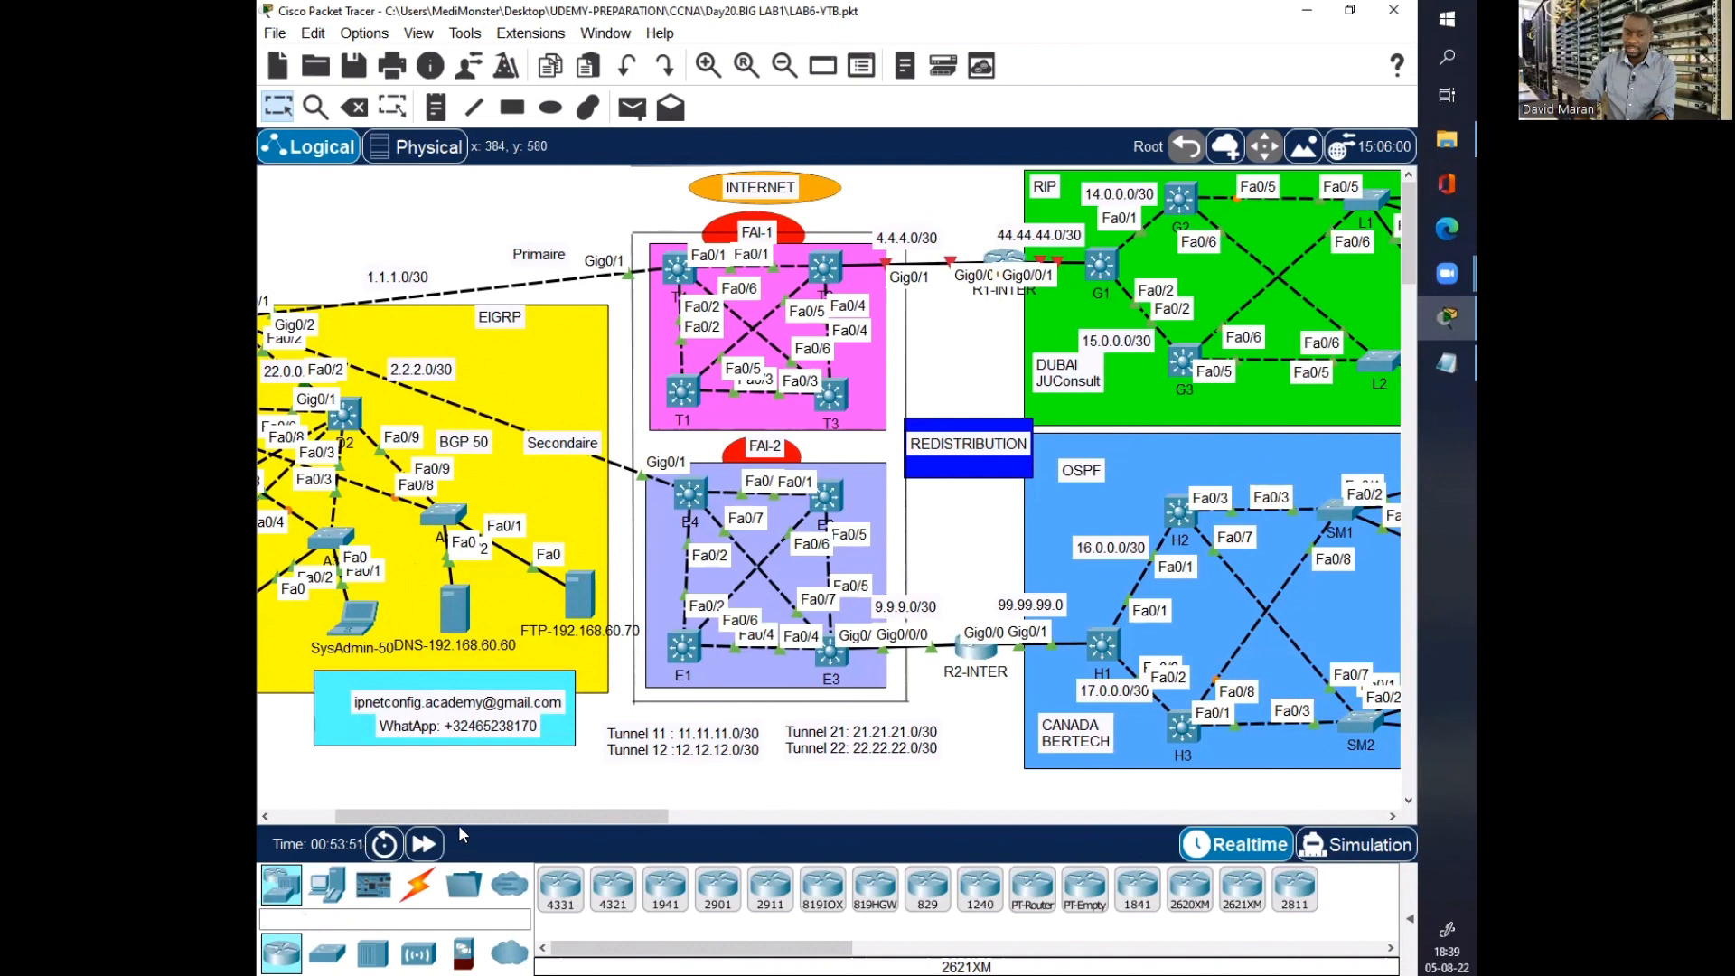
pyautogui.moveTo(461, 816); pyautogui.dragTo(400, 817)
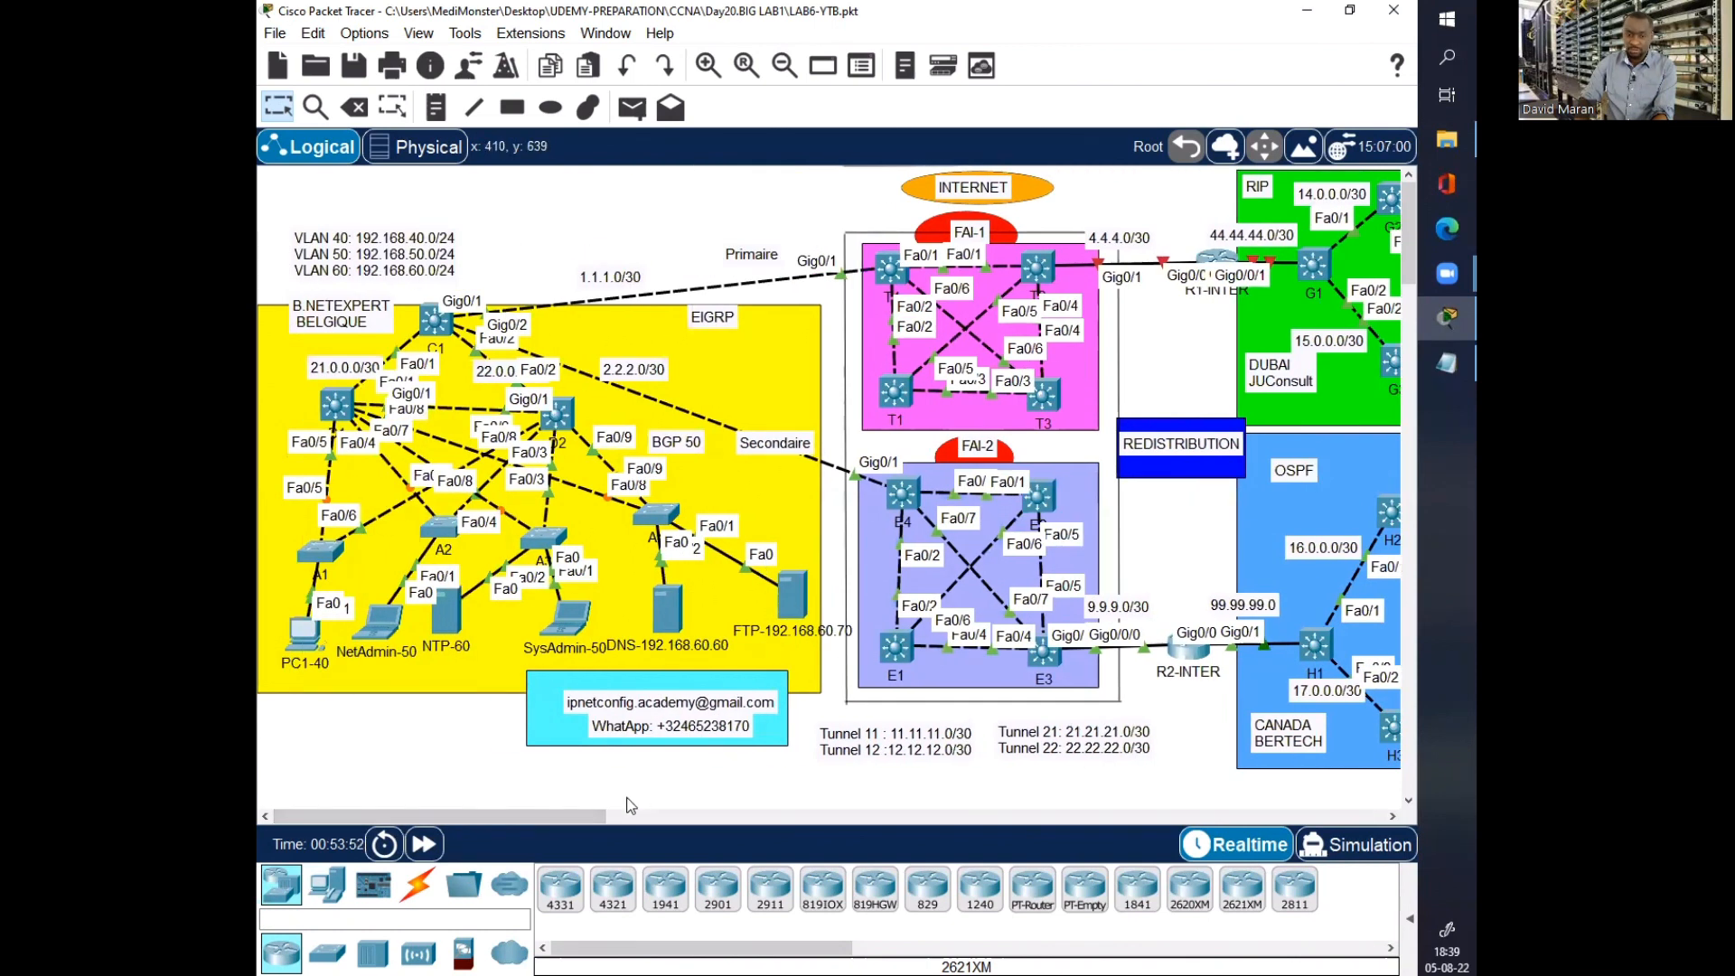
pyautogui.moveTo(620, 817); pyautogui.dragTo(658, 819)
pyautogui.click(678, 813)
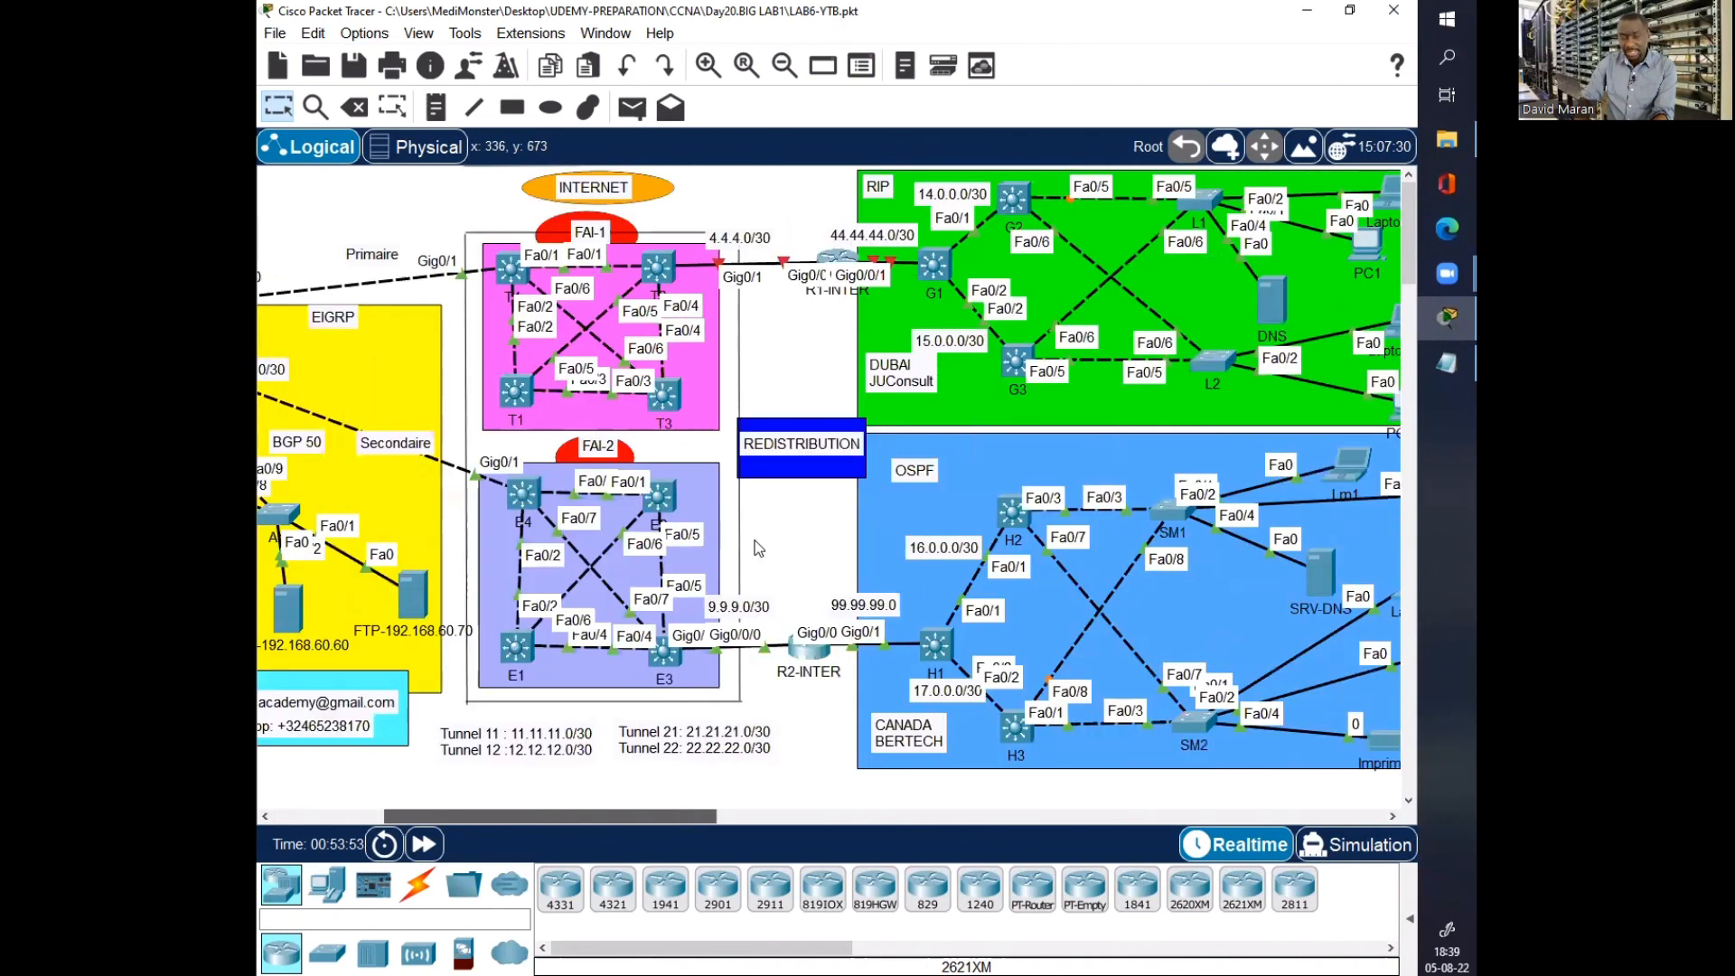